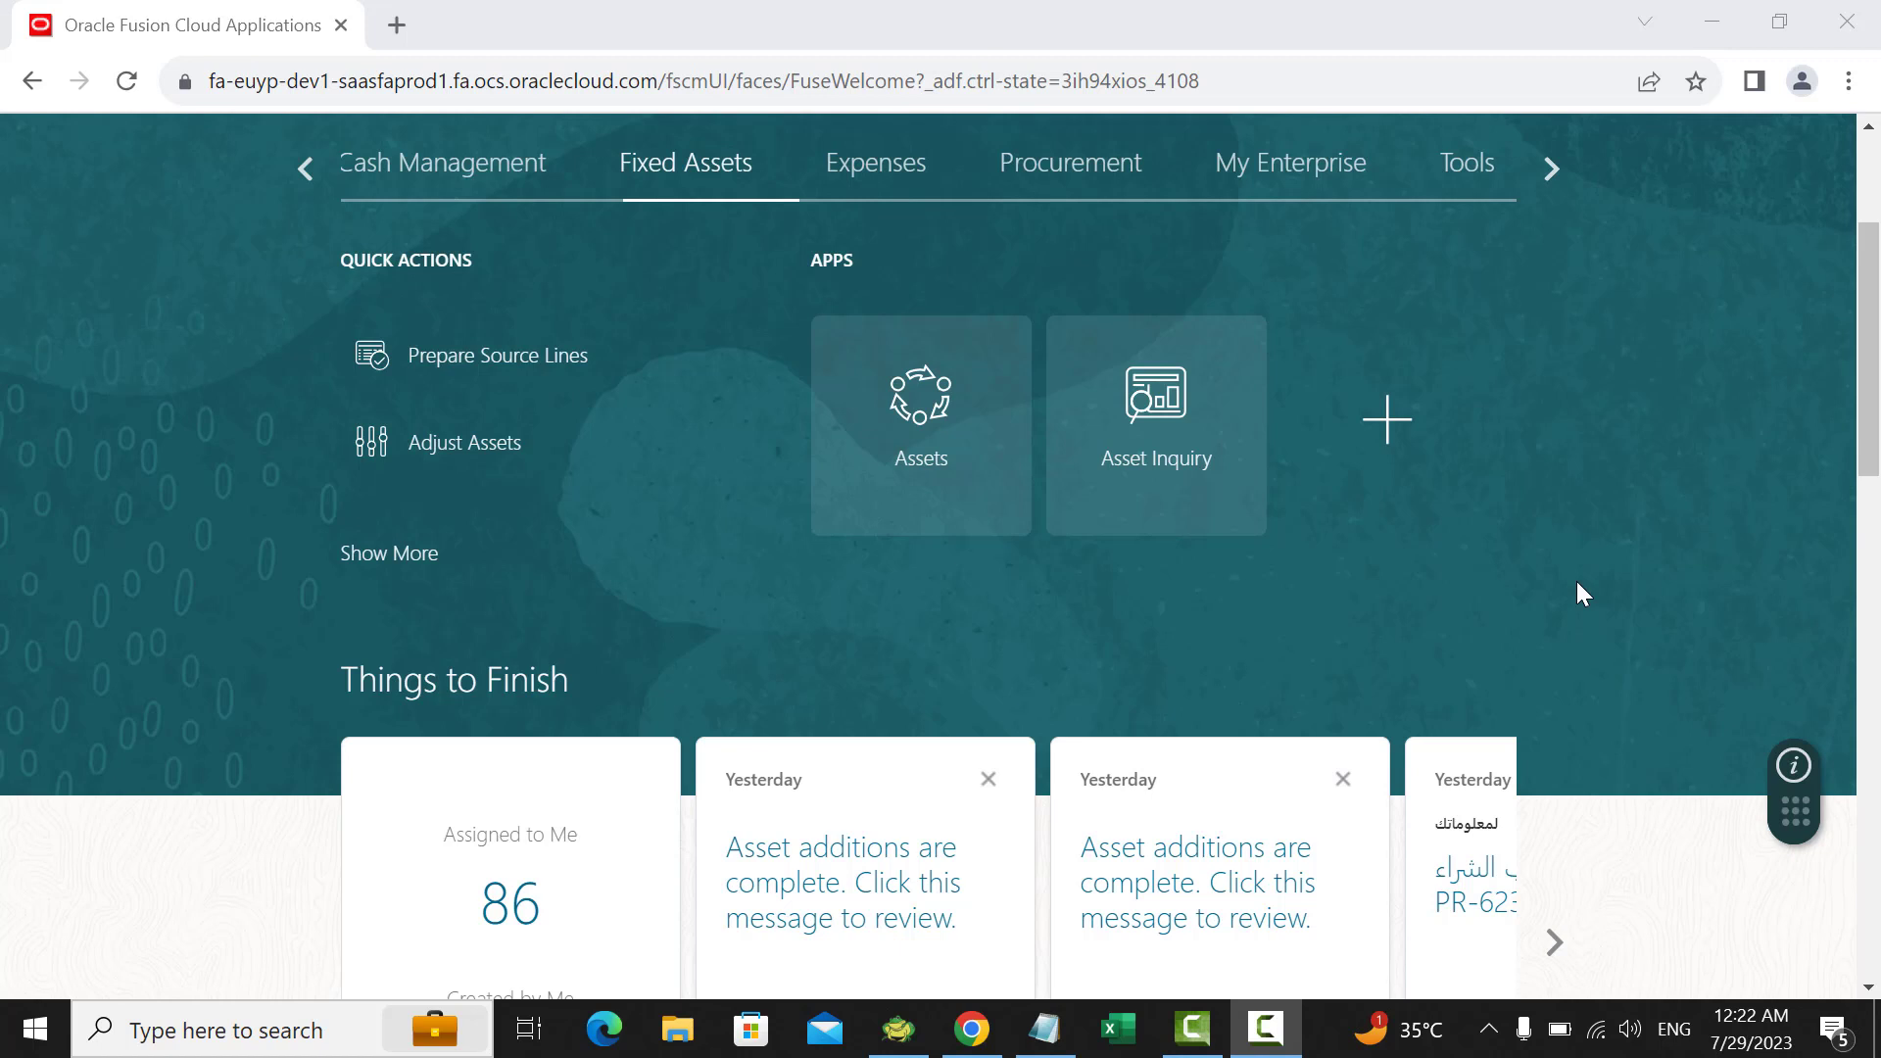
Step: In a new blank Excel workbook, enter "fixed assets processes" in cell I4 and widen column I to fit the text
click(1116, 1028)
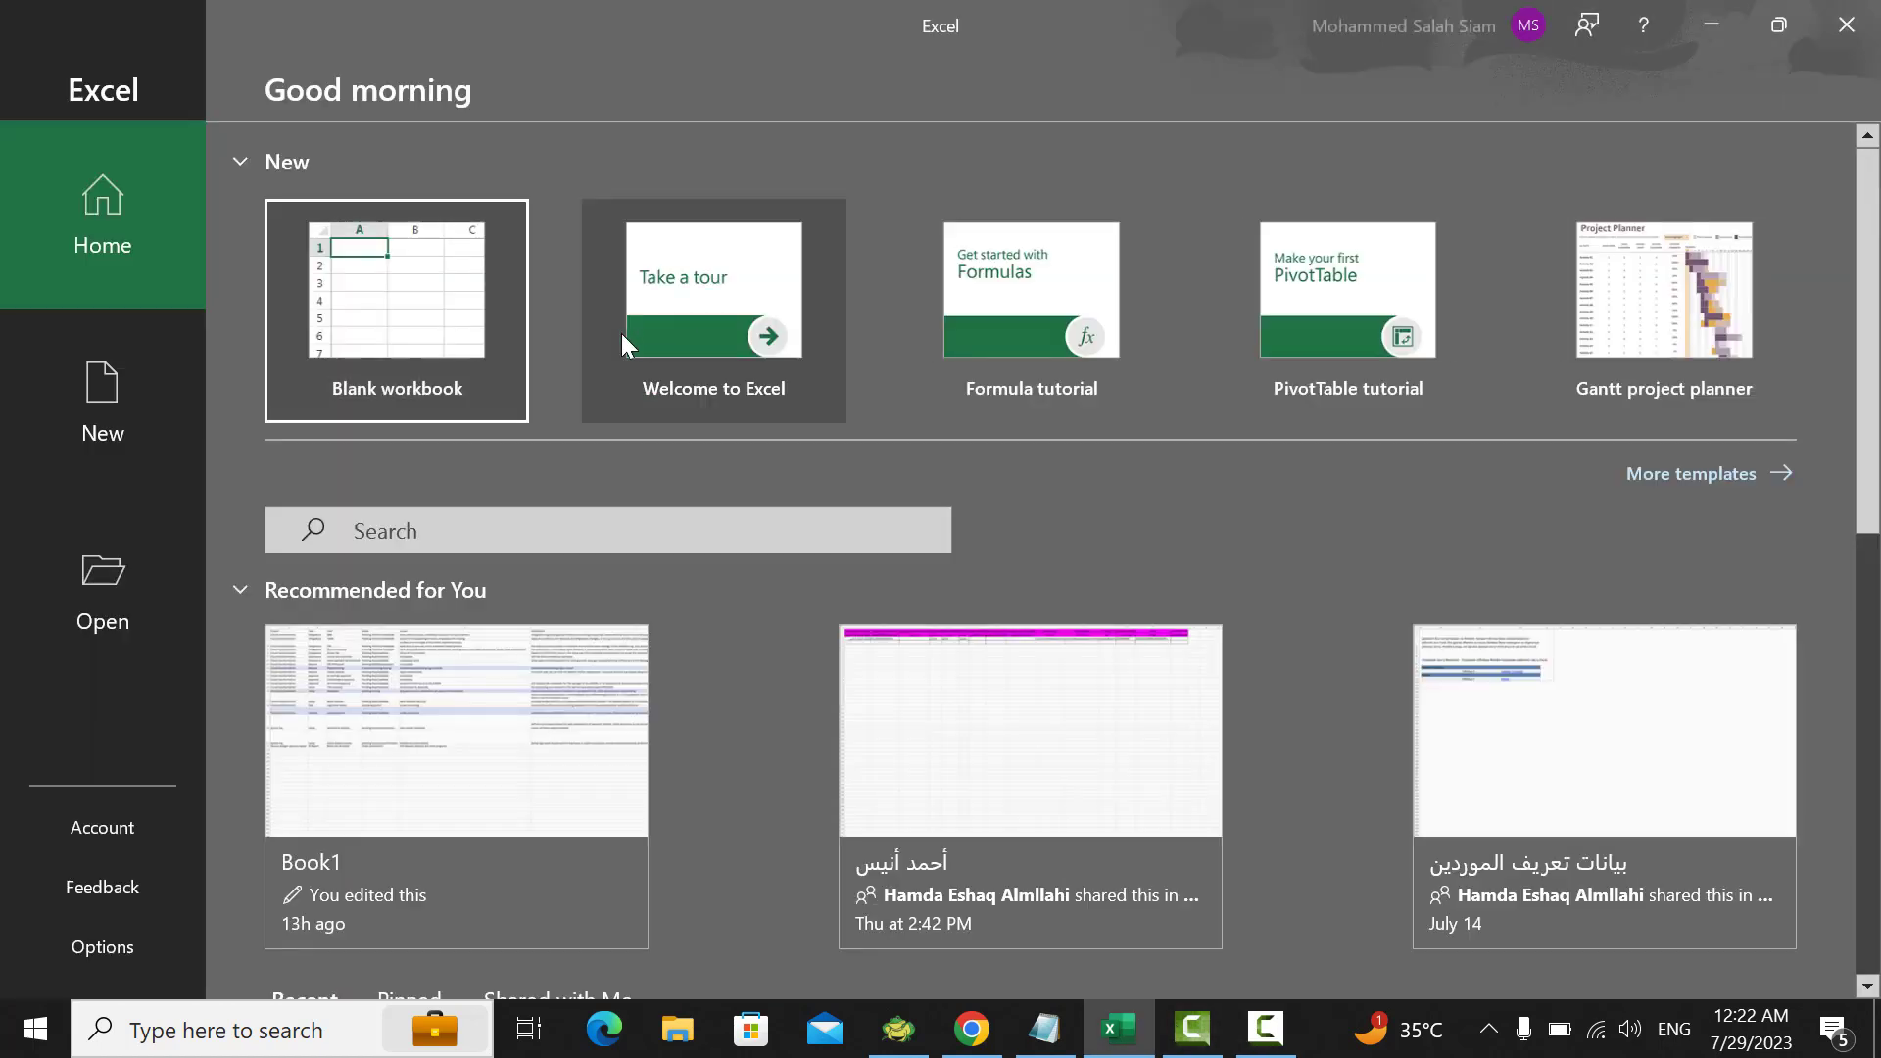
click(392, 315)
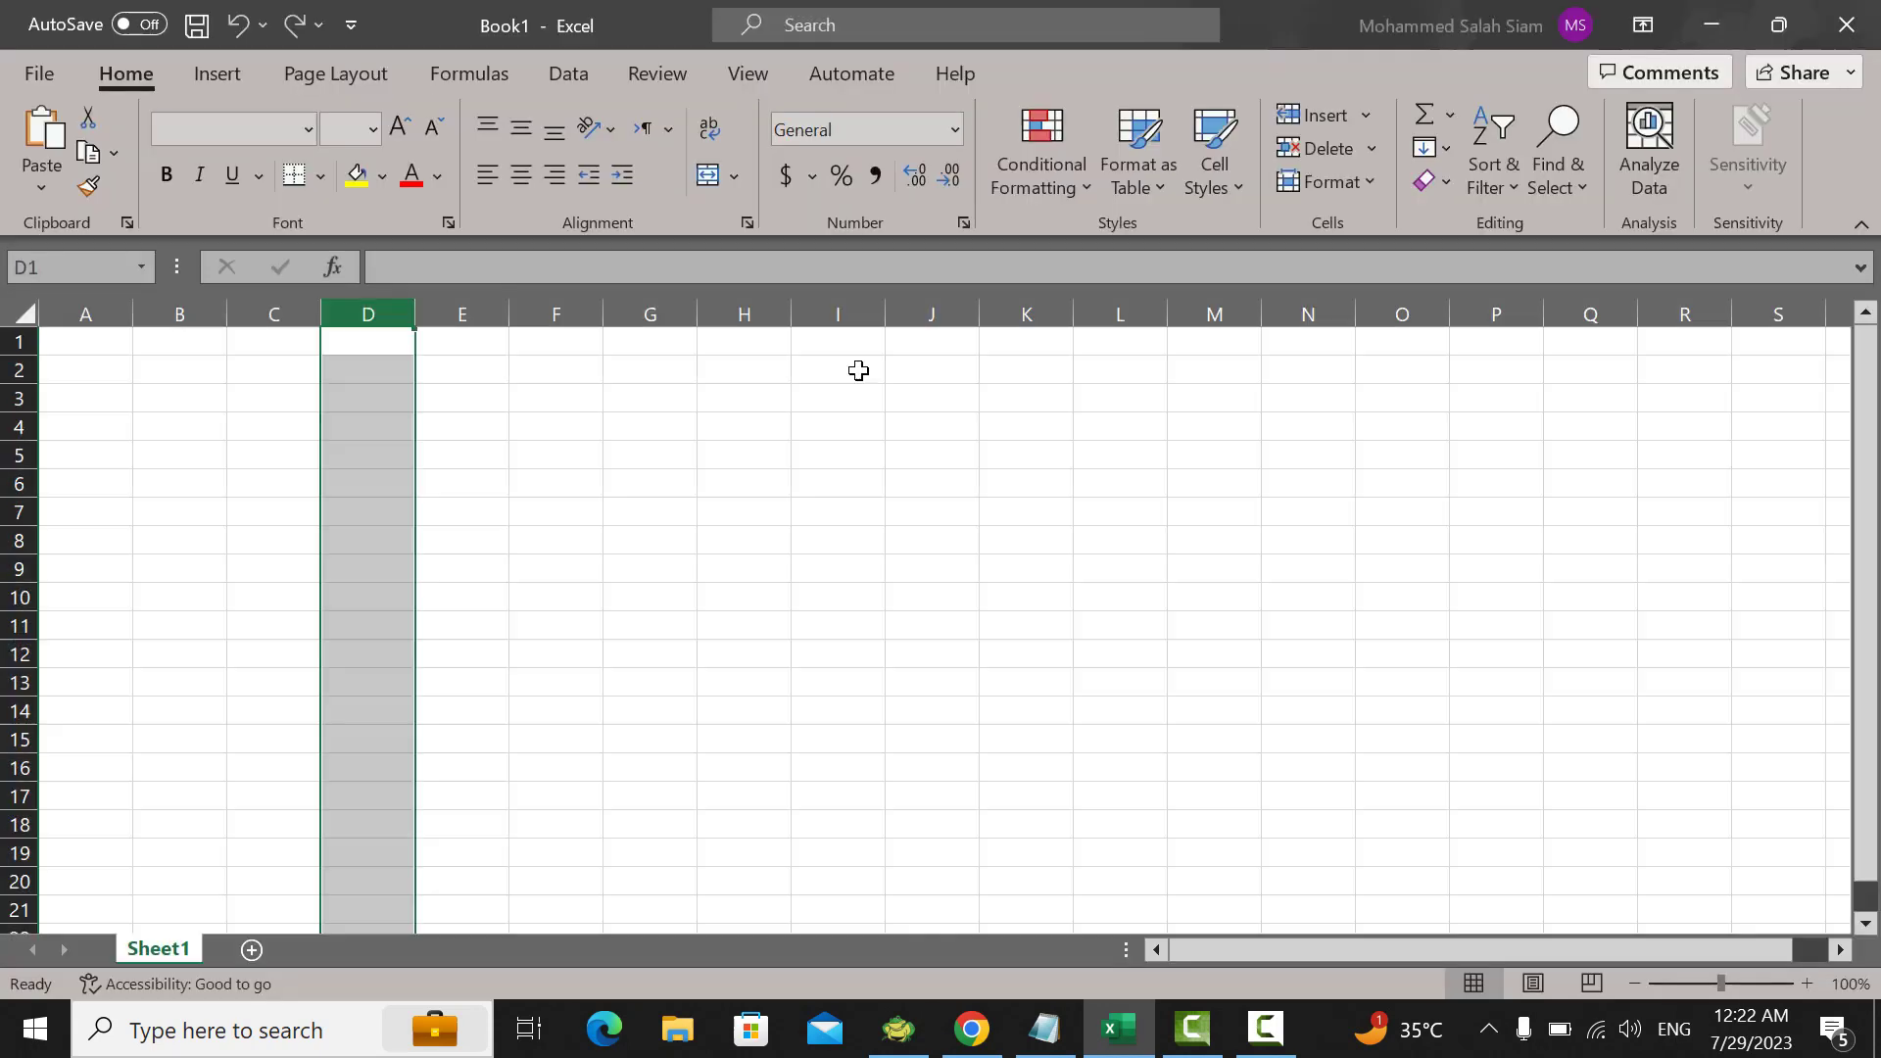
click(871, 426)
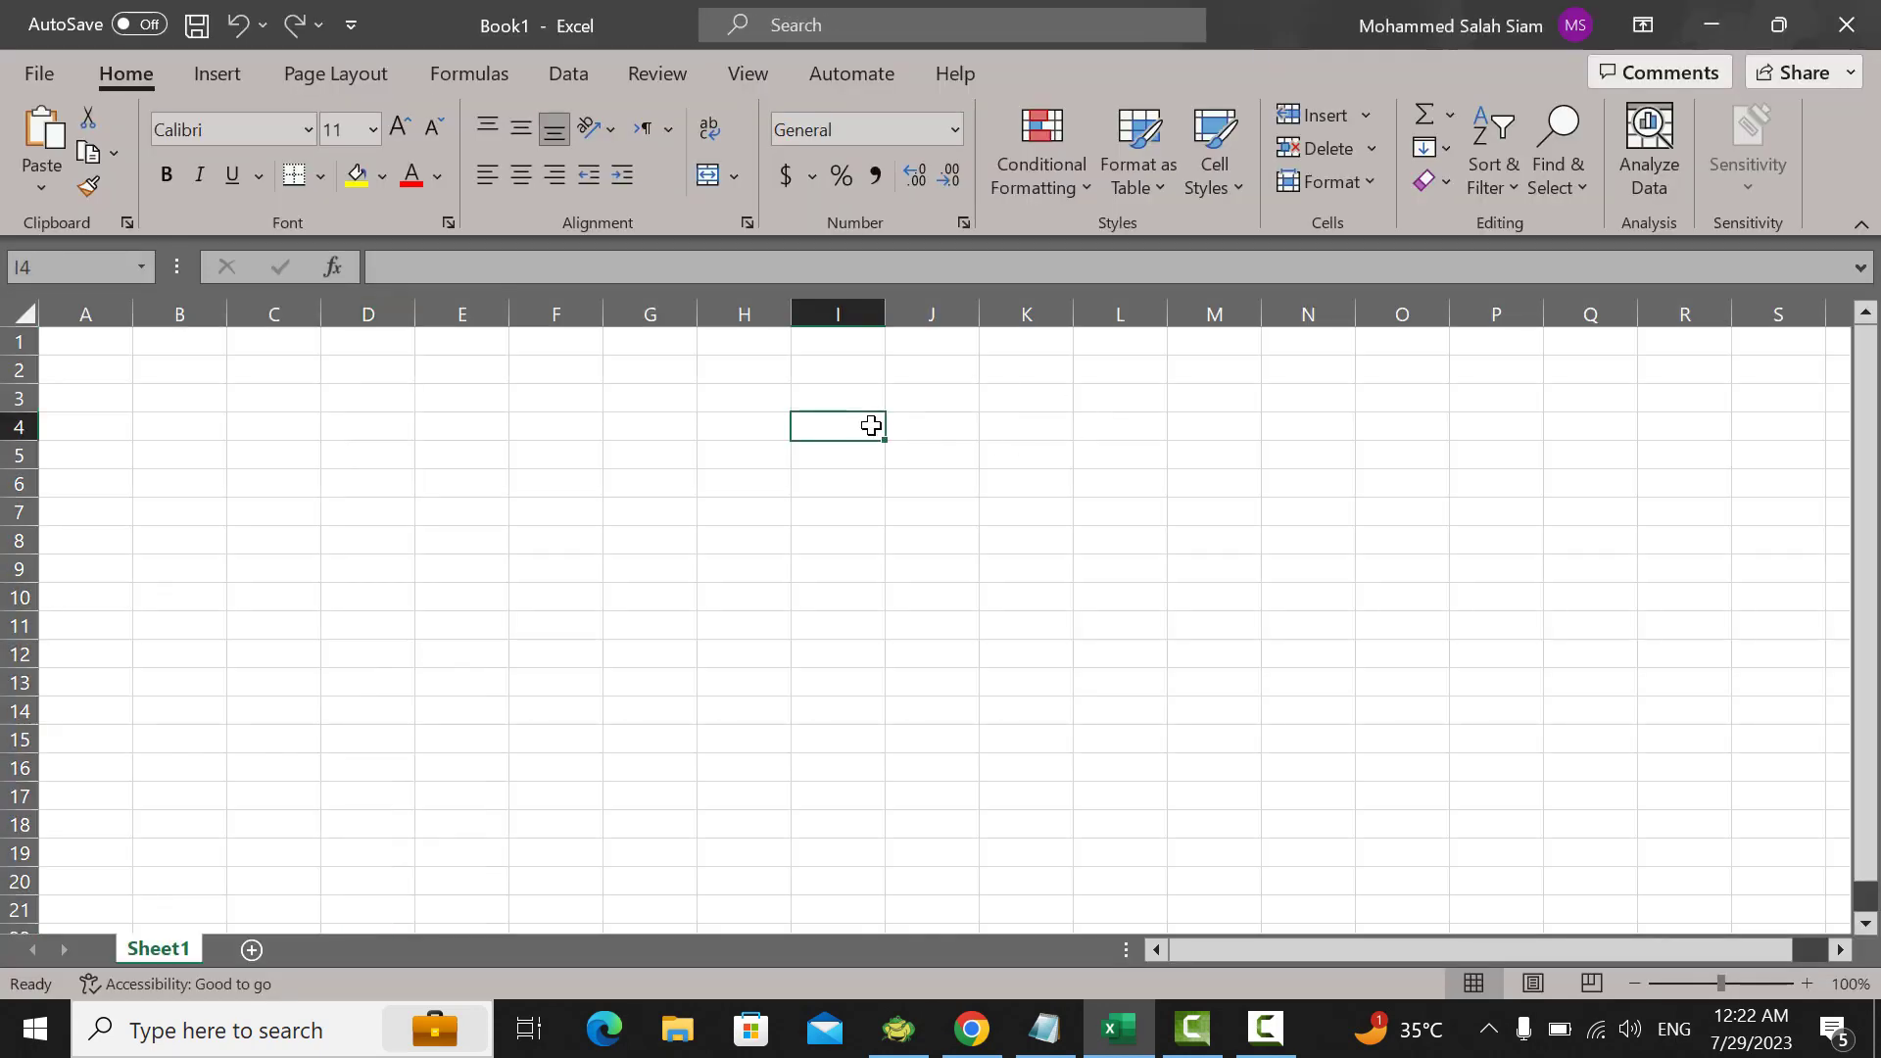
text(f)
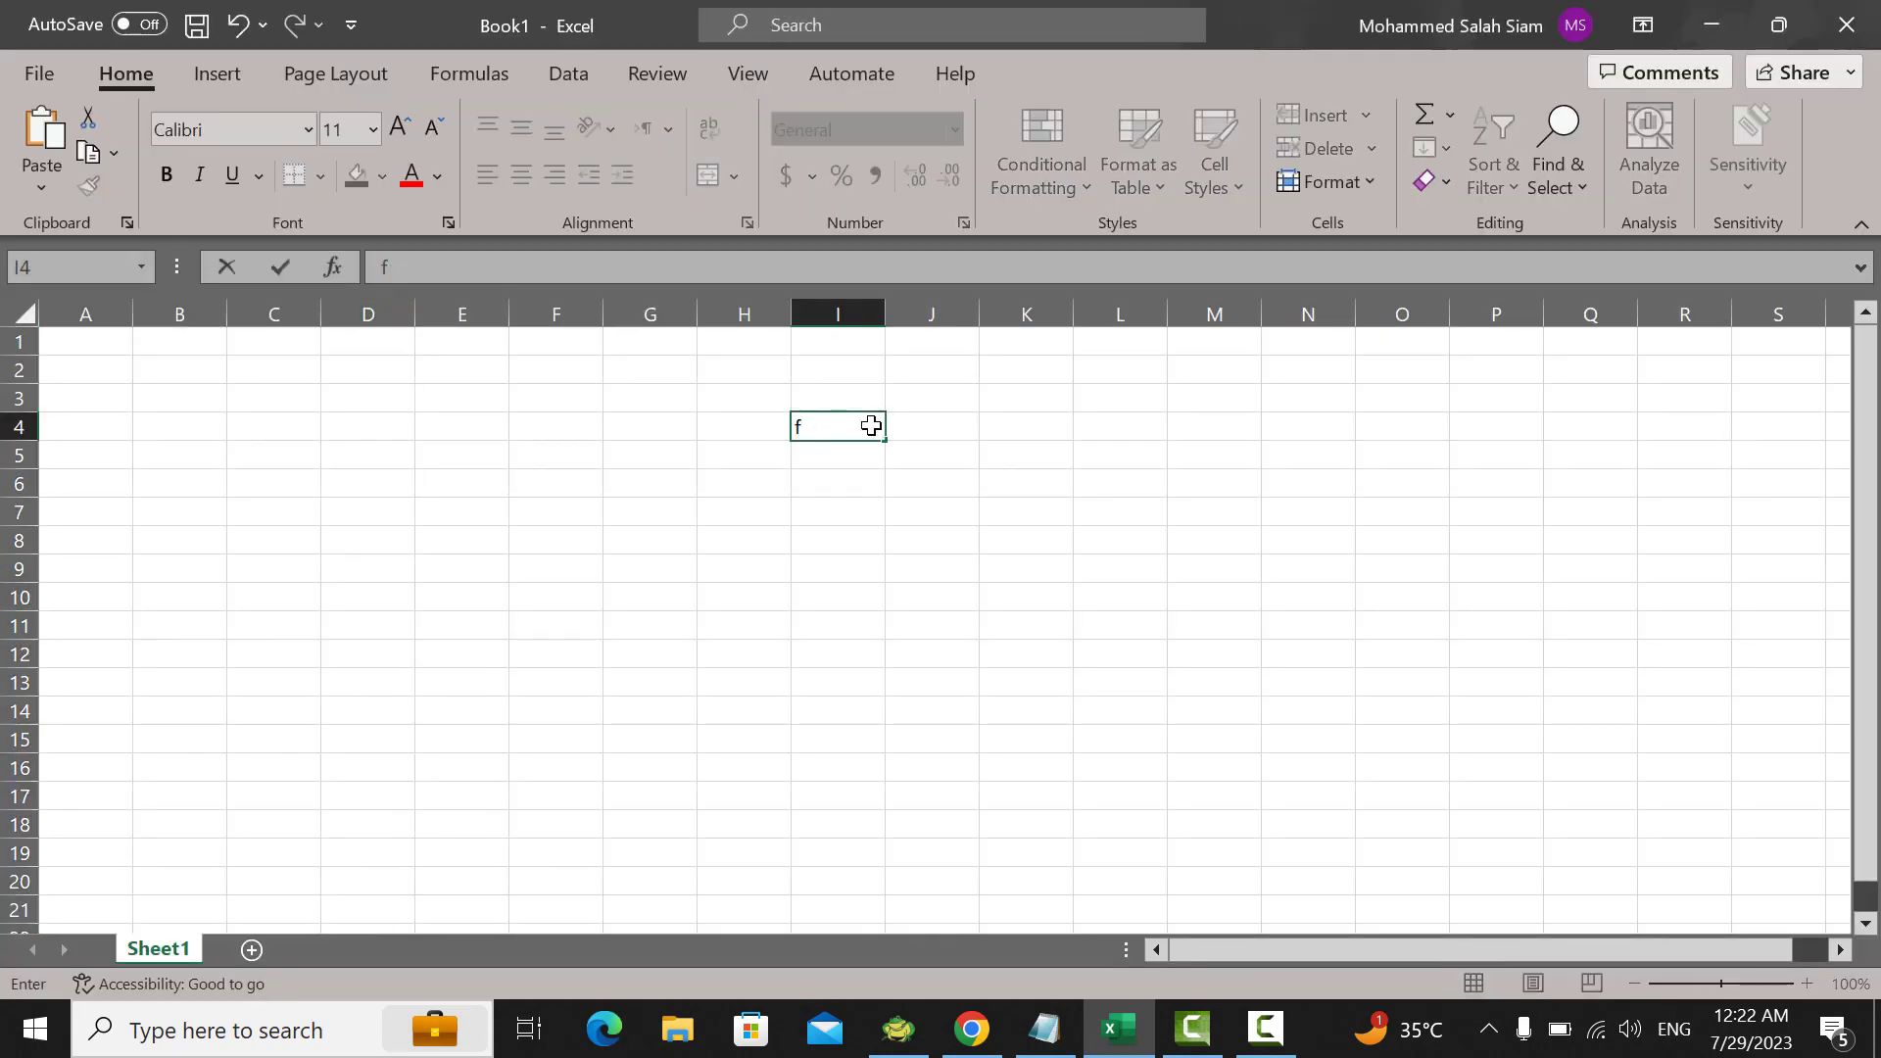
text(ixeda)
key(BackSpace)
text(assets)
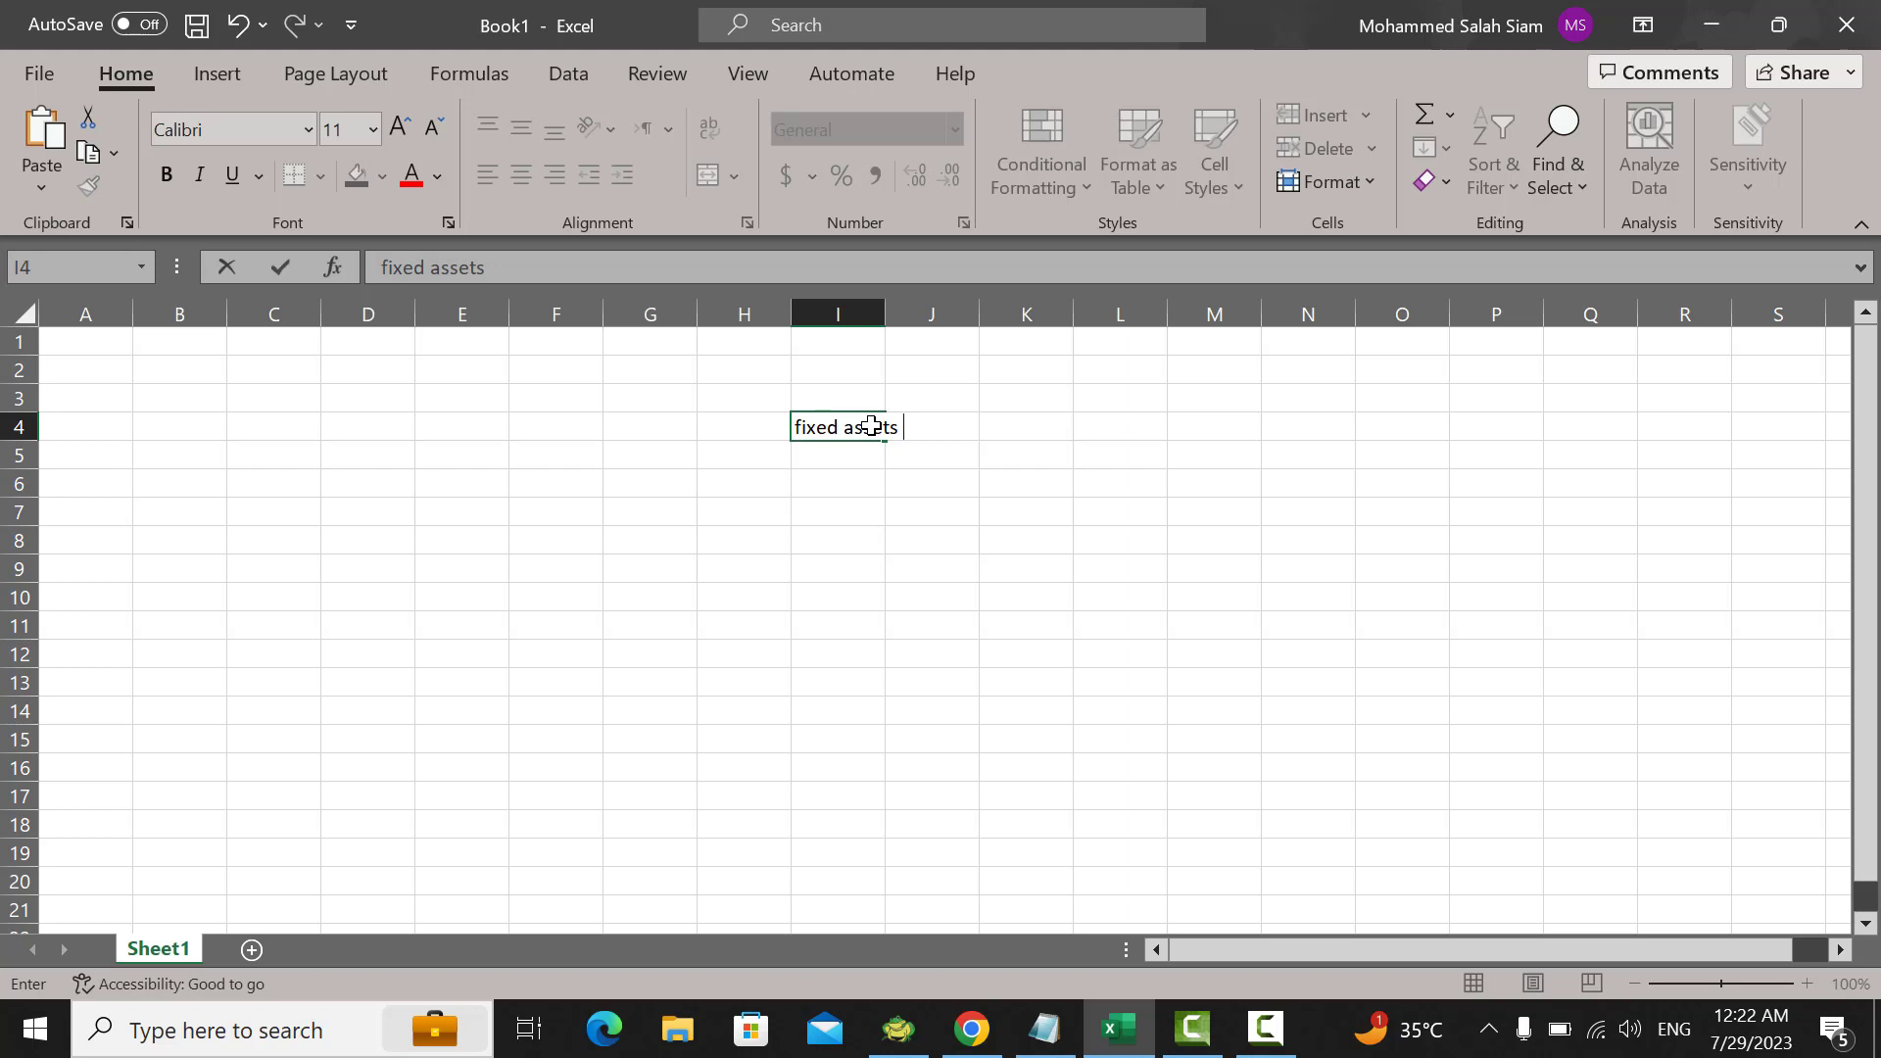
text( processes)
click(1016, 535)
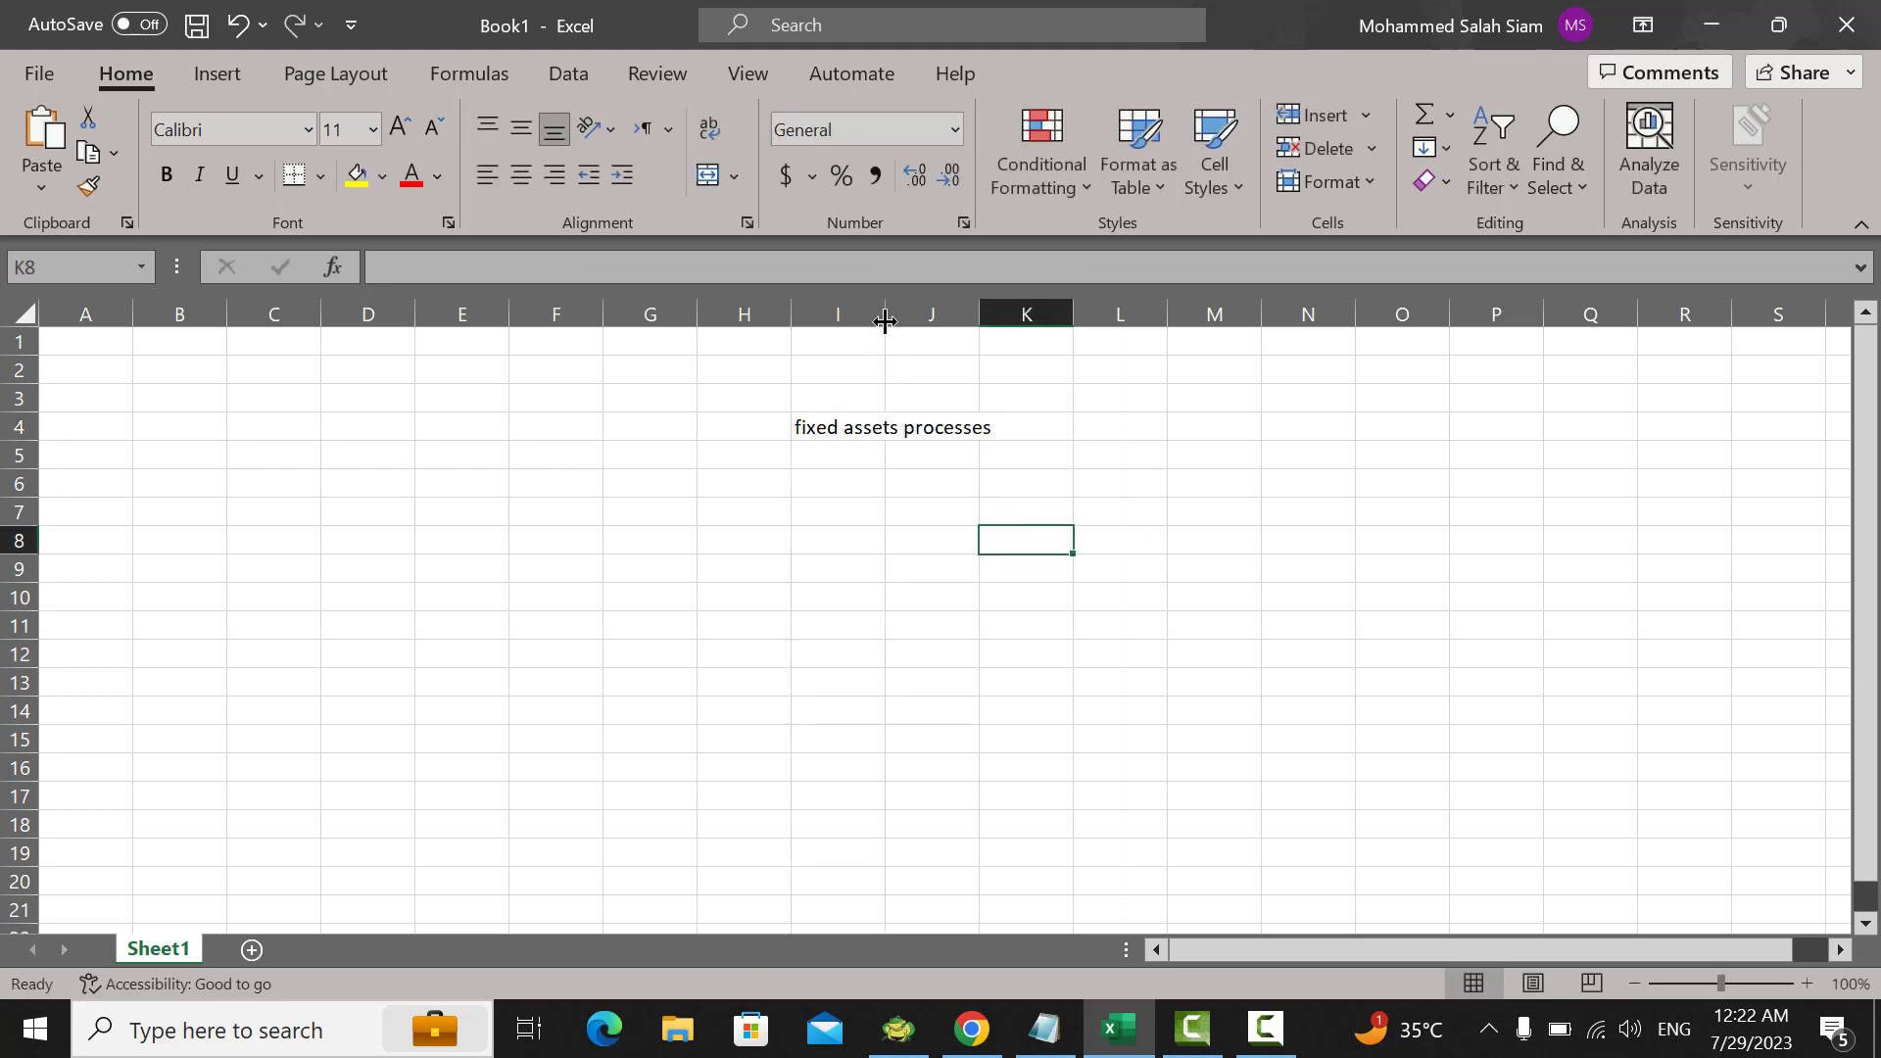
drag(886, 320, 1003, 320)
Step: Enter "addtions", "transfer" and "adjustments" in cells J5, J6 and J7
click(1050, 454)
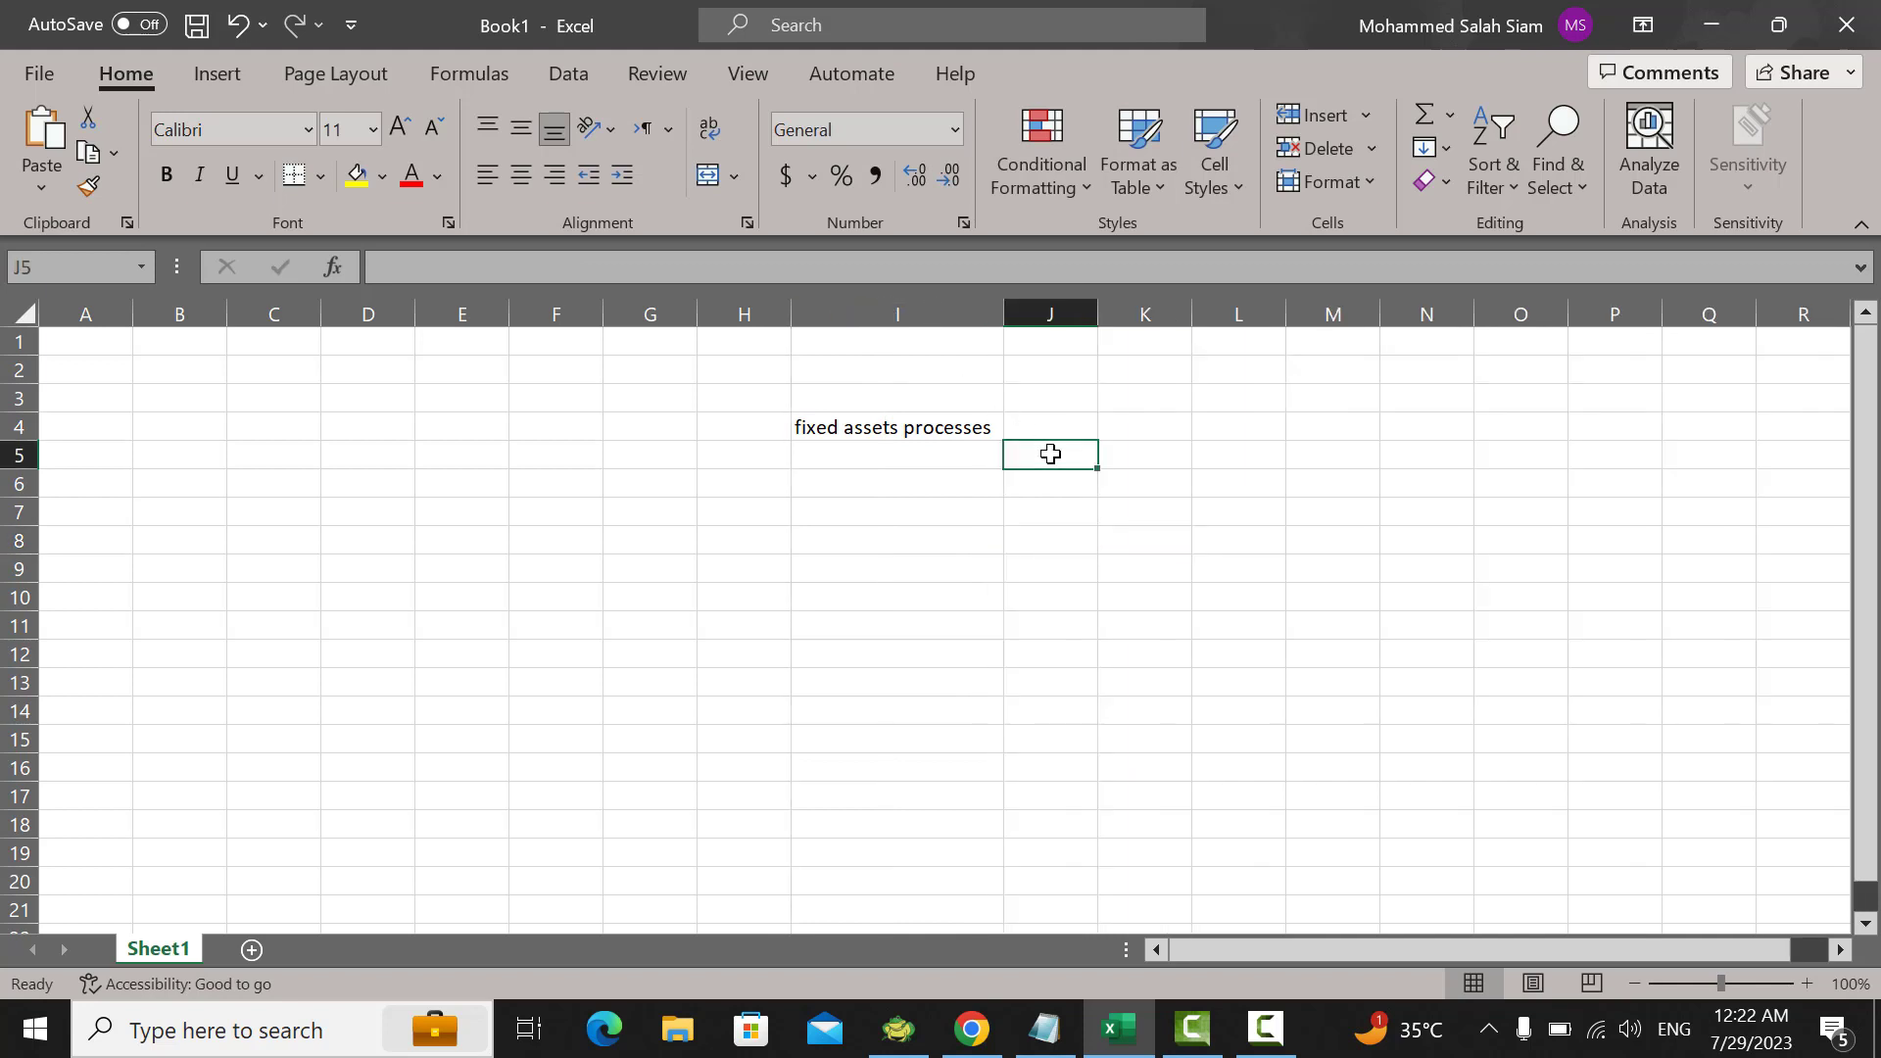
text(addtions)
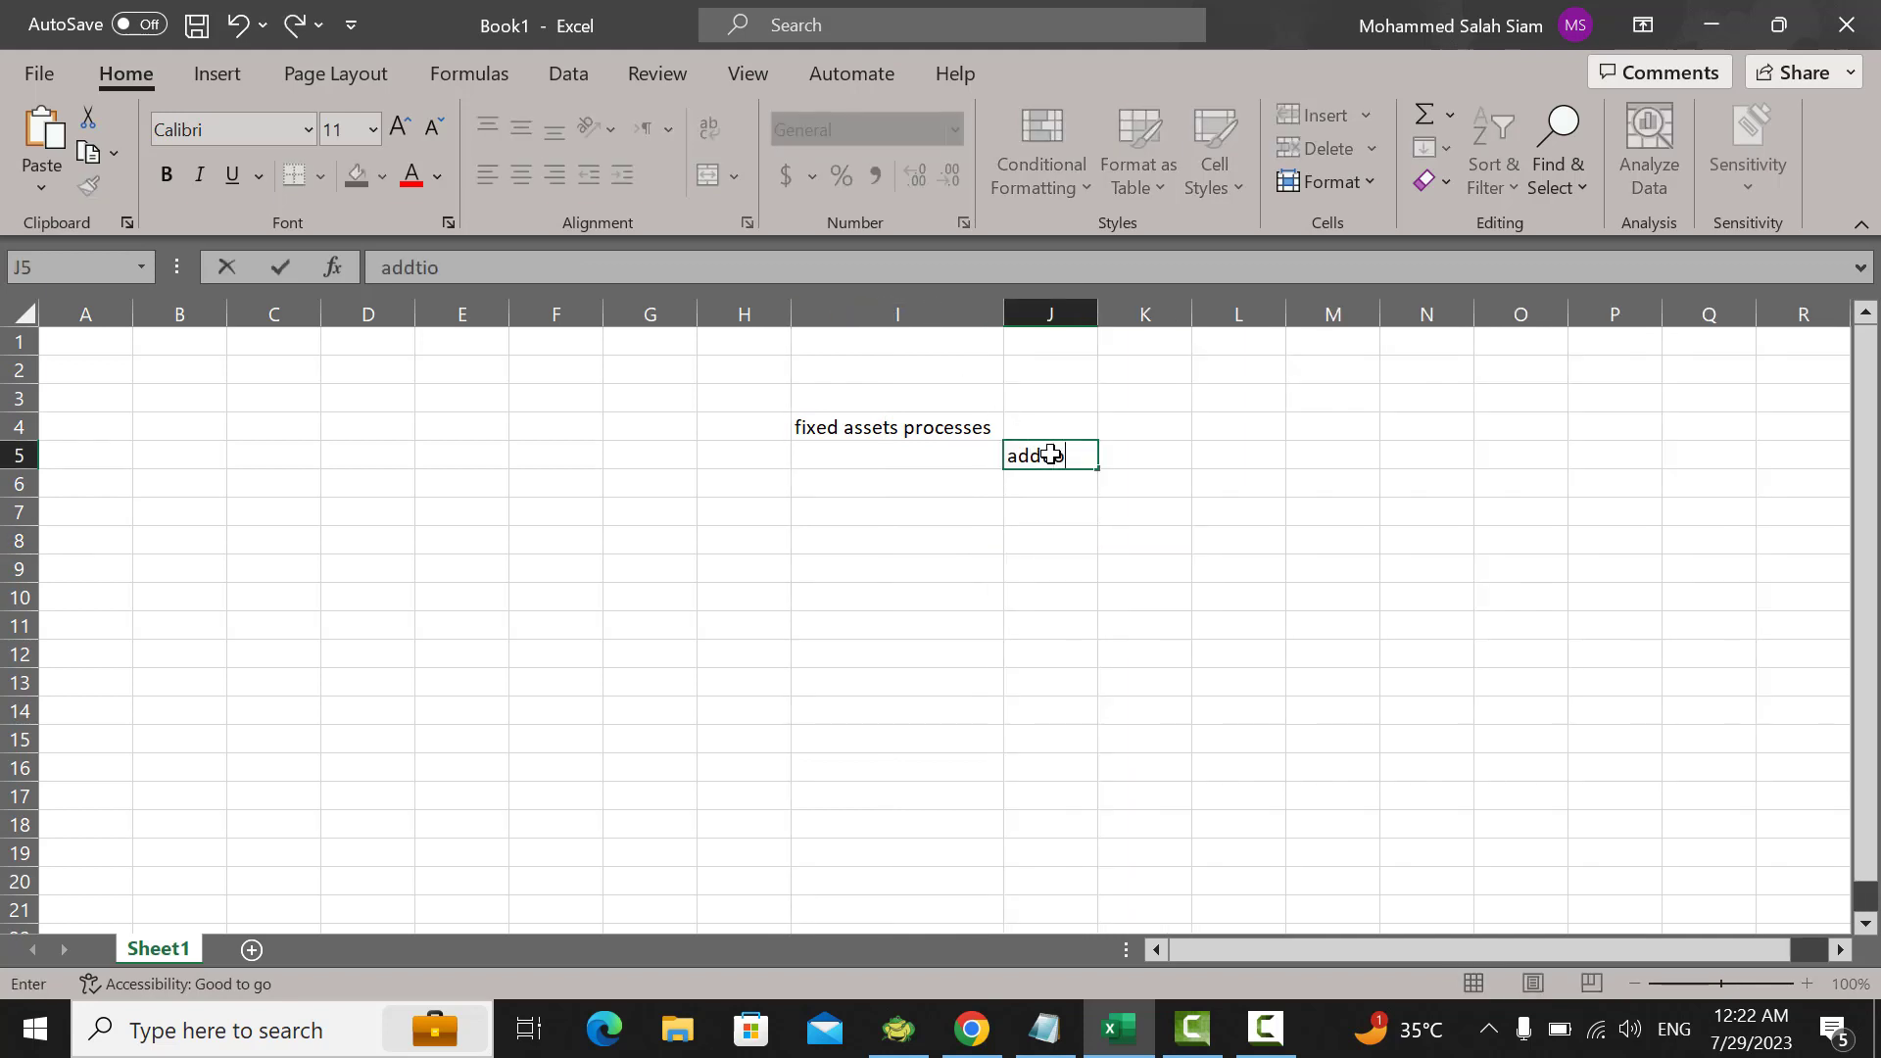
click(1070, 490)
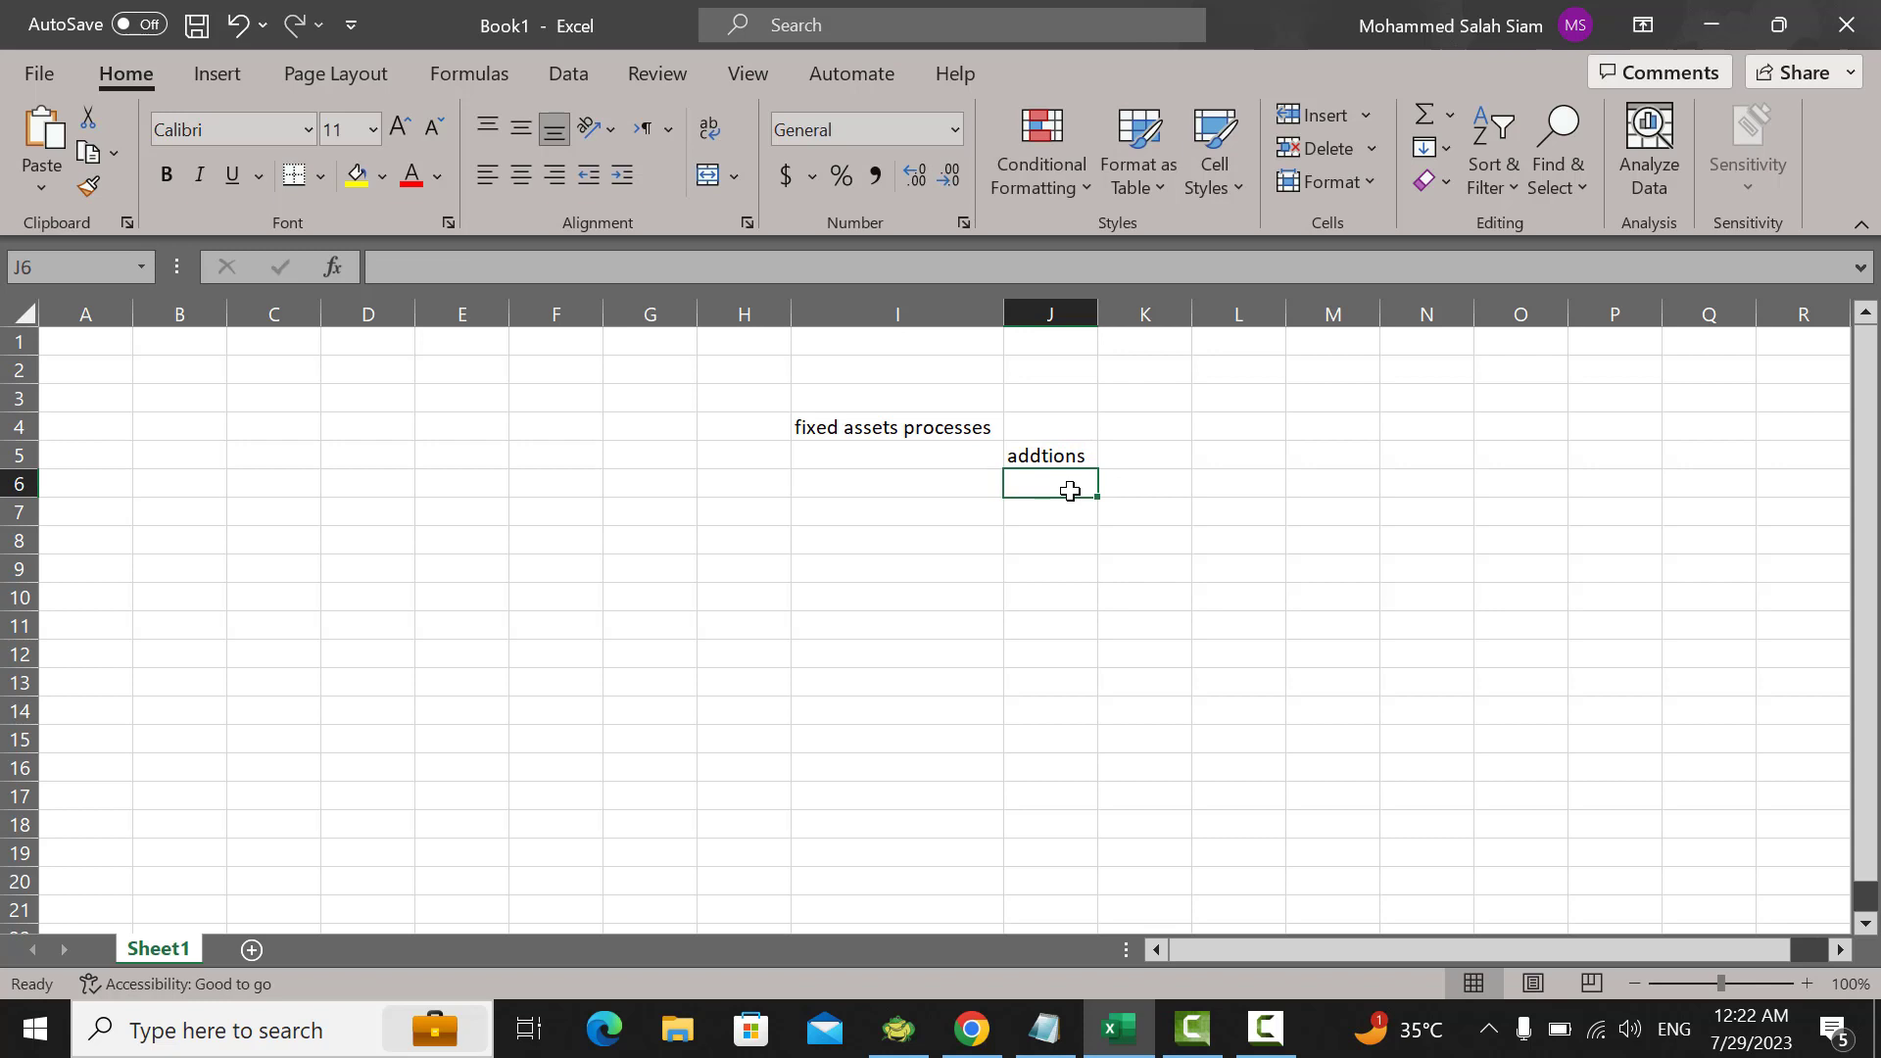
text(transfer)
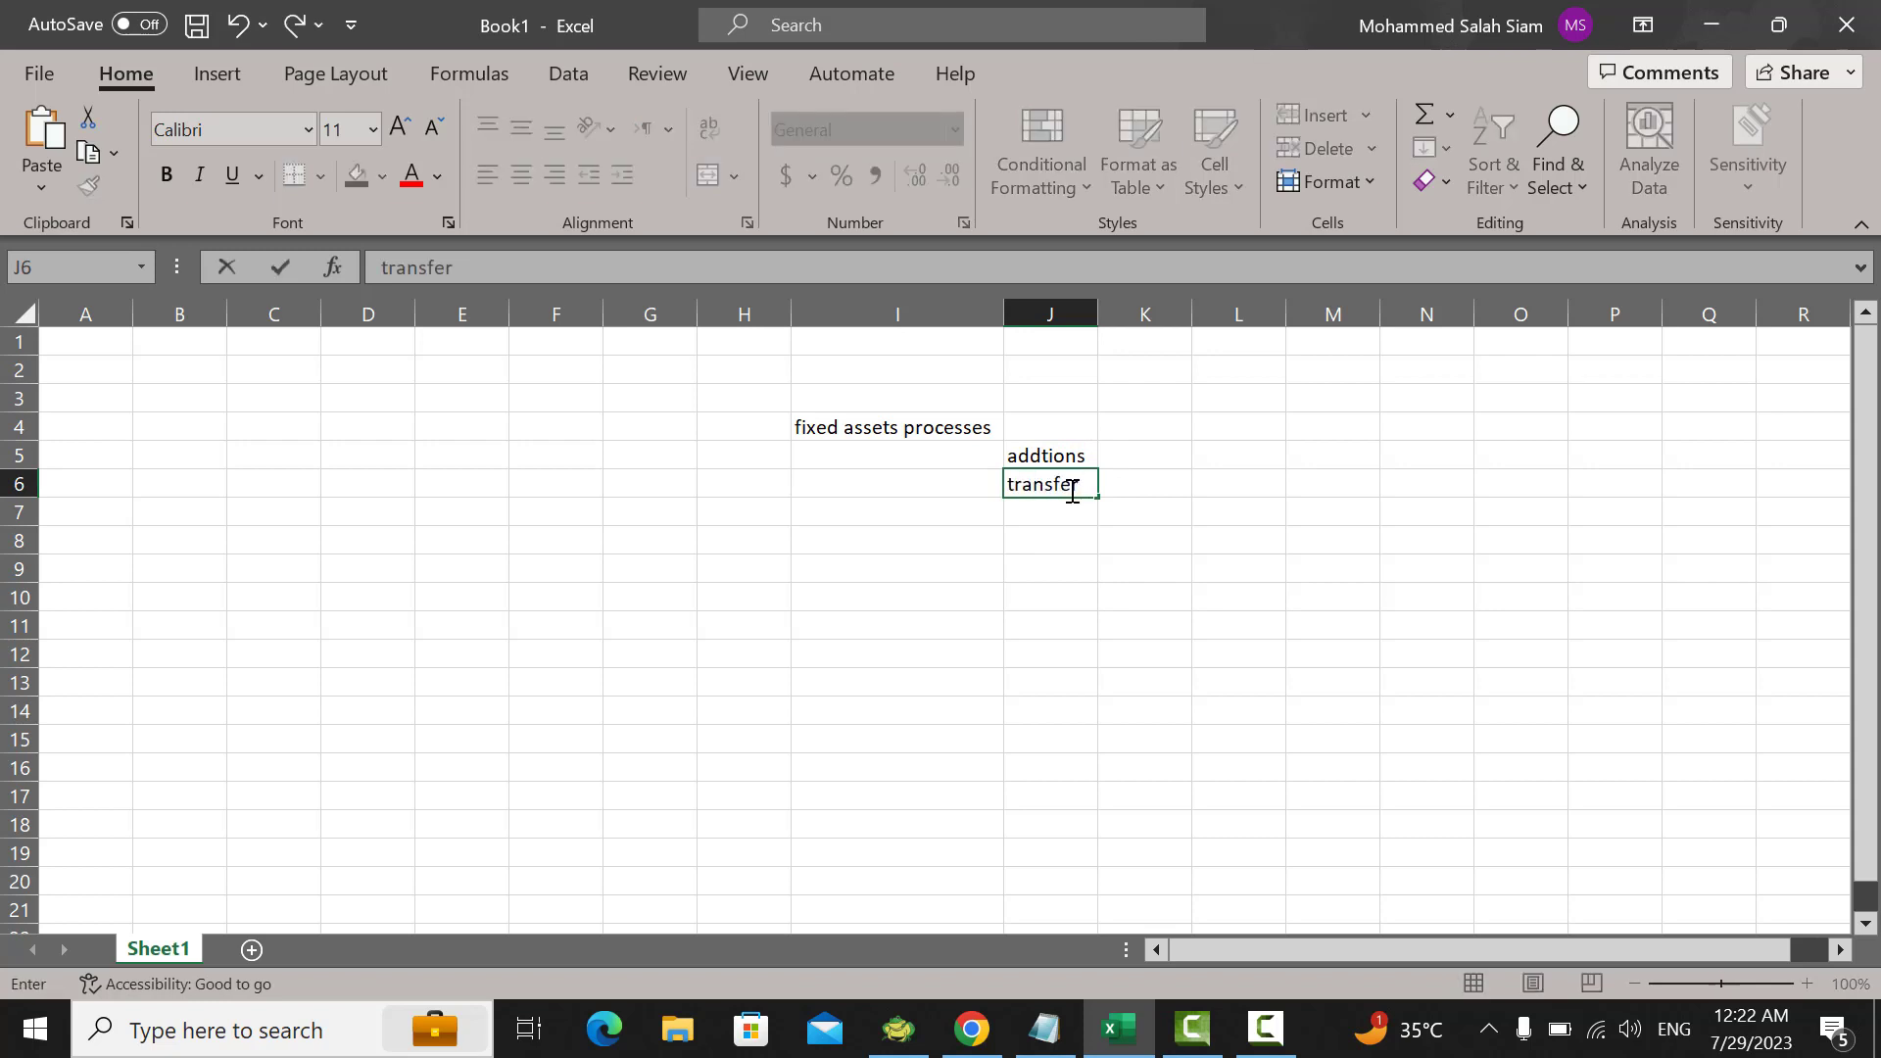
click(1062, 512)
text(adjust)
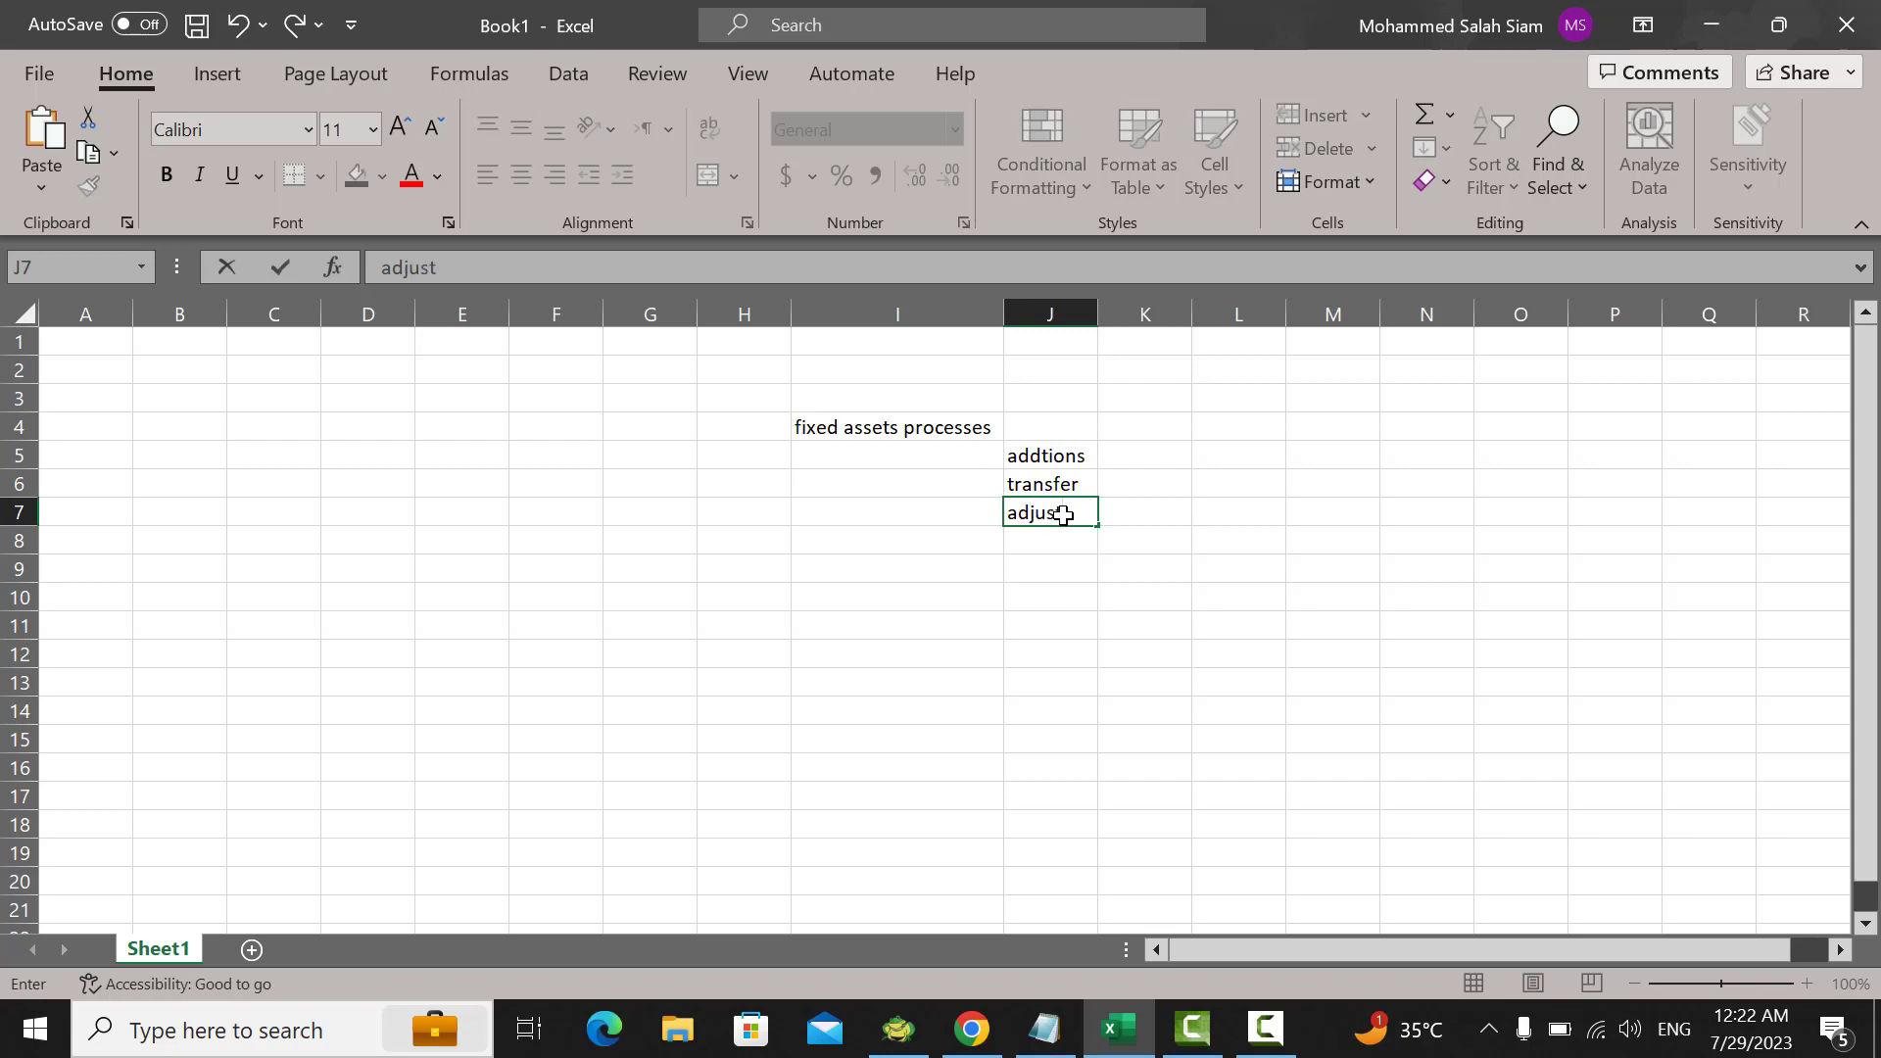
text(ments)
key(Return)
Step: Extend the process list with "retirements" in cell J8 and "reinstate" in cell J9
text(r)
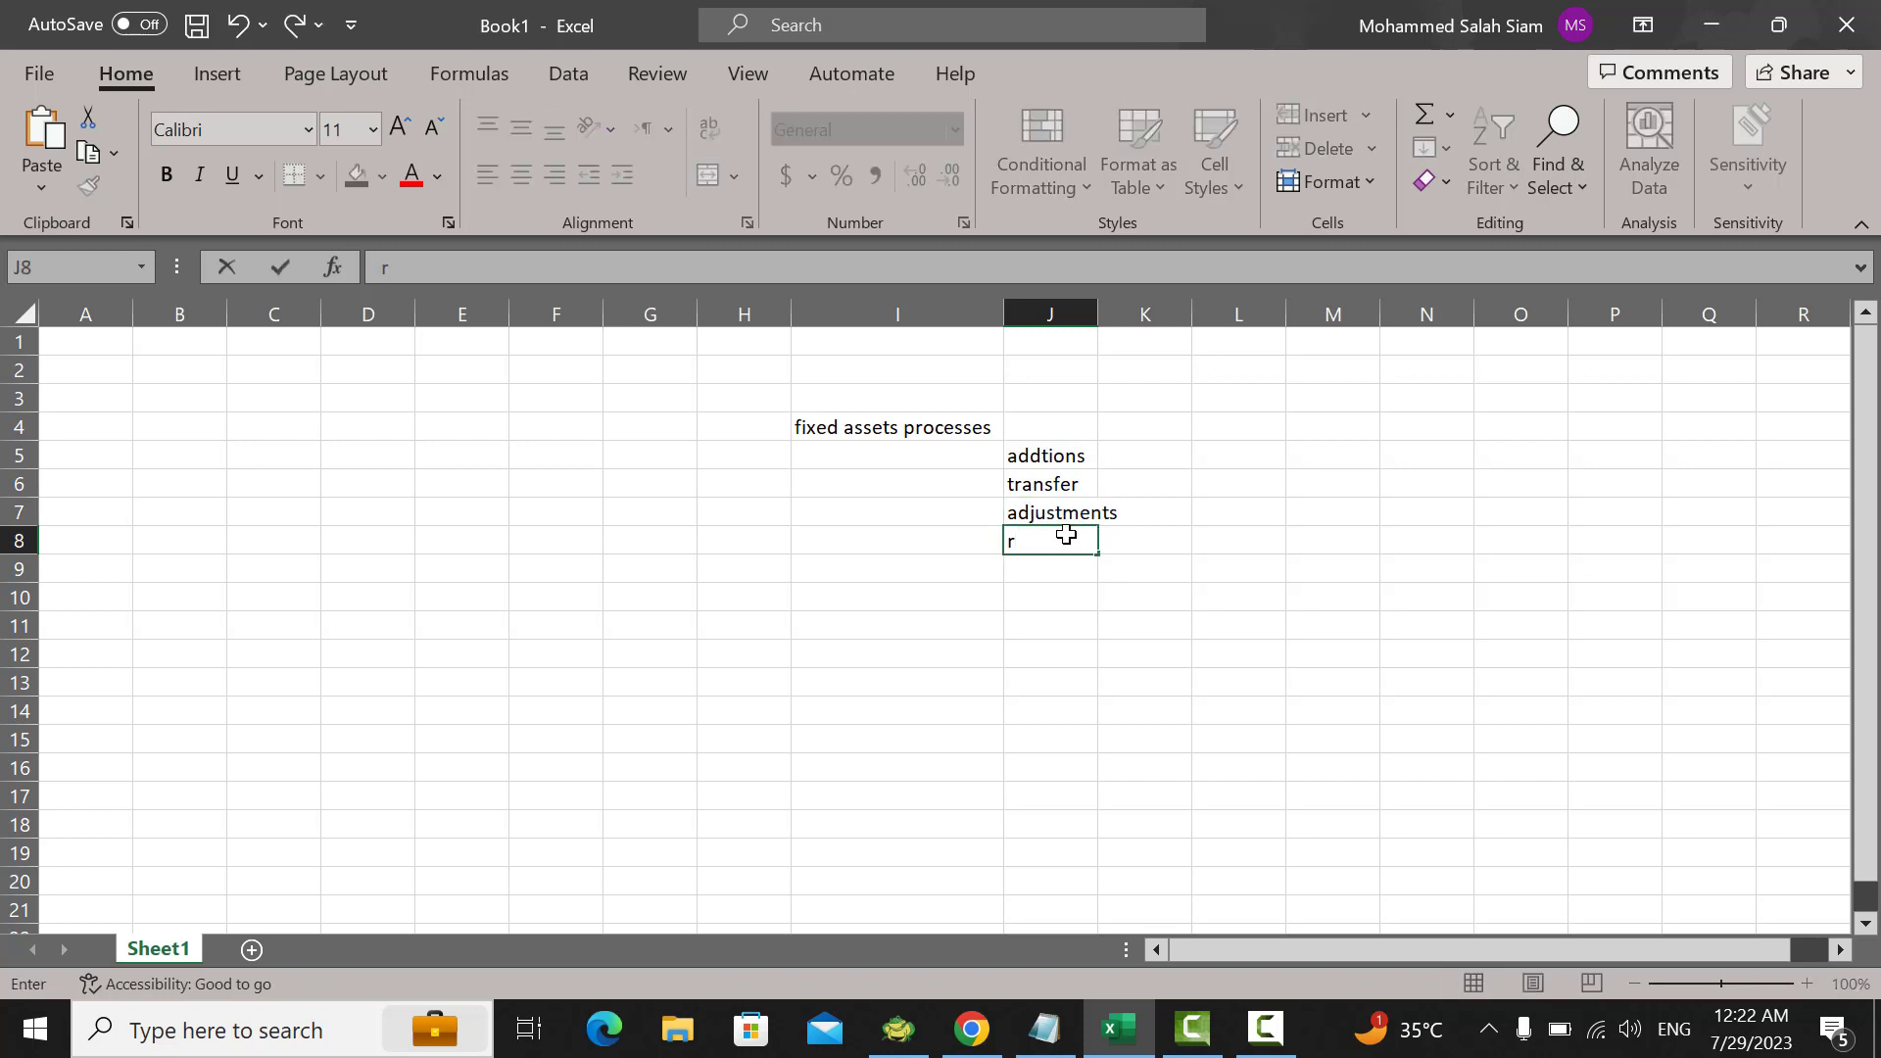
text(etirementa)
key(BackSpace)
text(s)
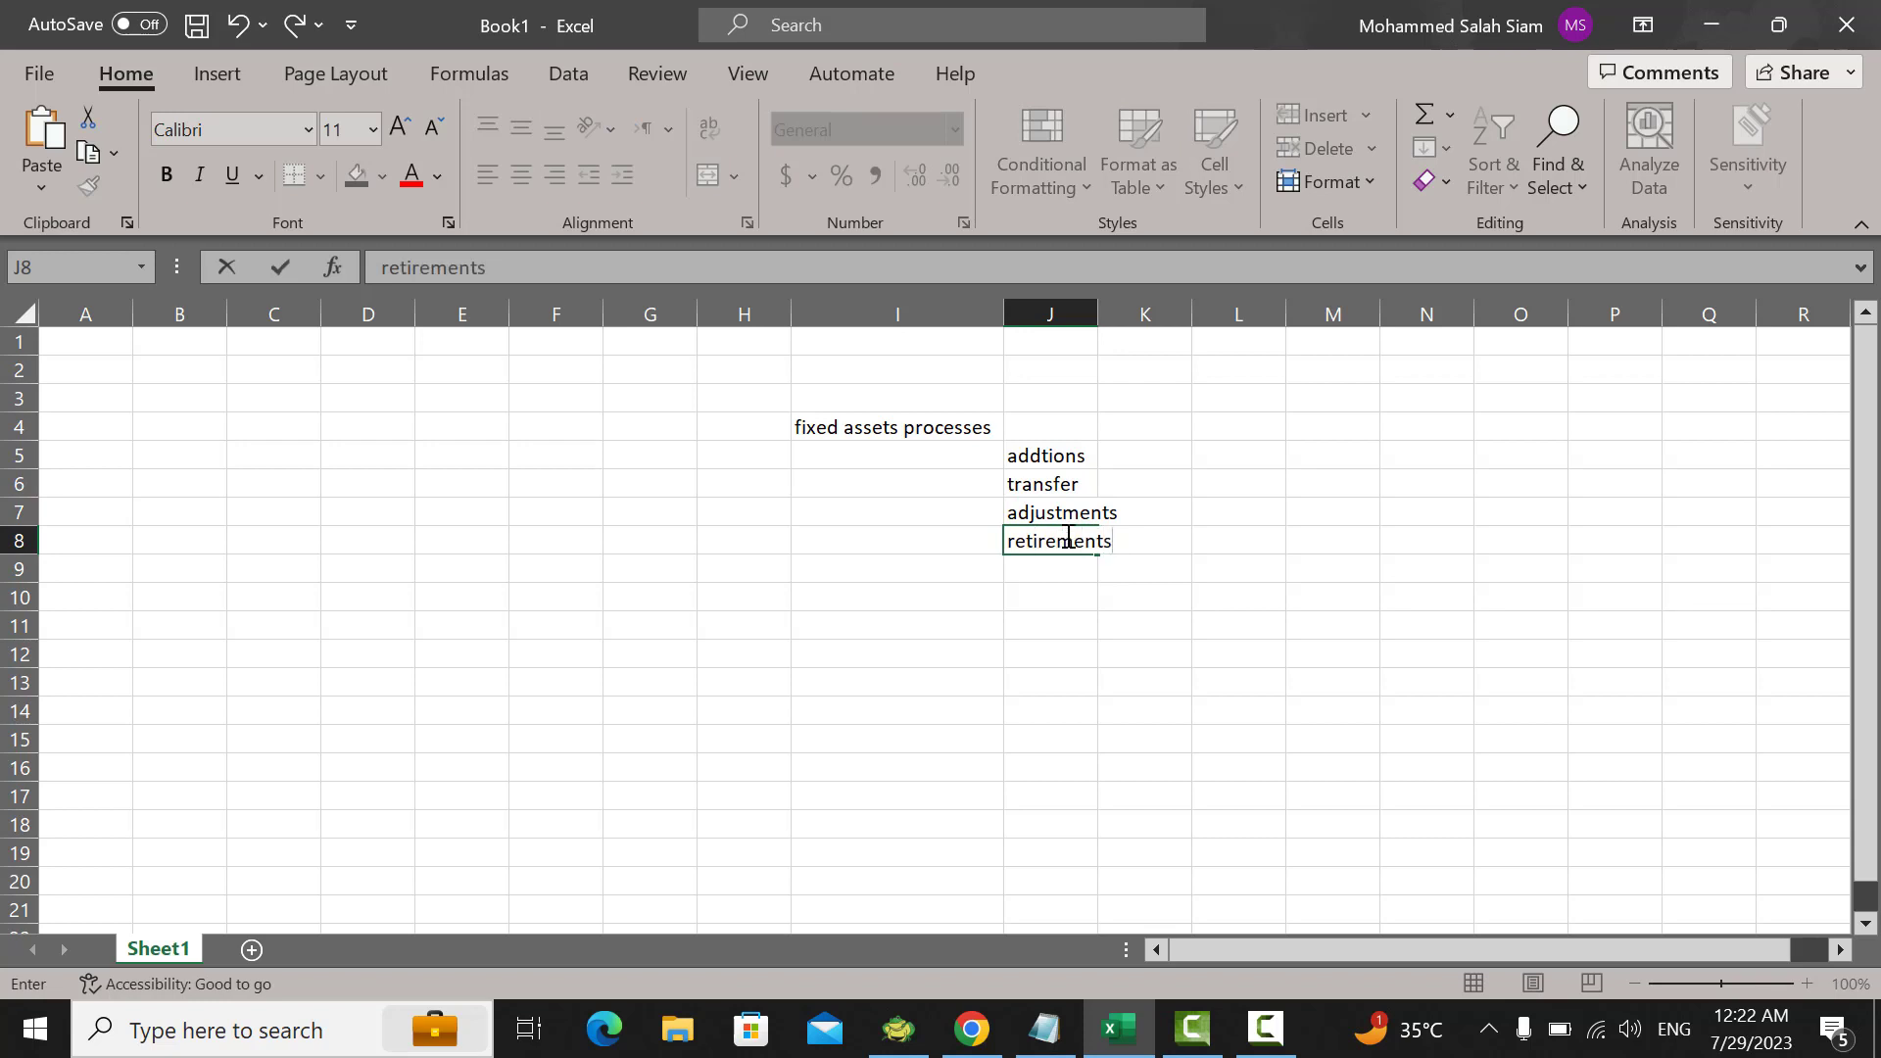
click(1051, 570)
text(reinstate)
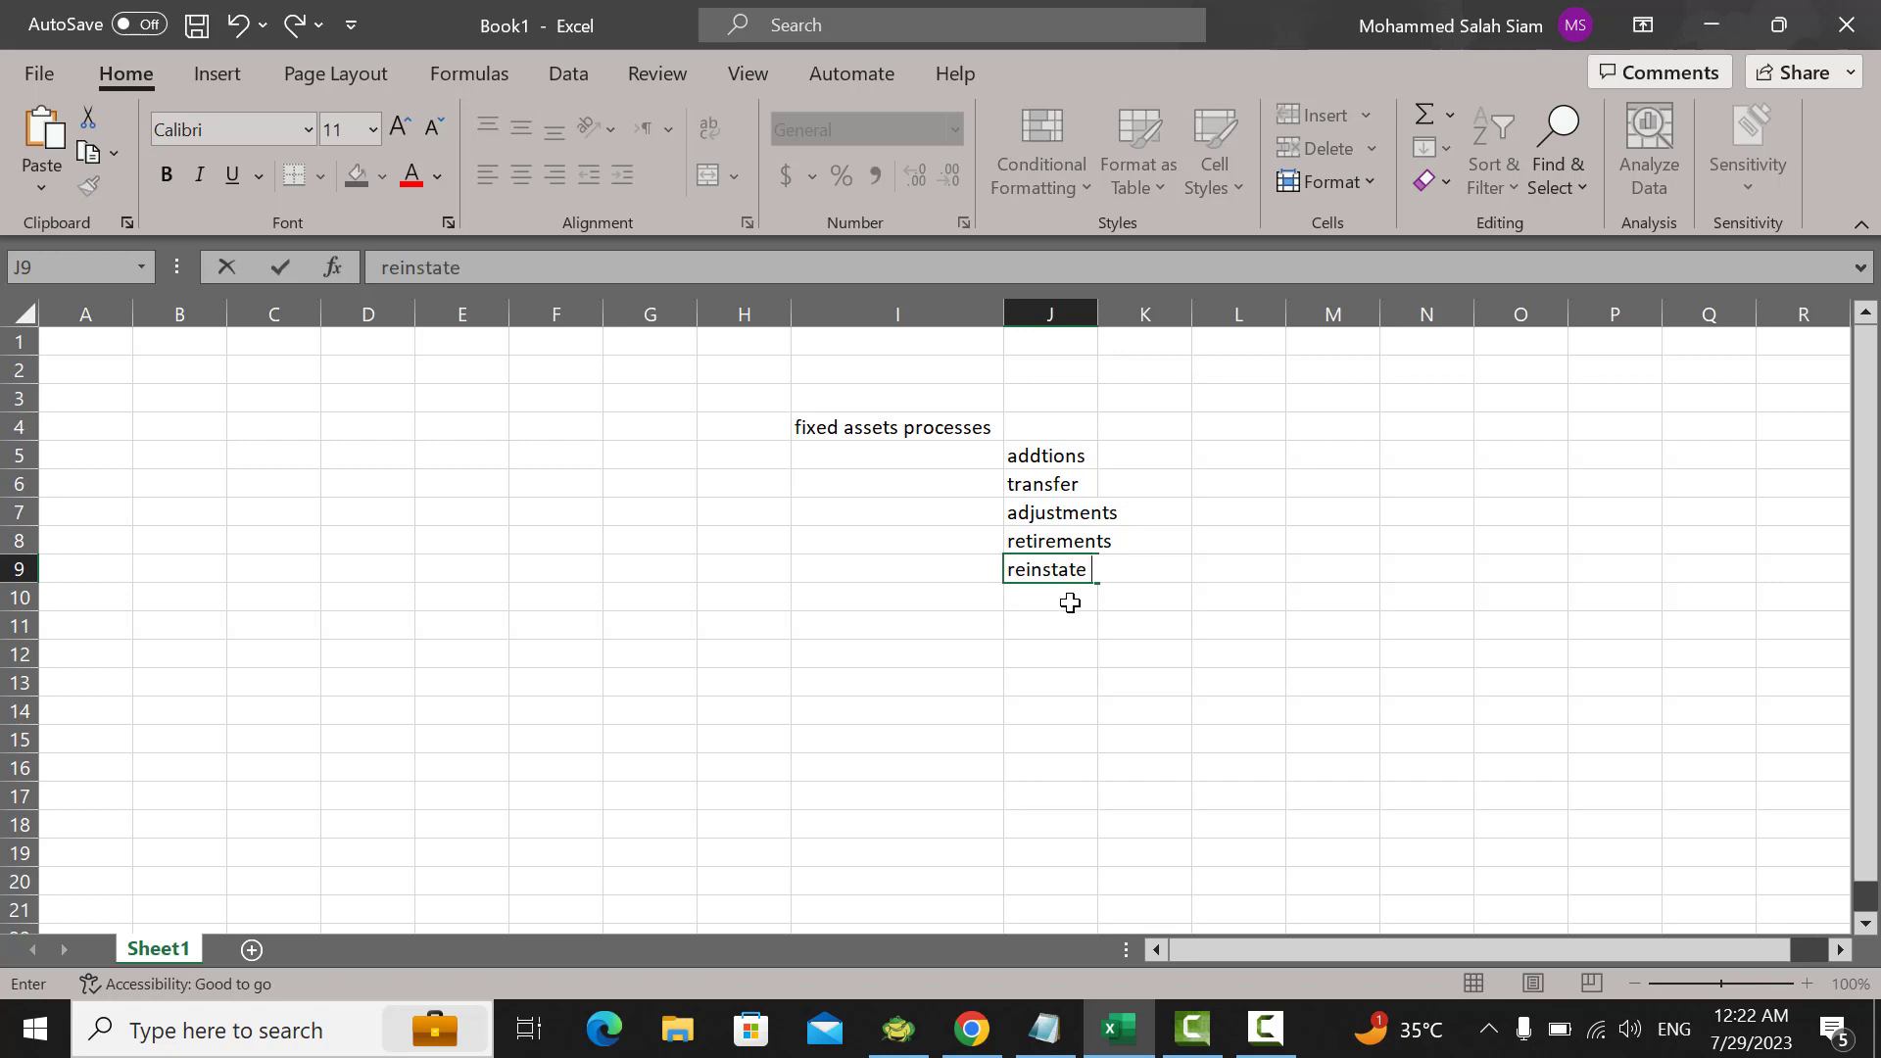
click(1070, 599)
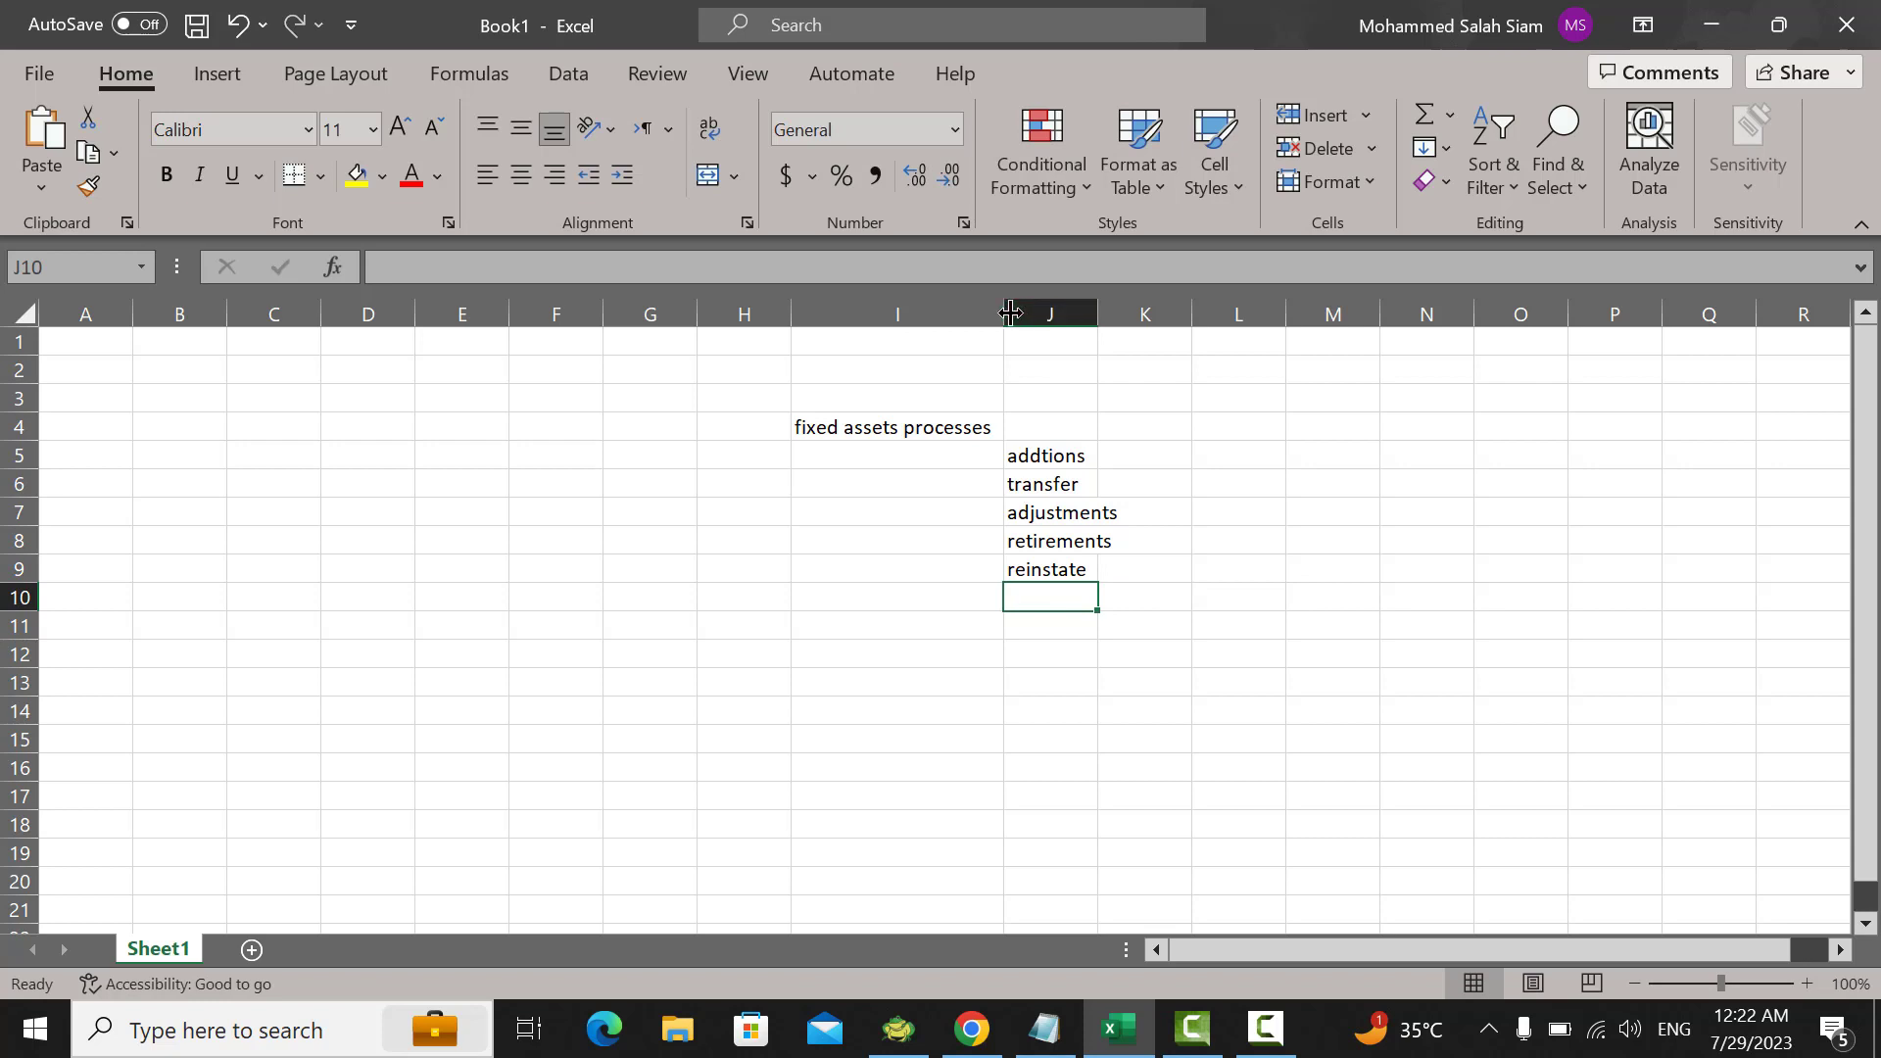
Step: Append "(with accounting entries )" to the heading in cell I4 and autofit the width of column I
double_click(996, 427)
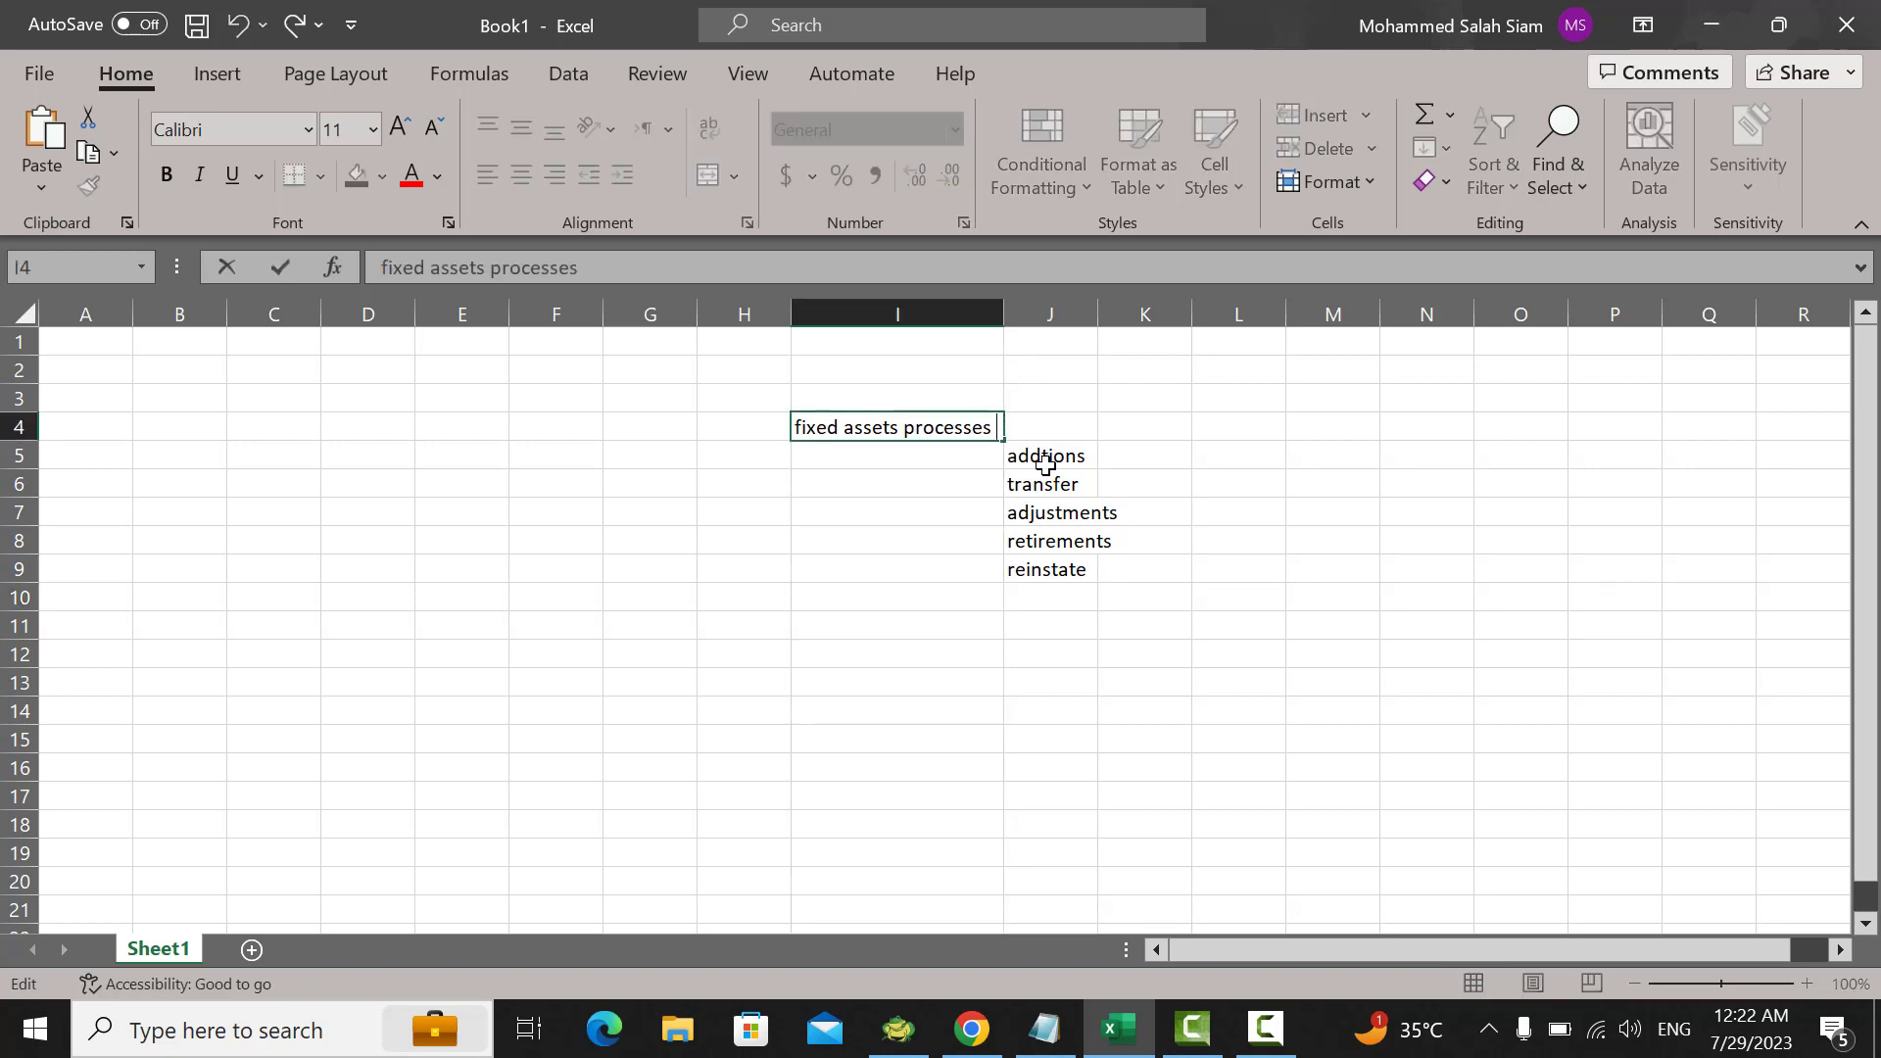
text(())
text(with)
text( accio)
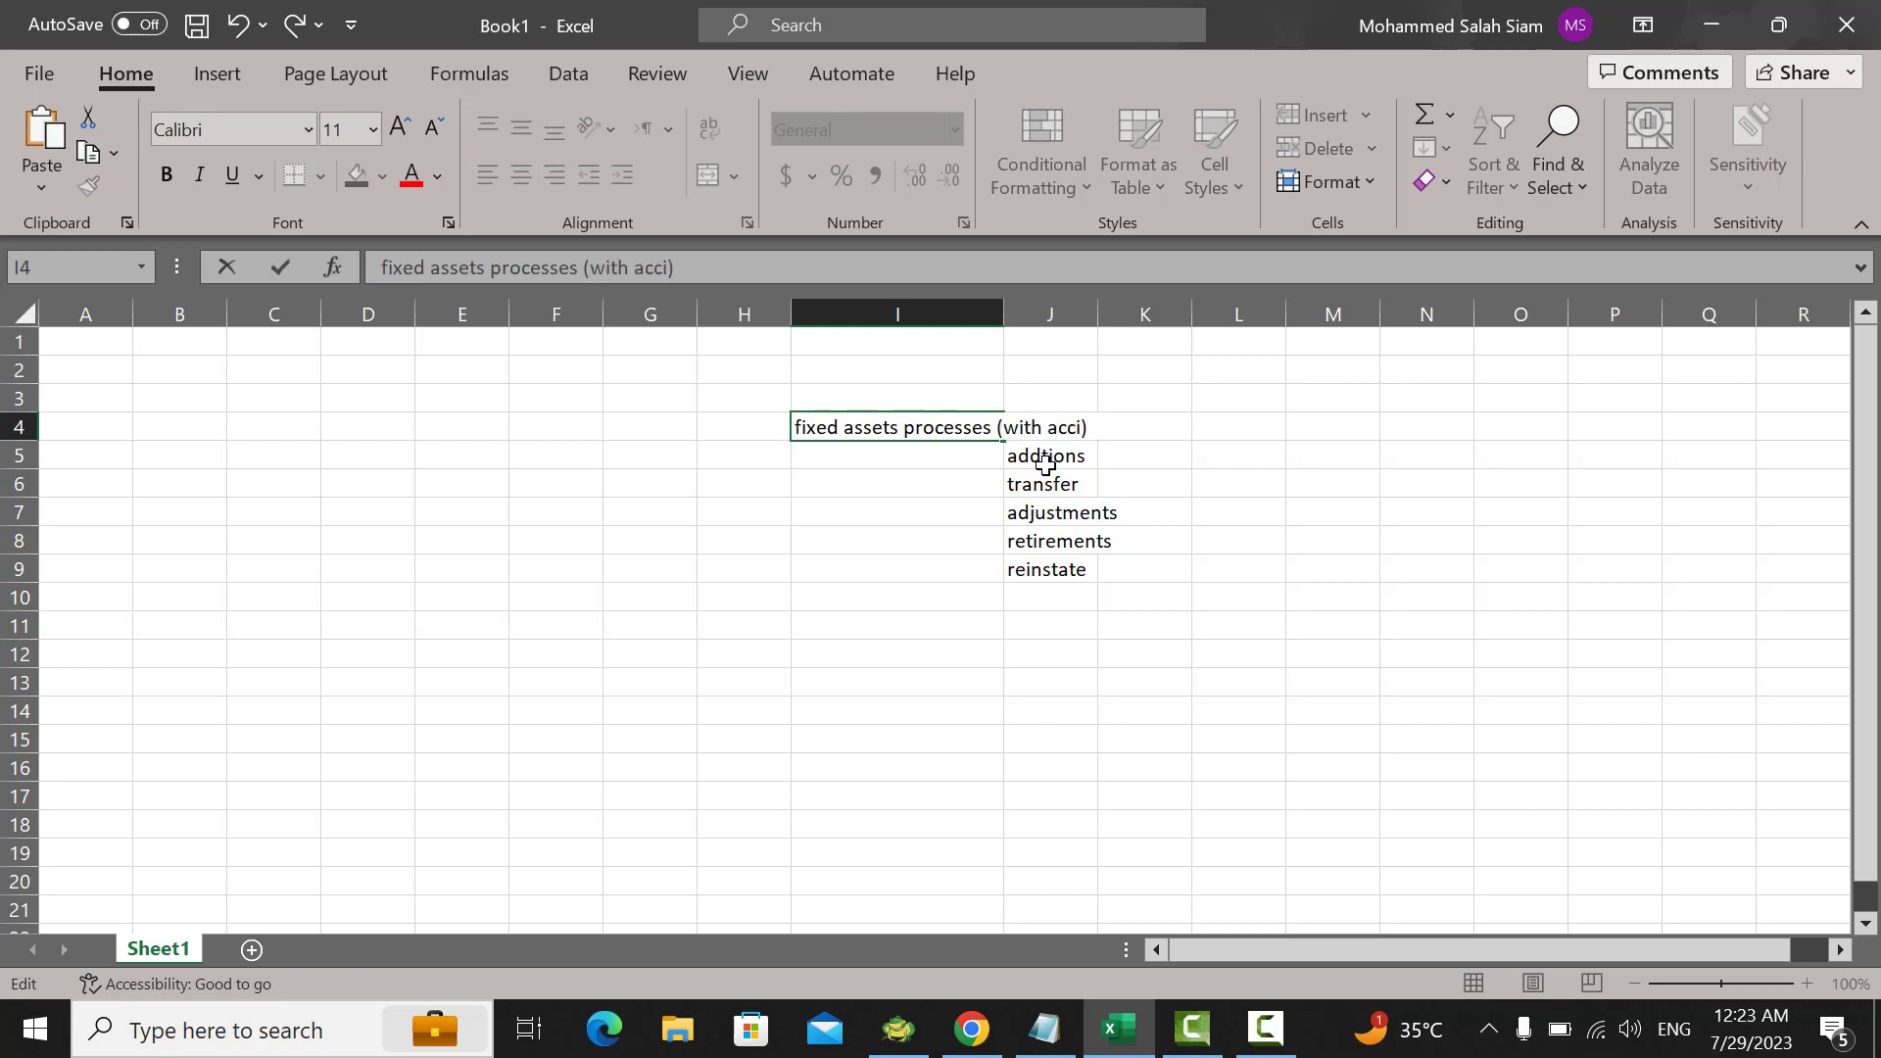
key(BackSpace)
key(BackSpace)
text(ounting entries)
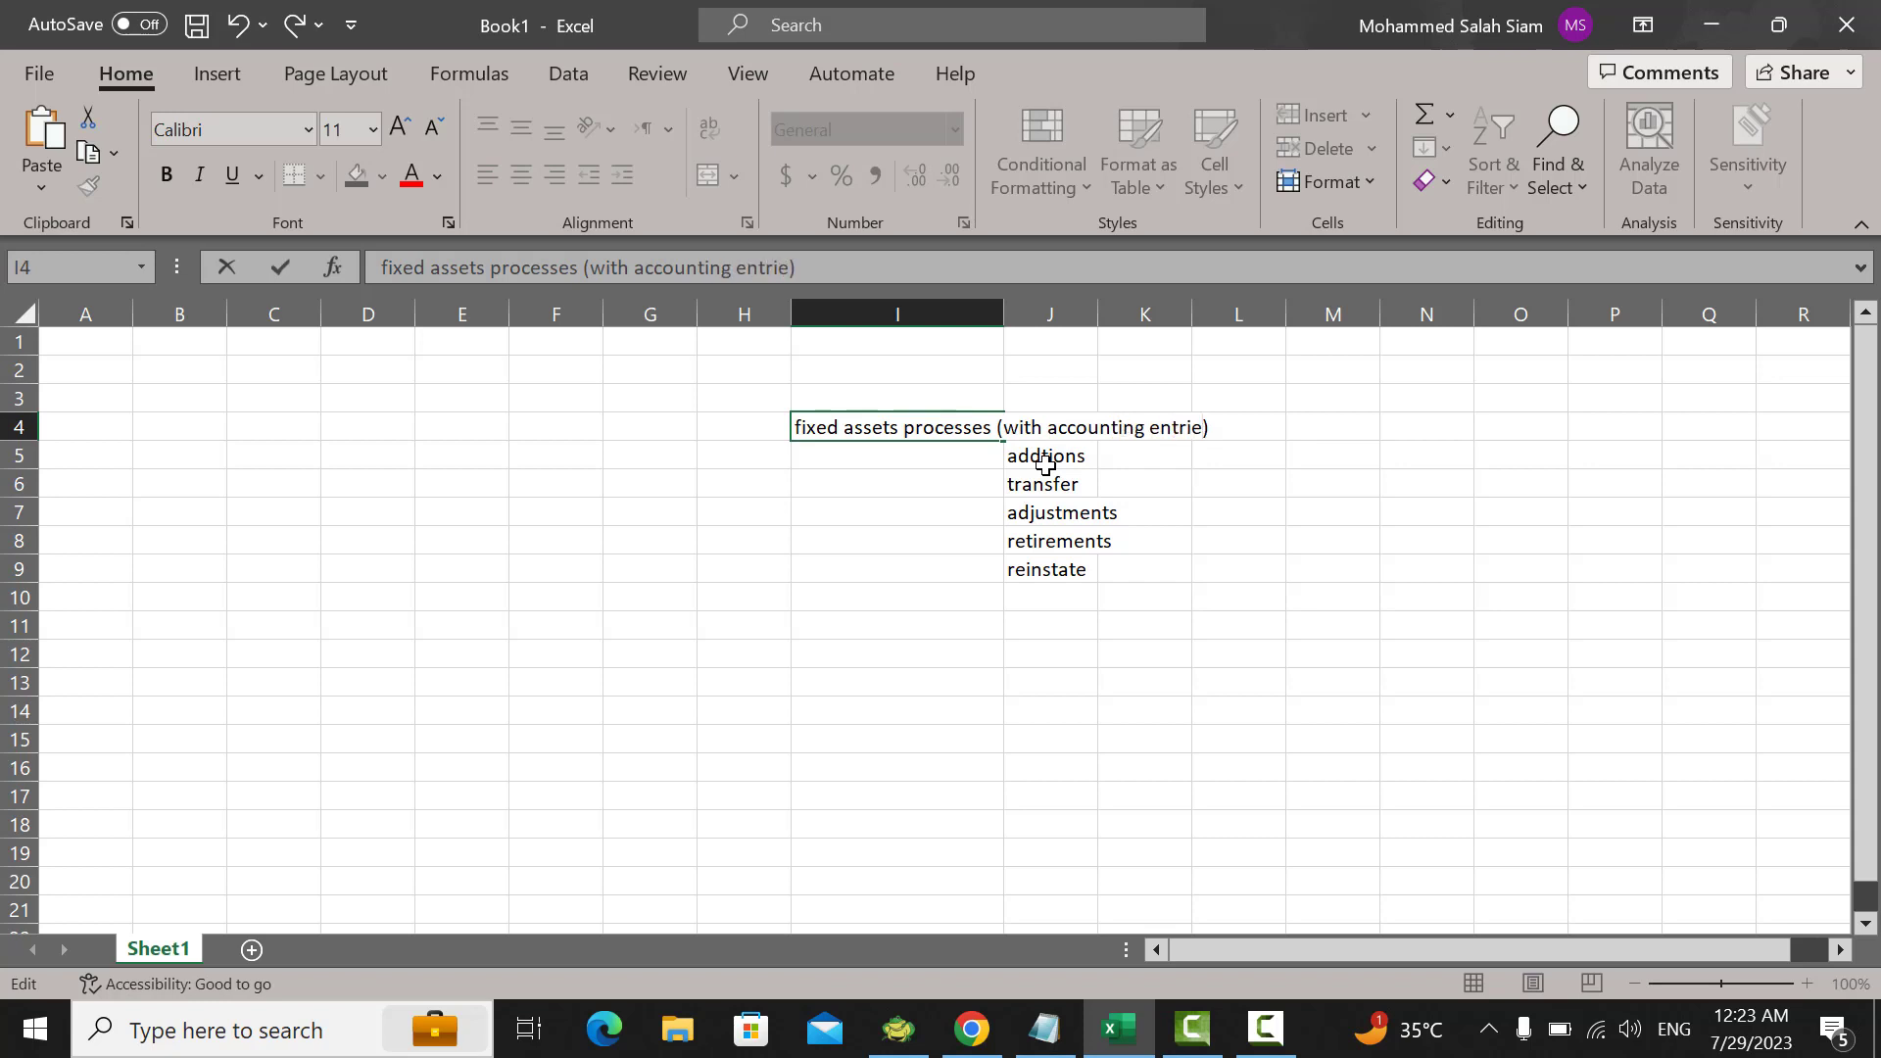
key(ctrl+Return)
click(1255, 483)
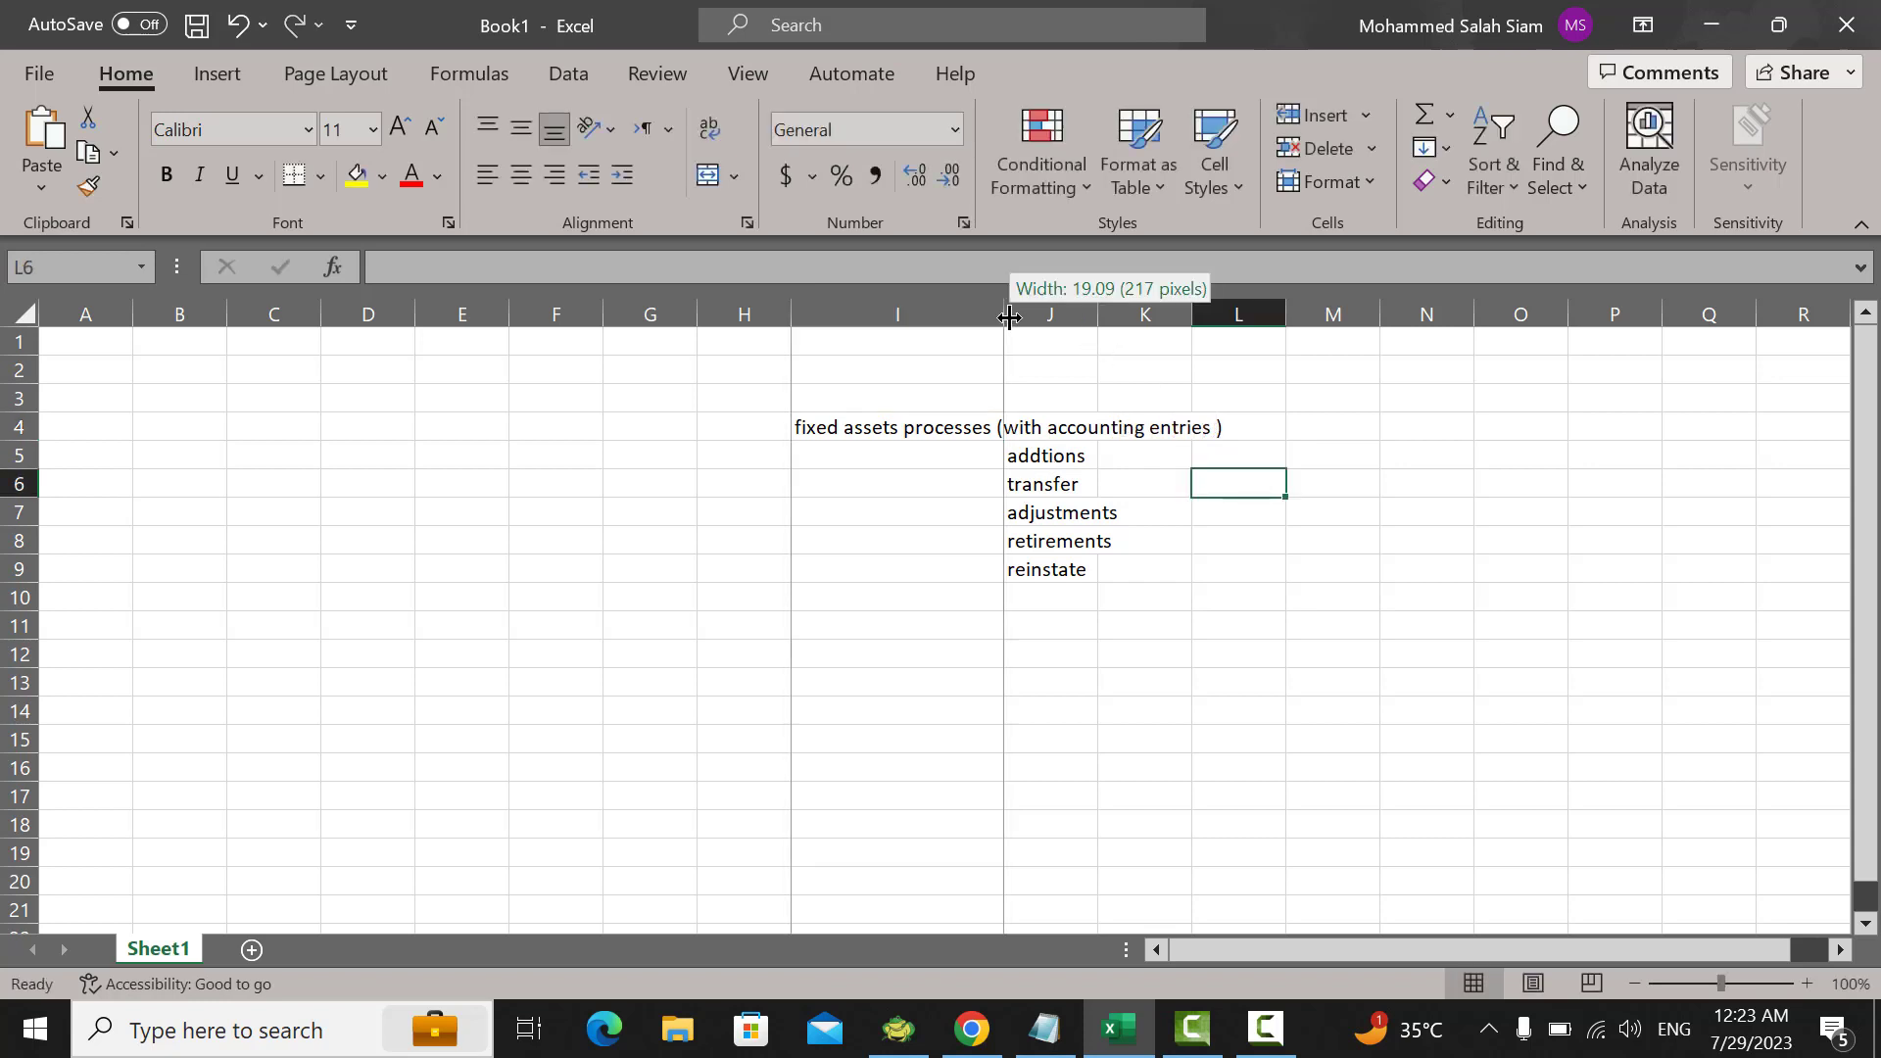
double_click(1003, 314)
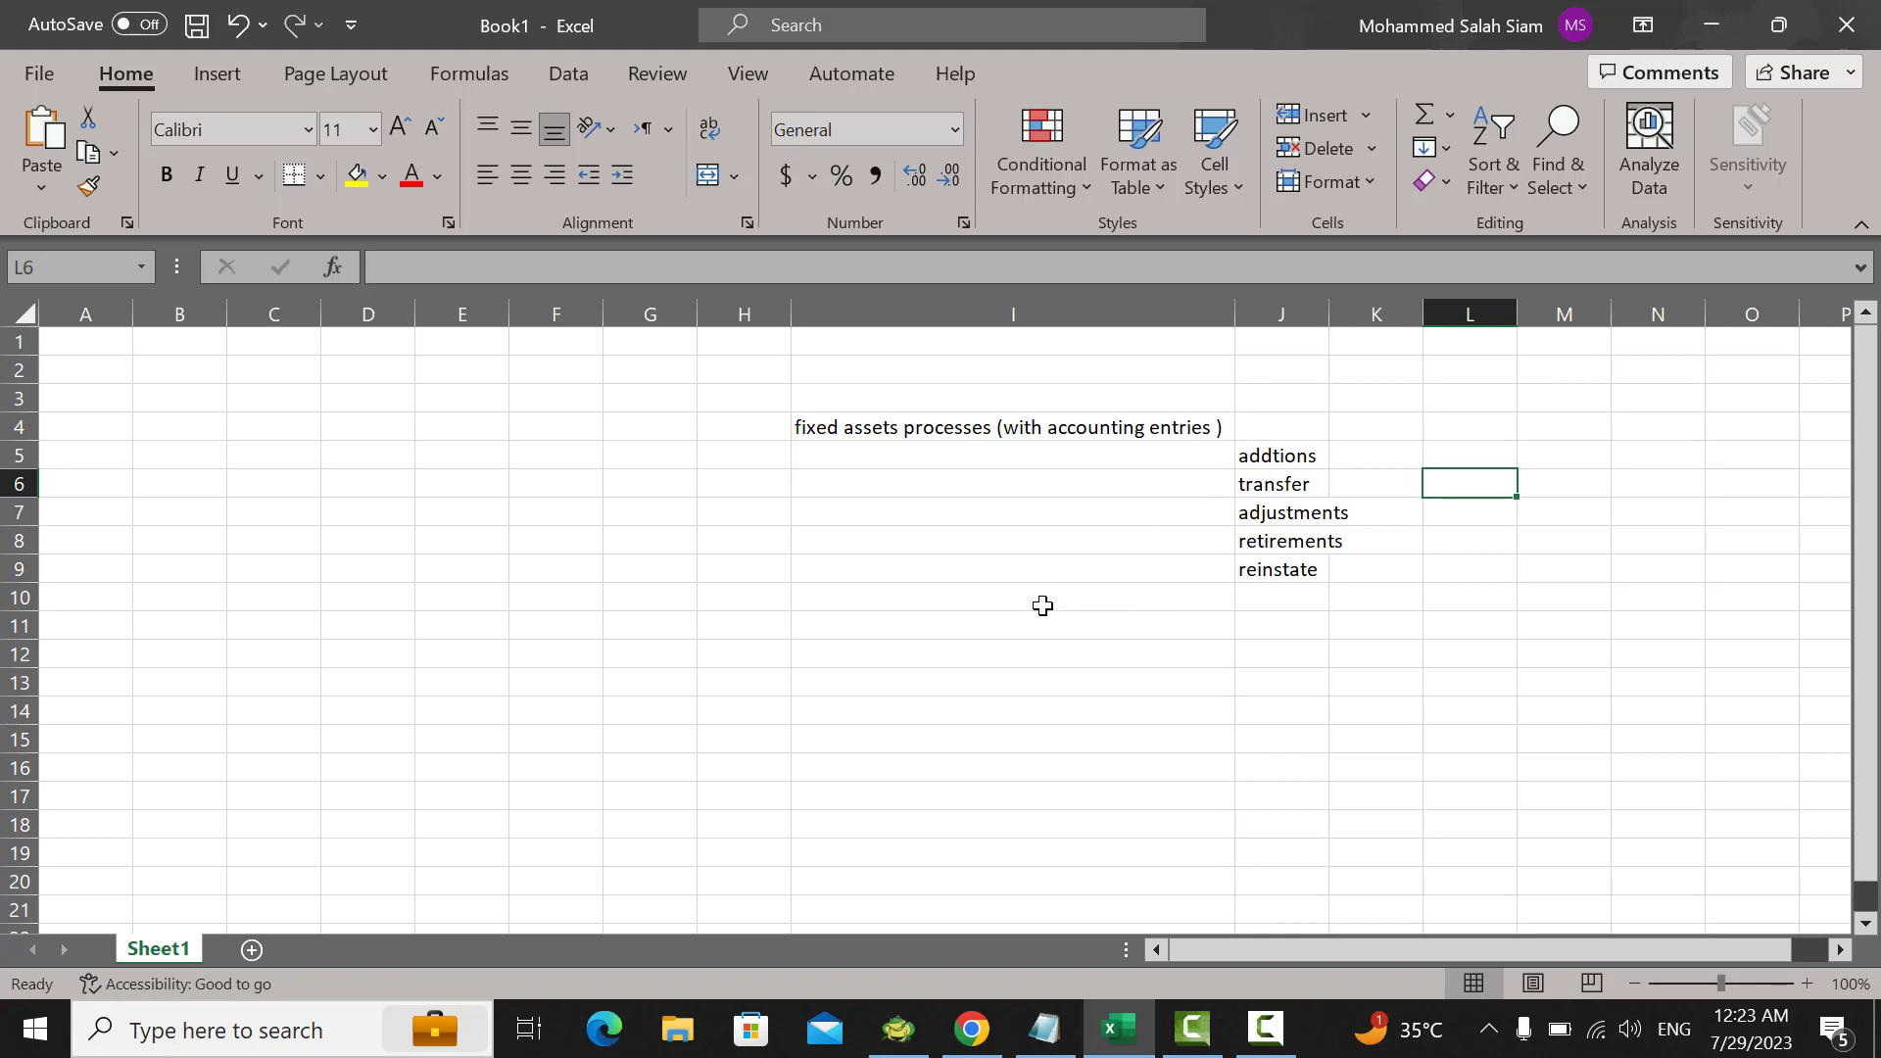
Step: Switch to Oracle Fusion in Chrome and open Setup and Maintenance under My Enterprise
click(984, 1009)
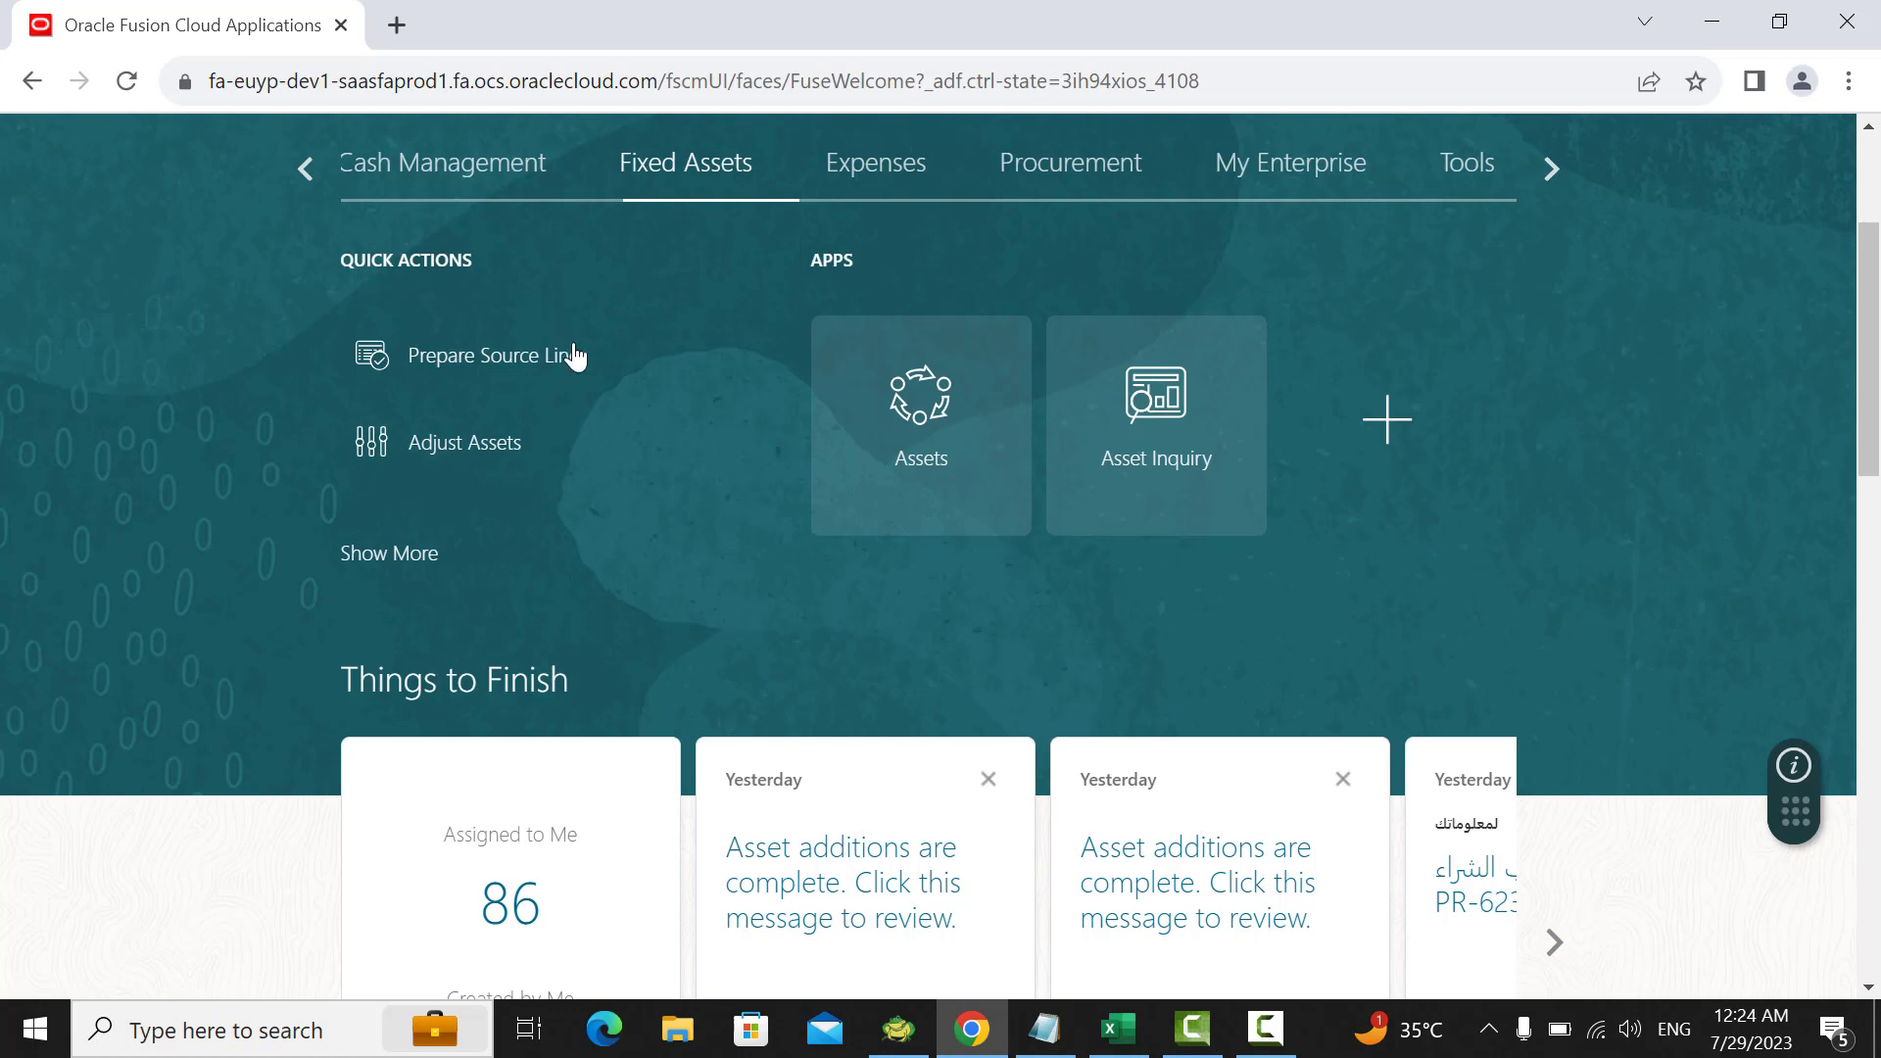
scroll(575, 358, up, 3)
click(35, 181)
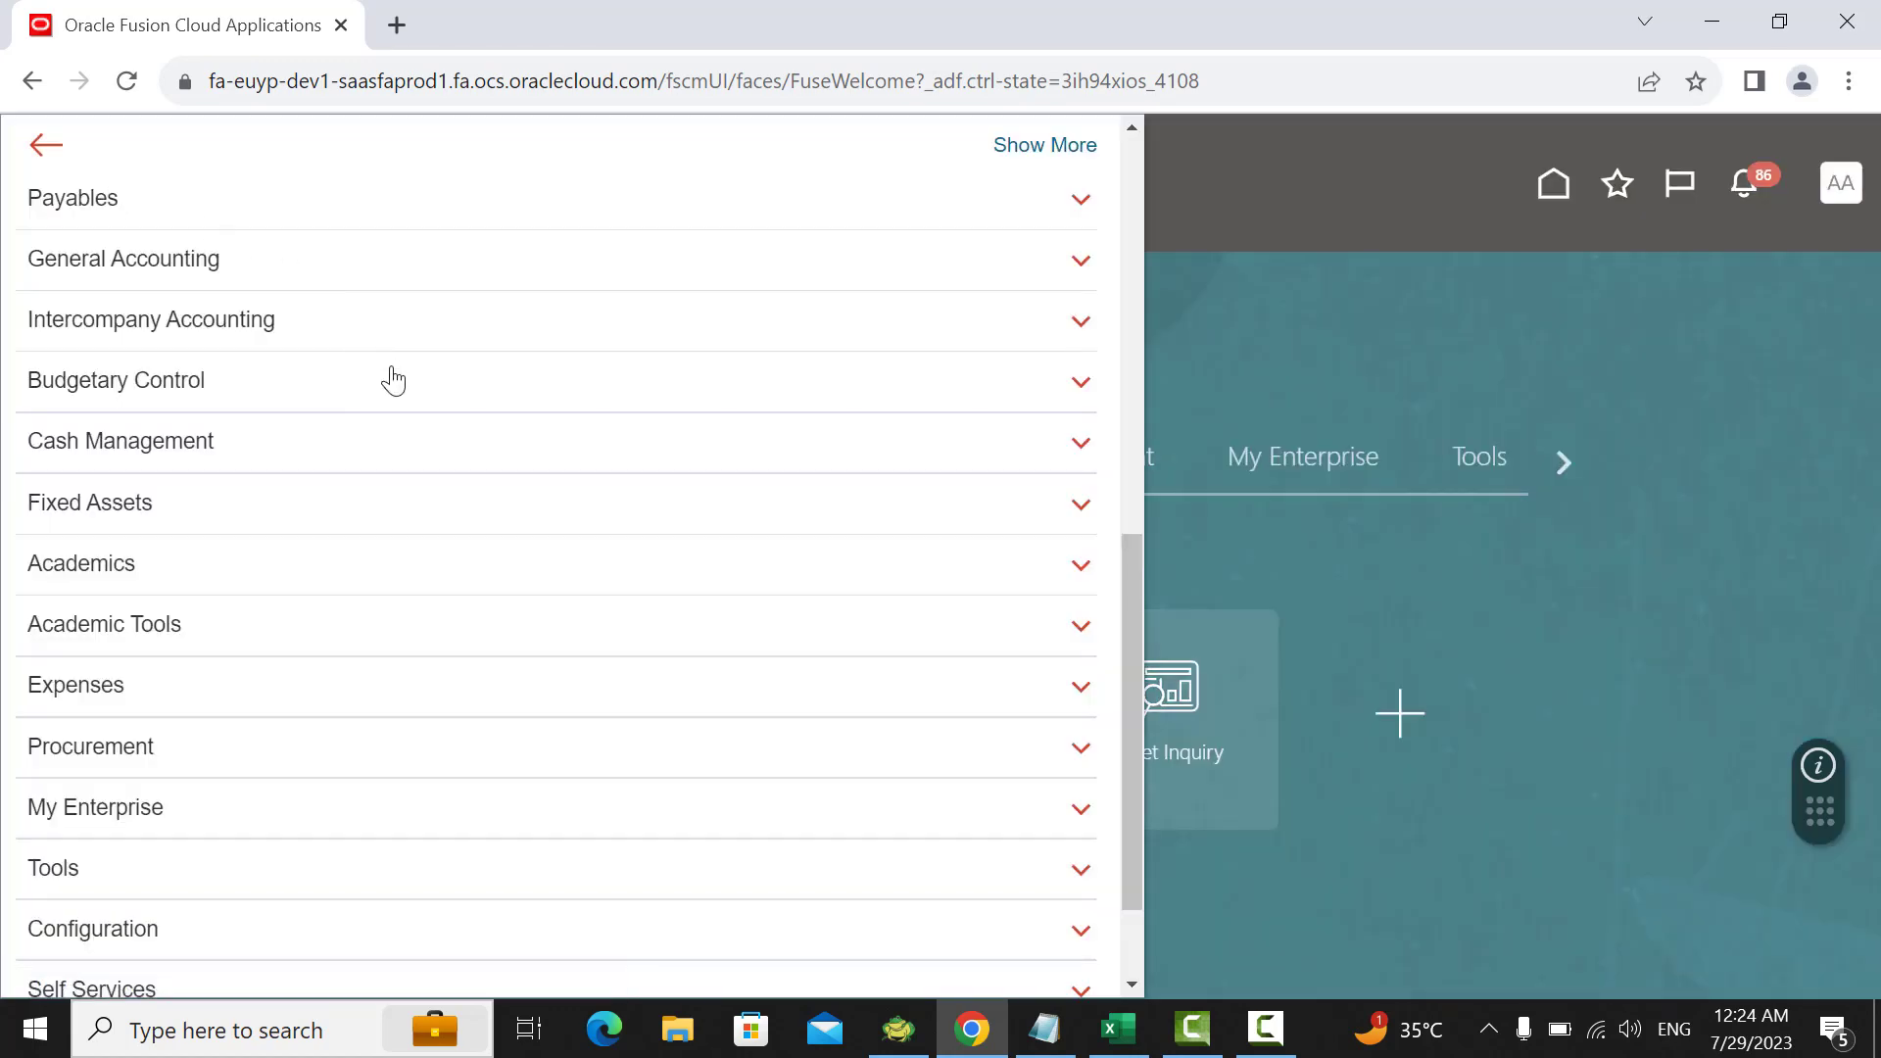
scroll(393, 380, down, 2)
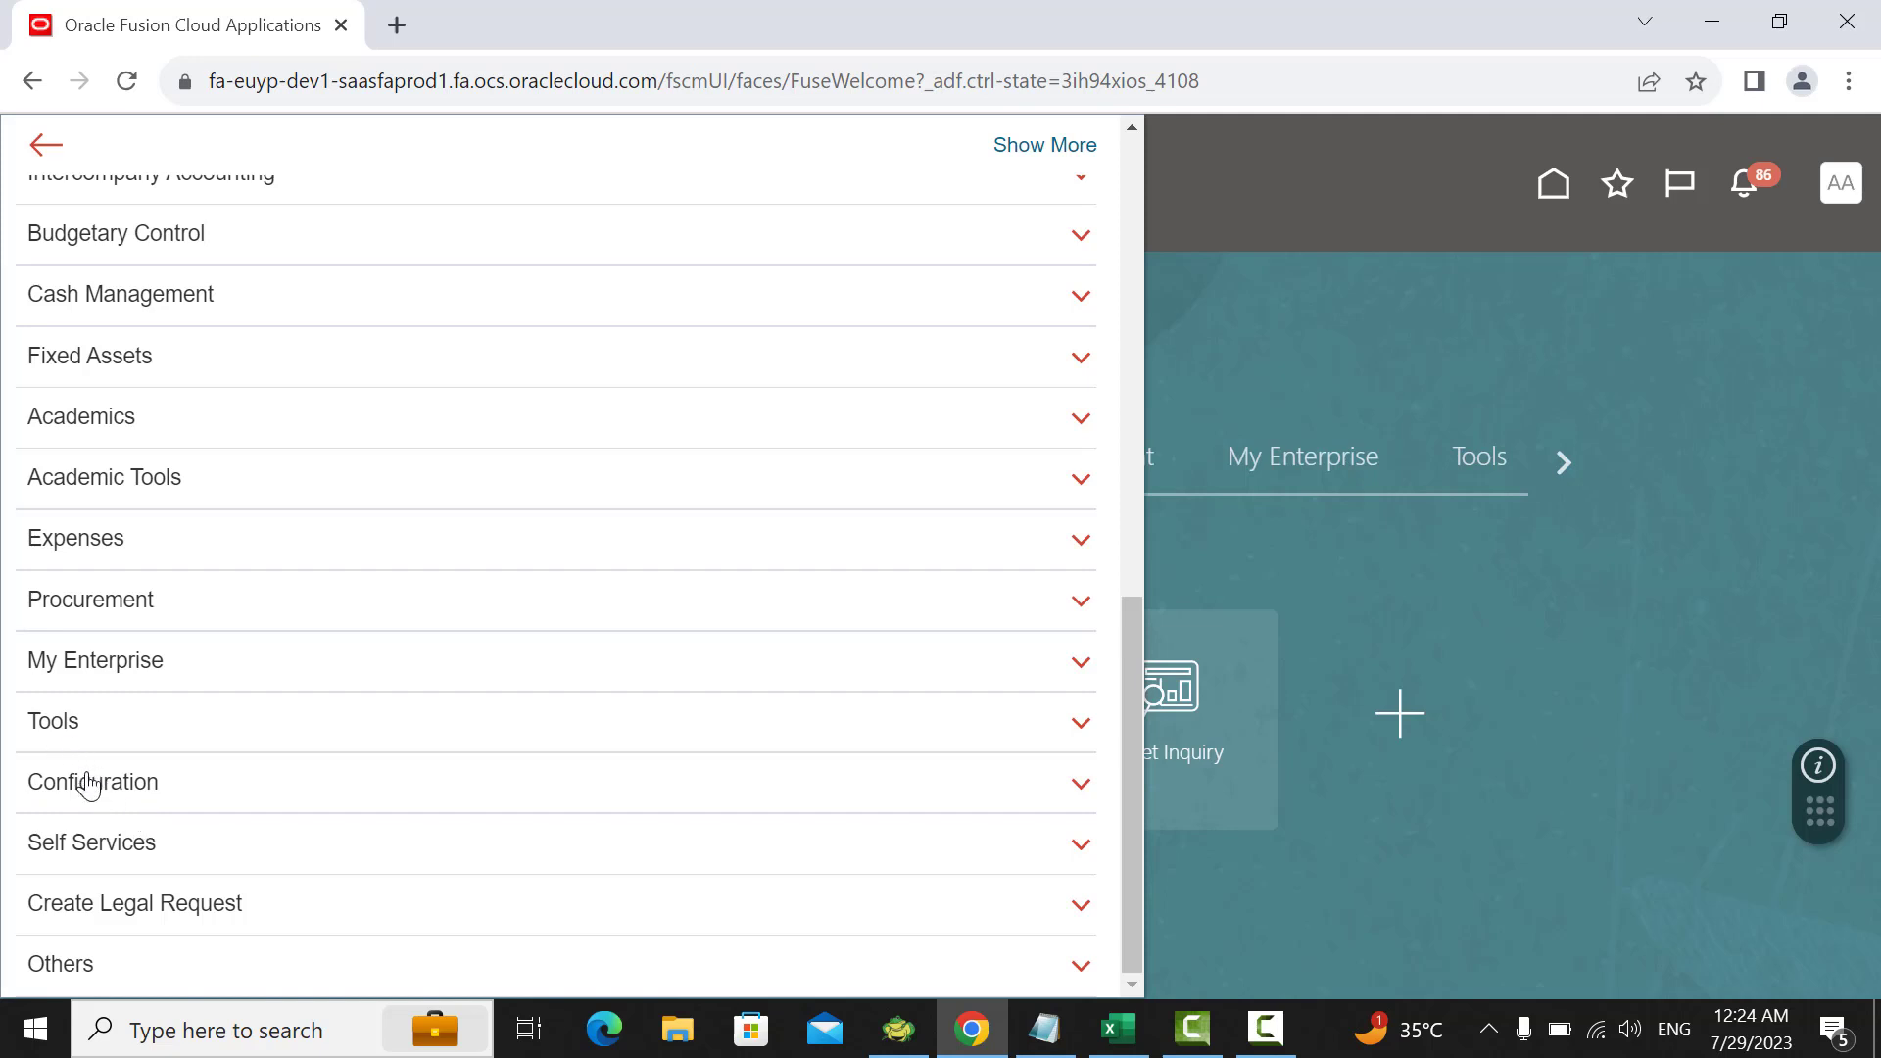
click(111, 662)
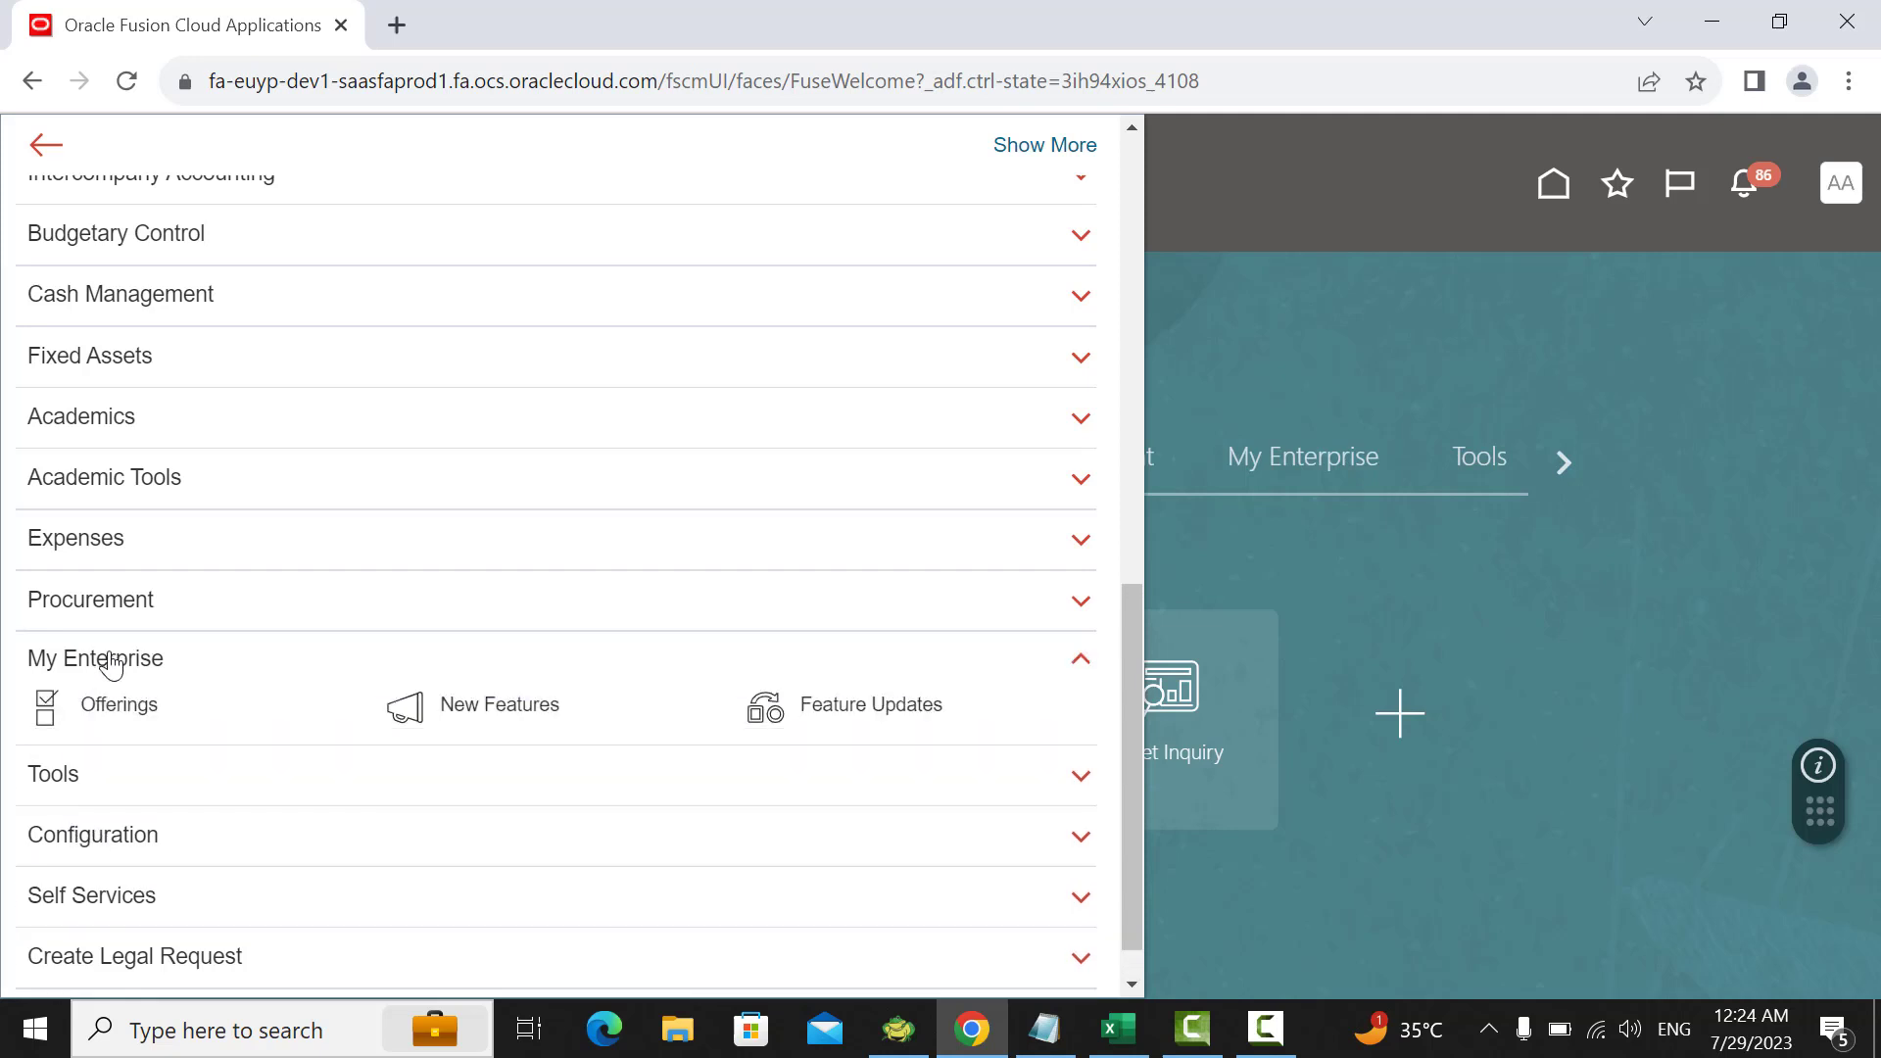
click(558, 776)
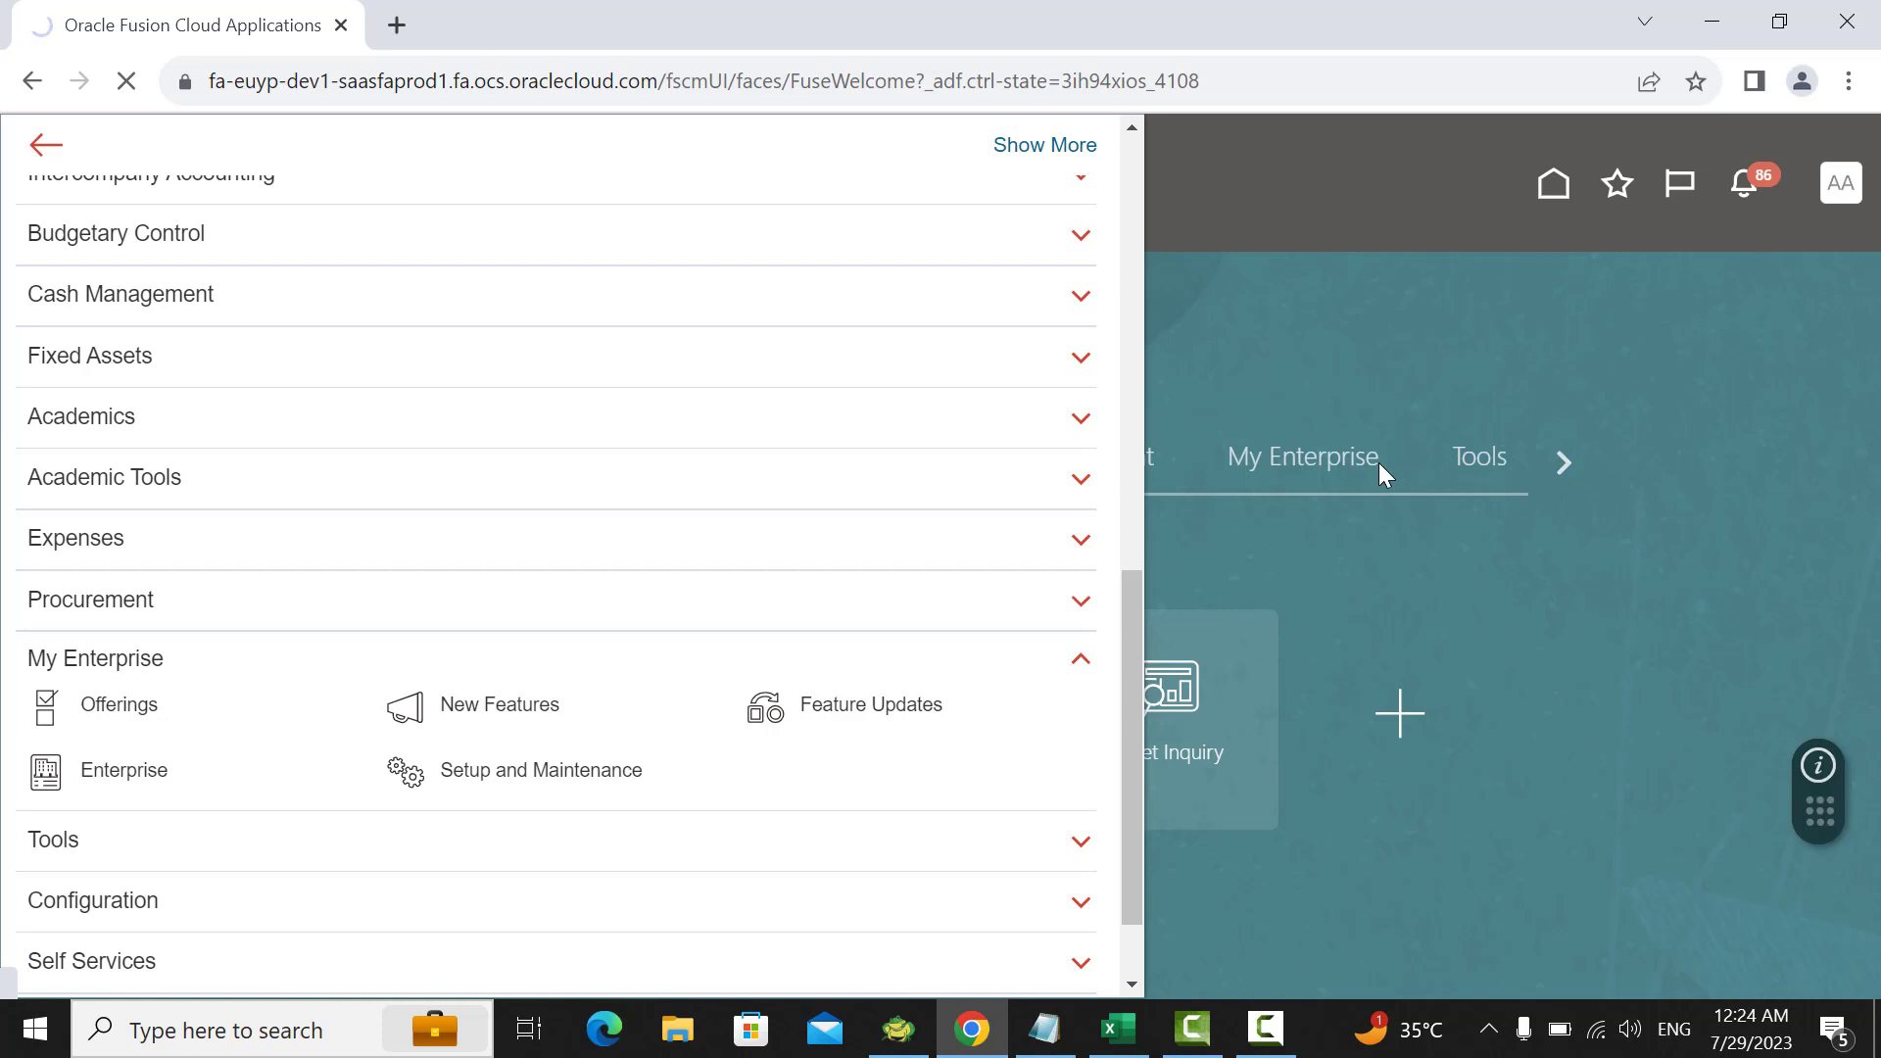
Step: Change the setup offering from Enterprise Contracts to Financials
scroll(1378, 463, down, 3)
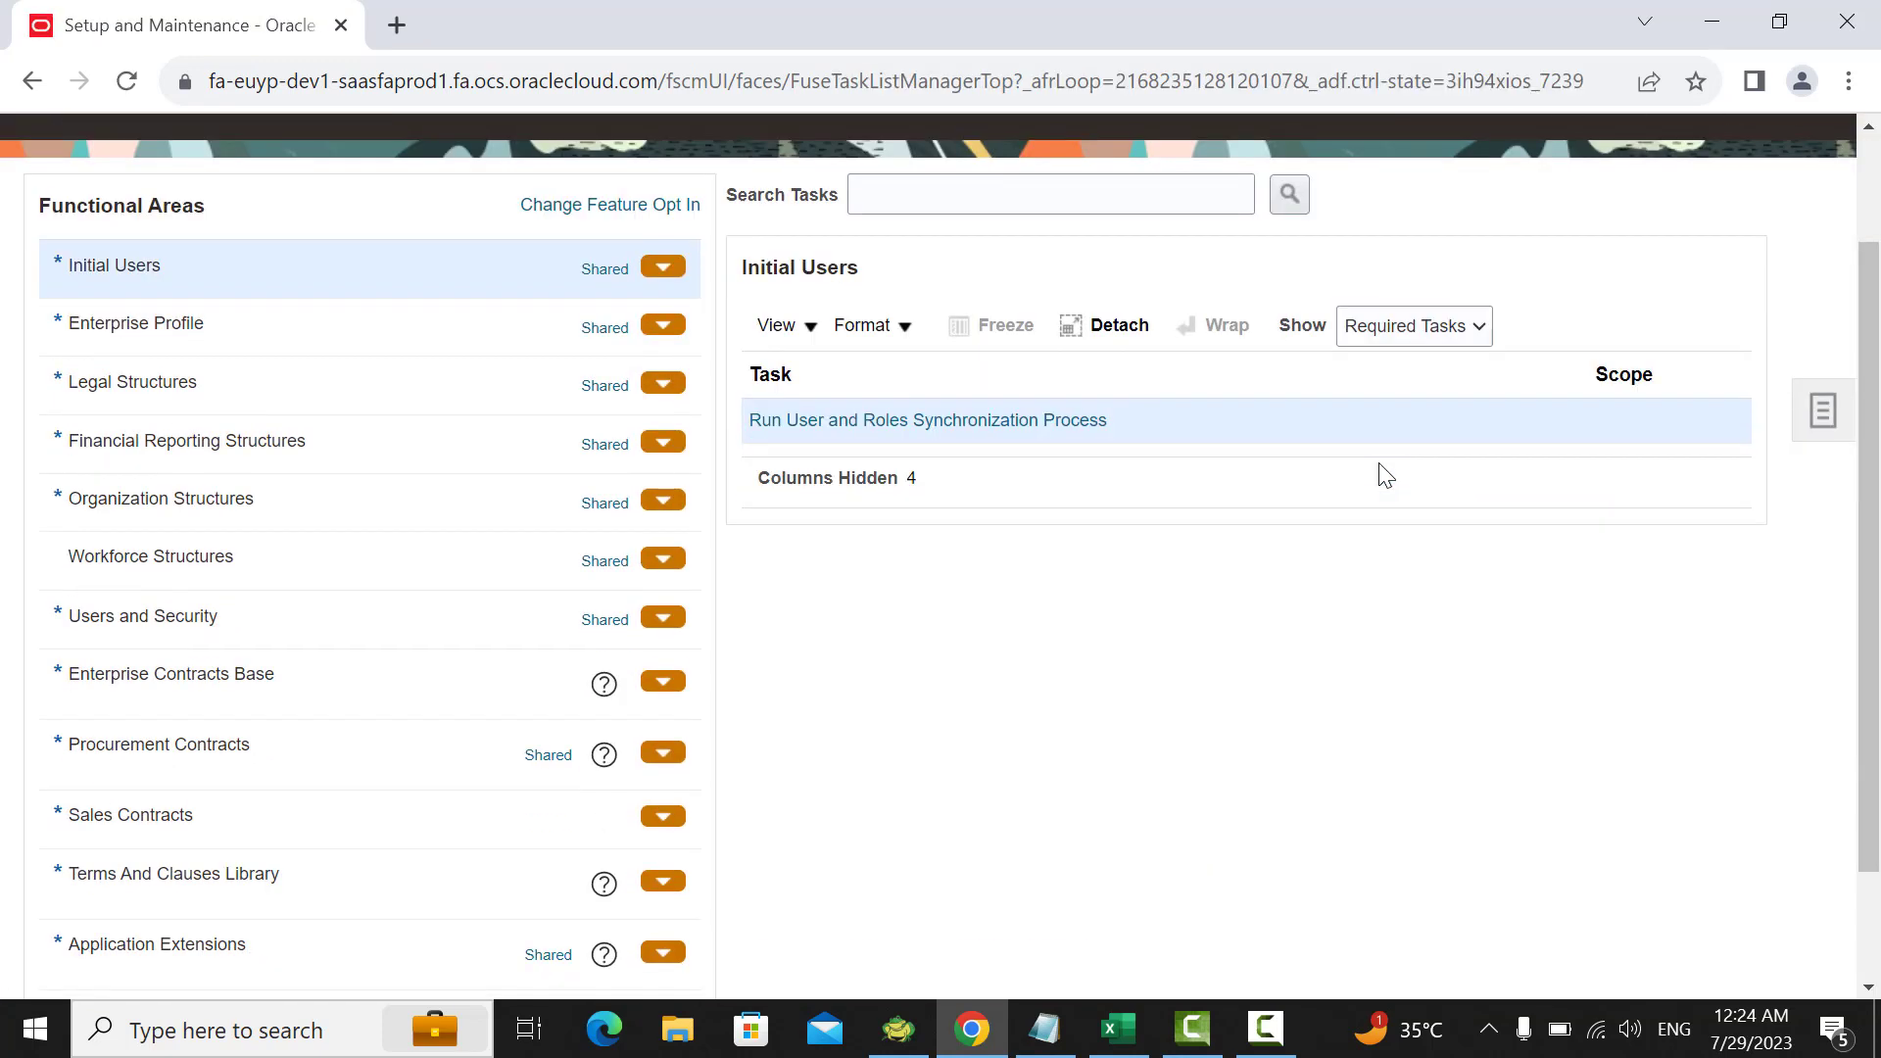
scroll(504, 414, up, 3)
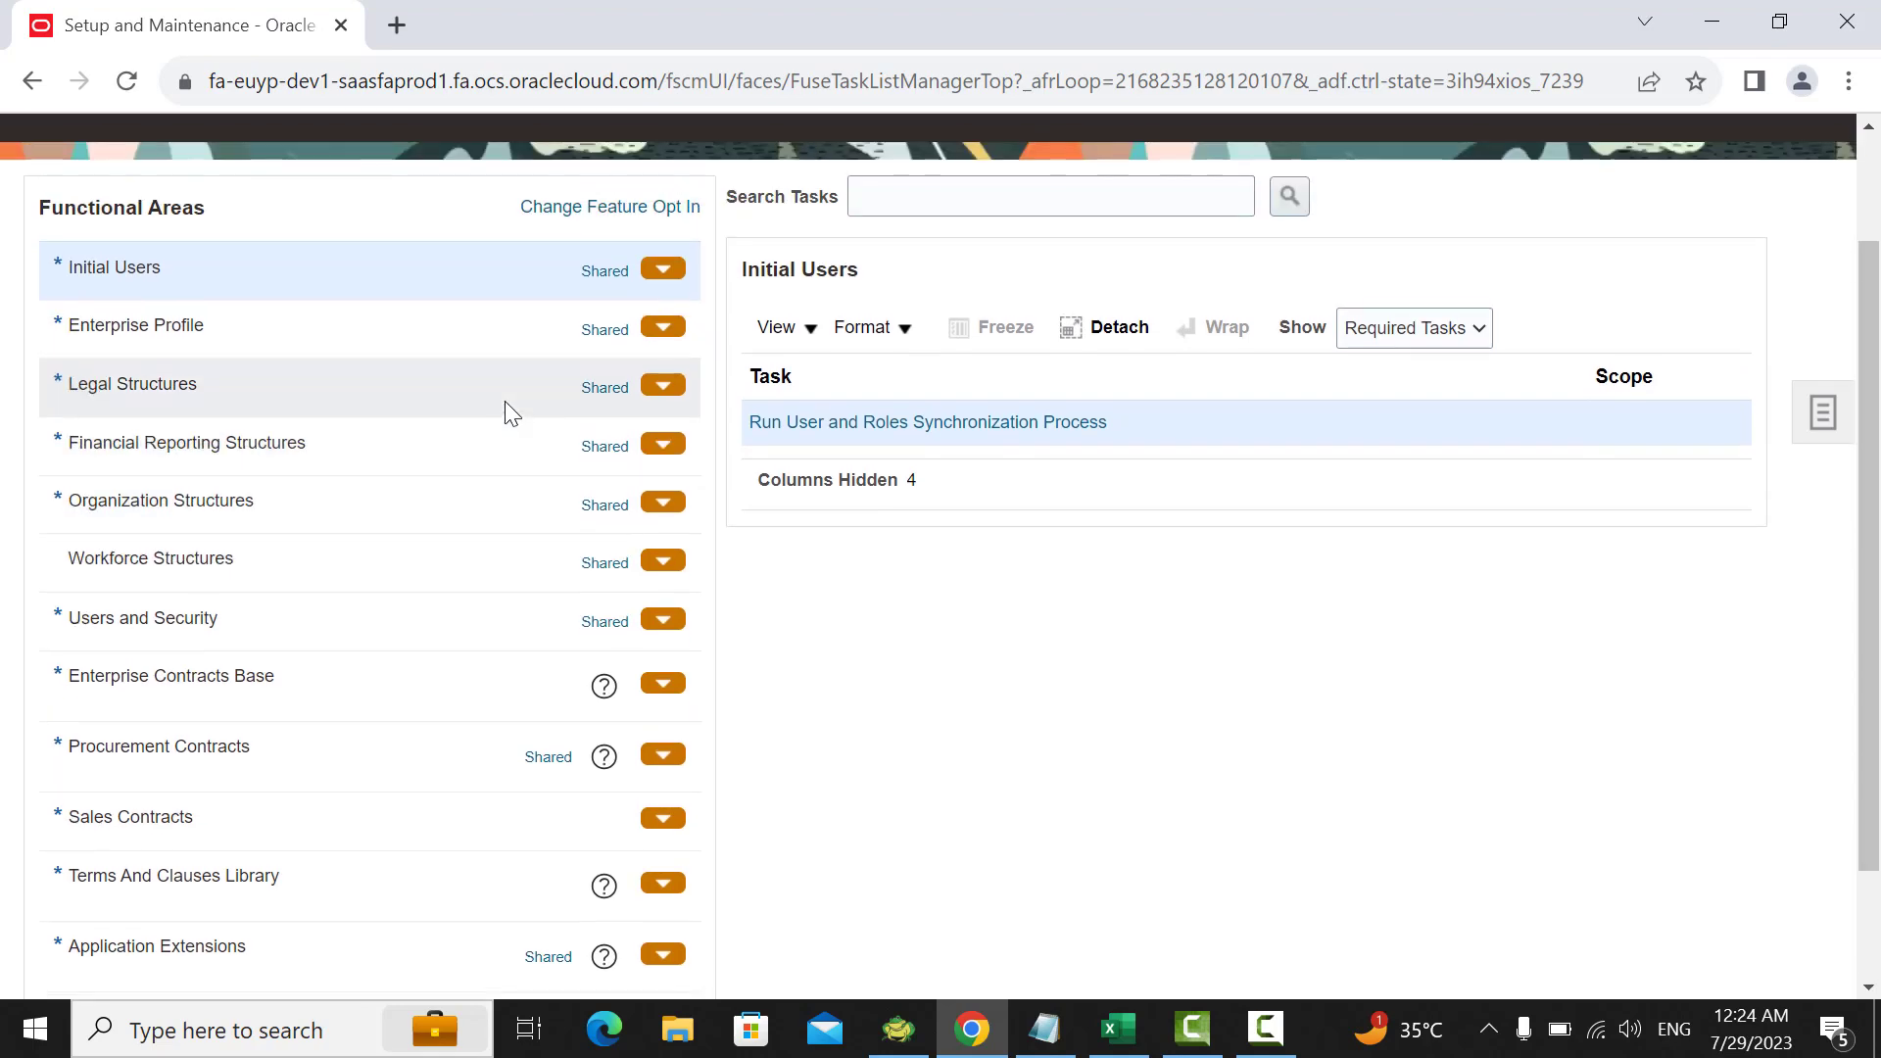
click(406, 239)
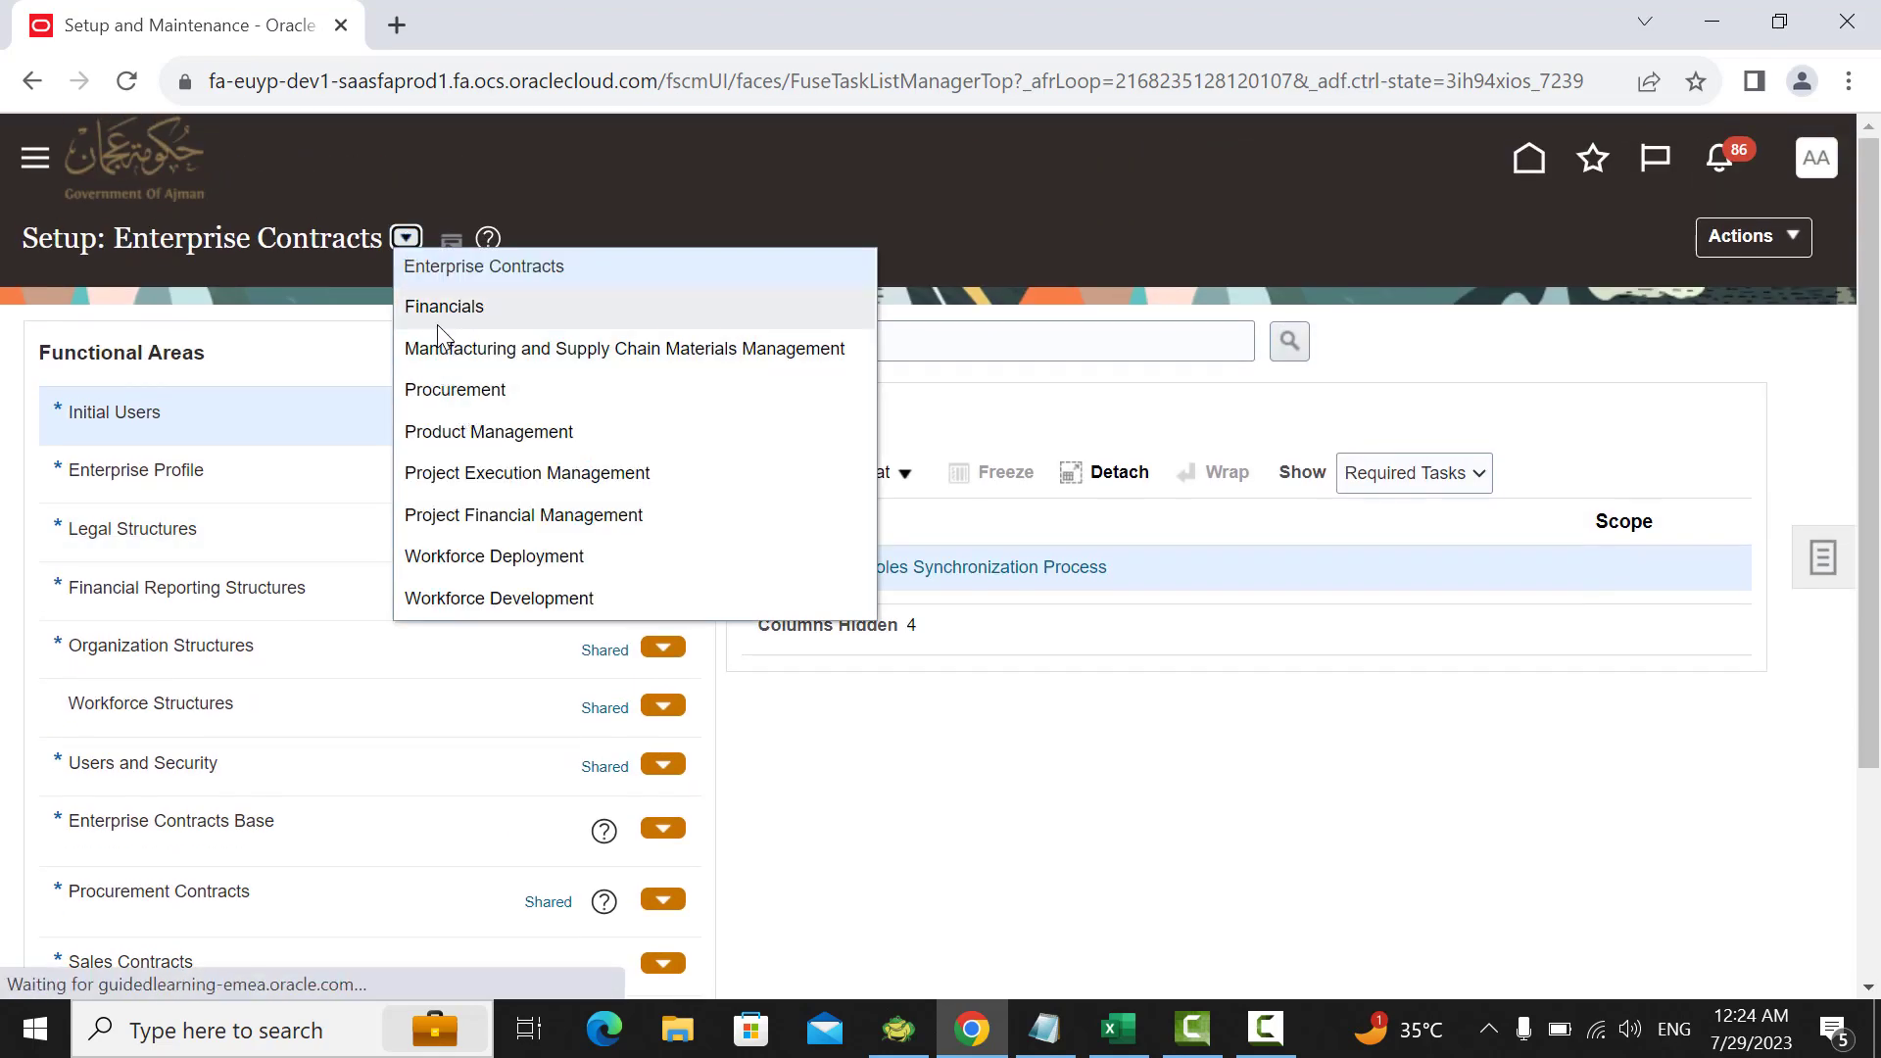
click(436, 318)
Step: Open the Manage Asset Categories task in the Fixed Assets functional area
scroll(831, 537, down, 3)
scroll(475, 534, down, 5)
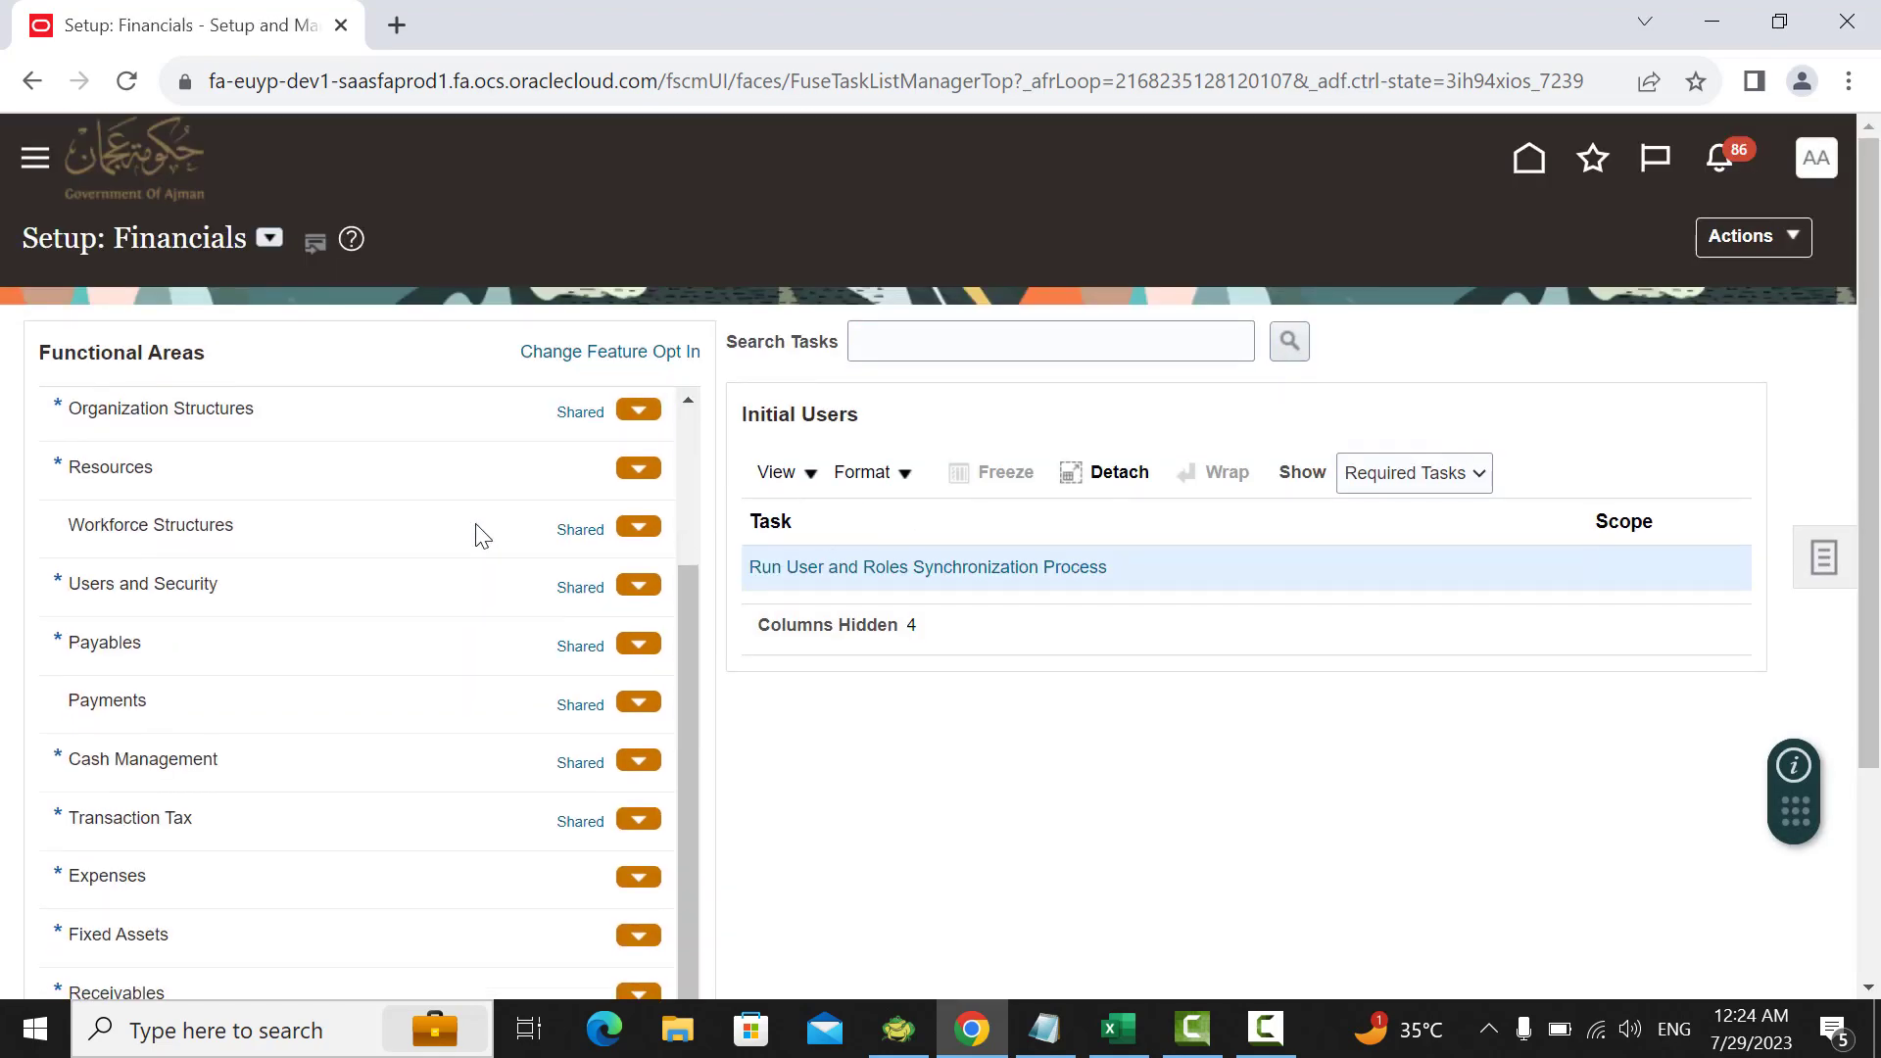
scroll(784, 587, down, 2)
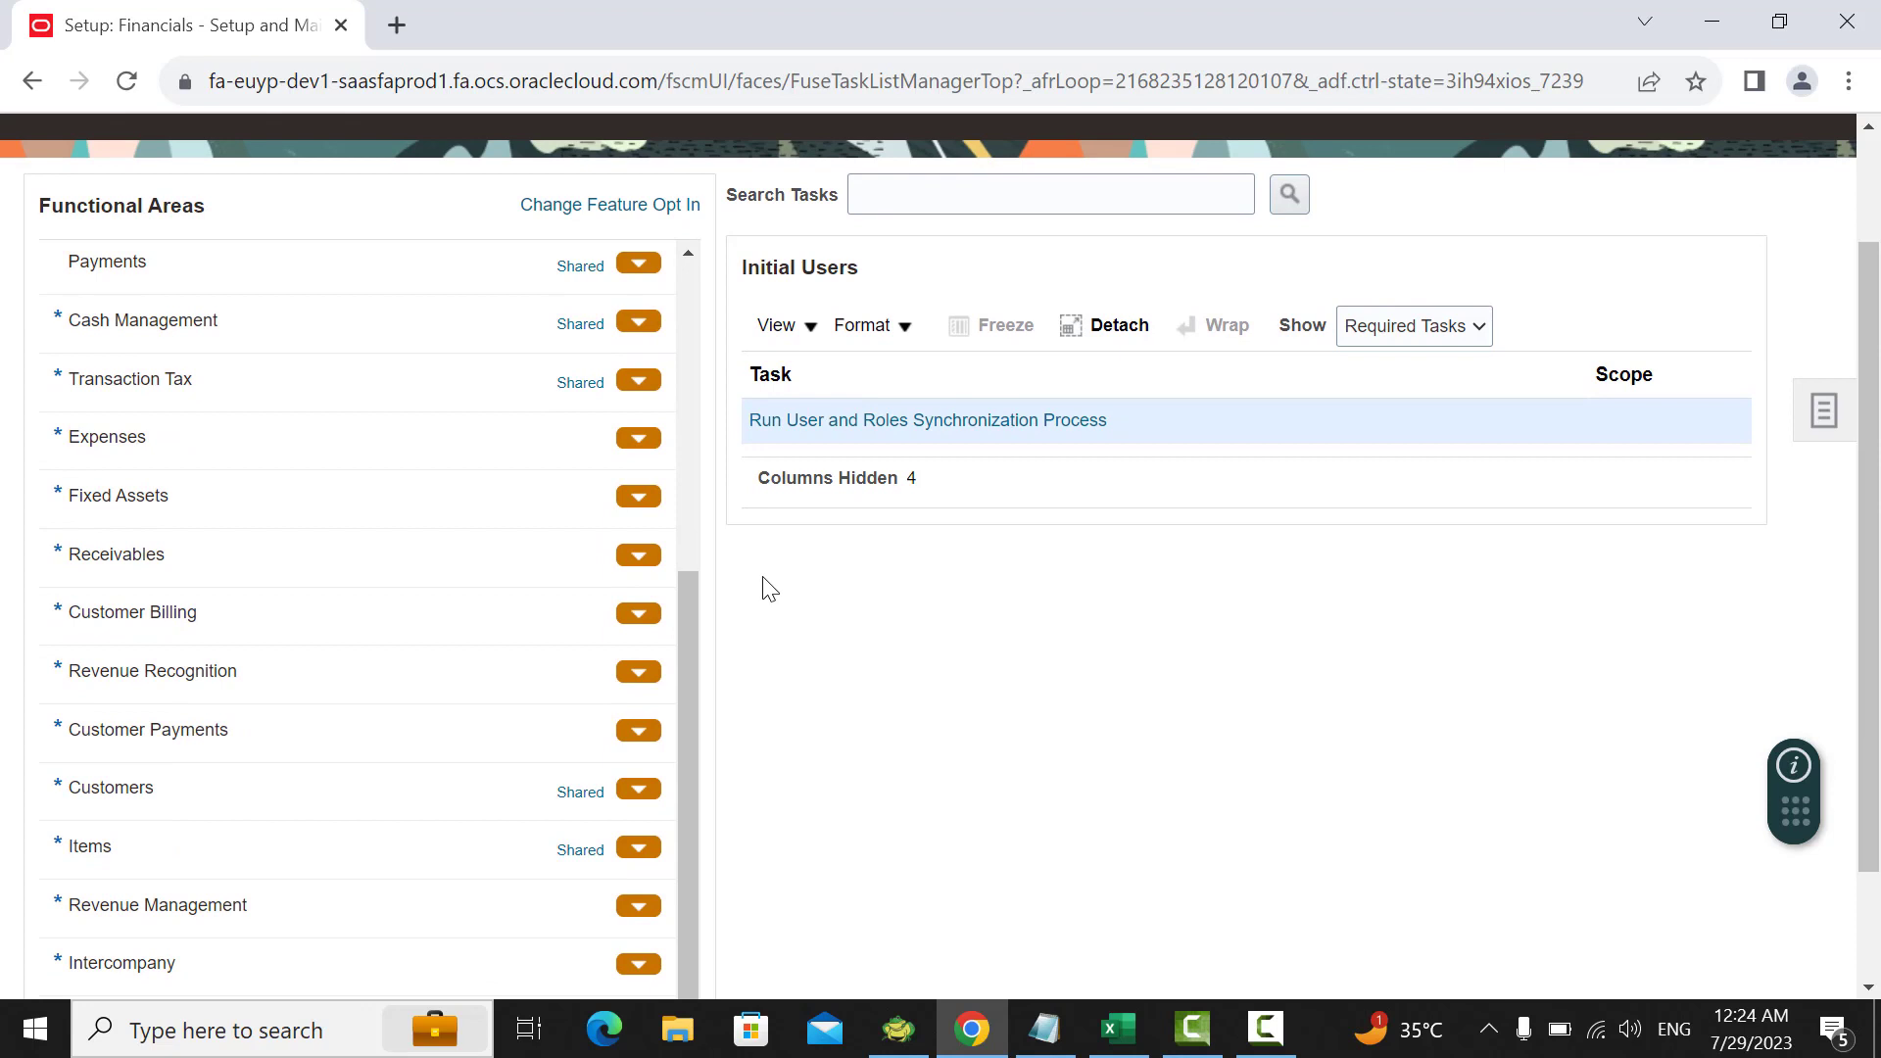
click(408, 495)
scroll(1190, 482, down, 2)
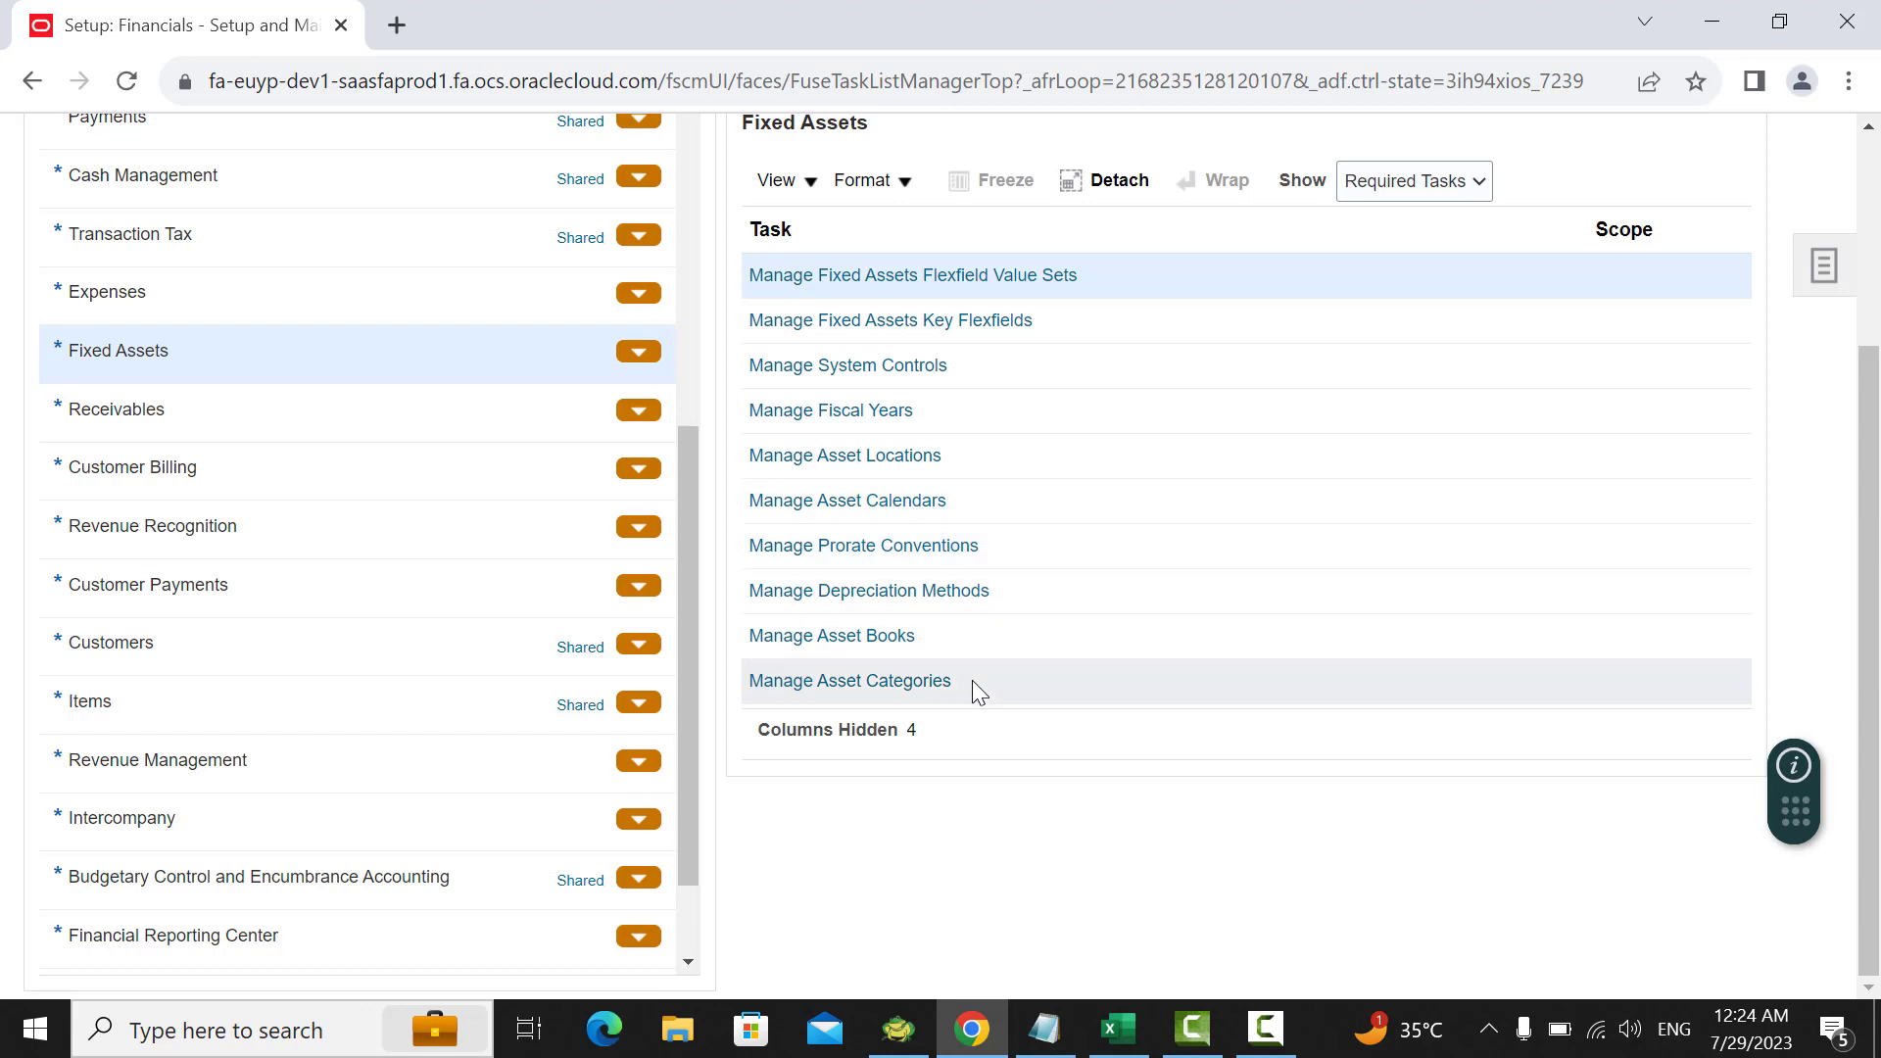
click(921, 688)
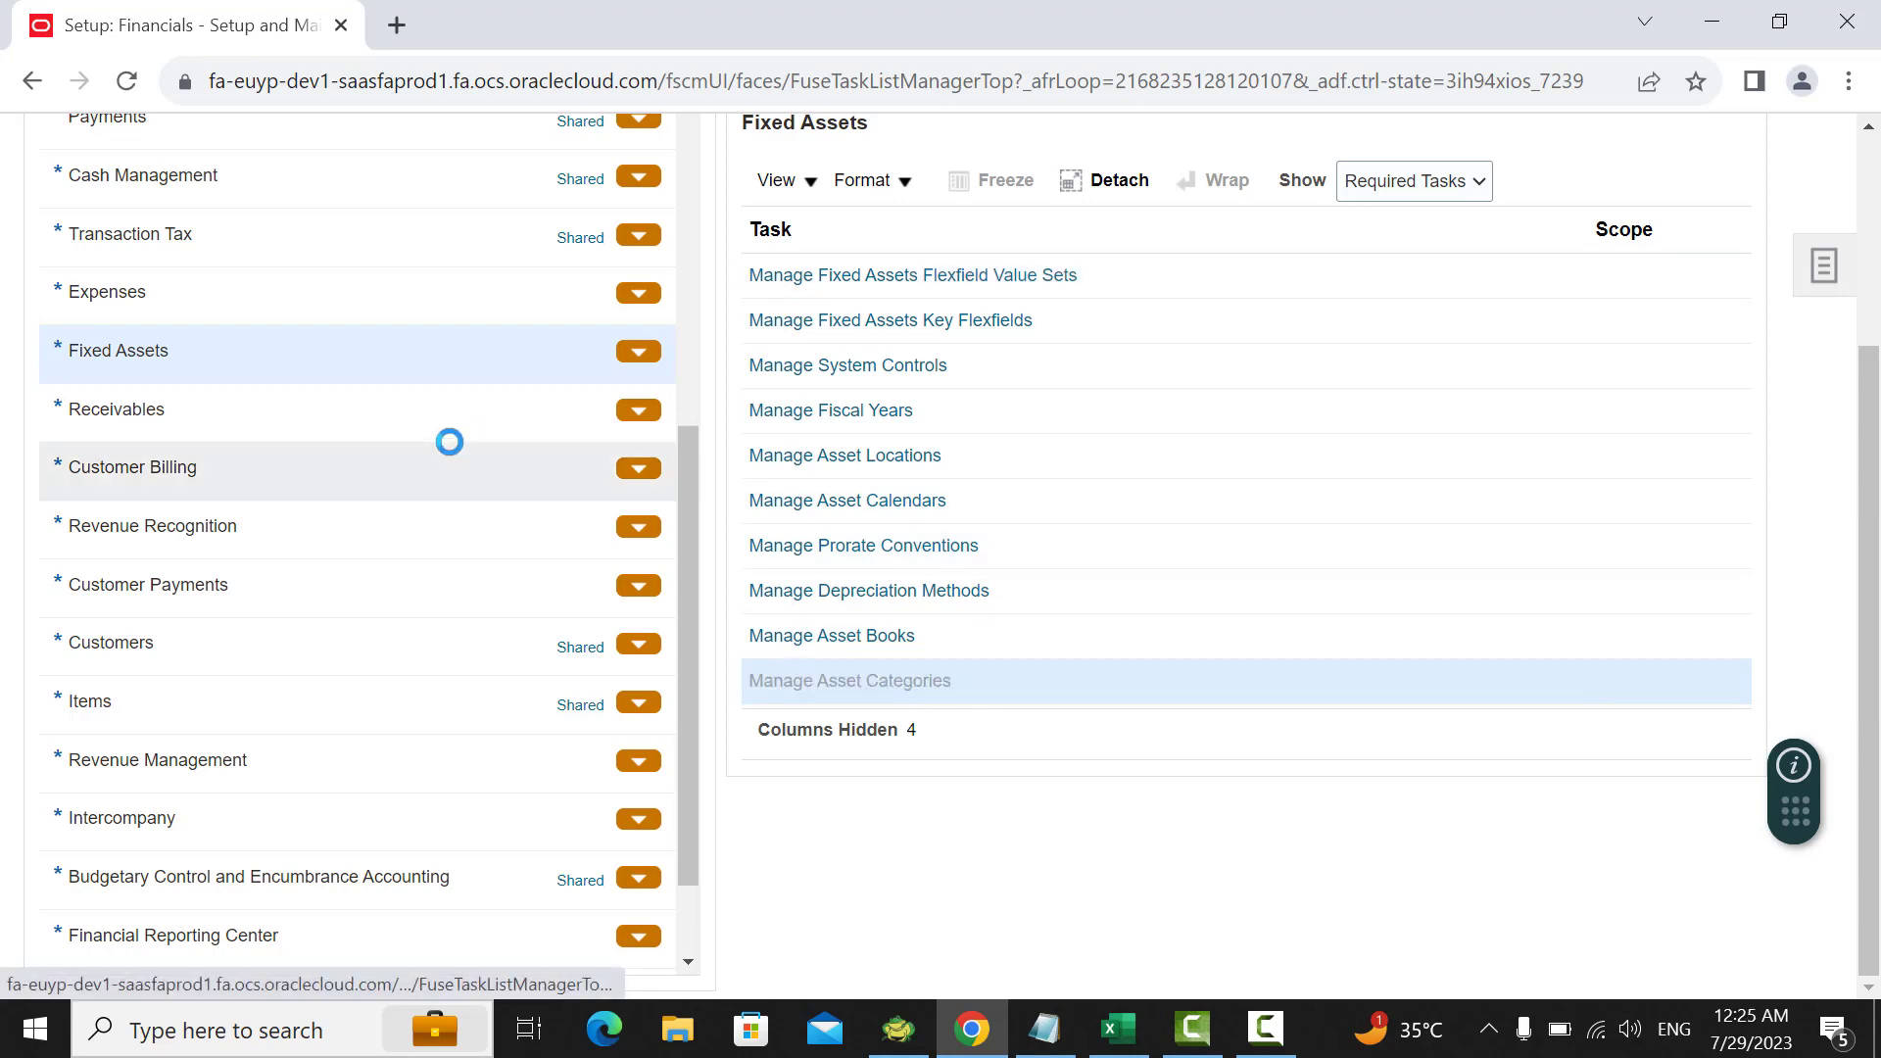
Step: Search the asset categories with the book filter set to FD_BOOK
scroll(456, 443, down, 1)
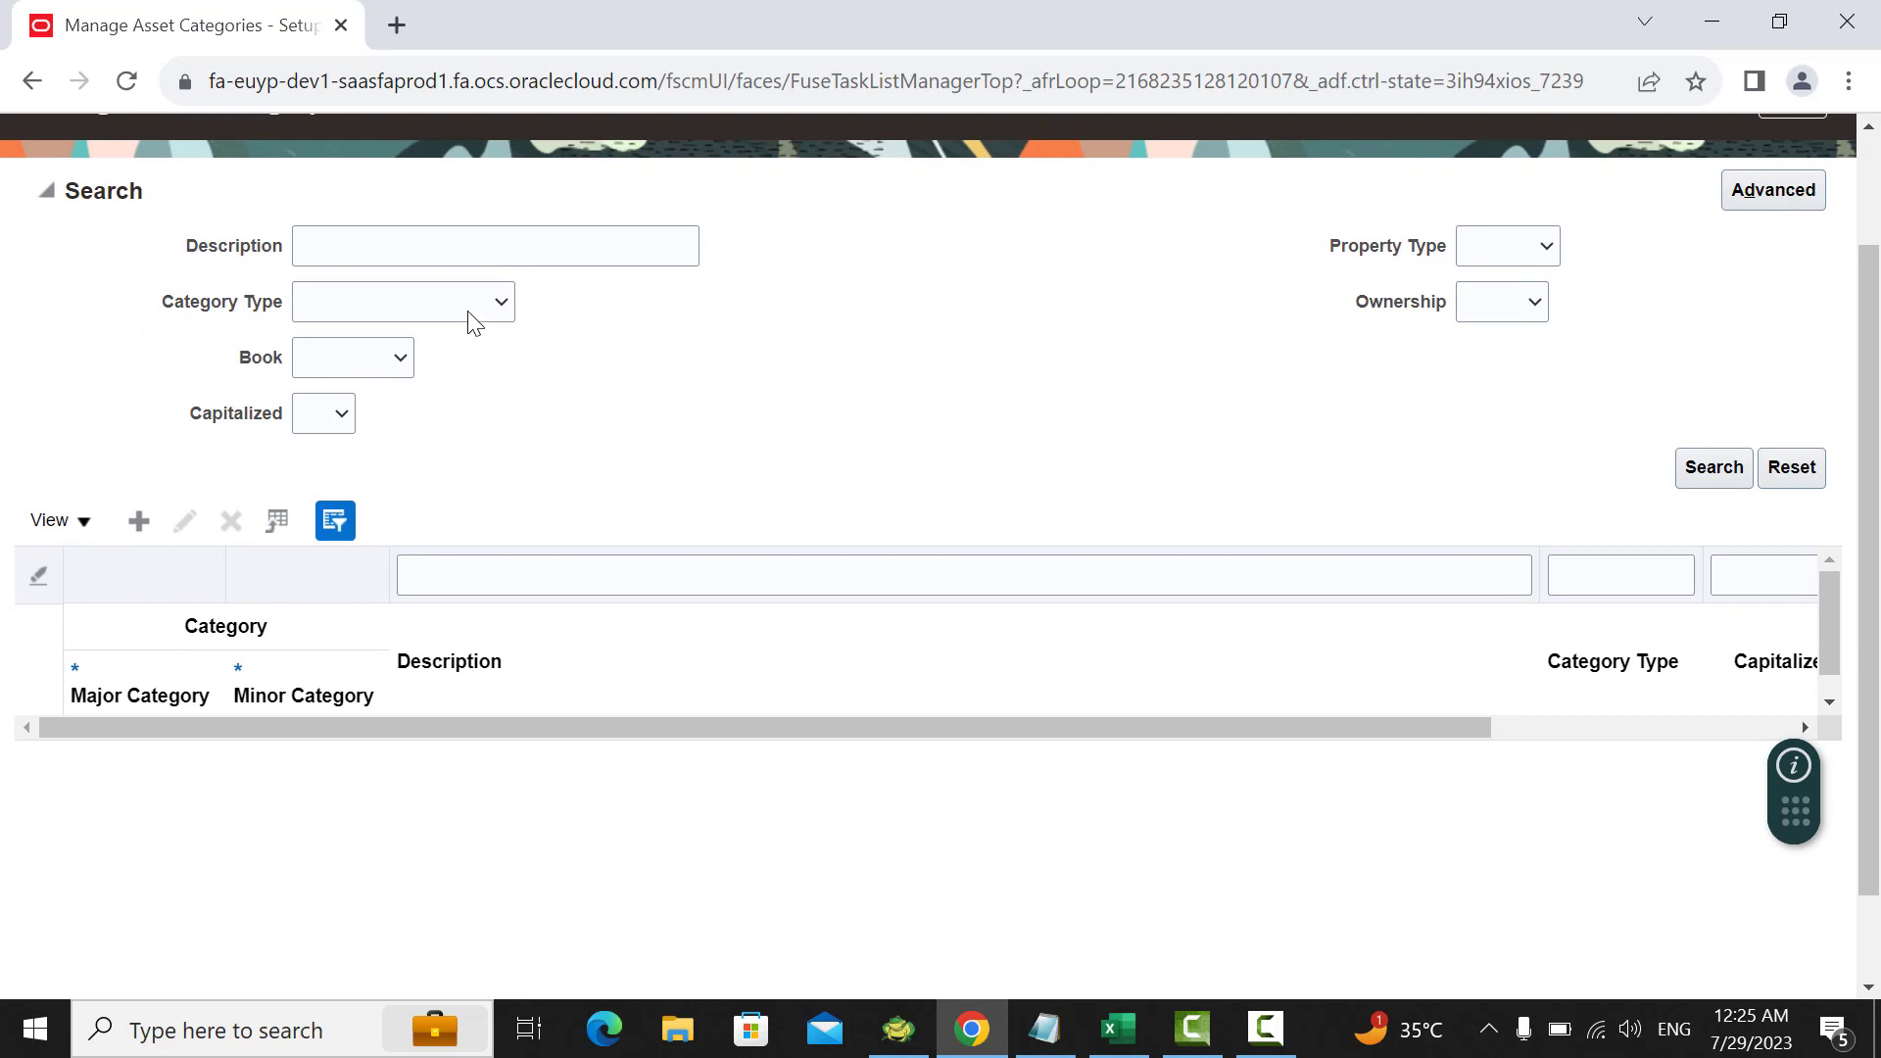
click(404, 363)
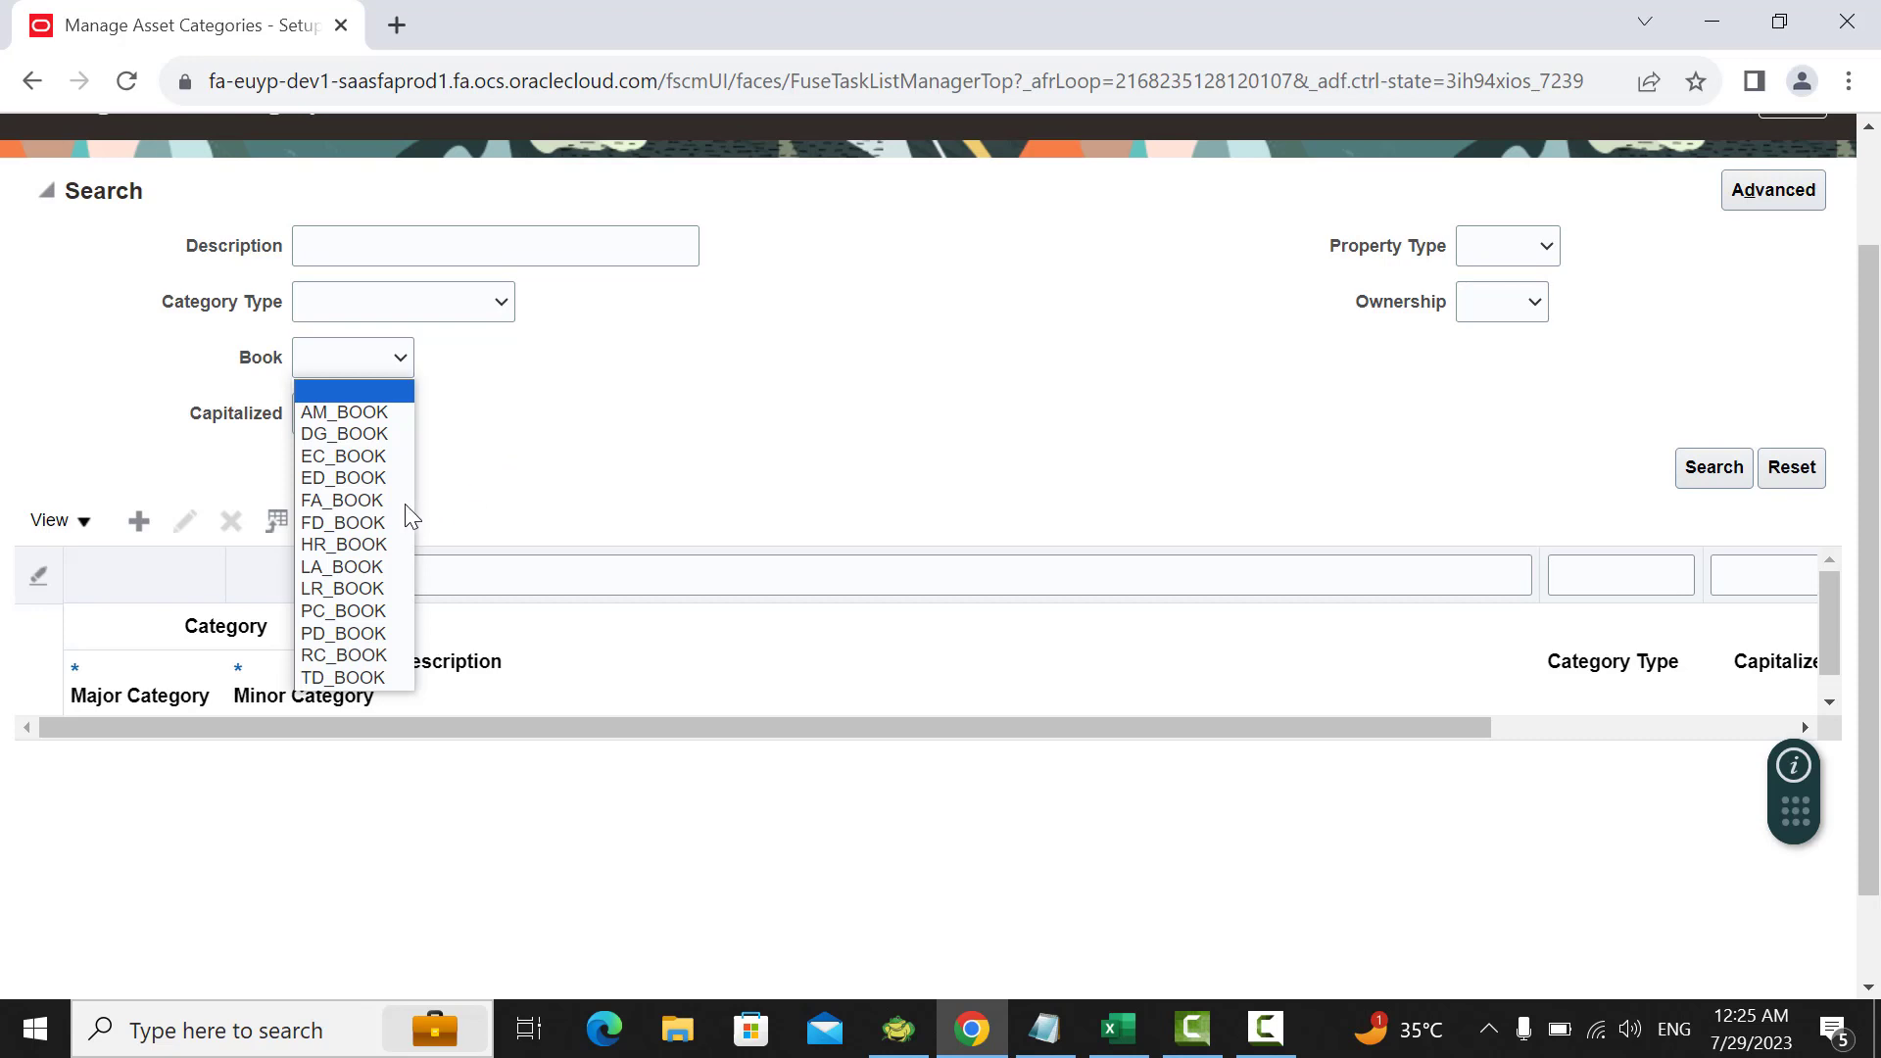
click(374, 523)
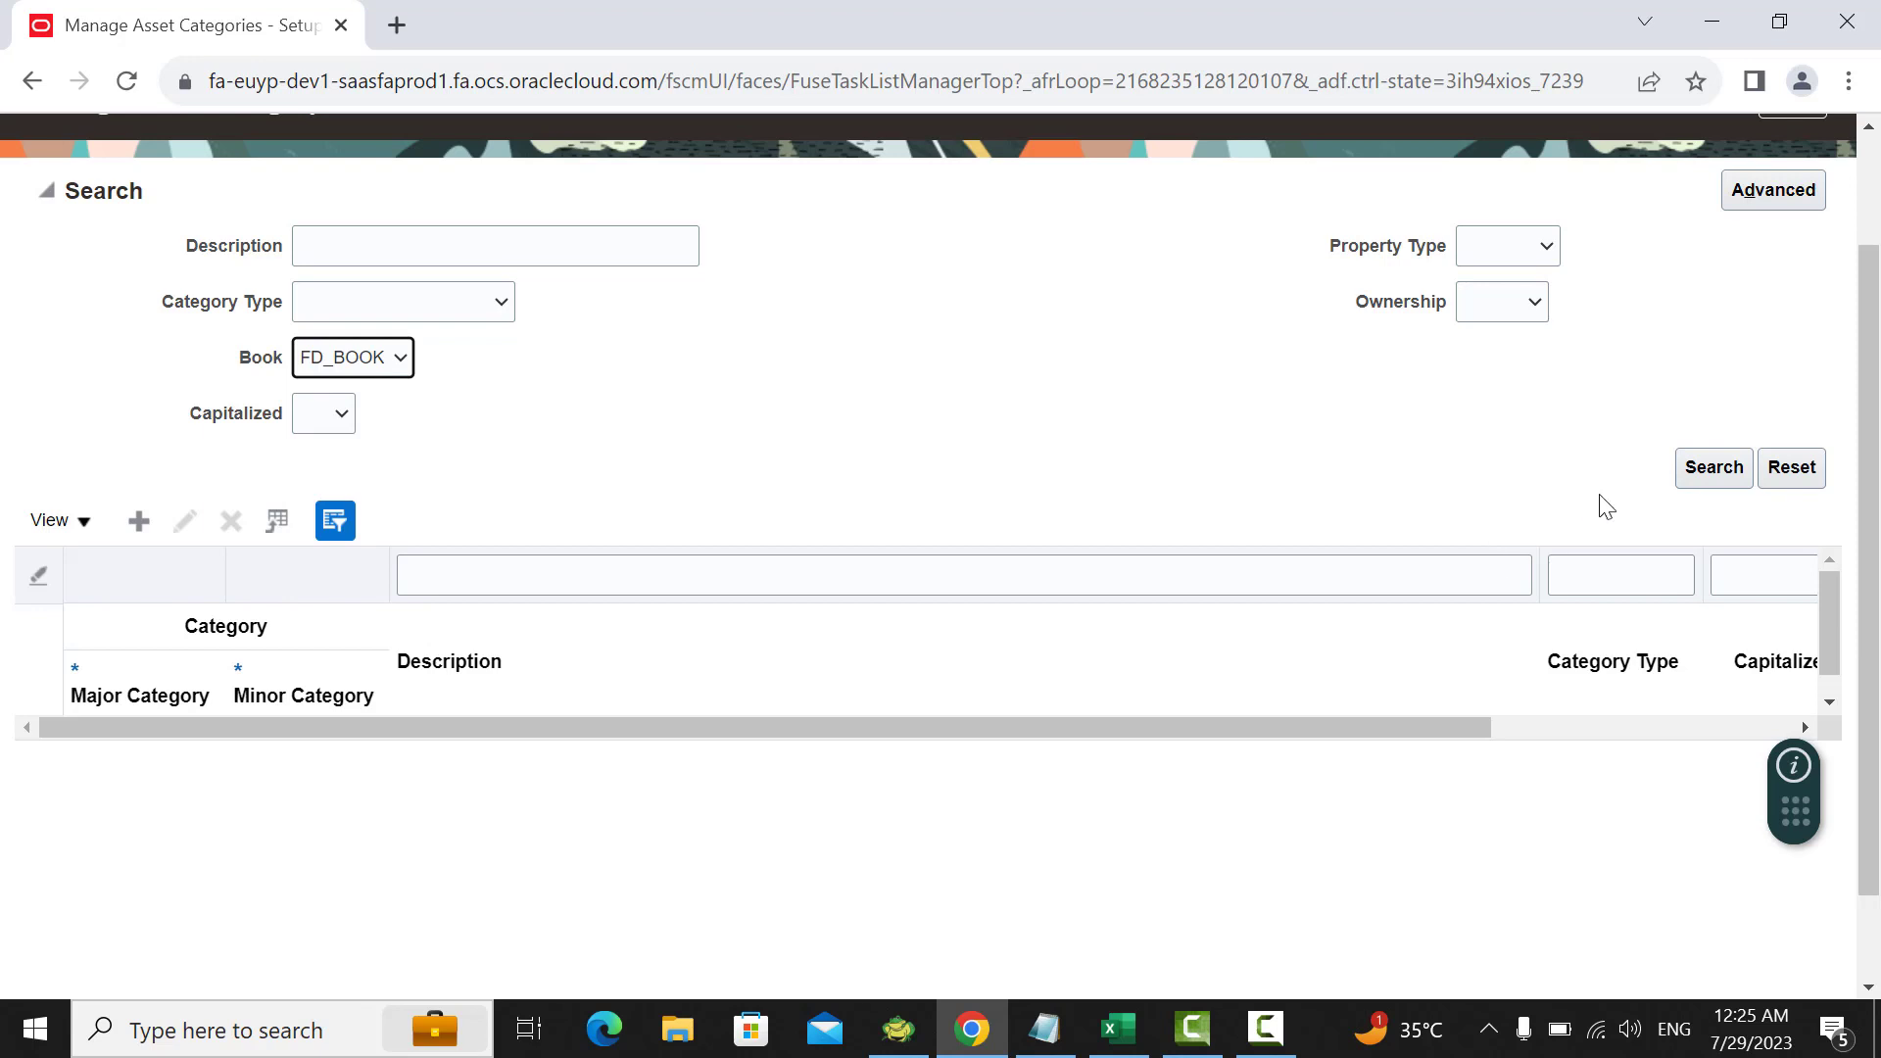
click(1710, 469)
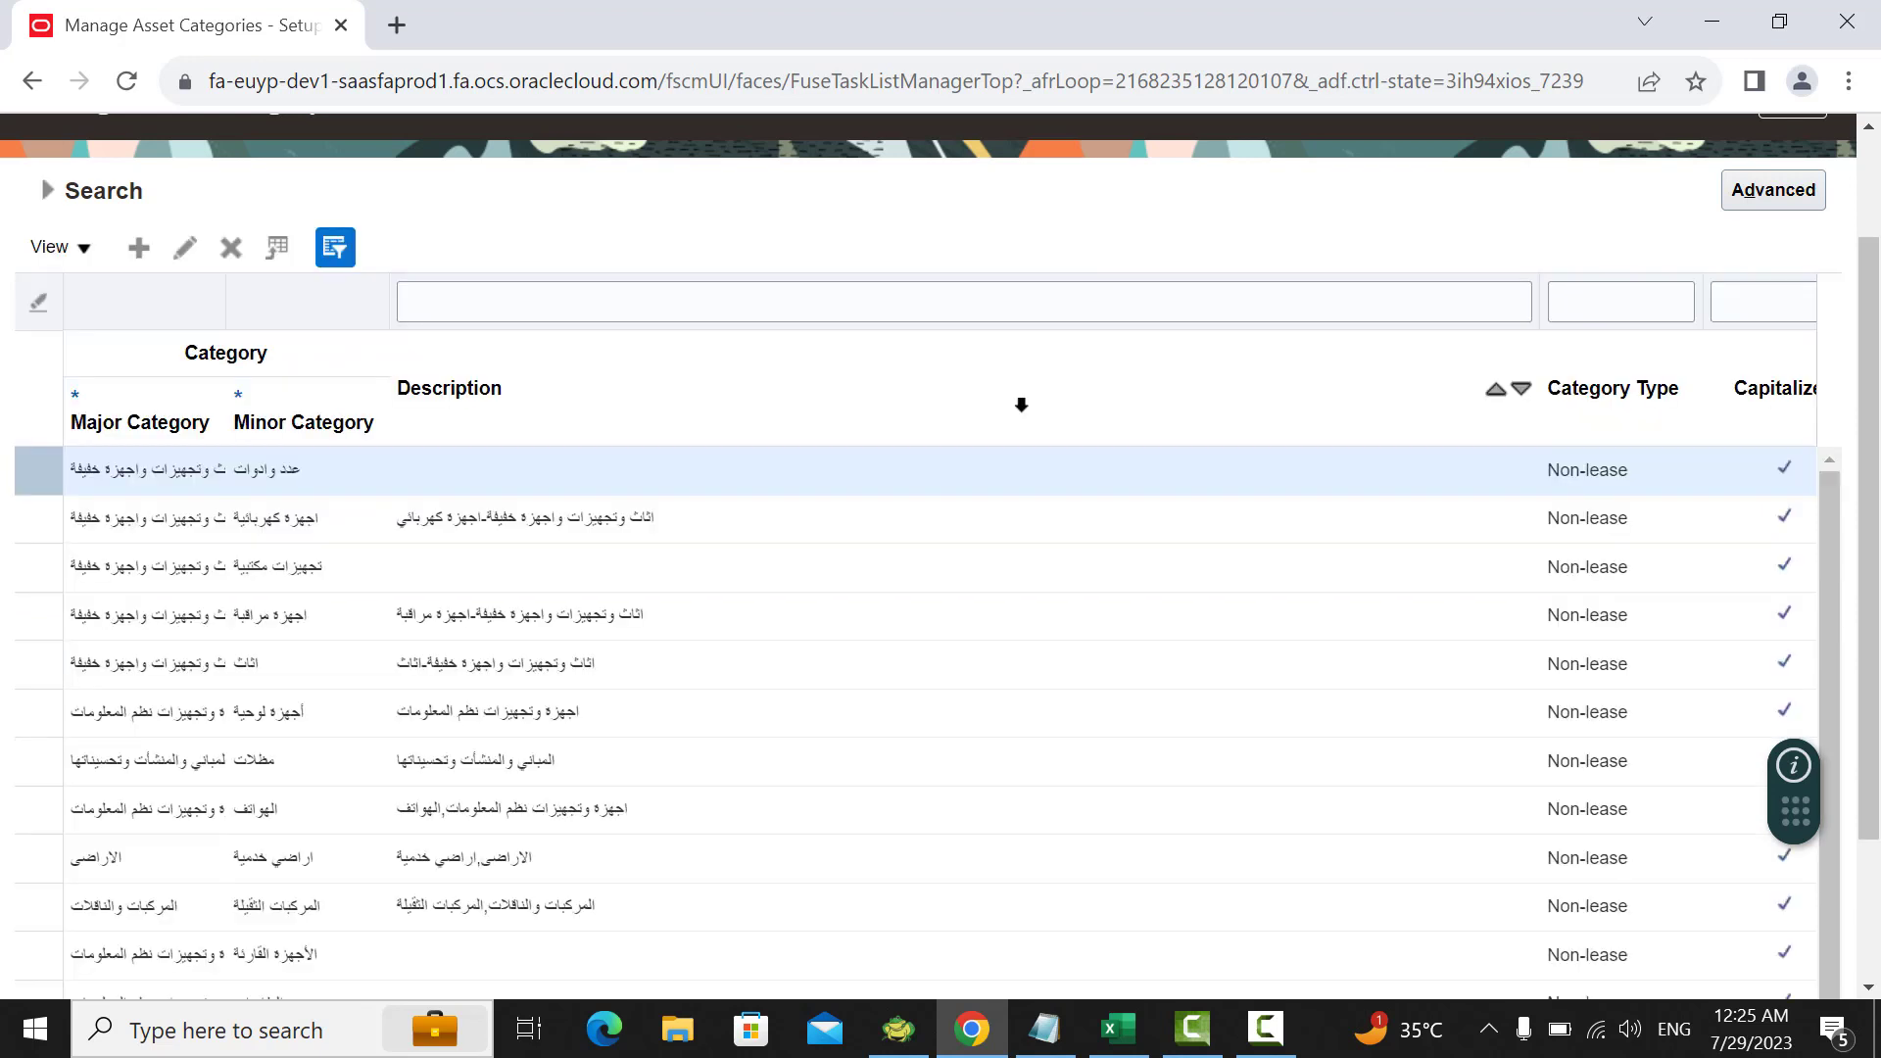
Step: Open the non-lease asset category described as اثاث وتجهيزات واجهزة خفيفة-اثاث for editing
scroll(953, 435, down, 4)
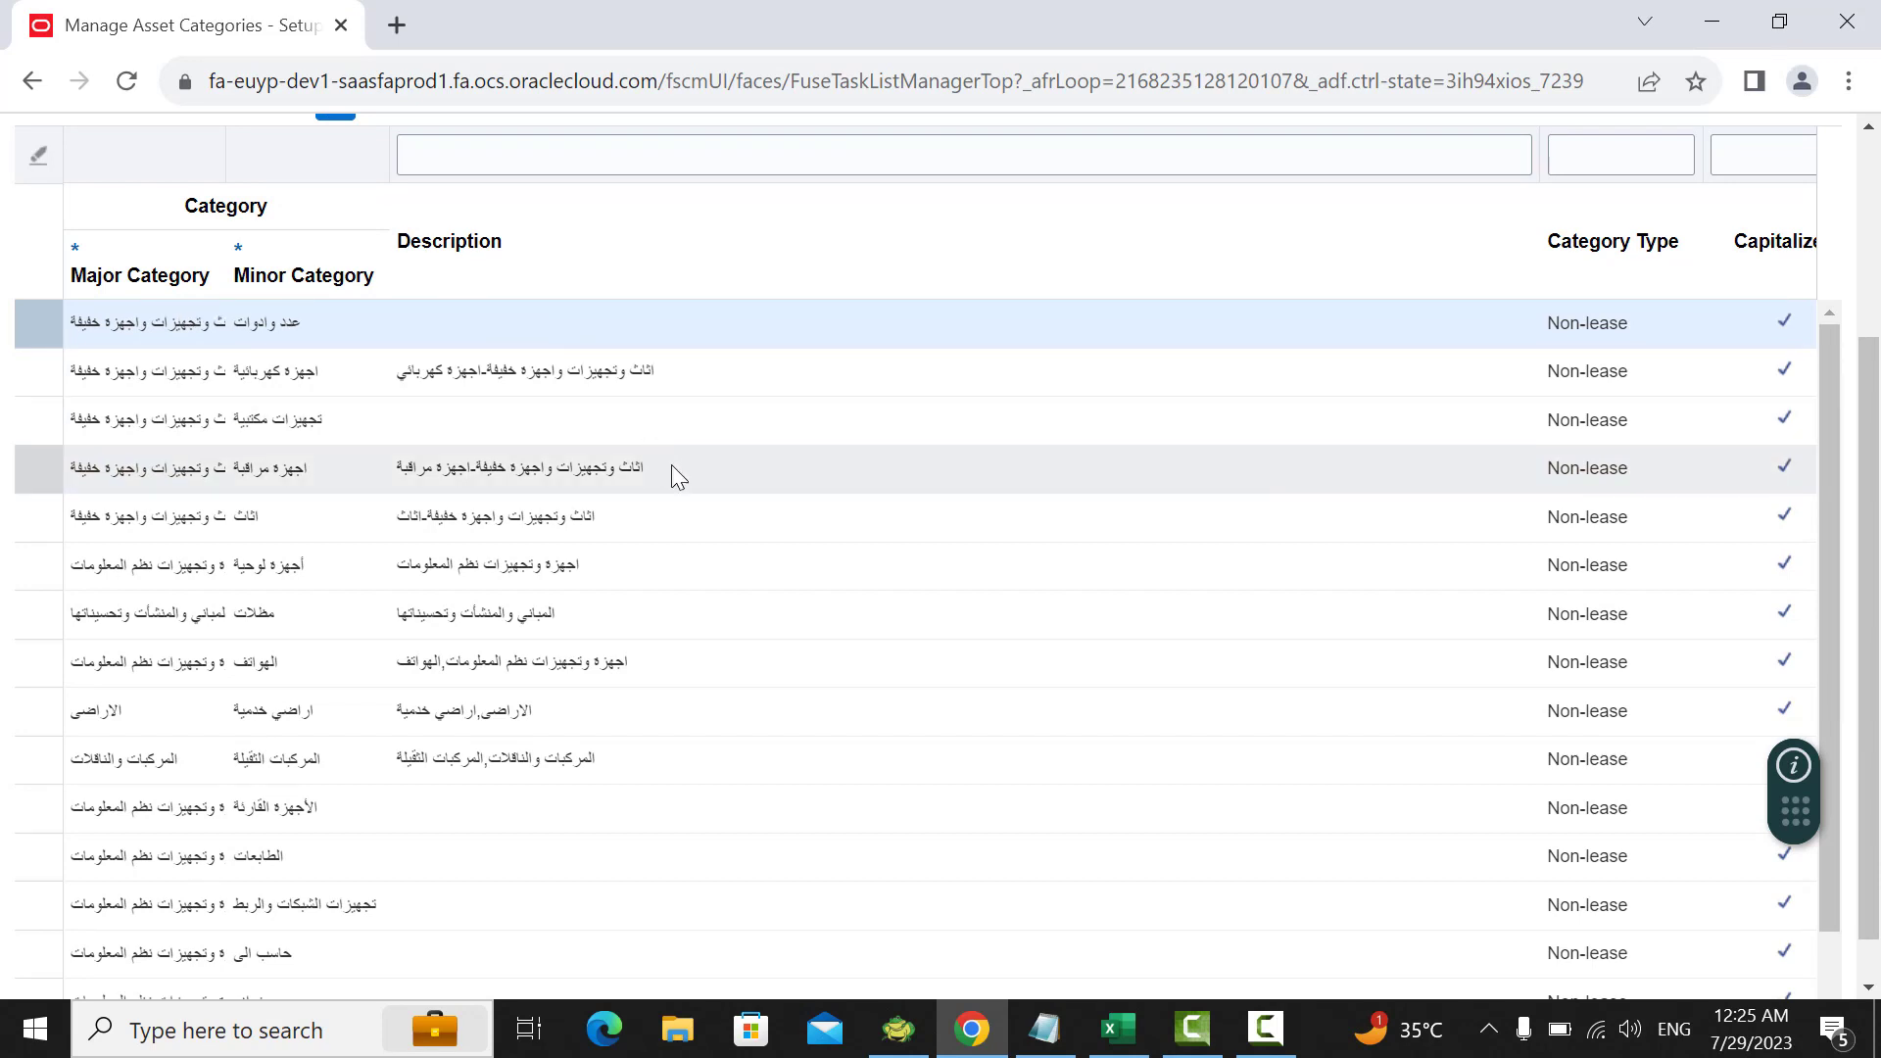
click(258, 520)
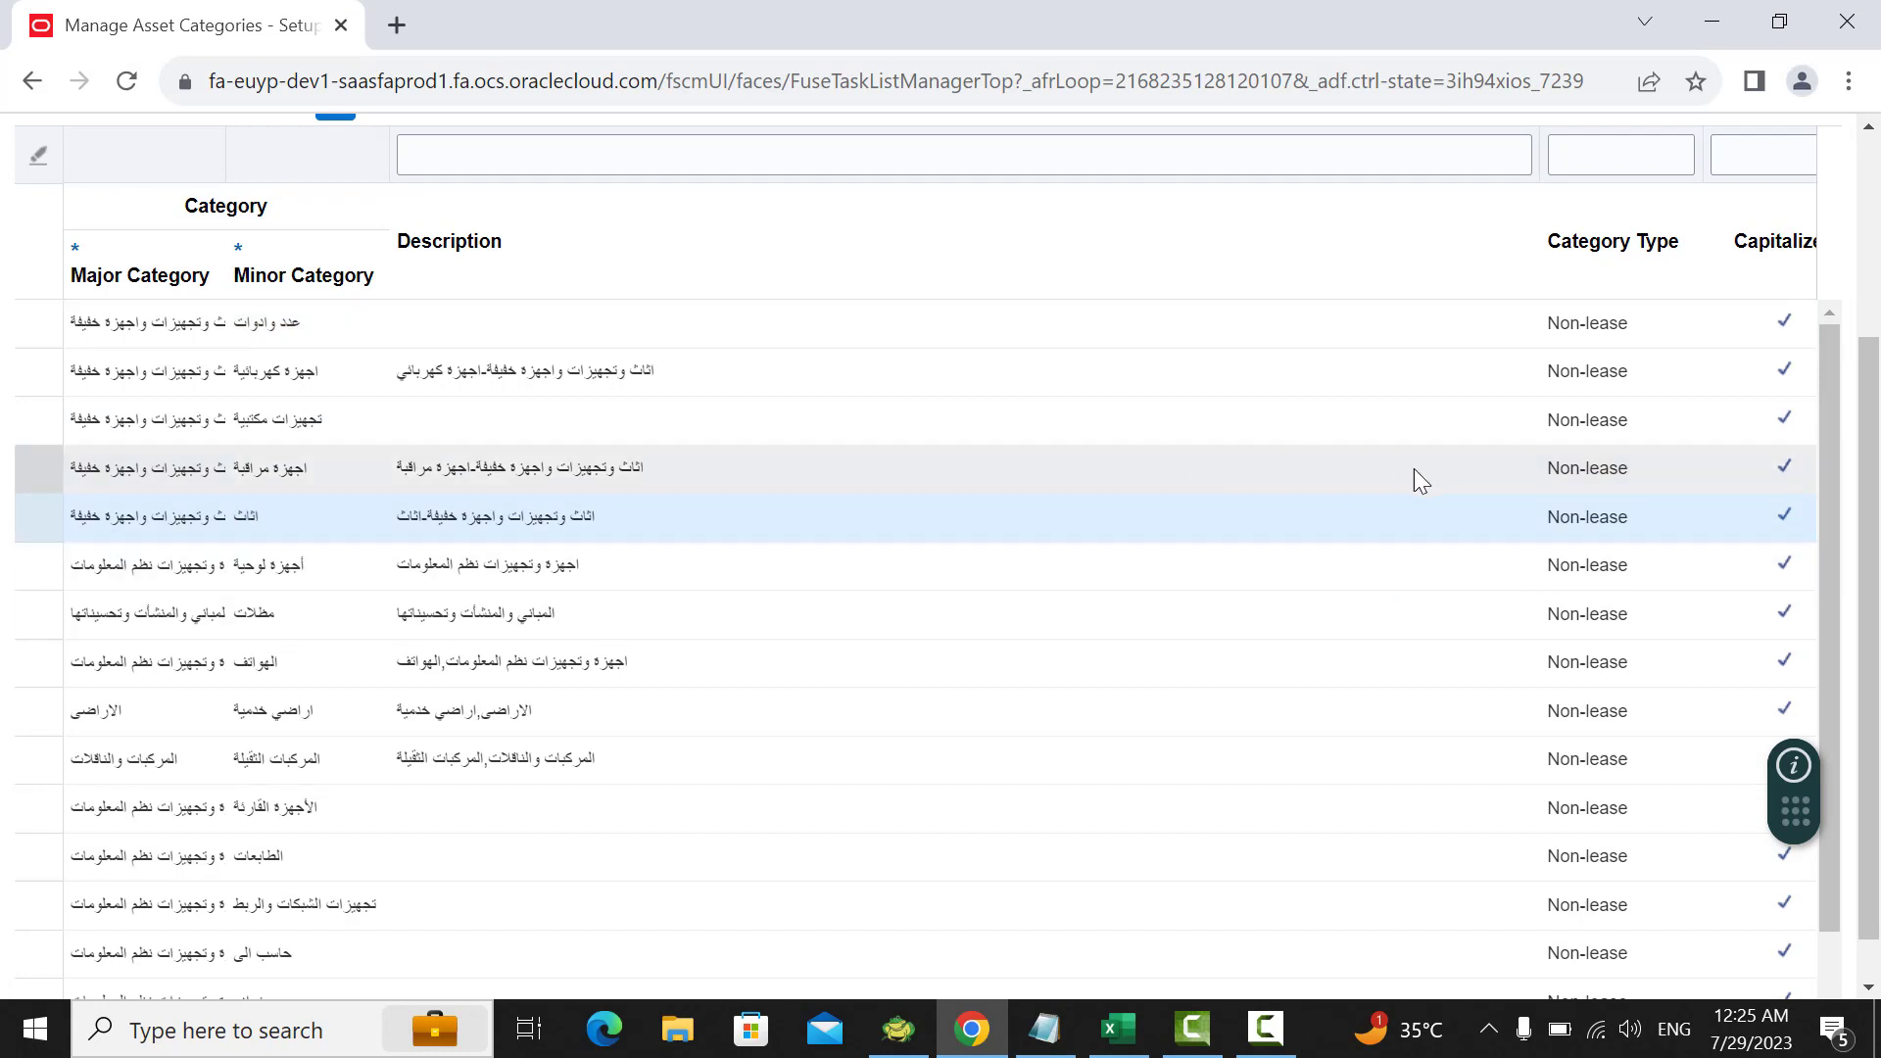
scroll(1416, 472, down, 3)
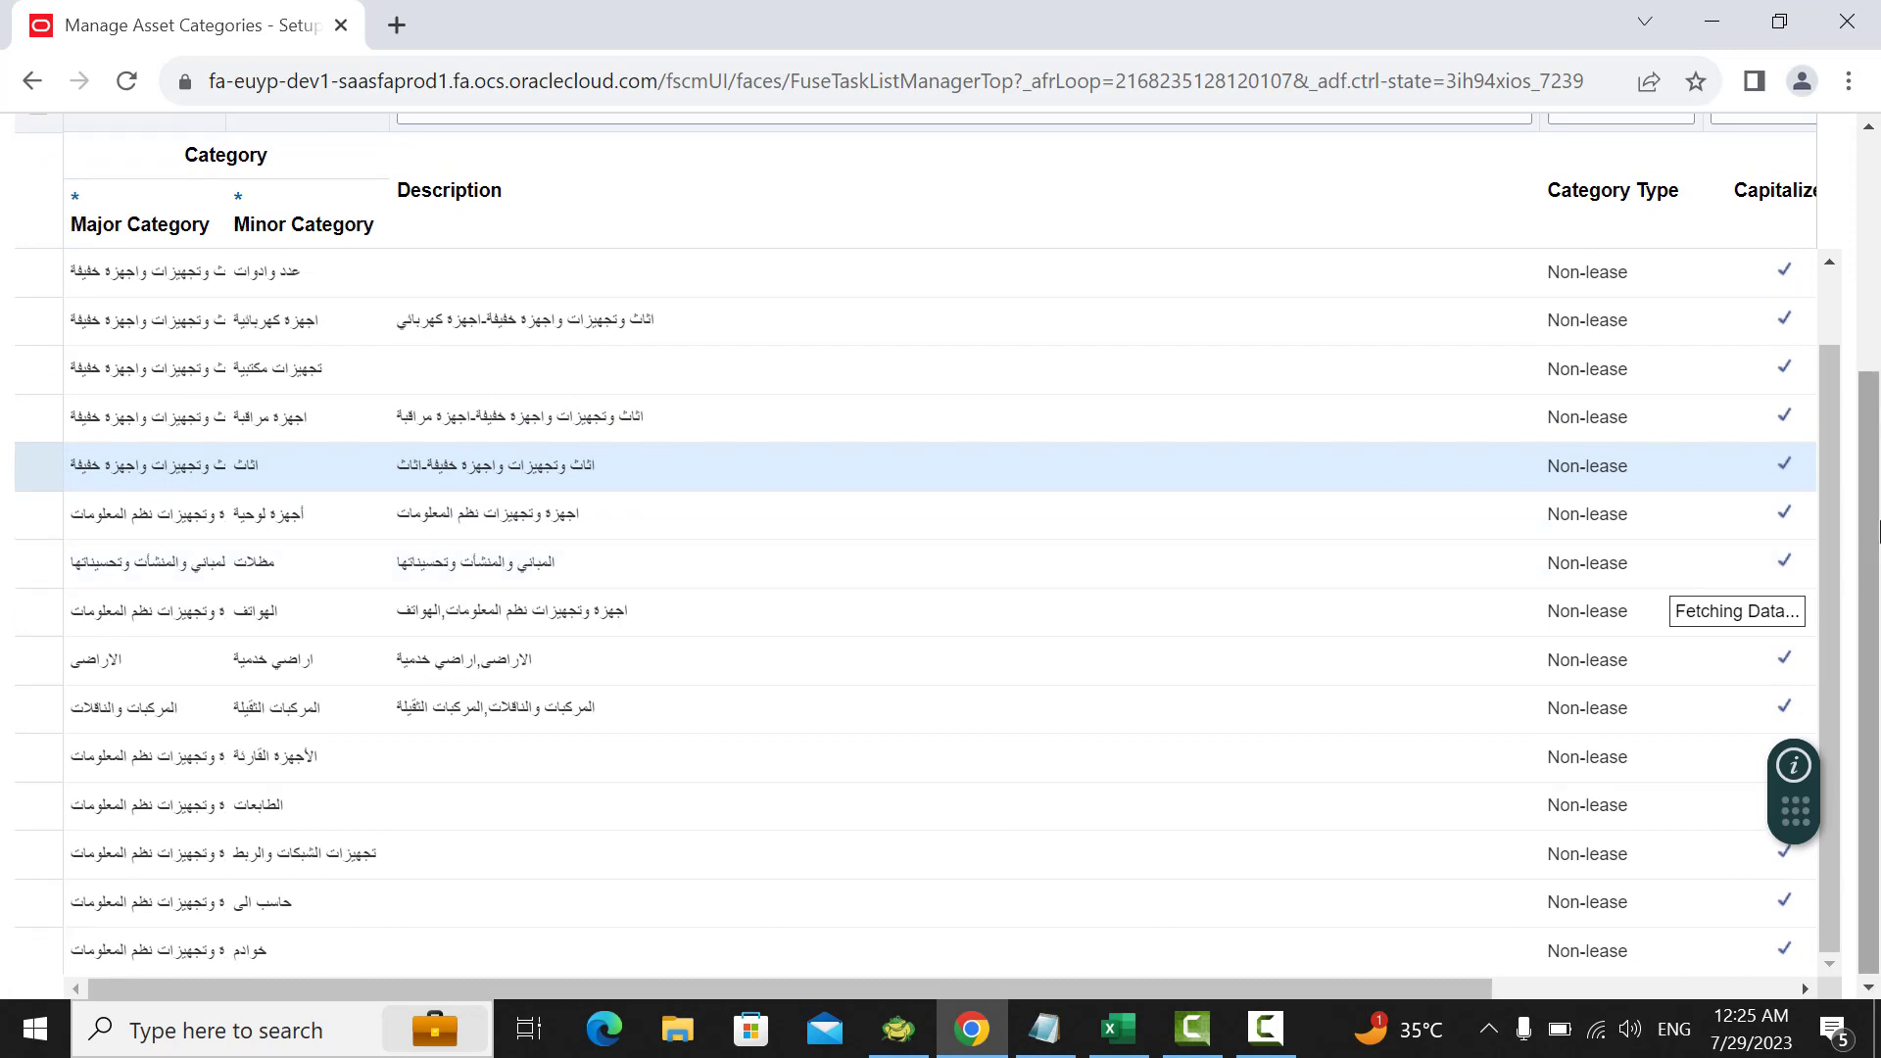
scroll(1878, 532, up, 3)
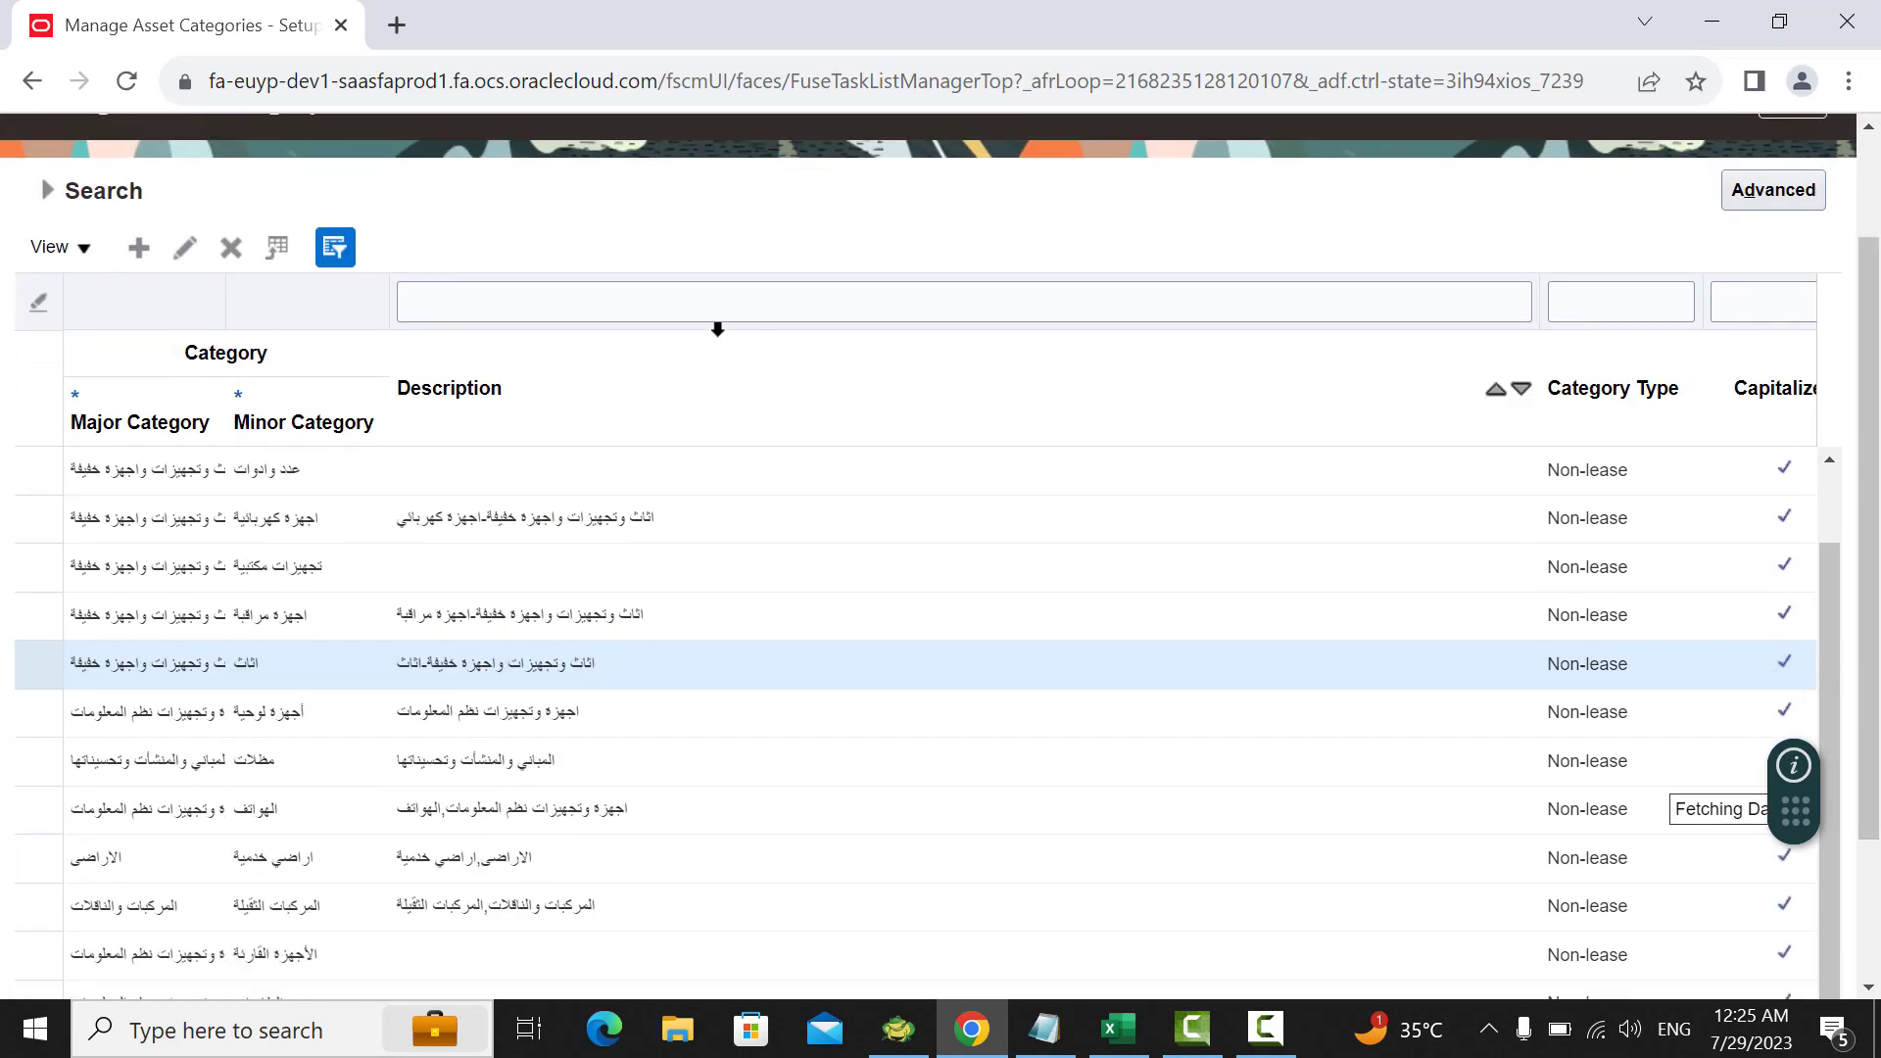
click(188, 249)
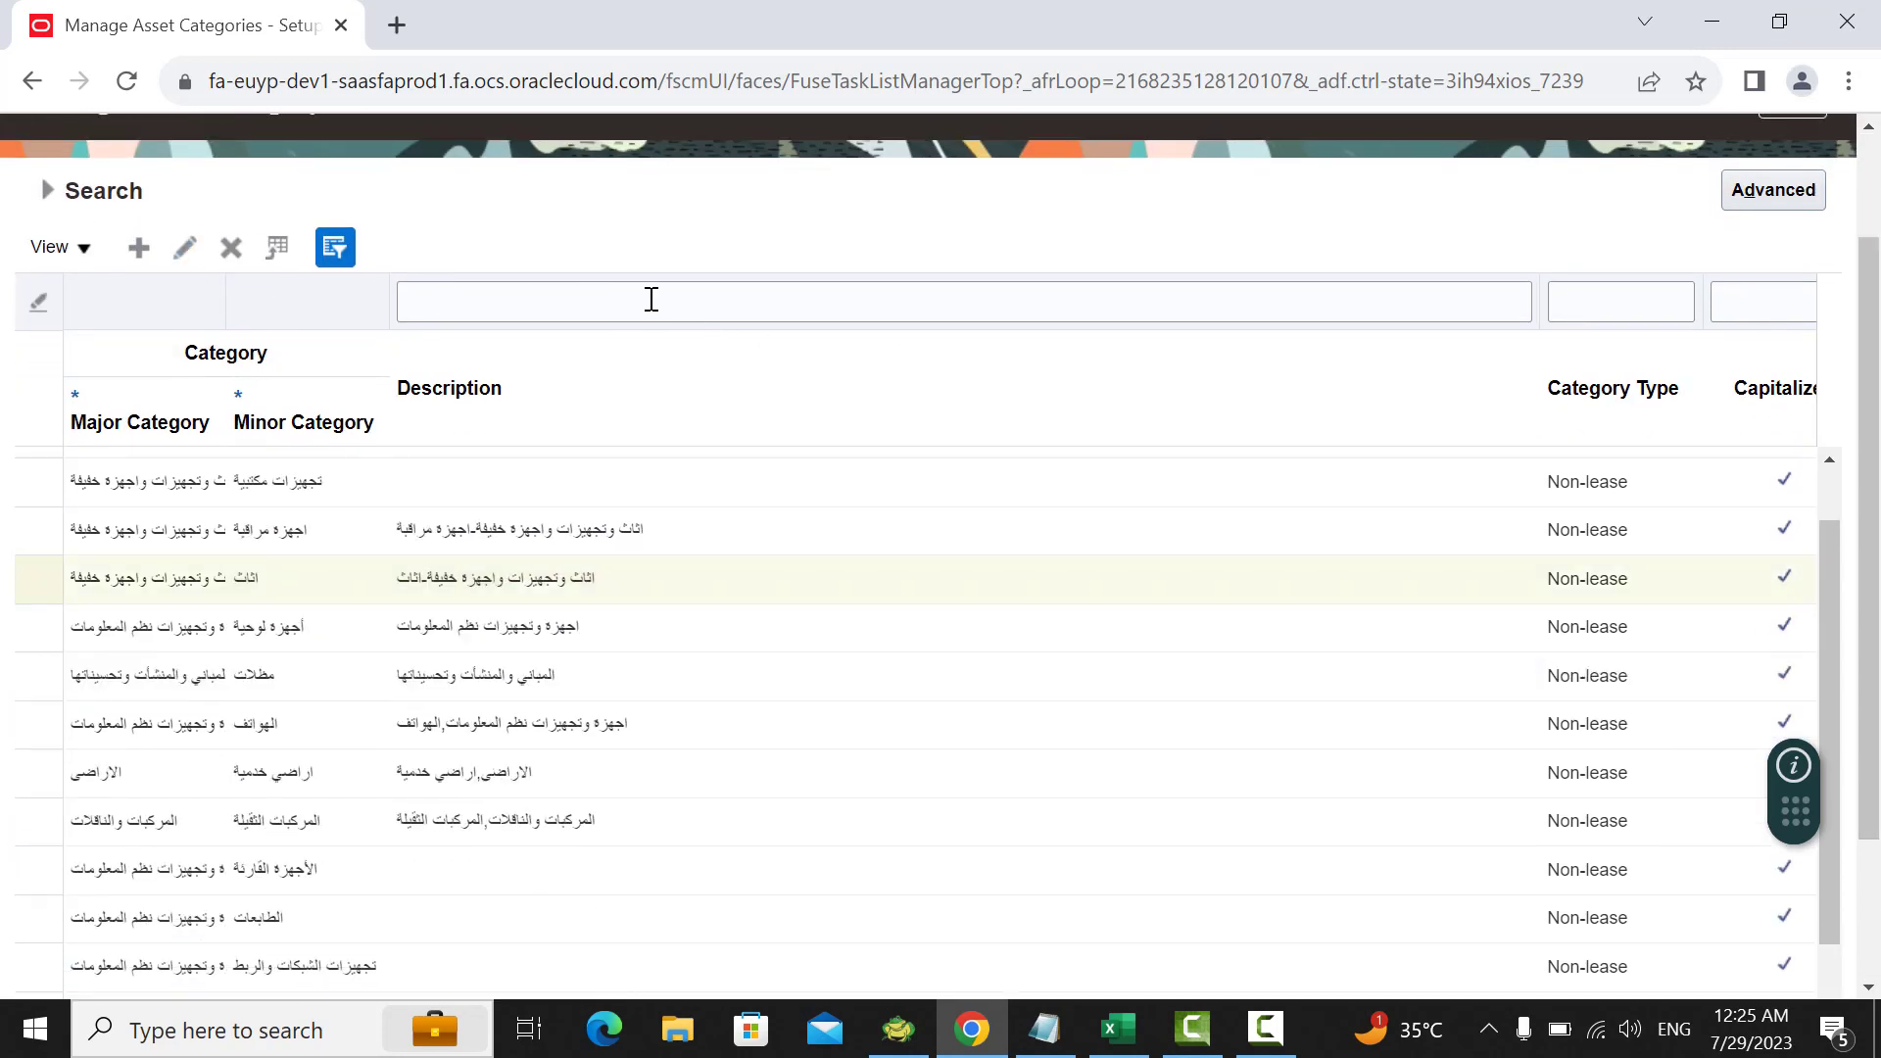
scroll(789, 437, down, 3)
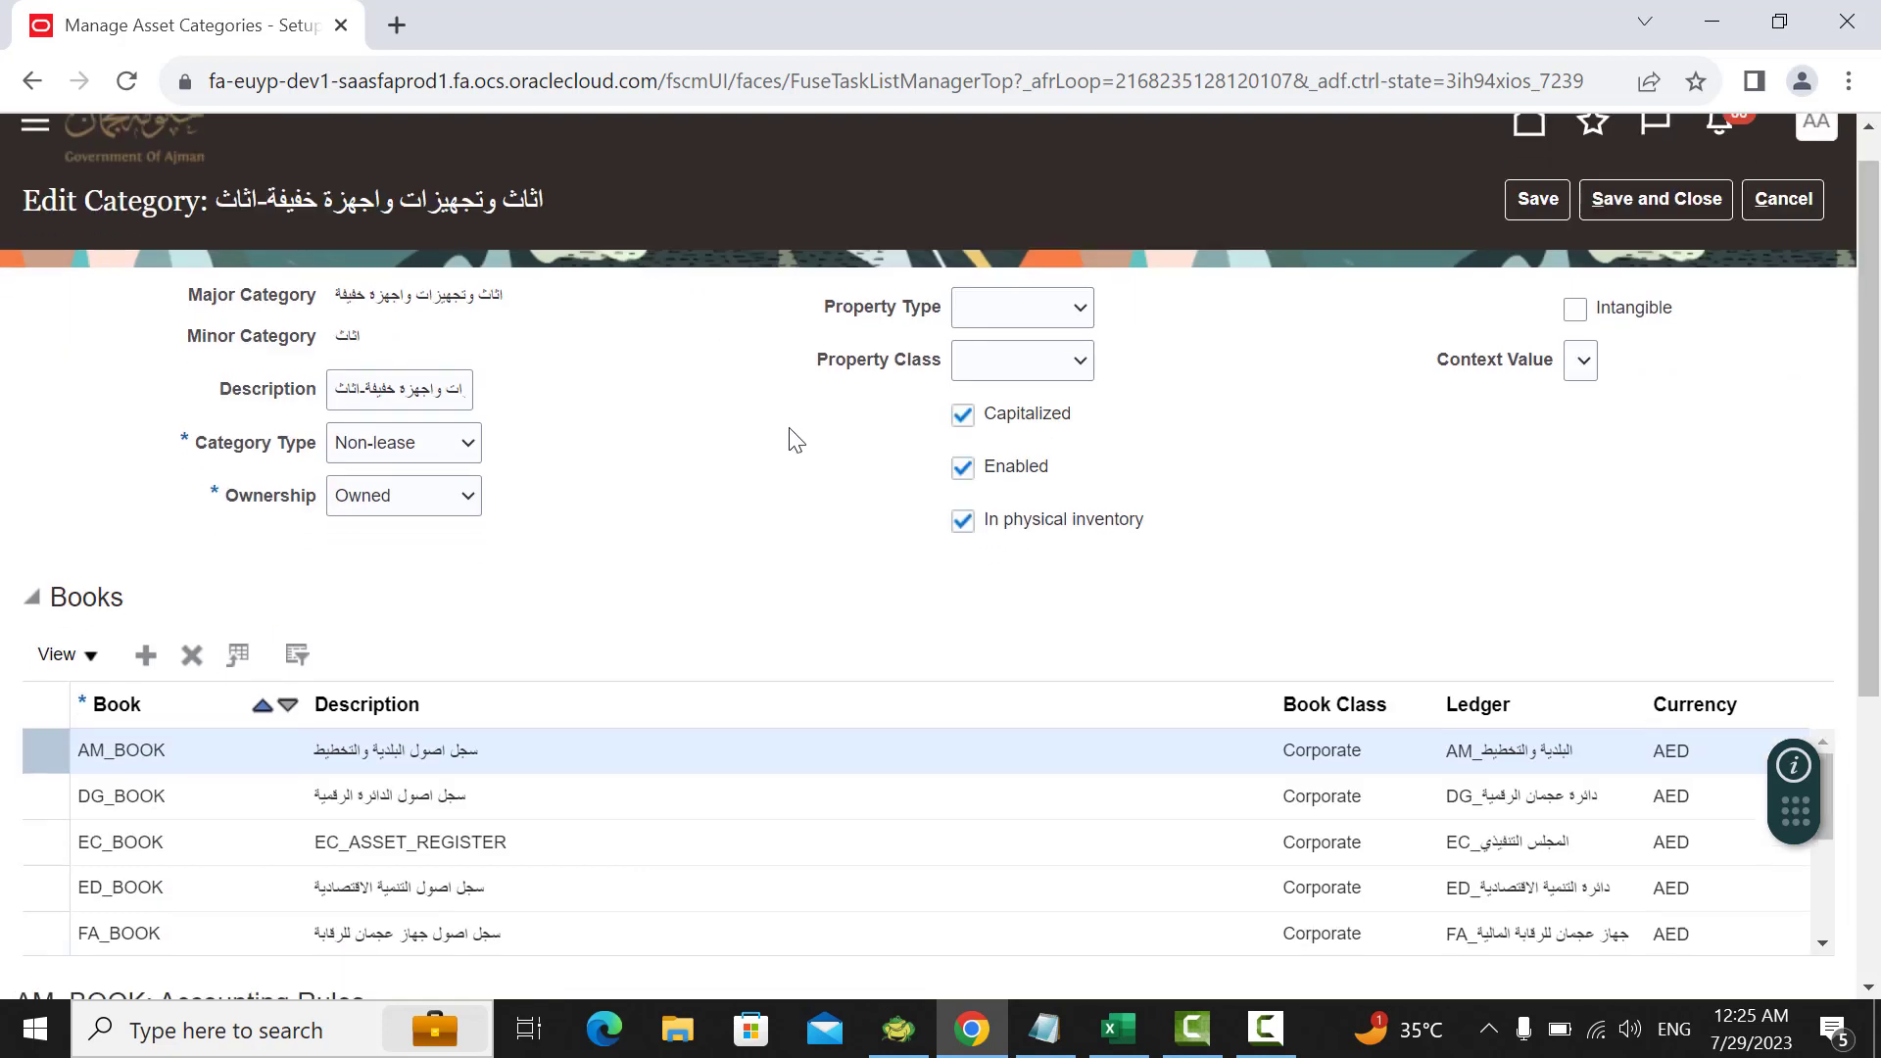
Step: Copy the Account segment value 711106 of Asset Clearing from the AM_BOOK accounting rules into the empty Notepad document
scroll(941, 703, down, 3)
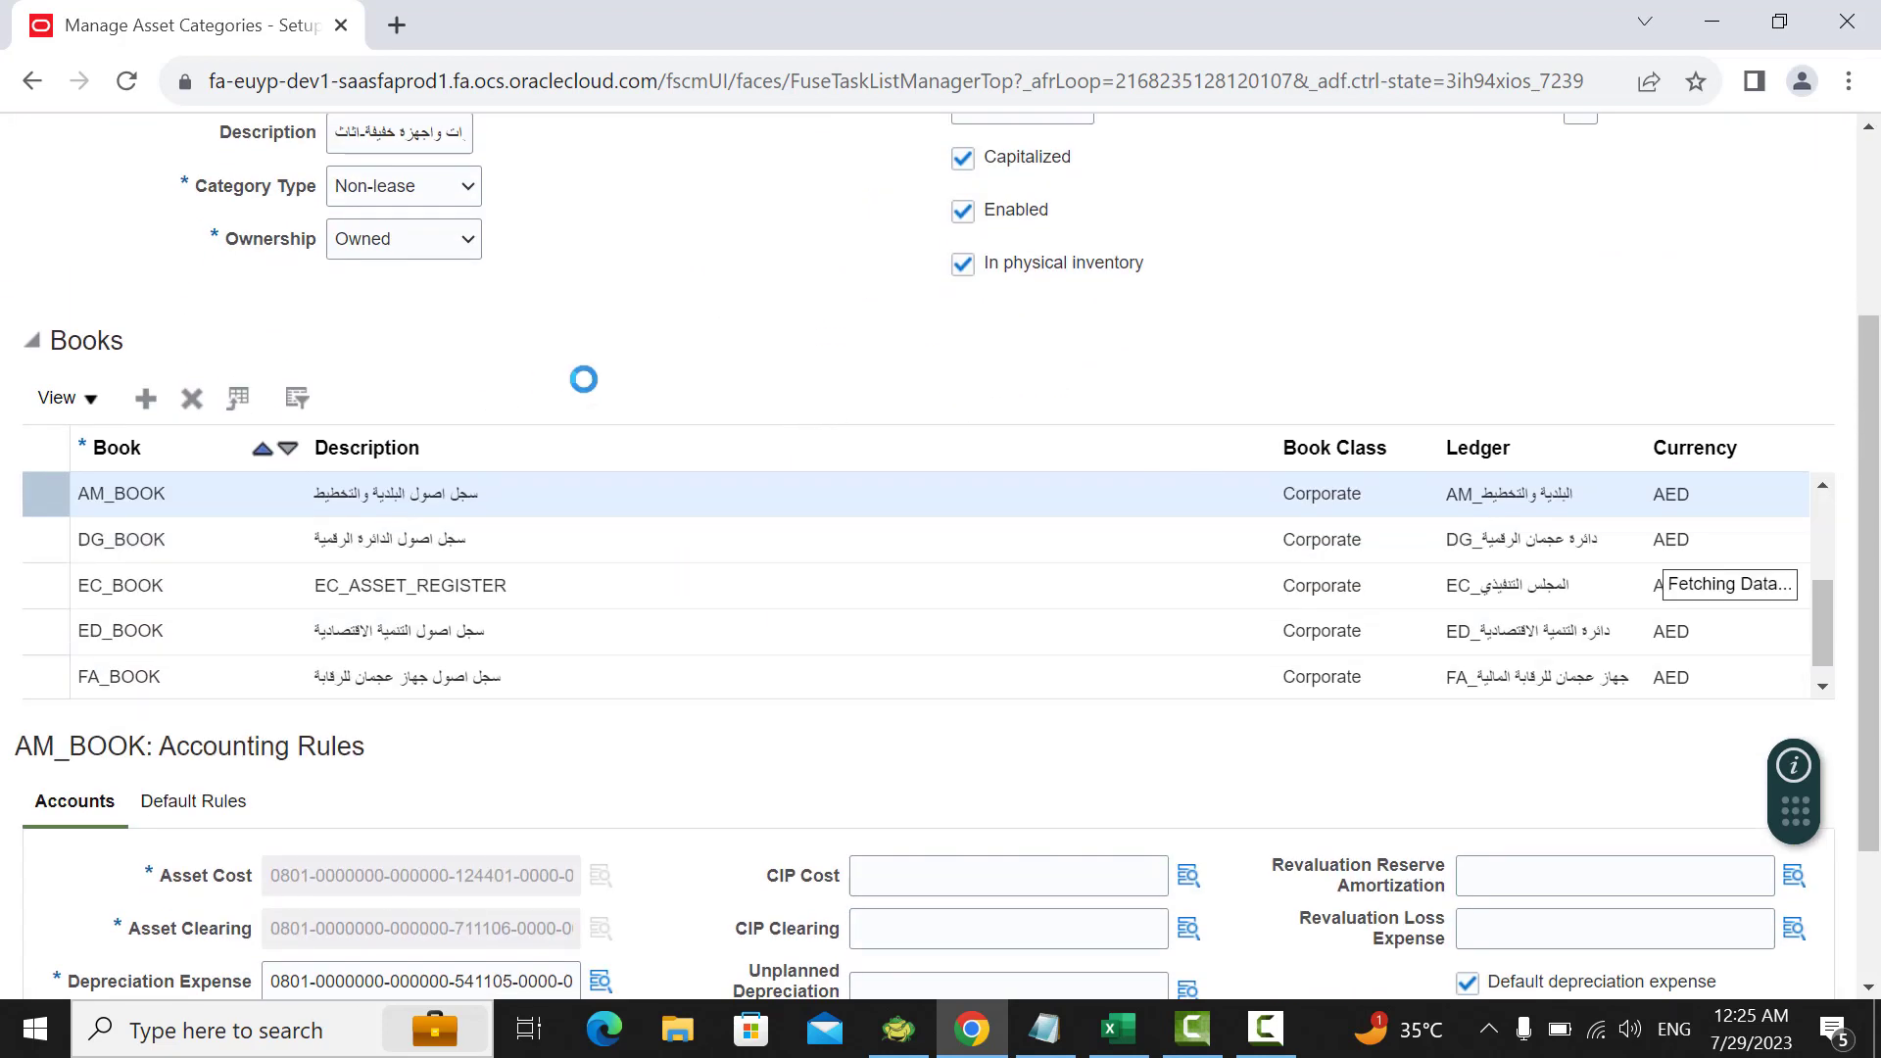
scroll(547, 299, up, 2)
scroll(559, 360, down, 2)
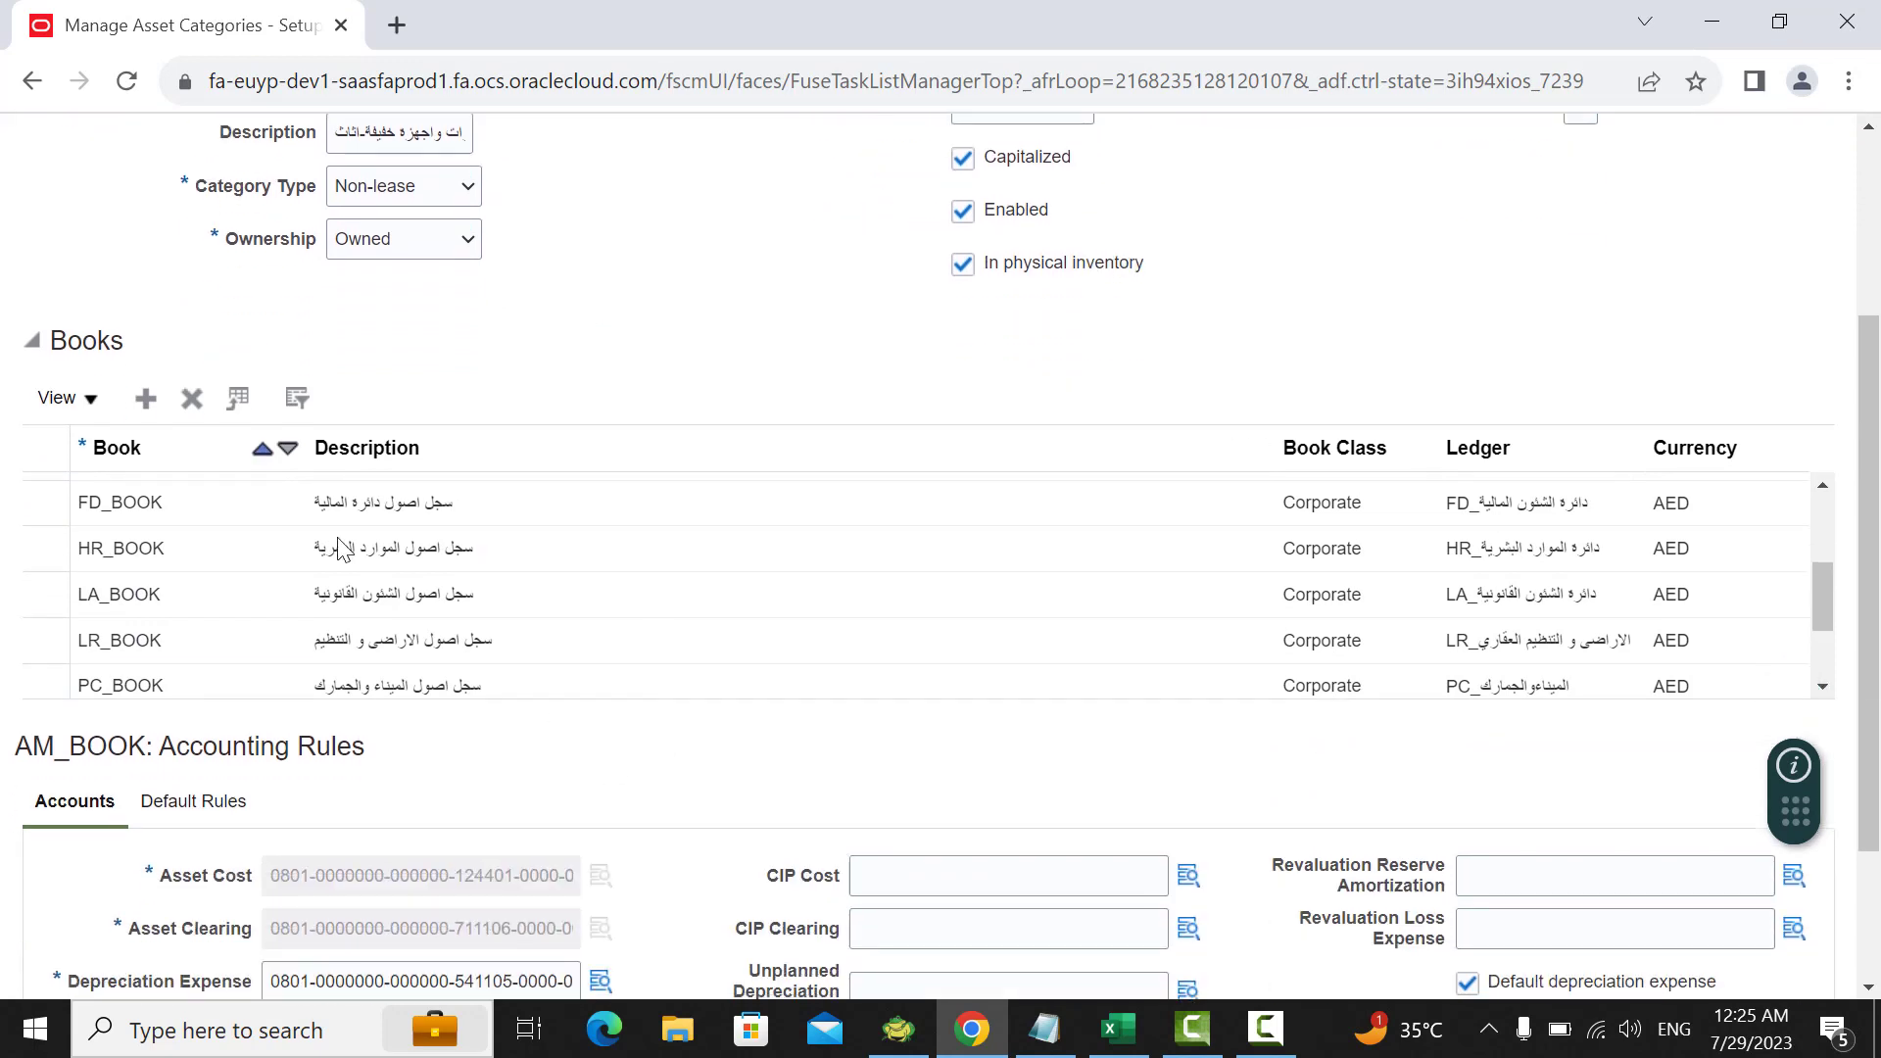
scroll(797, 558, down, 2)
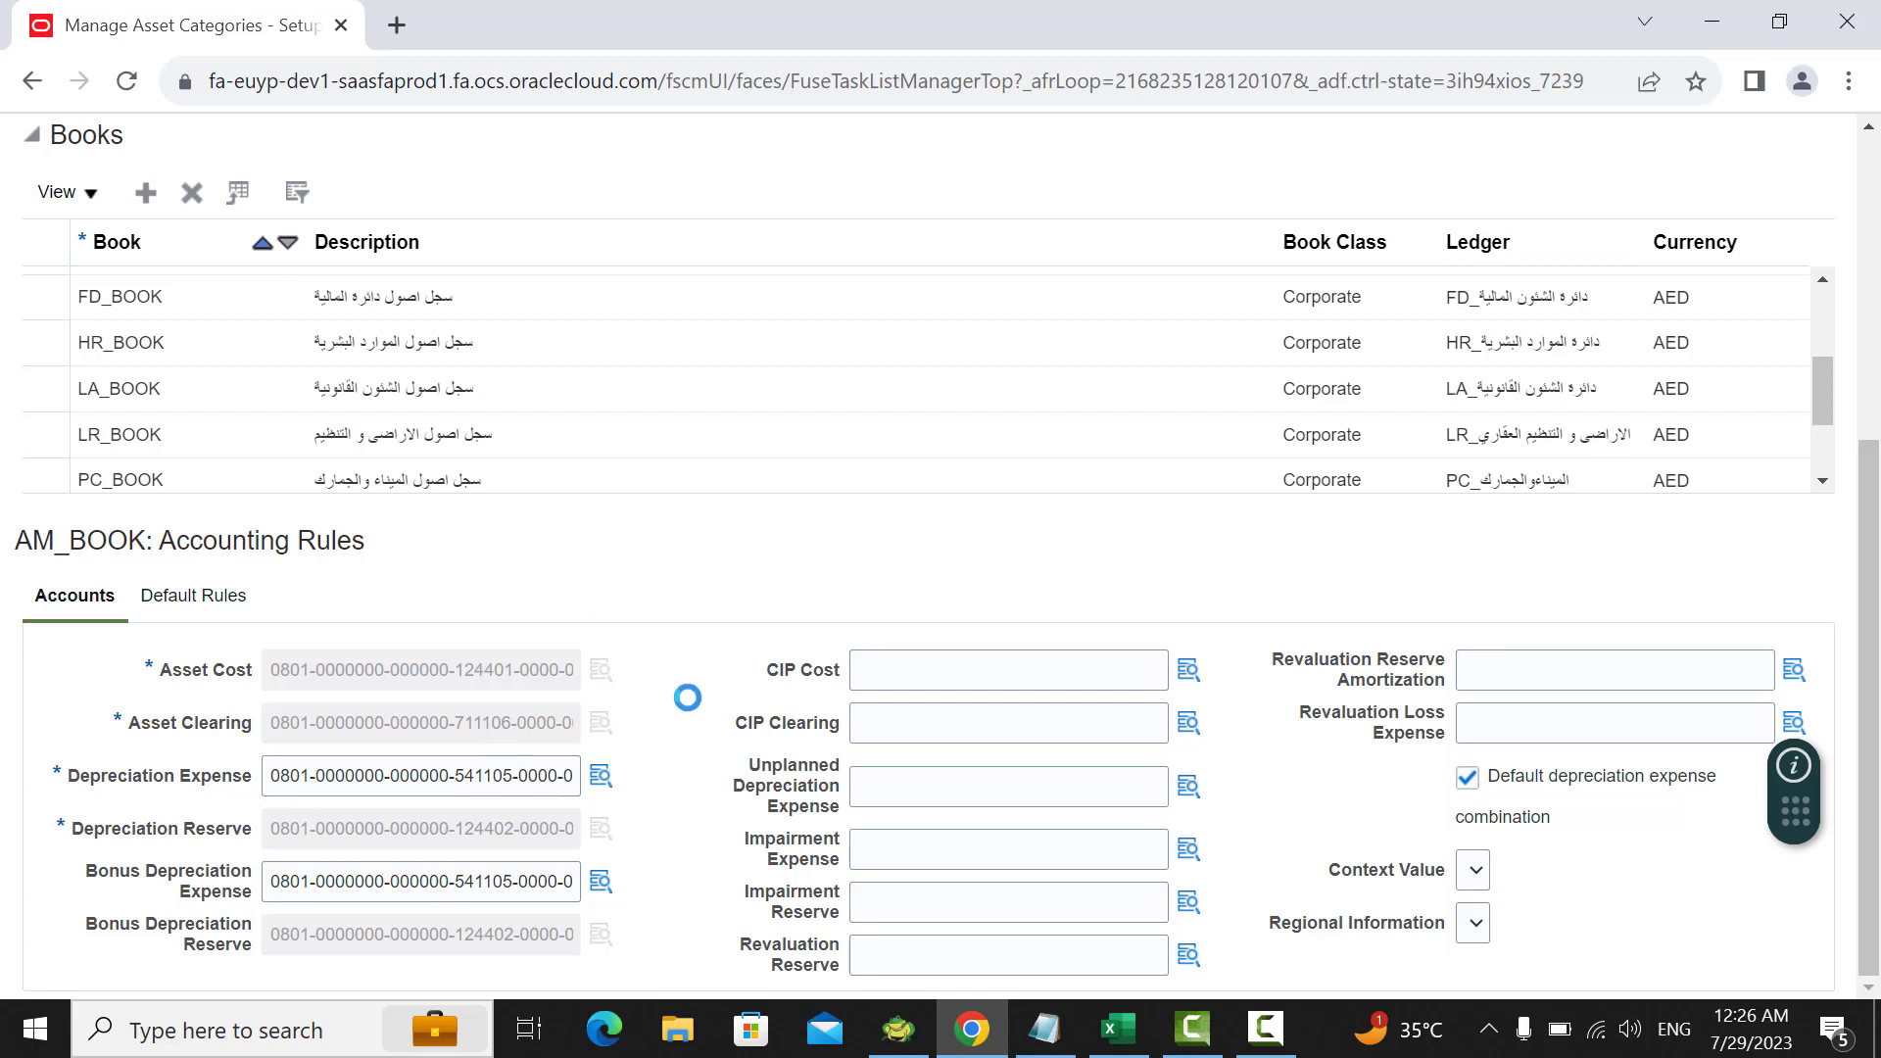
mouse_move(602, 724)
double_click(258, 470)
key(ctrl+c)
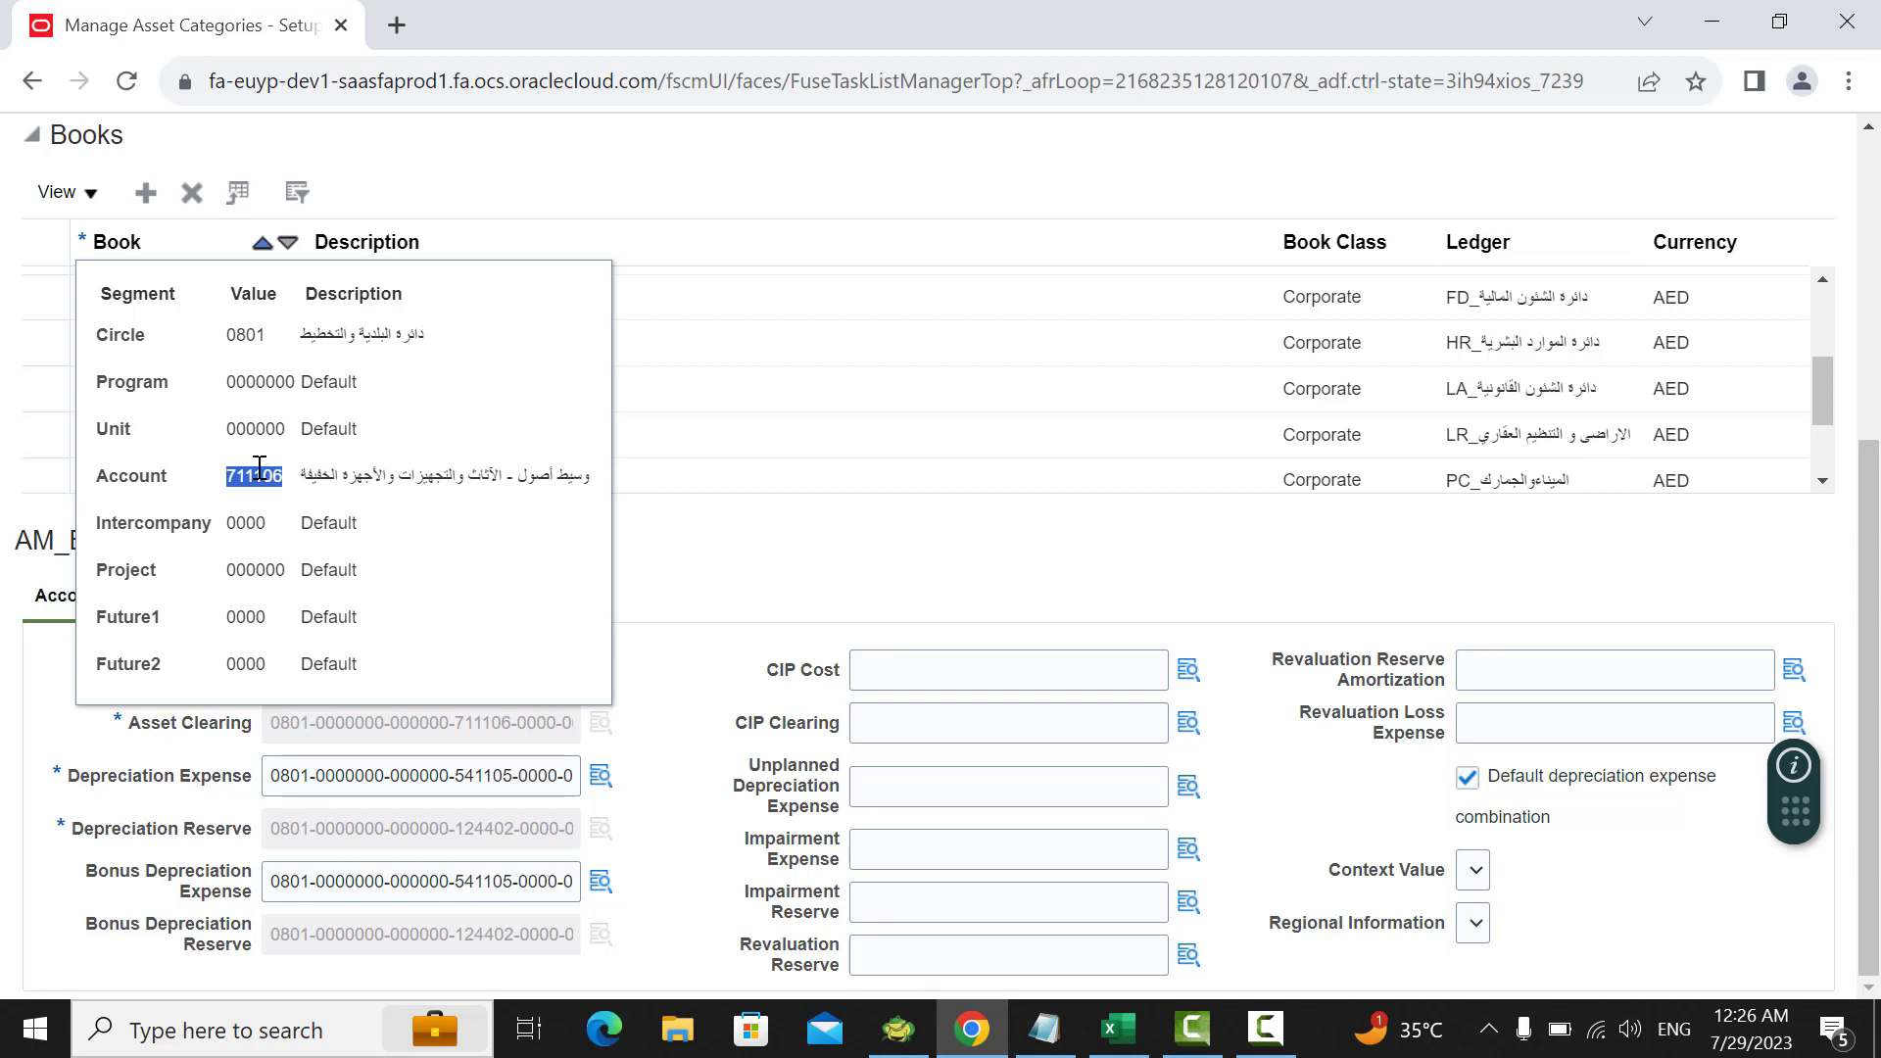
click(700, 557)
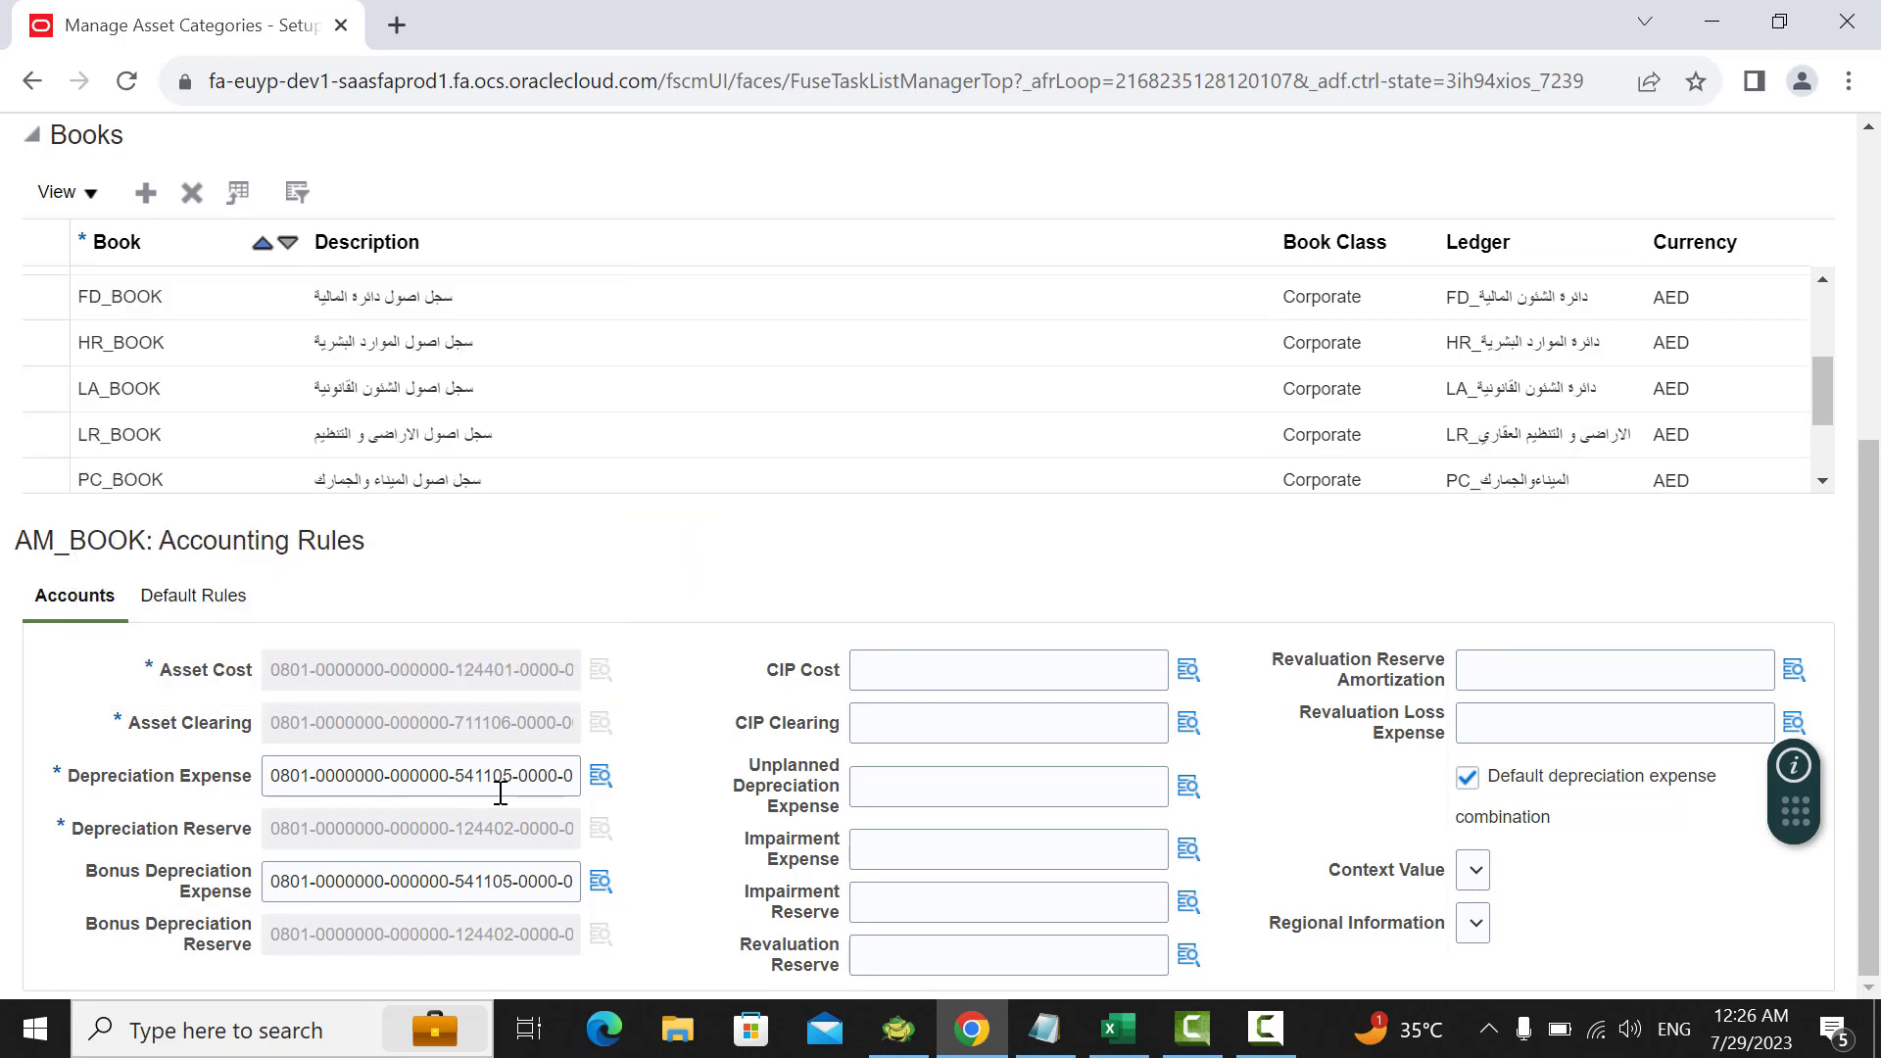
click(1044, 1028)
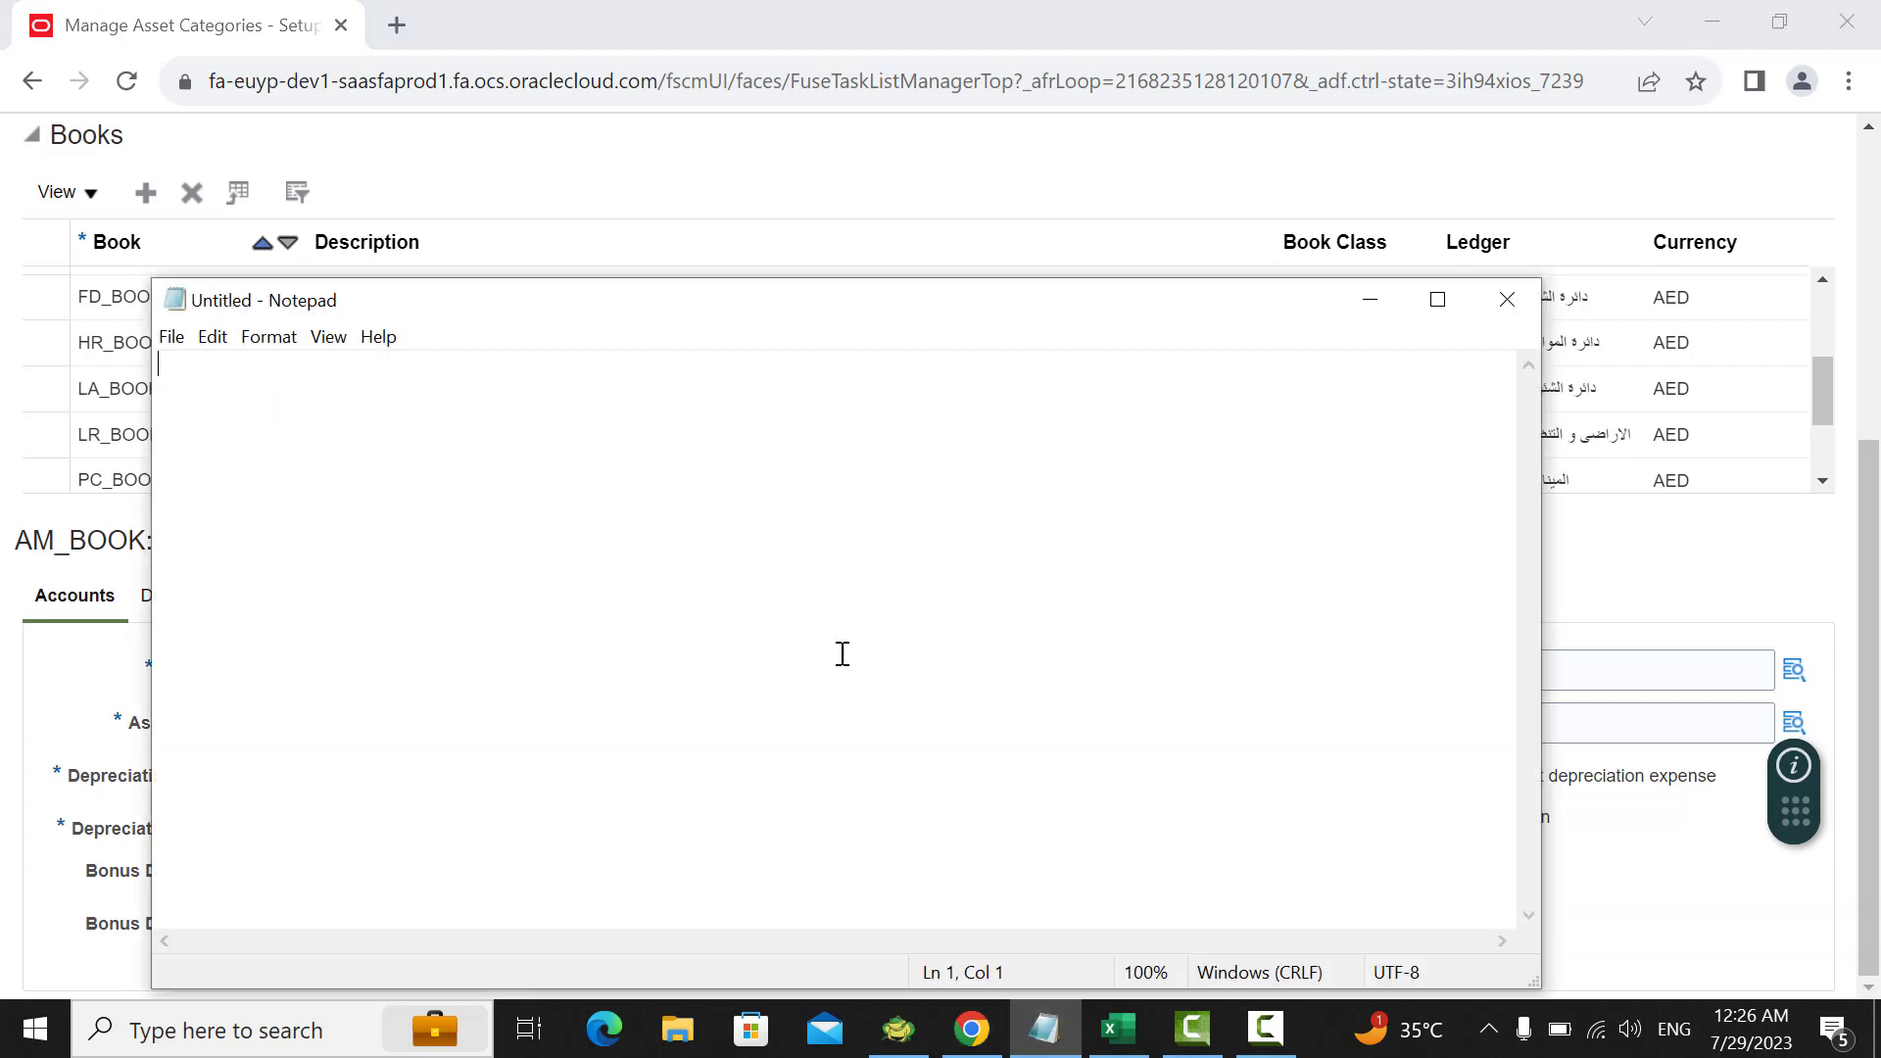
key(ctrl+v)
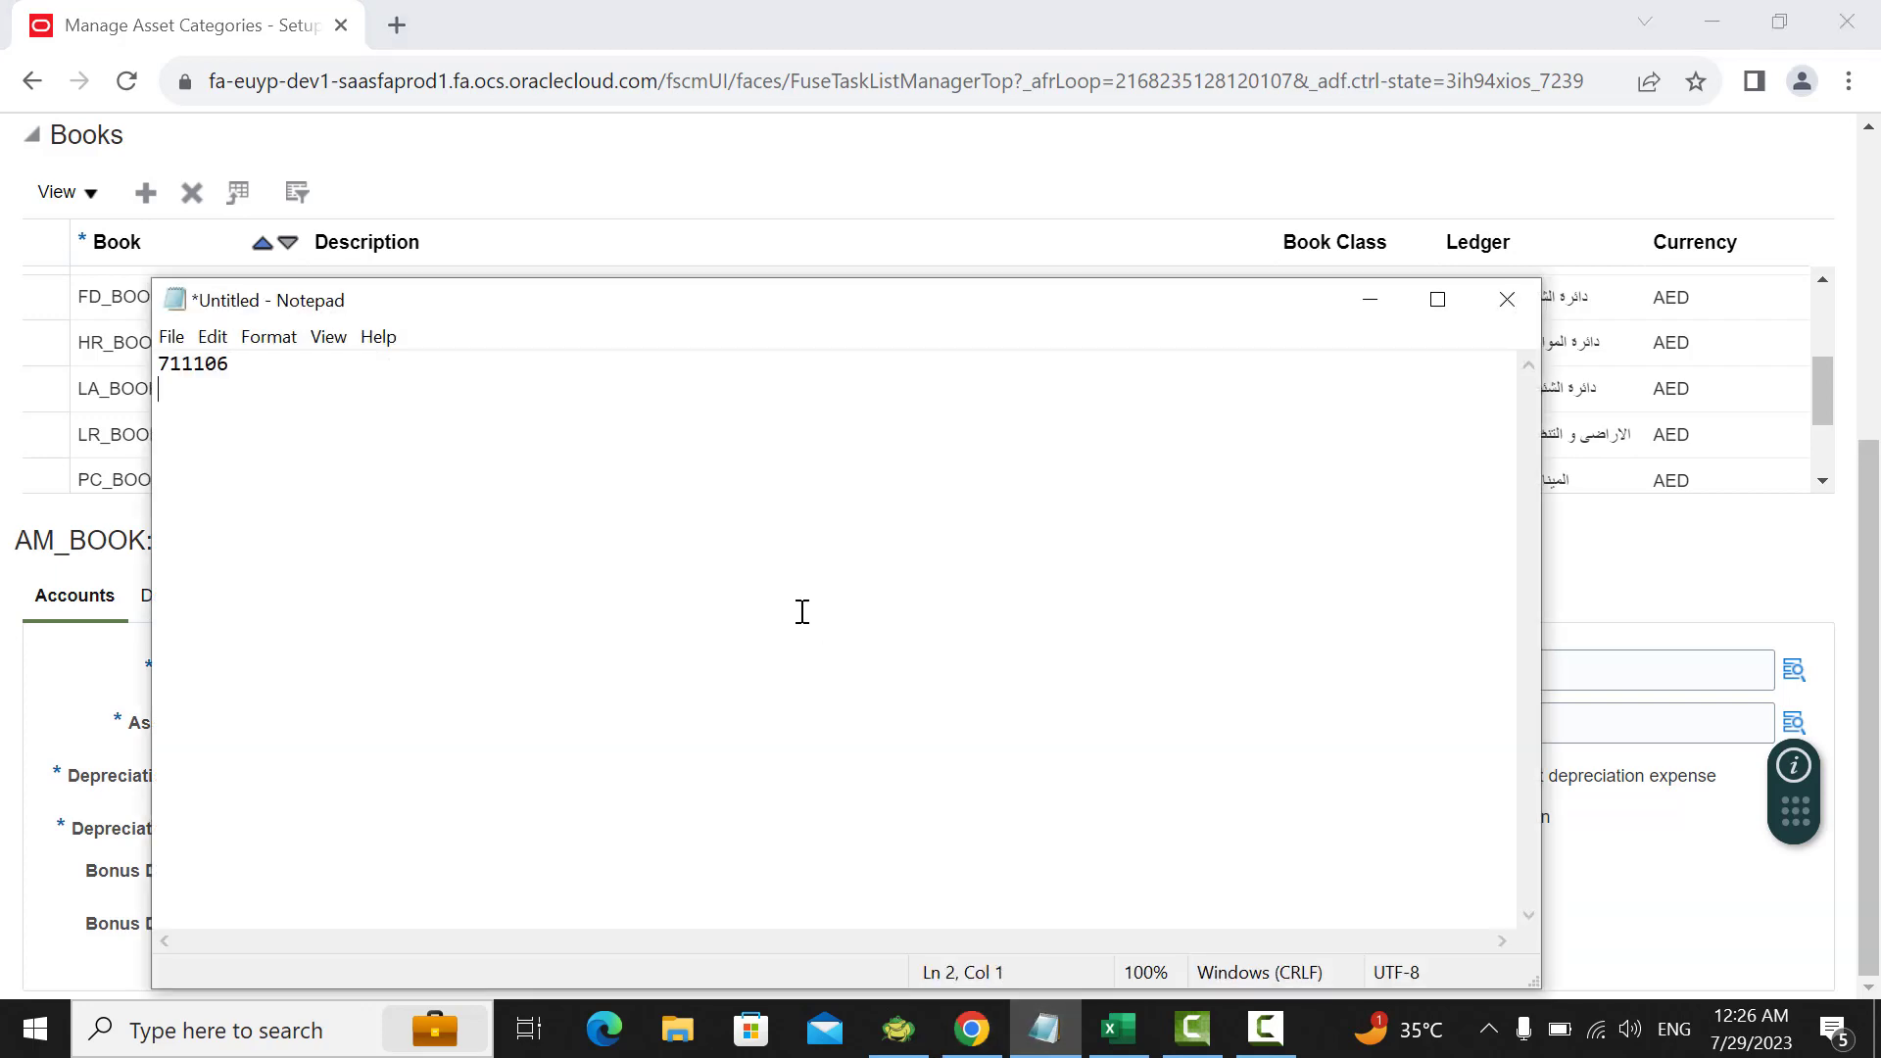
click(1370, 299)
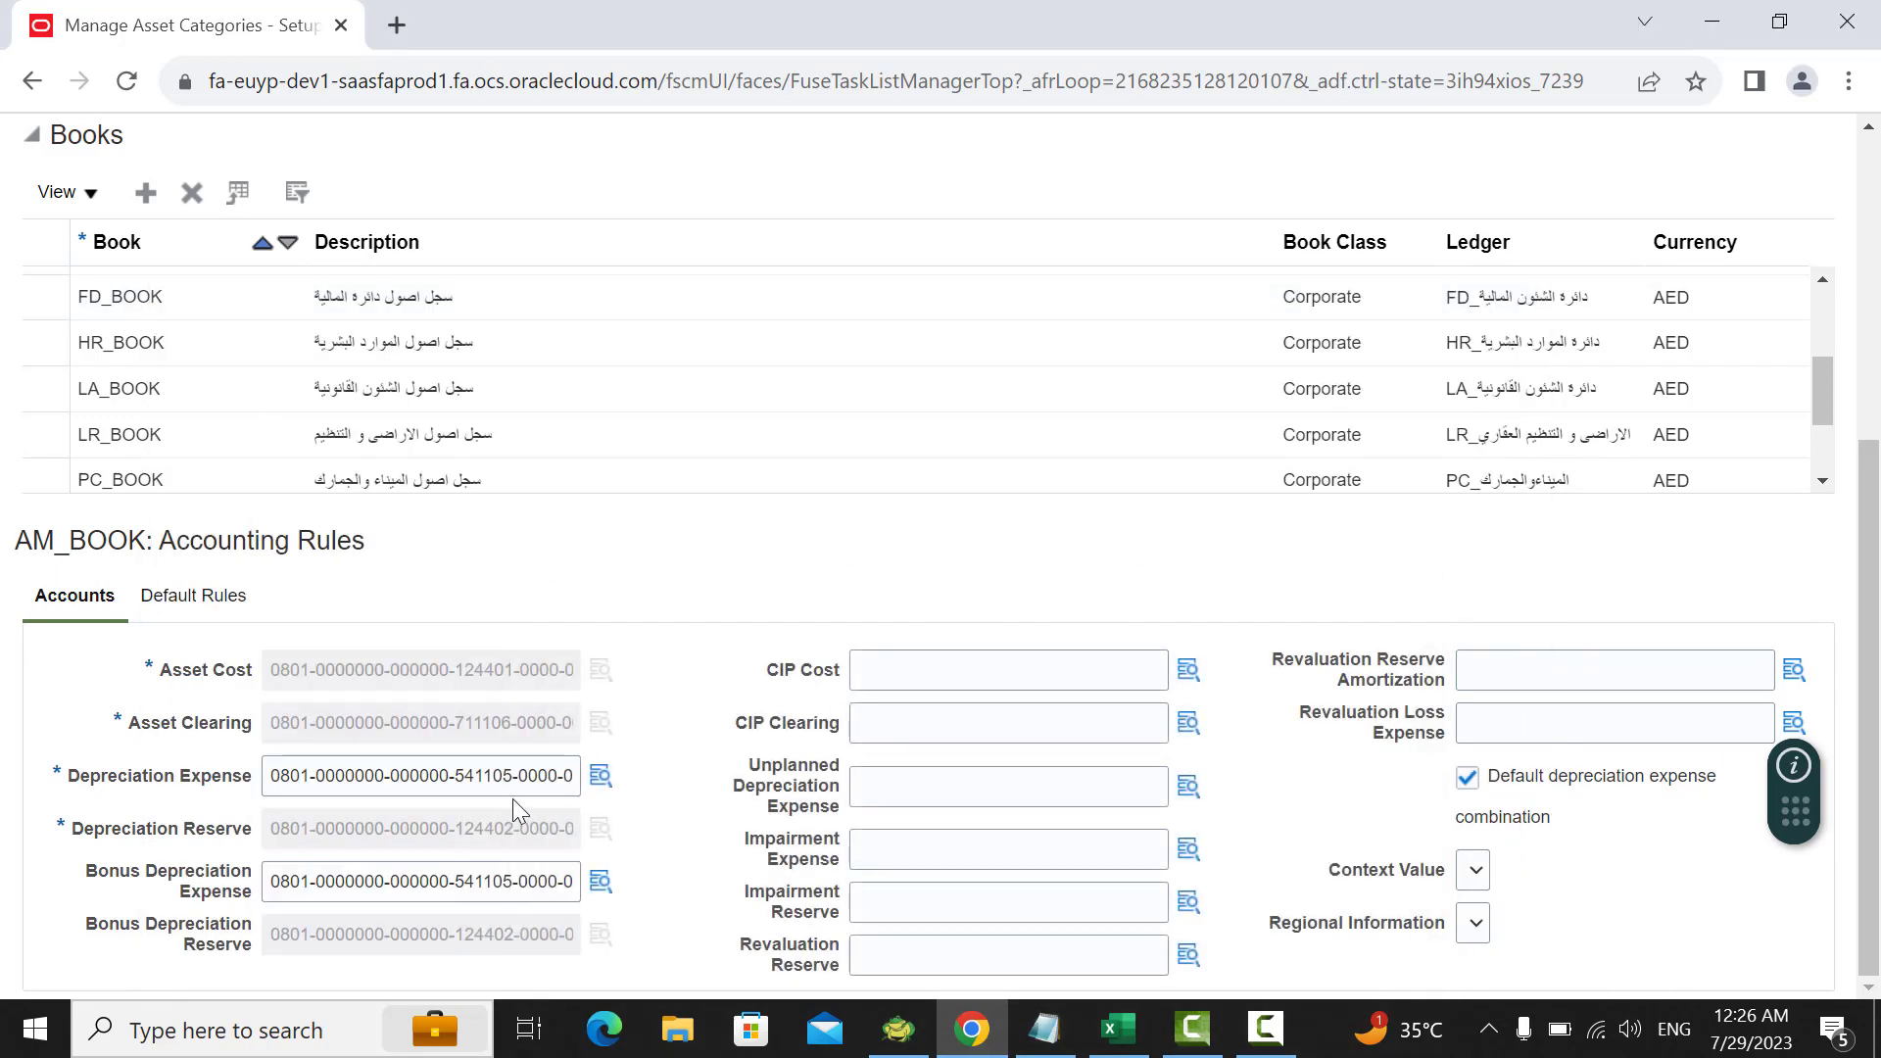
Step: Copy the Depreciation Expense Account segment value 541105 below the first number in Notepad, and close the Depreciation Expense dialog
click(594, 782)
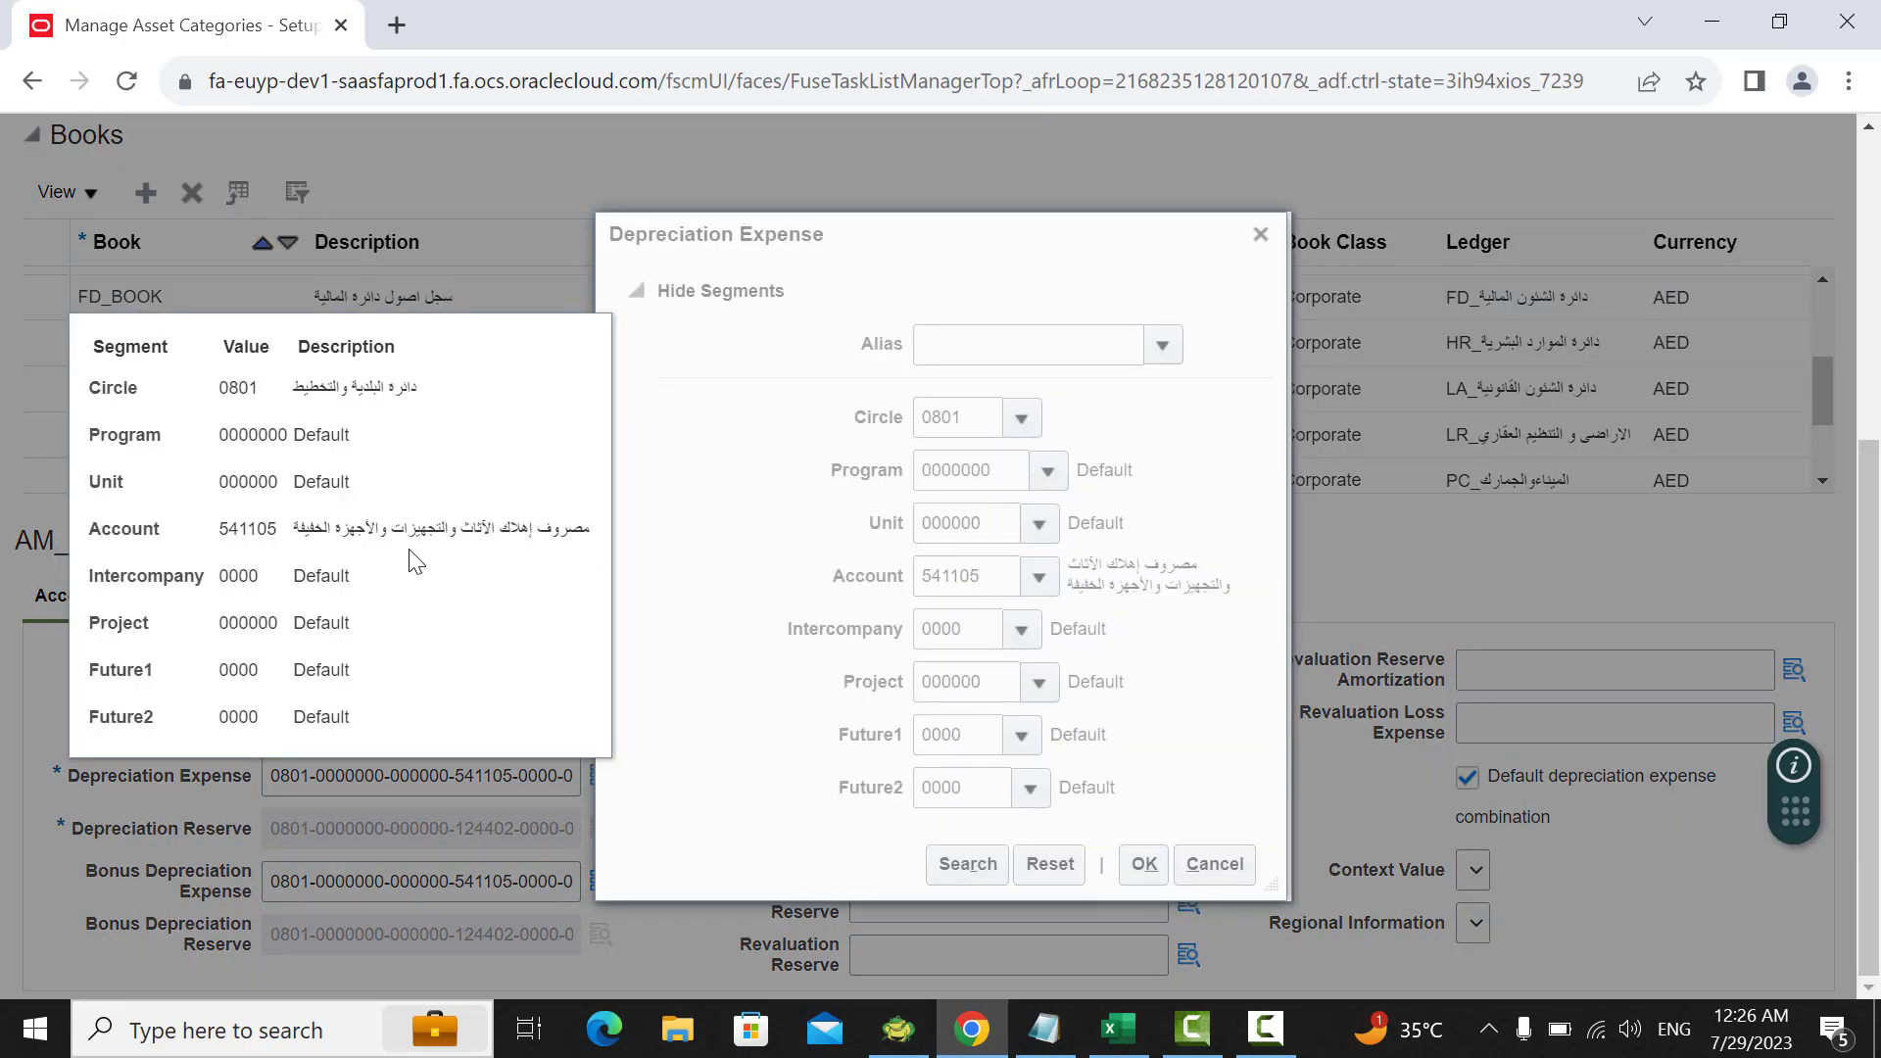
double_click(254, 528)
key(ctrl+c)
click(1044, 1026)
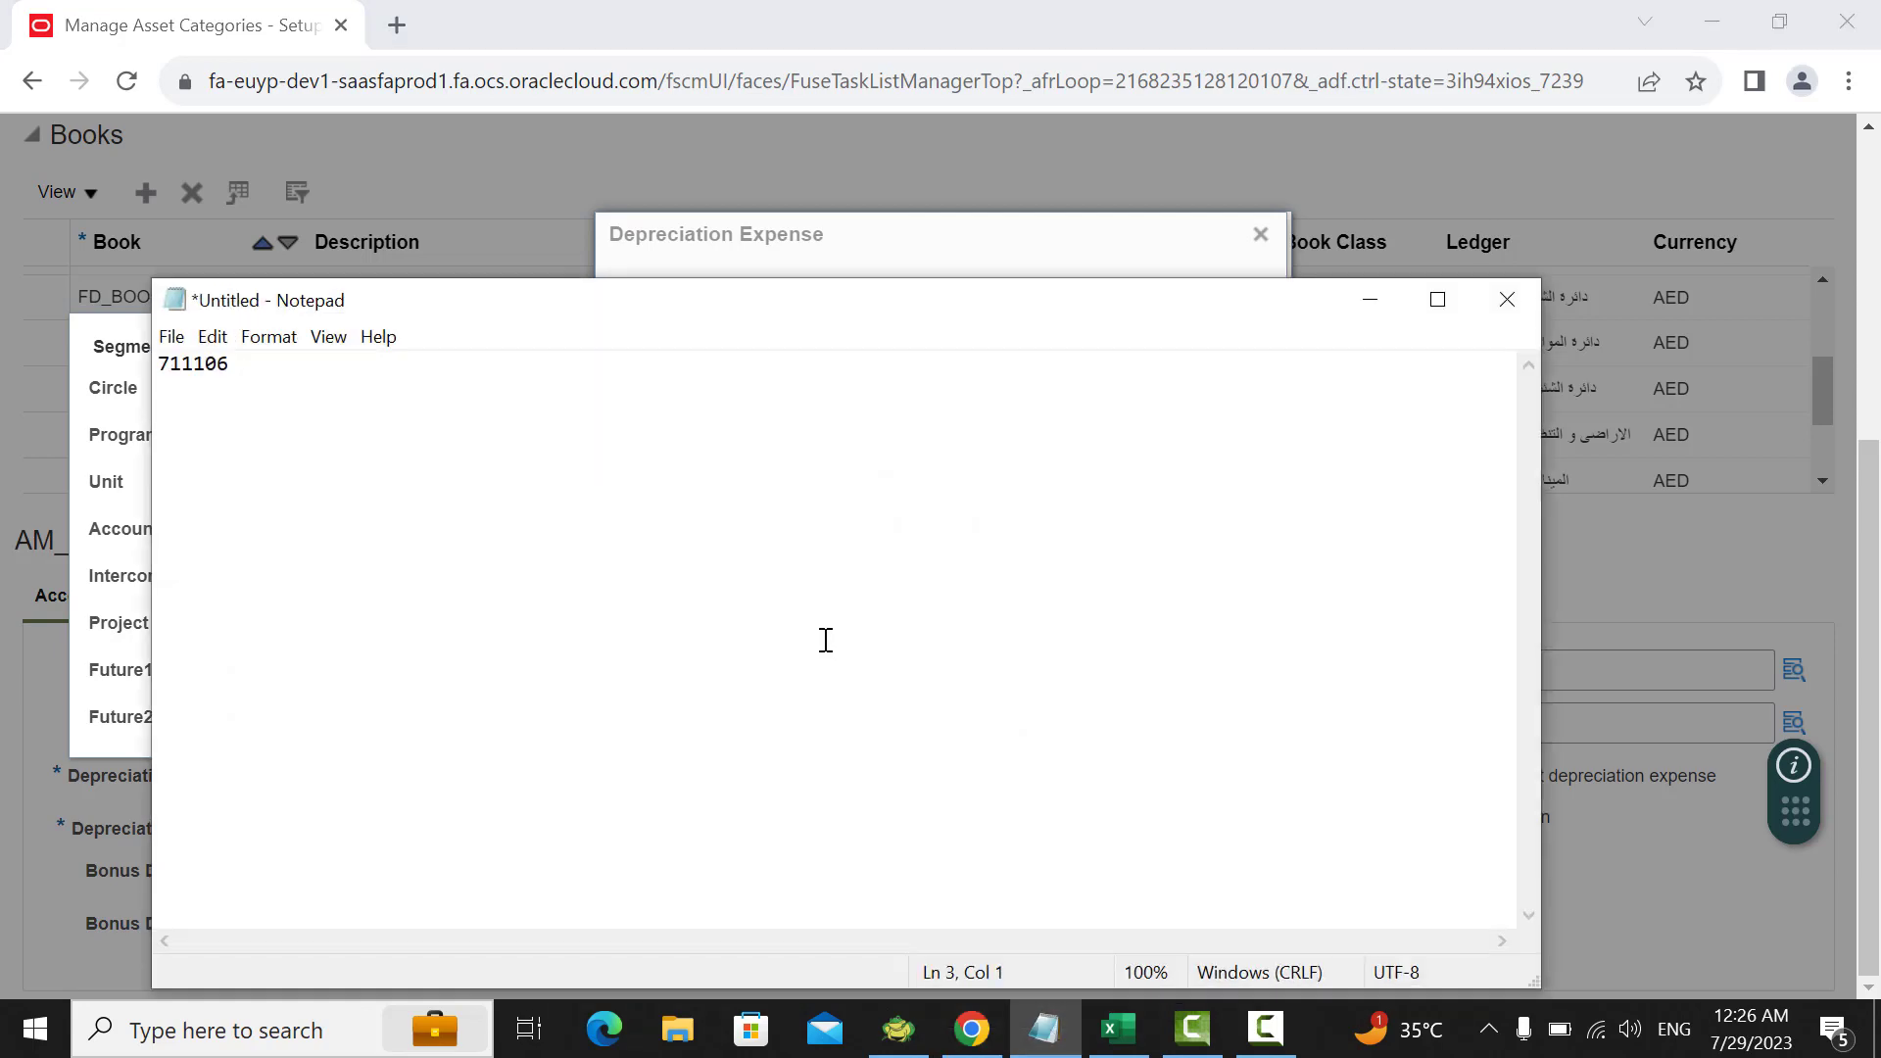
key(ctrl+v)
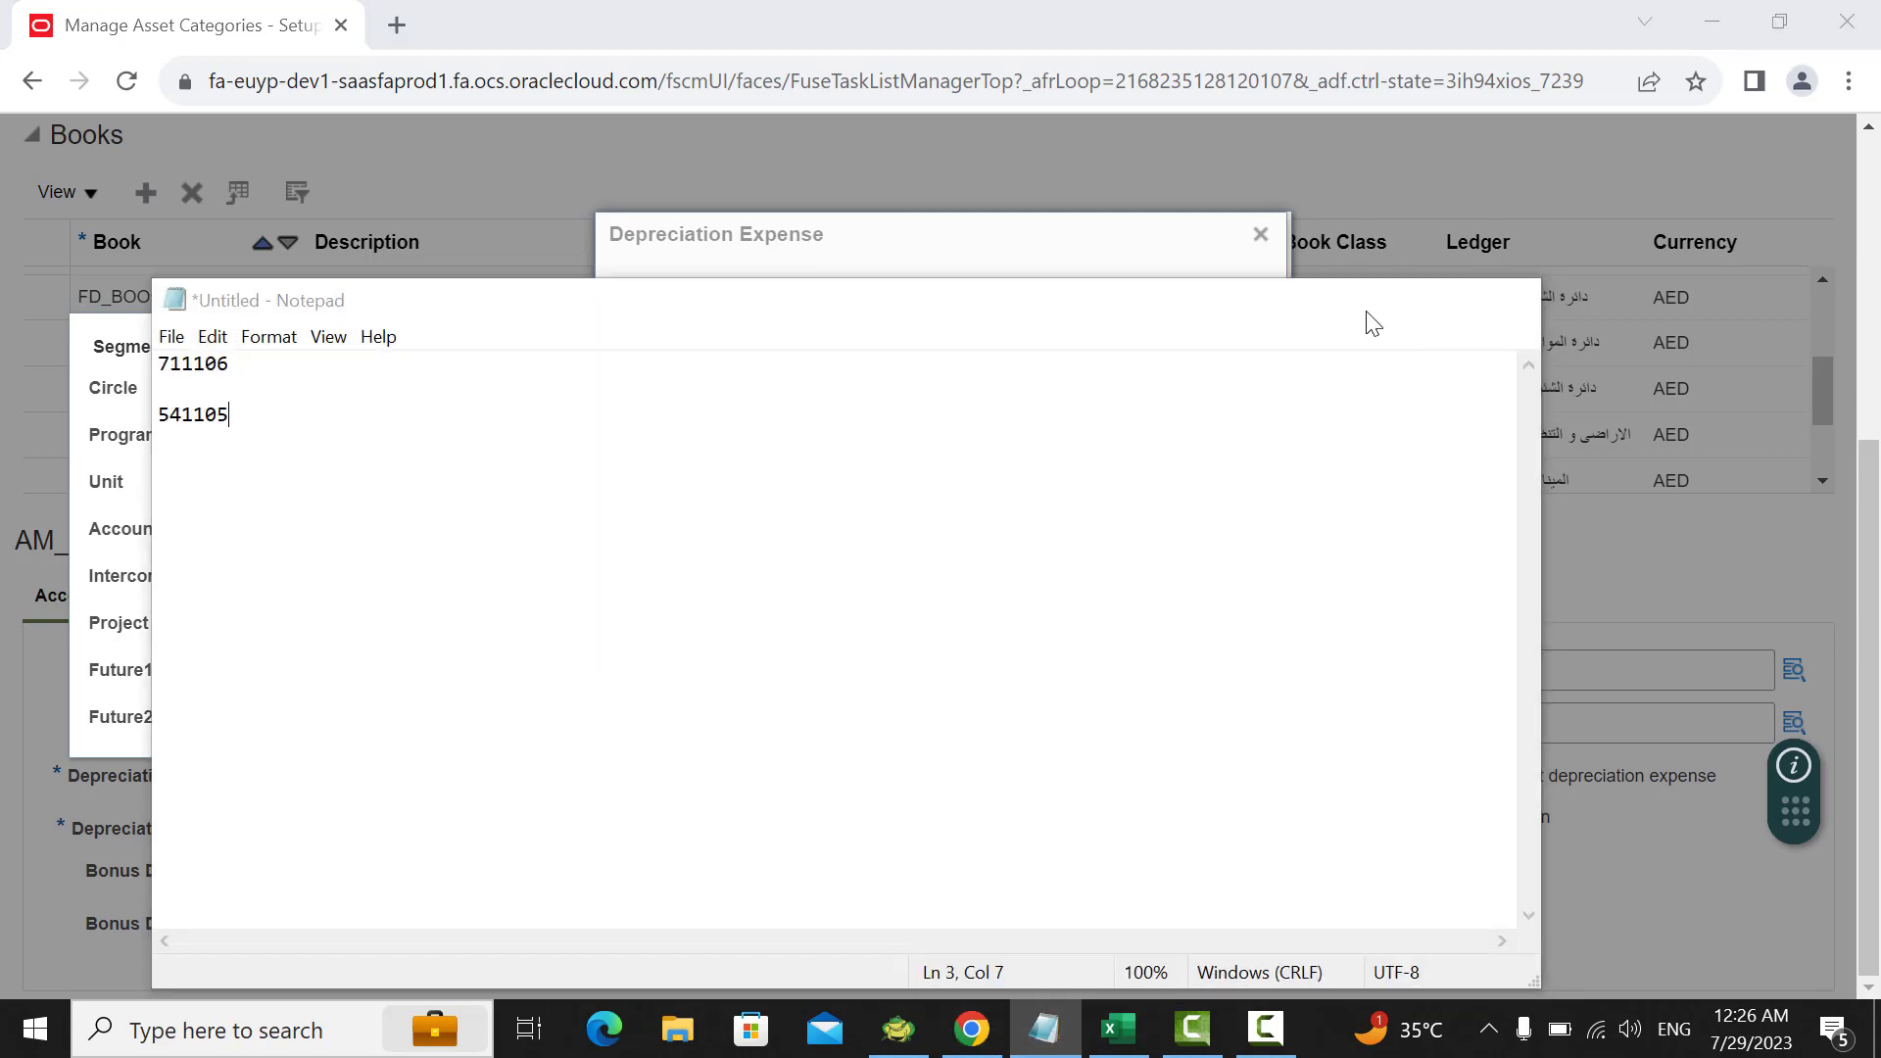
click(1370, 300)
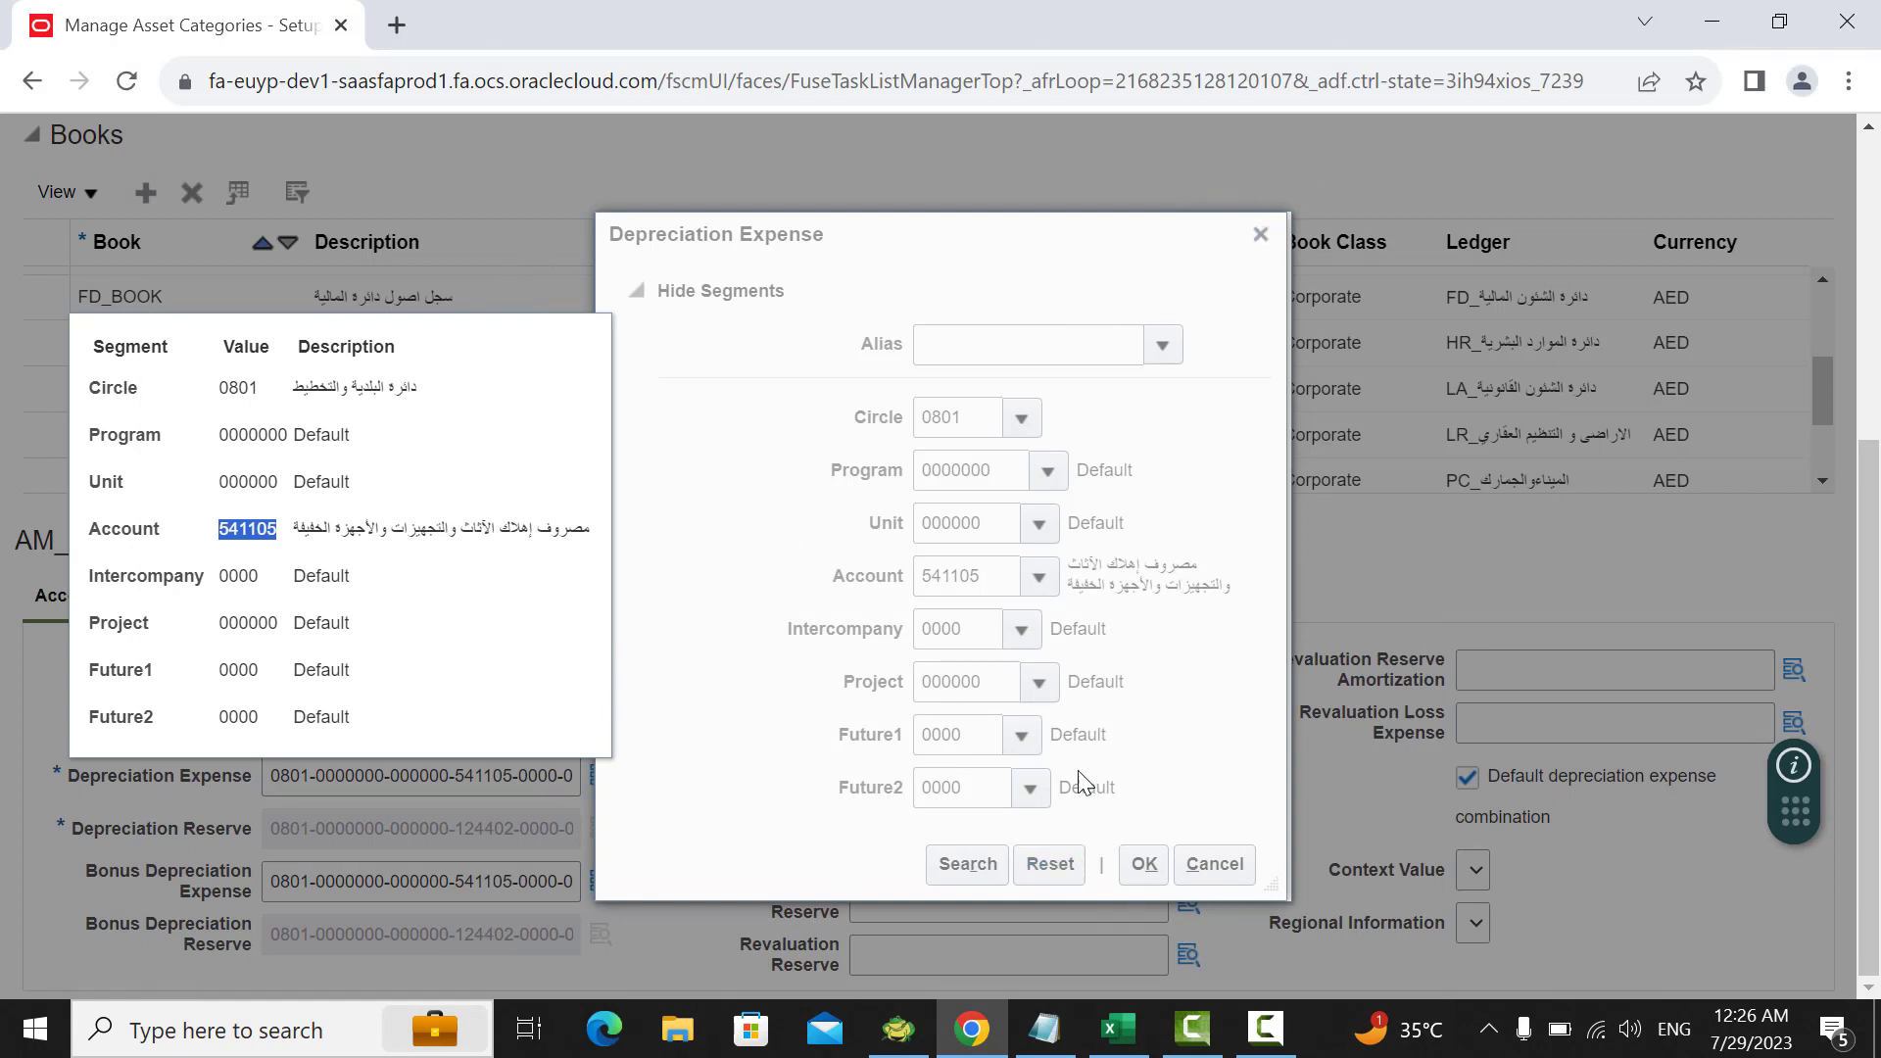
click(1261, 235)
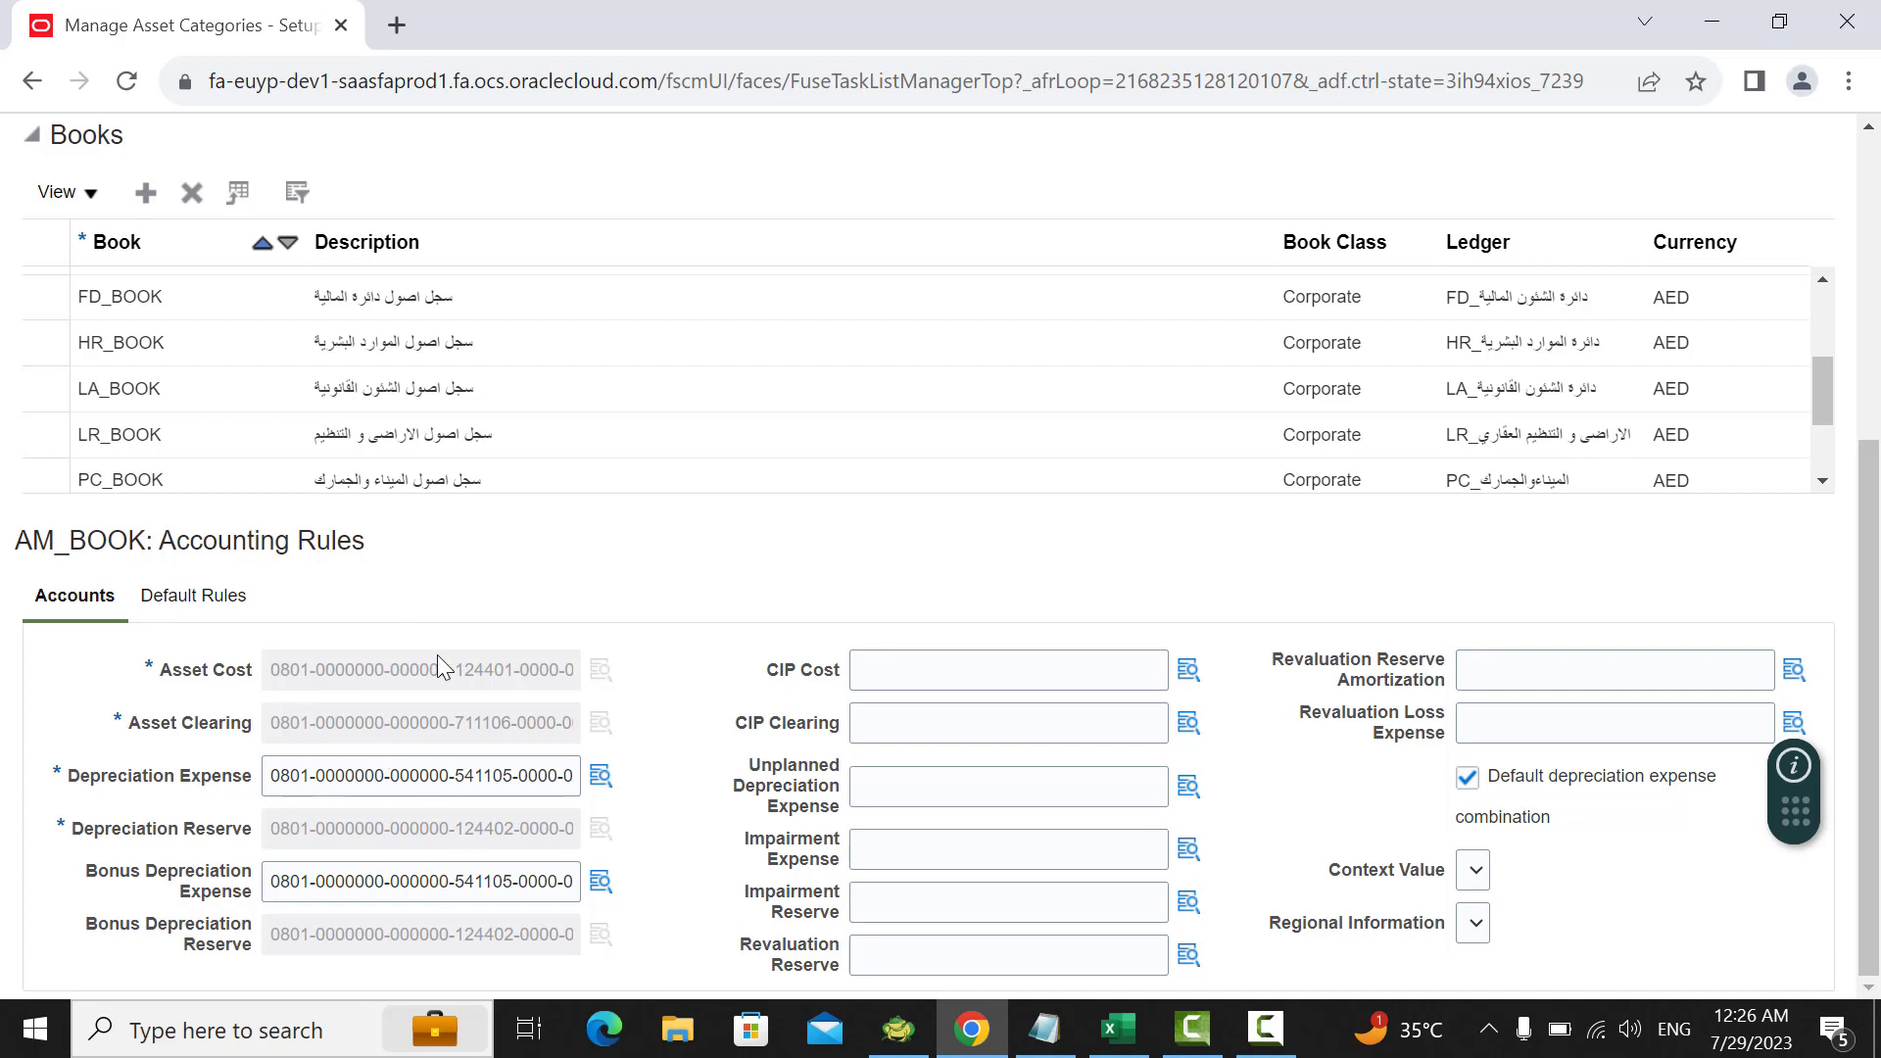
Step: Leave the category edit page and return to the Oracle Fusion home page
scroll(637, 774, up, 5)
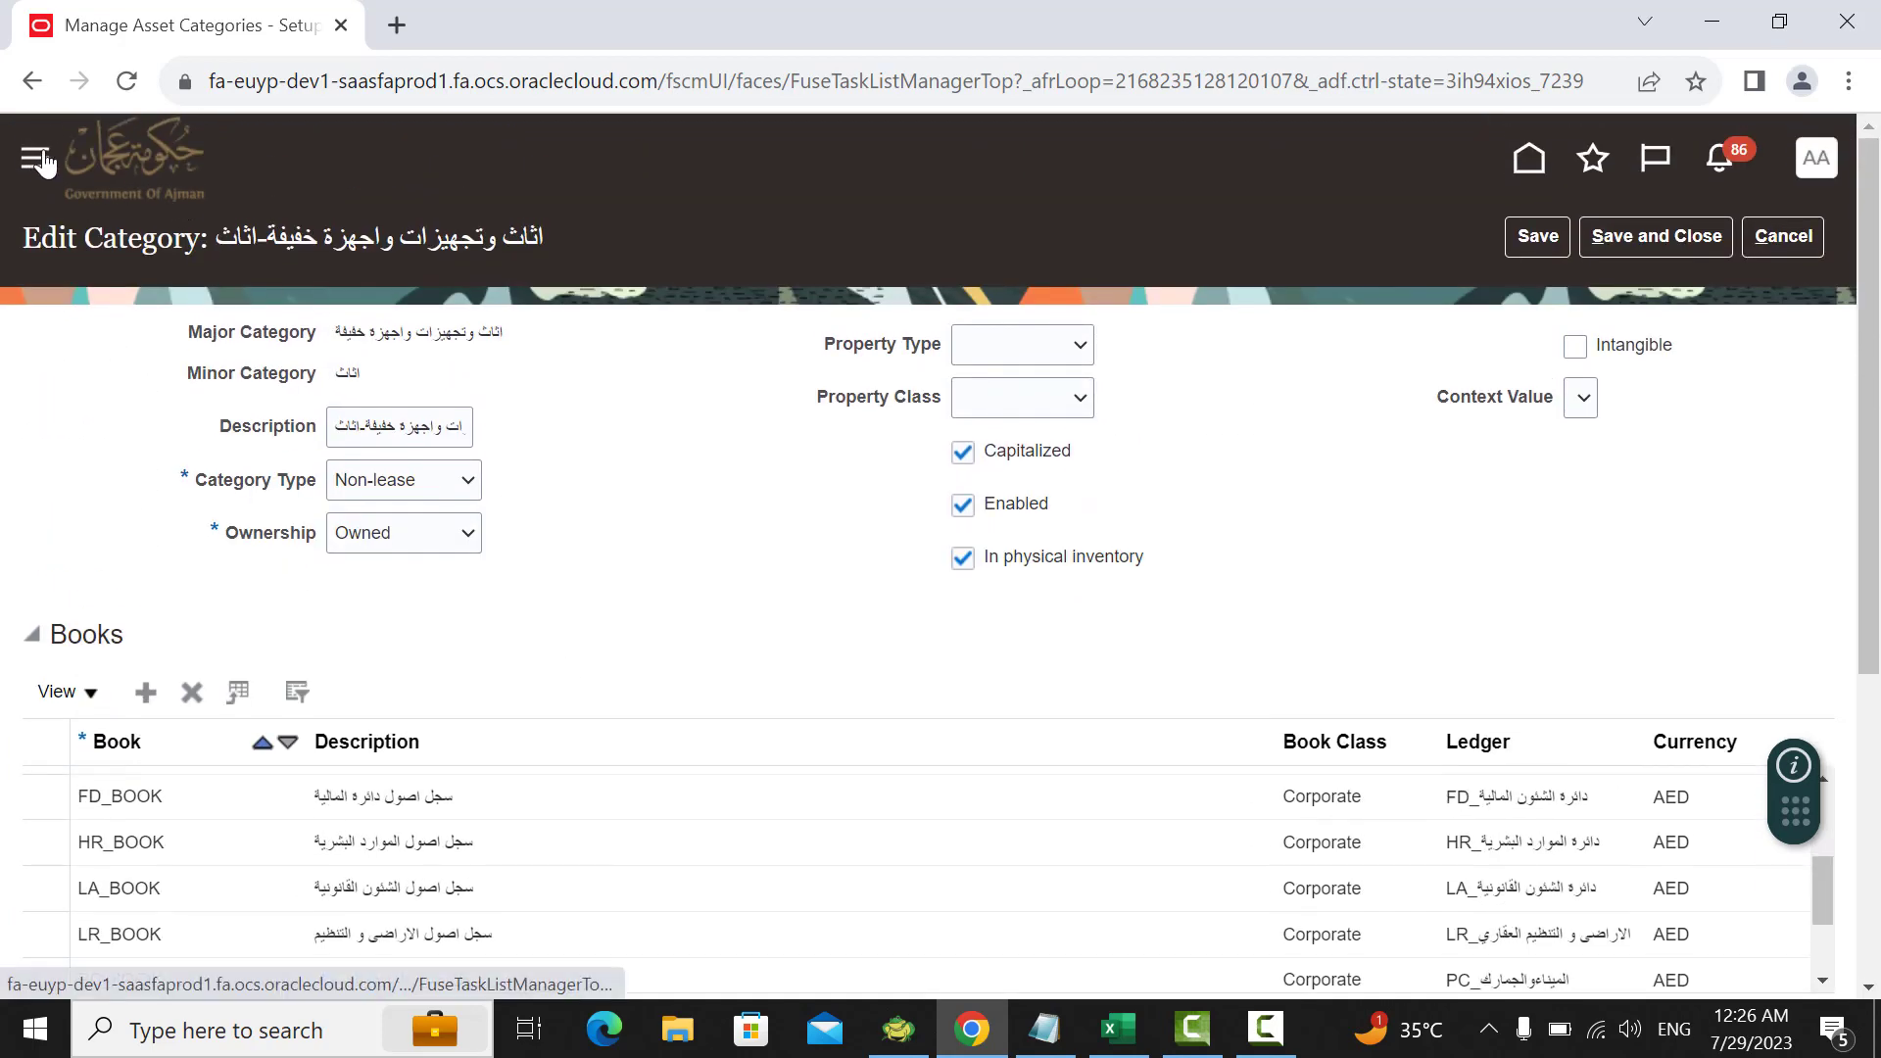
click(35, 155)
click(1546, 174)
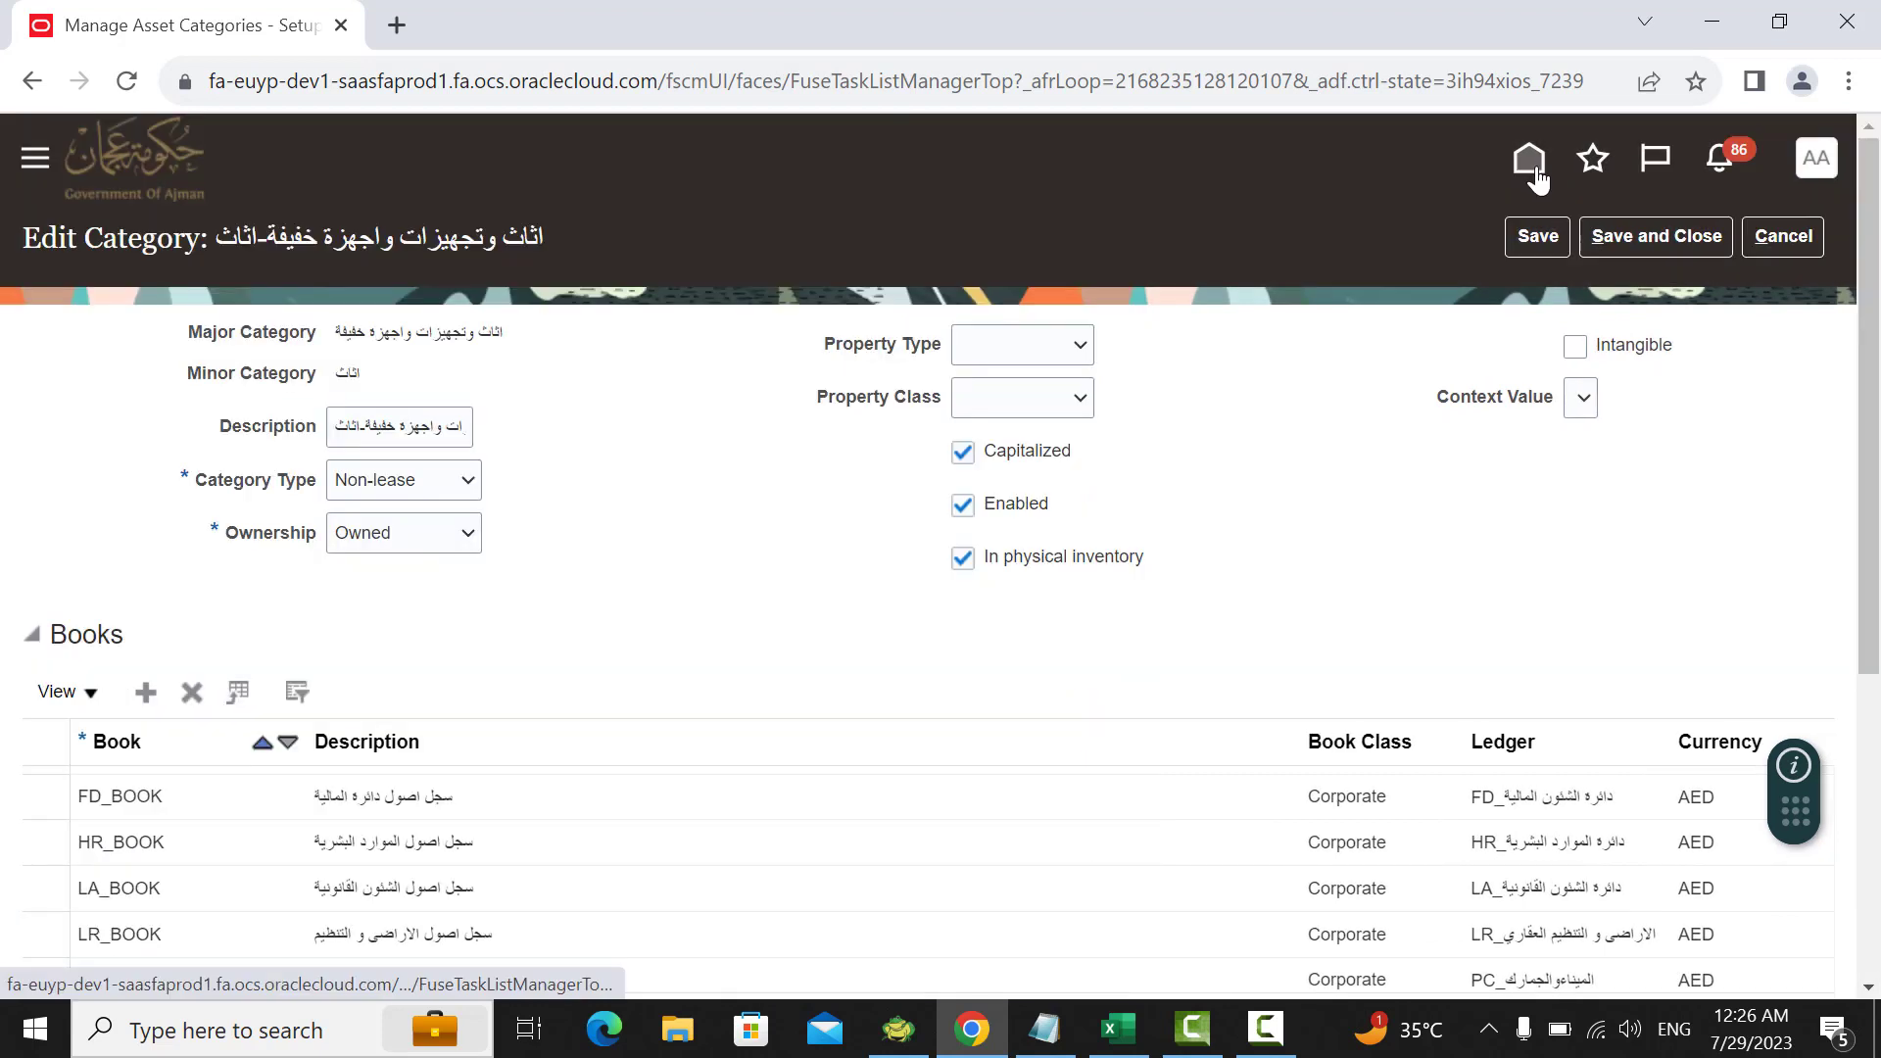
click(1531, 173)
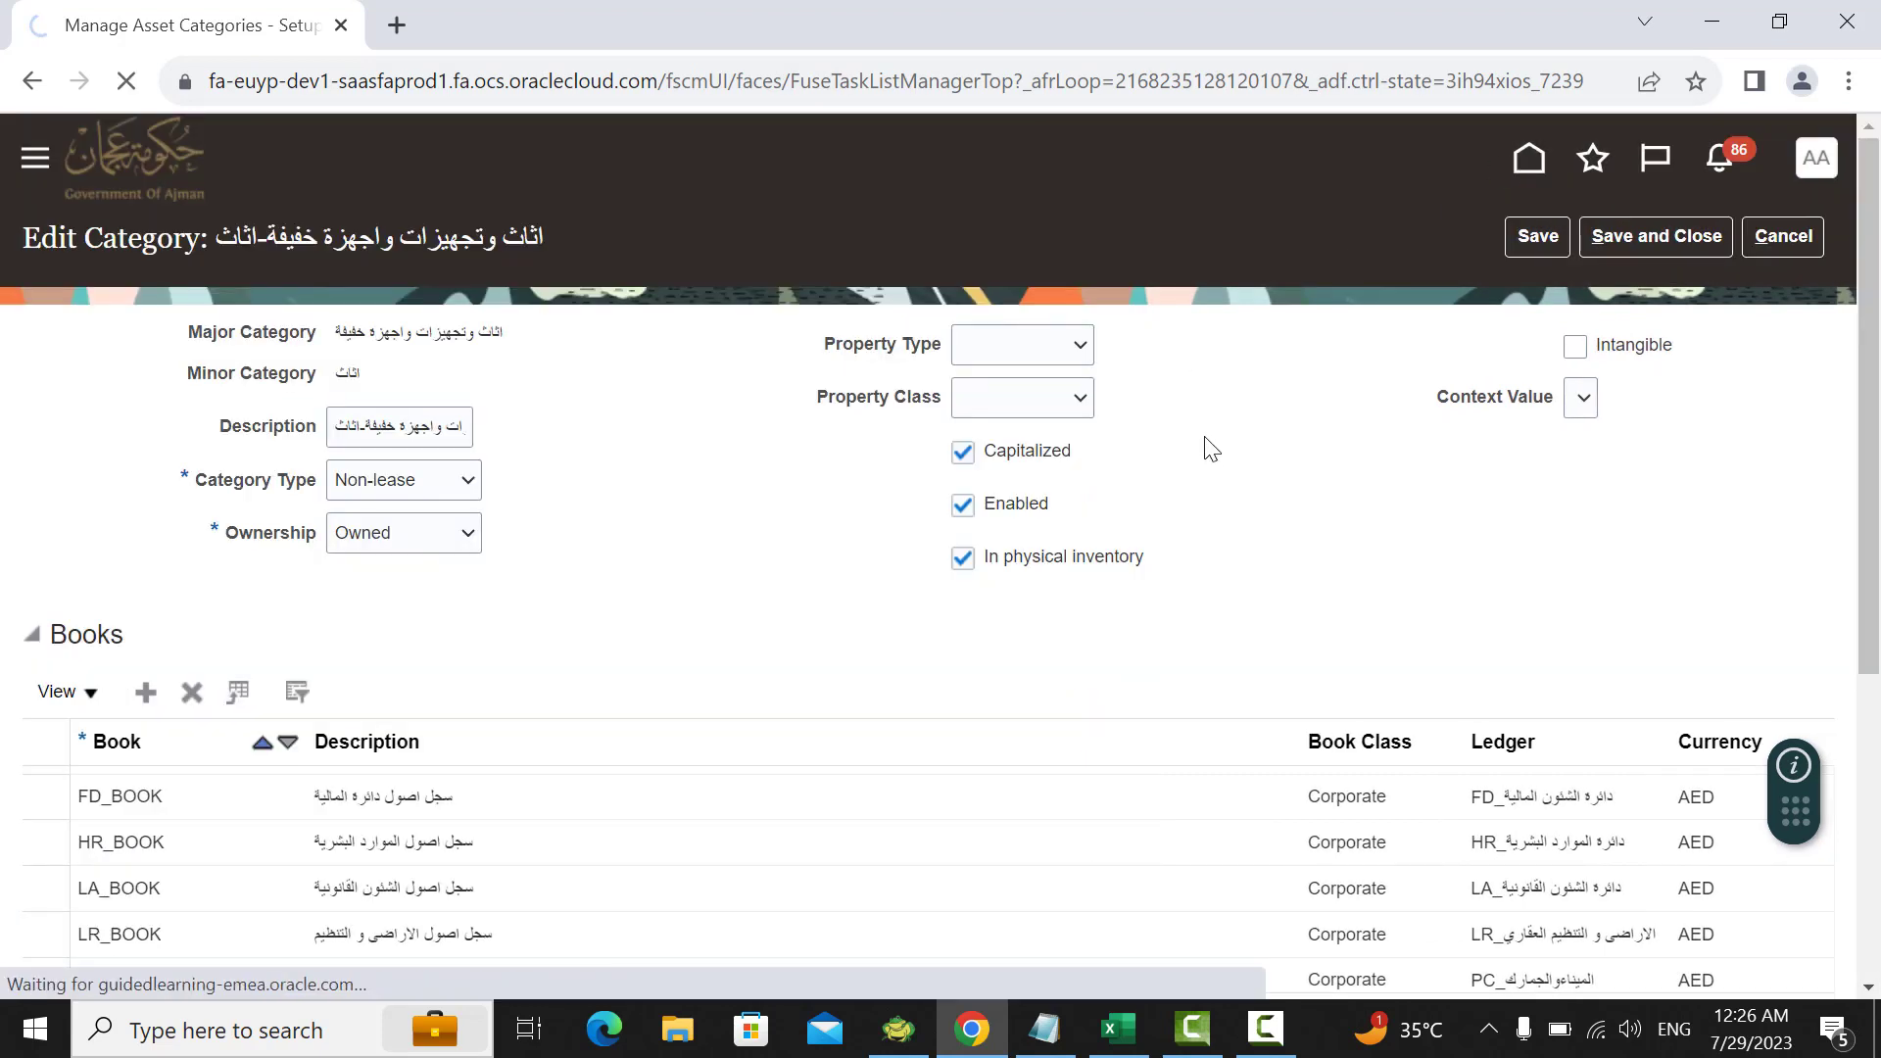
Step: Open Invoices under Payables and start creating a new invoice
scroll(1298, 503, down, 1)
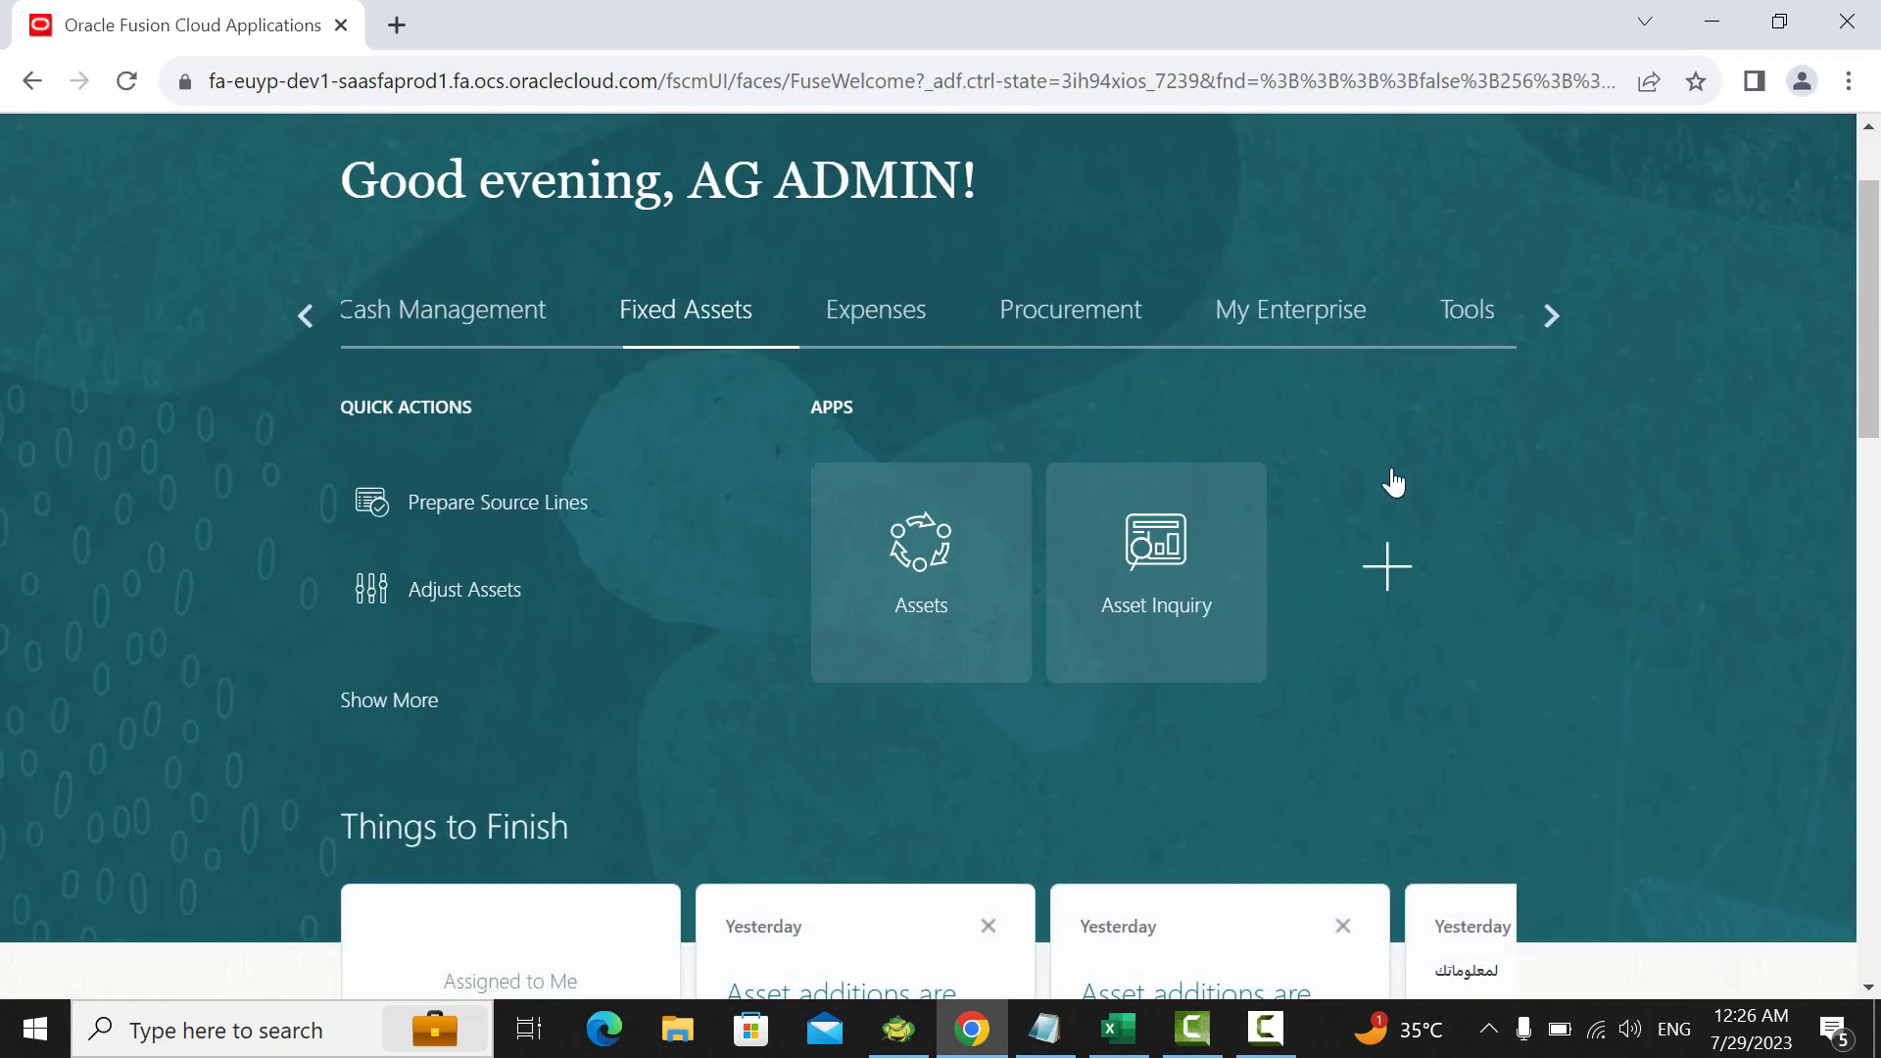
click(1543, 326)
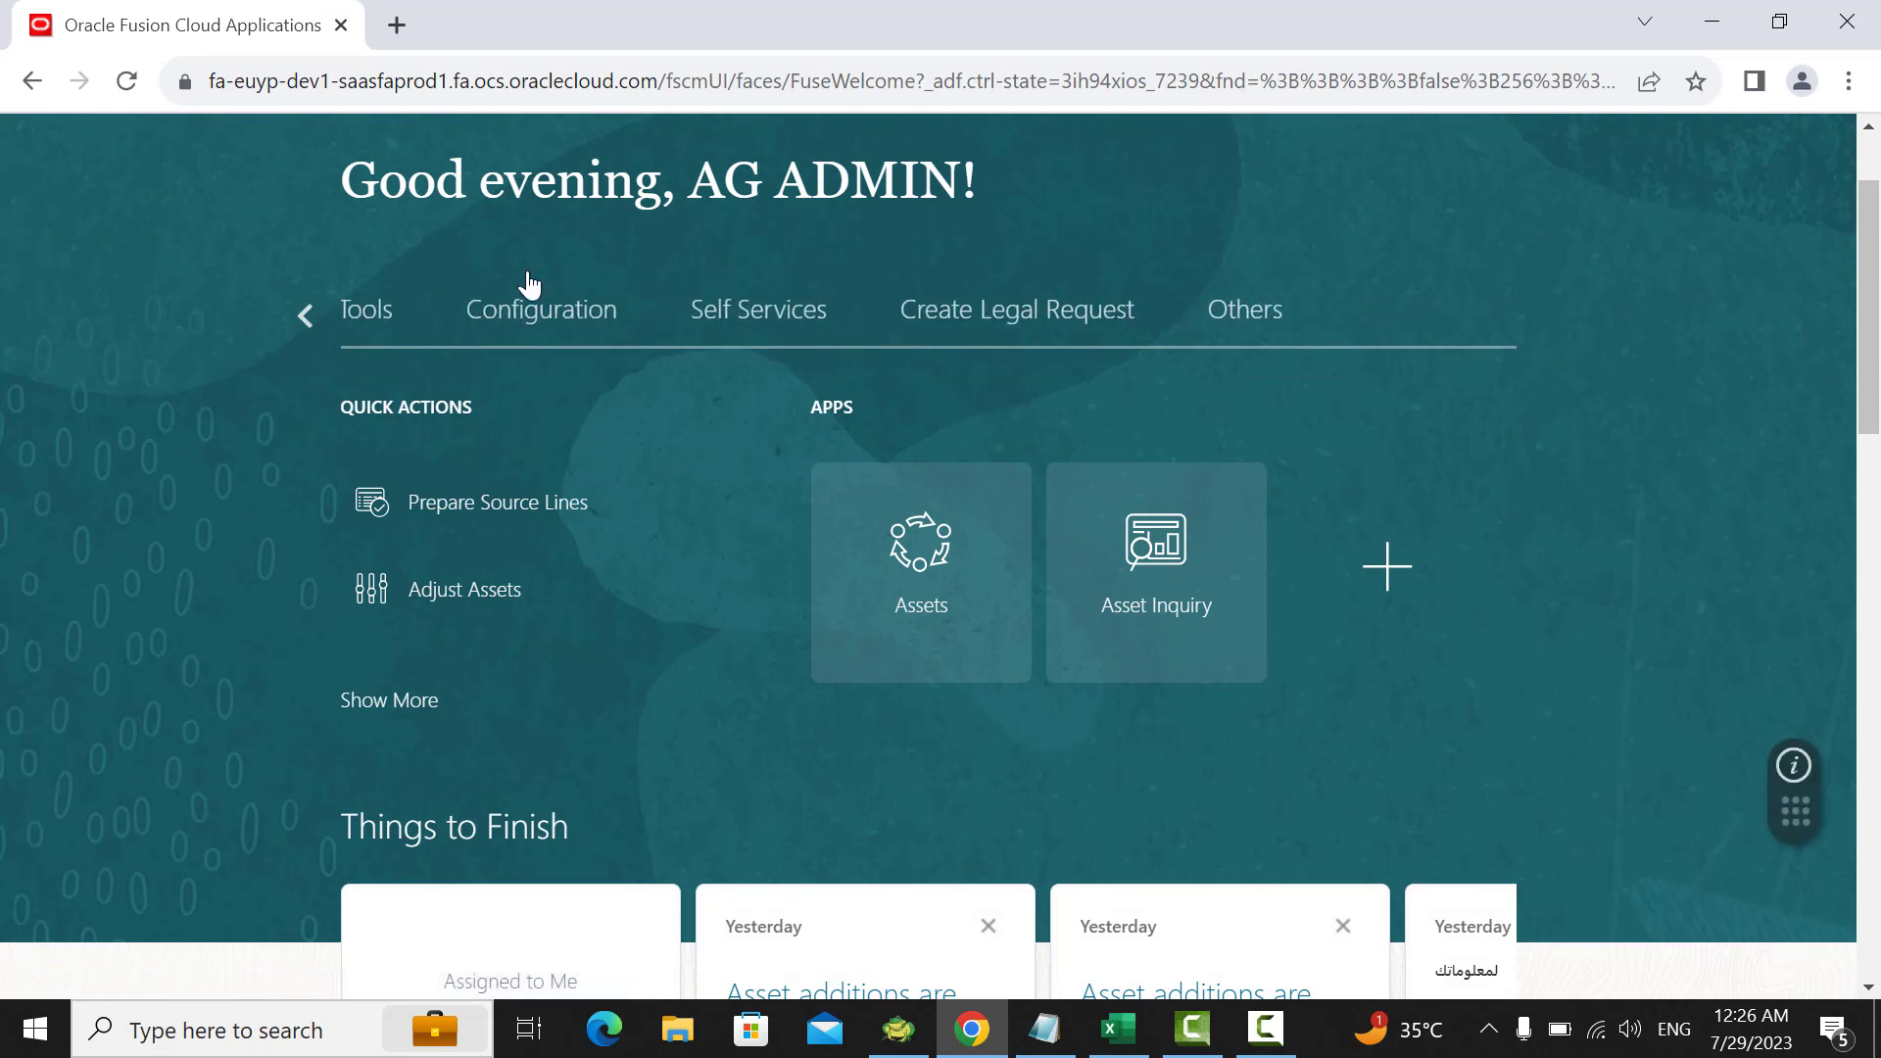
click(311, 310)
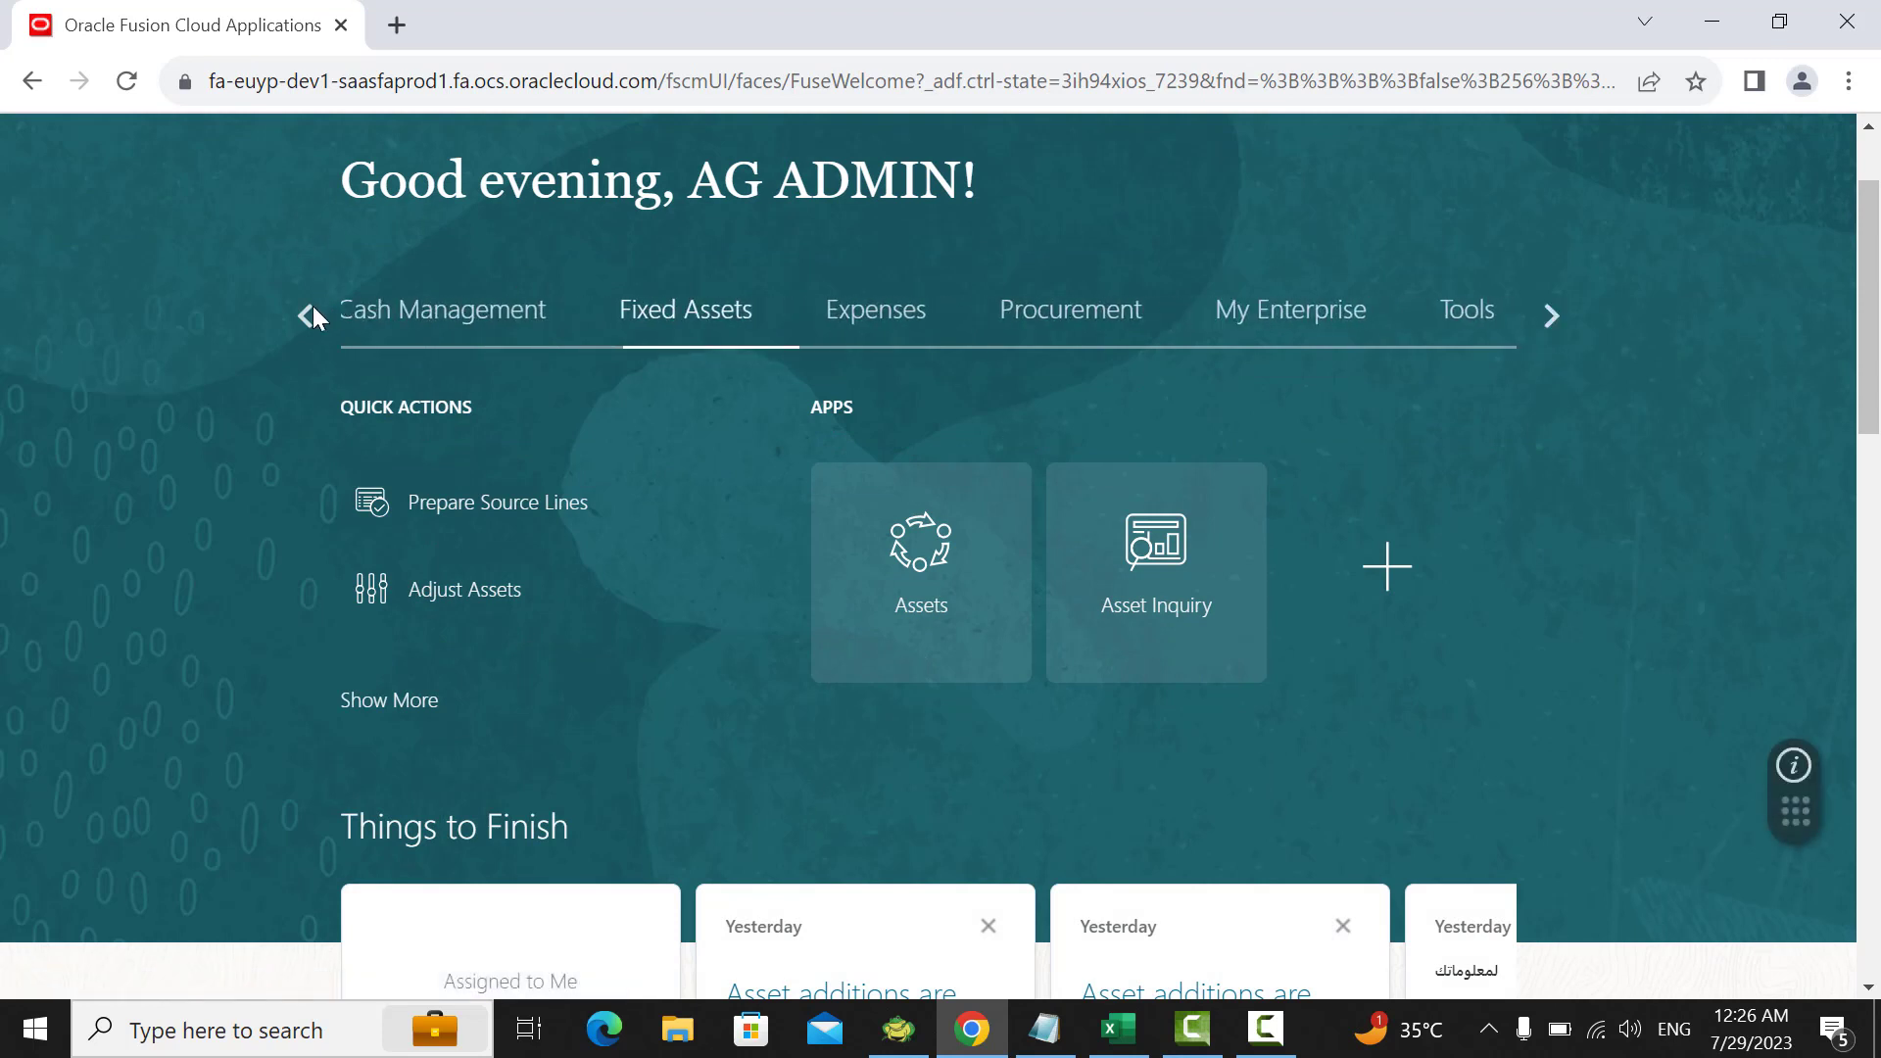
click(312, 312)
click(377, 319)
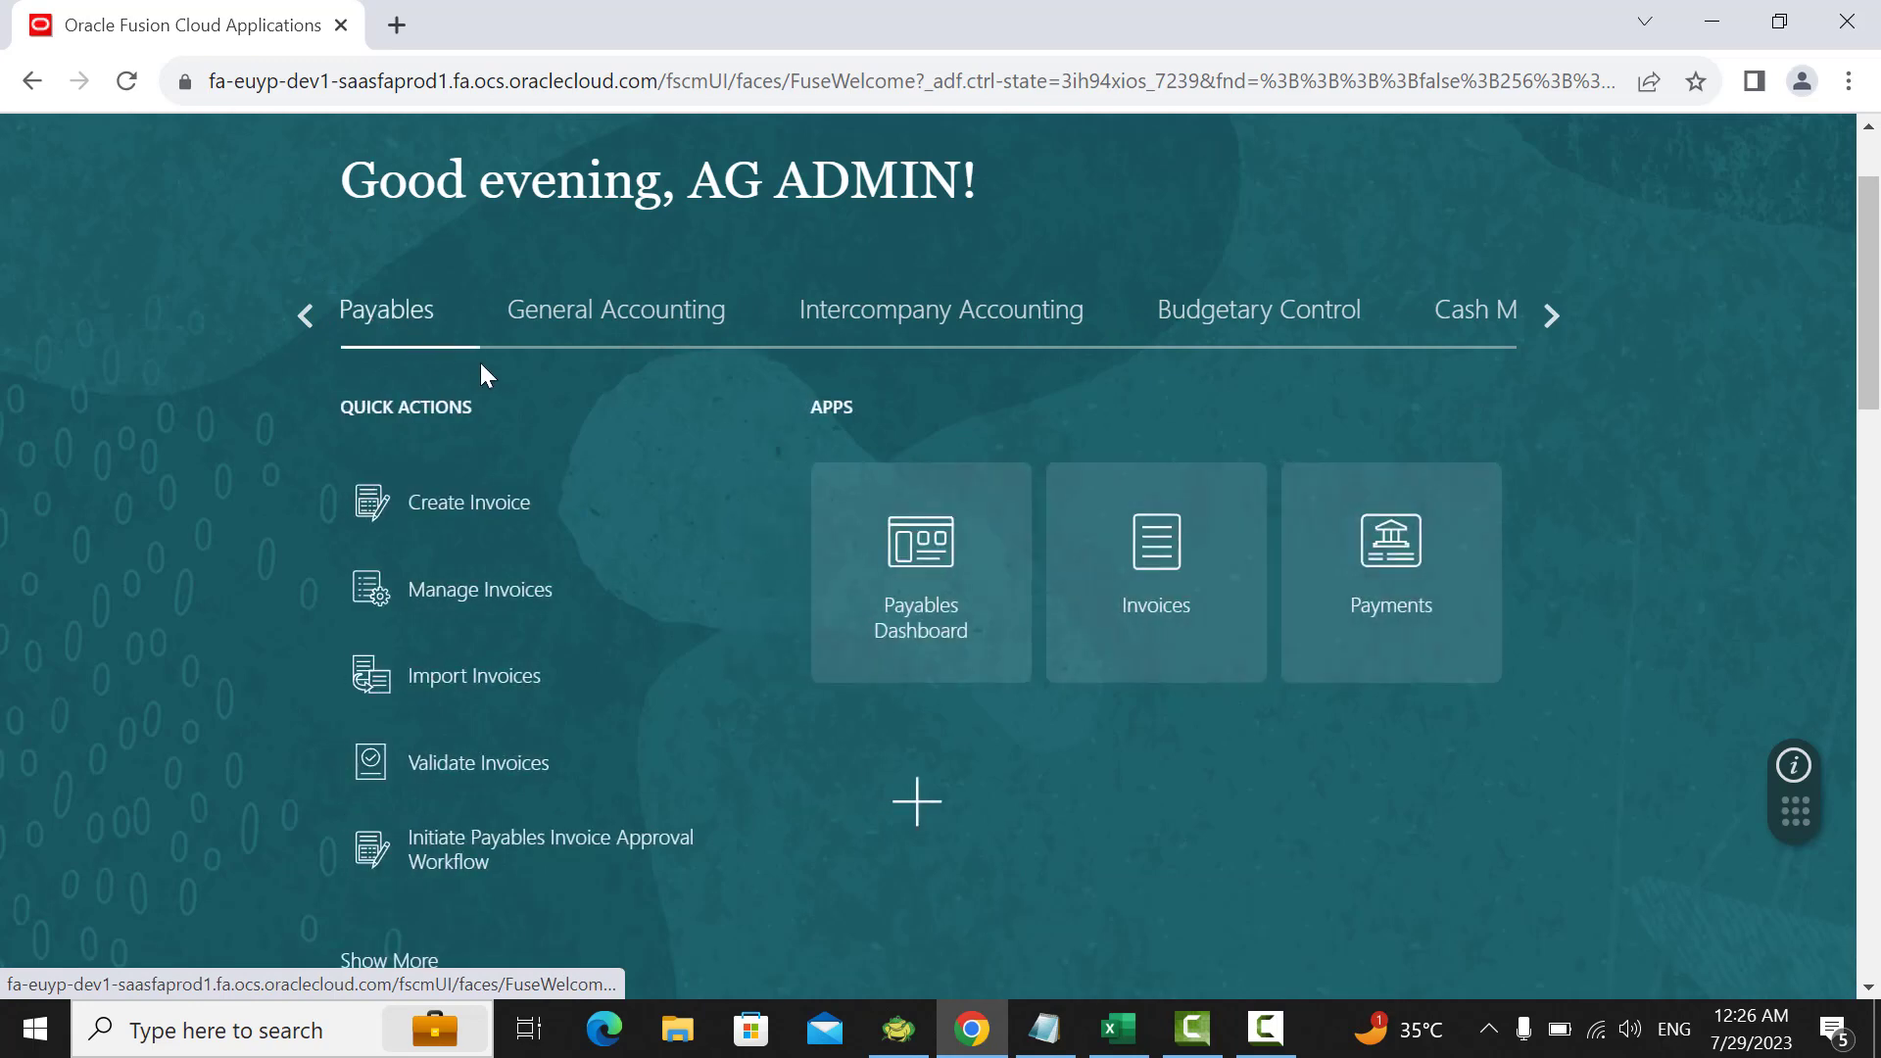
click(1142, 563)
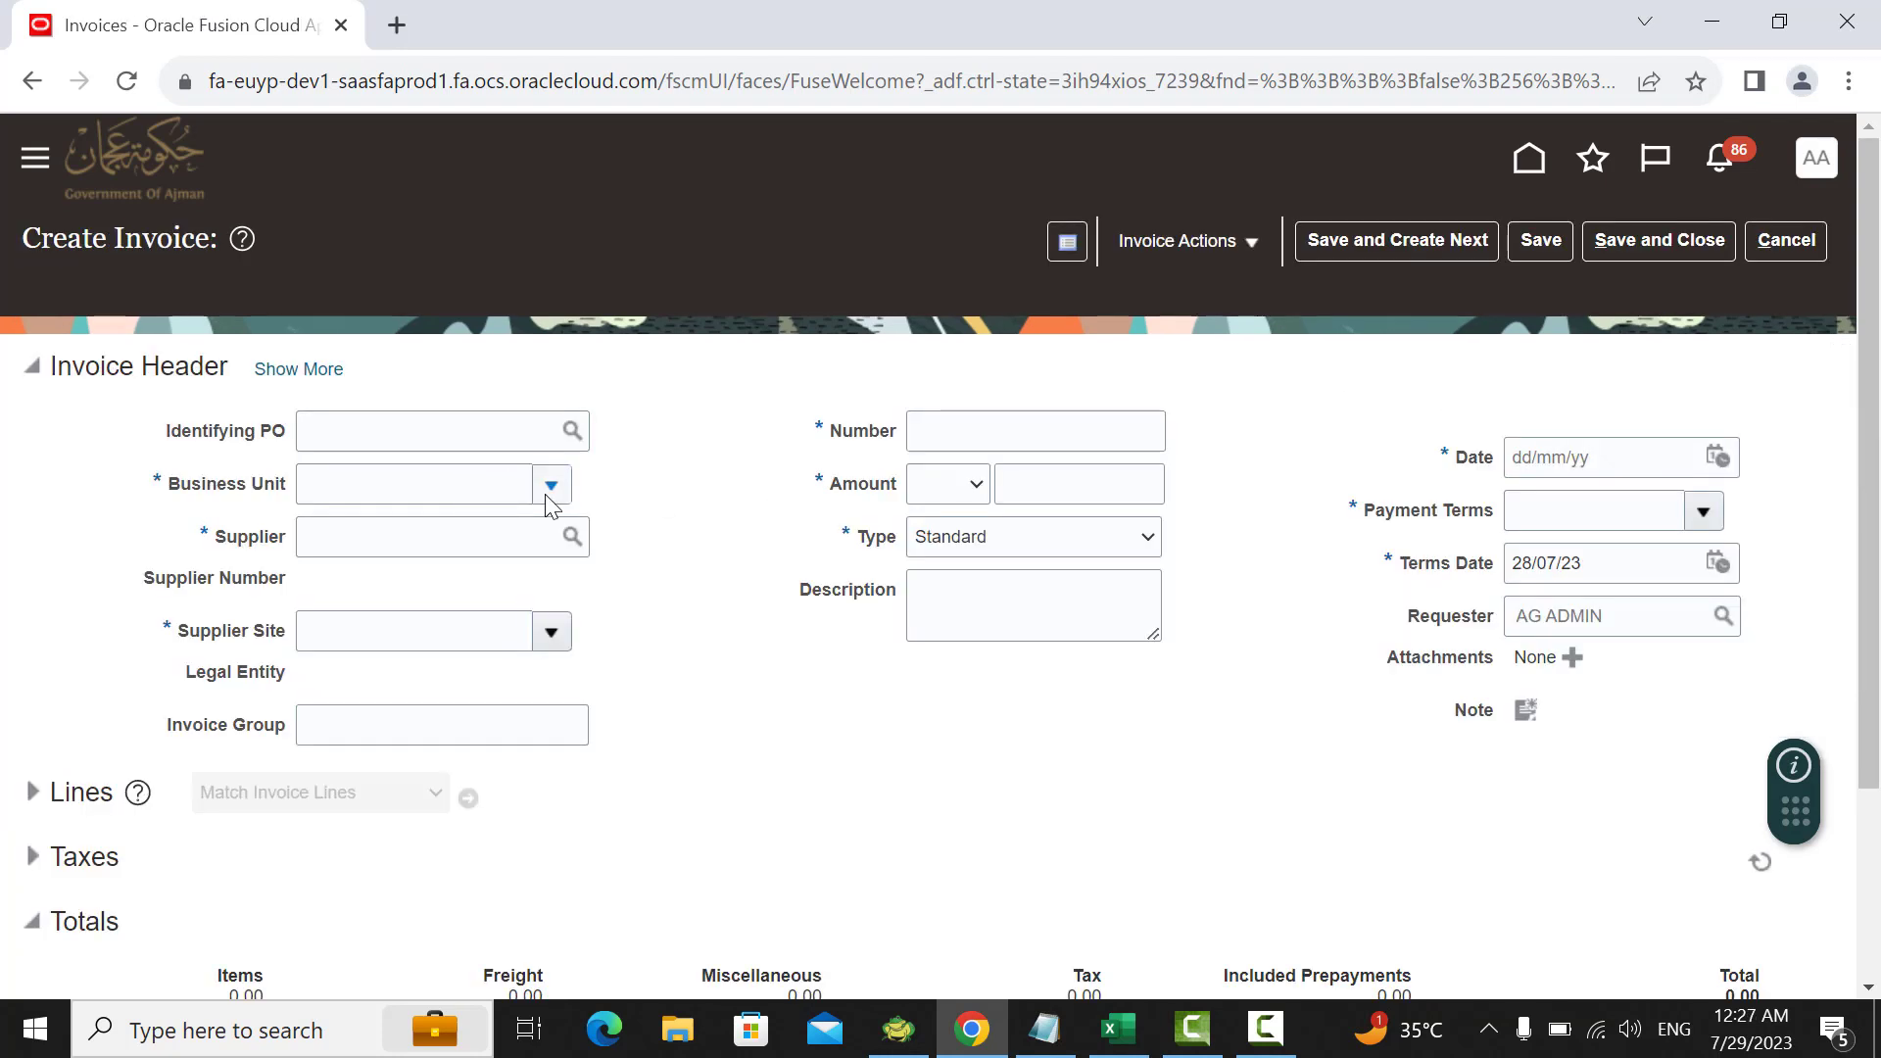
Step: Set the invoice's business unit to FD.دائرة المالية BU and the supplier to as
click(546, 490)
click(454, 582)
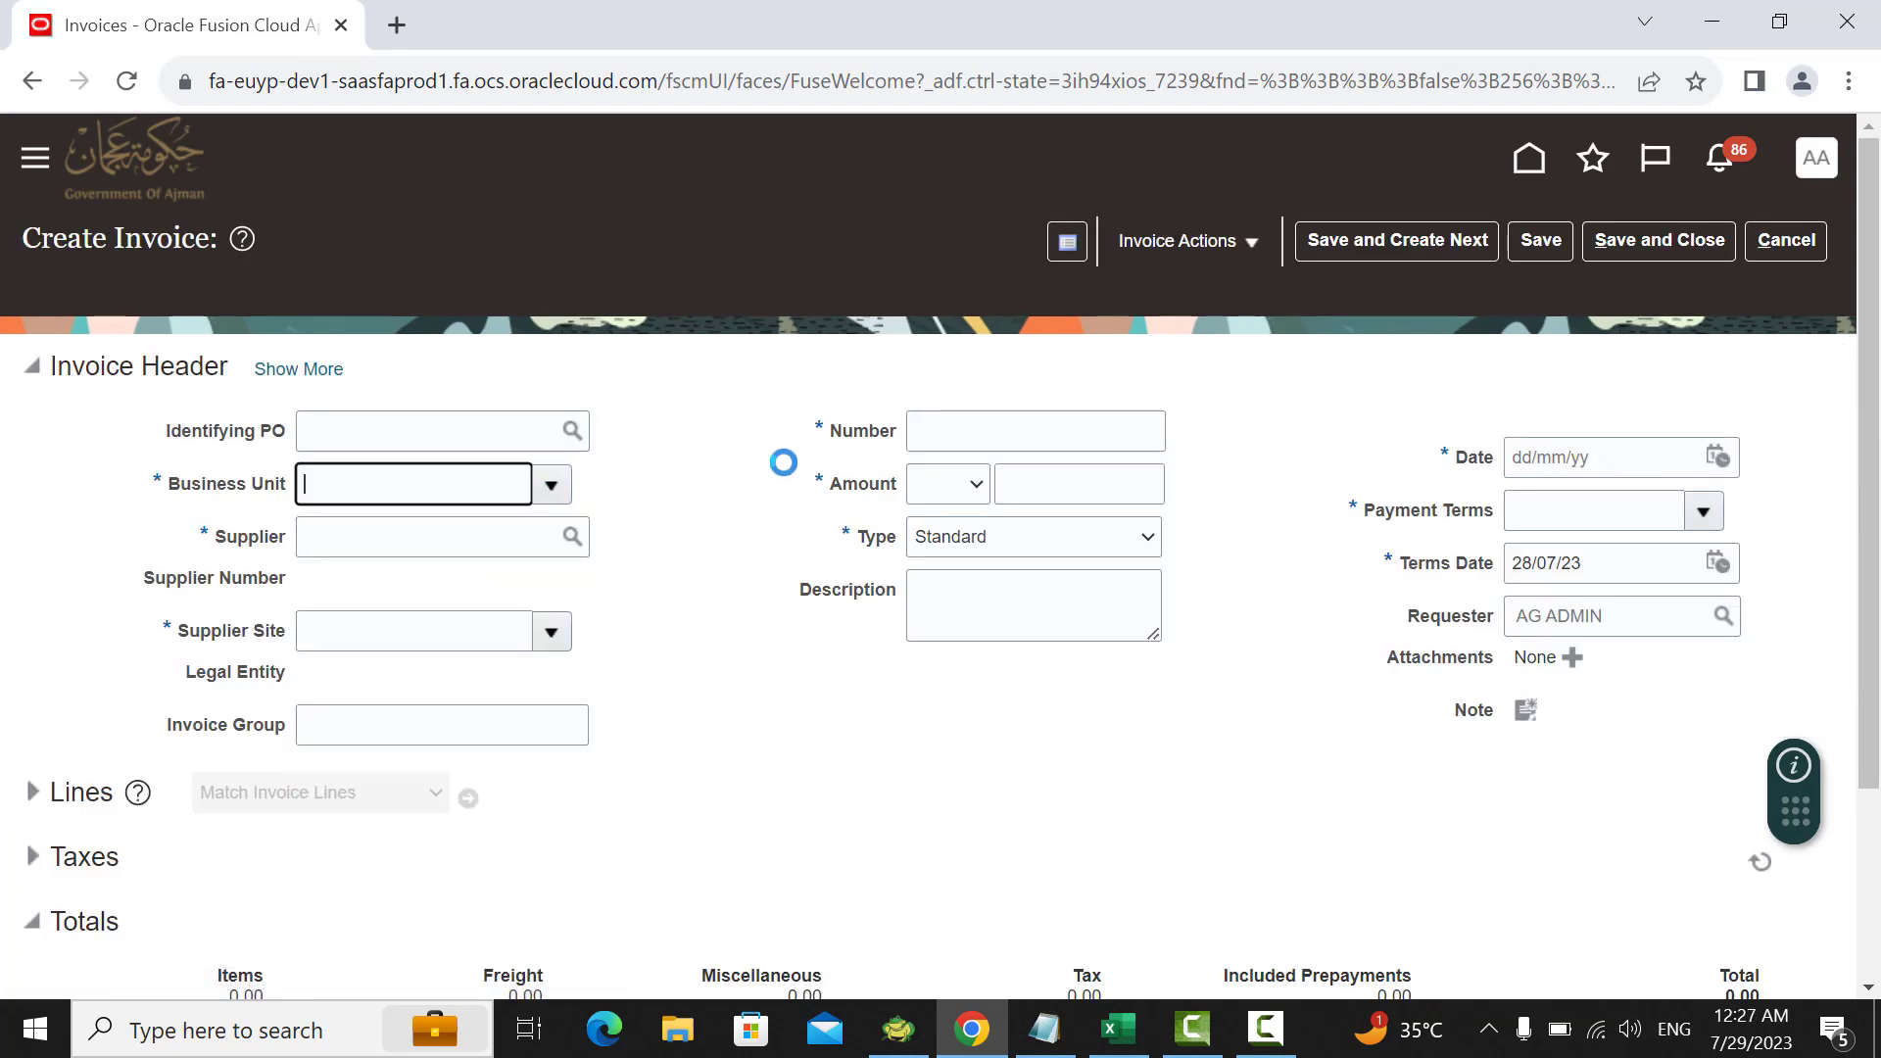
click(456, 544)
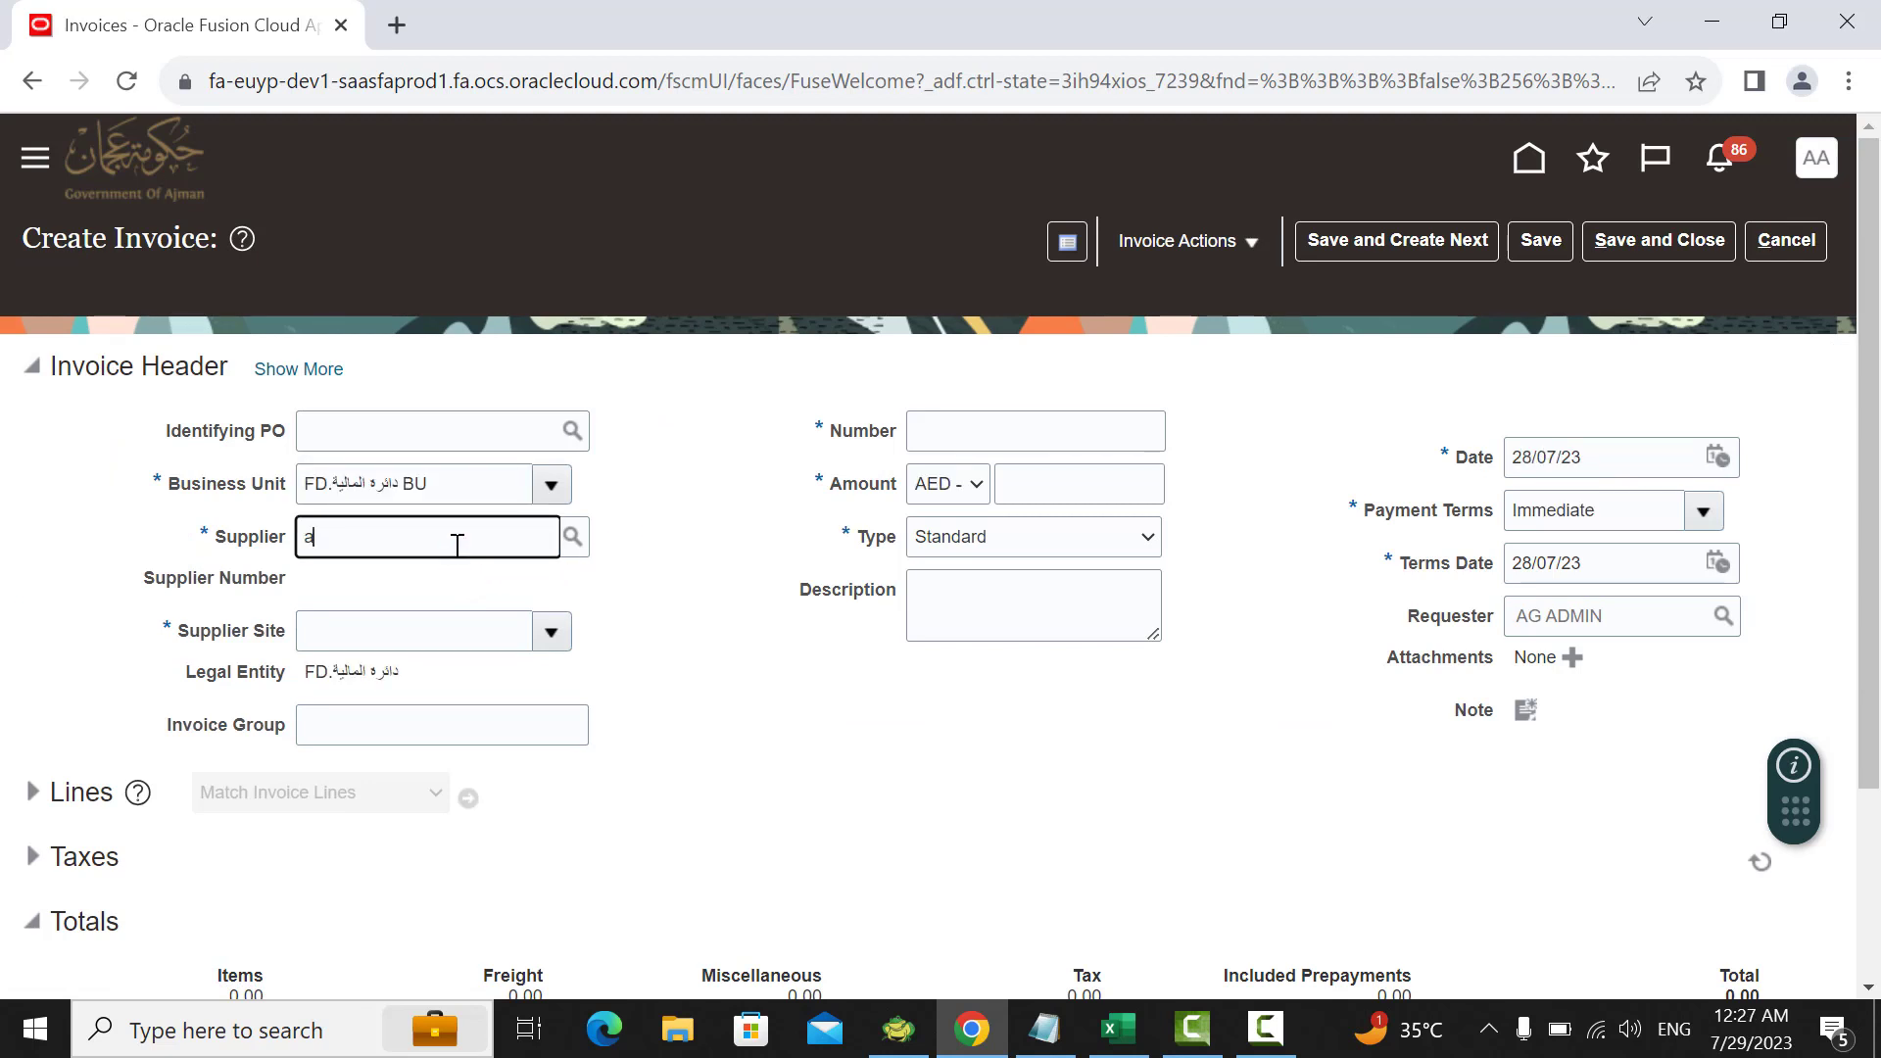
key(Tab)
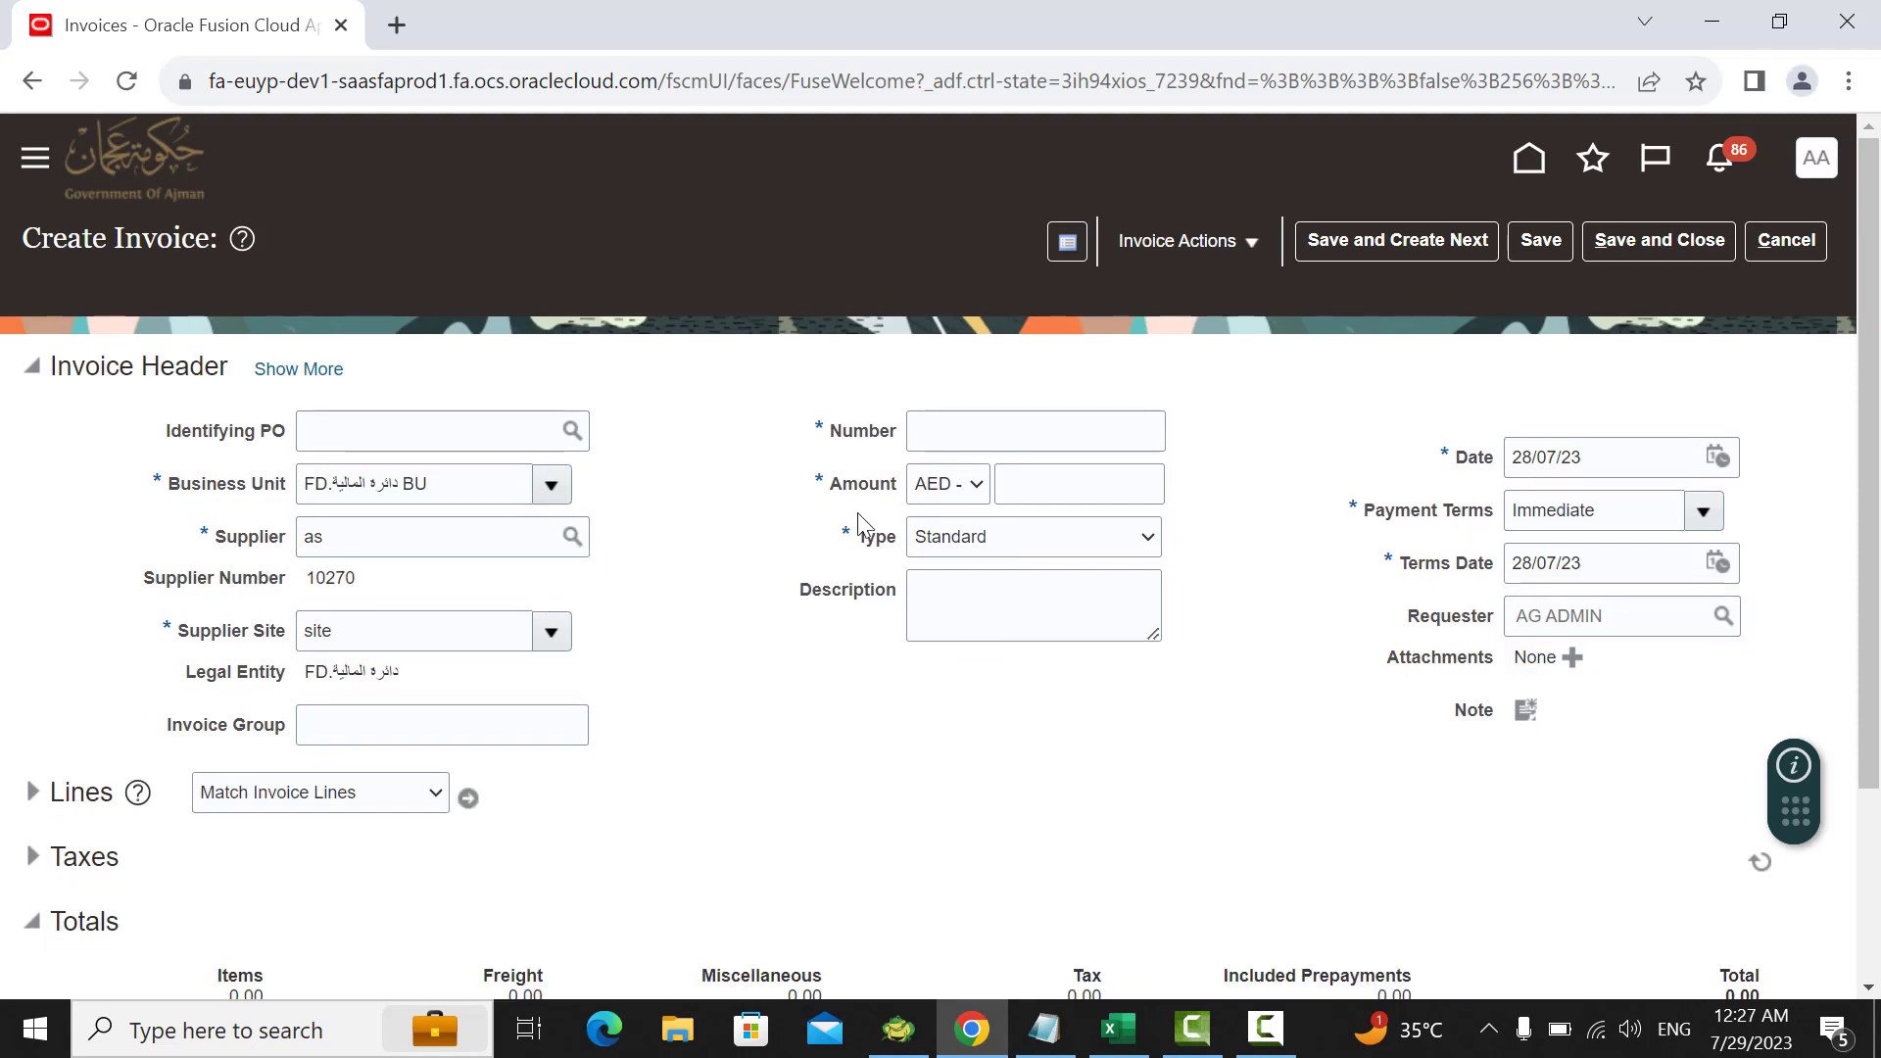
Step: Enter fixed assets as the invoice number and 3000 AED as the invoice amount
click(980, 428)
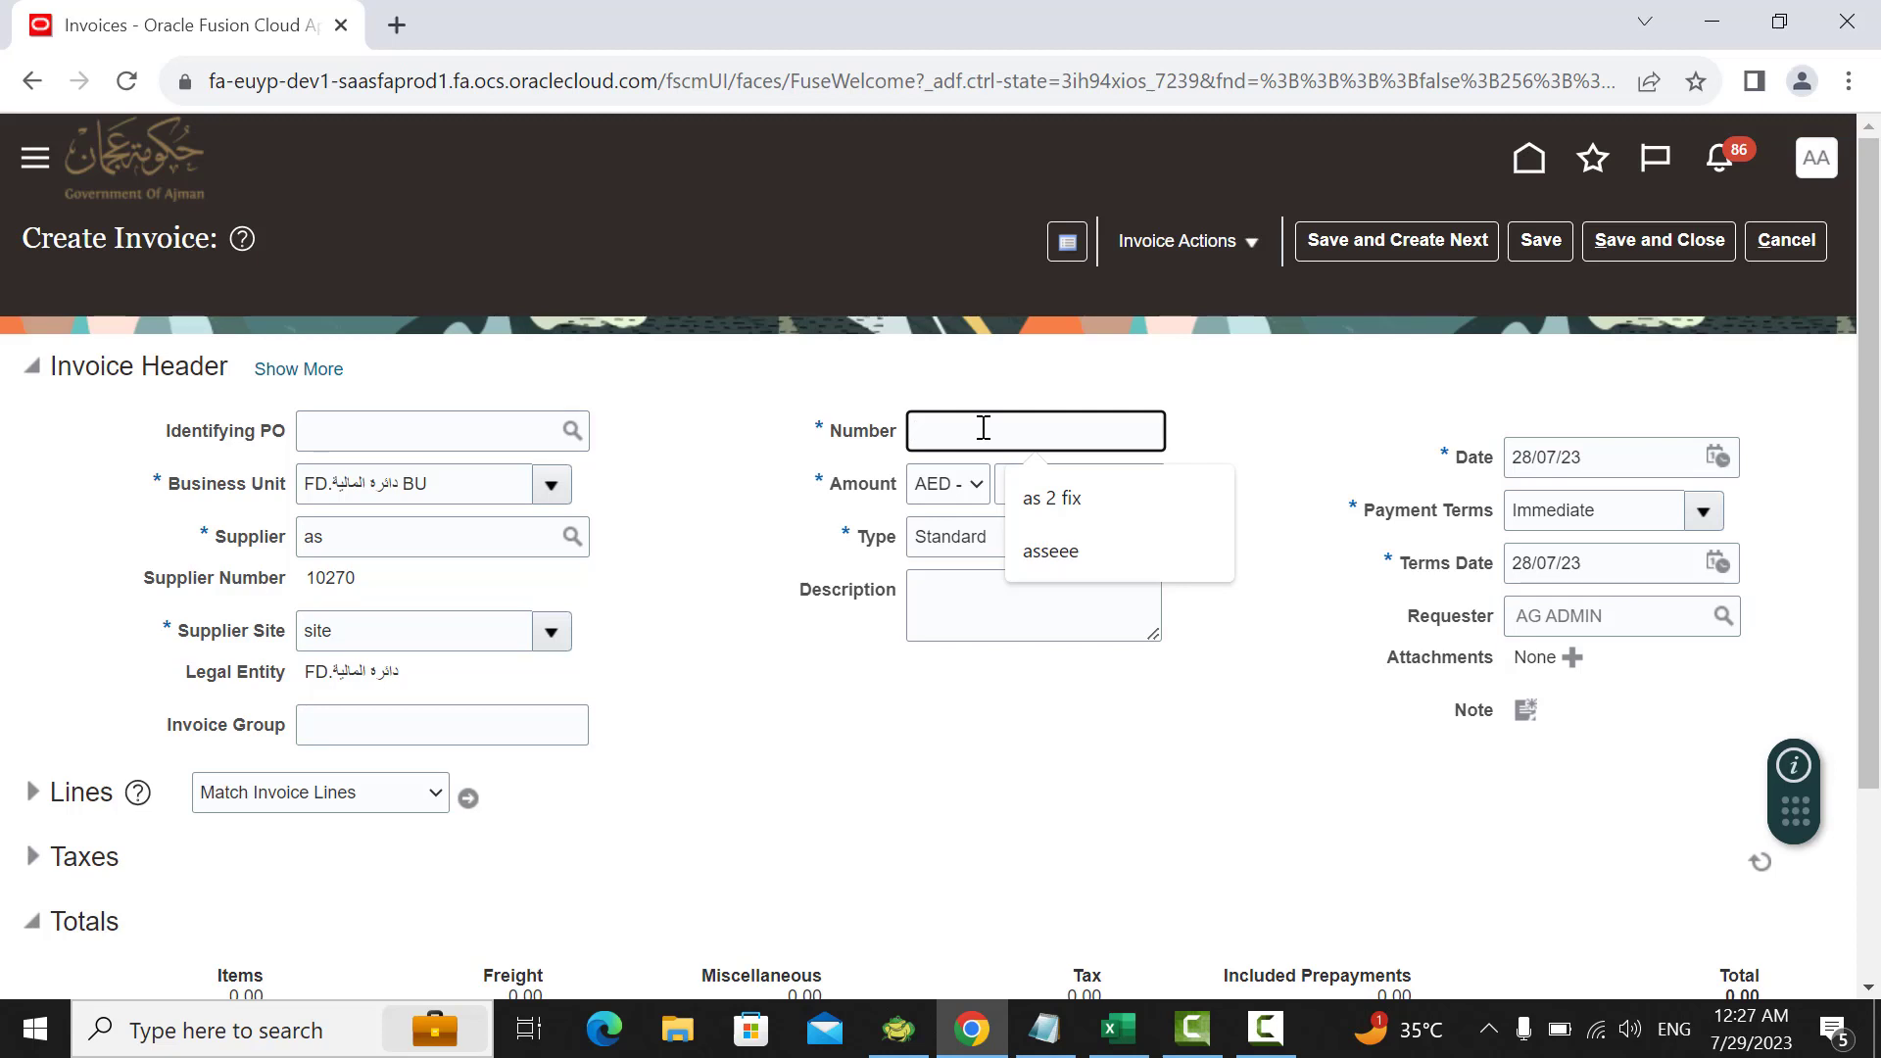
text(fixed assets)
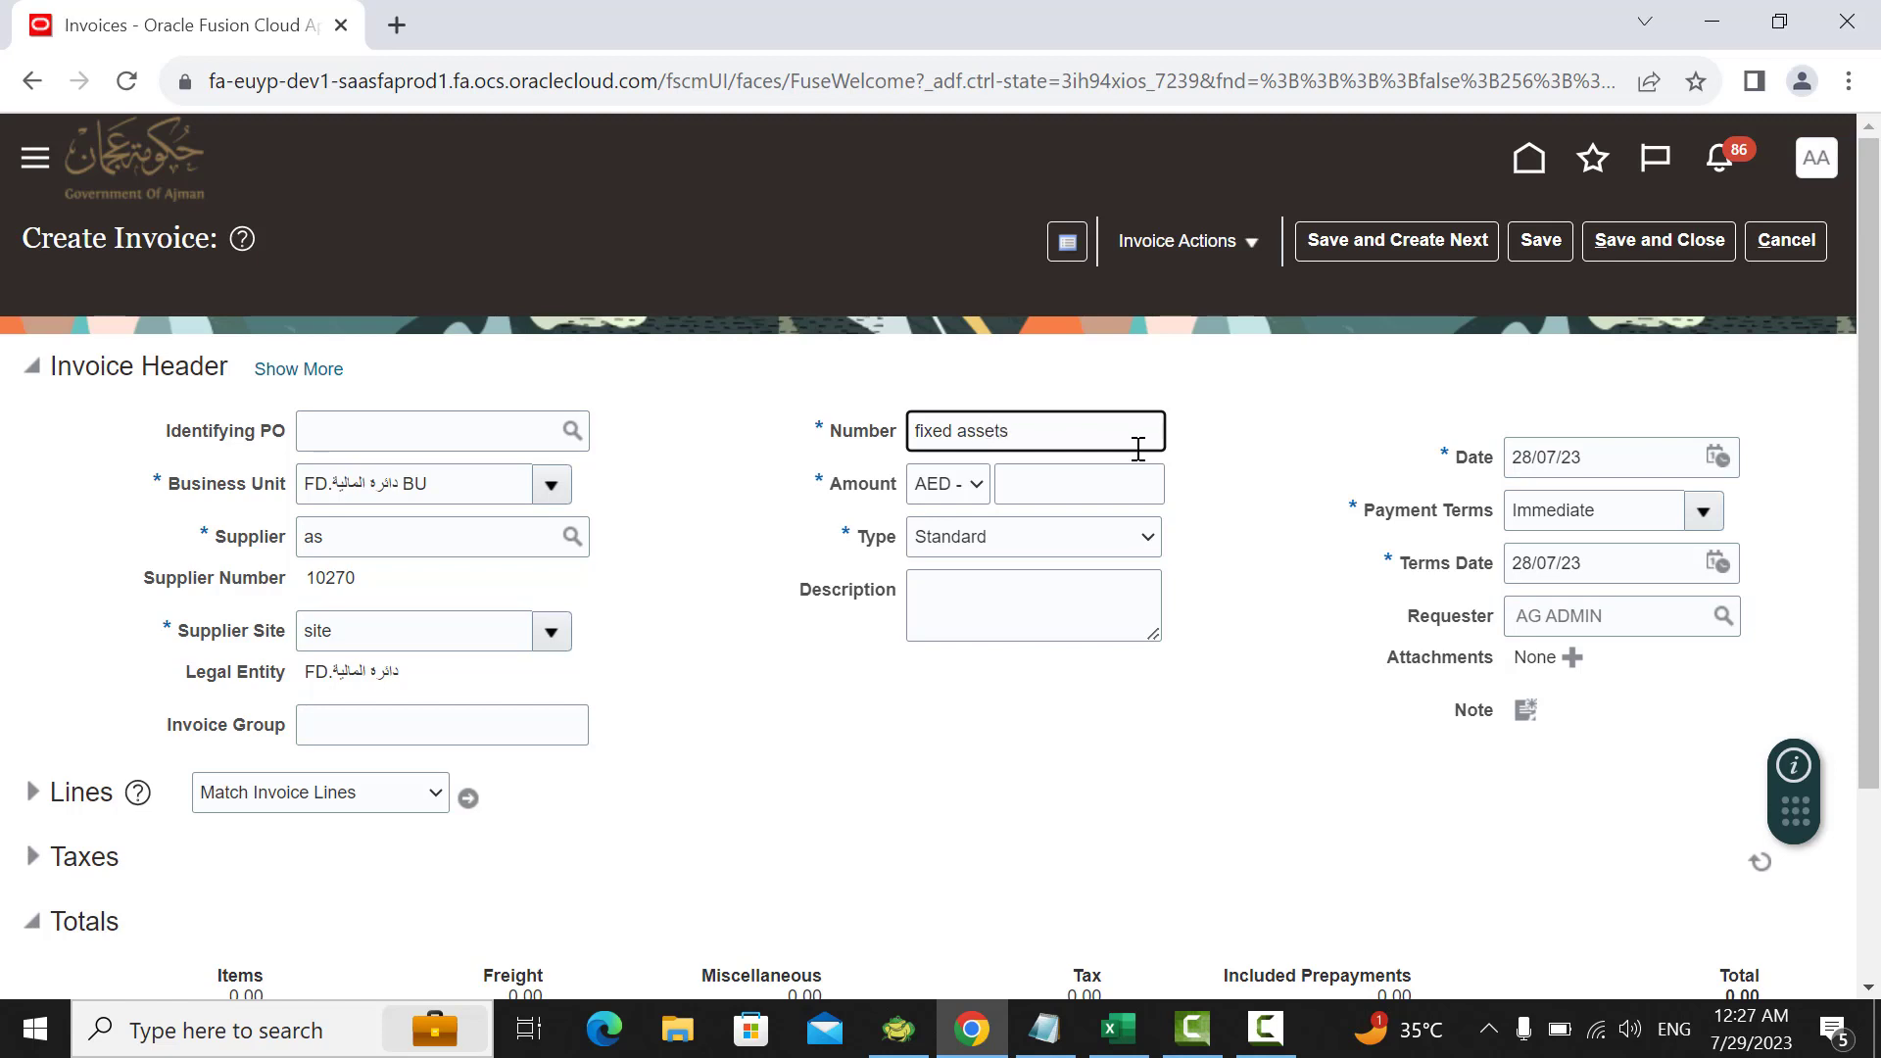
click(1108, 477)
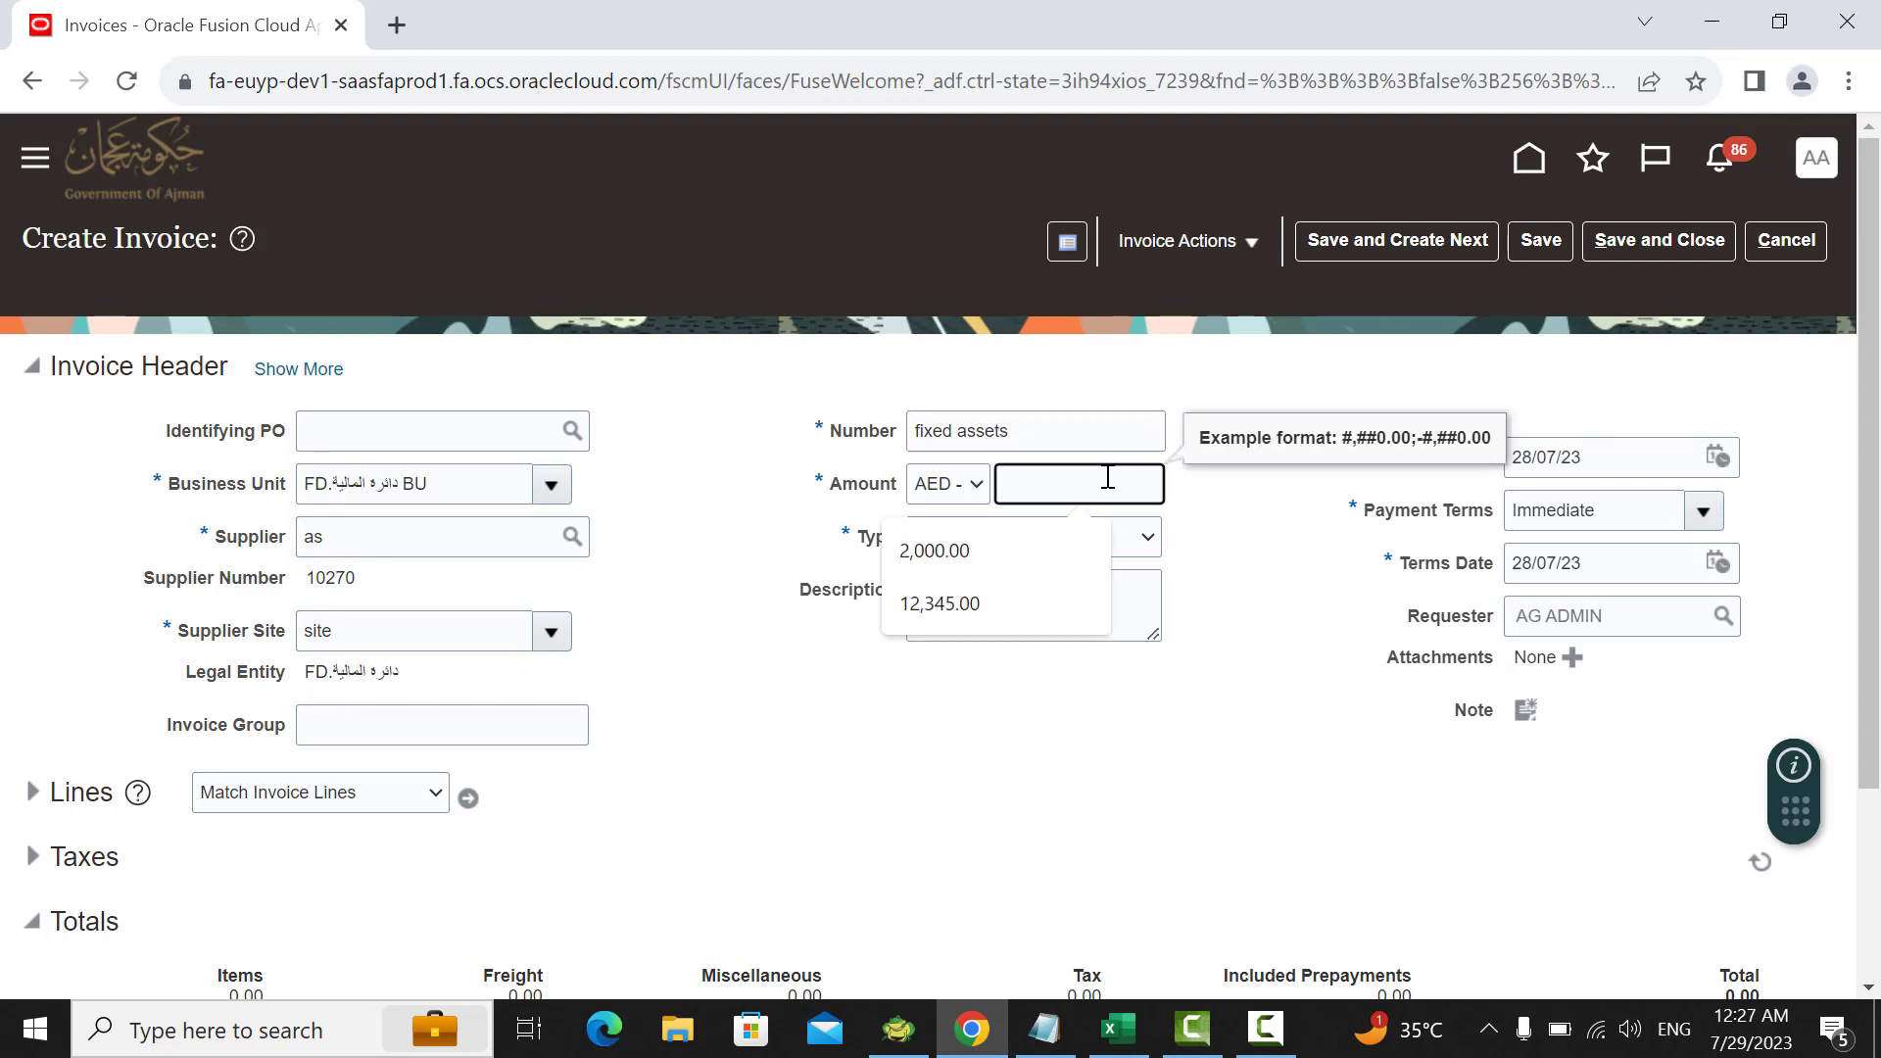
text(3000)
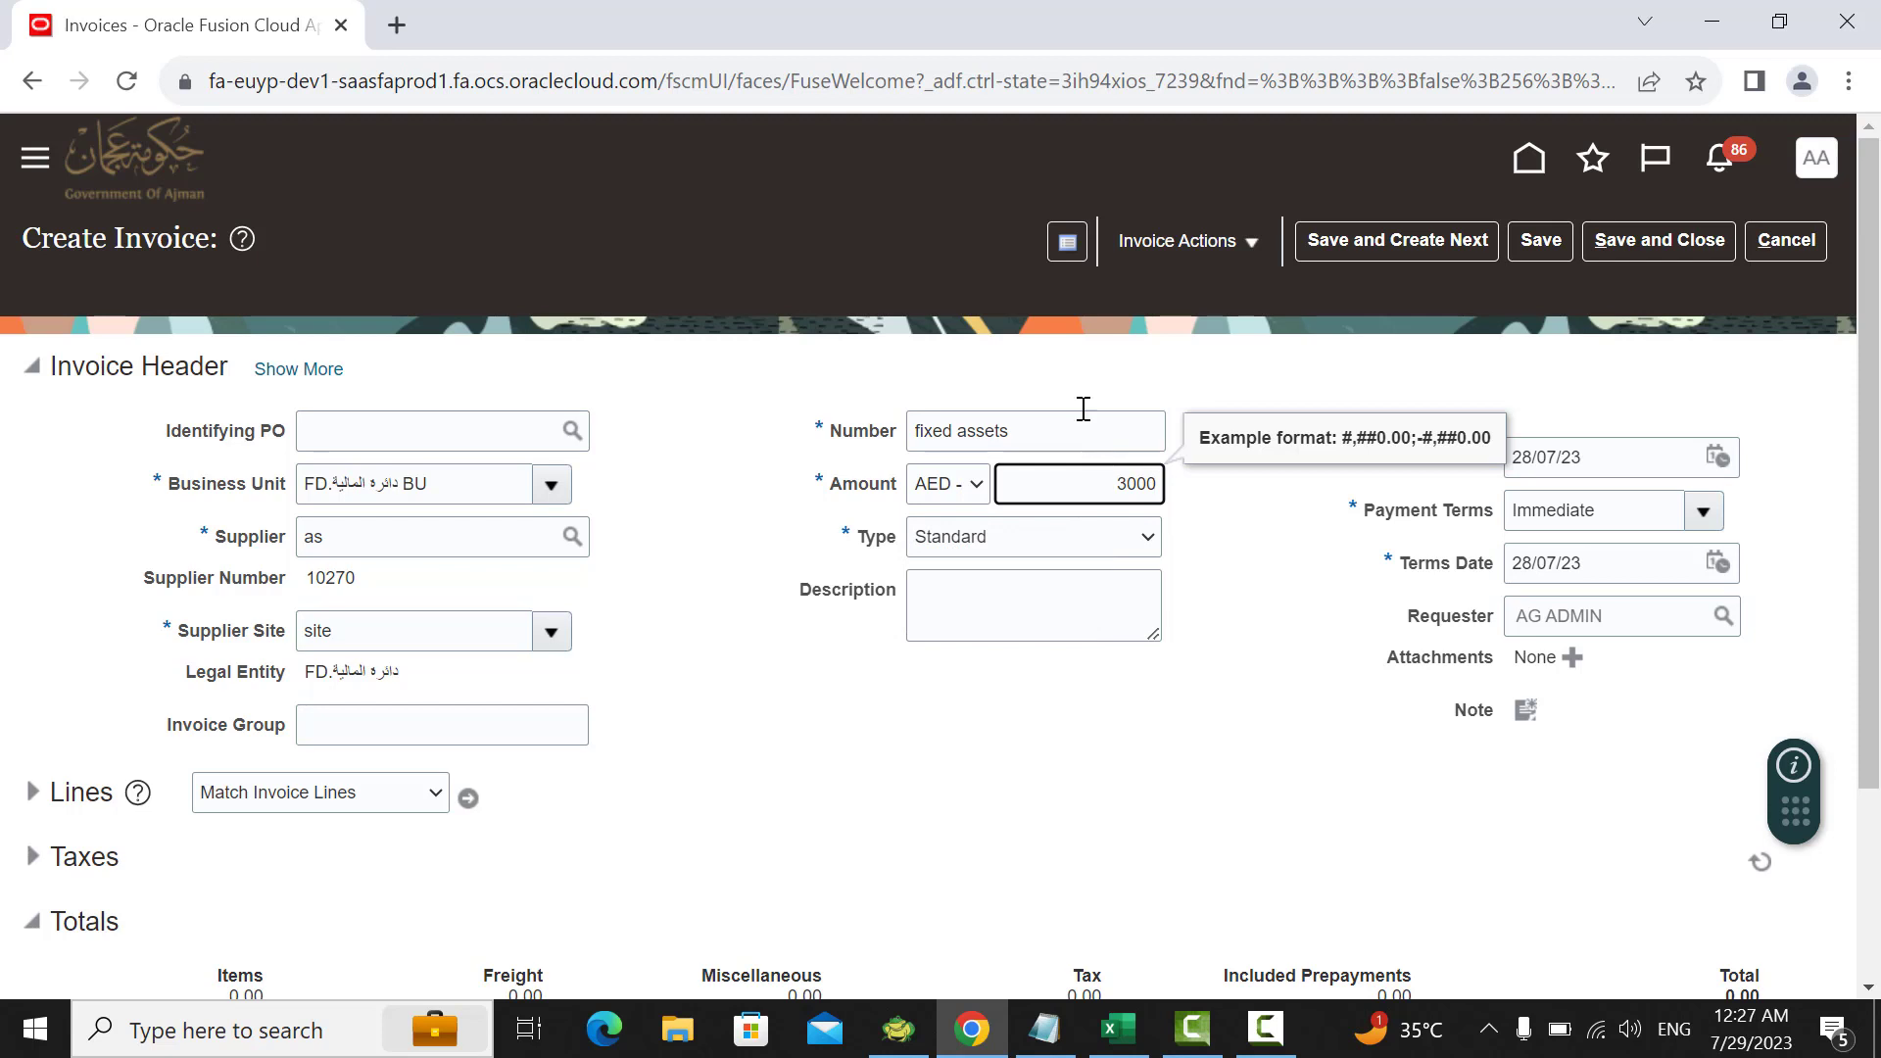
click(1301, 586)
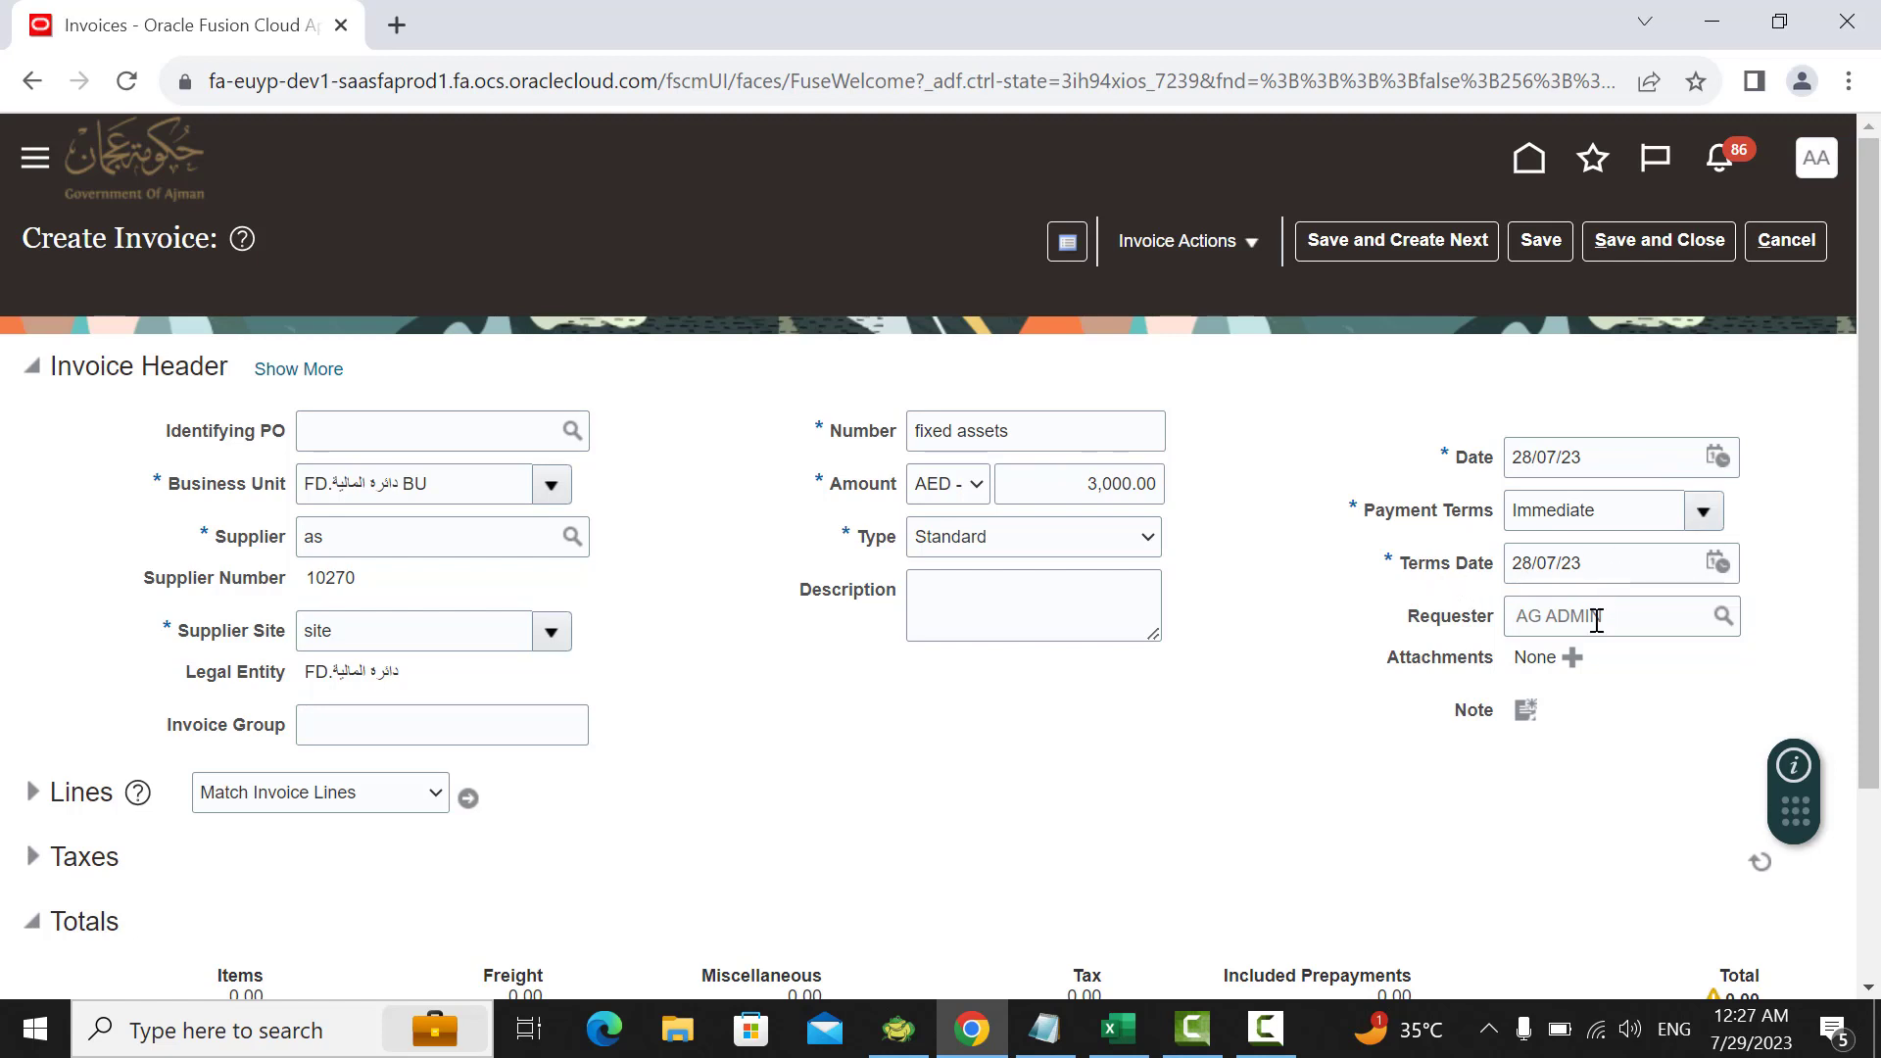
Step: Expand the invoice lines and set the amount of item line 1 to 3000
scroll(455, 637, down, 2)
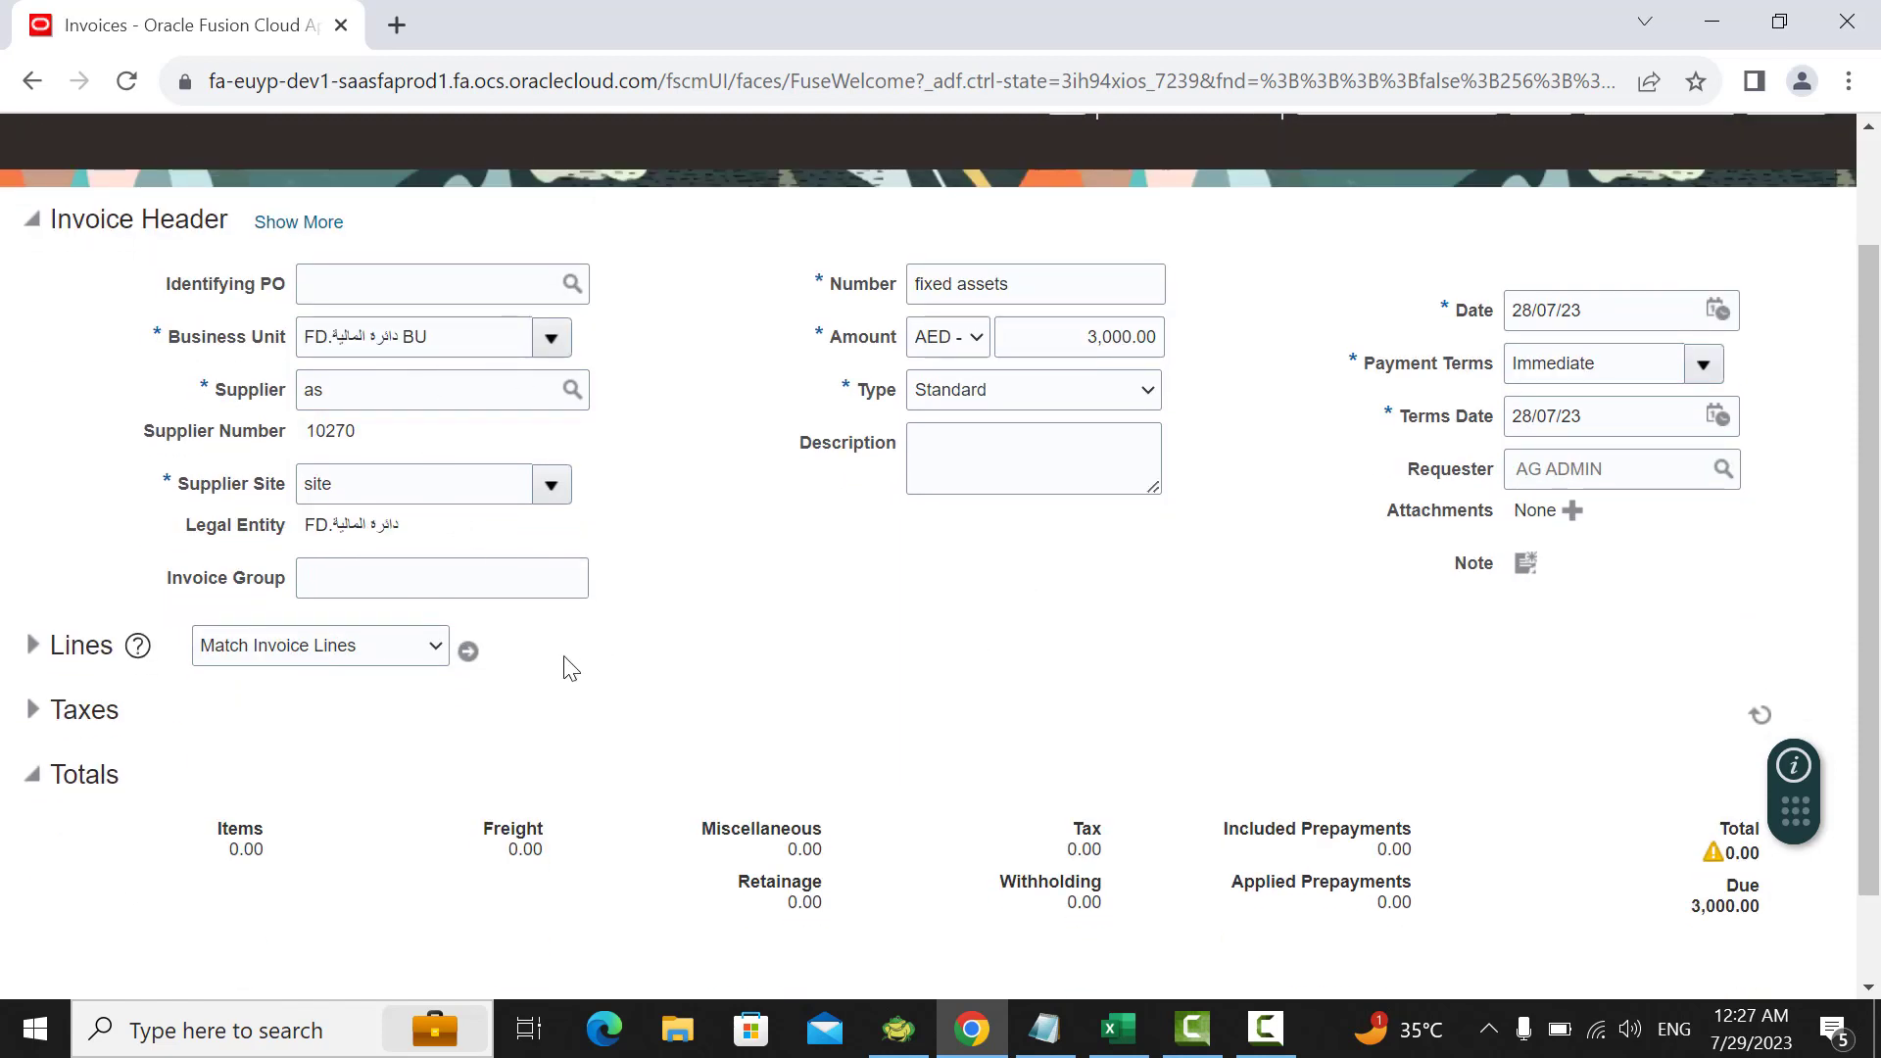
scroll(294, 647, down, 1)
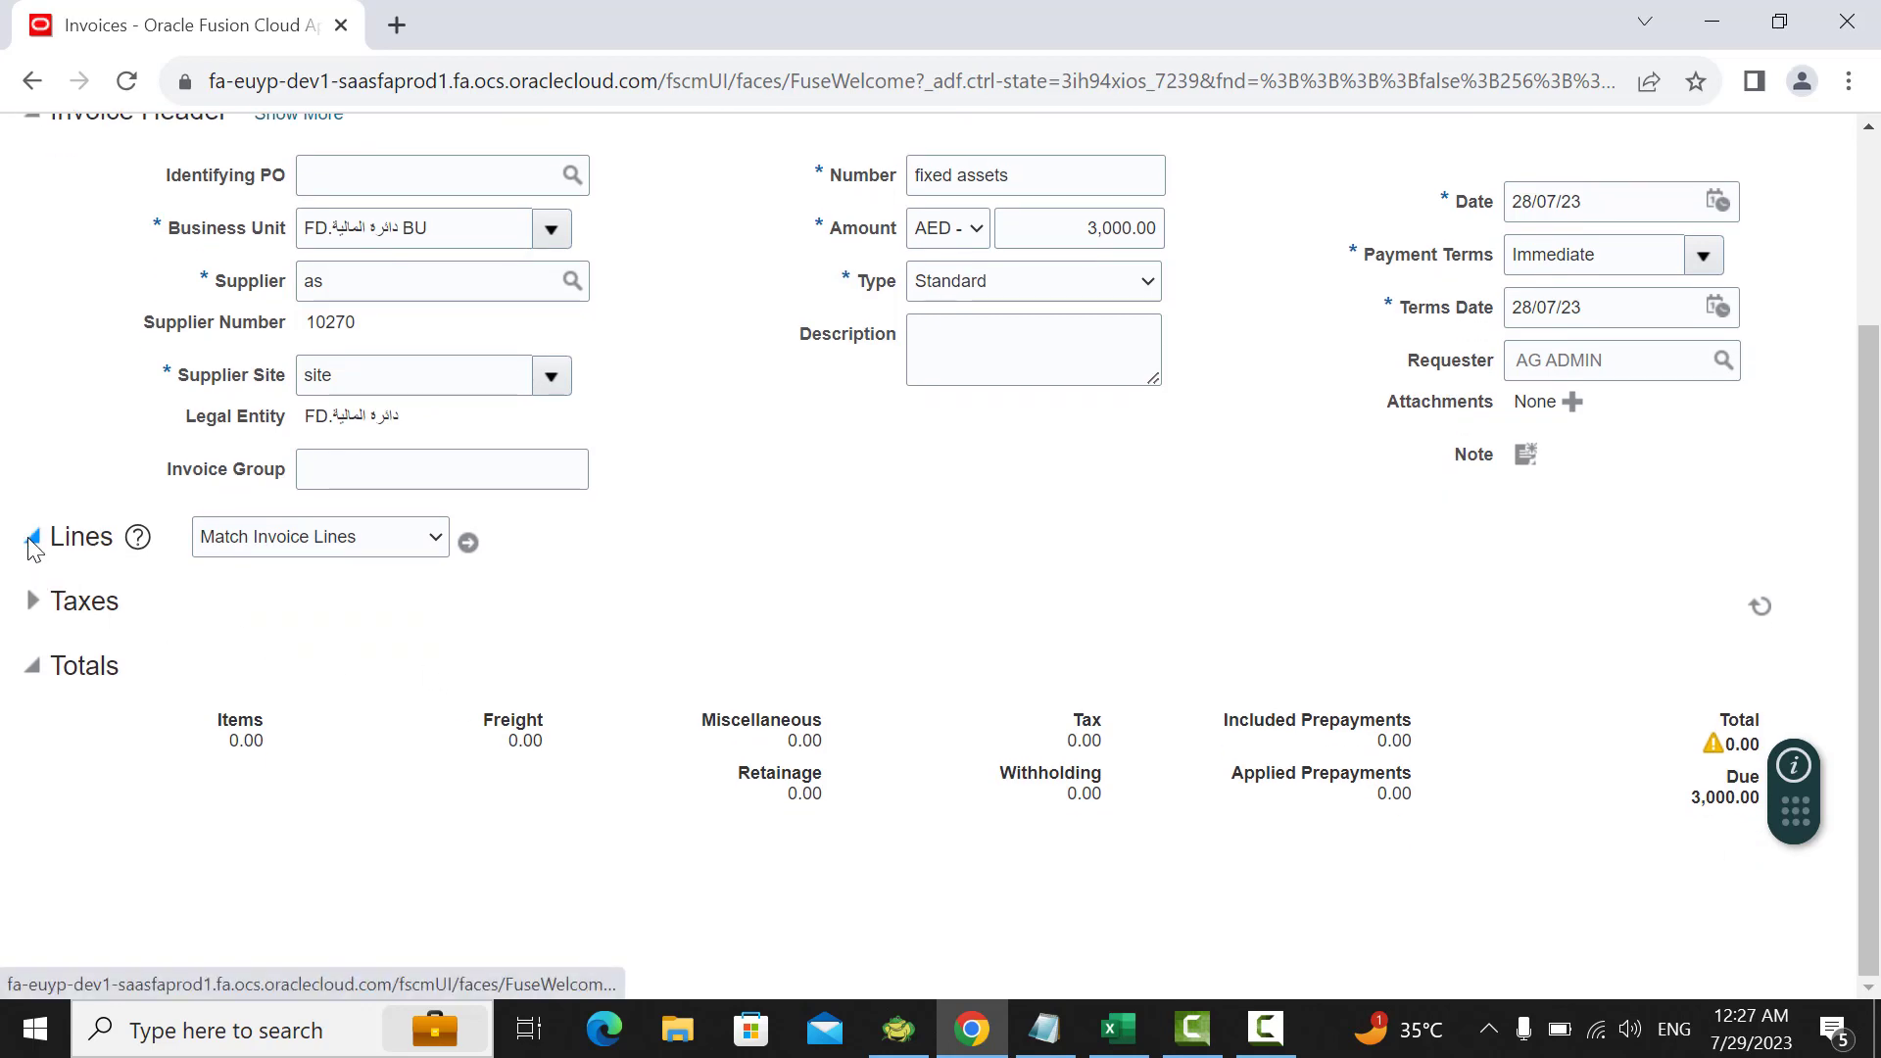
click(32, 536)
scroll(715, 495, down, 3)
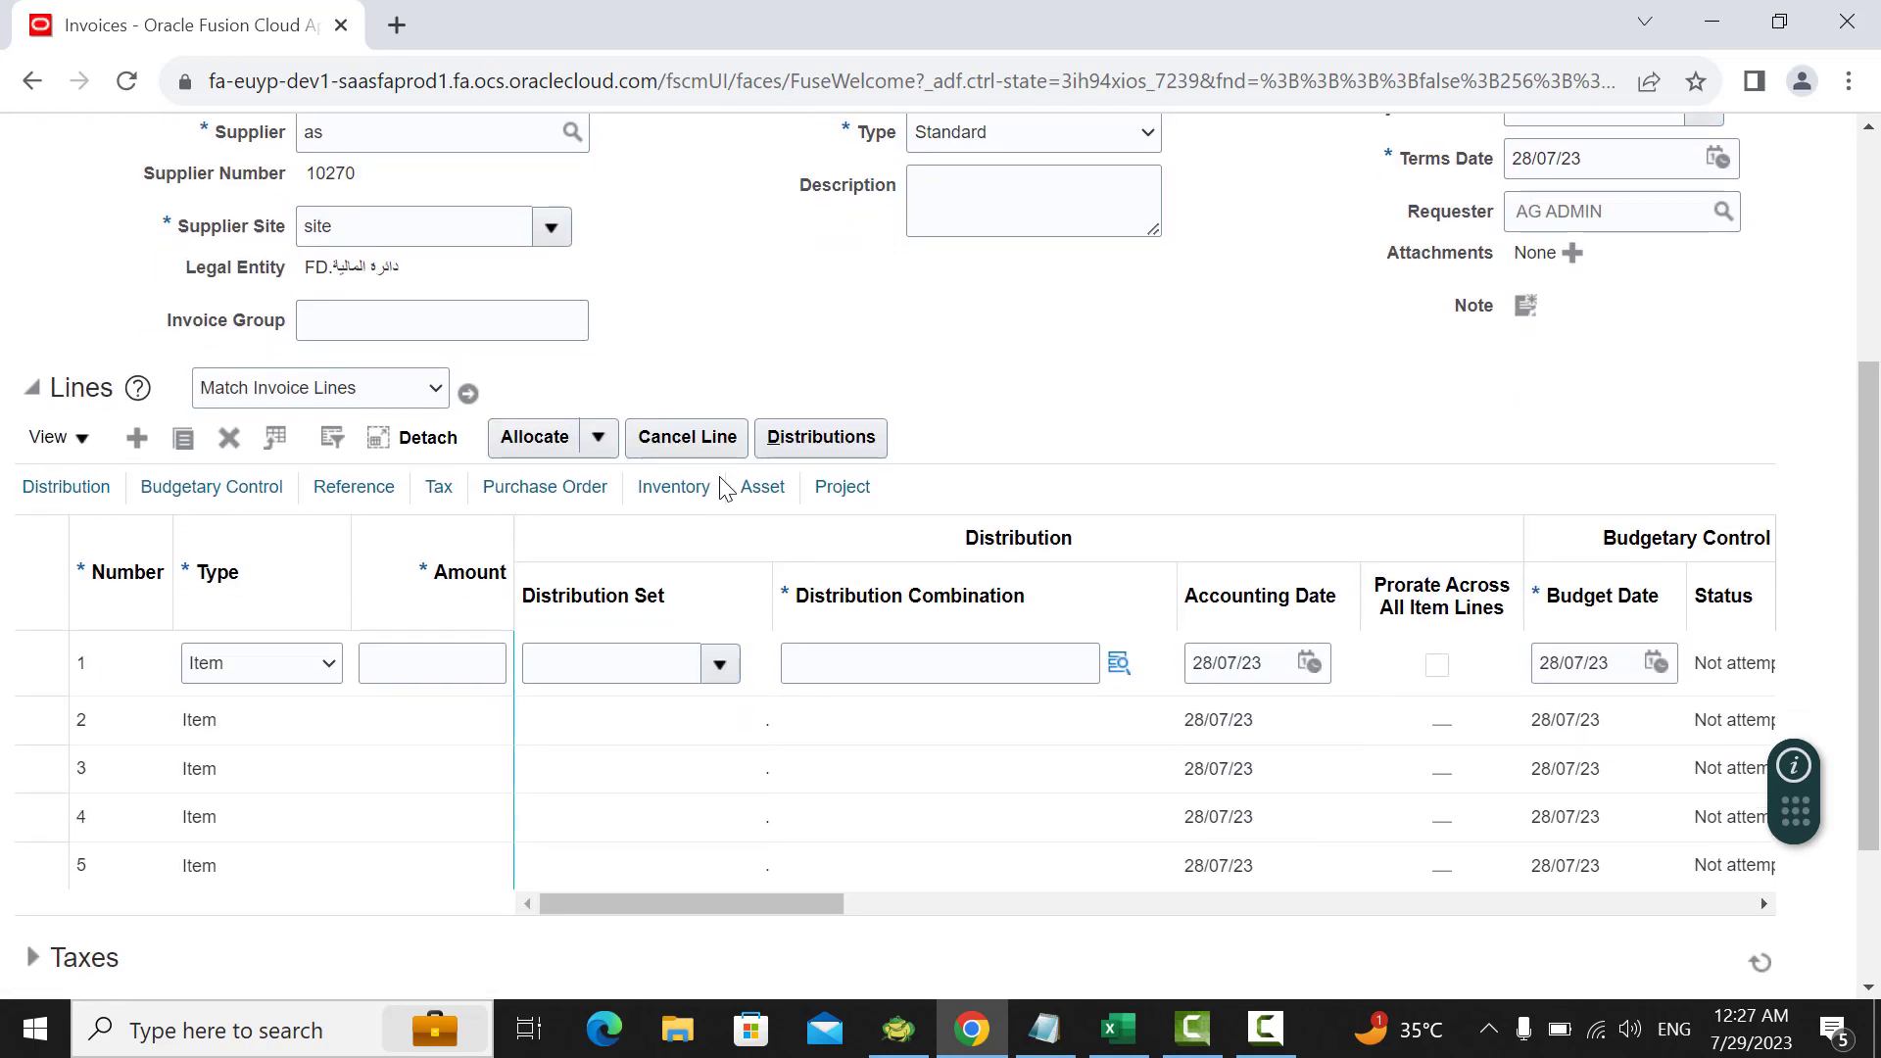
click(445, 533)
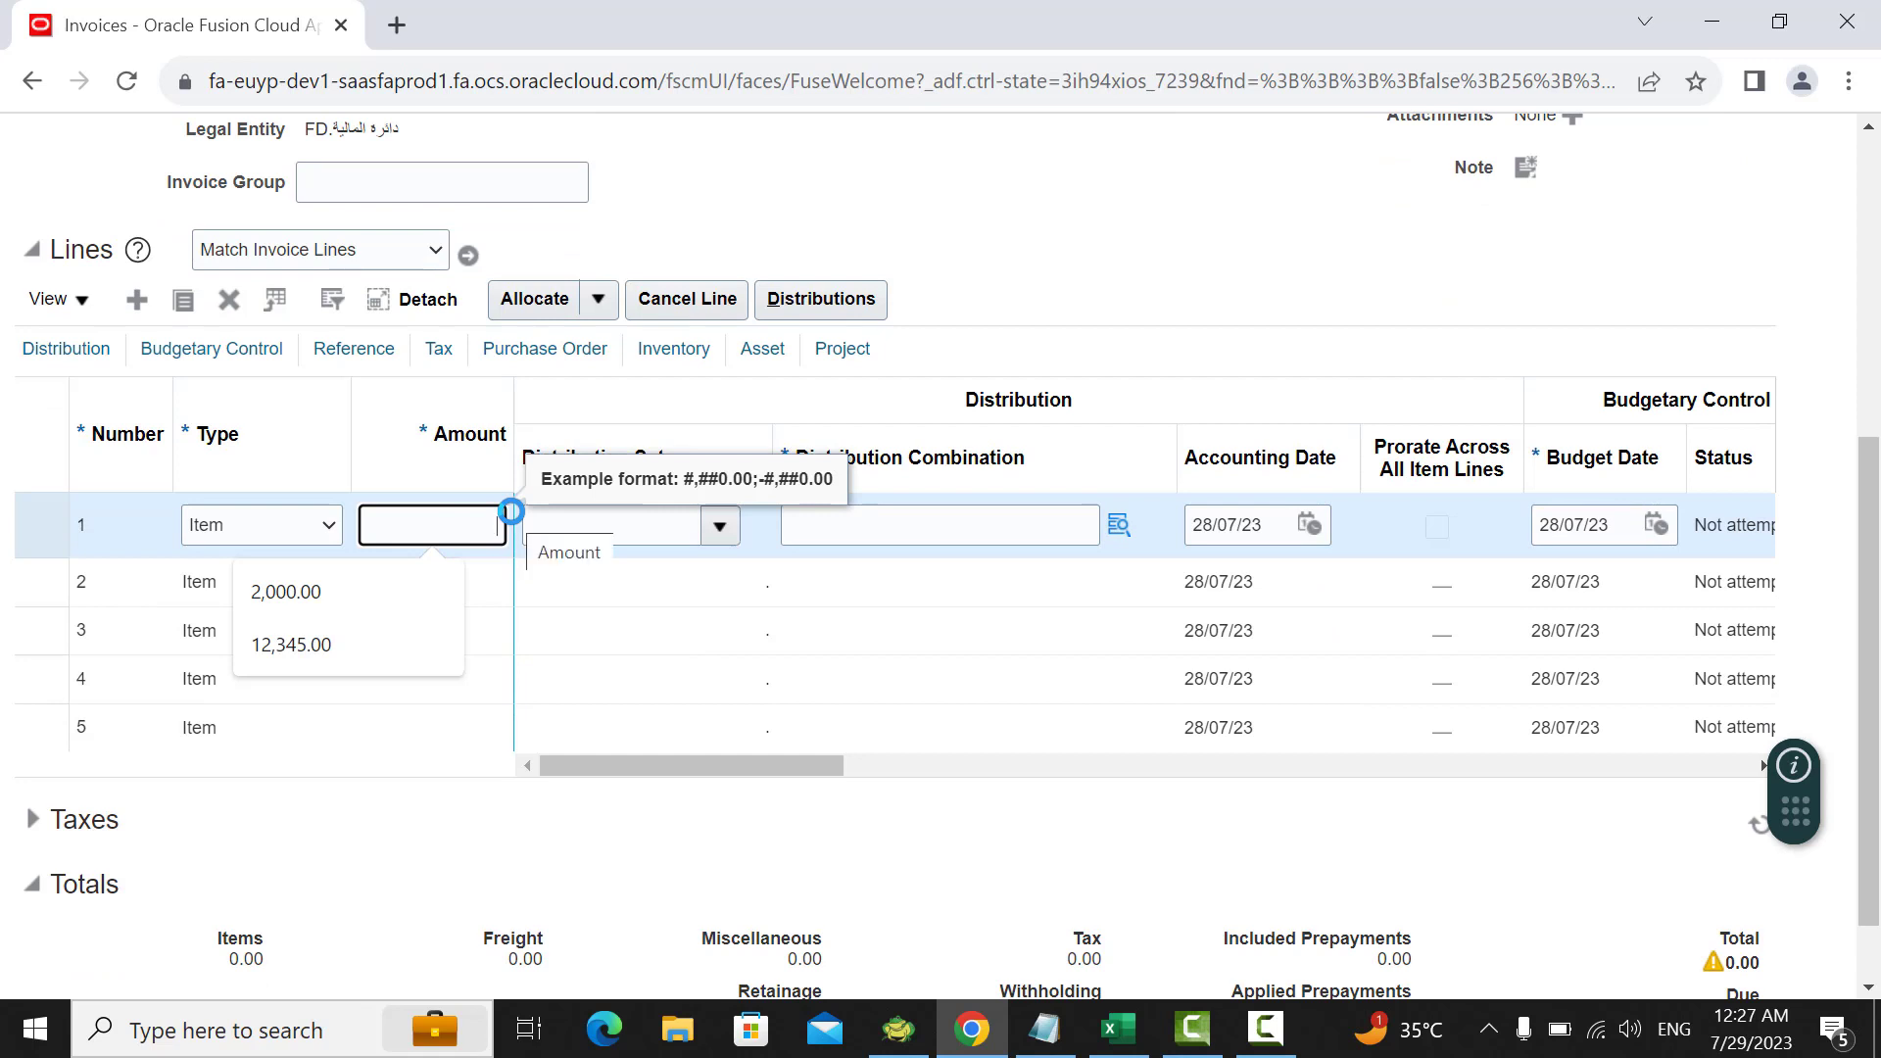
text(3000)
key(Tab)
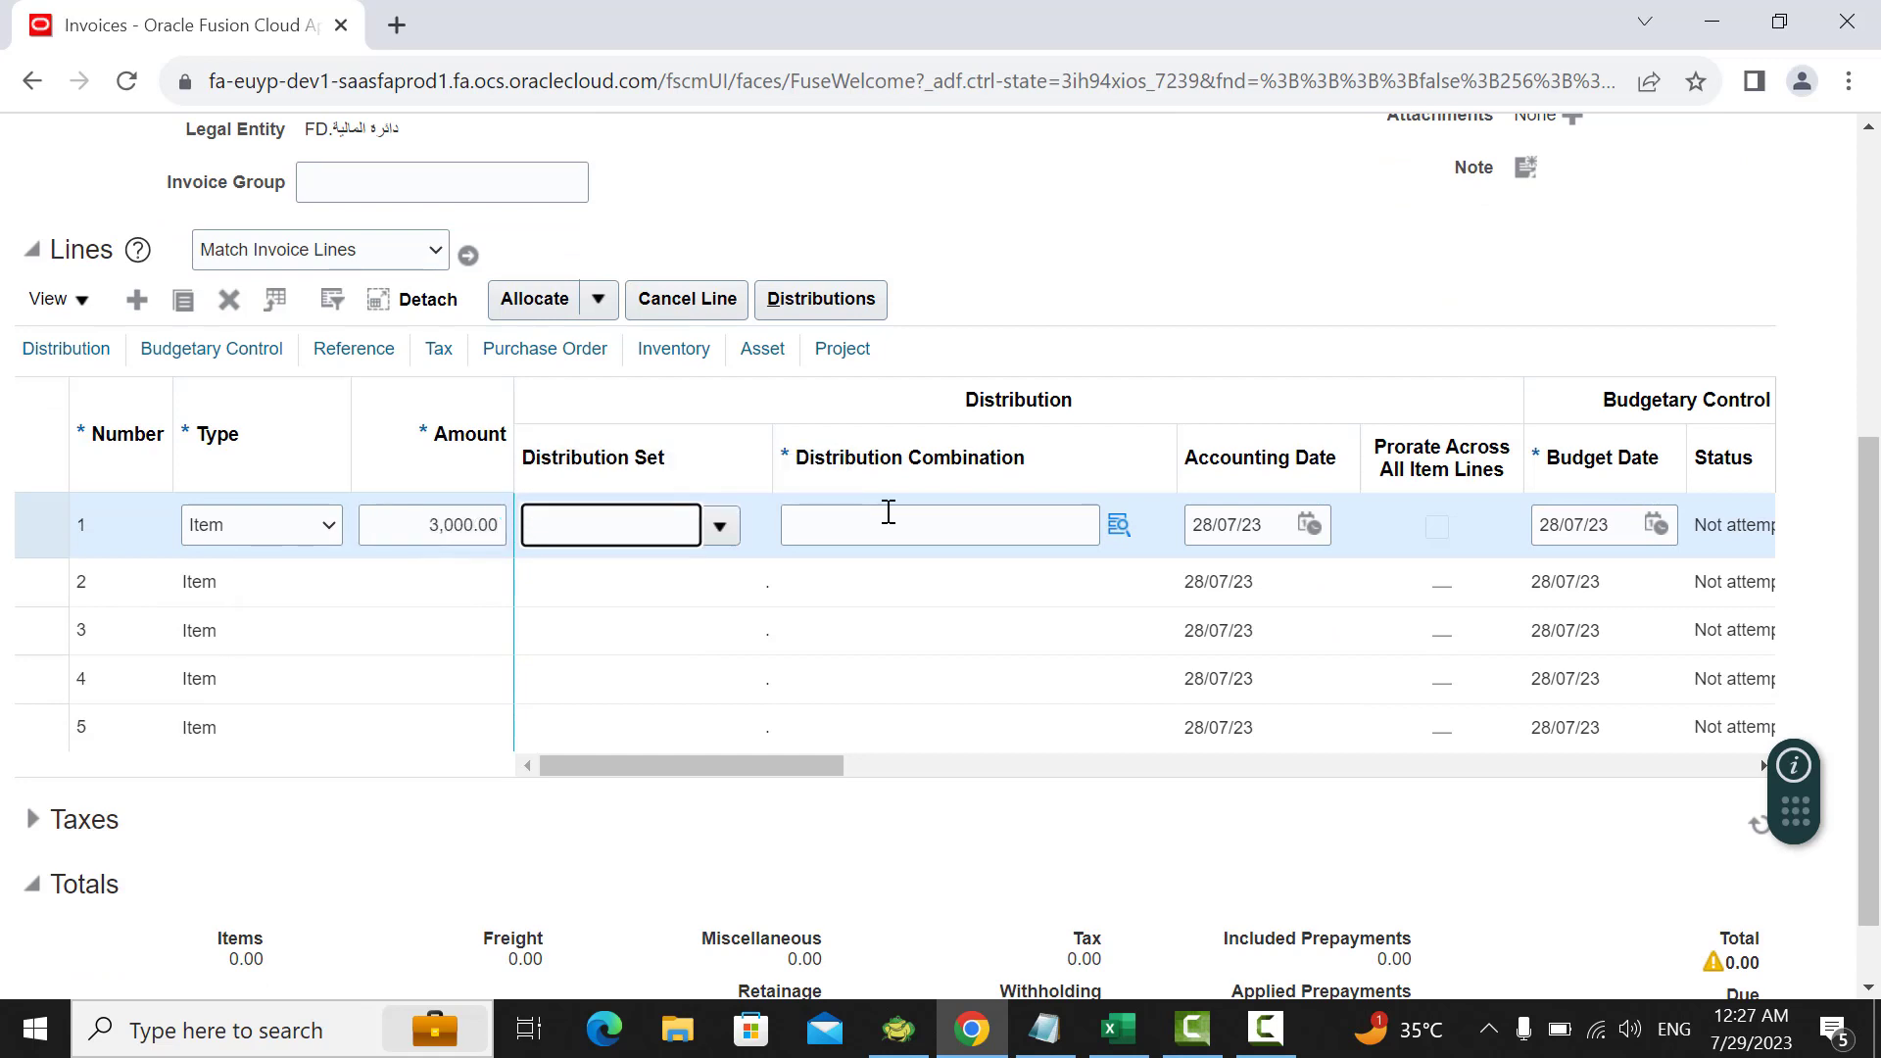
Step: Begin line 1's distribution combination with Circle 1001, Program 0000000 and Unit 000000
click(1111, 528)
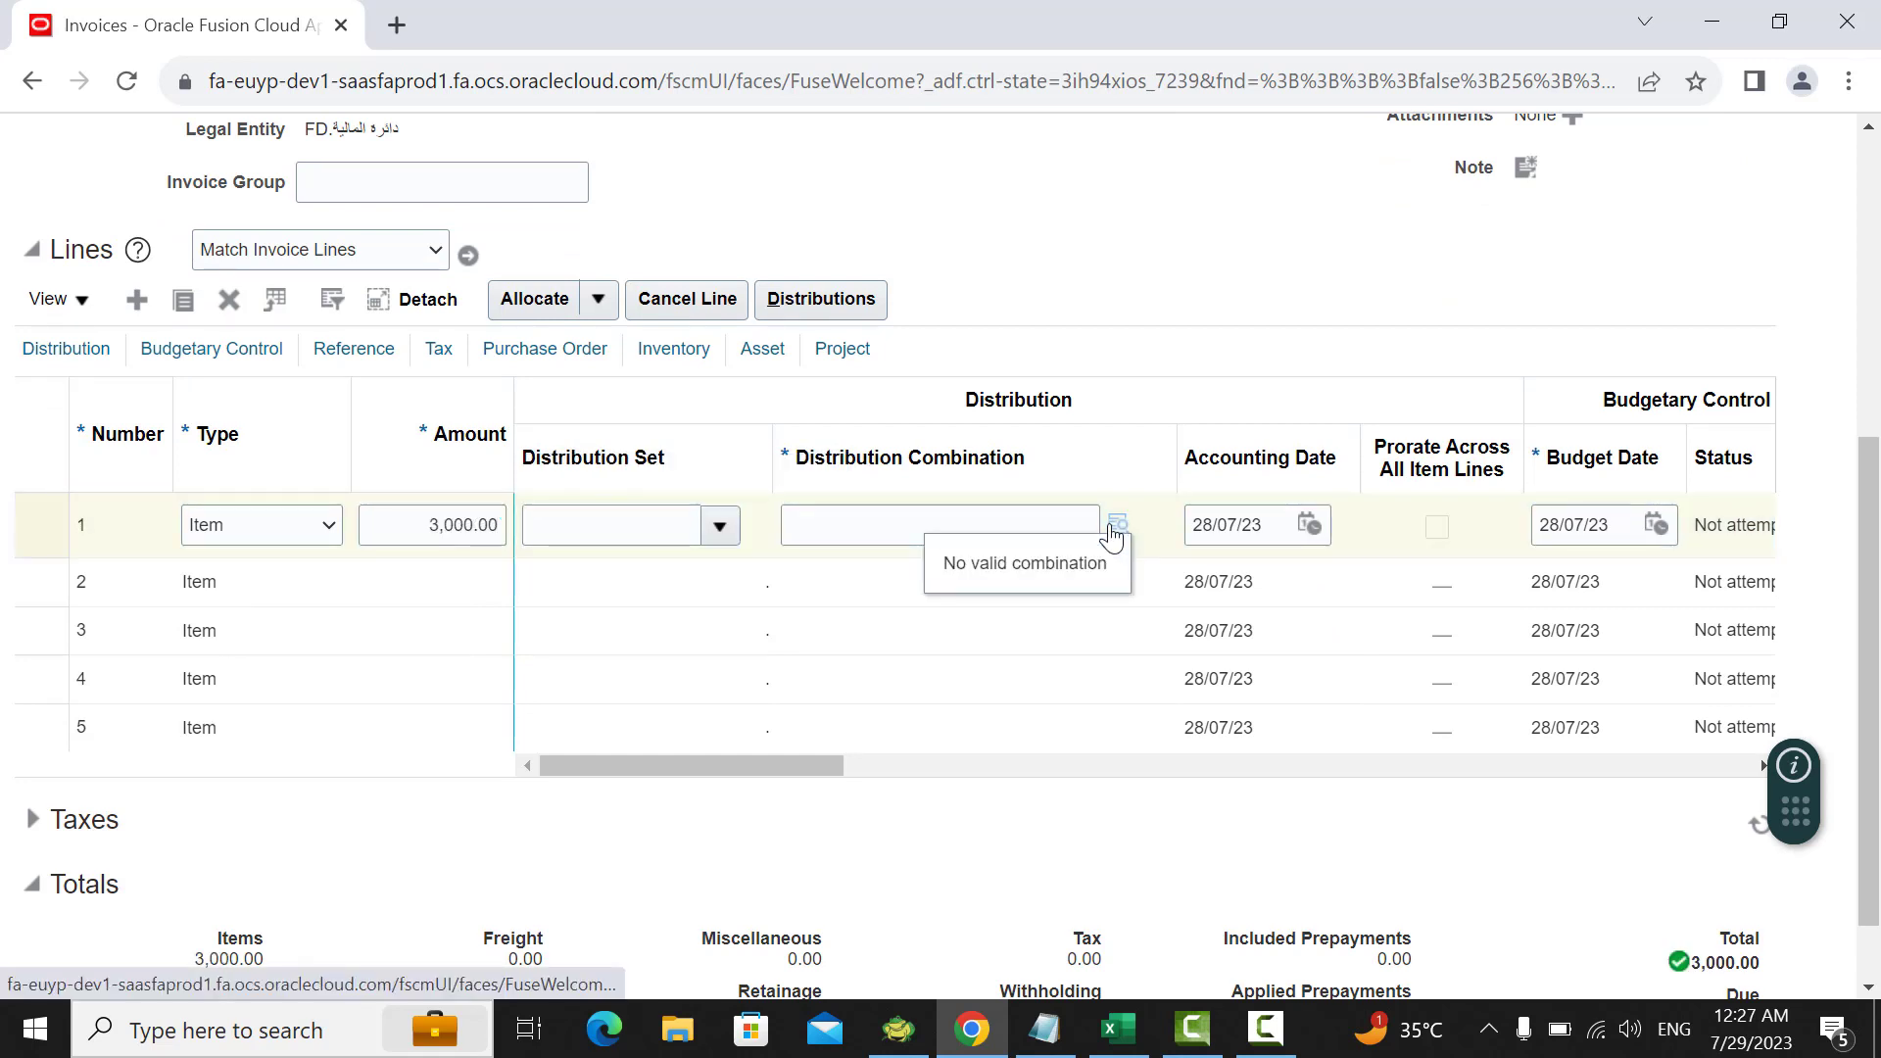
click(1113, 529)
click(1020, 421)
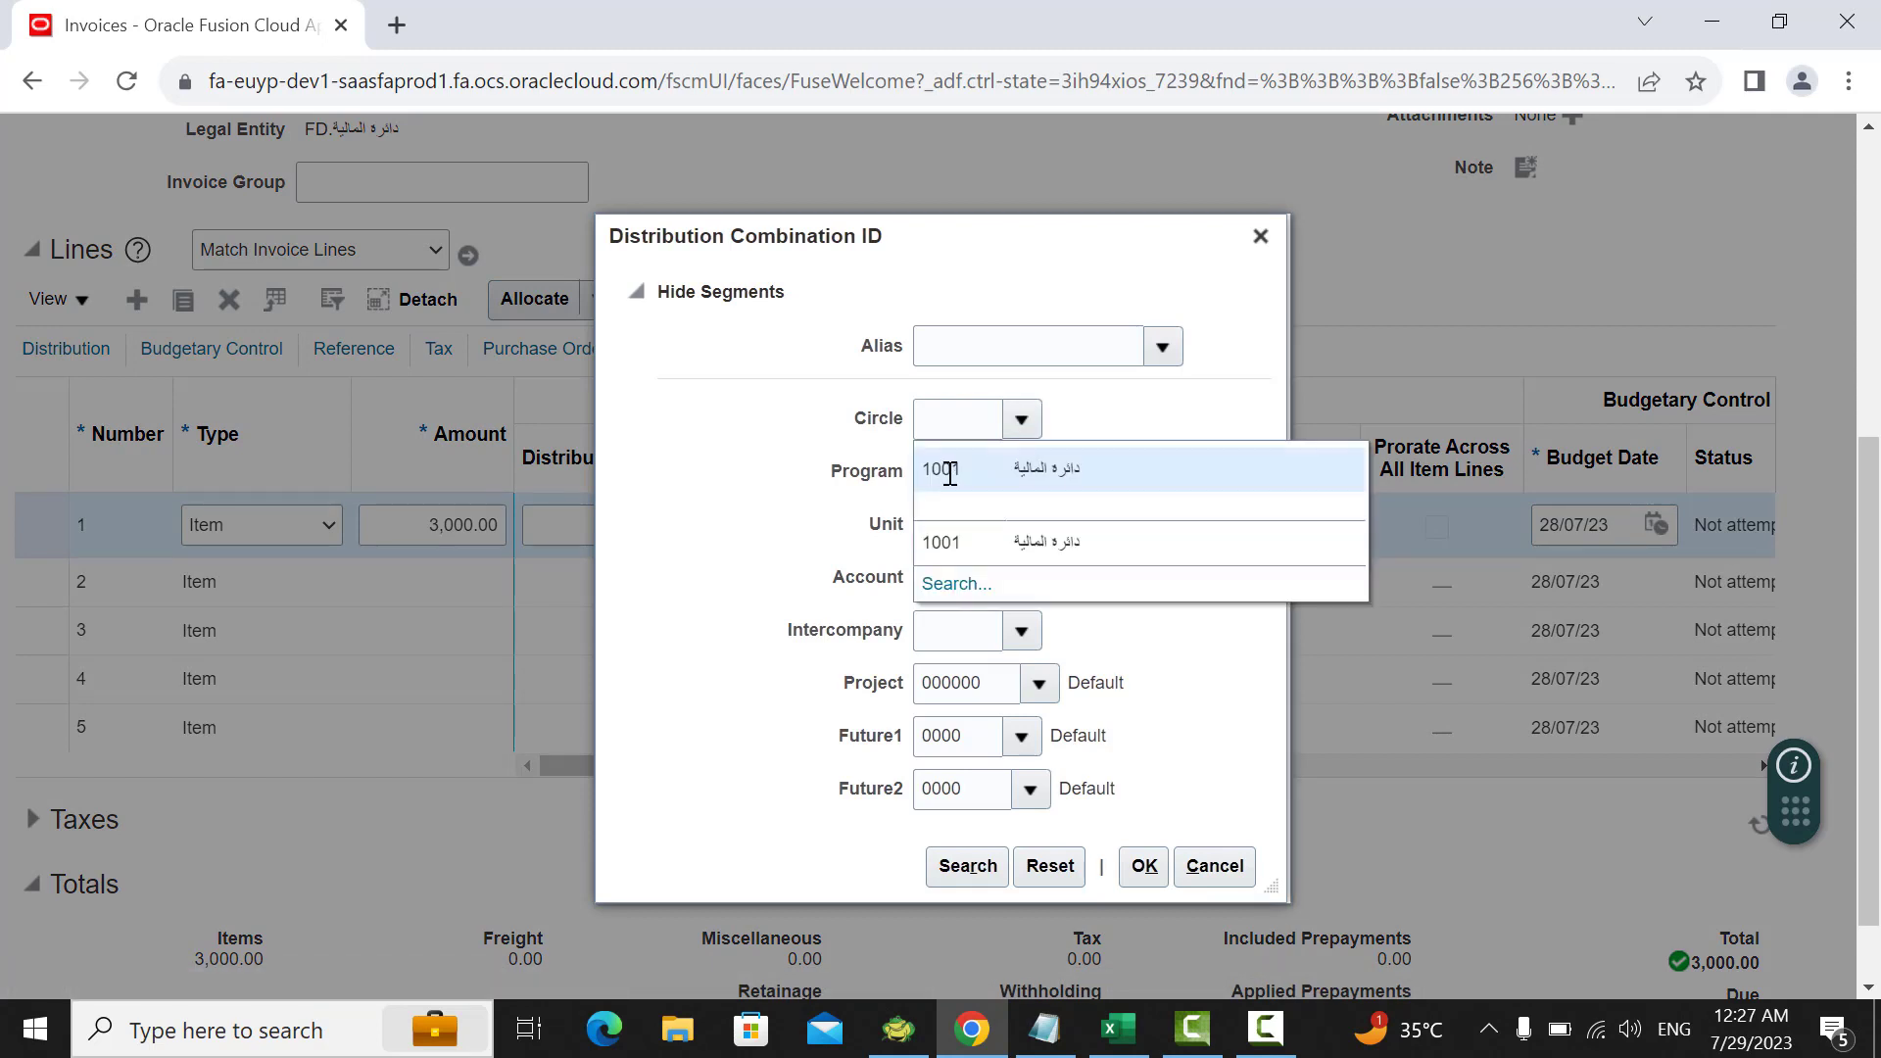
click(949, 472)
click(1050, 473)
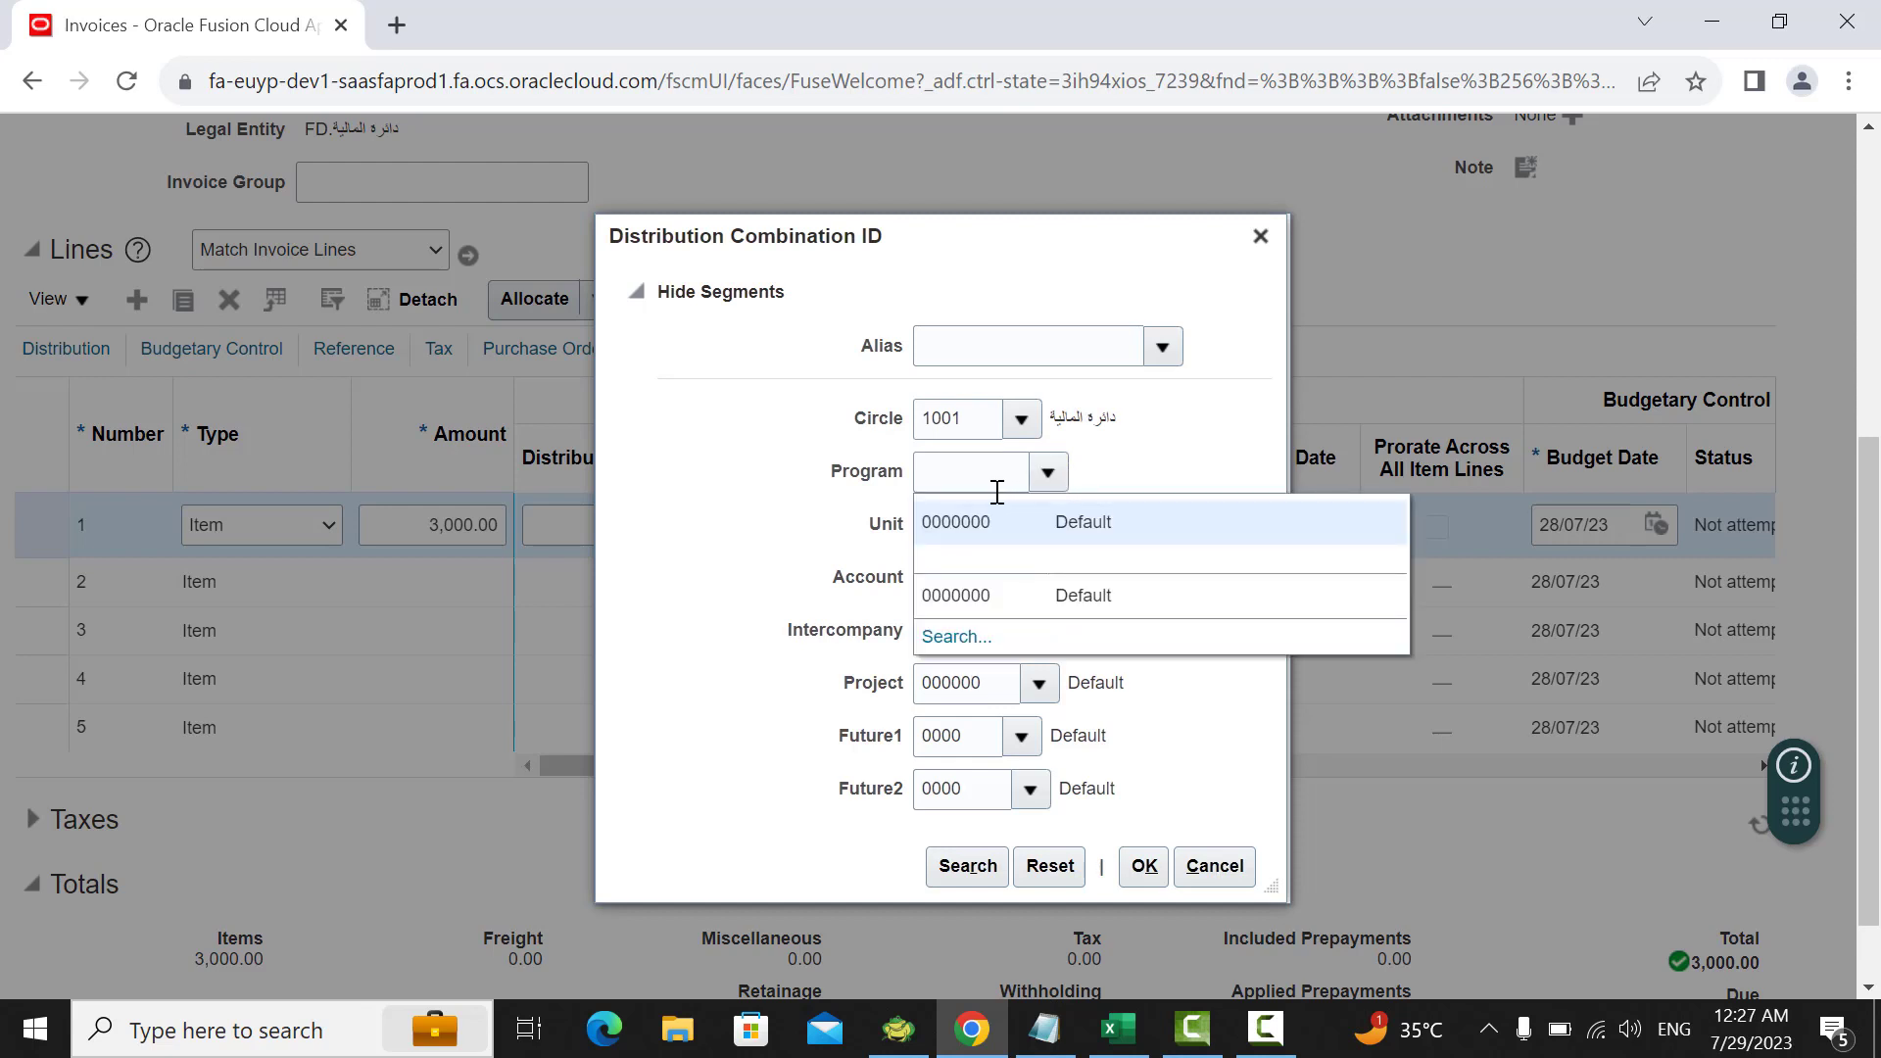
click(952, 521)
click(1039, 529)
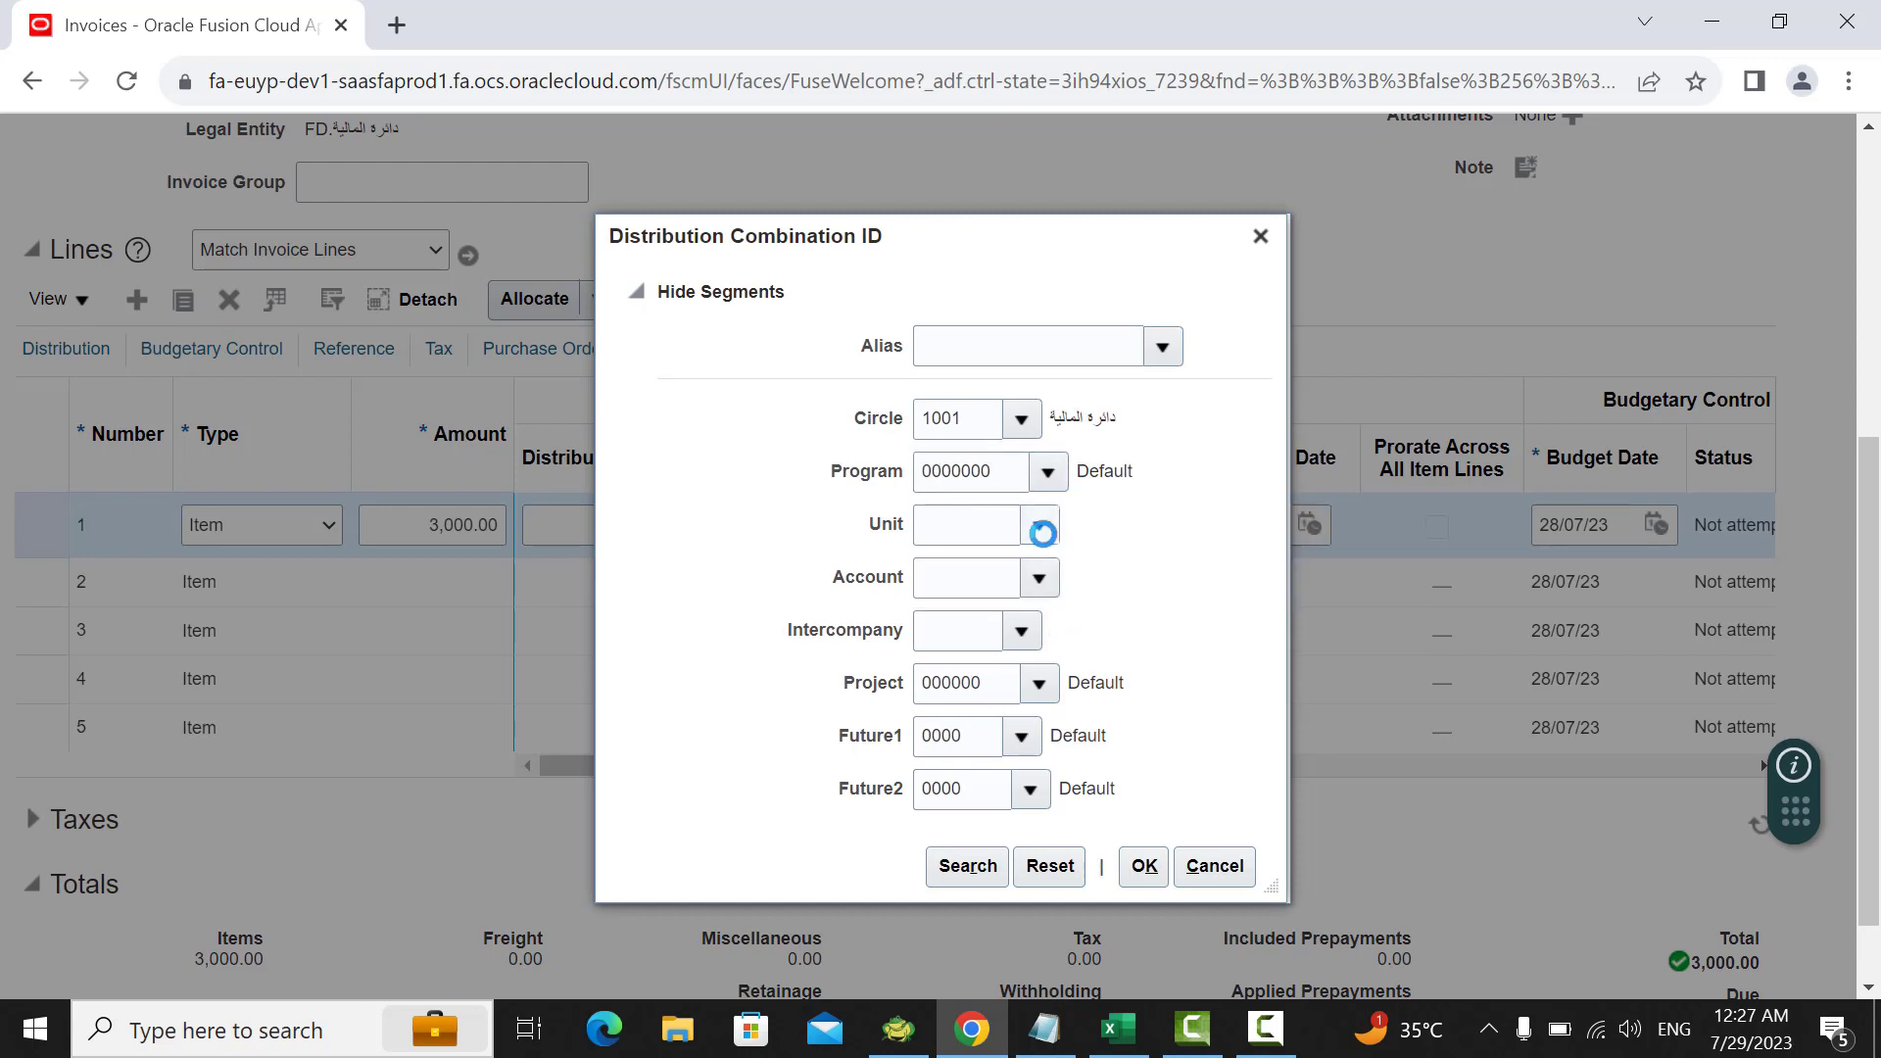
click(960, 583)
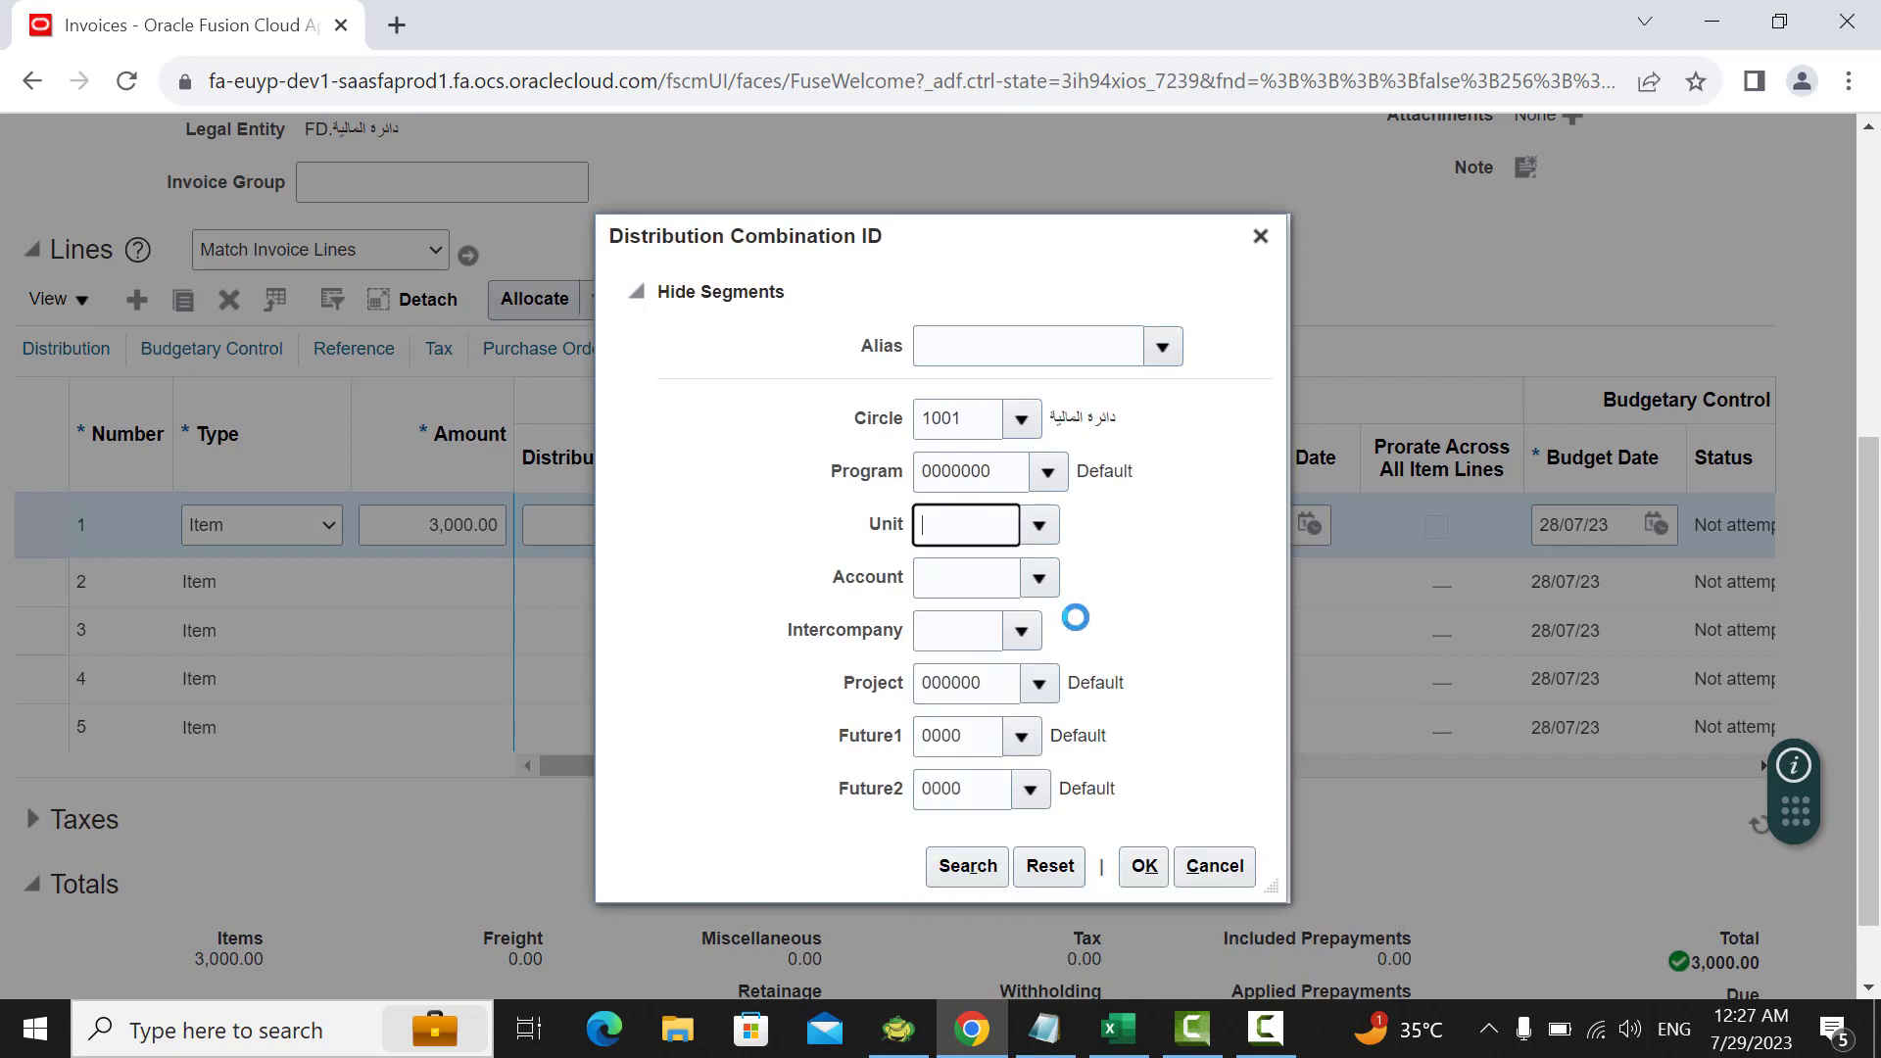
Step: Copy the asset clearing value 711106 from Notepad into the Account segment of the distribution combination
click(1045, 1026)
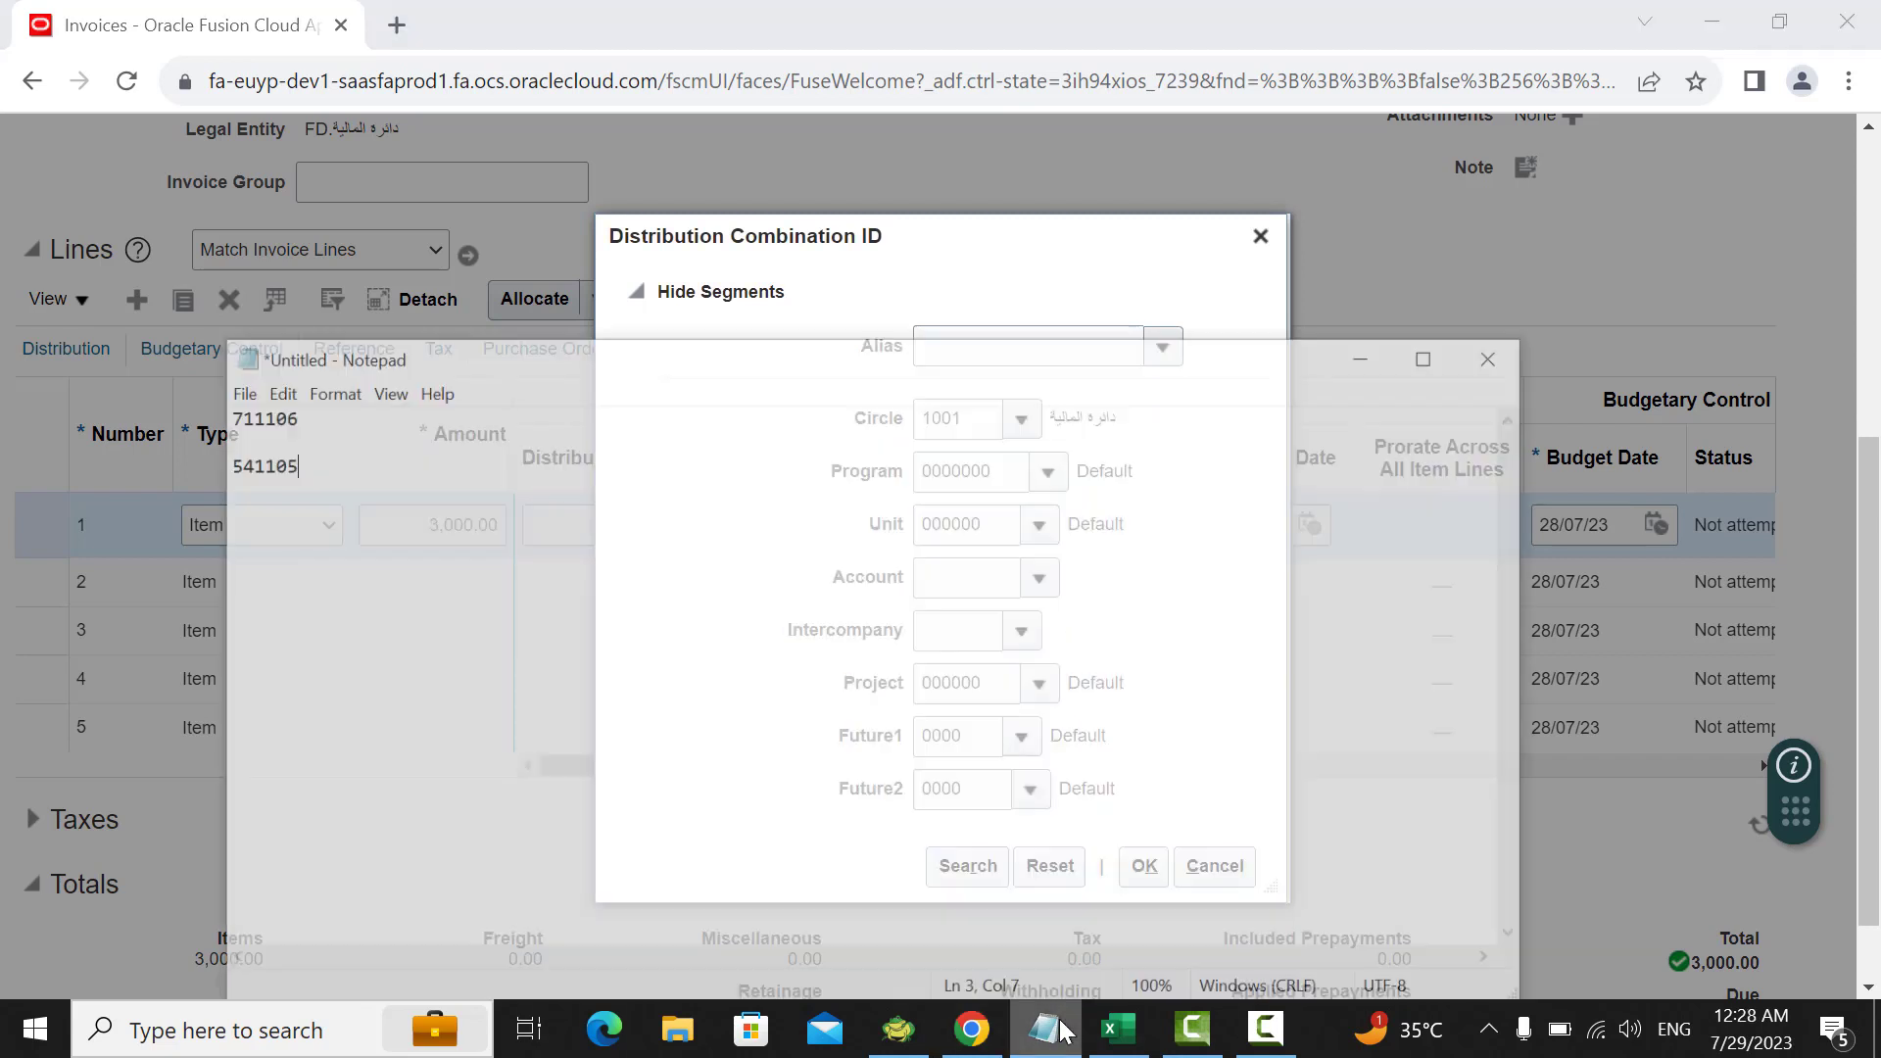
double_click(189, 365)
key(ctrl+c)
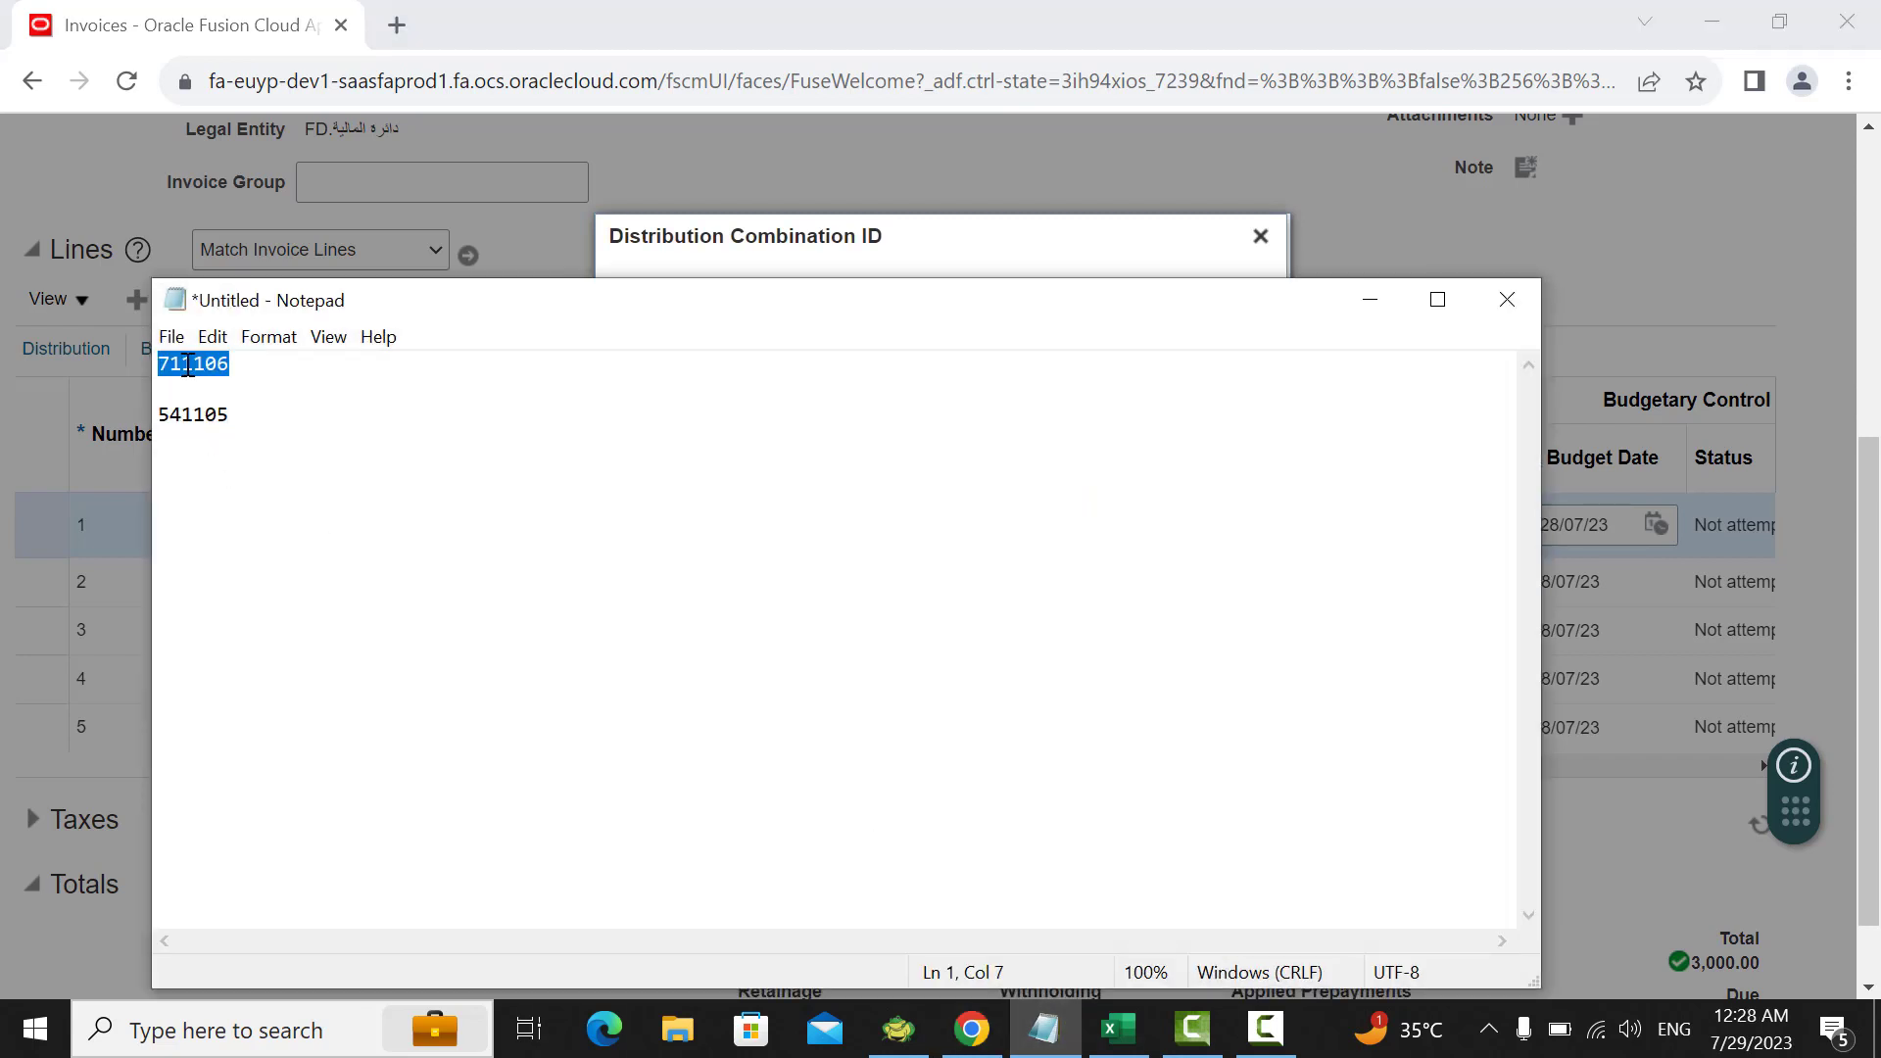
click(1369, 299)
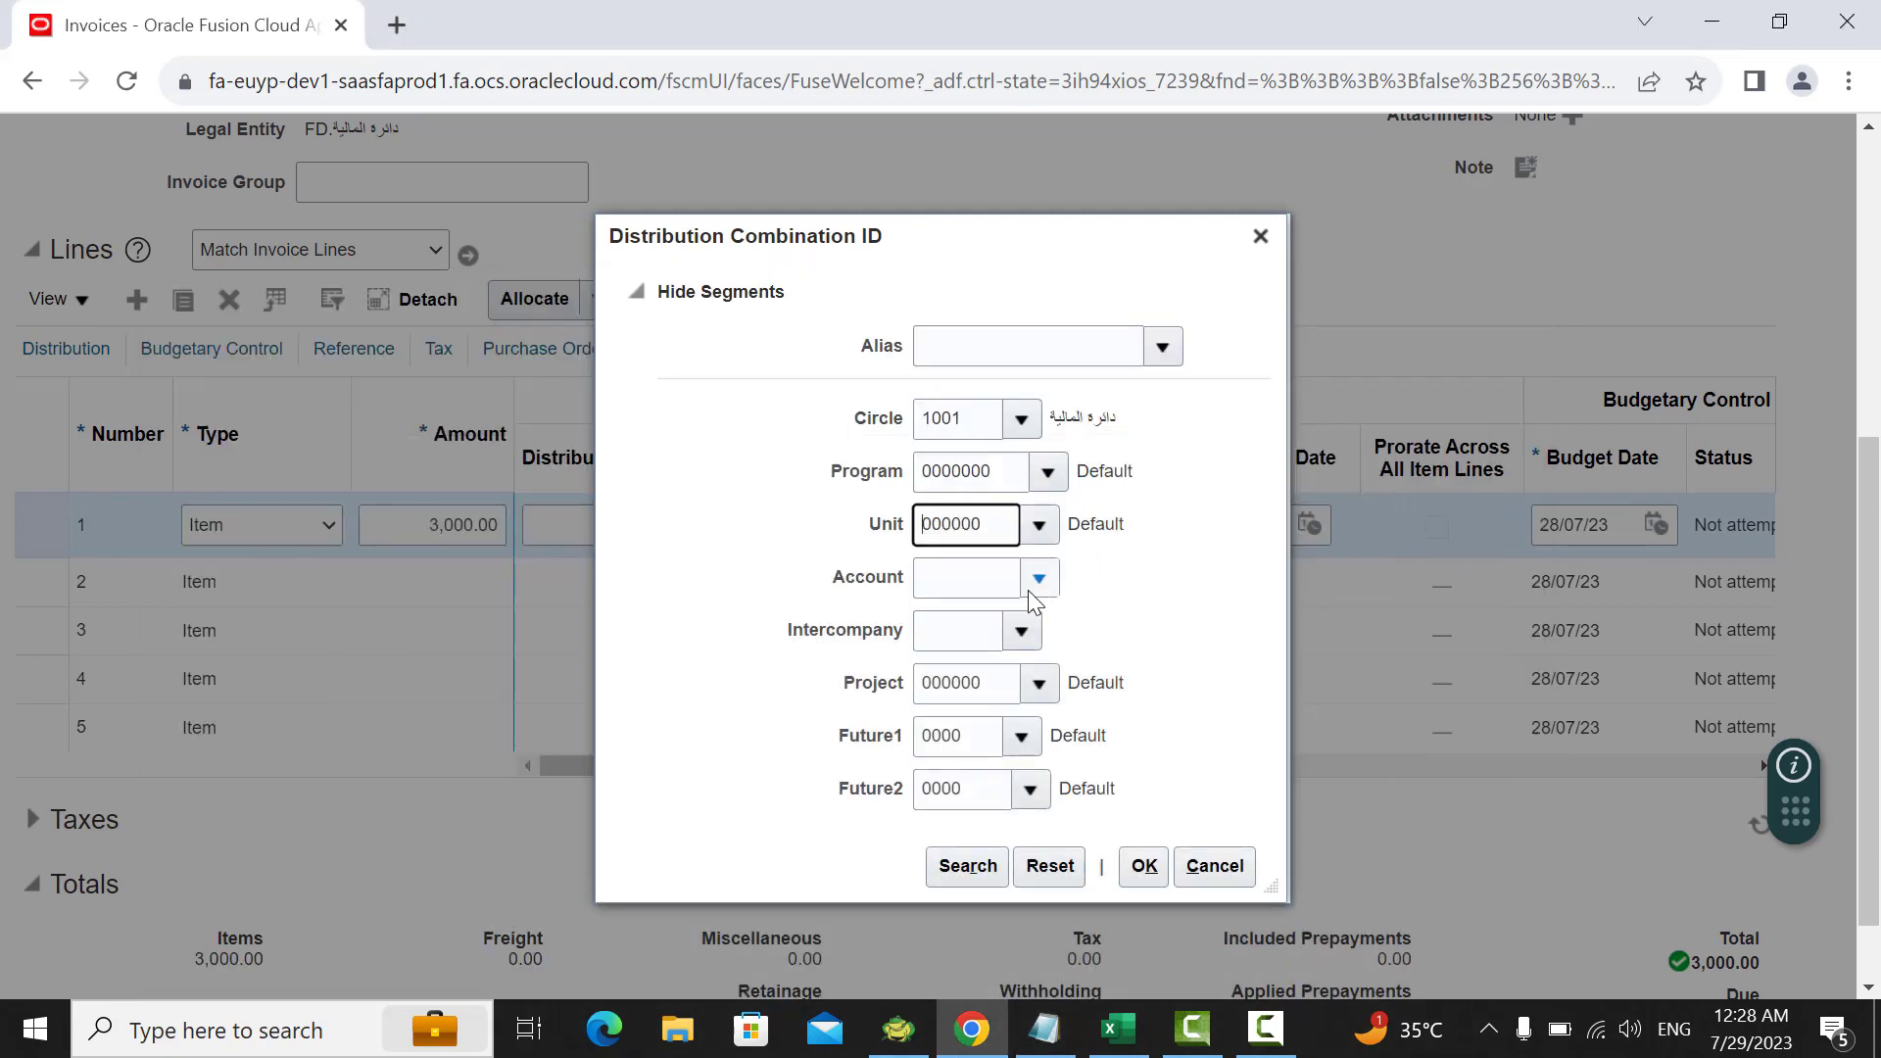
click(971, 575)
key(ctrl+v)
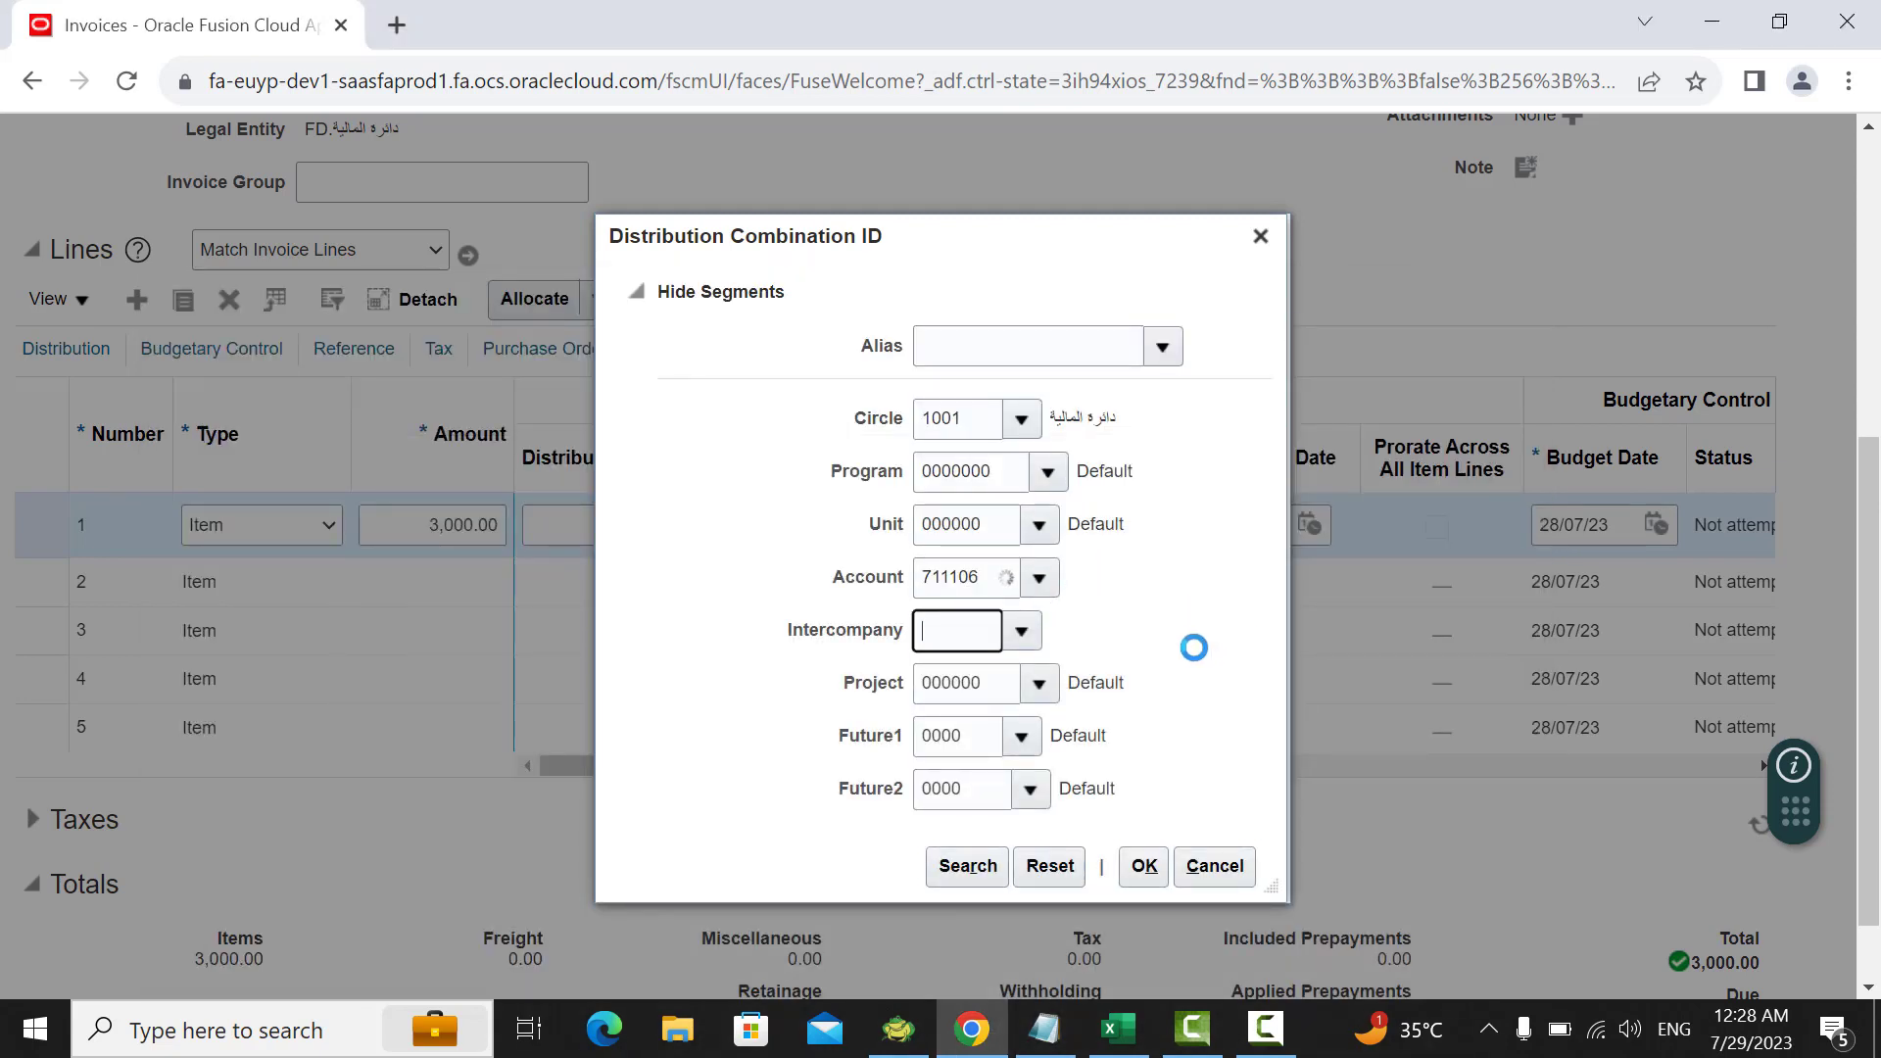
Step: Set the Intercompany segment to 0000 and accept the distribution combination for line 1
click(972, 620)
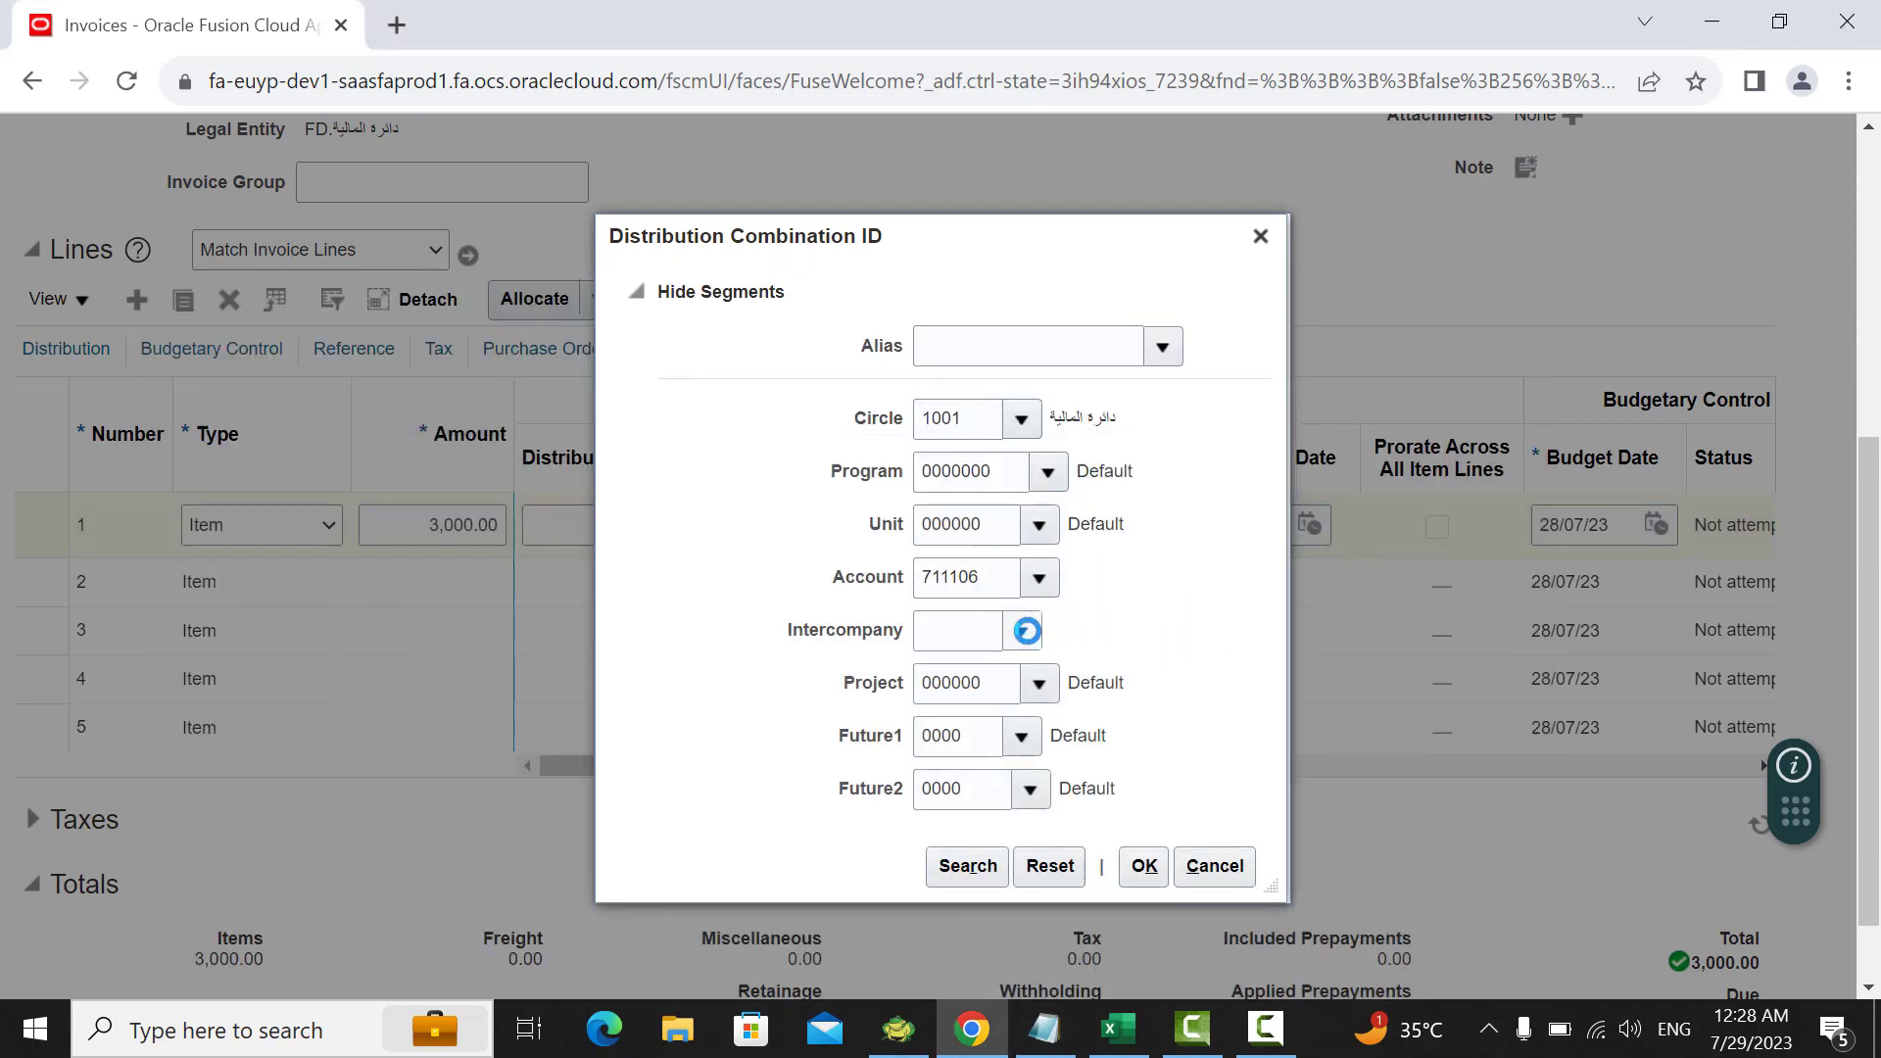
click(1027, 635)
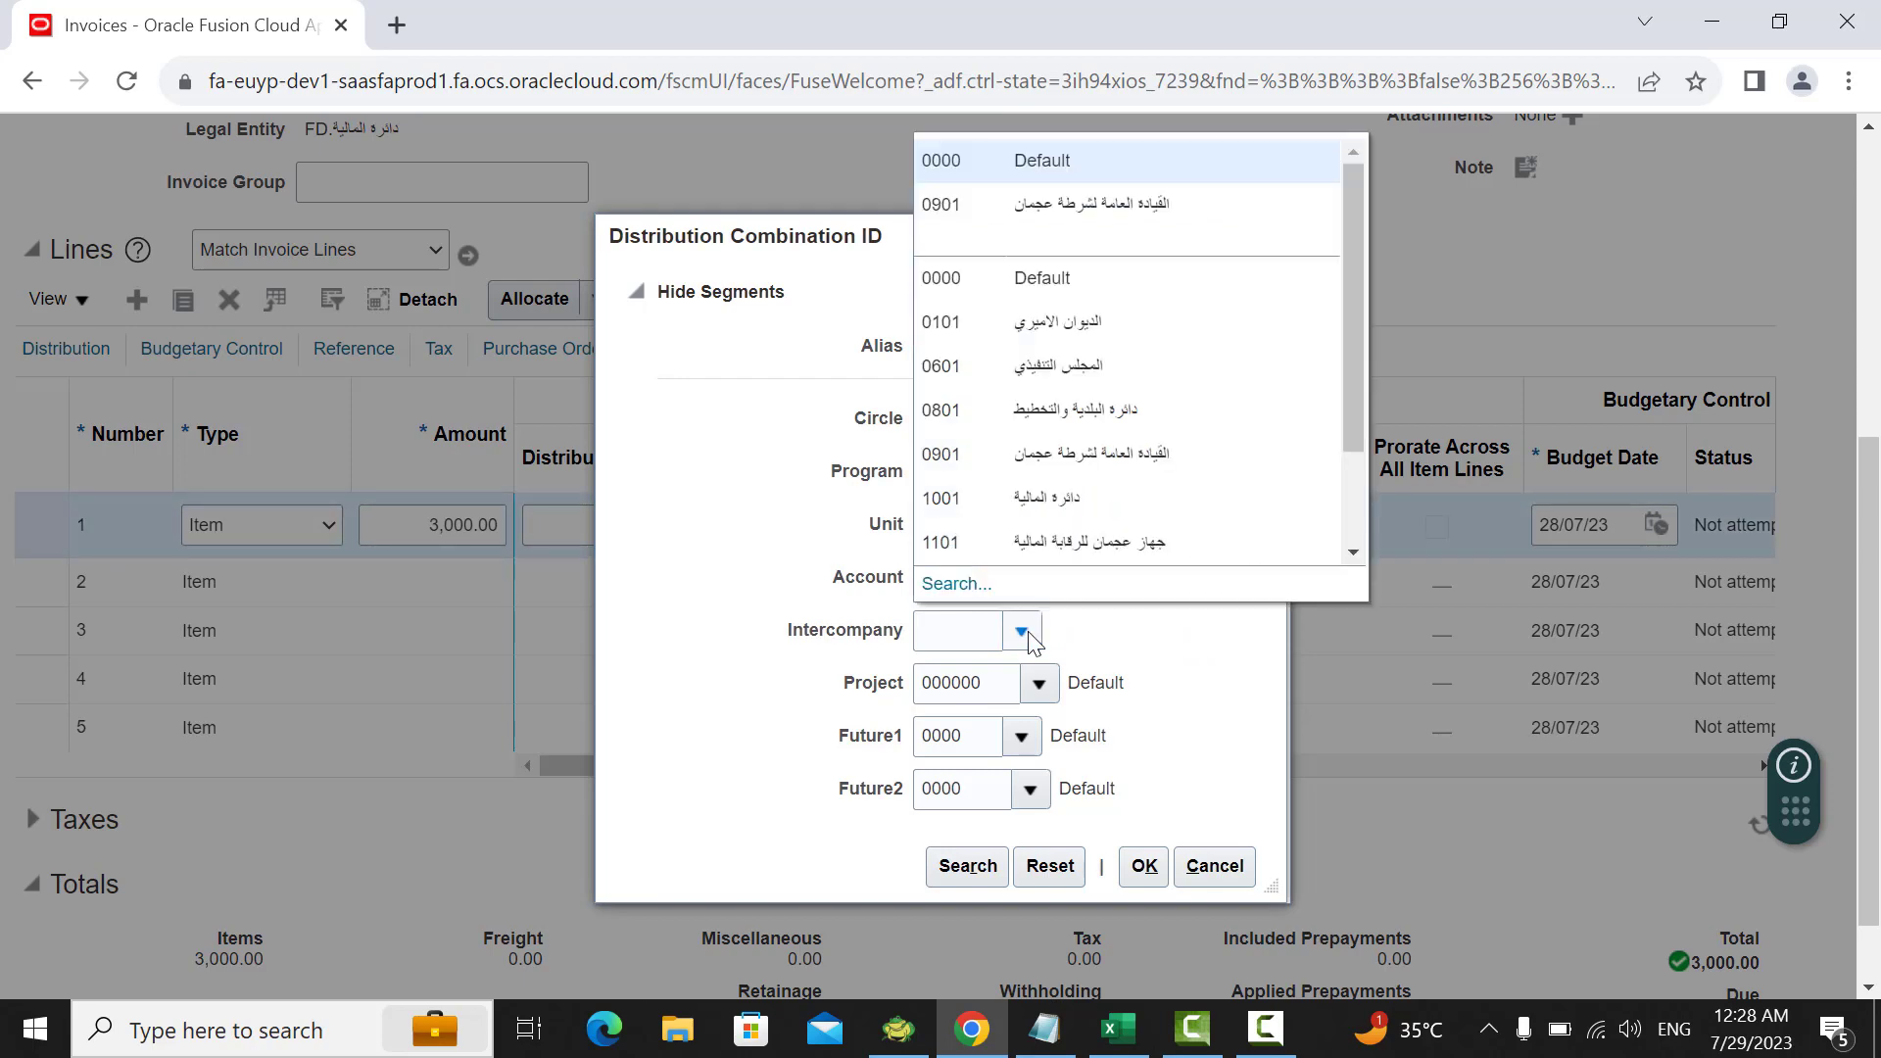
click(988, 284)
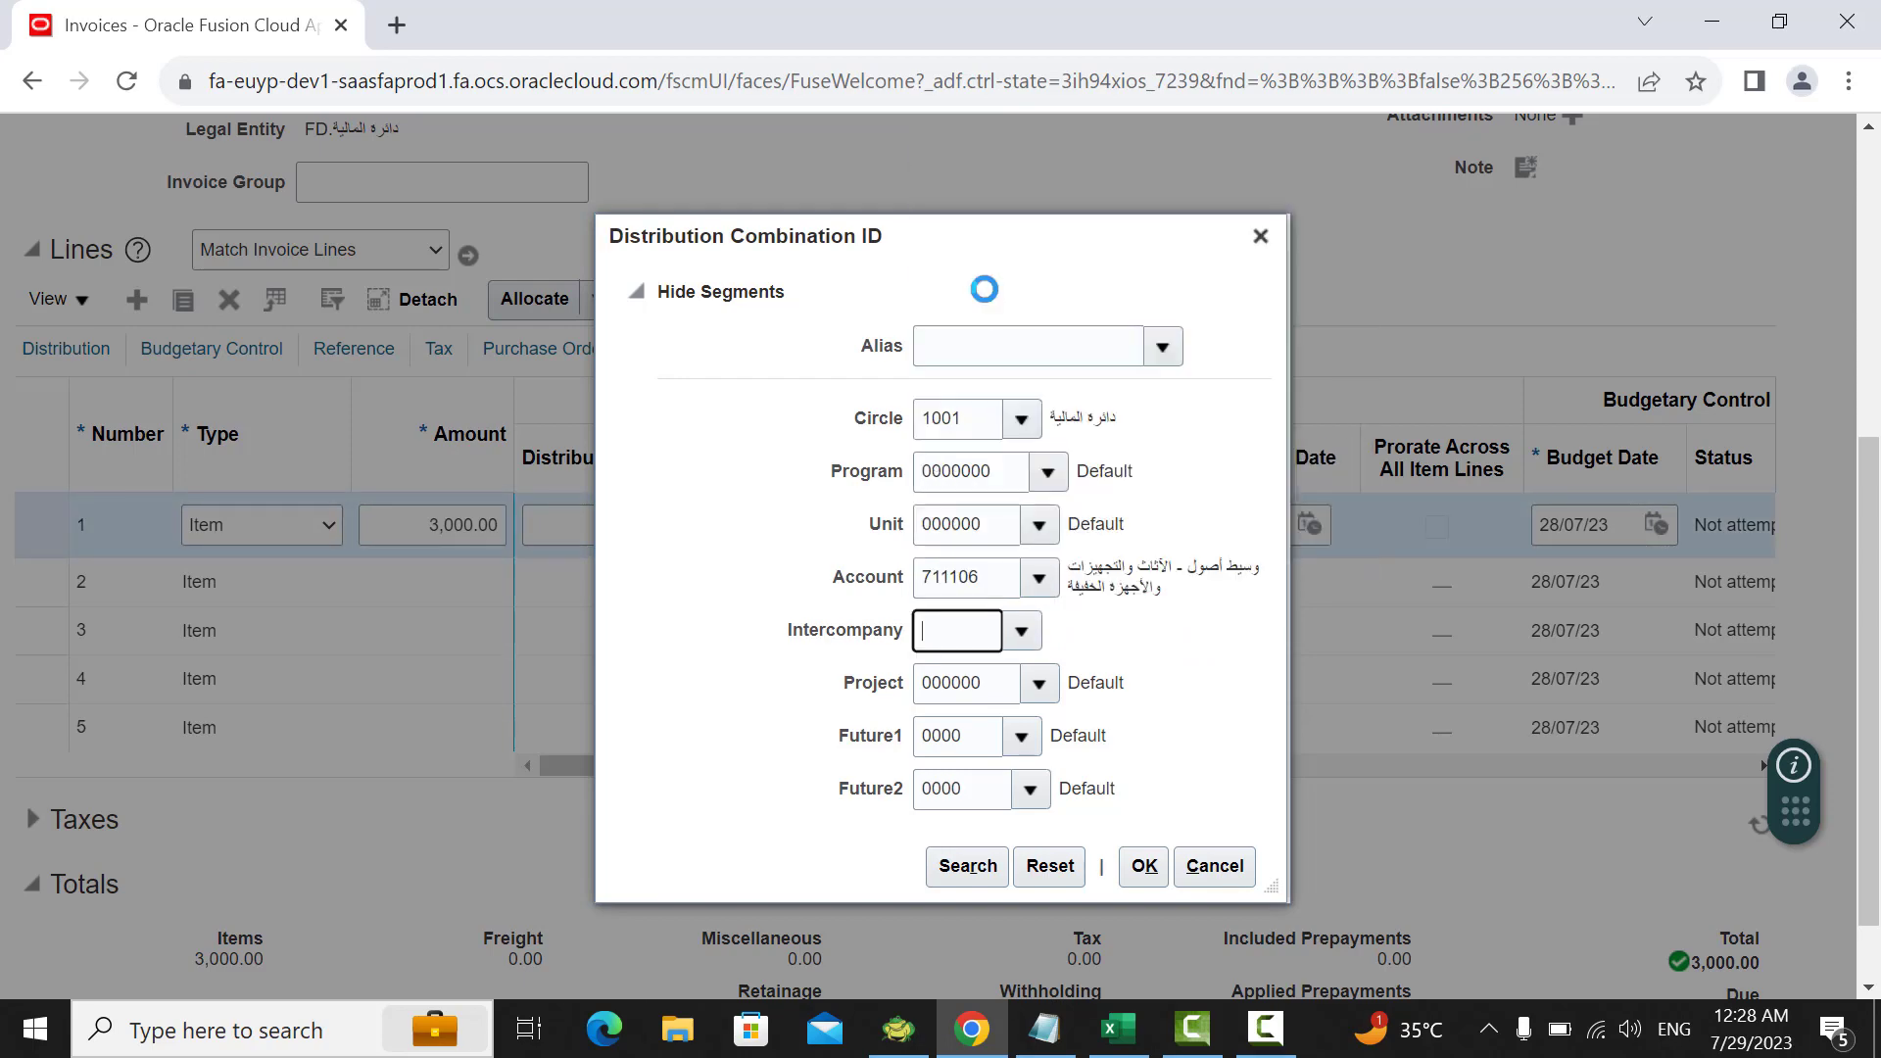
click(1139, 862)
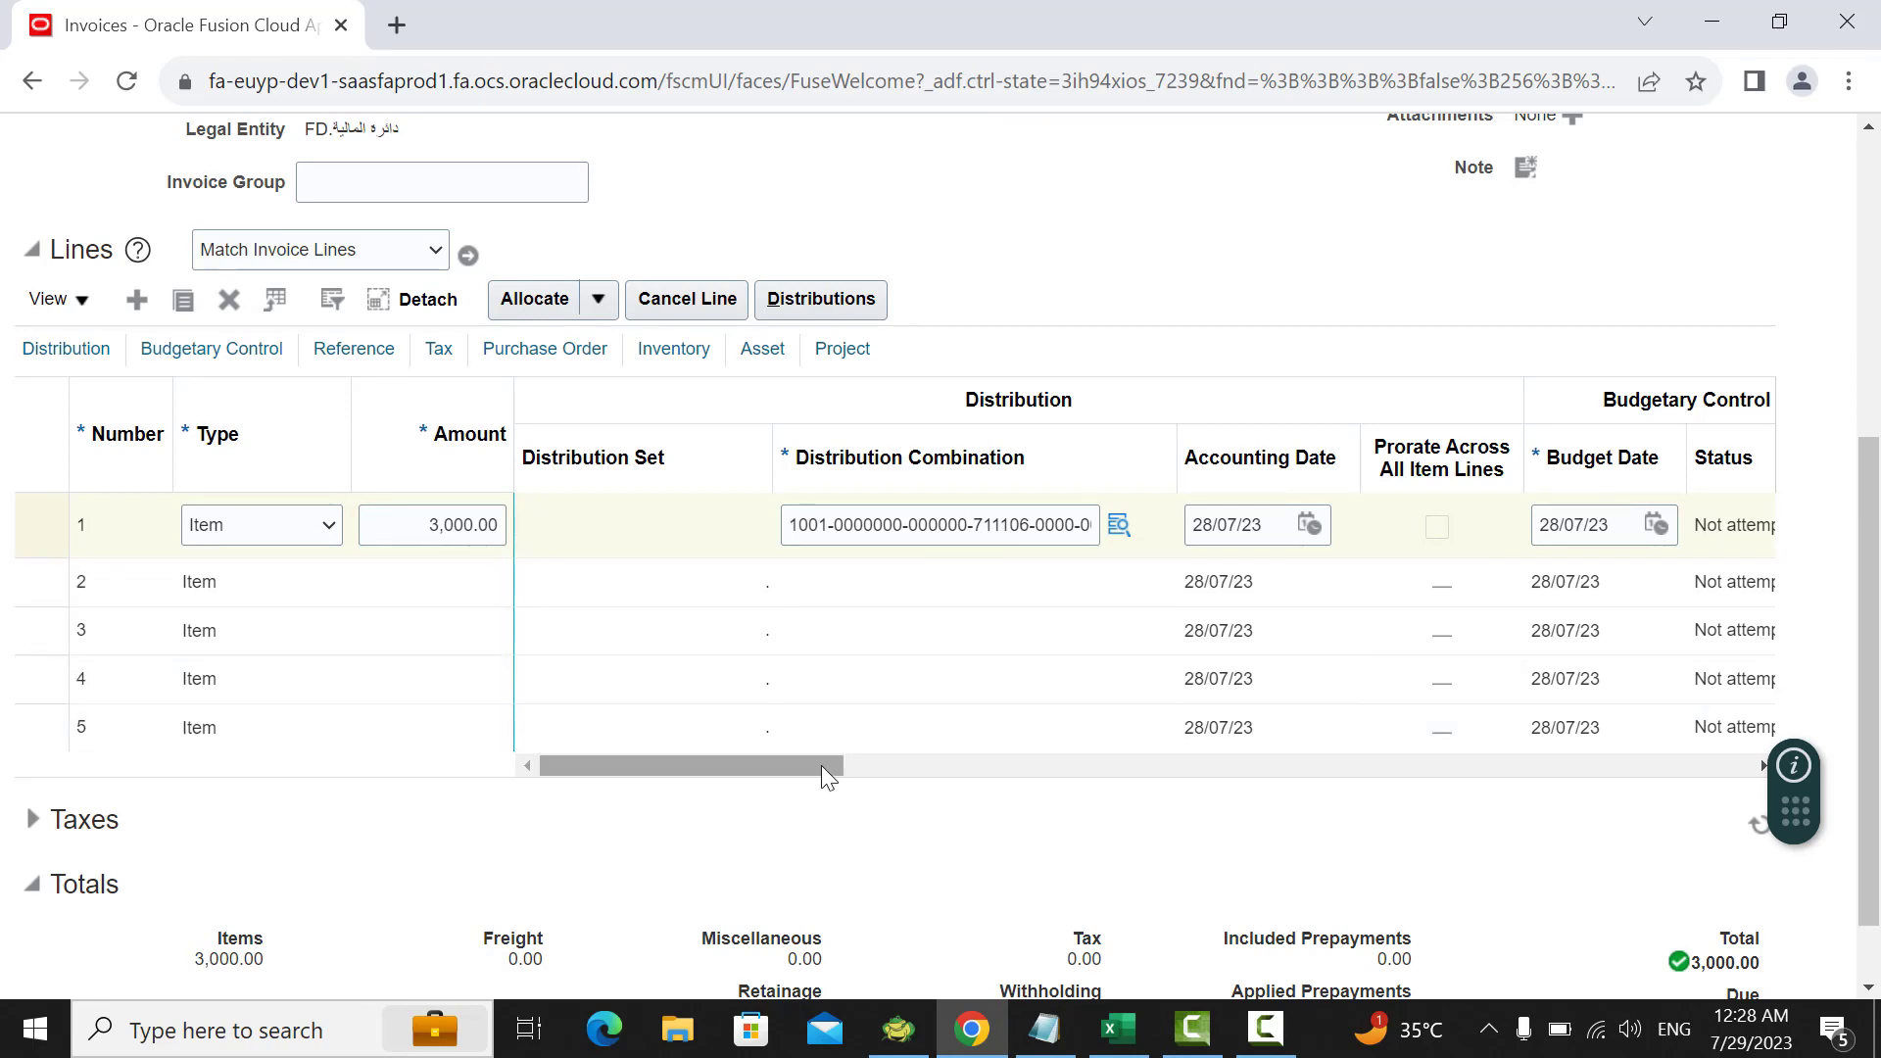
Step: Choose a tax classification for invoice line 1 and look over its remaining line columns, including Track as Asset
scroll(823, 768, up, 5)
scroll(823, 768, down, 5)
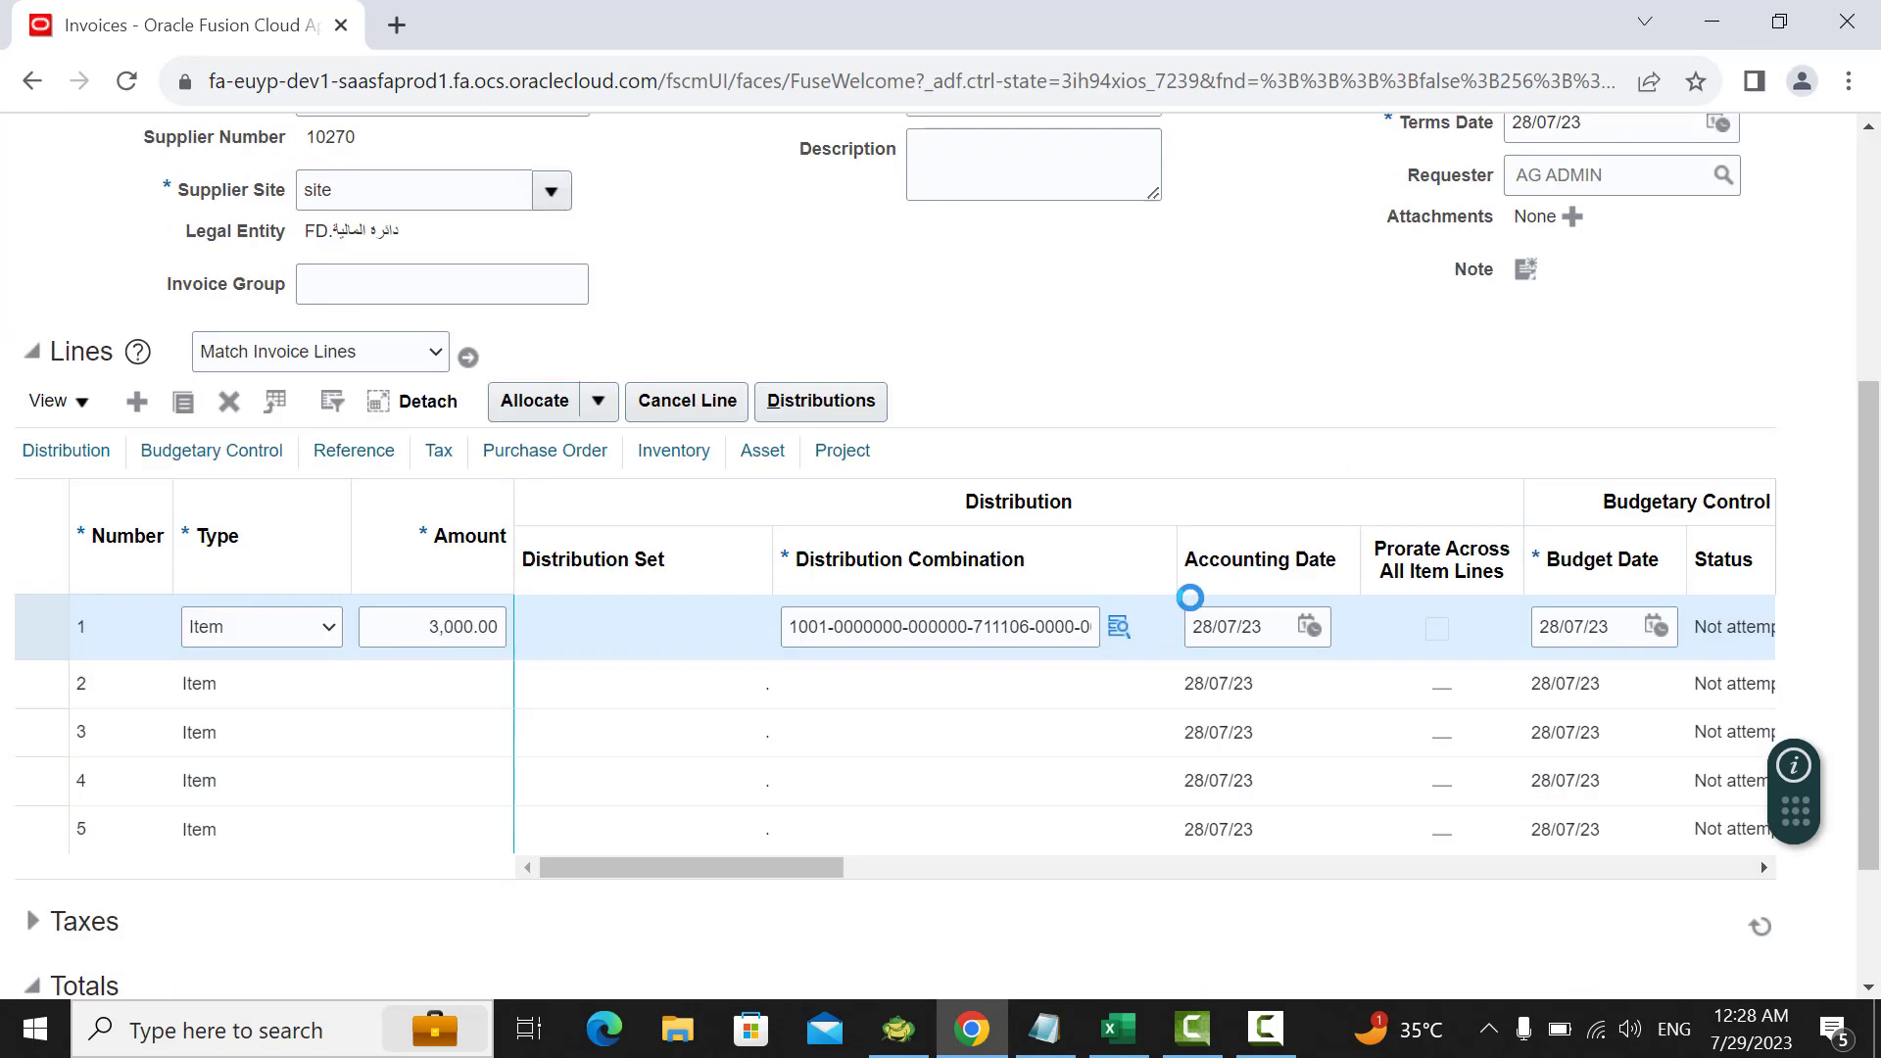
drag(834, 867, 1137, 867)
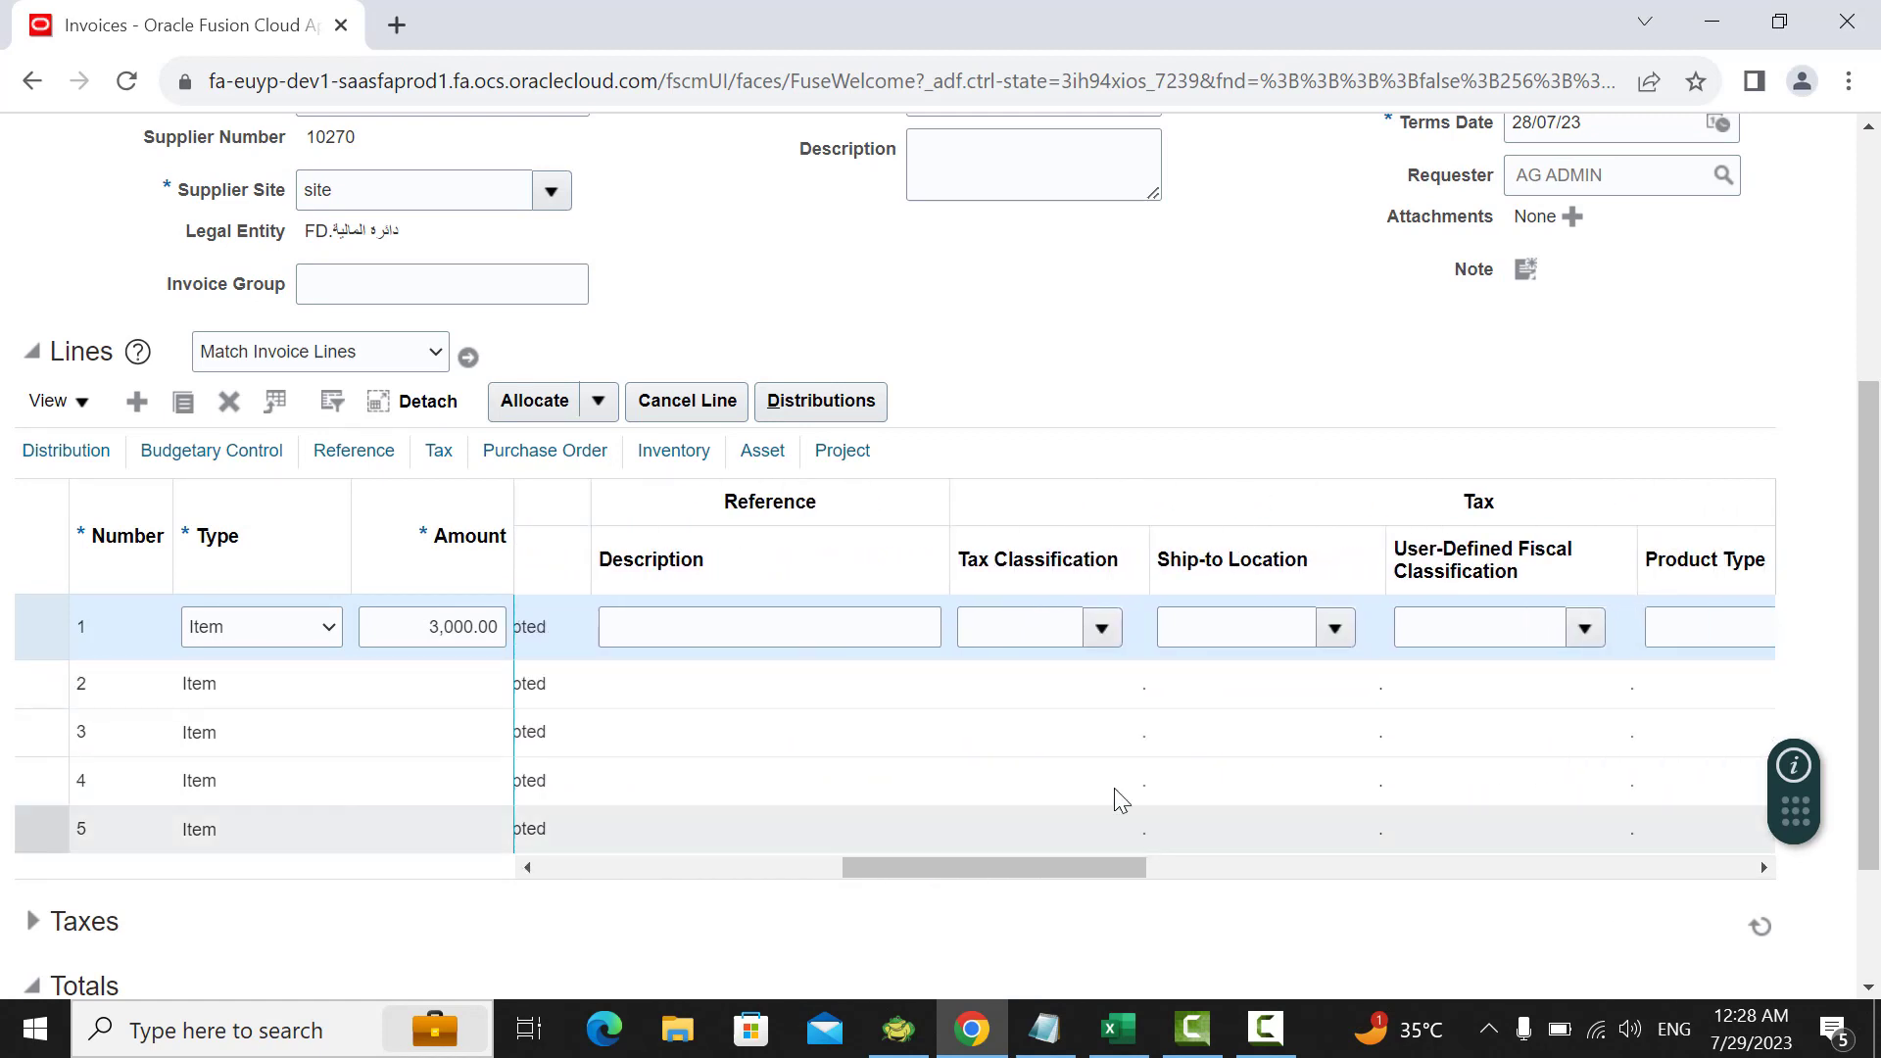
click(1101, 632)
click(1083, 294)
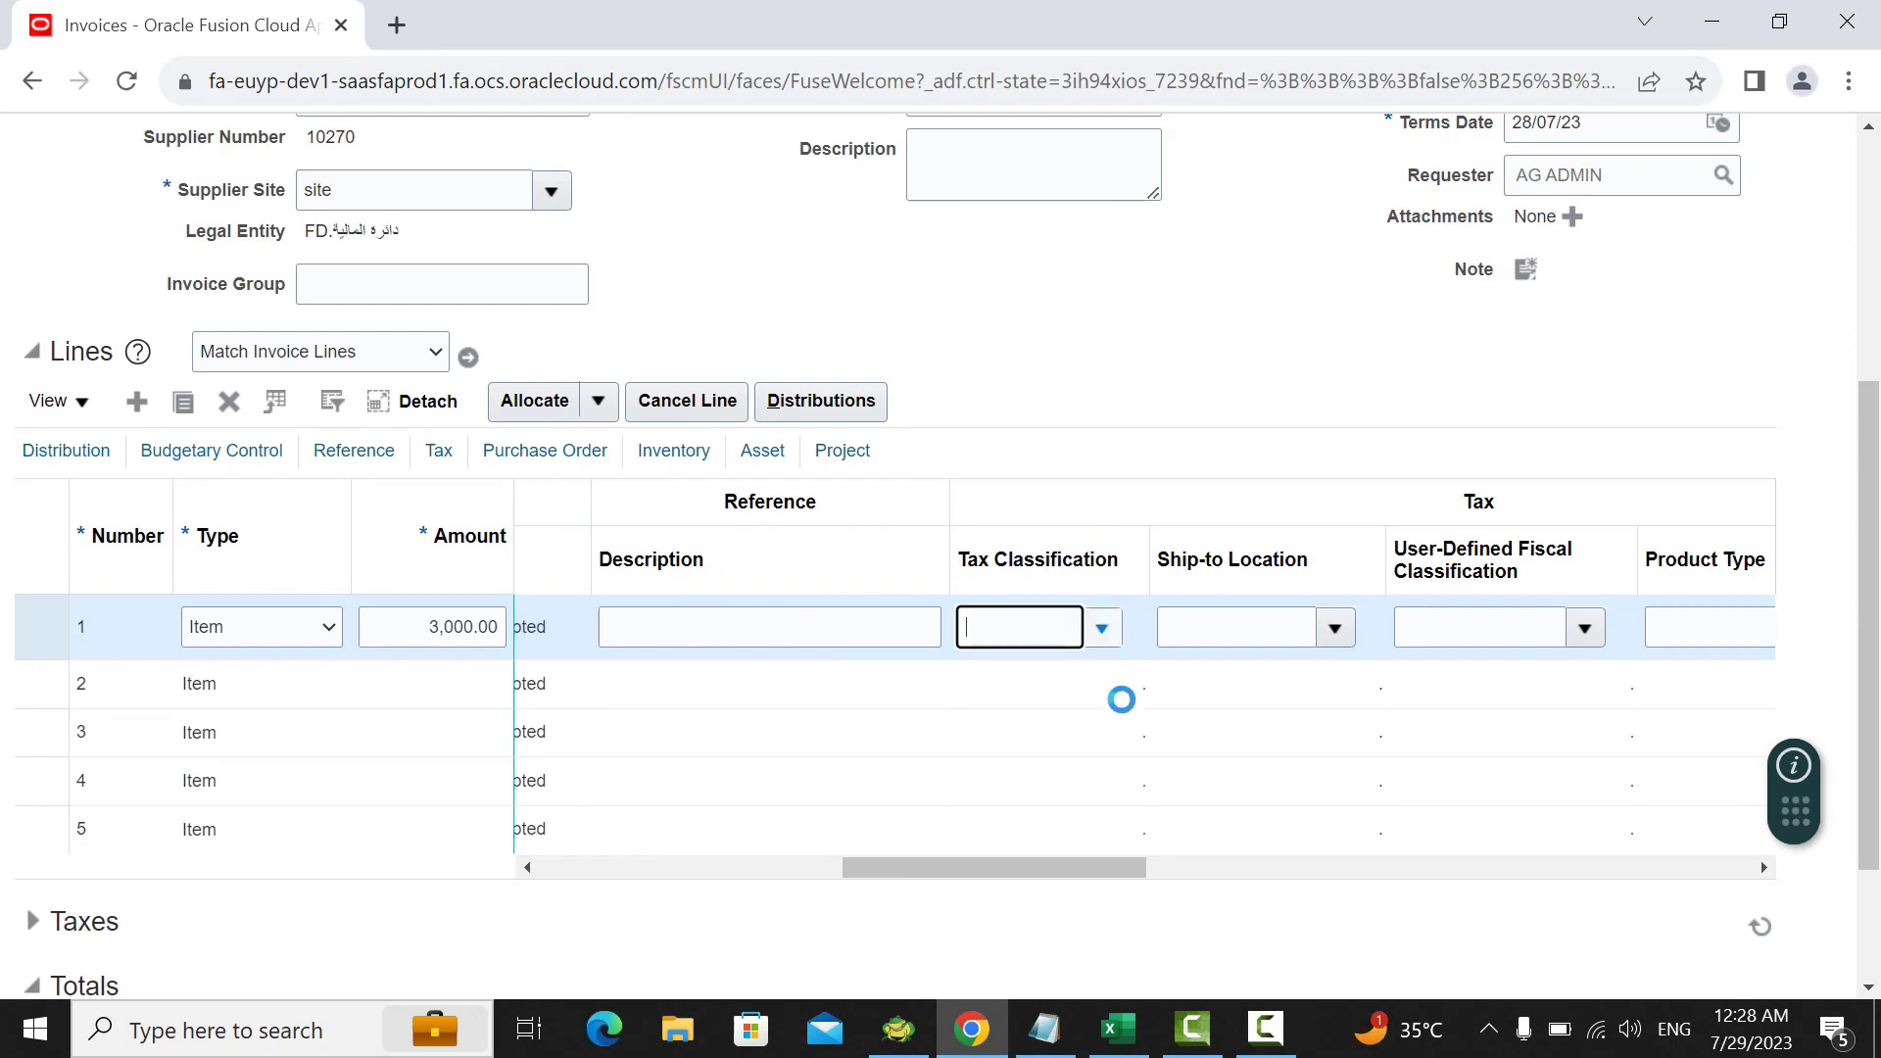
drag(1089, 860, 1366, 862)
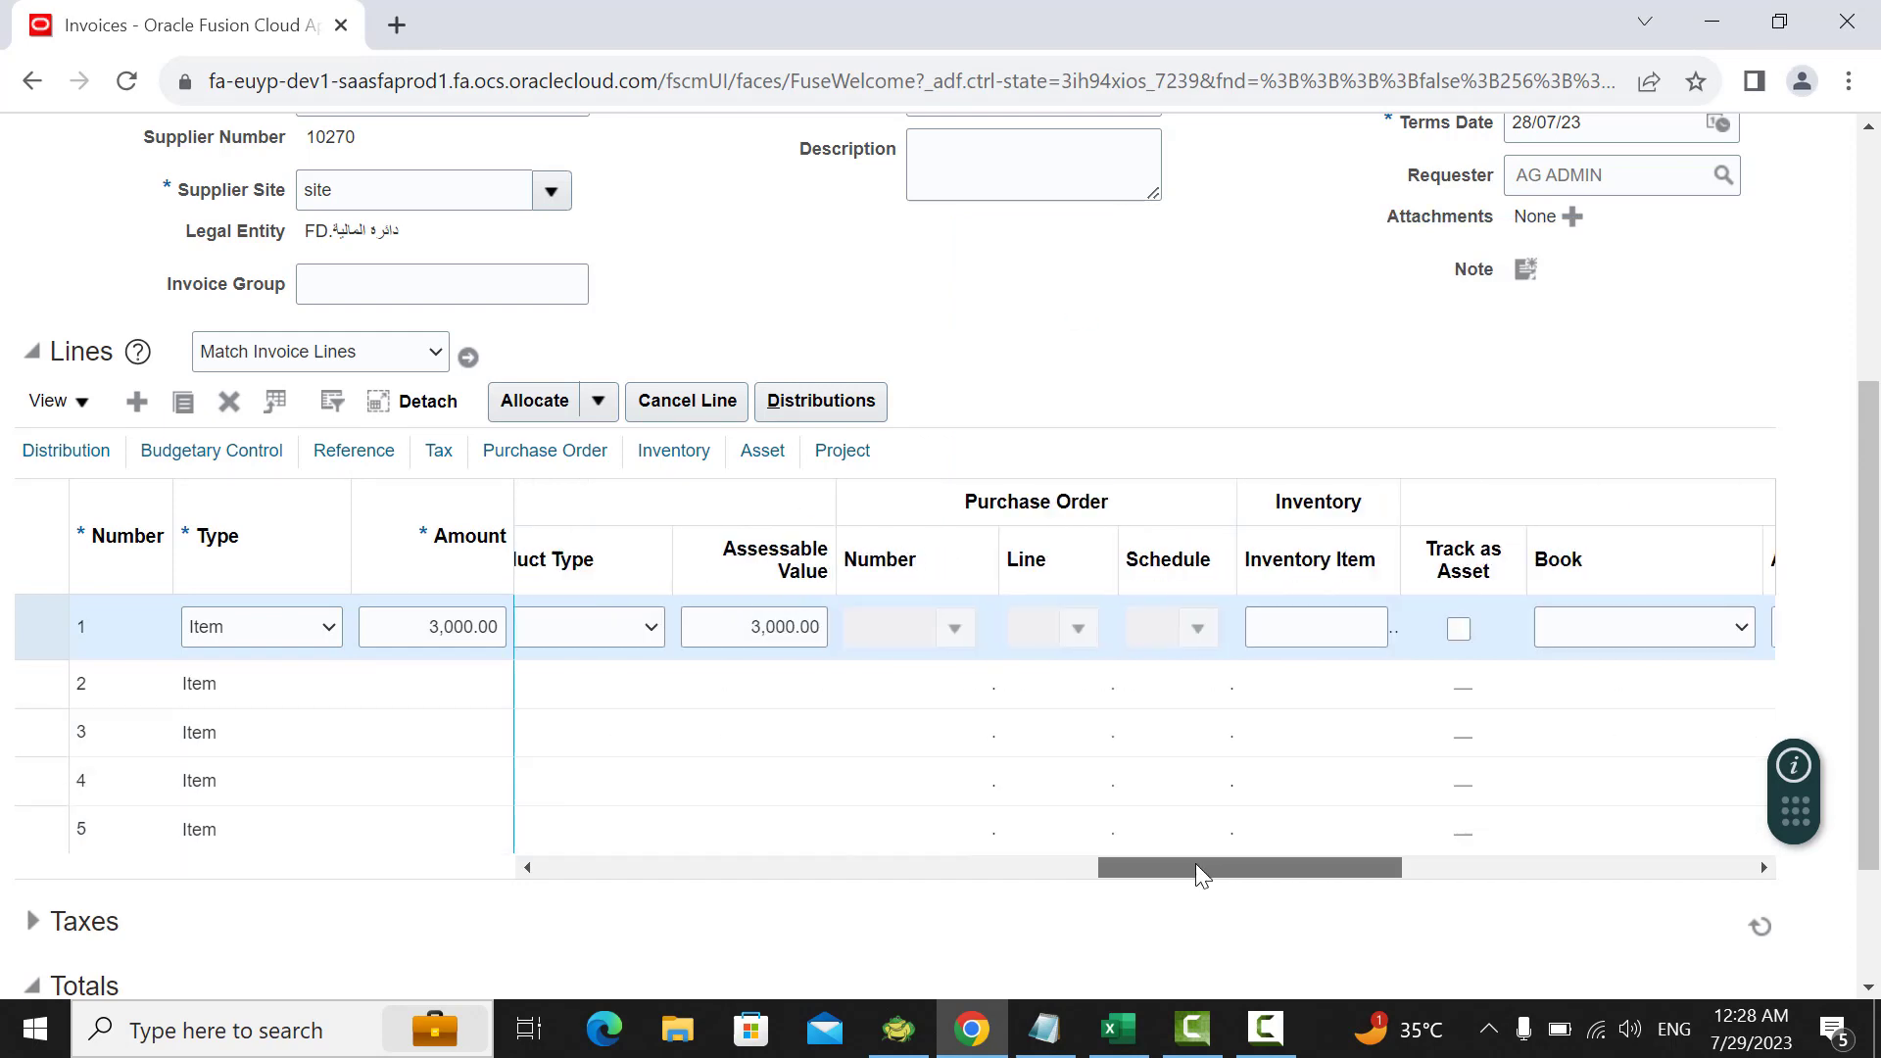
drag(1195, 872, 768, 868)
Step: Save the fixed assets invoice and validate it
scroll(1173, 487, up, 2)
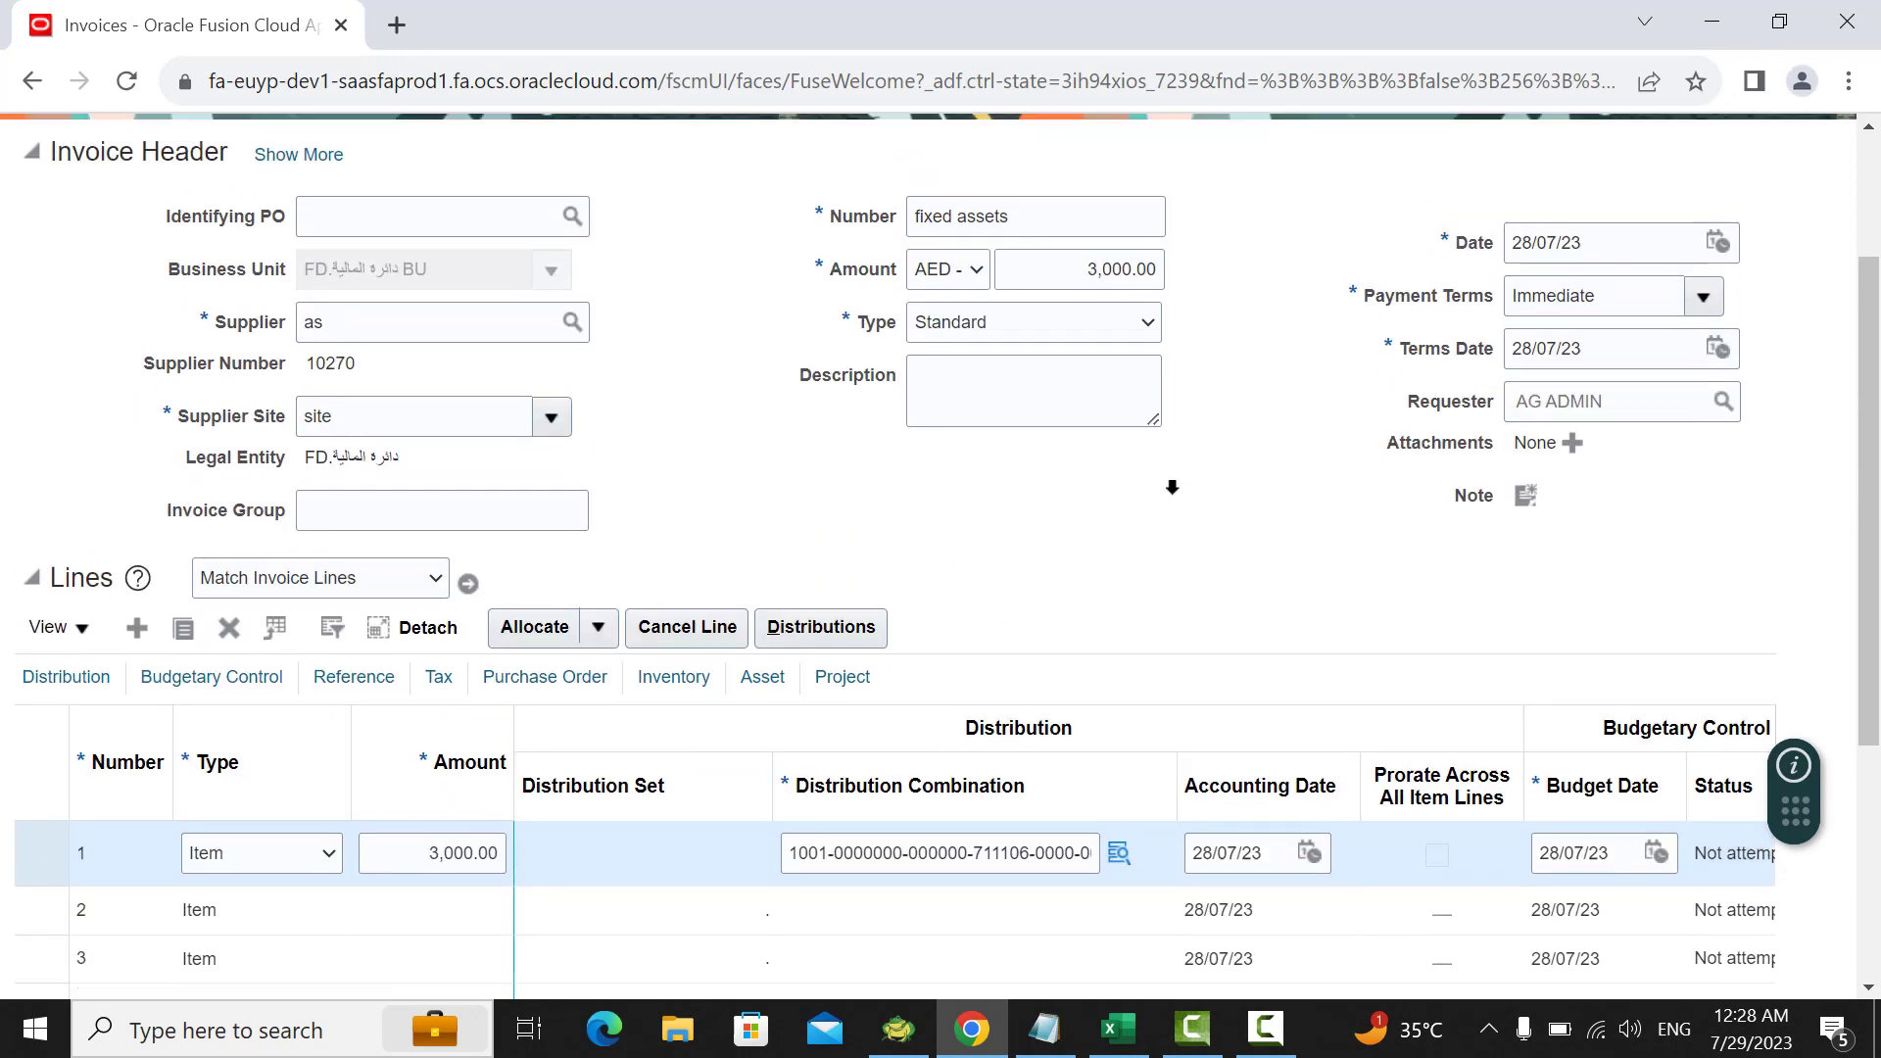
scroll(1172, 487, up, 2)
click(1533, 243)
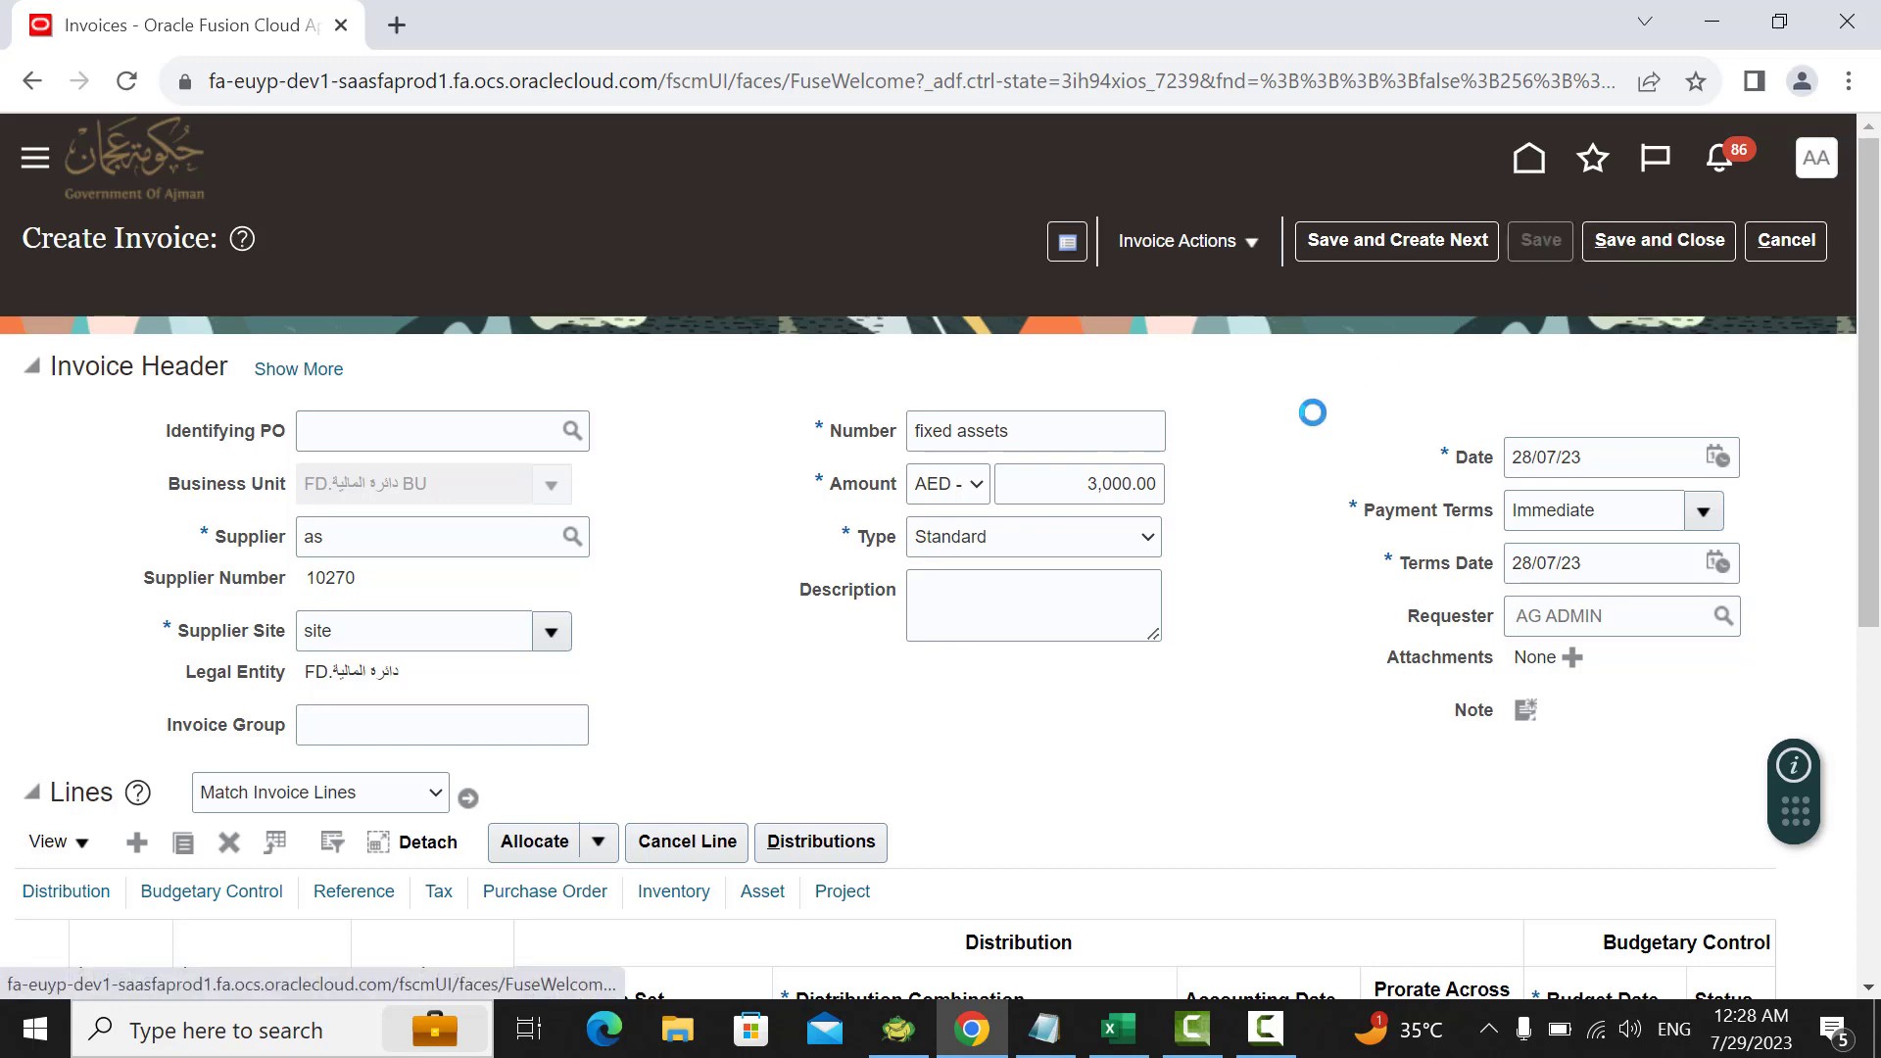
scroll(1310, 408, down, 2)
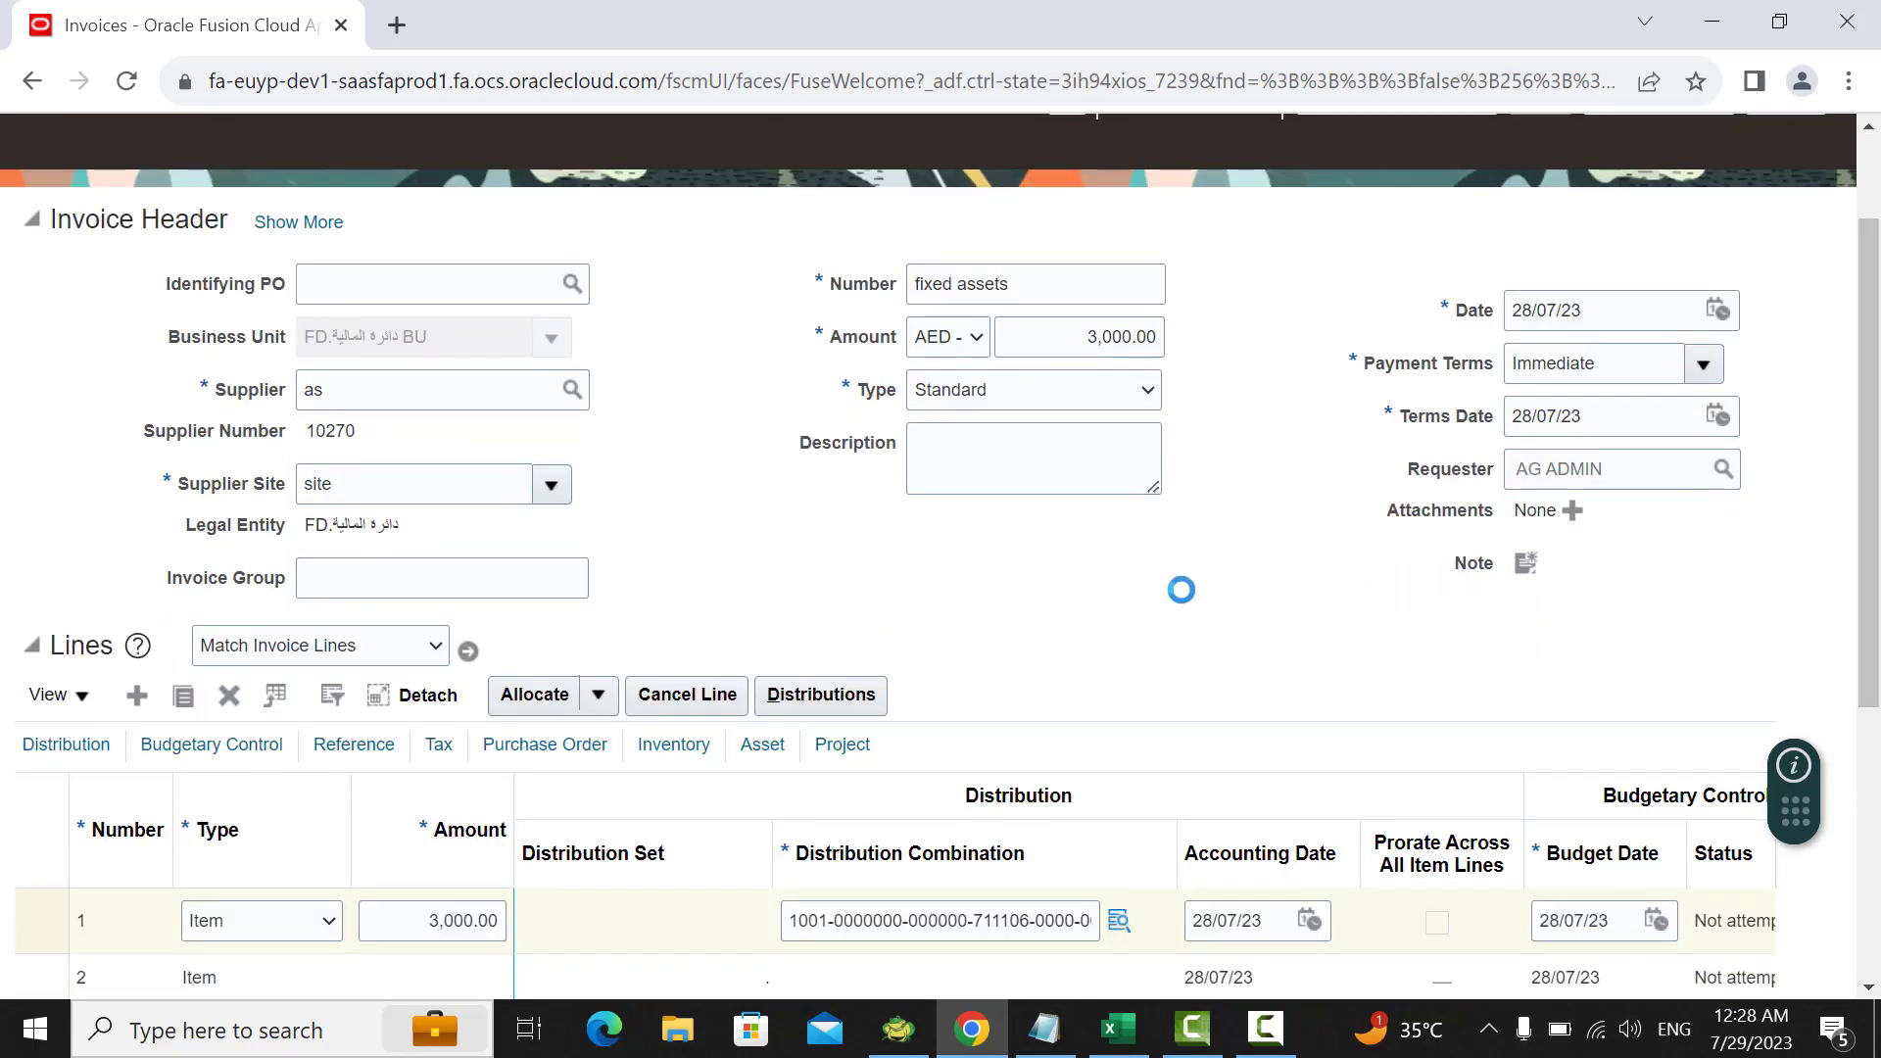
click(1185, 241)
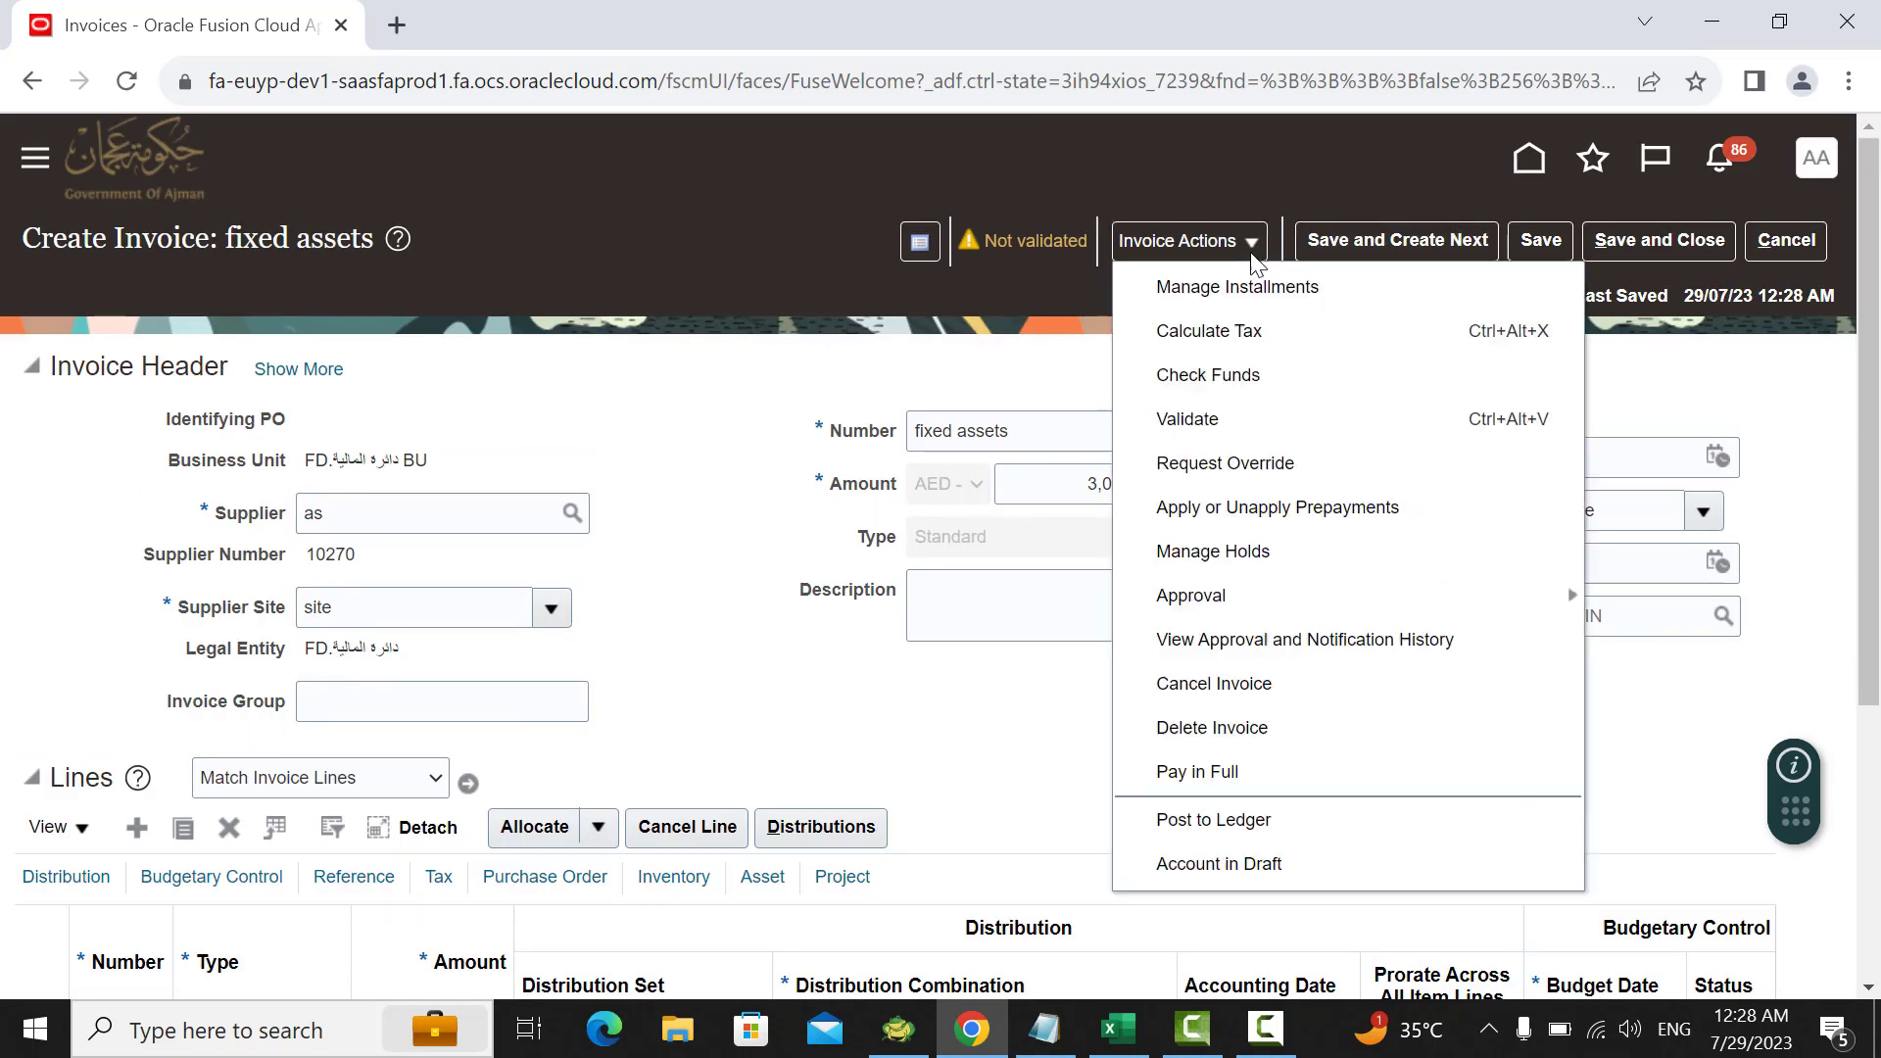
click(1188, 419)
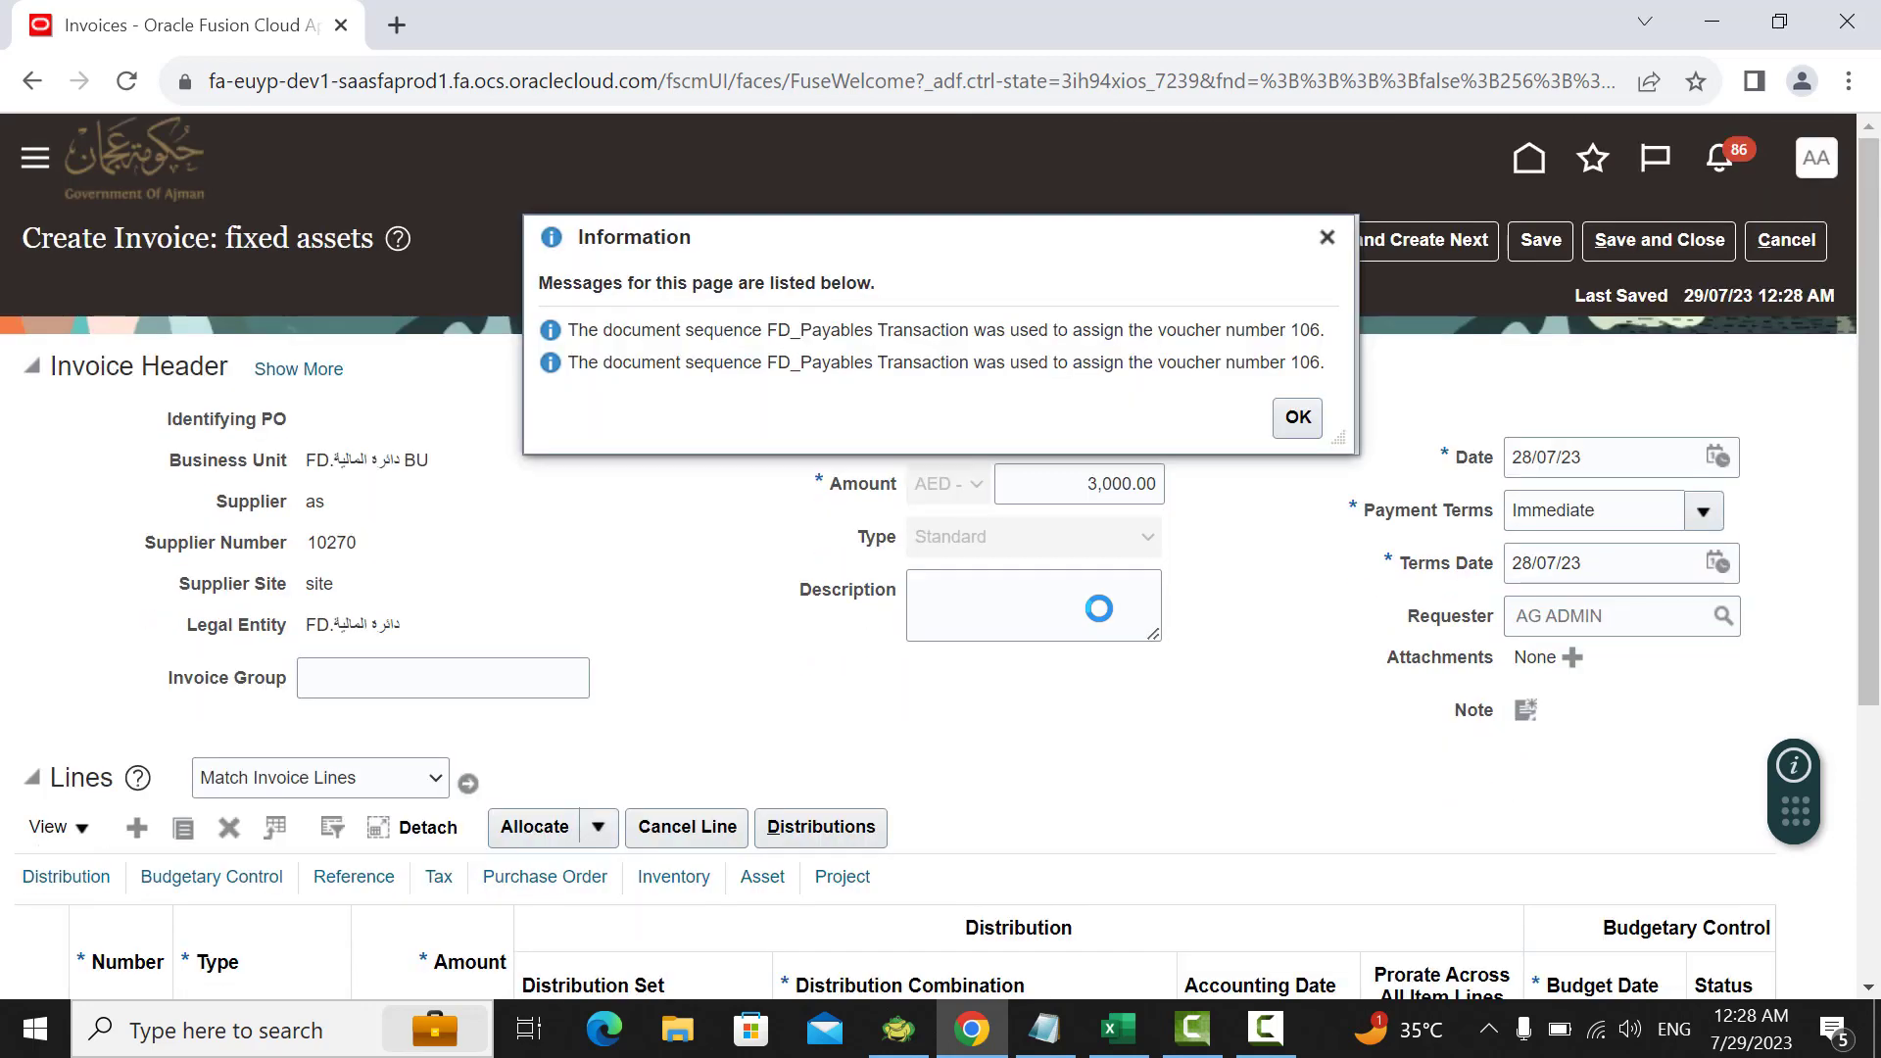
Step: Dismiss the voucher number messages and force approve the validated fixed assets invoice
click(1295, 418)
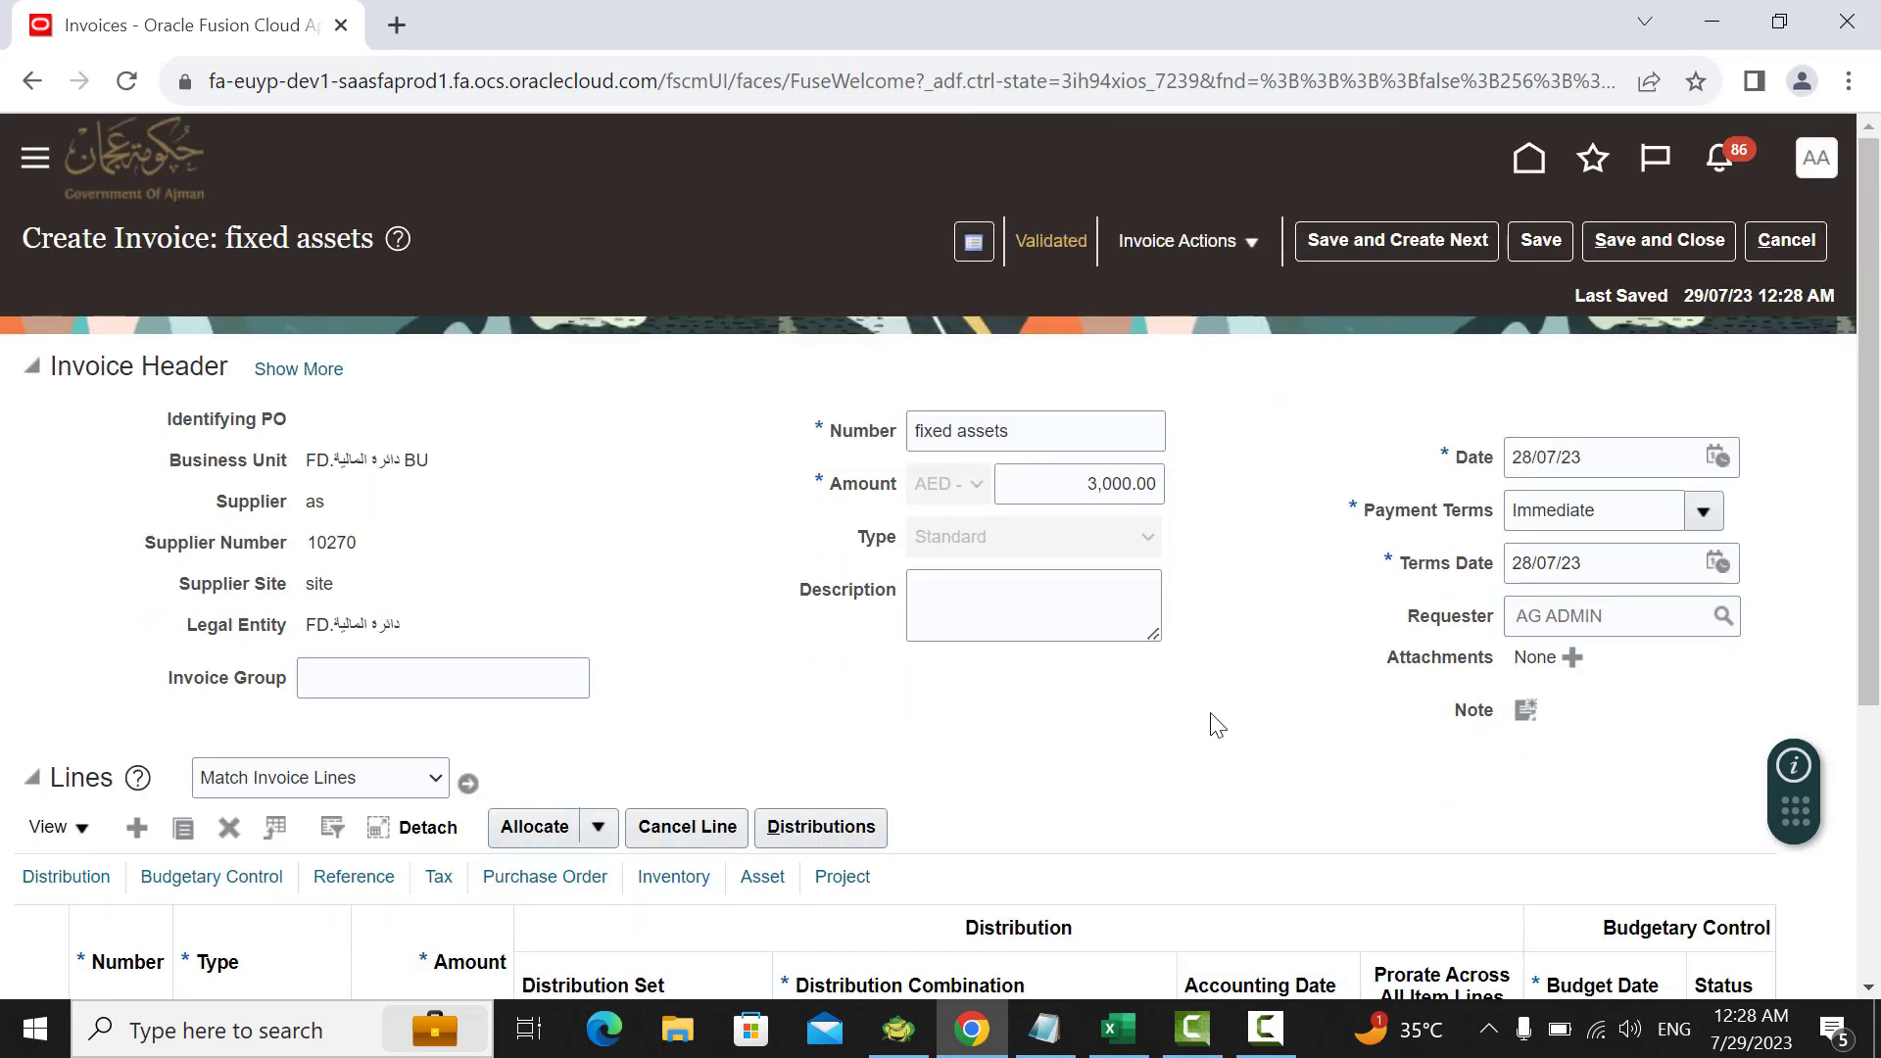
scroll(1271, 657, down, 4)
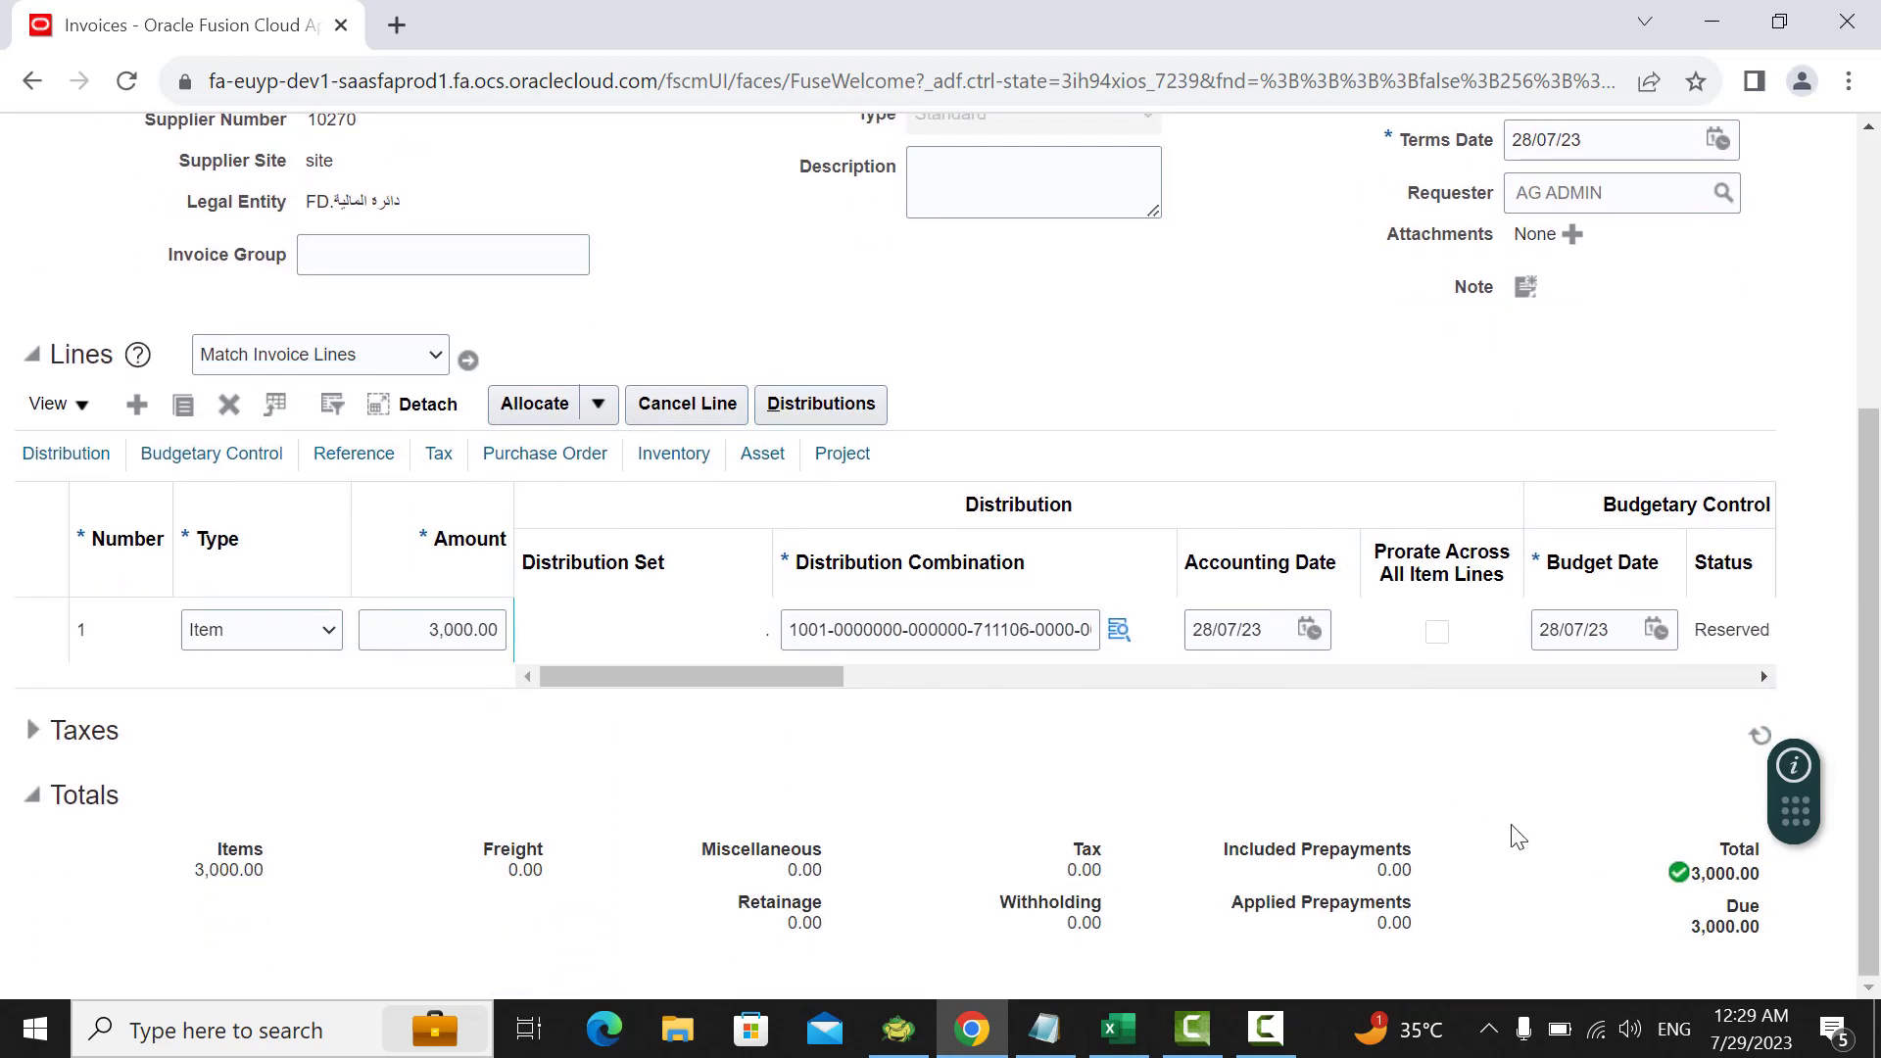
scroll(1449, 686, up, 3)
scroll(1261, 387, up, 2)
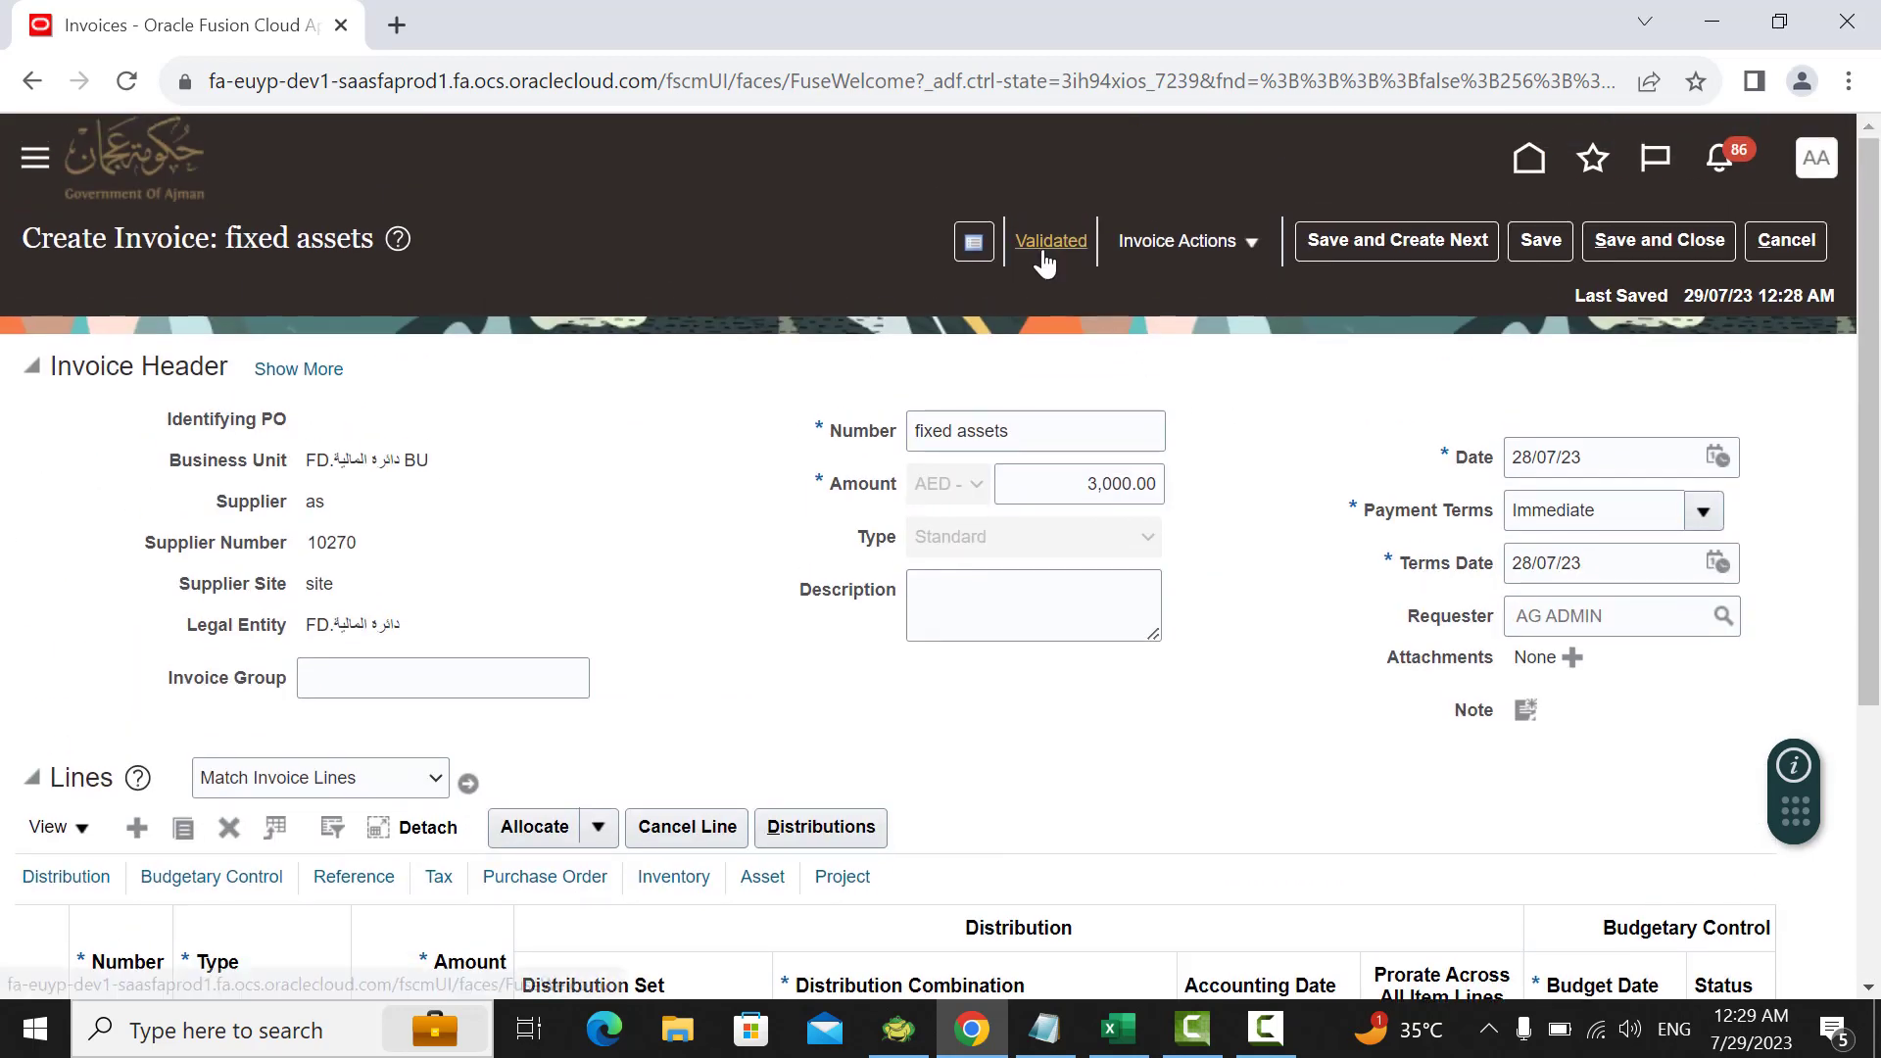
click(1164, 253)
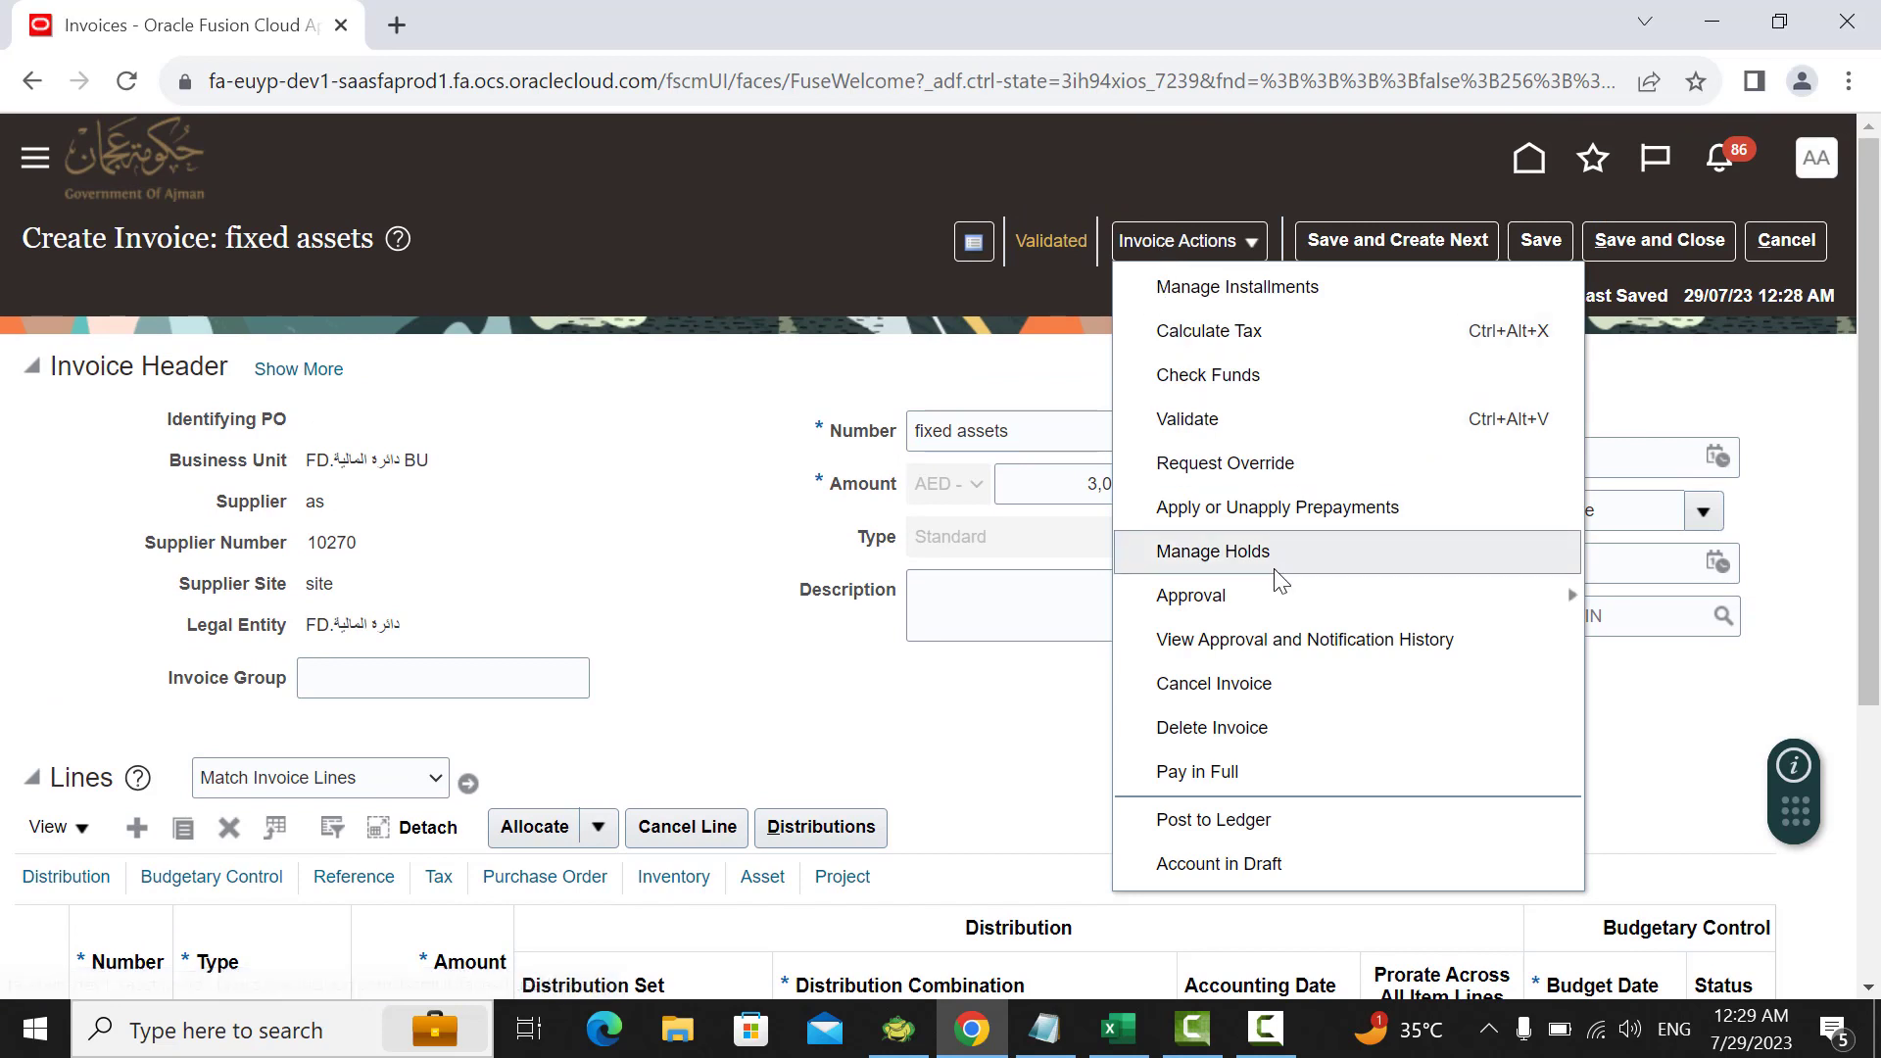
mouse_move(1536, 591)
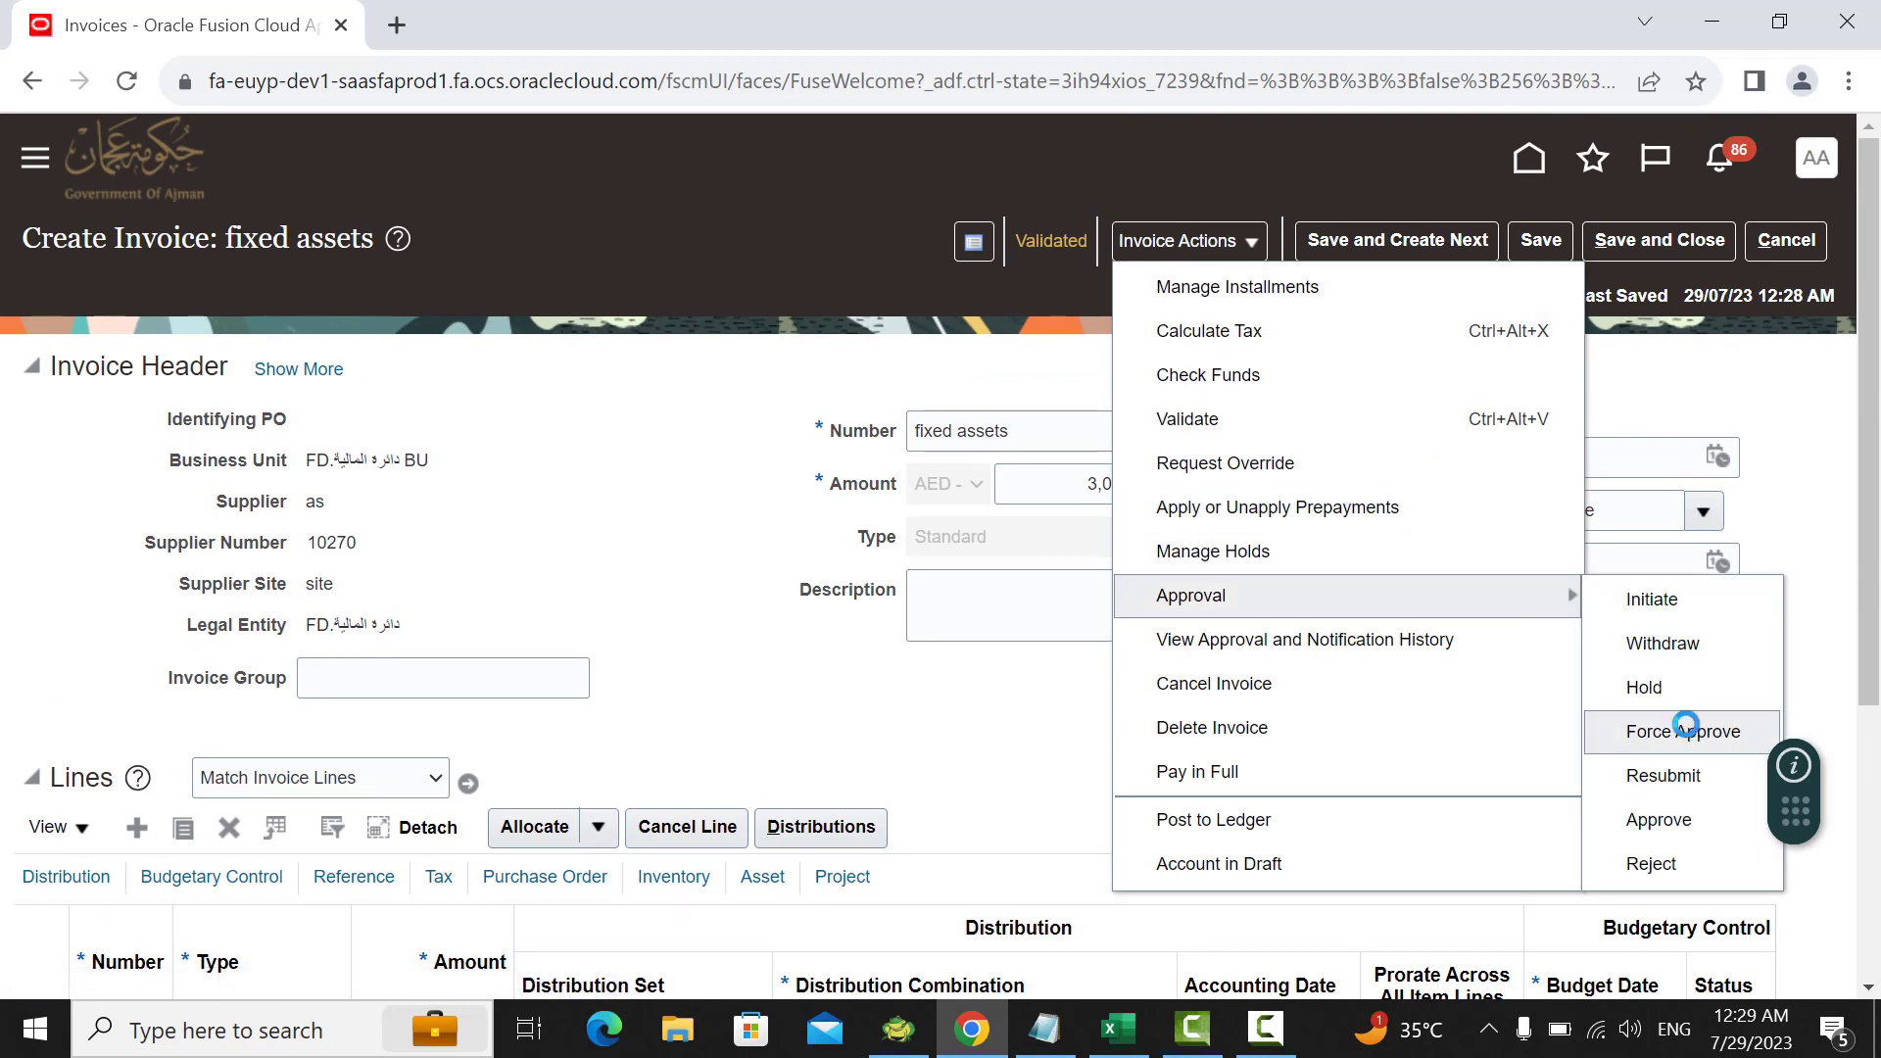
click(1694, 736)
Step: Examine the invoice summary for the validation, funds, approval, accounting and payment statuses and holds, then close it
scroll(1178, 629, down, 2)
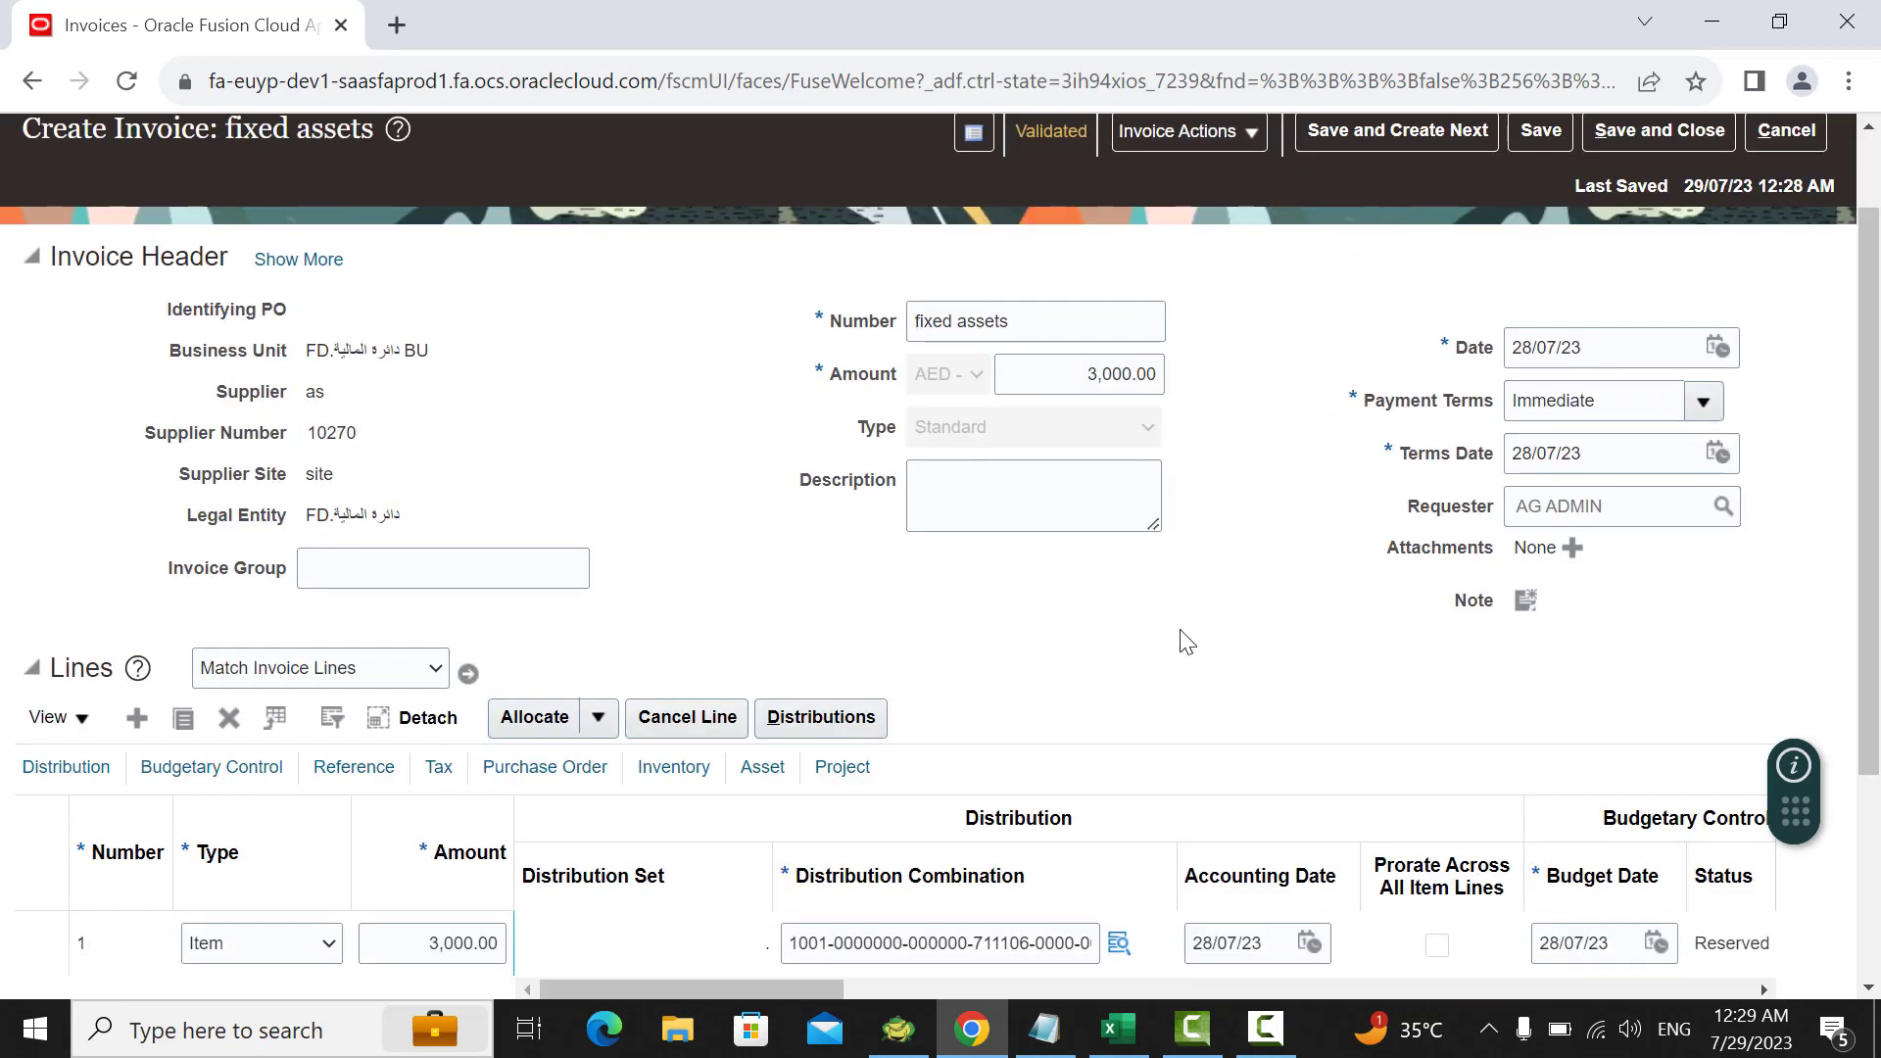
scroll(1166, 588, up, 2)
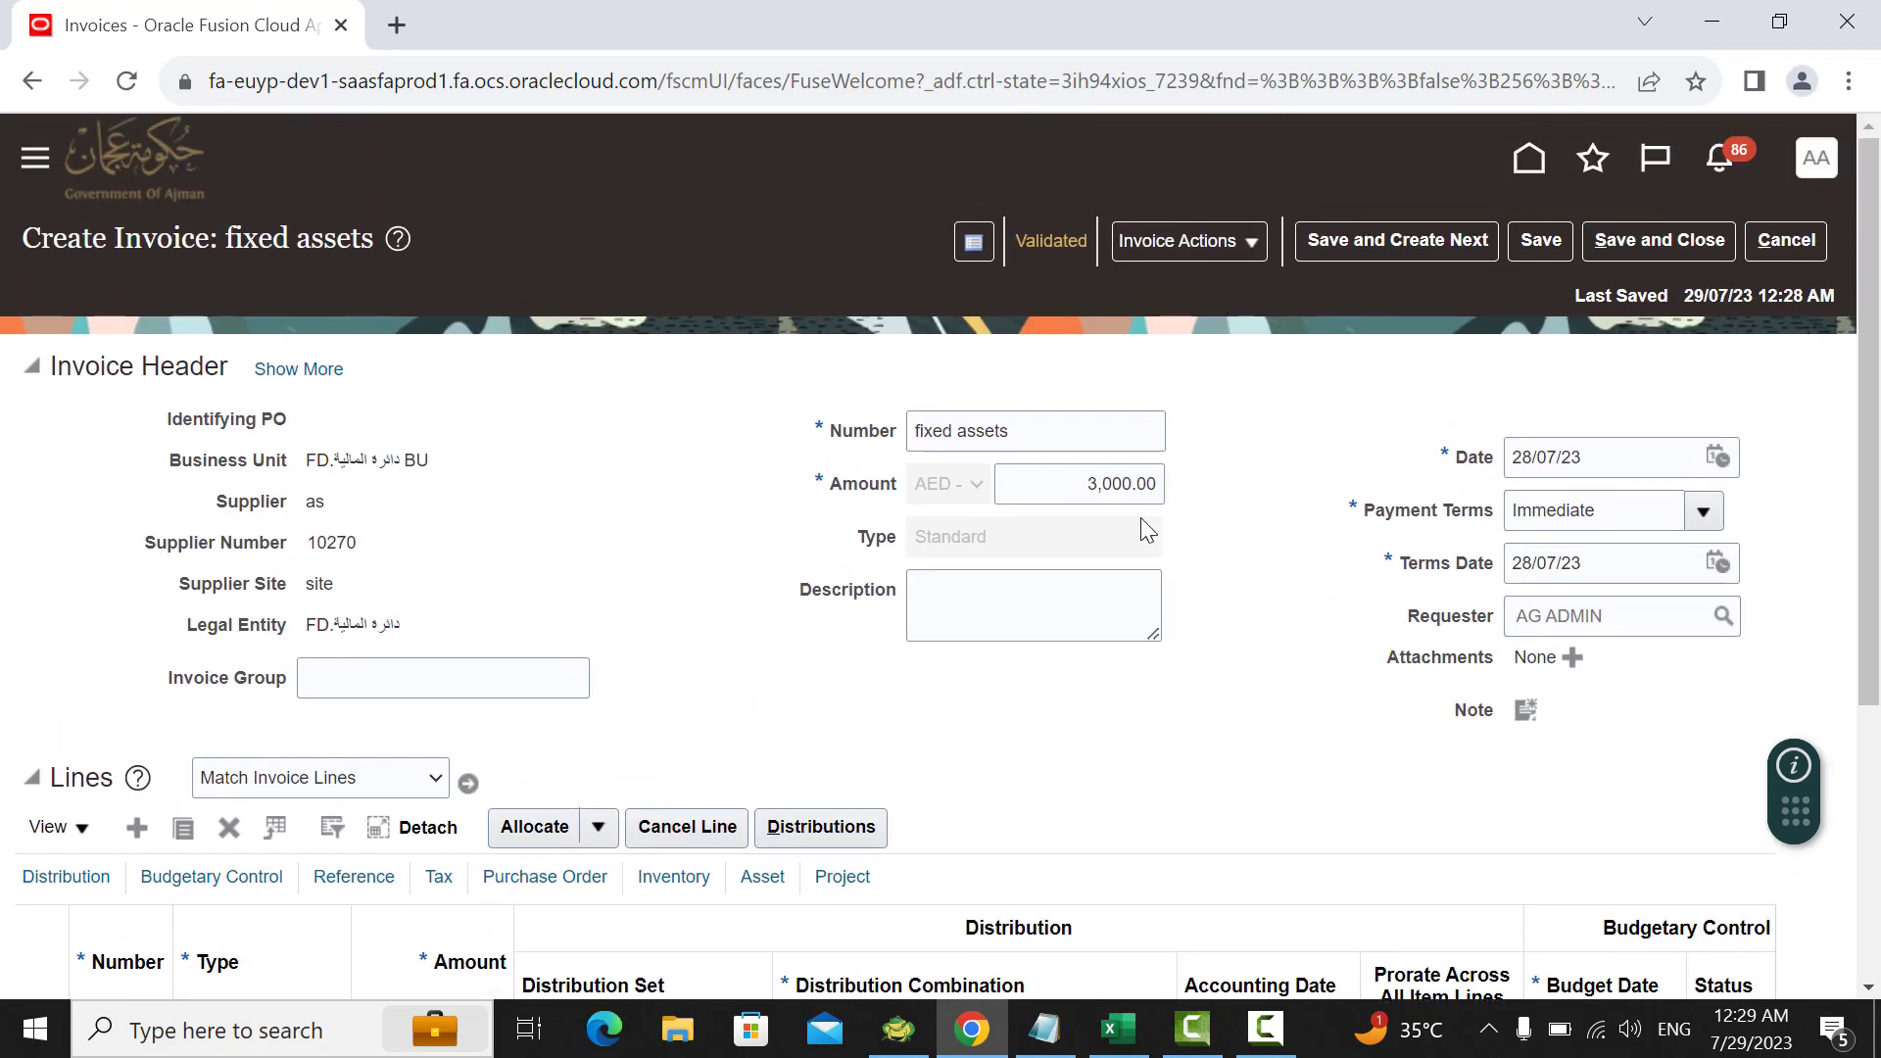
click(1049, 247)
scroll(857, 470, down, 3)
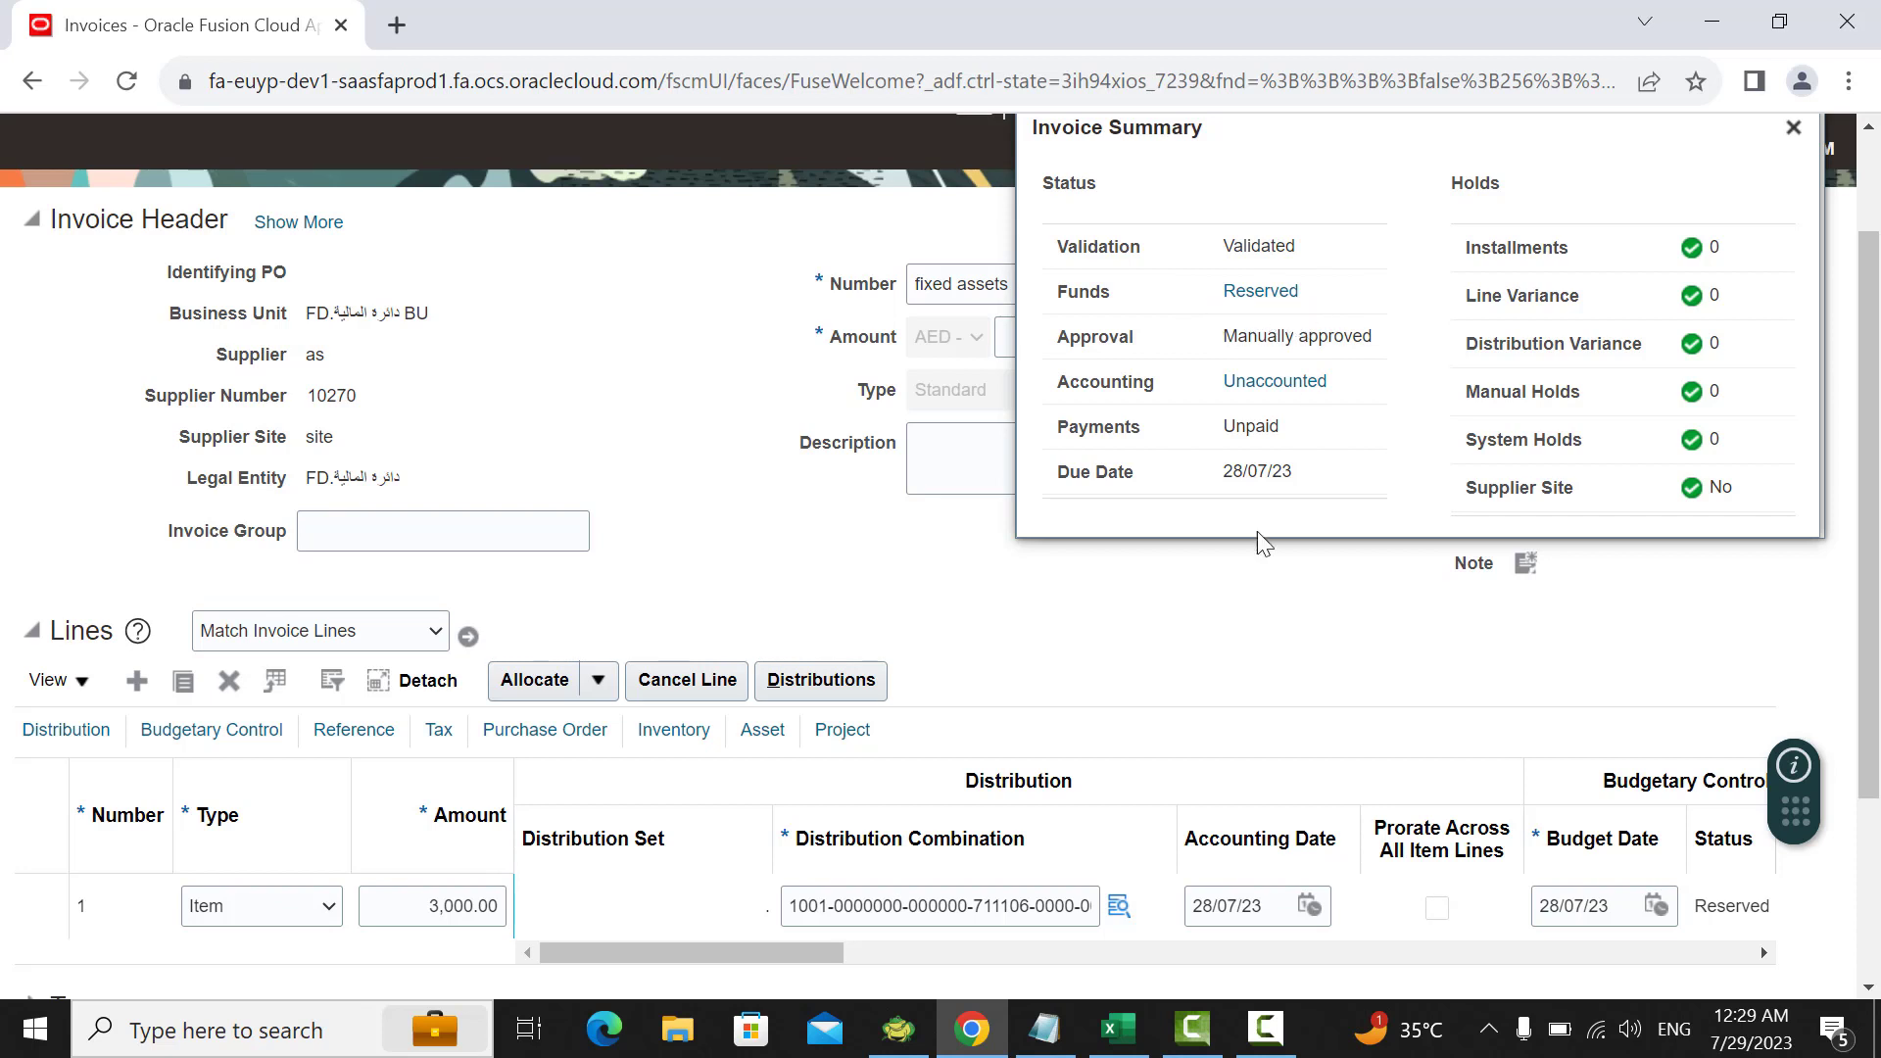
scroll(1675, 600, up, 3)
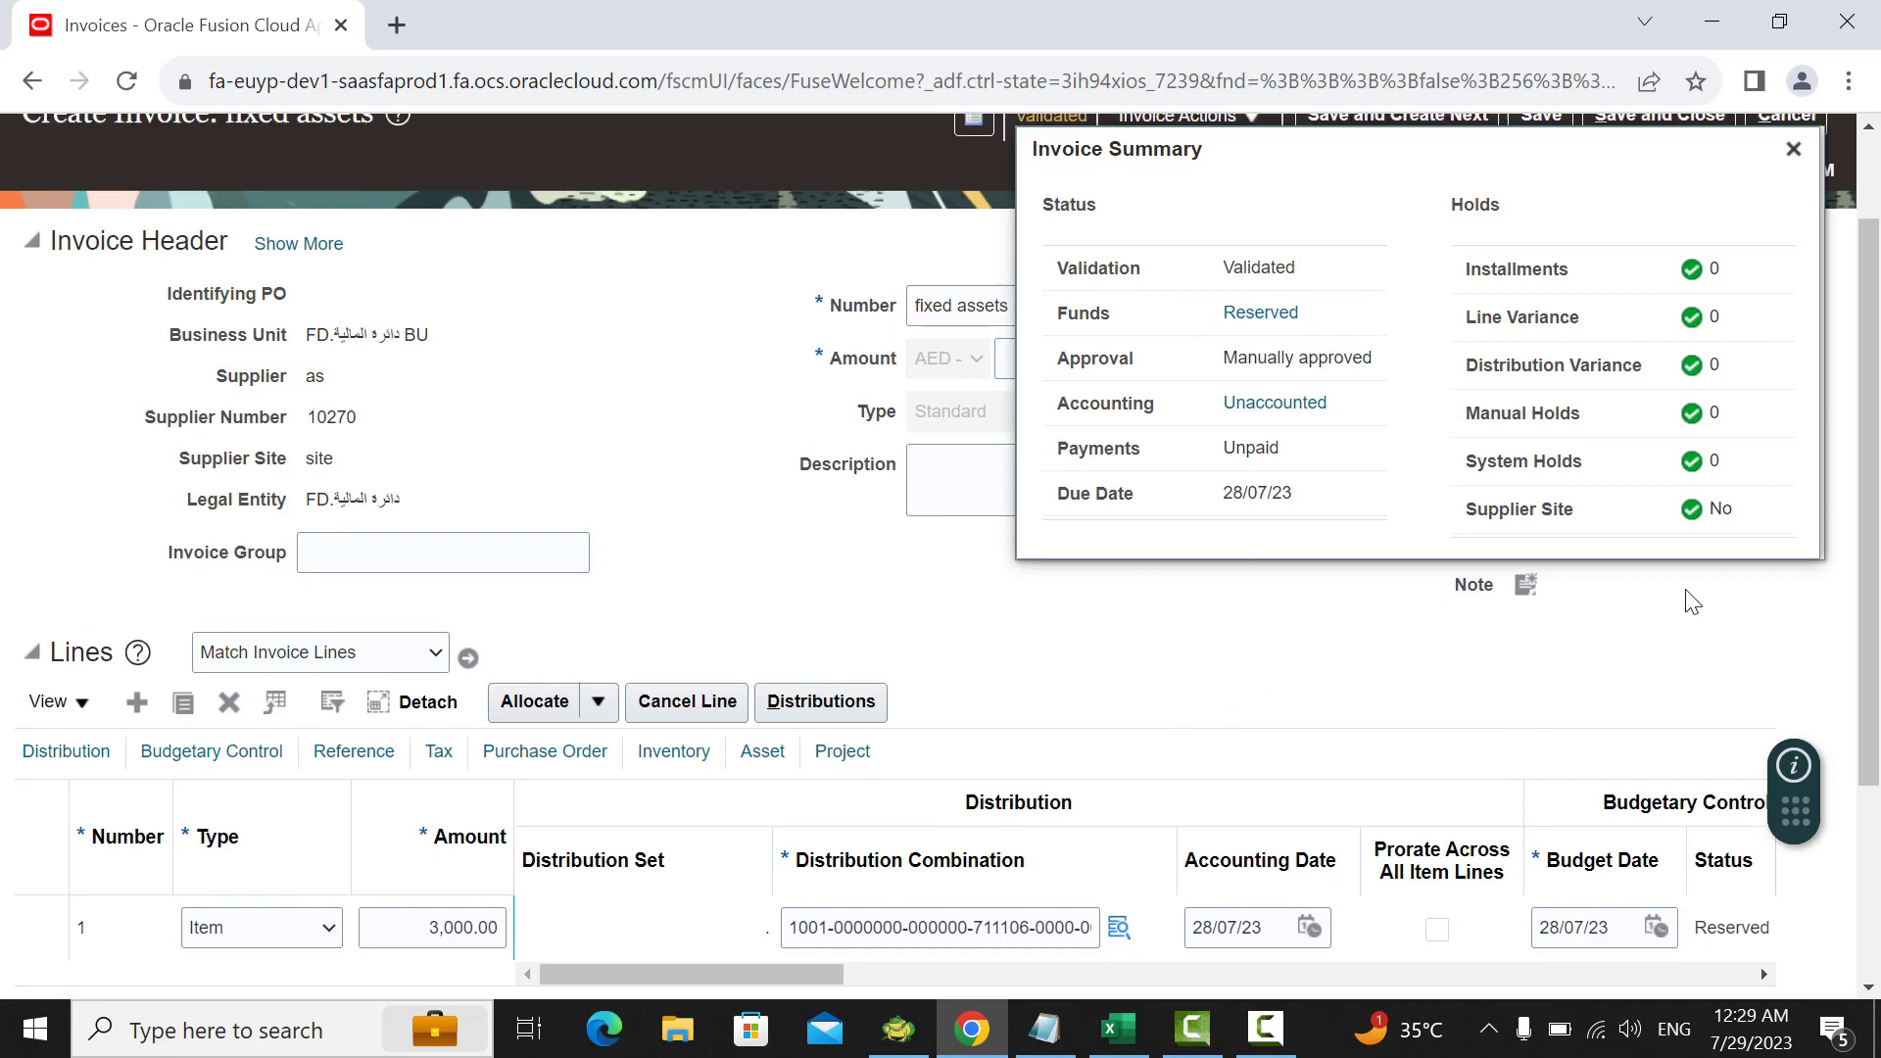
click(1794, 276)
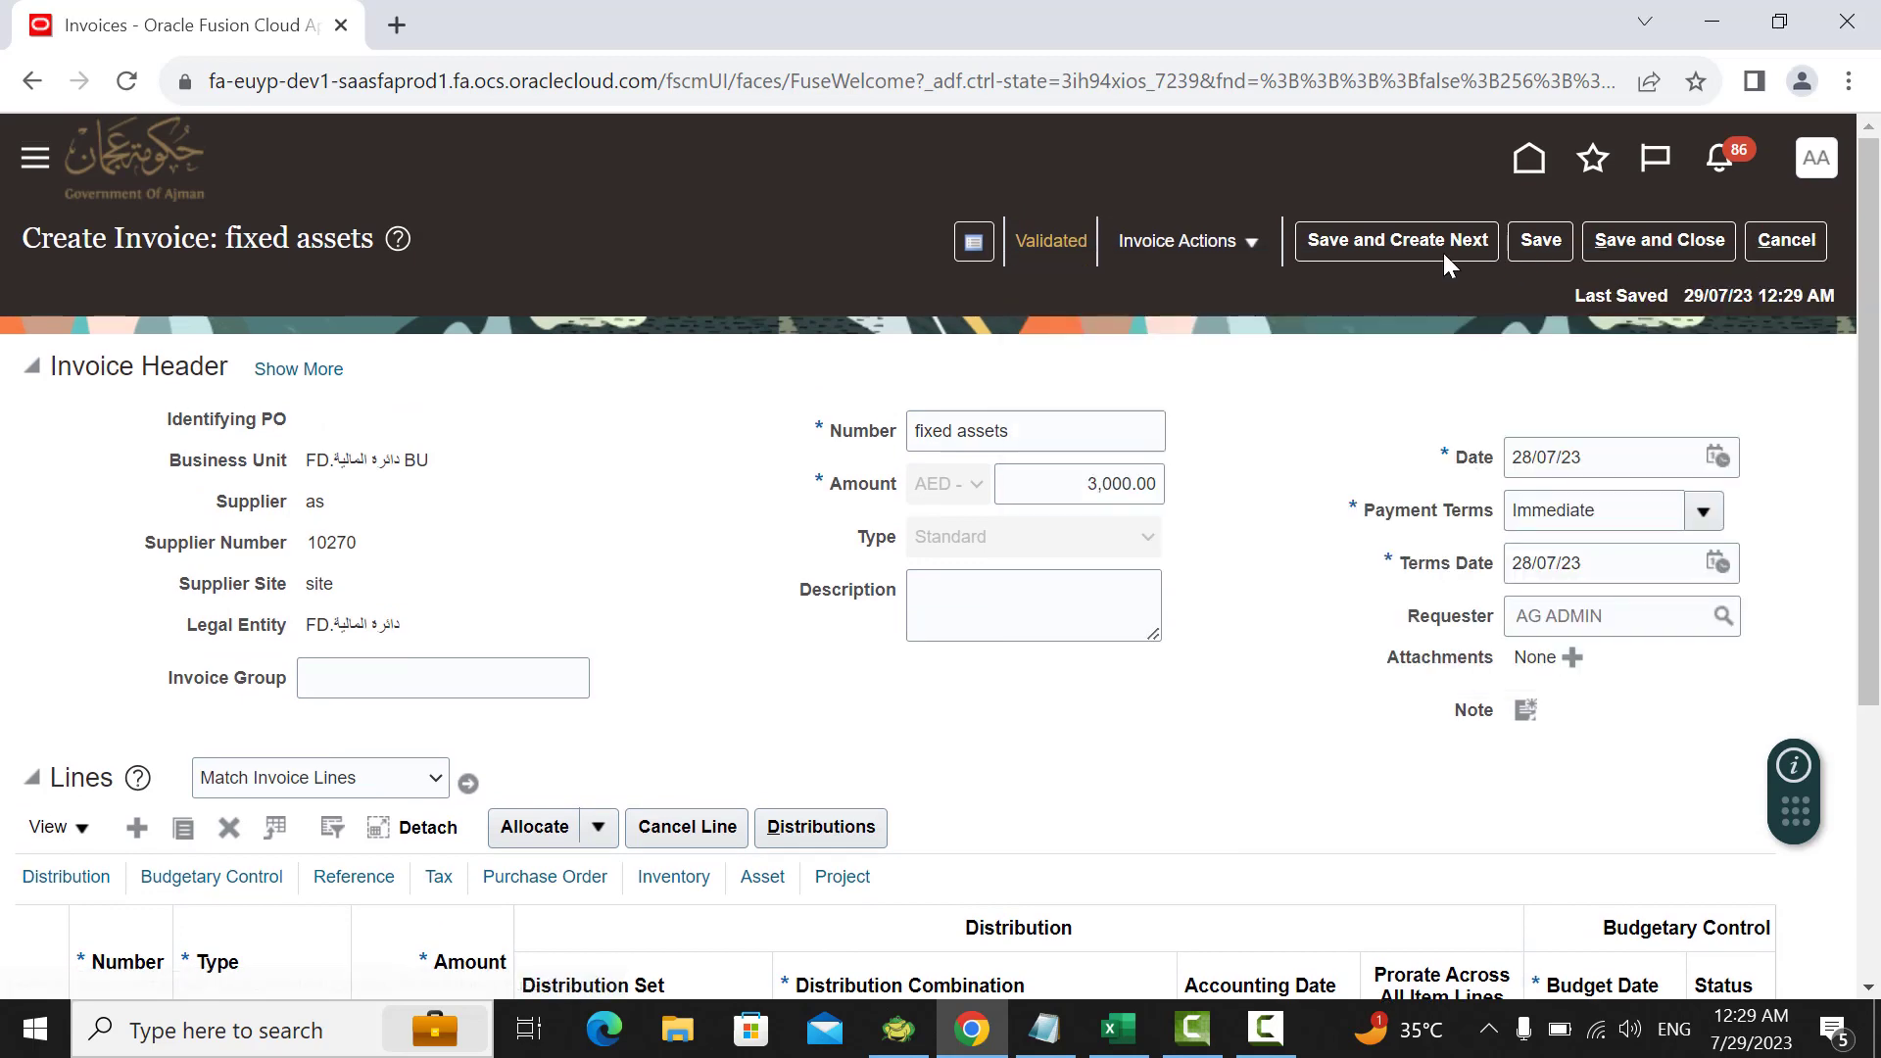
Step: Try to post the fixed assets invoice to the ledger from the invoice creation page
click(1237, 249)
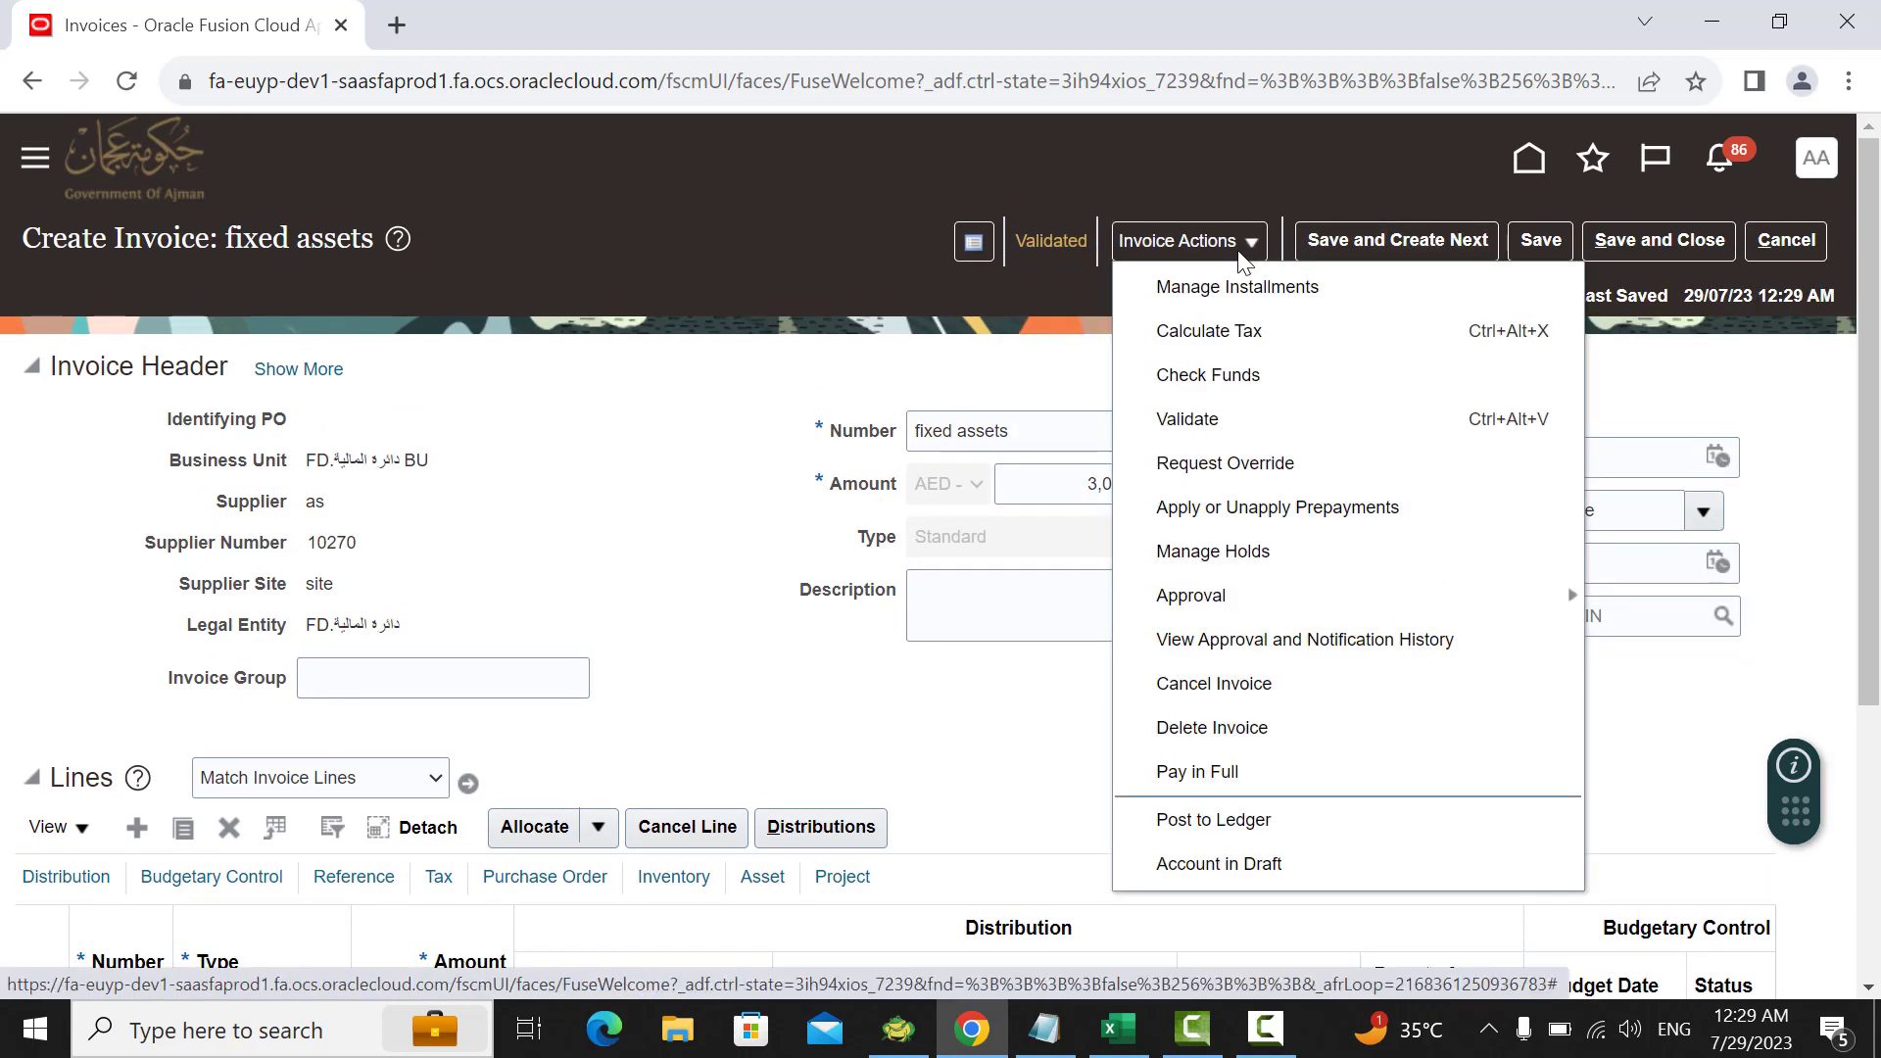
click(1266, 828)
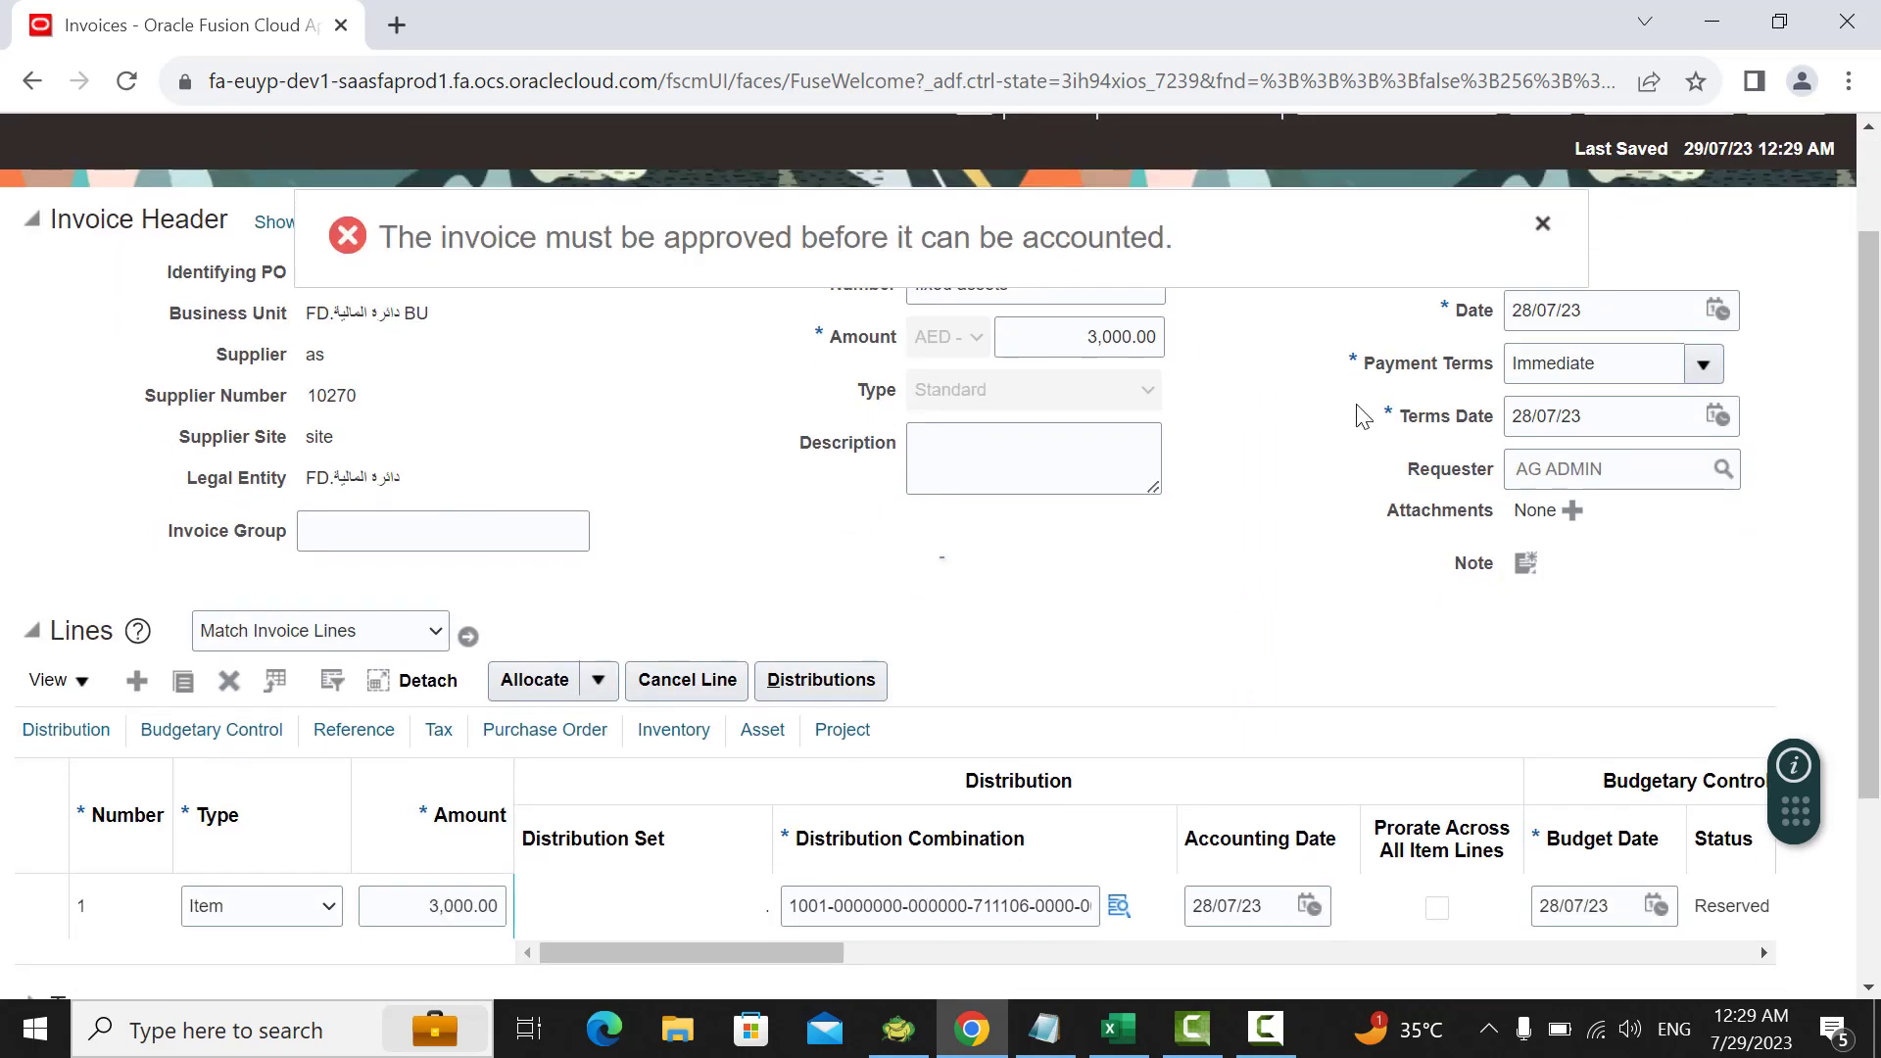
click(1542, 229)
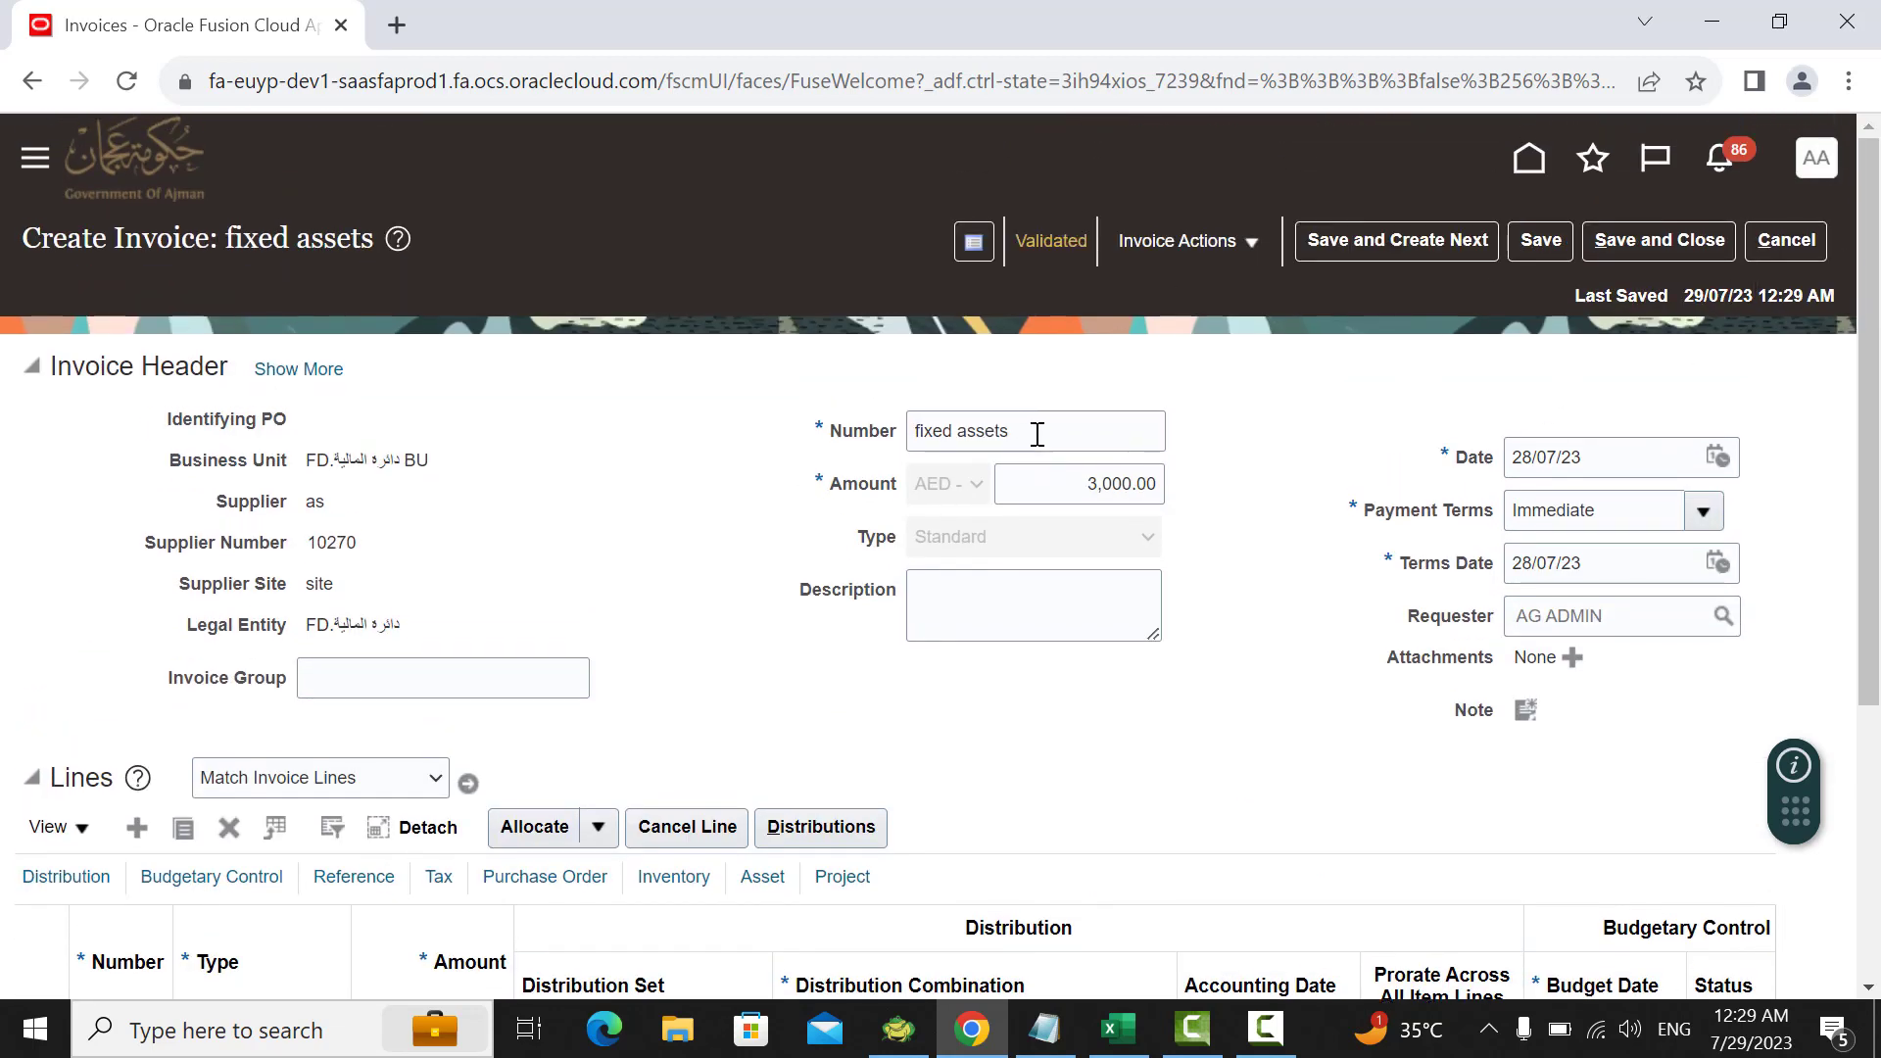
Step: Return to the home page and reopen the fixed assets invoice for editing from the recent Payables invoices
drag(1034, 433, 890, 437)
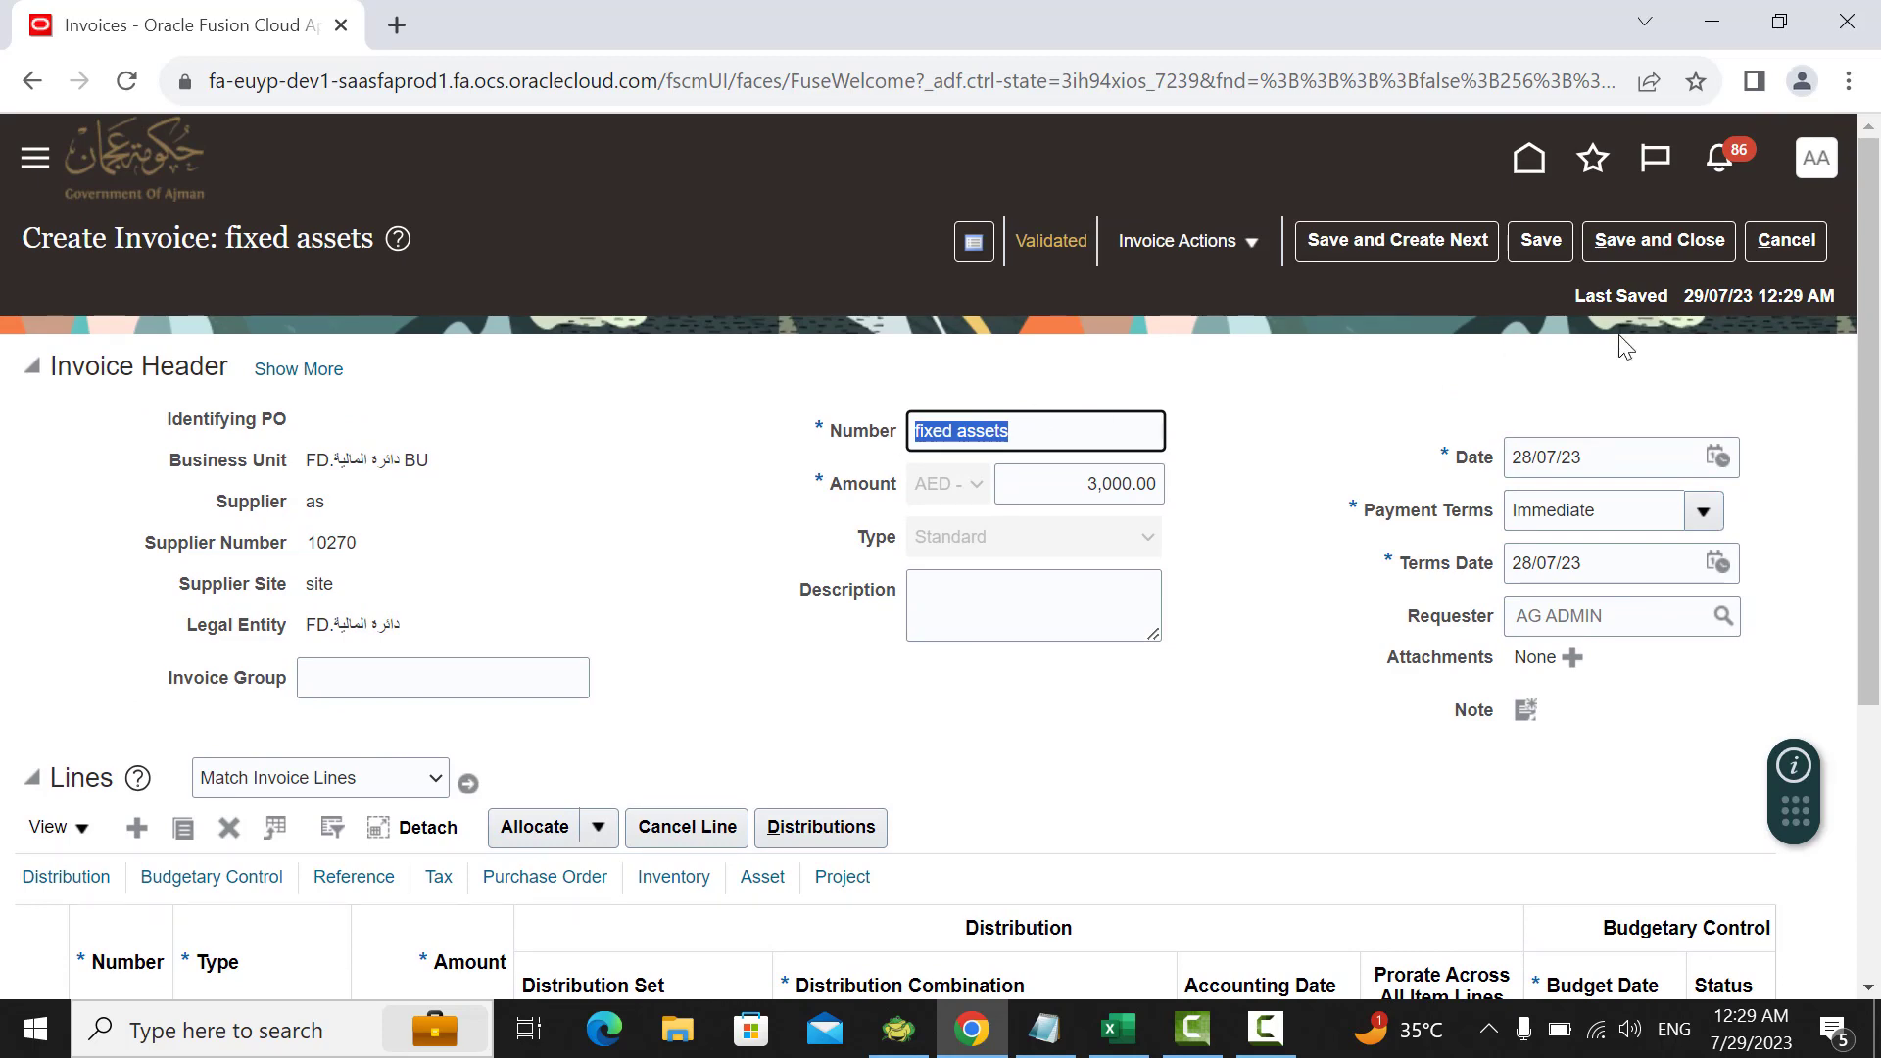
click(1530, 161)
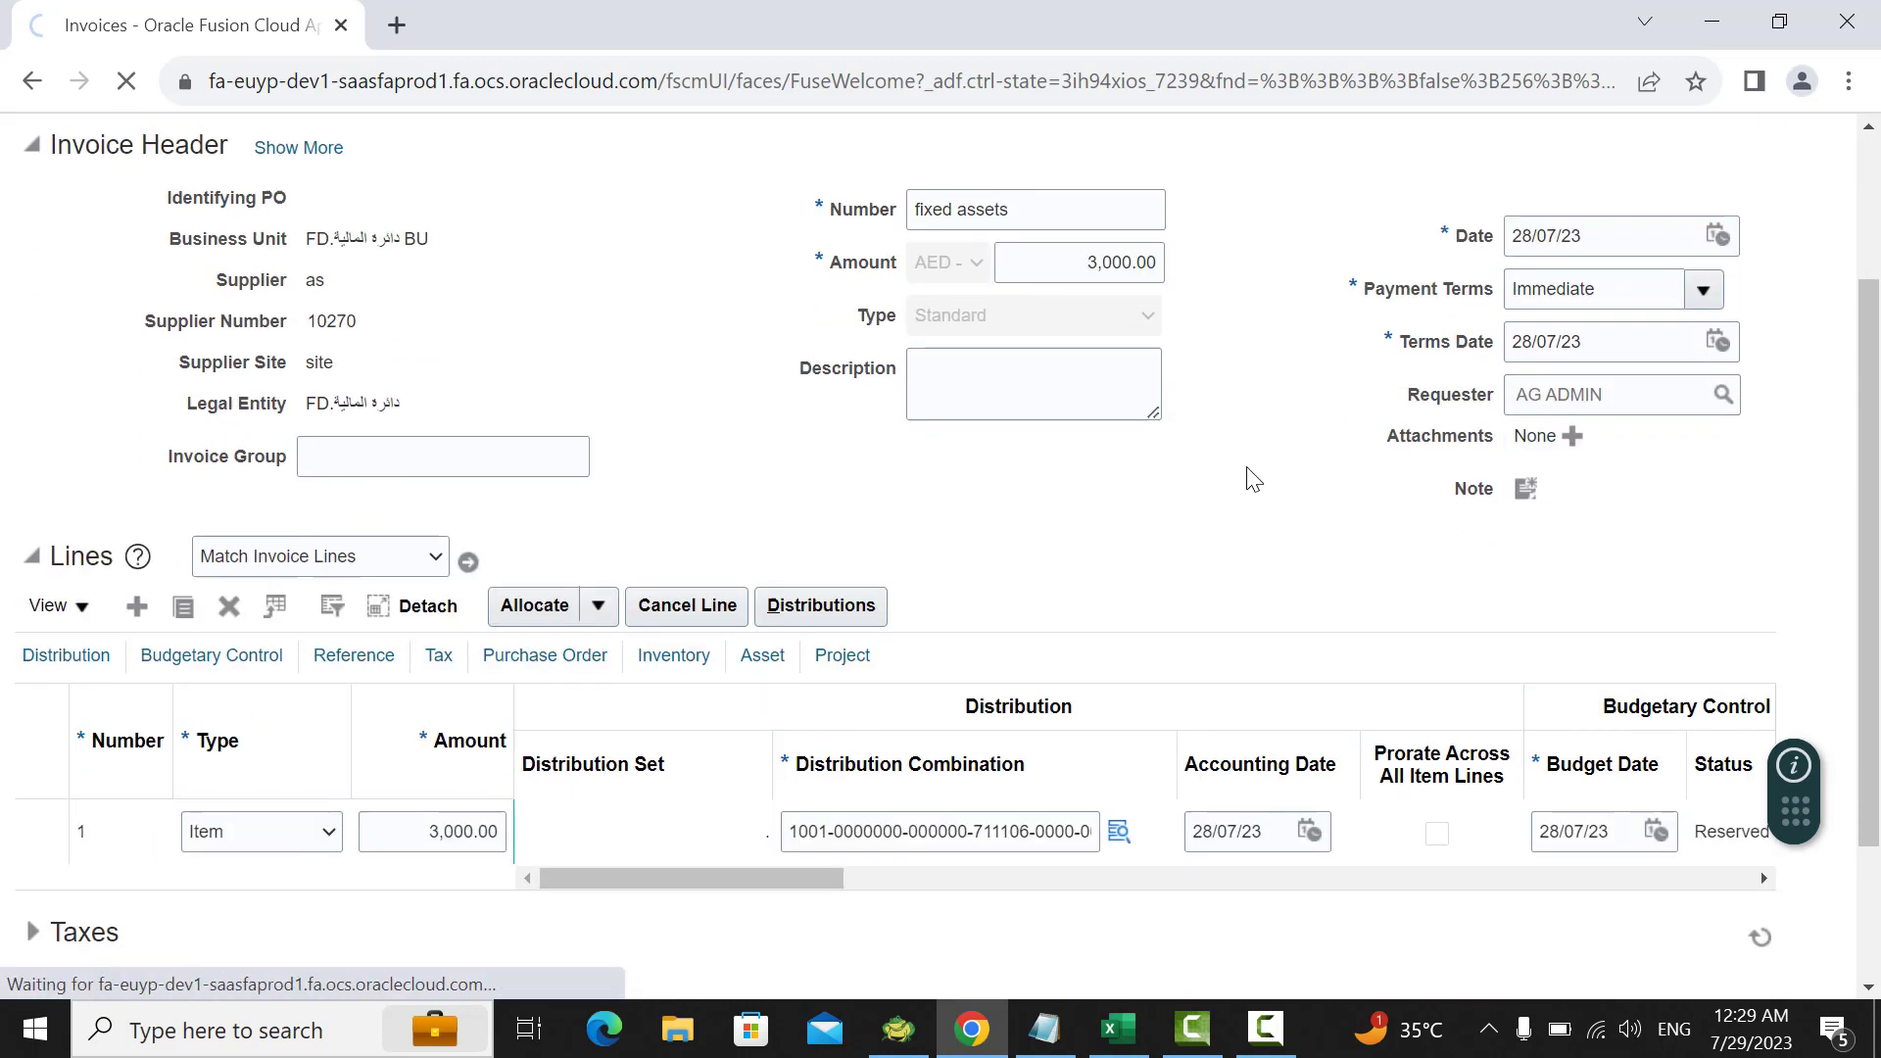
scroll(1247, 411, down, 1)
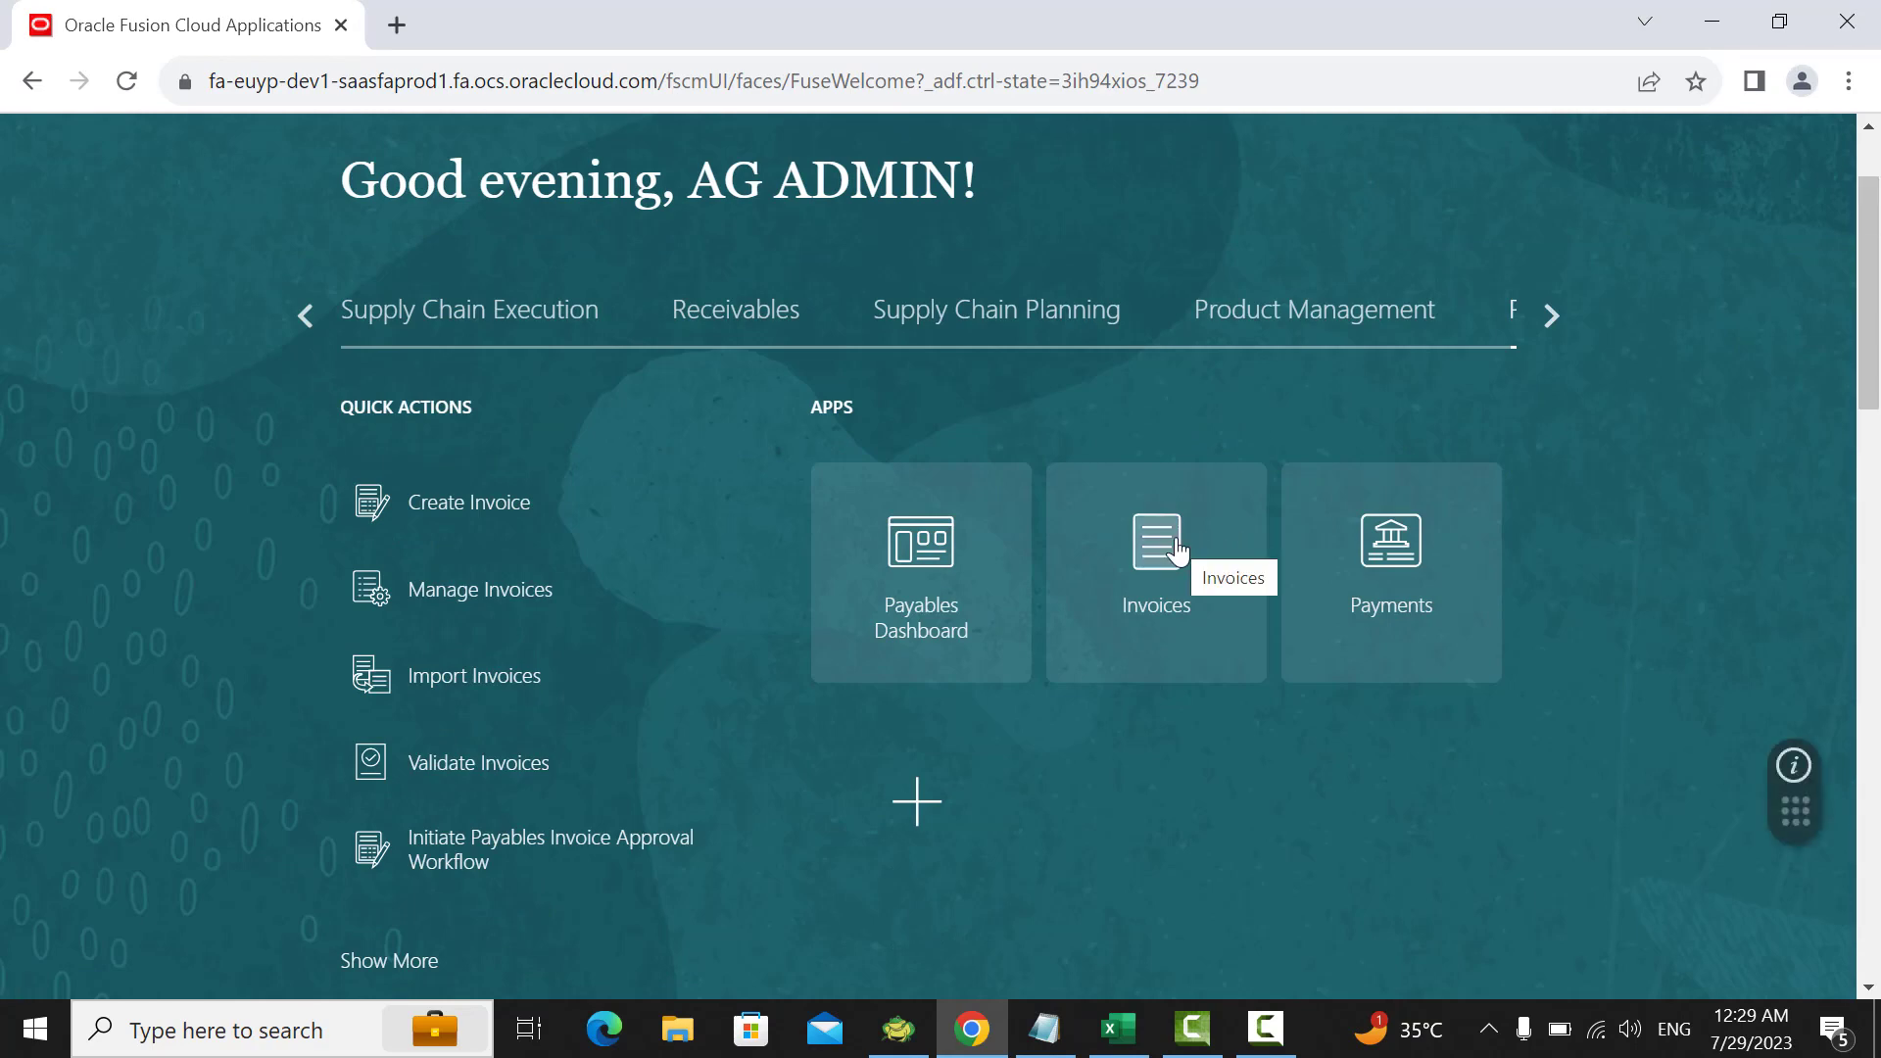
click(1235, 480)
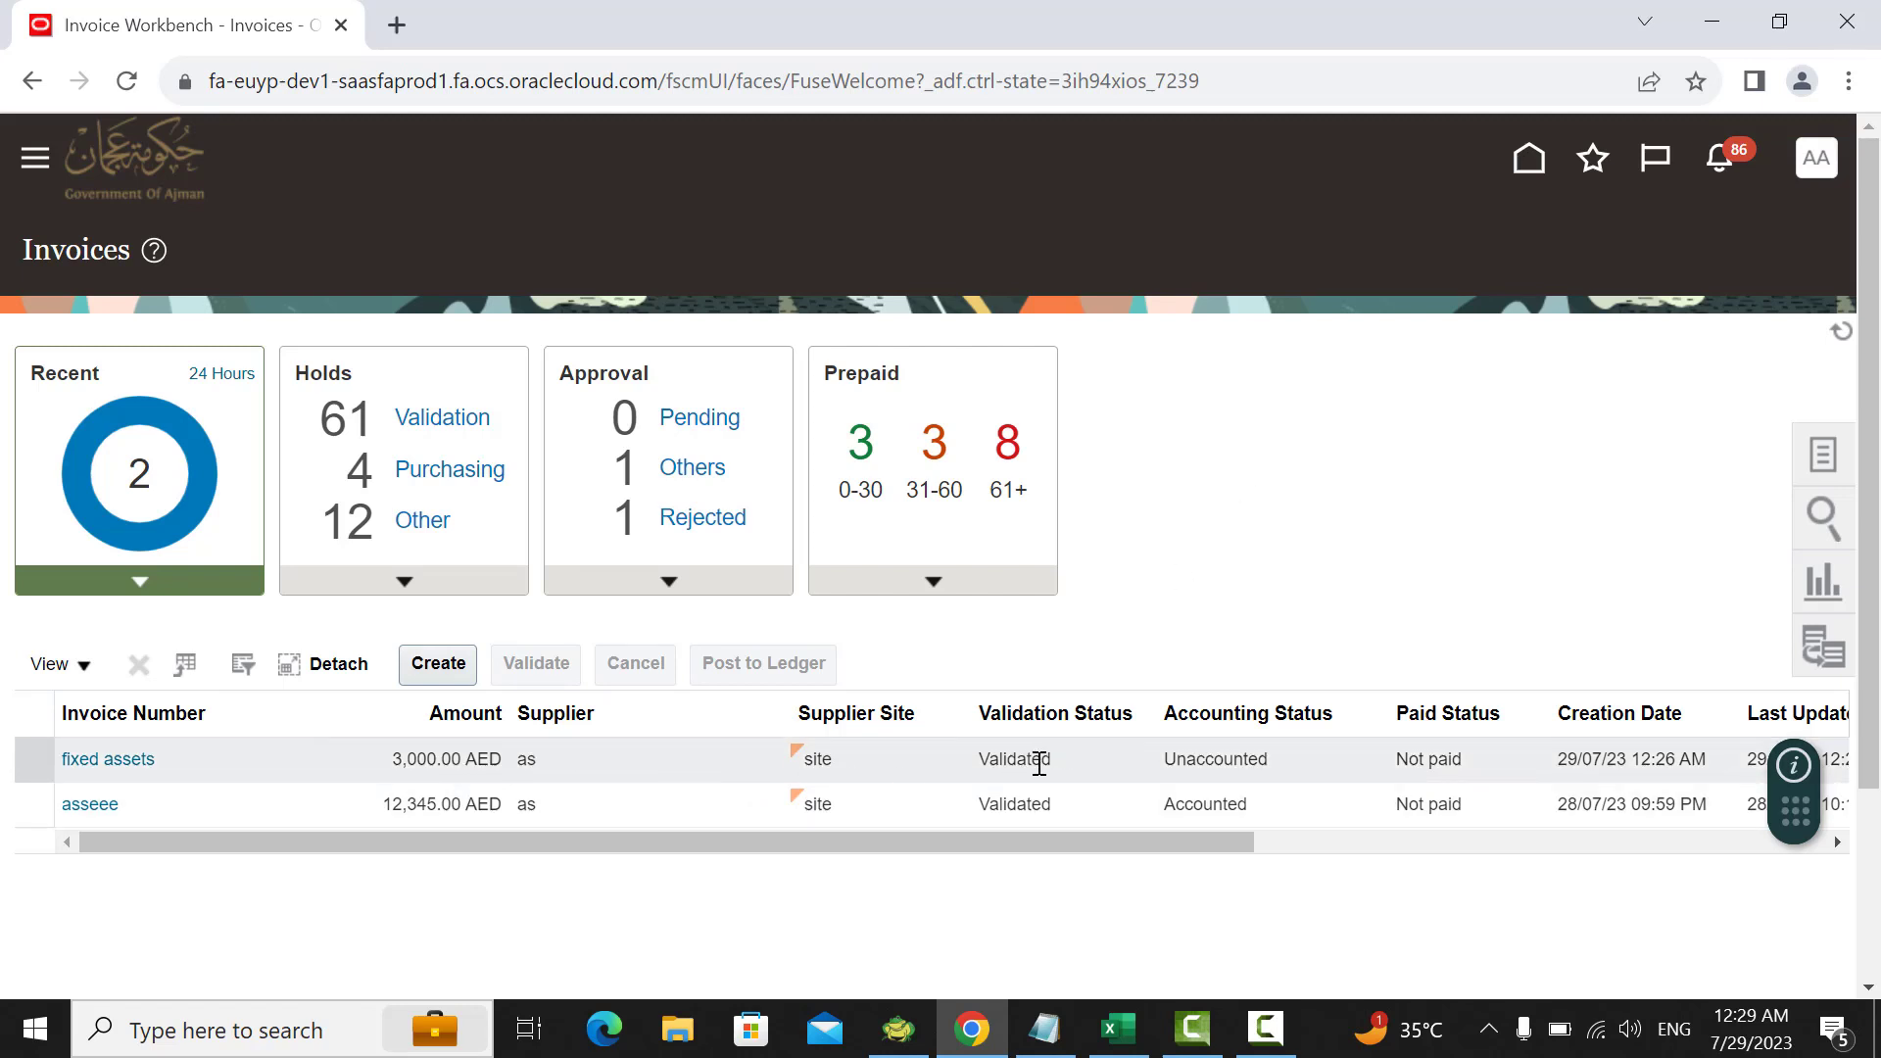
click(149, 766)
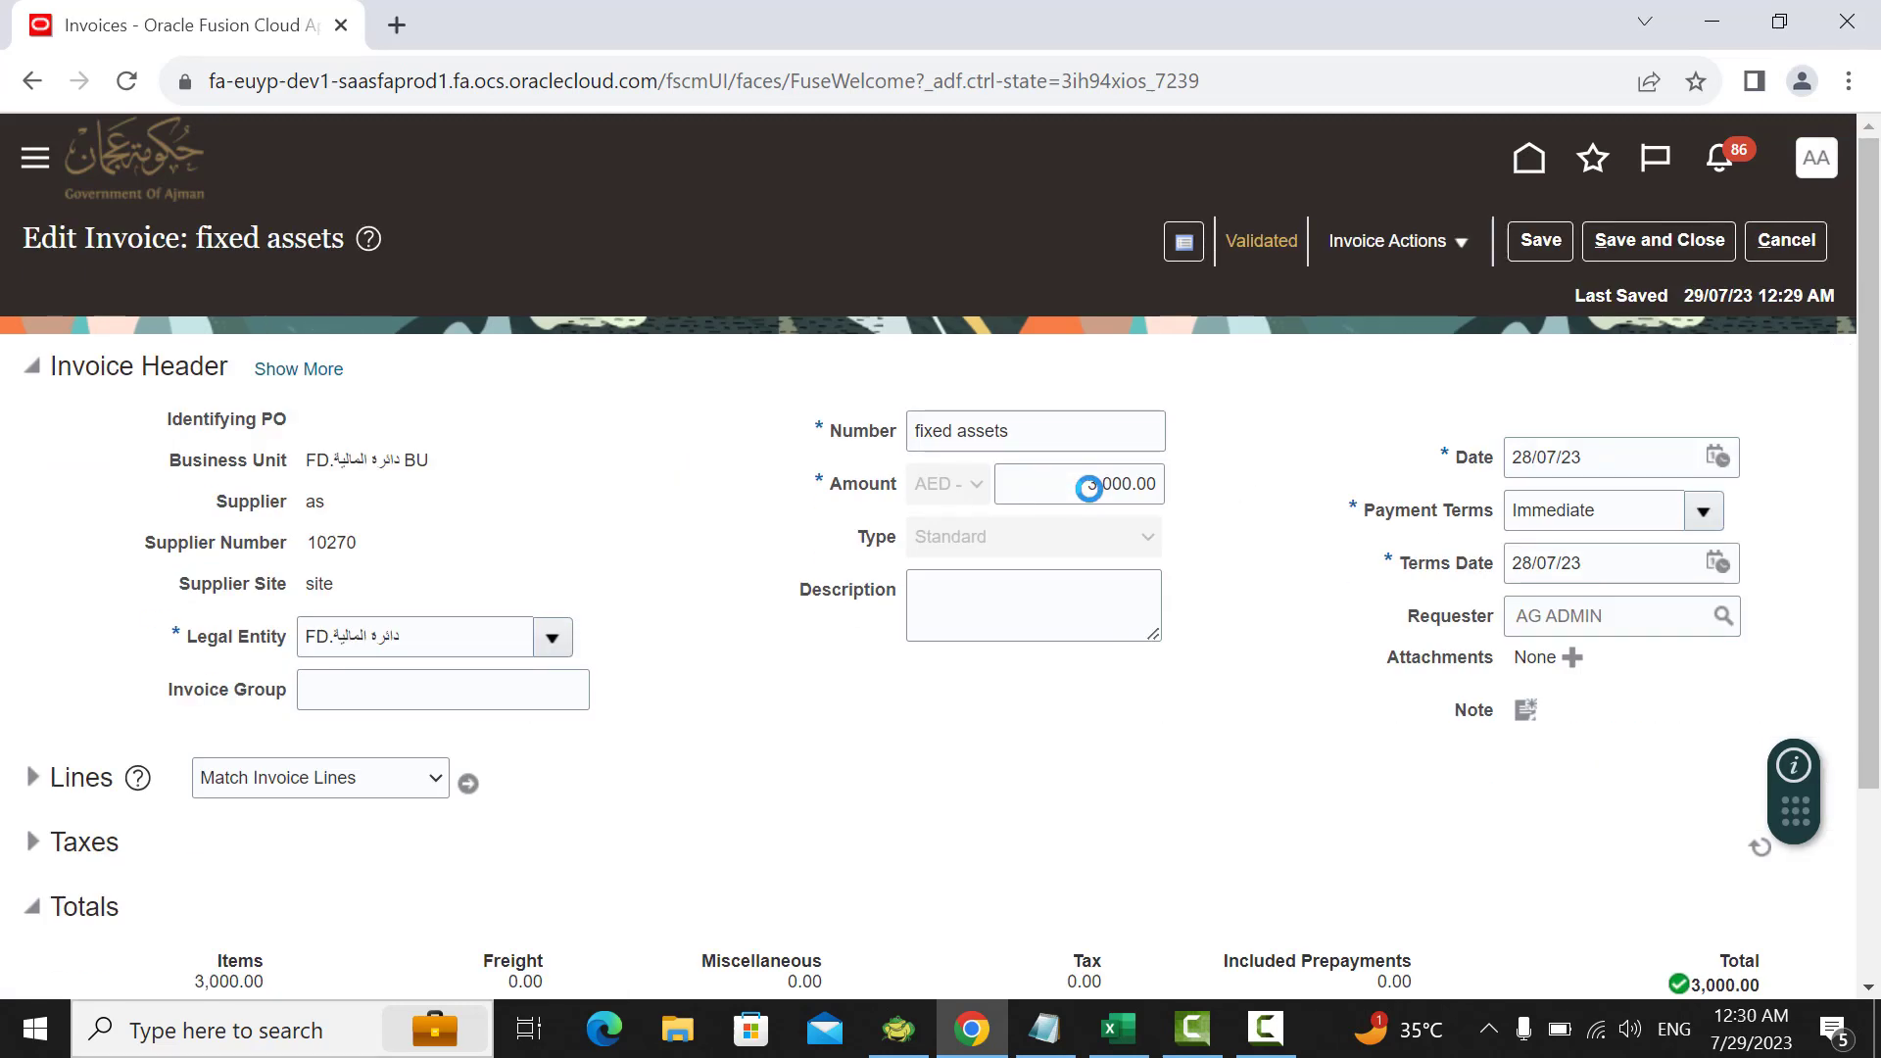
Step: Post the reopened fixed assets invoice to the ledger
click(1389, 242)
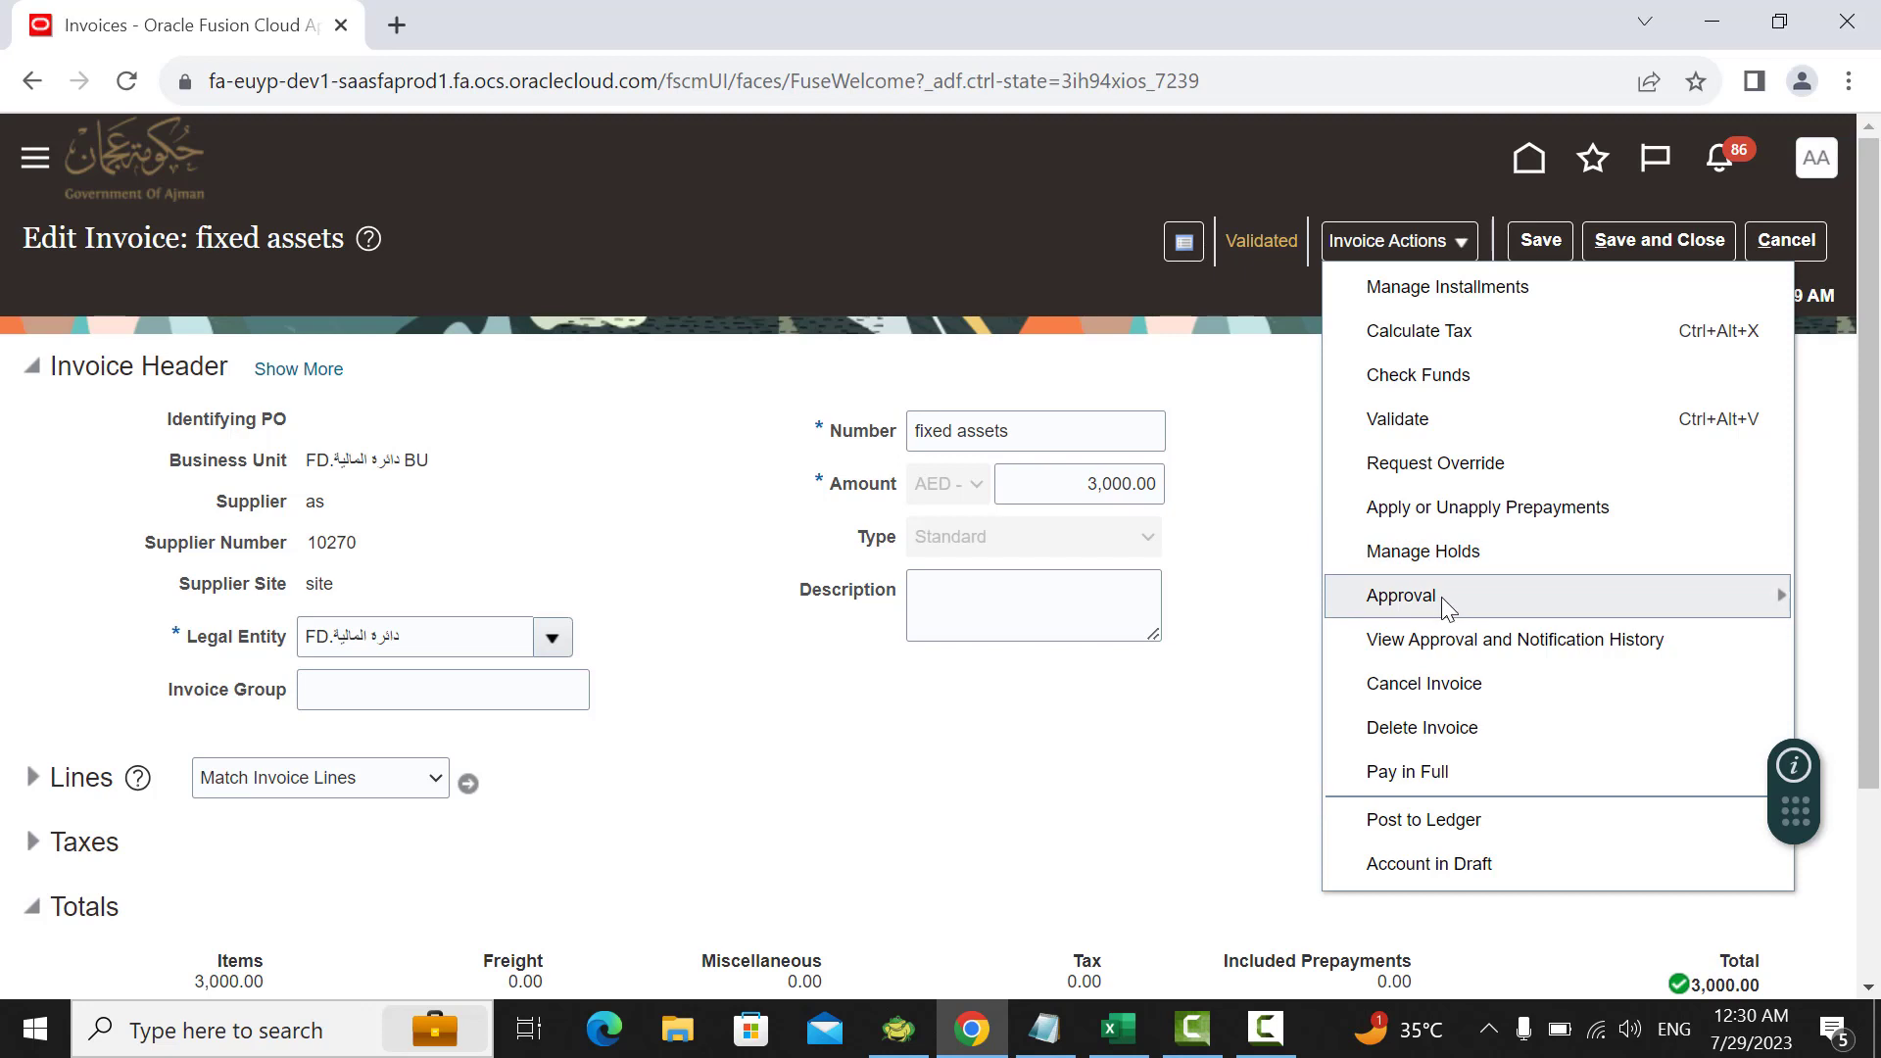
click(1438, 818)
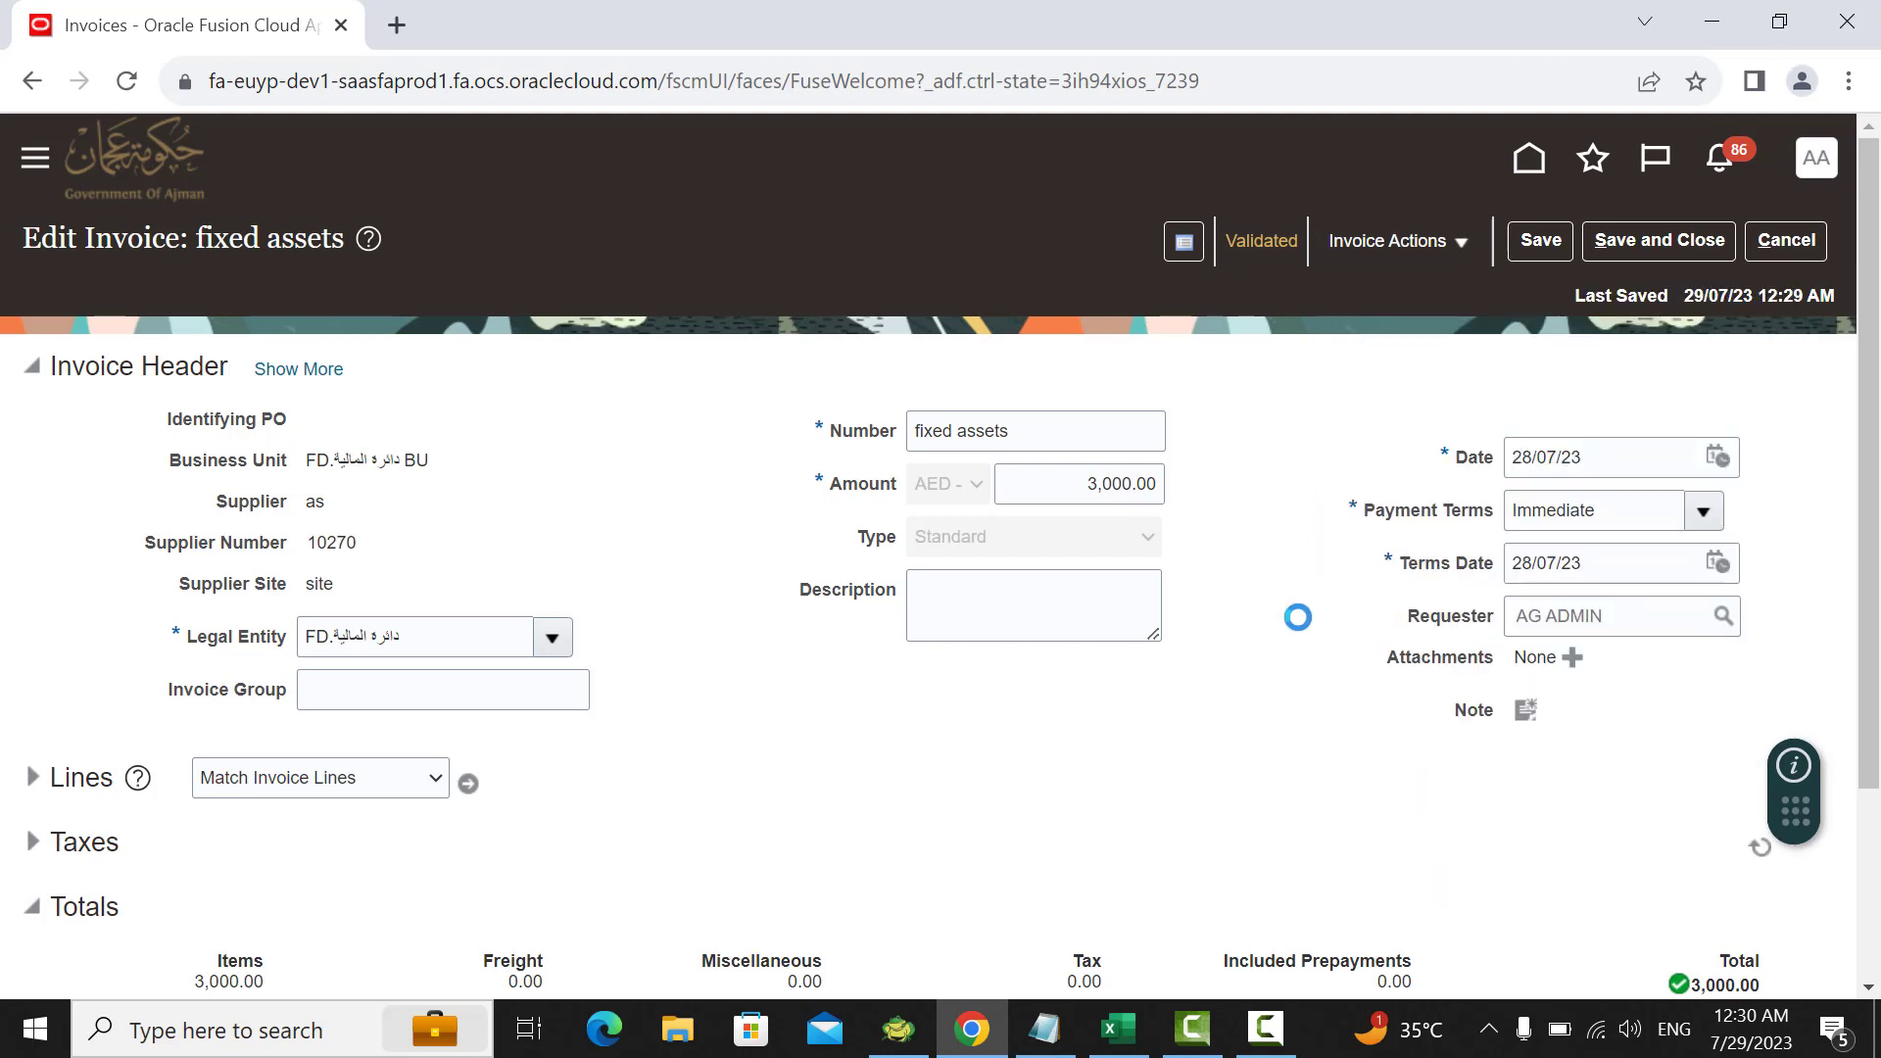
scroll(1298, 617, down, 1)
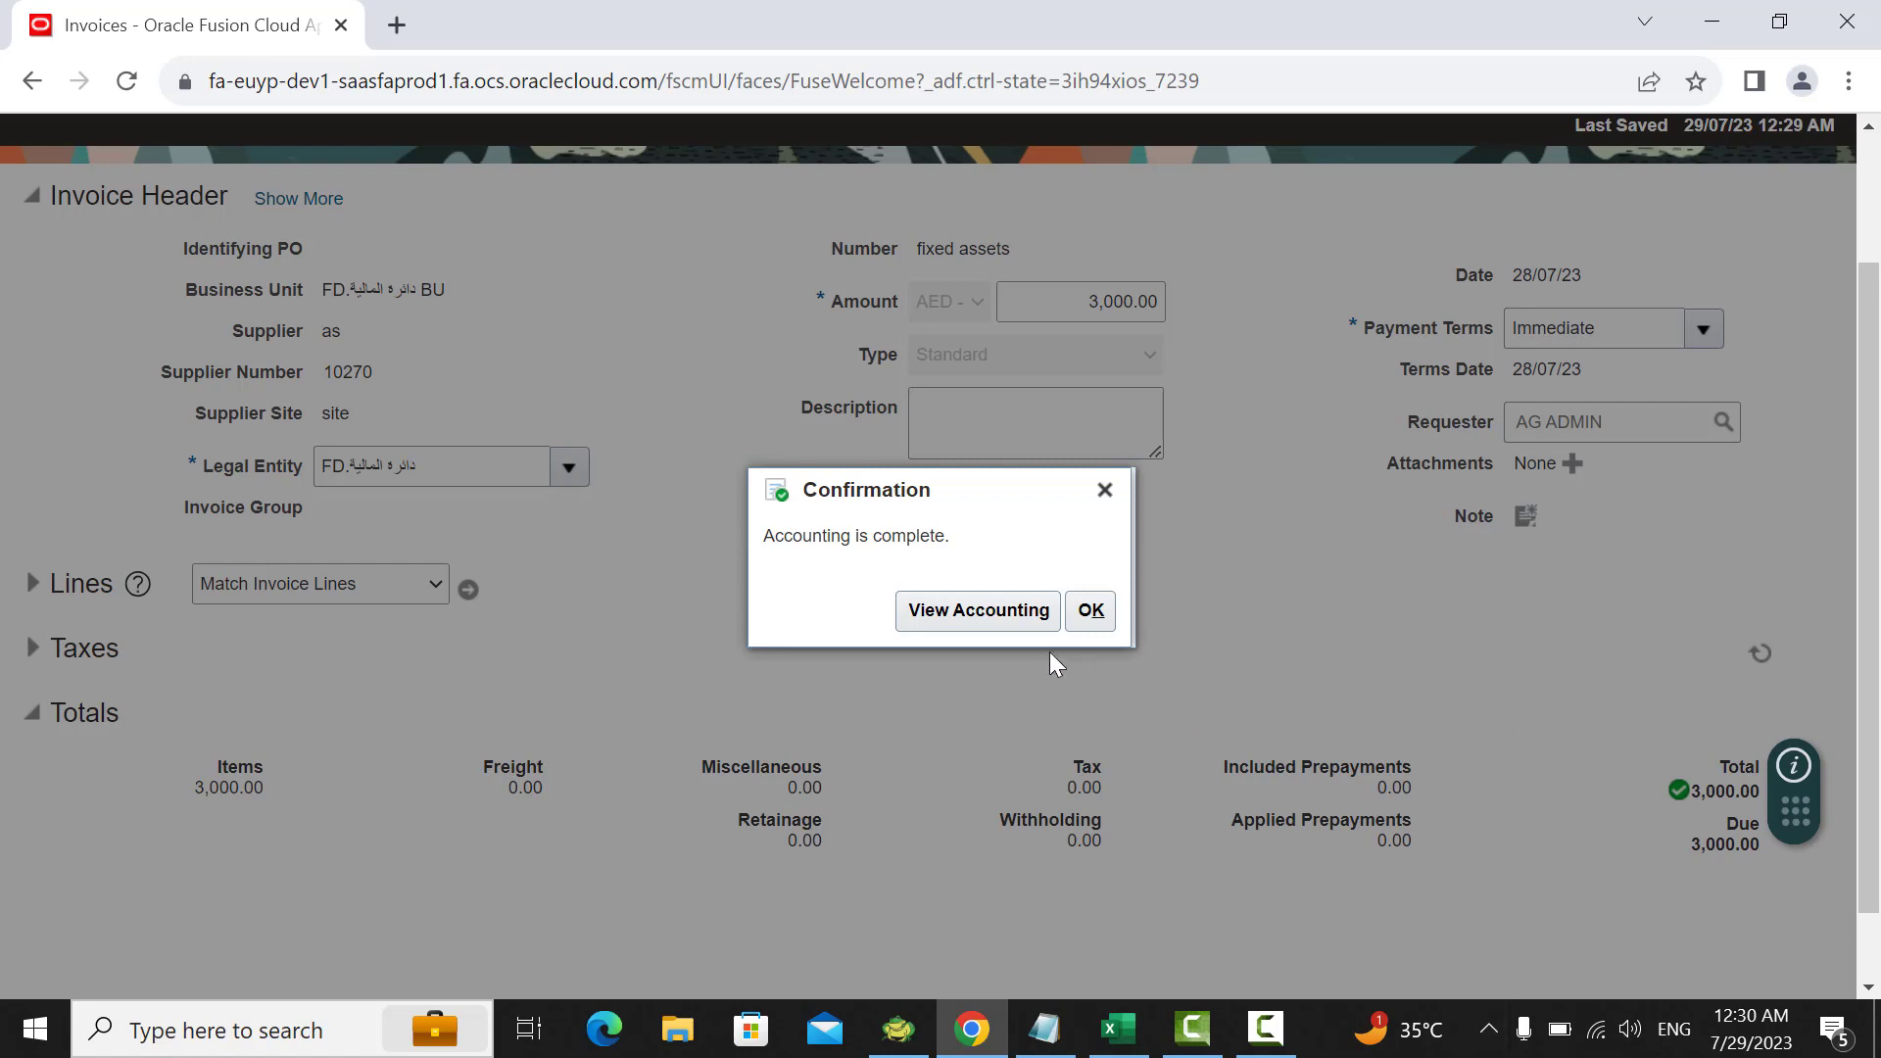
Step: Review the invoice's accounting lines, checking the debit and credit accounts and their classes, and close them
click(988, 615)
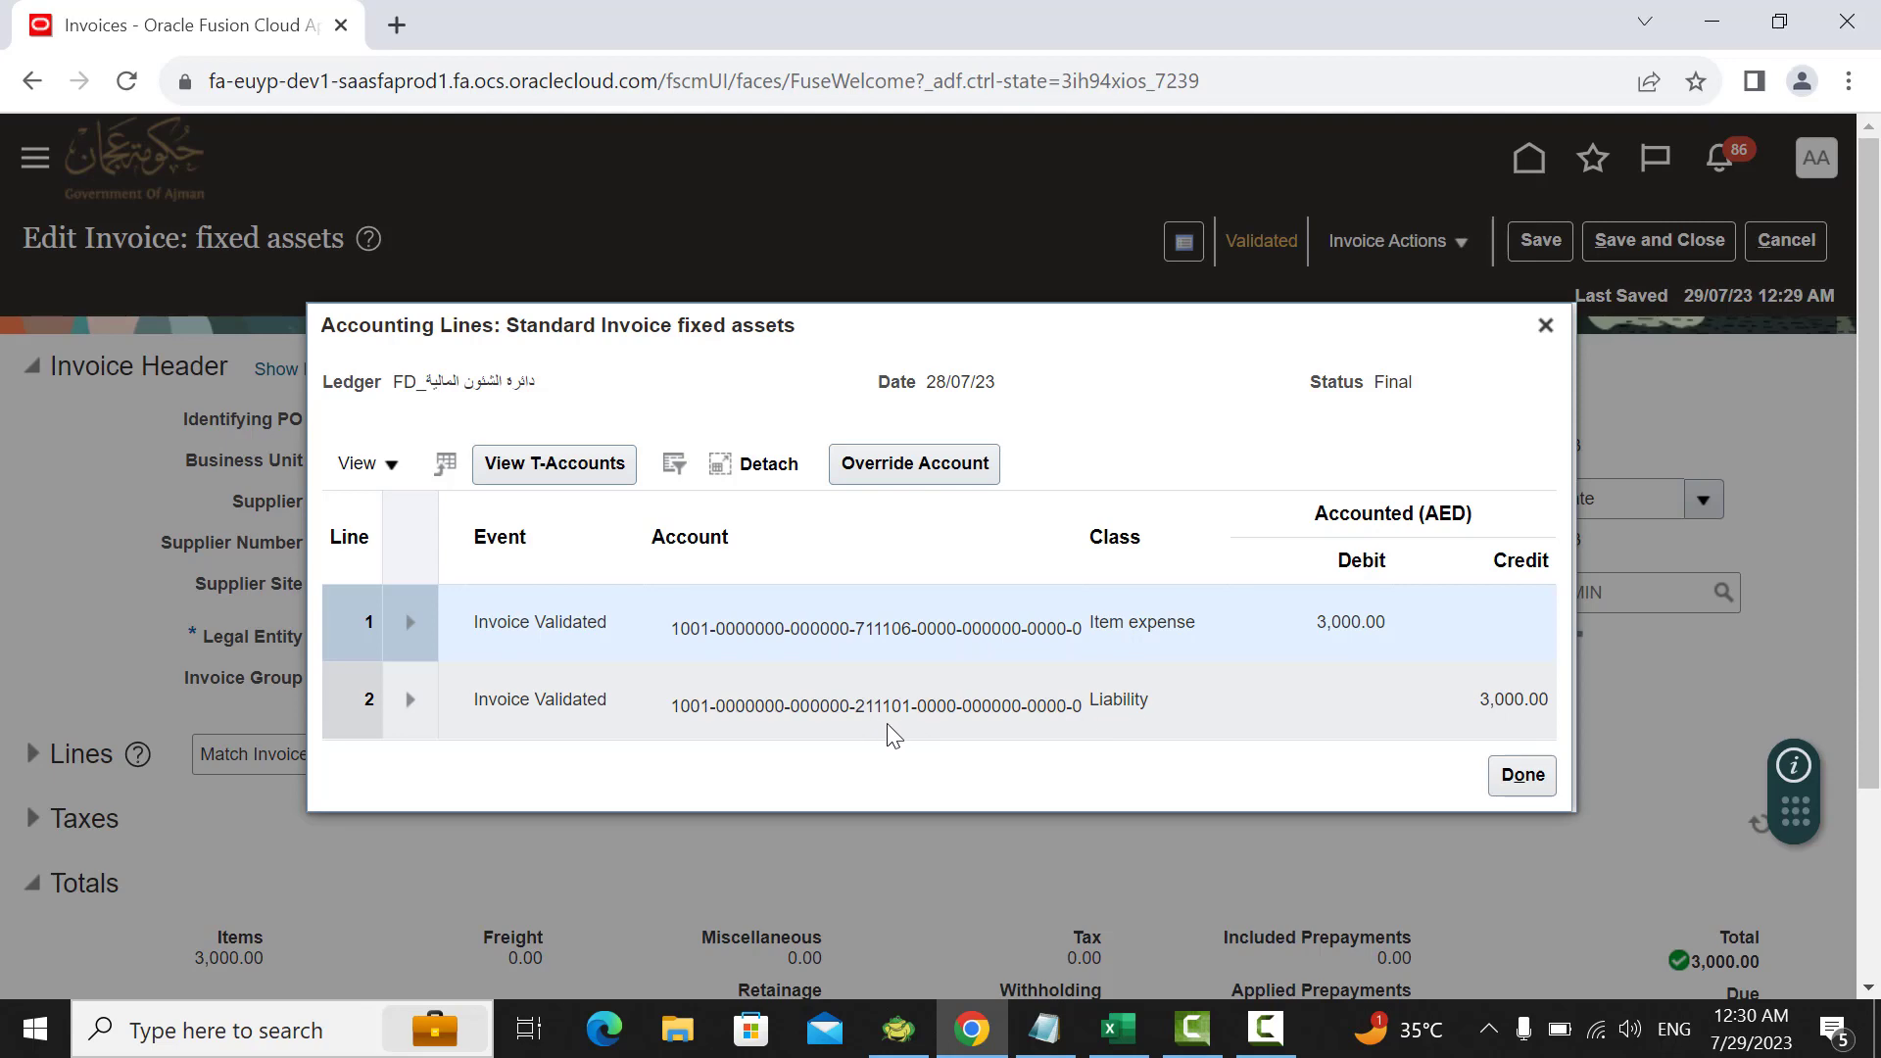
scroll(881, 714, down, 3)
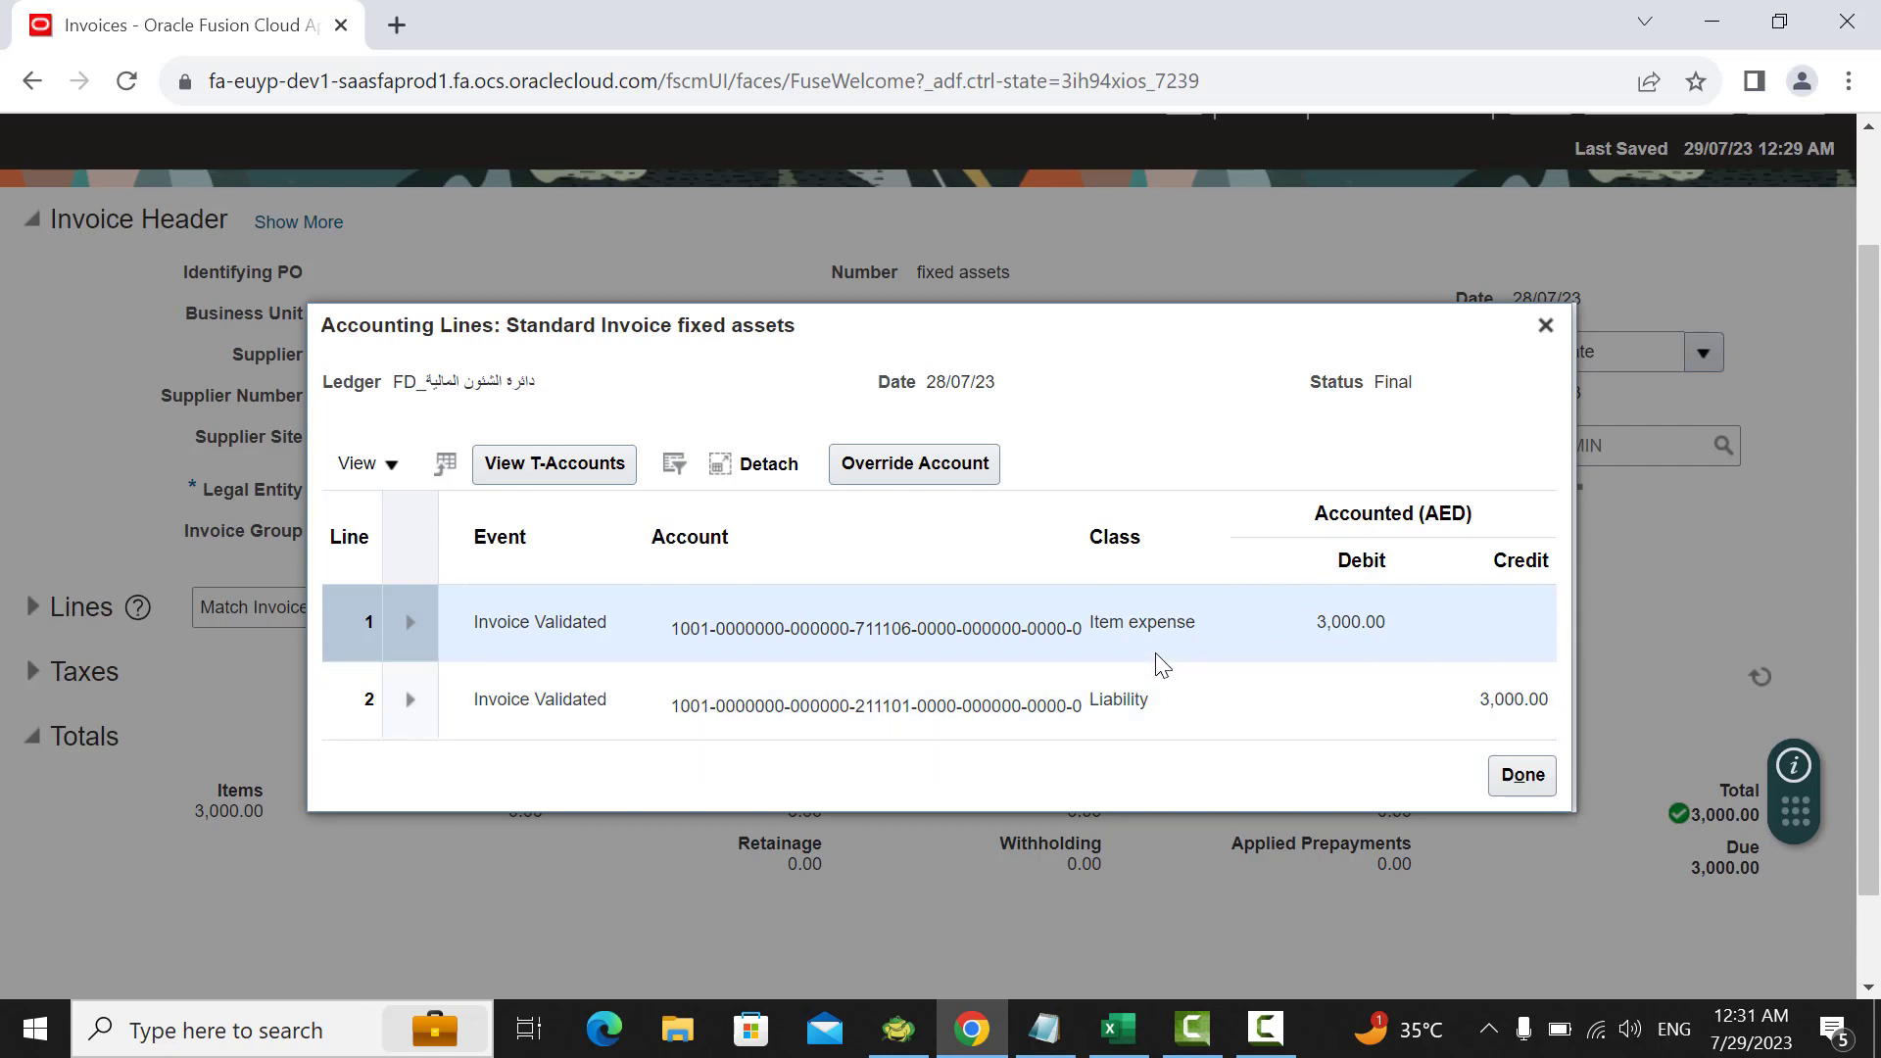
click(1521, 775)
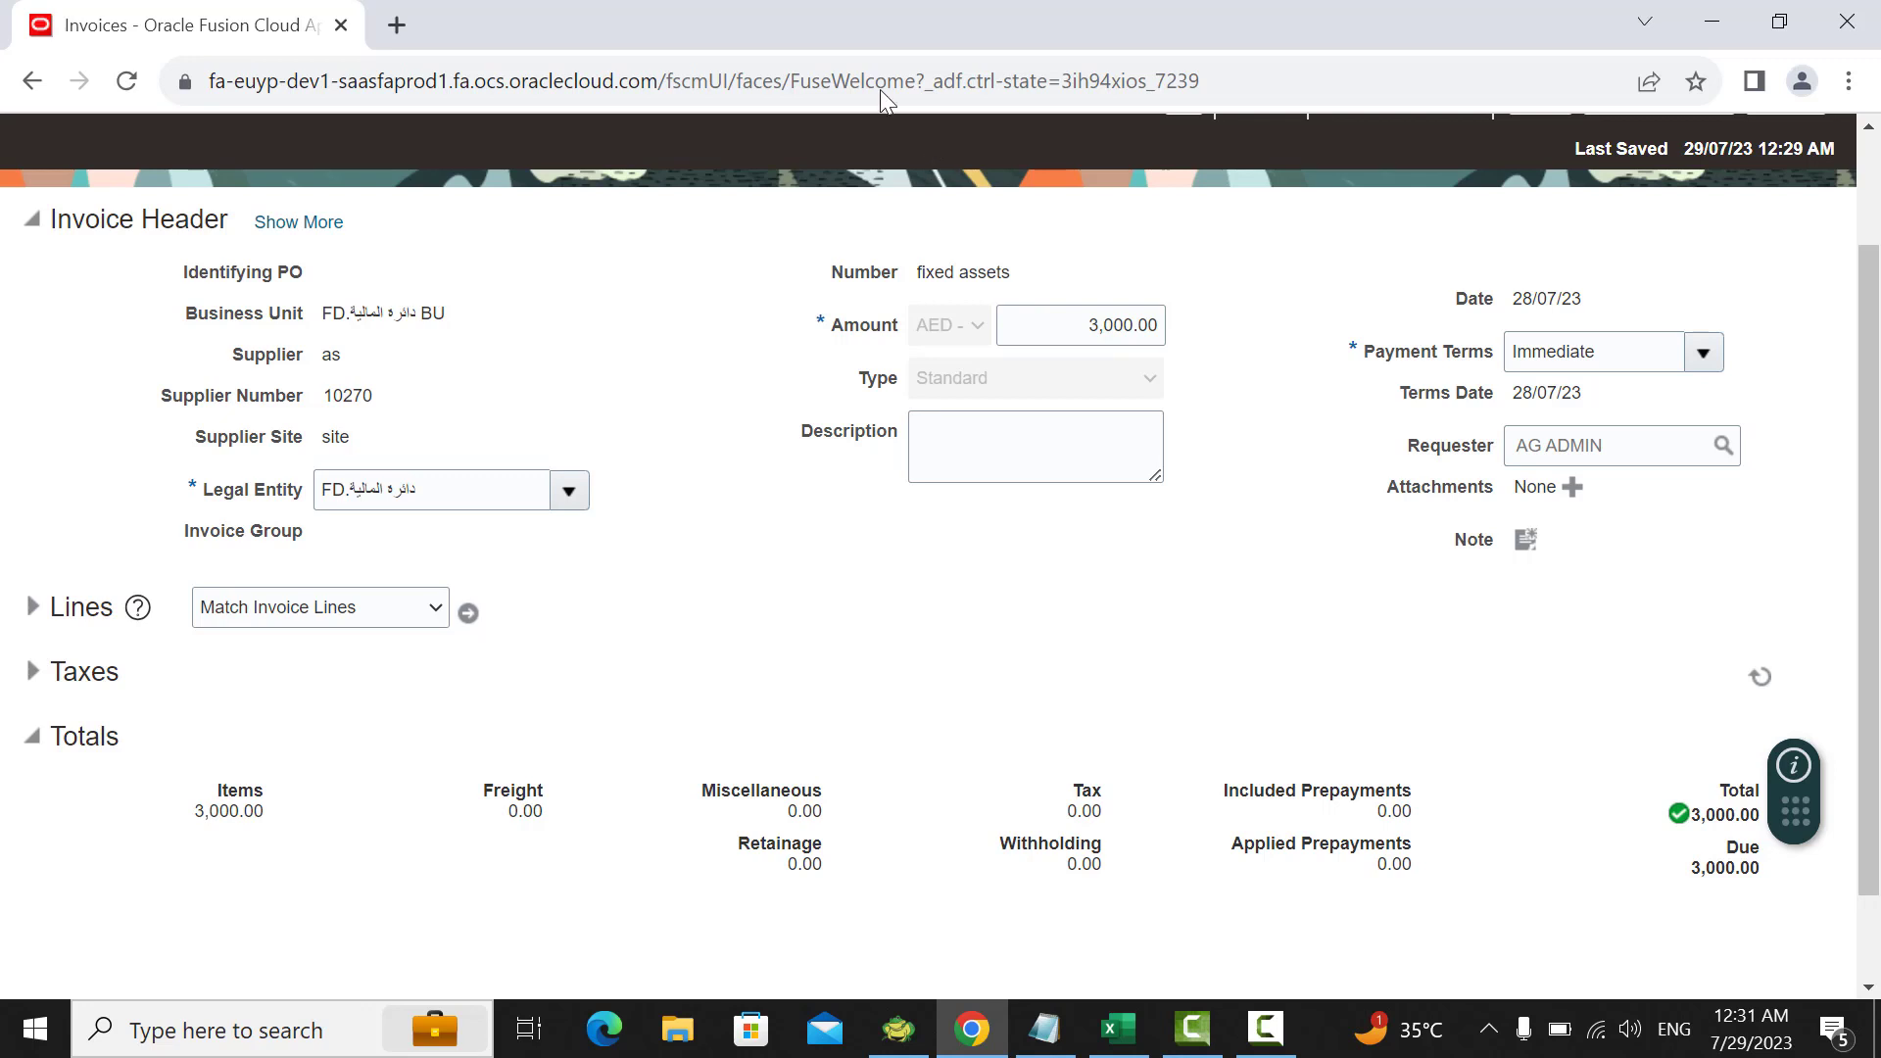
Step: Duplicate the invoice's browser tab and load the application home page in the copy
right_click(305, 34)
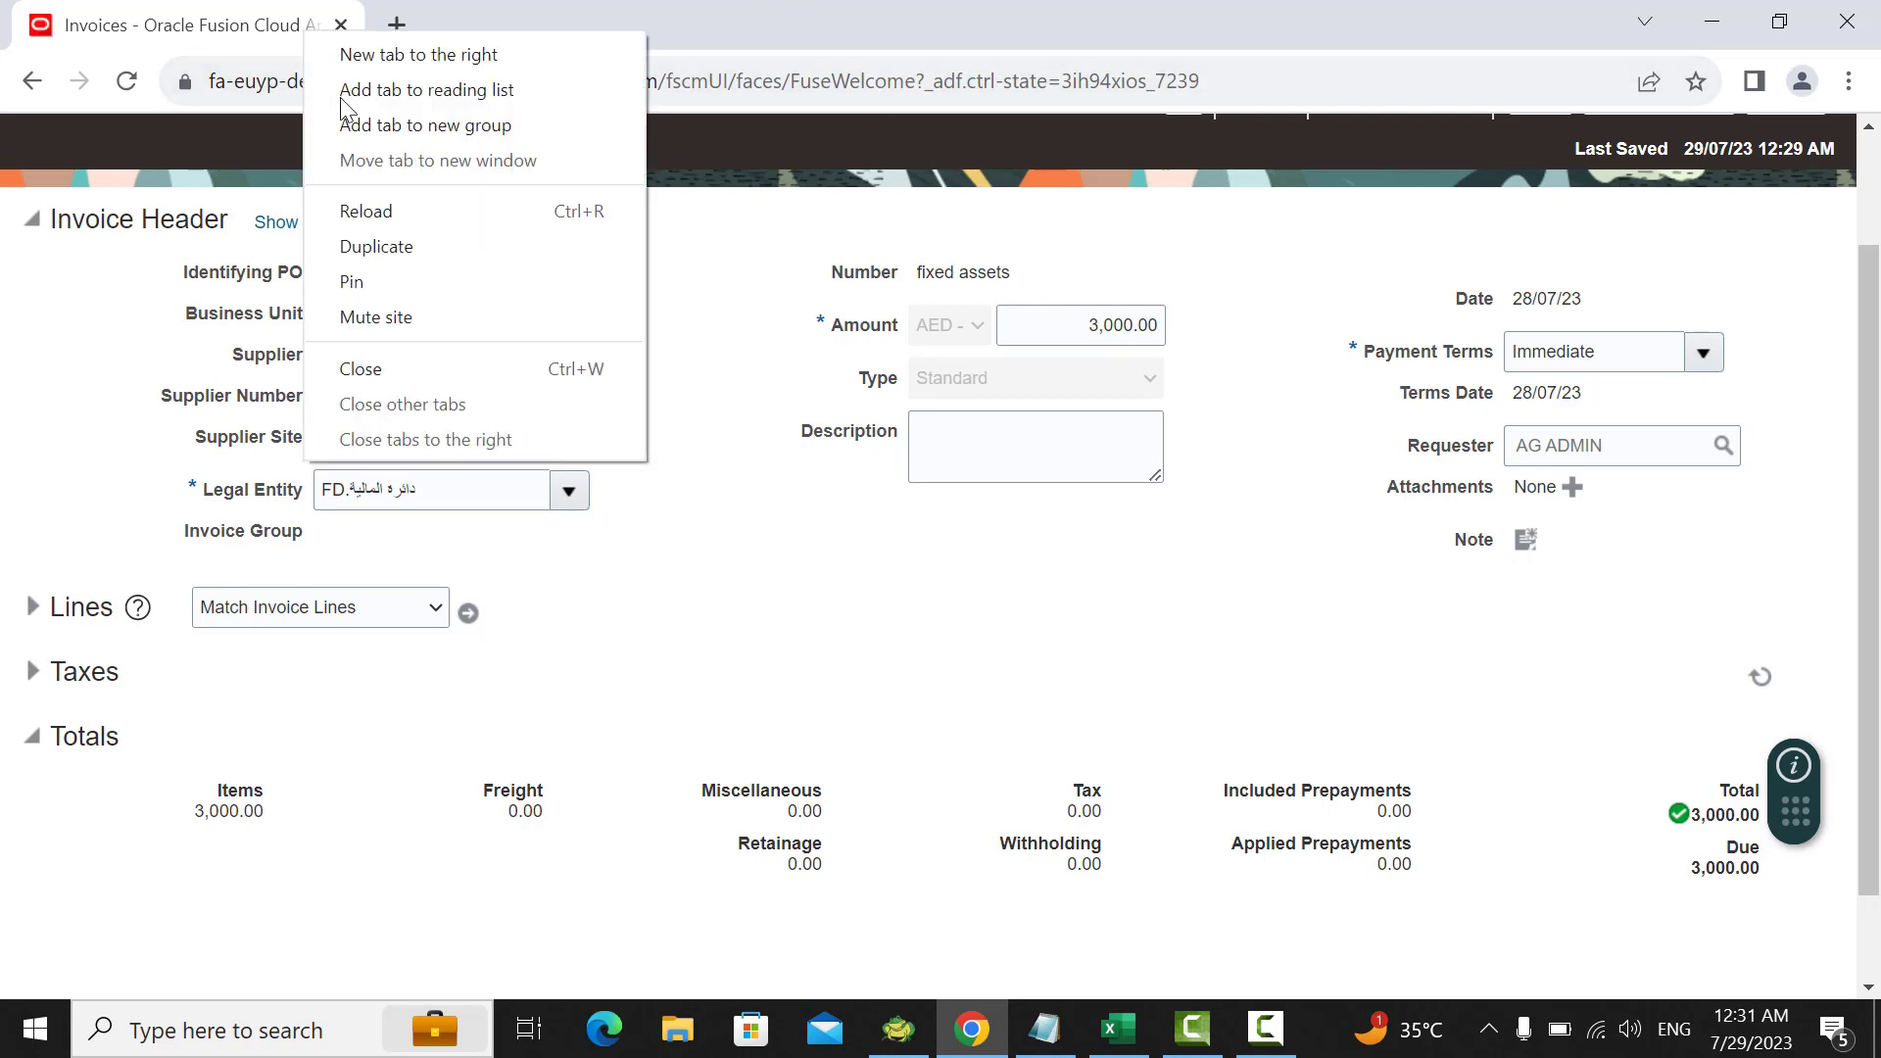
click(403, 248)
click(484, 86)
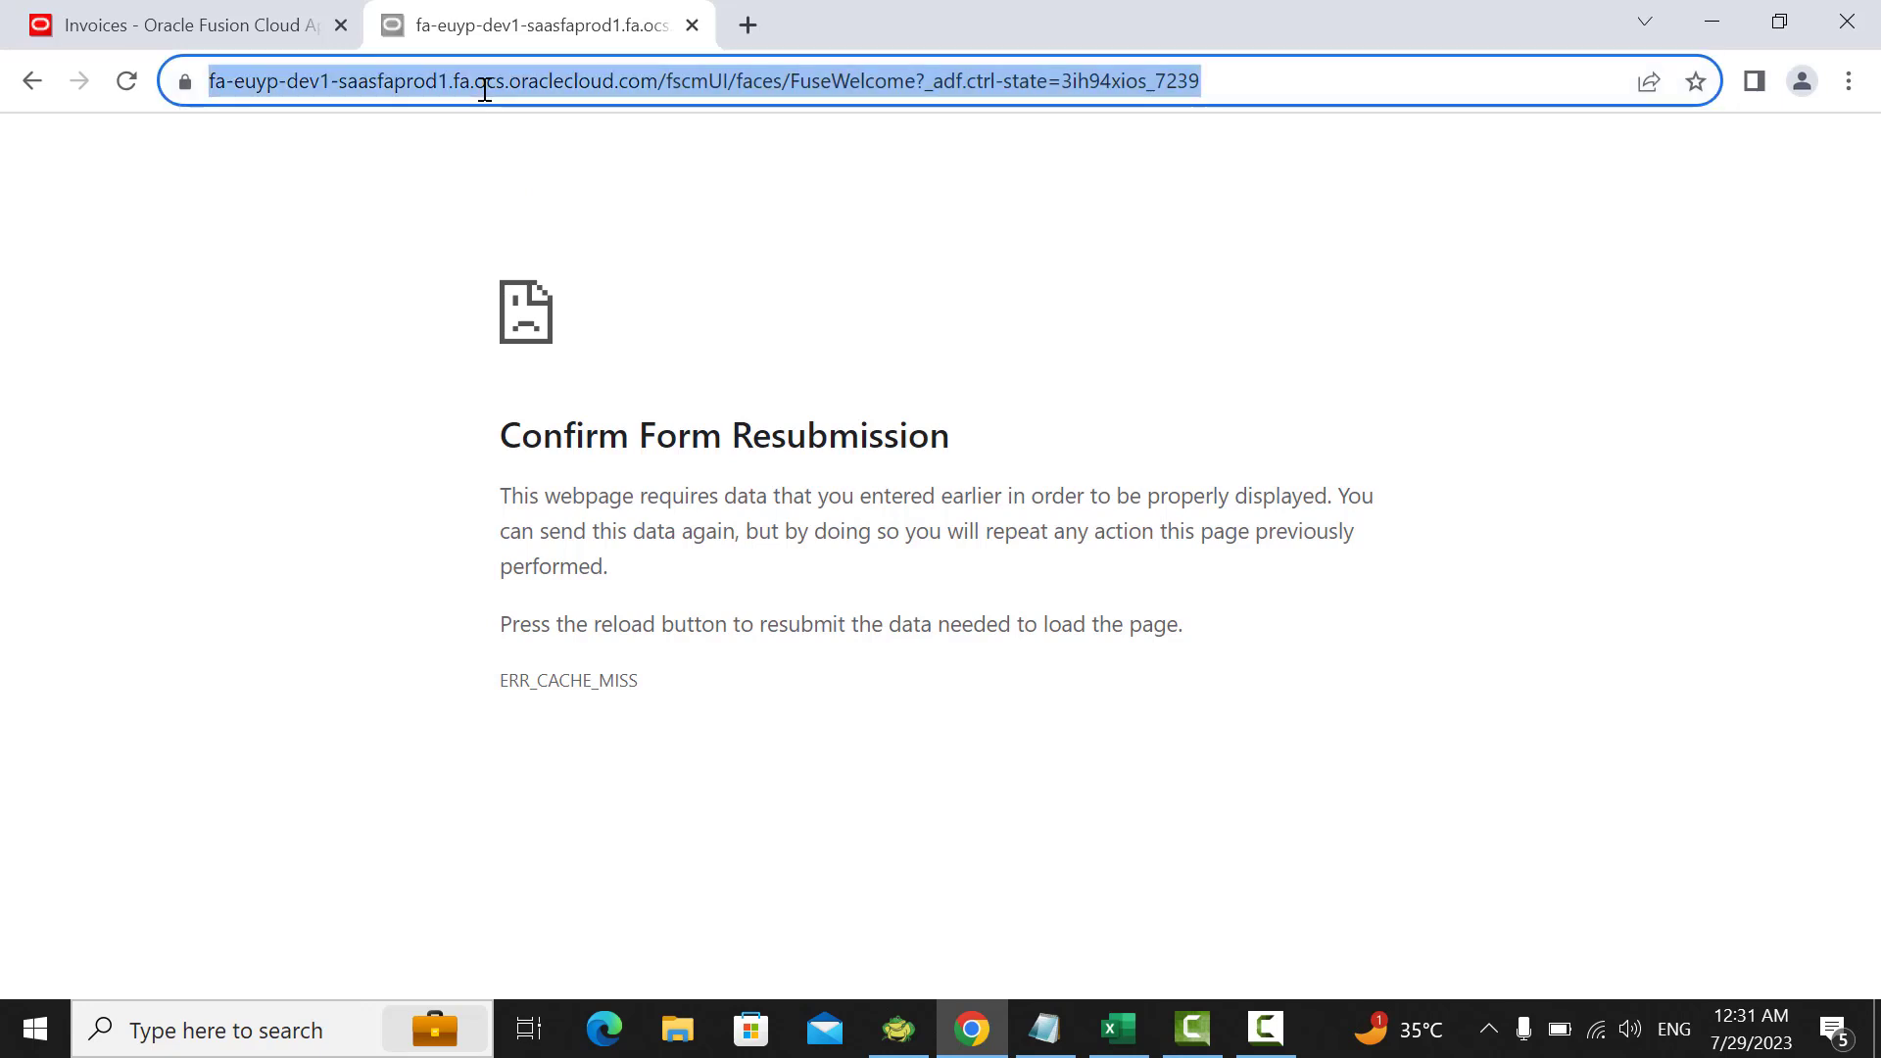
key(Return)
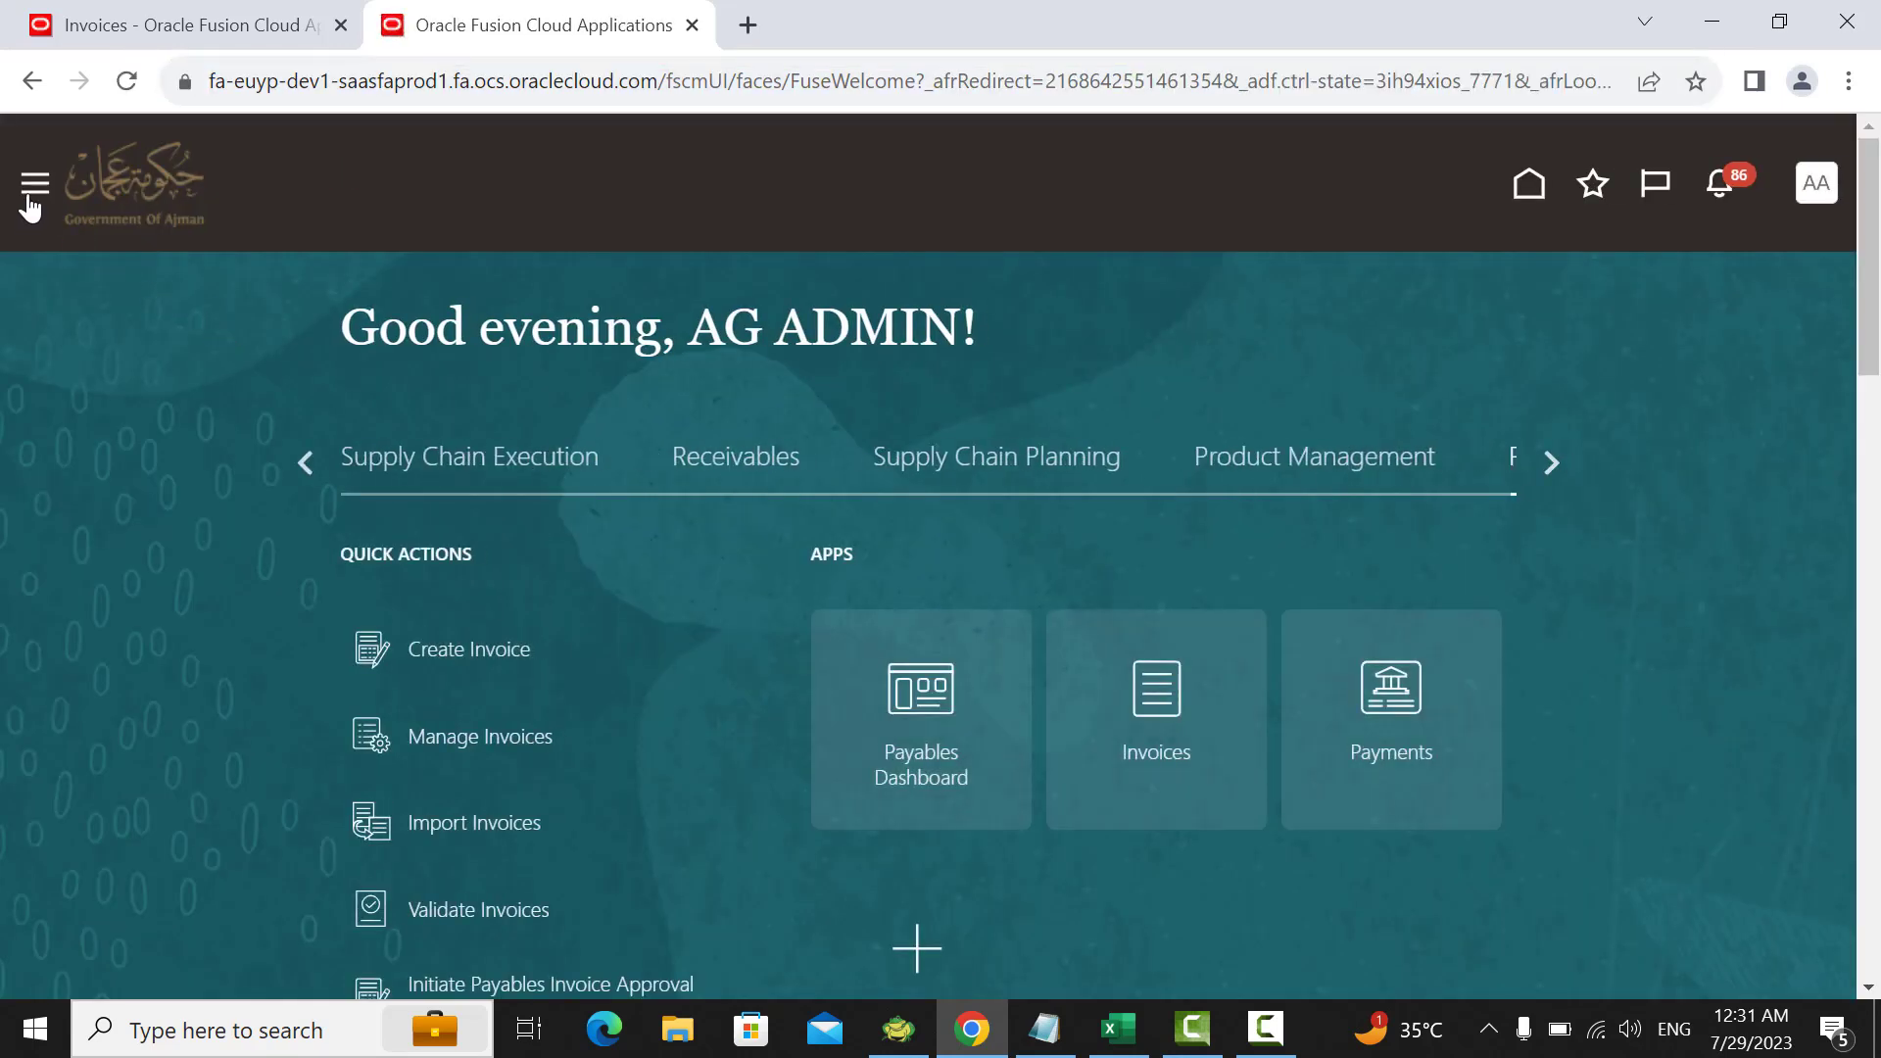
Step: Open the Scheduled Processes work area from the Tools group of the application navigator
click(30, 207)
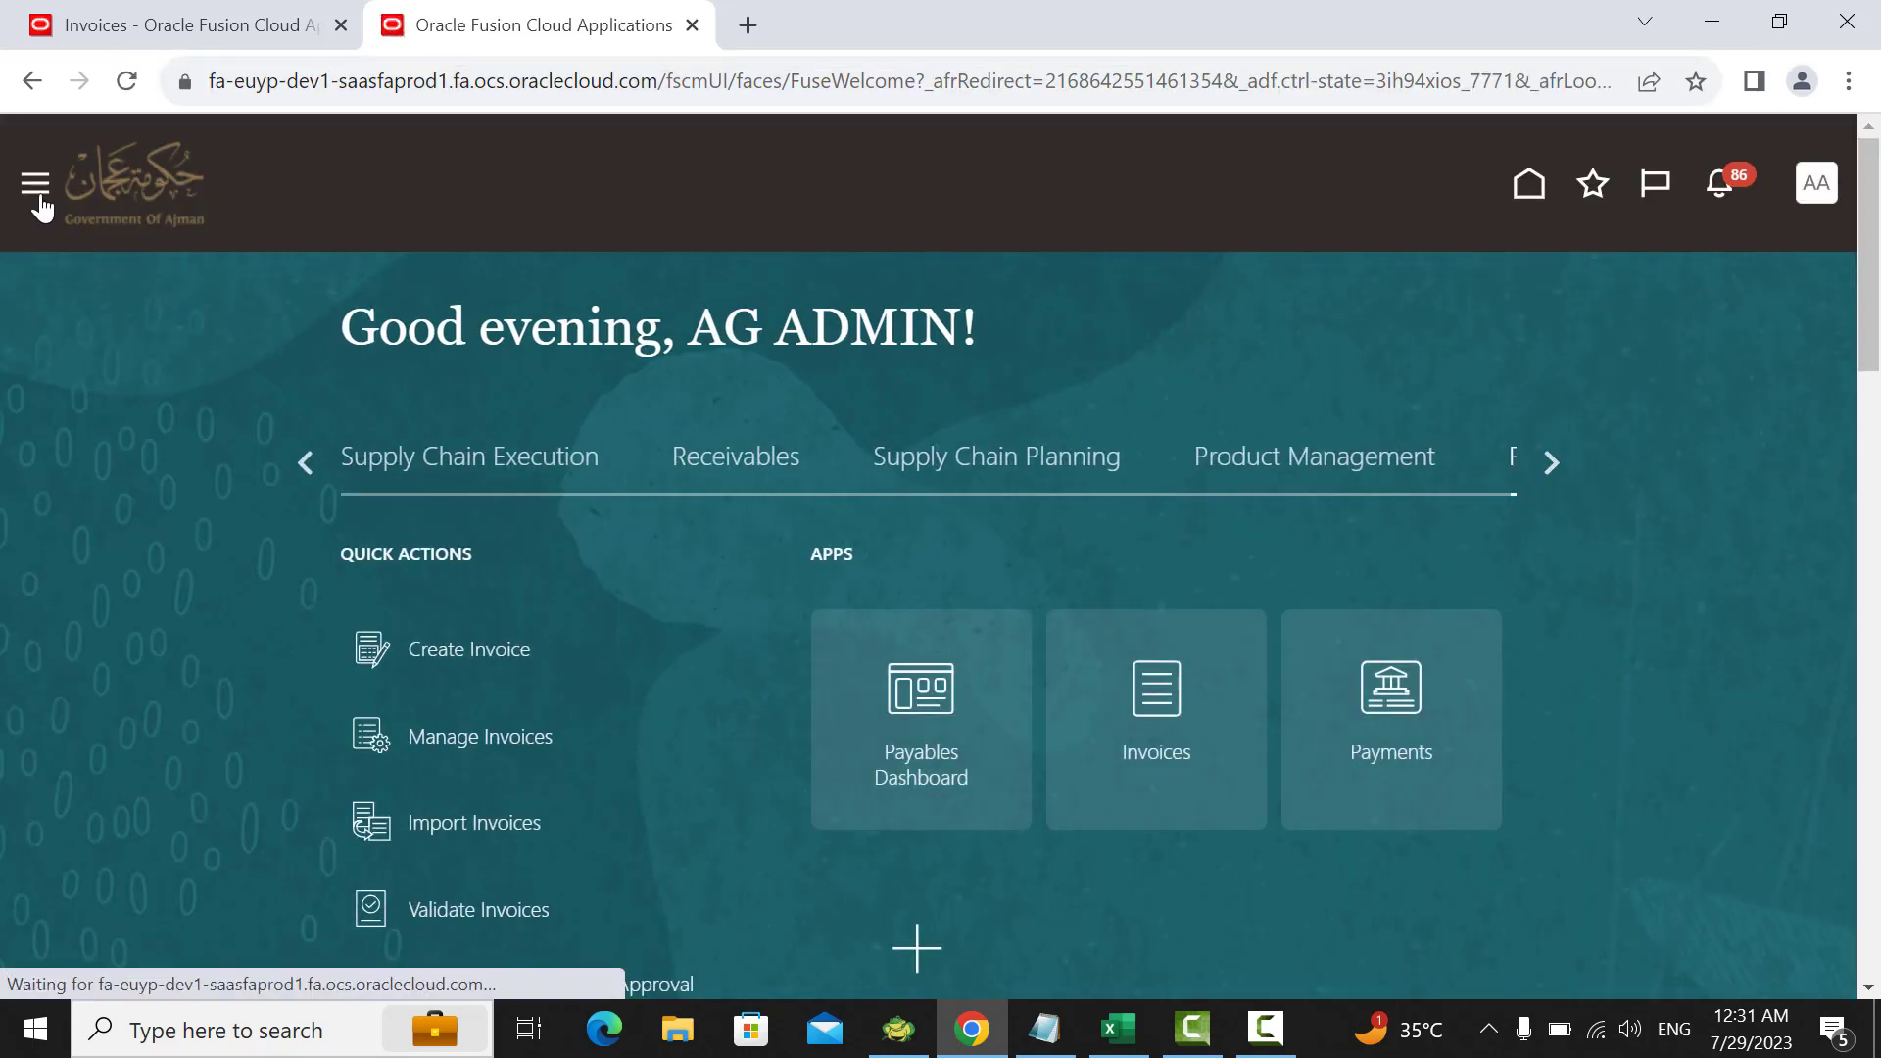
scroll(228, 578, down, 5)
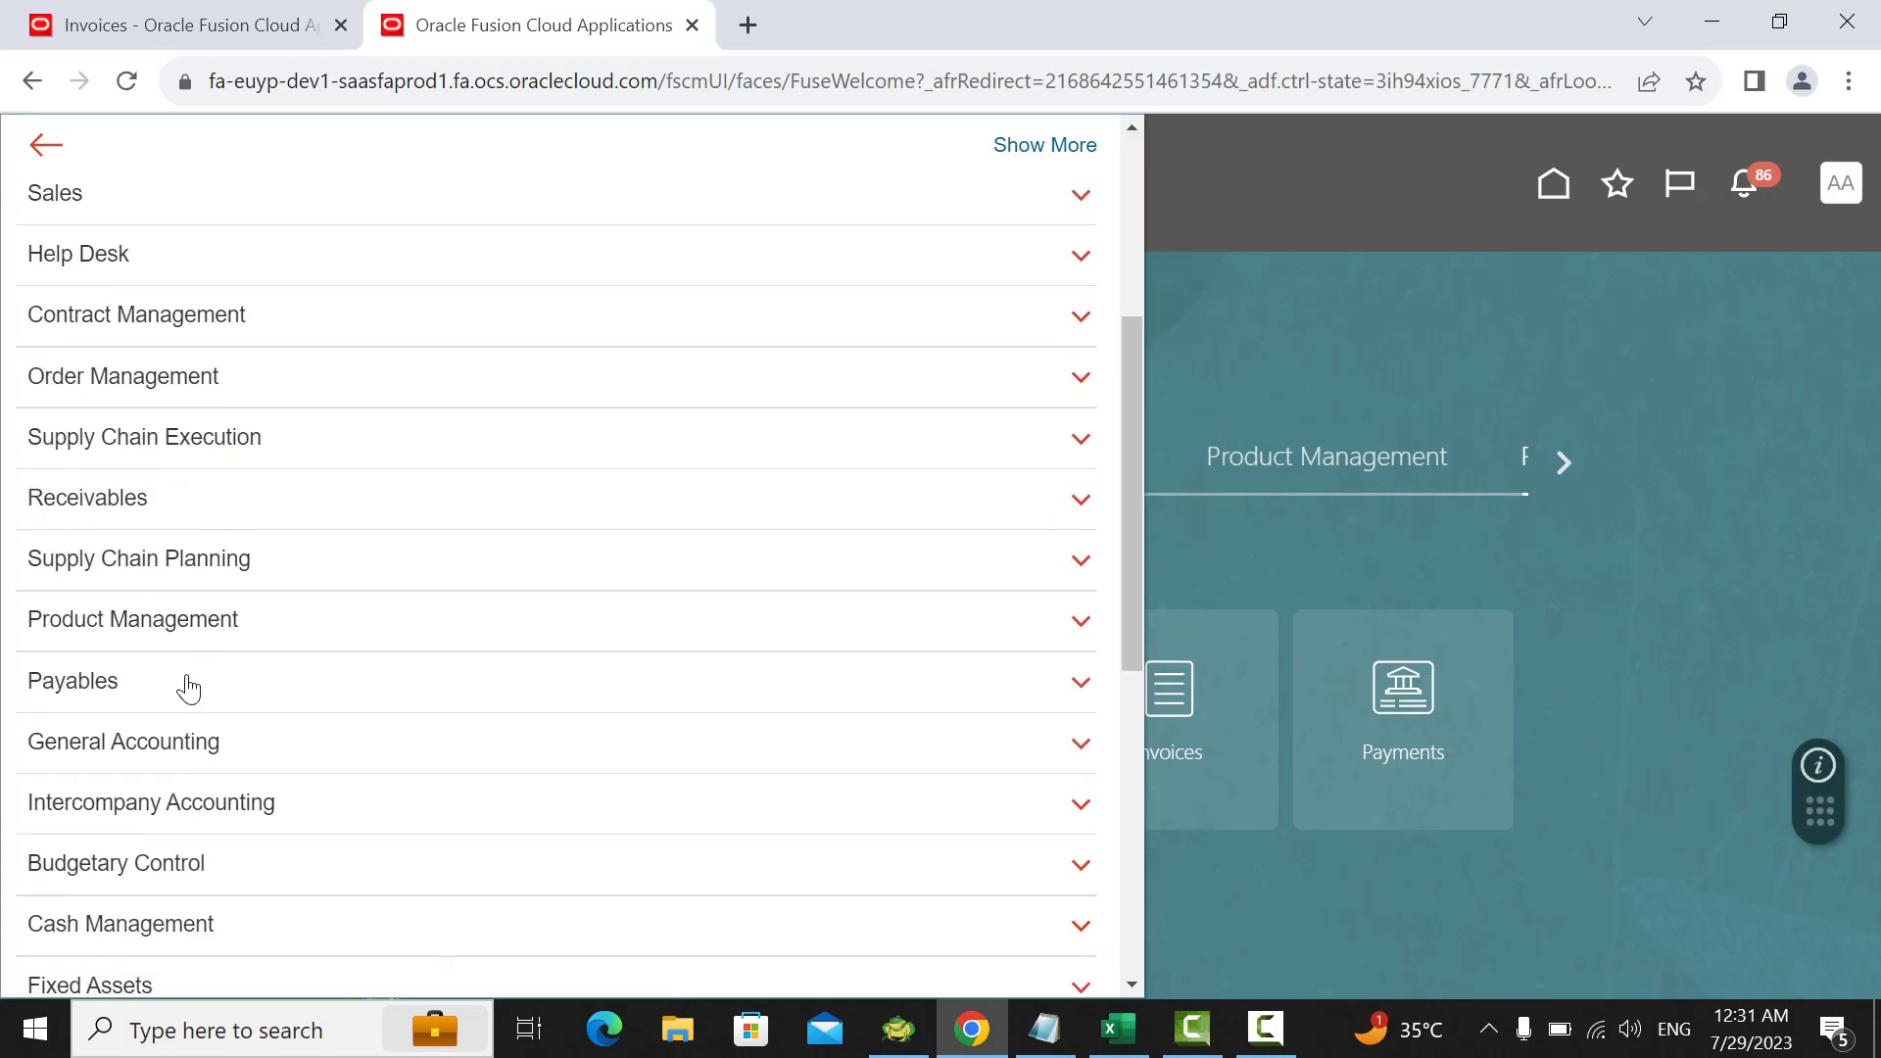
scroll(189, 705, down, 4)
scroll(226, 666, down, 3)
scroll(183, 623, down, 1)
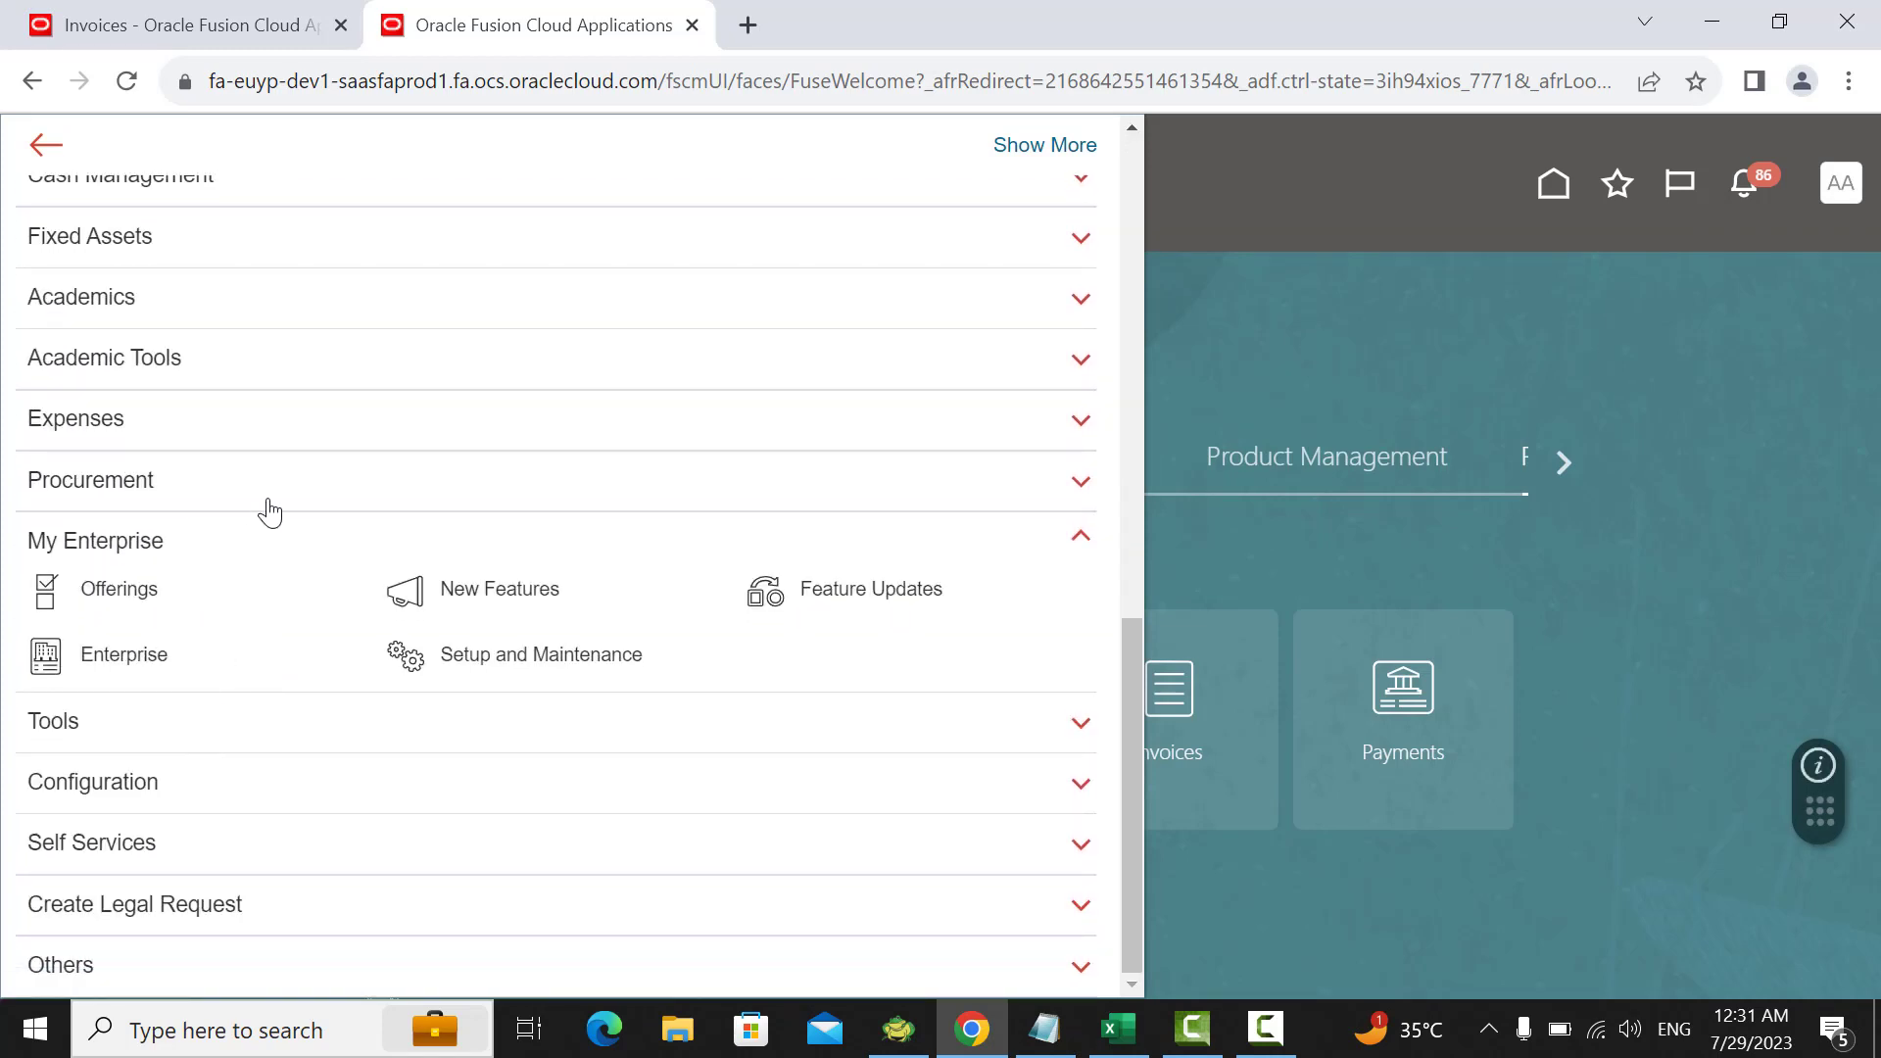
click(61, 723)
scroll(560, 635, down, 5)
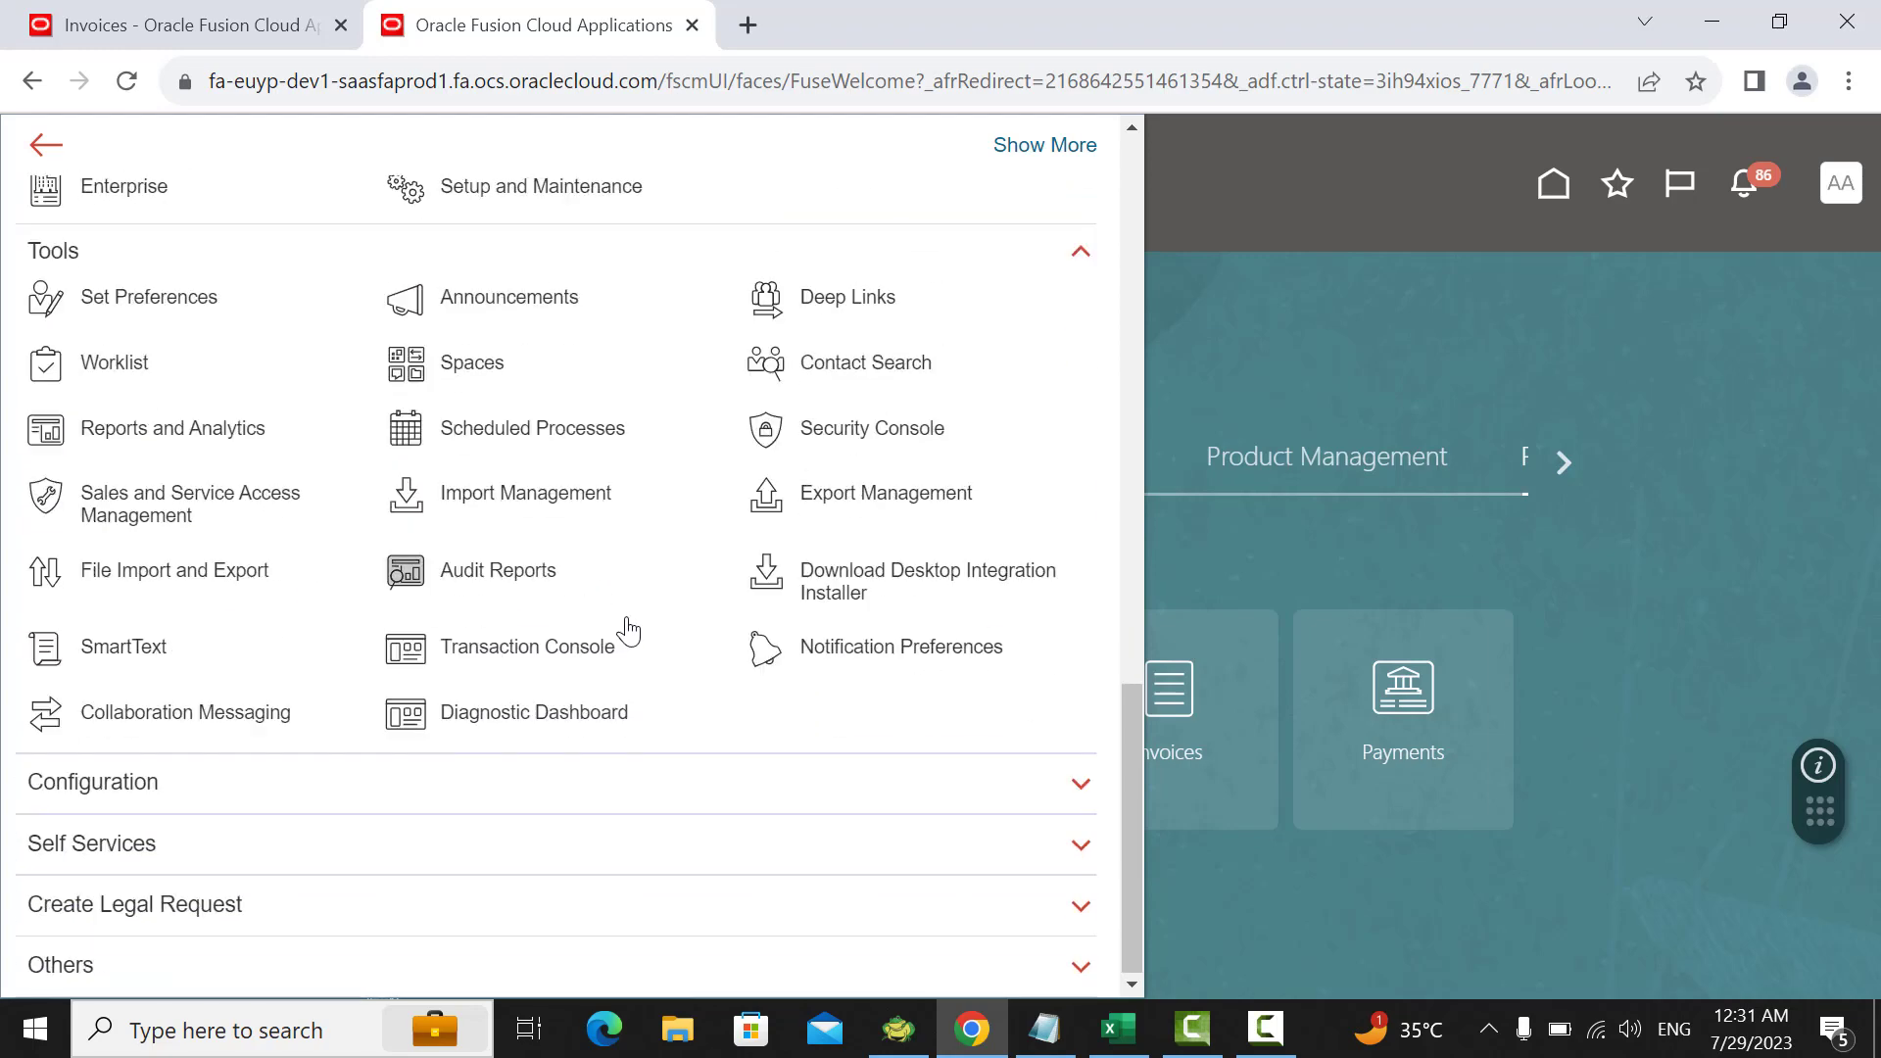
click(548, 449)
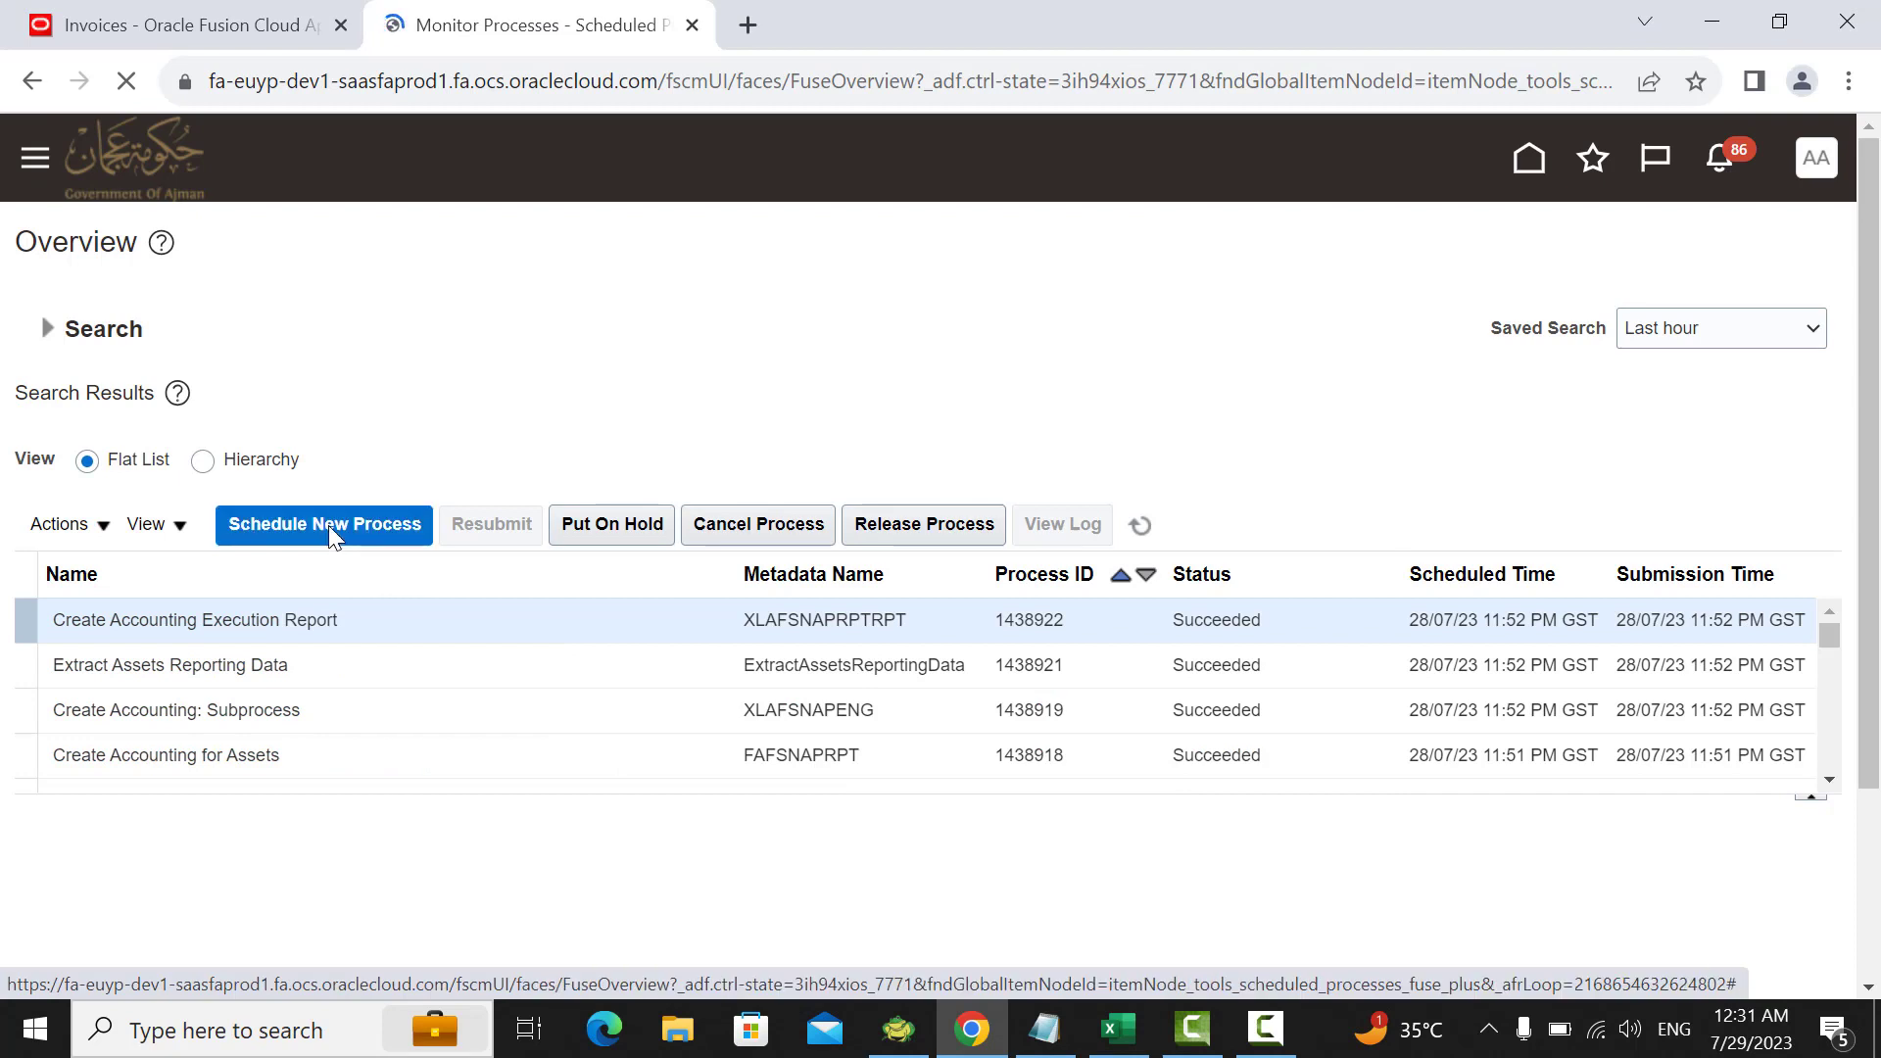
Step: Start scheduling a new job, searching for "create mass" and choosing the Create Mass Additions process
click(327, 525)
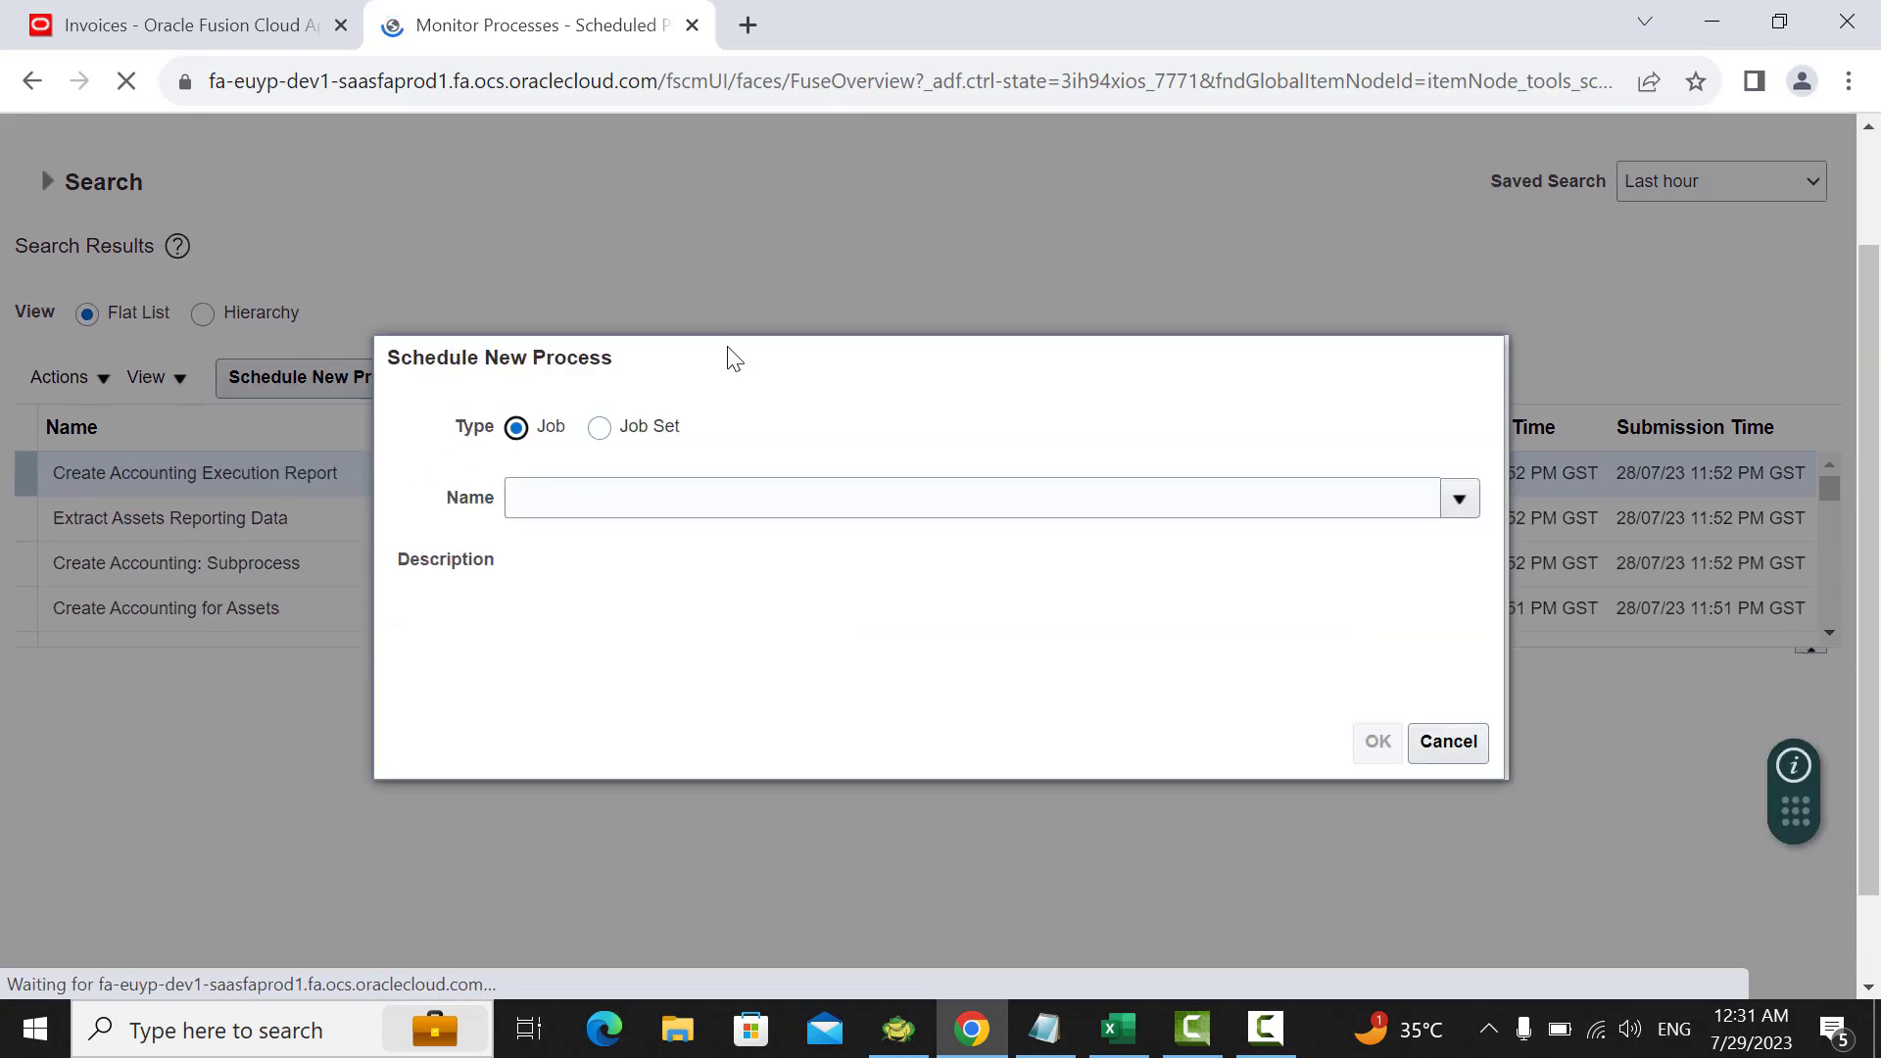
click(665, 495)
text(cre)
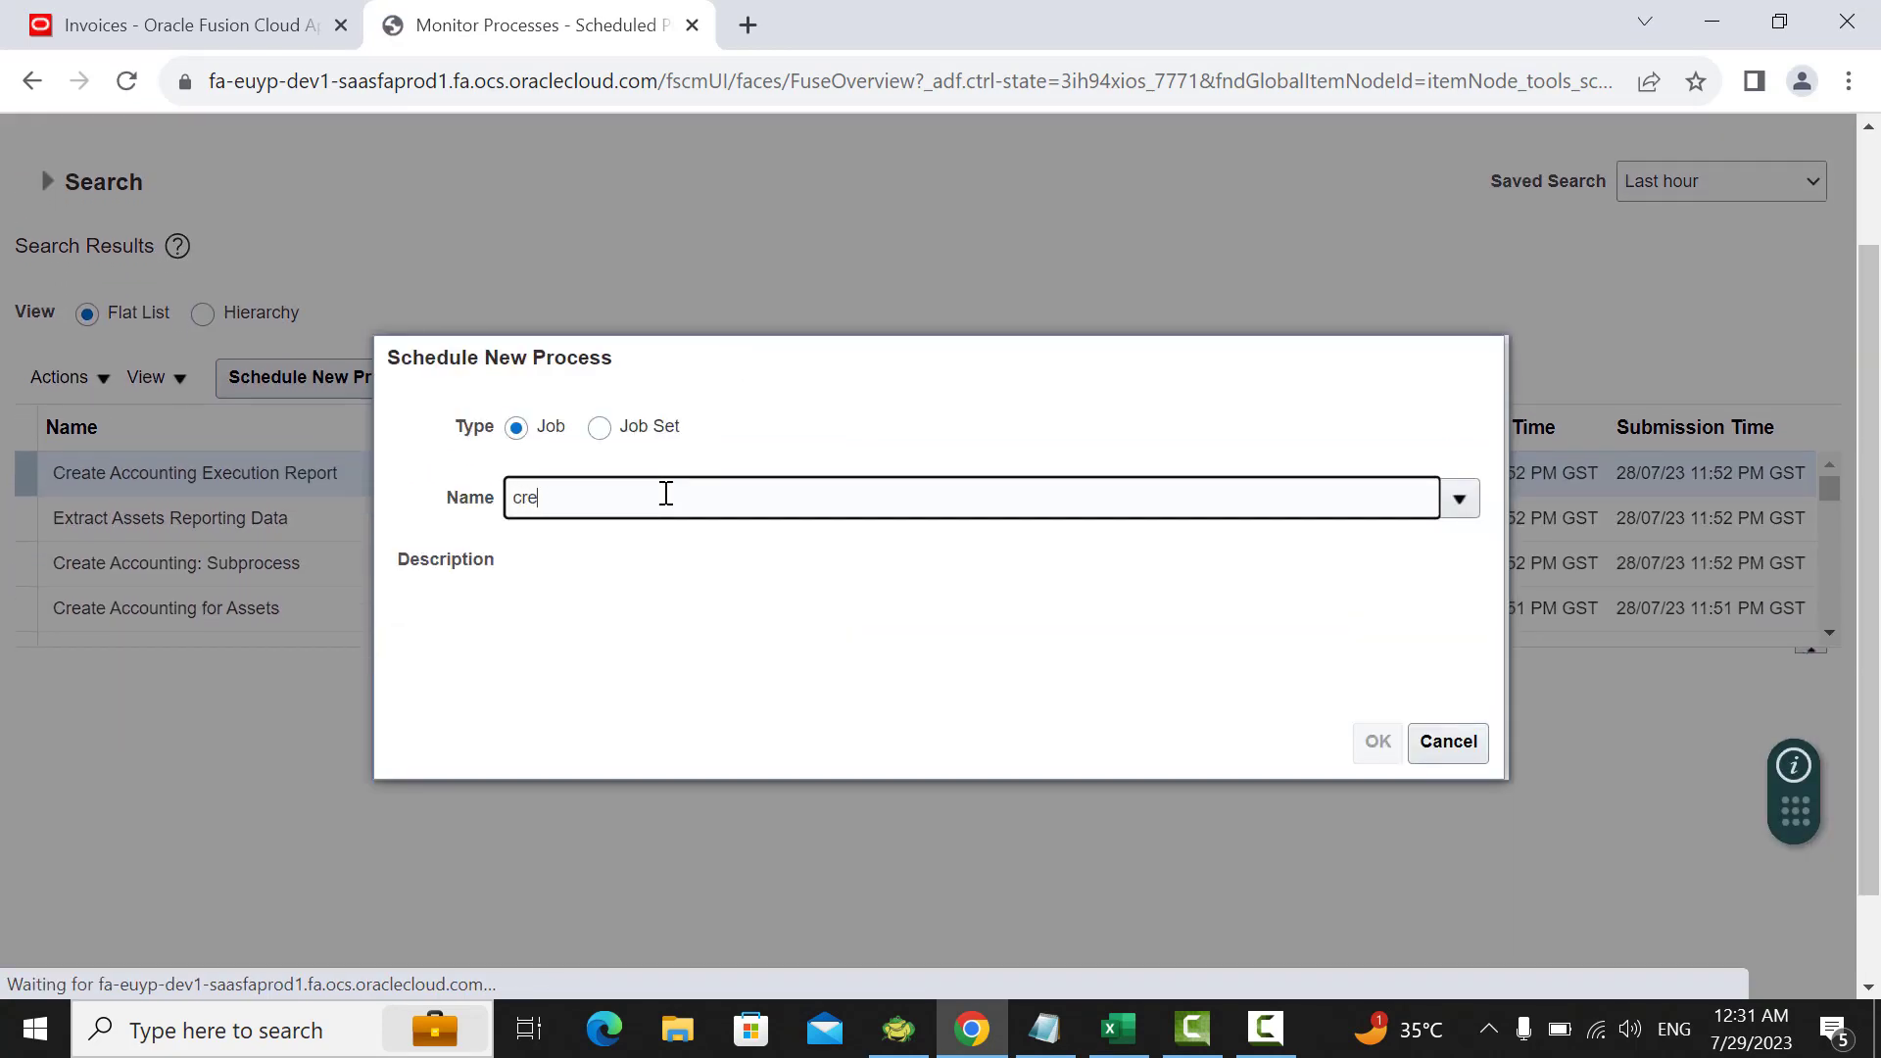
text(ate mass)
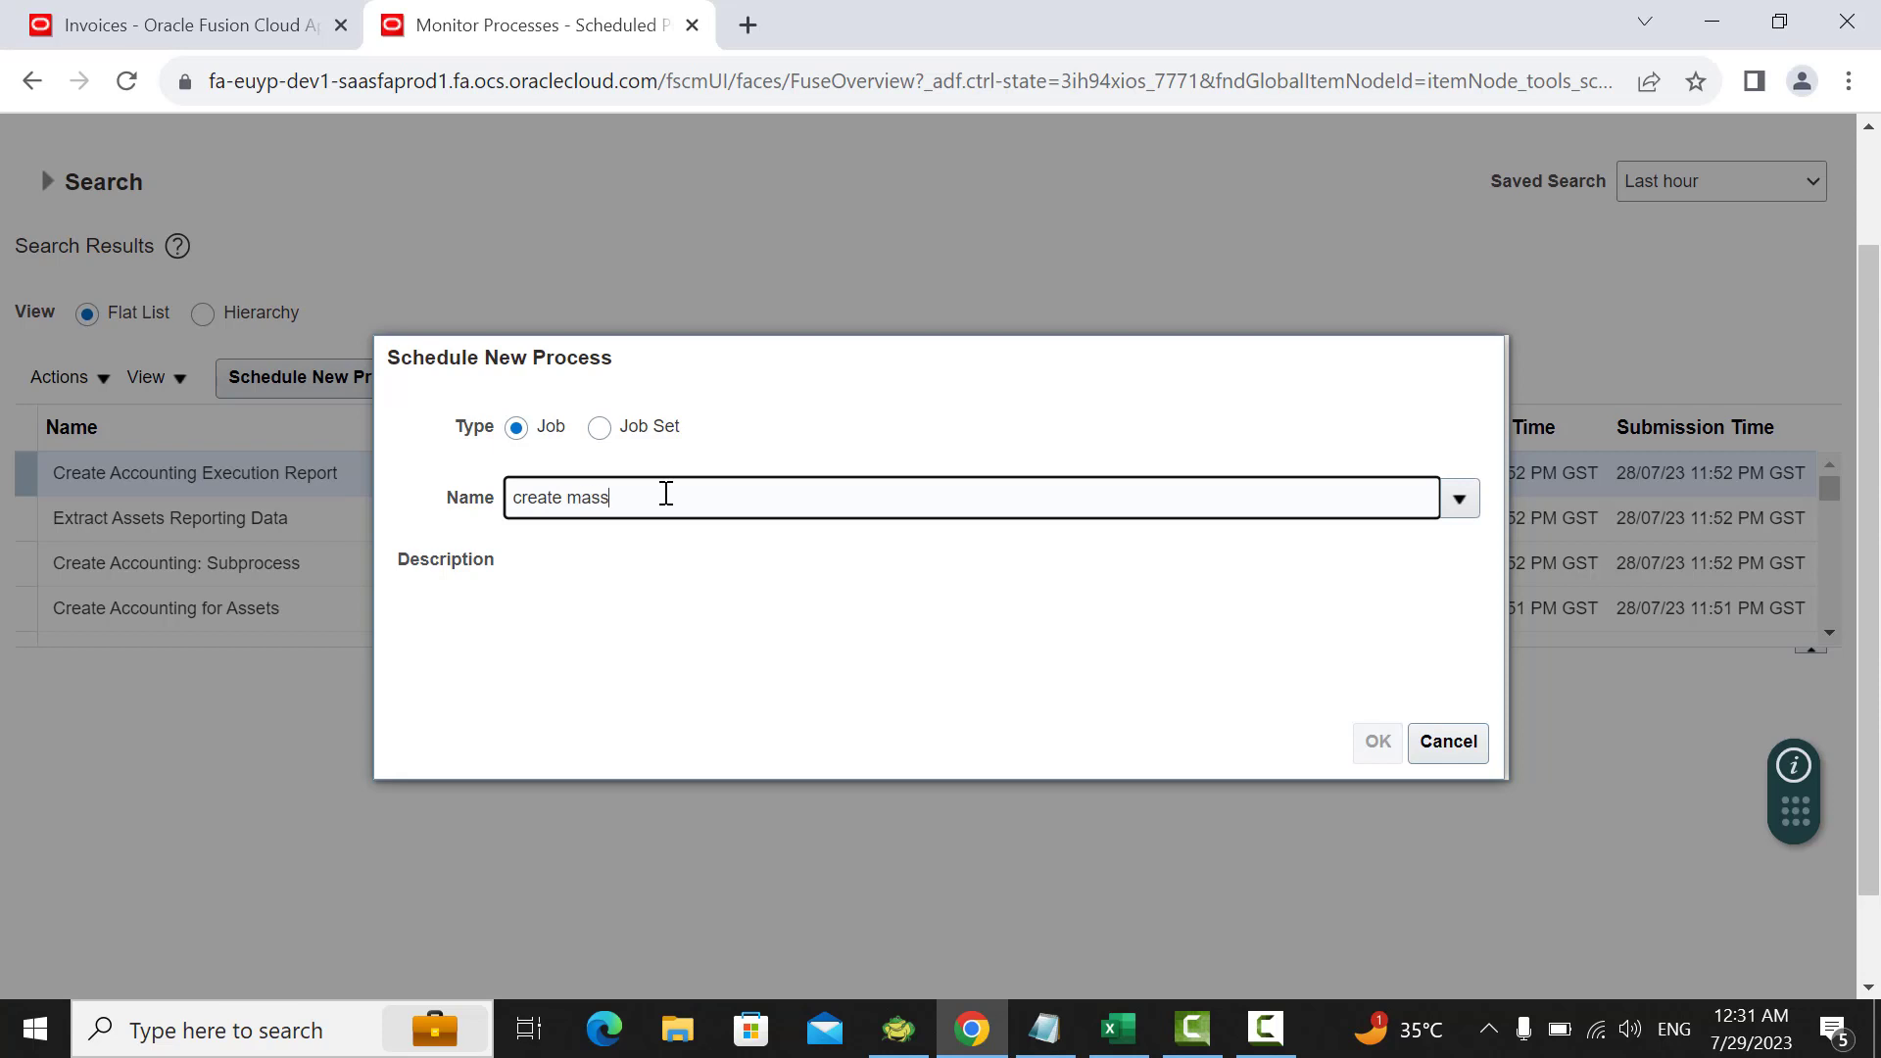
key(Tab)
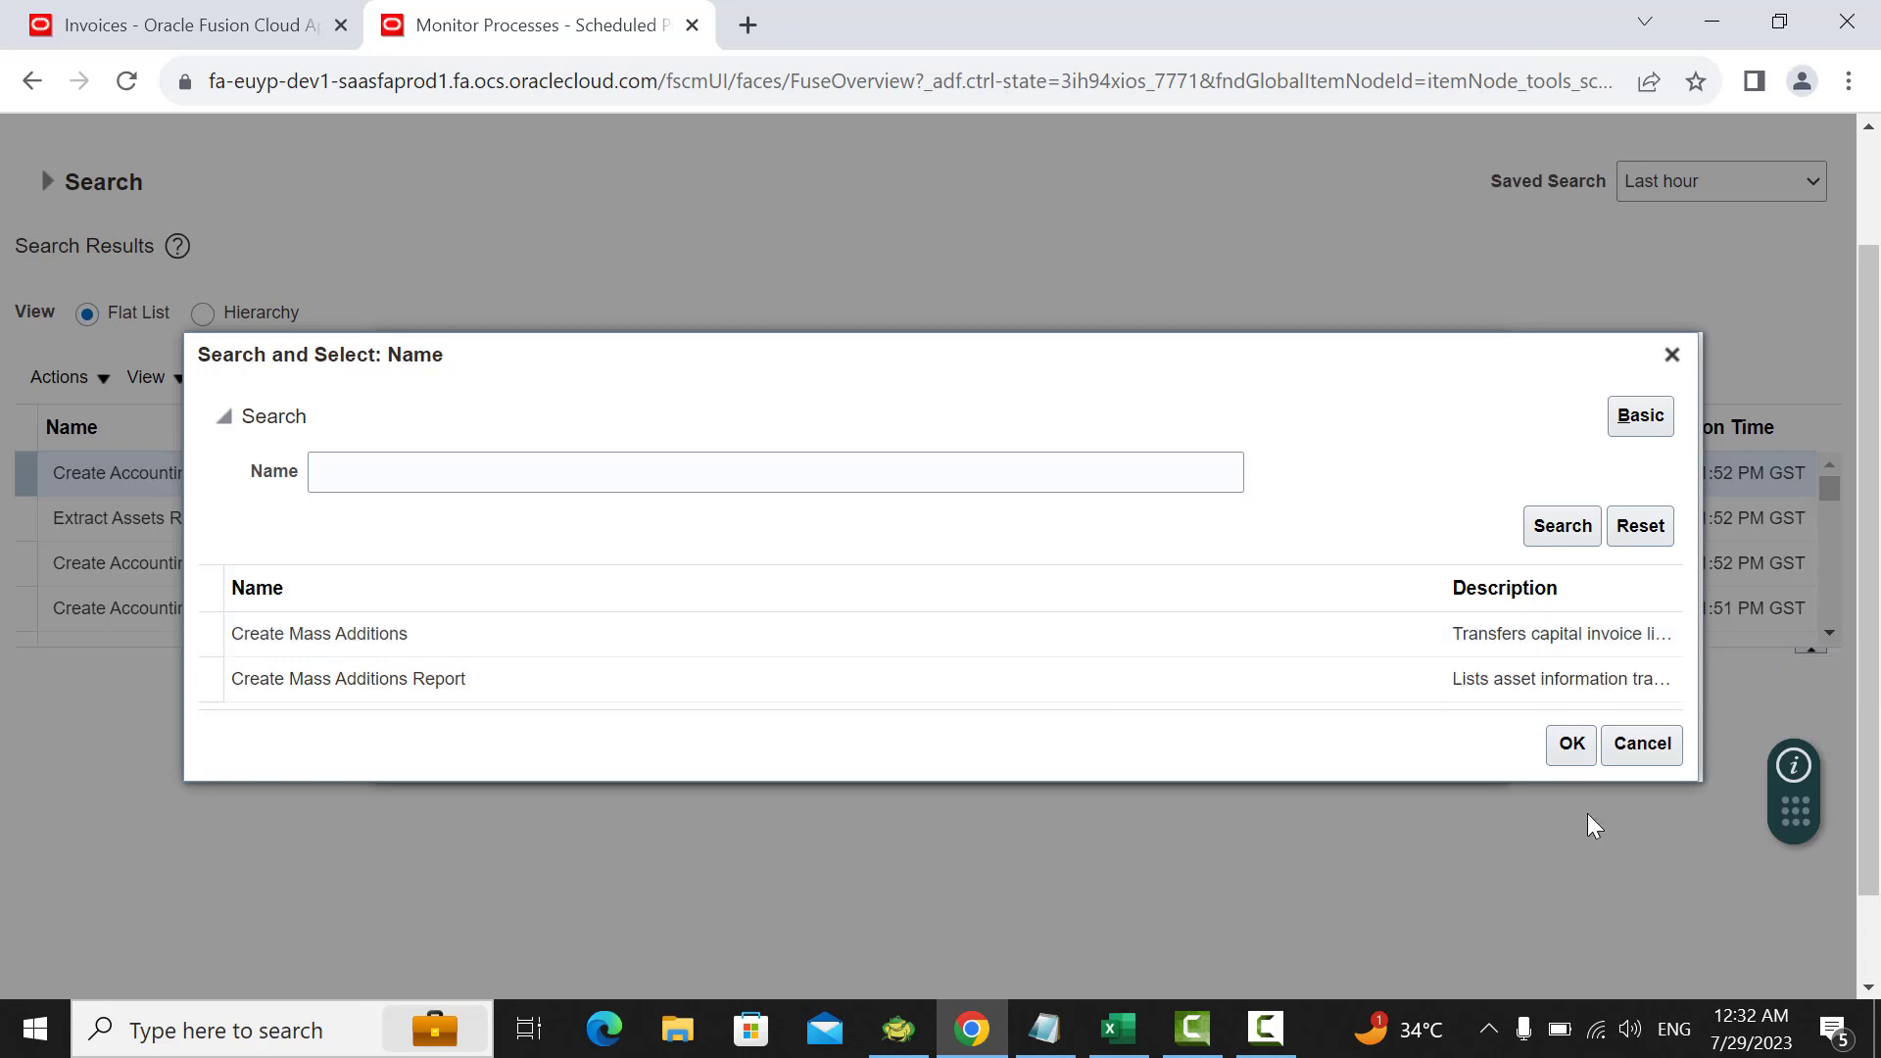
click(1571, 752)
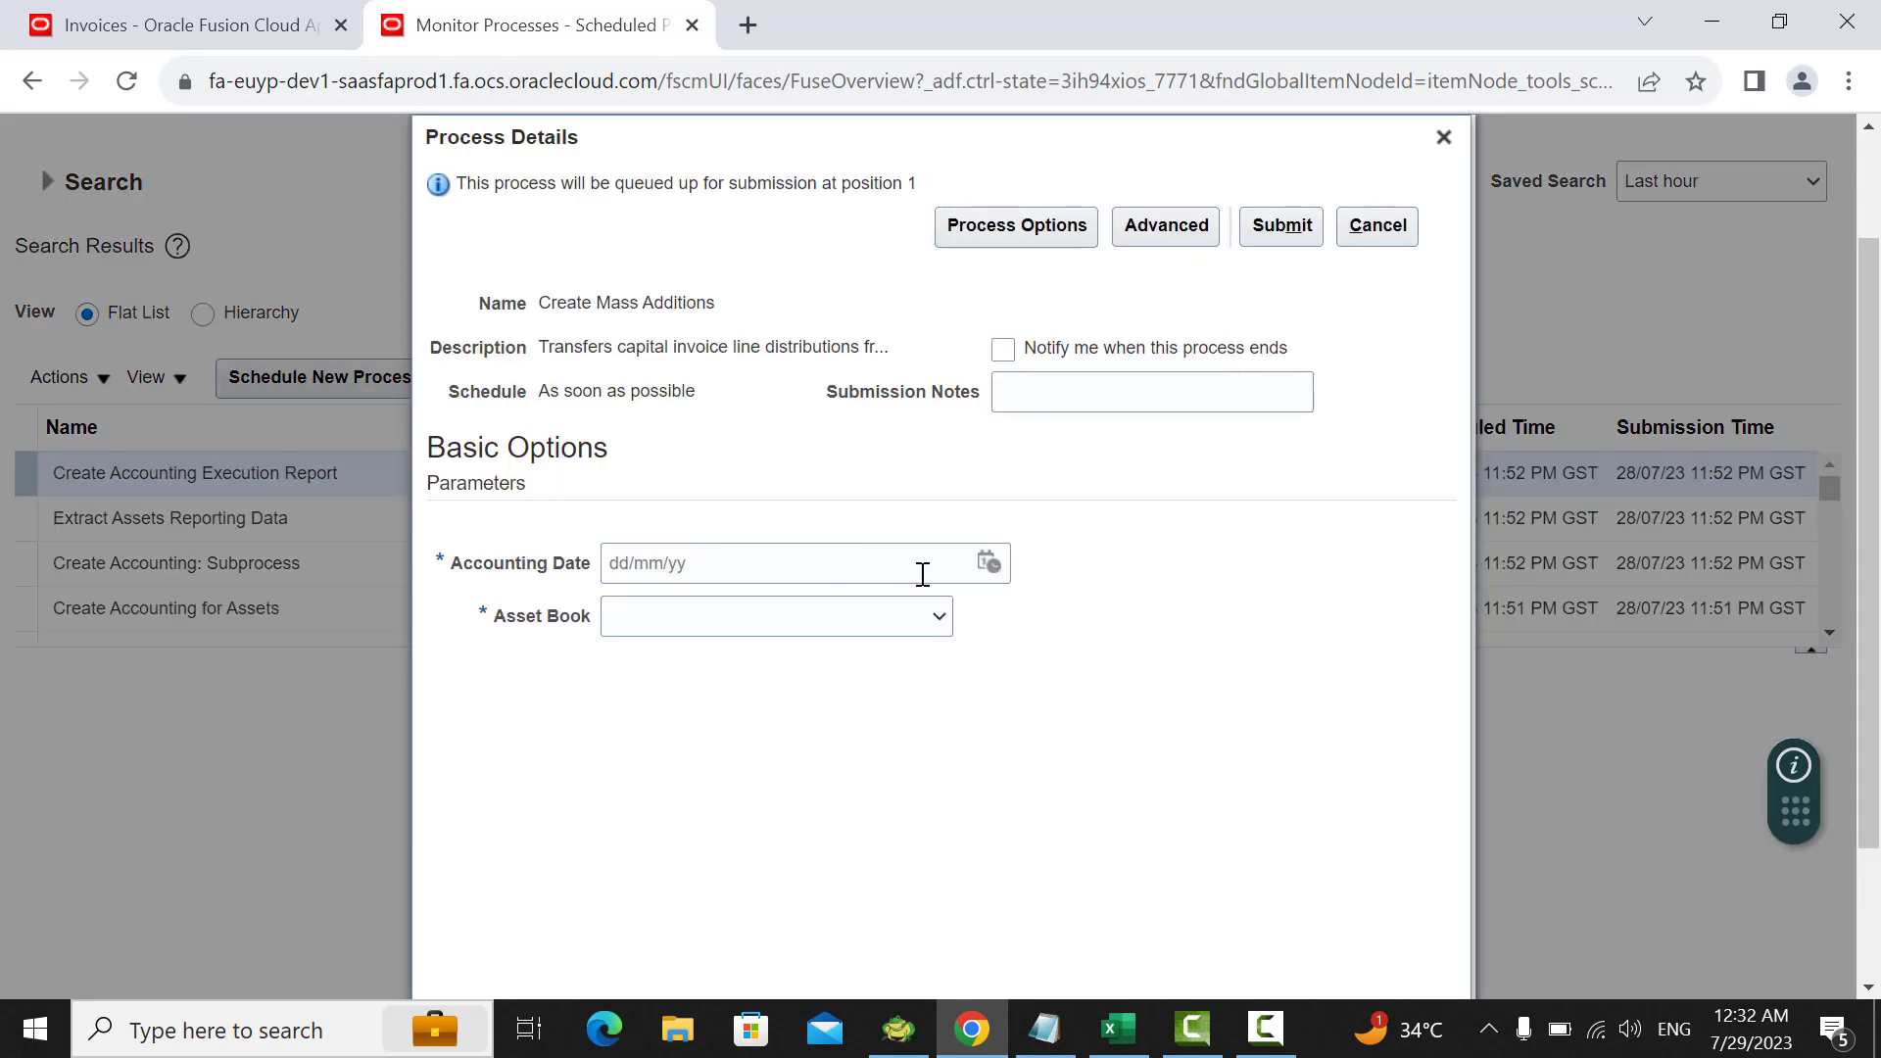
Step: Submit Create Mass Additions with accounting date 28/07/23 and asset book FD_BOOK, and acknowledge the submission
click(988, 562)
click(1280, 869)
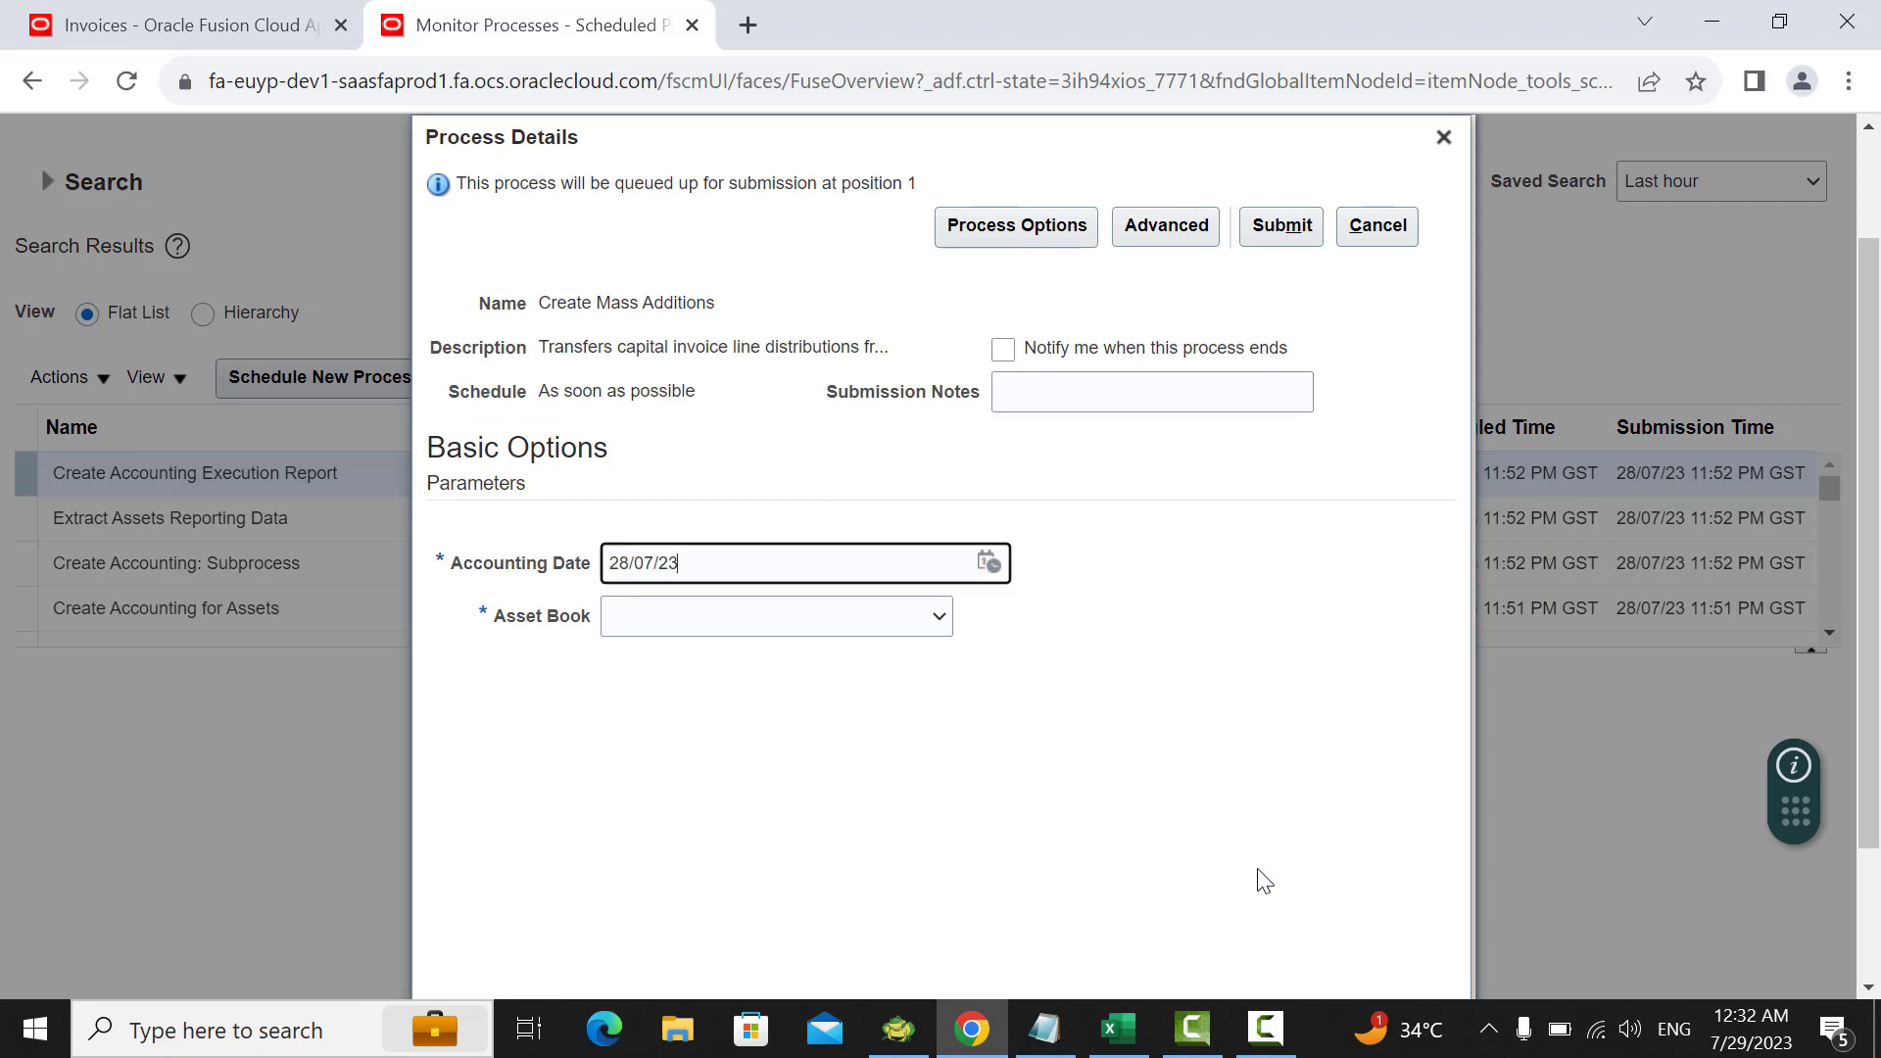
click(926, 624)
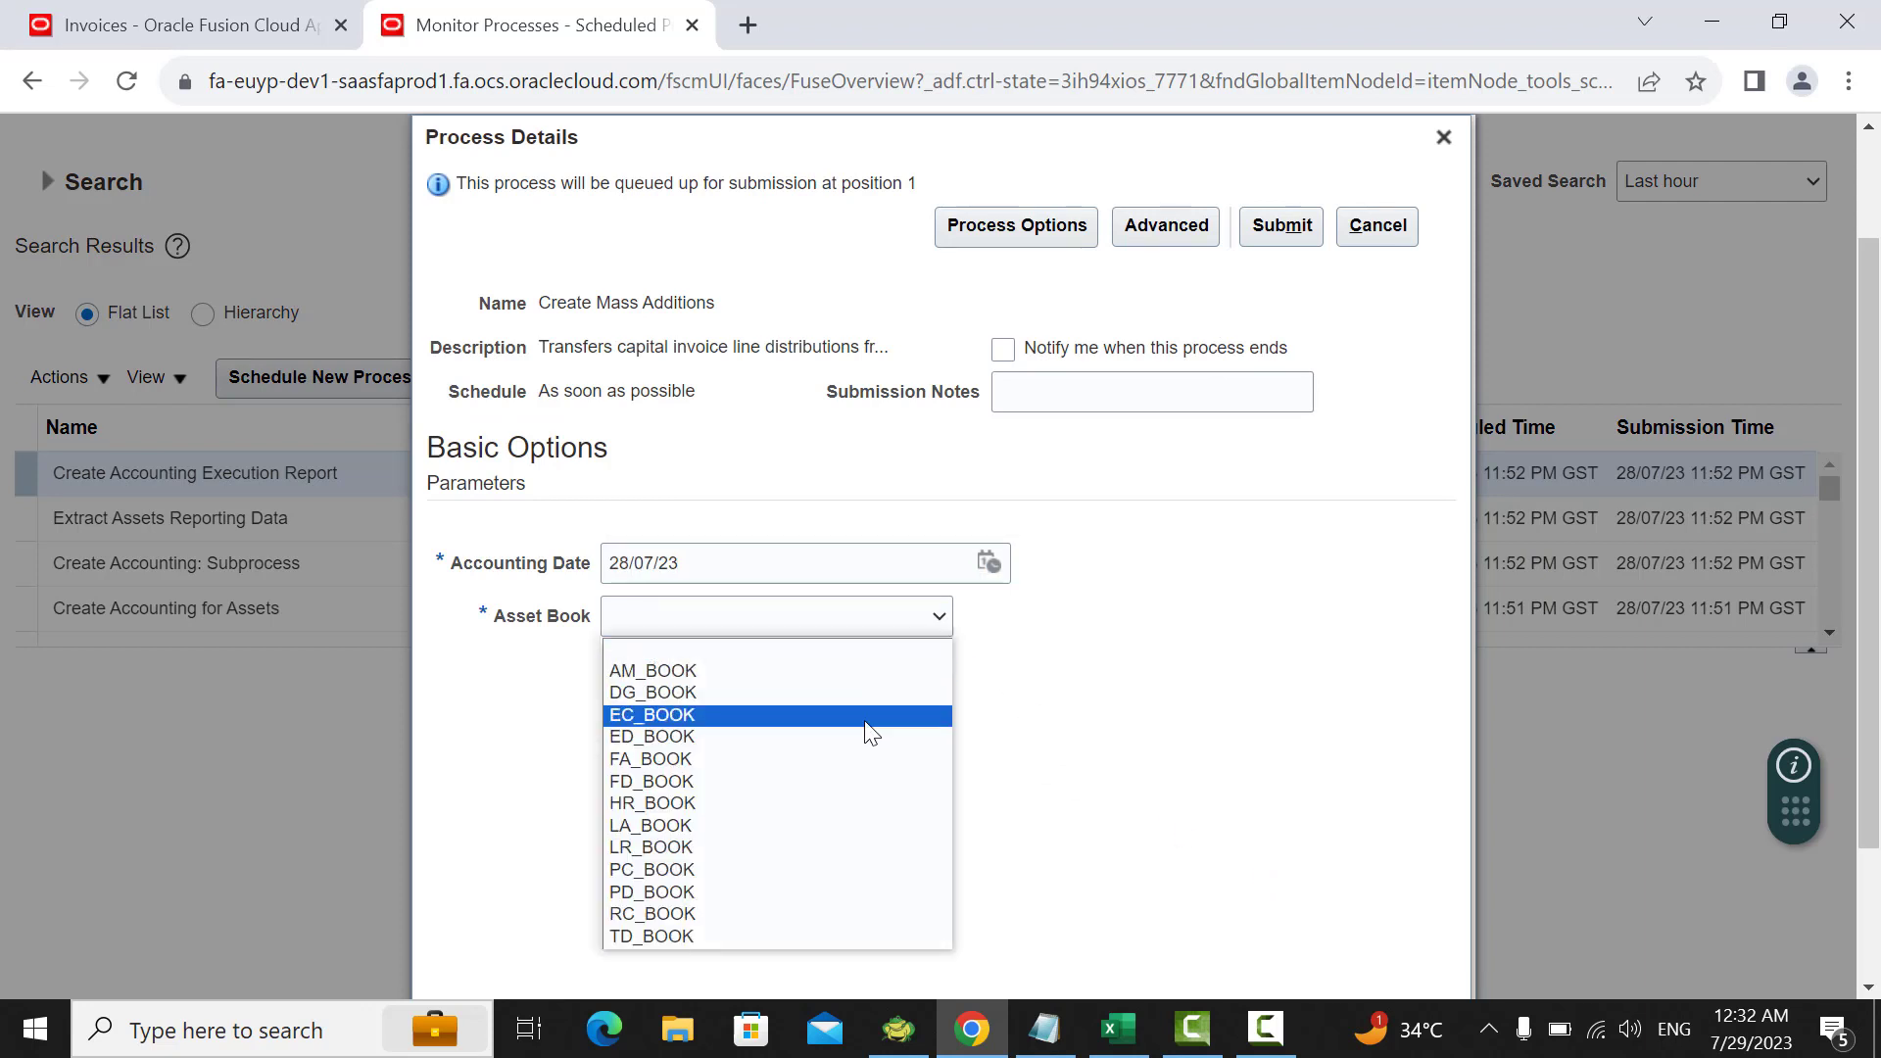
click(839, 781)
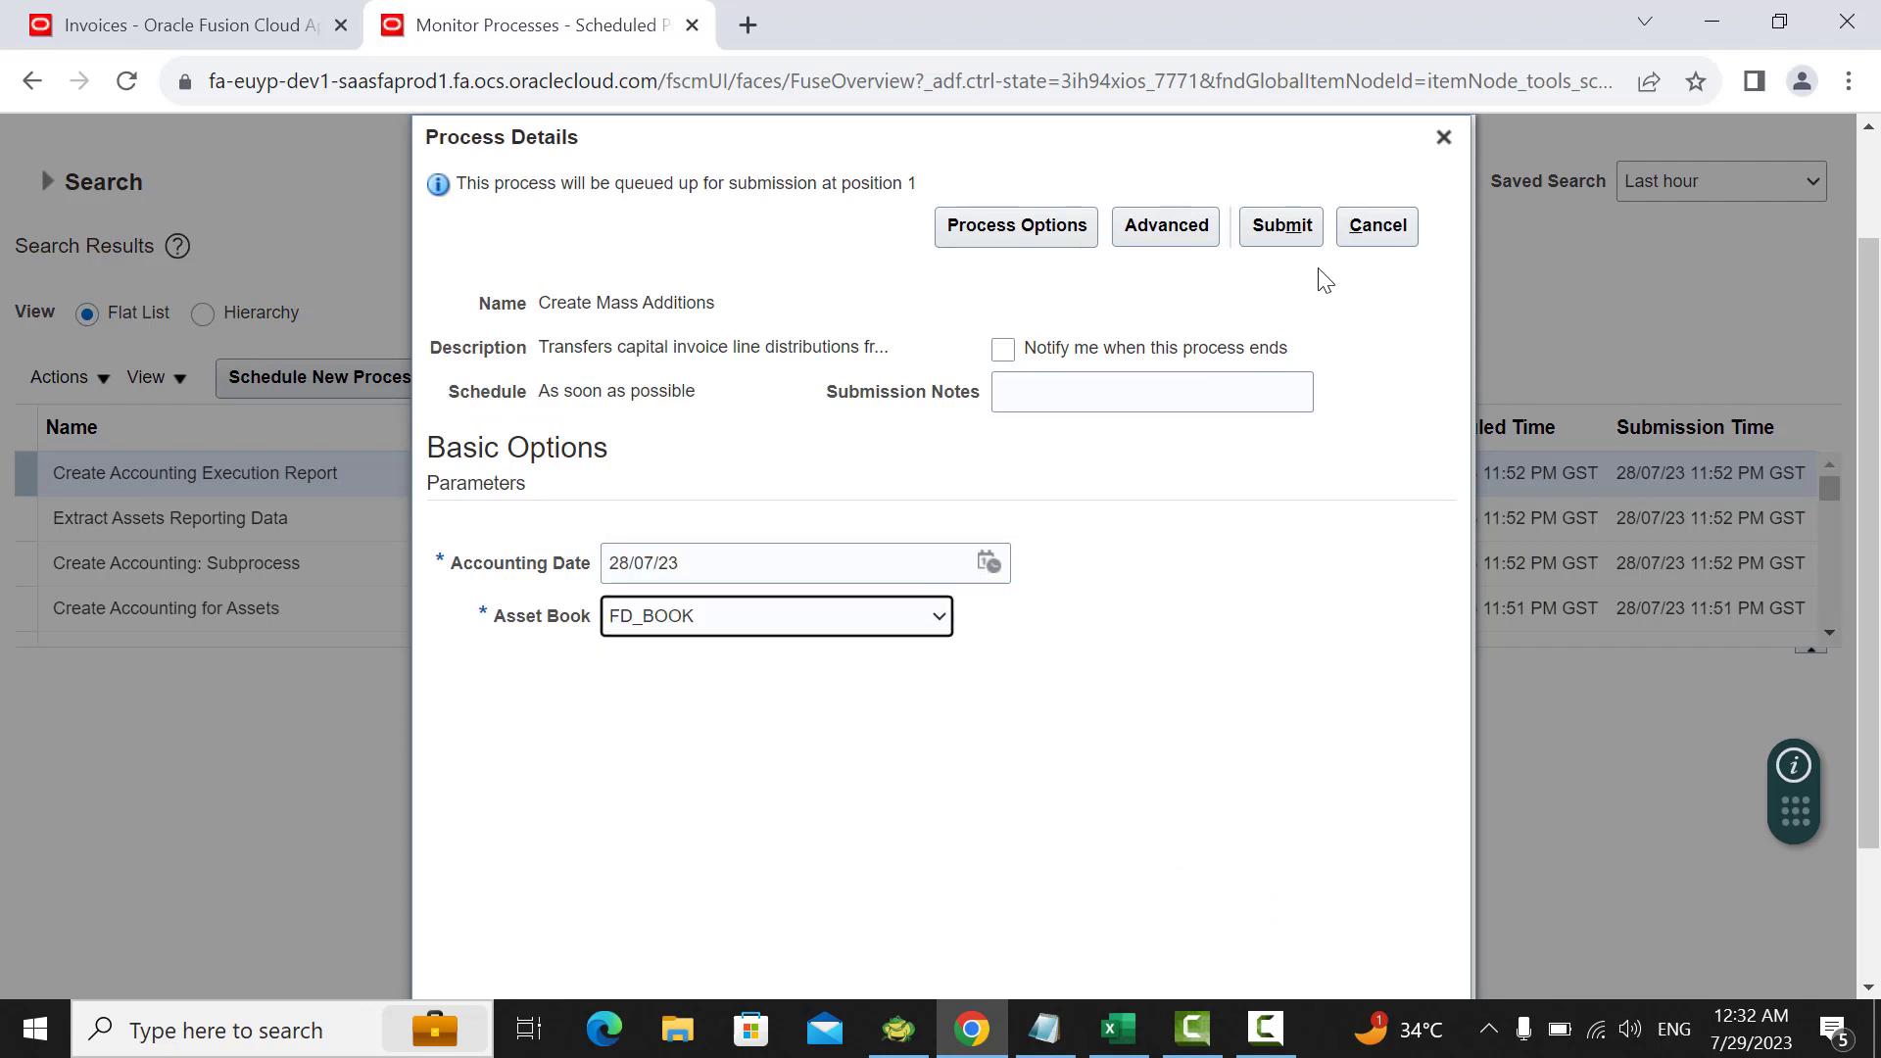
click(1287, 233)
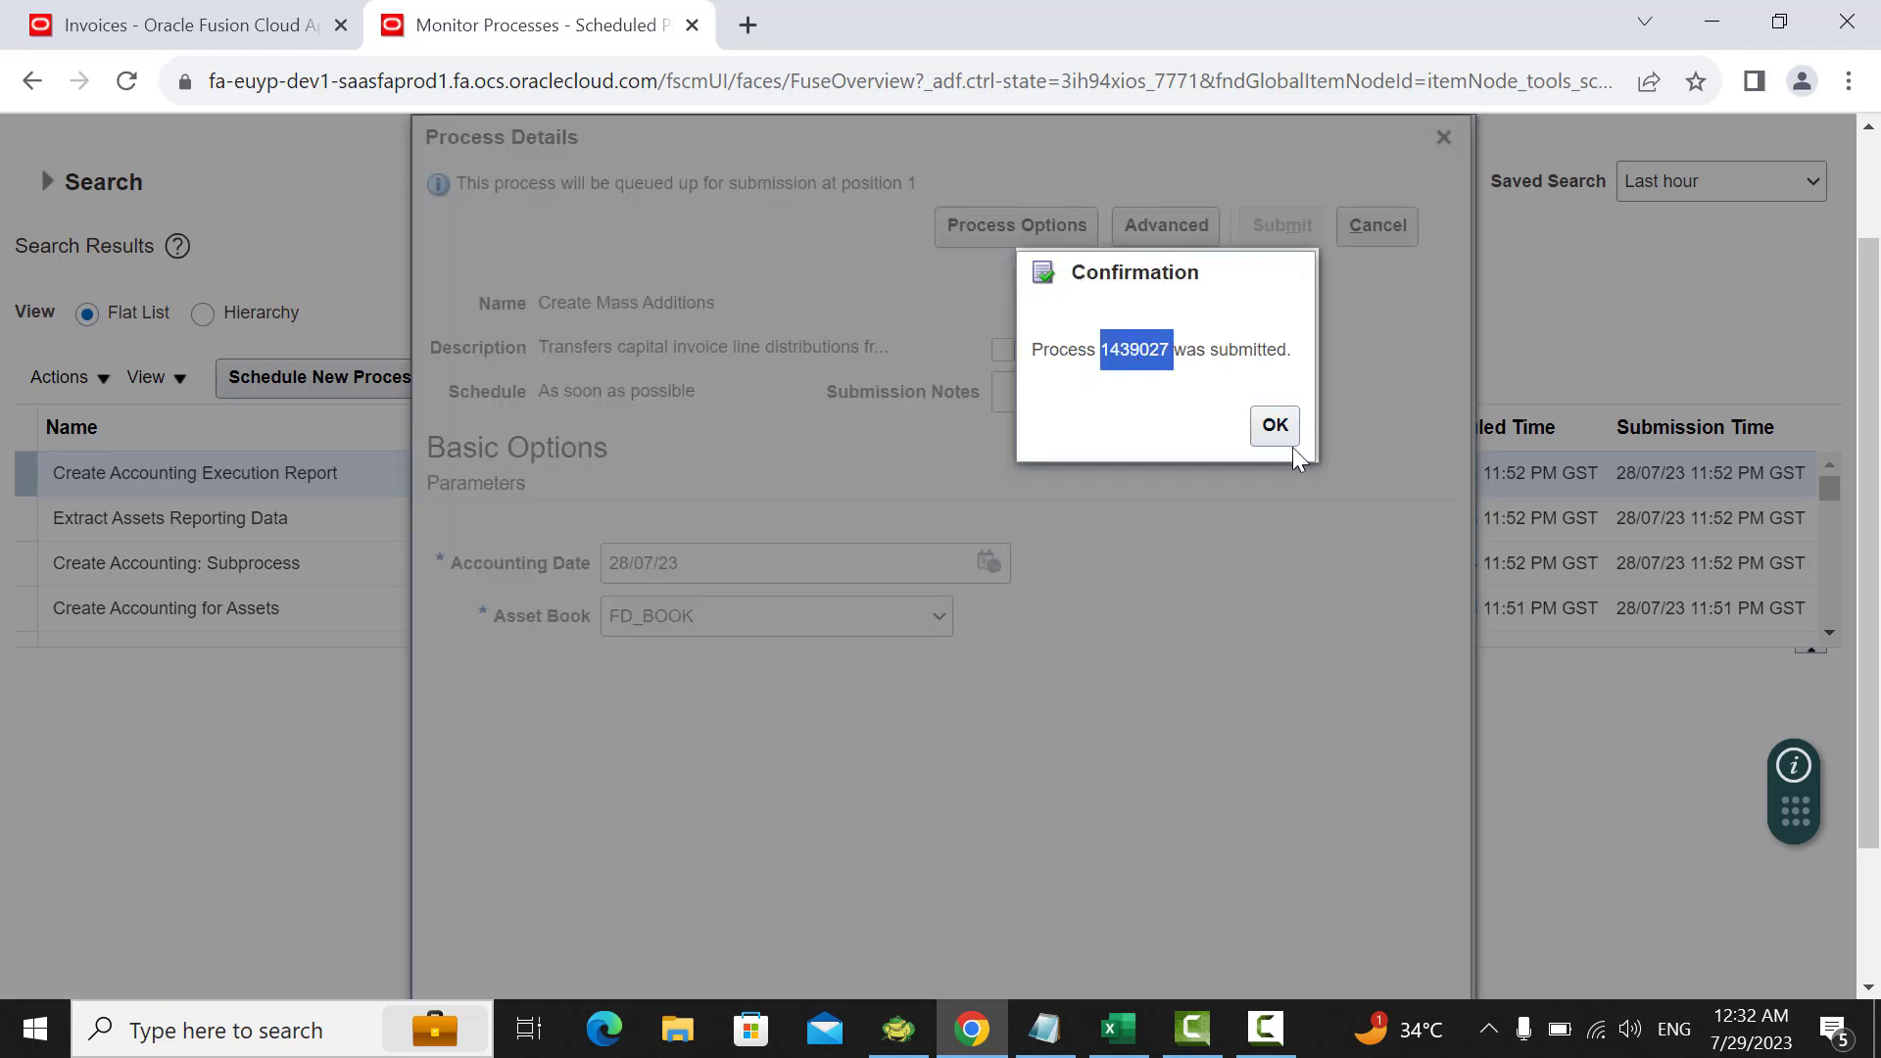
click(1276, 425)
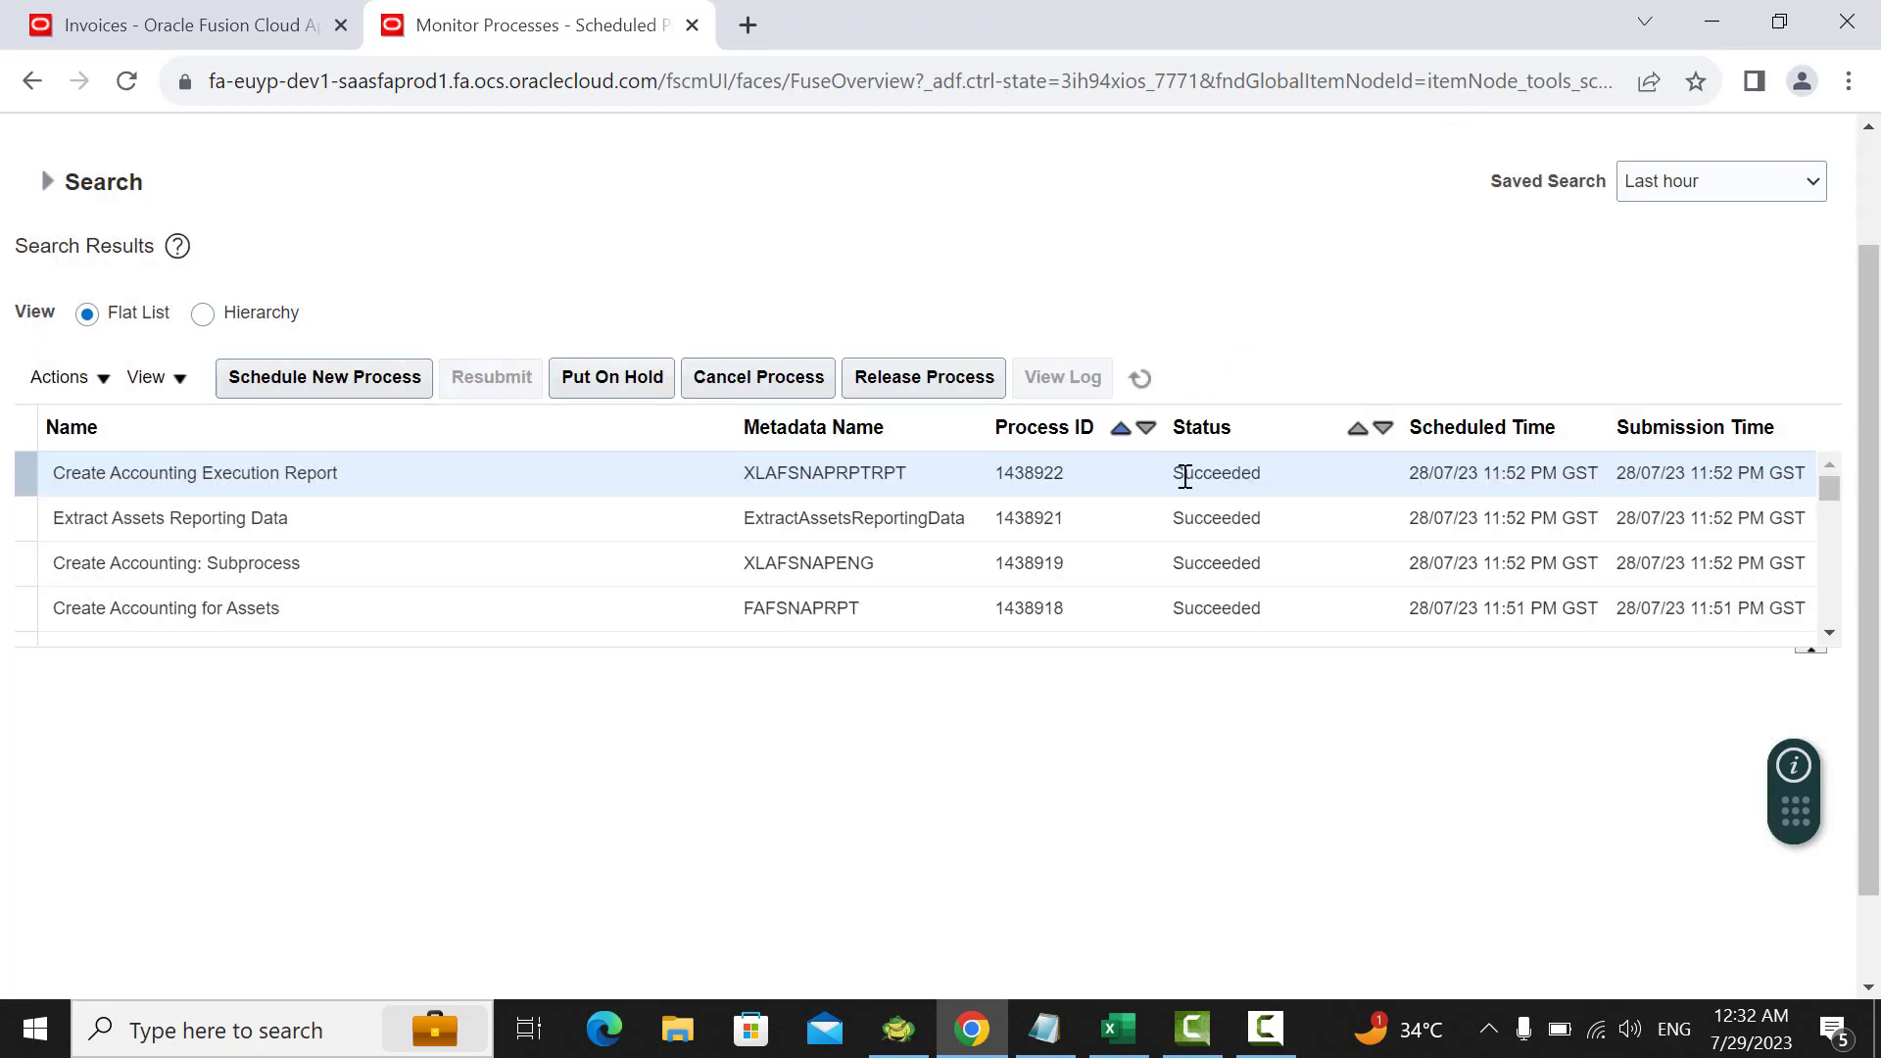
Step: Refresh the process list repeatedly to track Create Mass Additions and the processes it spawns through to completion
click(1152, 391)
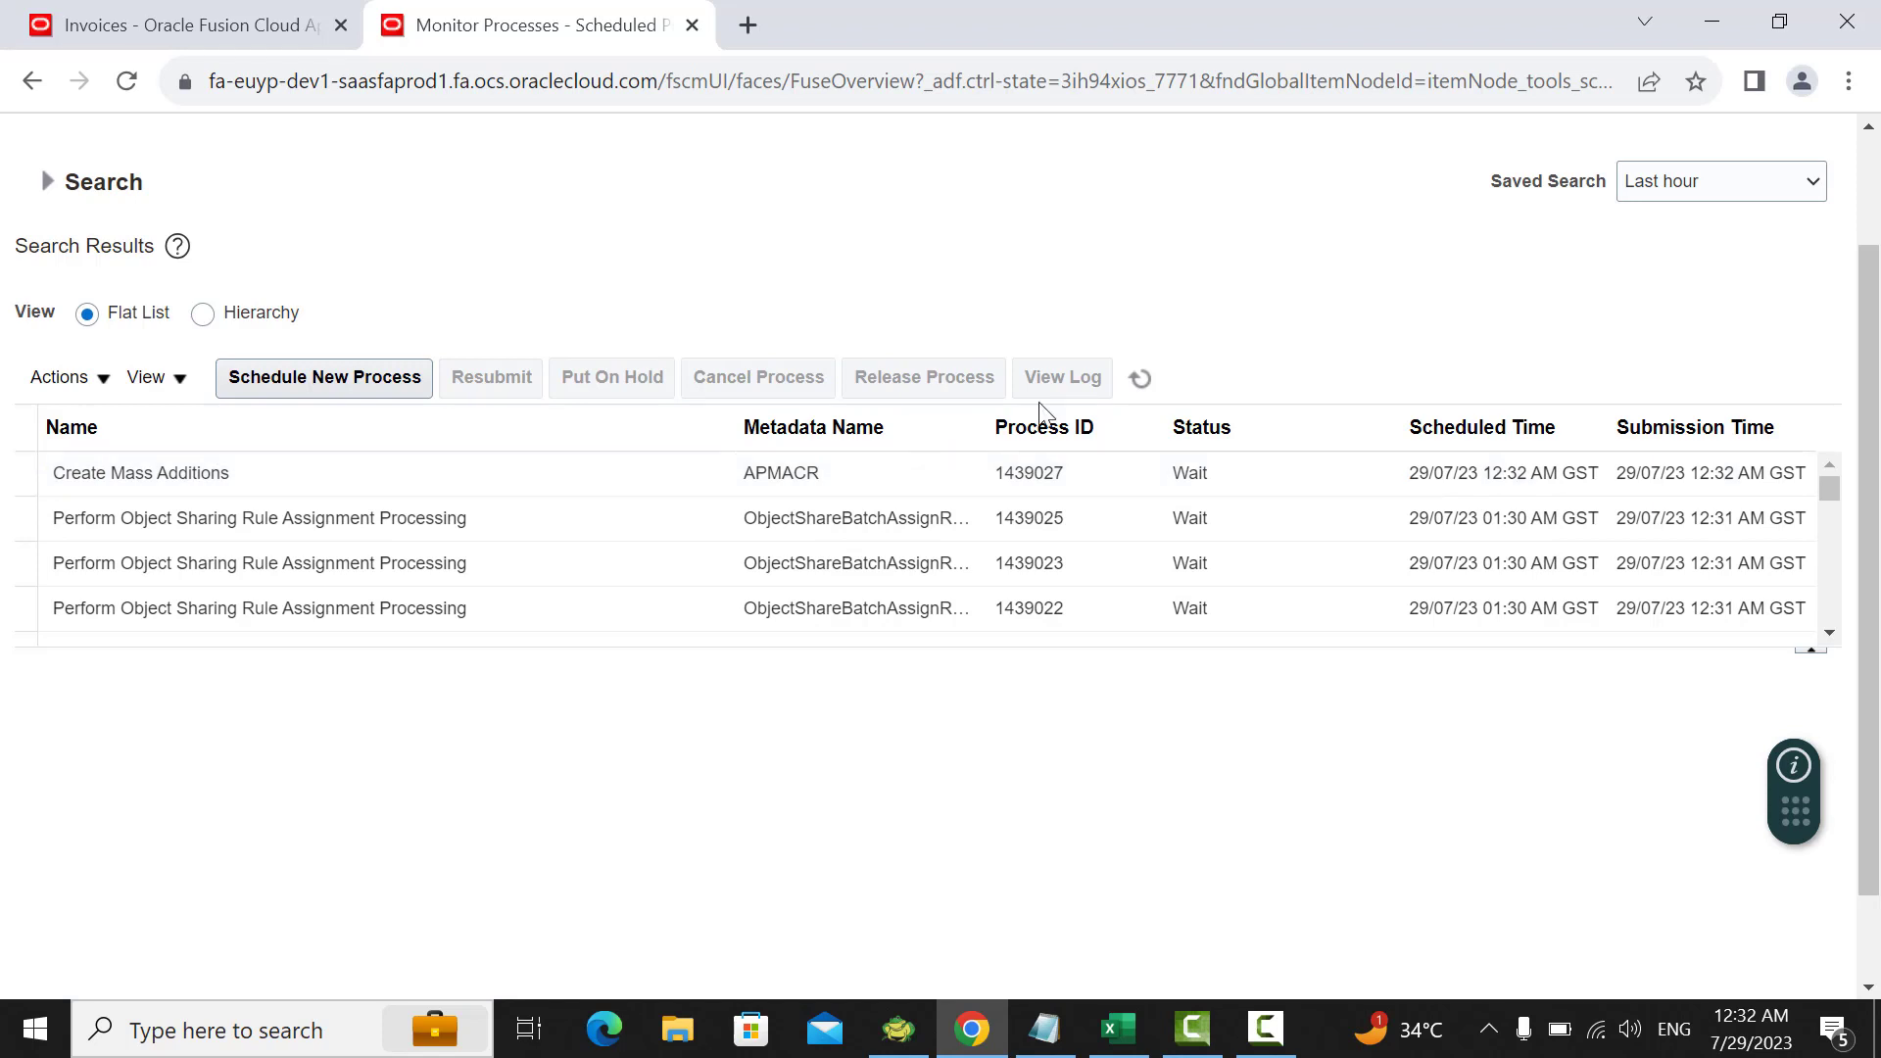
click(1147, 384)
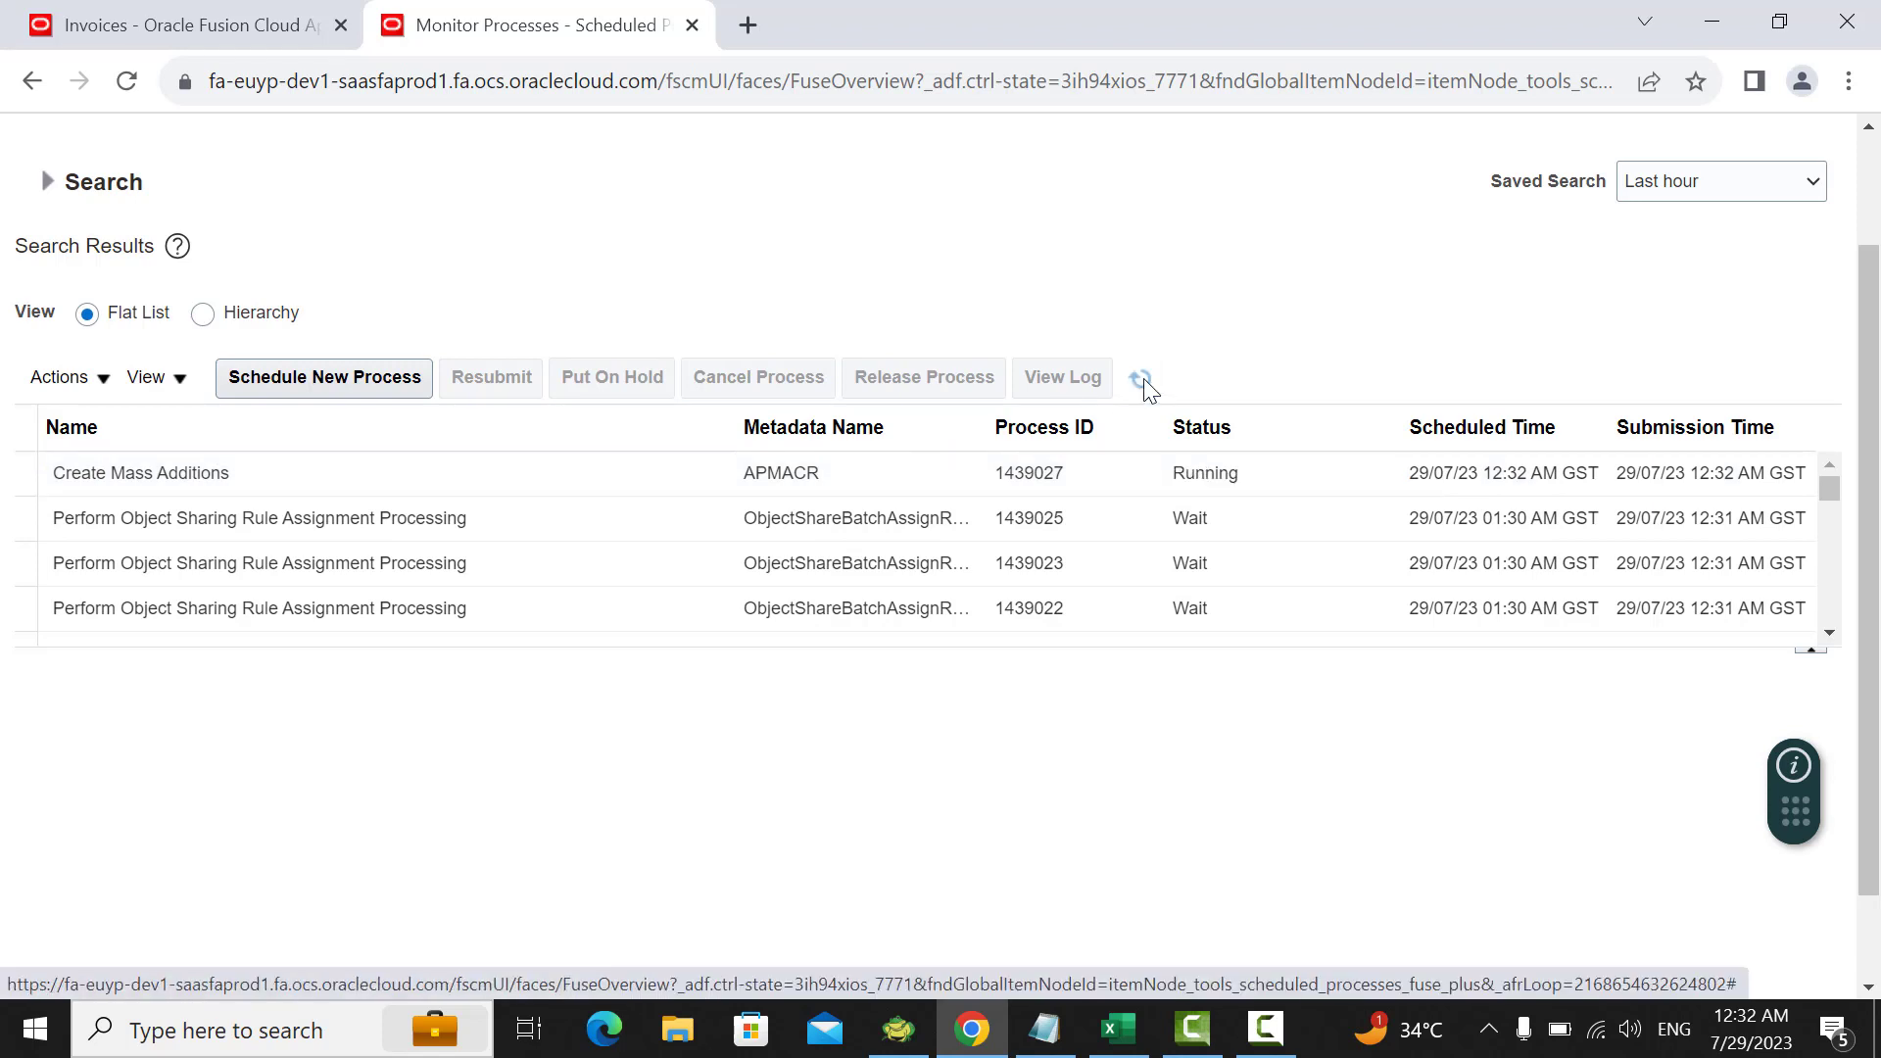
click(1145, 379)
click(1143, 379)
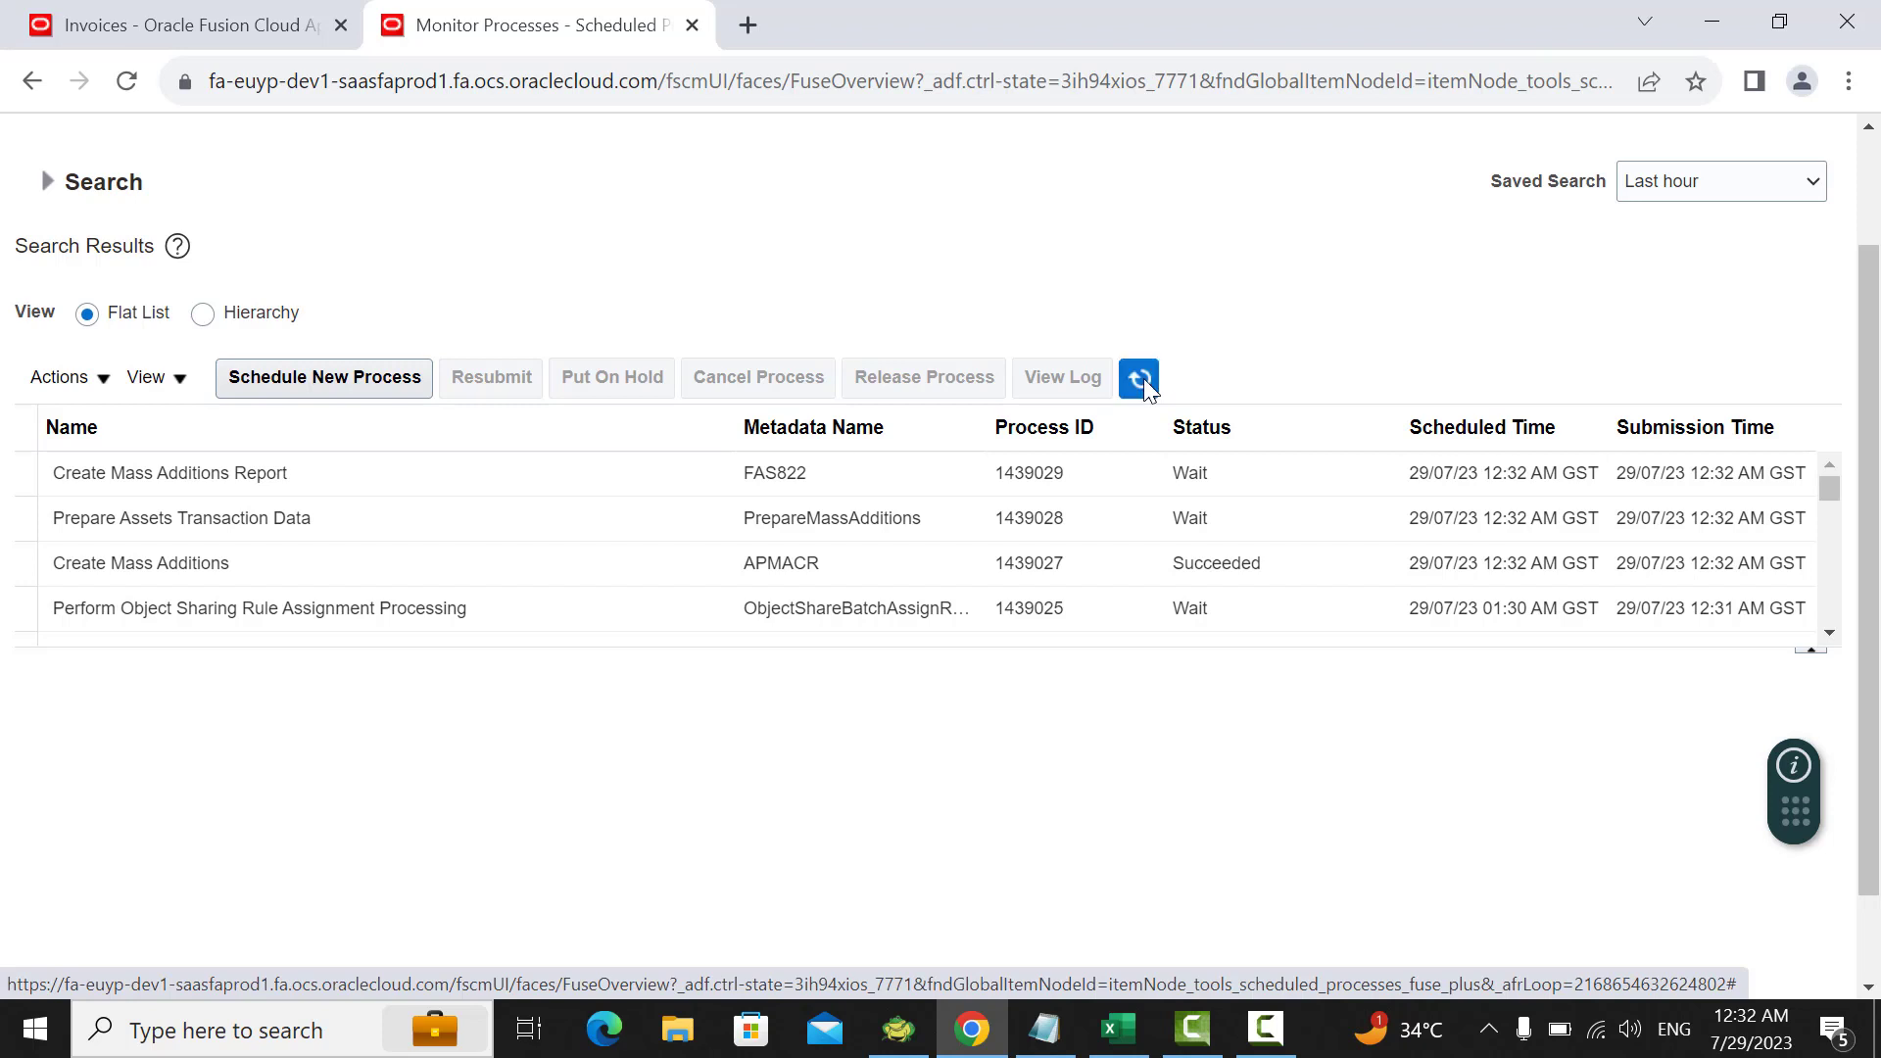
click(1139, 380)
click(1143, 379)
click(1144, 380)
click(1144, 379)
click(1144, 379)
click(1144, 380)
click(1144, 380)
click(1141, 380)
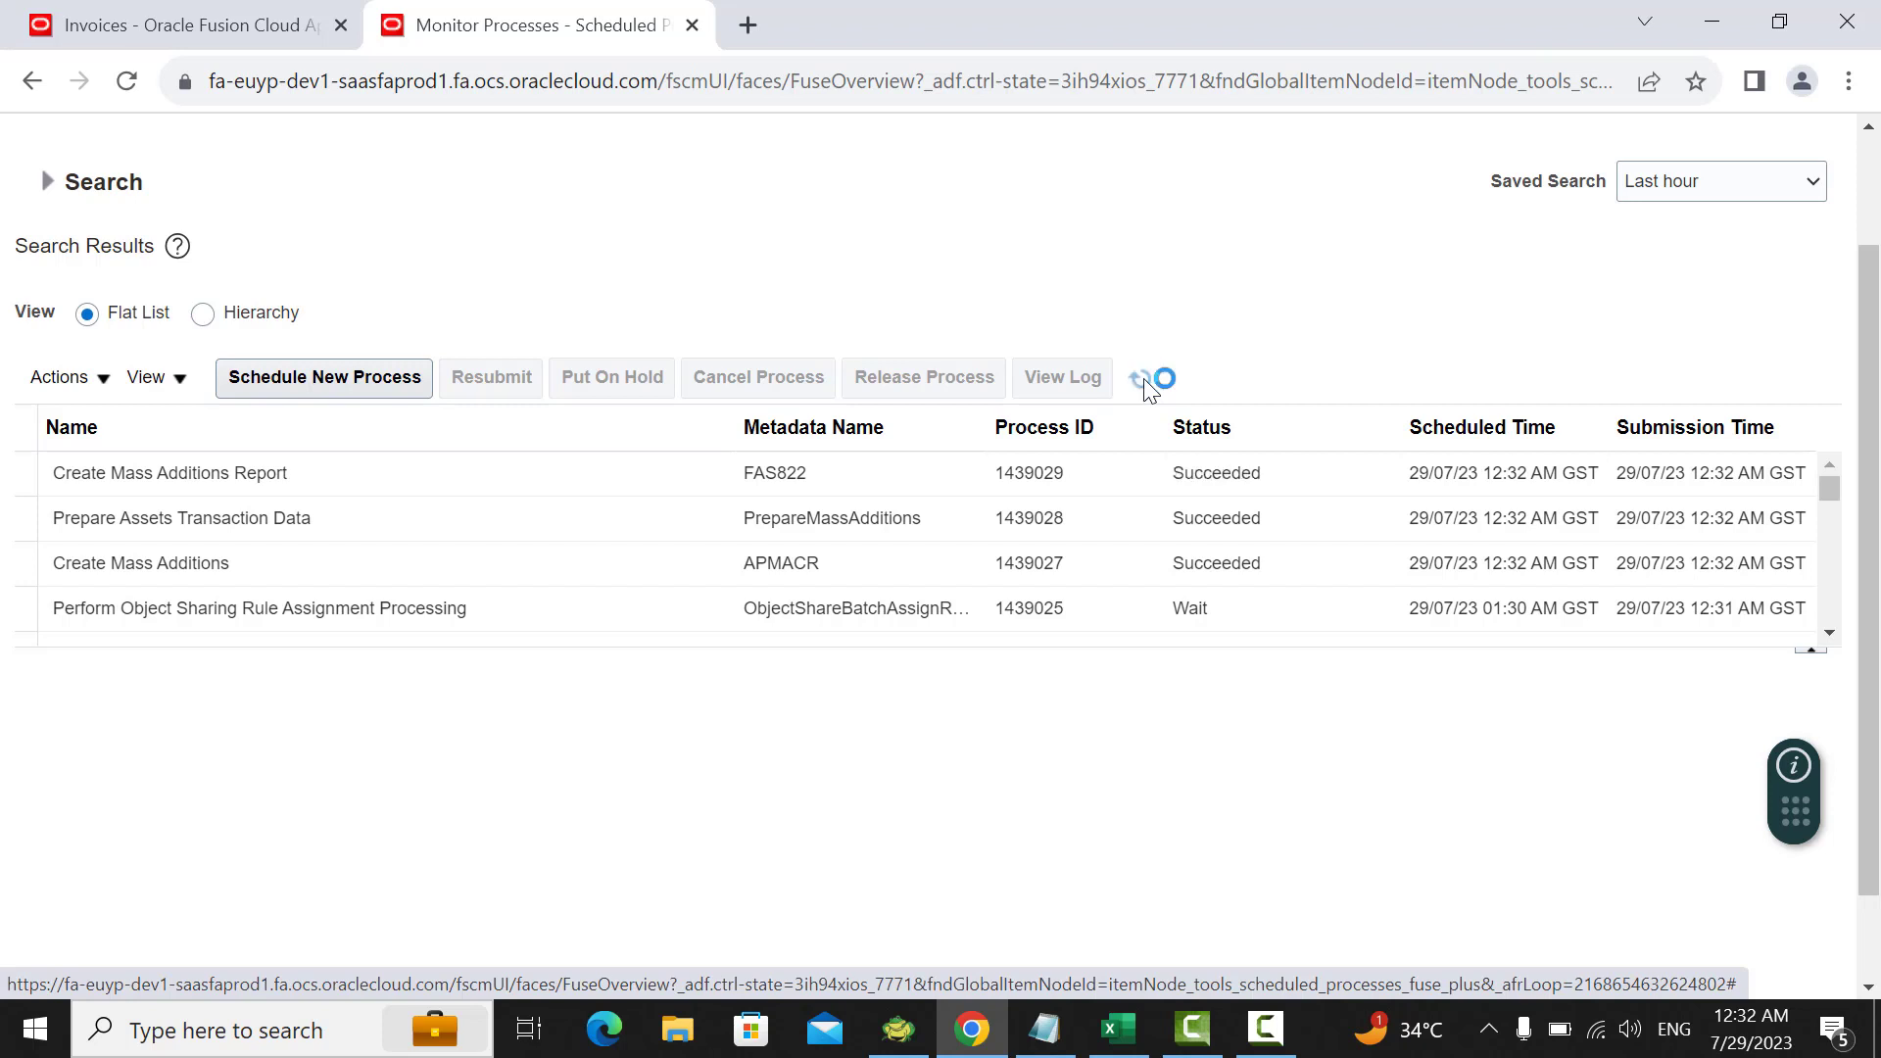
click(1143, 380)
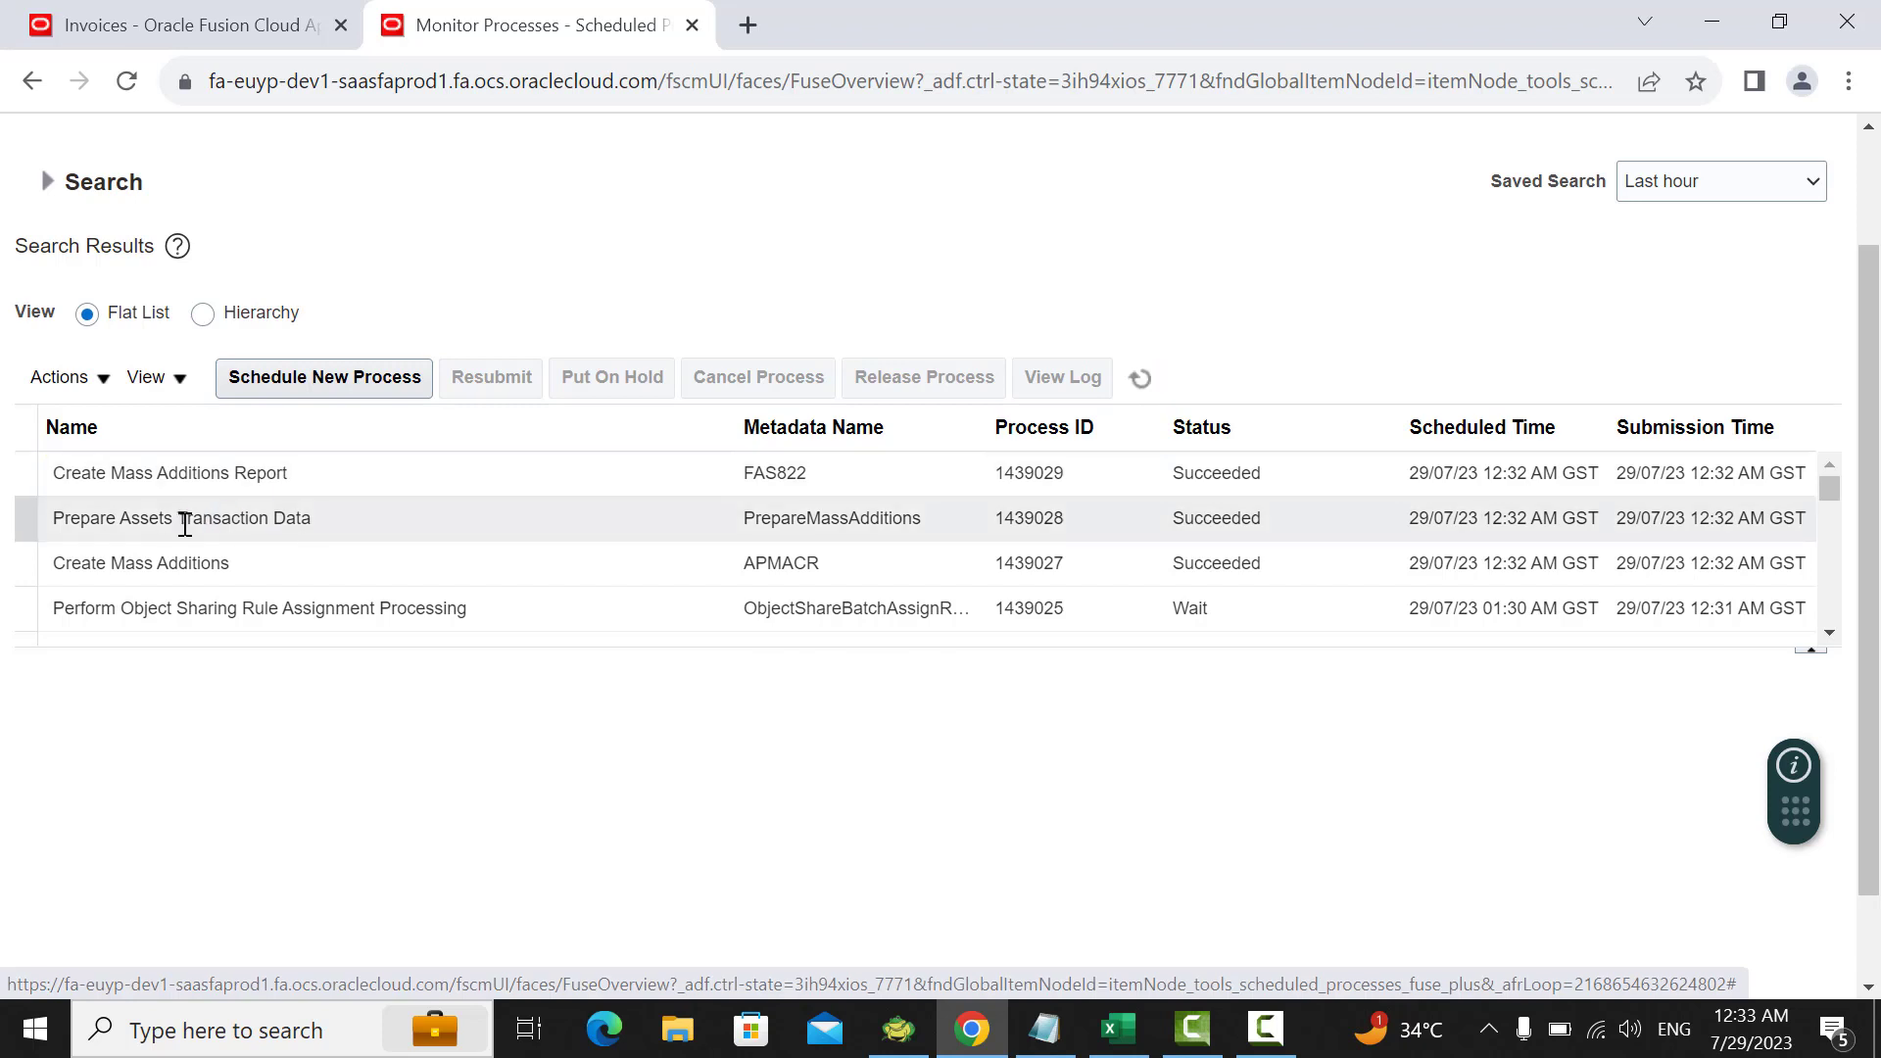
click(1141, 378)
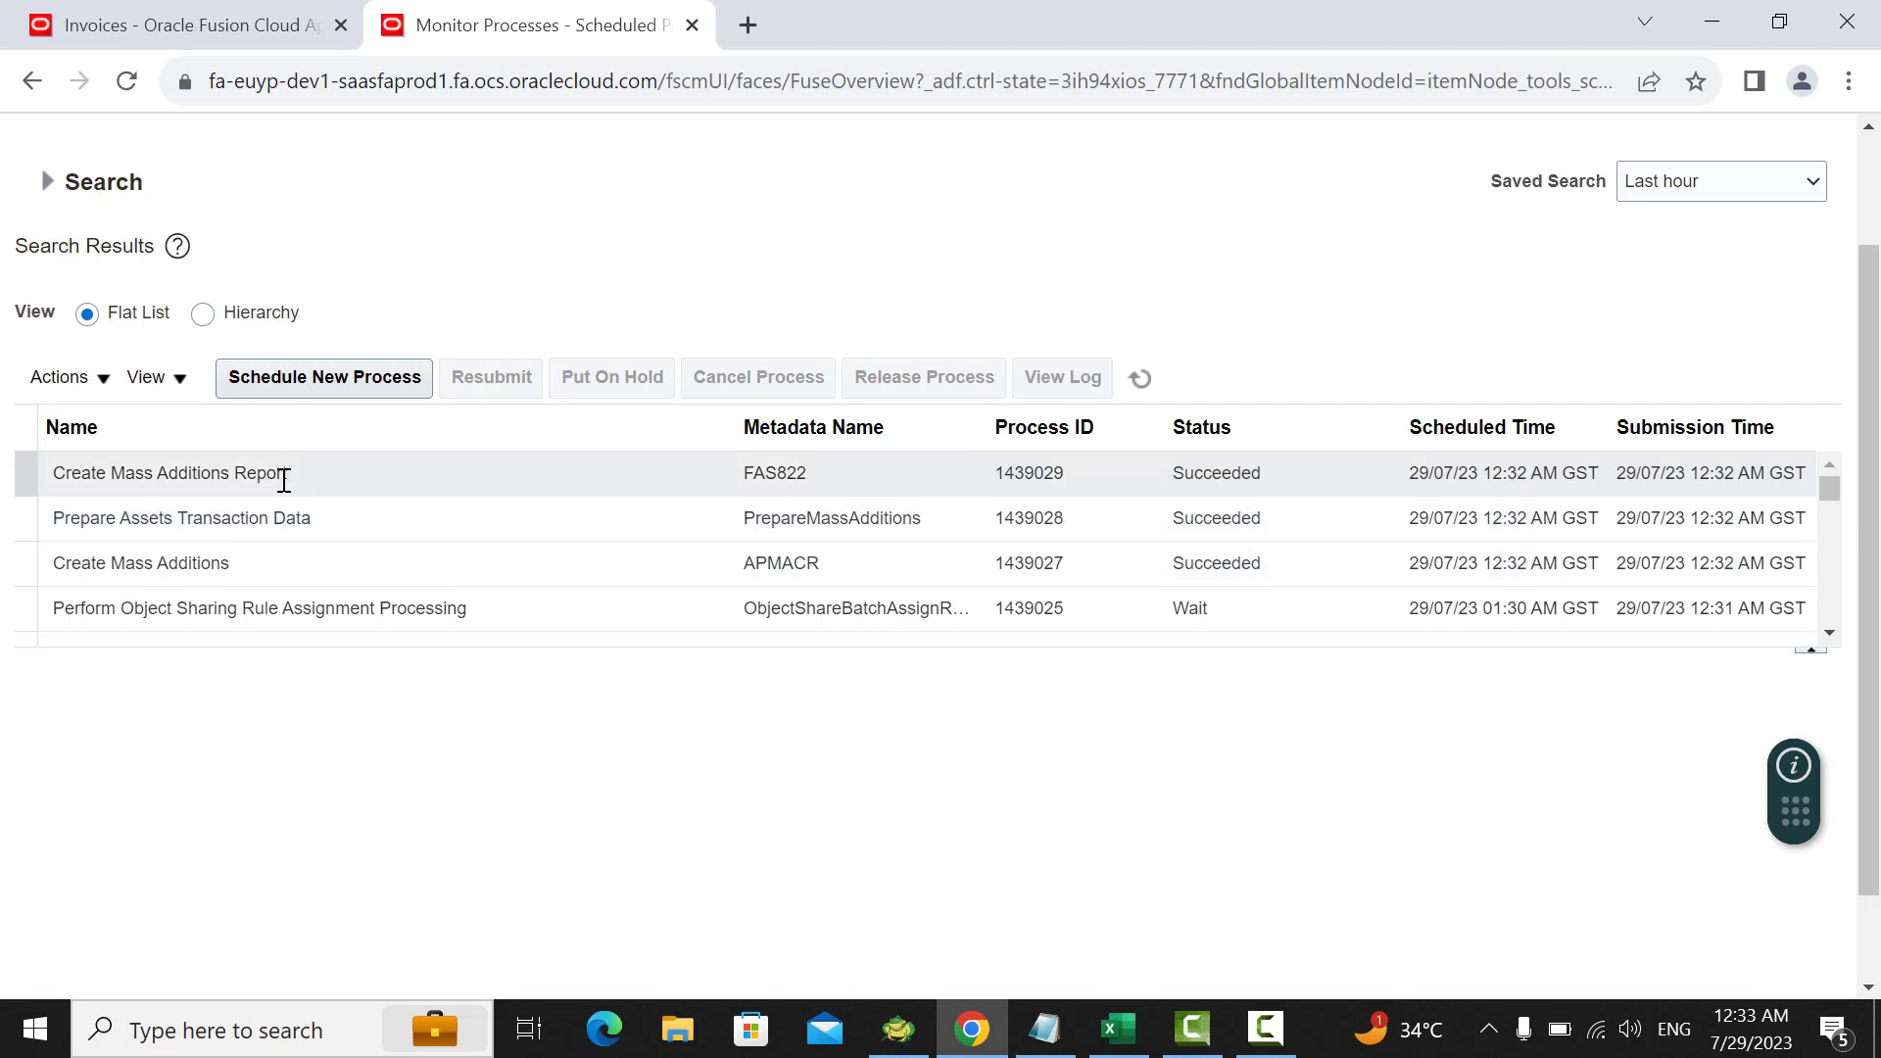
Step: Republish the output of the Create Mass Additions Report process and export it as PDF
click(278, 474)
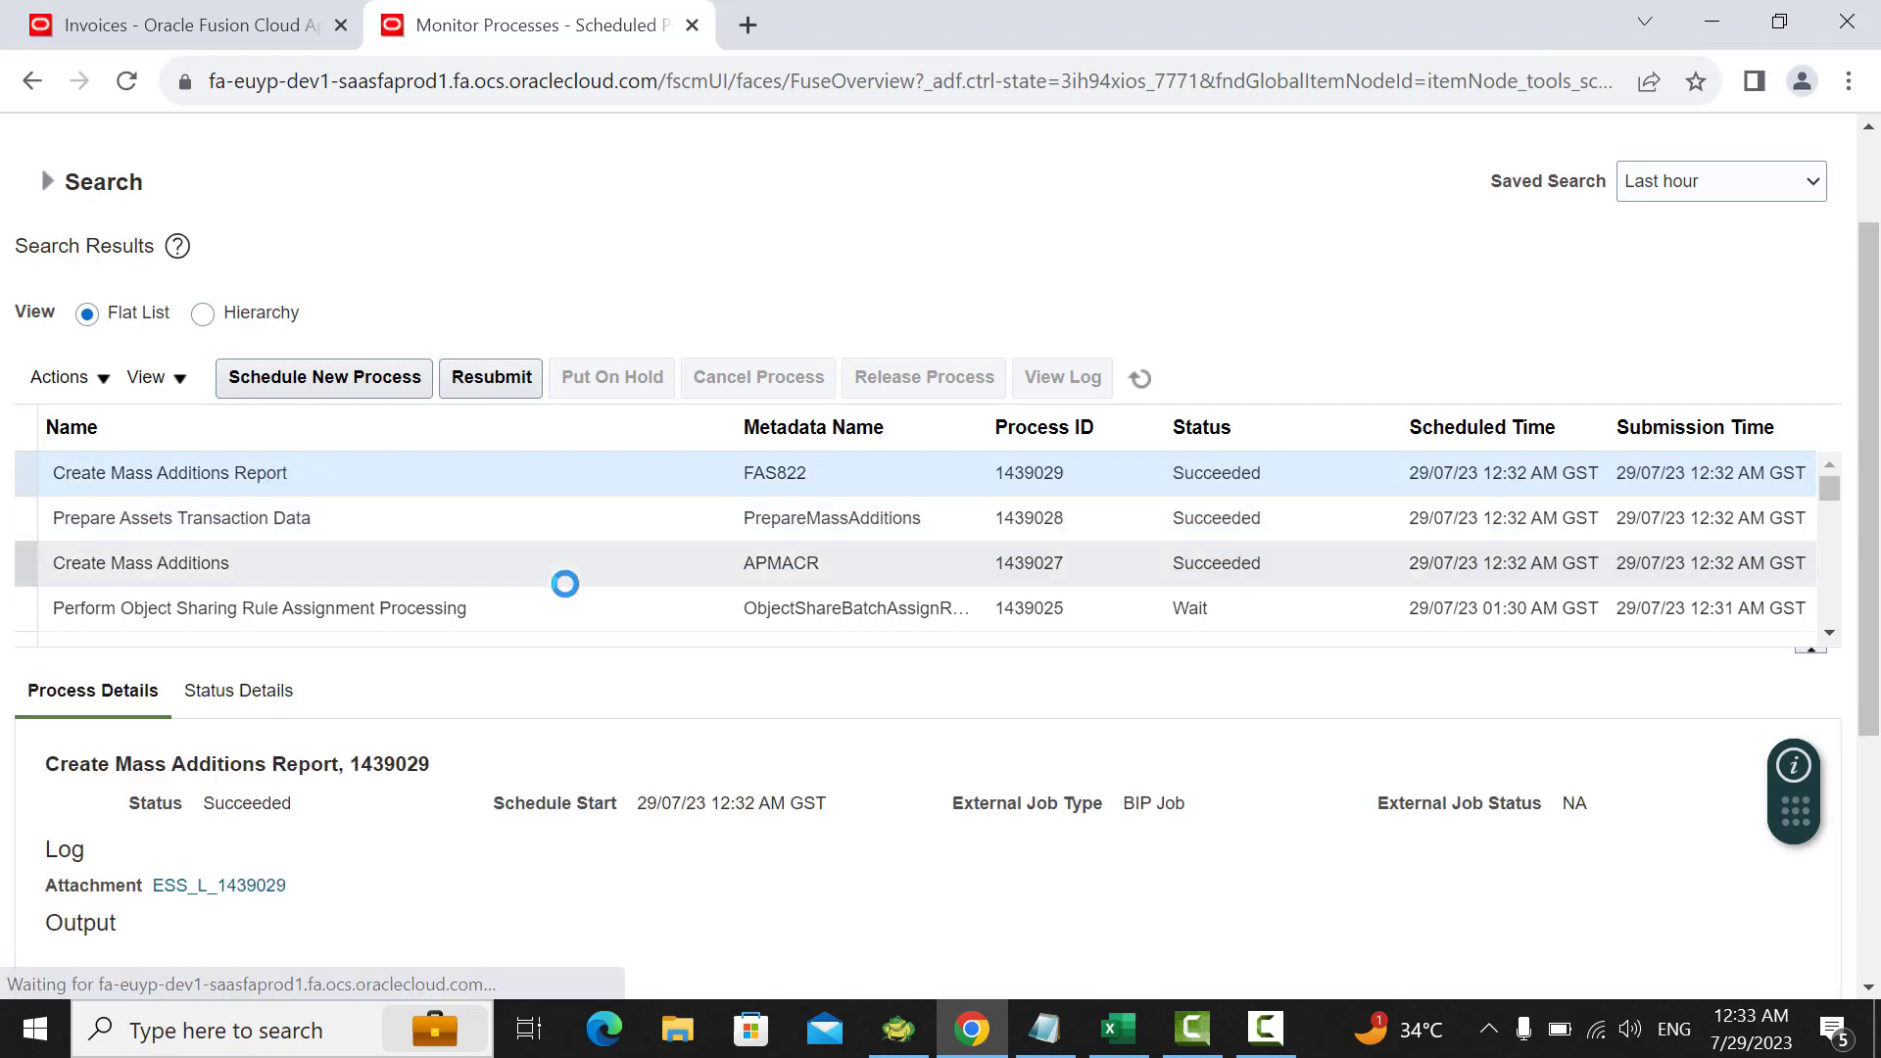
scroll(693, 654, down, 4)
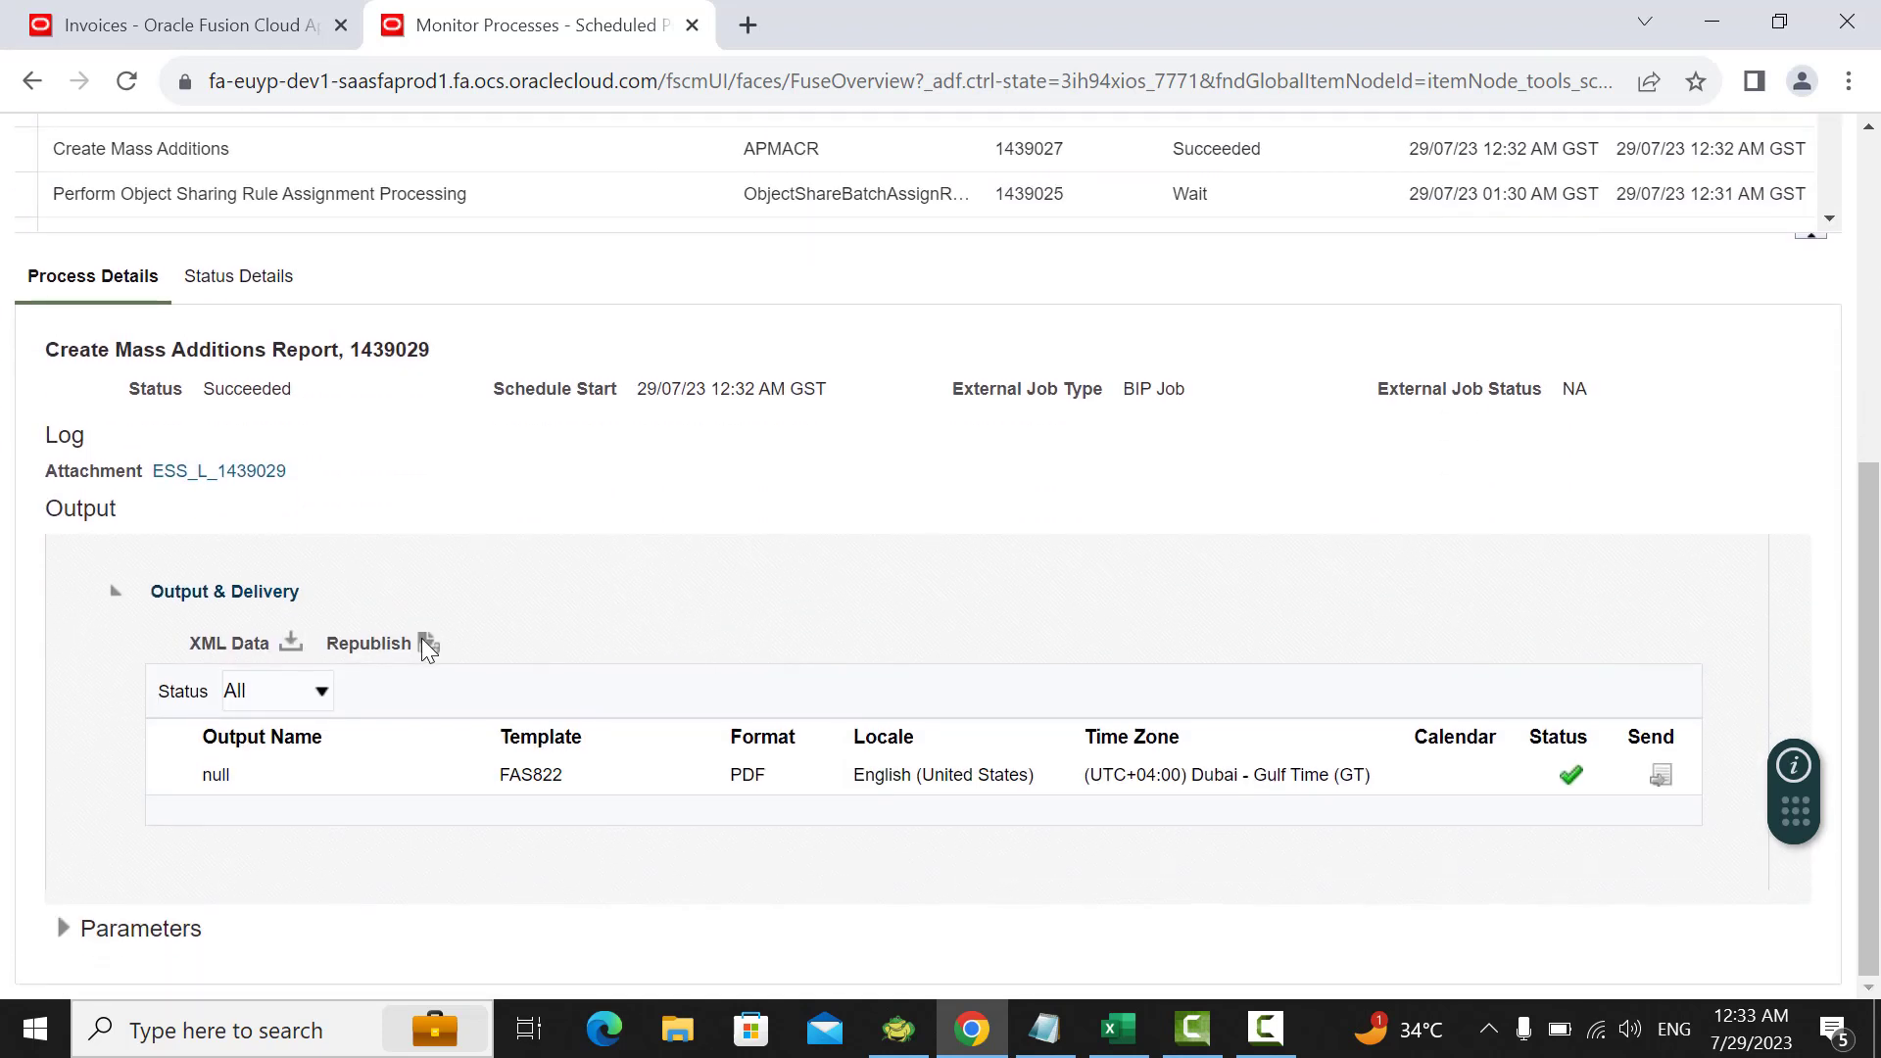
click(427, 643)
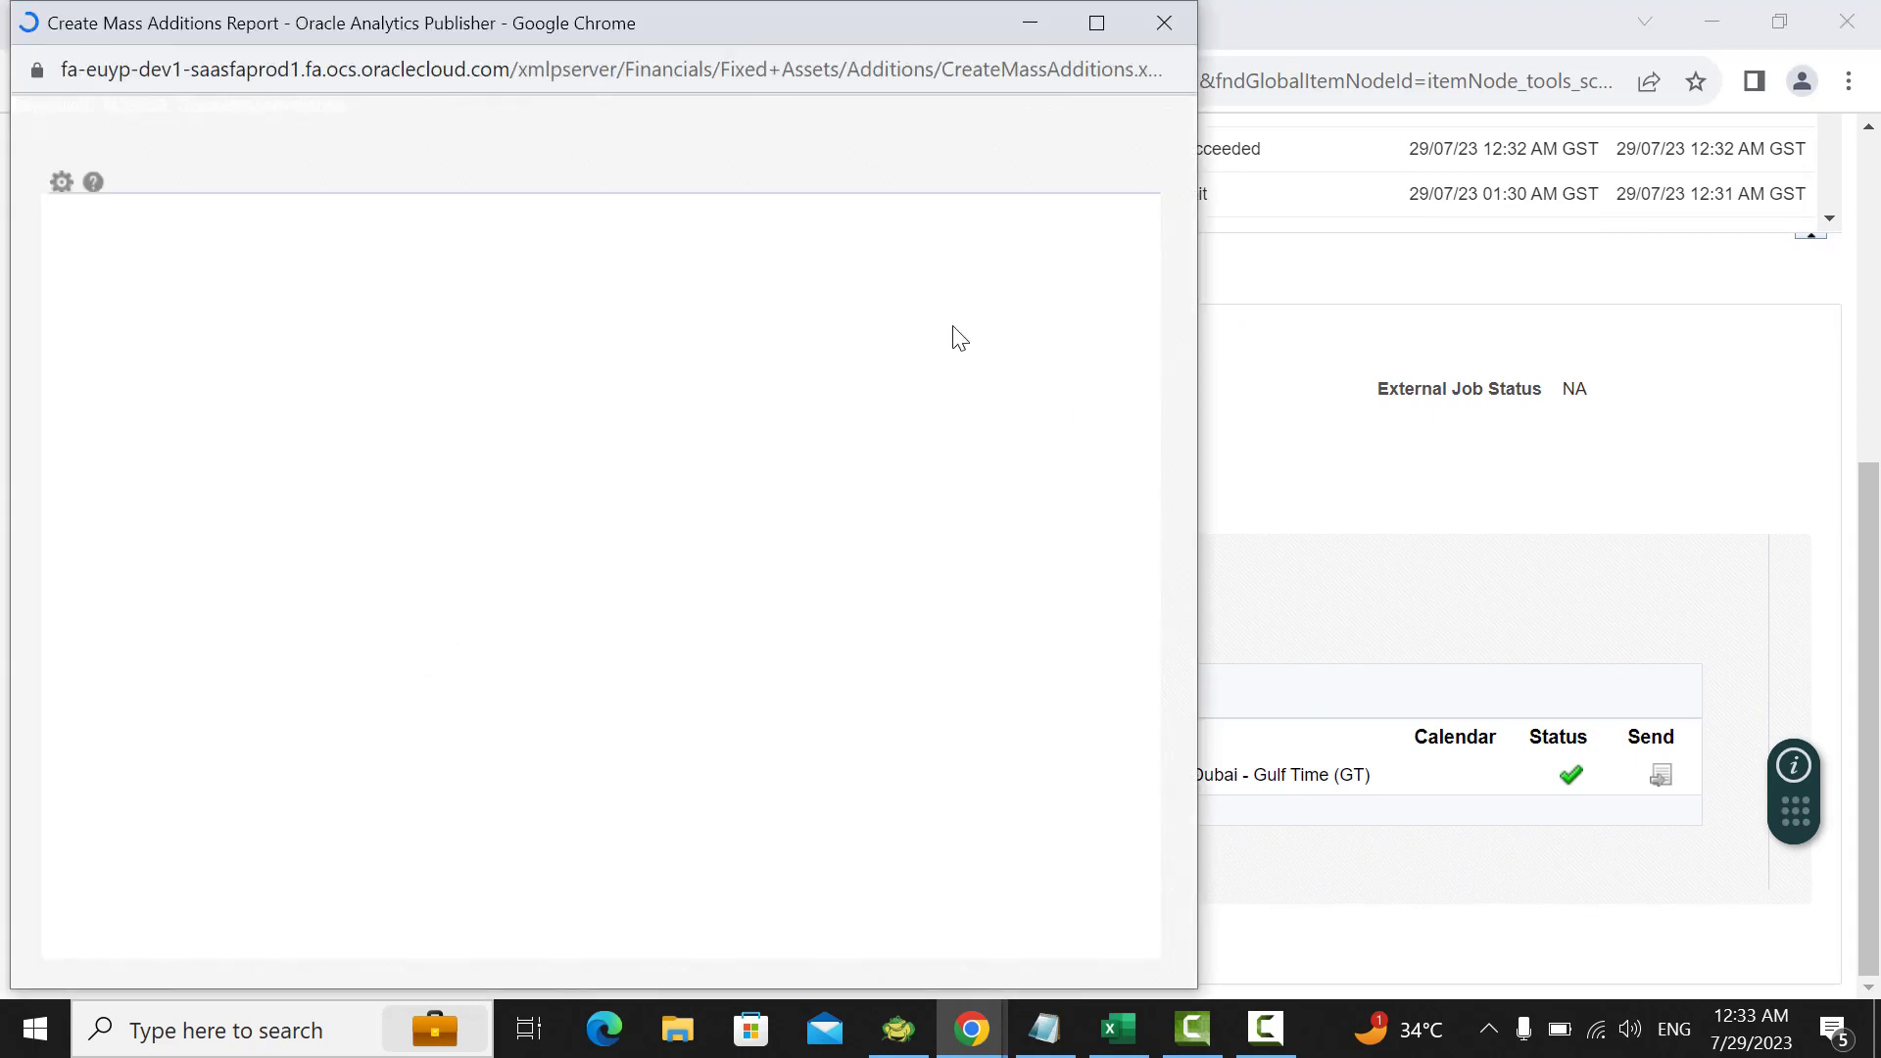
click(1086, 200)
mouse_move(1047, 241)
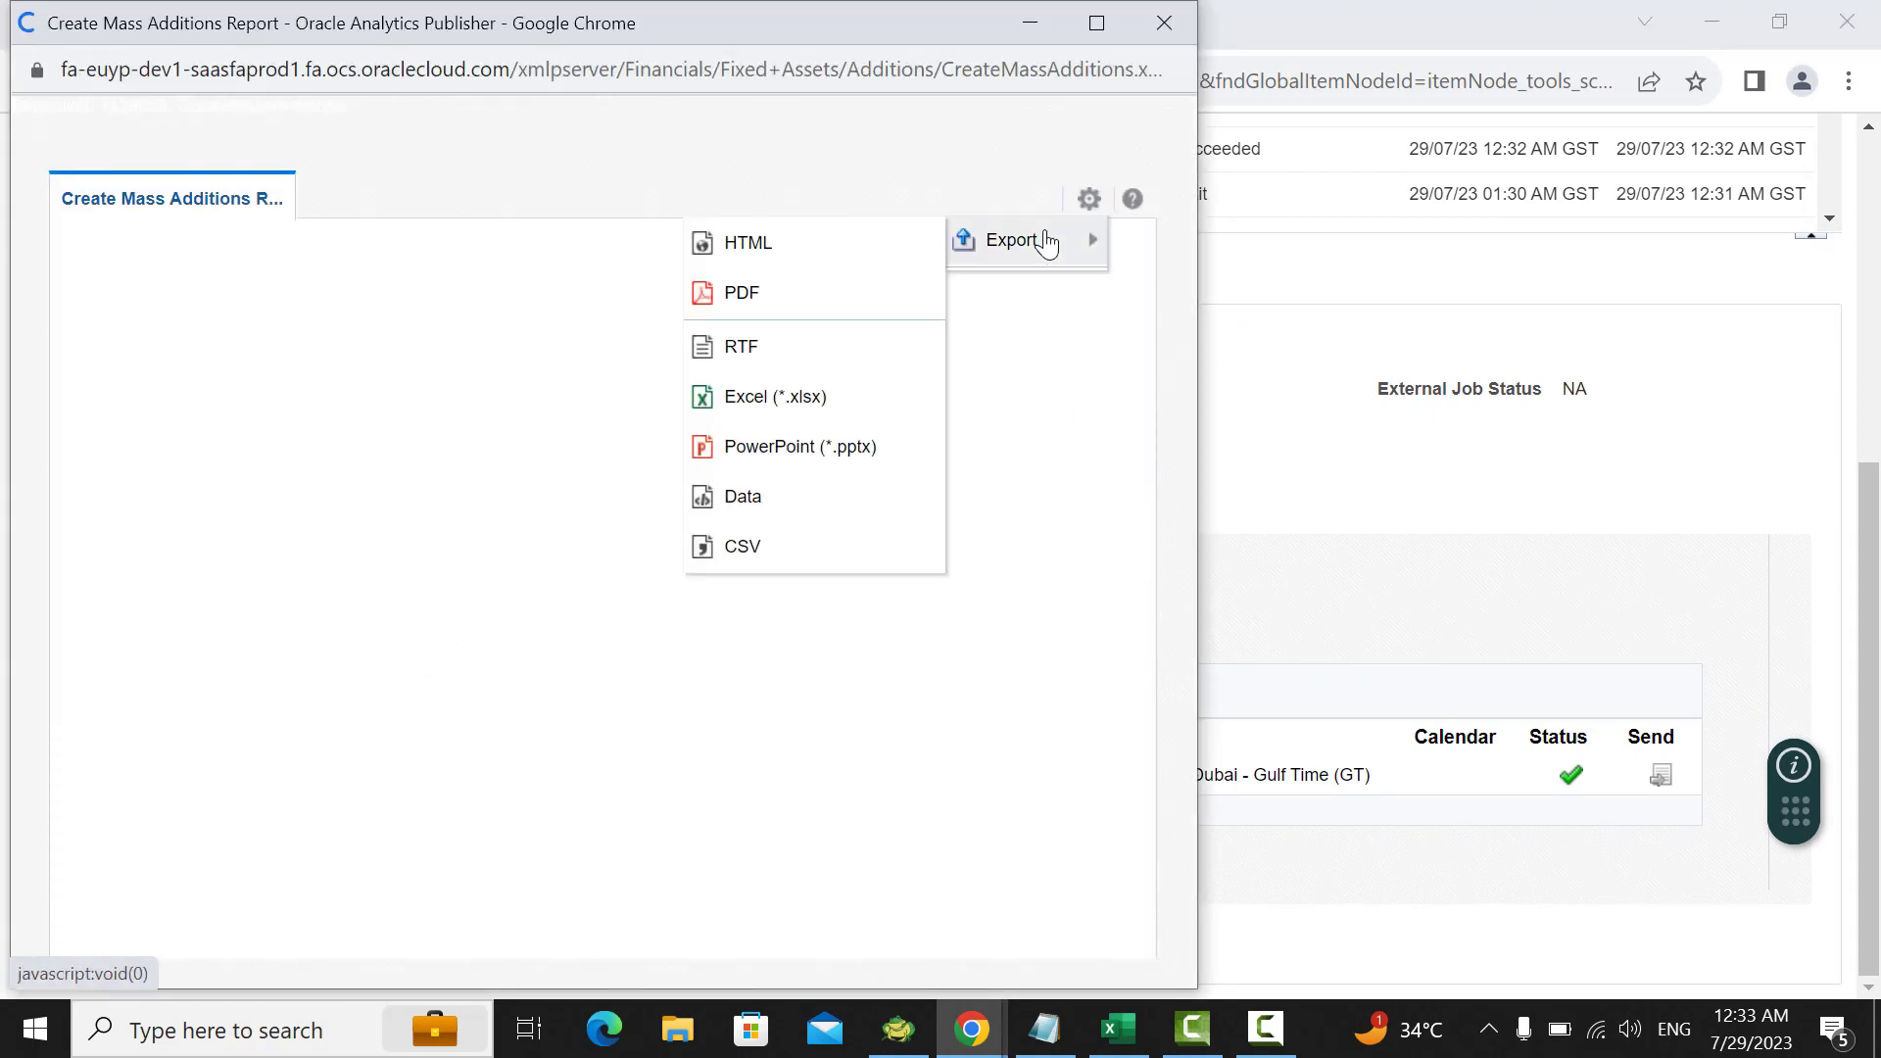
click(770, 291)
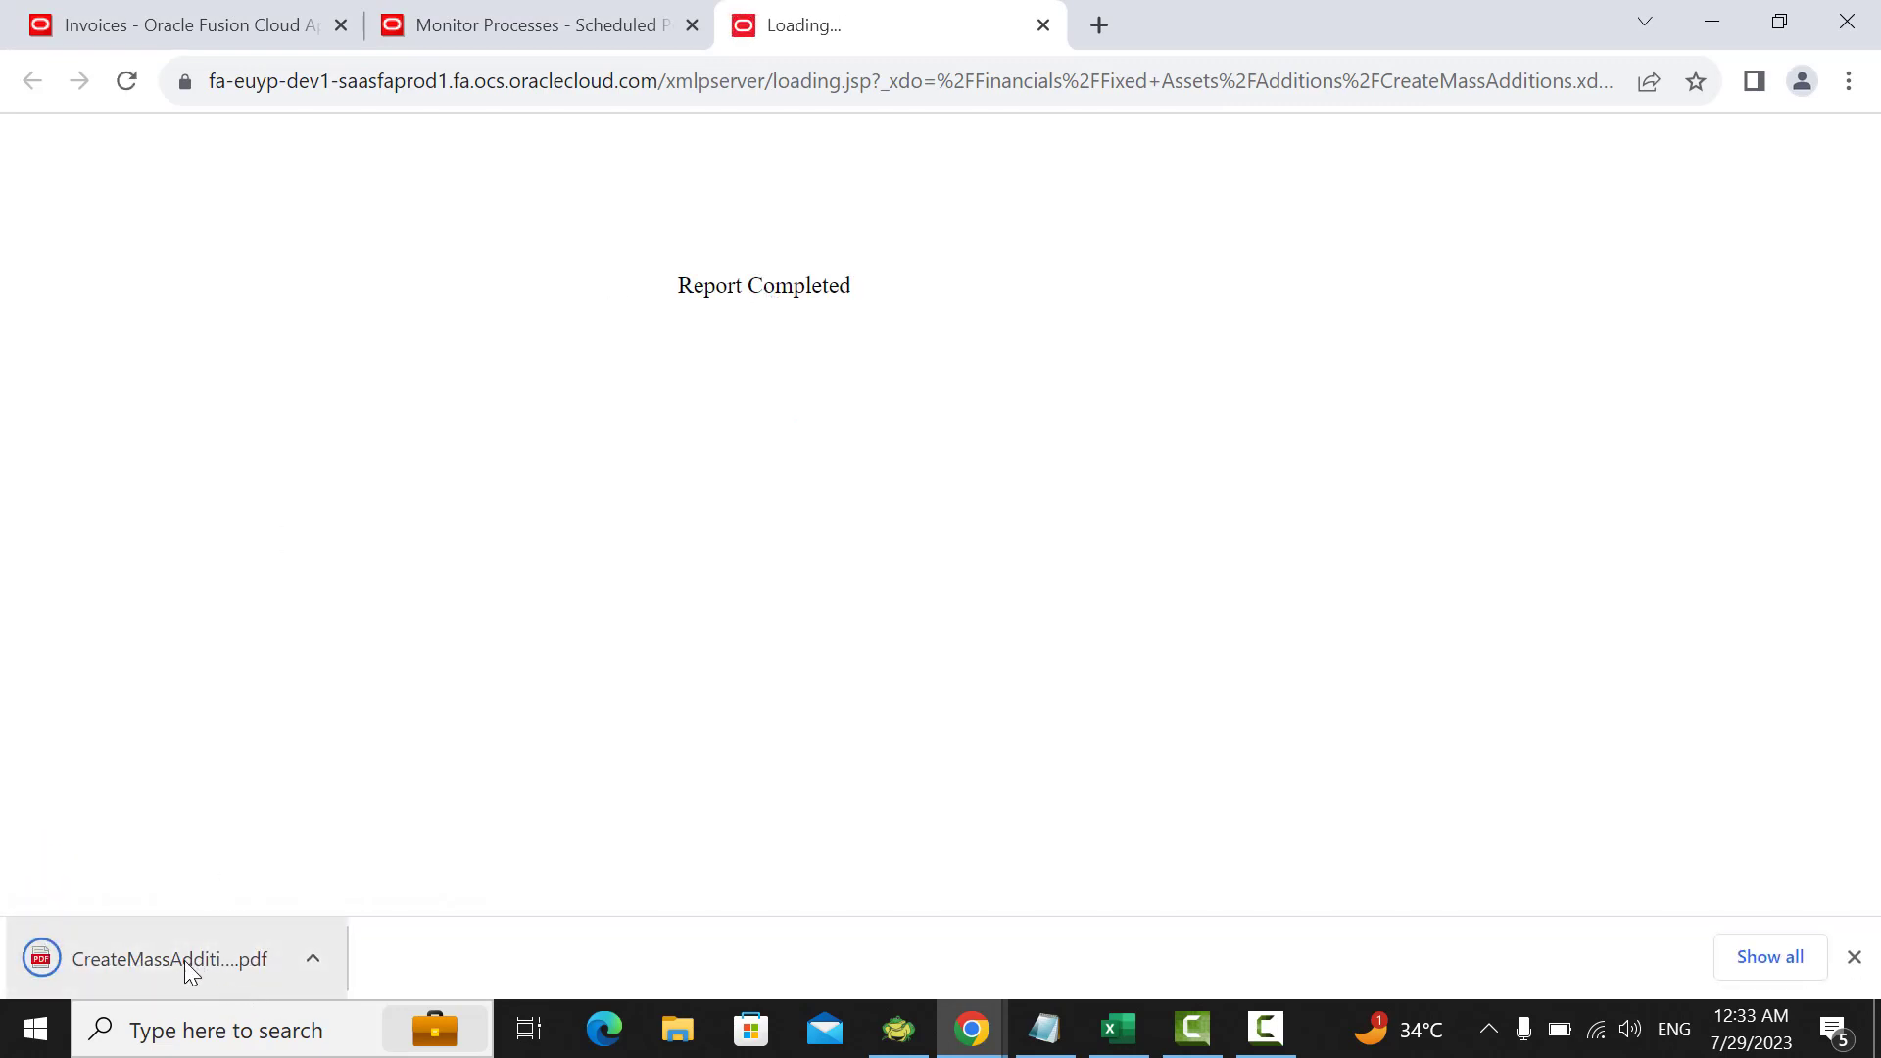
Step: Open the downloaded report PDF, go to page 2 and copy the invoice number "fixed assets"
click(182, 959)
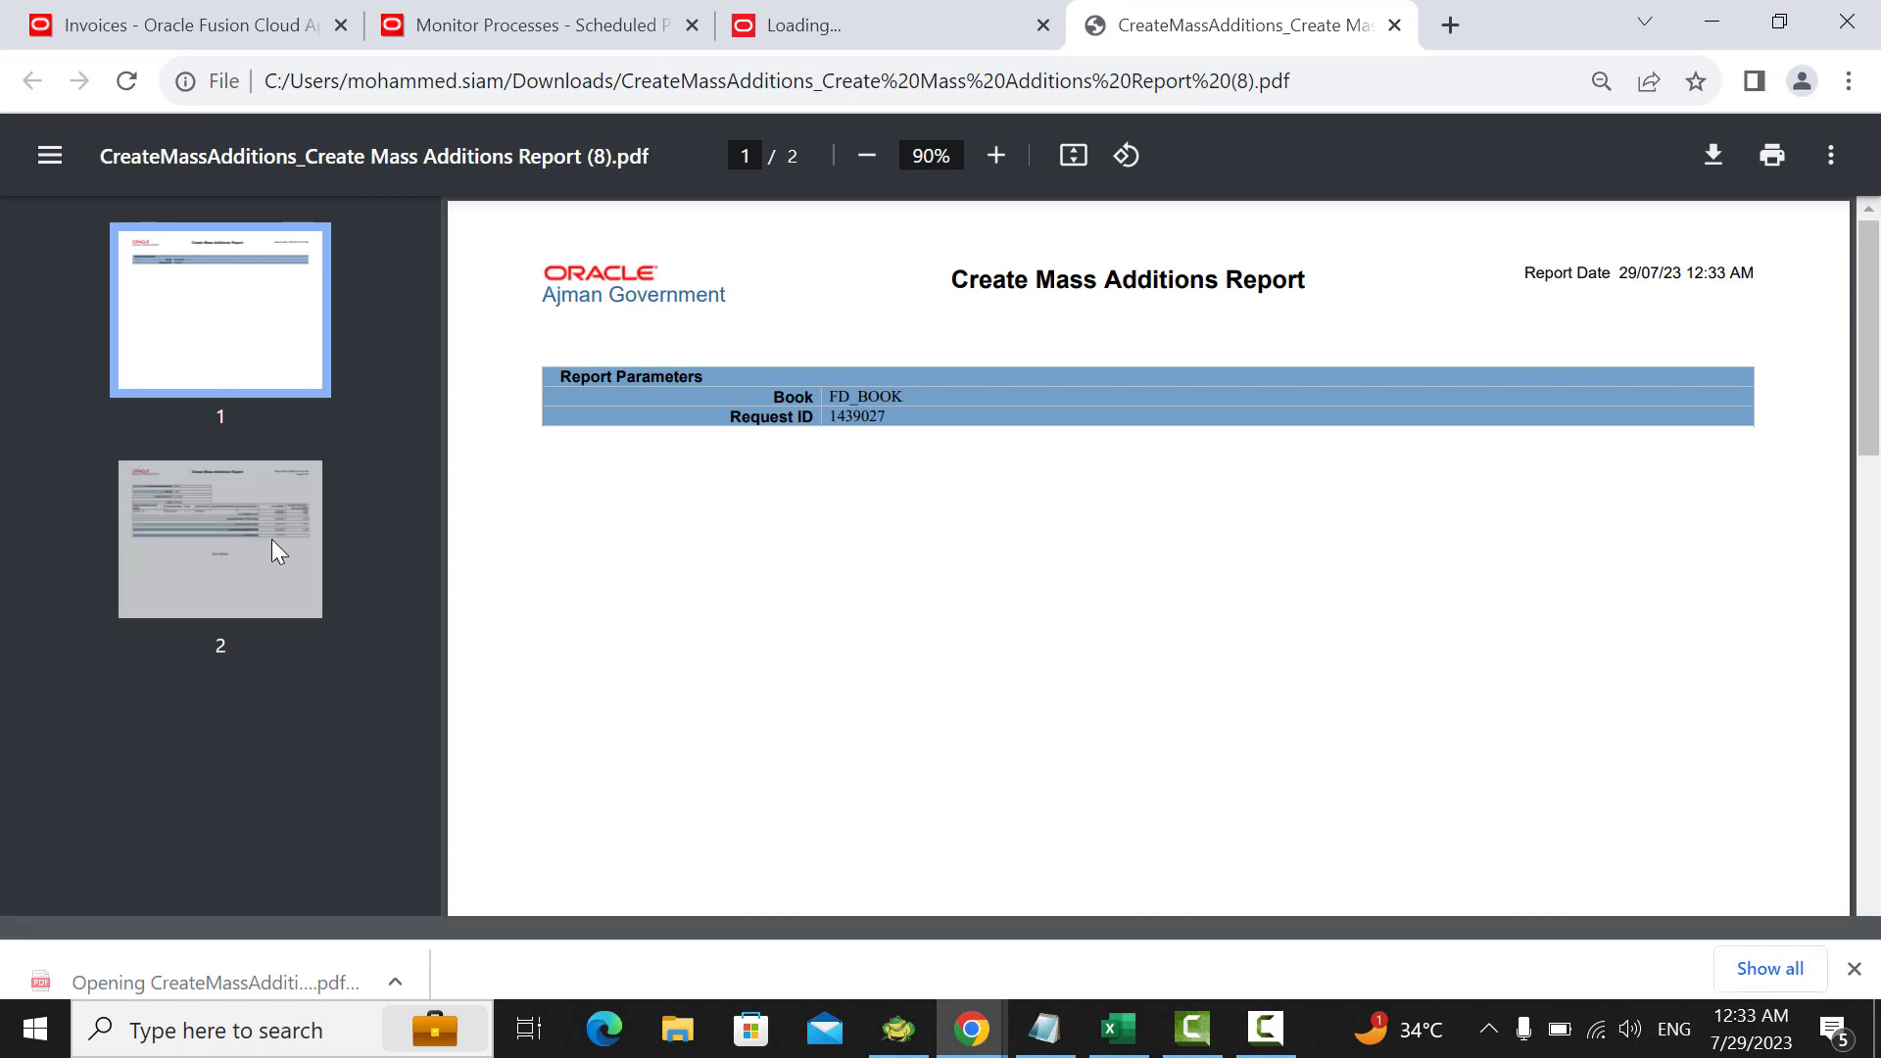
click(273, 540)
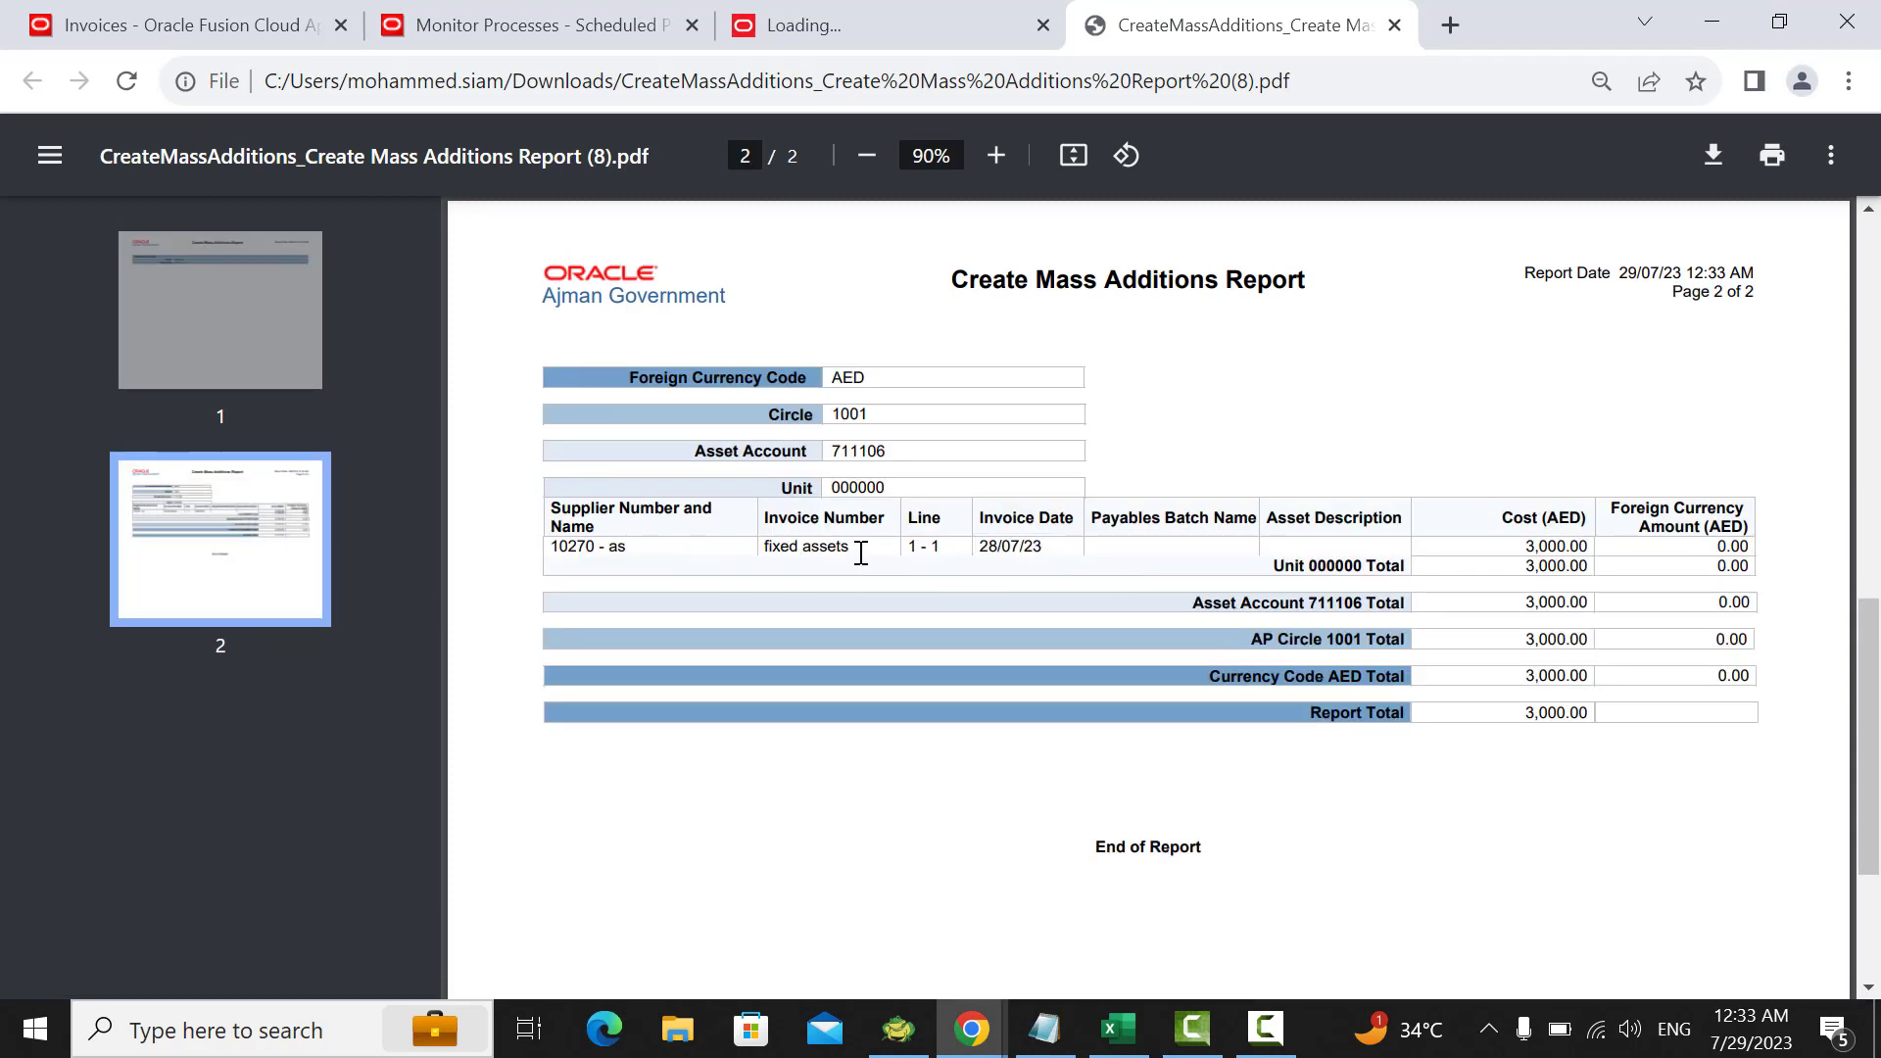
drag(860, 554, 768, 552)
key(ctrl+c)
Step: Return to the invoice's browser tab, go to the home page and open the Assets work area from Fixed Assets
click(593, 32)
click(288, 25)
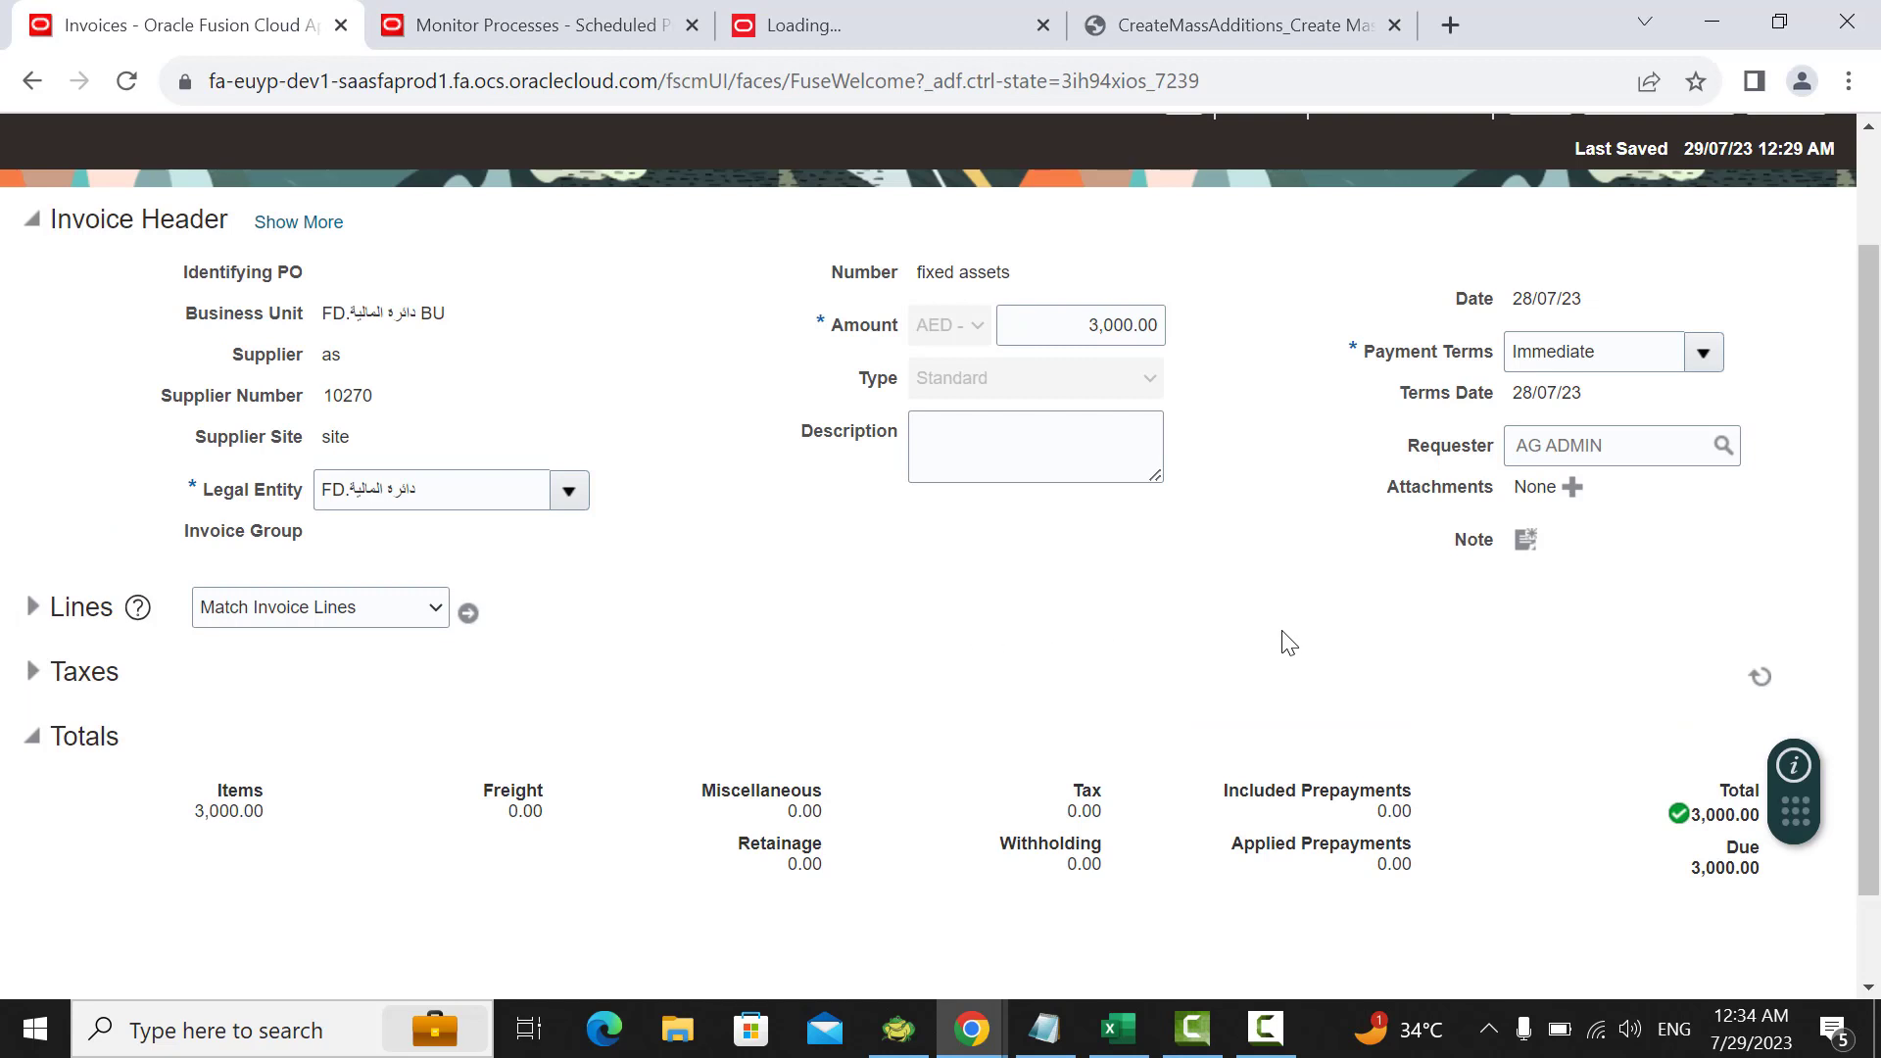
scroll(1401, 632, up, 3)
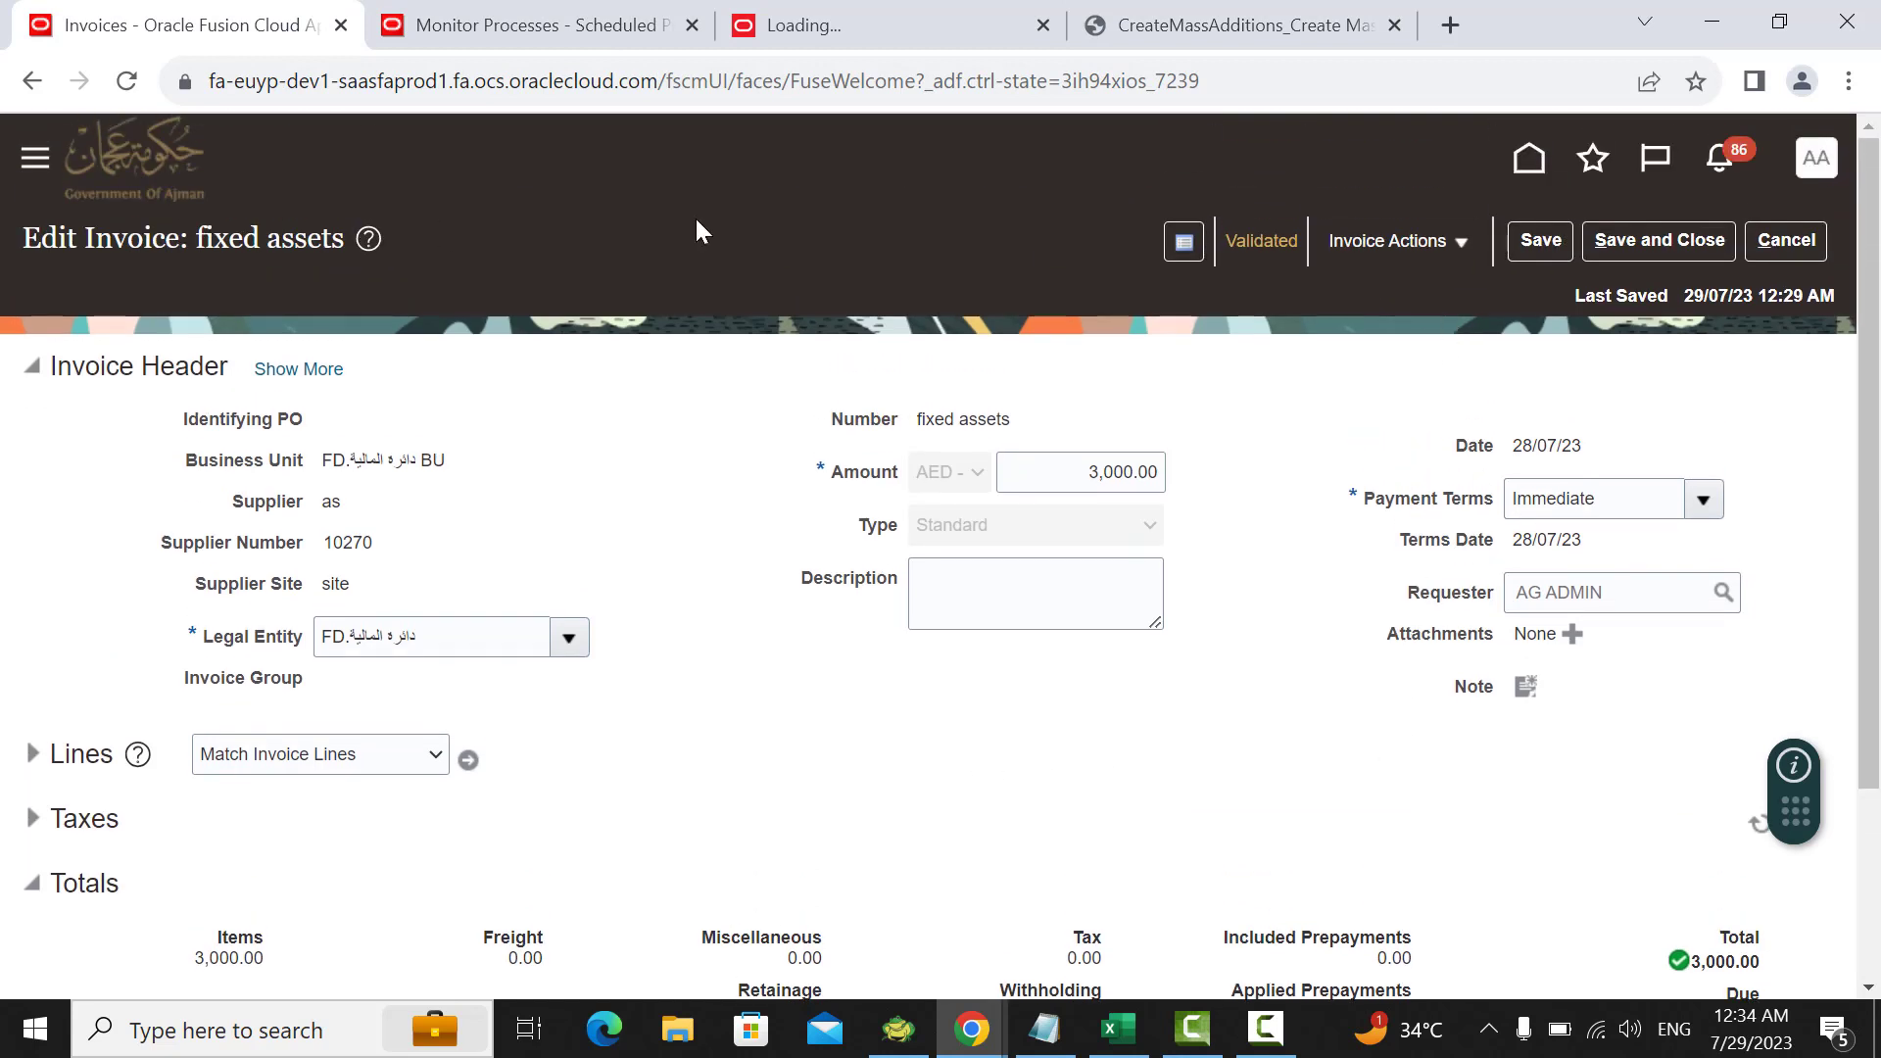
click(1523, 165)
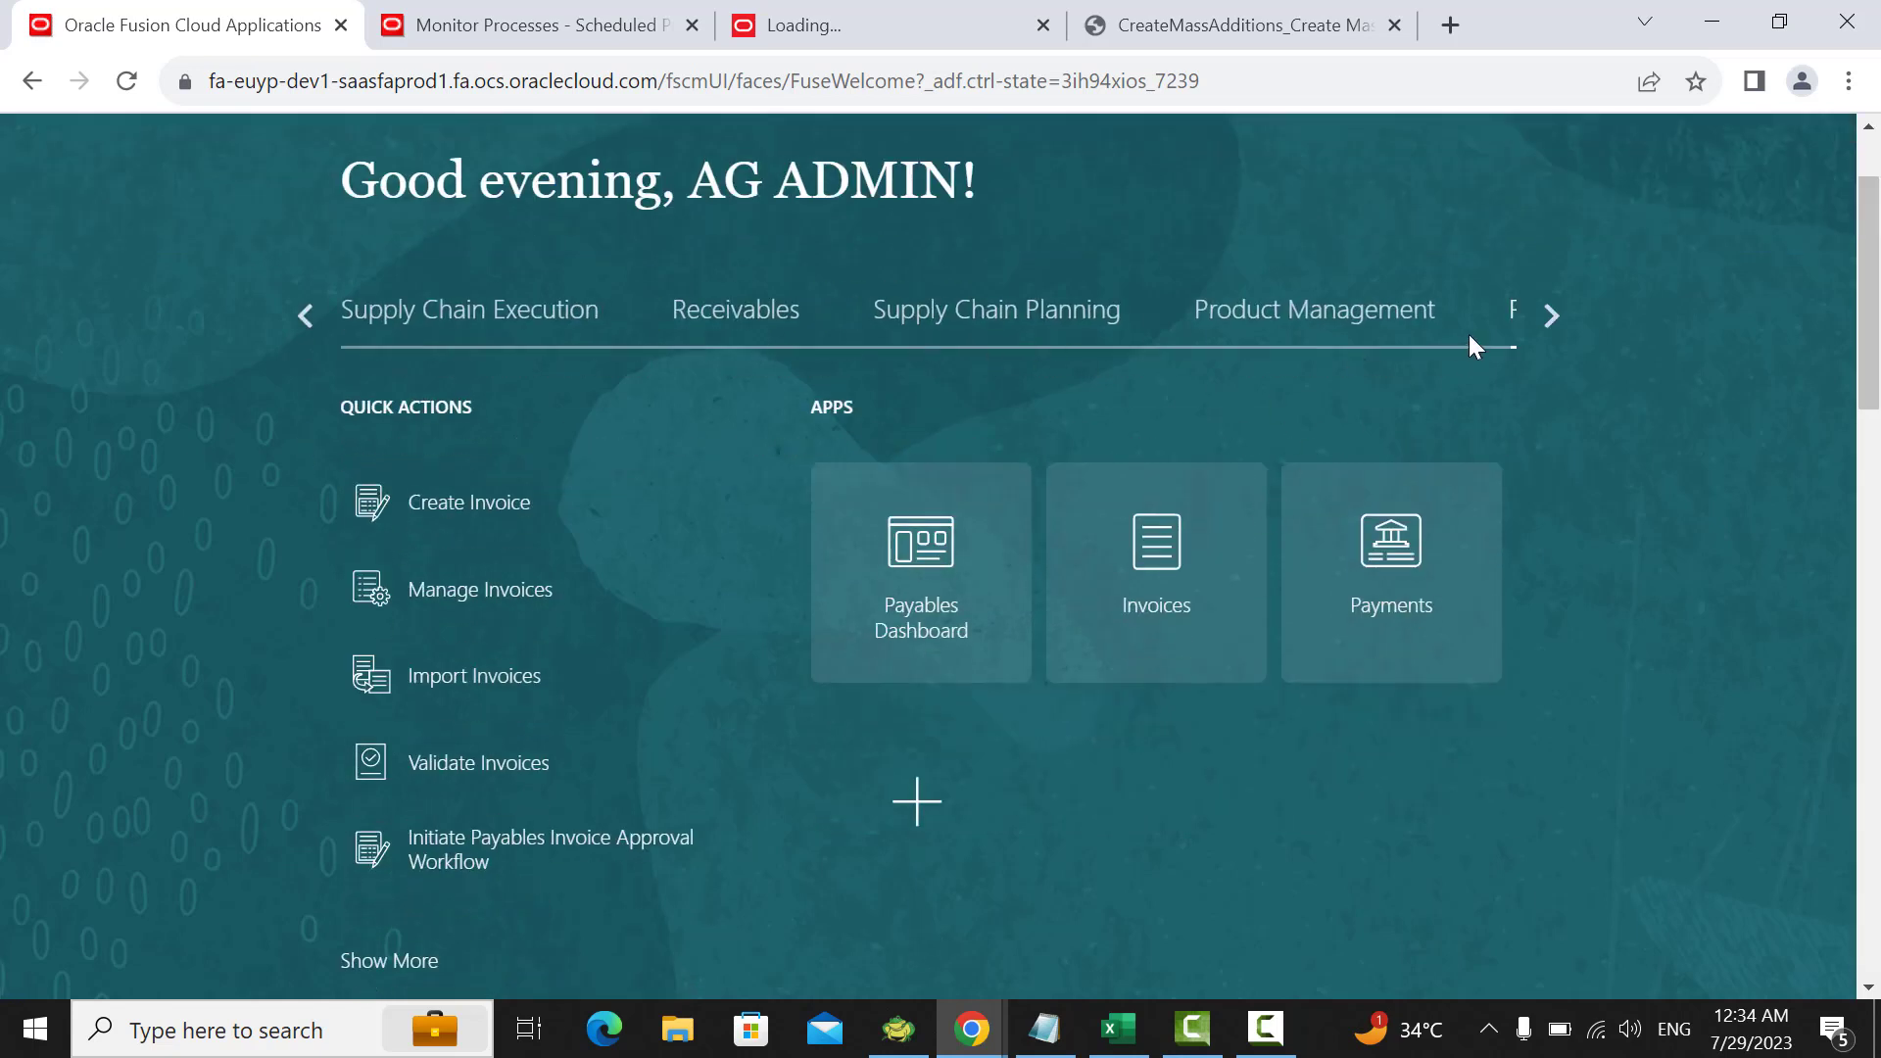
click(1549, 315)
click(732, 320)
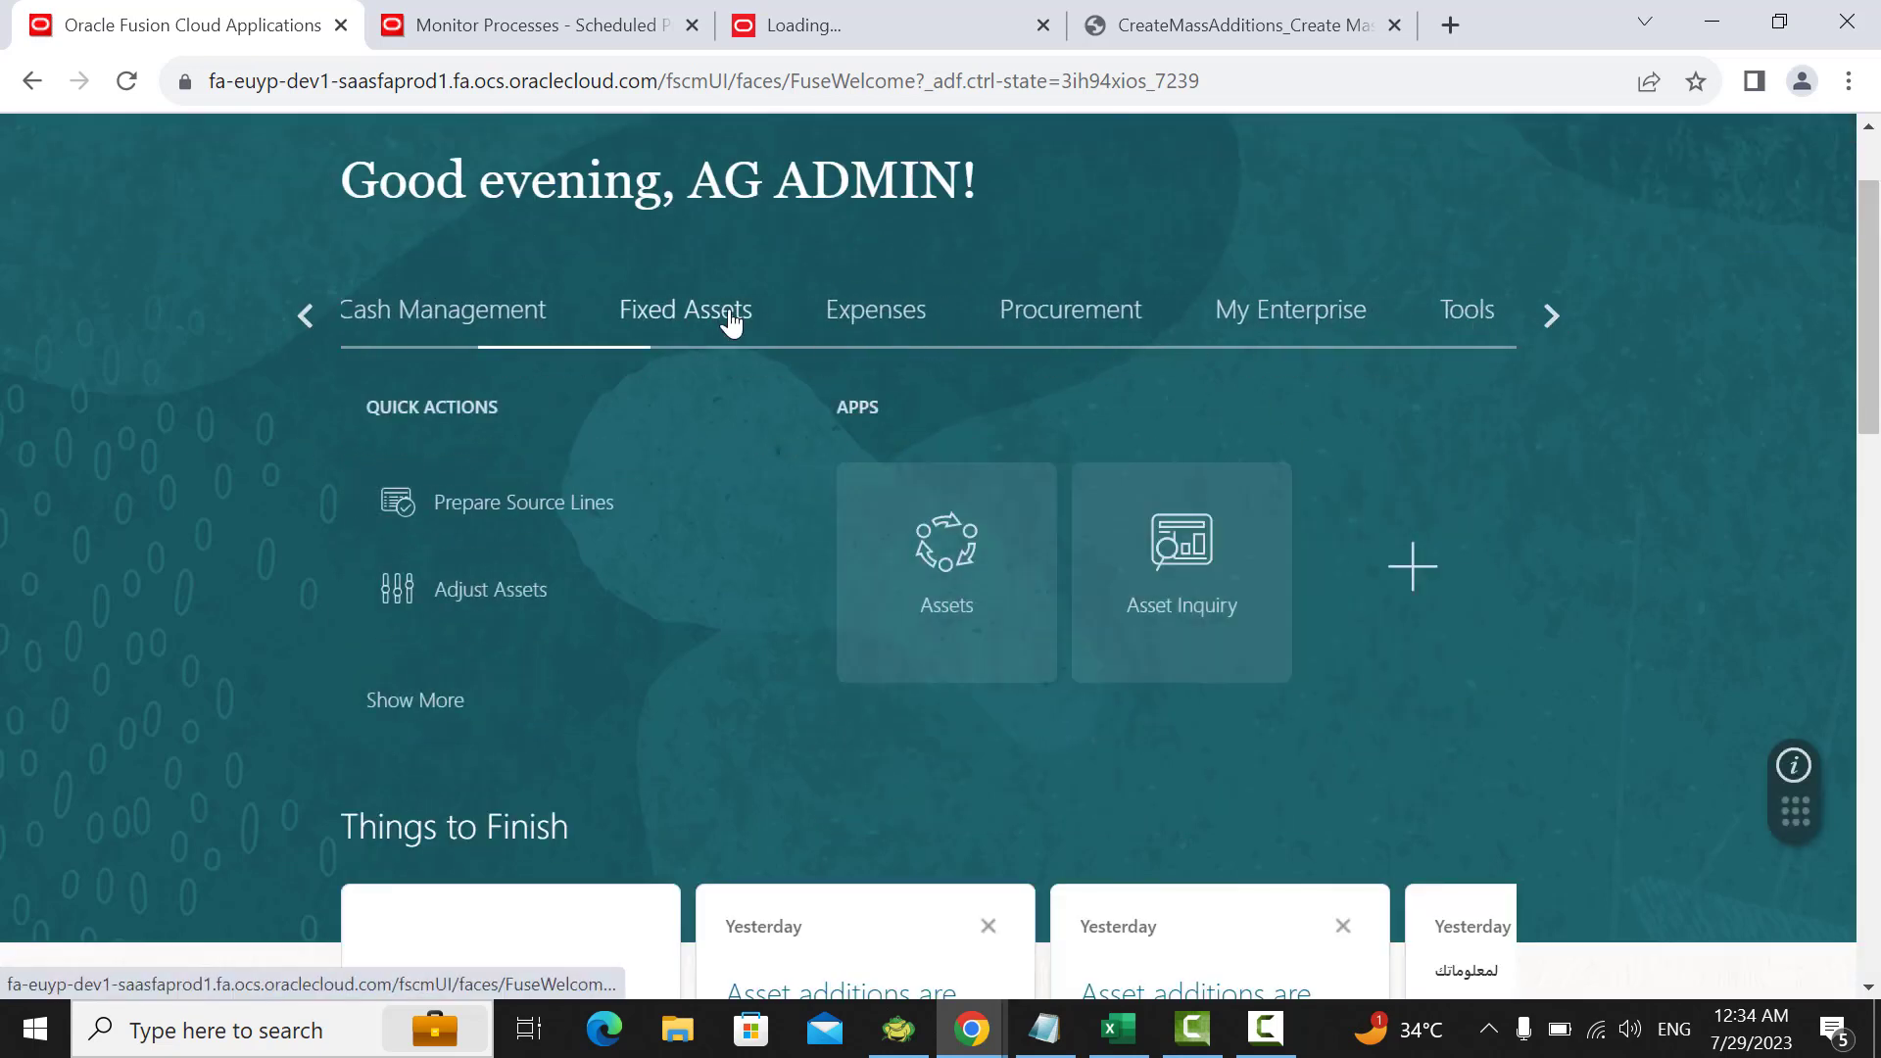
click(952, 549)
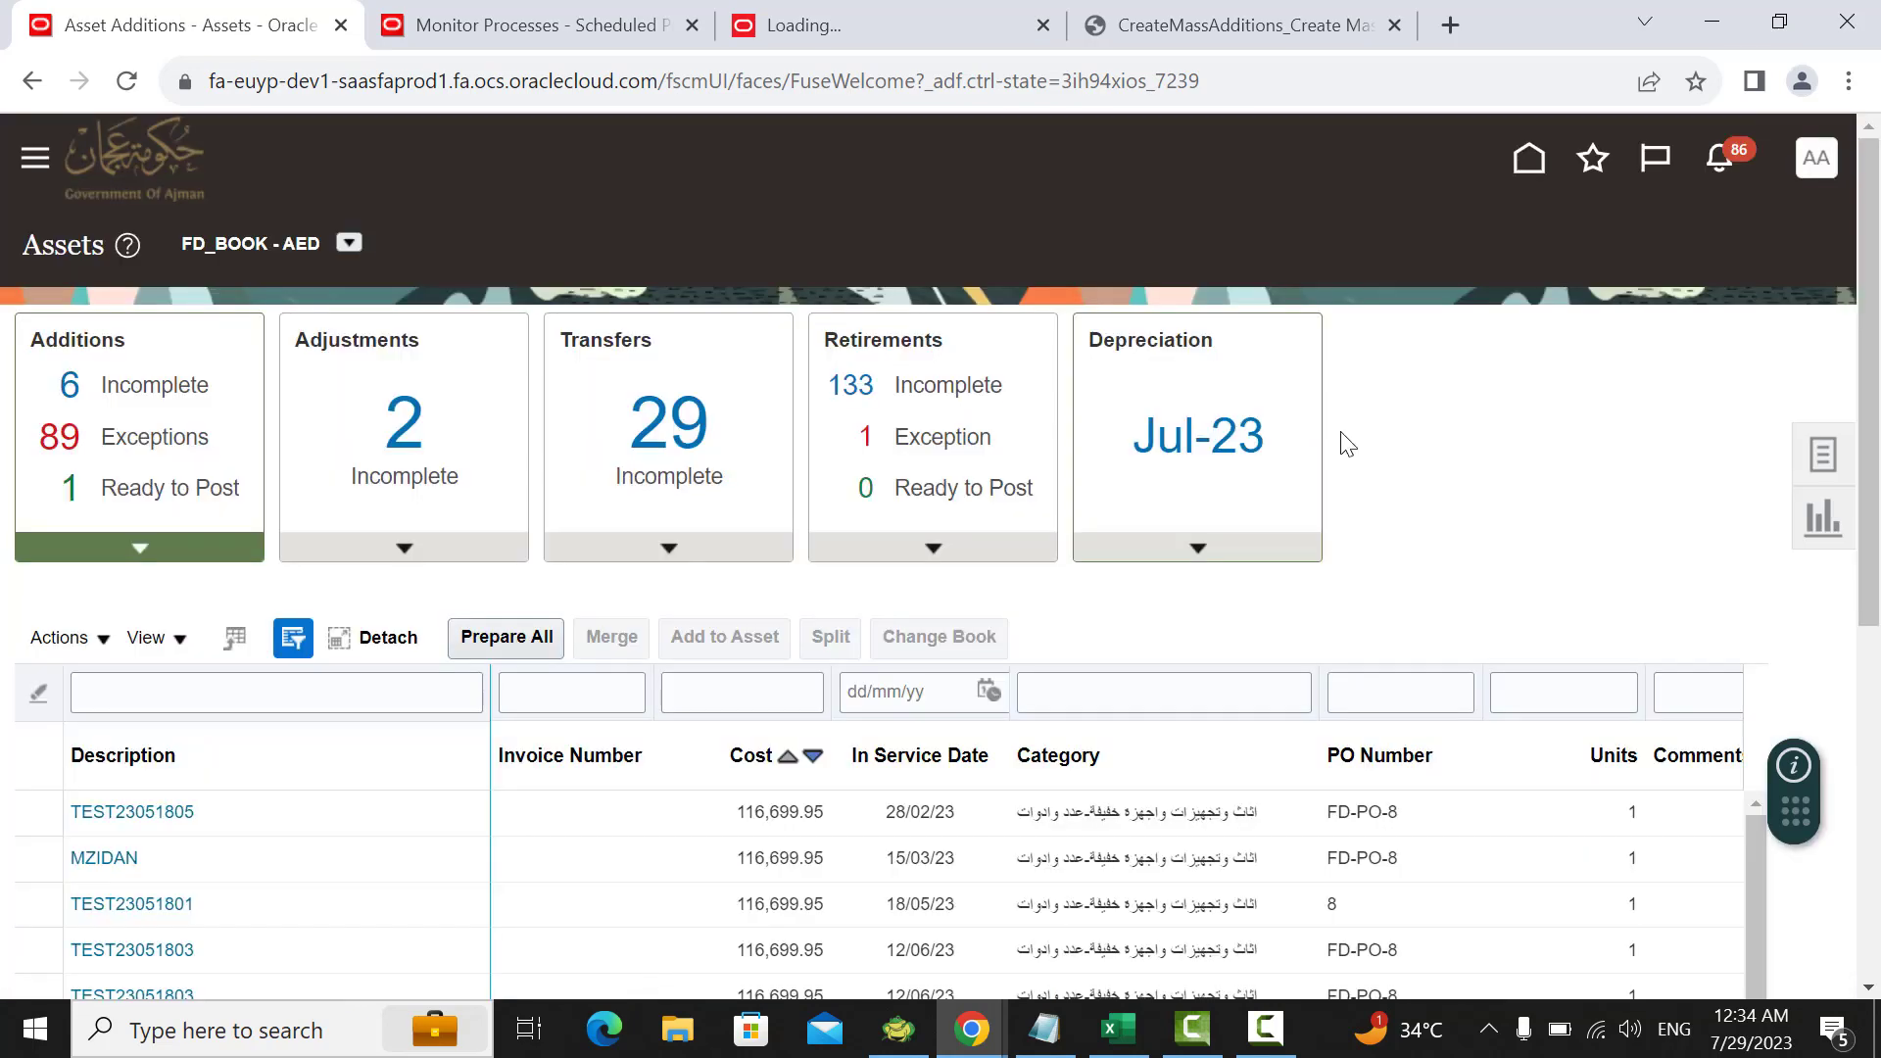
Step: List the incomplete asset additions in FD_BOOK and locate the line from the fixed assets invoice
scroll(1475, 447, down, 2)
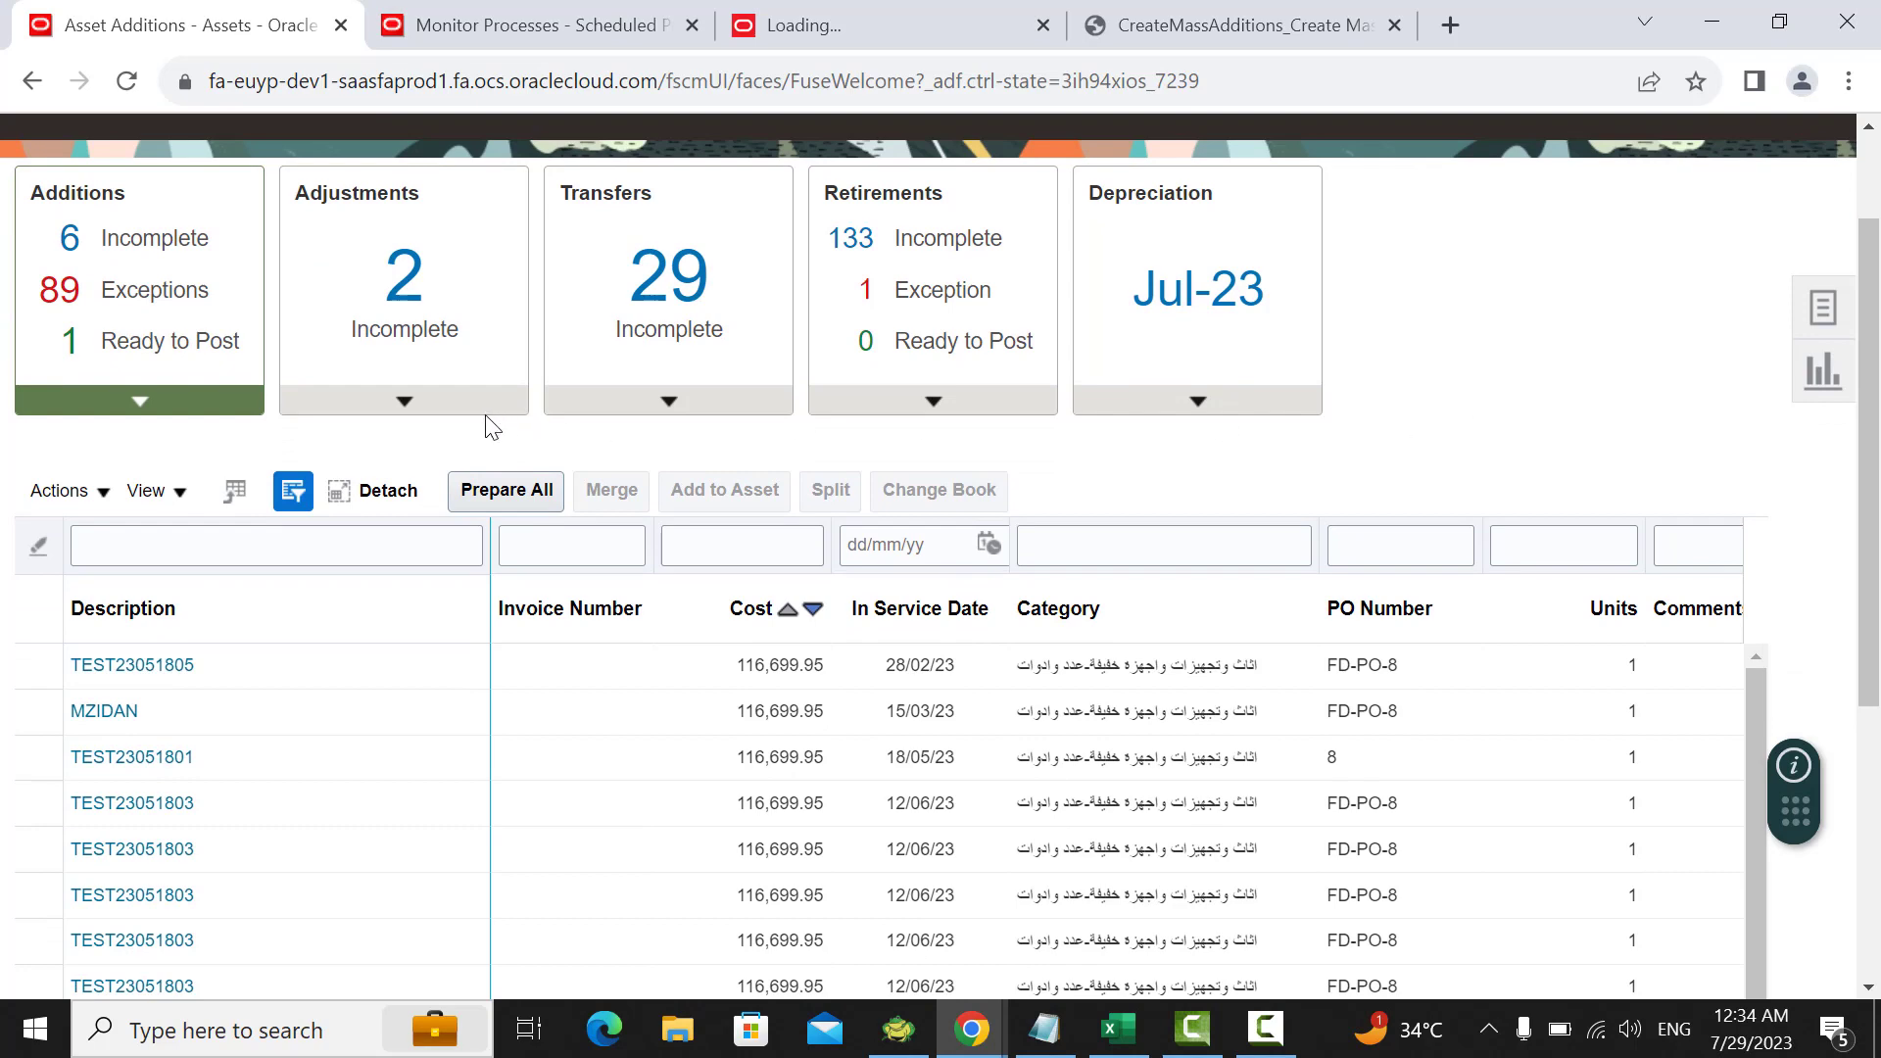
scroll(810, 575, down, 10)
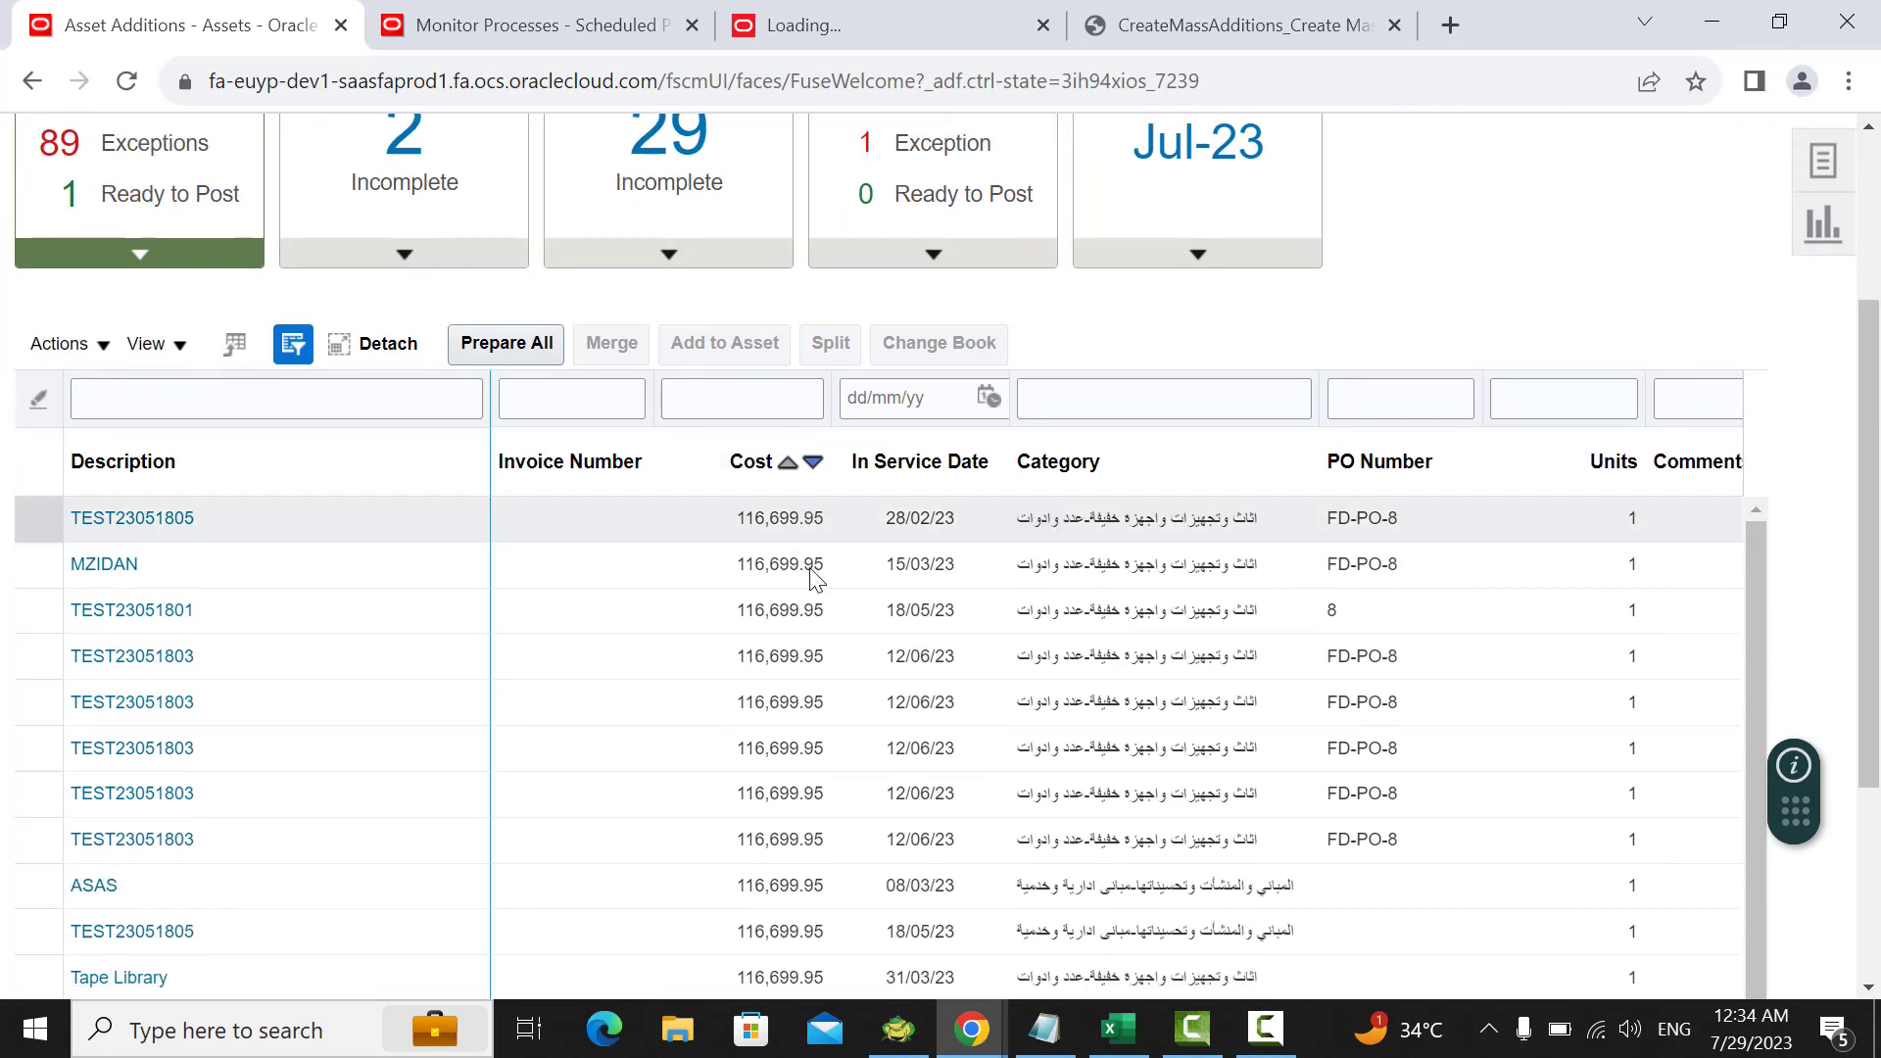
scroll(821, 582, up, 10)
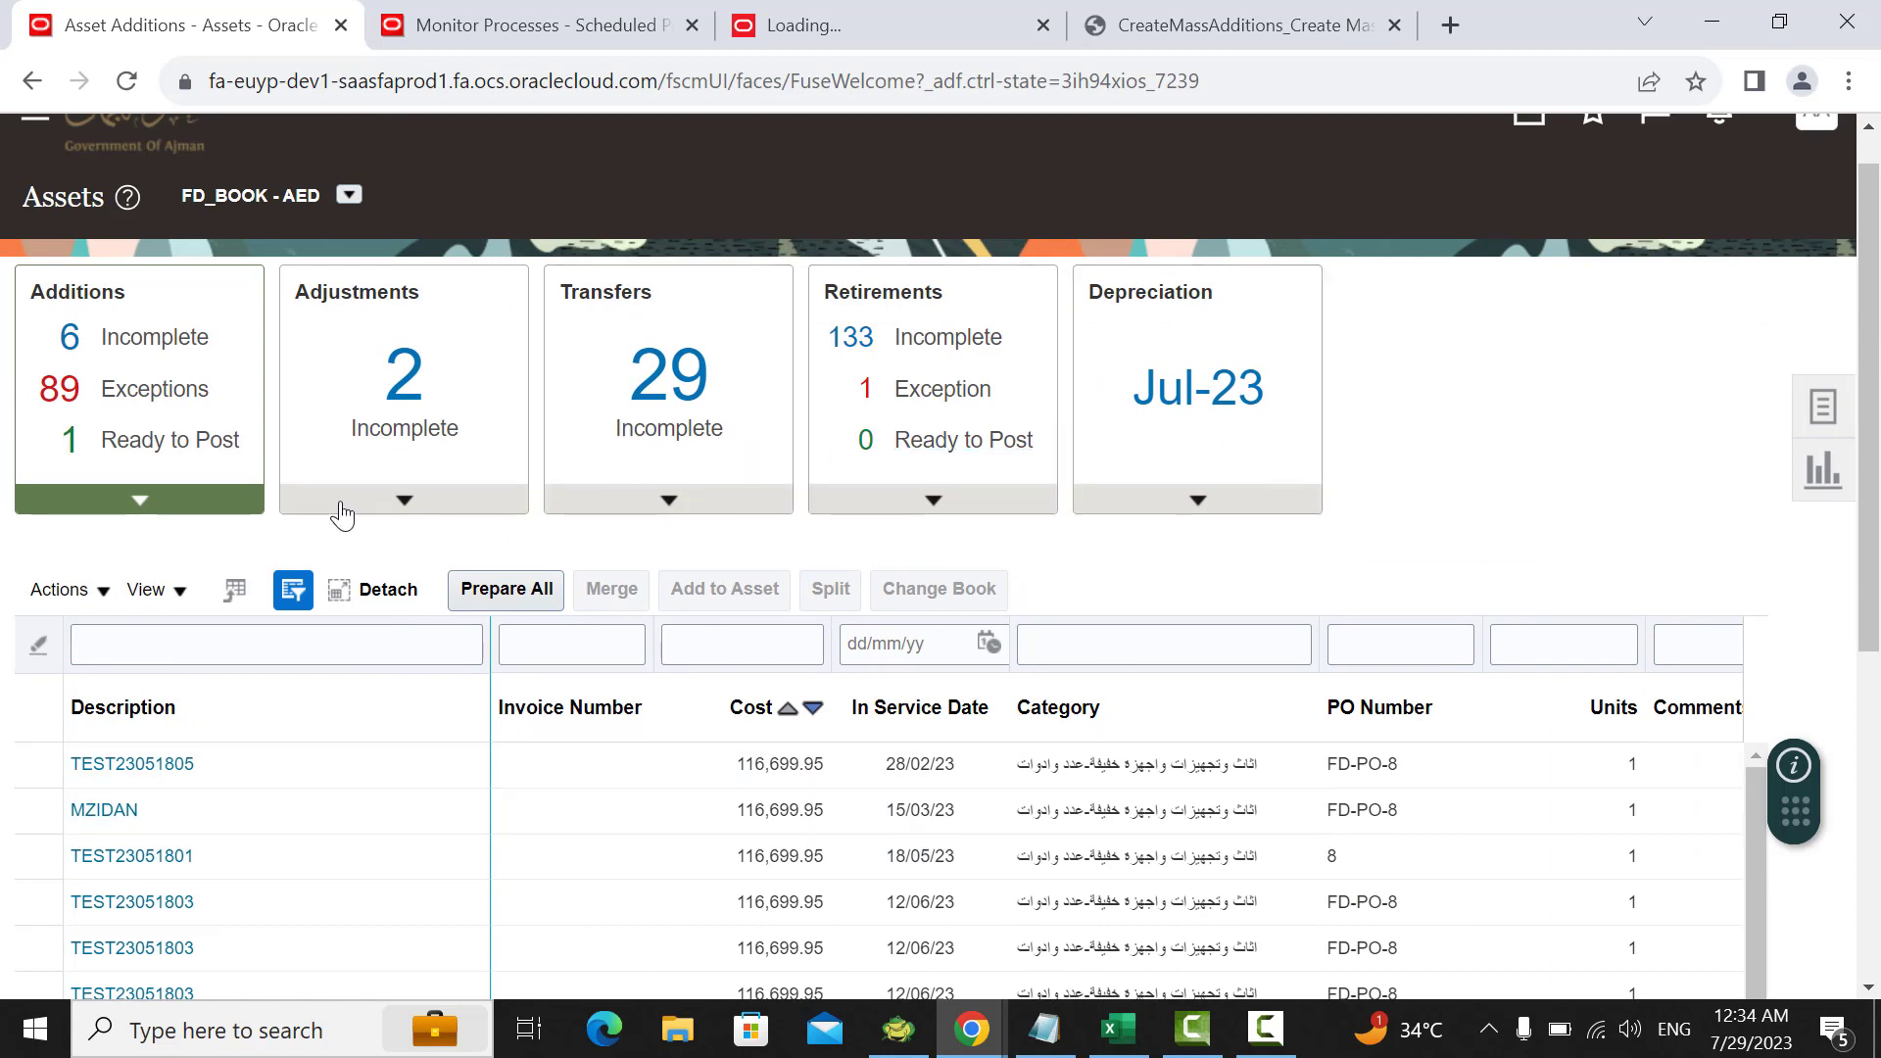
click(164, 344)
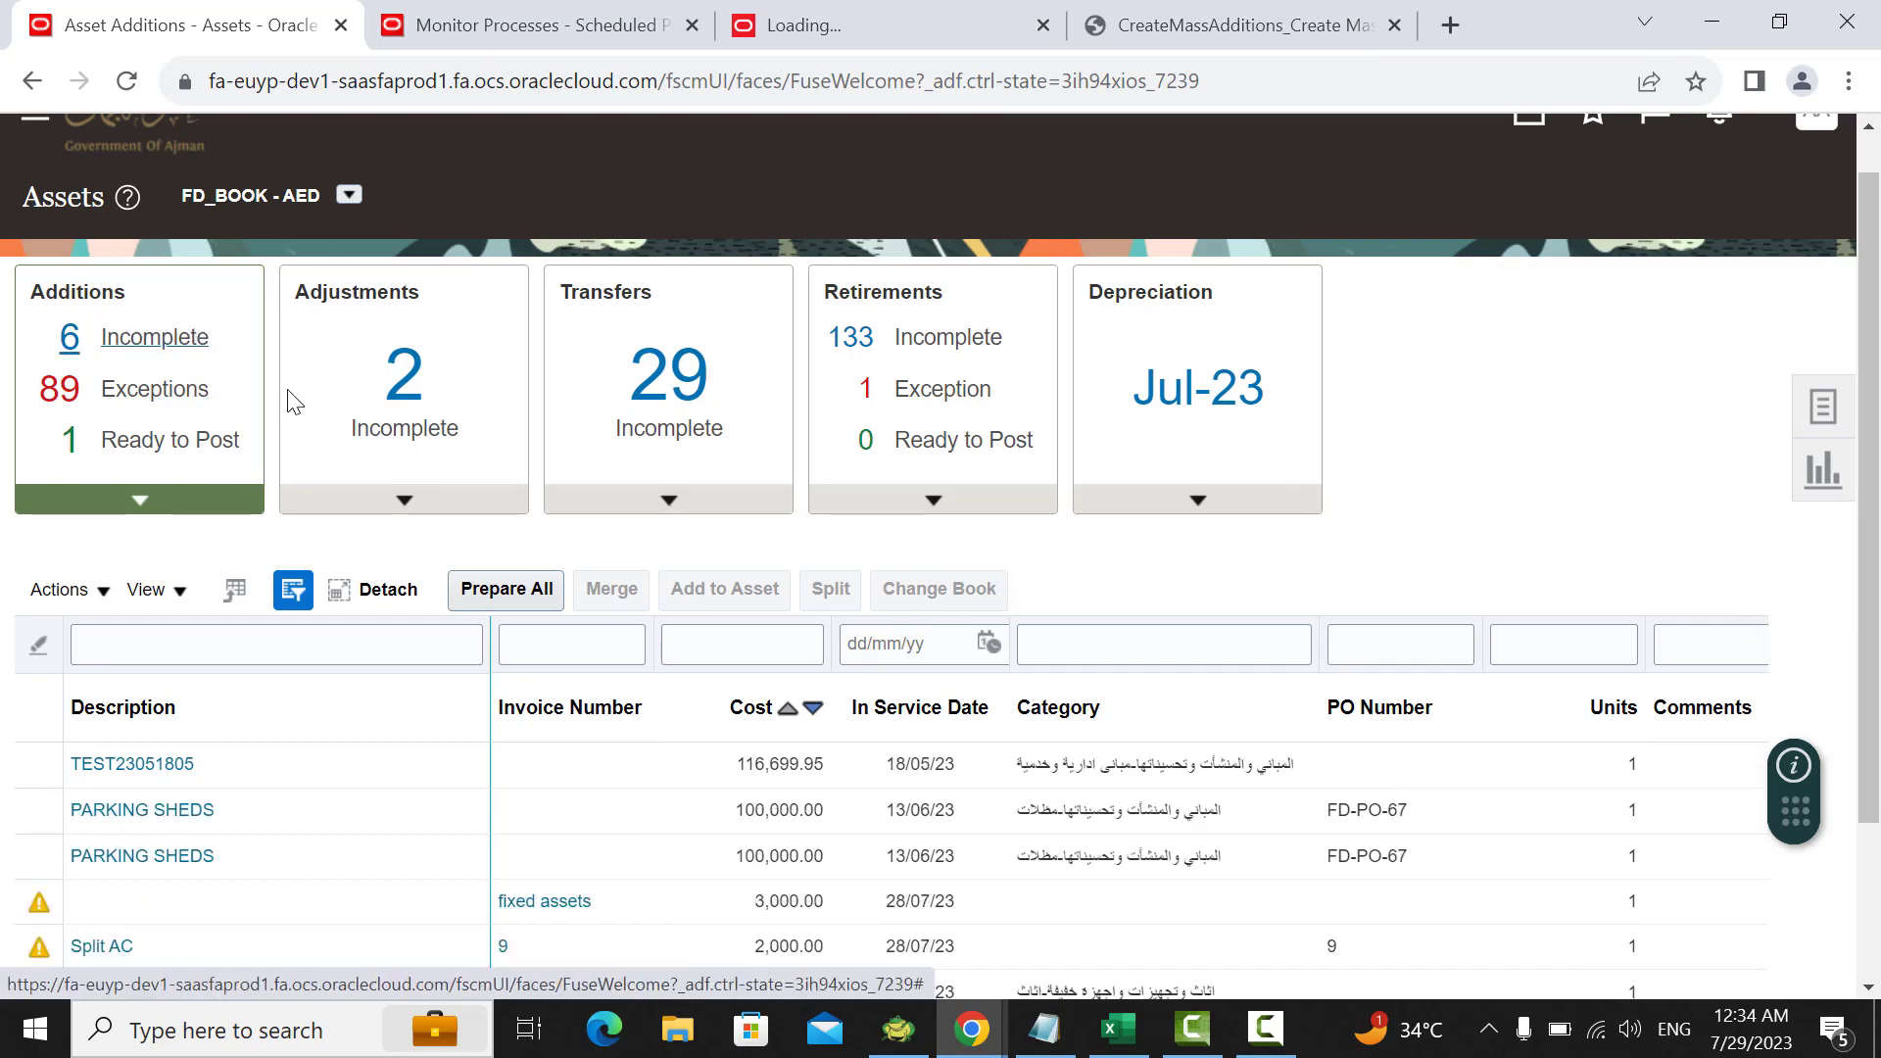
scroll(1489, 568, down, 2)
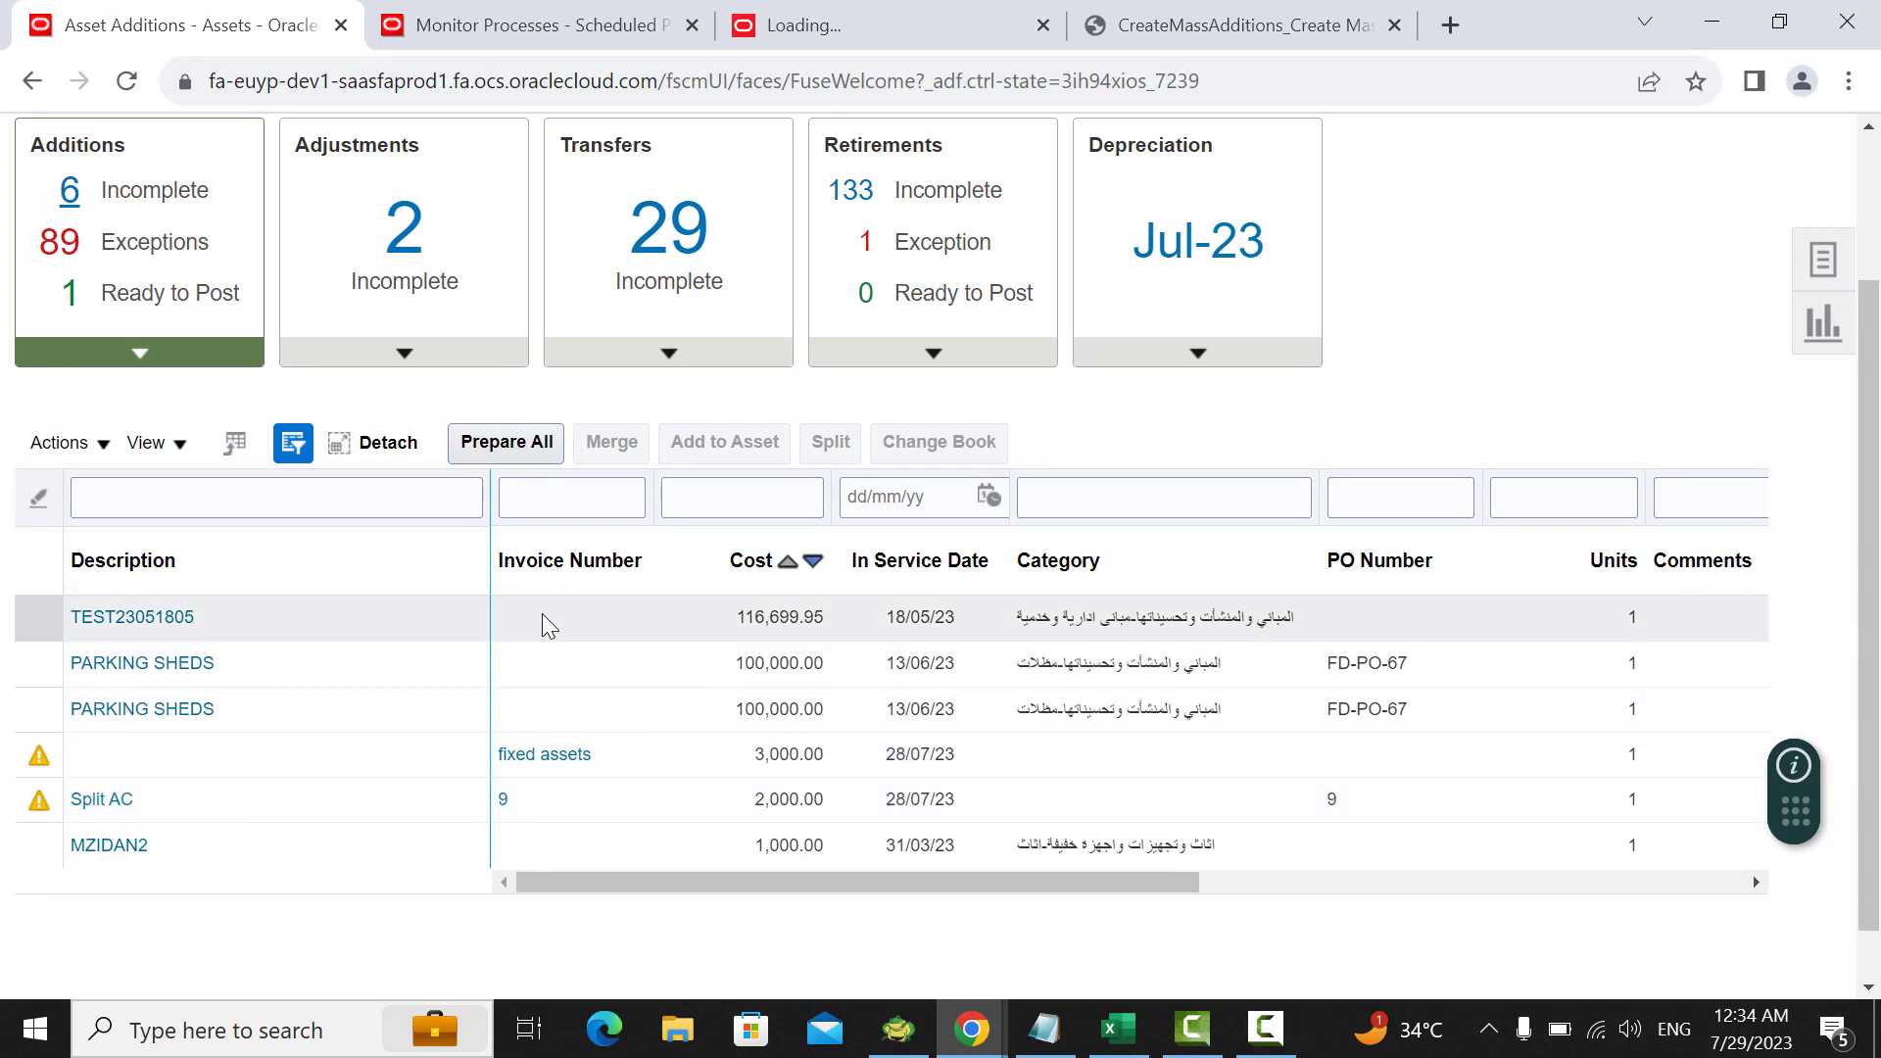
scroll(128, 351, up, 2)
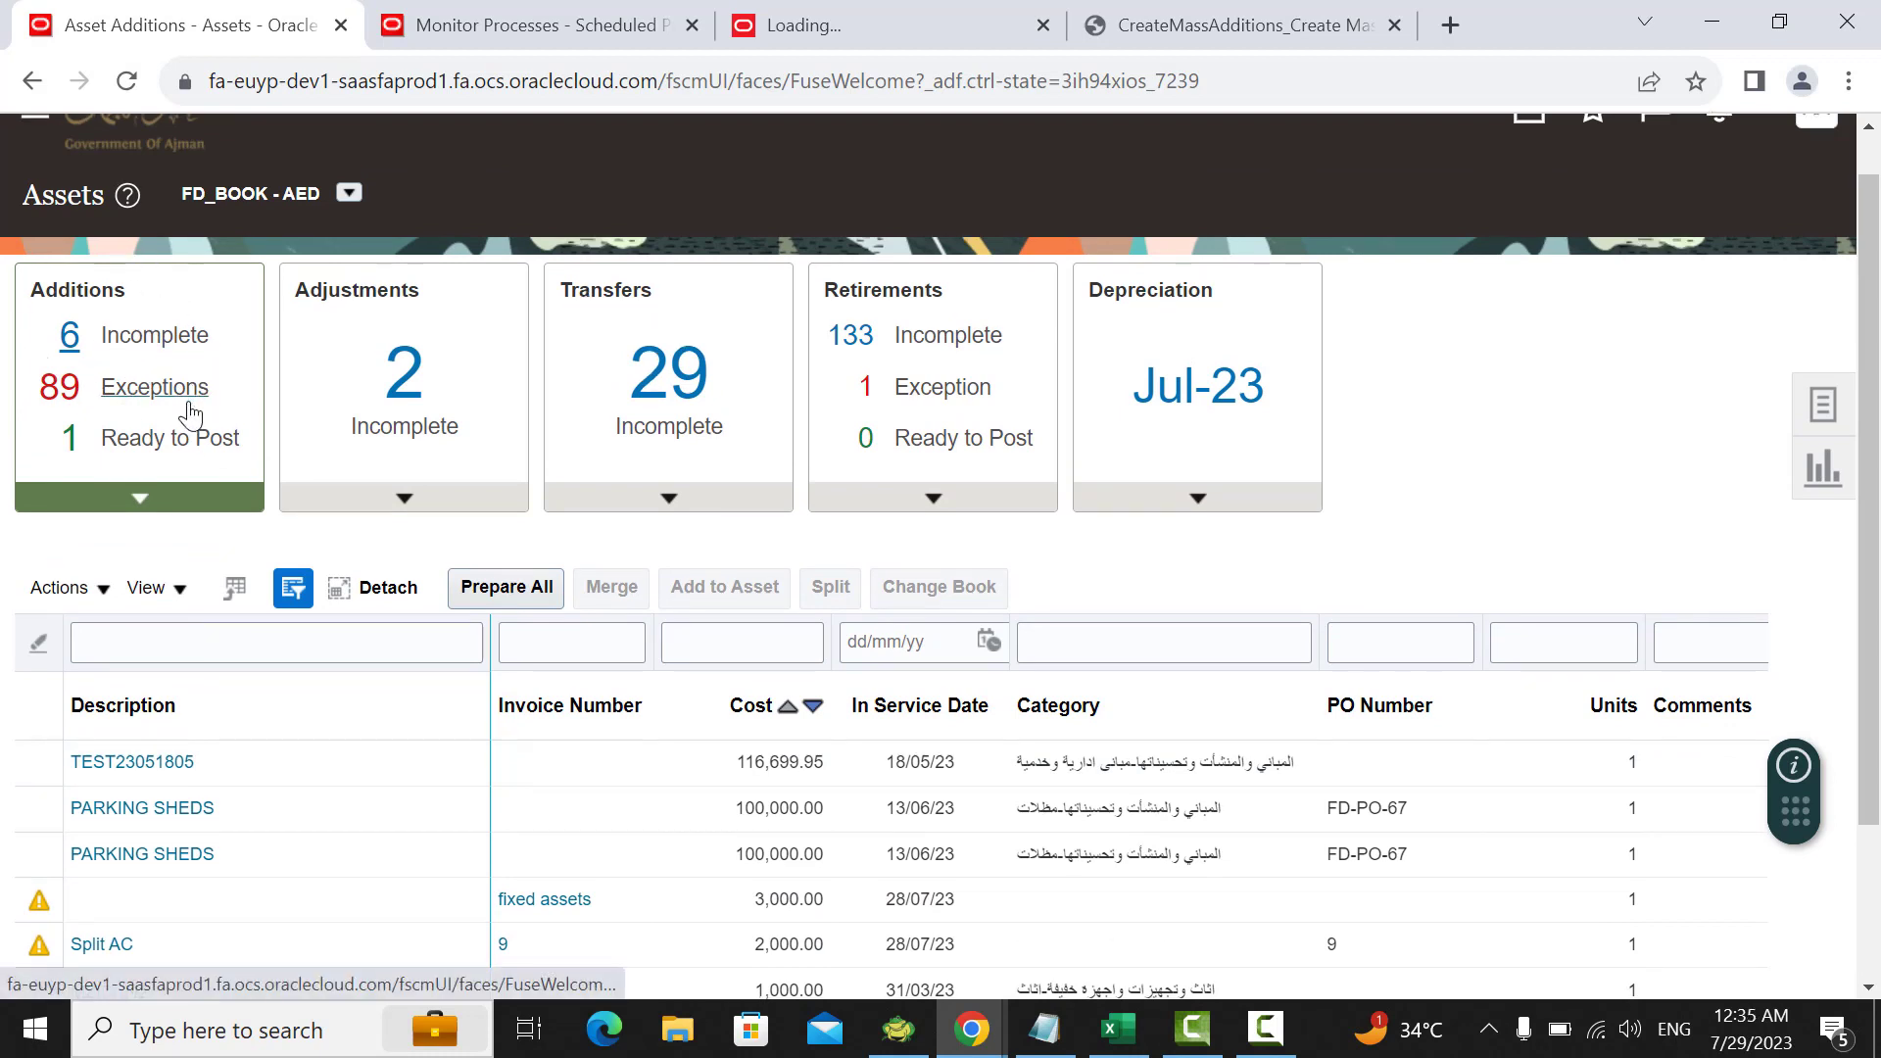
scroll(192, 413, down, 2)
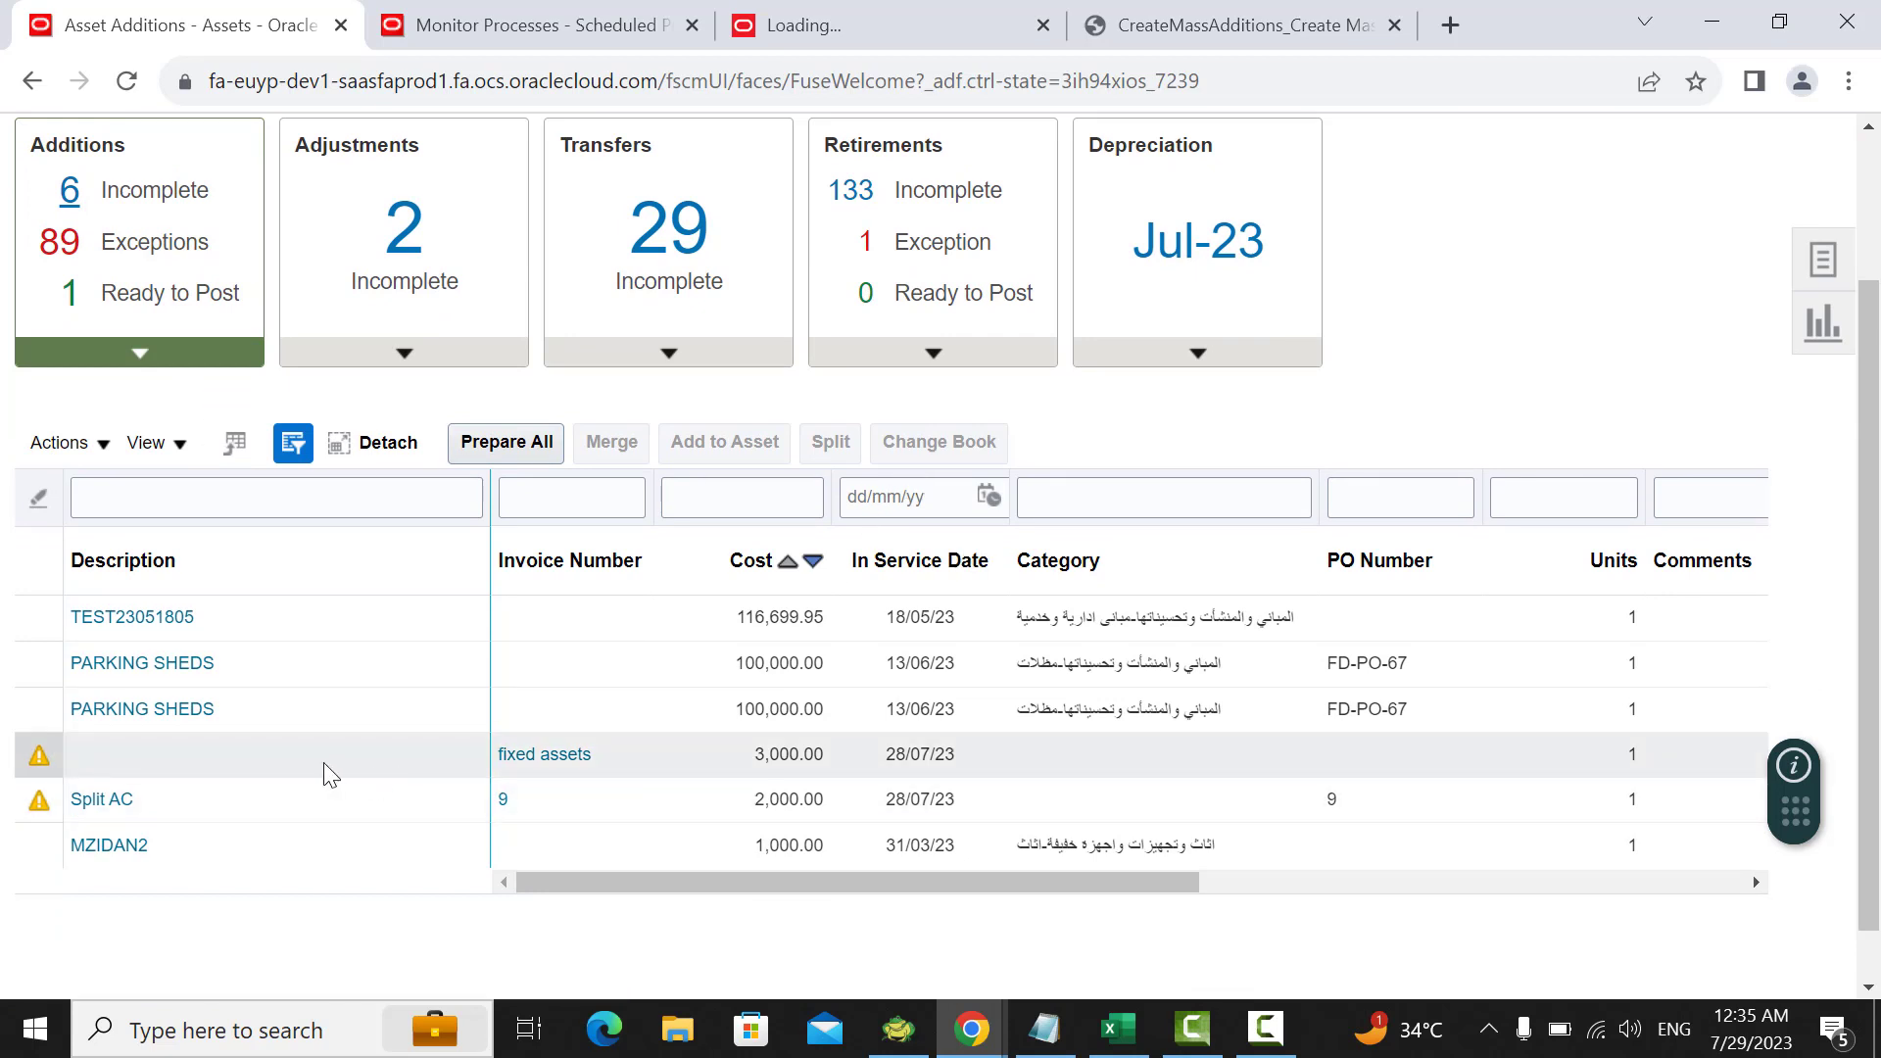
Step: Open the invoice behind the "fixed assets" line to review its details, and return to the list of incomplete additions
click(519, 756)
drag(600, 755, 74, 565)
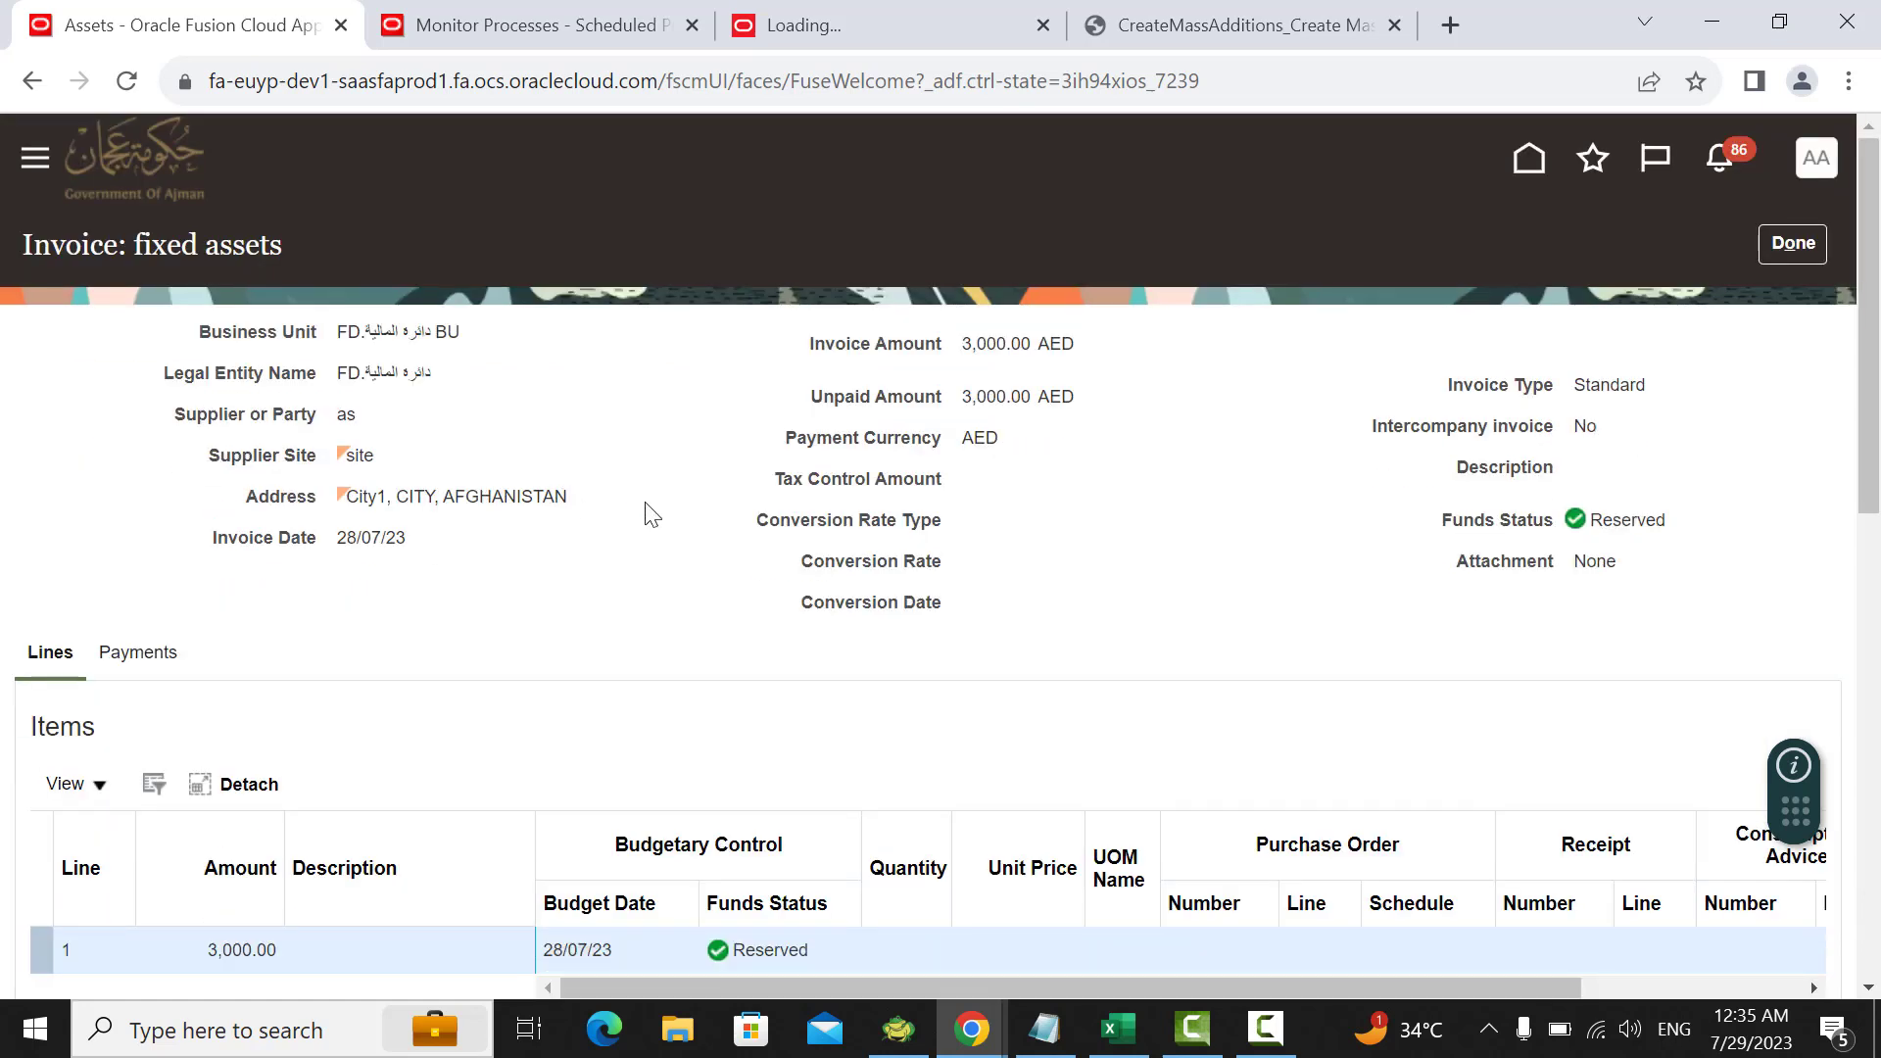
click(1793, 243)
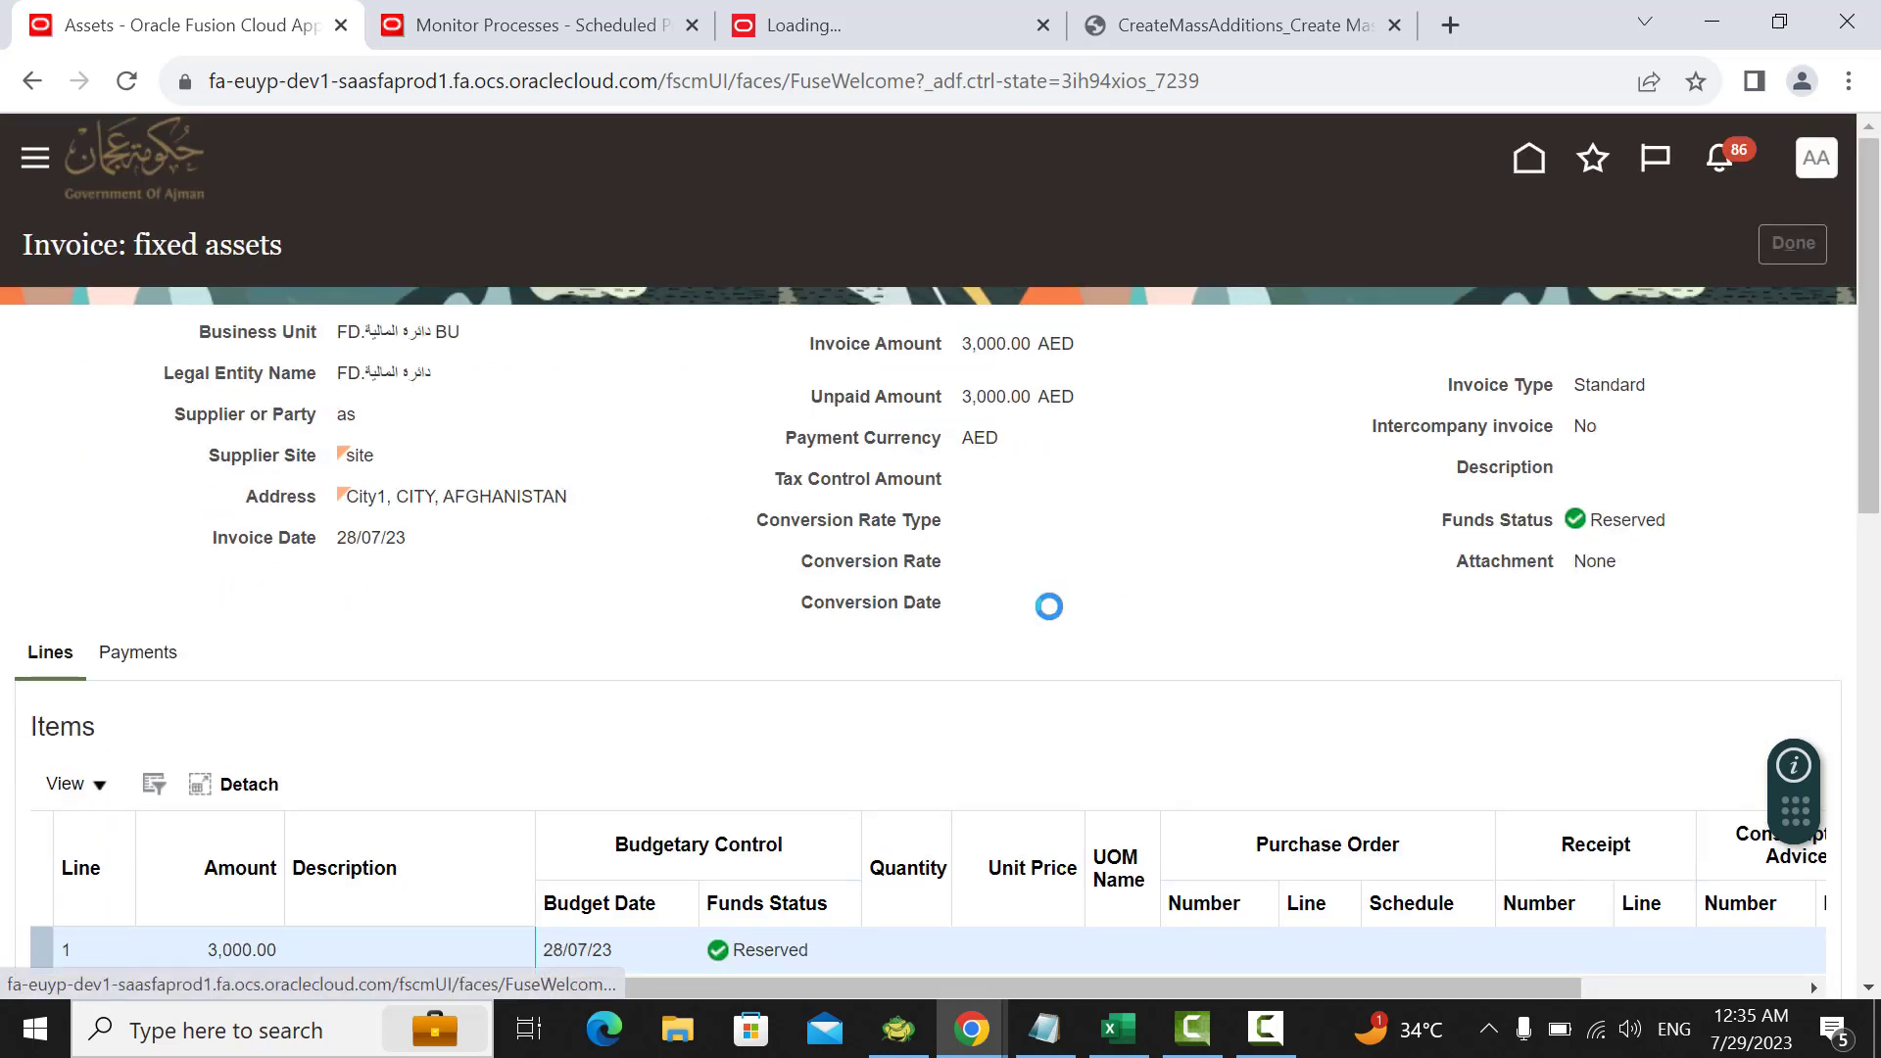
scroll(686, 764, down, 3)
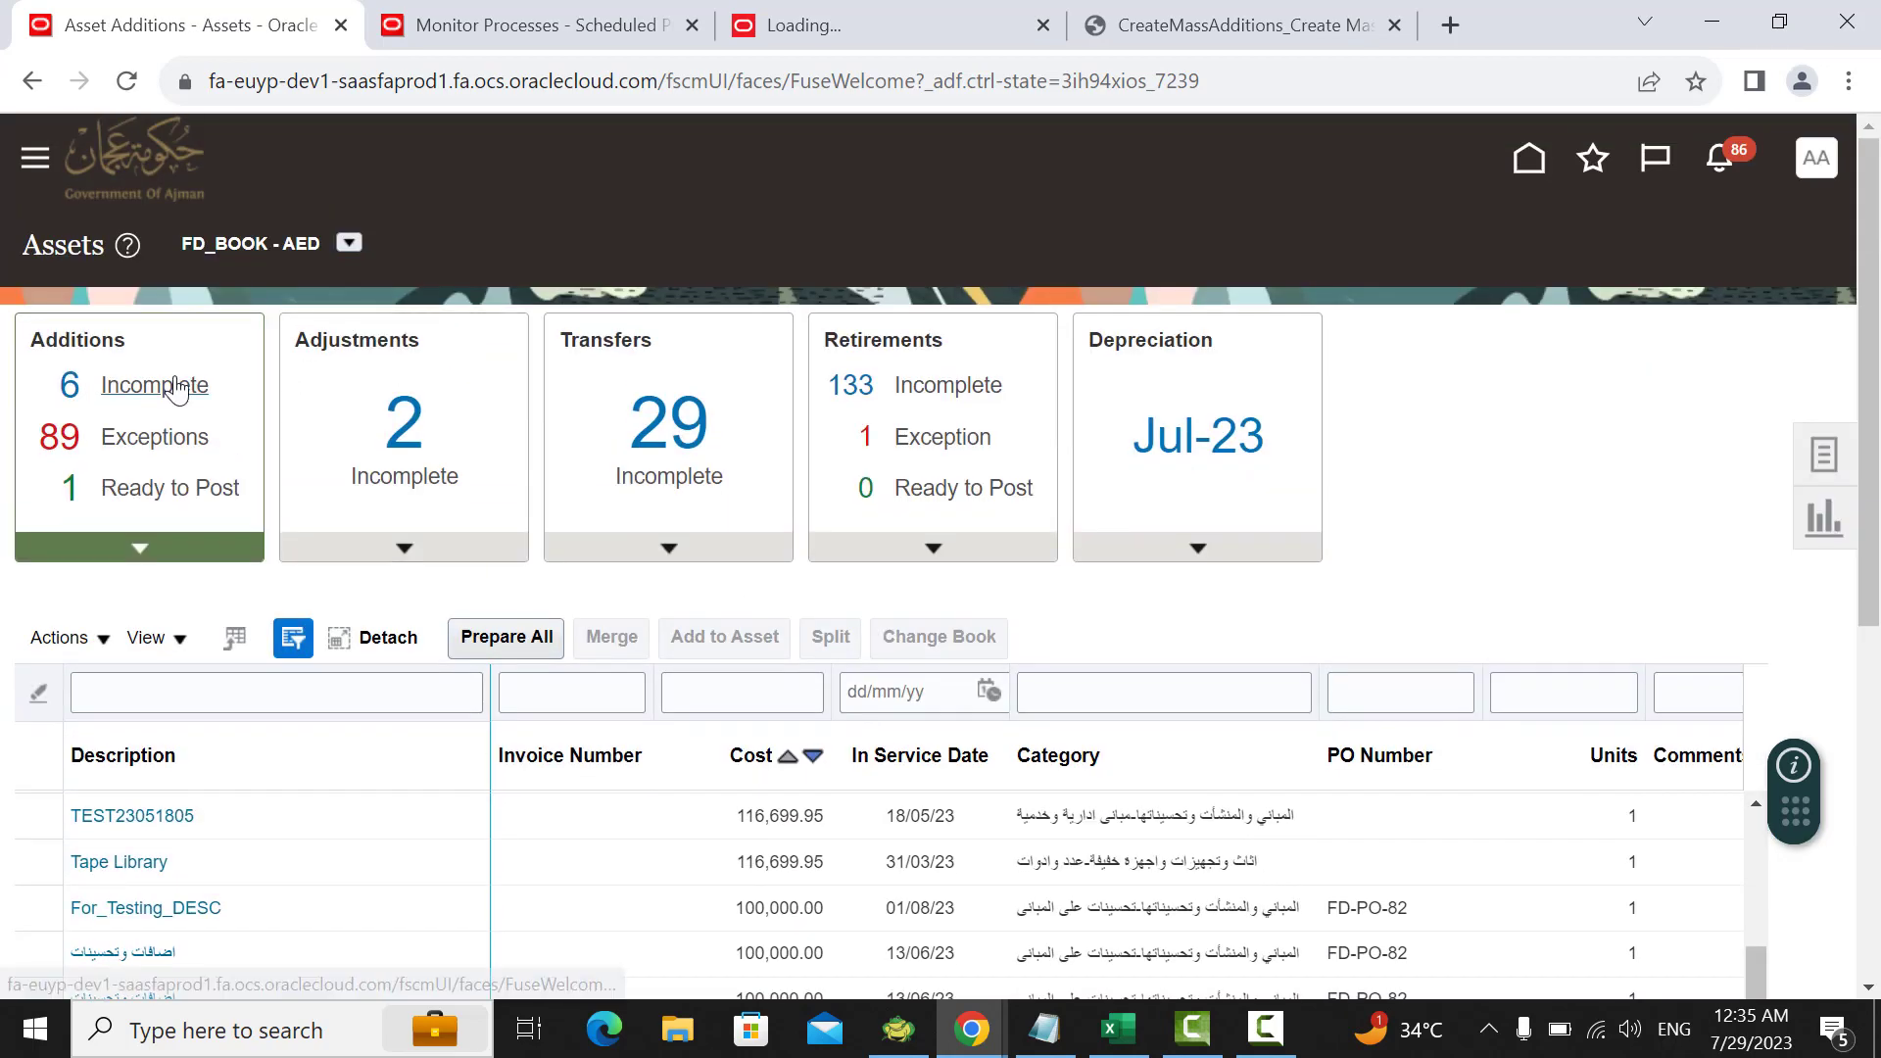
click(177, 389)
scroll(712, 614, down, 3)
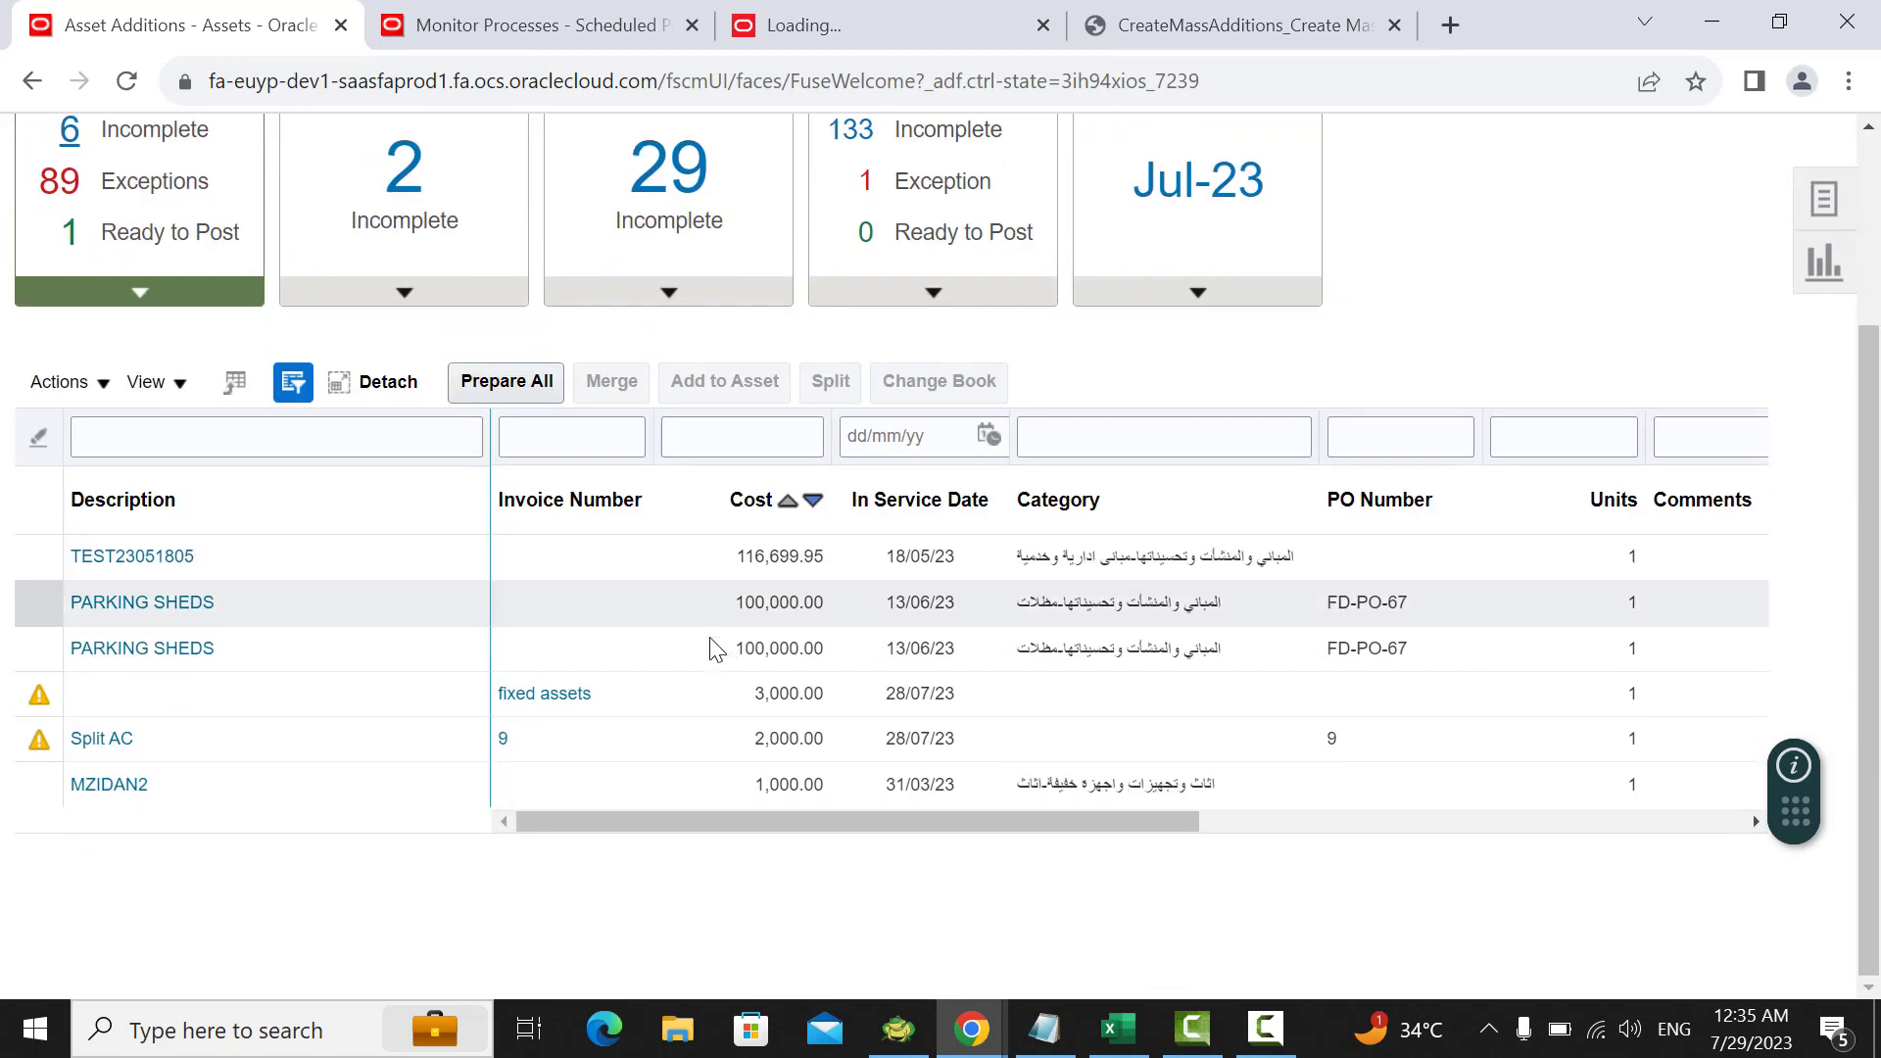
Step: Filter the incomplete additions by invoice number "fixed assets", select the matching line and download the preparation spreadsheet with Prepare All
click(554, 693)
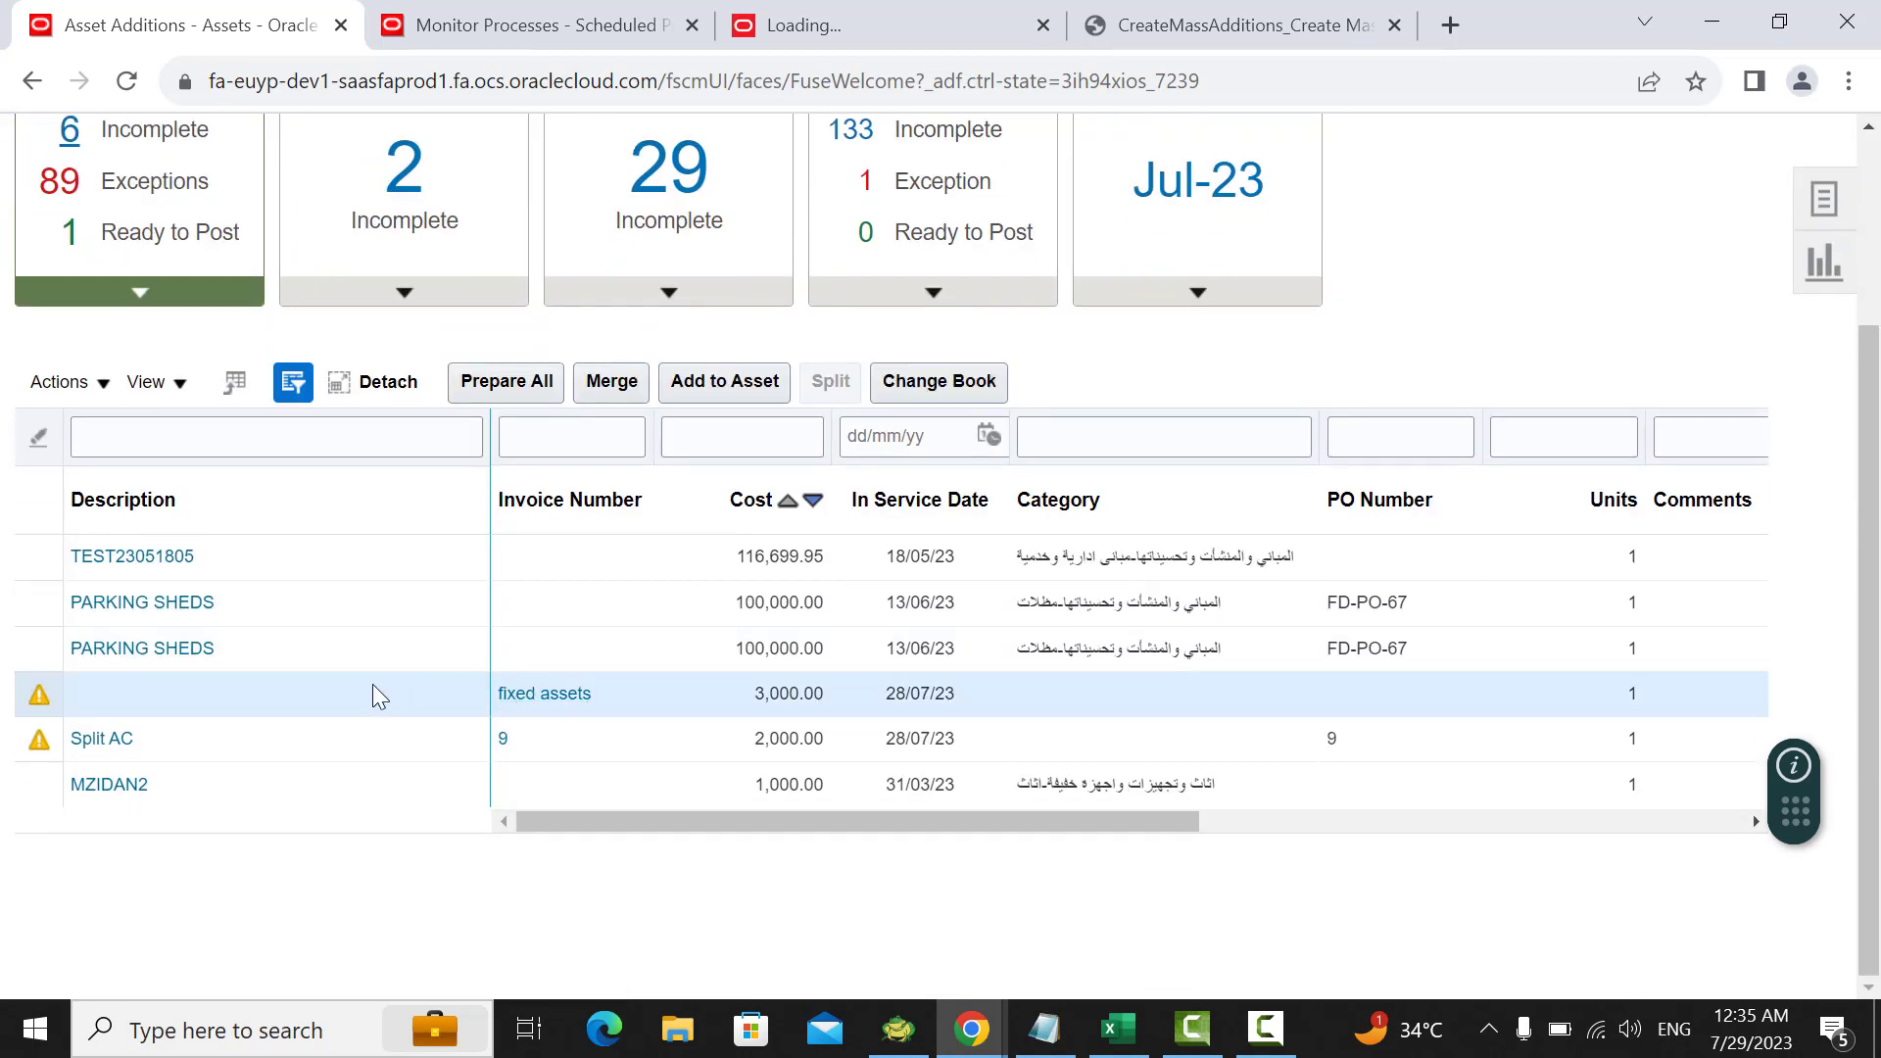
click(558, 445)
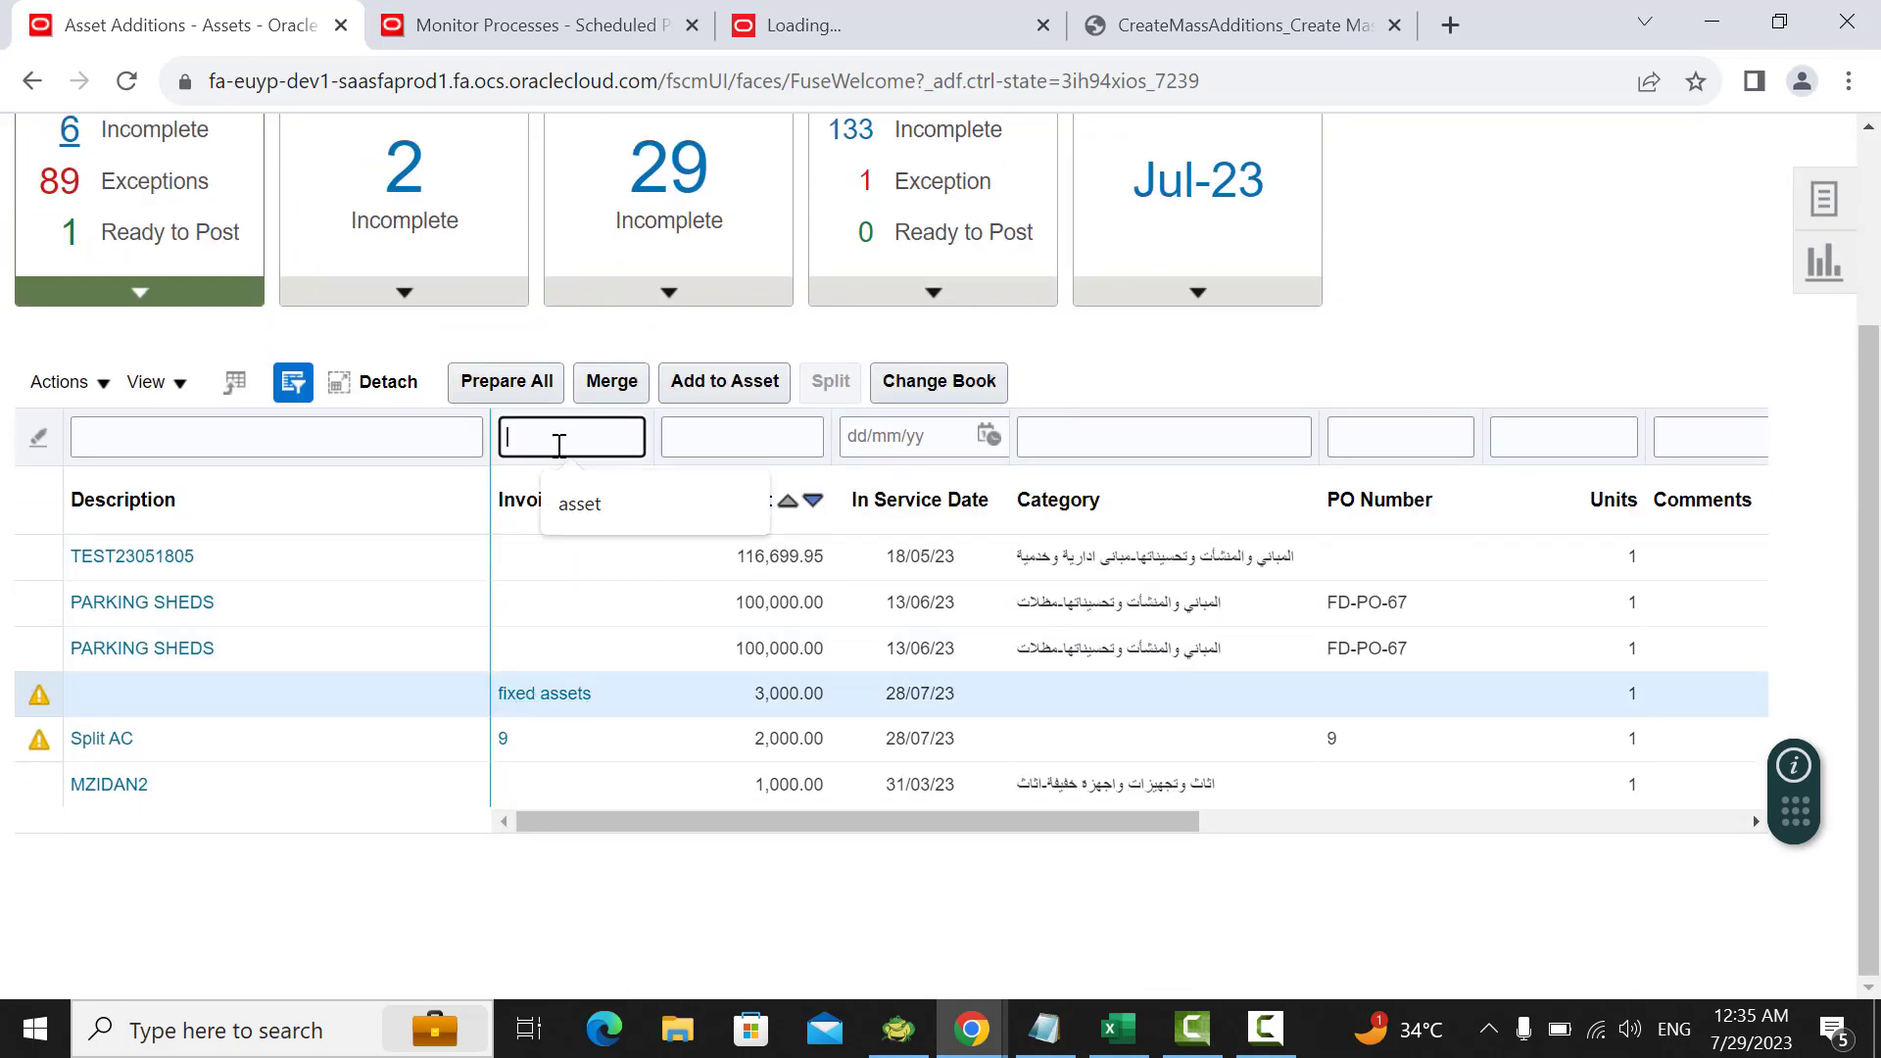
key(ctrl+v)
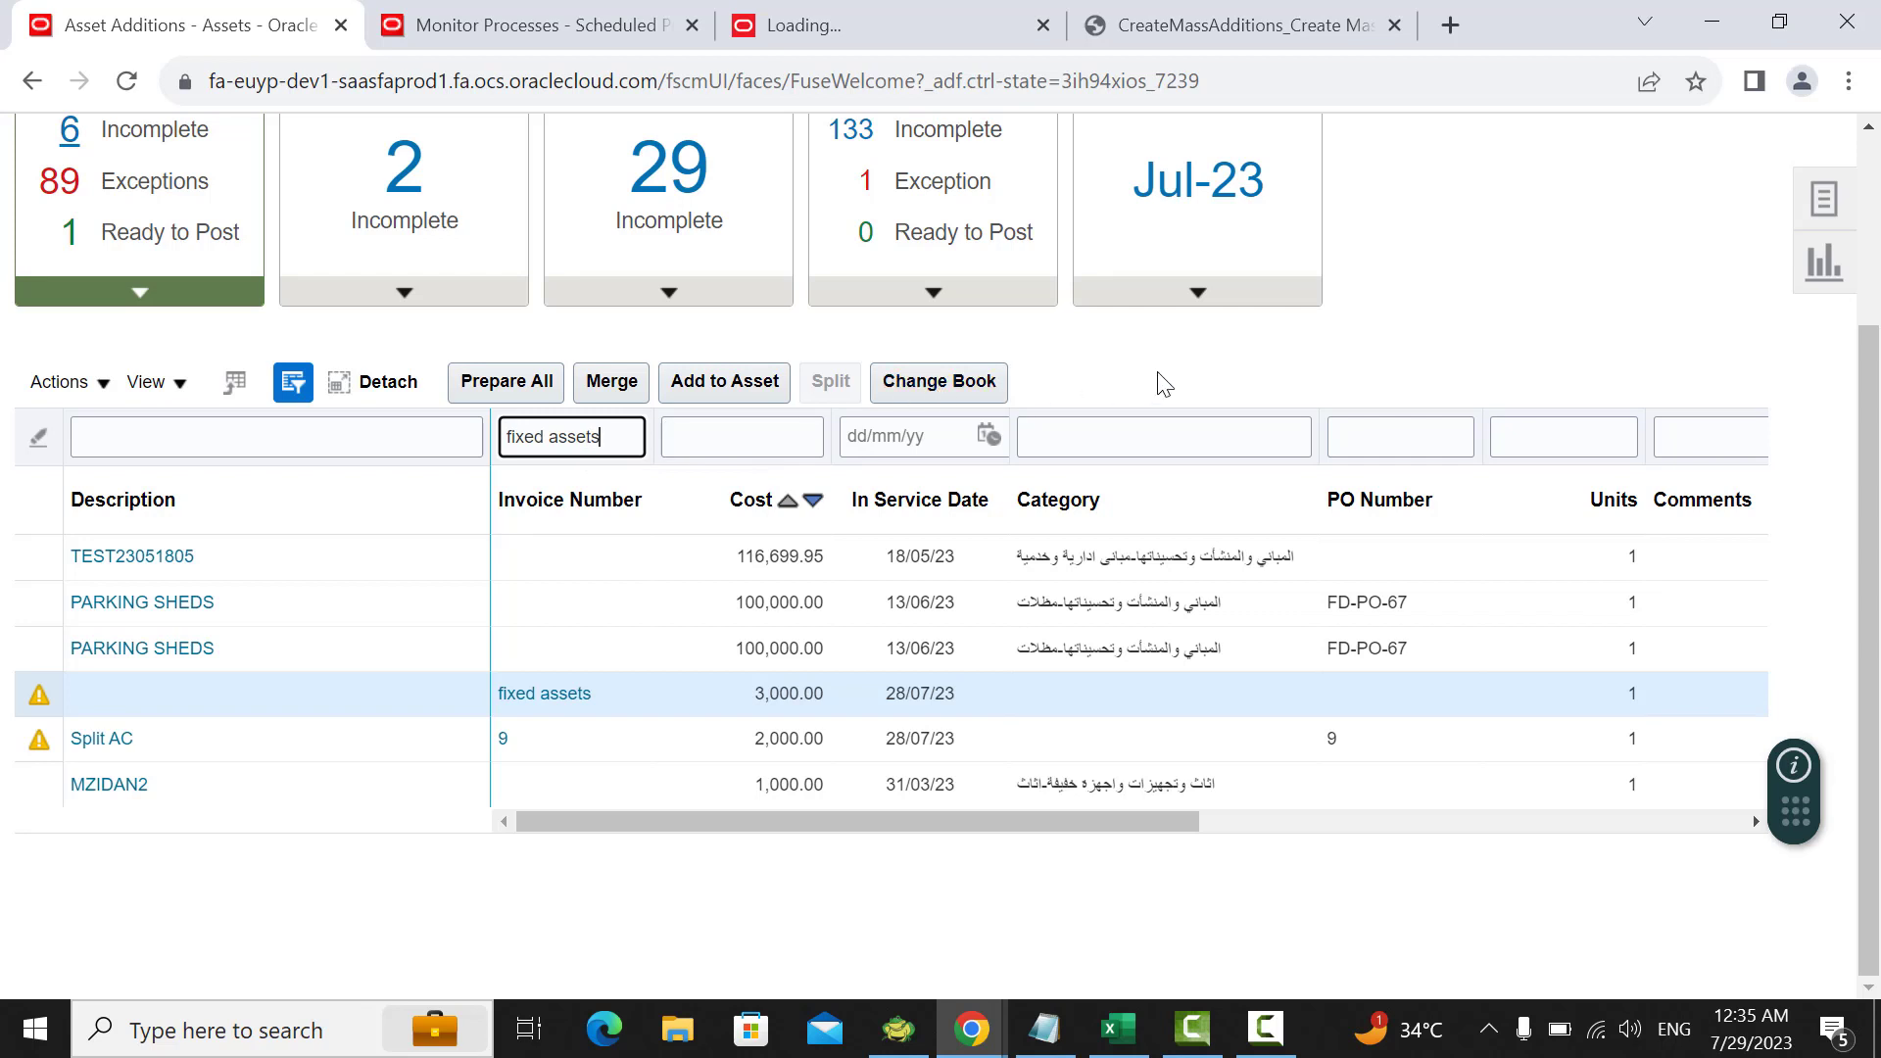
key(Return)
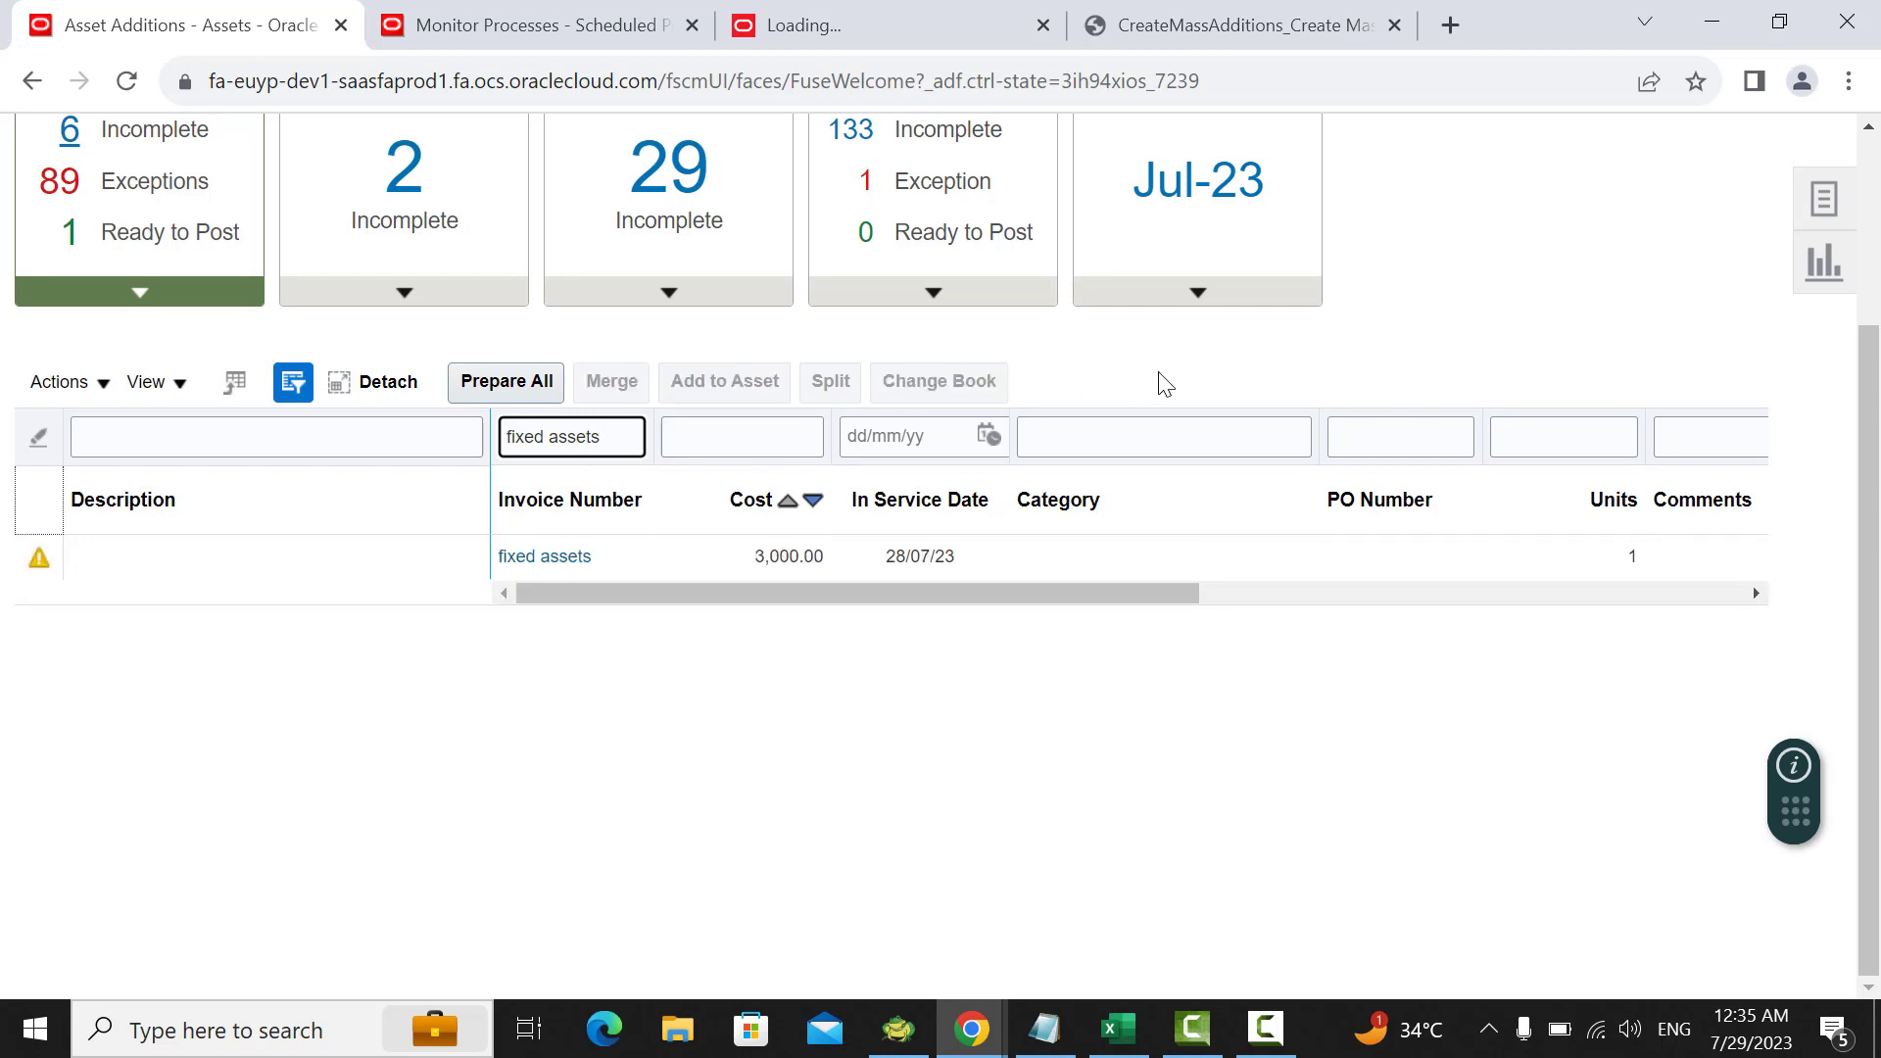
click(79, 556)
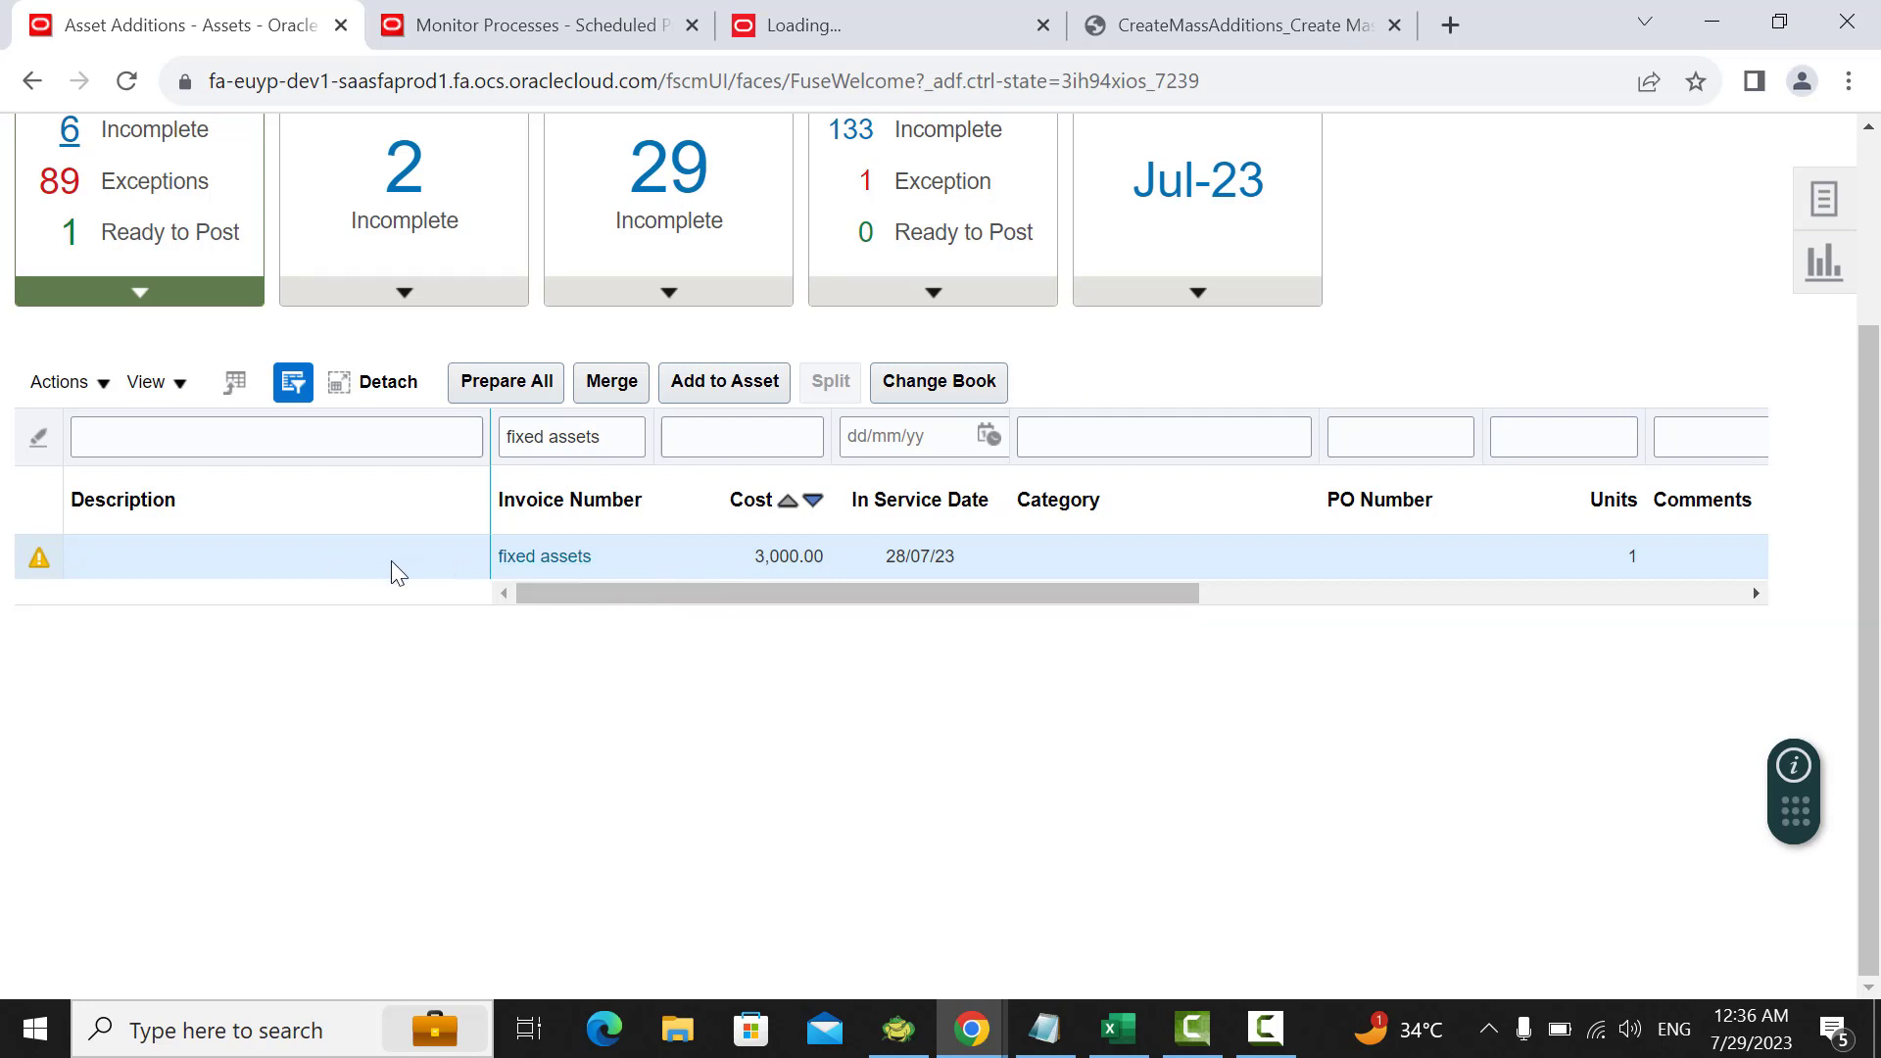
click(509, 392)
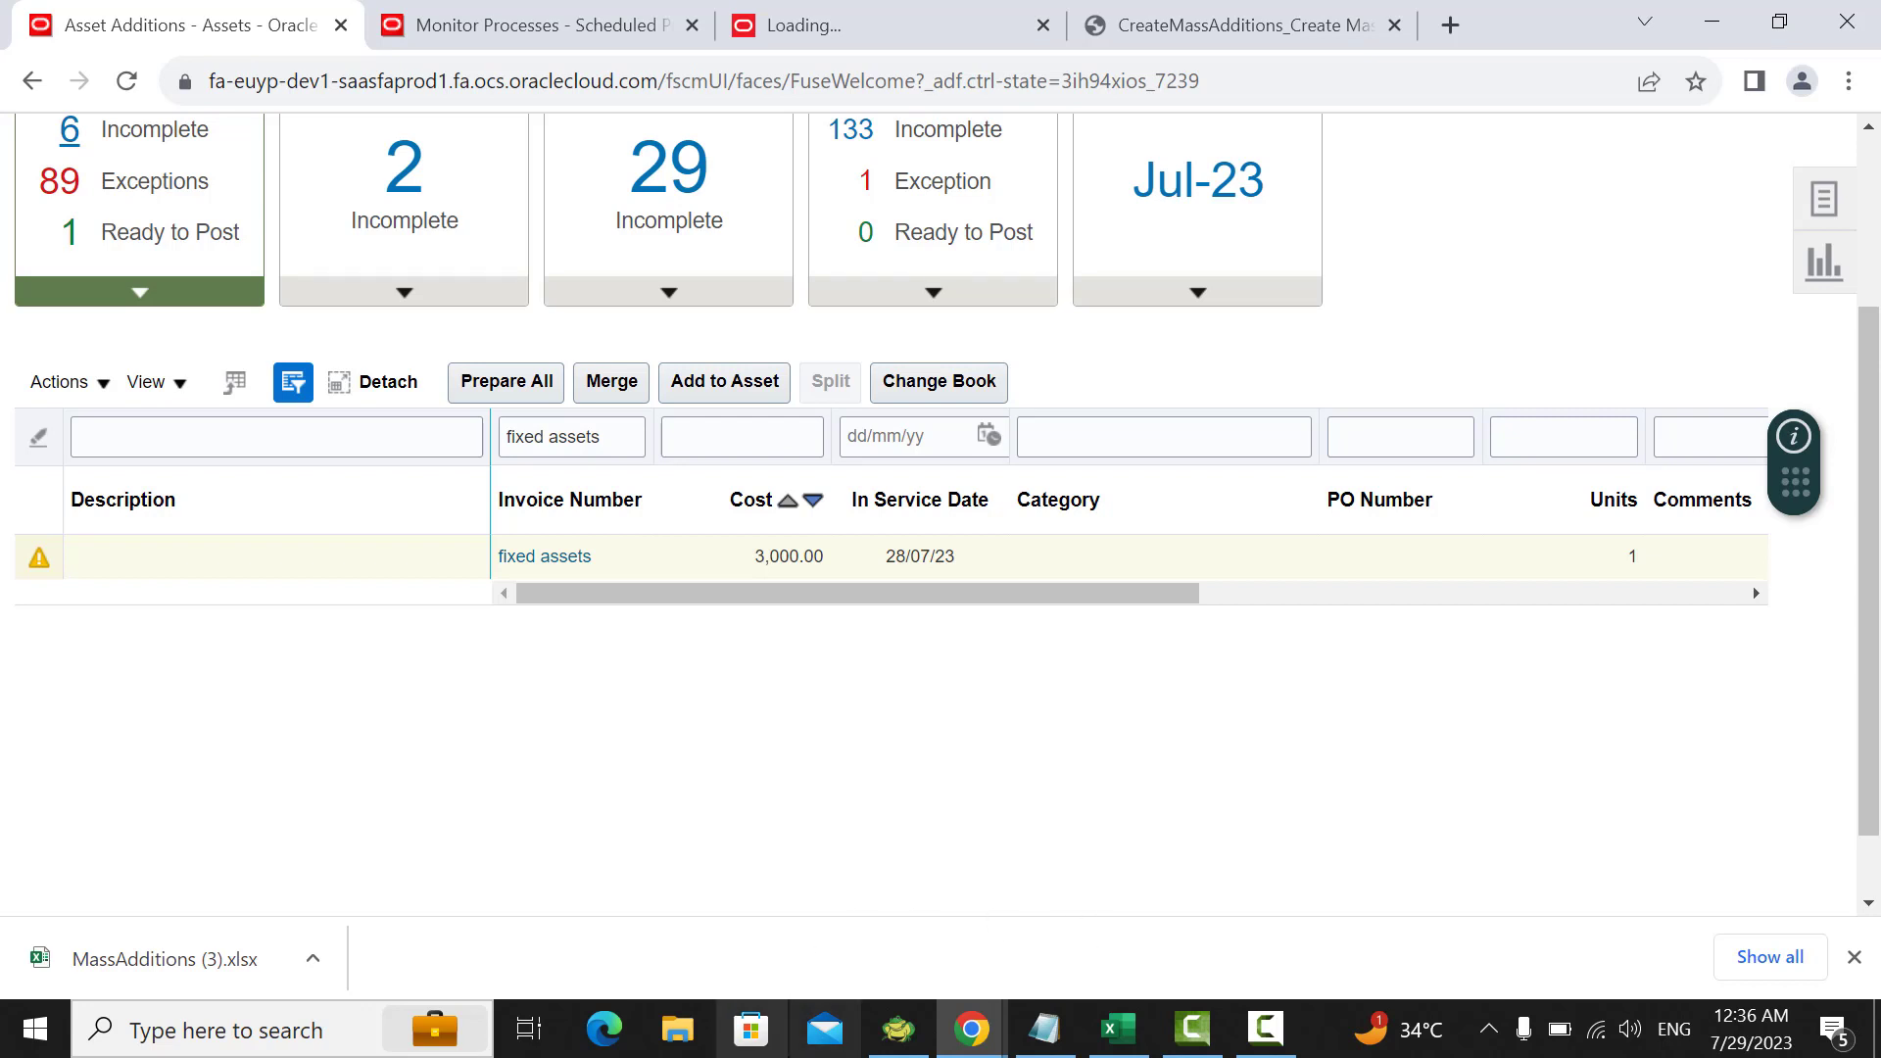
Step: Look through the Downloads and Desktop folders in File Explorer, and close it
click(705, 1041)
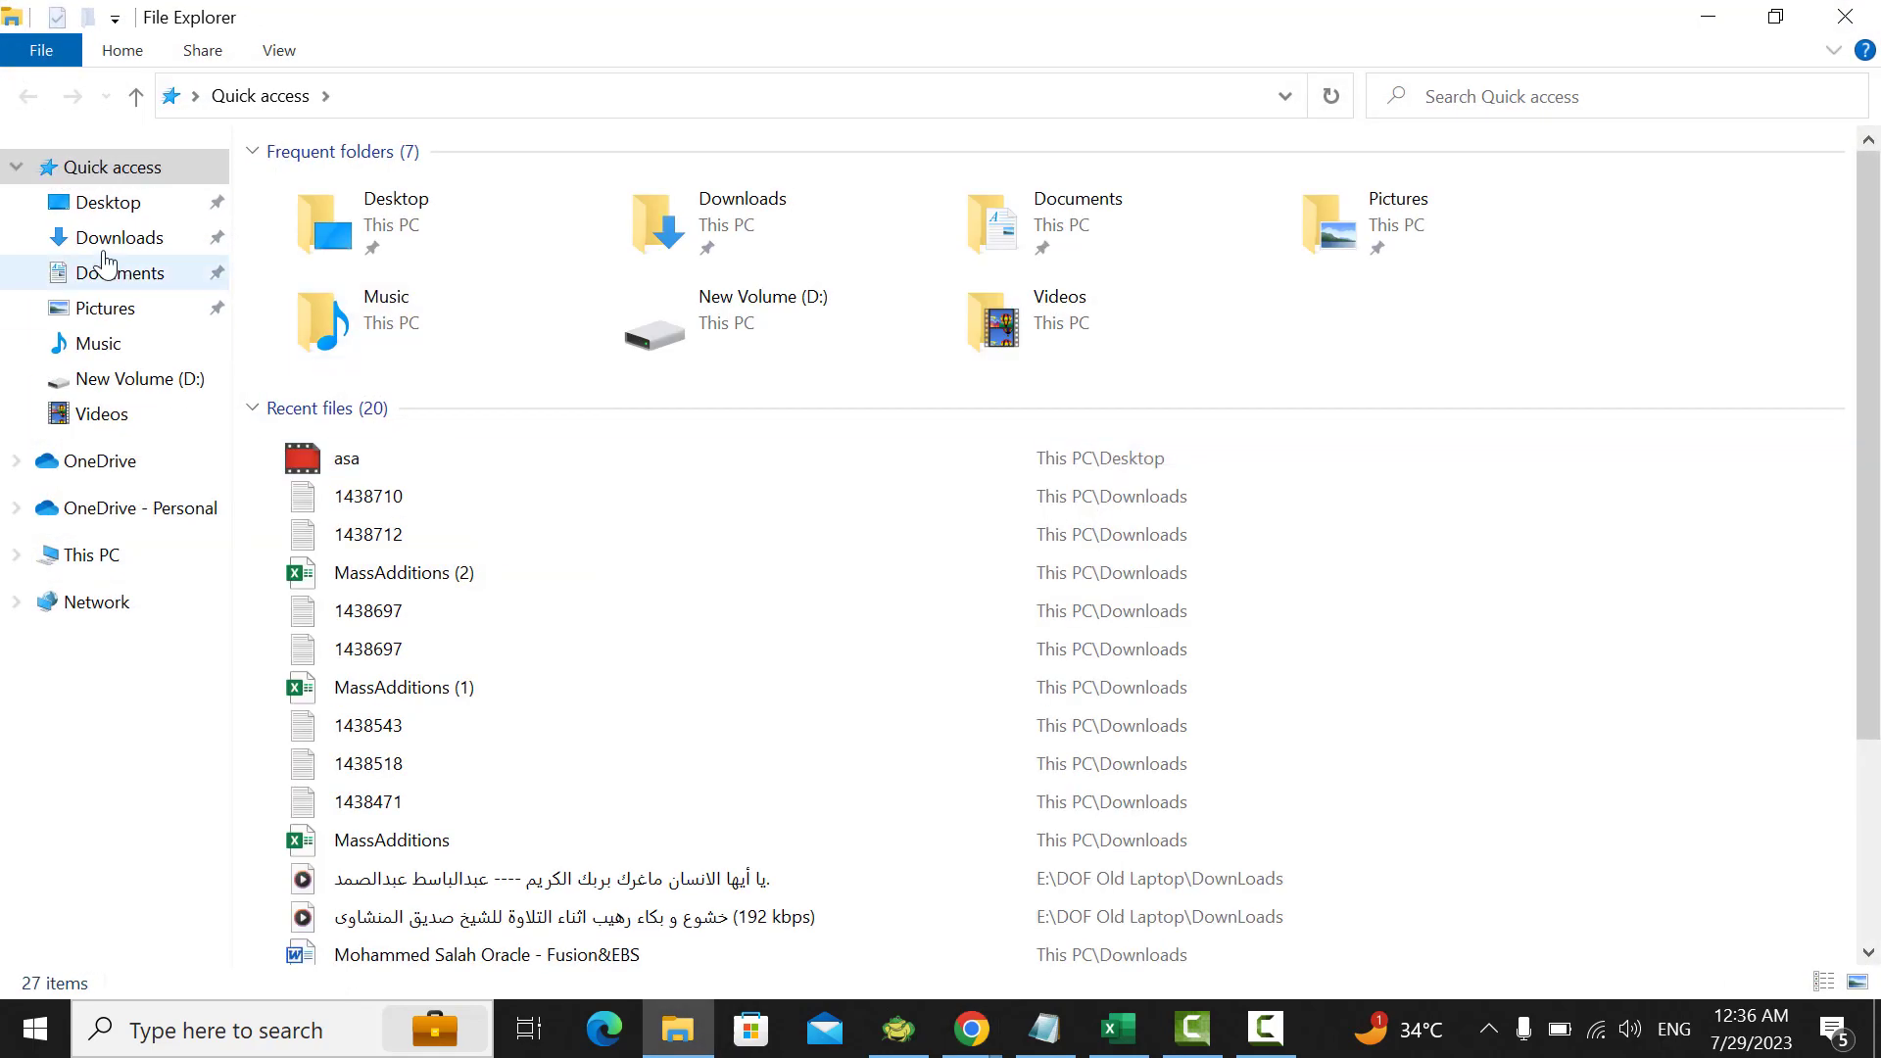
click(101, 250)
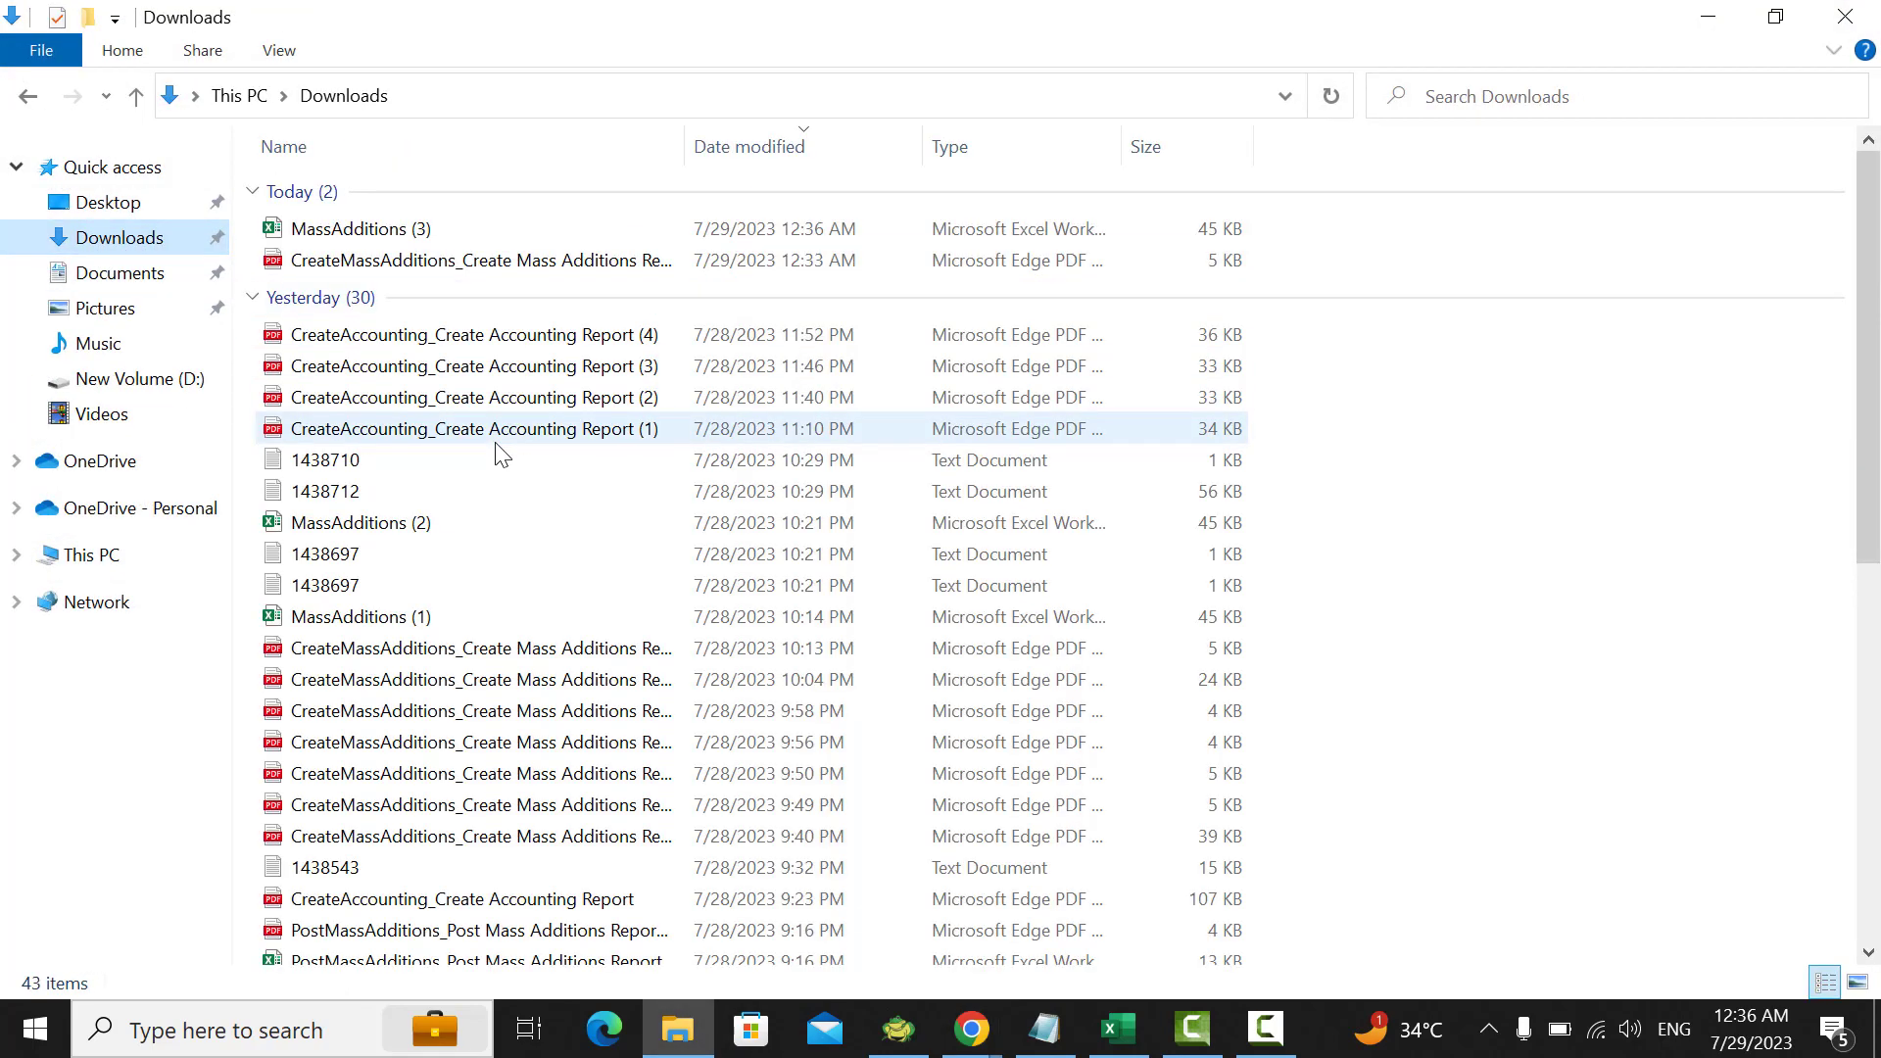
scroll(497, 451, down, 4)
scroll(498, 453, down, 3)
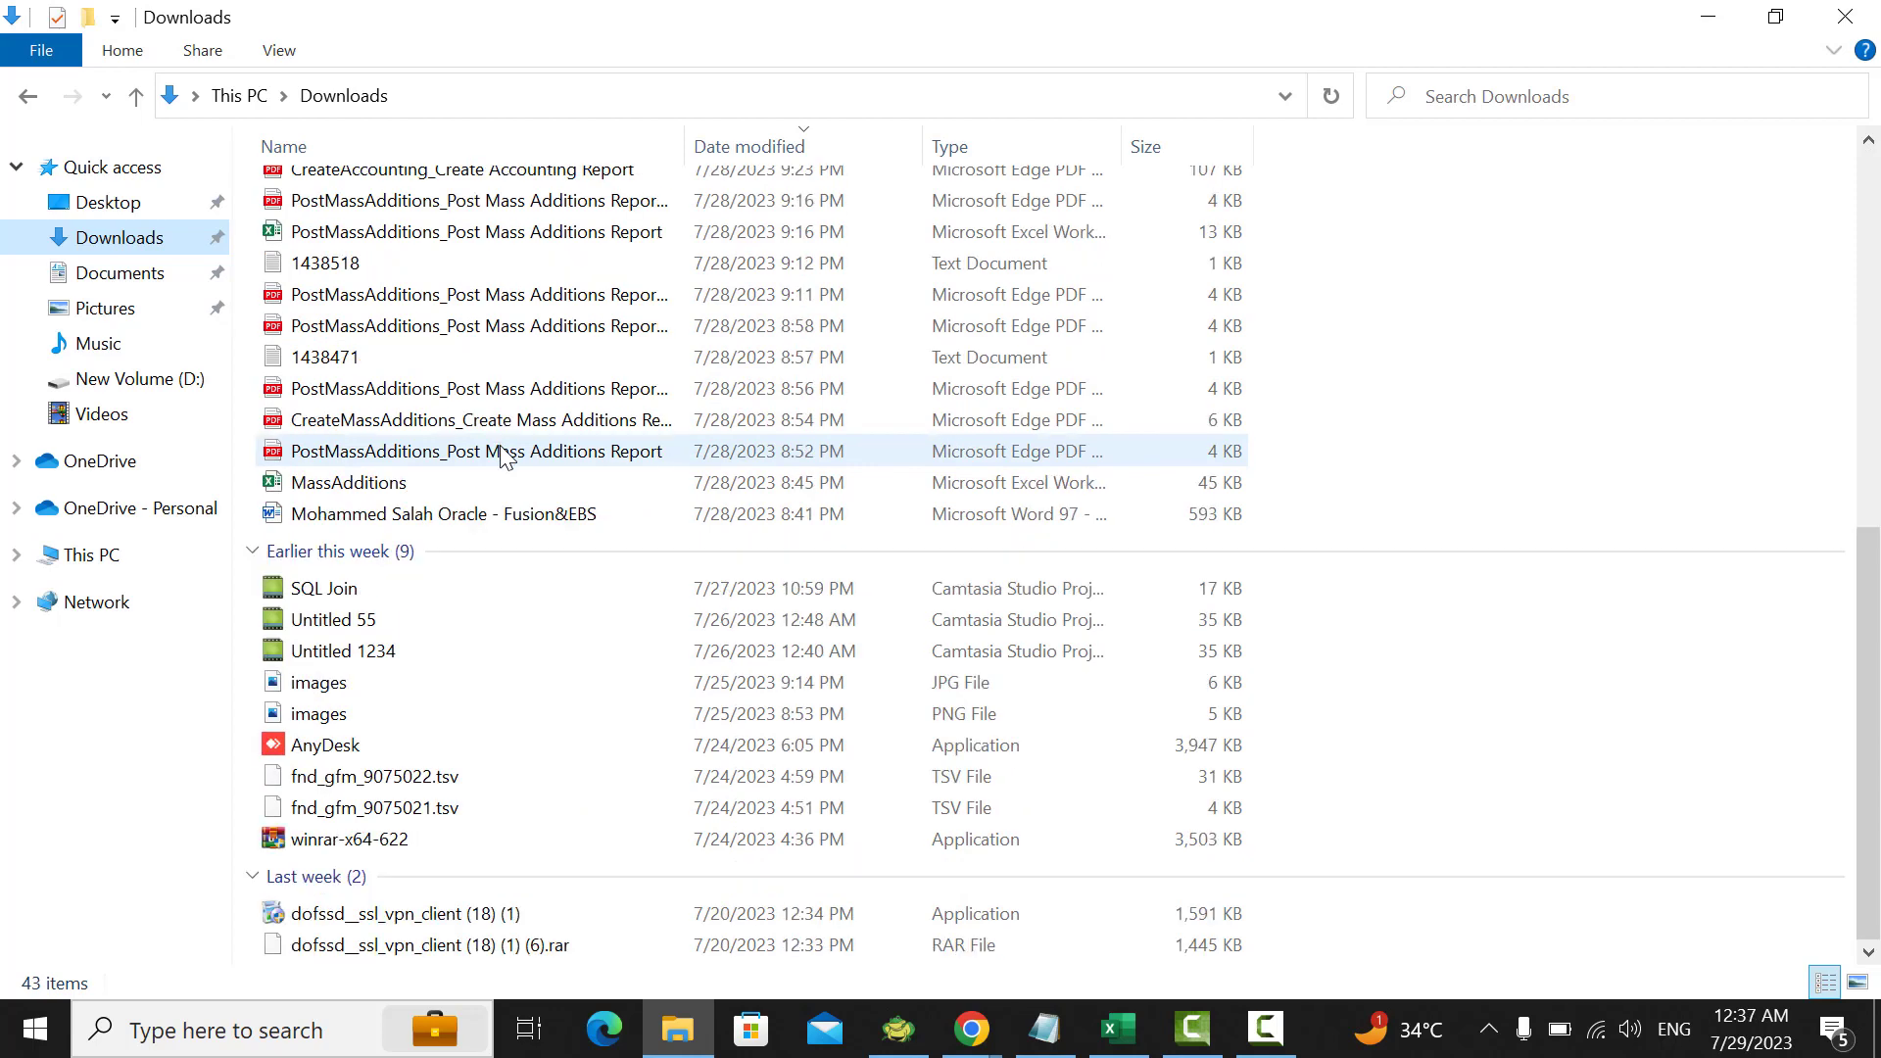
scroll(500, 455, up, 8)
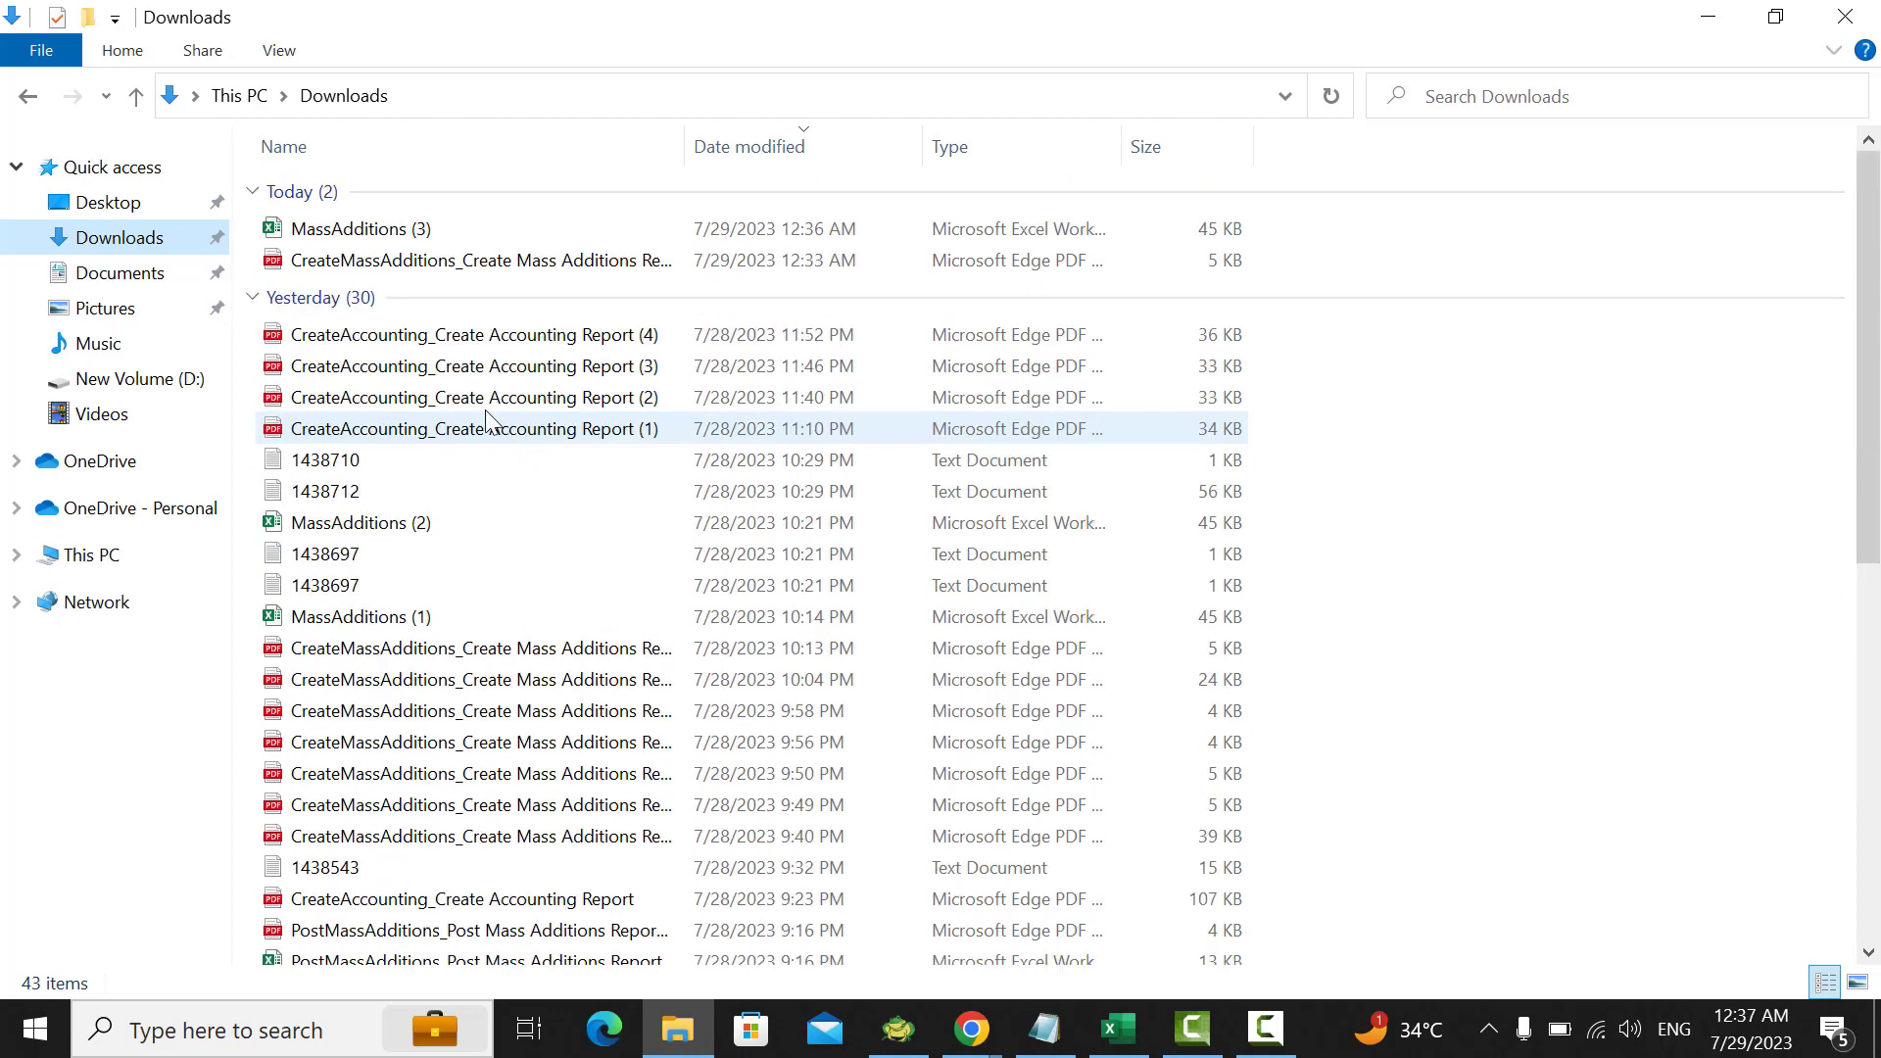
click(105, 202)
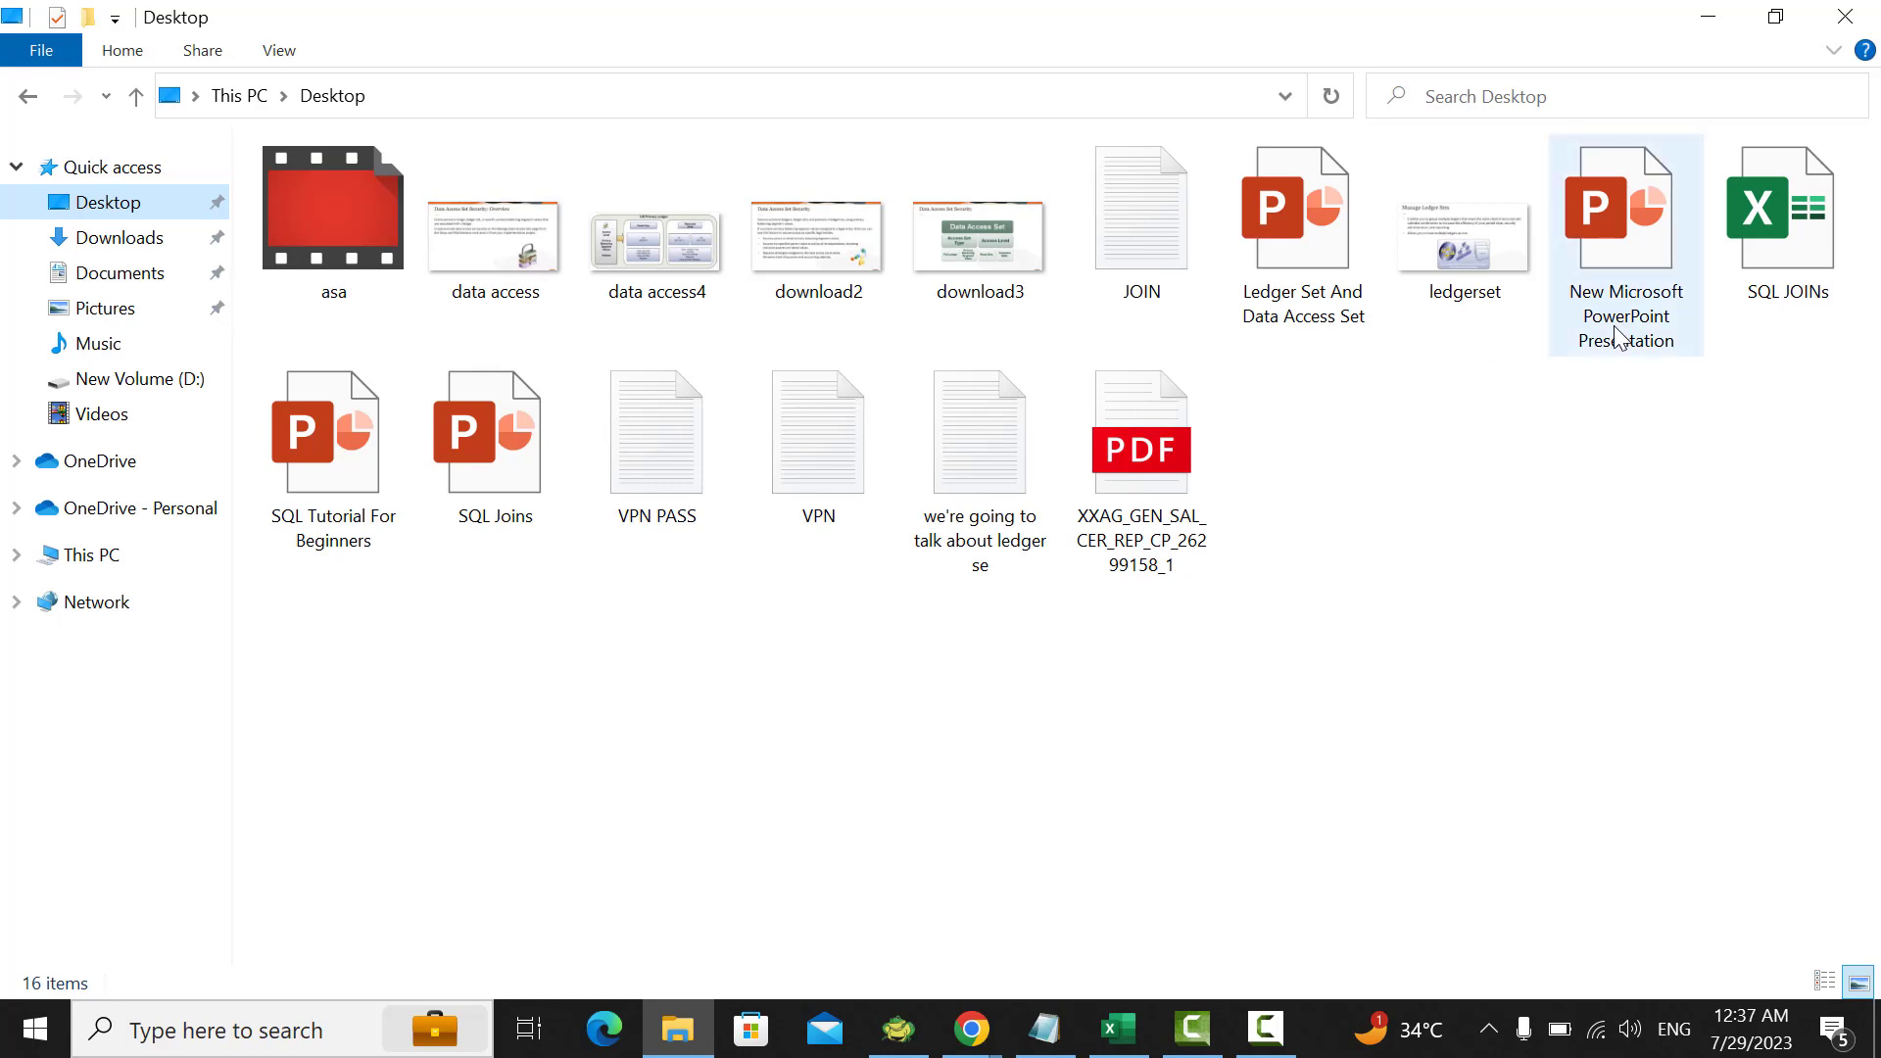
click(108, 252)
scroll(501, 468, down, 2)
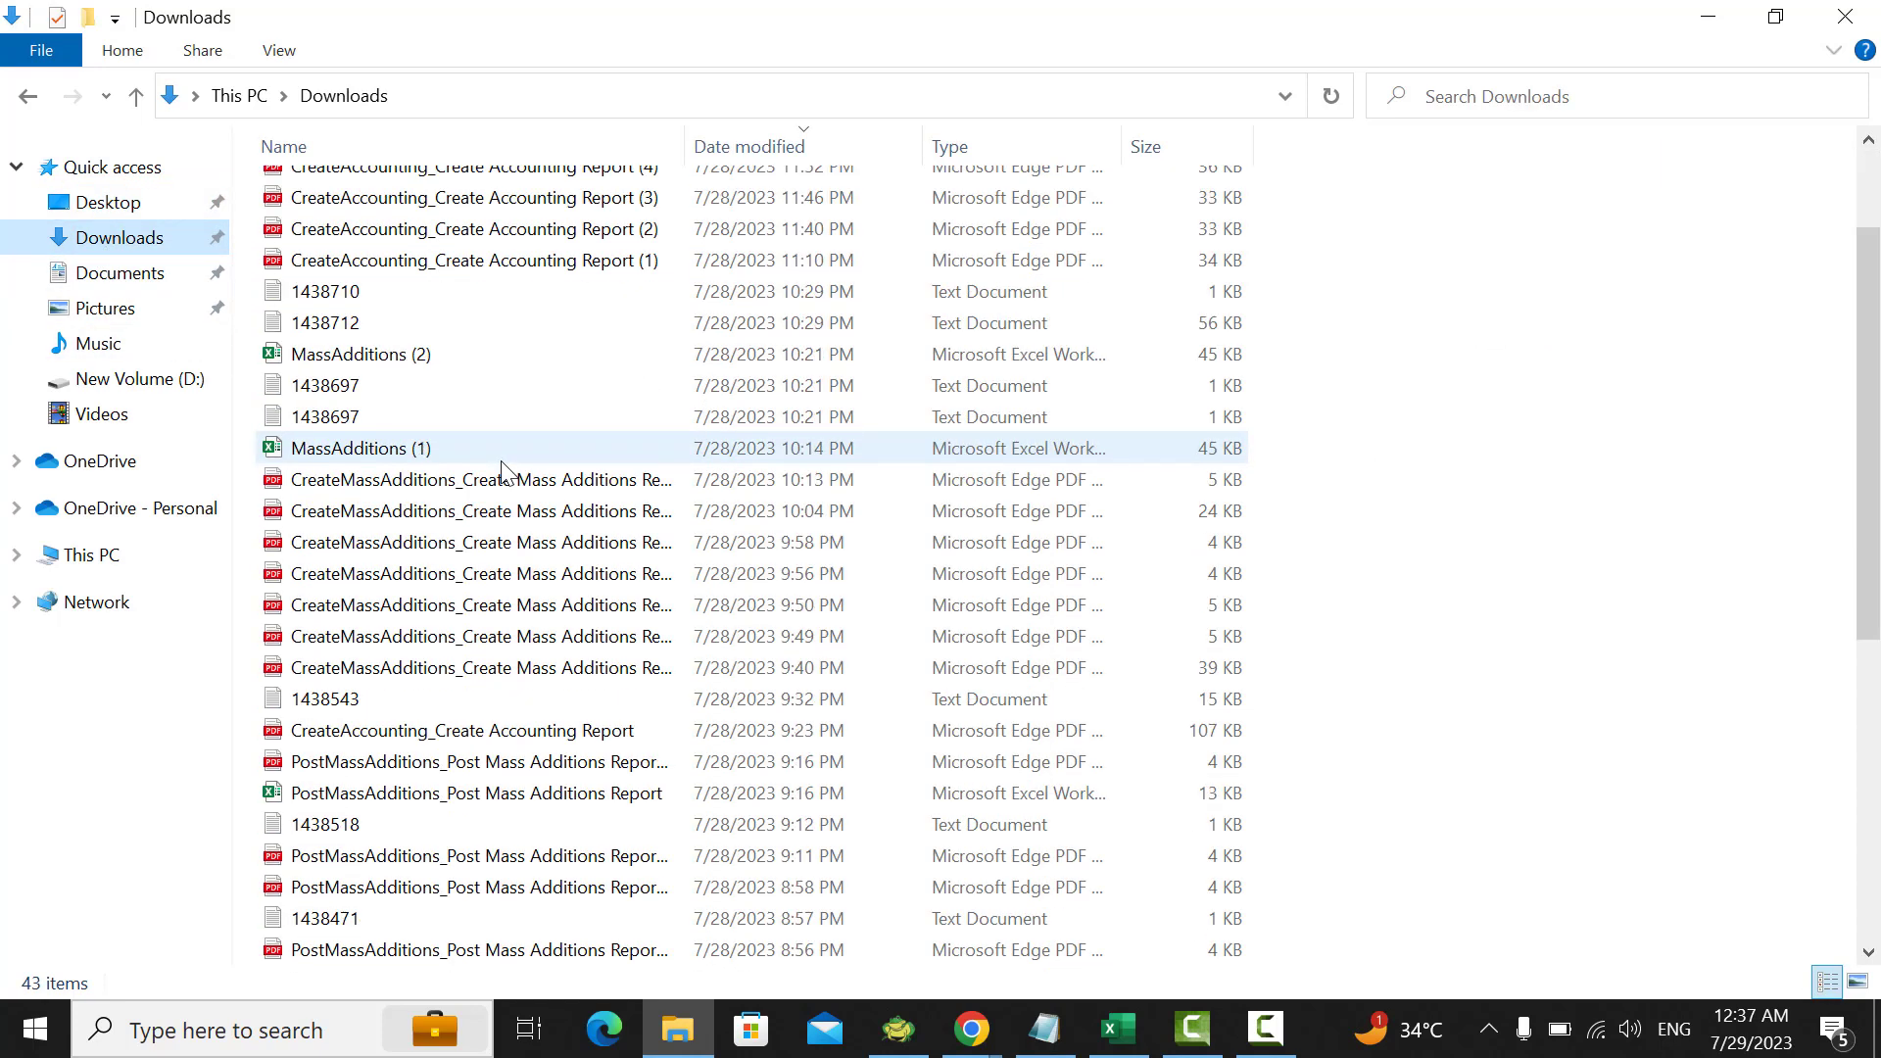
scroll(501, 468, down, 6)
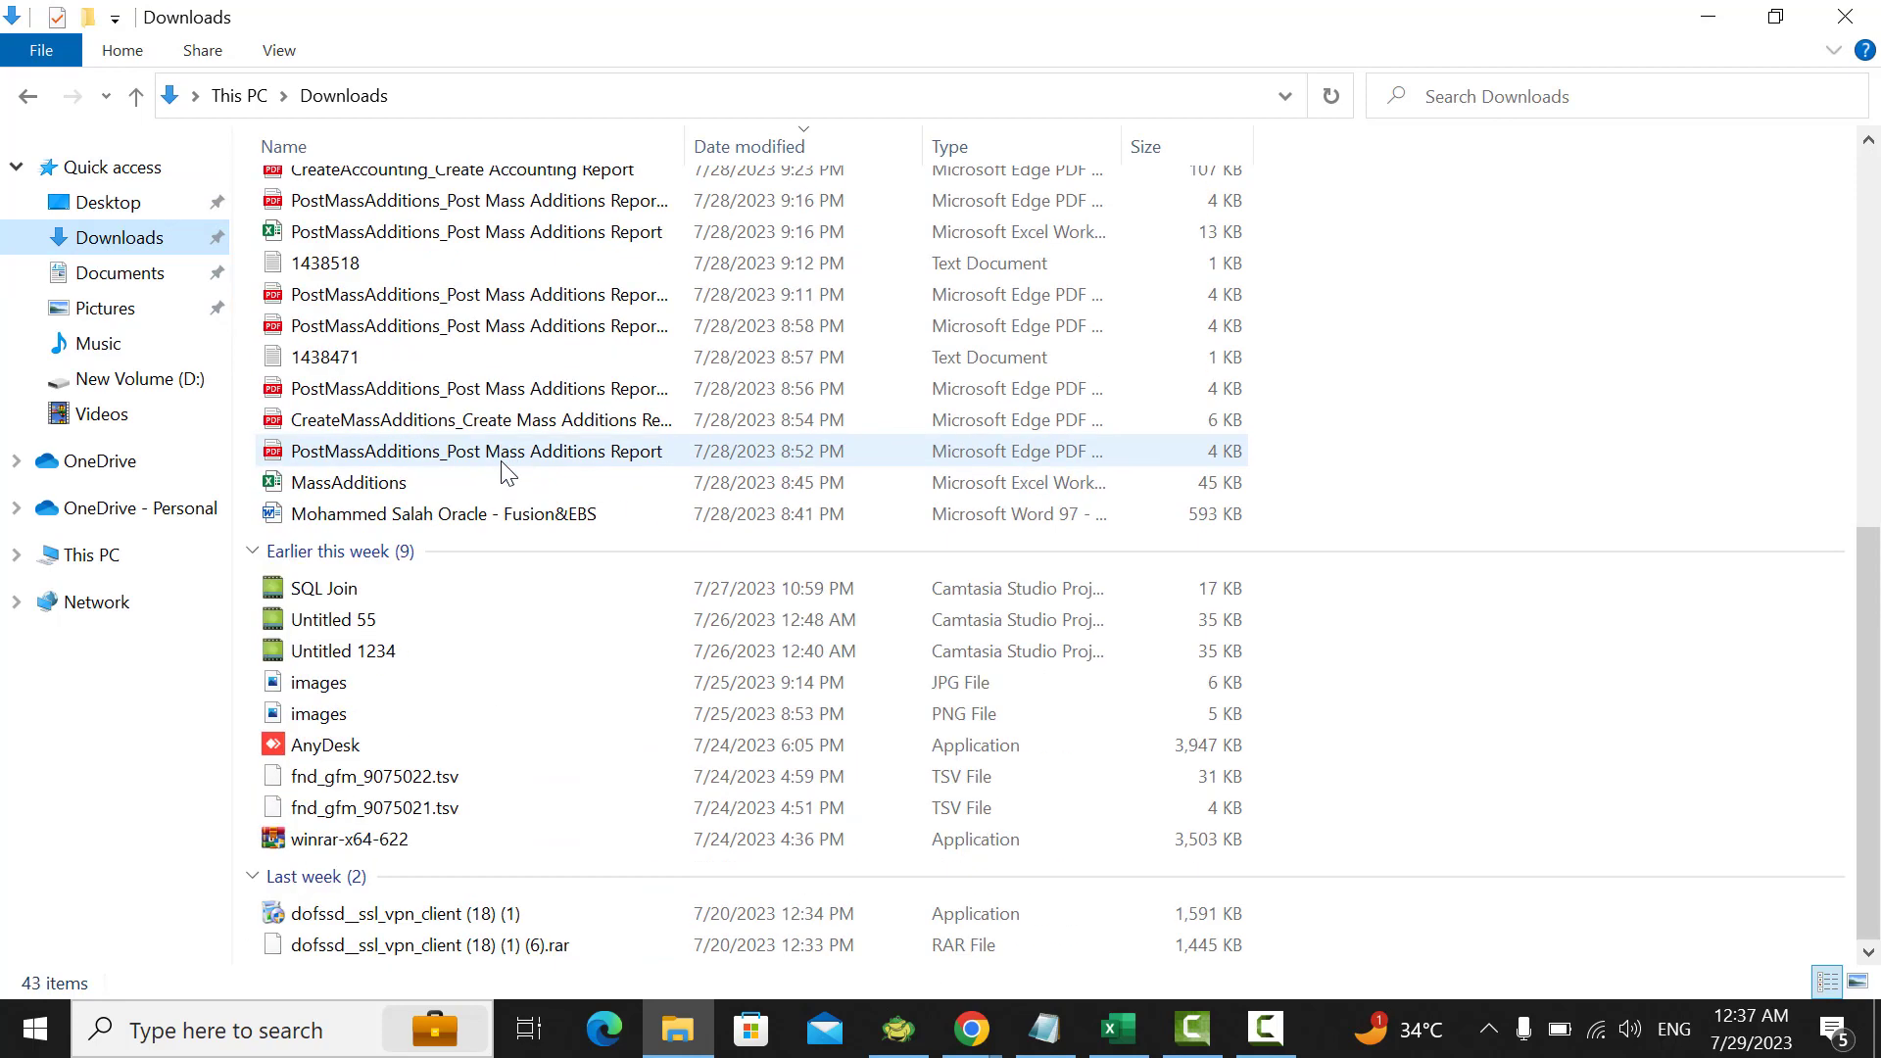
scroll(501, 471, up, 8)
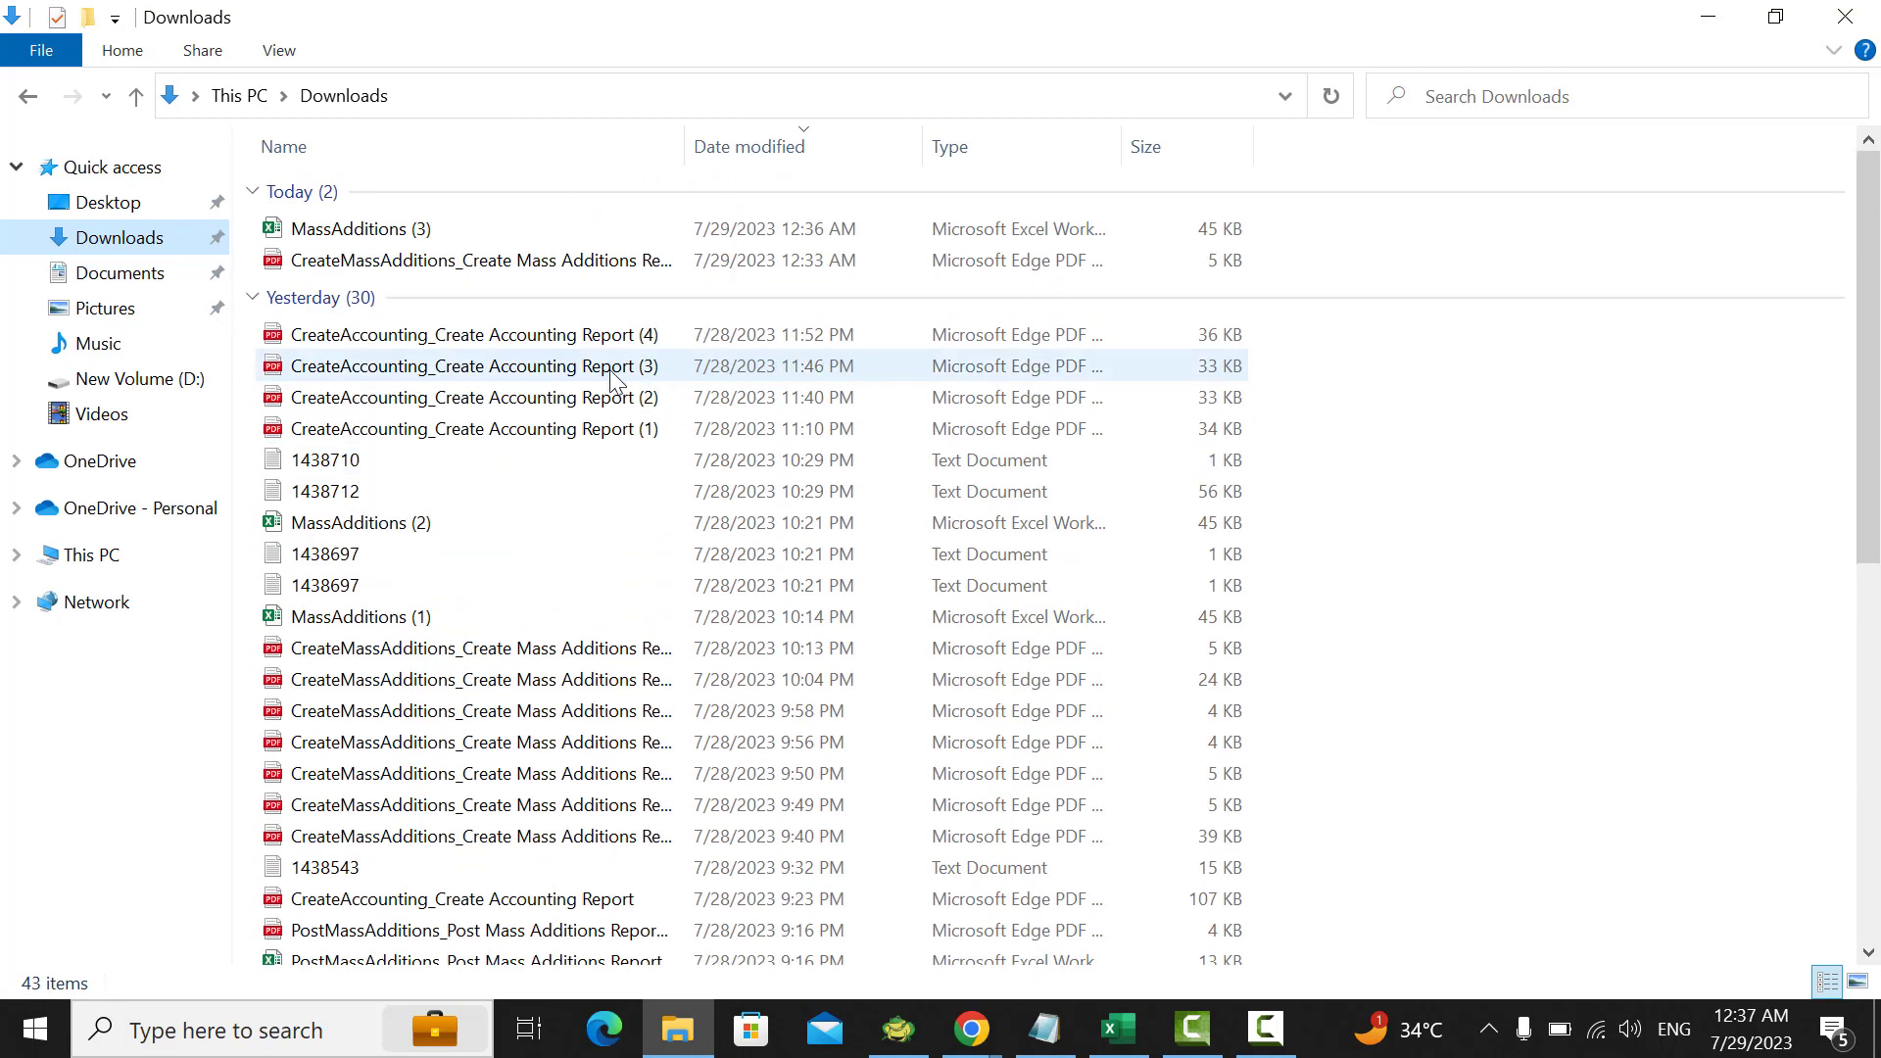
click(1845, 16)
Step: Switch to Excel and review the Trust Center's macro, ActiveX, Protected View and add-in settings without changing them
click(1118, 1028)
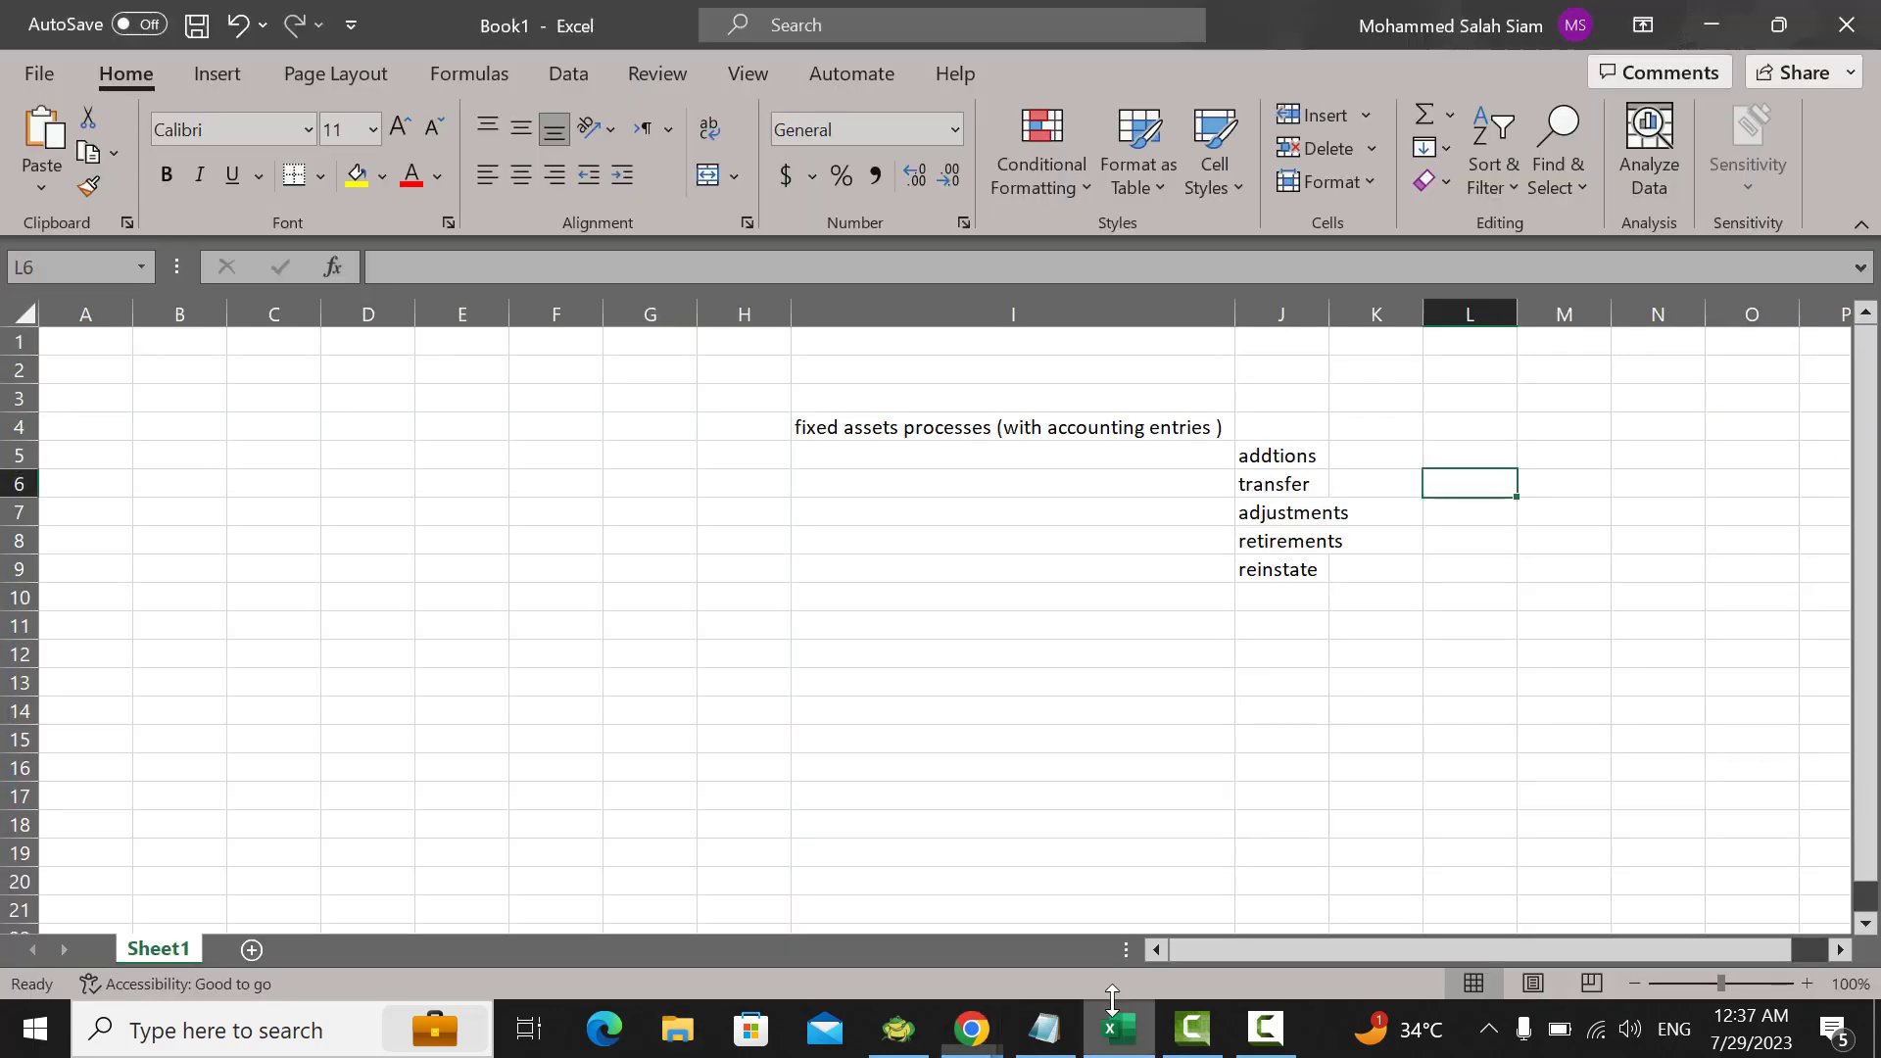
click(29, 76)
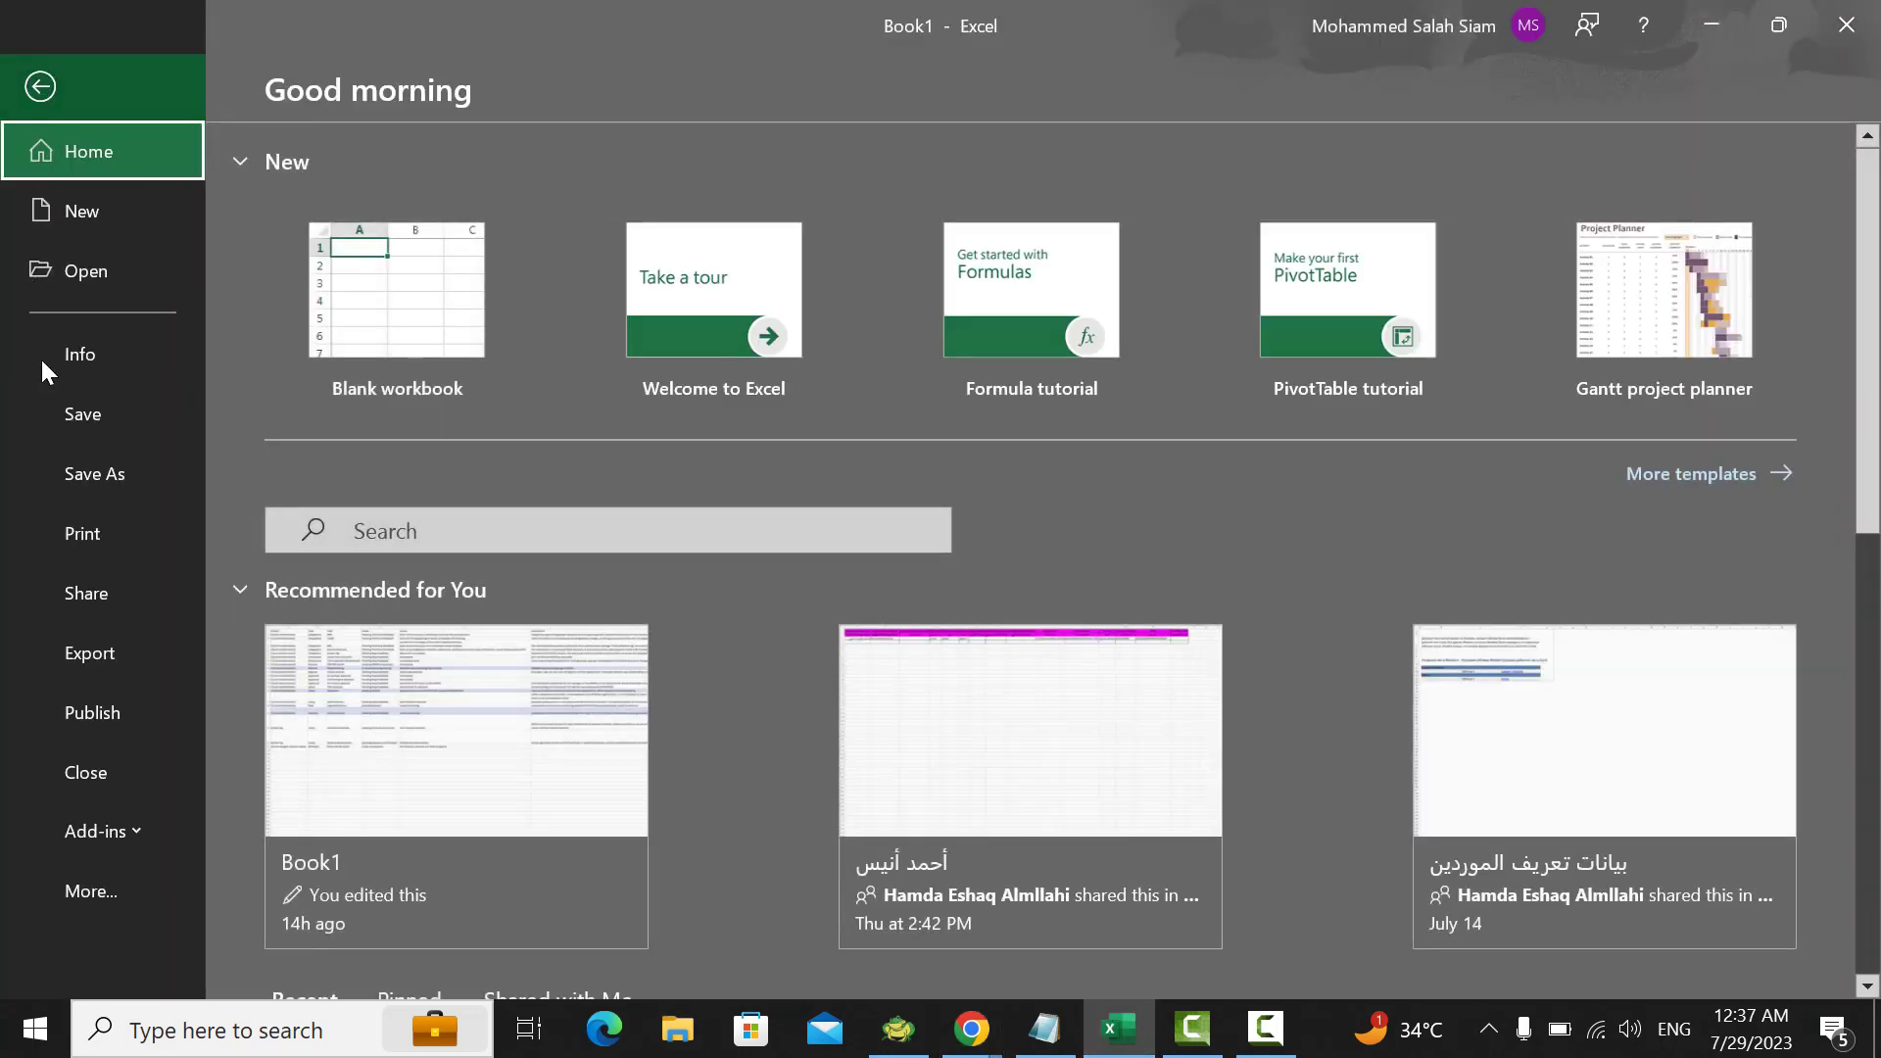
click(113, 891)
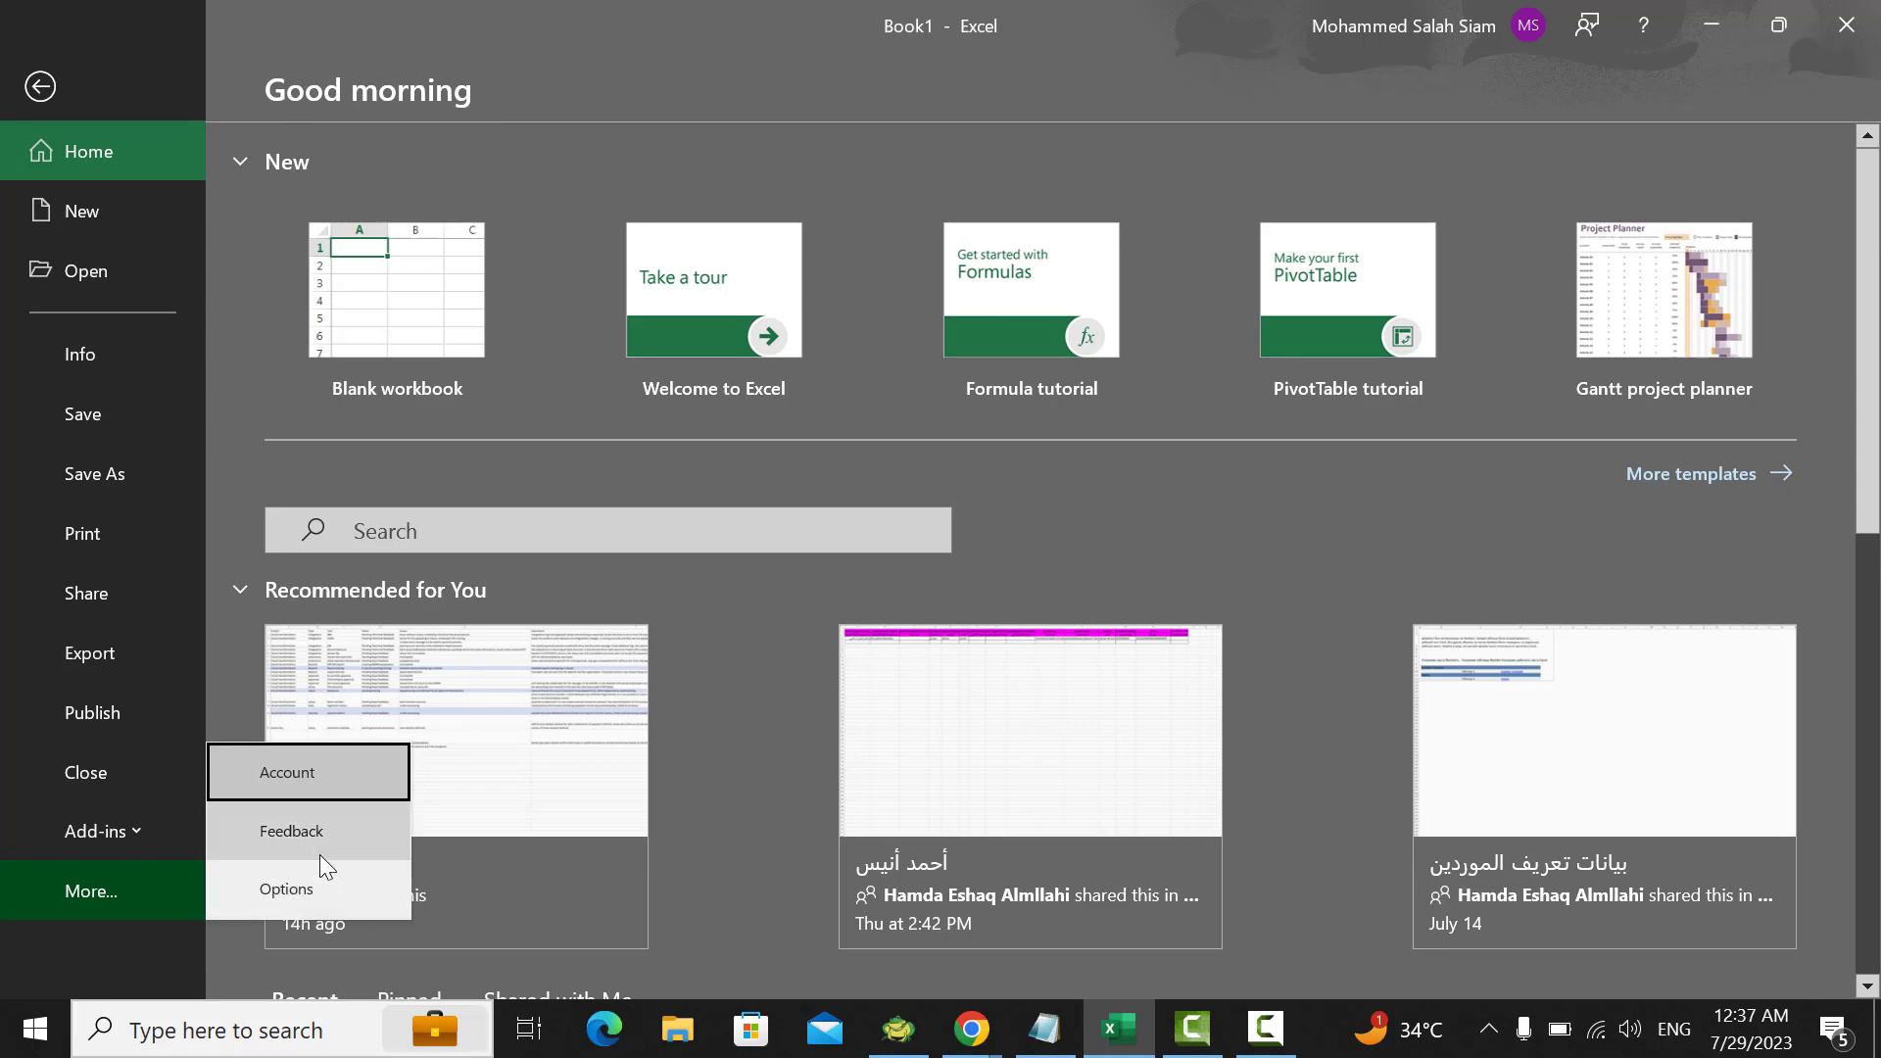
click(313, 891)
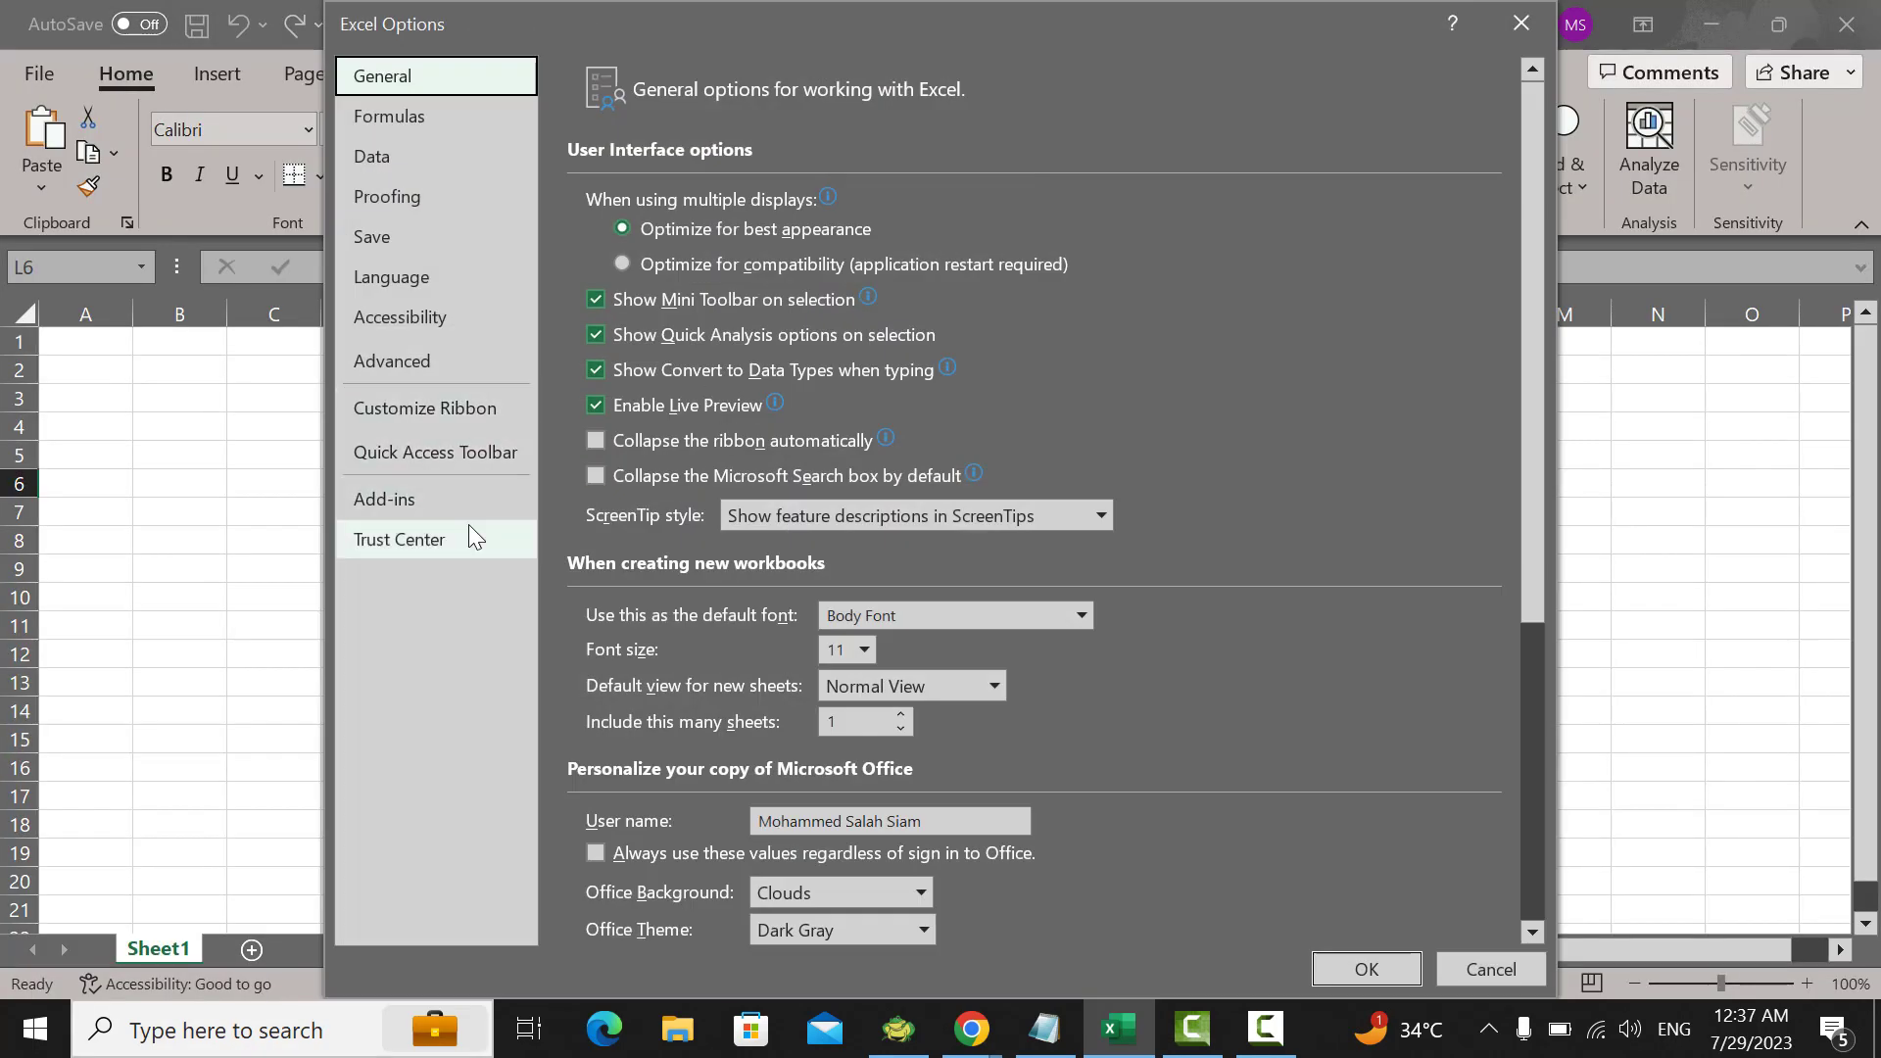
click(395, 535)
click(1389, 381)
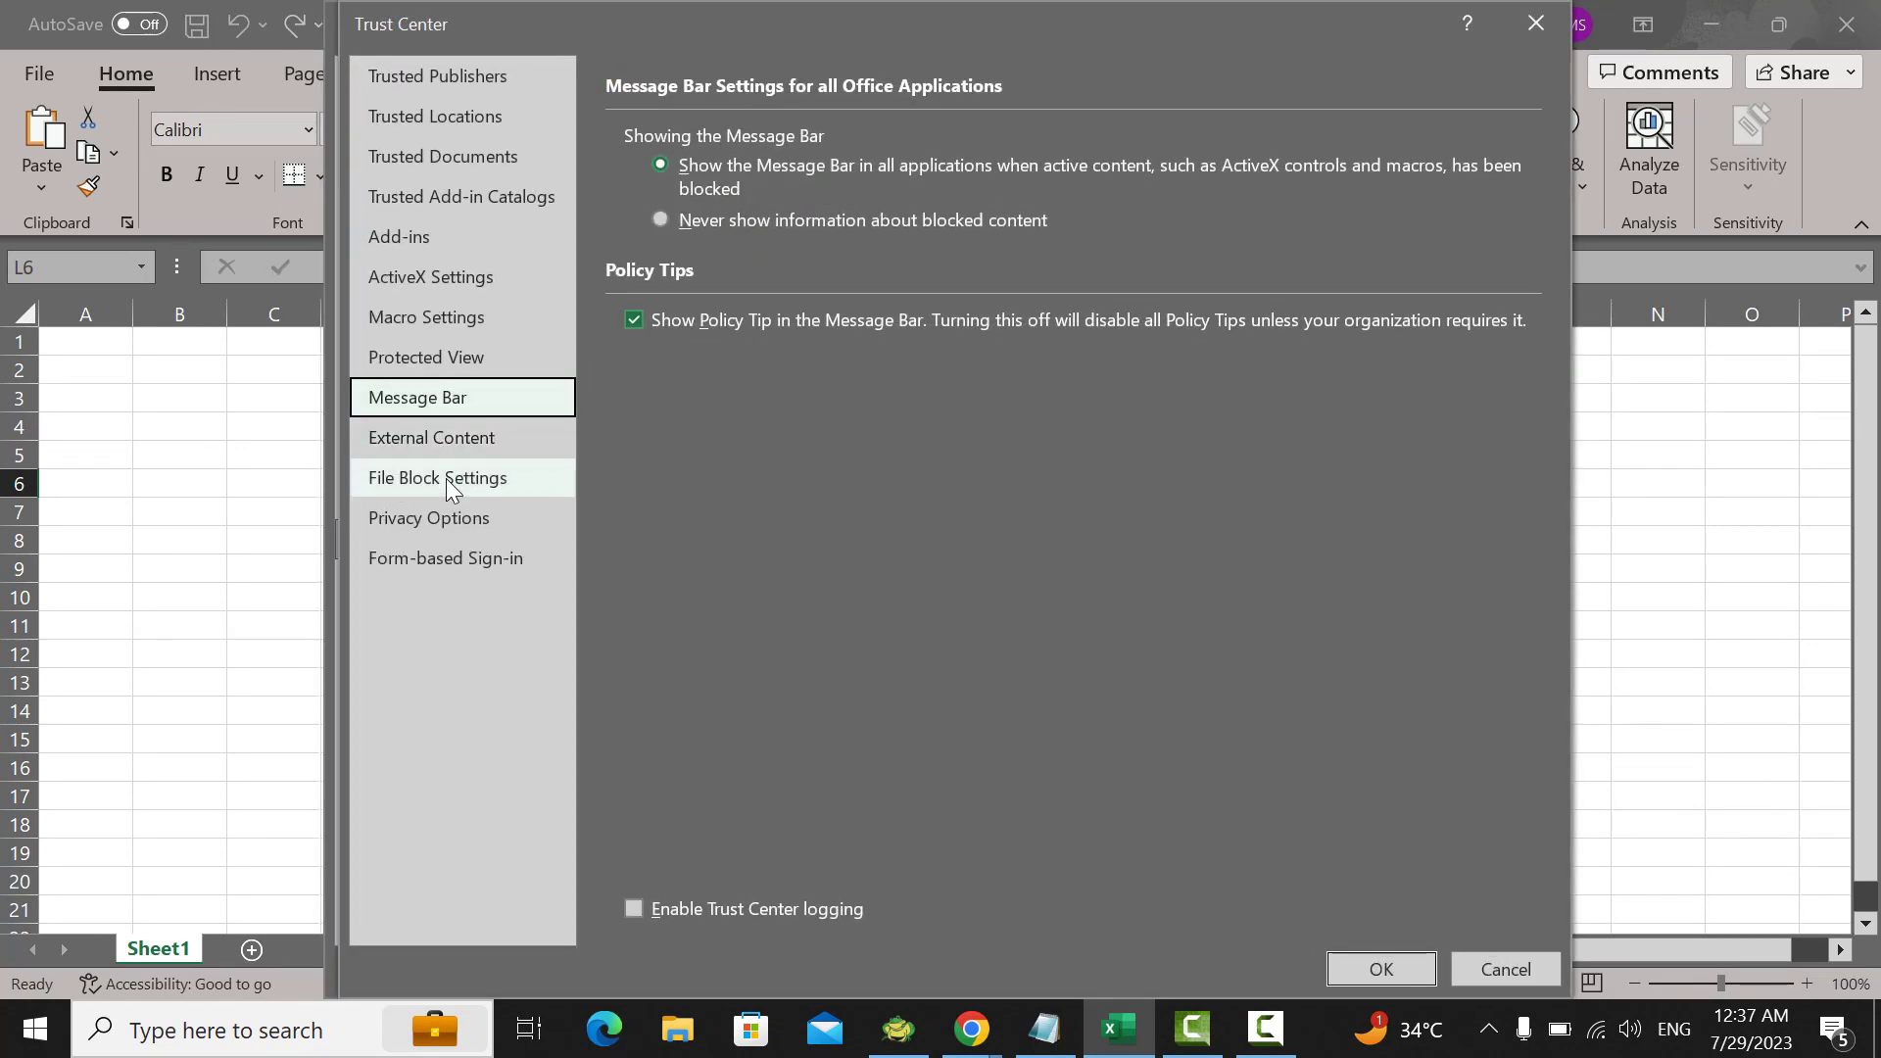
click(445, 321)
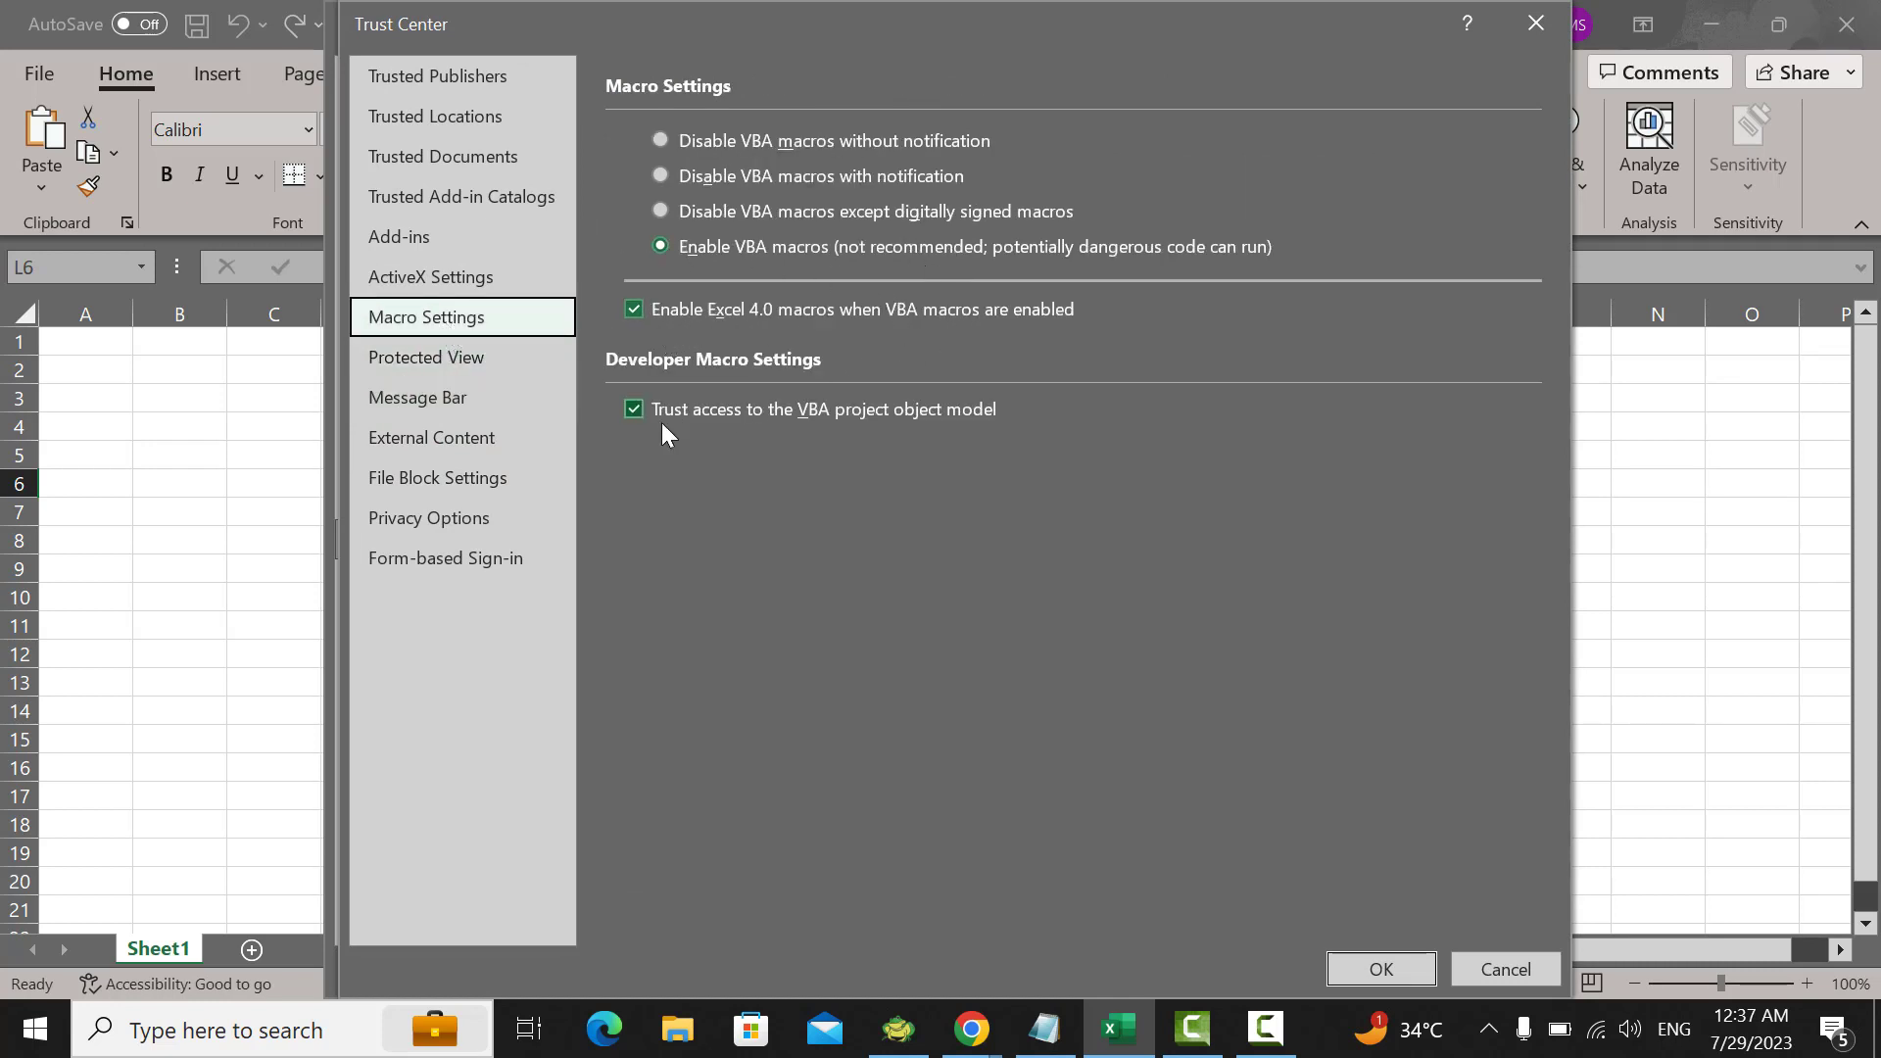
click(434, 282)
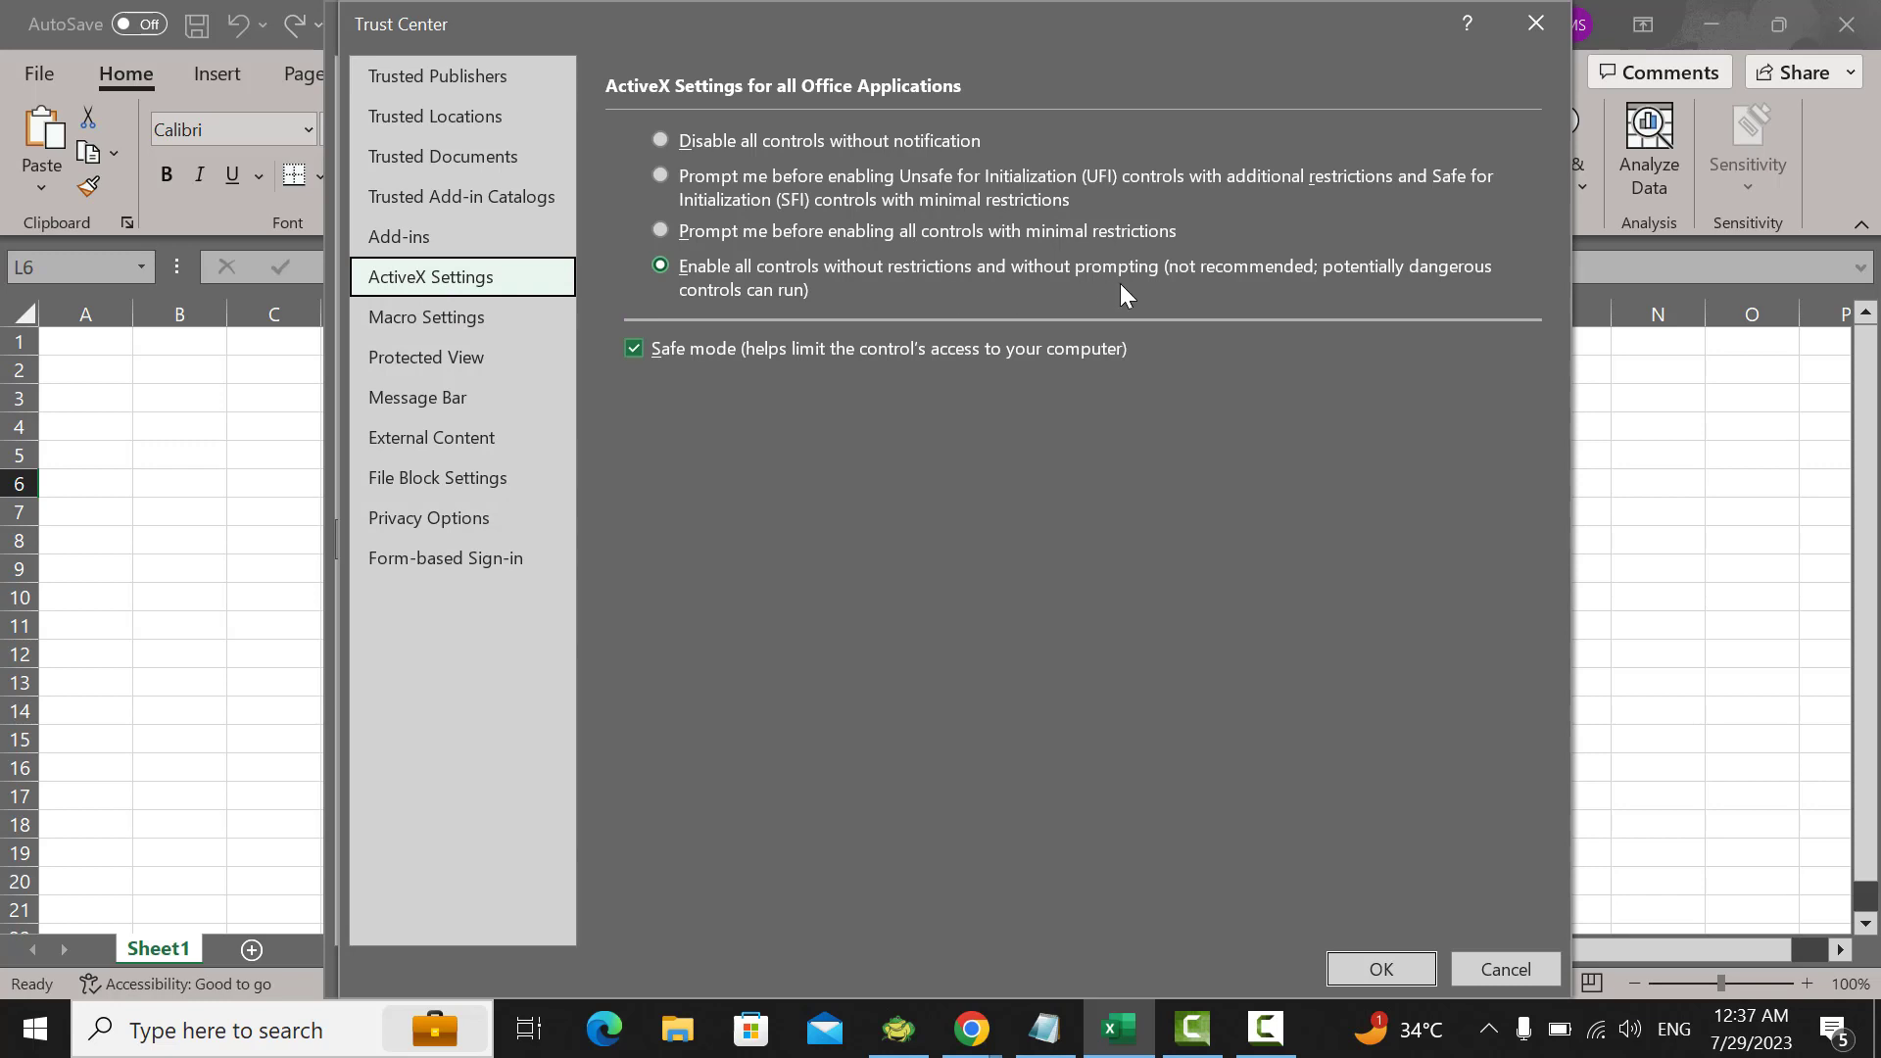
click(478, 355)
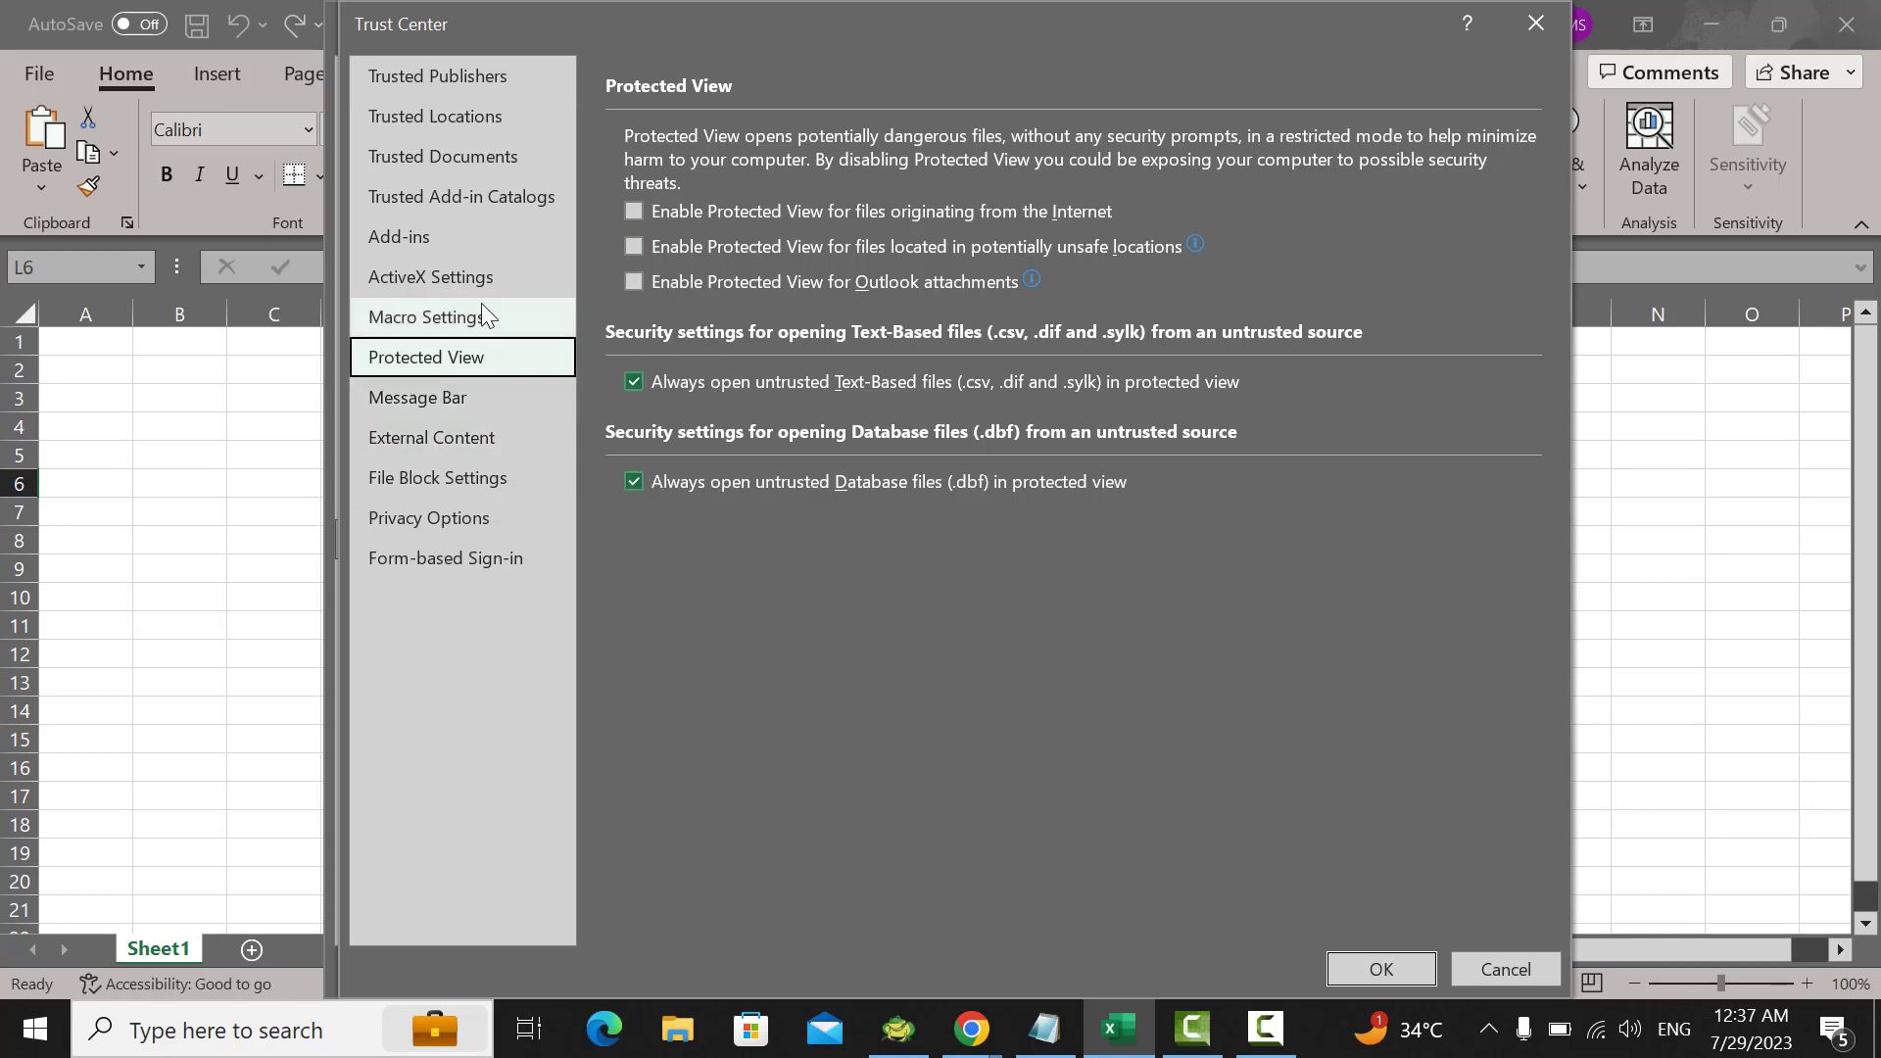
click(492, 240)
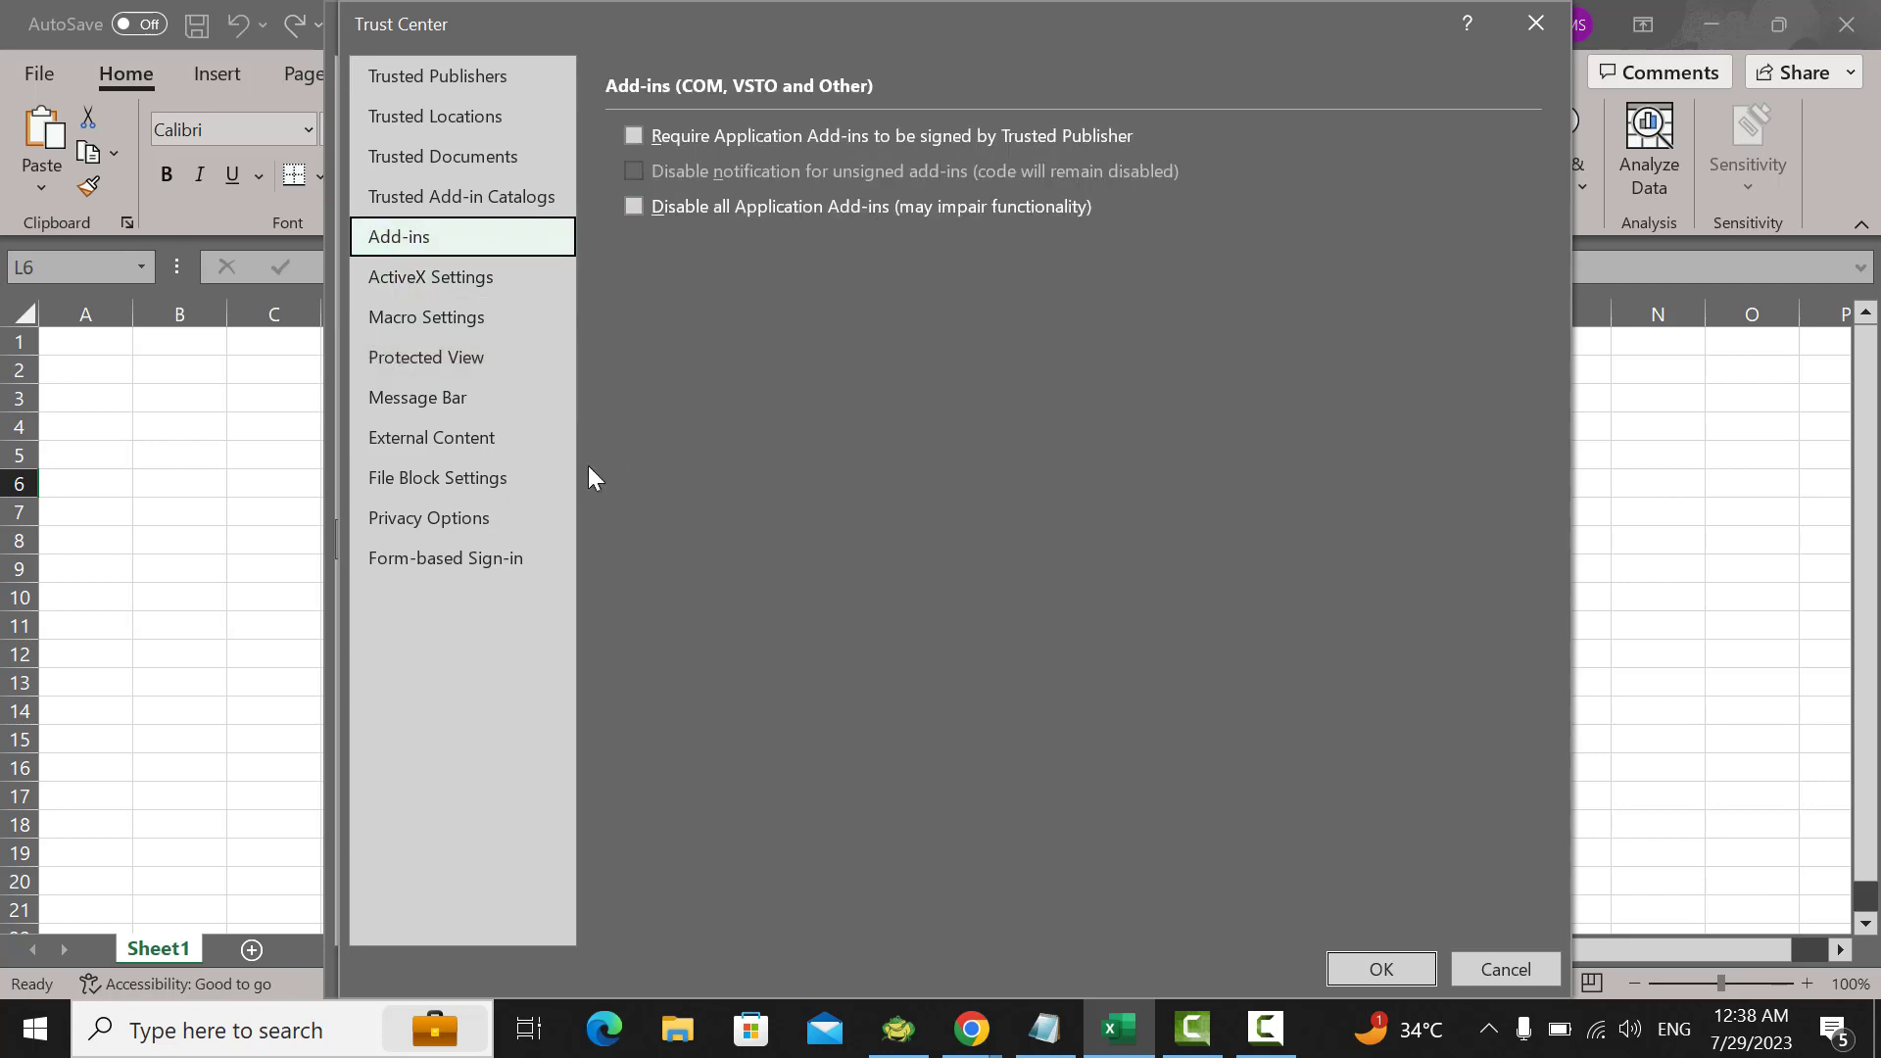
click(1497, 970)
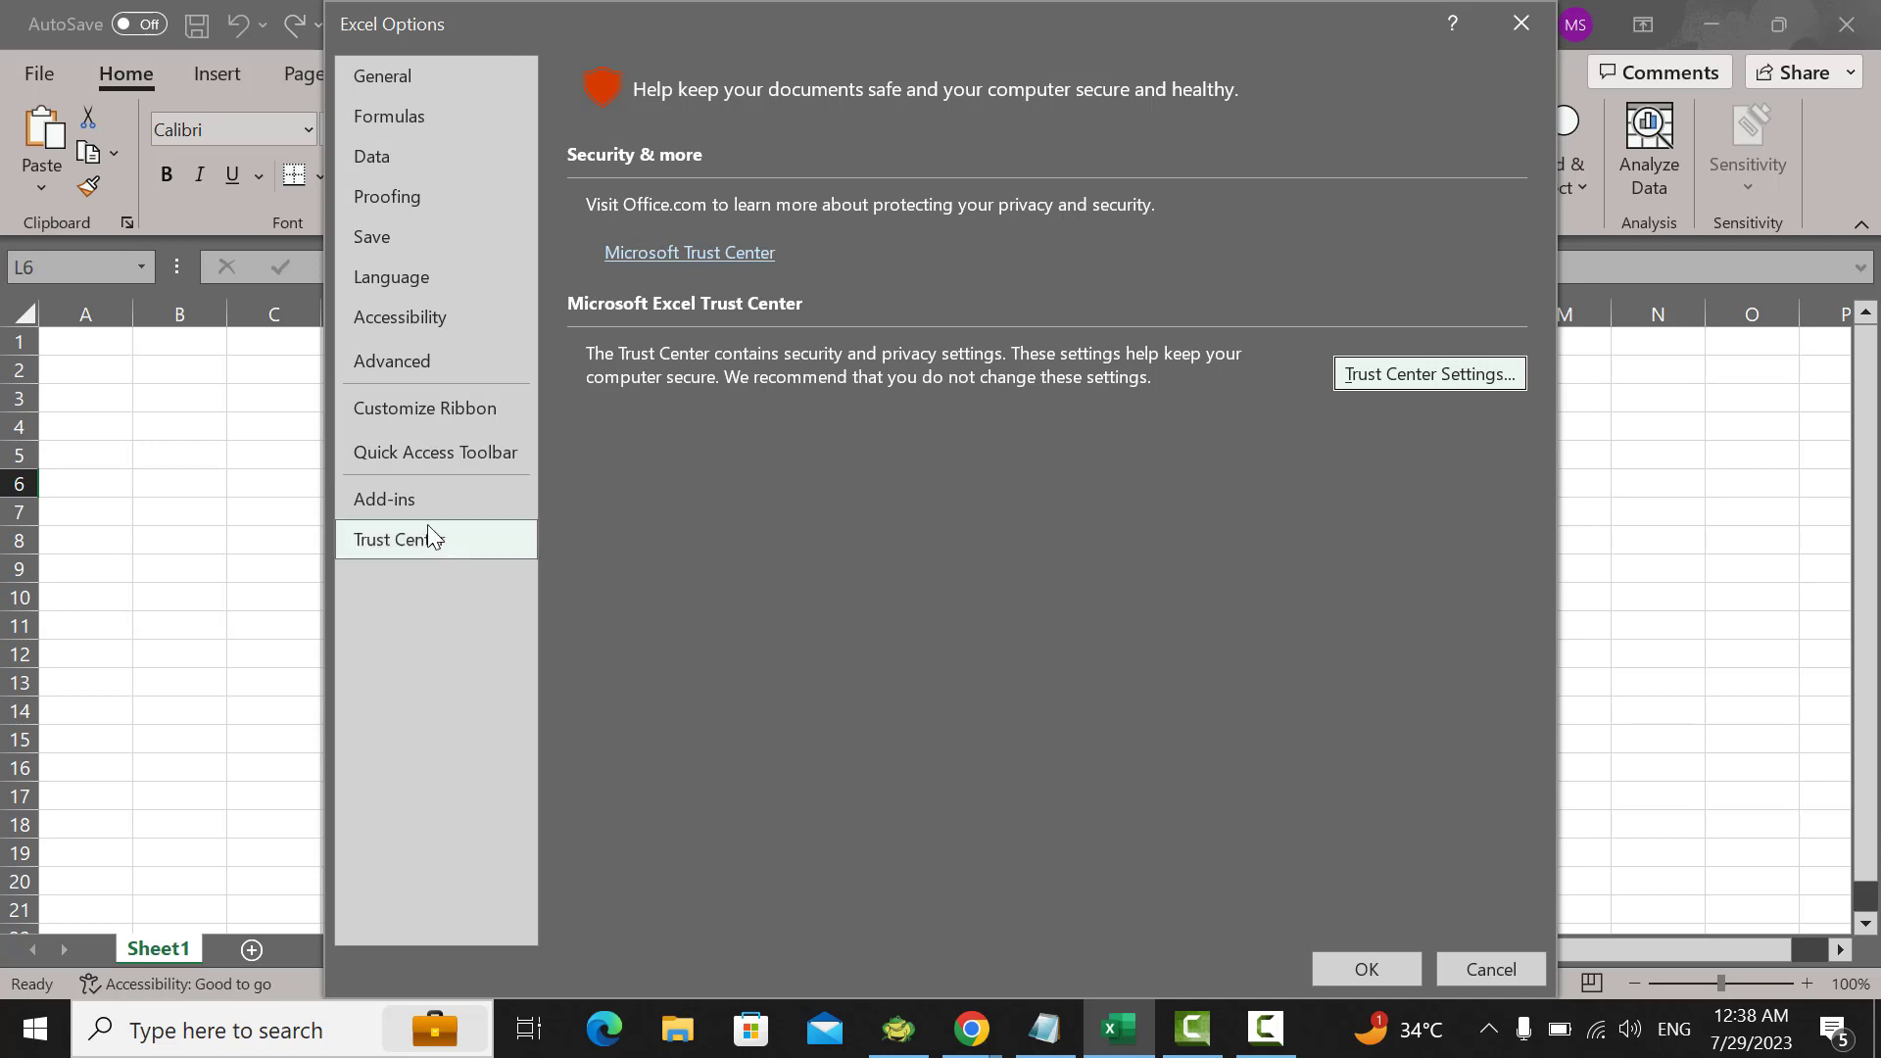
Step: Check in Excel's COM add-ins that Oracle ADF Desktop Integration Add-In for Excel is enabled
click(420, 509)
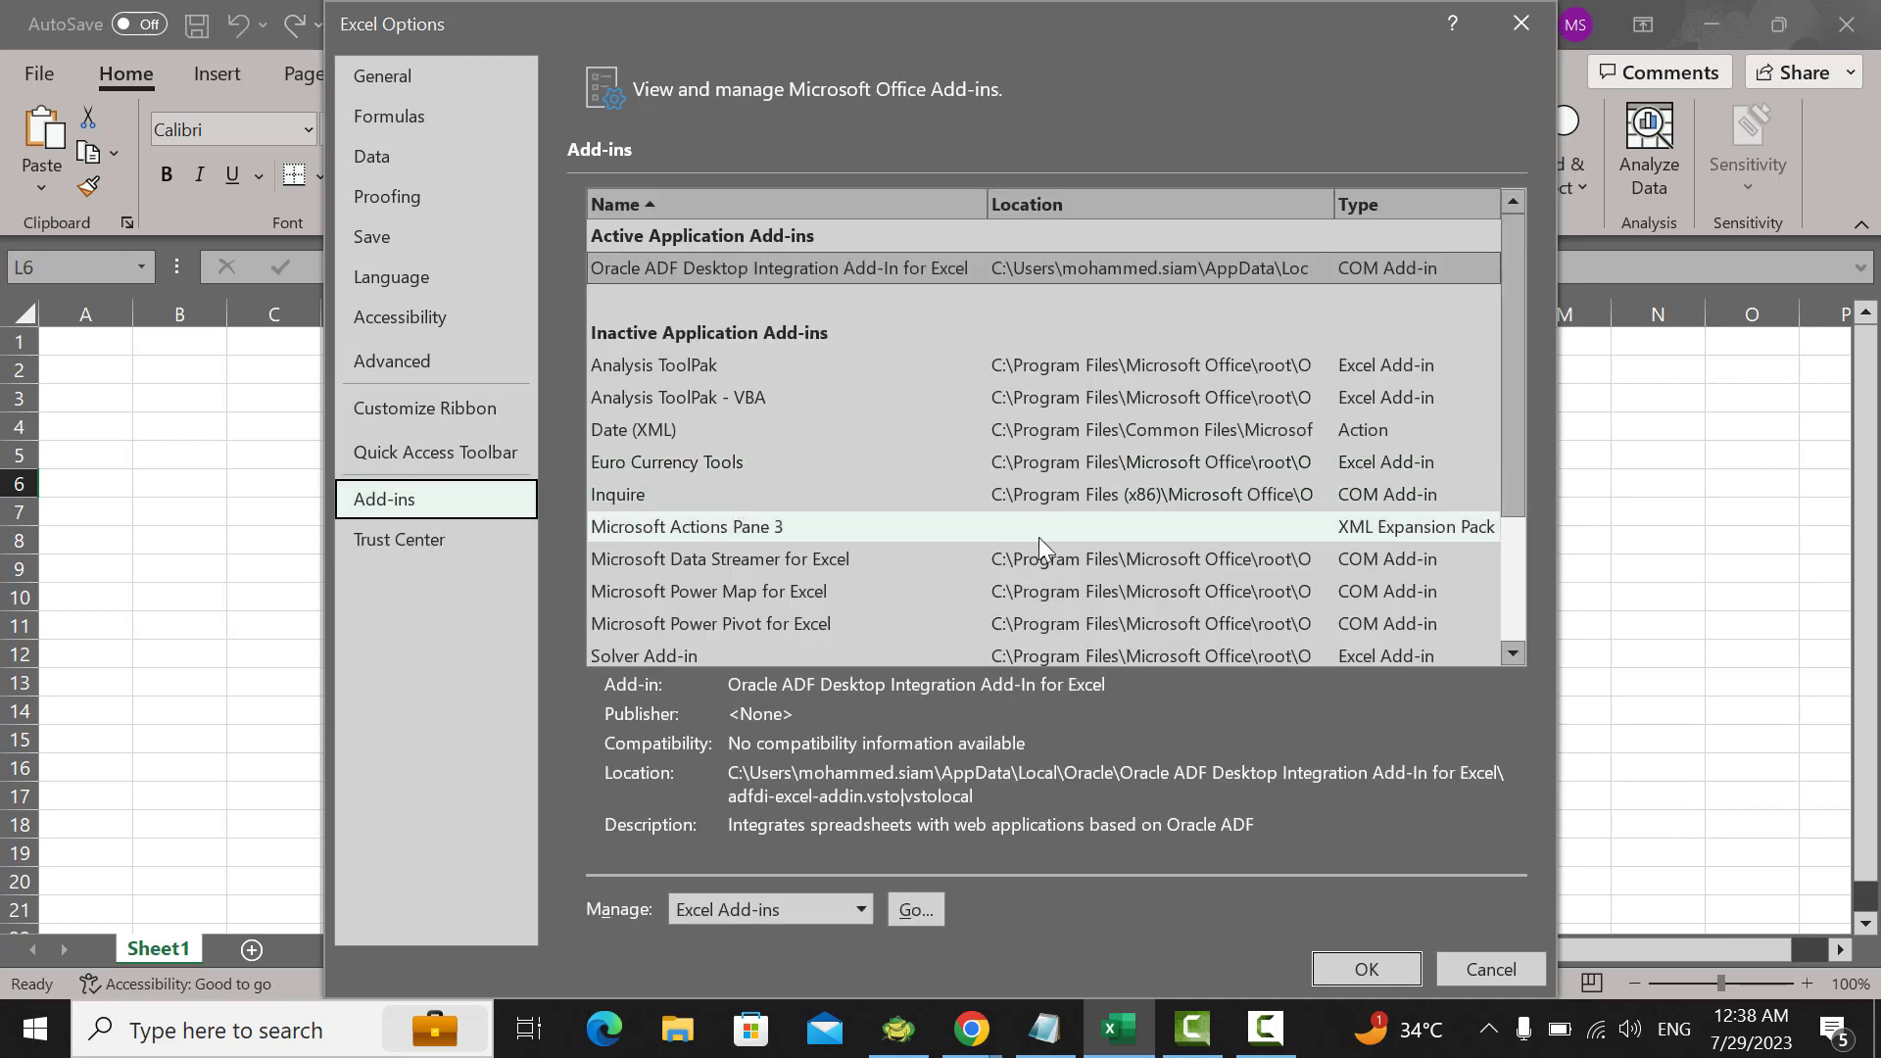
click(825, 903)
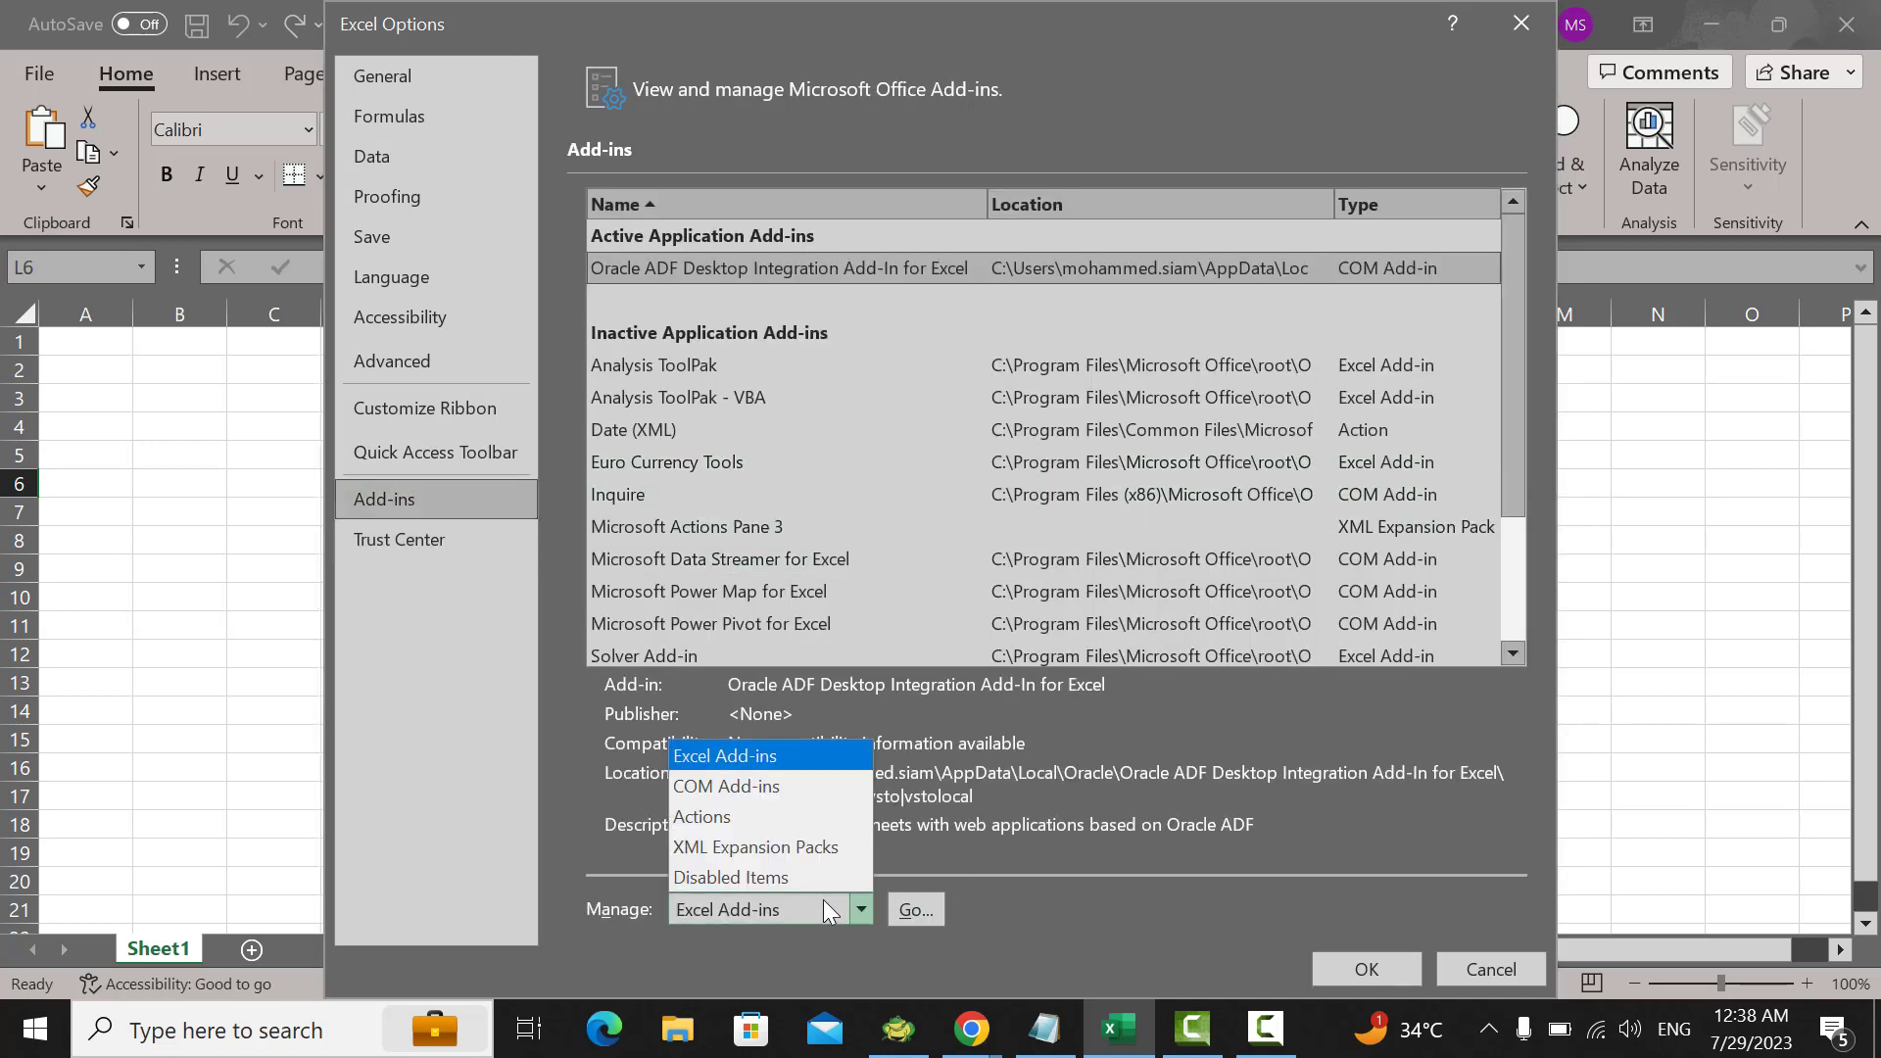
click(795, 787)
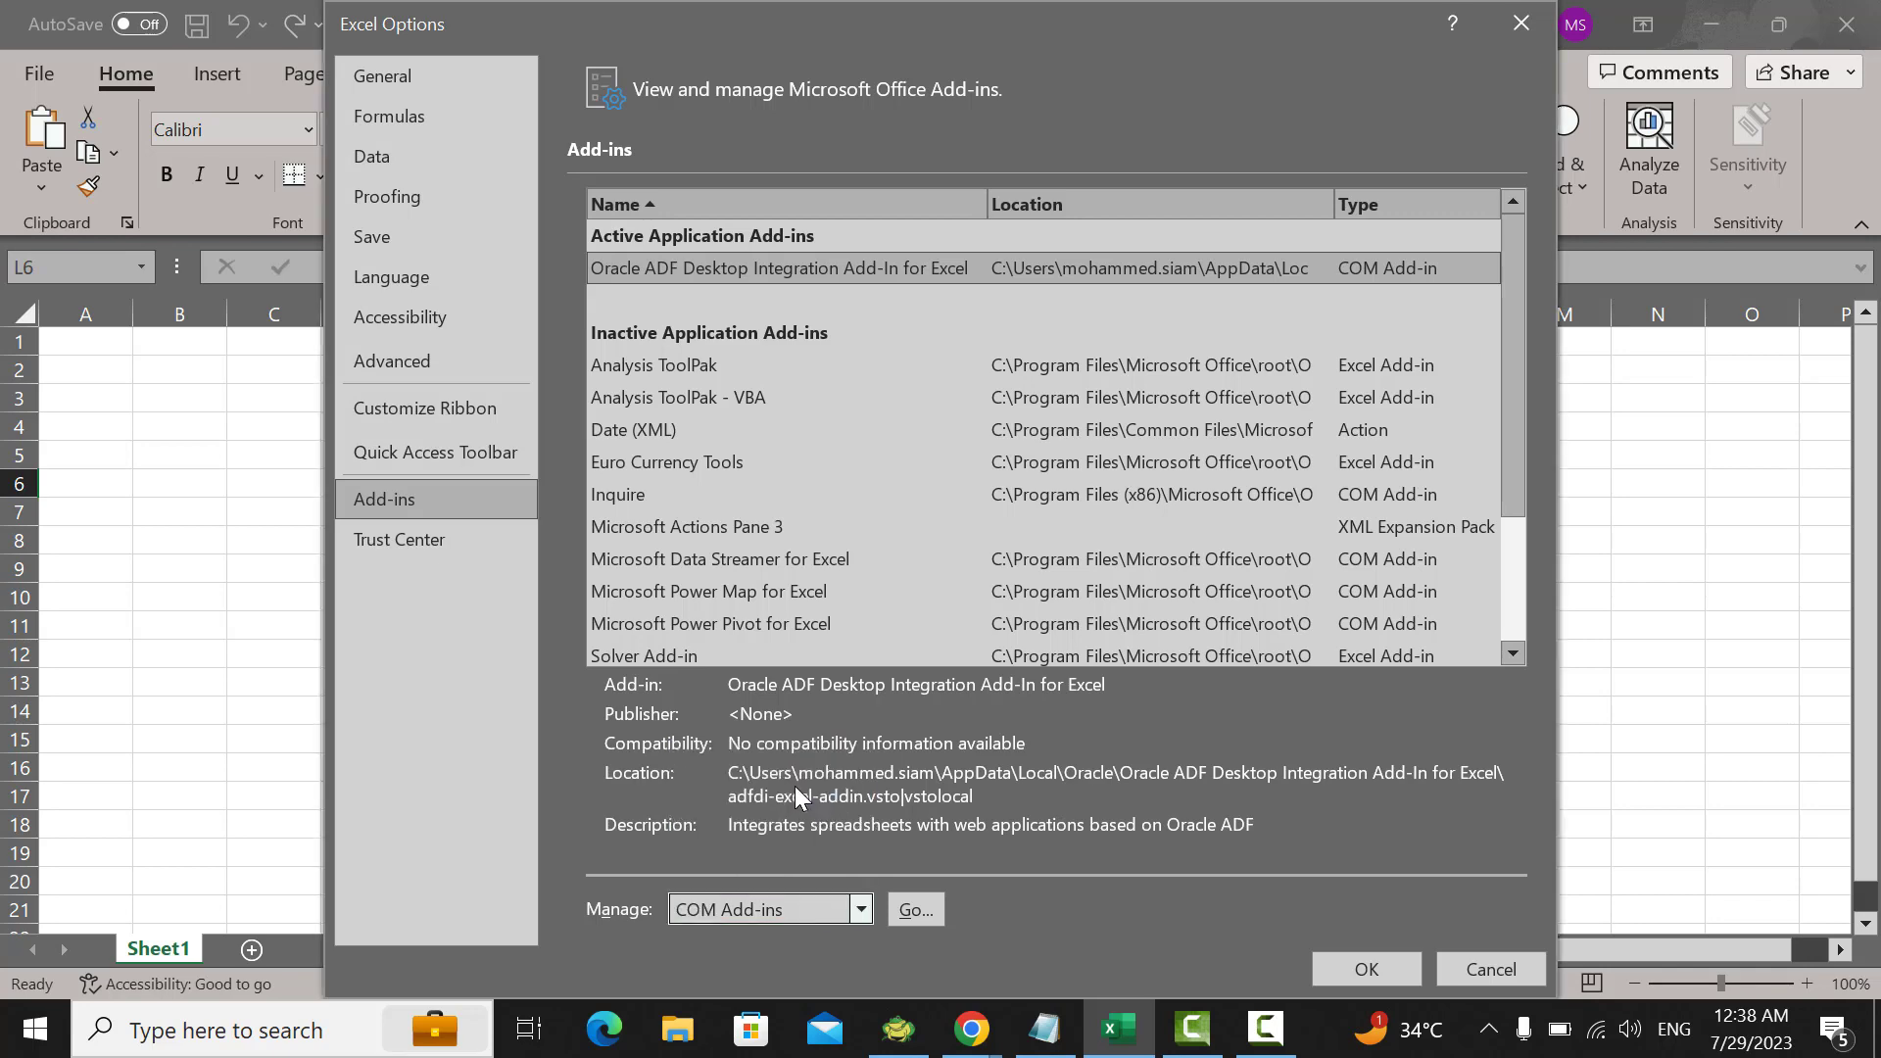
click(914, 909)
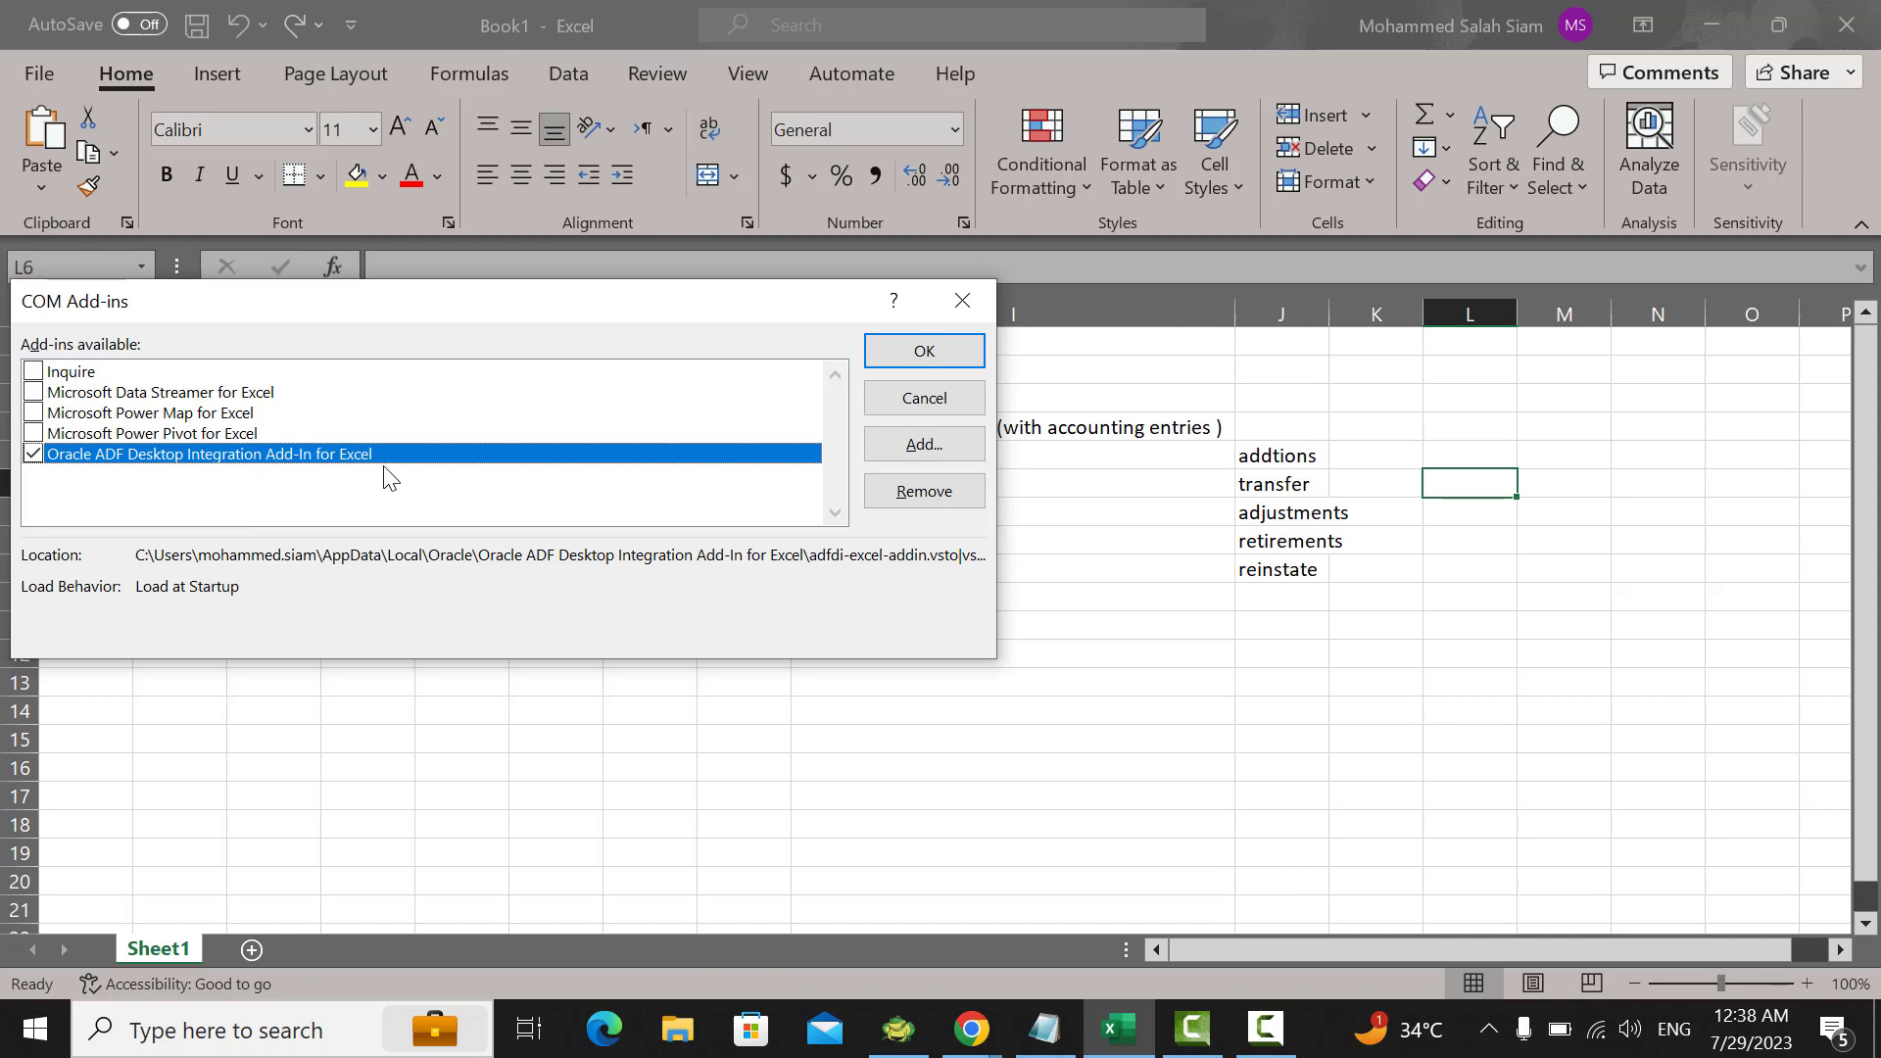
click(965, 351)
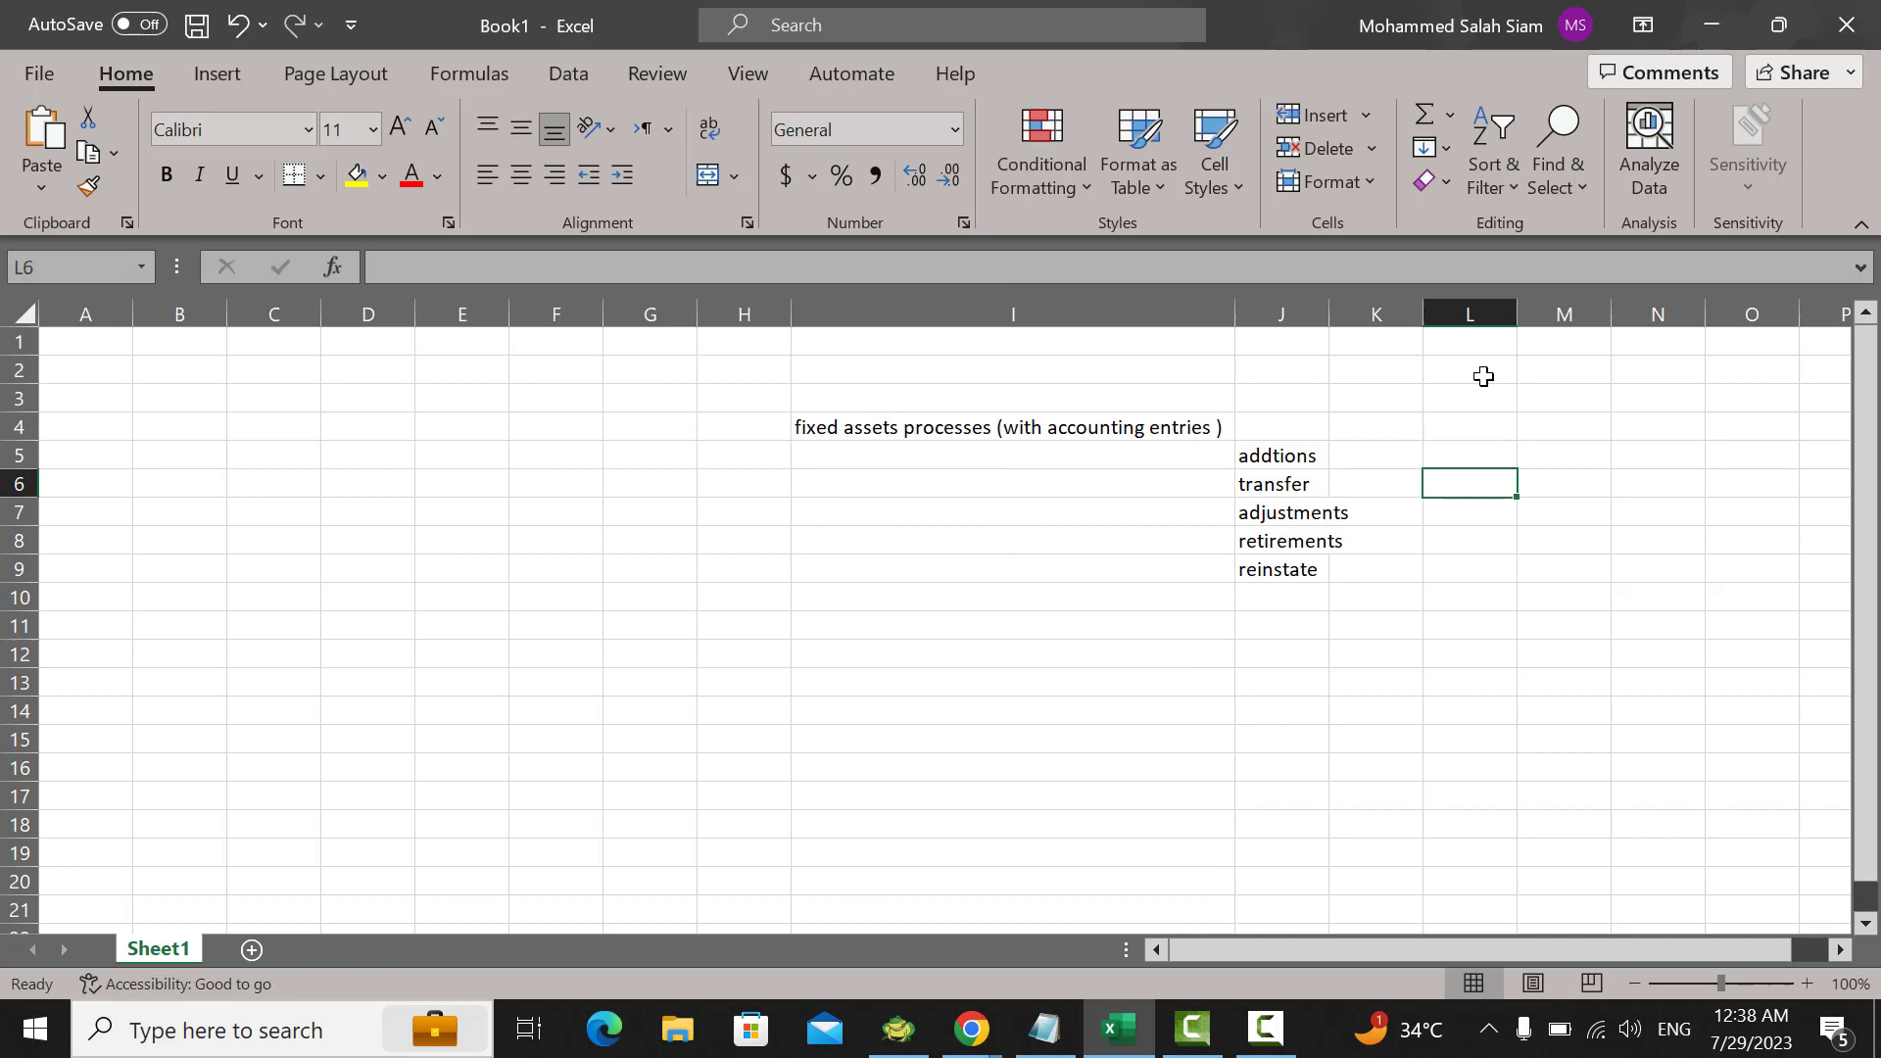
Step: Return to the browser and open the downloaded MassAdditions (3).xlsx spreadsheet
click(1712, 24)
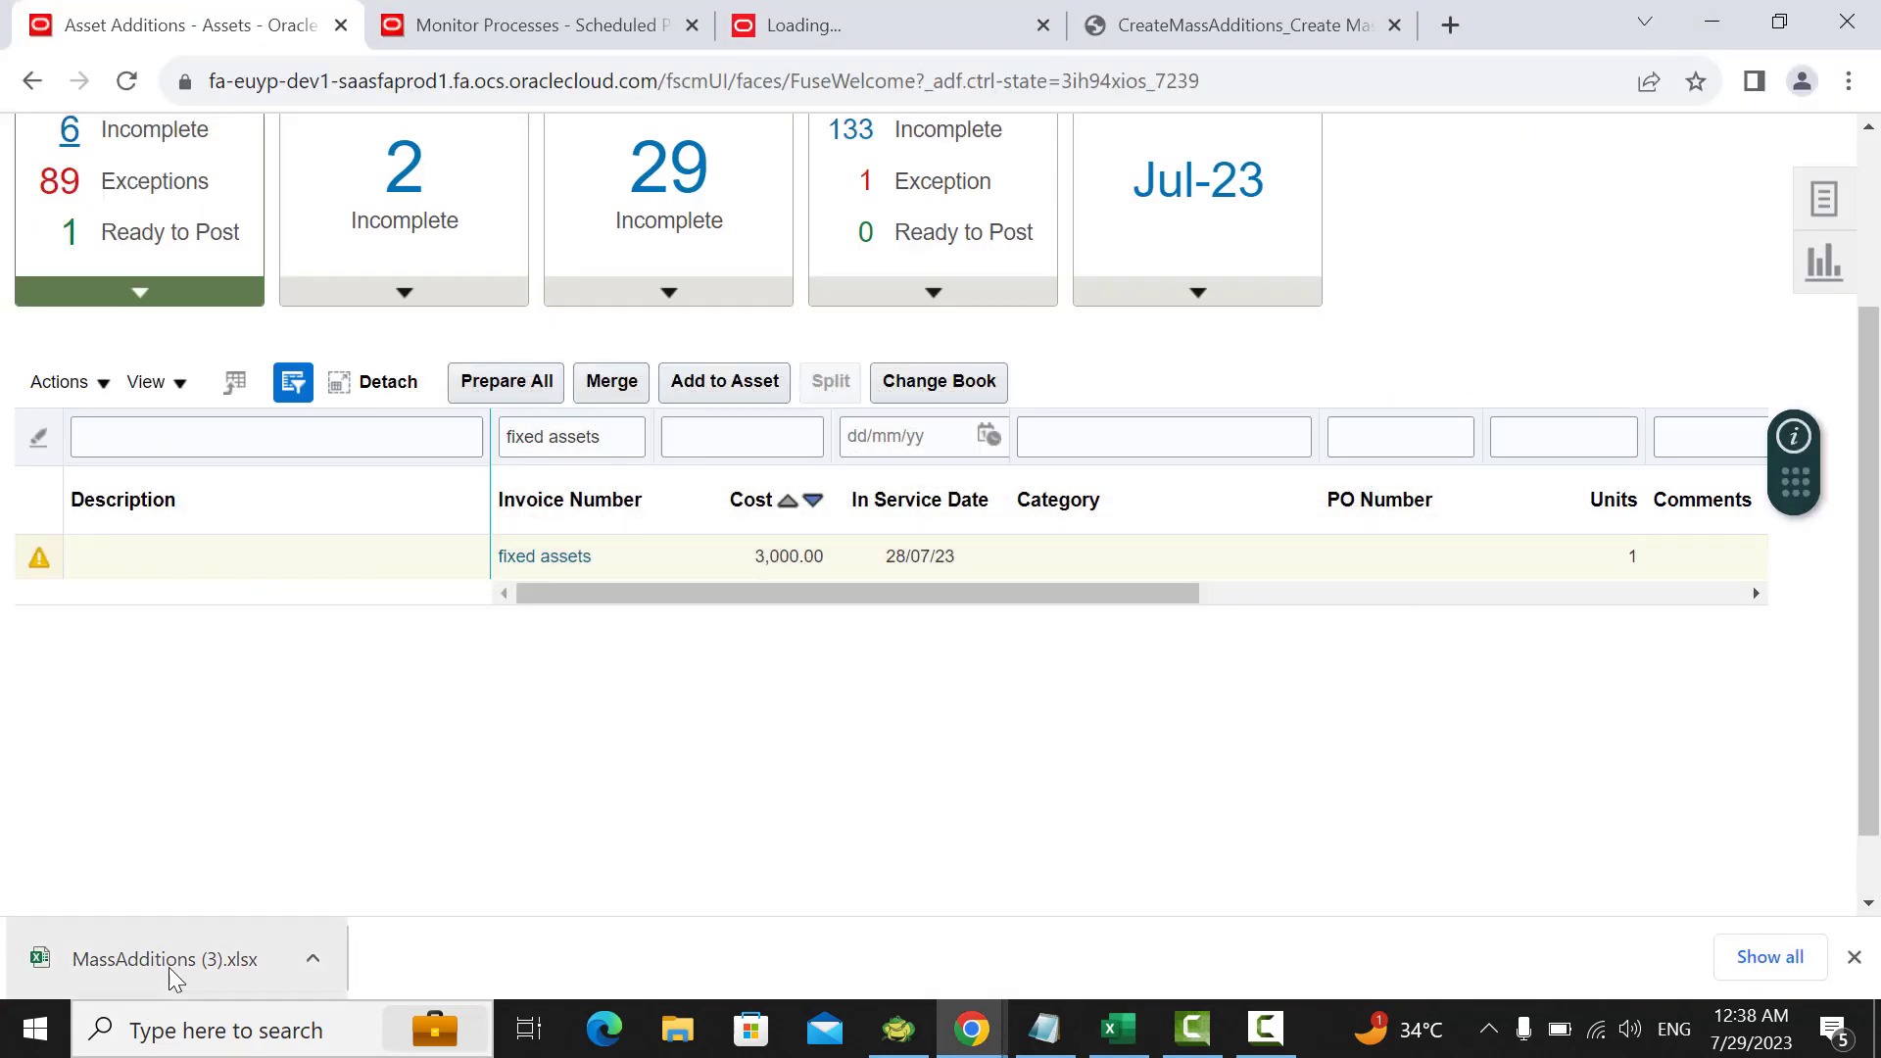
click(168, 968)
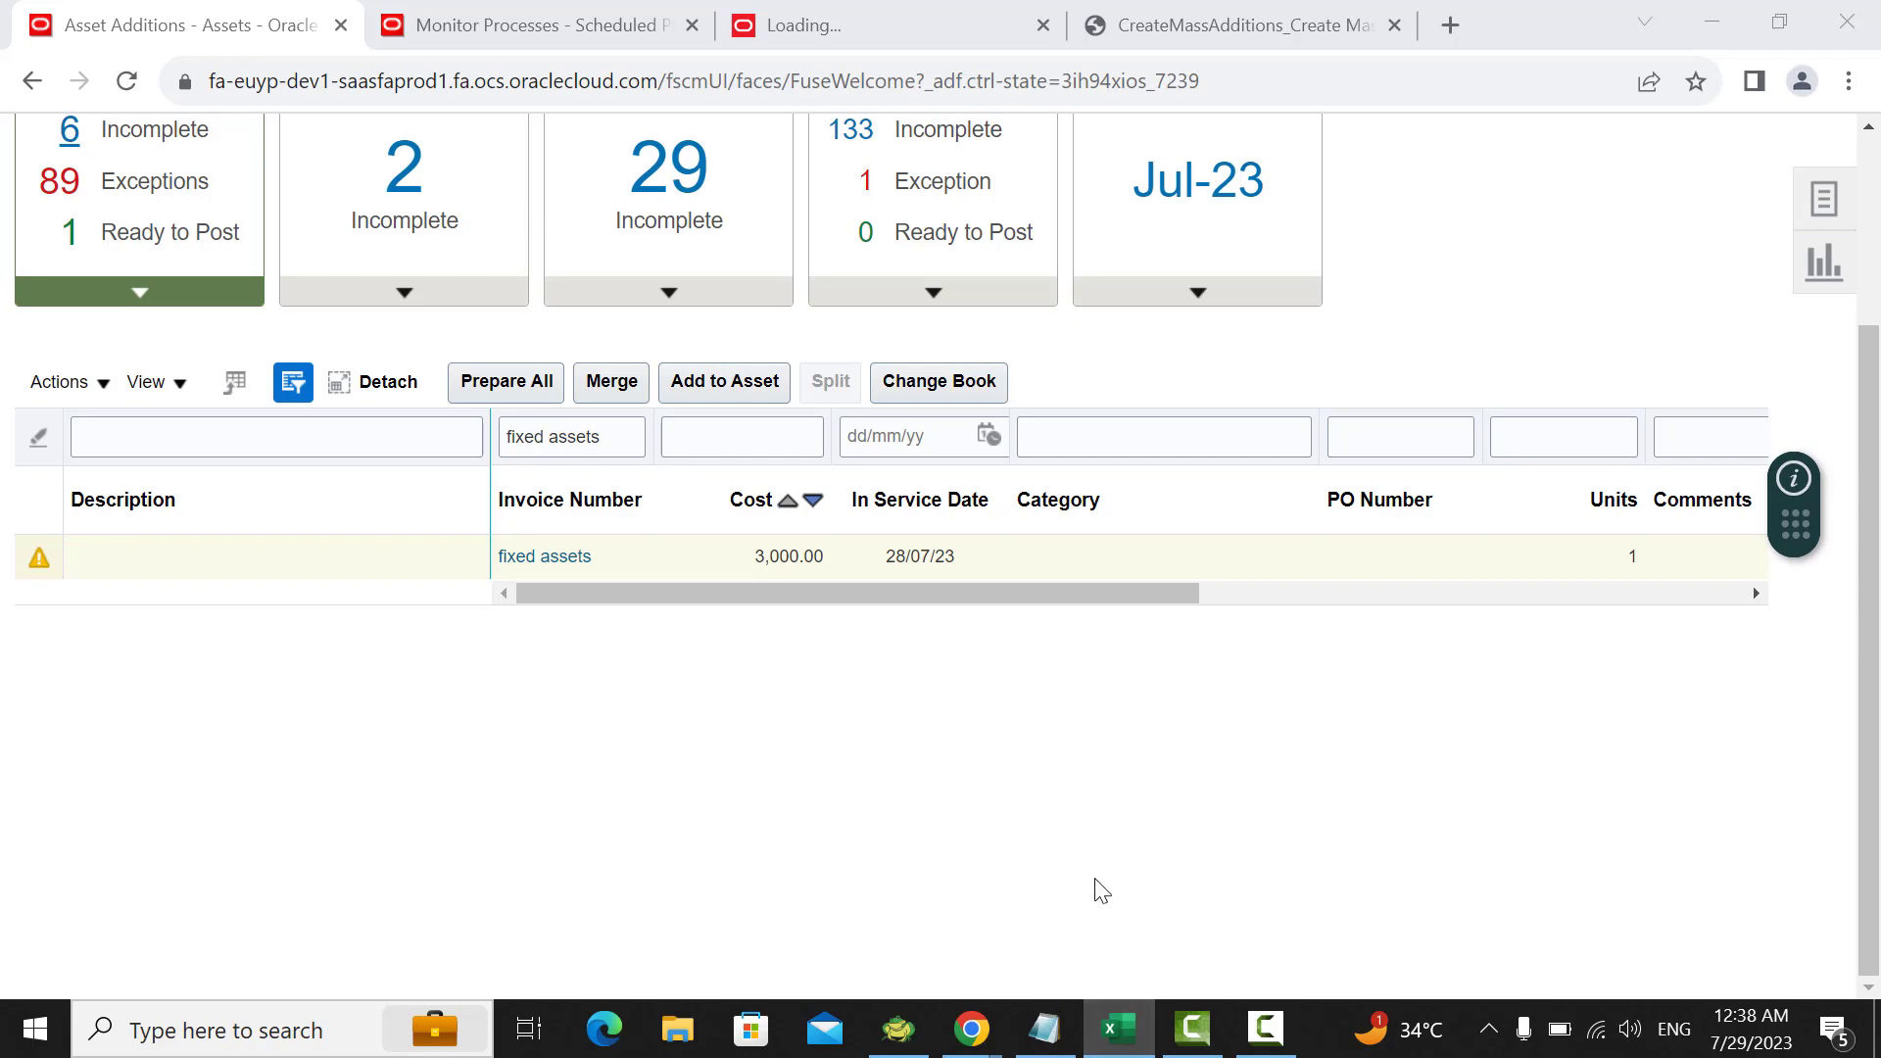
Step: Switch to the MassAdditions workbook in Excel, sign in to Oracle with the user ID and account password, and skip the add-in update
click(1120, 1026)
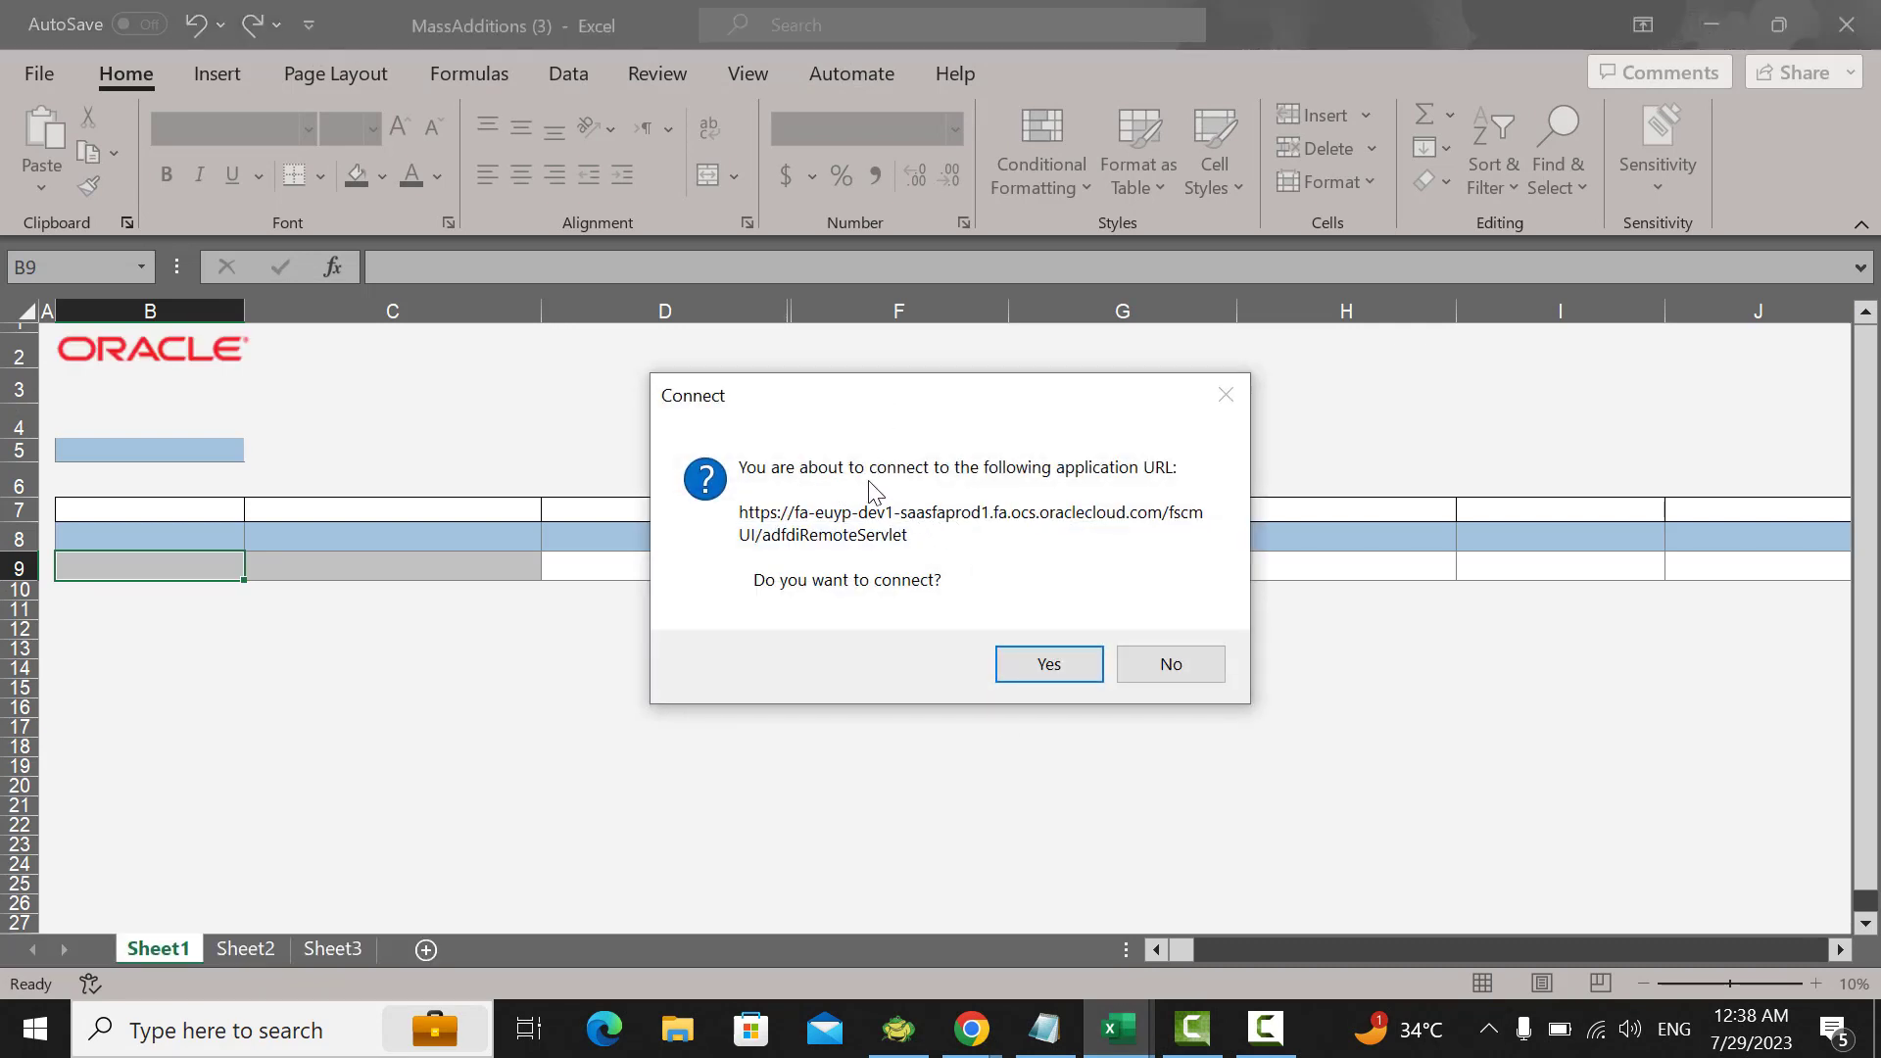
click(1040, 670)
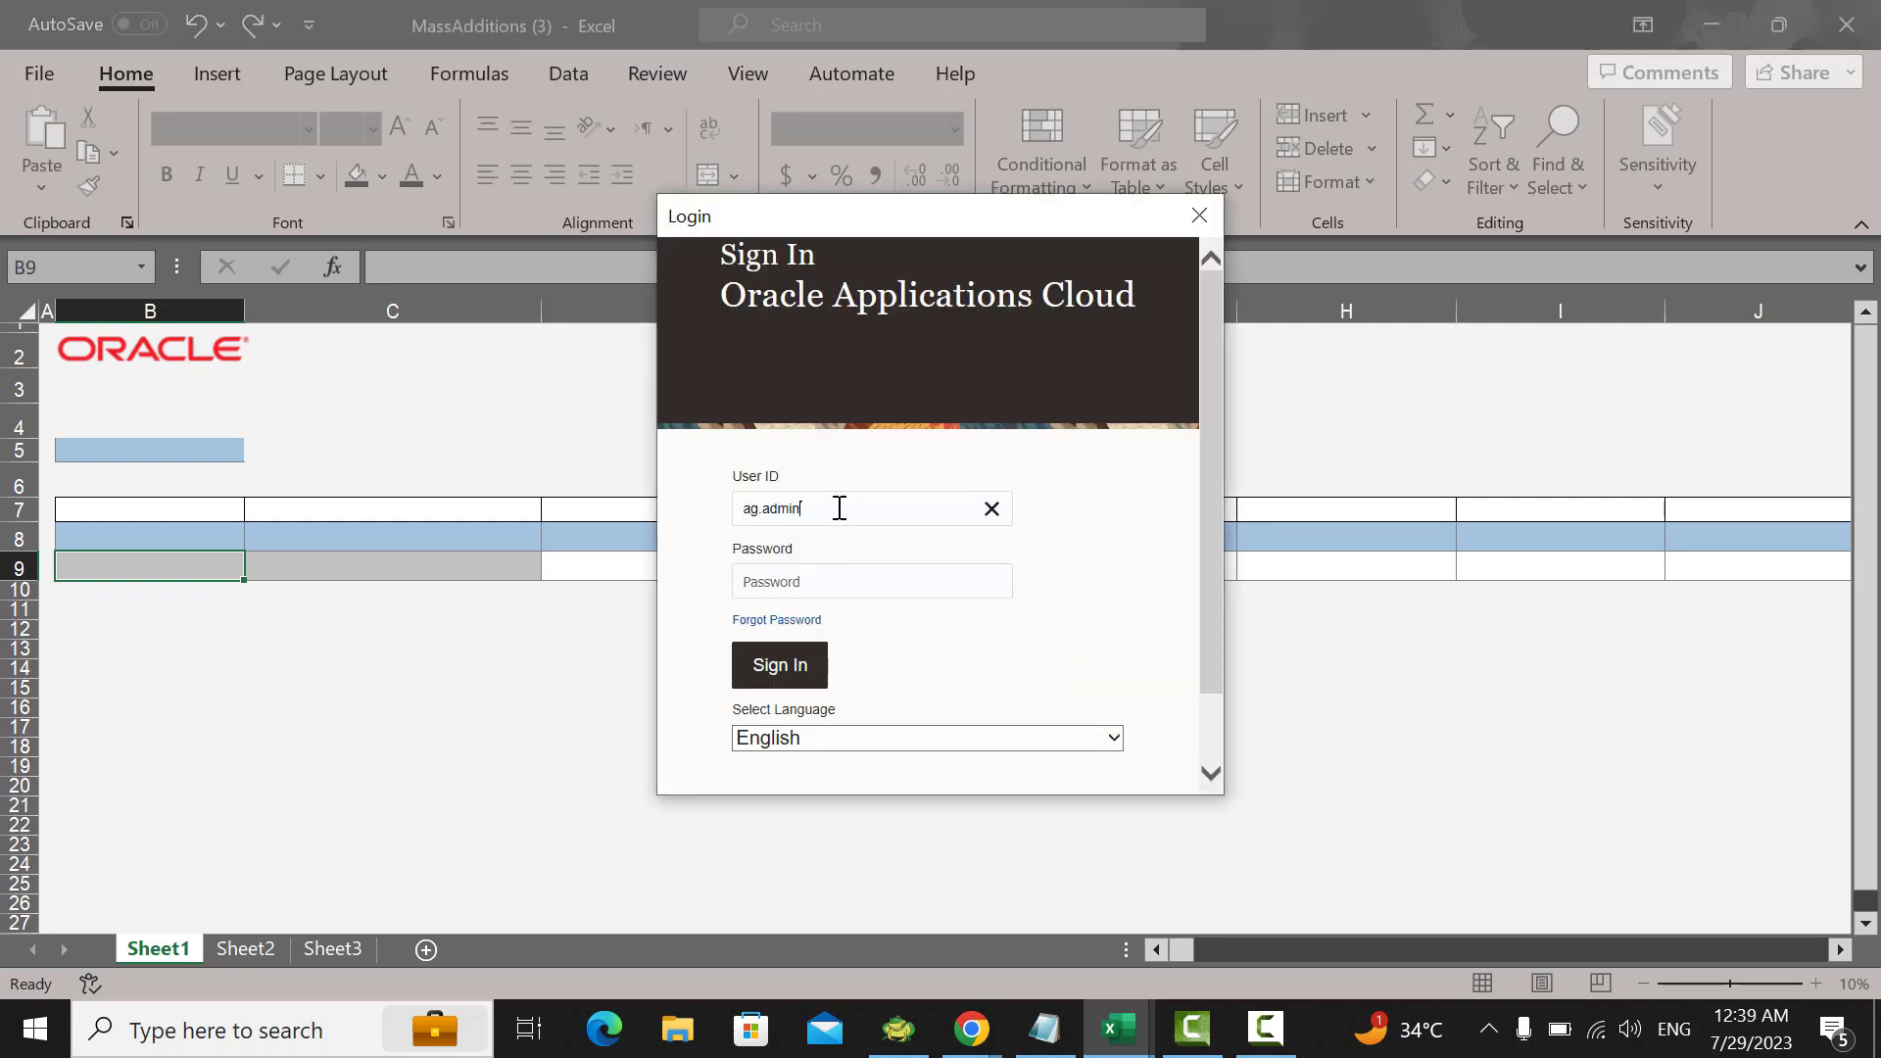
key(Tab)
key(Return)
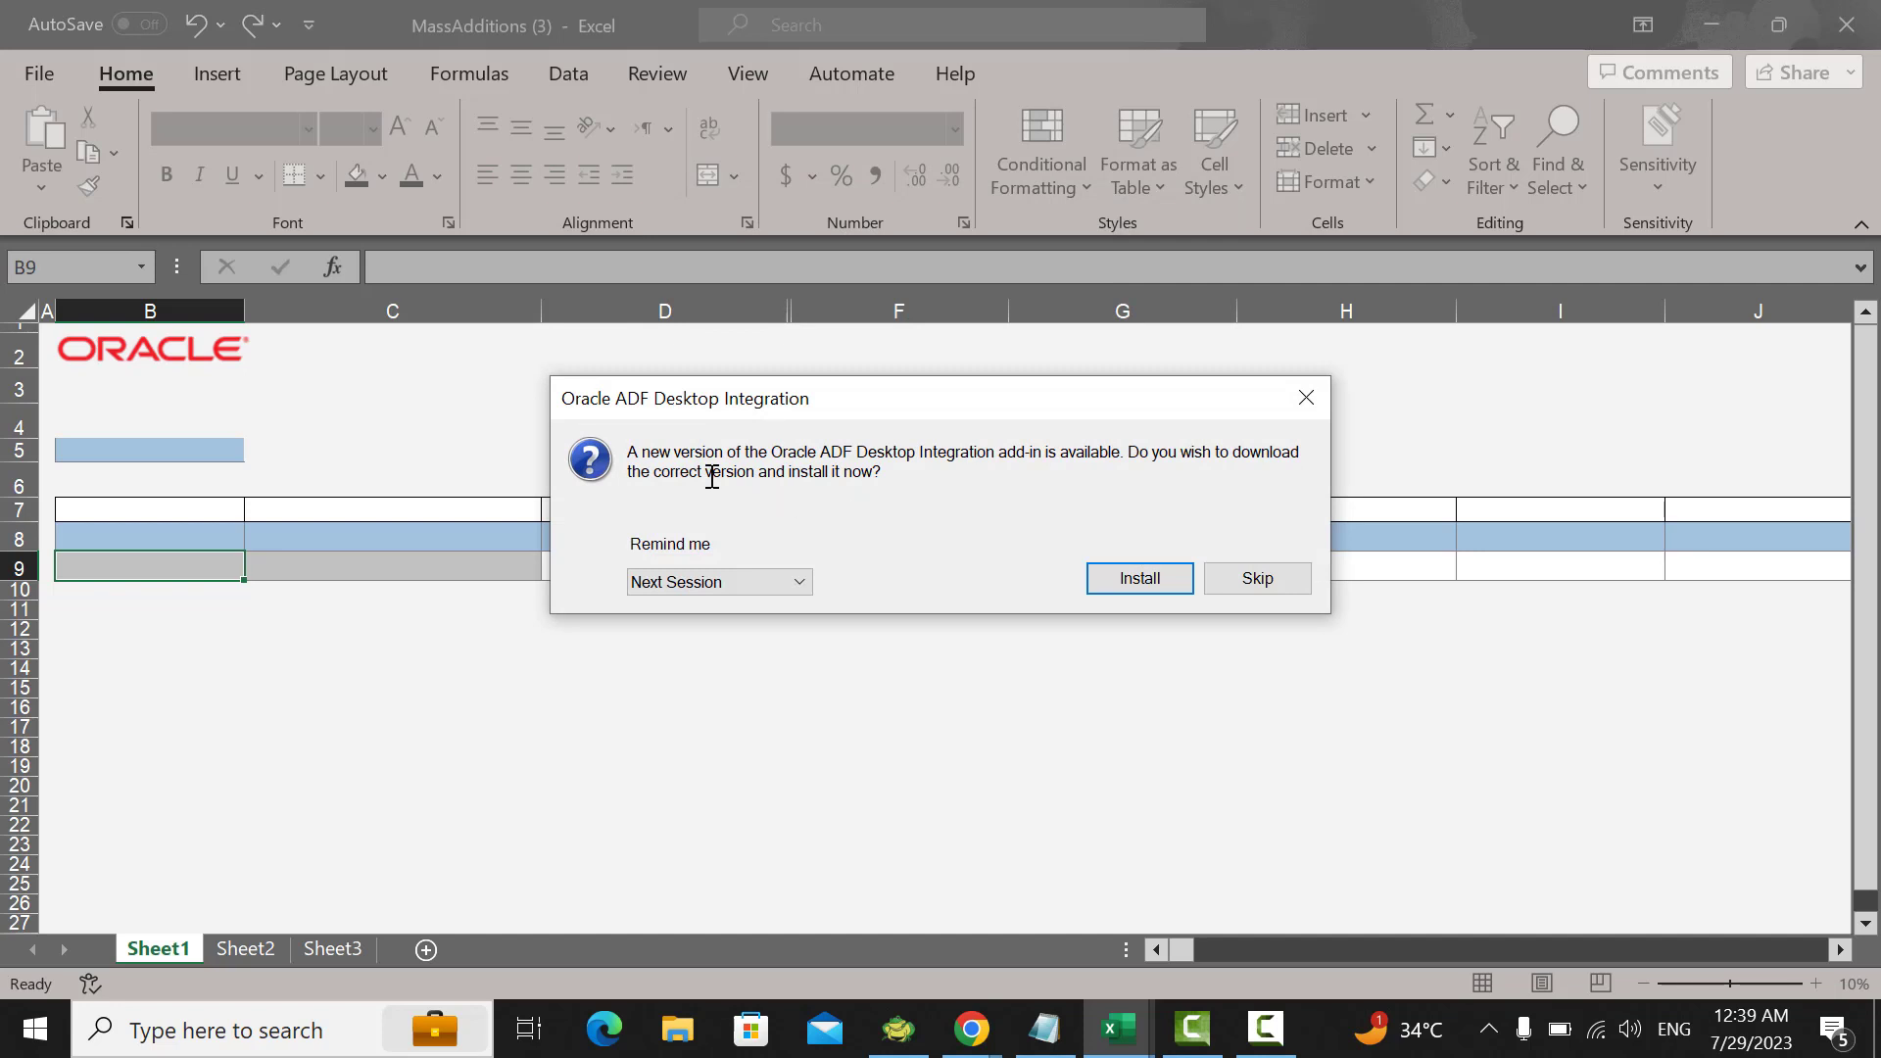
click(1253, 580)
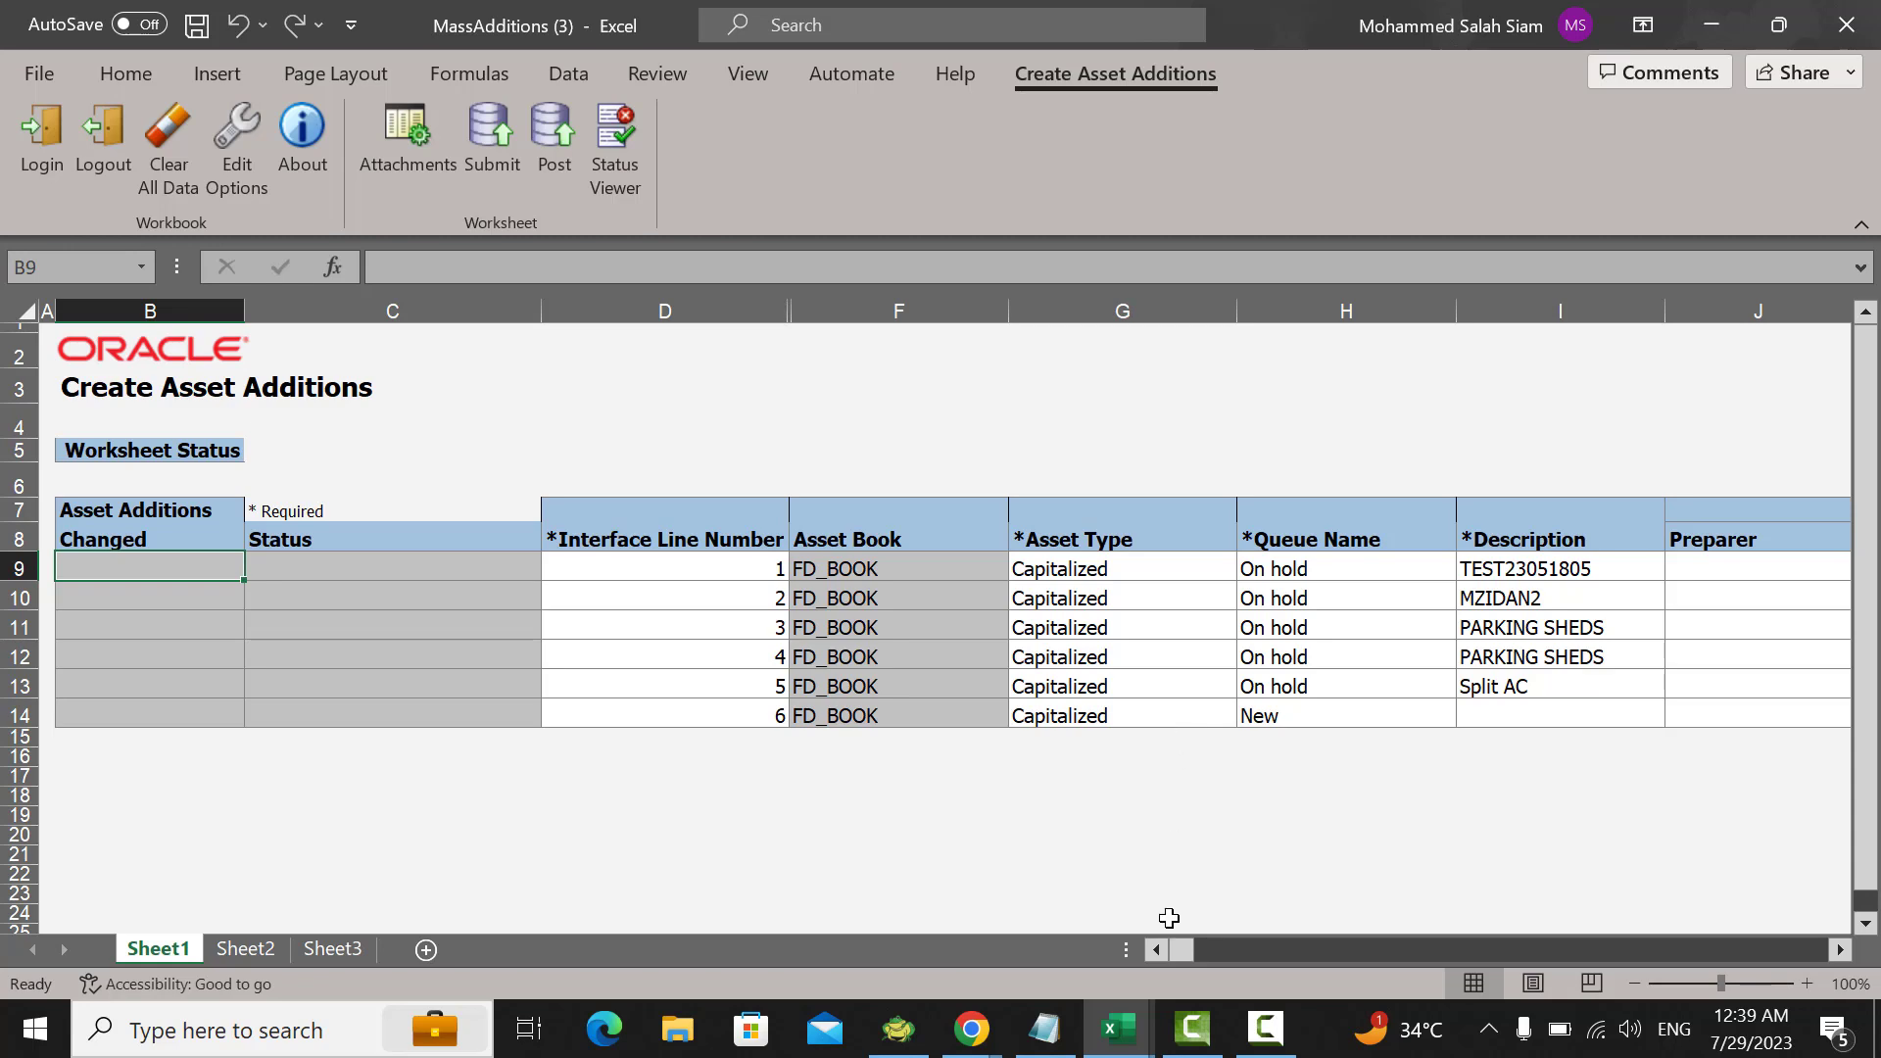
Step: Locate the line with invoice number "fixed assets" and set its description to "assets from payables"
drag(1171, 949, 1302, 946)
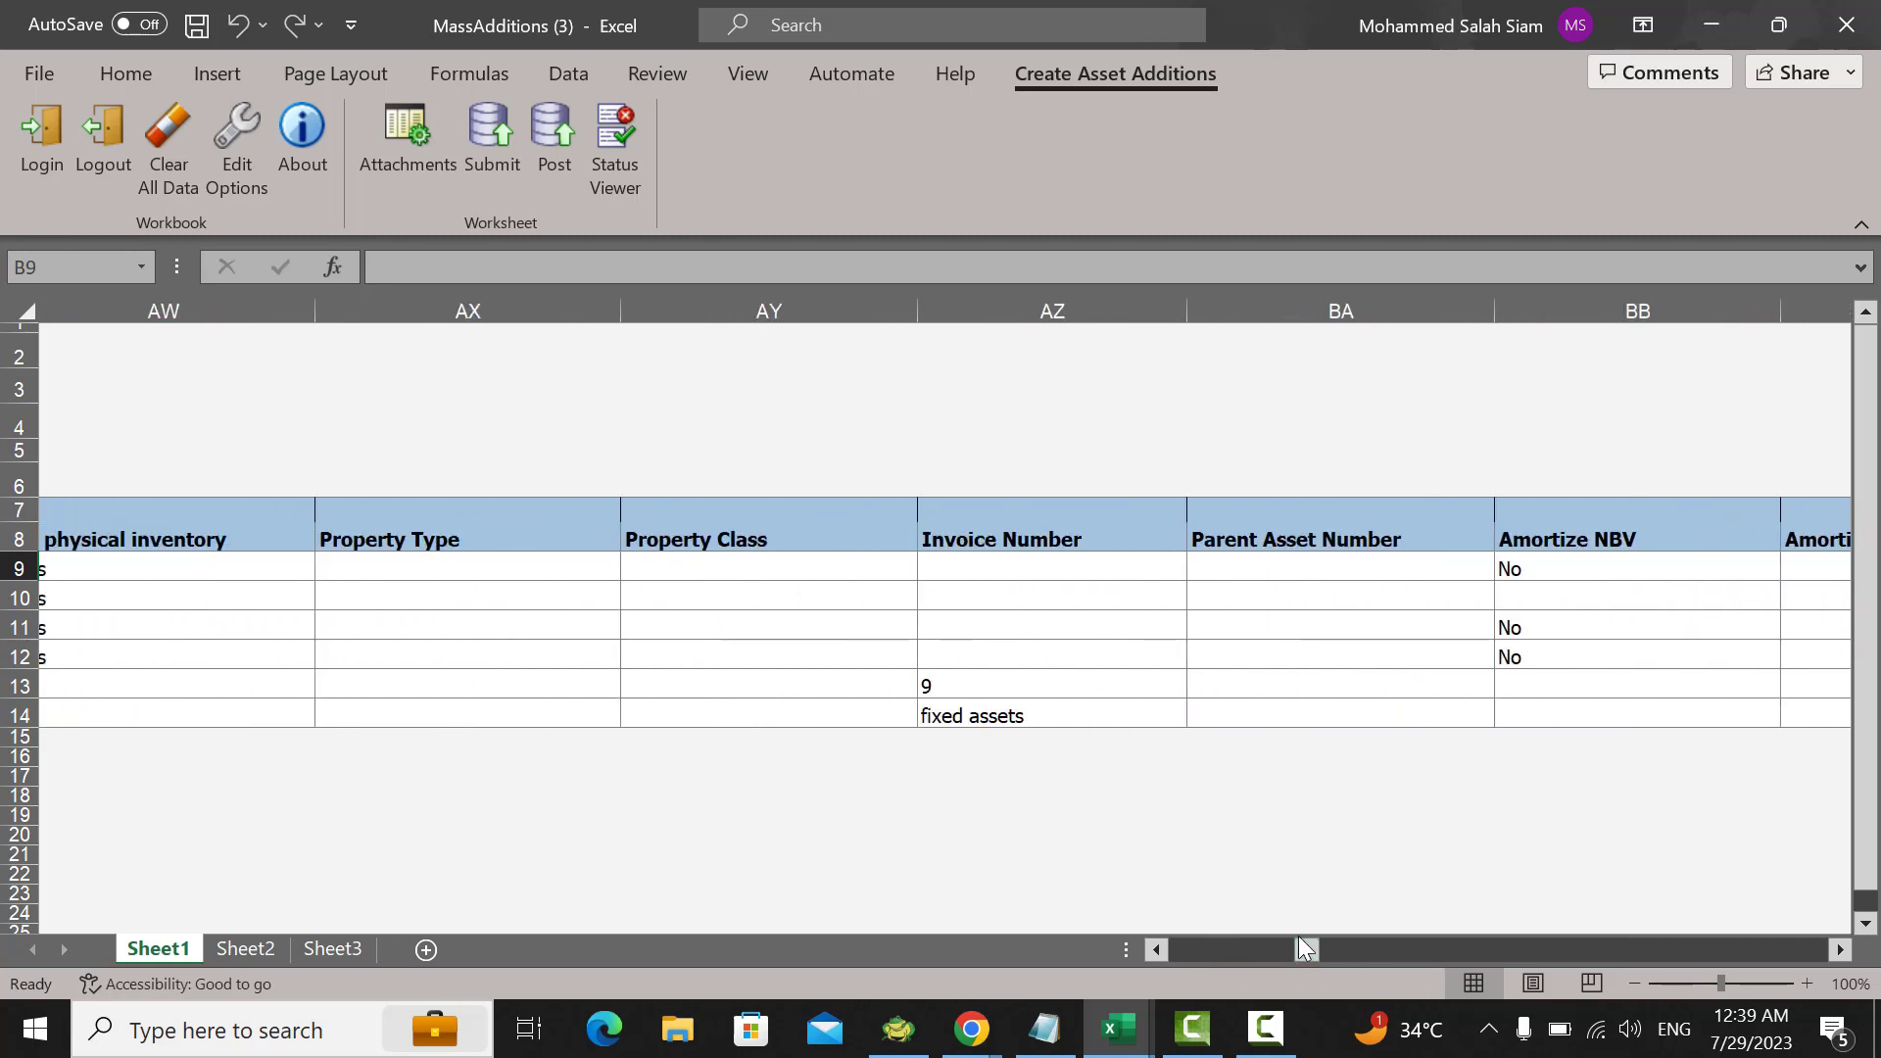
click(1146, 729)
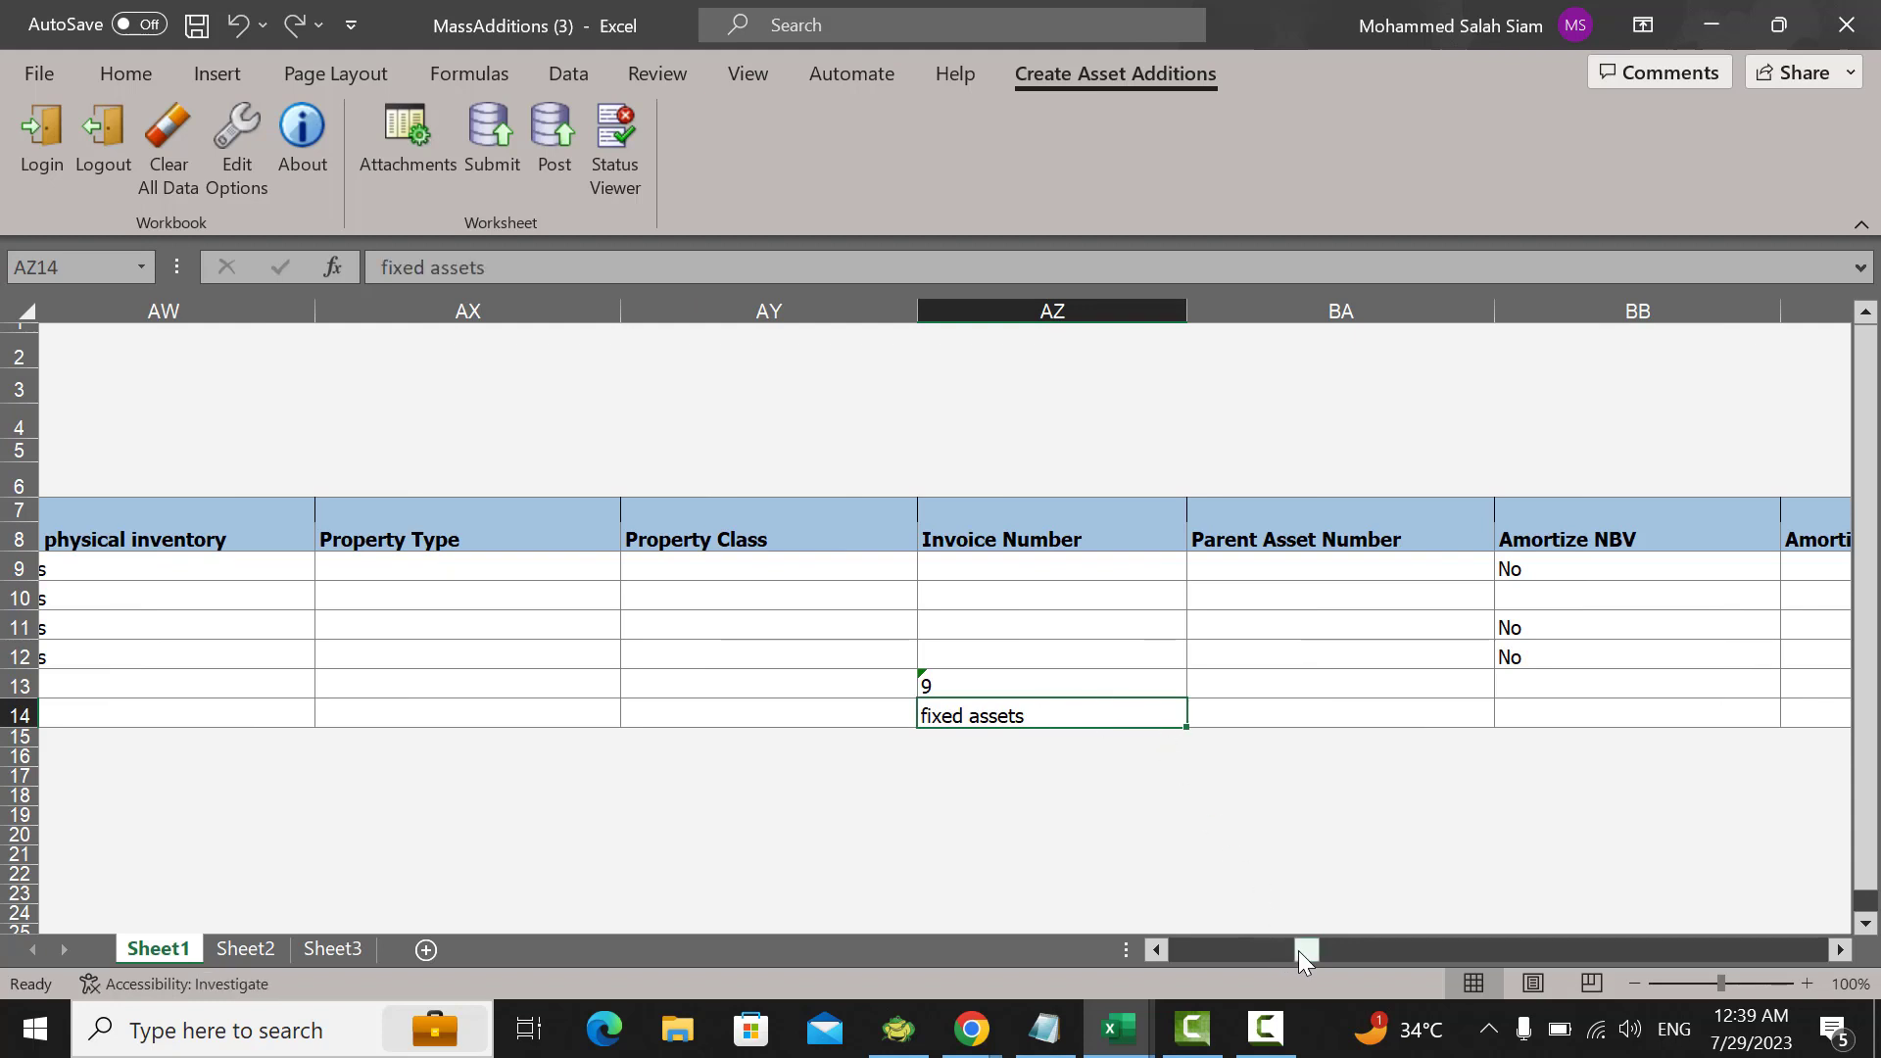
drag(1297, 950, 1134, 948)
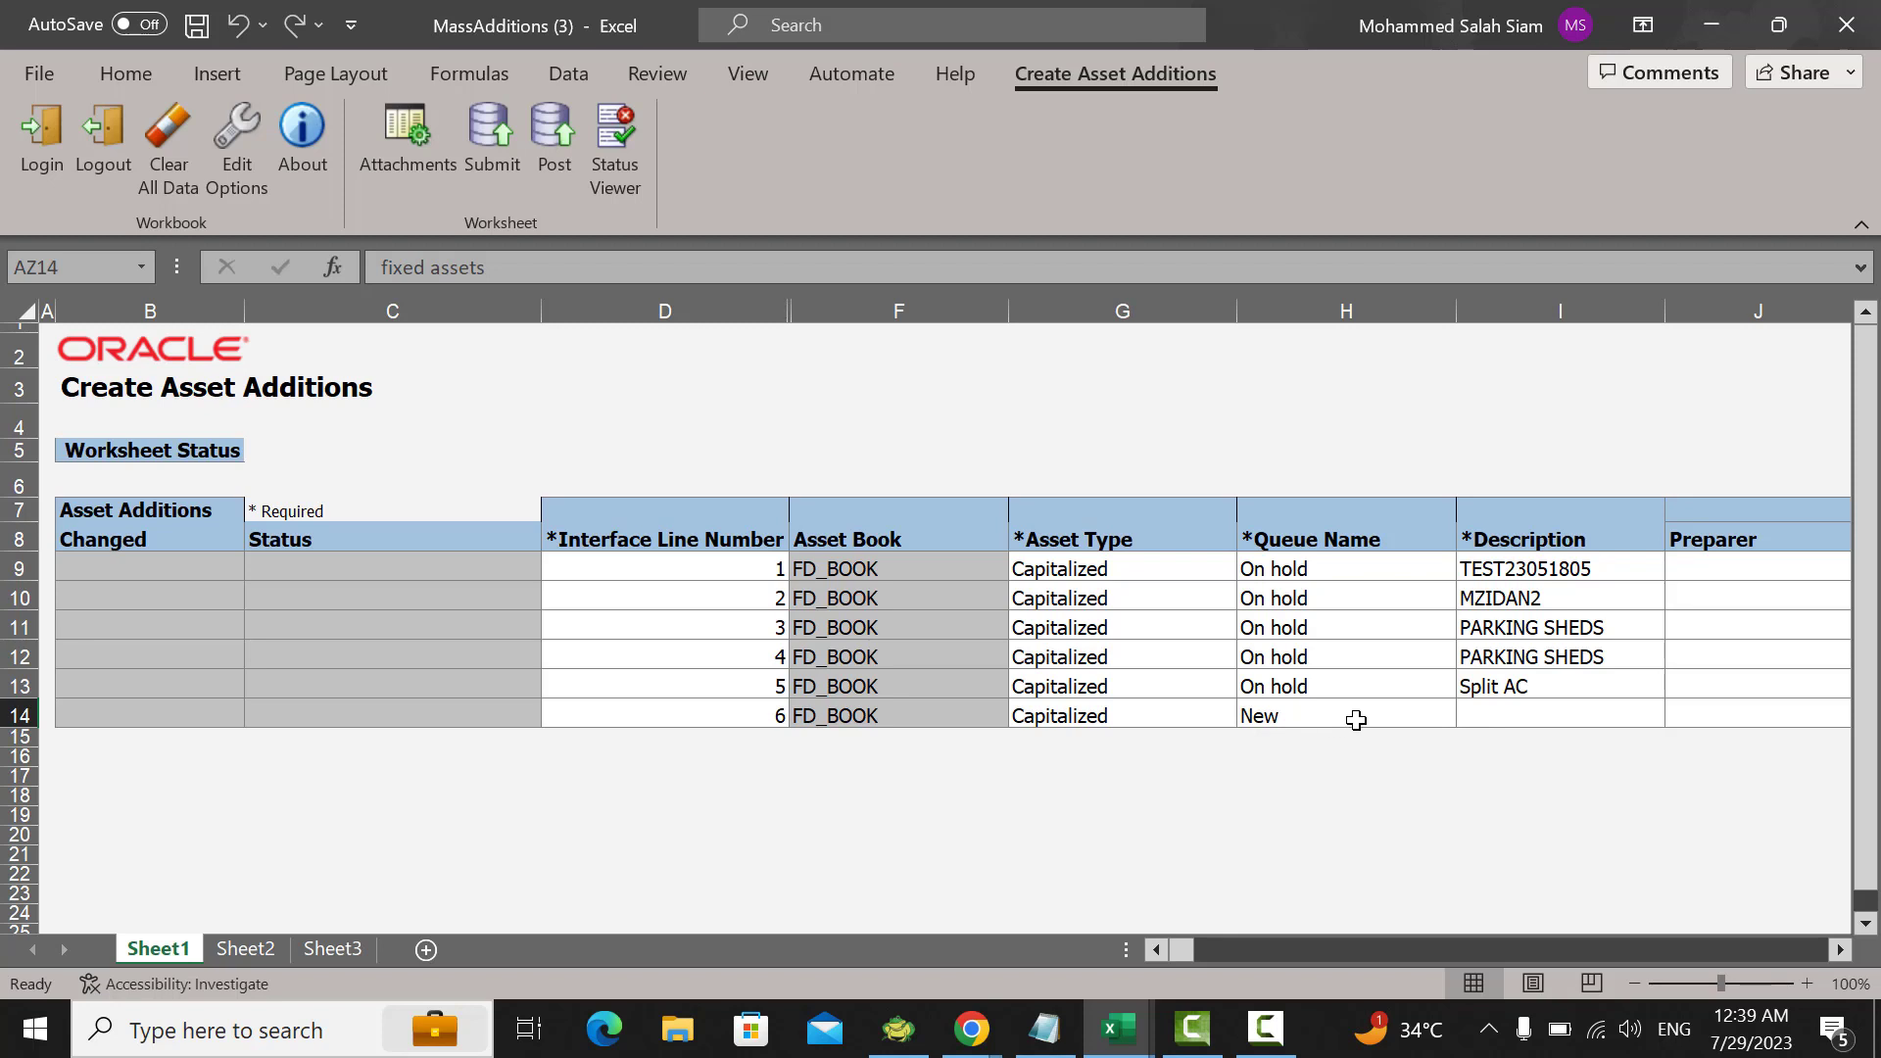
click(1526, 722)
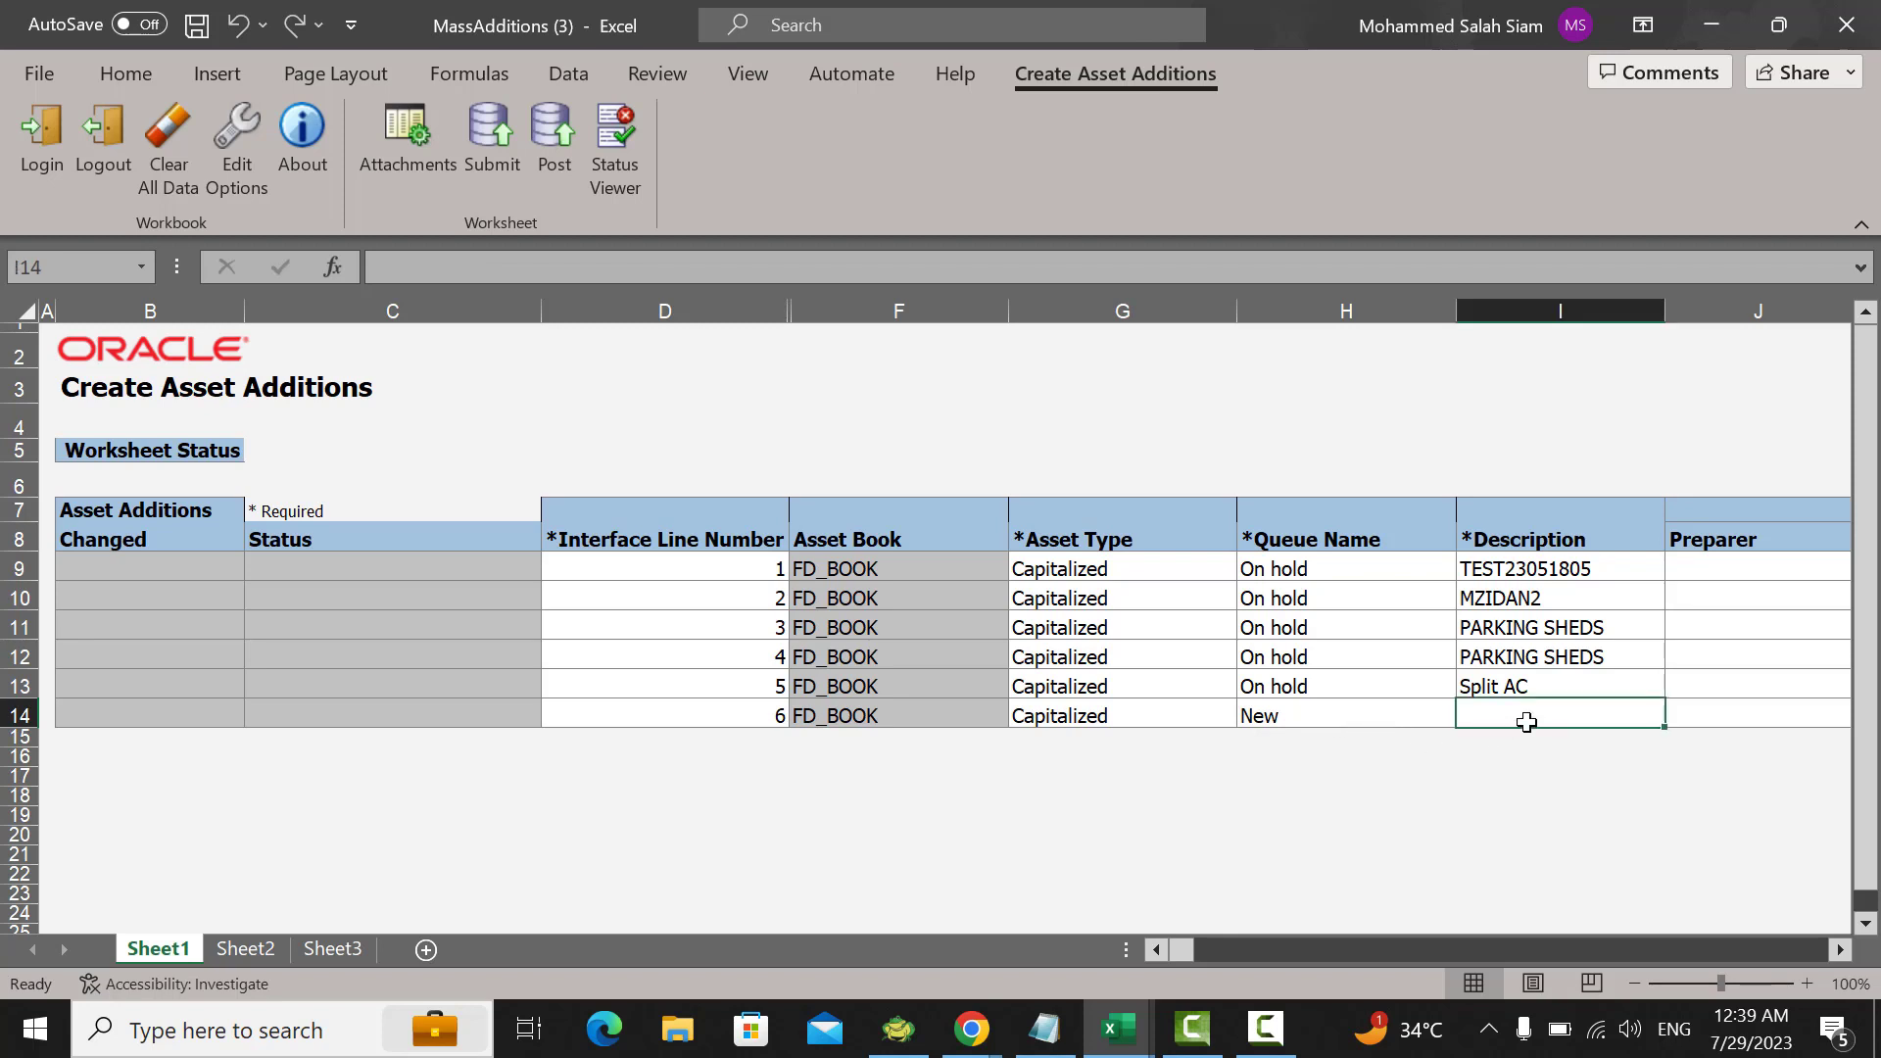
text(assets from payables)
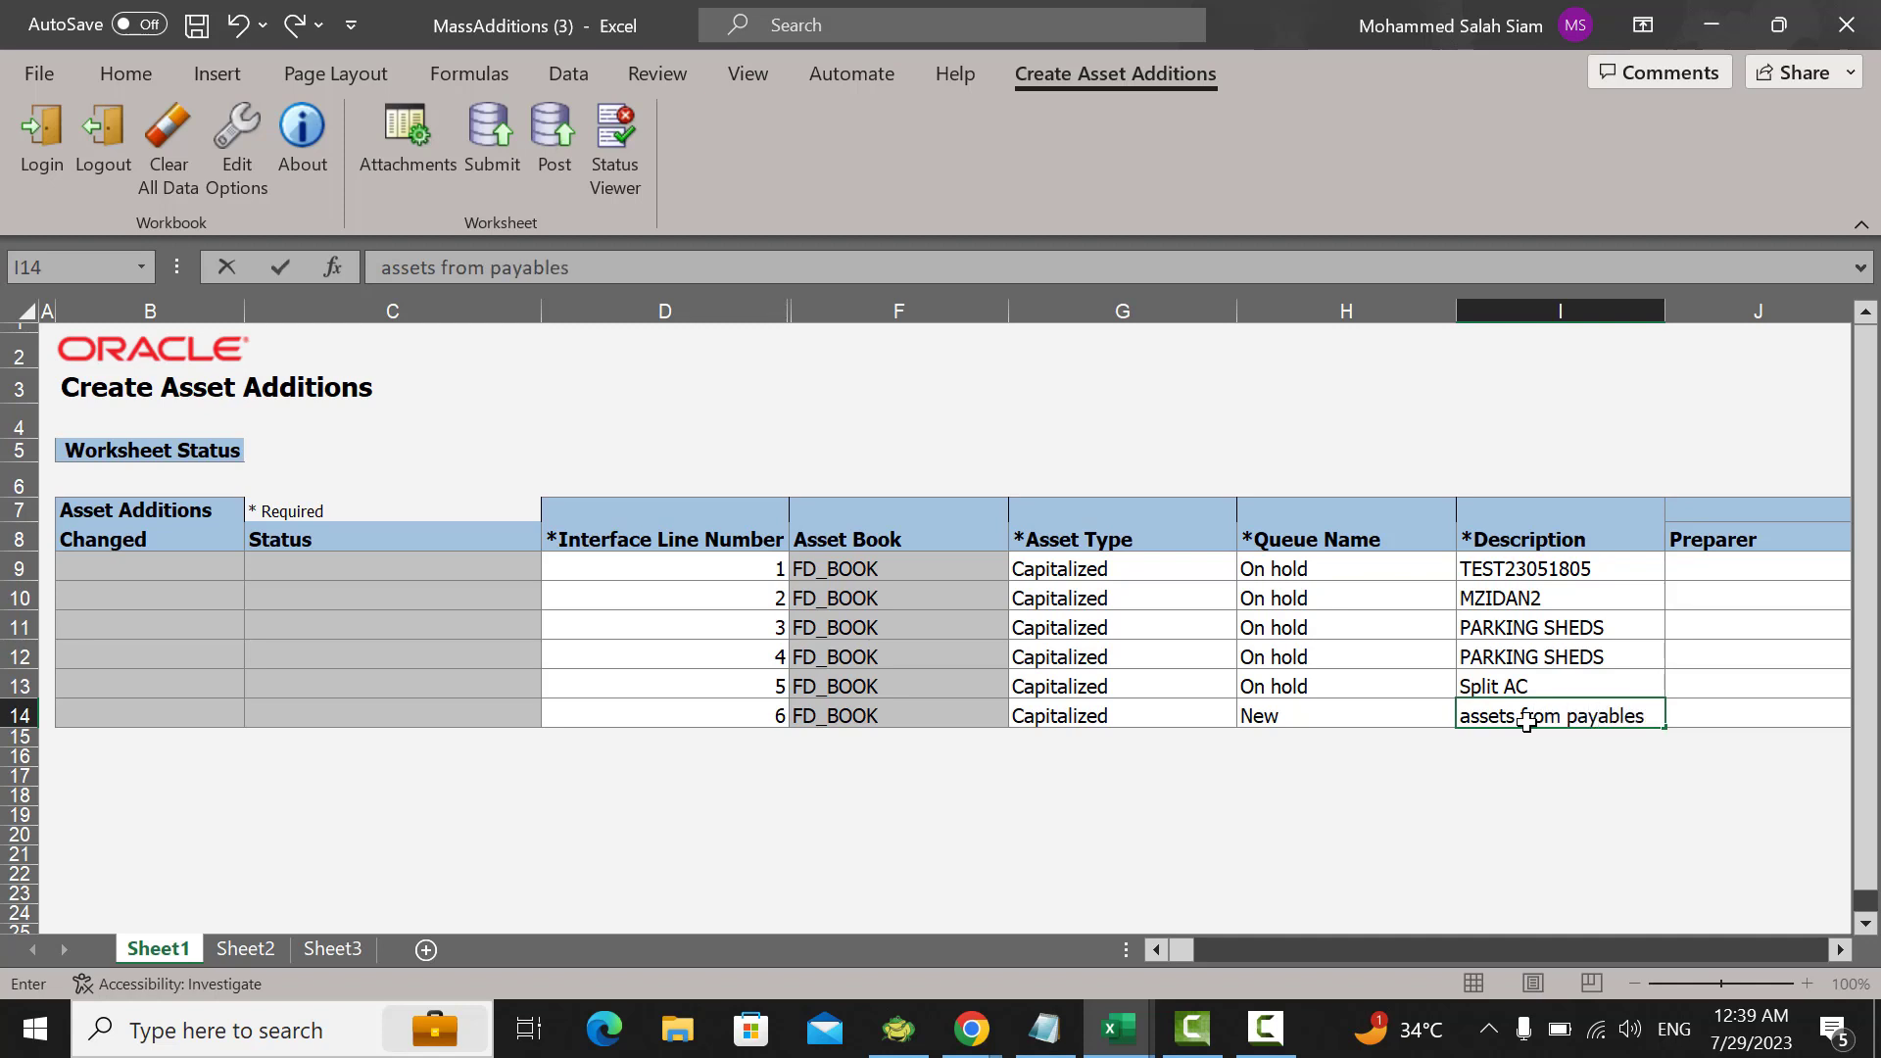
key(Tab)
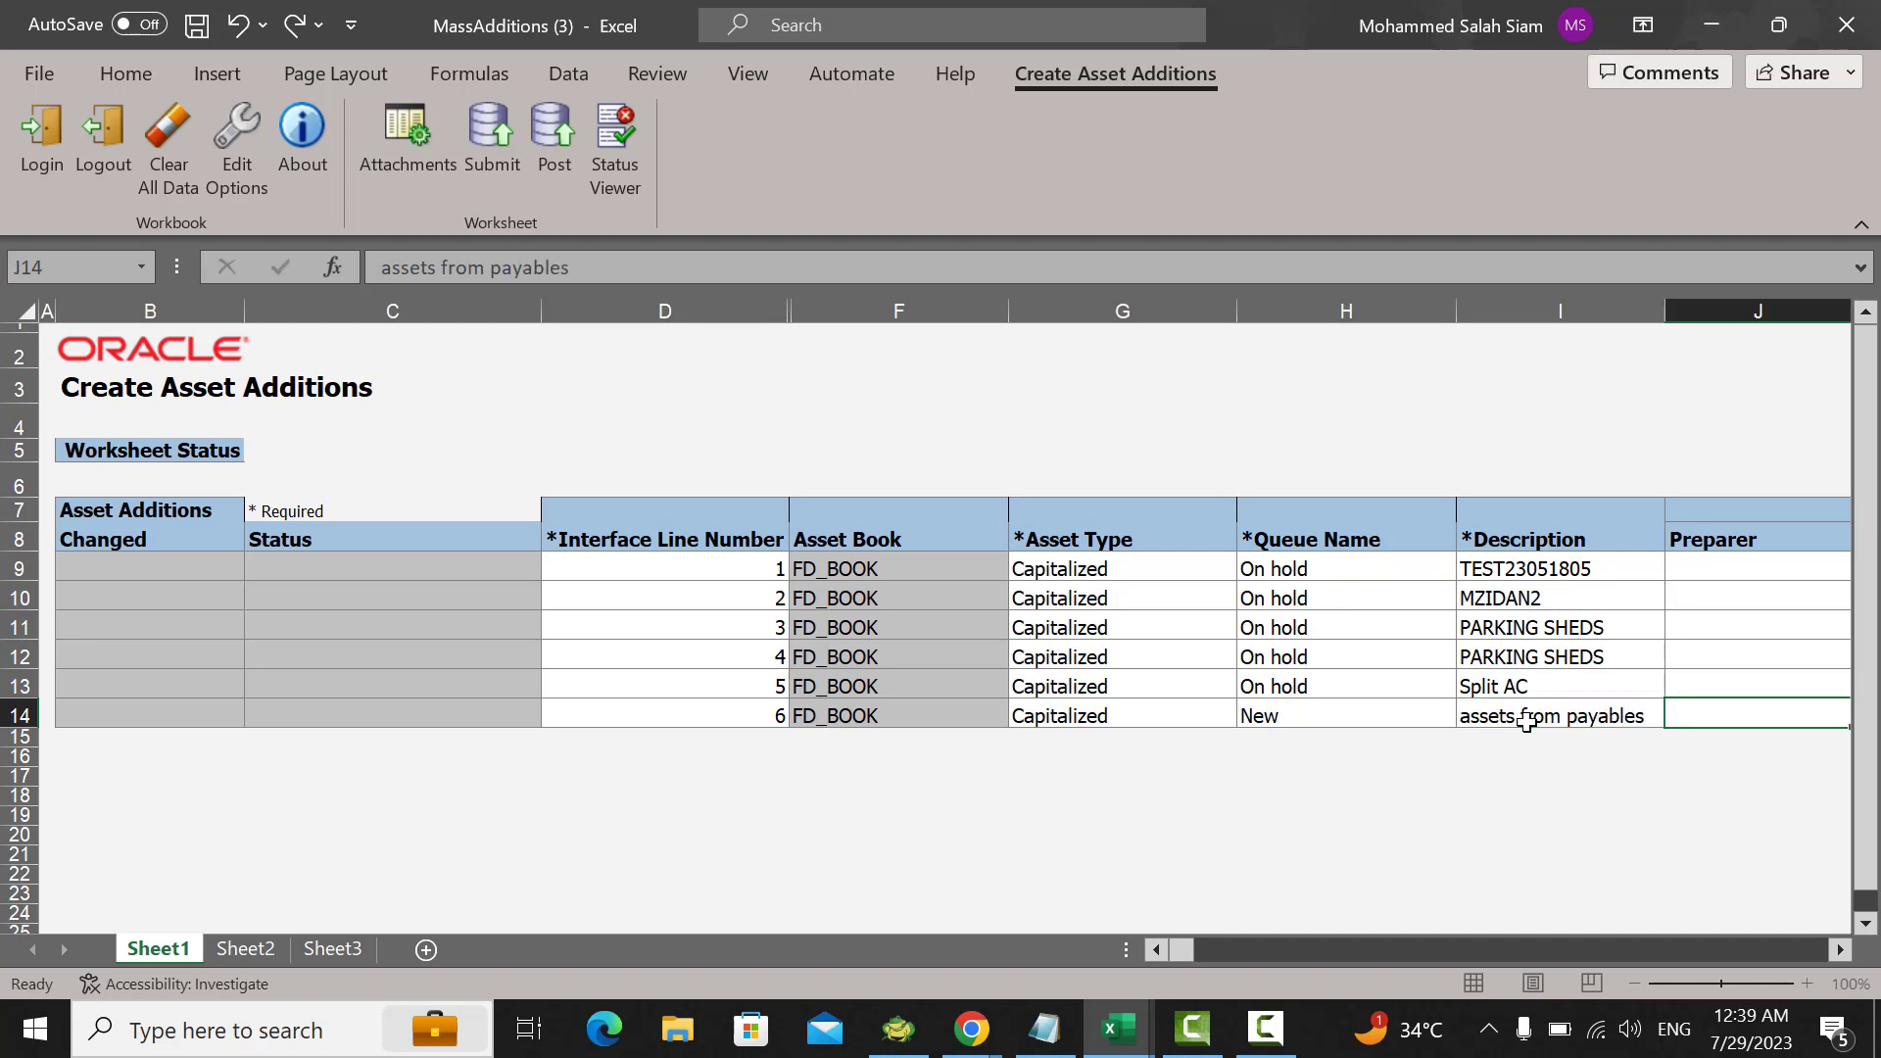
Step: Assign the "assets from payables" line the major category اثاث وتجهيزات واجهزة خفيفة and the minor category اثاث
key(Tab)
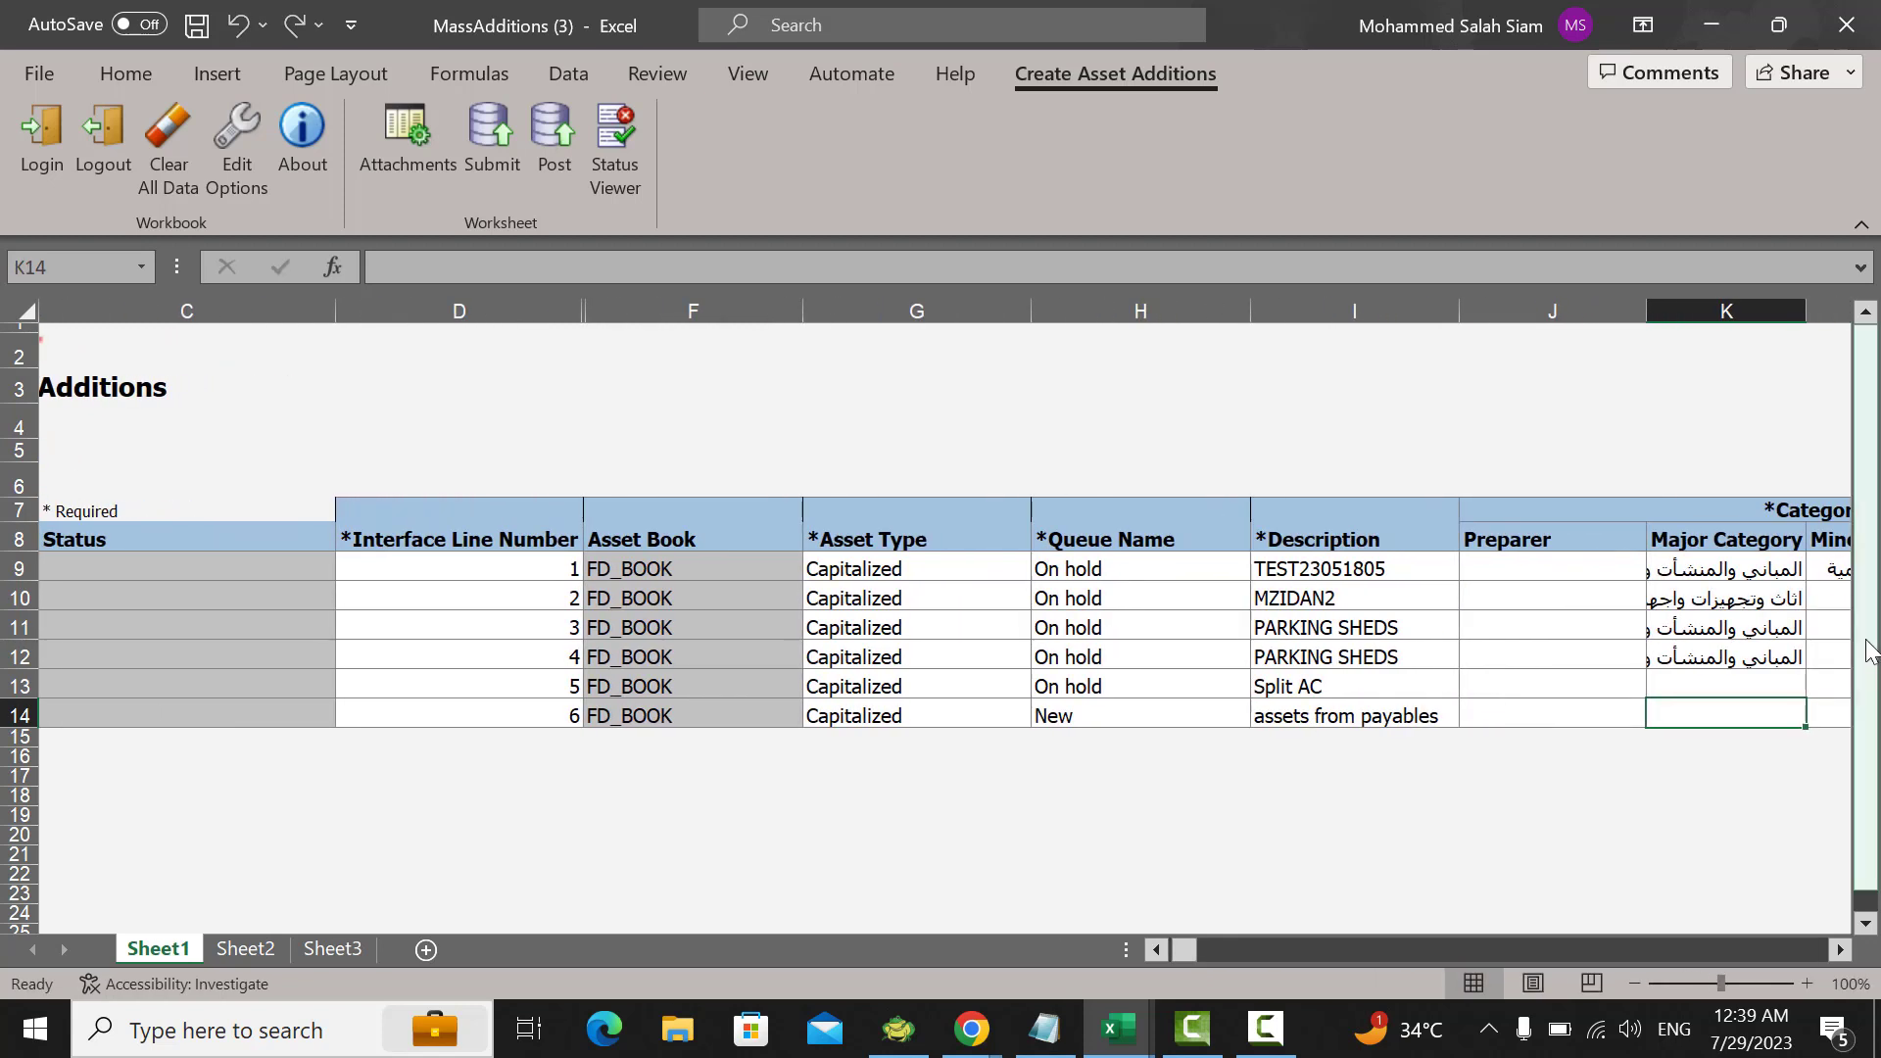
double_click(1730, 705)
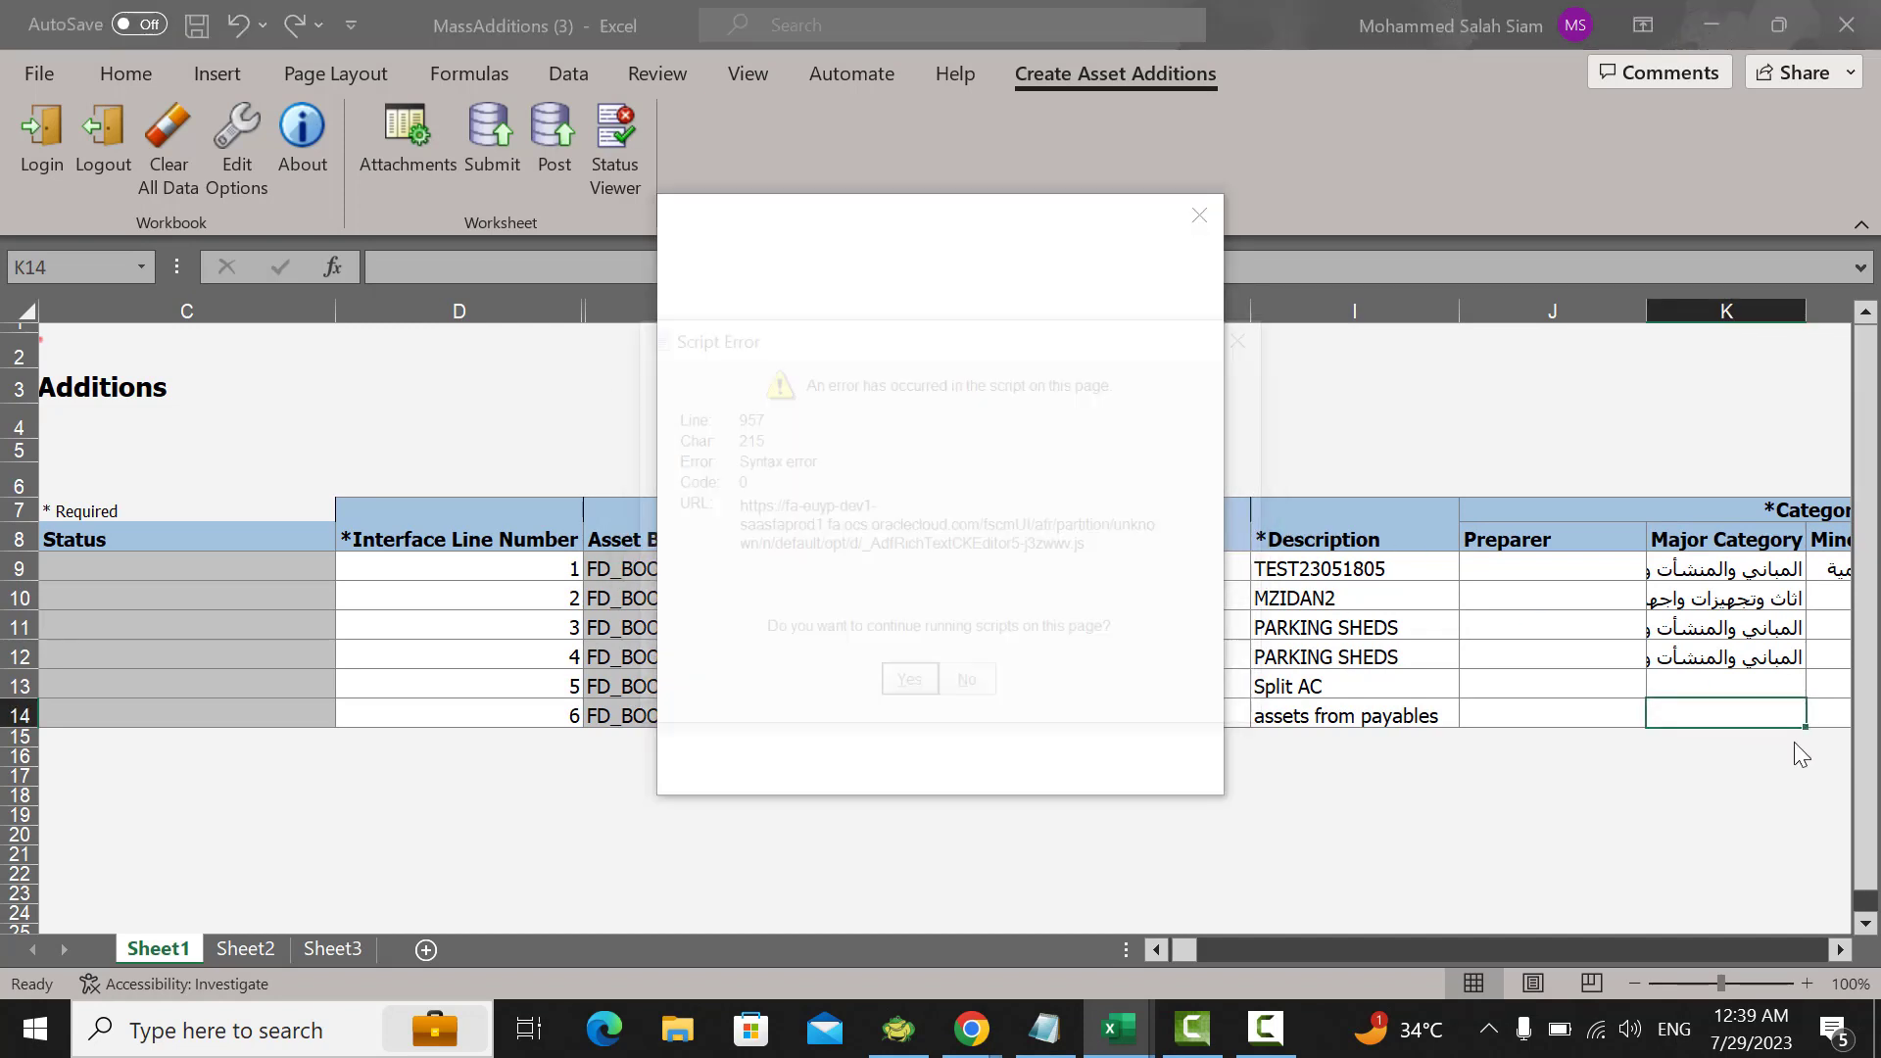
click(908, 689)
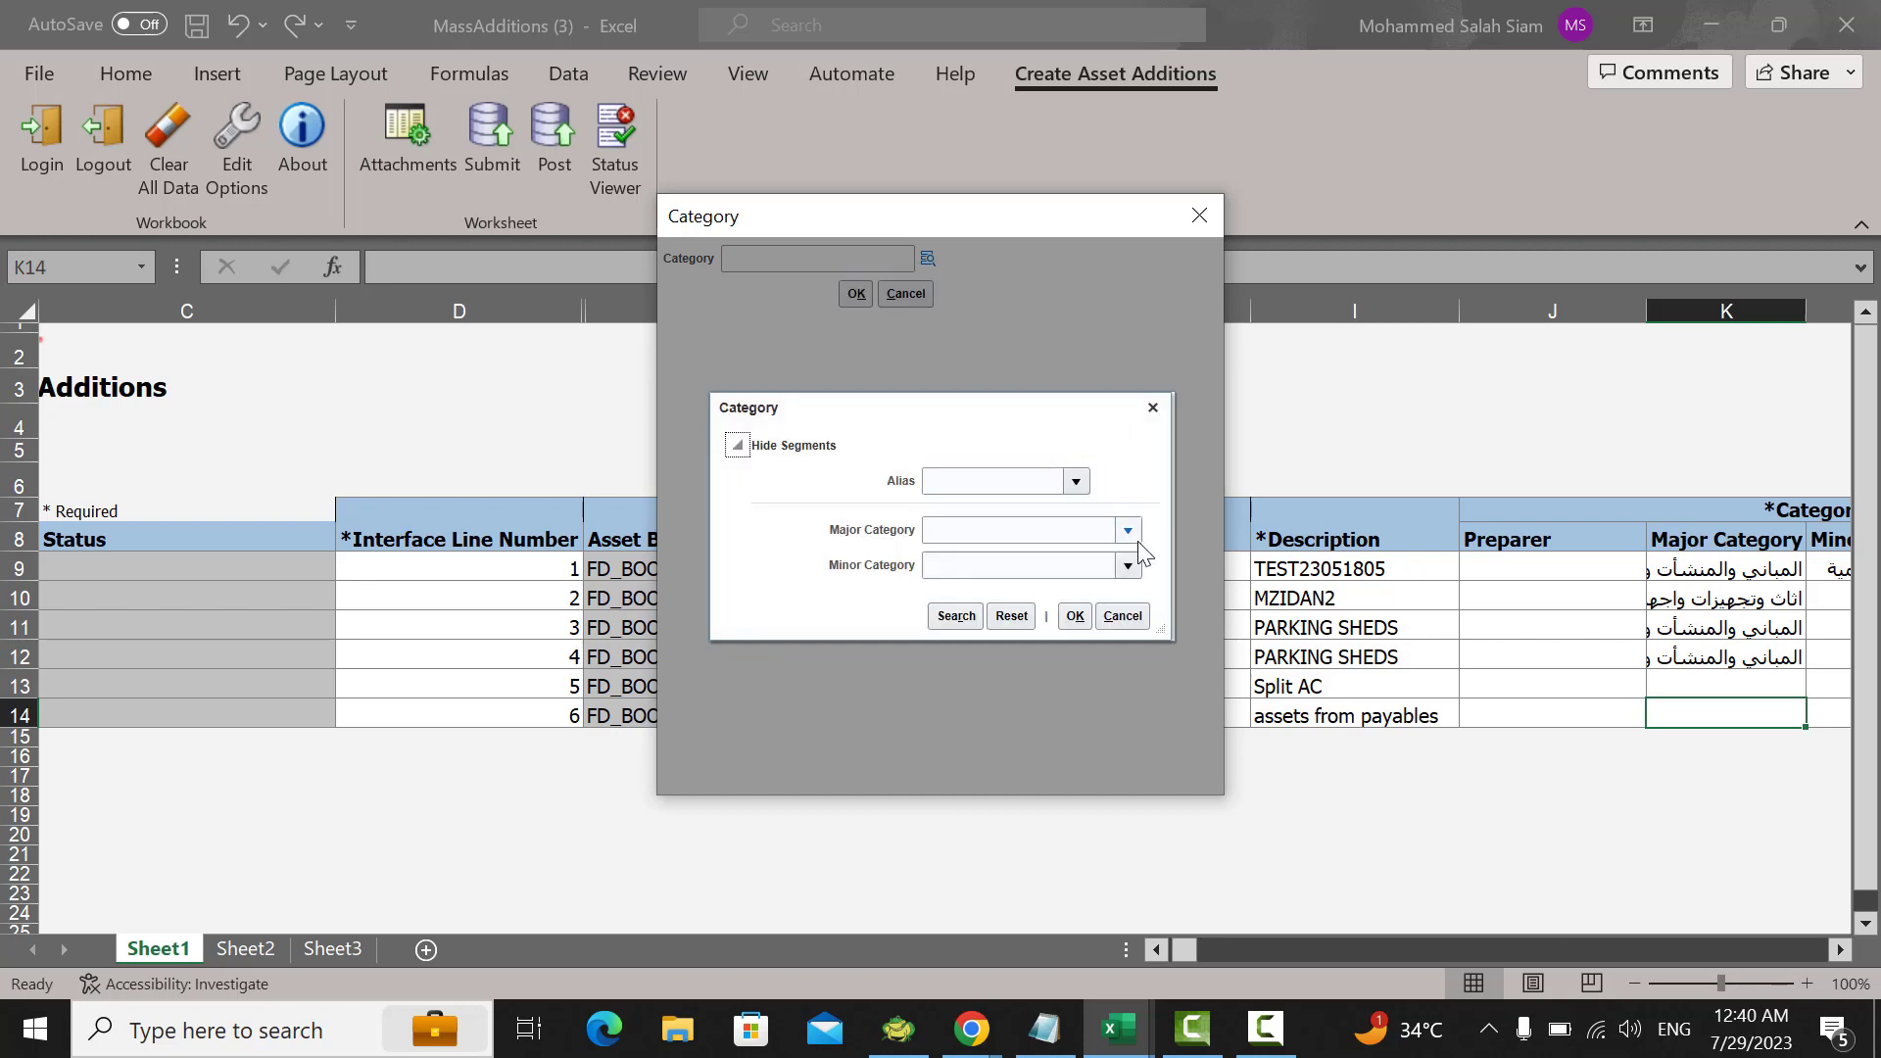
click(1126, 529)
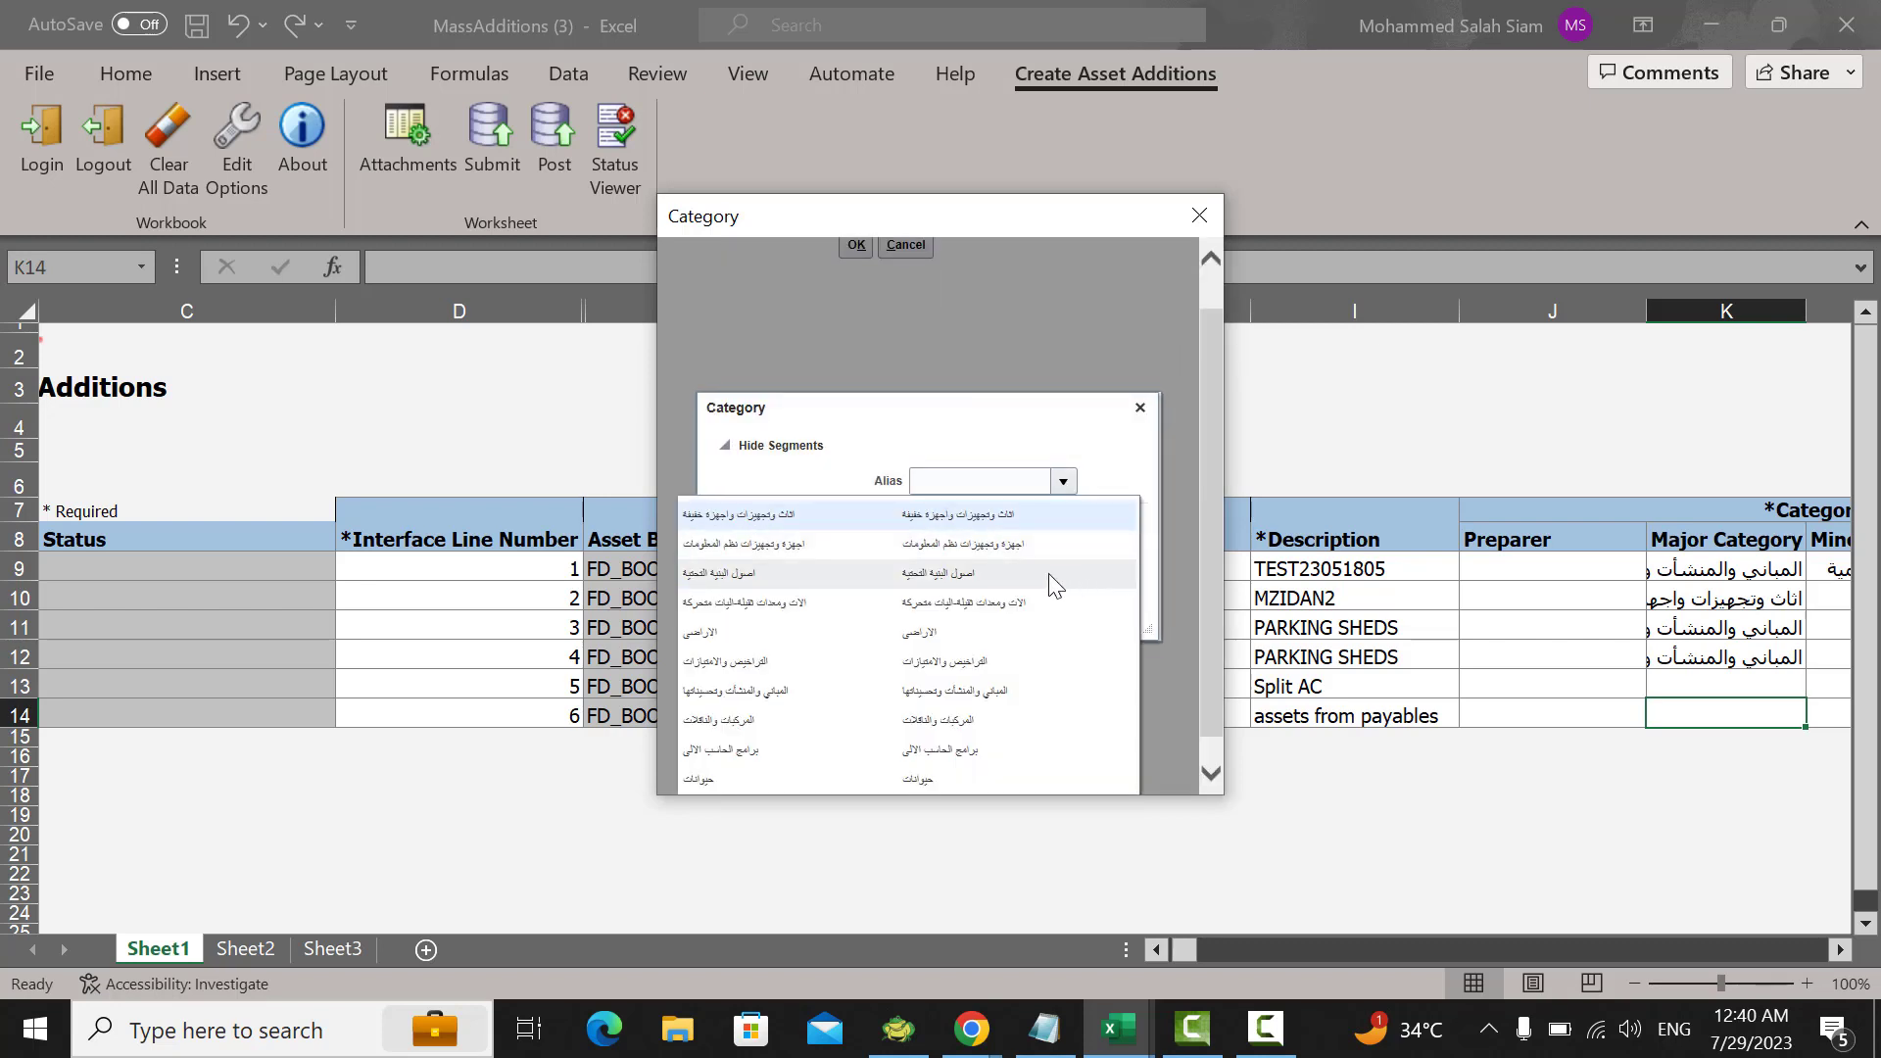
click(991, 518)
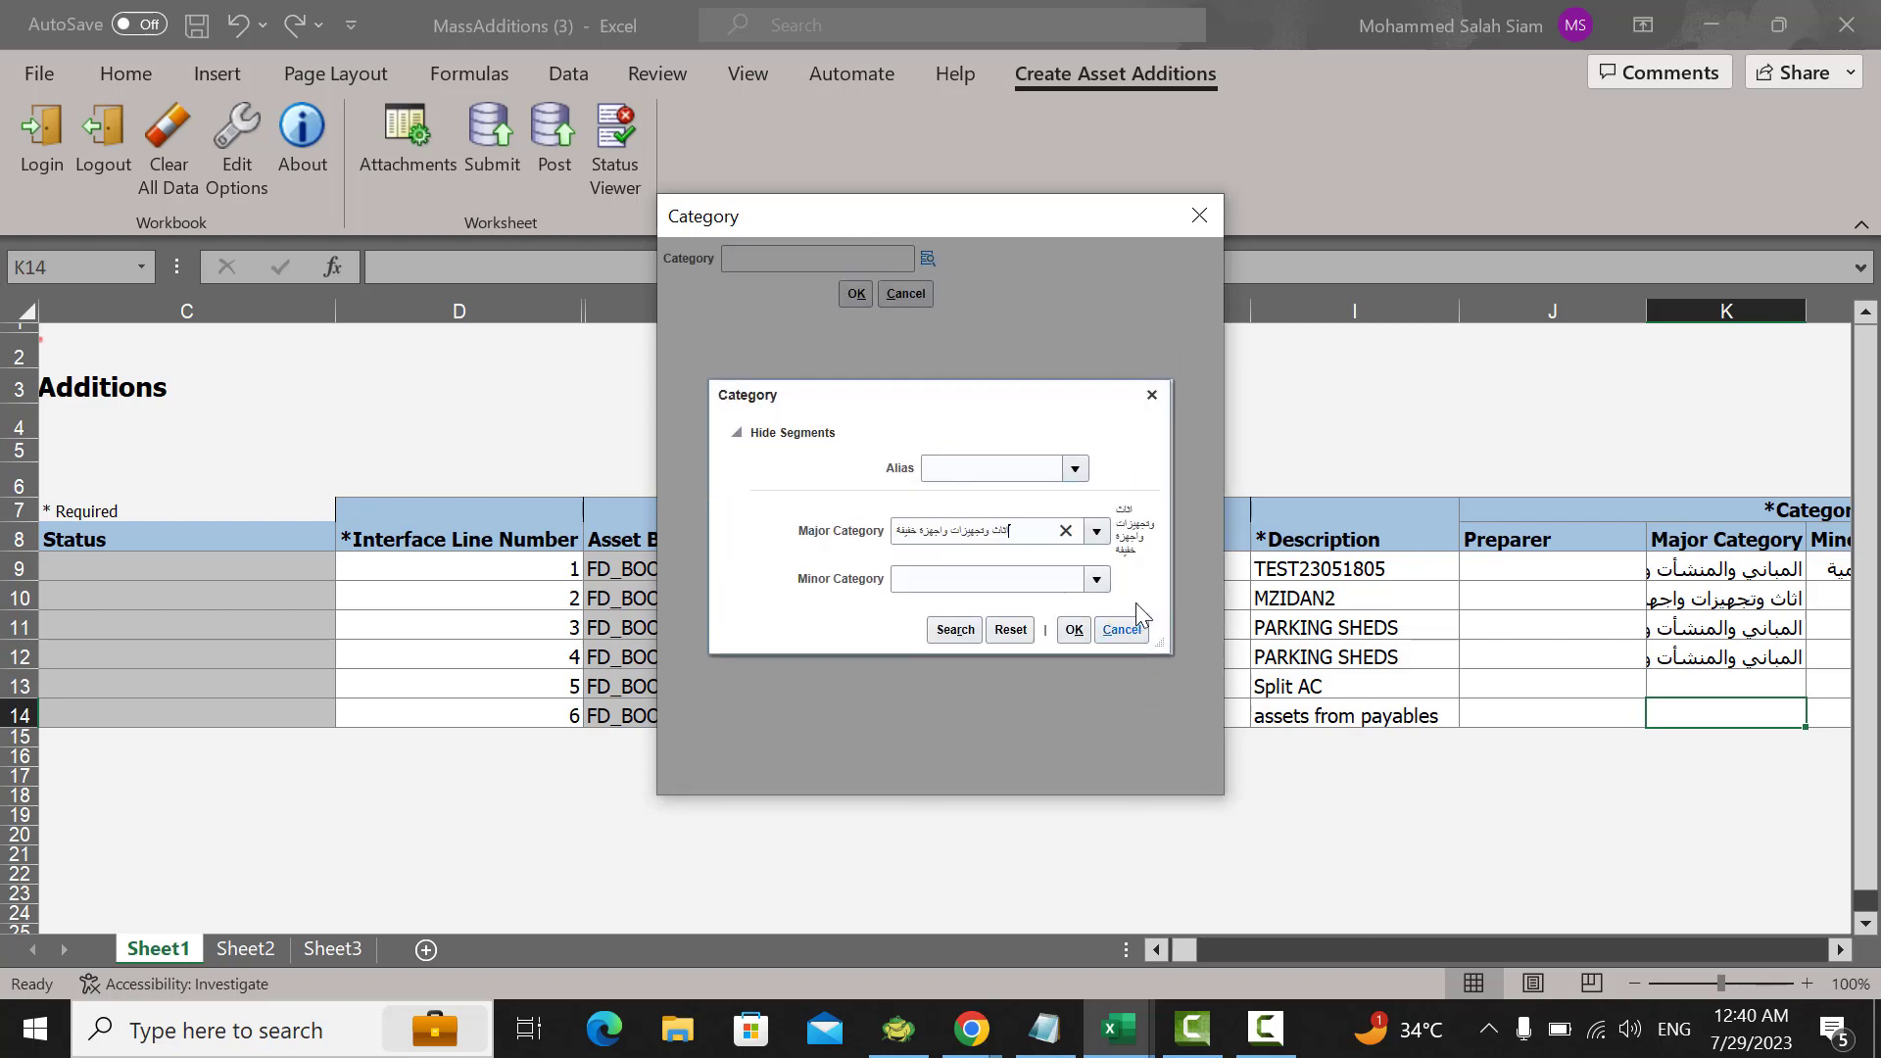
click(1095, 579)
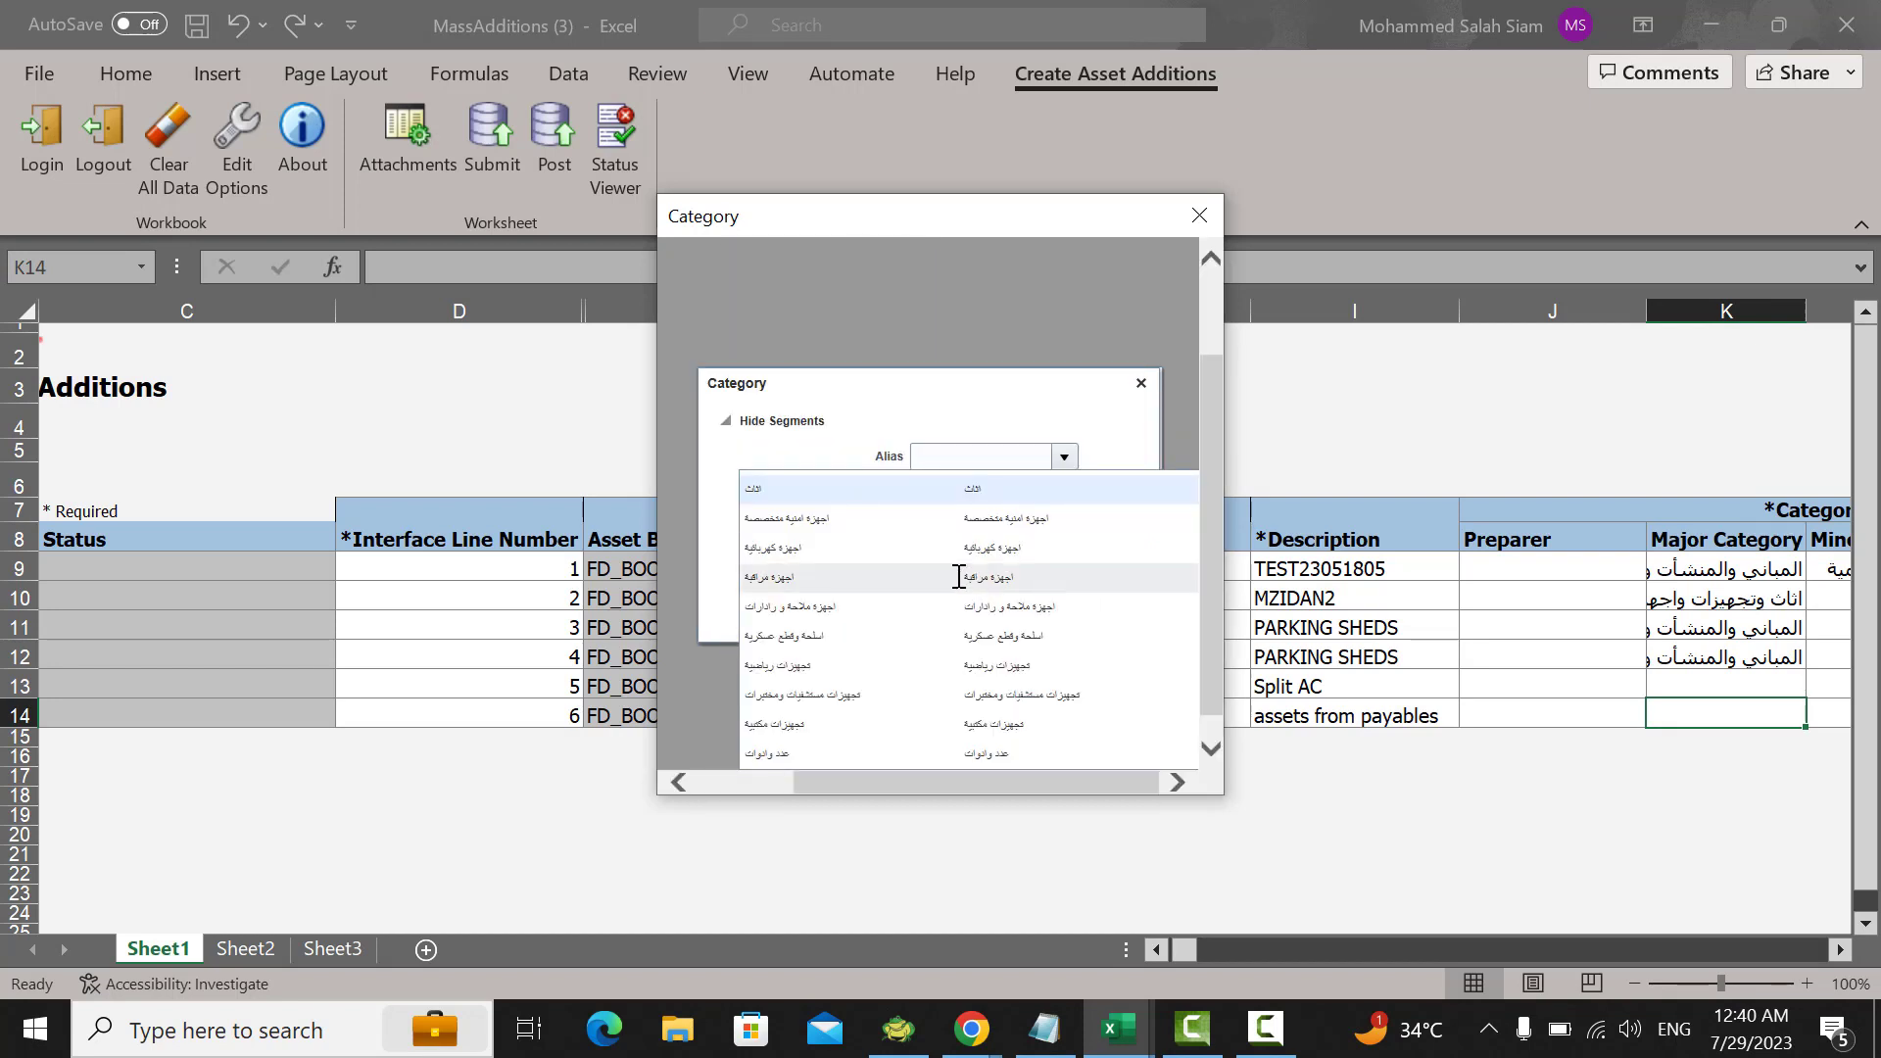
click(978, 486)
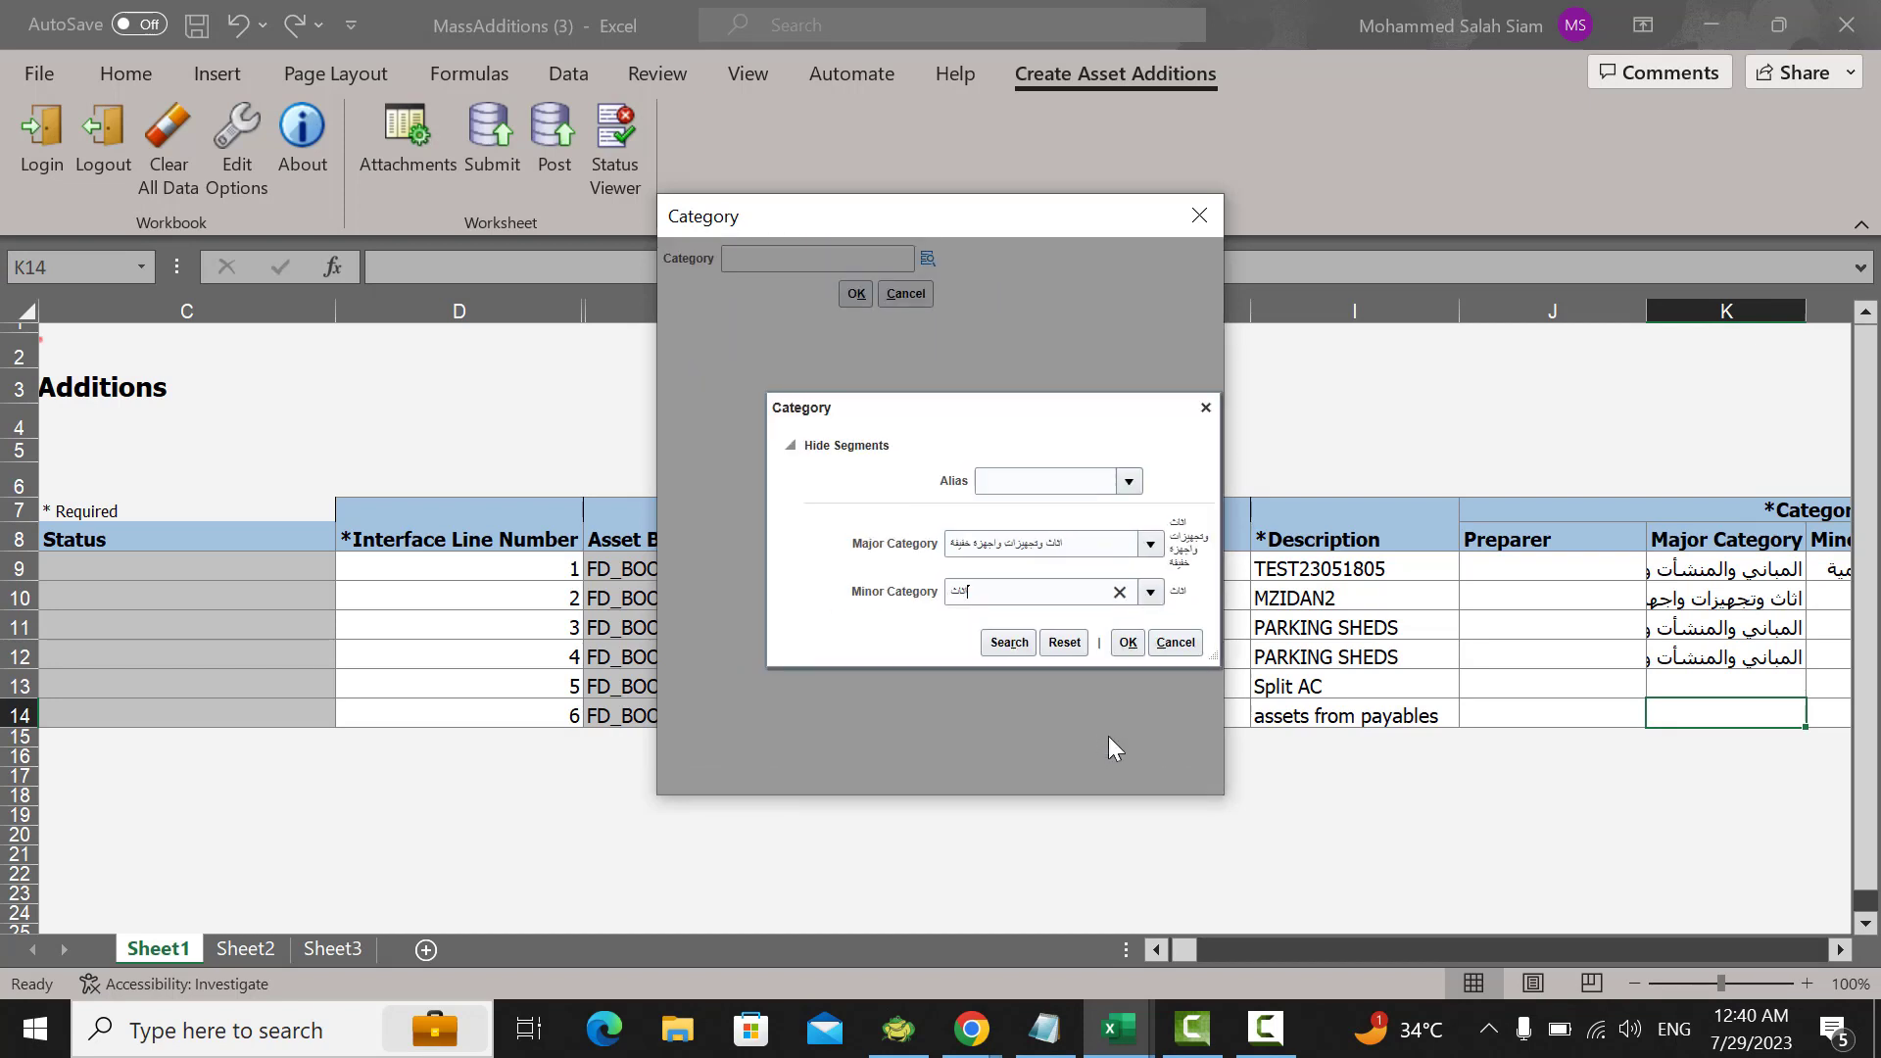
click(1079, 637)
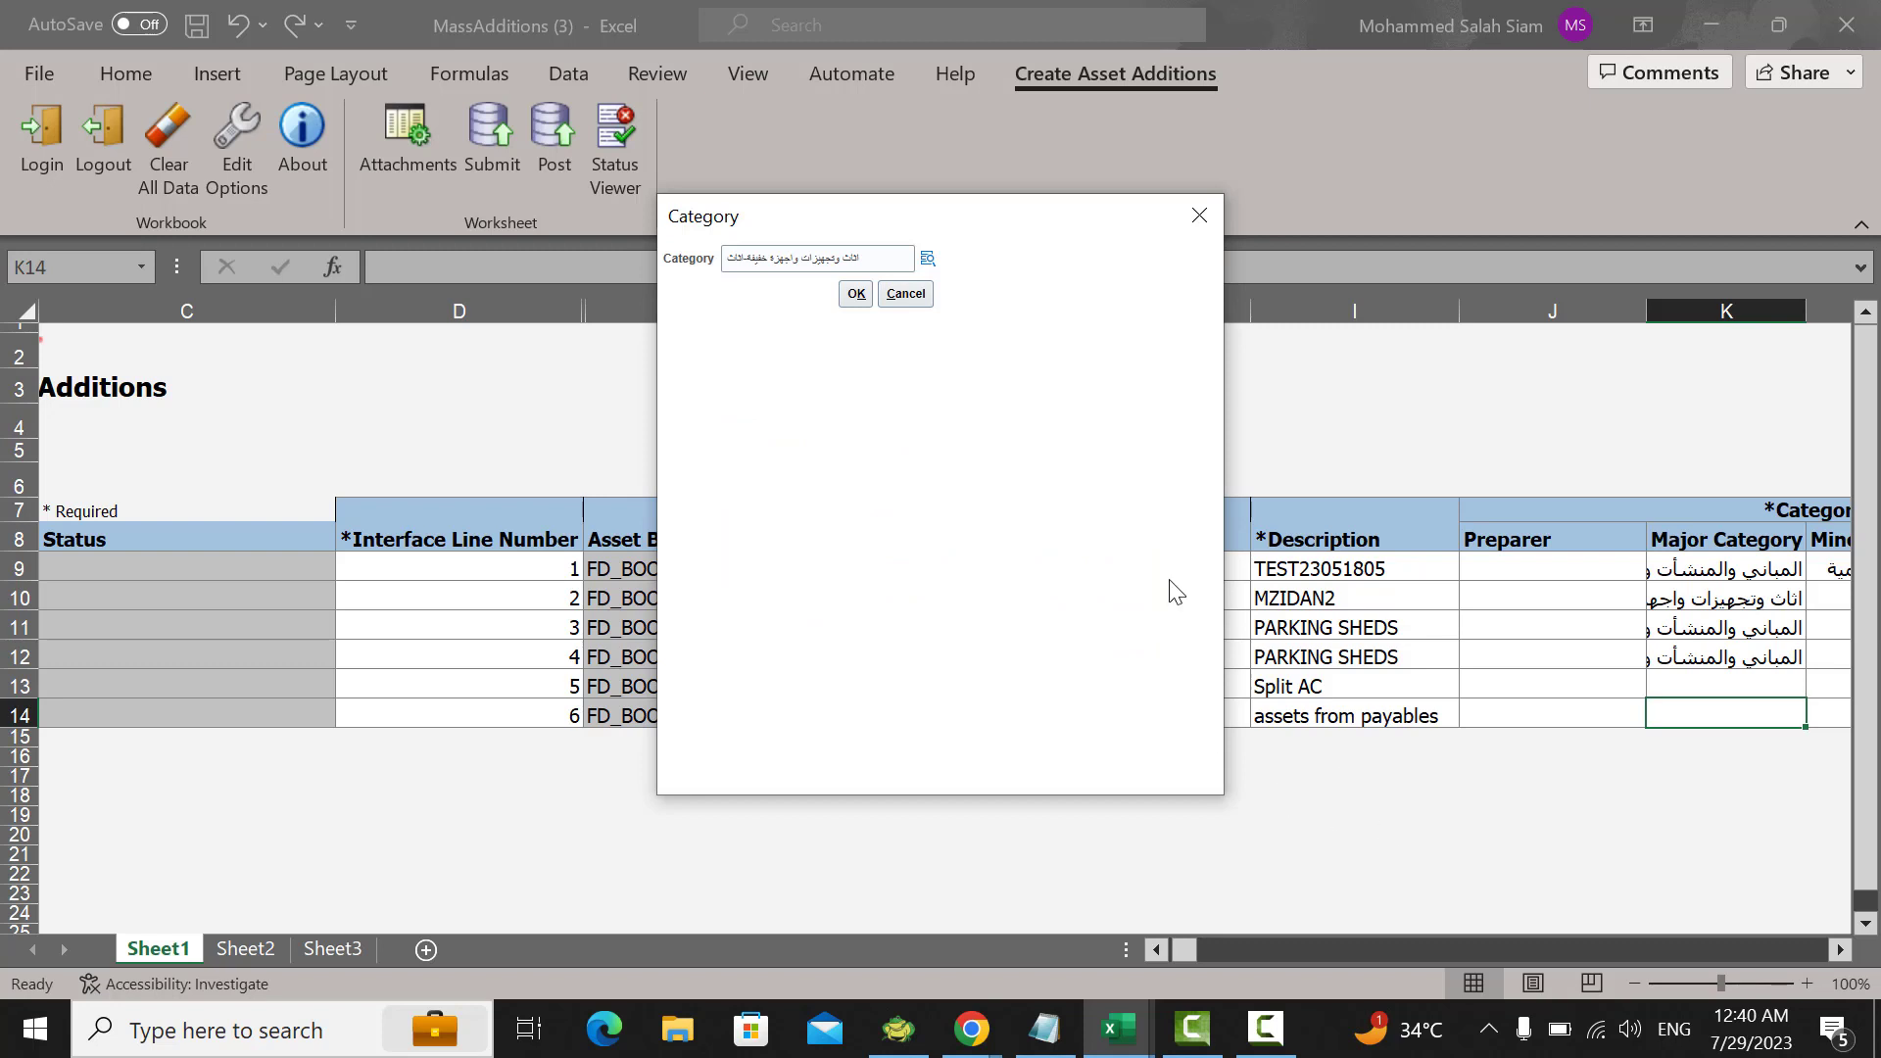
click(855, 294)
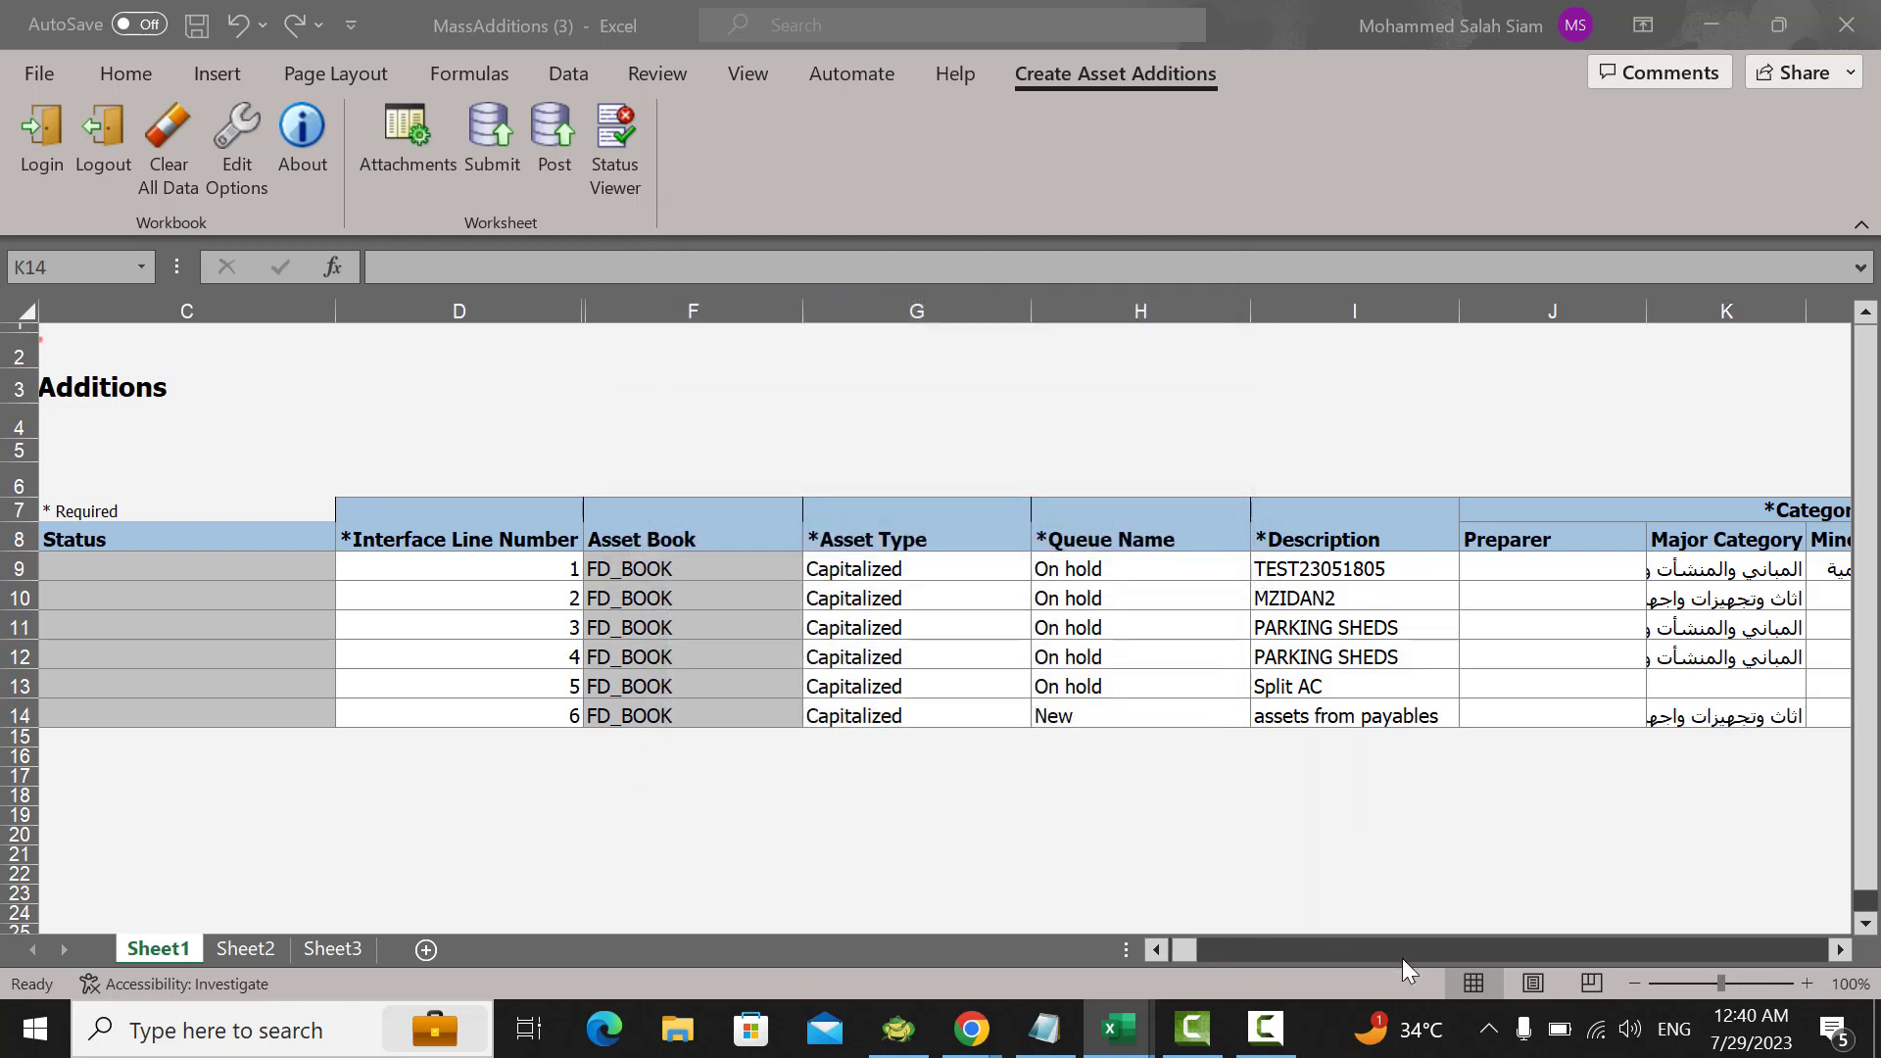
Step: Set the date placed in service of the "assets from payables" line to 6/01/2023
click(1185, 948)
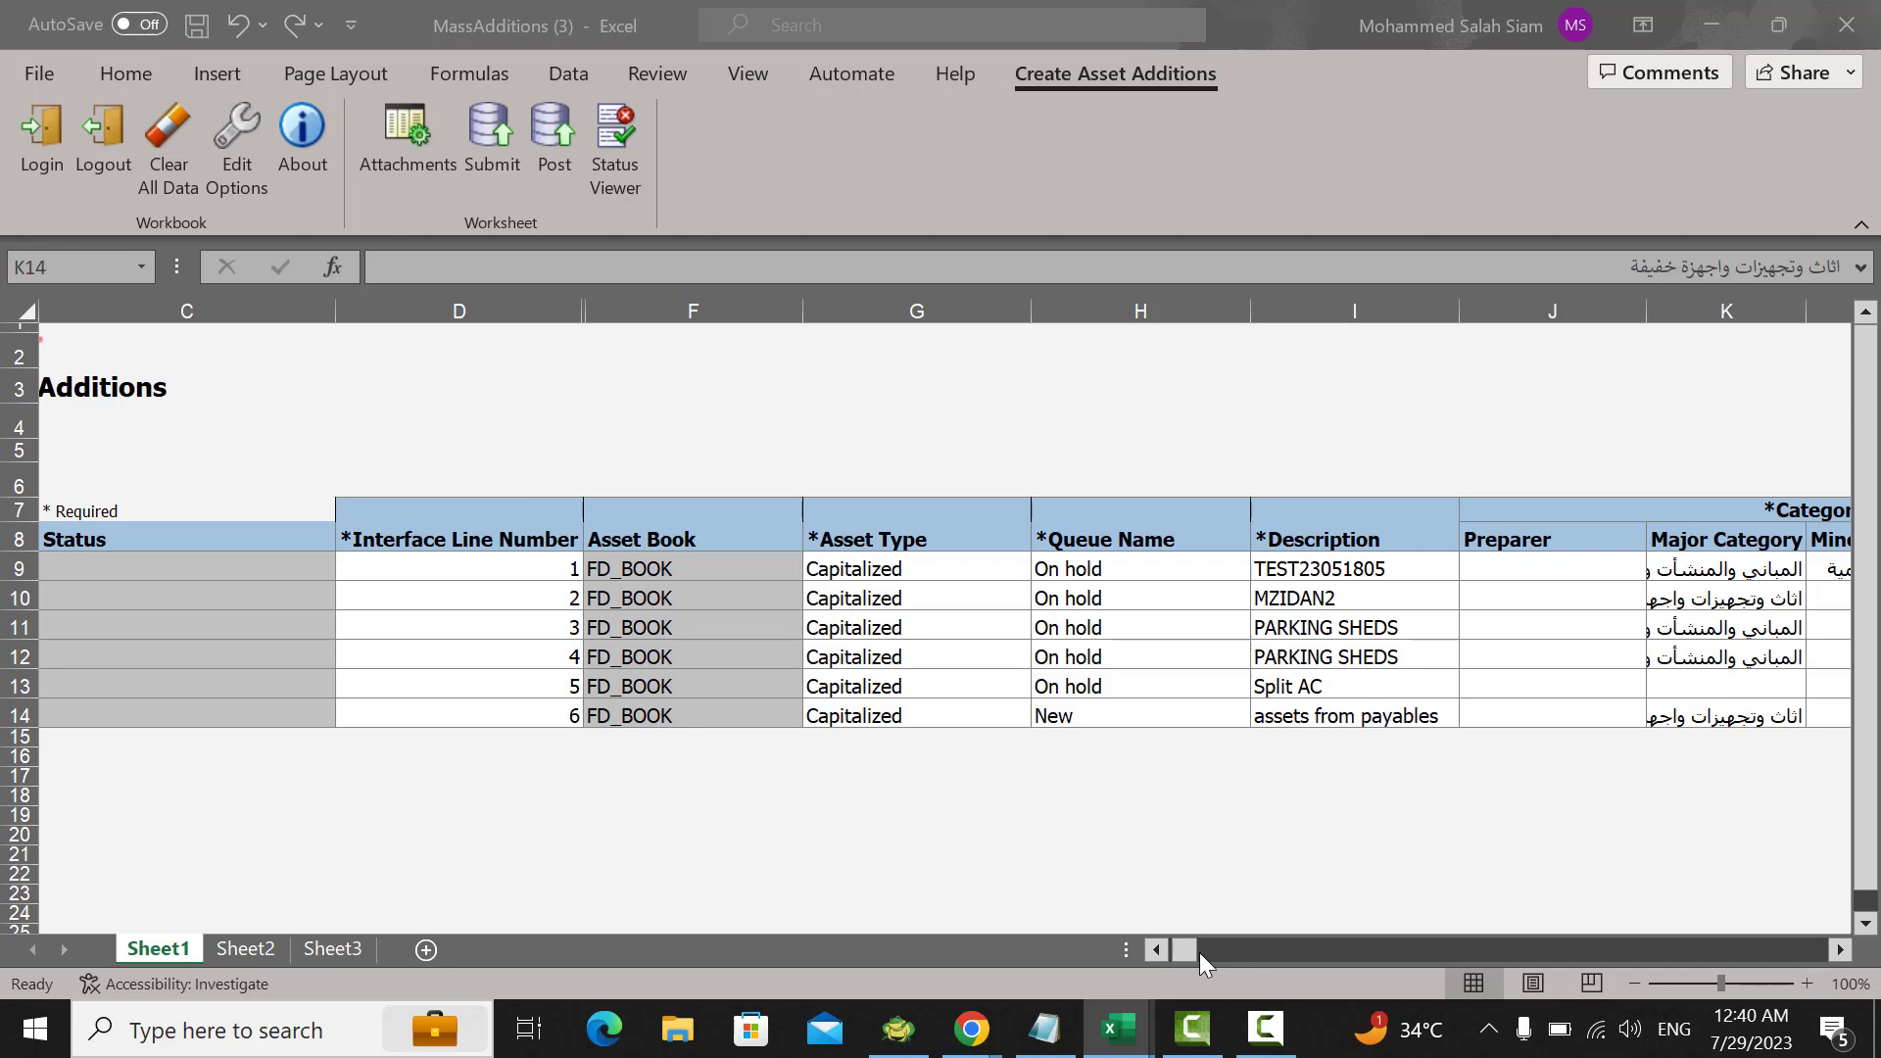
click(1748, 709)
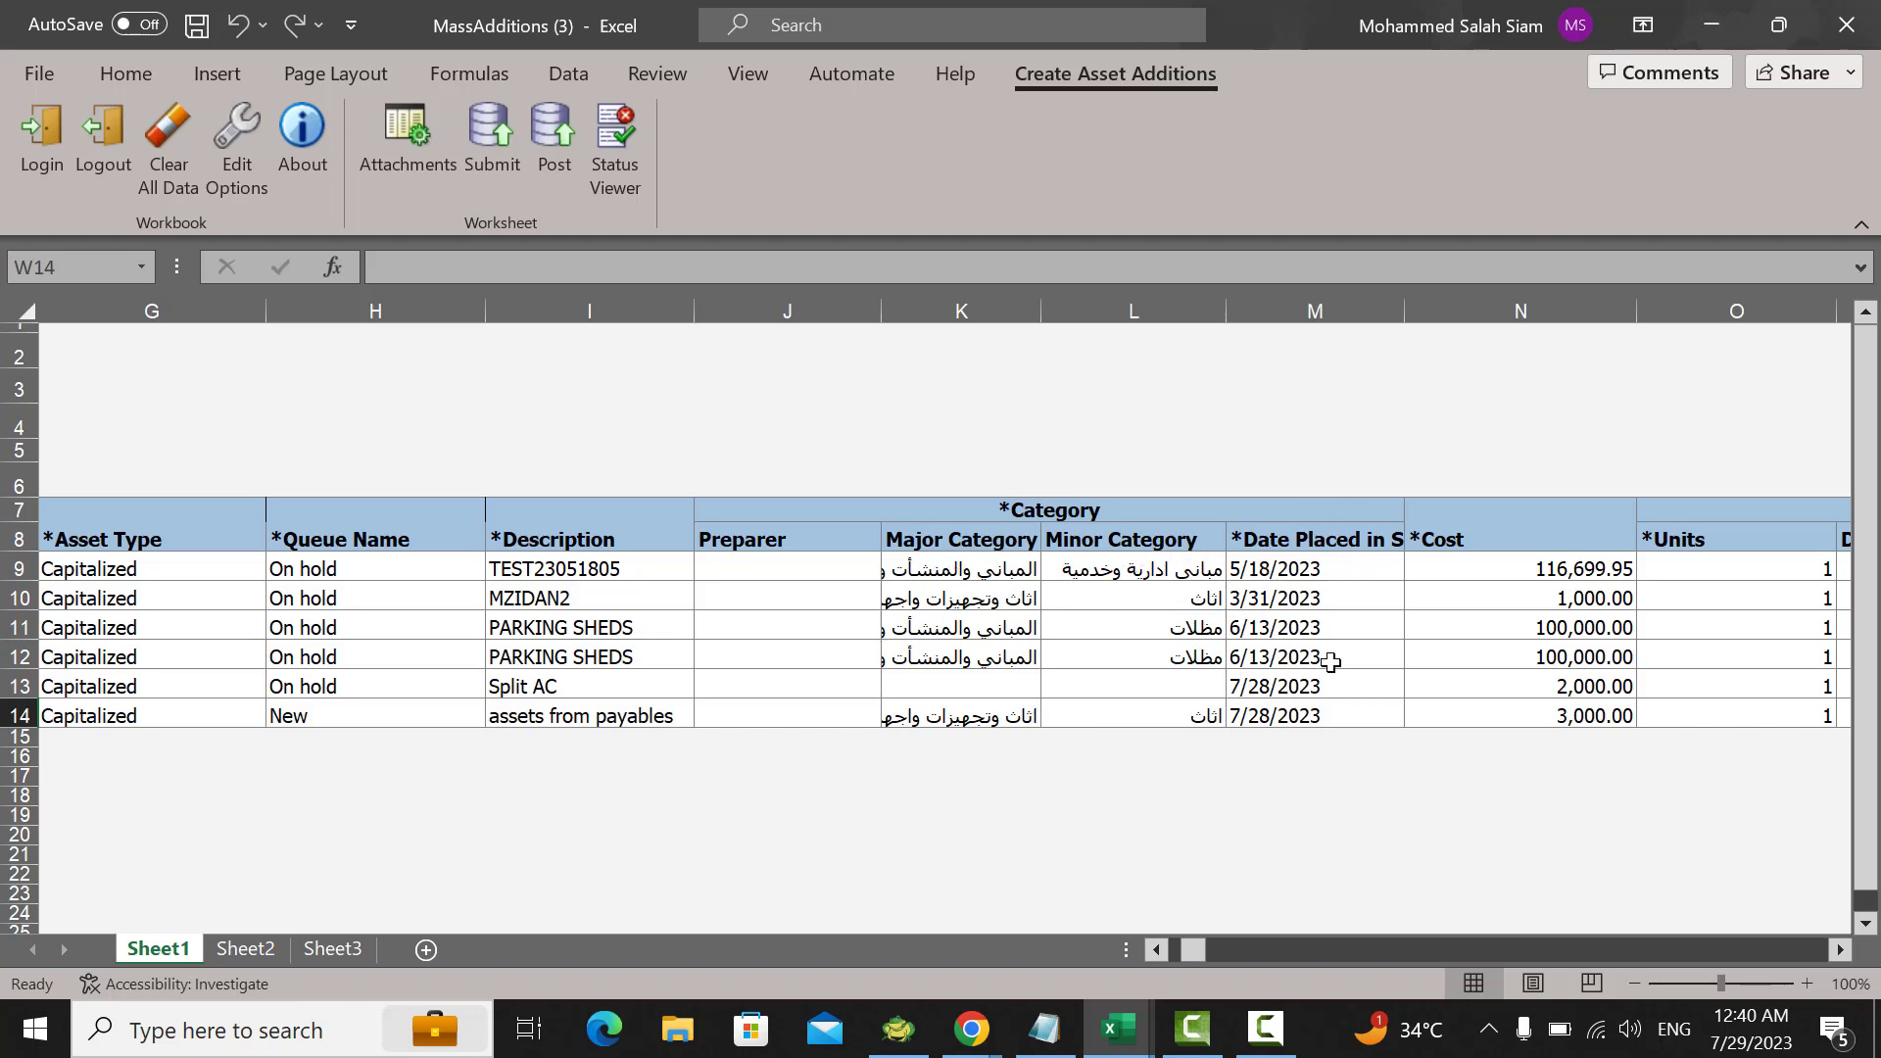
click(1334, 714)
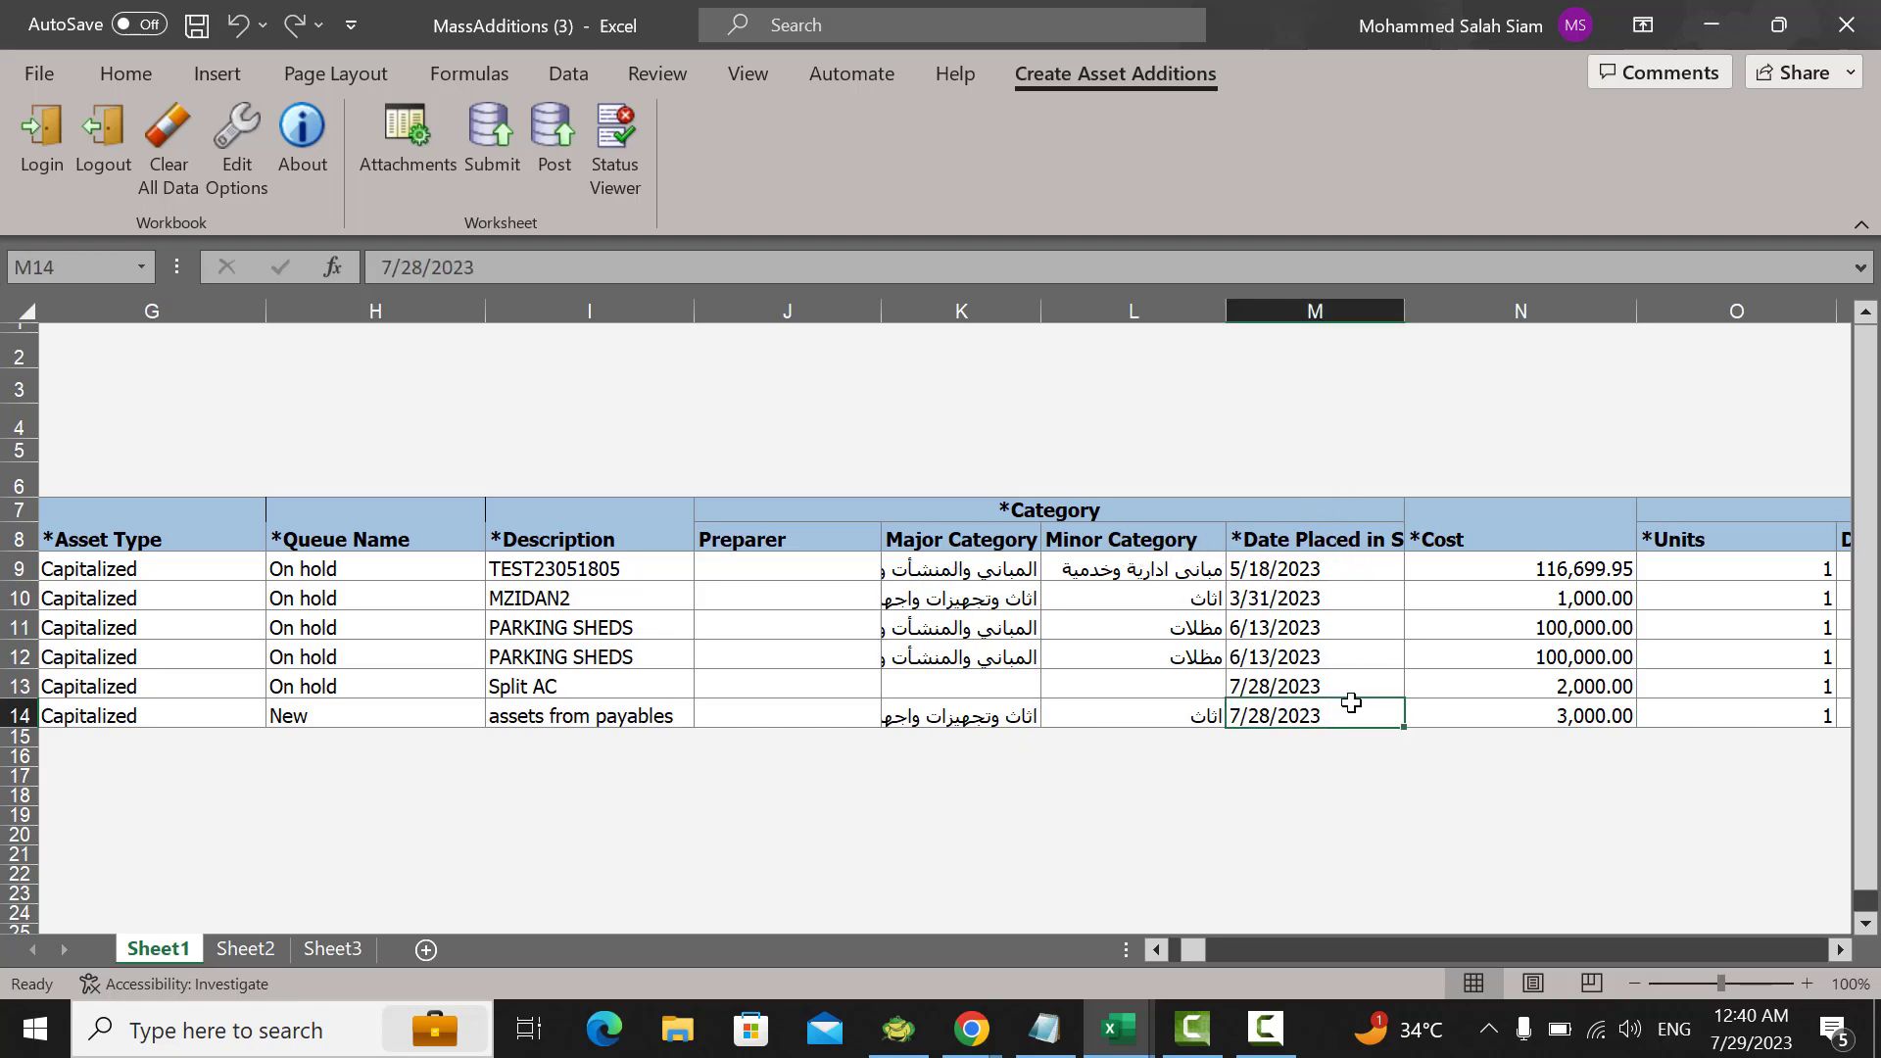
text(6)
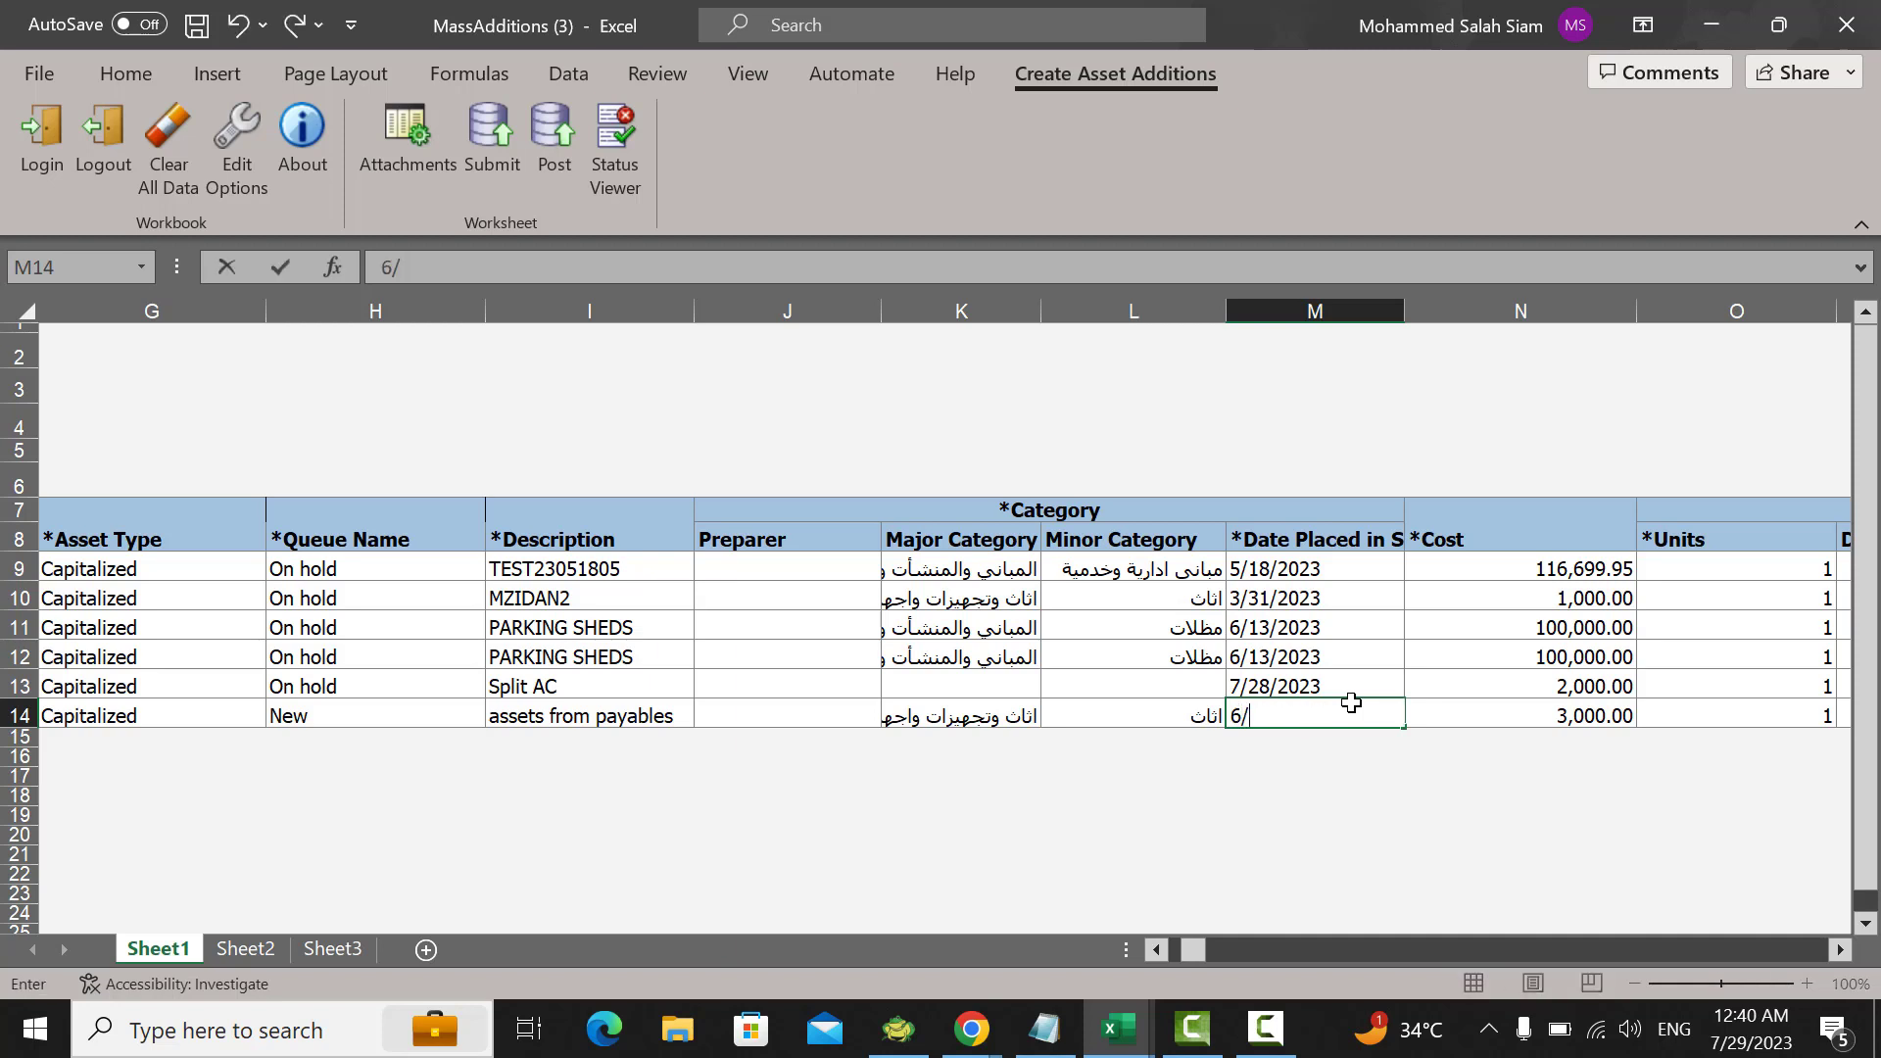
text(/01.)
text(/2023)
key(Tab)
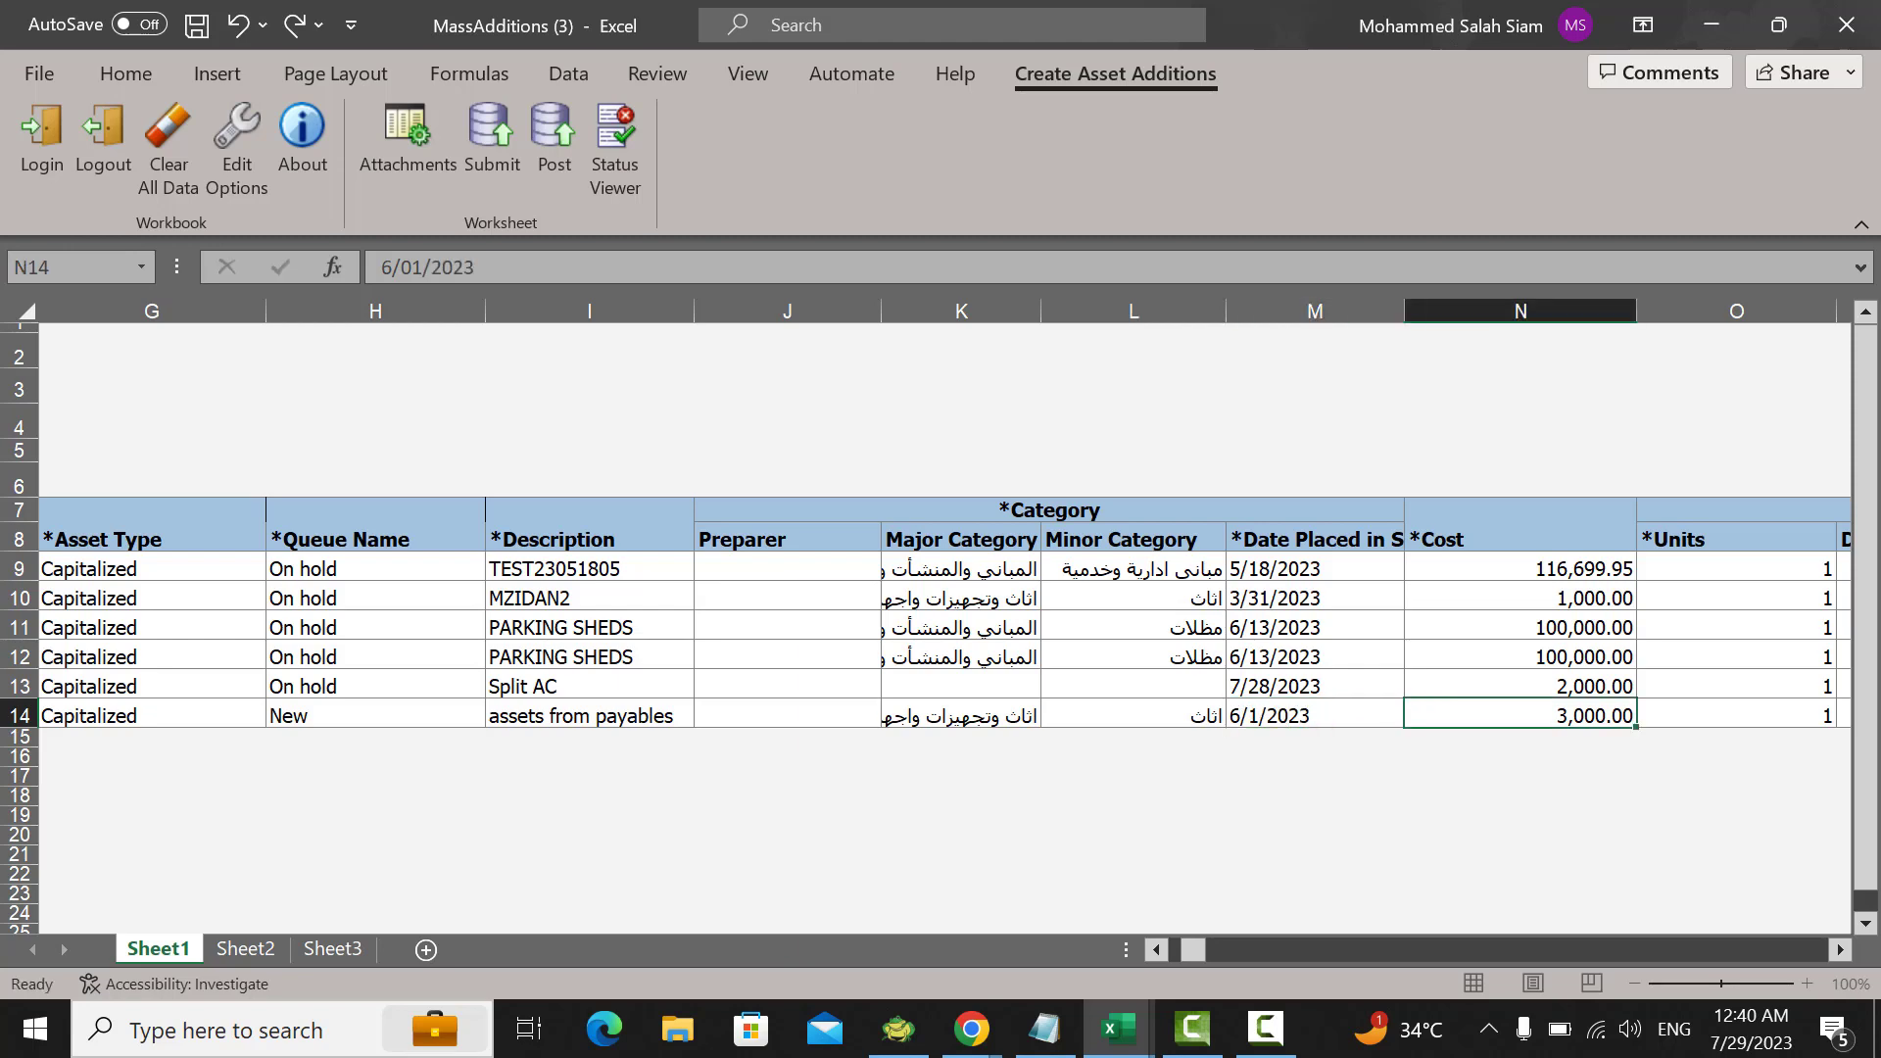
Step: Open the location segment selection for the "assets from payables" line, letting the page's scripts continue running
key(Tab)
key(Tab)
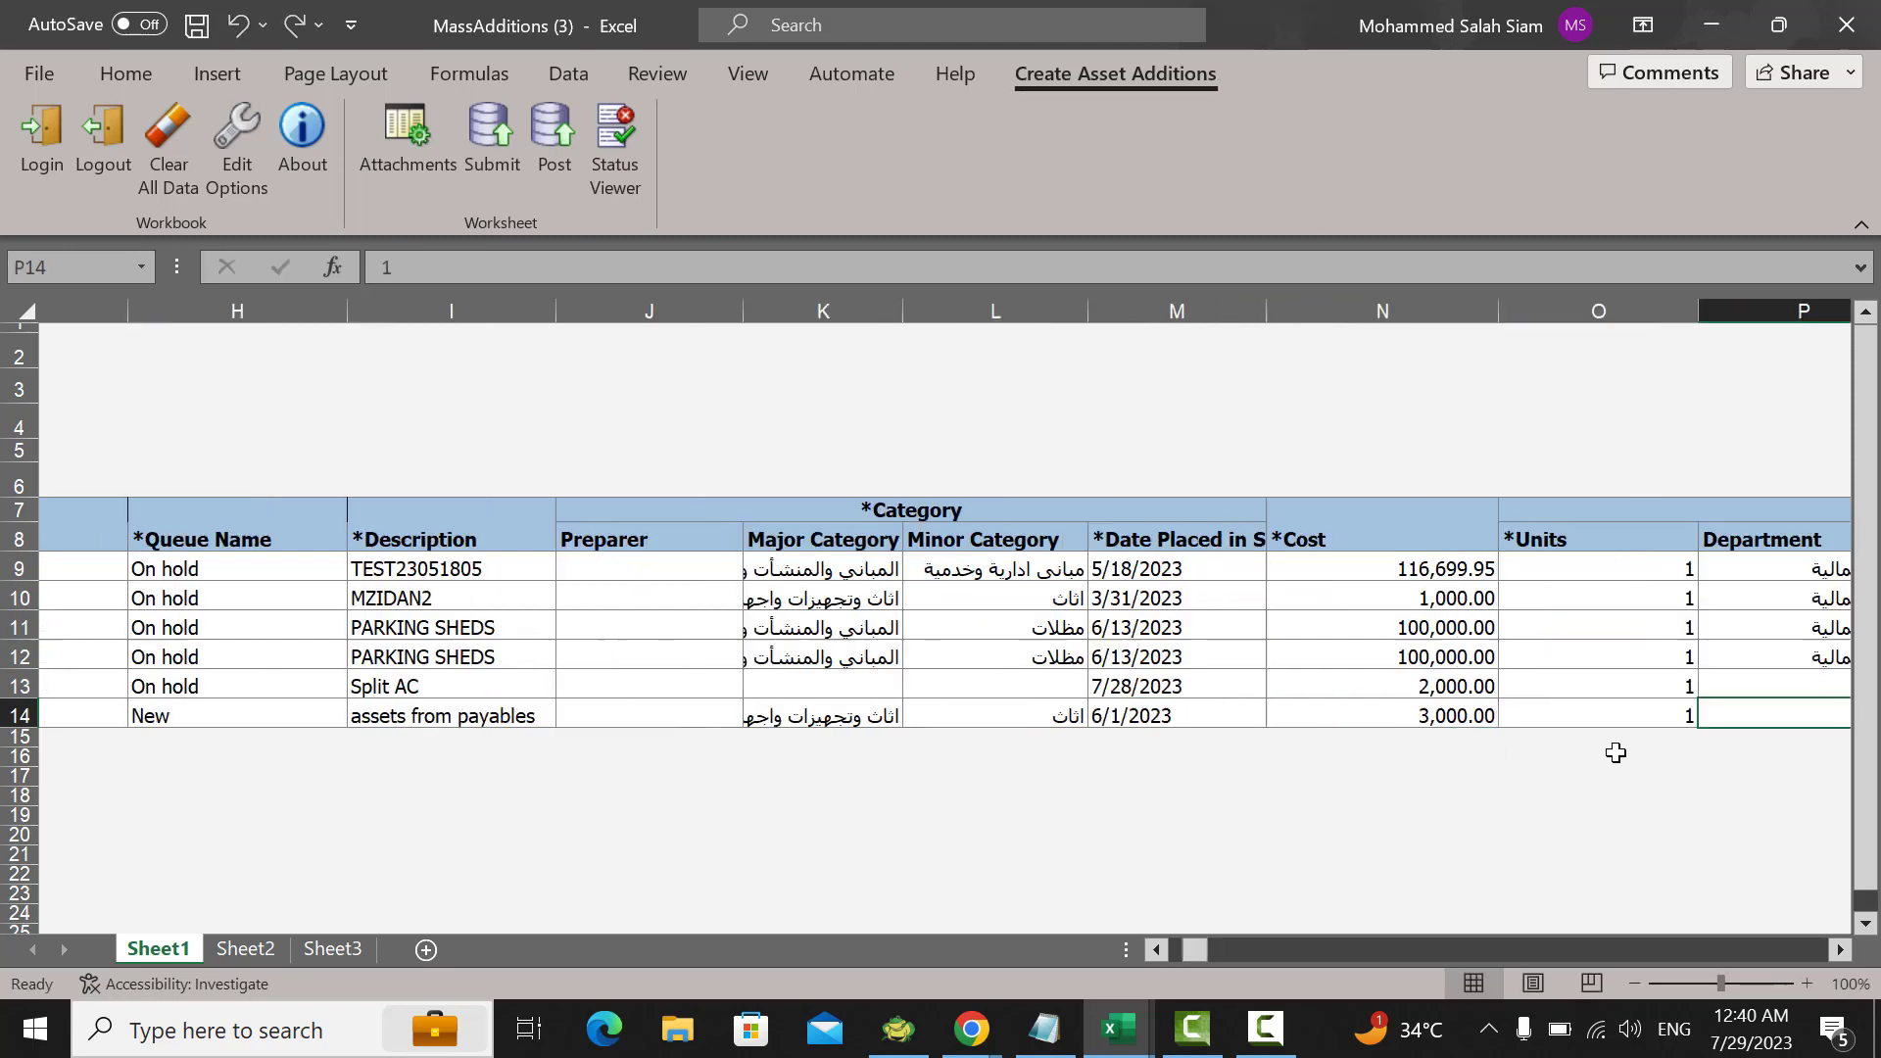
key(Tab)
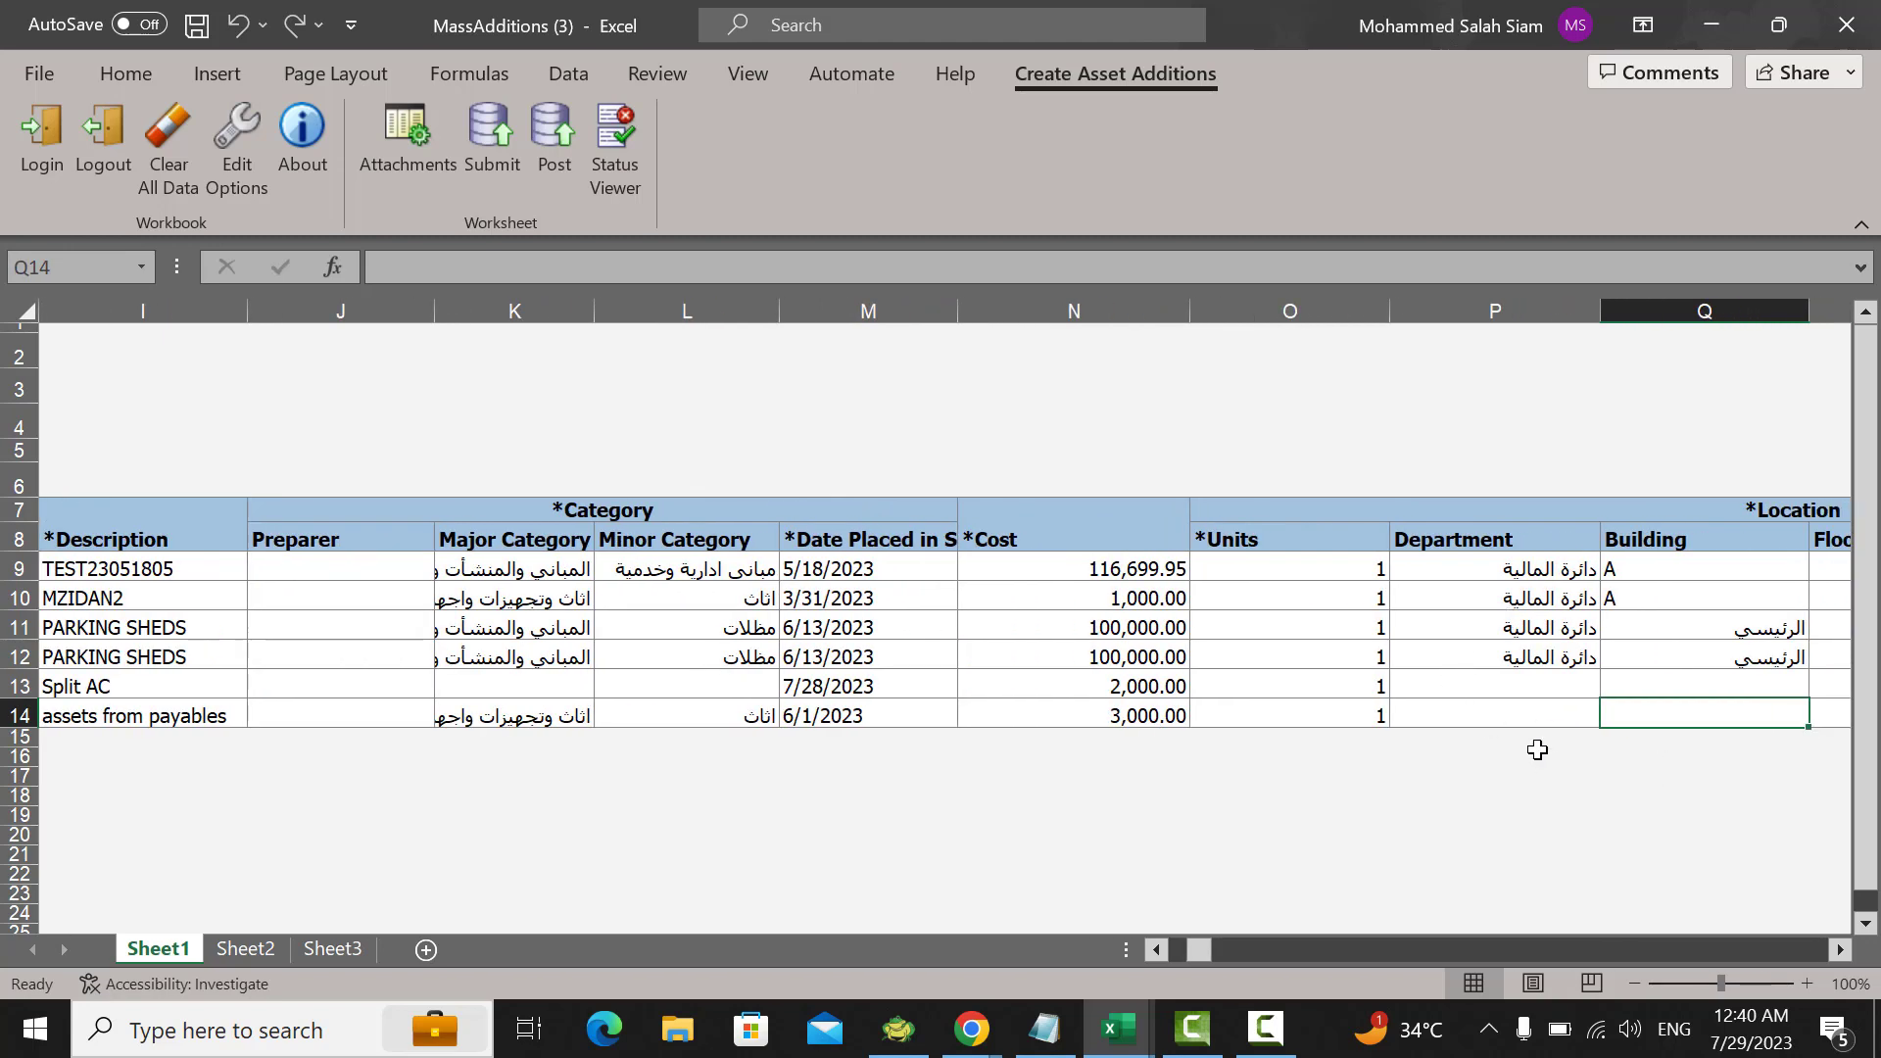
click(1525, 716)
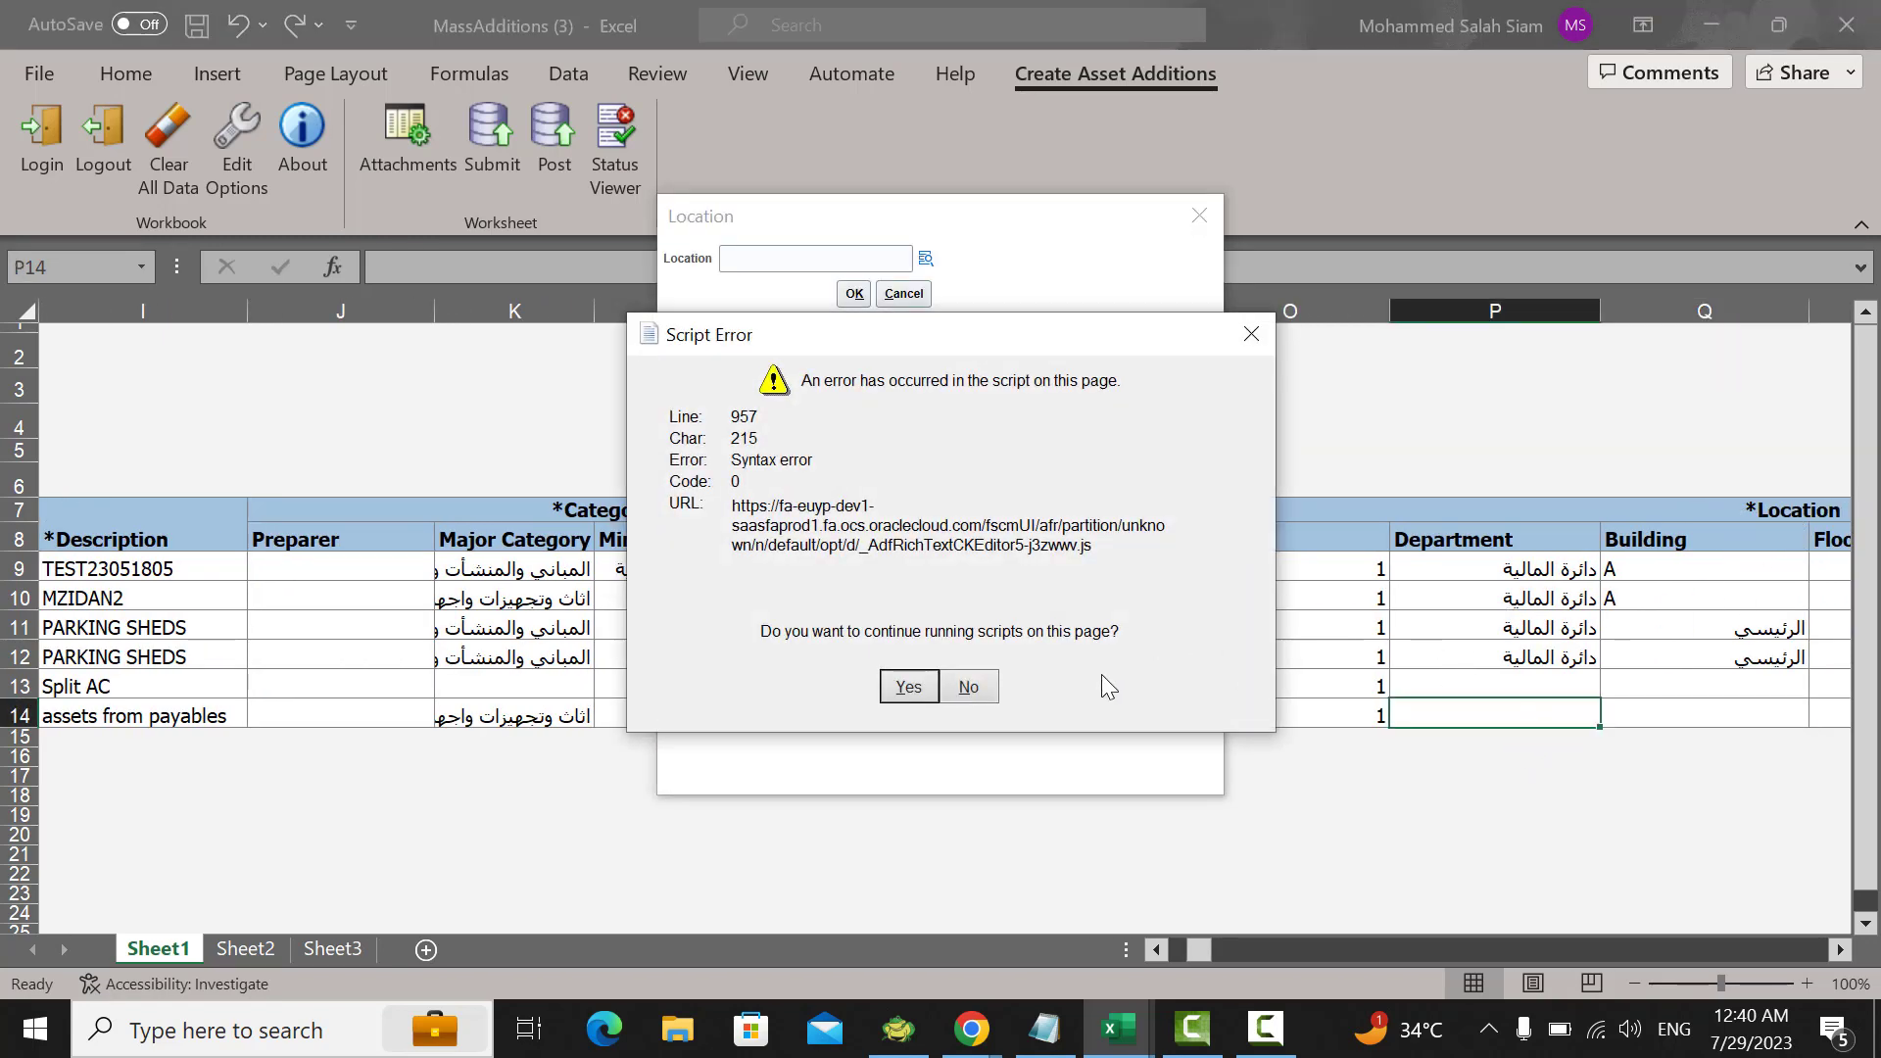
click(908, 685)
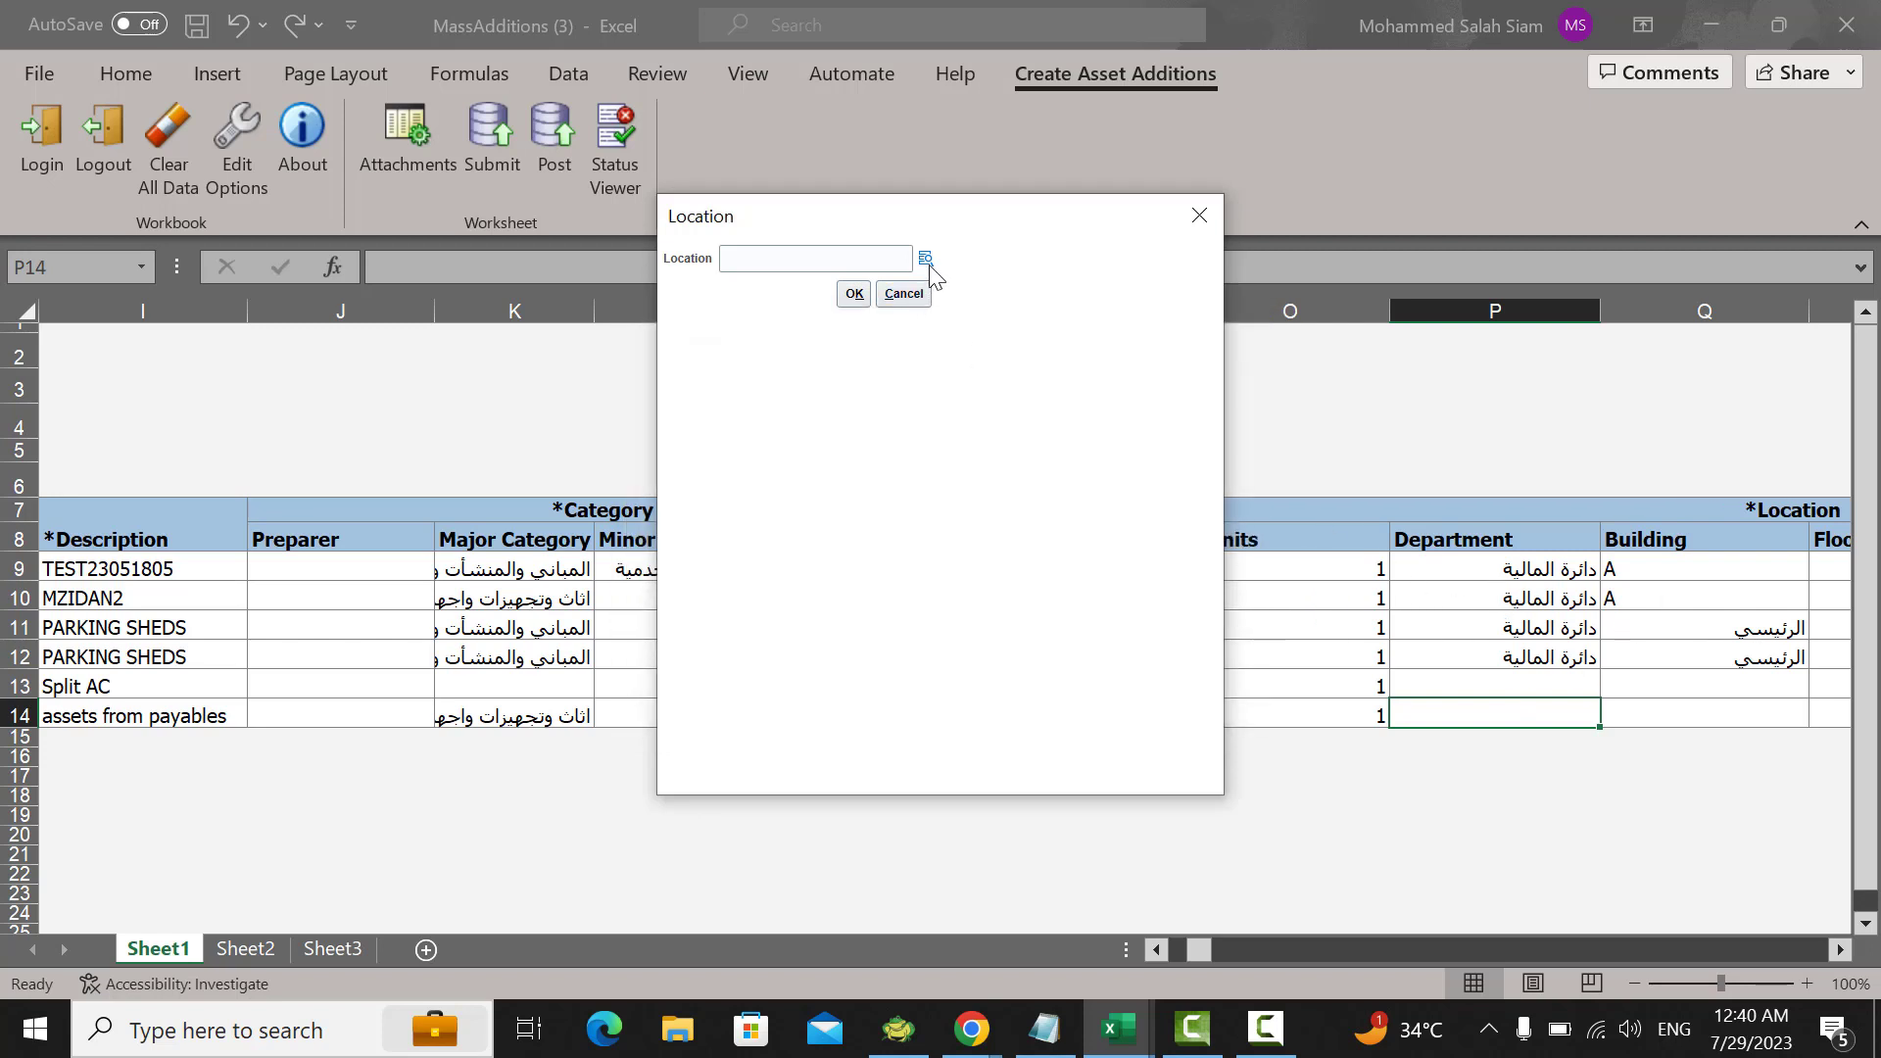
click(927, 261)
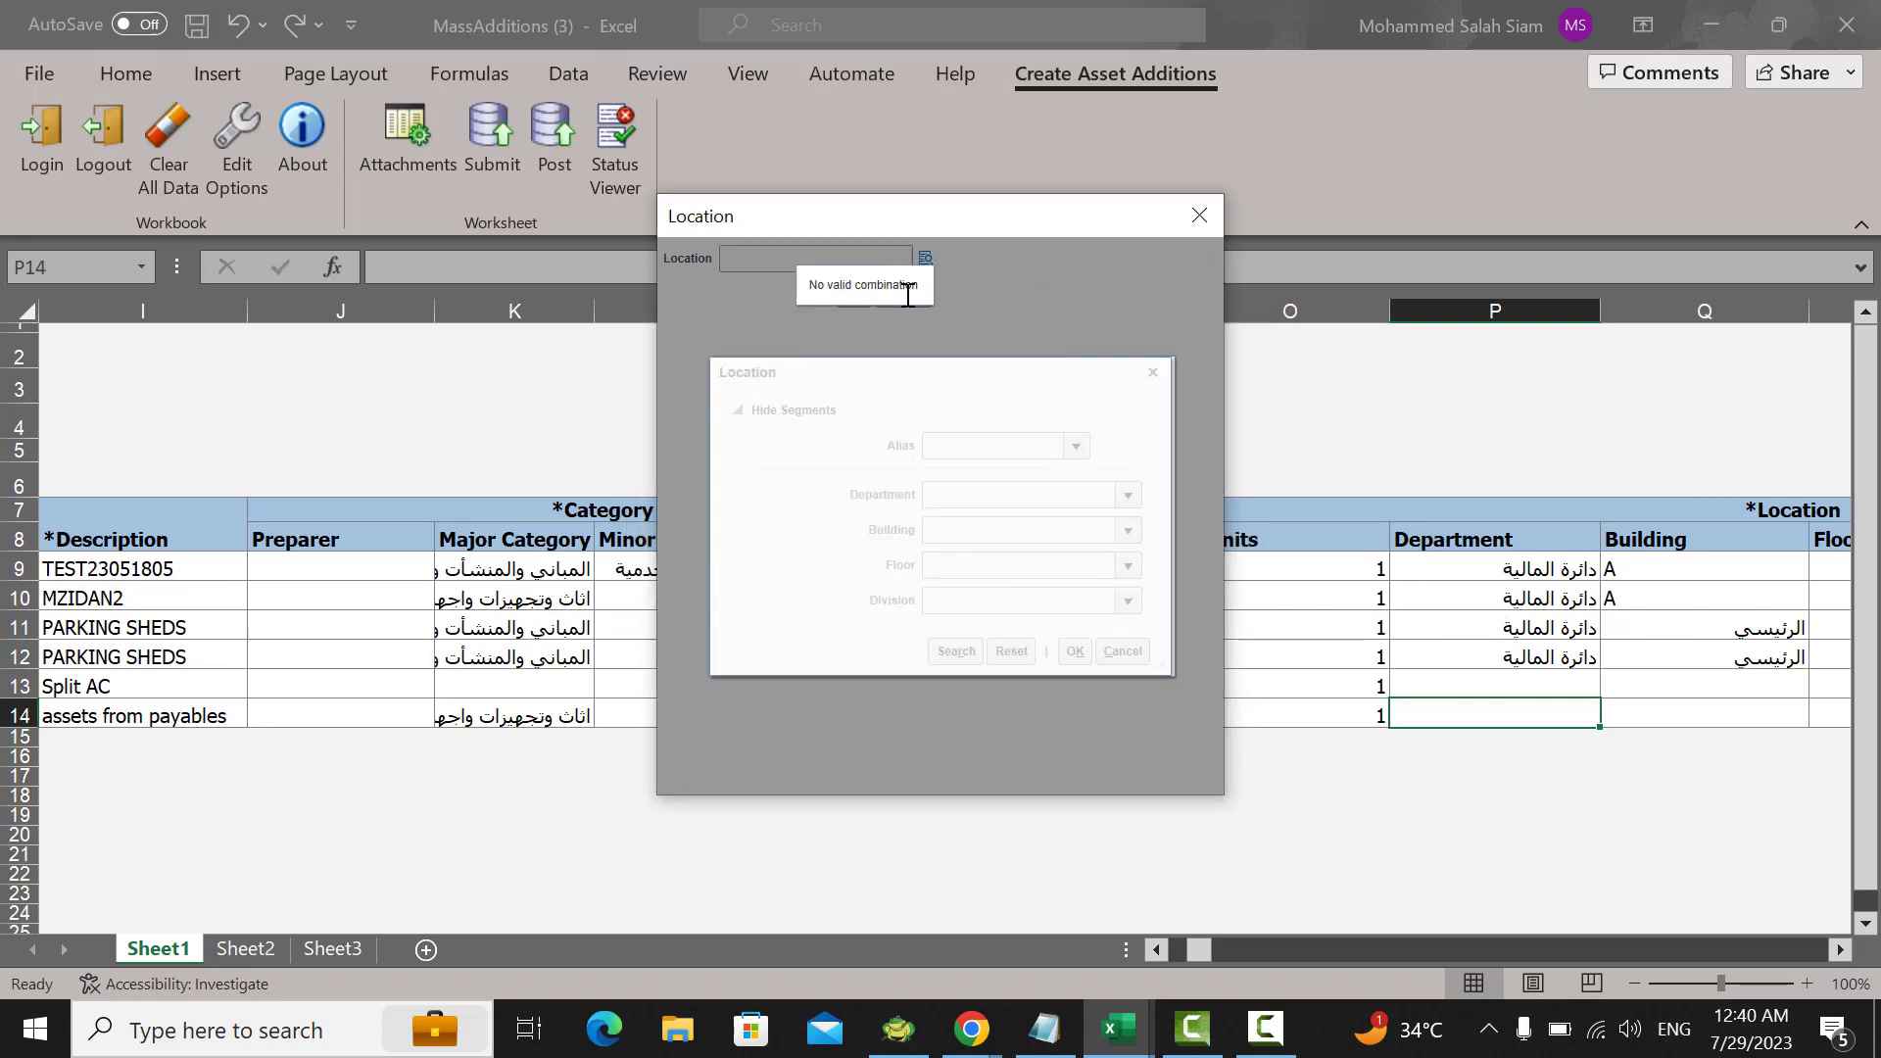
Step: Search the department values, then choose دائرة المالية as the location's department and B as its building
click(1131, 490)
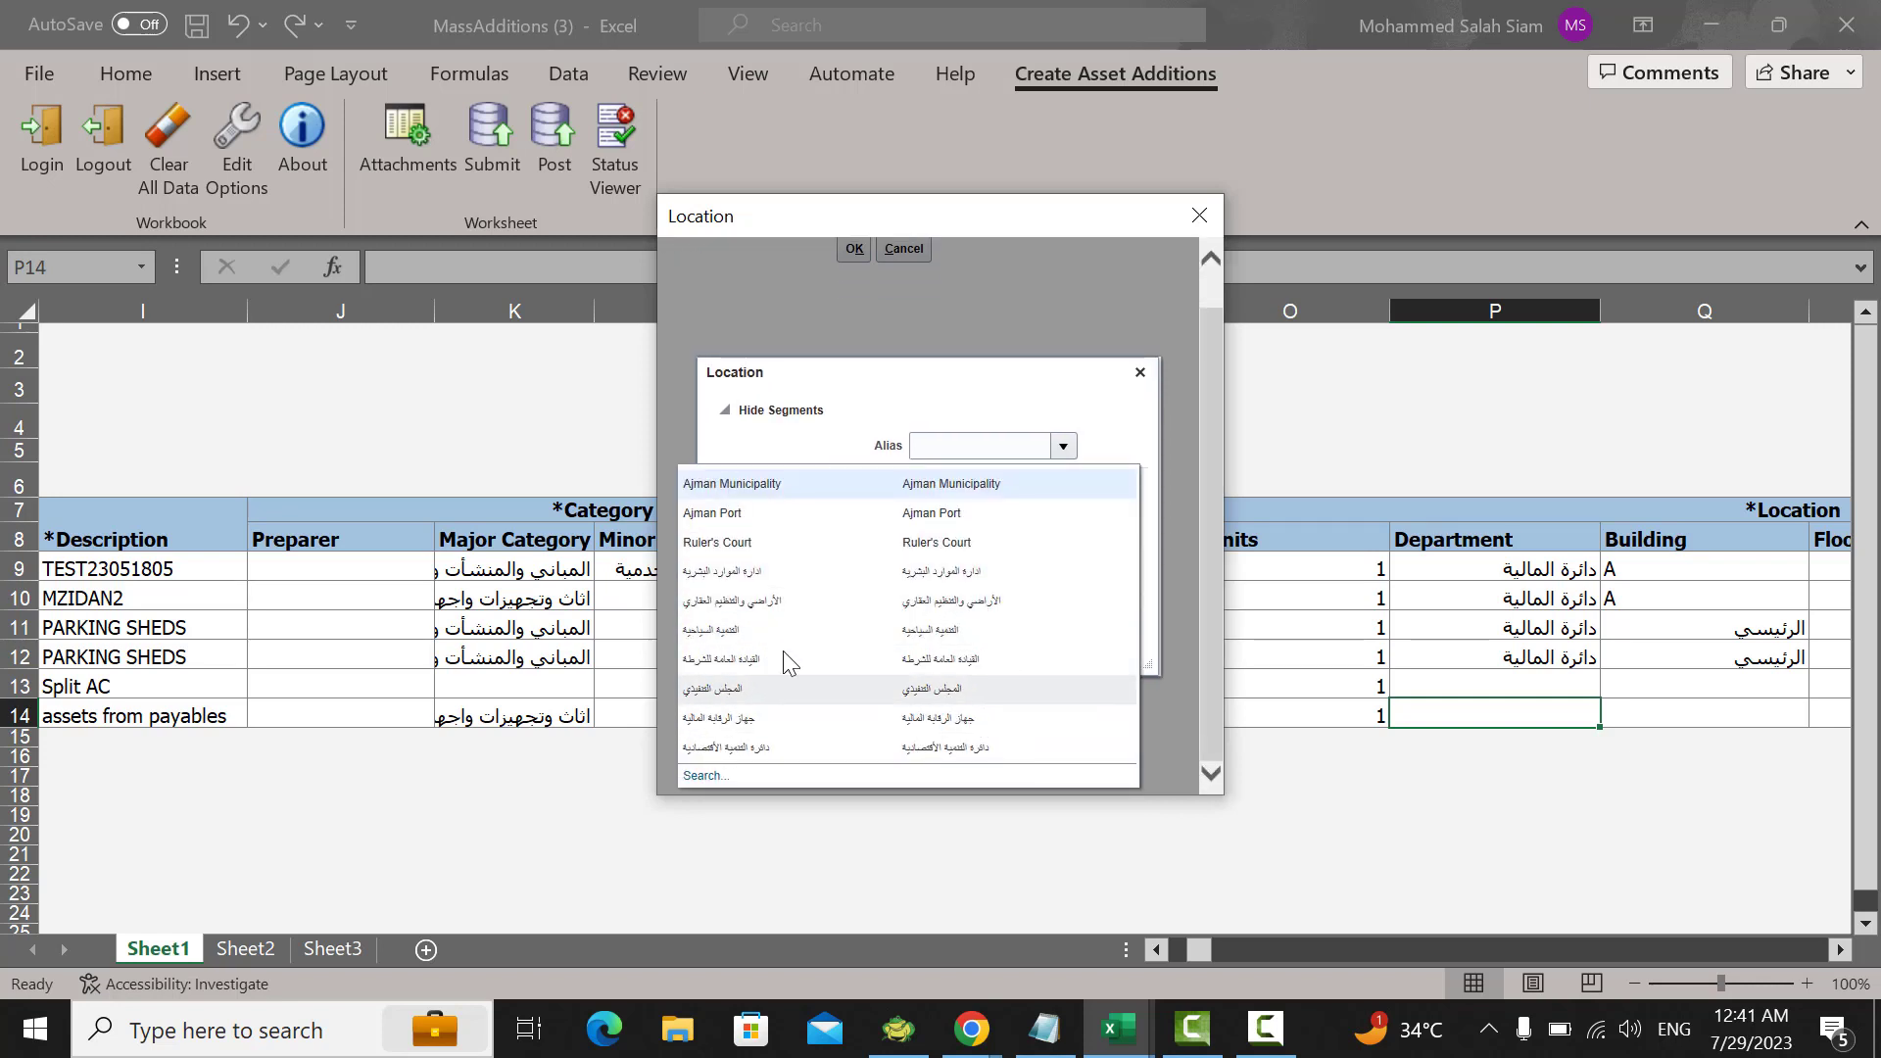
click(701, 776)
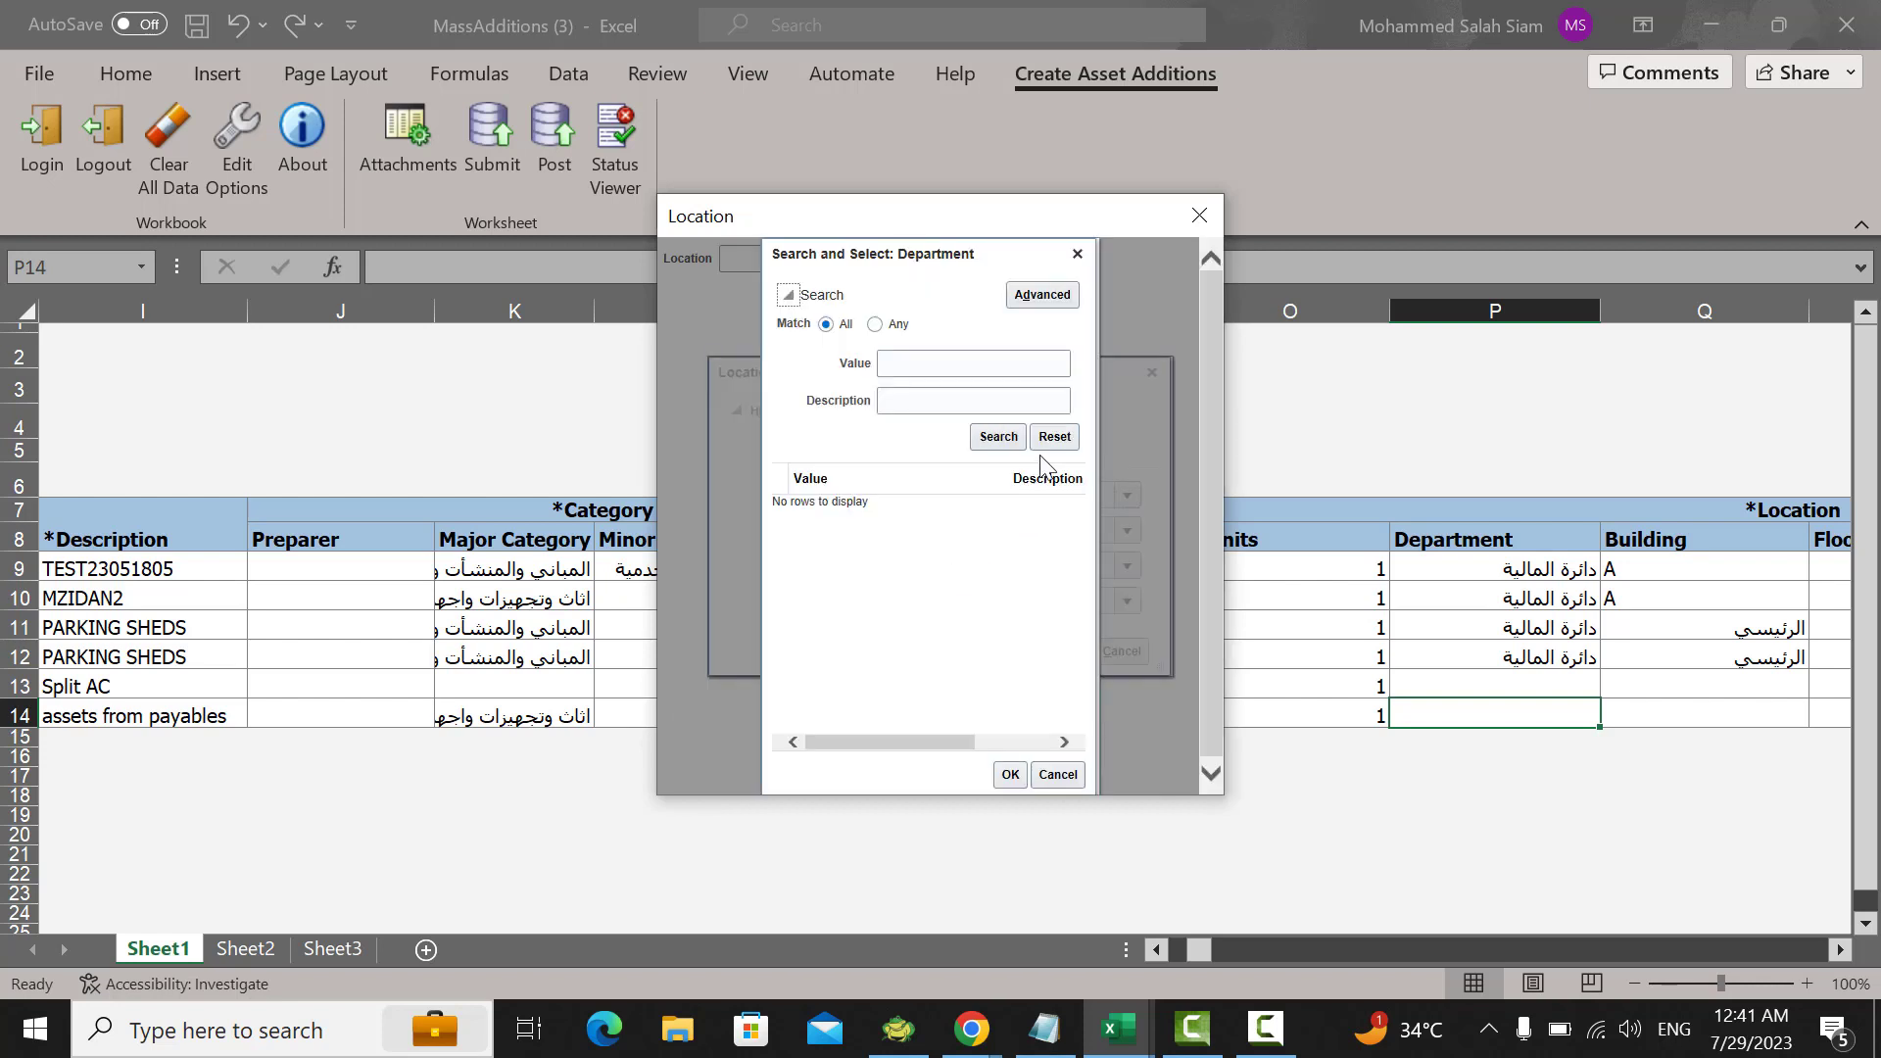
click(947, 367)
click(999, 437)
scroll(1067, 683, down, 1)
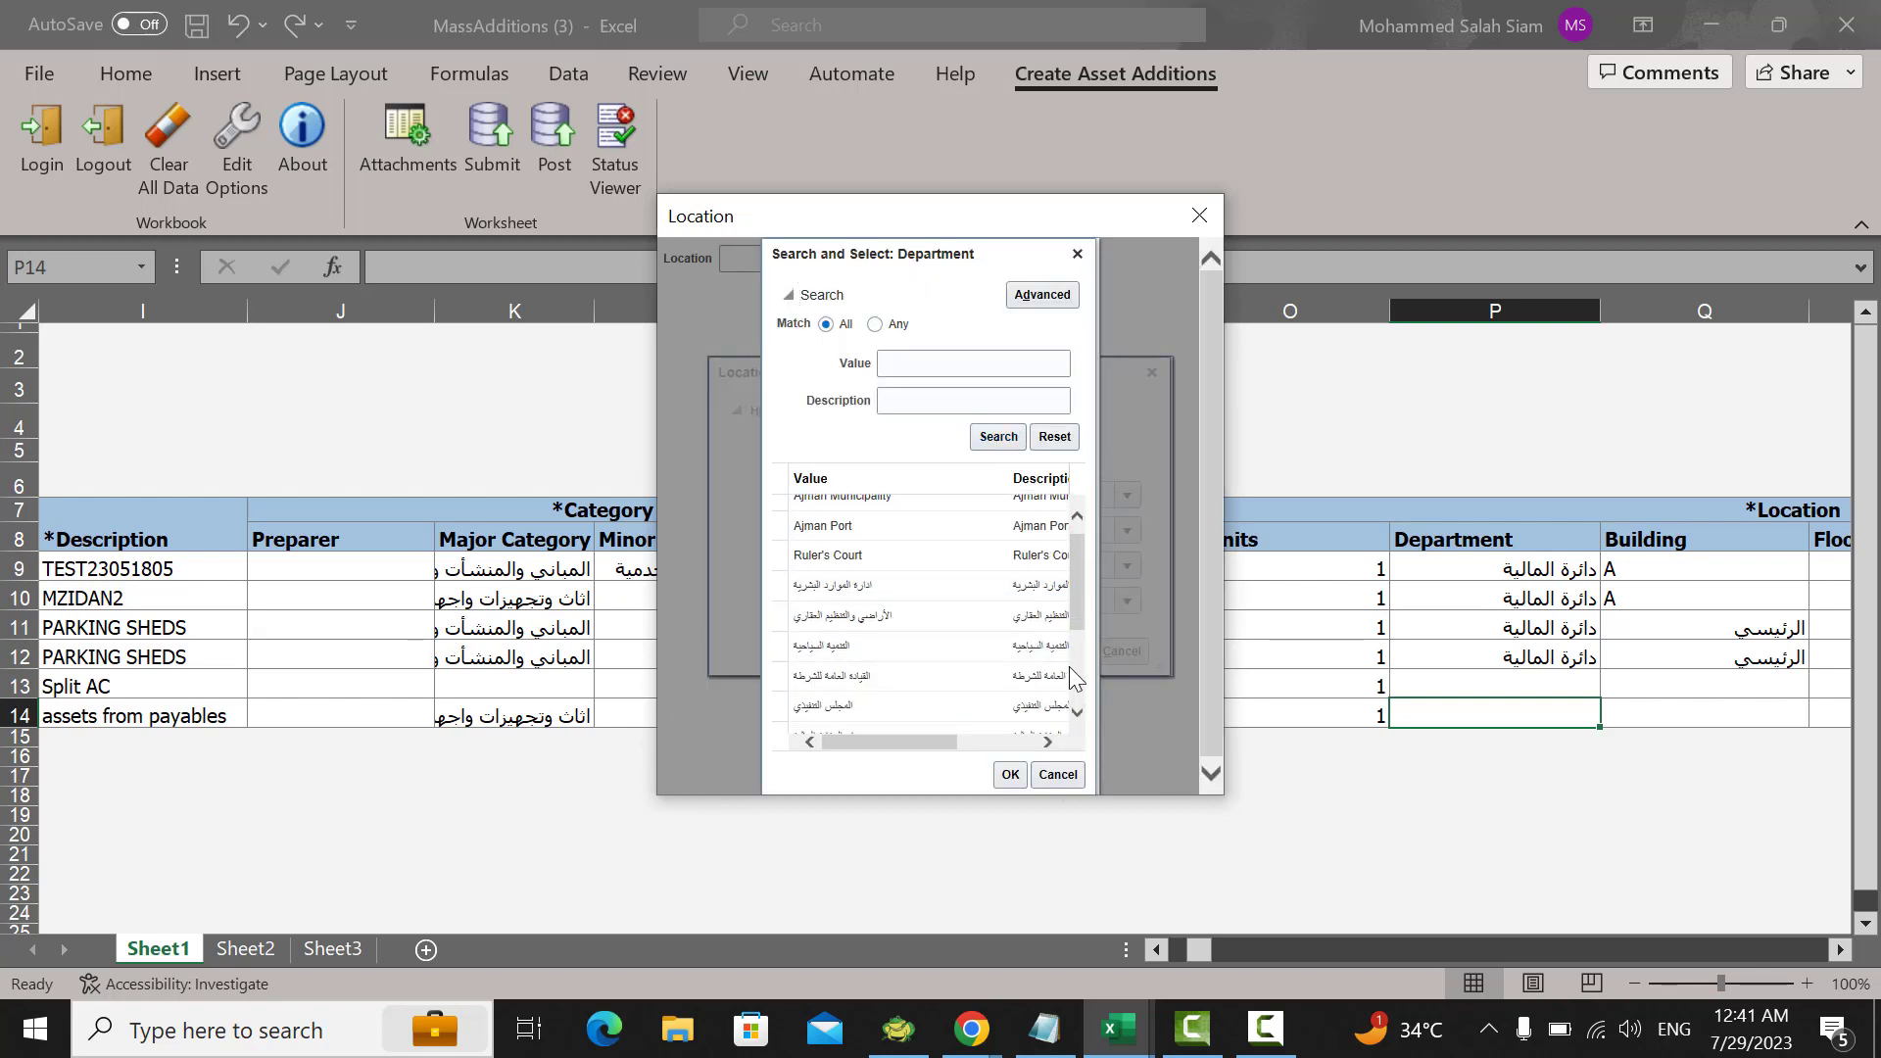
scroll(1068, 668, down, 2)
click(875, 684)
click(891, 670)
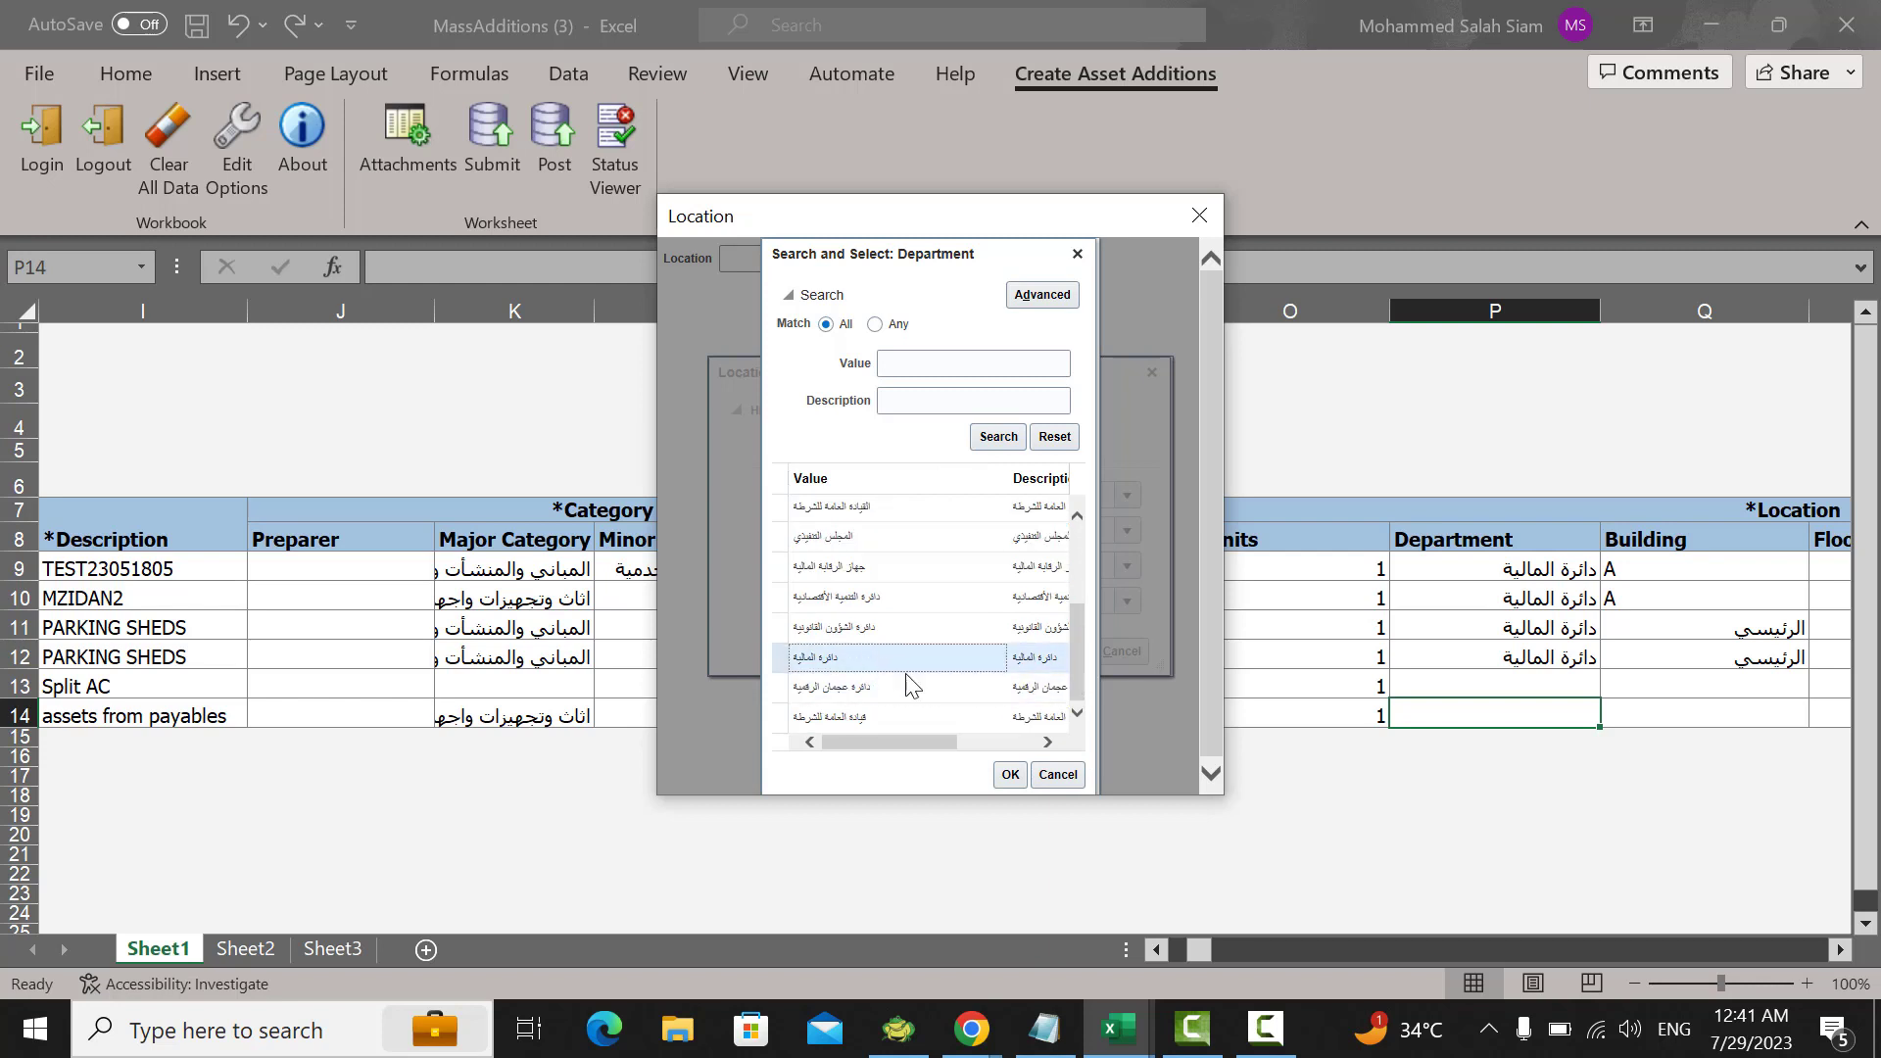
click(1019, 781)
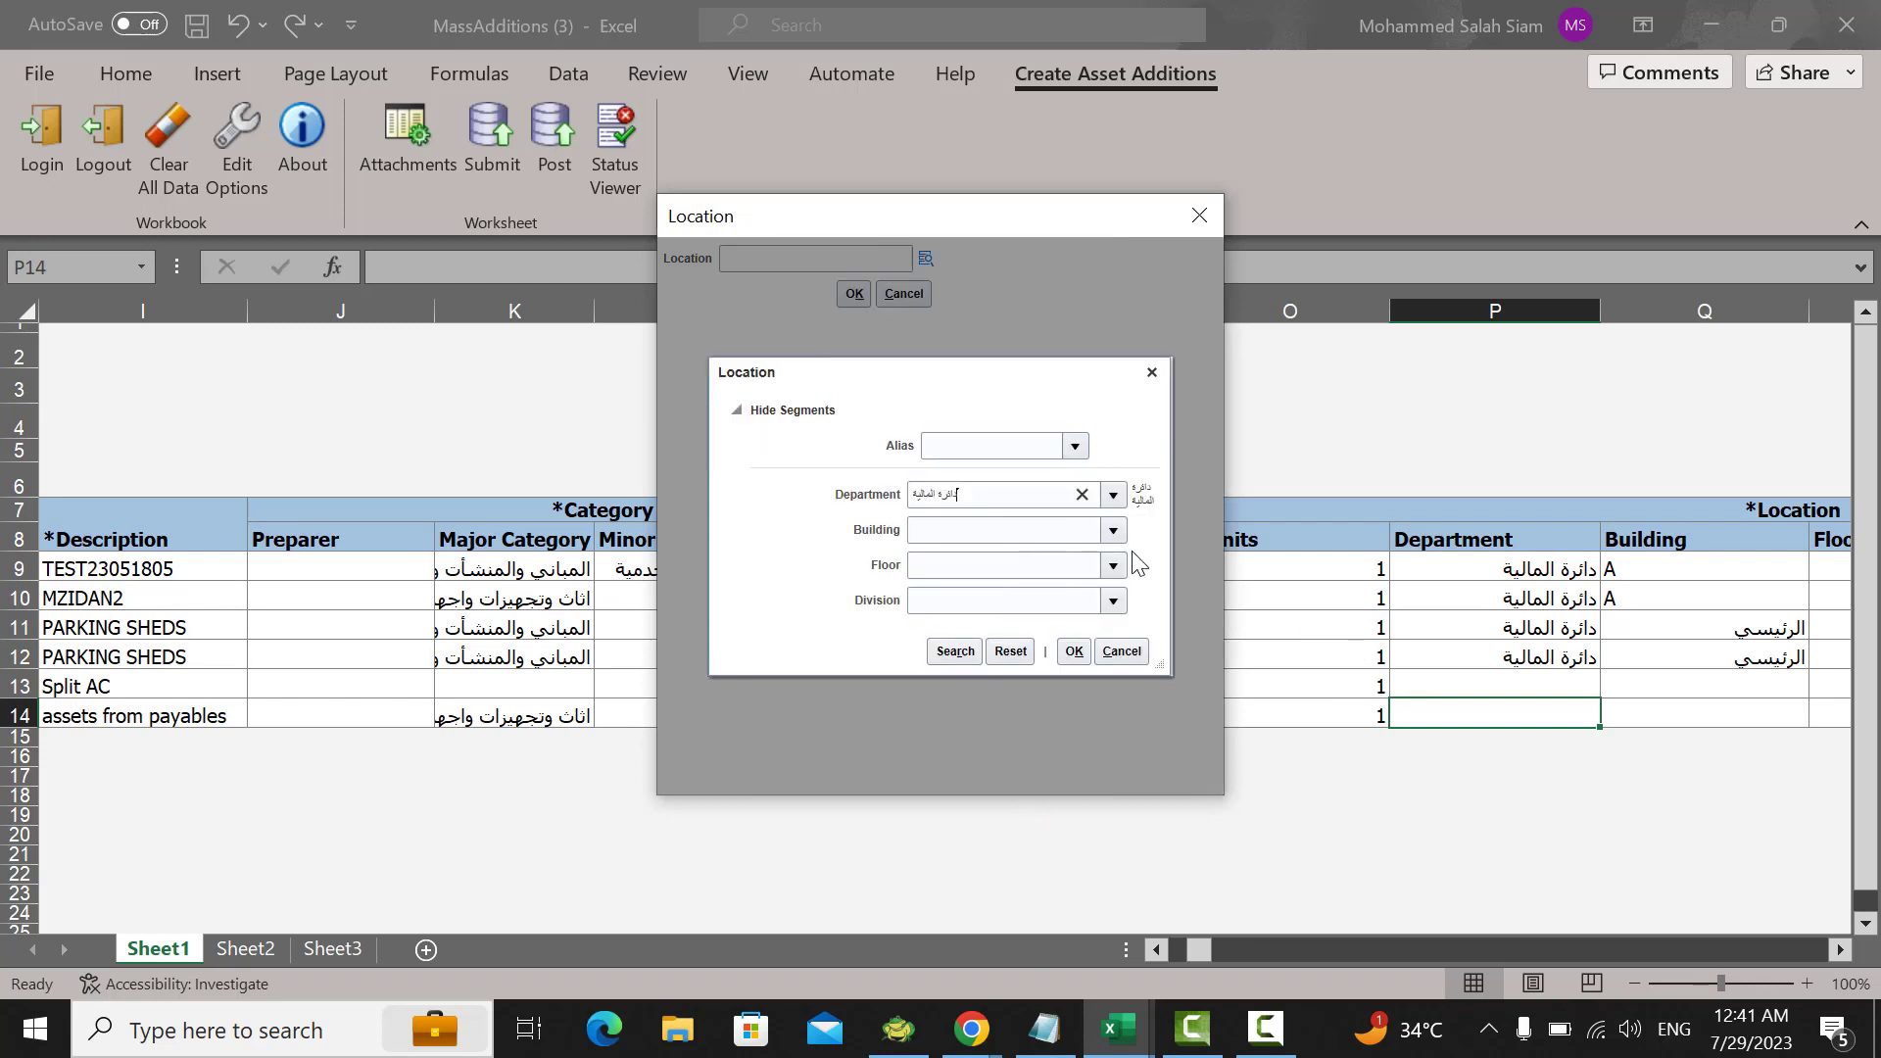
click(1113, 530)
click(1071, 683)
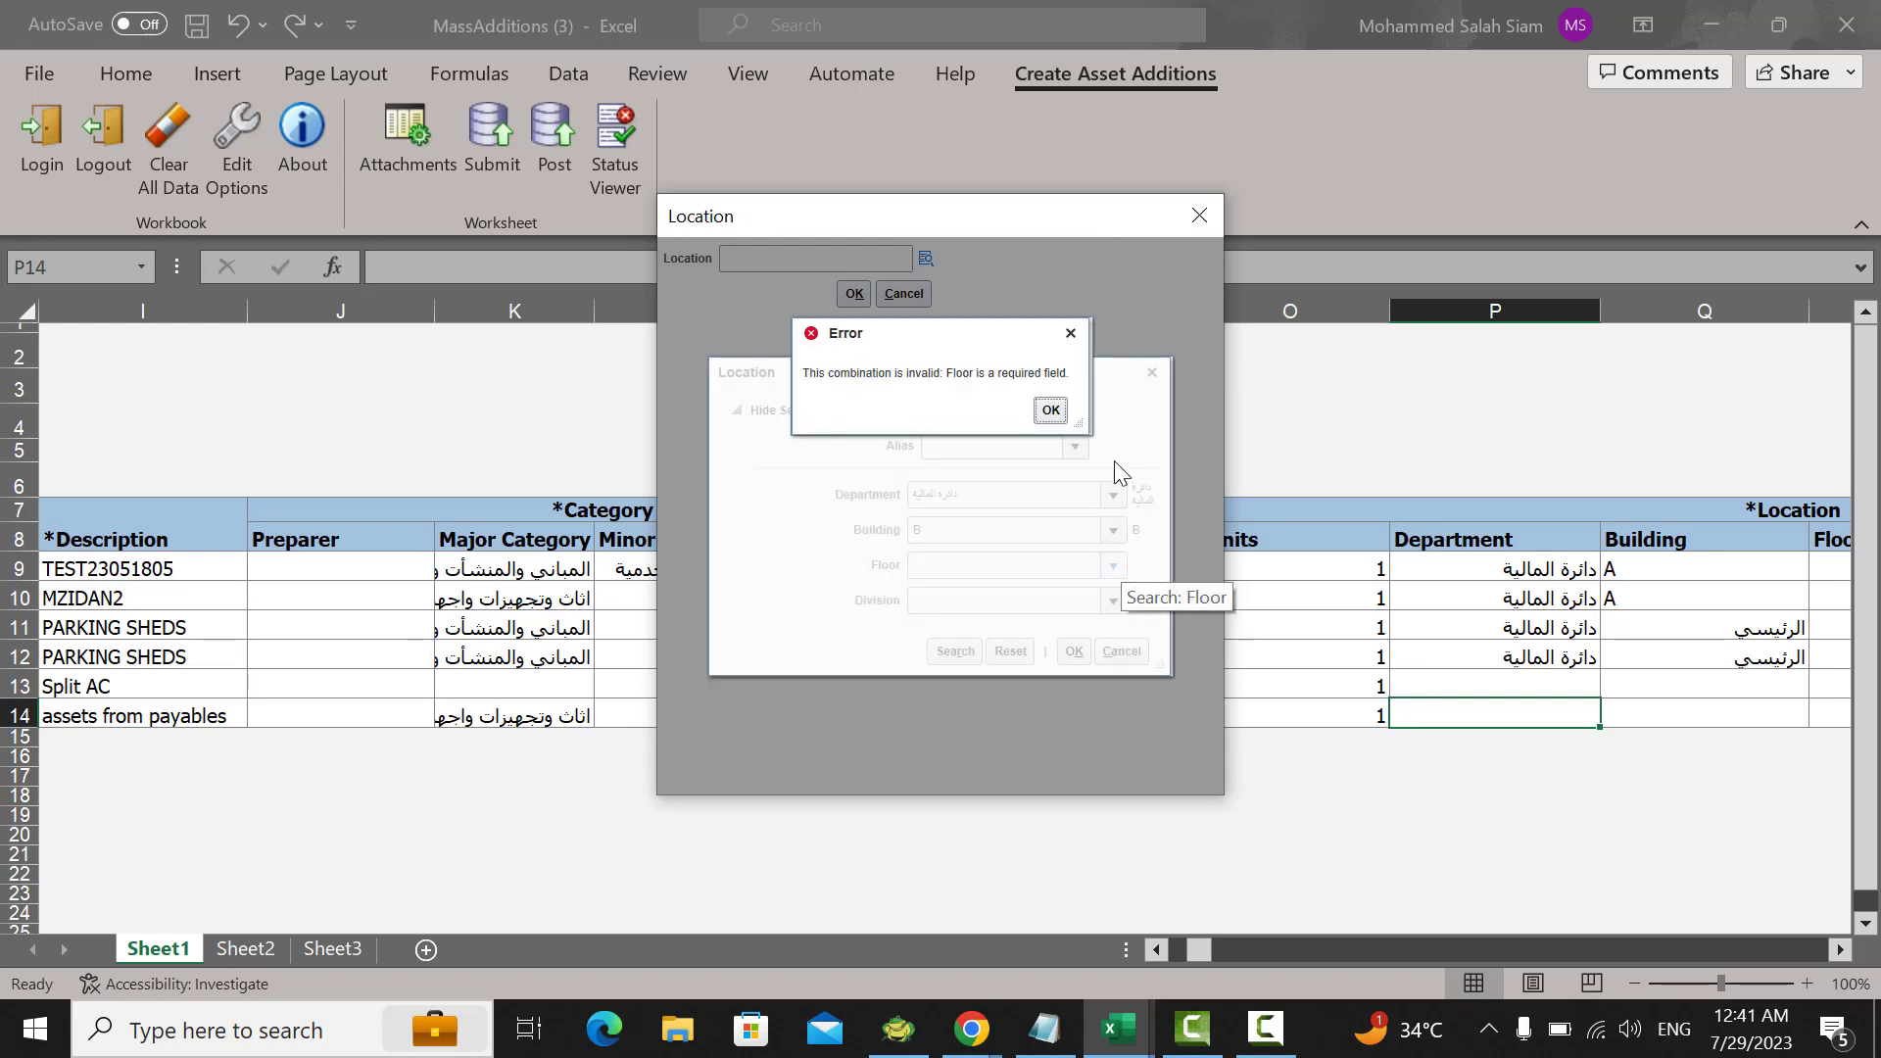
Step: Complete the location of the "assets from payables" line with floor الأرضي and division صالة الإستقبال, then apply it to the row
click(1054, 413)
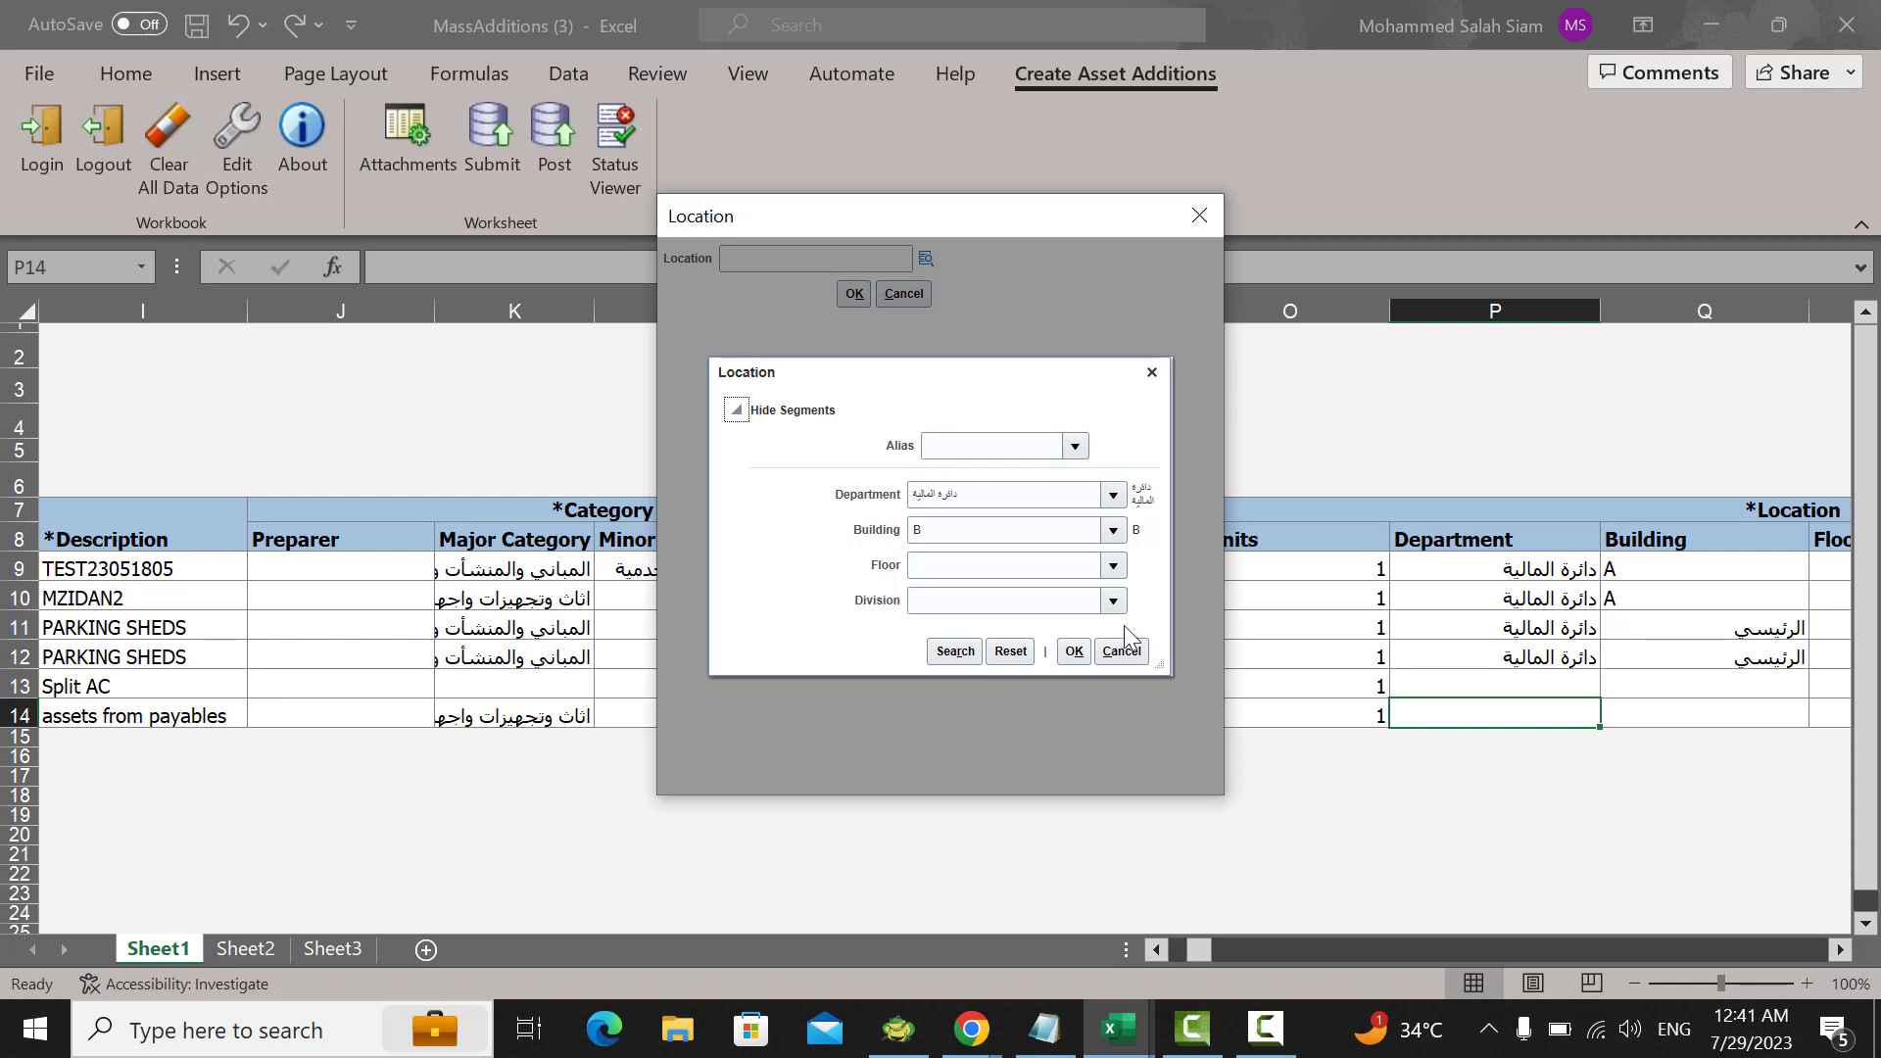
click(960, 570)
click(885, 600)
click(1102, 600)
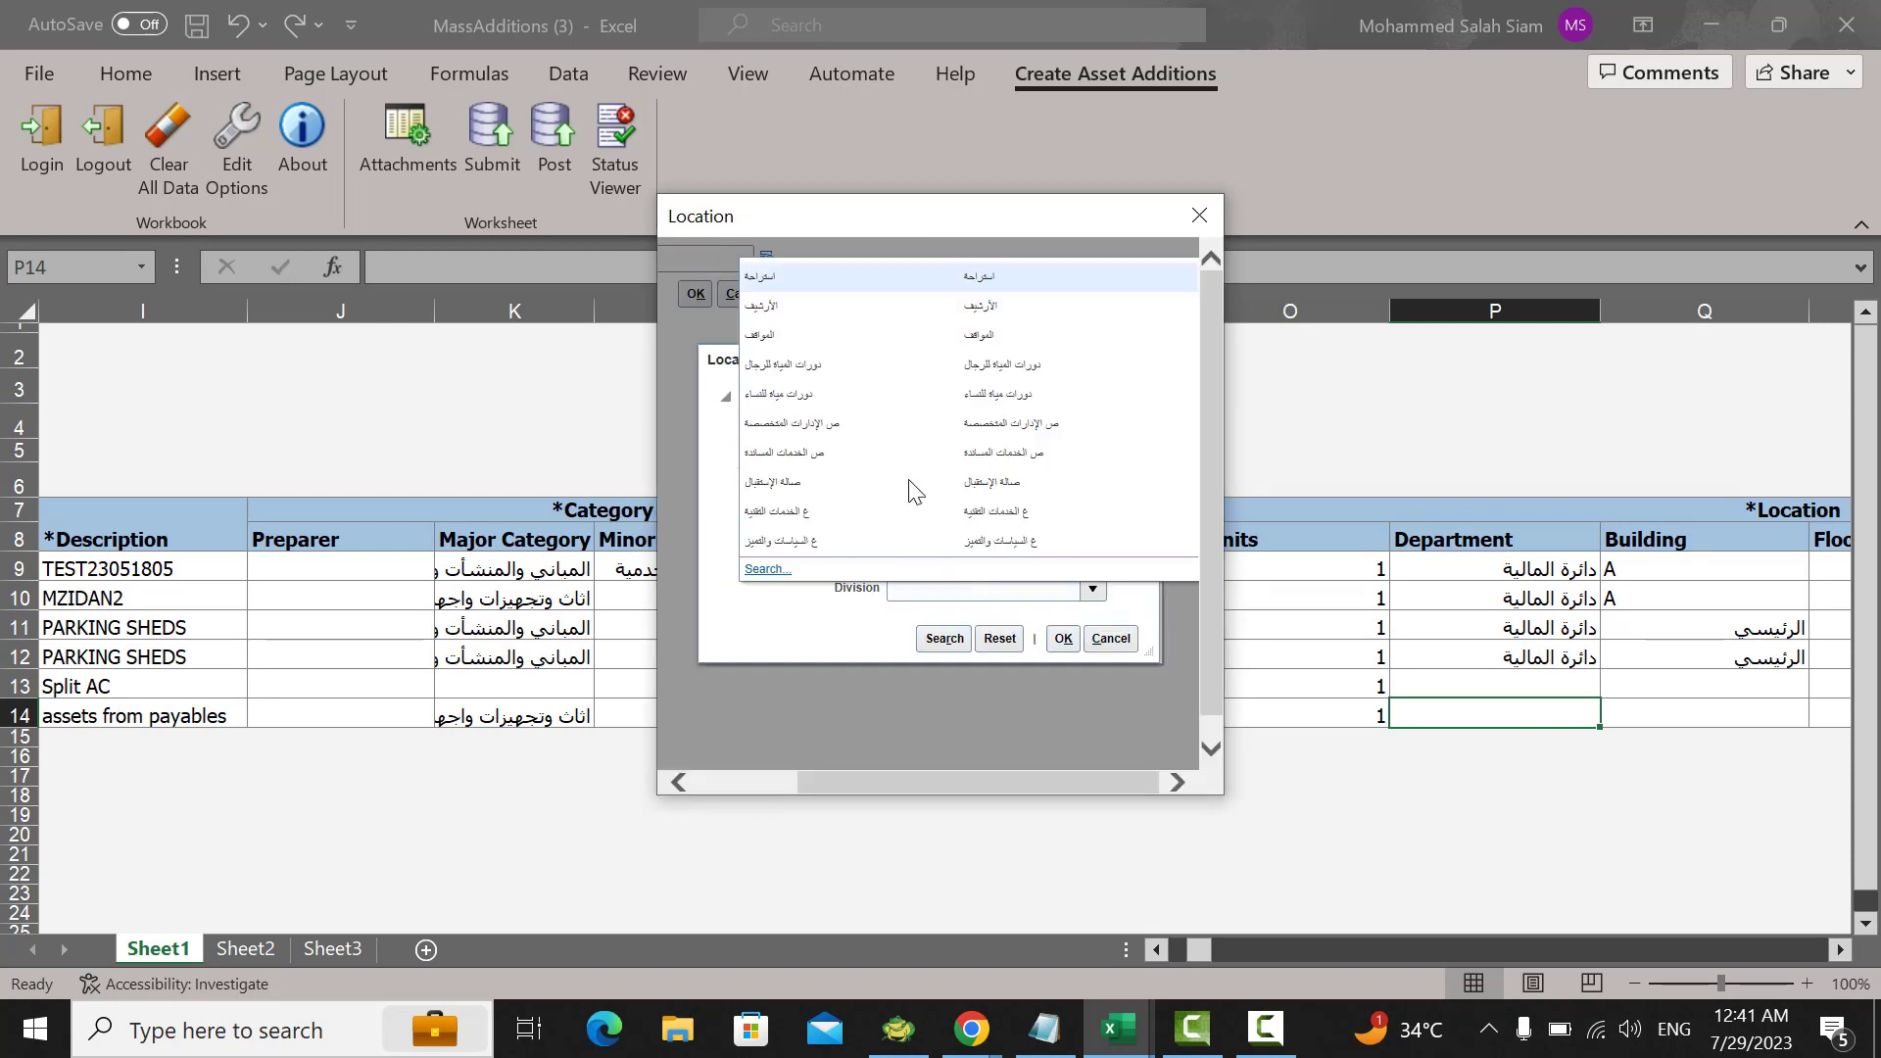
click(911, 487)
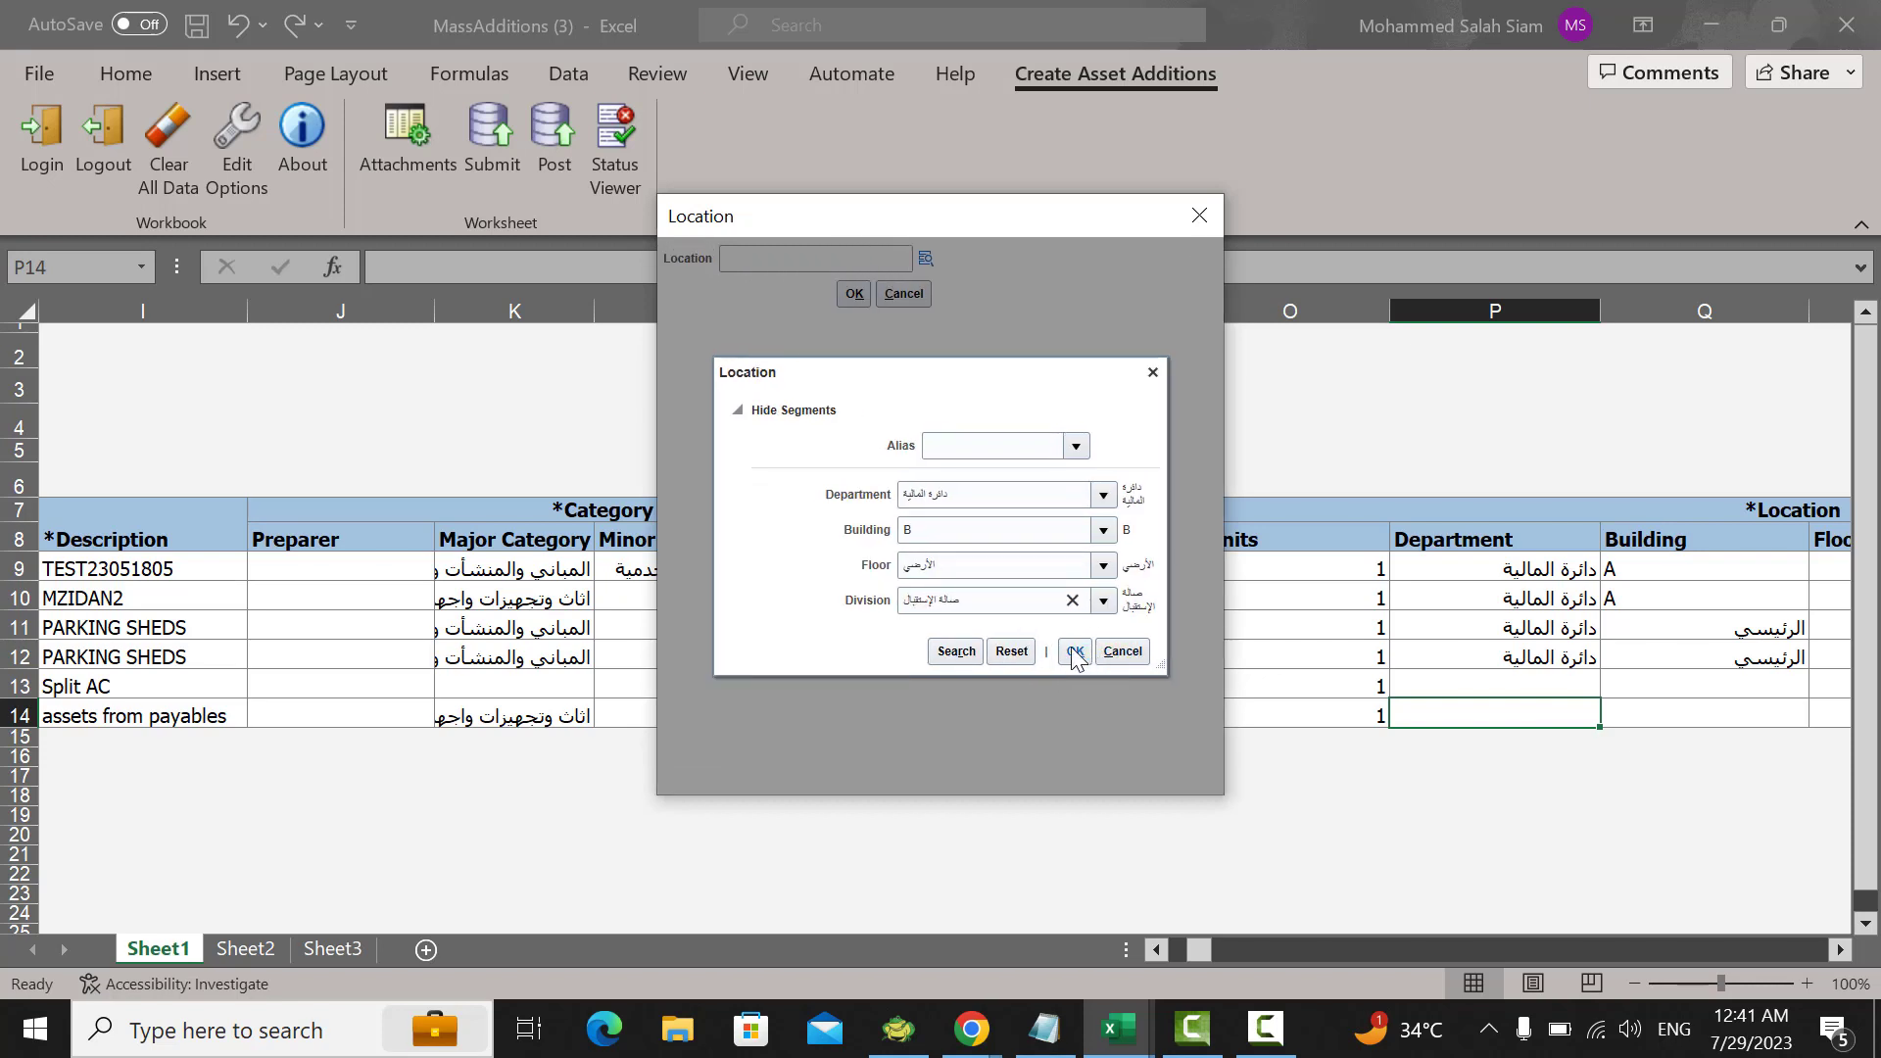
click(1074, 651)
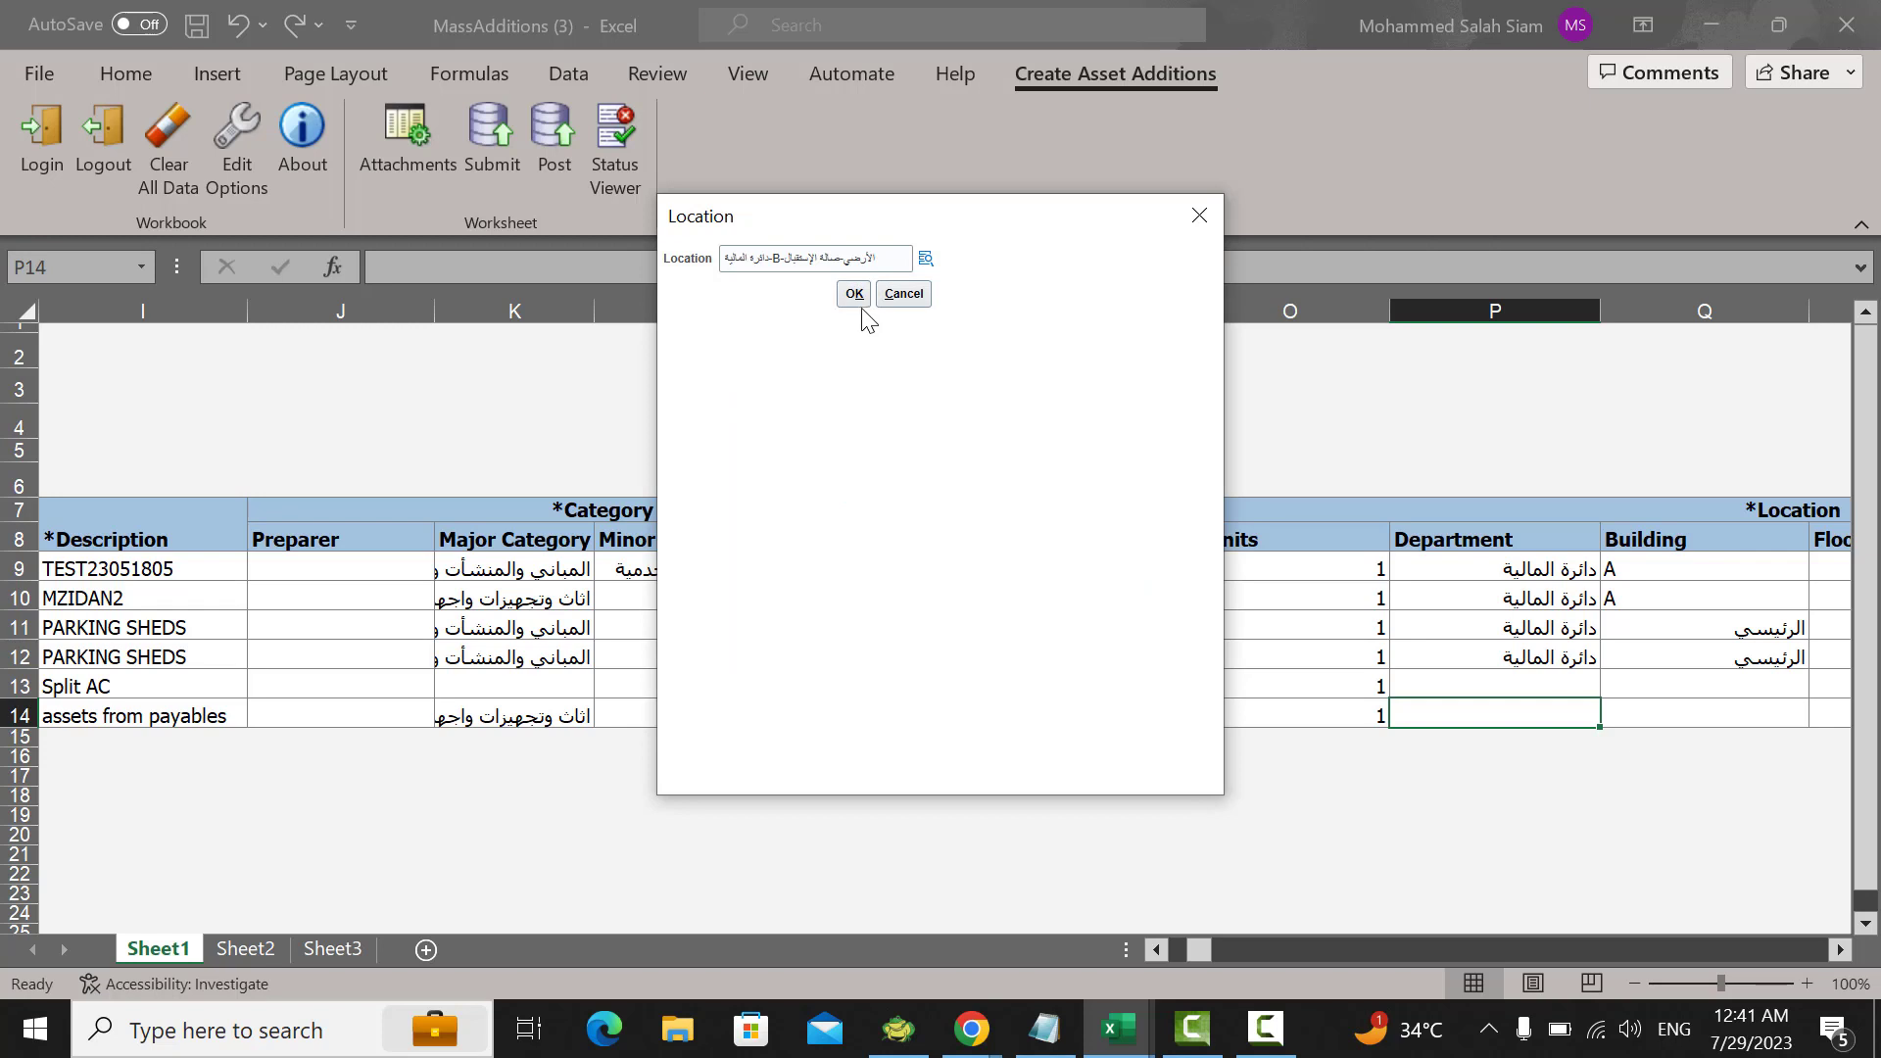
click(856, 296)
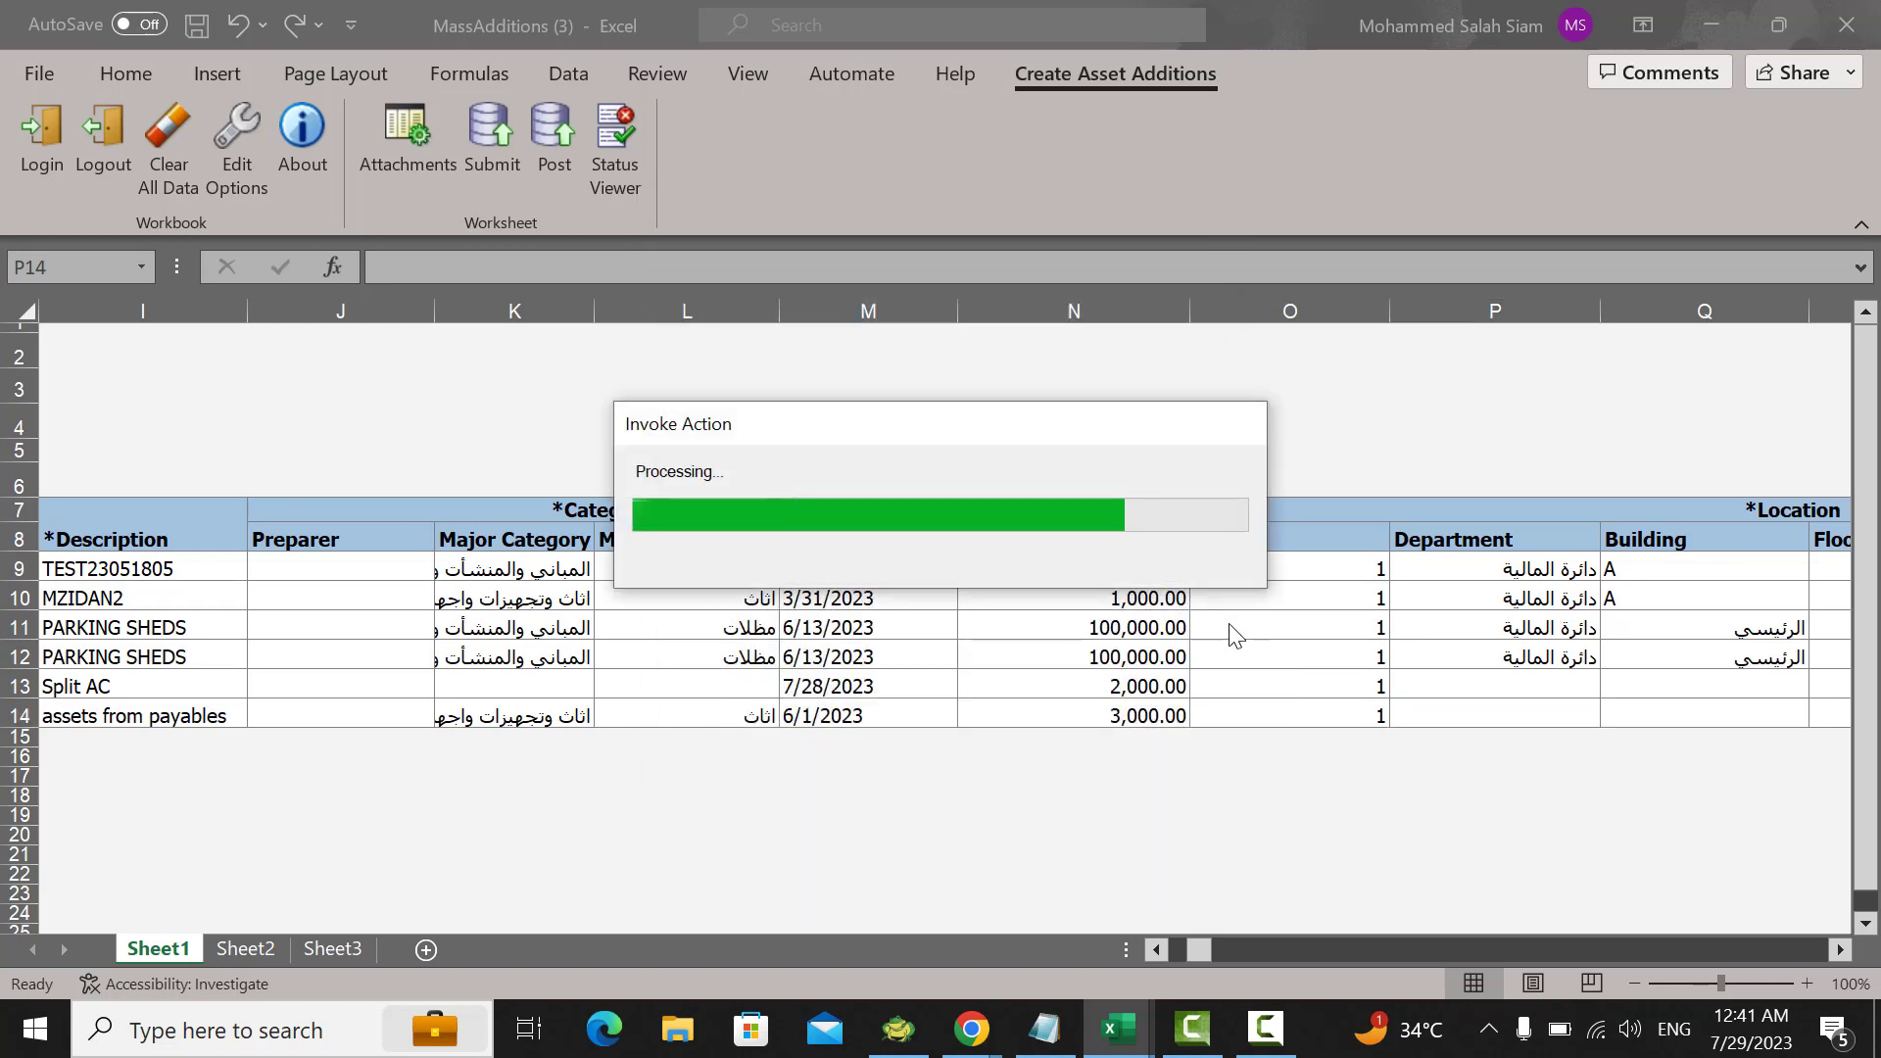
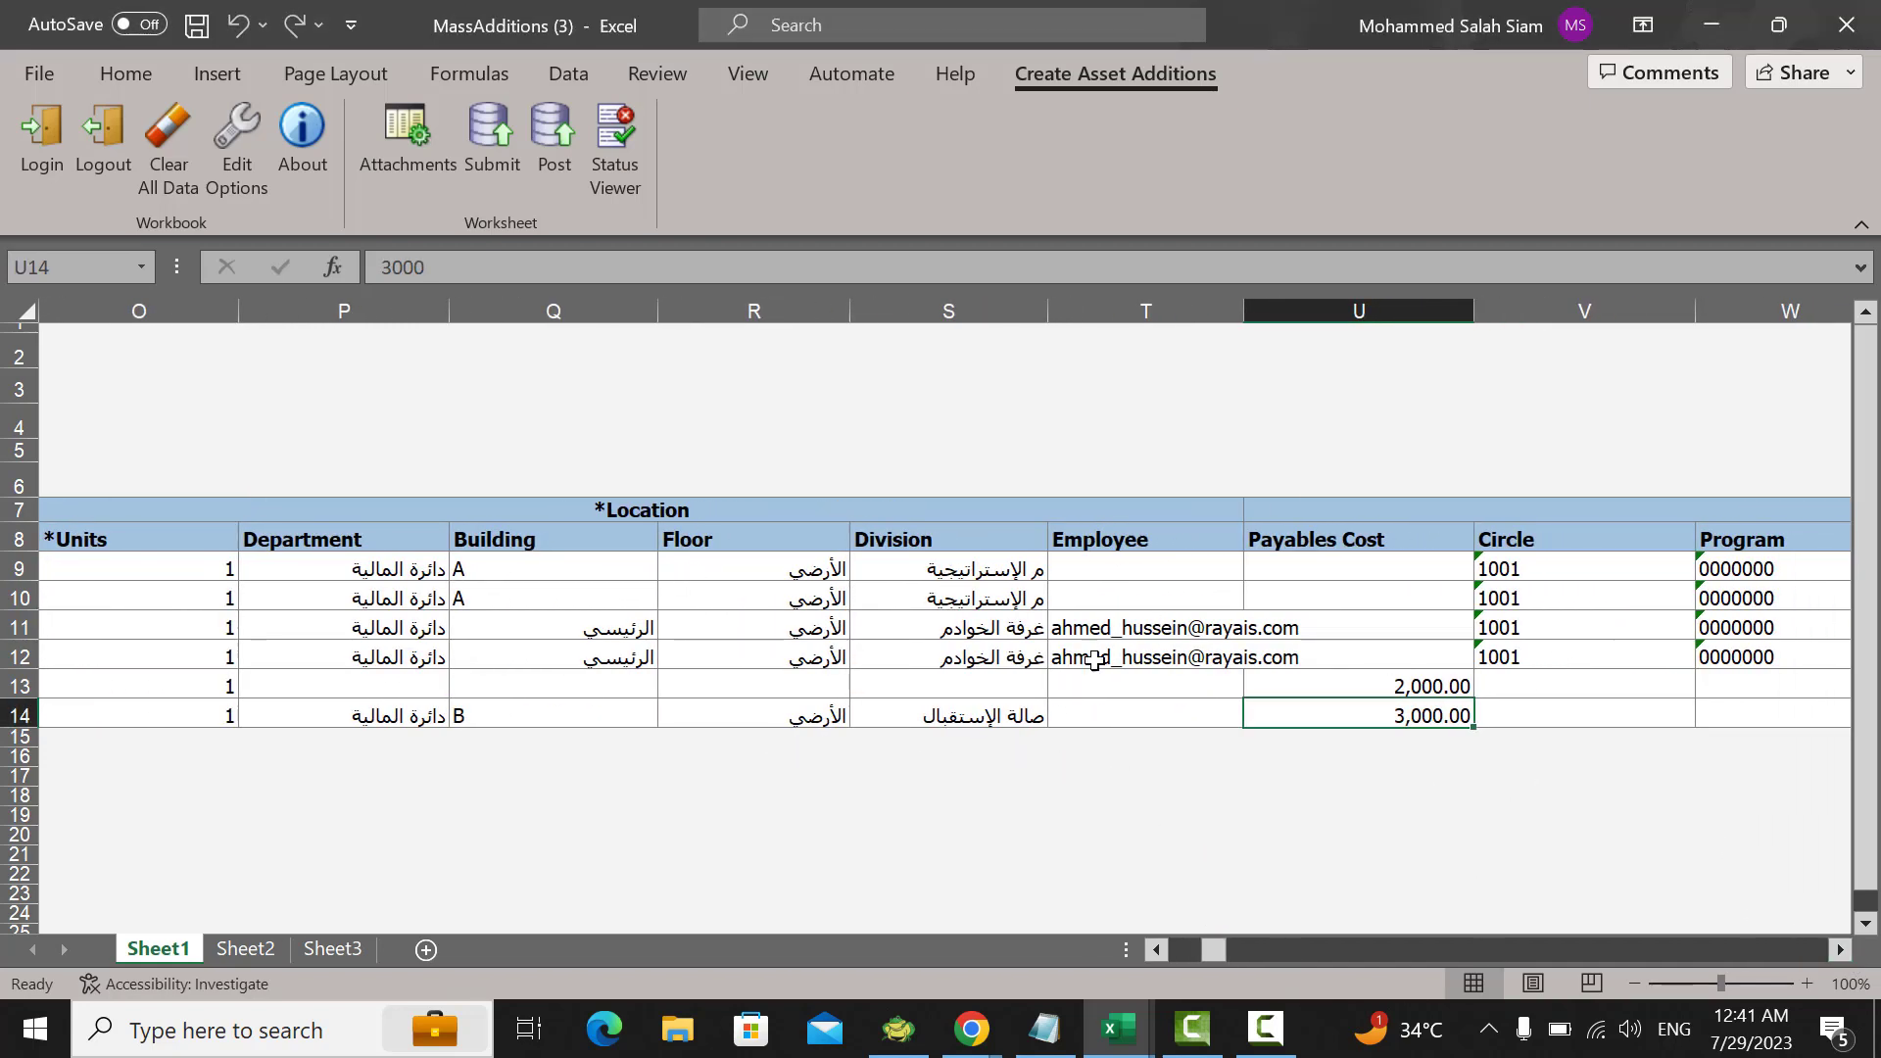
Step: Open the depreciation expense account segments for the "assets from payables" line, letting scripts continue, and choose circle 1001
drag(1213, 948, 1231, 948)
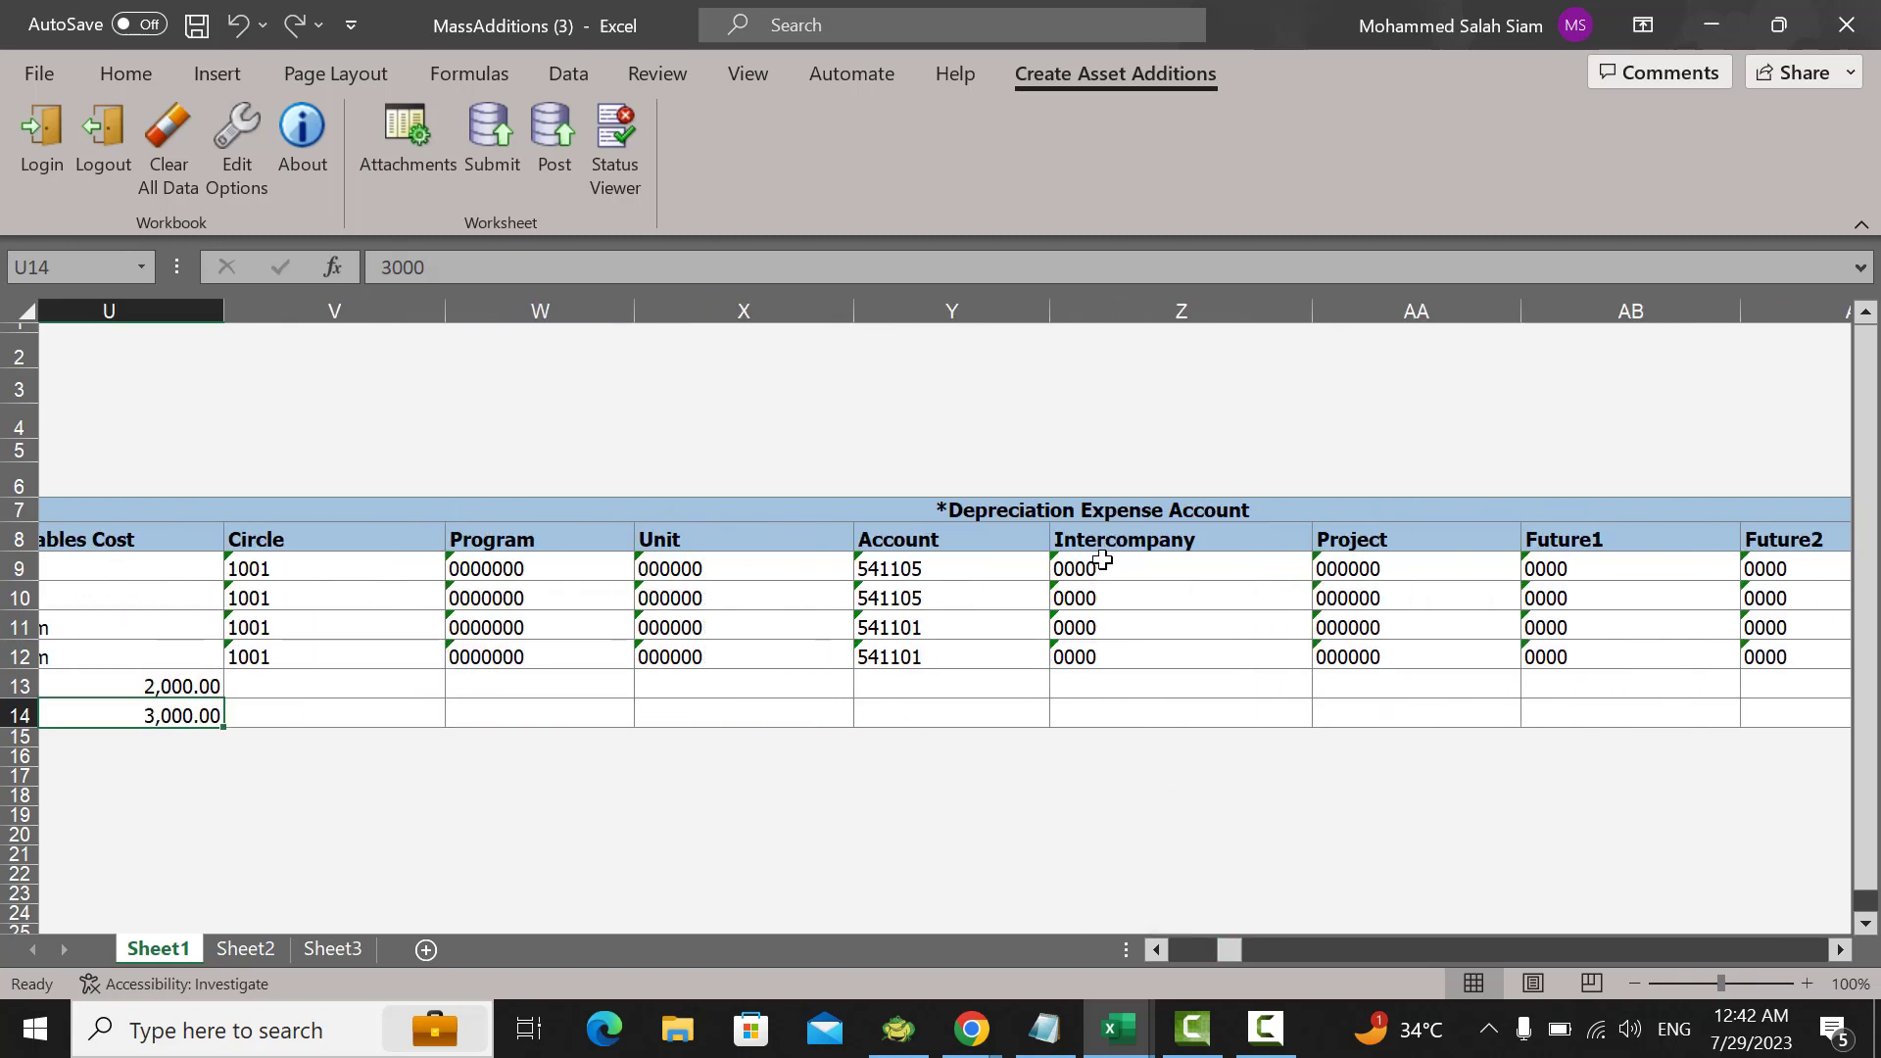
double_click(338, 715)
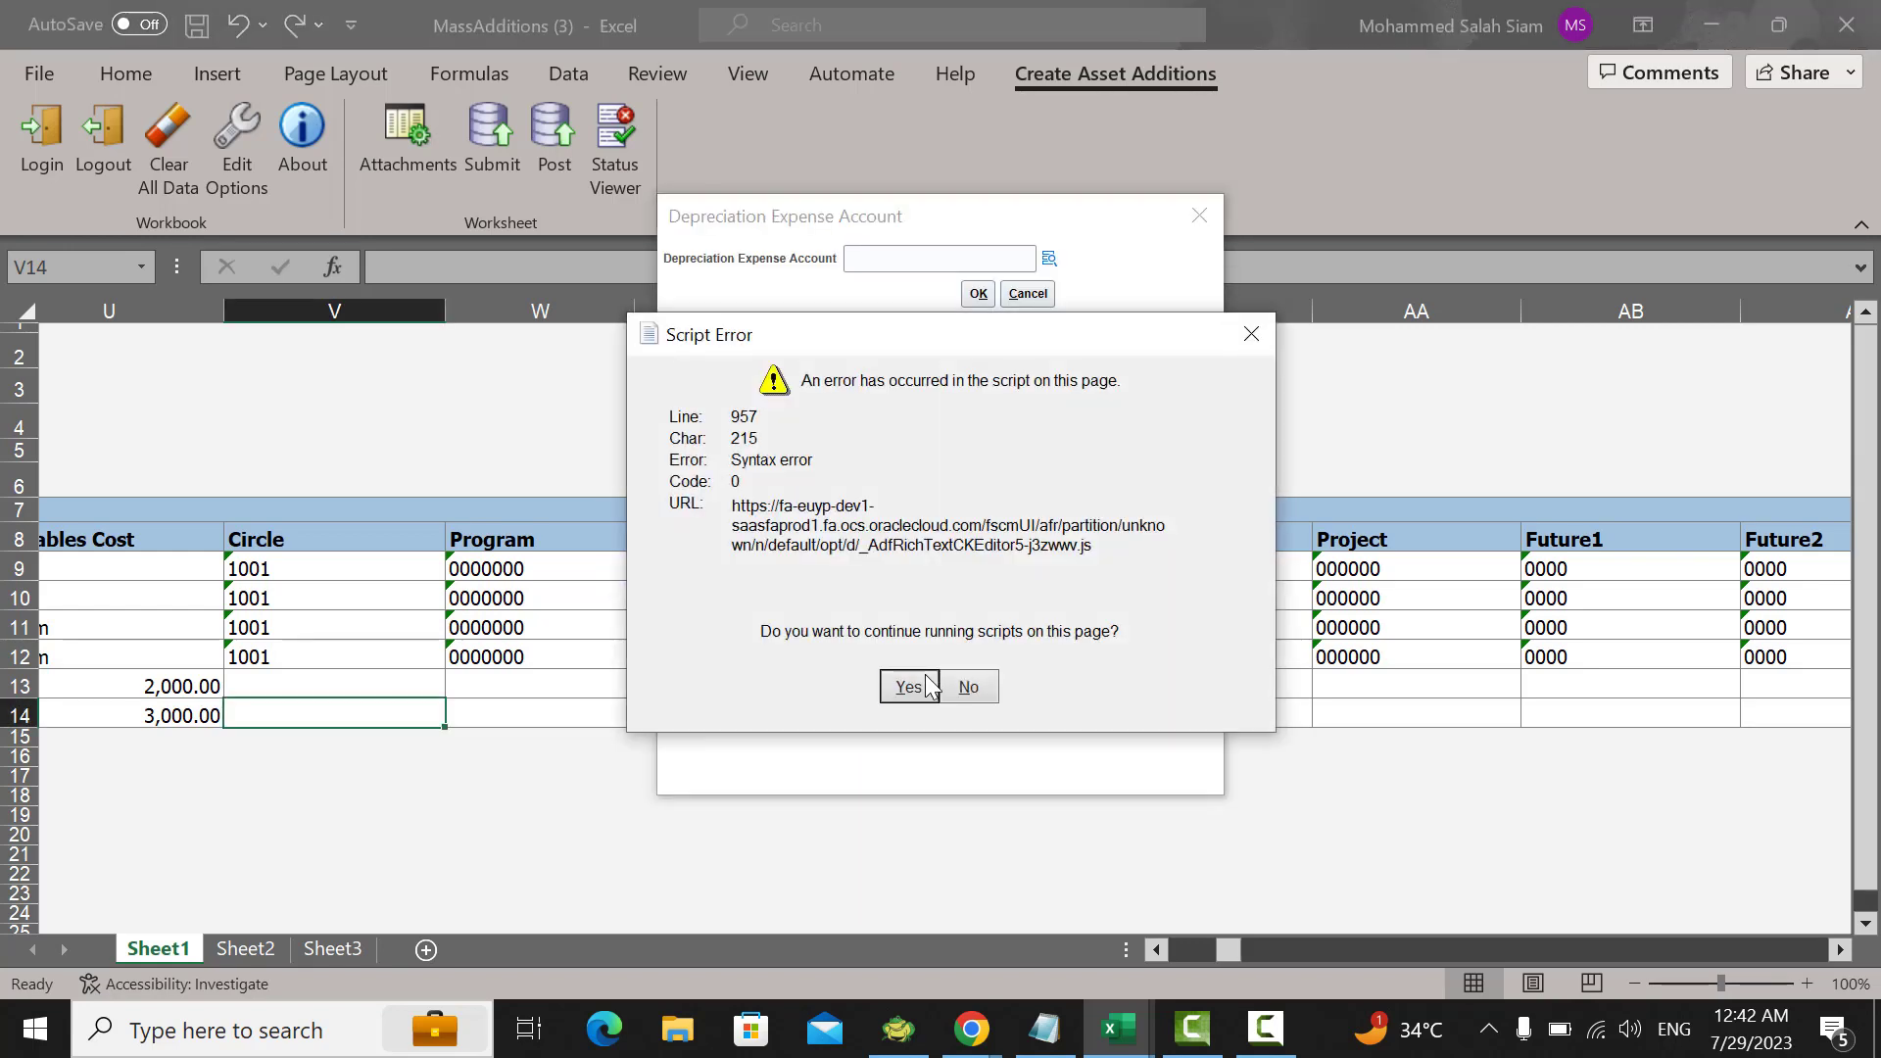
click(908, 686)
click(1049, 261)
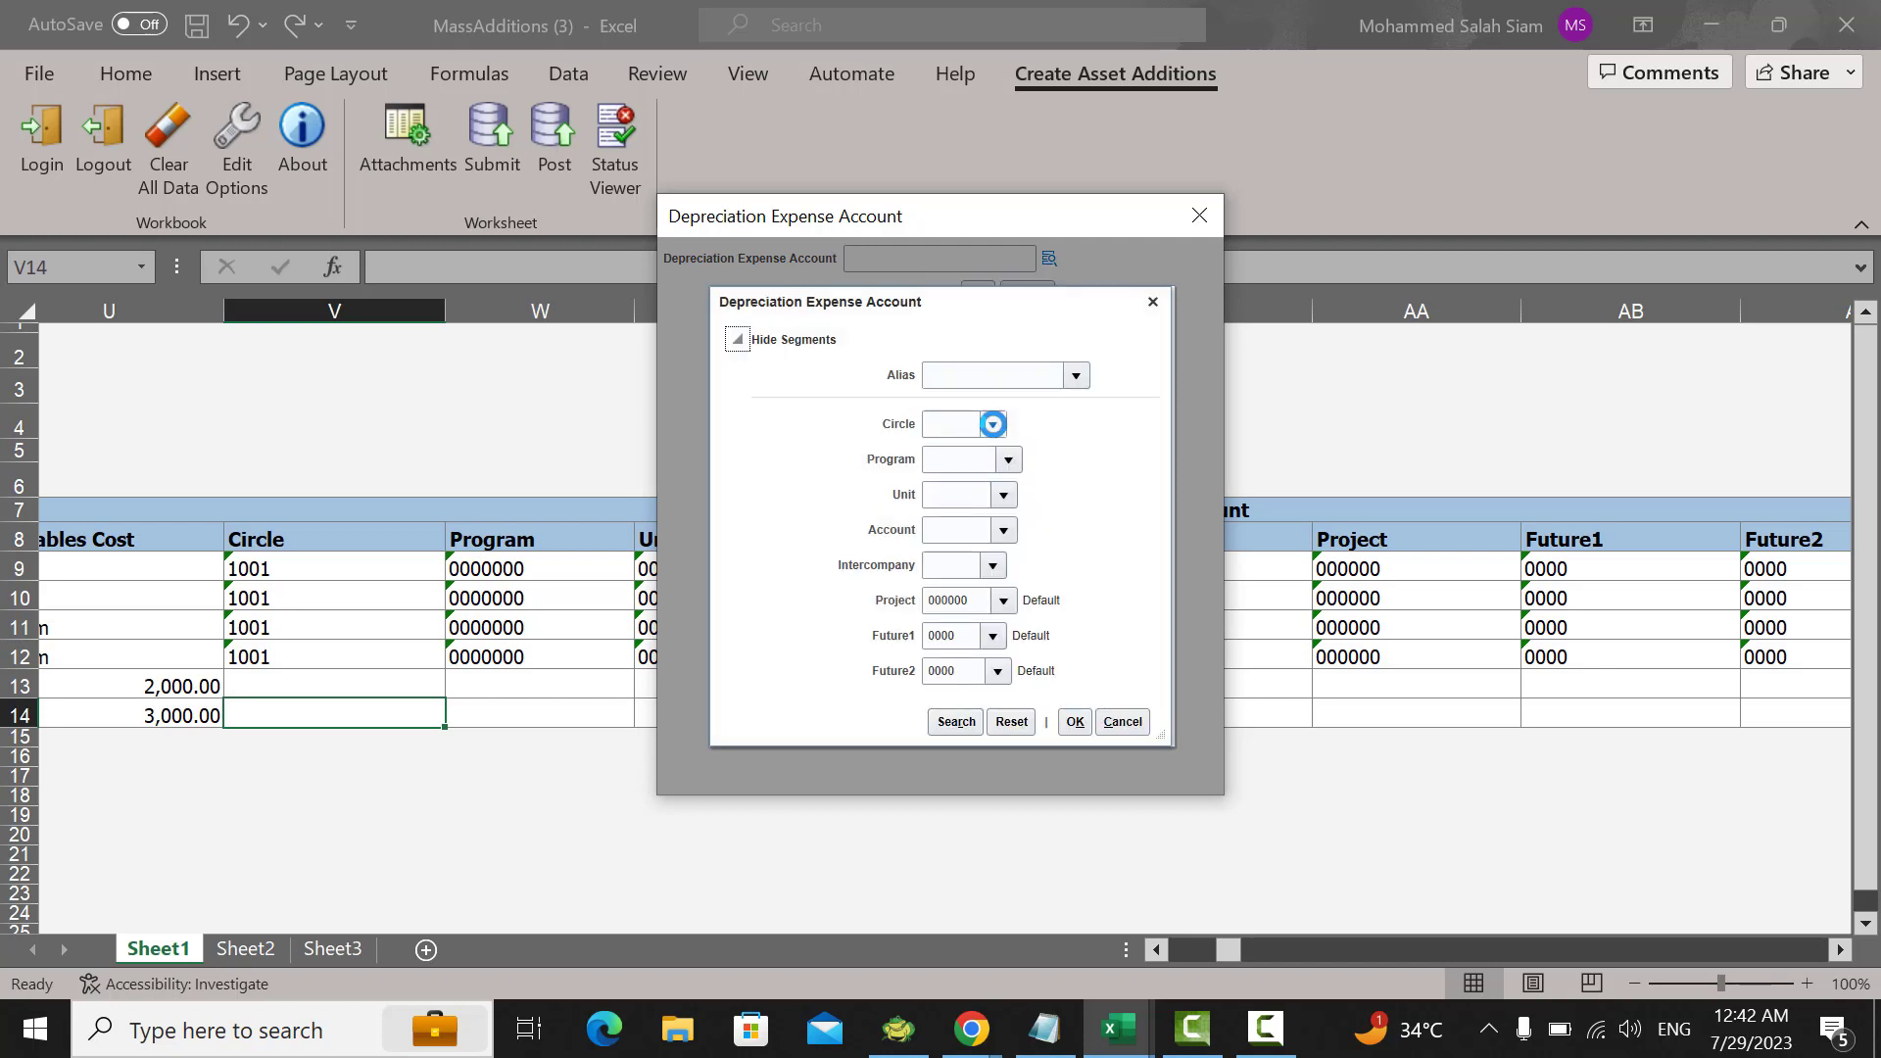
click(993, 424)
click(924, 457)
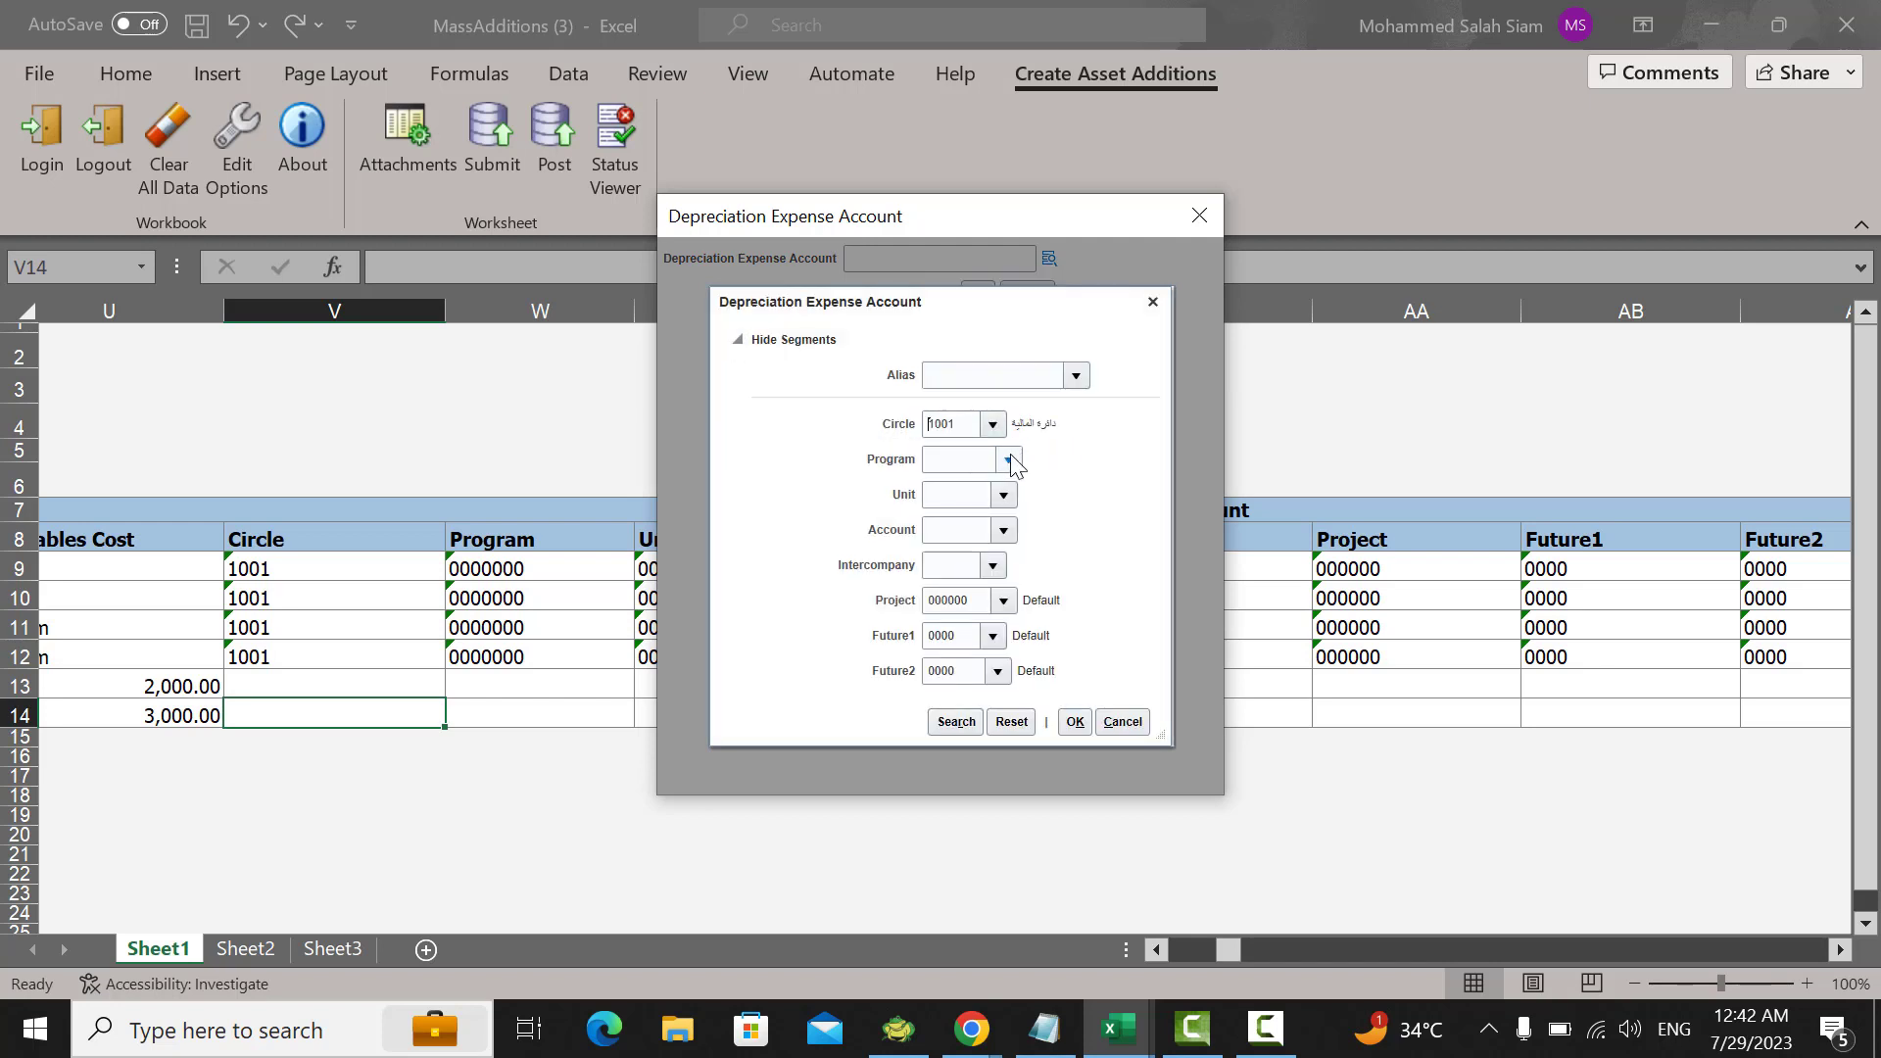
Step: Set the depreciation expense account's program segment to 0000000 and its unit segment to 000000
click(1008, 460)
click(872, 496)
click(1003, 495)
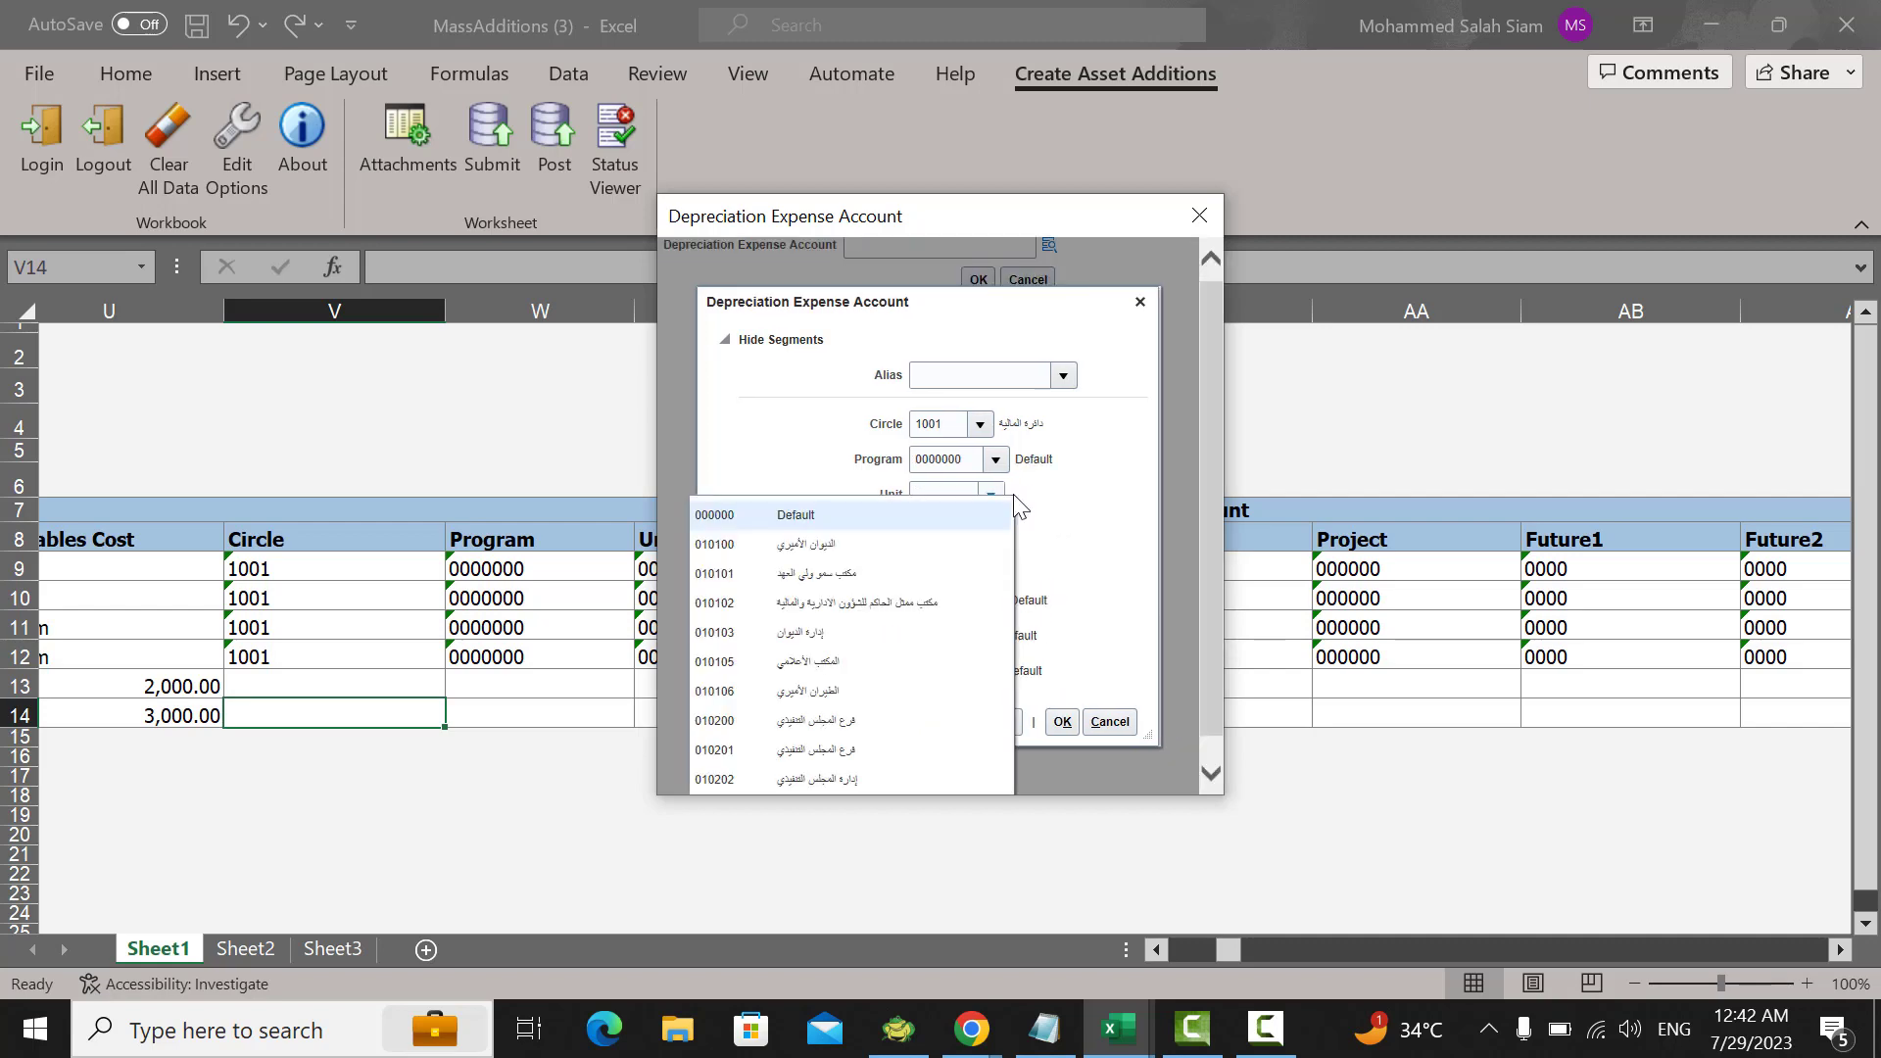
click(840, 520)
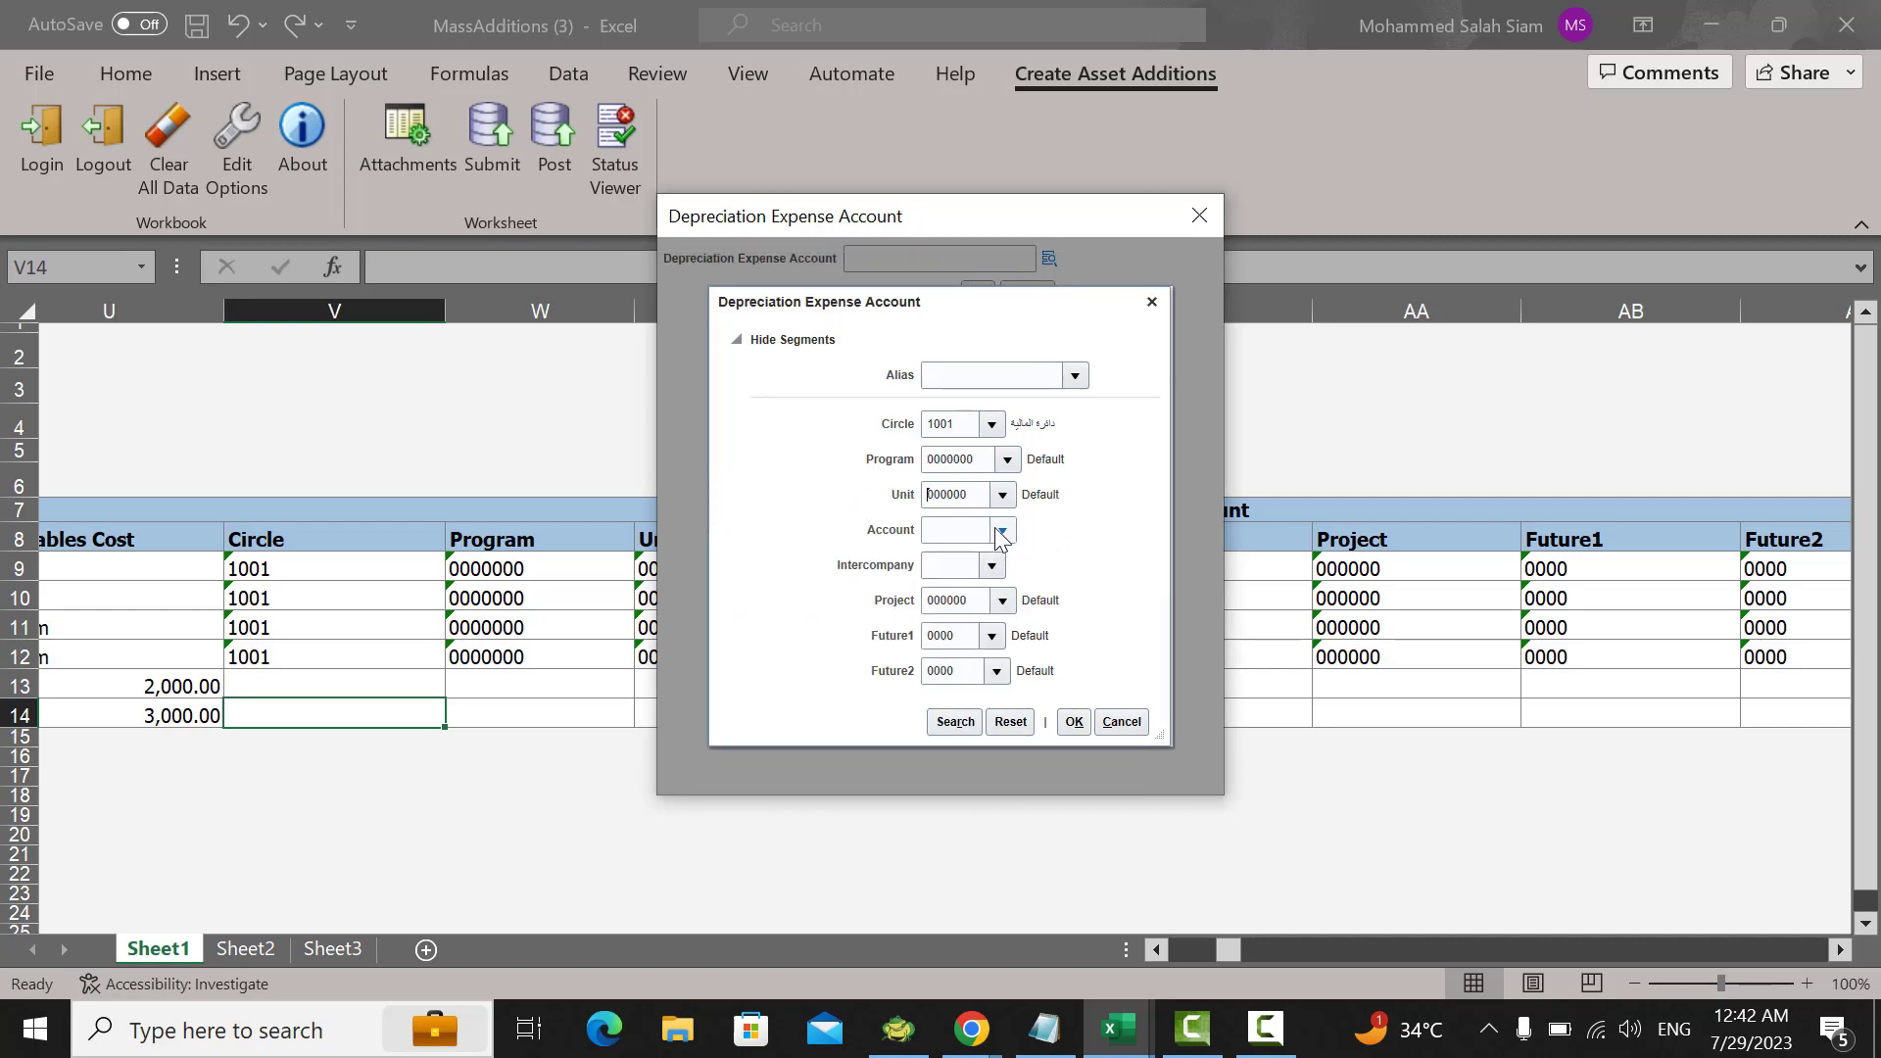
Step: Copy 541105 from Notepad into the account segment, set intercompany to 0000, and apply the depreciation expense account to the row
click(1046, 1029)
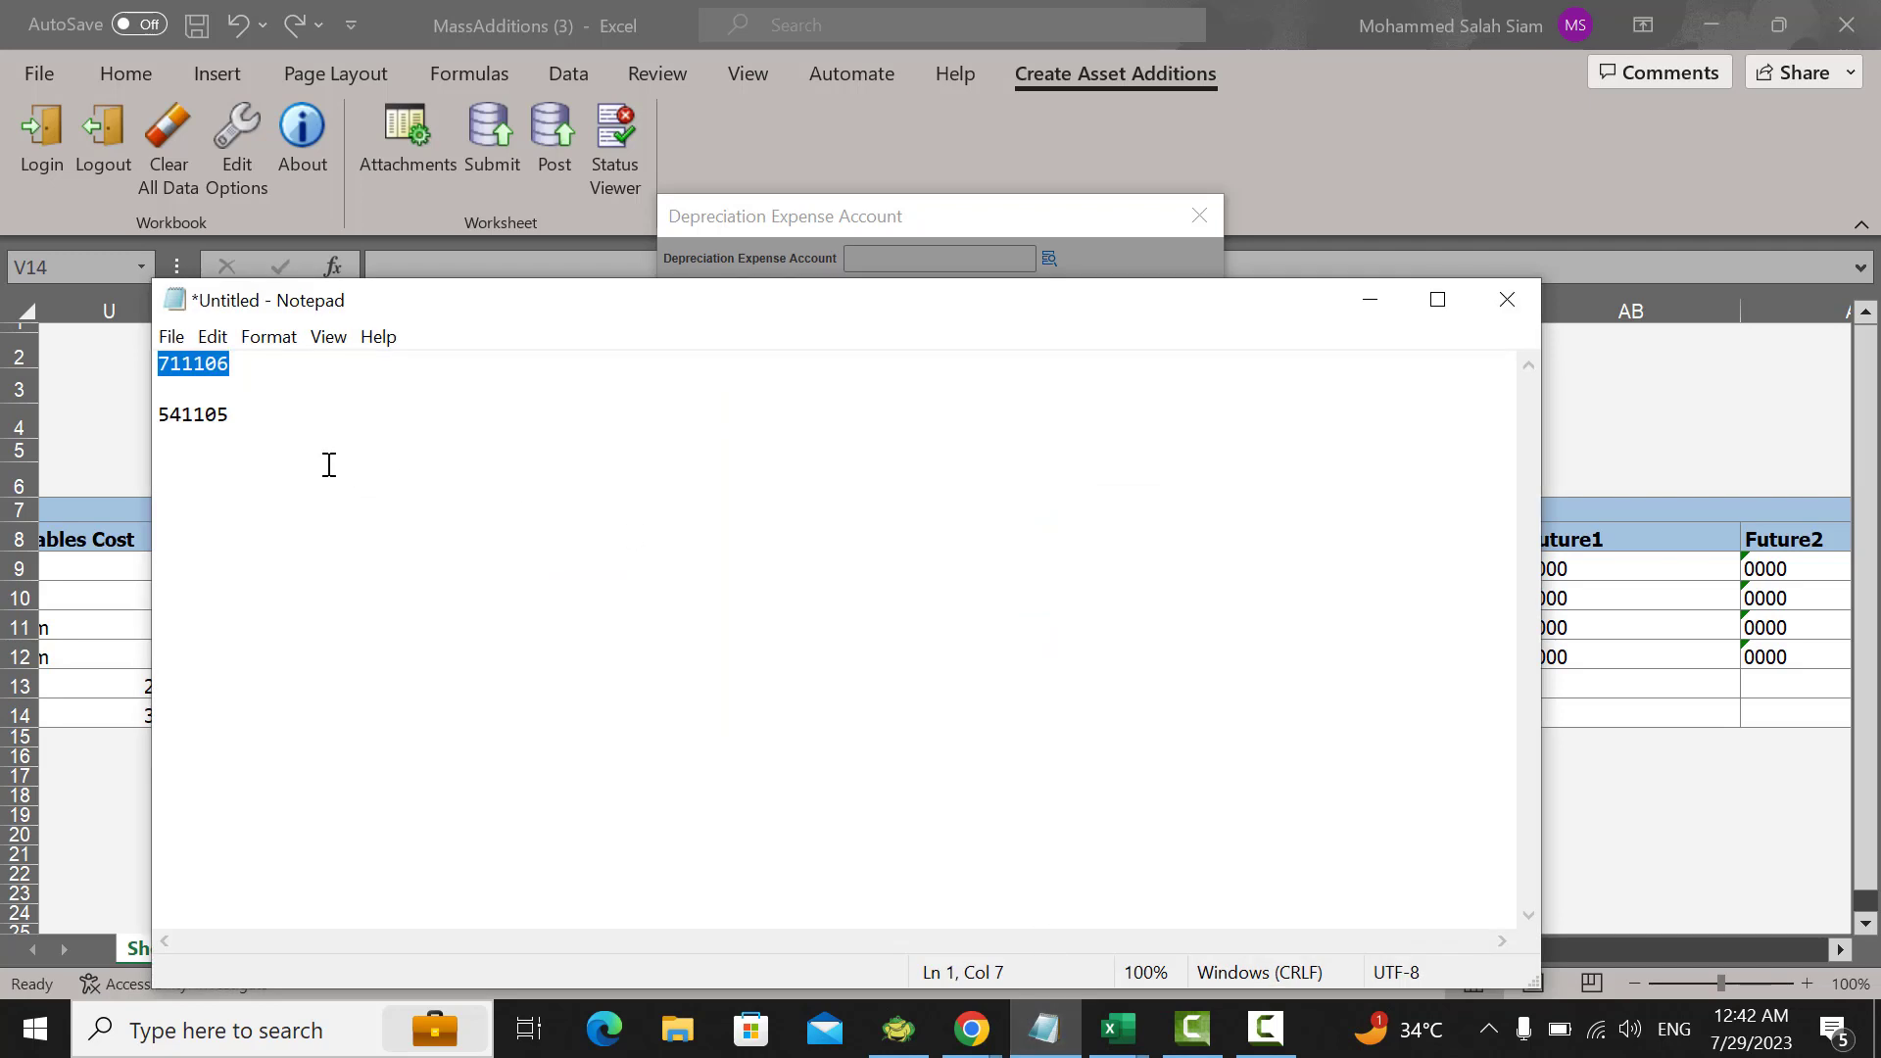
double_click(202, 415)
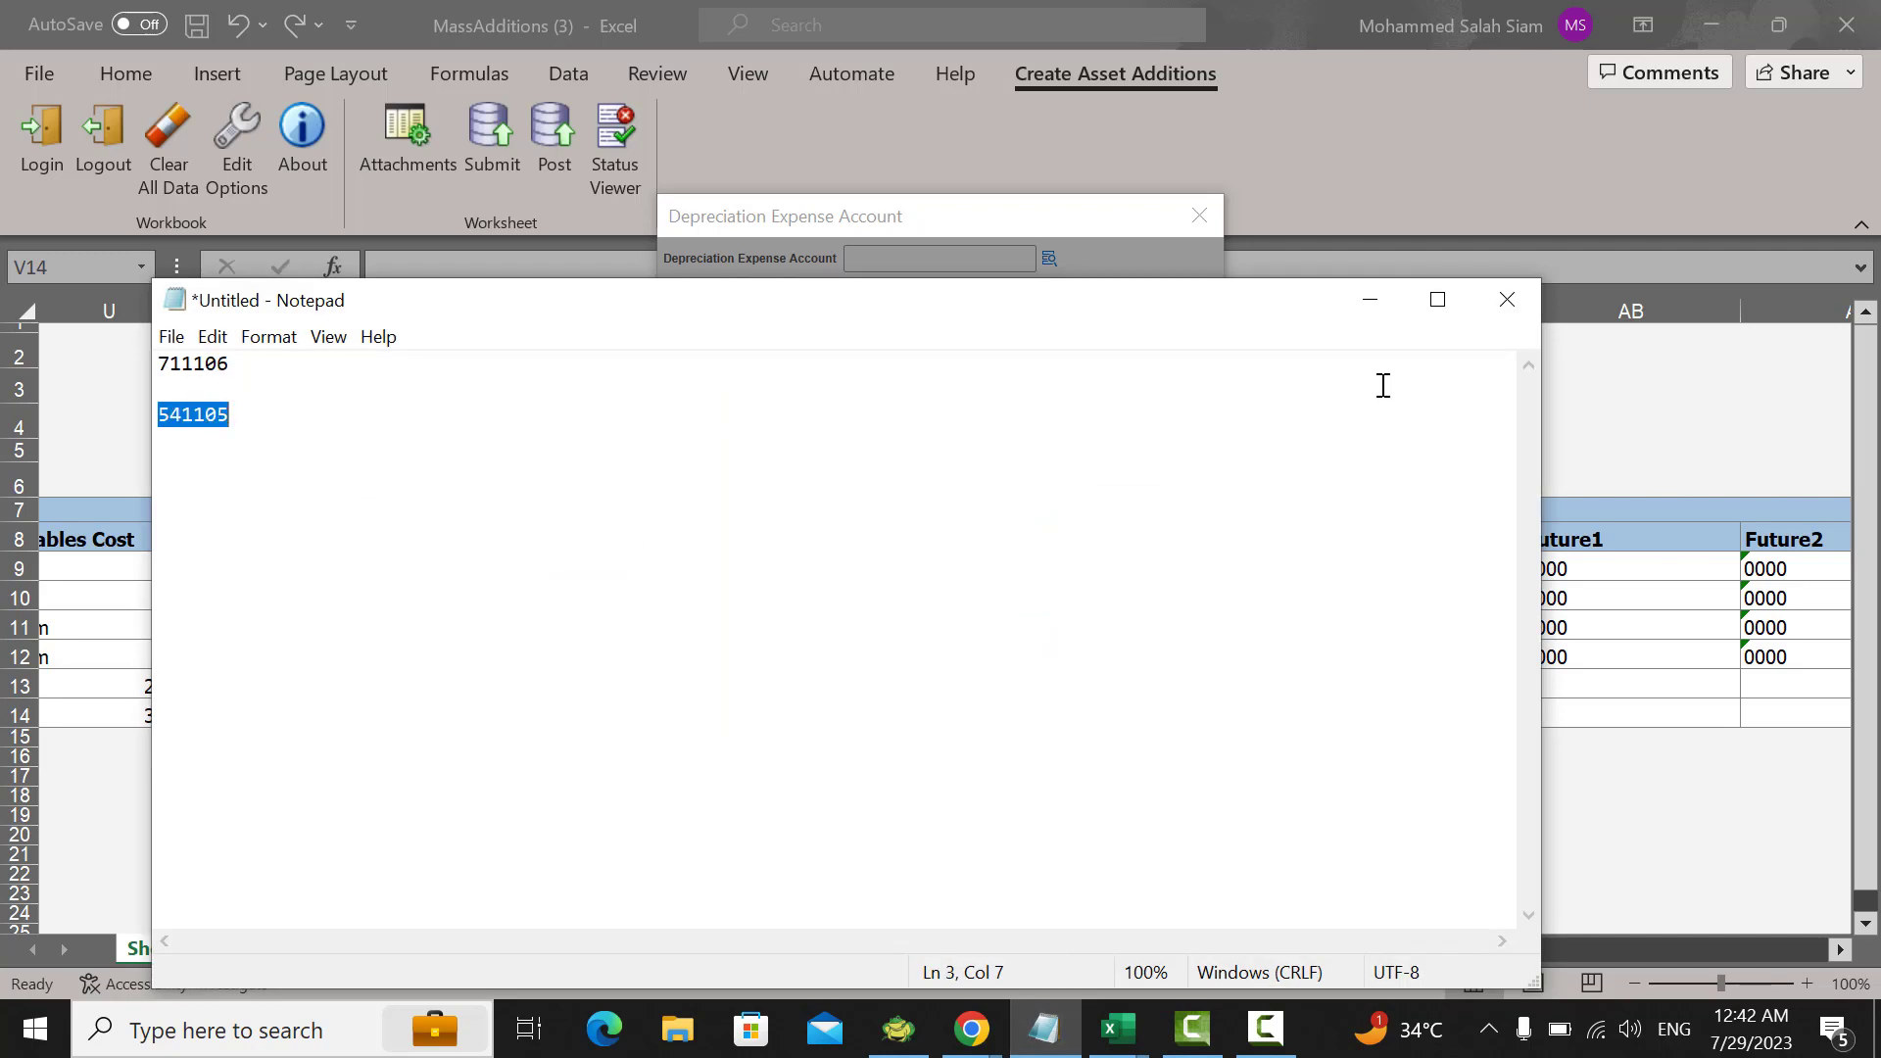
click(1369, 300)
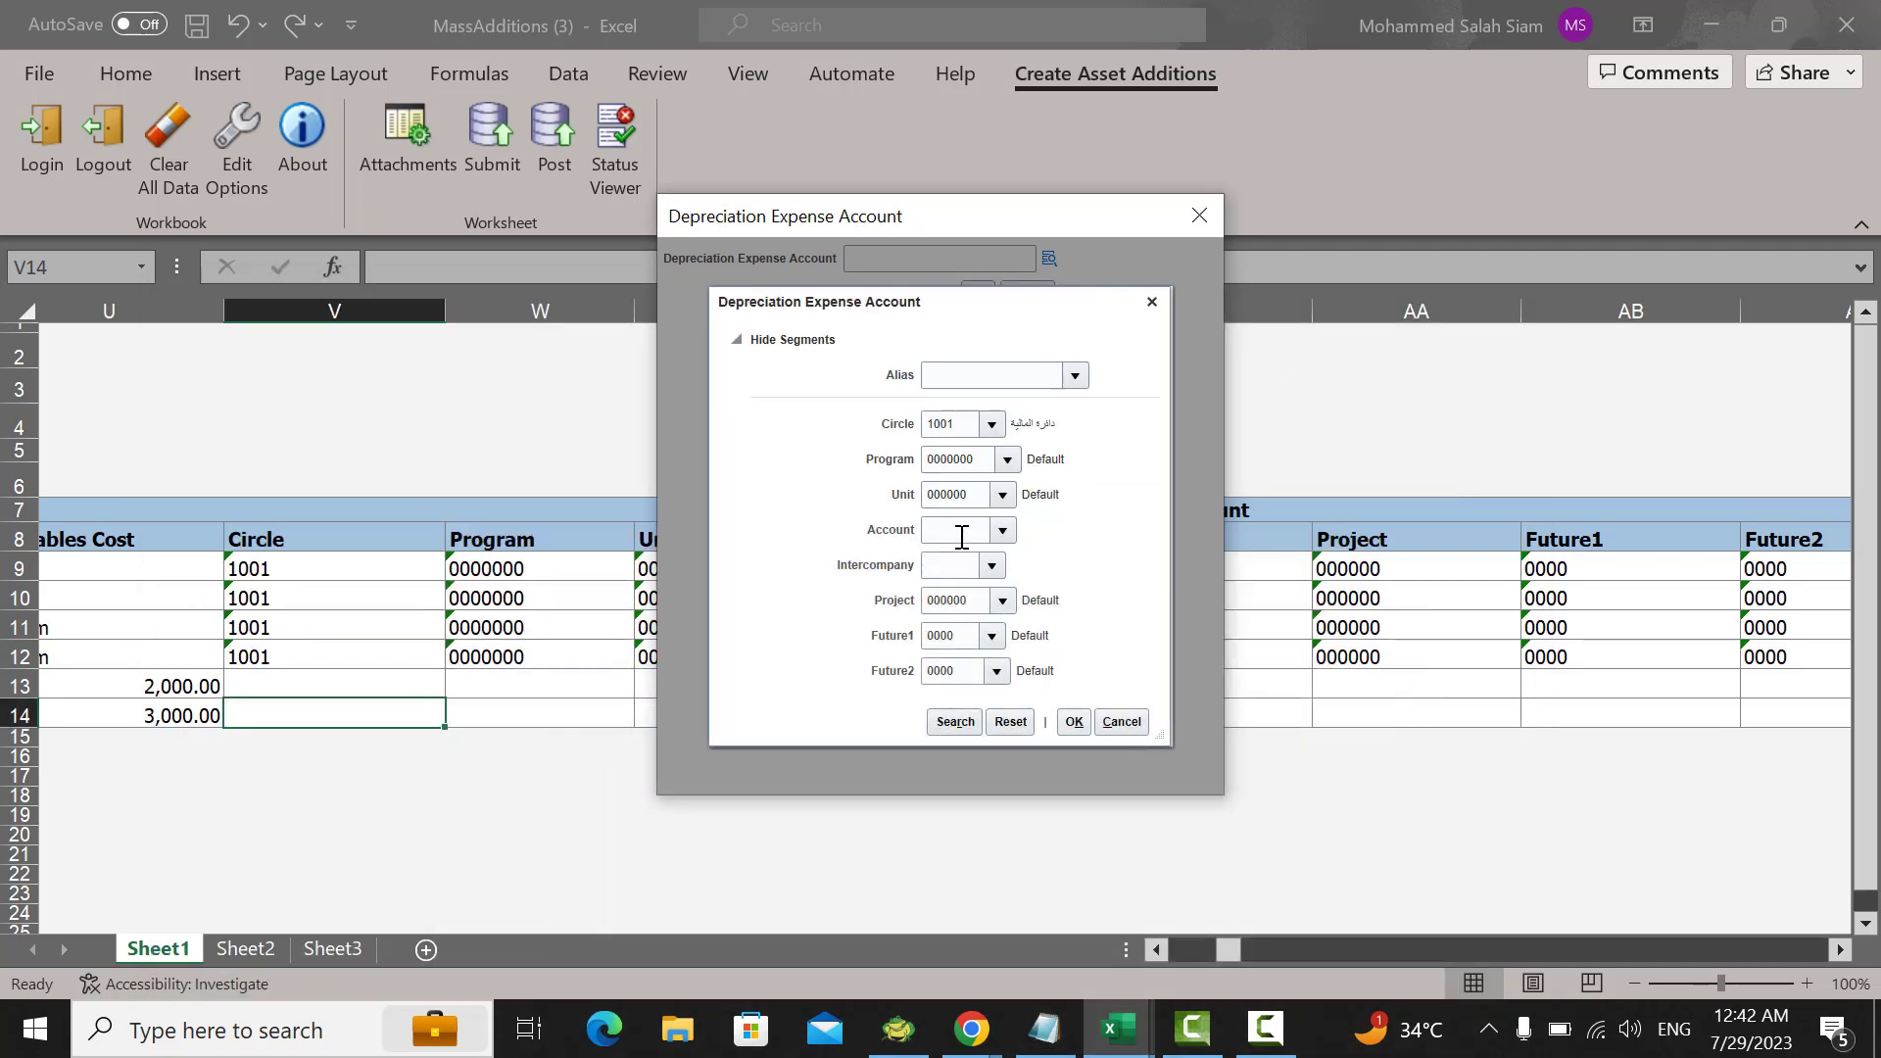
click(1006, 573)
click(994, 567)
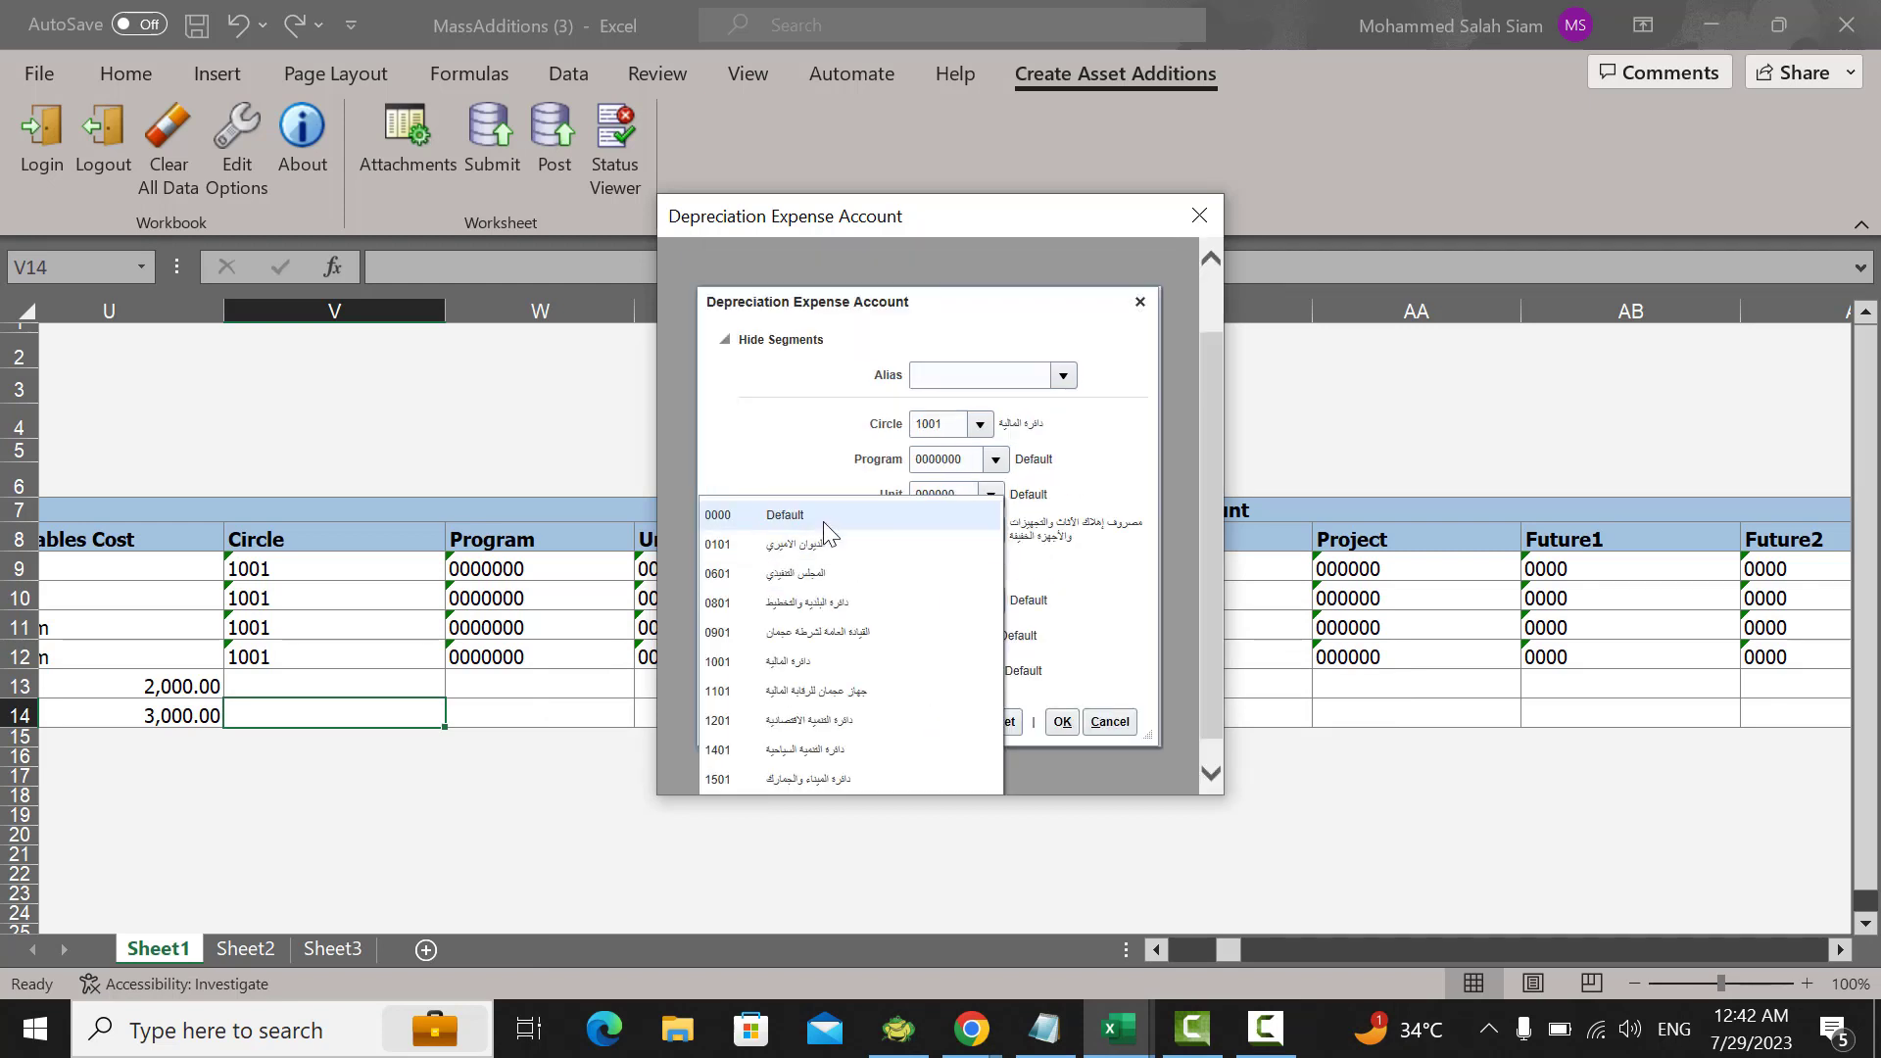
click(822, 516)
click(1075, 726)
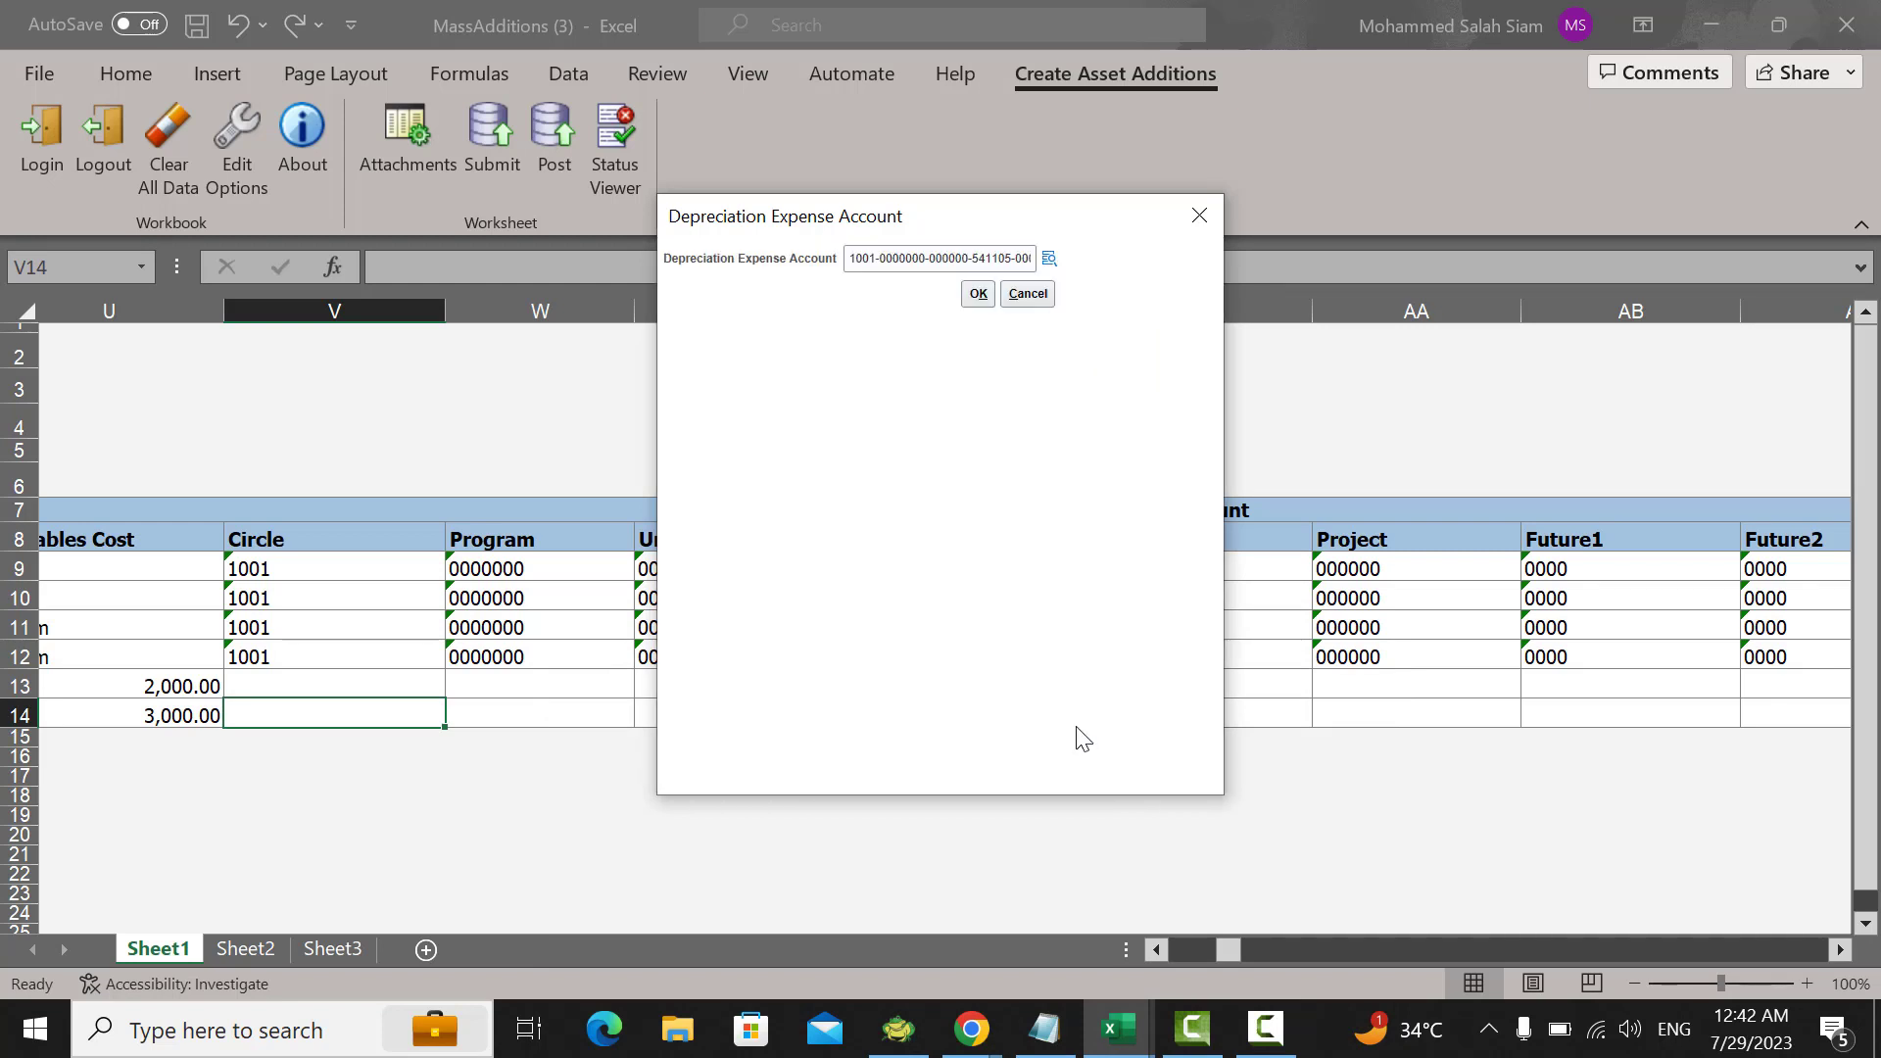
click(978, 295)
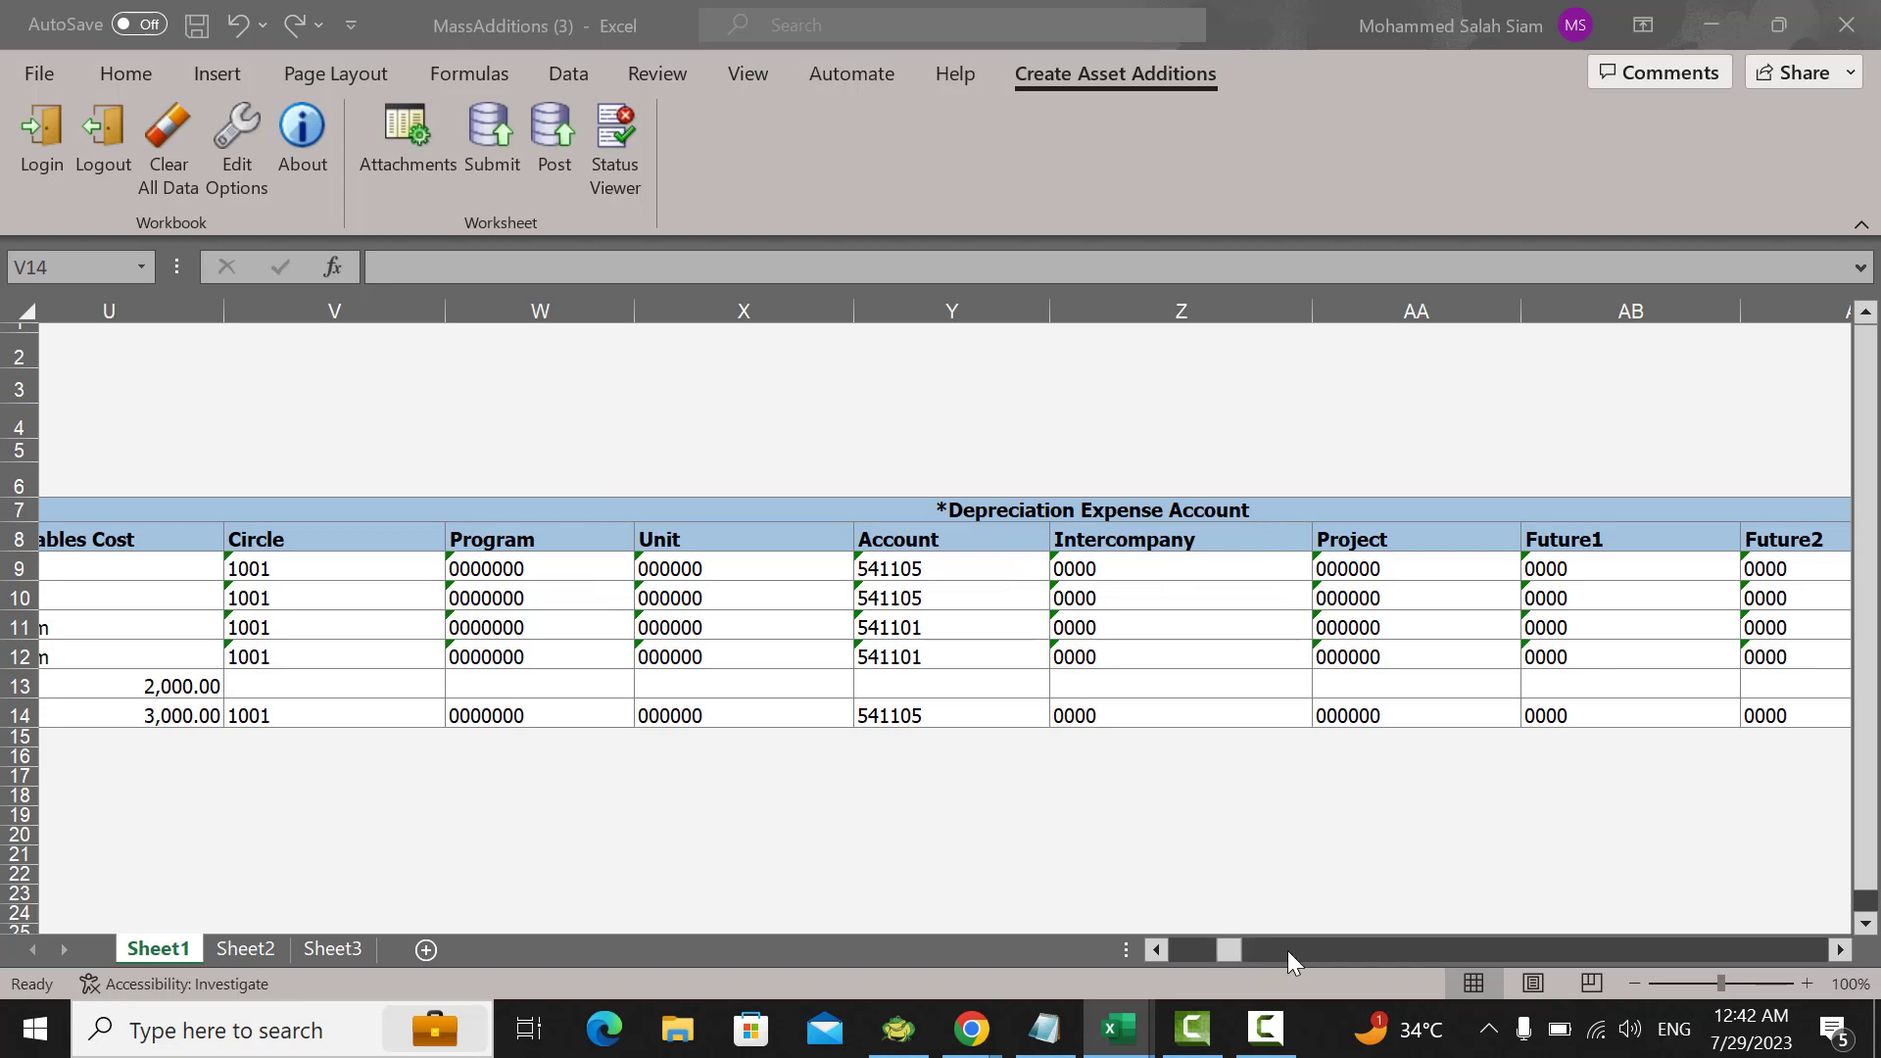
Step: Submit the updated asset line with upload set to continue on failure, and acknowledge the Post Mass Additions request
drag(1225, 950, 1266, 950)
click(1251, 947)
drag(1251, 946, 1166, 882)
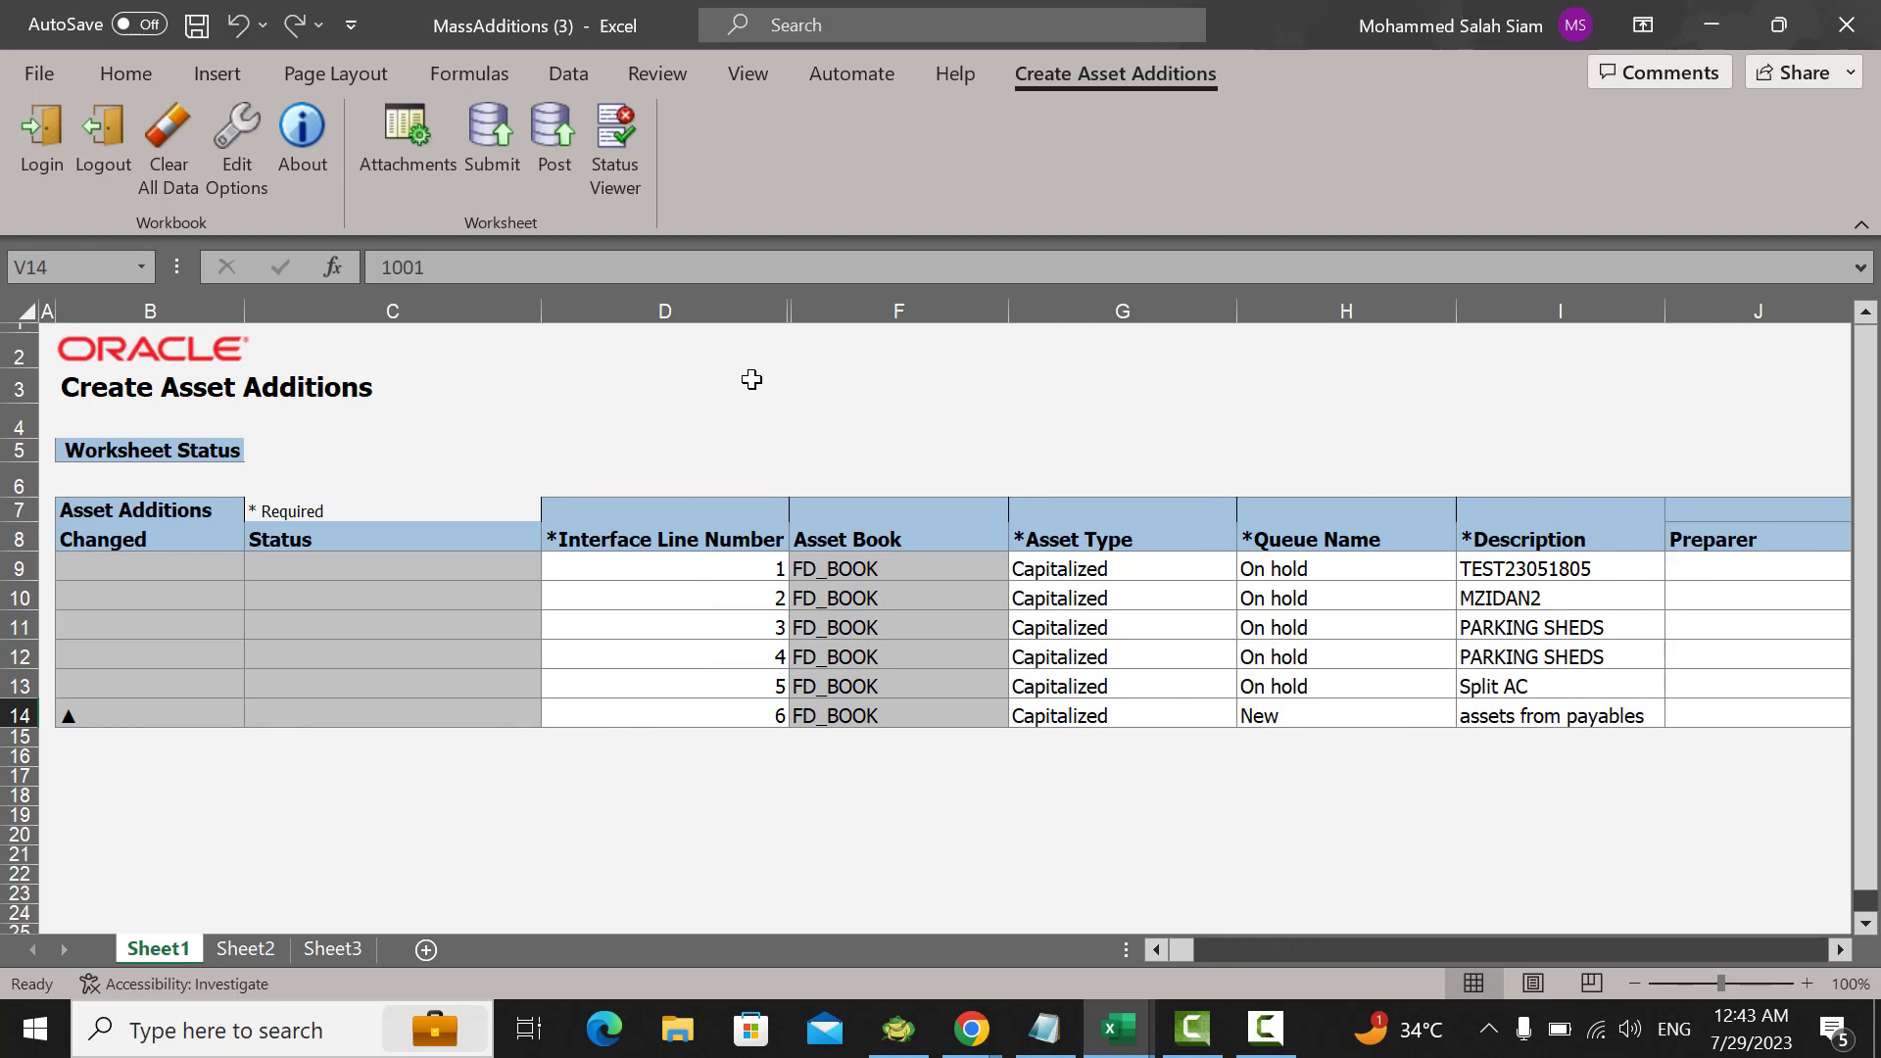
click(494, 156)
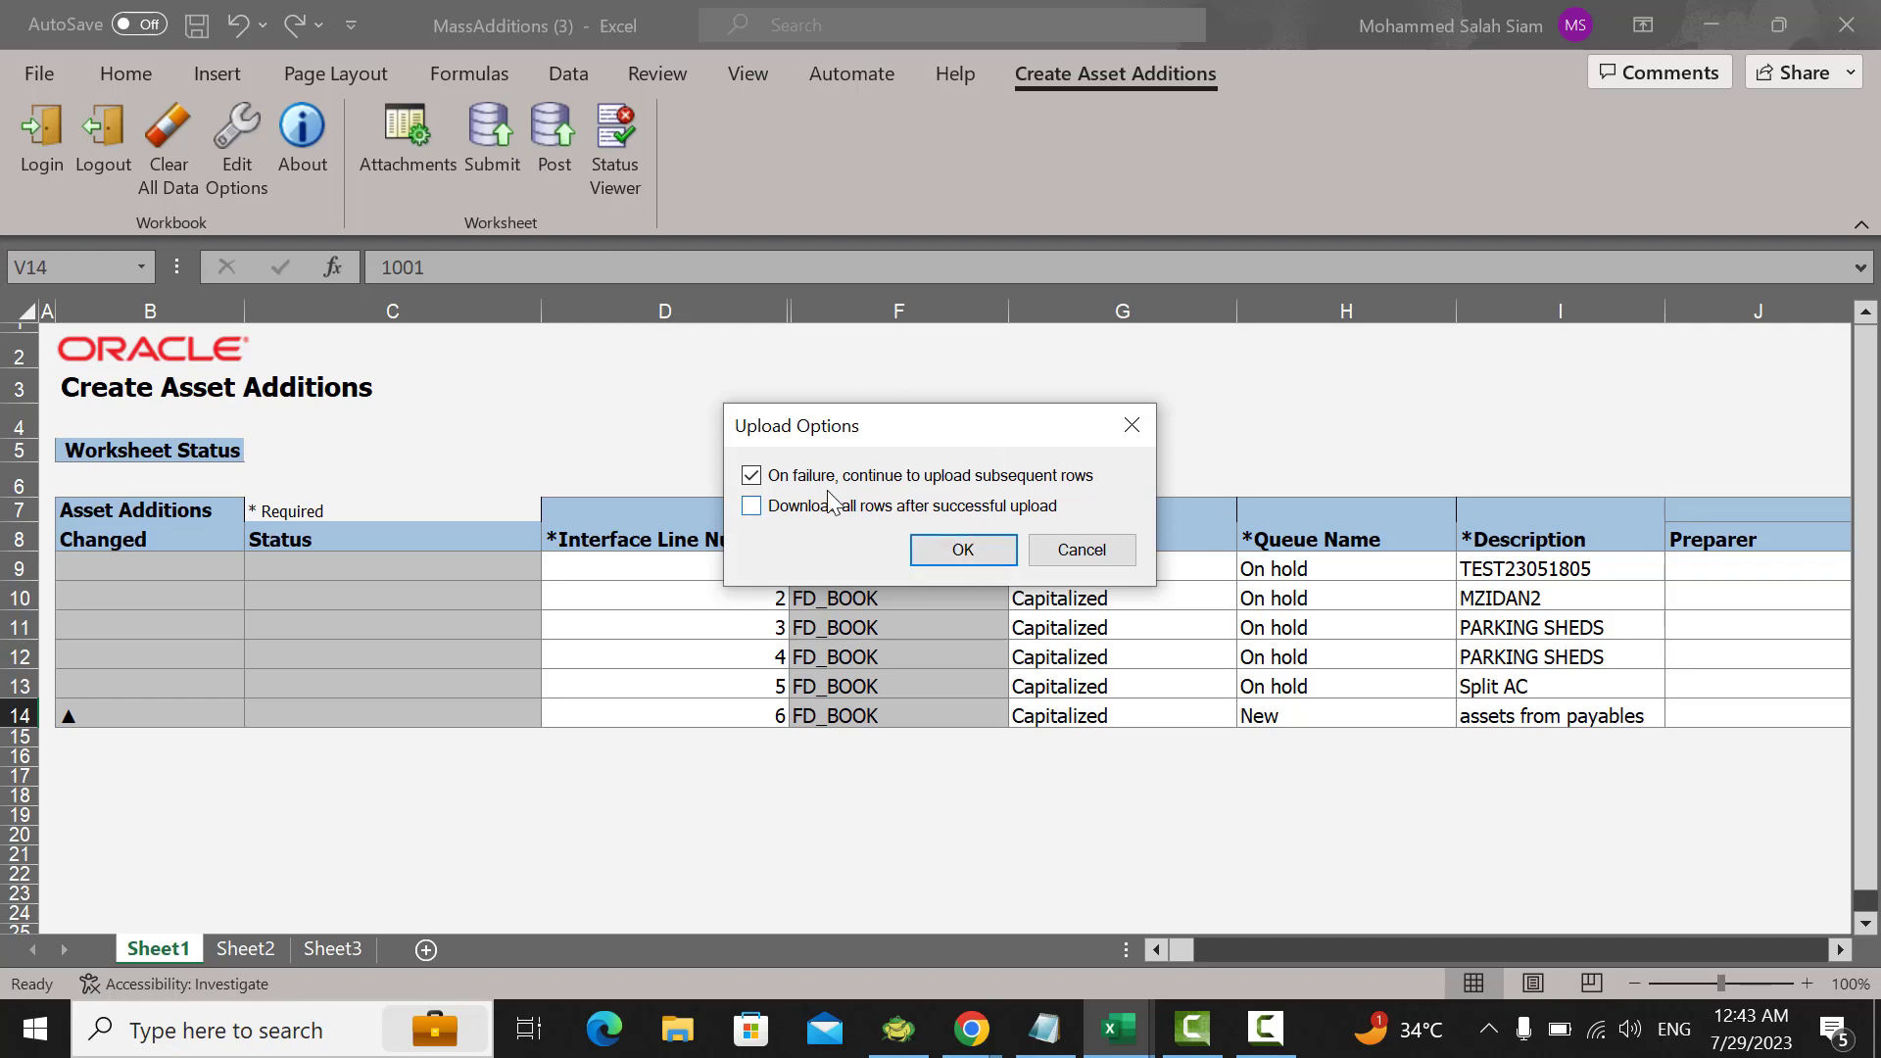
click(962, 549)
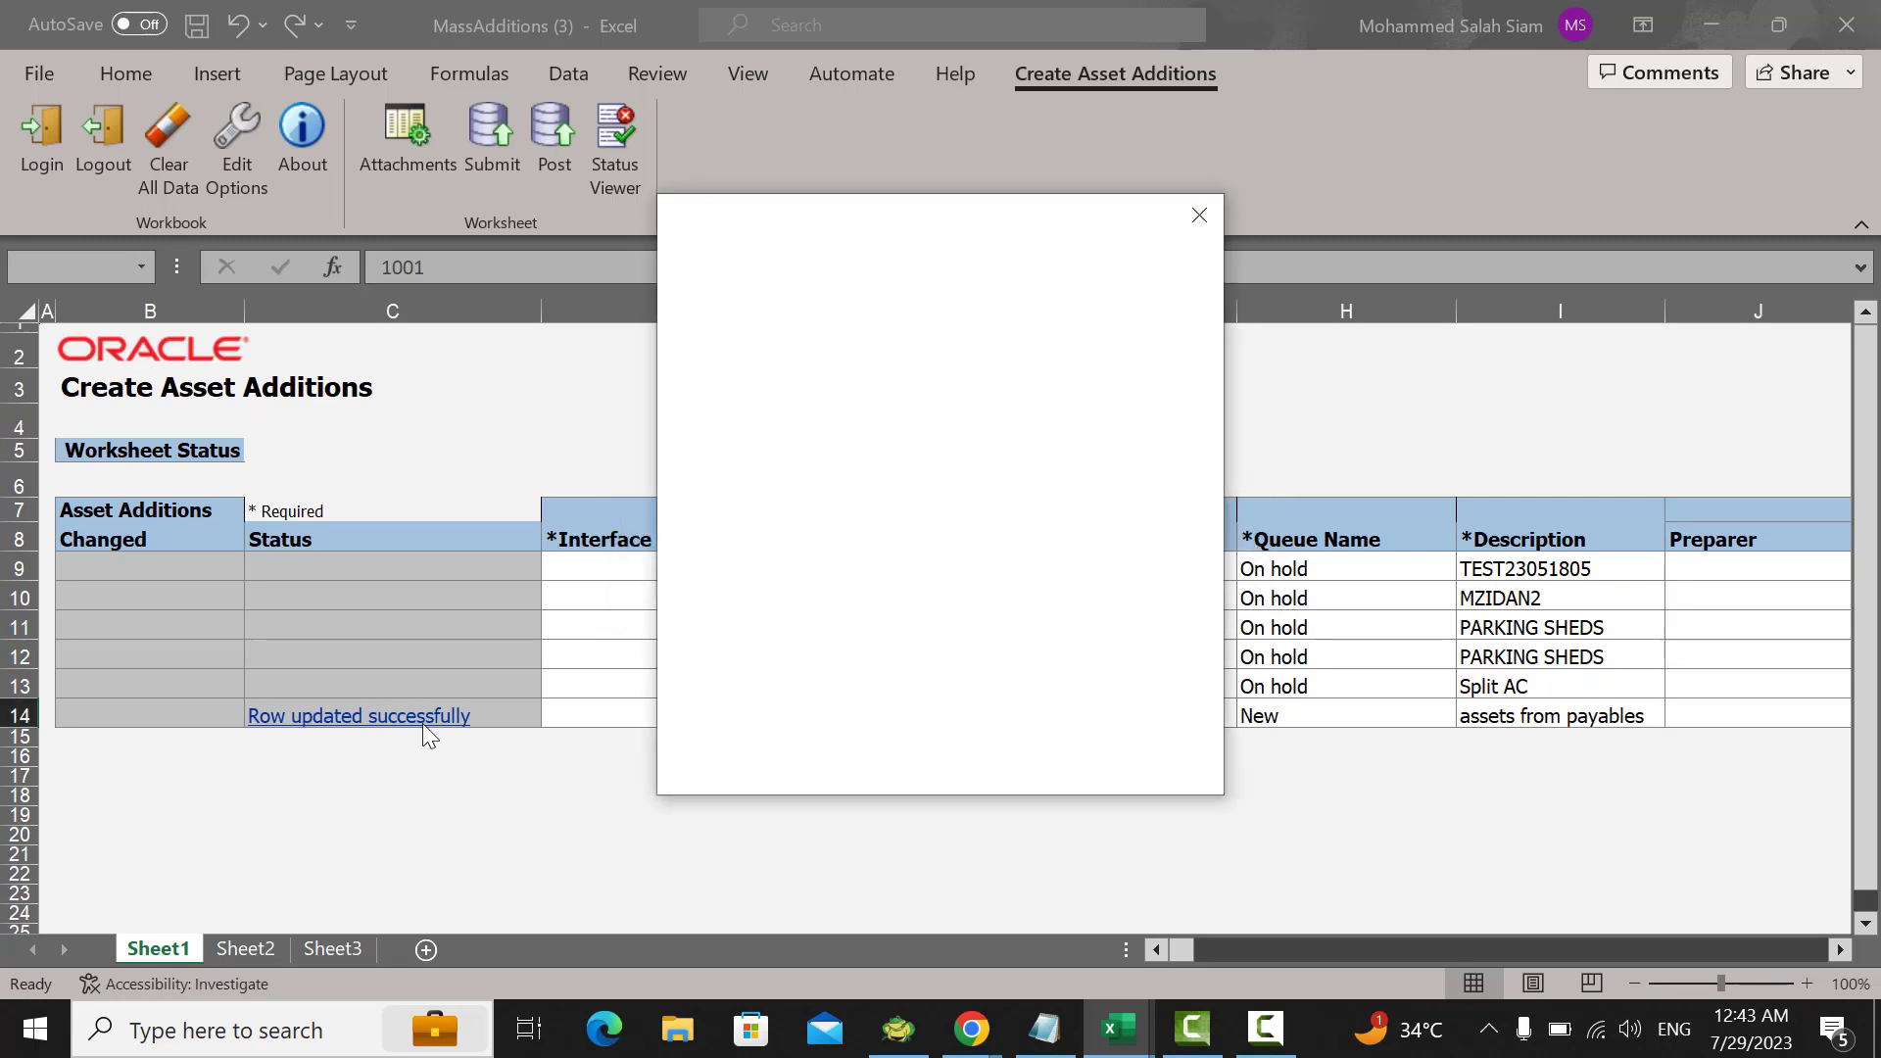
click(910, 688)
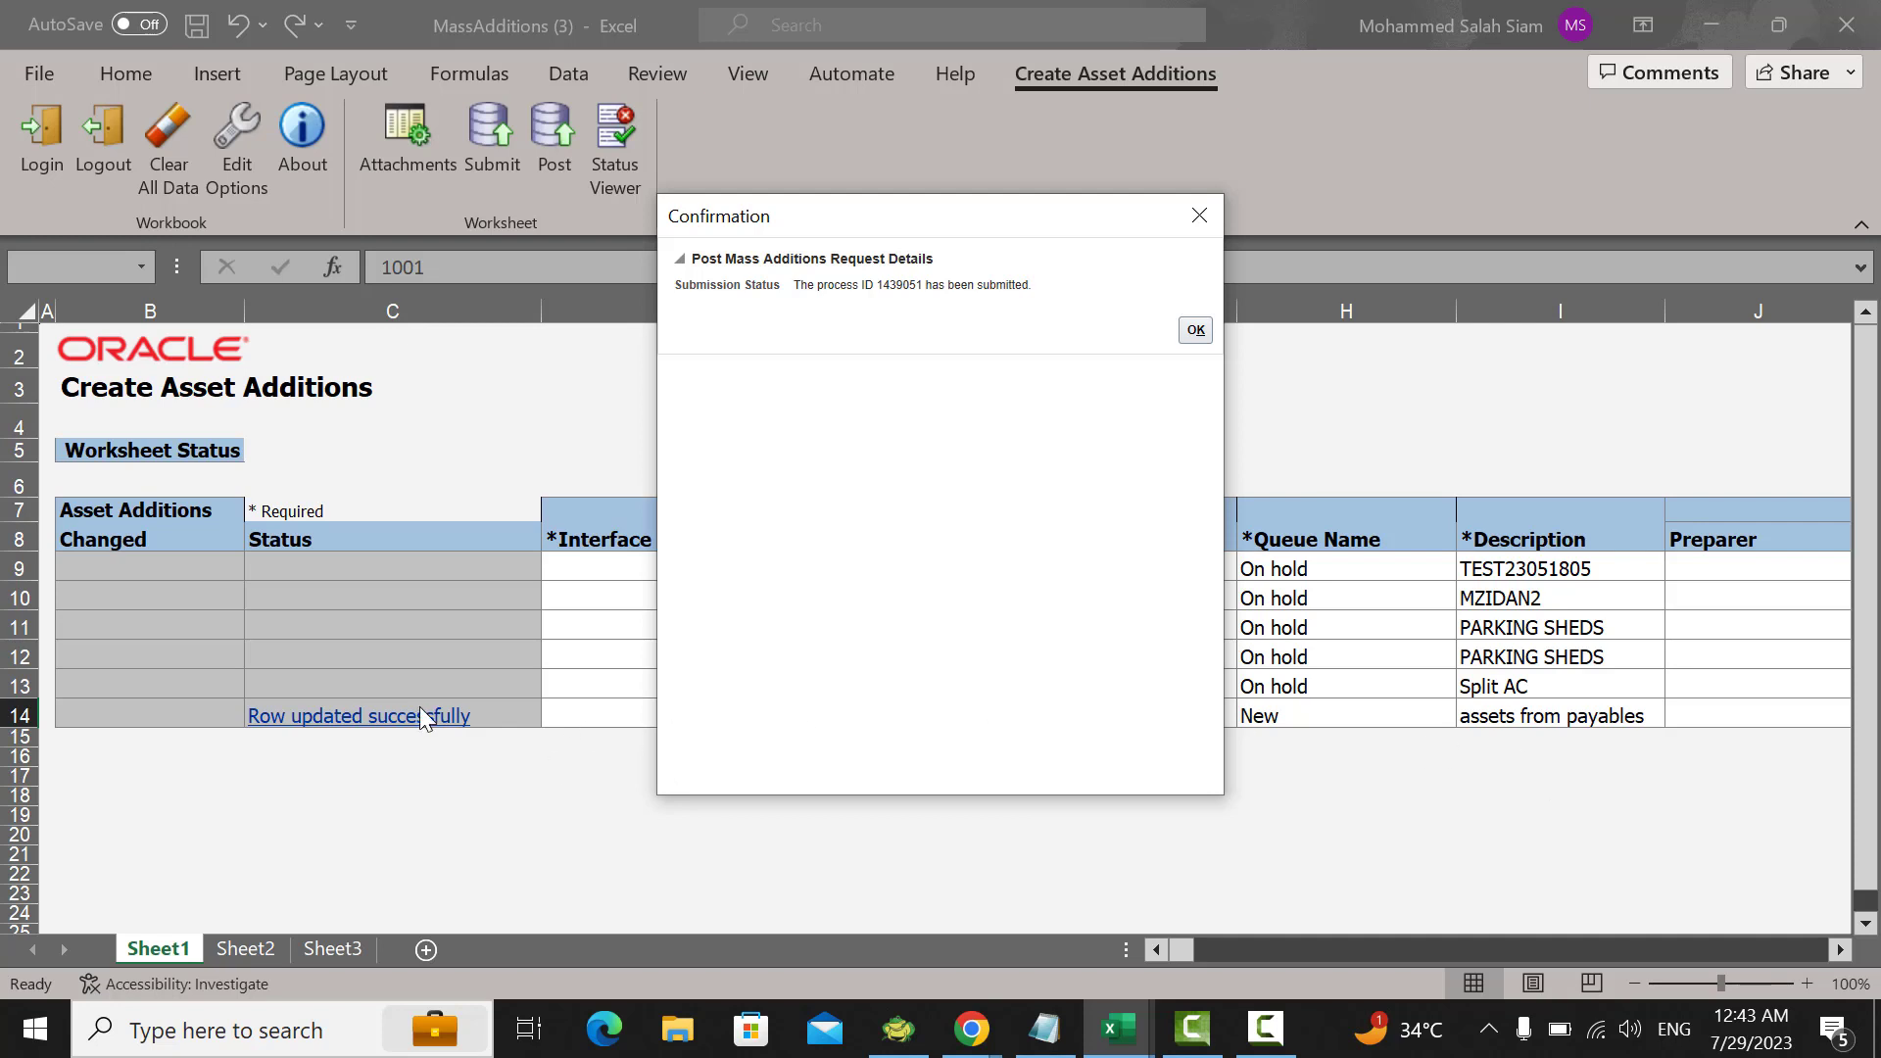
click(1192, 330)
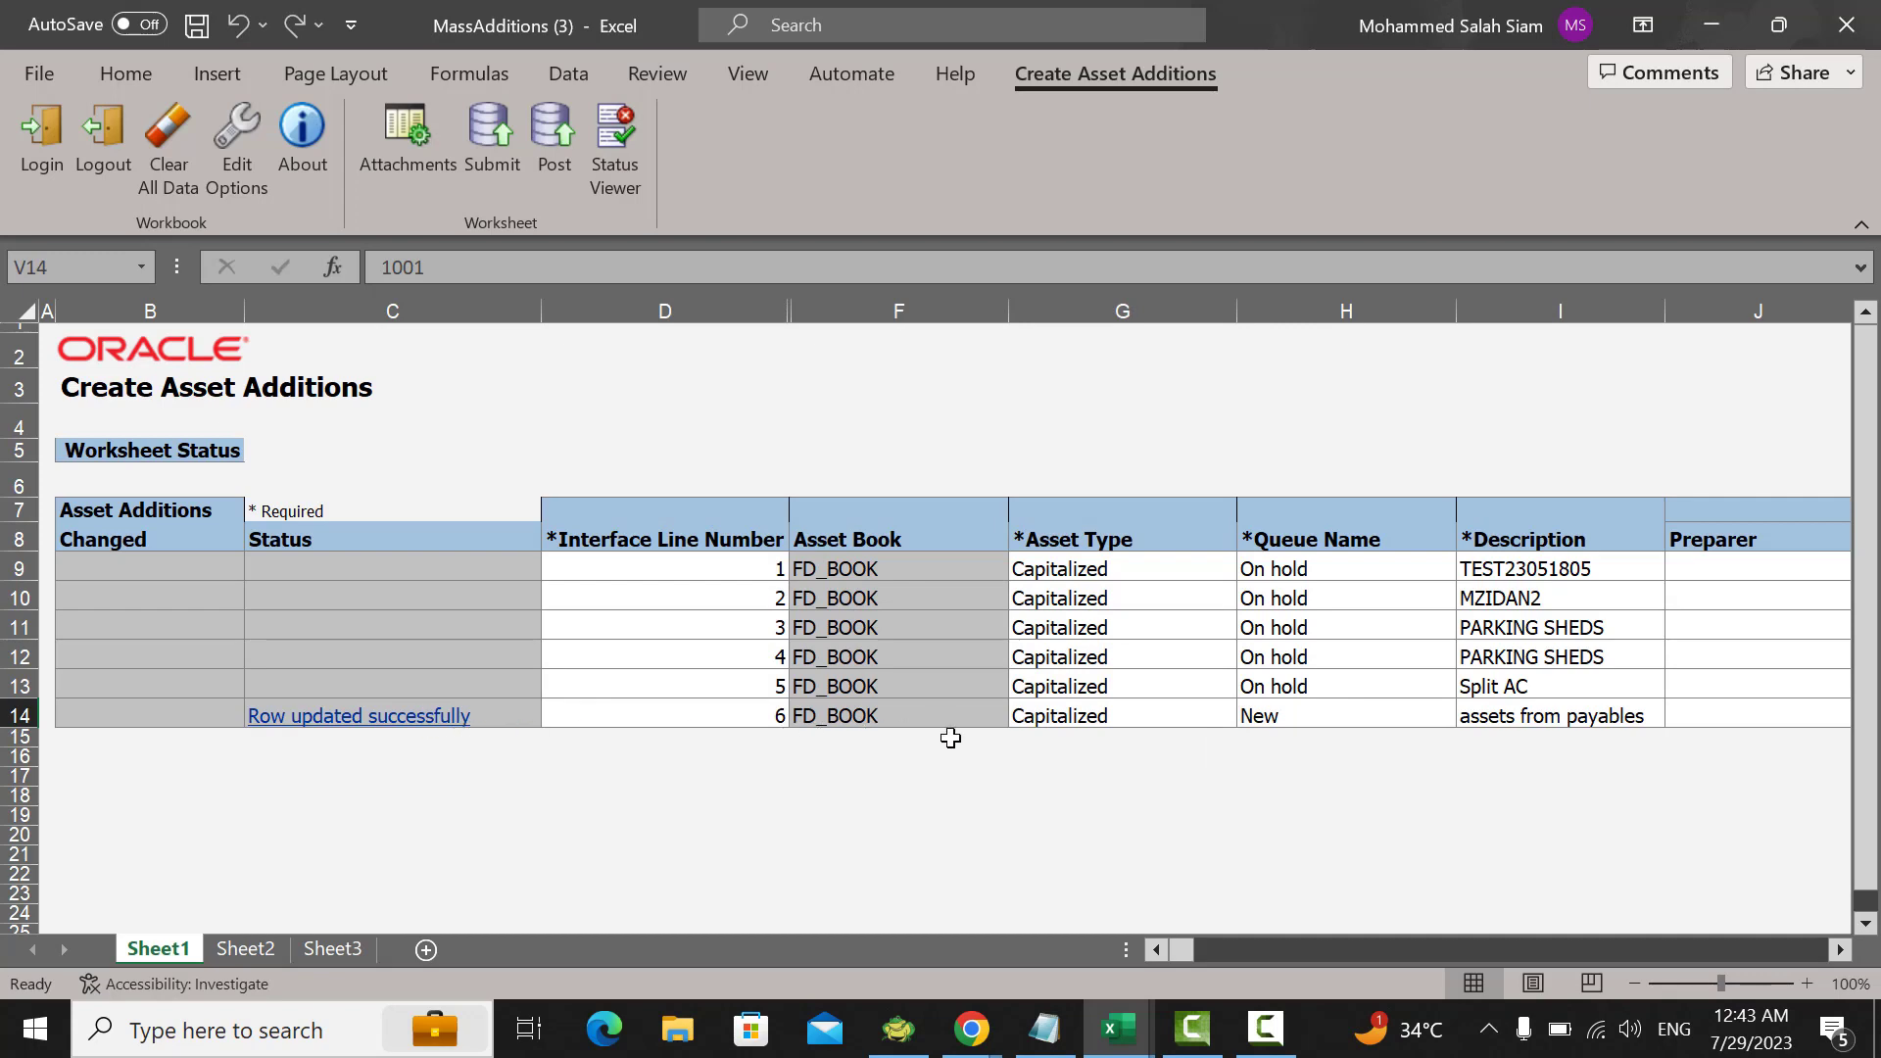
Step: Switch to the Asset Additions page in Chrome and reopen the Assets work area from the Oracle home page
click(983, 1034)
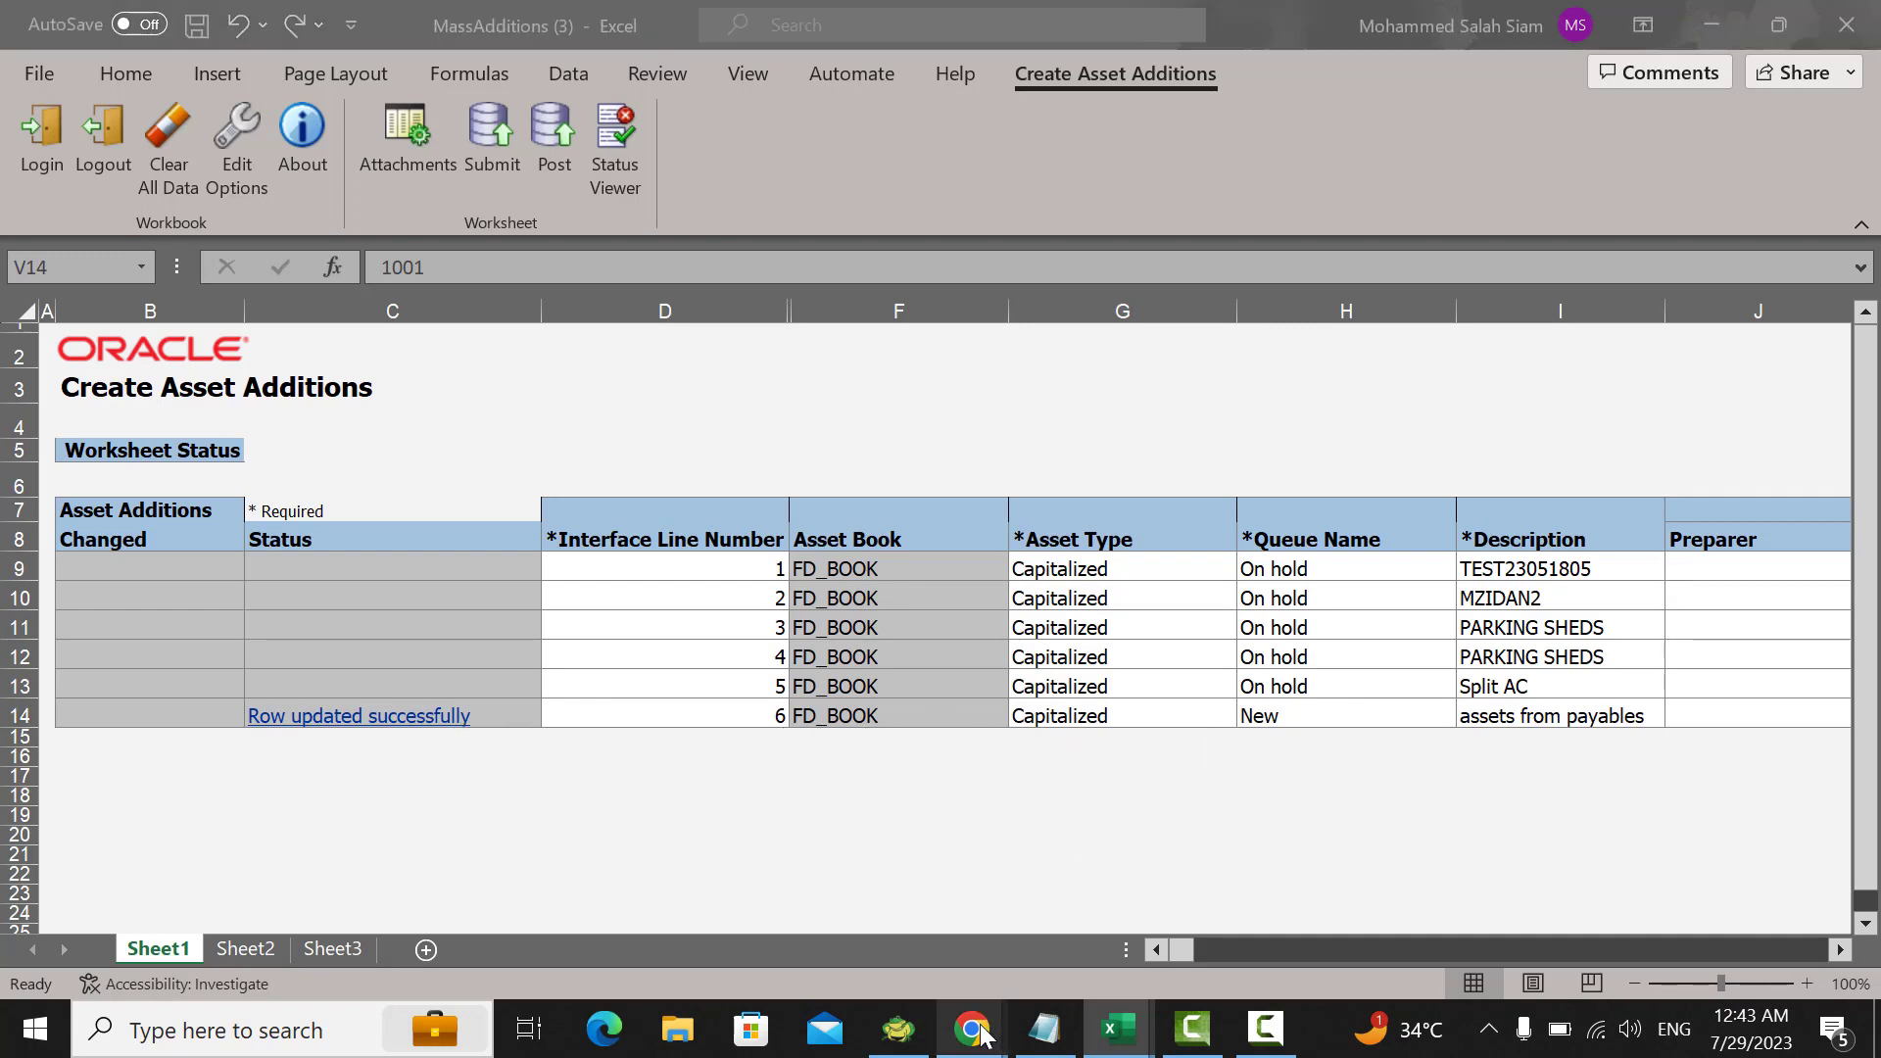
click(866, 906)
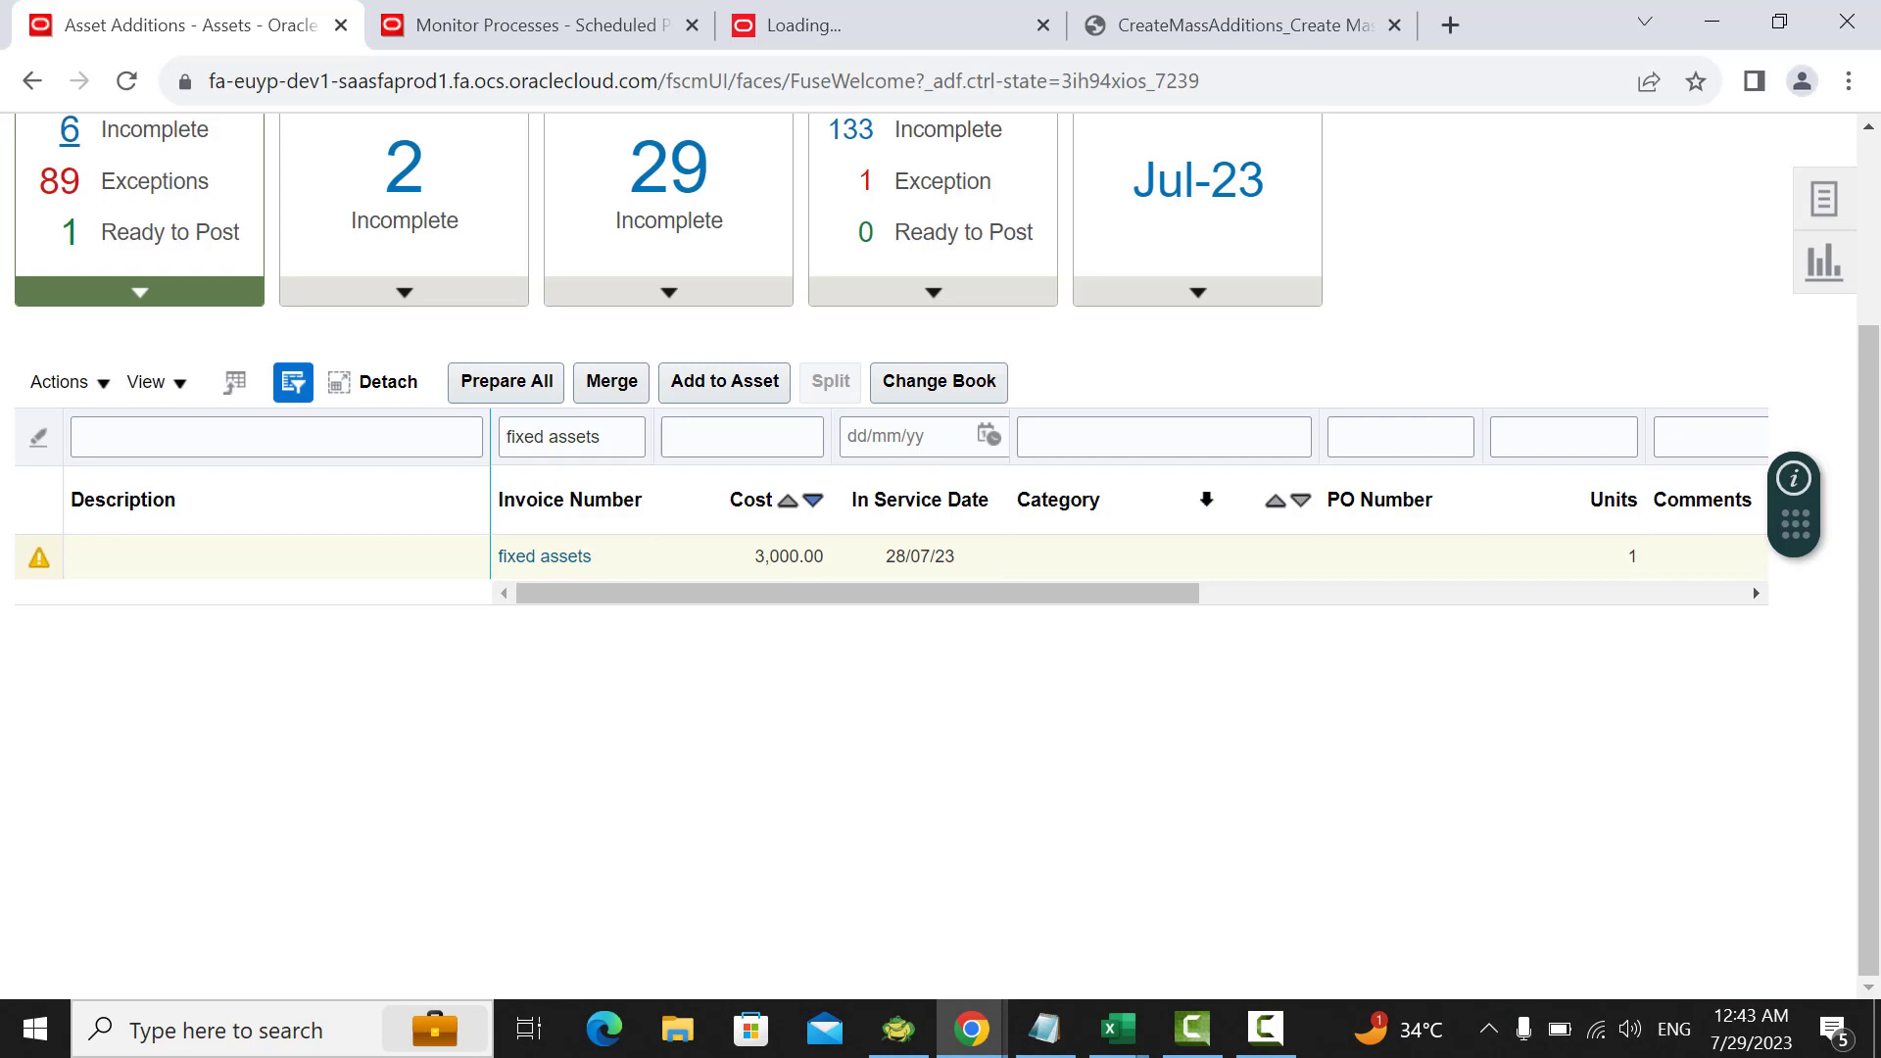
drag(1871, 457, 1866, 392)
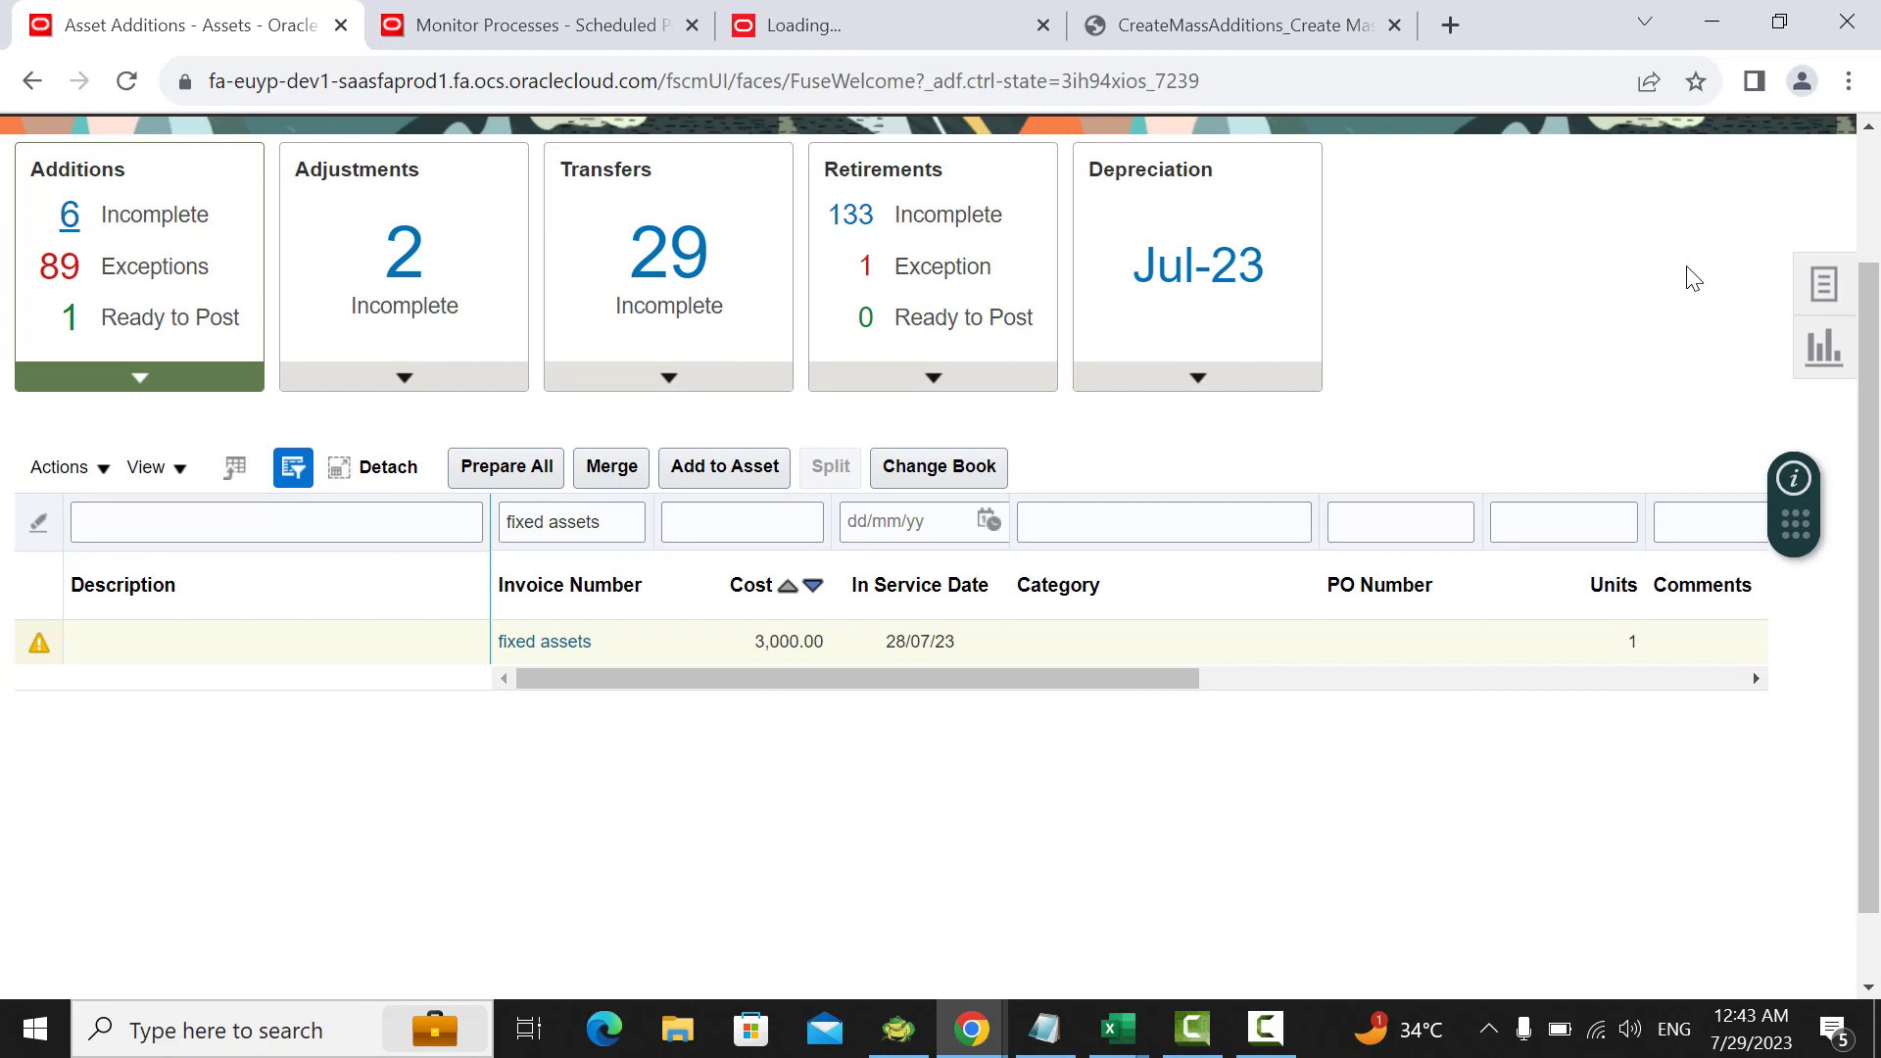
scroll(1621, 217, up, 2)
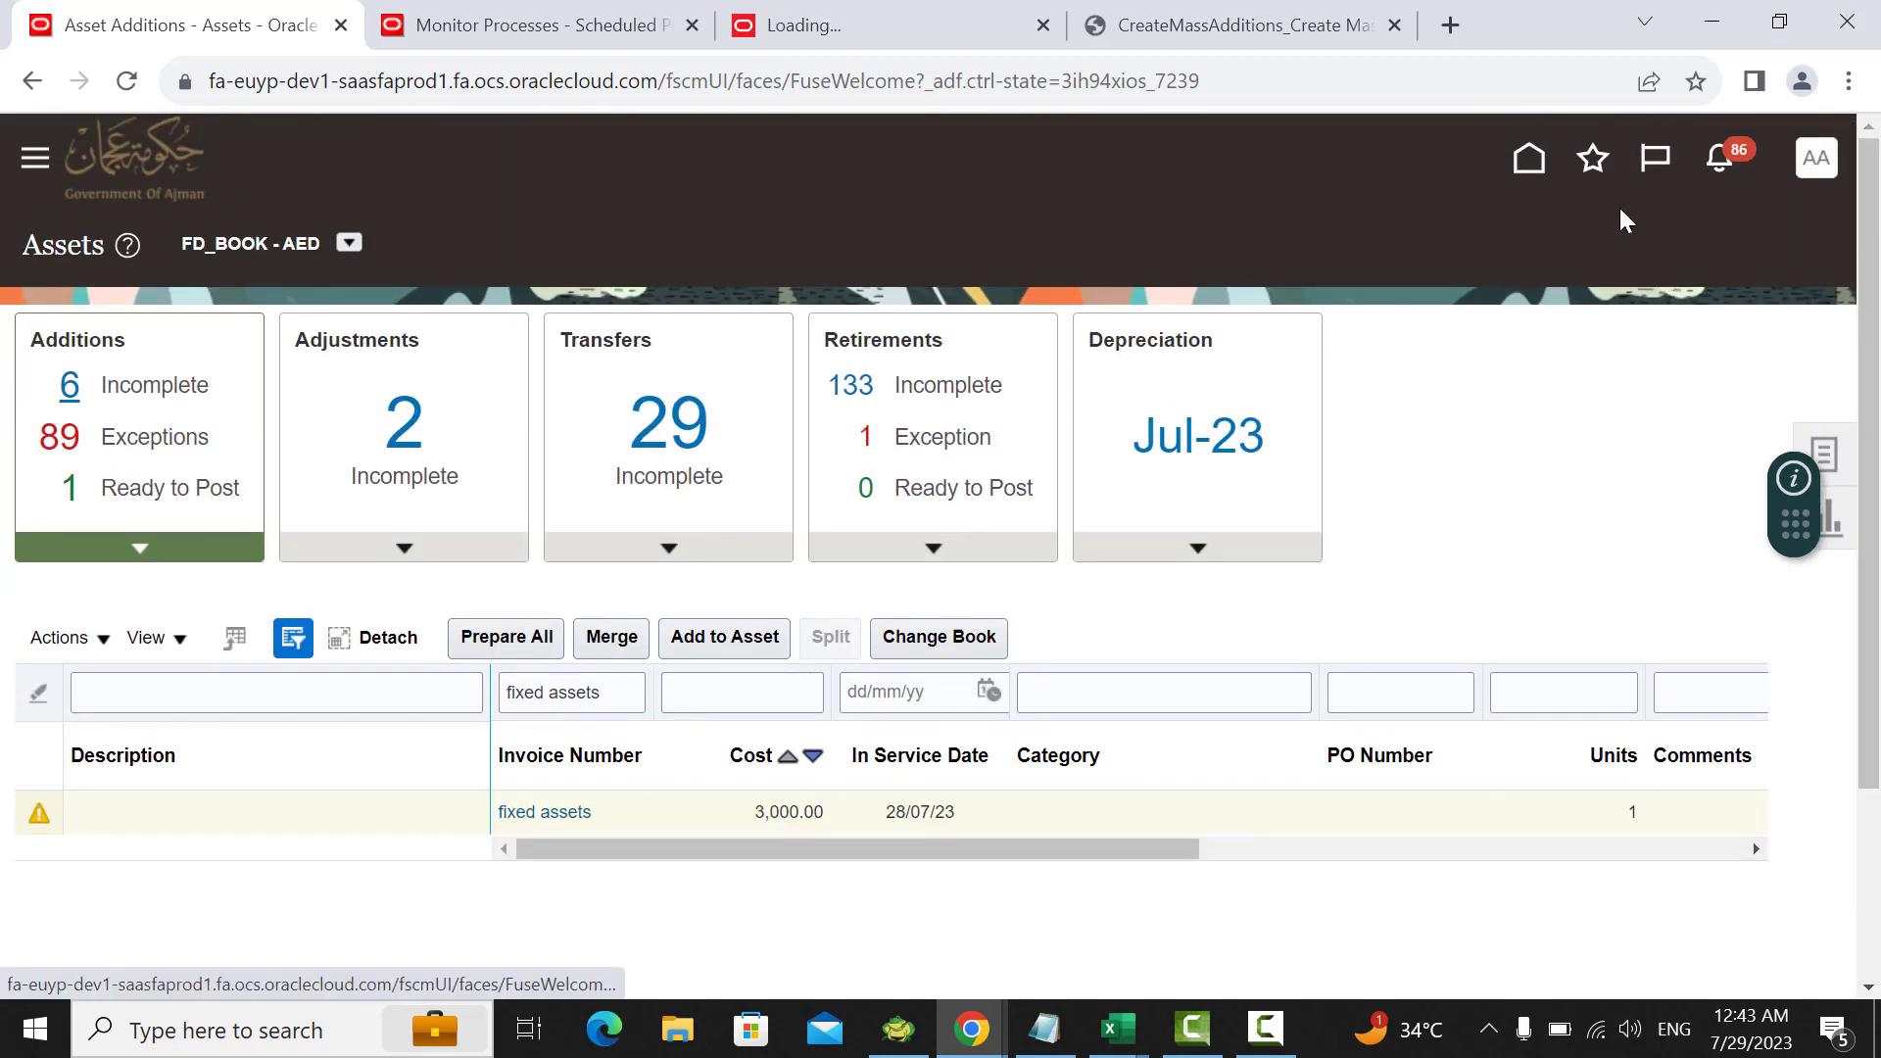
click(1525, 172)
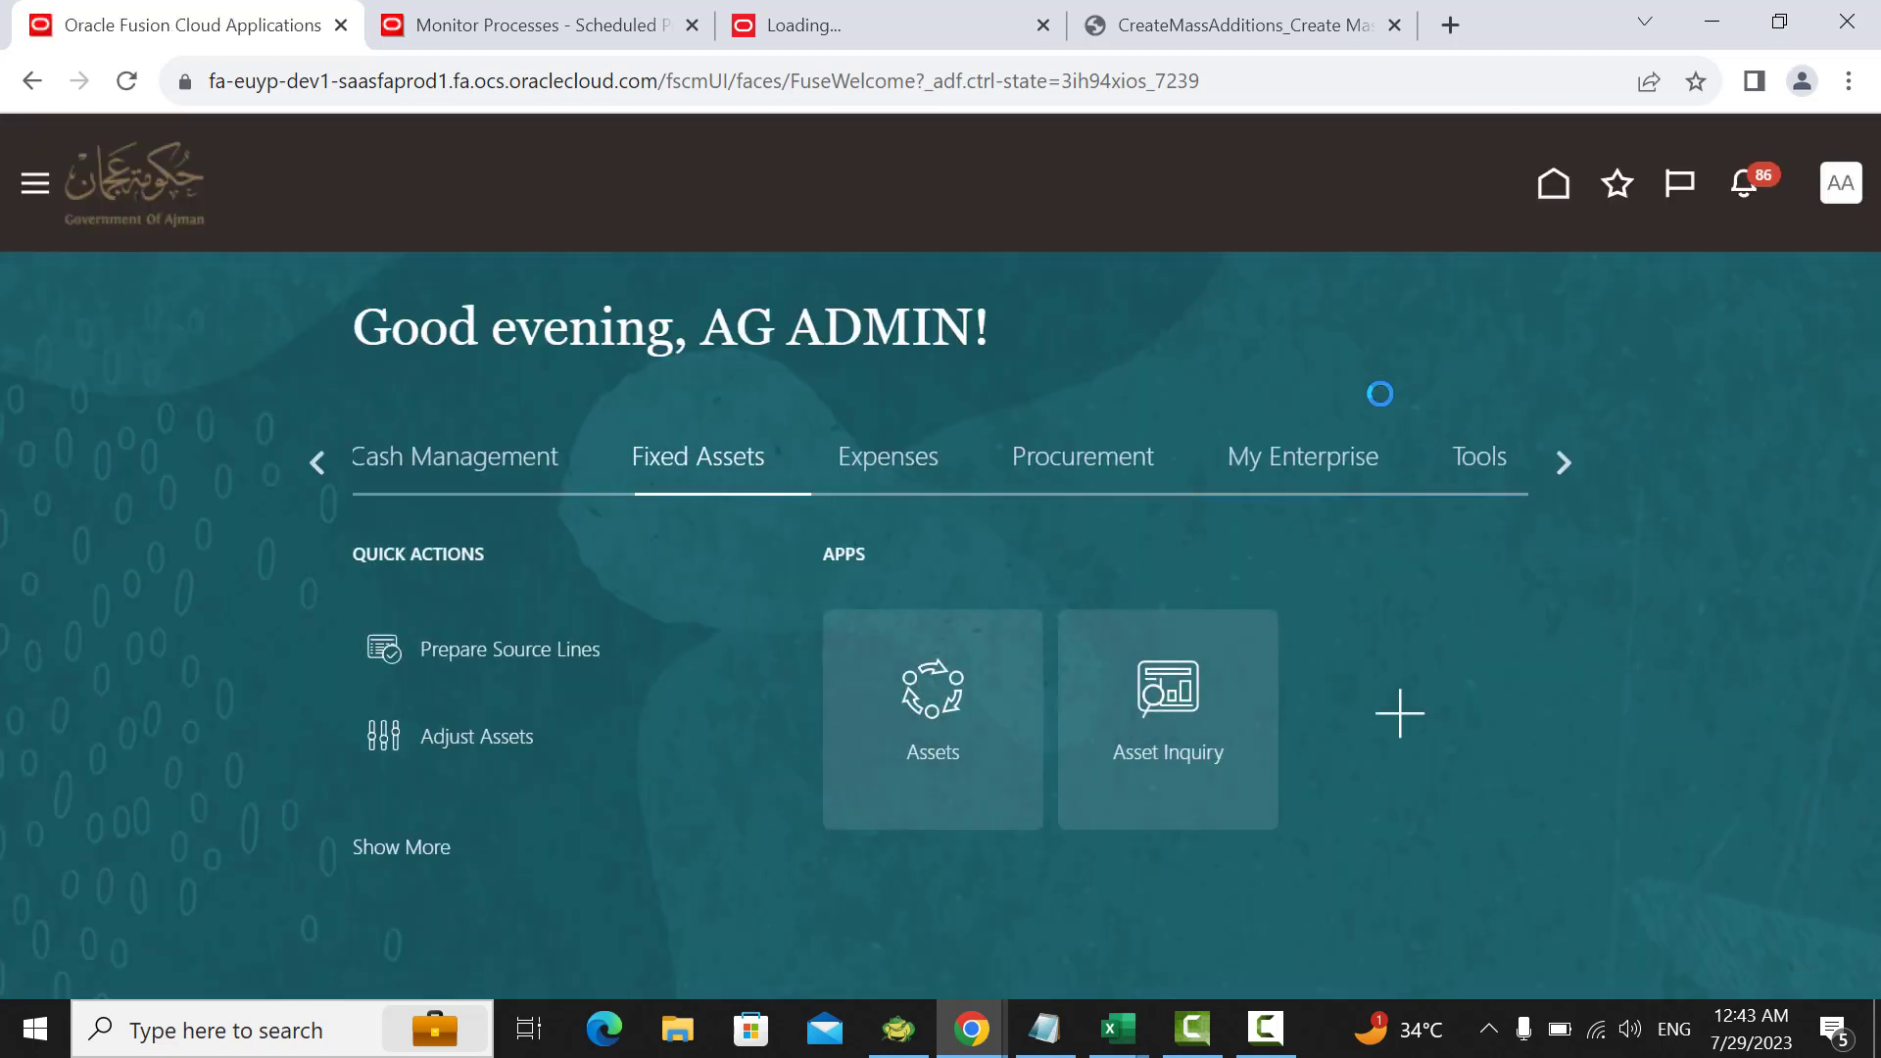
scroll(1330, 463, down, 2)
click(924, 551)
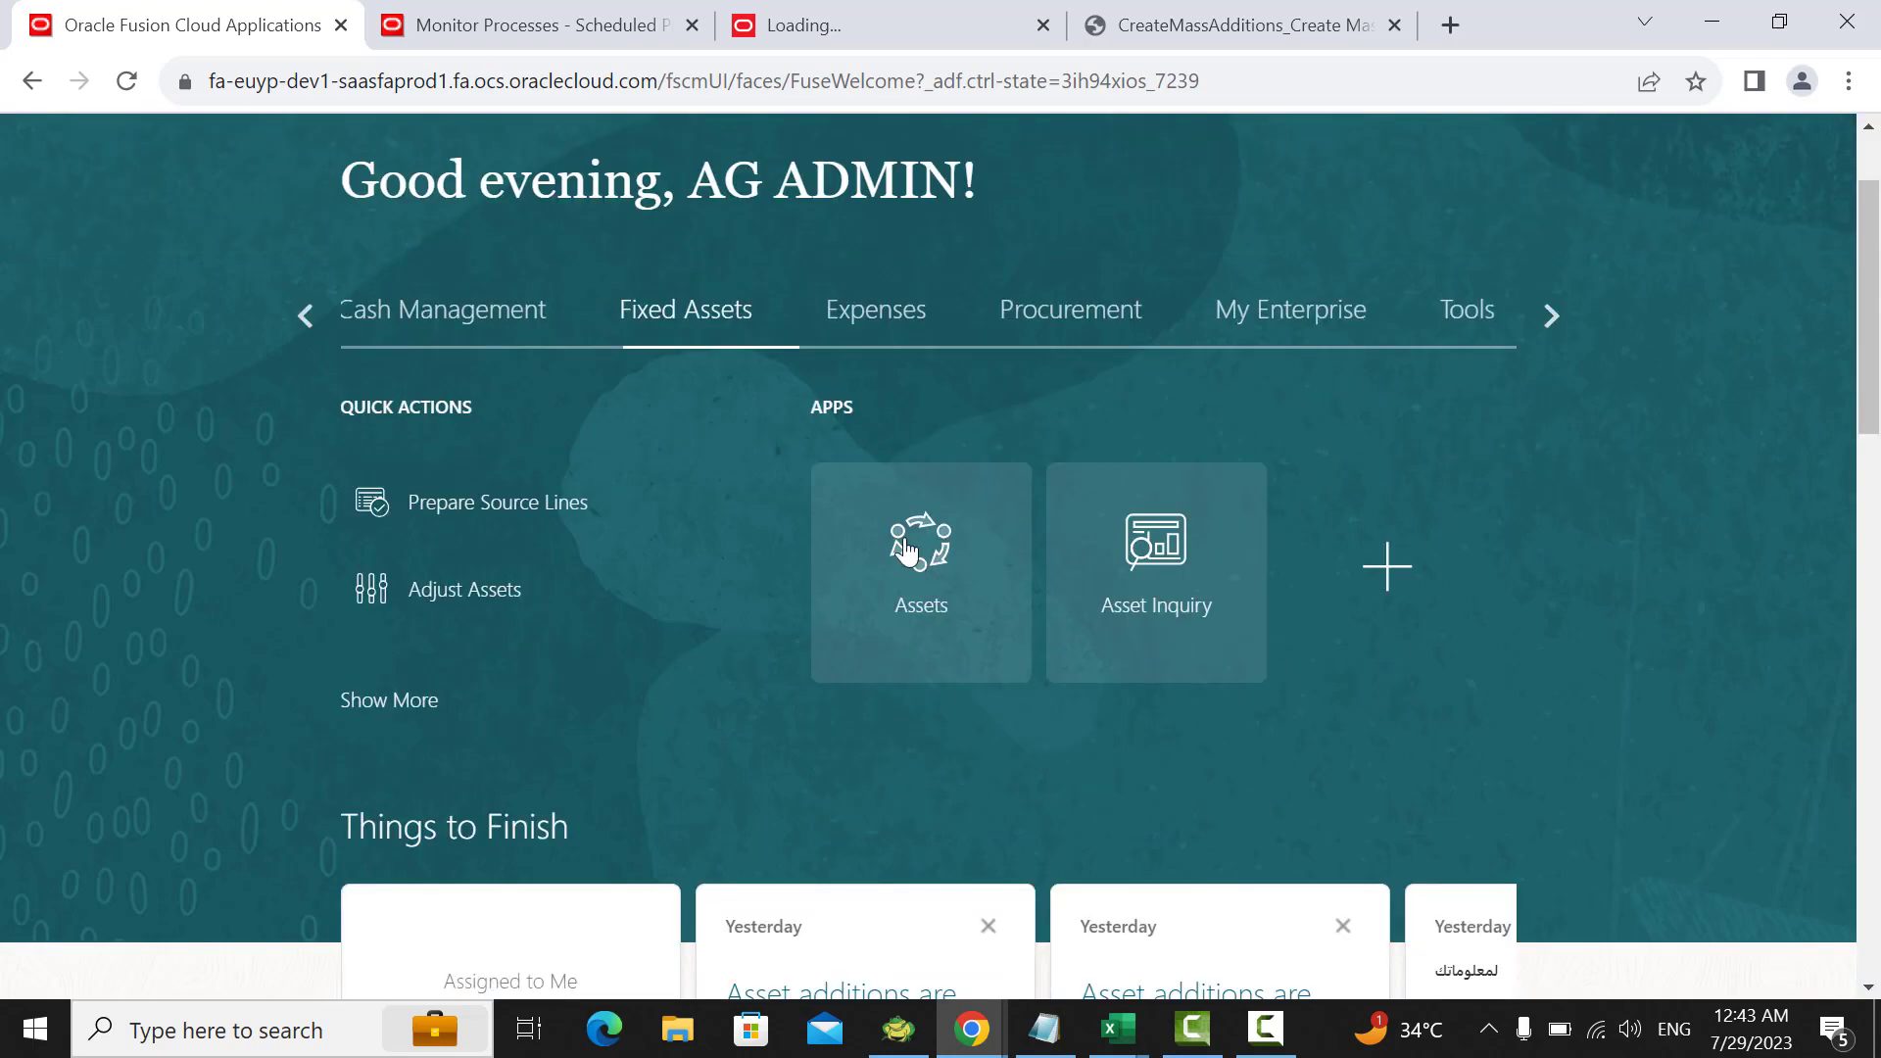
Step: Check the additions that are ready to post, then the incomplete additions, for the "assets from payables" line
scroll(839, 538, down, 2)
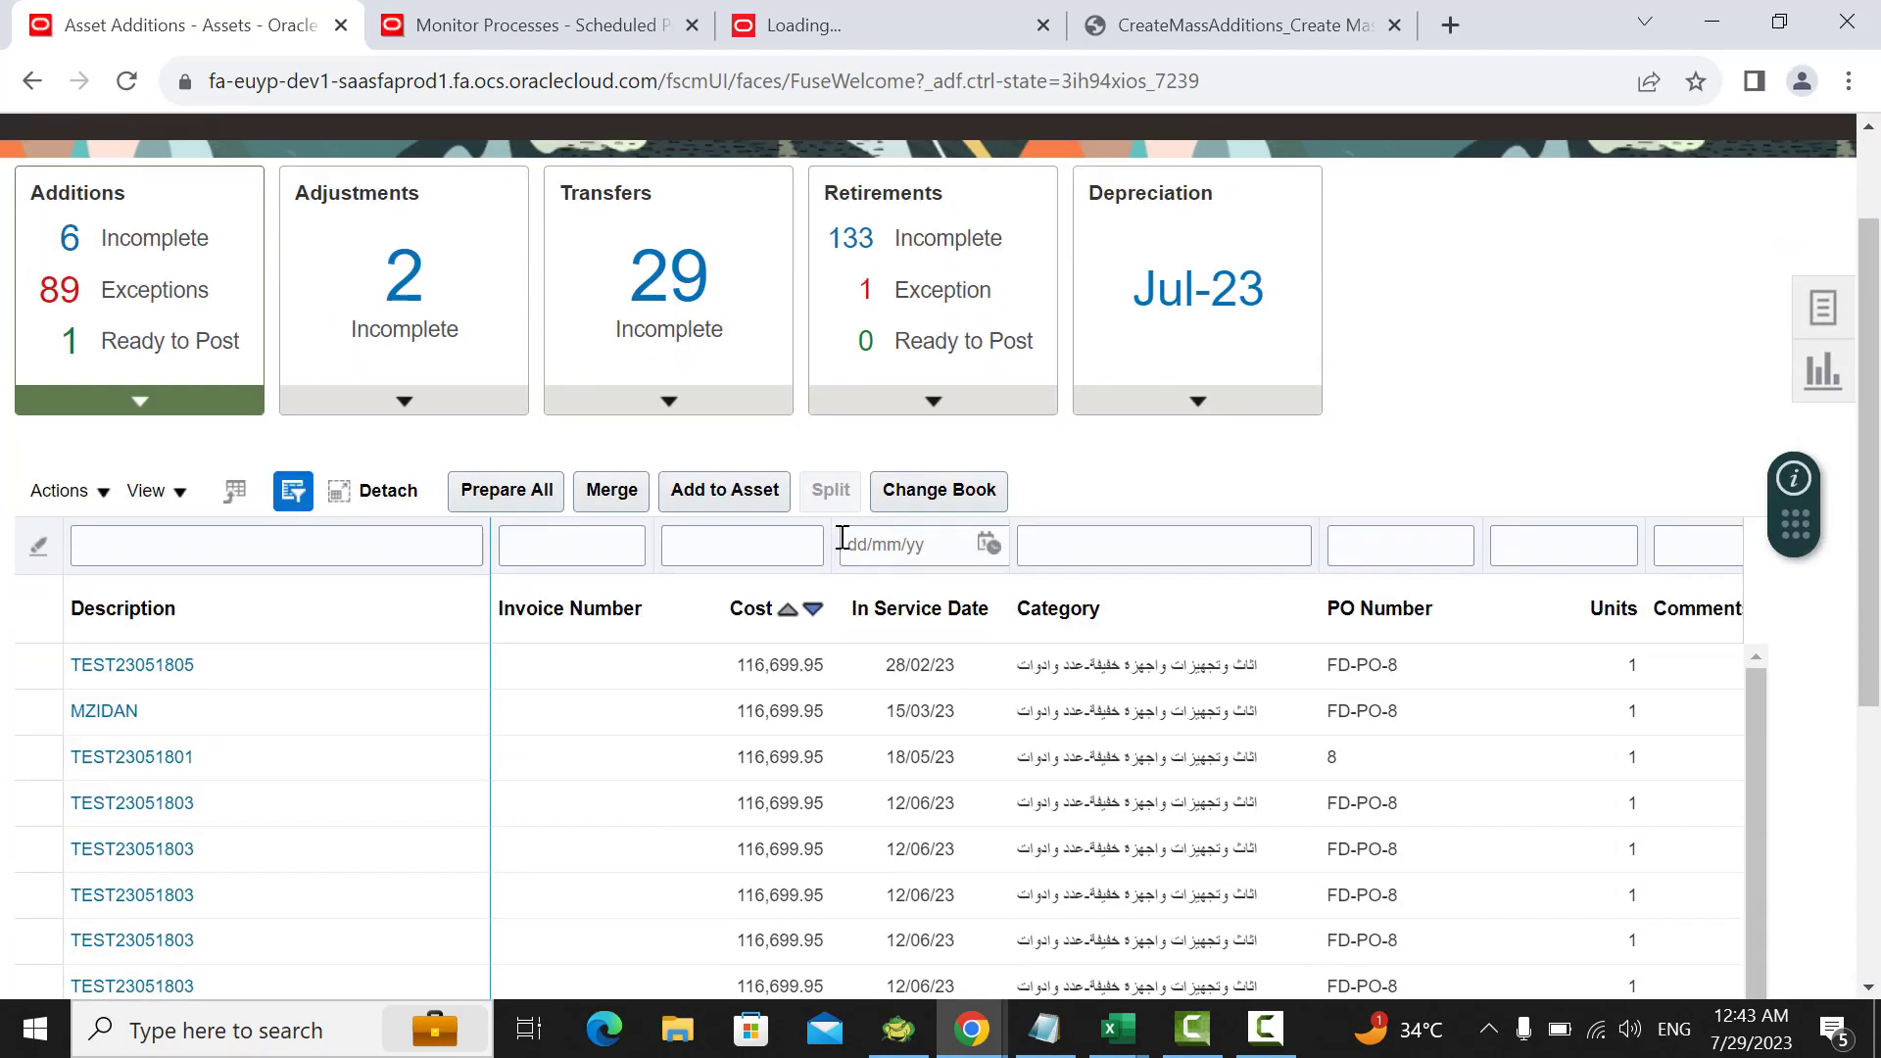
click(156, 348)
scroll(1599, 412, up, 2)
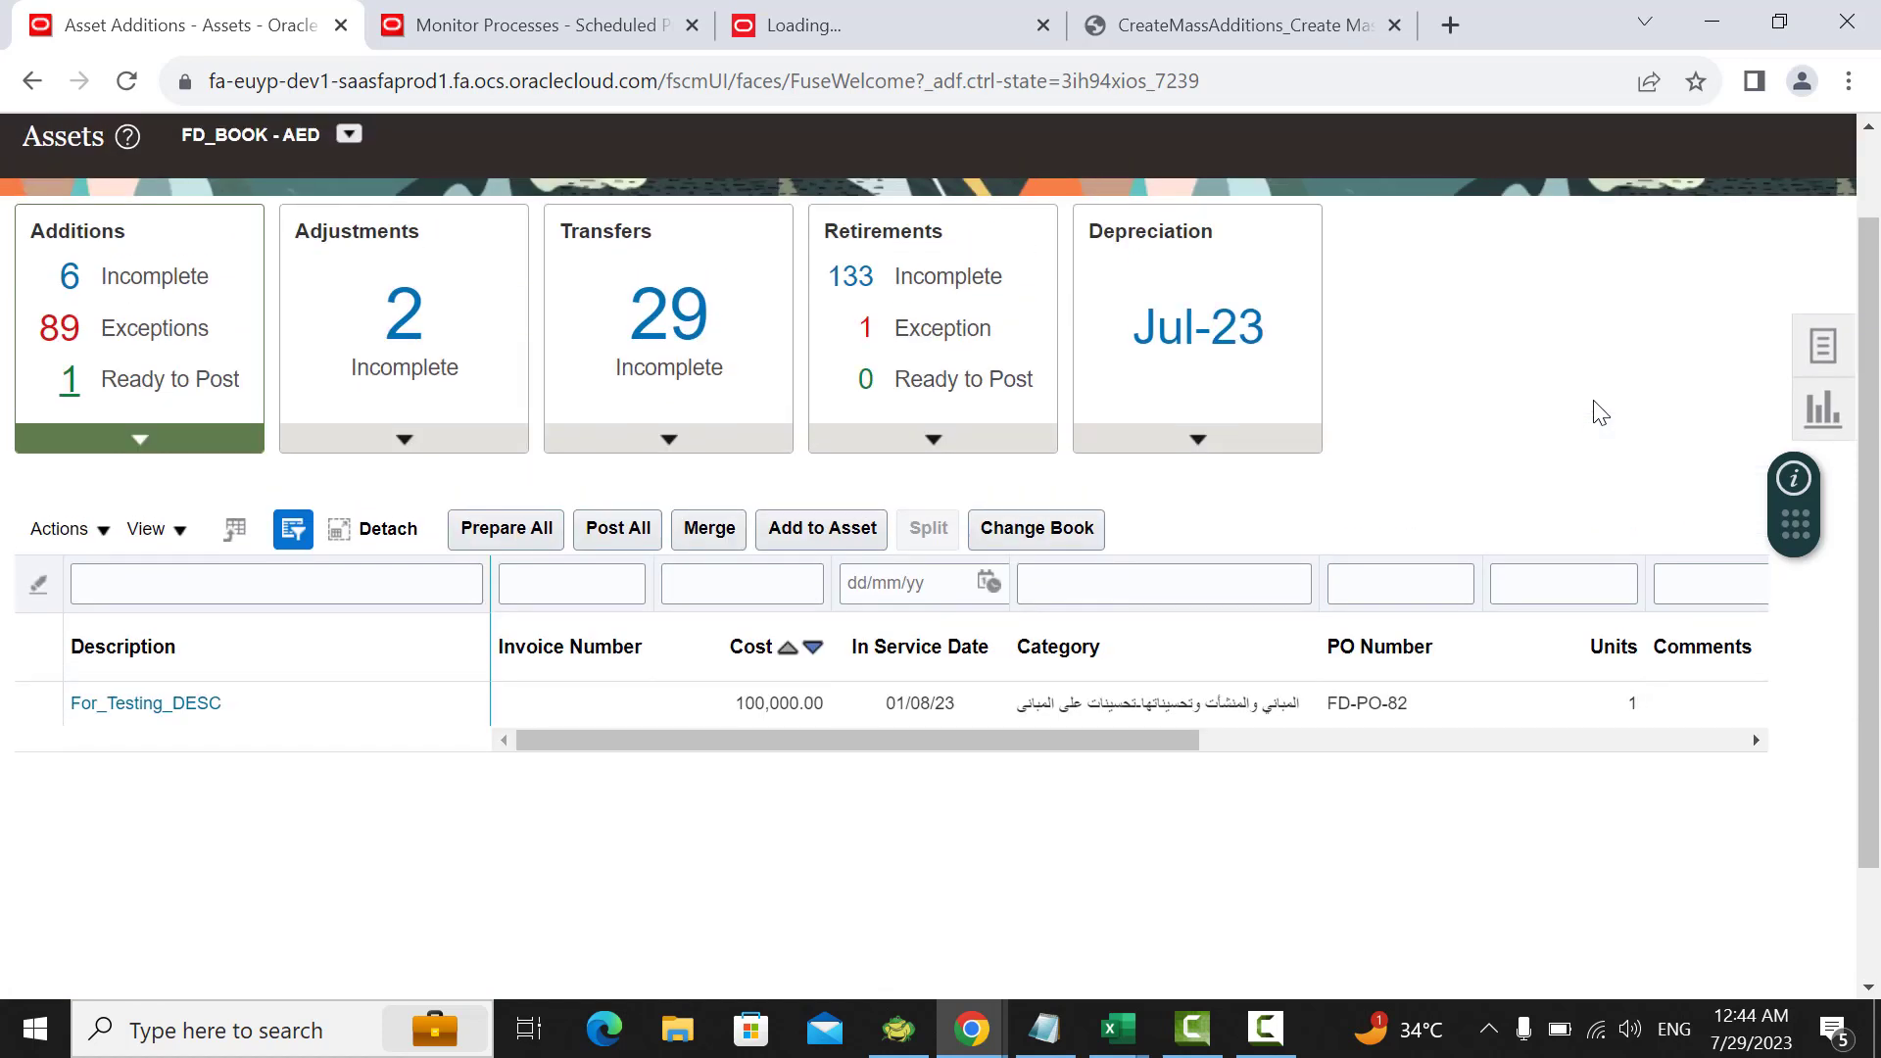
click(164, 281)
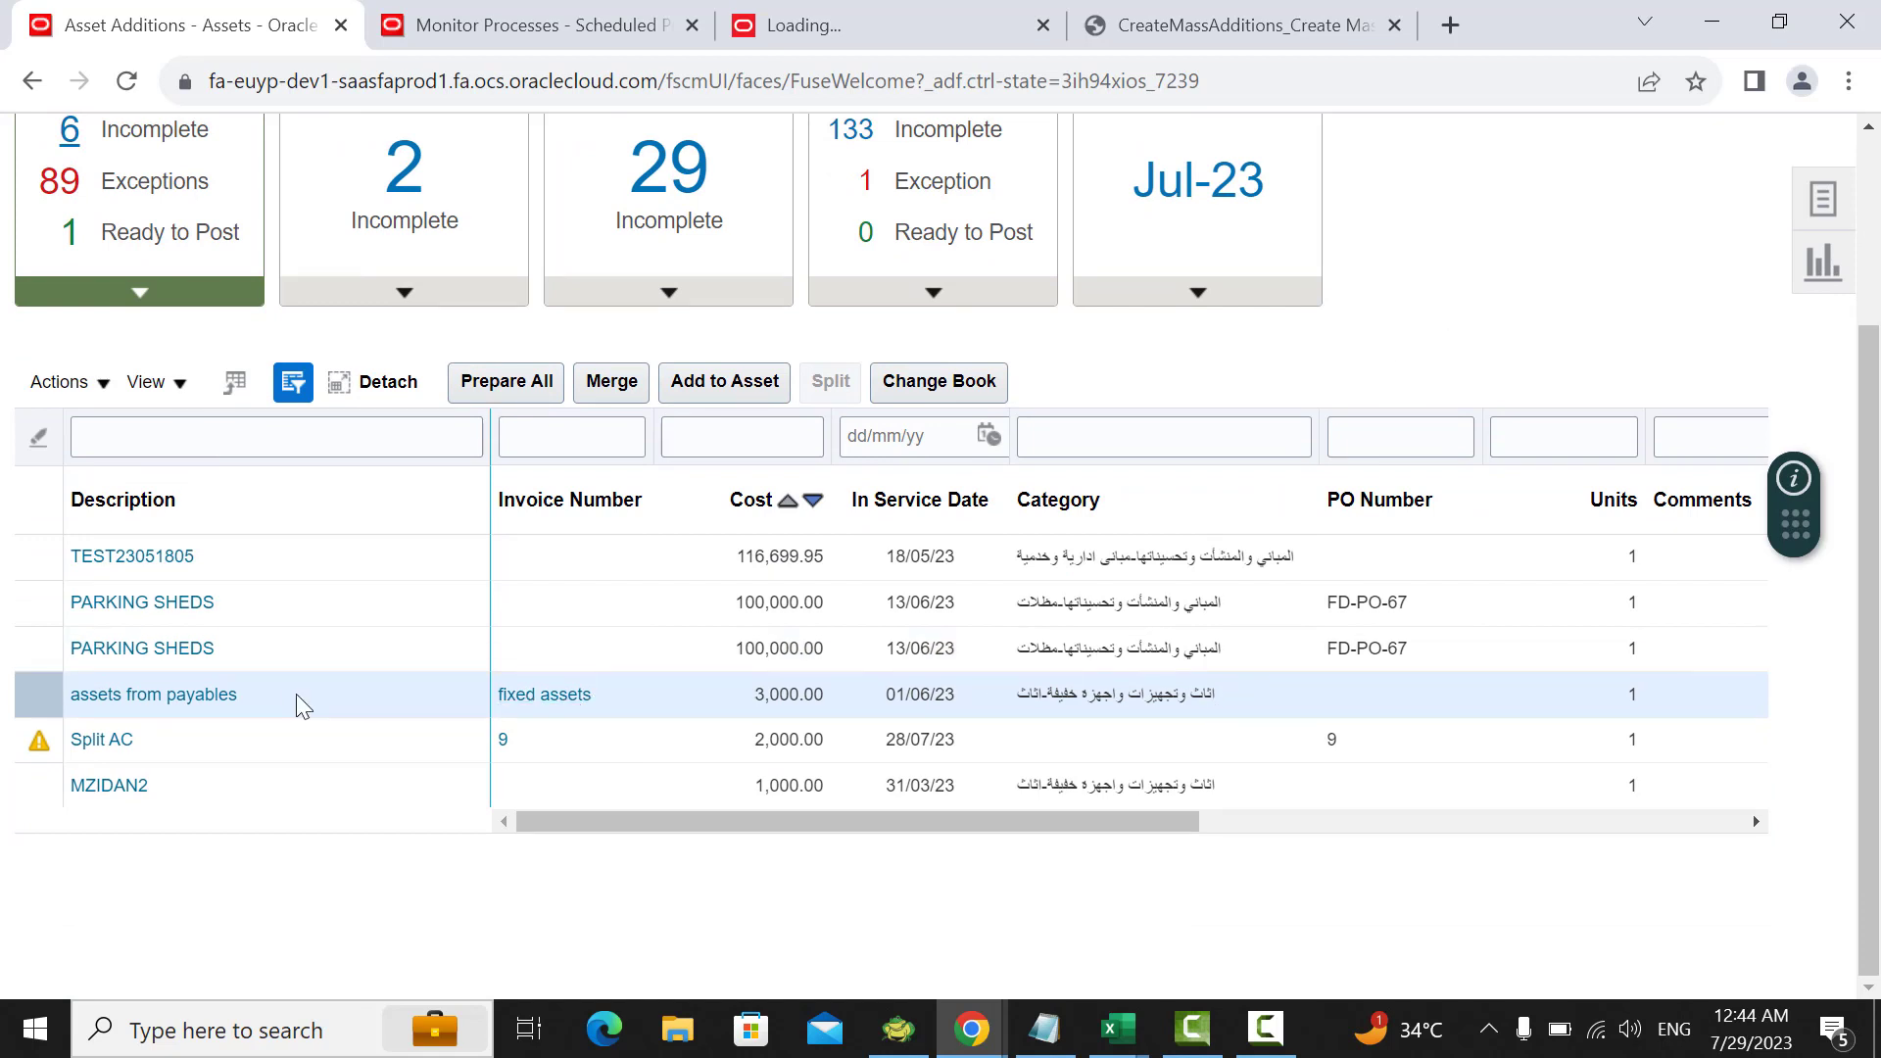
scroll(1453, 382, up, 2)
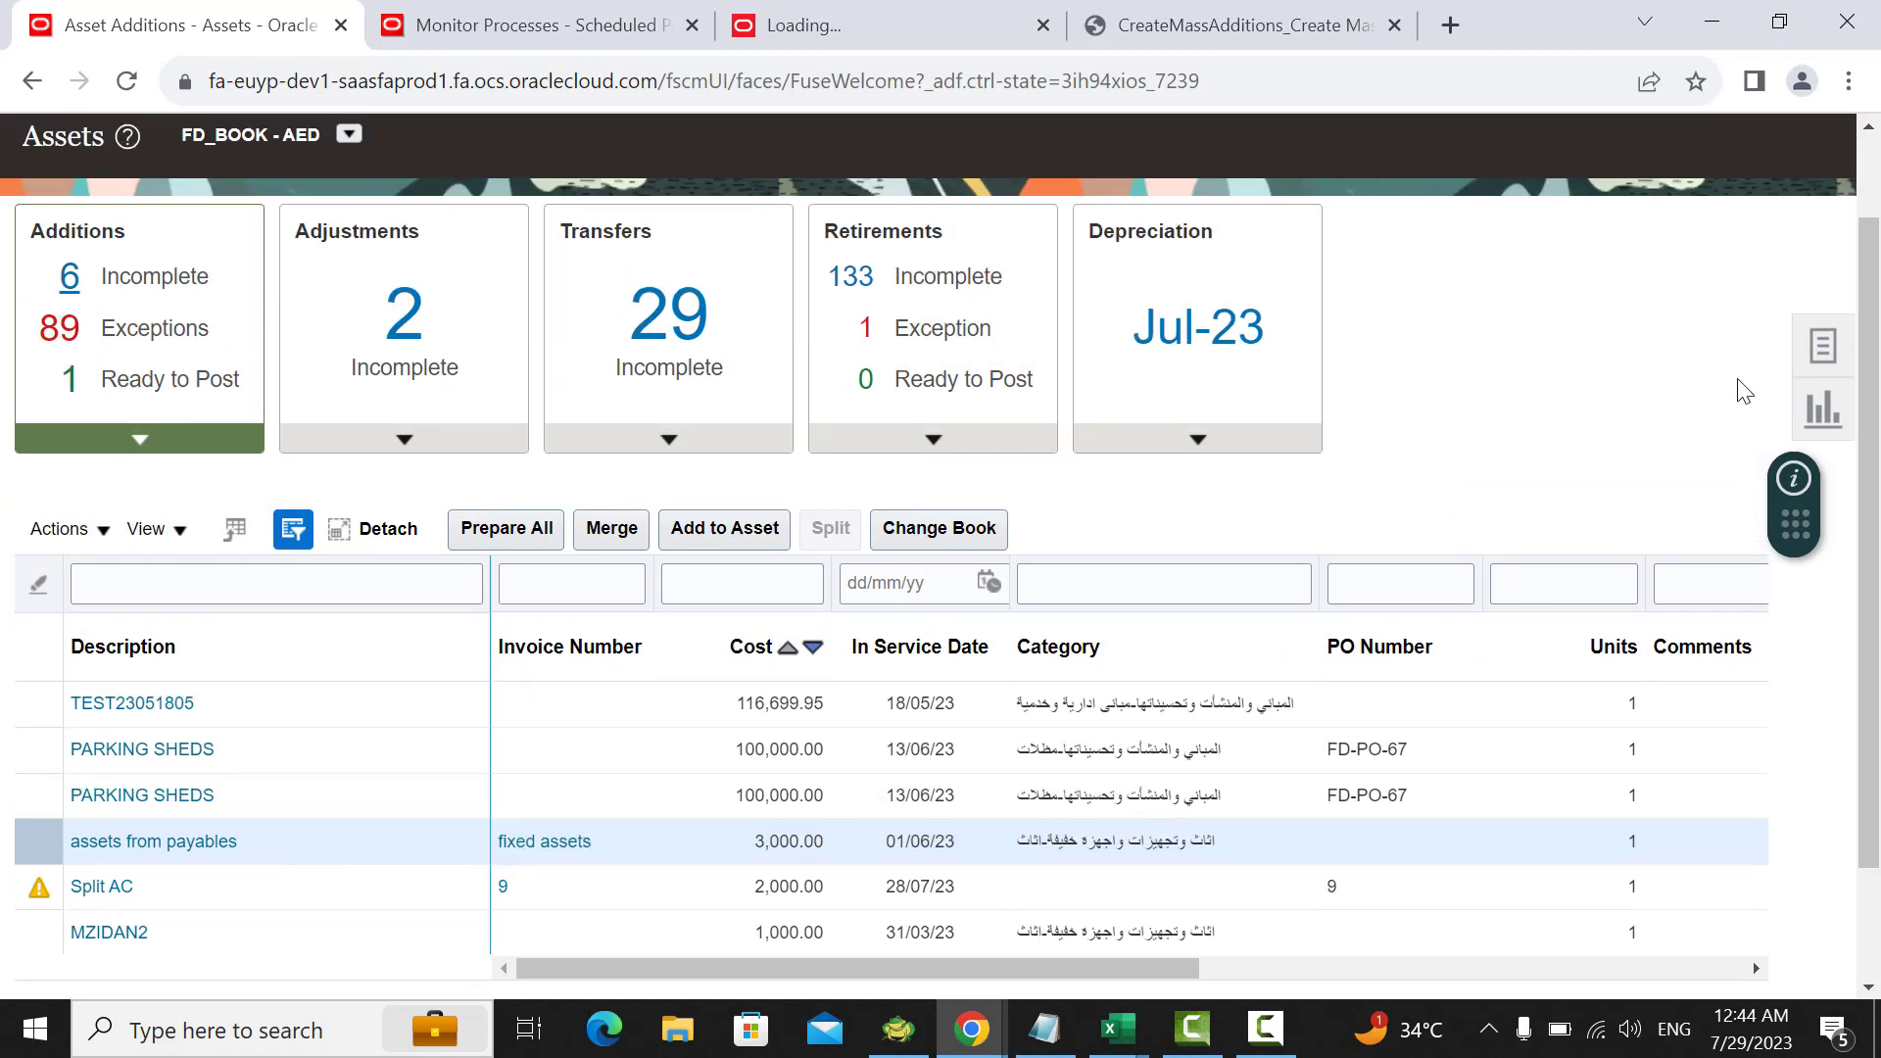
Step: Switch to the Scheduled Processes overview and start scheduling a new process
click(621, 27)
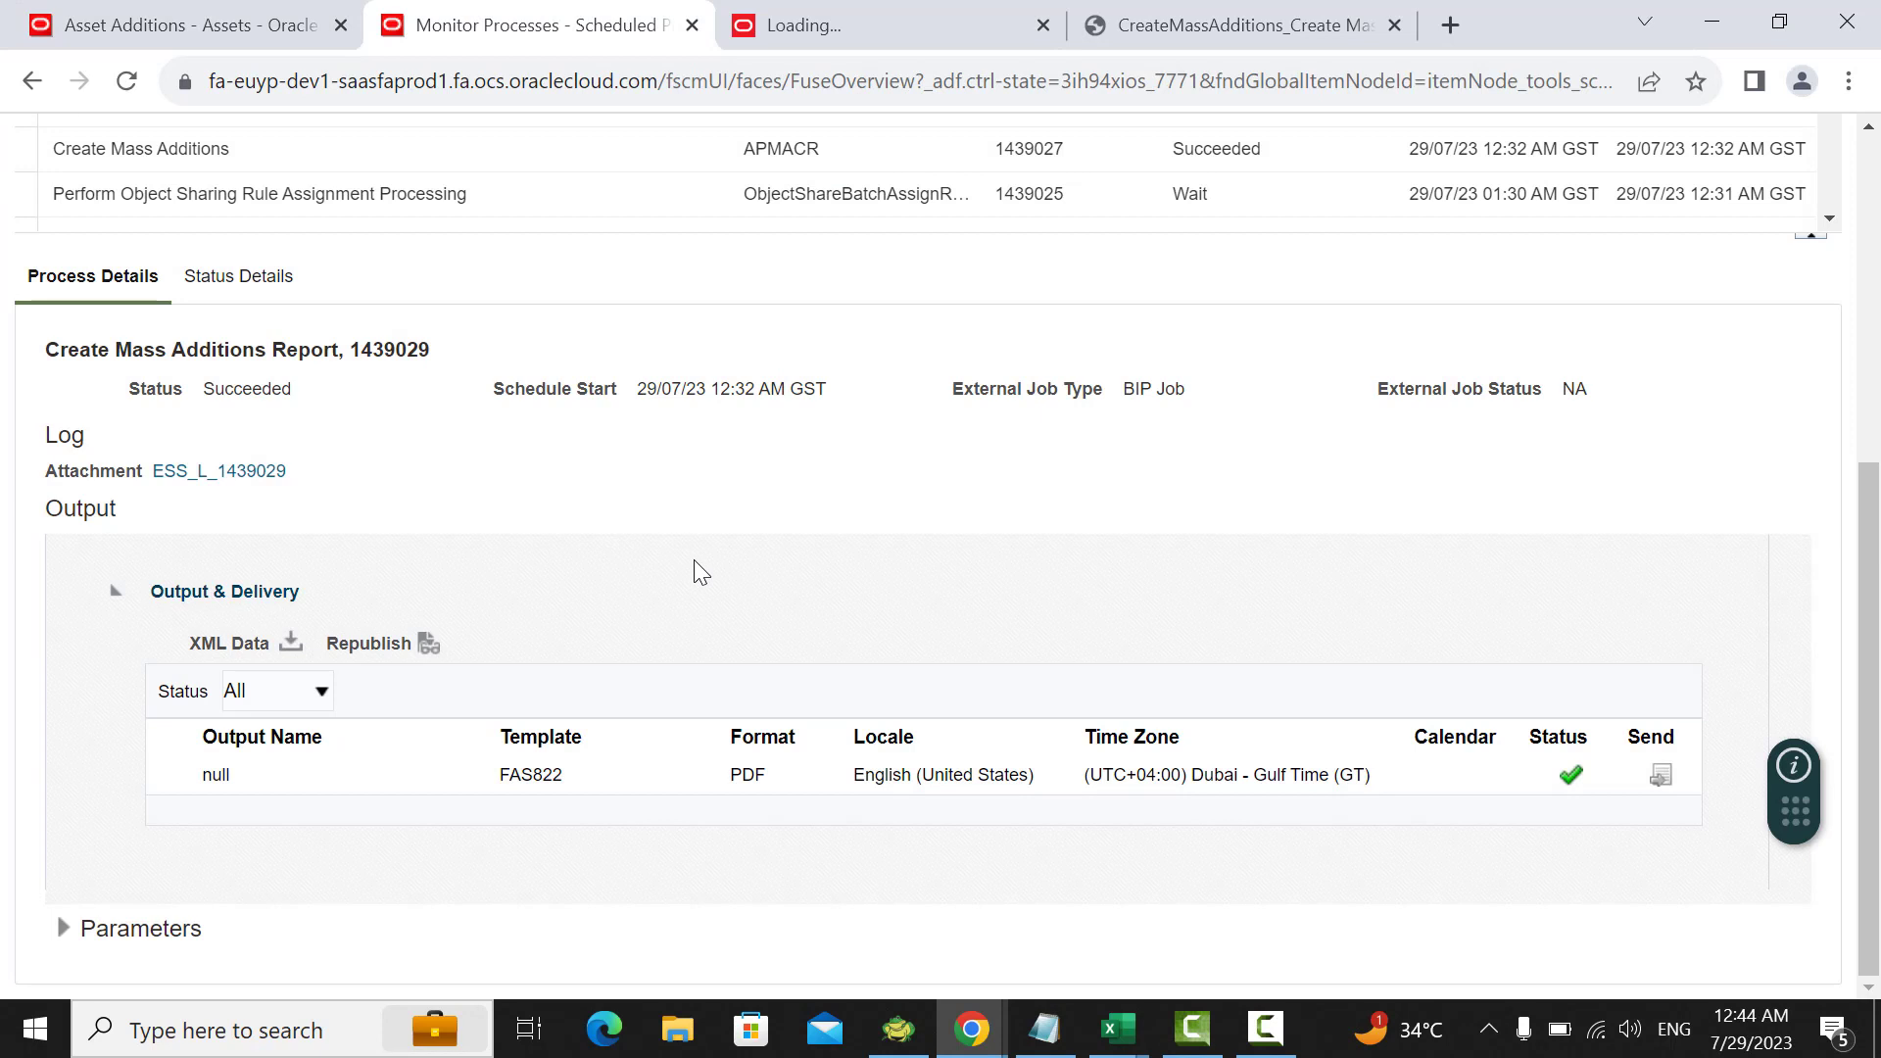
scroll(691, 566, up, 5)
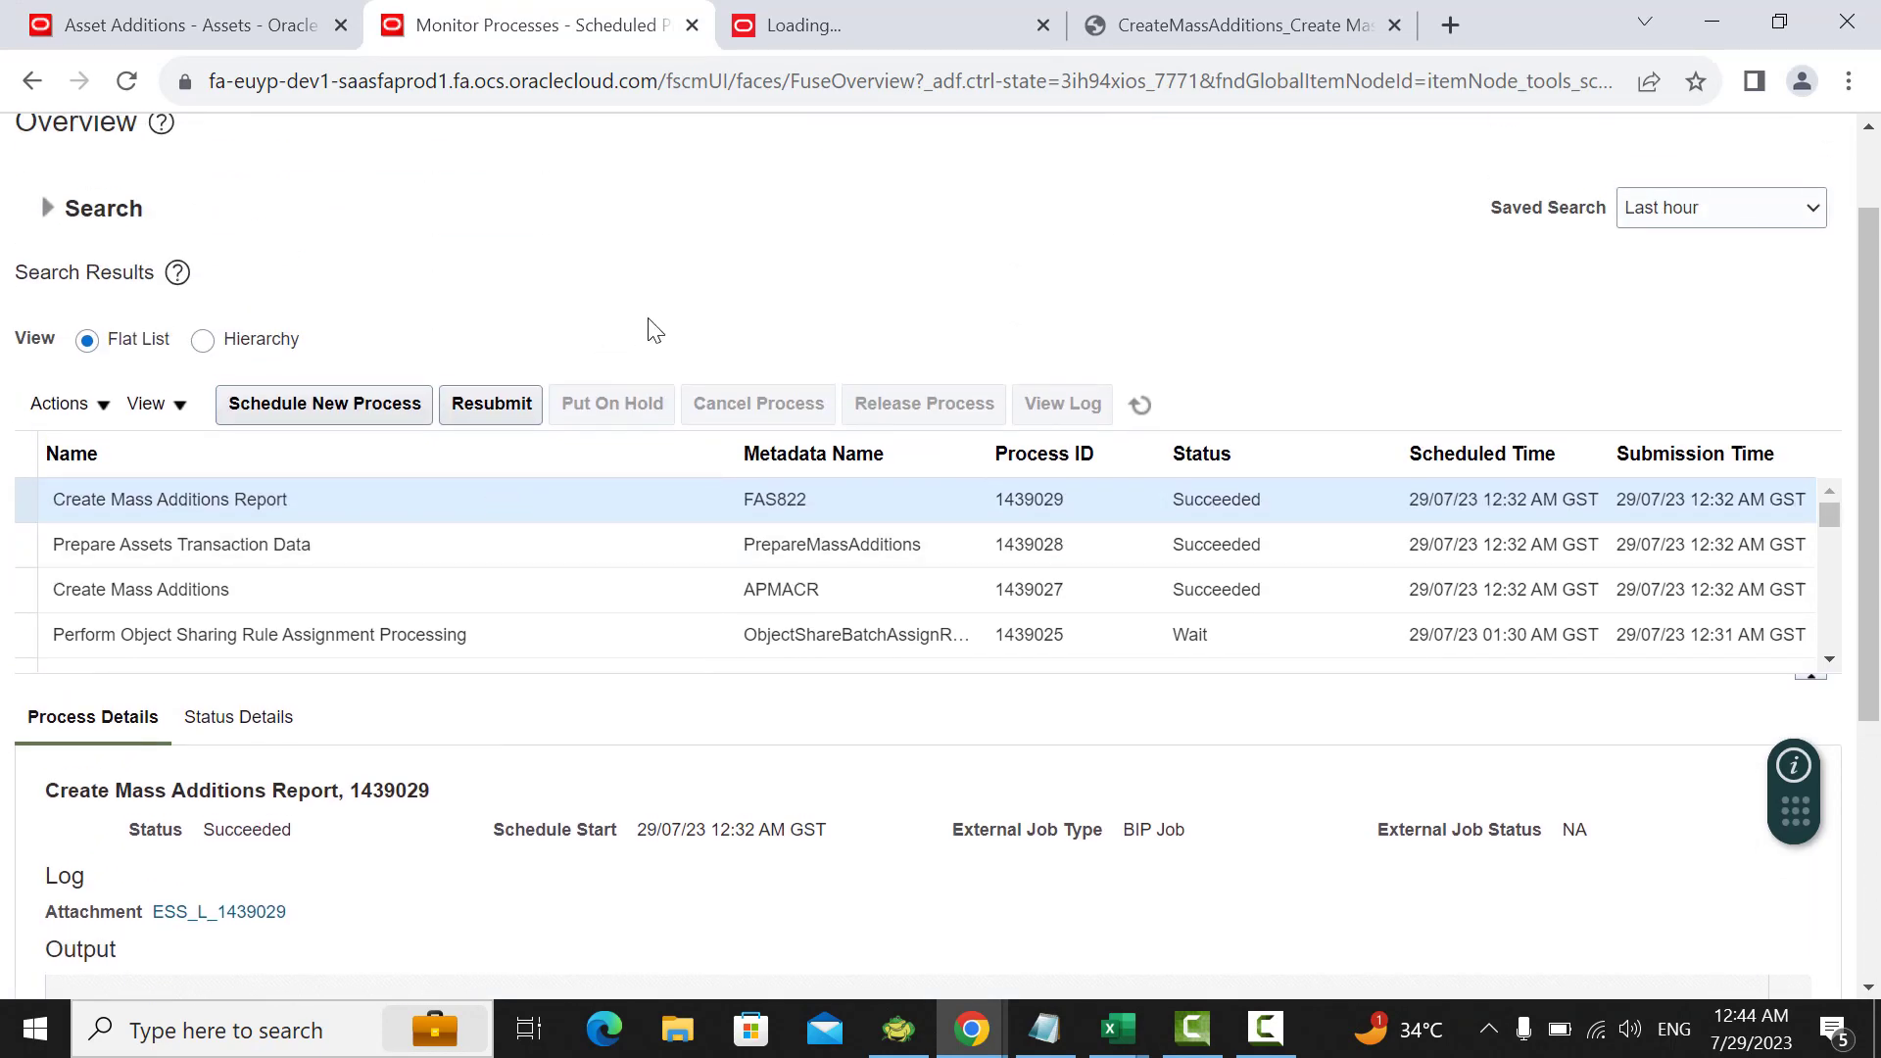
click(375, 411)
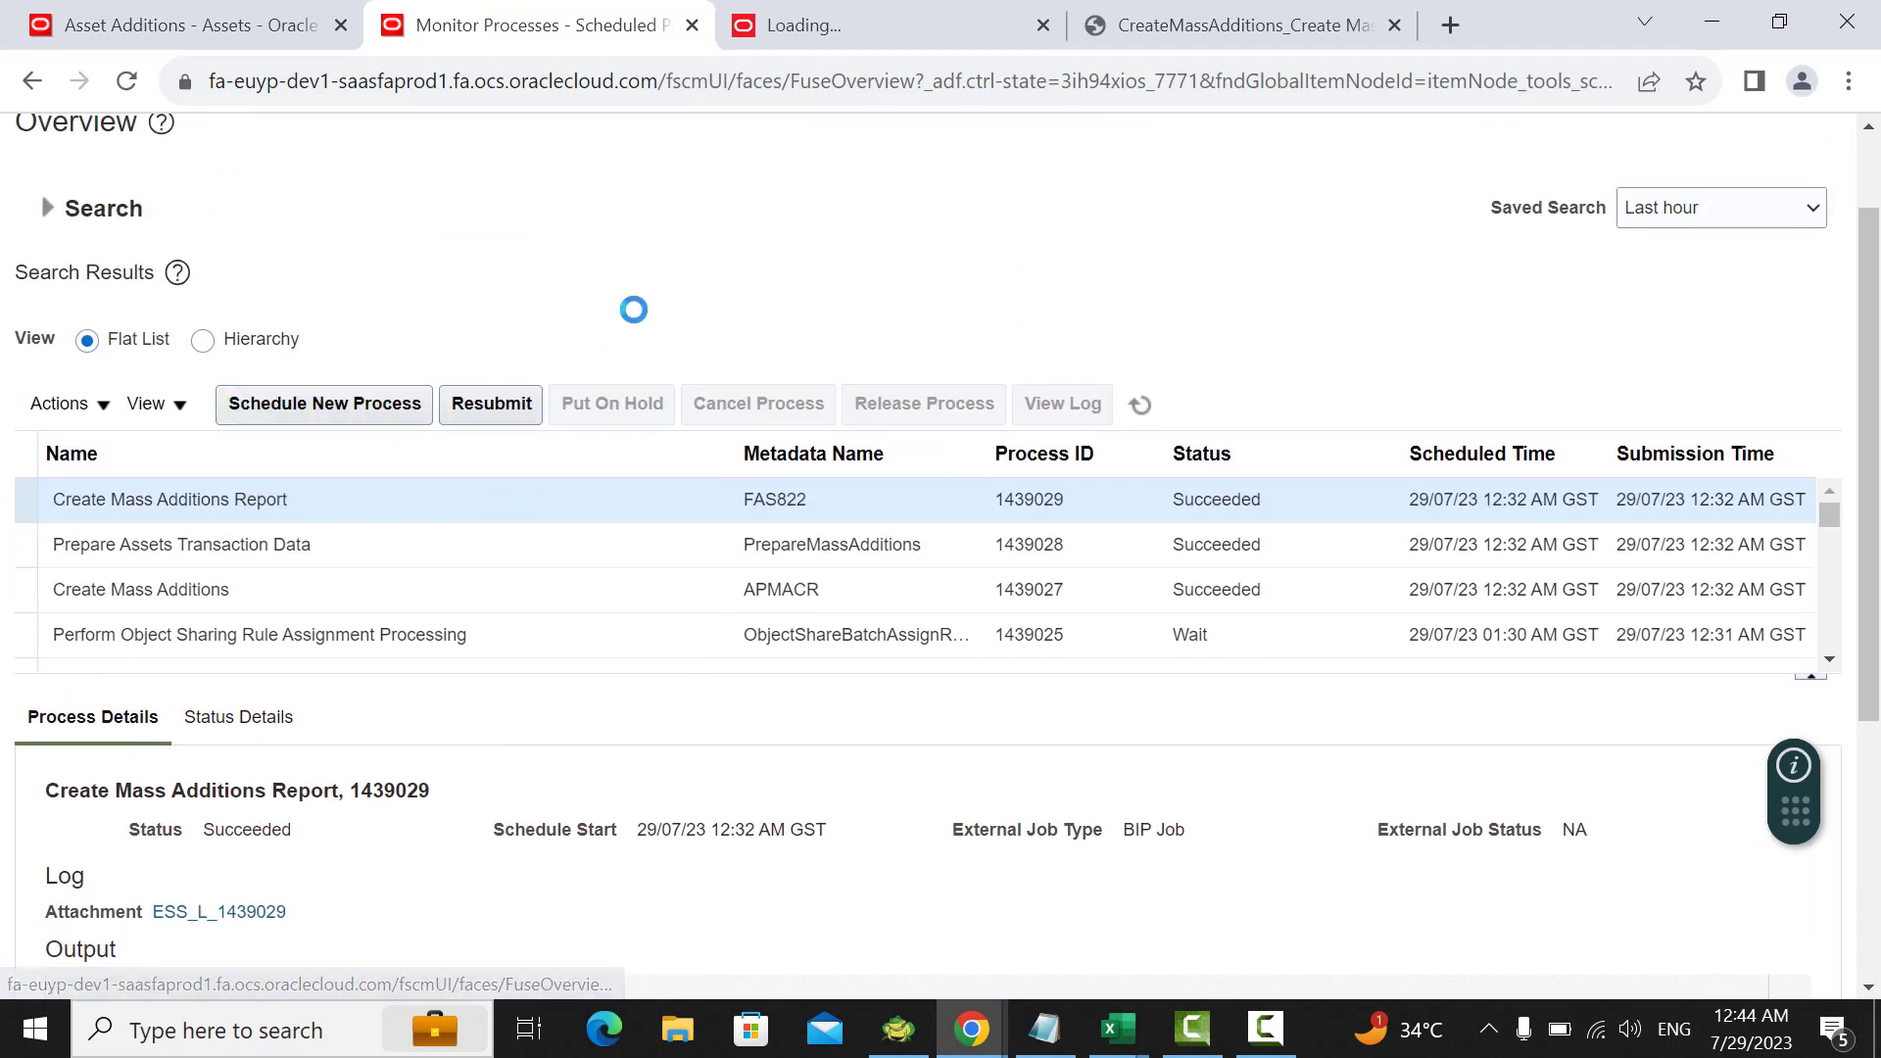
Step: Choose the Post Mass Additions job as the new process to schedule, searching for "post mass a"
triple_click(843, 493)
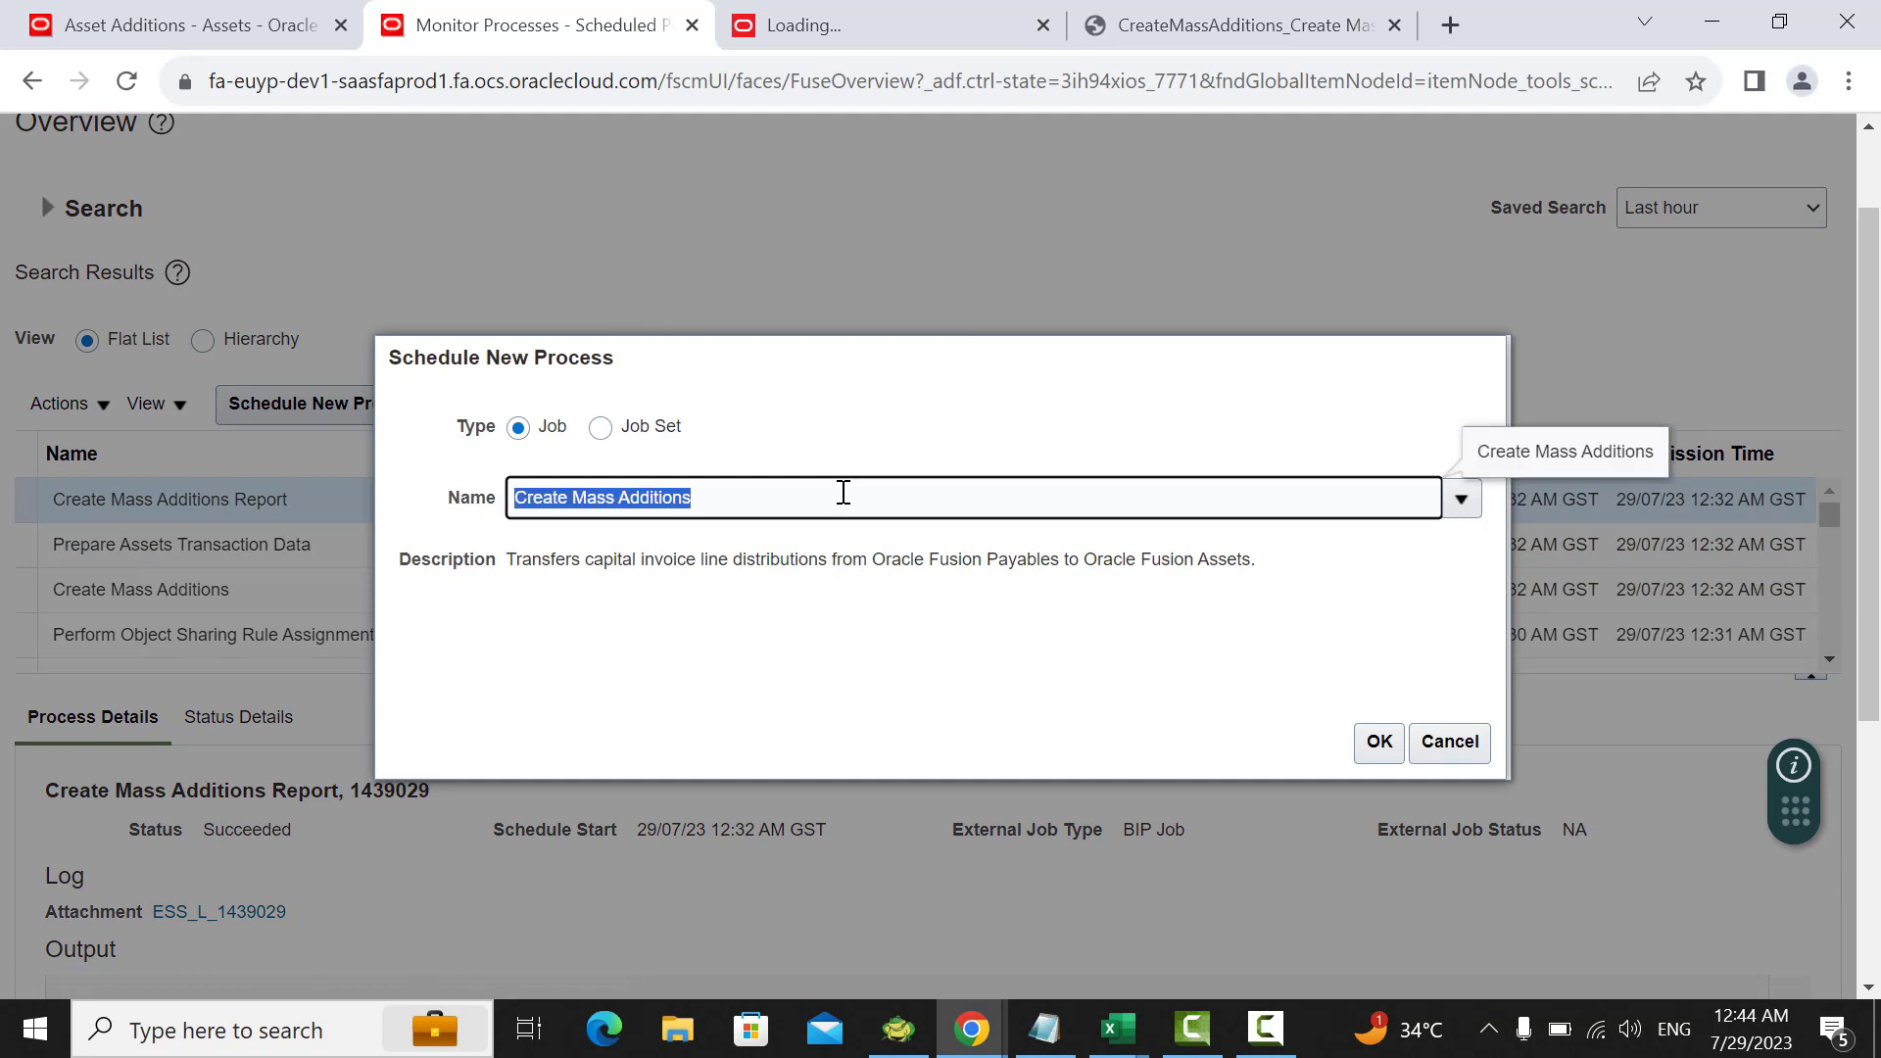
text(post)
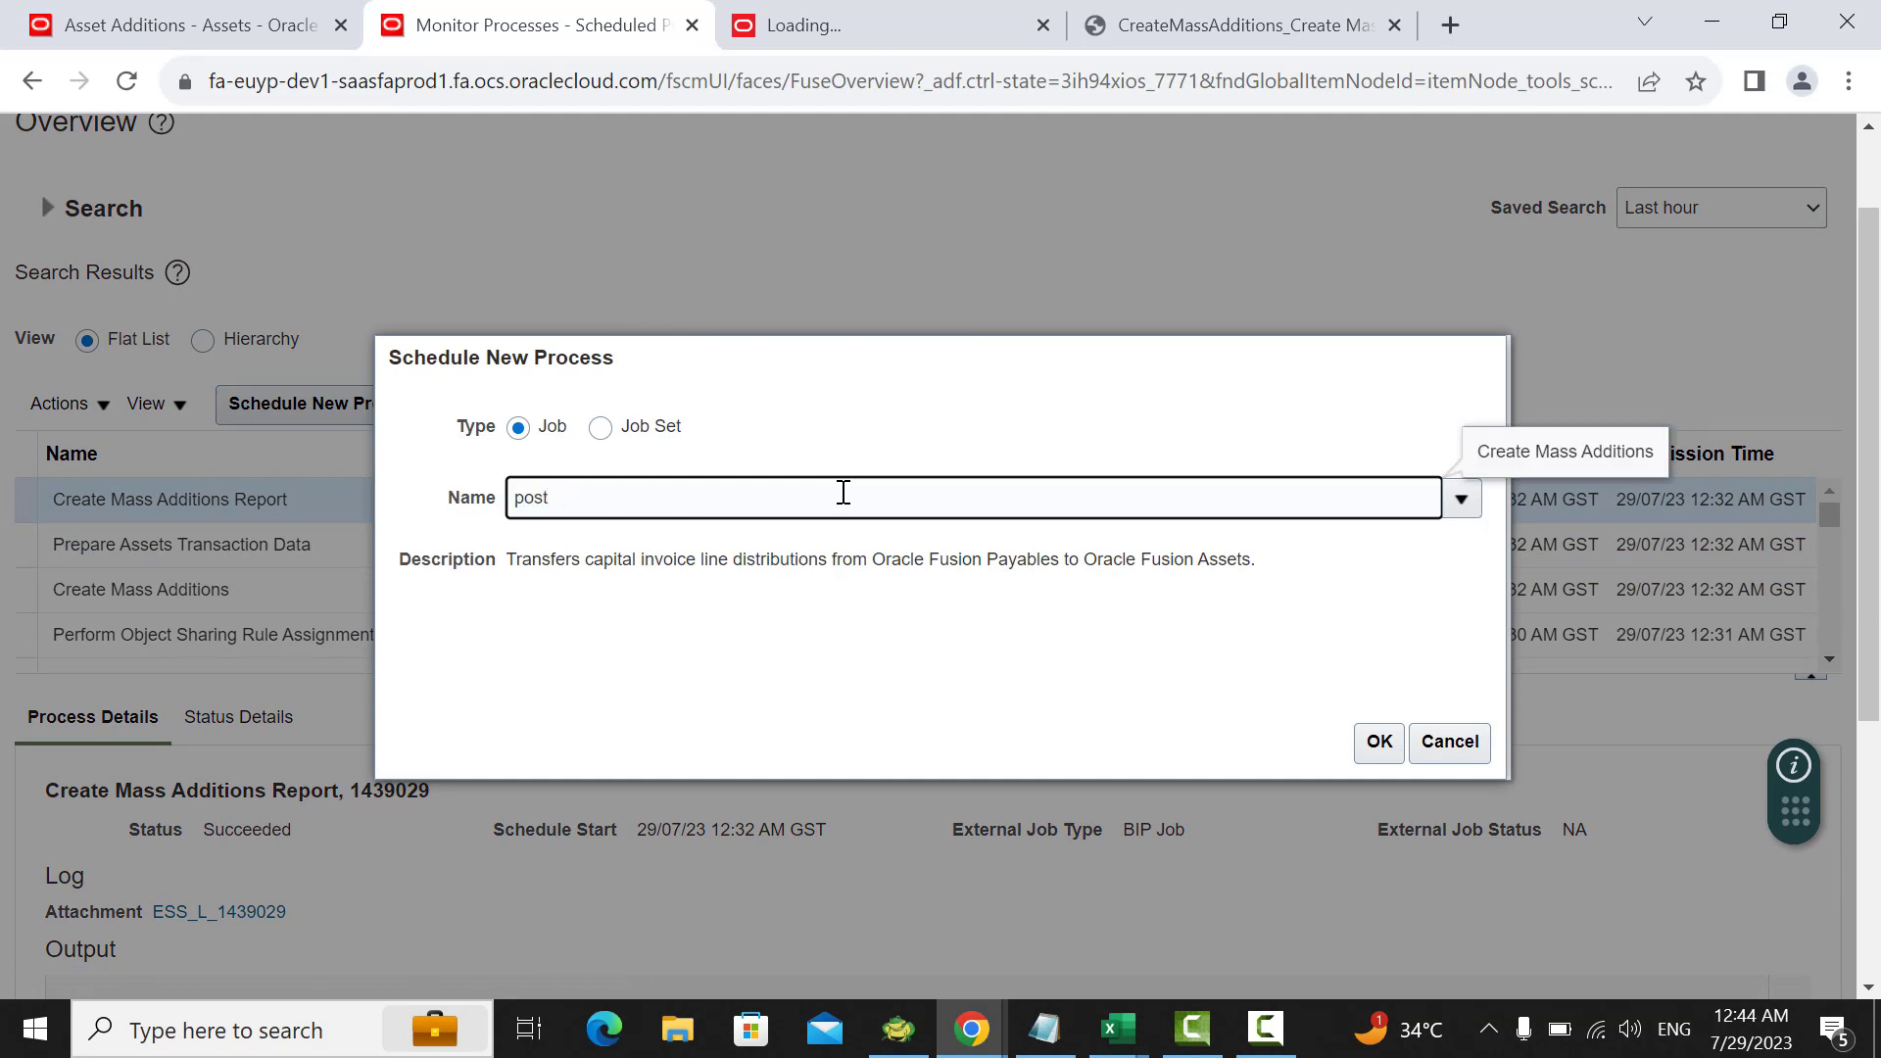
text( mass a)
key(Tab)
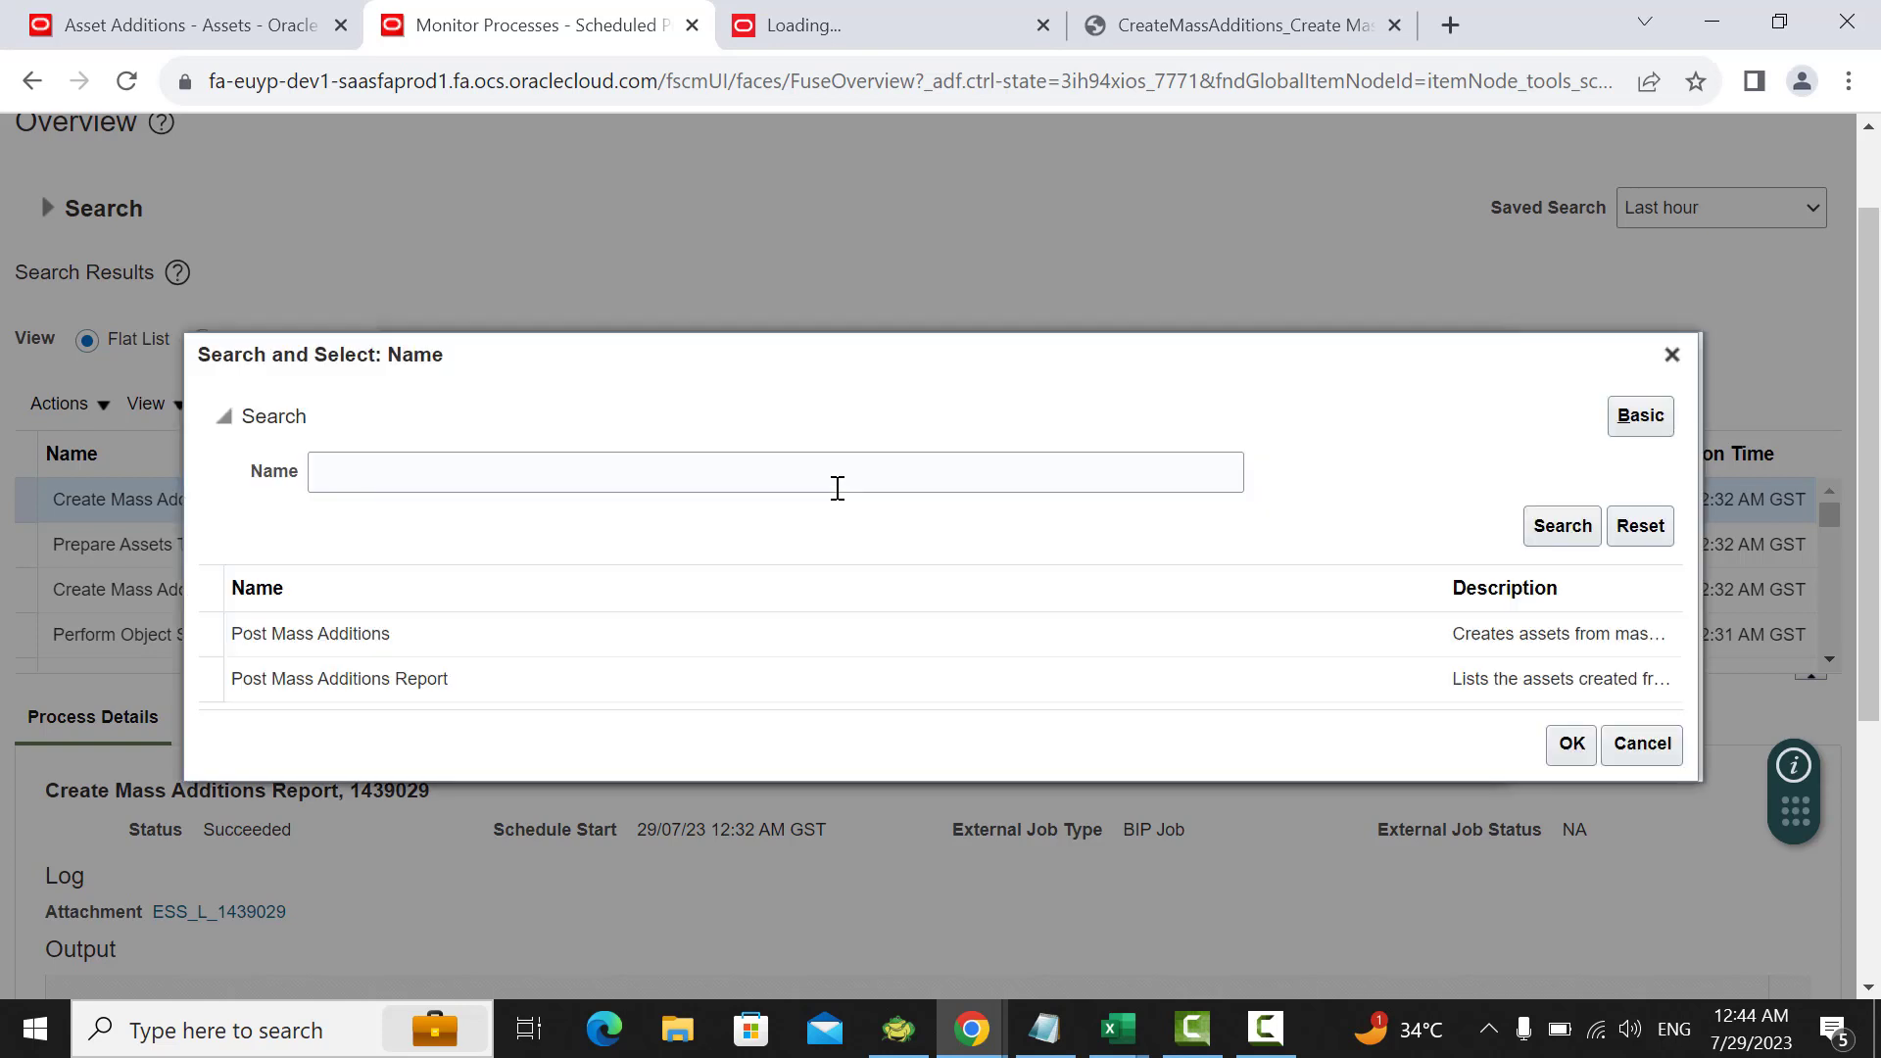
click(440, 635)
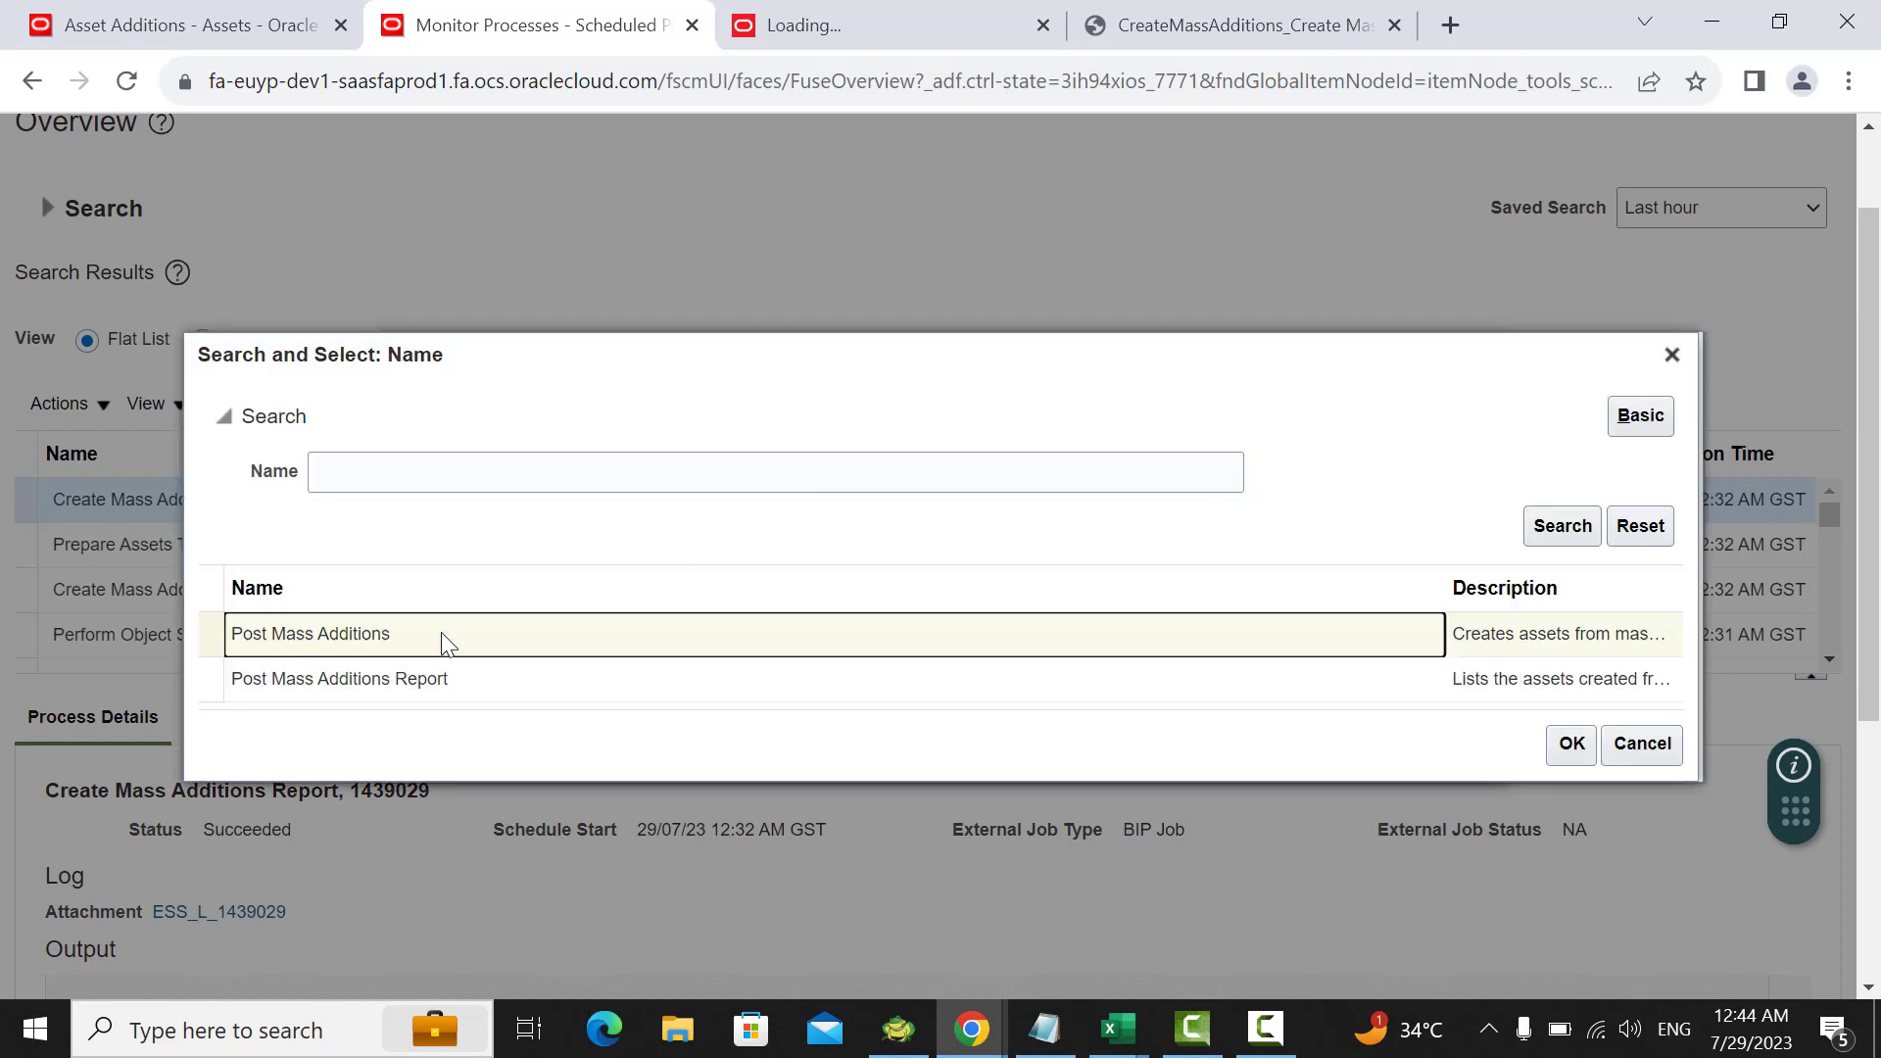
click(1572, 746)
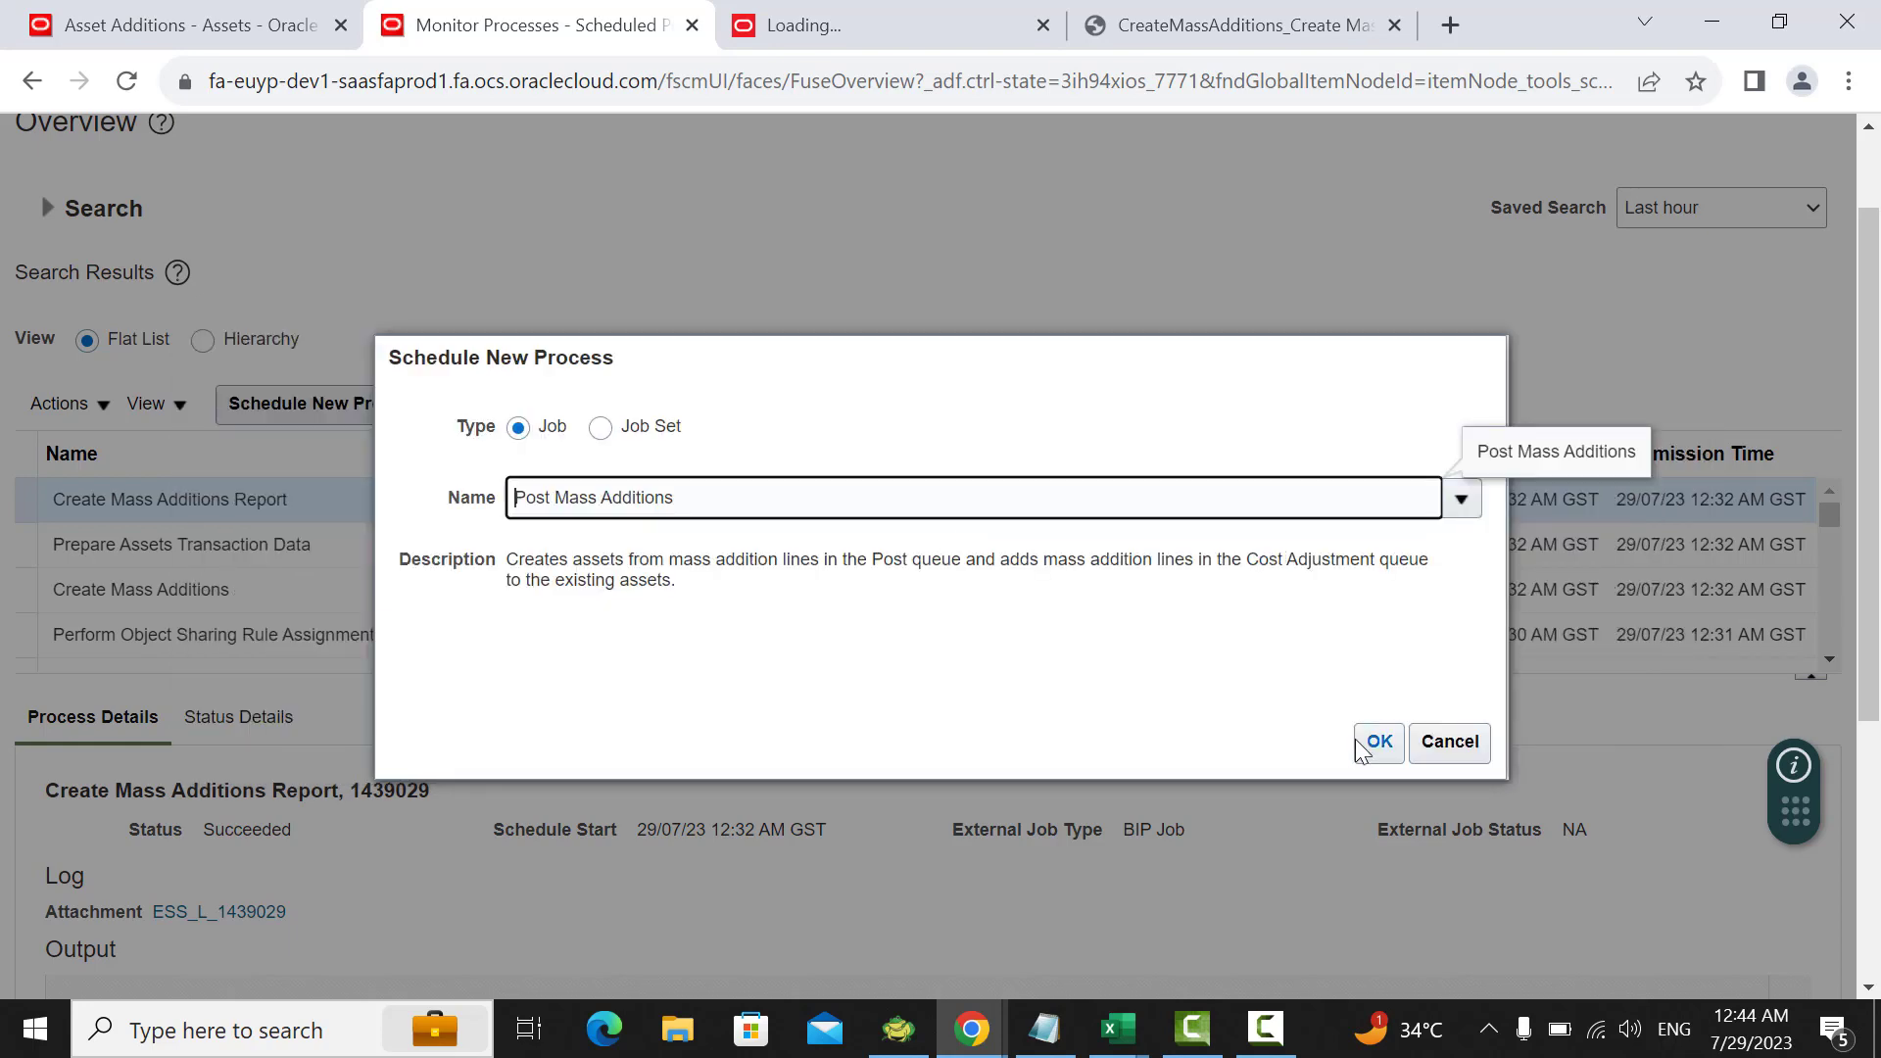
click(1359, 742)
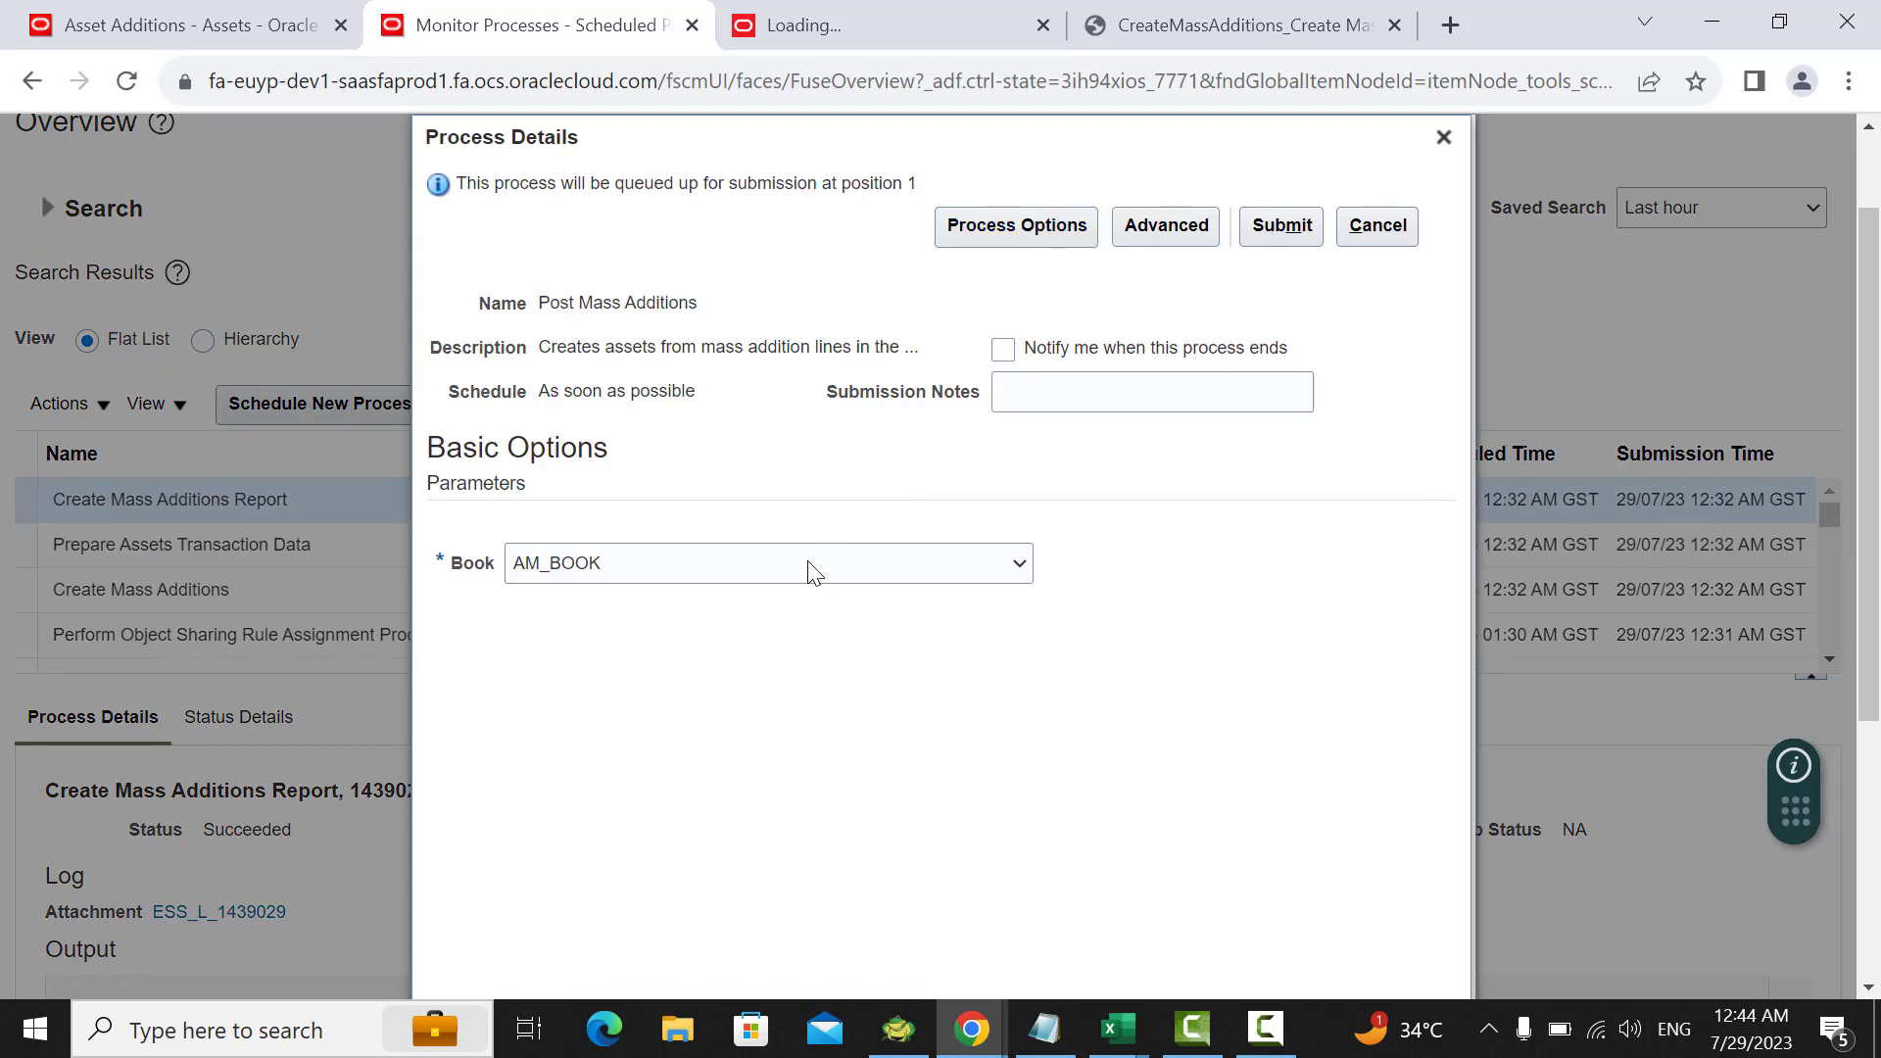
Step: Set the Post Mass Additions book to FD_BOOK and submit the process, acknowledging the confirmation
click(810, 565)
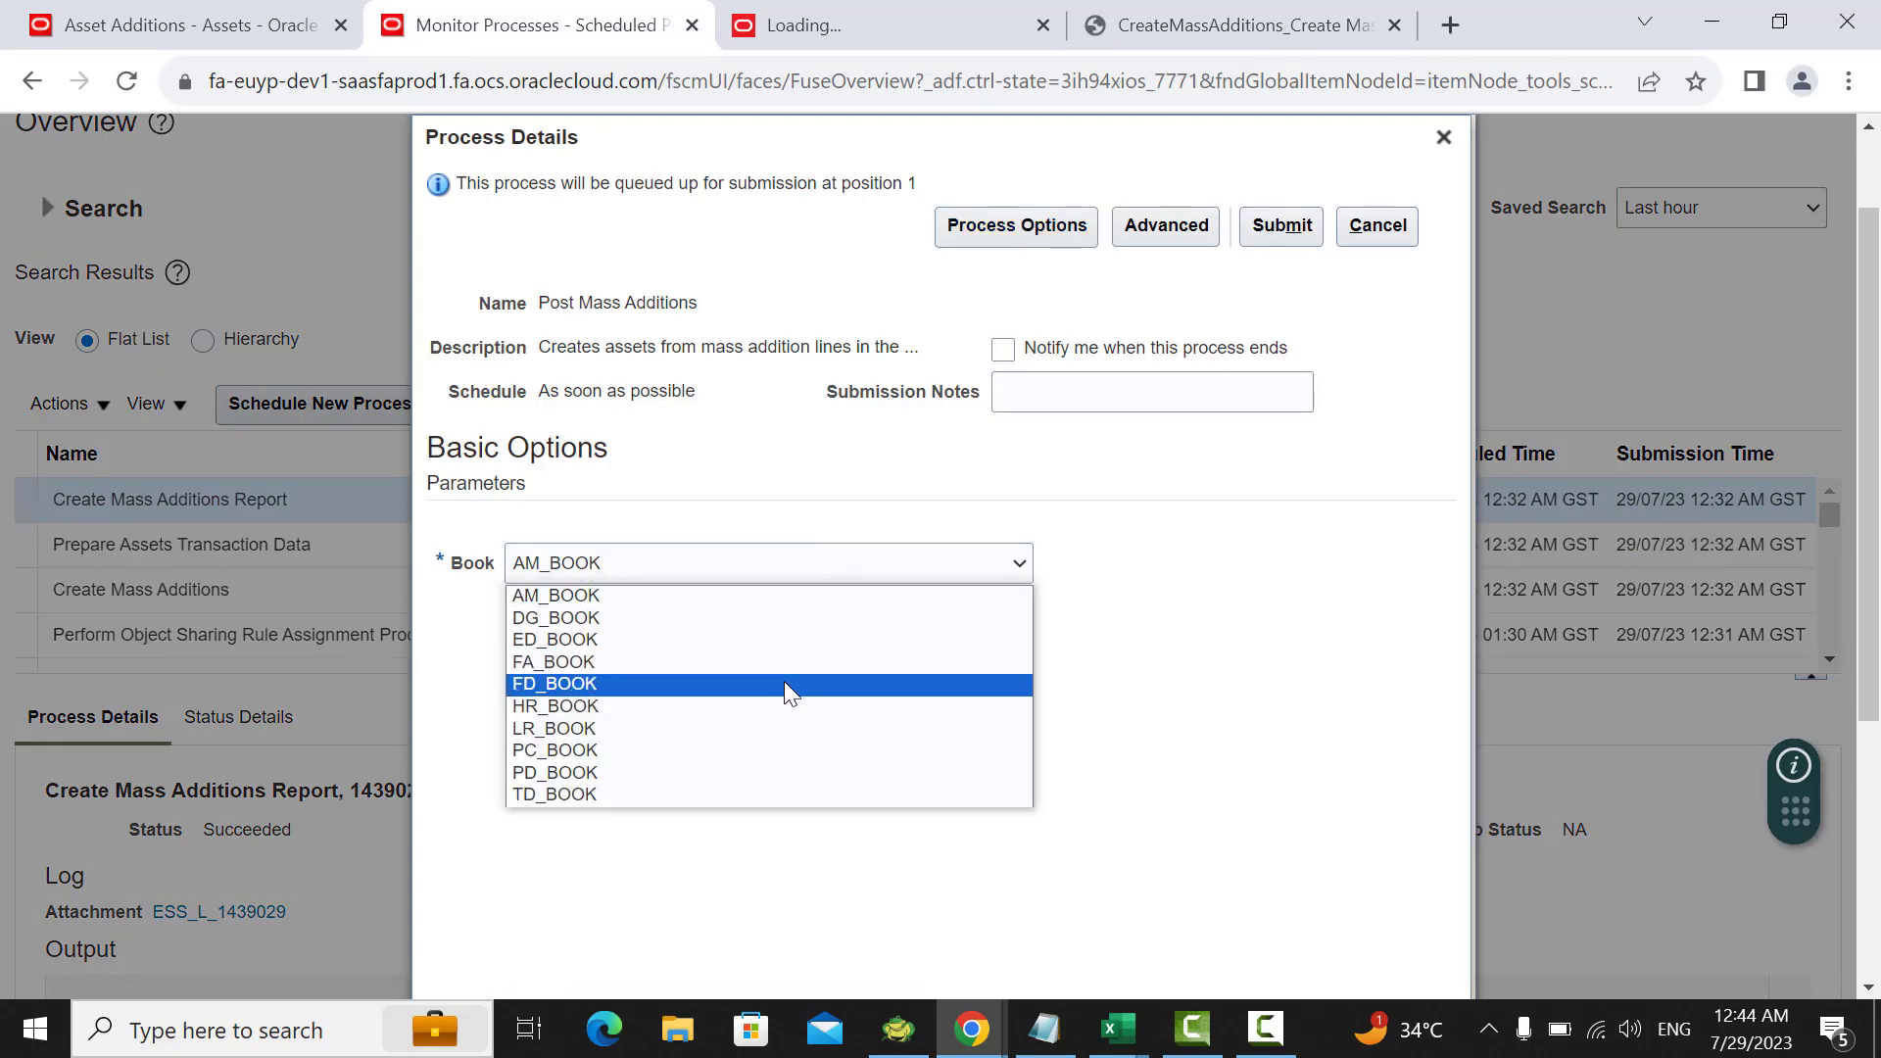
click(784, 683)
click(1278, 227)
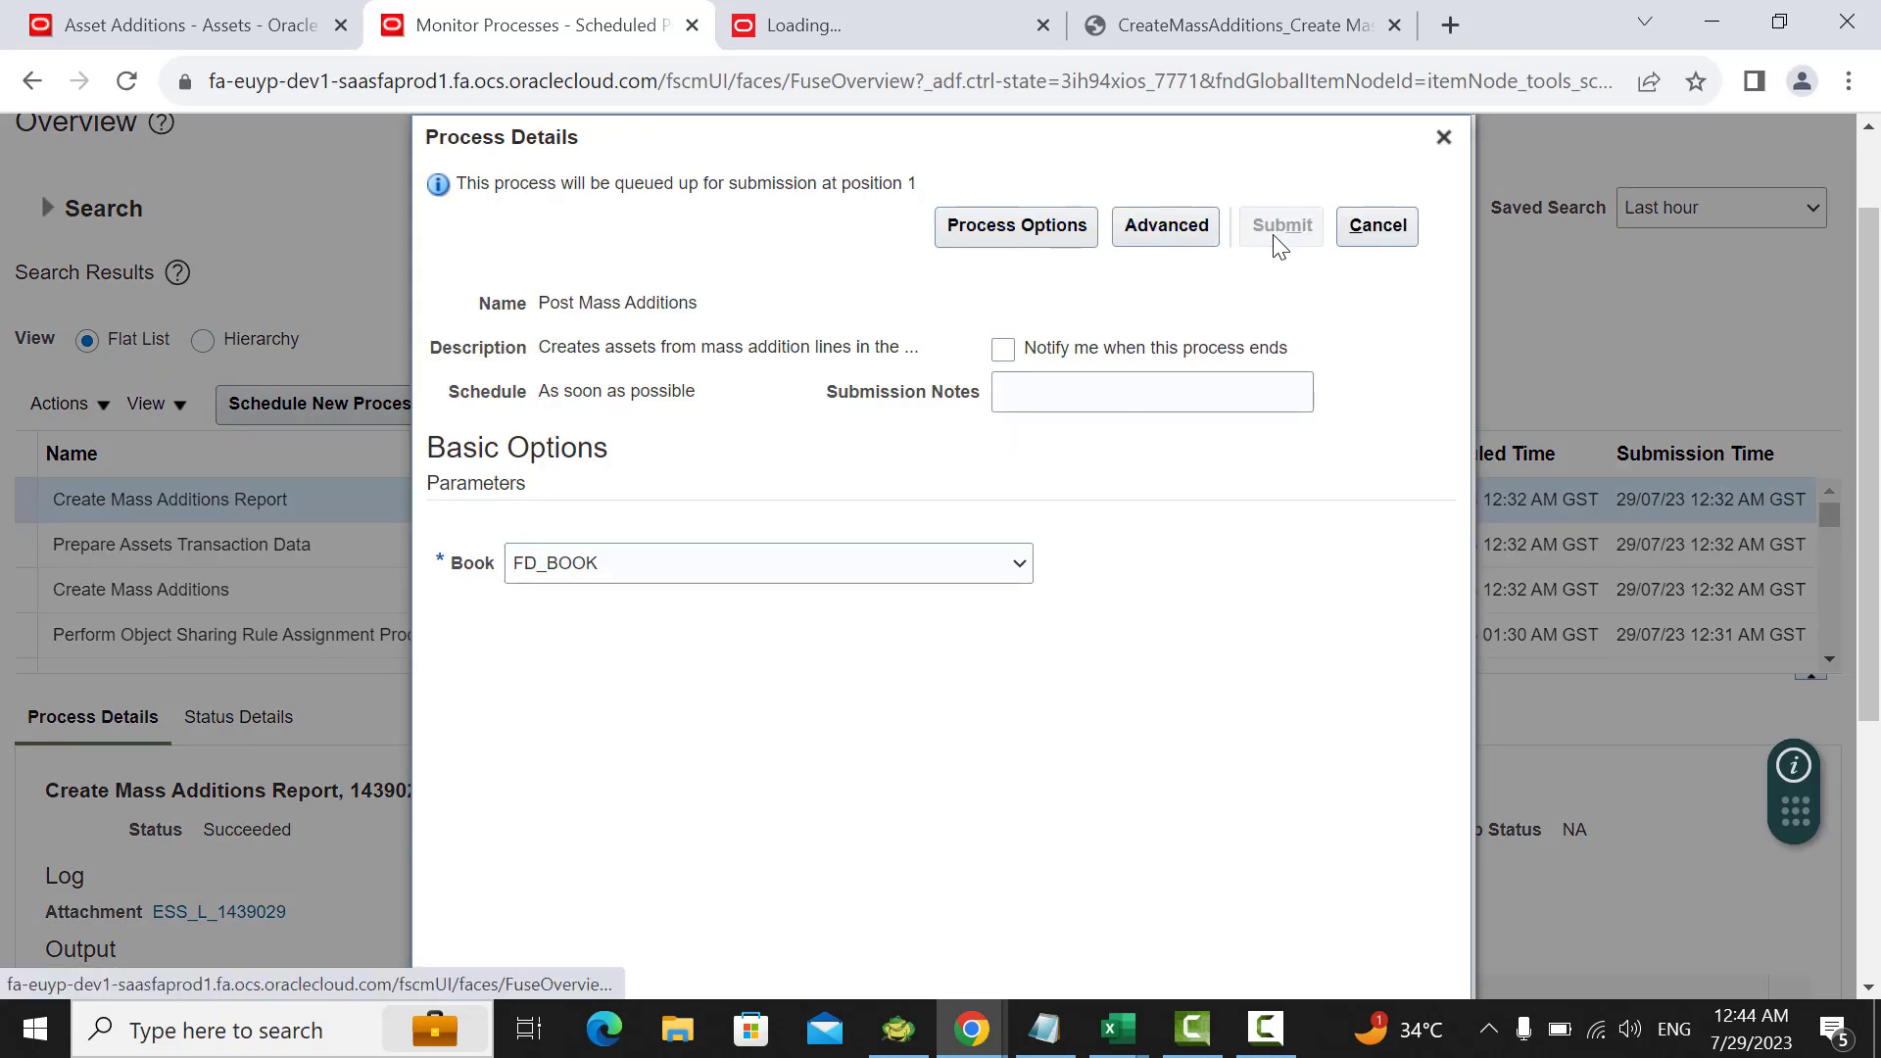
click(1275, 425)
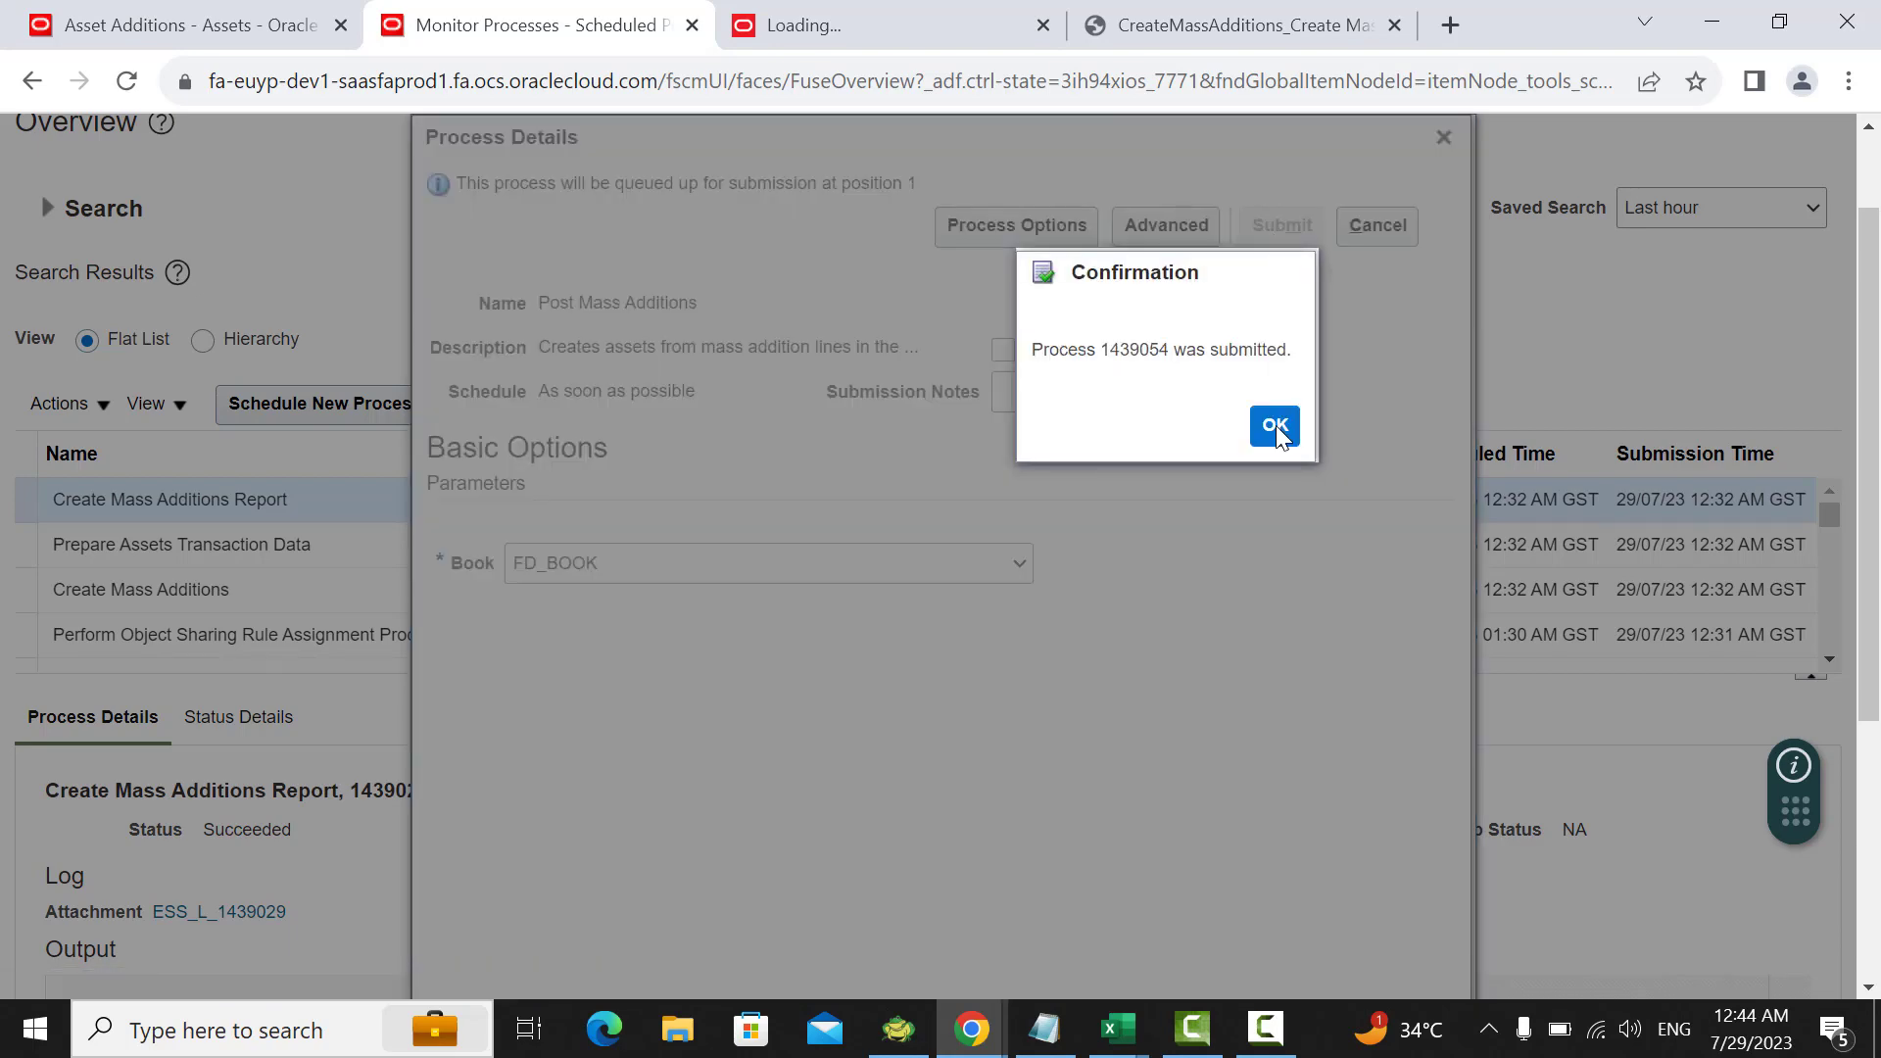
click(1278, 427)
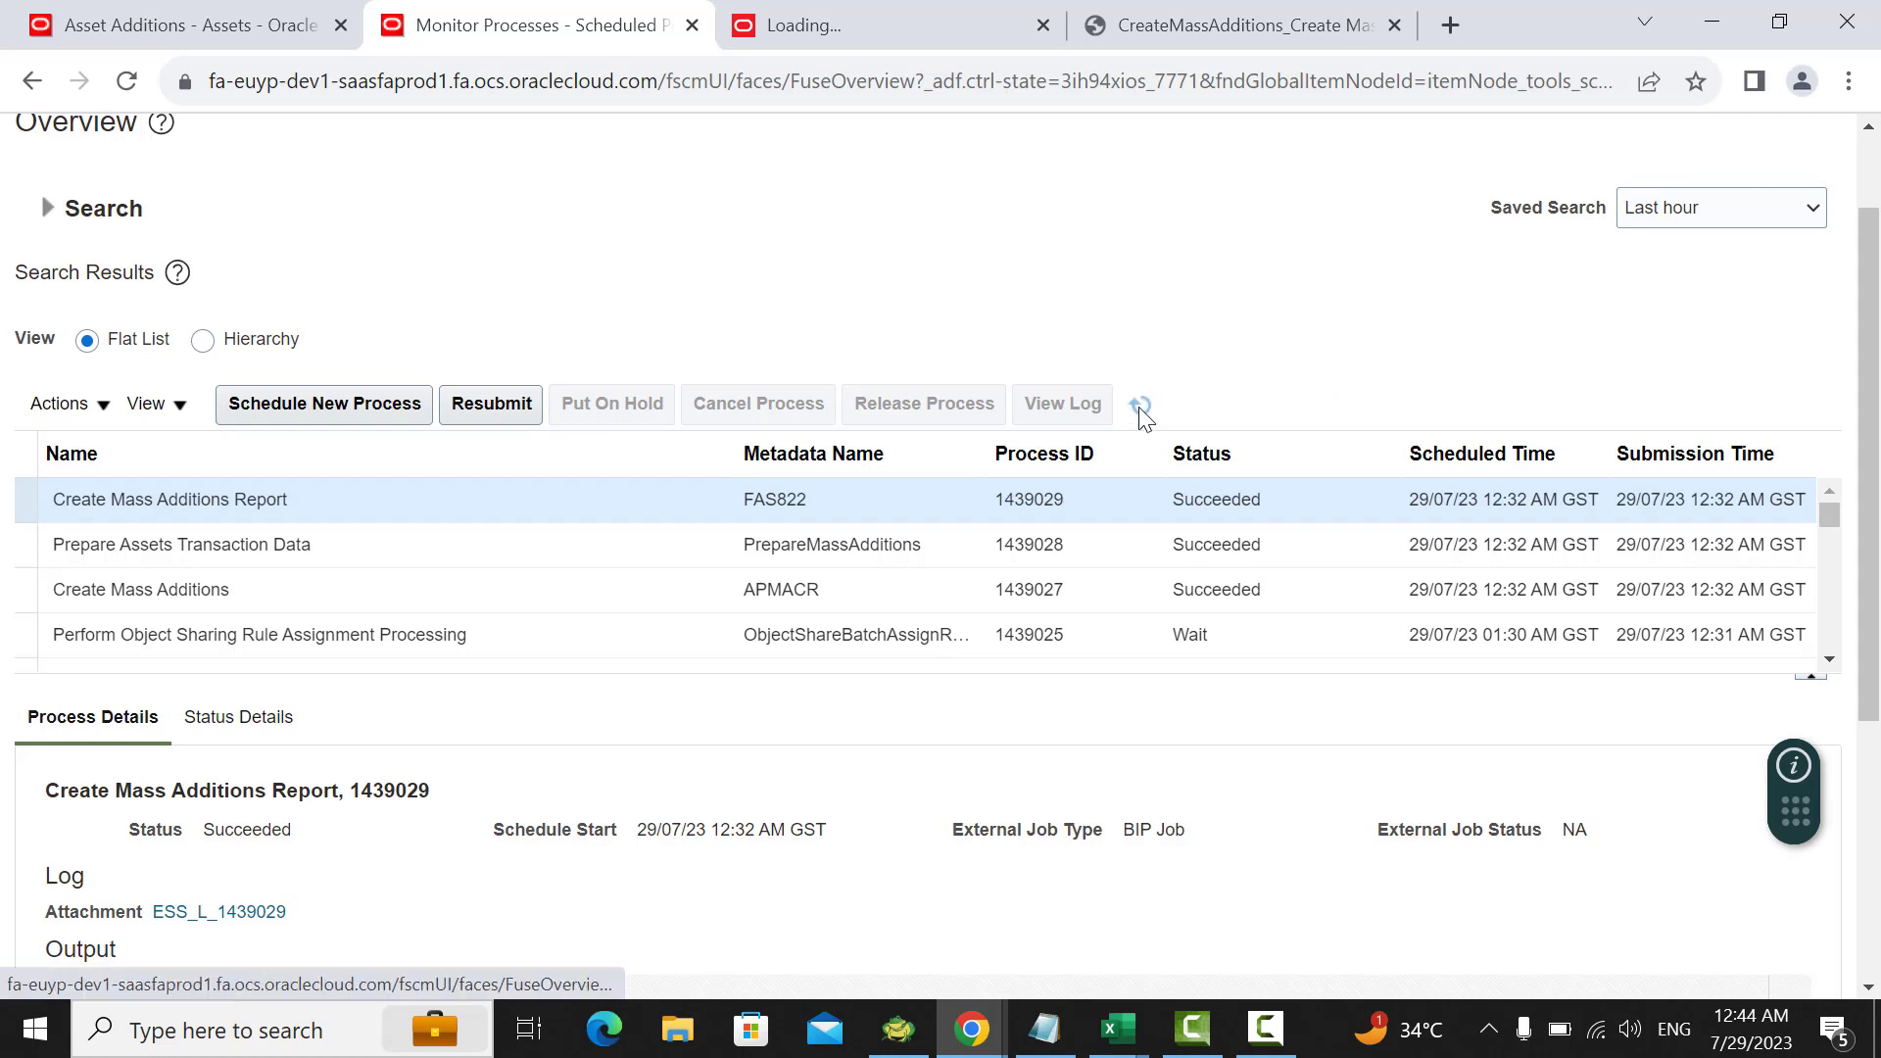
Step: Refresh the scheduled processes list repeatedly to track the submitted Post Mass Additions run and its follow-up processes
click(1142, 408)
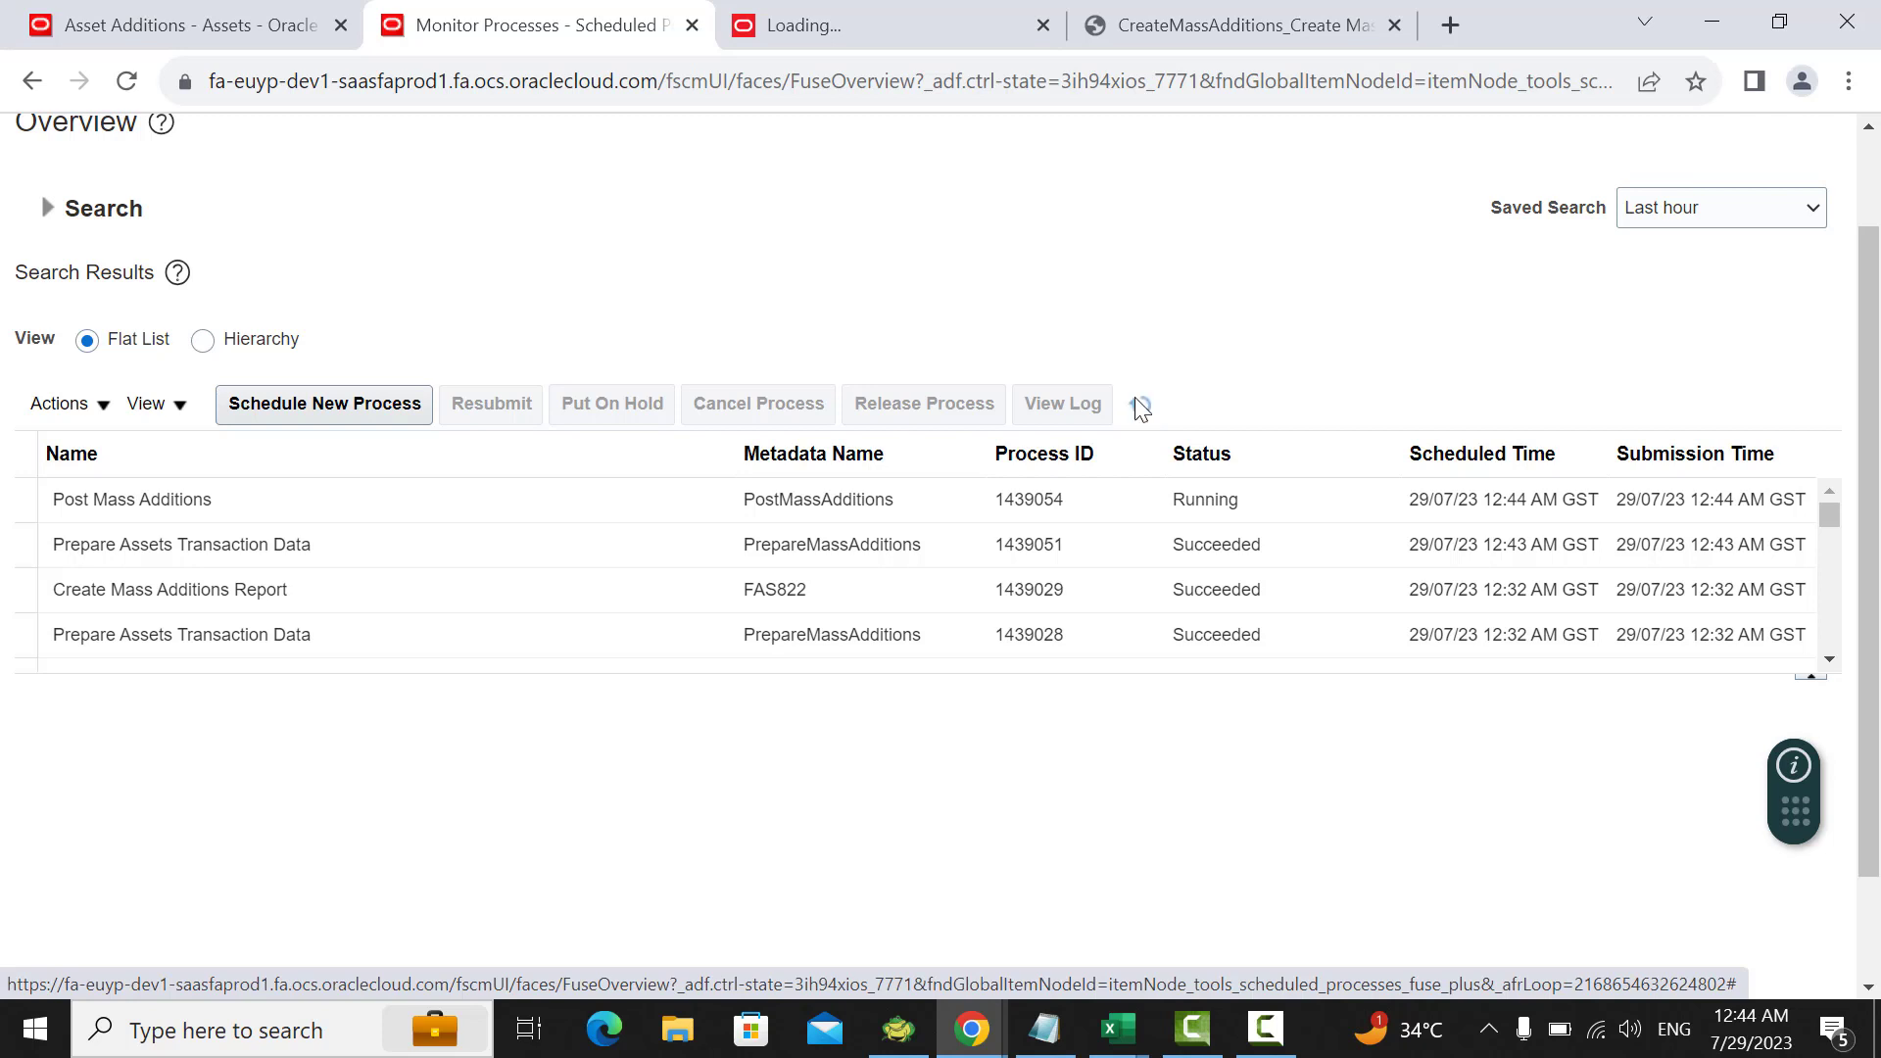
click(1140, 407)
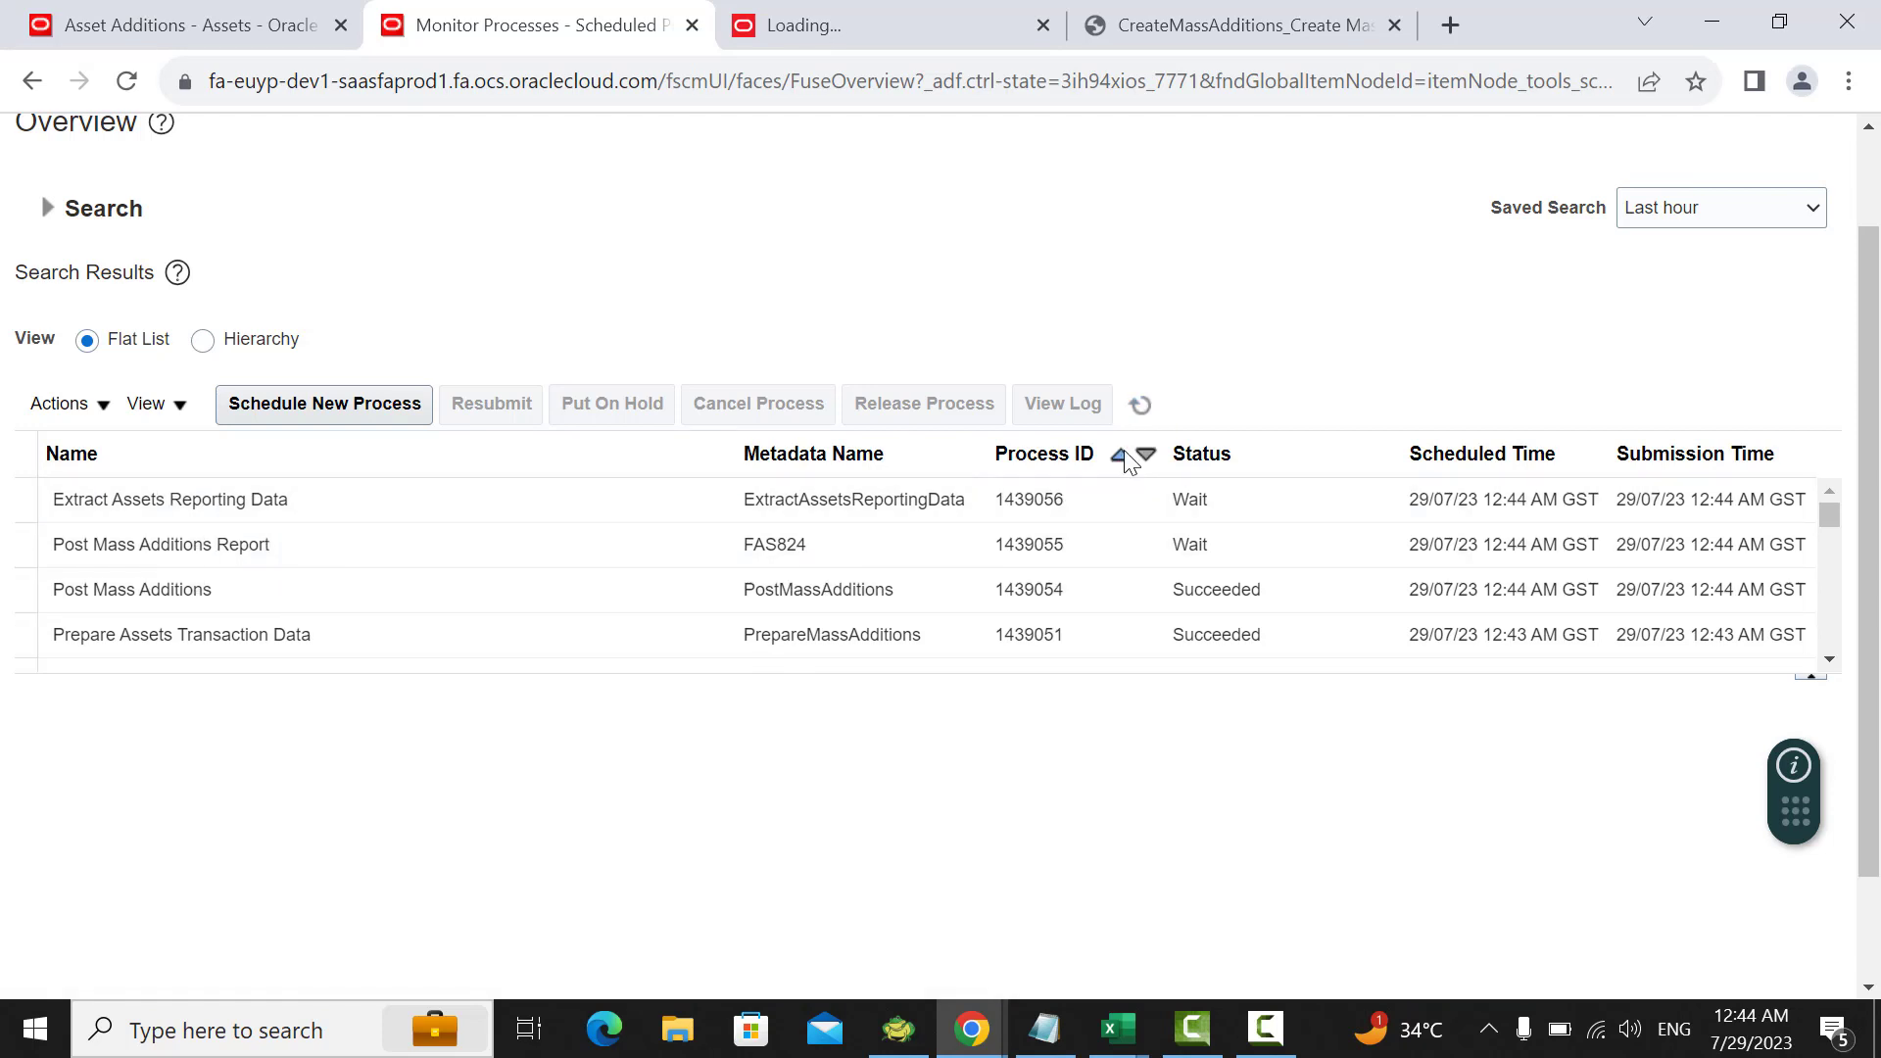
click(1144, 409)
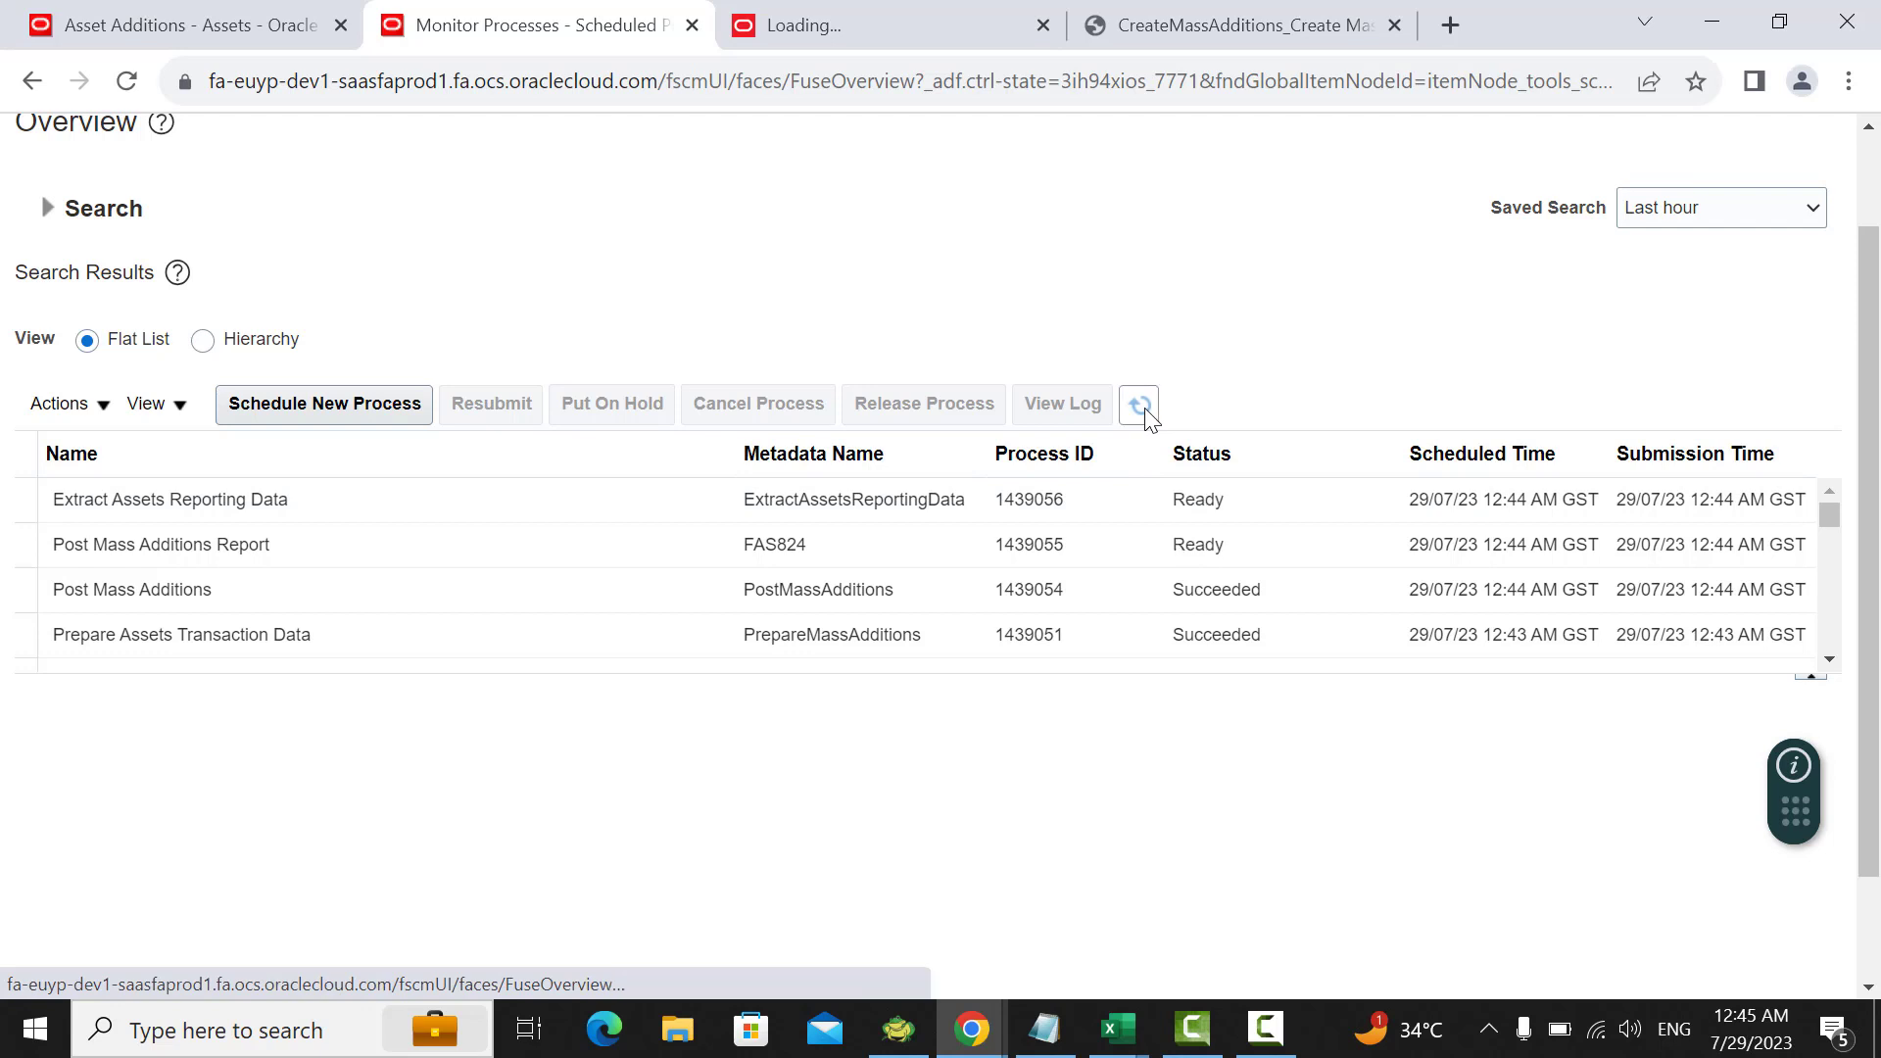
click(1140, 406)
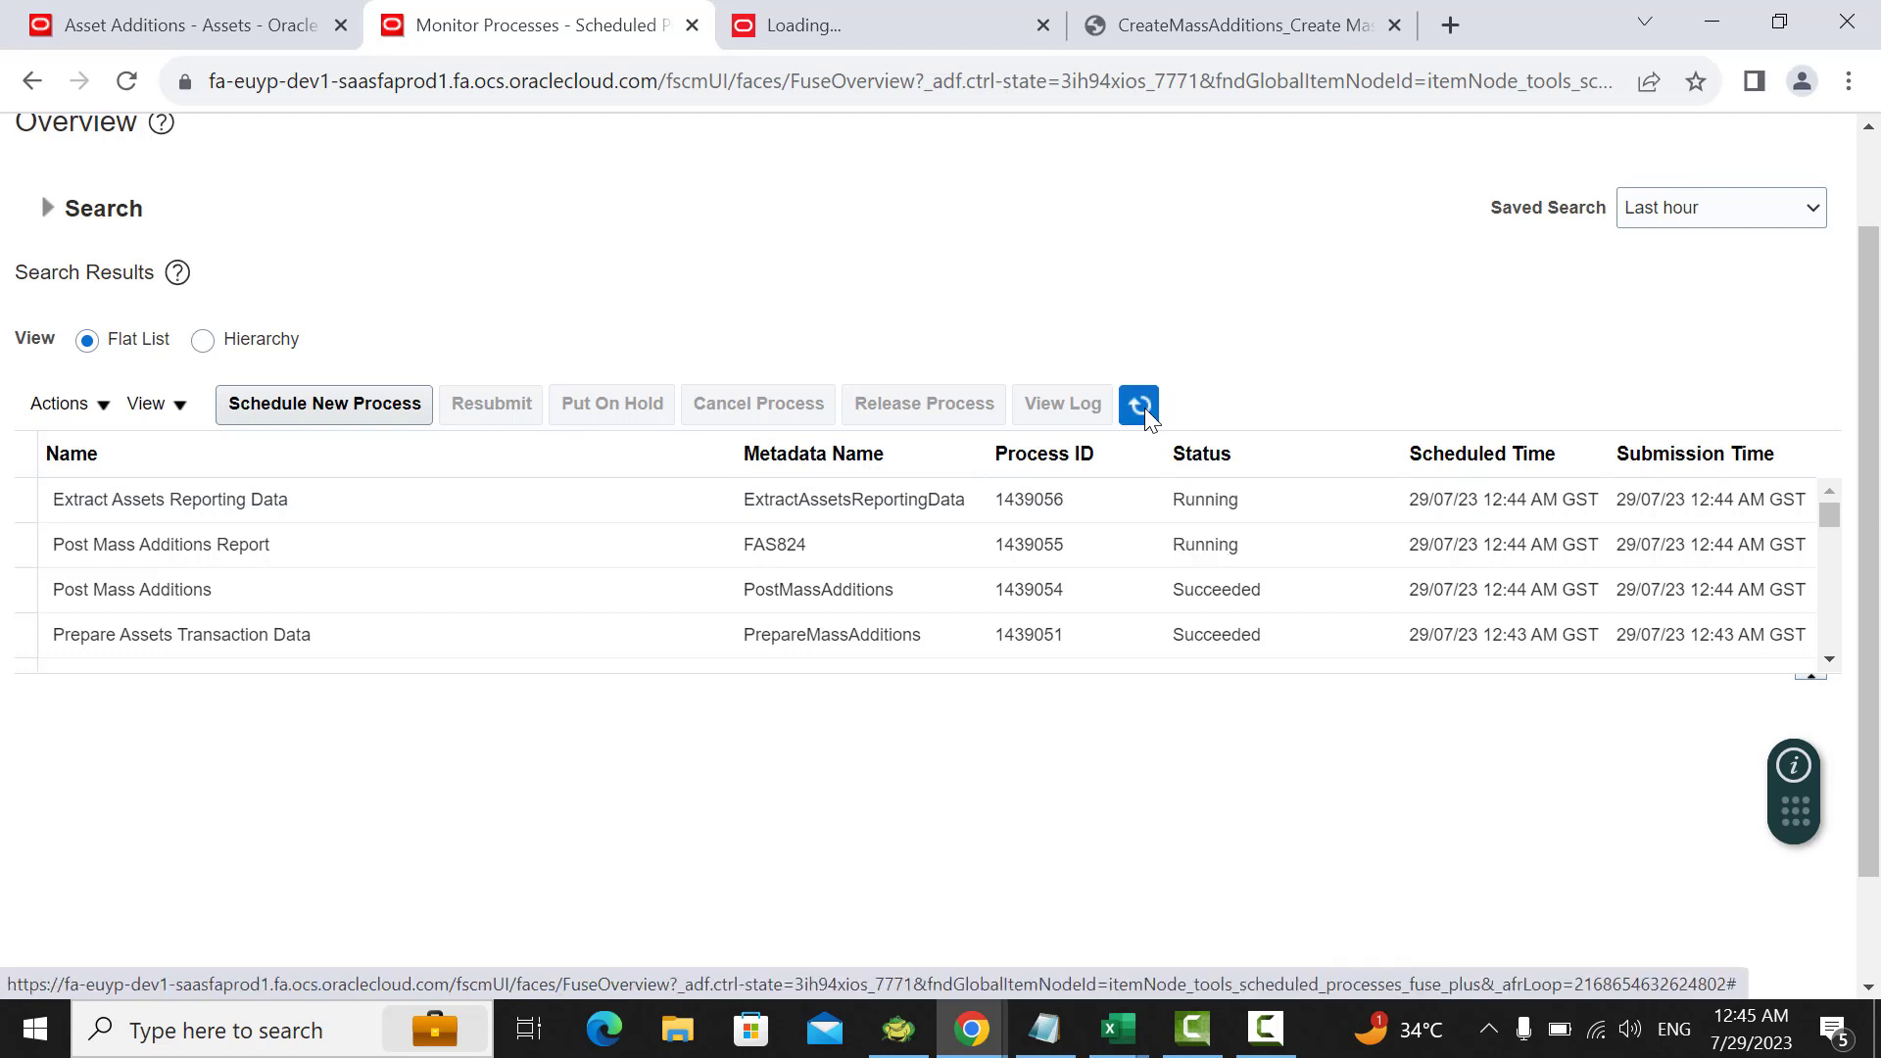
click(1144, 408)
click(1142, 407)
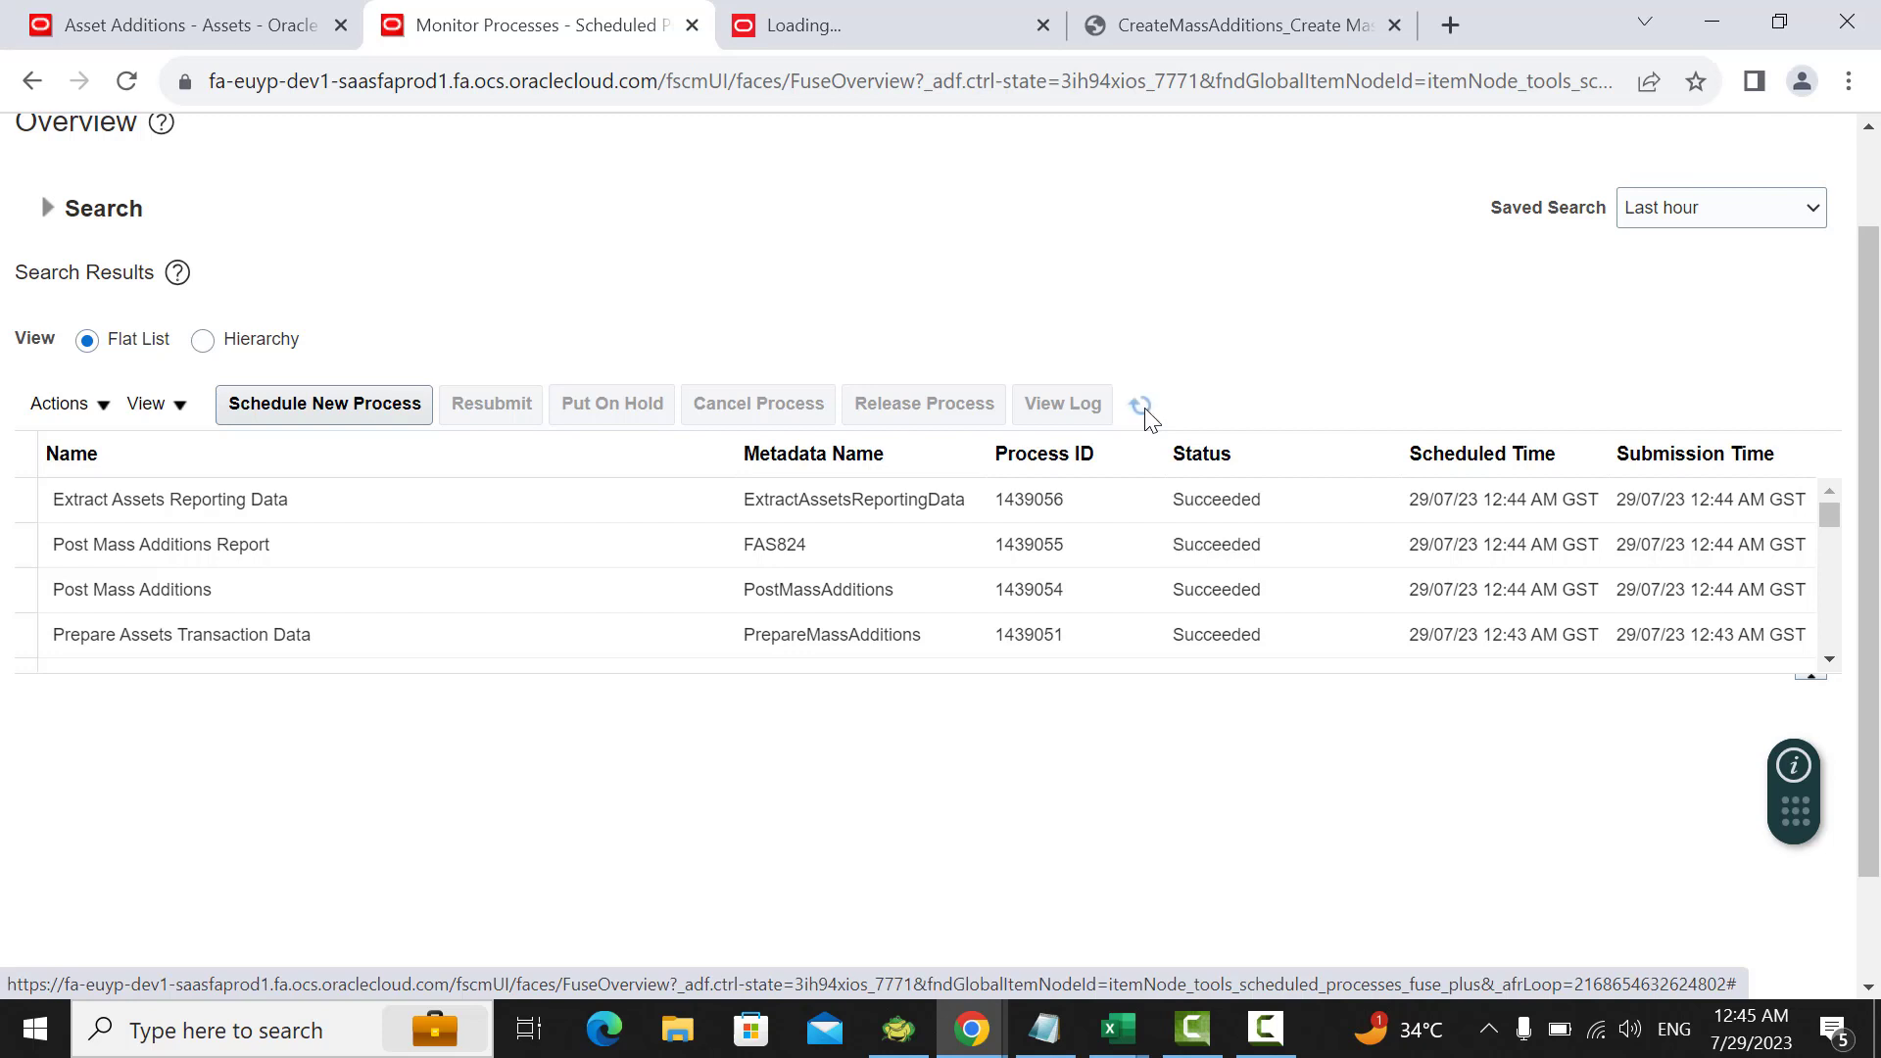
click(1142, 408)
Step: In Asset Additions, open the incomplete "assets from payables" line, set its queue to Post, and save and close it
click(199, 14)
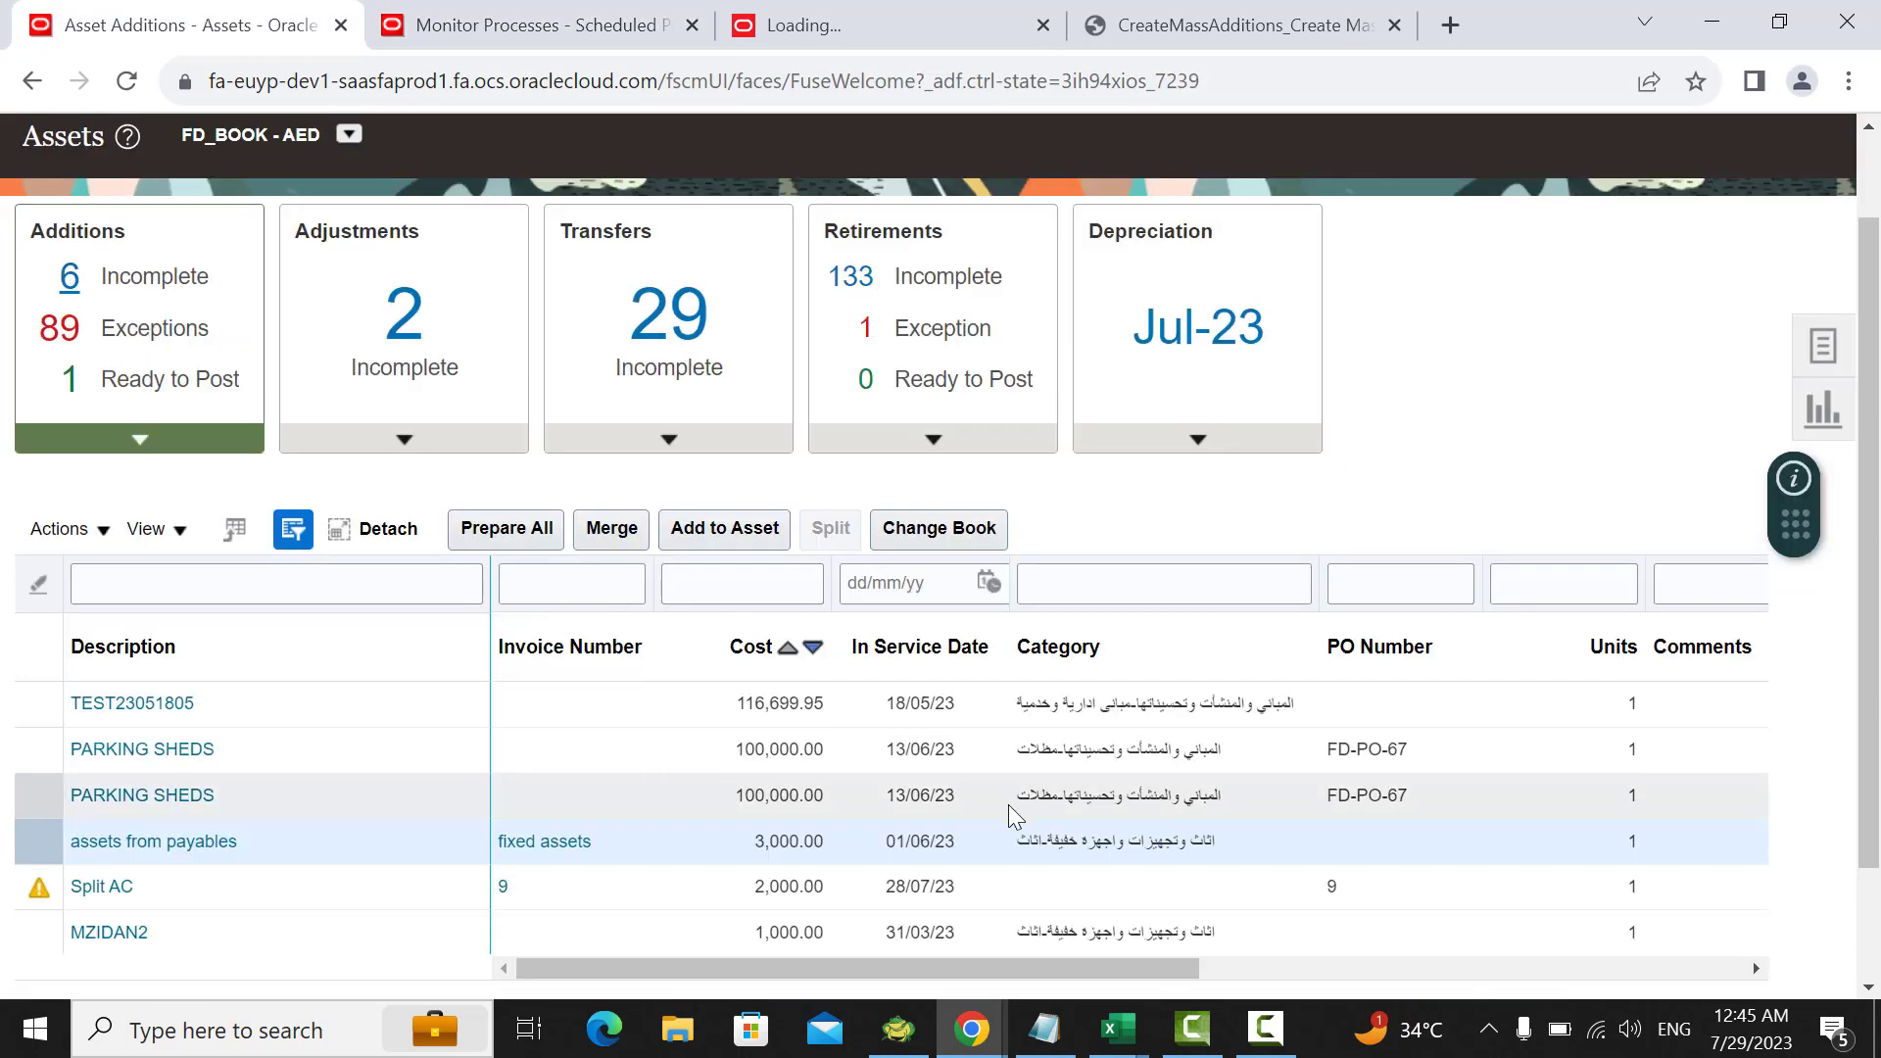
click(199, 848)
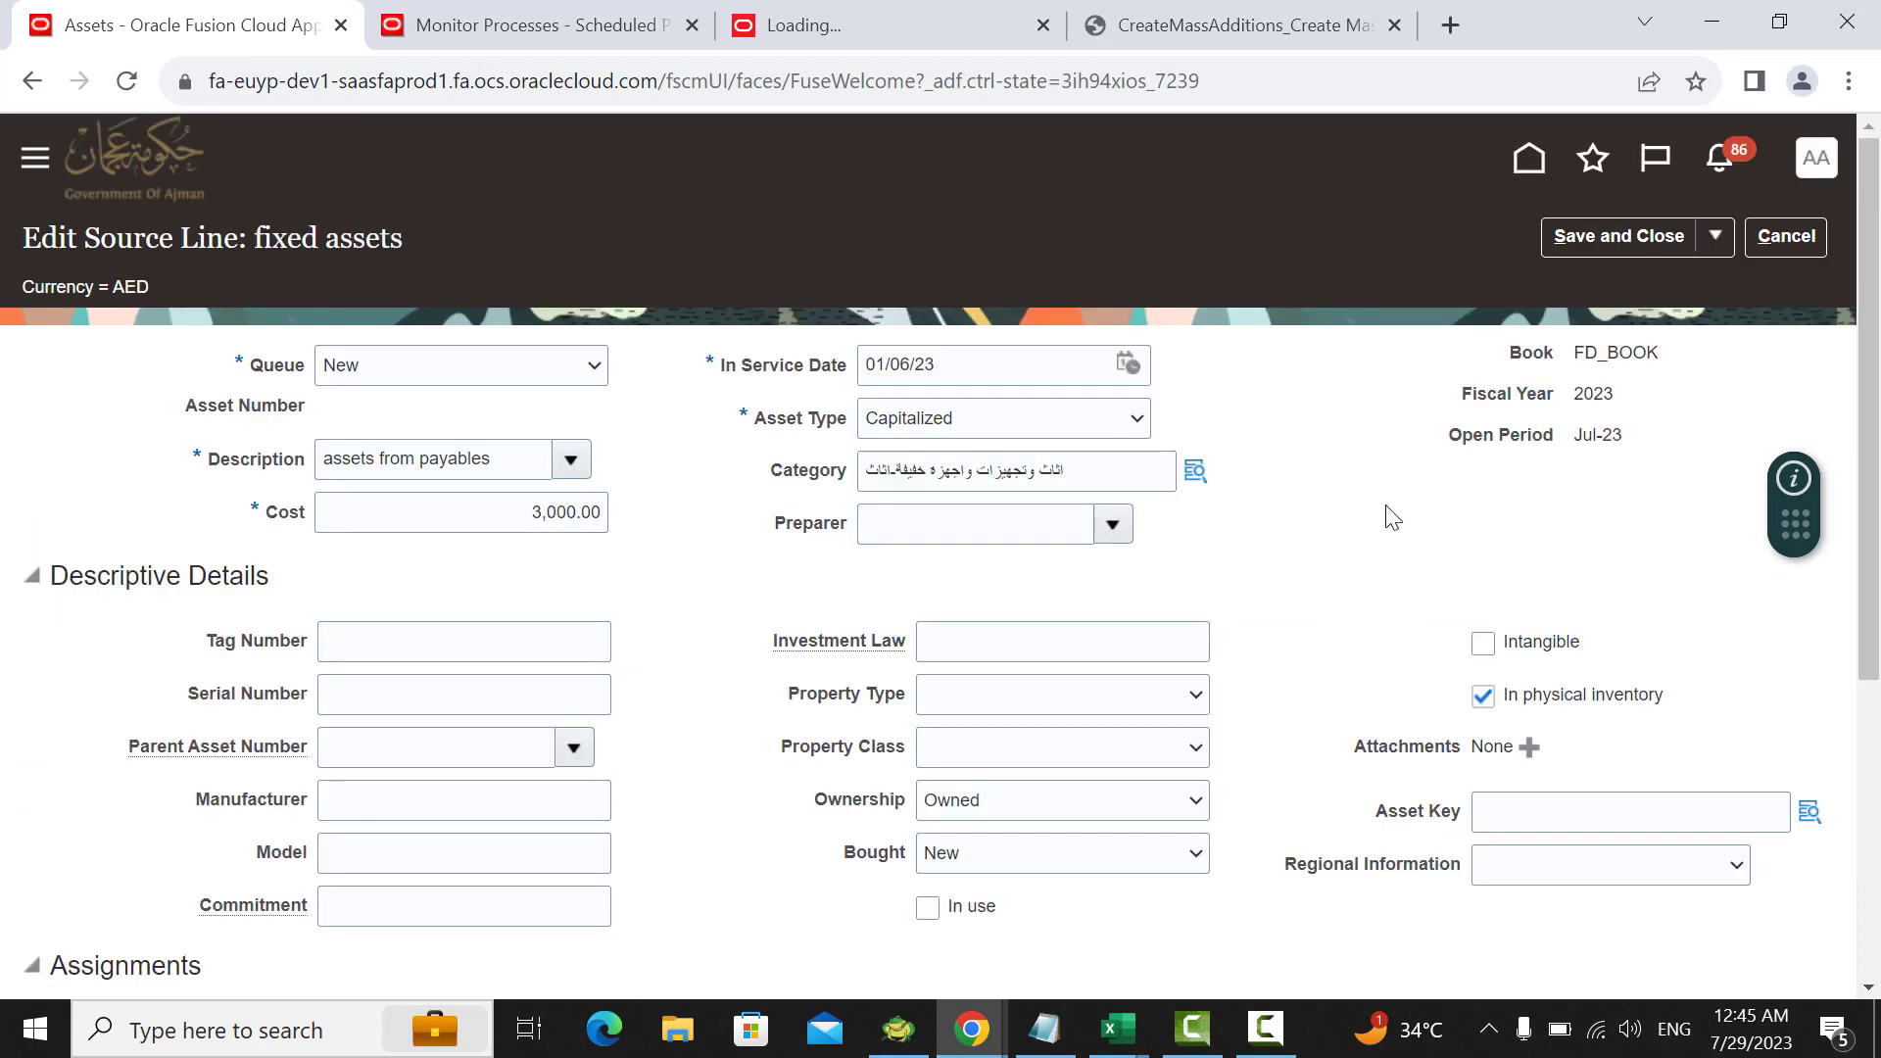
scroll(322, 390, down, 3)
scroll(323, 391, up, 3)
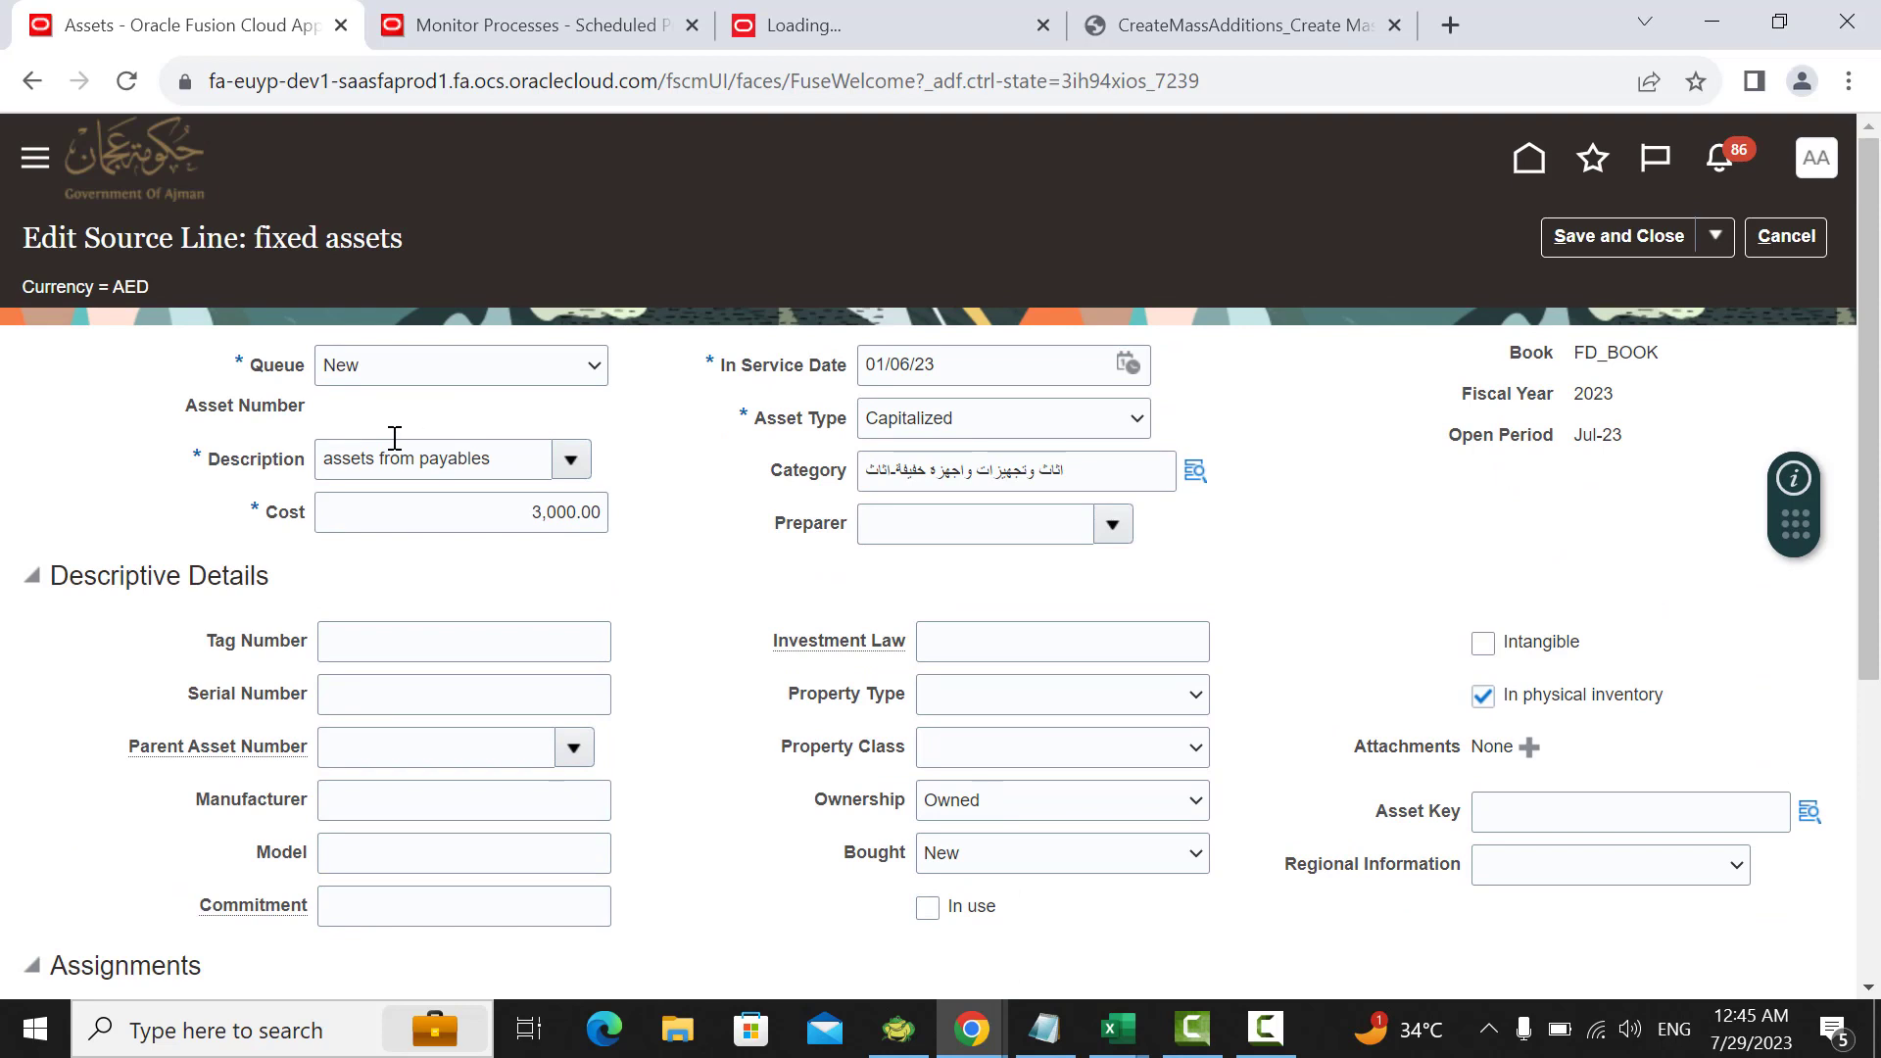
click(593, 367)
click(516, 486)
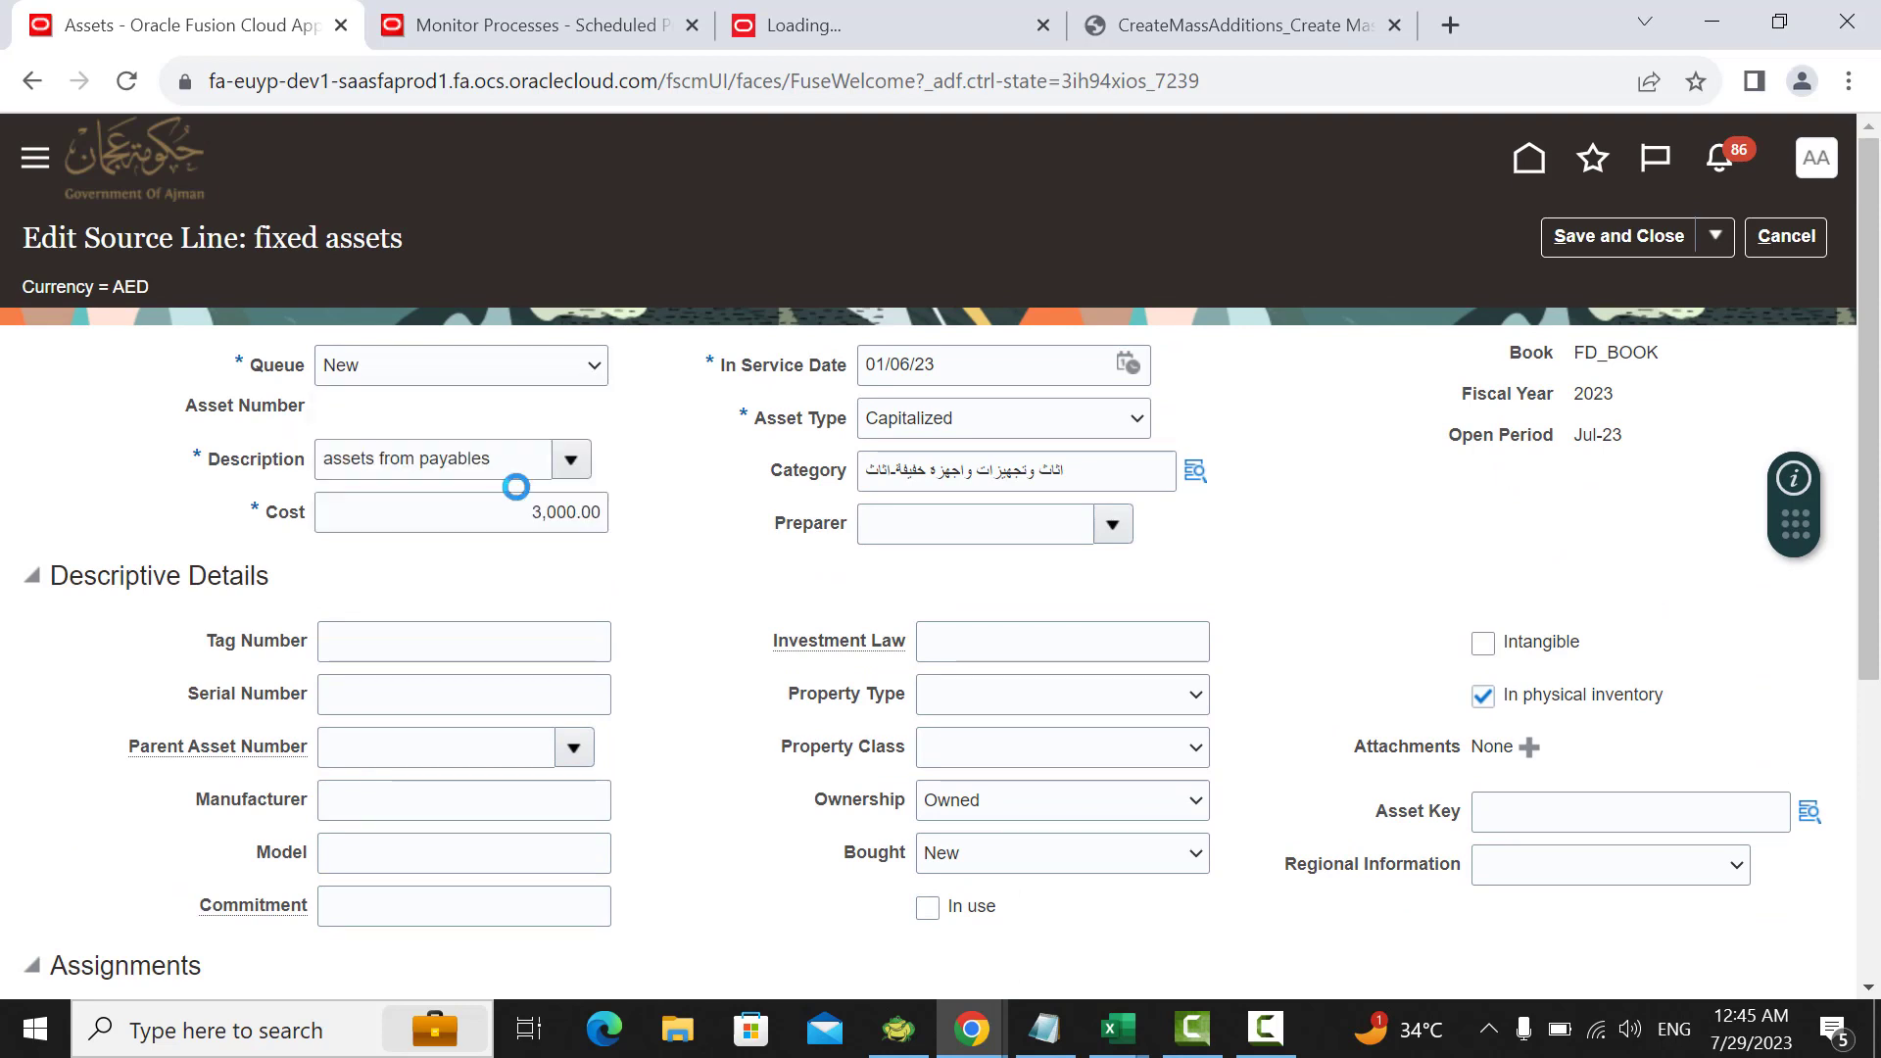
click(1644, 241)
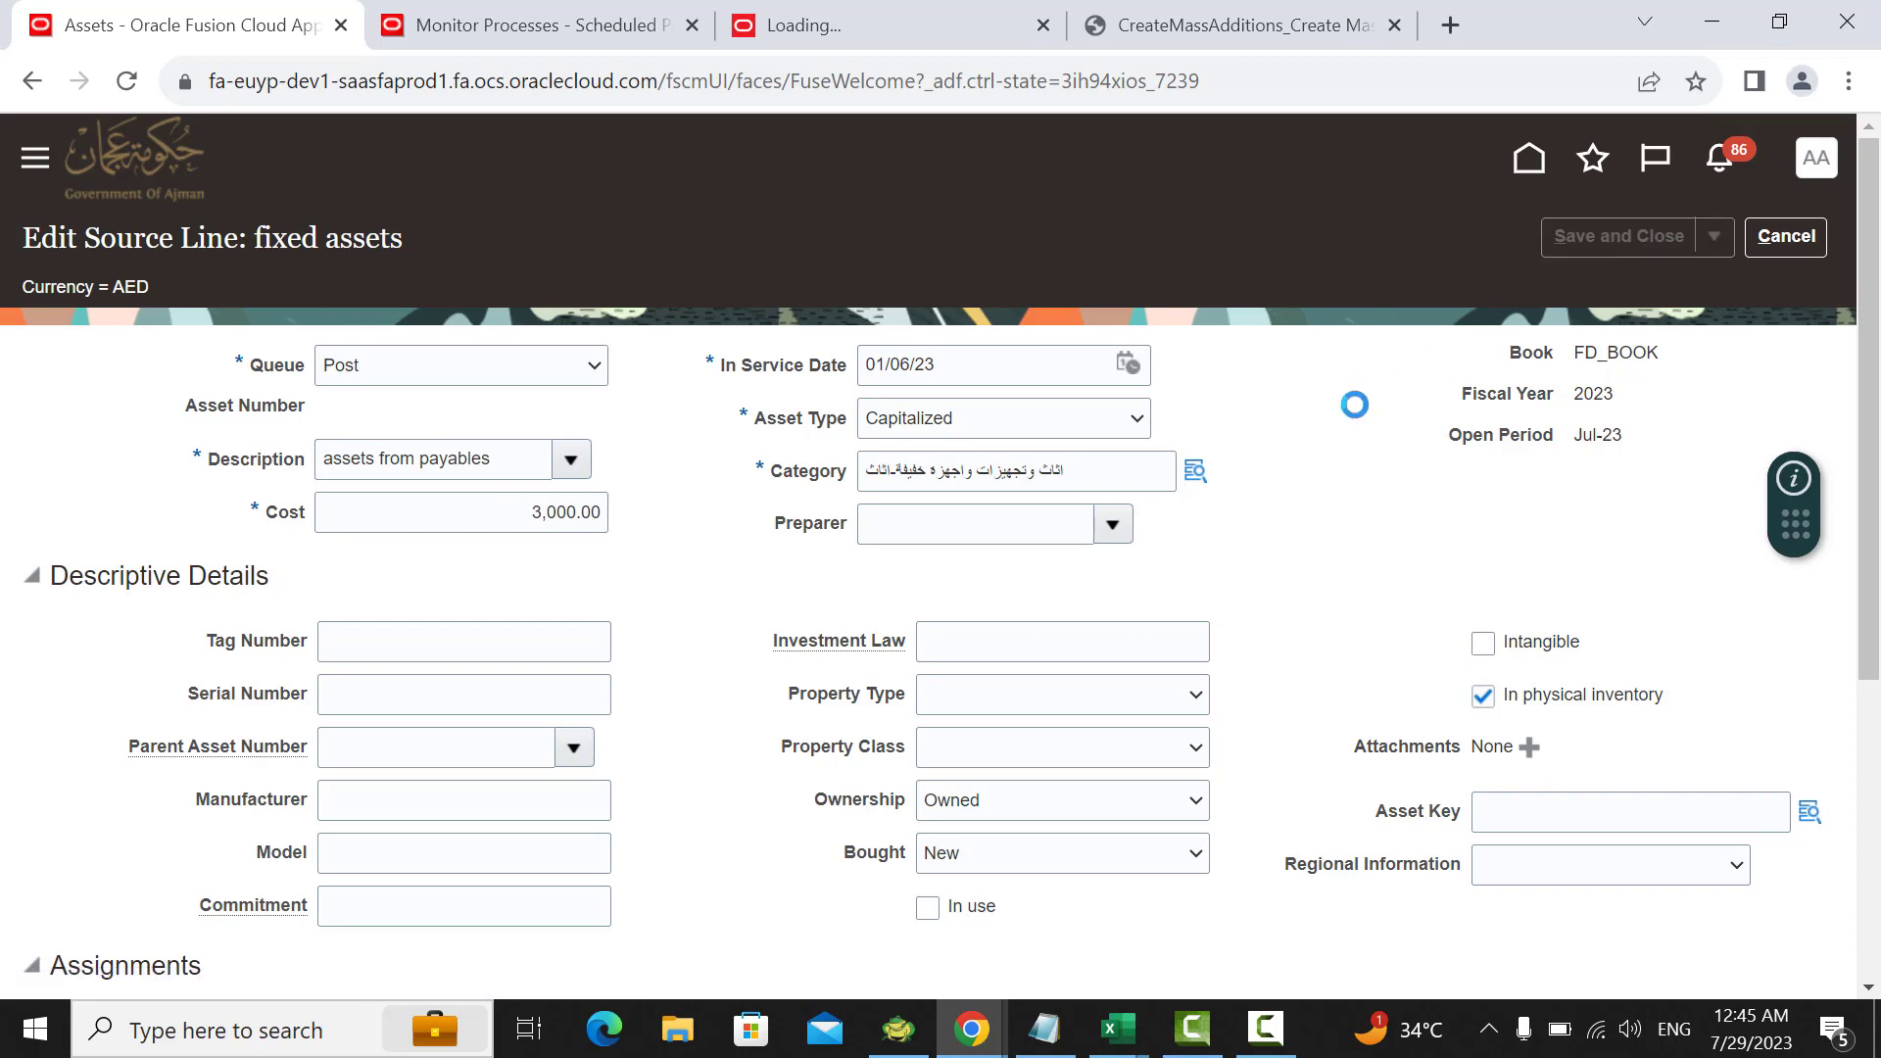
Step: List the Ready to Post additions in FD_BOOK and post them all
scroll(1297, 509, down, 1)
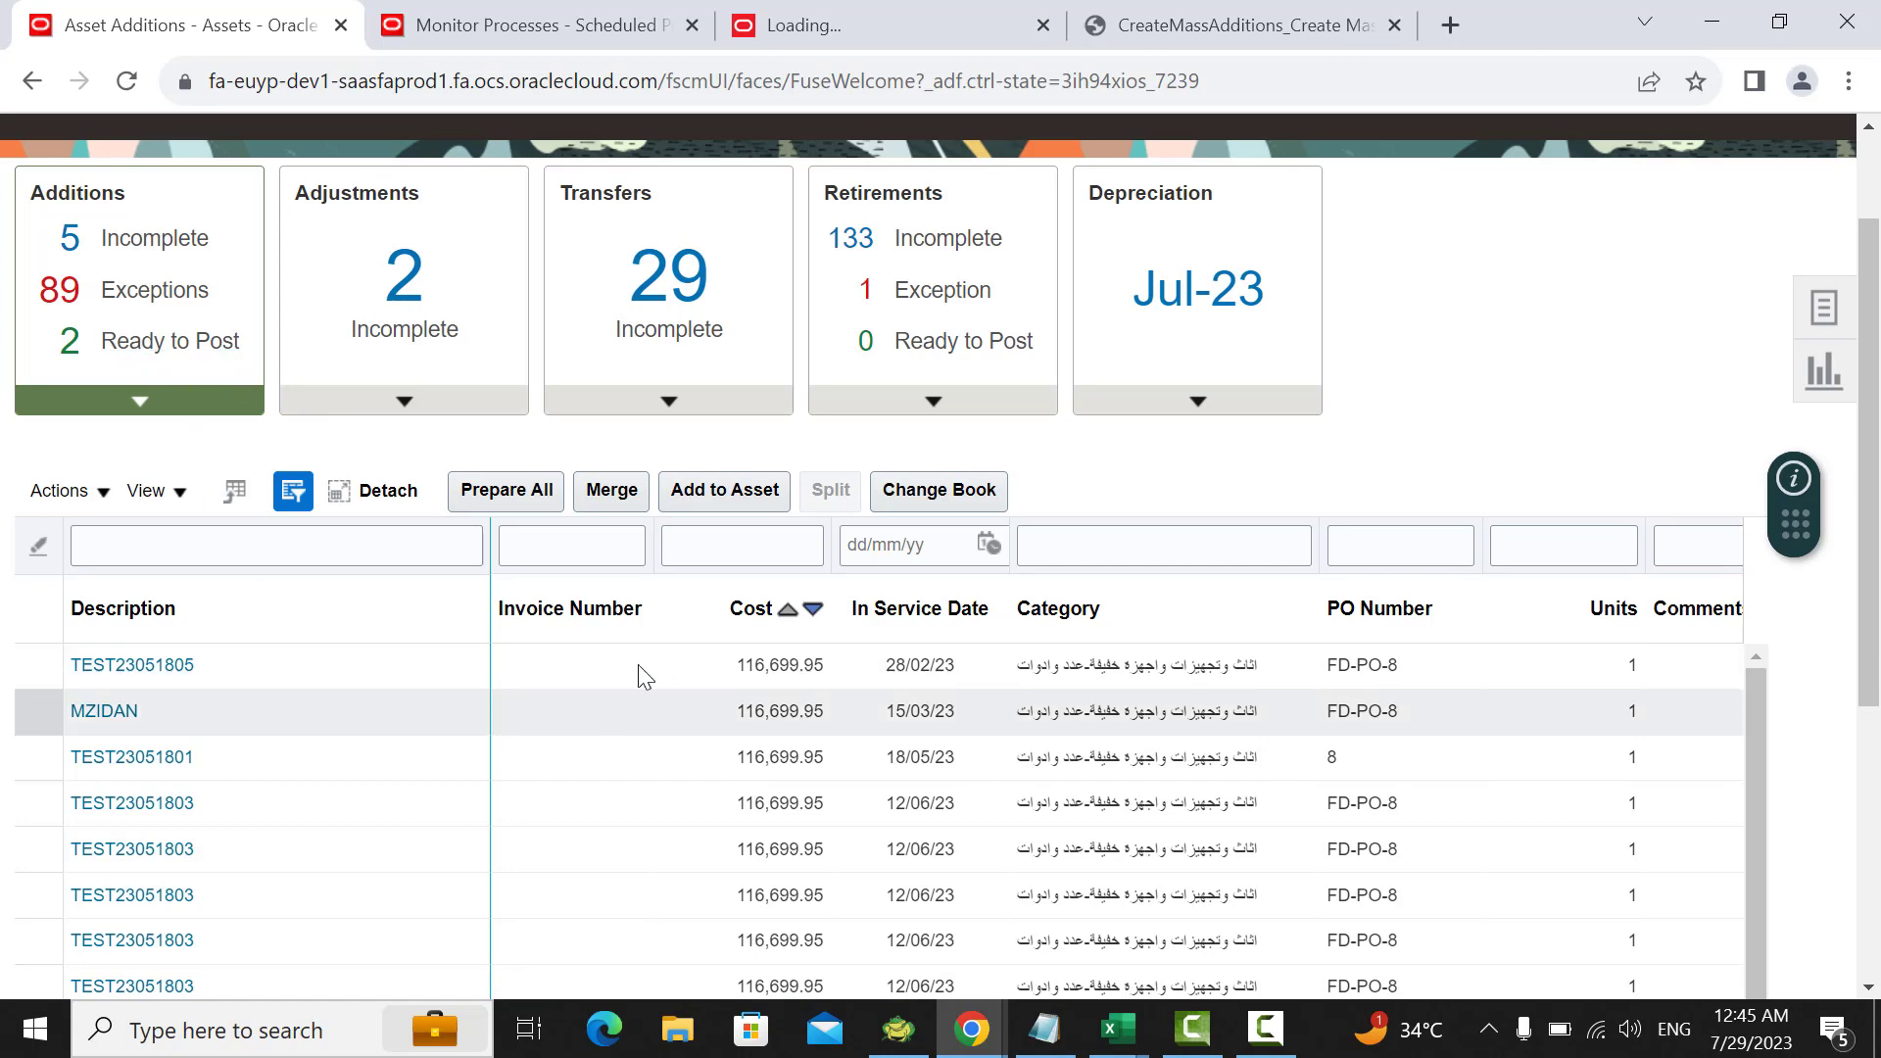
click(163, 344)
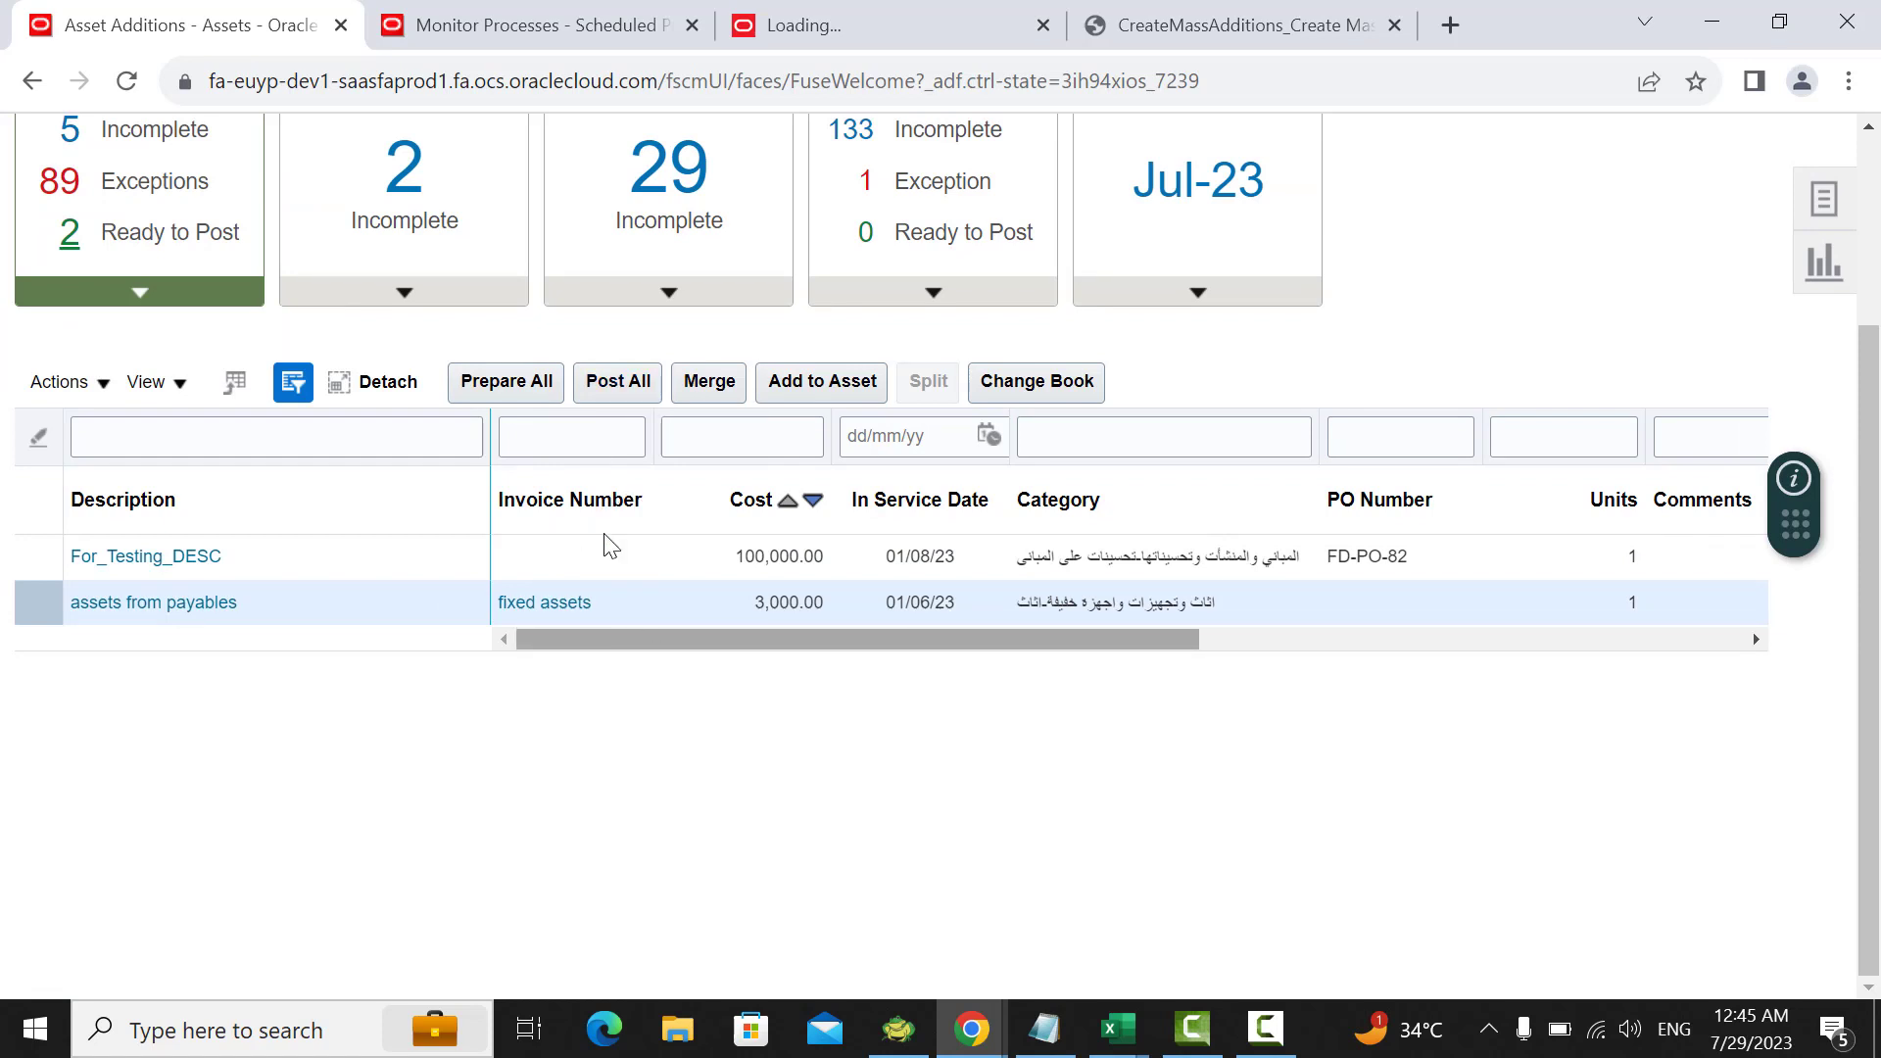
click(609, 378)
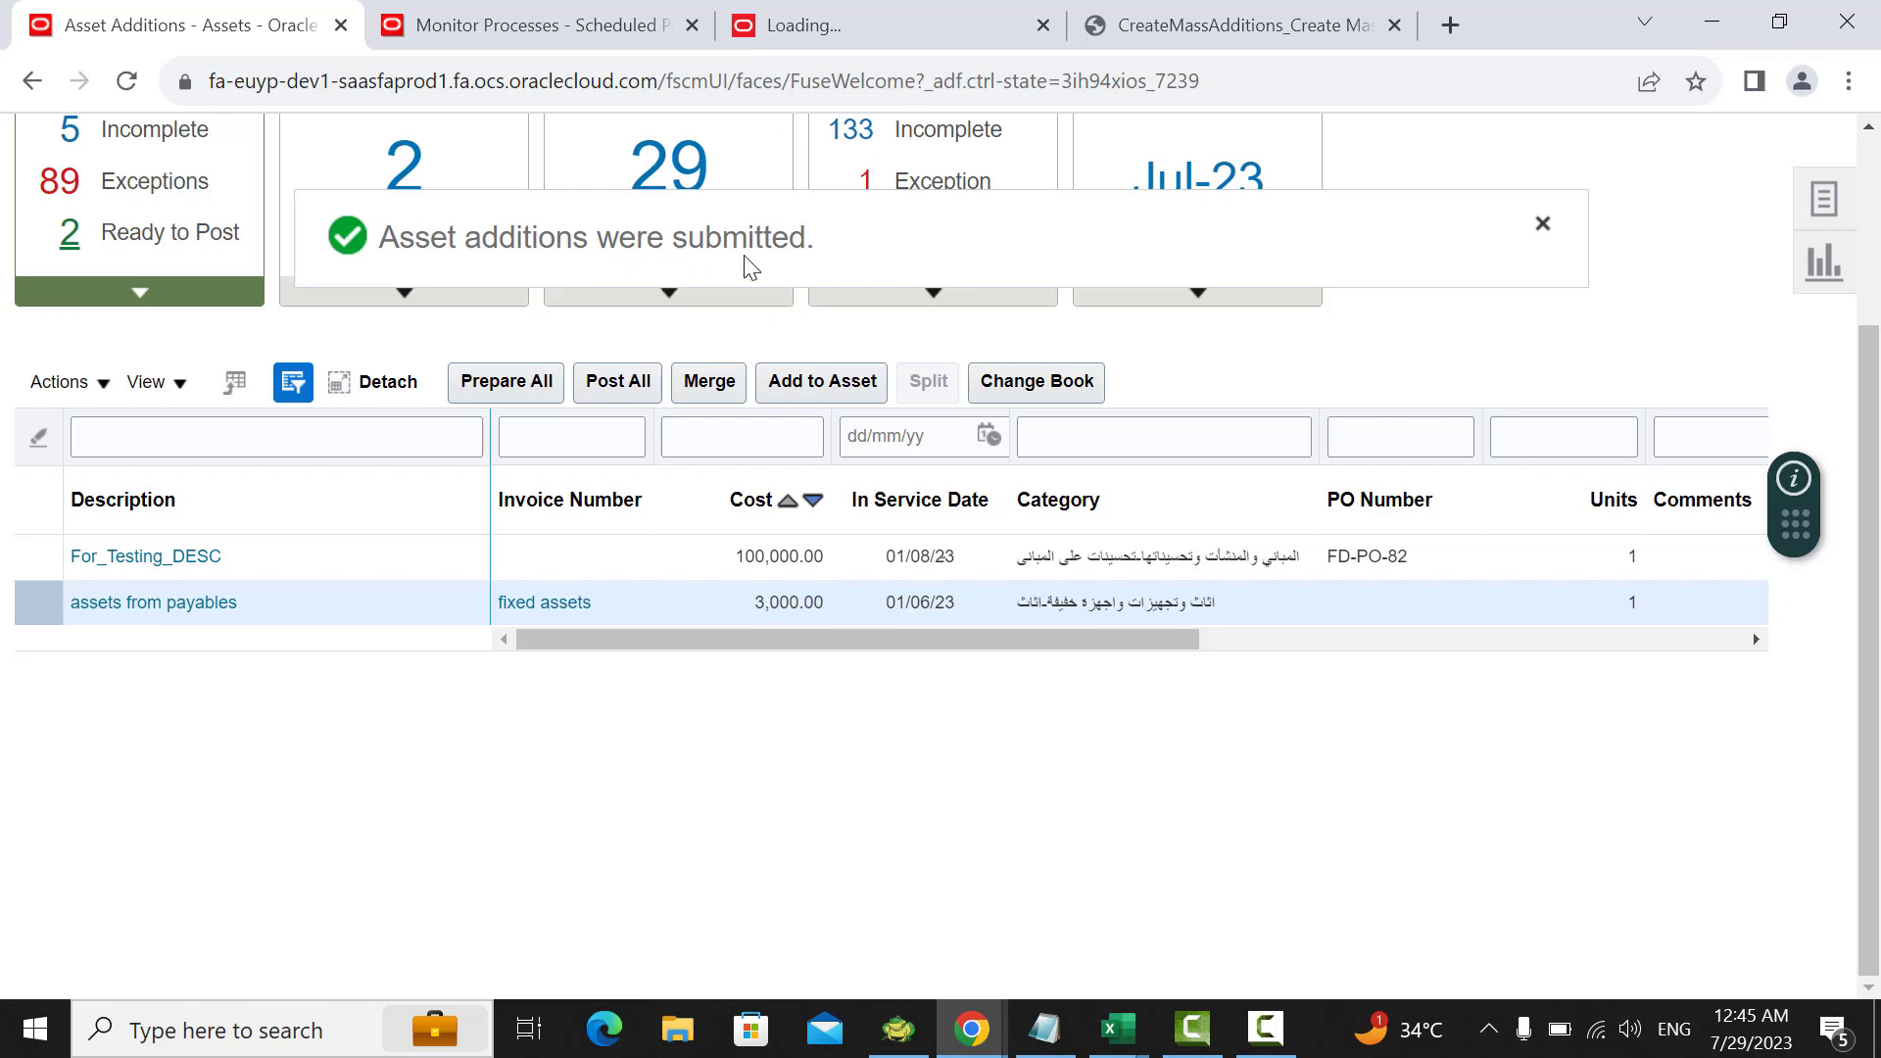
Step: Return to the scheduled processes and refresh the list to check the status of the newly posted asset additions
click(571, 14)
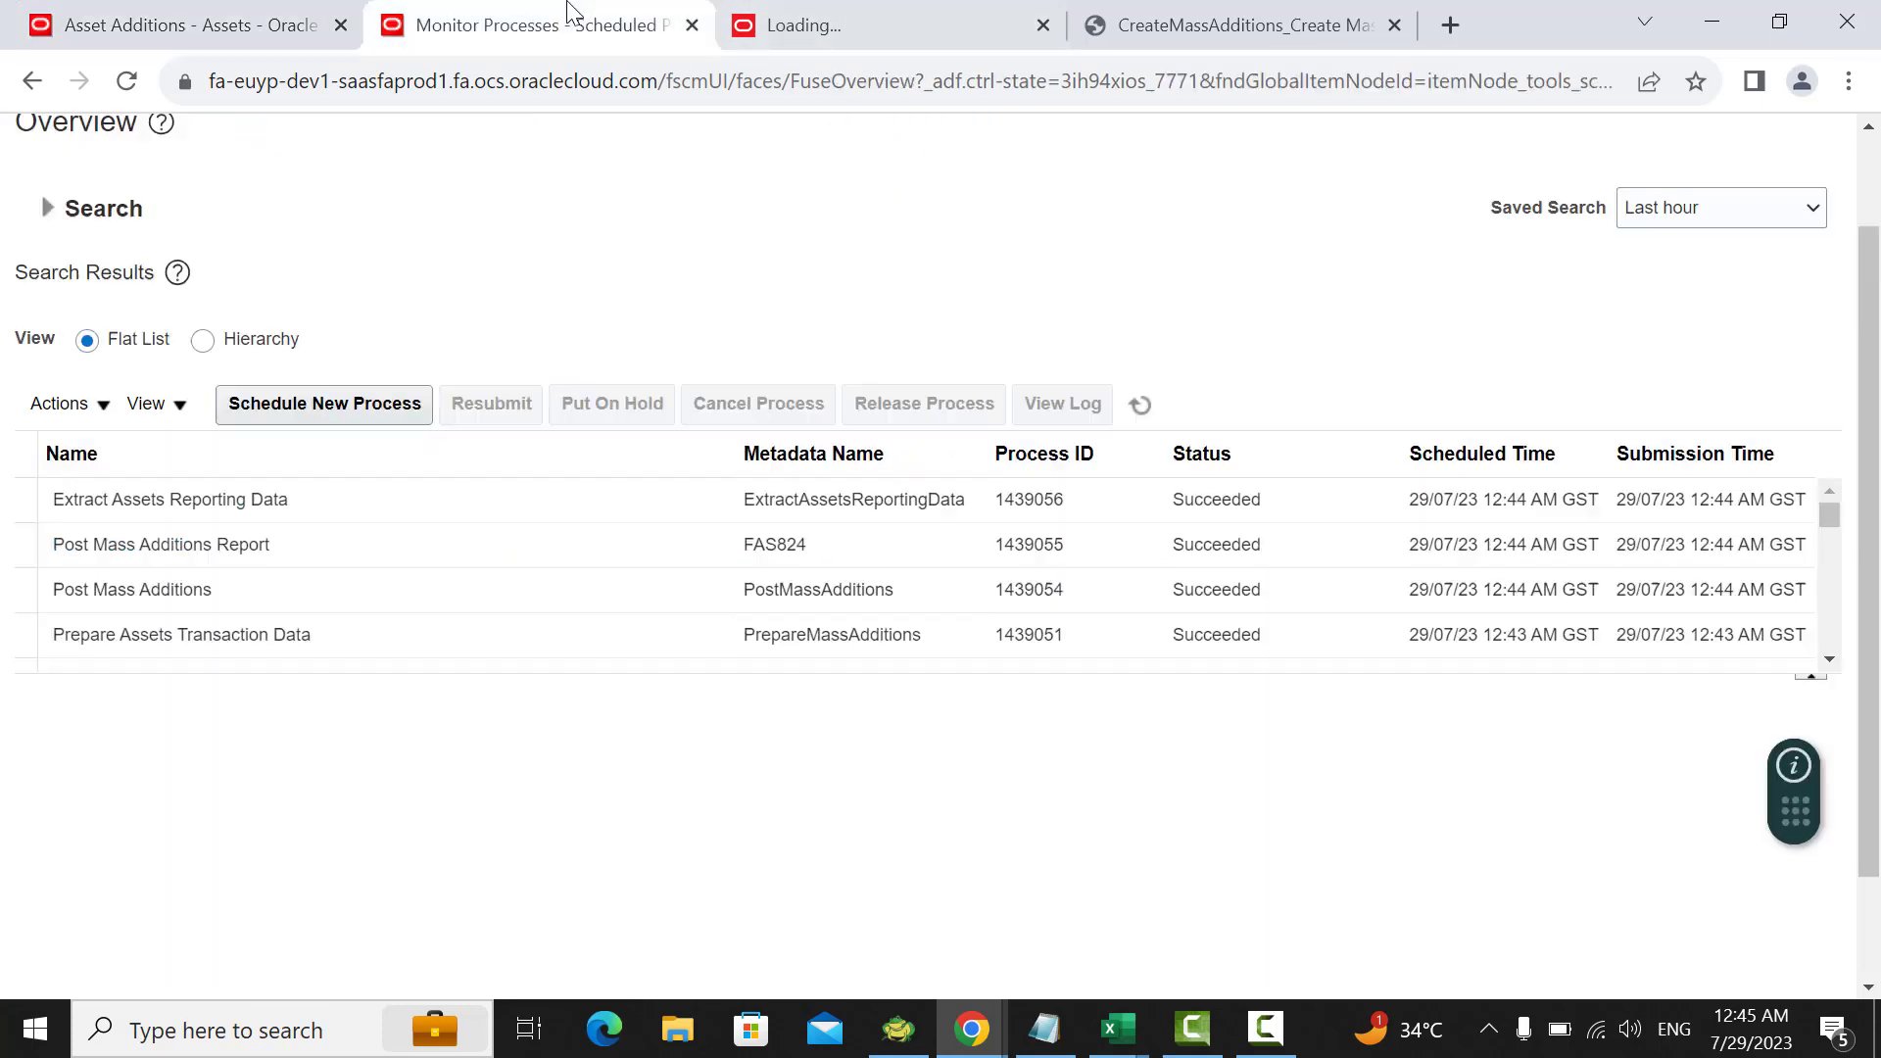
click(1144, 407)
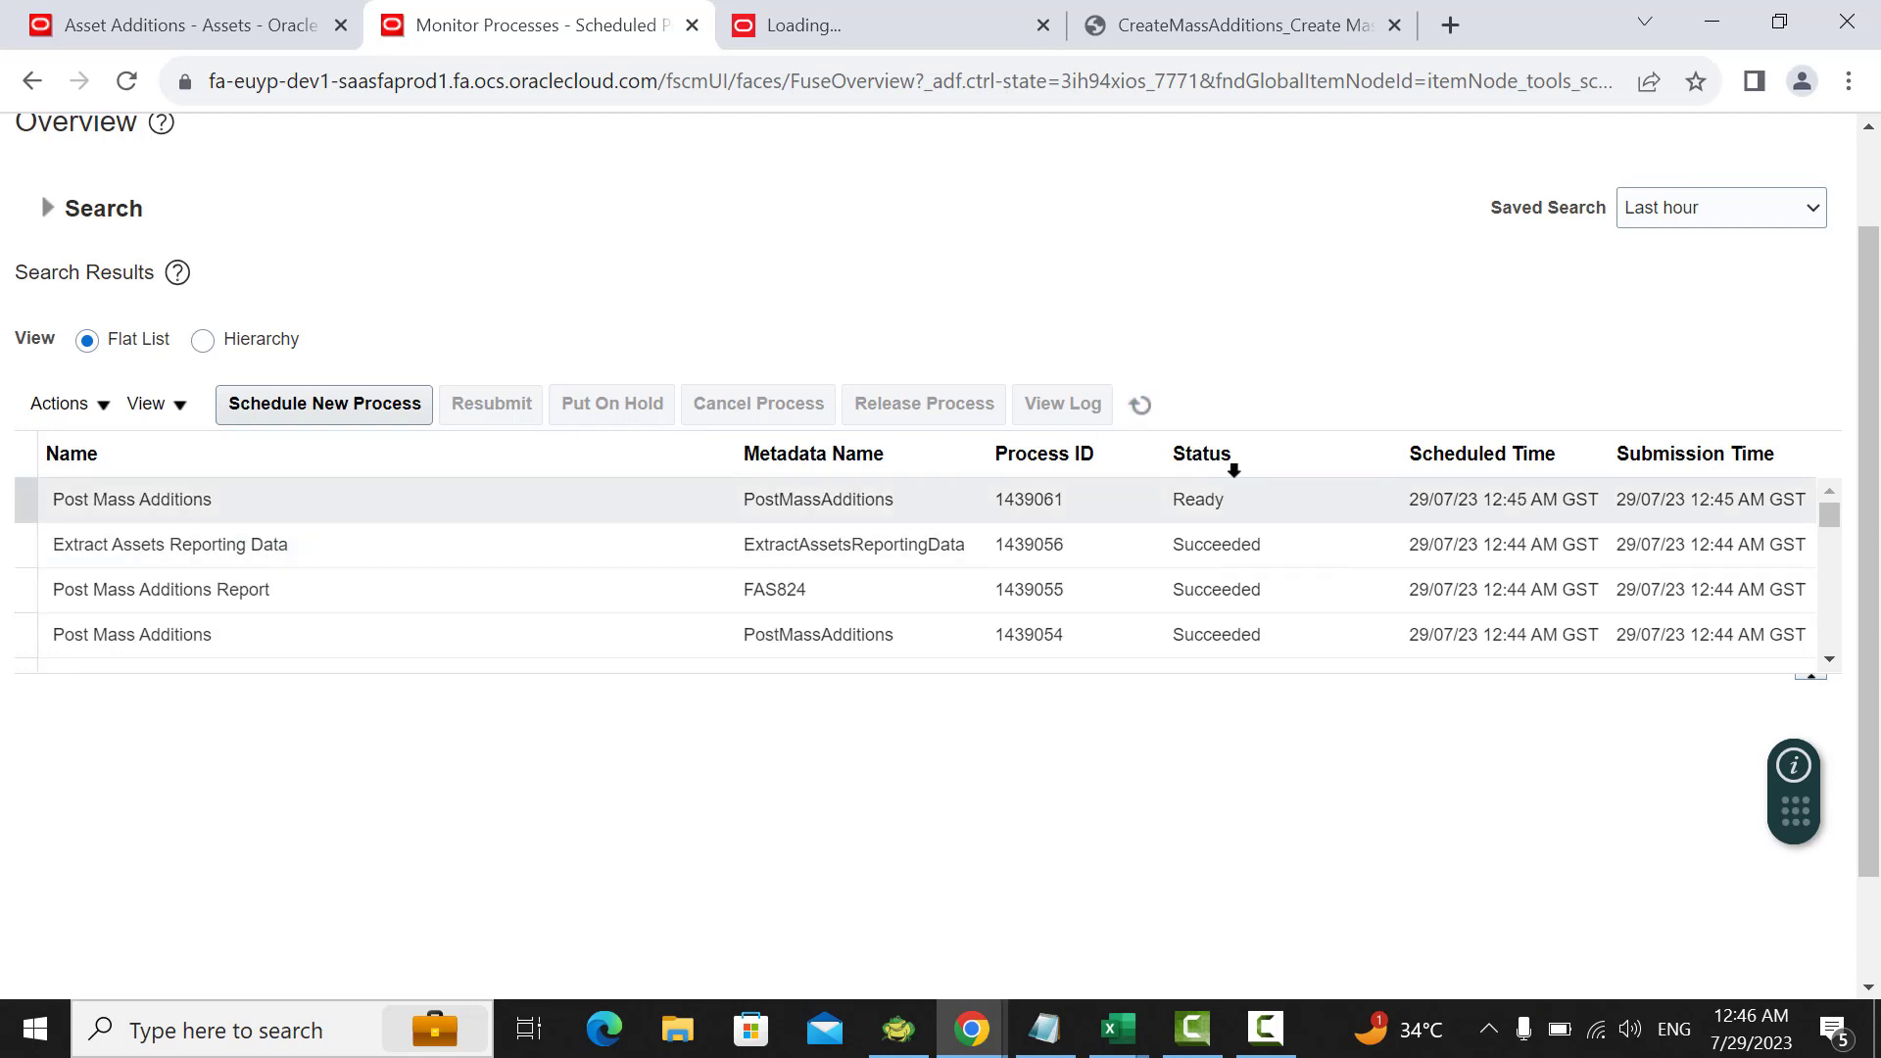
click(1140, 406)
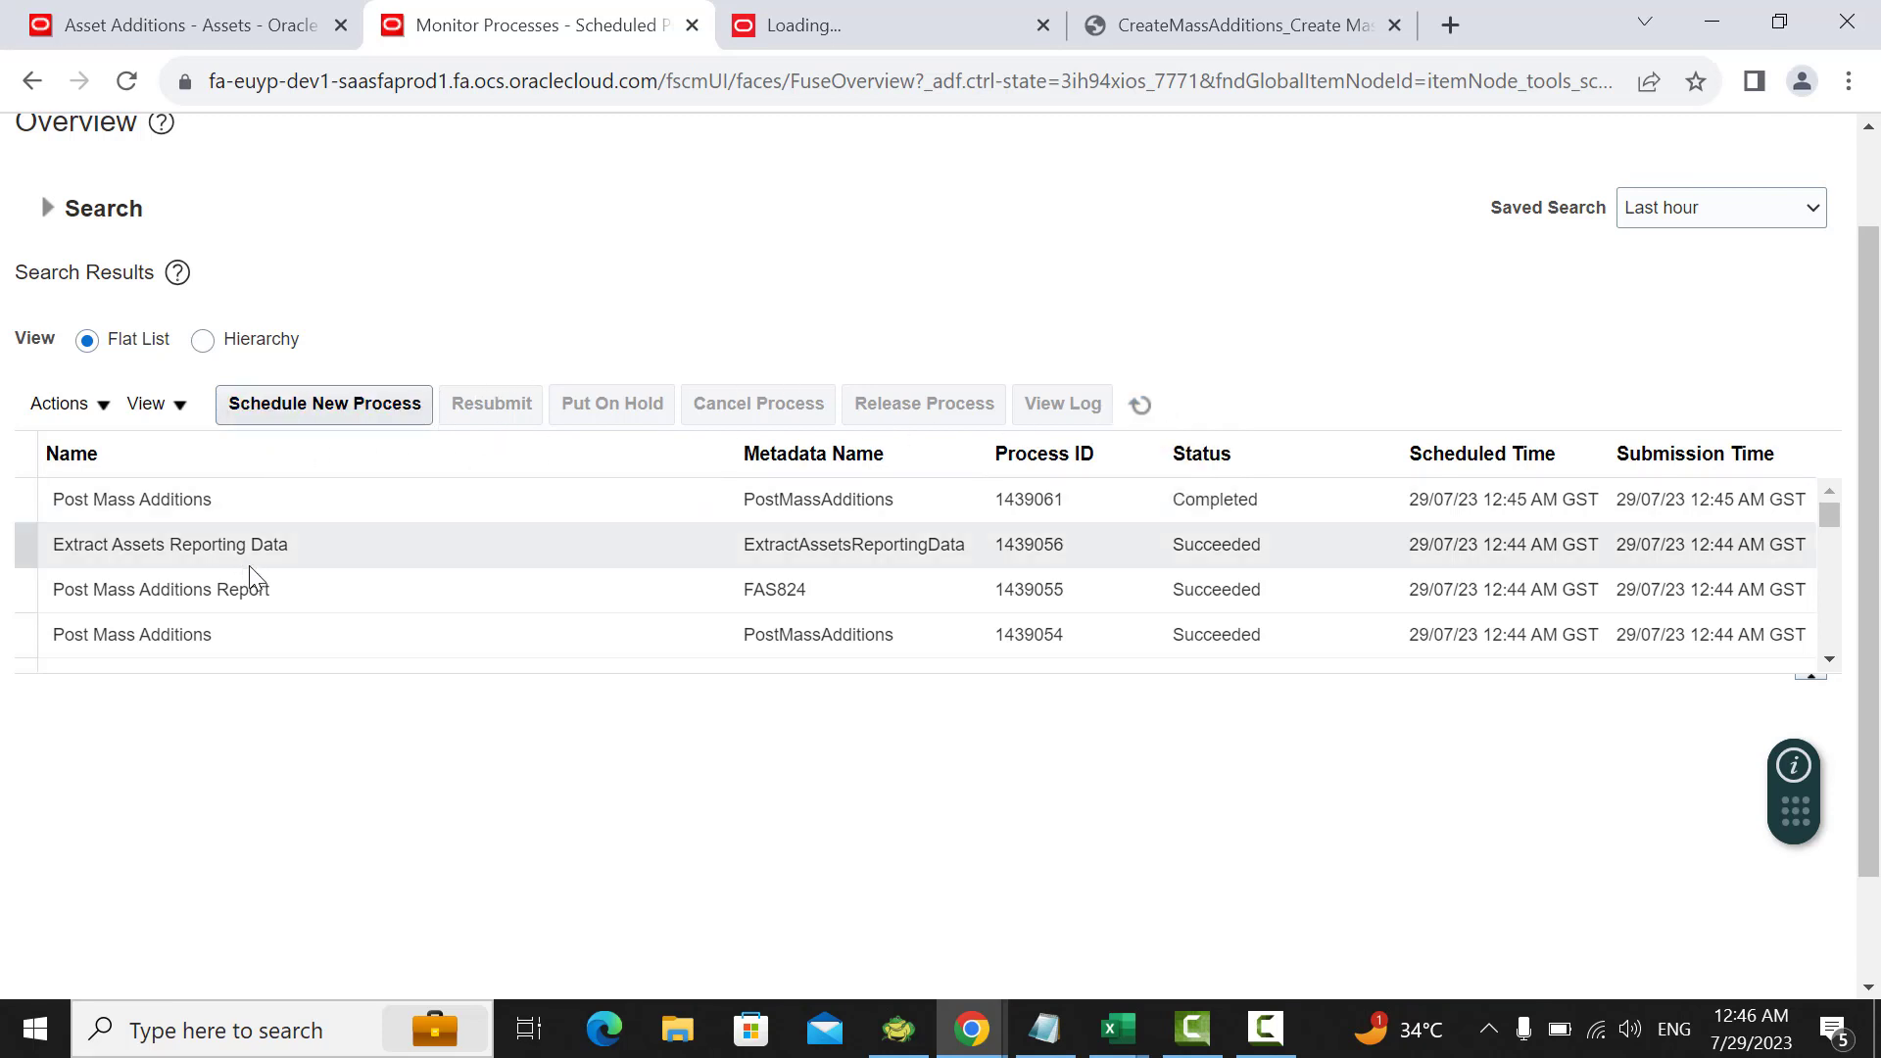
click(220, 22)
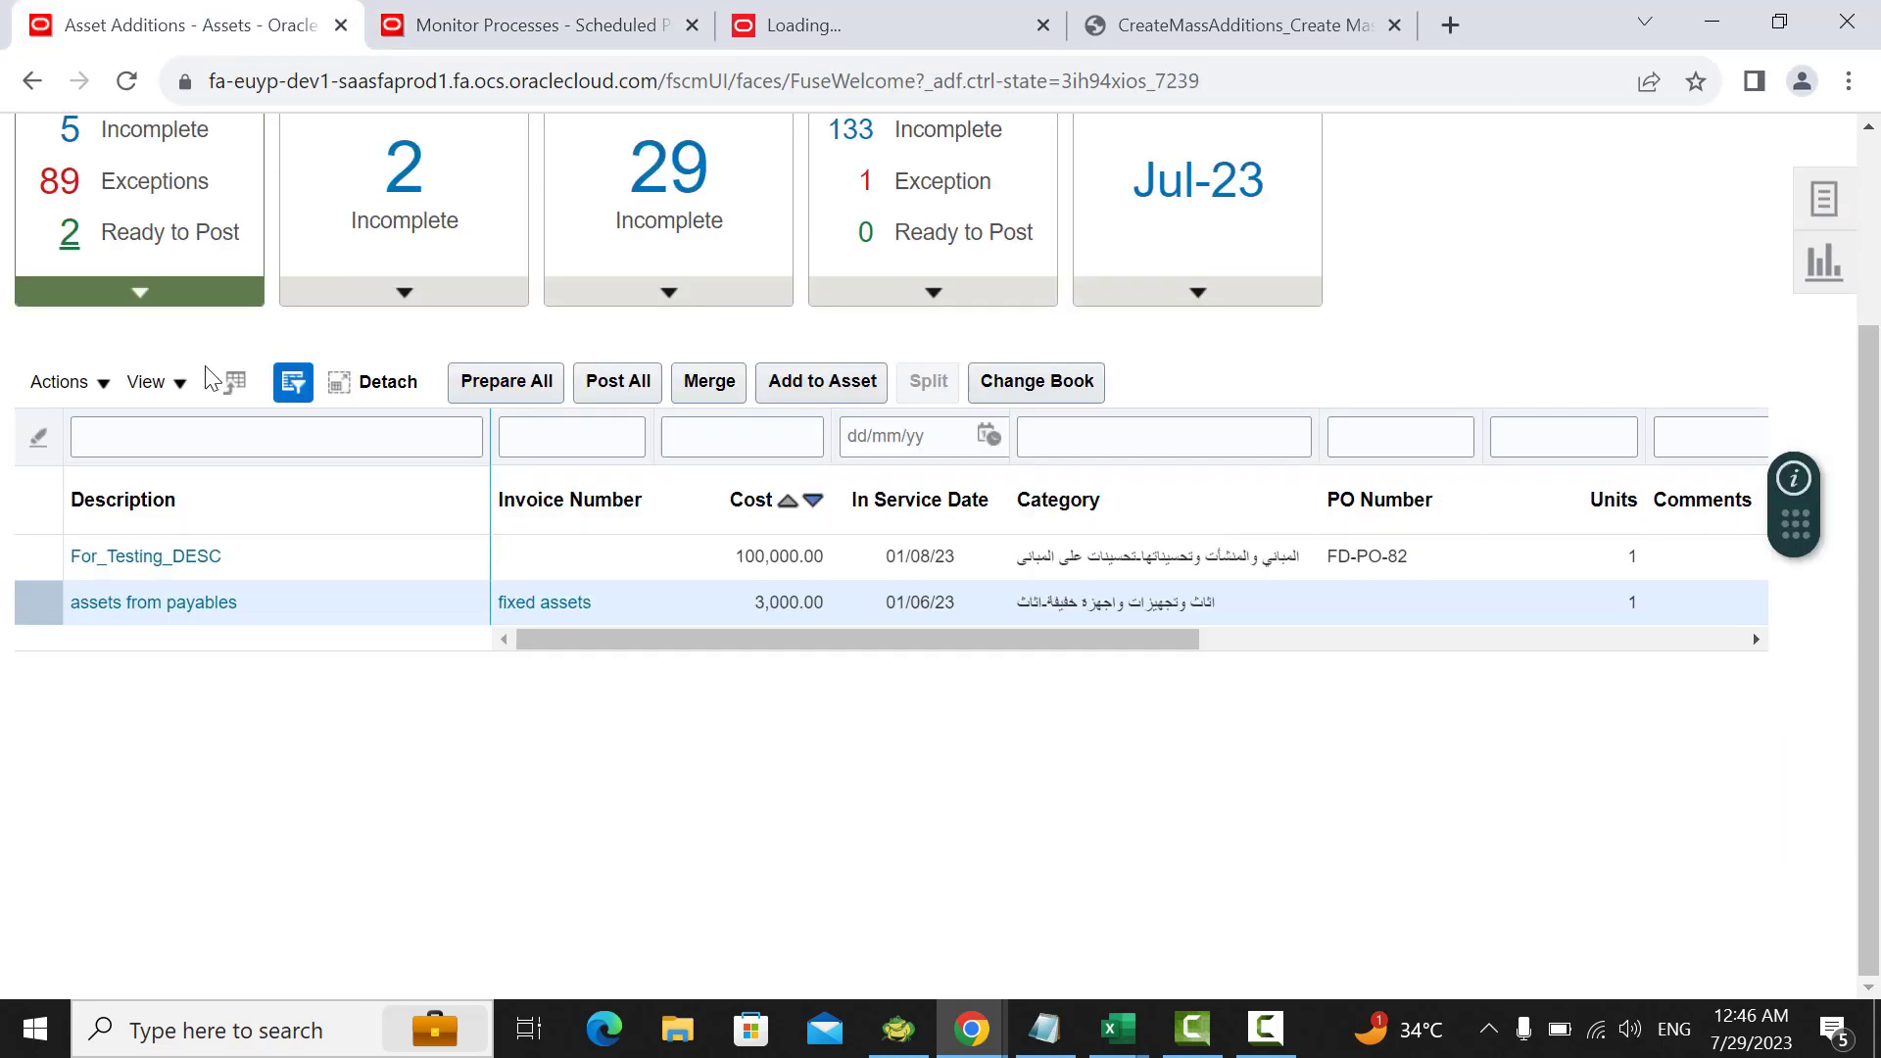
scroll(169, 358, up, 1)
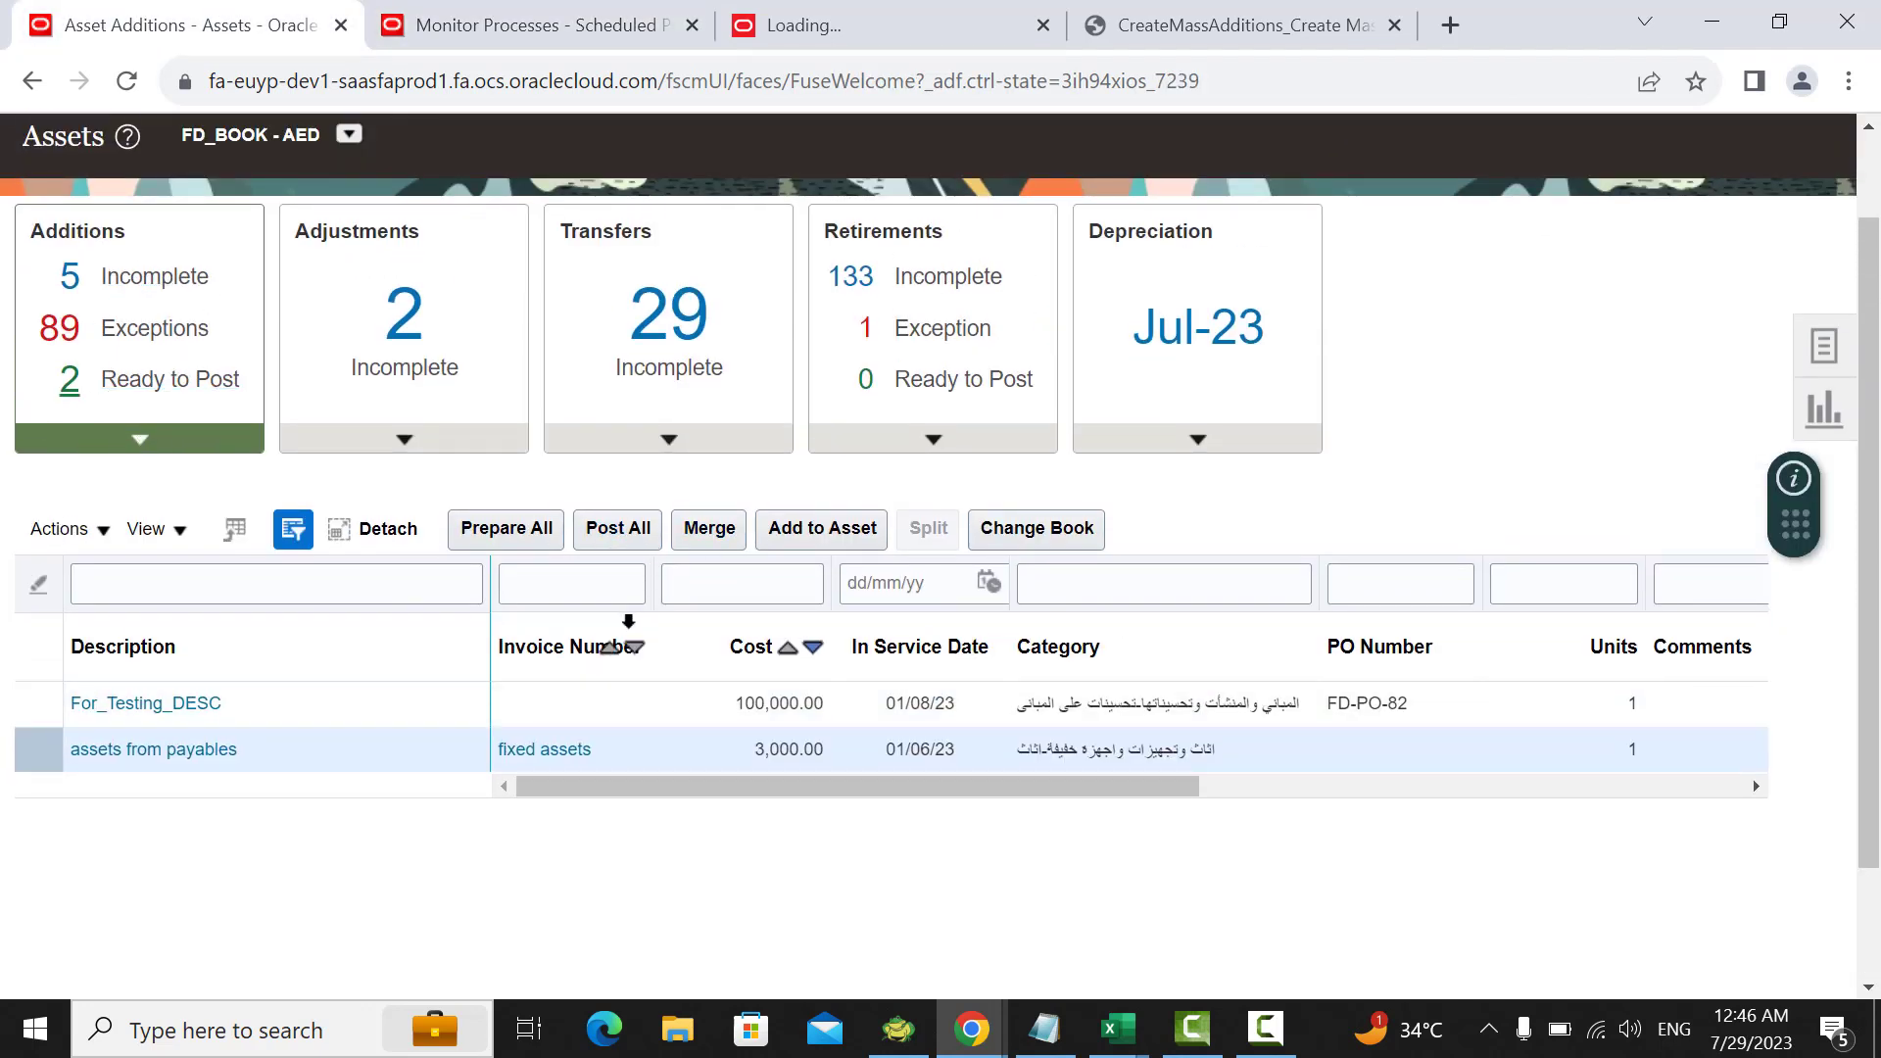
click(529, 24)
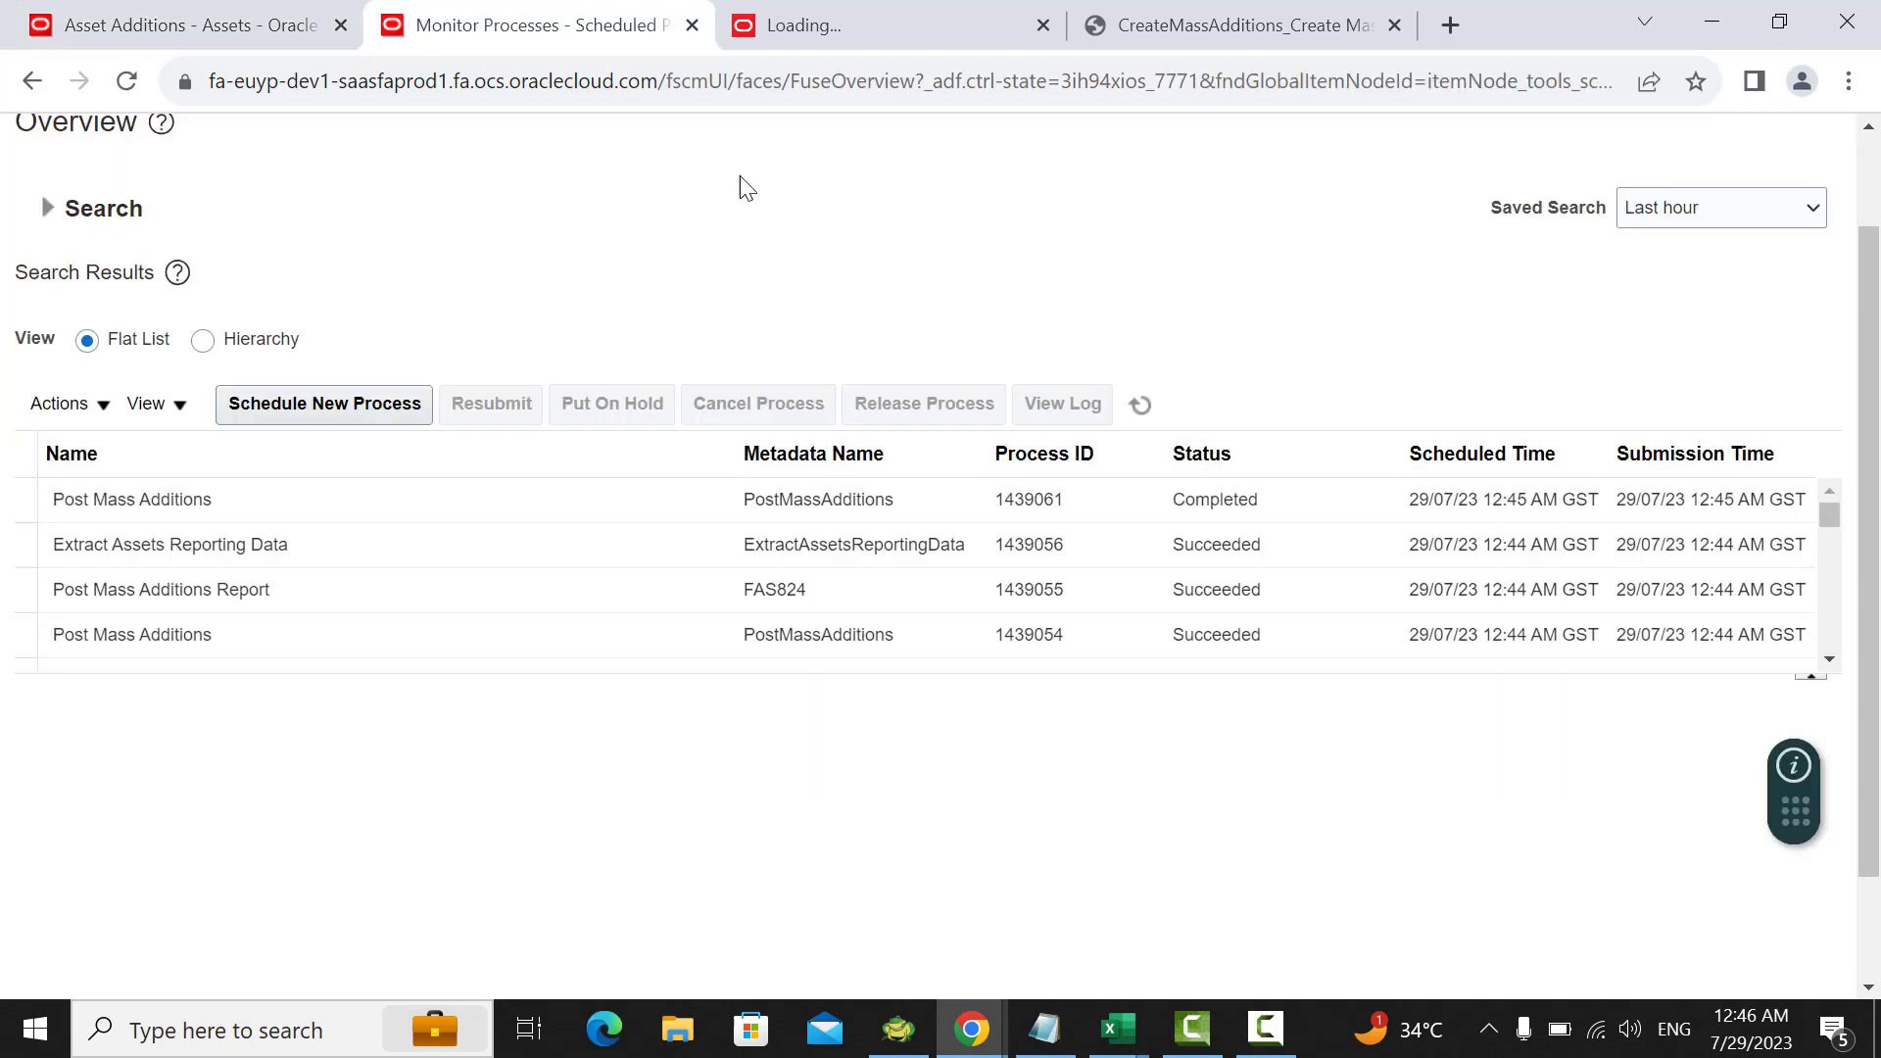
click(1140, 406)
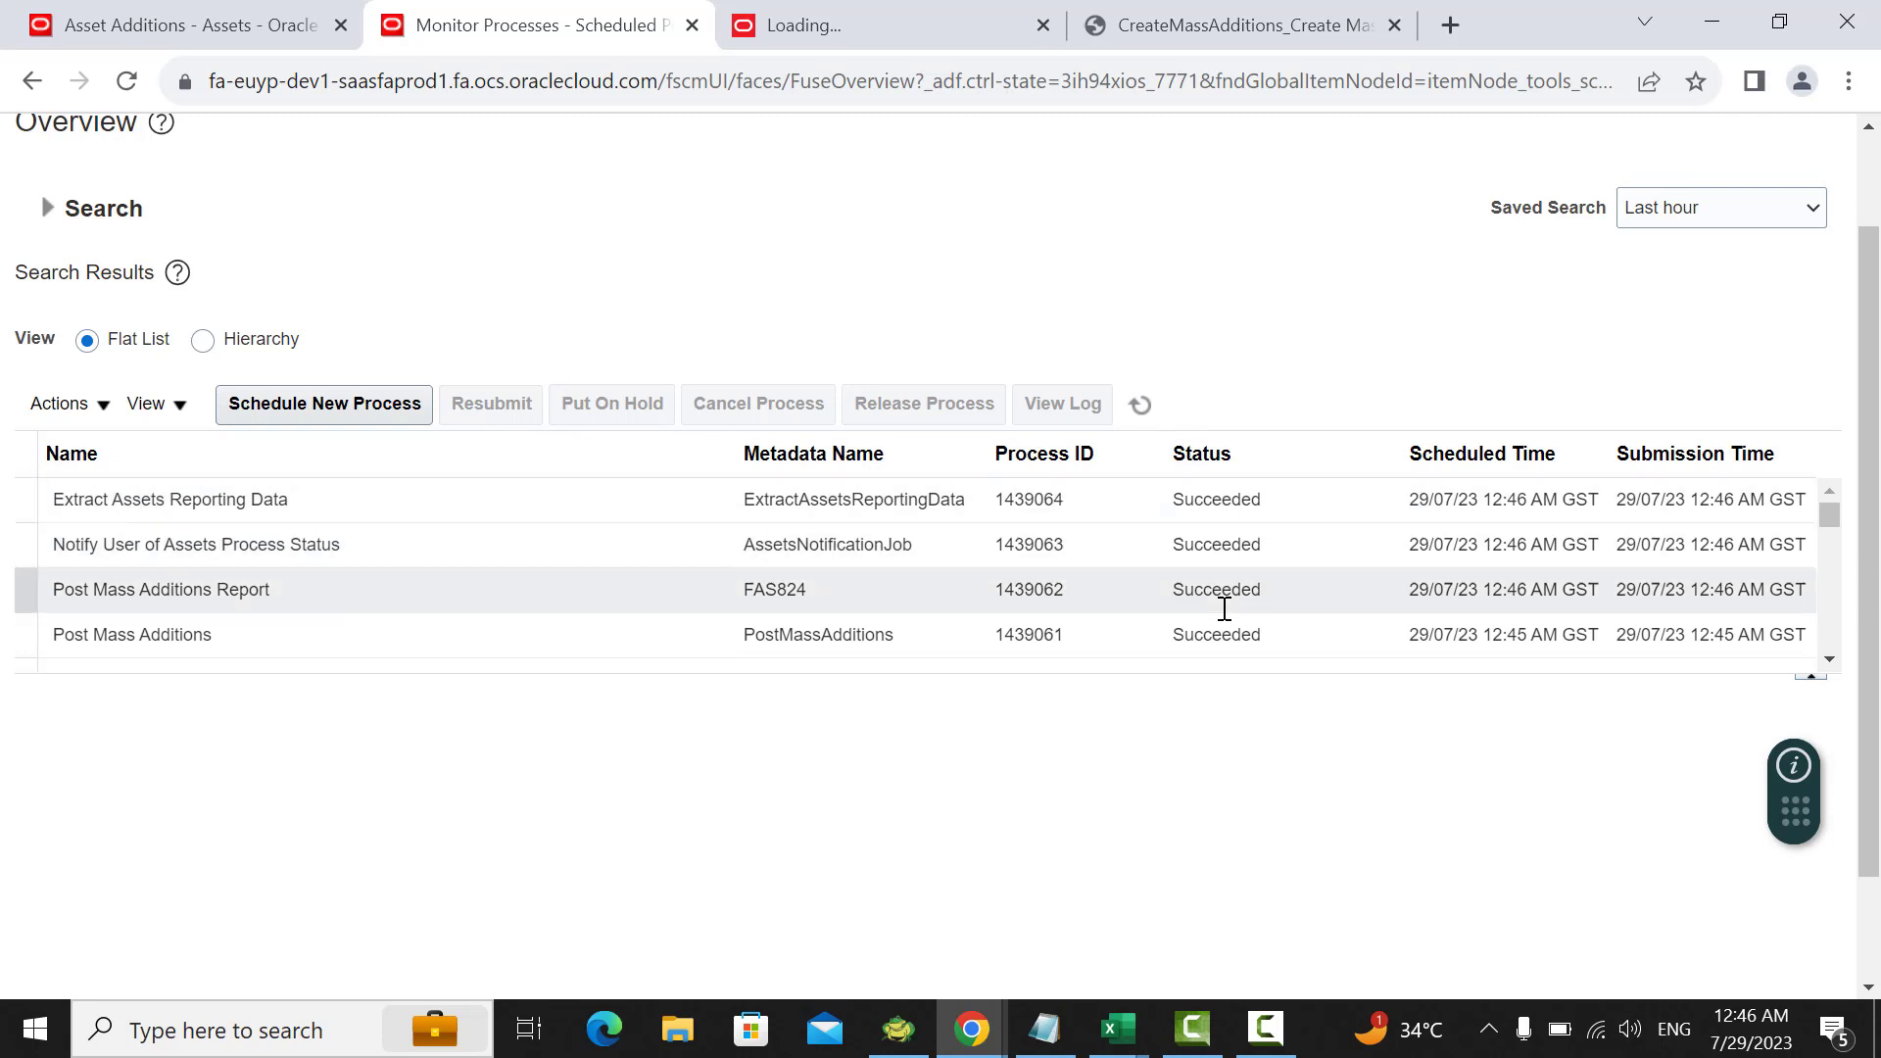
Step: Examine the details of the latest Extract Assets Reporting Data process, and the details and output of the latest Post Mass Additions Report
click(437, 502)
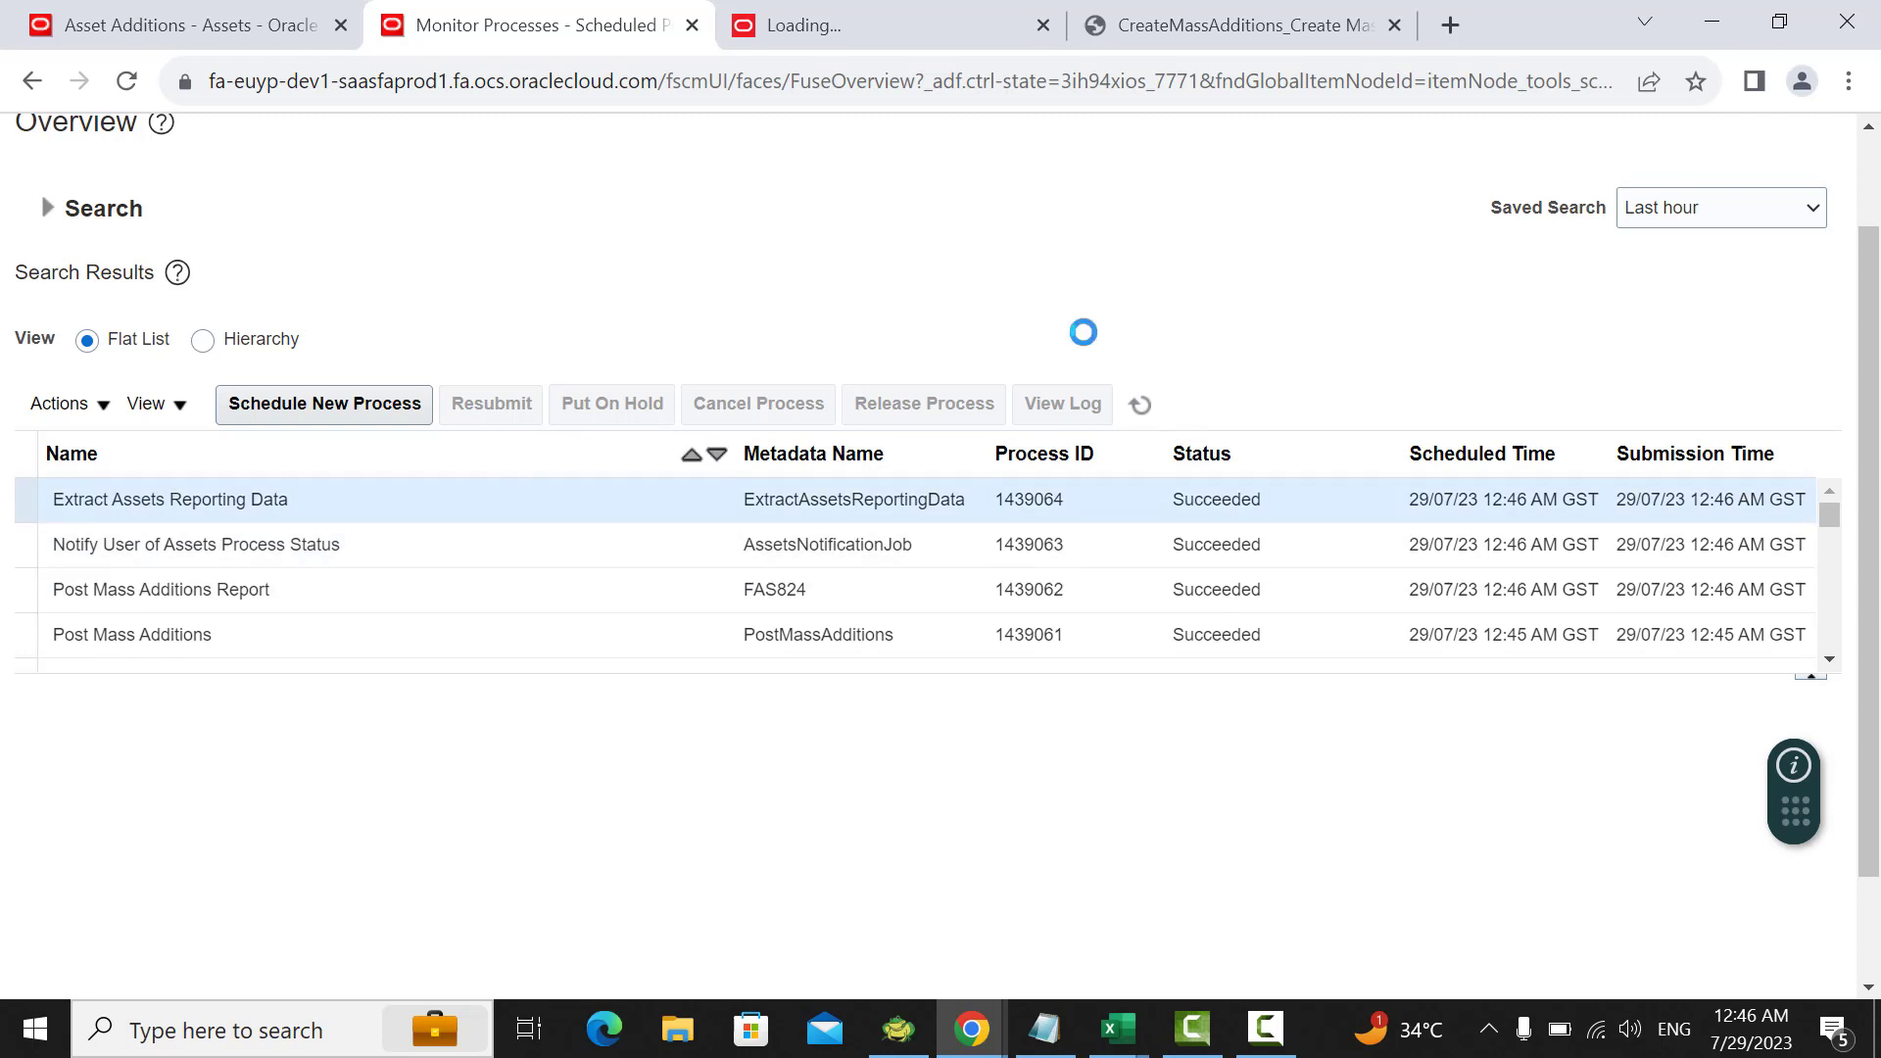
scroll(1284, 336, down, 1)
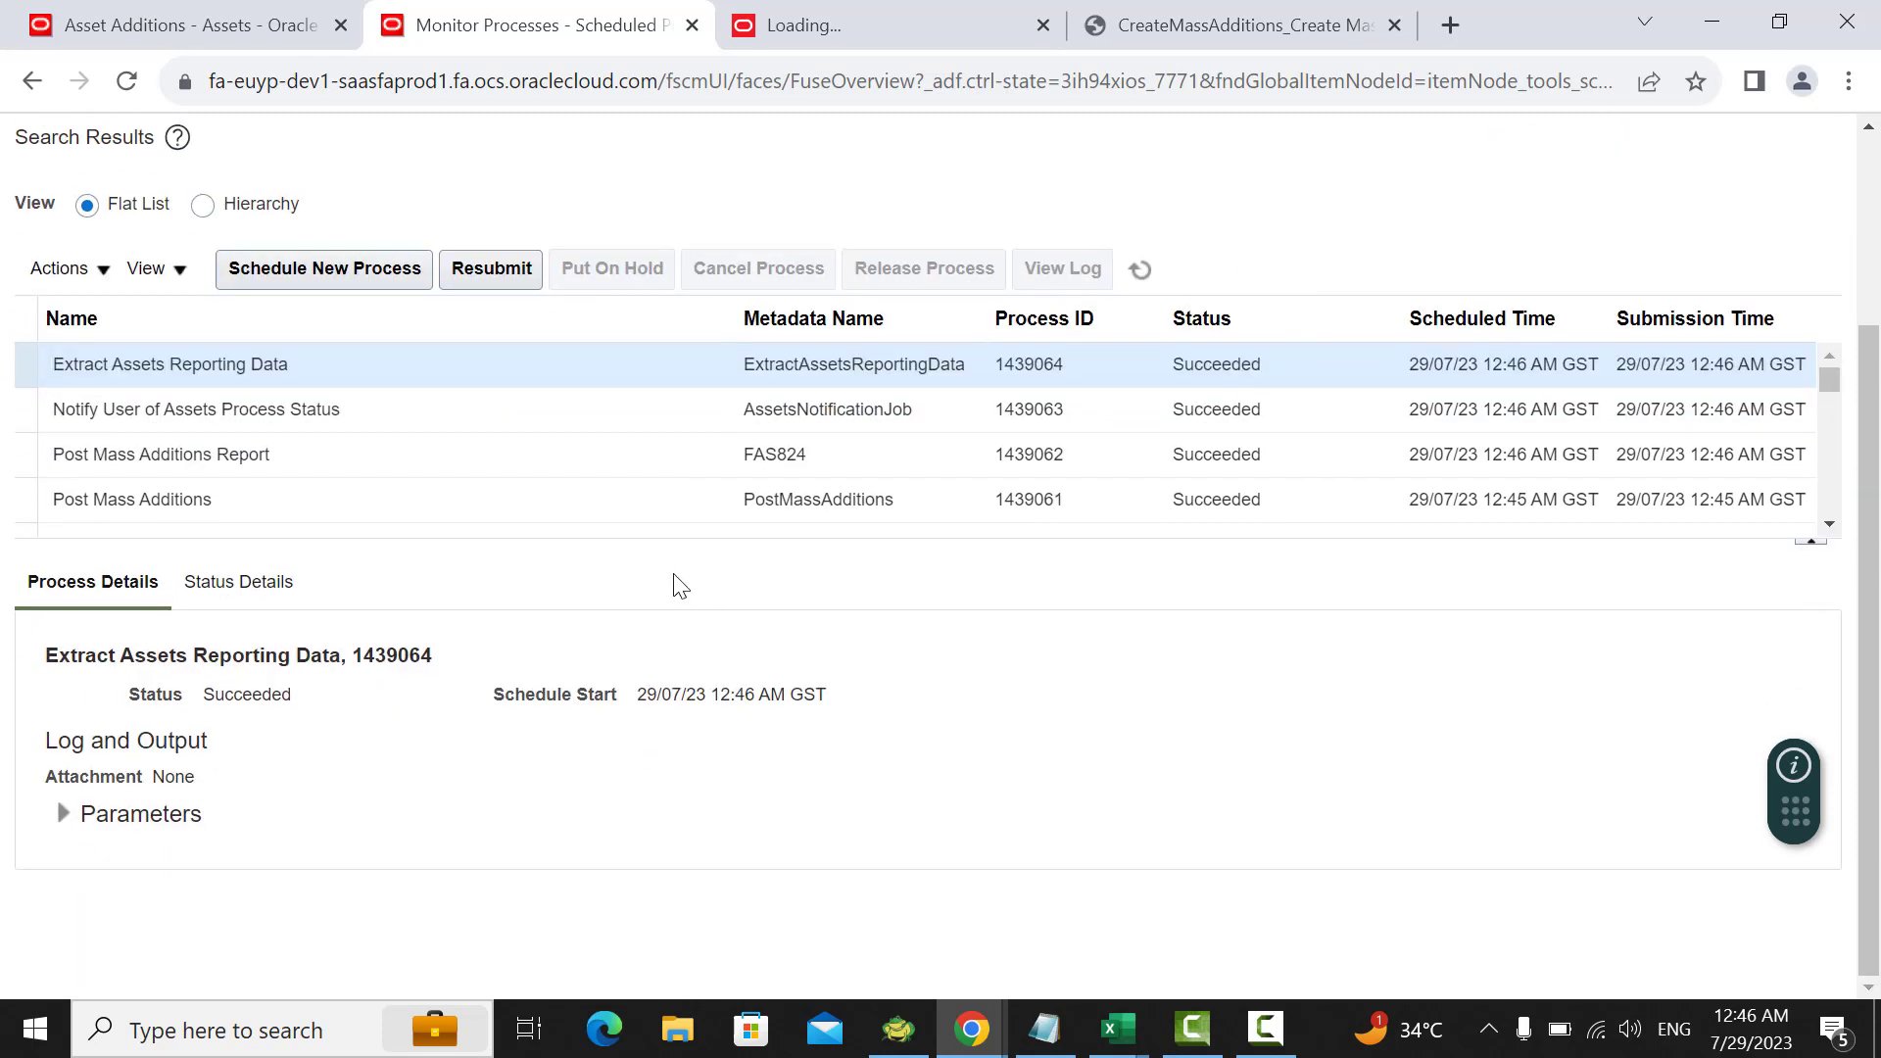
click(473, 458)
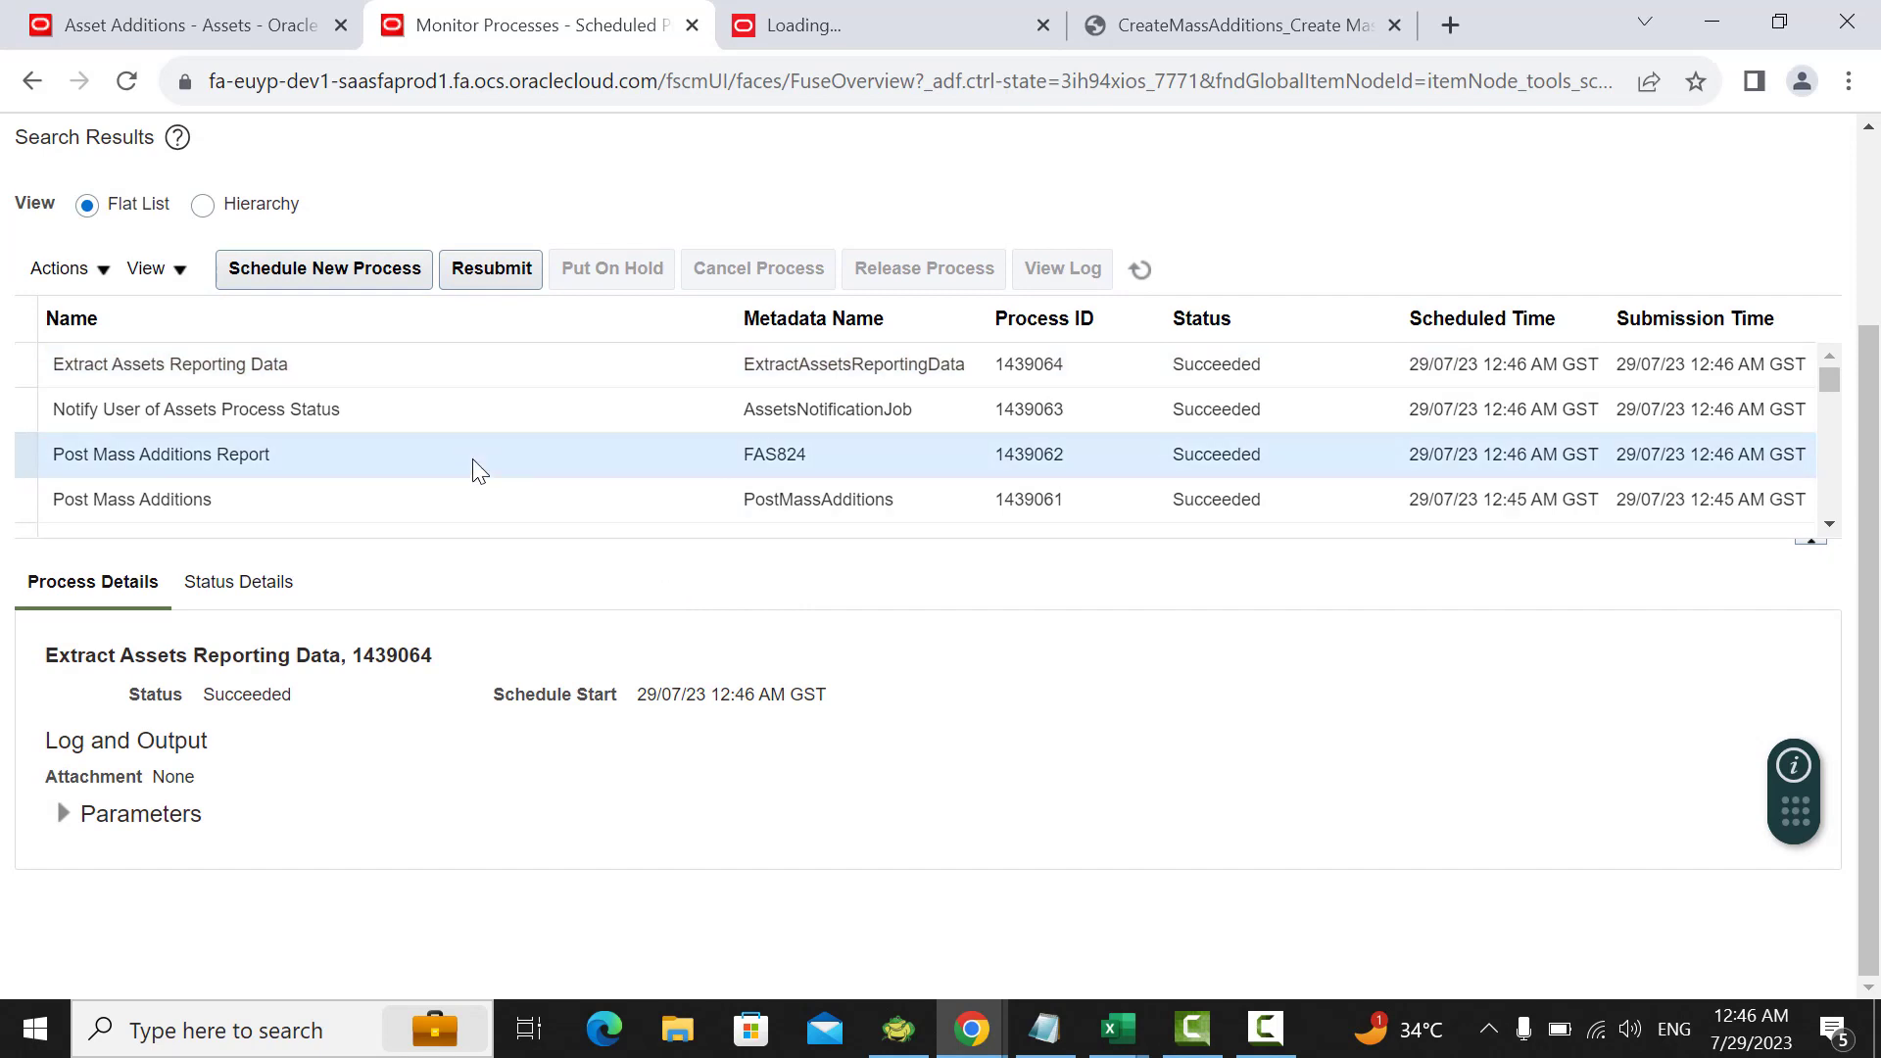
scroll(941, 598, down, 3)
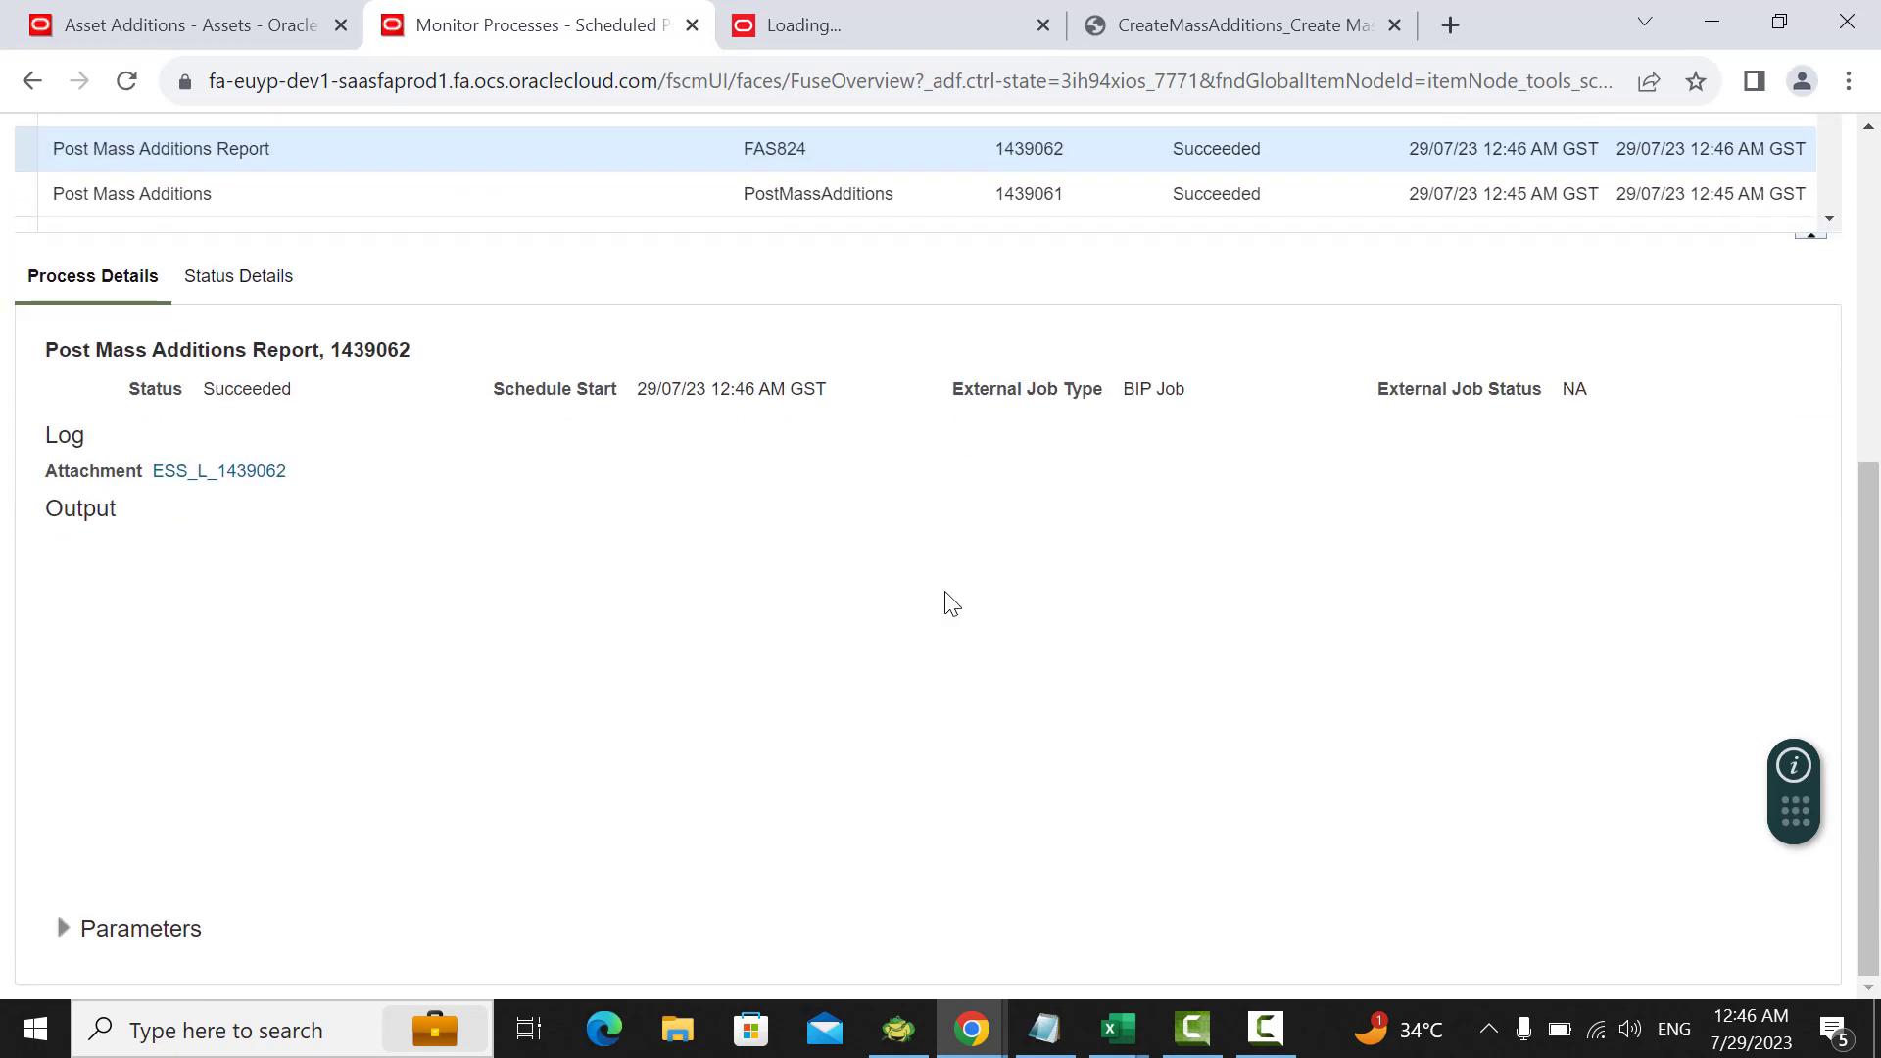
scroll(507, 644, up, 2)
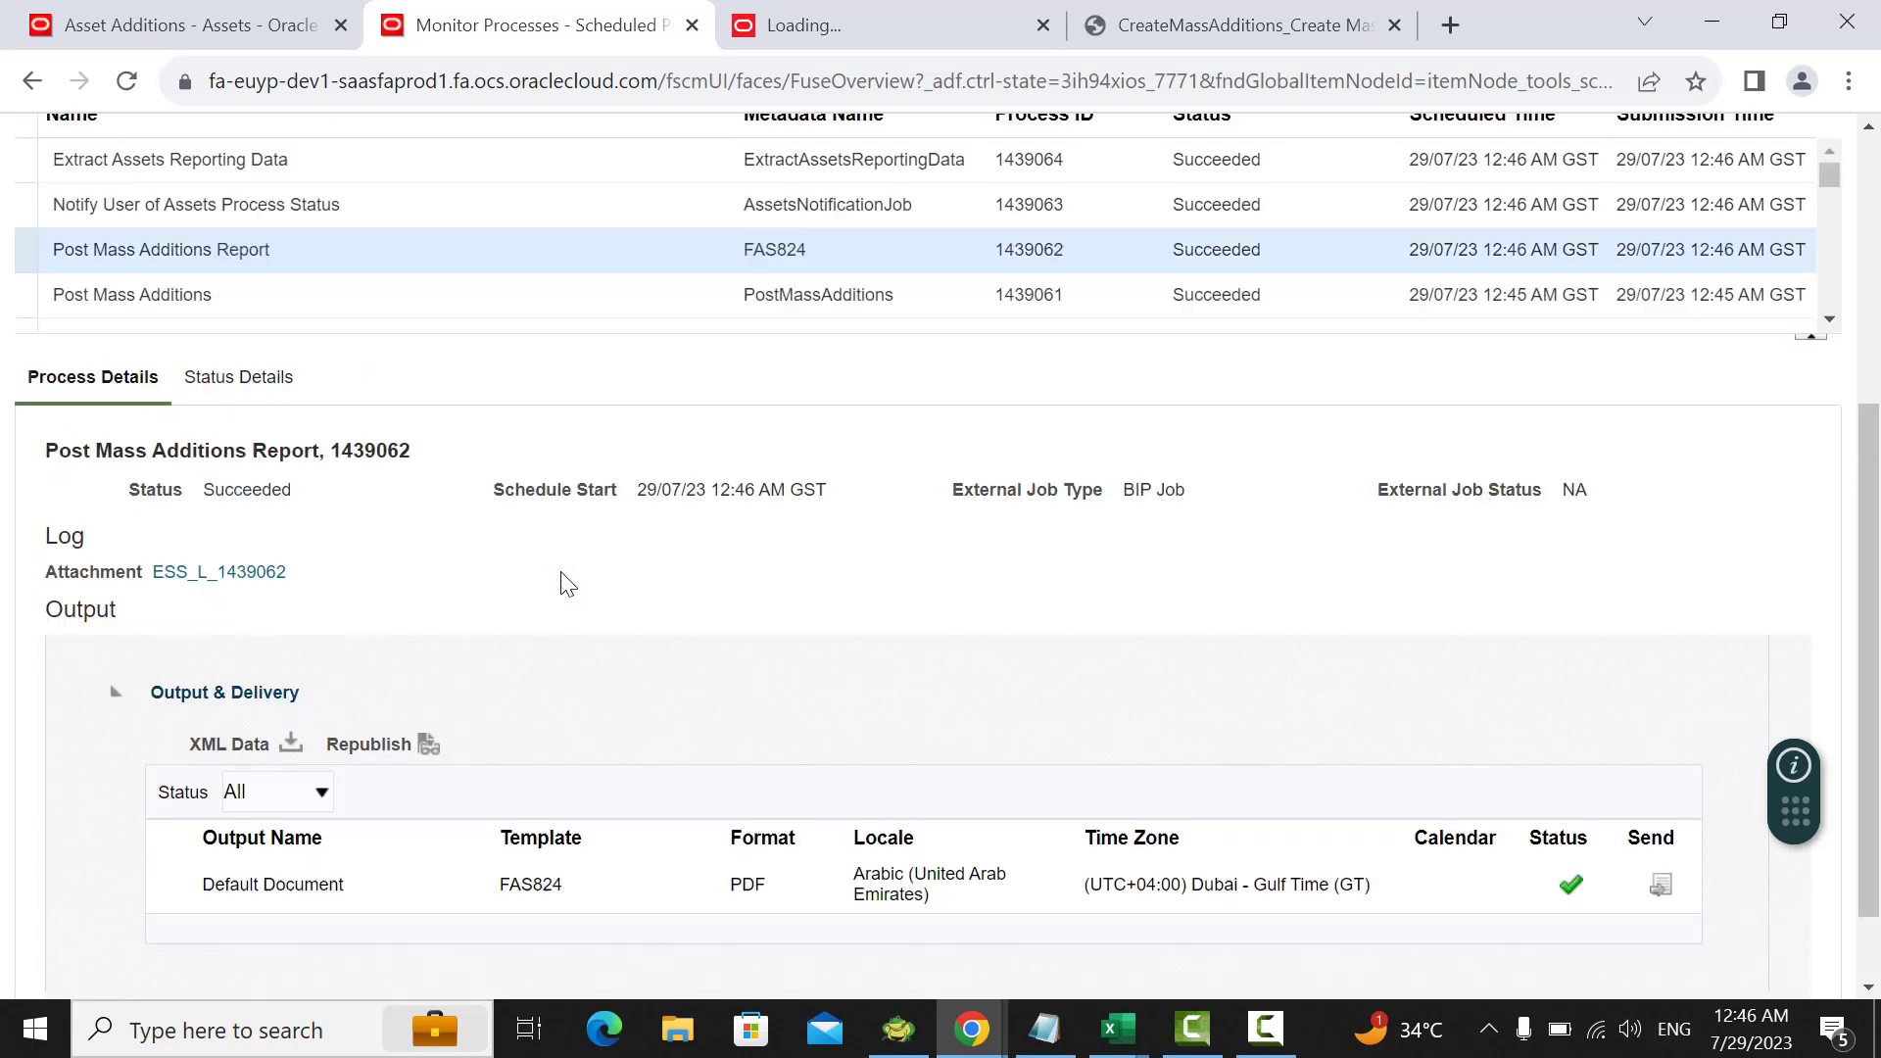
Step: Republish the Post Mass Additions Report output, export it as PDF and view the posted additions on its second page
scroll(408, 682, down, 2)
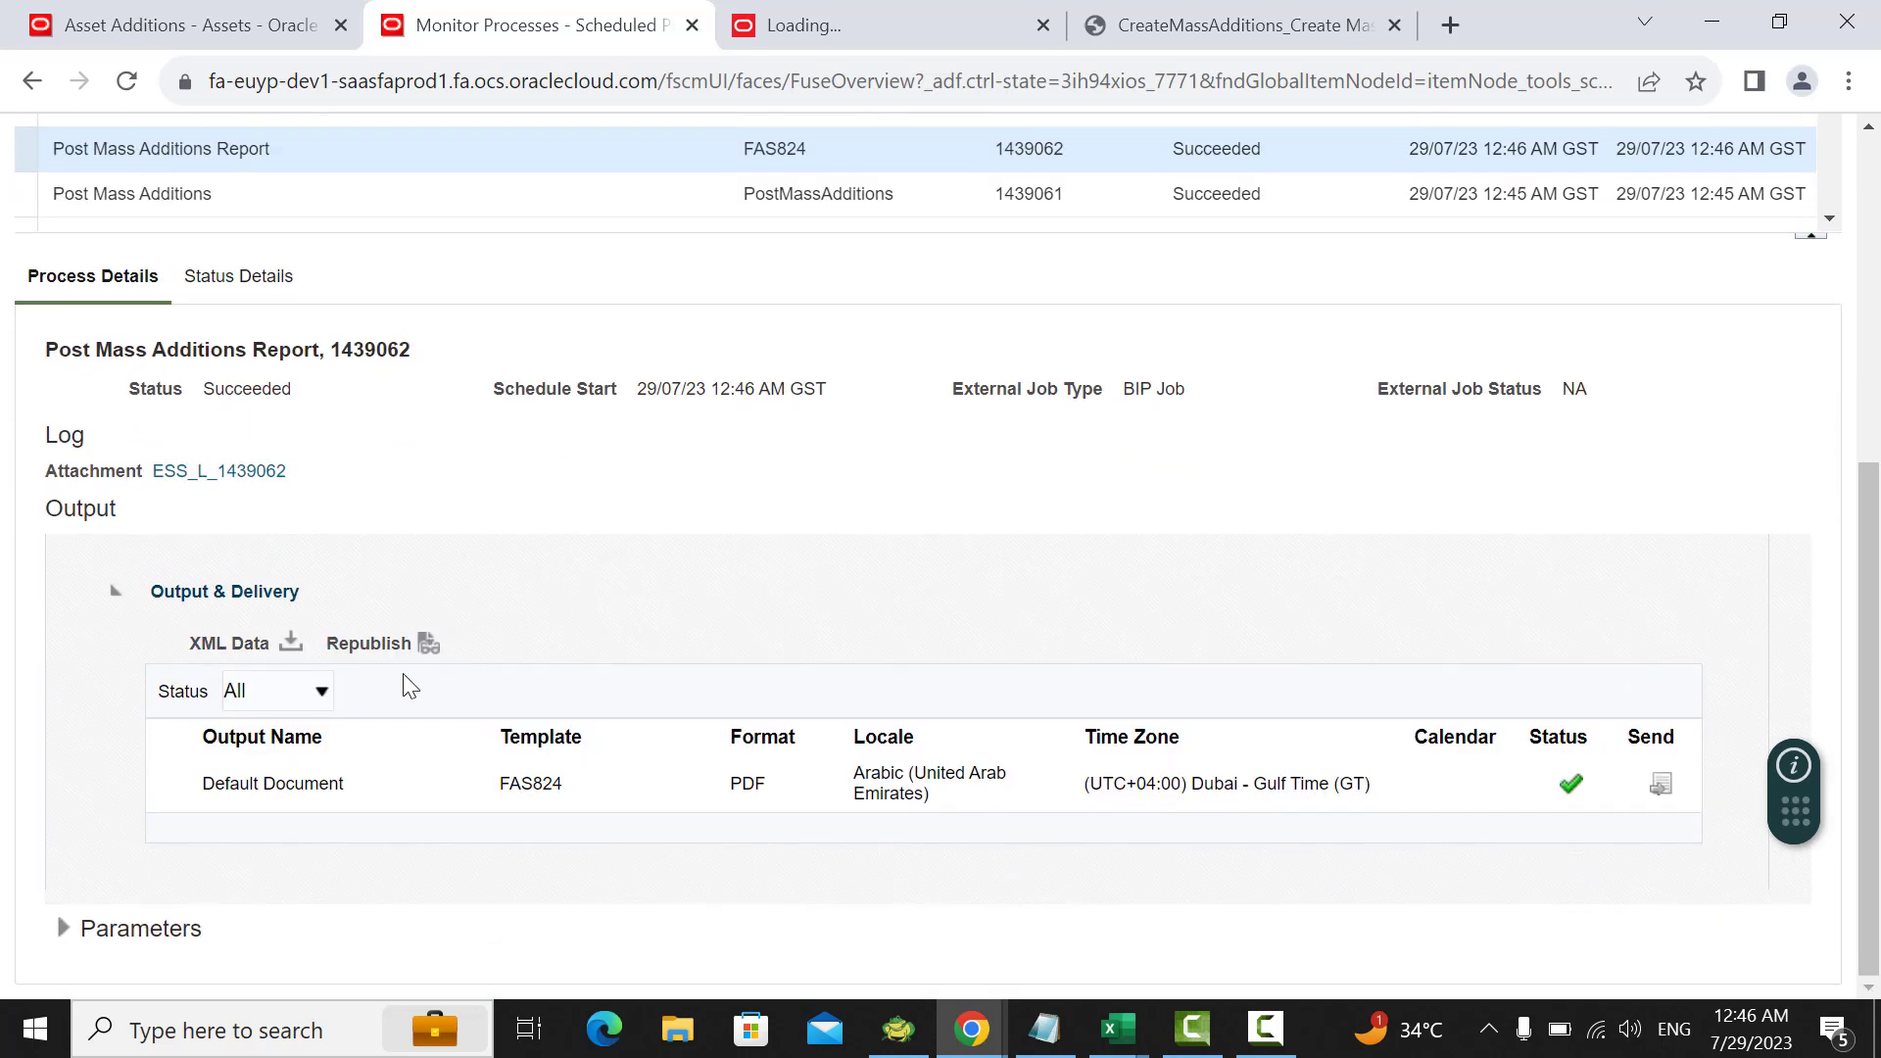
click(428, 643)
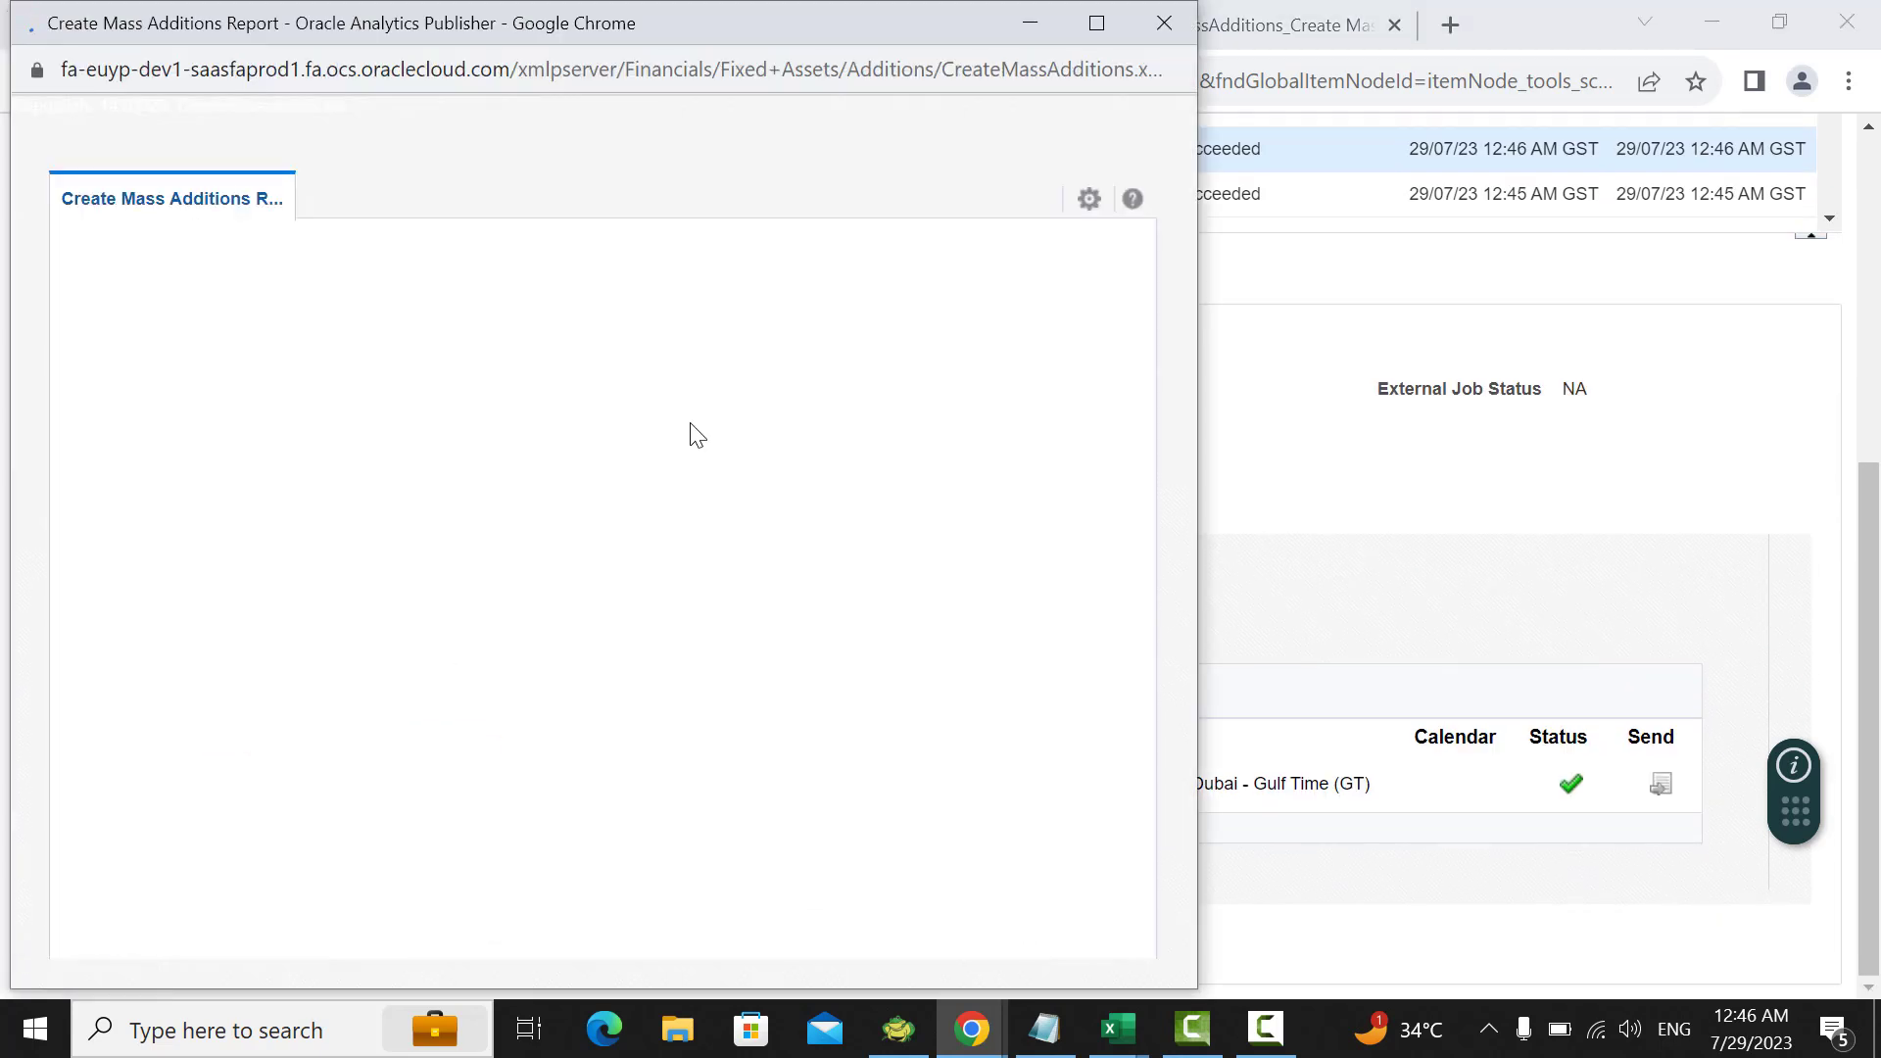
click(1091, 202)
mouse_move(1050, 239)
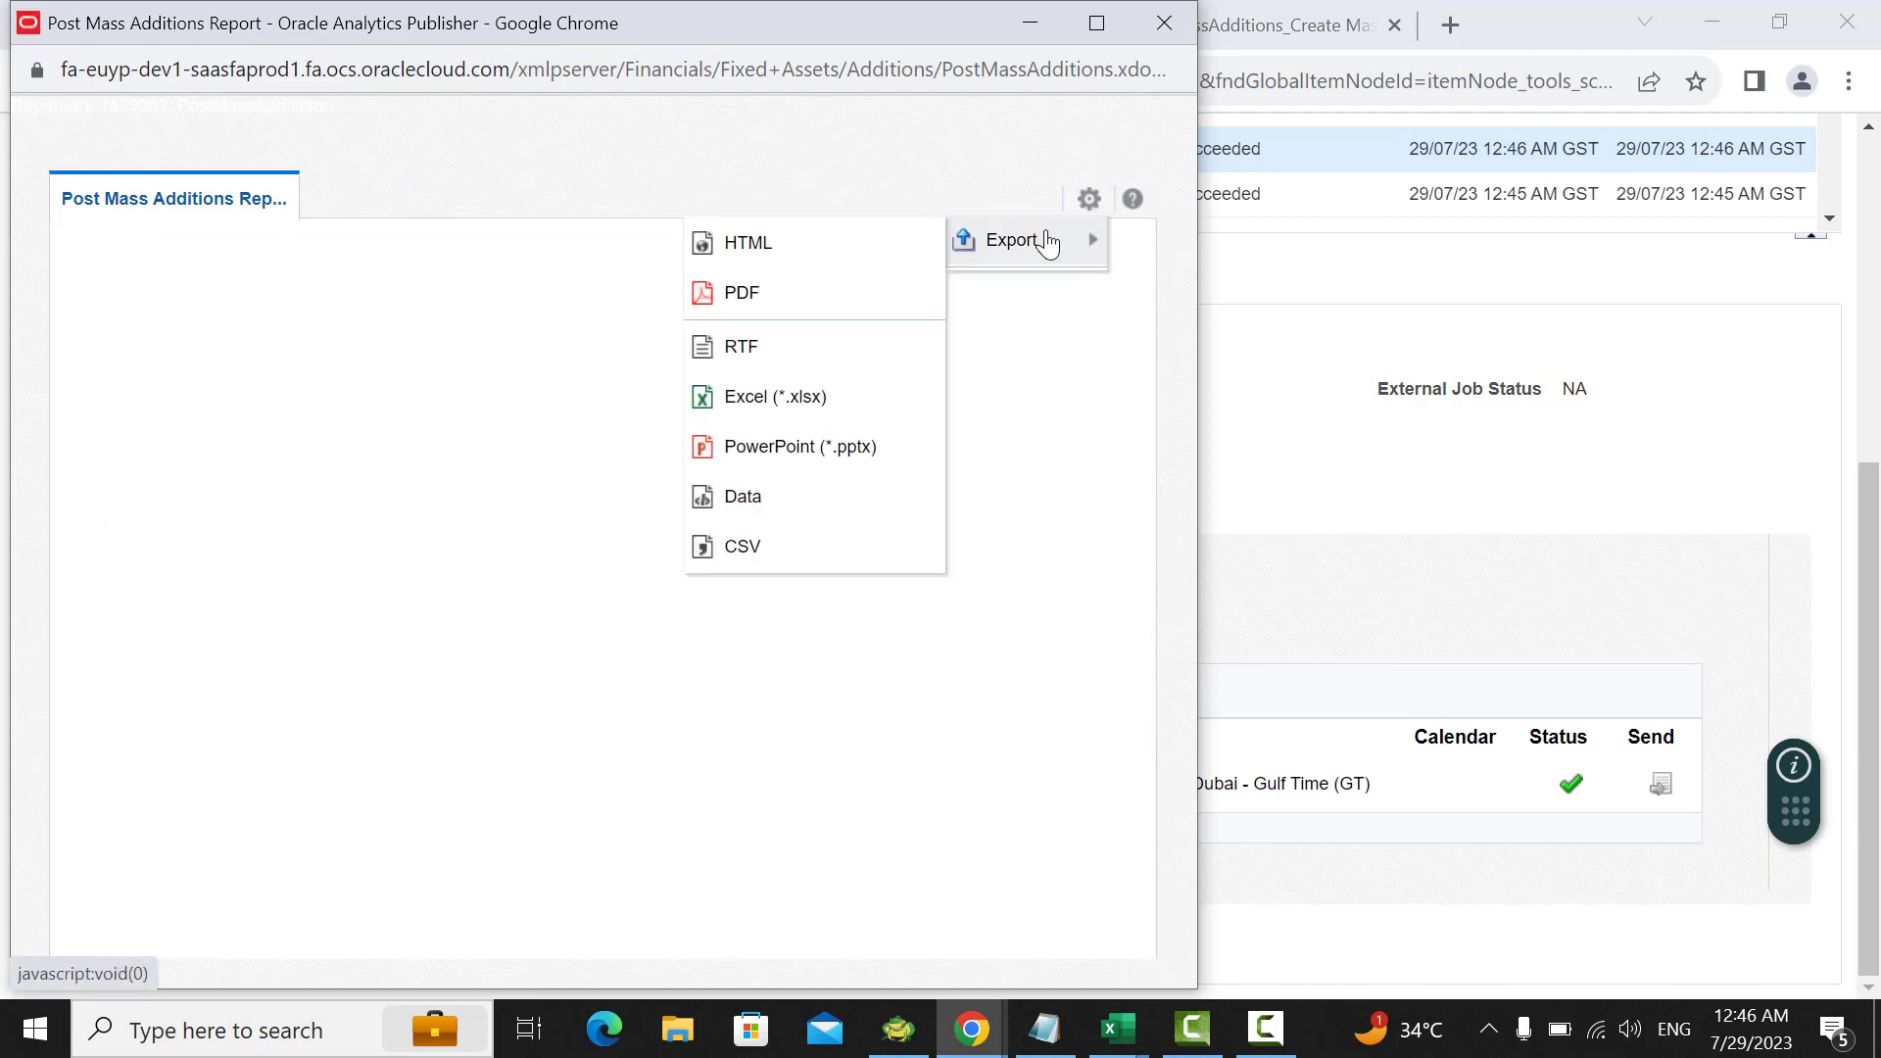
click(773, 302)
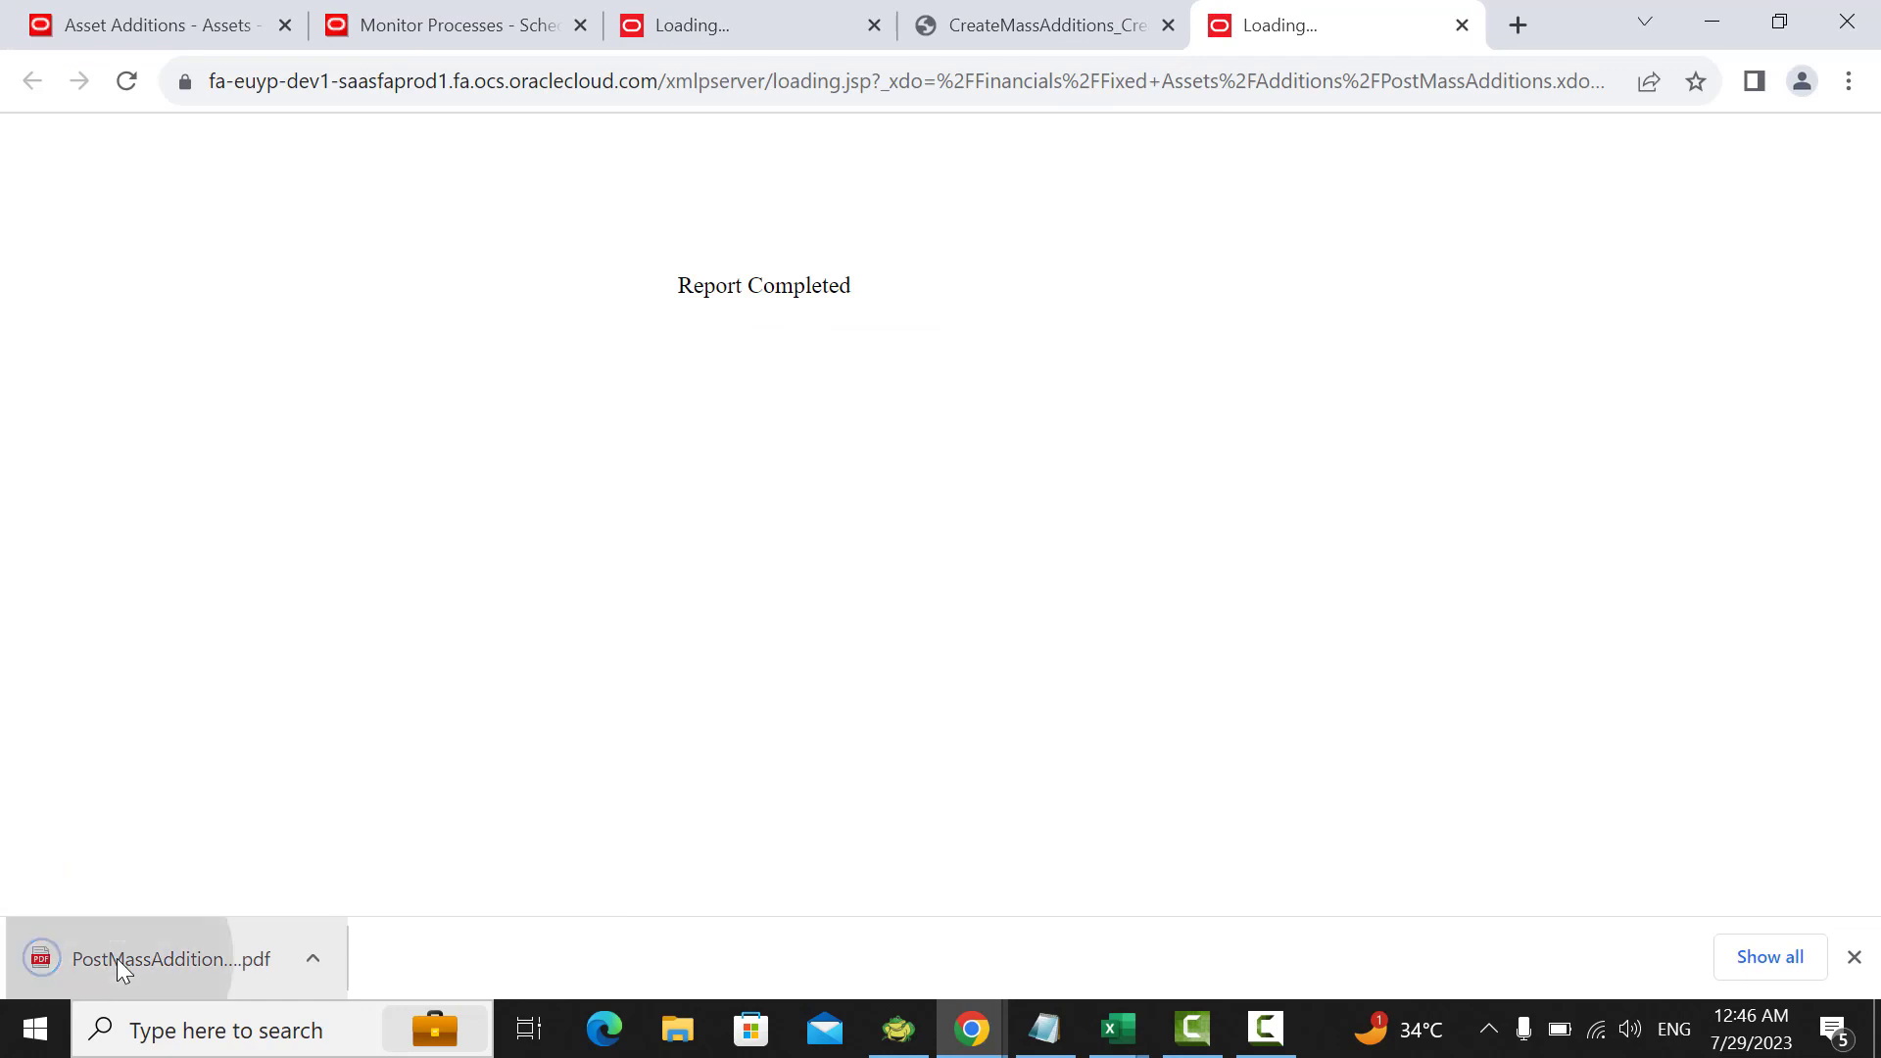
click(116, 958)
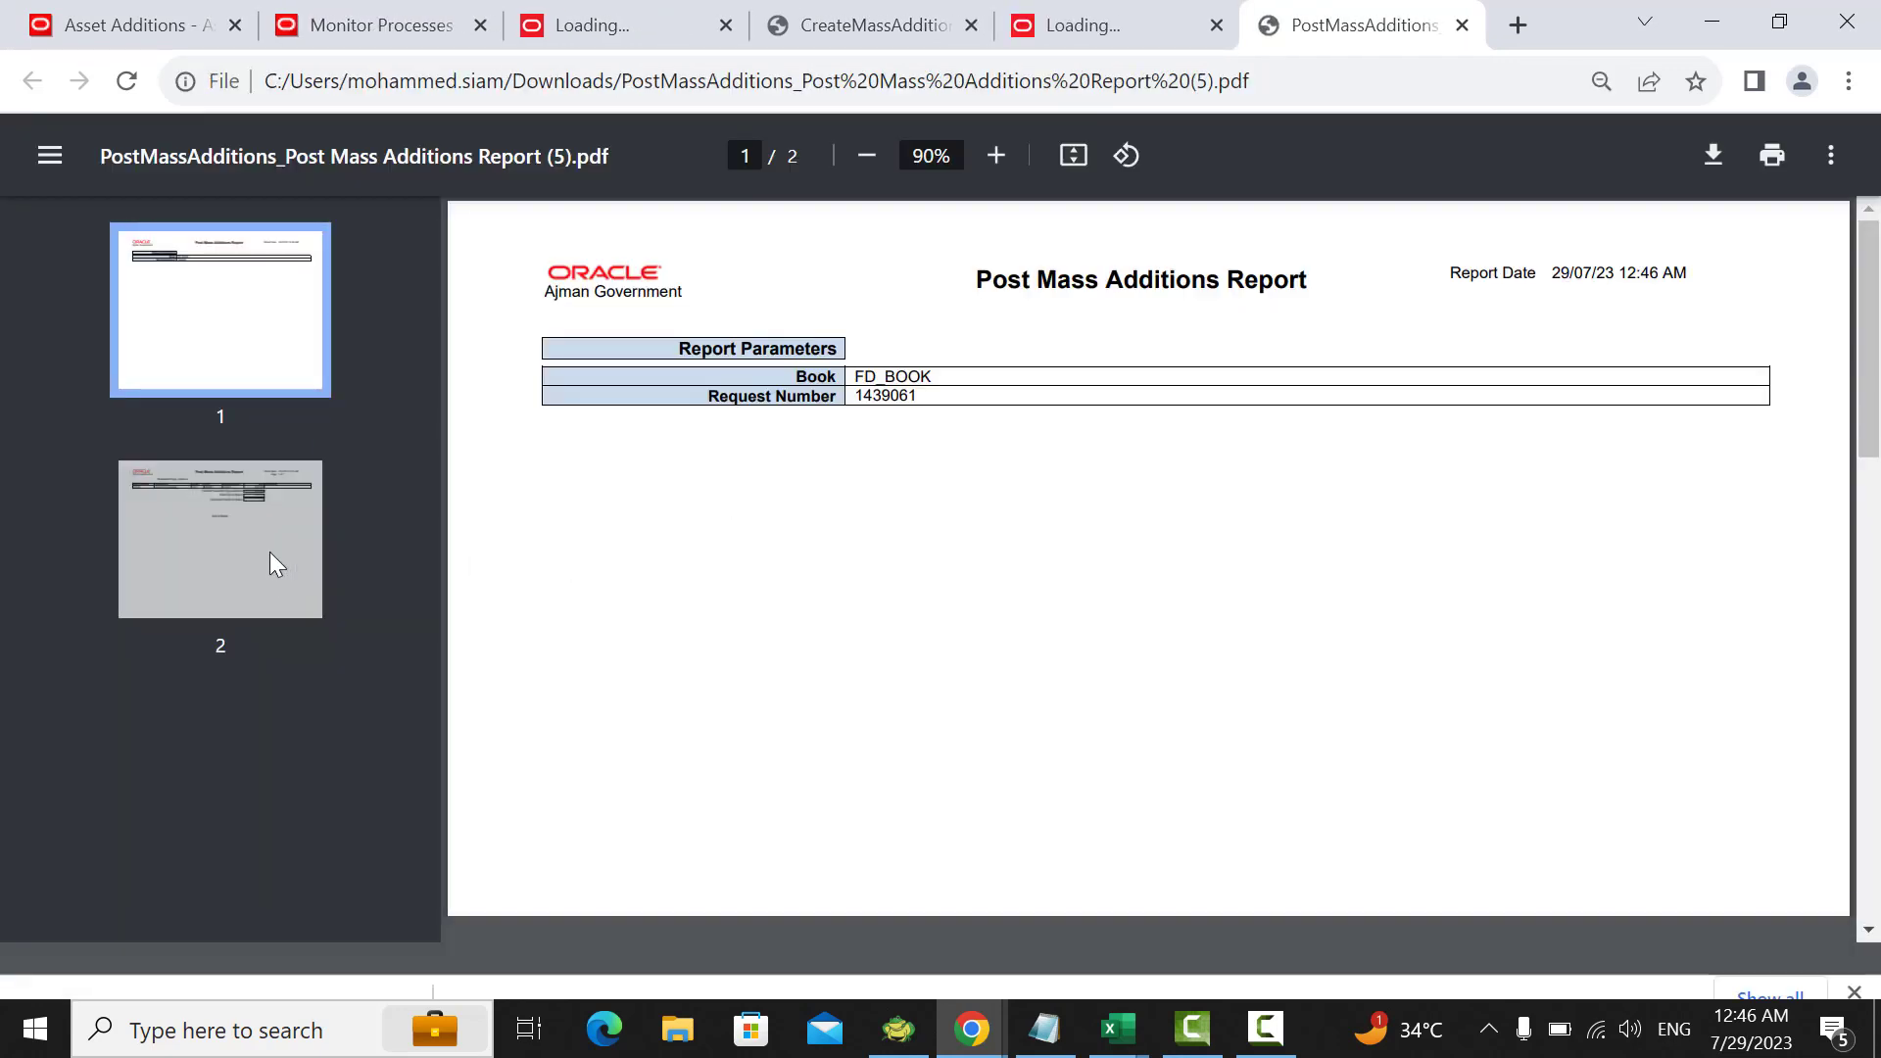
click(268, 551)
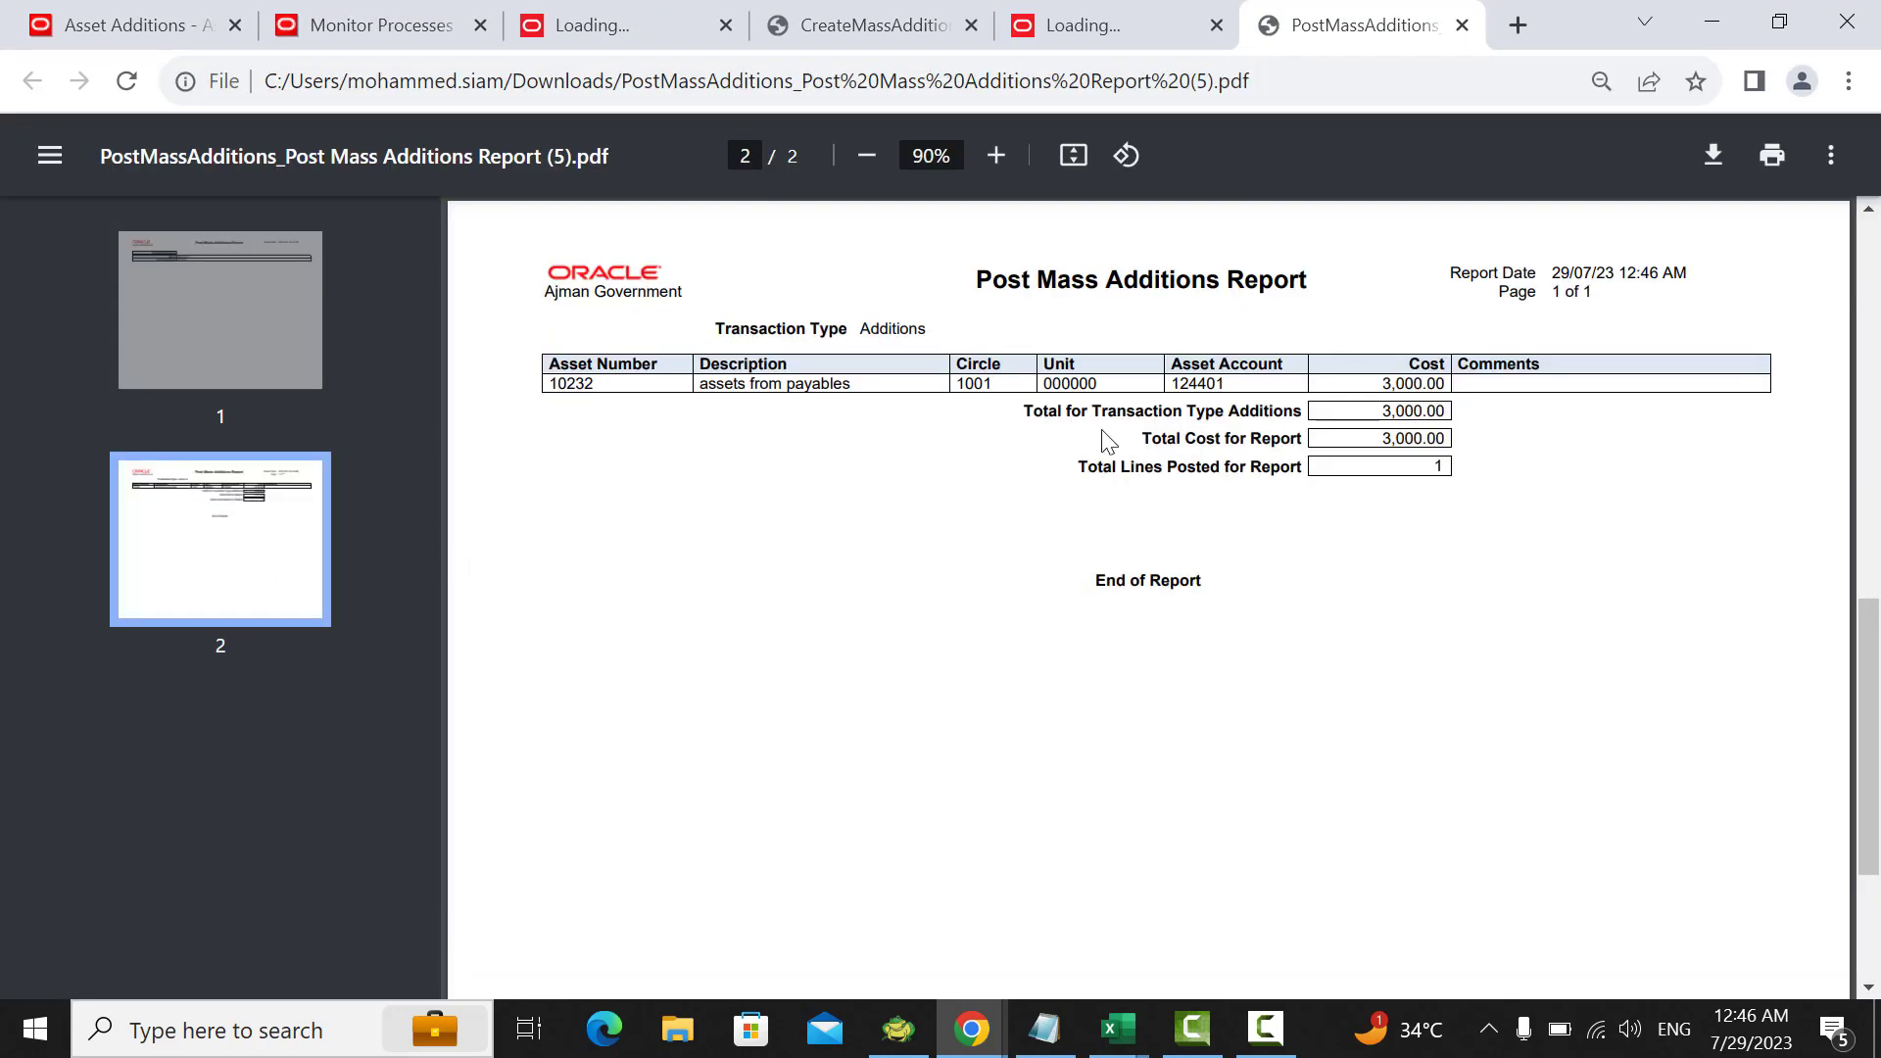
triple_click(763, 392)
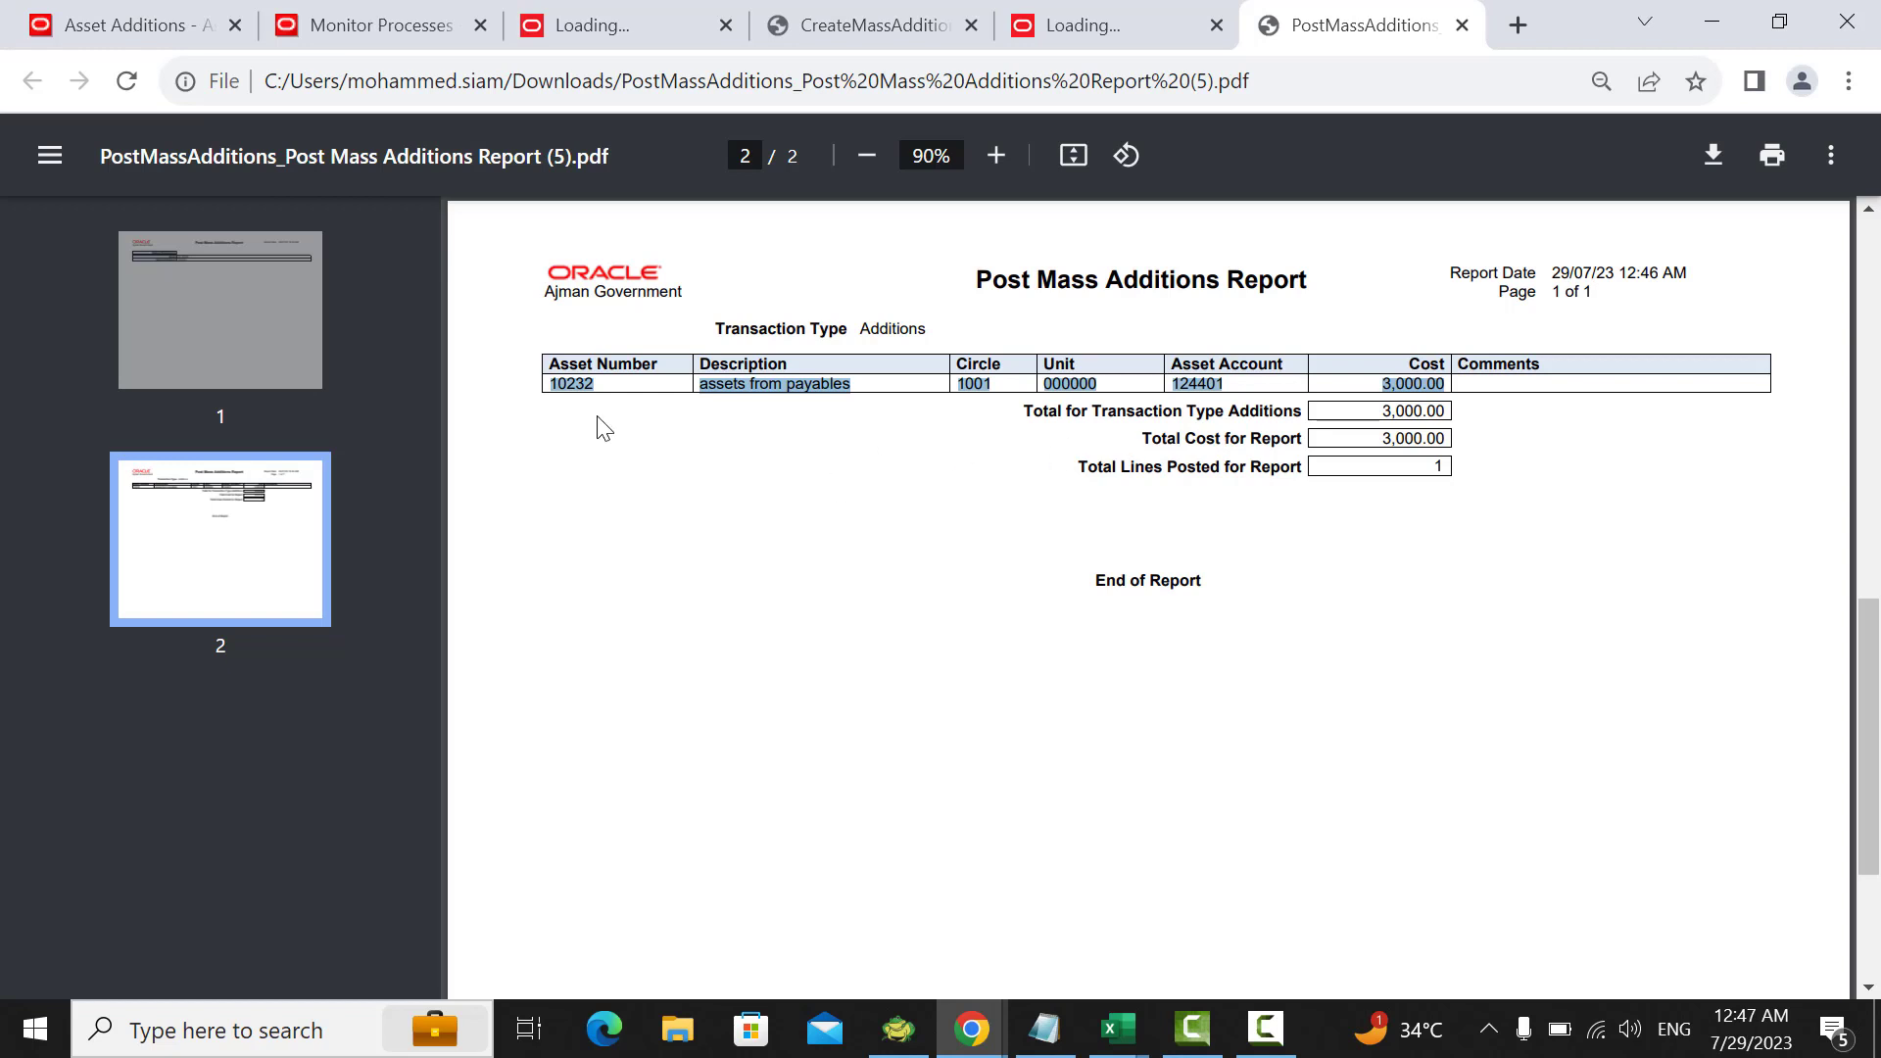
Step: Copy the asset number of the "assets from payables" line from the report into the open Notepad note, below the existing numbers
click(598, 387)
double_click(585, 384)
key(ctrl+c)
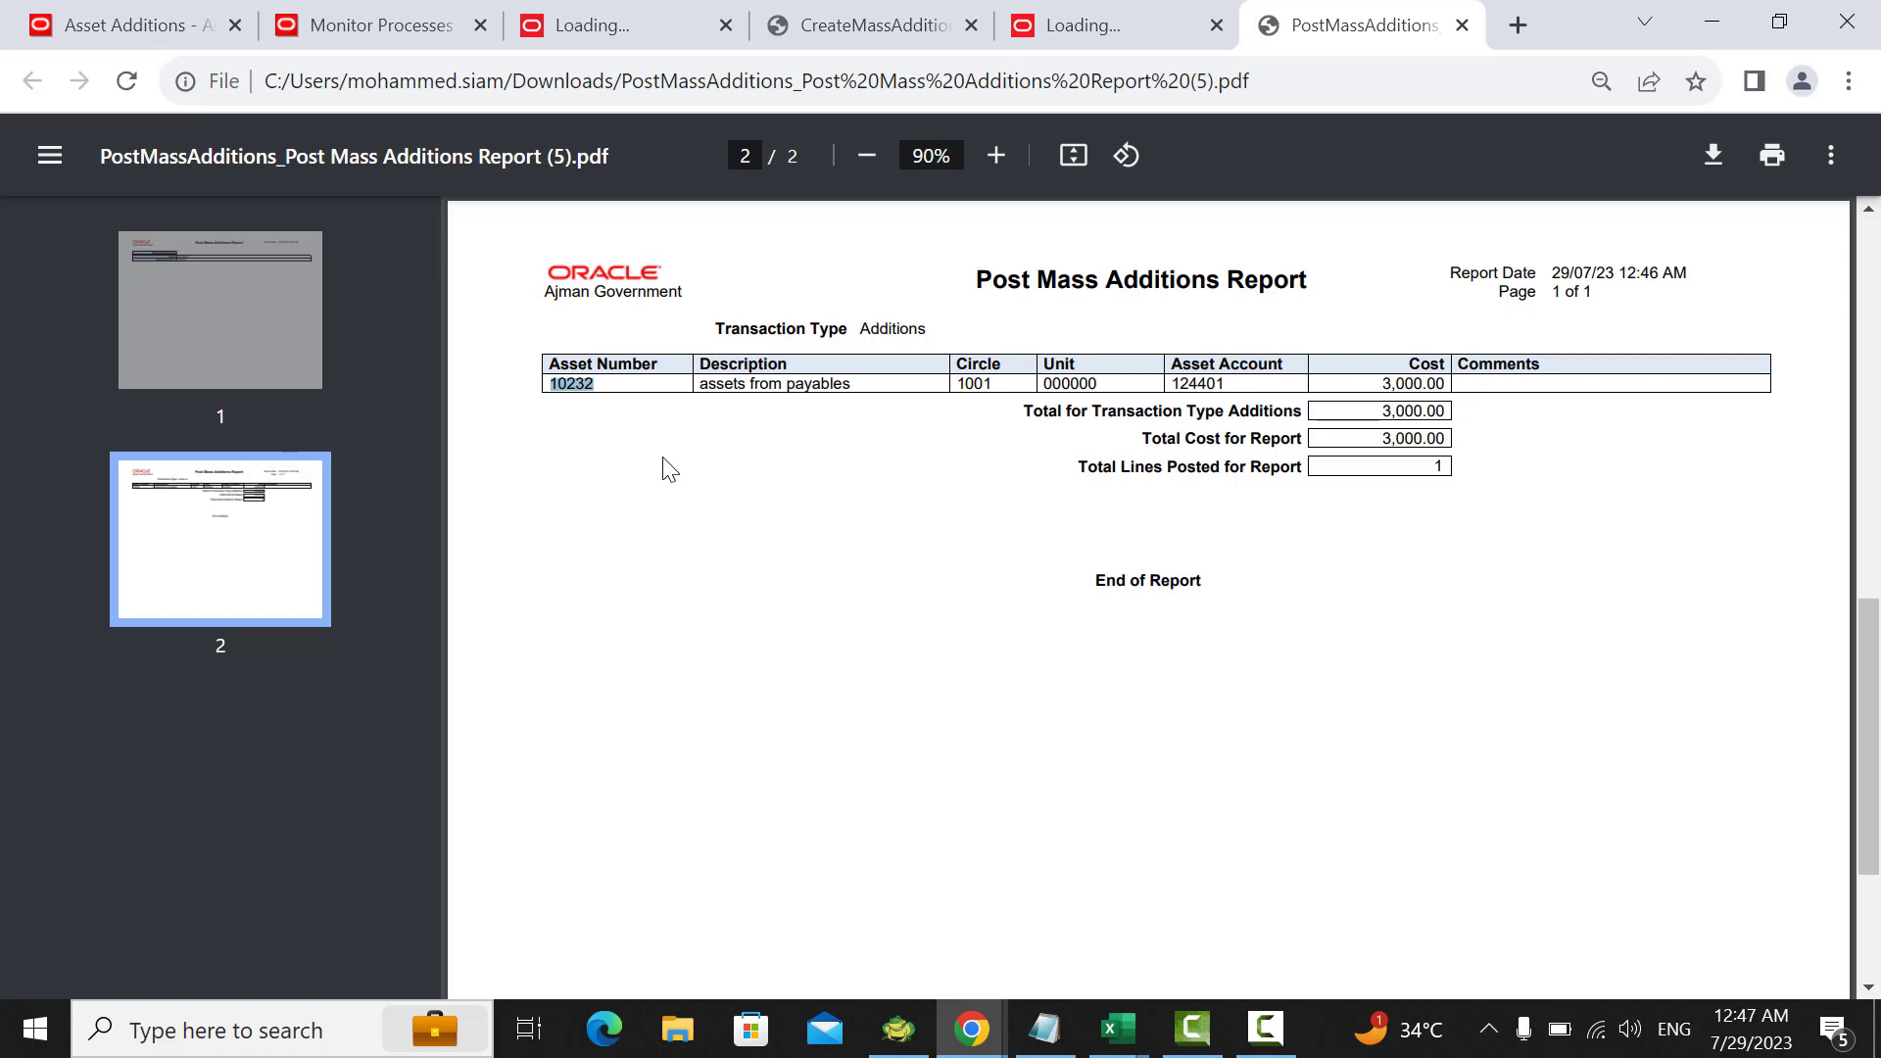
click(1044, 1028)
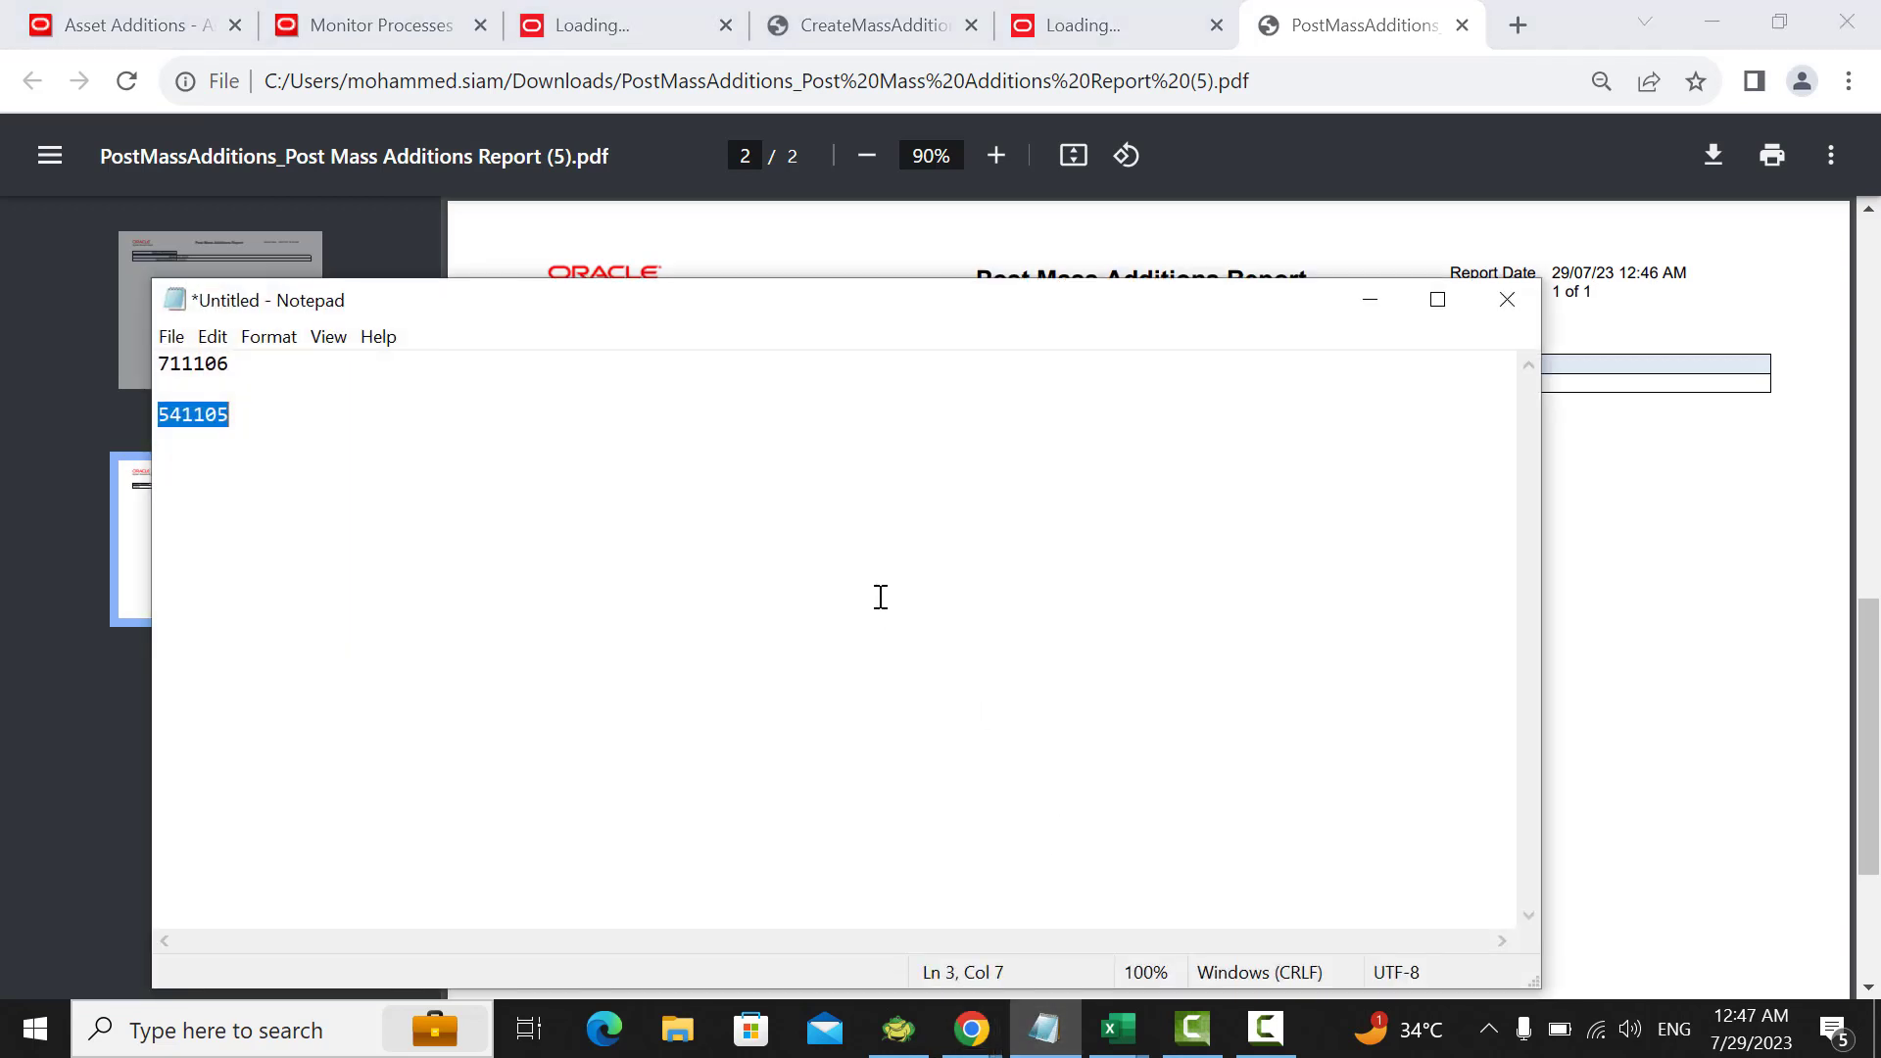
click(842, 517)
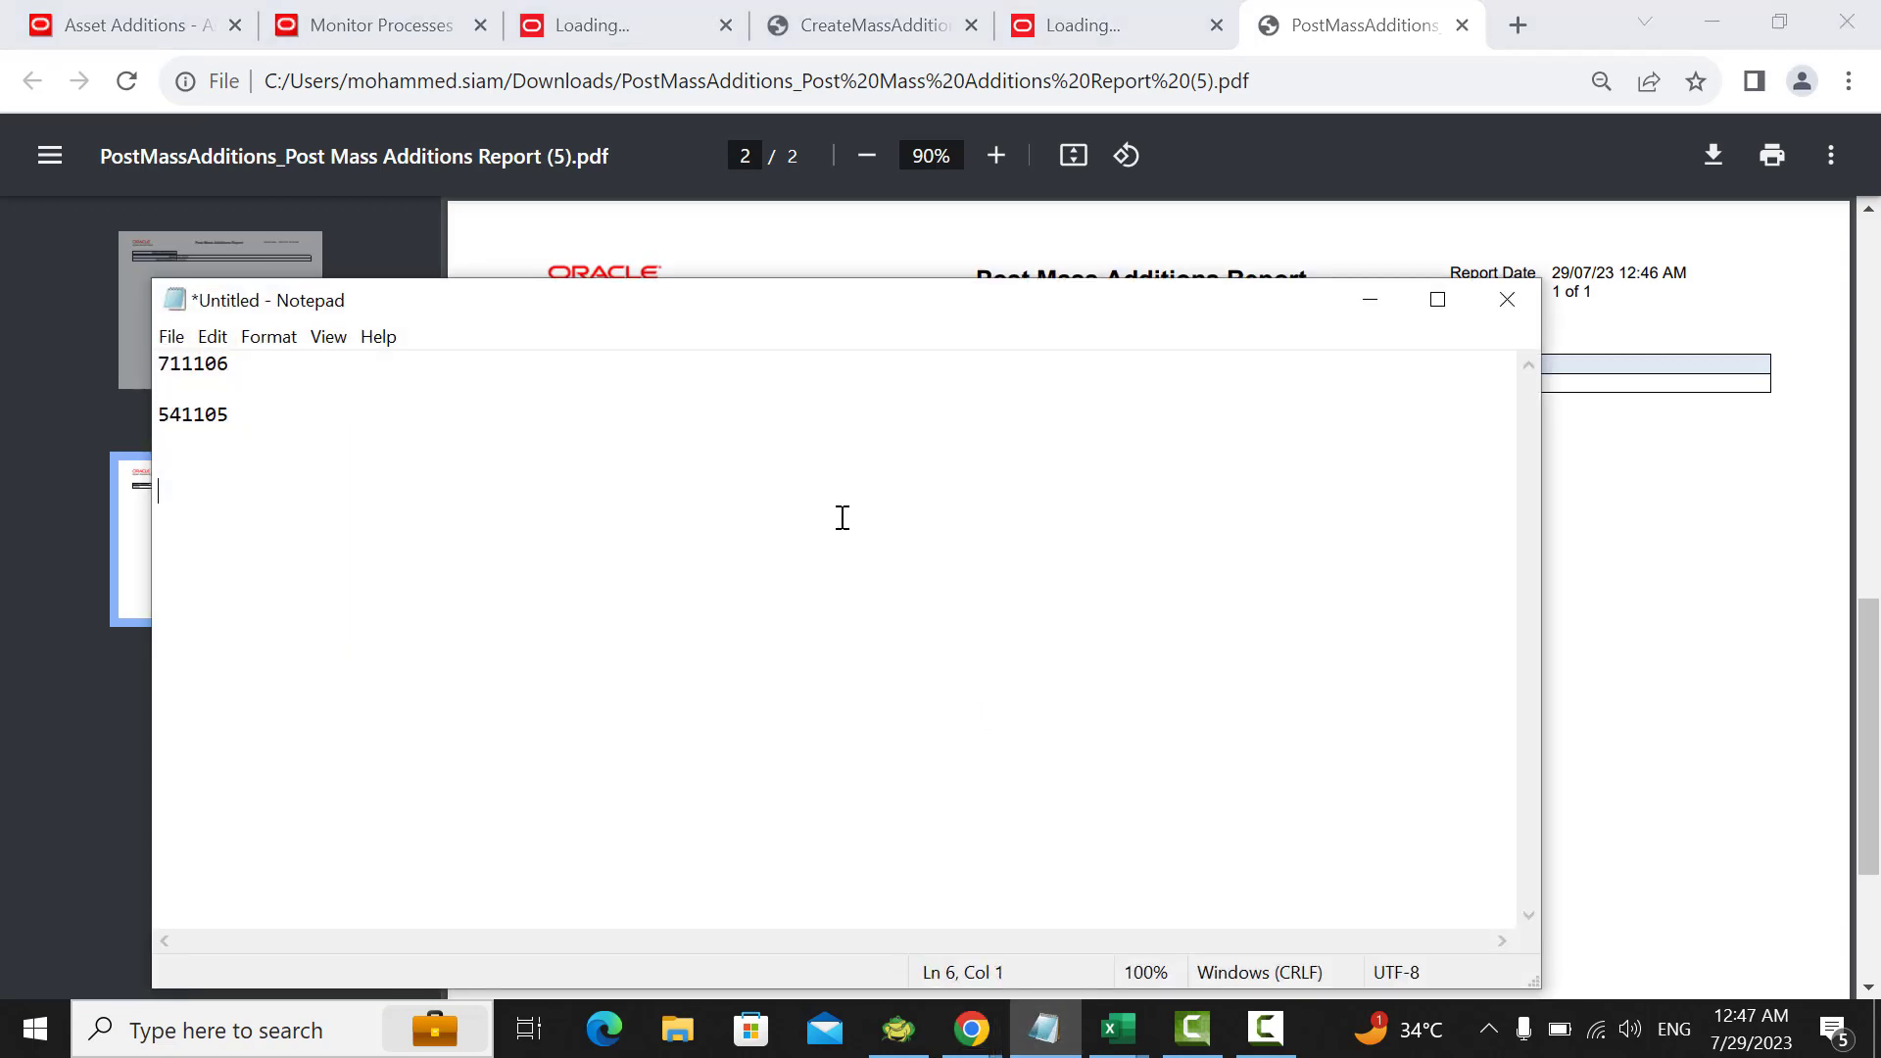
key(ctrl+v)
click(227, 449)
click(1370, 299)
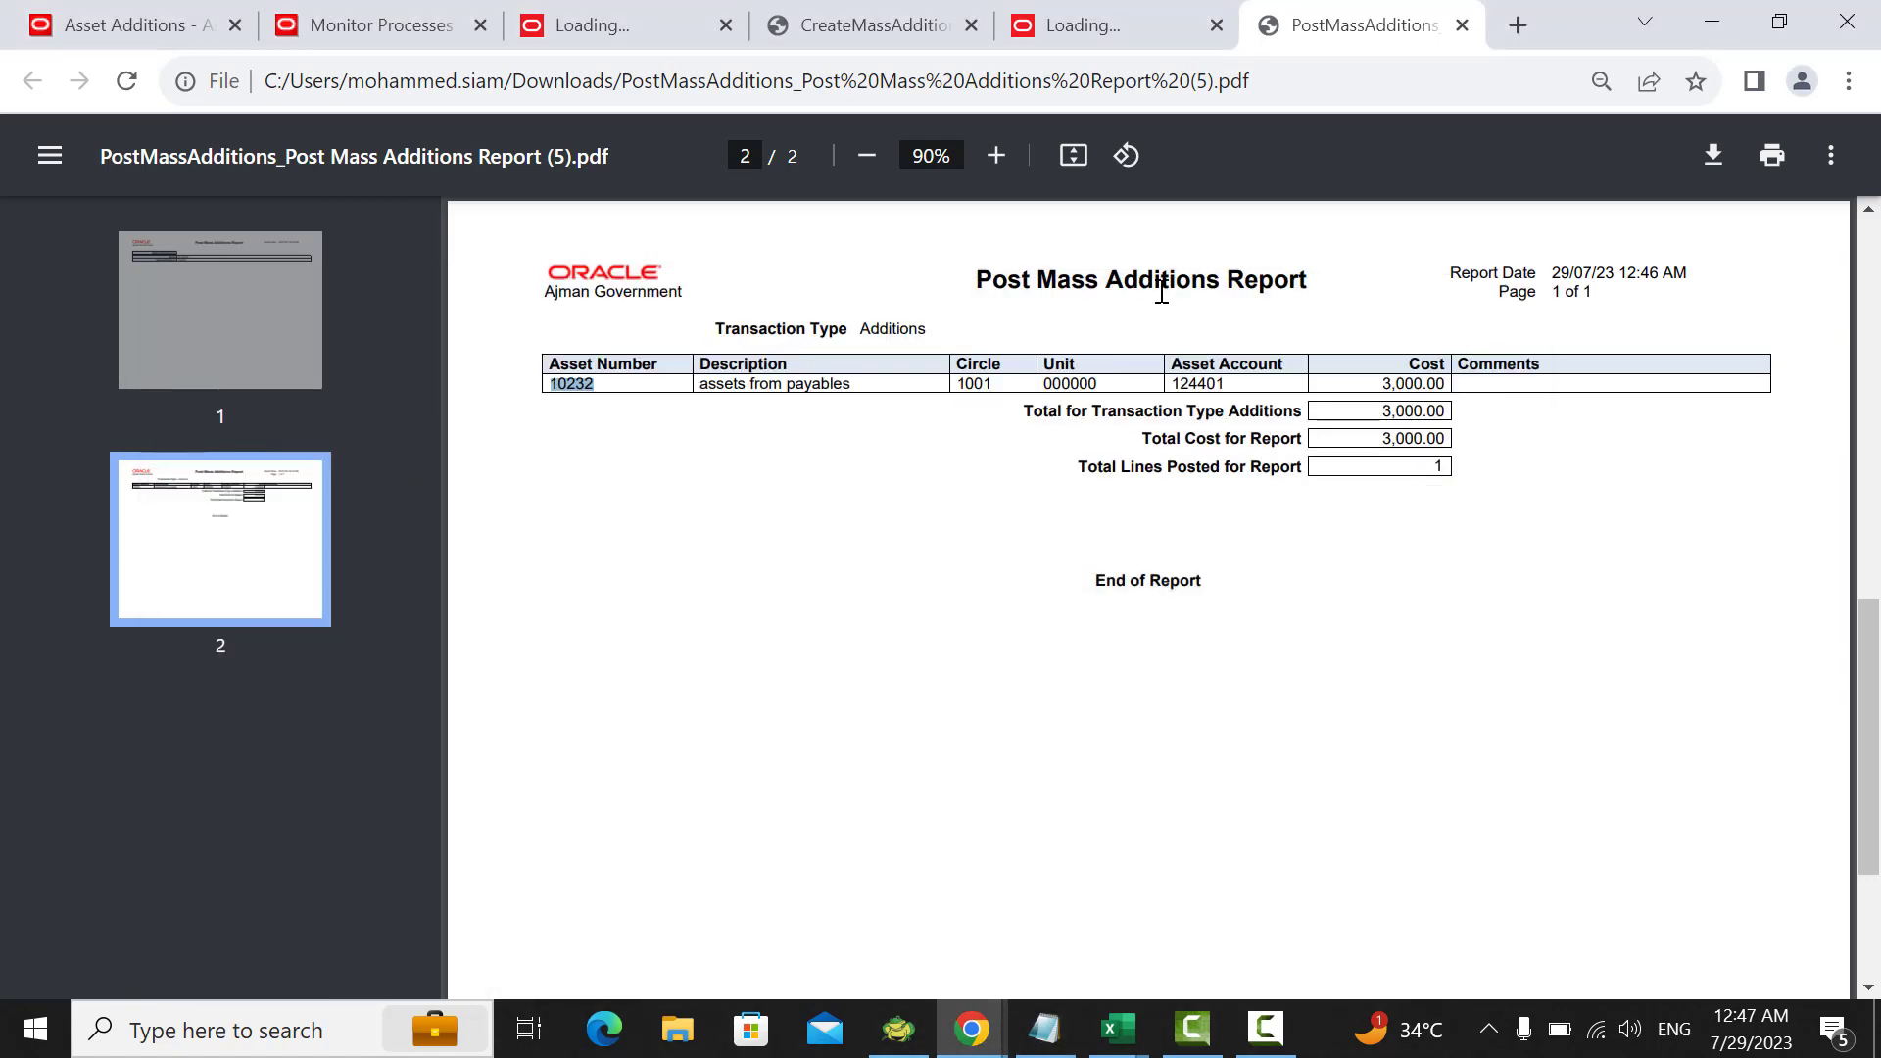
Step: Return to the Assets page and open the Create Accounting task
click(329, 21)
click(217, 29)
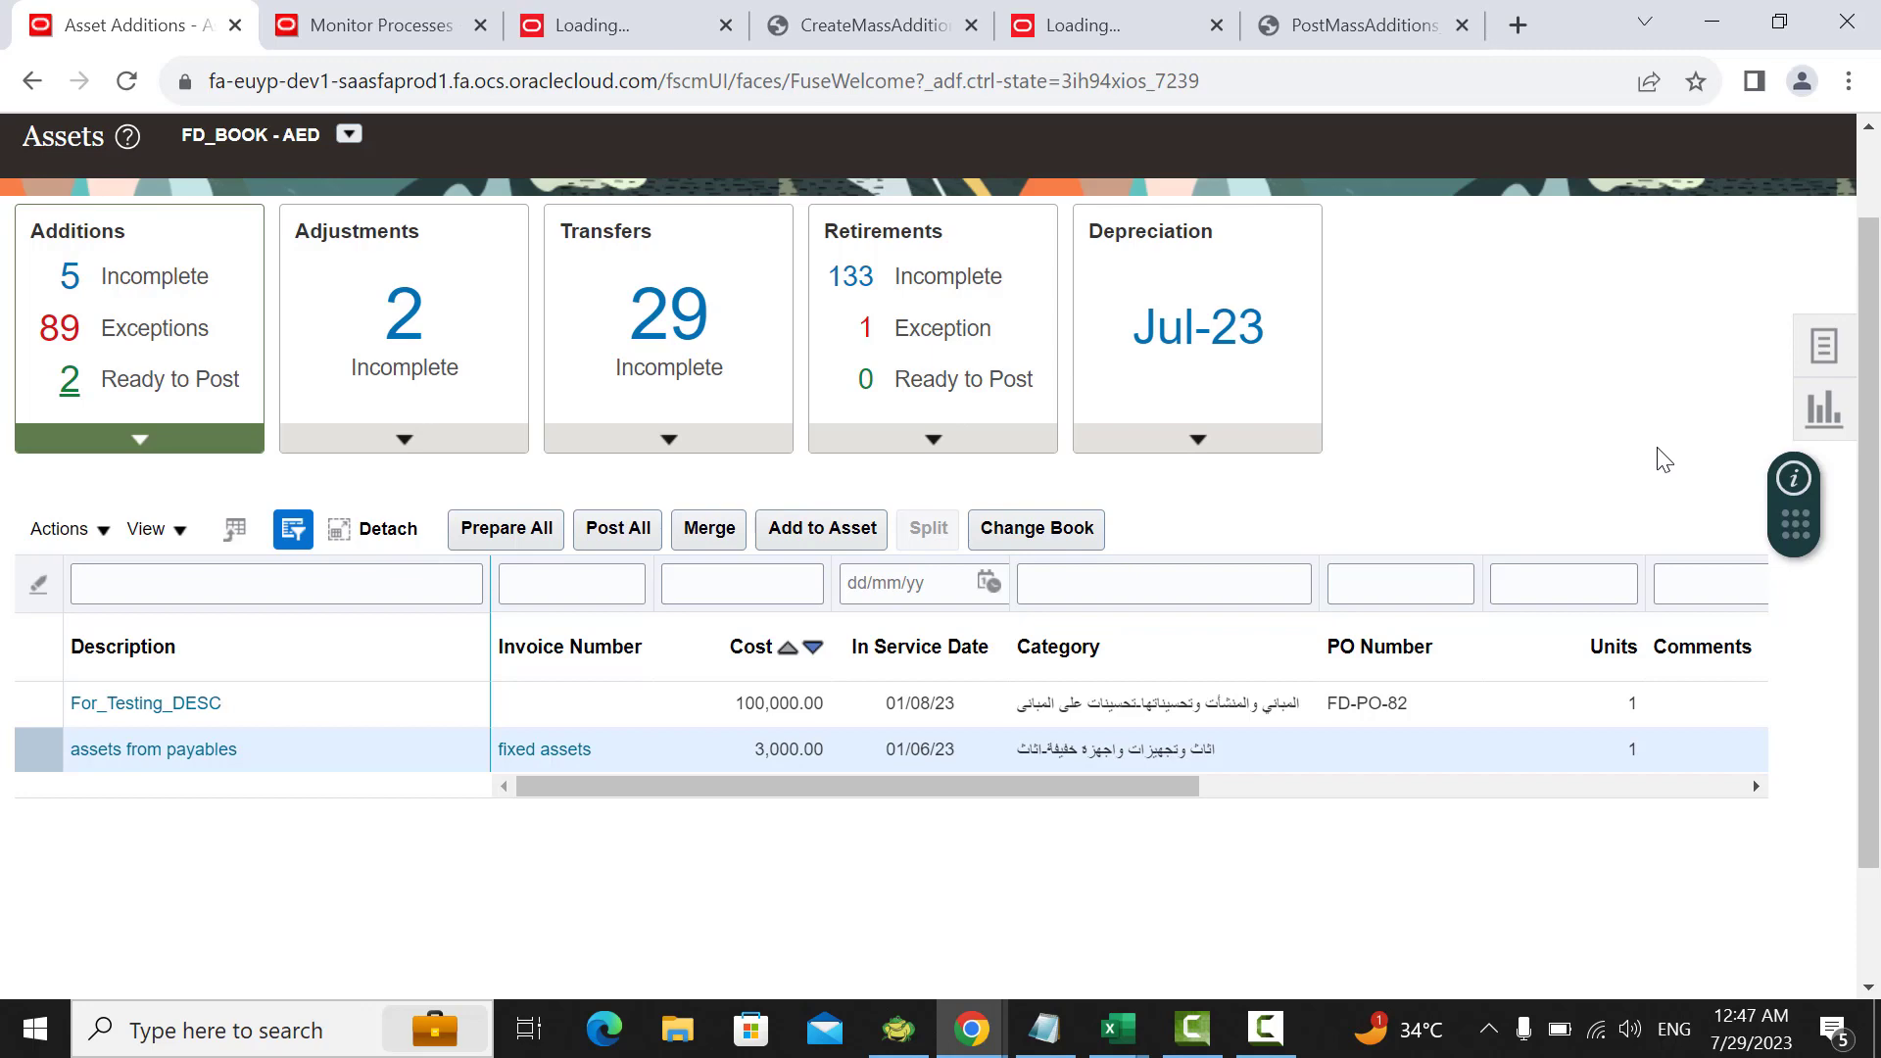
click(1817, 358)
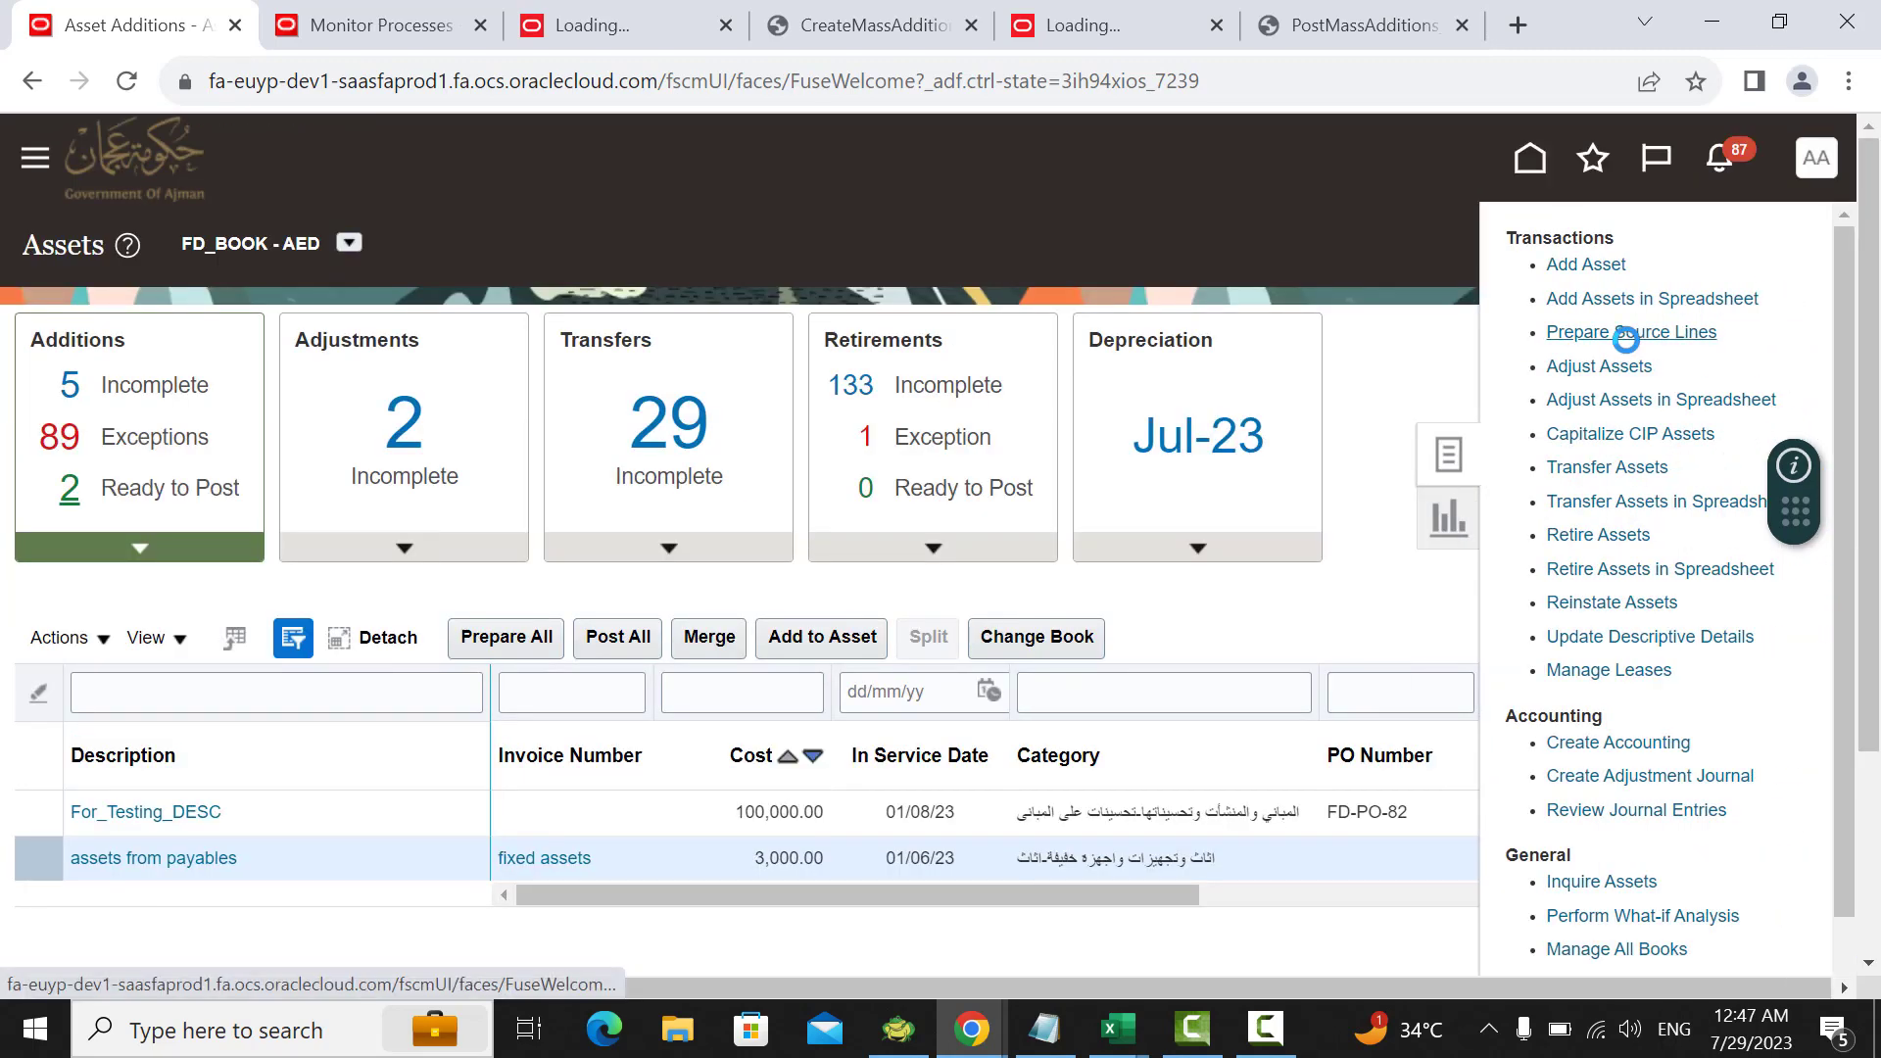
scroll(1352, 470, down, 2)
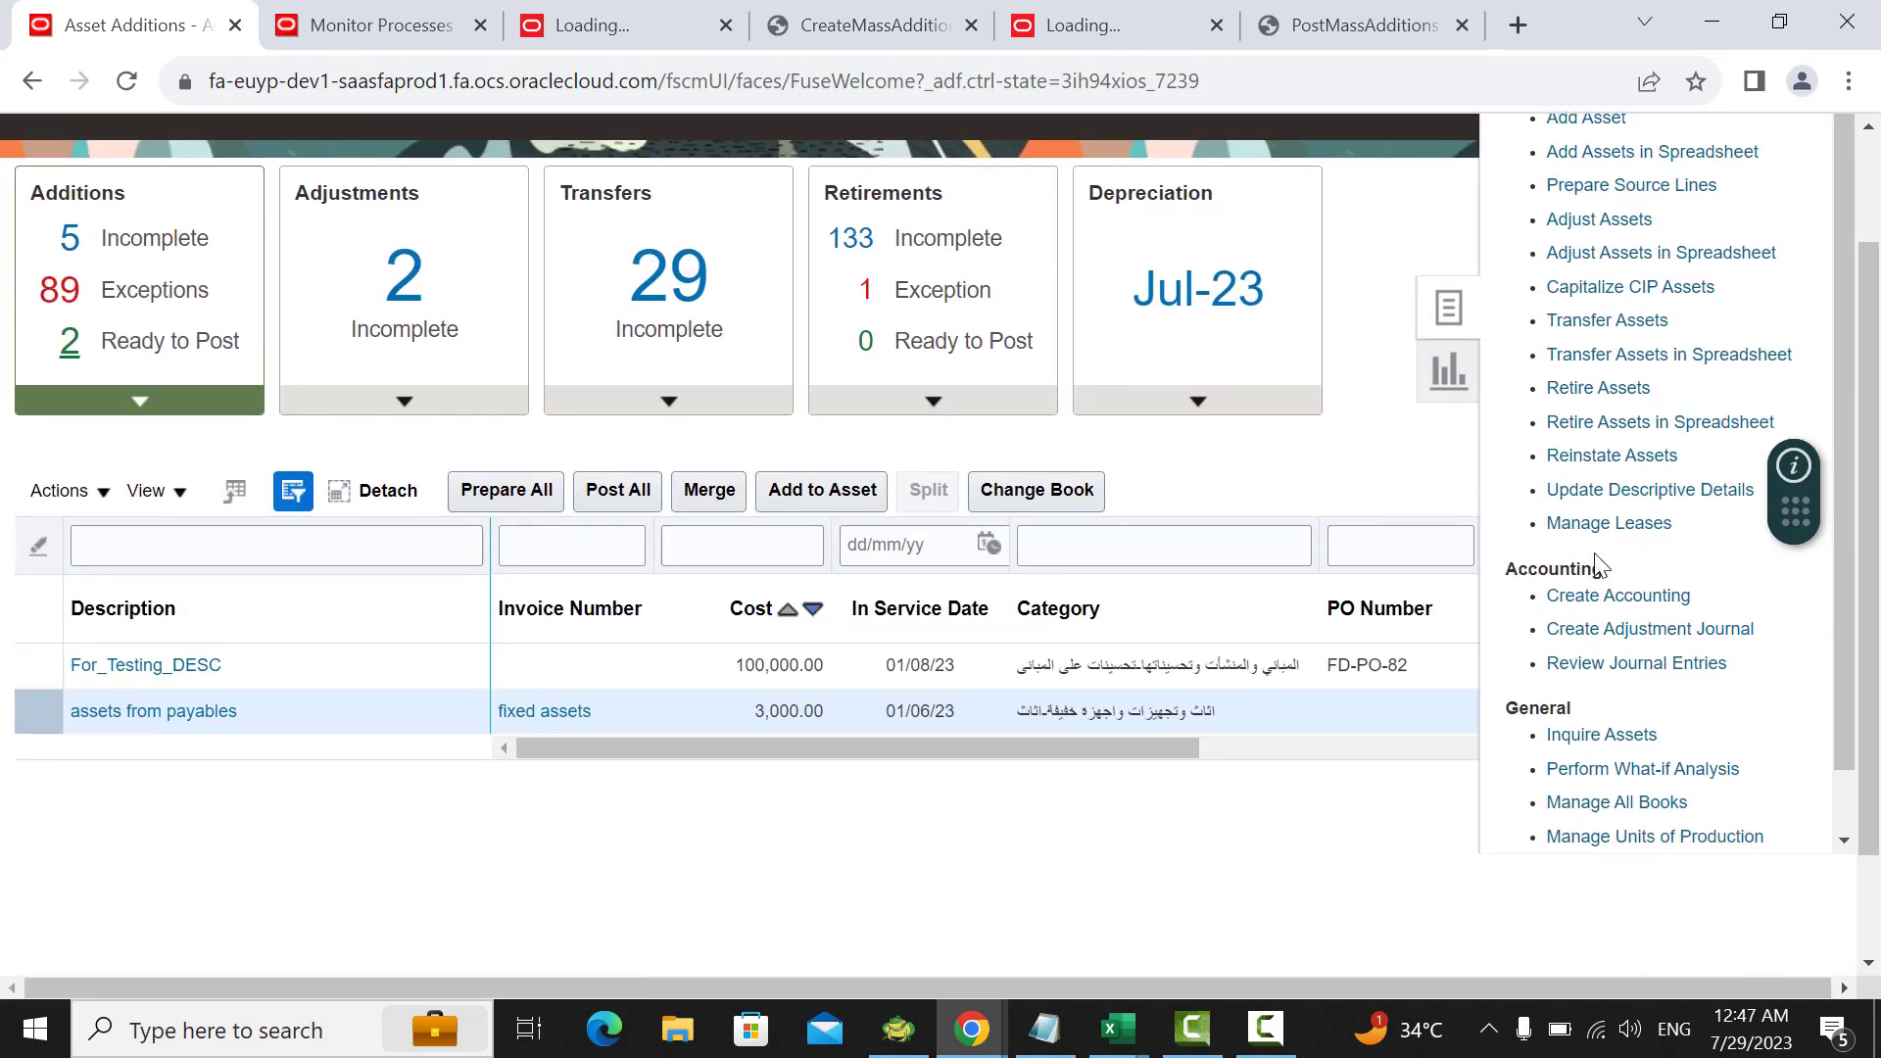
click(1428, 468)
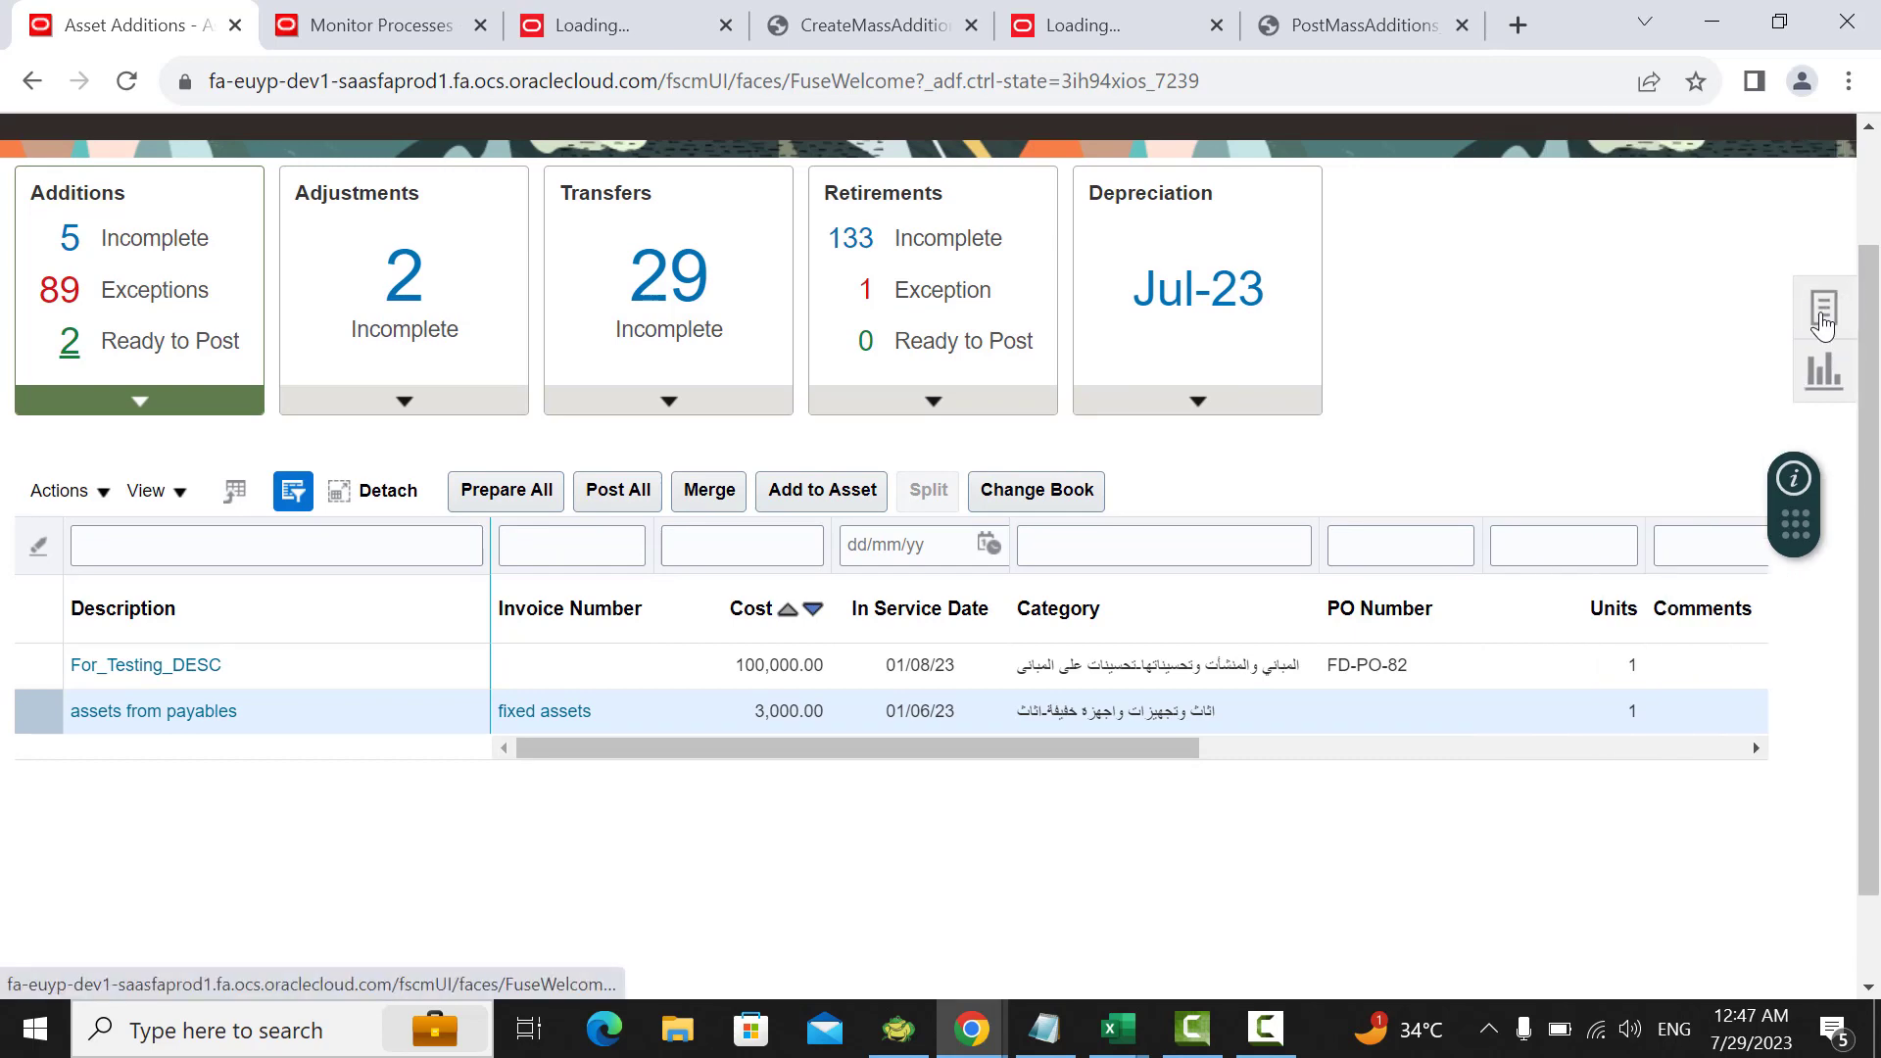
click(1823, 323)
scroll(1450, 450, down, 2)
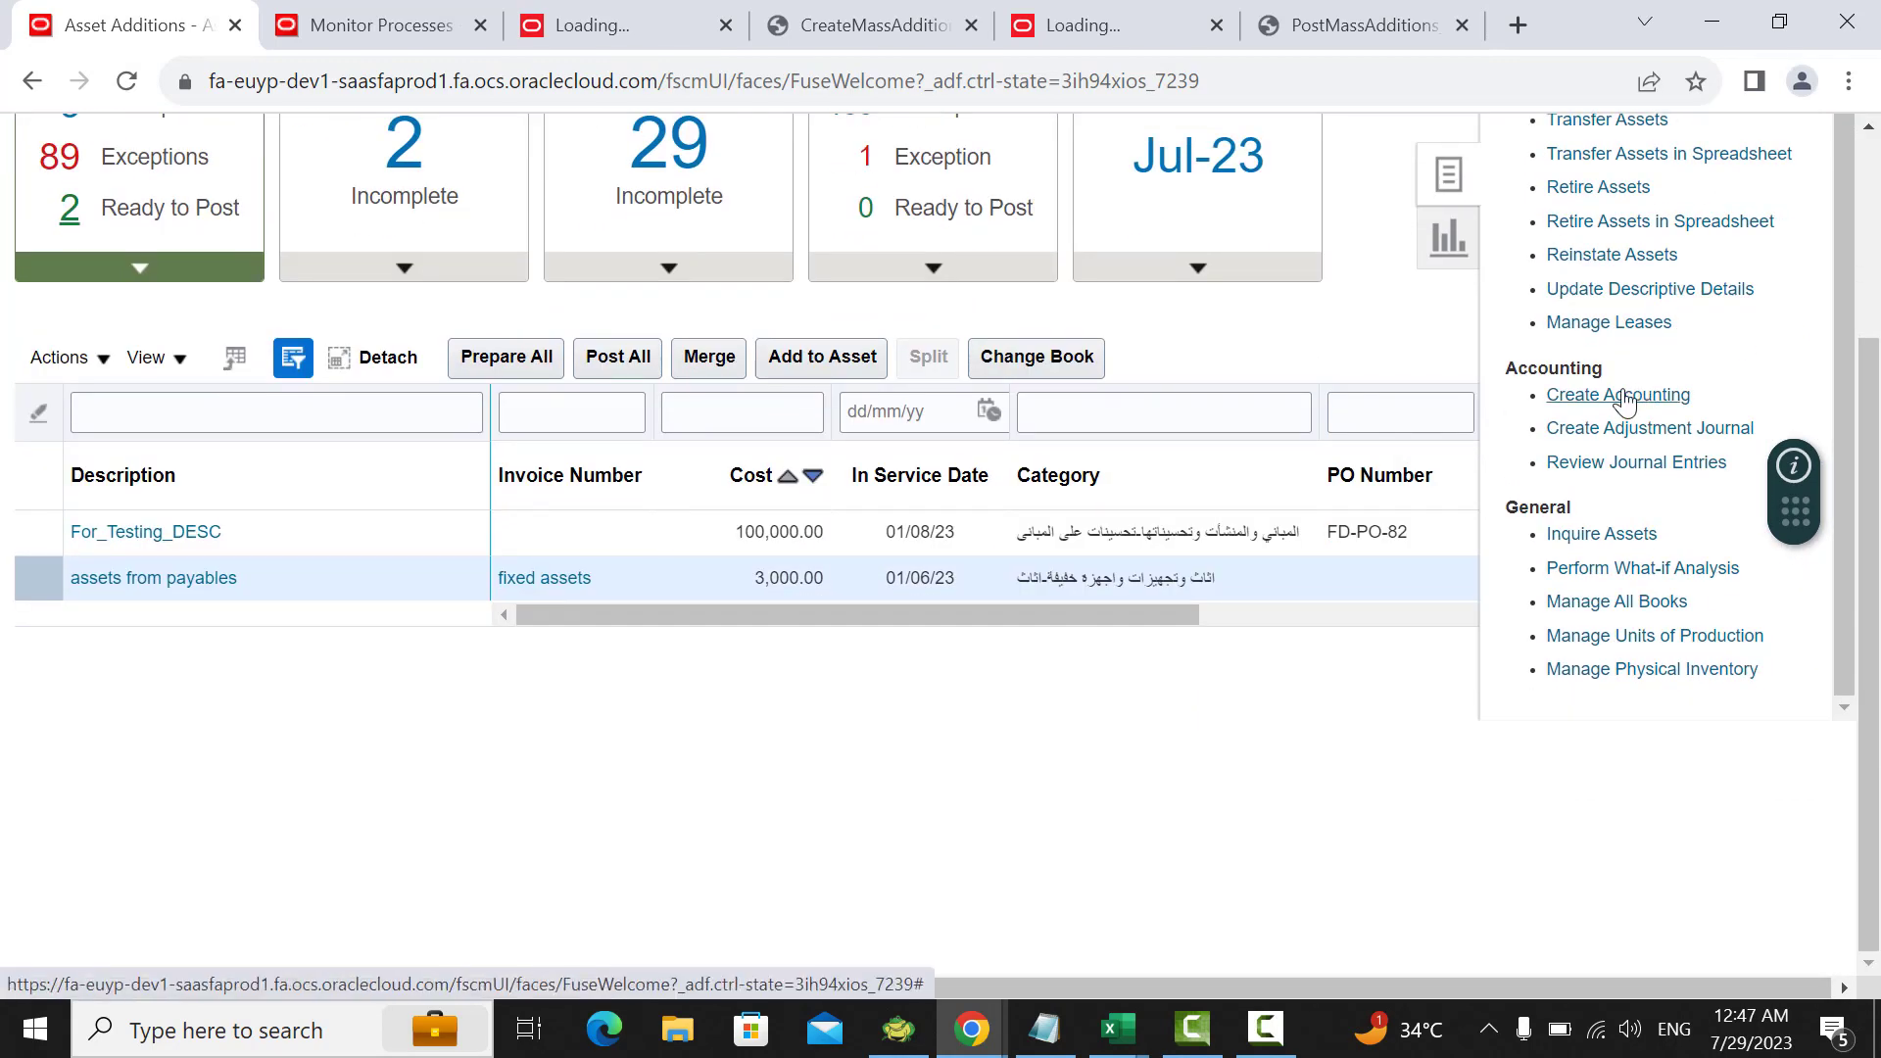
click(1621, 399)
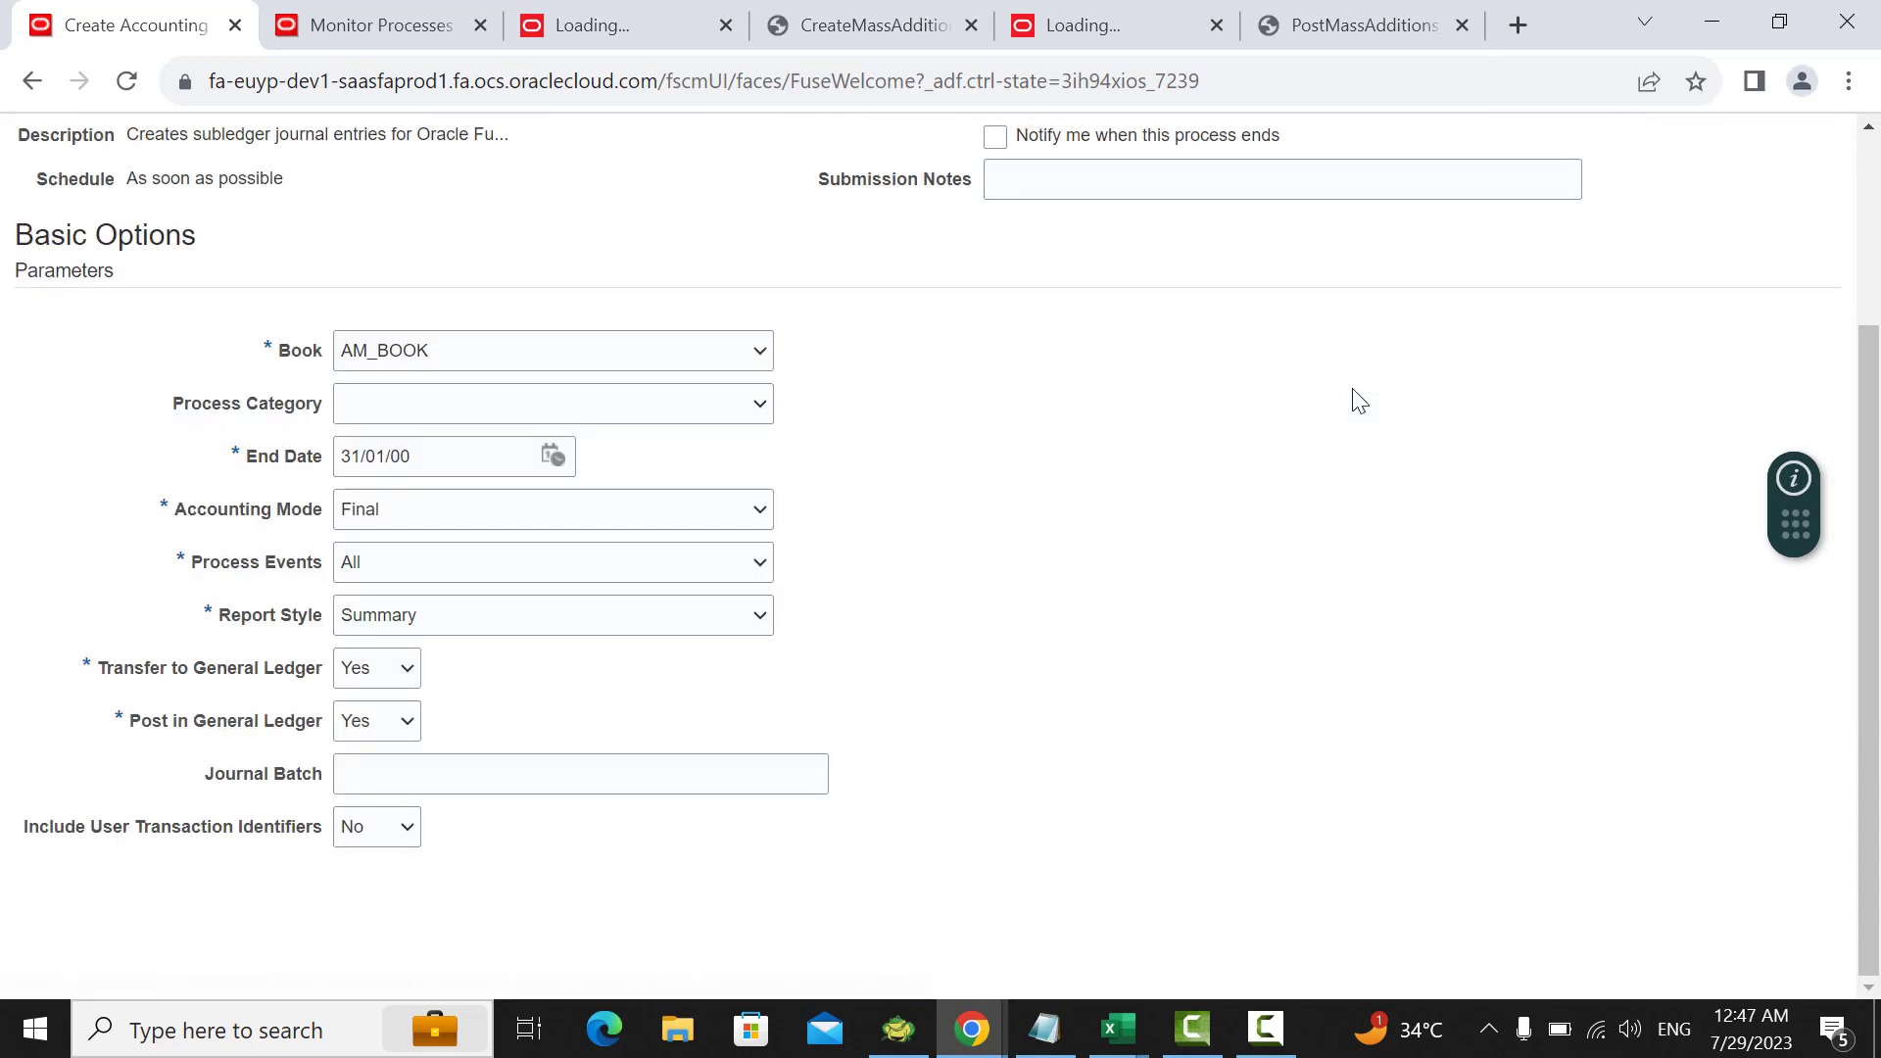
Step: Set the accounting run's book to FD_BOOK and its process category to Addition
click(694, 355)
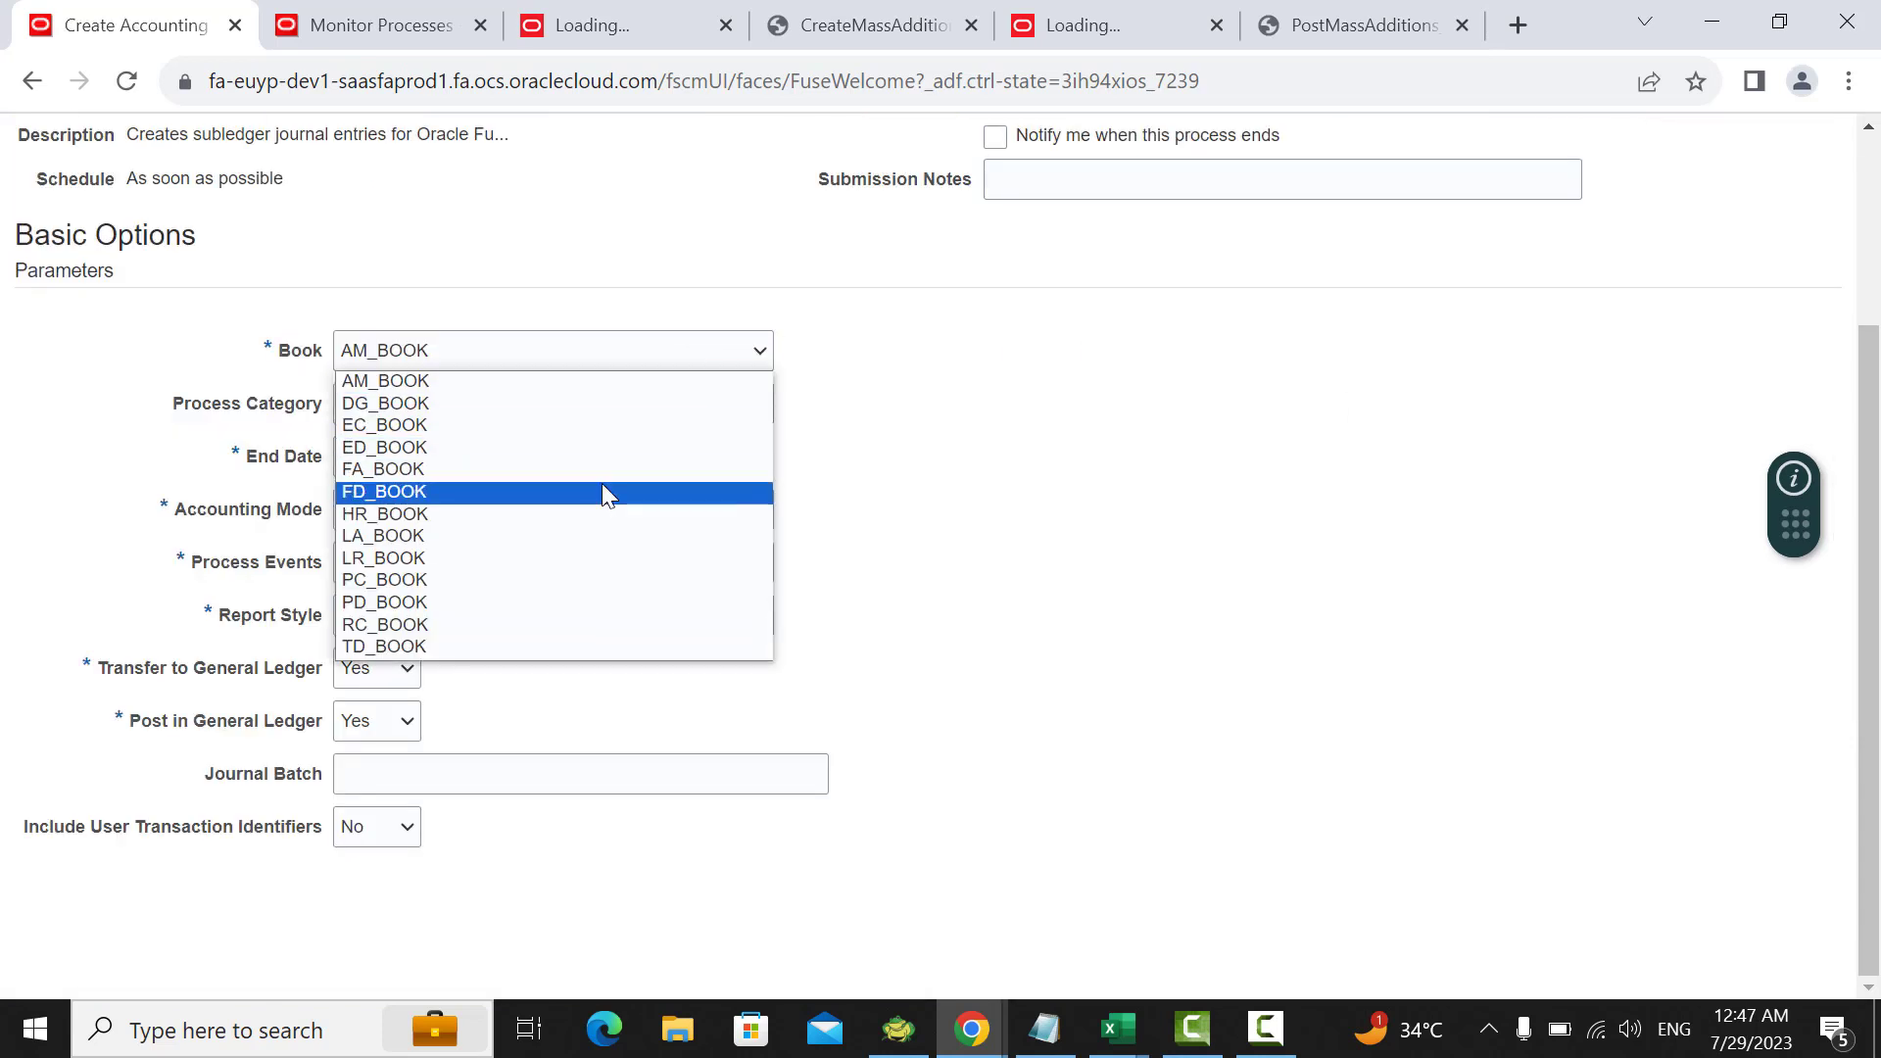
click(604, 489)
click(696, 402)
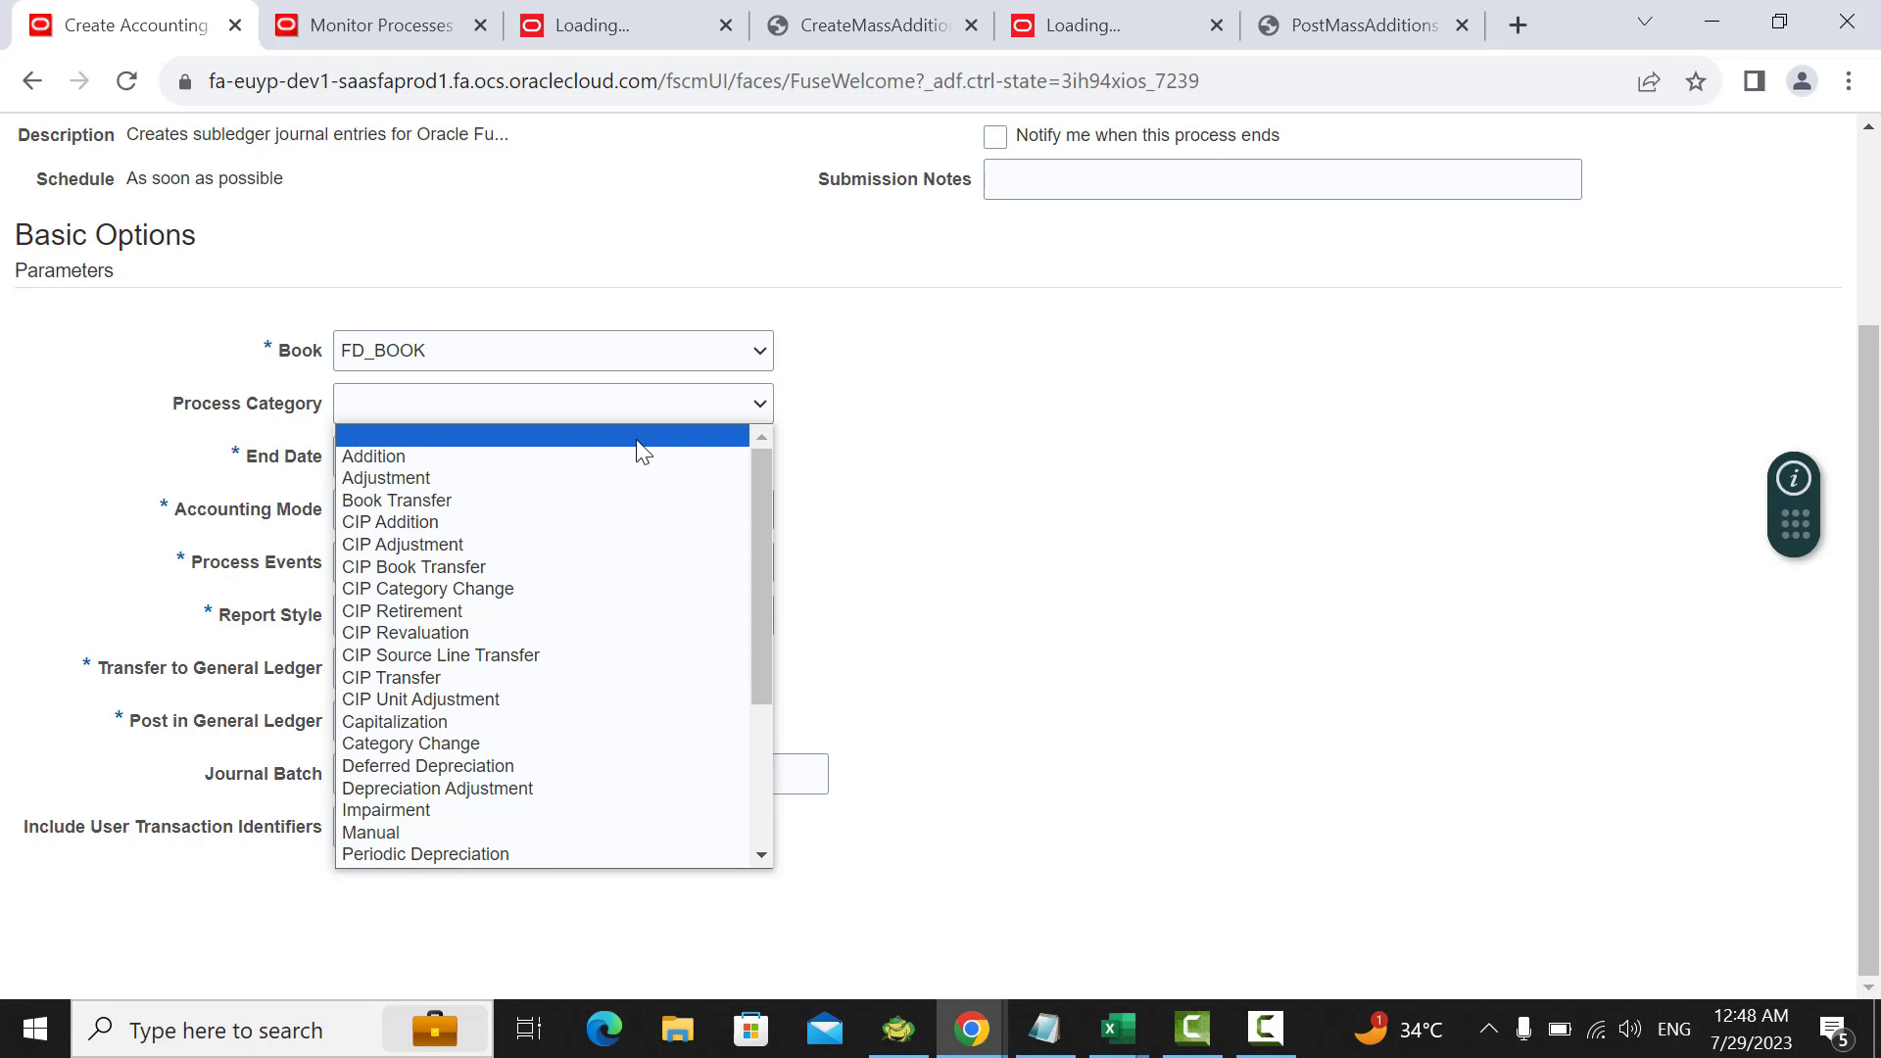
click(578, 457)
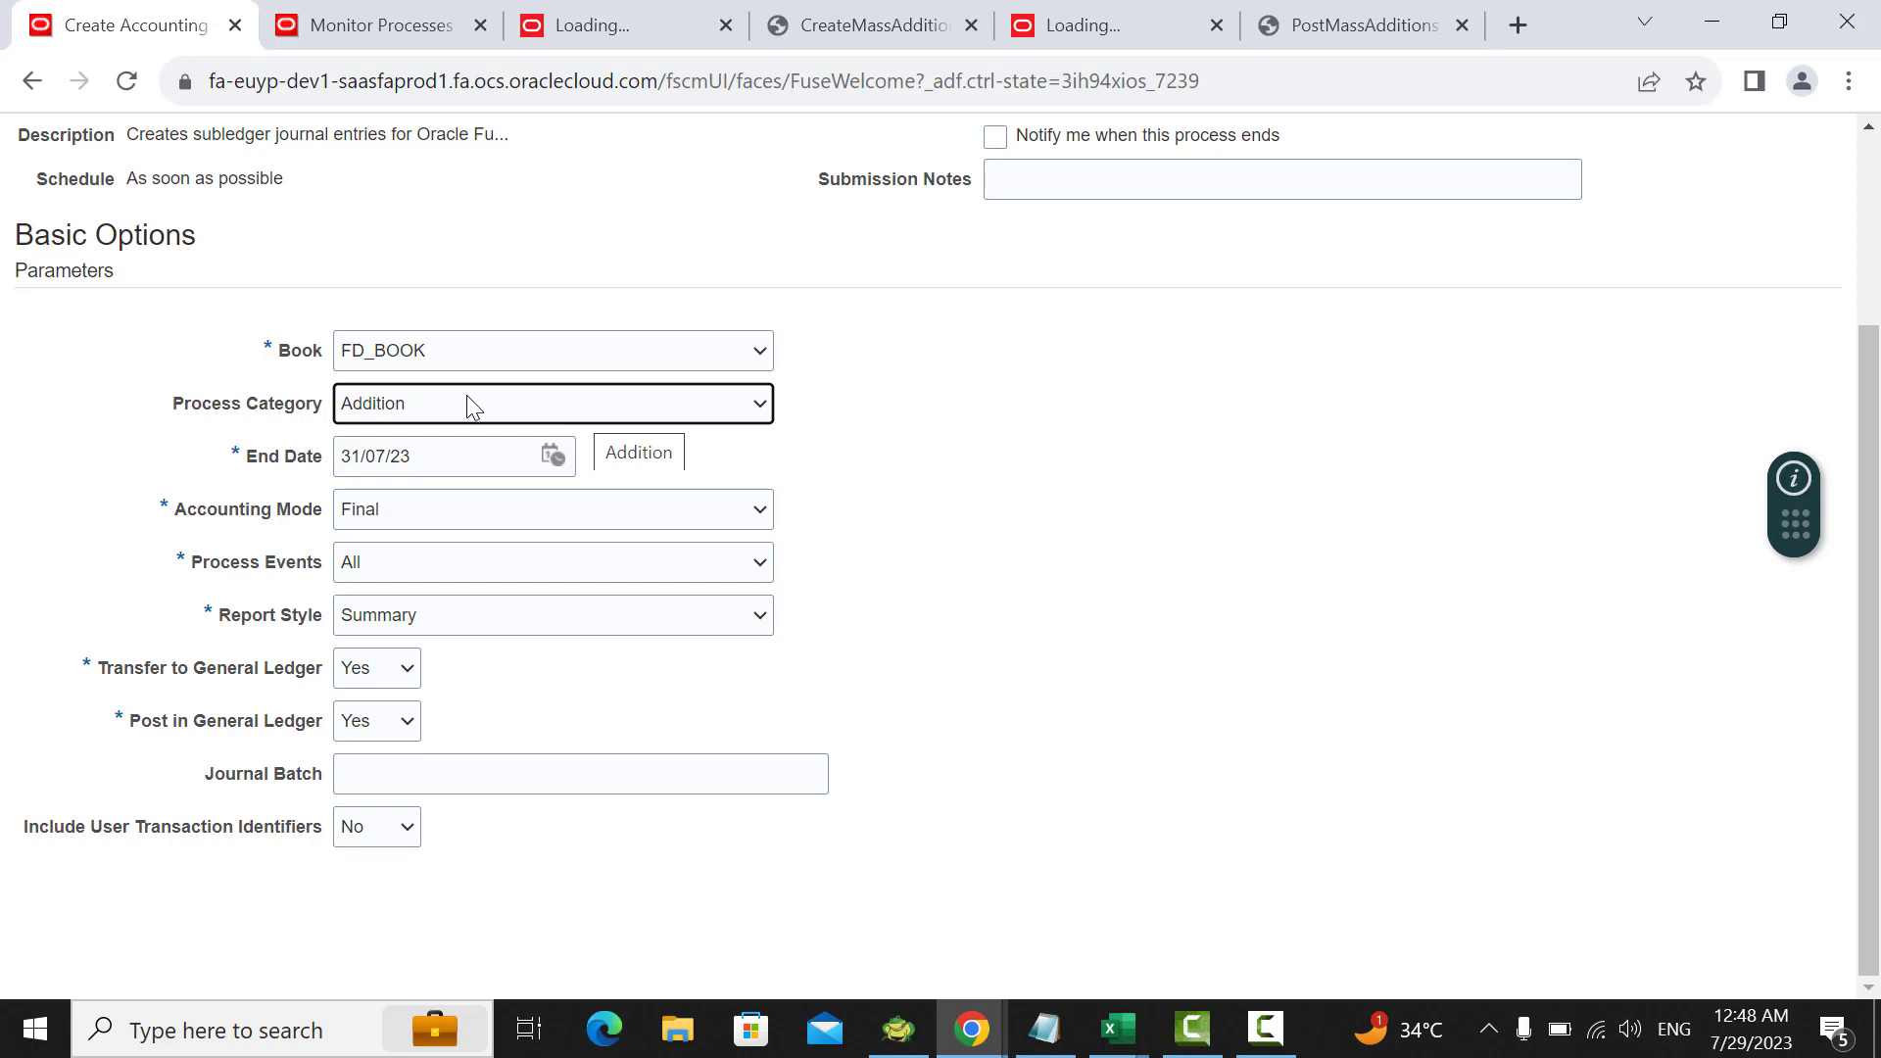
Step: Set the report style to Detail and Transfer to General Ledger to No, keeping Final mode and all process events
click(463, 527)
click(462, 527)
click(493, 577)
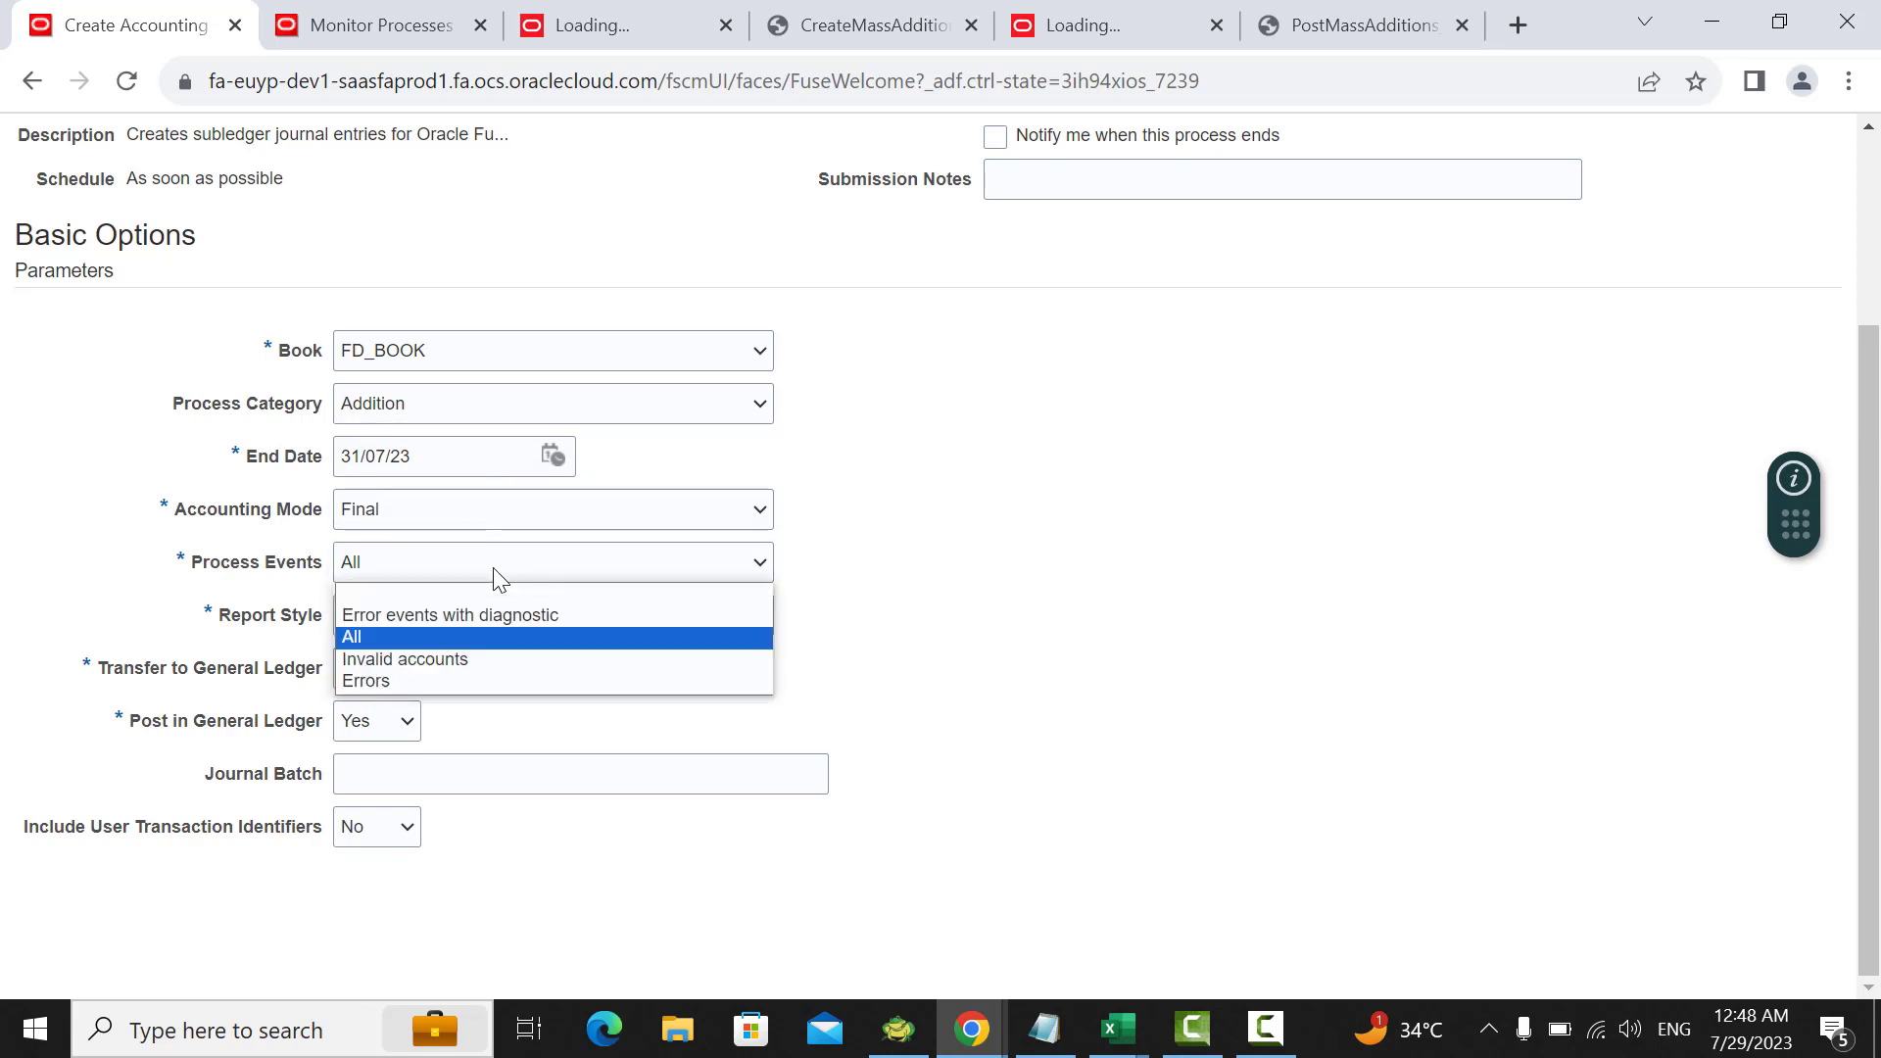
click(494, 577)
click(503, 628)
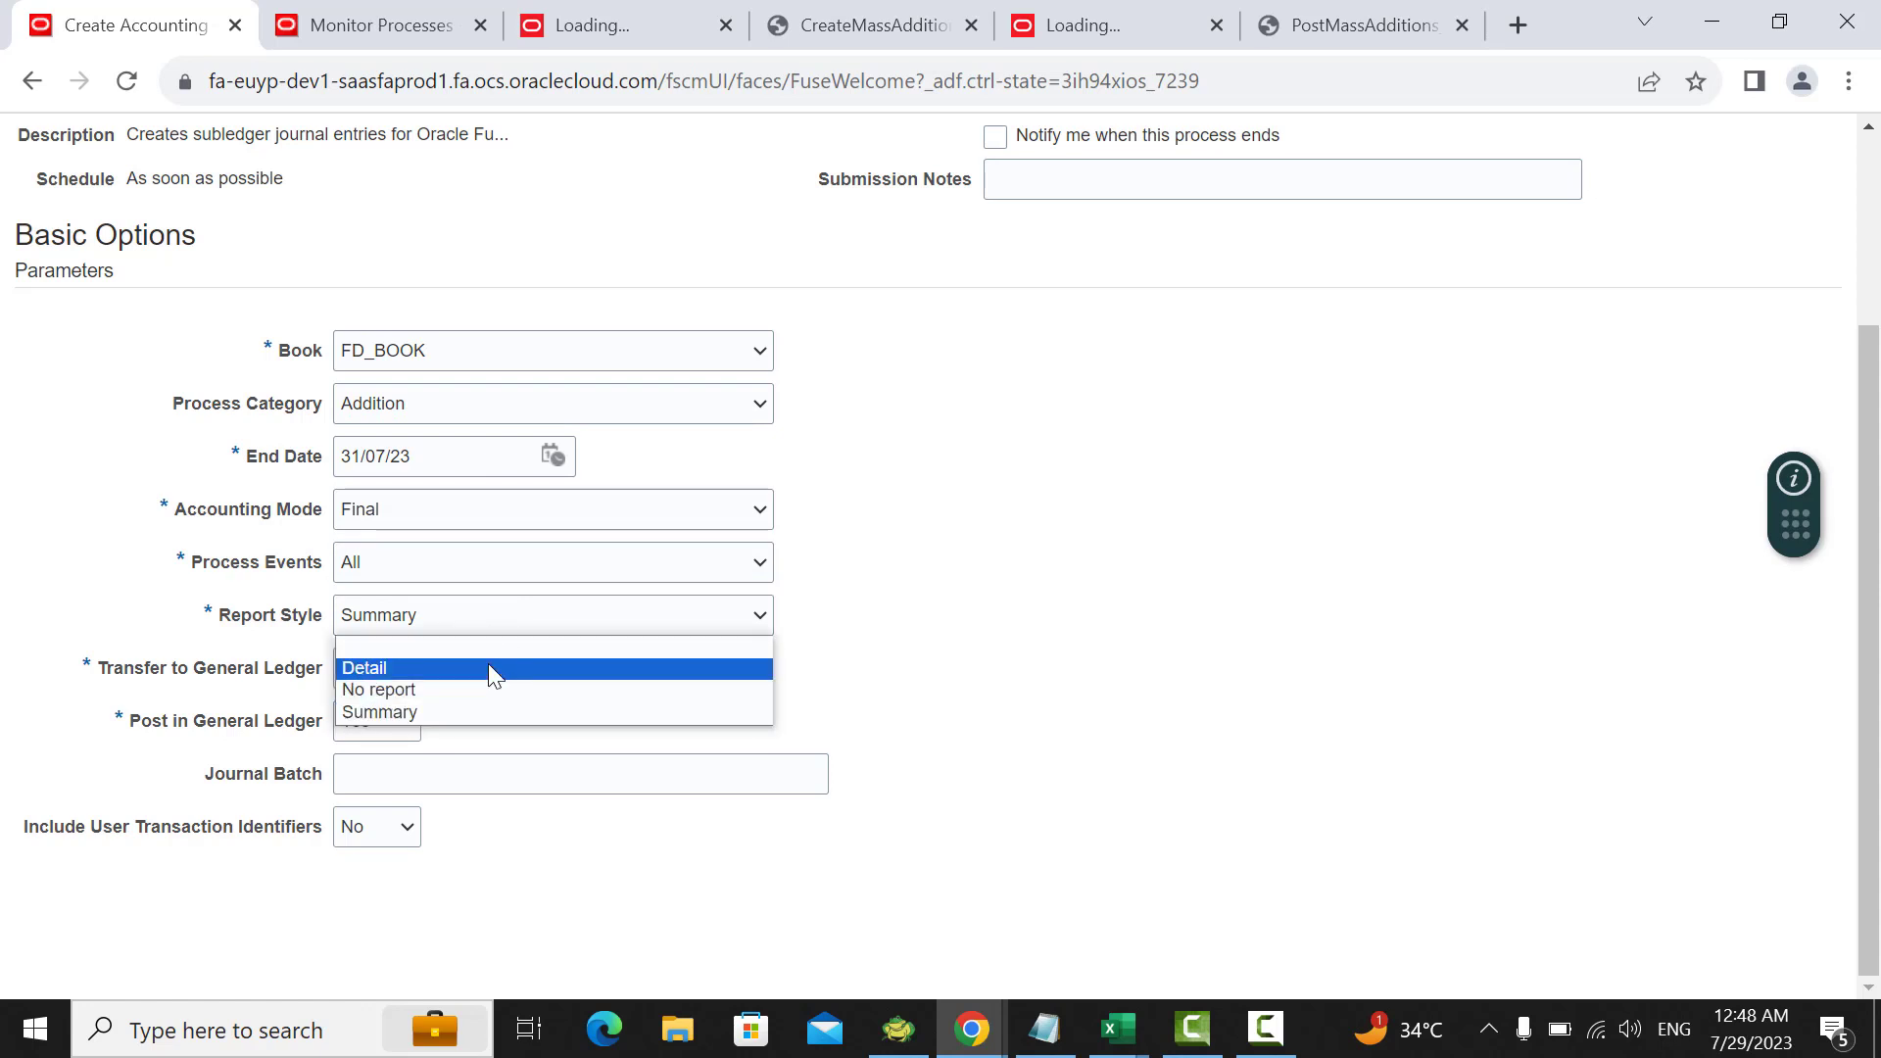
click(488, 662)
click(409, 671)
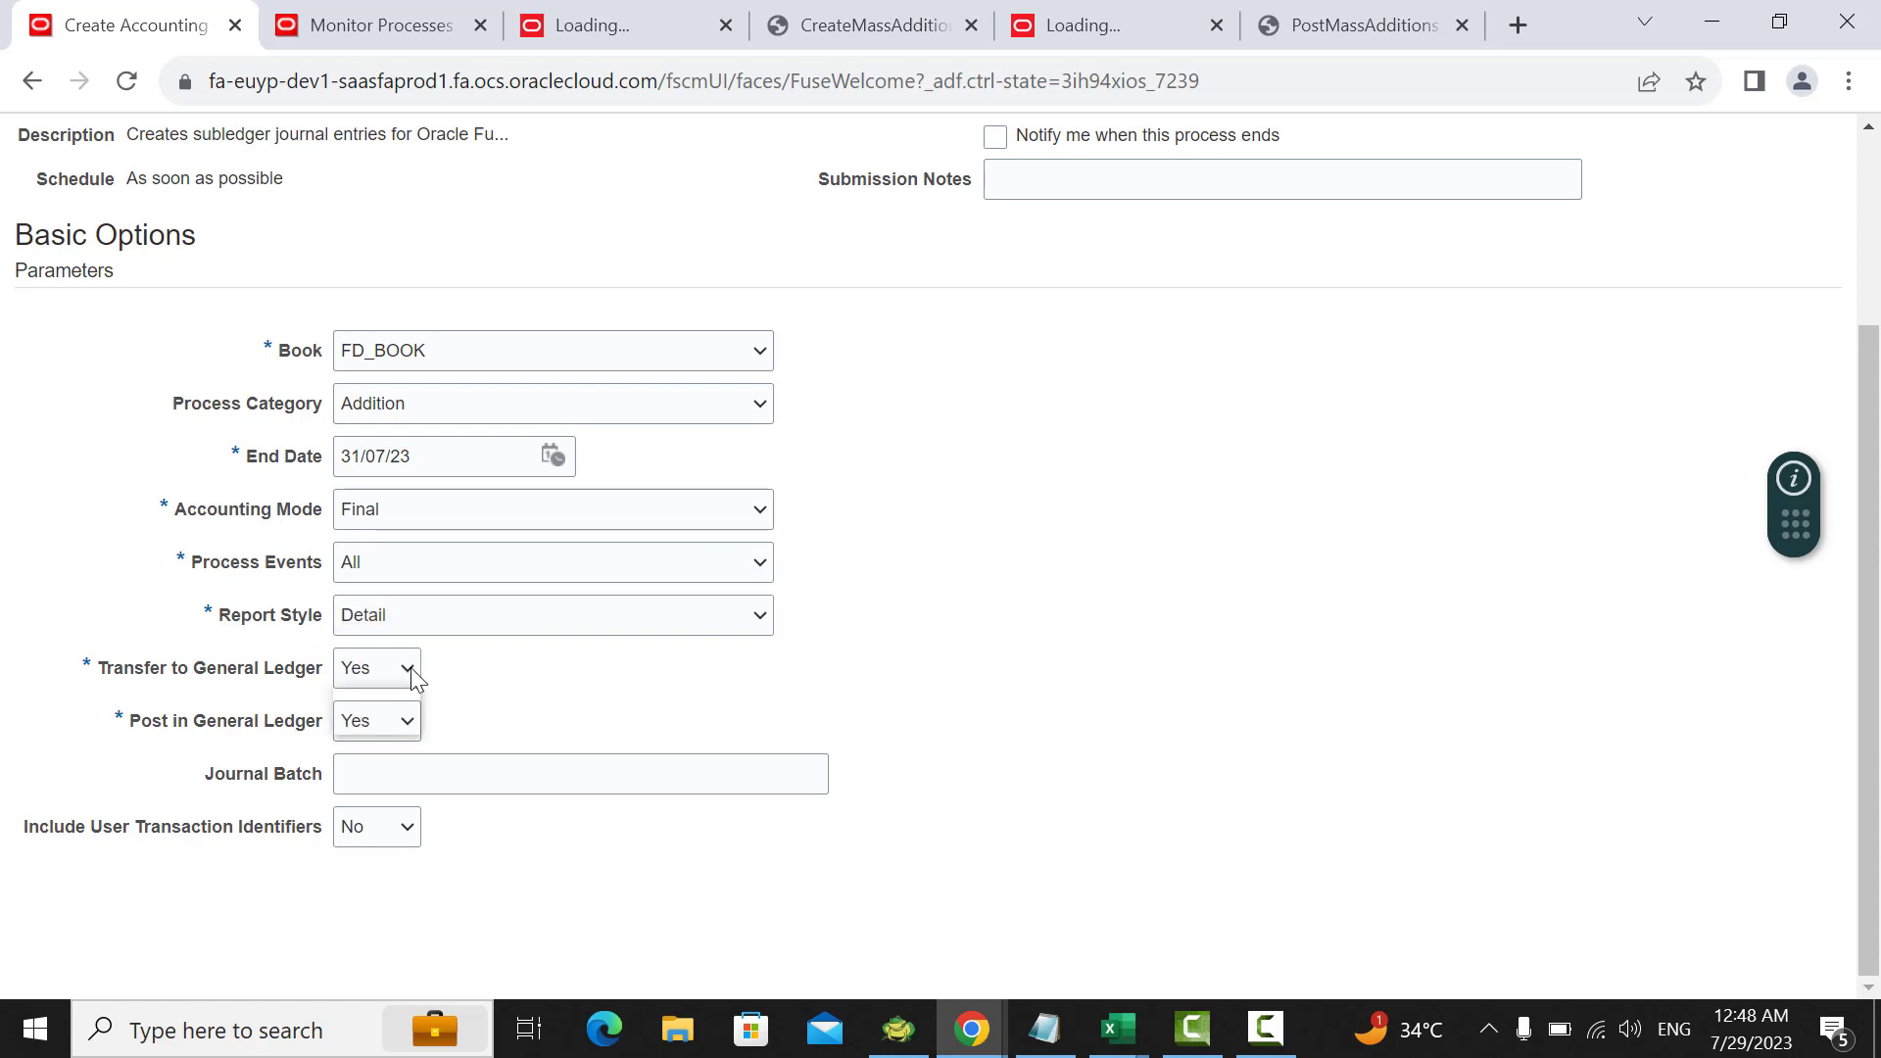
click(407, 692)
Step: Submit the Create Accounting for Assets process and acknowledge the confirmation
scroll(1121, 521, up, 1)
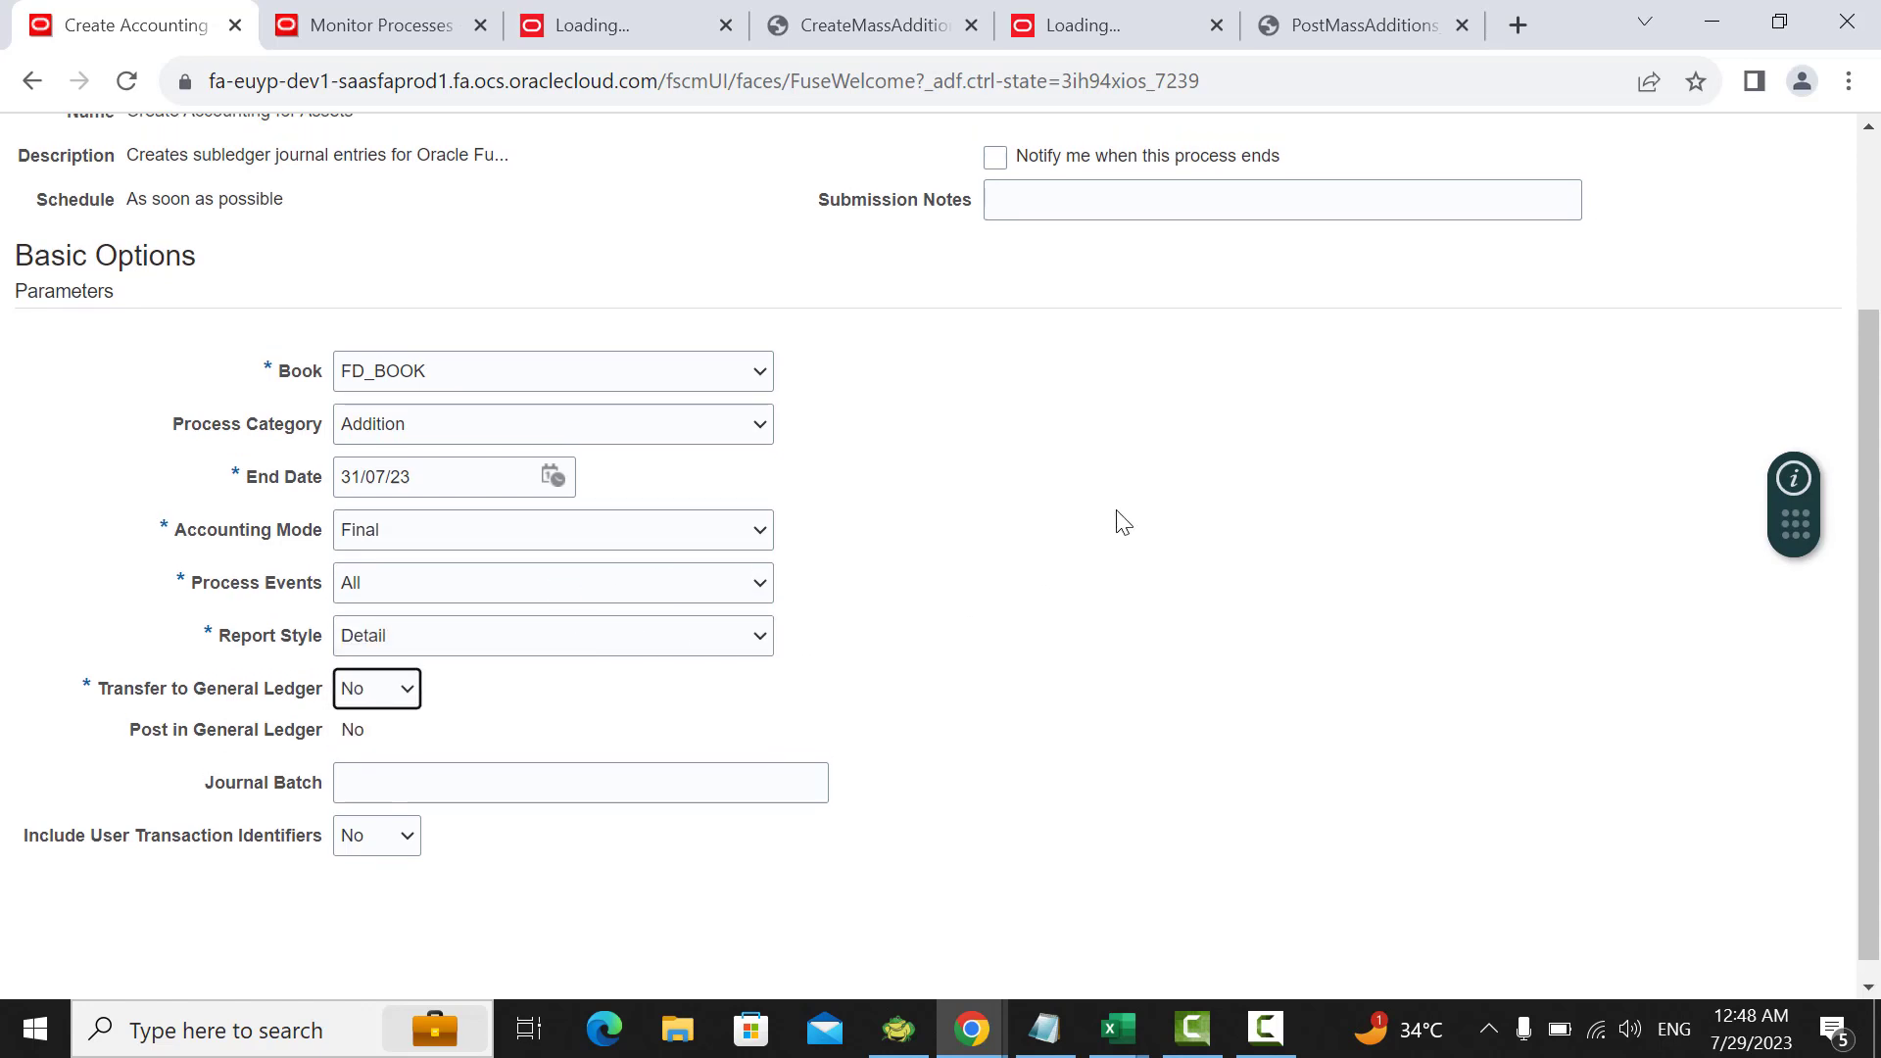
click(1656, 163)
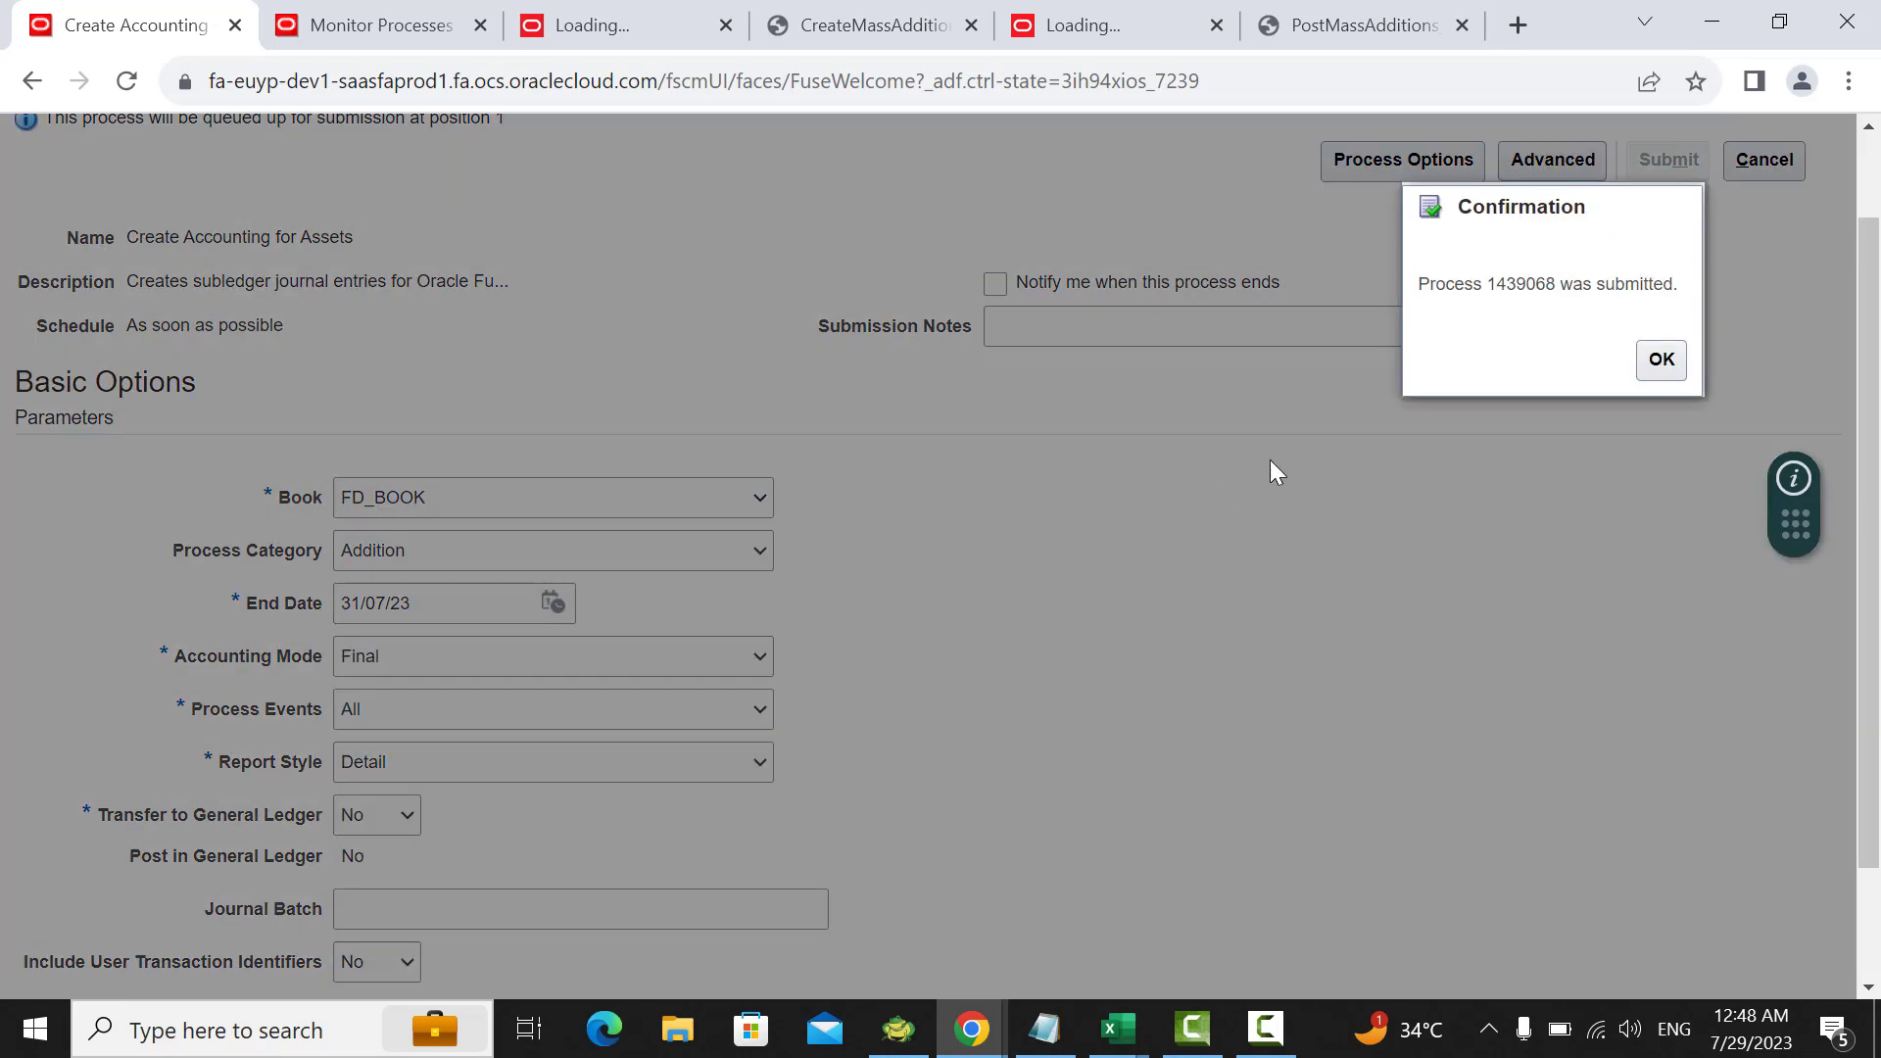
click(1660, 360)
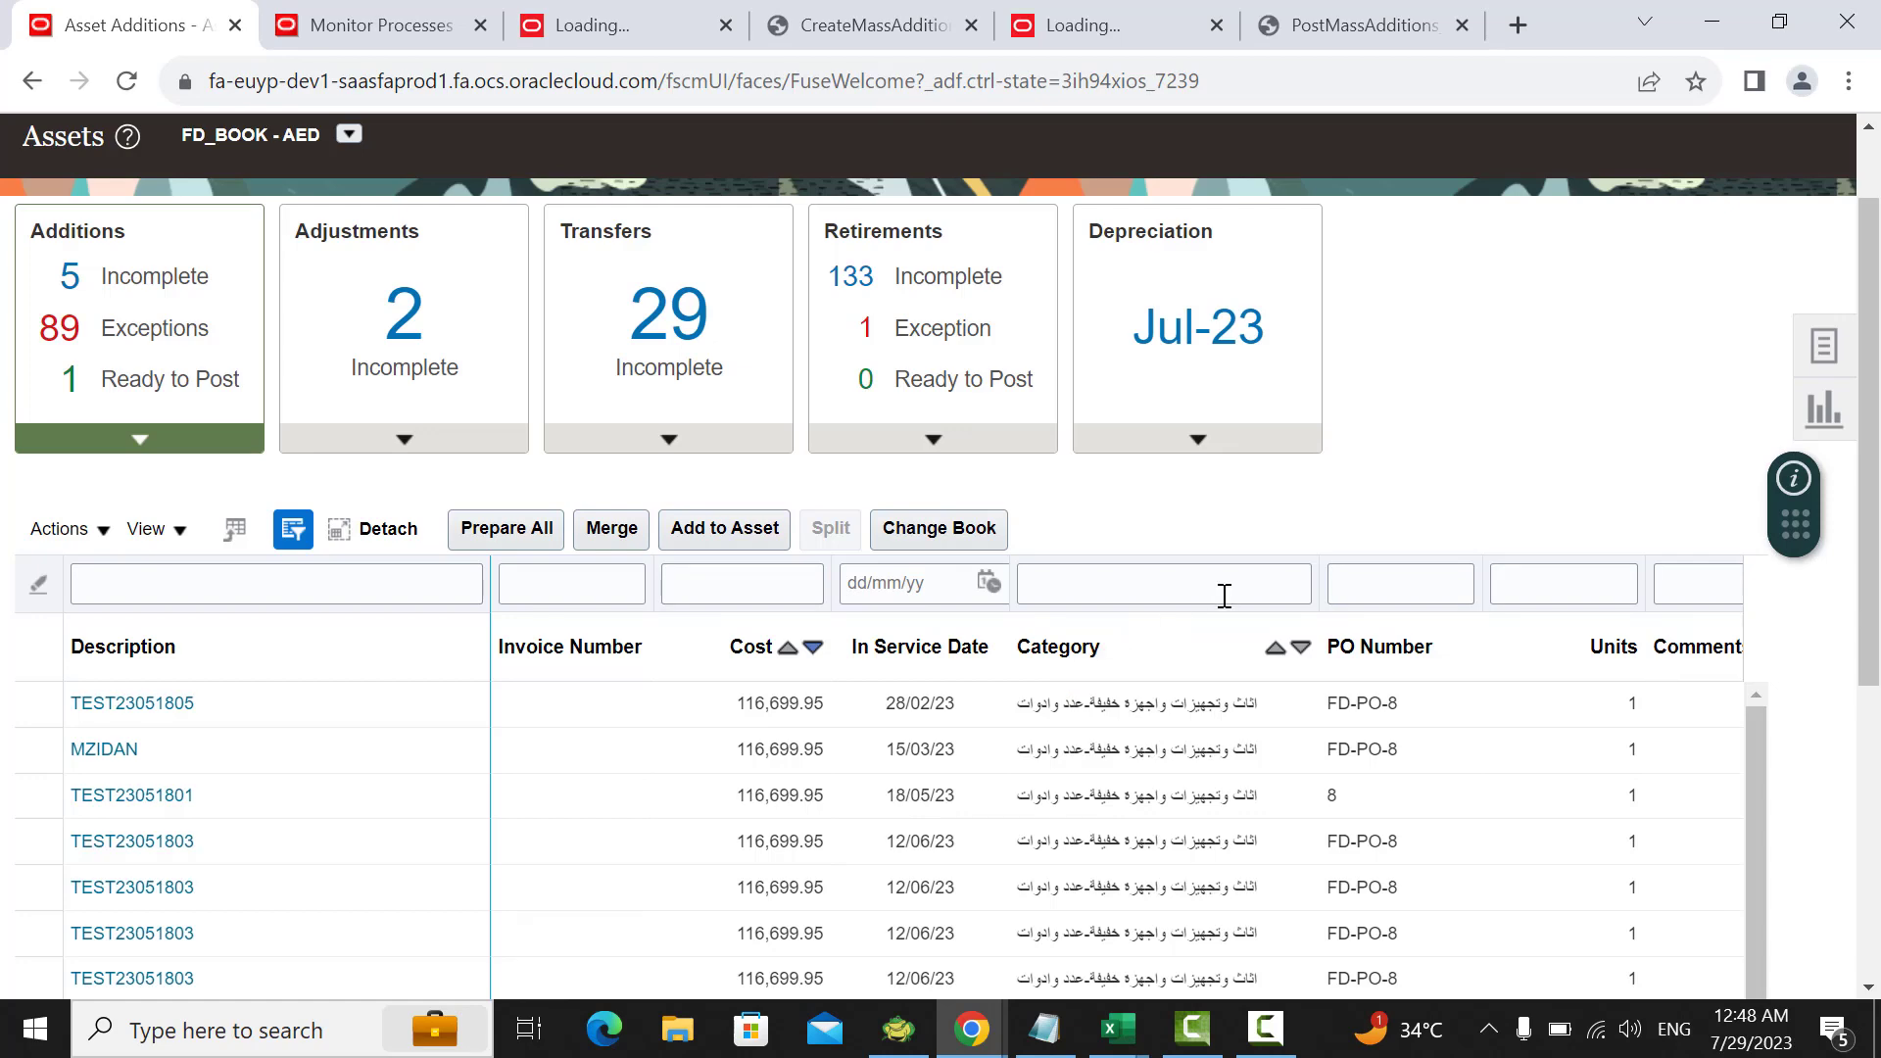
Step: Return to the scheduled processes and refresh the list to check the status of Create Accounting for Assets
scroll(1274, 568, down, 1)
click(484, 33)
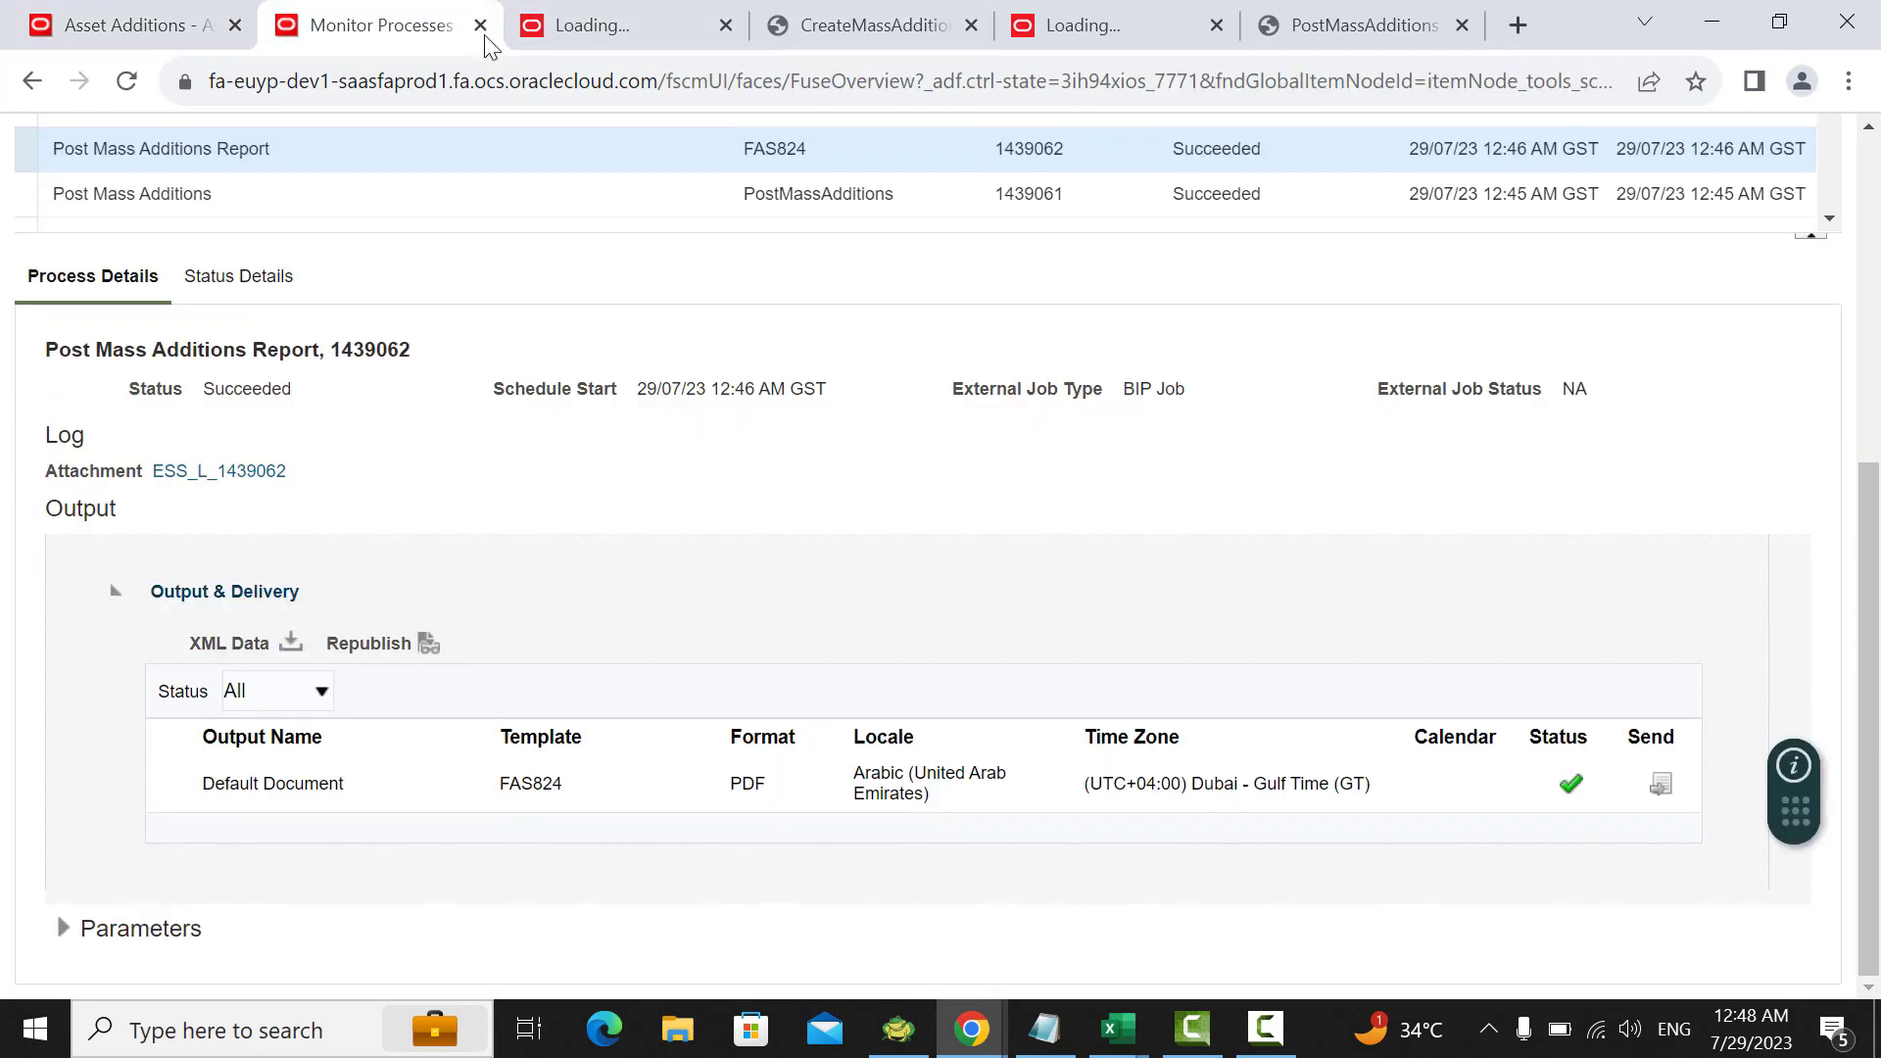
scroll(1018, 460, up, 2)
scroll(1023, 445, up, 1)
click(1142, 261)
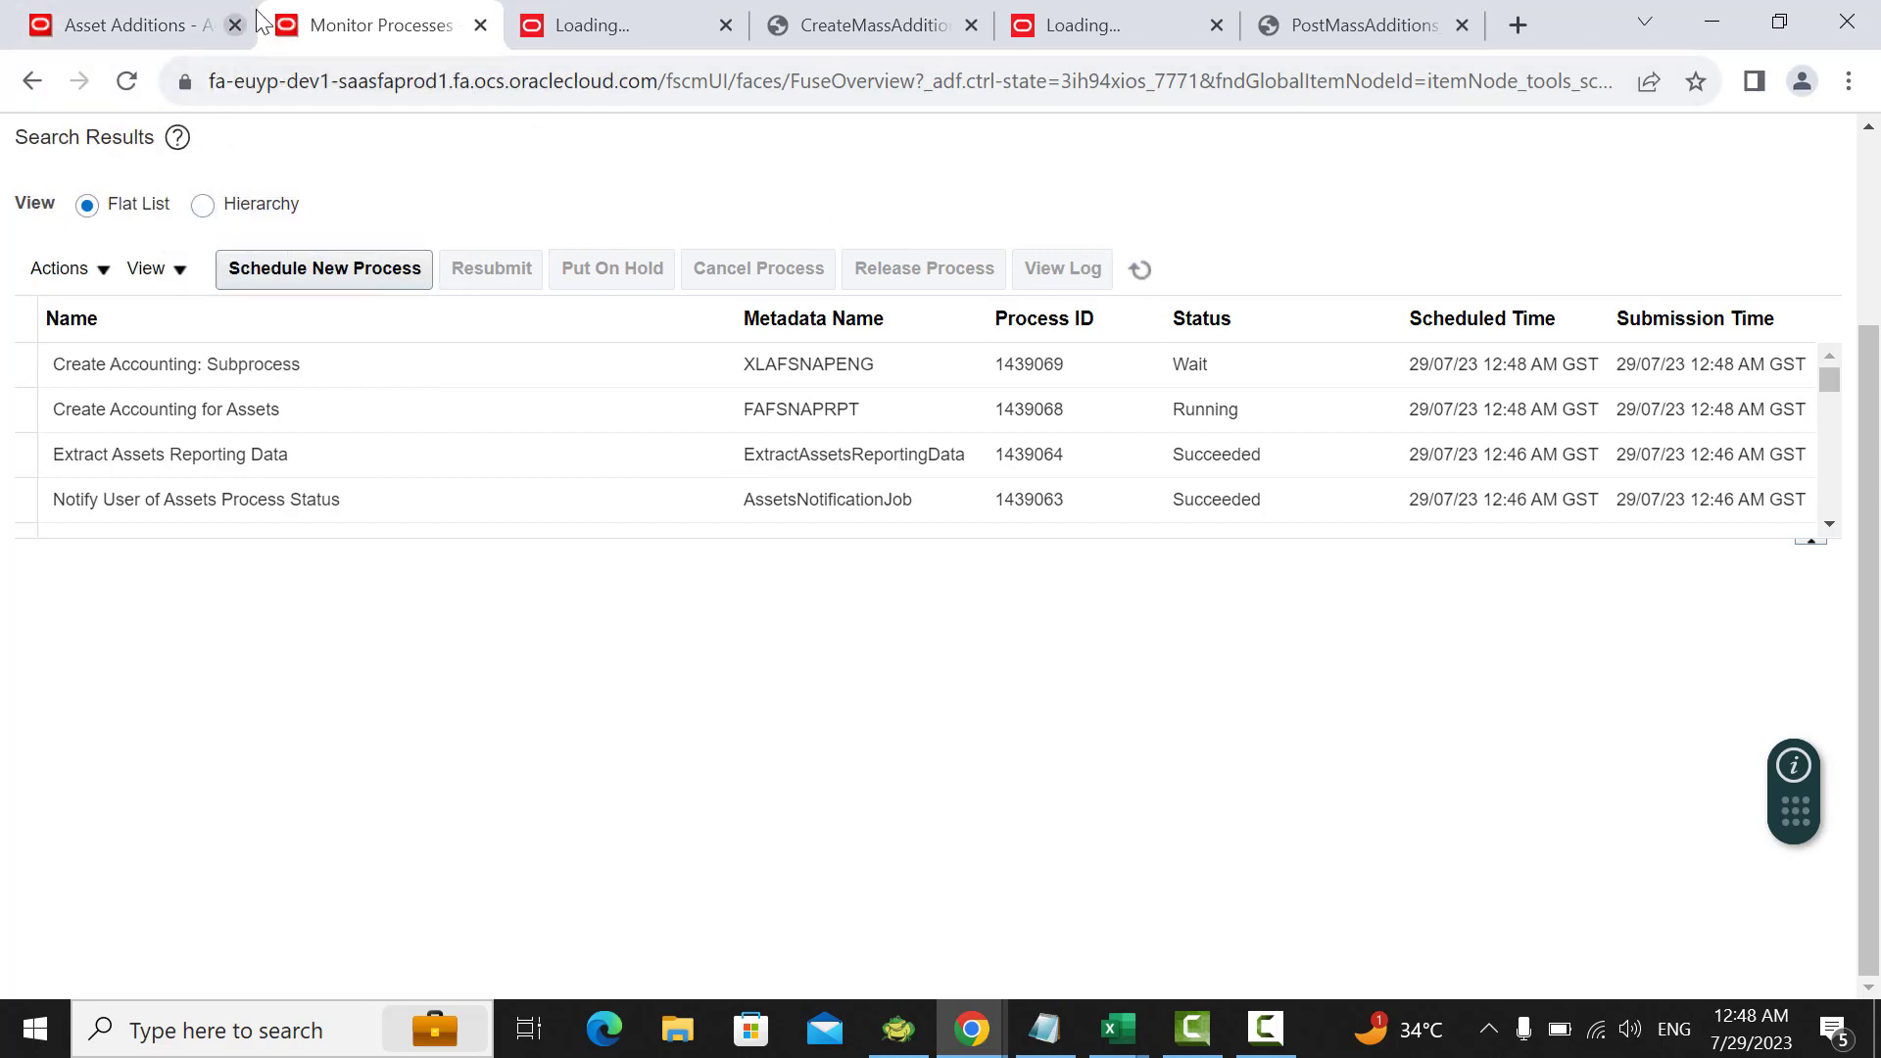
click(1139, 275)
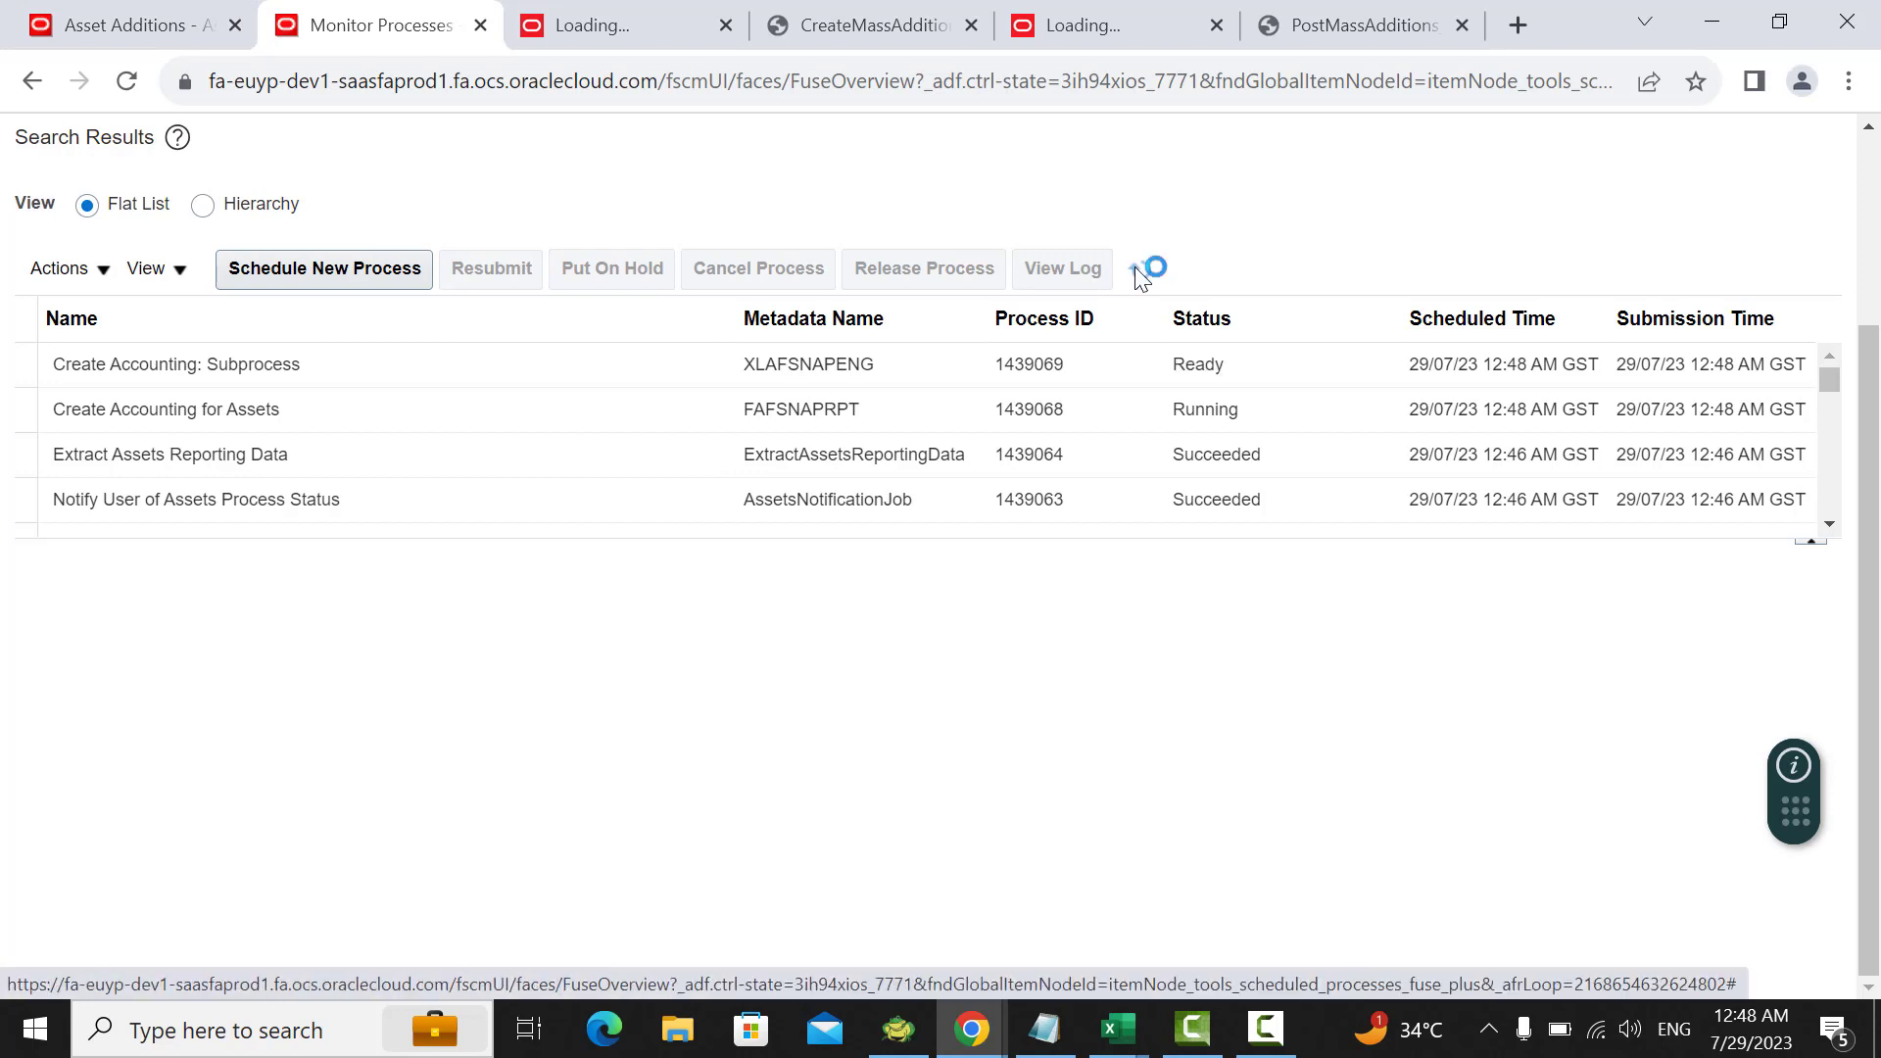
Step: Switch to the Book1 workbook in Excel, enter "add asset from payables" in H12 and fit column H to the text
click(1119, 1029)
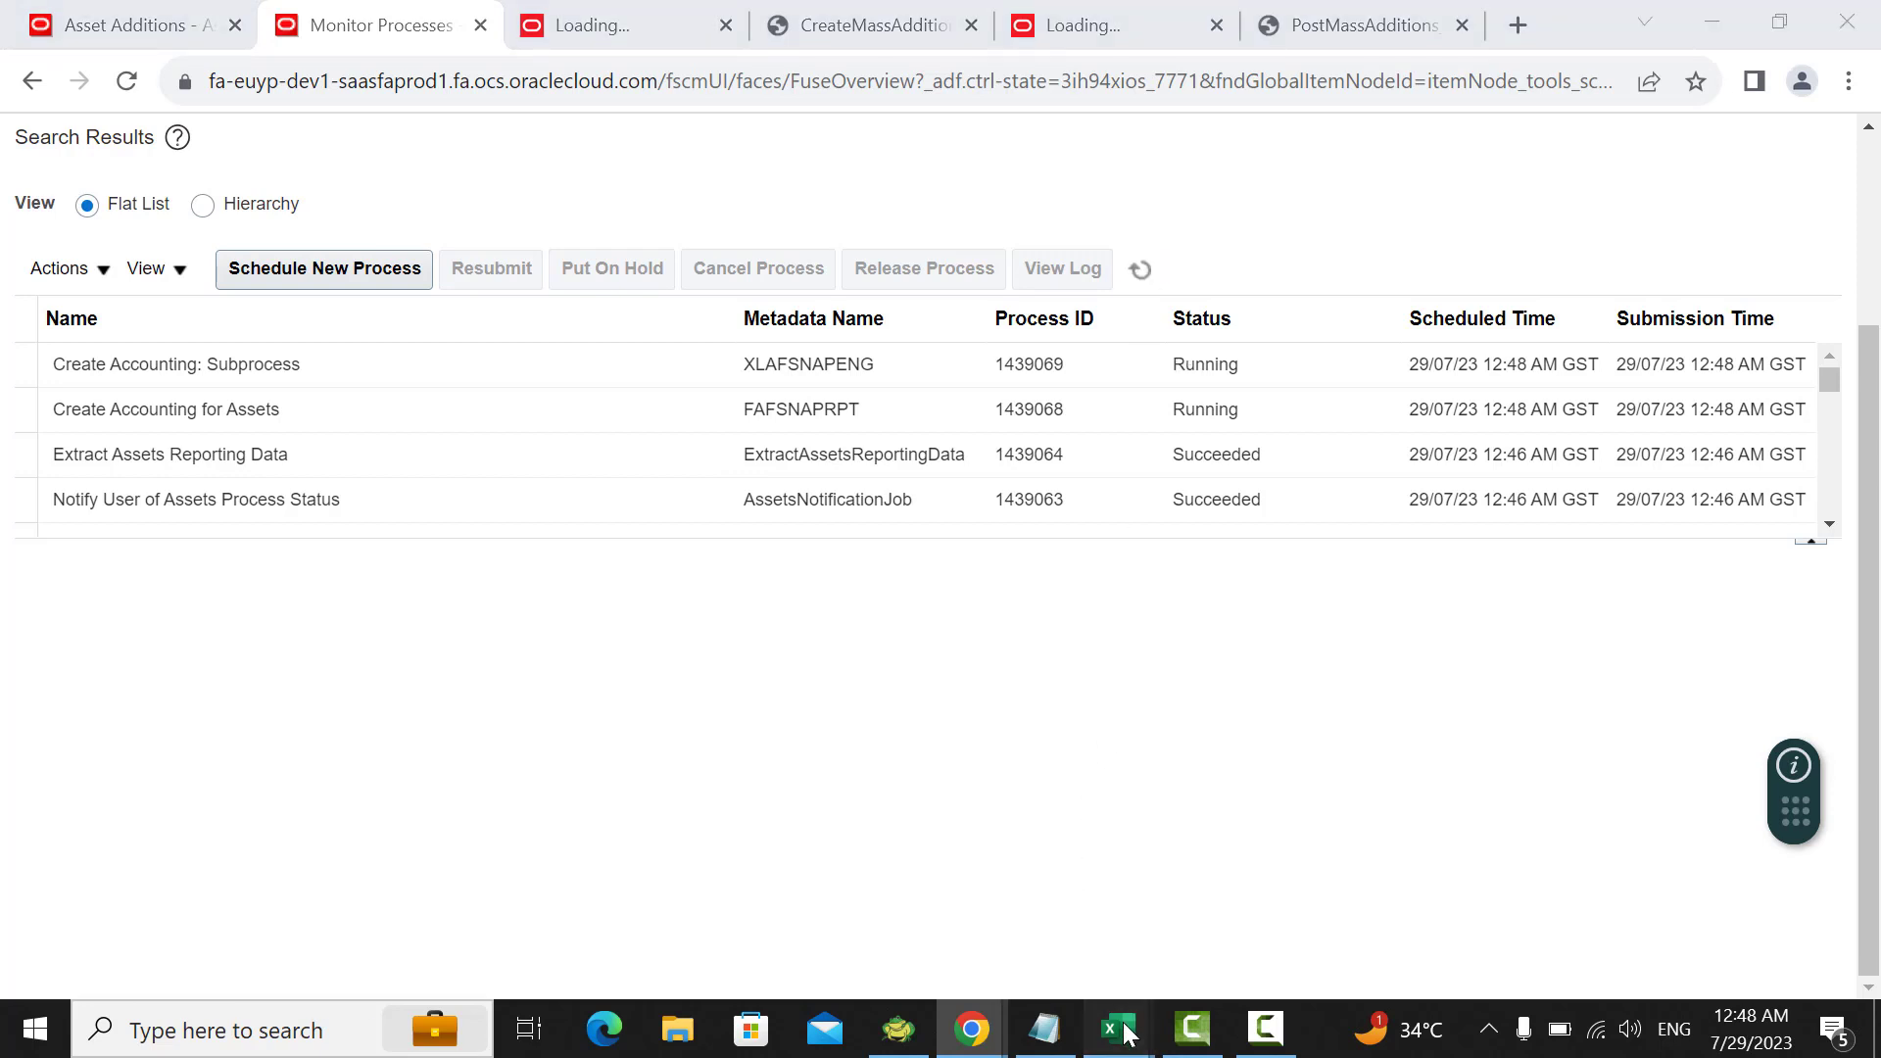
click(1050, 967)
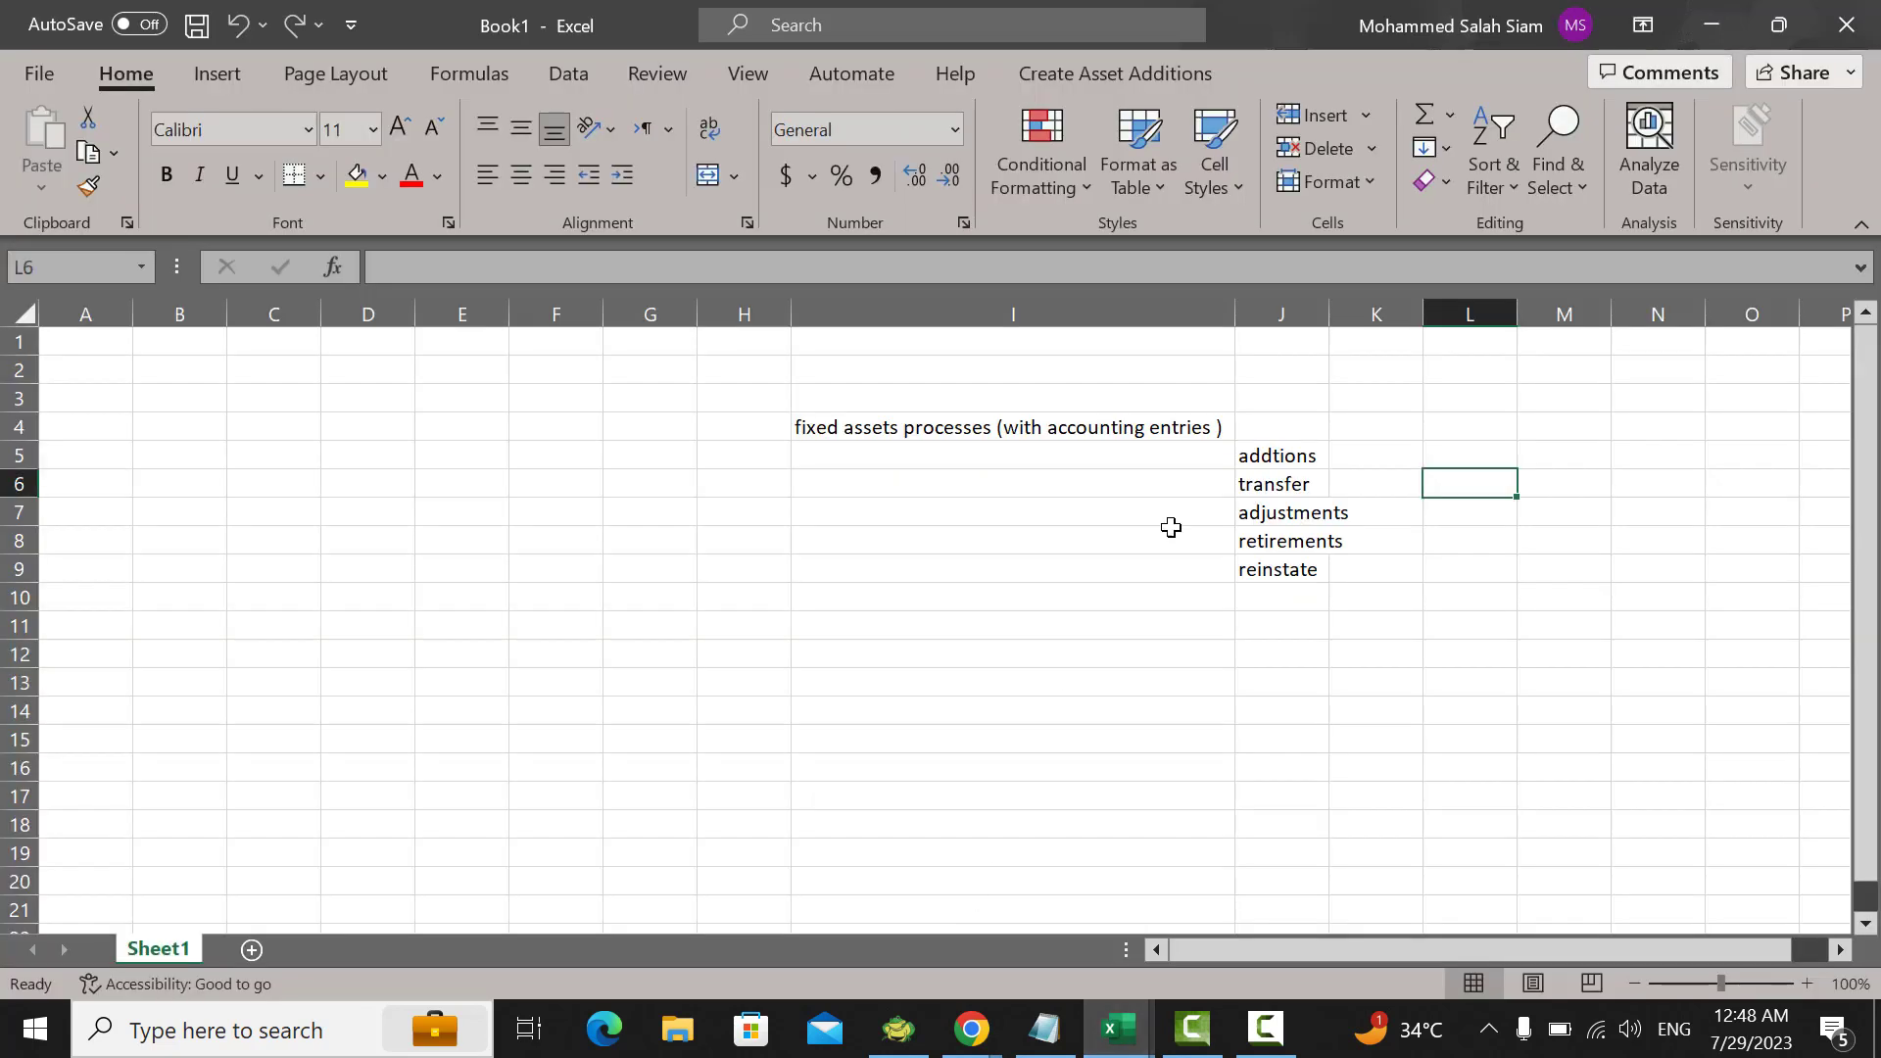
click(862, 657)
click(733, 653)
text(add asset)
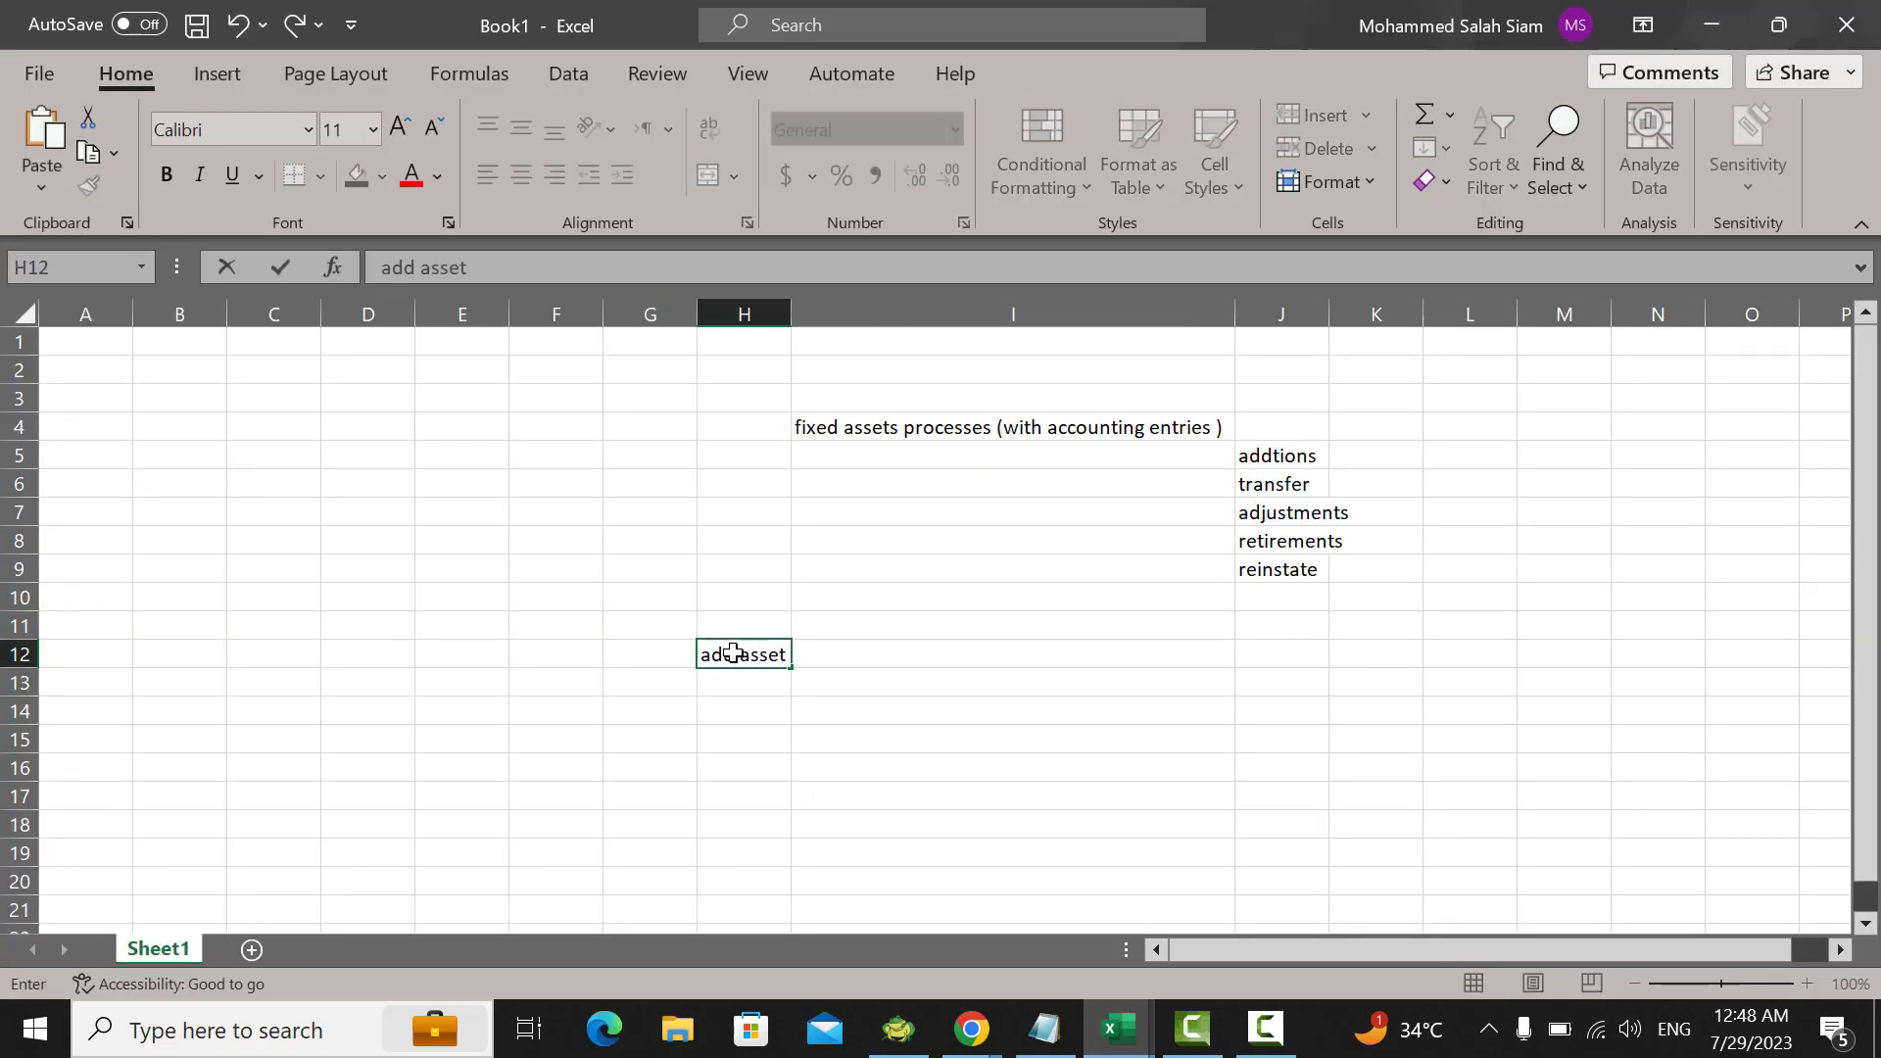
text( from payables)
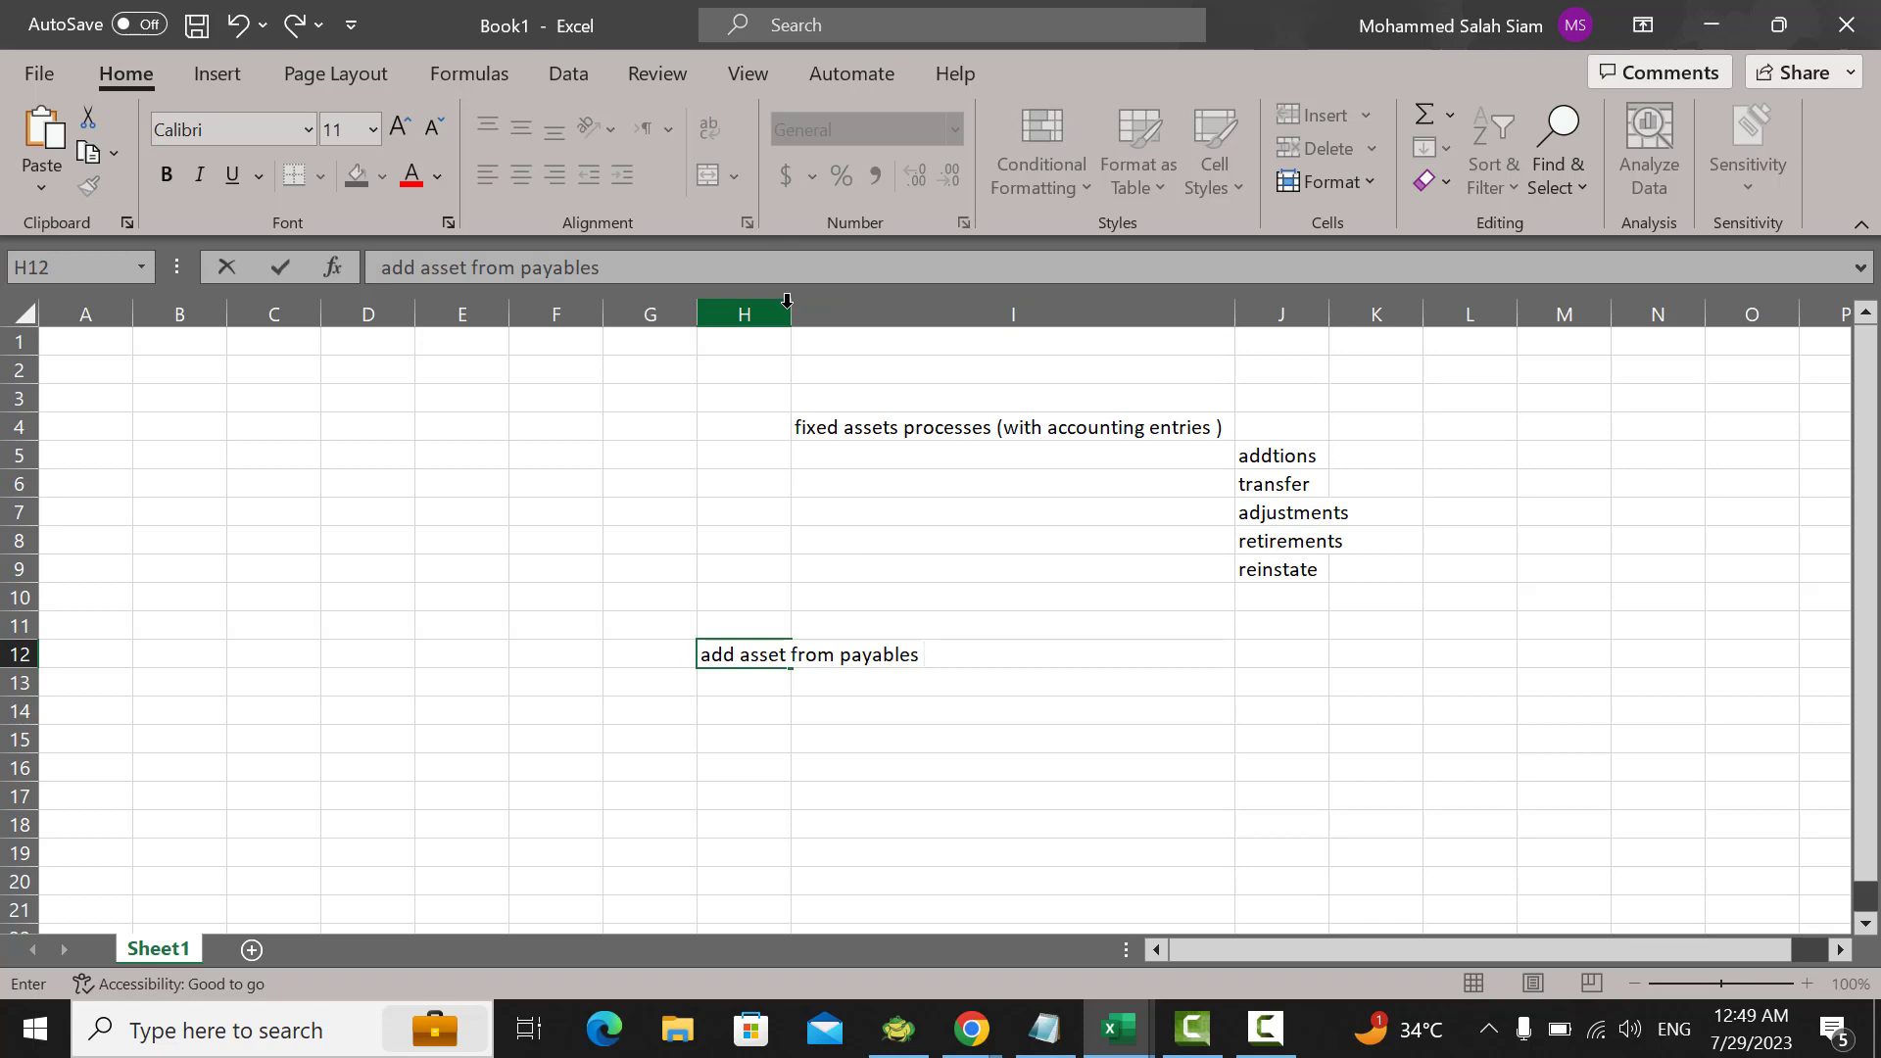
double_click(788, 304)
click(1017, 654)
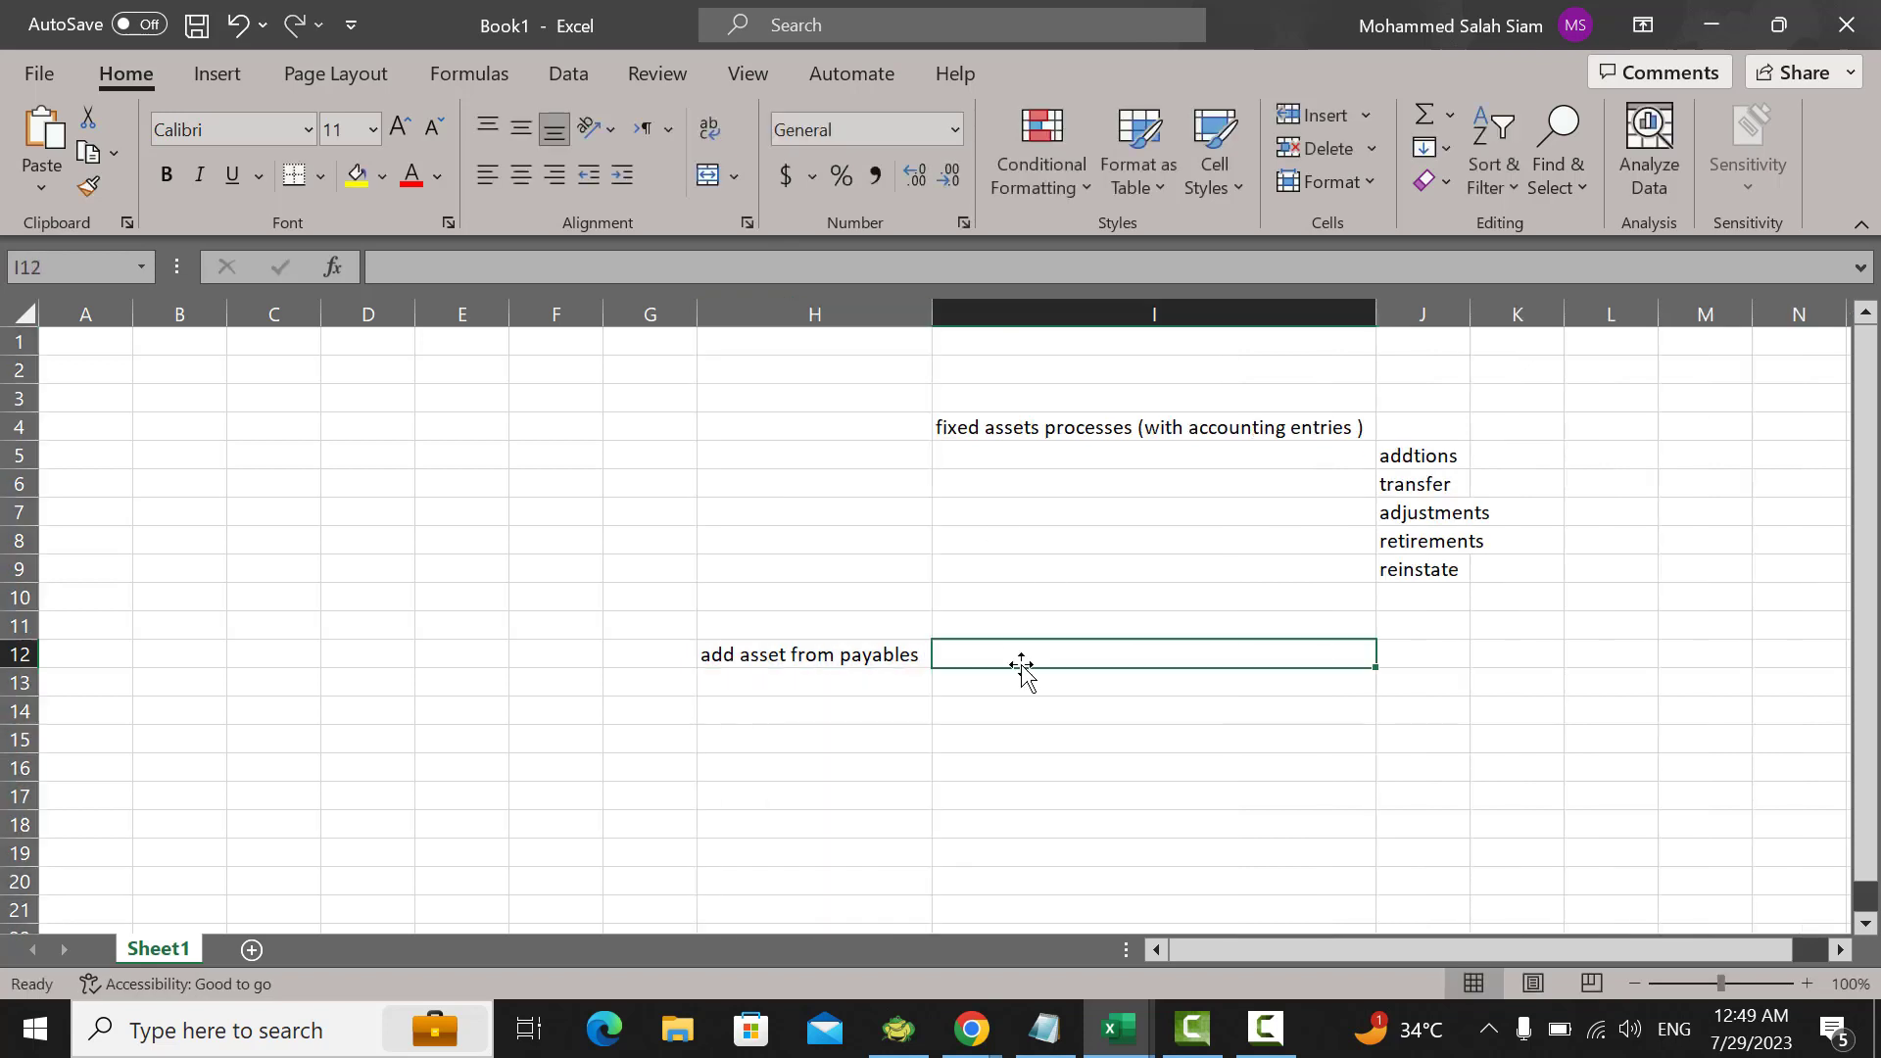
click(1396, 666)
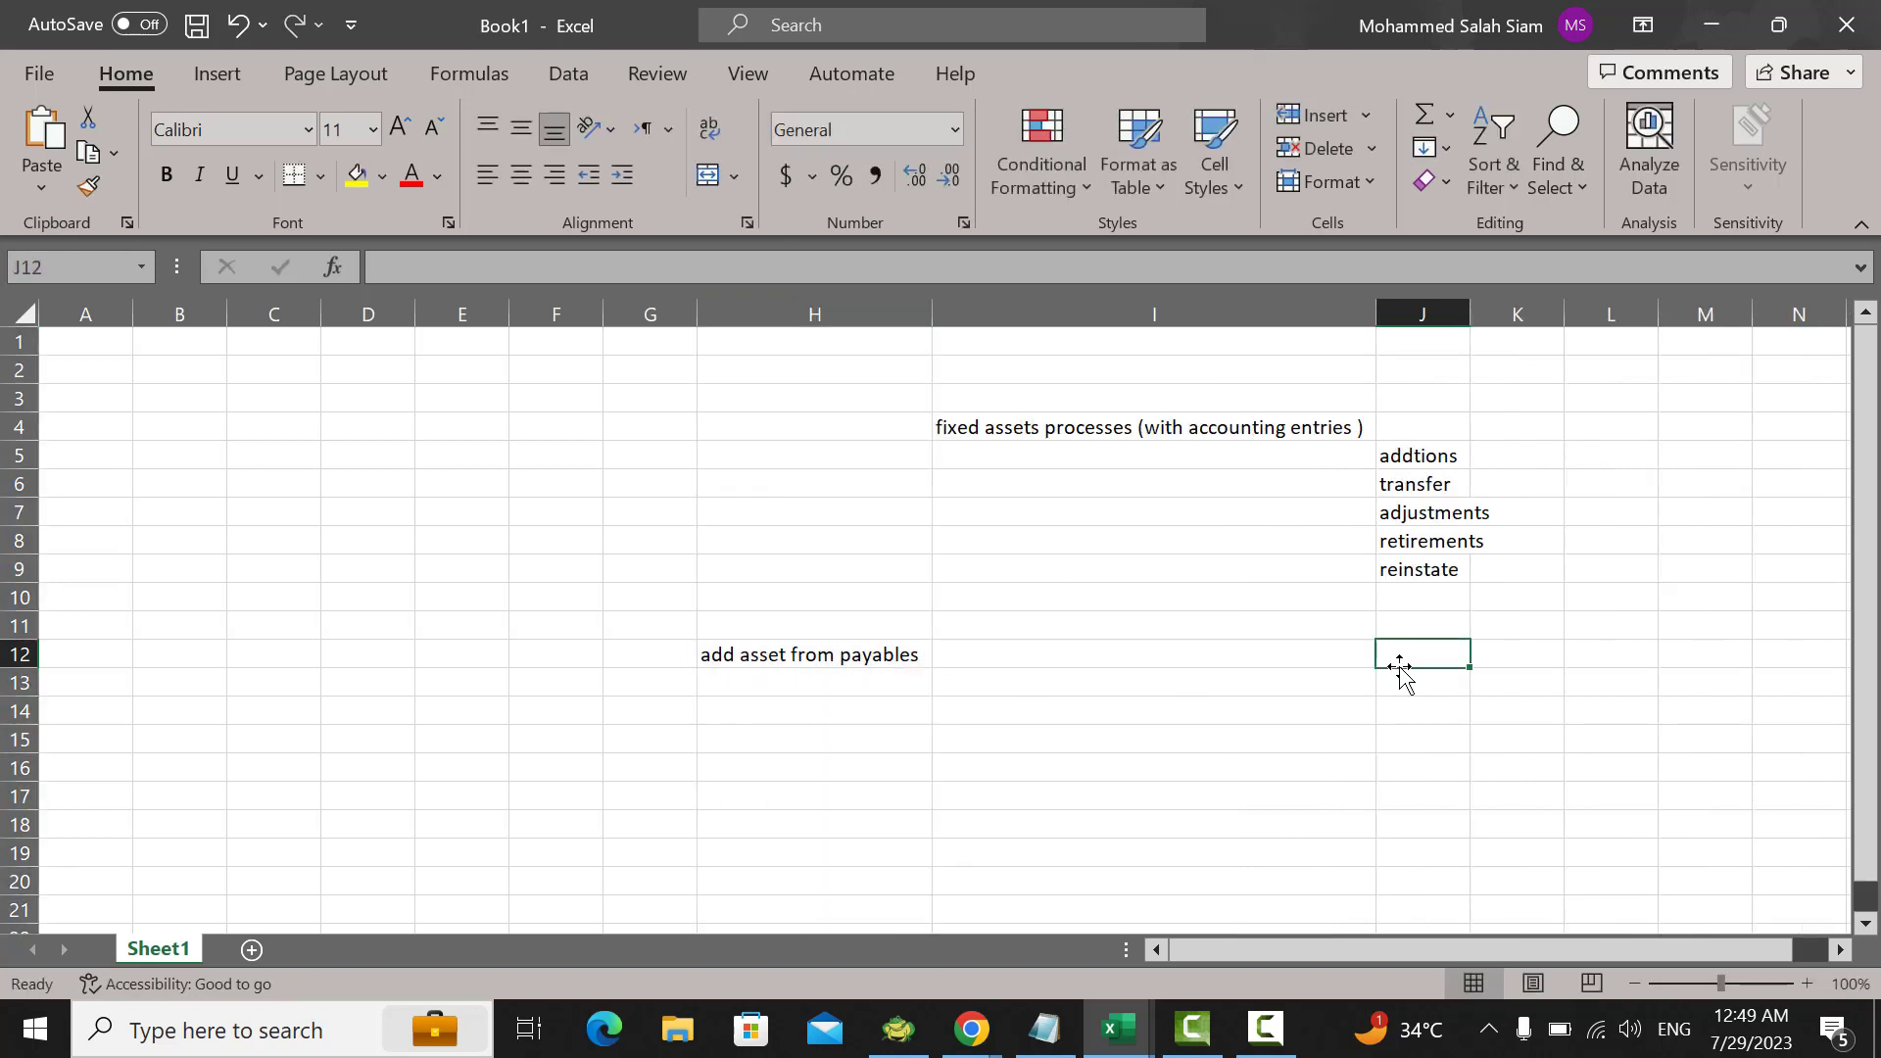
Step: Mark the debit line with "dr" in J12 and the credit line with "cr" in K13
text(dr)
click(1511, 680)
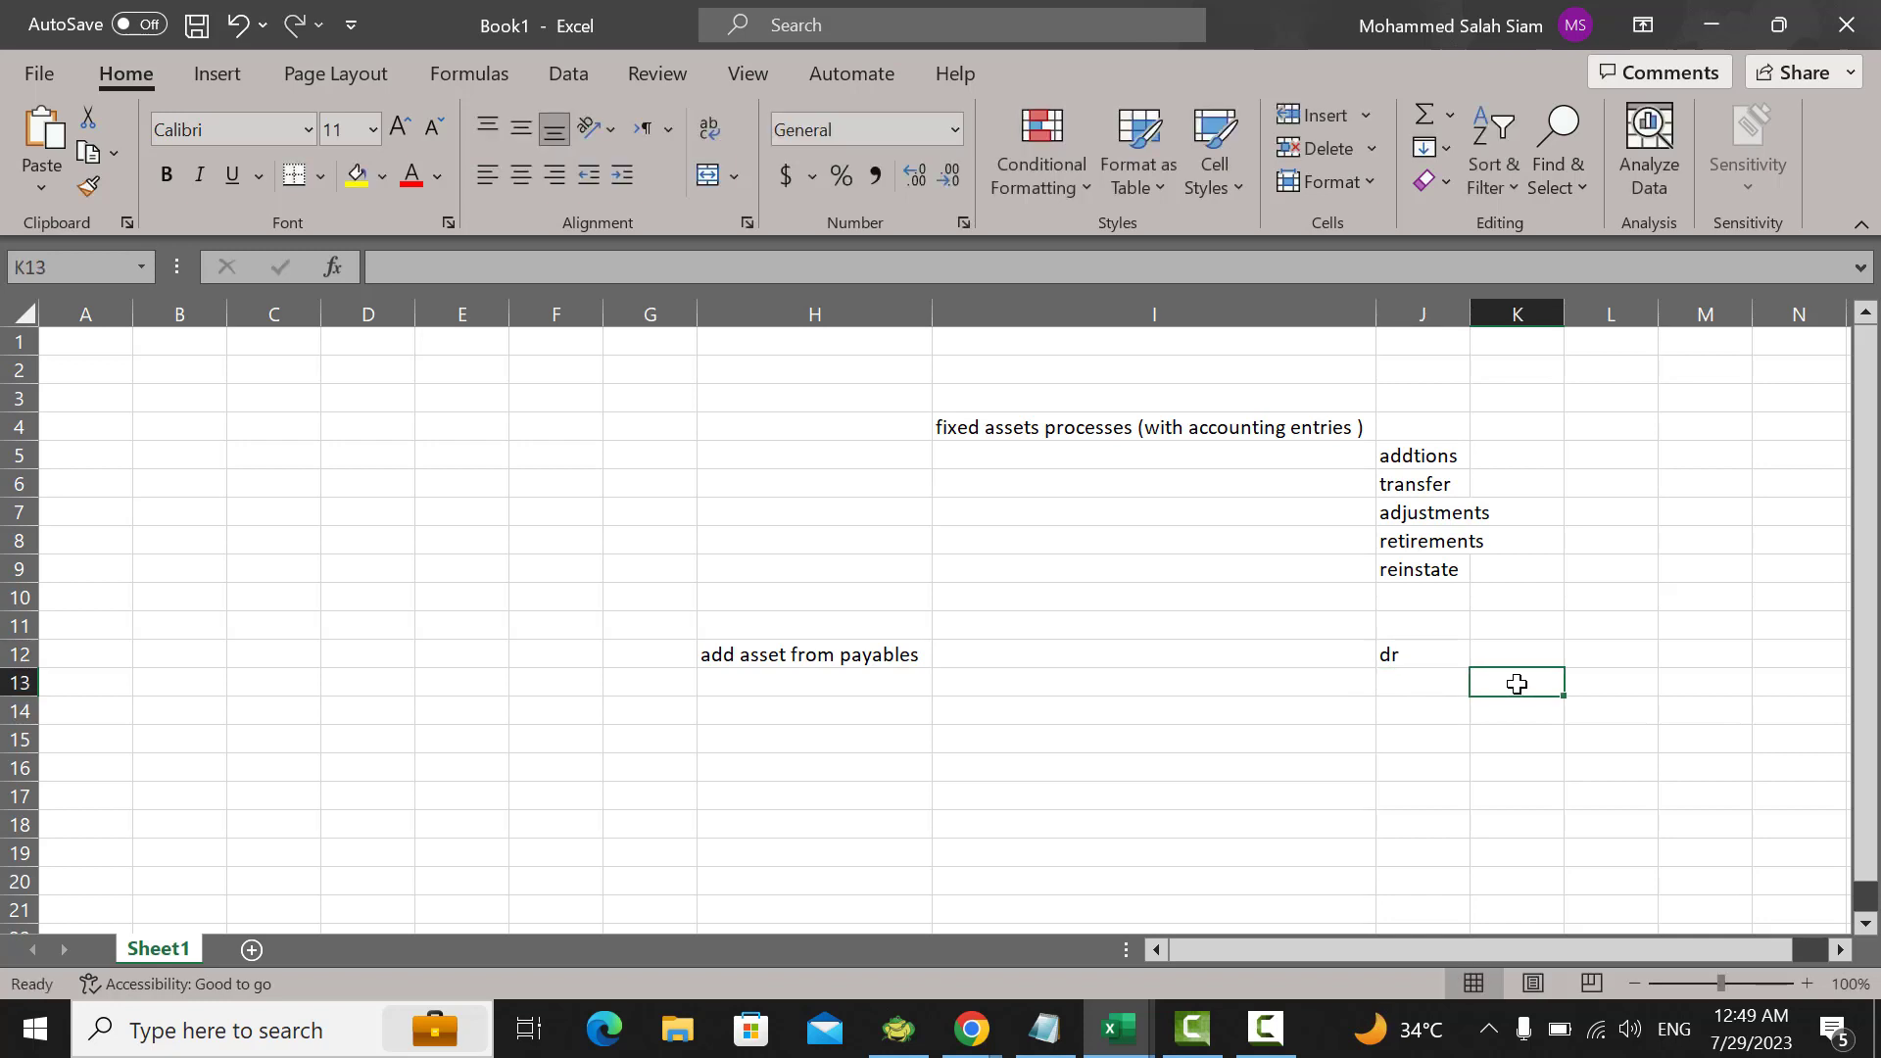
text(cr)
Step: Name the debit account "assets clearing" in I12 and the credit account "supplier liability" in I13
click(1285, 653)
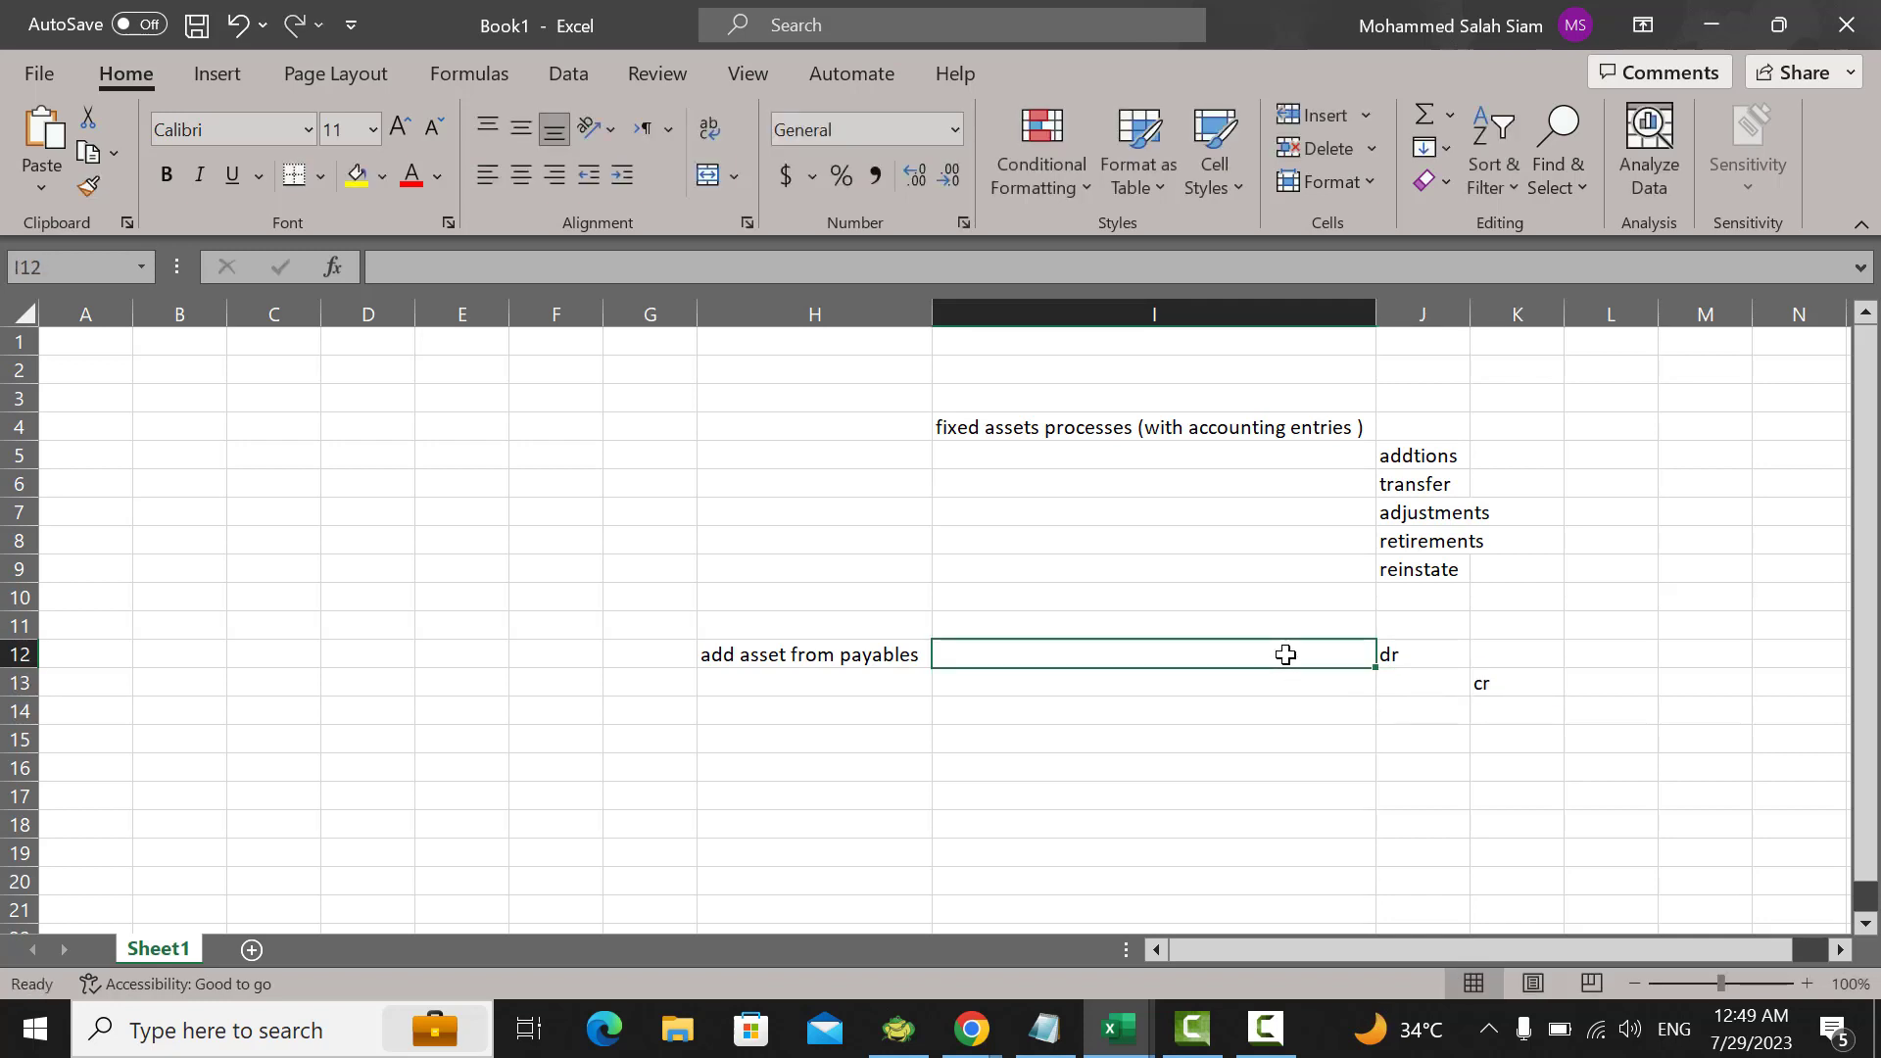
text(ass)
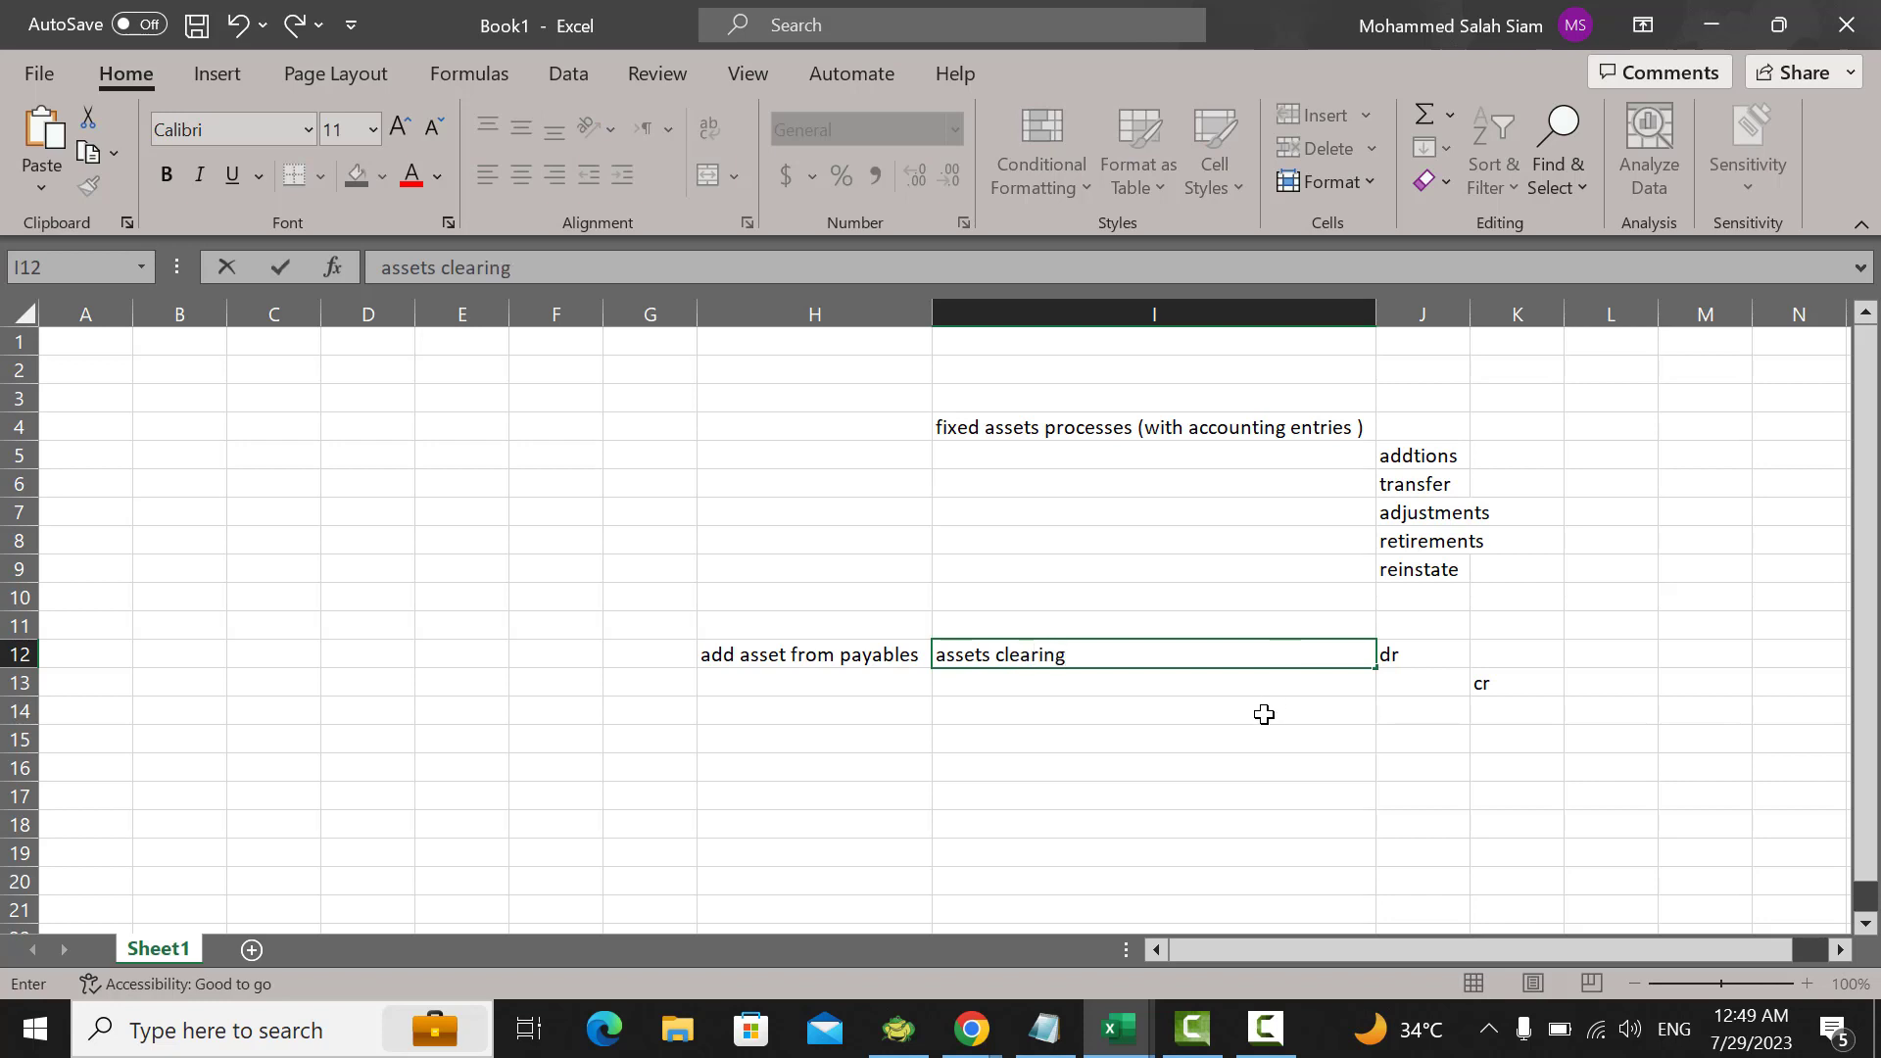
text(ets clearing)
click(1248, 683)
text(supplier liability)
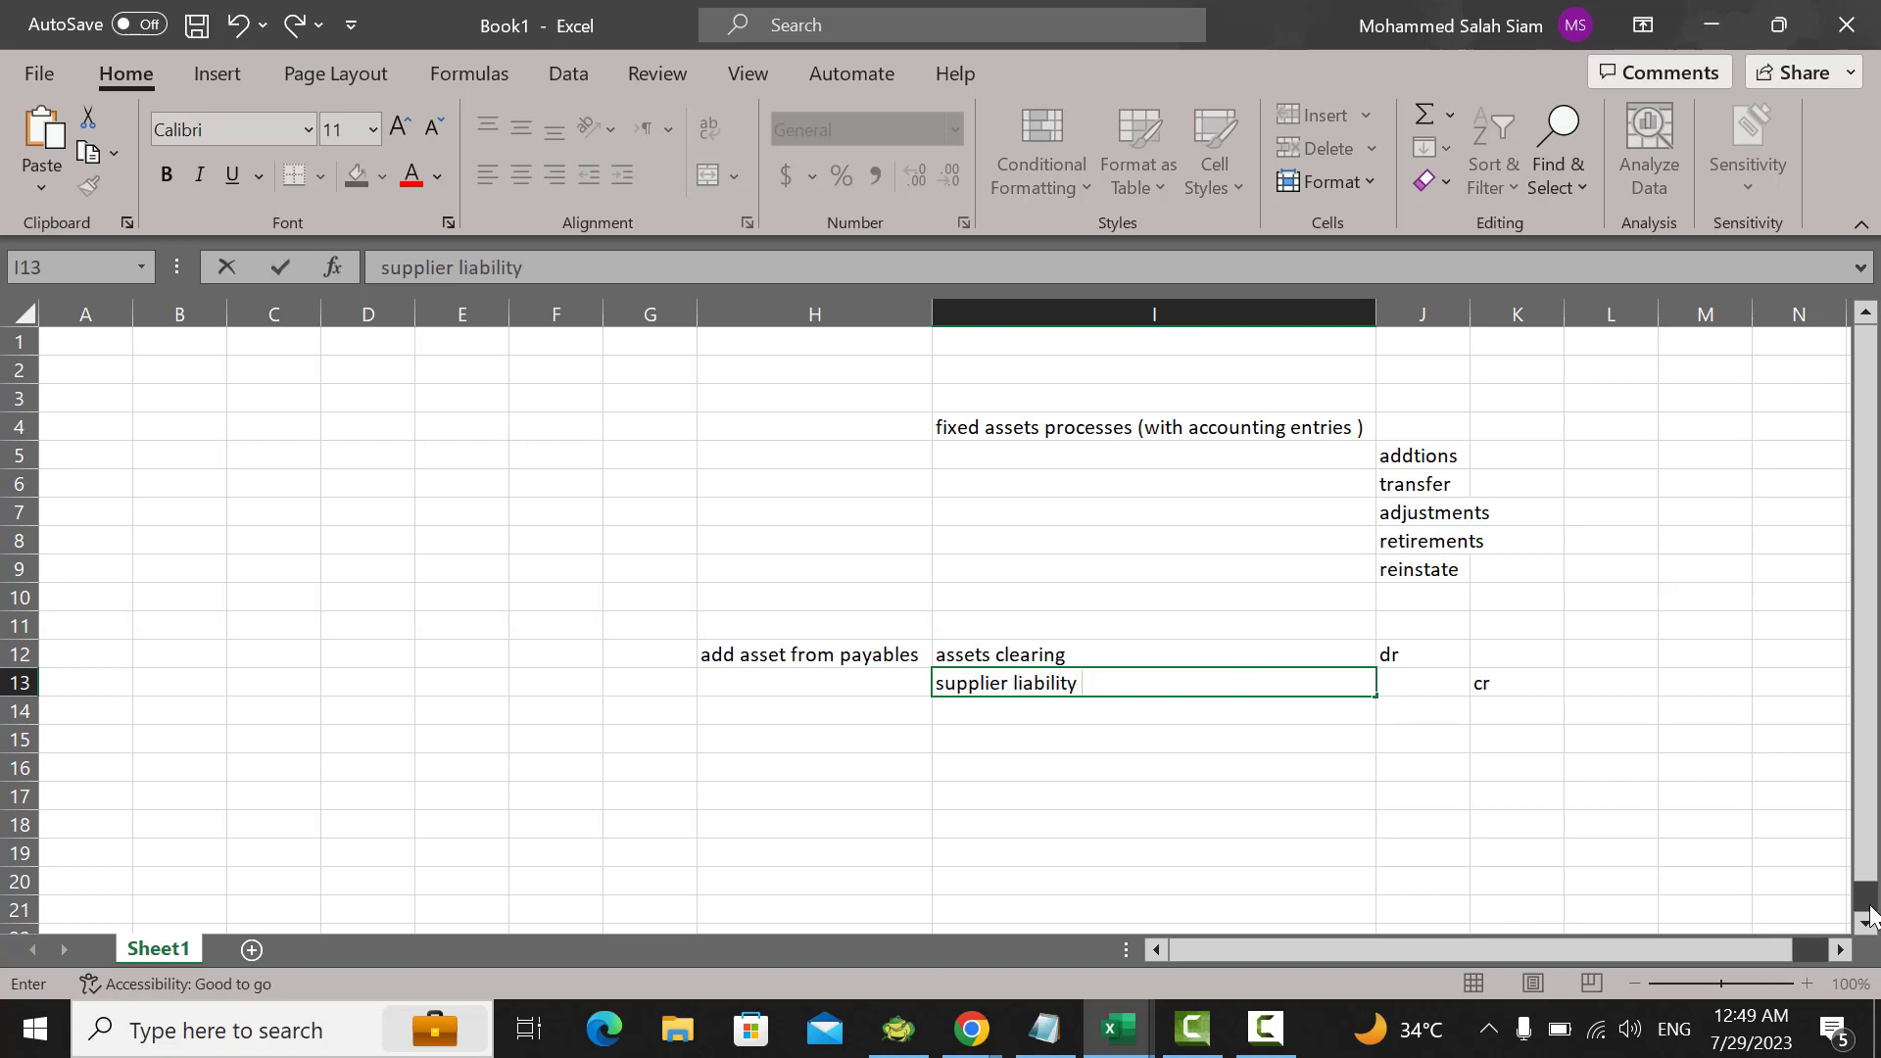
click(1062, 751)
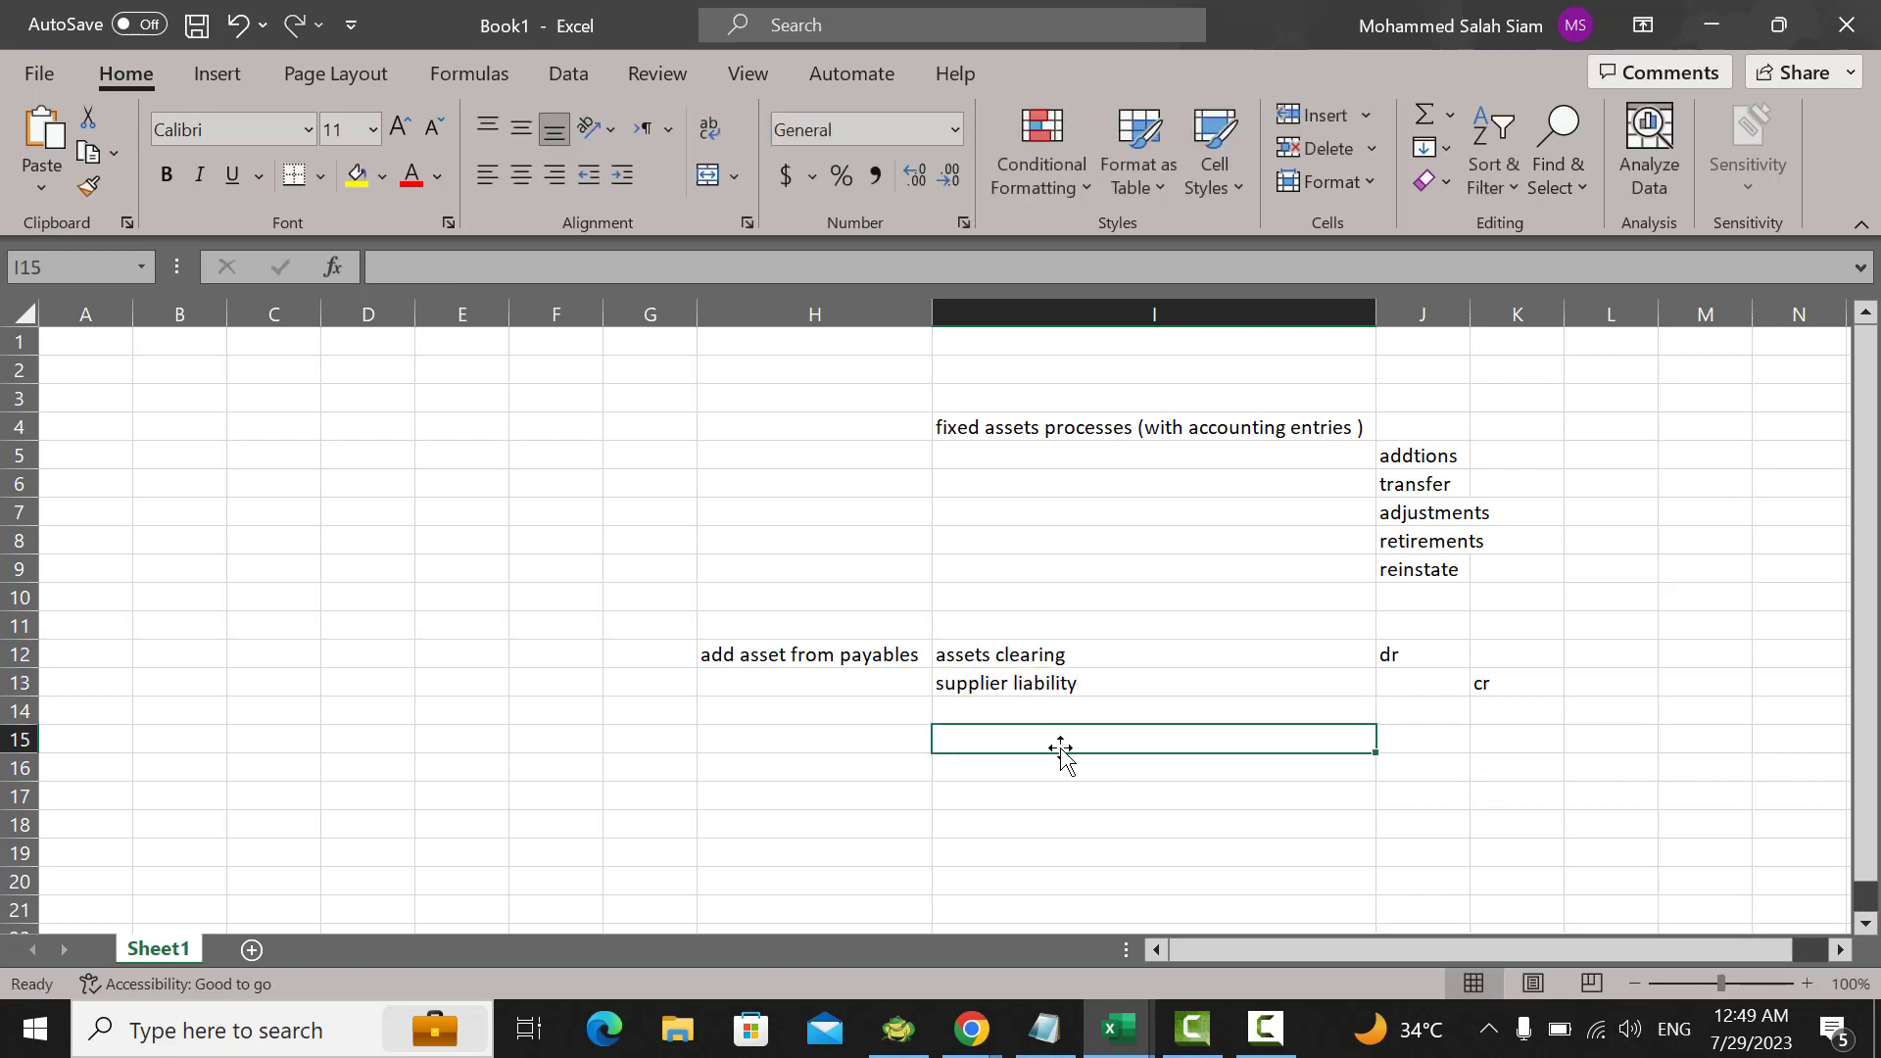
Step: Switch to the Monitor Processes page in Chrome and refresh the process list to check the accounting run
click(996, 1036)
click(893, 882)
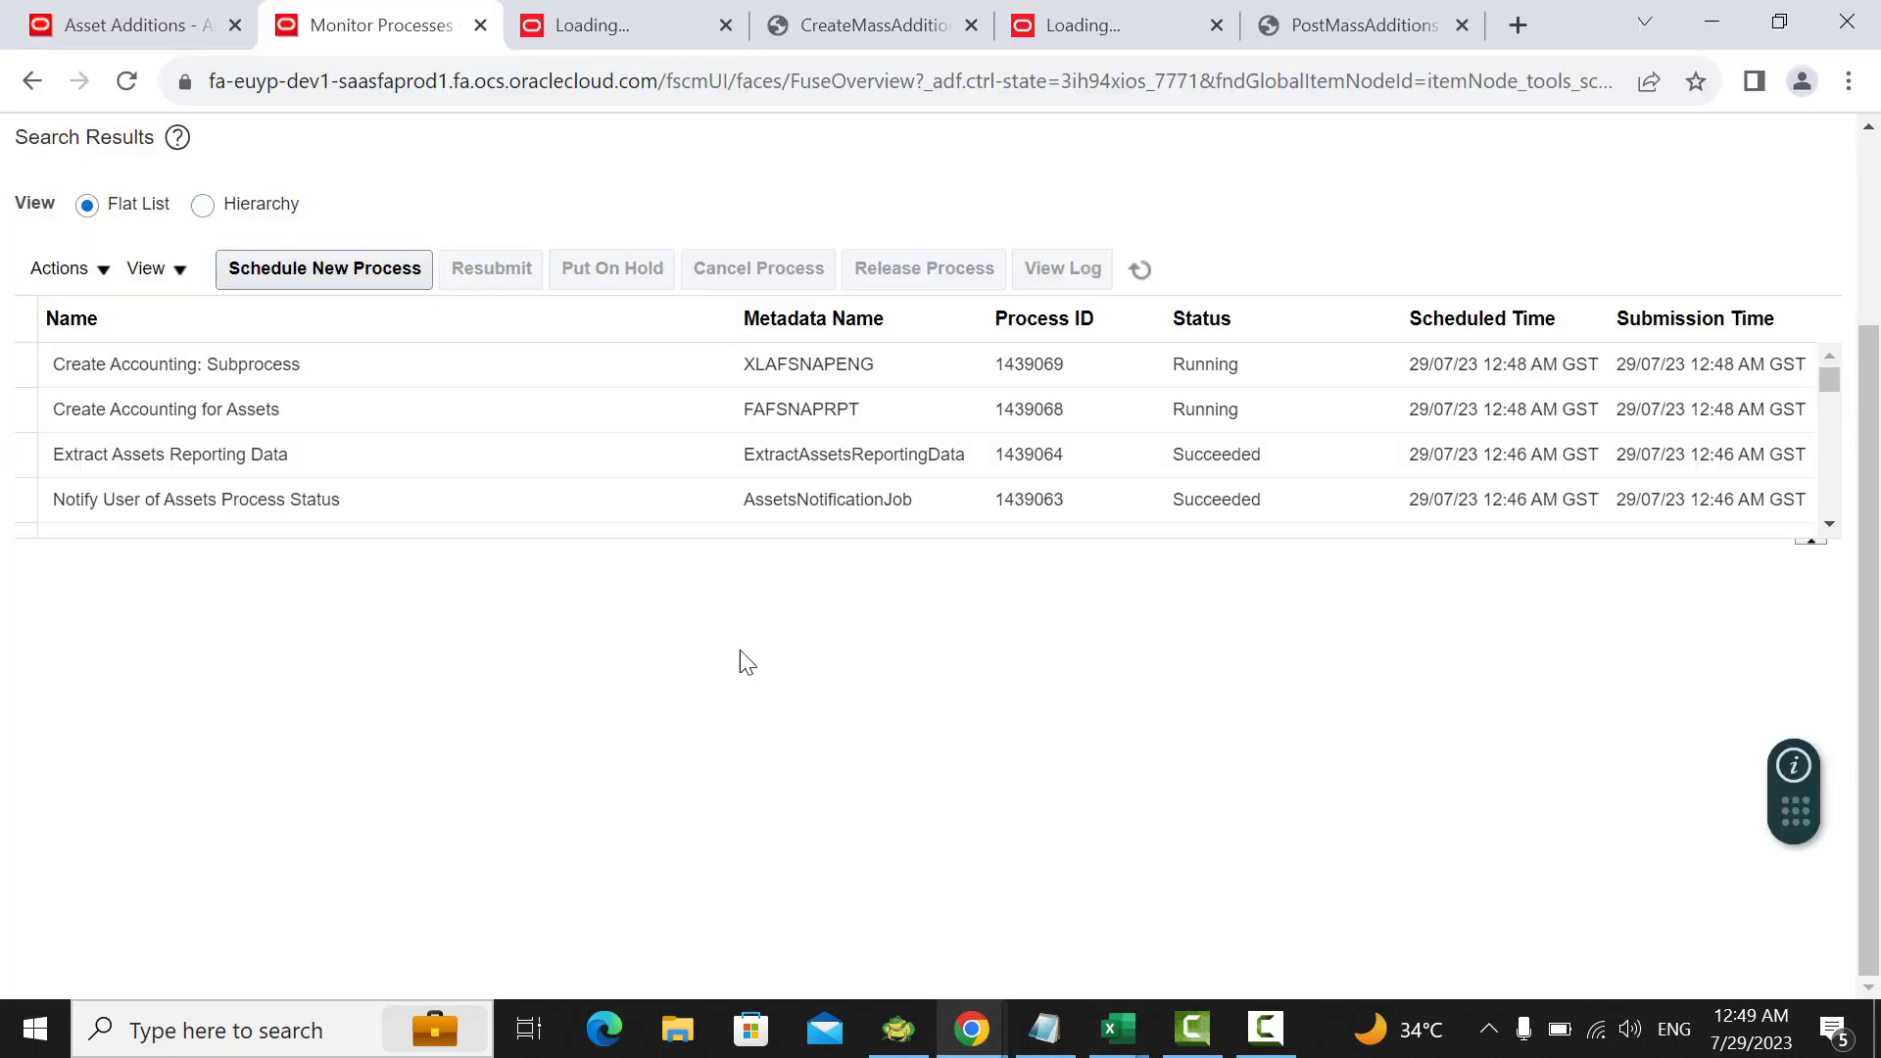
click(1156, 271)
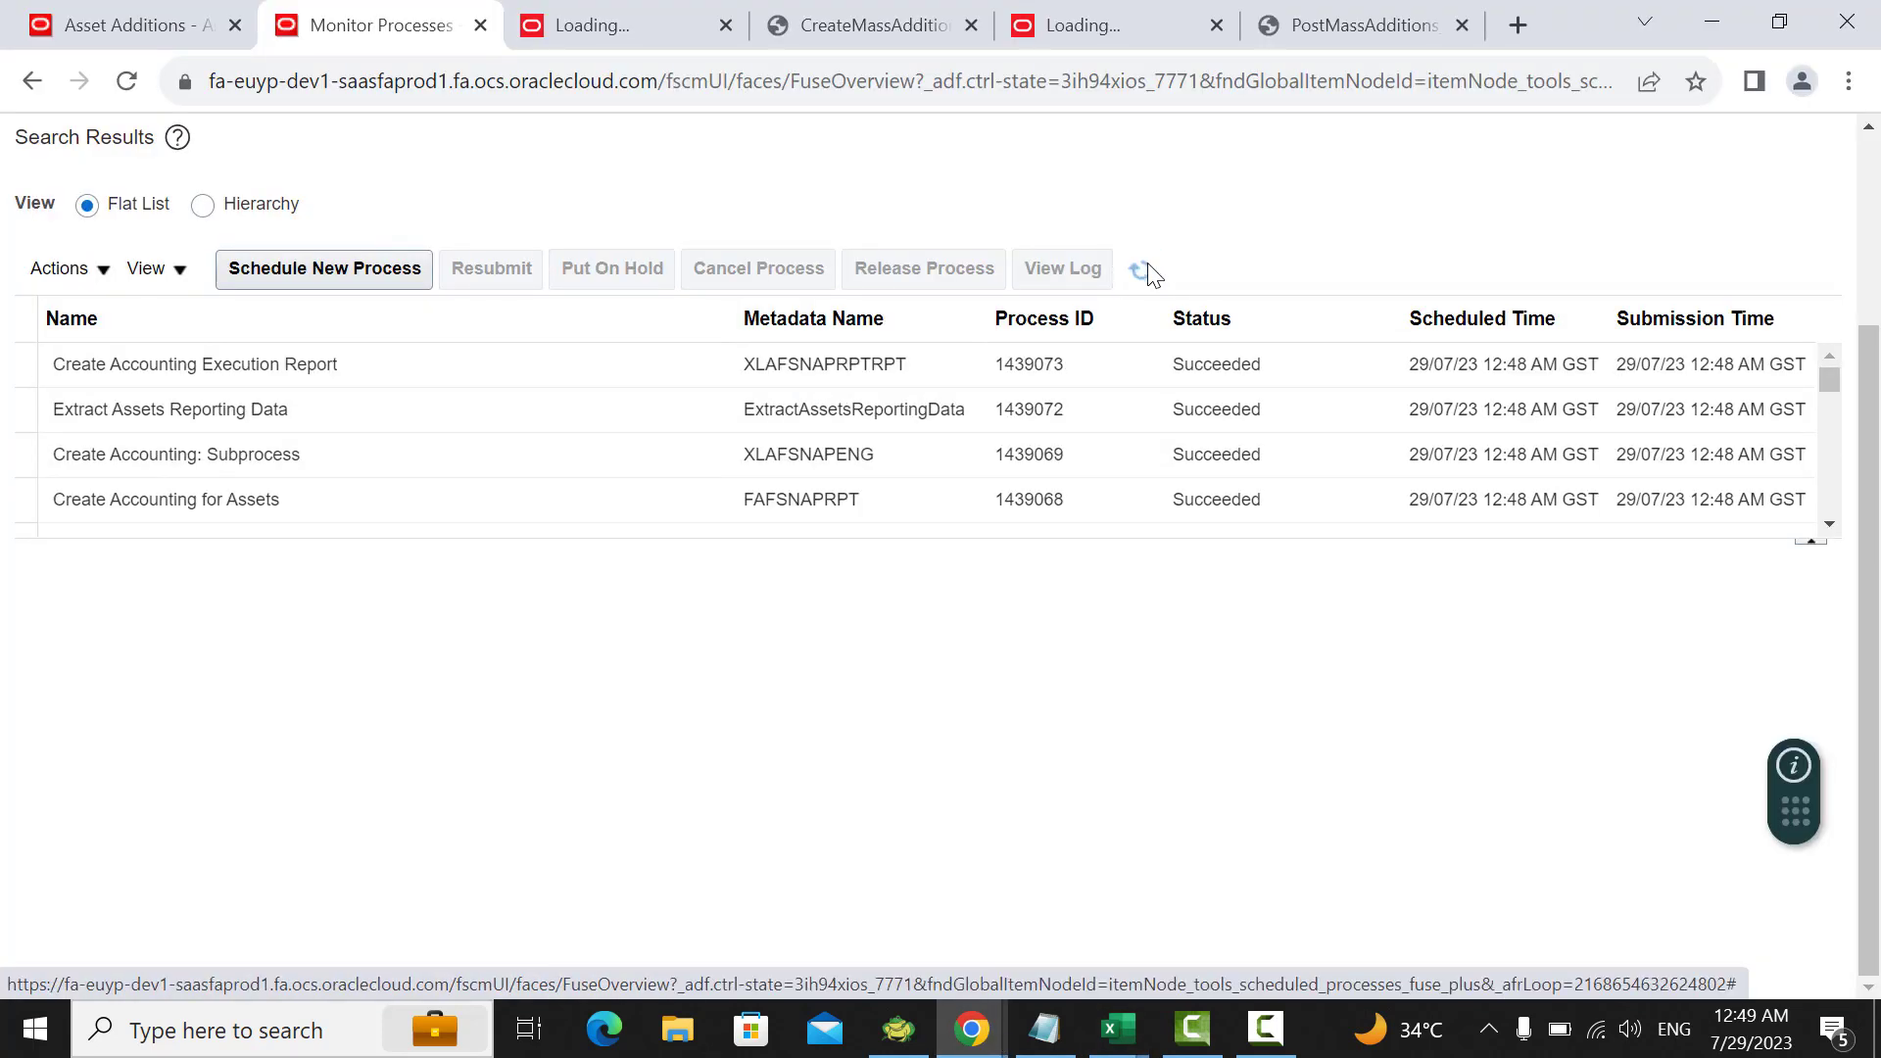
Step: Select the Create Accounting Execution Report process and republish its output
click(316, 364)
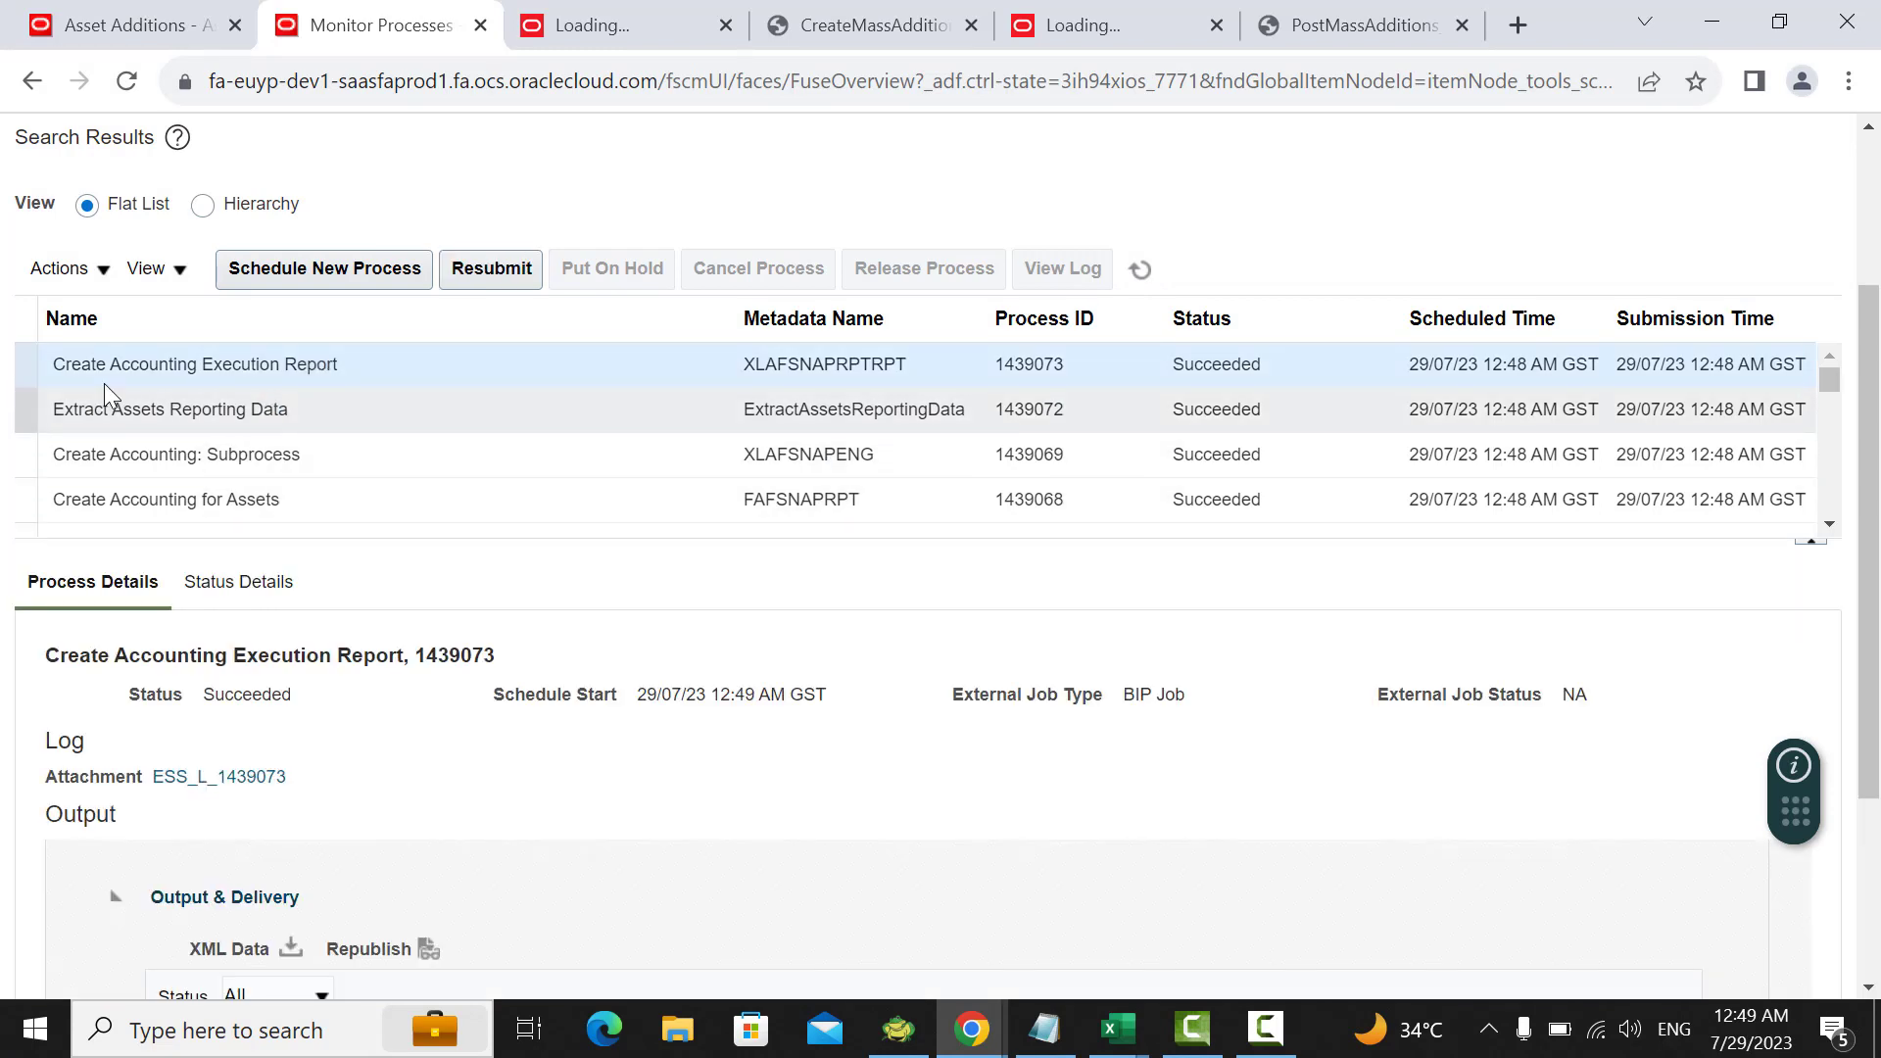
scroll(812, 578, down, 2)
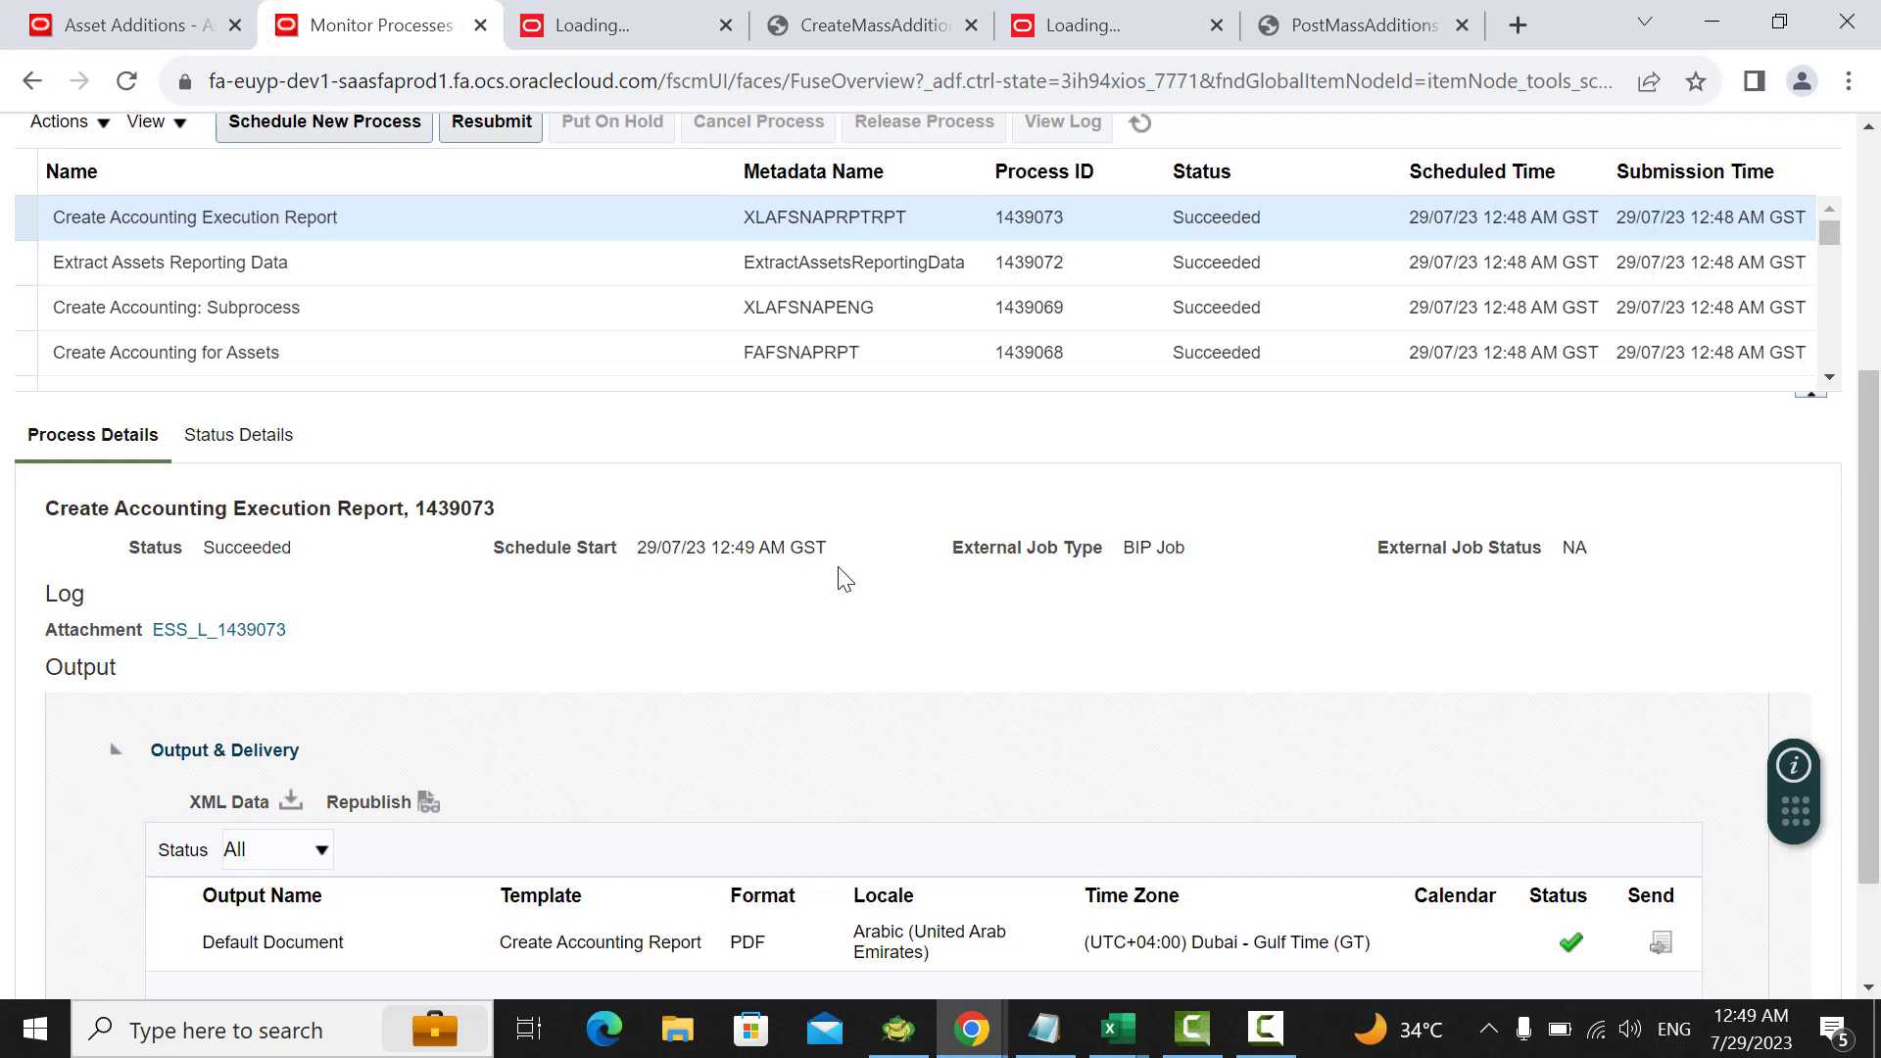
scroll(913, 530, down, 2)
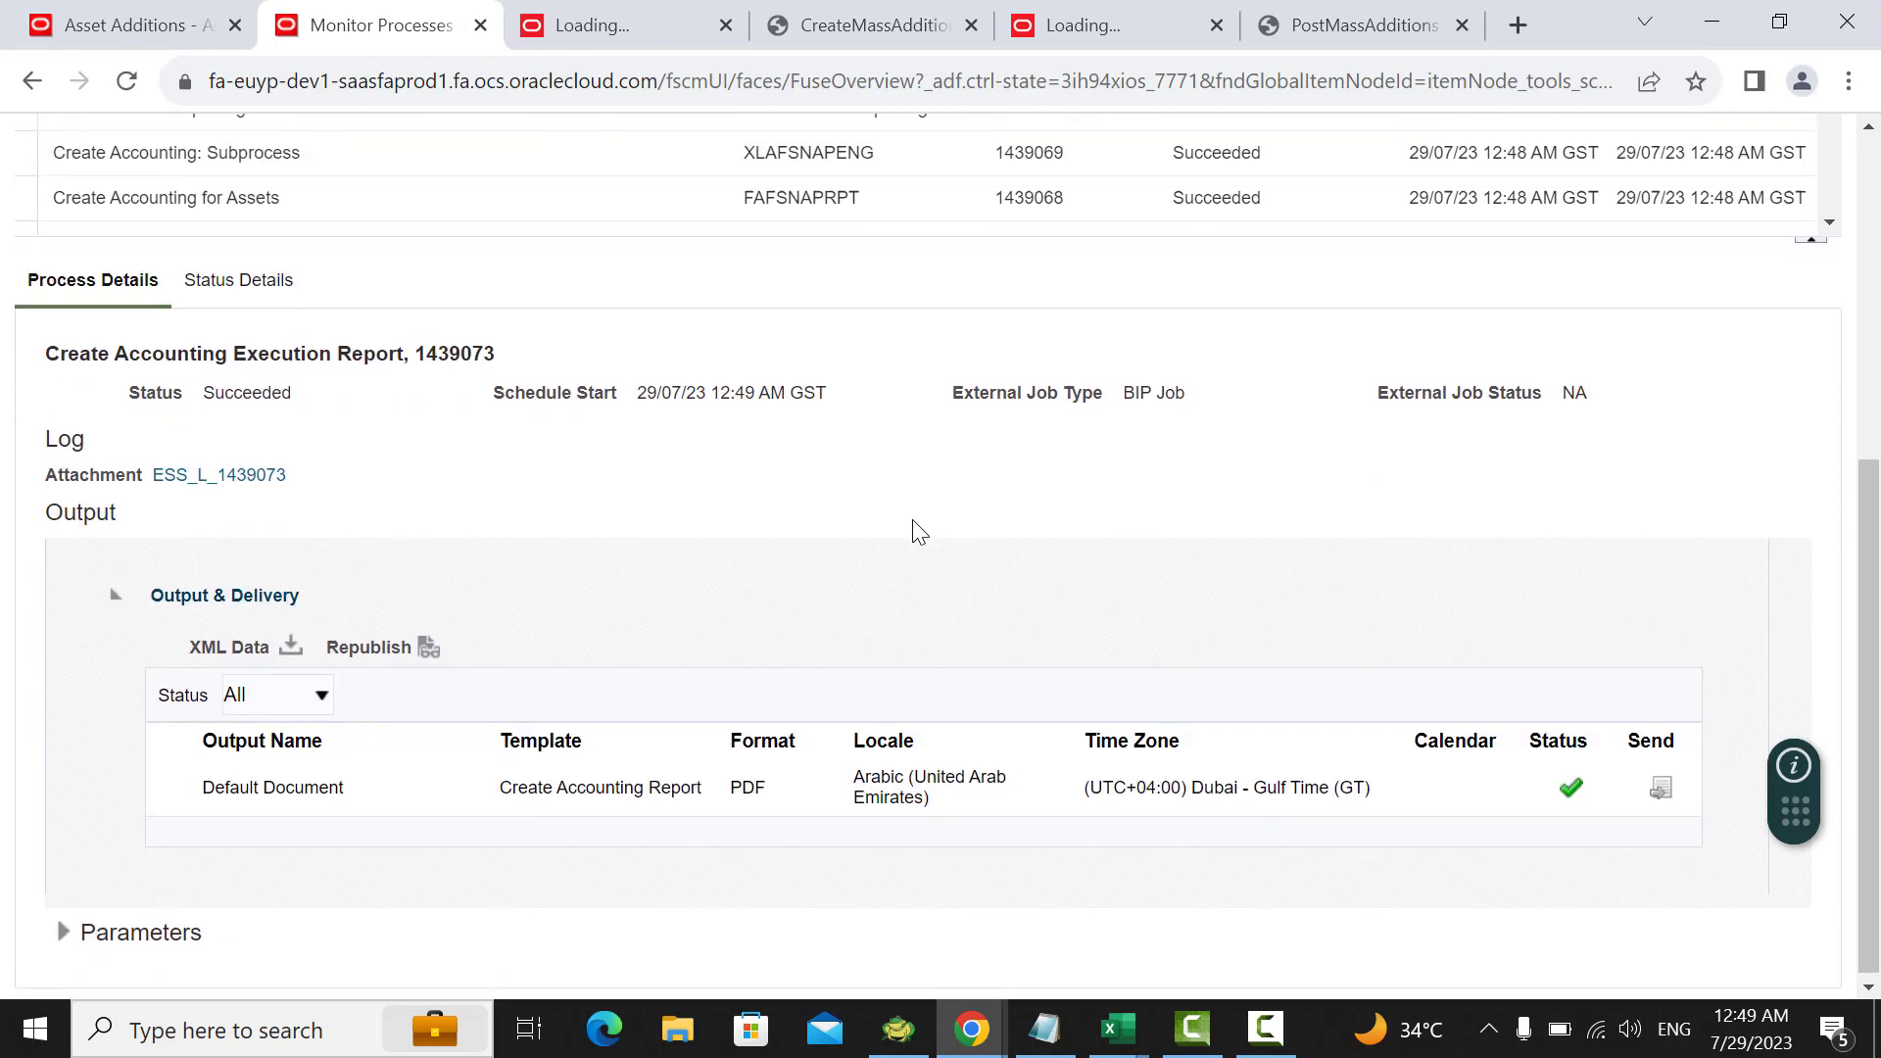
click(428, 641)
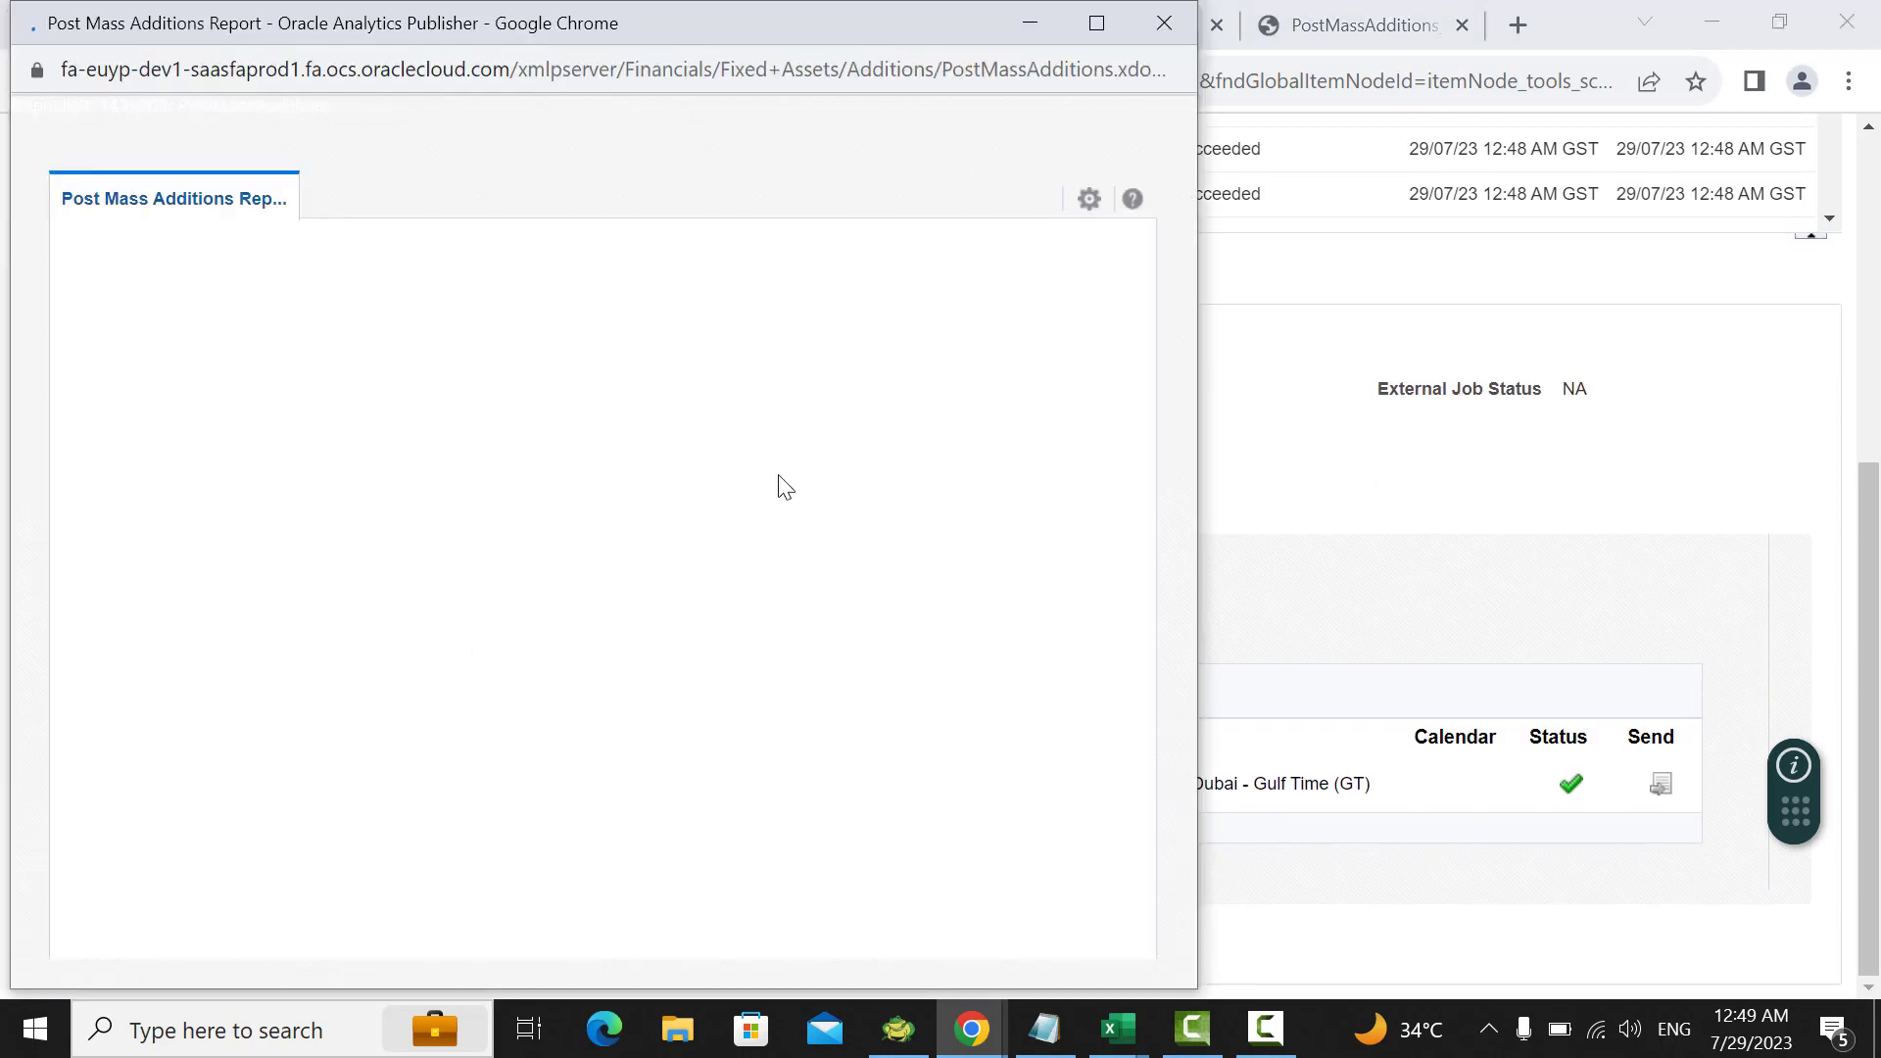
Step: Export the Create Accounting Execution Report as PDF and open the downloaded file
click(1091, 200)
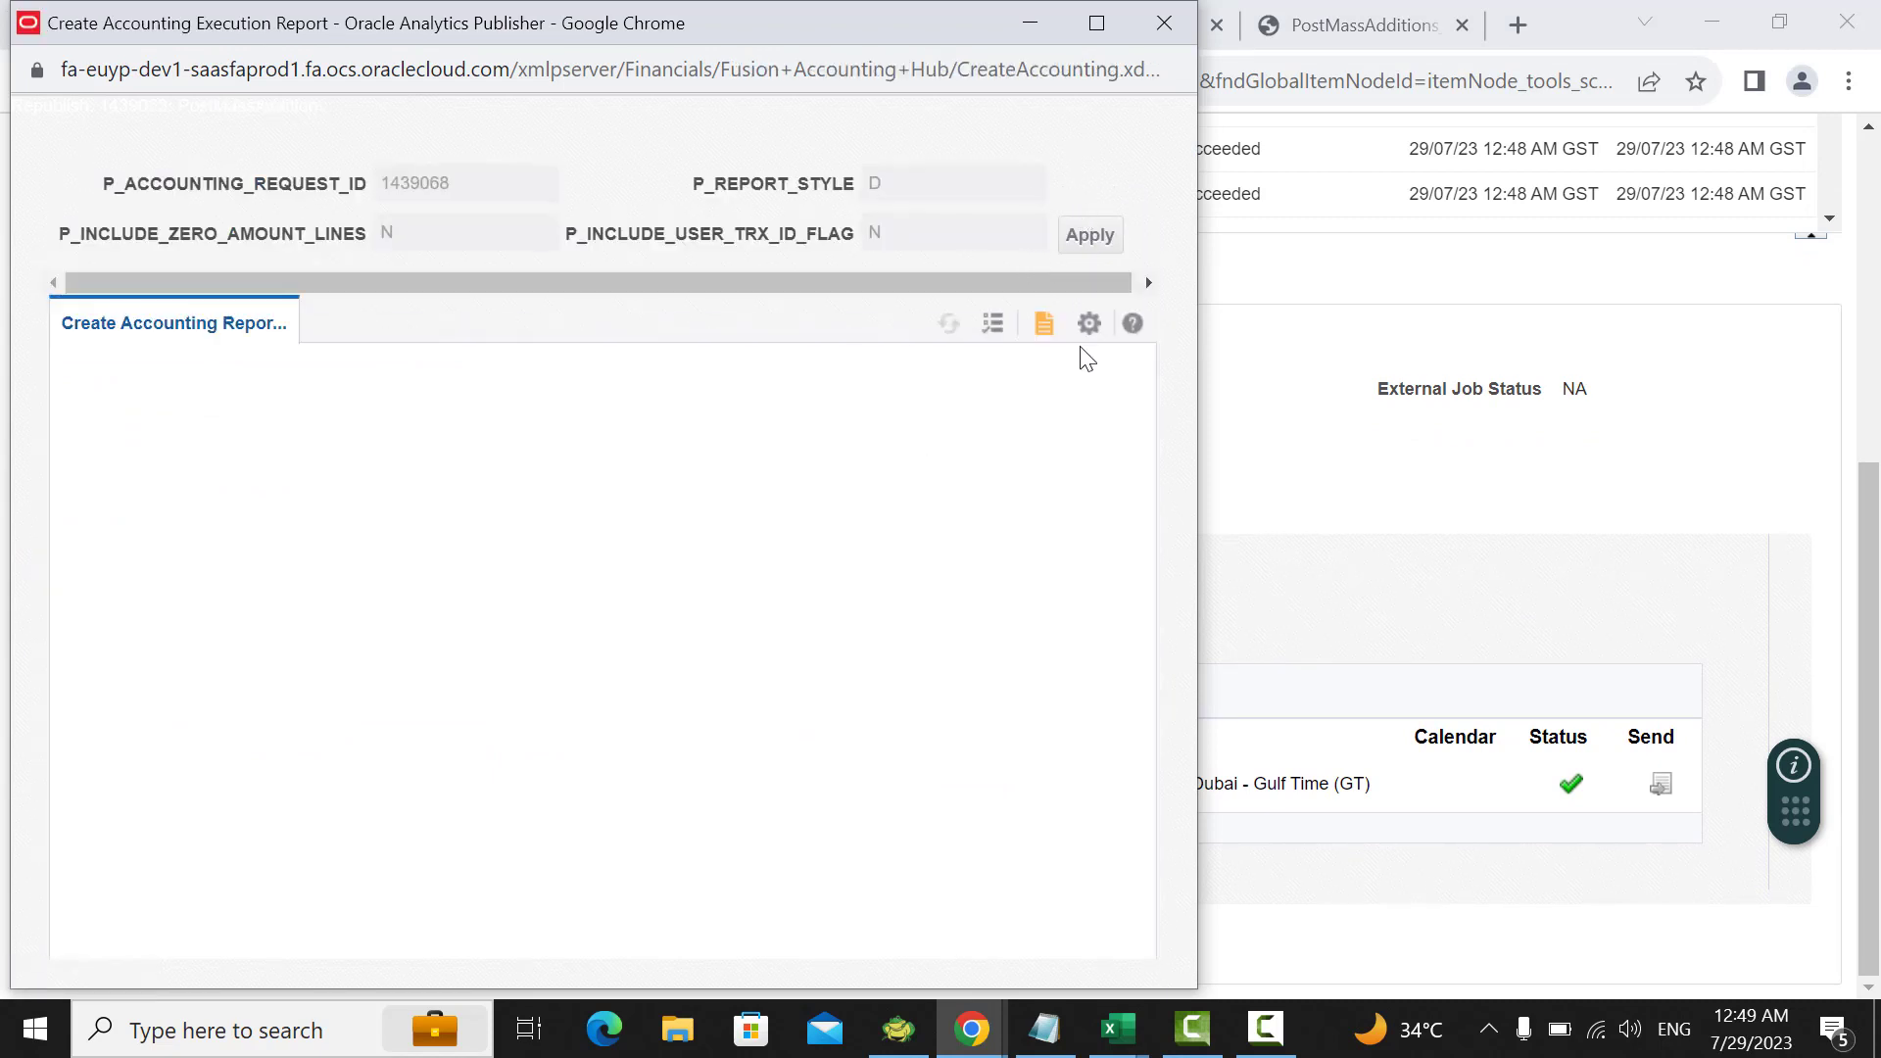
click(1088, 325)
mouse_move(1029, 367)
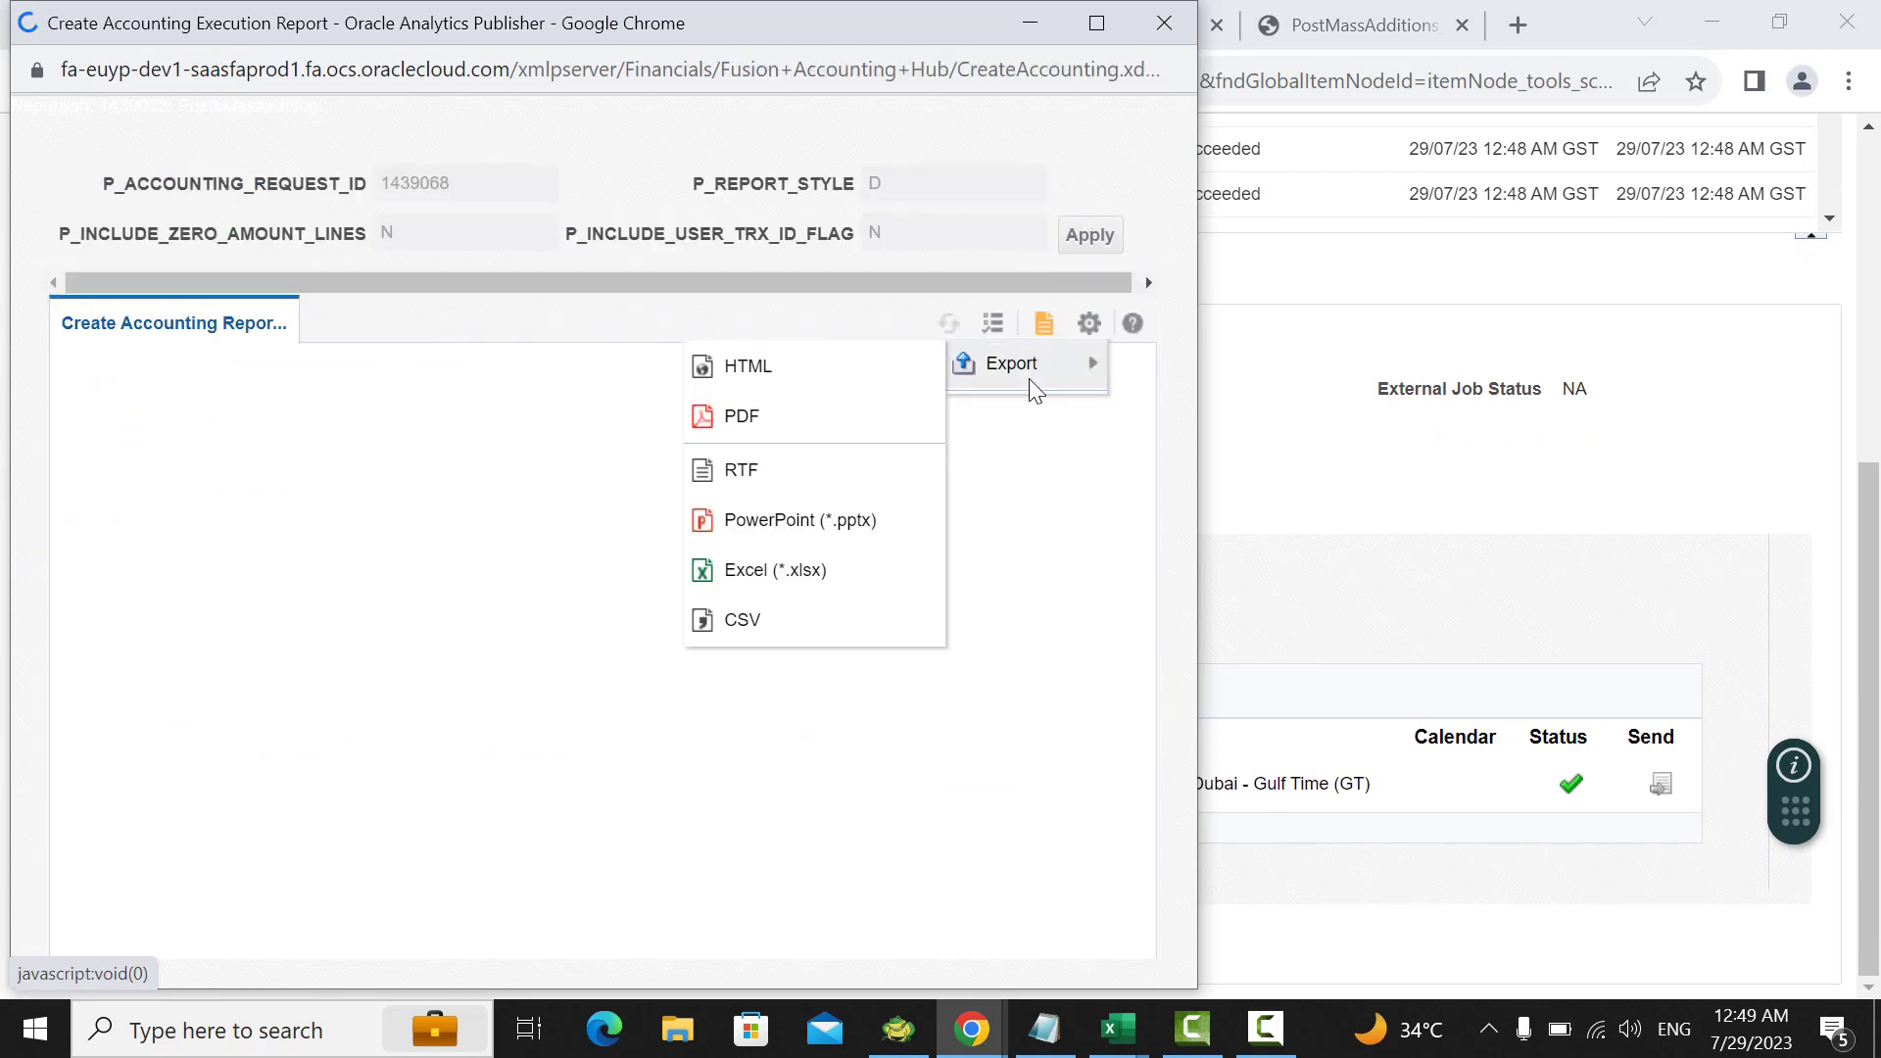
click(774, 419)
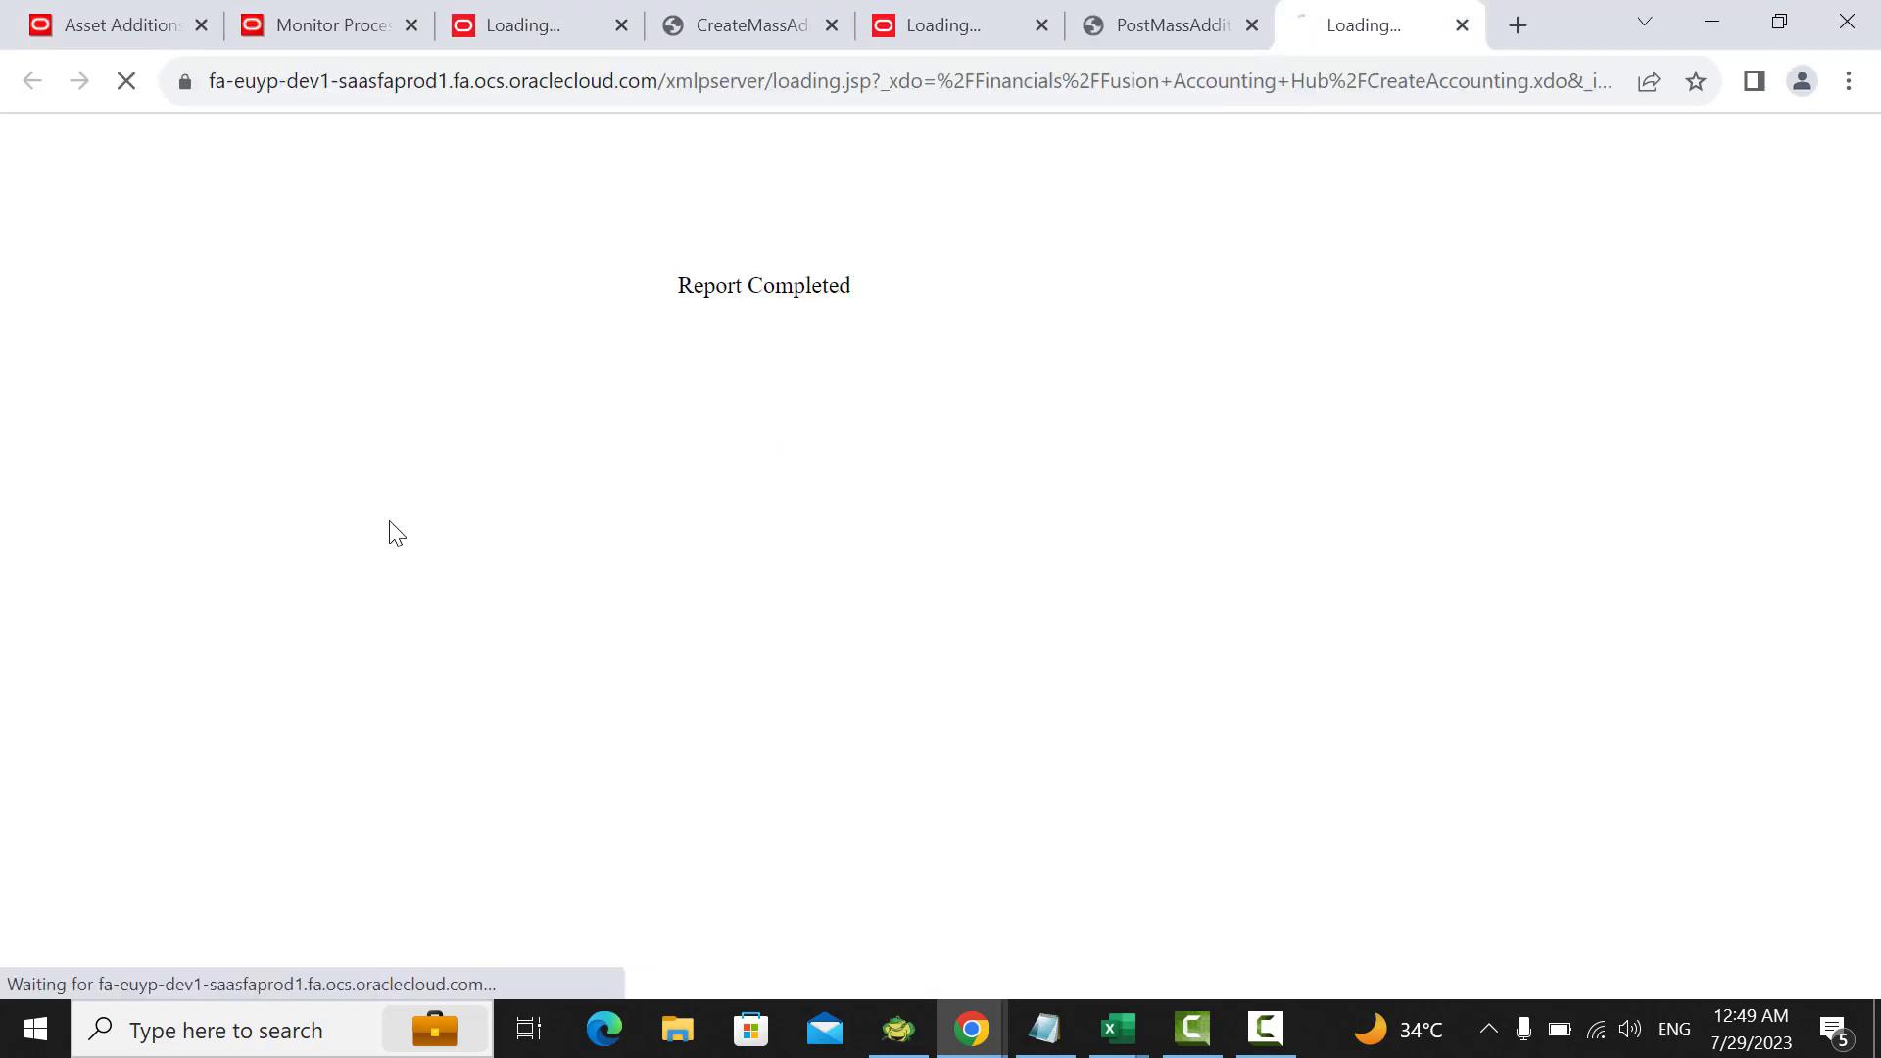
click(130, 966)
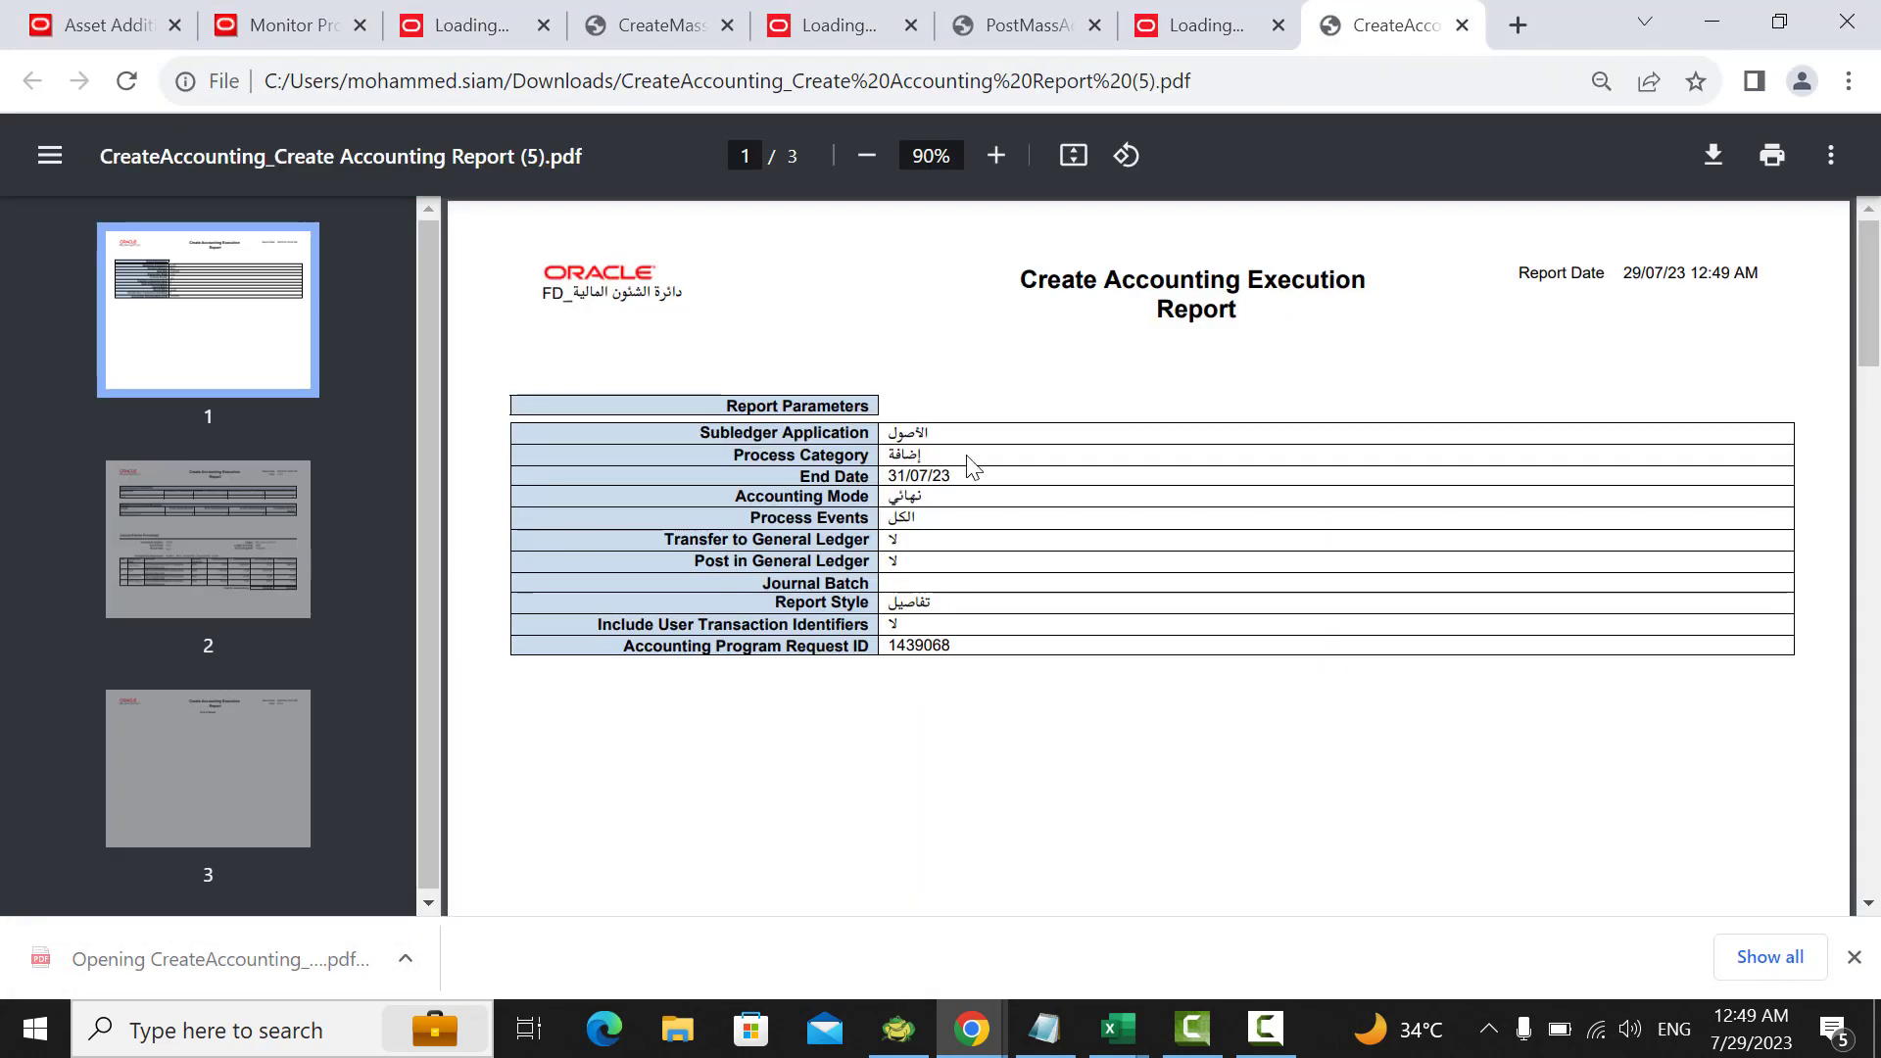
Step: Examine the processed journal entry lines on page 2 of the accounting report
click(267, 527)
scroll(866, 605, down, 5)
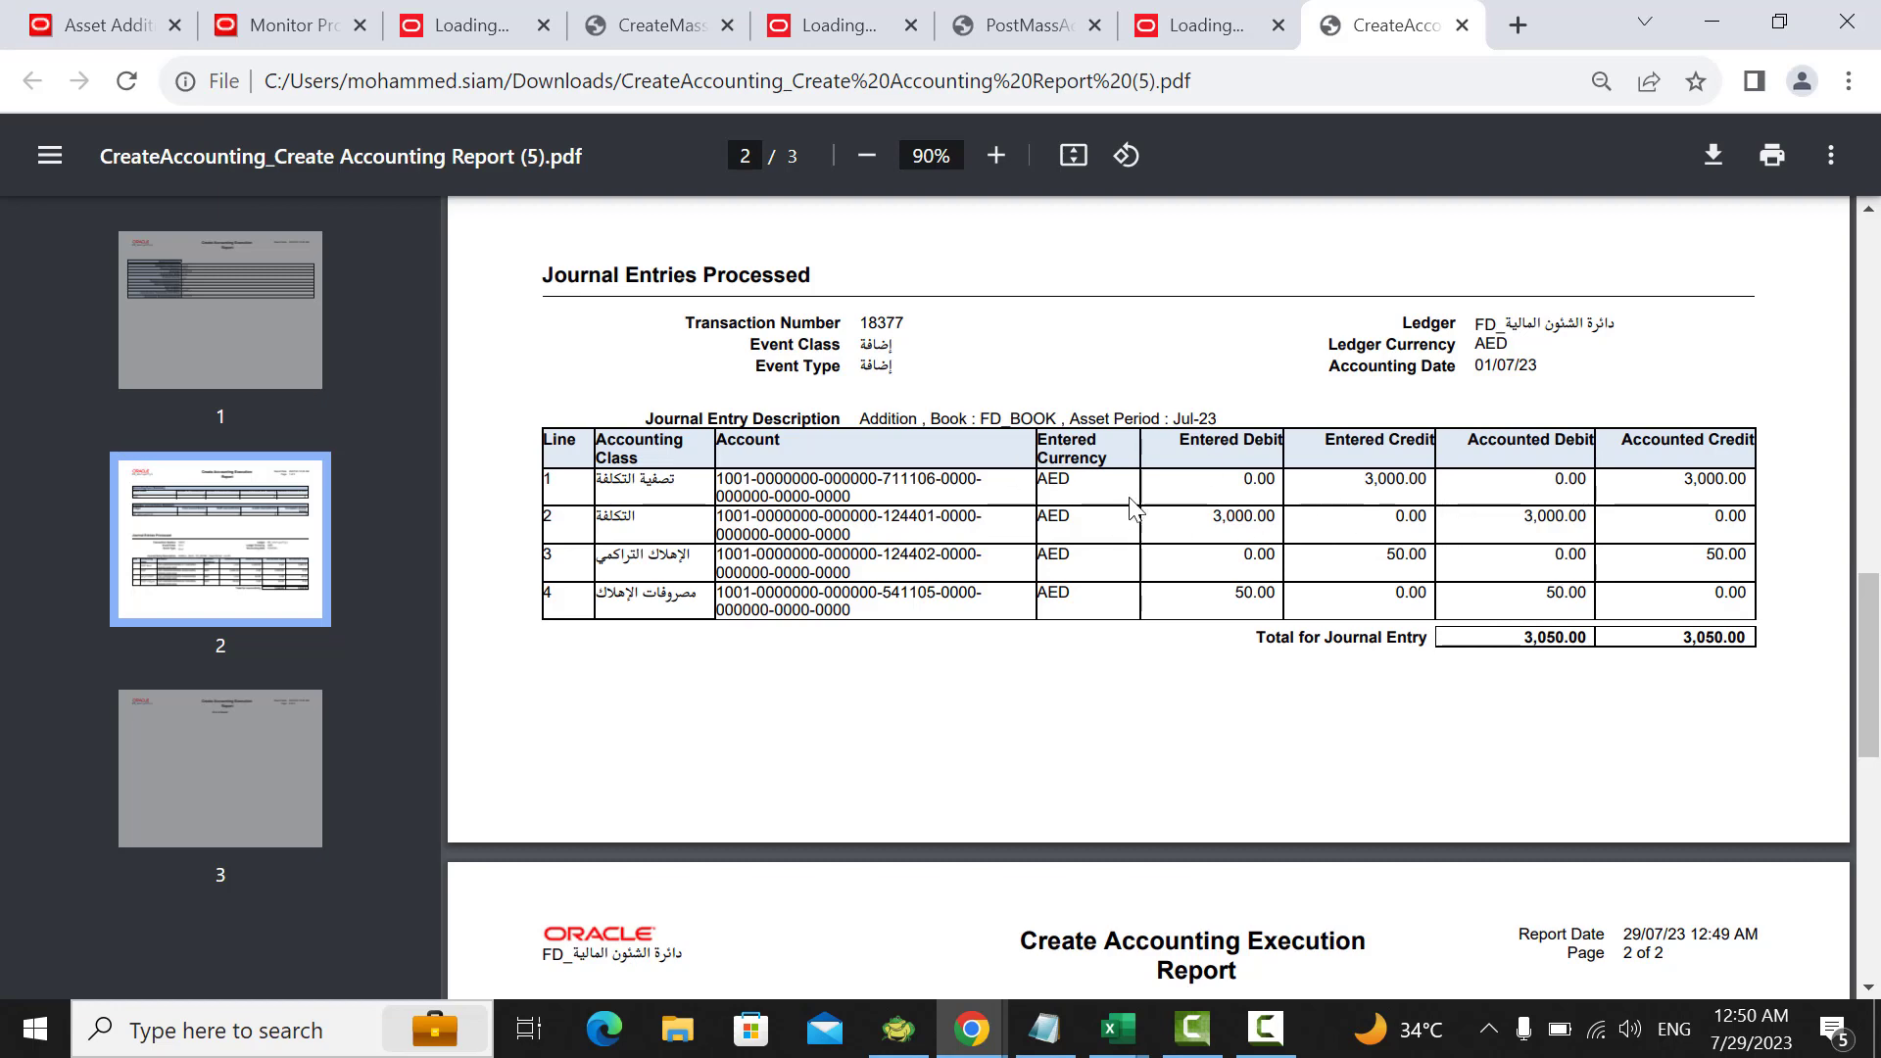
scroll(1161, 499, up, 3)
Step: Return to the Assets work area for FD_BOOK and open the Review Journal Entries task
click(345, 17)
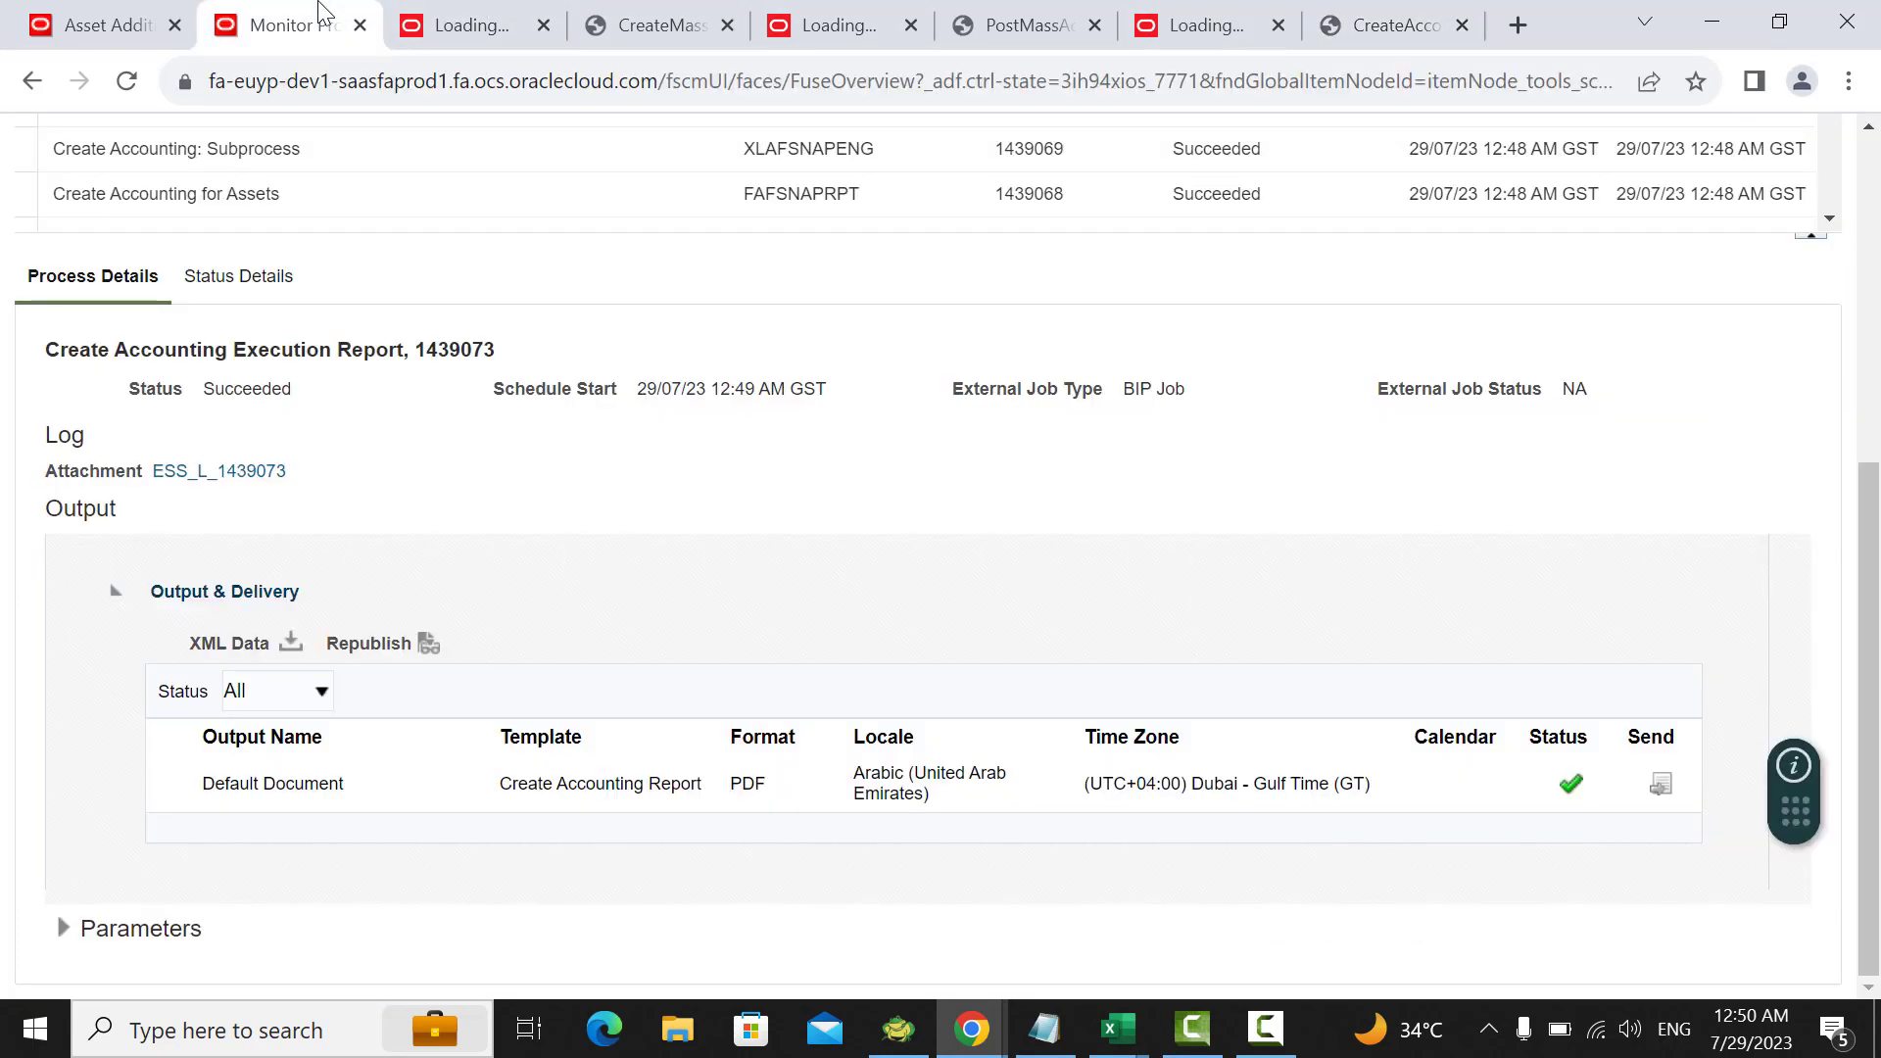
click(135, 26)
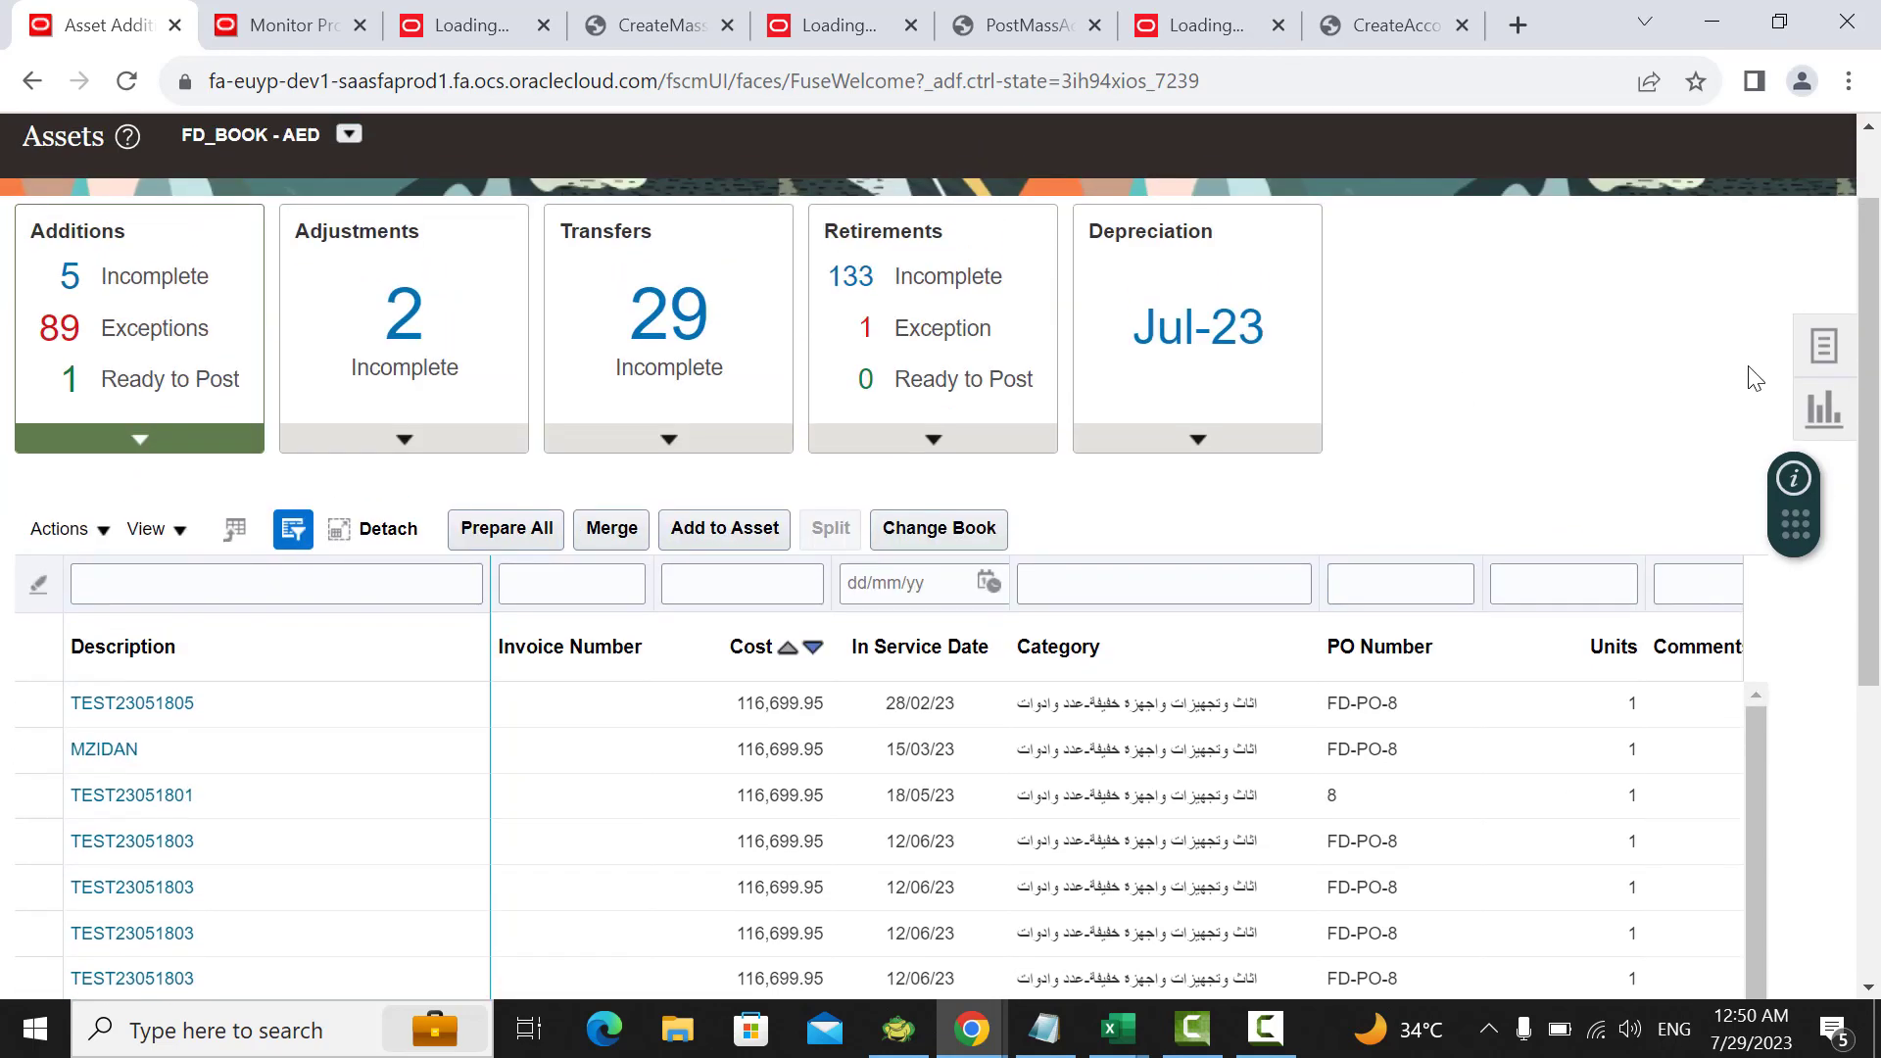
click(1820, 348)
scroll(1519, 612, down, 2)
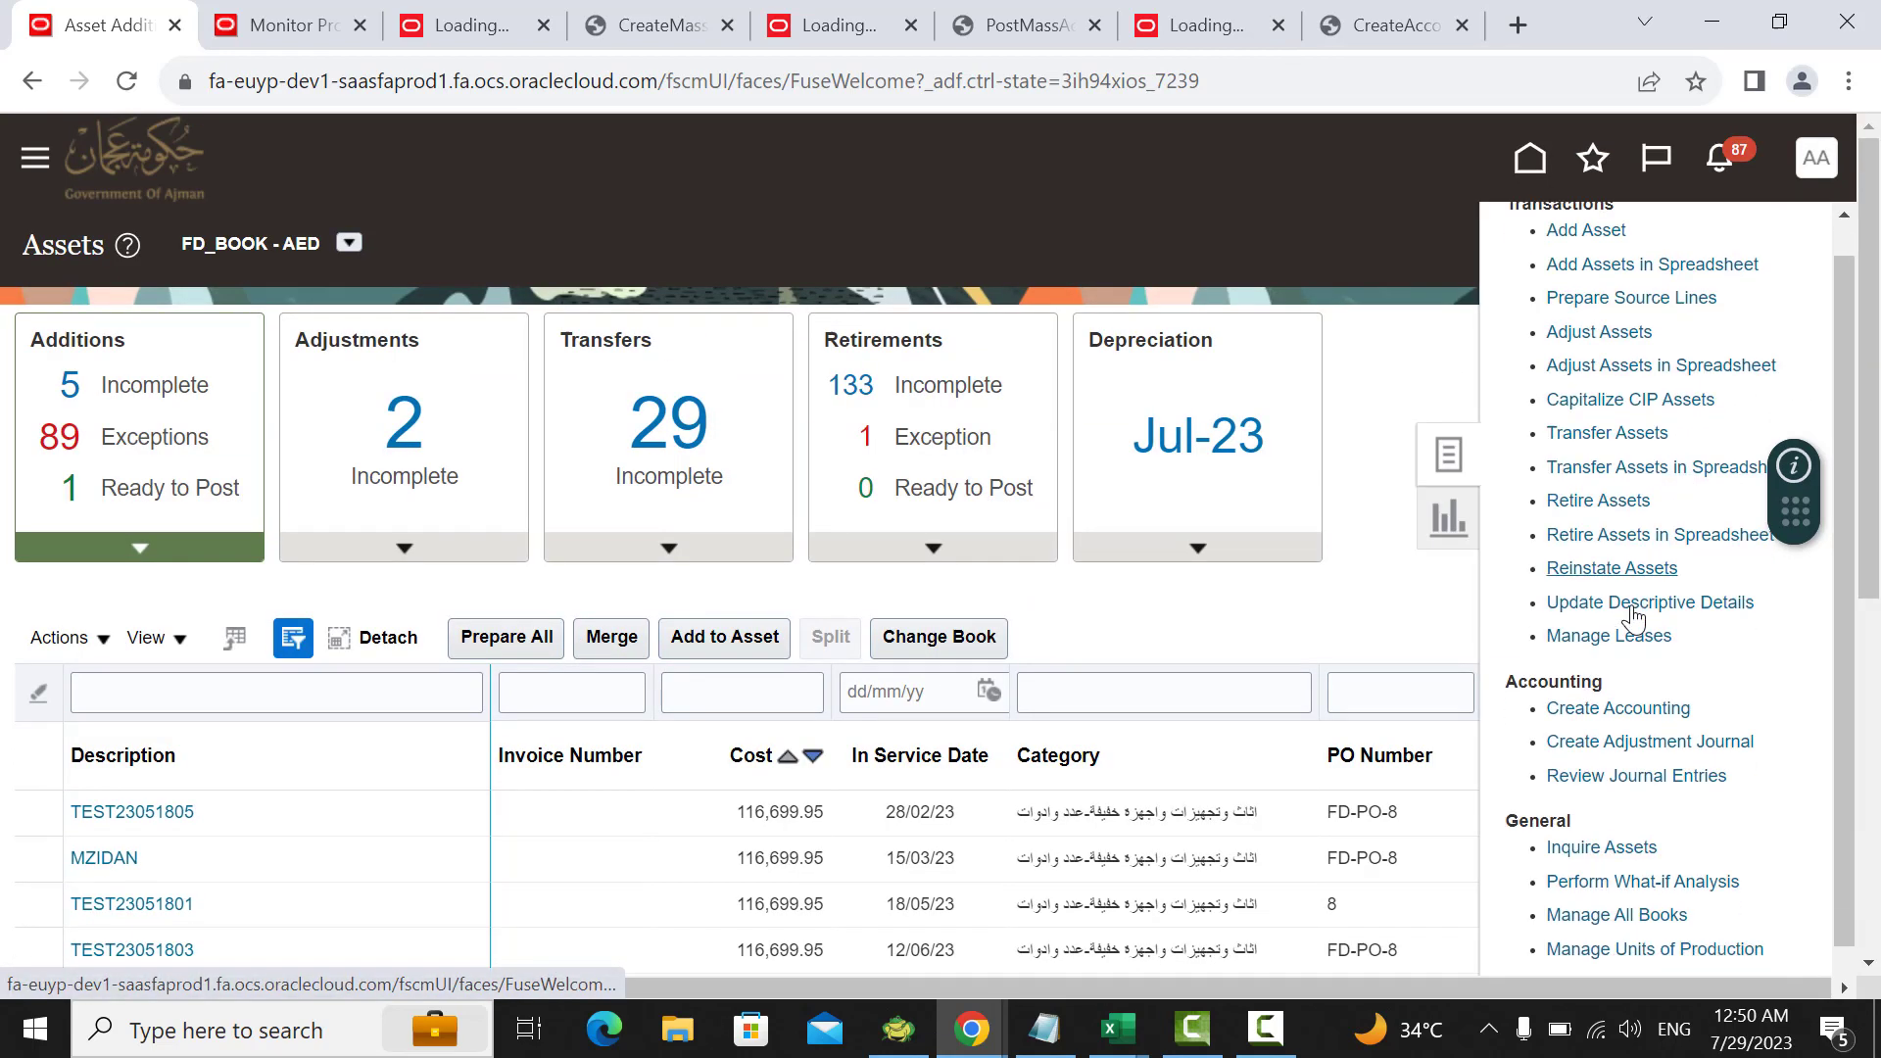
click(1548, 676)
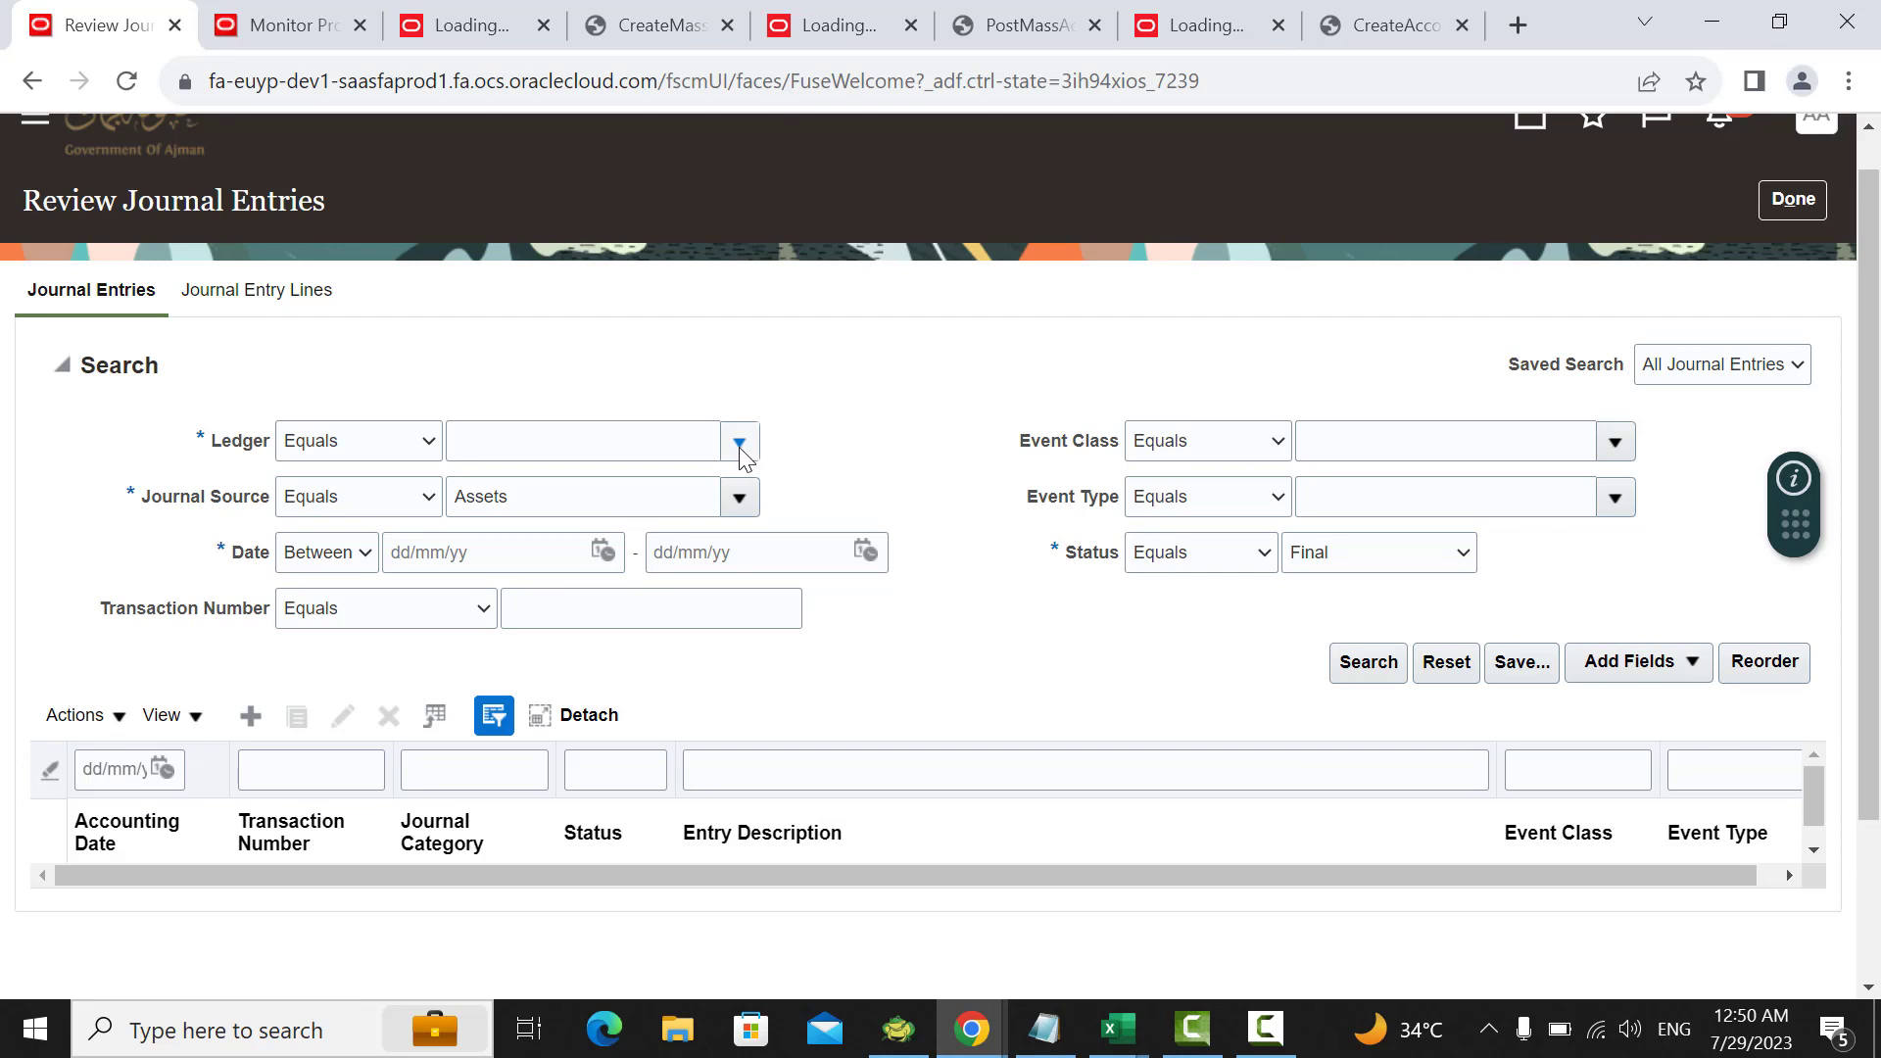
Step: Search the Assets journal entries for ledger FD_دائرة الشئون المالية with event class Addition
click(741, 454)
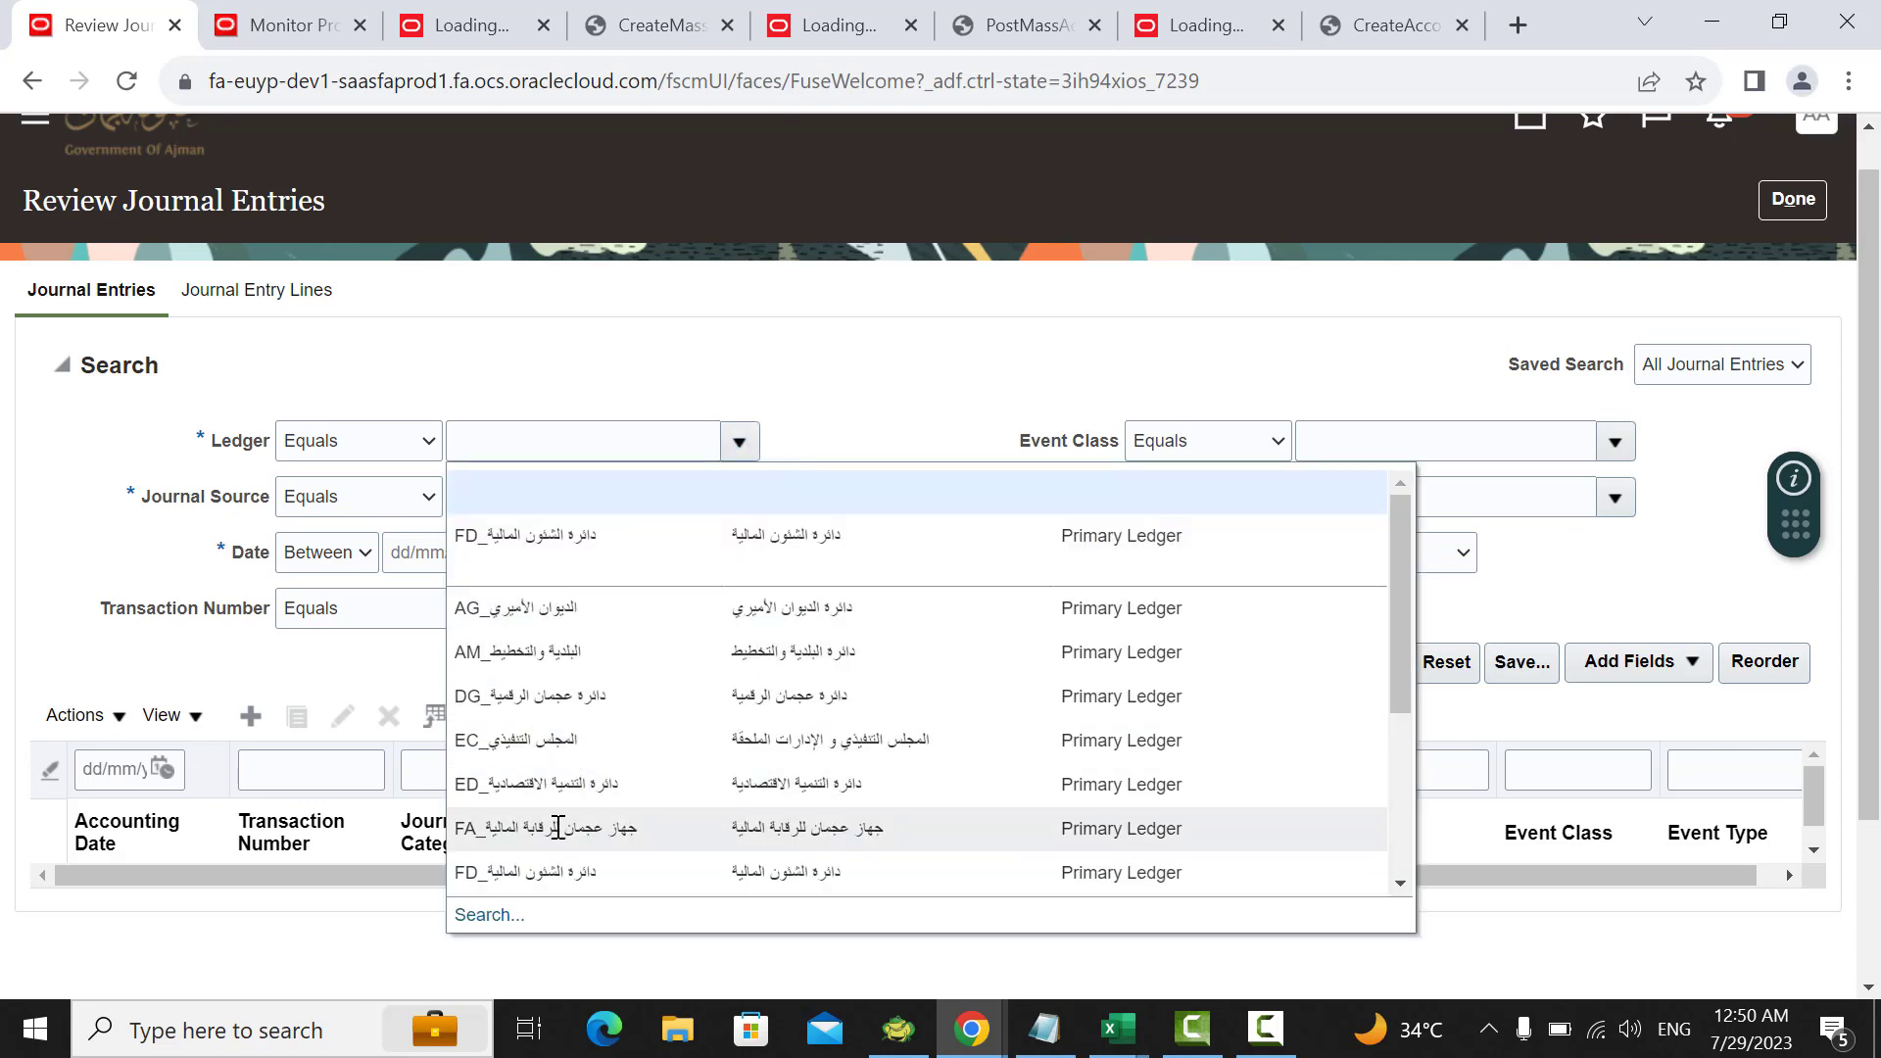
click(551, 871)
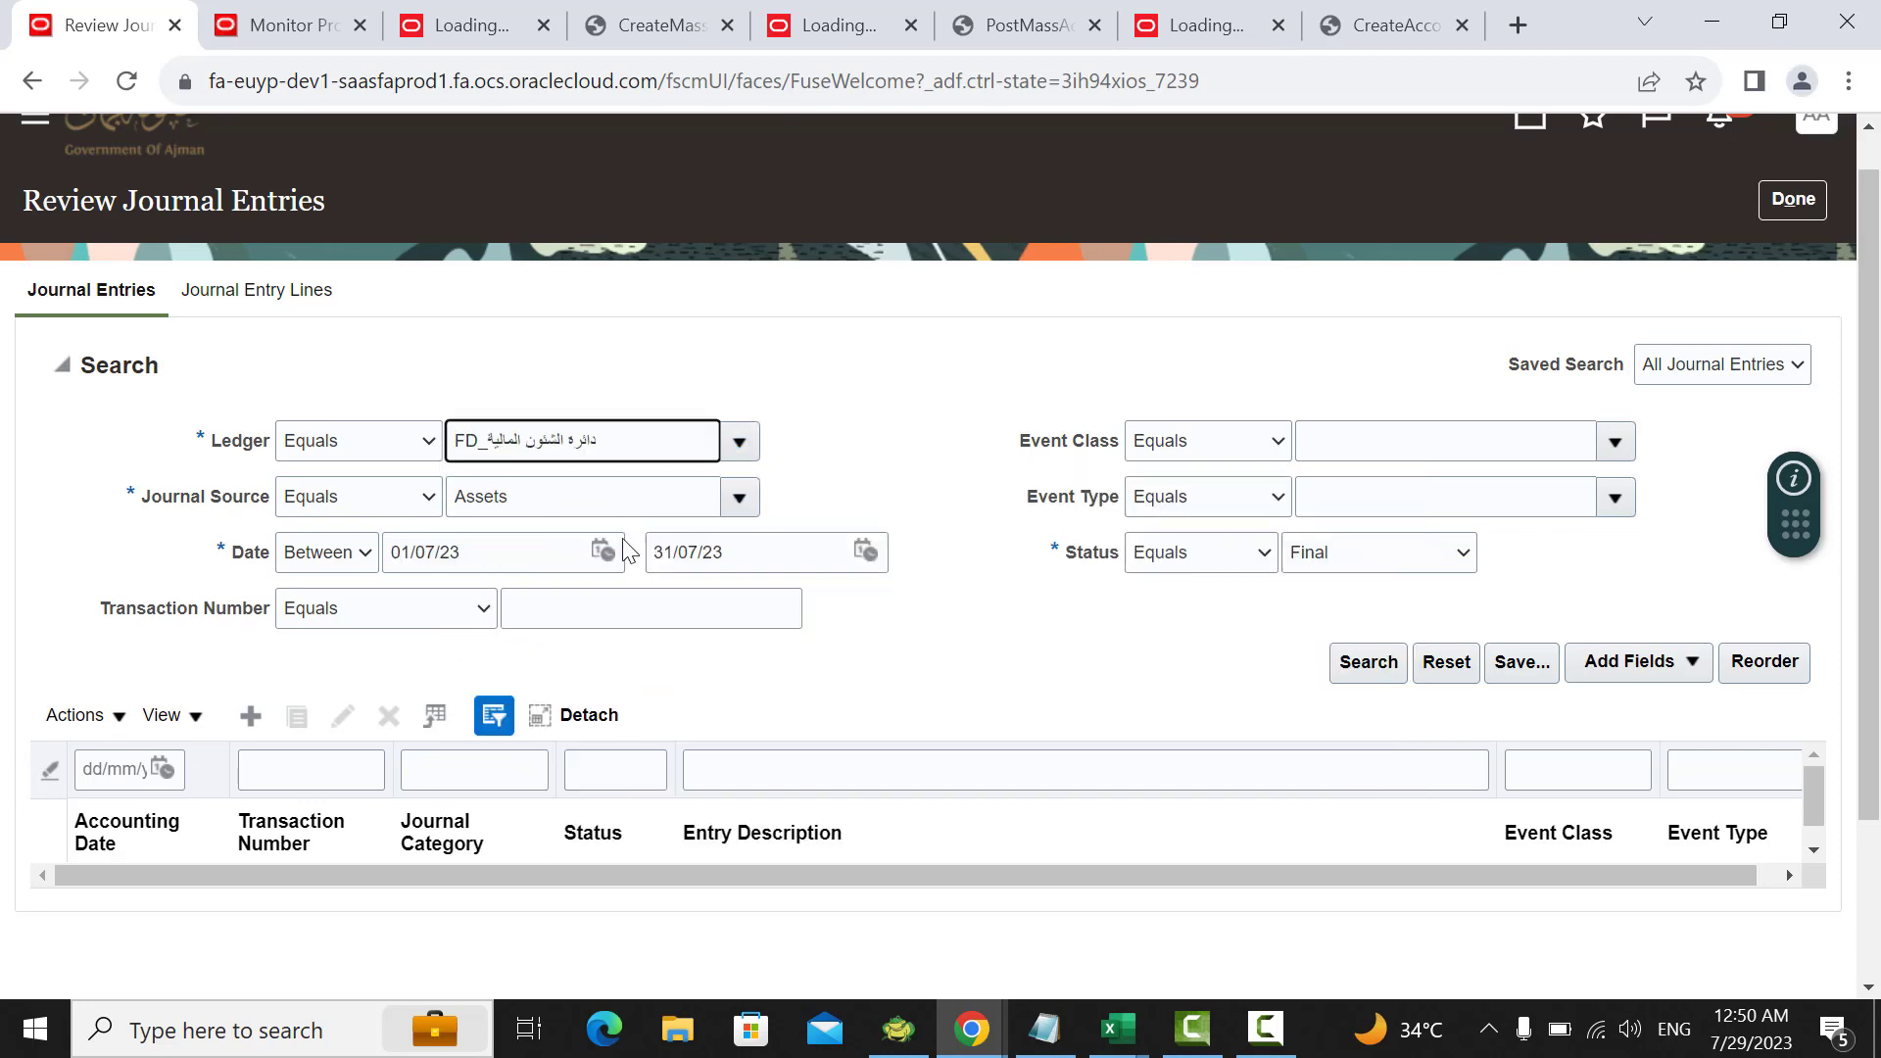
scroll(1644, 421, down, 2)
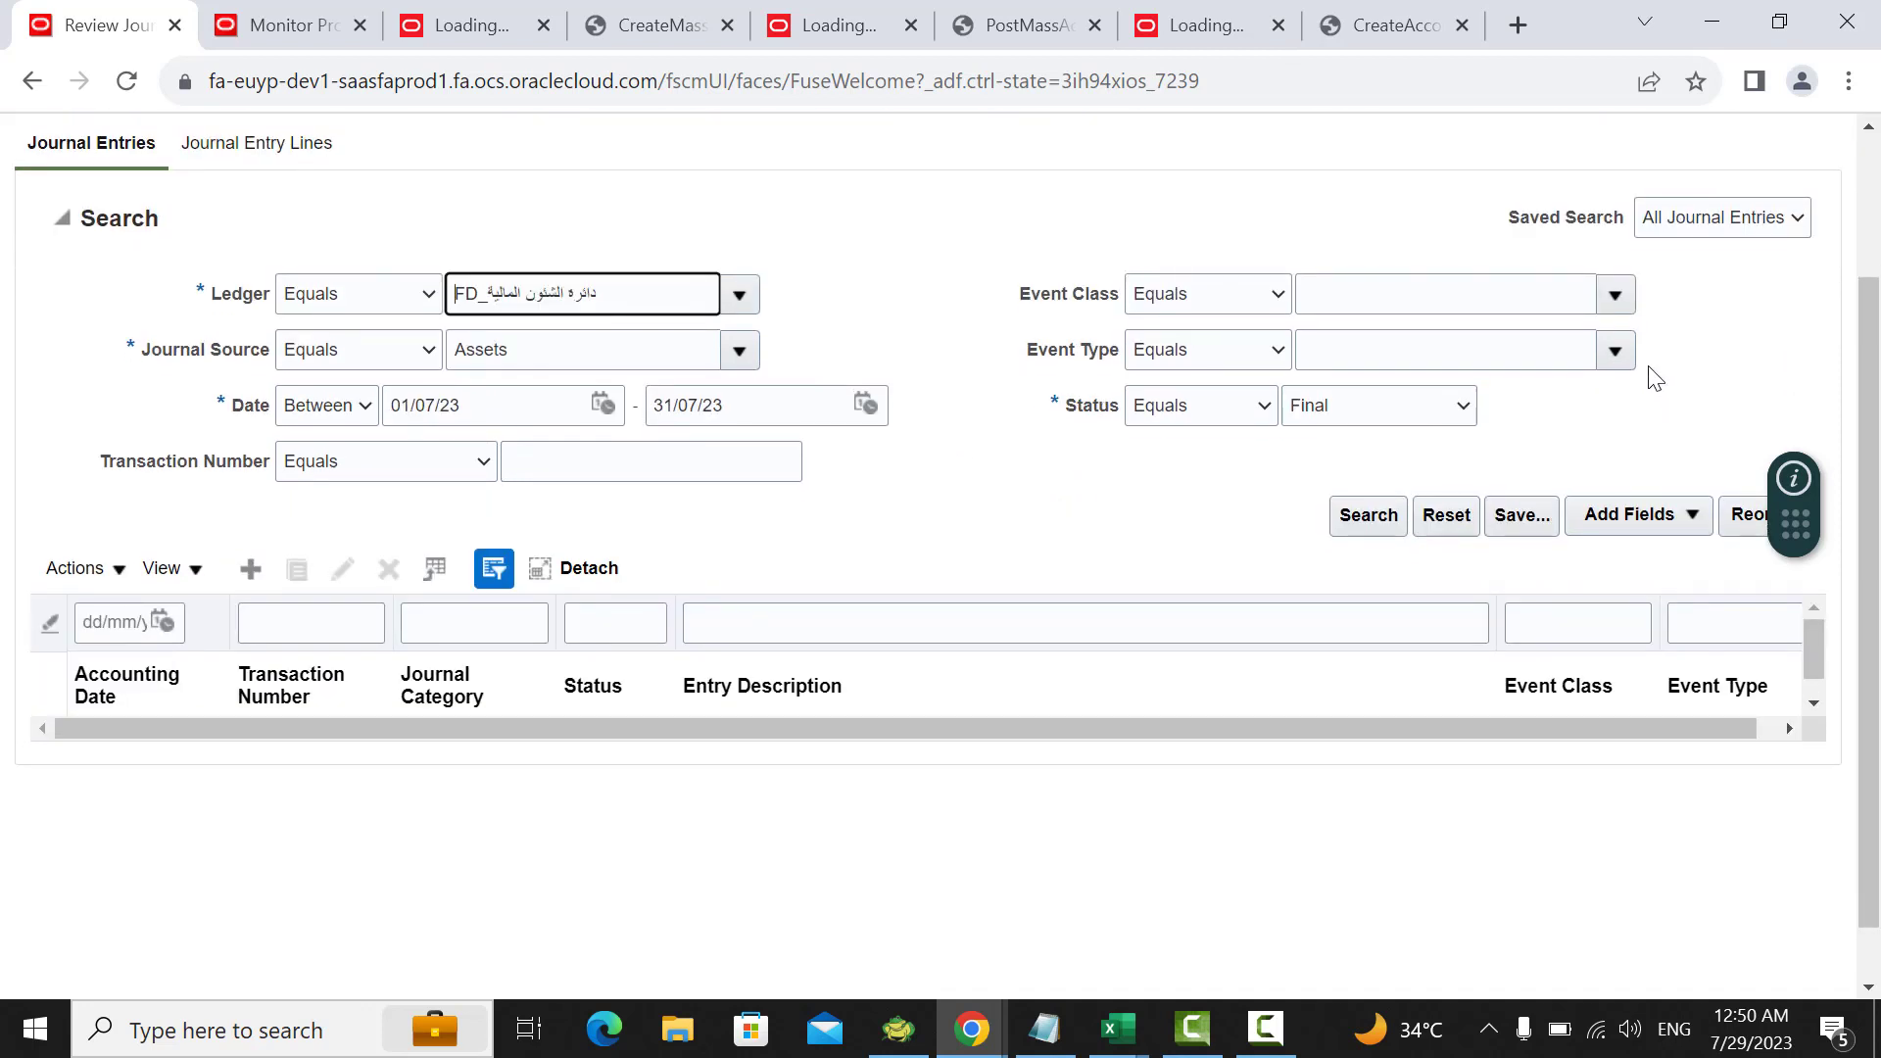
click(1614, 297)
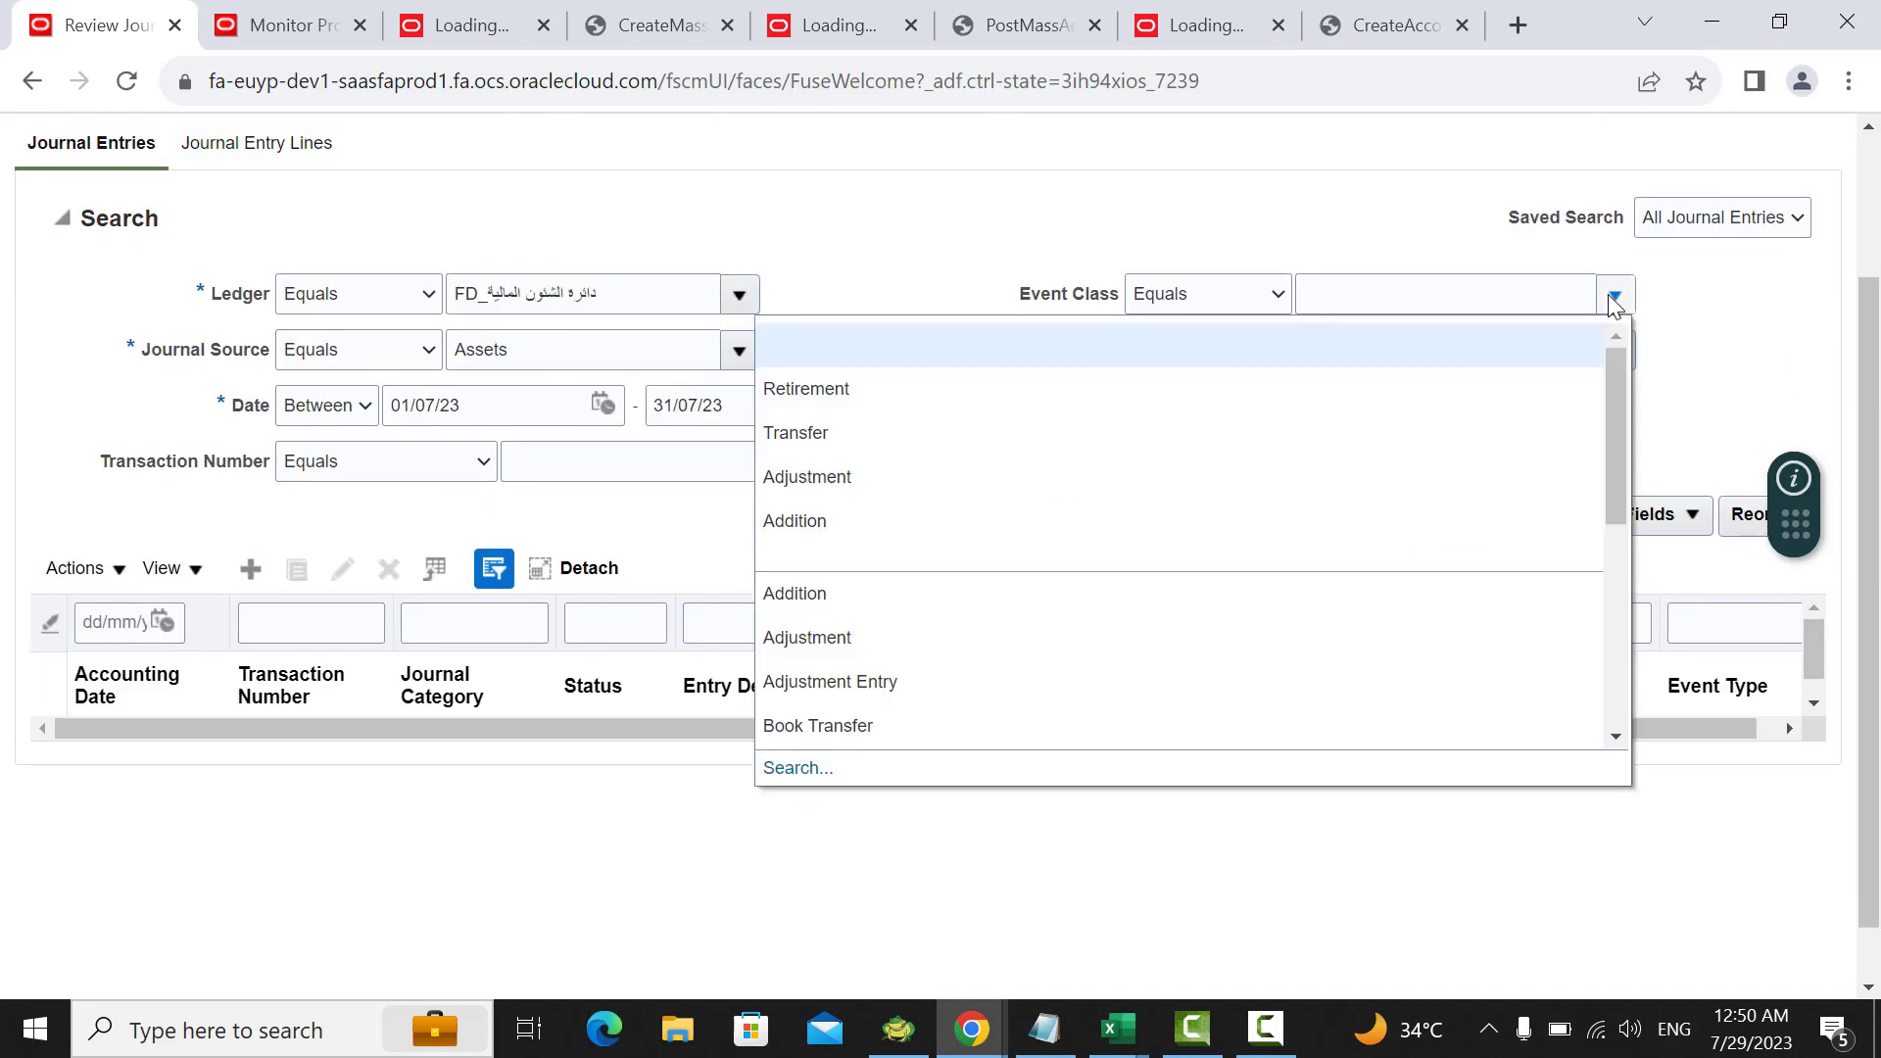
click(967, 542)
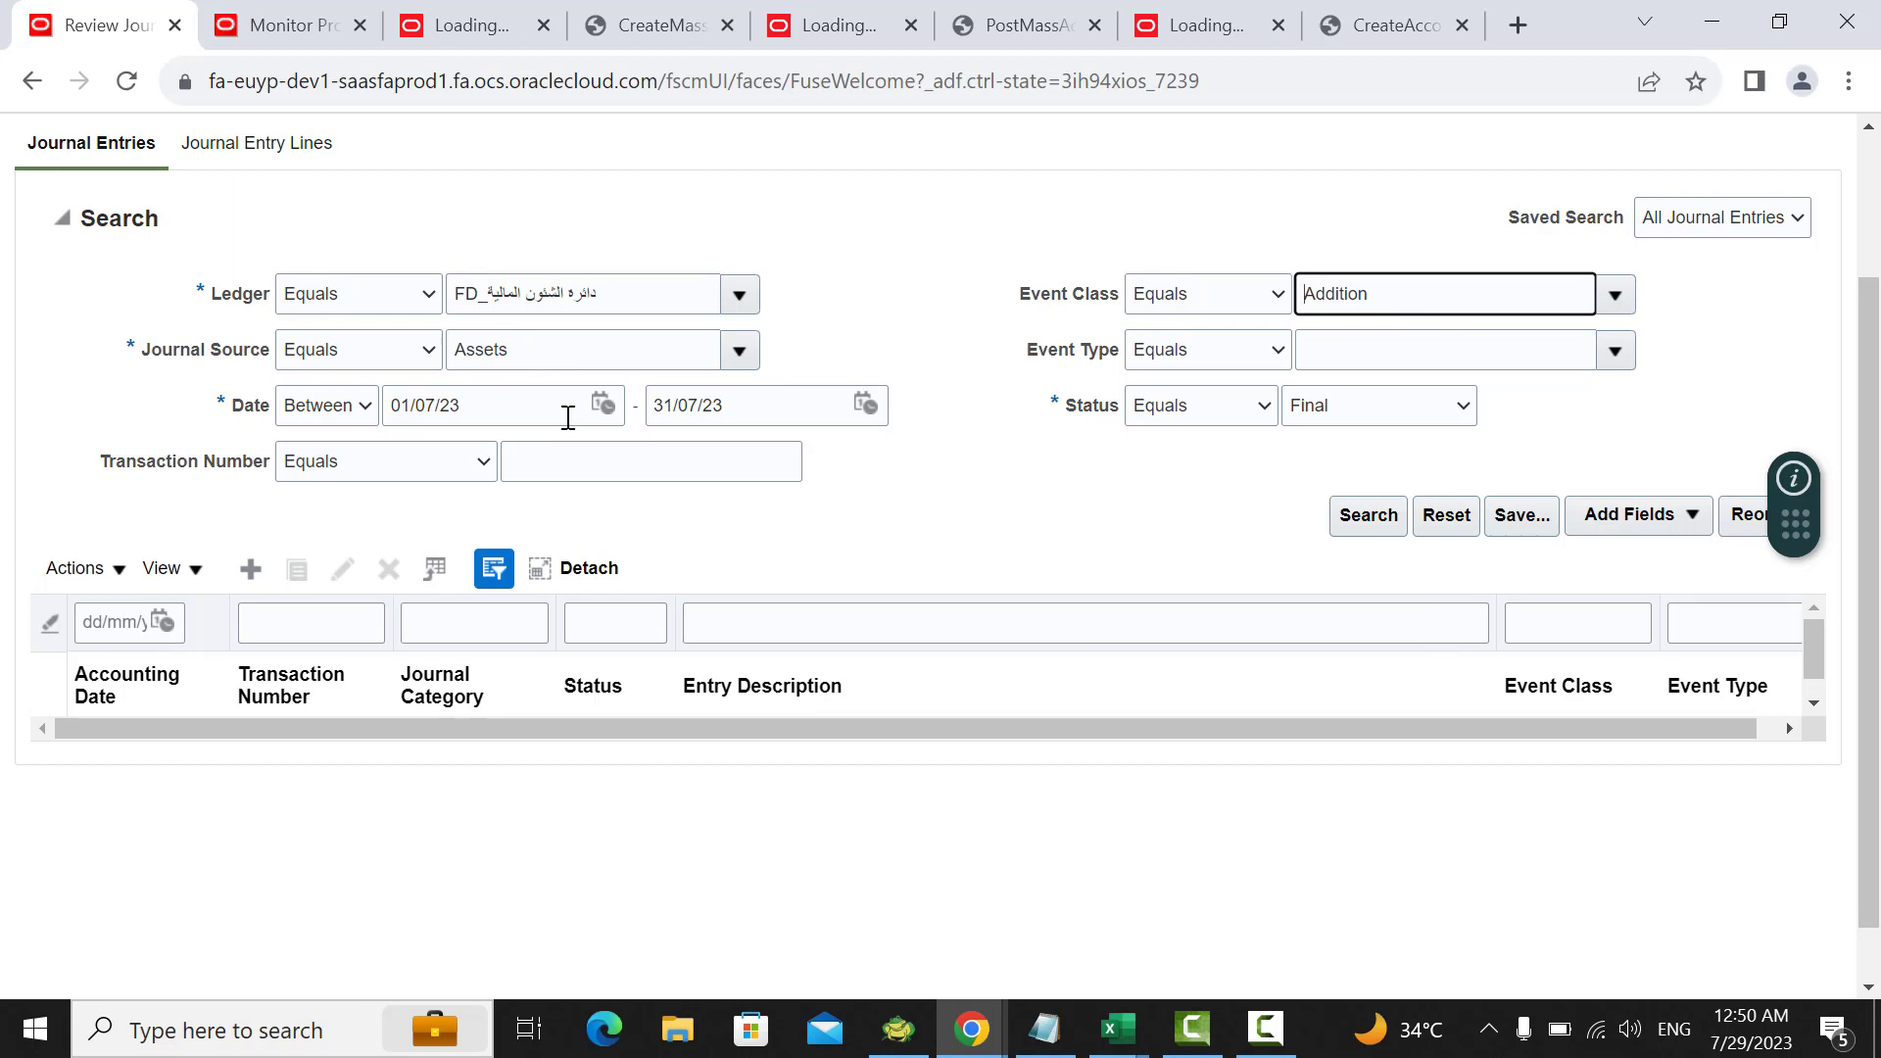
click(1369, 515)
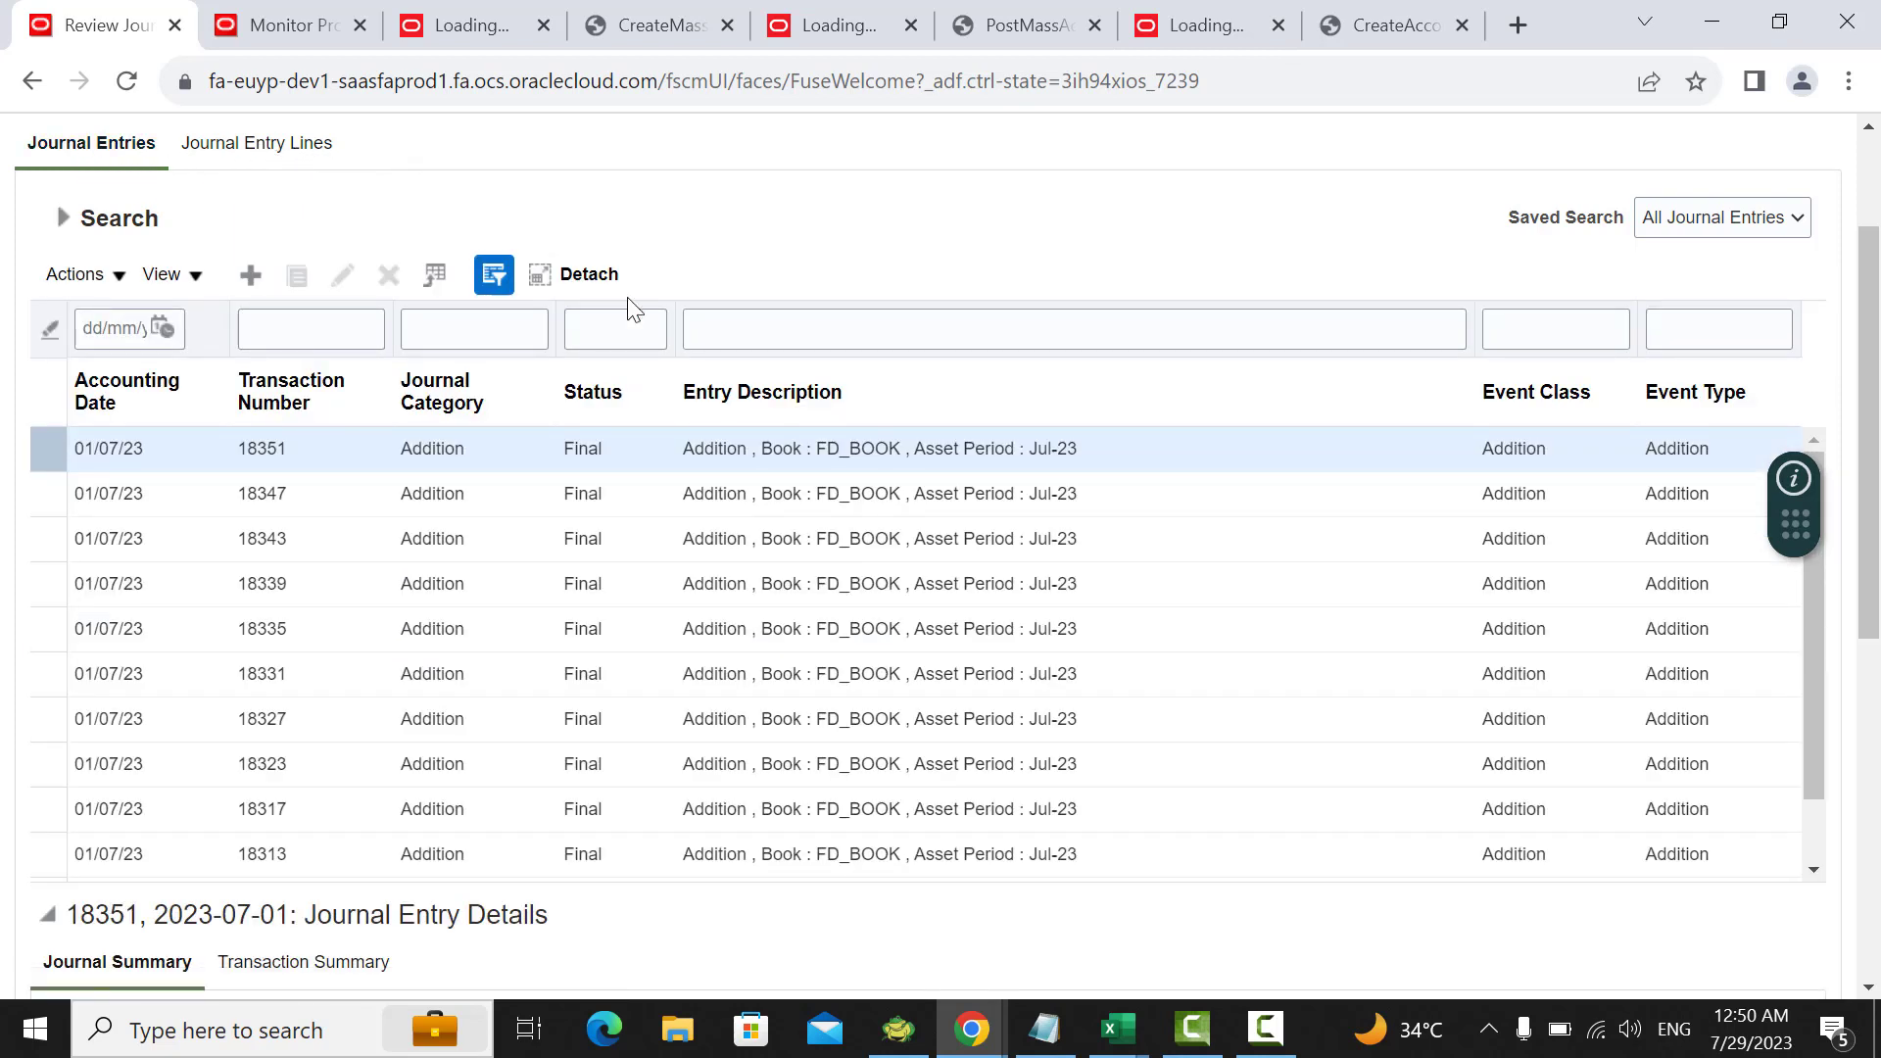
Step: Examine the accounting lines of the first listed Addition journal entry
scroll(1524, 563, down, 7)
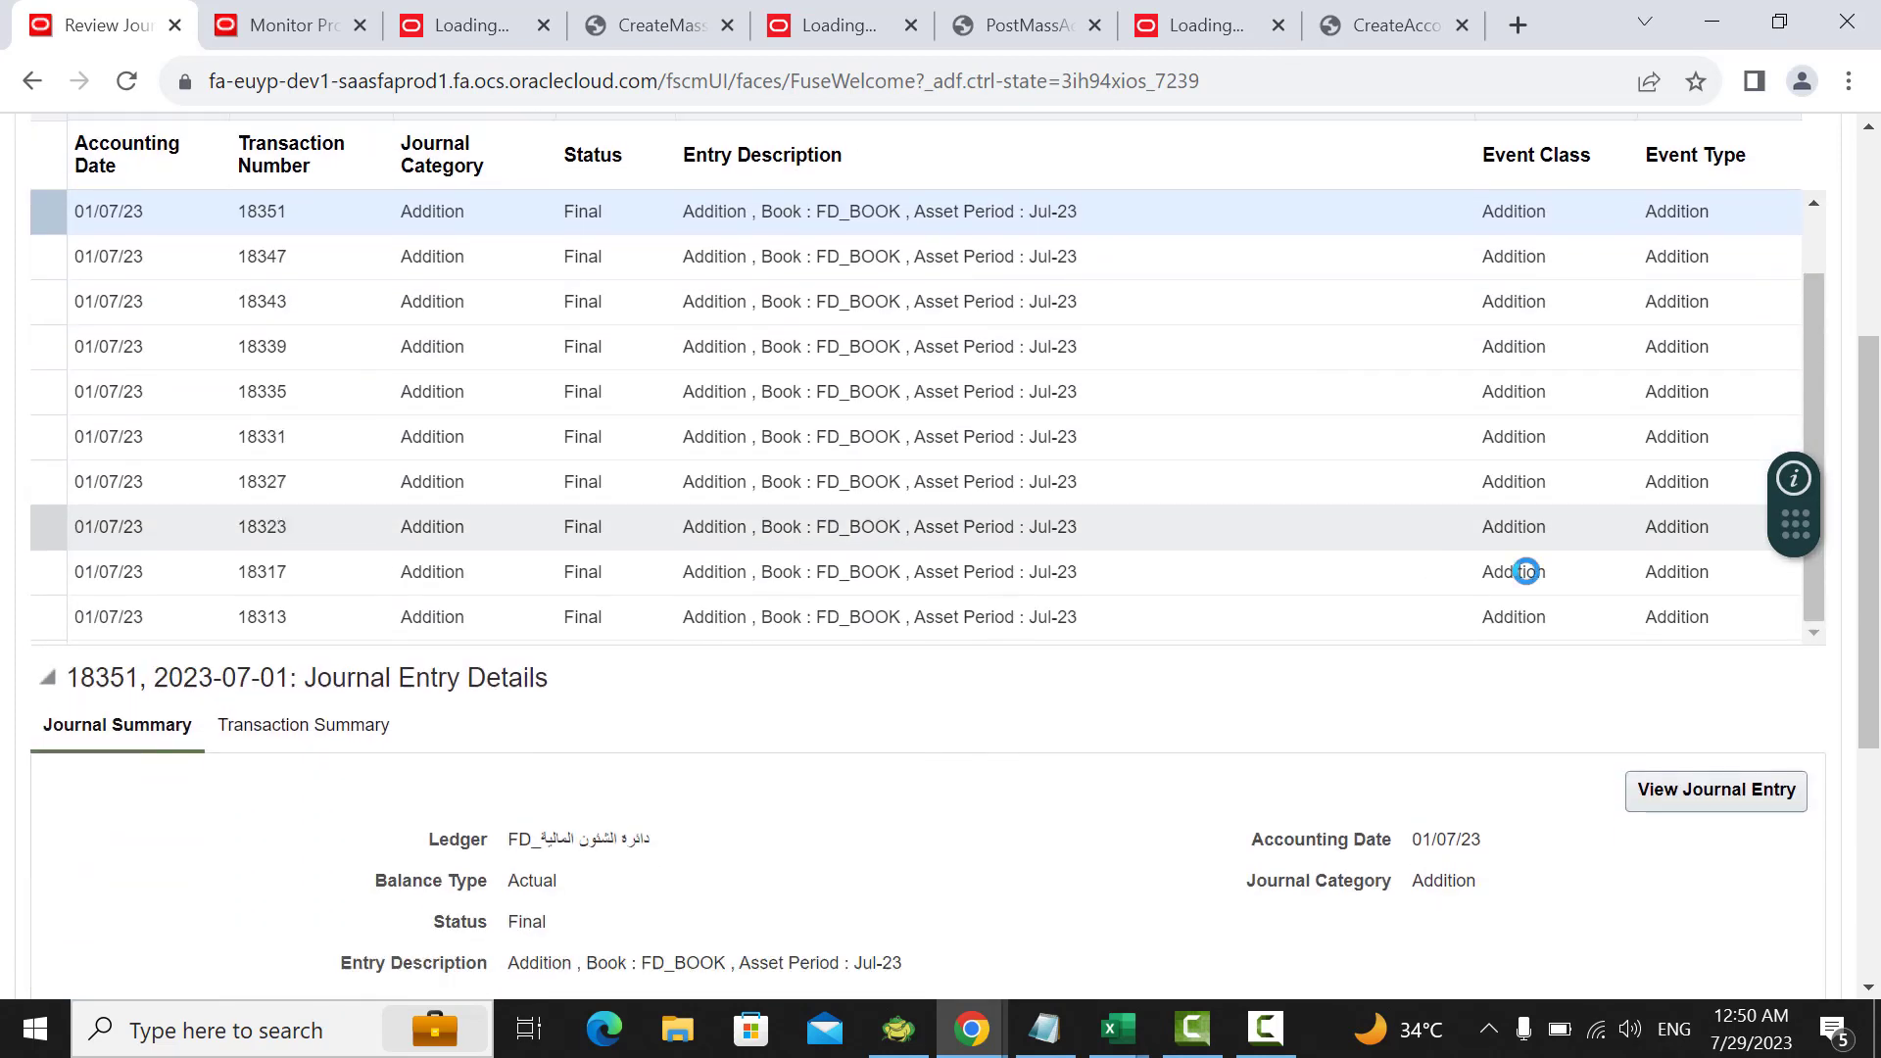
scroll(1828, 585, down, 2)
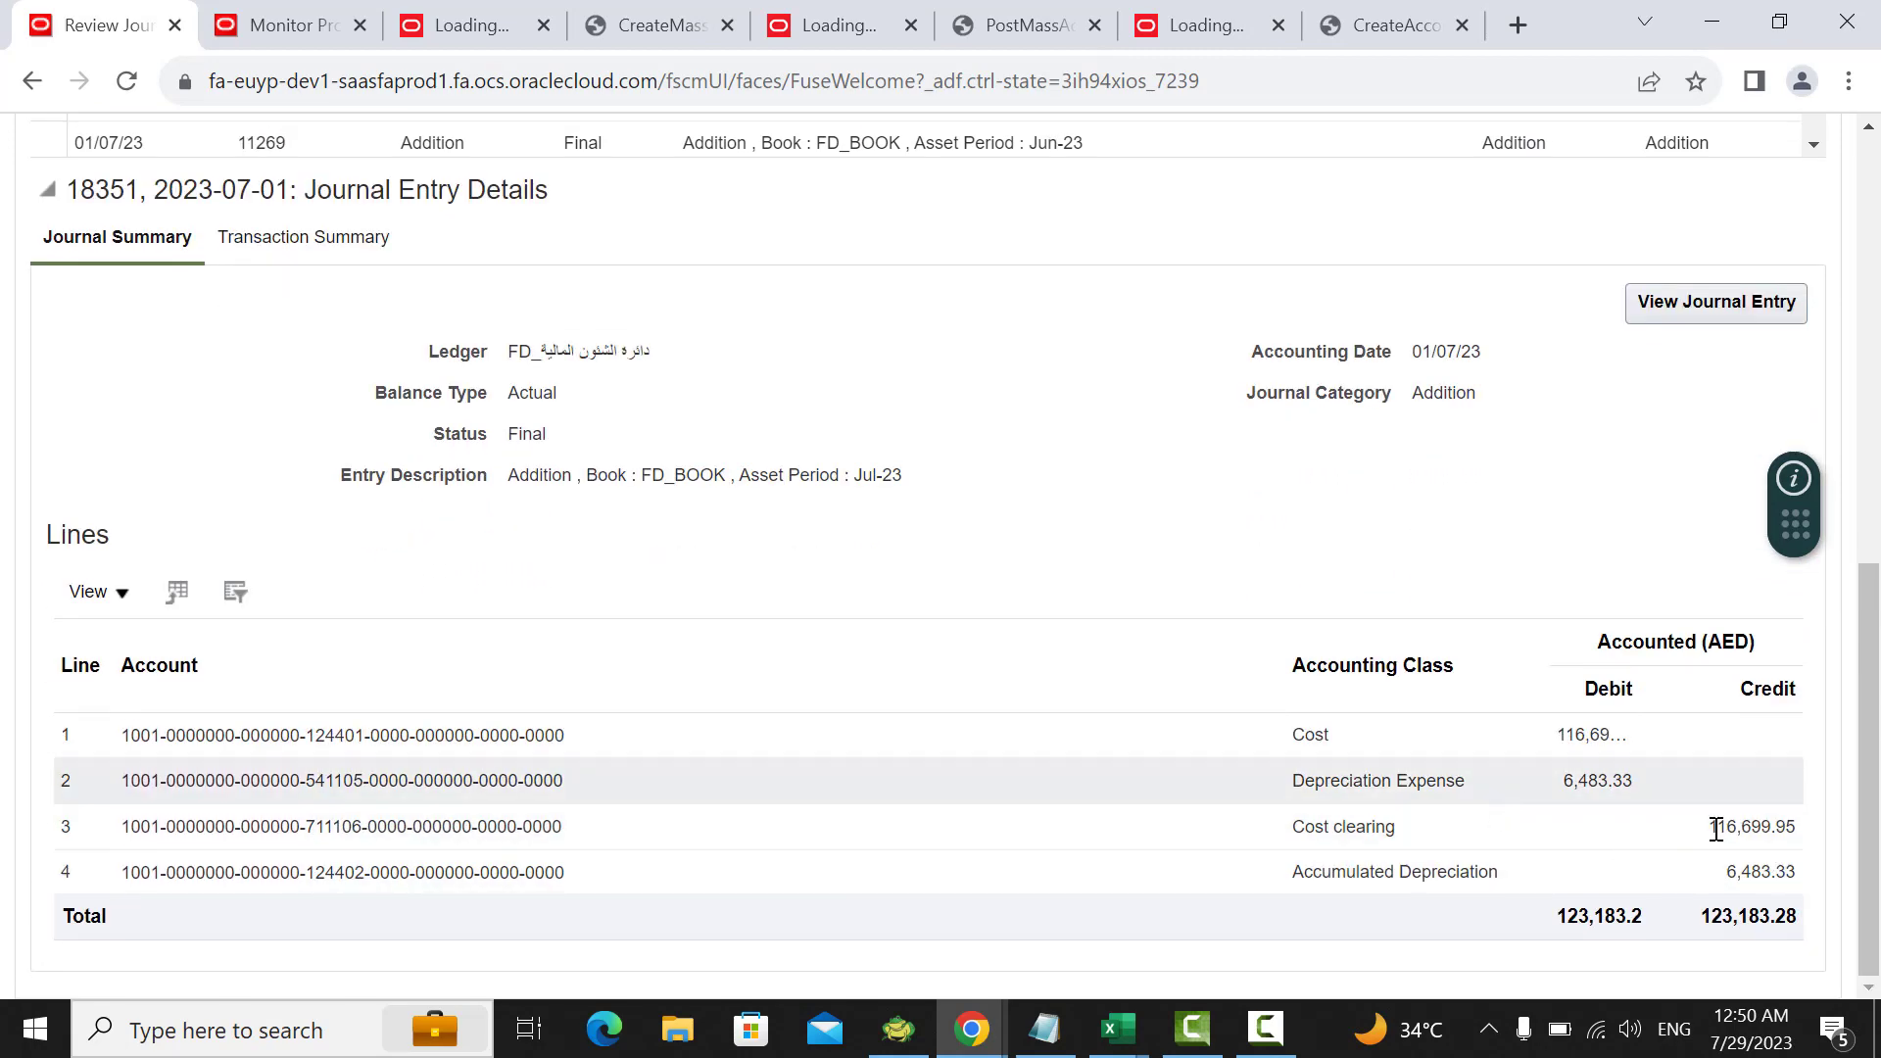
scroll(1075, 573, up, 5)
scroll(1074, 573, up, 3)
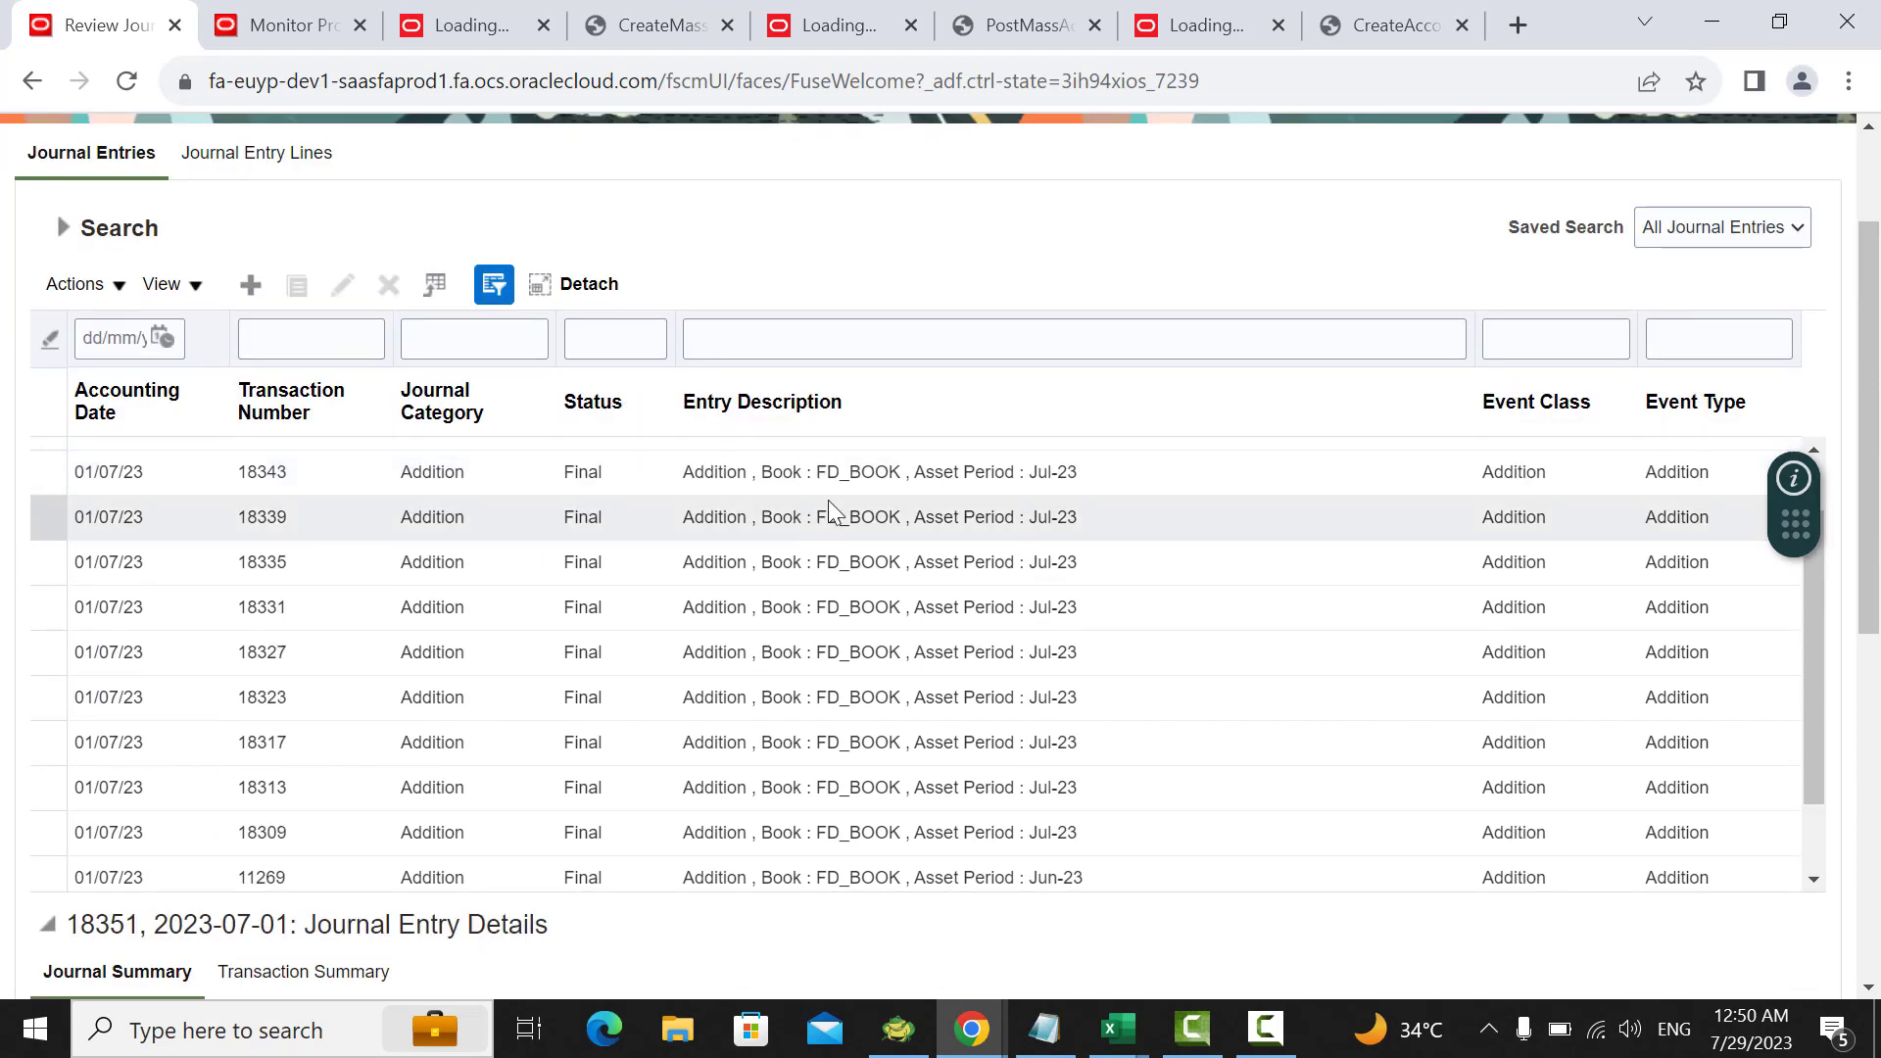
scroll(980, 501, up, 4)
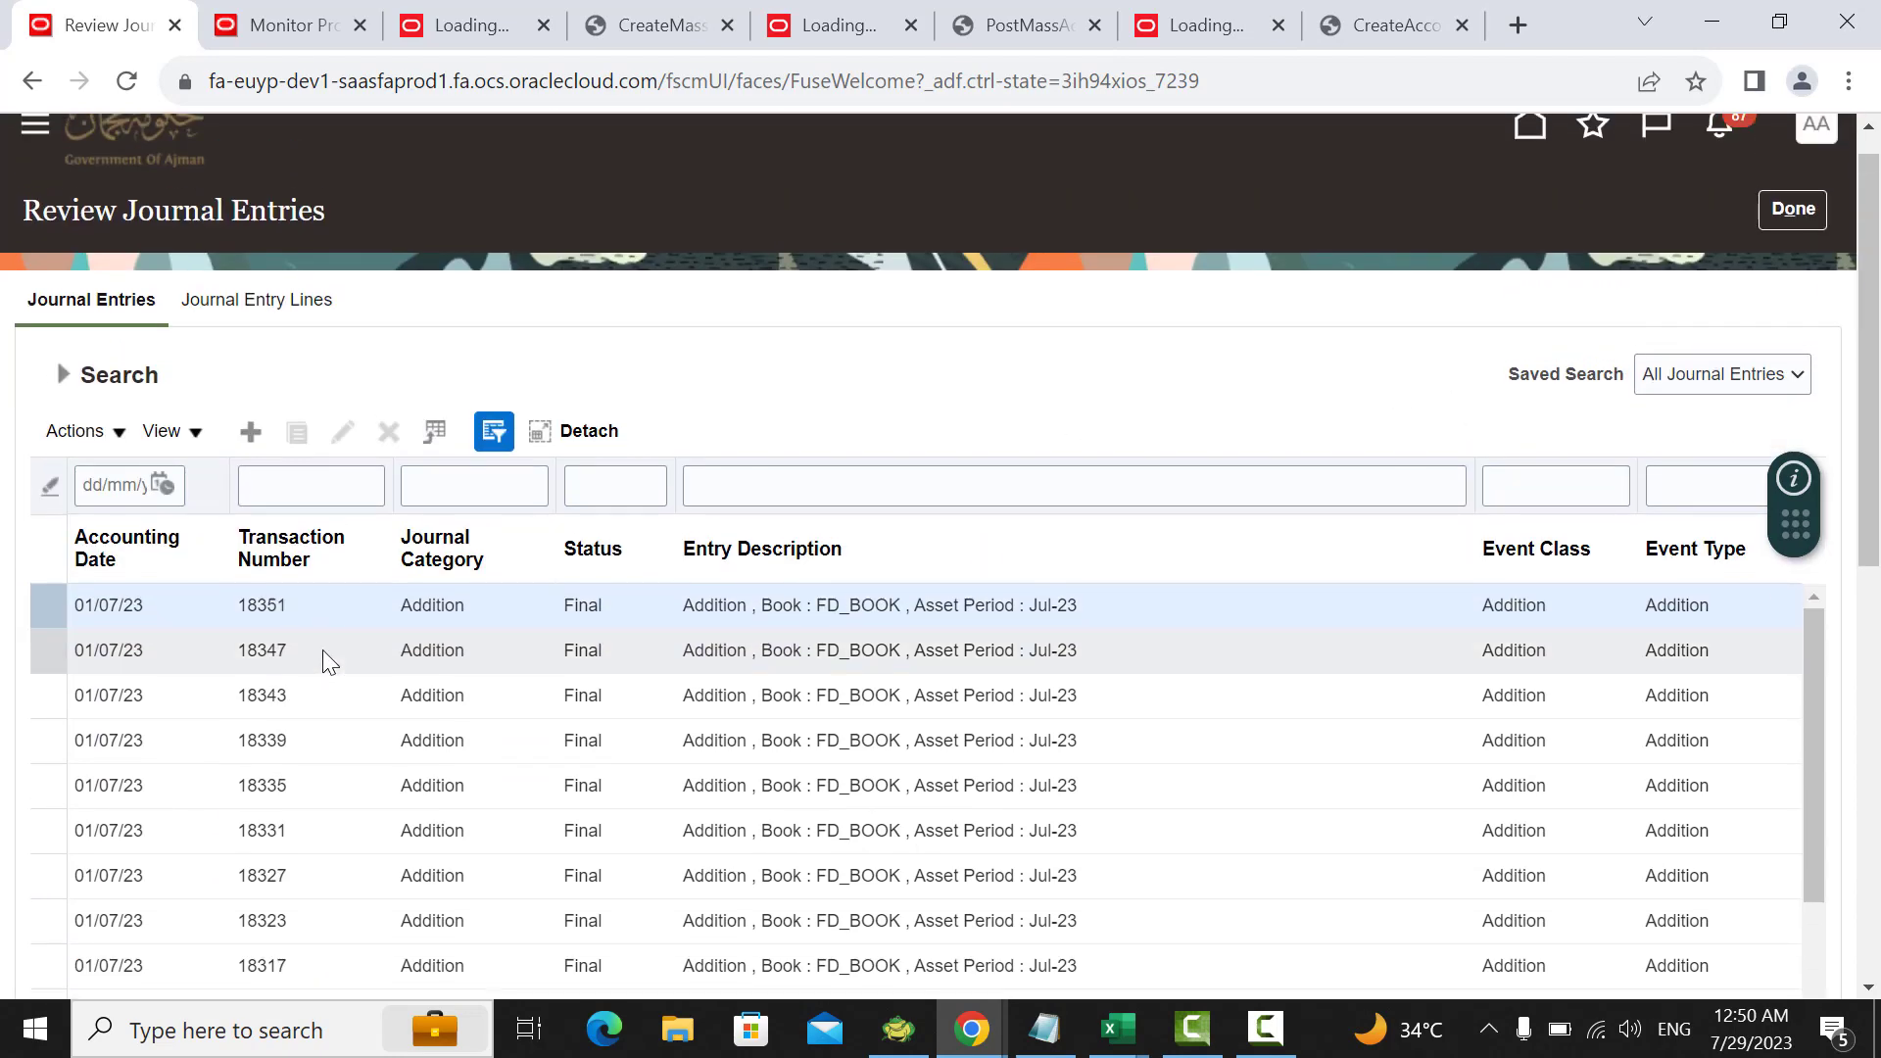
Step: Select the second listed Addition journal entry and examine its accounting lines and the other listed entries
click(323, 652)
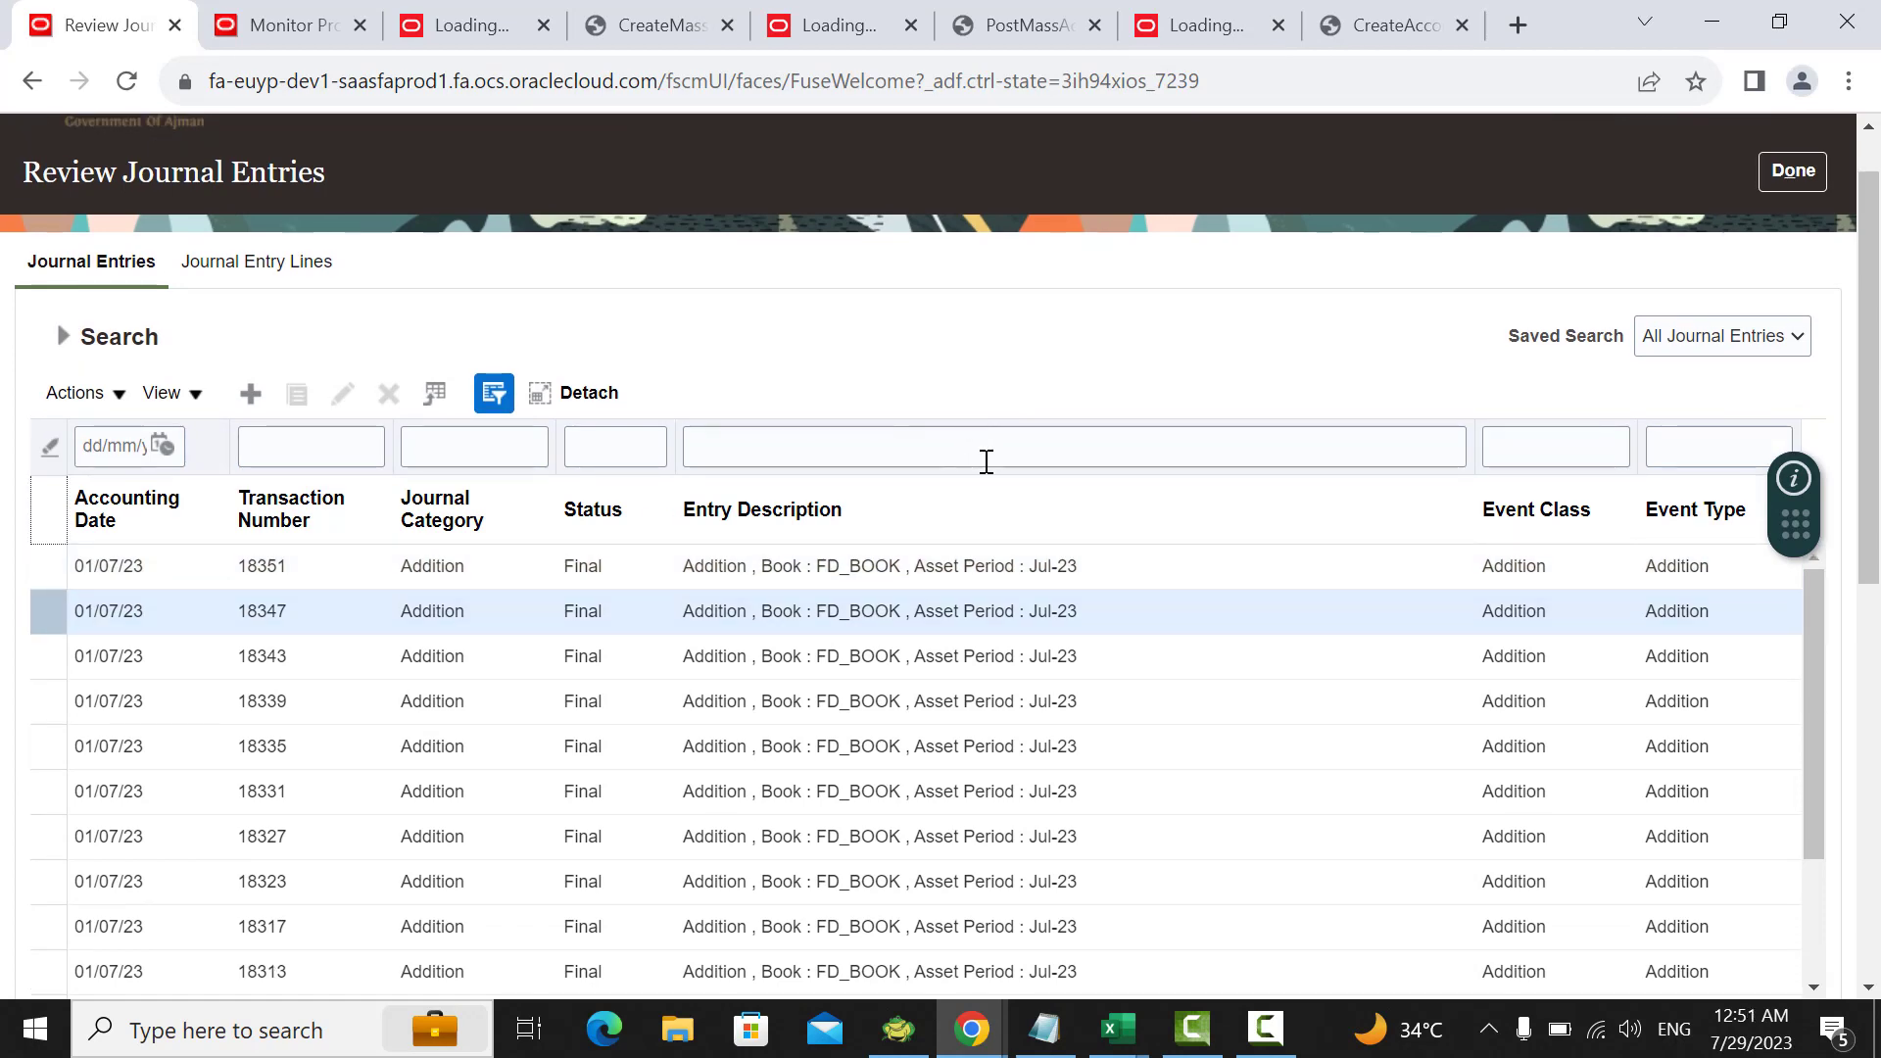
scroll(1048, 462, down, 10)
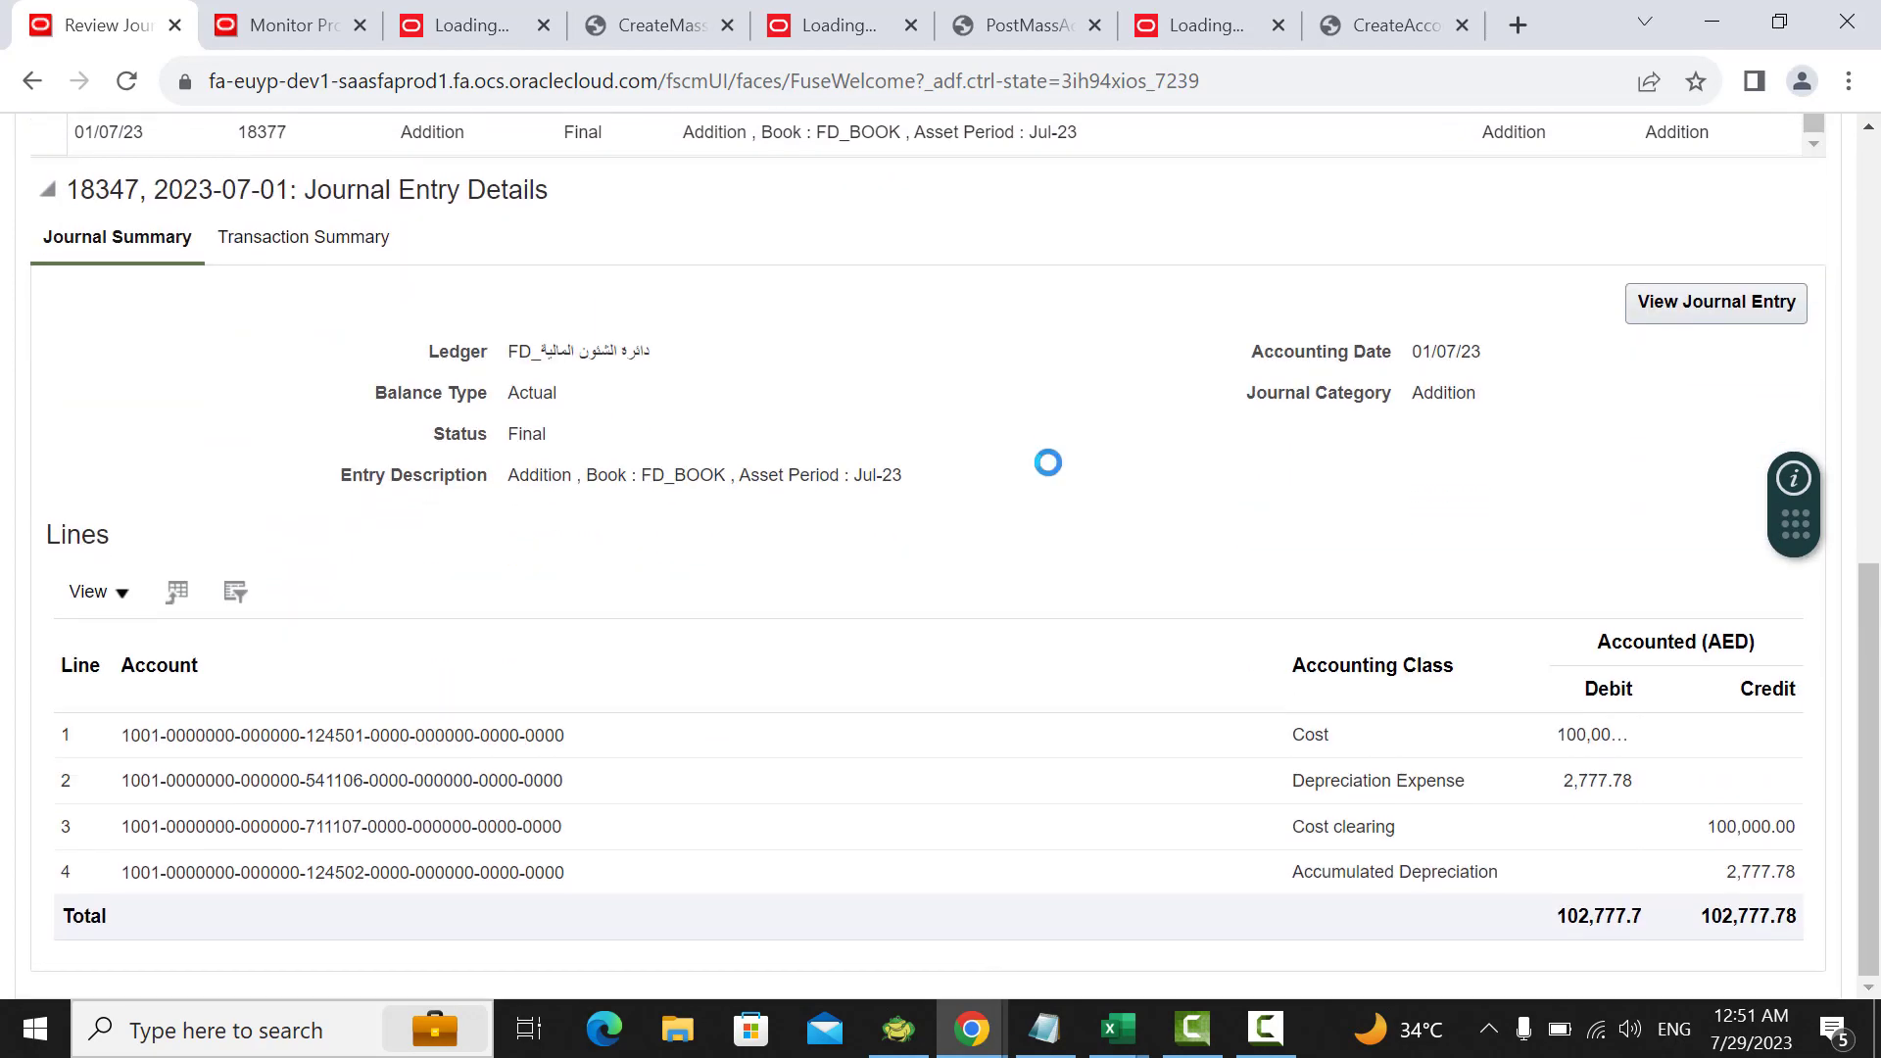
scroll(1049, 470, up, 8)
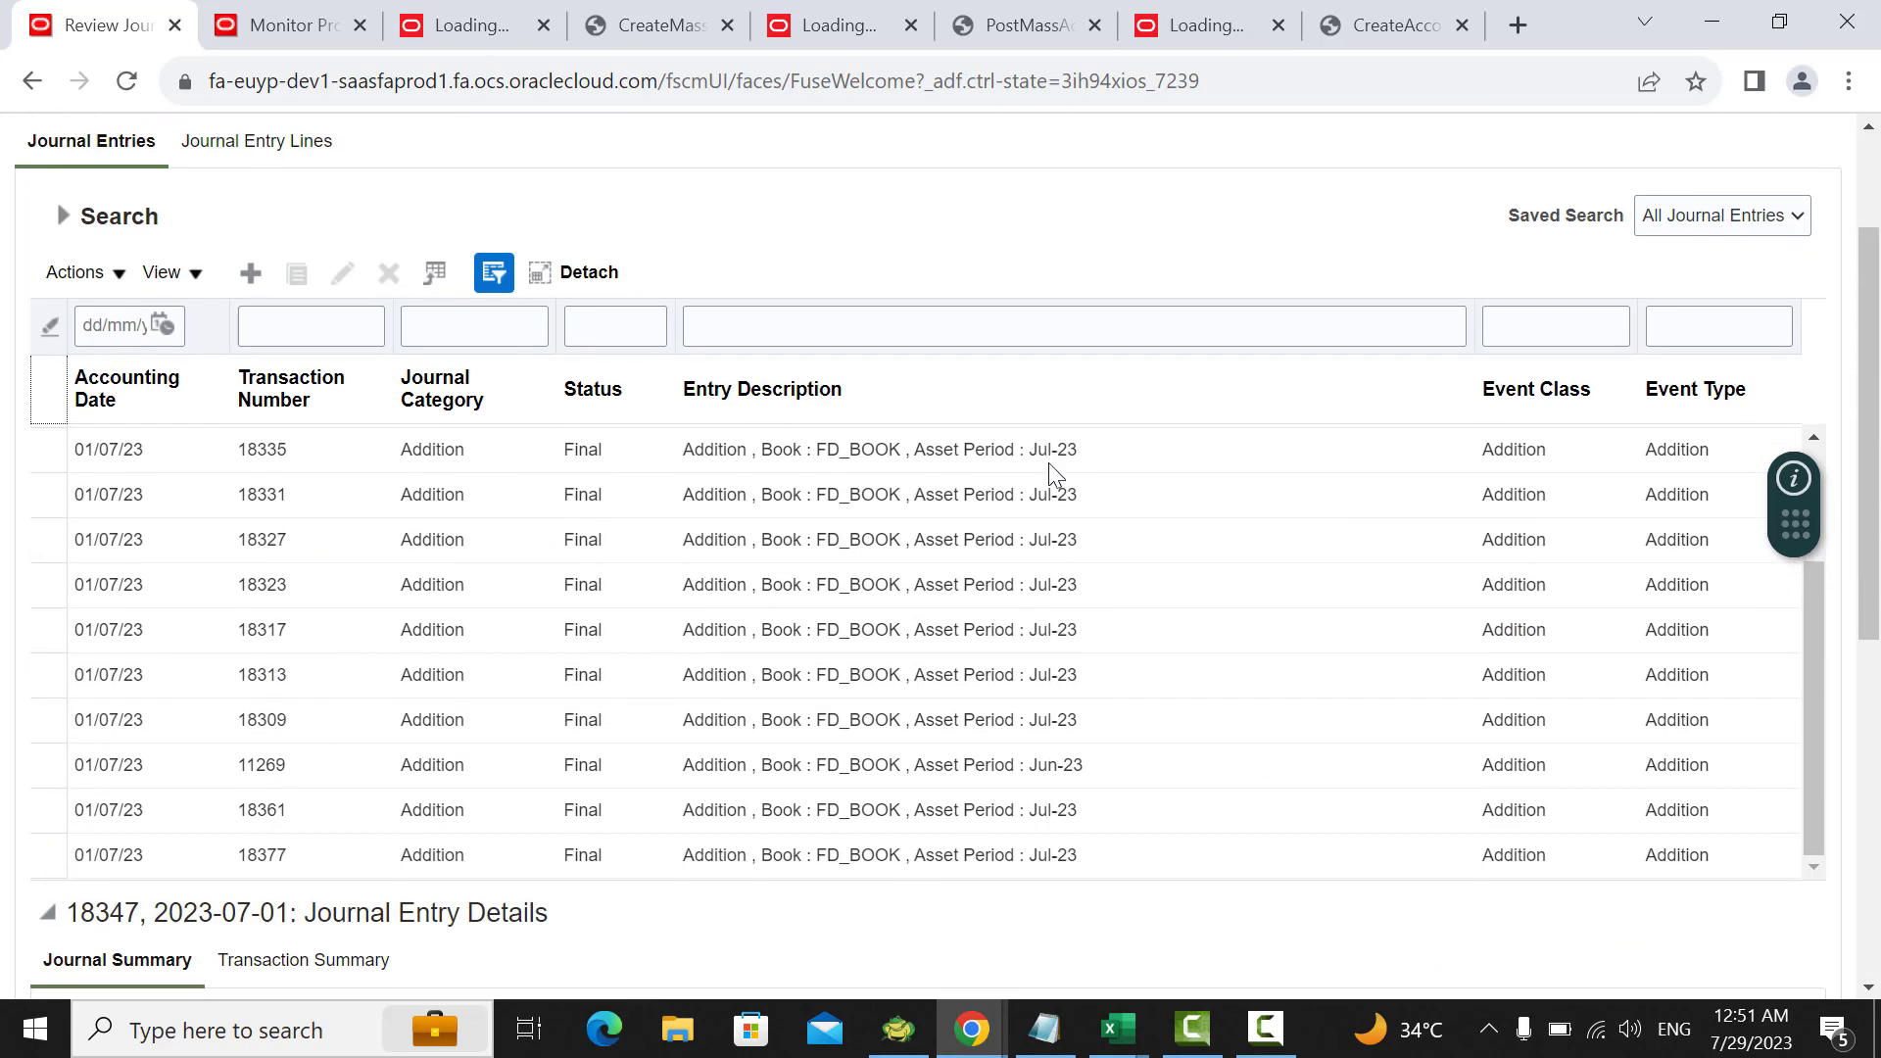
scroll(993, 378, up, 2)
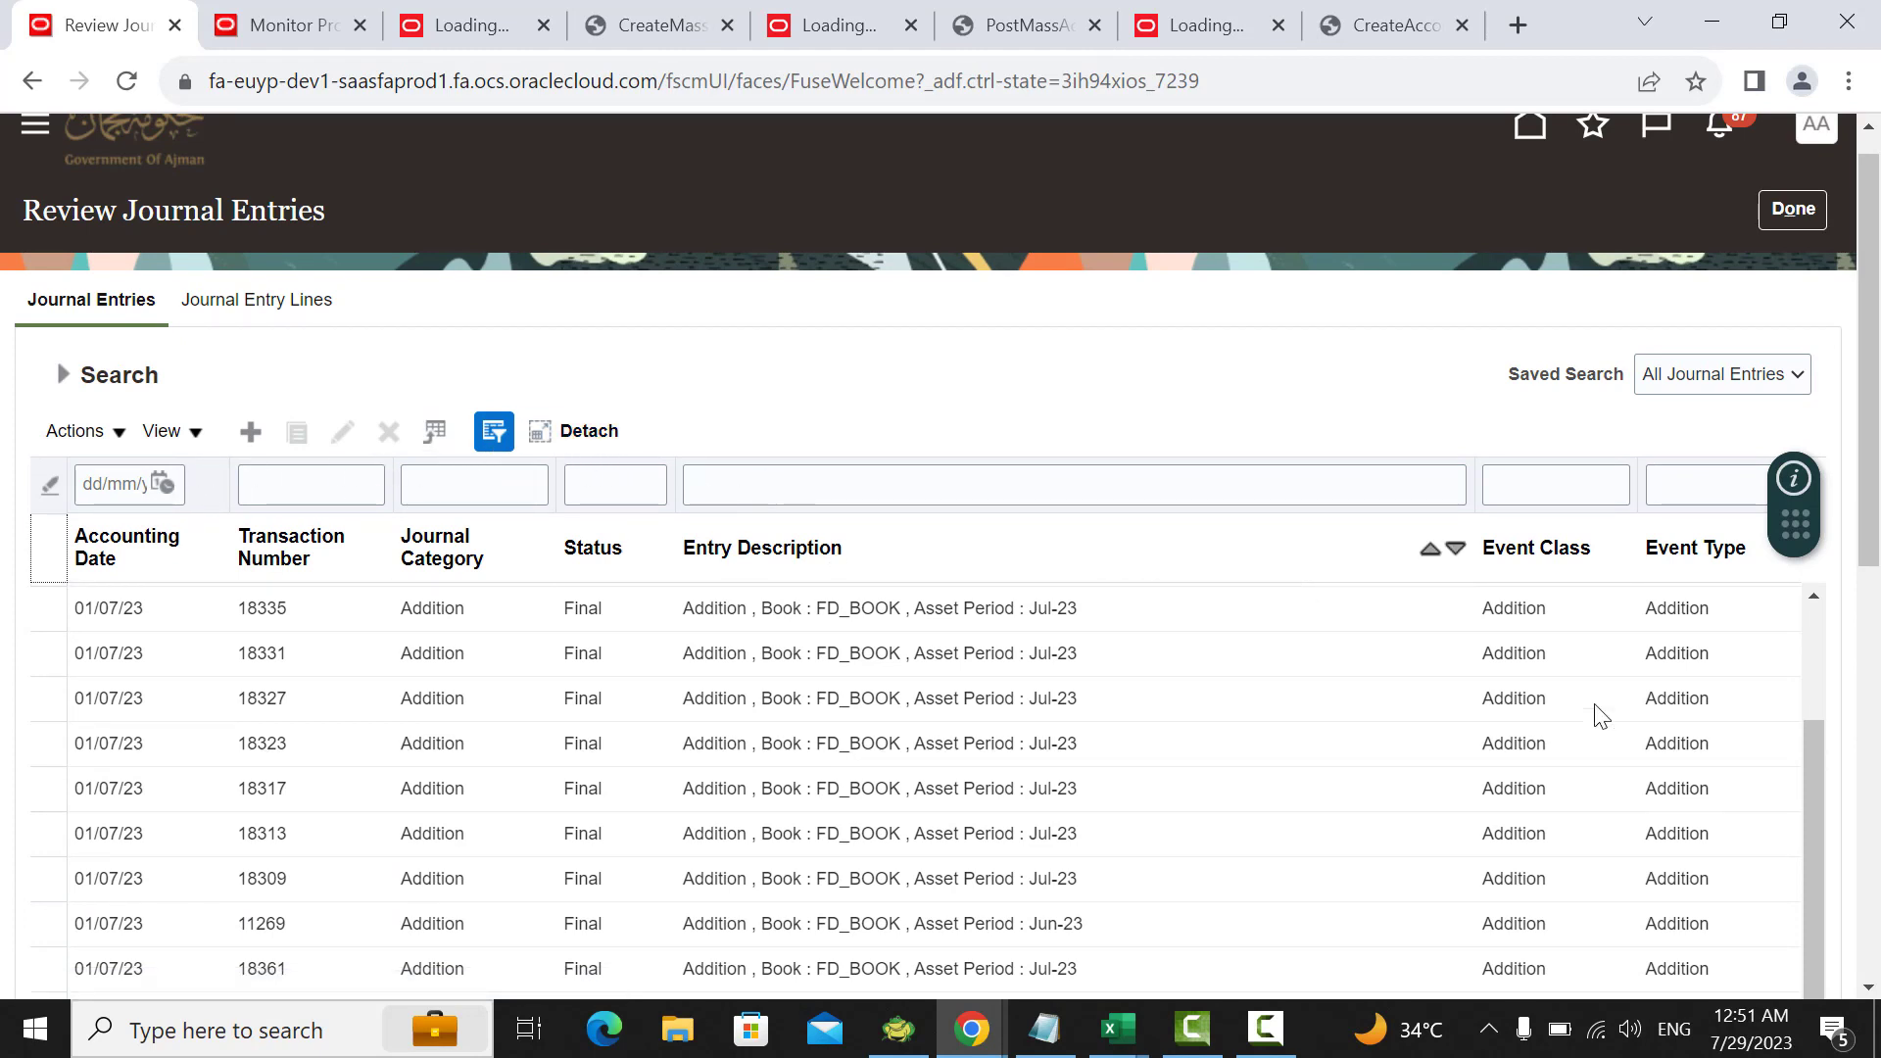
drag(1813, 719, 1802, 625)
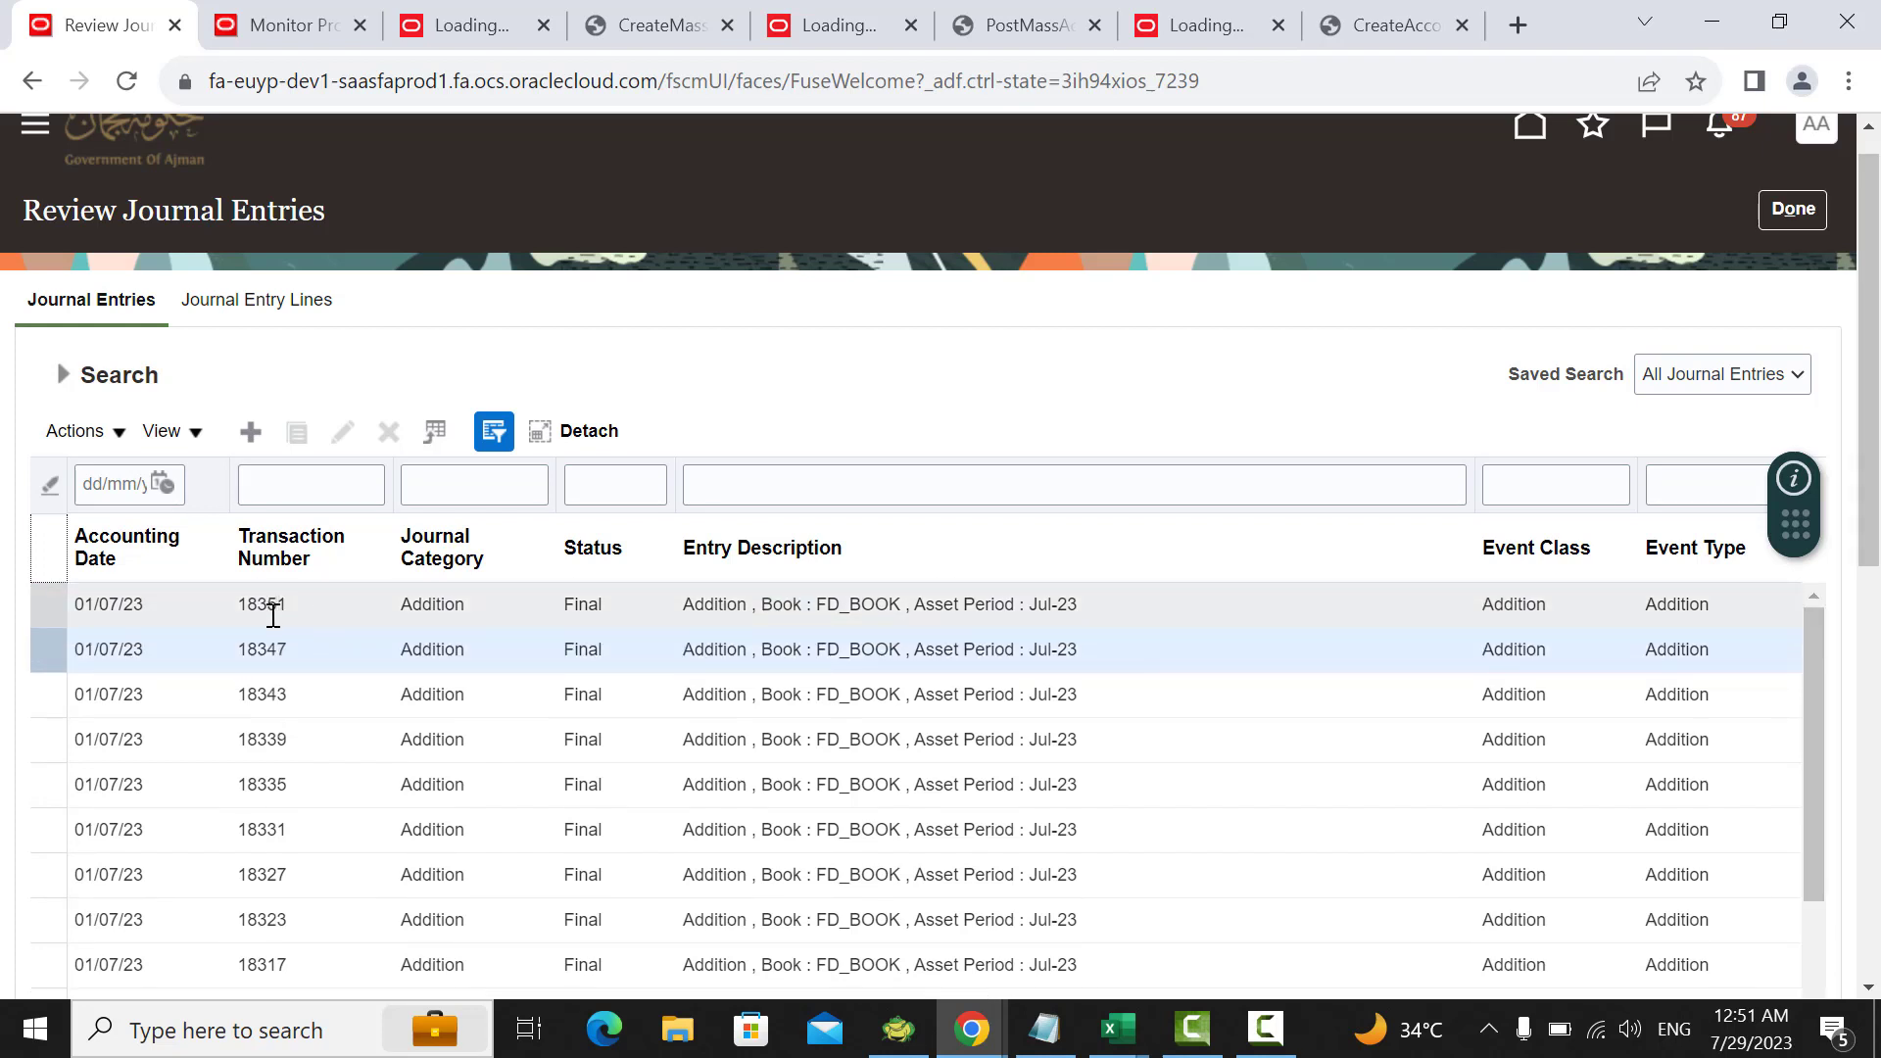
Step: Sort the listed Addition journal entries by transaction number in ascending order
click(275, 561)
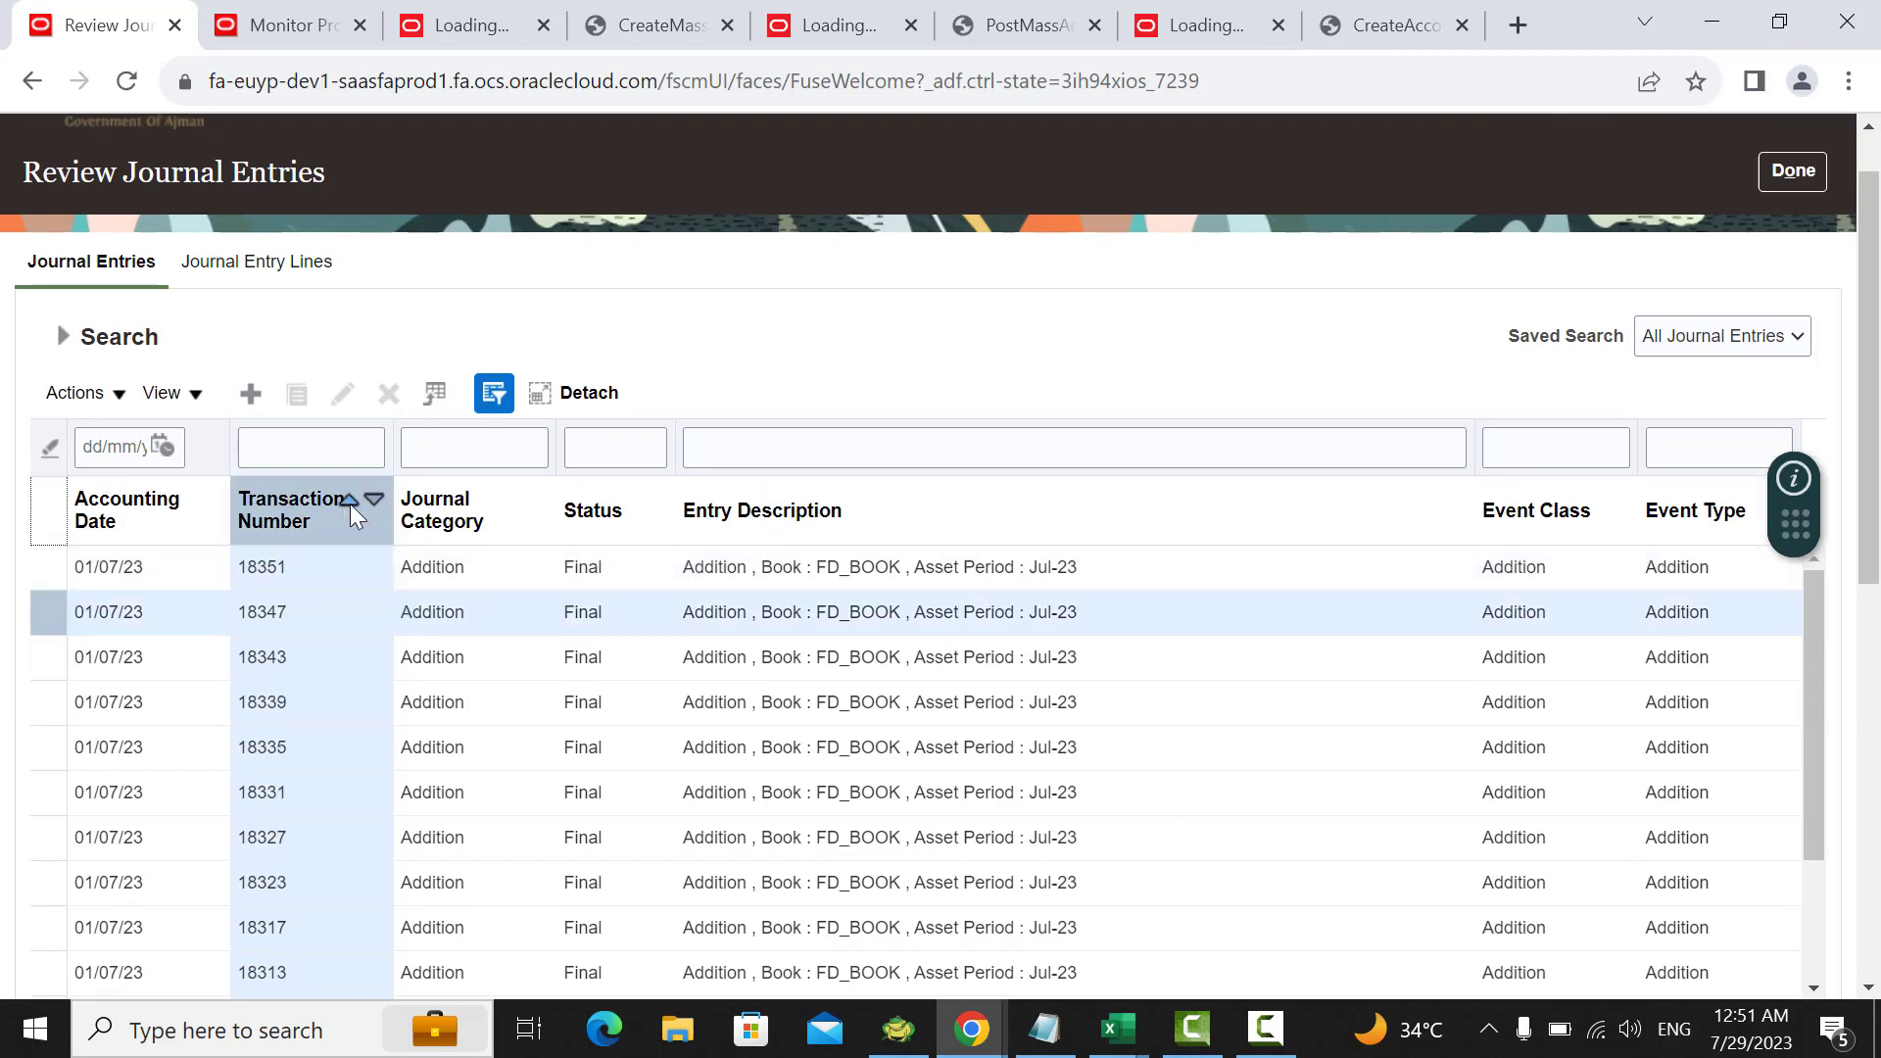
click(350, 503)
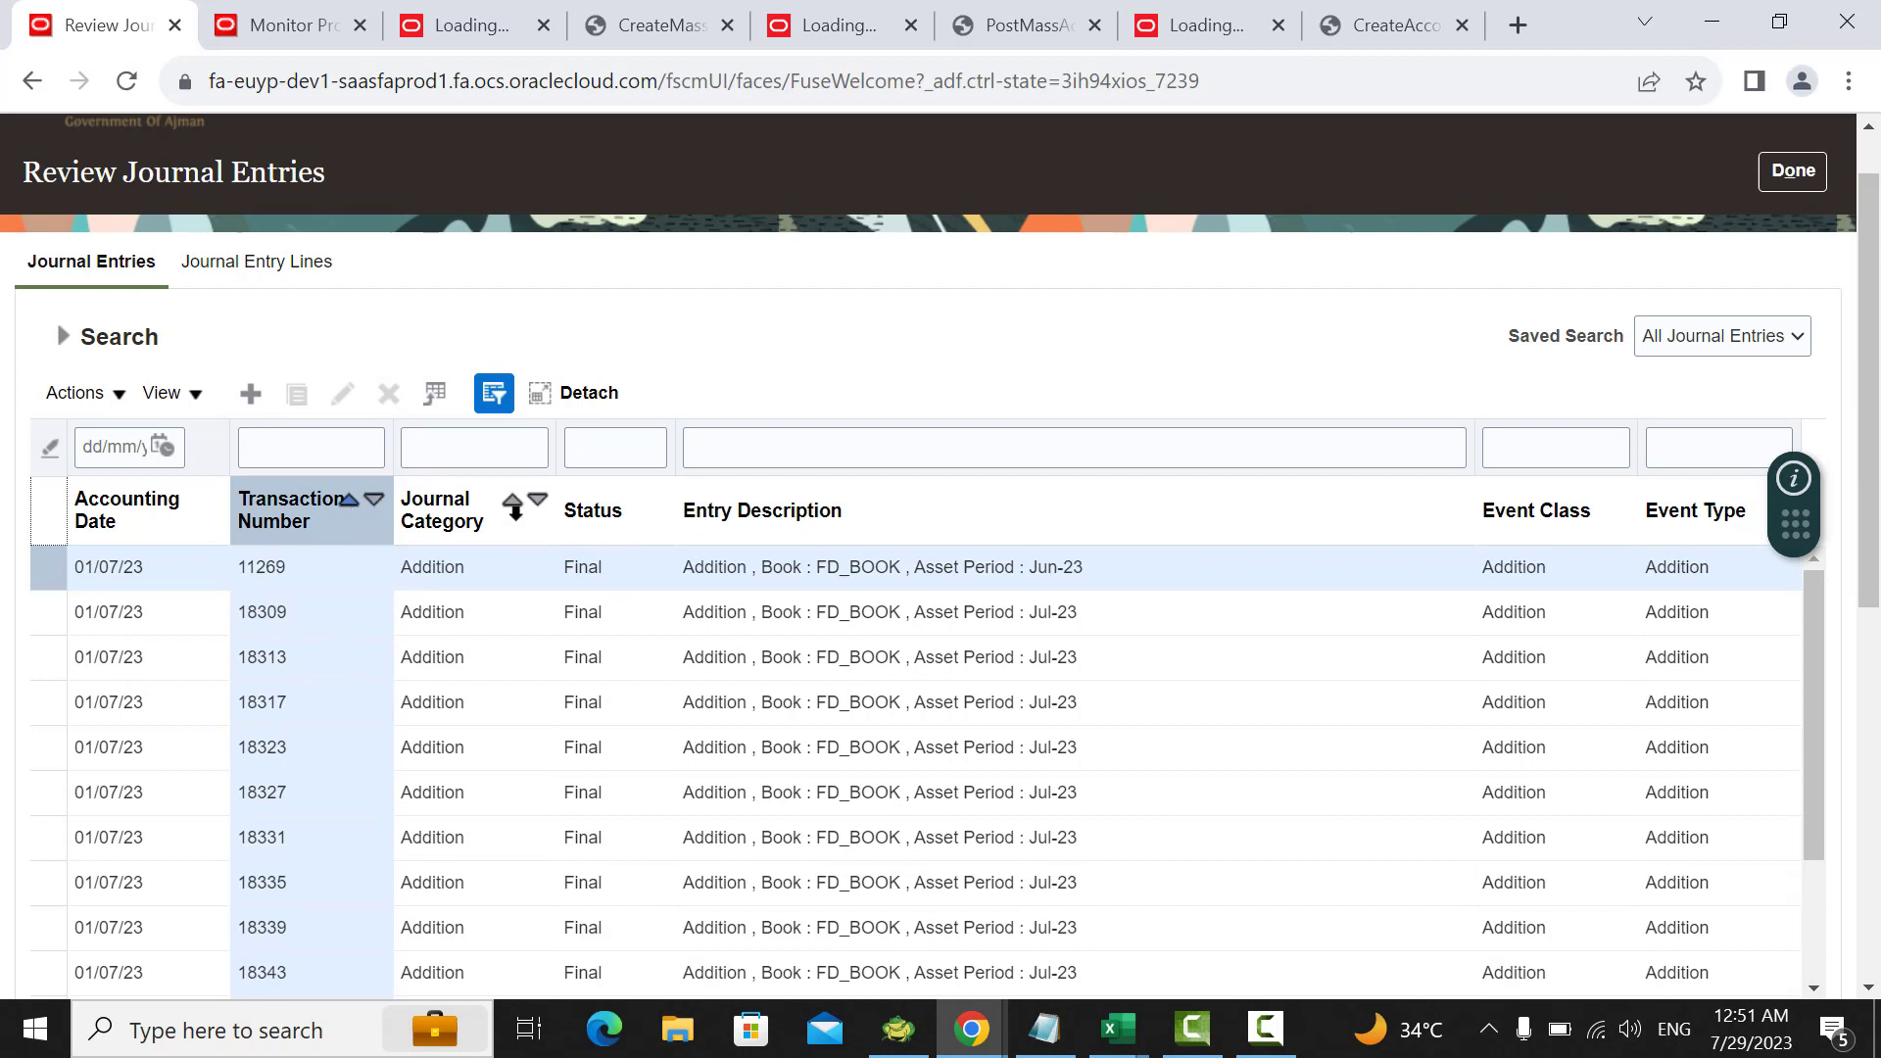
click(724, 348)
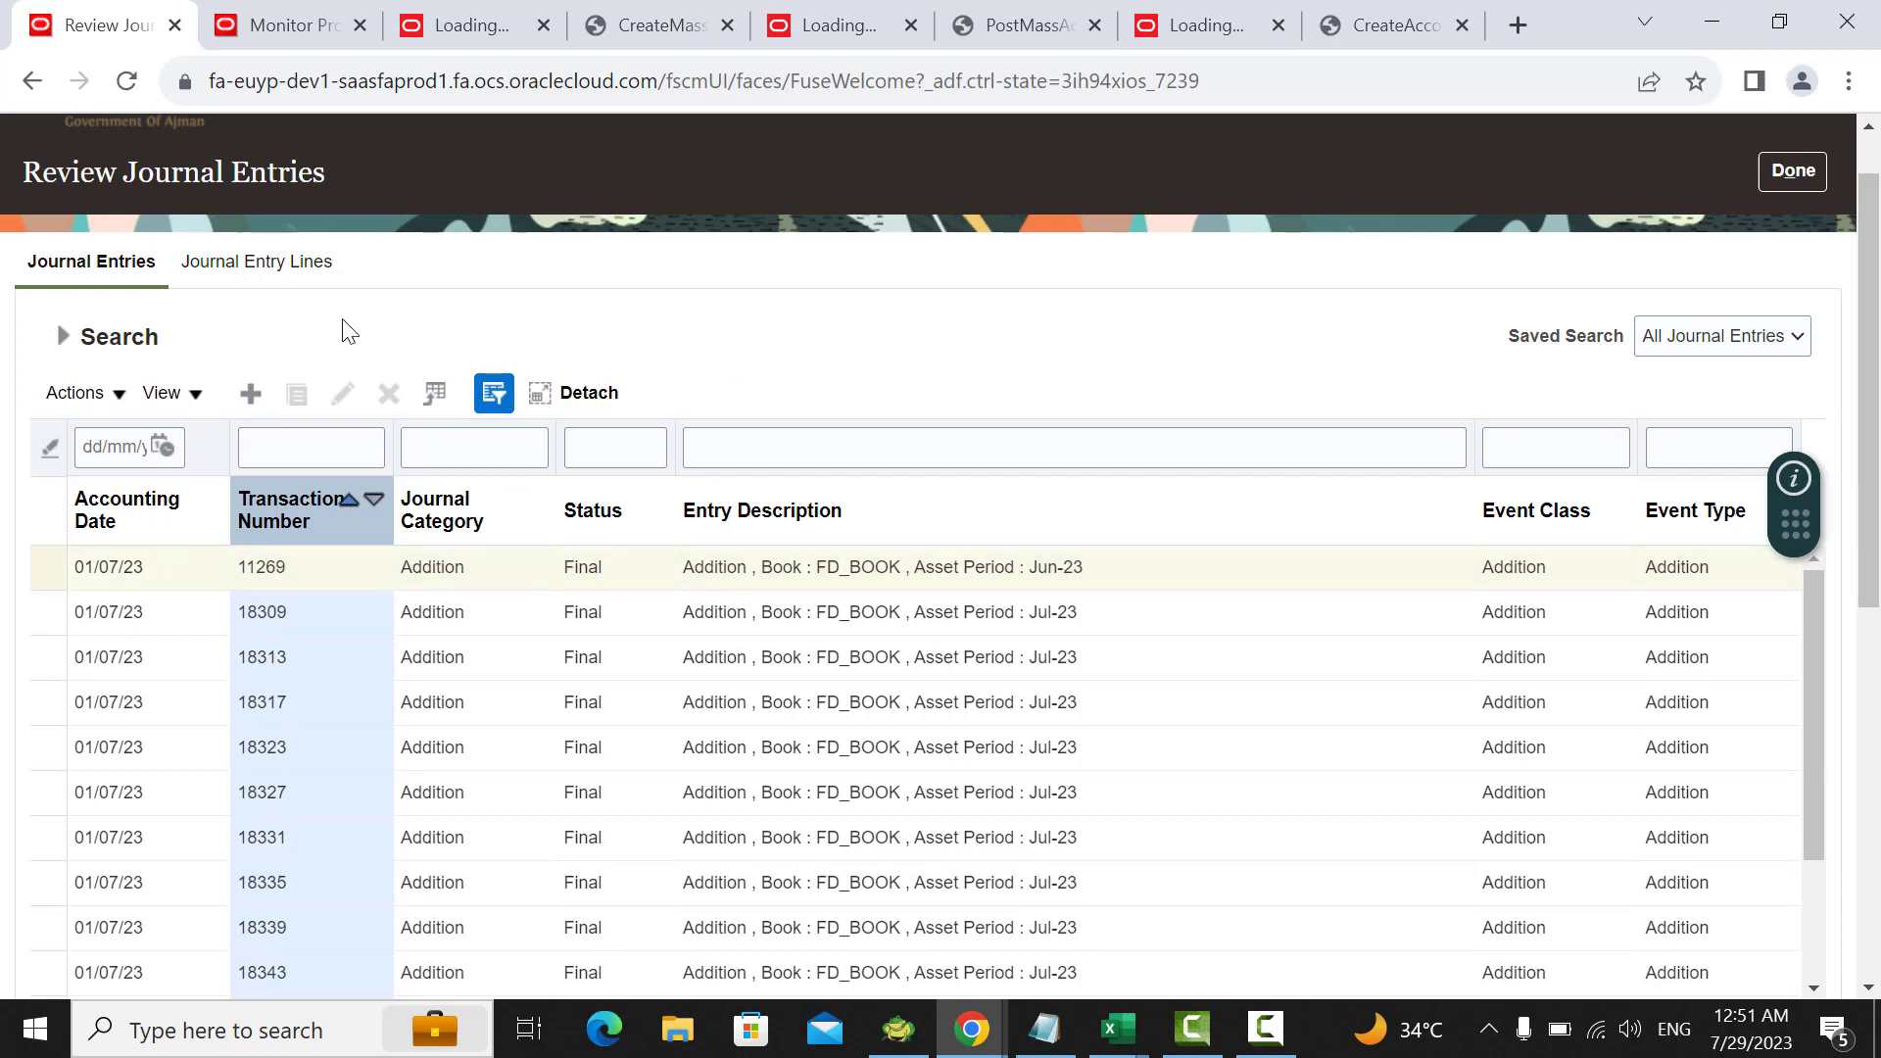
Step: Search the journal entry lines for ledger FD_دائرة الشئون المالية with journal source Assets
click(253, 264)
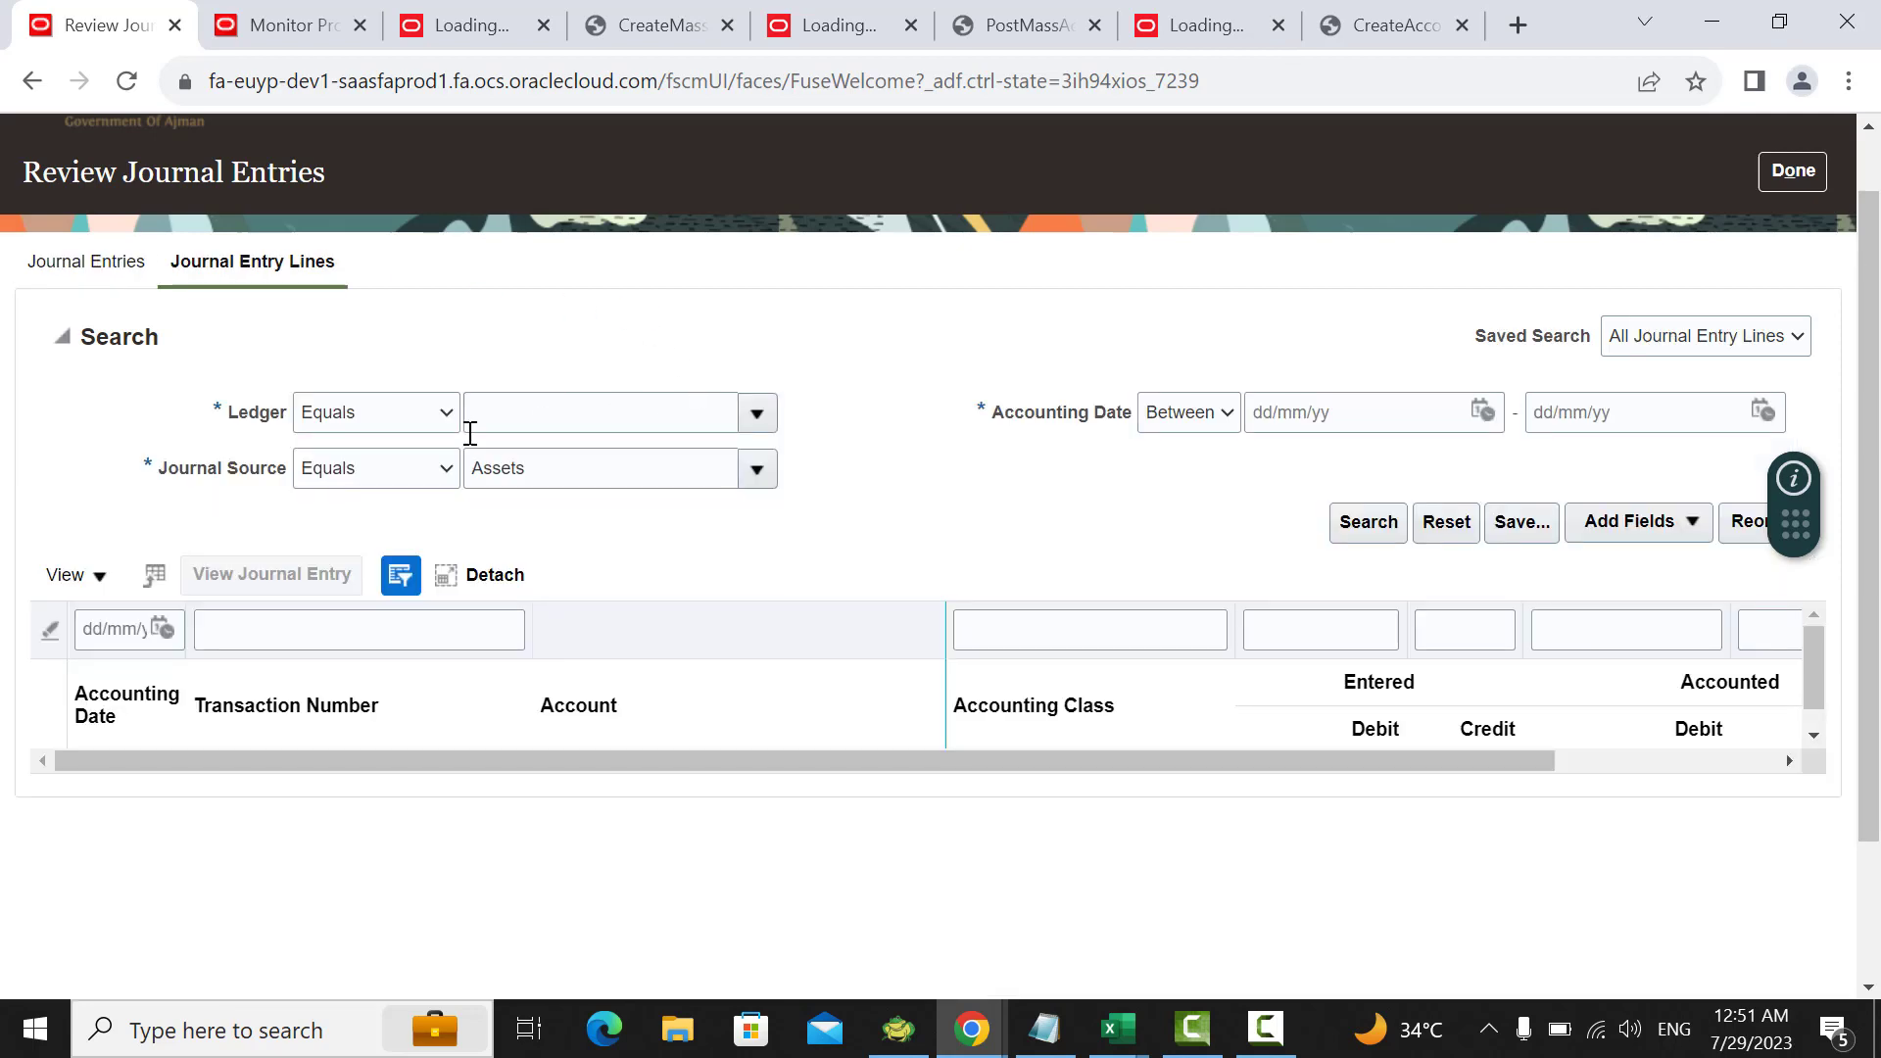
click(757, 425)
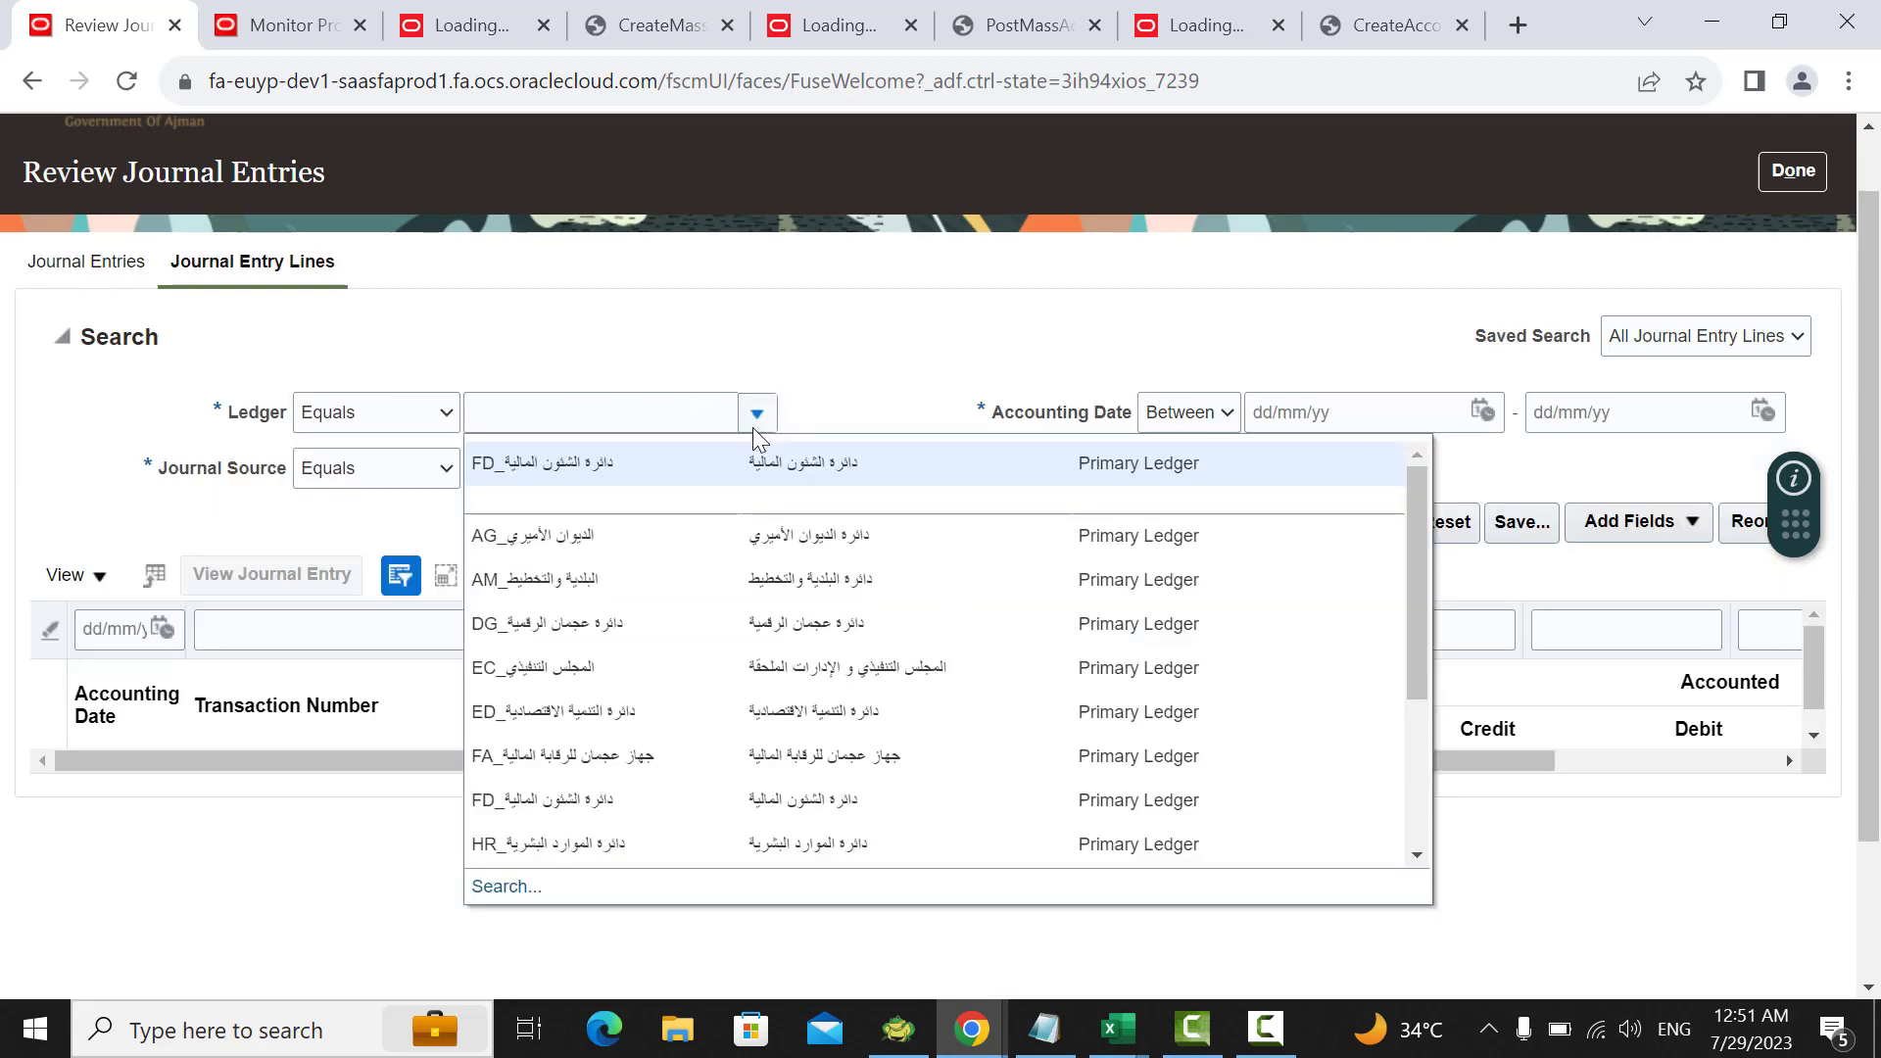
click(569, 474)
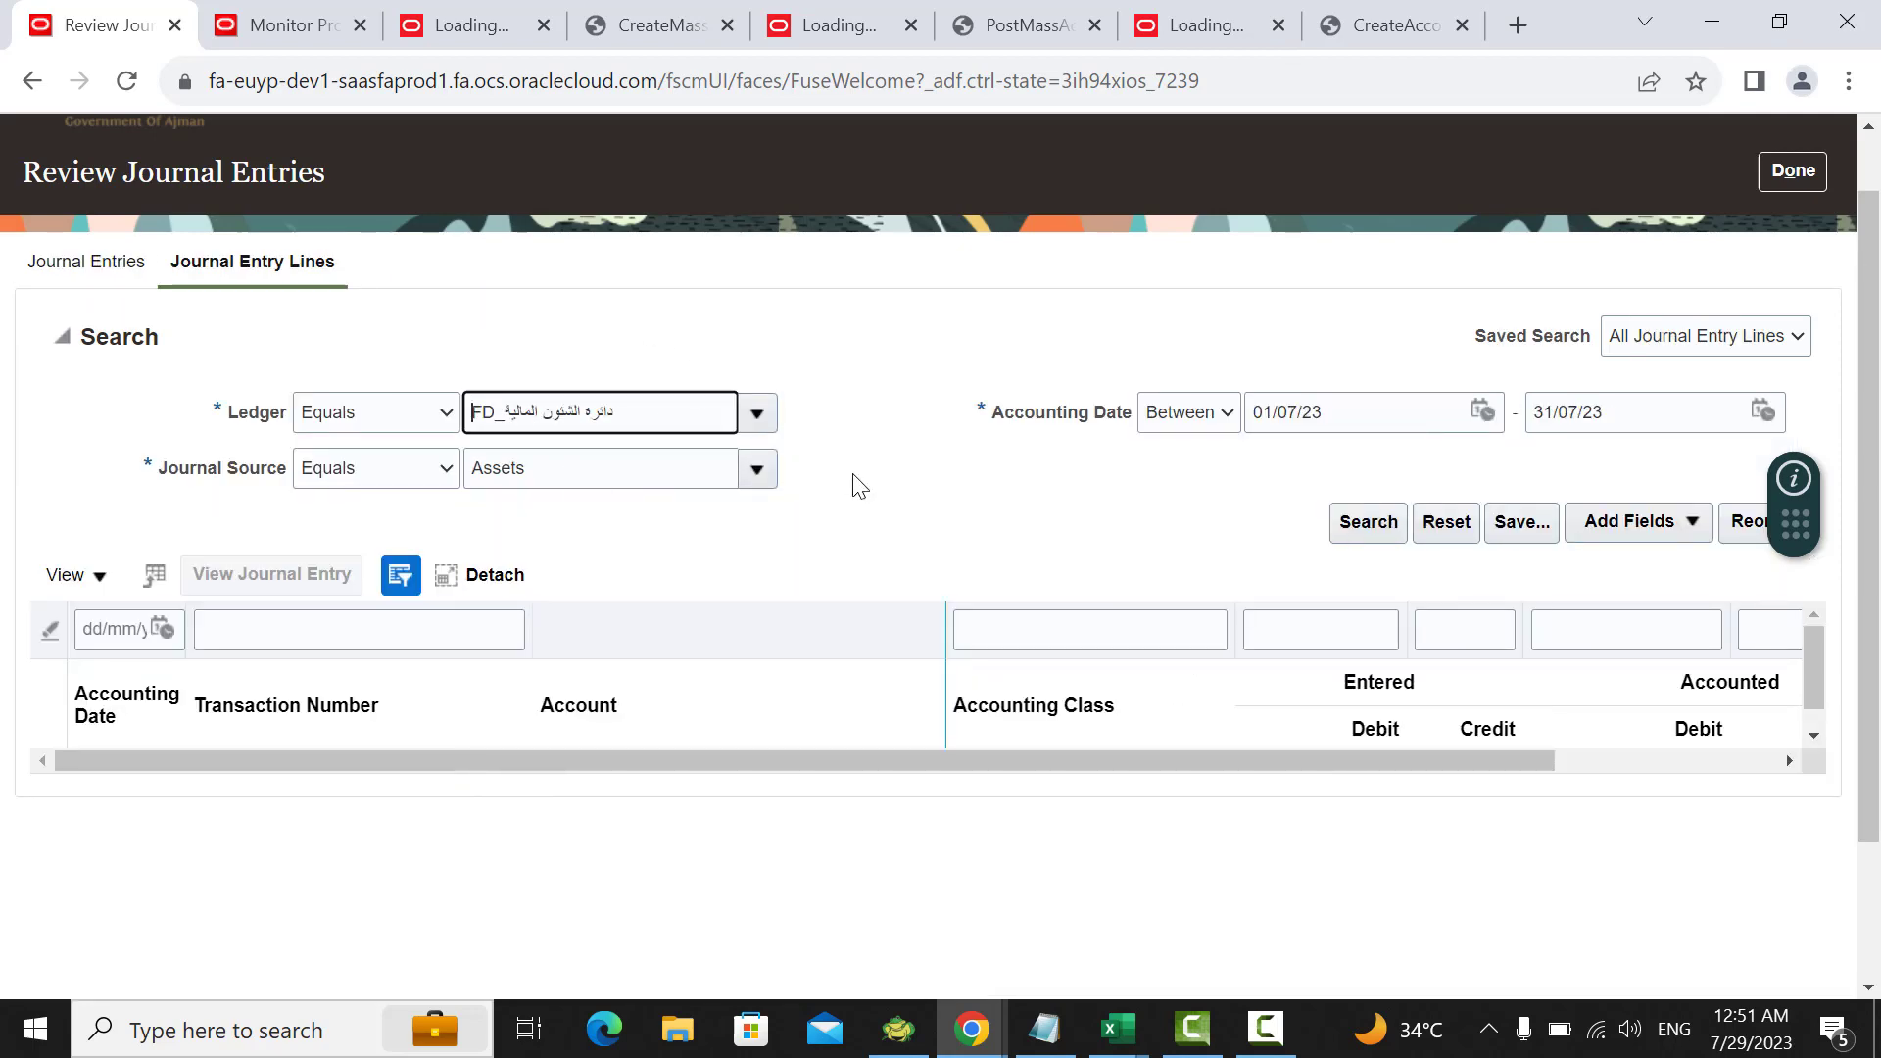
scroll(856, 483, down, 2)
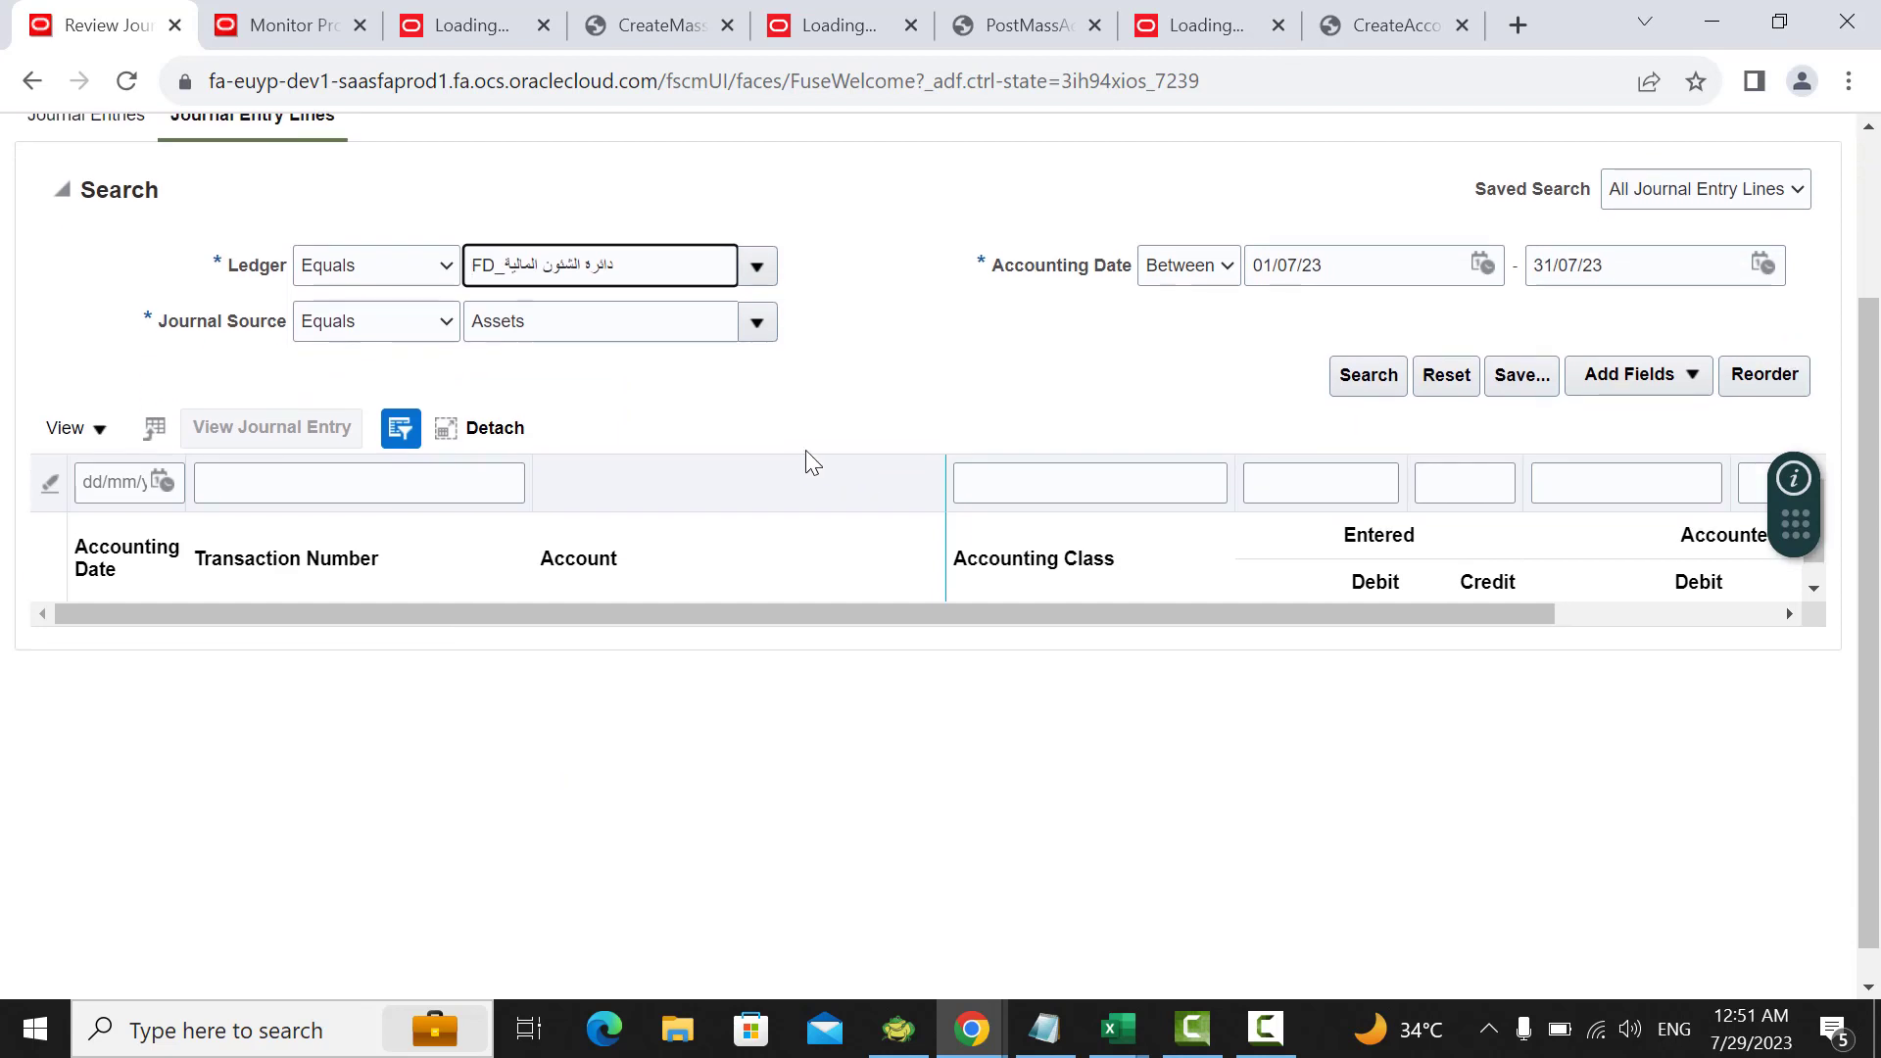
click(1368, 375)
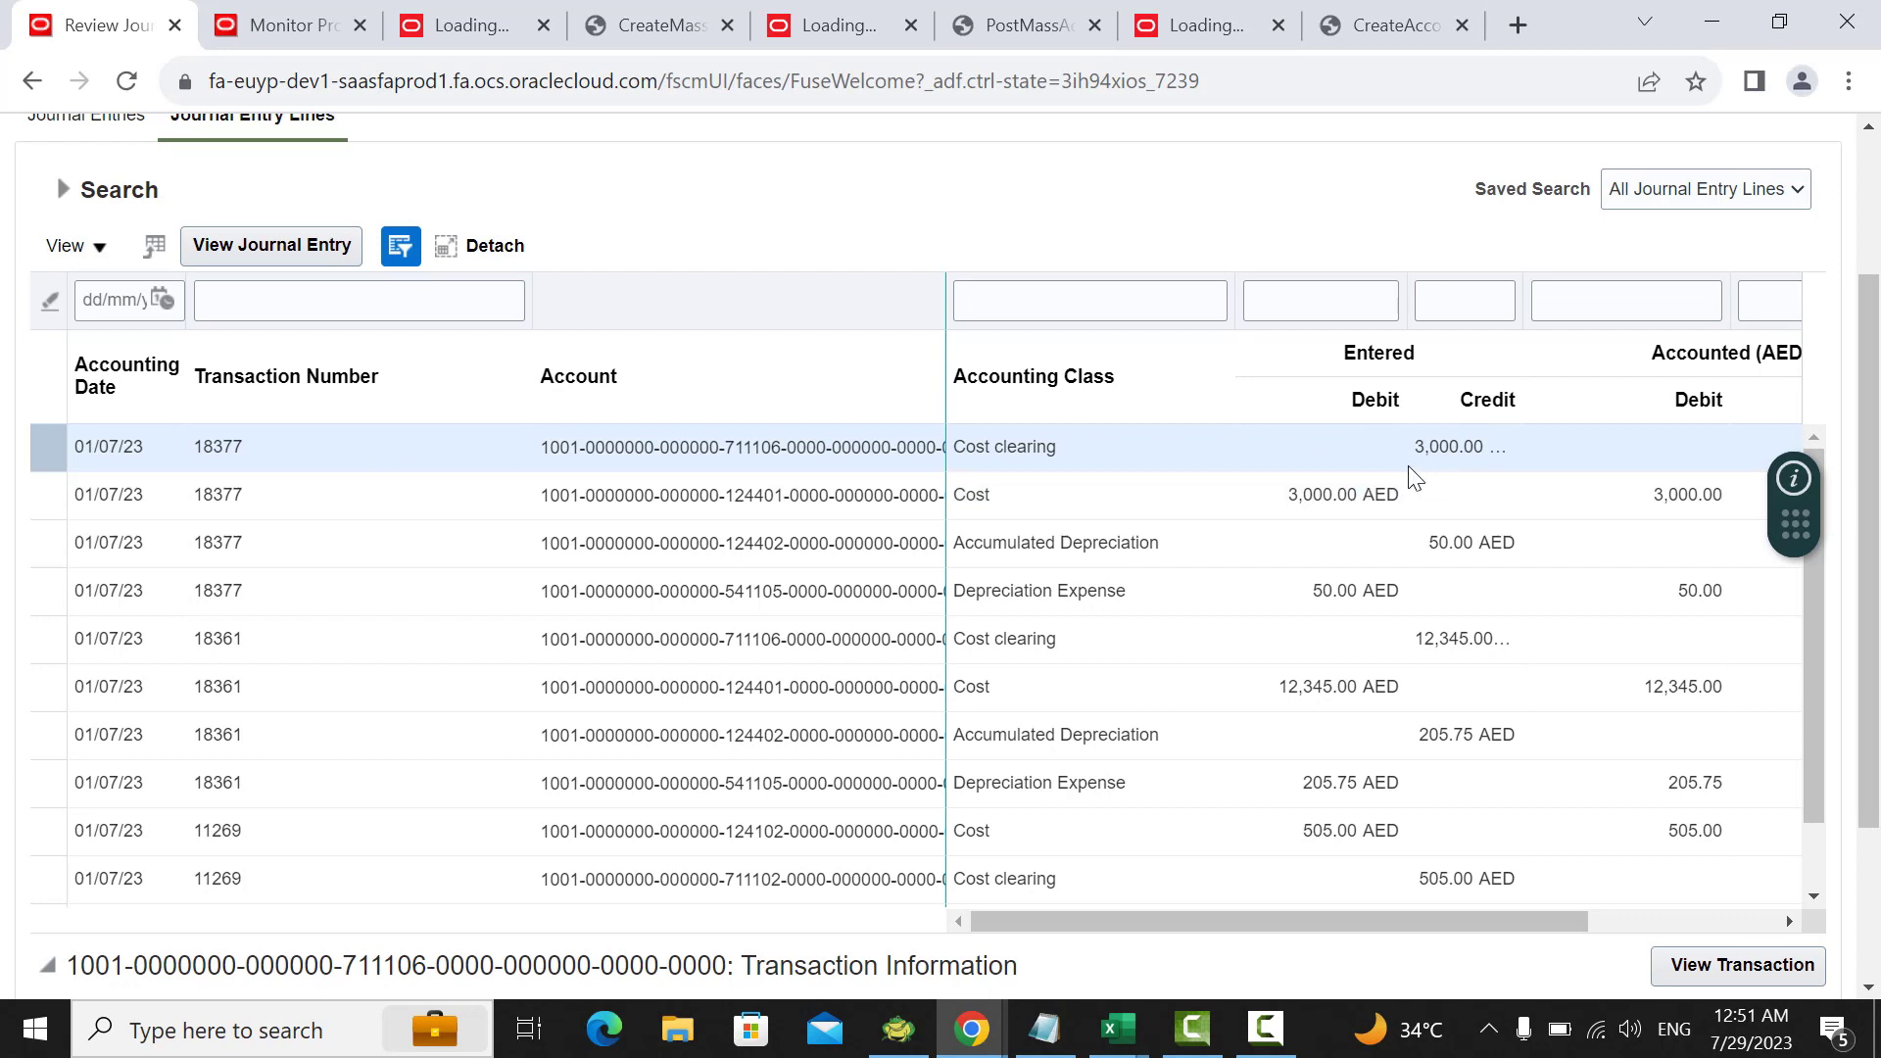
Step: Copy transaction number 18377 from the first journal entry line and filter the journal entries list by it
drag(244, 447, 201, 449)
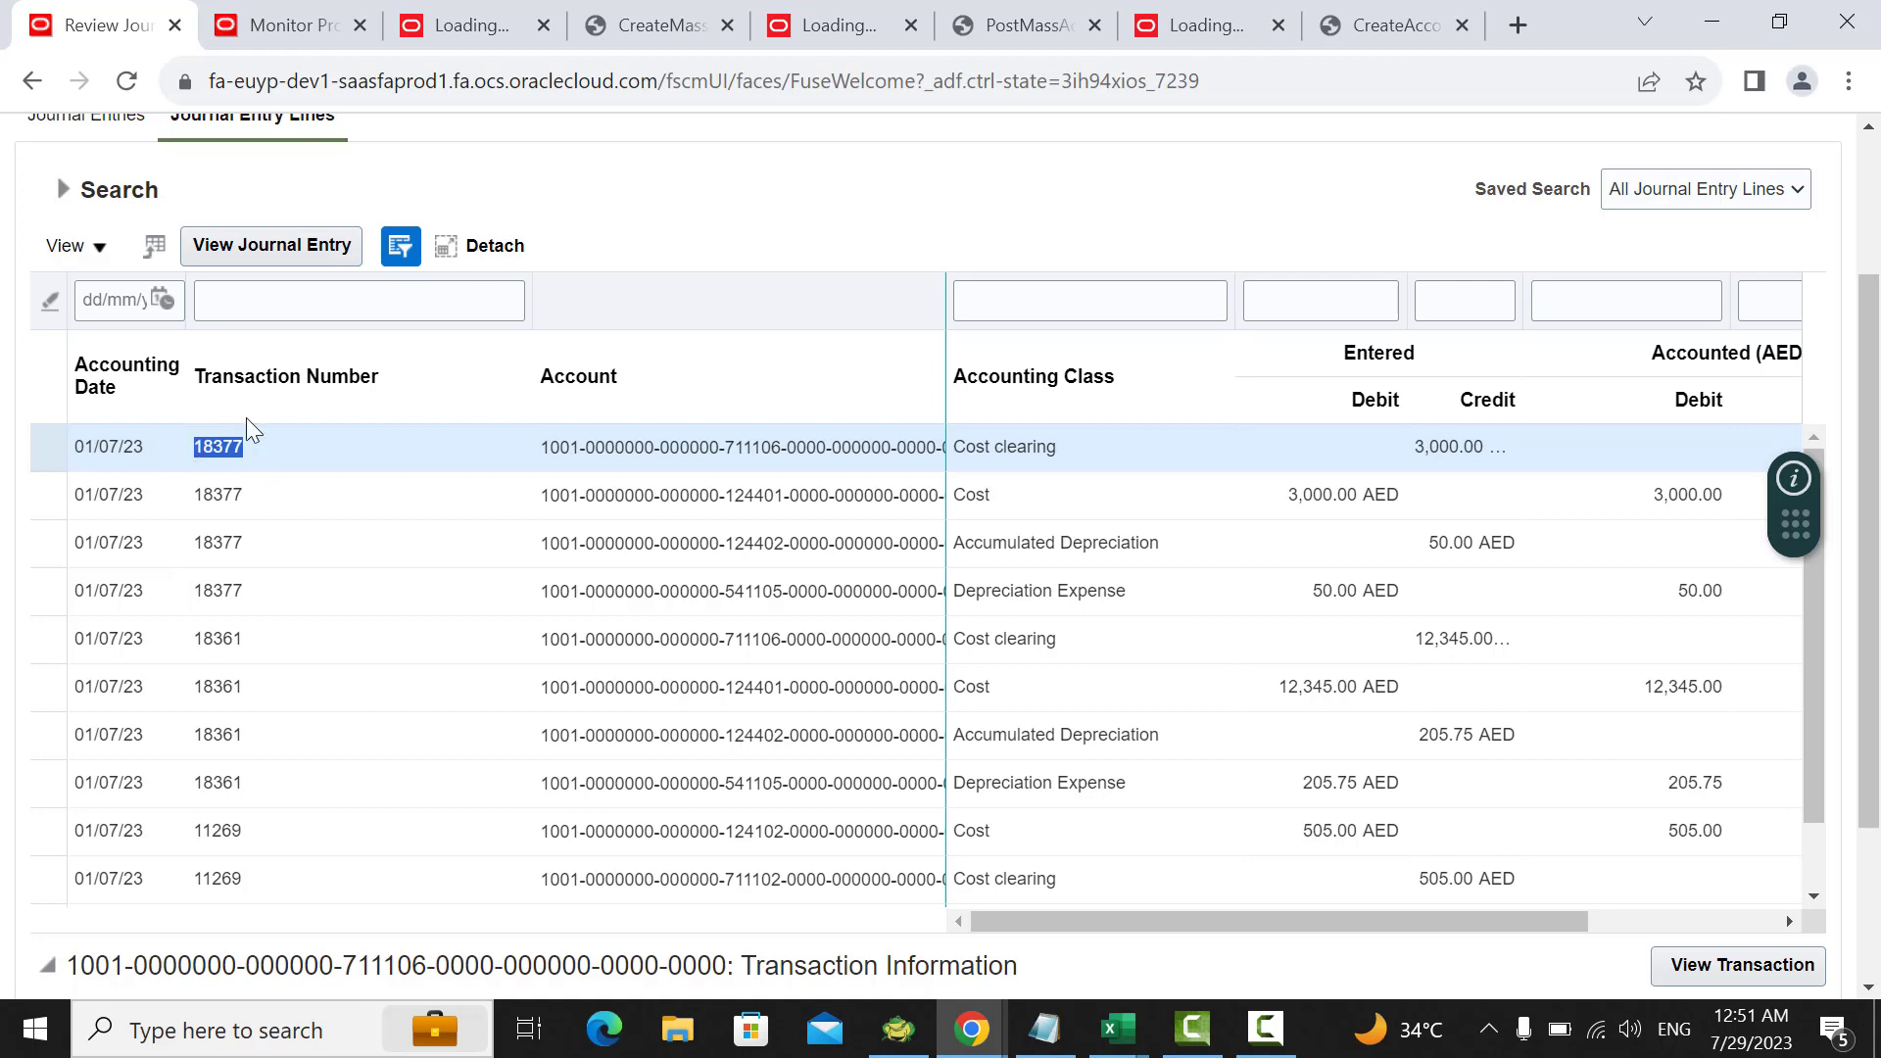
scroll(245, 417, up, 3)
click(94, 336)
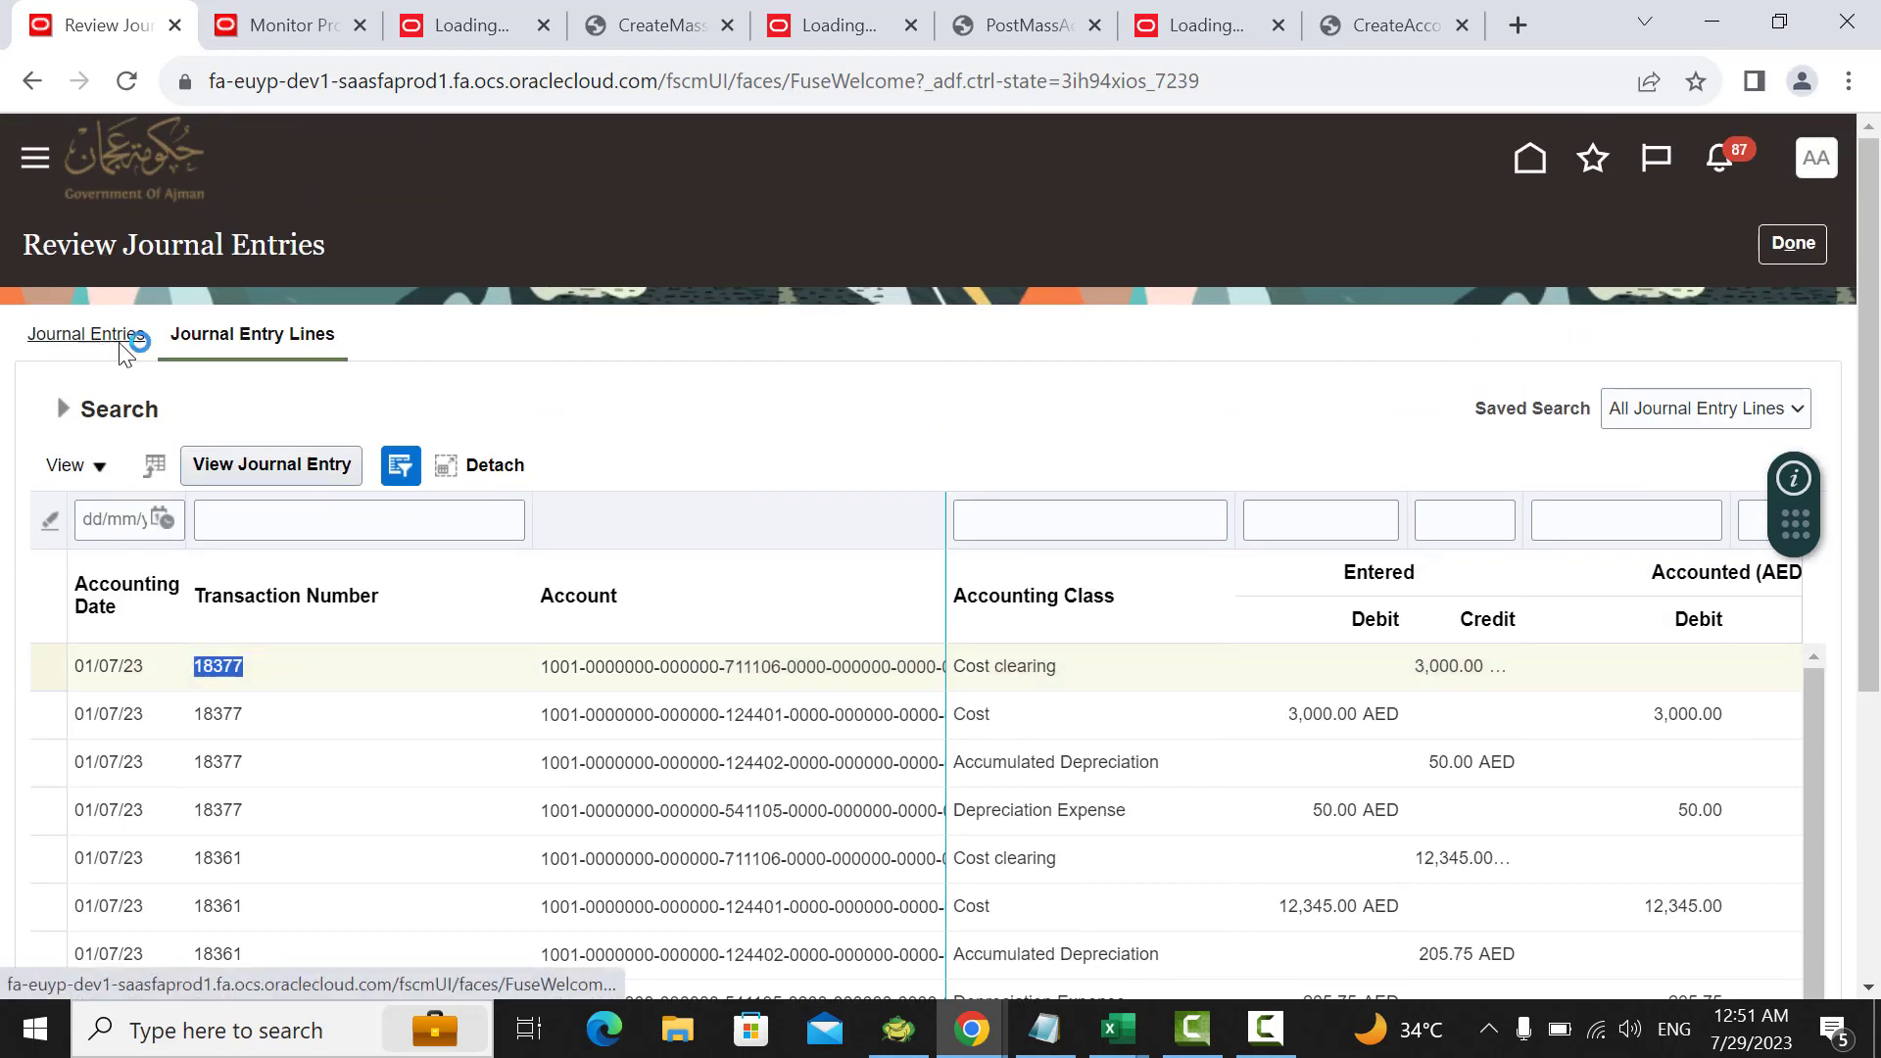
click(307, 372)
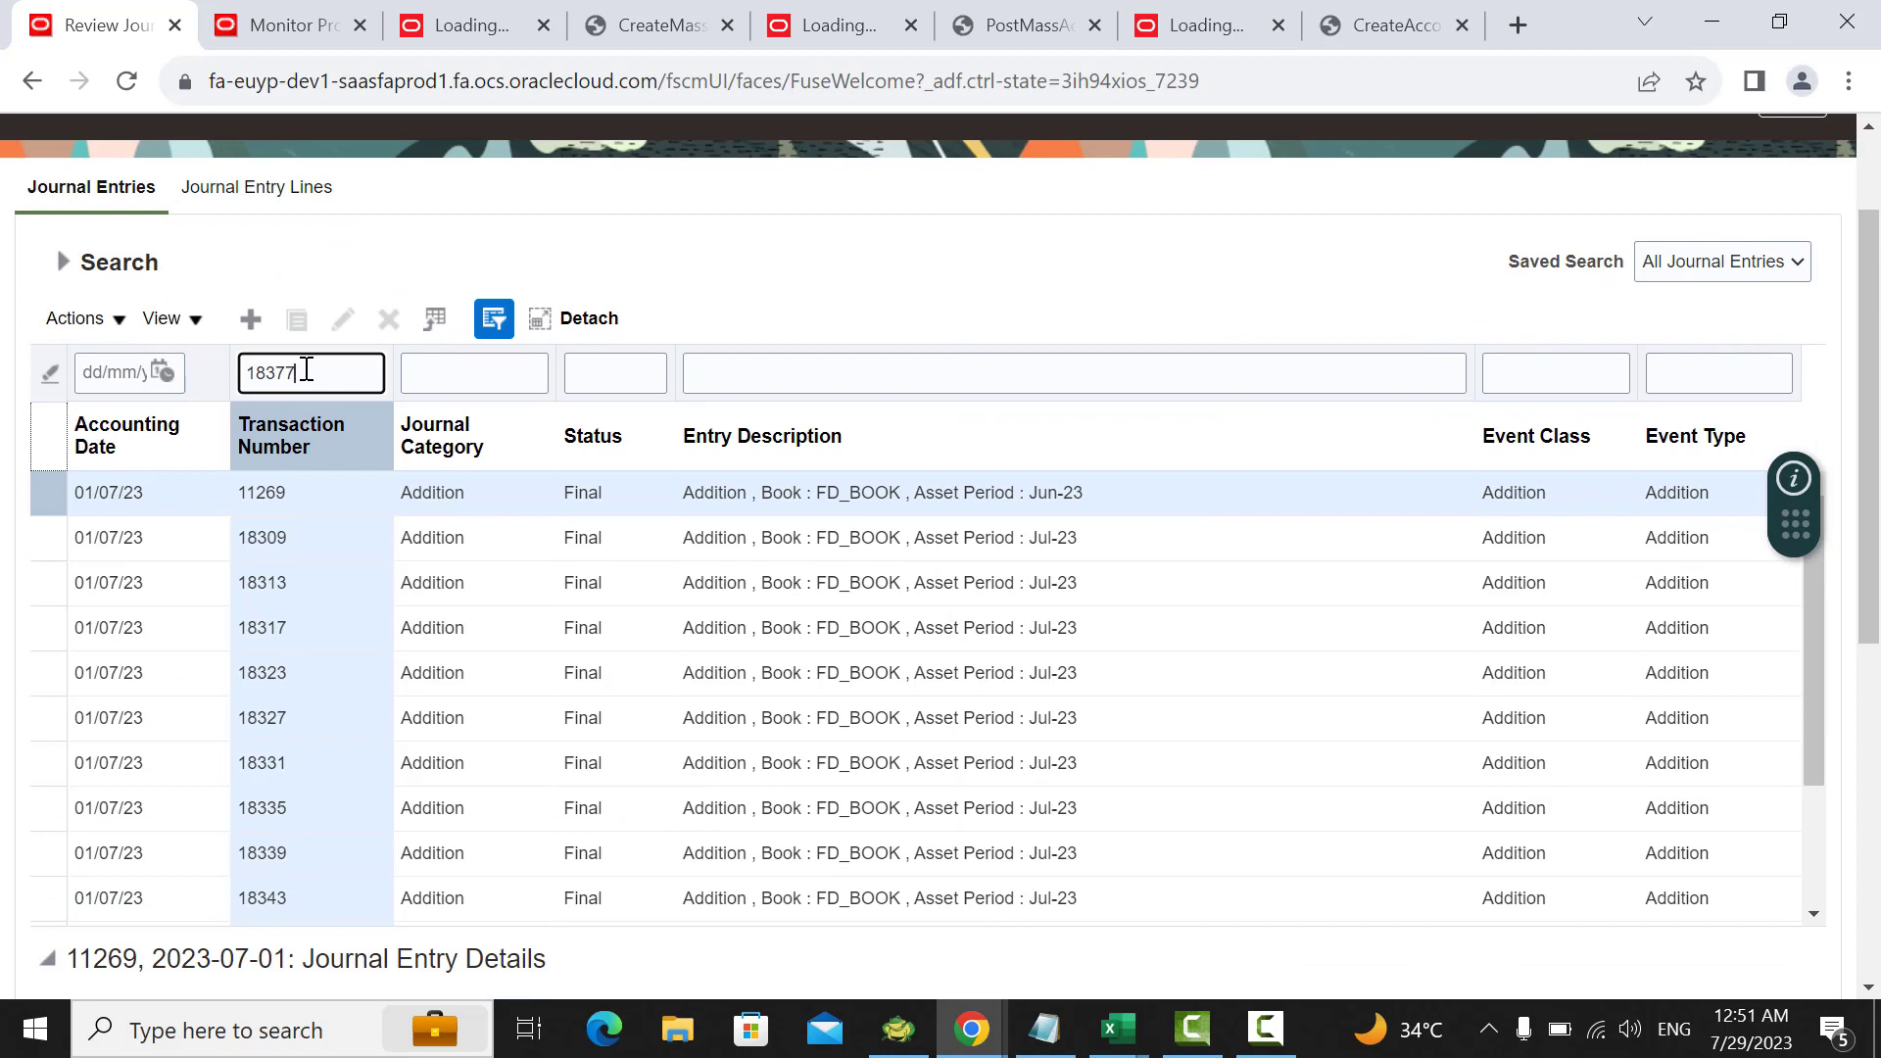
key(Return)
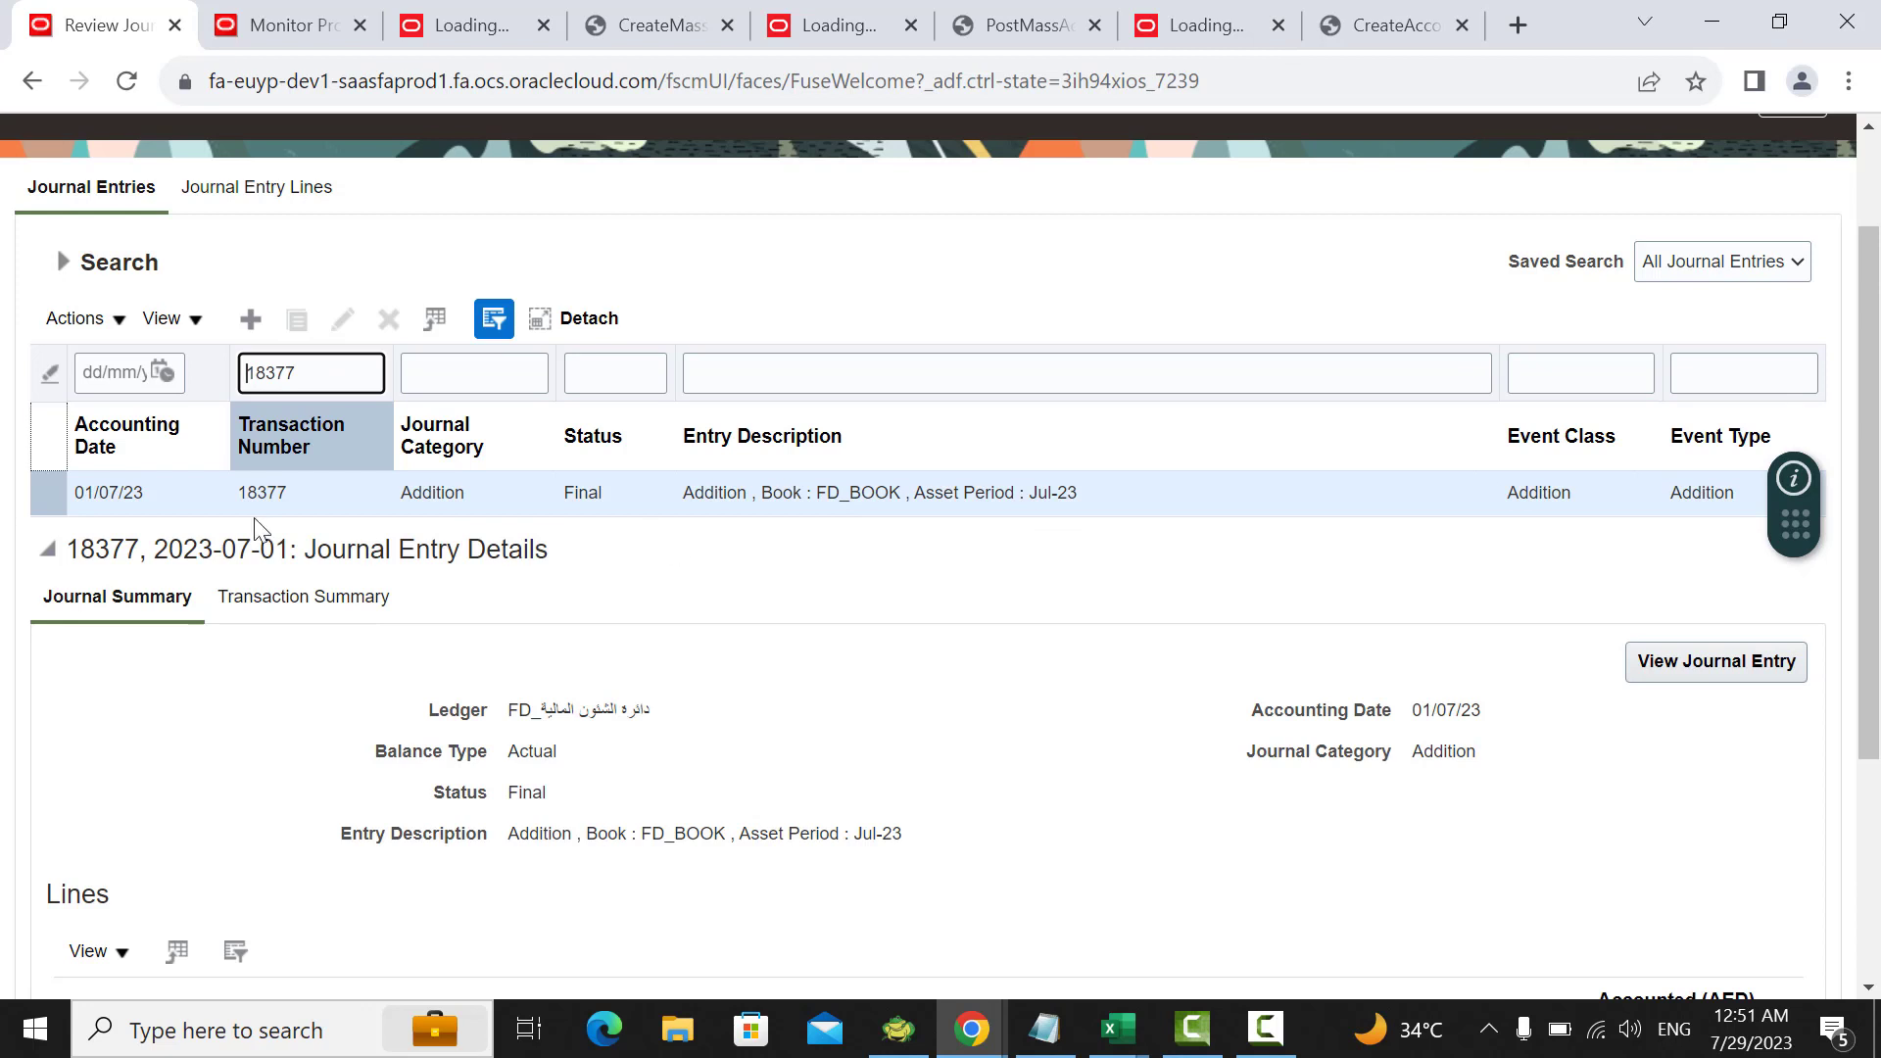
Step: Examine the summary and the debit and credit lines of journal entry 18377
double_click(428, 495)
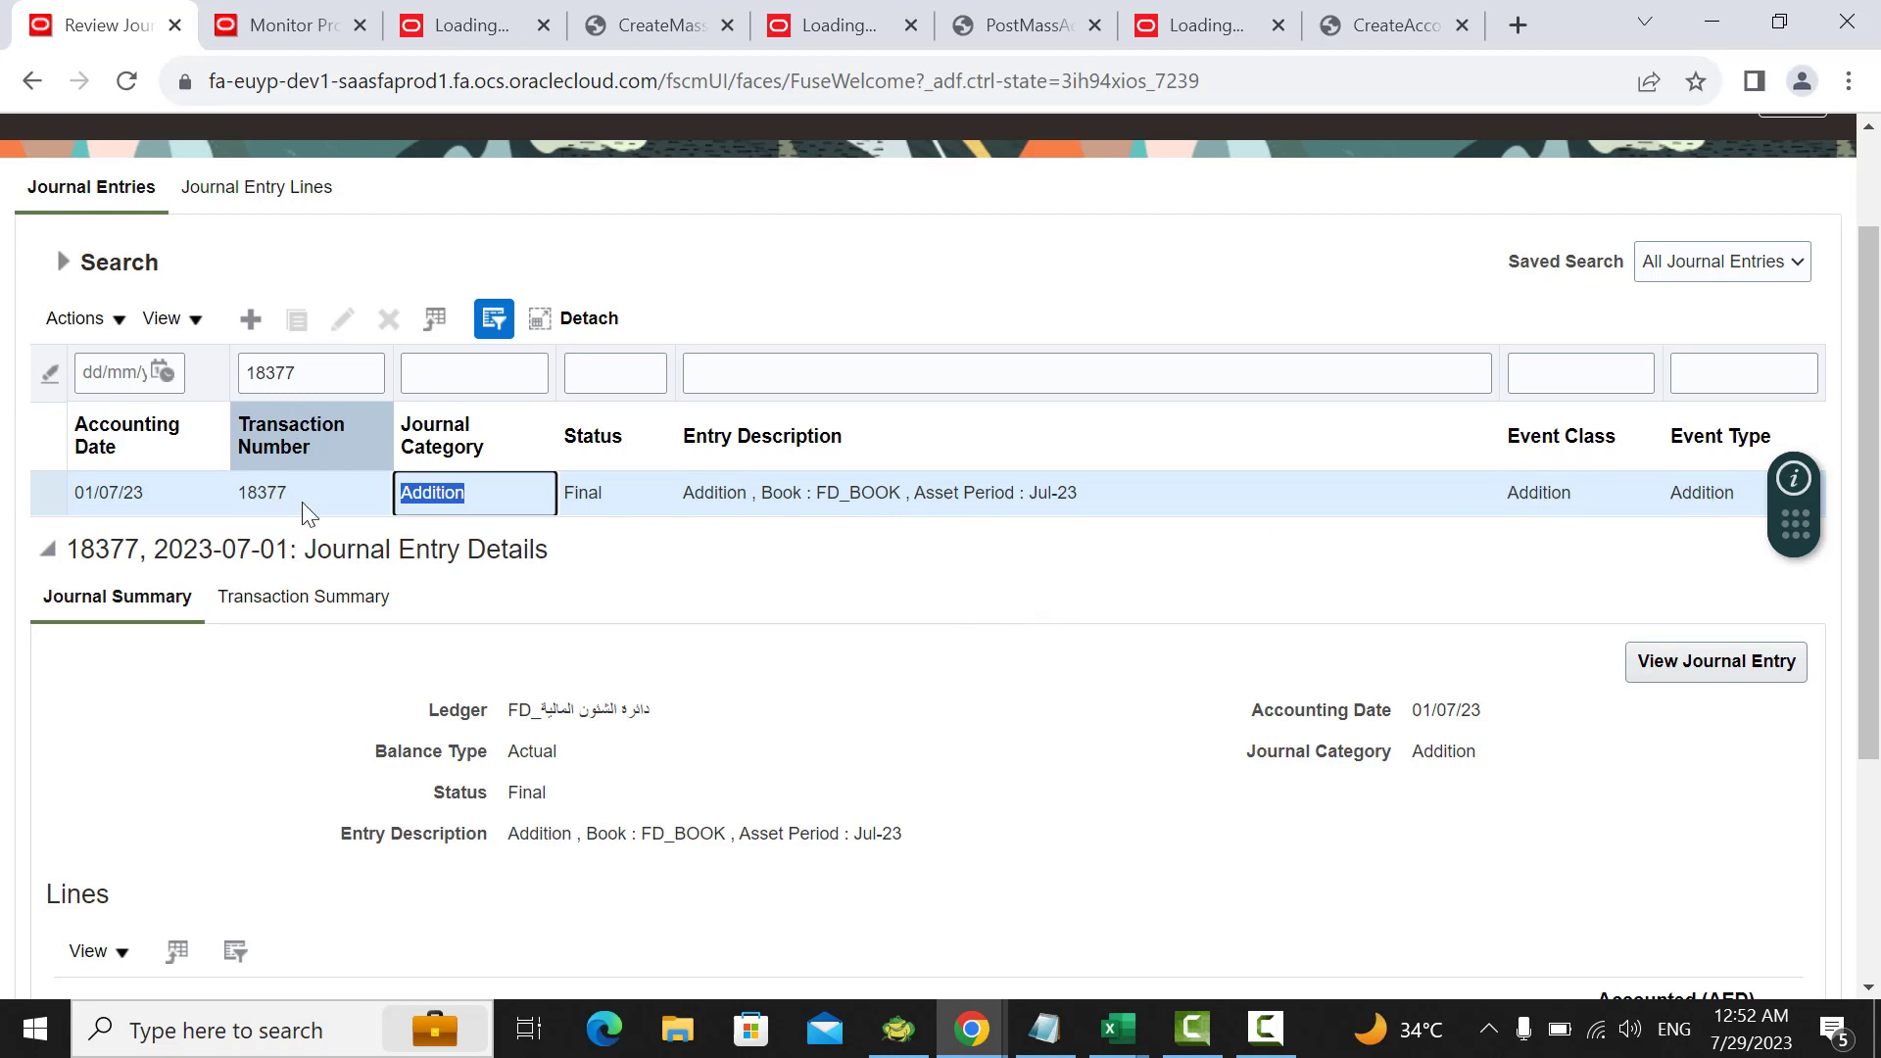
scroll(756, 617, down, 4)
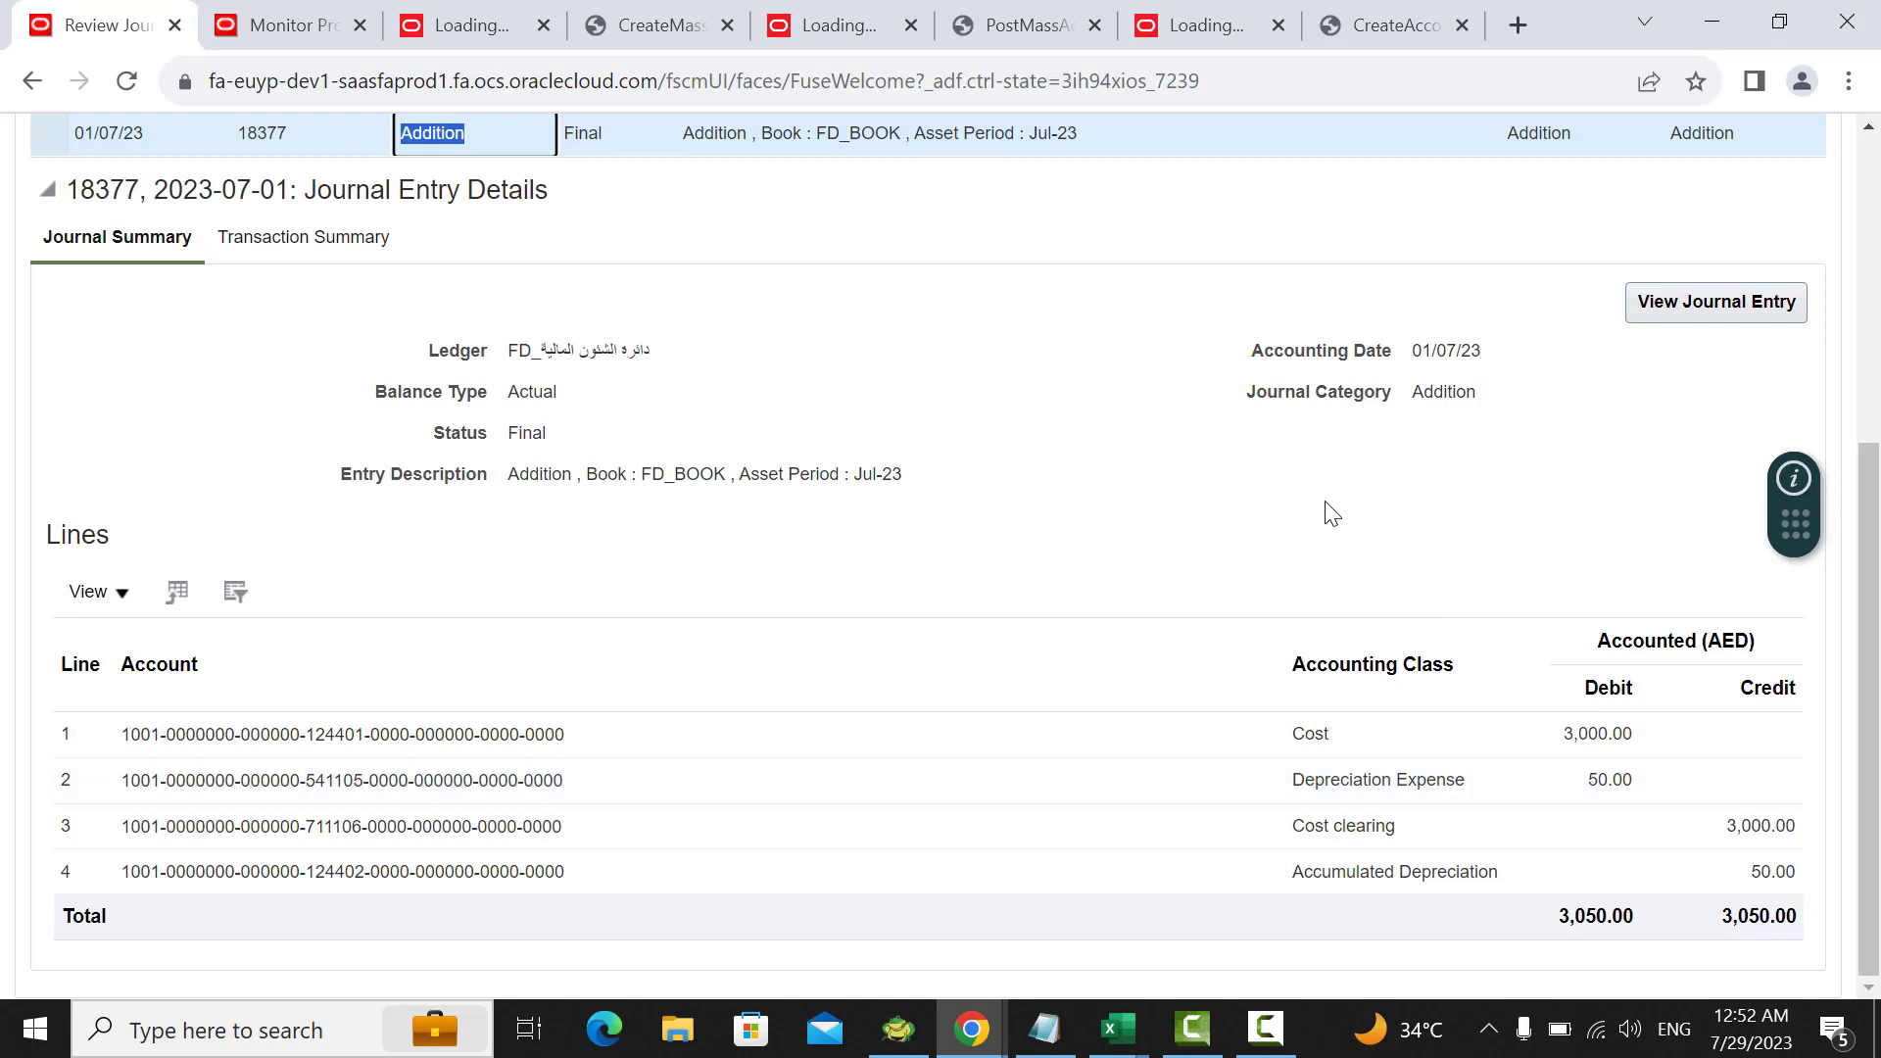
scroll(1264, 524, up, 2)
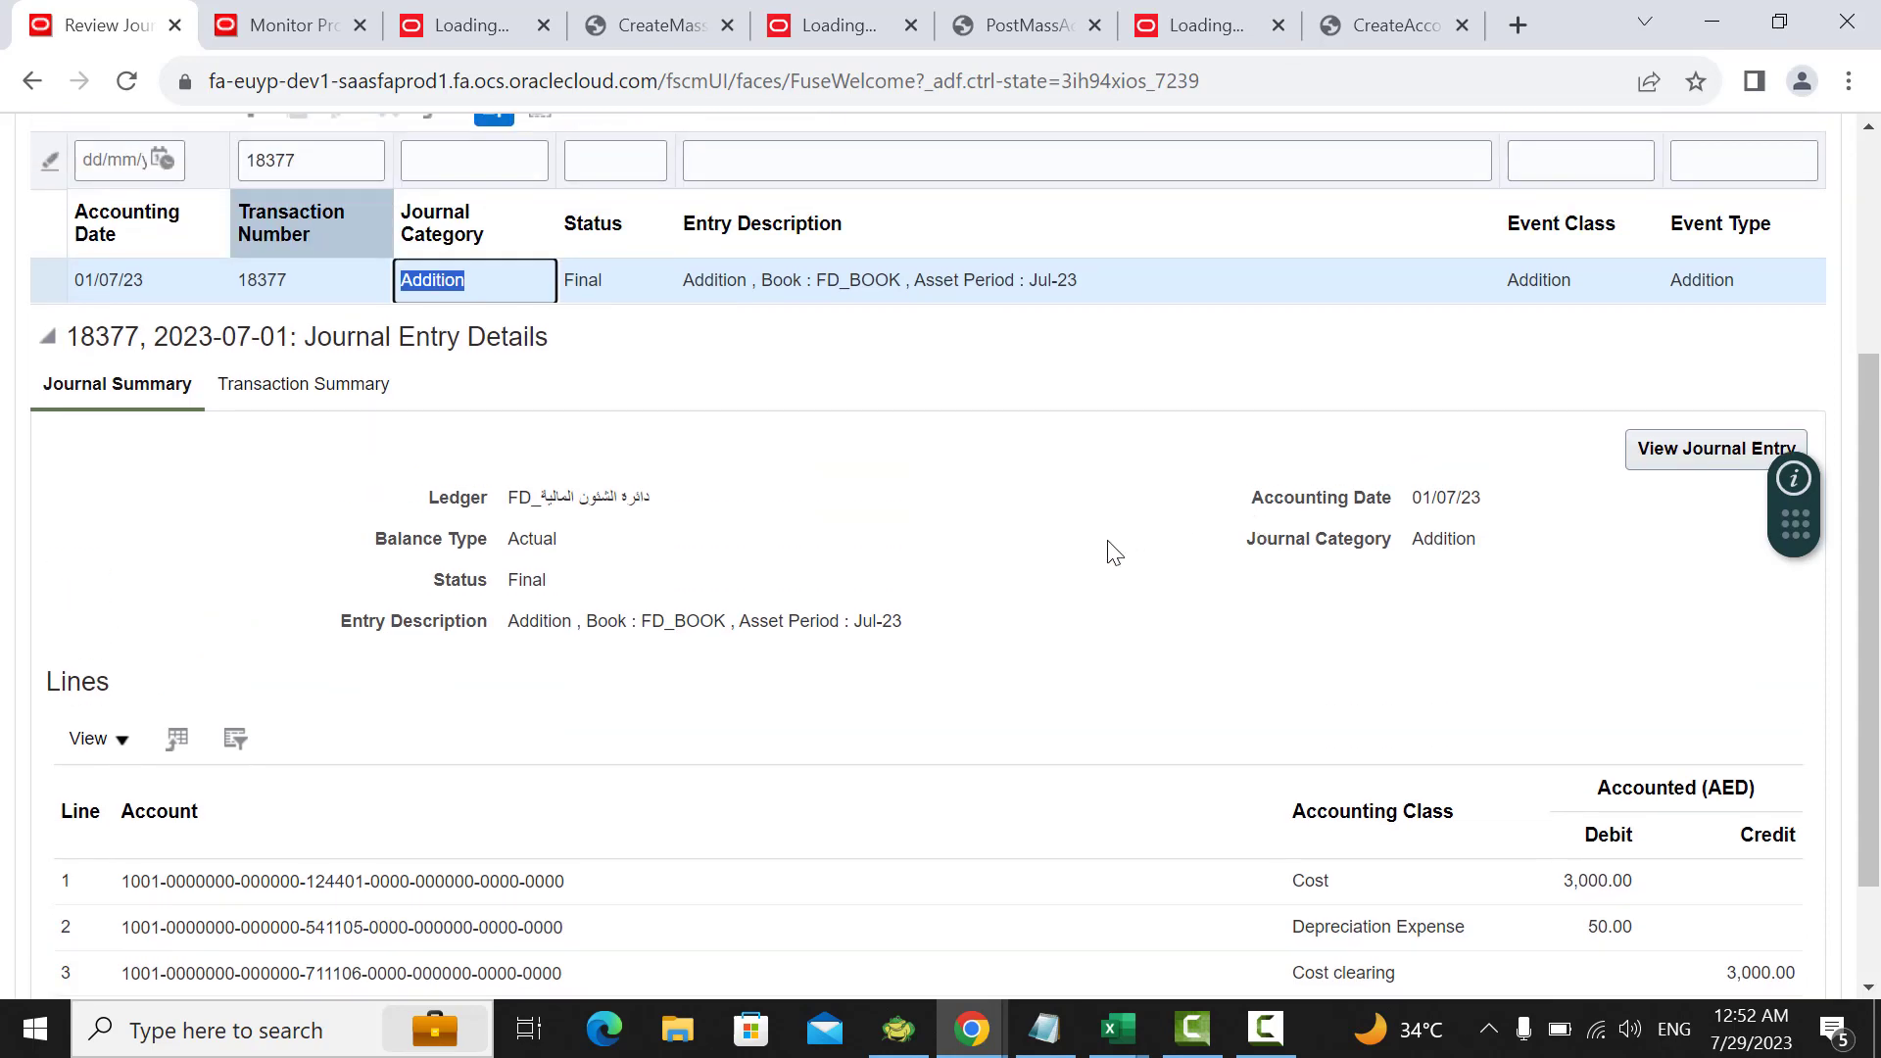
scroll(1115, 554, up, 3)
scroll(1112, 550, down, 5)
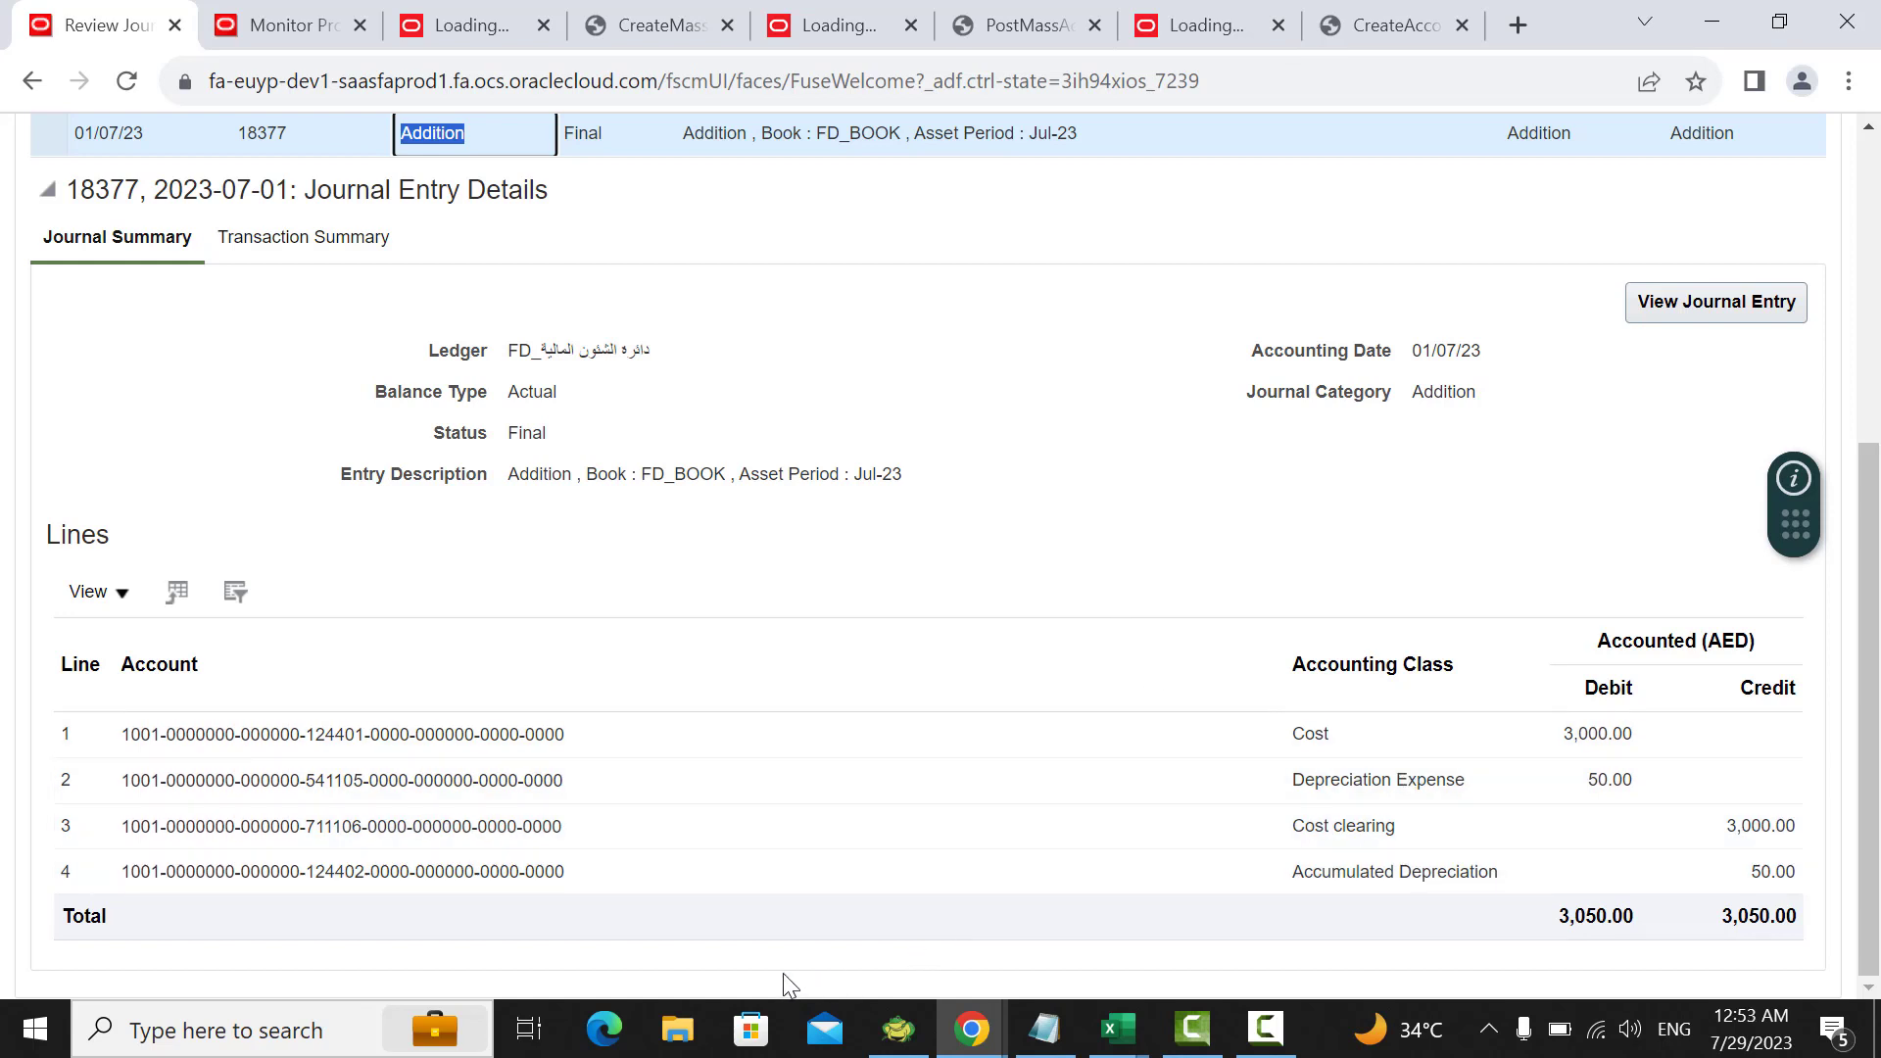
Step: Capture the Lines table of journal entry 18377 with Snipping Tool and copy the snip
click(359, 1020)
text(sn)
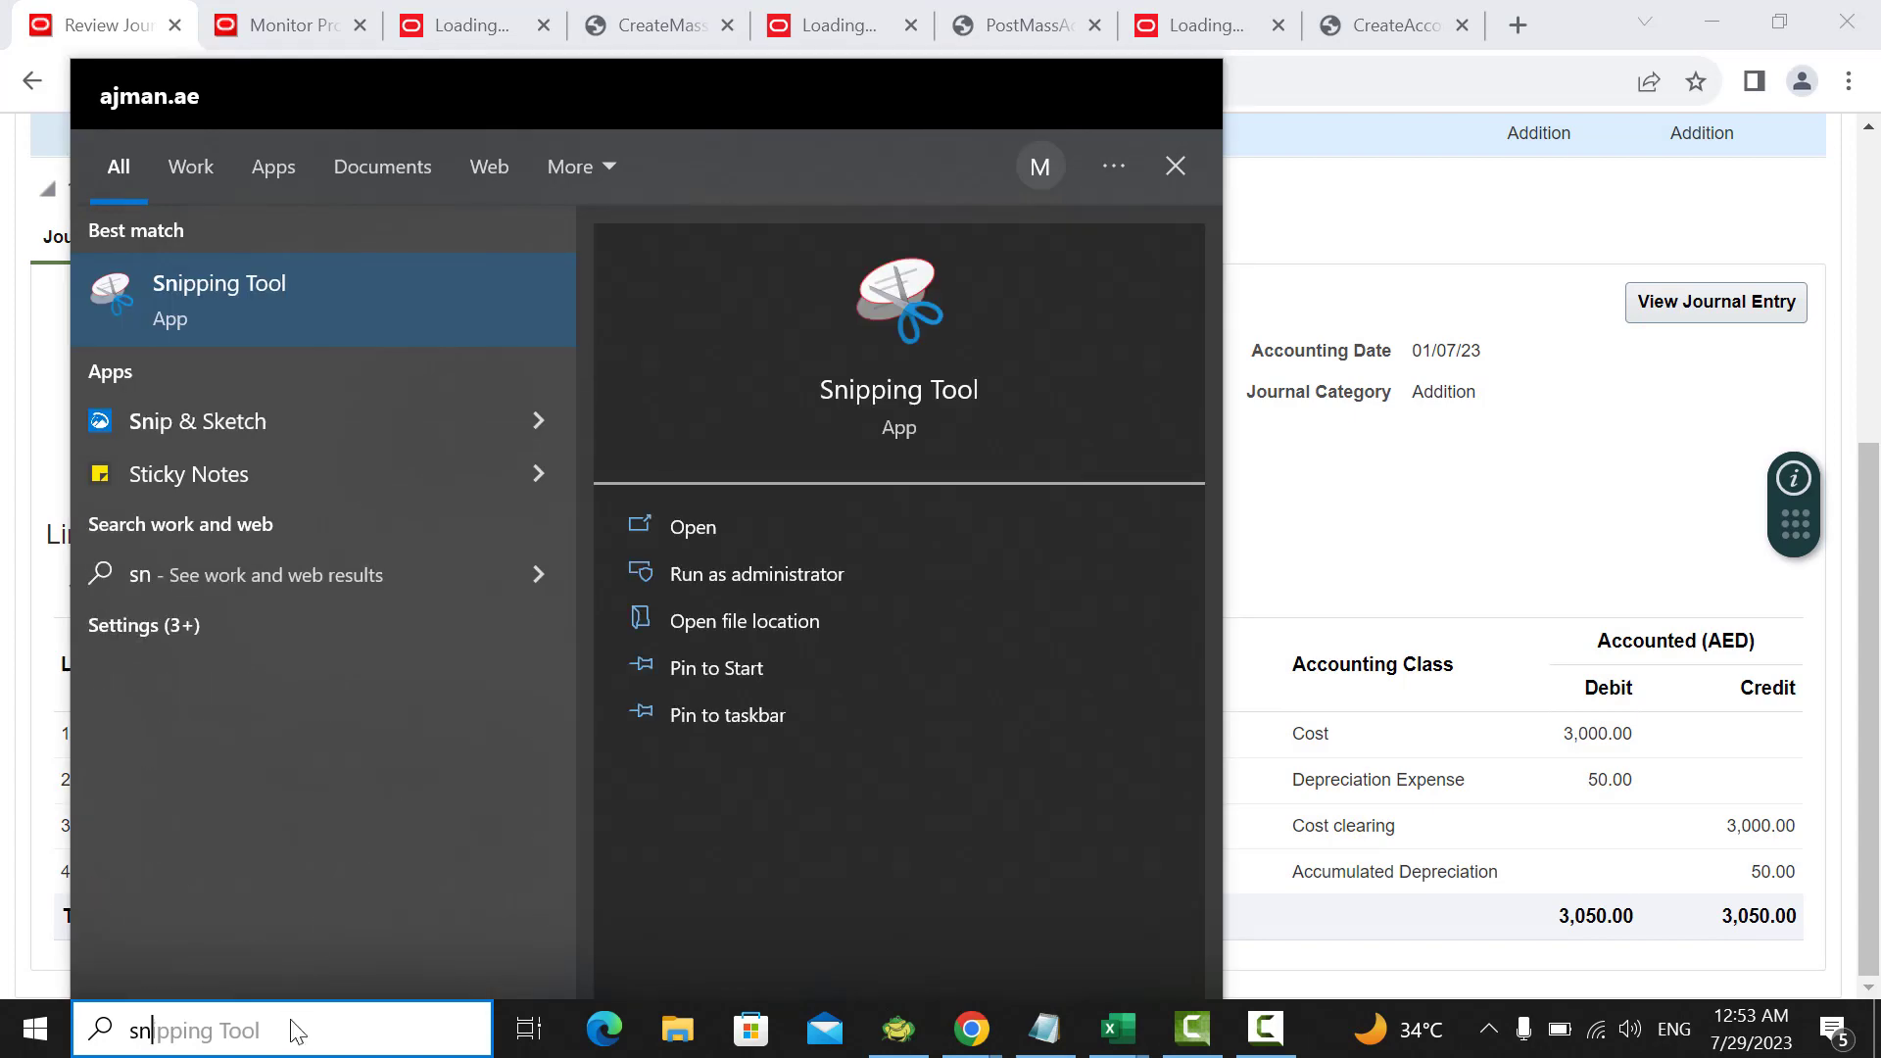
click(232, 294)
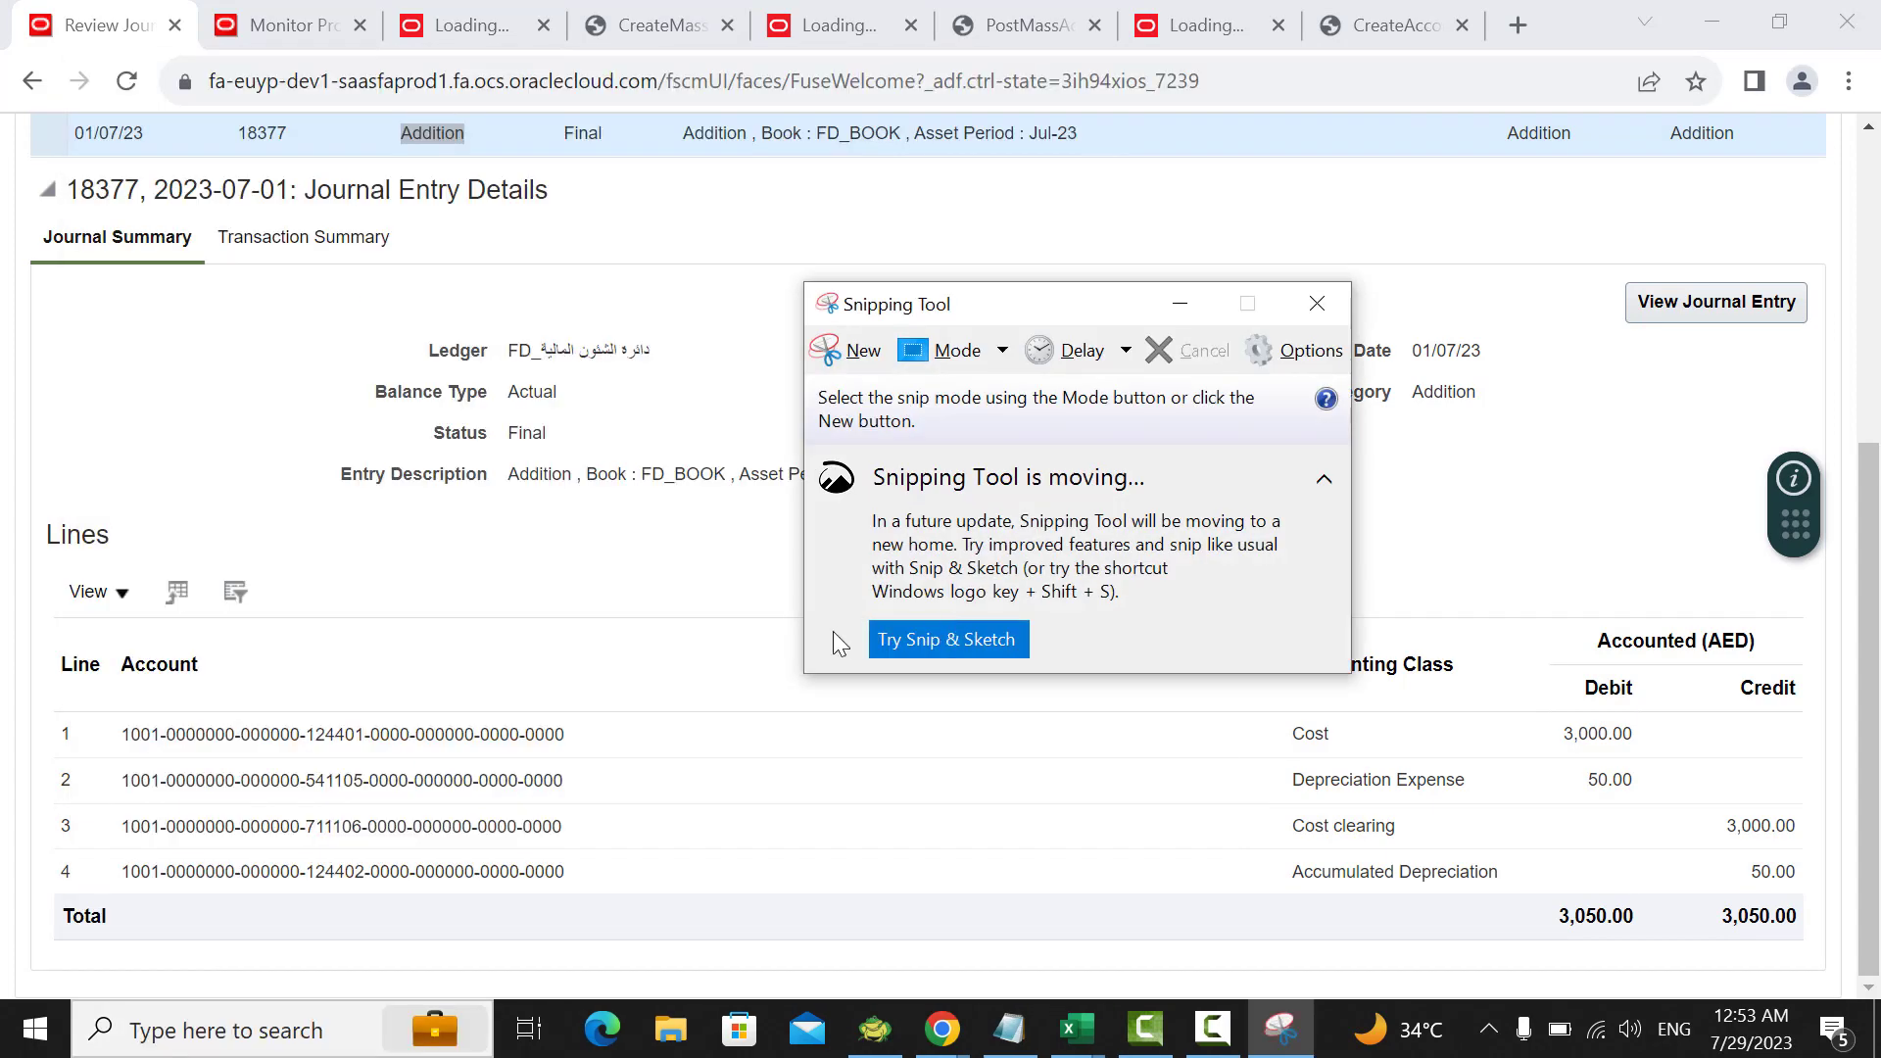
click(845, 350)
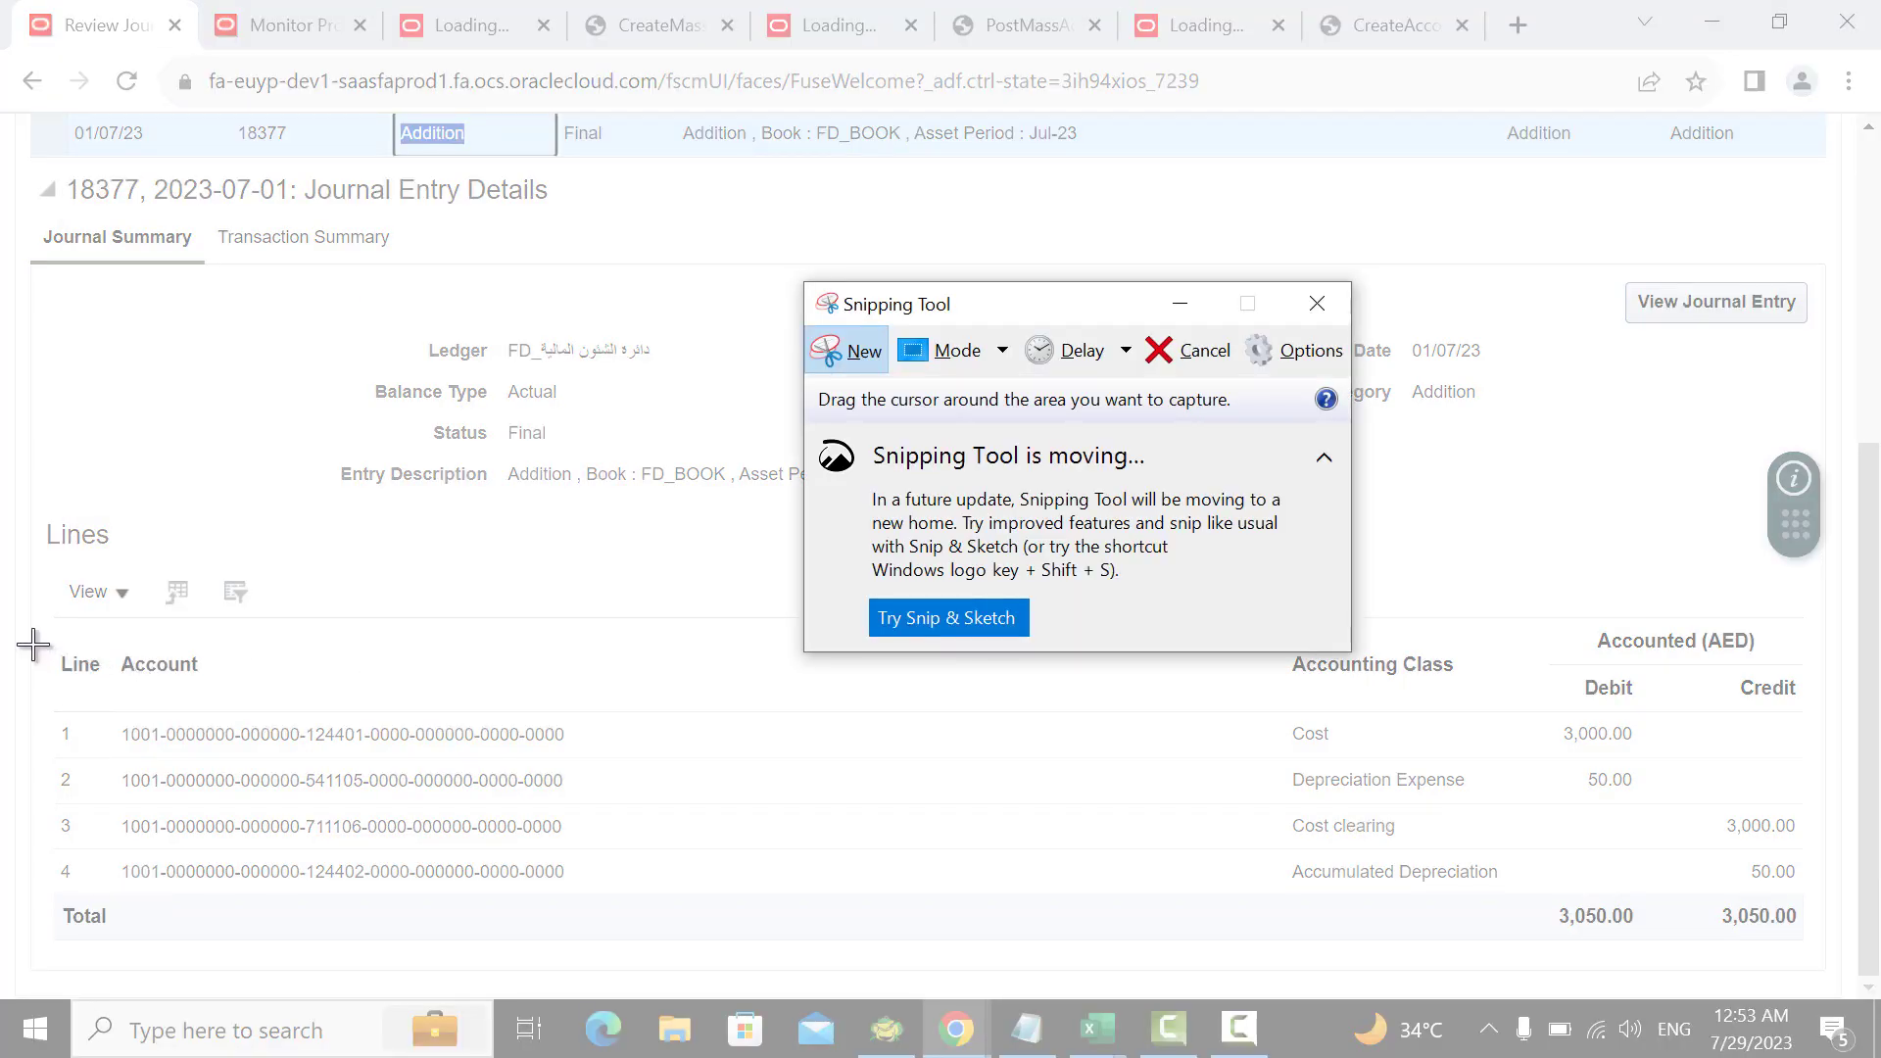
drag(34, 639, 1828, 948)
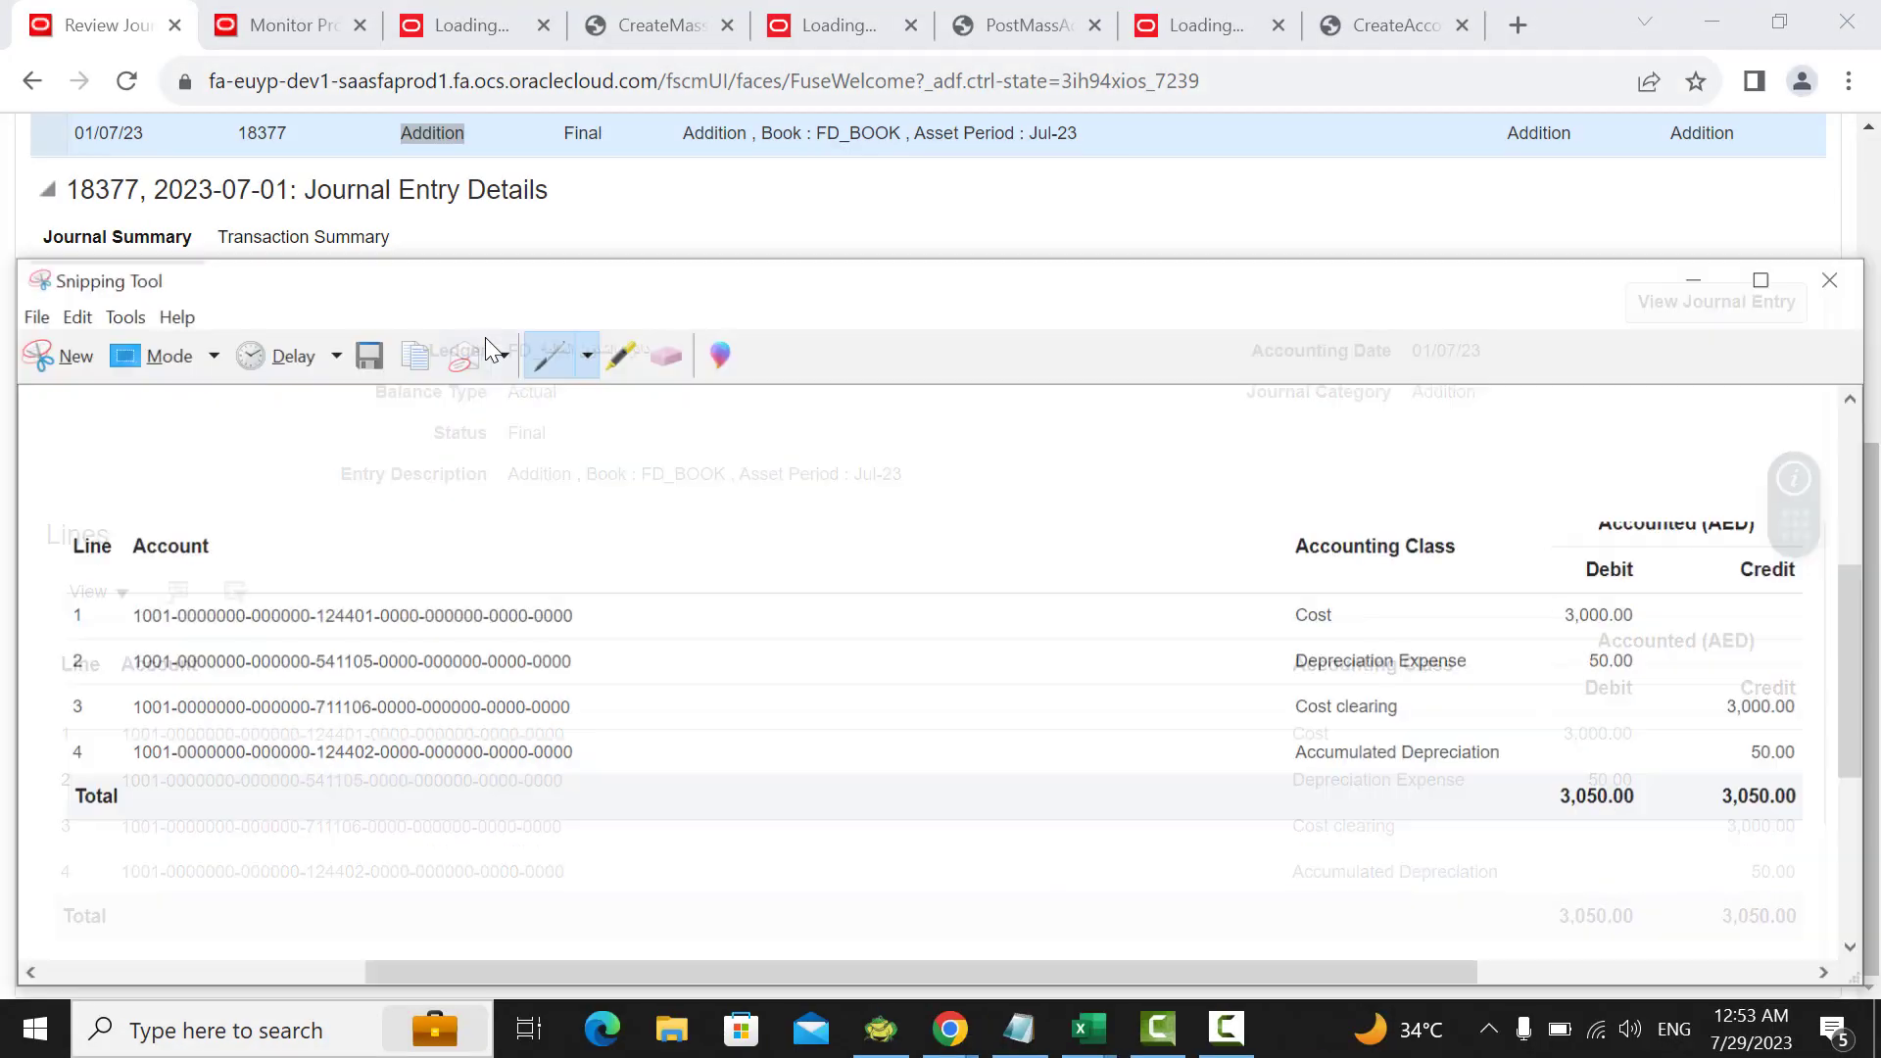
click(59, 357)
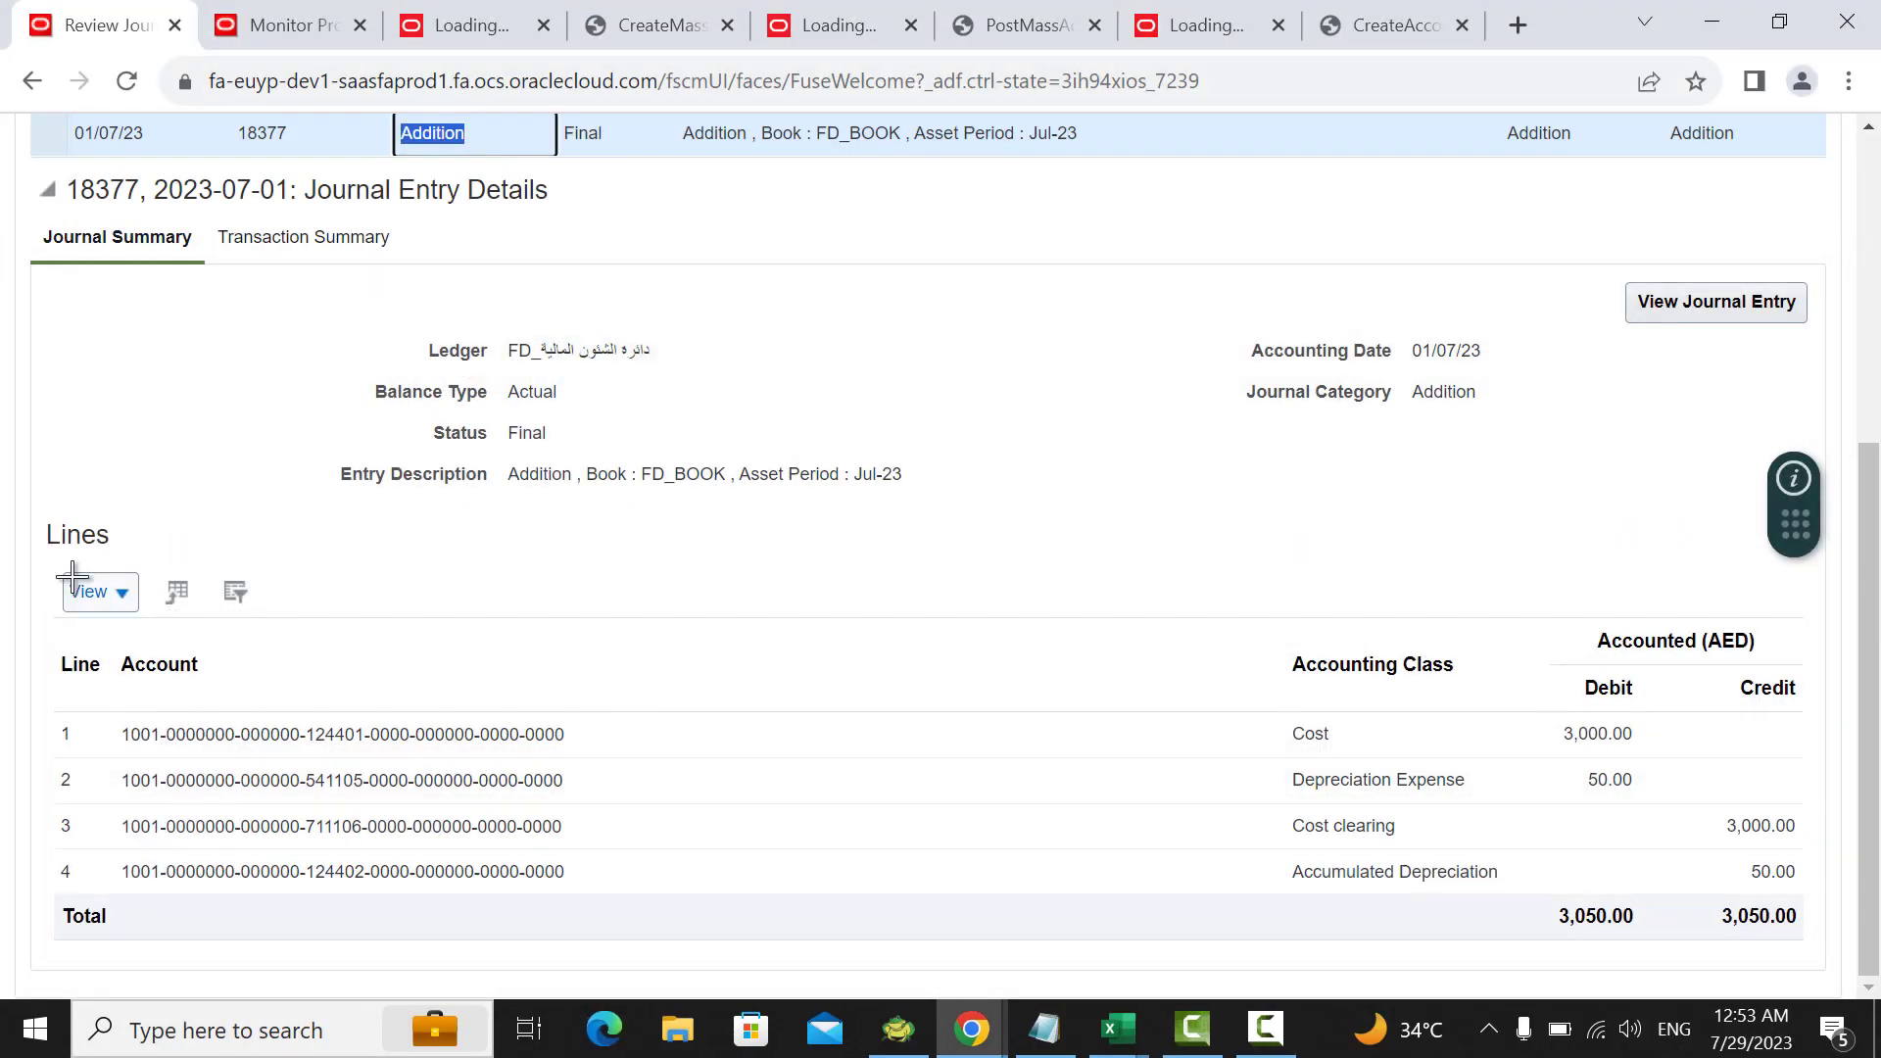
drag(41, 567, 1828, 966)
right_click(1130, 495)
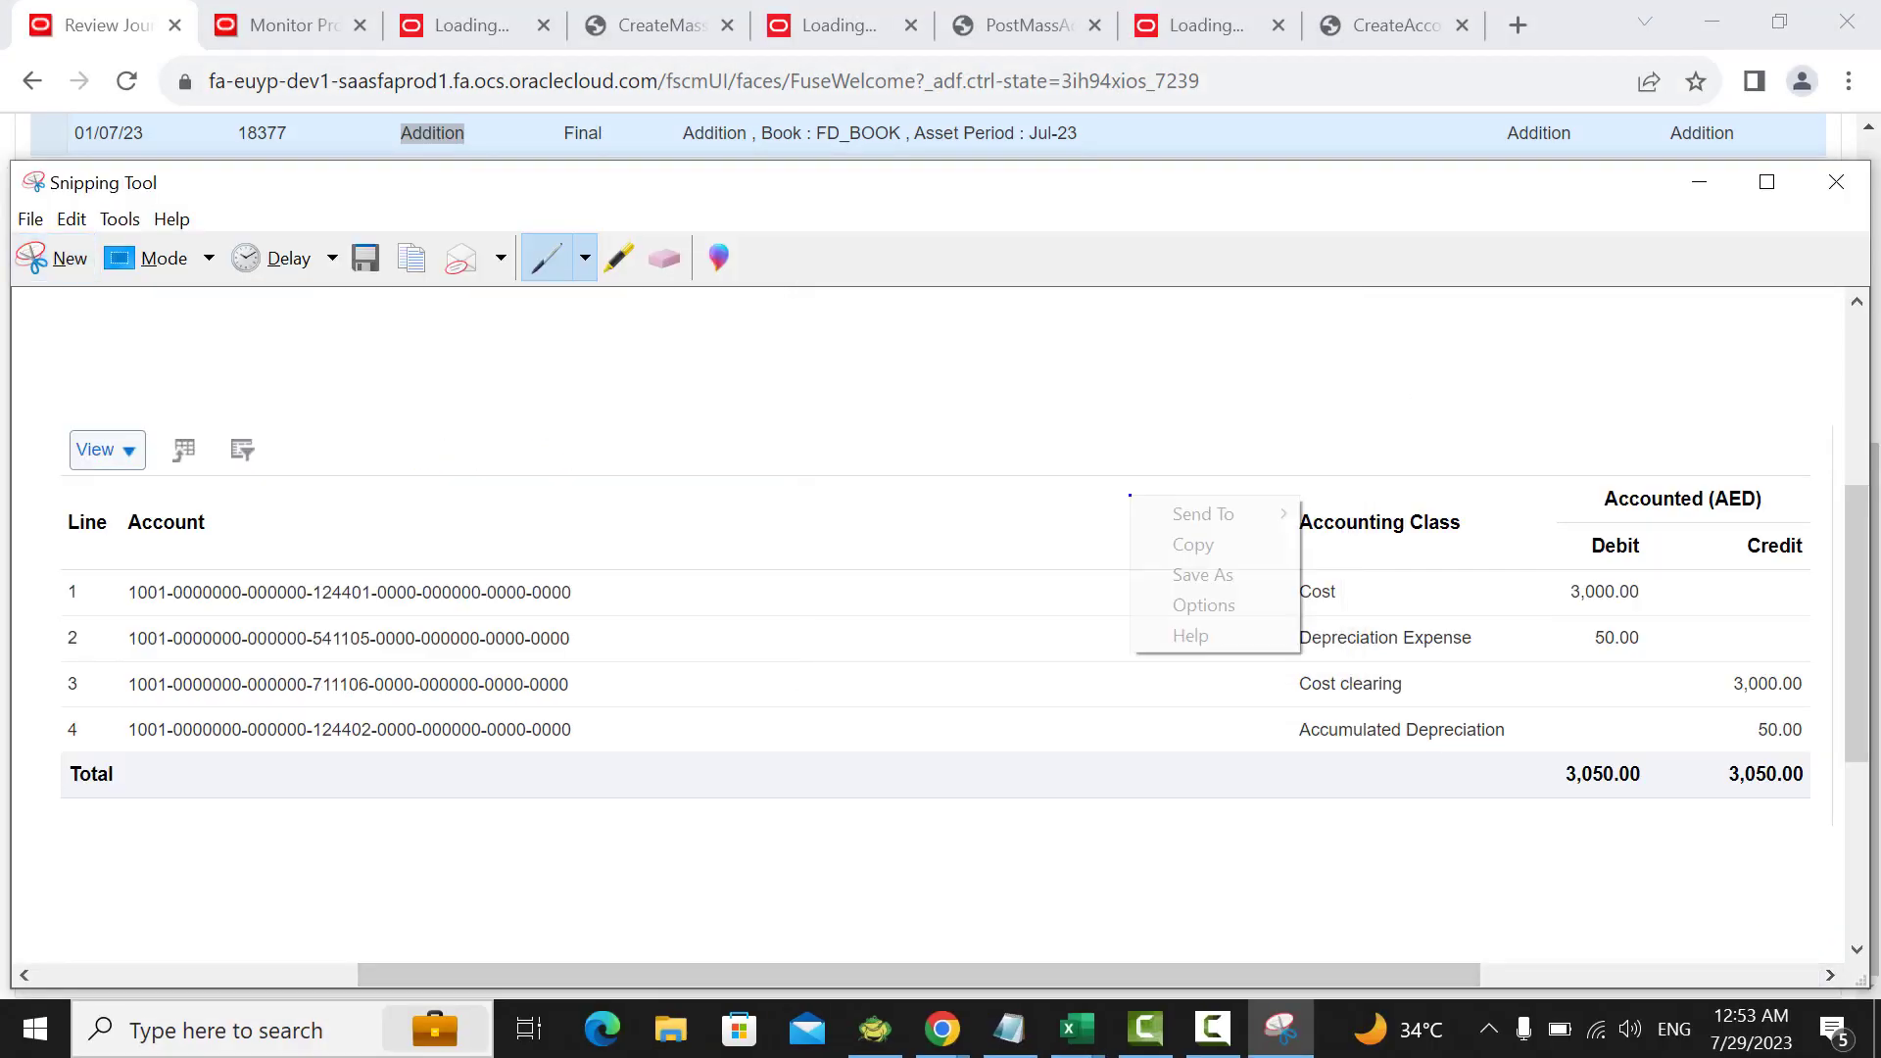
click(1193, 545)
Step: Switch to Excel, paste the snip at cell I15, and shrink and position the picture below the payables entry
click(1087, 1019)
click(994, 947)
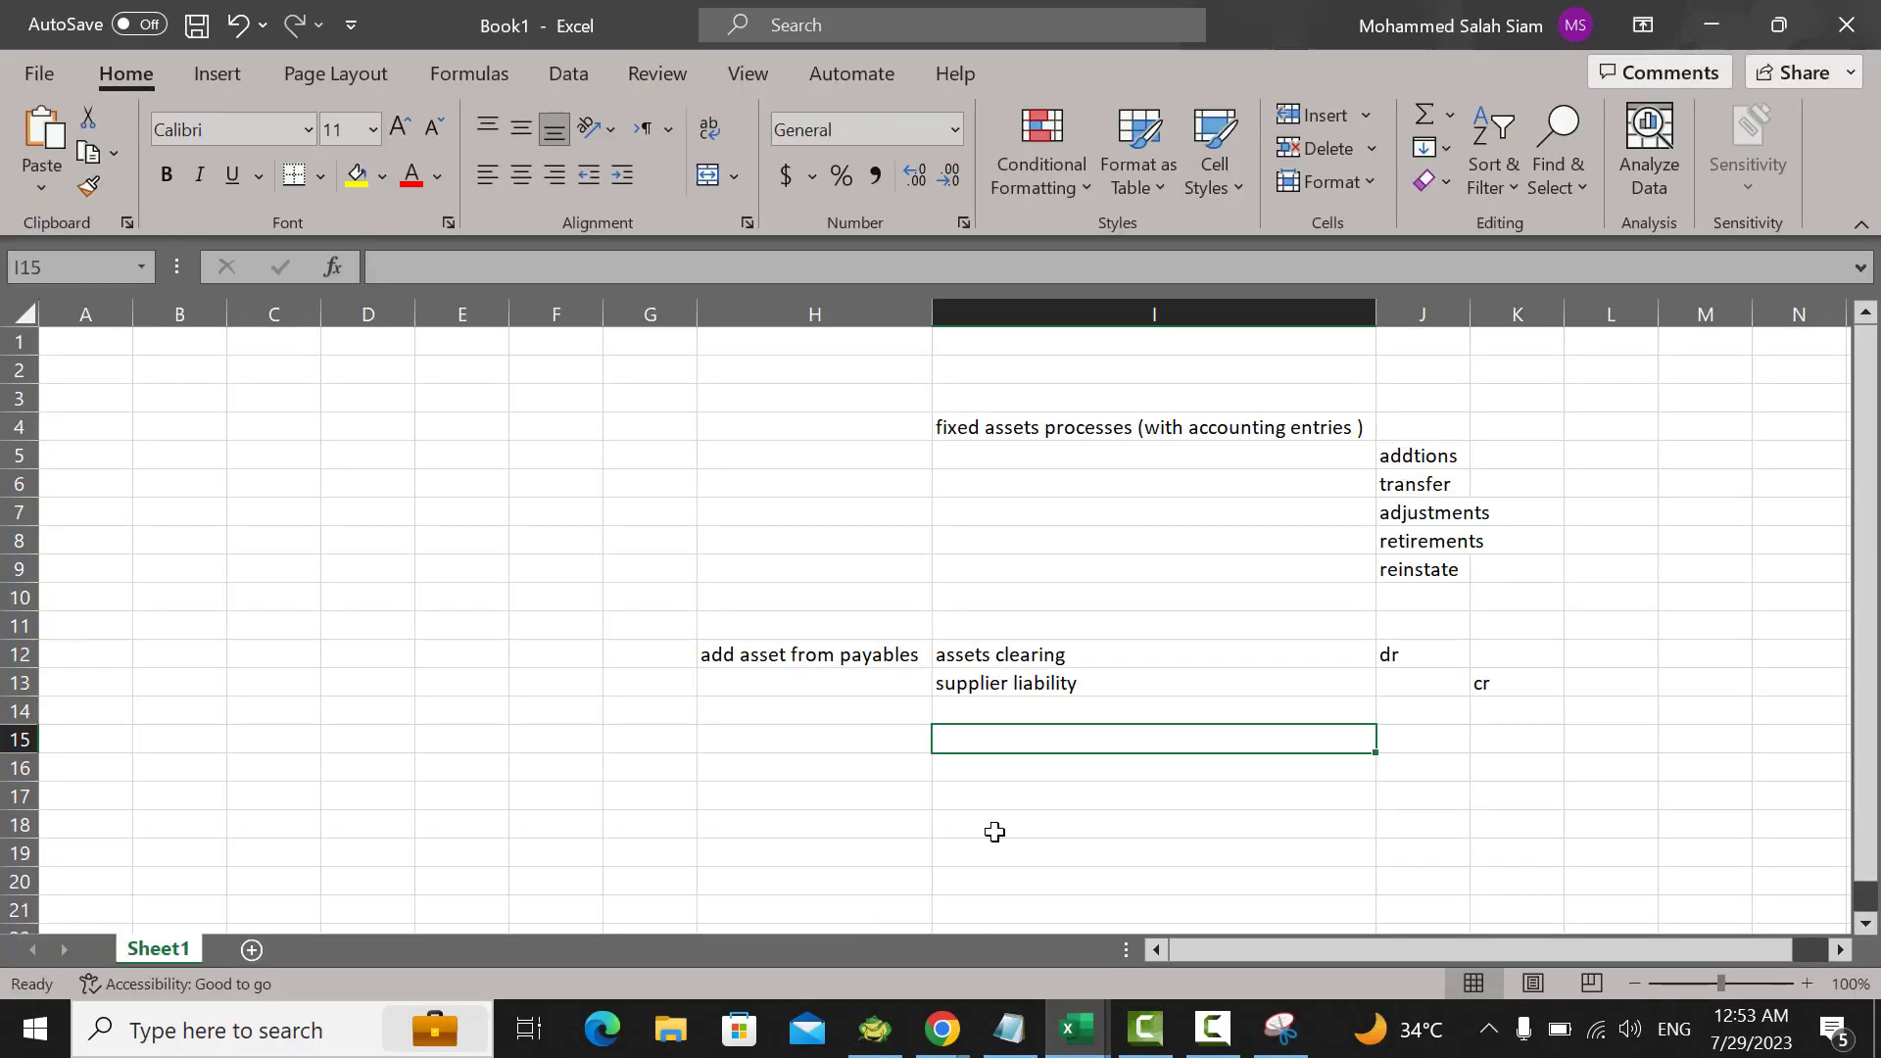
key(ctrl+v)
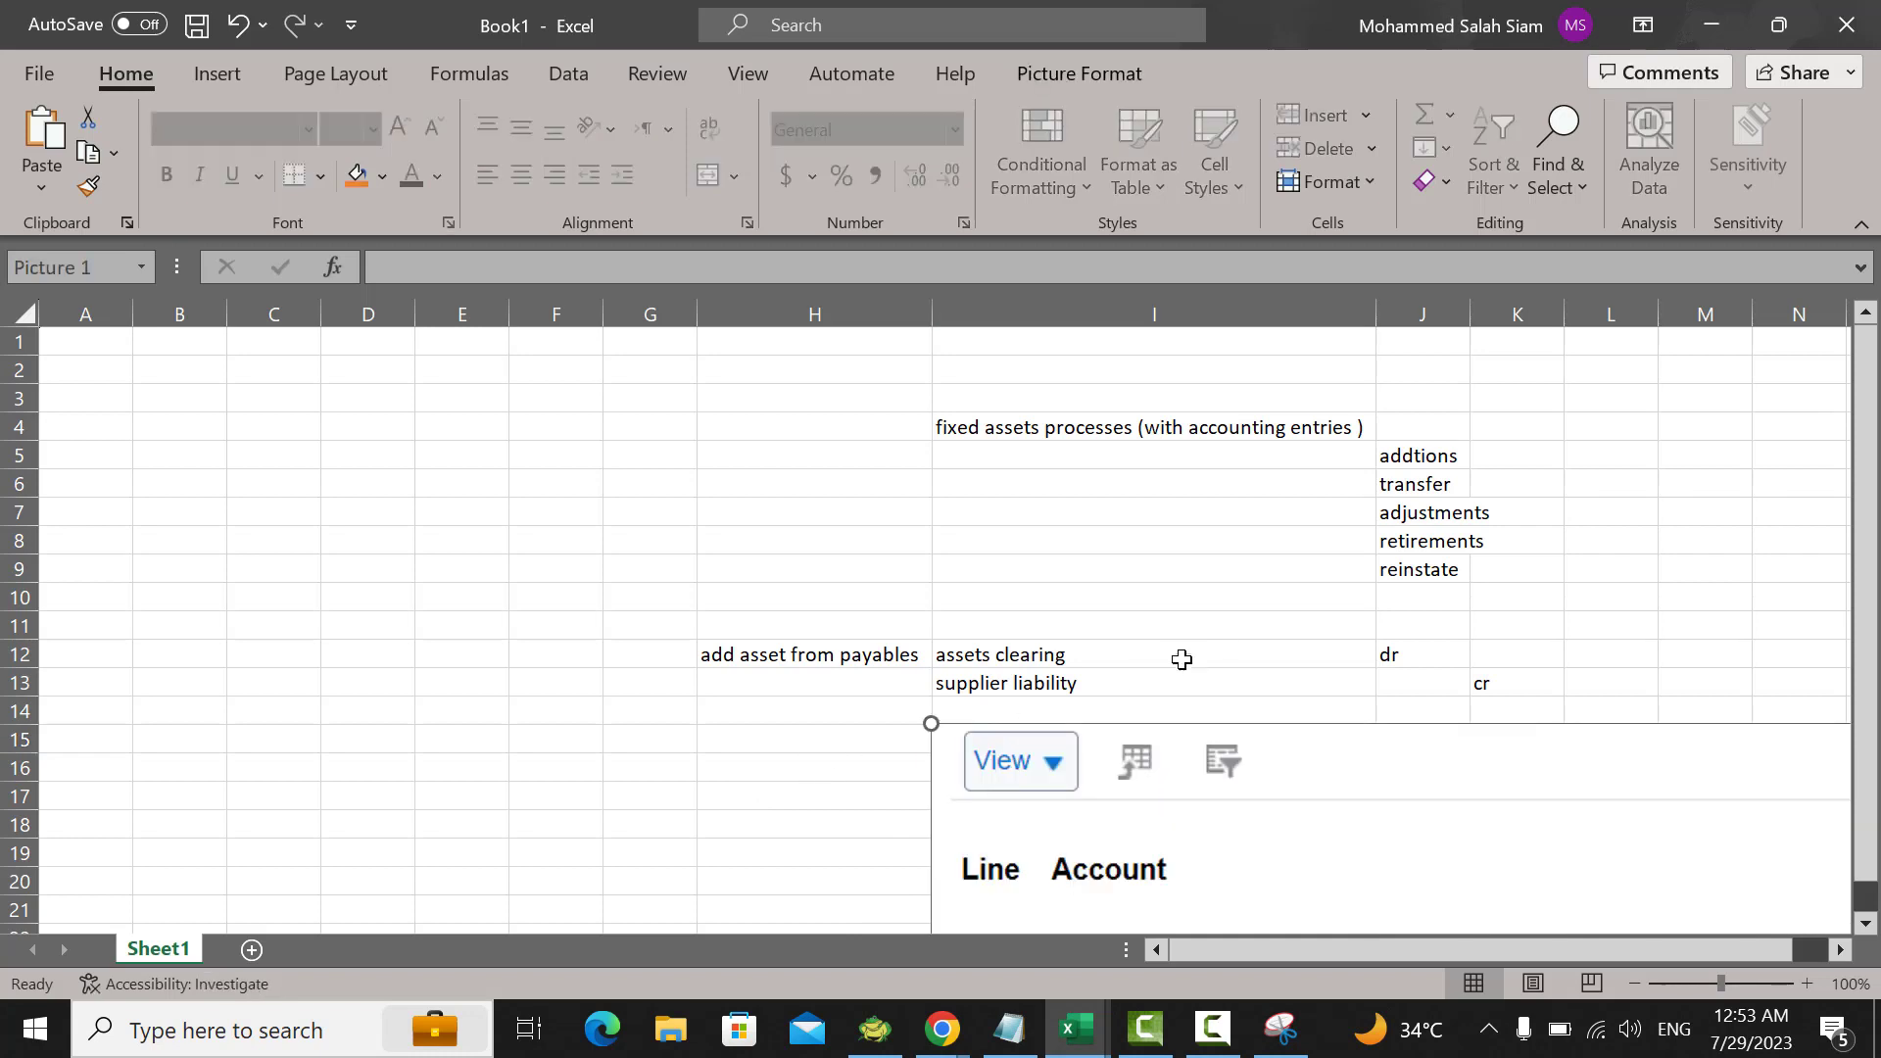
scroll(1231, 650, down, 2)
drag(979, 591, 882, 705)
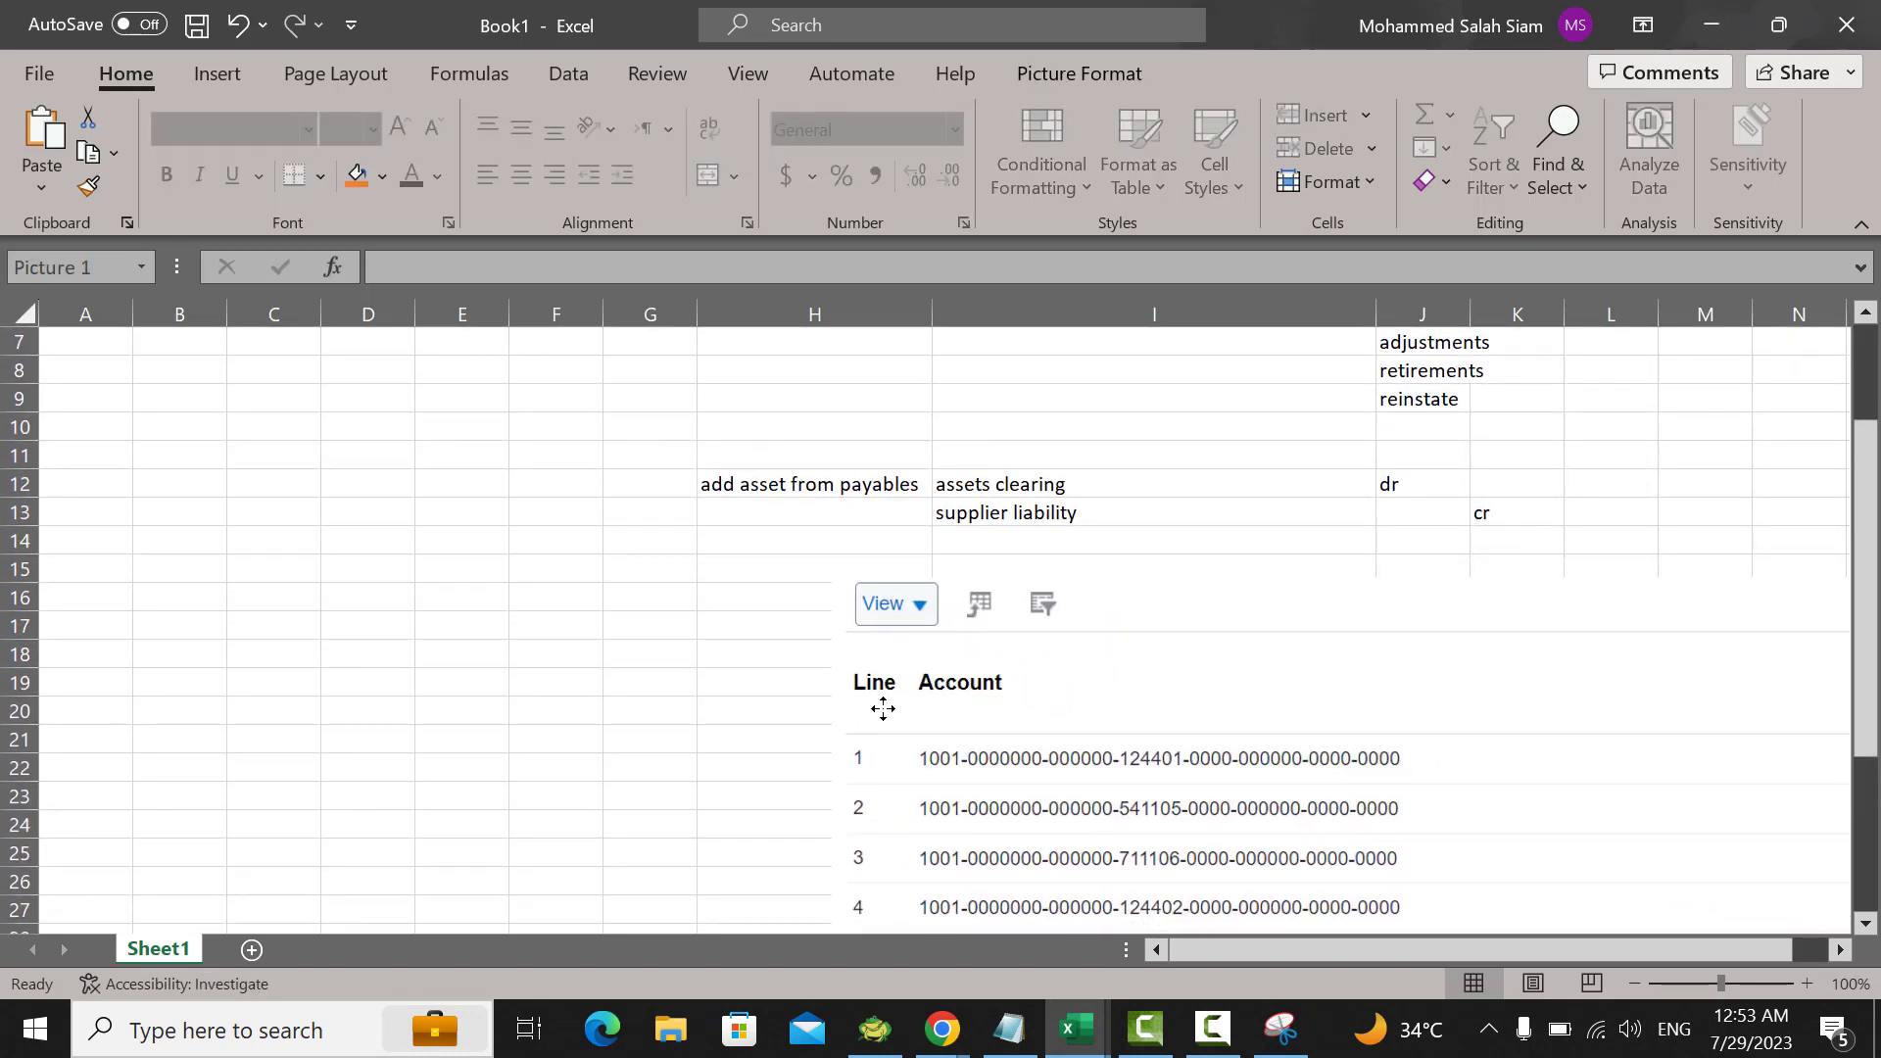
drag(832, 578, 540, 676)
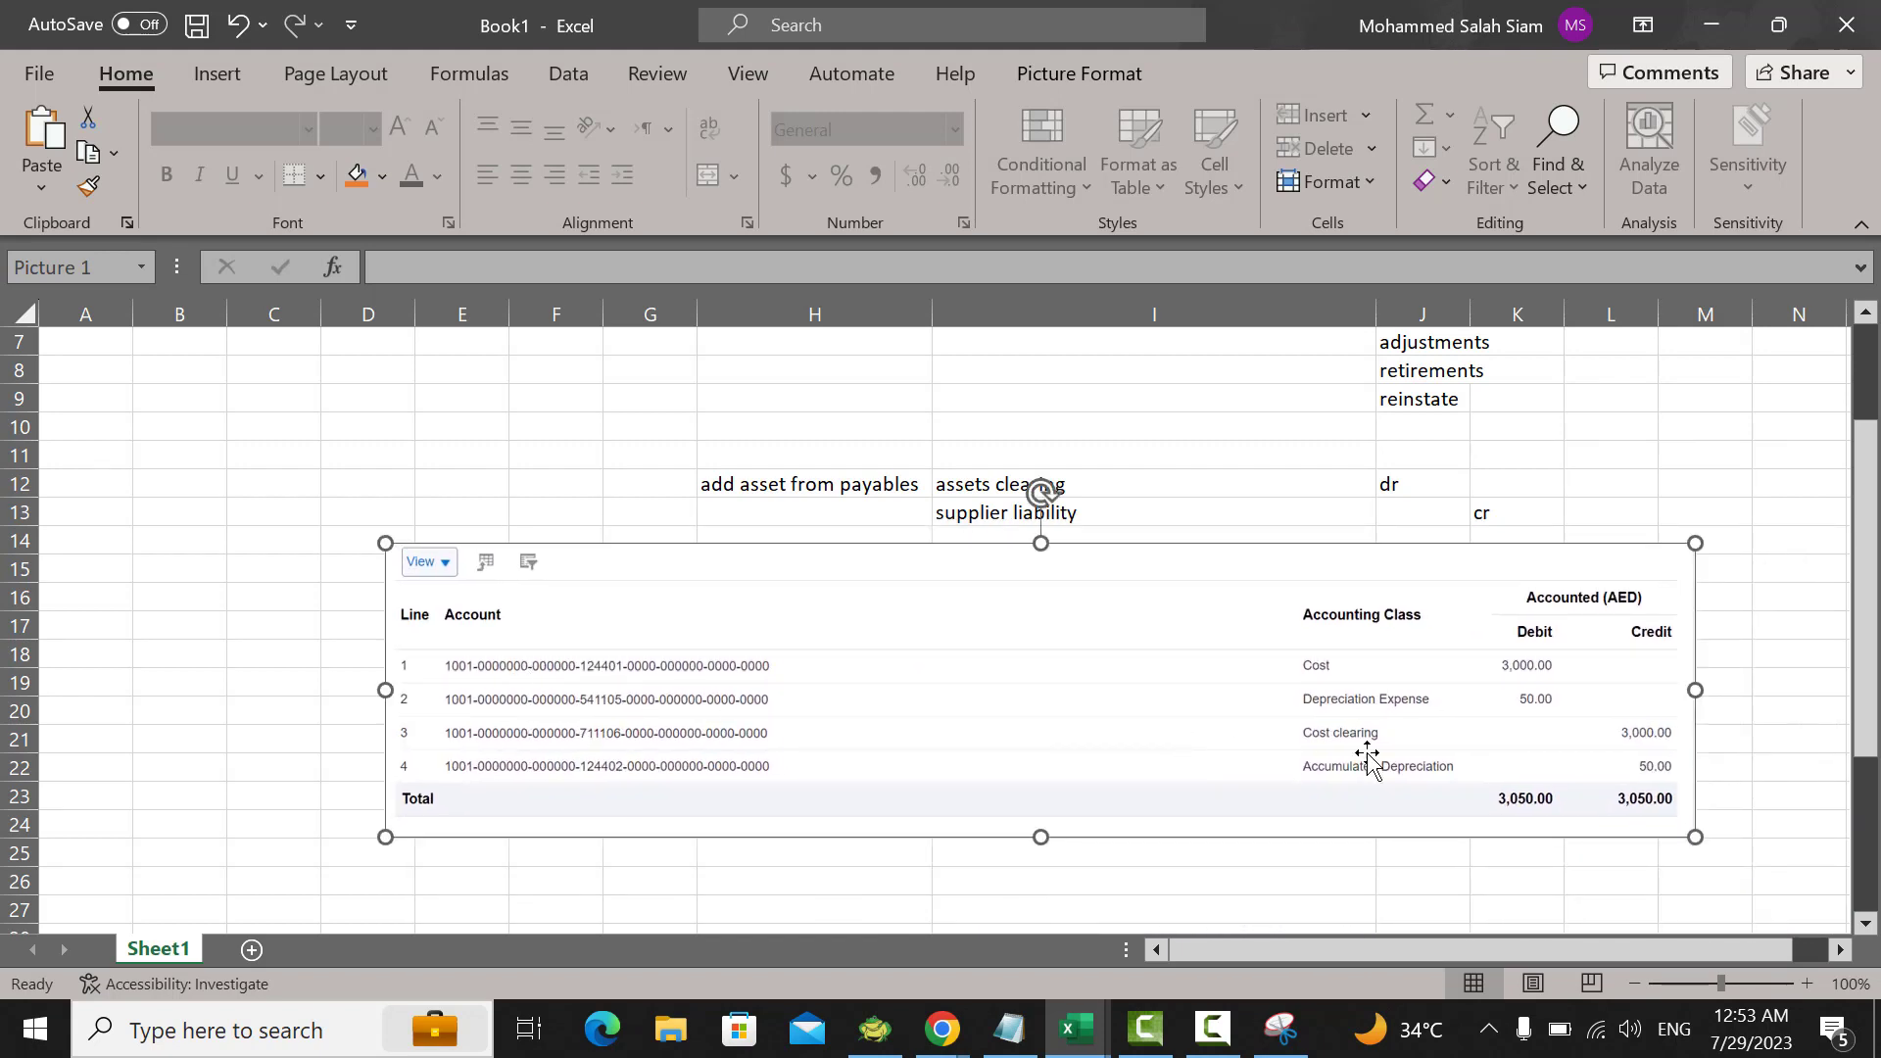
drag(1368, 760, 1436, 817)
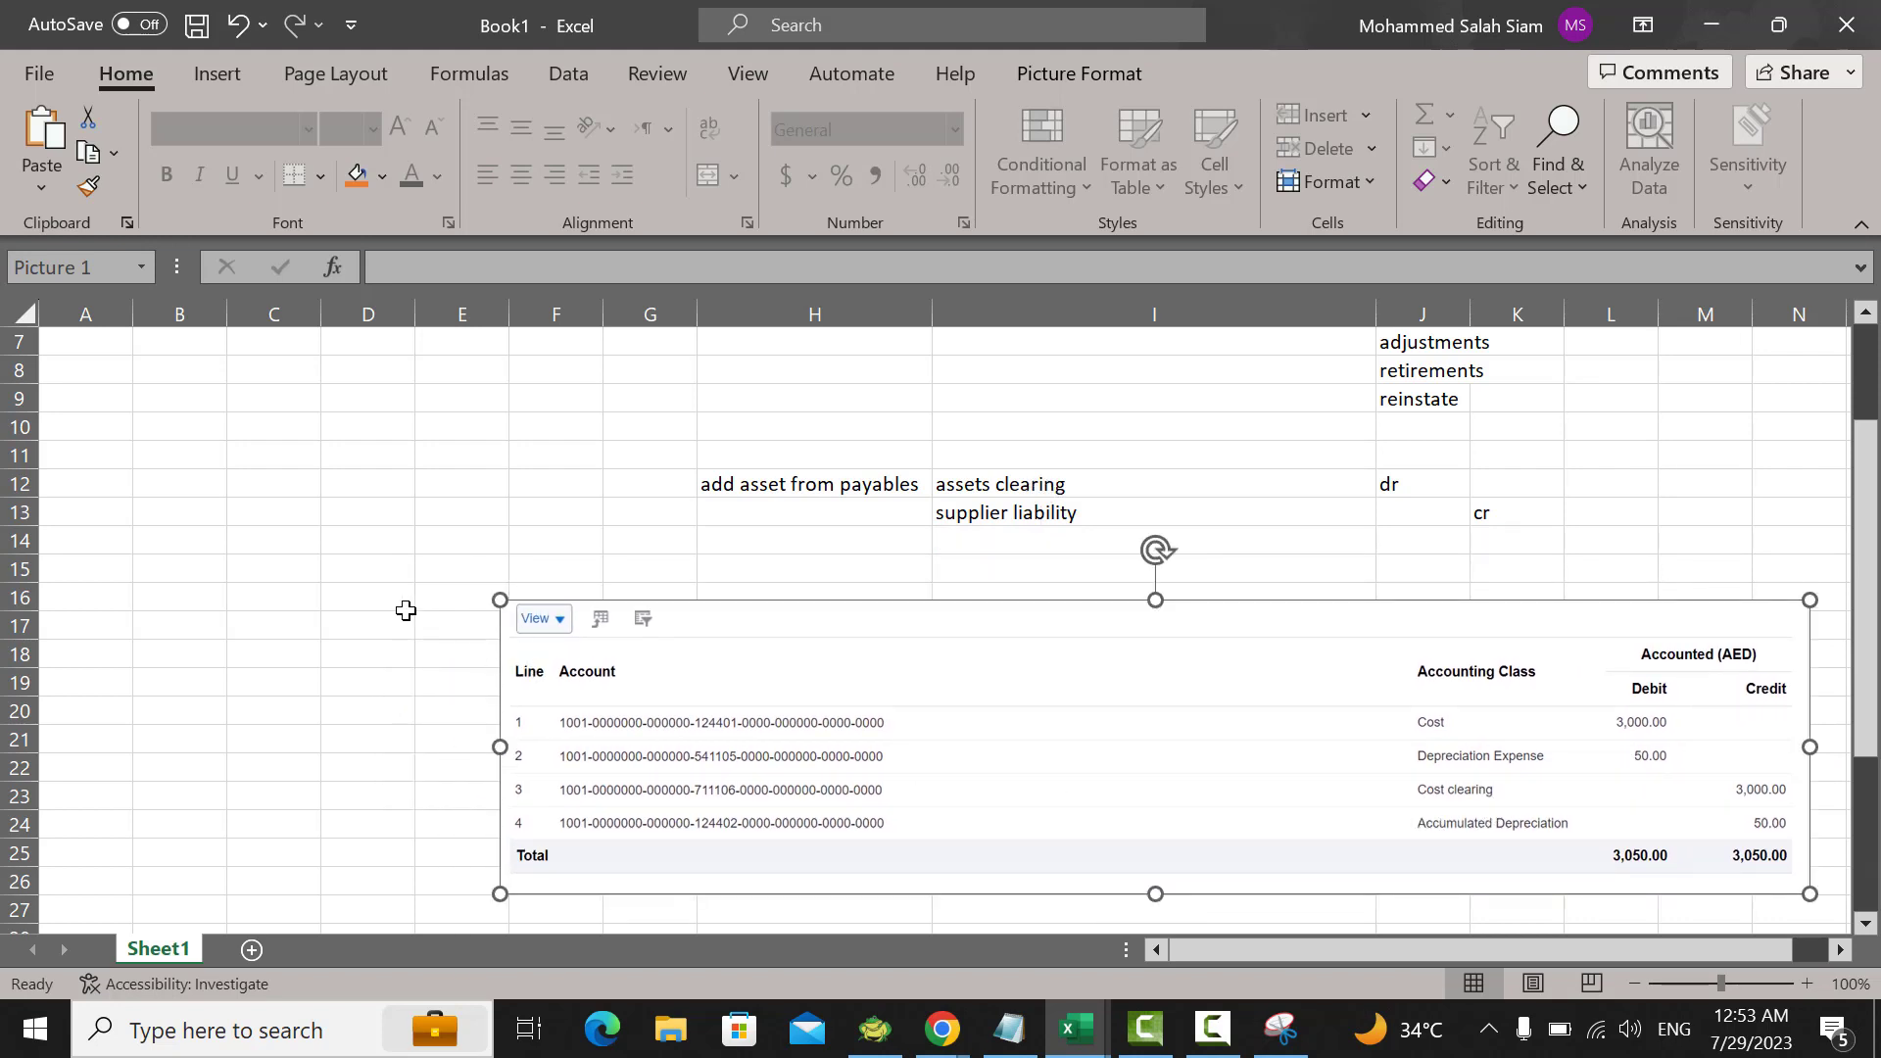
Step: Enter "addition from assets" in cell D16, and move the picture beneath it and widen column D to fit the label
click(377, 593)
text(ad)
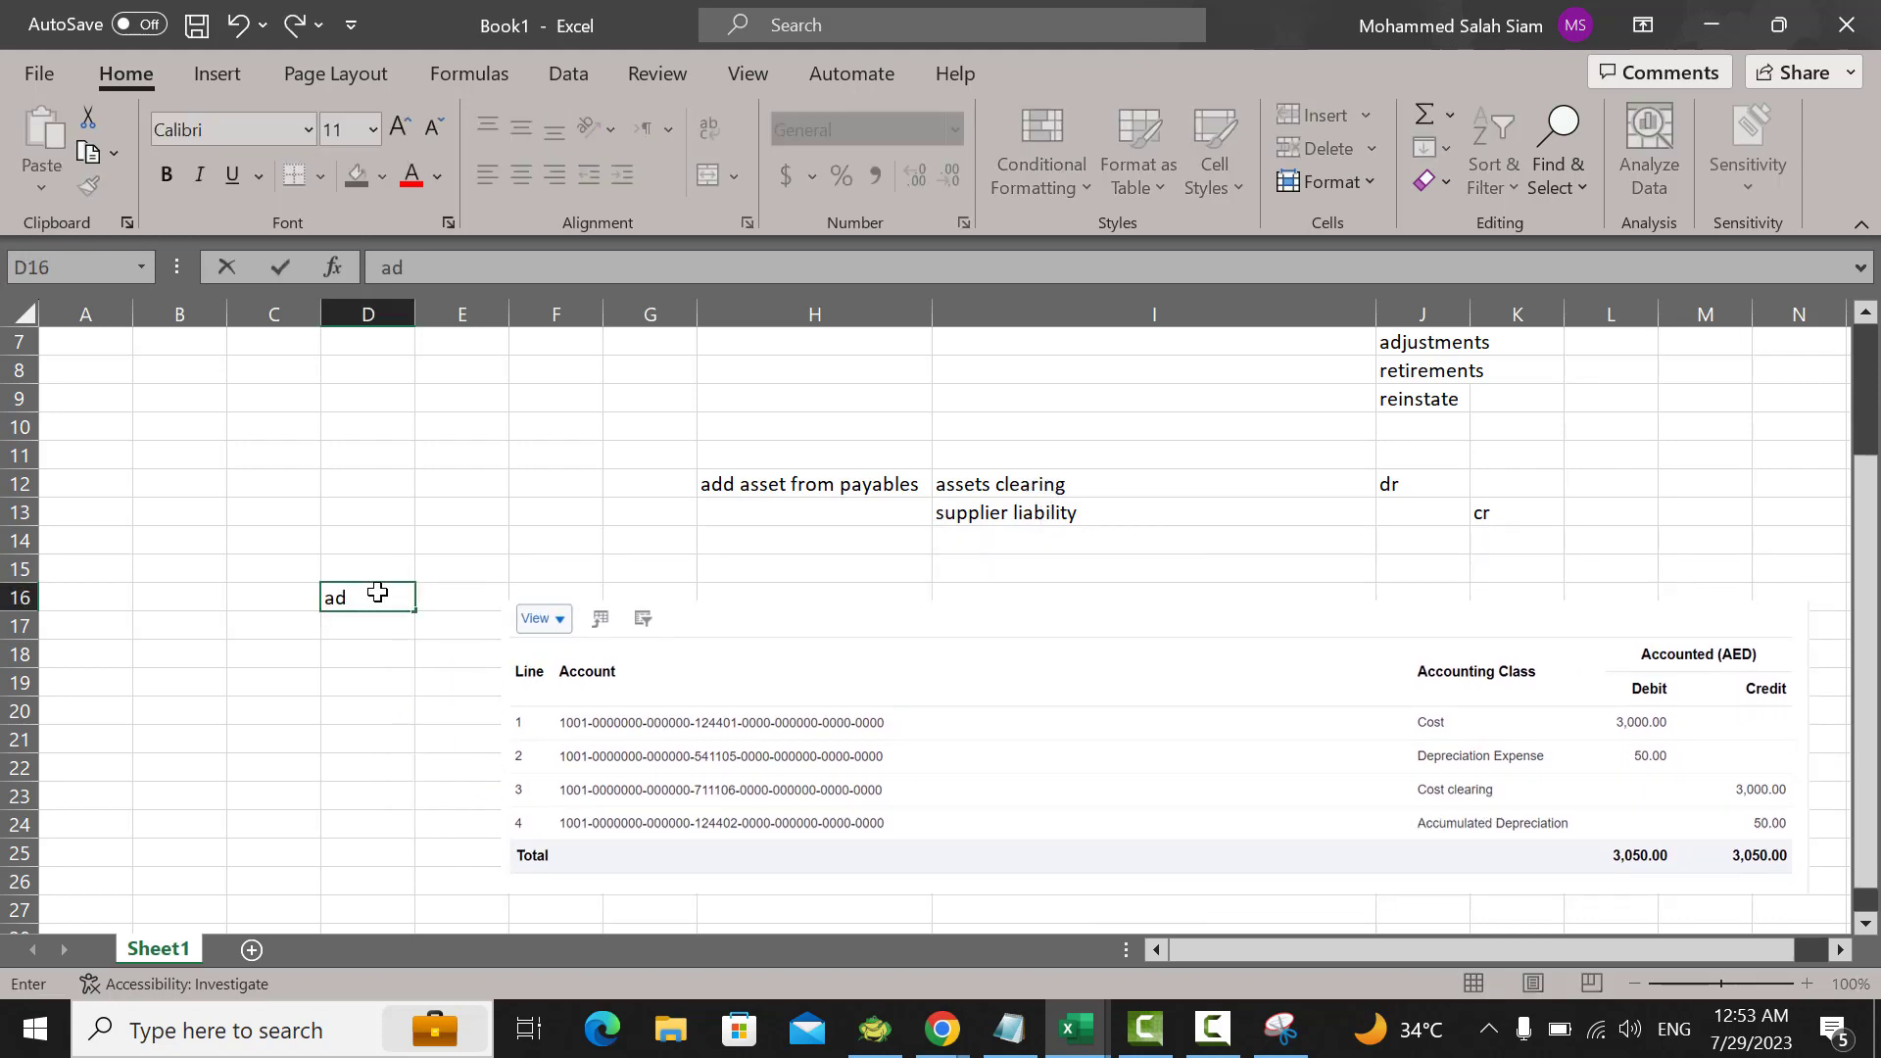
text(dition from assets)
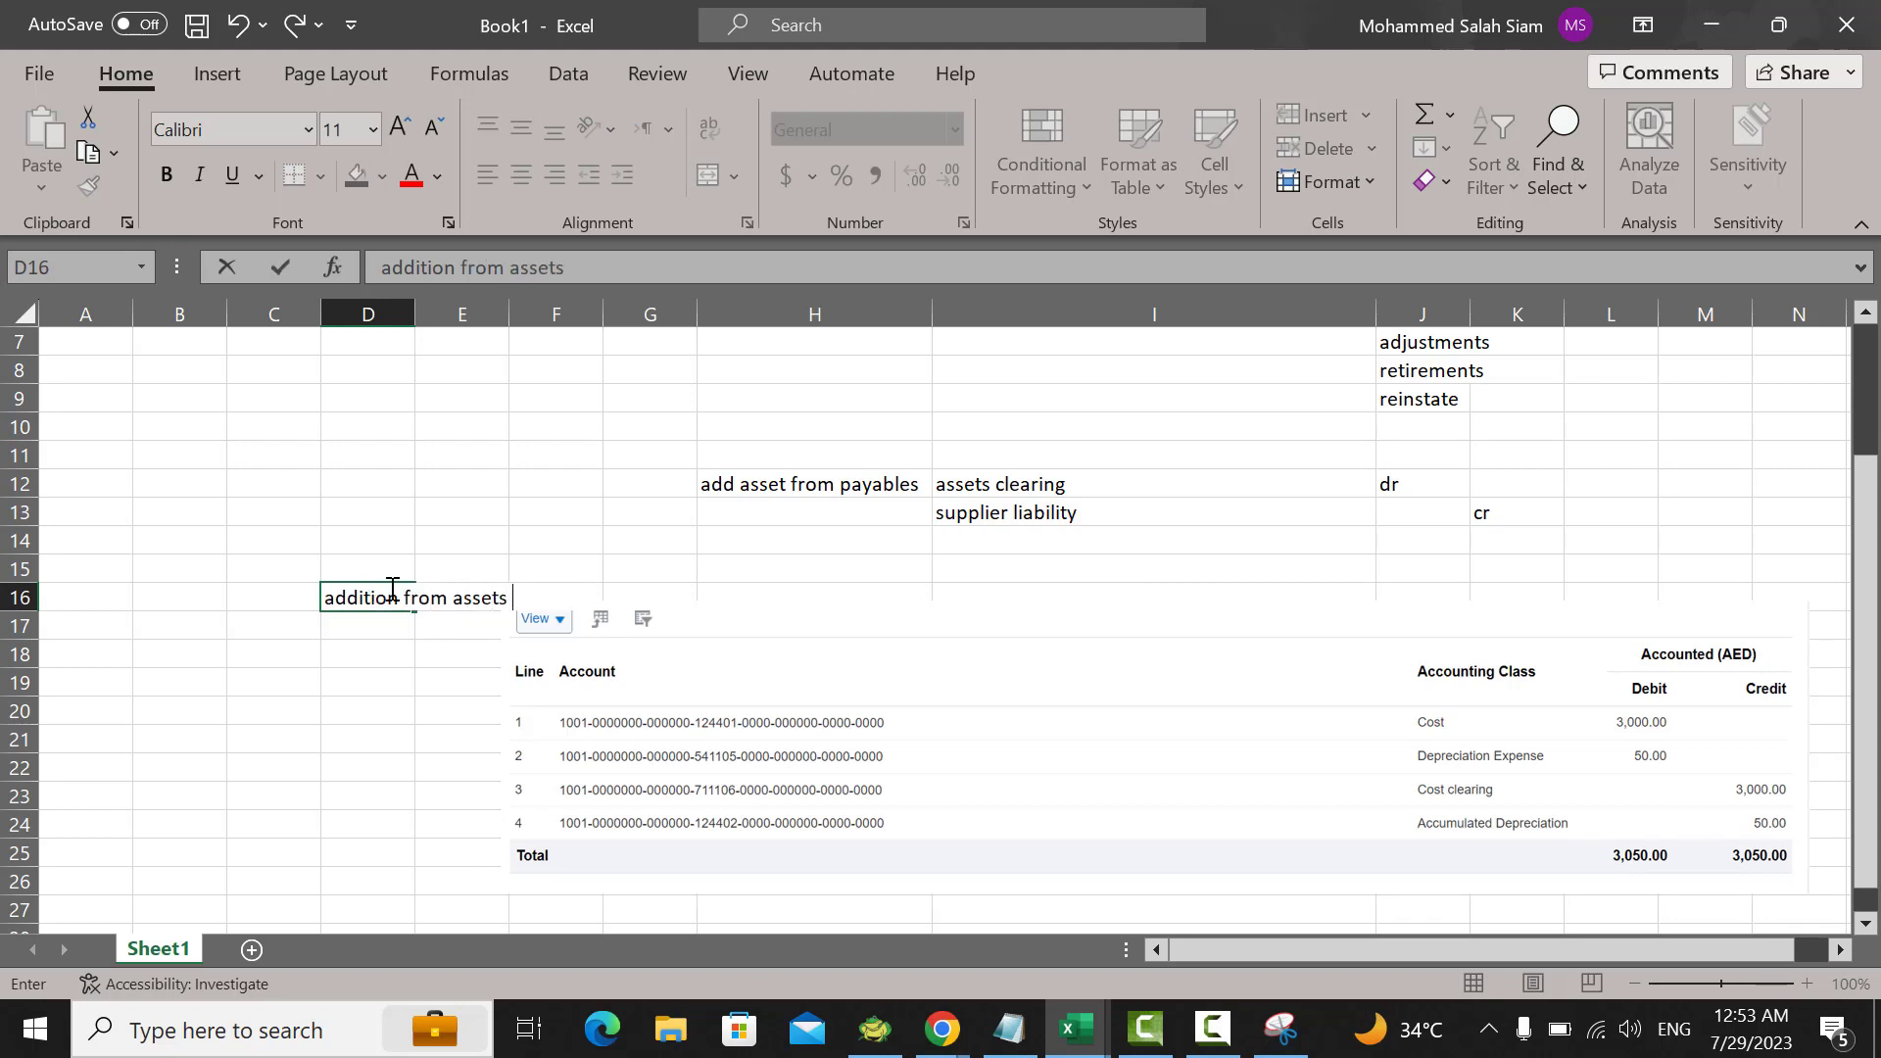
drag(714, 702, 518, 739)
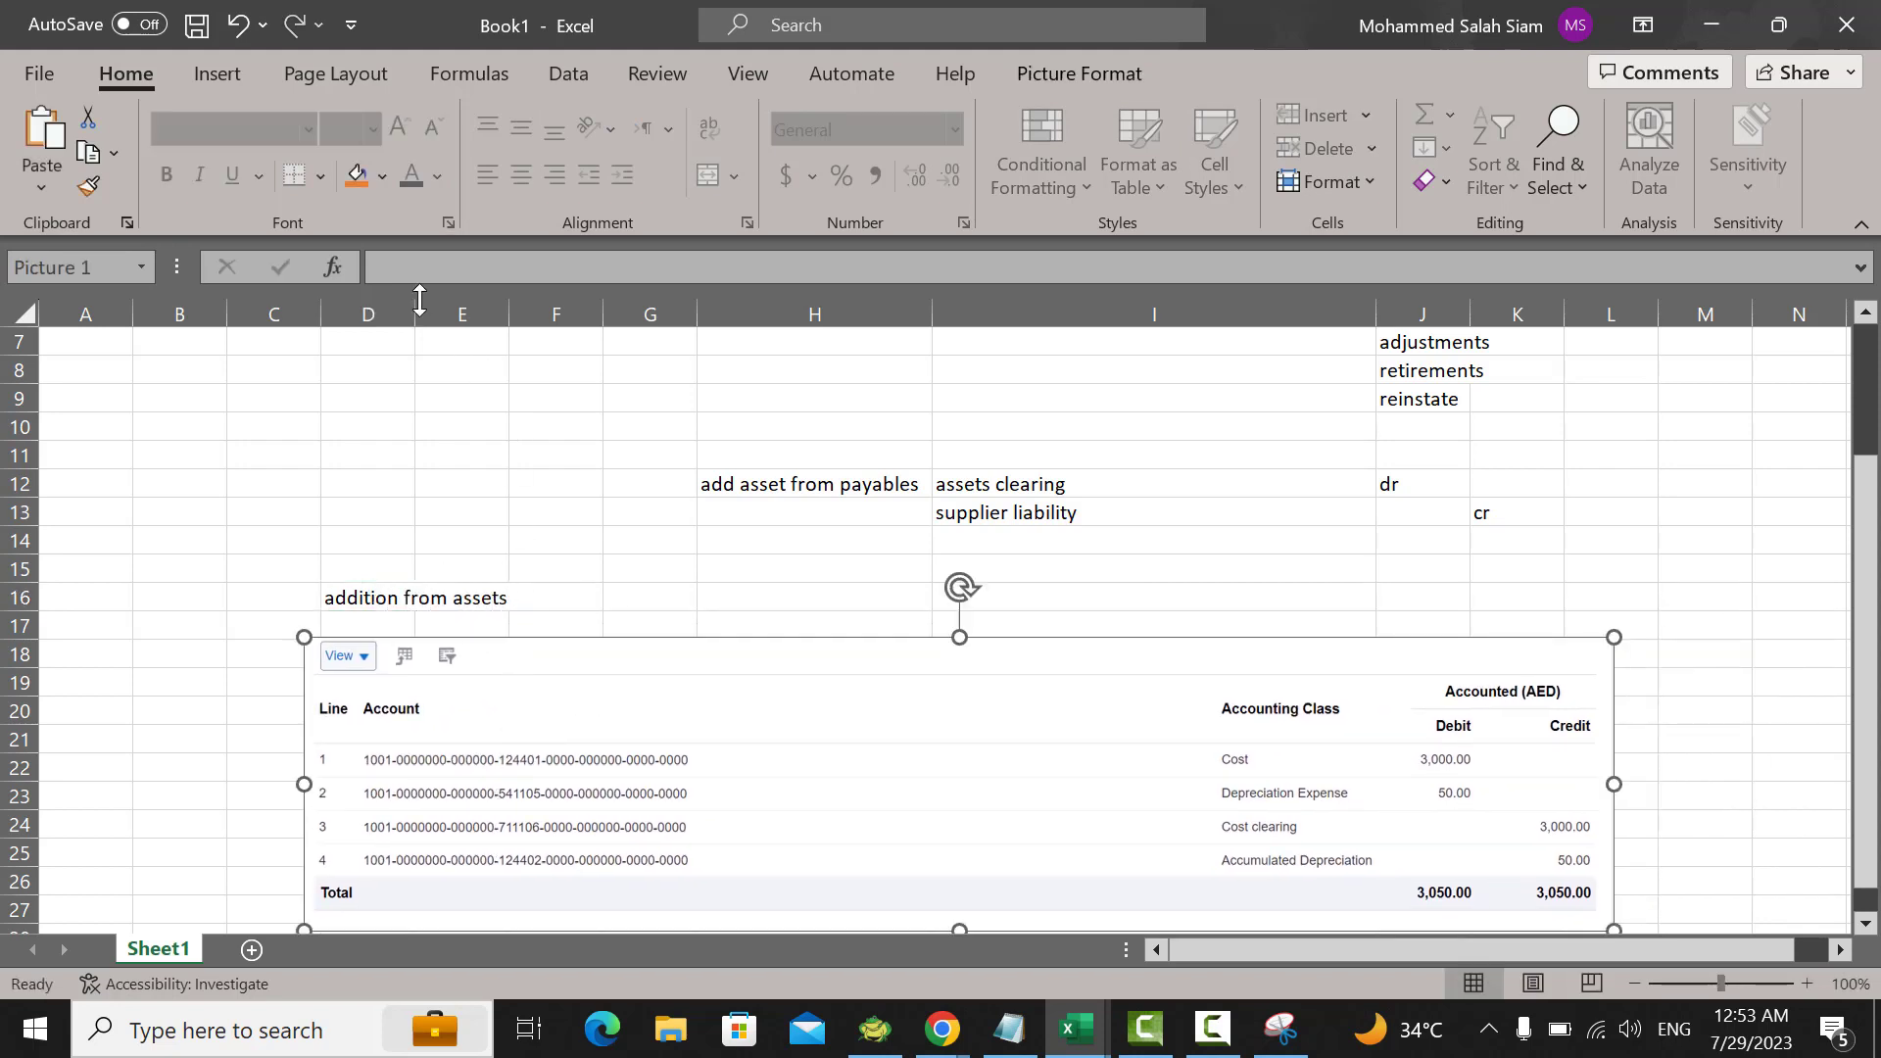
drag(419, 299, 520, 299)
Step: Highlight the "add asset from payables" and "addition from assets" label cells with yellow fill
click(912, 479)
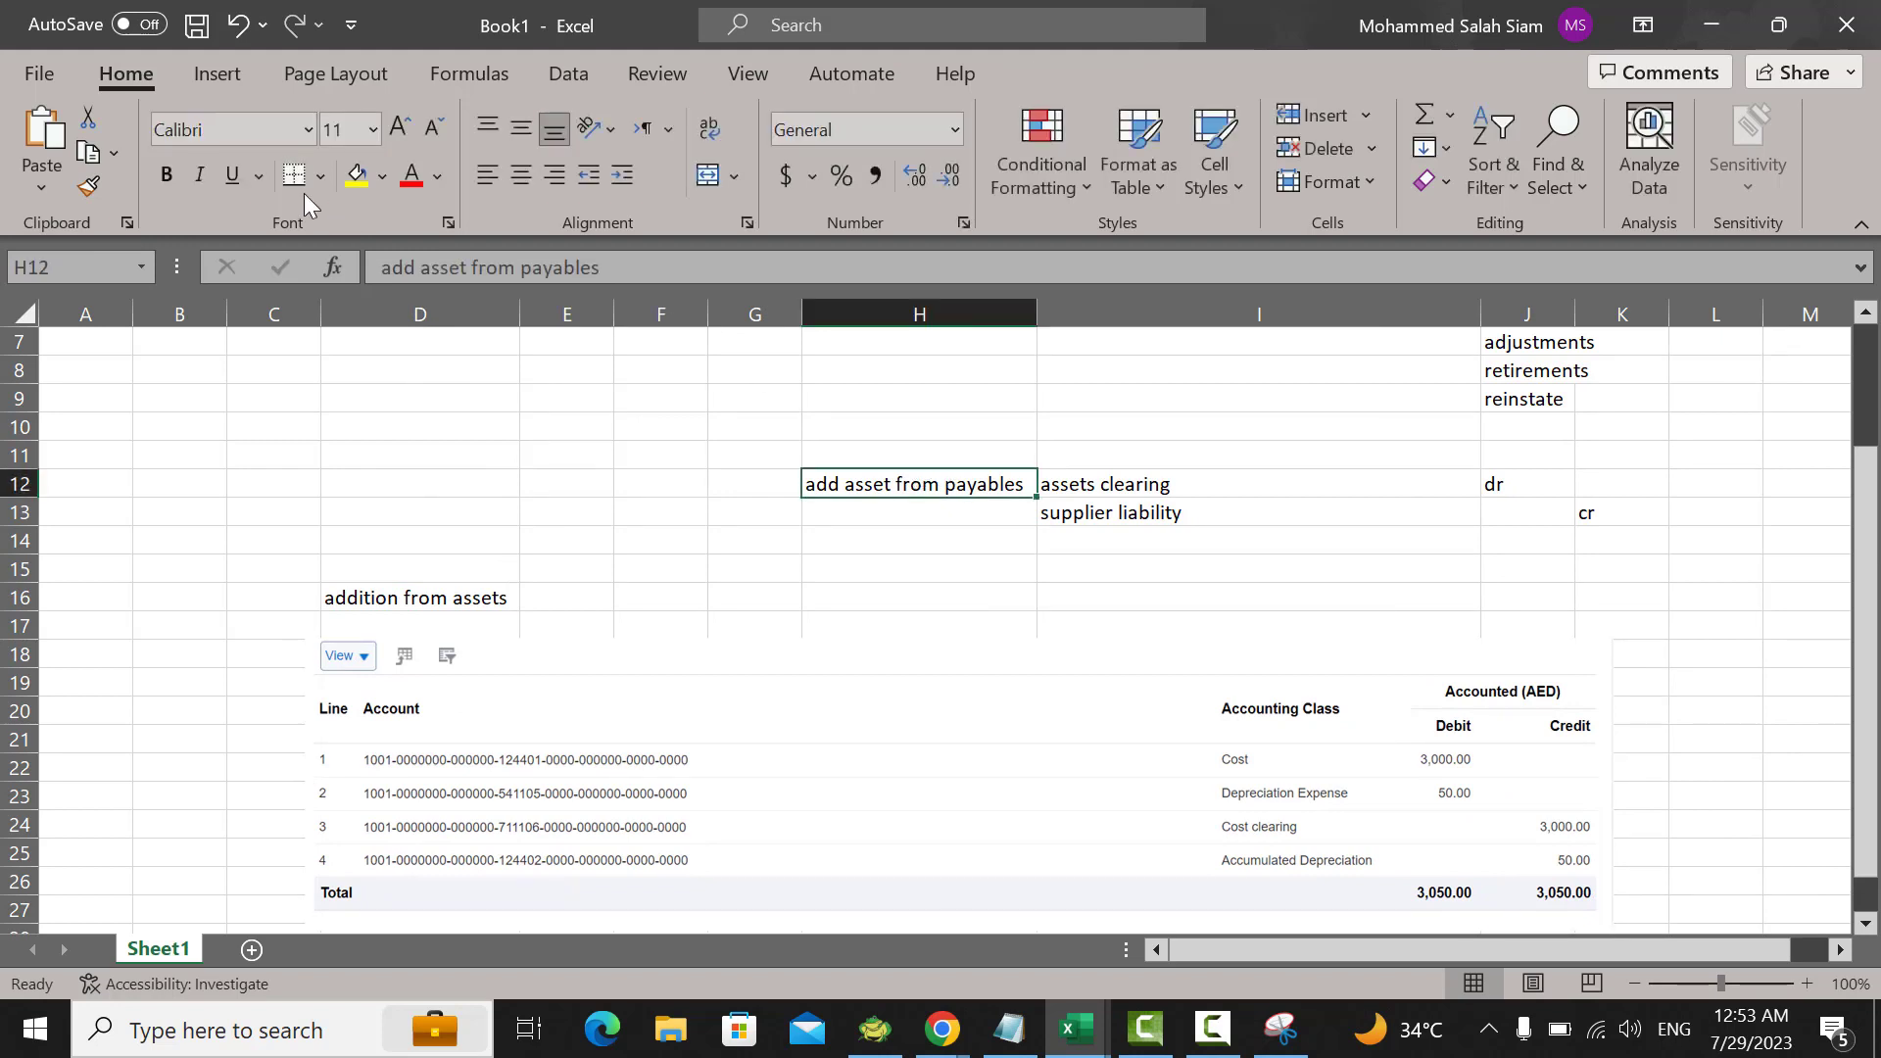
click(356, 175)
click(449, 602)
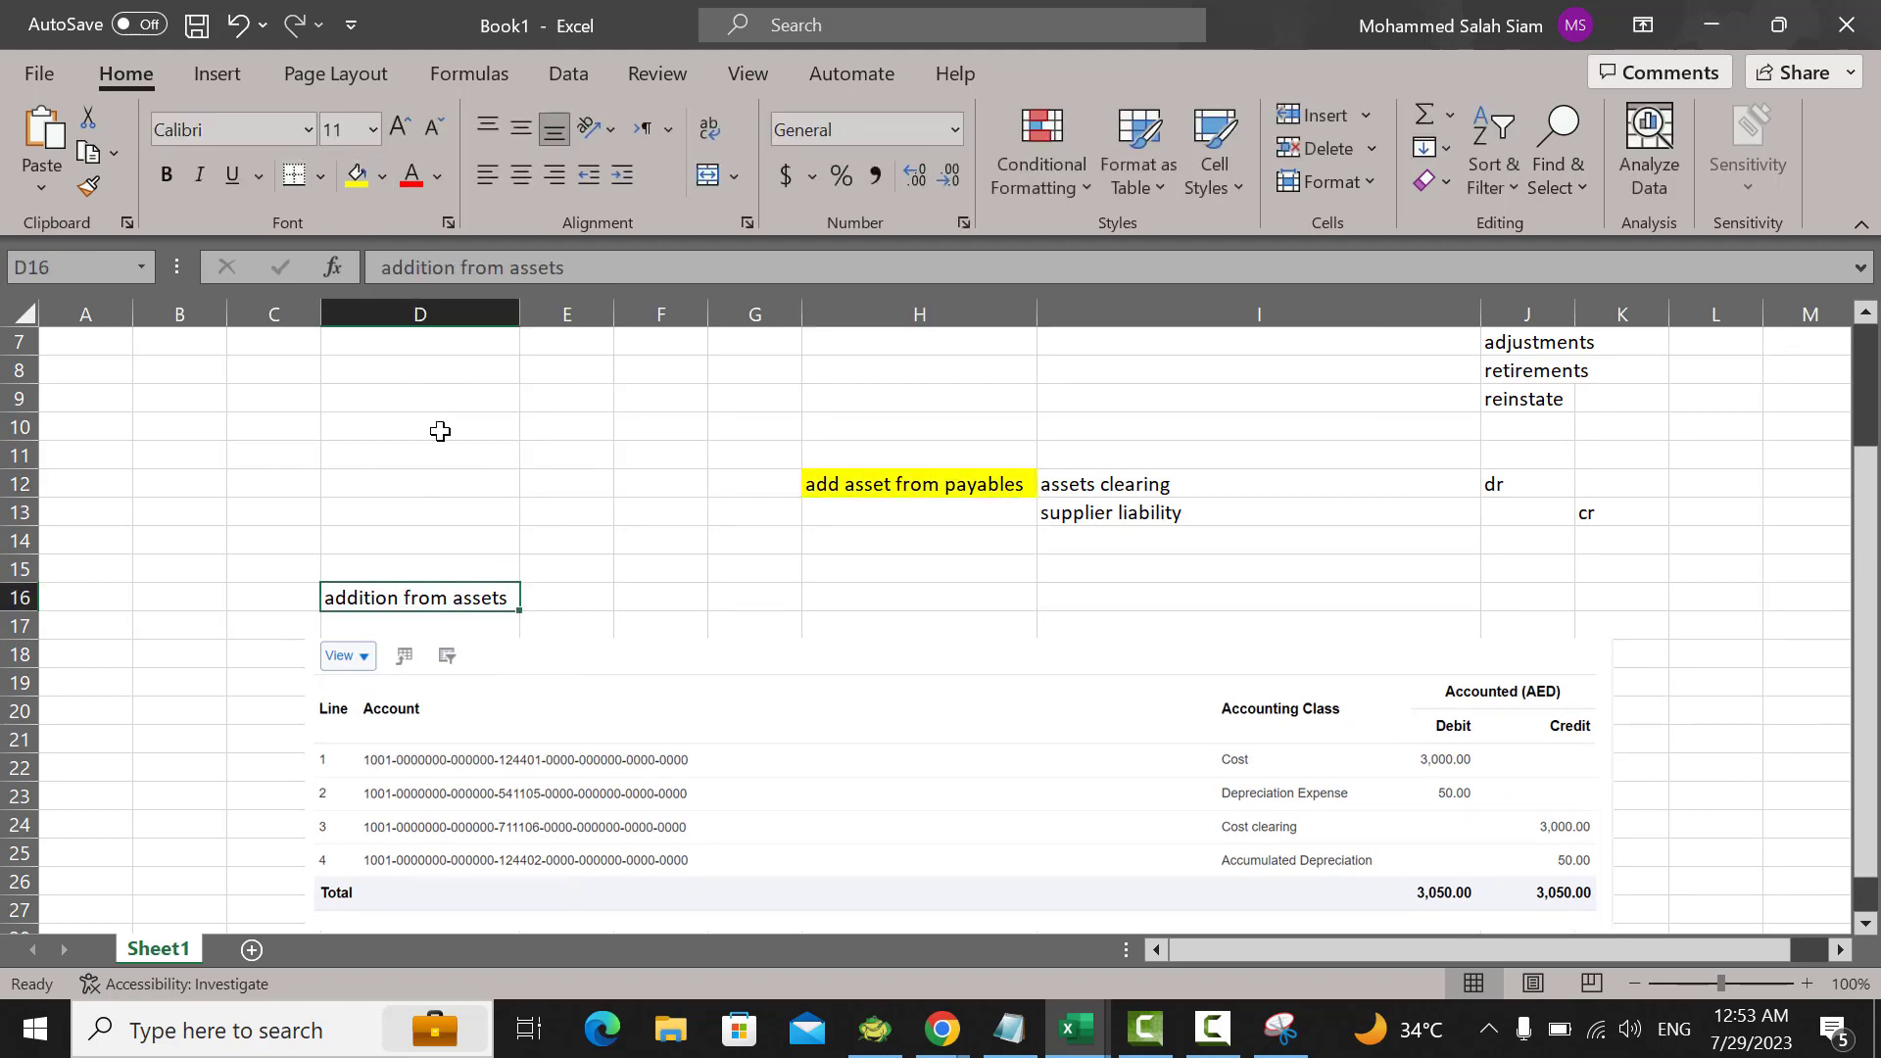
click(355, 175)
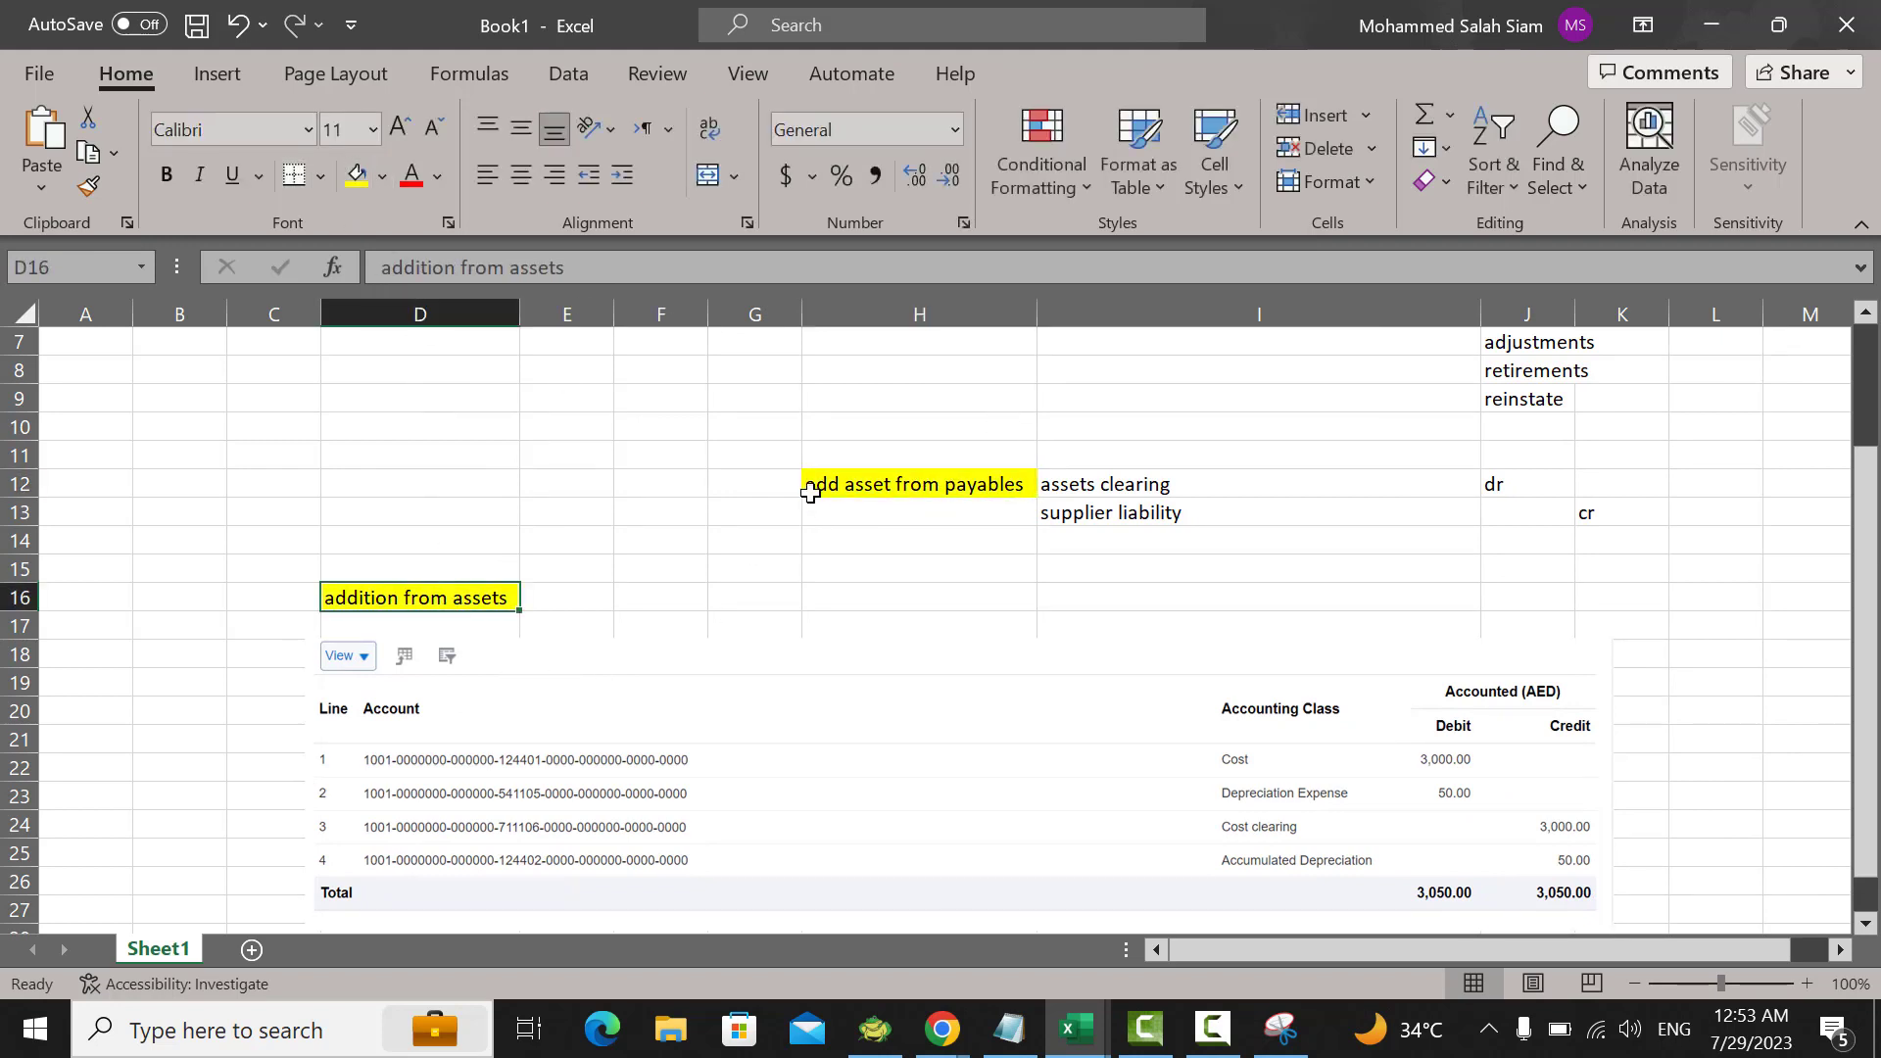
Step: Enter the heading "Accounting entries" in cell B9 and fit column B to the text
click(181, 394)
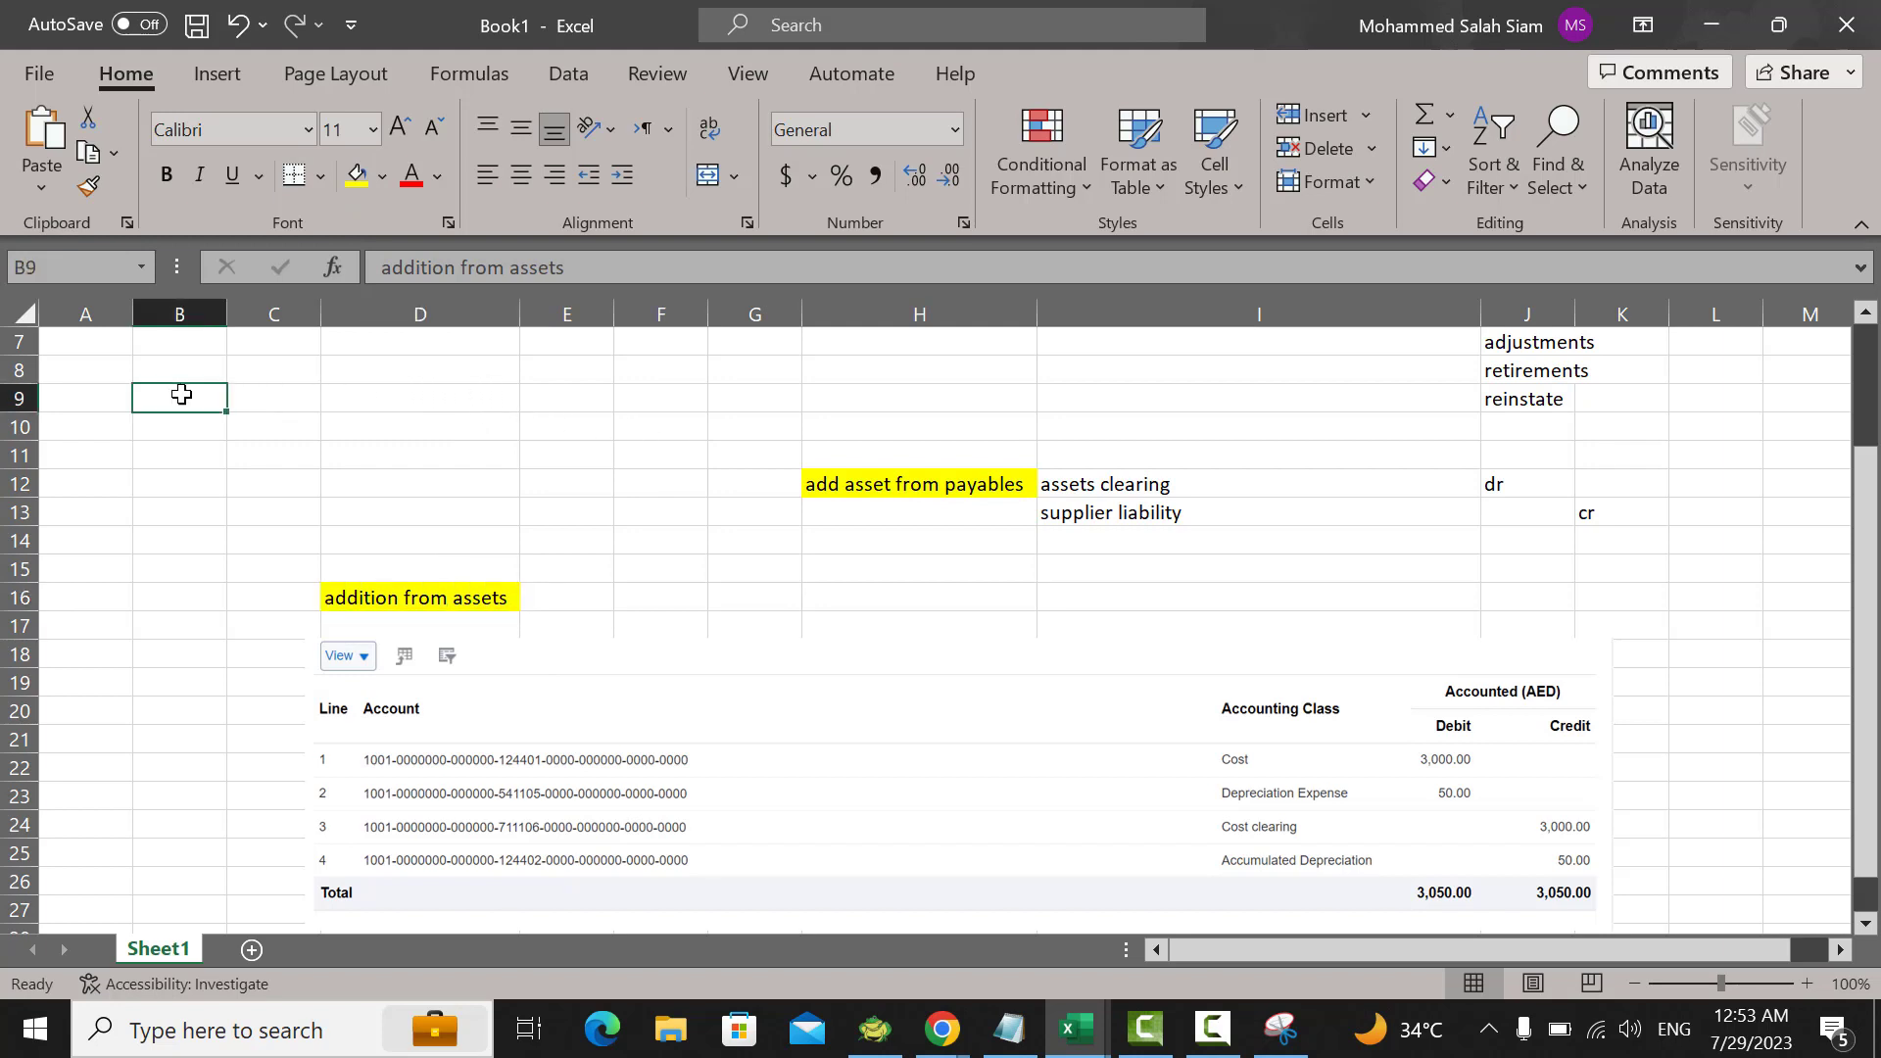
text(Accounting)
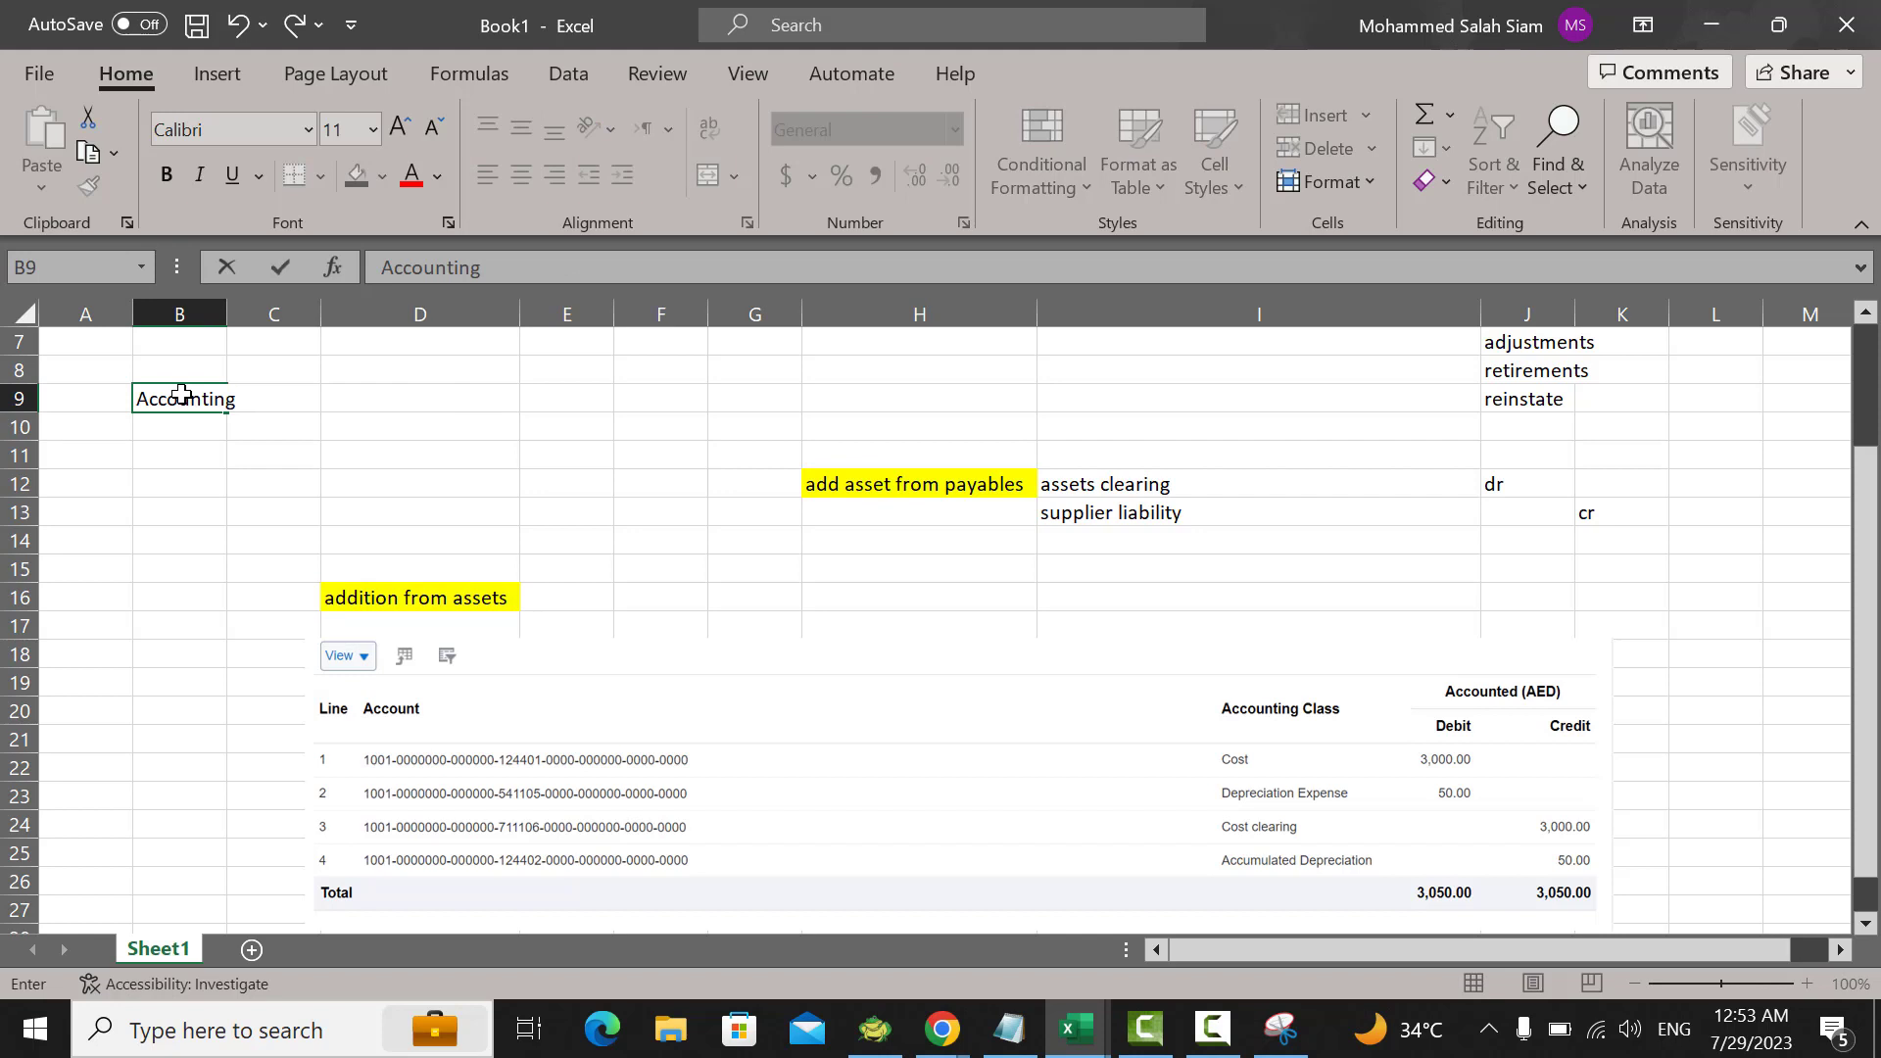
text( entries)
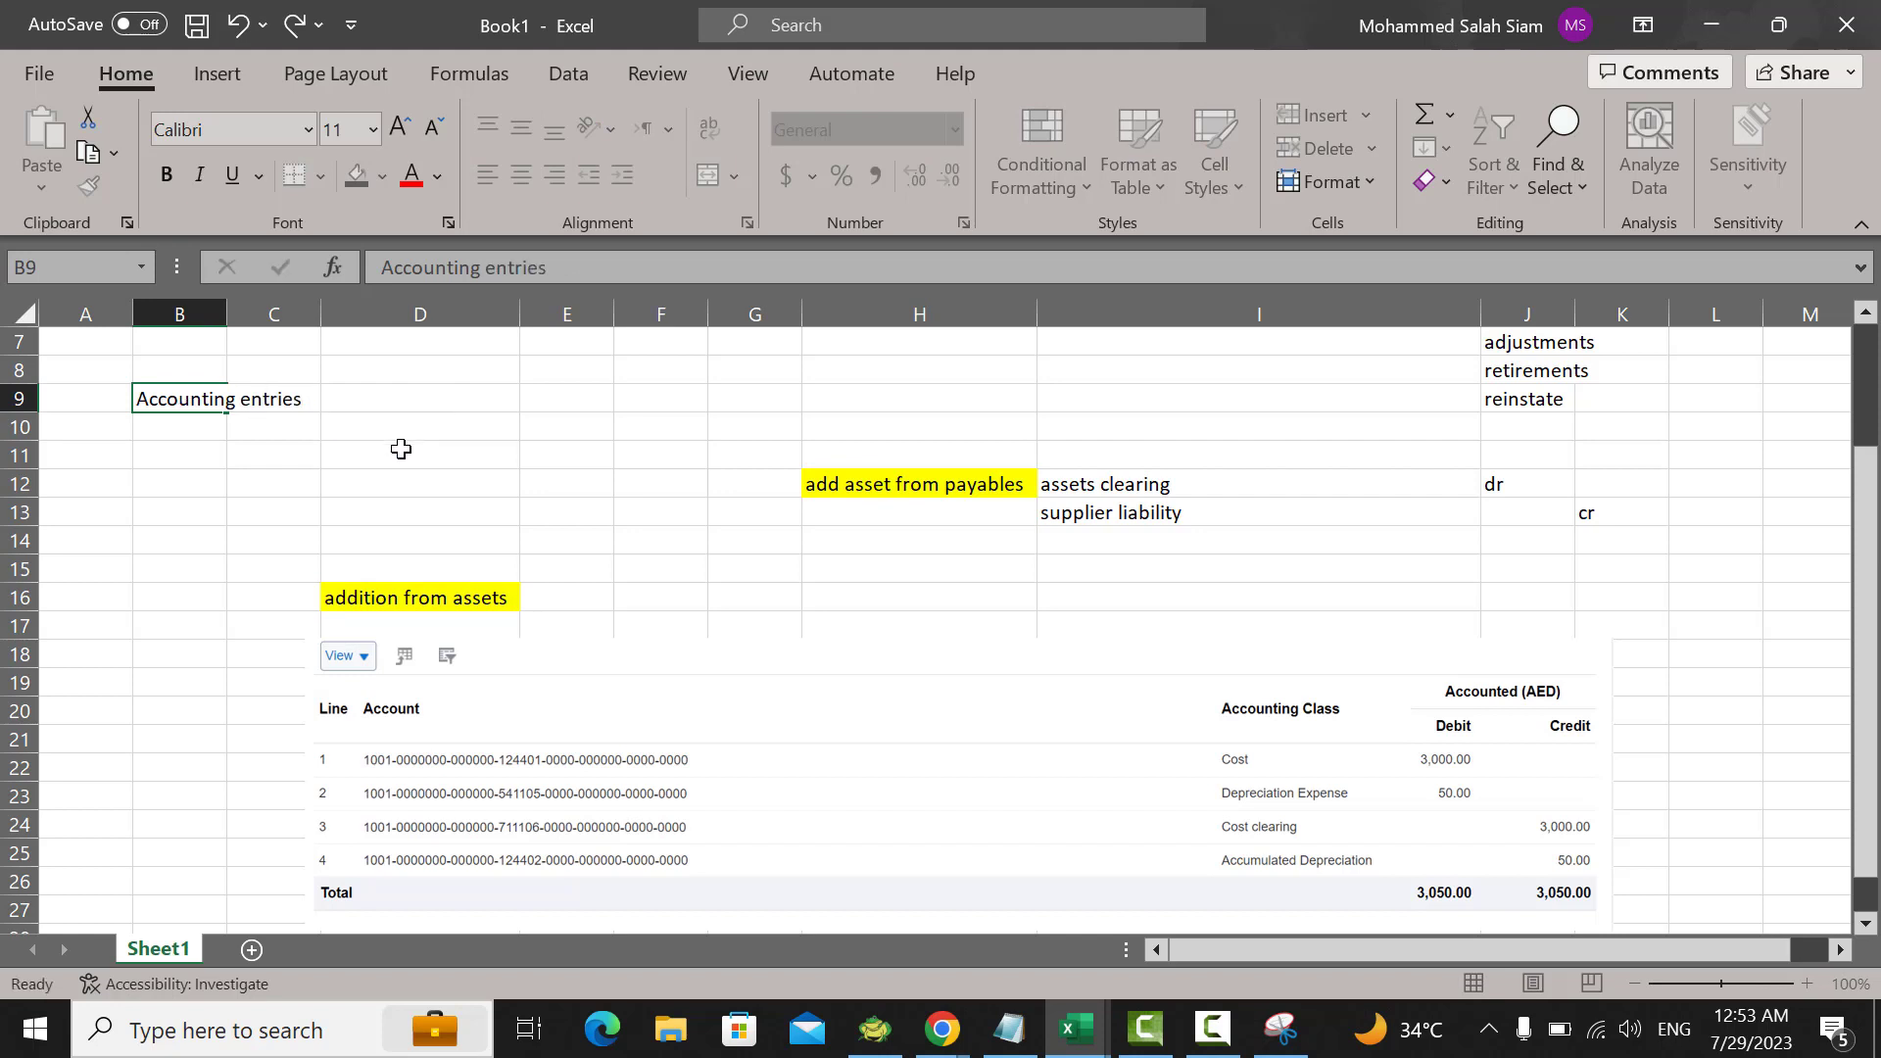
click(403, 451)
double_click(228, 308)
Step: Format the "Accounting entries" heading in size 16 red text and widen column B to fit it
click(250, 390)
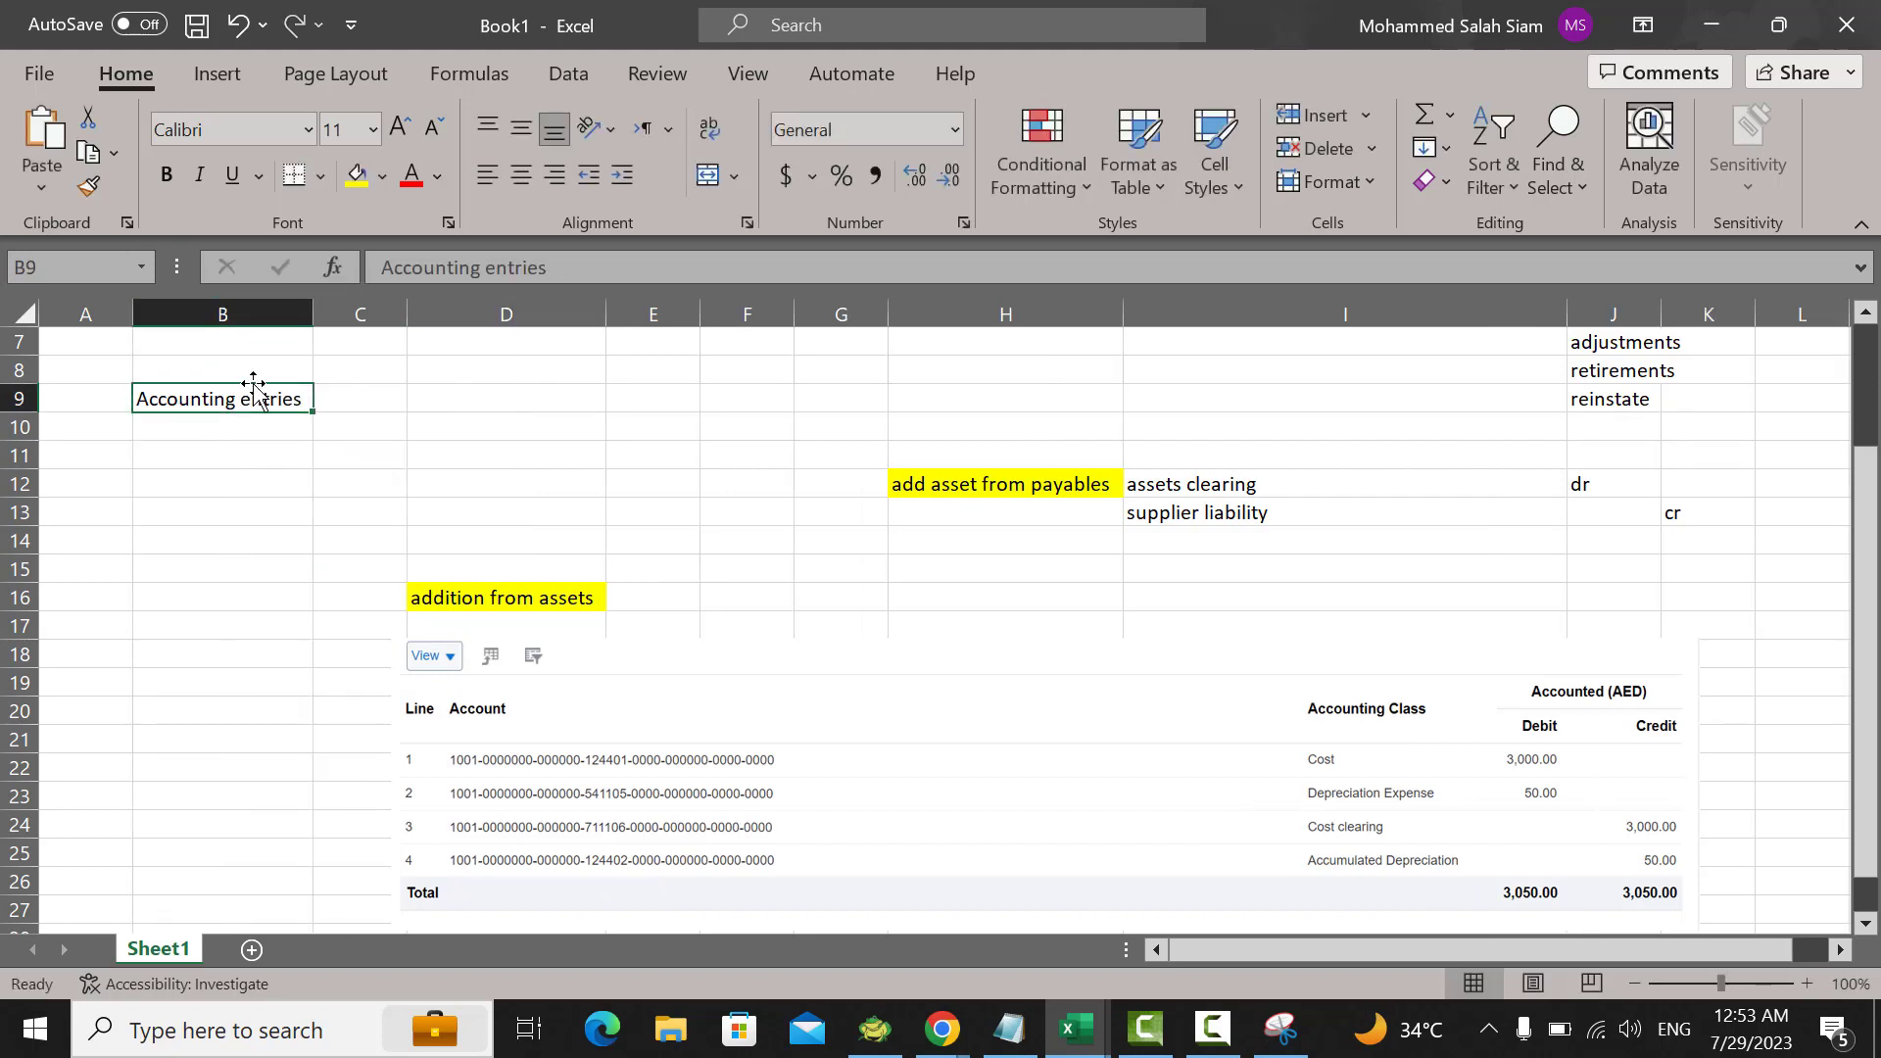
click(369, 131)
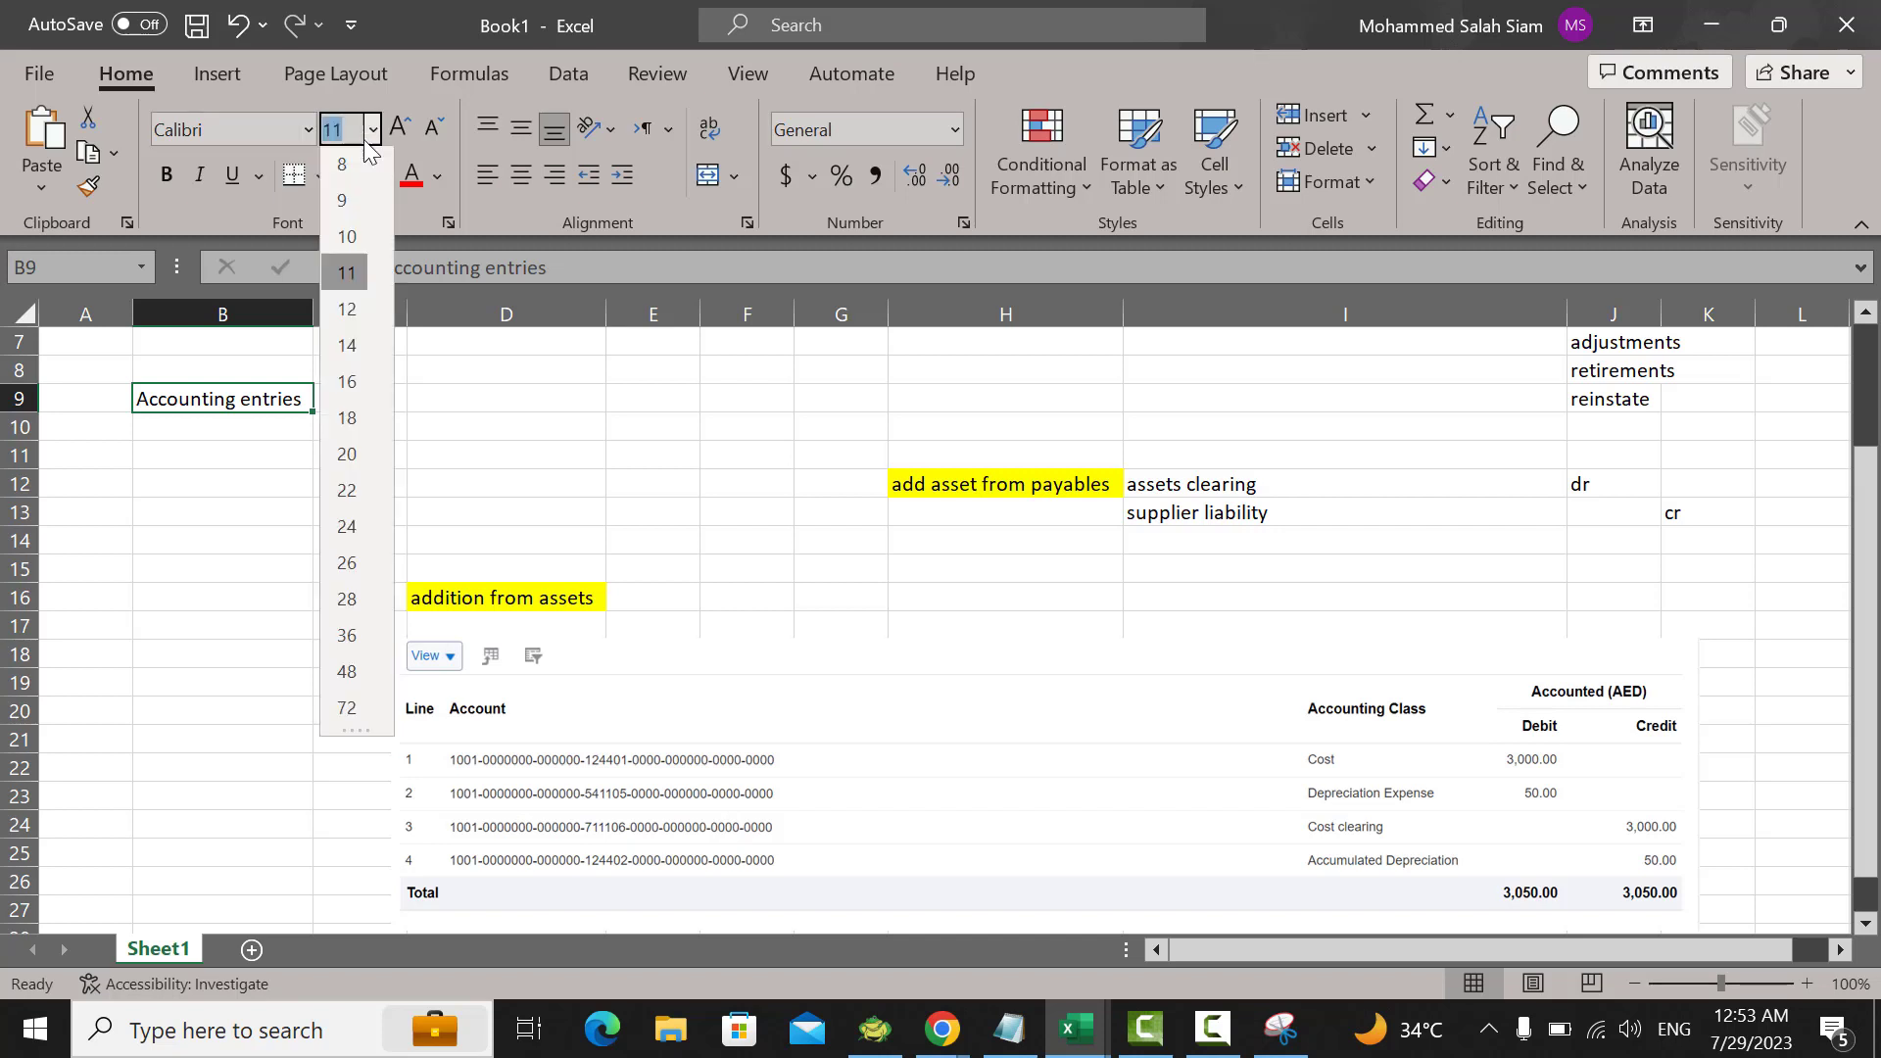
click(343, 385)
click(410, 174)
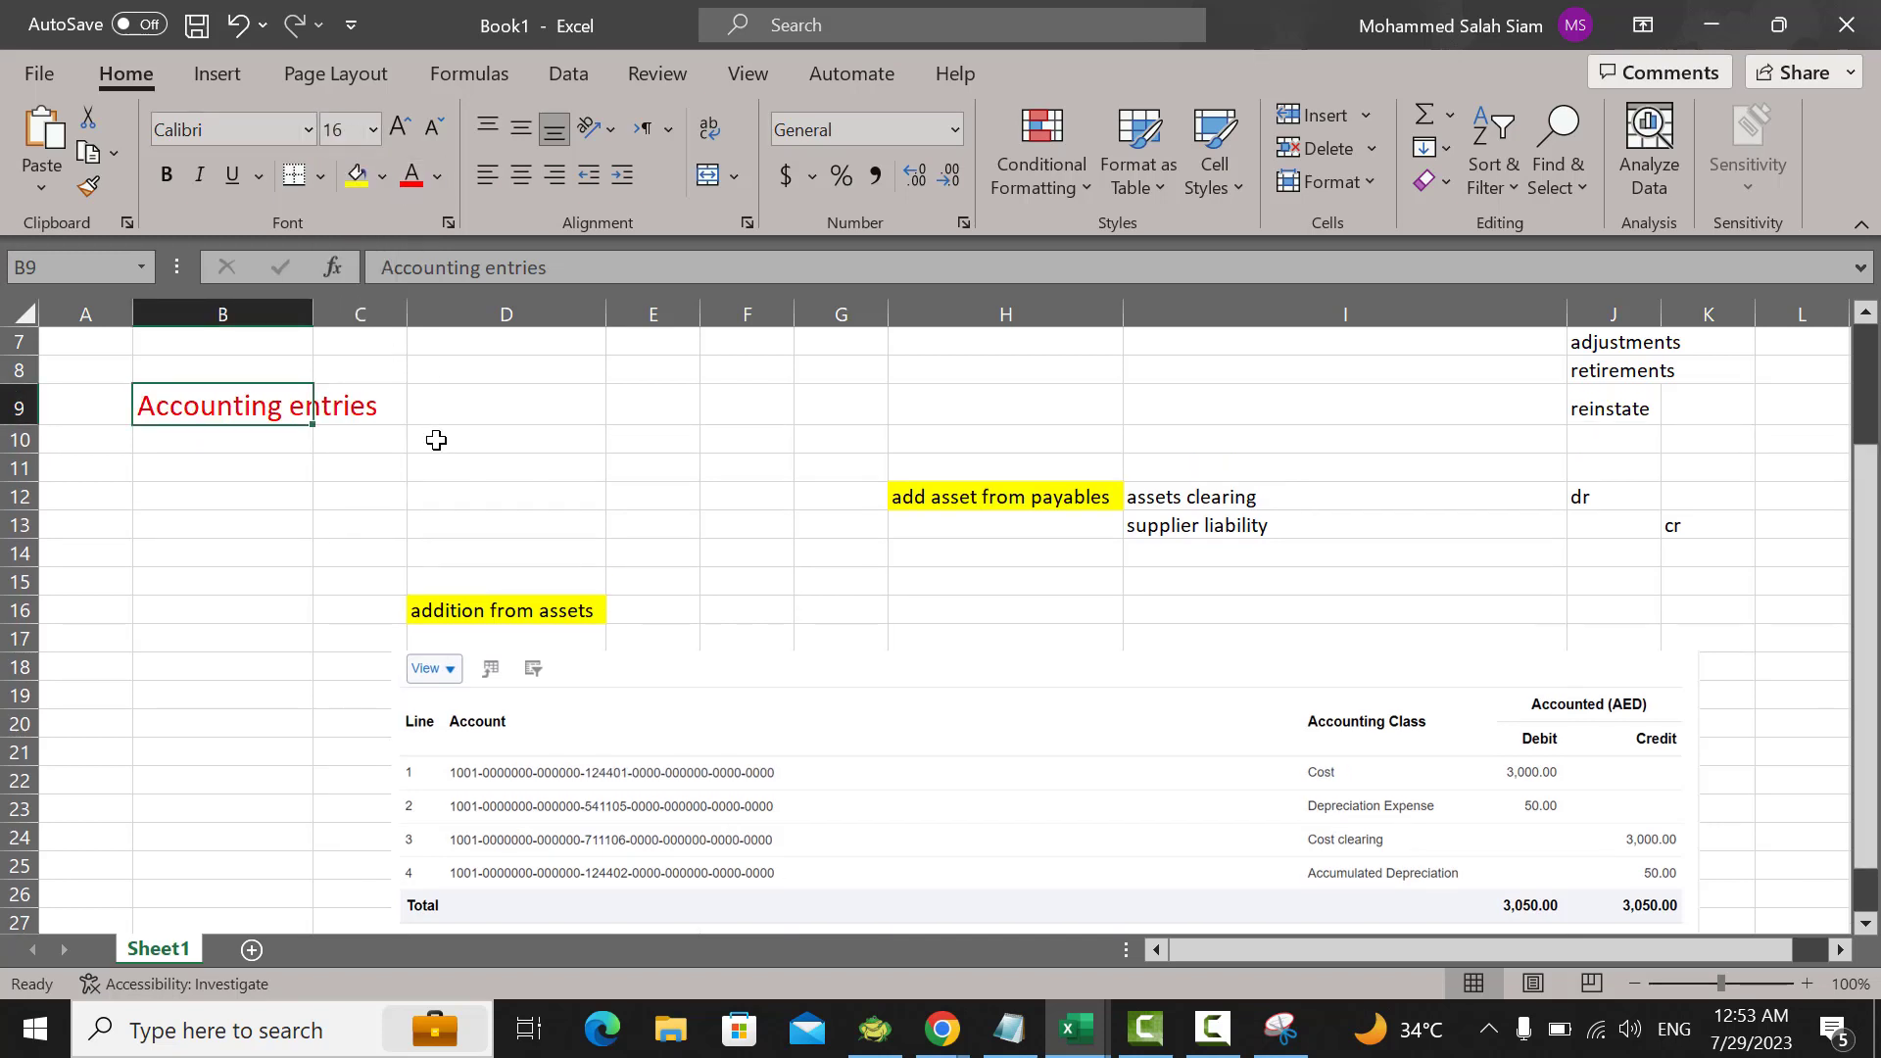
drag(319, 333, 401, 333)
Step: Number the entries with 1 in cell F12 for the payables addition and 2 in cell C16 for the assets addition
click(826, 496)
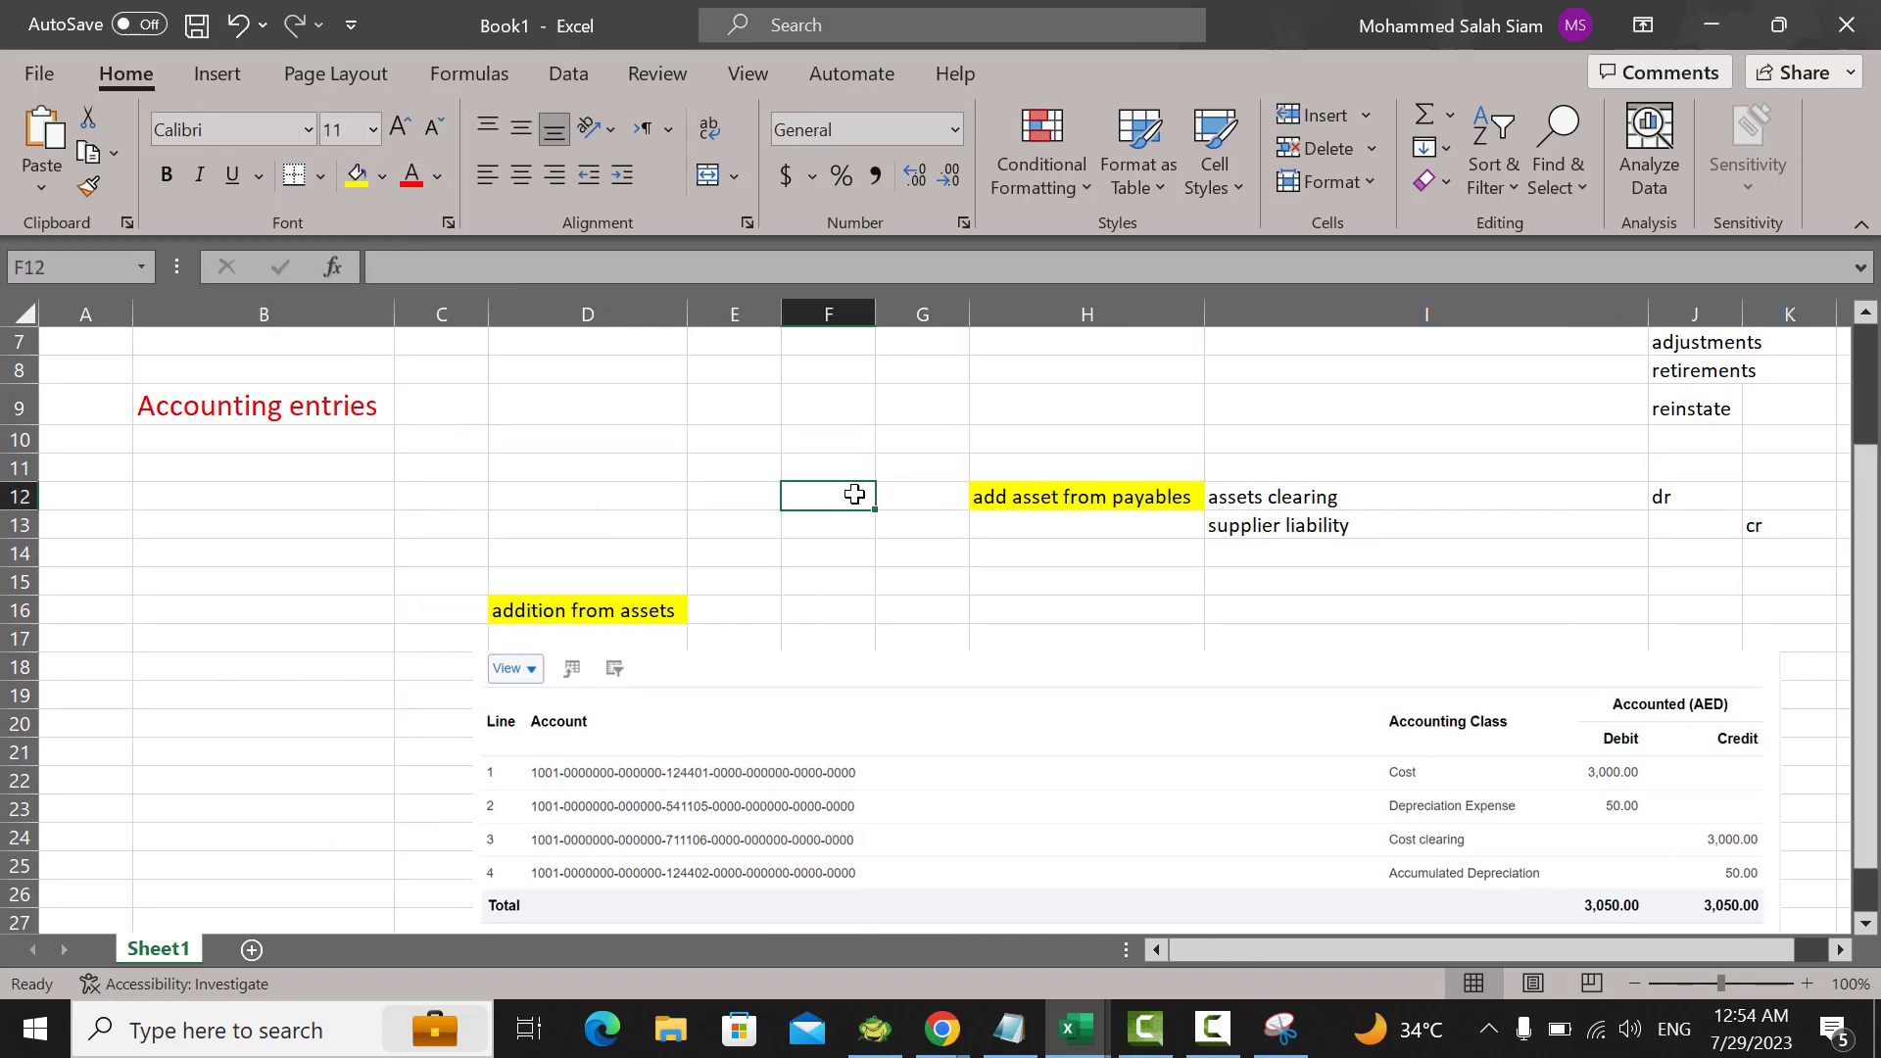
text(1)
click(421, 607)
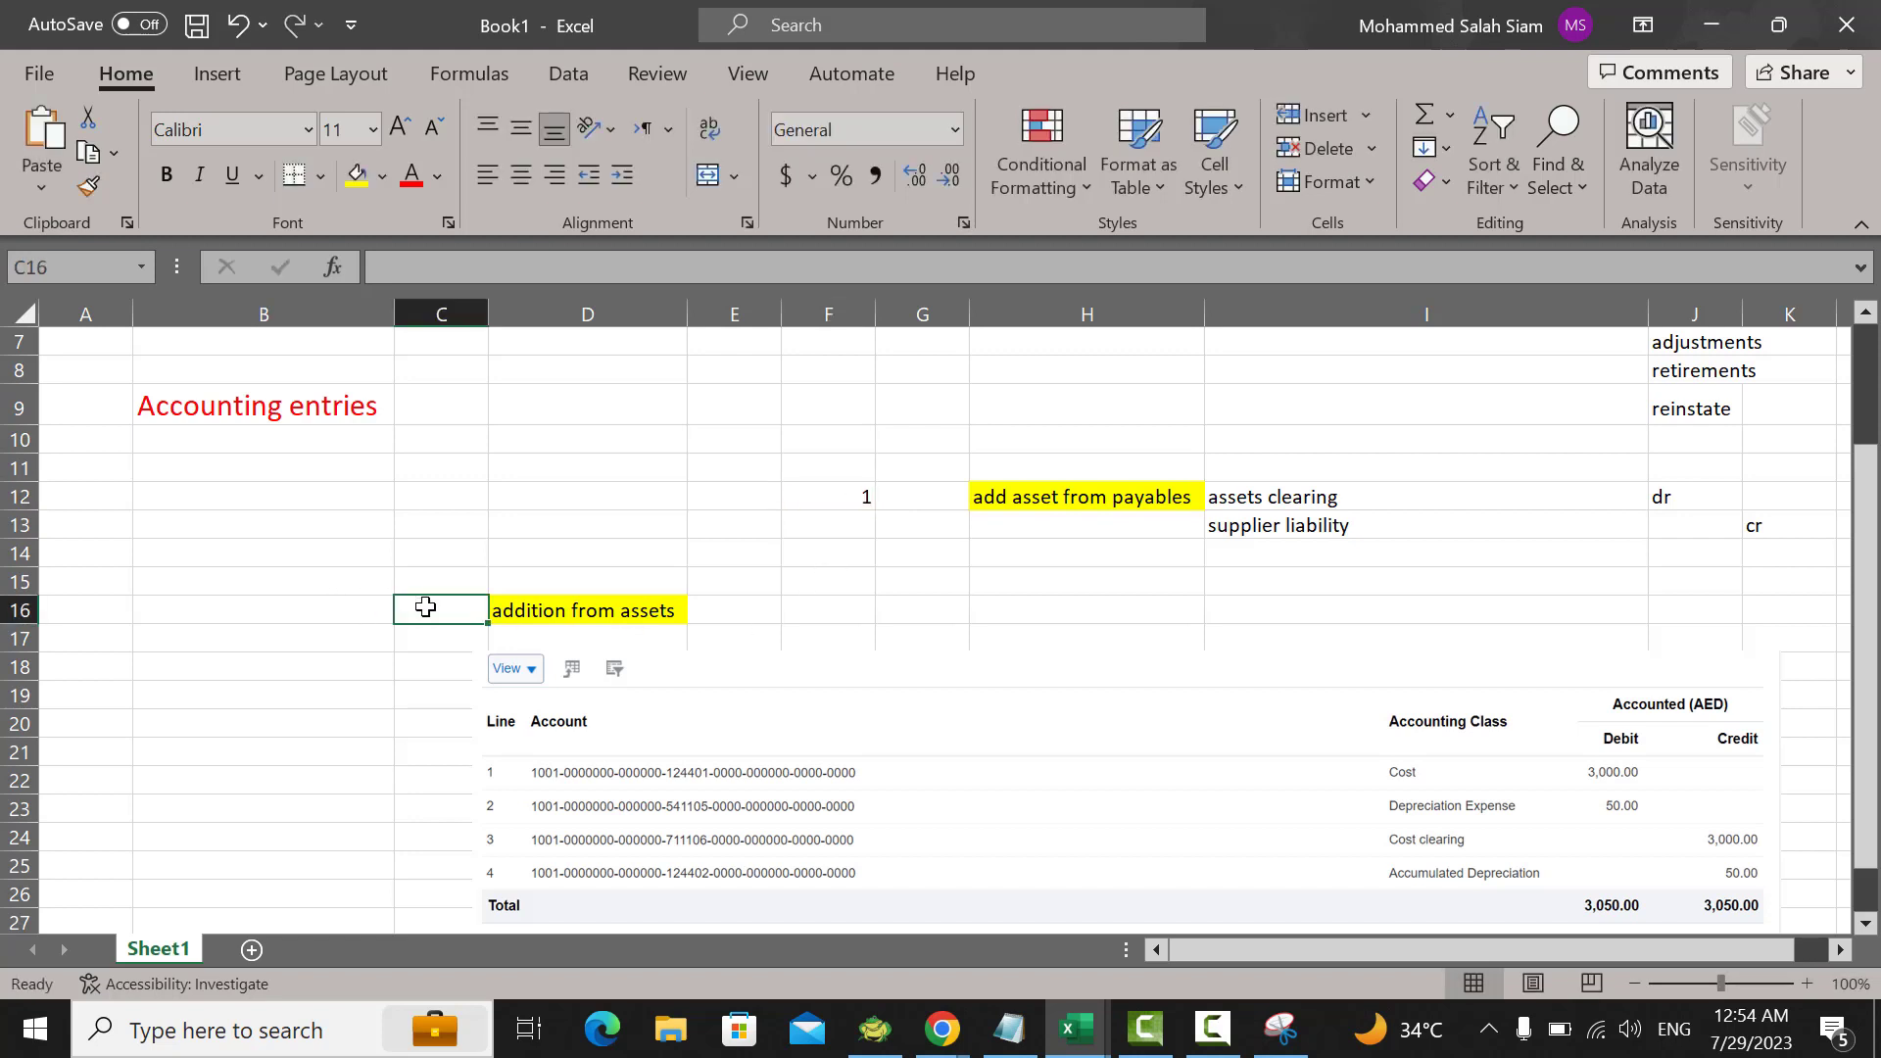
text(2)
click(655, 495)
scroll(980, 568, down, 1)
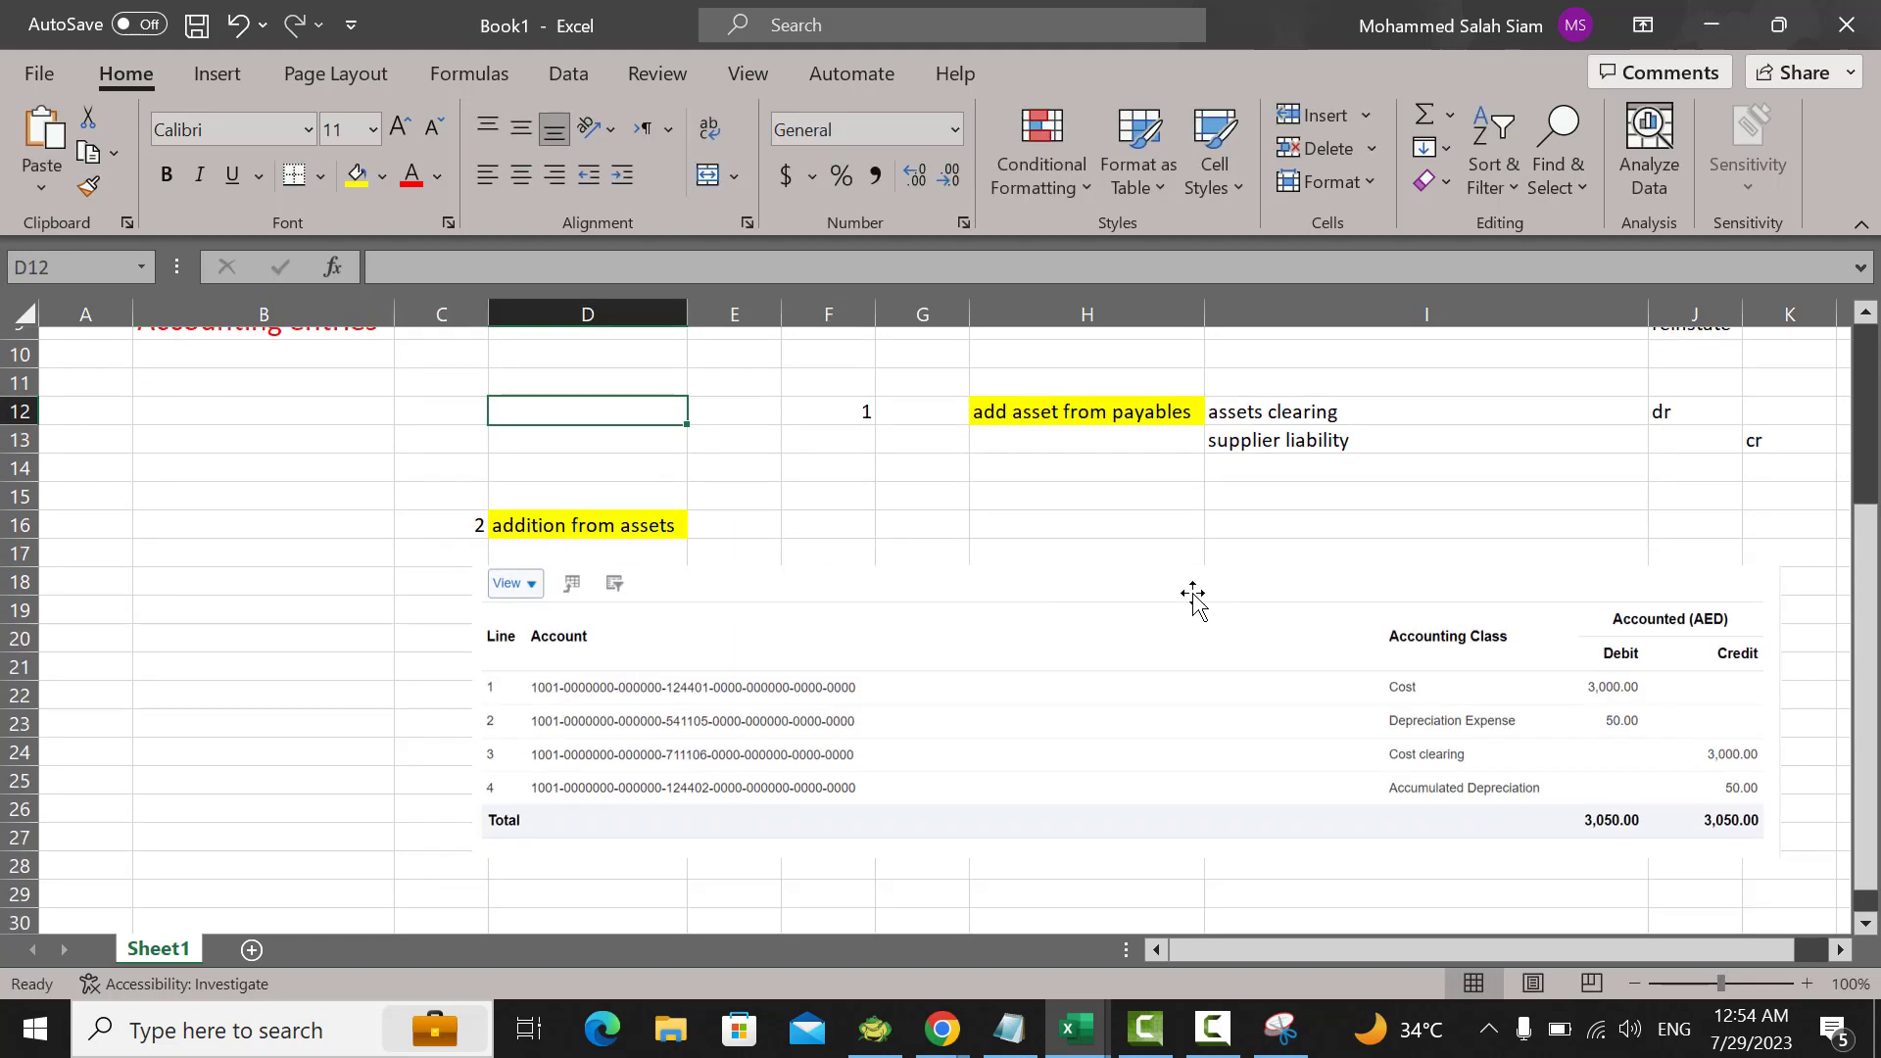
click(1381, 419)
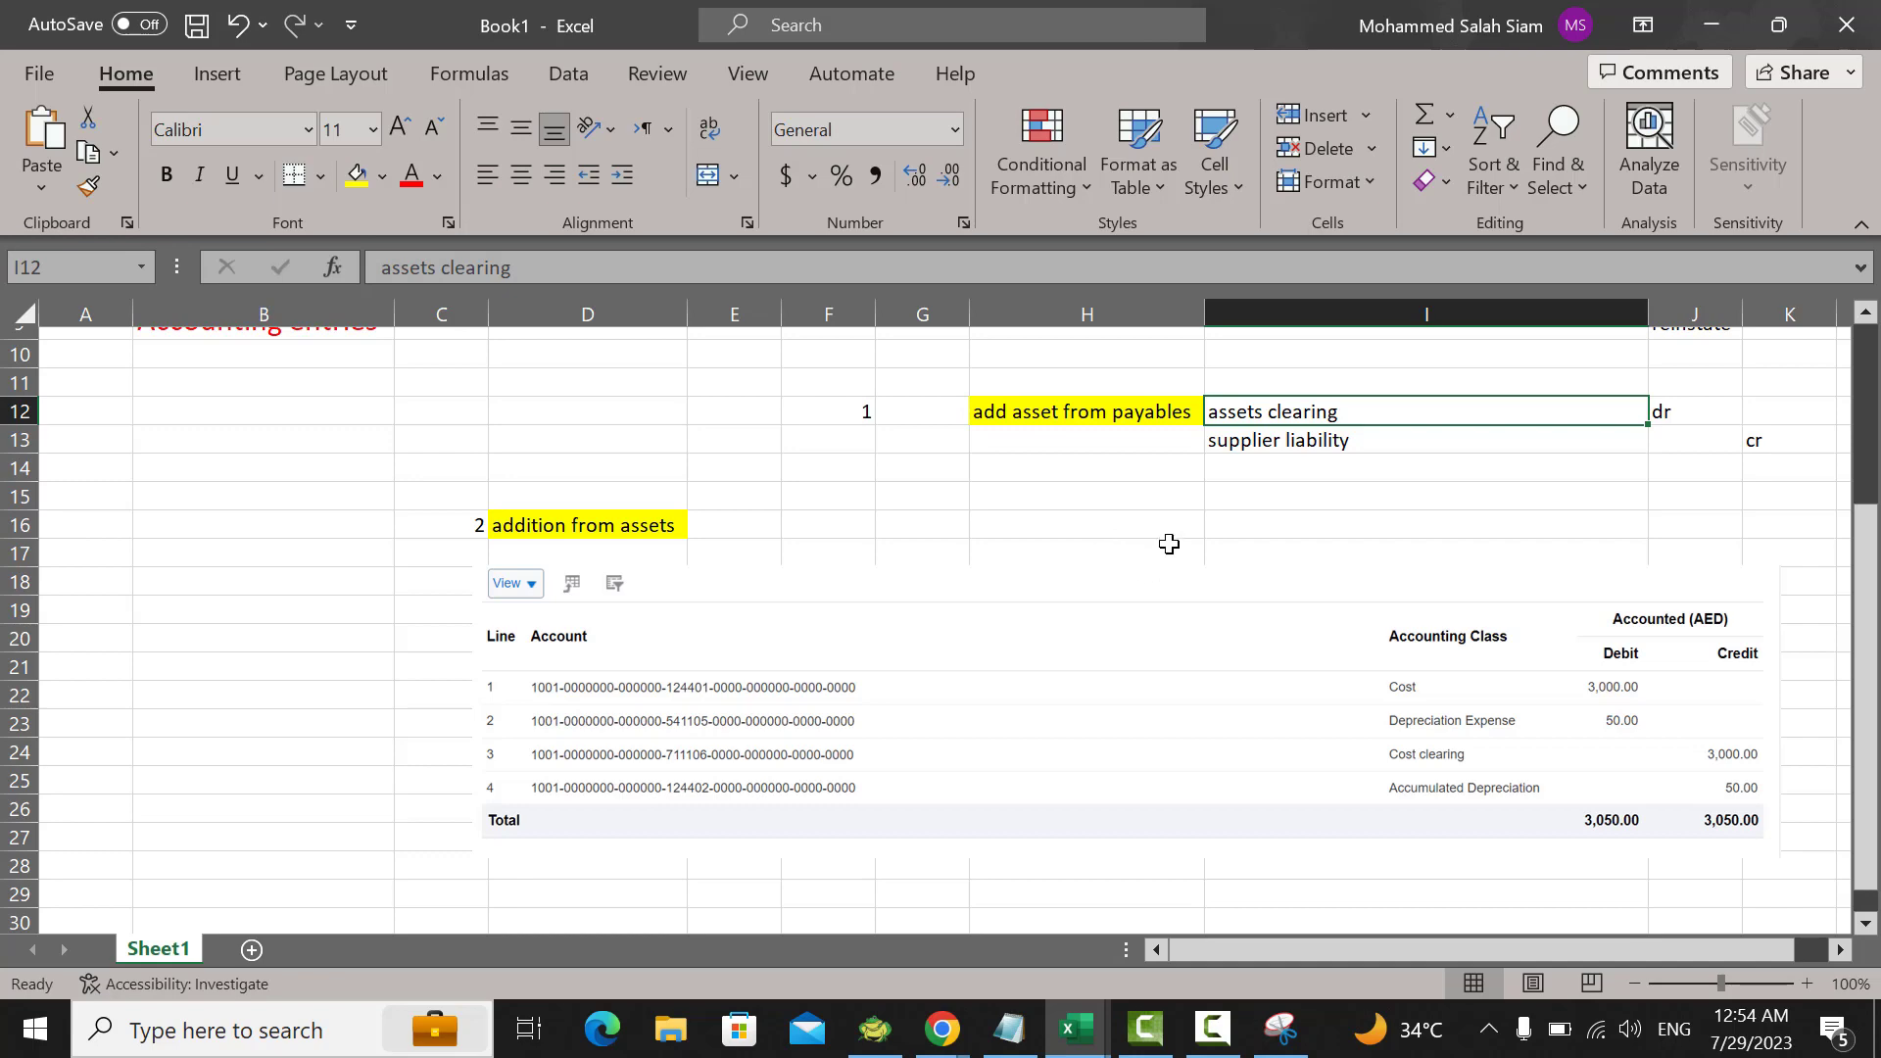
Step: Switch to Chrome, leave the journal entries review, and show the Depreciation period details on the Assets page
click(941, 1028)
click(941, 906)
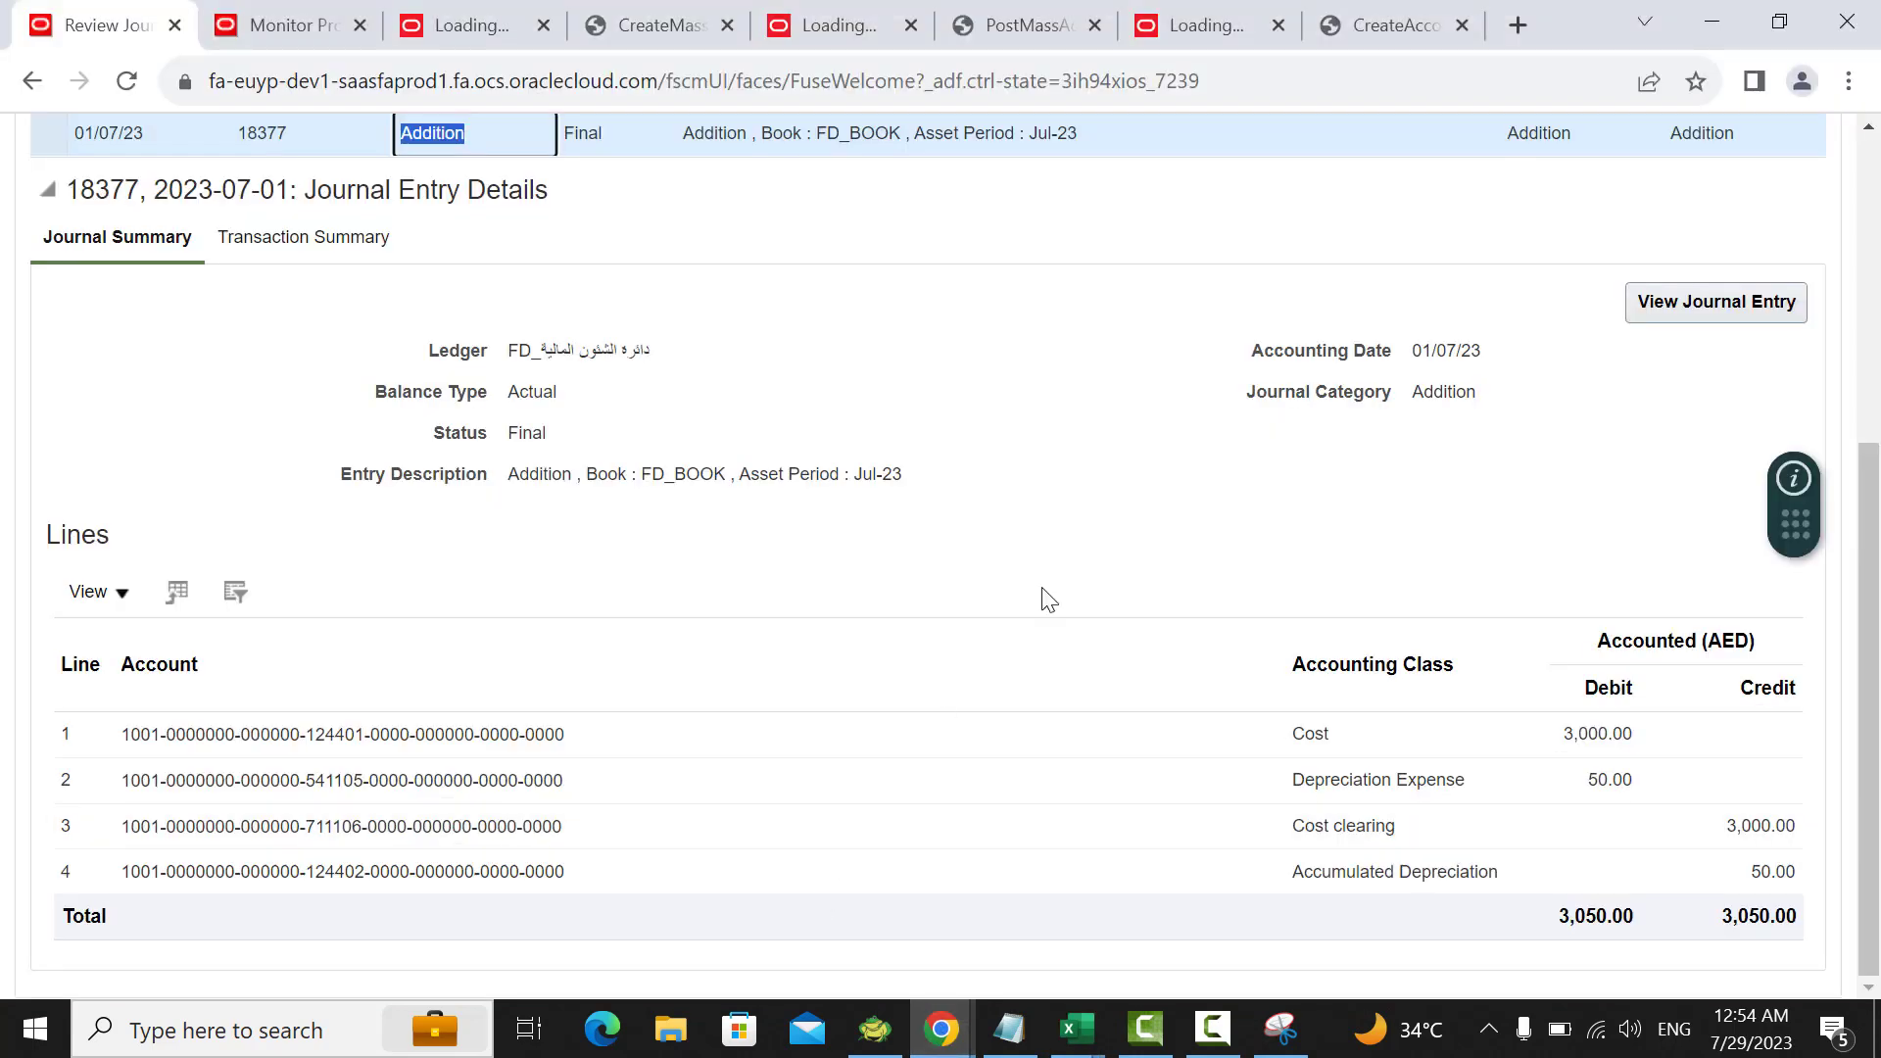
scroll(1063, 573, up, 2)
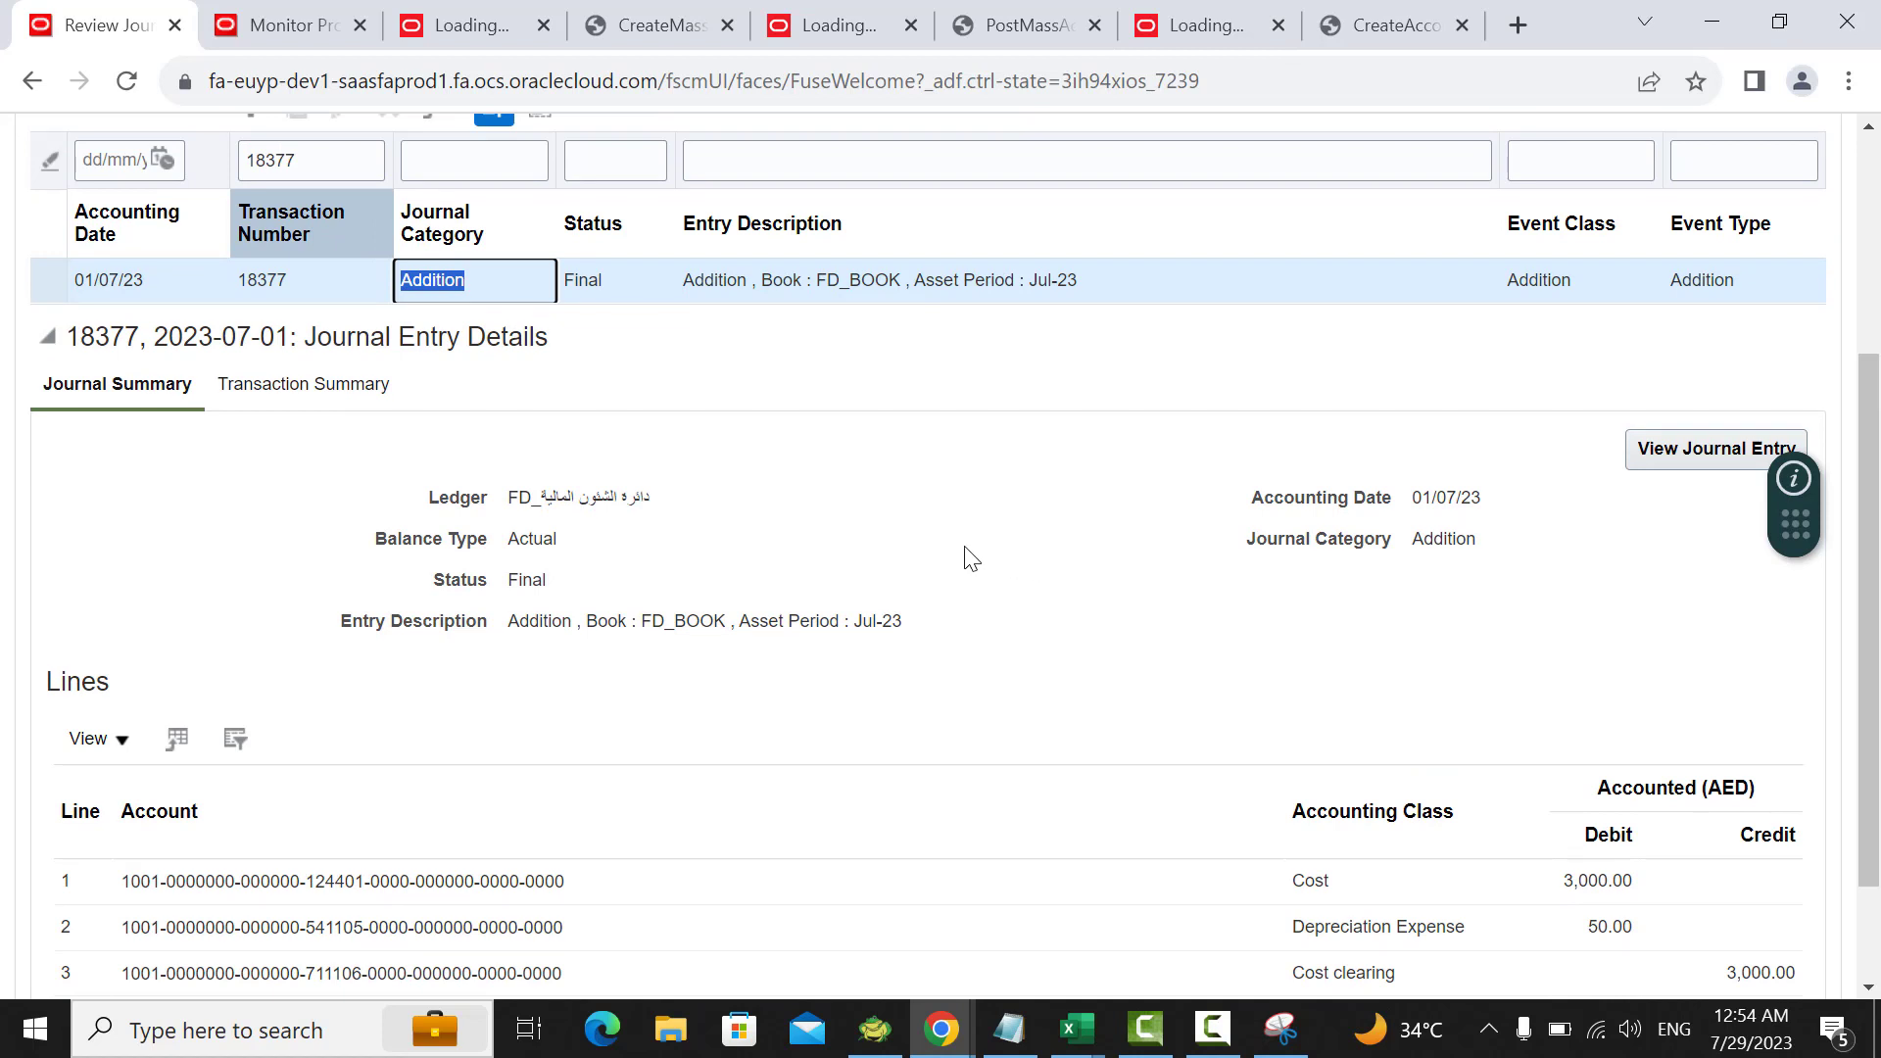
scroll(977, 571, up, 3)
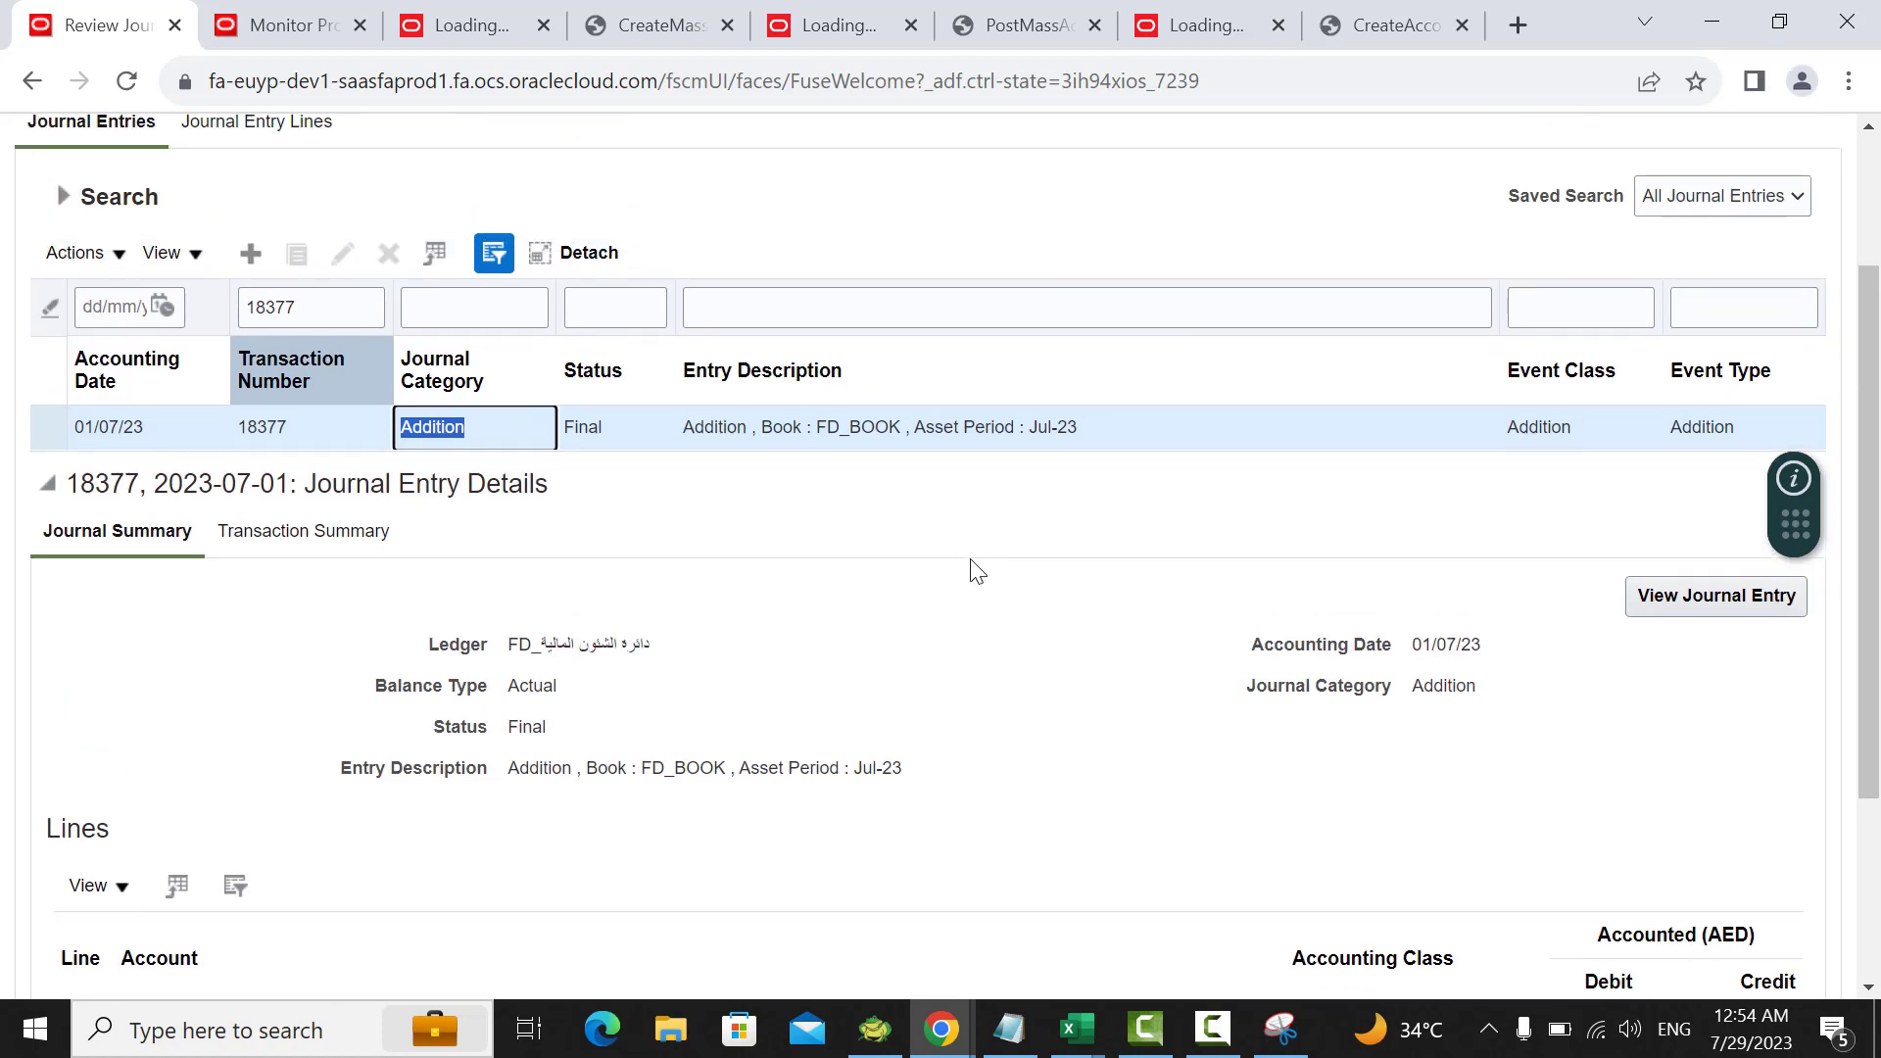
click(1801, 194)
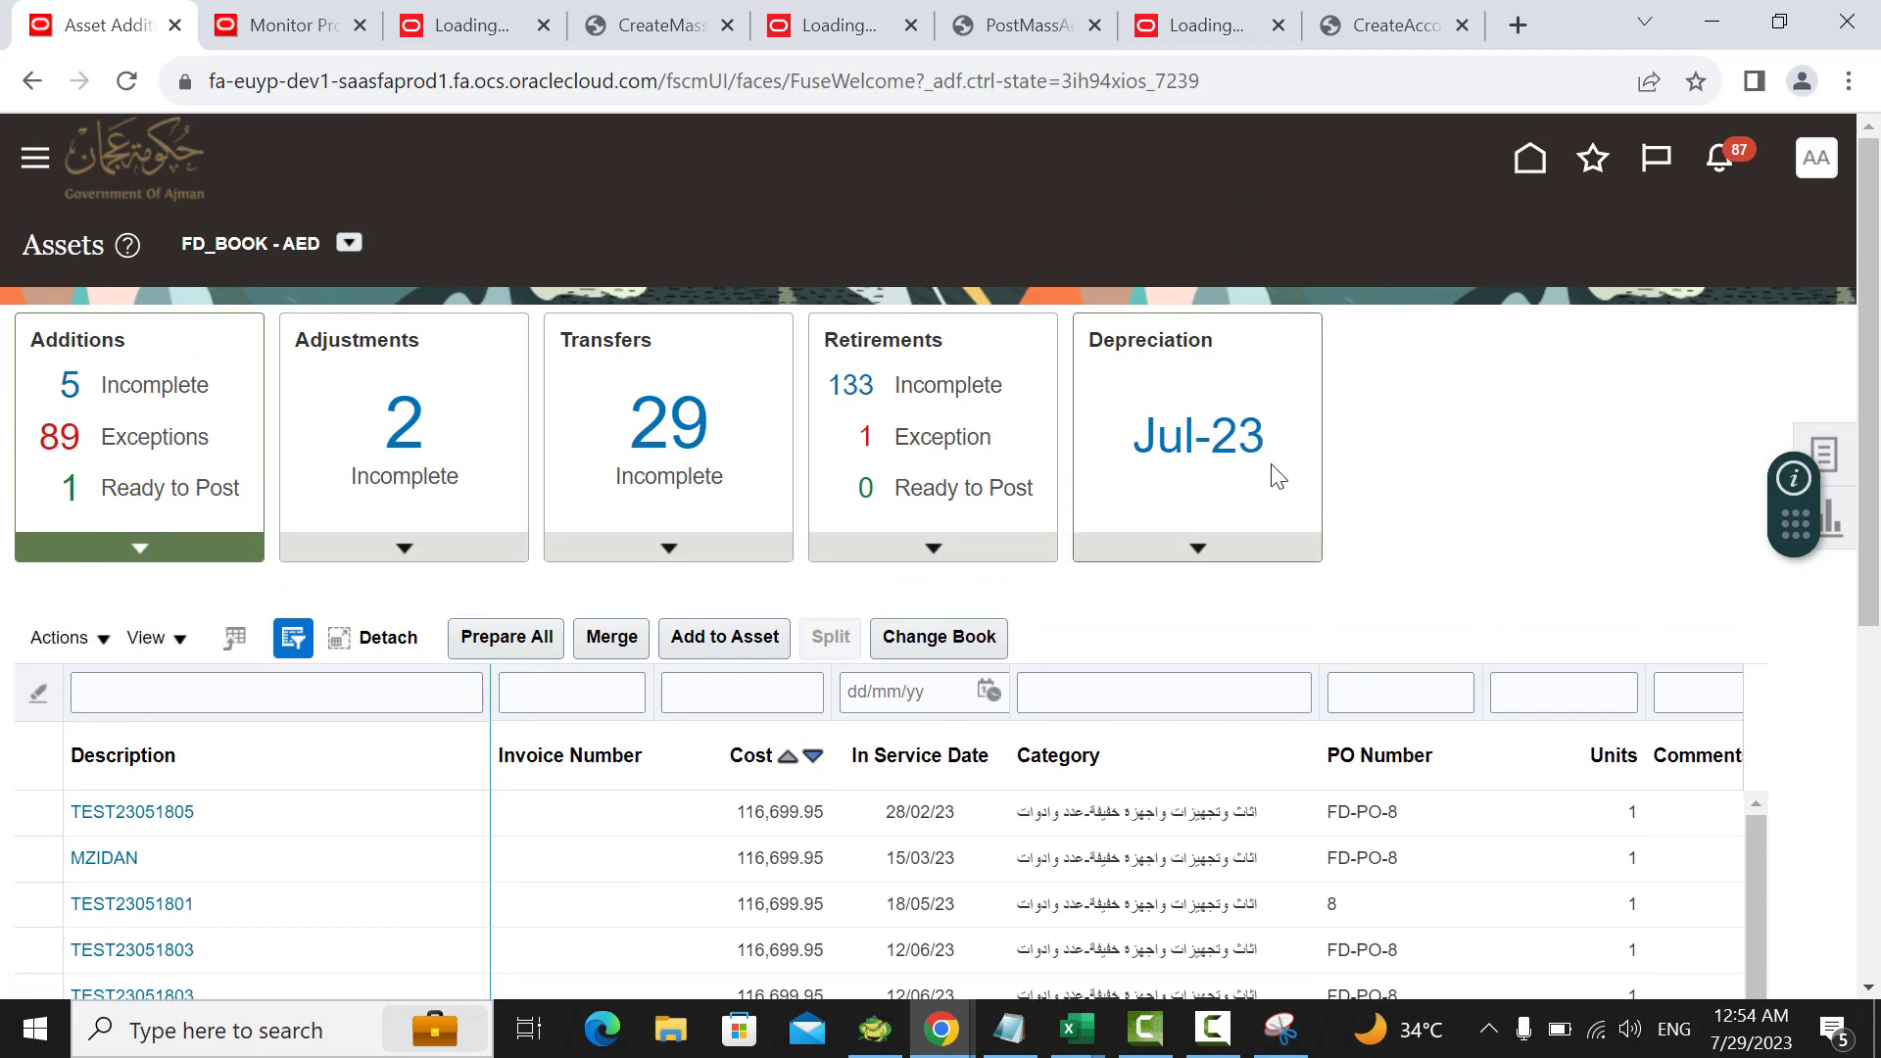
scroll(1274, 475, down, 3)
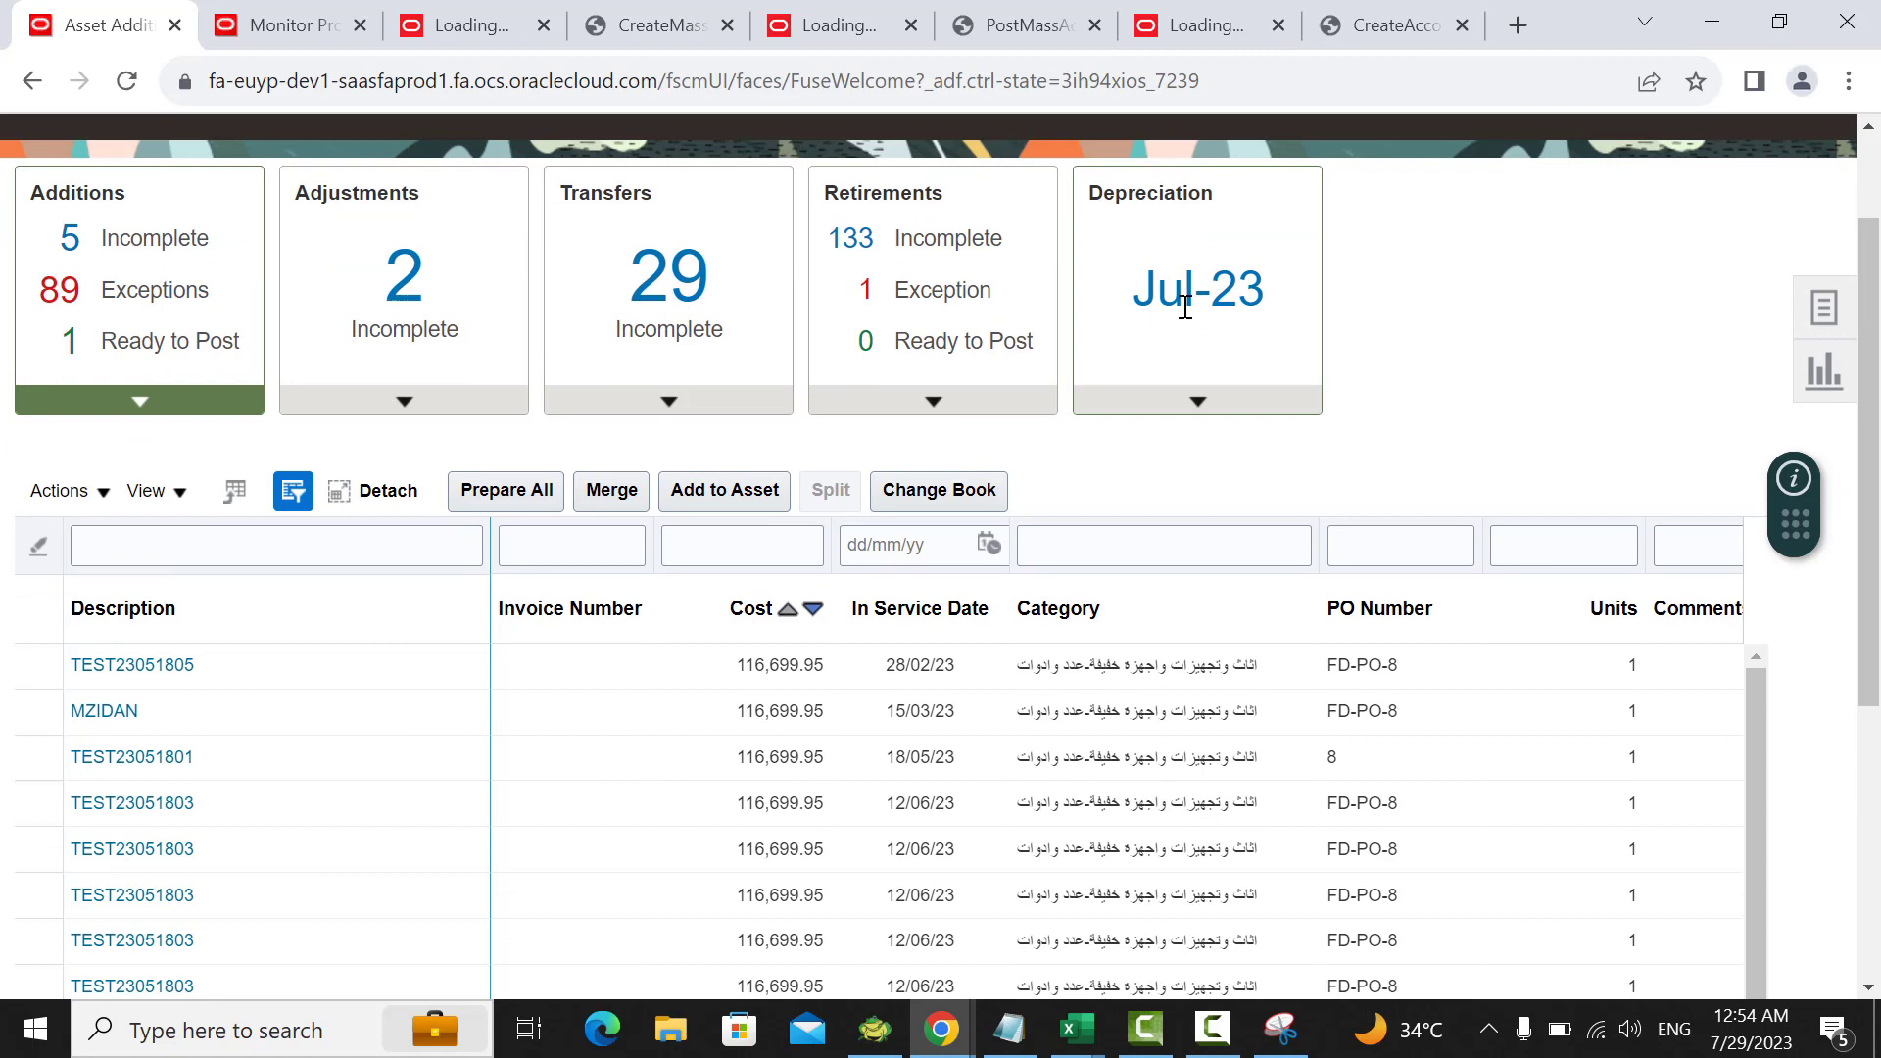
click(1197, 404)
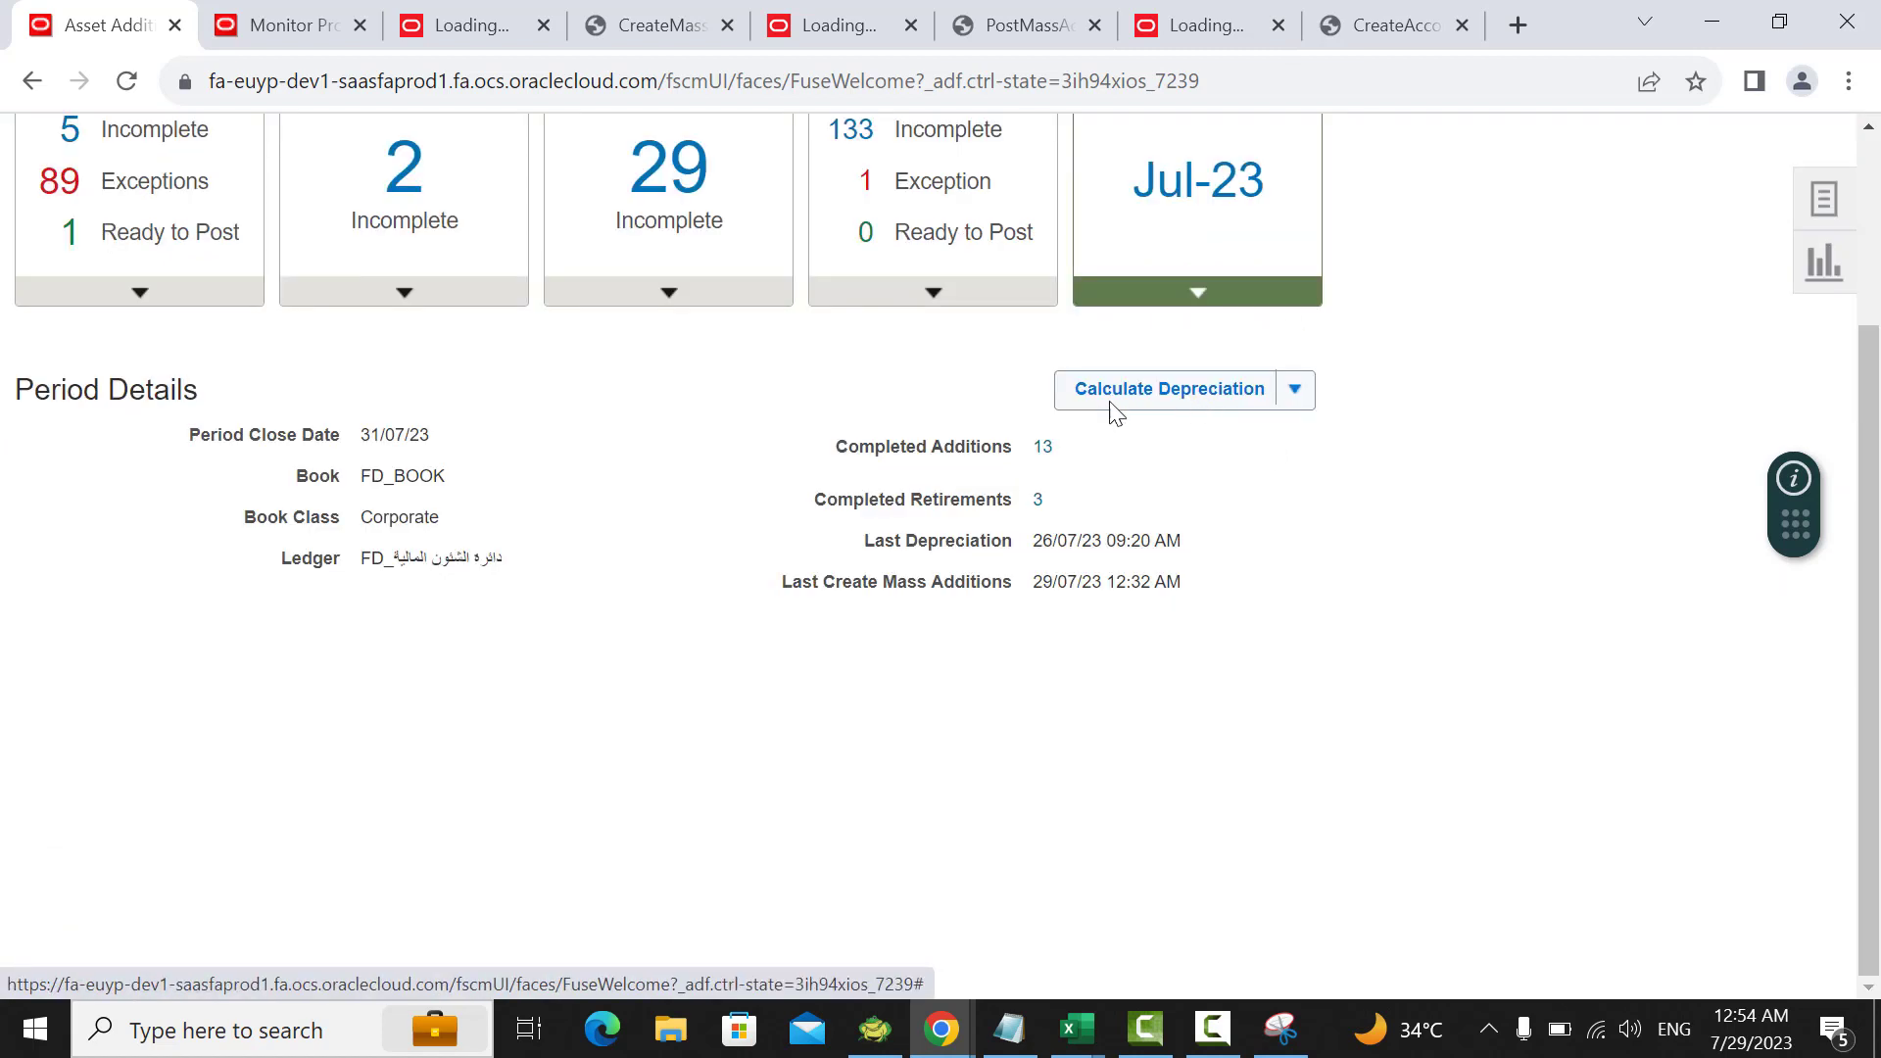
click(1298, 393)
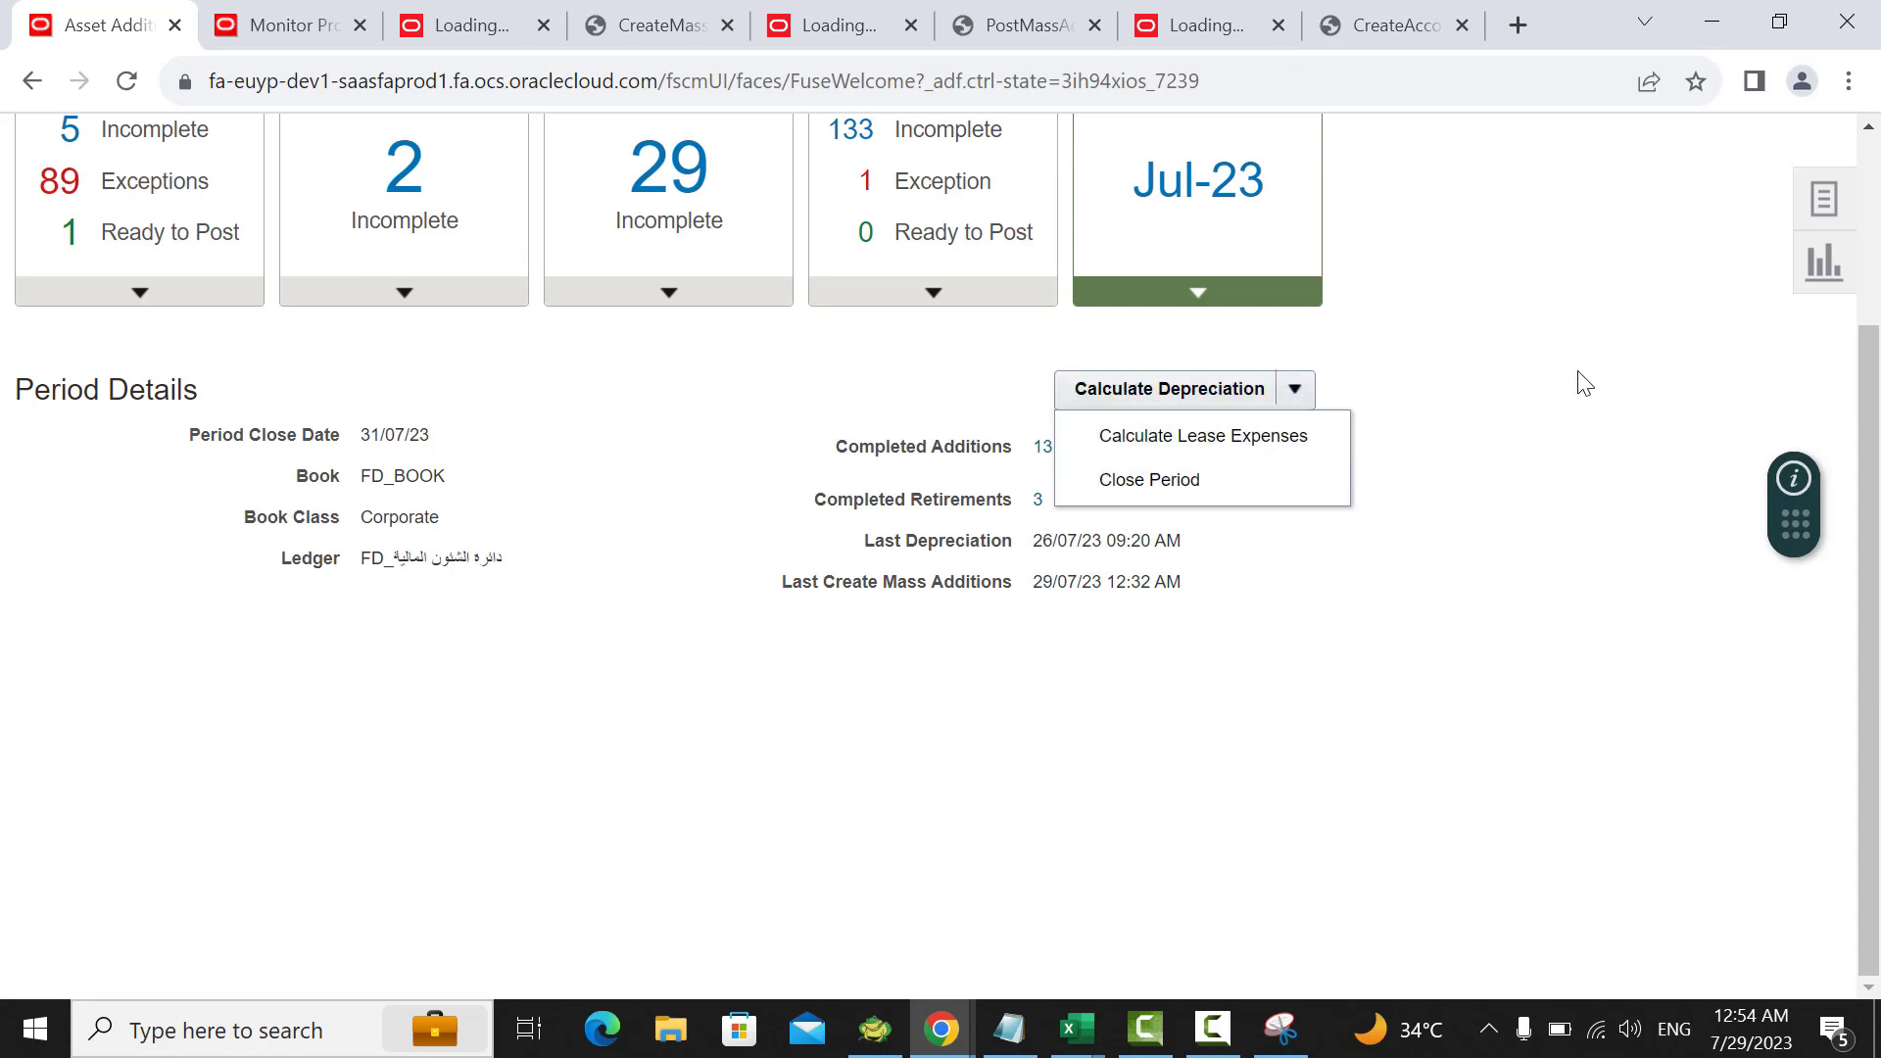
click(1492, 355)
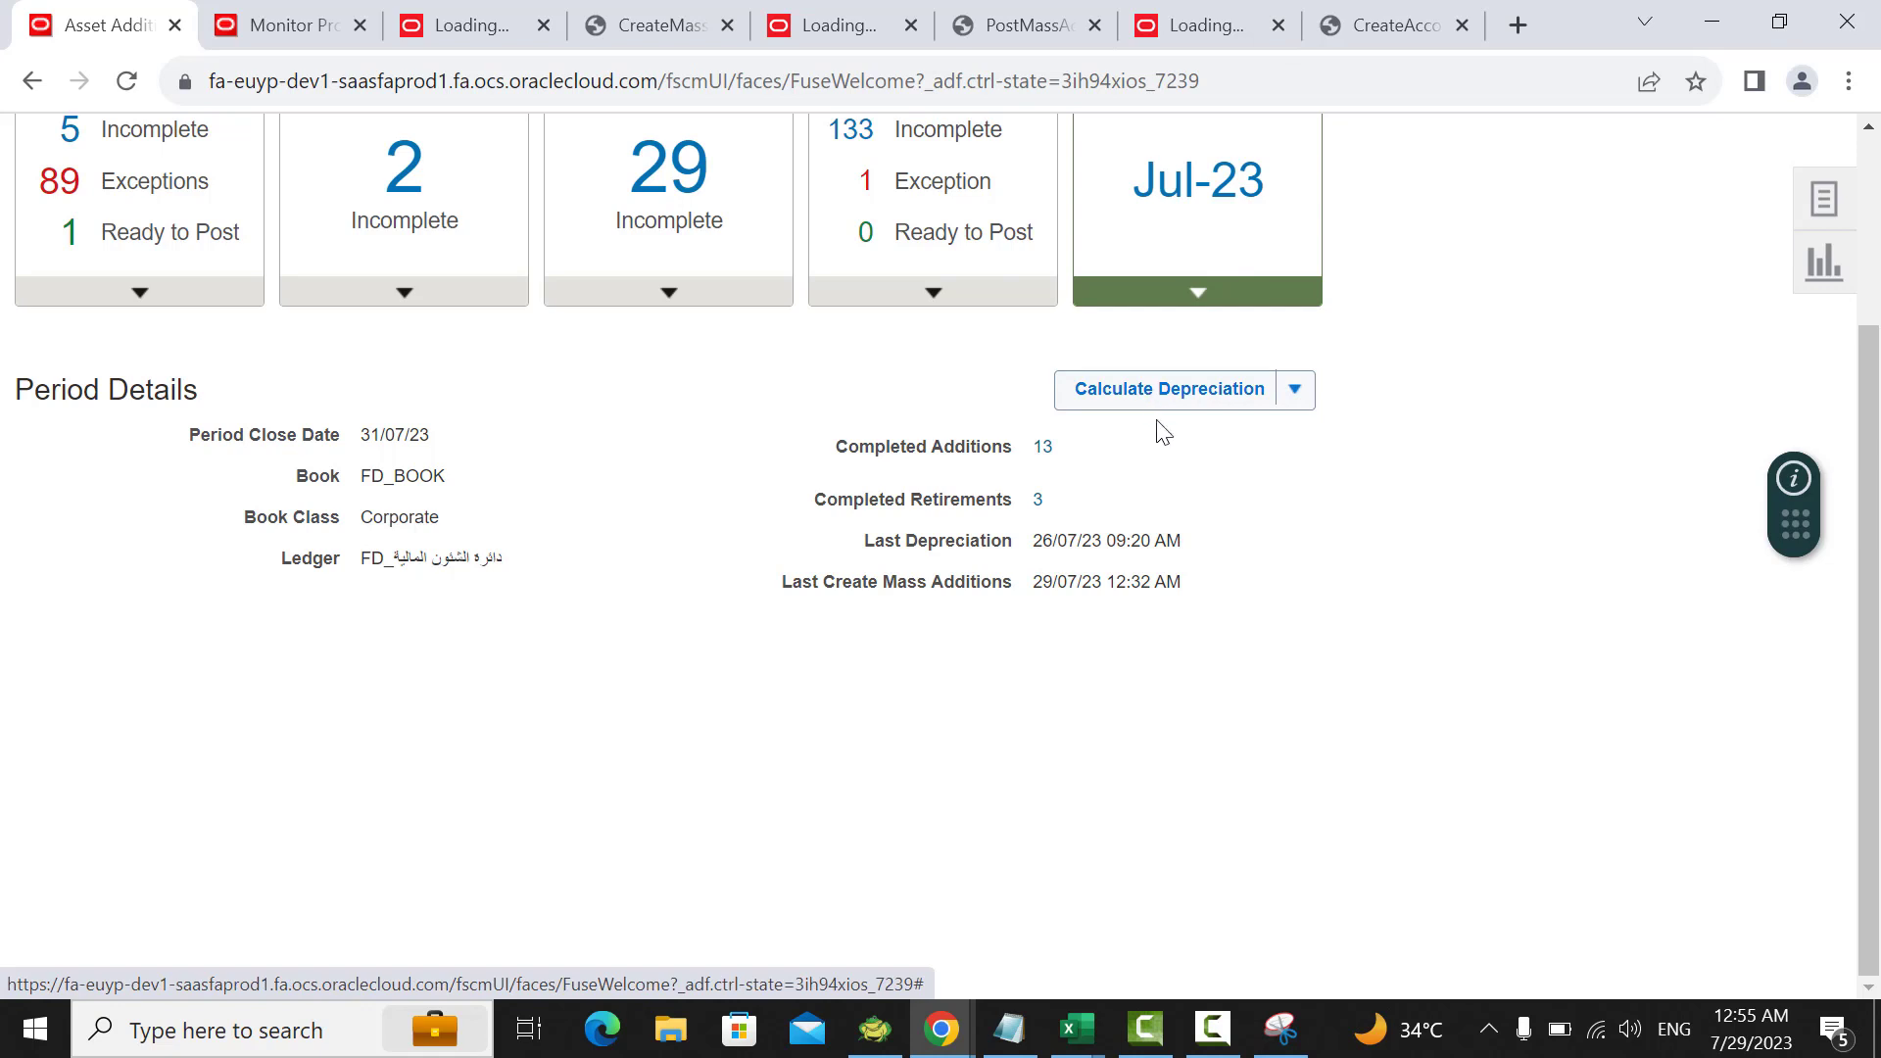
scroll(1394, 428, up, 3)
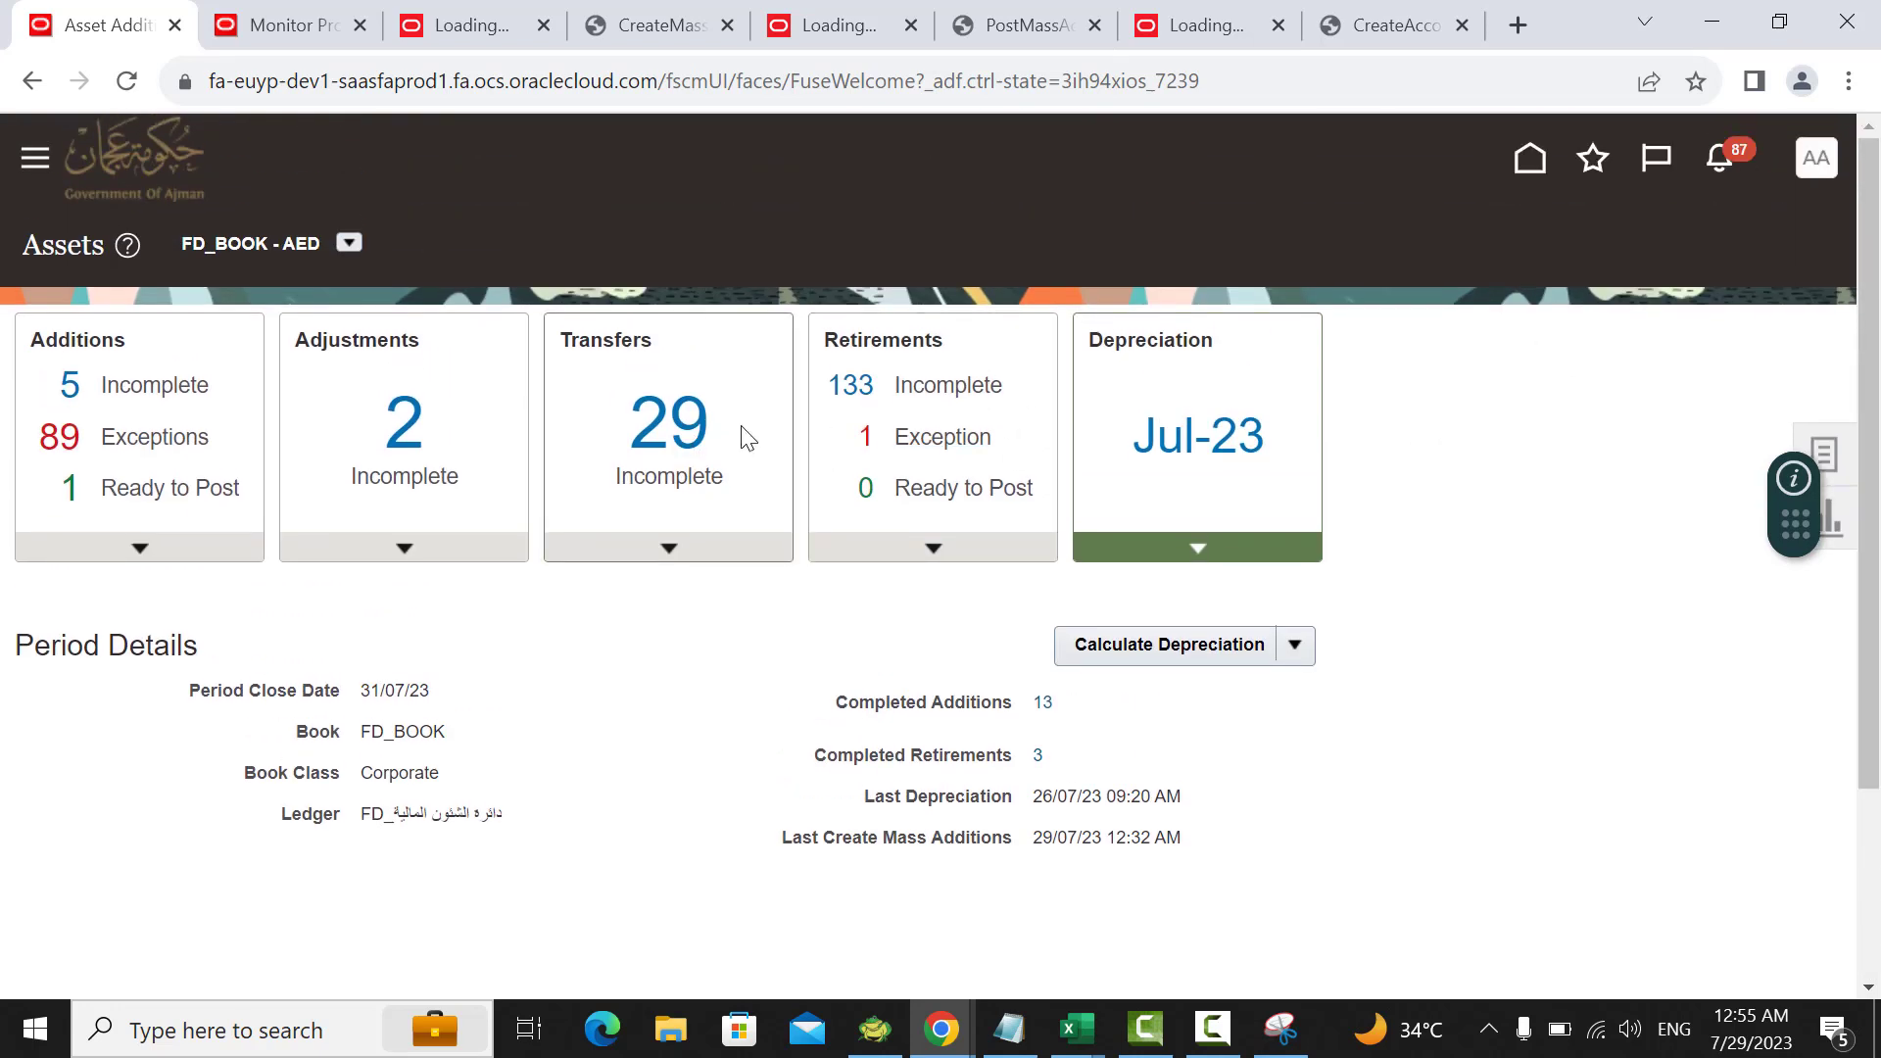
scroll(747, 438, down, 2)
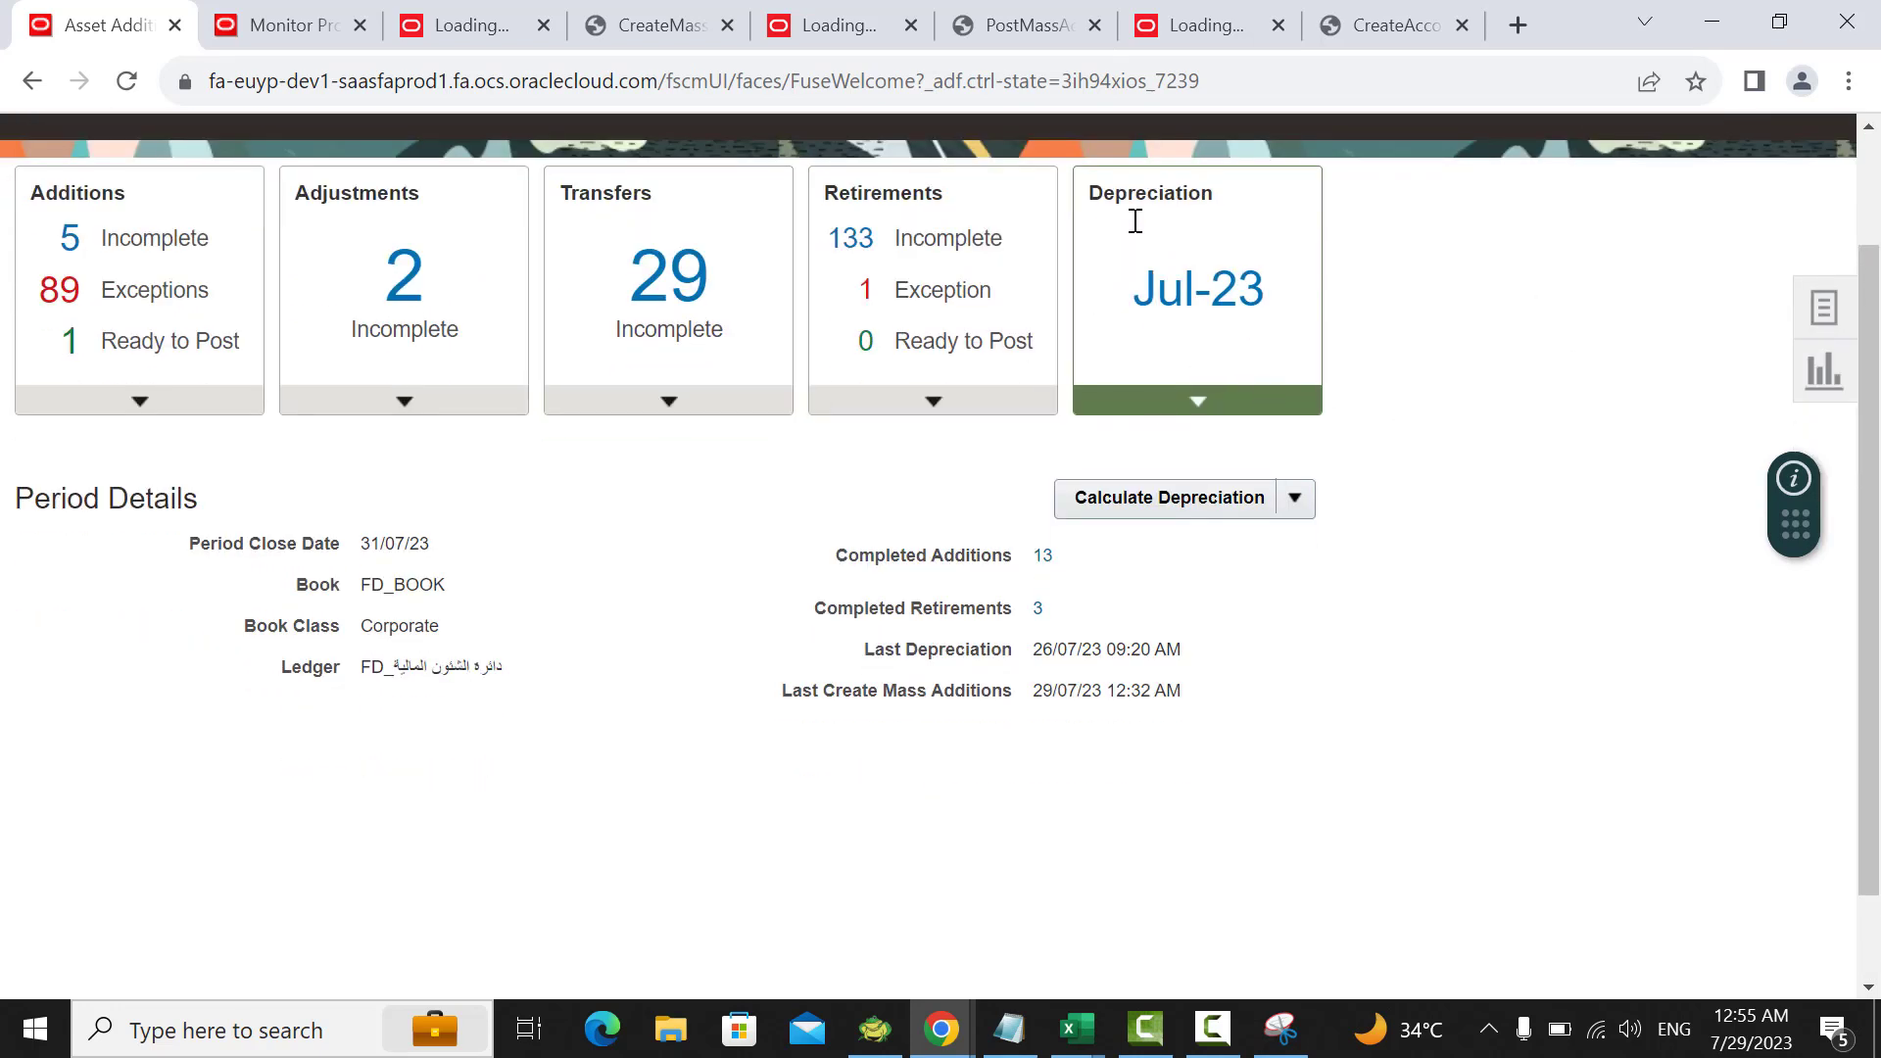
scroll(676, 386, up, 2)
Step: Select FD_BOOK - AED as the asset book and submit Calculate Depreciation for the Jul-23 period
click(349, 242)
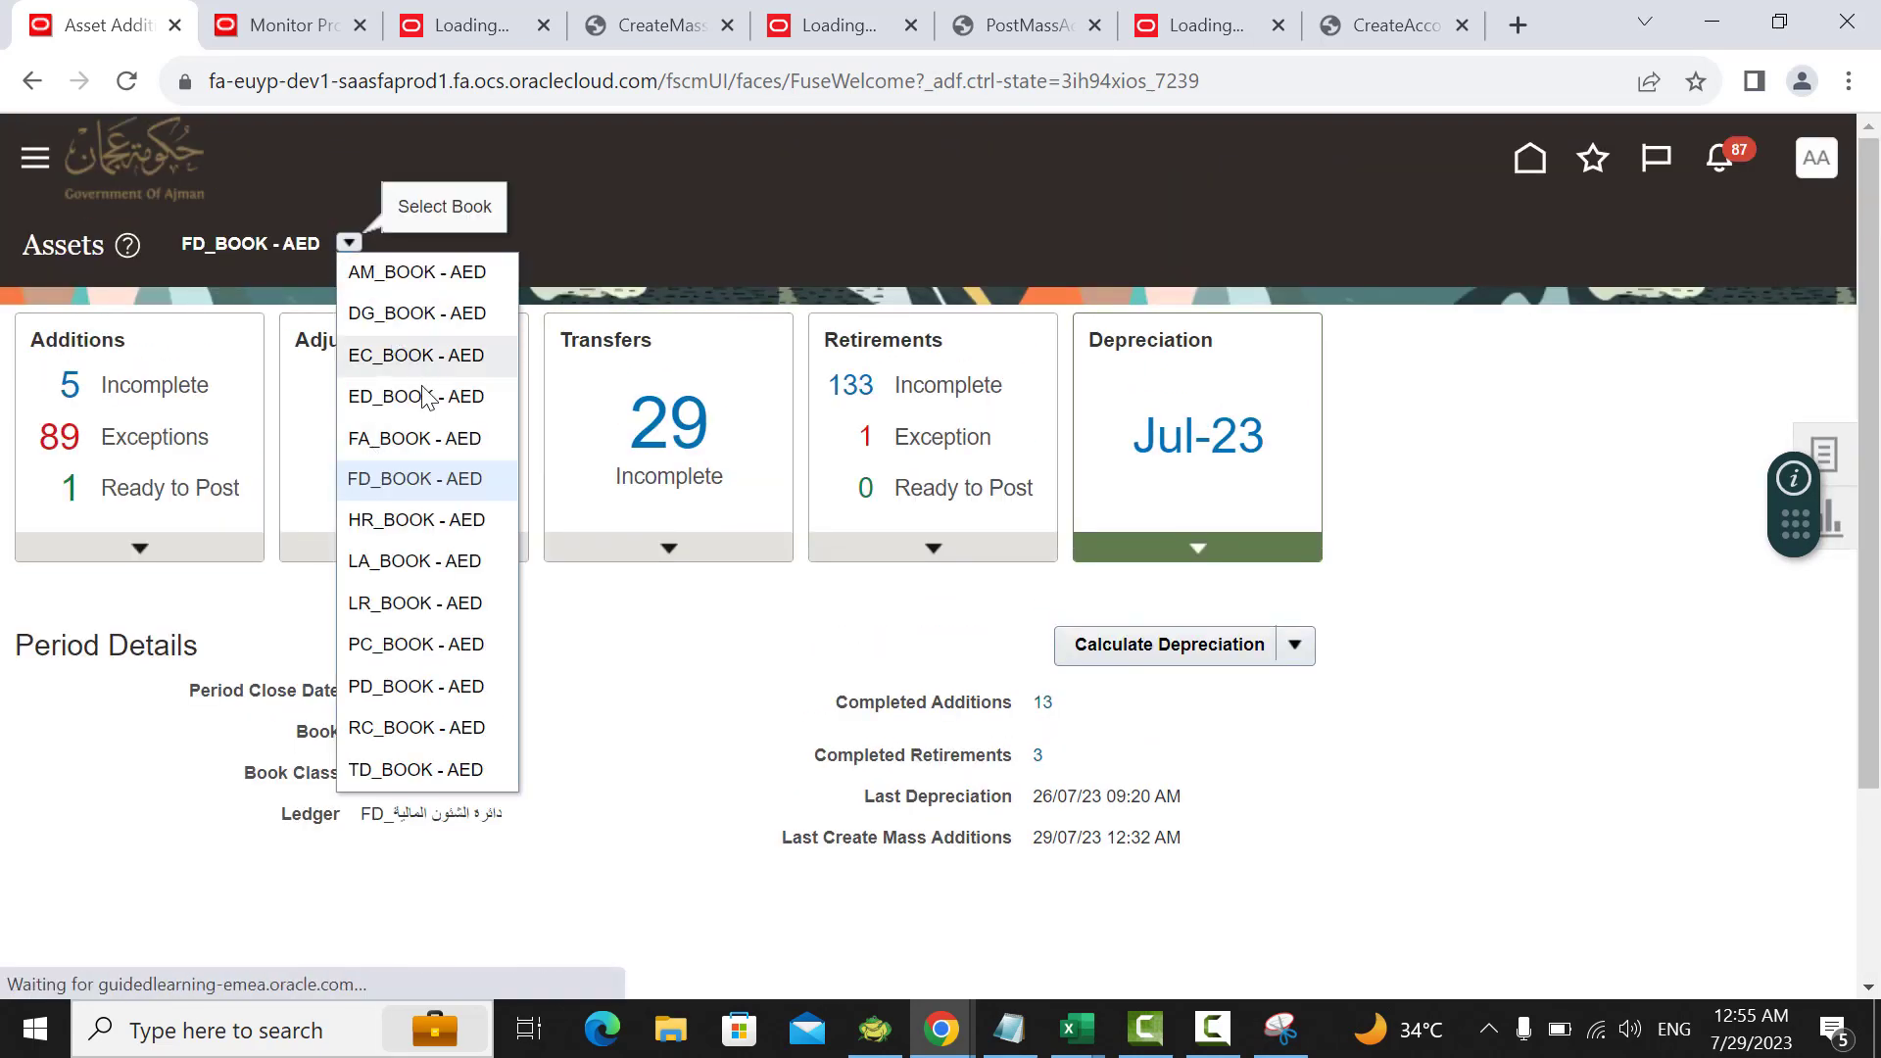
scroll(436, 213, down, 2)
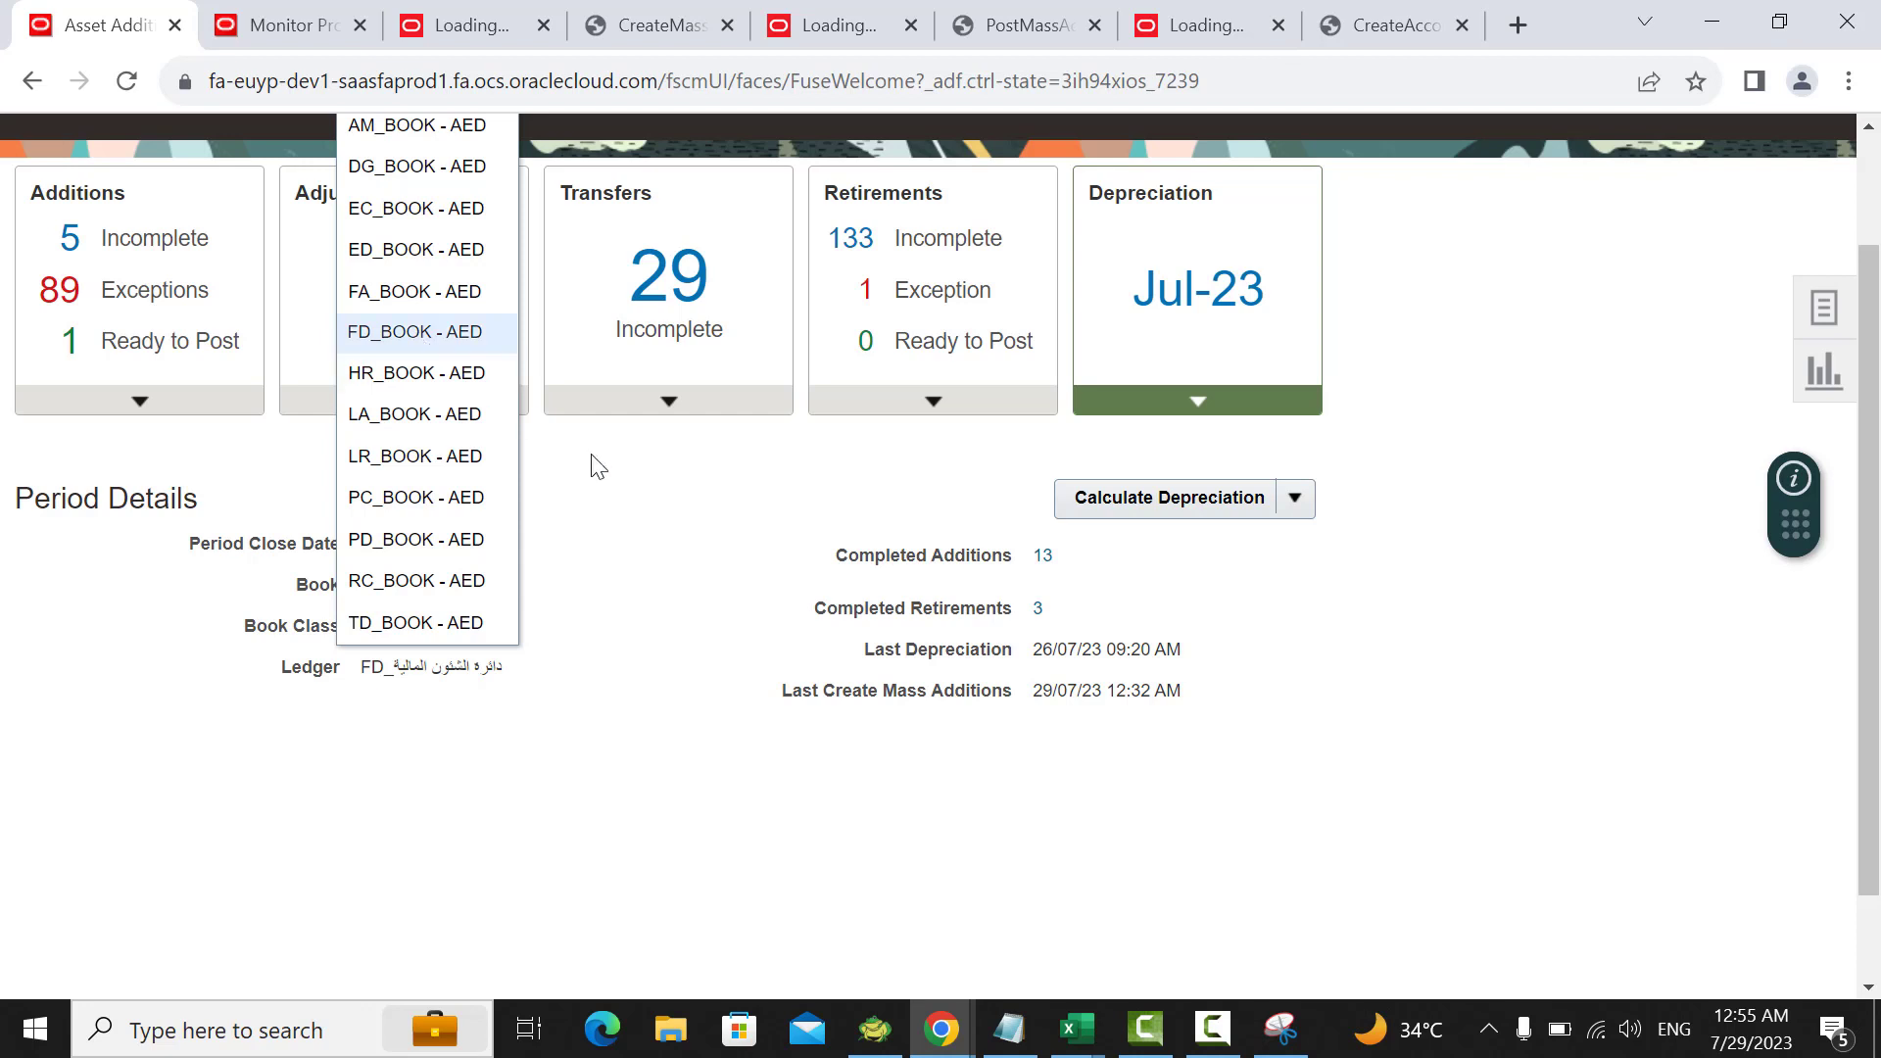
click(450, 335)
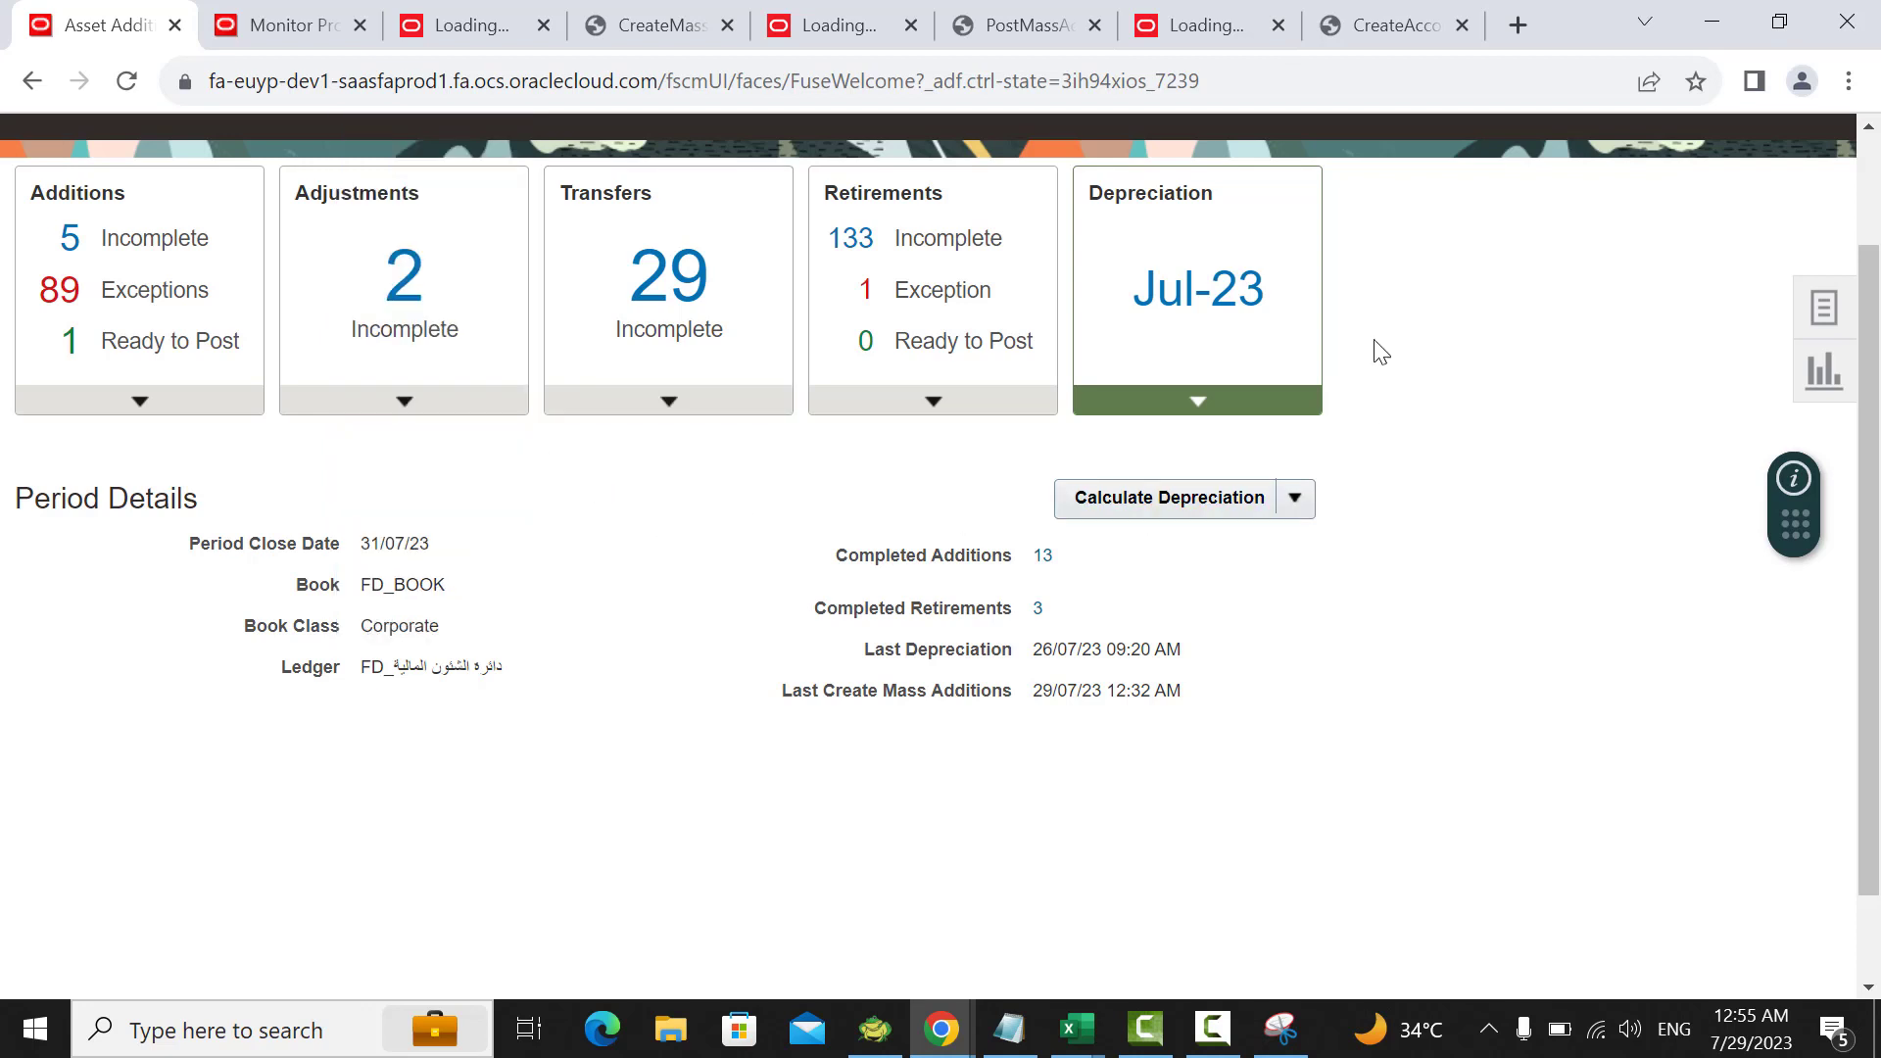
click(1175, 512)
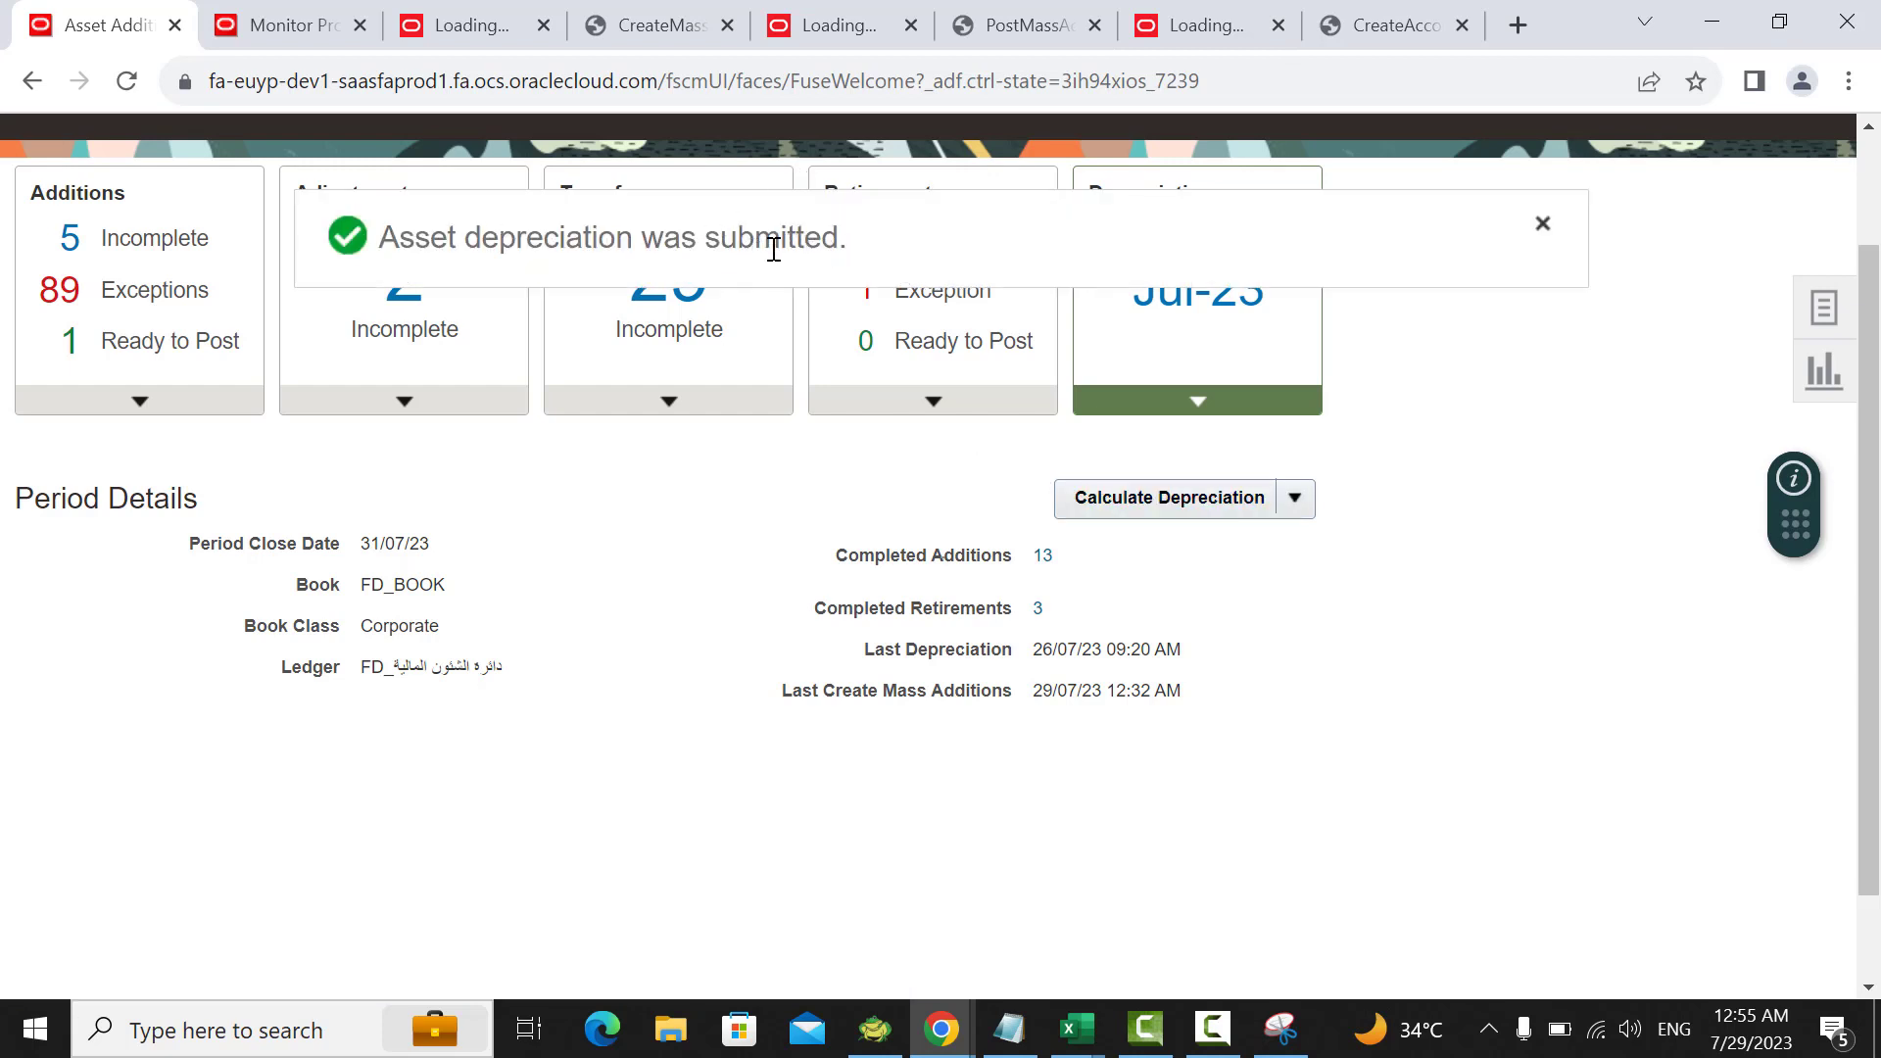
Step: Open the scheduled processes overview and refresh the list until the Calculate Depreciation and Extract Assets Reporting Data runs finish
click(302, 25)
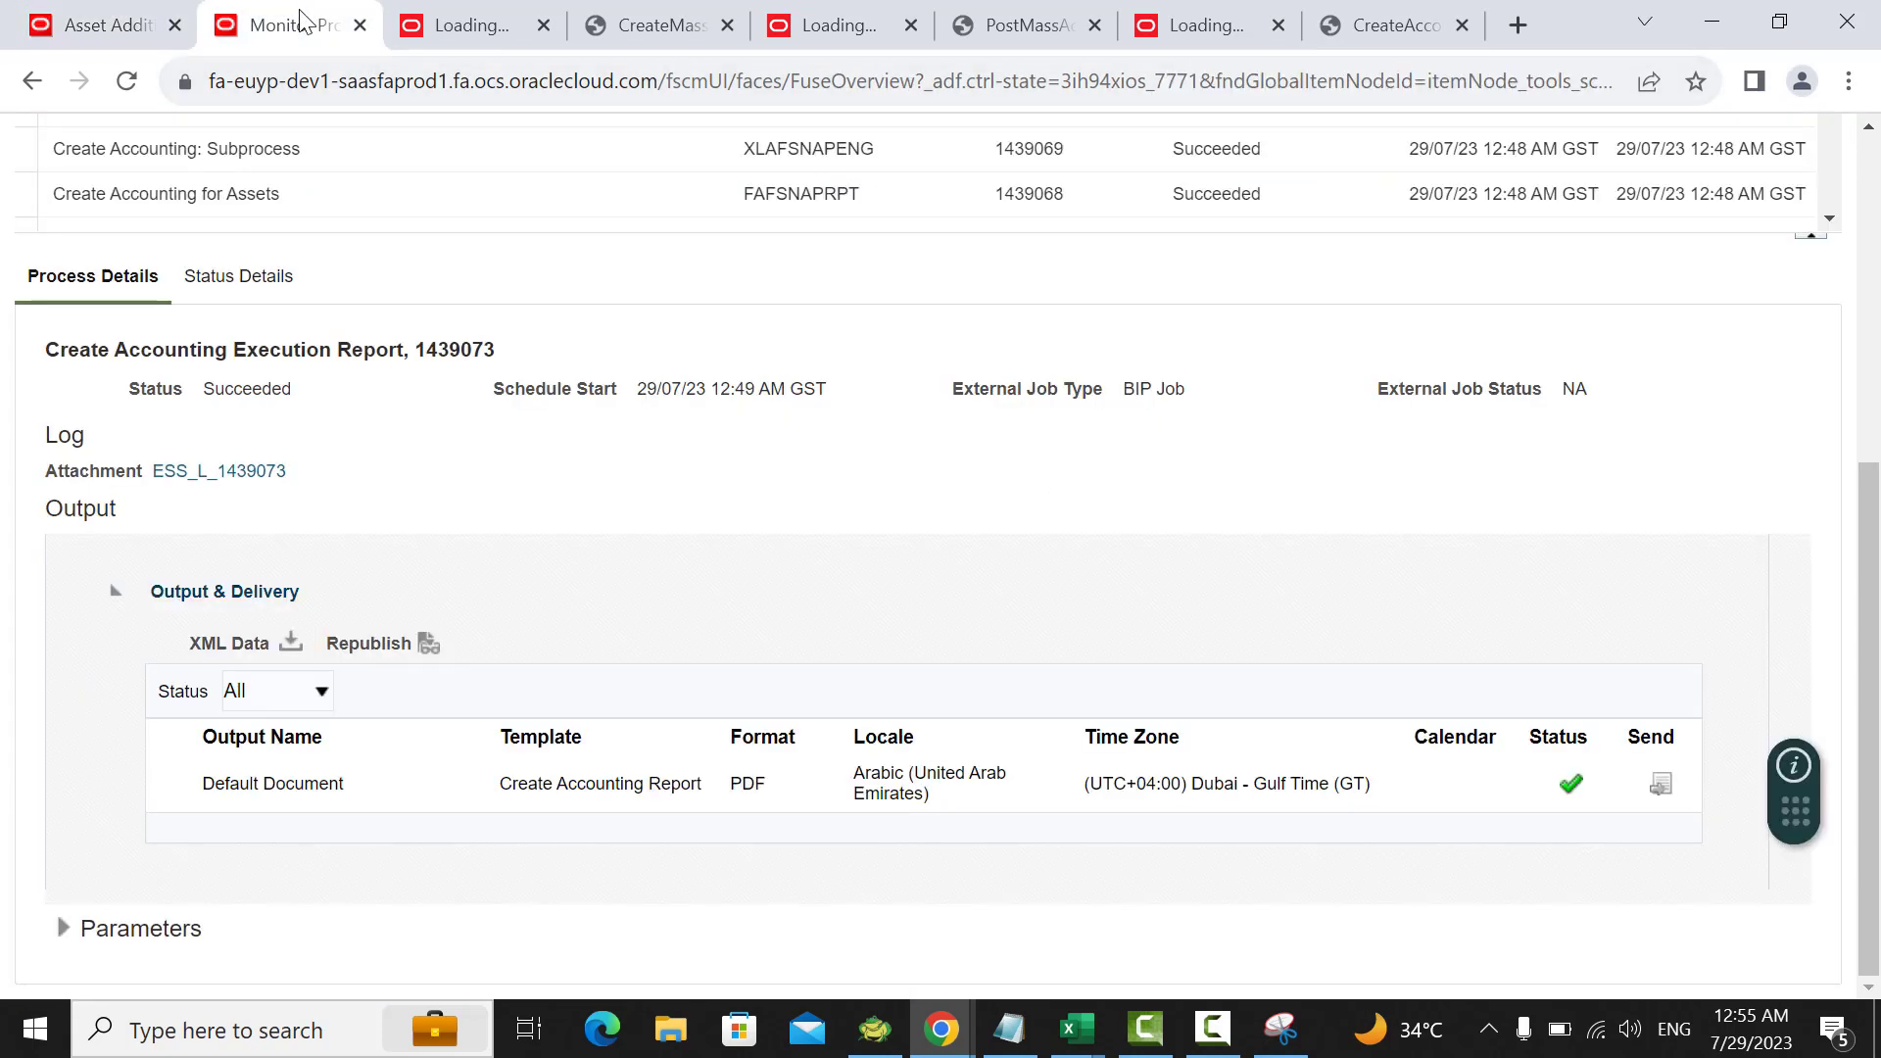
scroll(809, 390, up, 3)
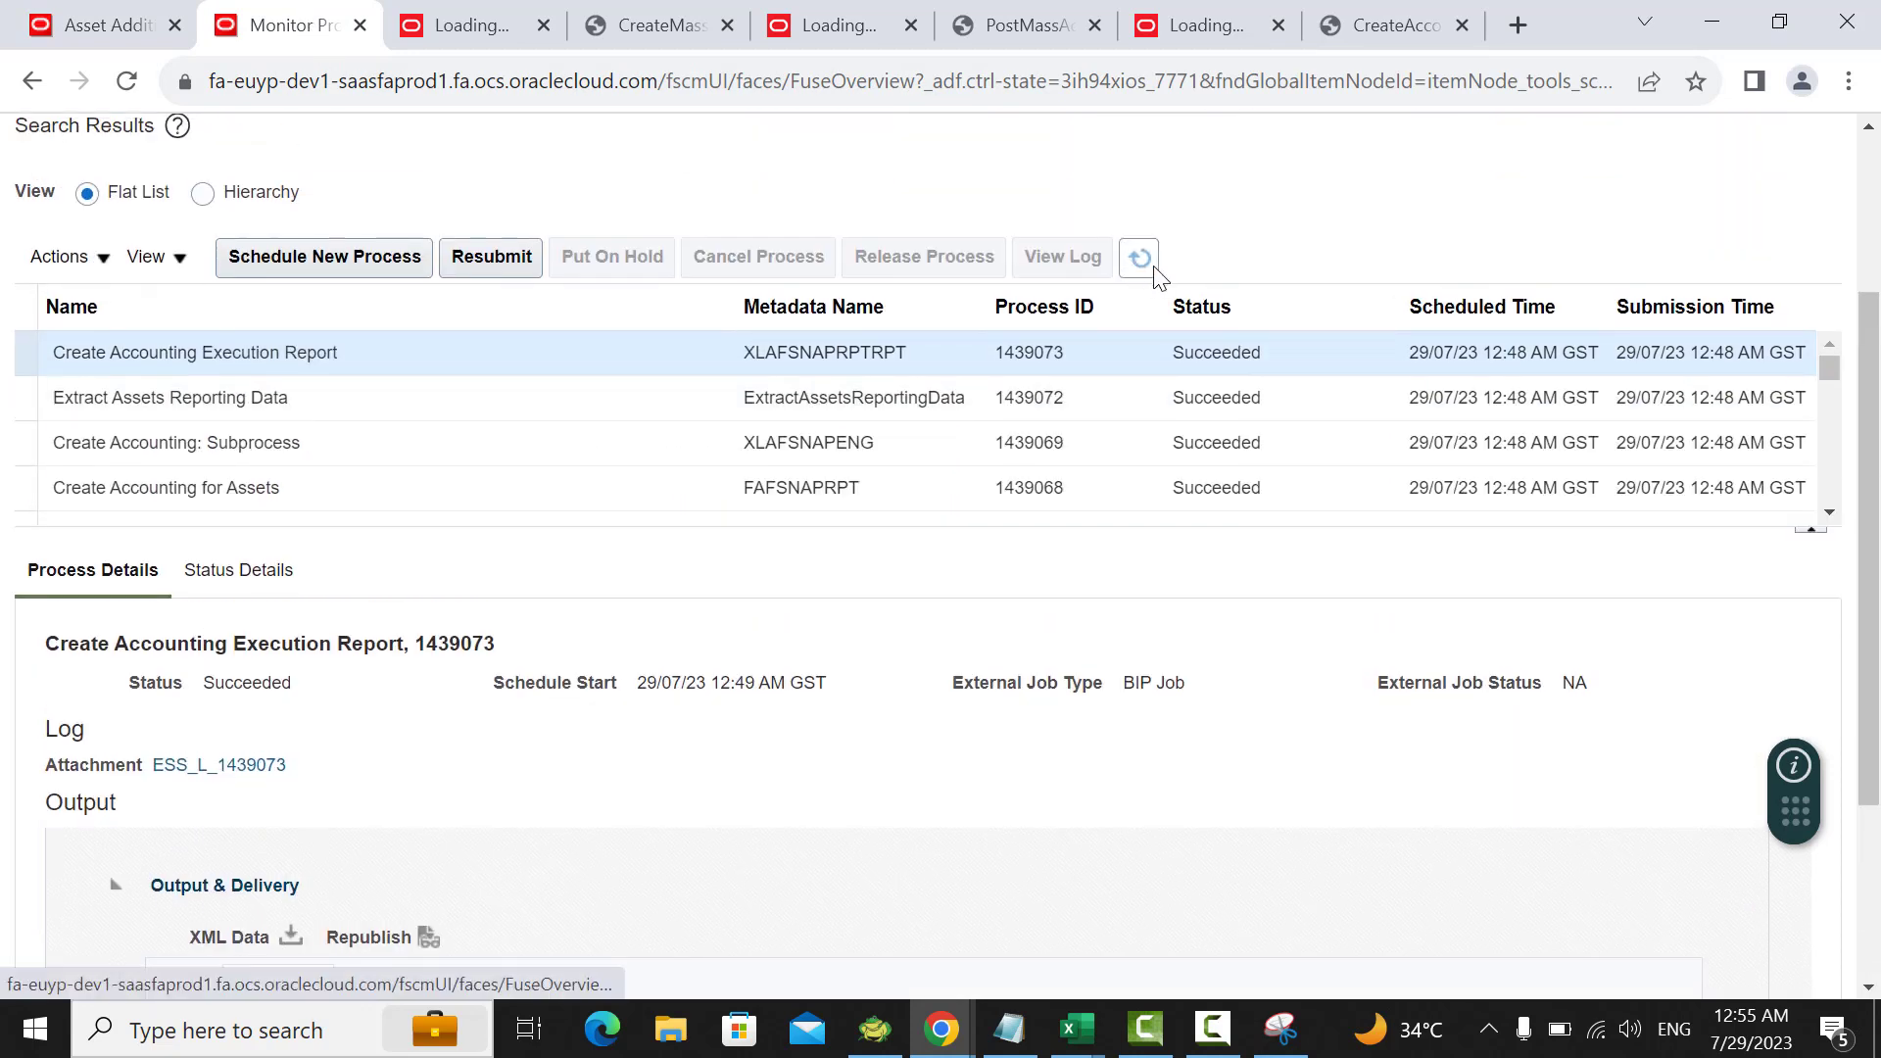
click(1139, 259)
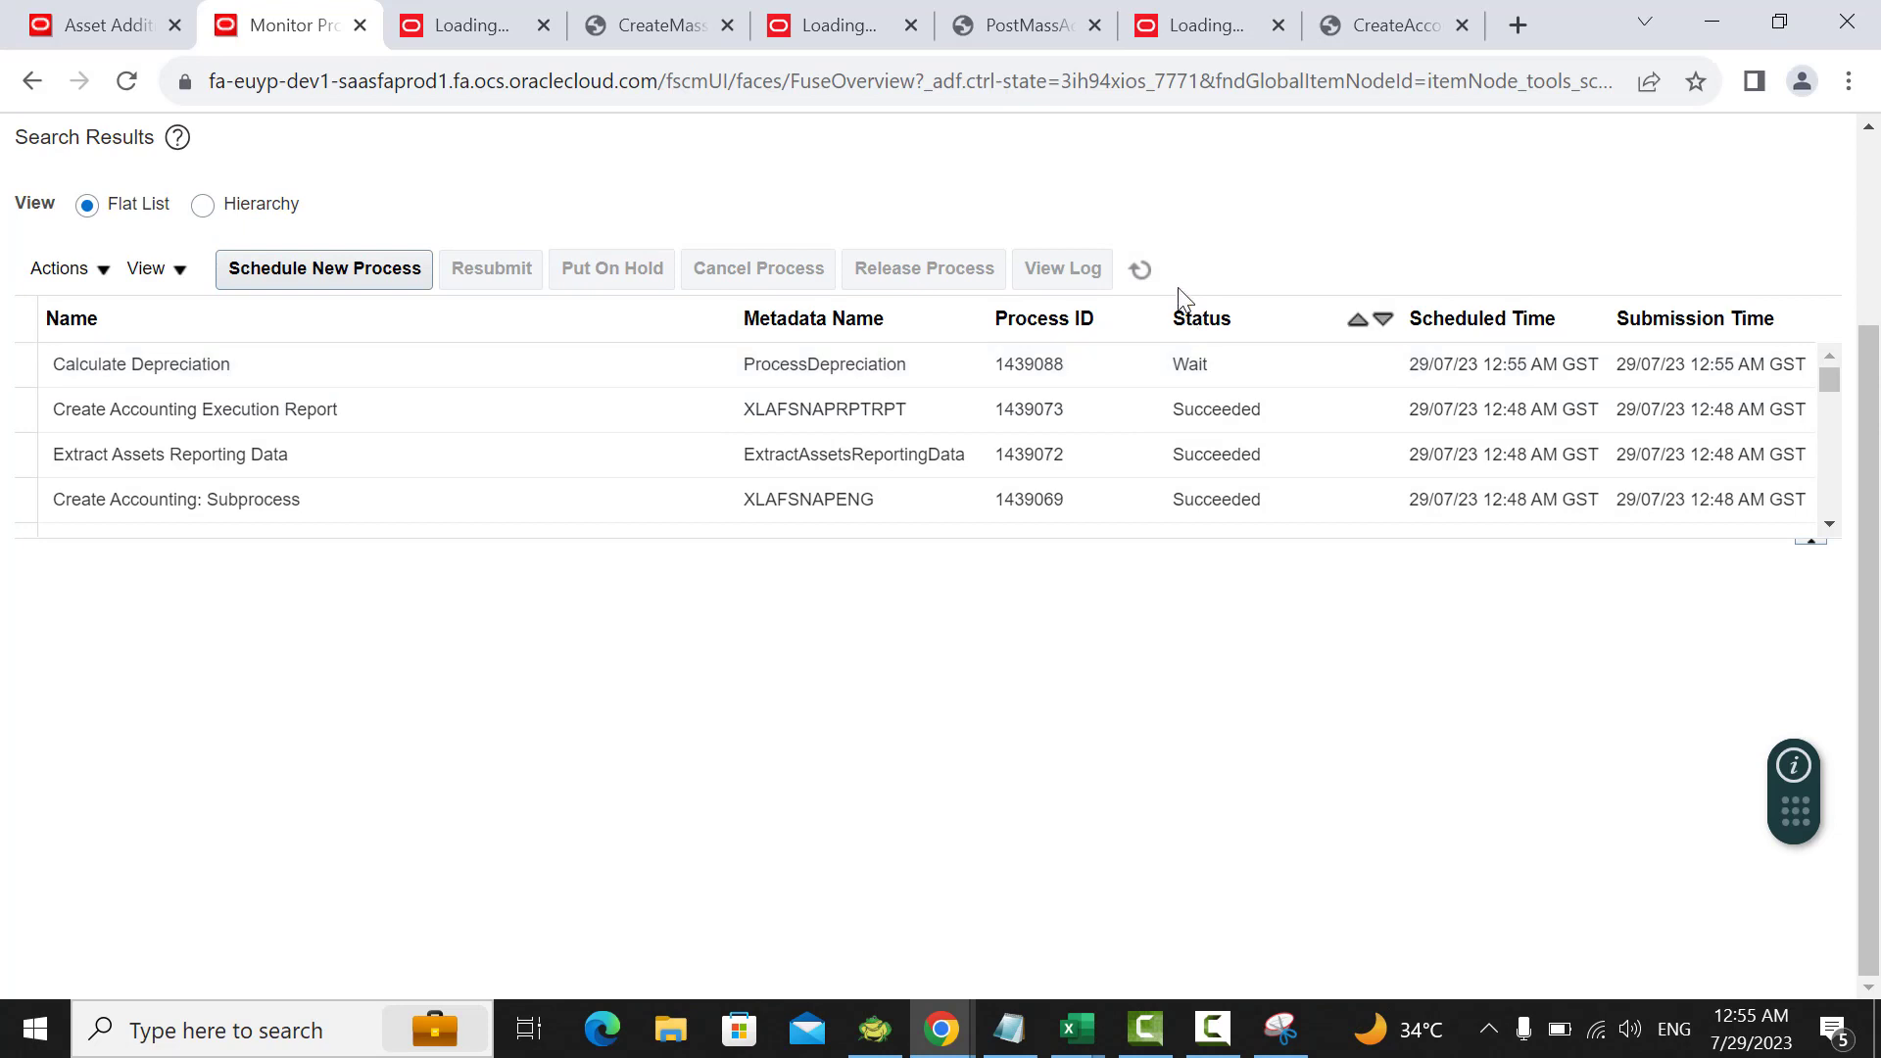
click(1143, 267)
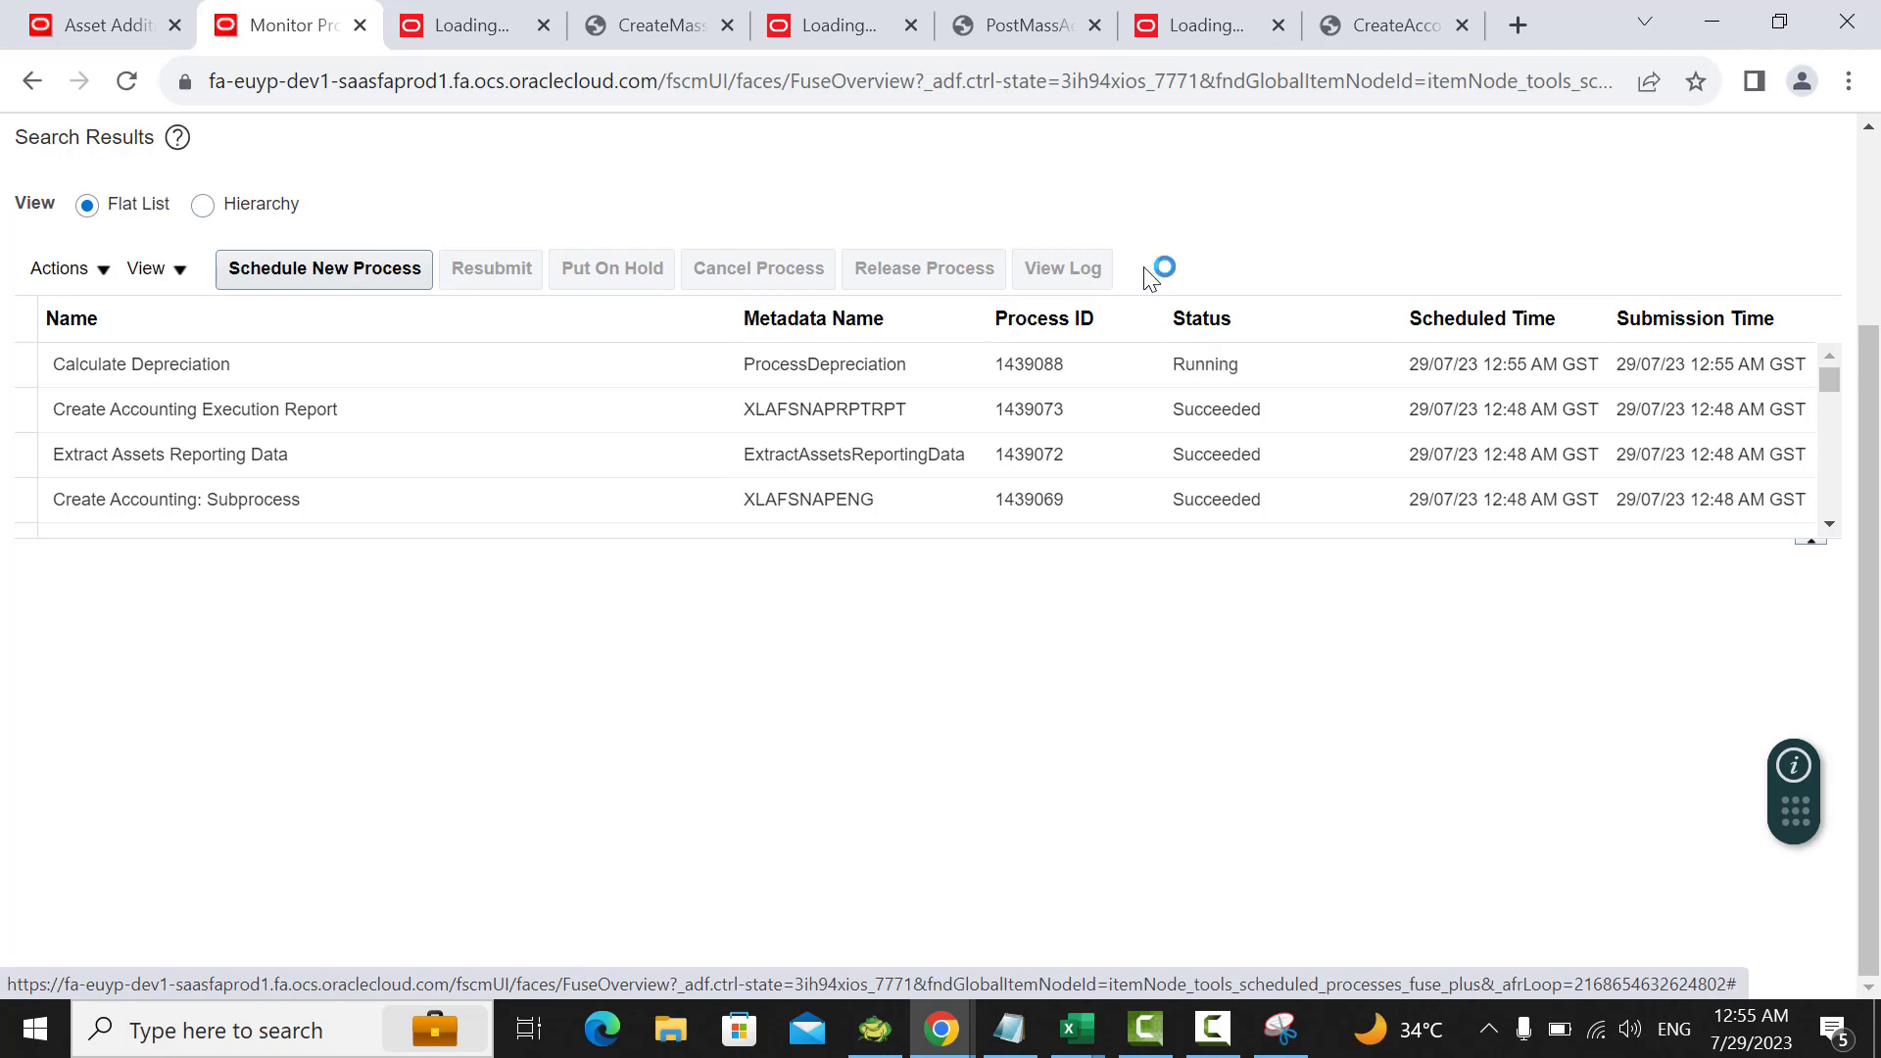
click(1140, 270)
click(1139, 269)
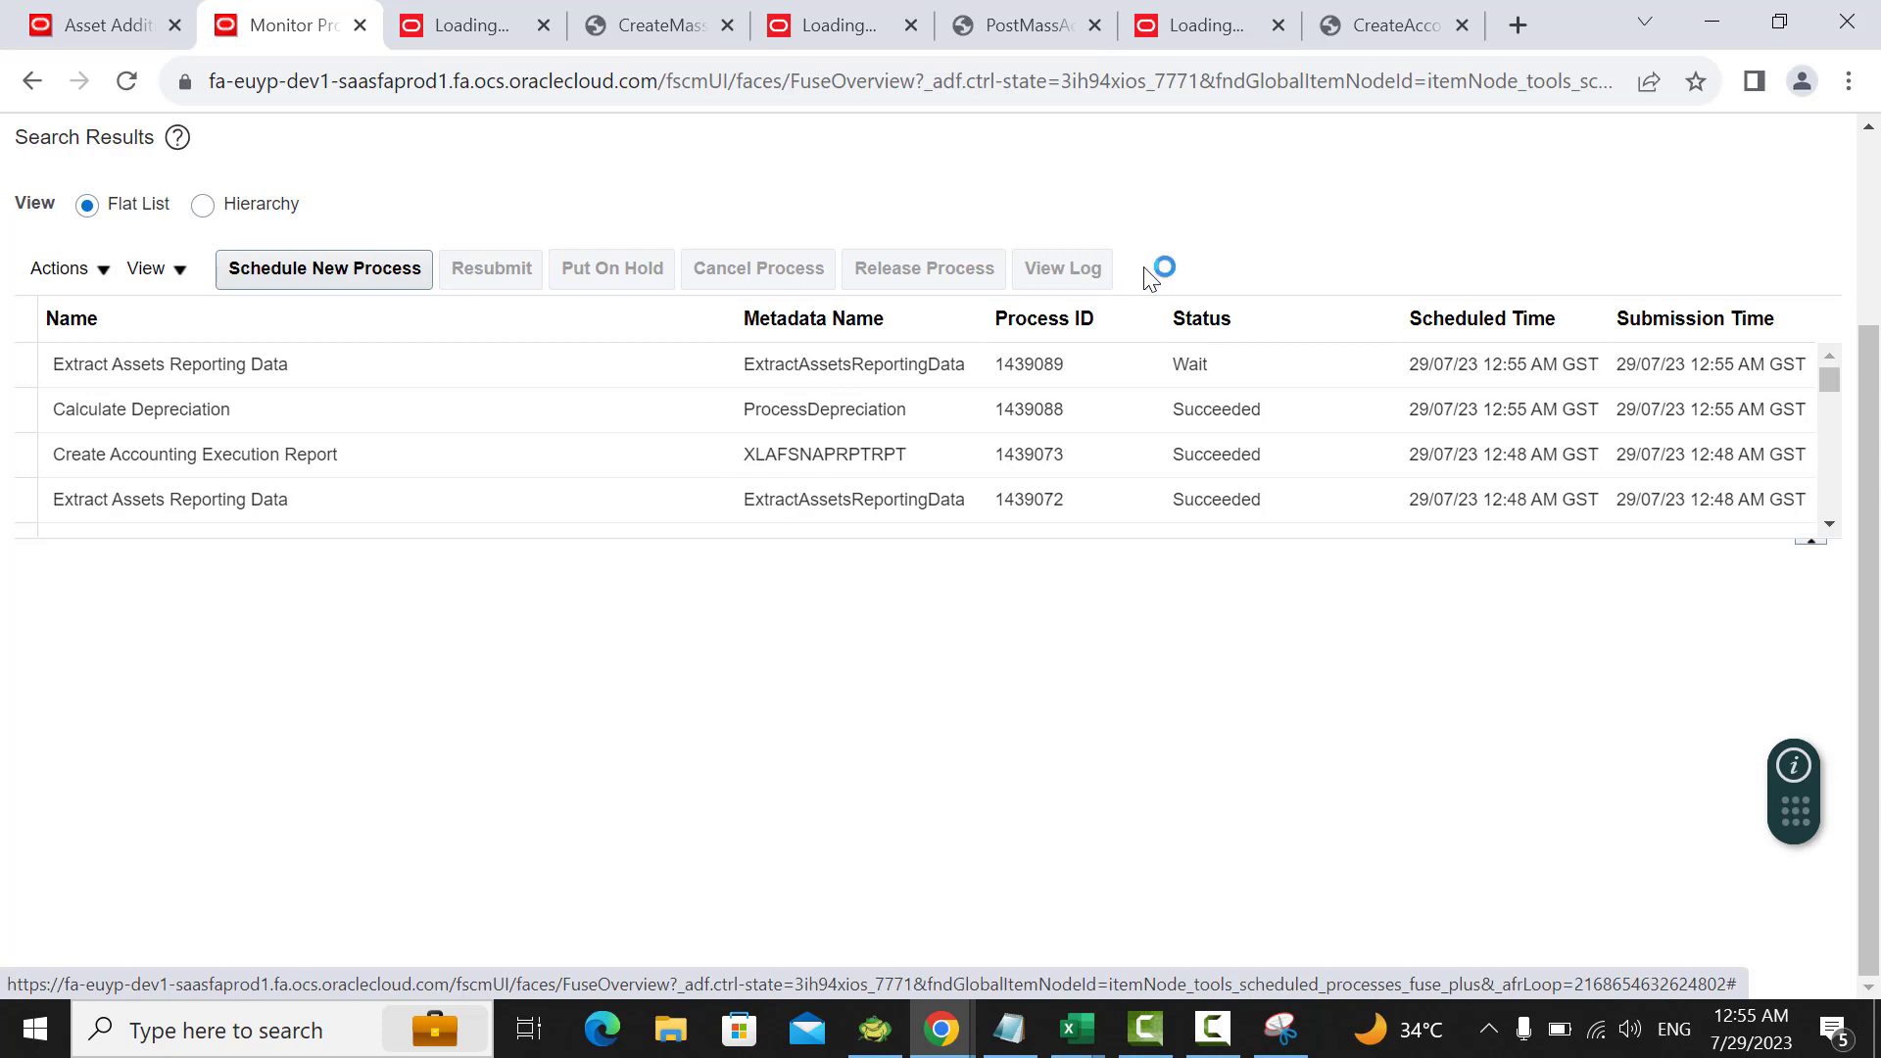
click(1140, 271)
click(1140, 271)
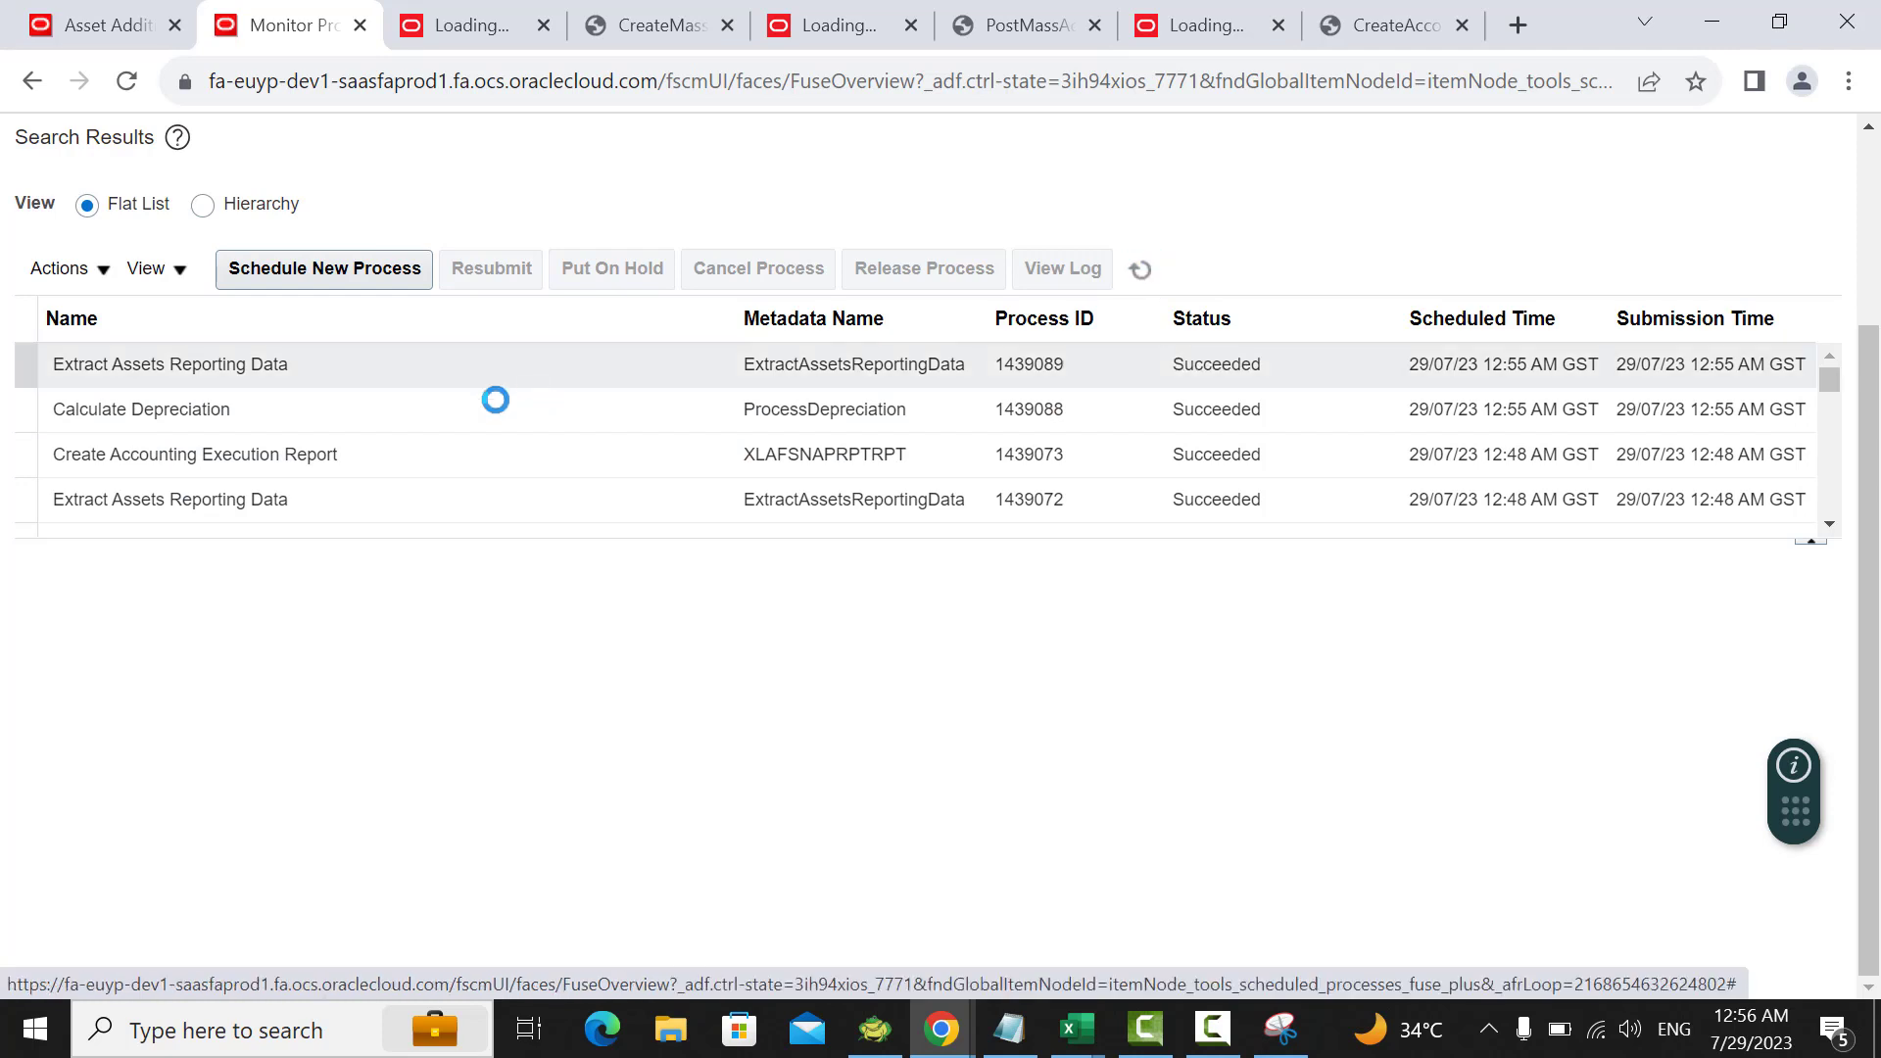
Step: Examine the process details of the newest Extract Assets Reporting Data and Calculate Depreciation runs
click(474, 352)
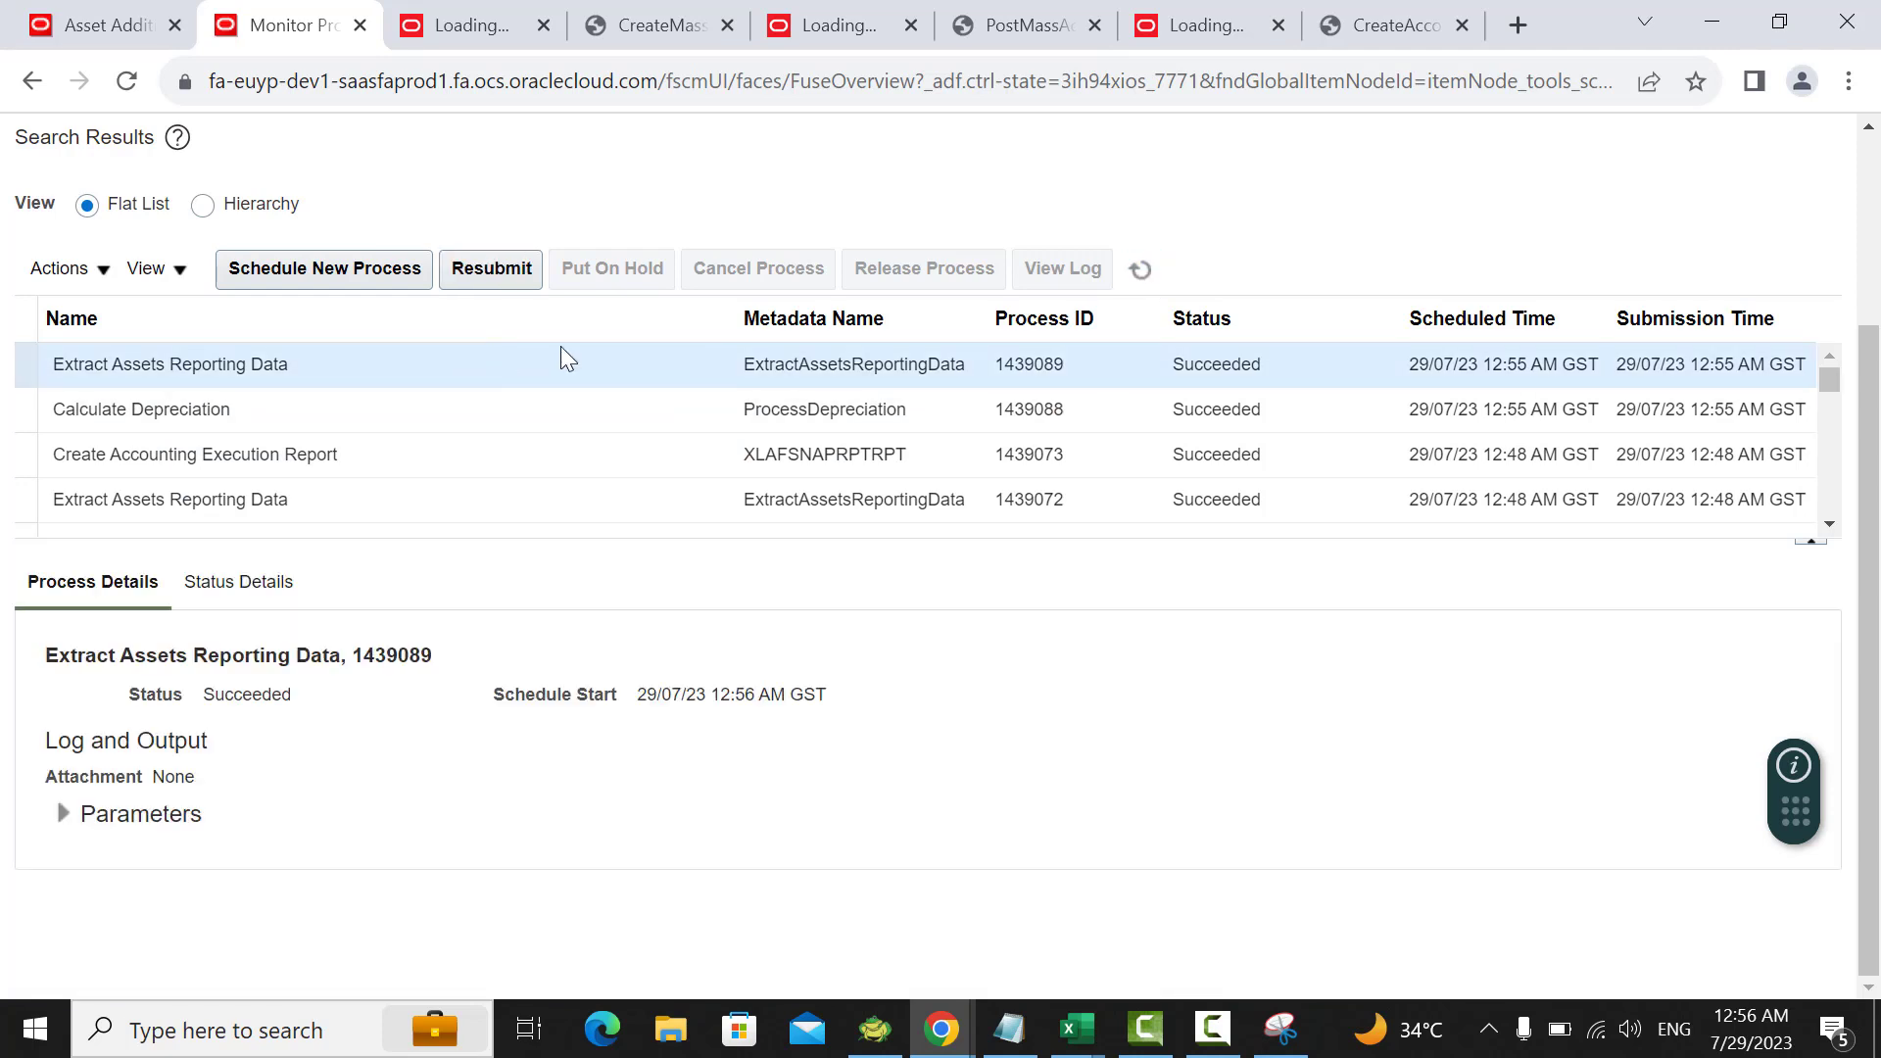
click(273, 409)
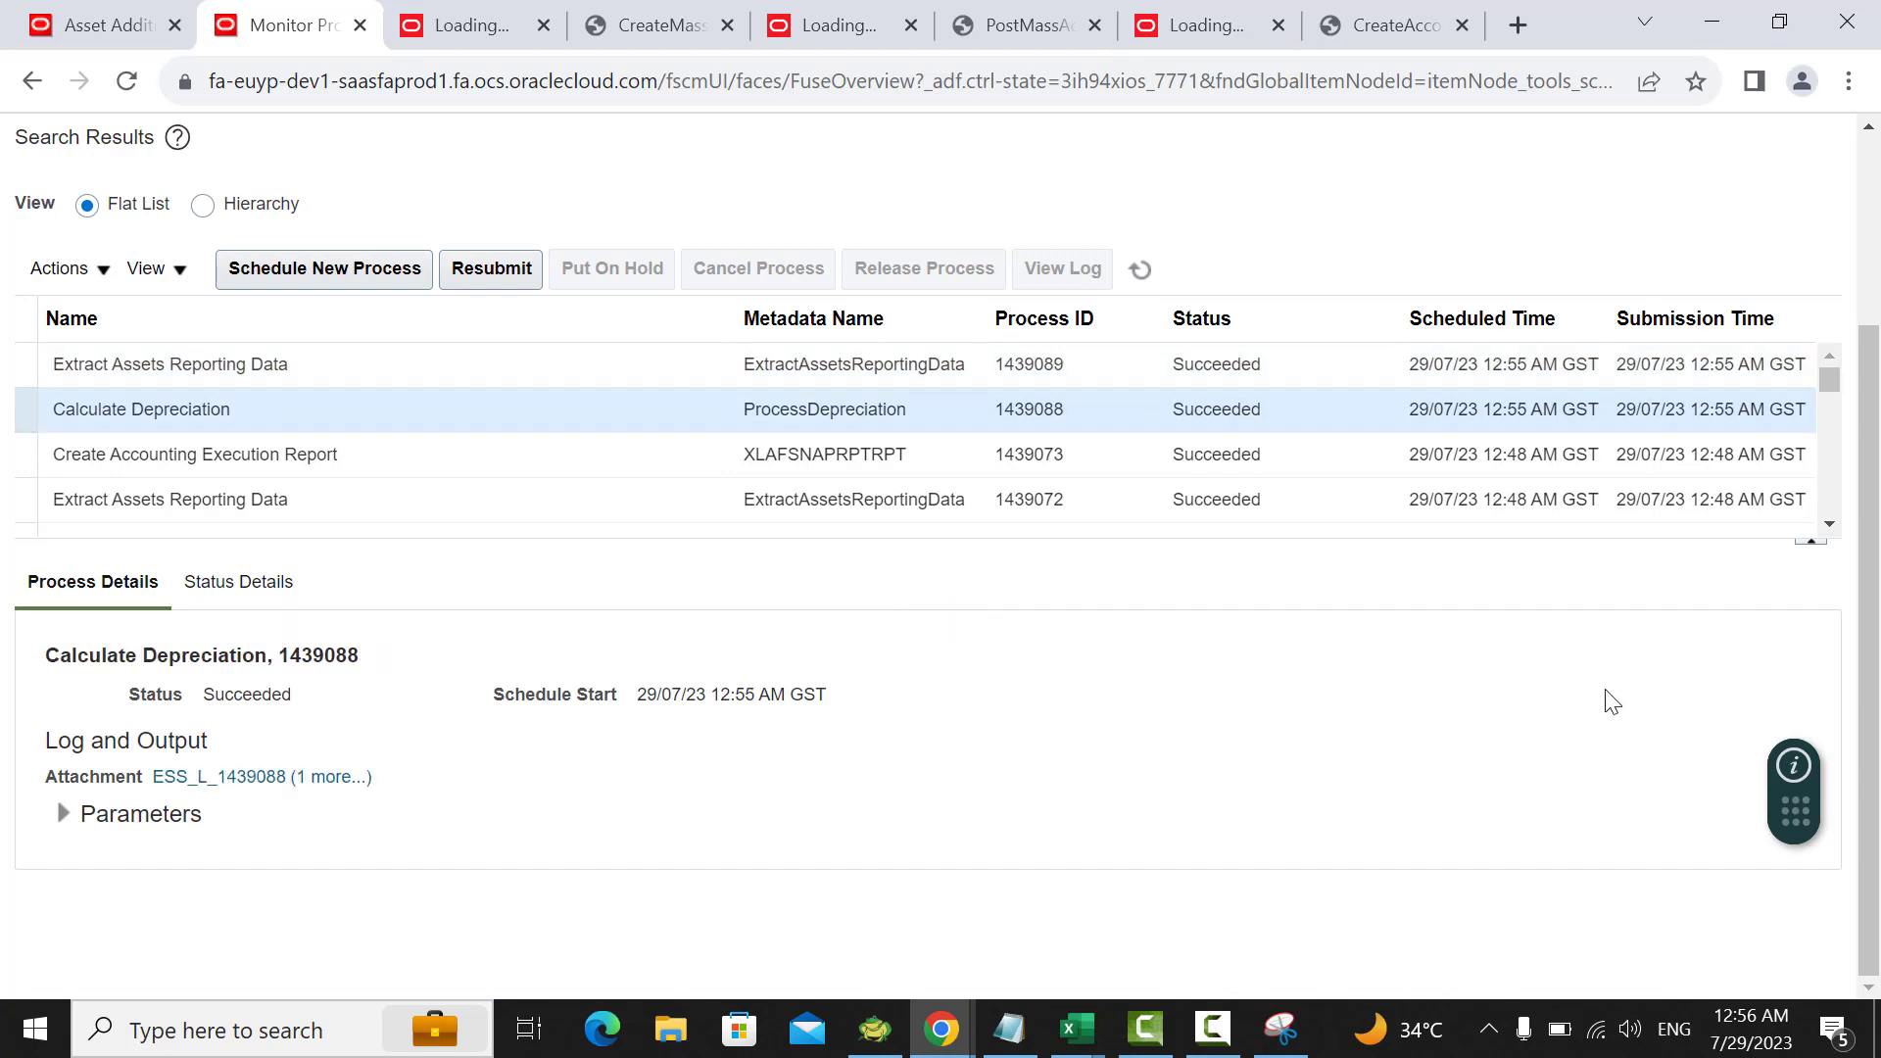
scroll(1343, 686, up, 1)
scroll(1350, 693, up, 1)
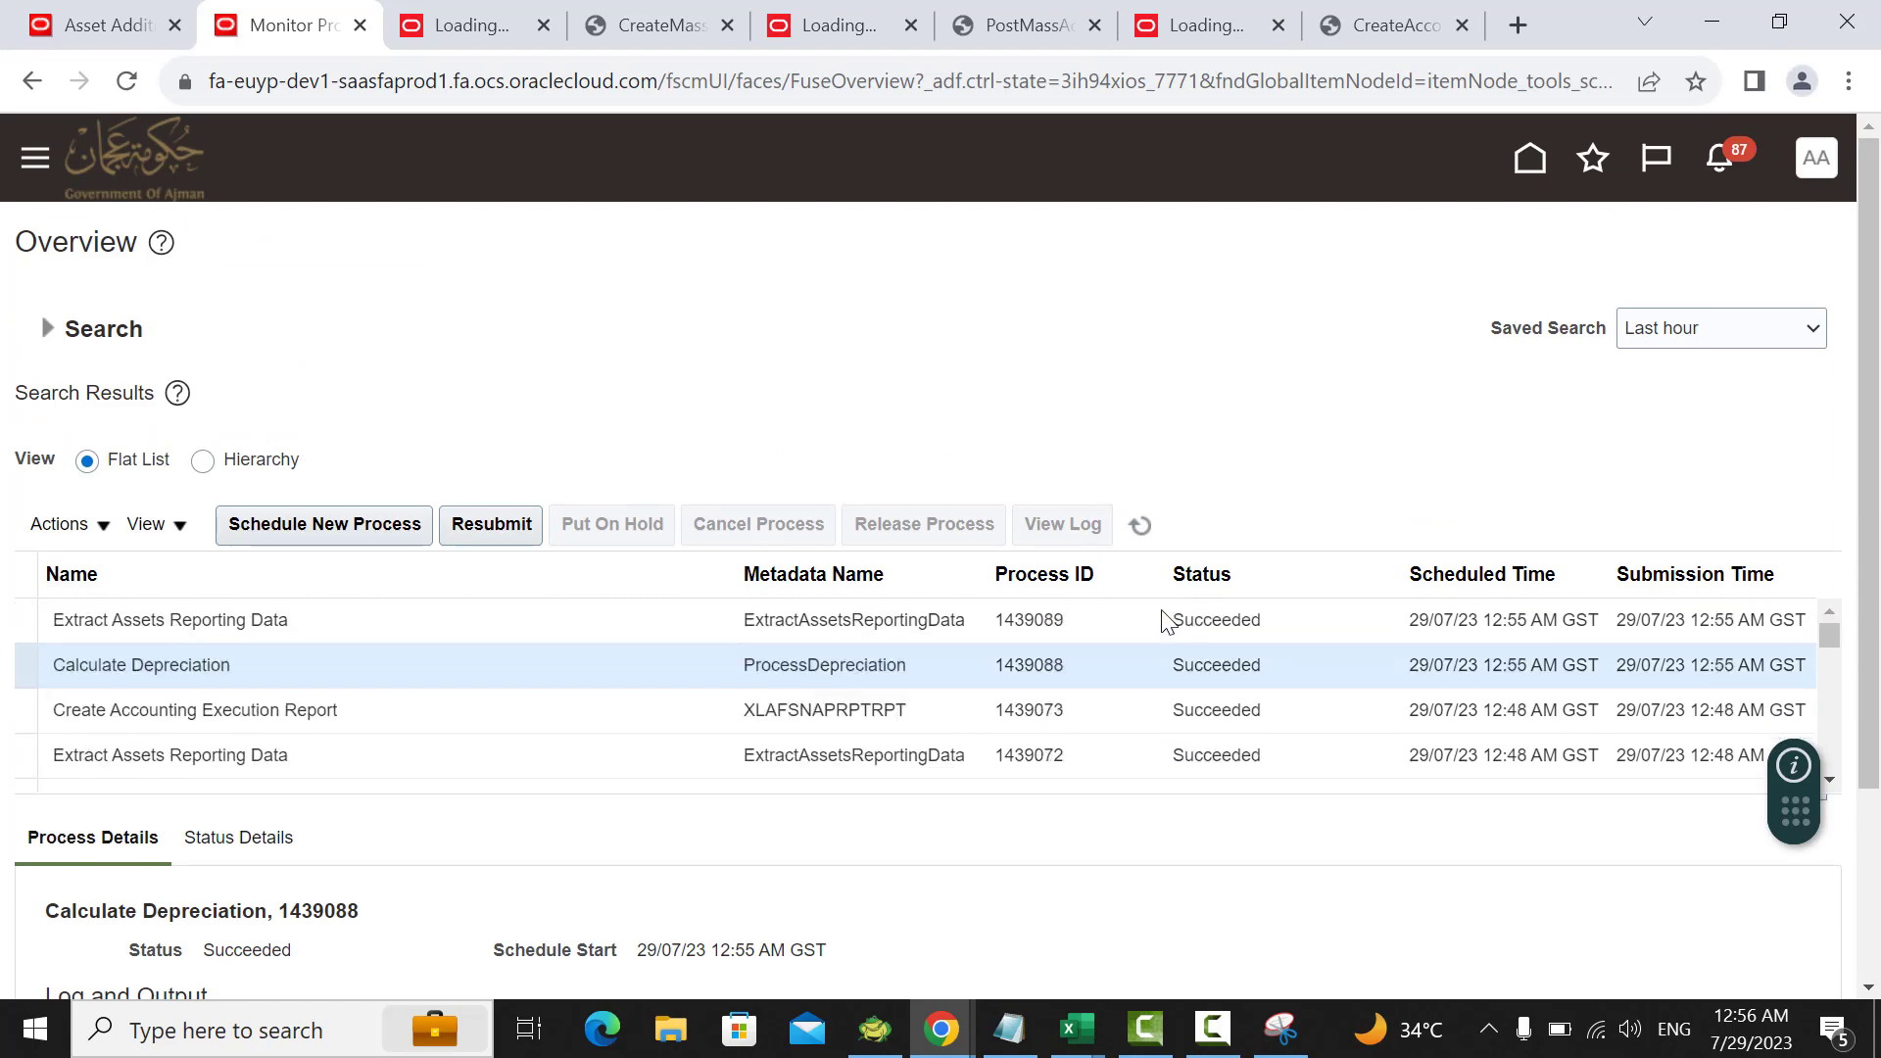
click(443, 619)
scroll(1175, 339, down, 2)
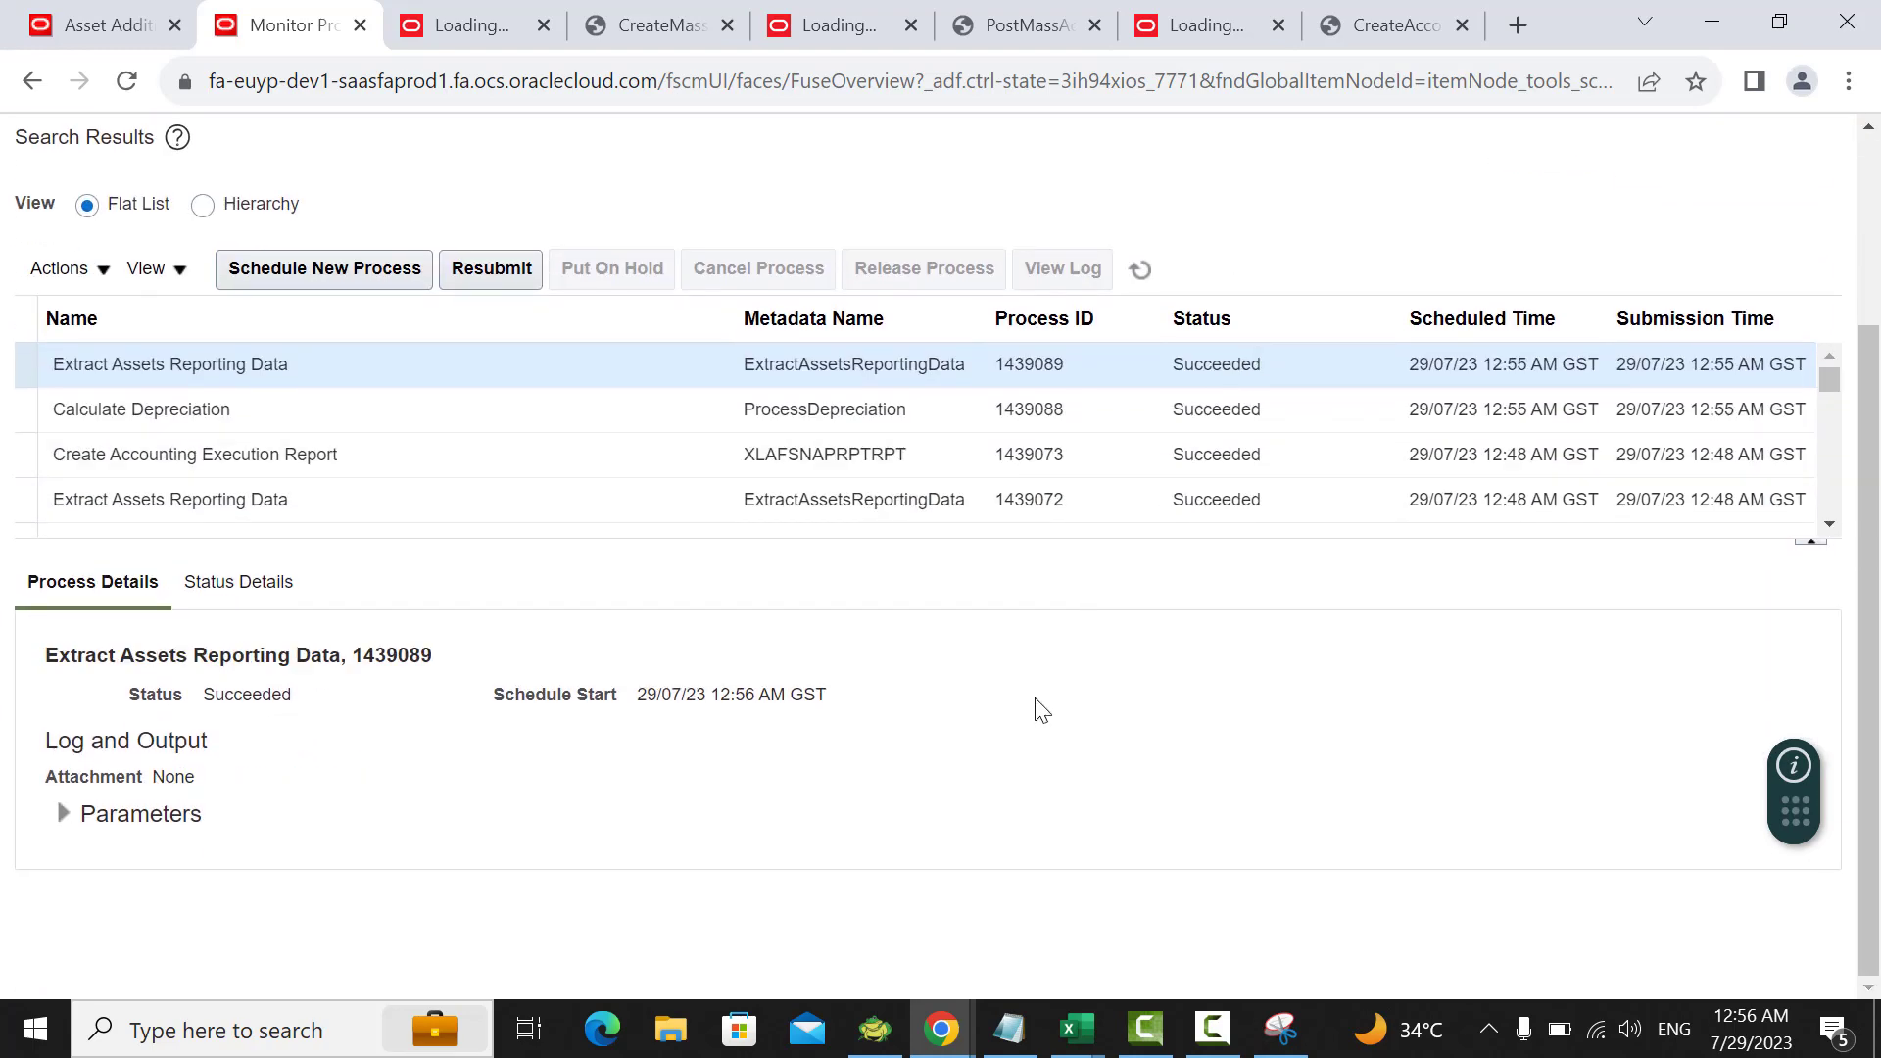
scroll(916, 669, up, 2)
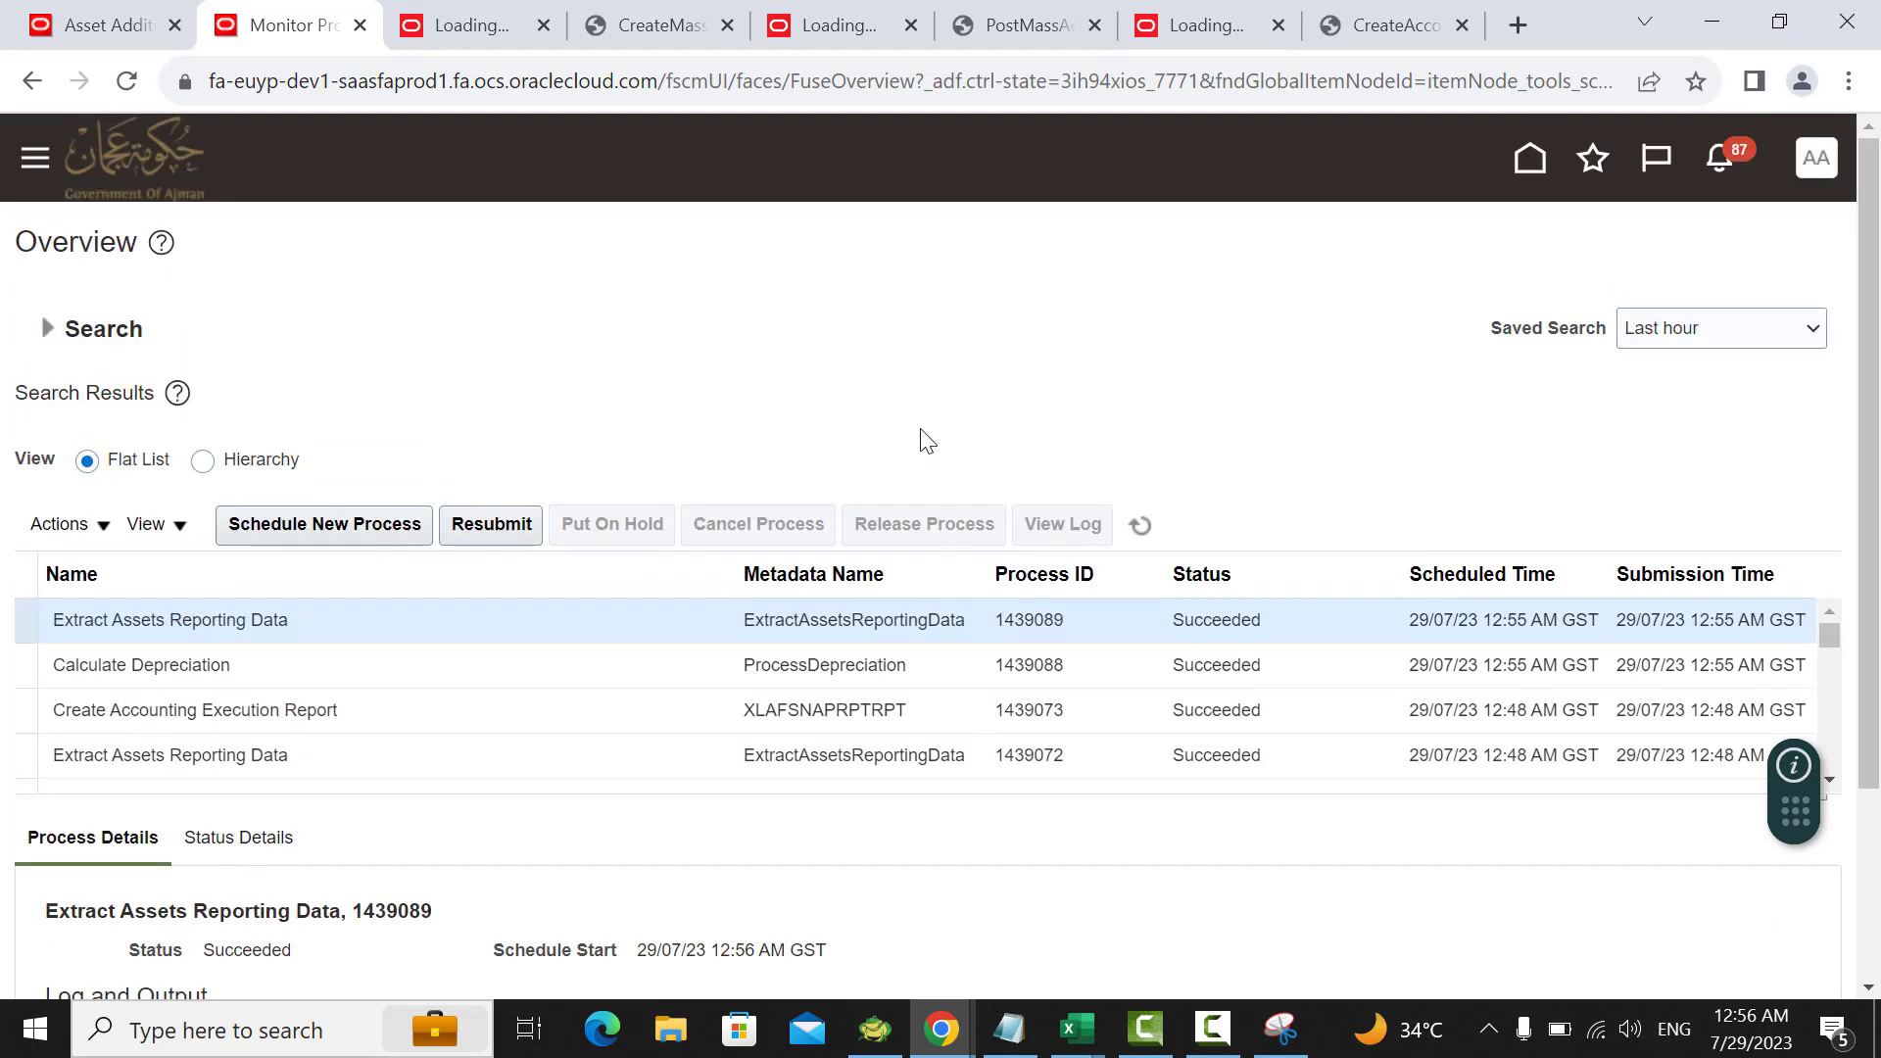
Step: Return to the Assets page, open the Create Accounting process, and select FD_BOOK as the book
click(61, 19)
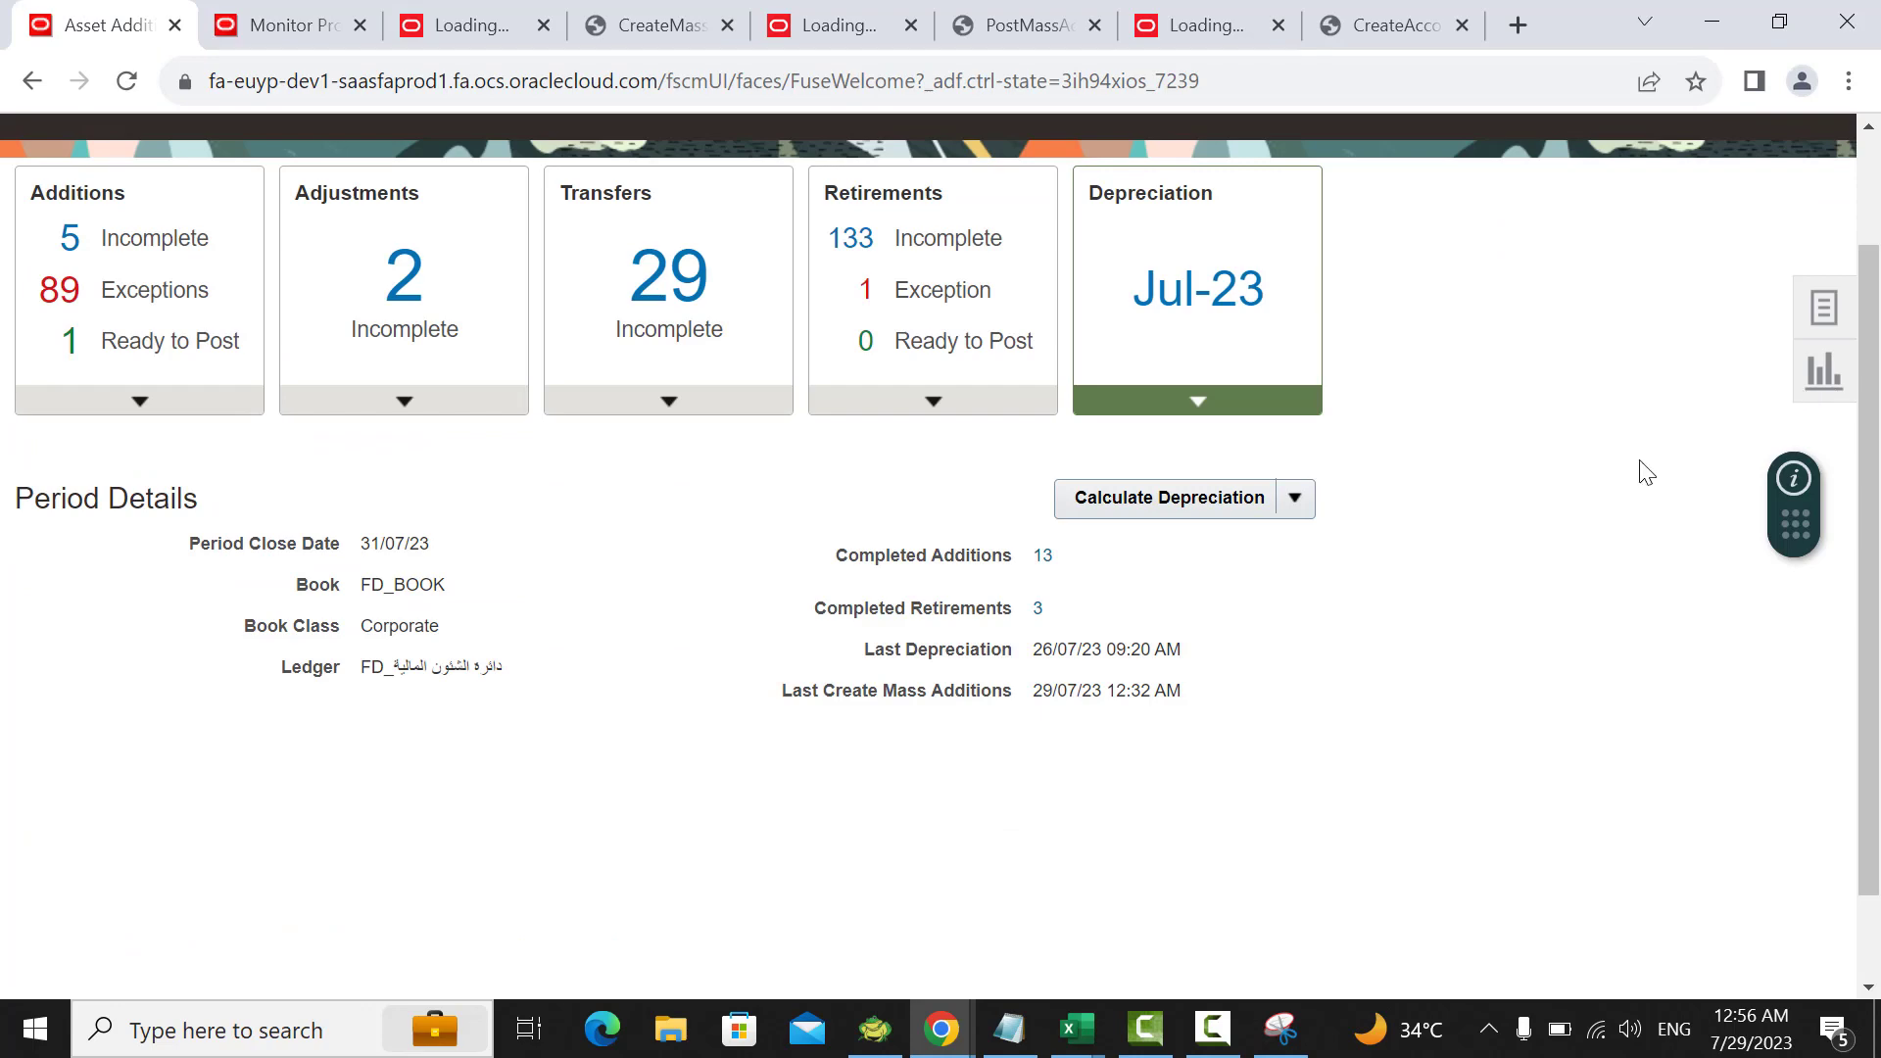
scroll(1640, 470, up, 2)
scroll(1665, 461, down, 2)
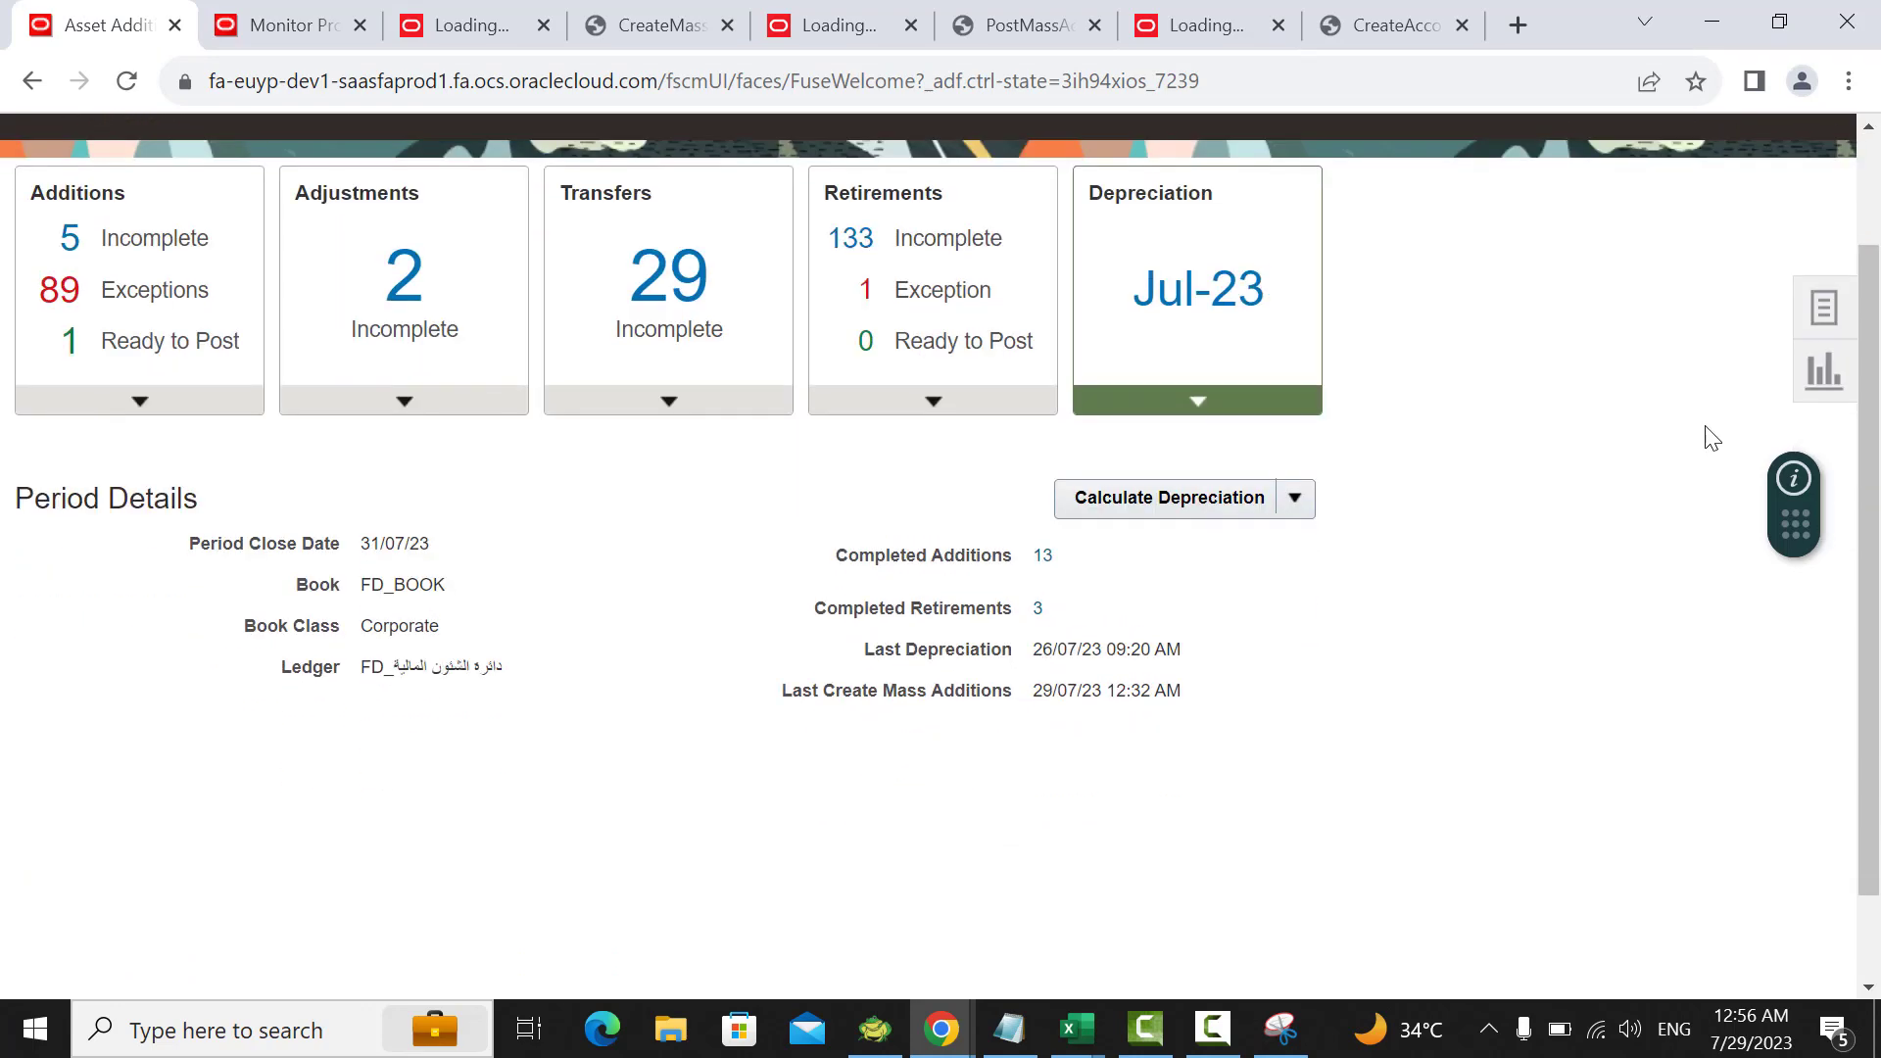
click(1825, 328)
scroll(1393, 423, down, 1)
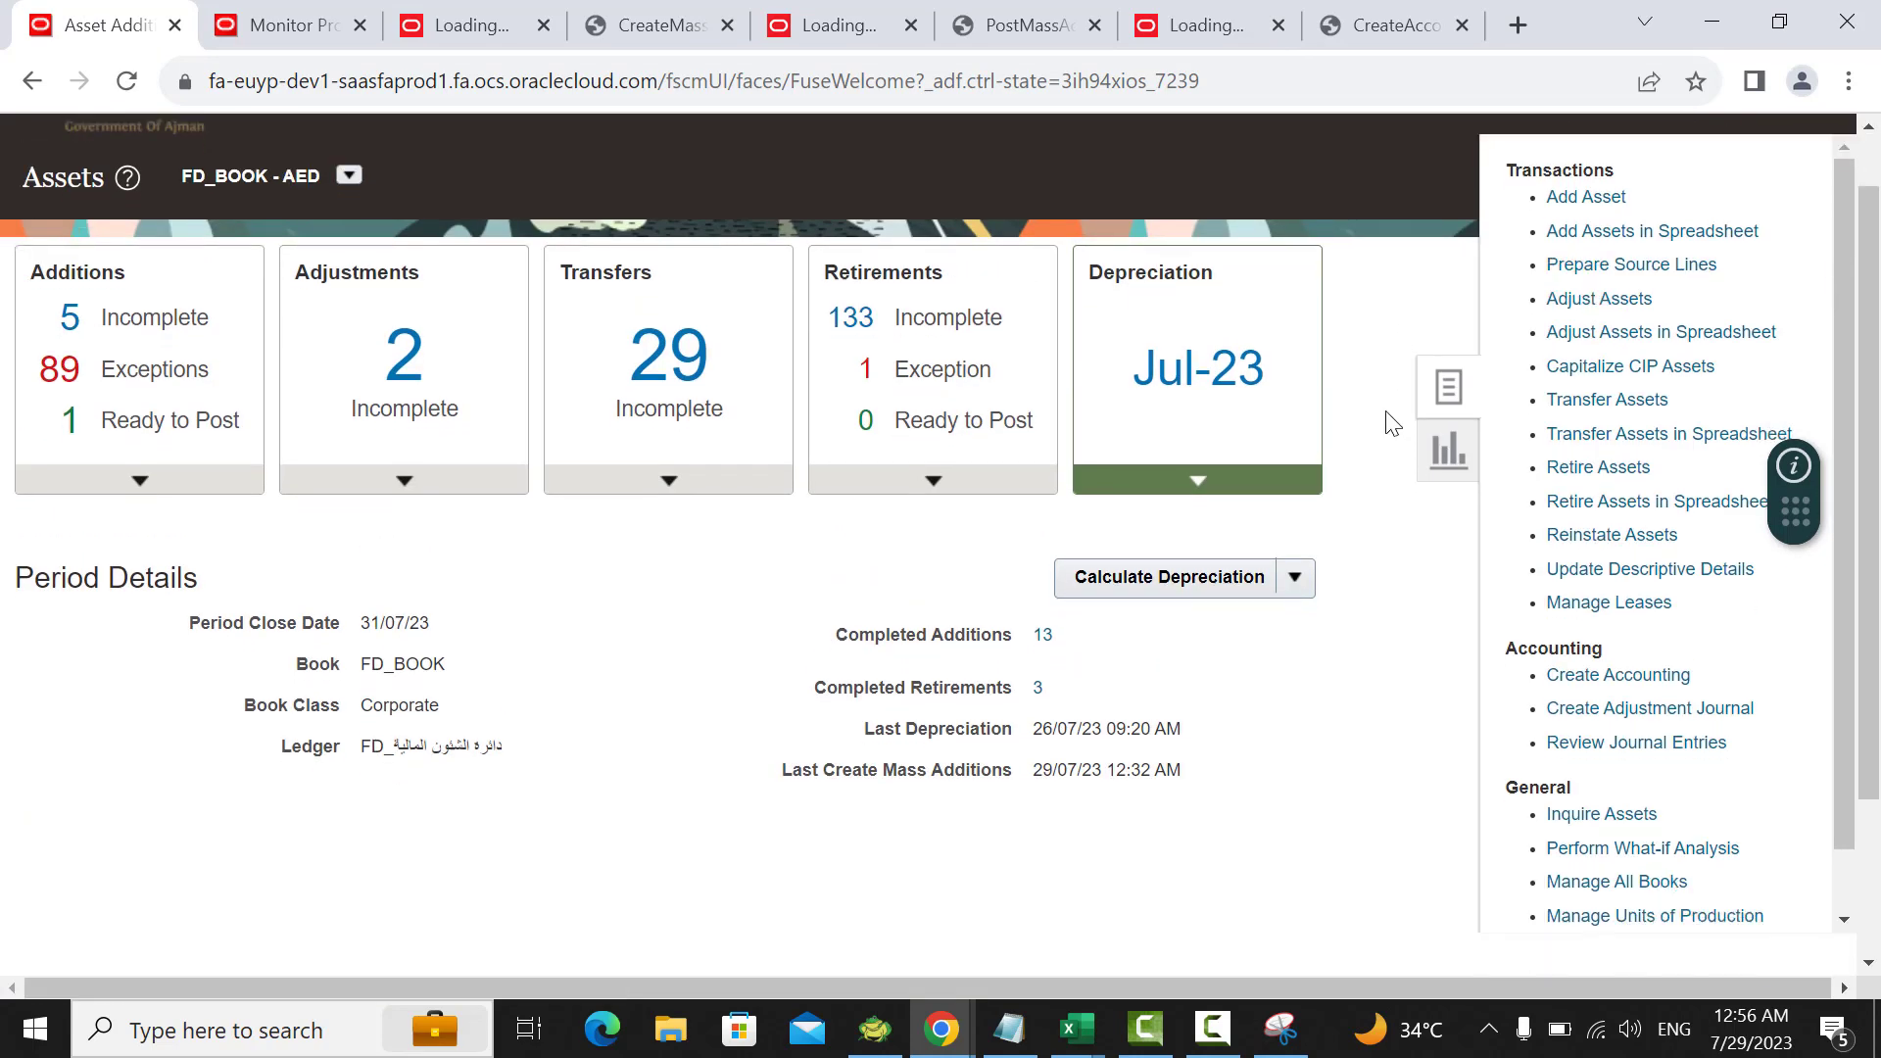
scroll(1411, 422, down, 3)
click(1565, 462)
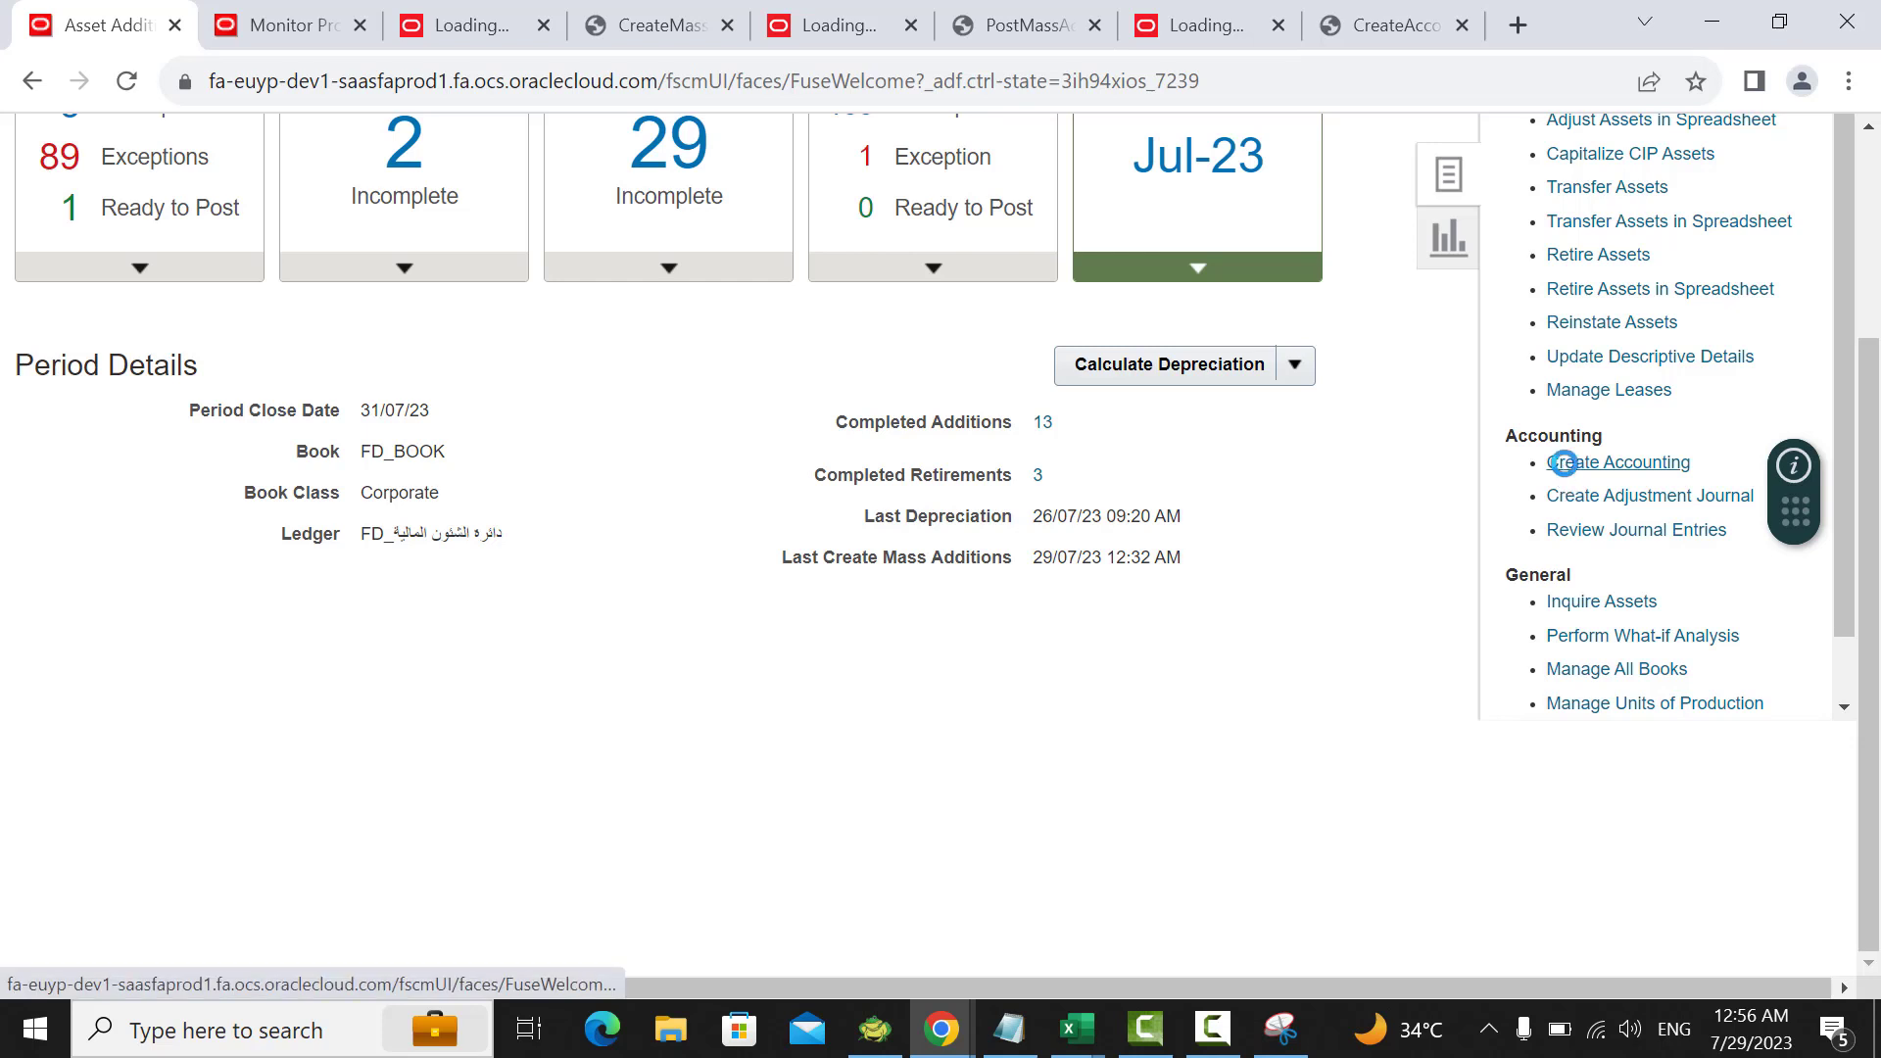
click(747, 352)
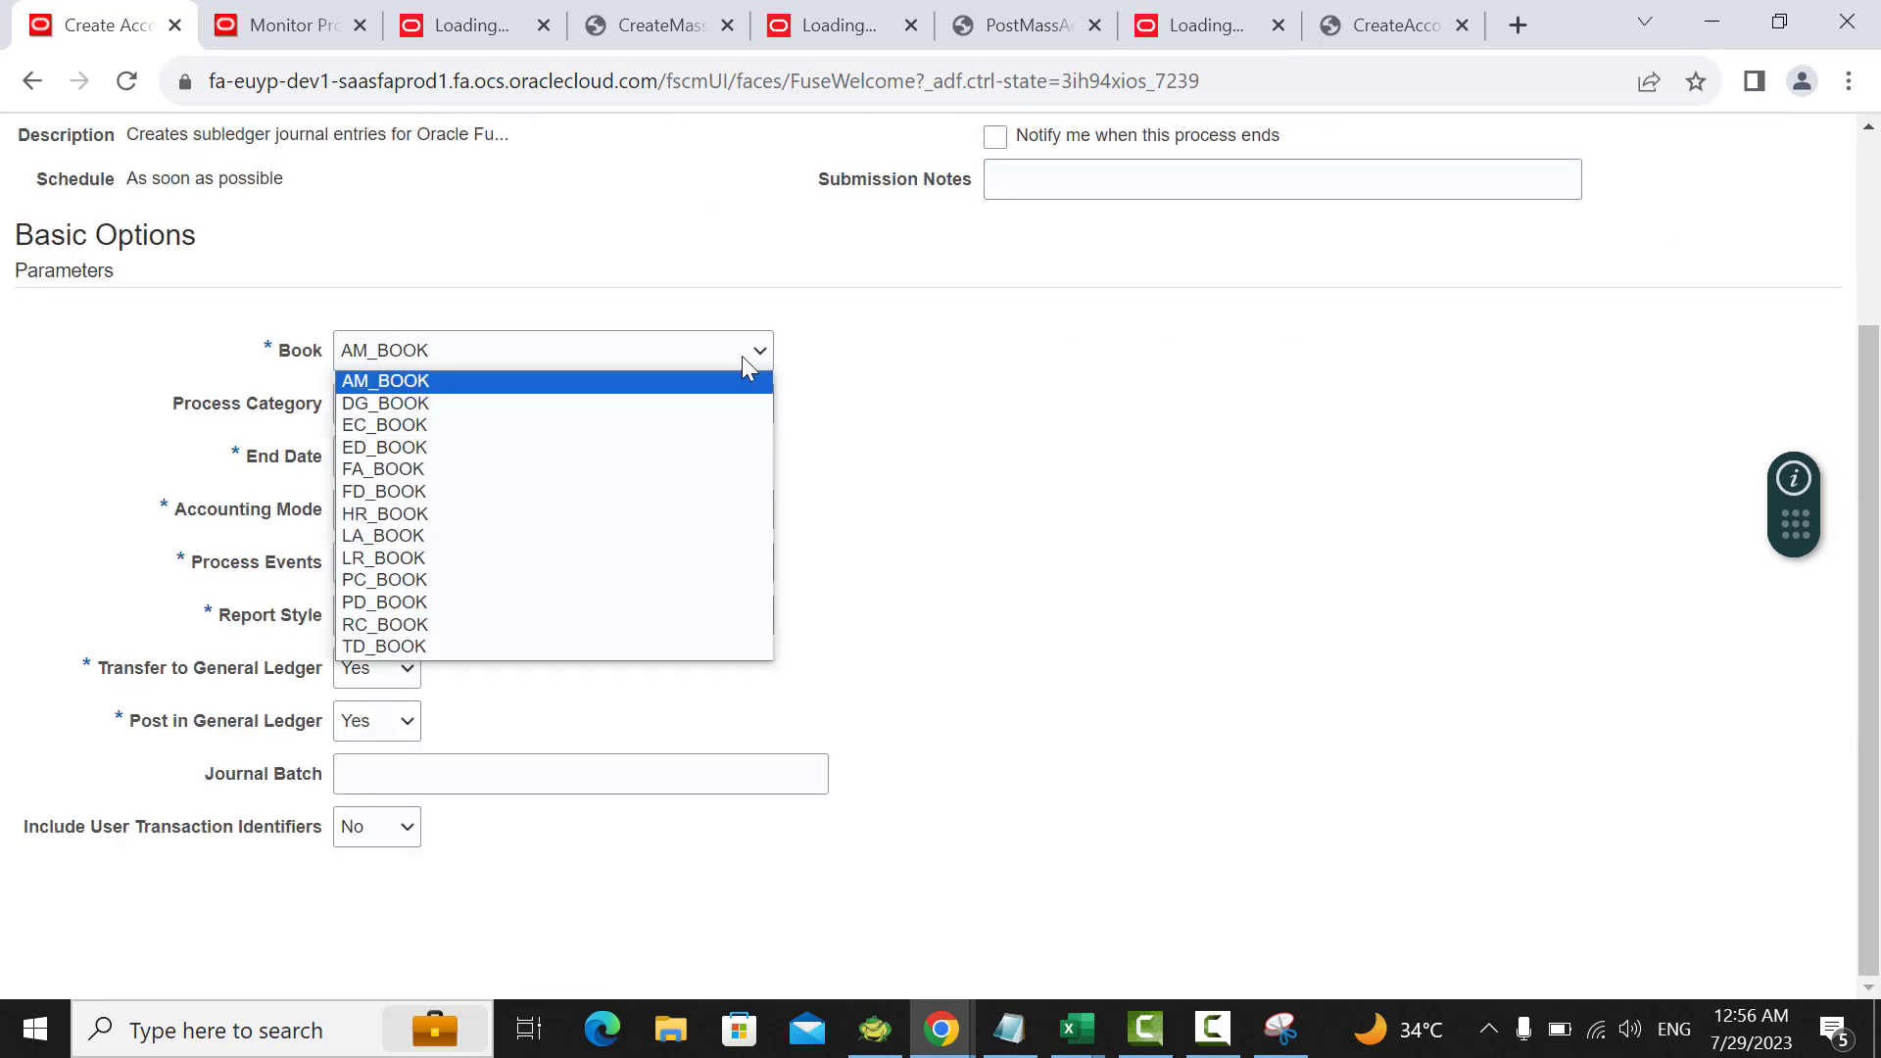
click(603, 490)
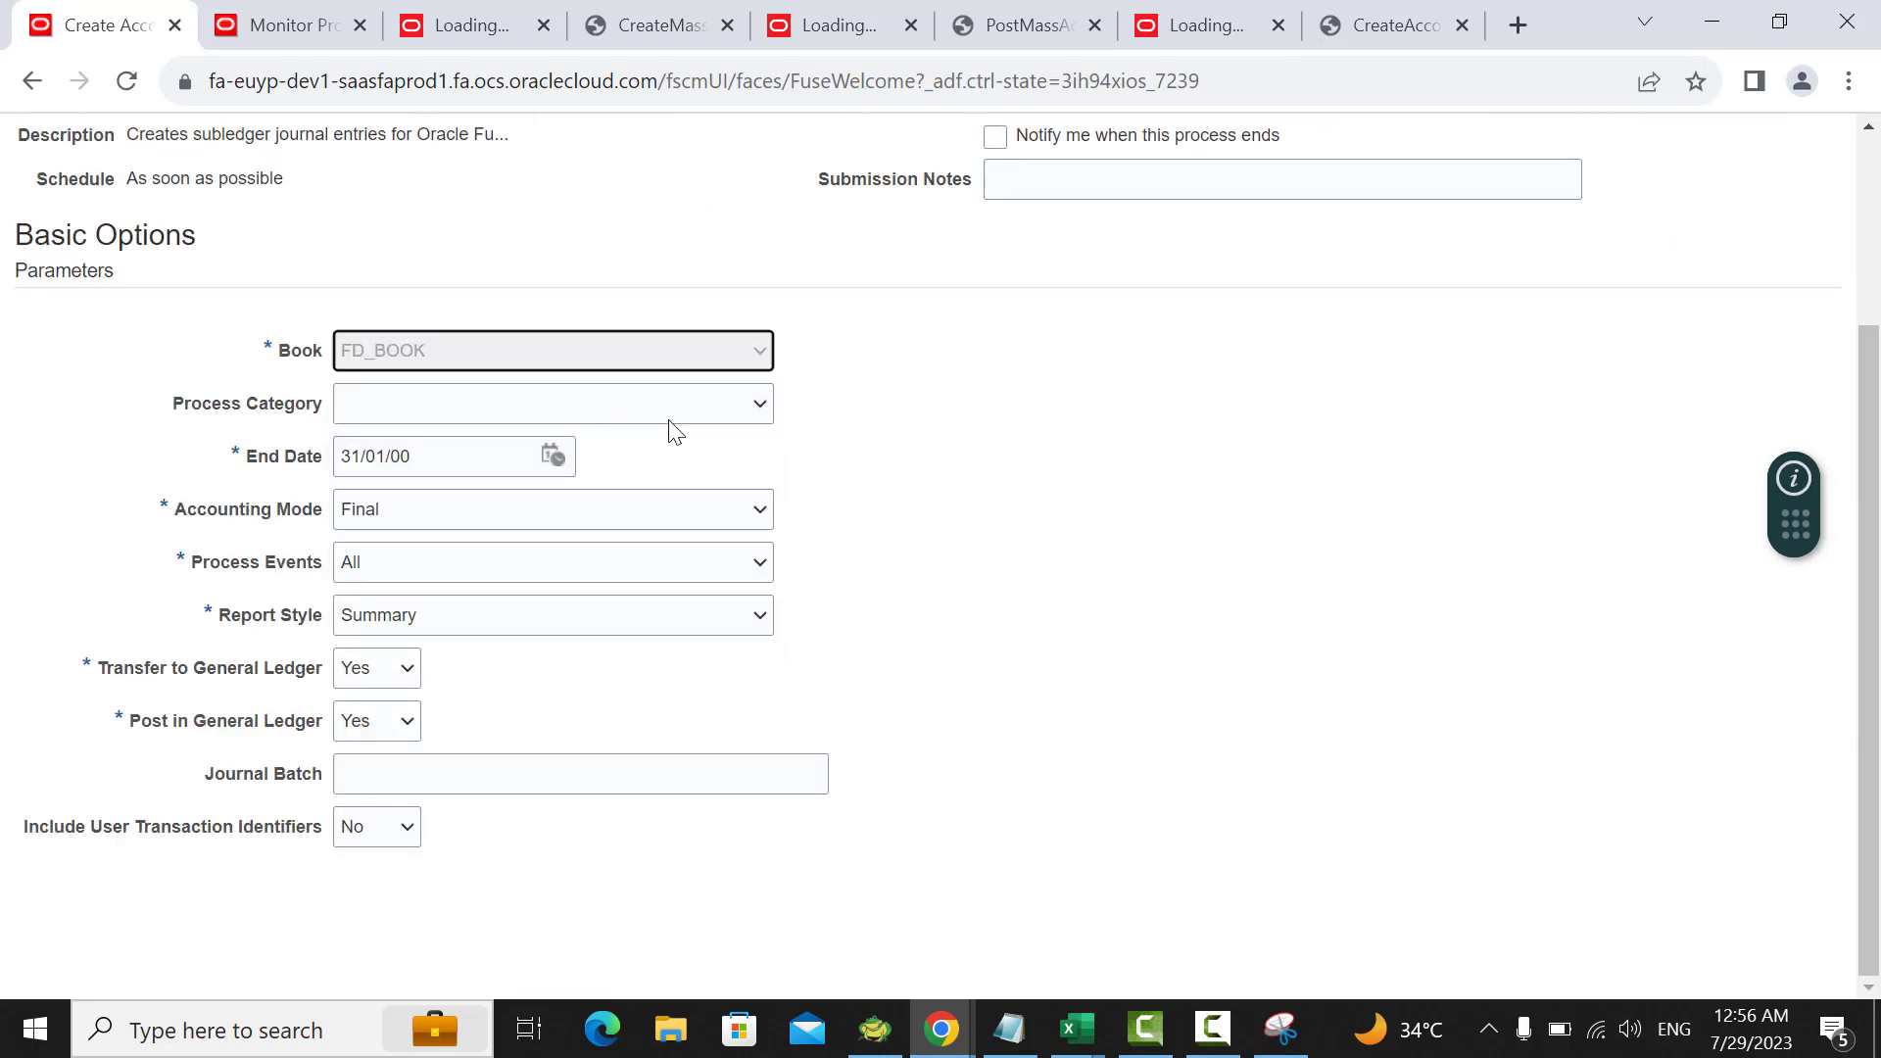
Step: Look through the available process categories, including Periodic Depreciation, and leave the process category blank
click(739, 406)
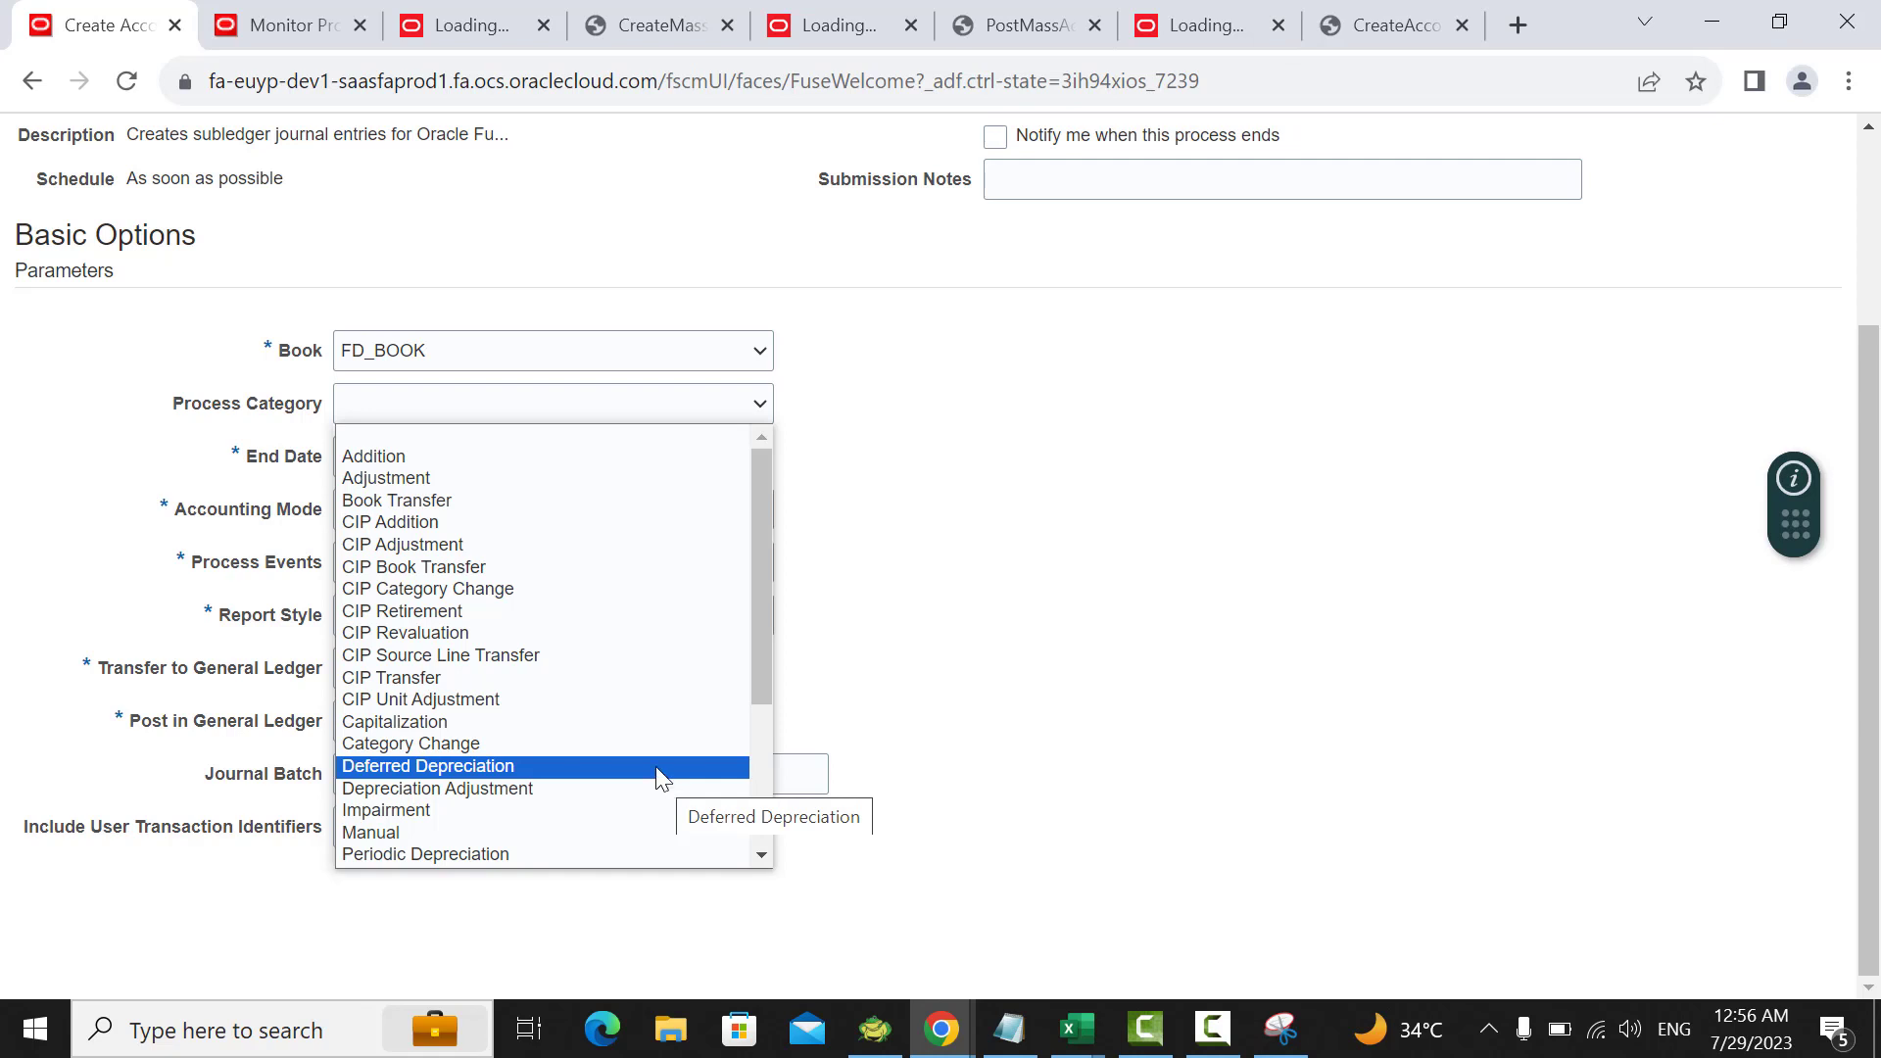
scroll(662, 776, down, 3)
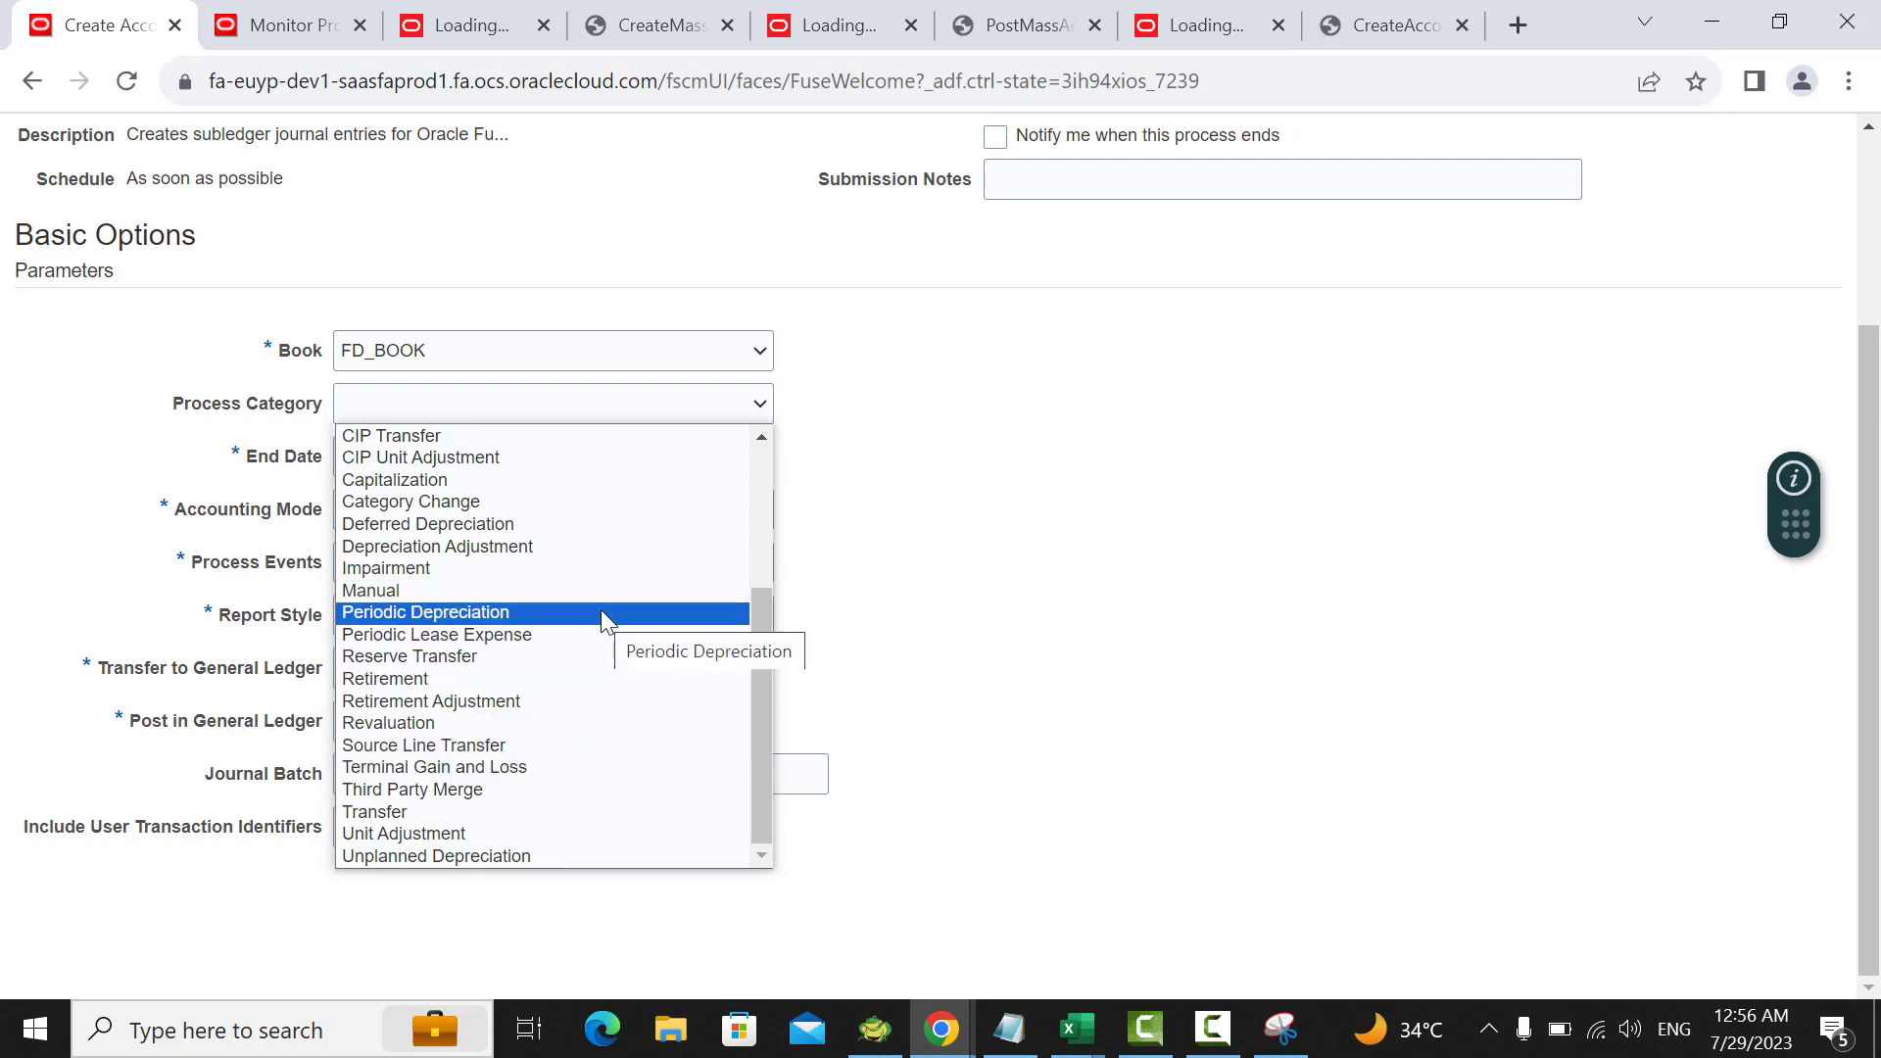
scroll(602, 609, up, 3)
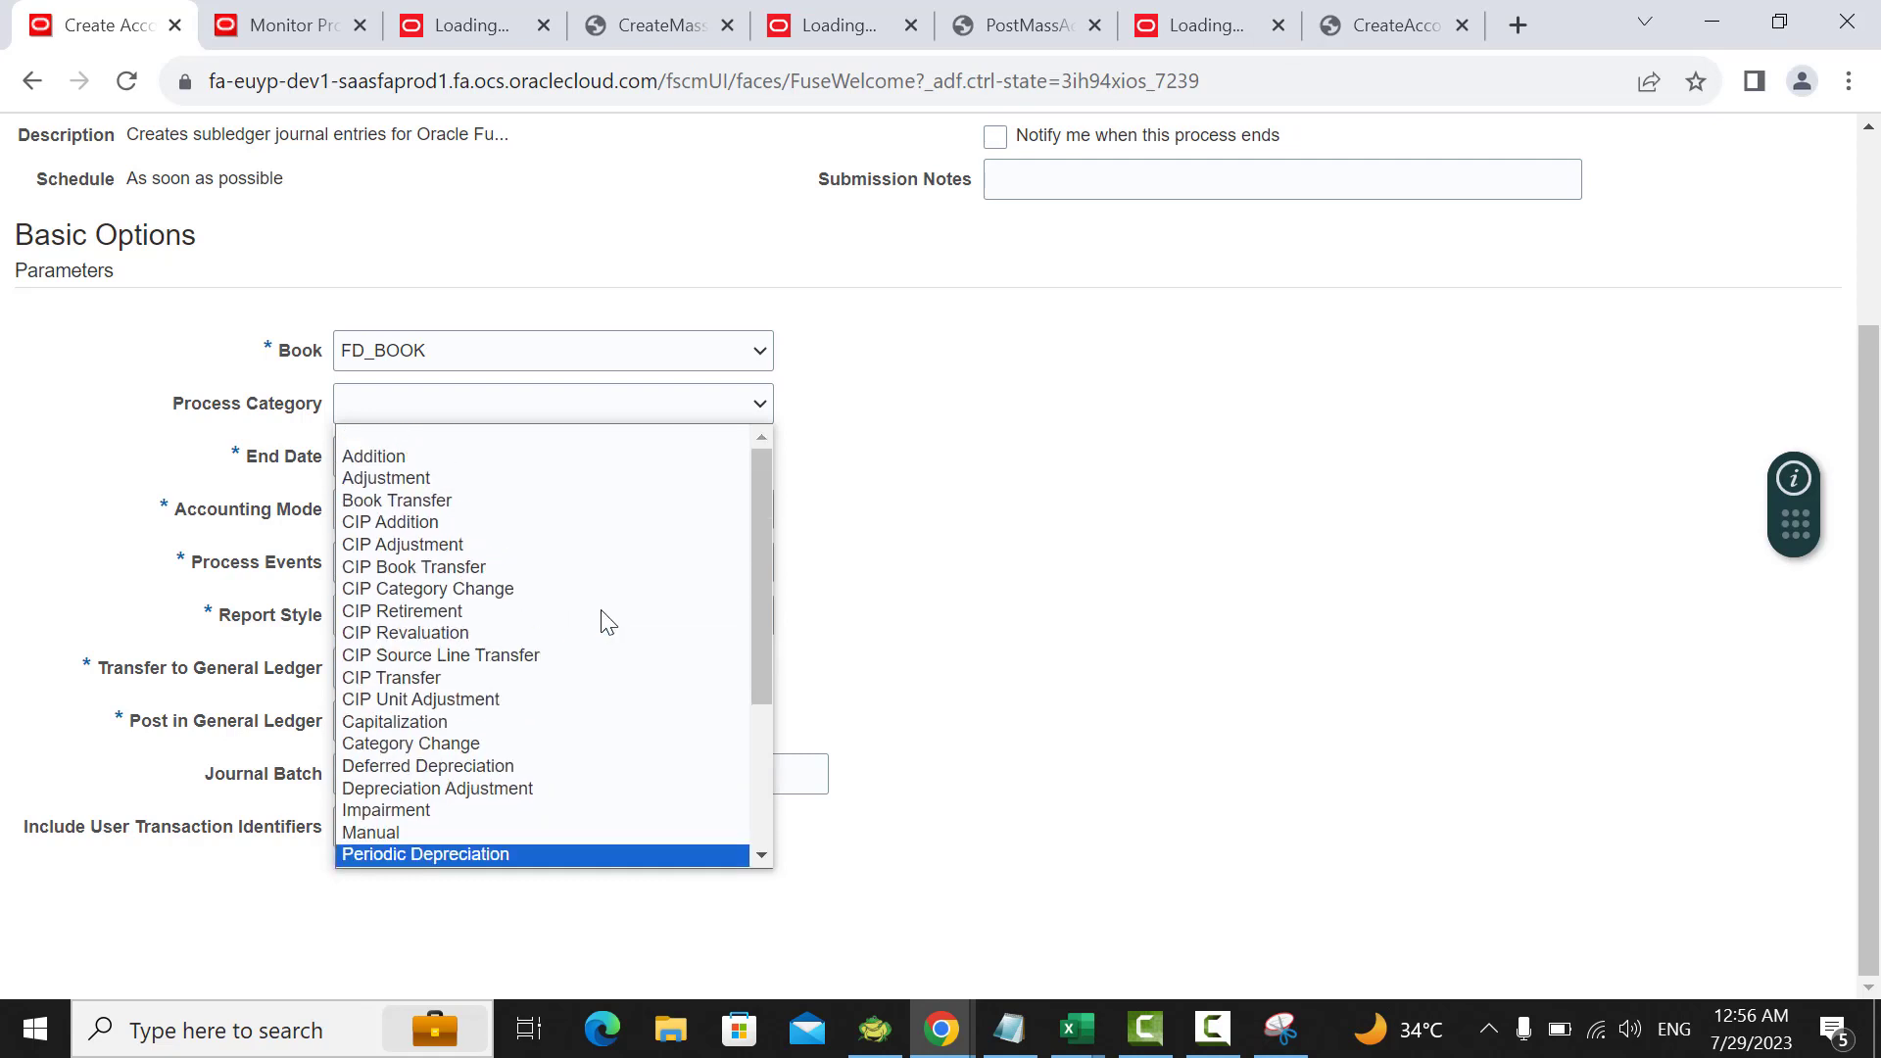
key(Up)
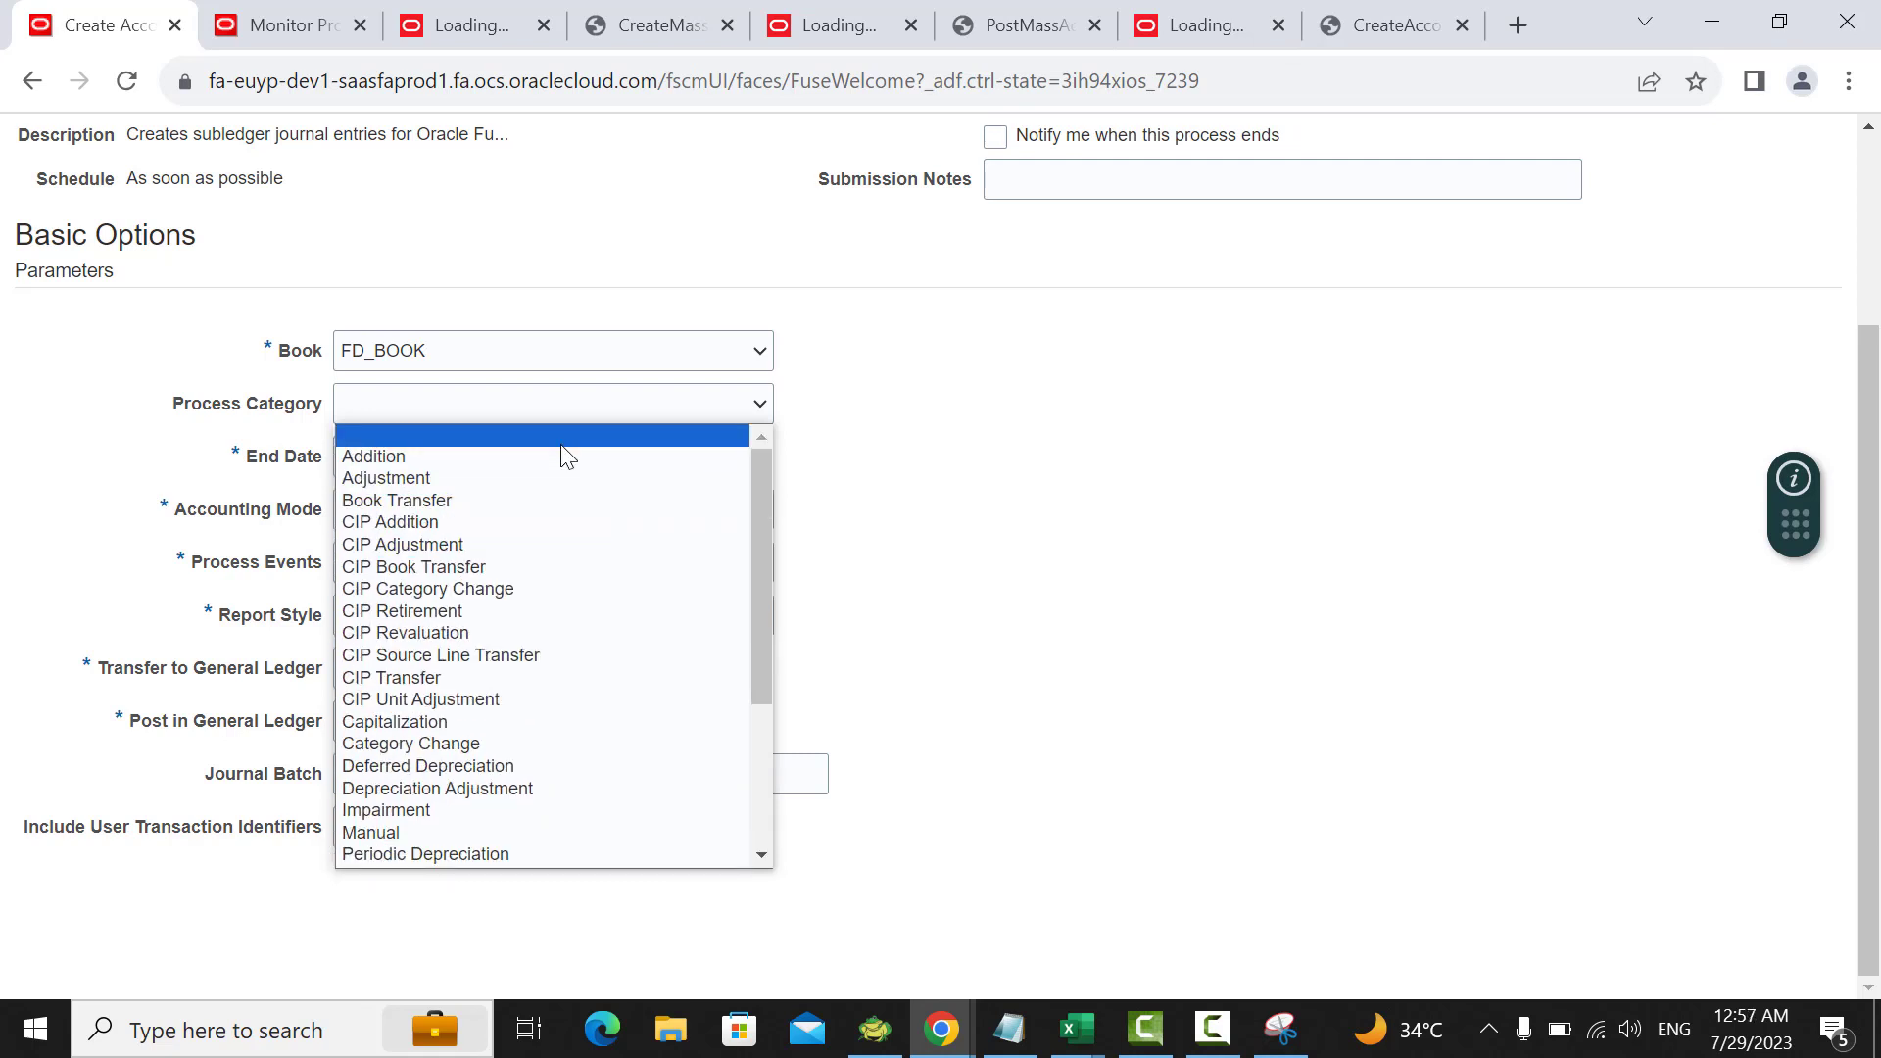
click(561, 444)
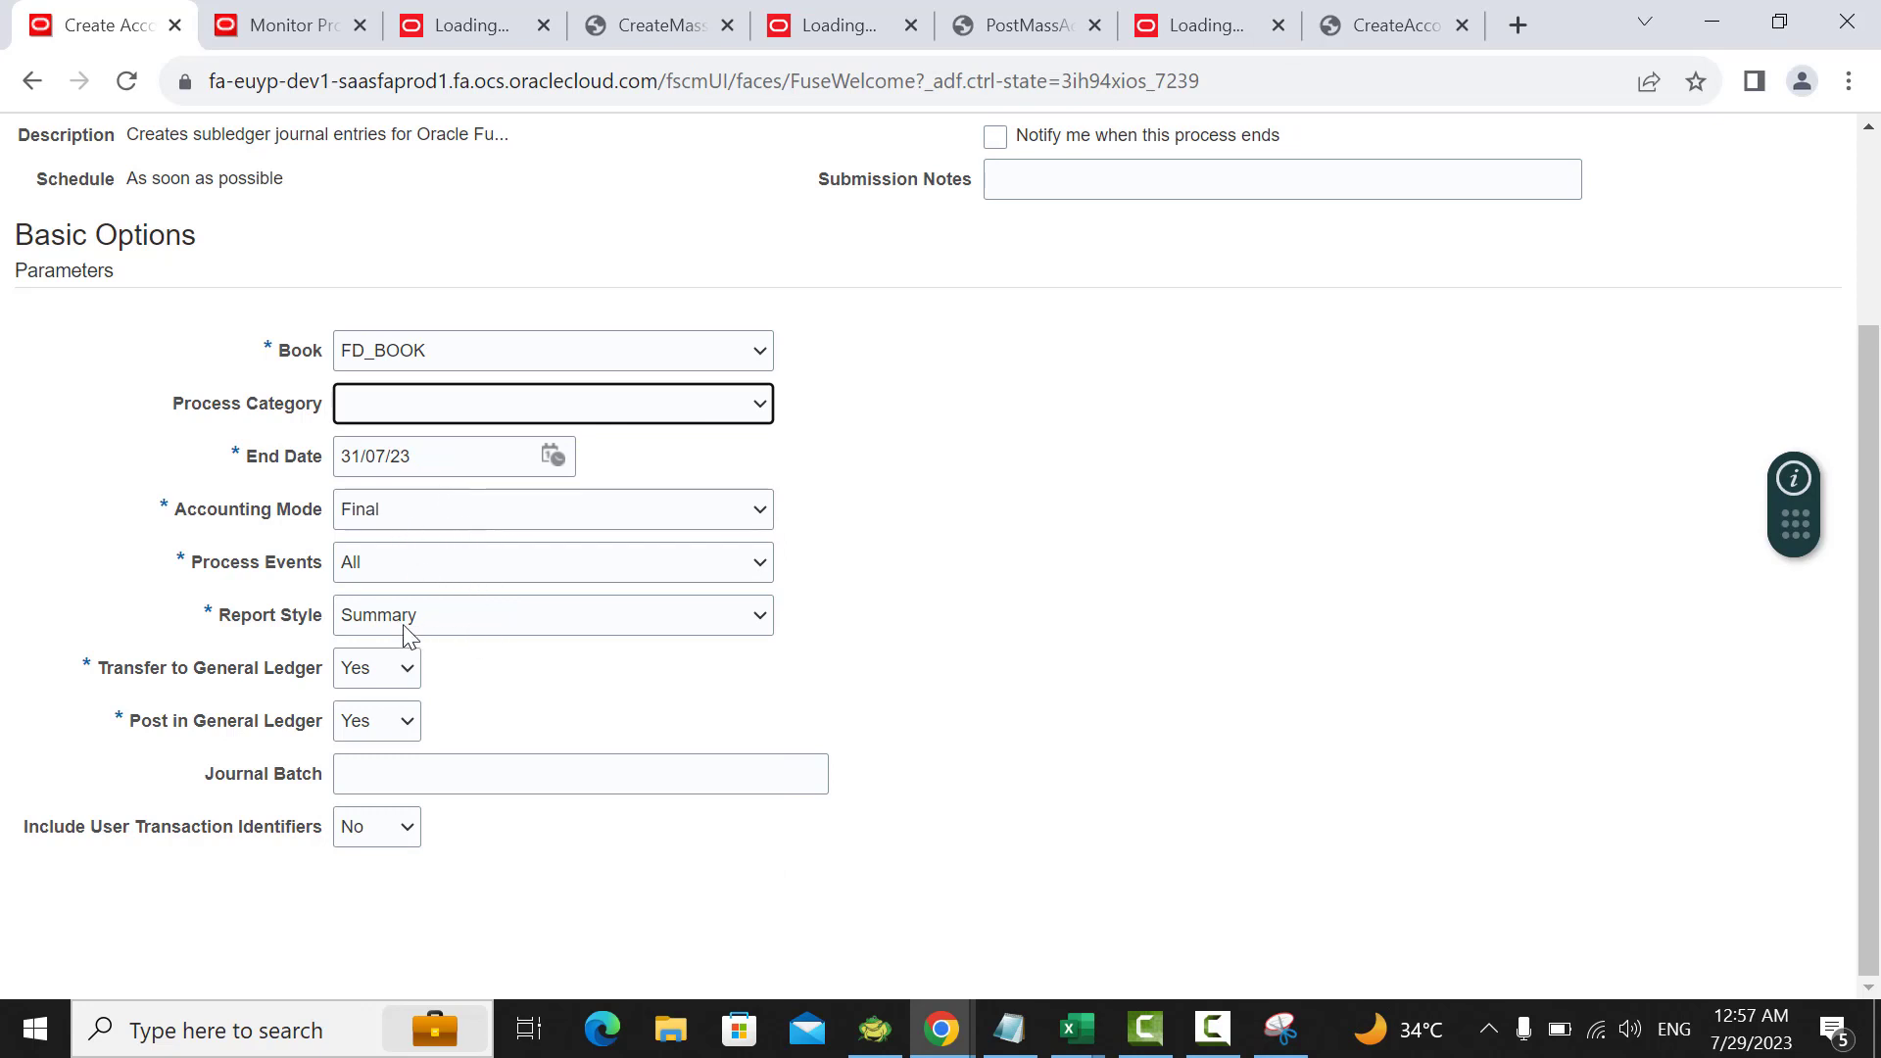
Step: Set the report style to Detail and Transfer to General Ledger to No, and submit Create Accounting for Assets
click(461, 632)
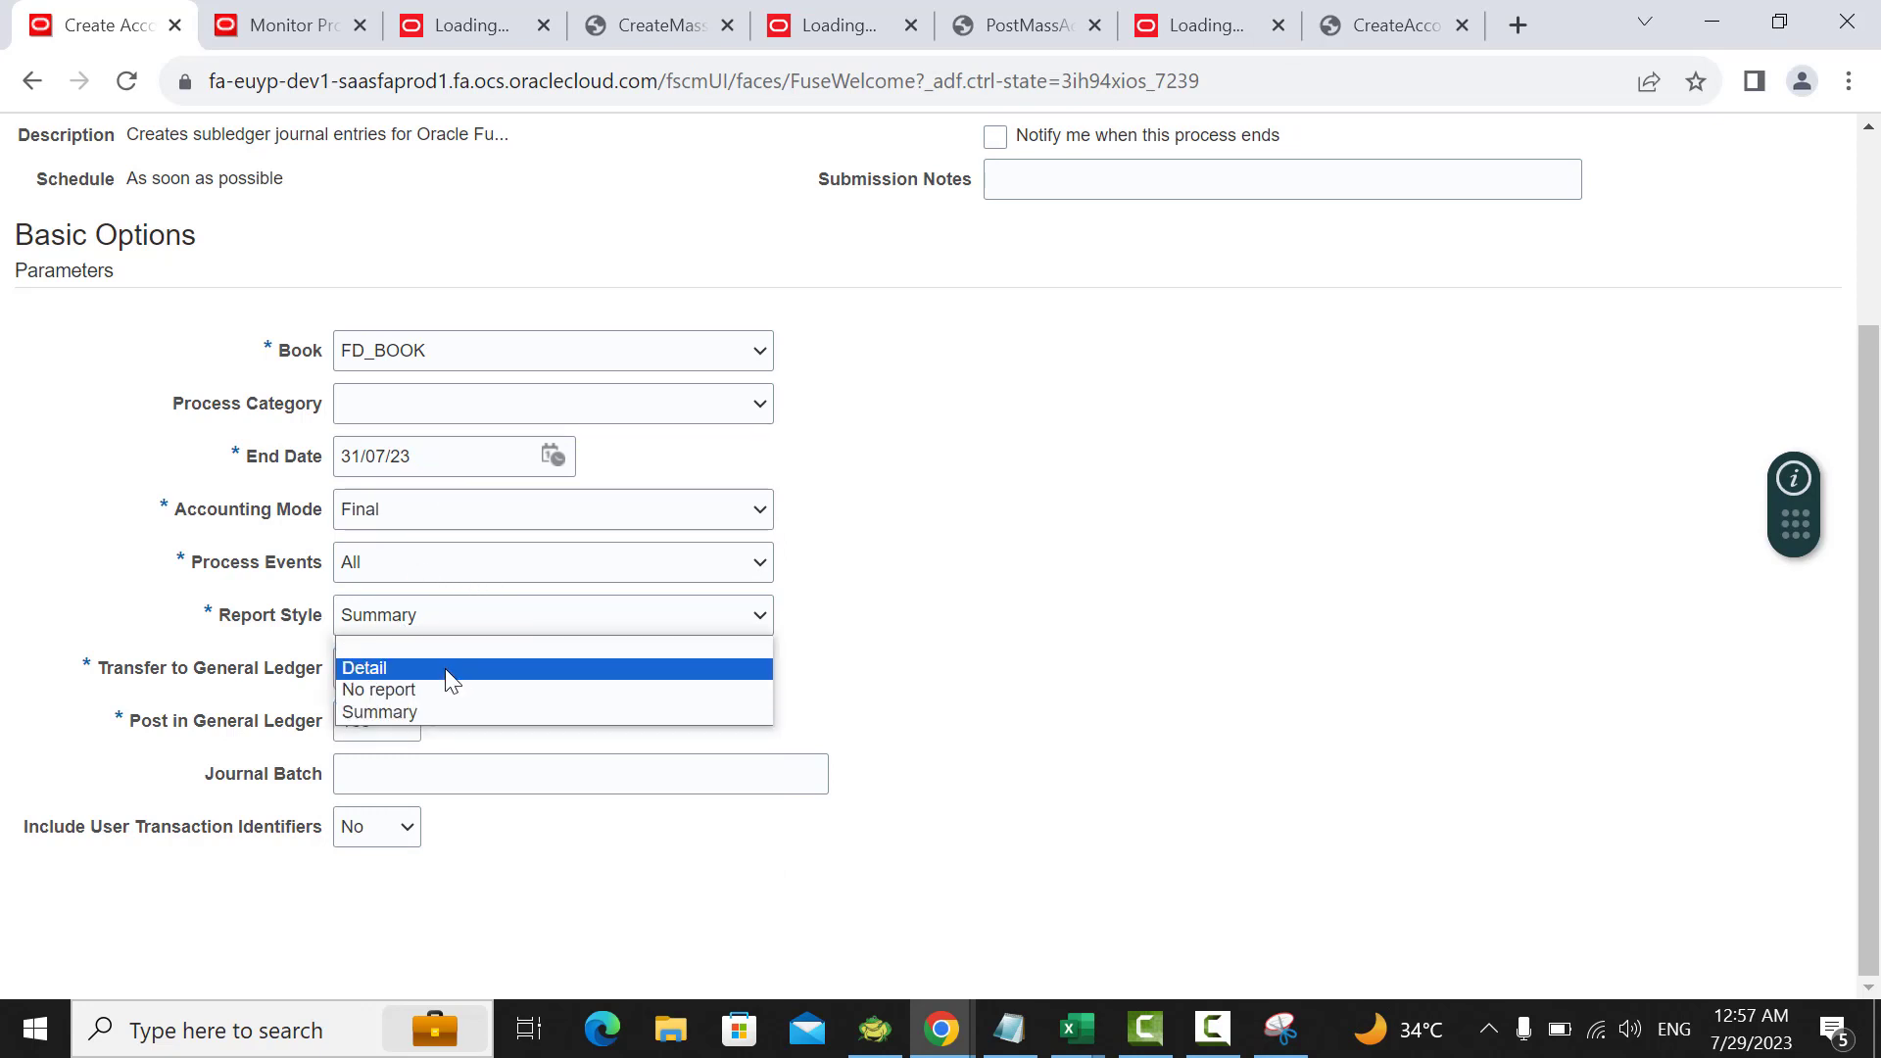
click(445, 668)
click(401, 670)
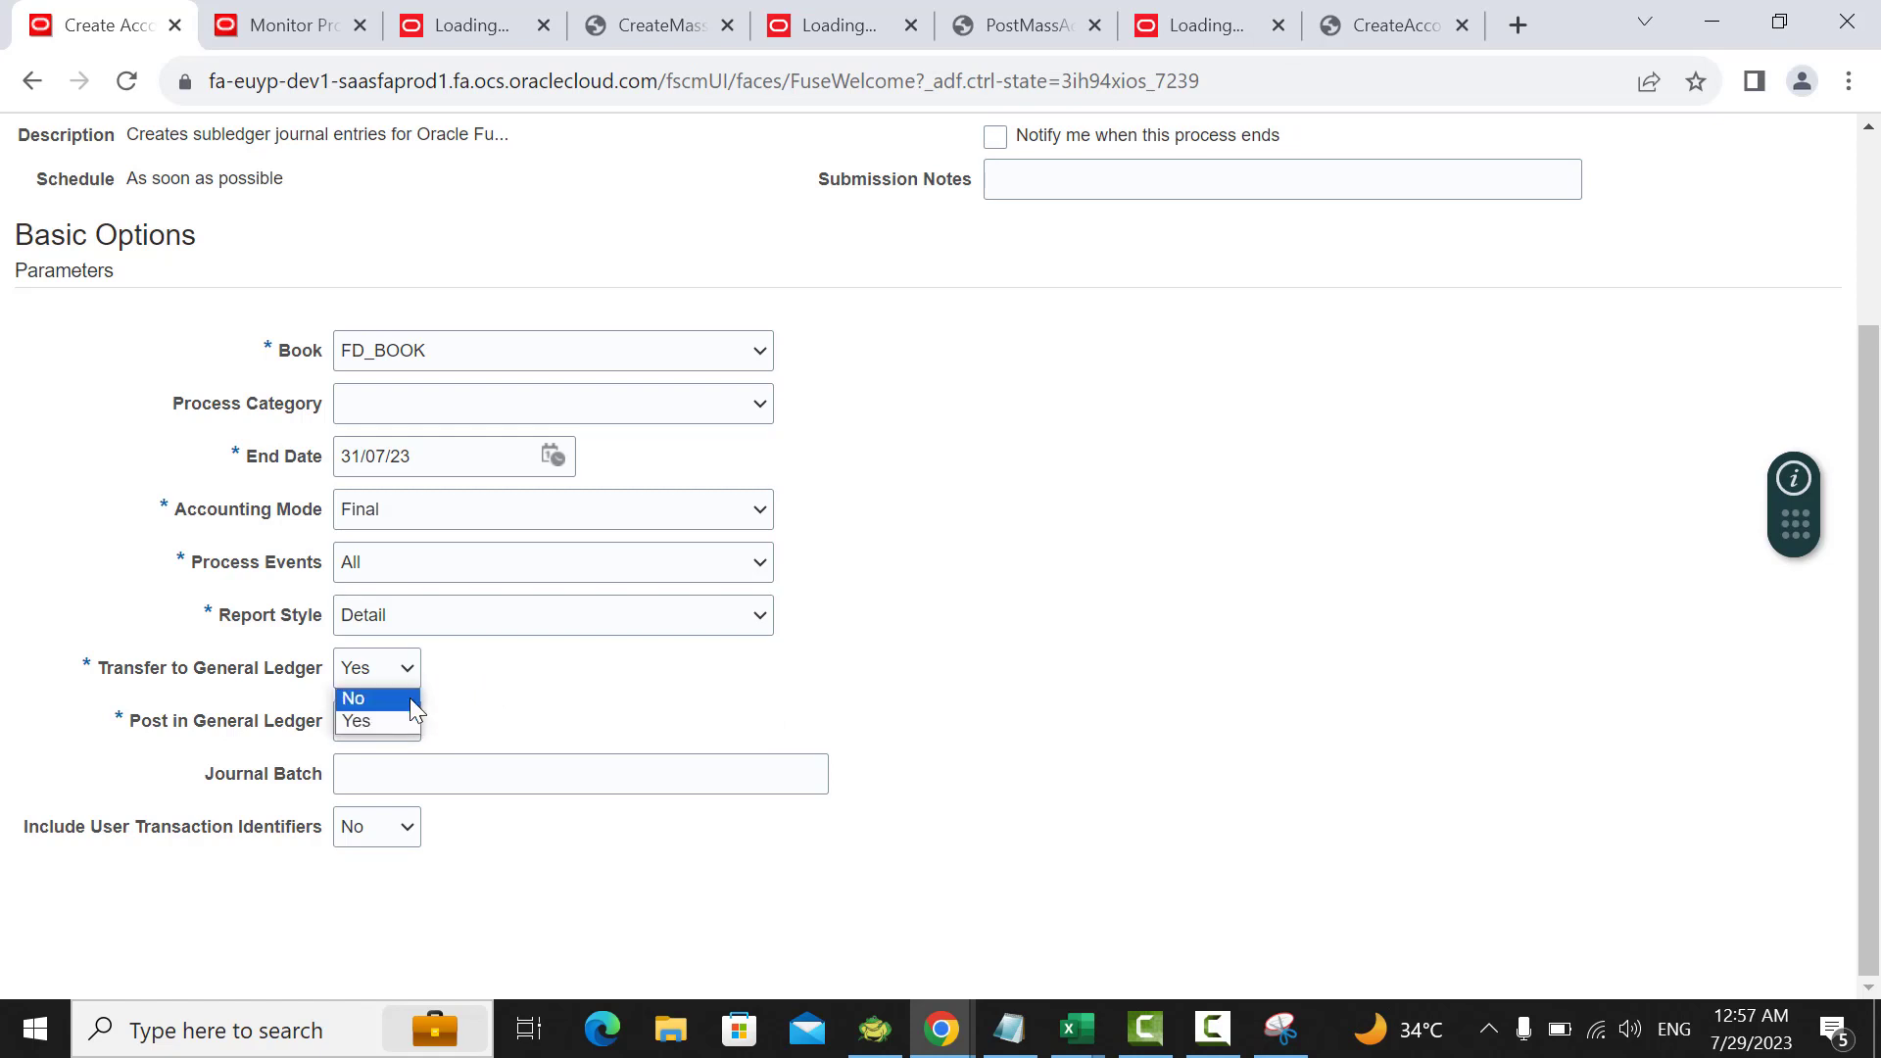
click(410, 700)
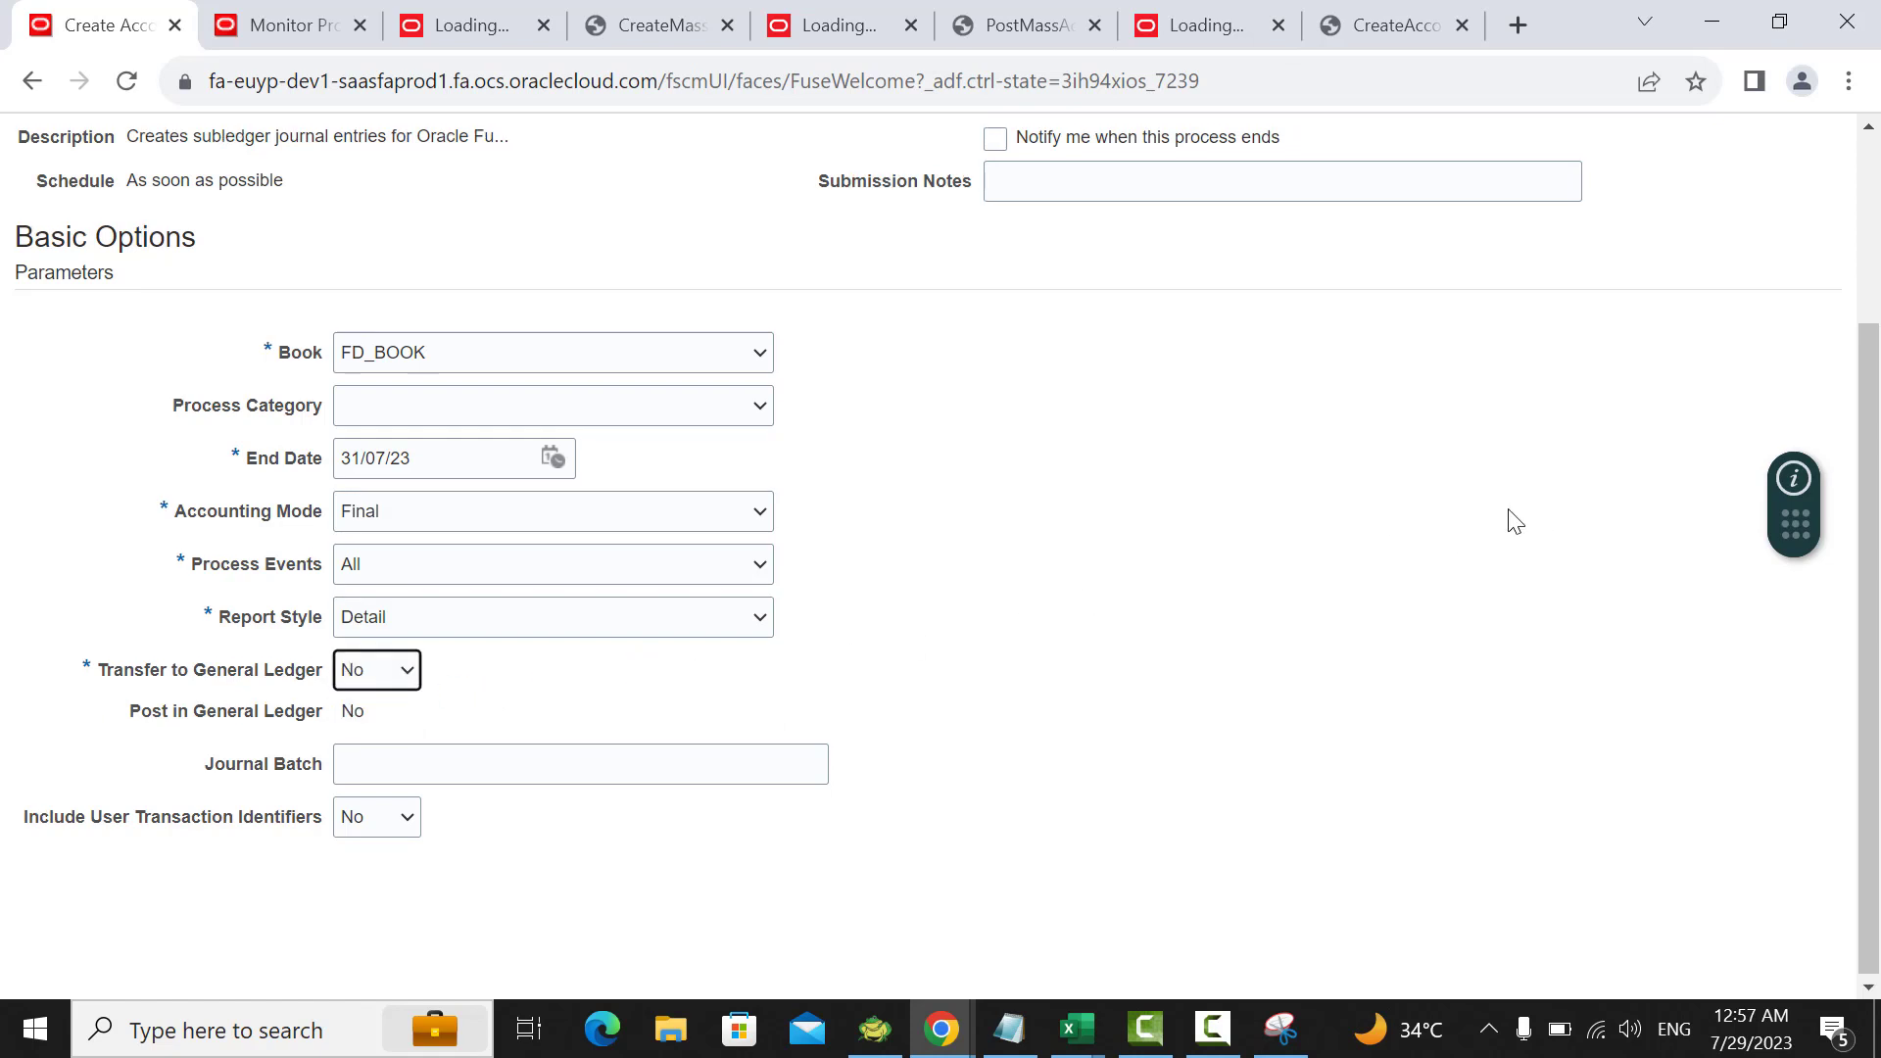
scroll(1516, 521, up, 1)
click(1666, 160)
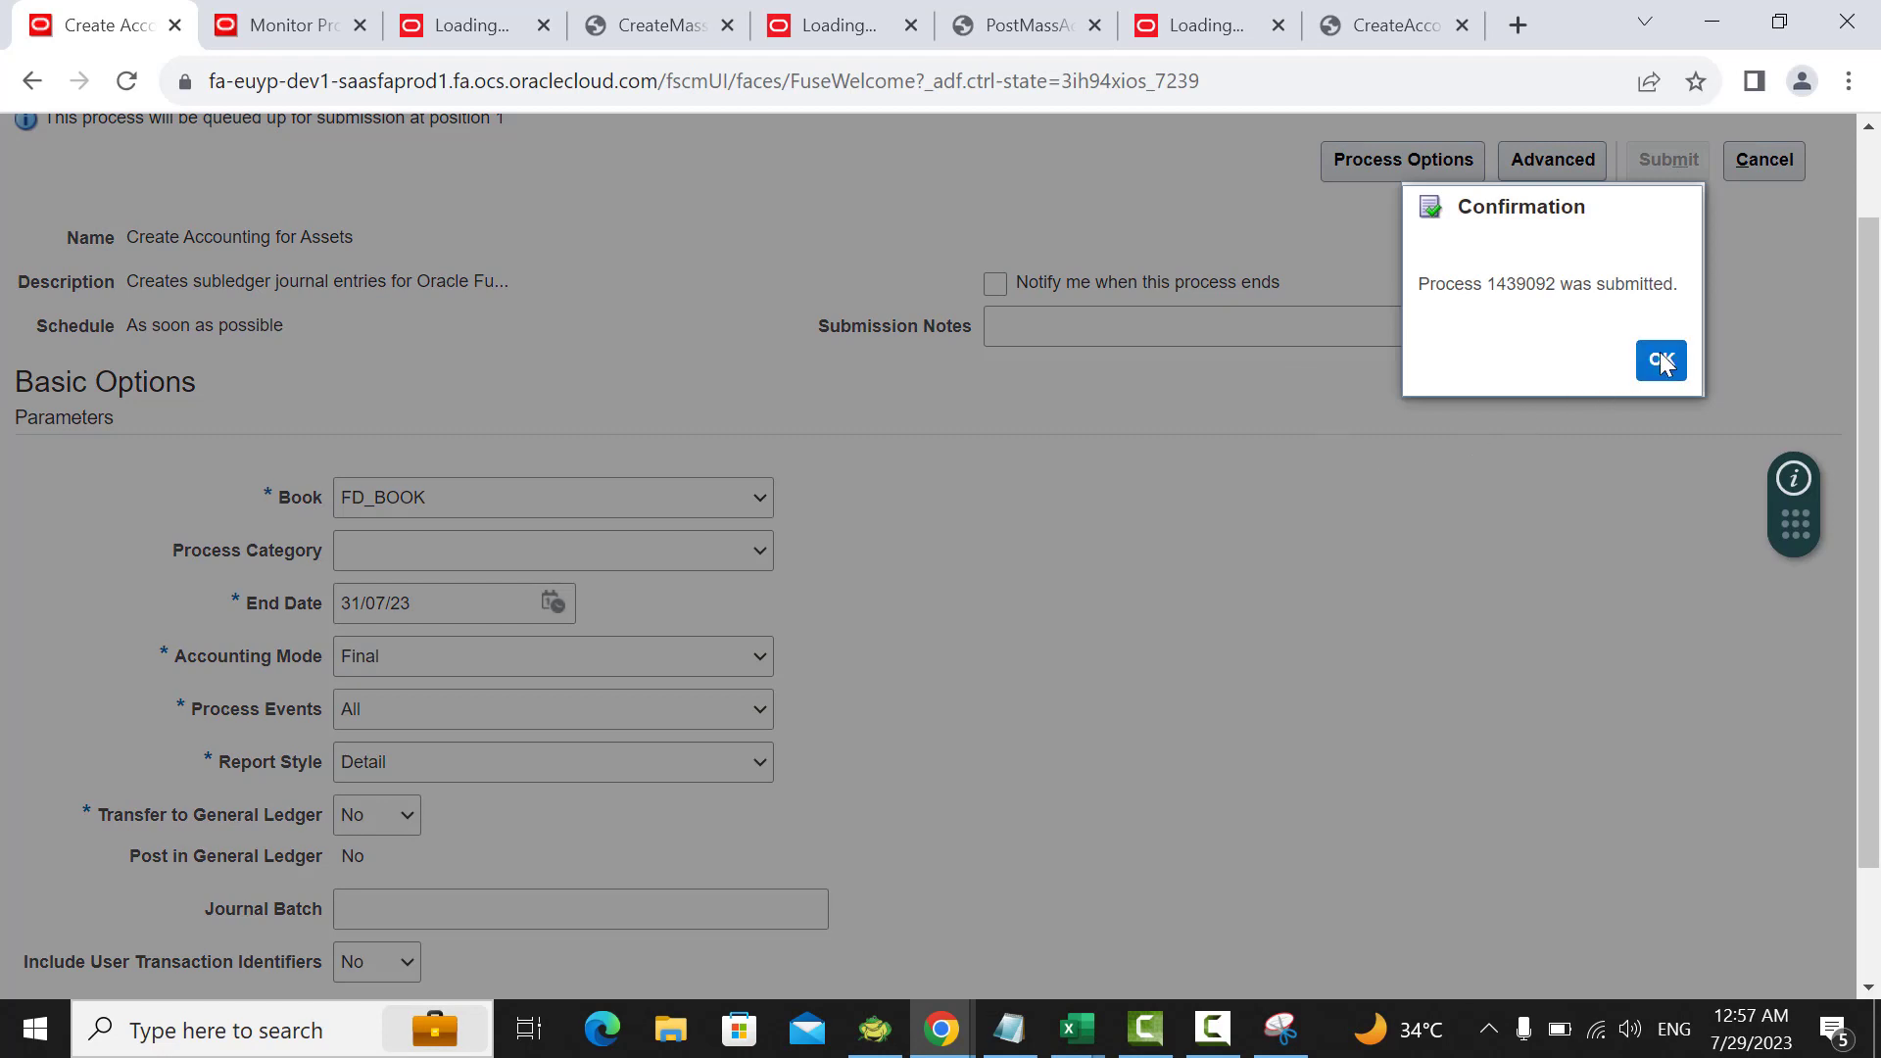
click(1661, 359)
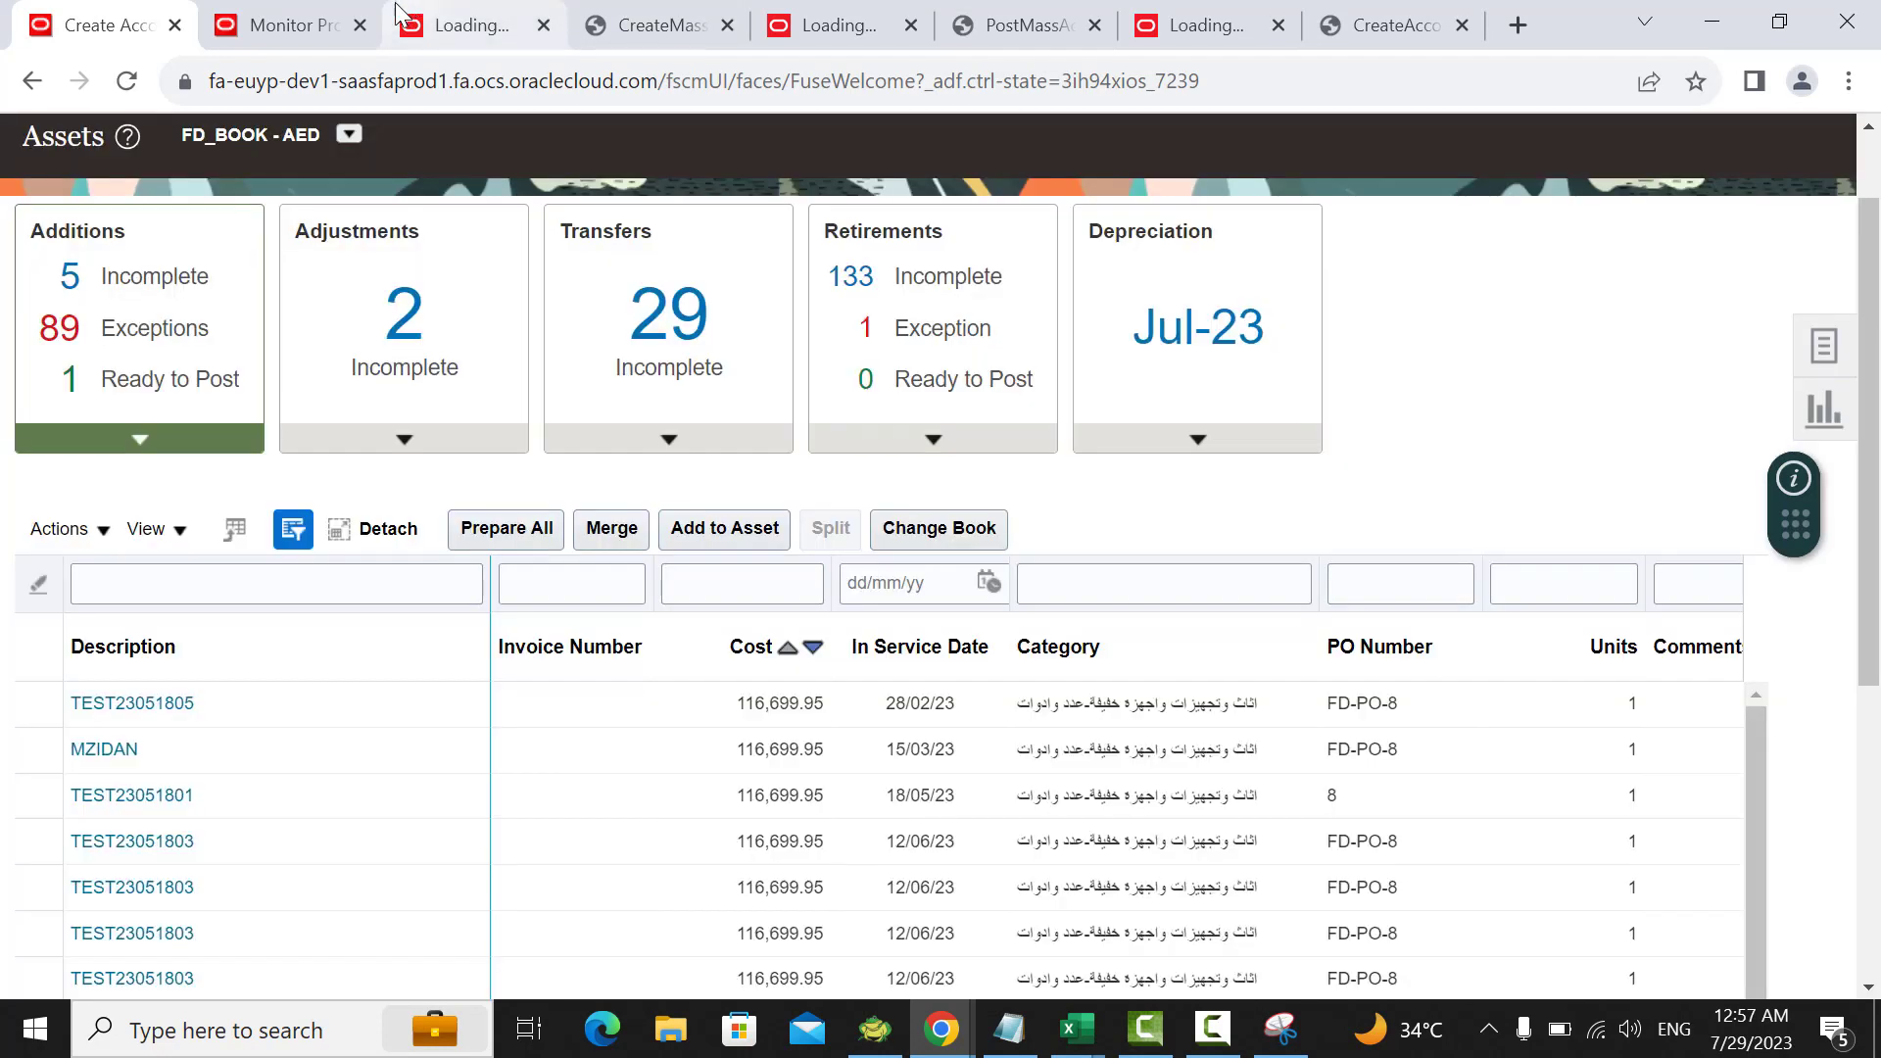
Step: Return to the scheduled processes overview and refresh the list until the Create Accounting runs finish
click(336, 20)
scroll(568, 412, down, 1)
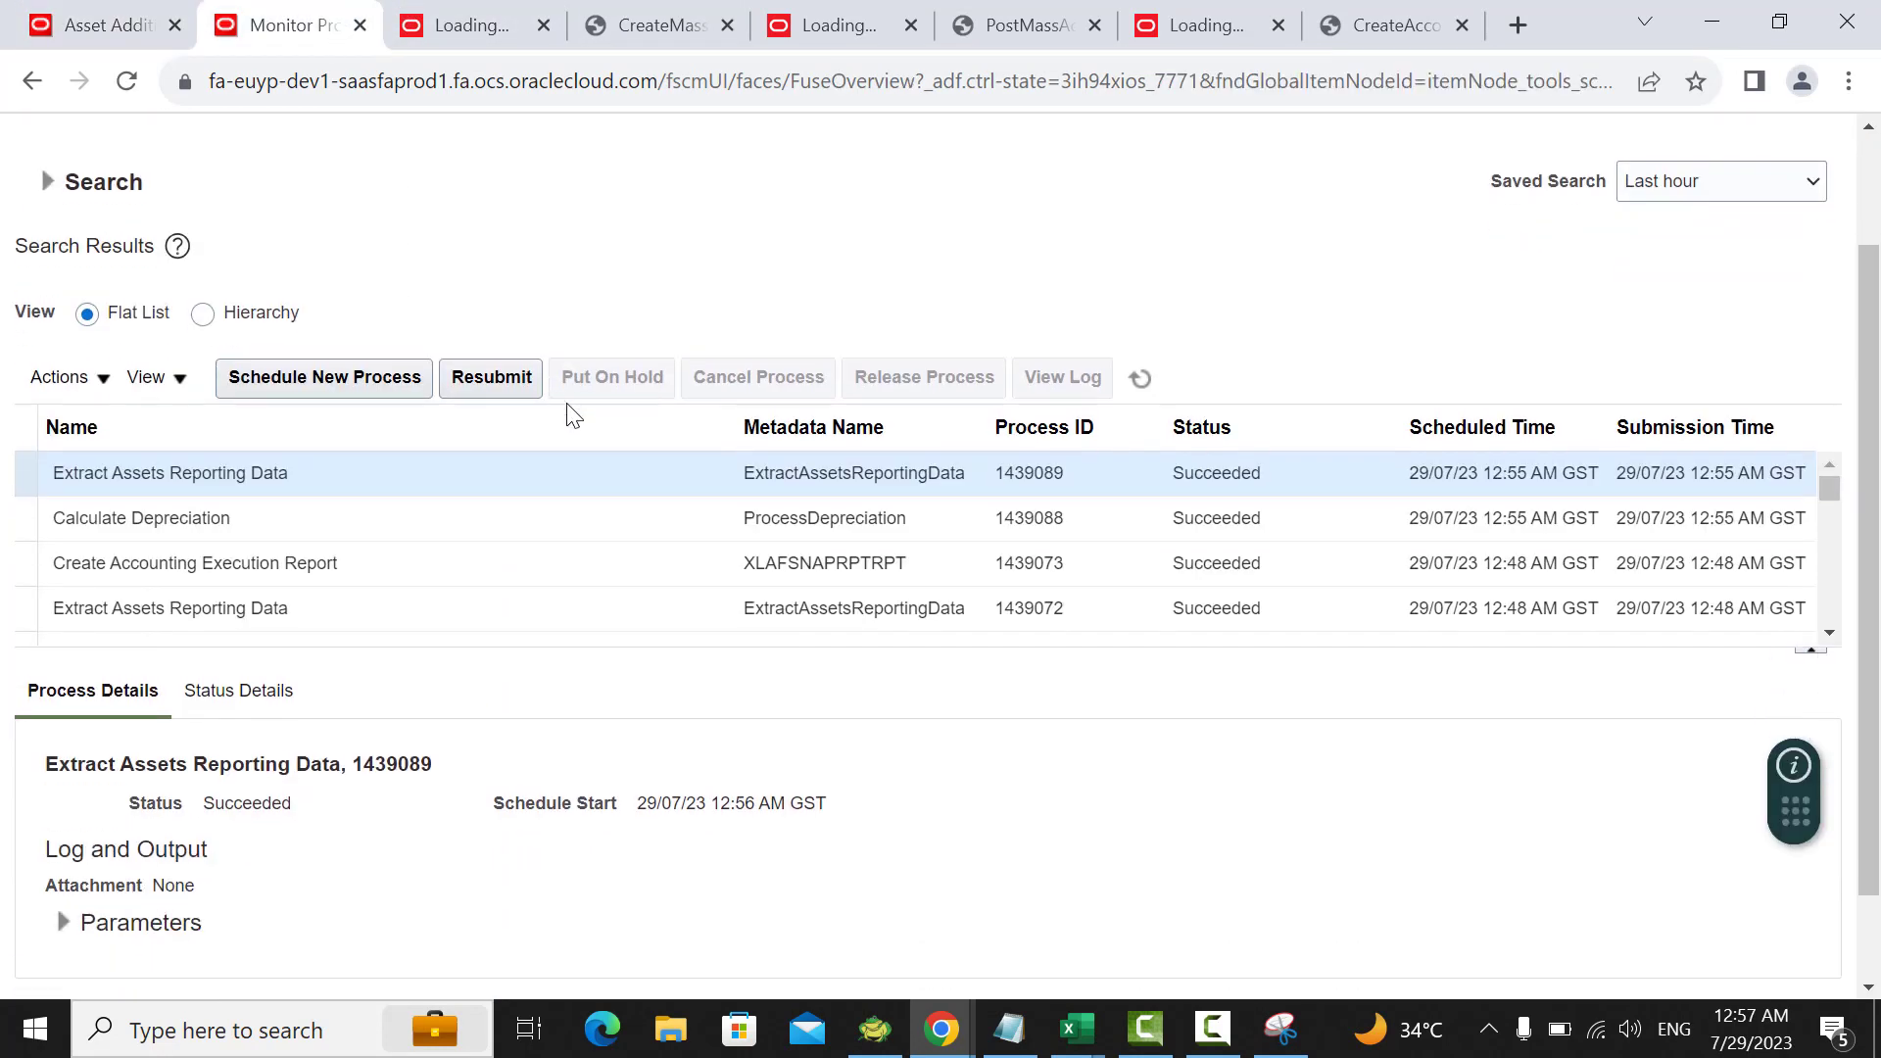
click(1139, 379)
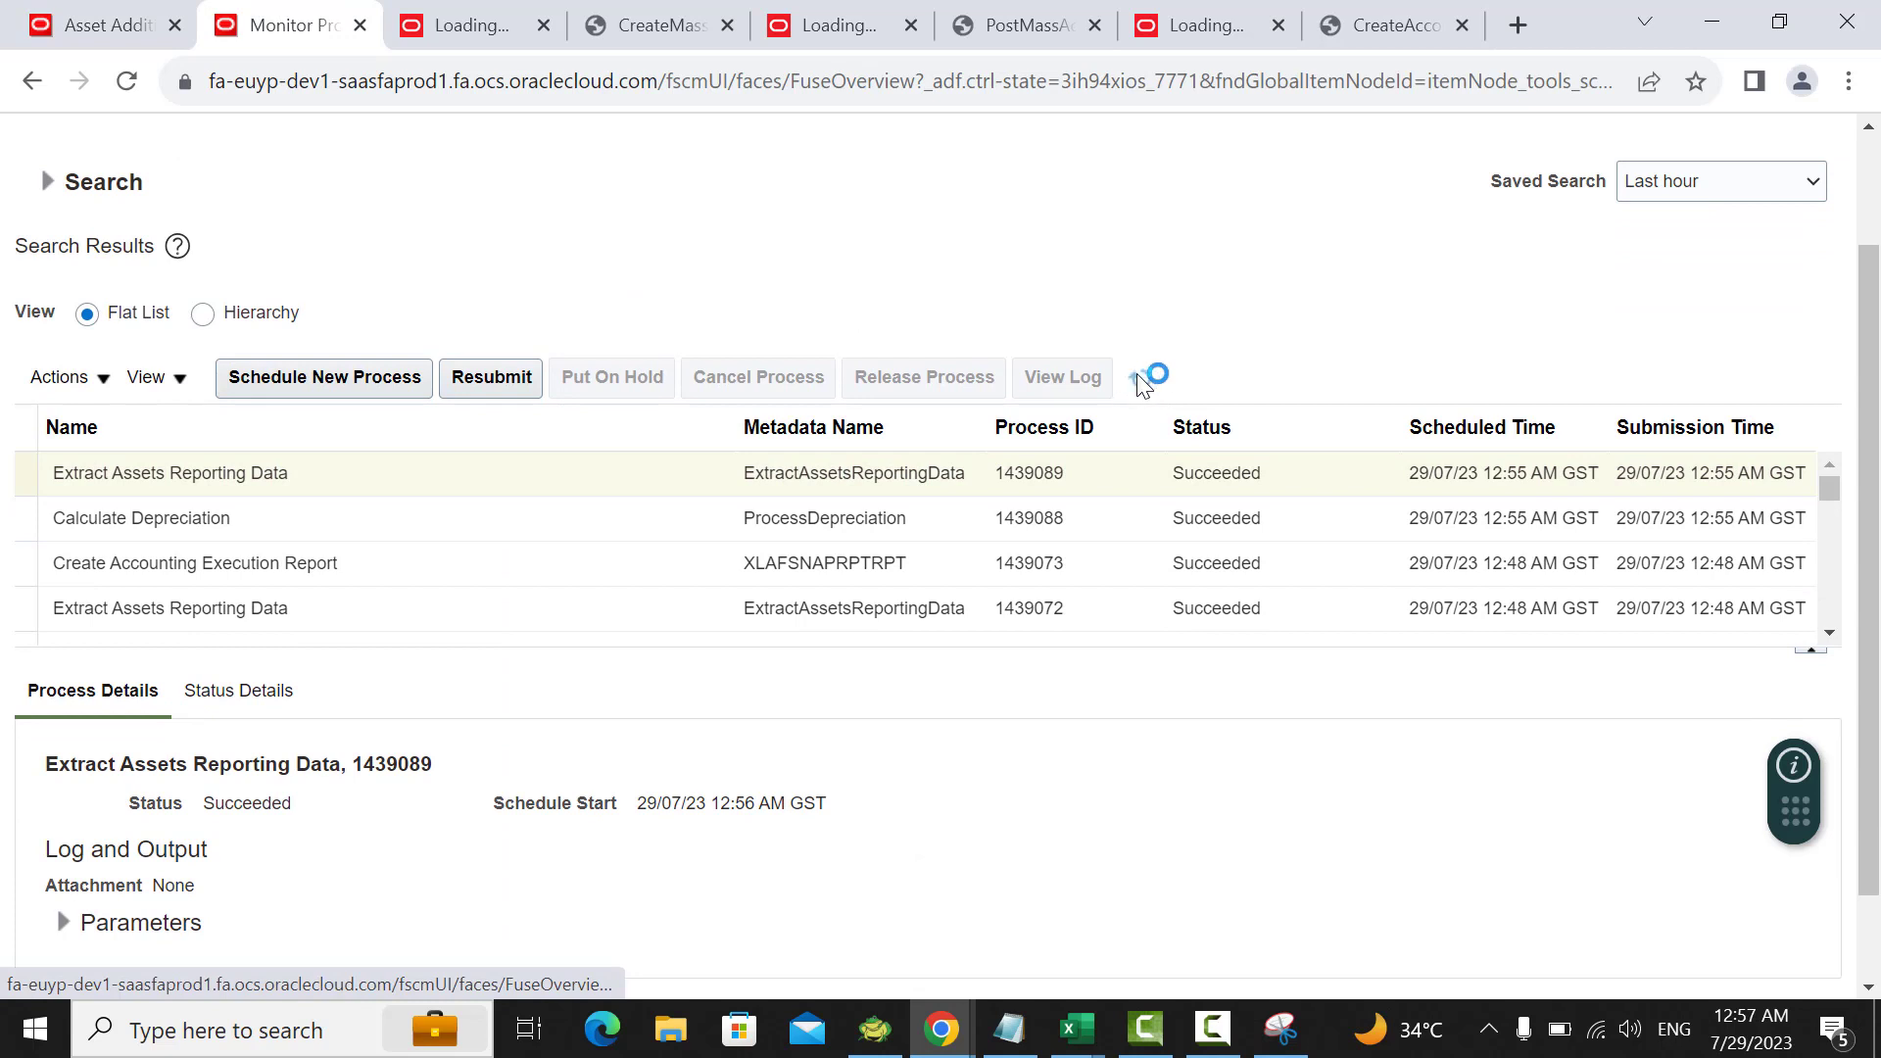
click(1139, 377)
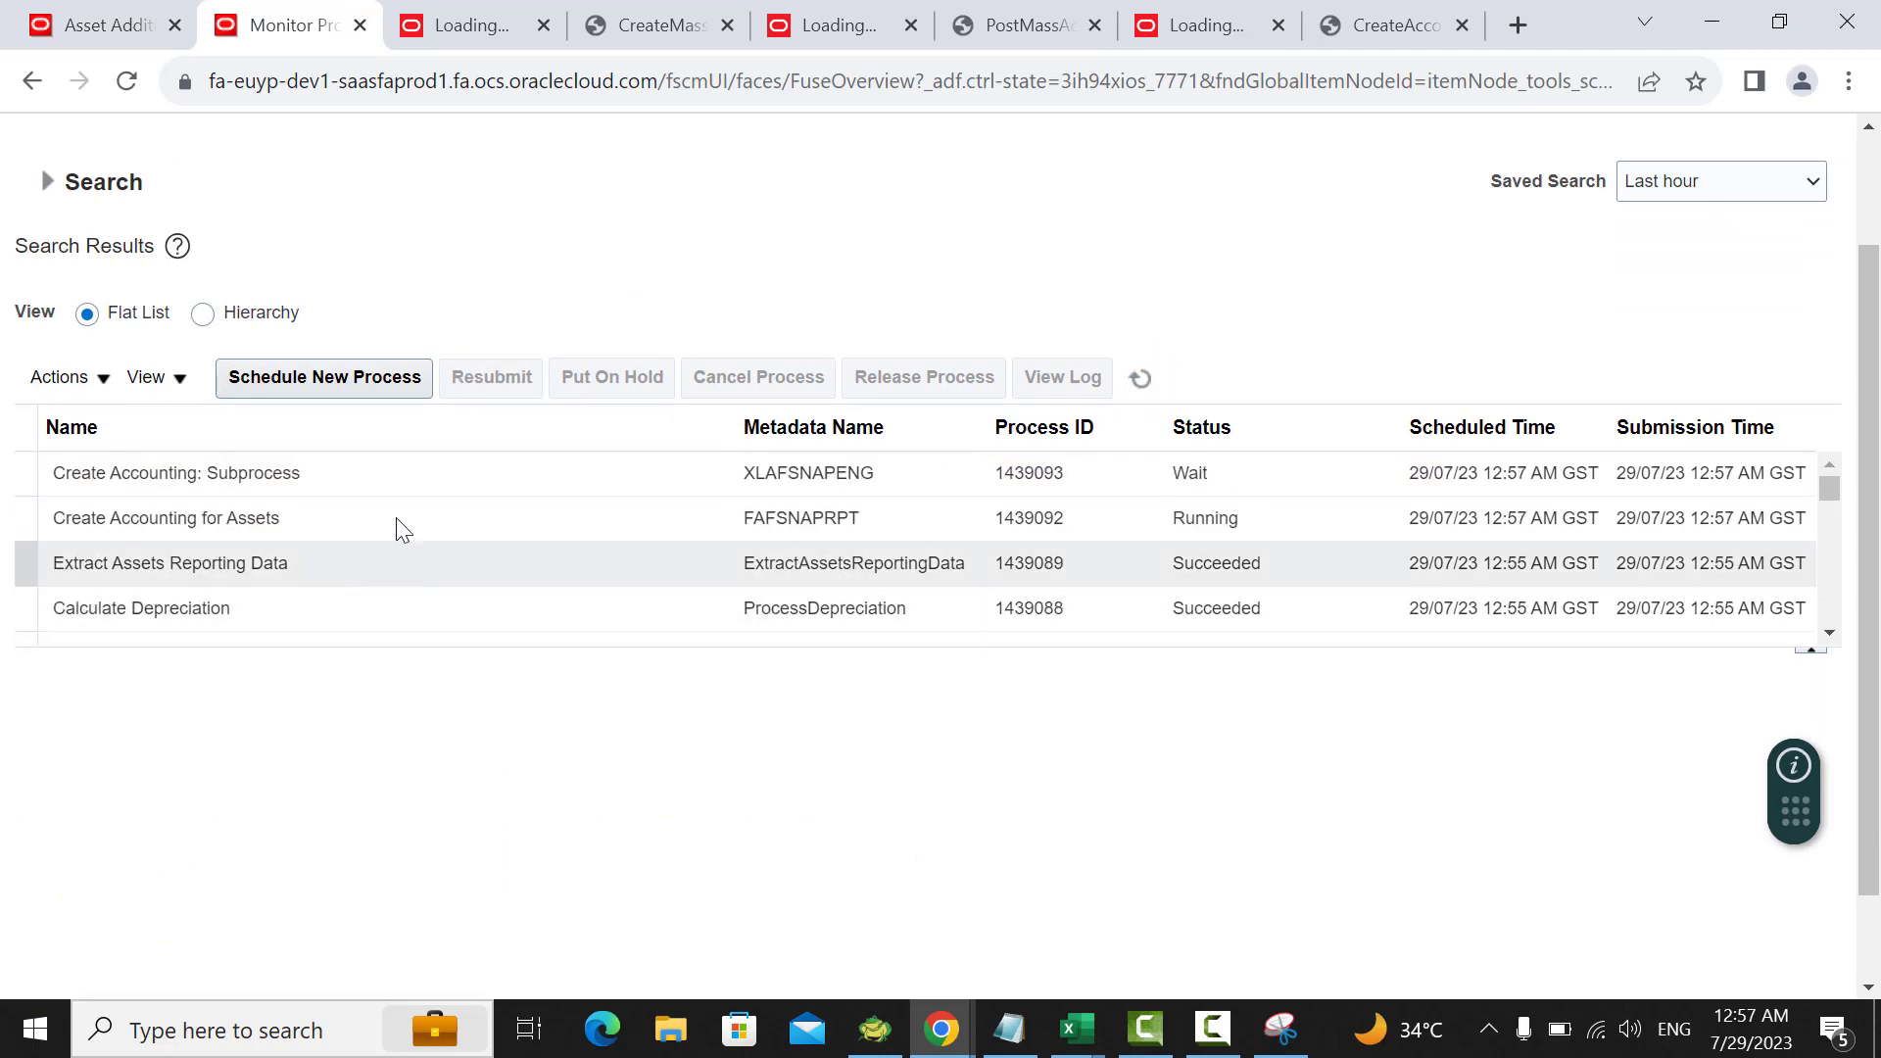
click(1136, 379)
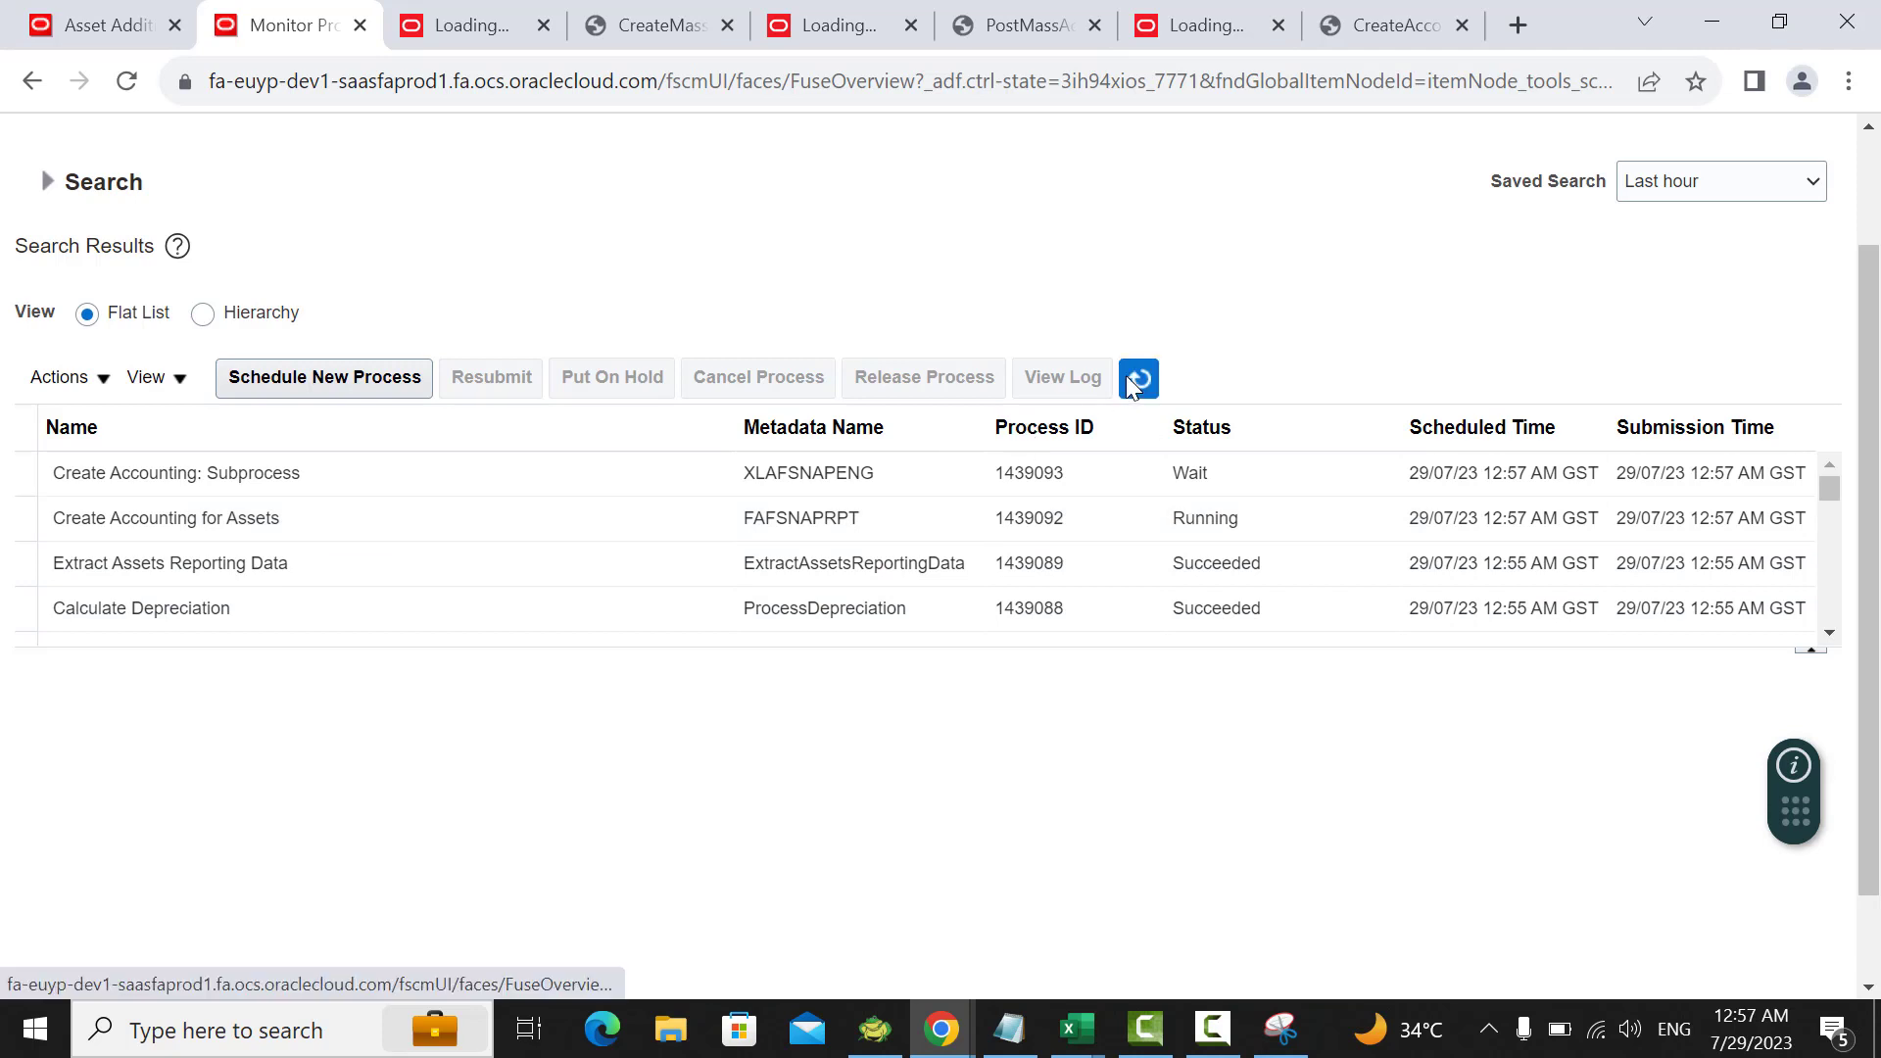
click(1137, 379)
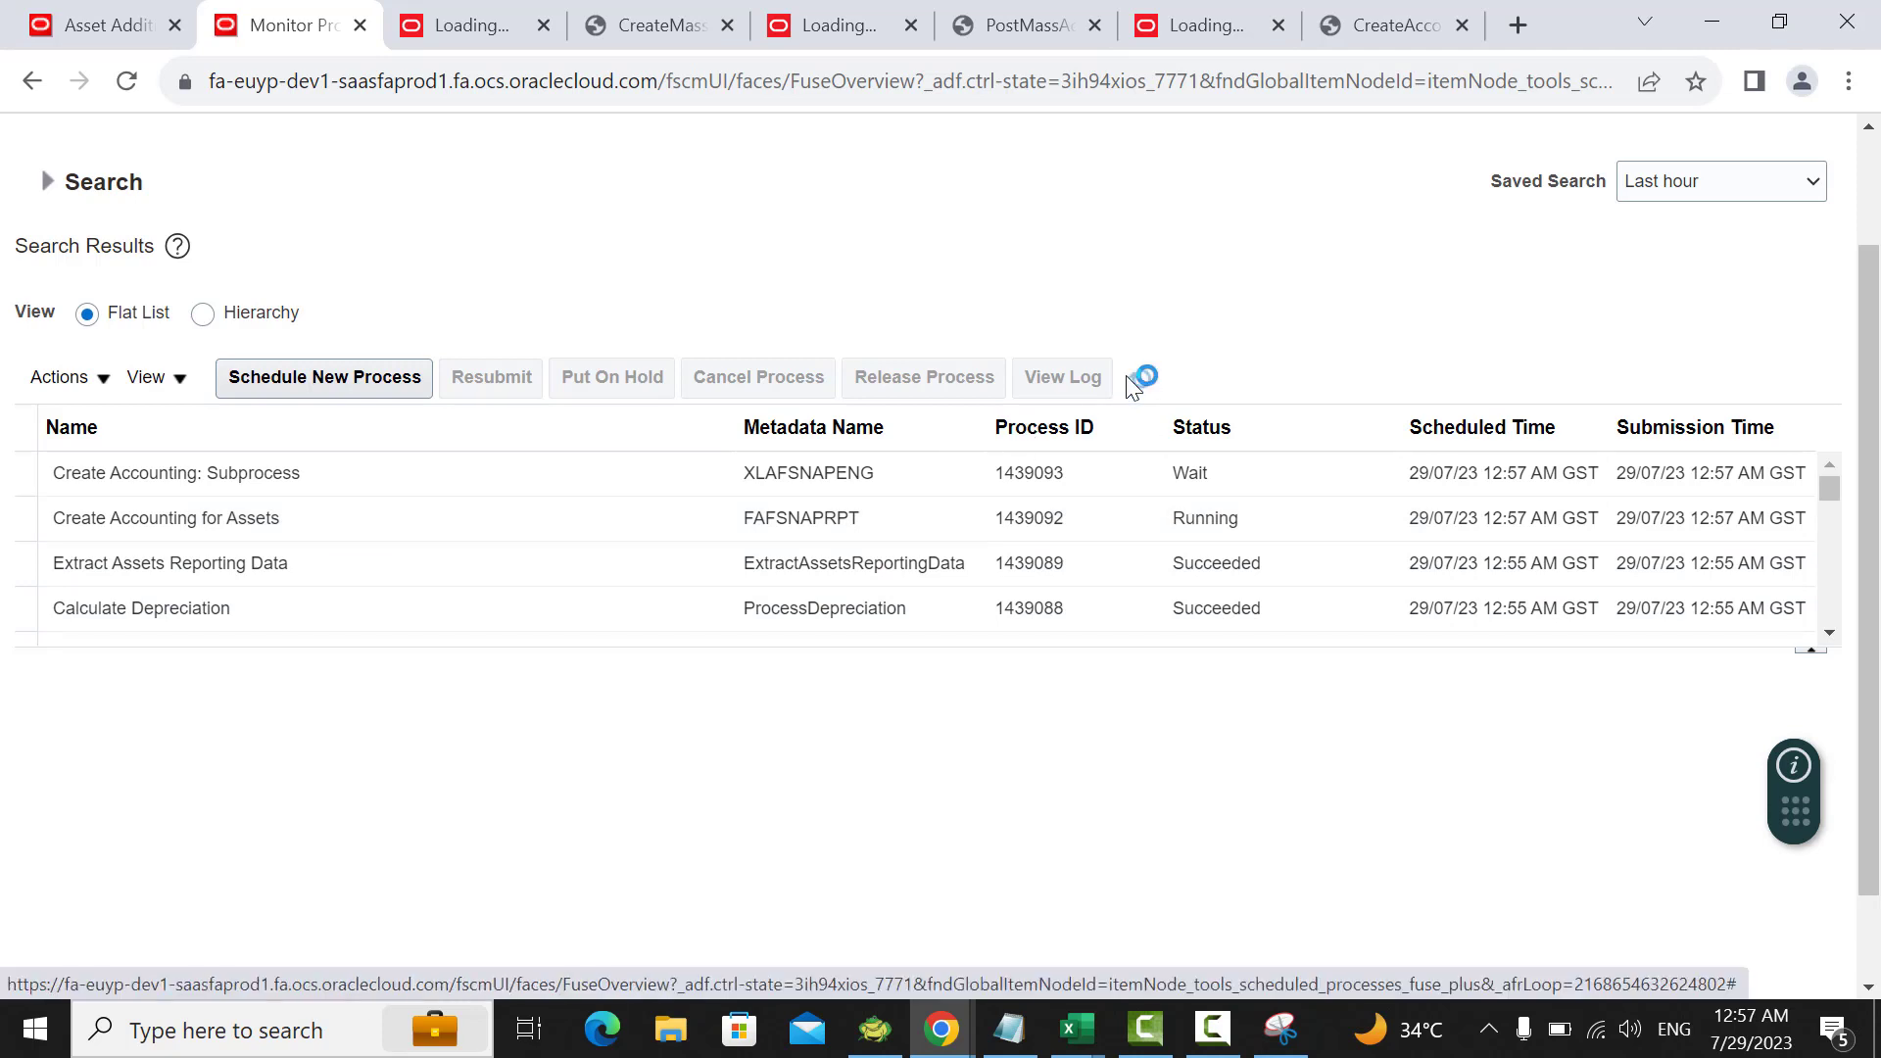
click(1135, 382)
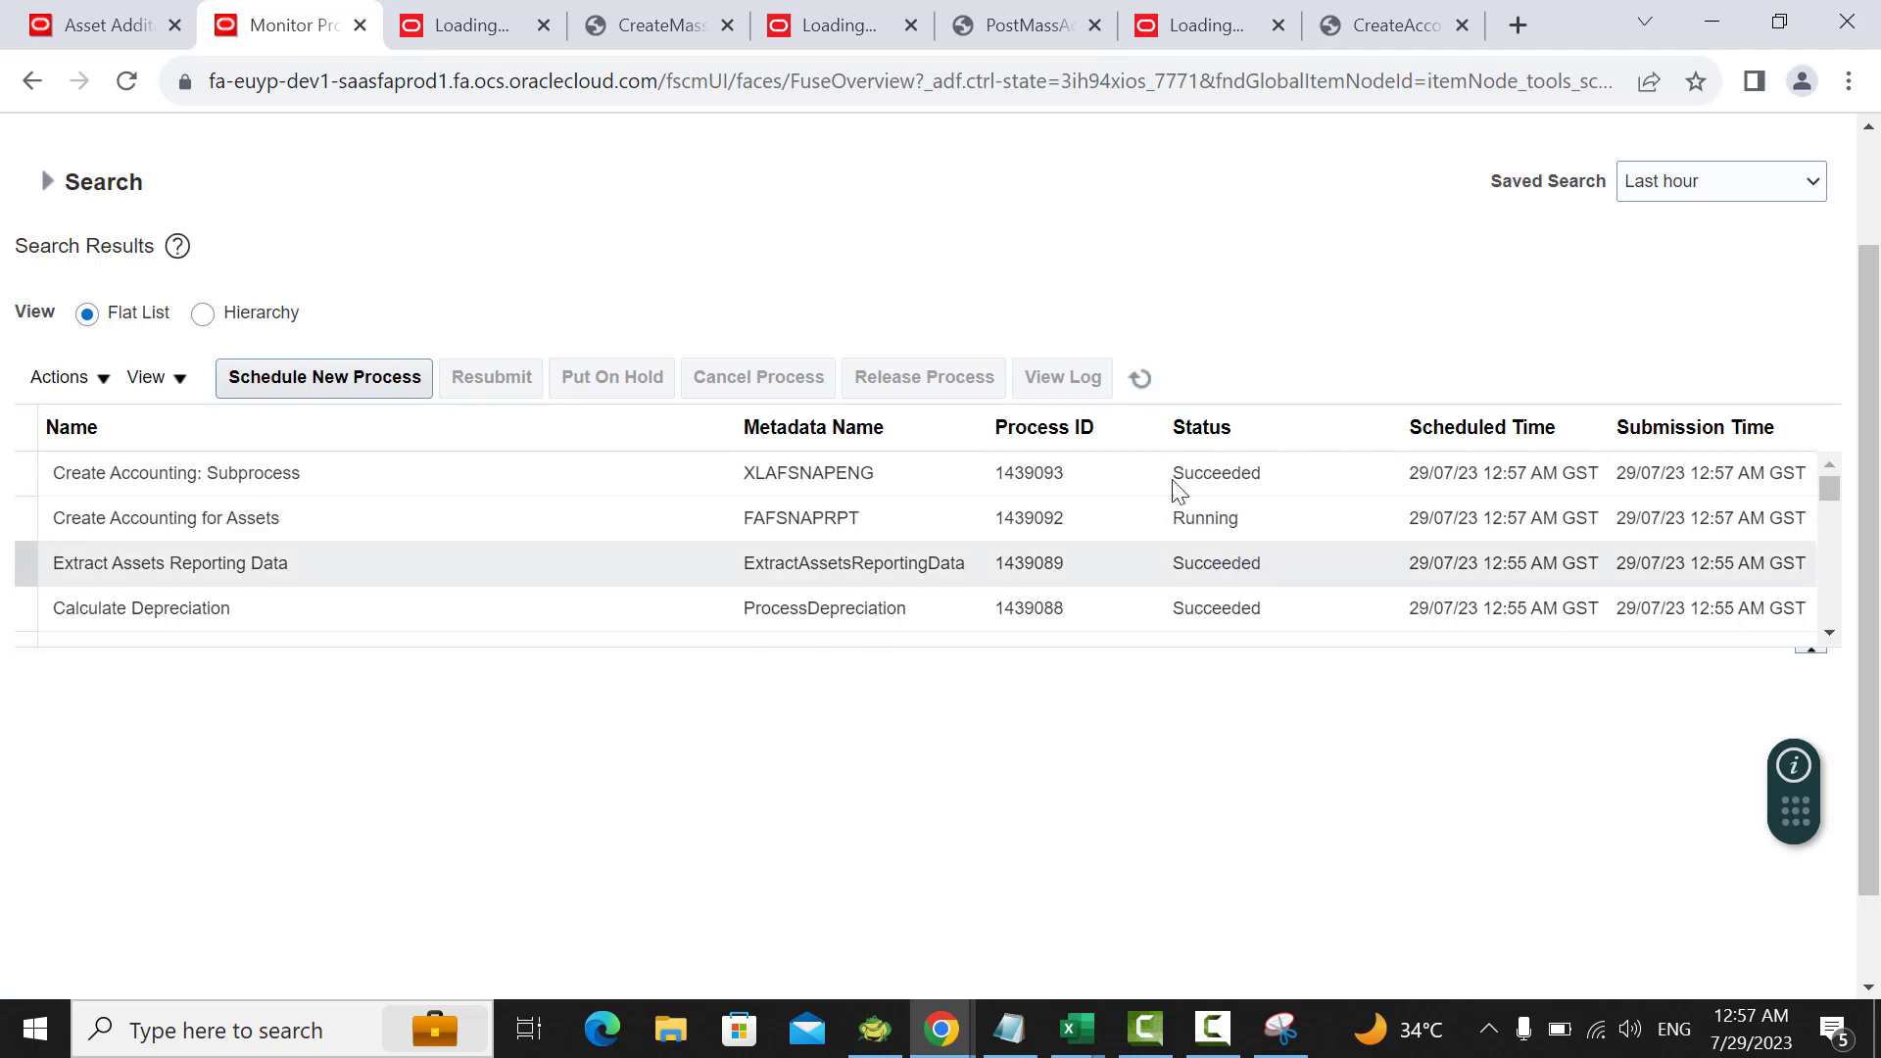
click(1135, 382)
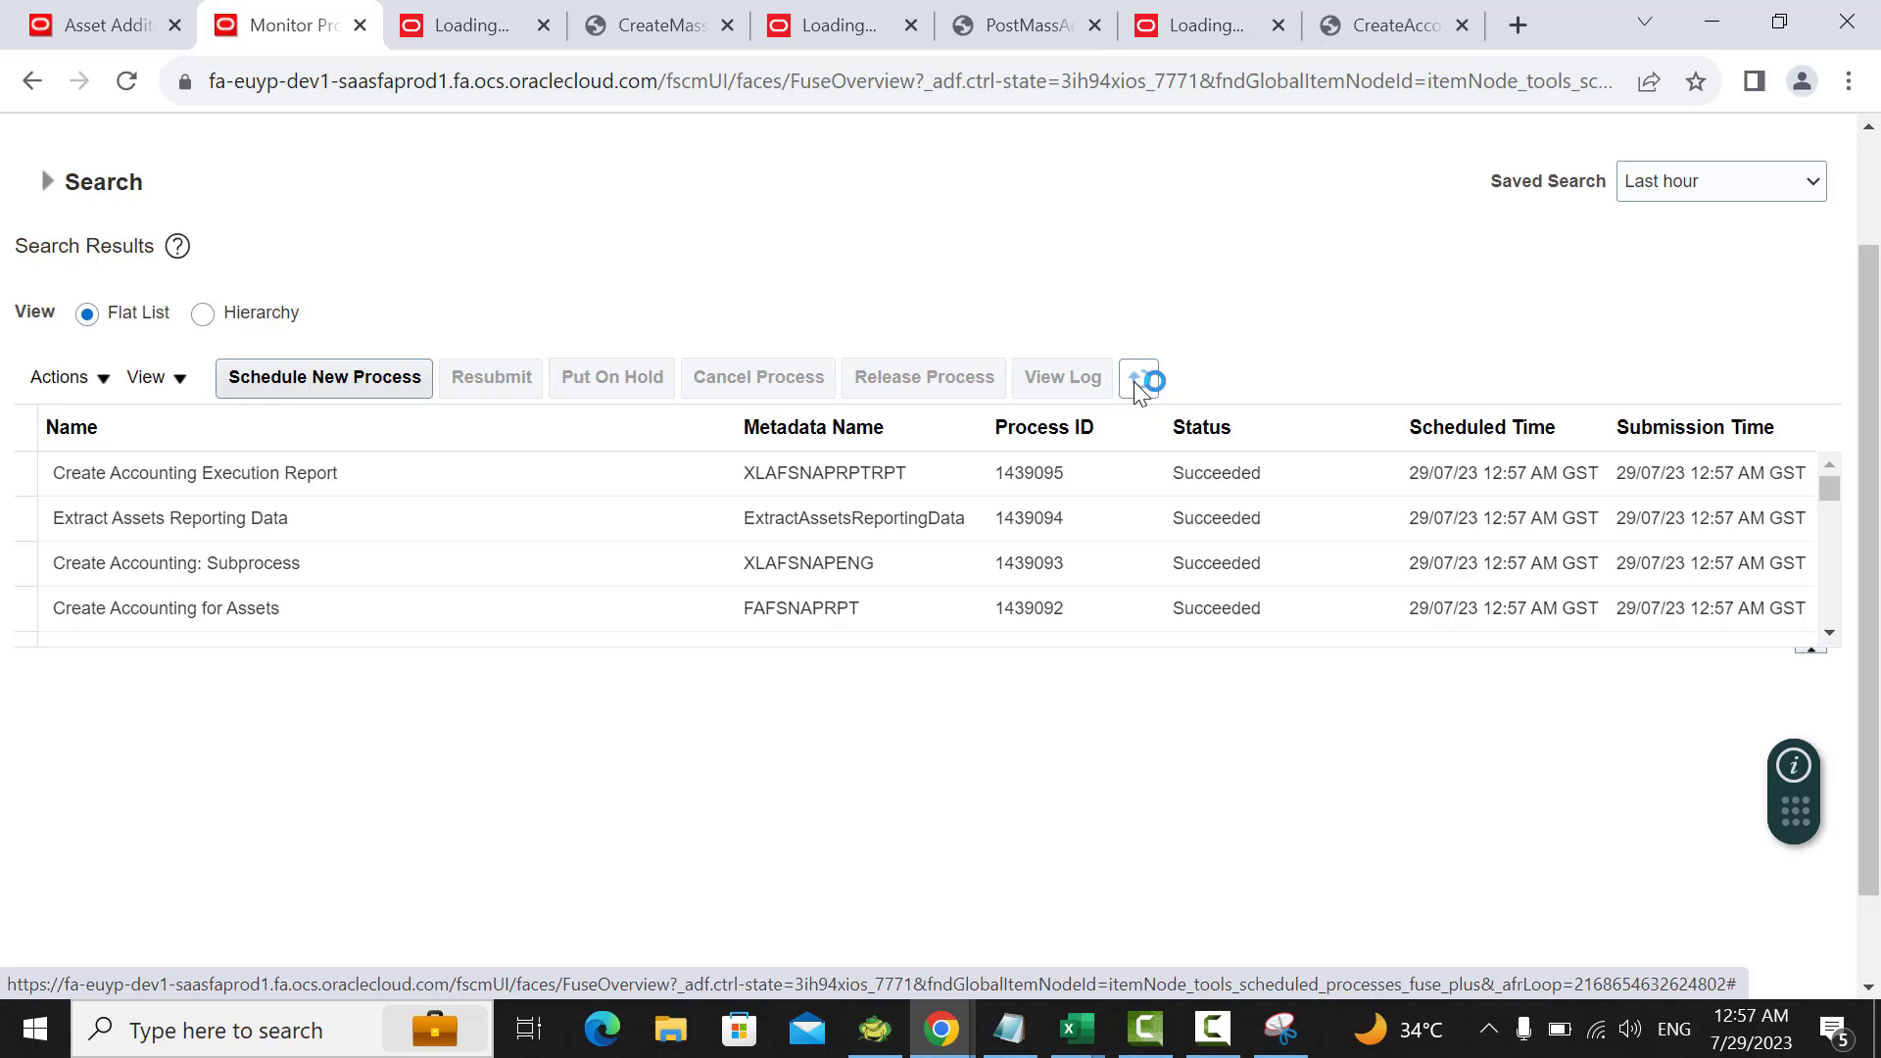
Step: Republish the newest Create Accounting Execution Report, export it as PDF, and open the downloaded file
click(389, 471)
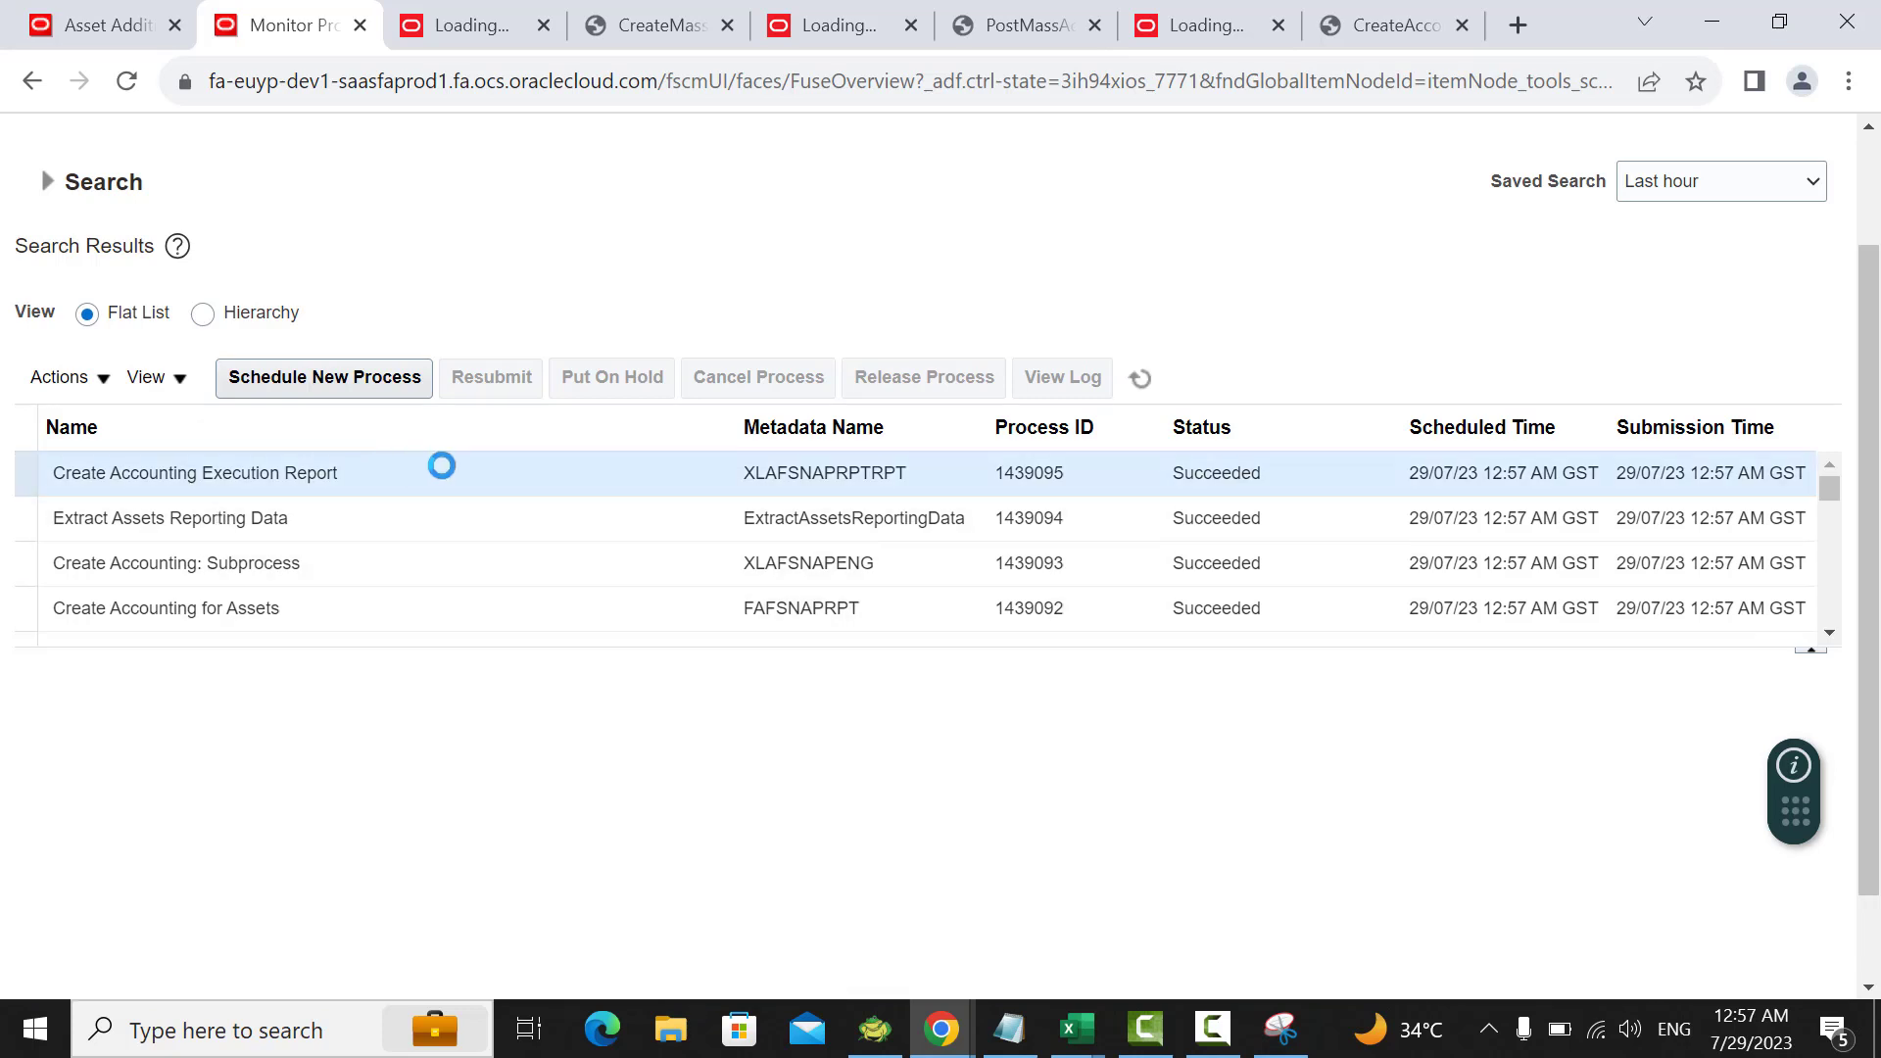
scroll(1297, 336, down, 3)
scroll(588, 693, down, 1)
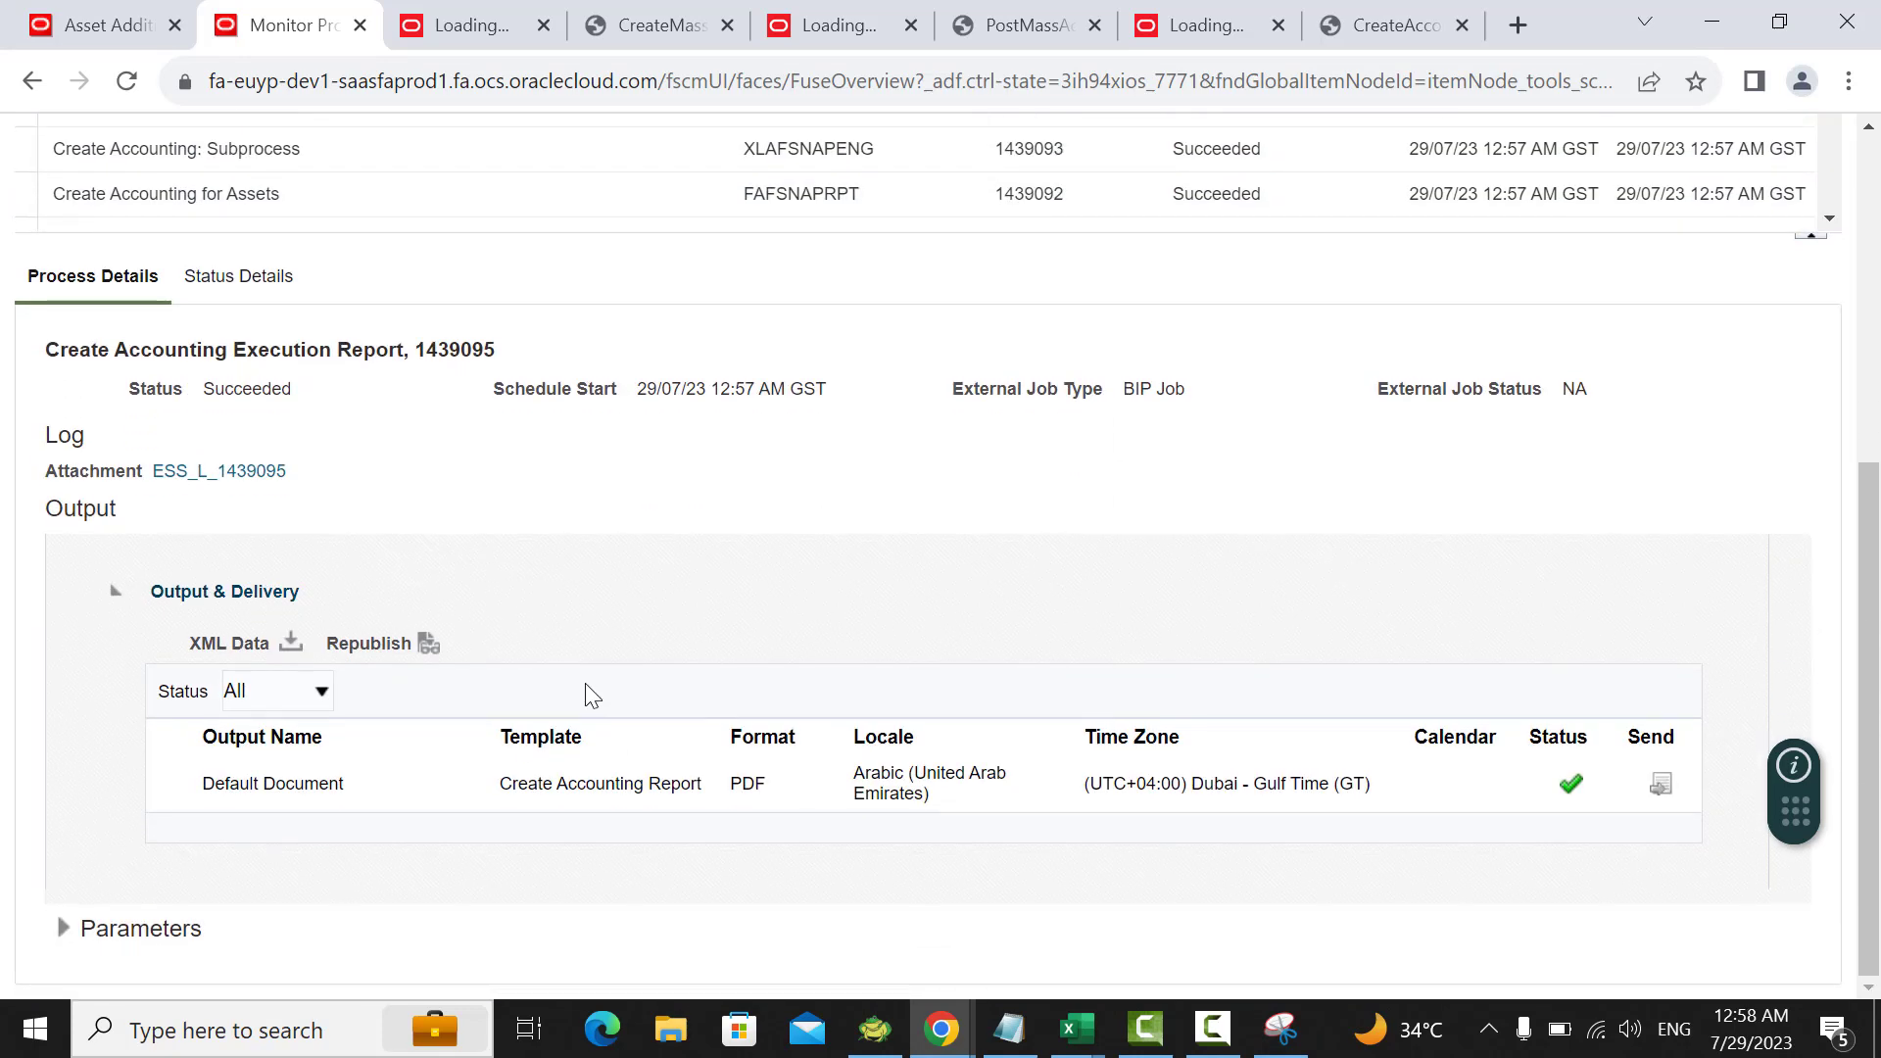
scroll(587, 693, up, 2)
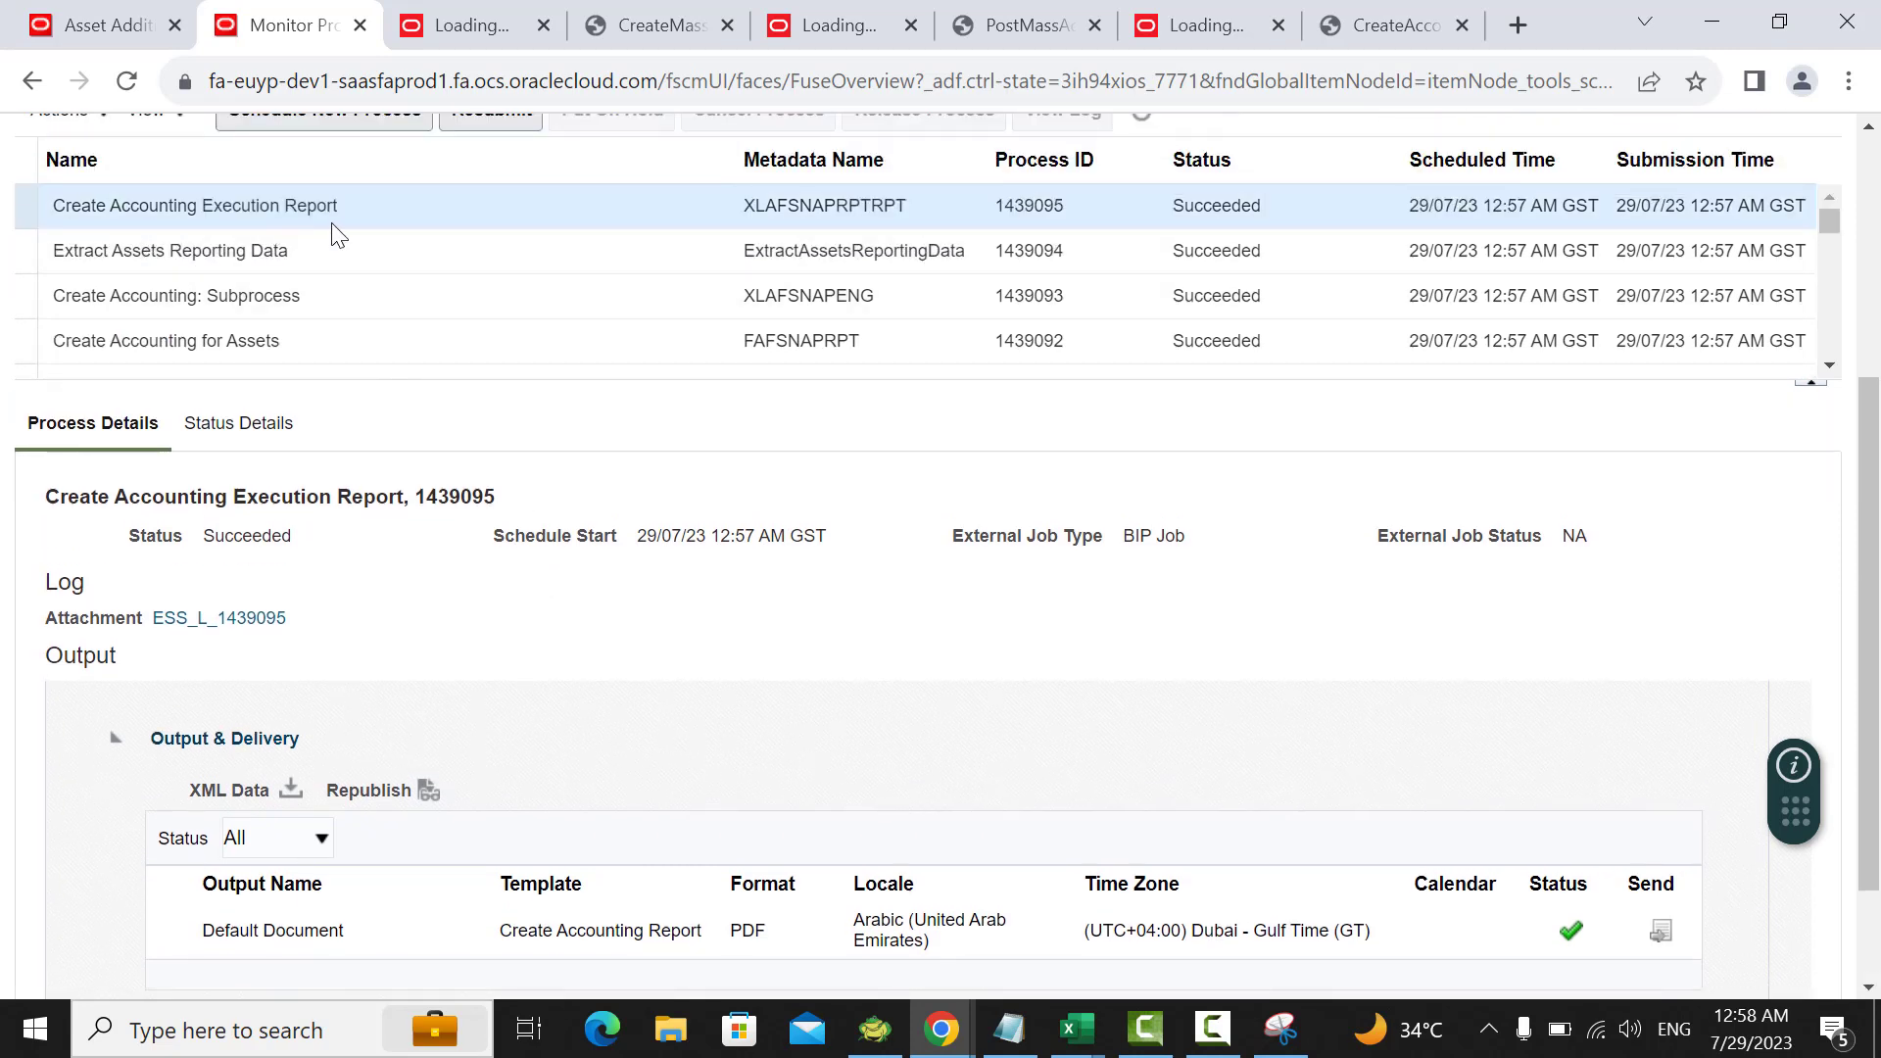
click(424, 794)
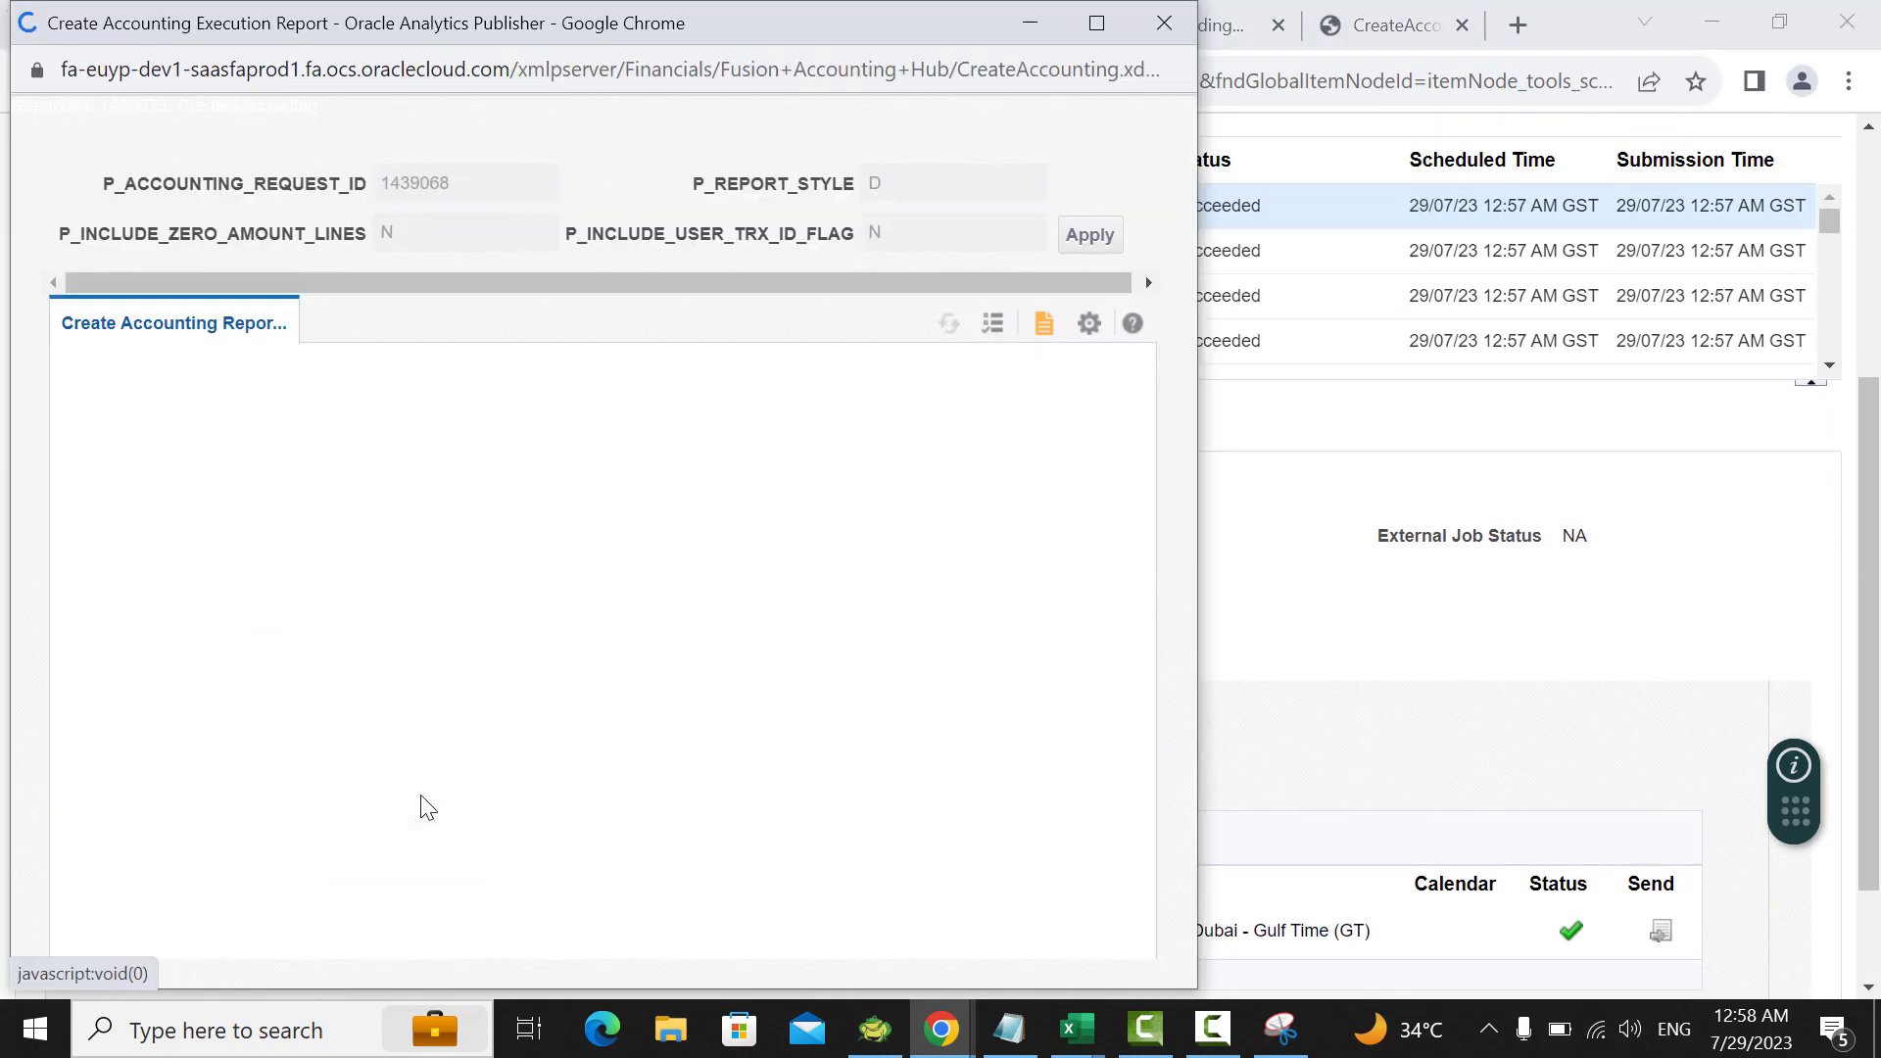
click(1087, 328)
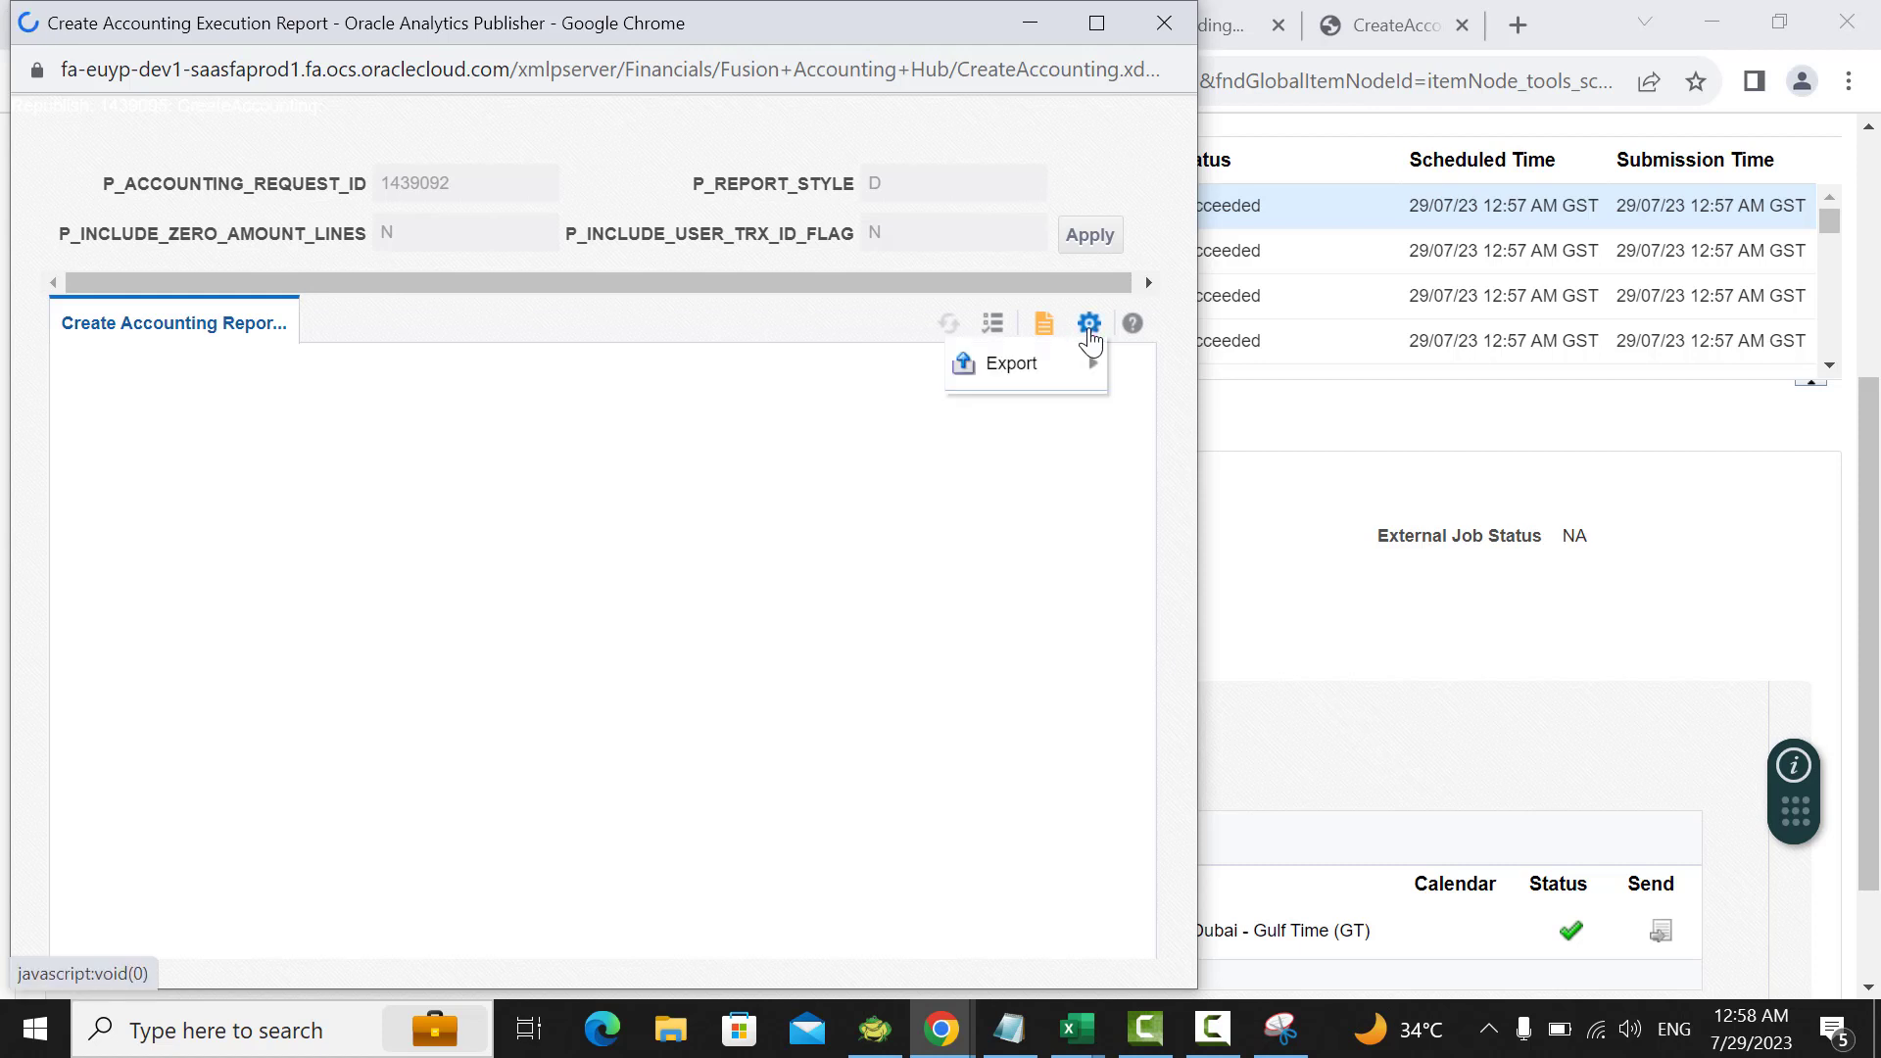
mouse_move(1054, 360)
click(787, 411)
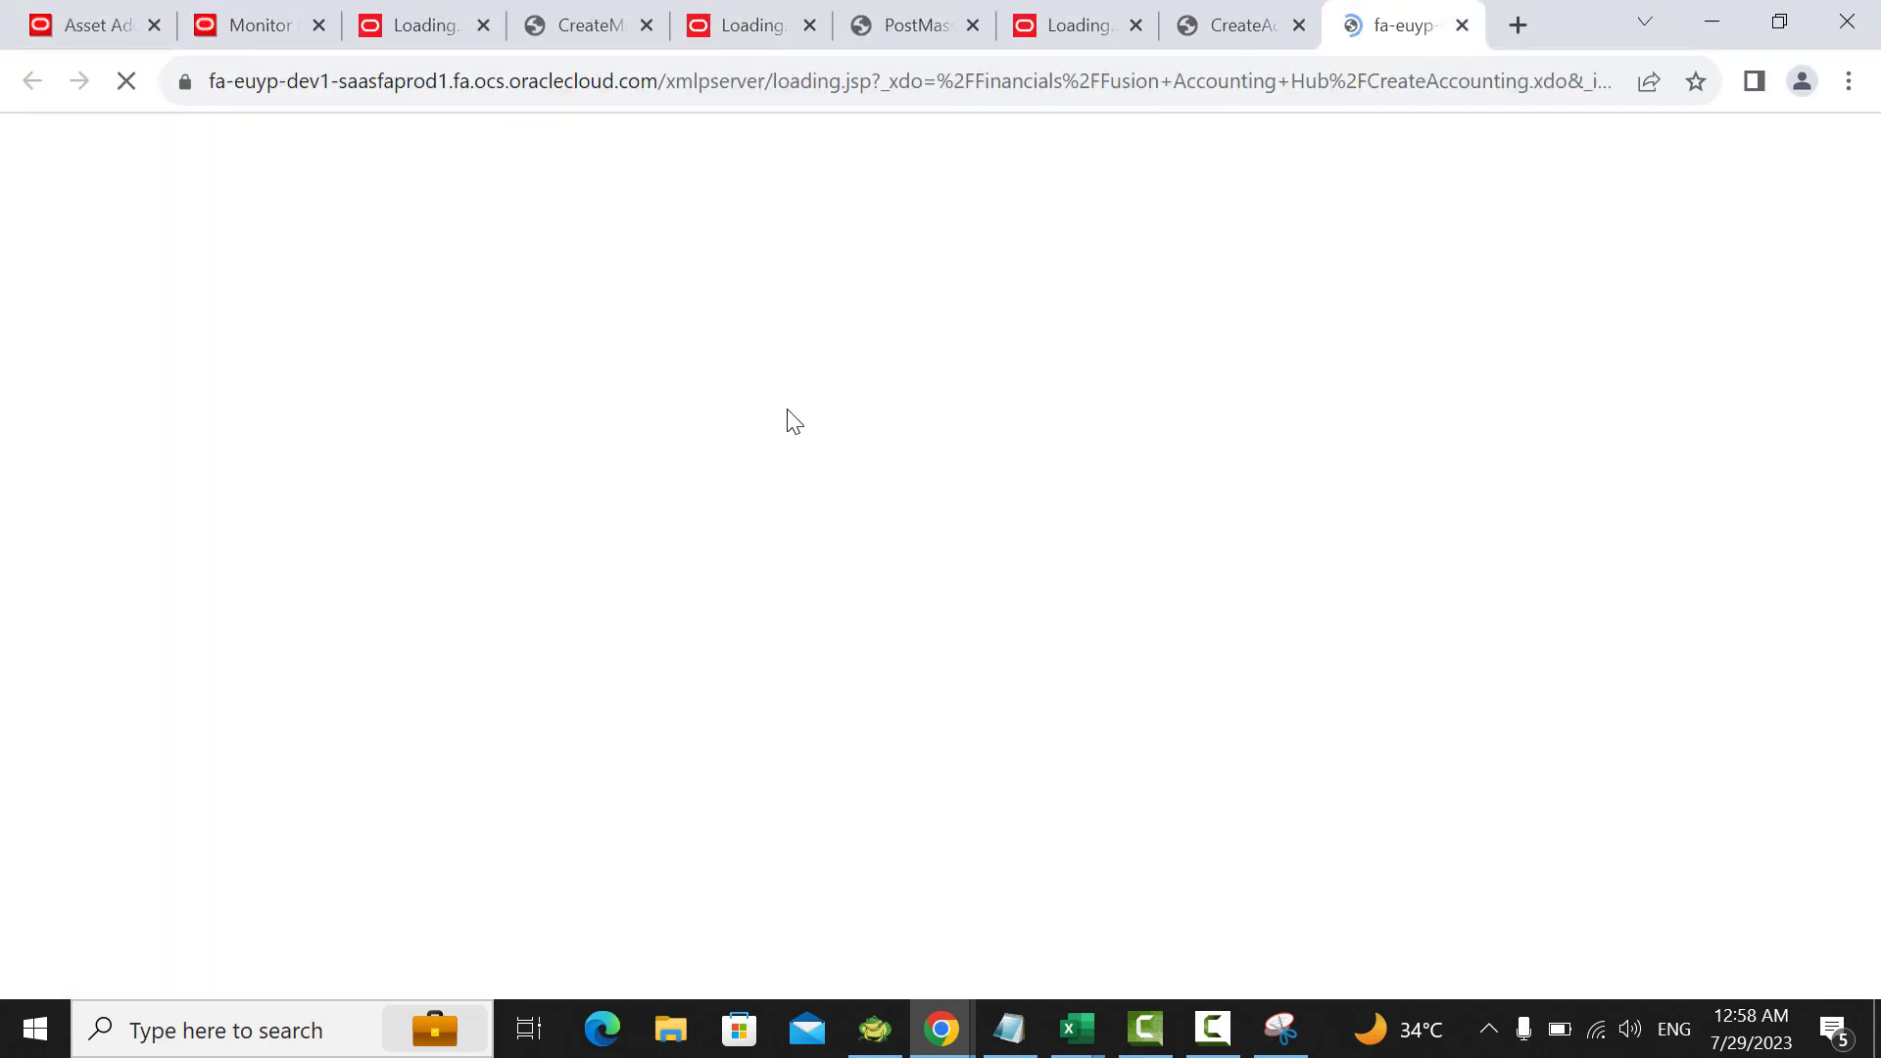
click(173, 960)
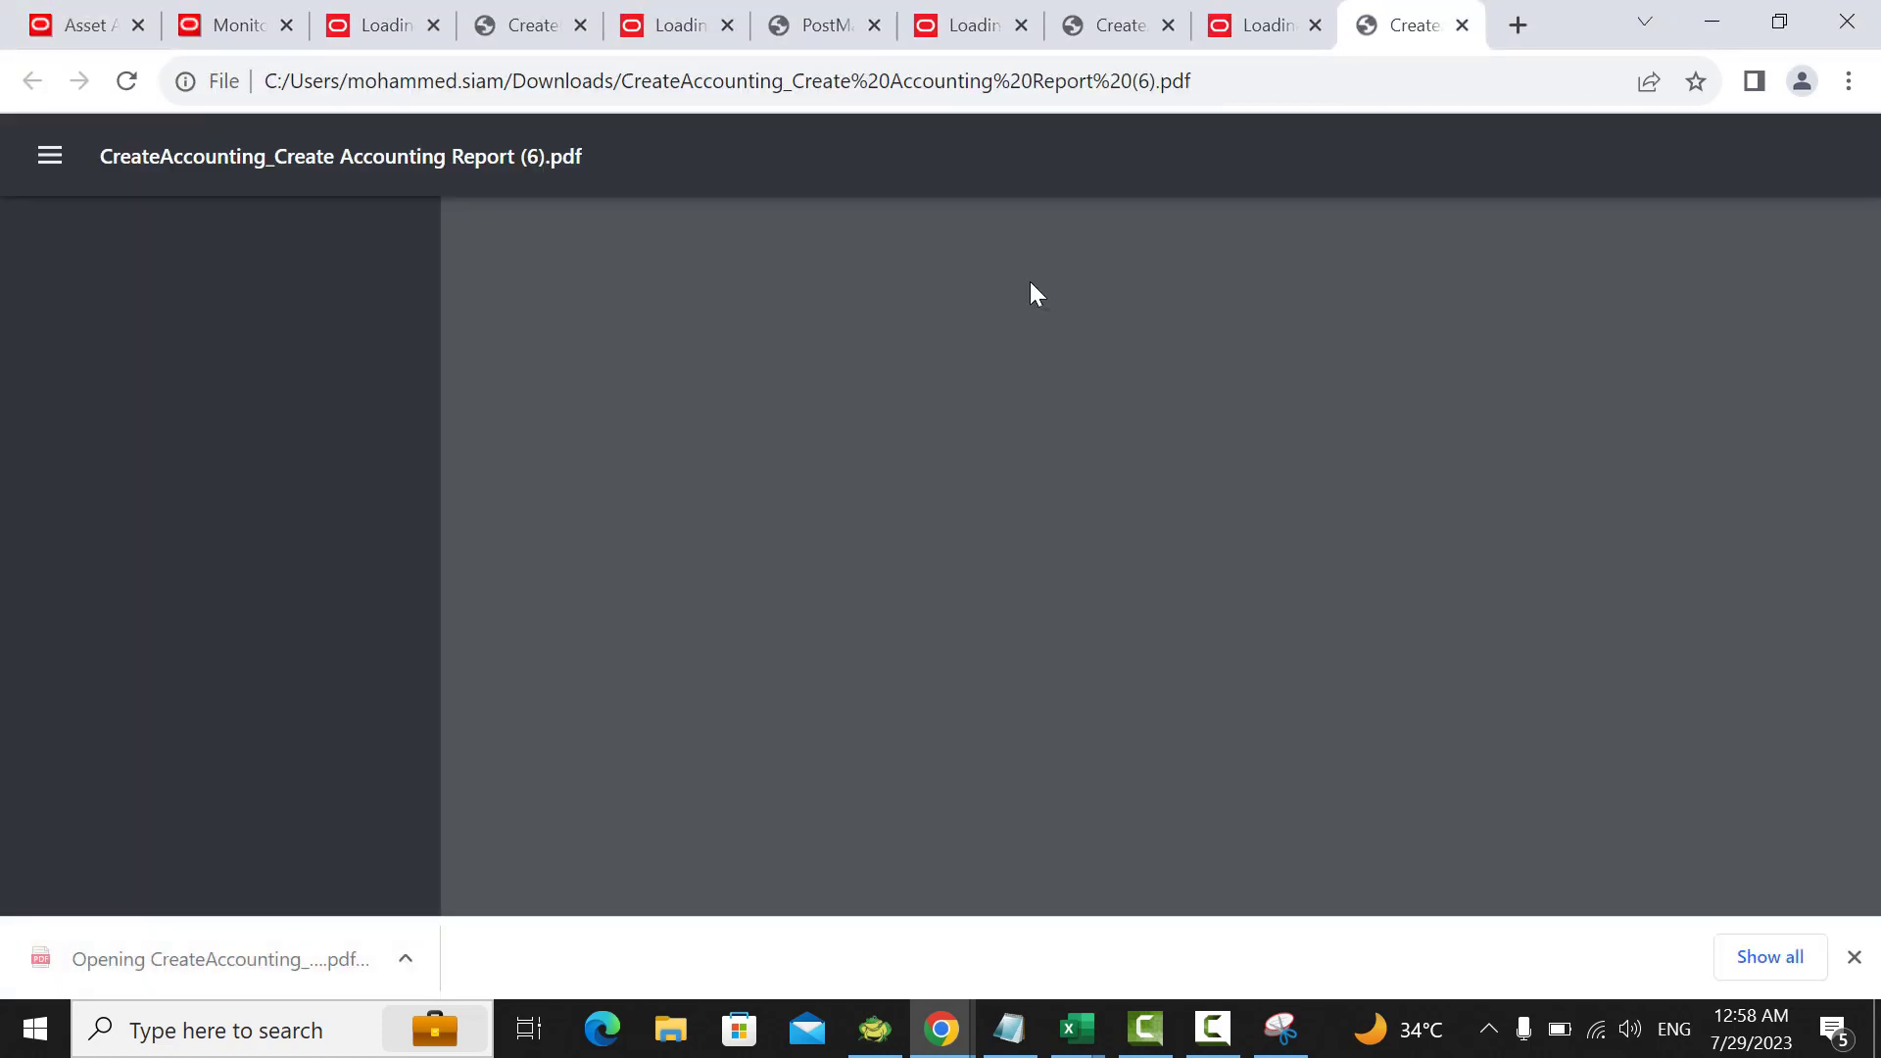
Step: Examine the Jul-23 periodic depreciation journal entries in the report and go back to the Assets page
click(252, 544)
scroll(898, 525, down, 5)
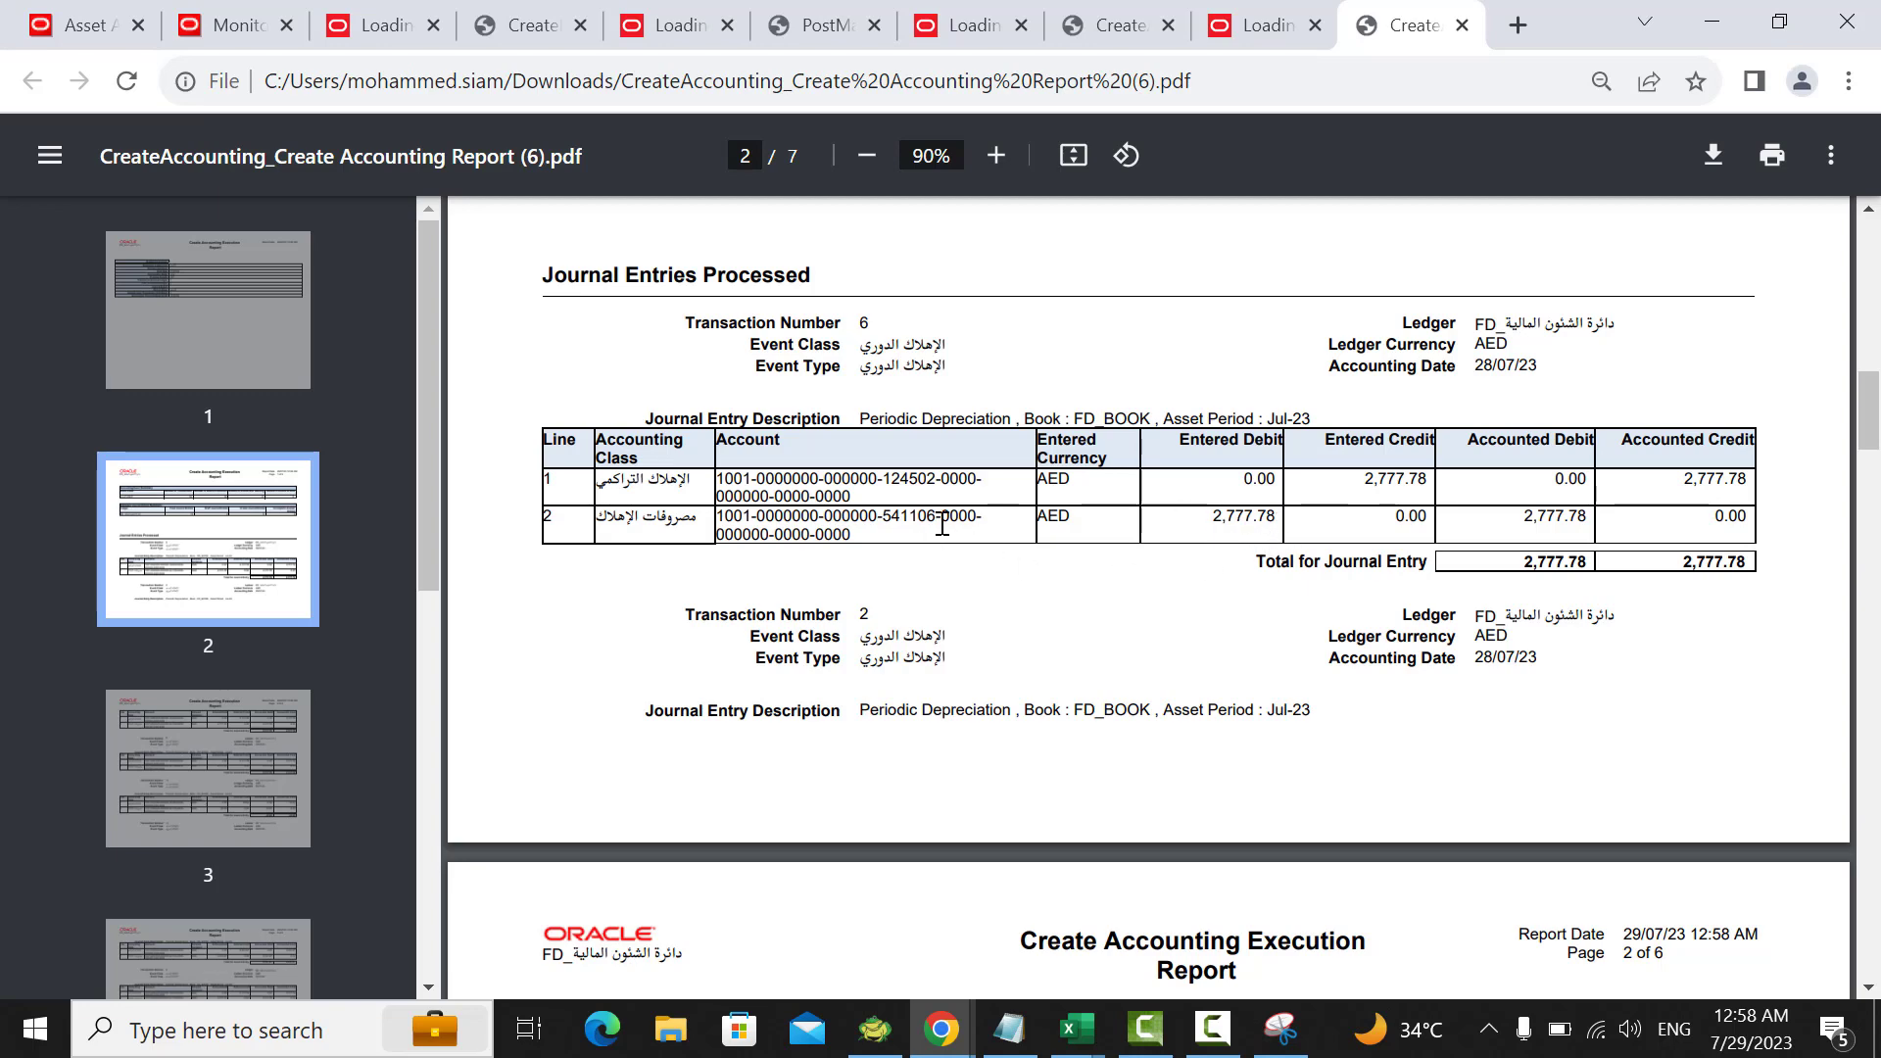
scroll(1061, 643, down, 6)
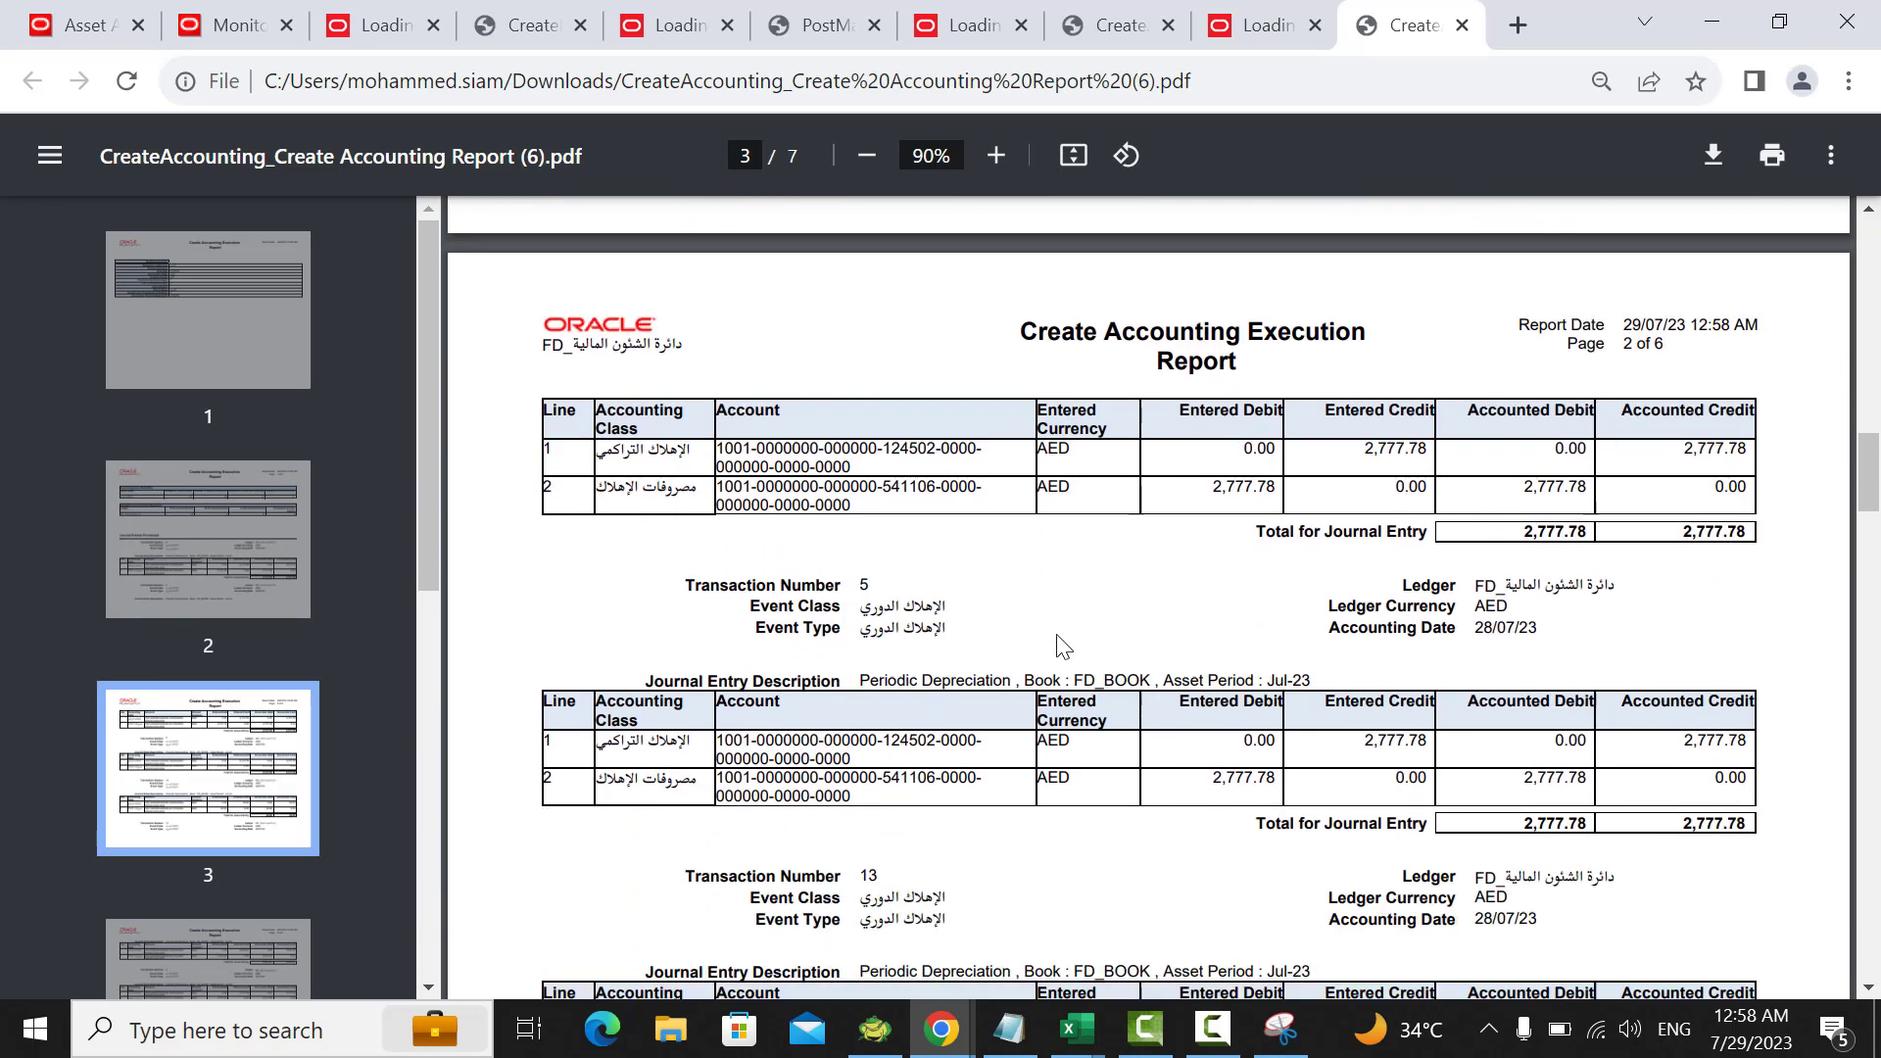
scroll(1061, 644, down, 3)
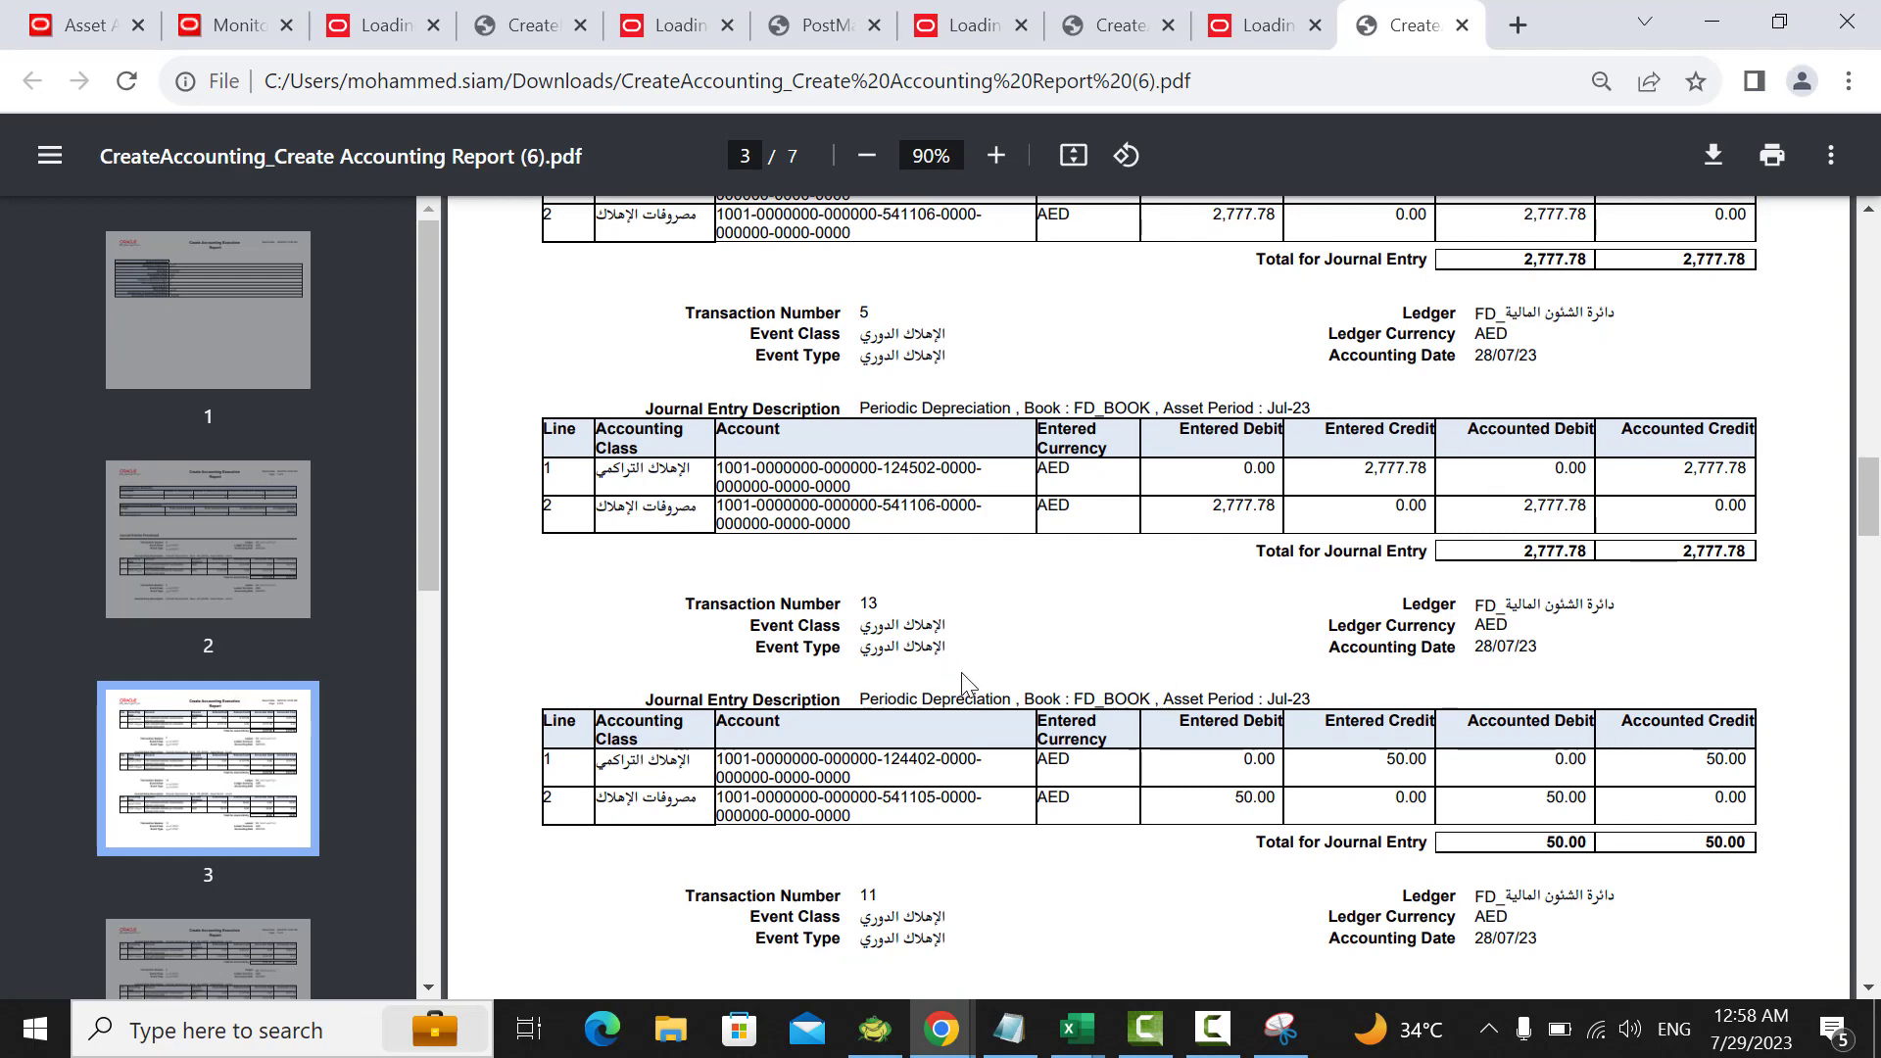
scroll(1104, 579, up, 6)
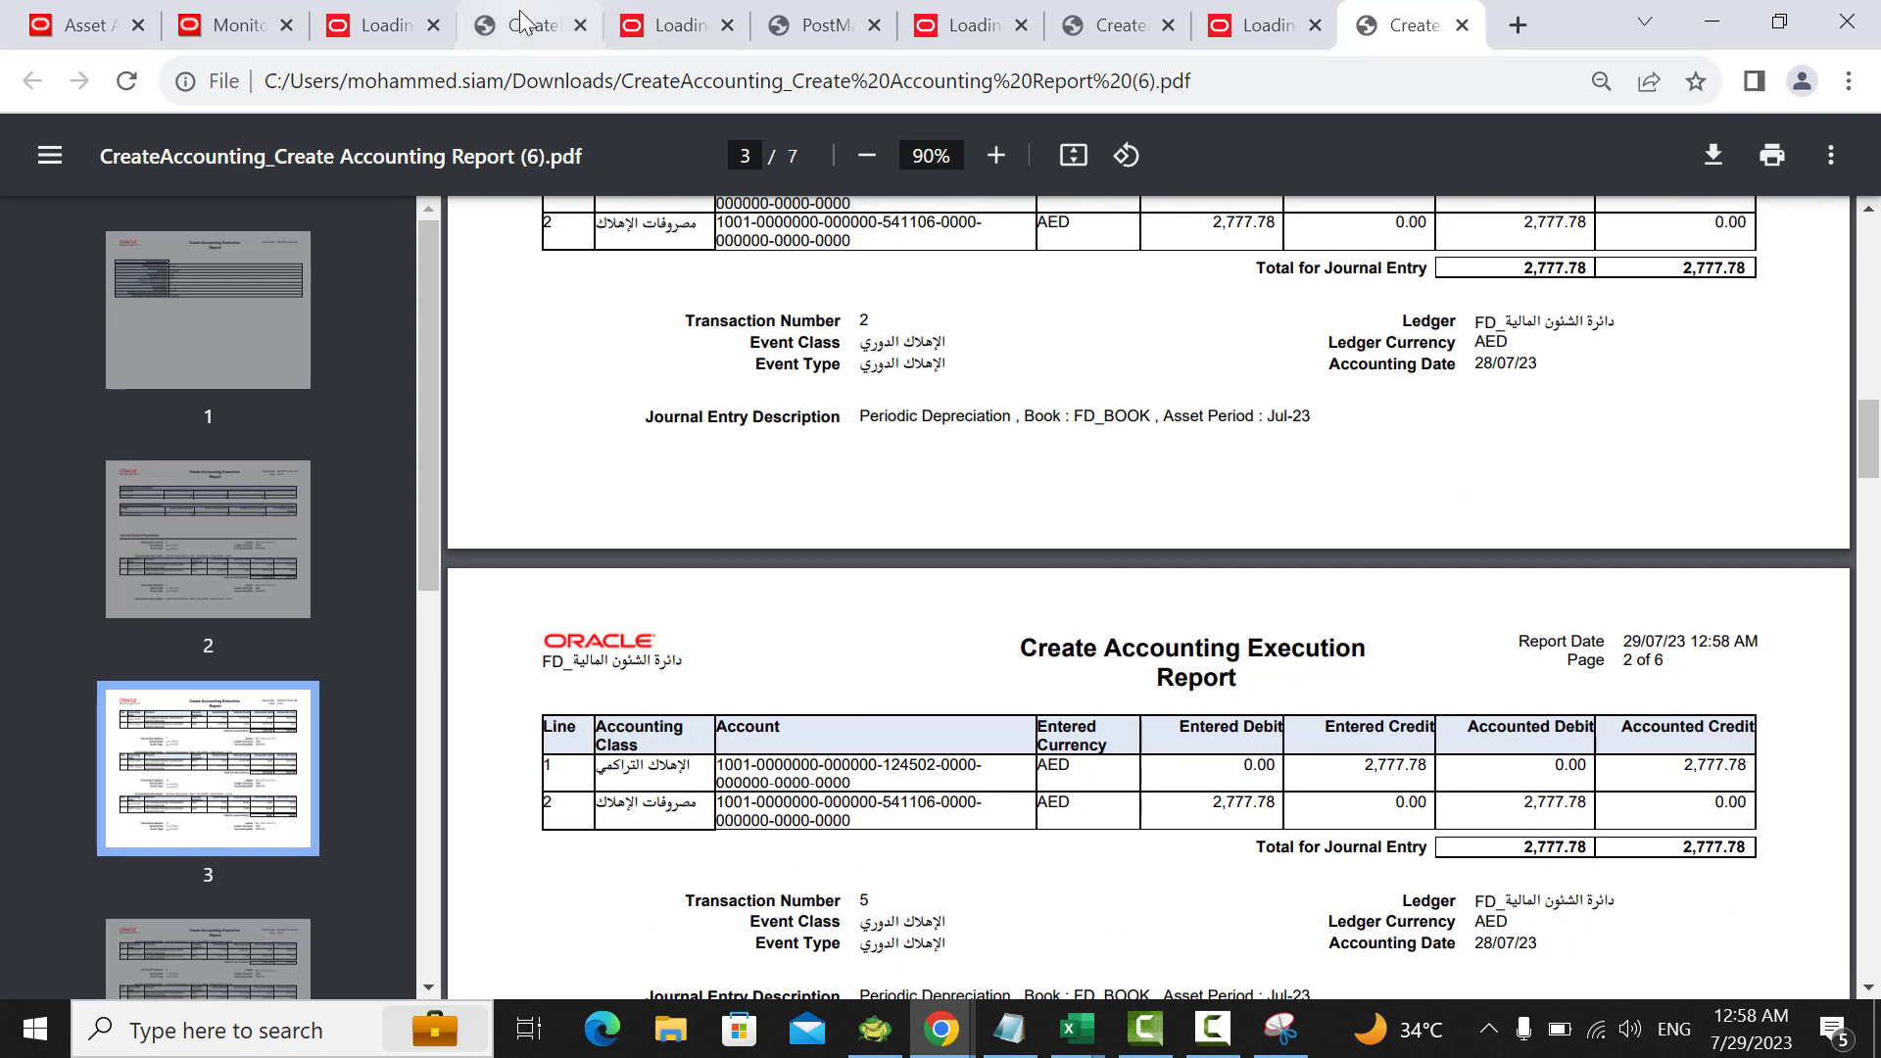
click(86, 24)
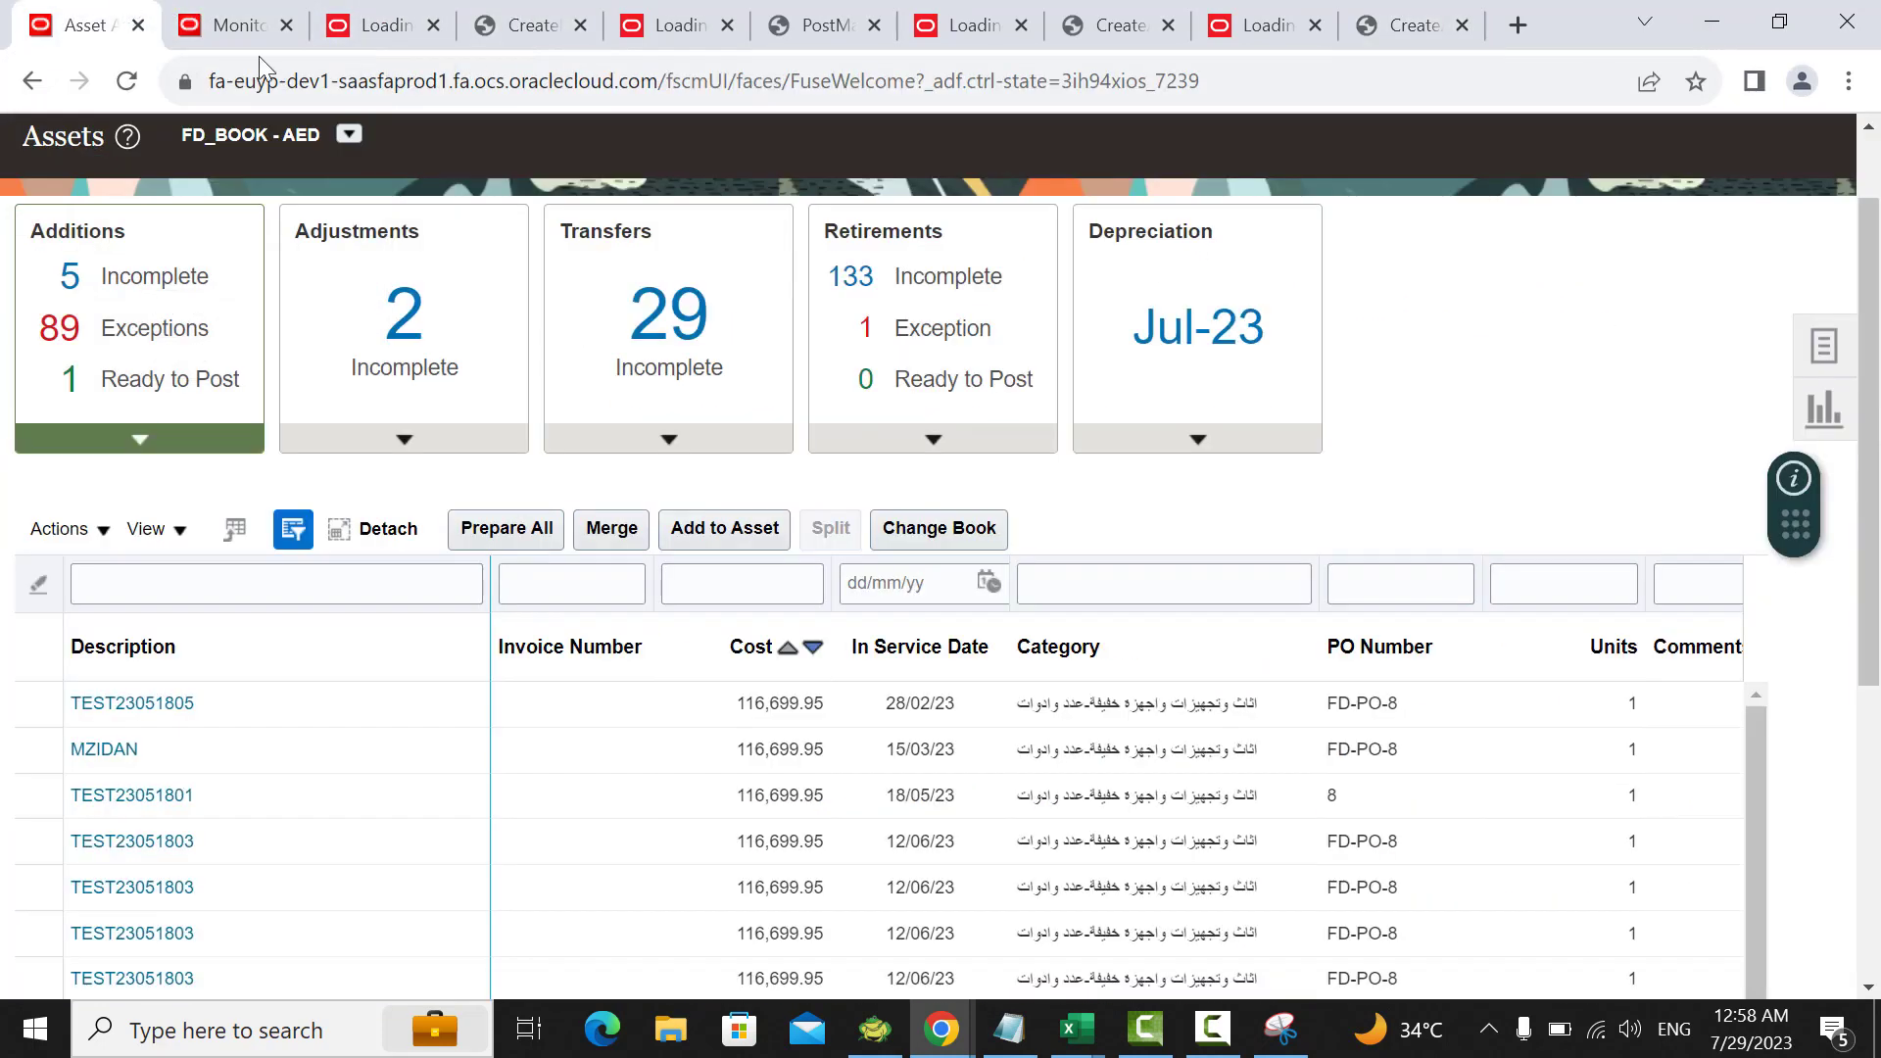
Step: Open Review Journal Entries from the accounting tasks of the Assets work area
scroll(1810, 365, up, 1)
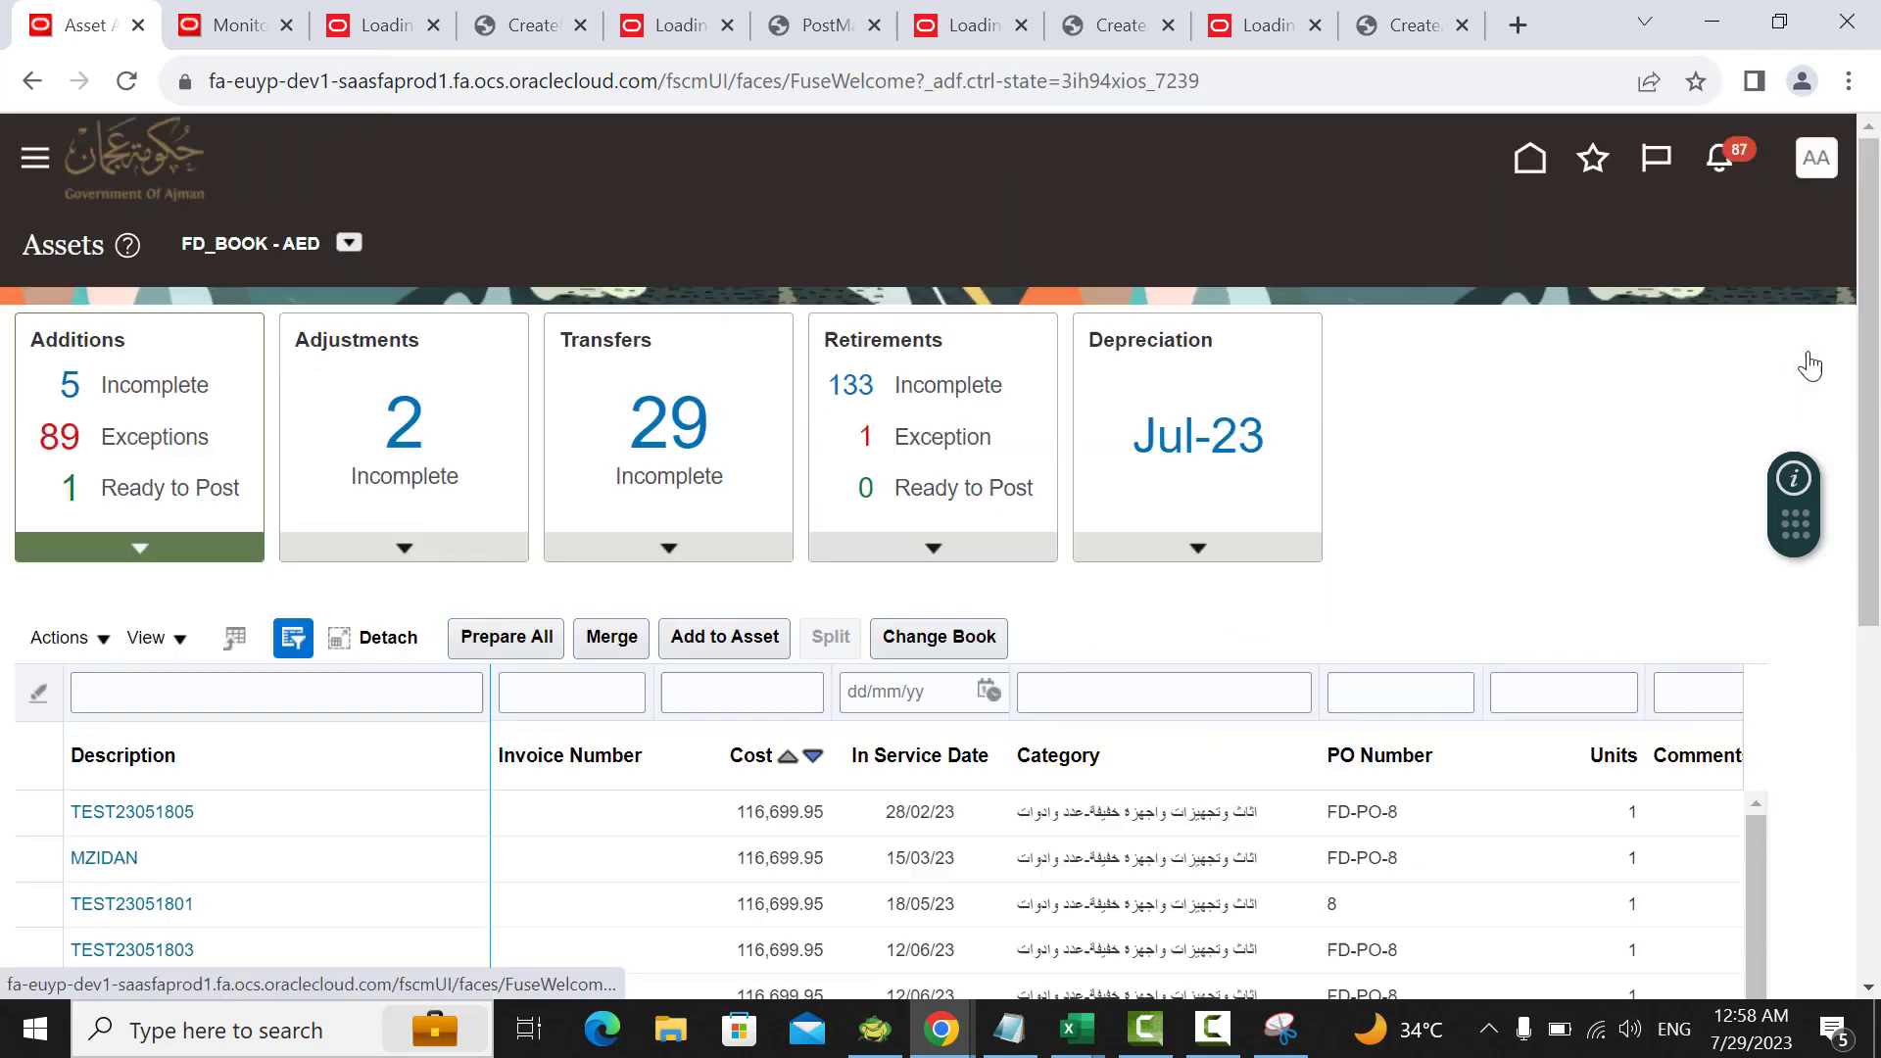
click(1809, 365)
scroll(1646, 445, down, 5)
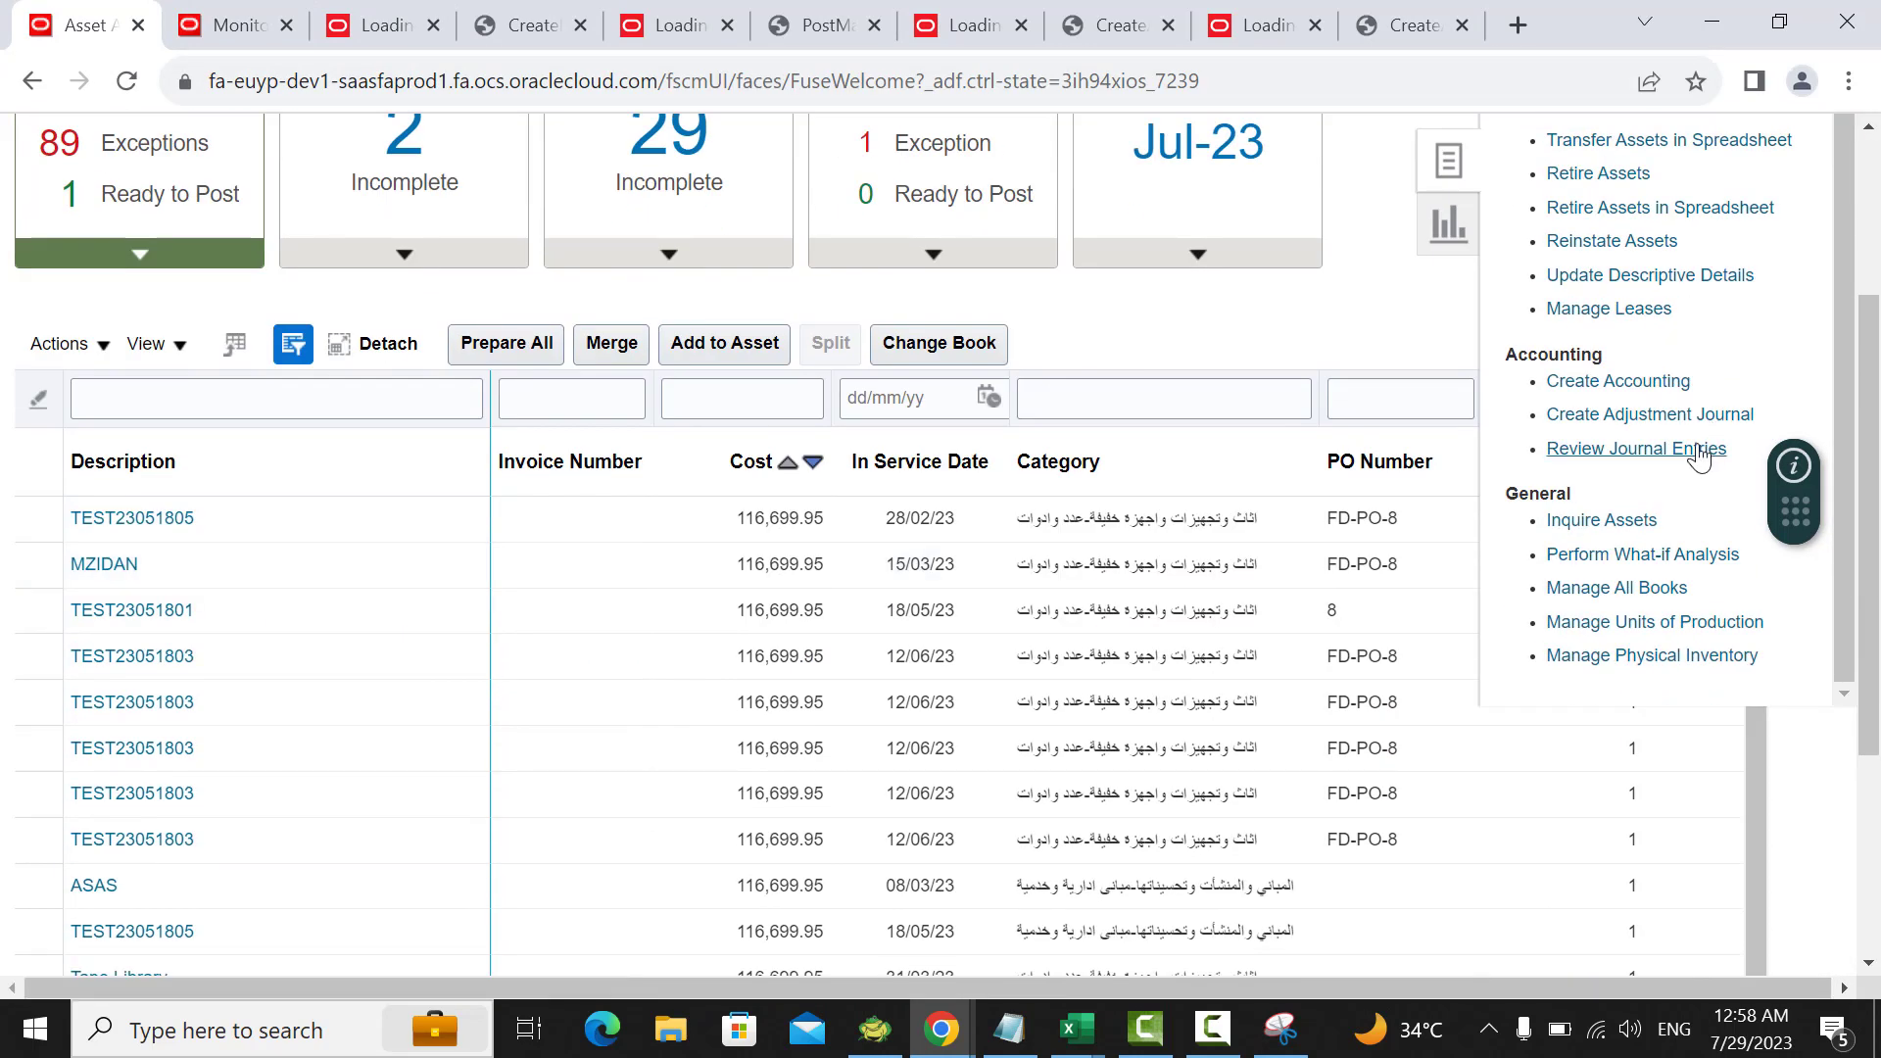
click(1670, 457)
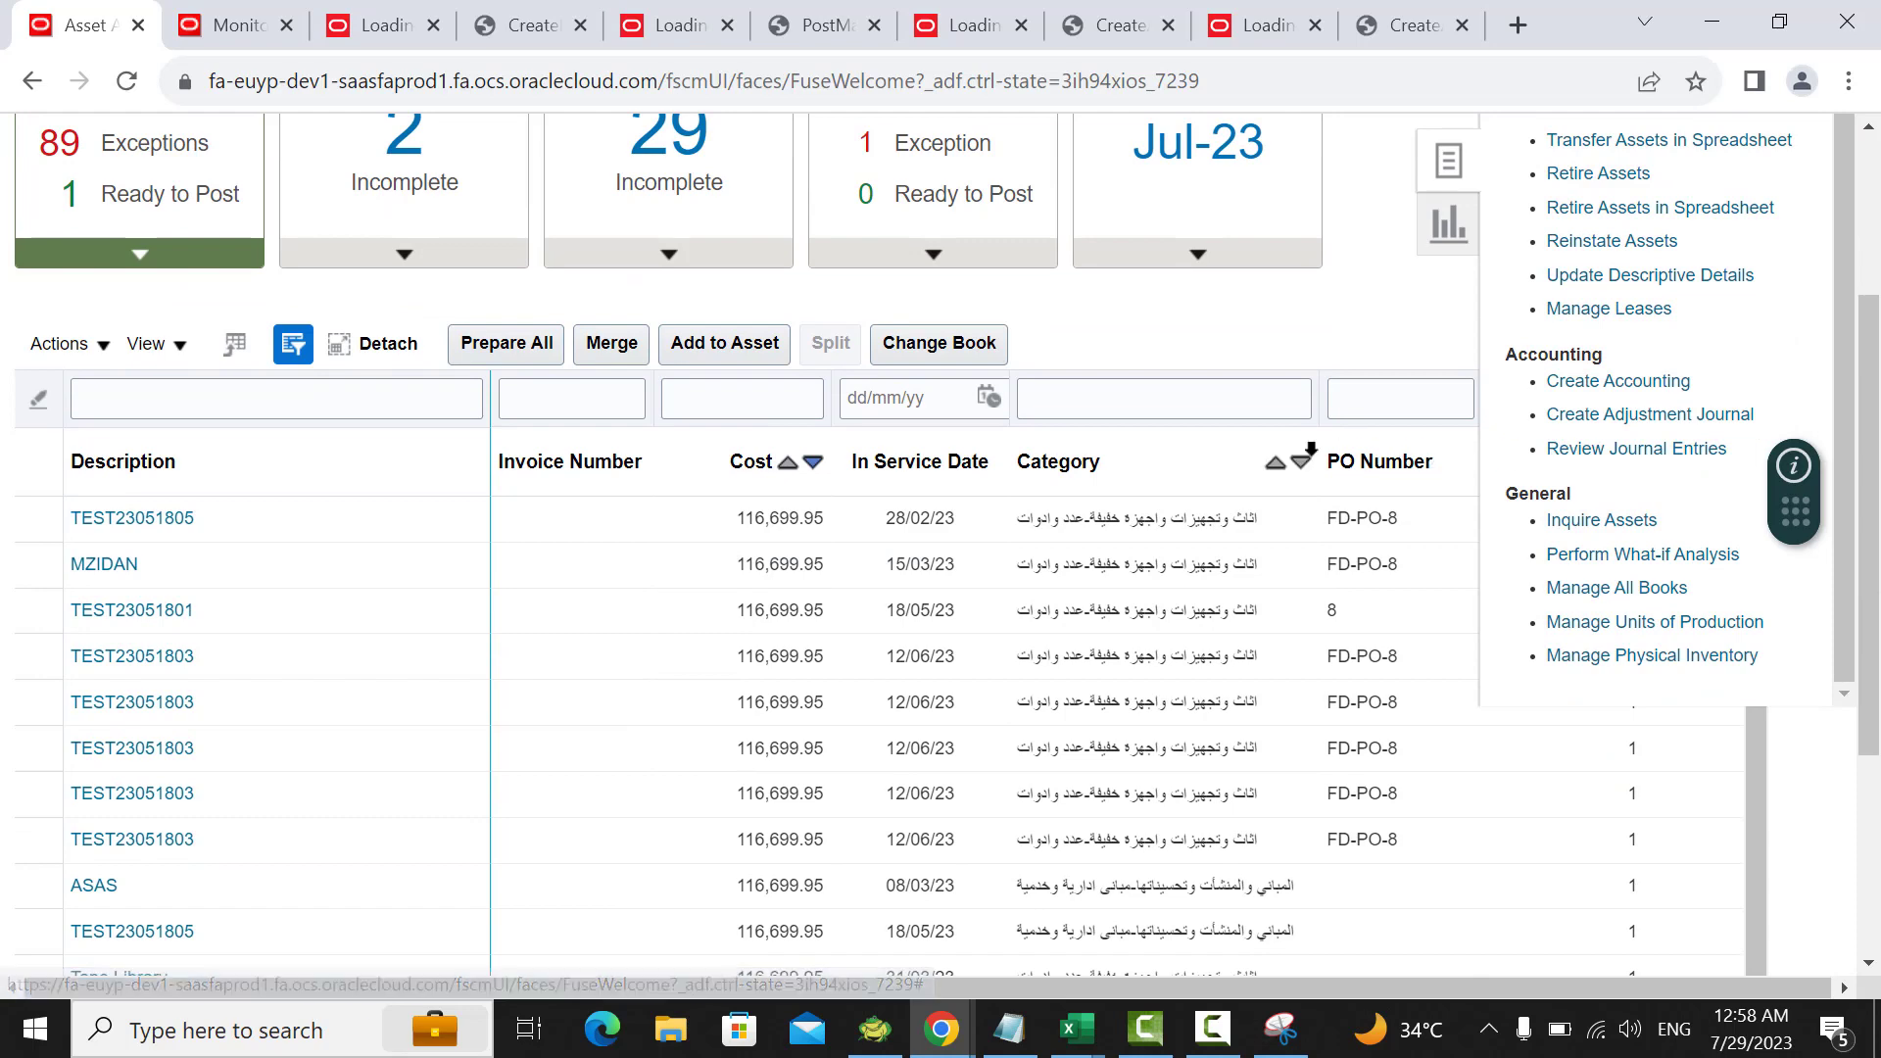
Step: Search the journal entry lines for ledger FD_دائرة الشئون المالية, source Assets, dated 01/07/23 to 31/07/23
scroll(1084, 440, down, 2)
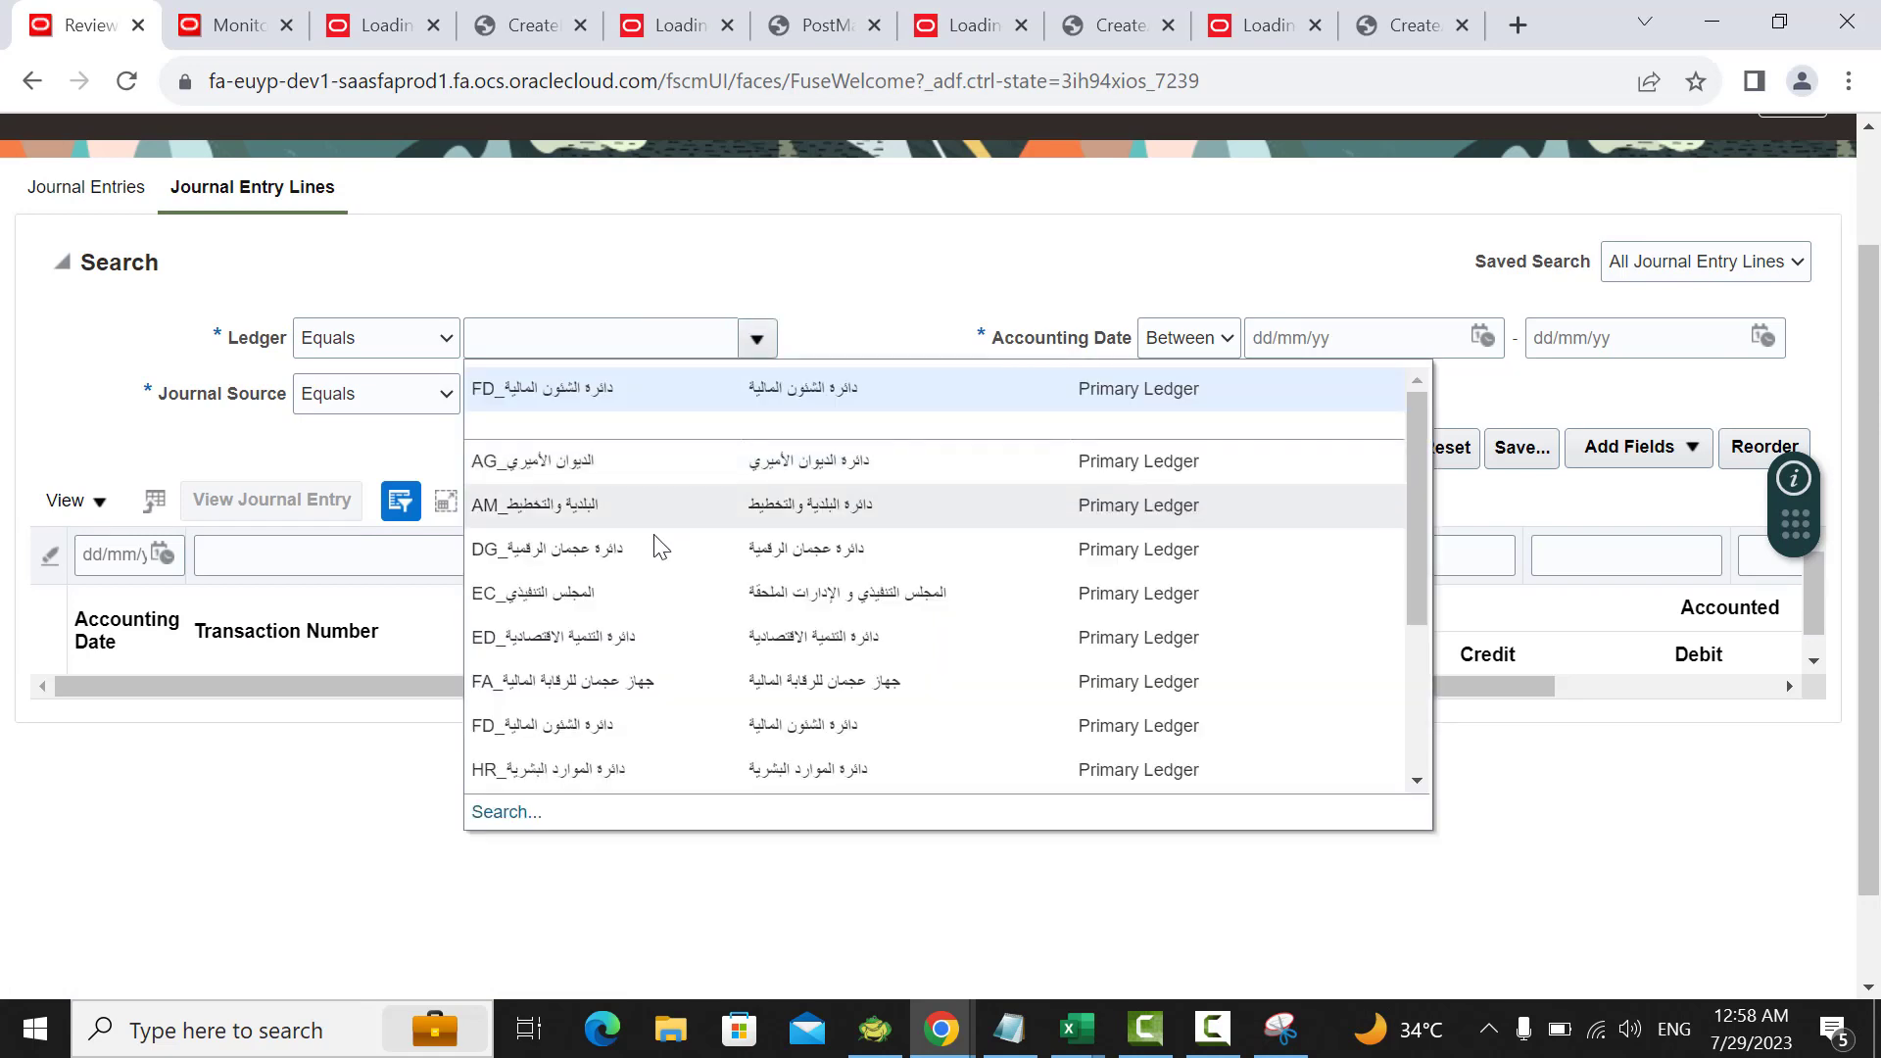
click(596, 723)
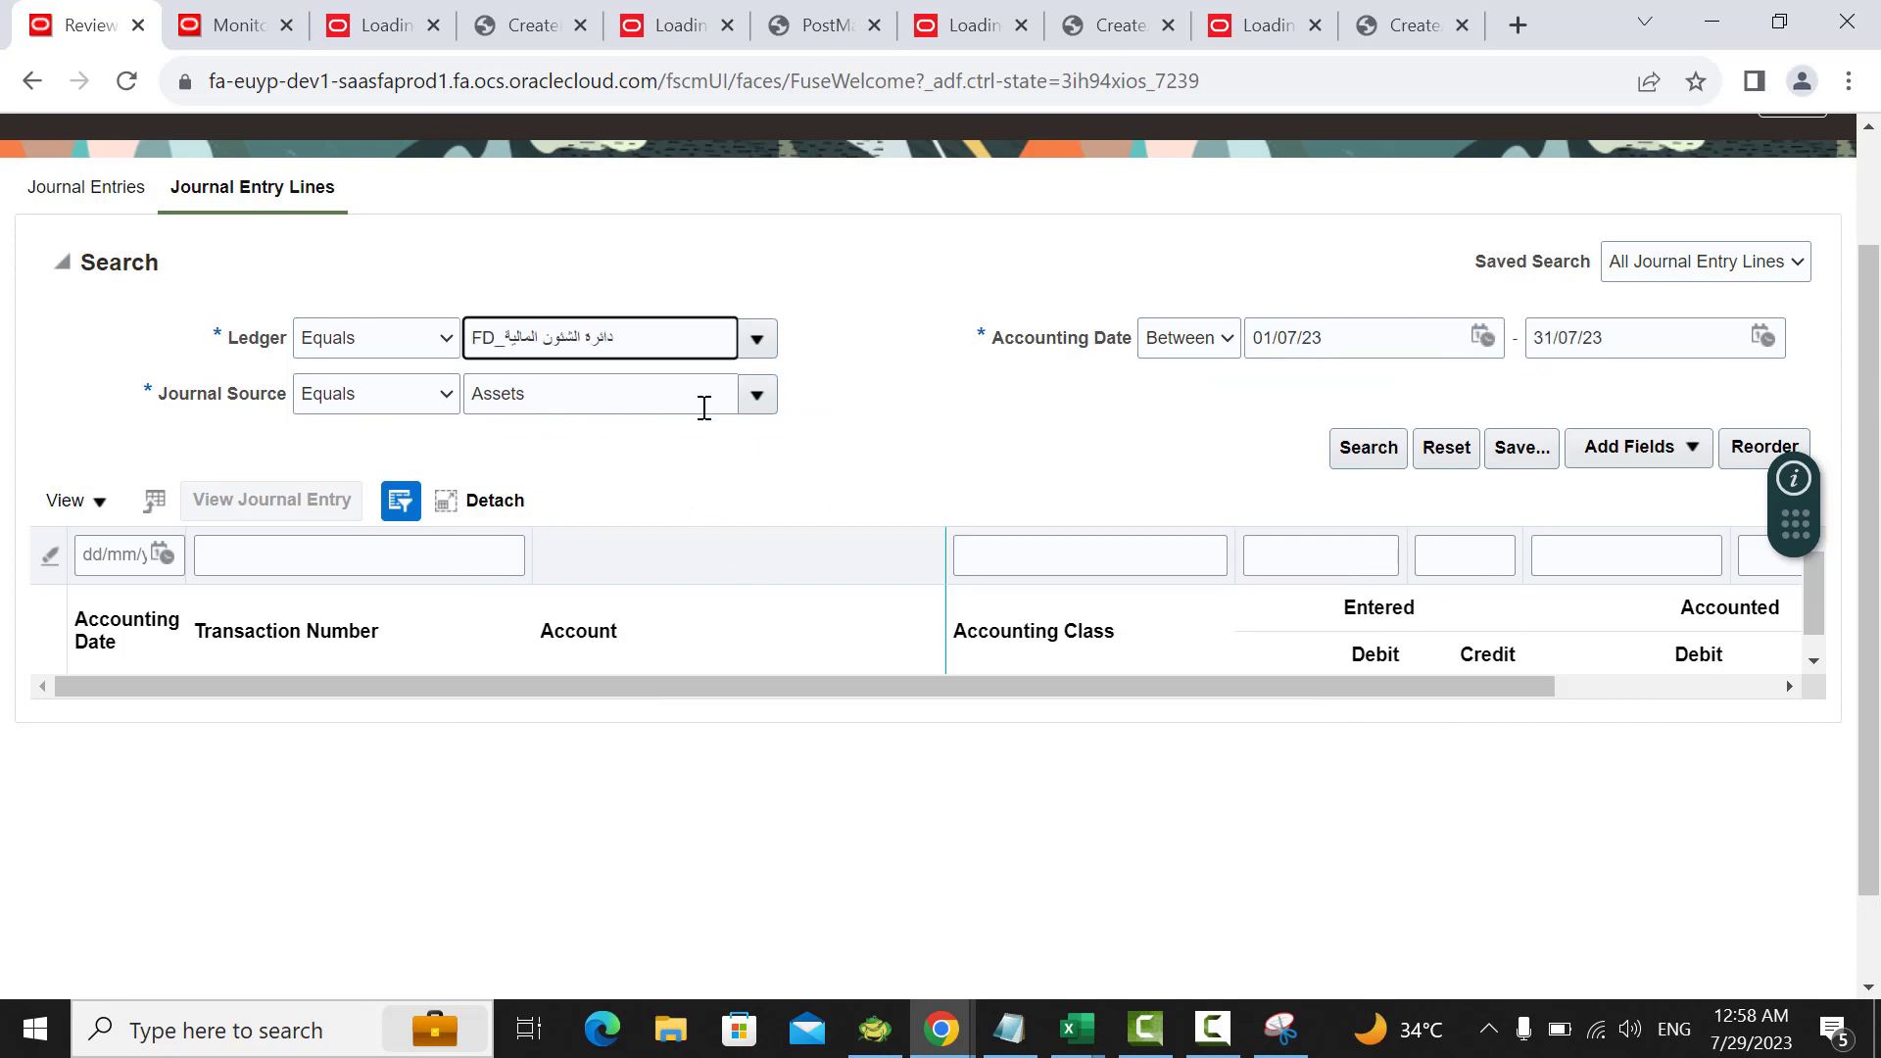
click(1372, 451)
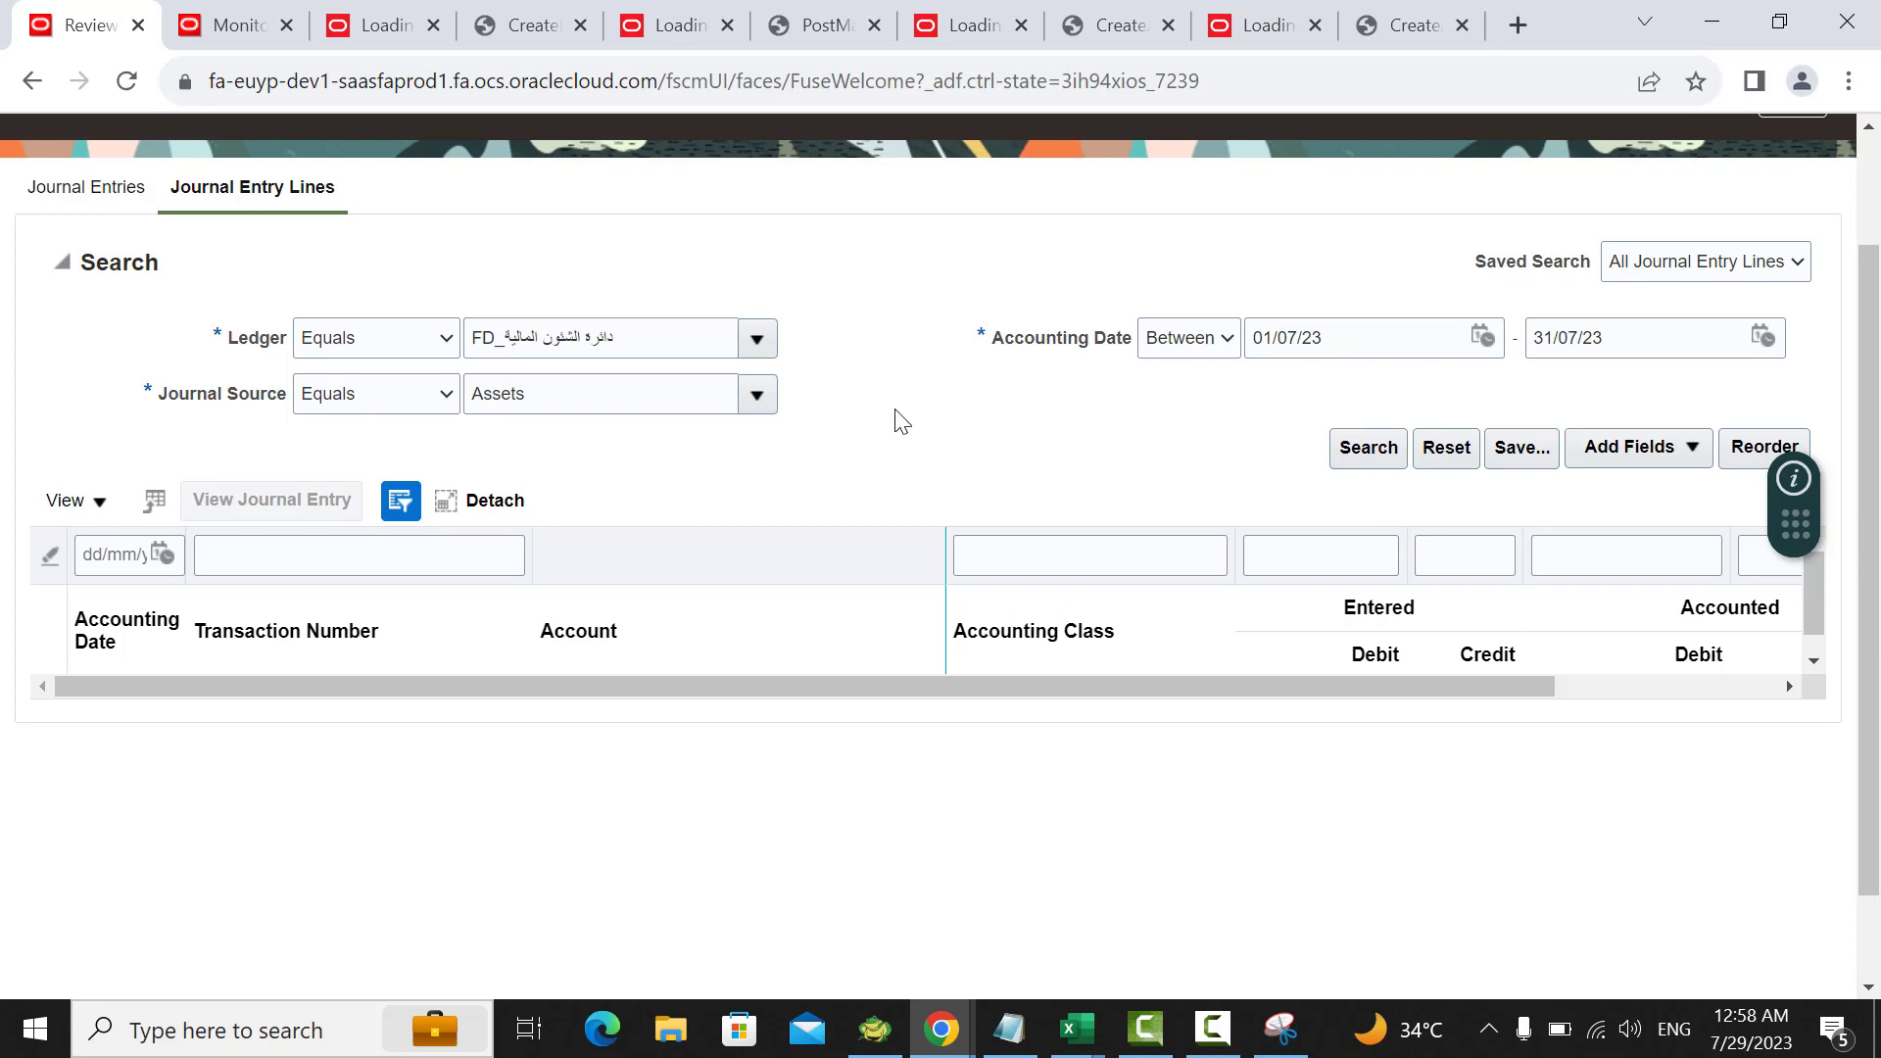
scroll(900, 420, down, 1)
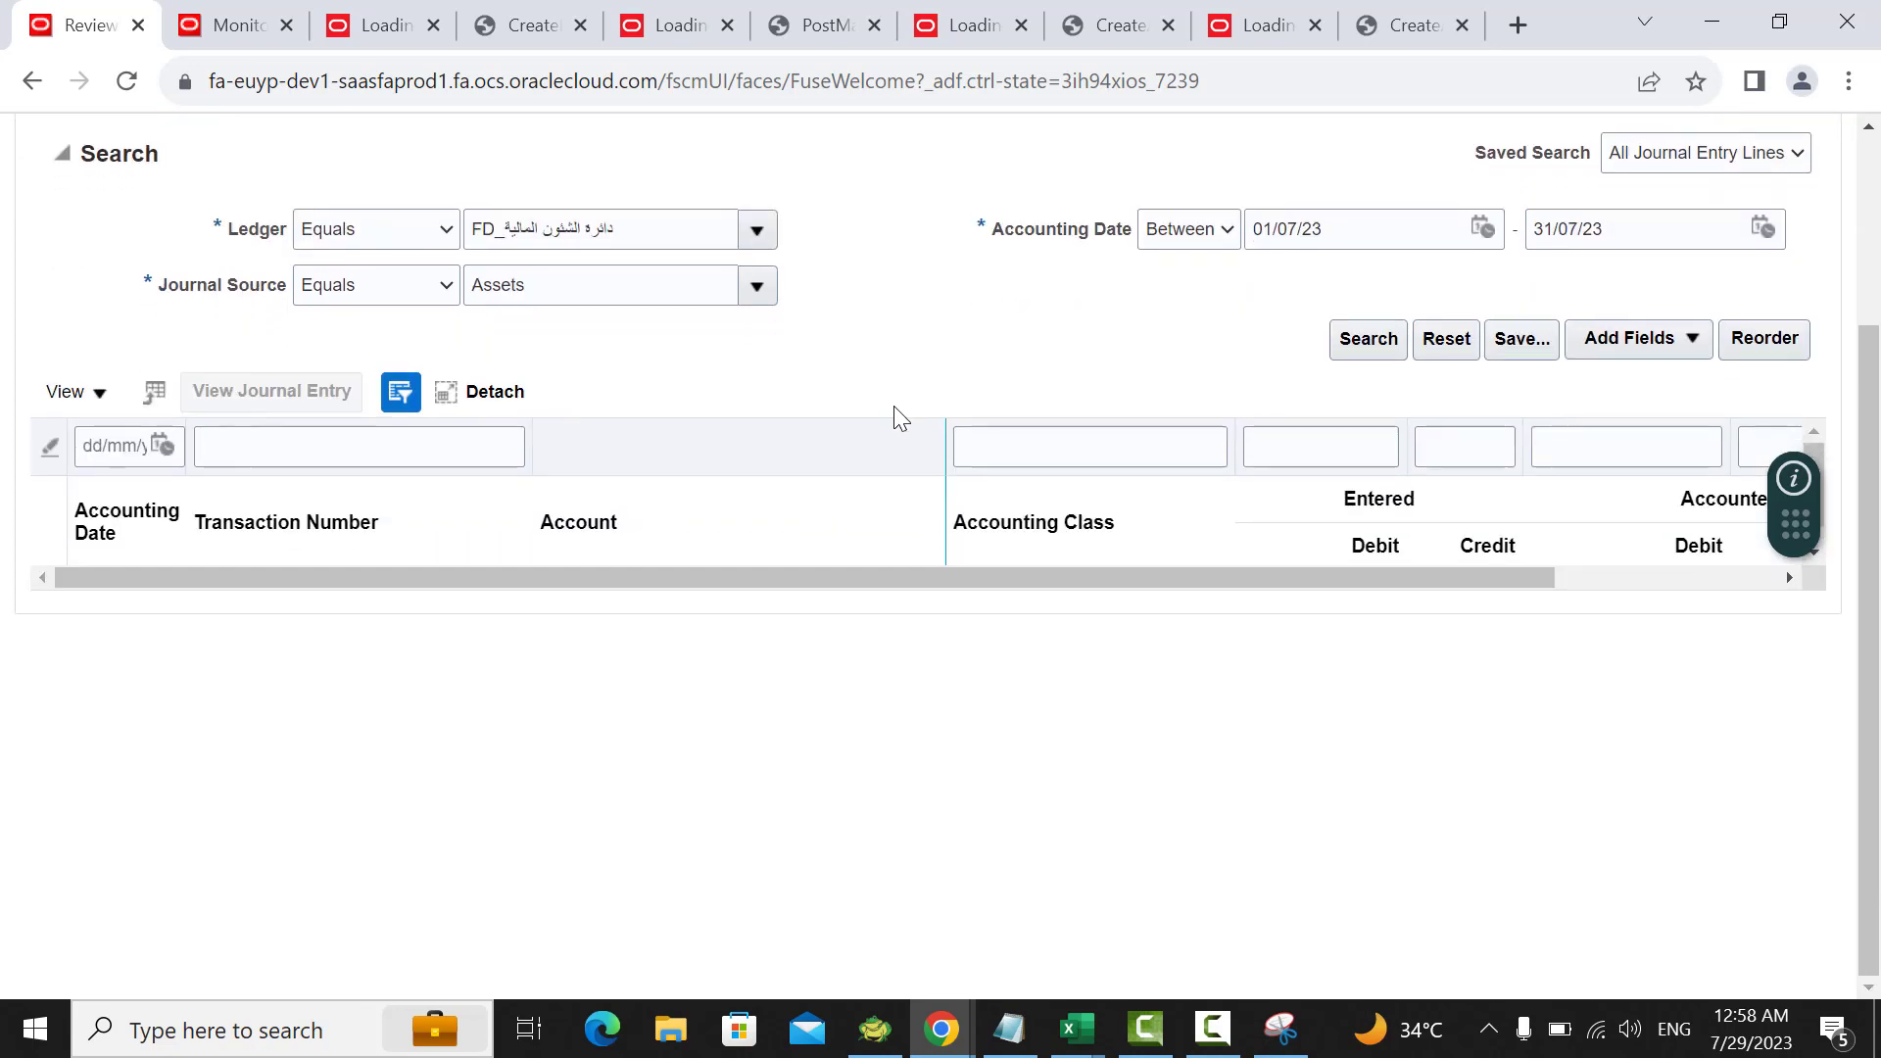
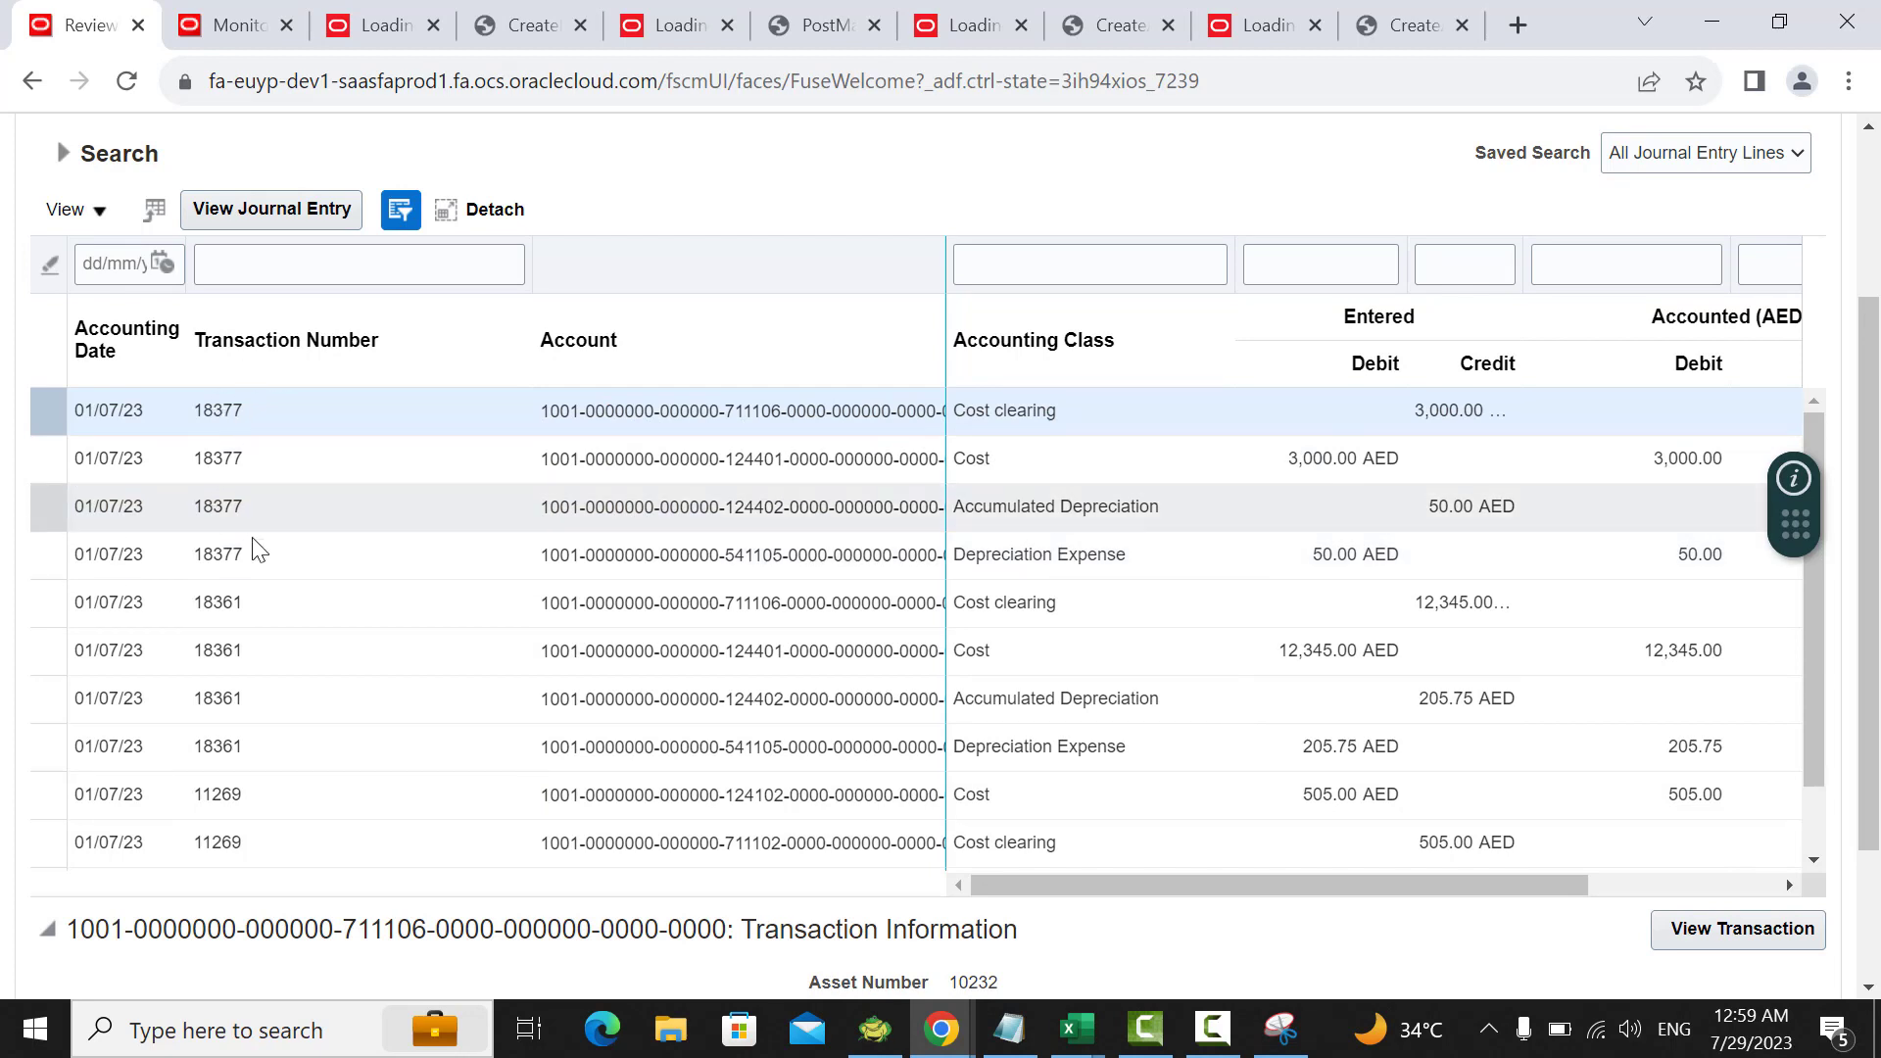
Step: Examine the transaction information of the accumulated depreciation, depreciation expense and cost clearing lines for transactions 18377 and 18361
double_click(218, 506)
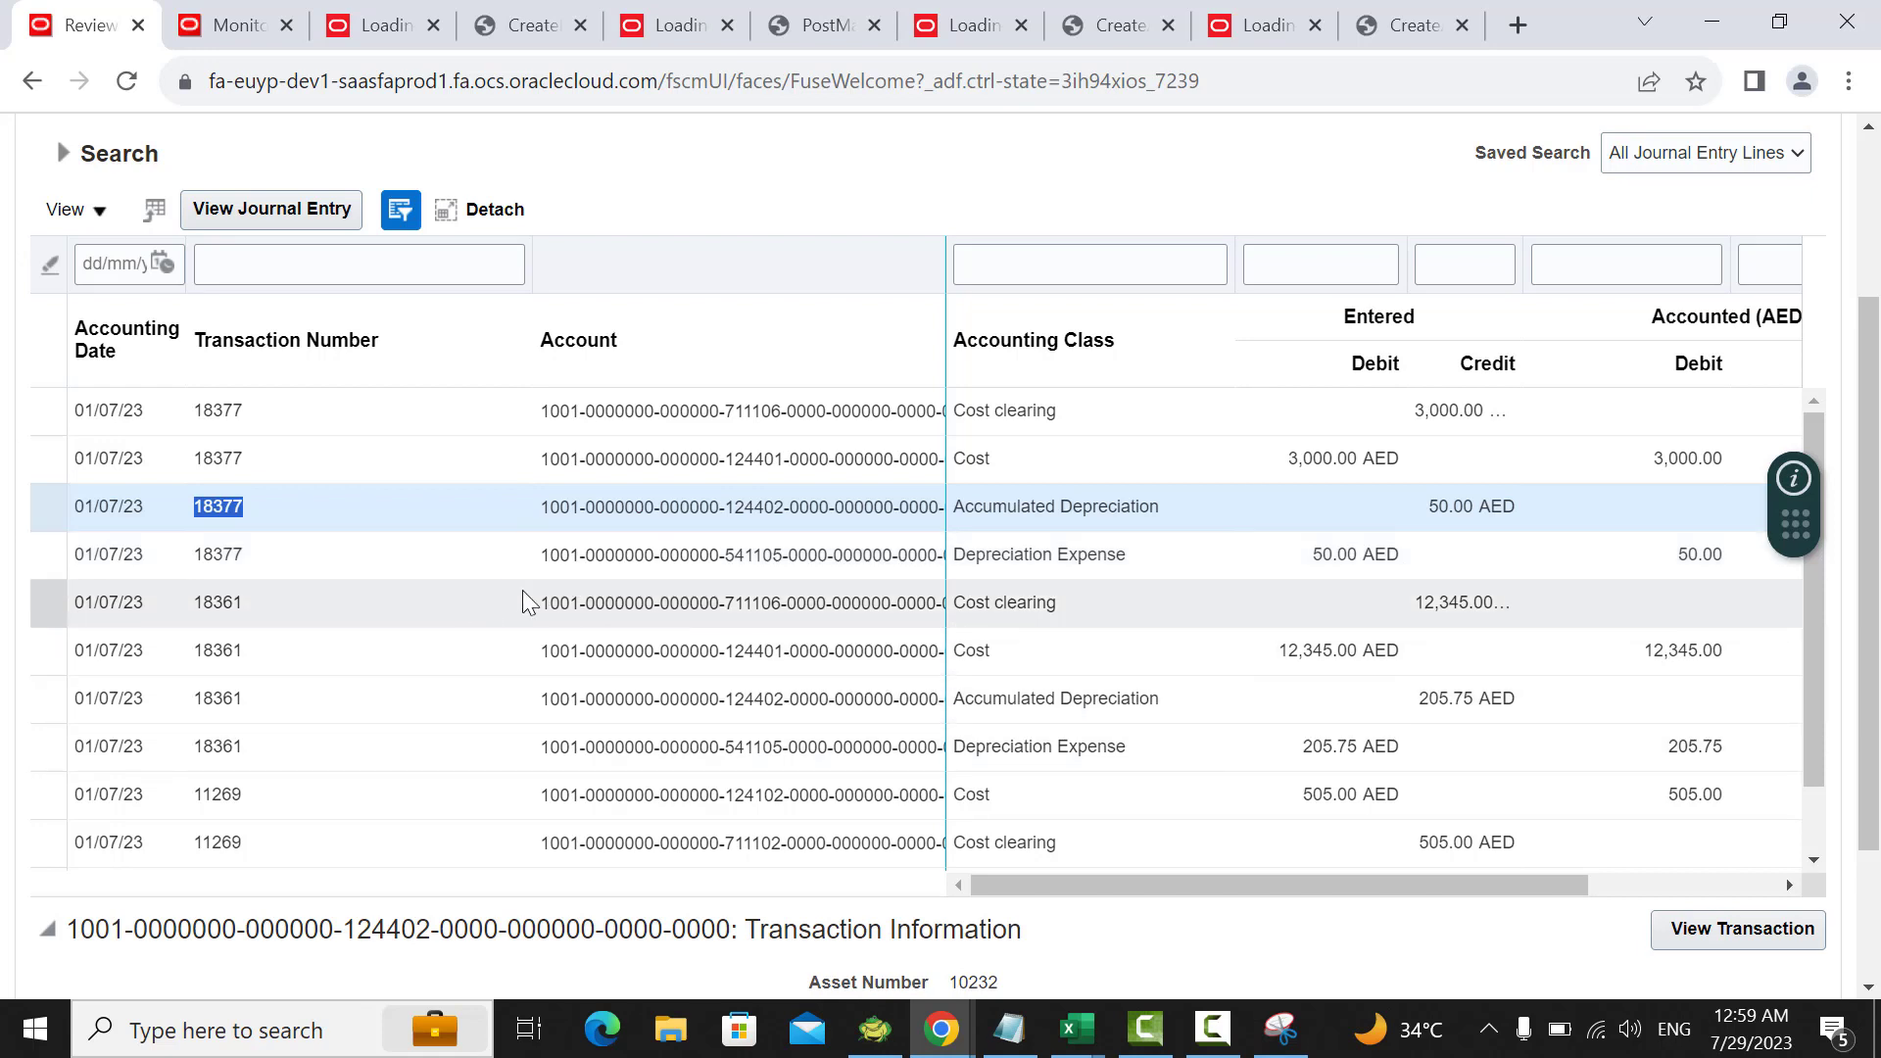
scroll(1190, 589, down, 2)
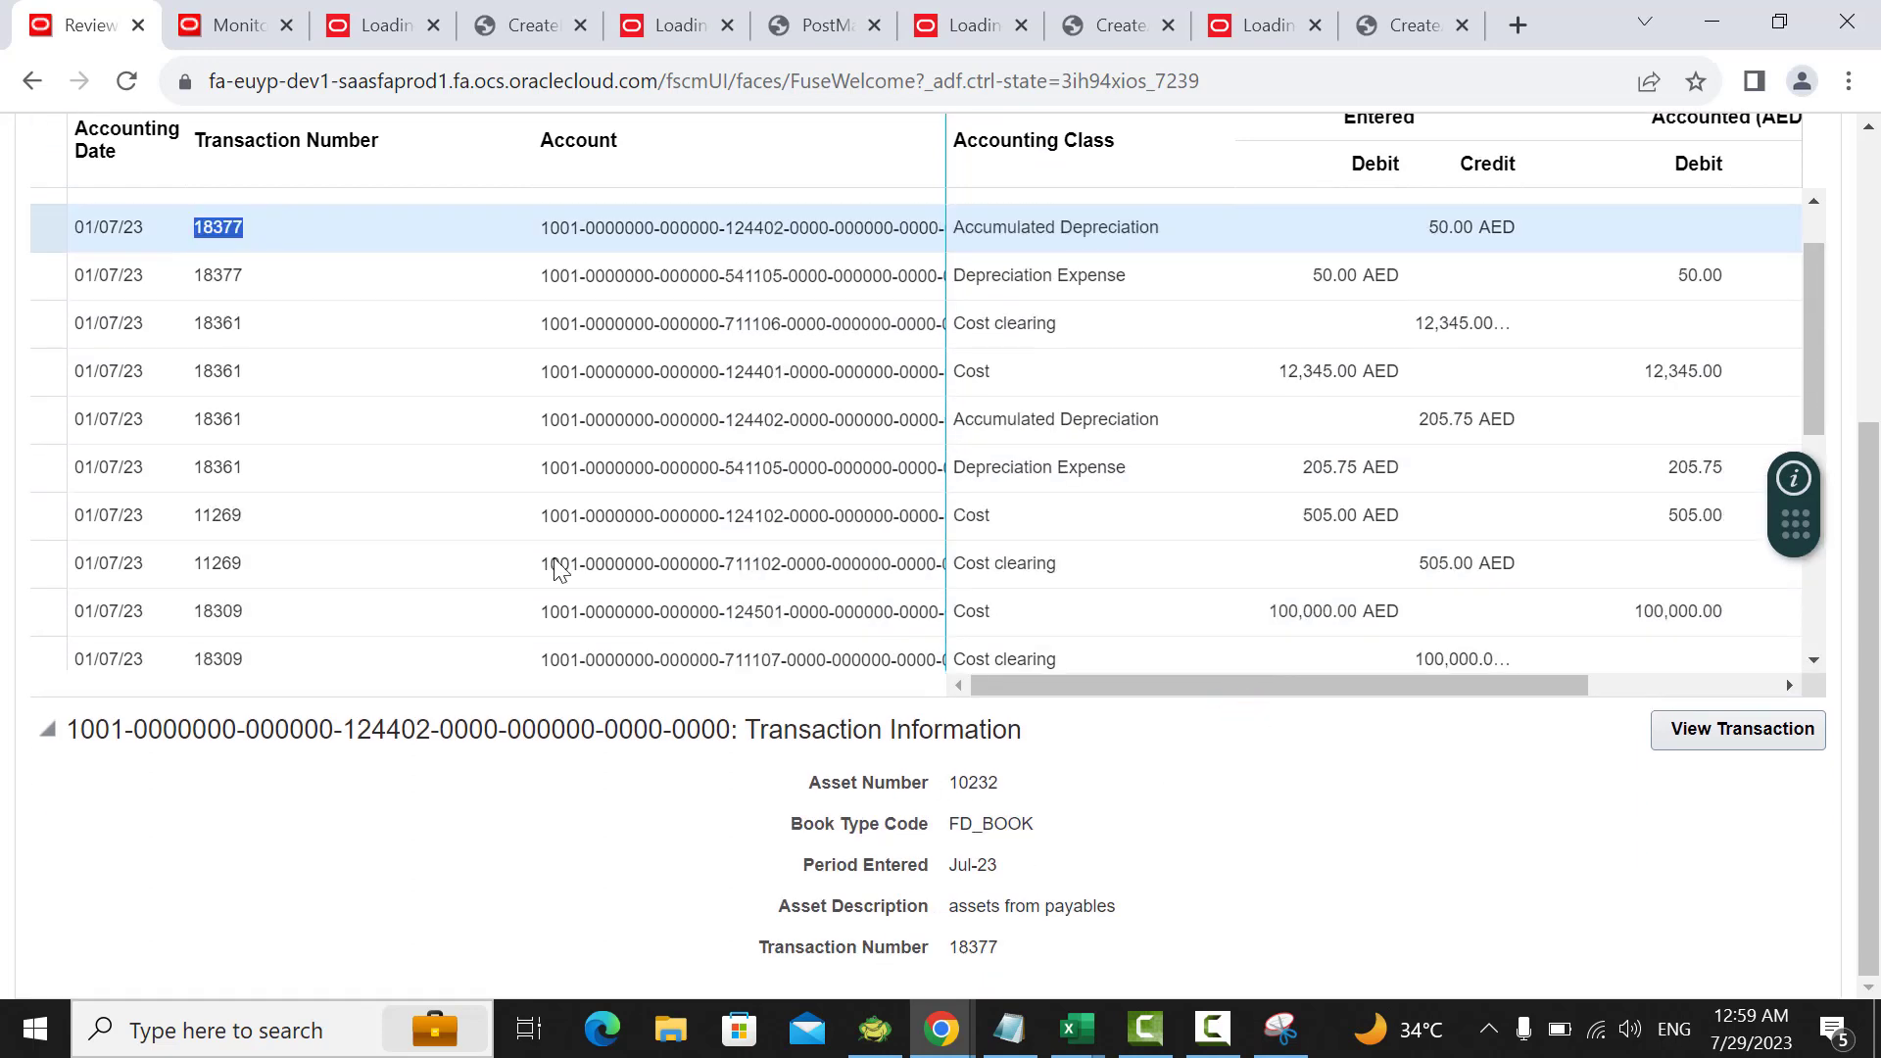
click(285, 277)
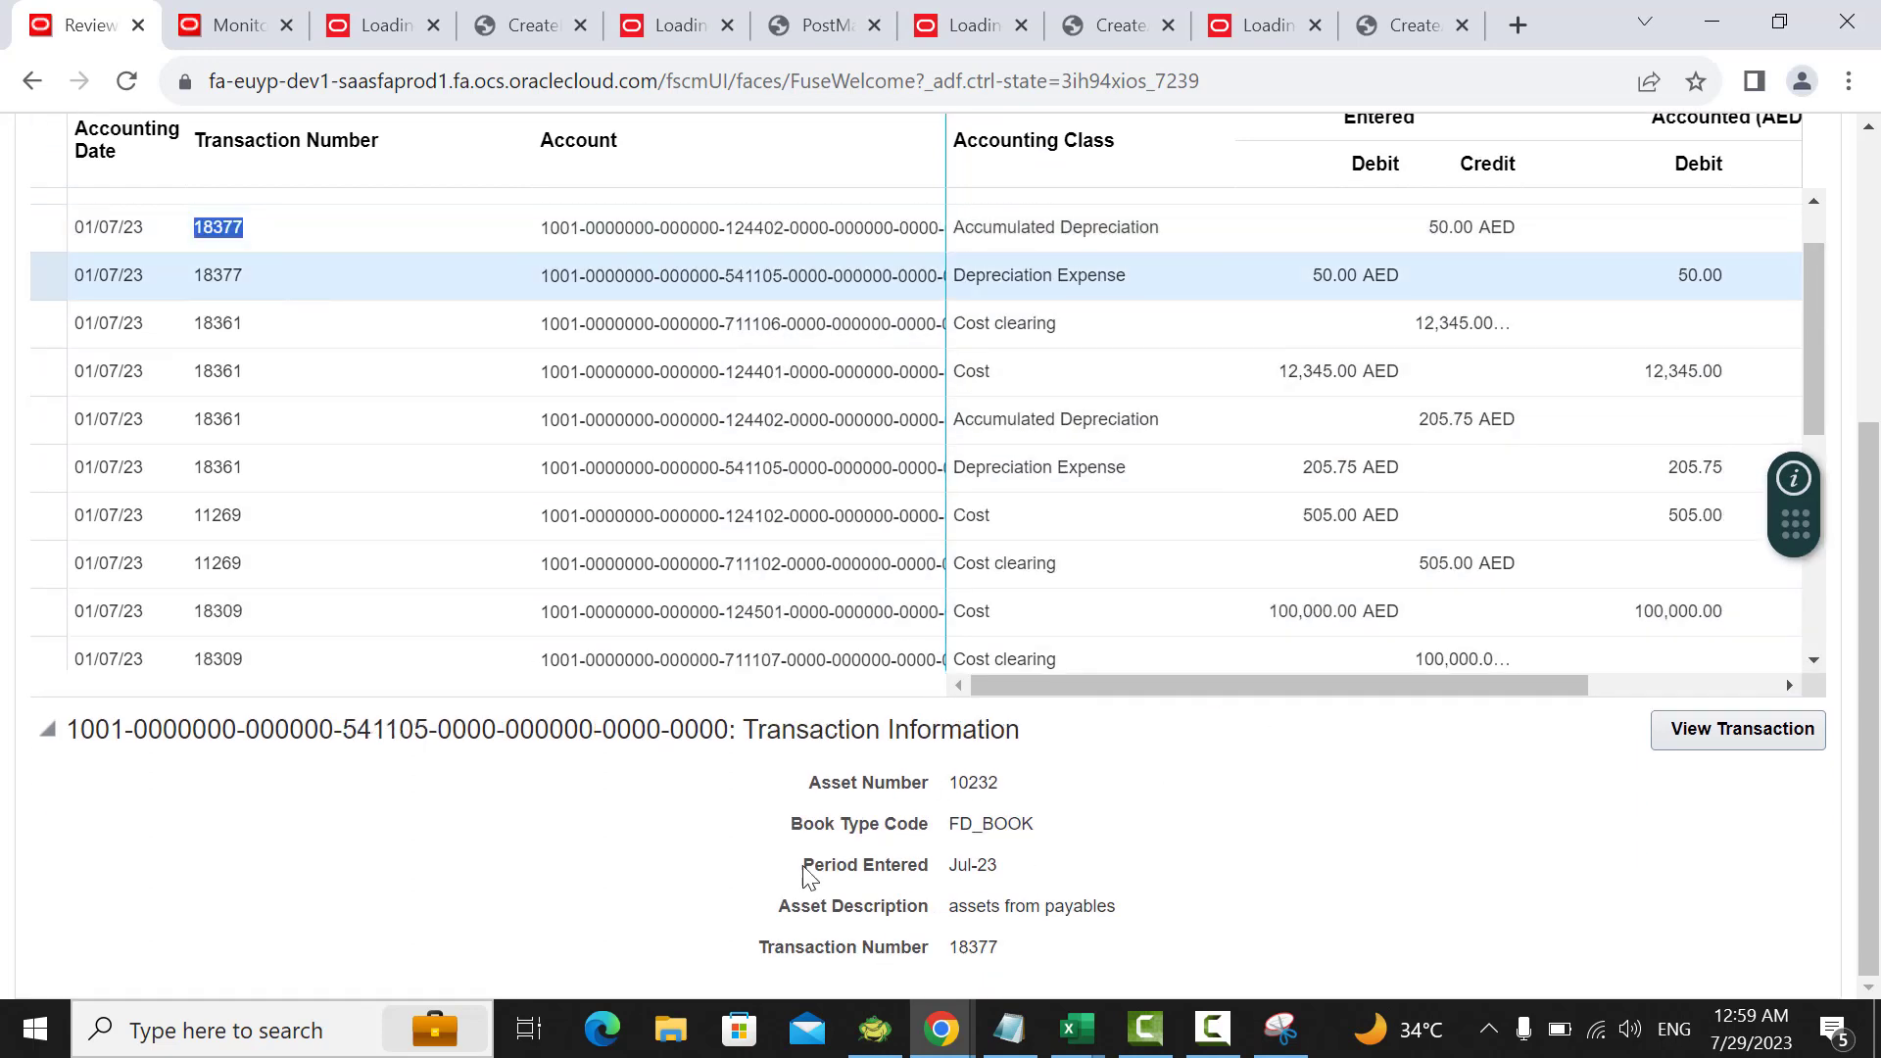
click(378, 324)
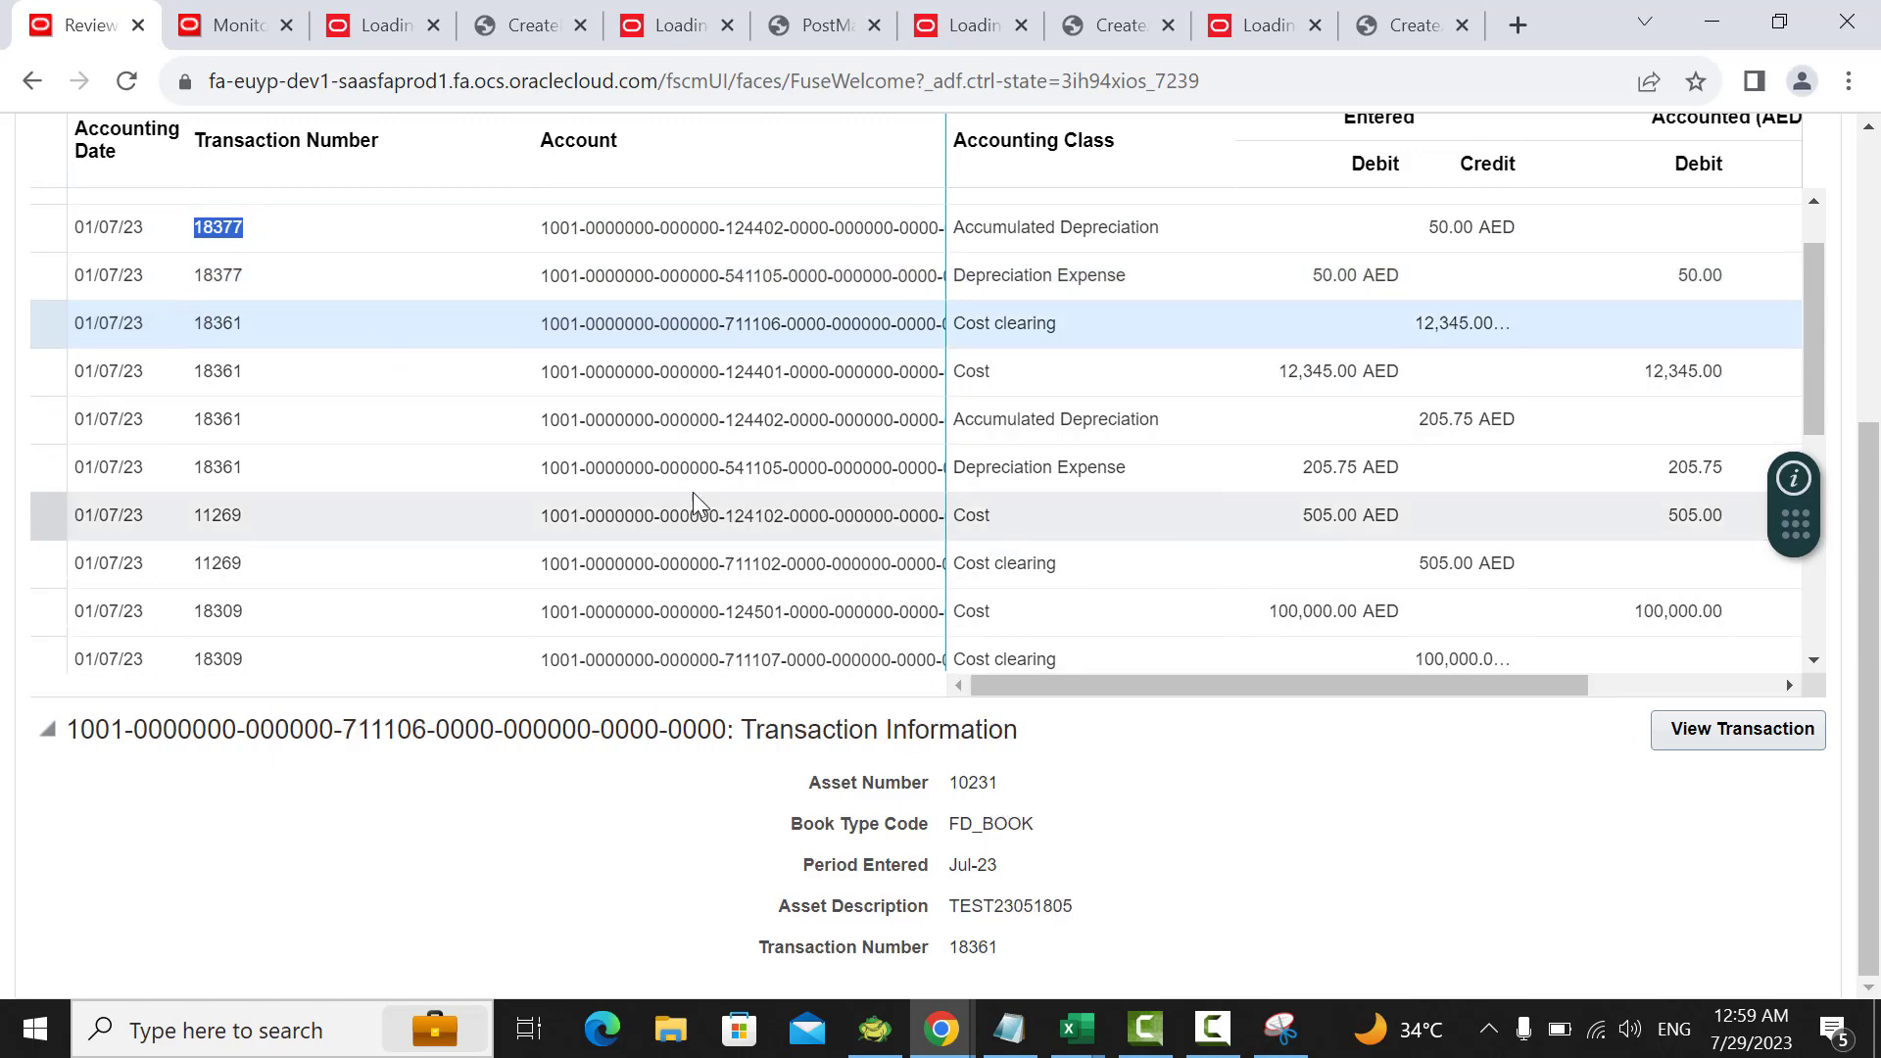
scroll(691, 492, up, 3)
click(502, 509)
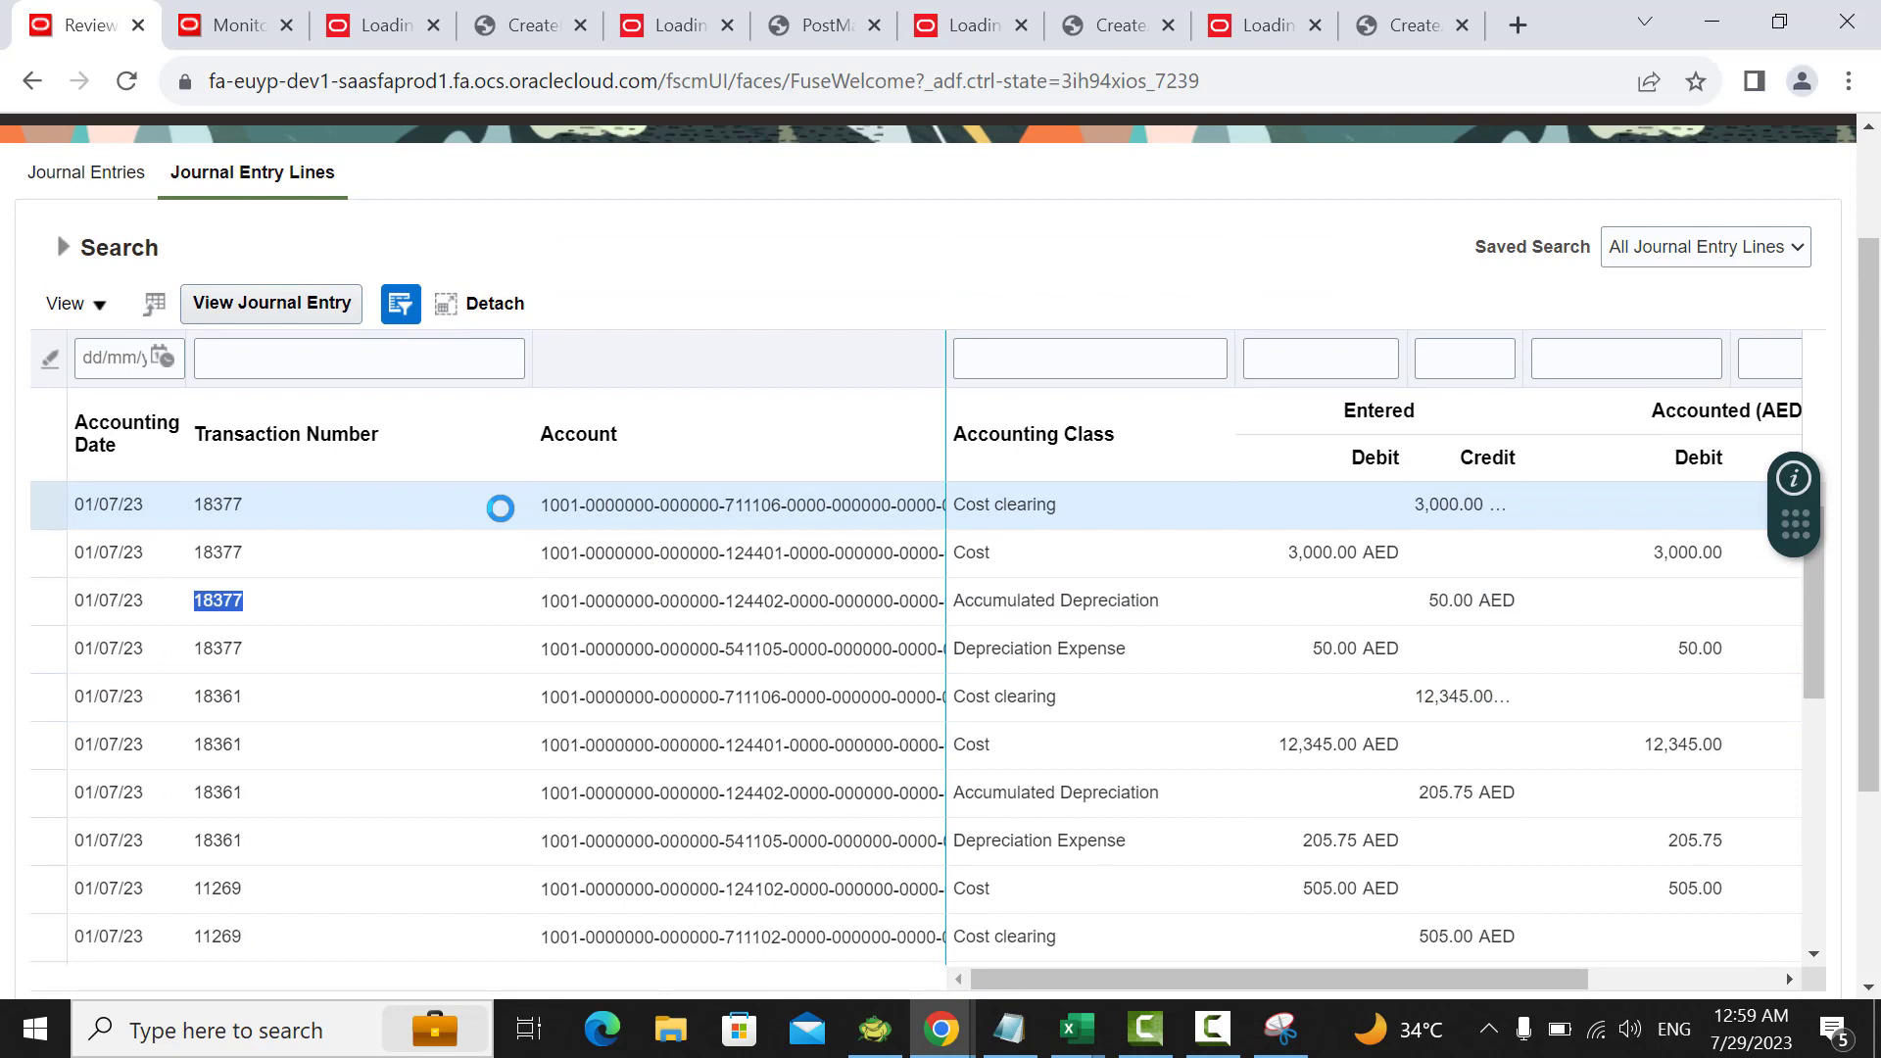
double_click(225, 500)
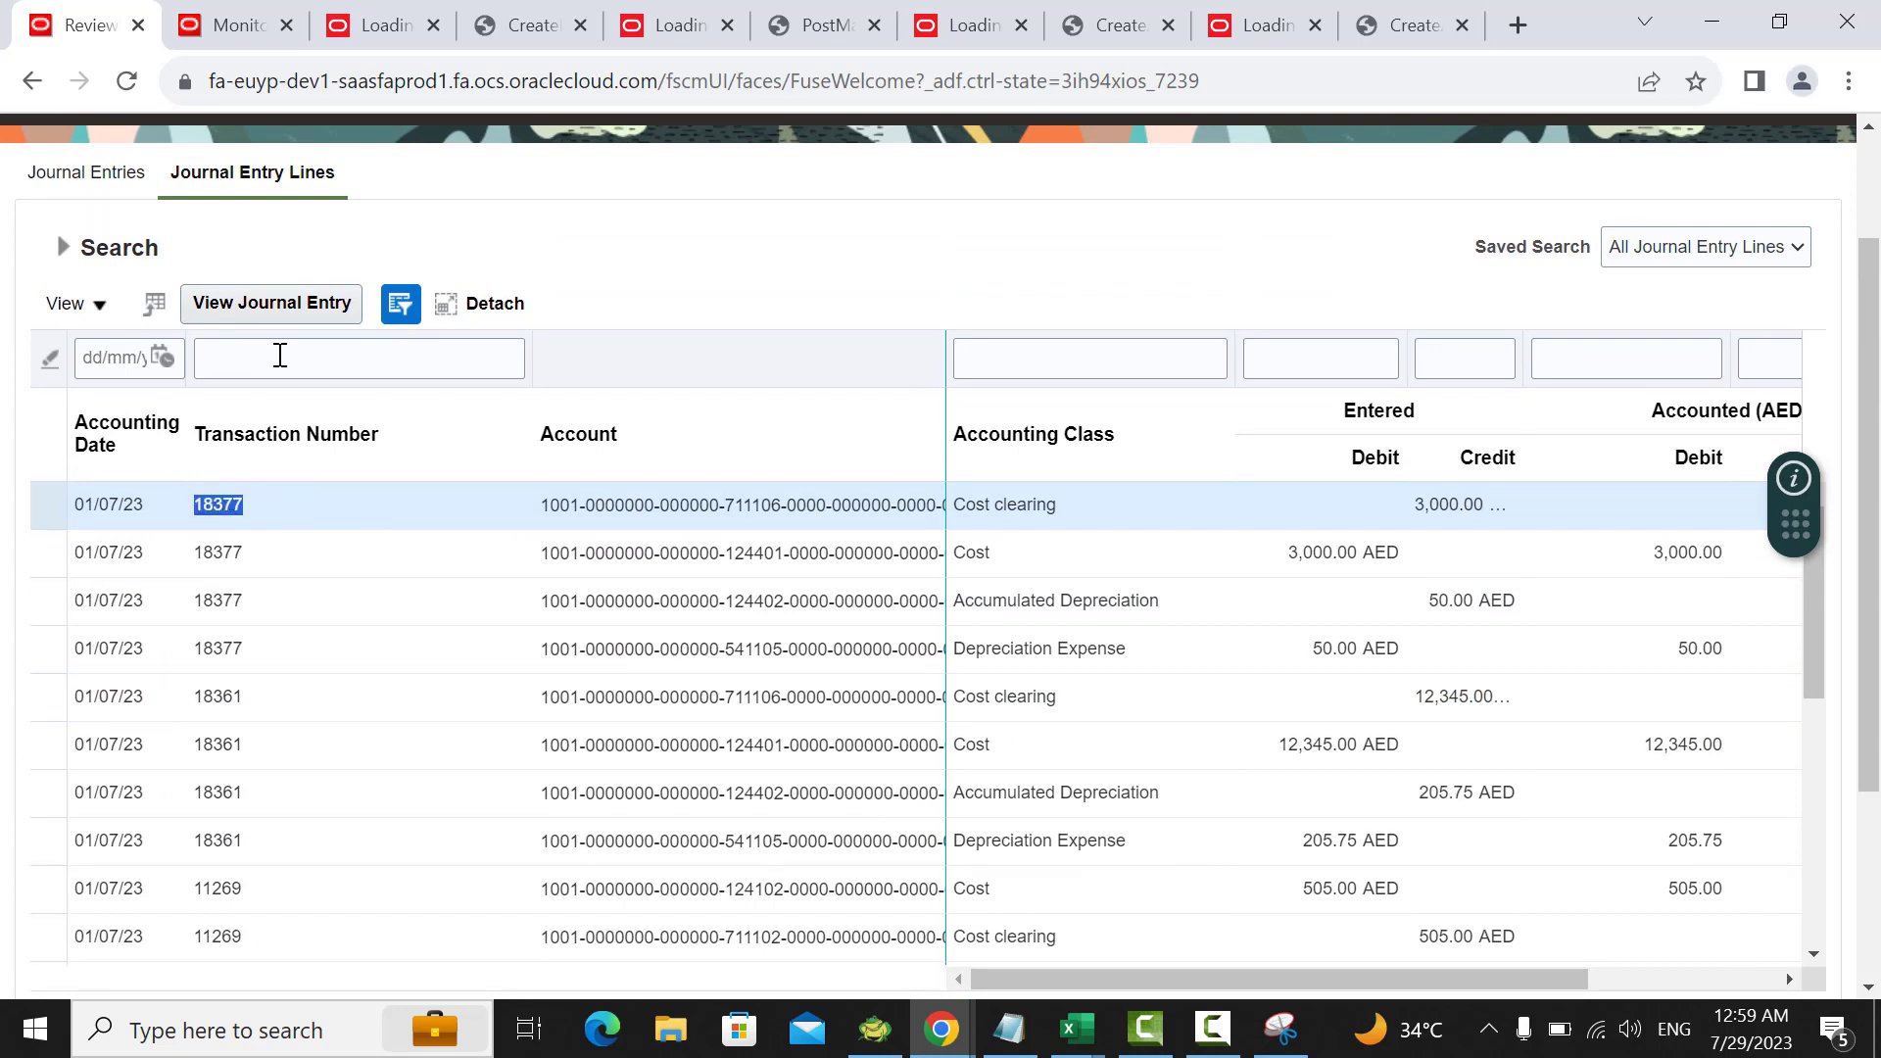
Step: Switch to the Journal Entries search and set its ledger to FD_دائرة الشئون المالية
click(102, 175)
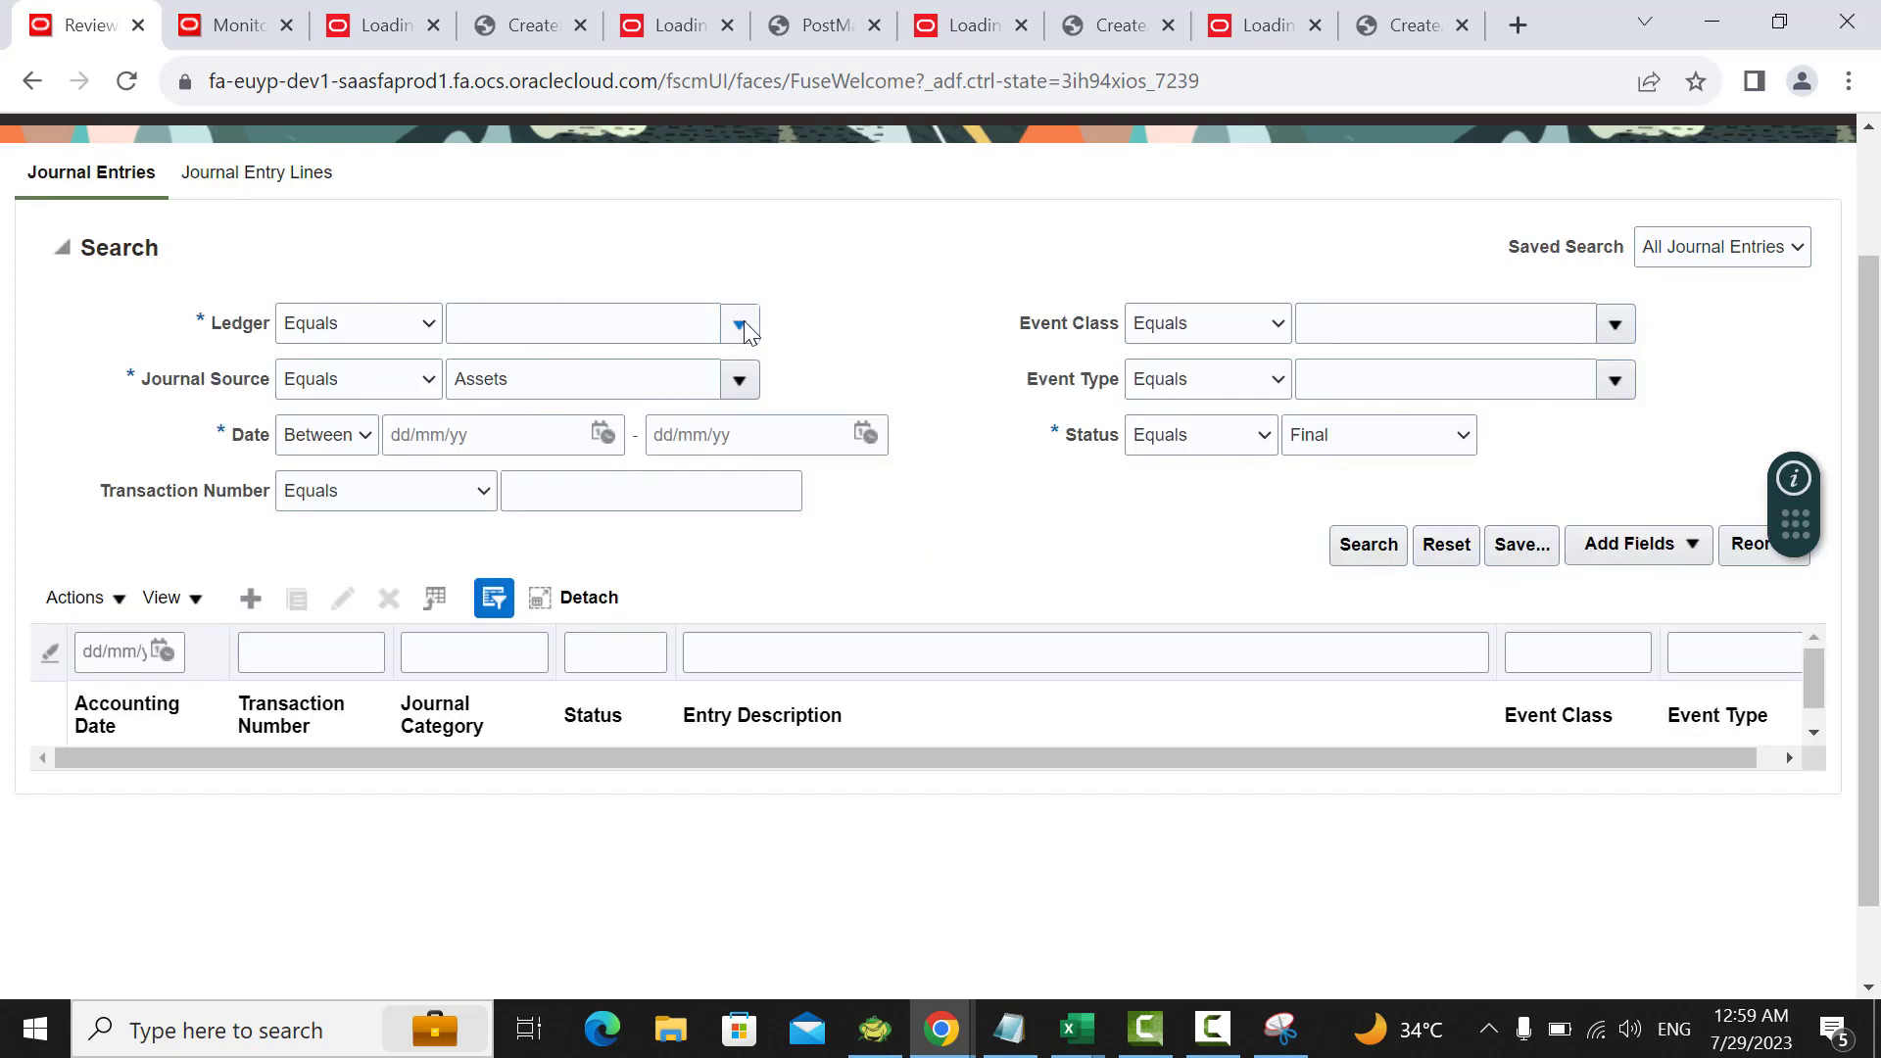
click(741, 327)
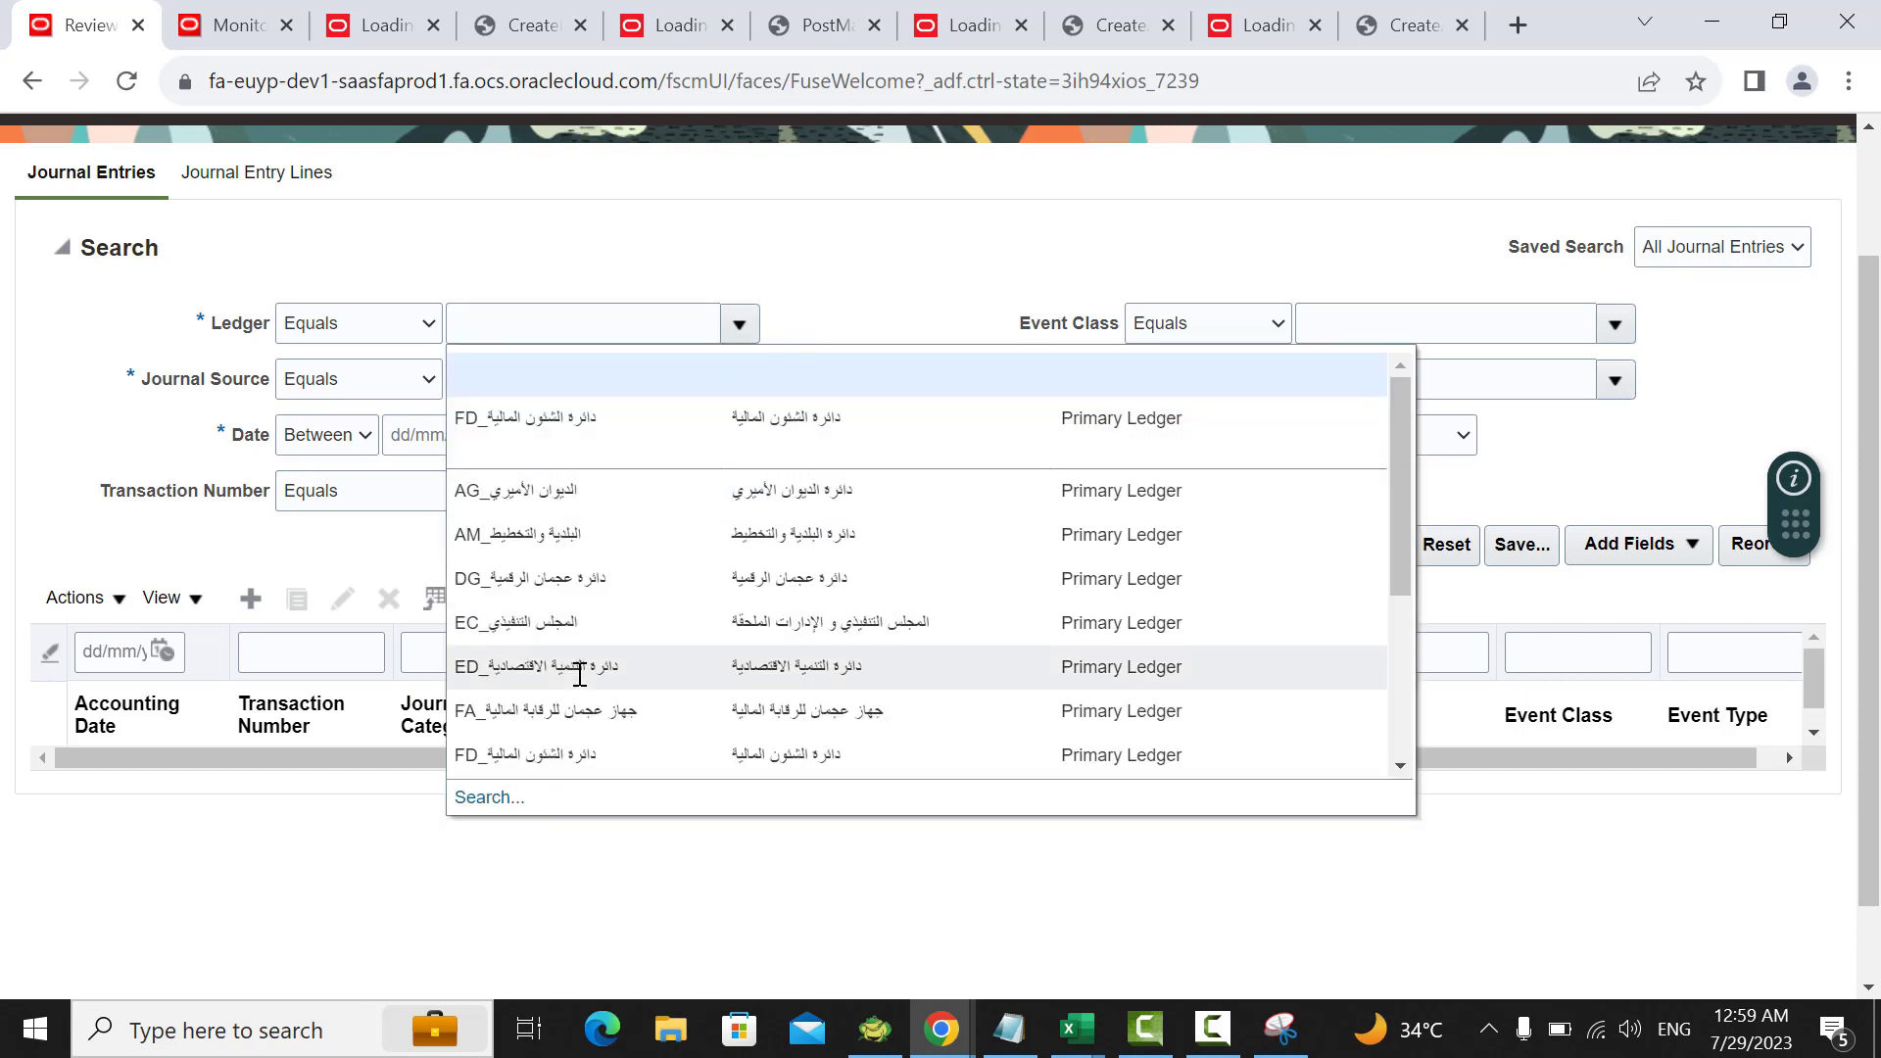
click(571, 752)
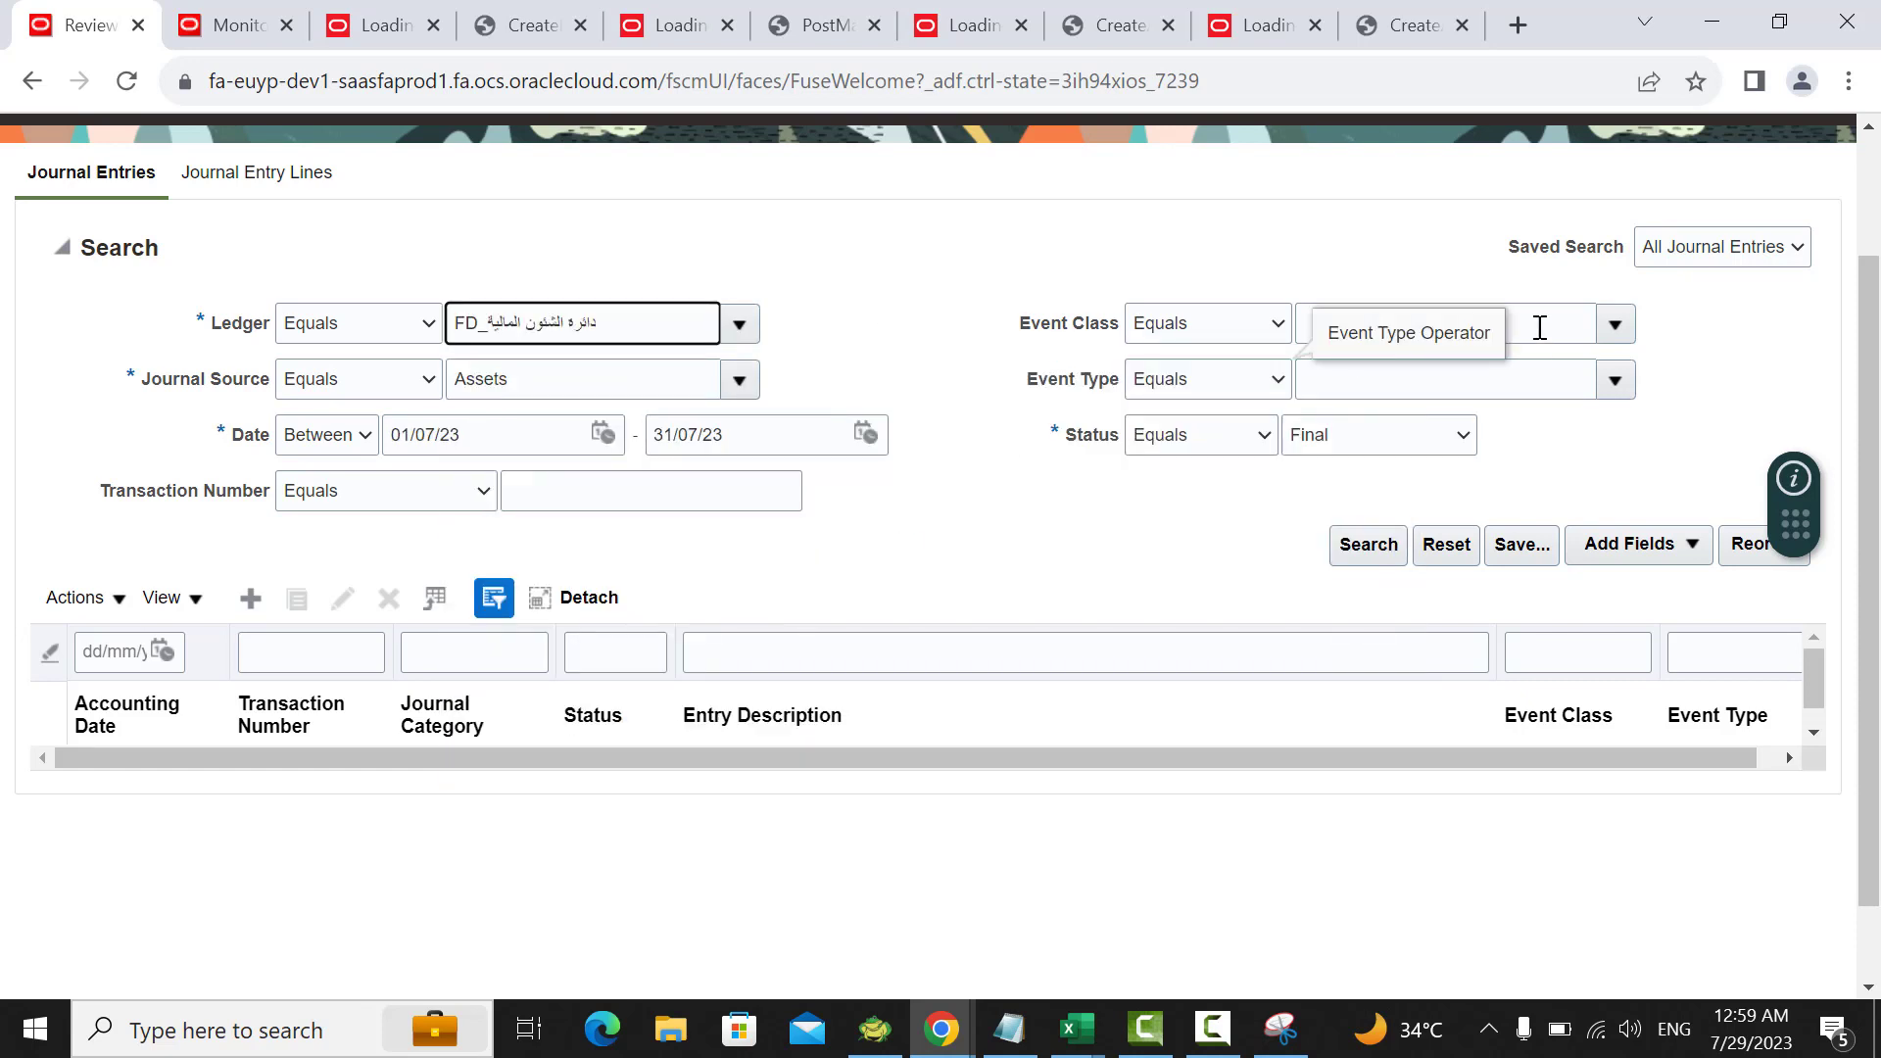
Step: Look up event classes with "dep" and "per", select Periodic Depreciation, and search the journal entries from 01/07/23 to 31/07/23
click(1614, 324)
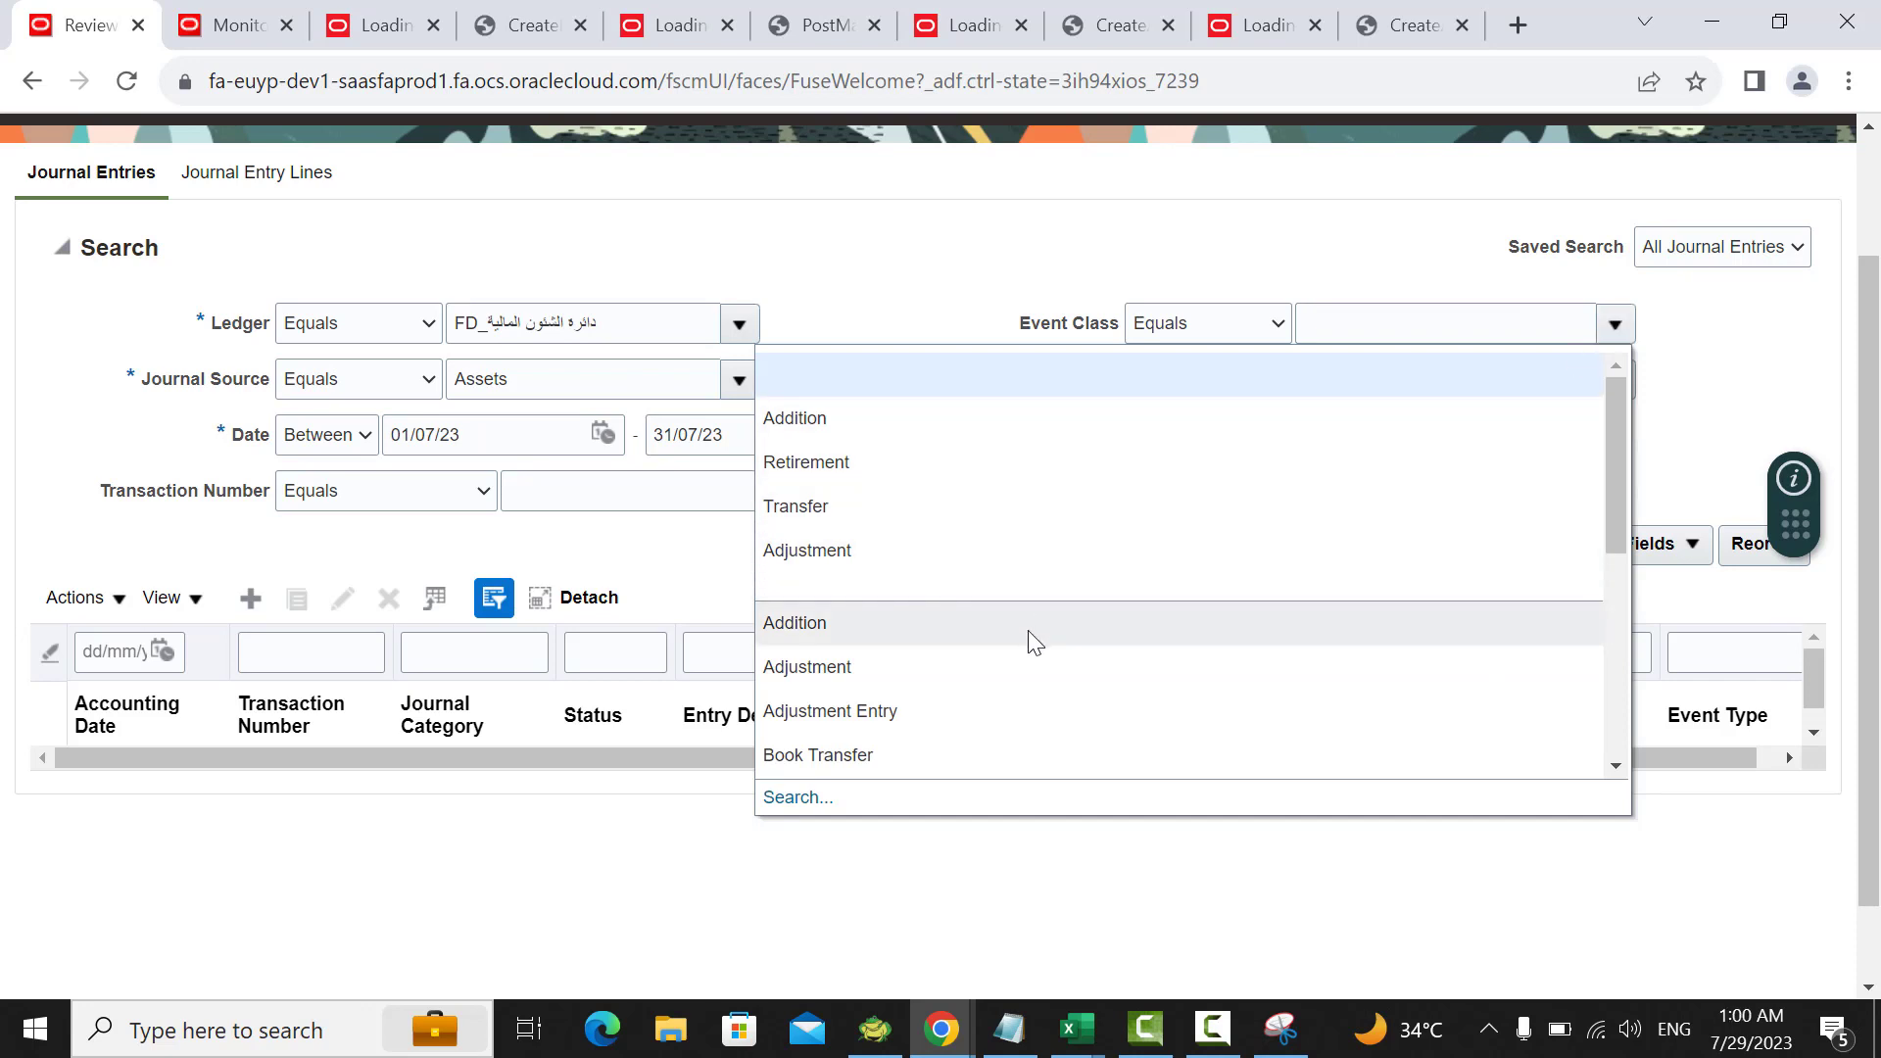
click(784, 796)
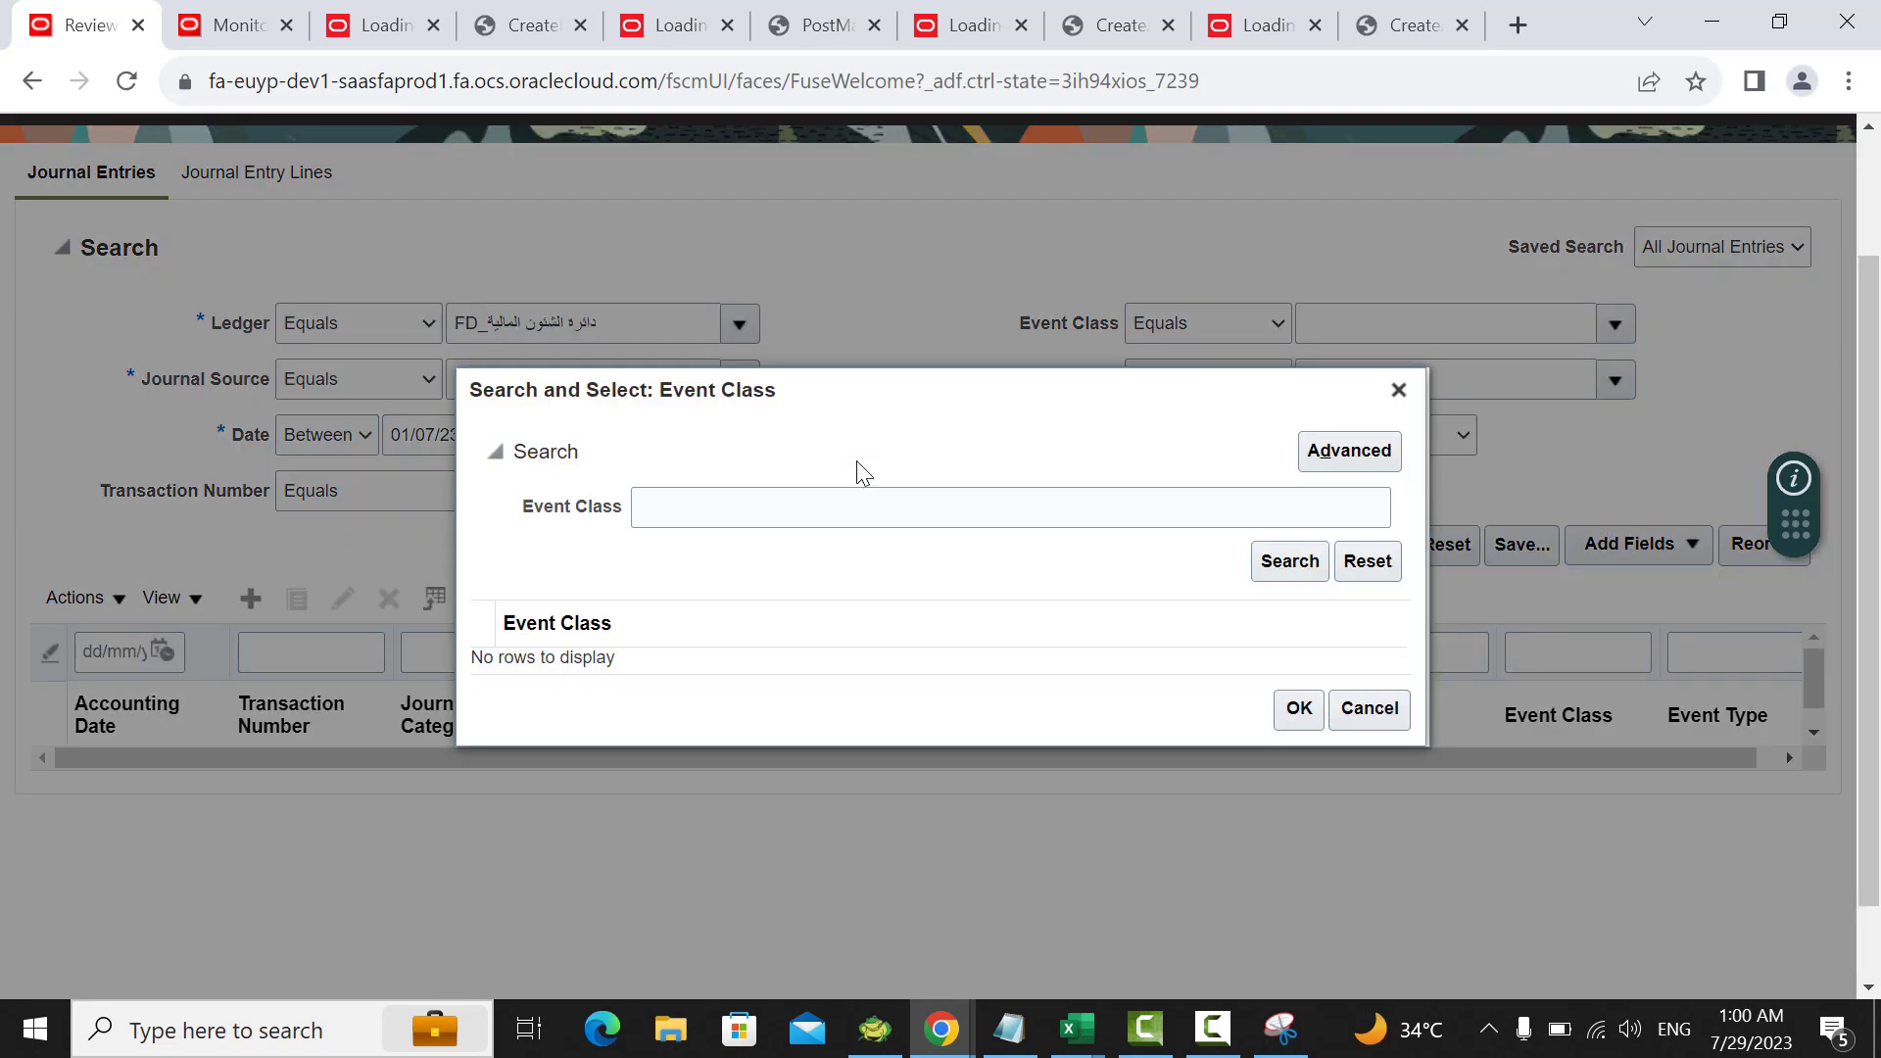
click(1292, 510)
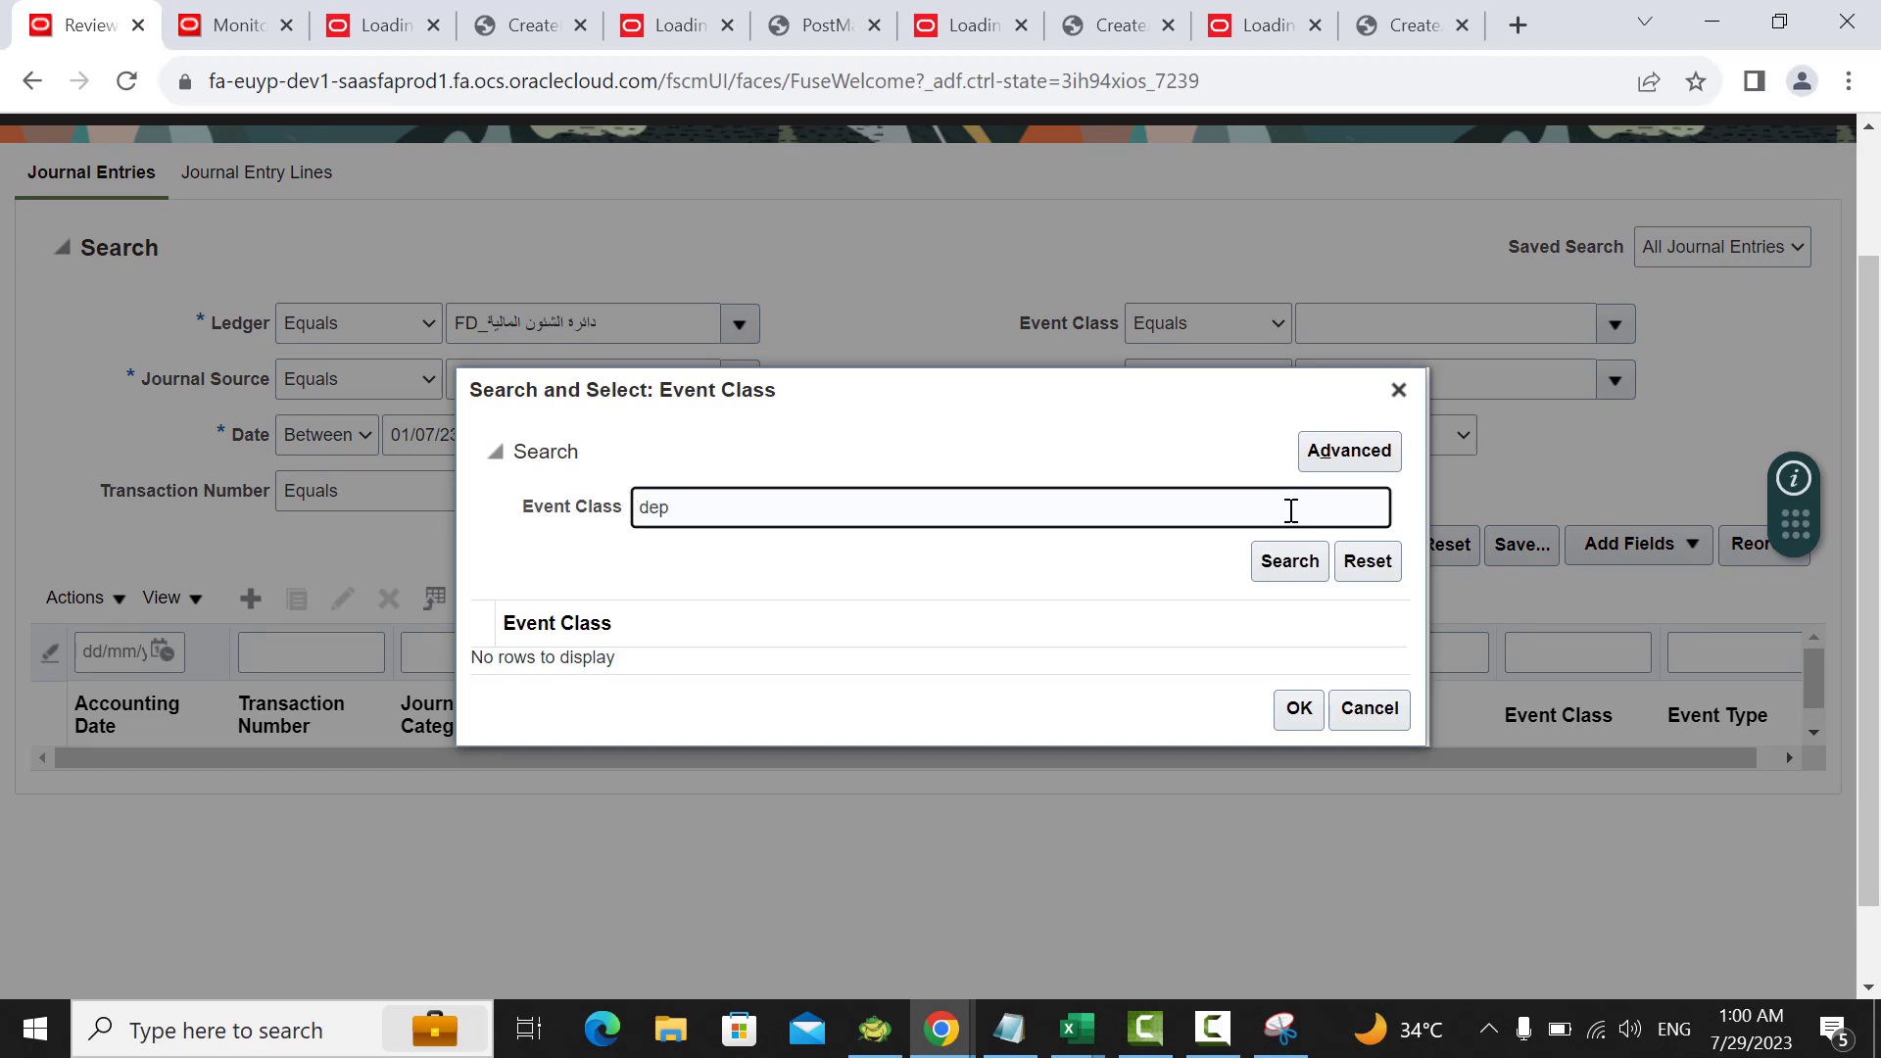
click(1289, 560)
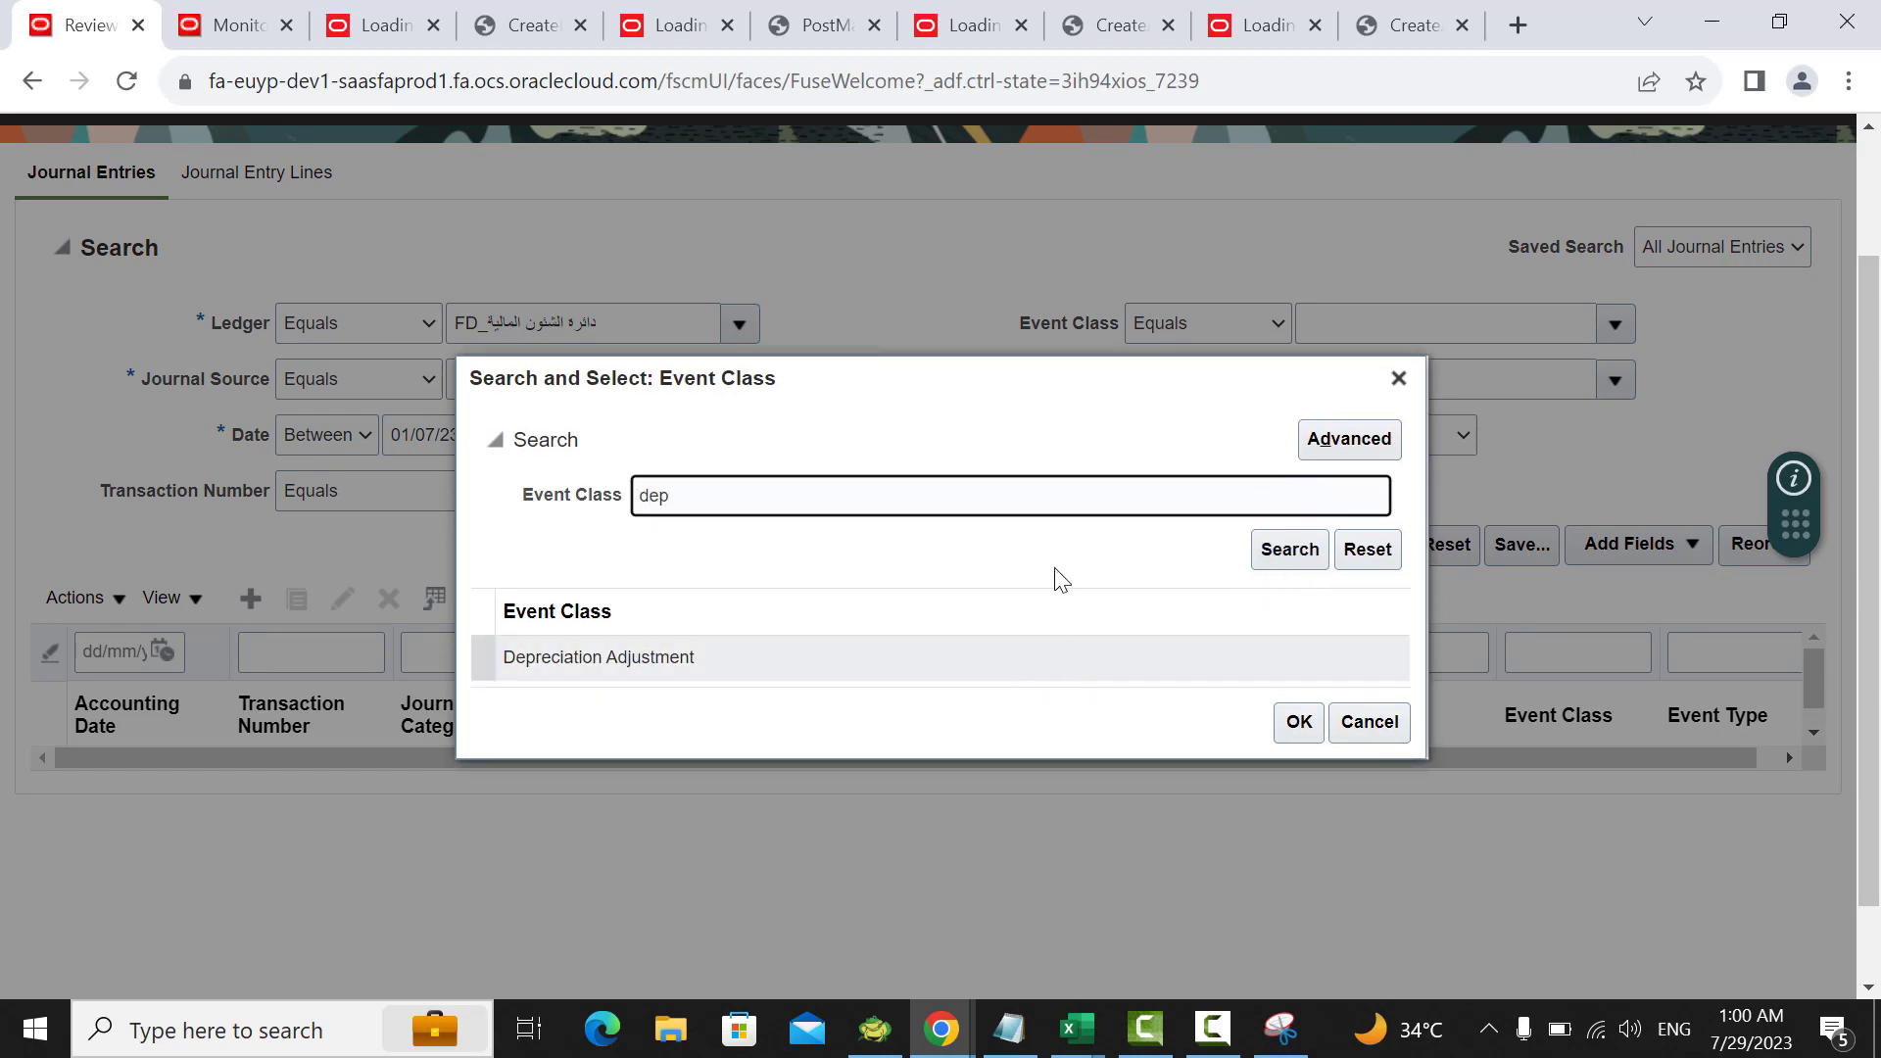
double_click(860, 497)
text(per)
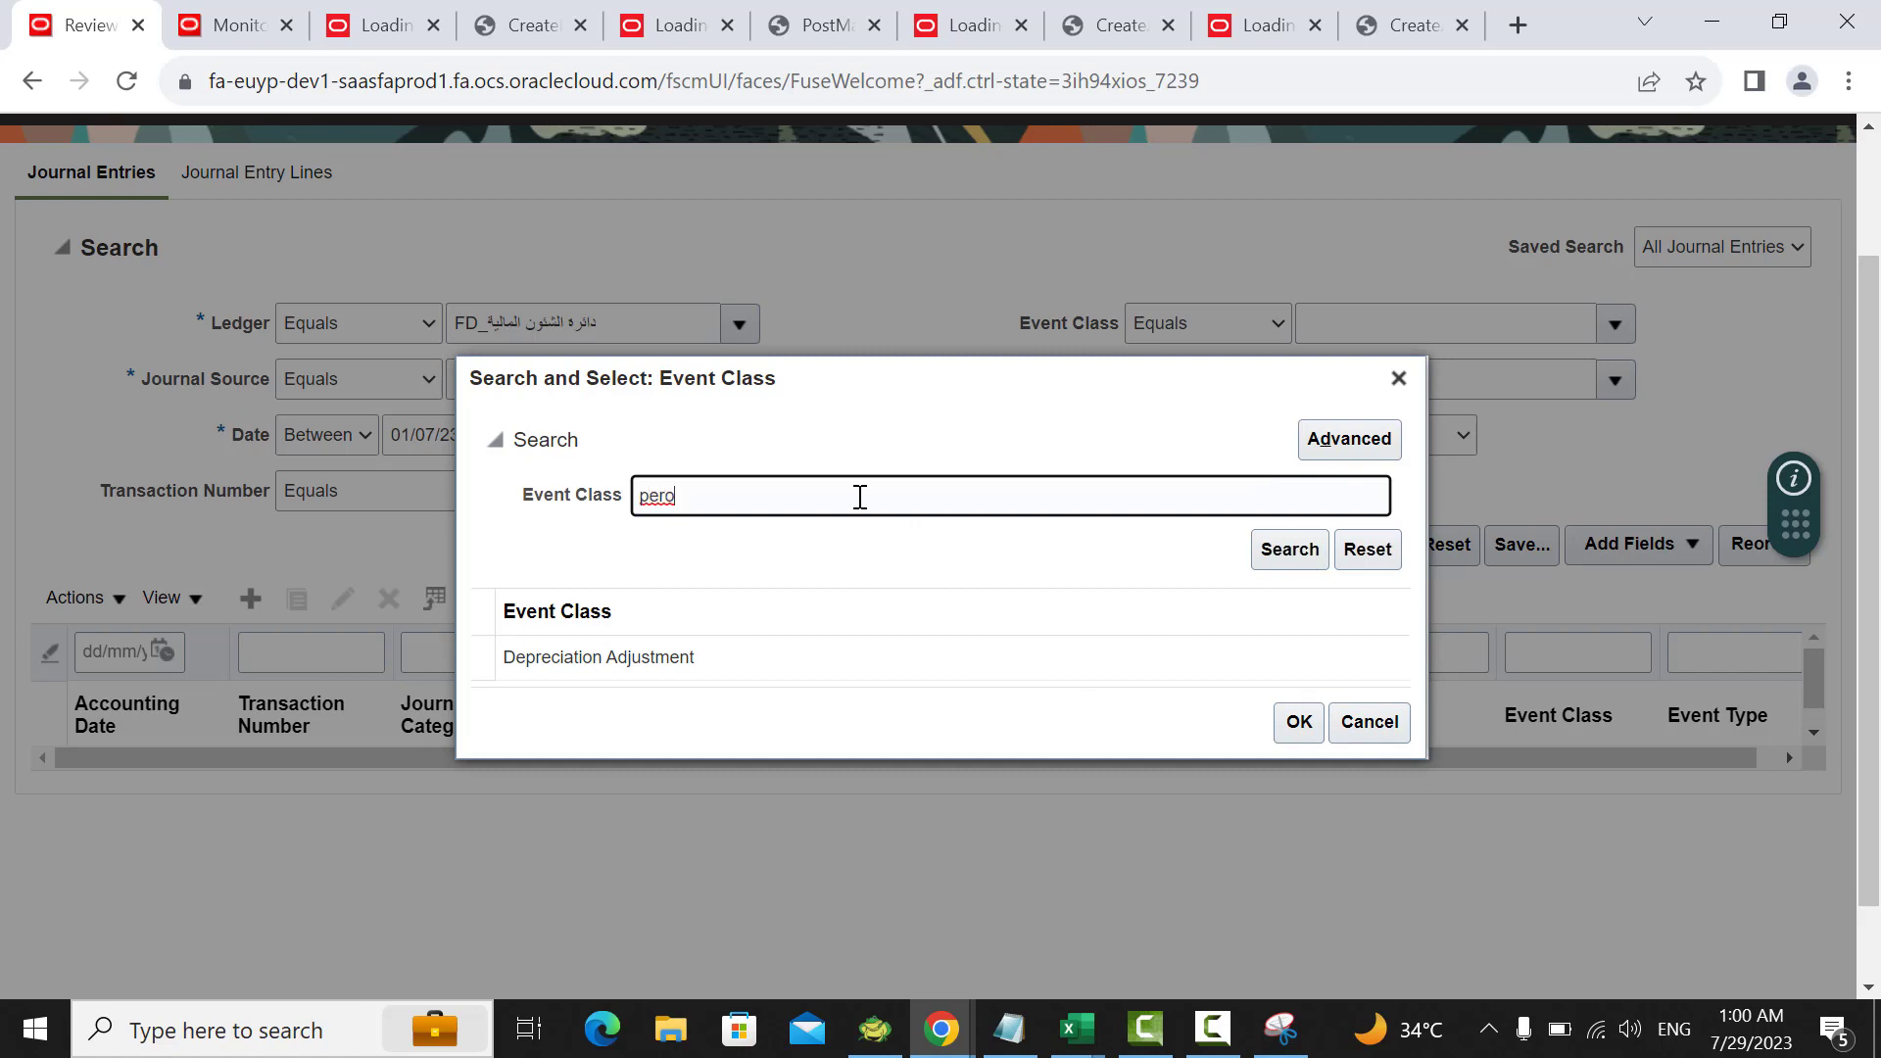
key(Return)
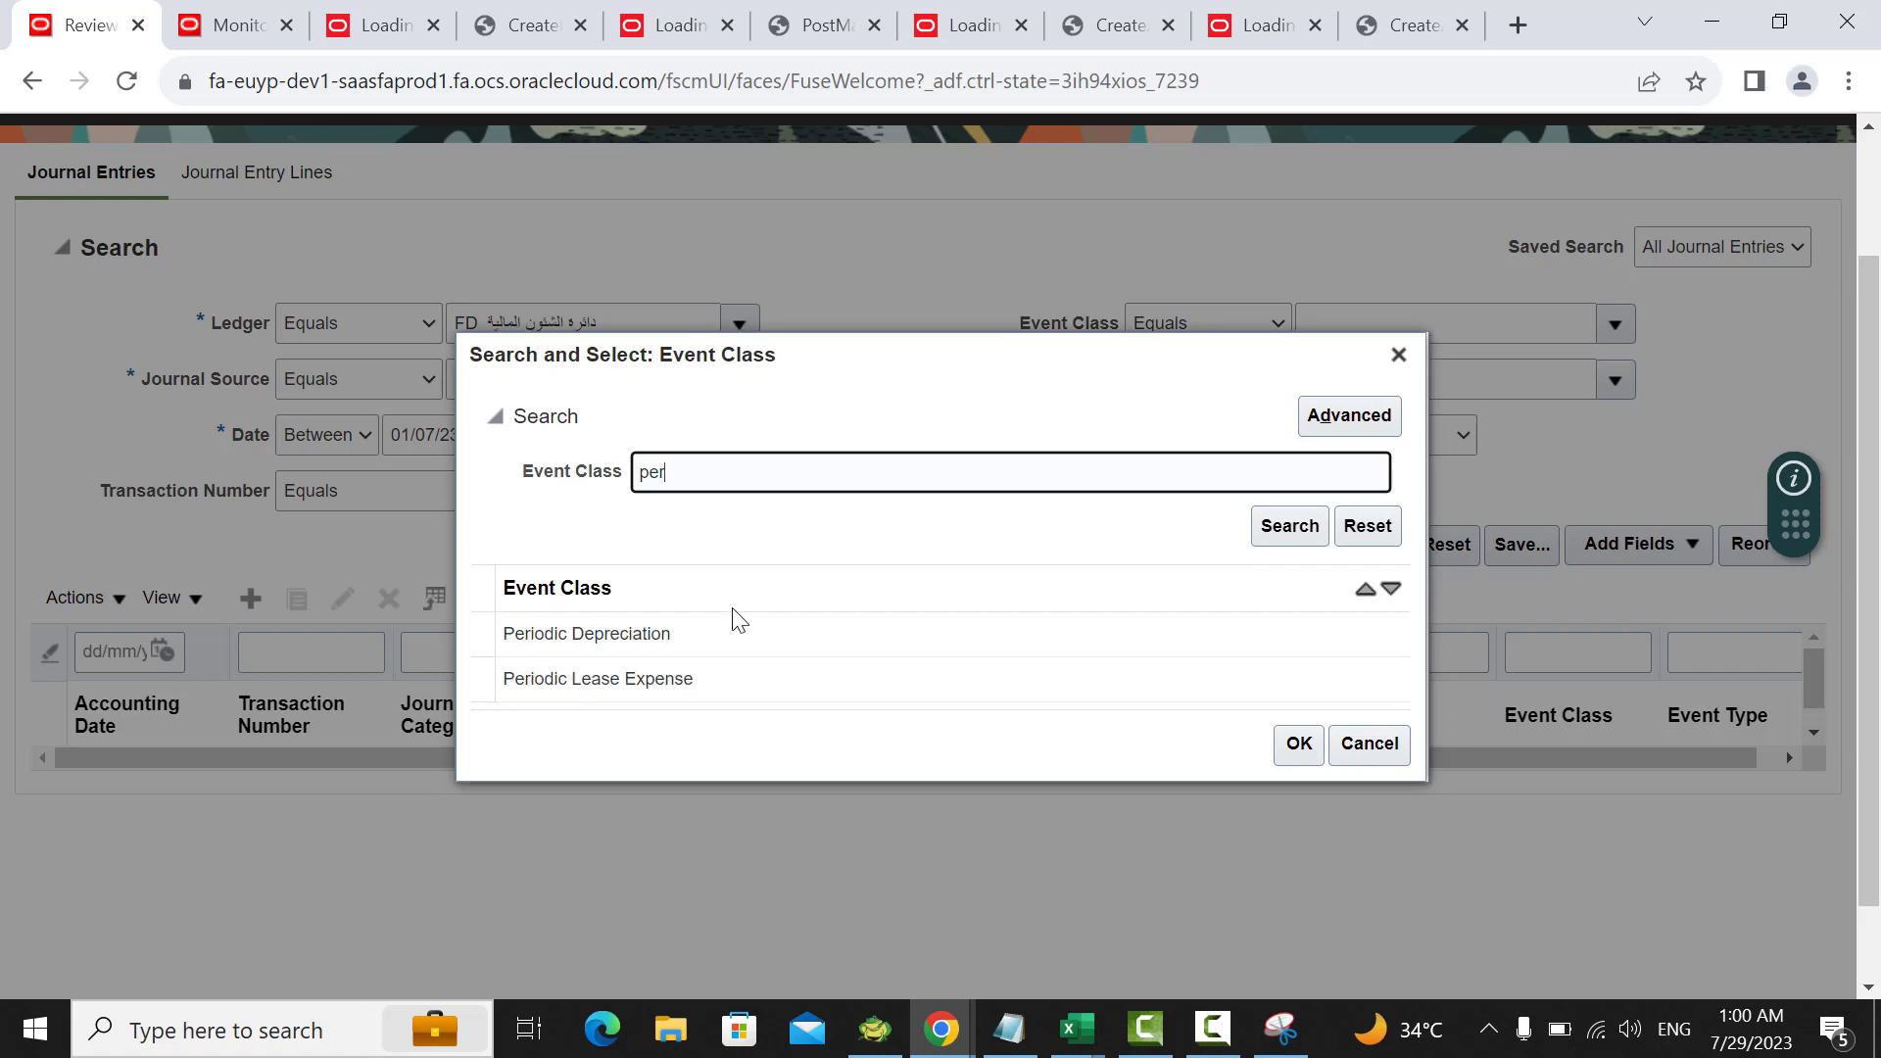
click(701, 641)
click(1291, 744)
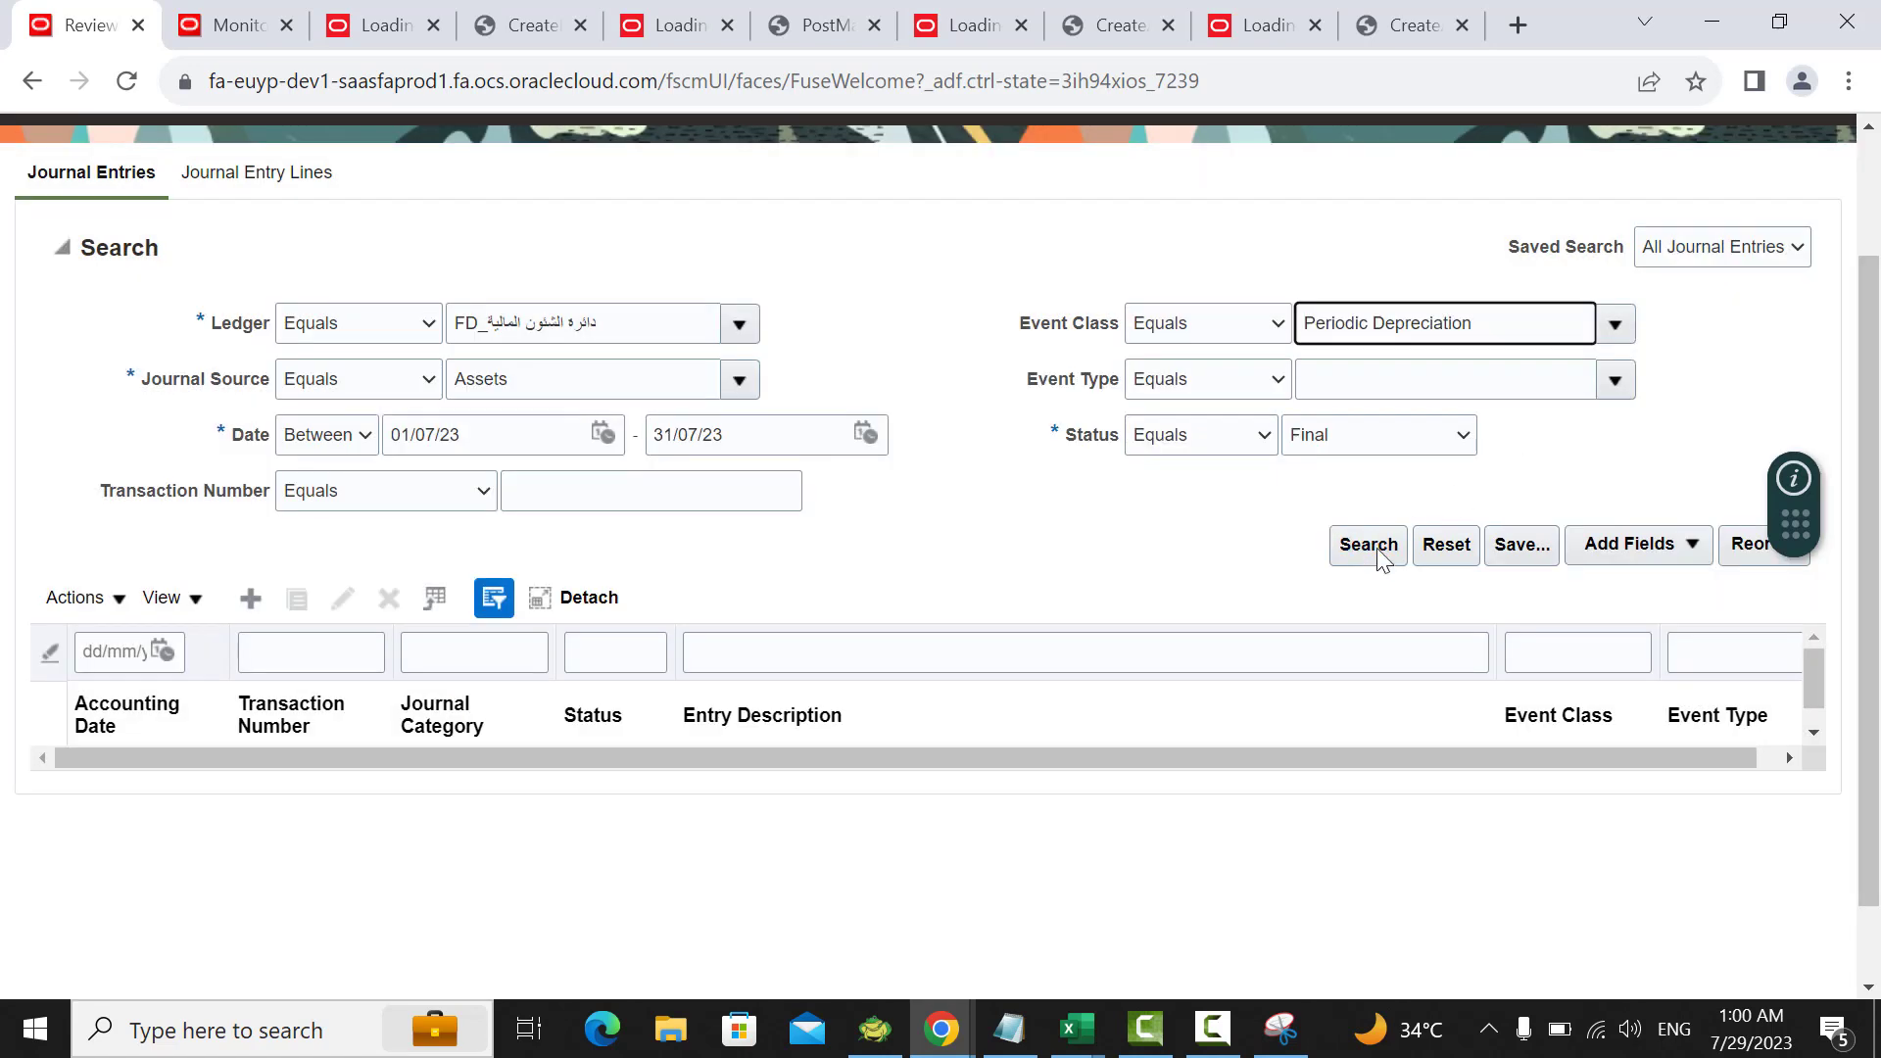
click(1368, 545)
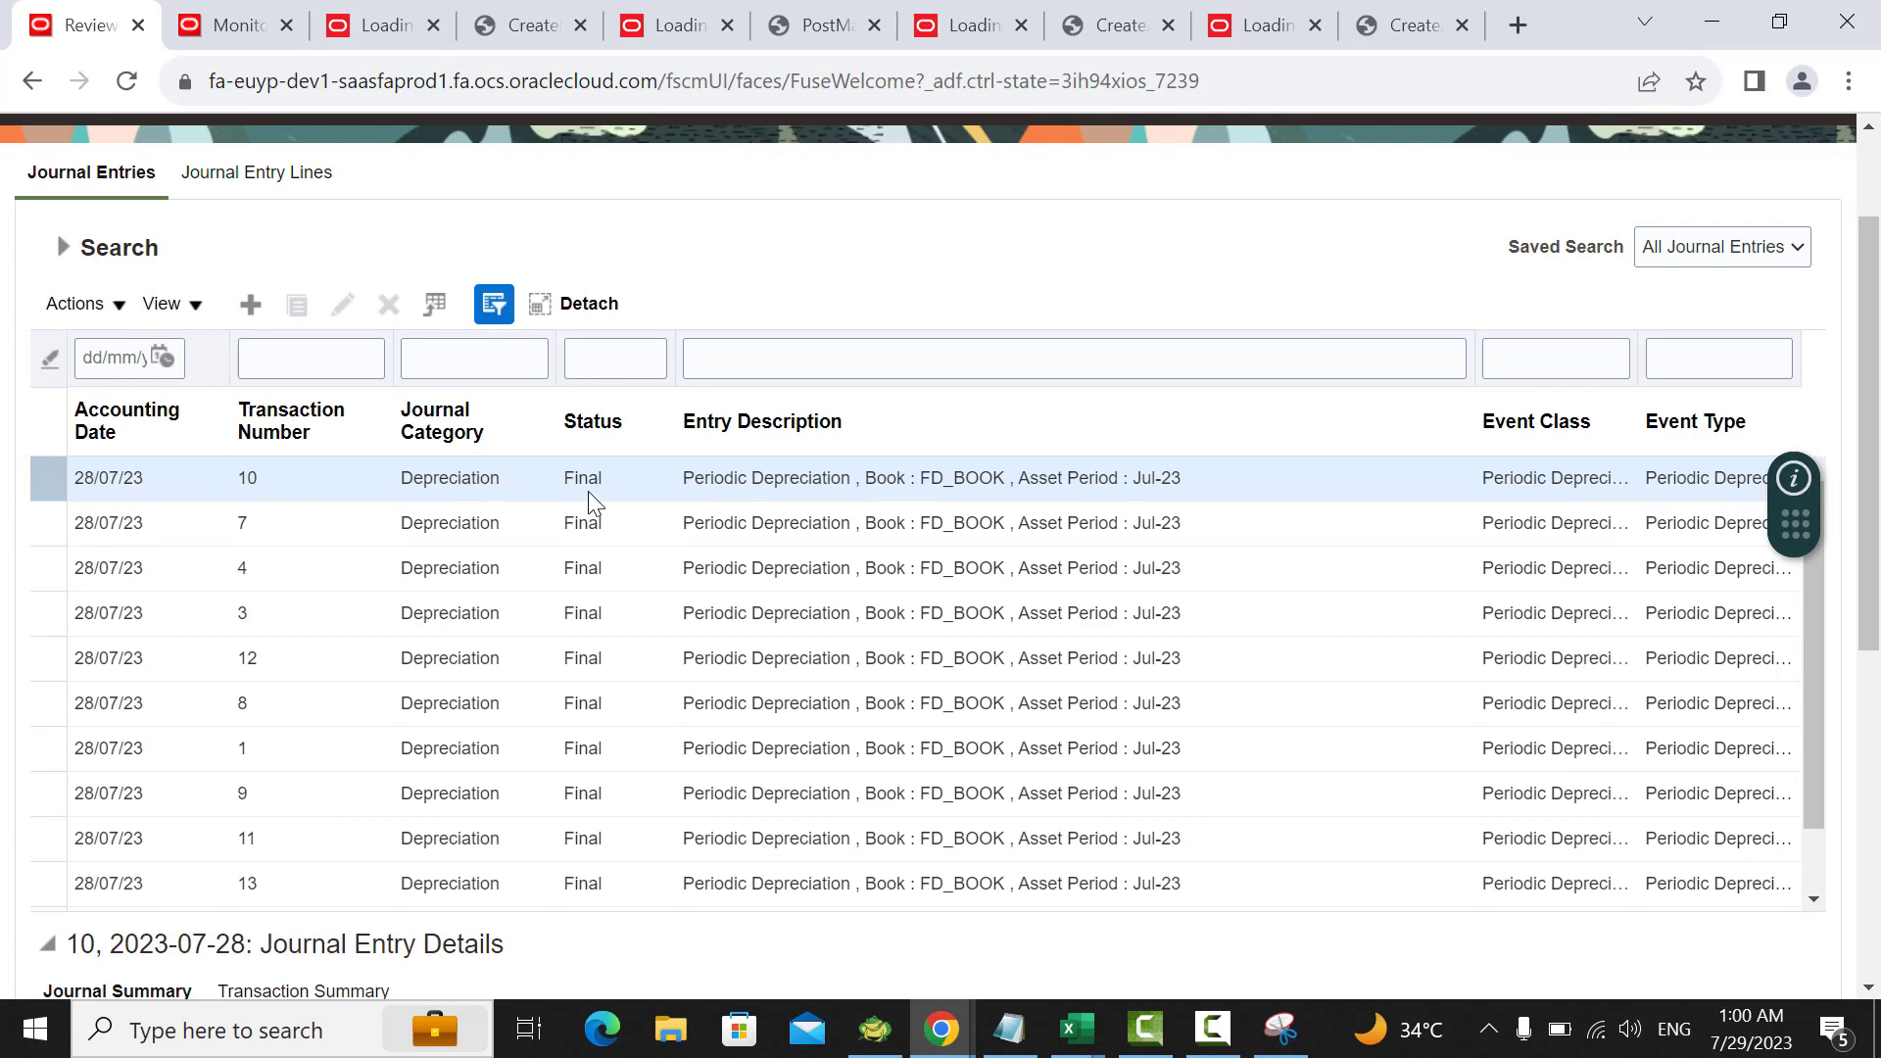
Step: Examine the accounting lines and transaction summary of the first Jul-23 periodic depreciation entry and browse the other entries
scroll(1222, 386, down, 6)
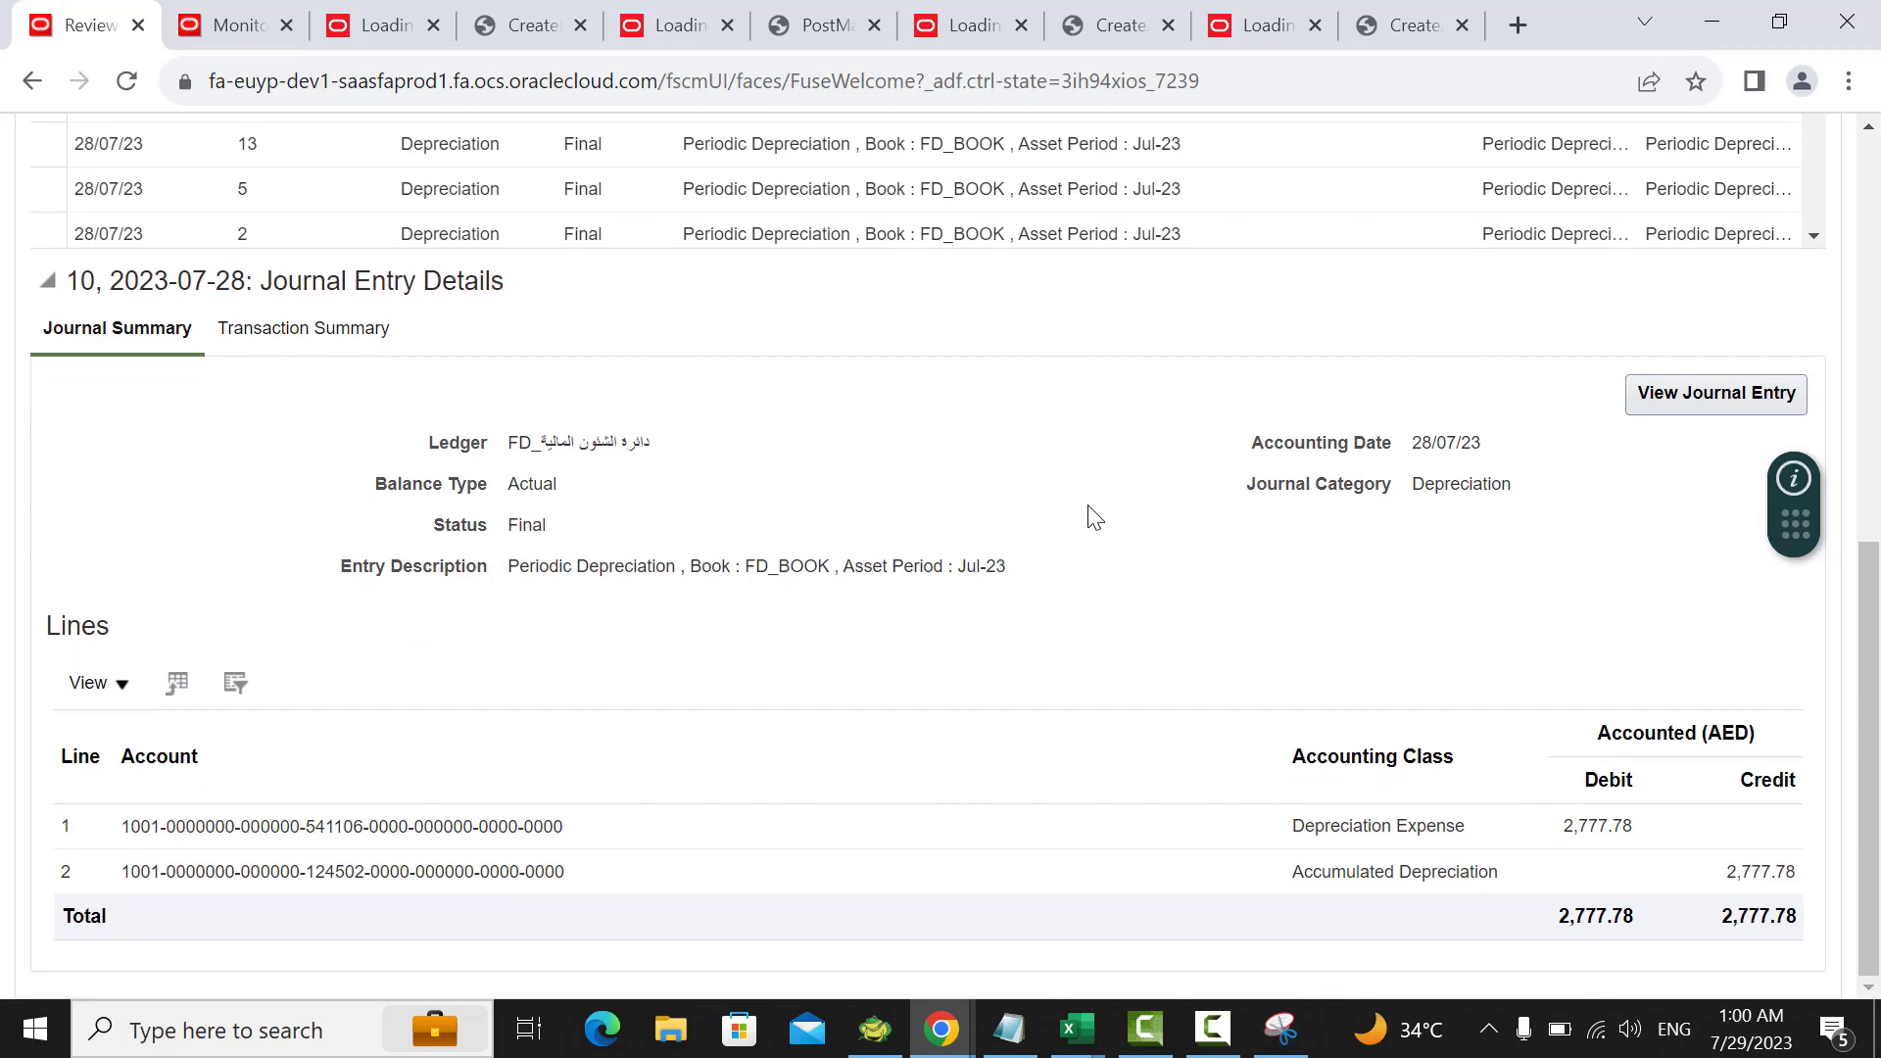
scroll(1094, 517, up, 2)
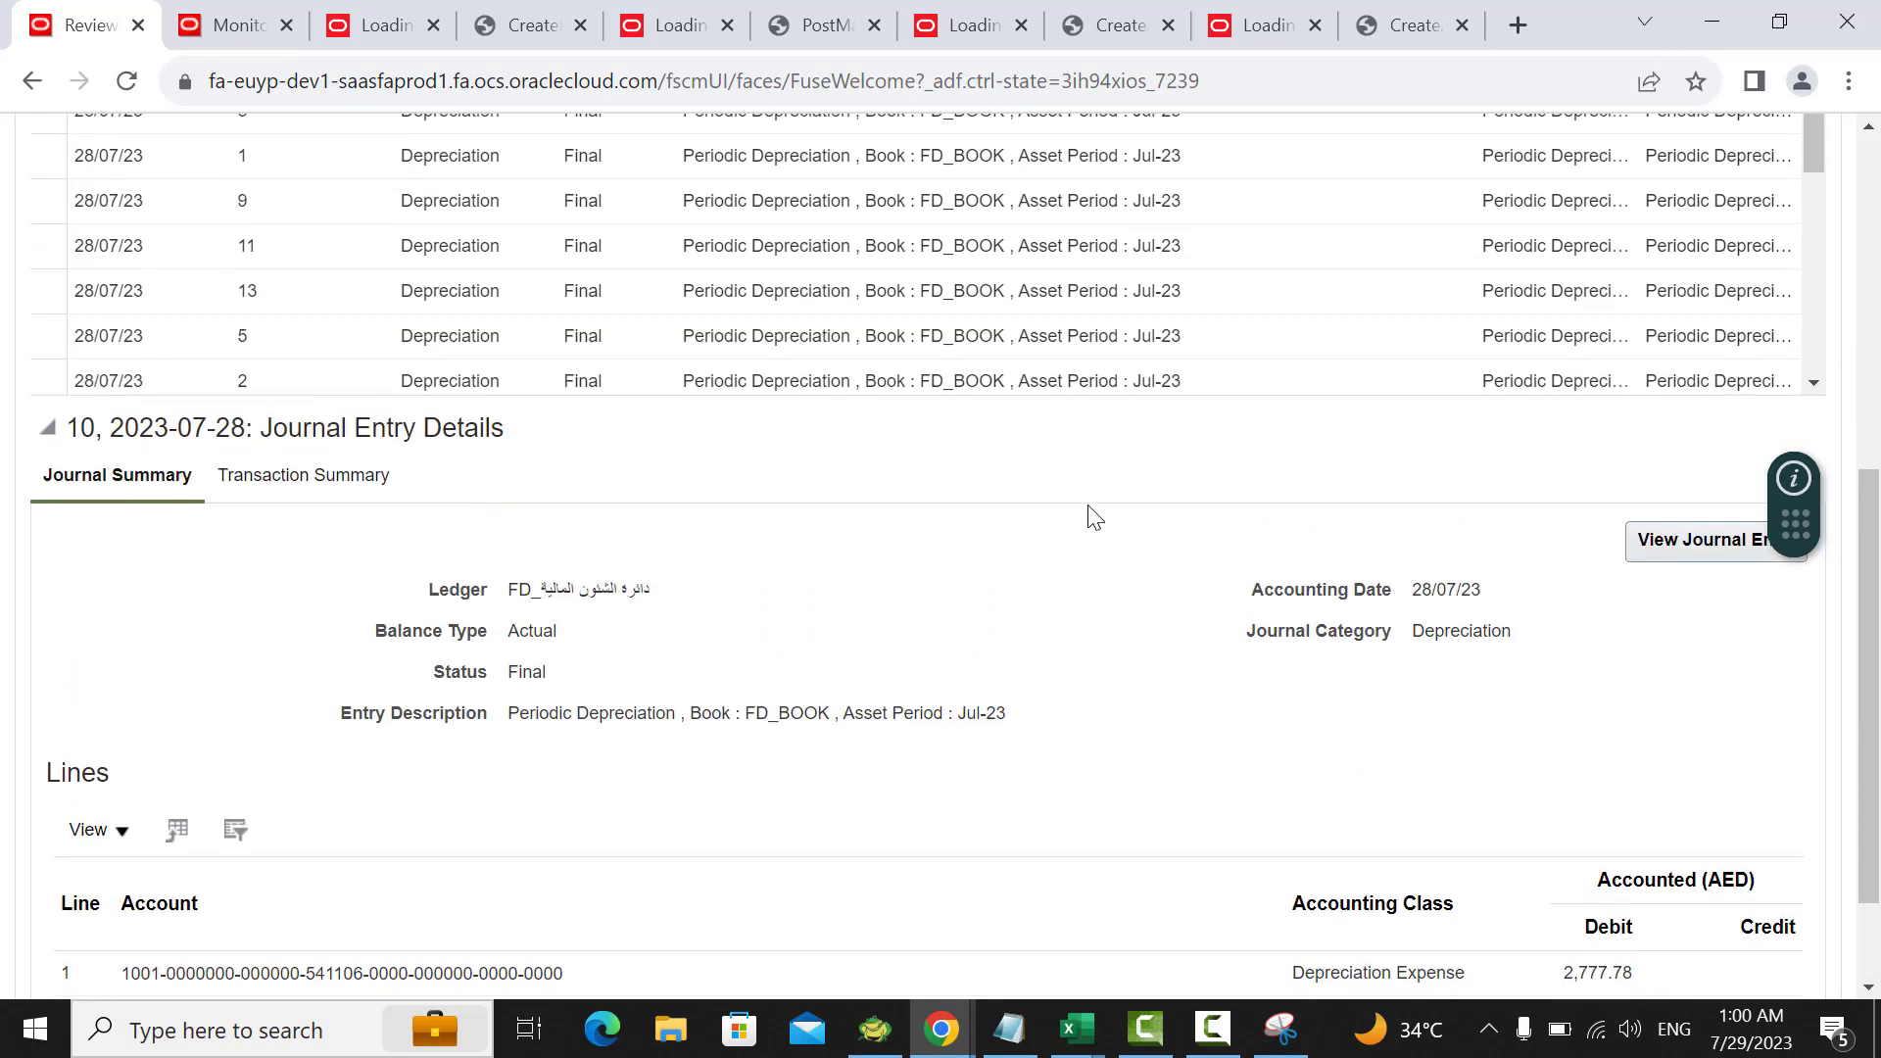
scroll(1095, 518, up, 3)
scroll(898, 454, up, 4)
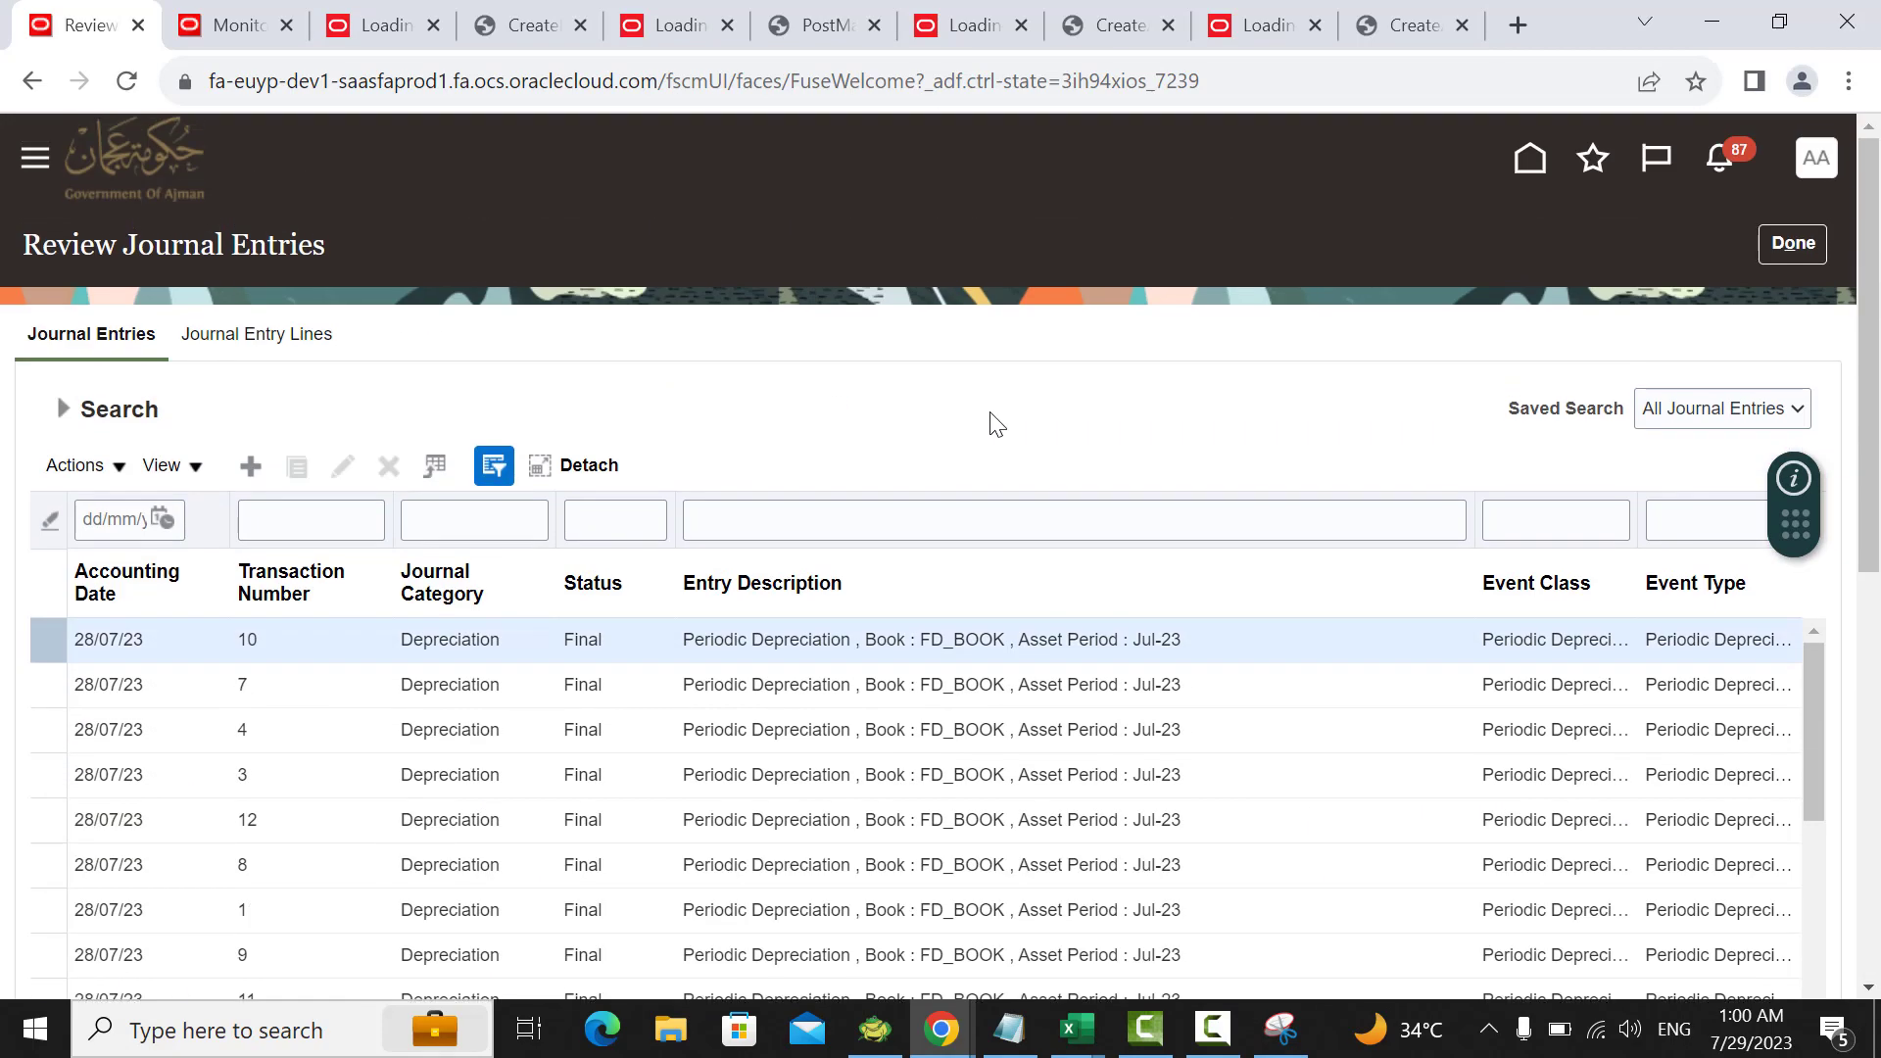
scroll(386, 702, down, 6)
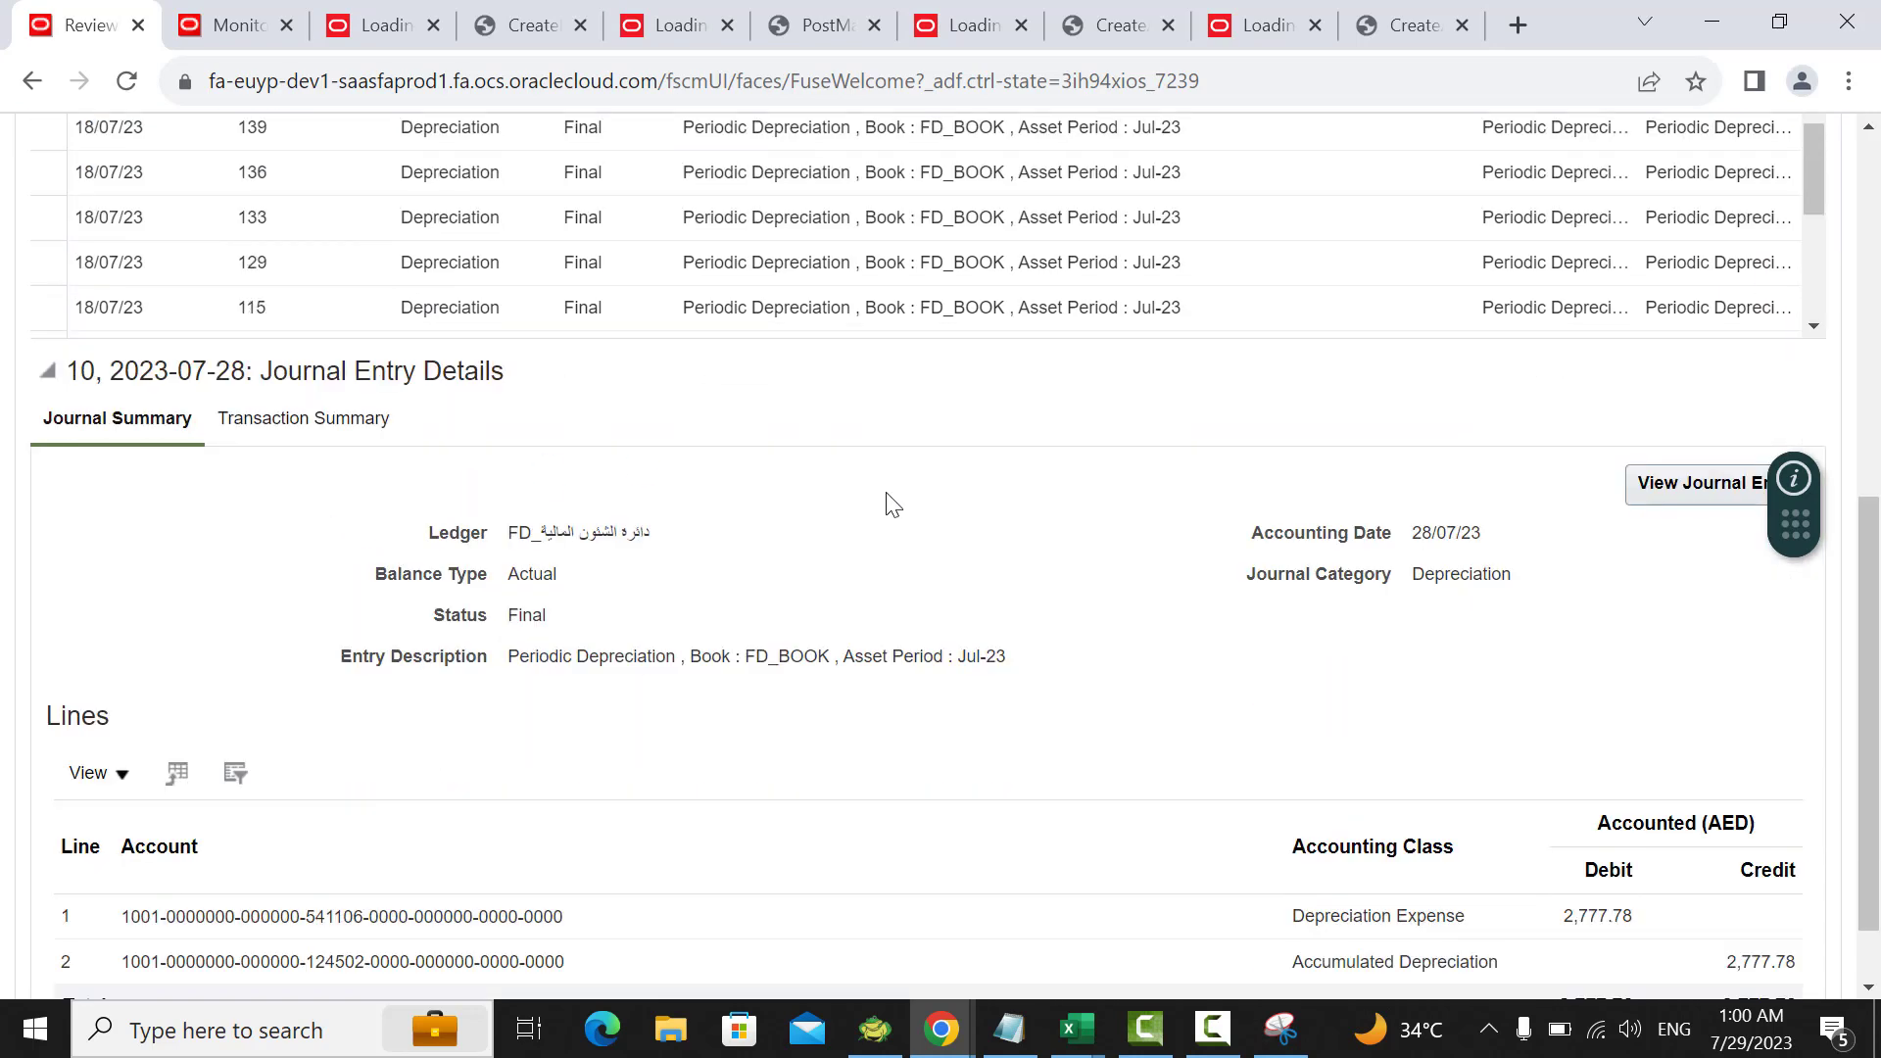
click(345, 431)
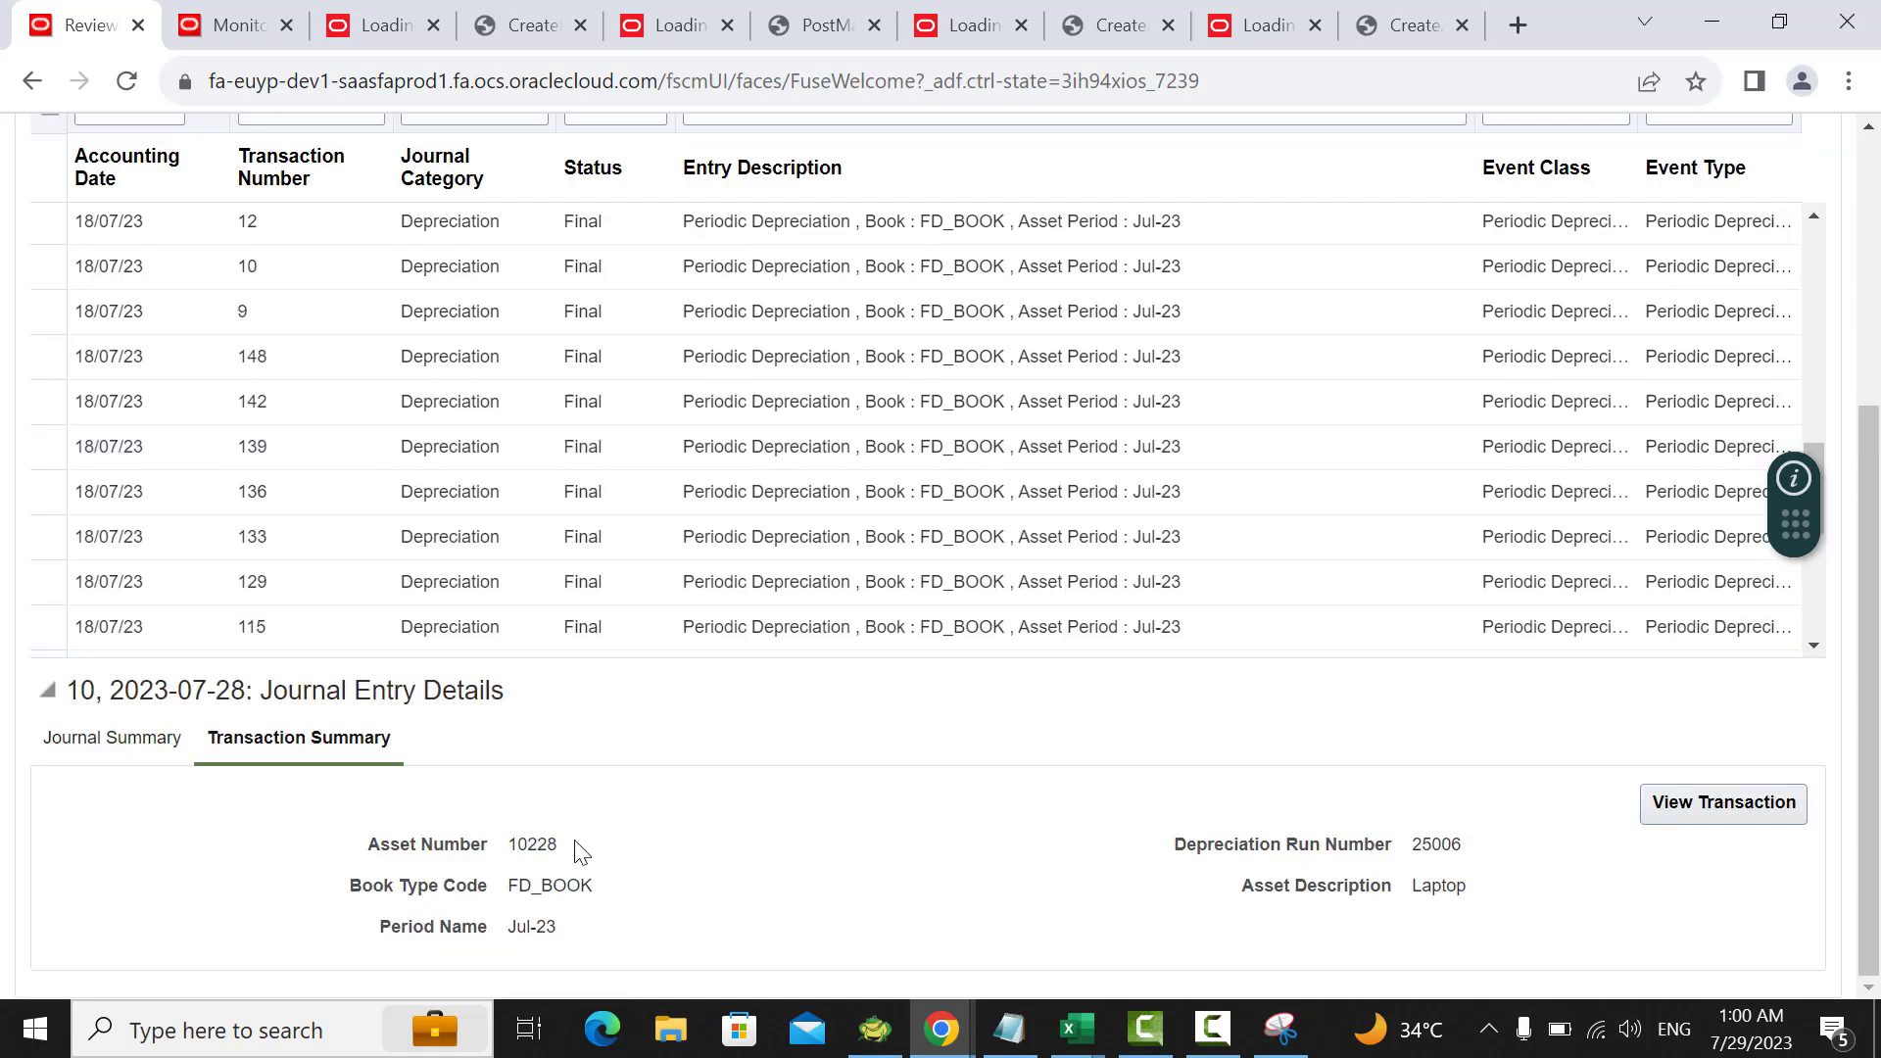
scroll(492, 608, up, 5)
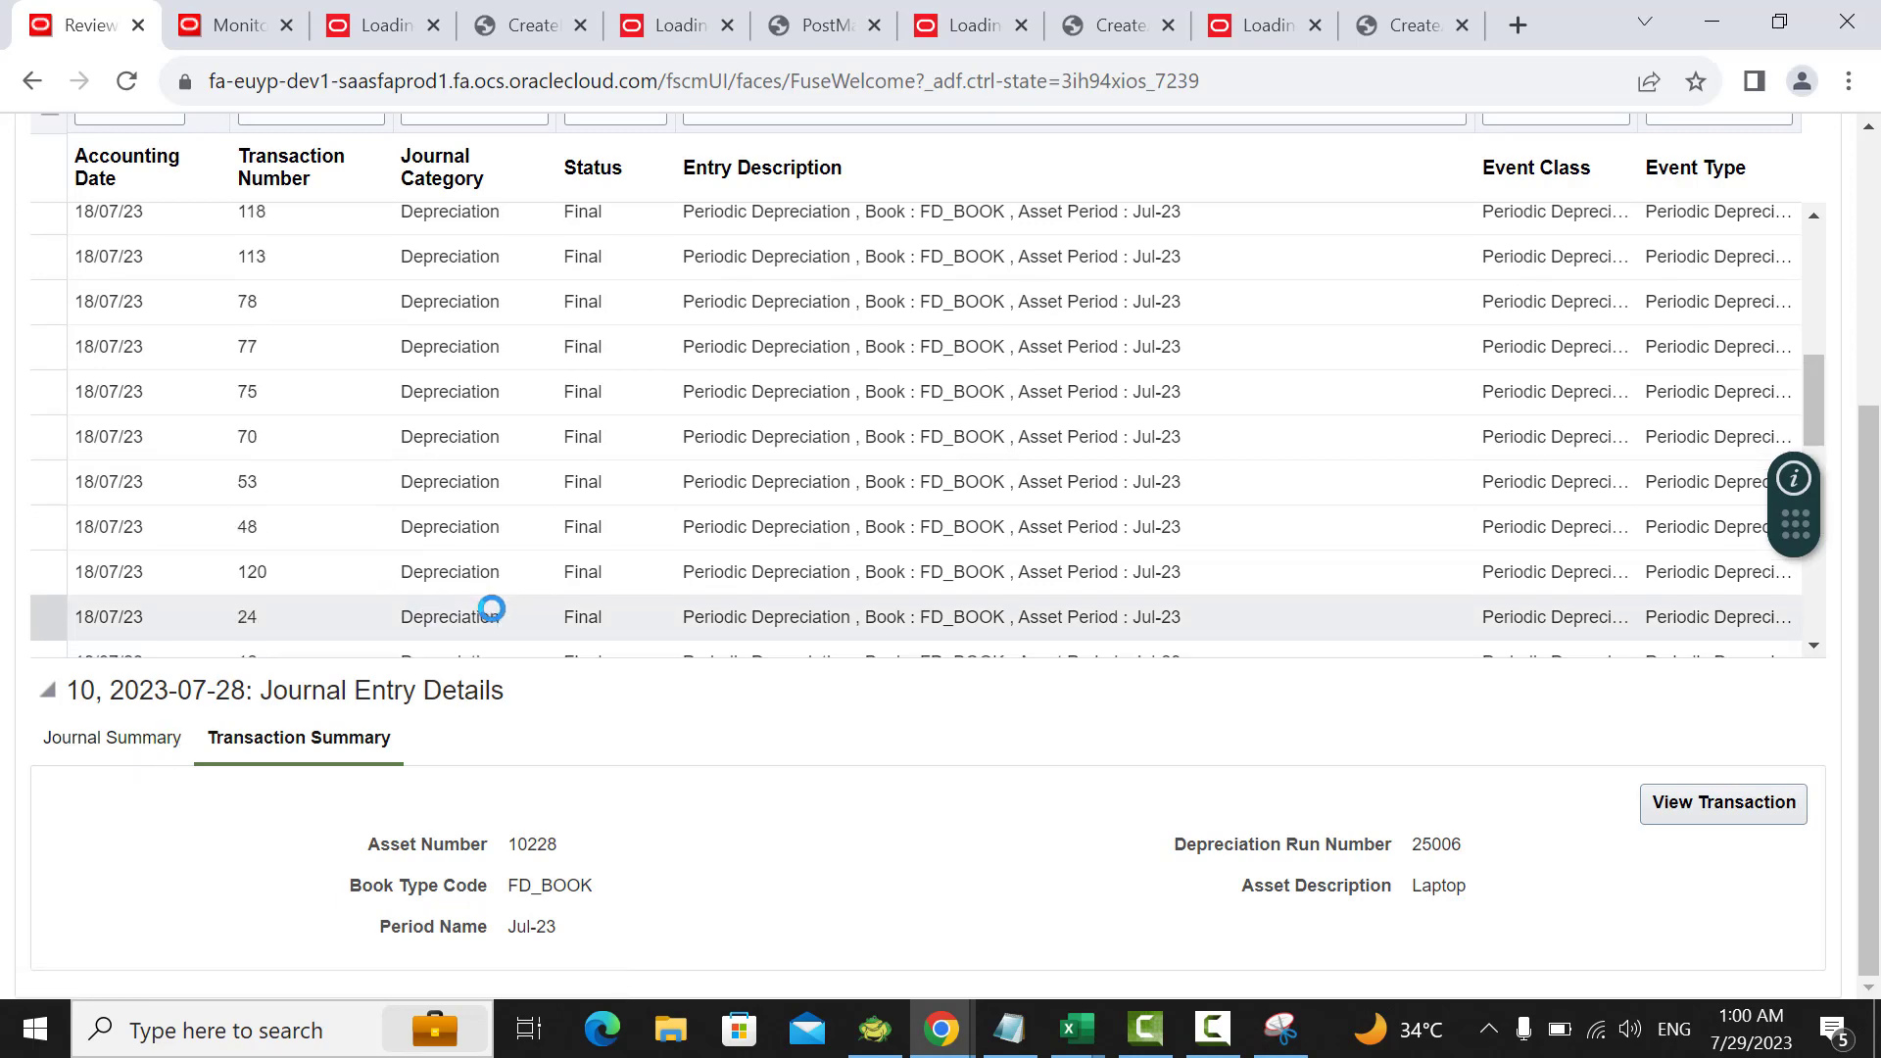
scroll(548, 609, up, 2)
scroll(735, 431, up, 3)
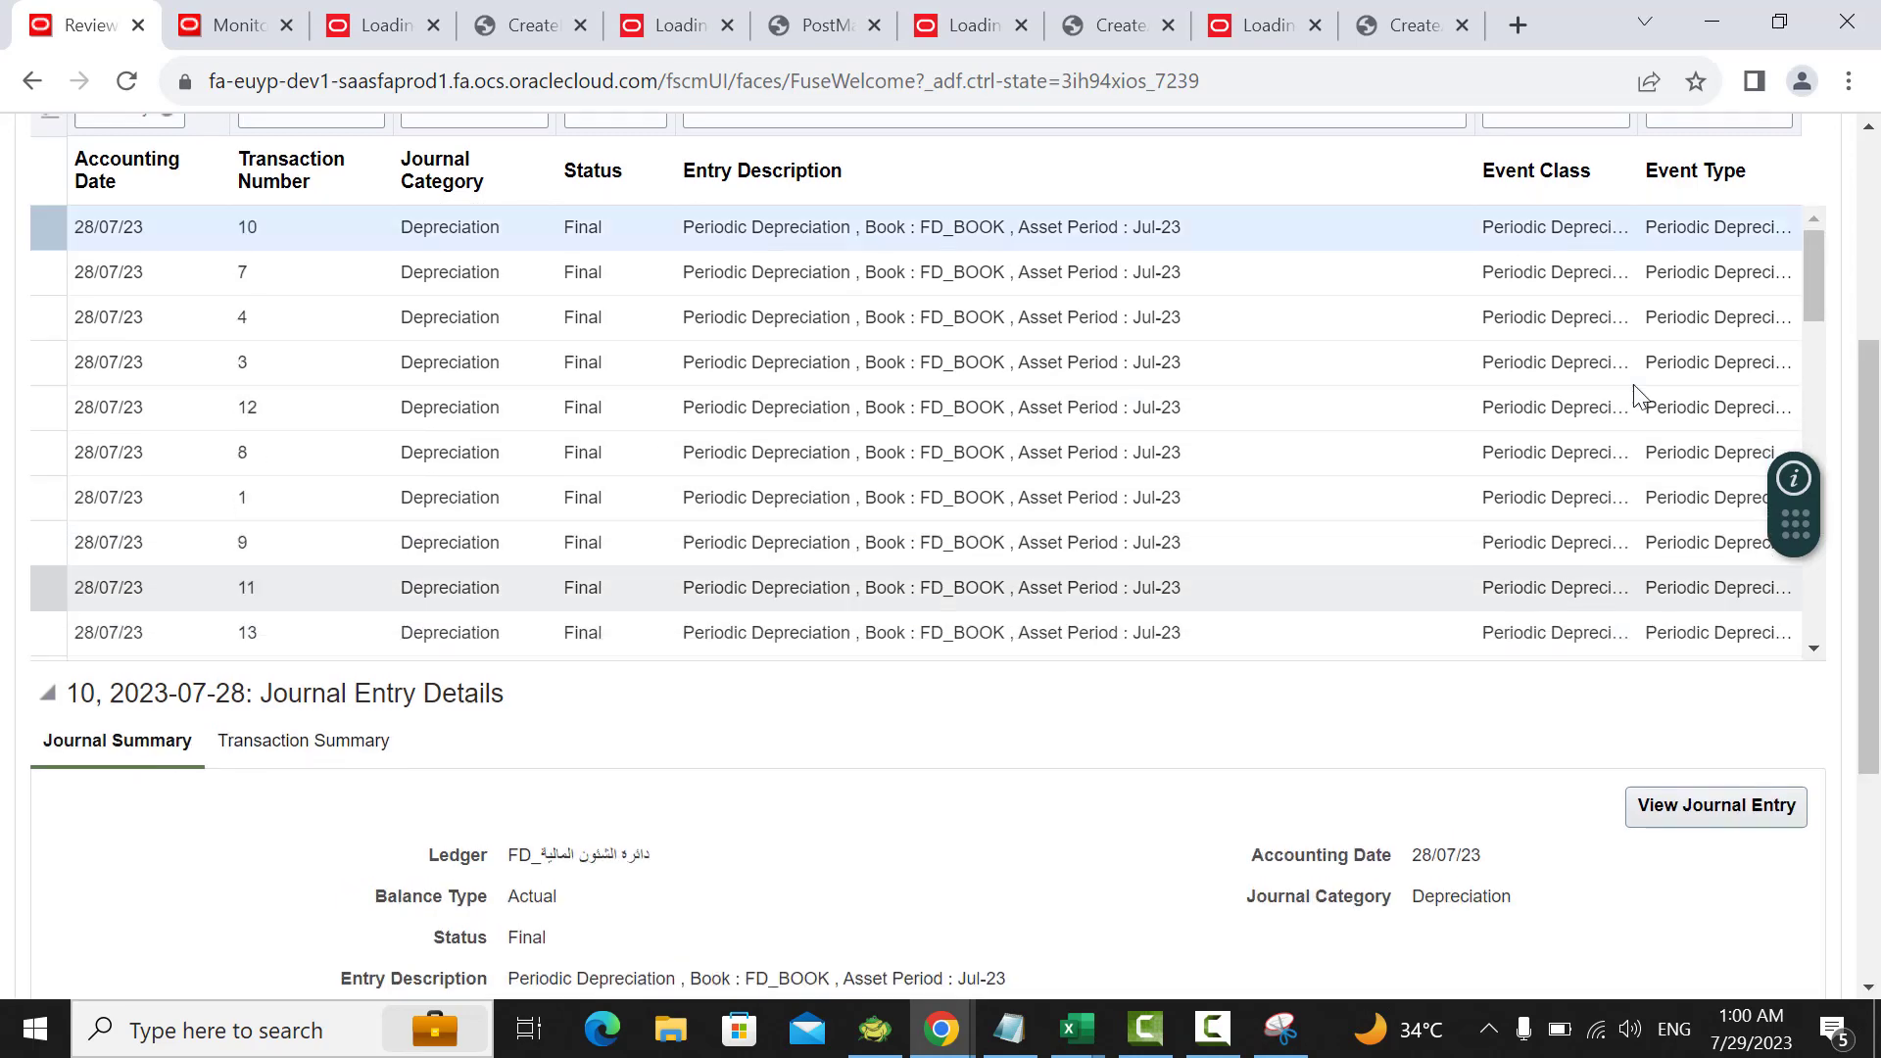
scroll(1632, 384, up, 3)
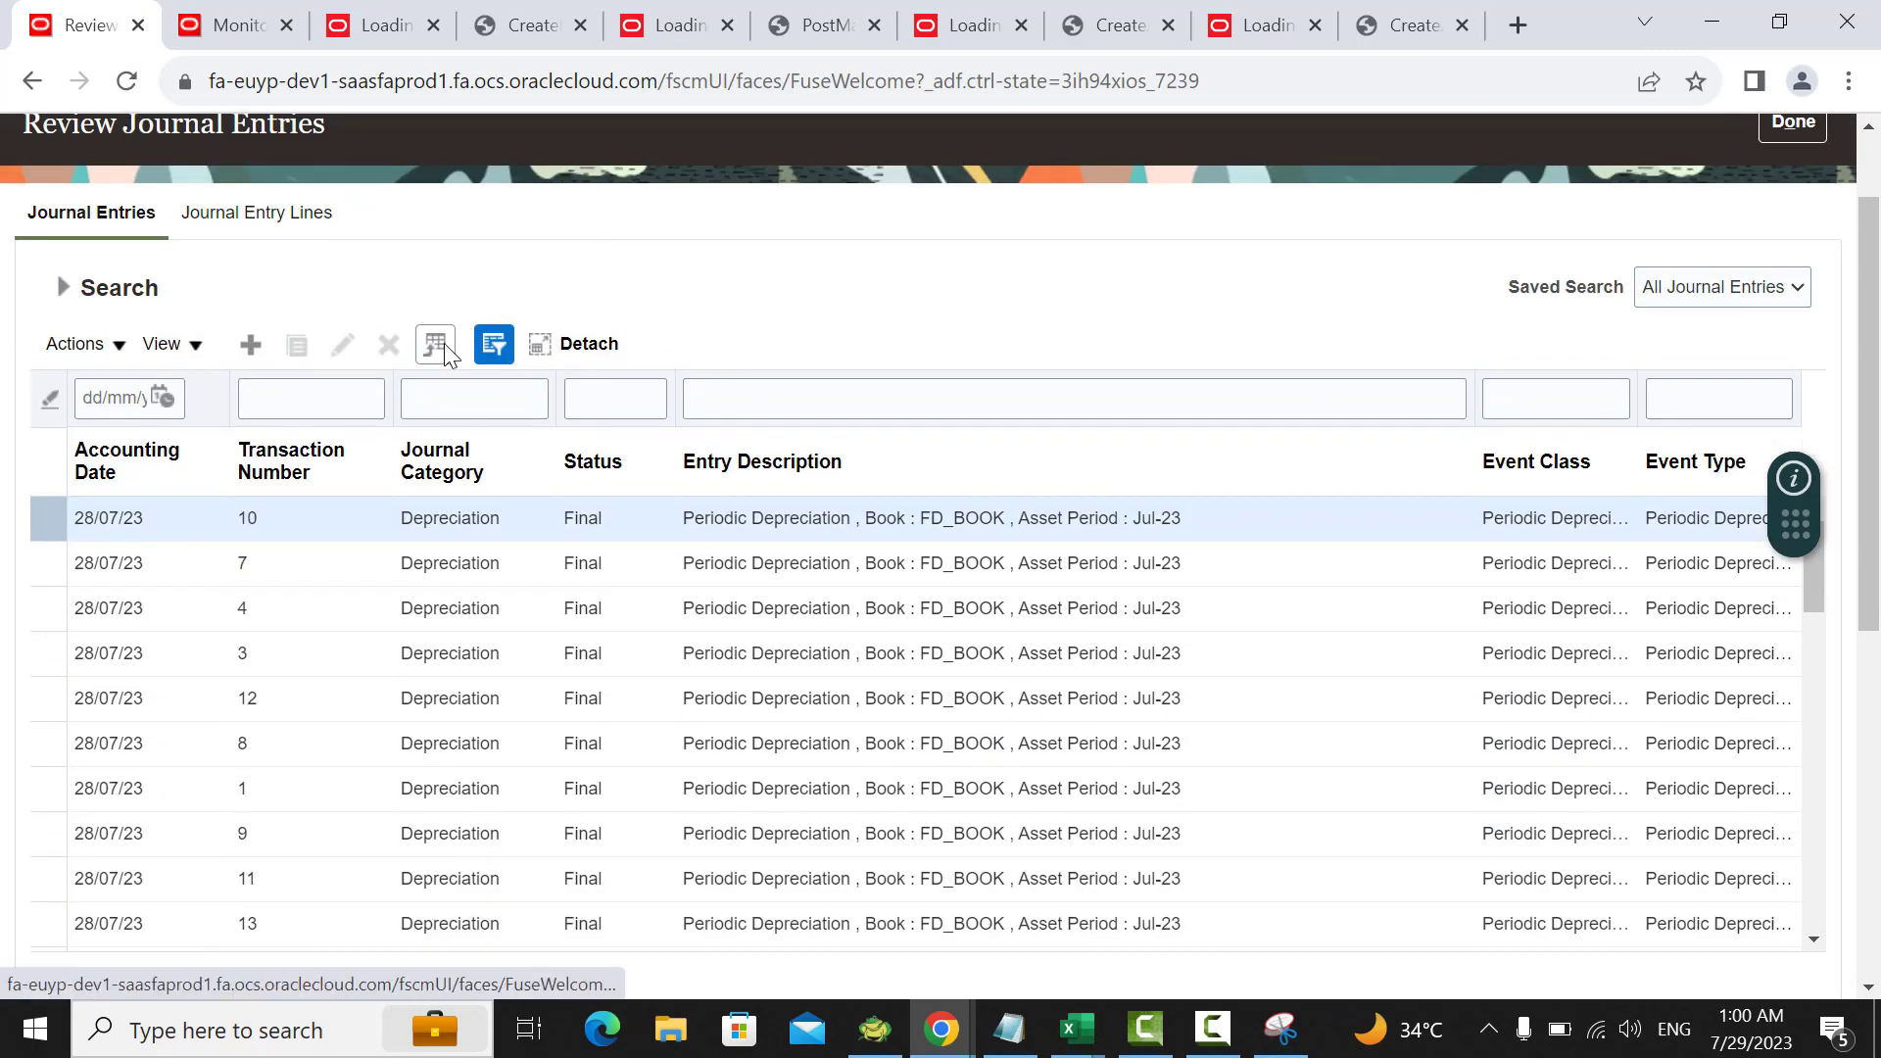
click(201, 350)
mouse_move(209, 442)
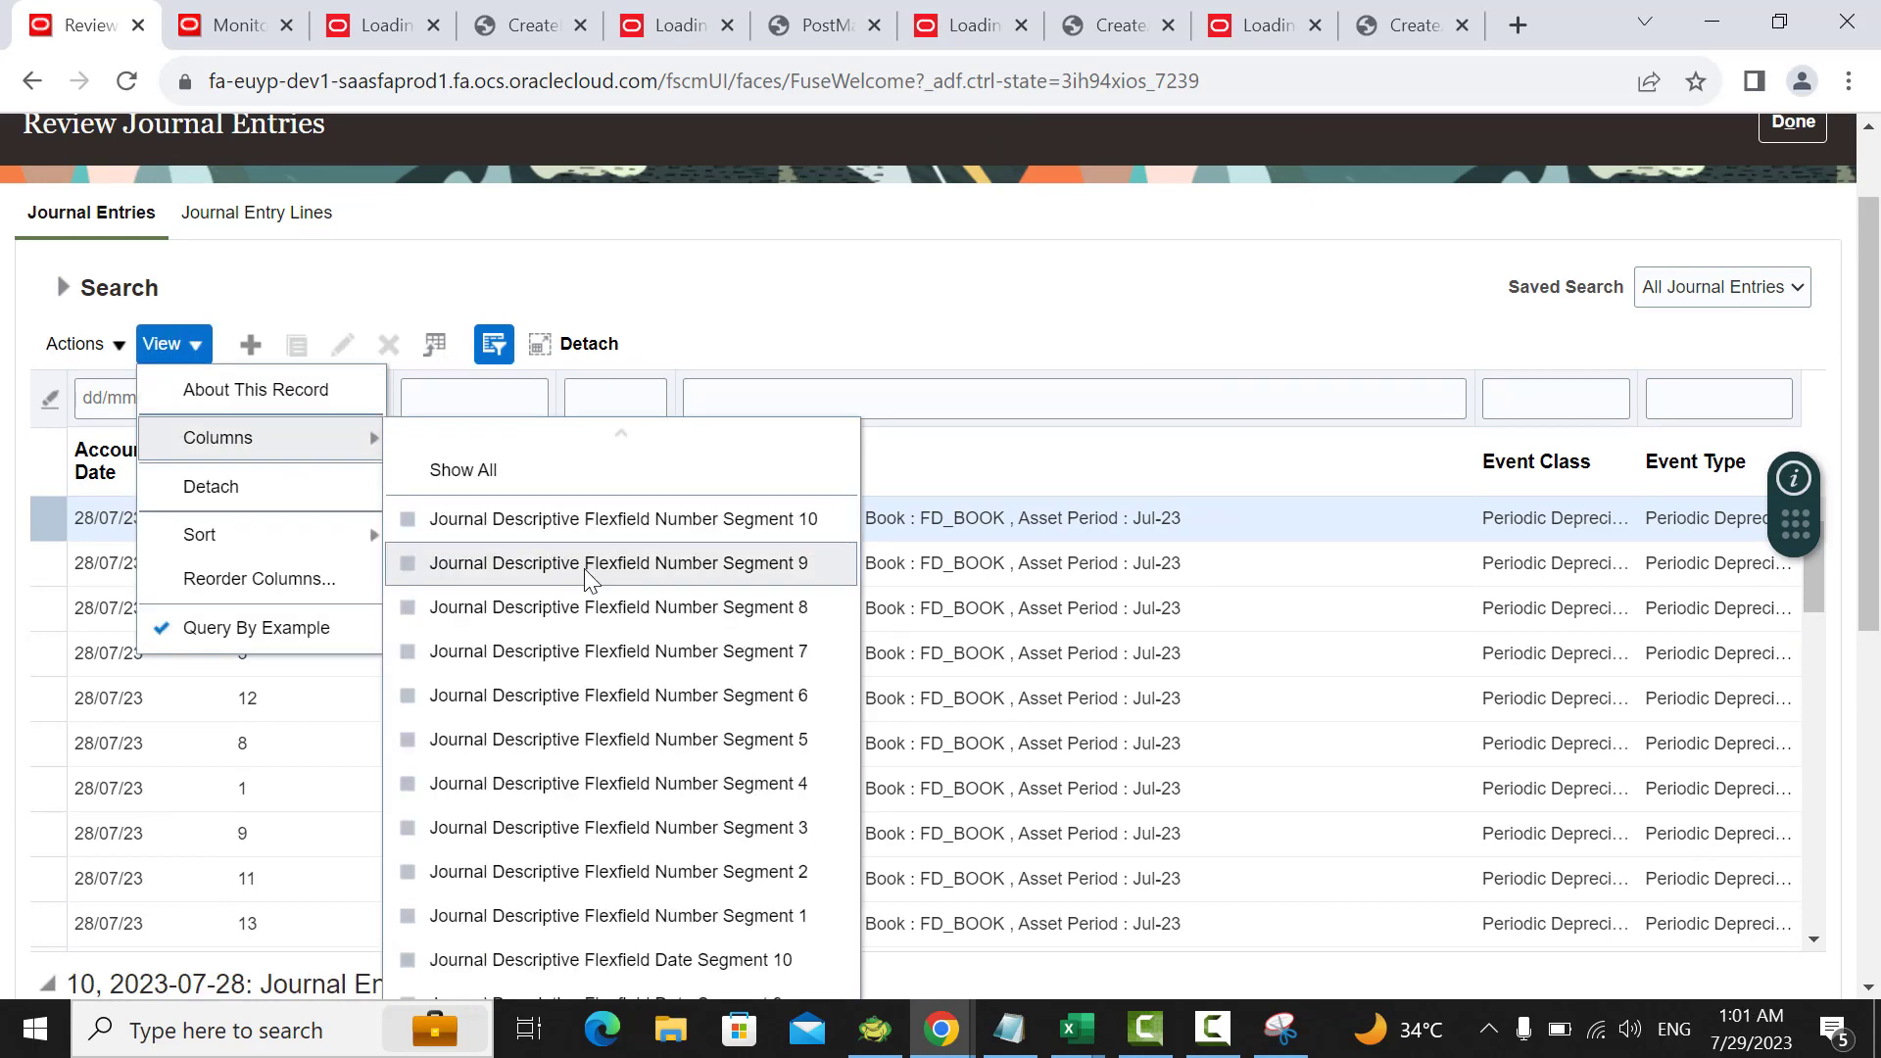
scroll(588, 576, down, 10)
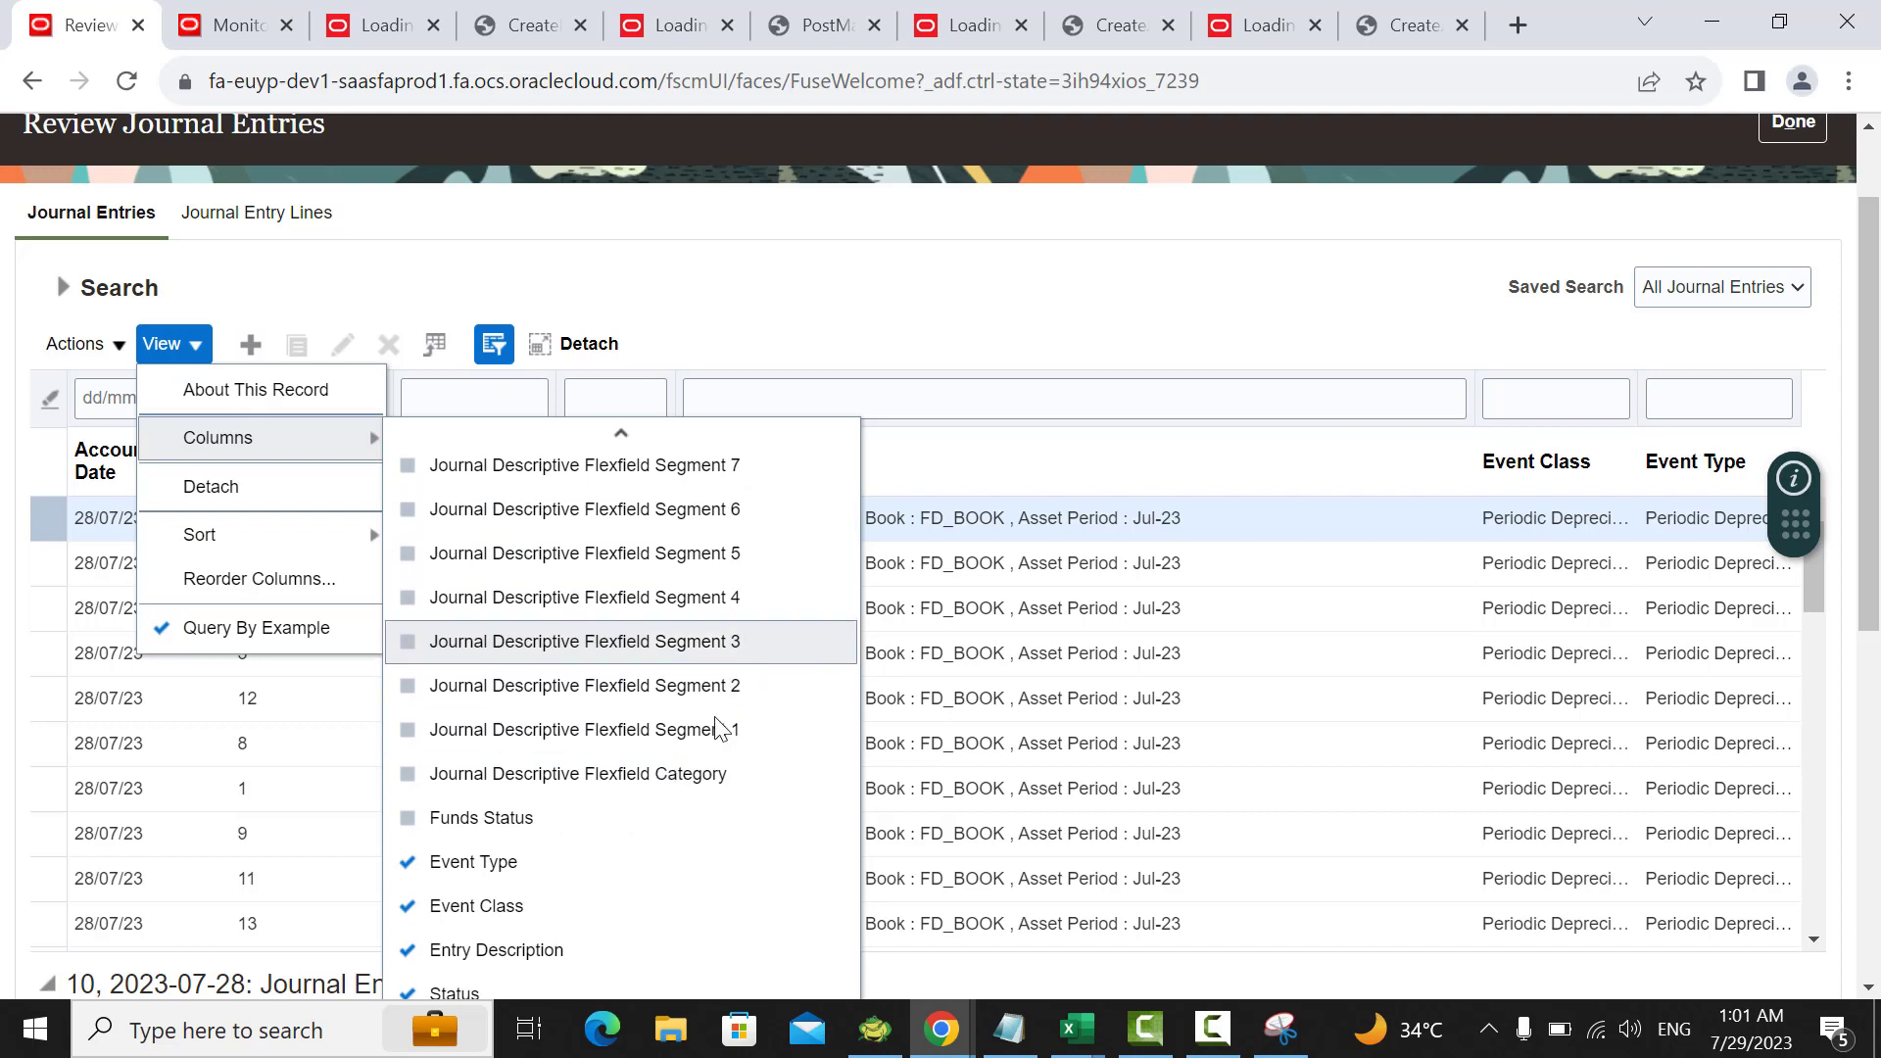
scroll(689, 730, up, 5)
scroll(689, 730, up, 9)
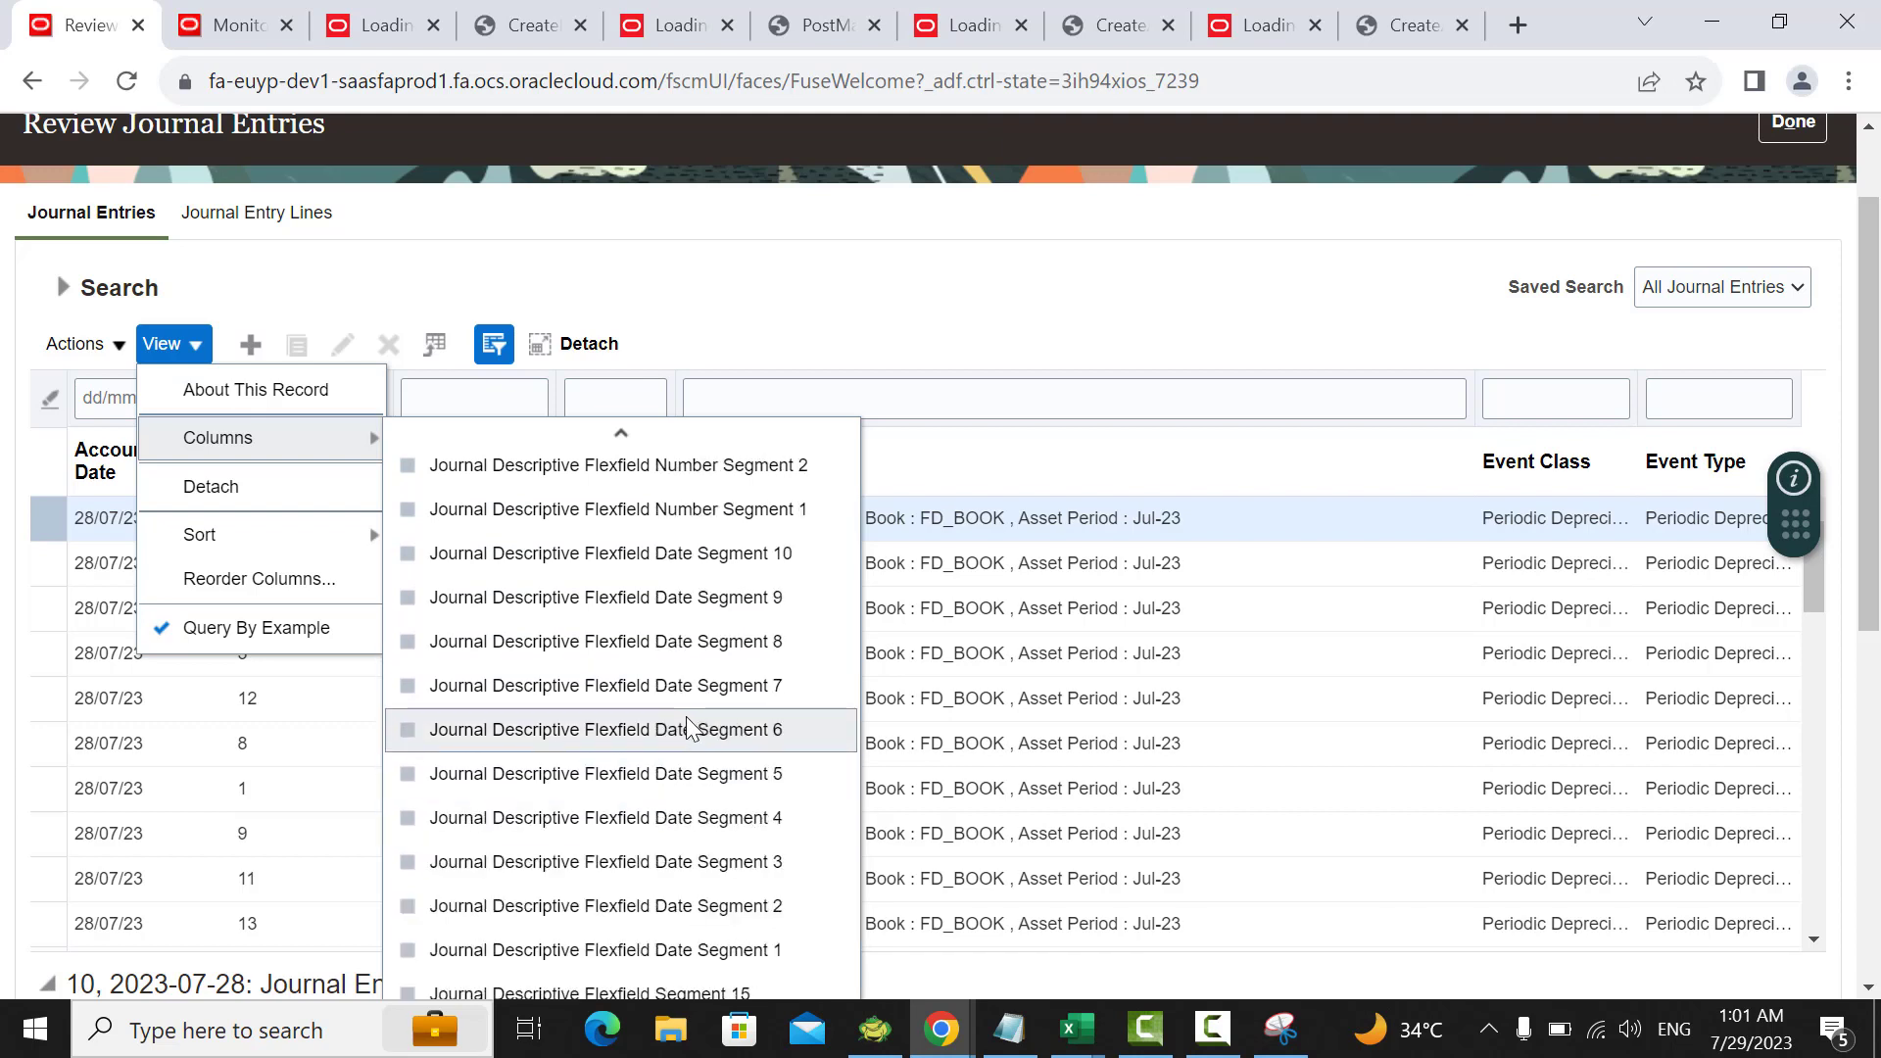
click(852, 365)
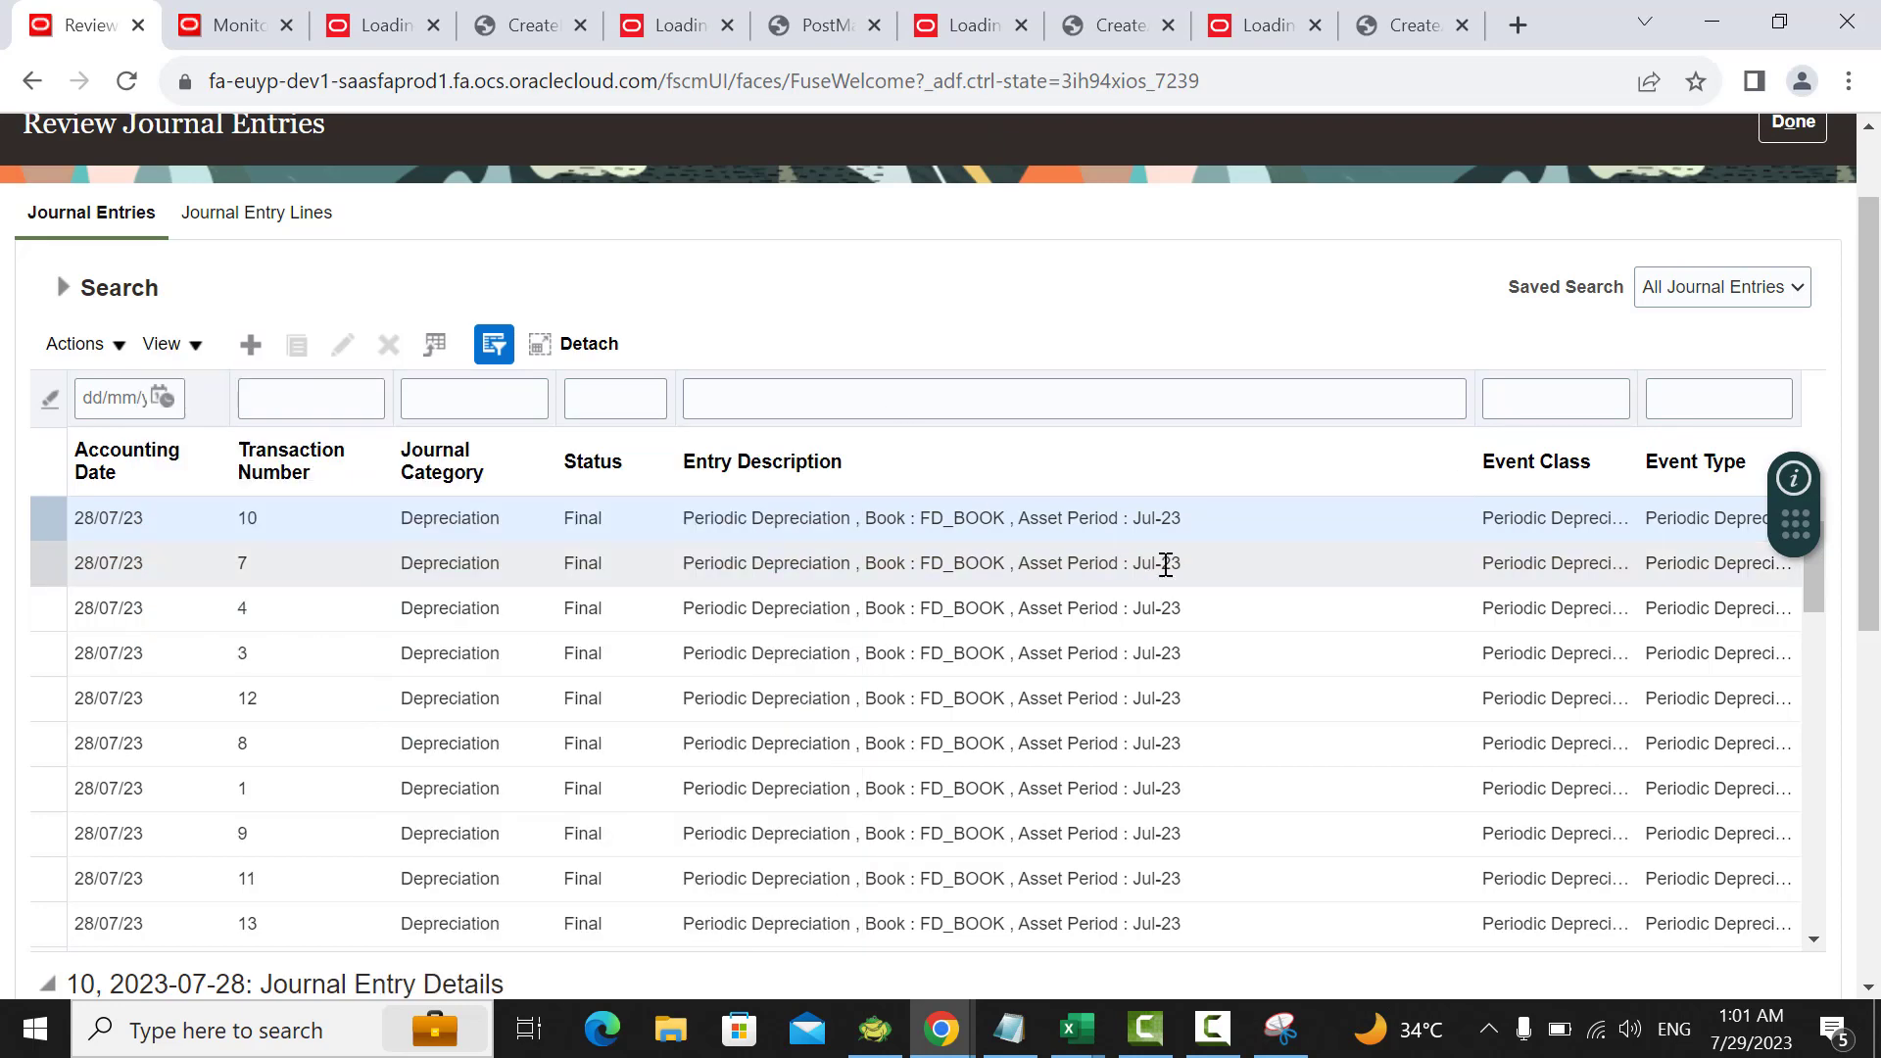
Step: Filter the journal entries results by transaction number 18377
click(332, 405)
text(18377)
scroll(1458, 539, up, 1)
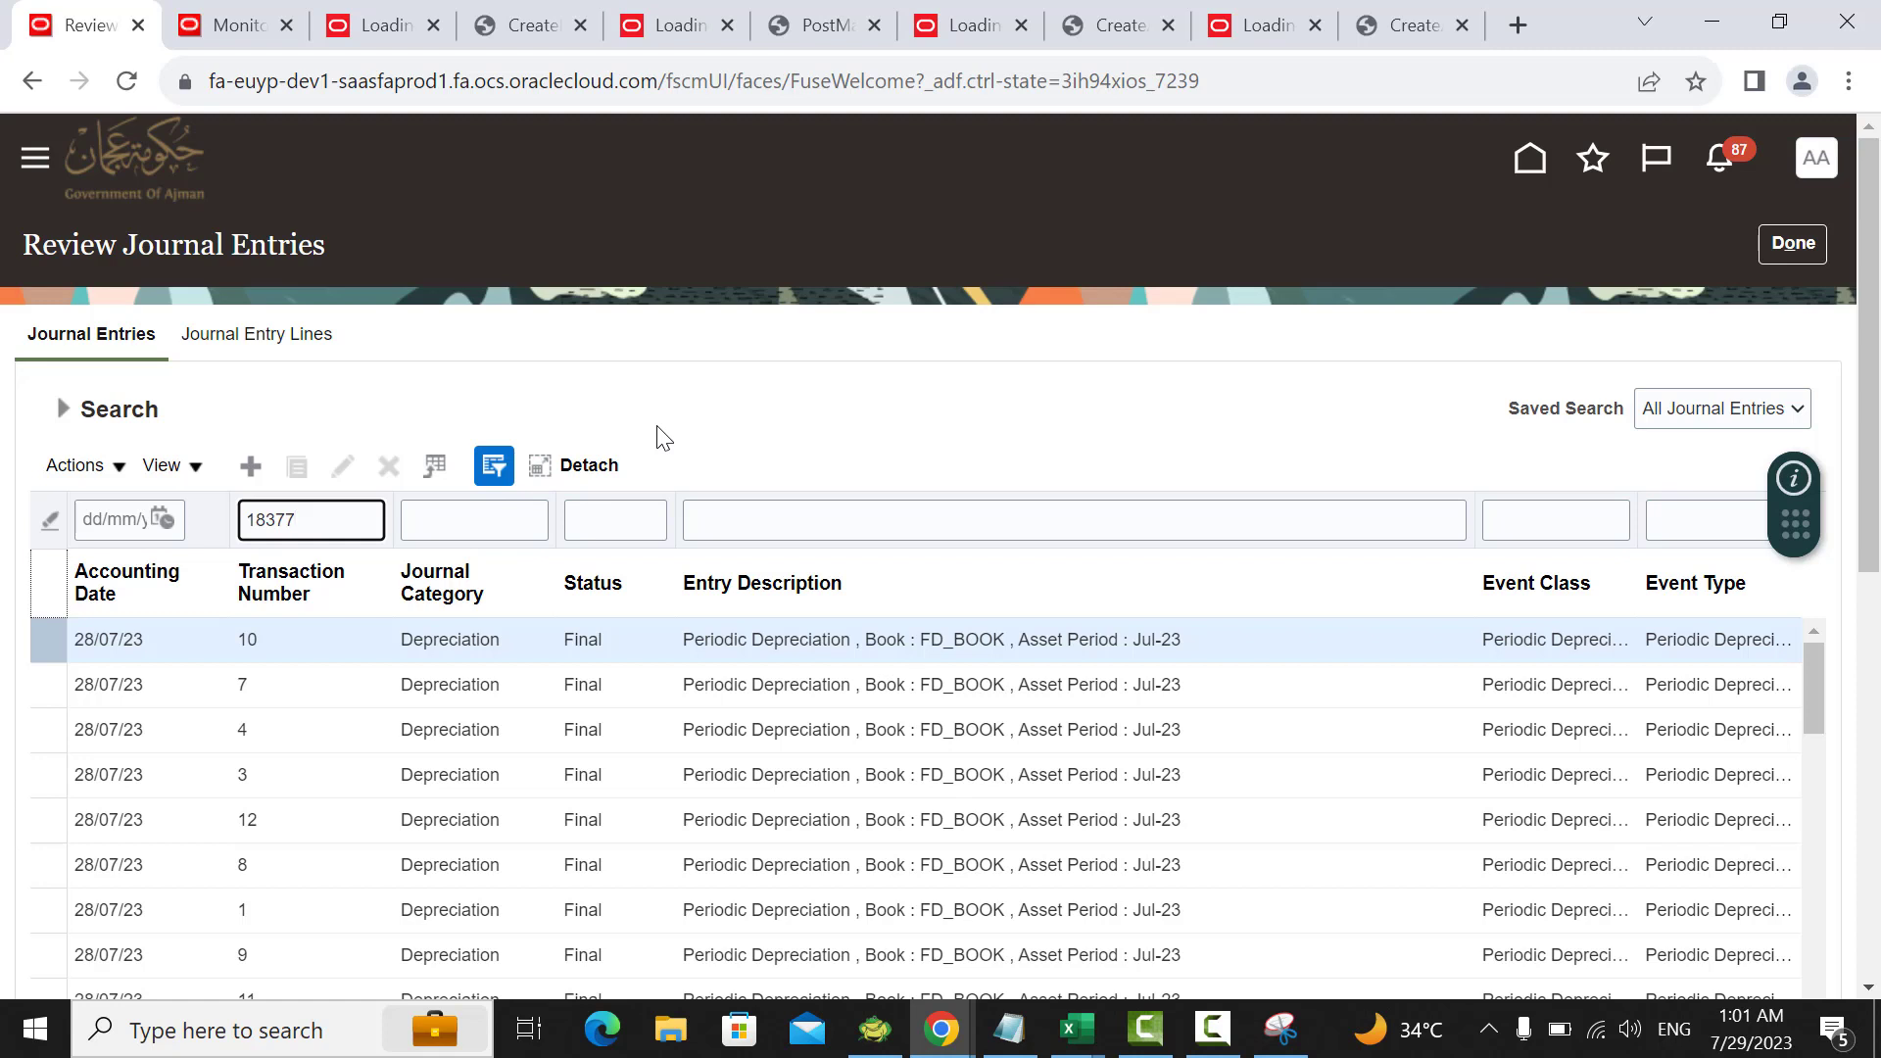
key(Return)
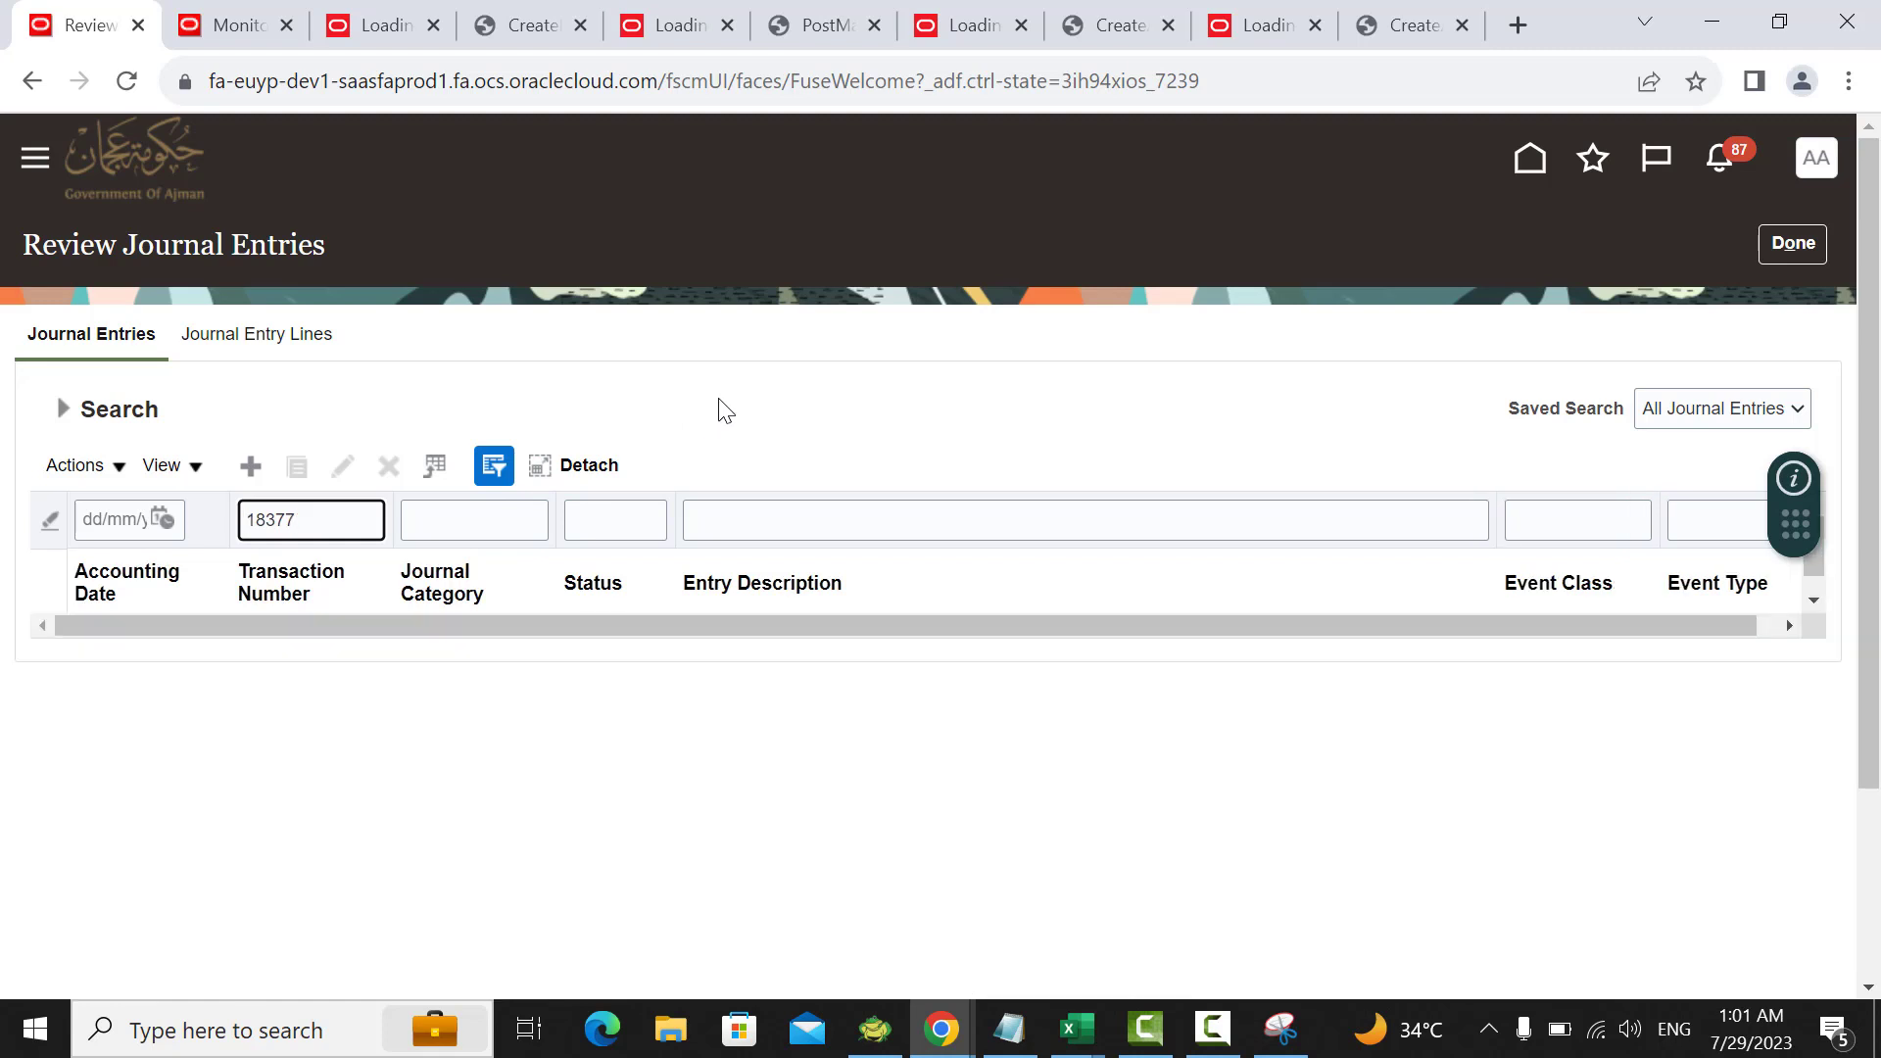
click(125, 348)
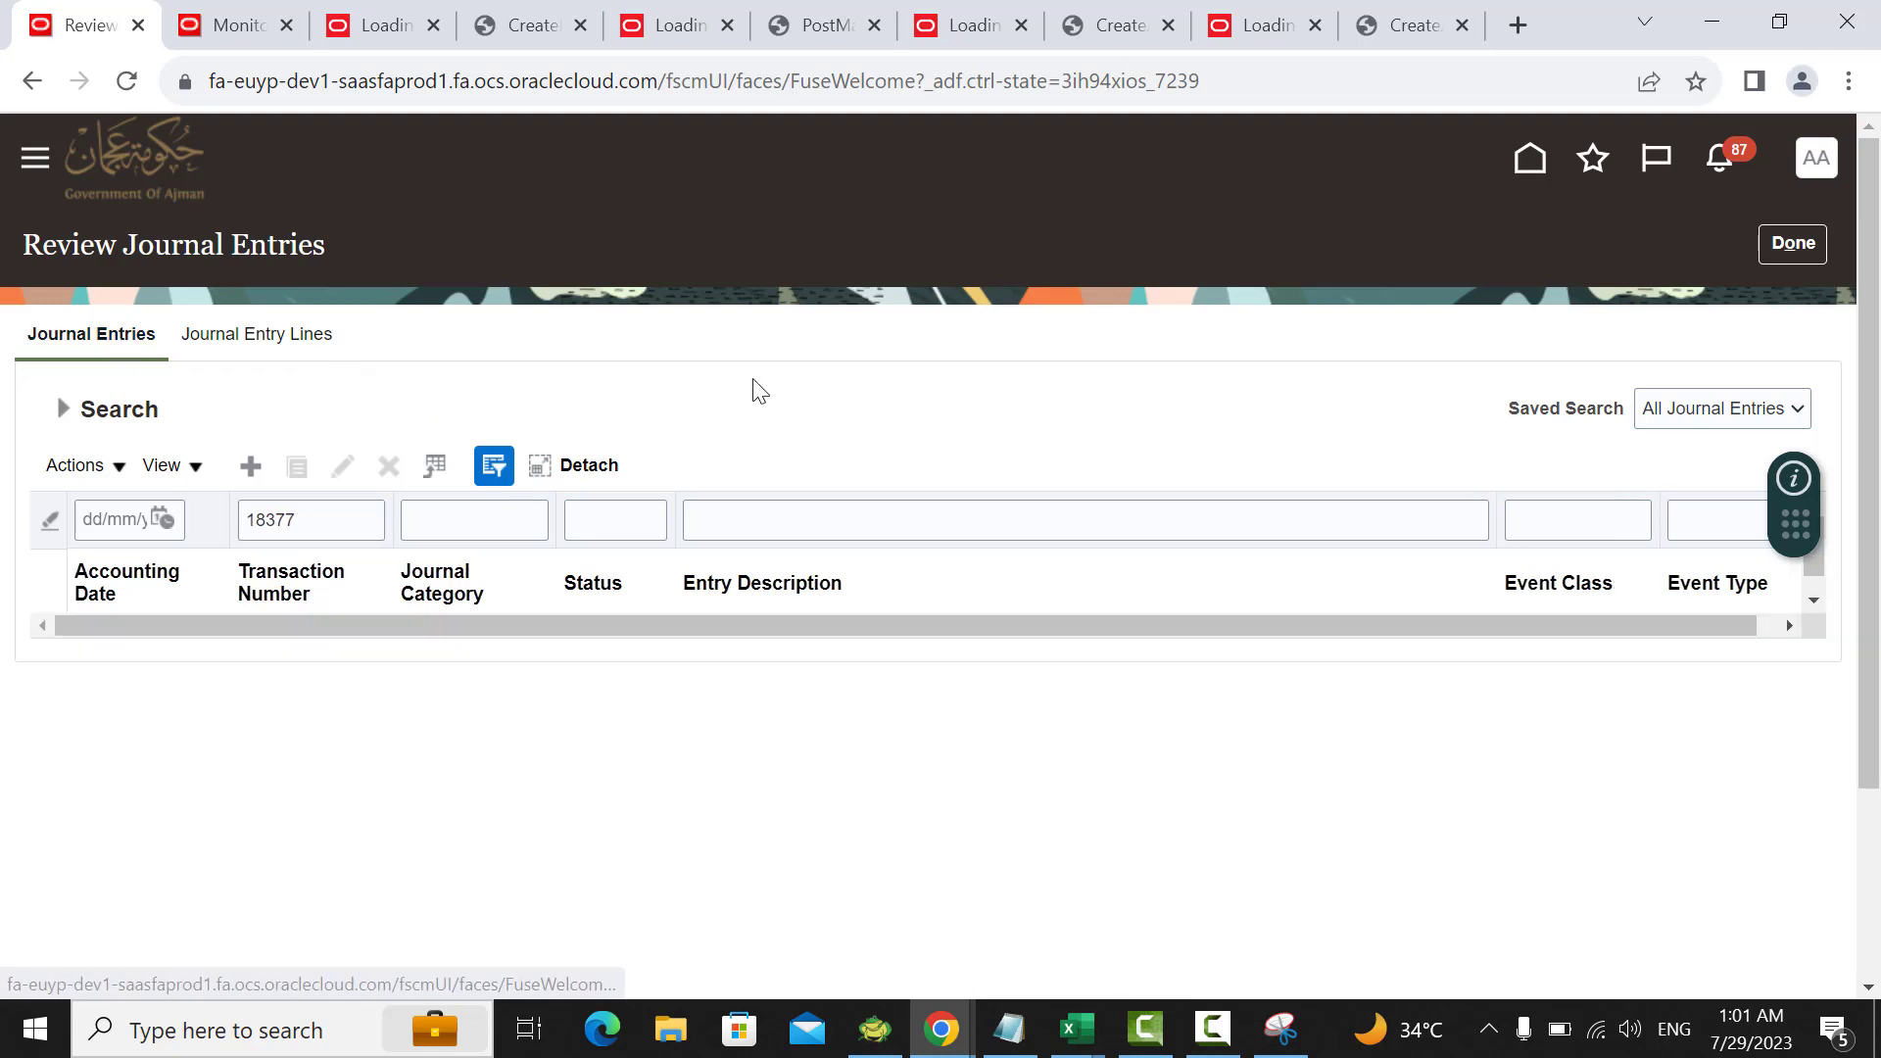
scroll(760, 392, down, 2)
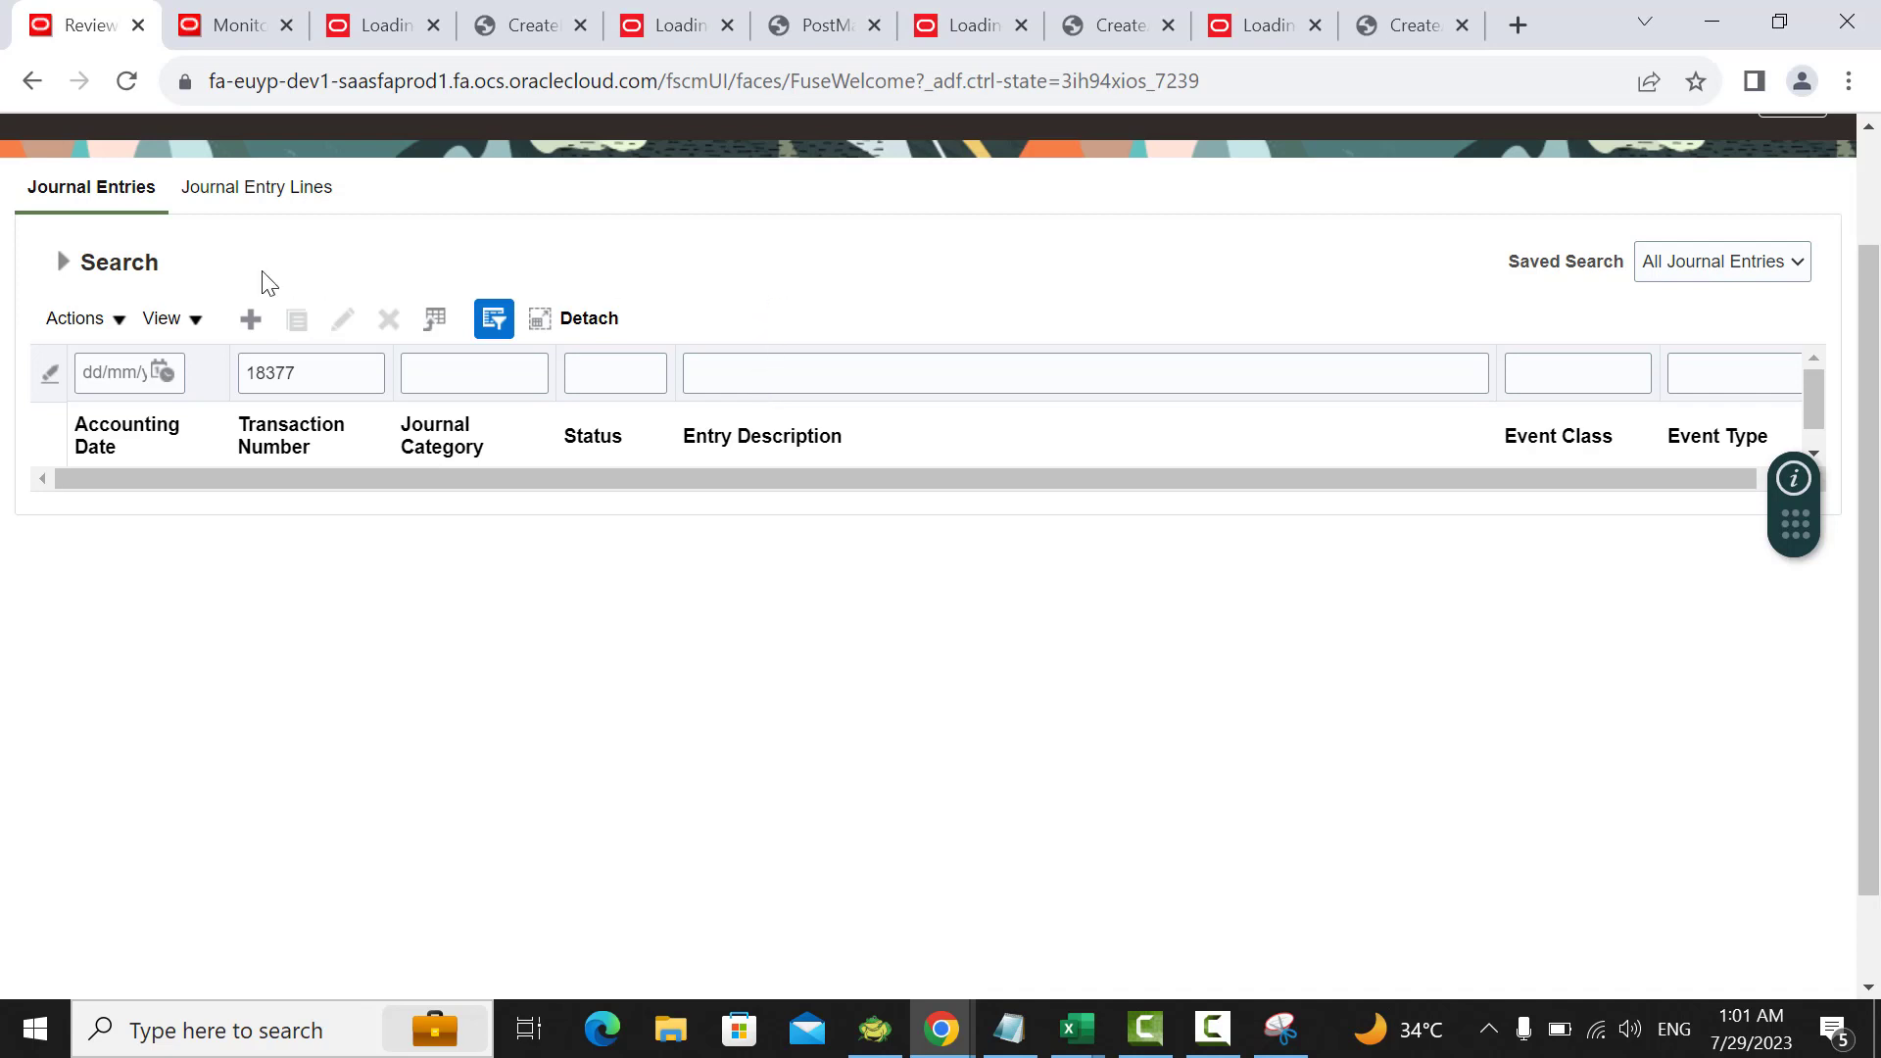
Step: Clear the Periodic Depreciation event class from the search criteria and rerun the journal entries search
click(67, 265)
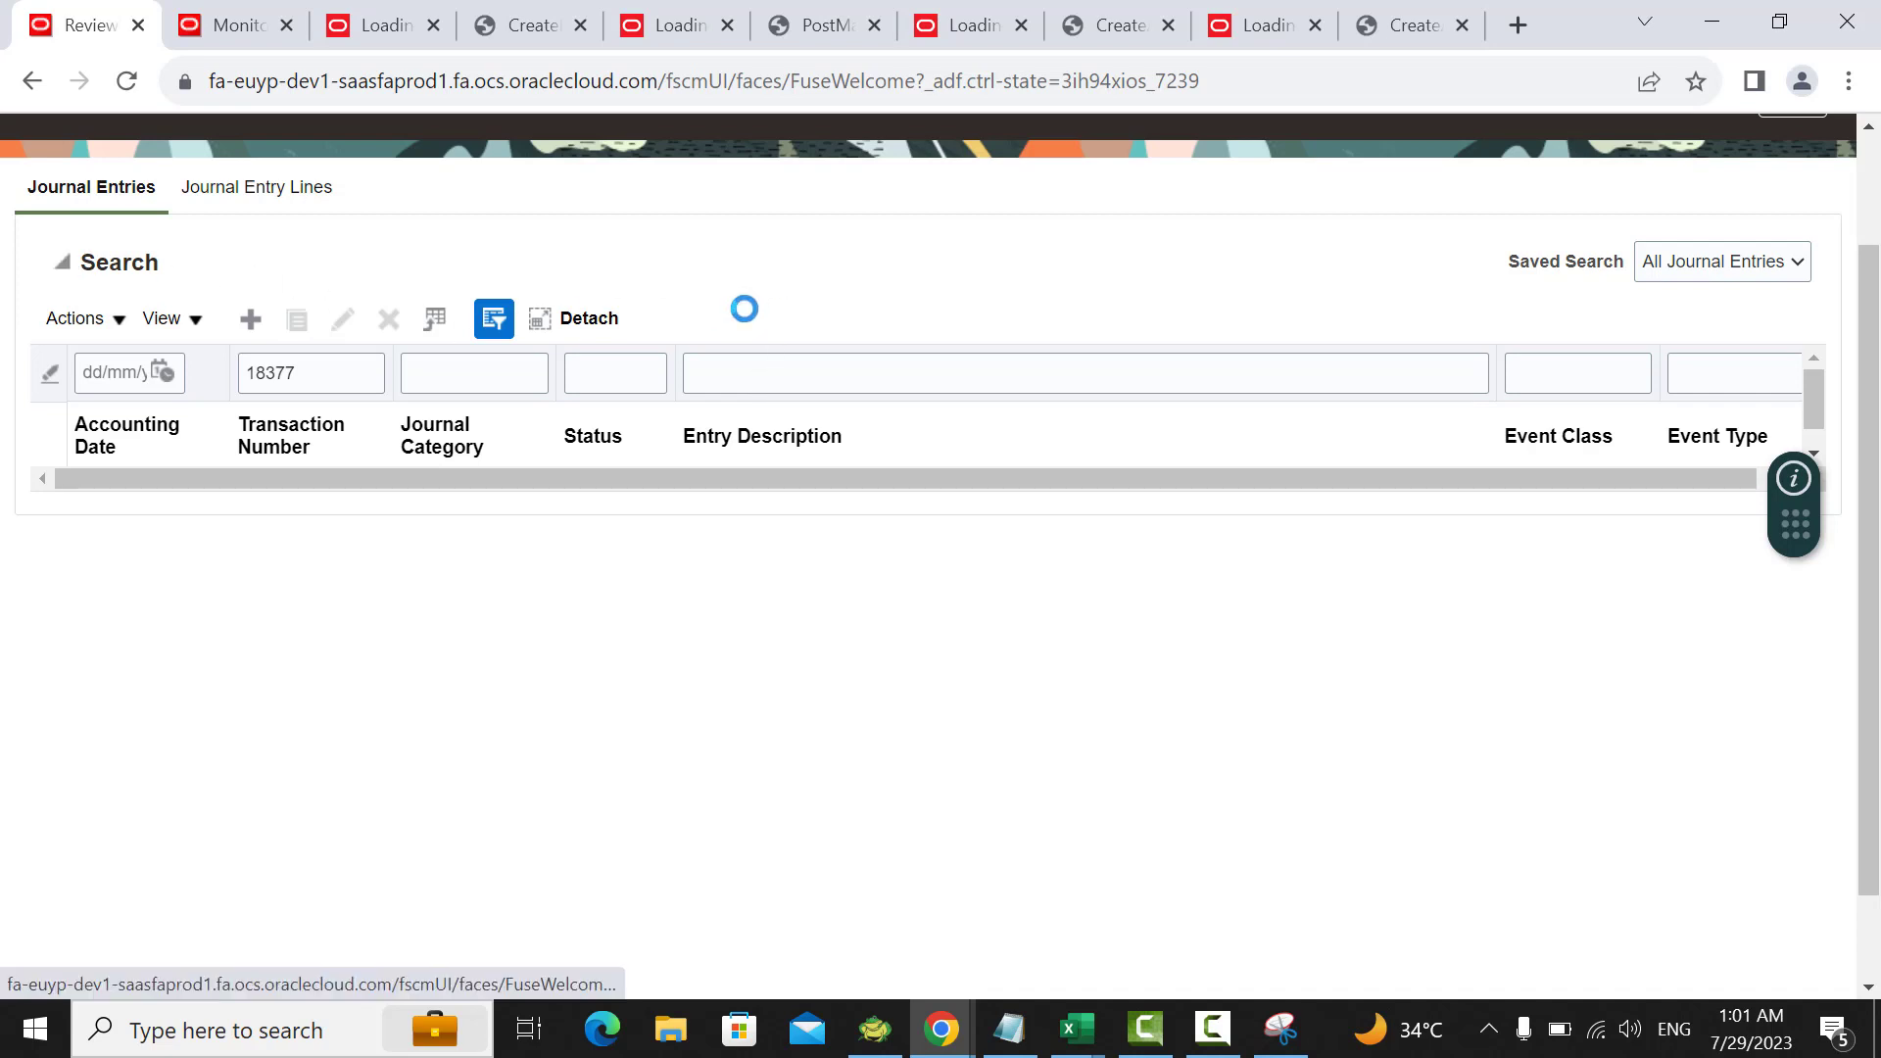
double_click(1462, 346)
triple_click(1539, 337)
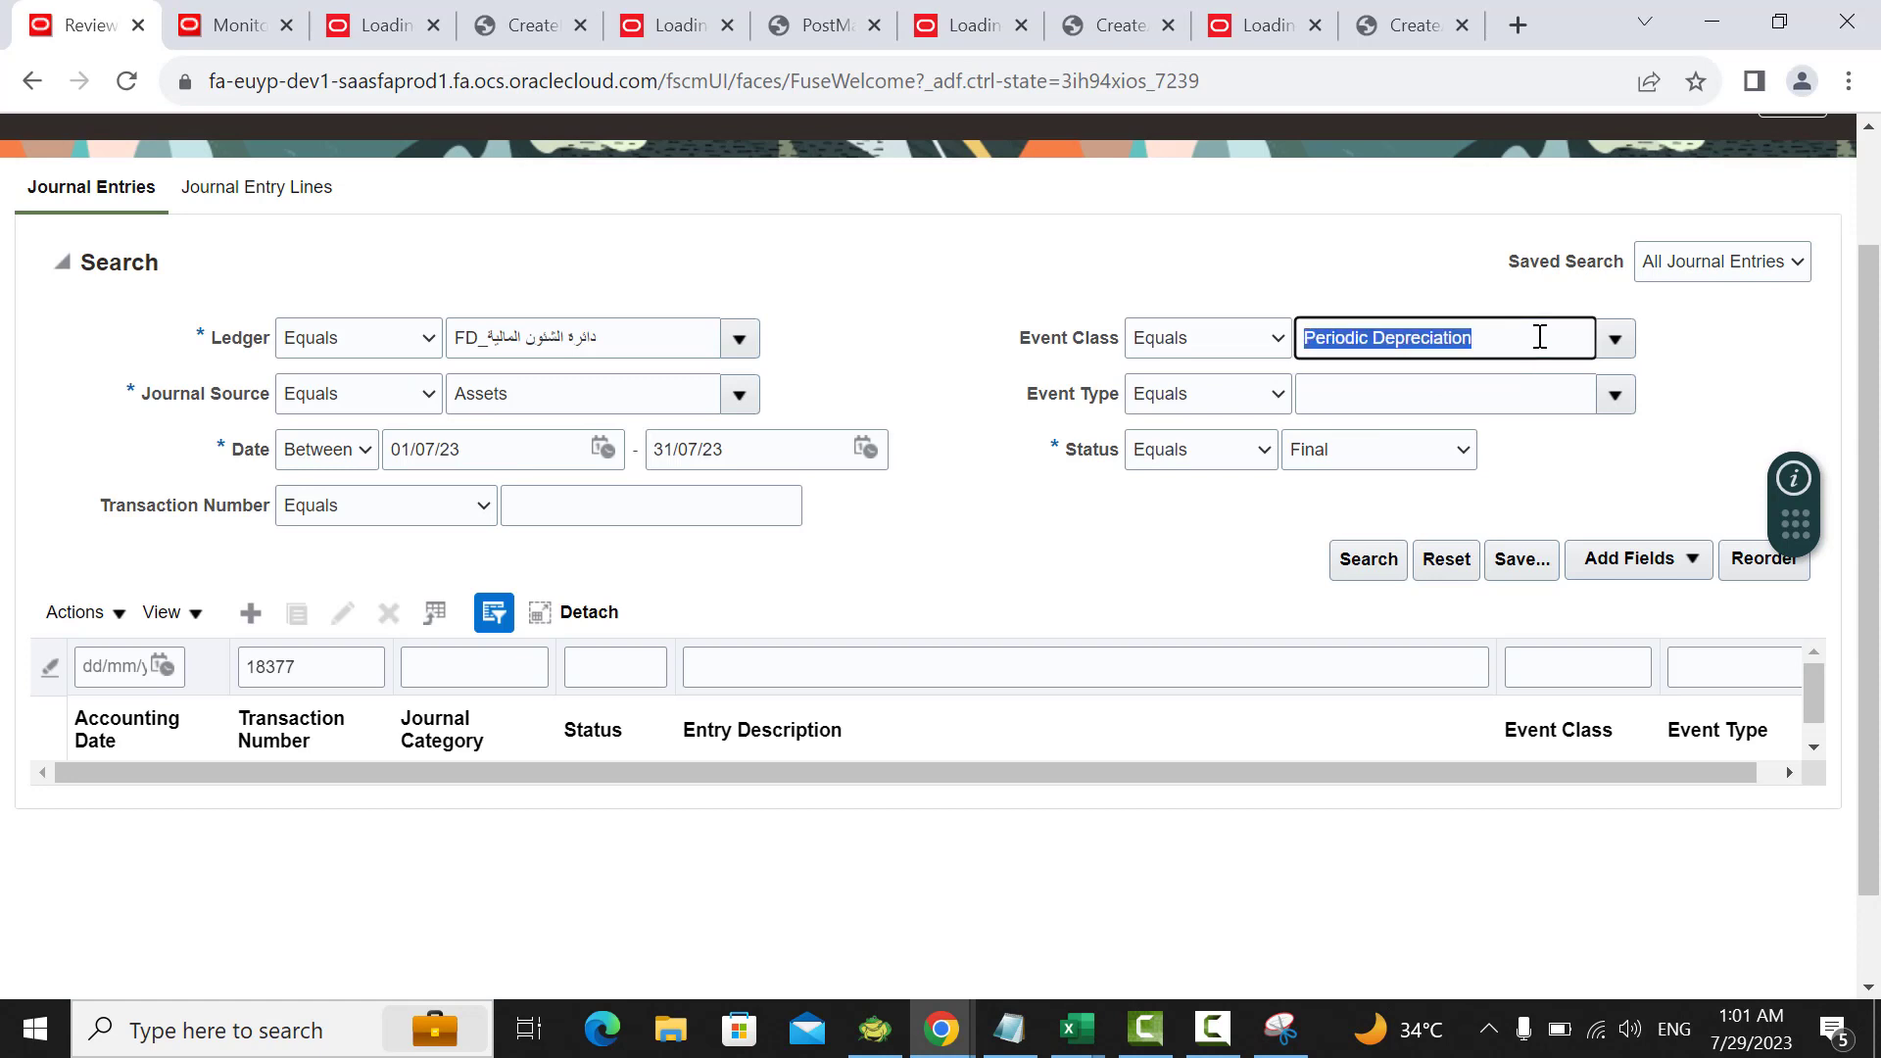
key(BackSpace)
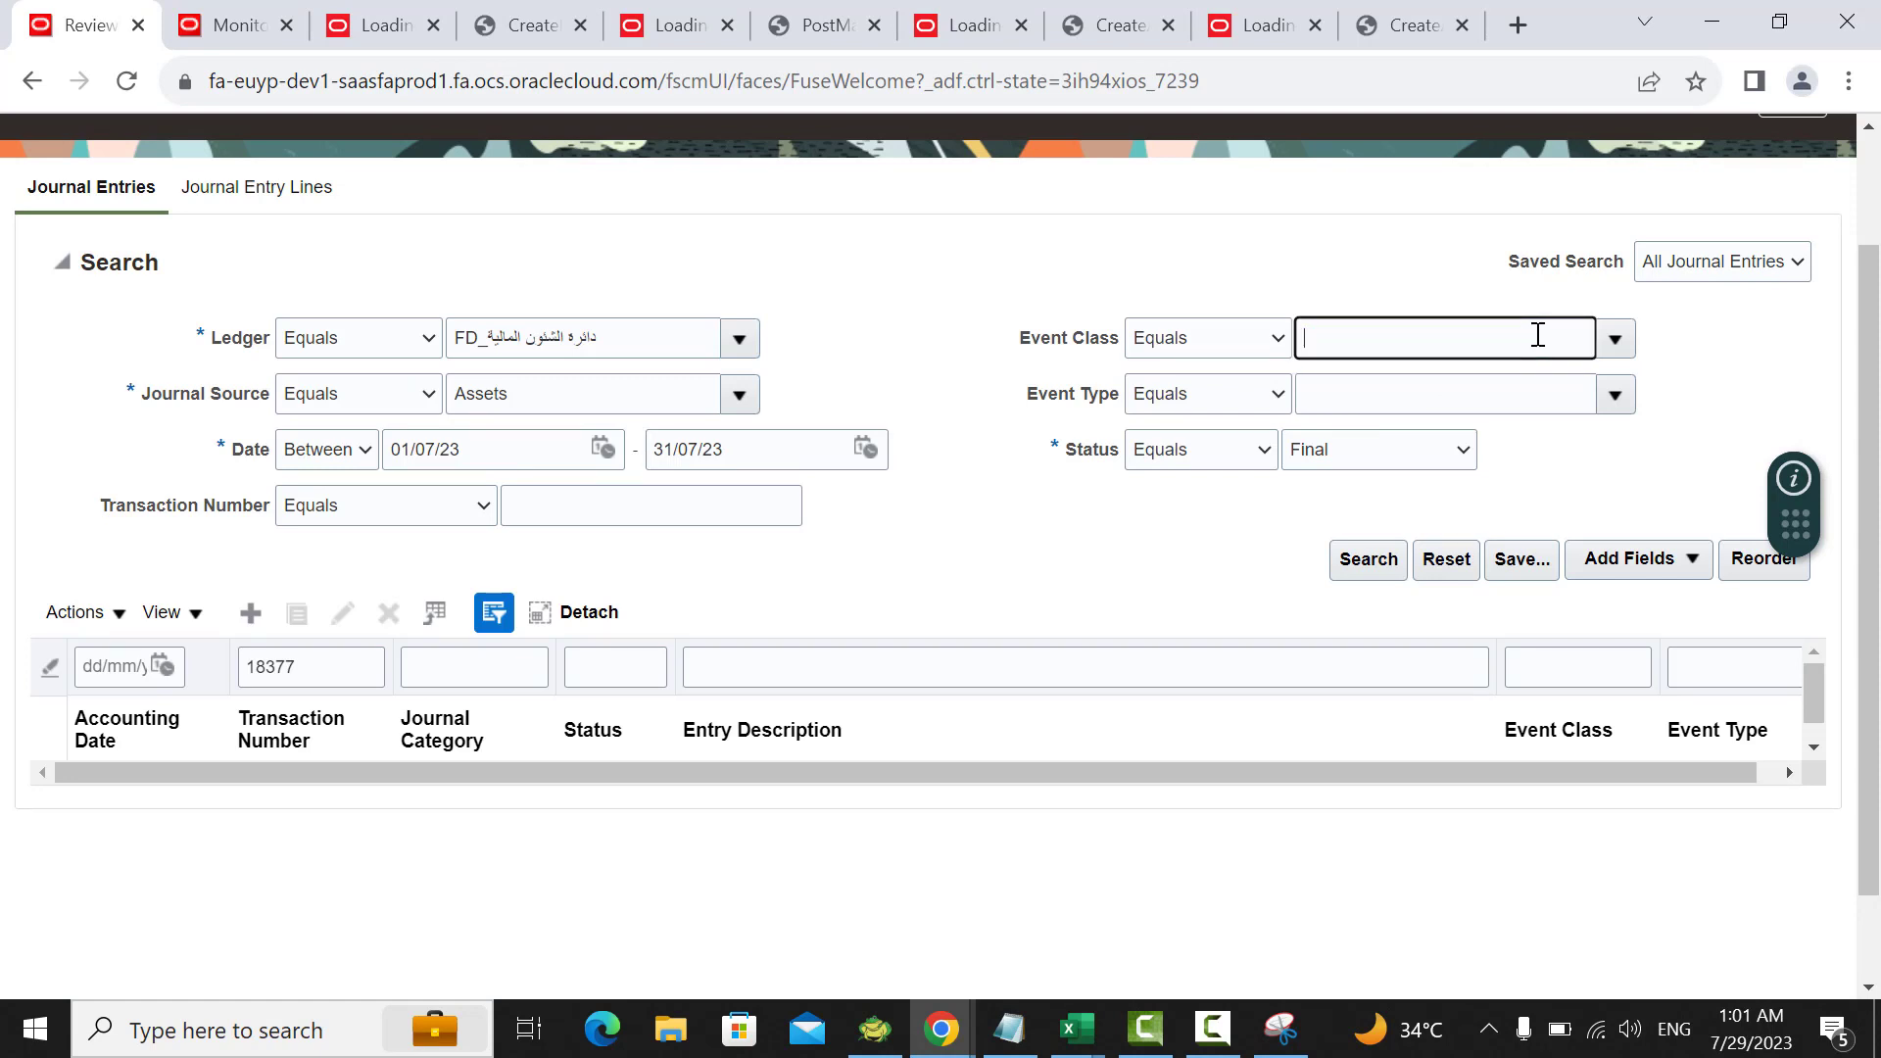
click(1365, 560)
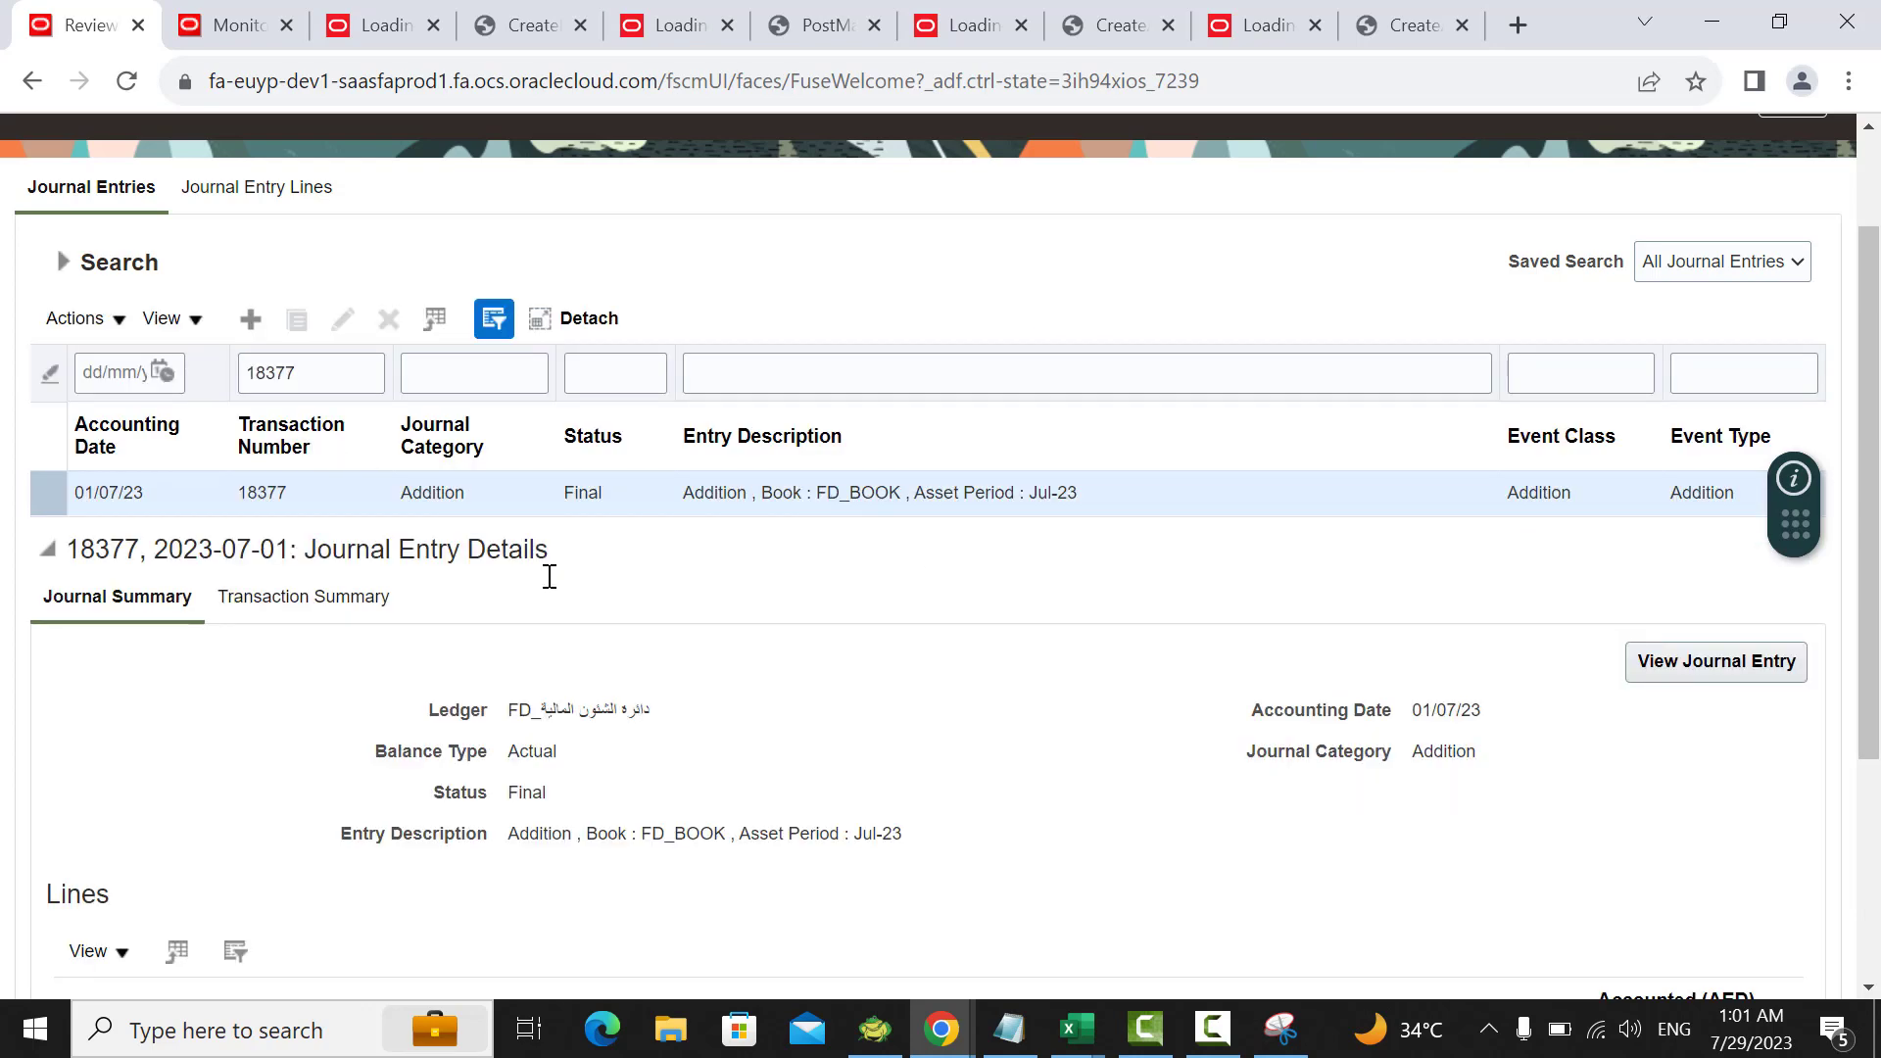
Step: Examine the accounting lines and transaction summary of the addition journal entry for transaction 18377
scroll(1007, 611, down, 2)
scroll(1007, 612, down, 2)
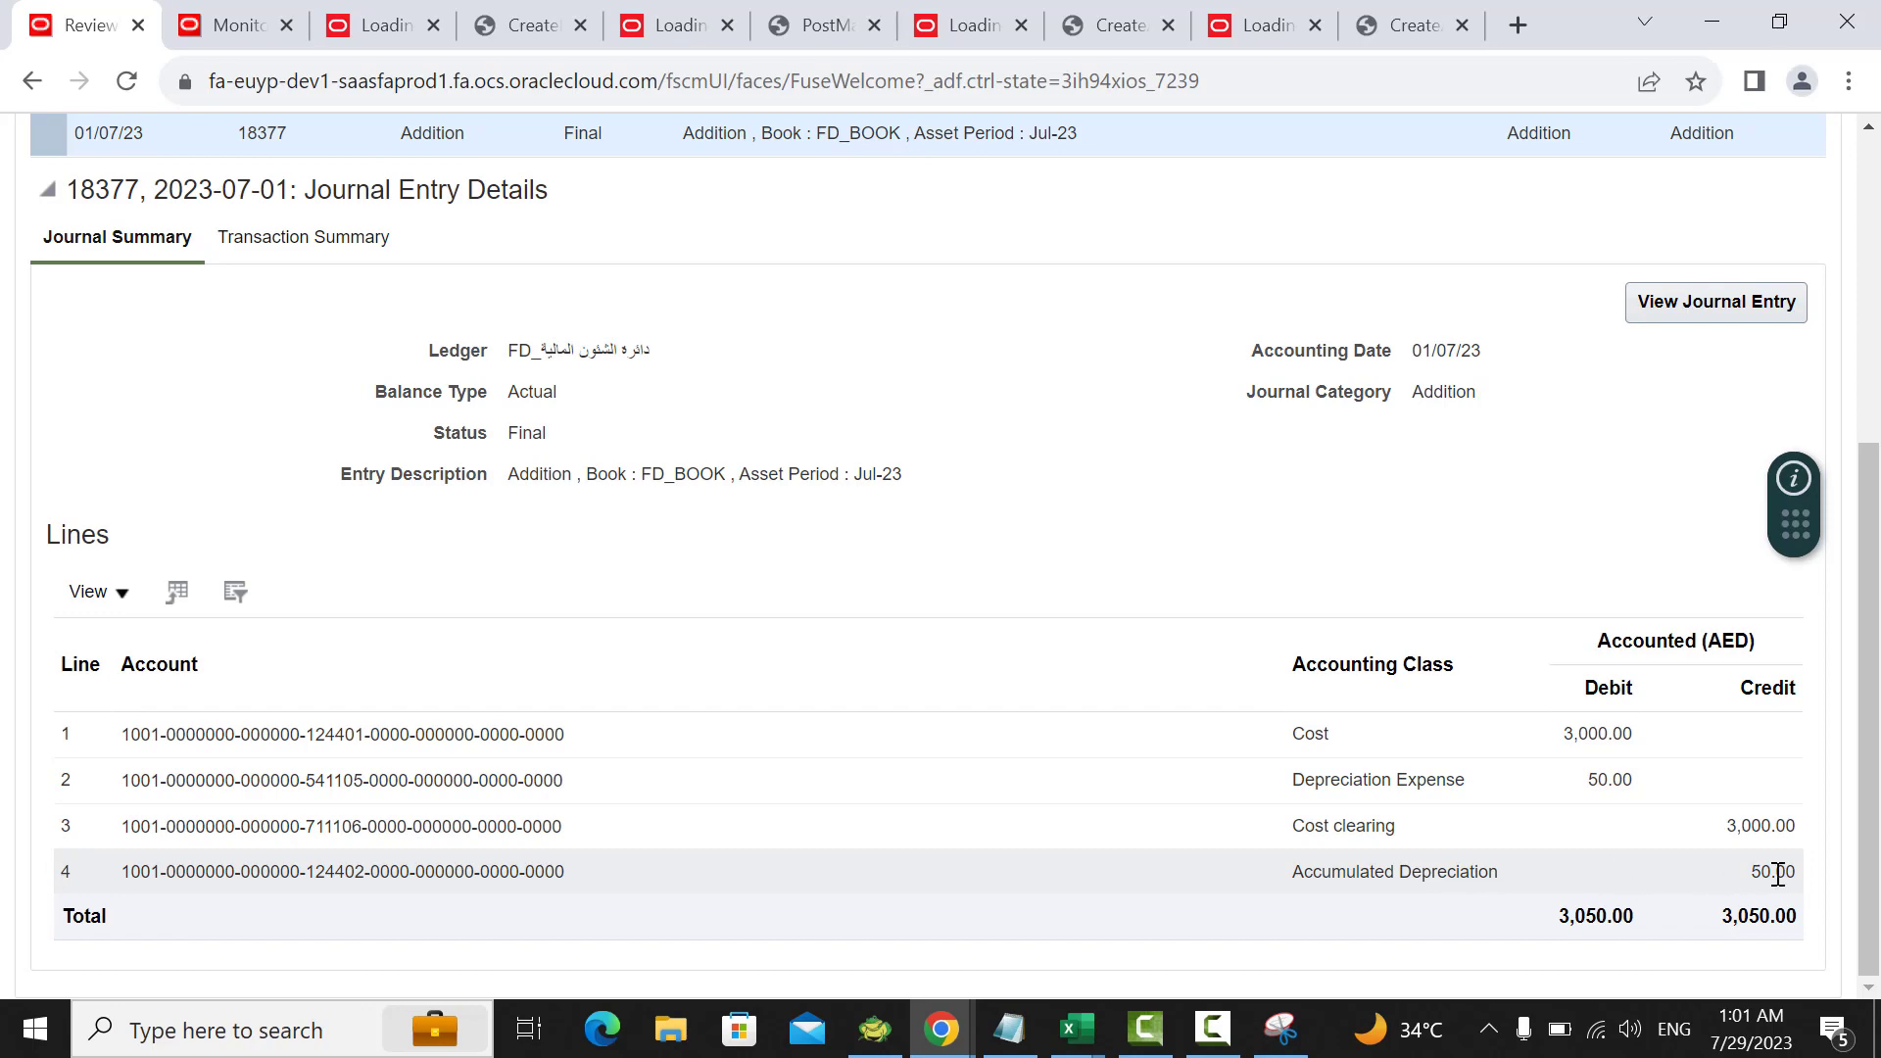
scroll(1030, 639, up, 1)
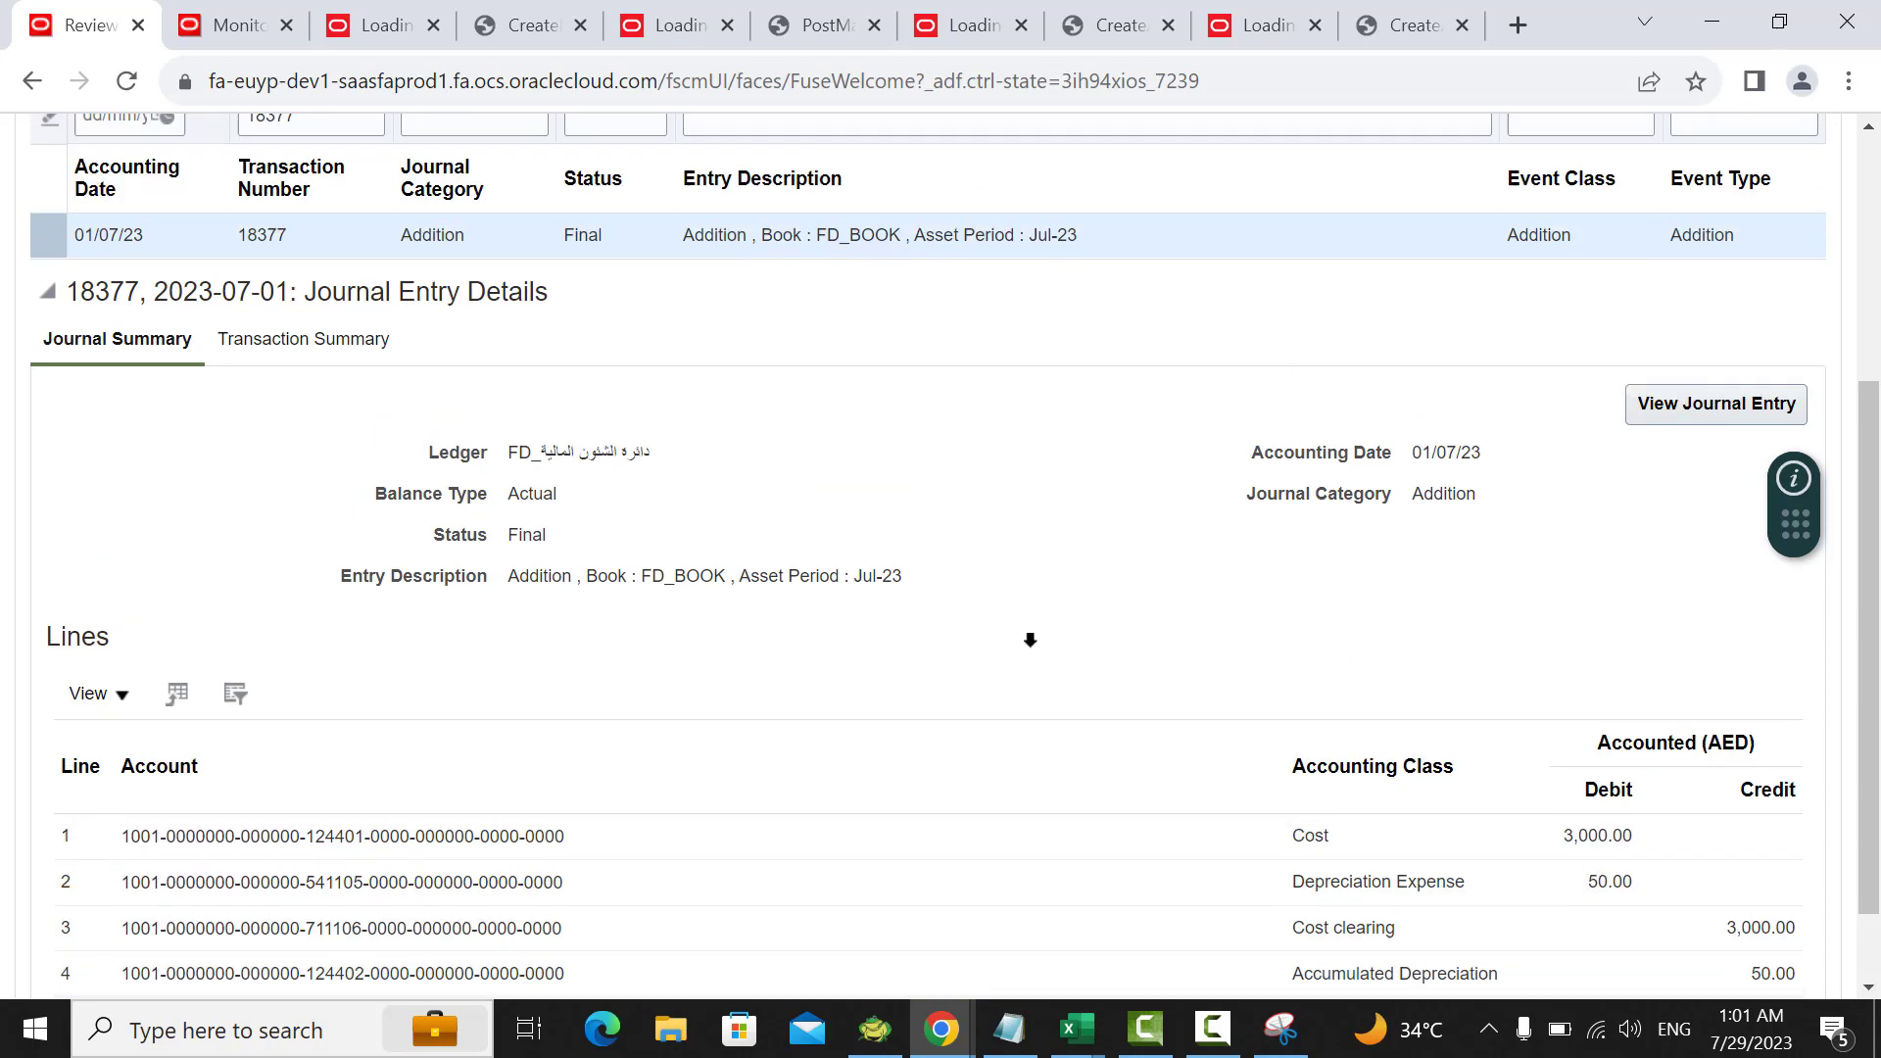
scroll(1029, 640, up, 1)
click(364, 402)
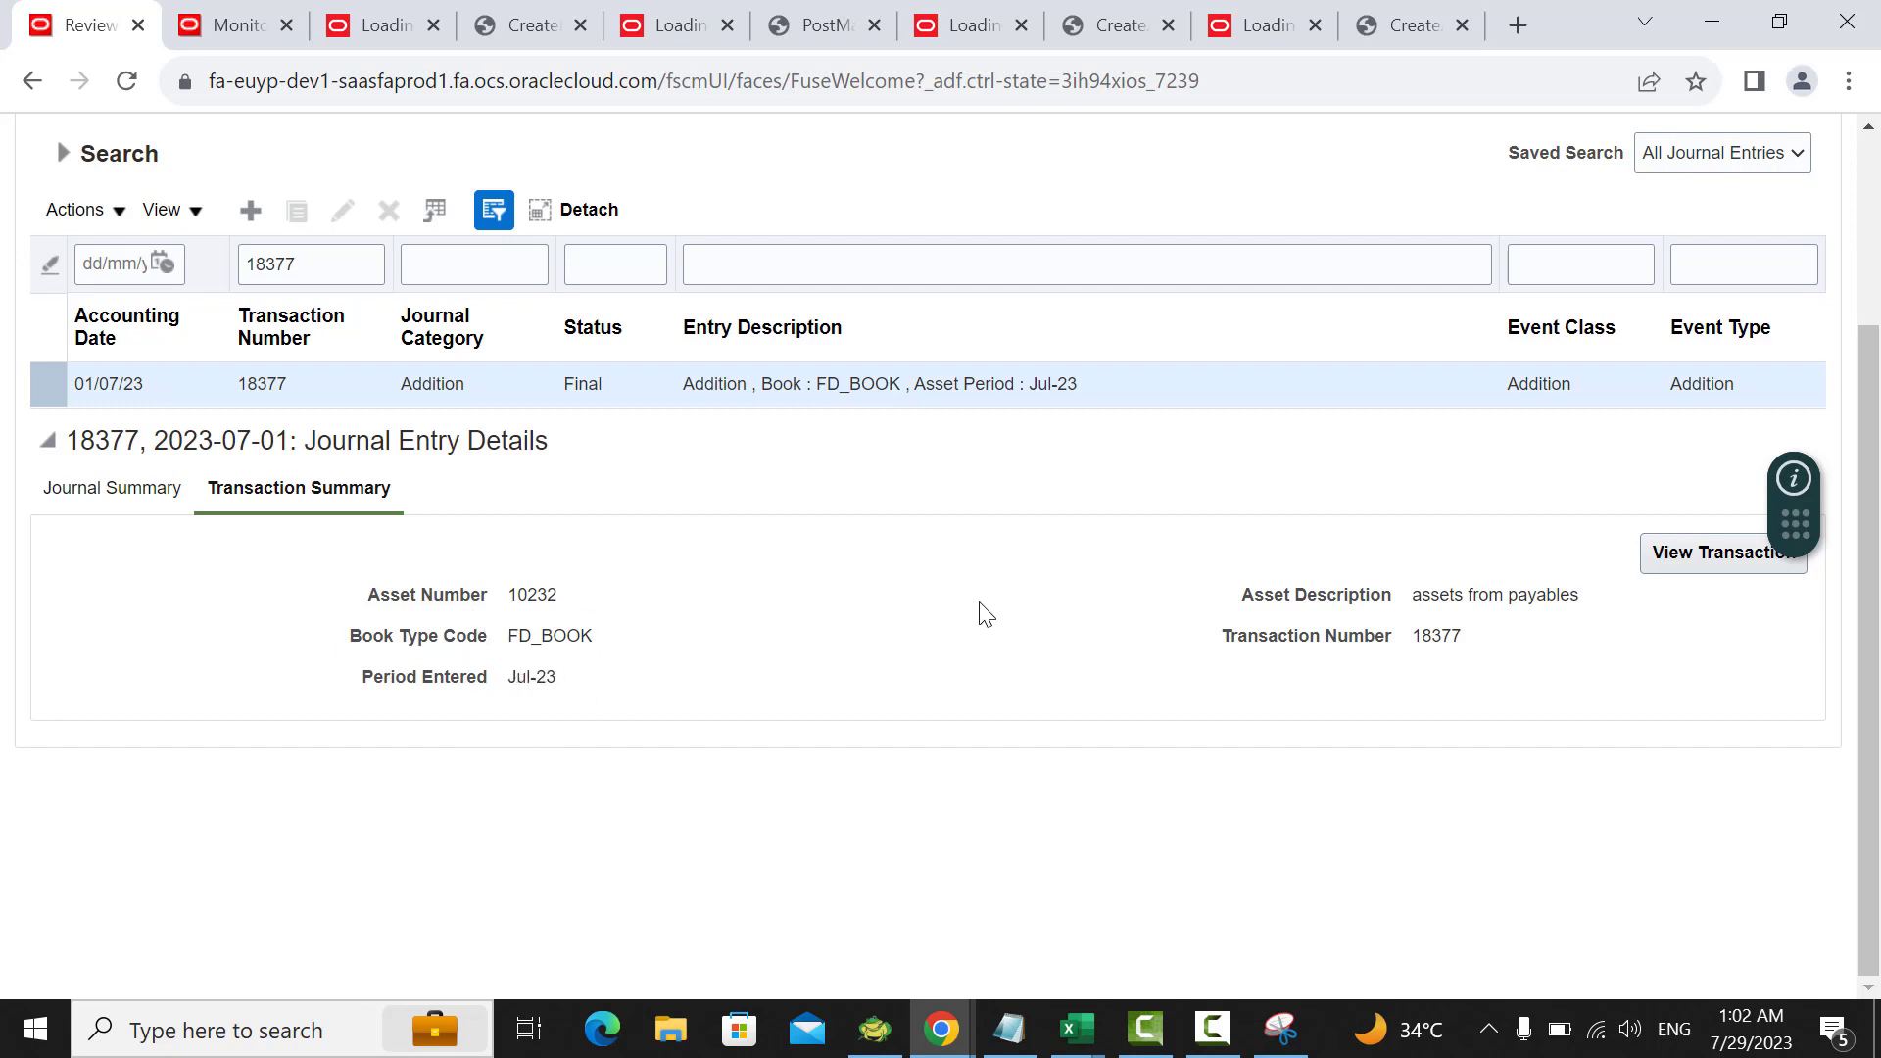
Step: Finish reviewing the journal entries and open Adjust Assets for FD_BOOK, ready to search by asset number
scroll(1094, 614, up, 2)
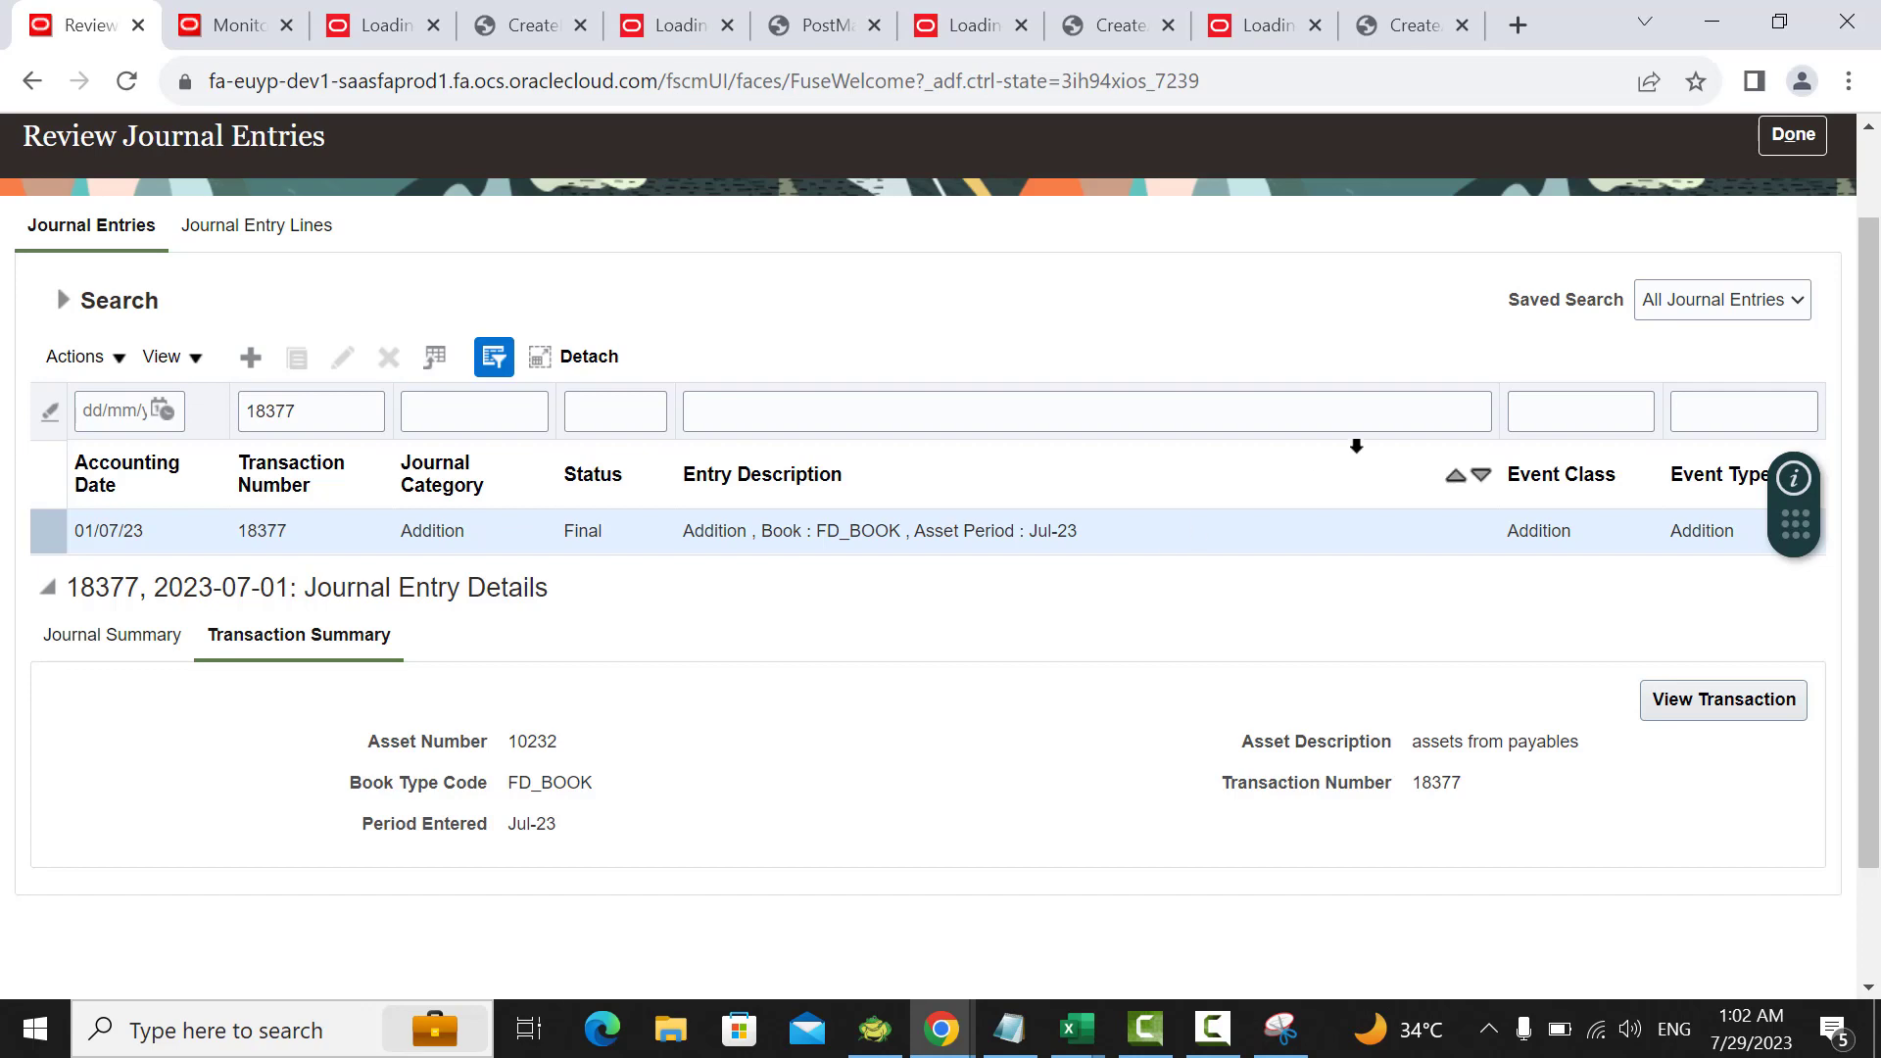
scroll(1470, 412, up, 1)
click(1792, 244)
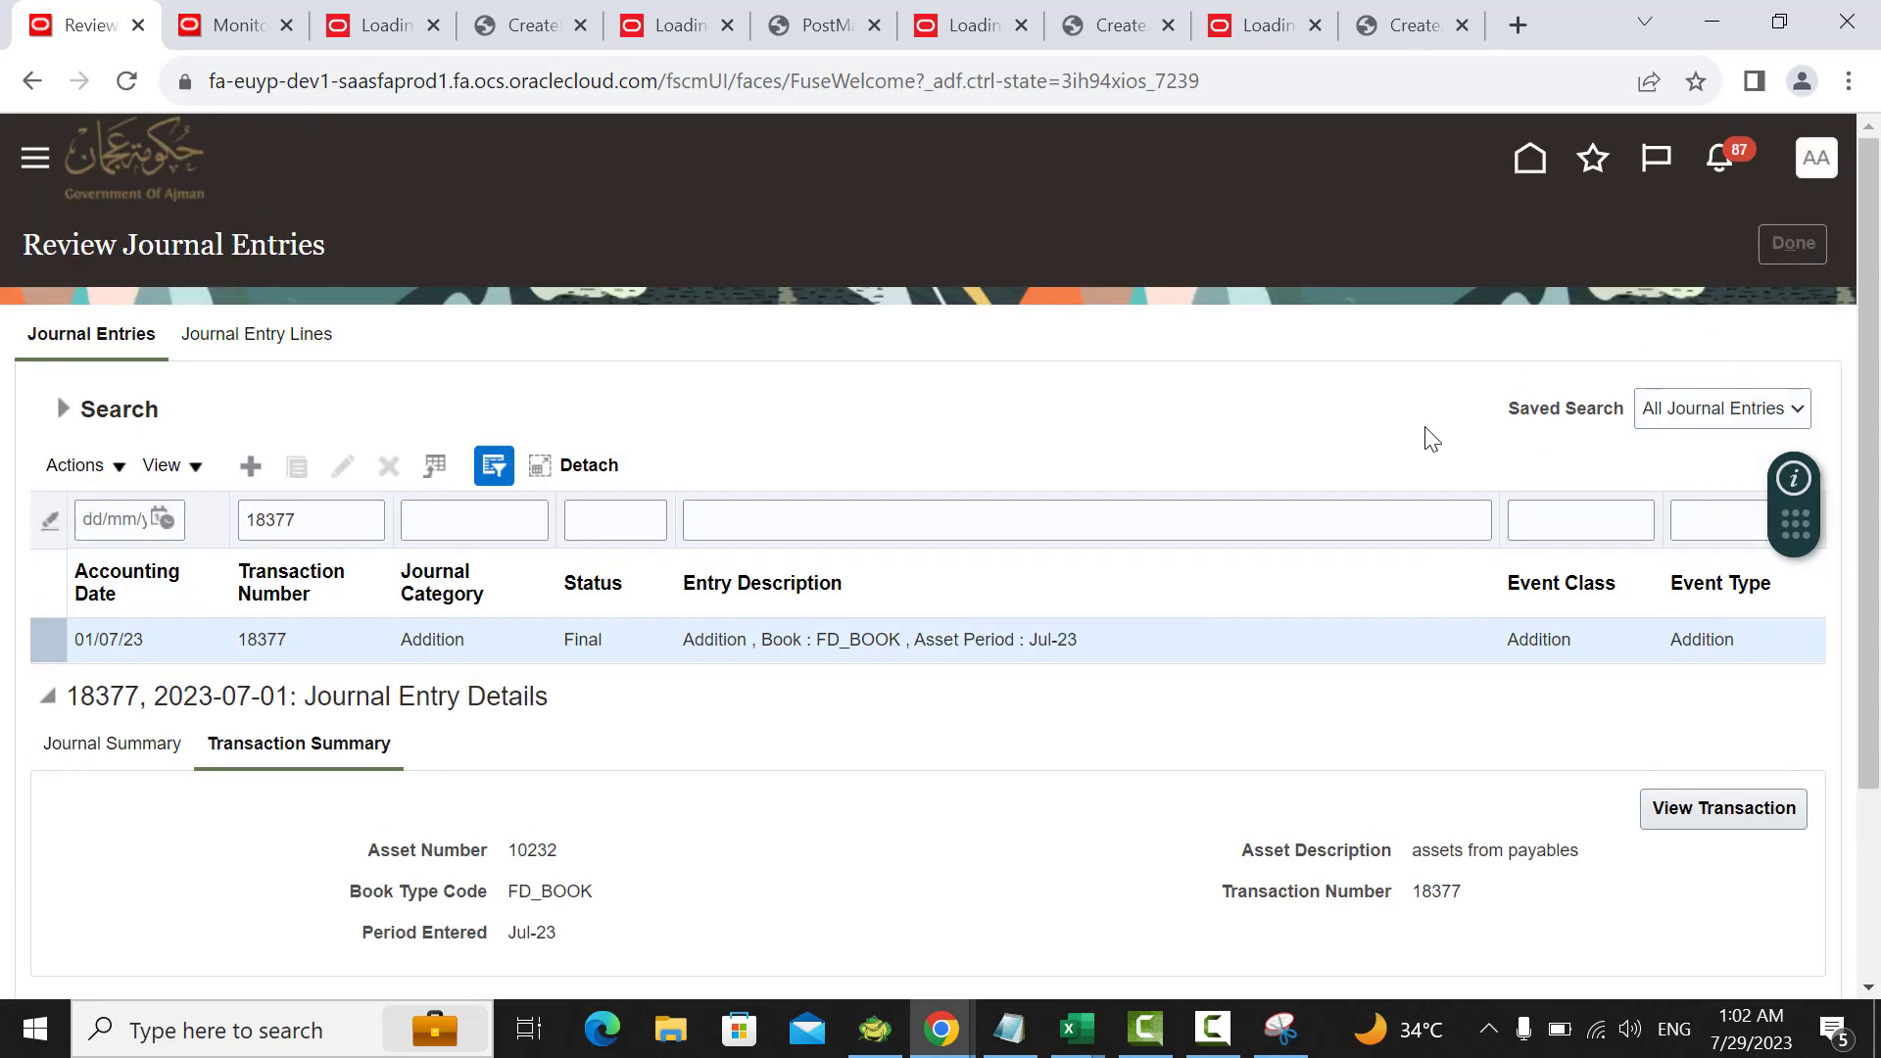
scroll(1432, 440, down, 2)
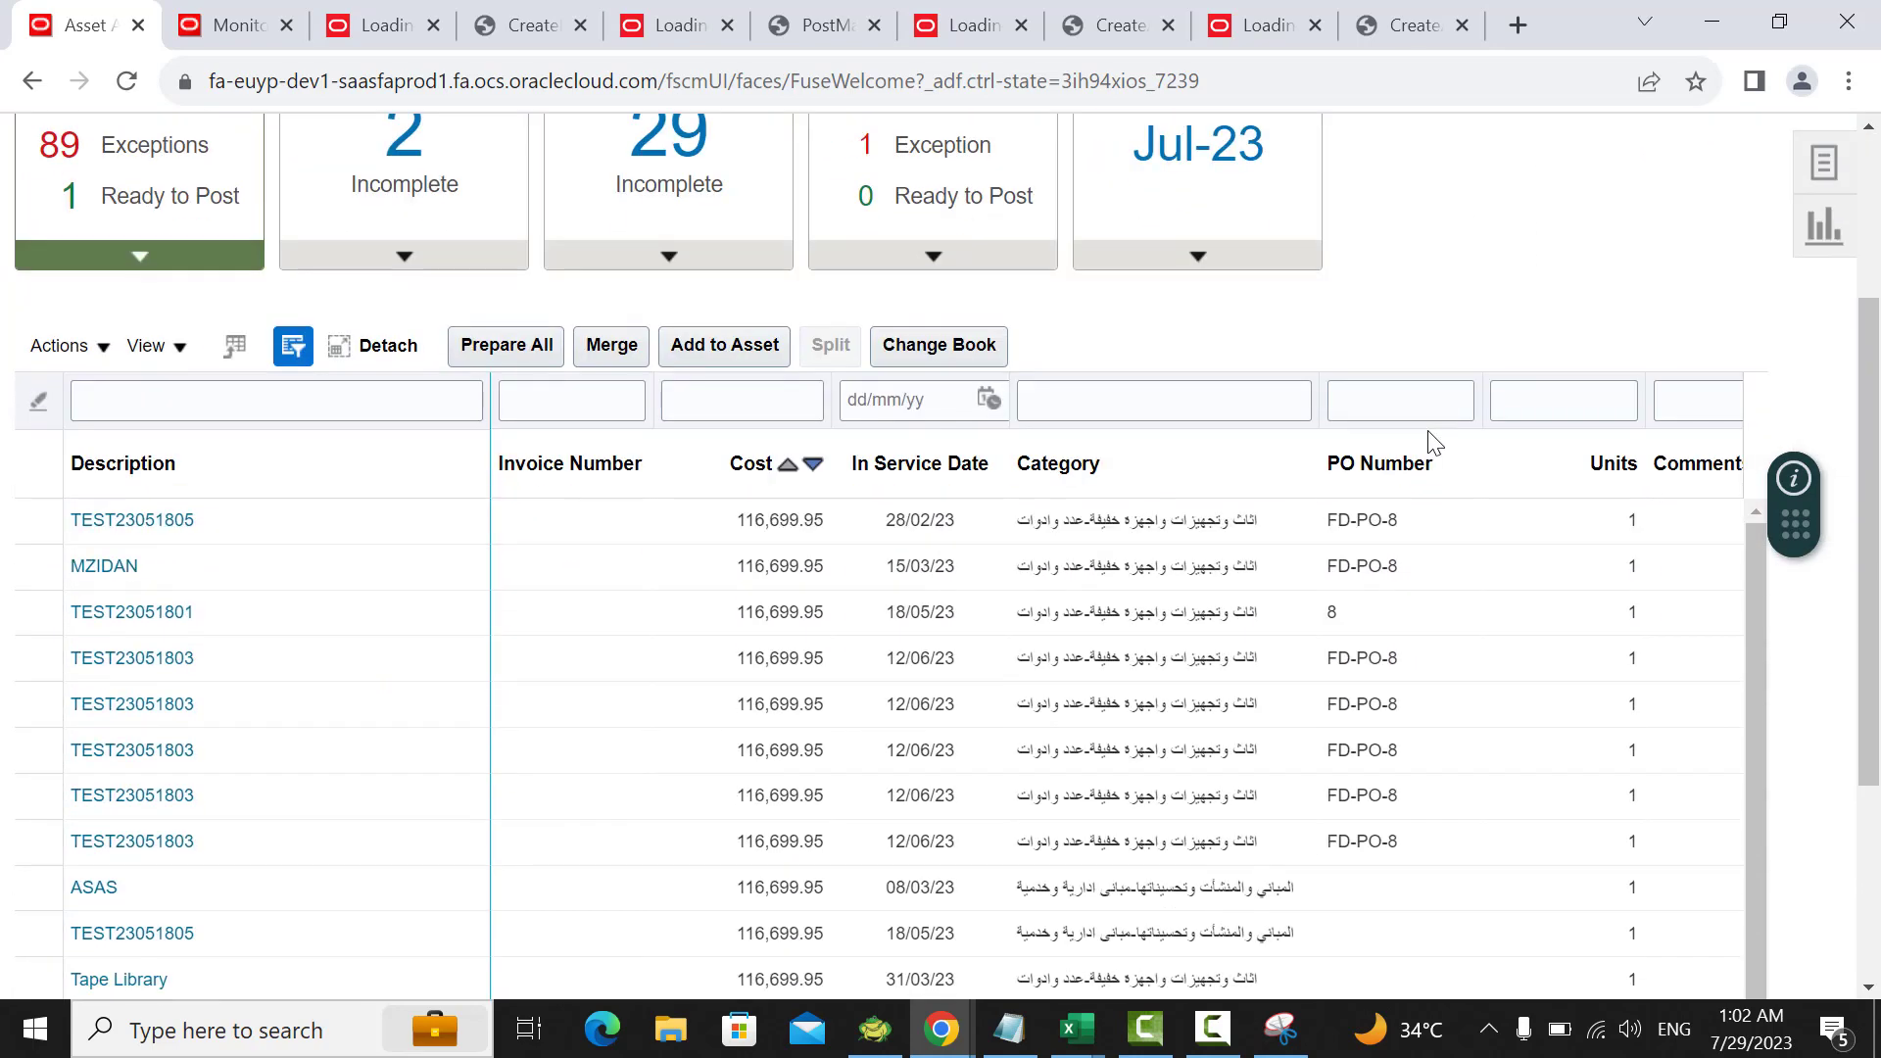
scroll(1432, 439, up, 1)
click(1822, 308)
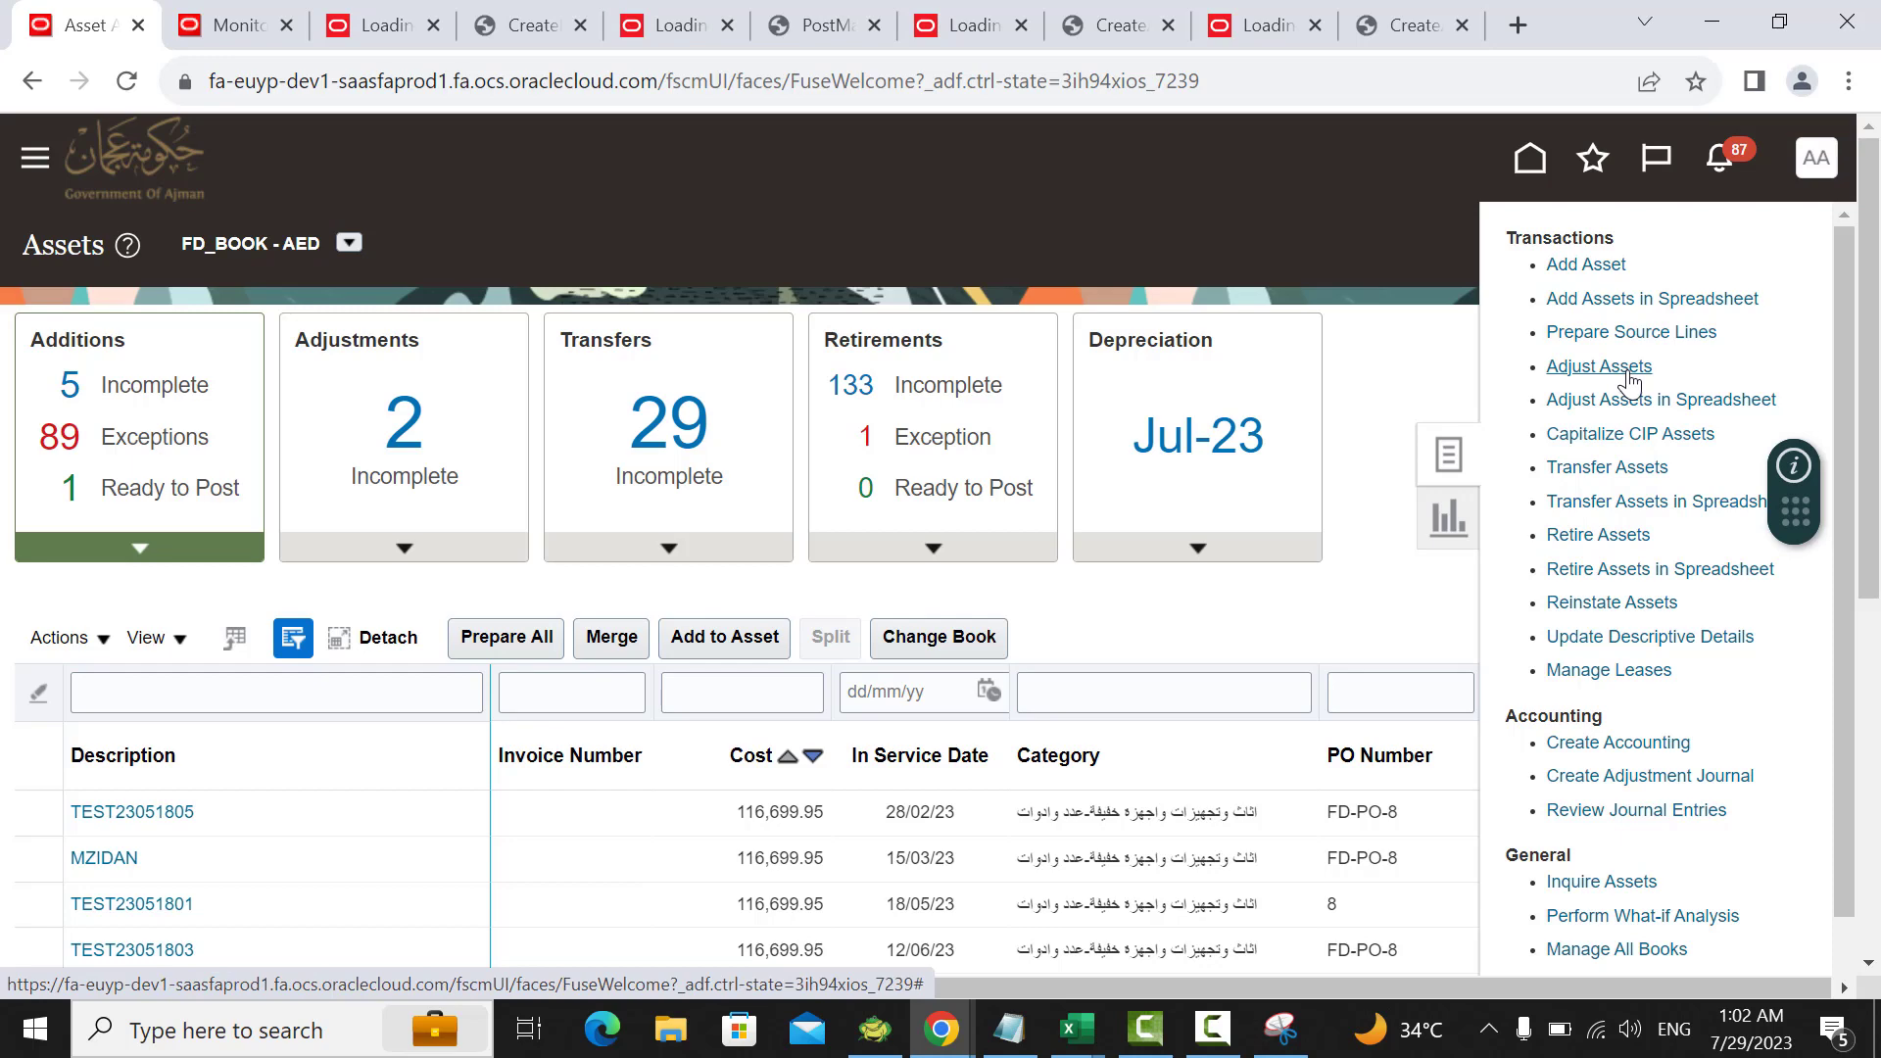
click(1626, 373)
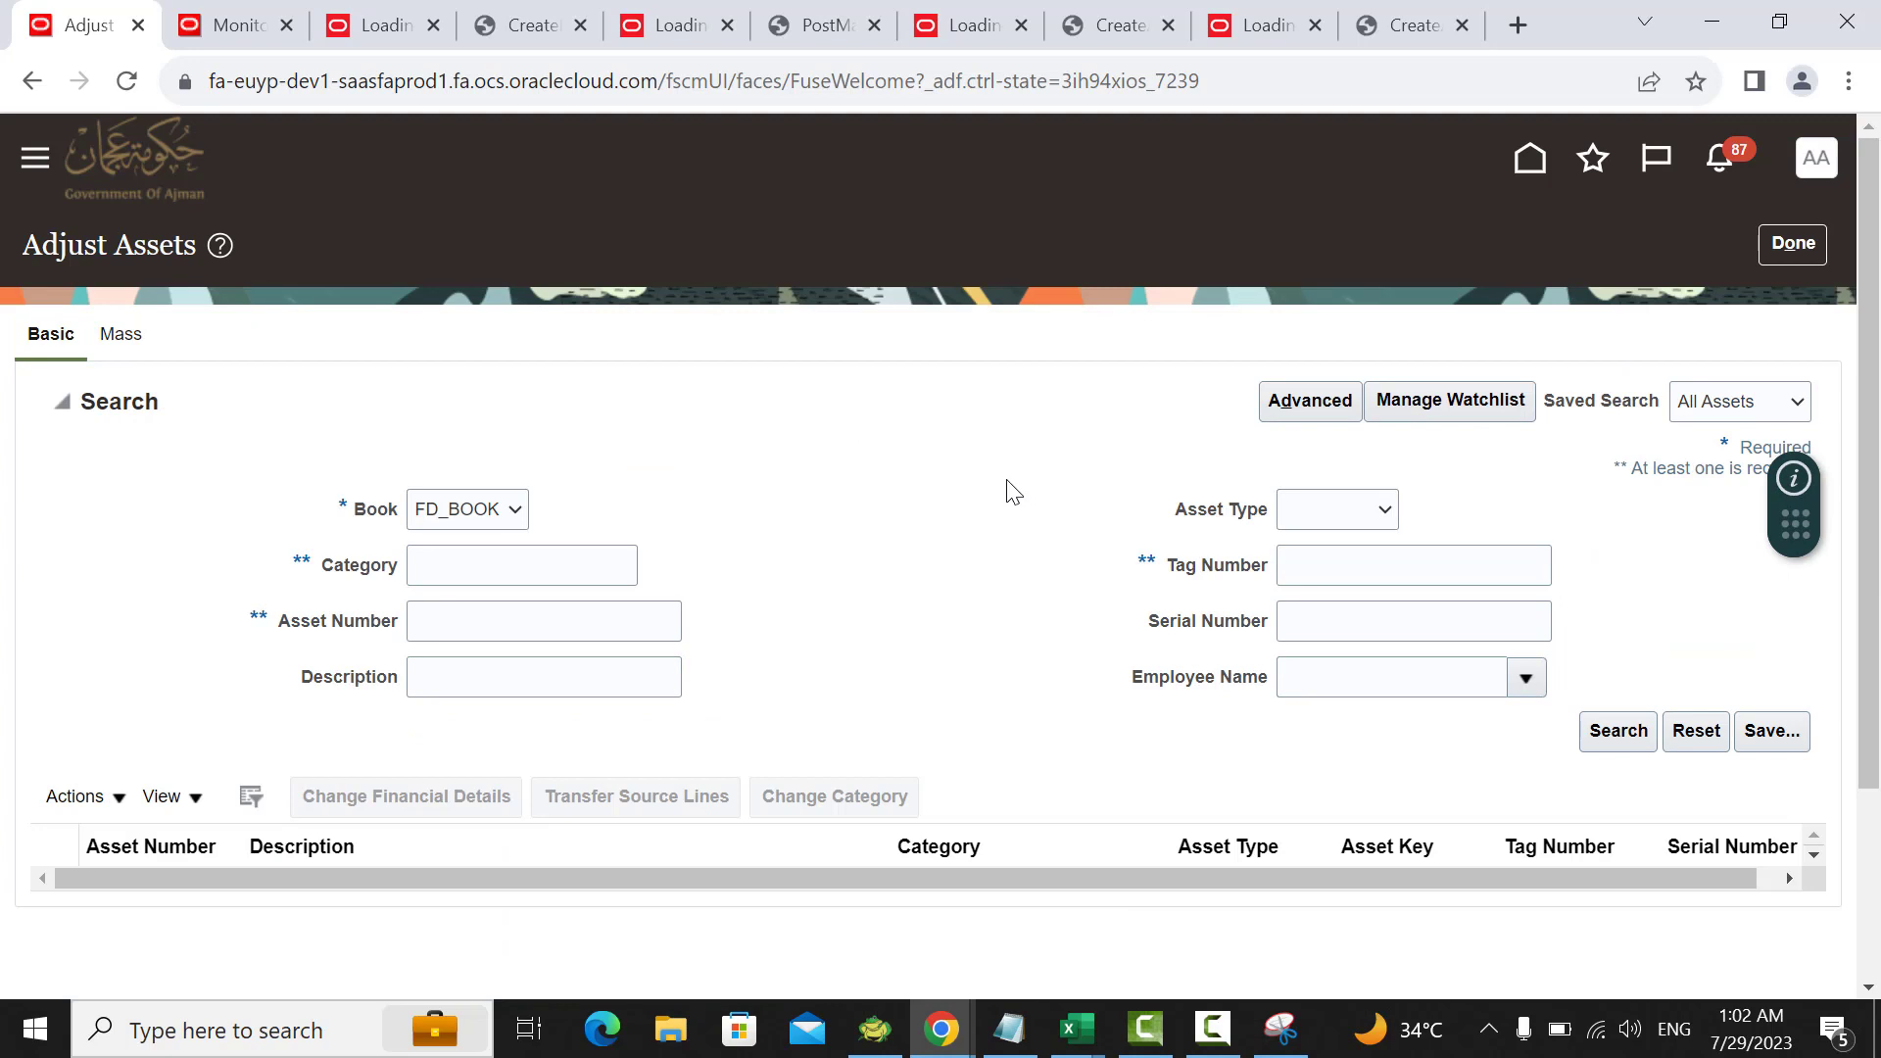
scroll(1014, 490, down, 1)
click(511, 480)
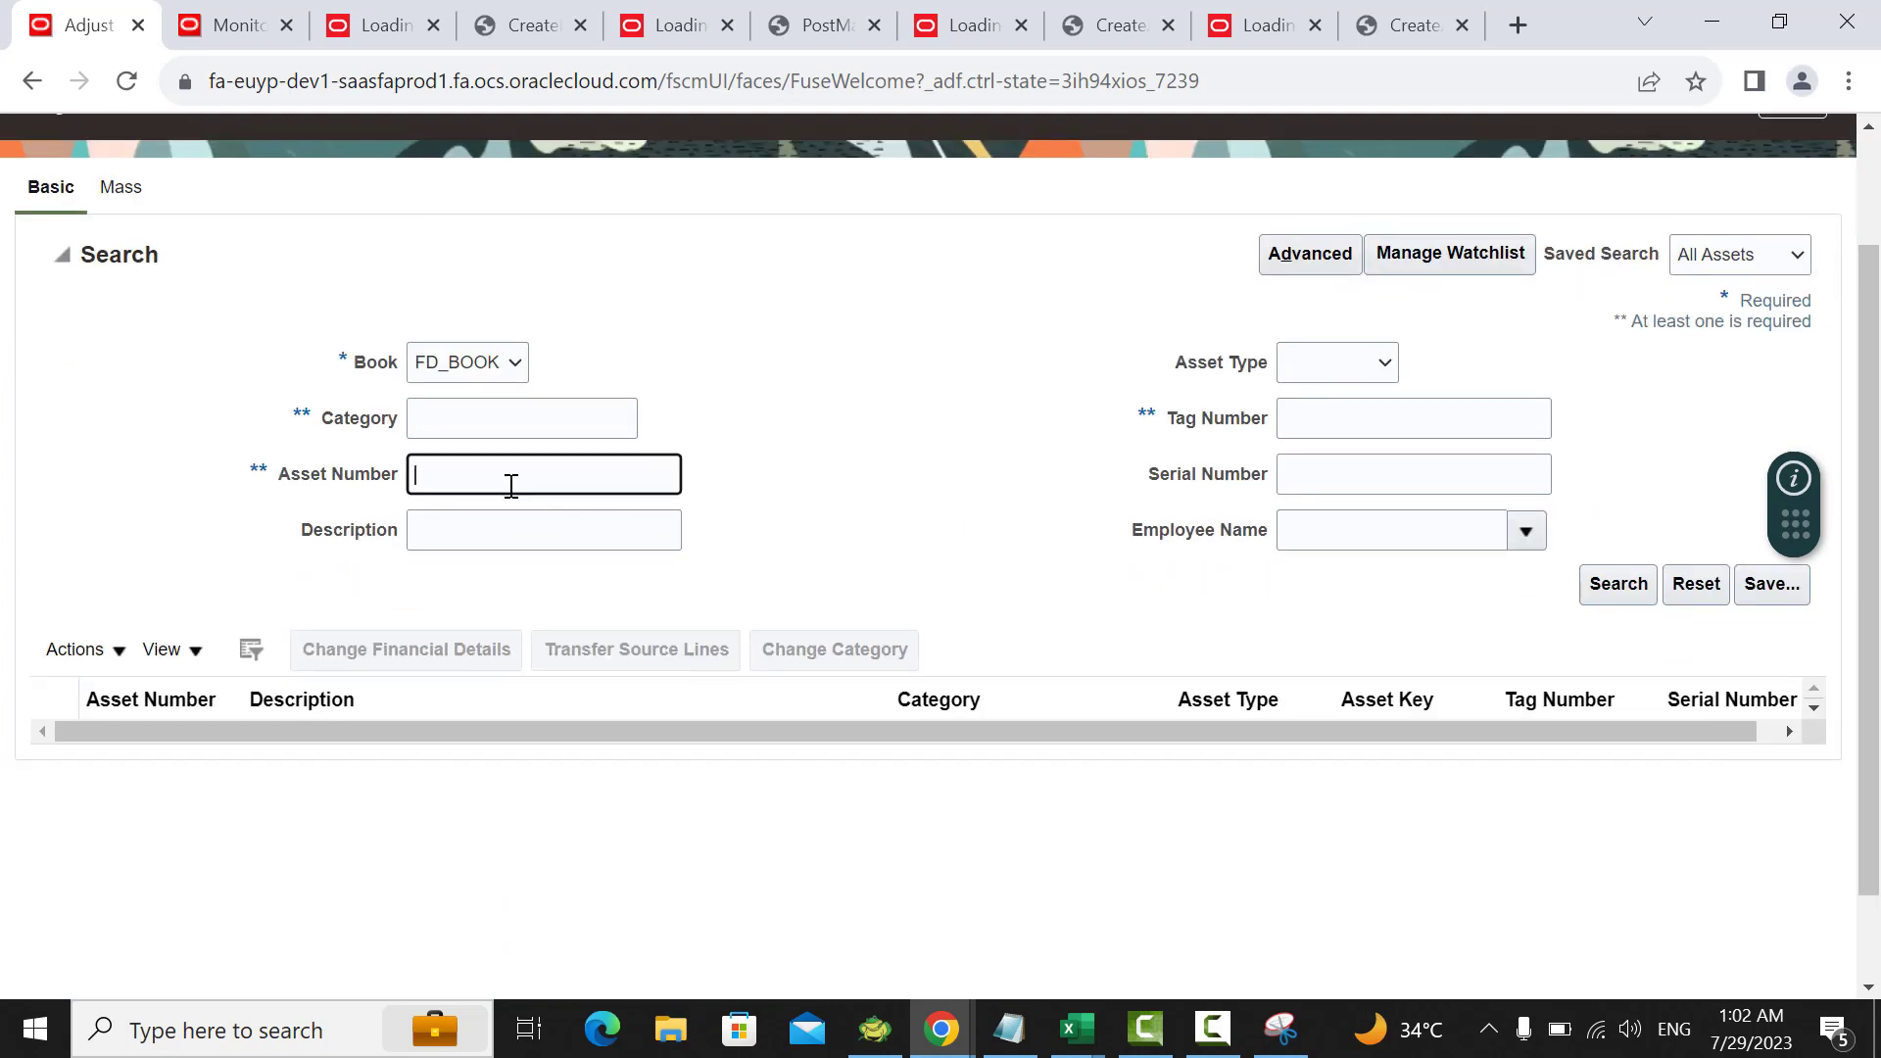
text(18377)
drag(520, 480, 356, 463)
key(BackSpace)
Step: Copy asset number 10232 from the Notepad notes and search Adjust Assets for it
click(1008, 1028)
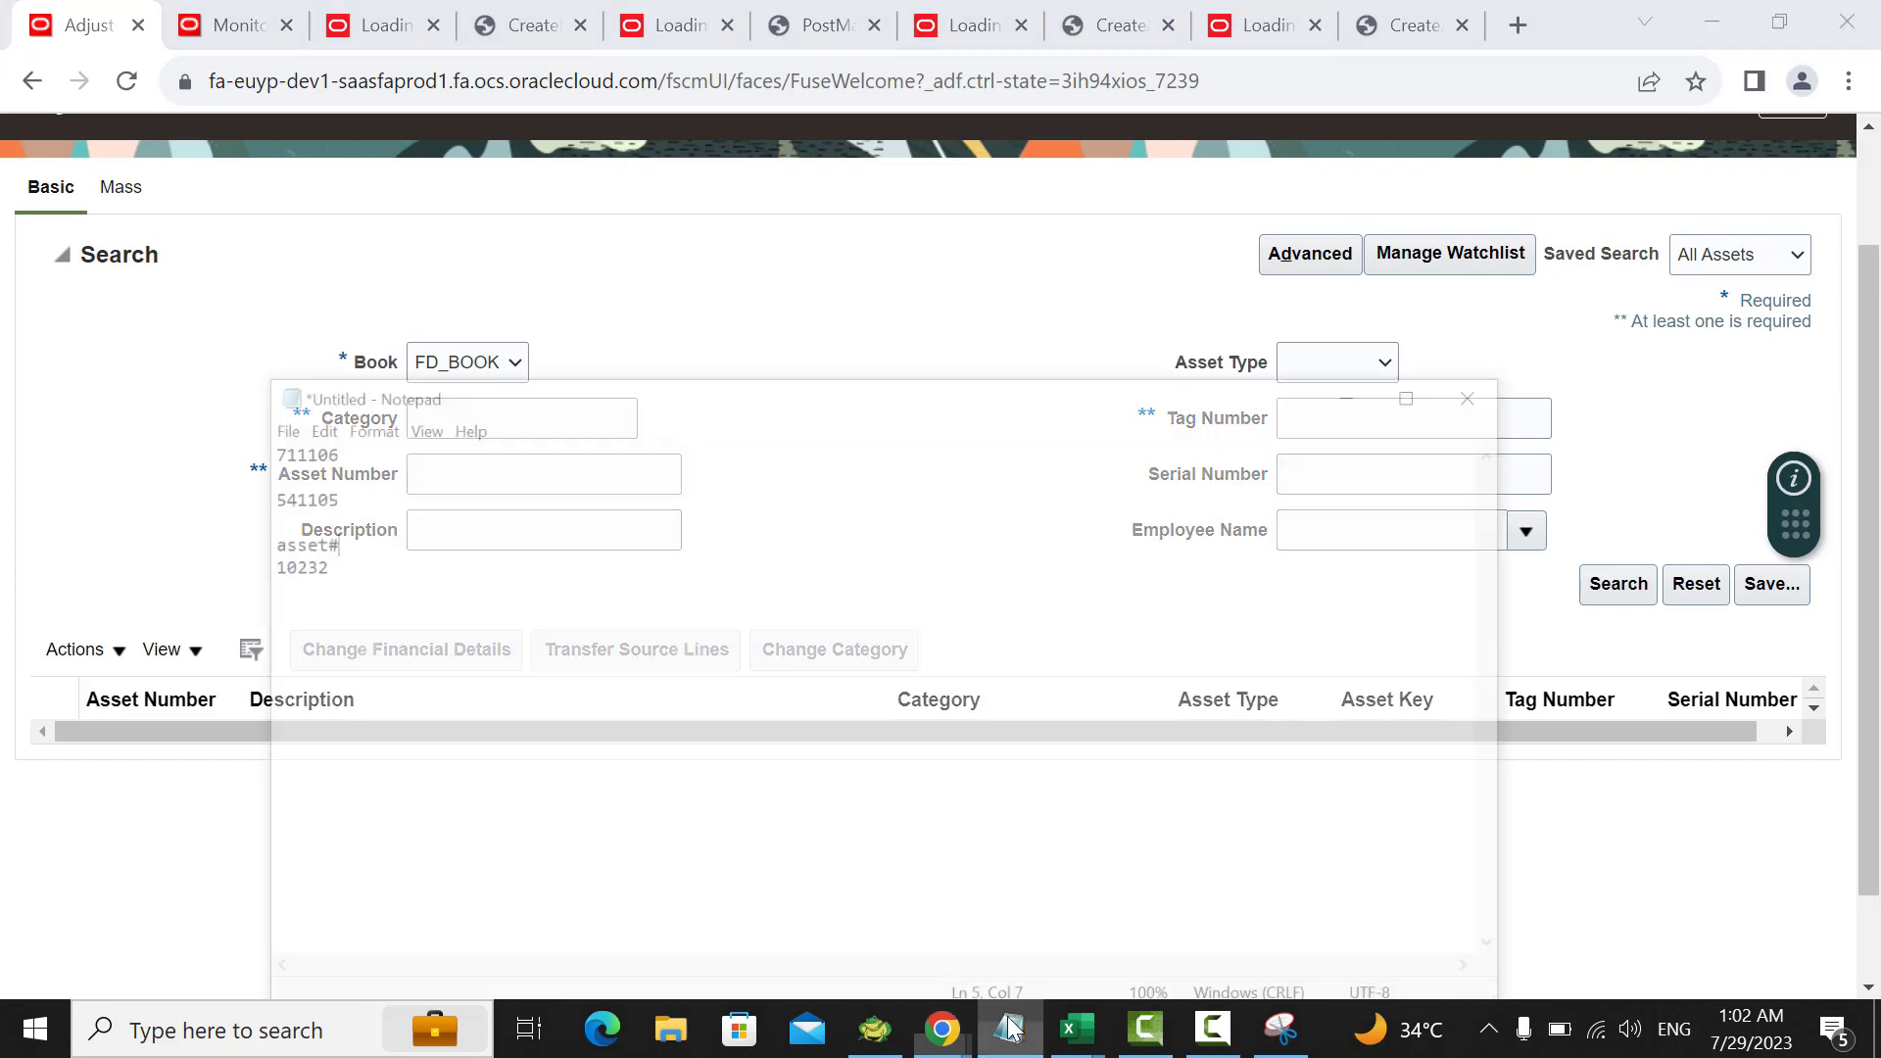
double_click(195, 492)
key(ctrl+c)
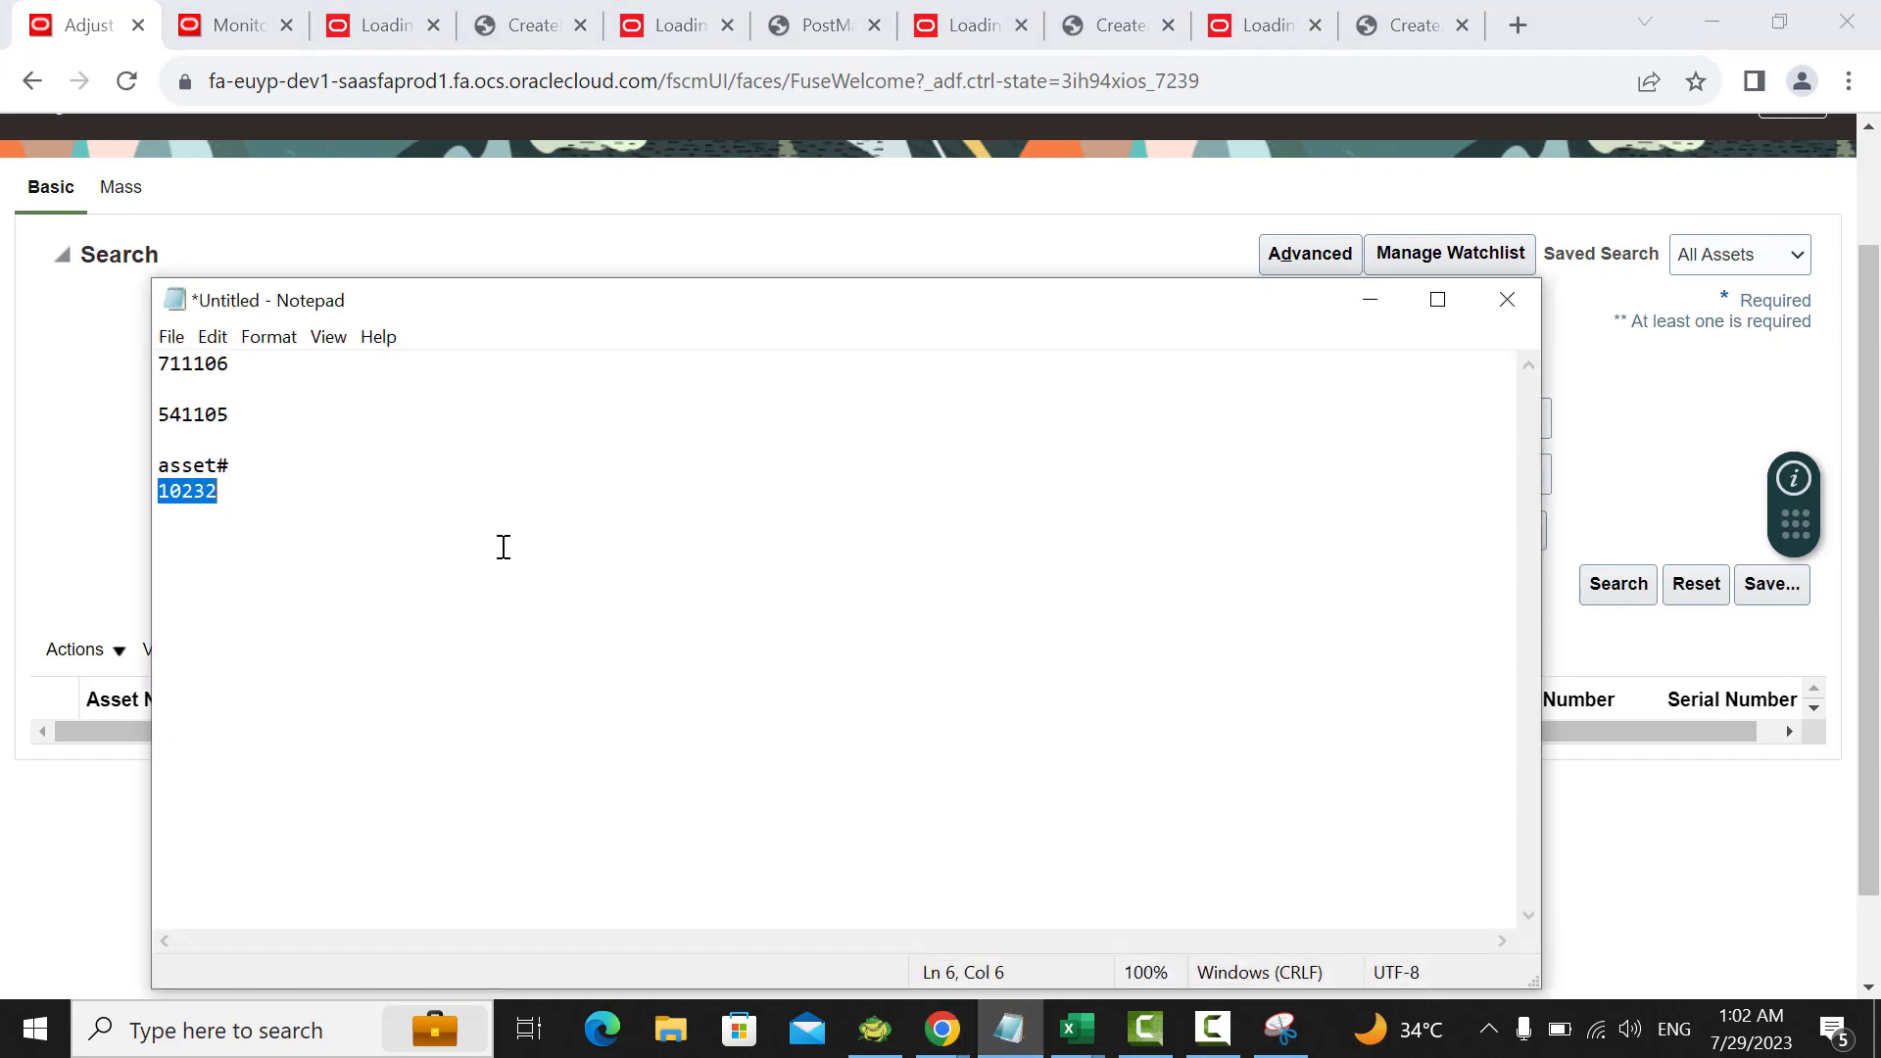
click(1369, 299)
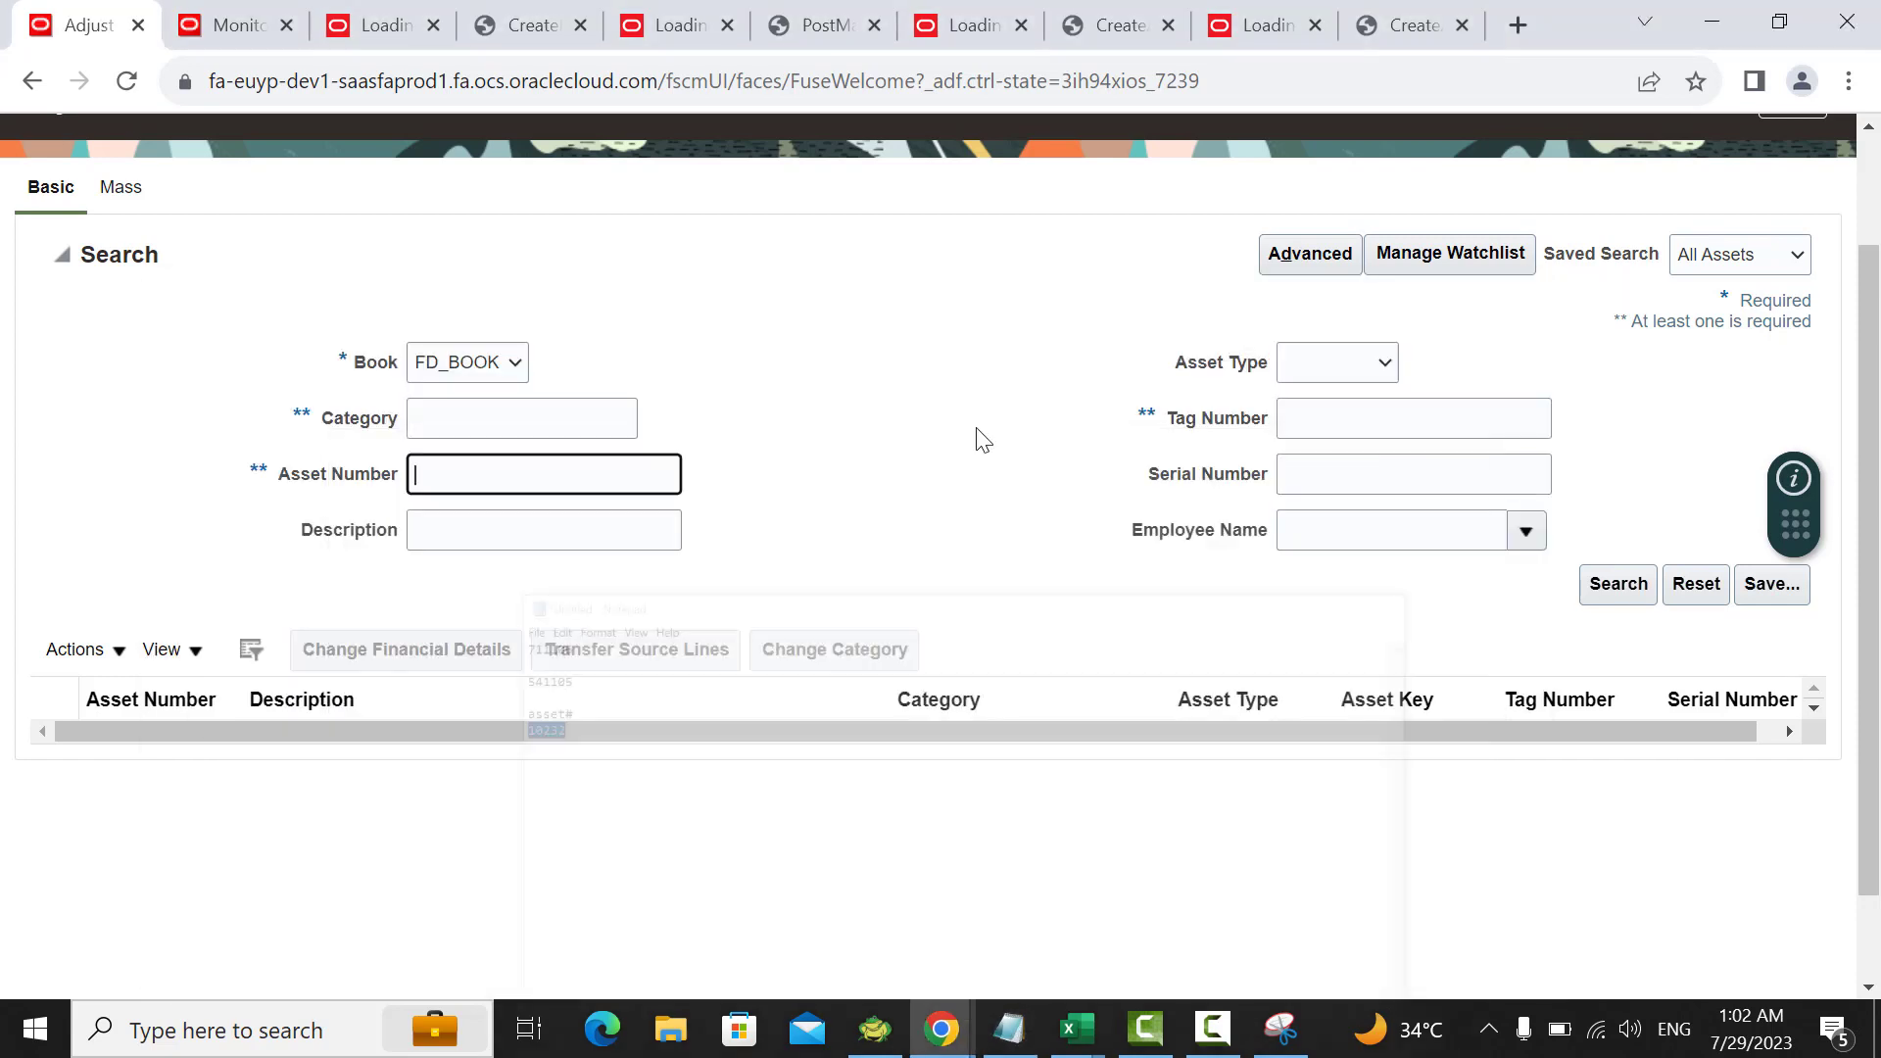
key(ctrl+v)
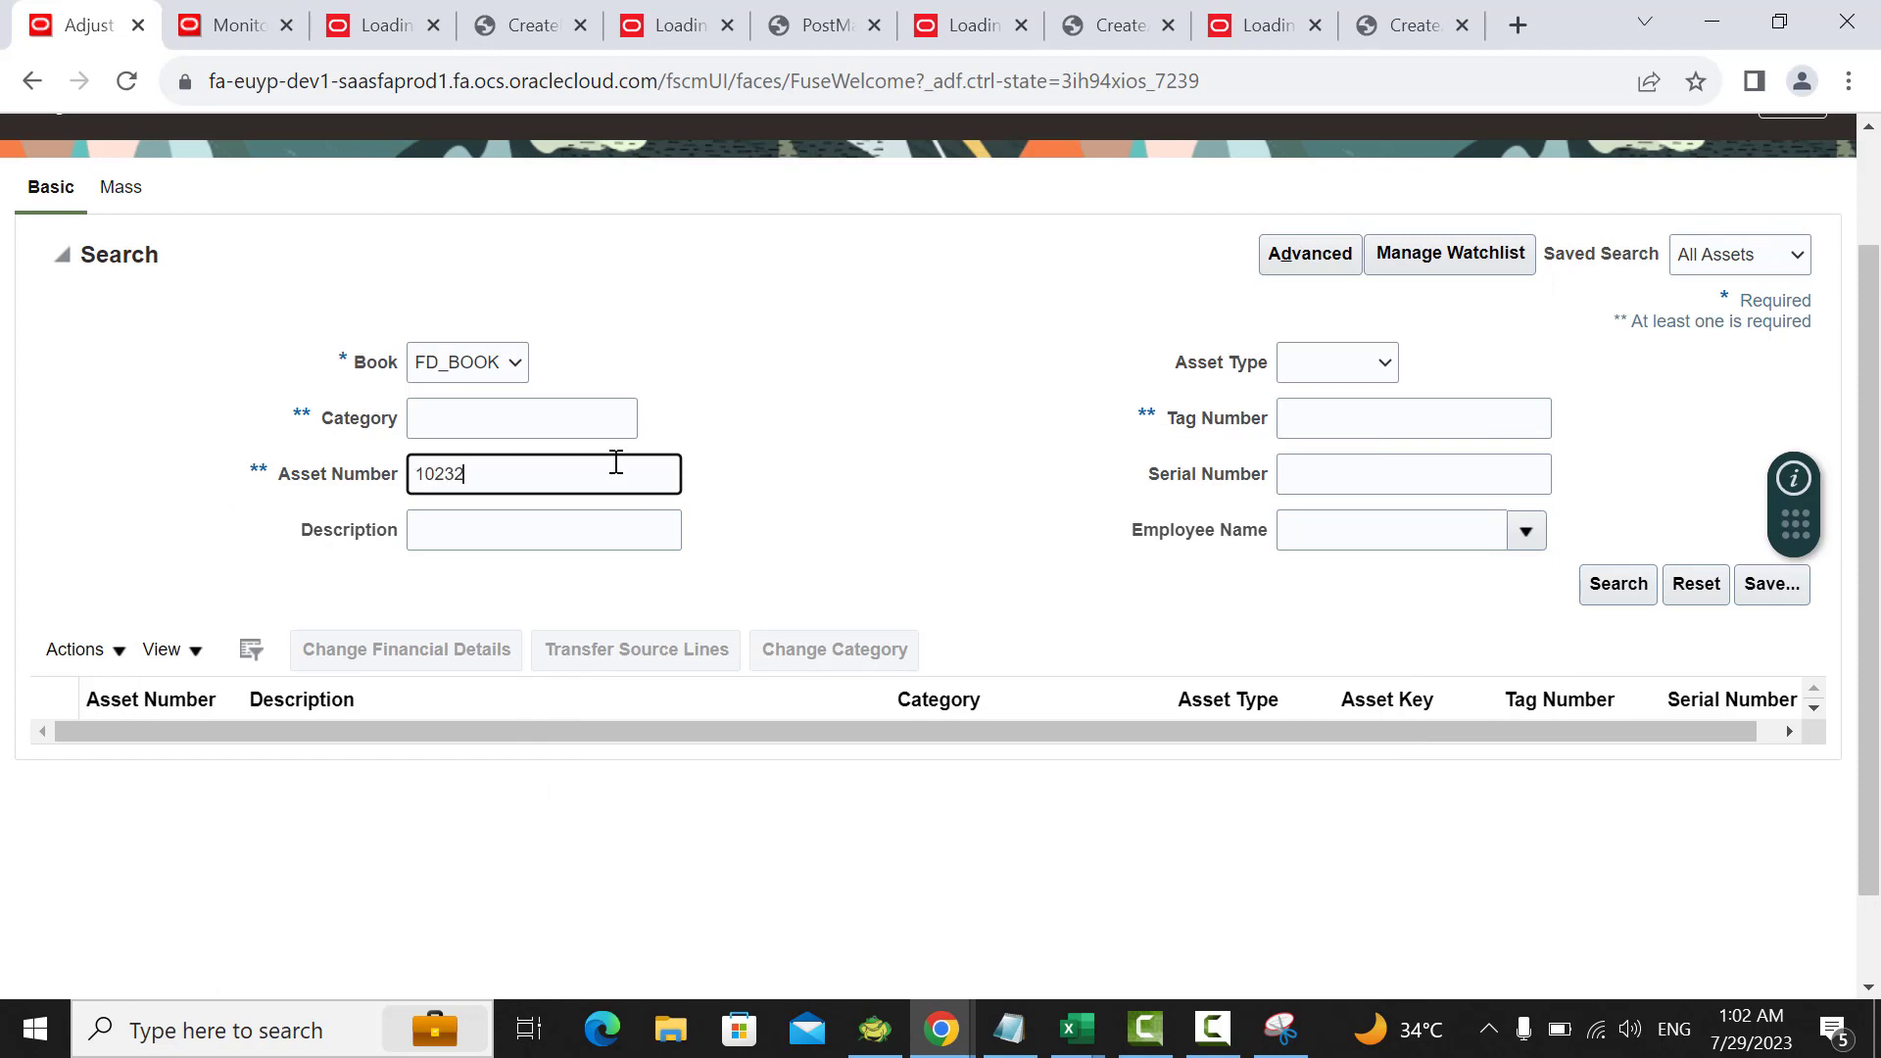
click(1600, 593)
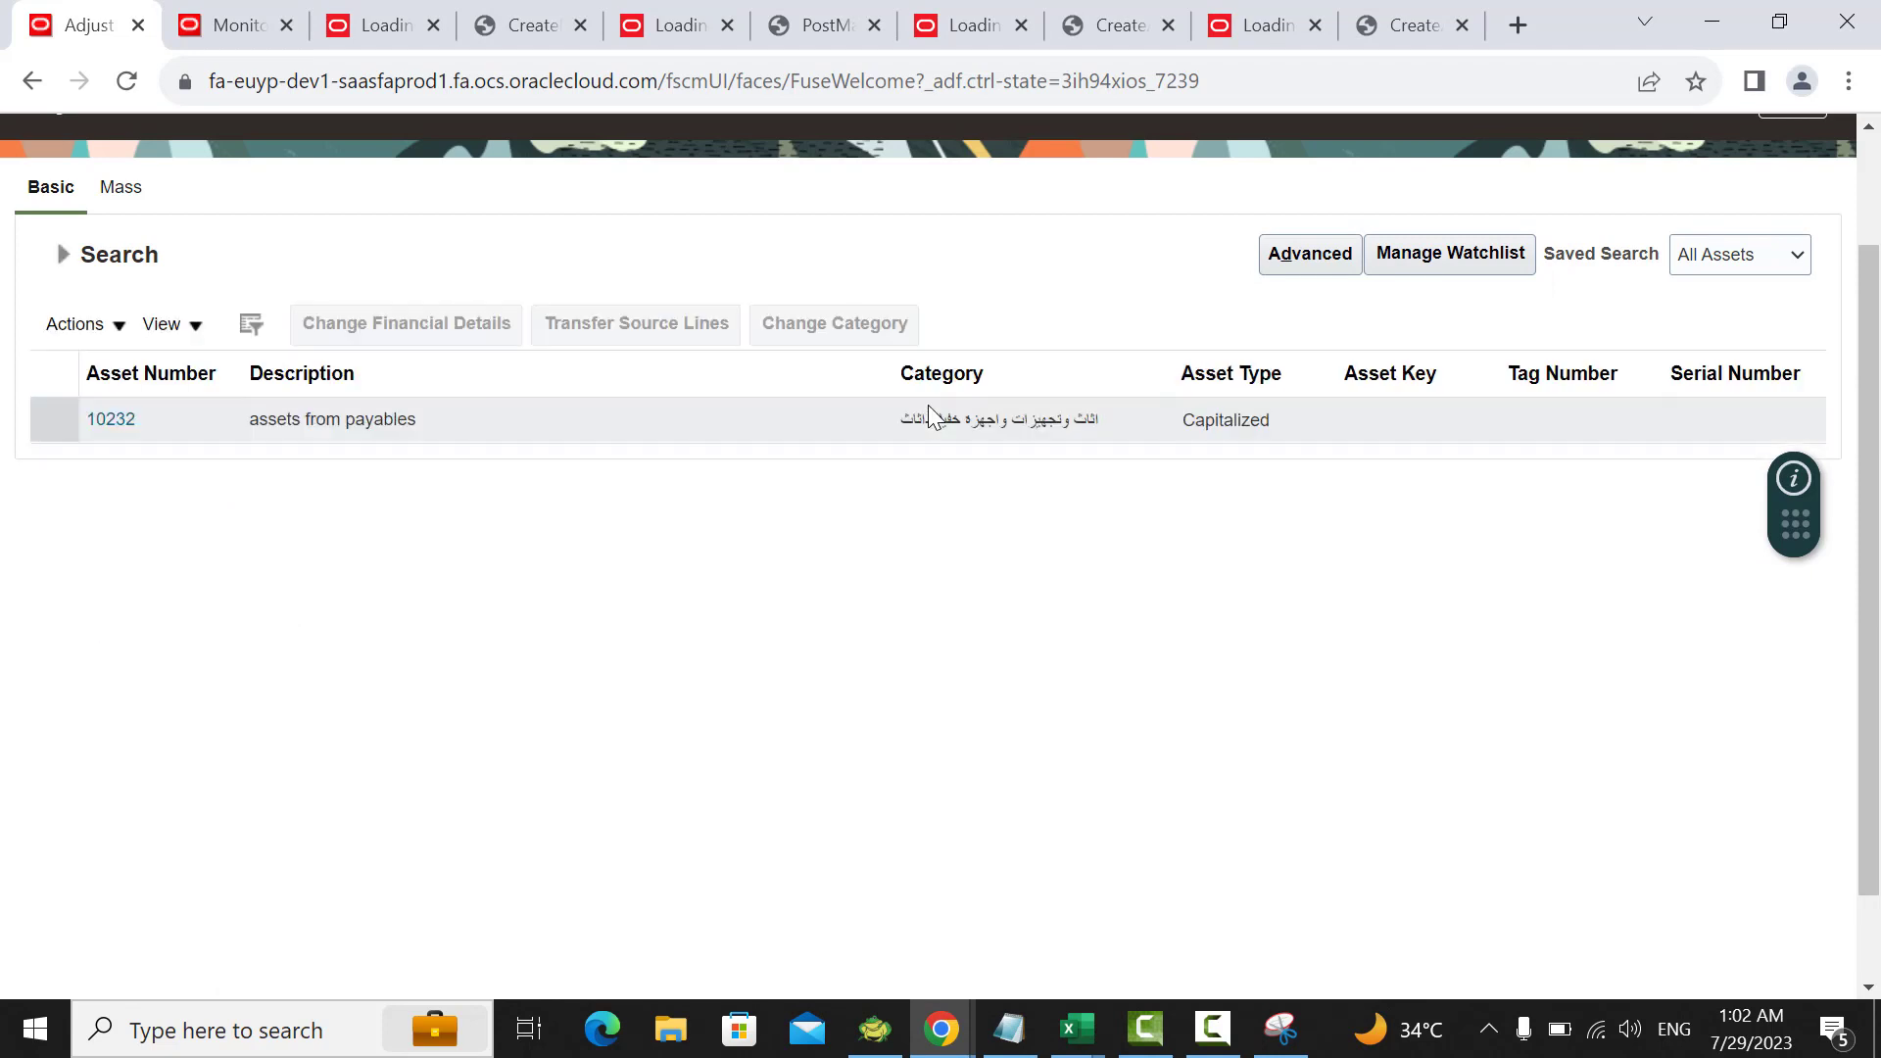
Step: Select asset 10232 in the search results and open its financial details for changing
click(173, 417)
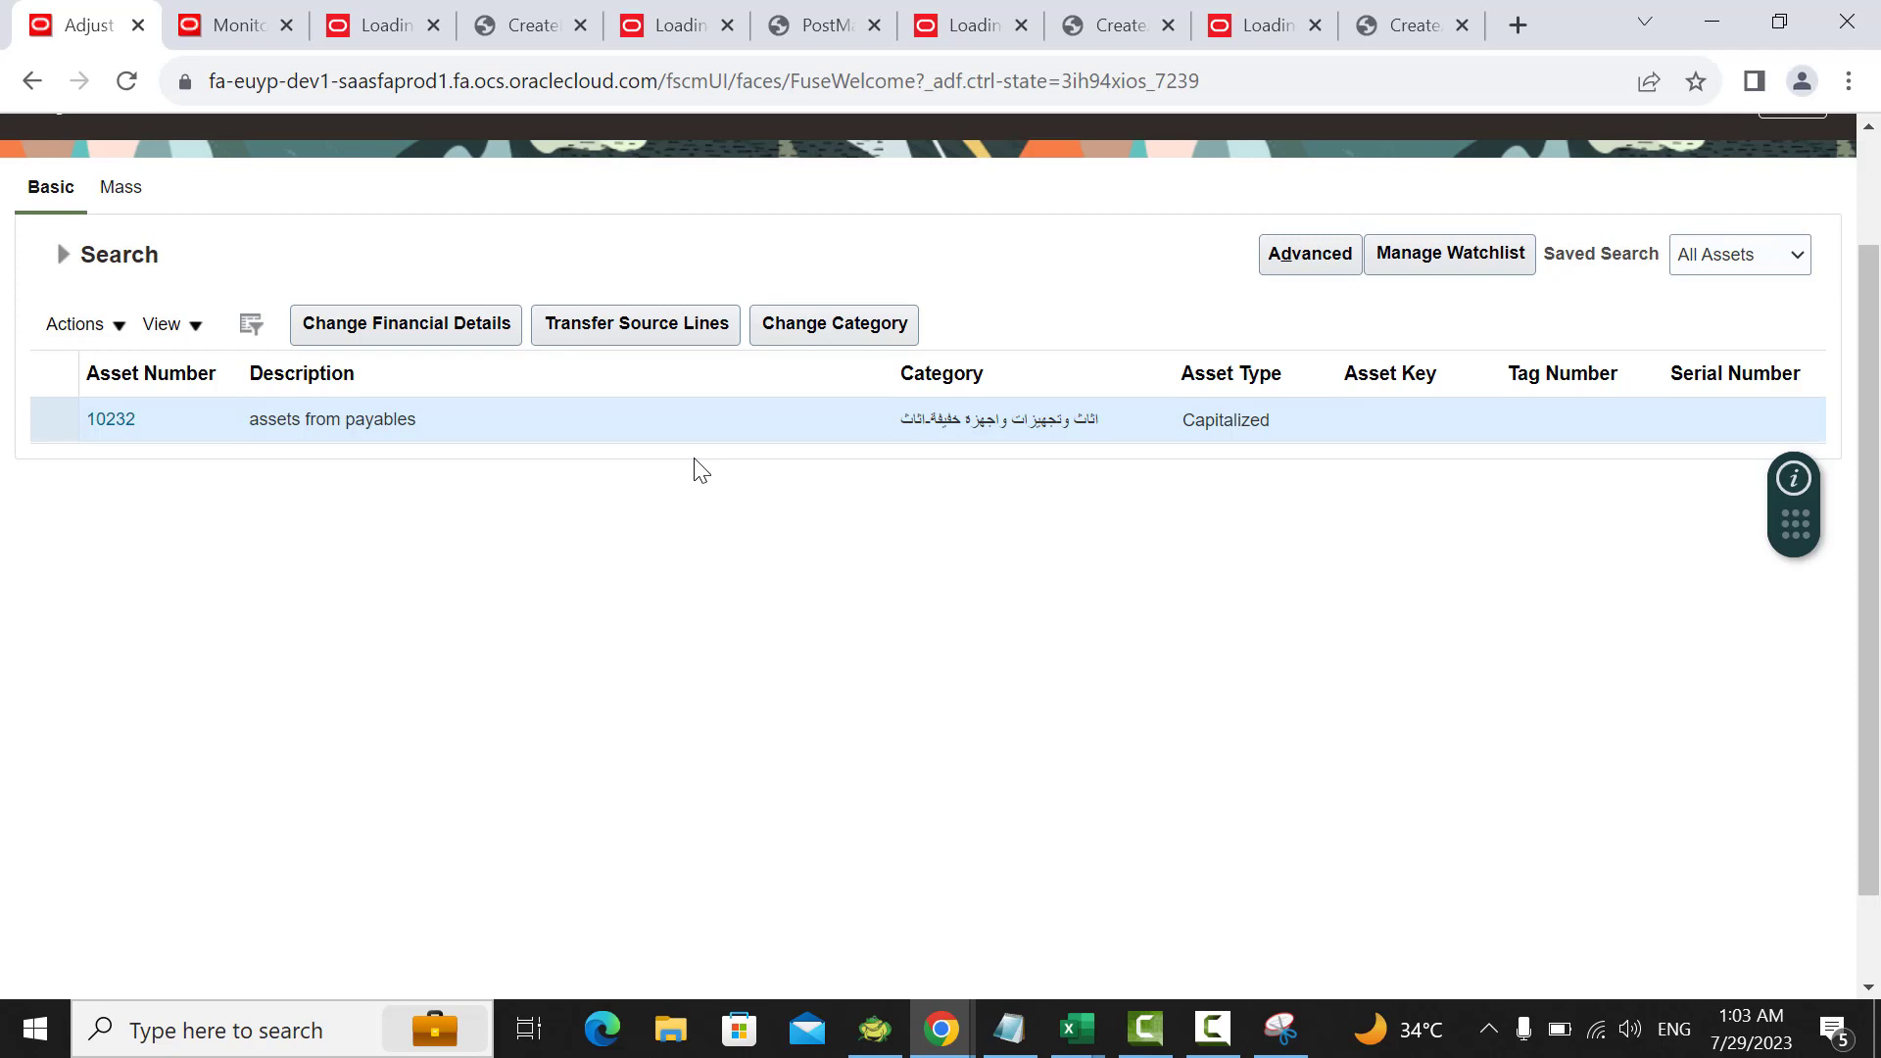
click(431, 332)
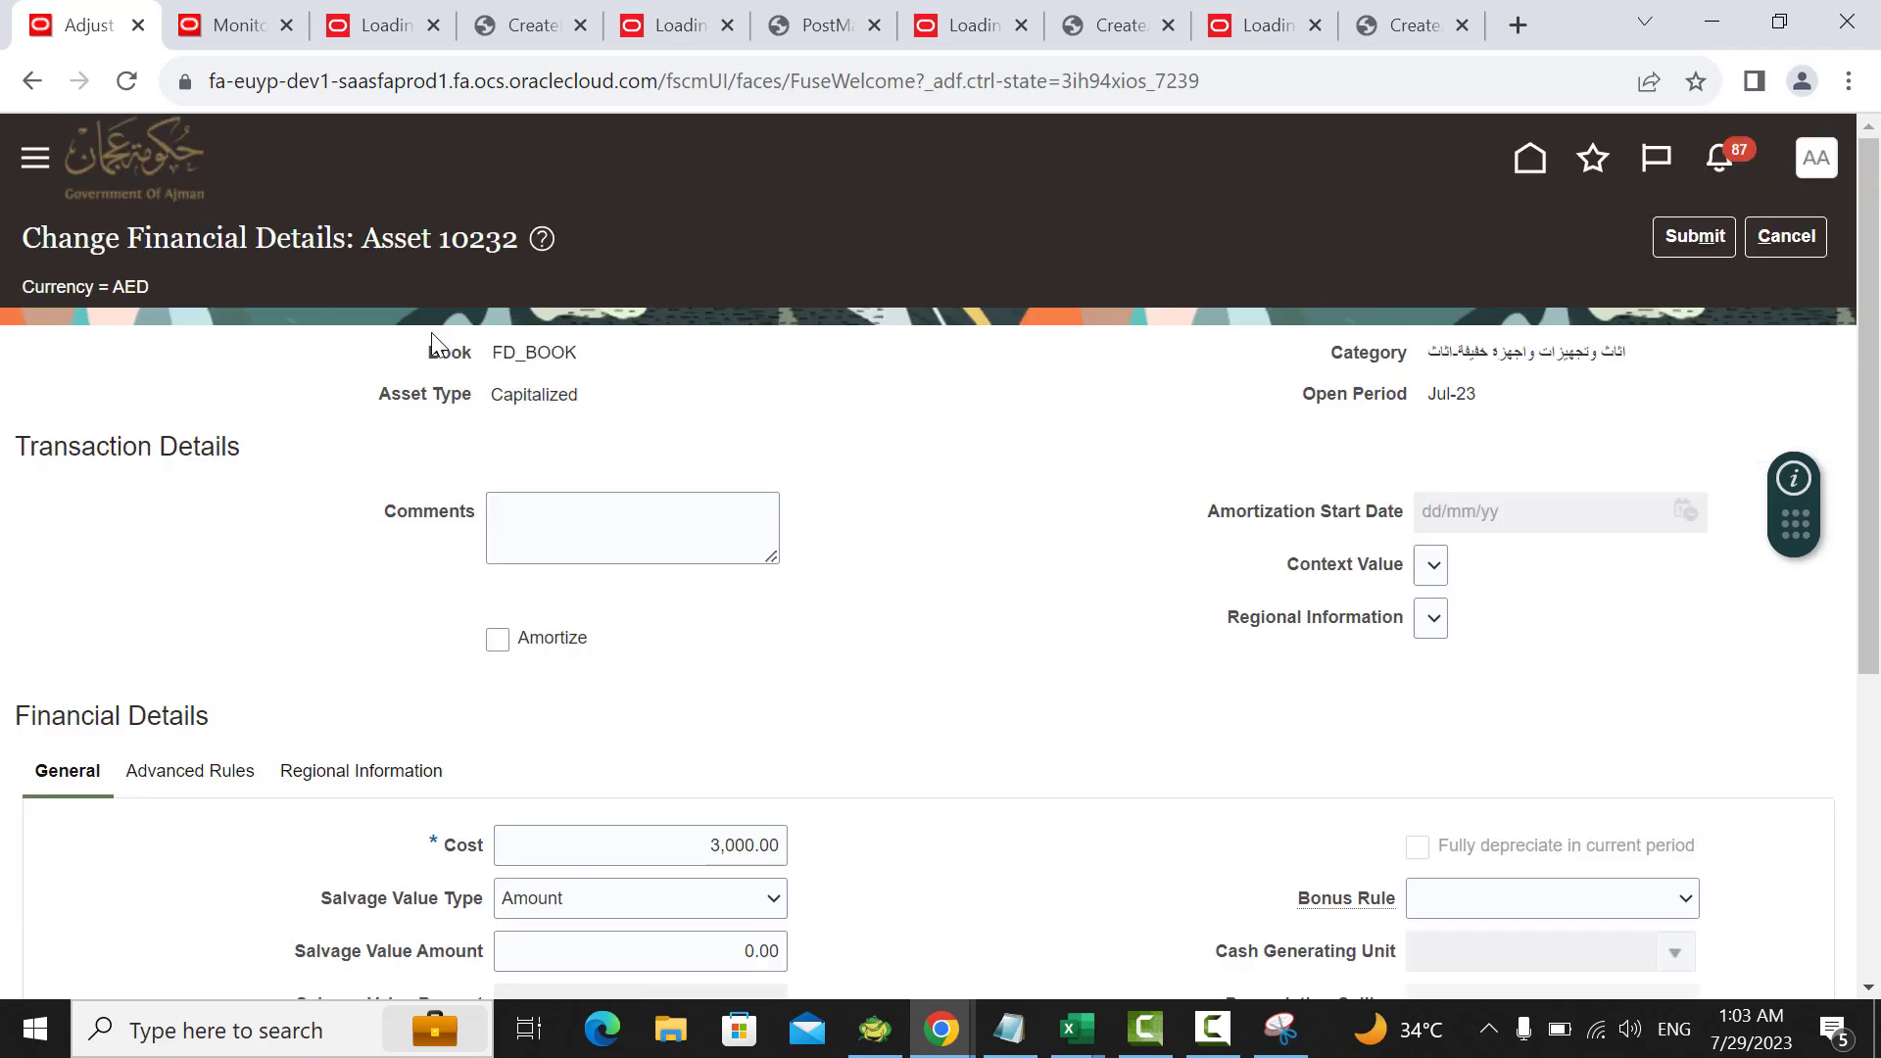
scroll(957, 513, down, 1)
click(635, 382)
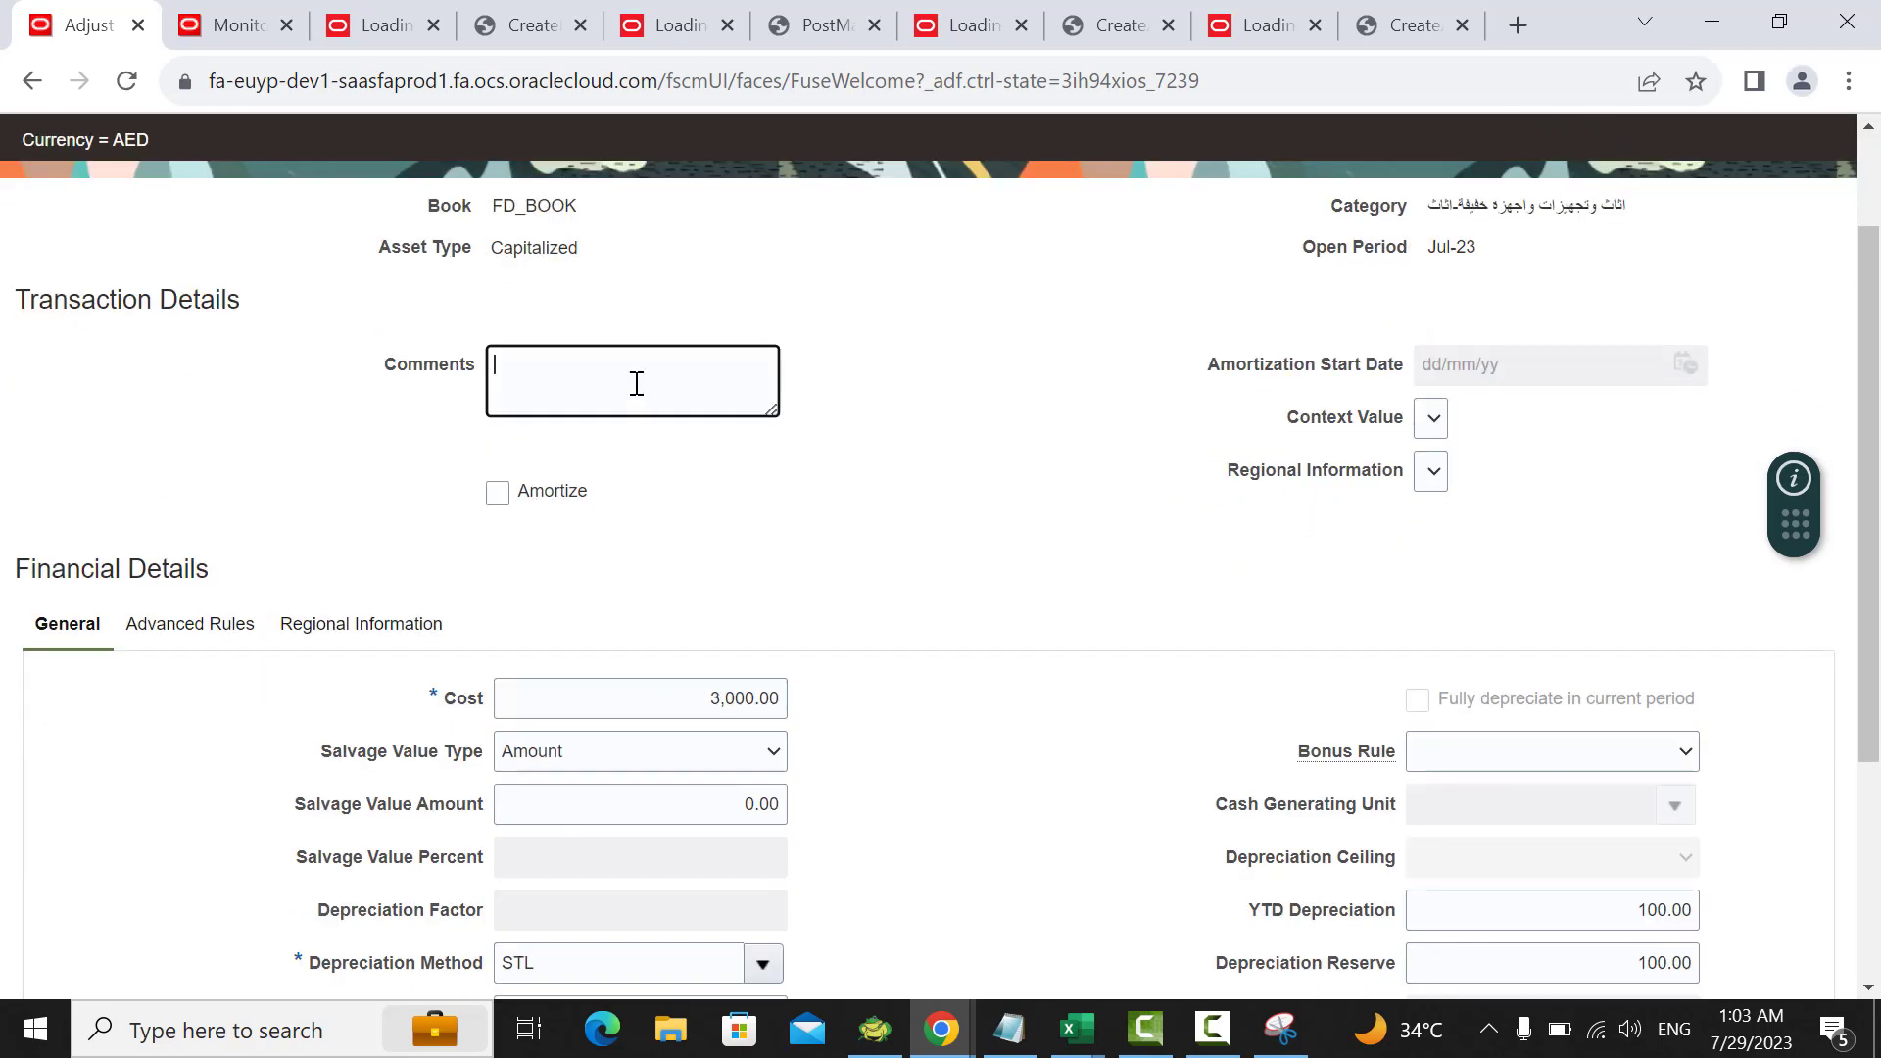
scroll(904, 402, down, 1)
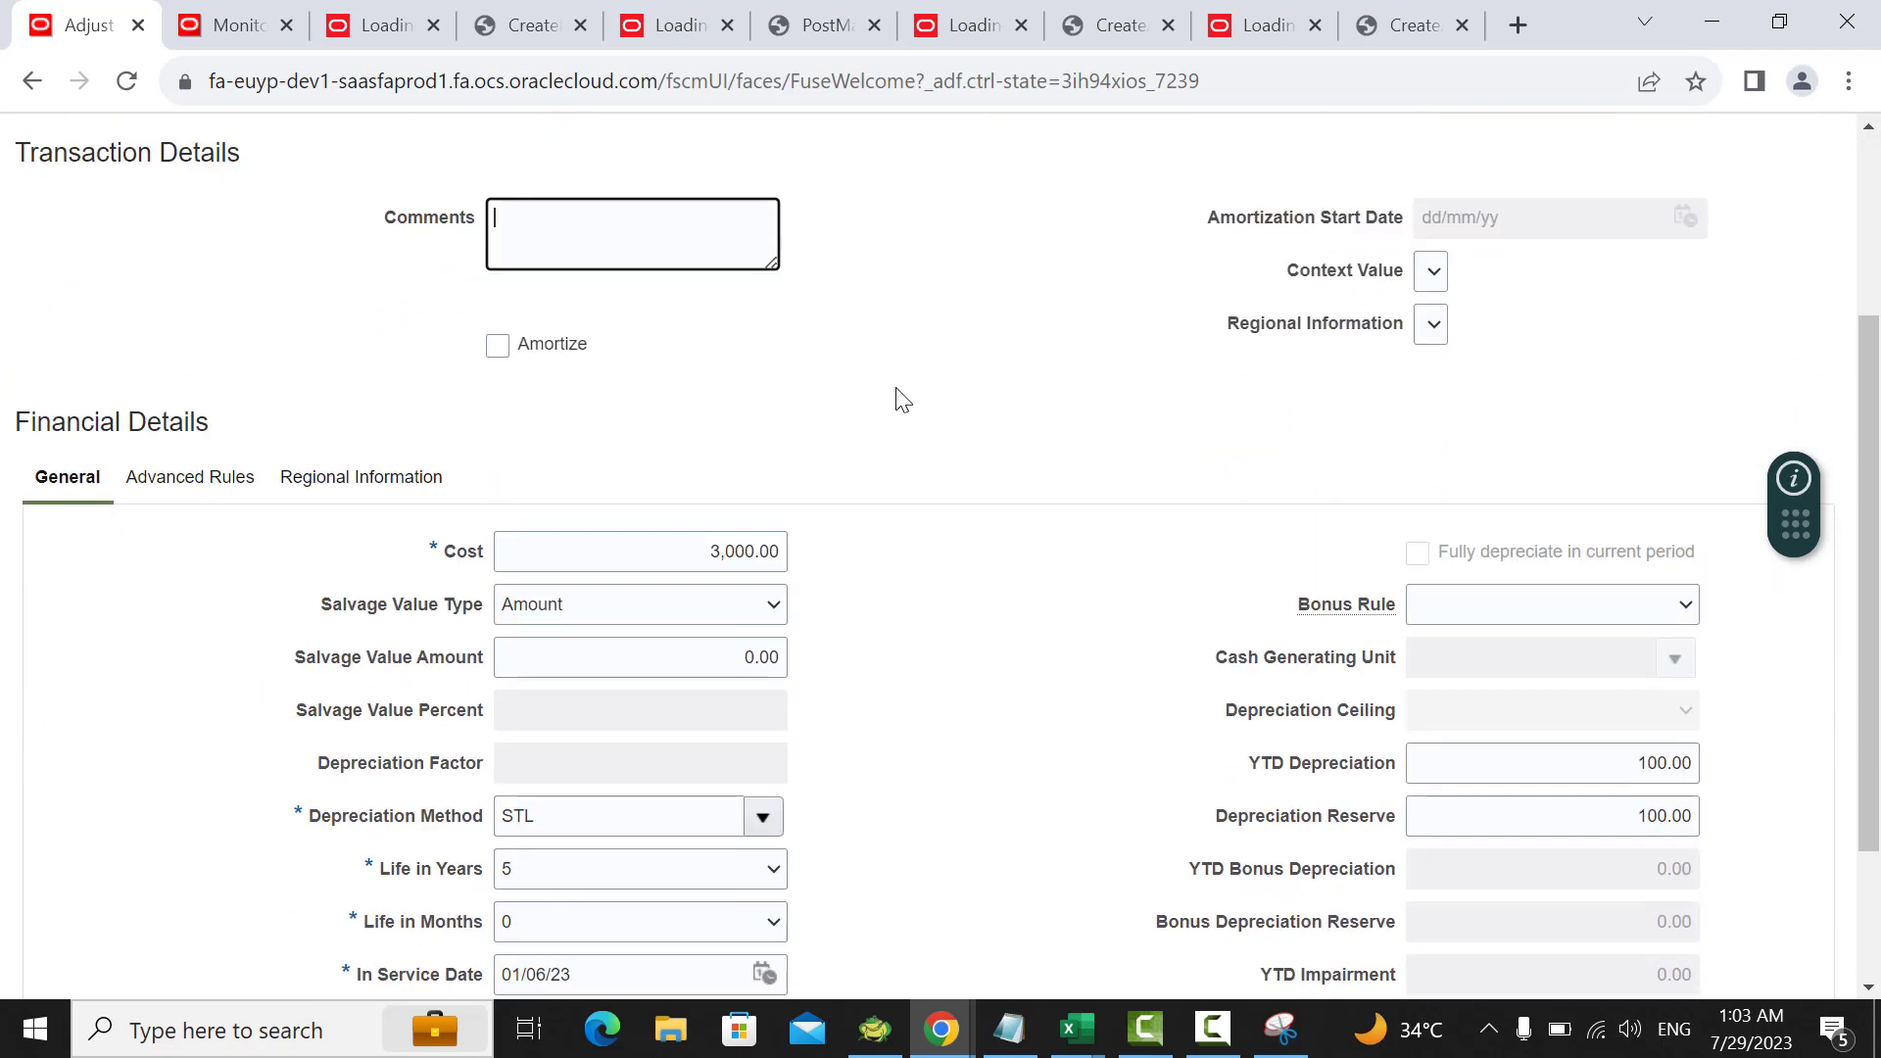
Step: Enter "increase asset cost" as the transaction comment and set the asset's cost to 4000
text(increase asset cost)
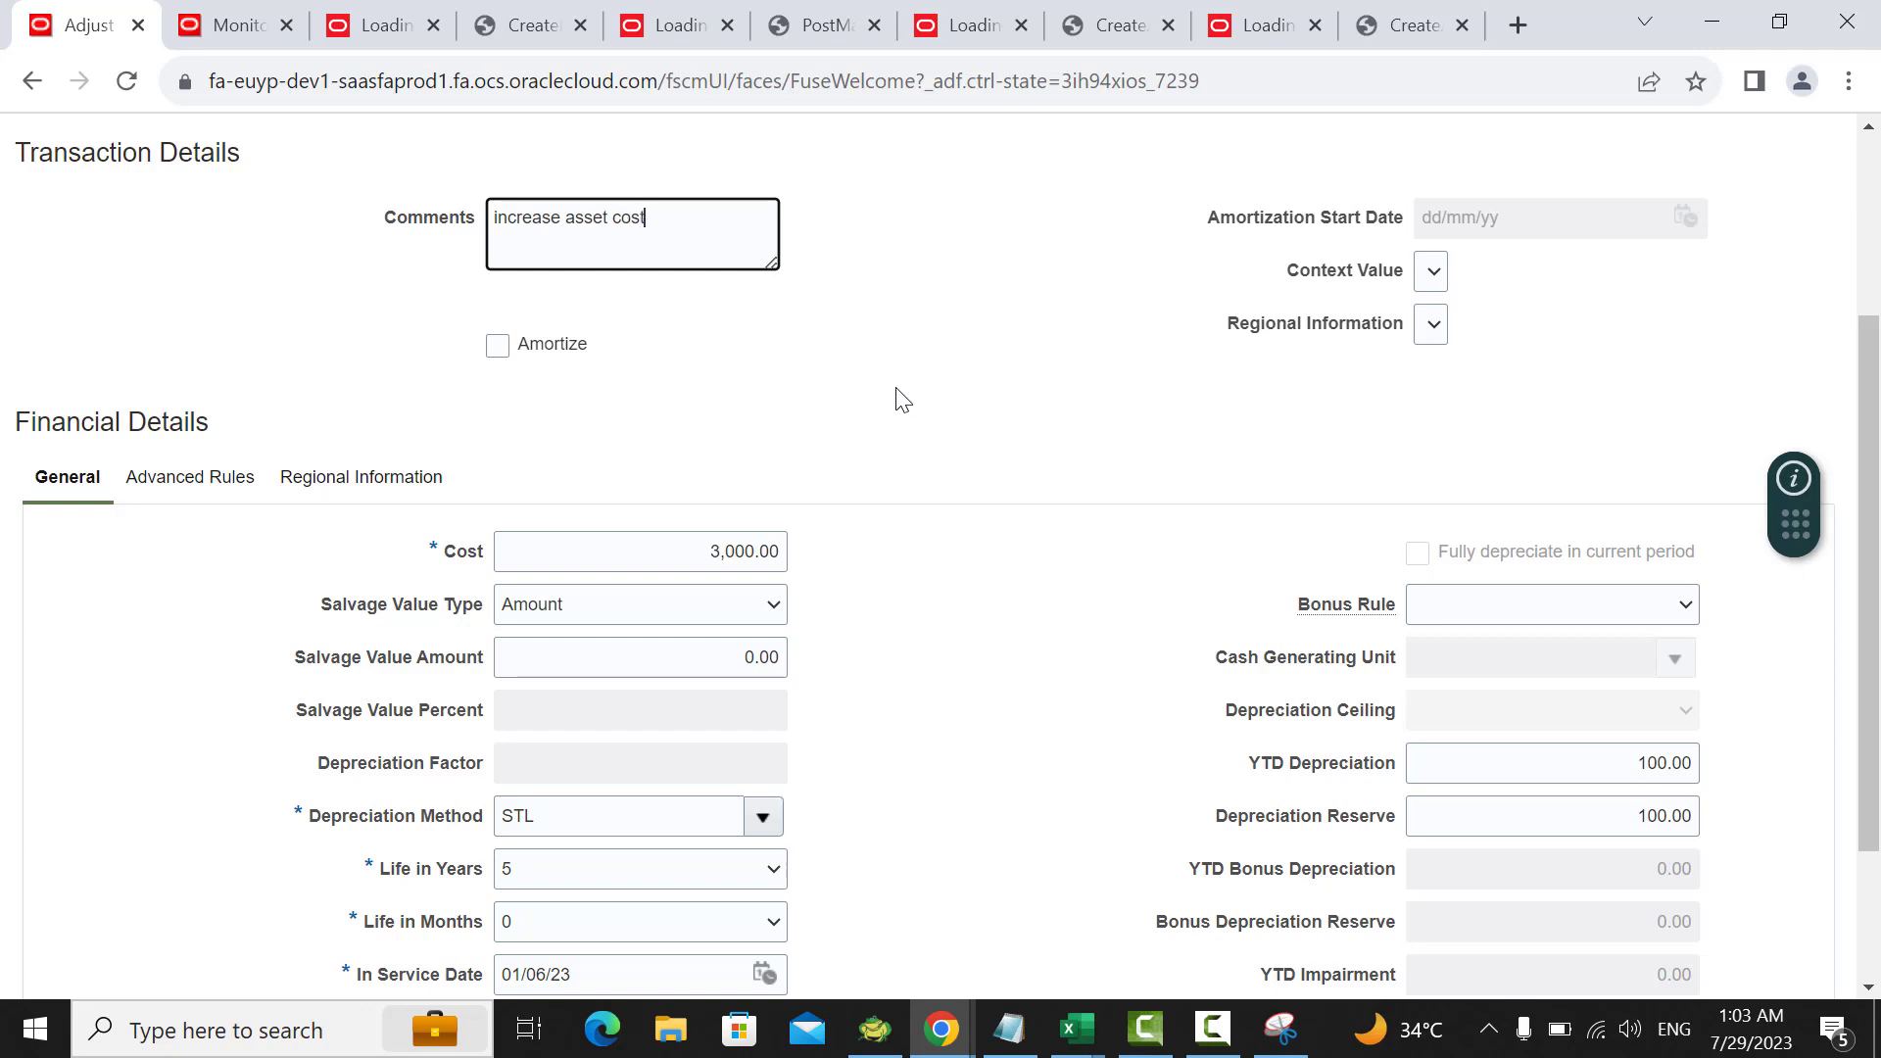
click(689, 558)
text(4000)
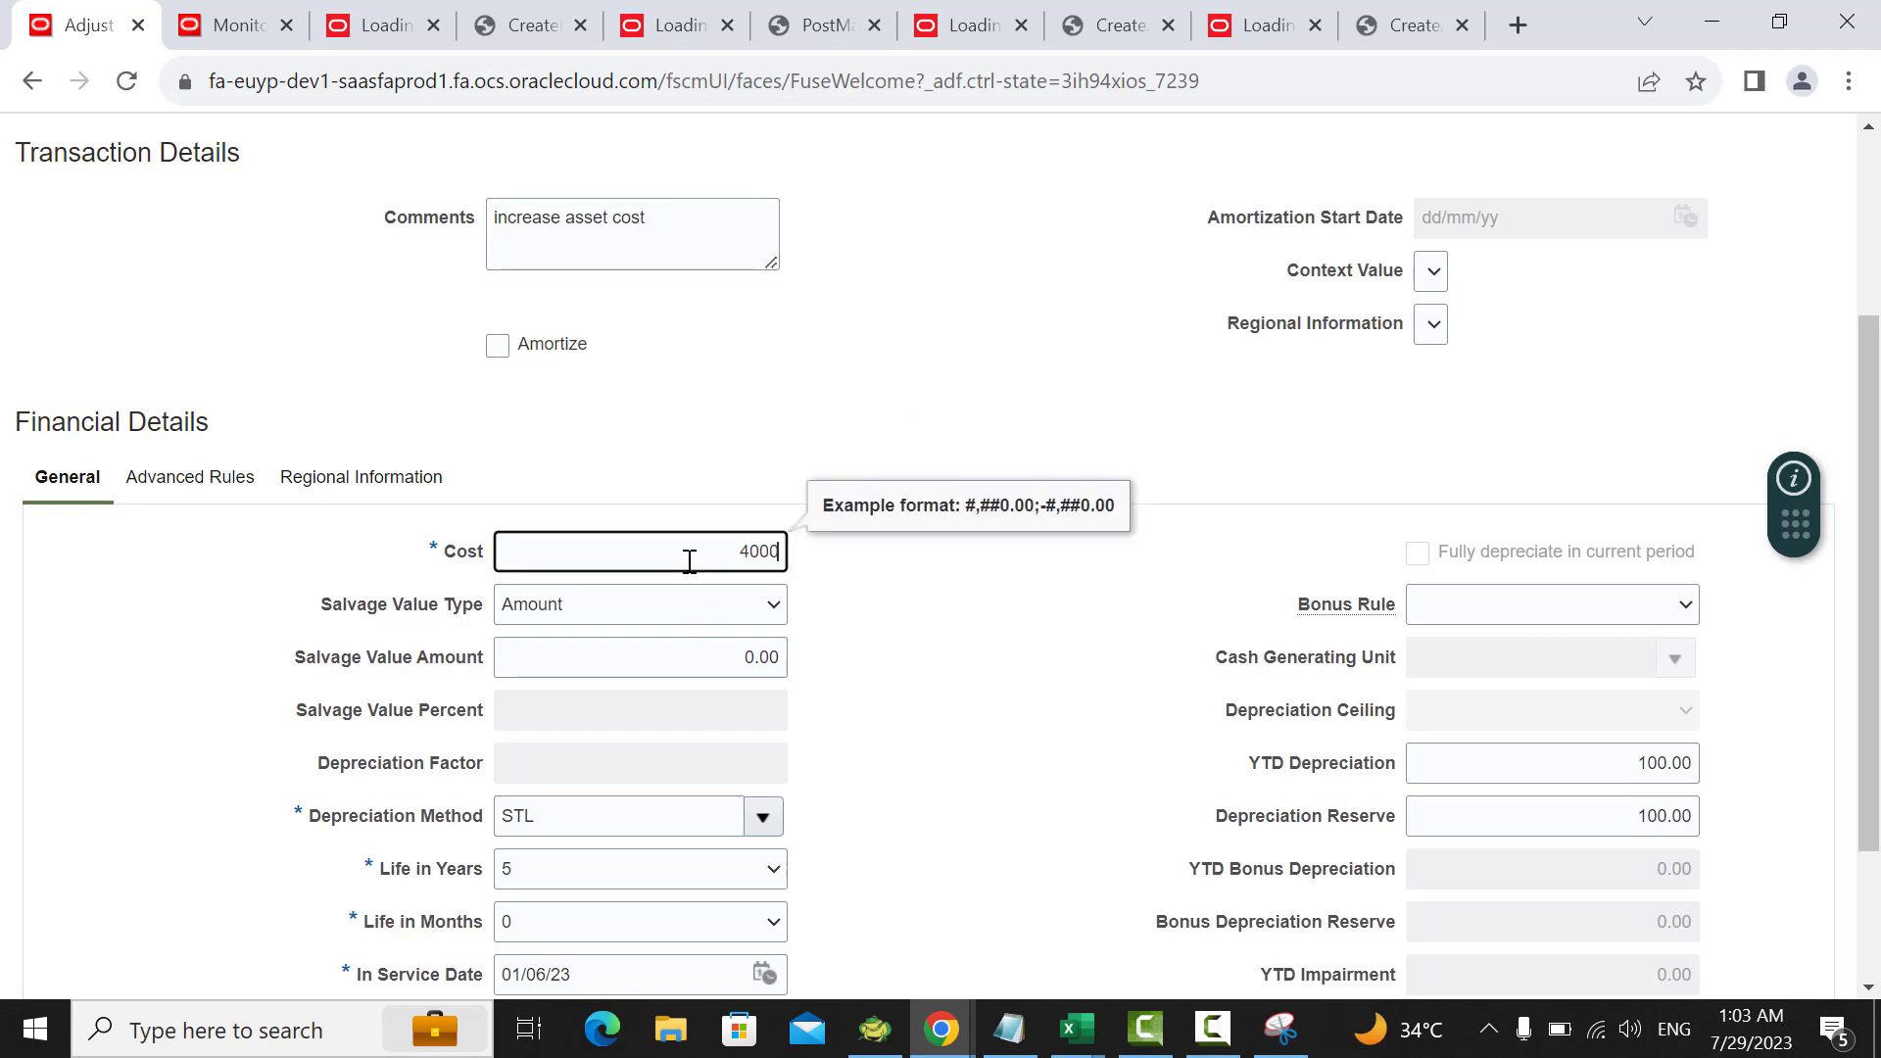
key(Tab)
Step: Review the adjusted financial details, submit the adjustment, and return to the Assets overview
scroll(1048, 545, down, 2)
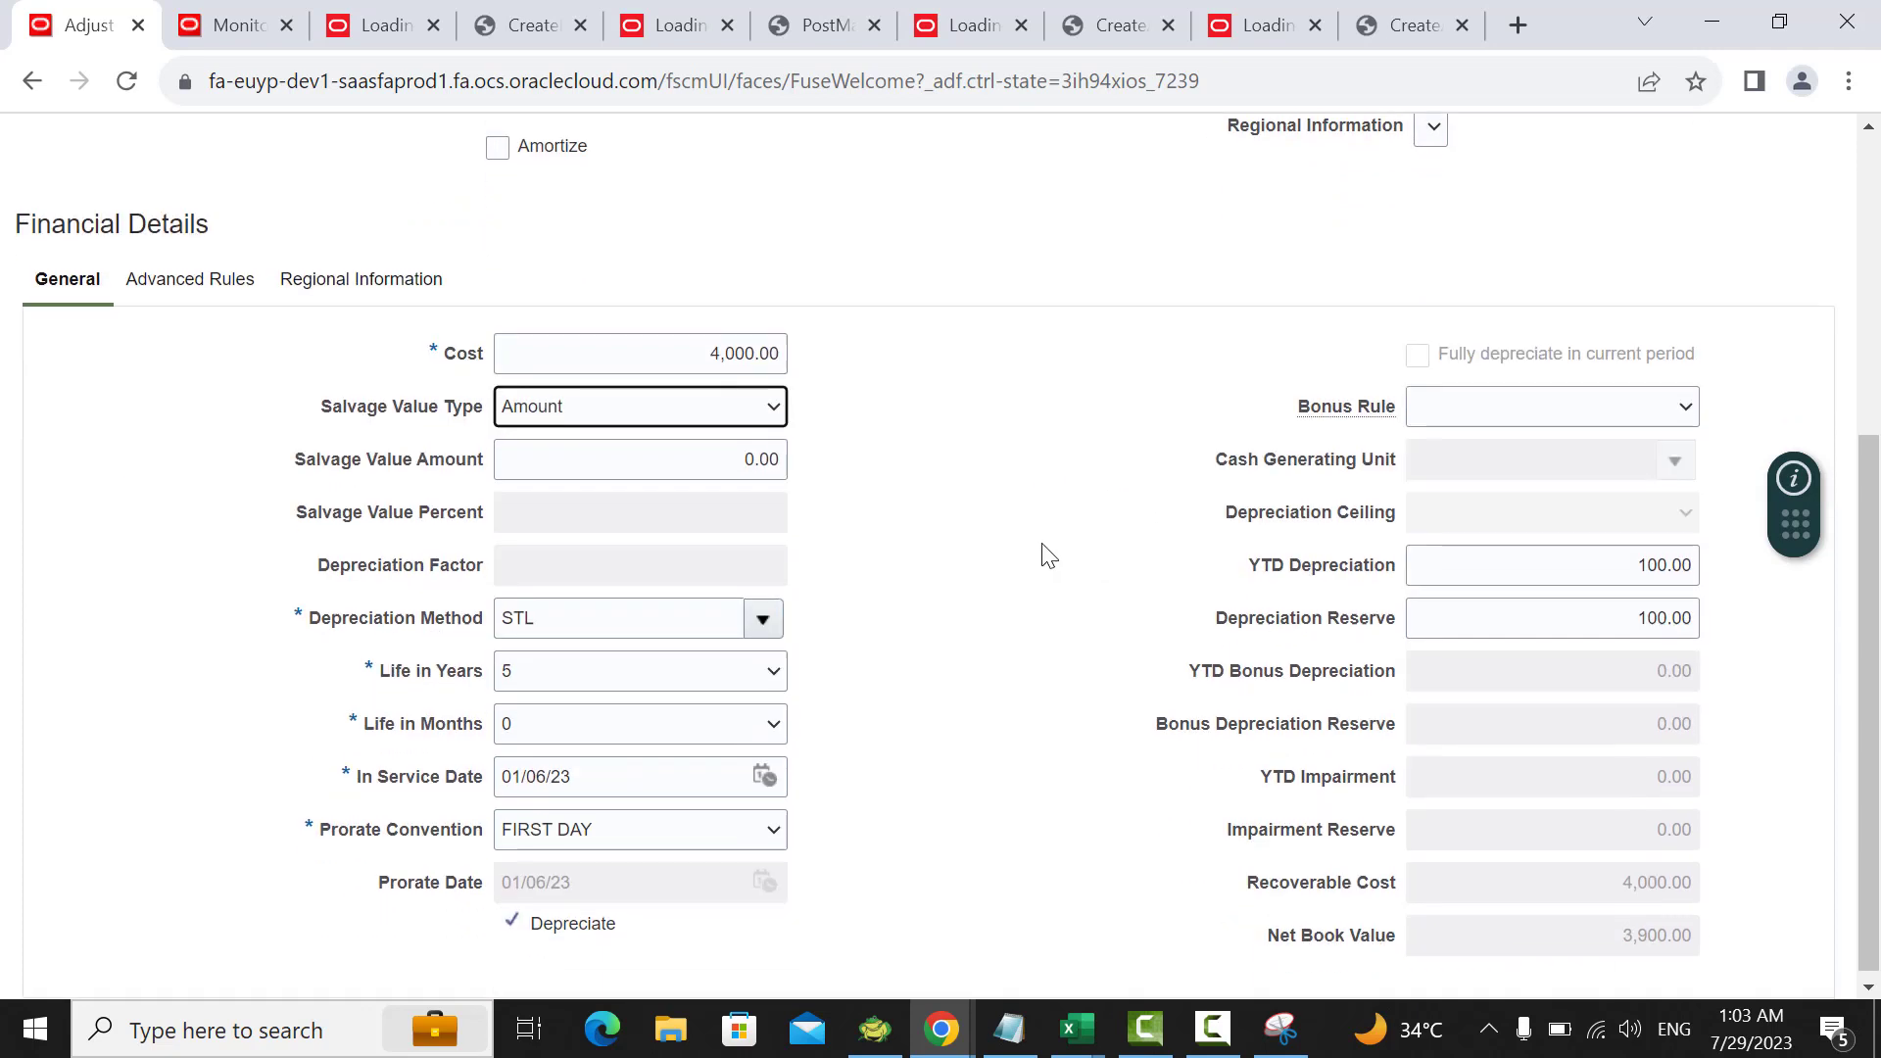
scroll(988, 484, up, 1)
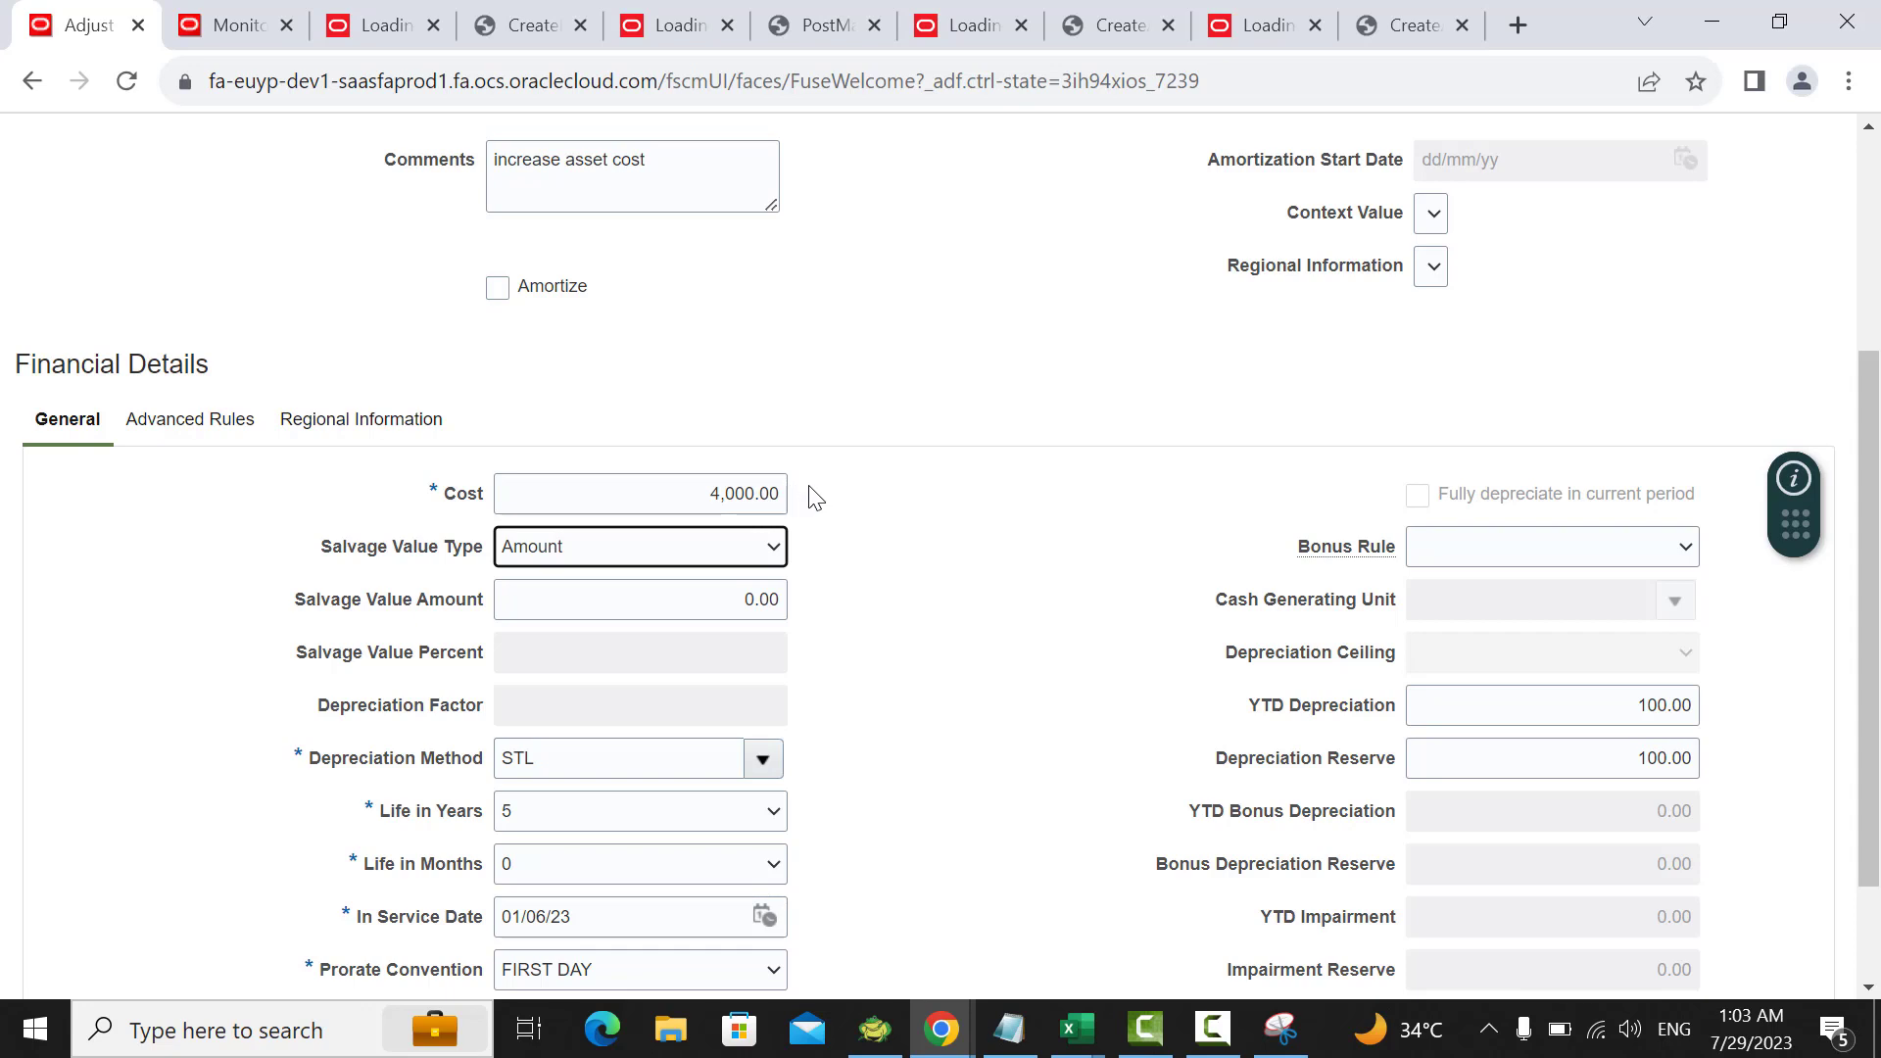
scroll(991, 516, down, 2)
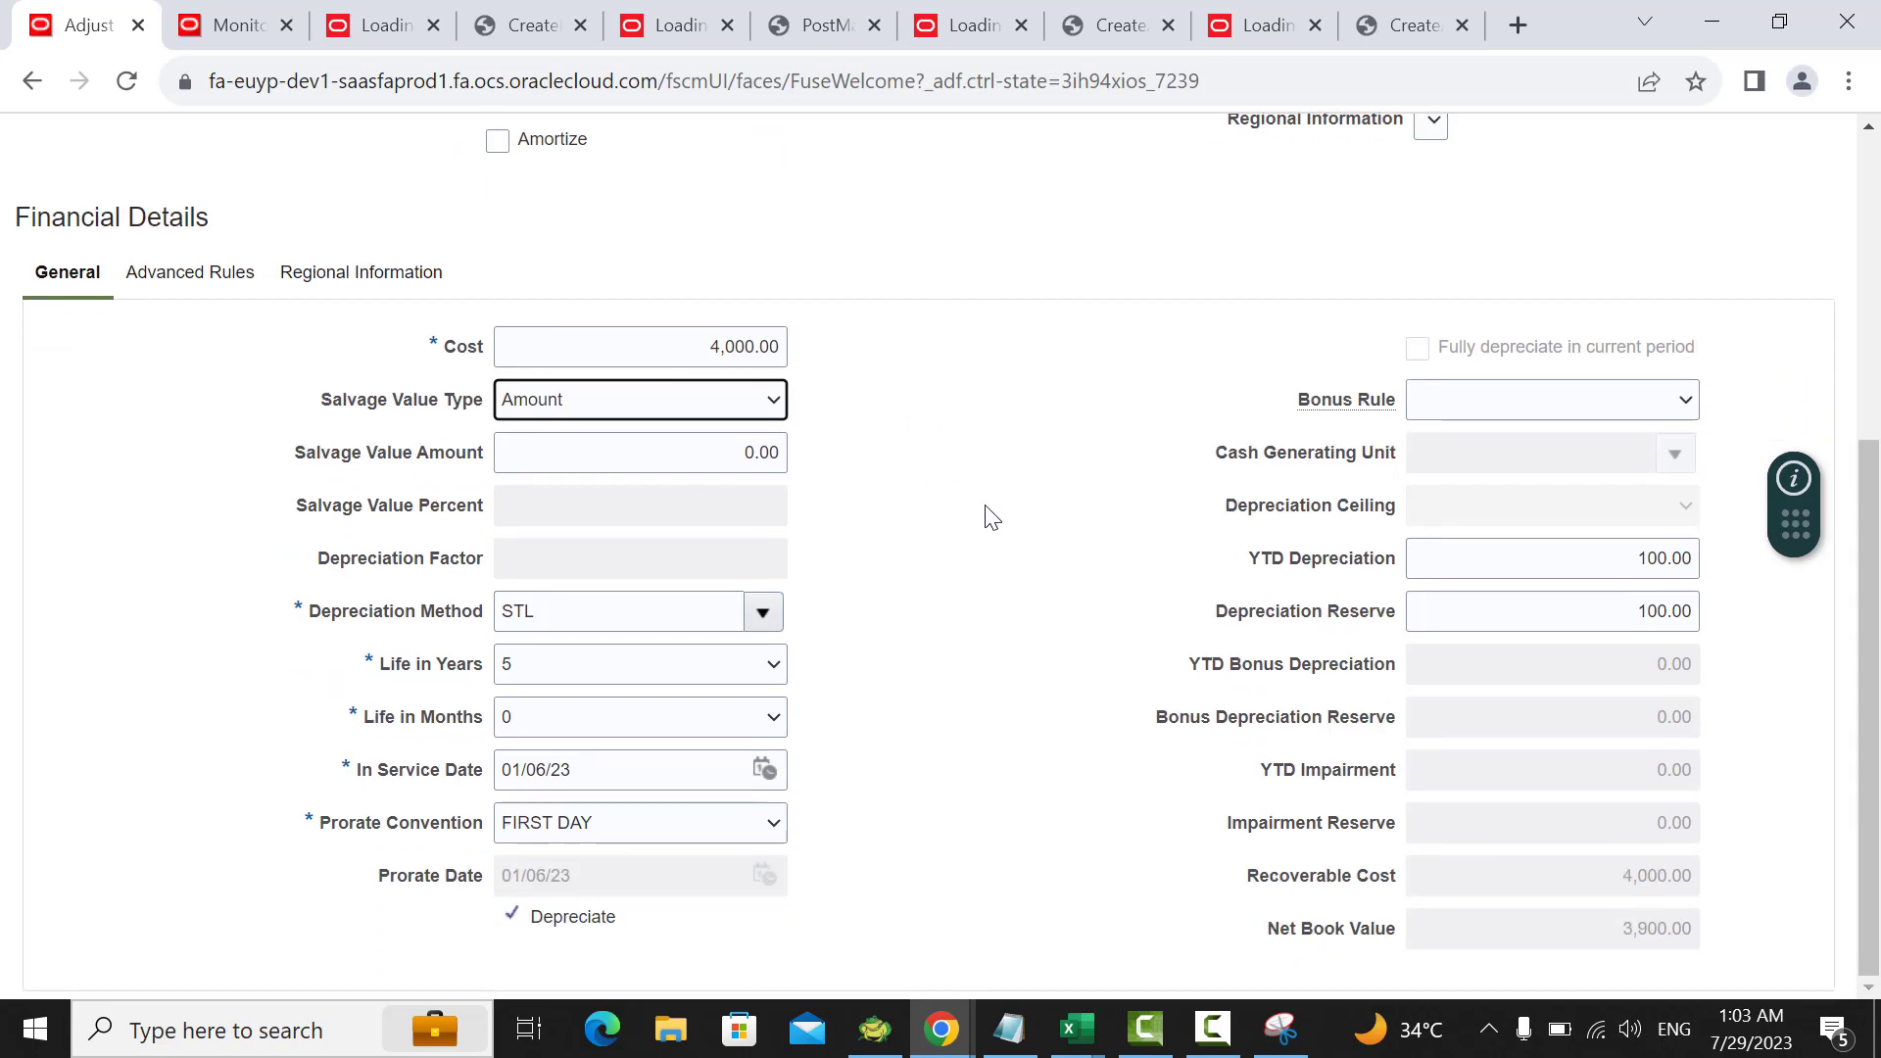
scroll(987, 517, up, 5)
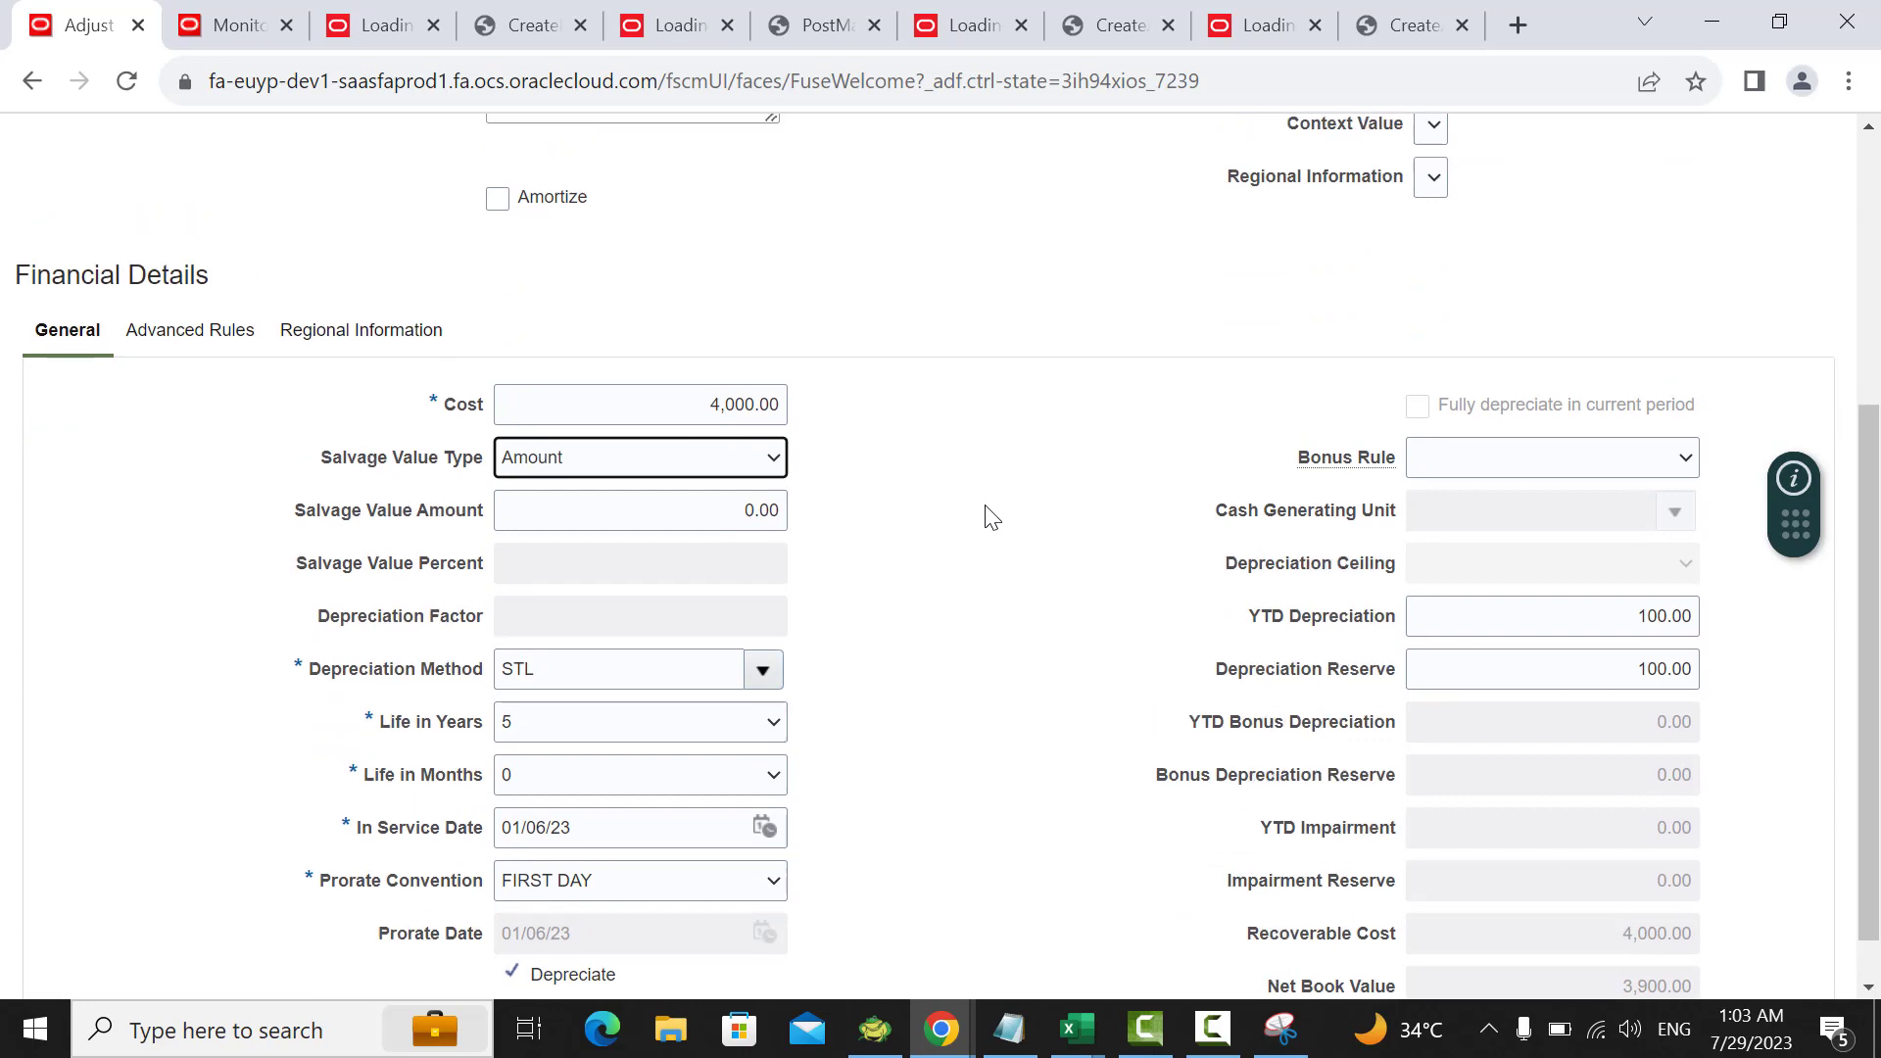
click(1678, 192)
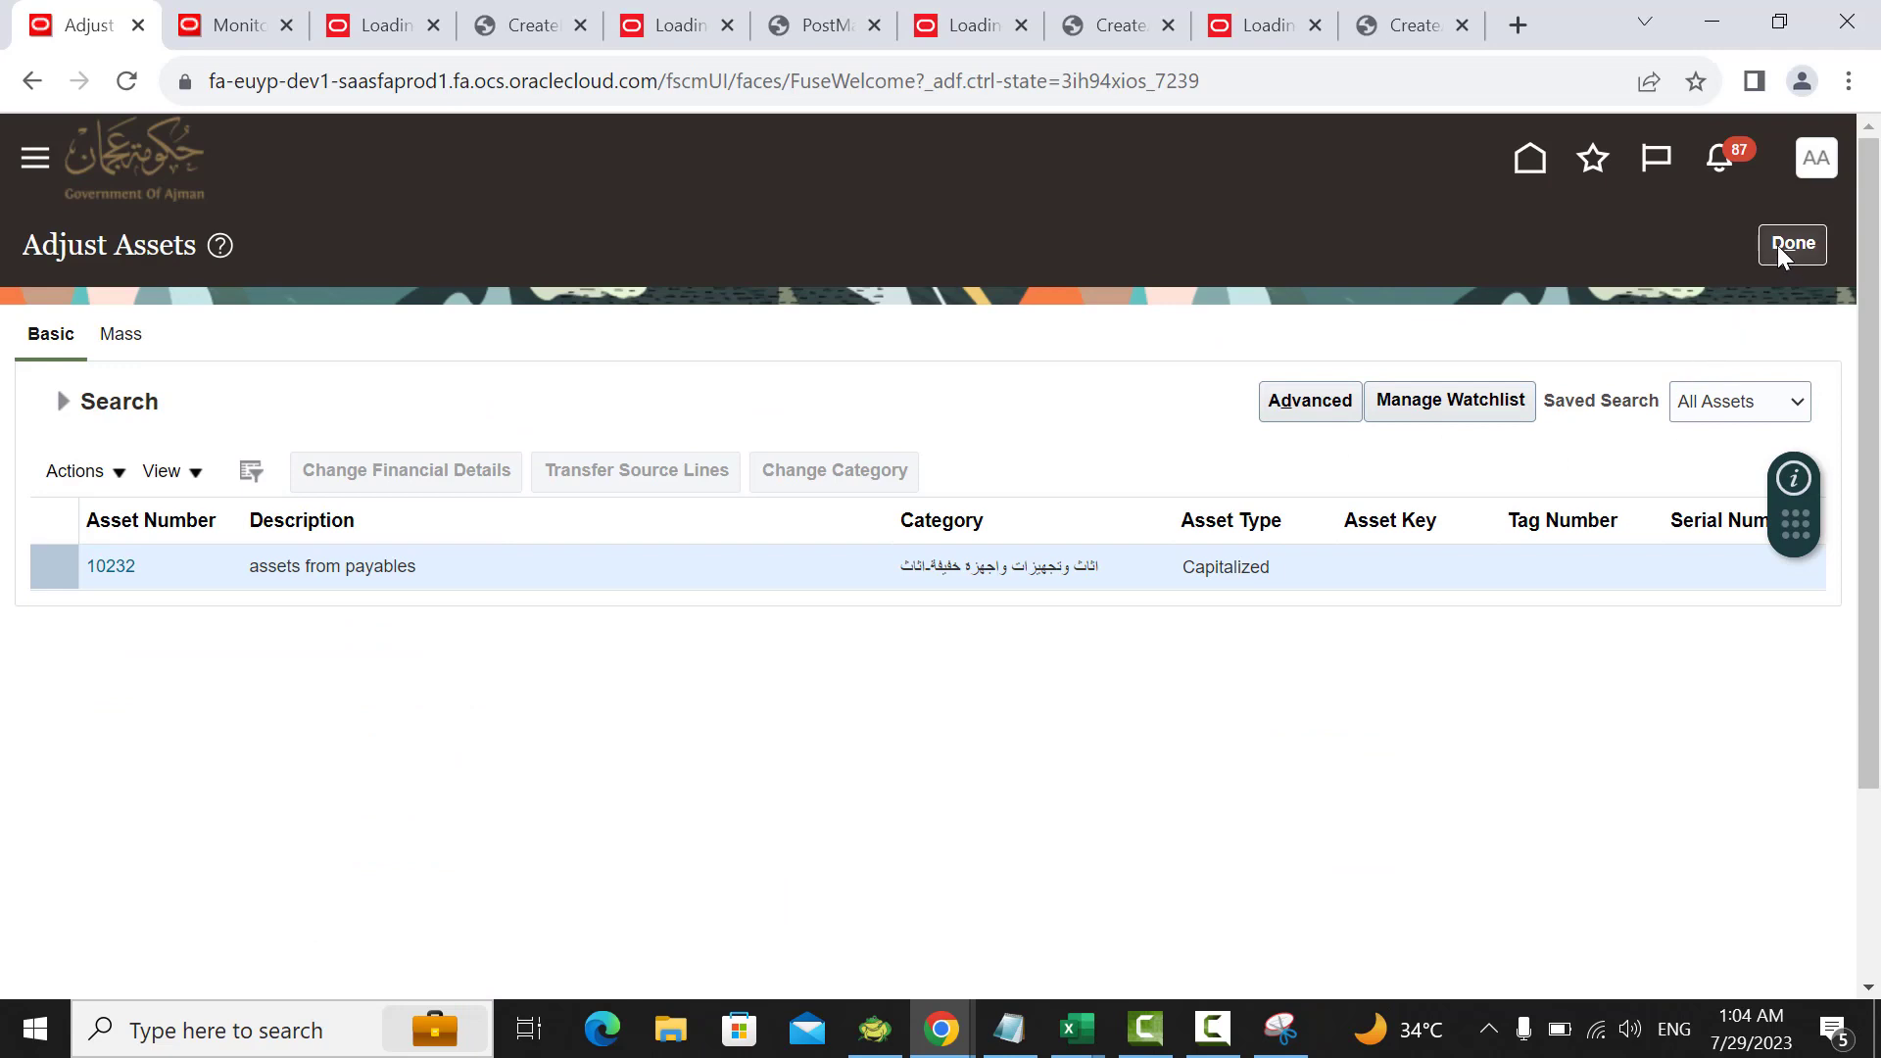
click(1783, 244)
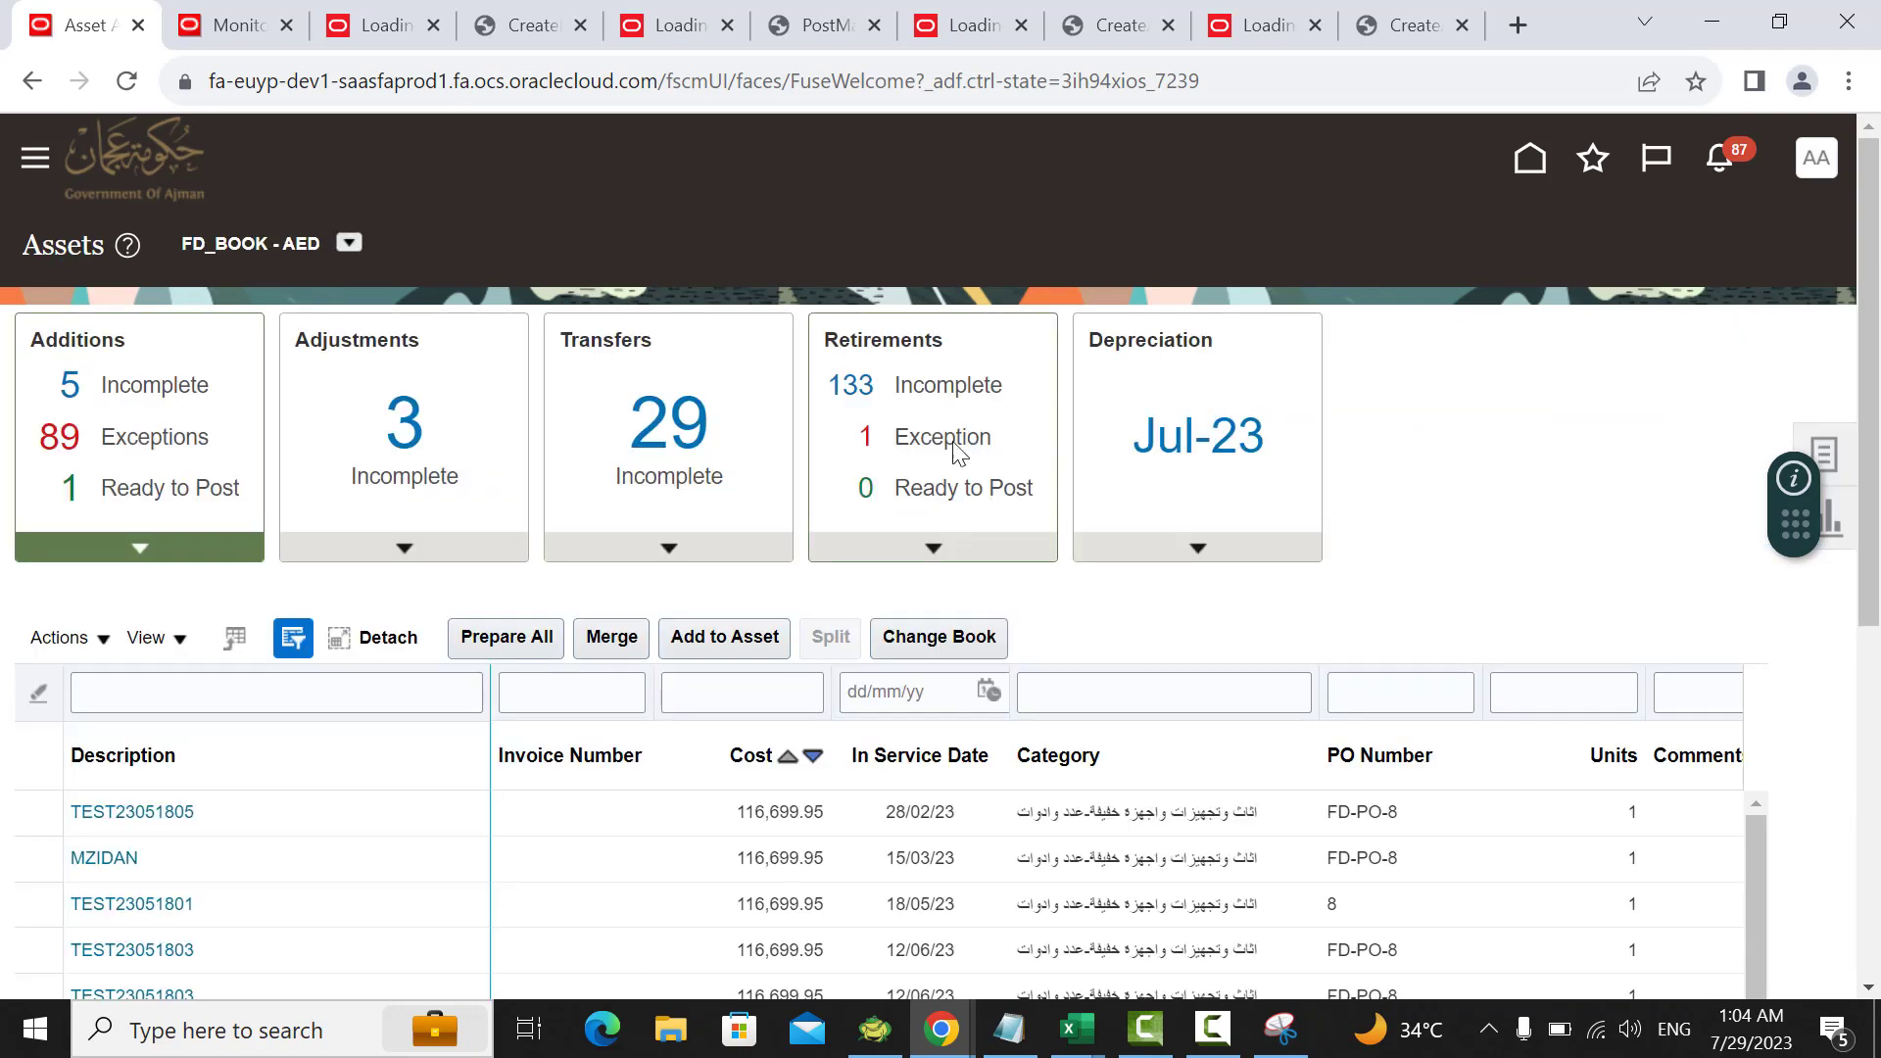
Step: Open the Create Accounting process for assets and select FD_BOOK as its book
scroll(957, 449, down, 5)
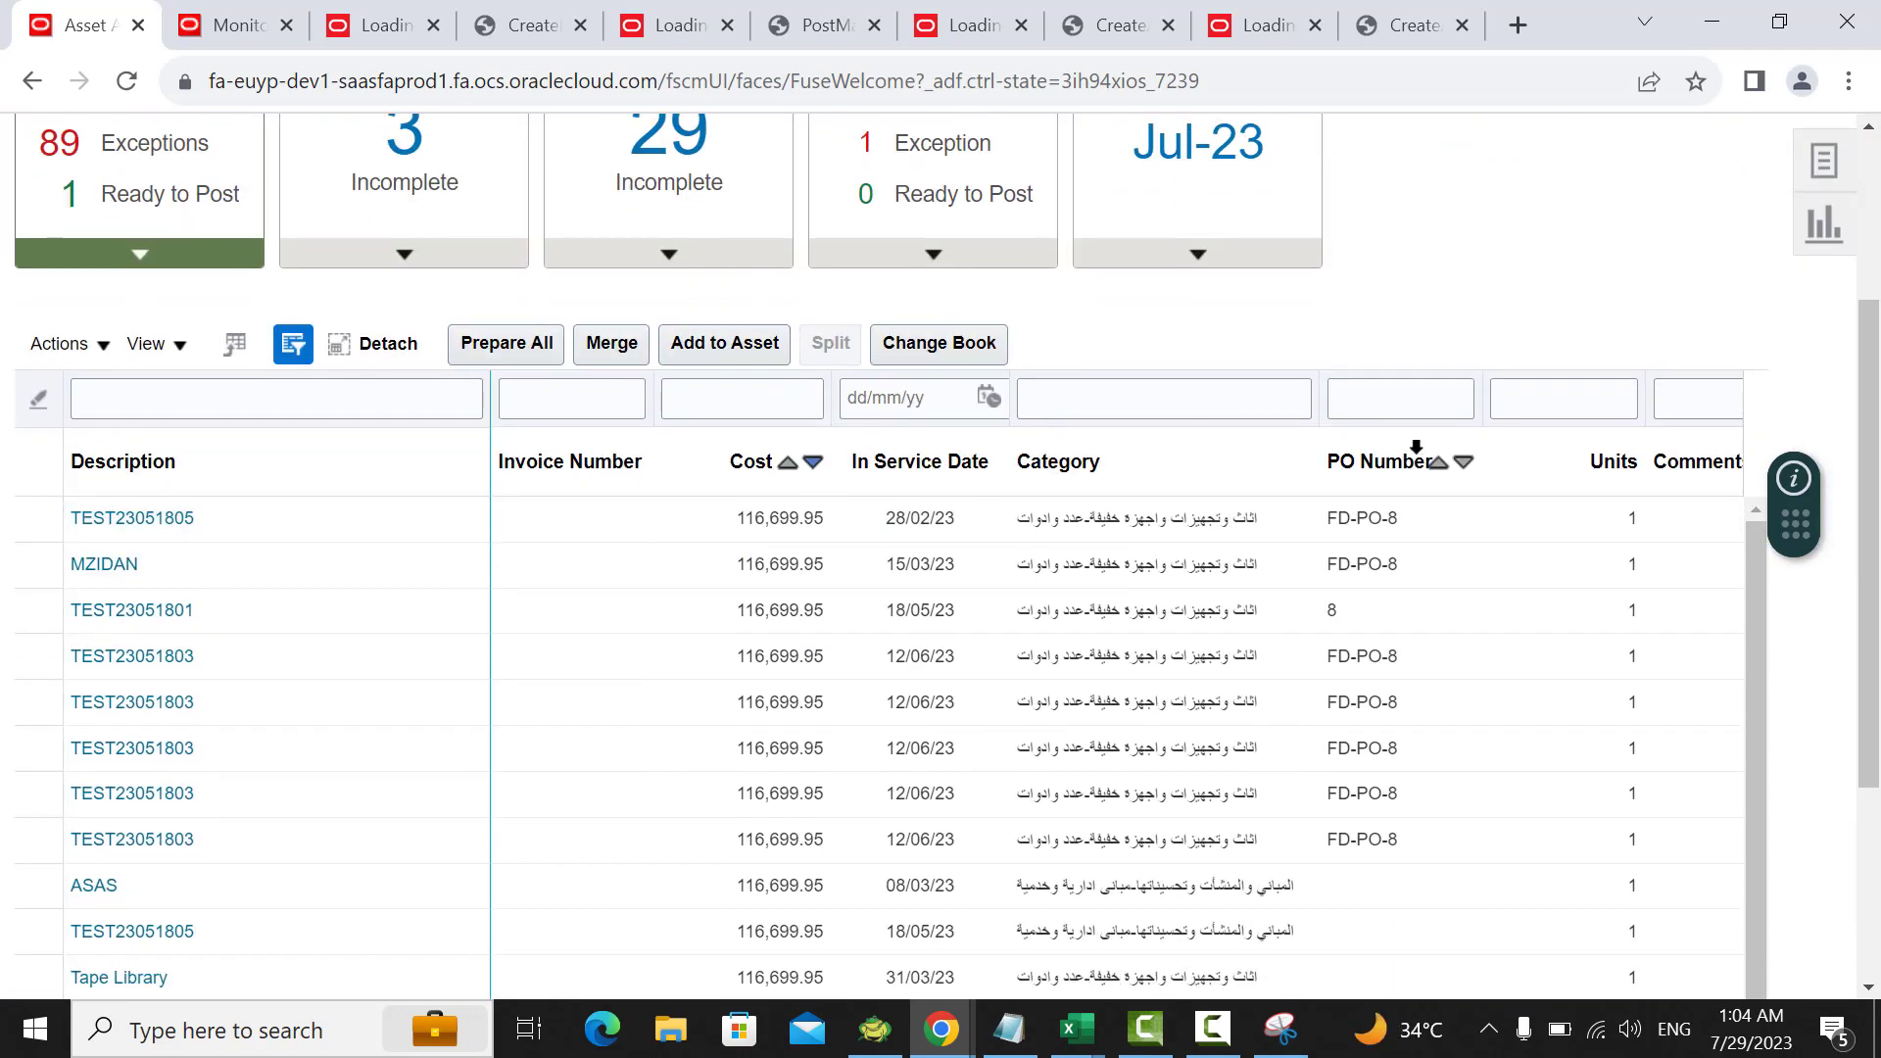
click(1828, 165)
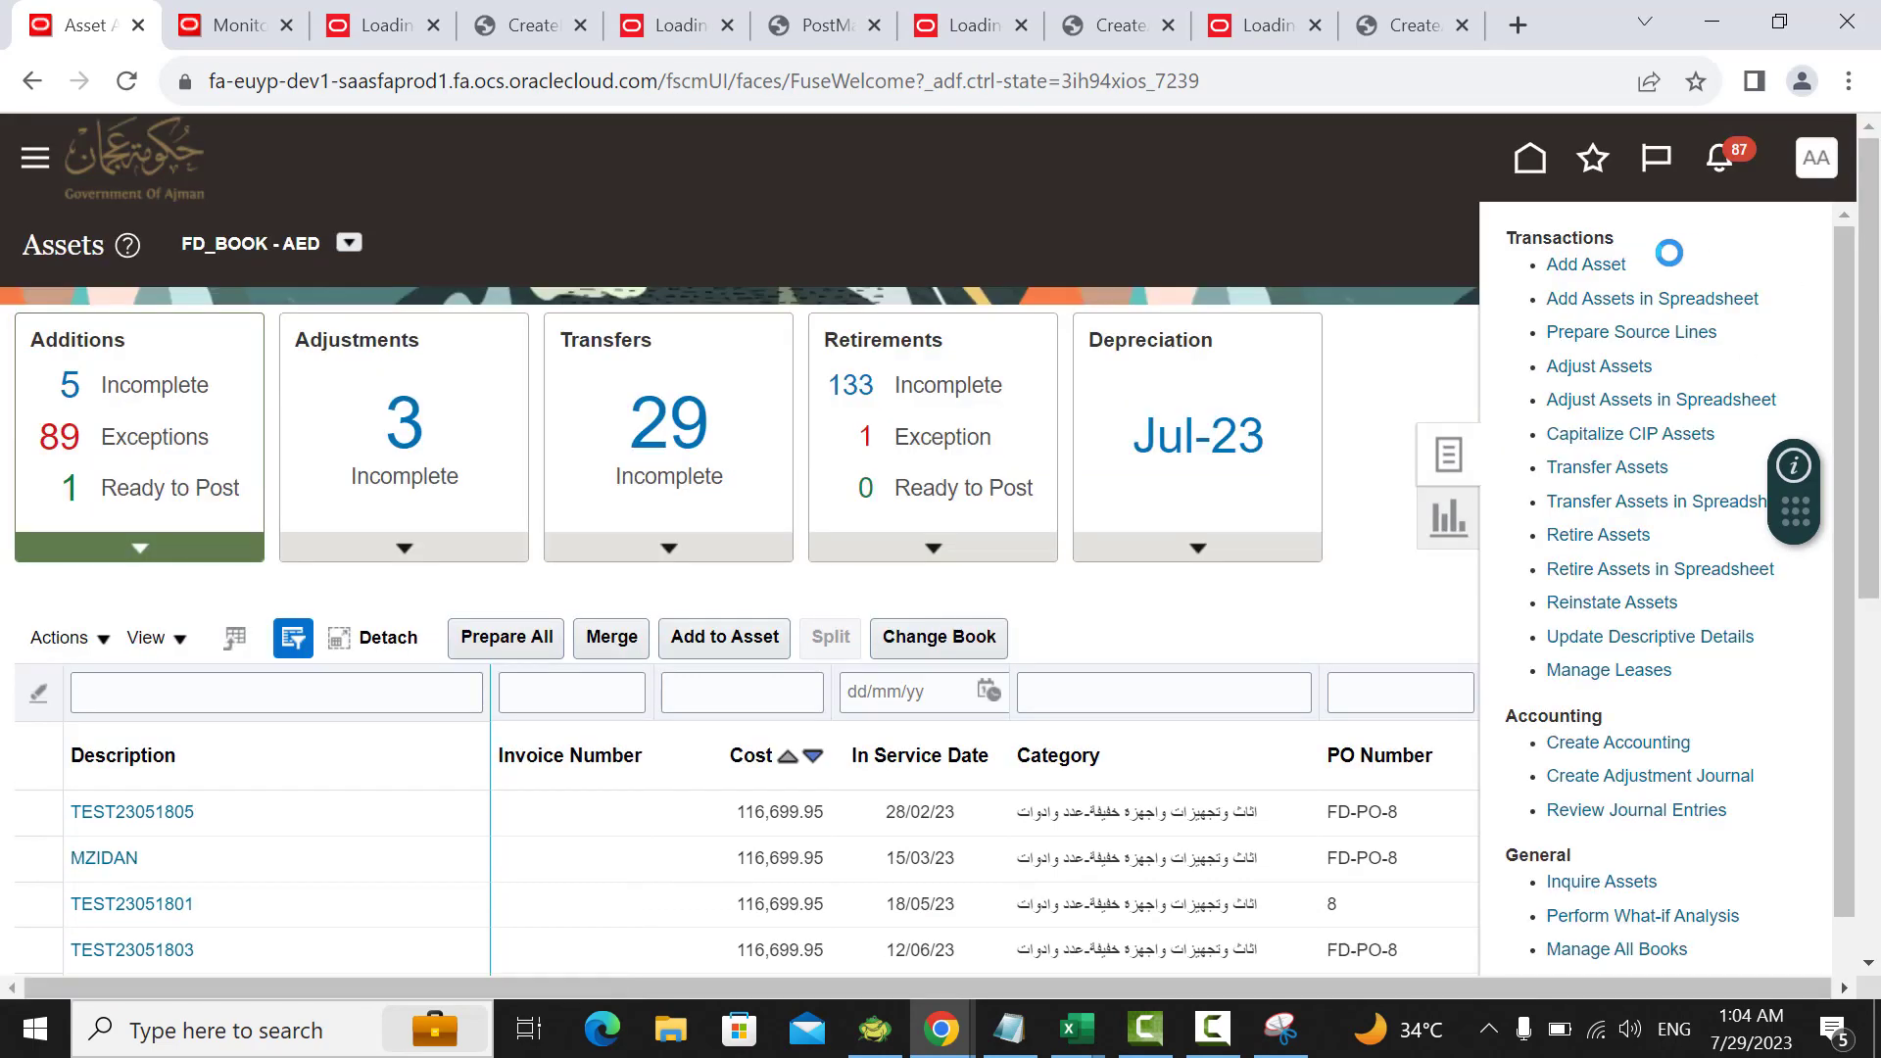
scroll(1372, 392, down, 2)
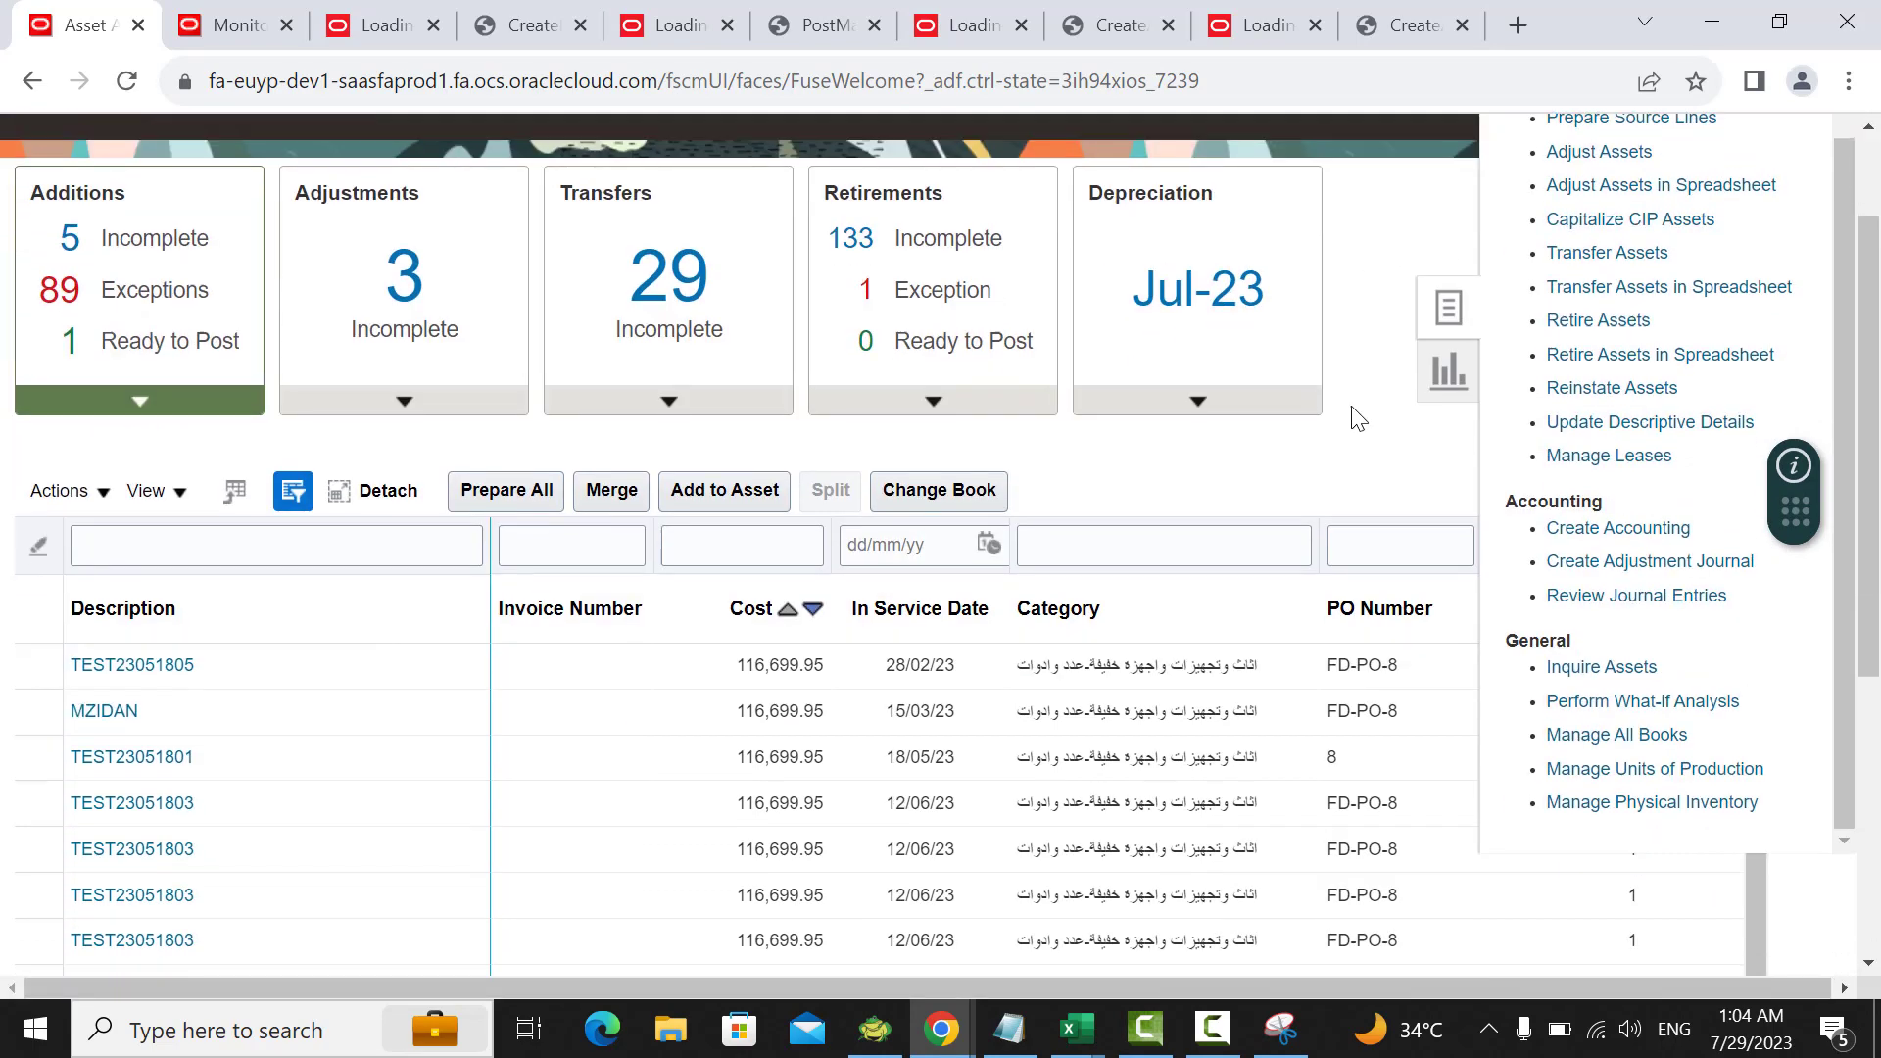
click(1631, 532)
click(731, 460)
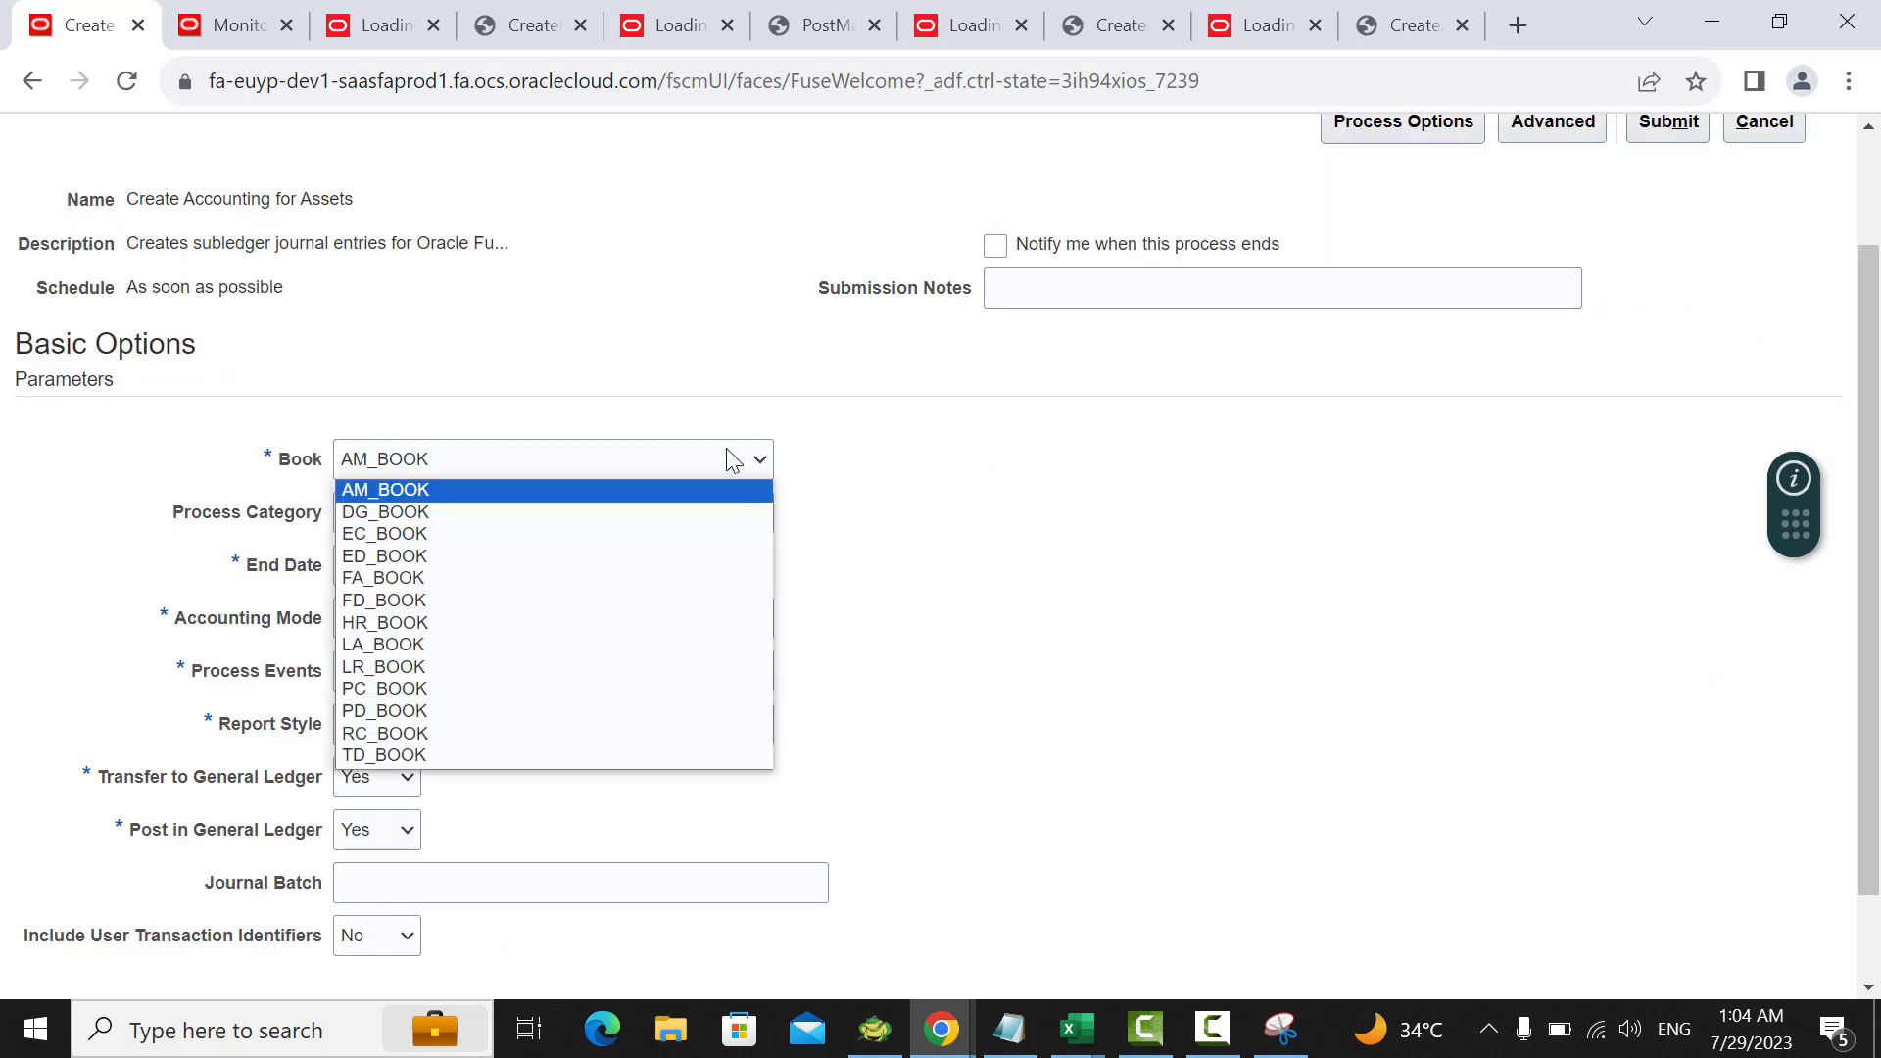
click(568, 617)
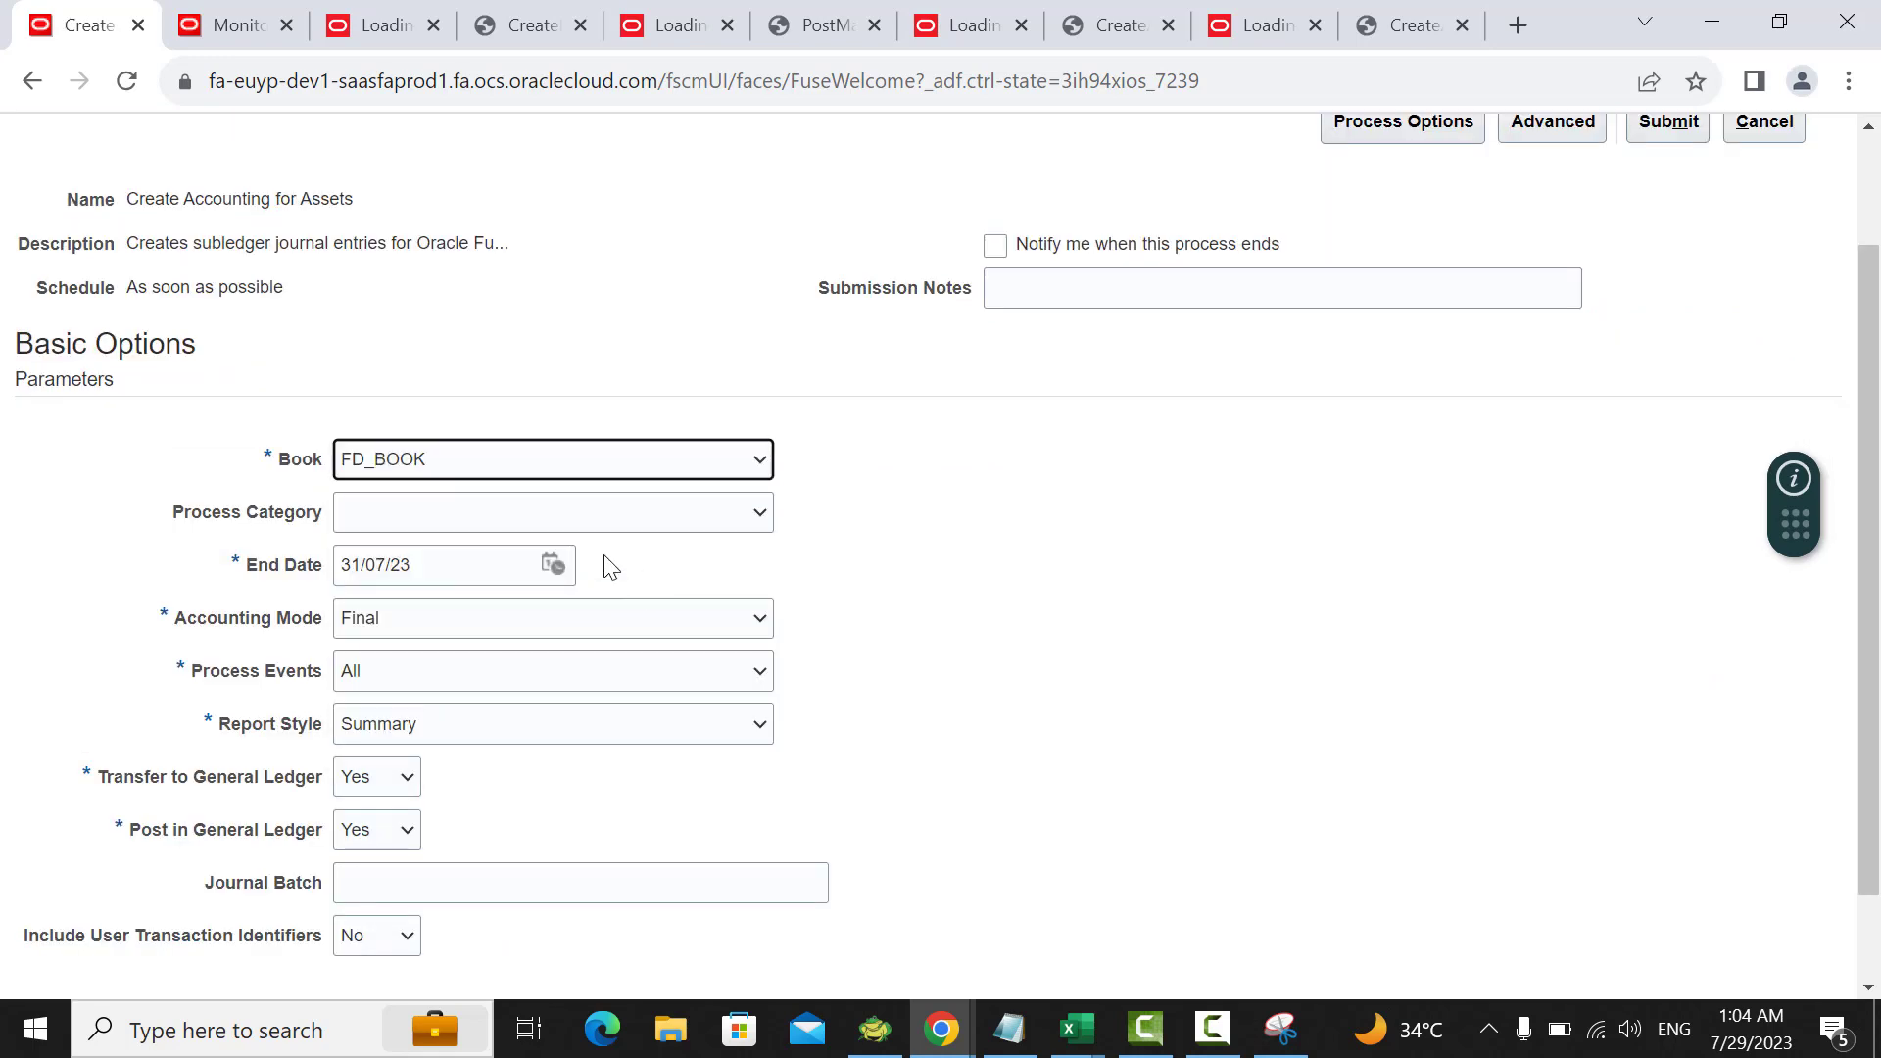
Step: Set the process category to Adjustment, the report style to Detail, and Transfer to General Ledger to No
click(720, 511)
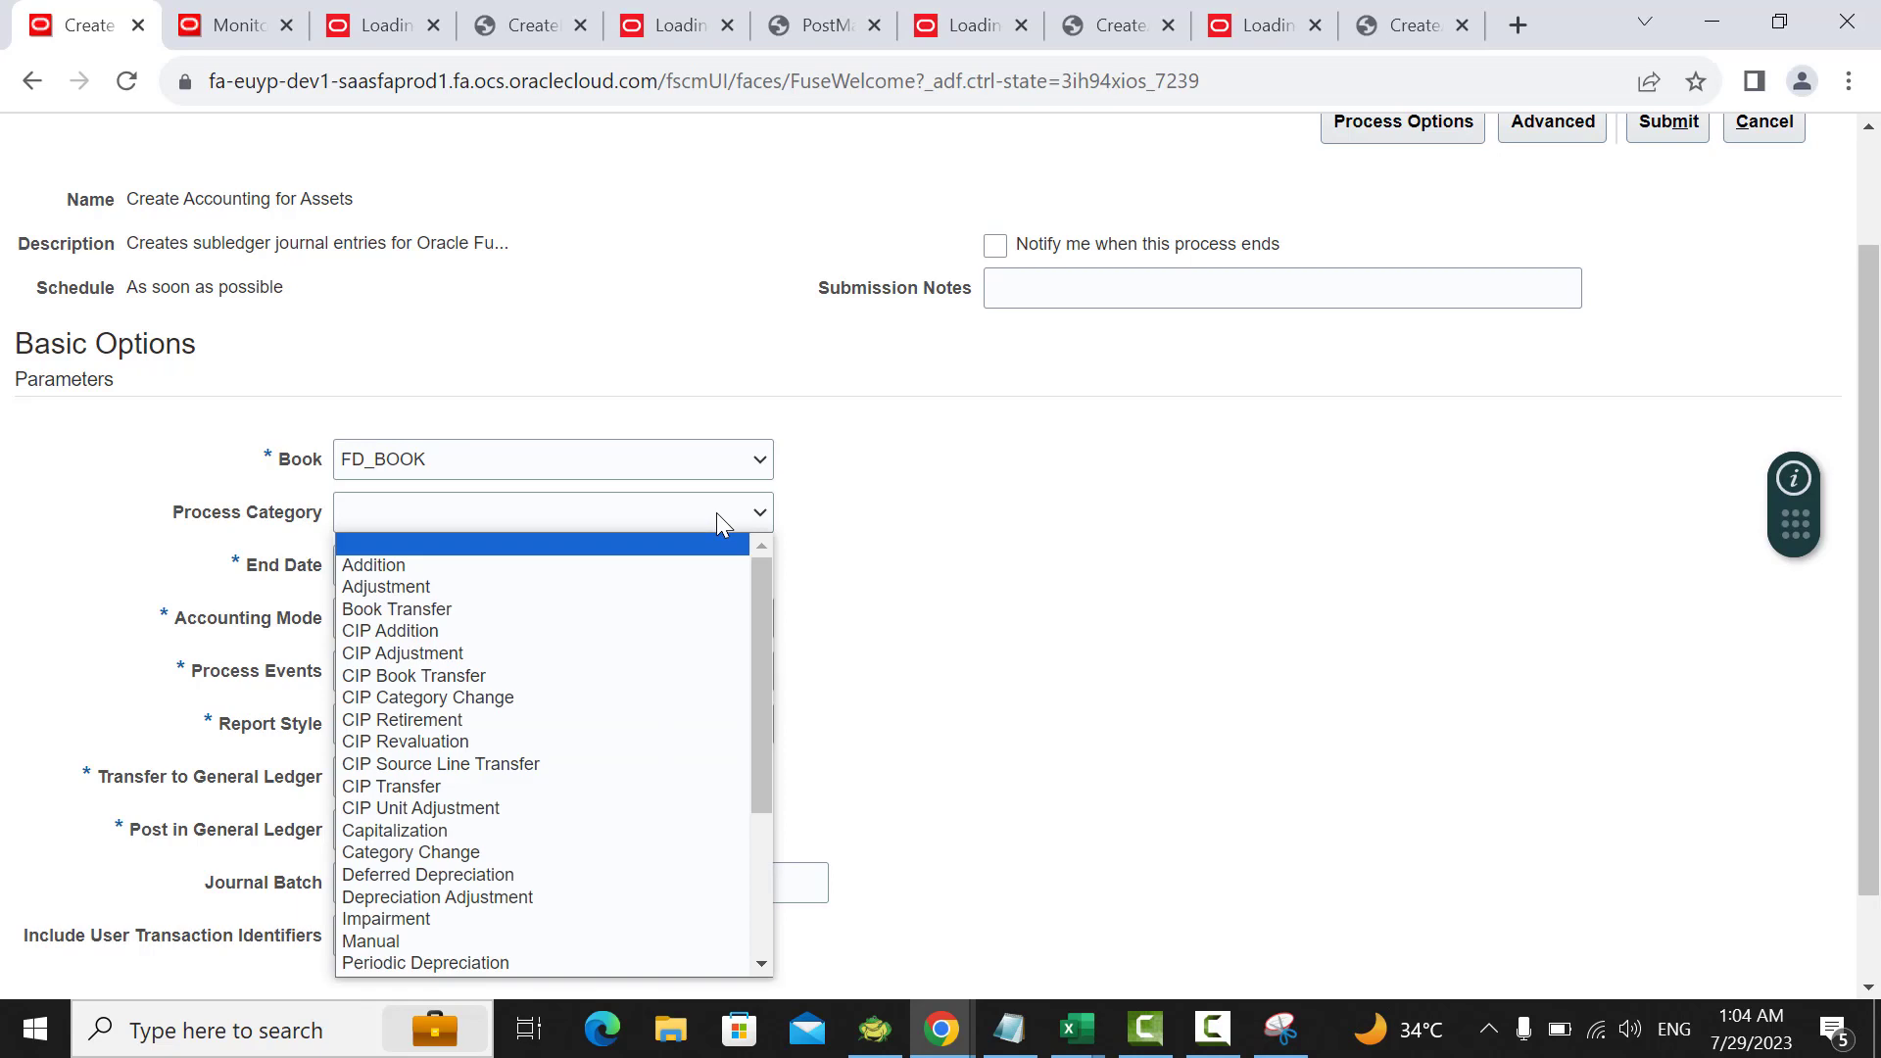
click(609, 583)
scroll(983, 513, down, 1)
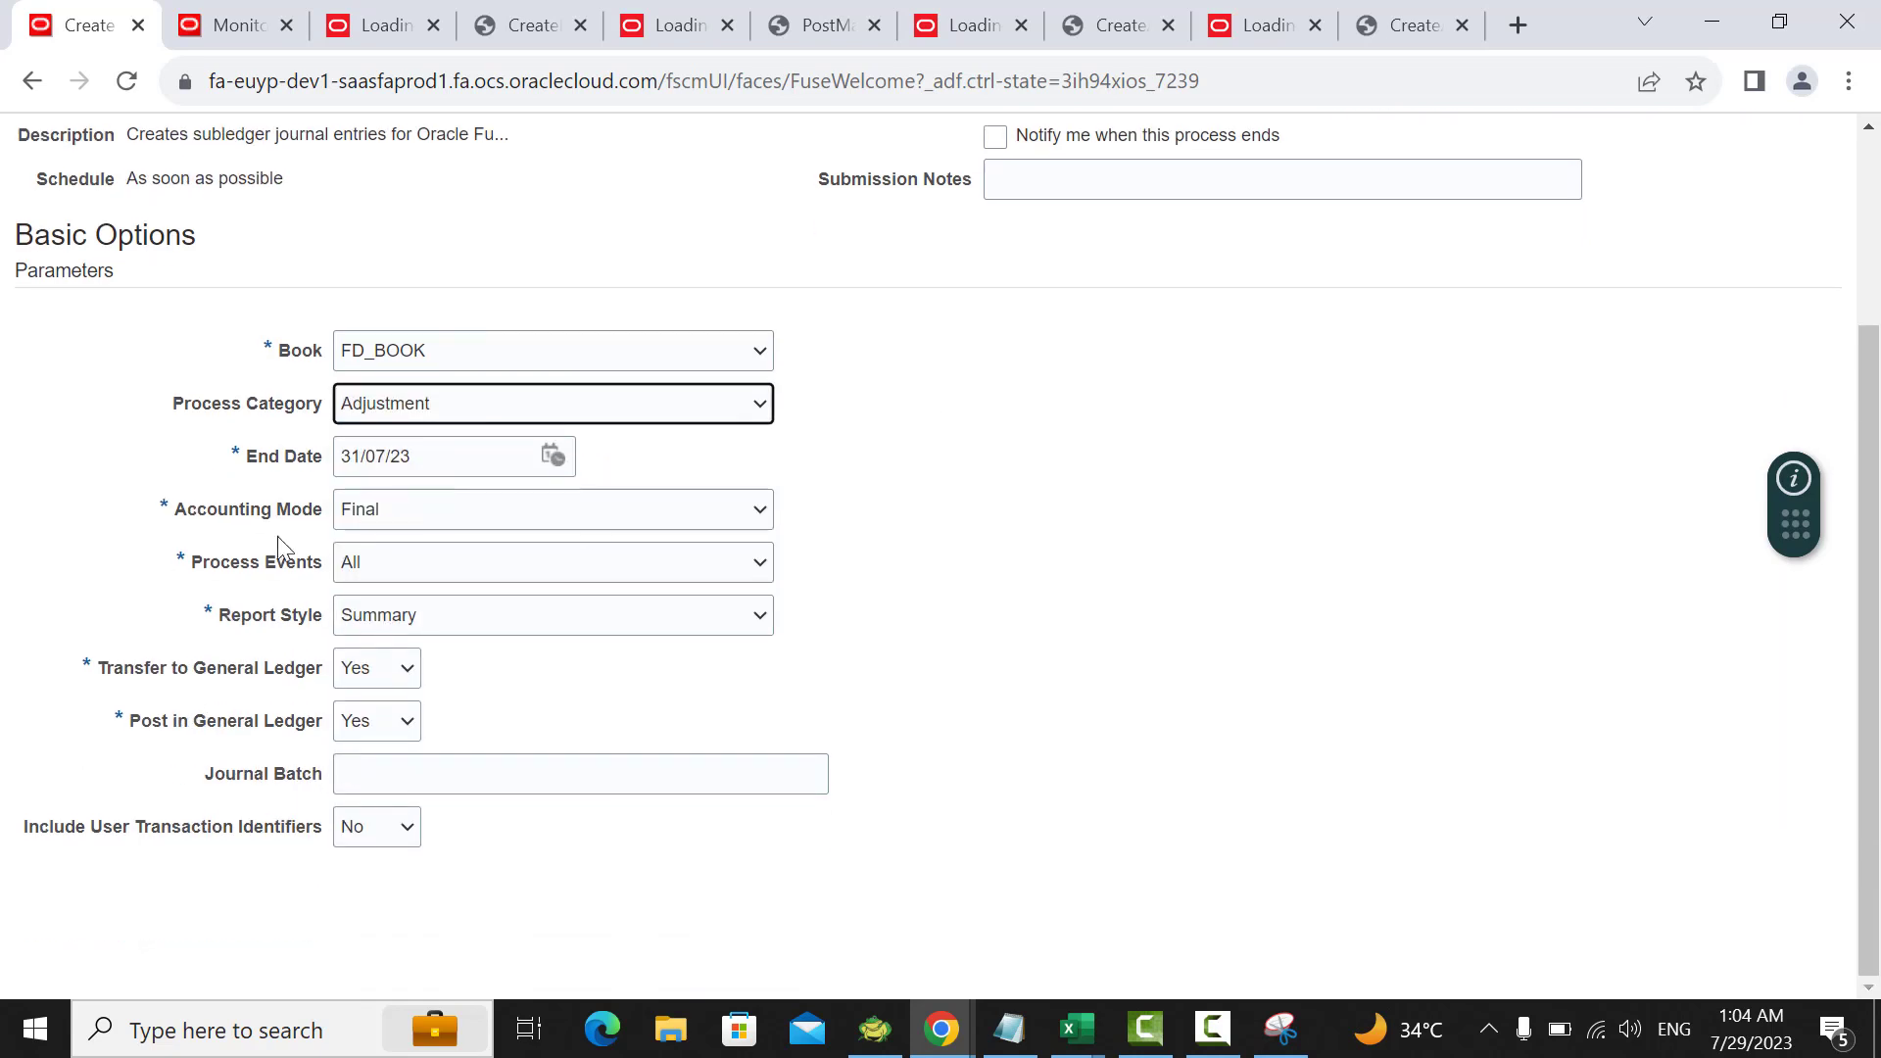
click(435, 627)
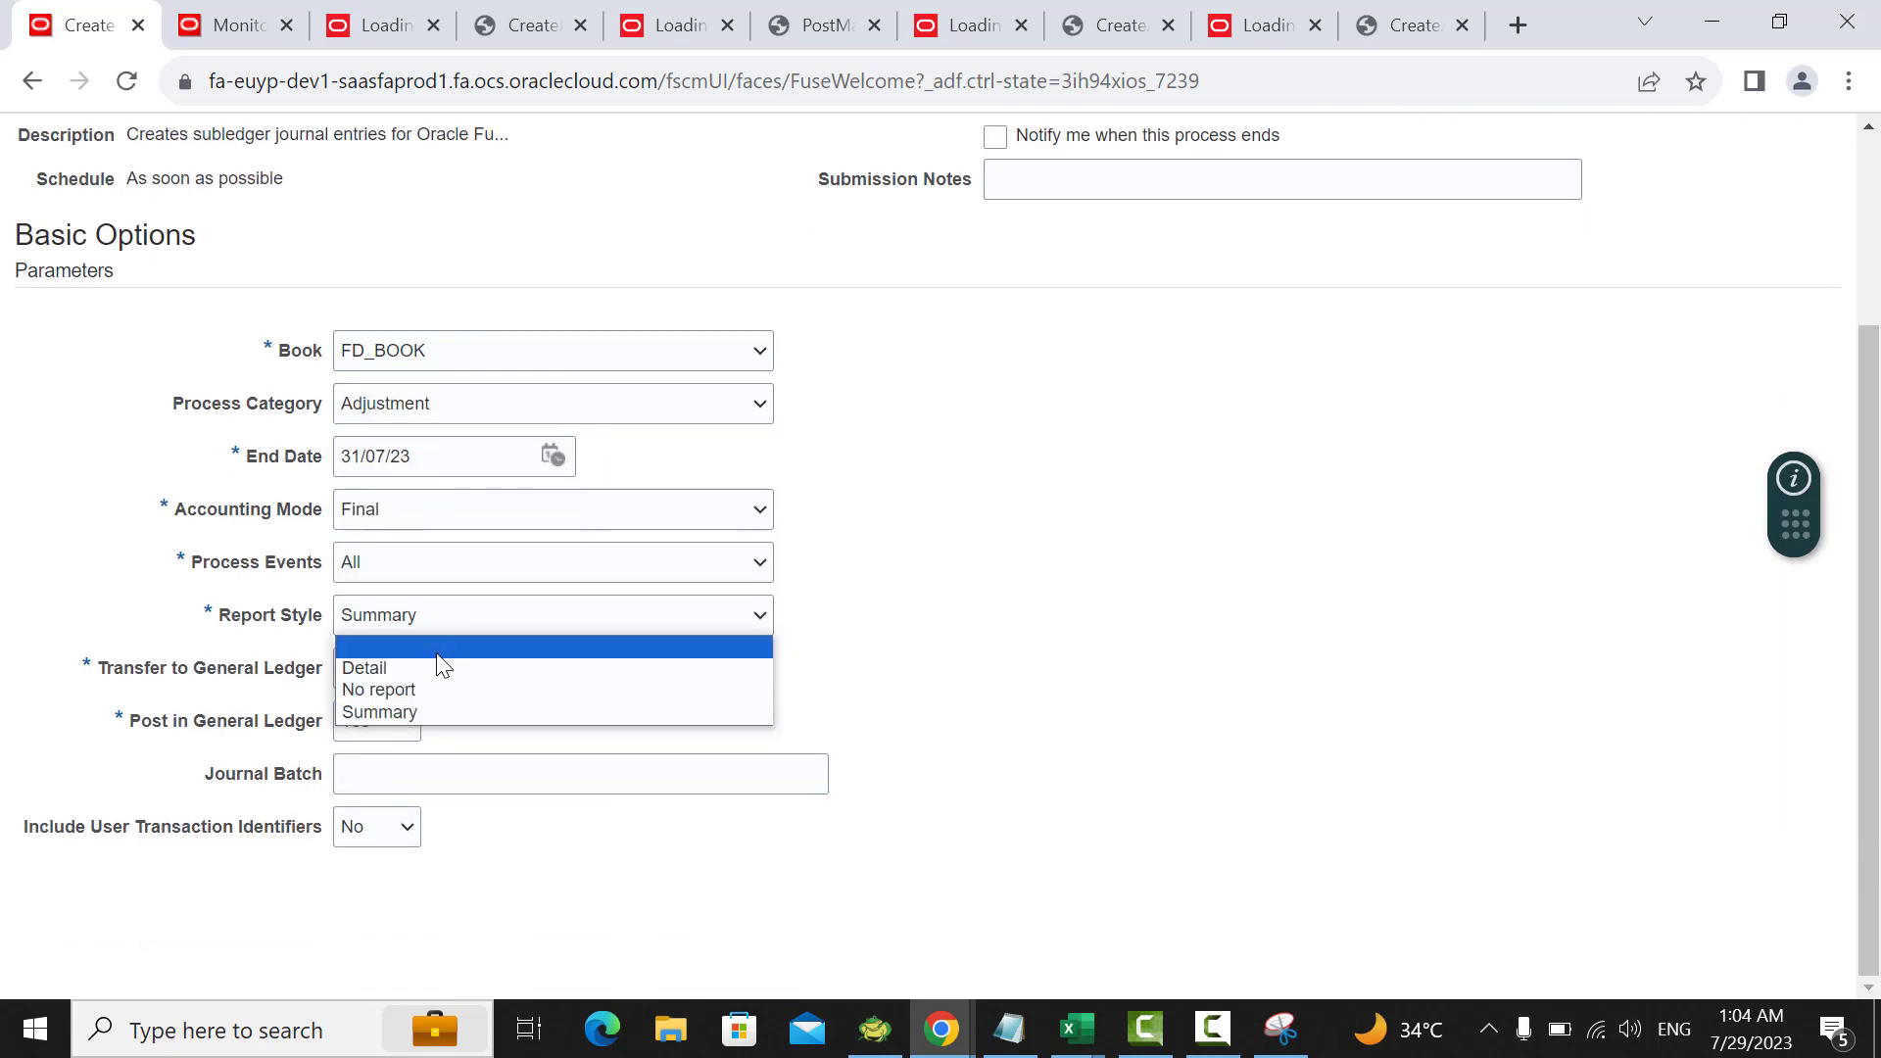
click(439, 666)
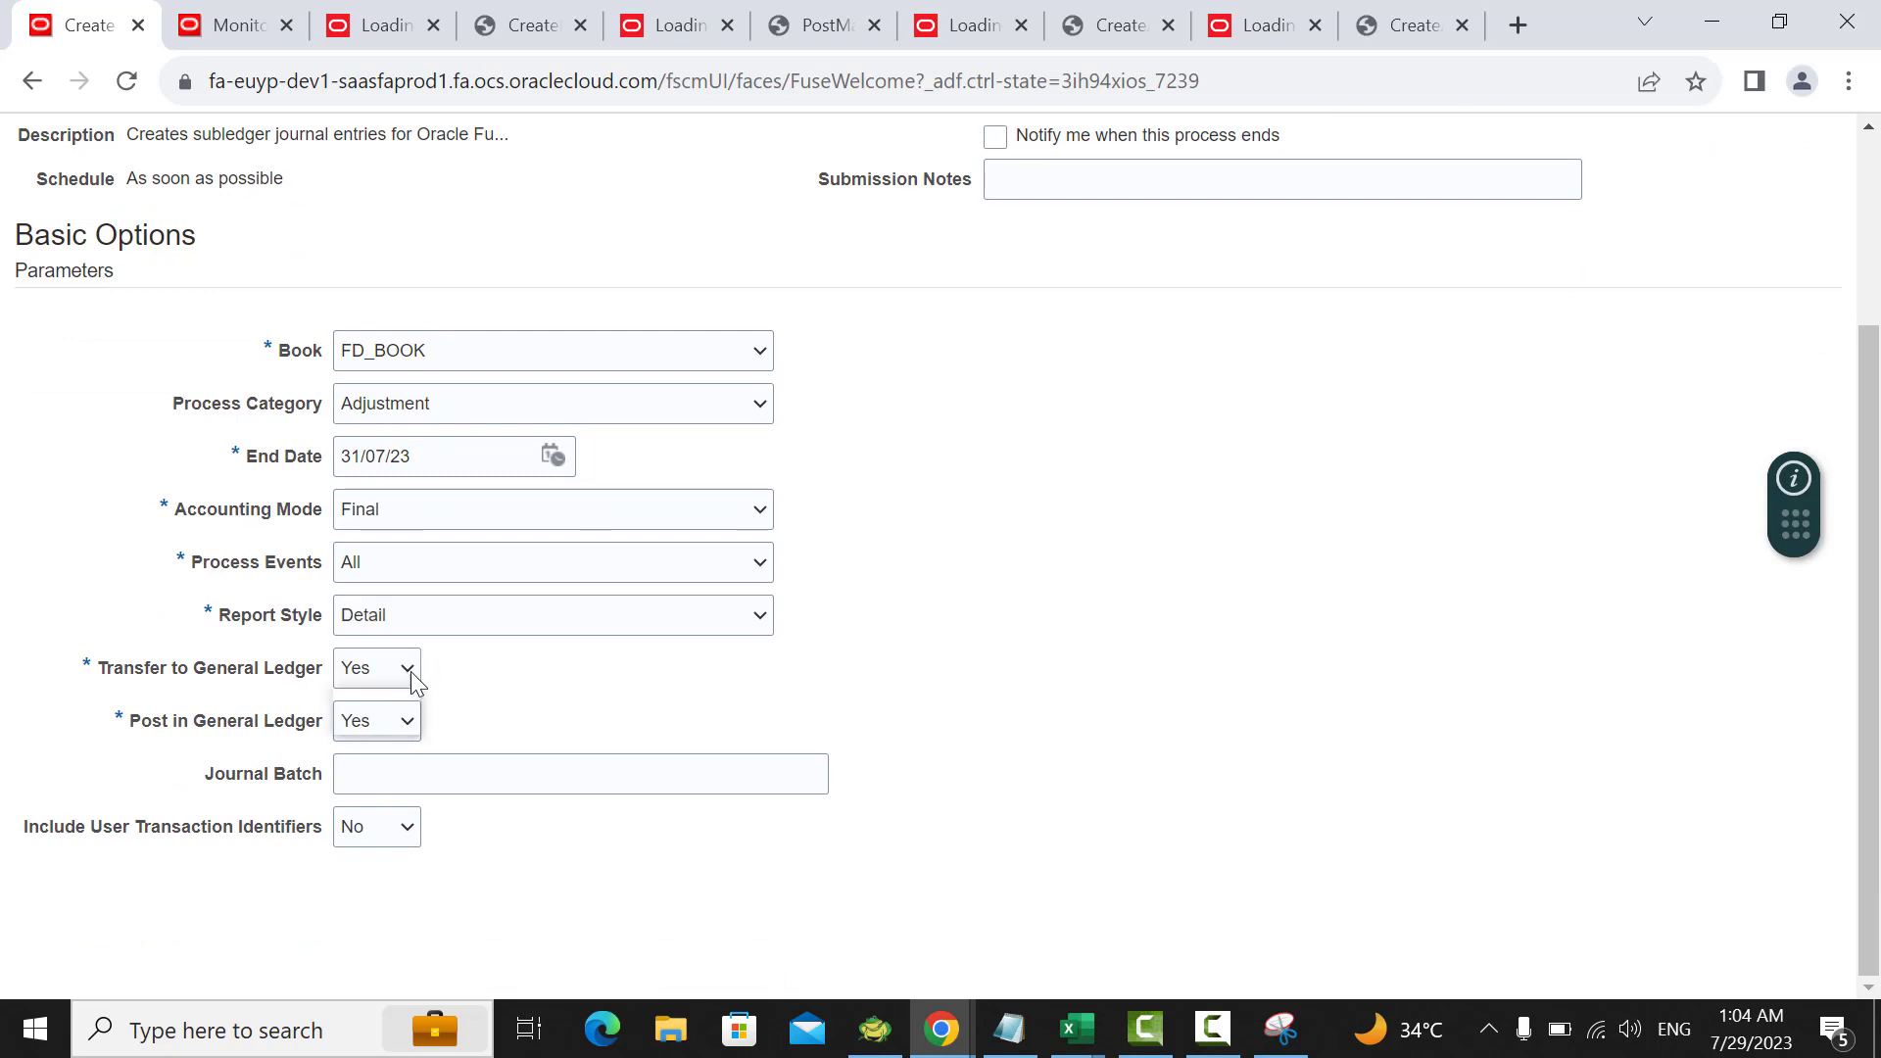
click(410, 672)
click(406, 697)
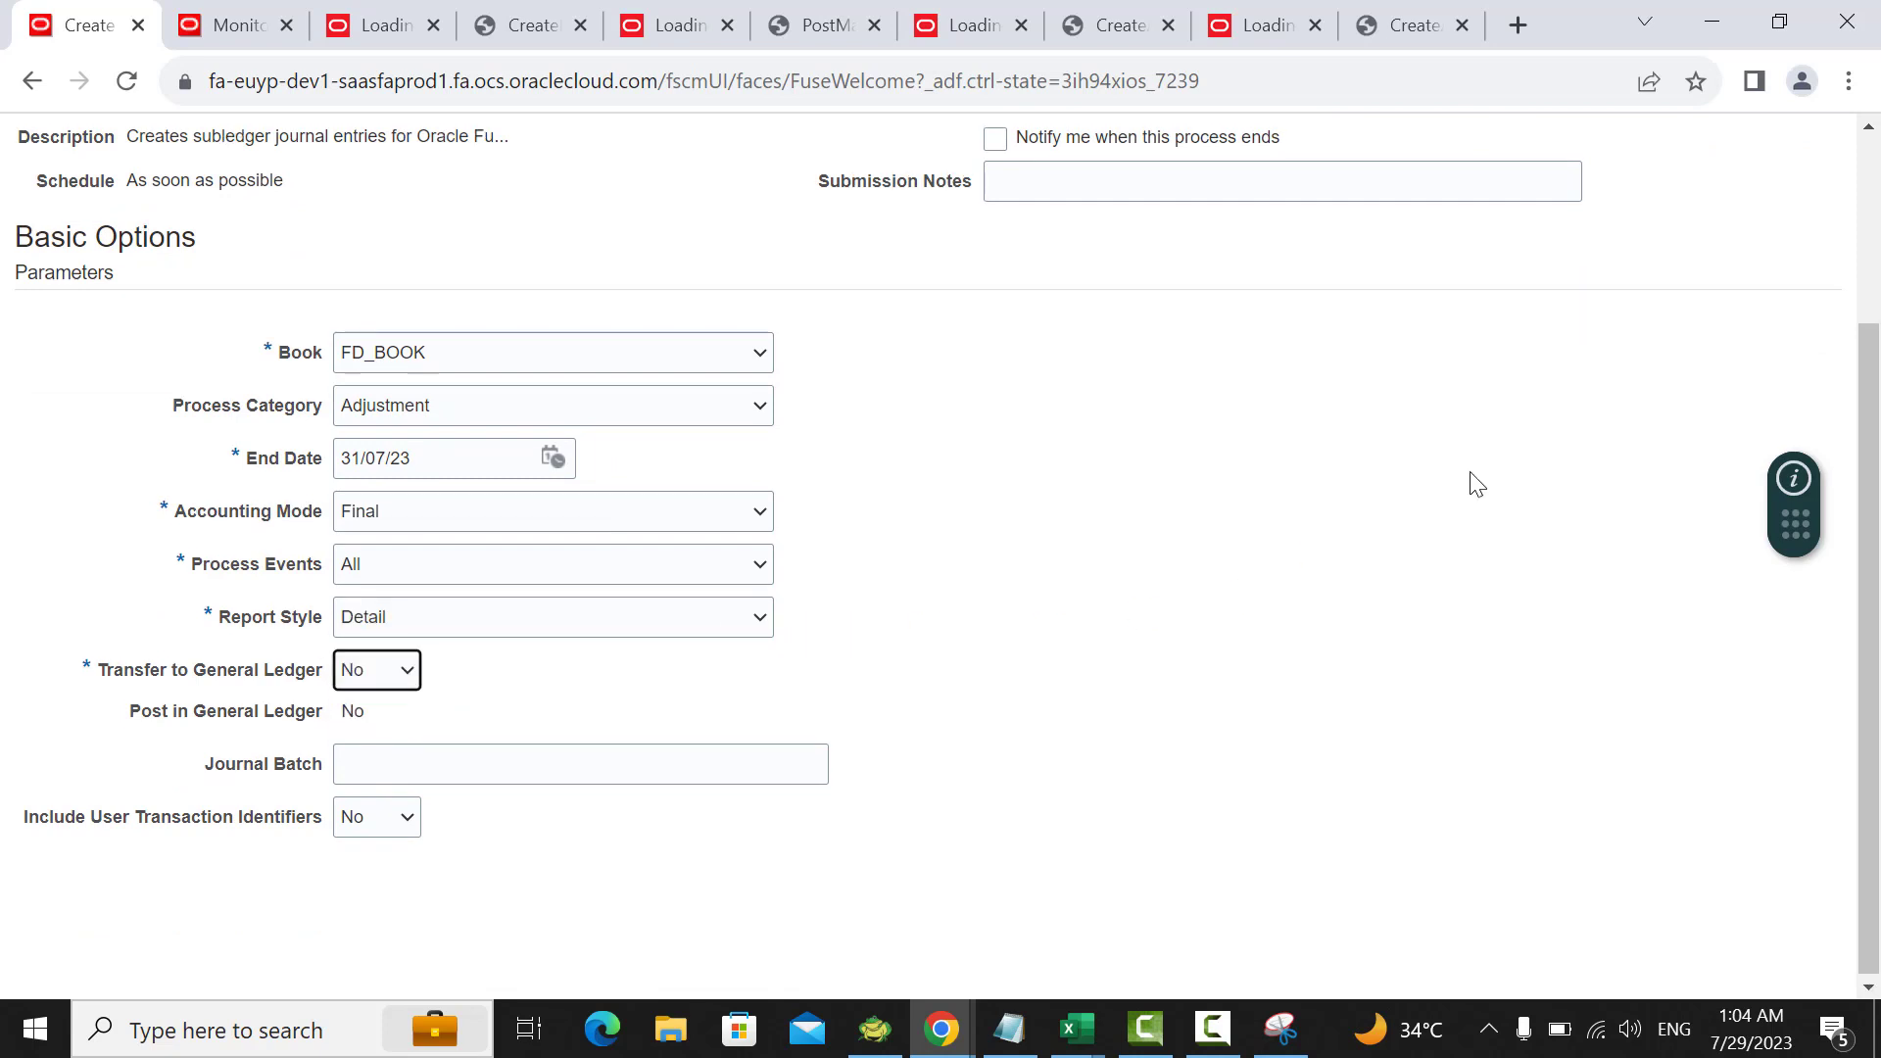
Step: Submit the Create Accounting for Assets process and acknowledge the confirmation
scroll(1469, 483, up, 3)
click(1669, 271)
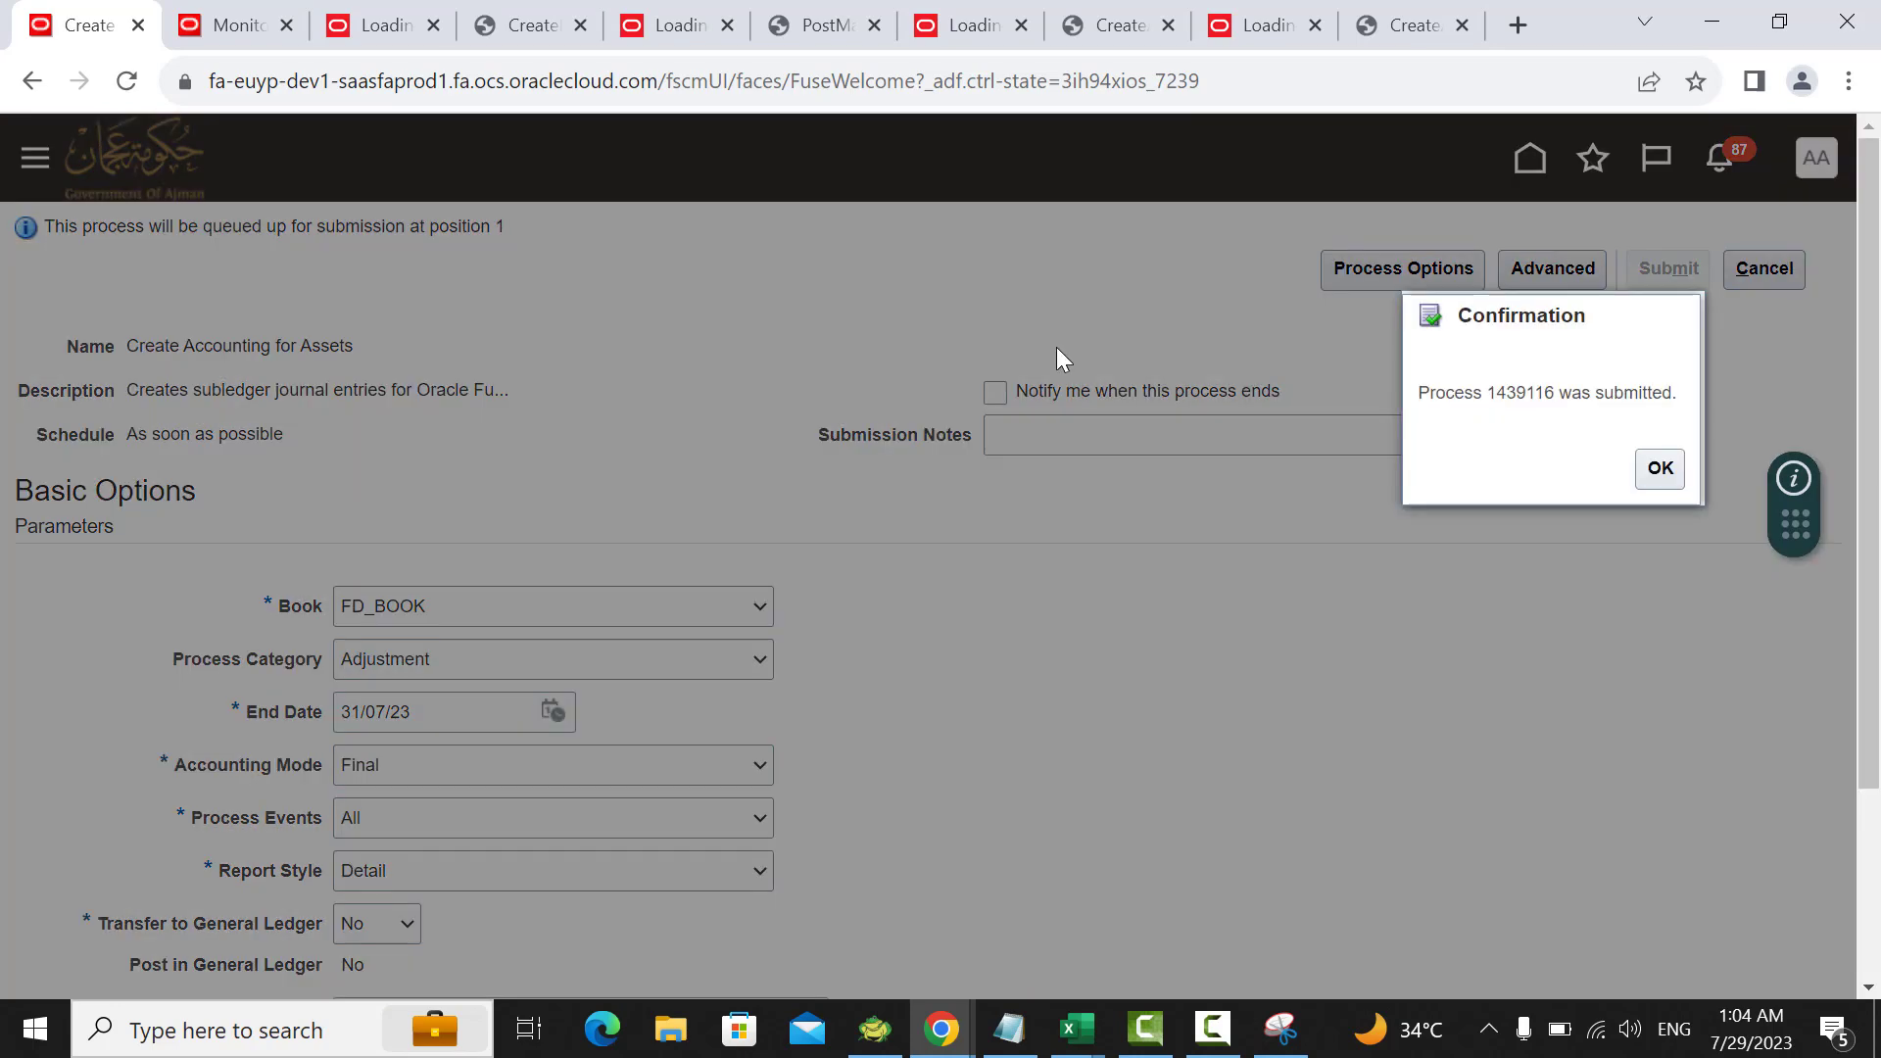
click(1658, 468)
Step: Switch to the scheduled processes overview and refresh the list until the submitted accounting processes finish
click(284, 6)
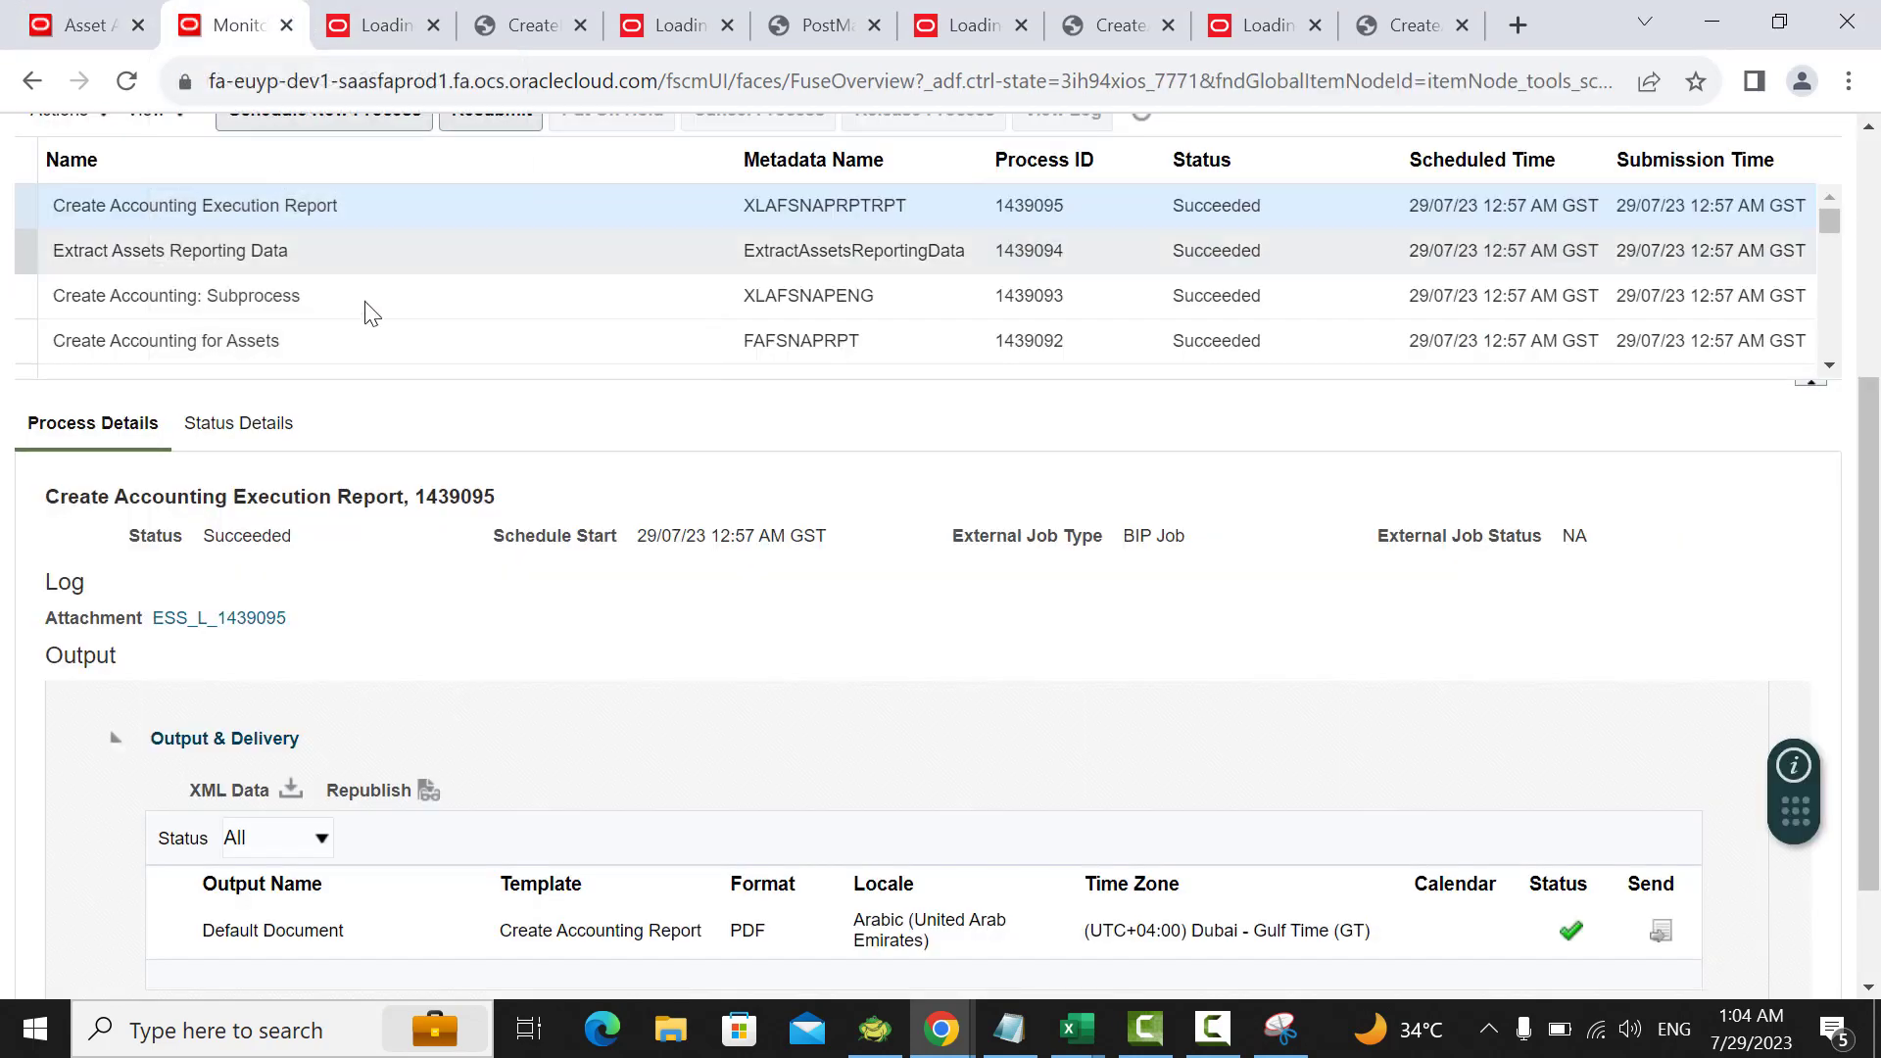
scroll(627, 353, up, 1)
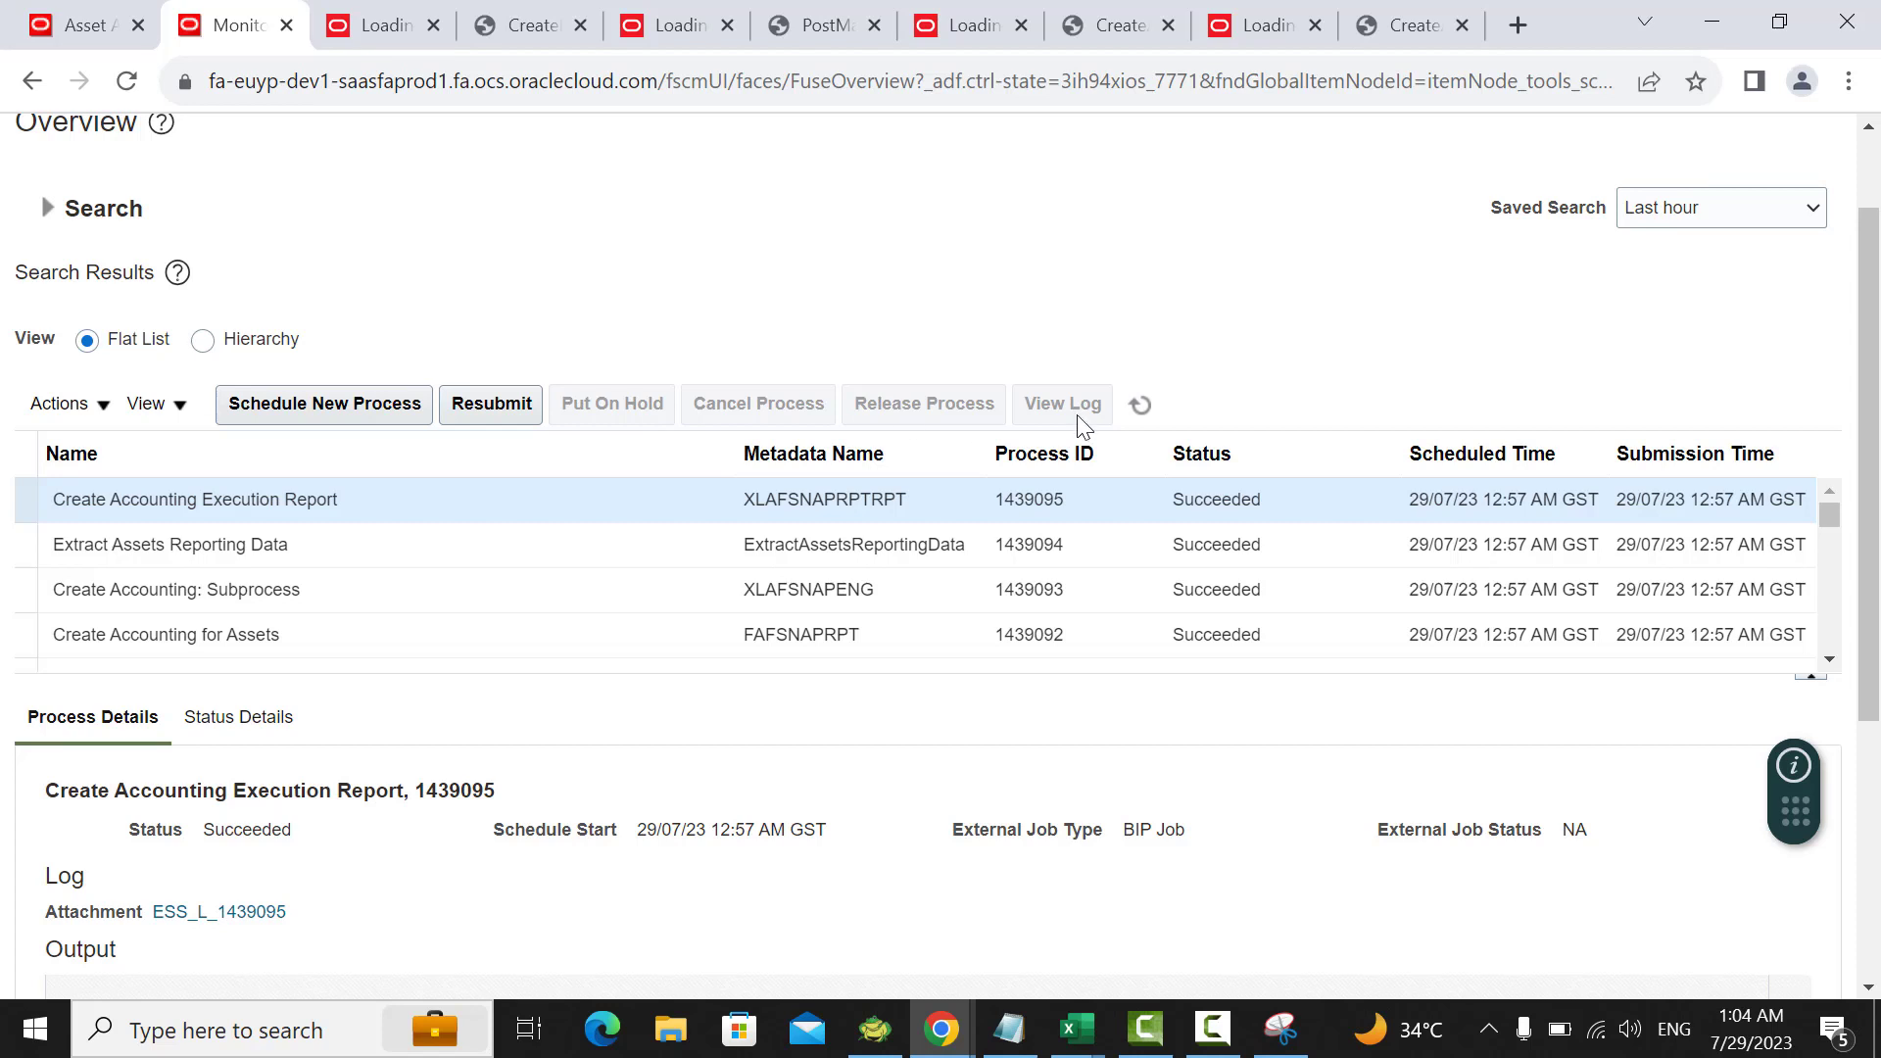
click(1138, 407)
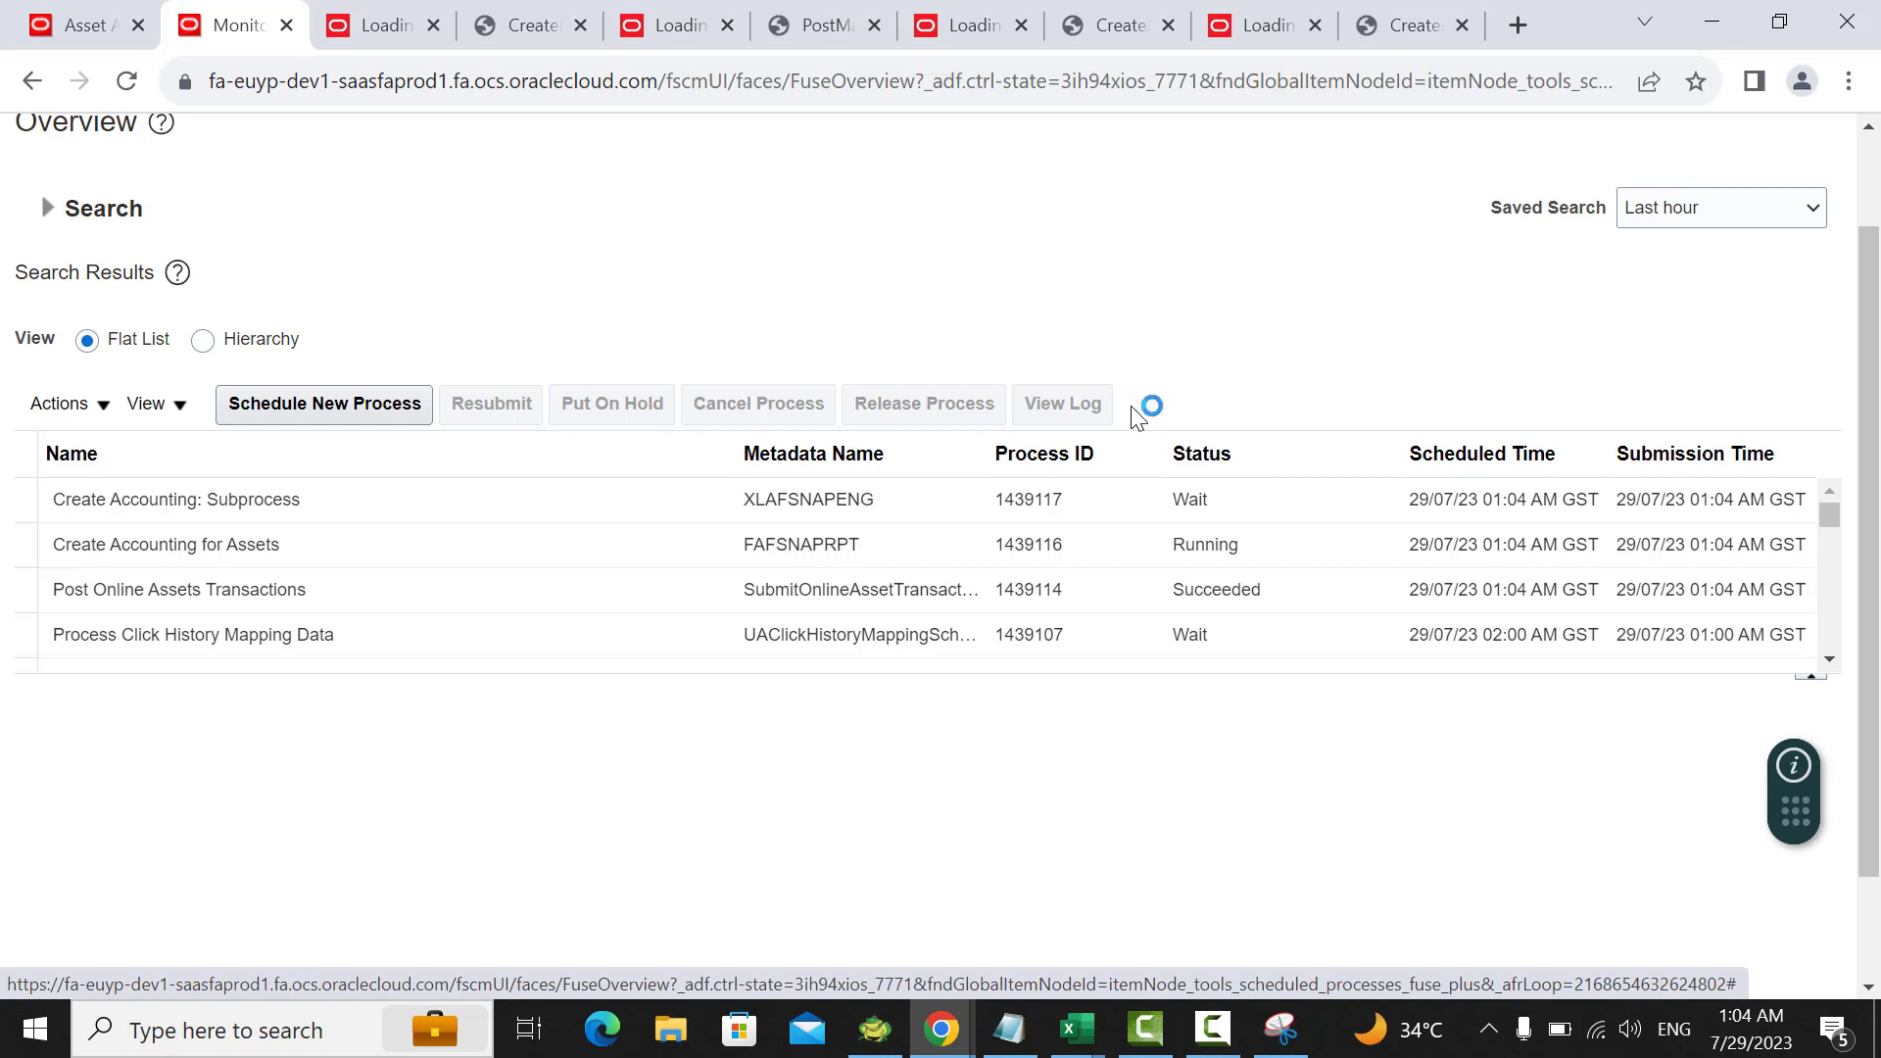
click(1137, 405)
click(1131, 408)
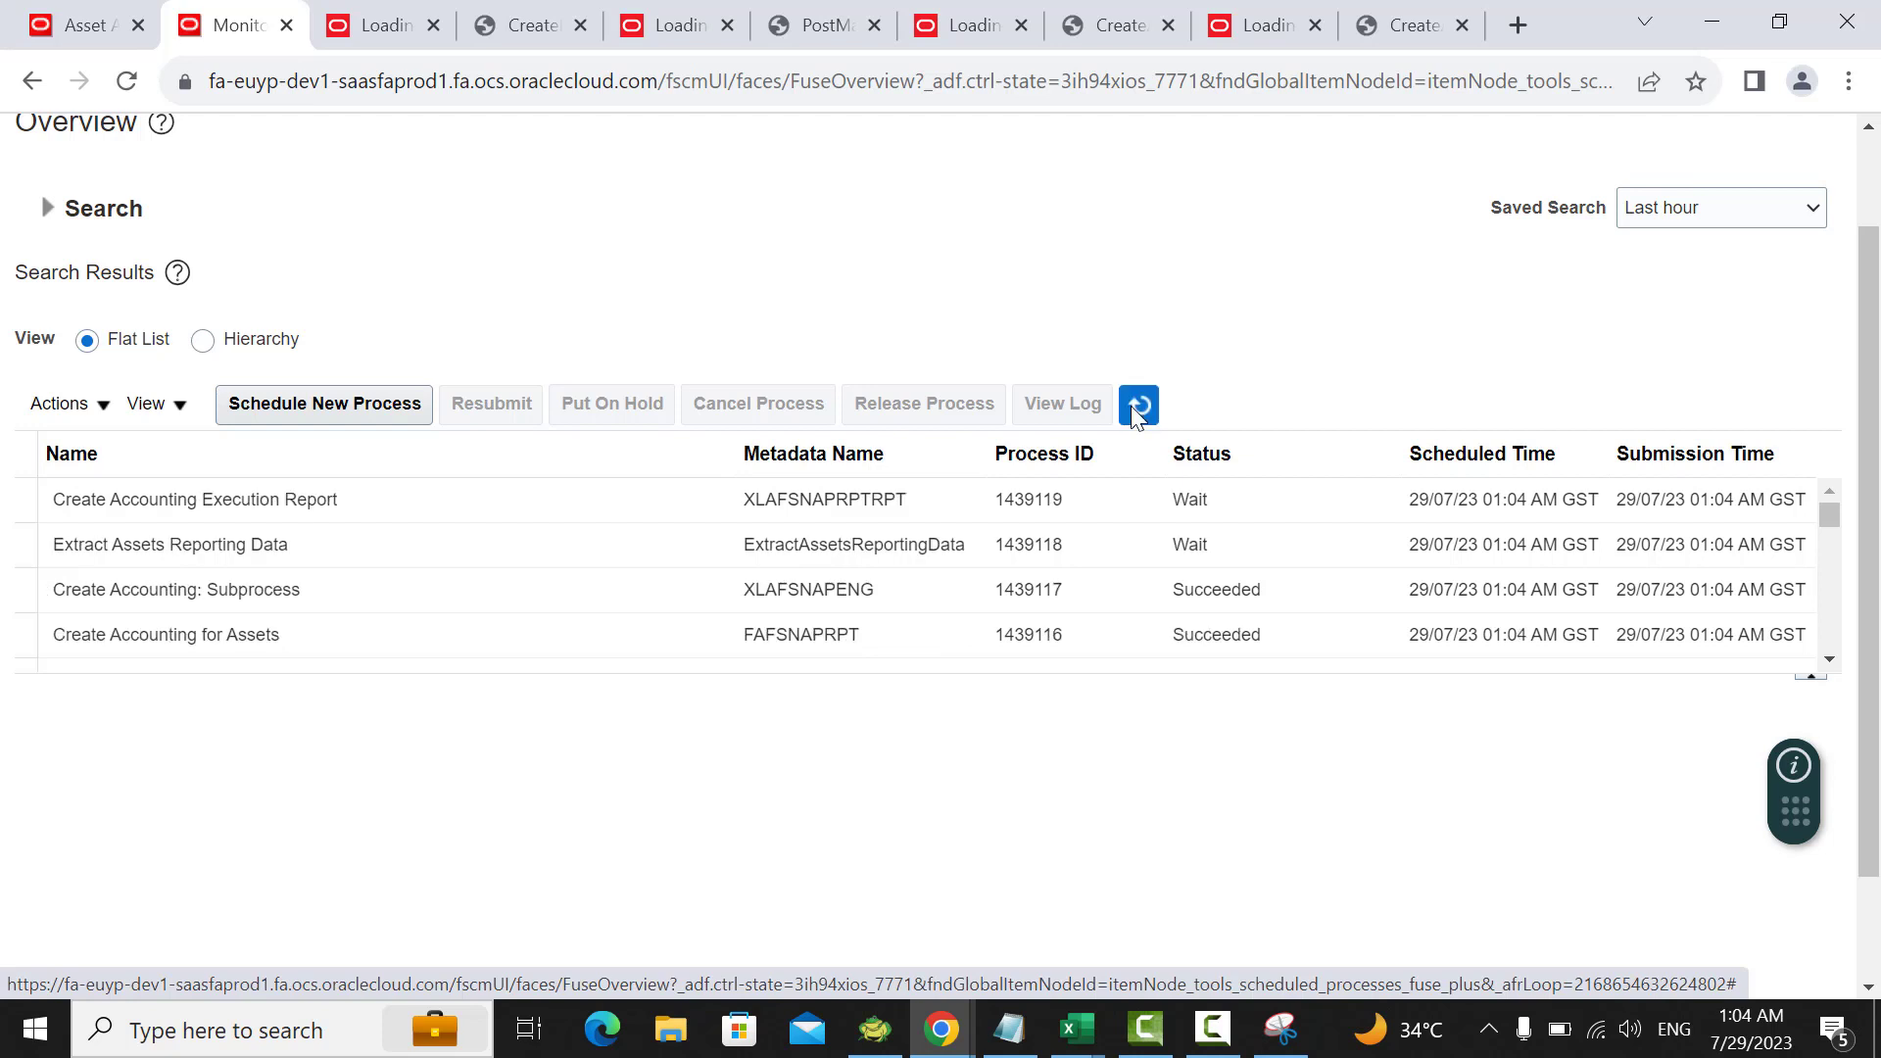
click(1137, 405)
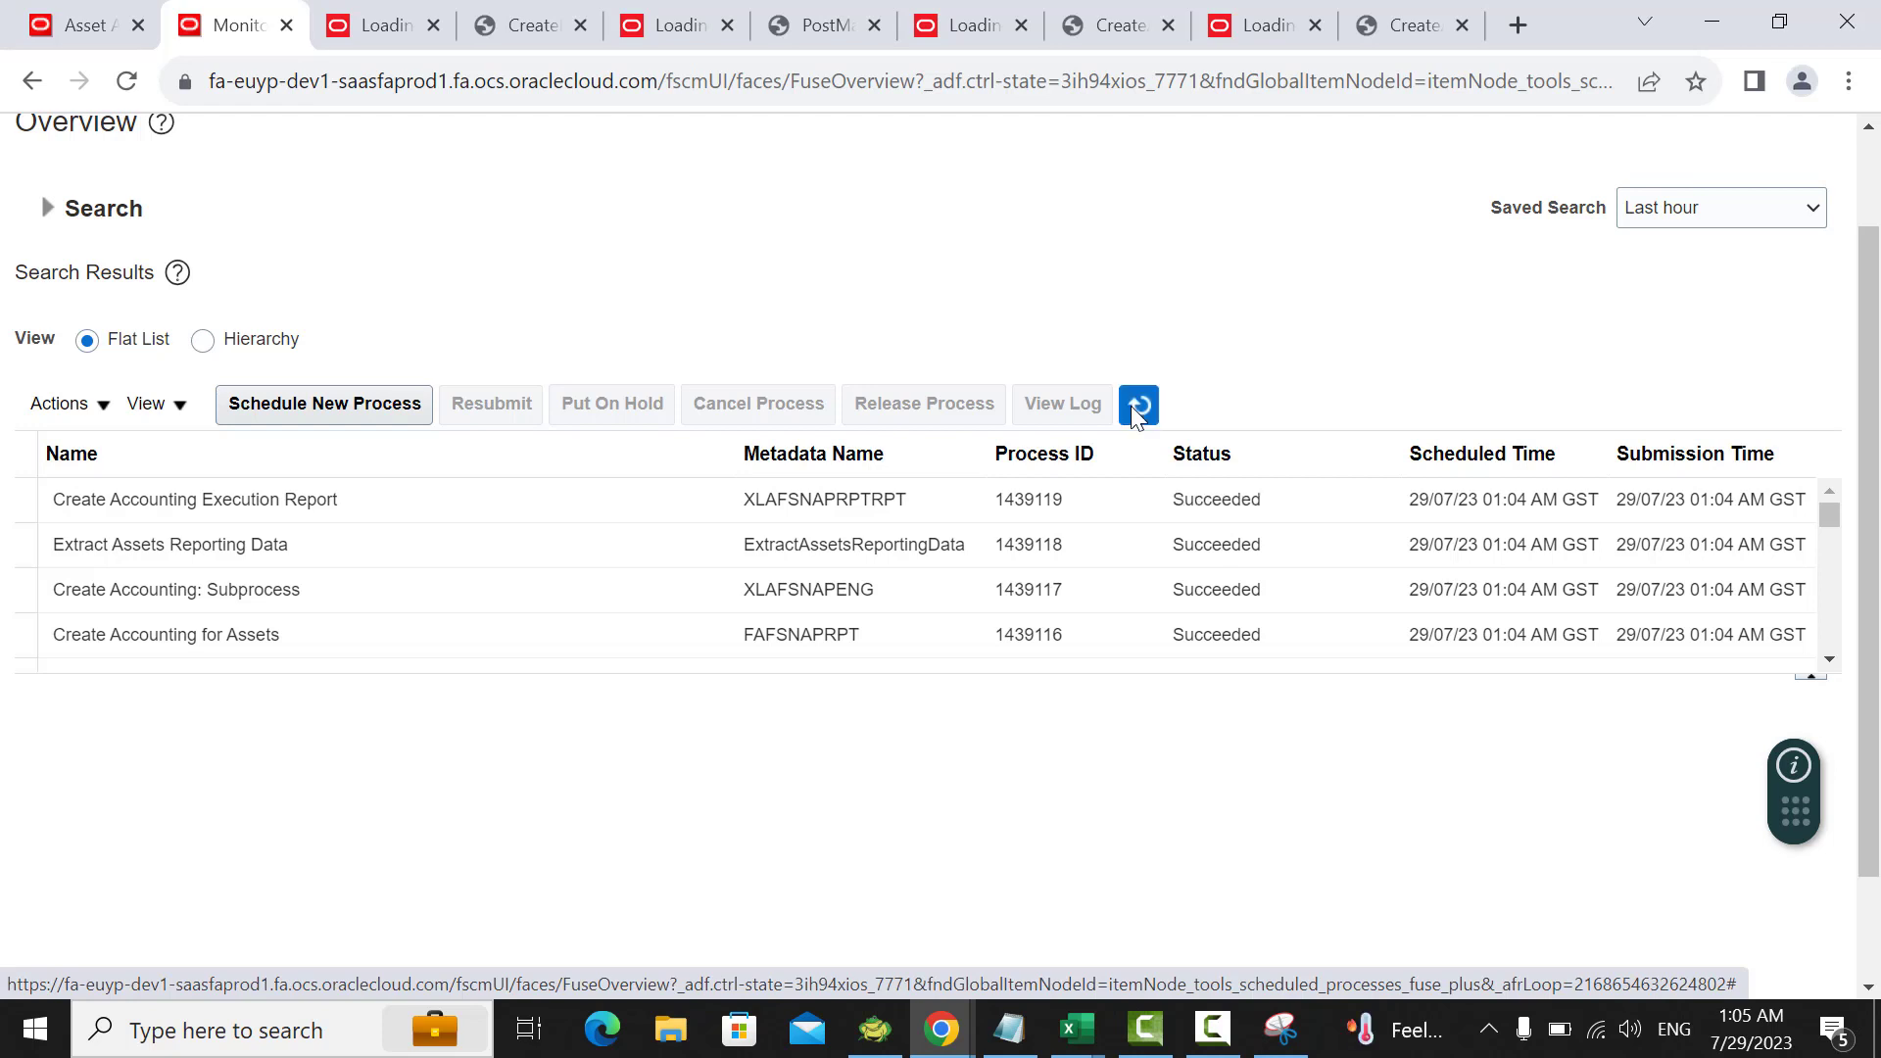
Step: Open the output of the newest Create Accounting Execution Report and export it as HTML
click(499, 498)
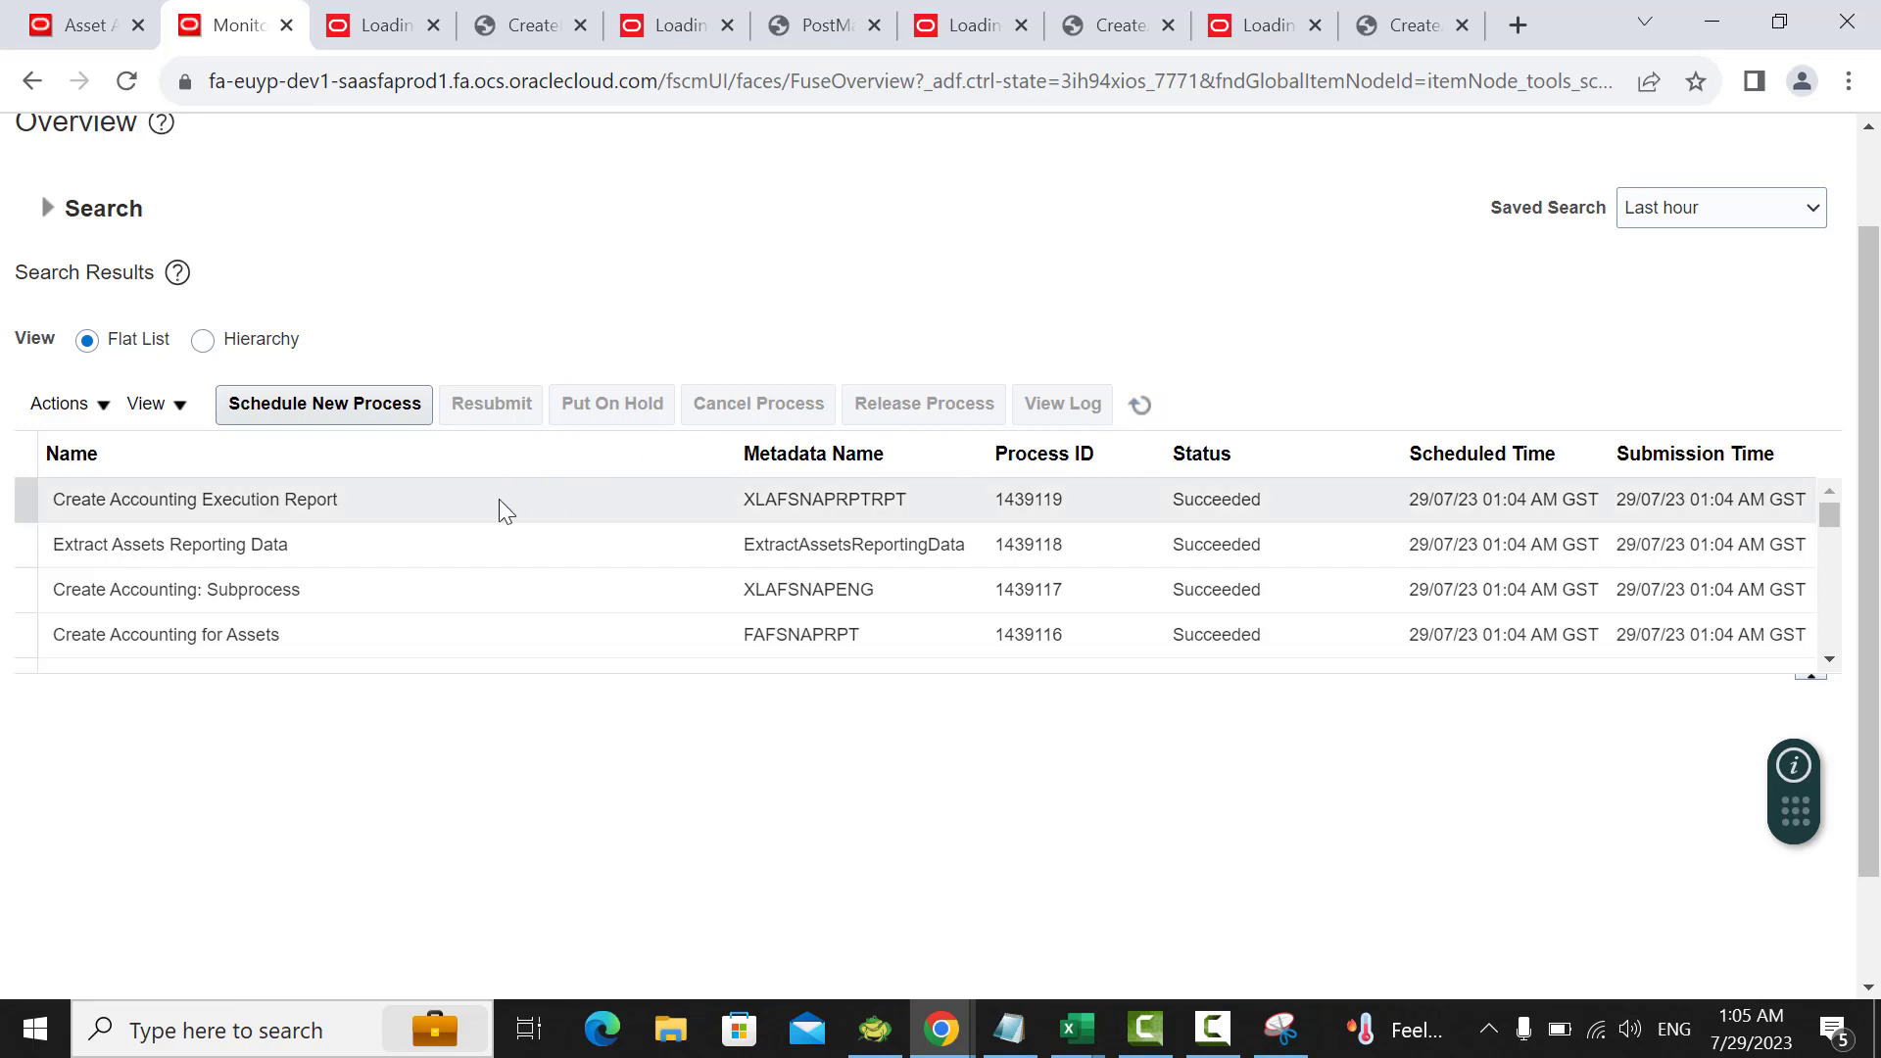
scroll(795, 732, down, 3)
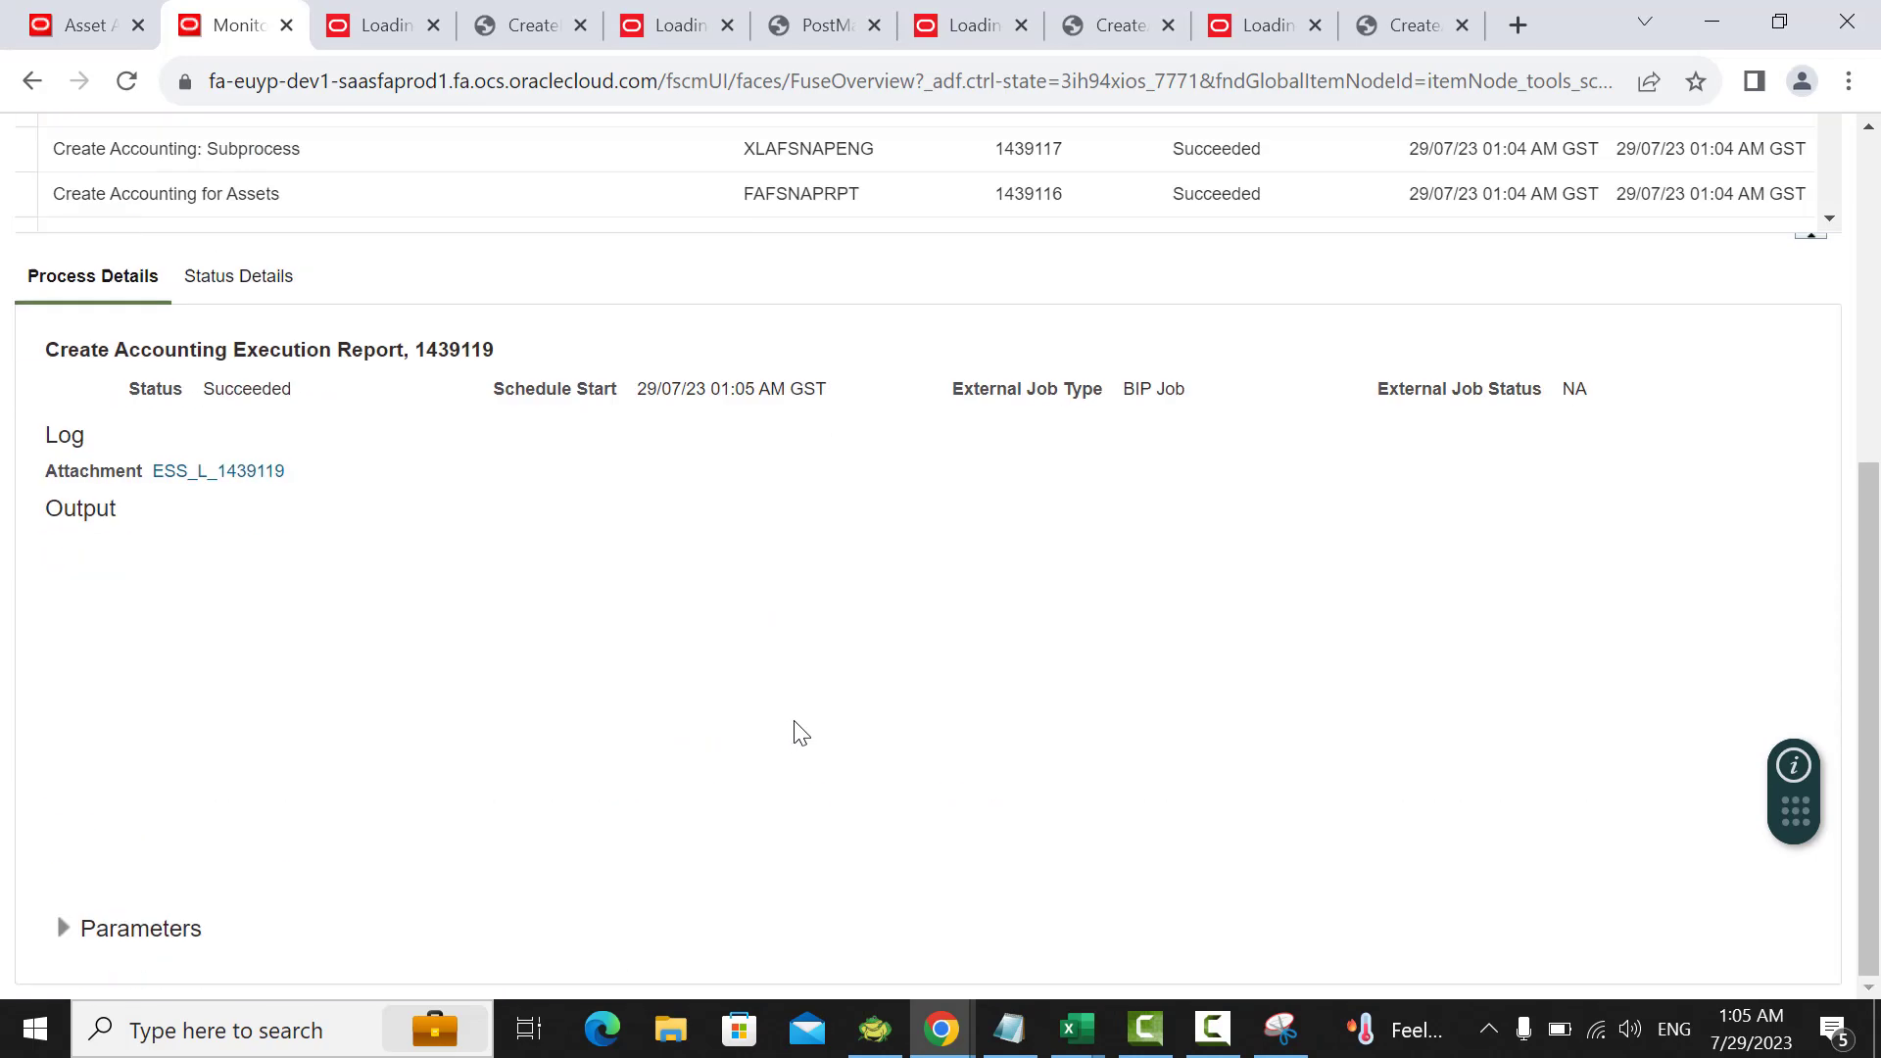
click(429, 643)
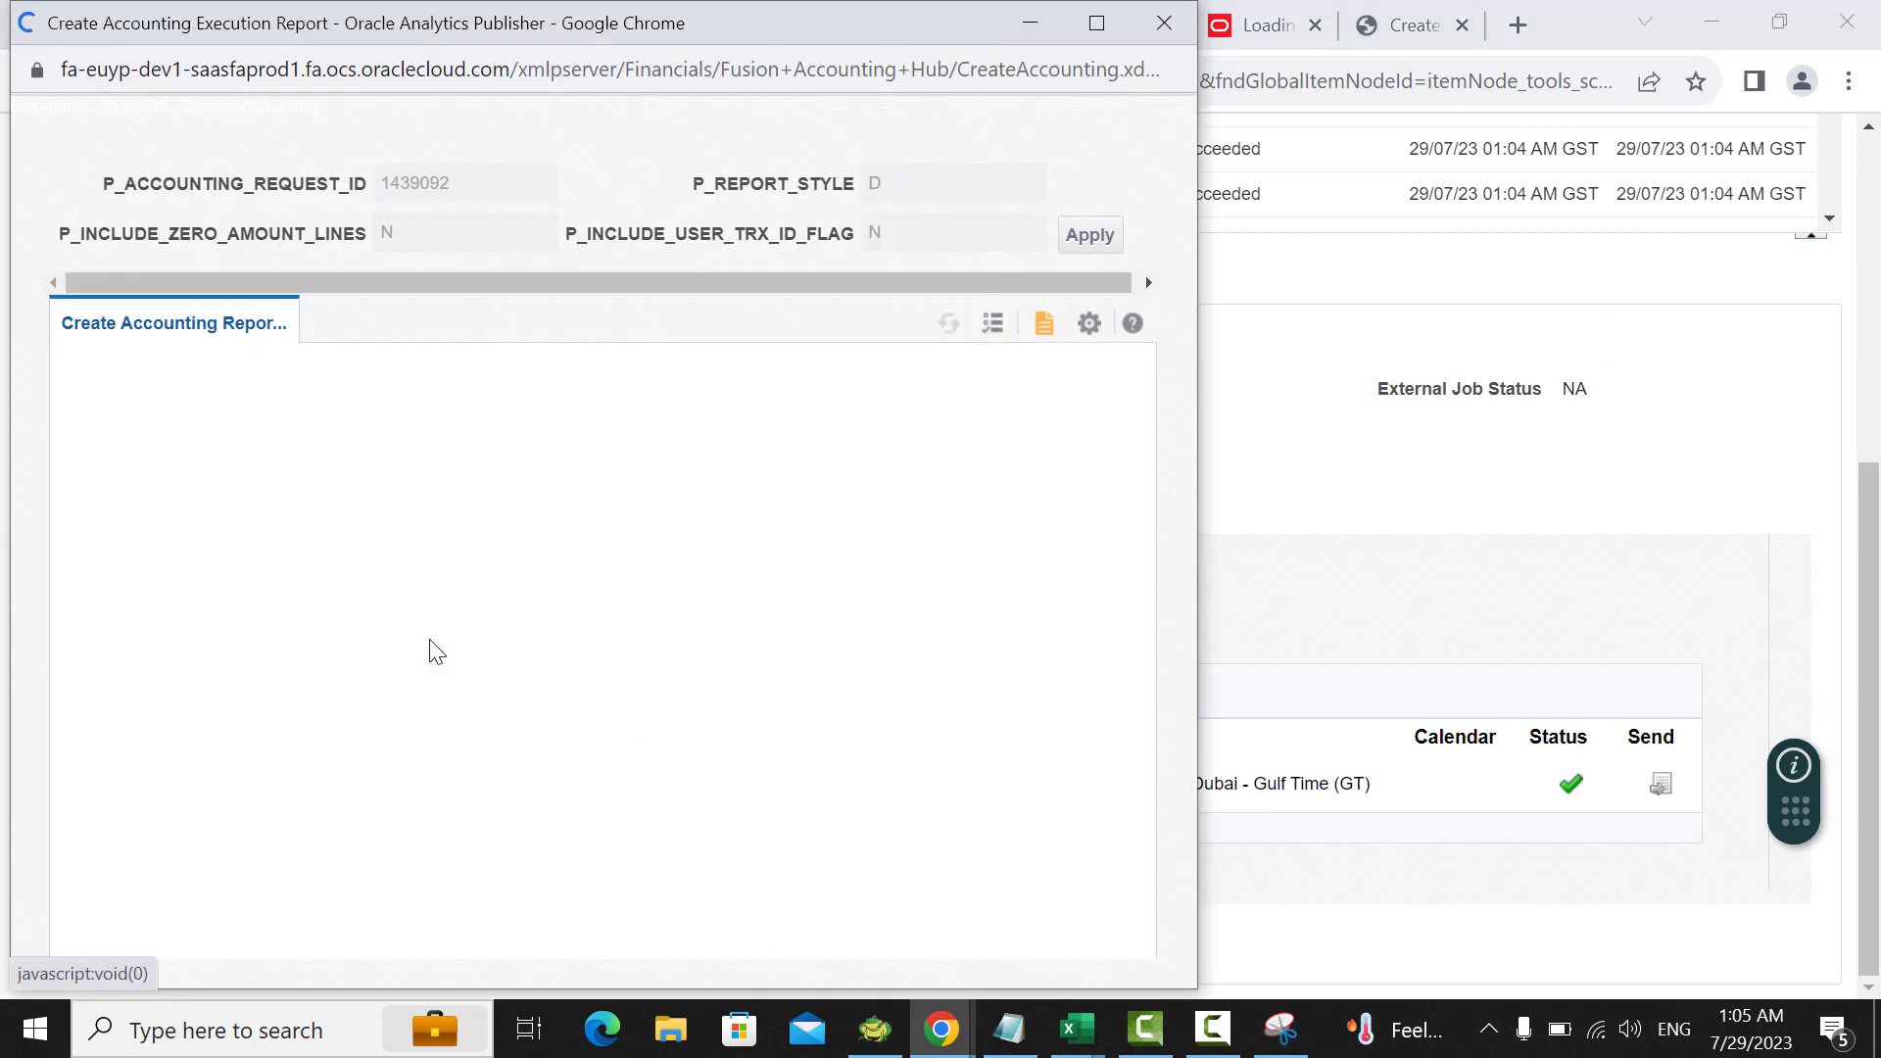
click(1102, 329)
mouse_move(1008, 364)
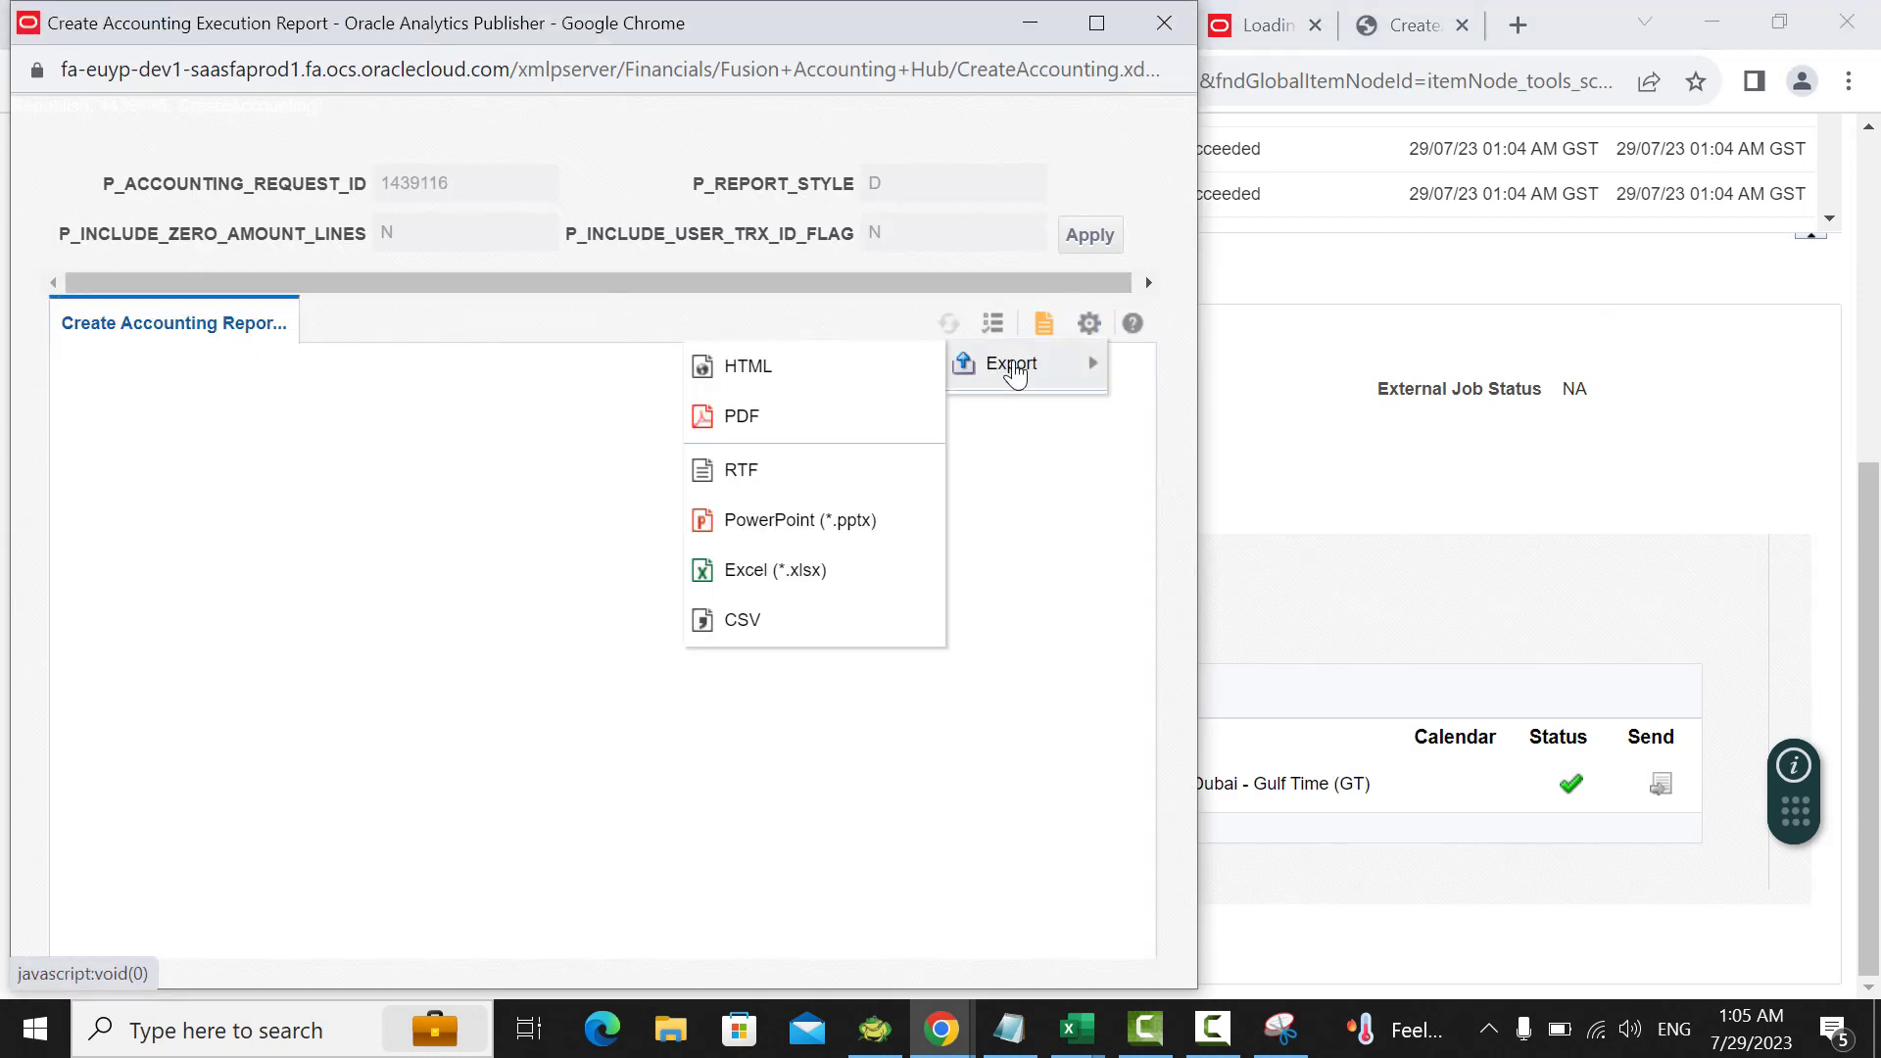
click(783, 389)
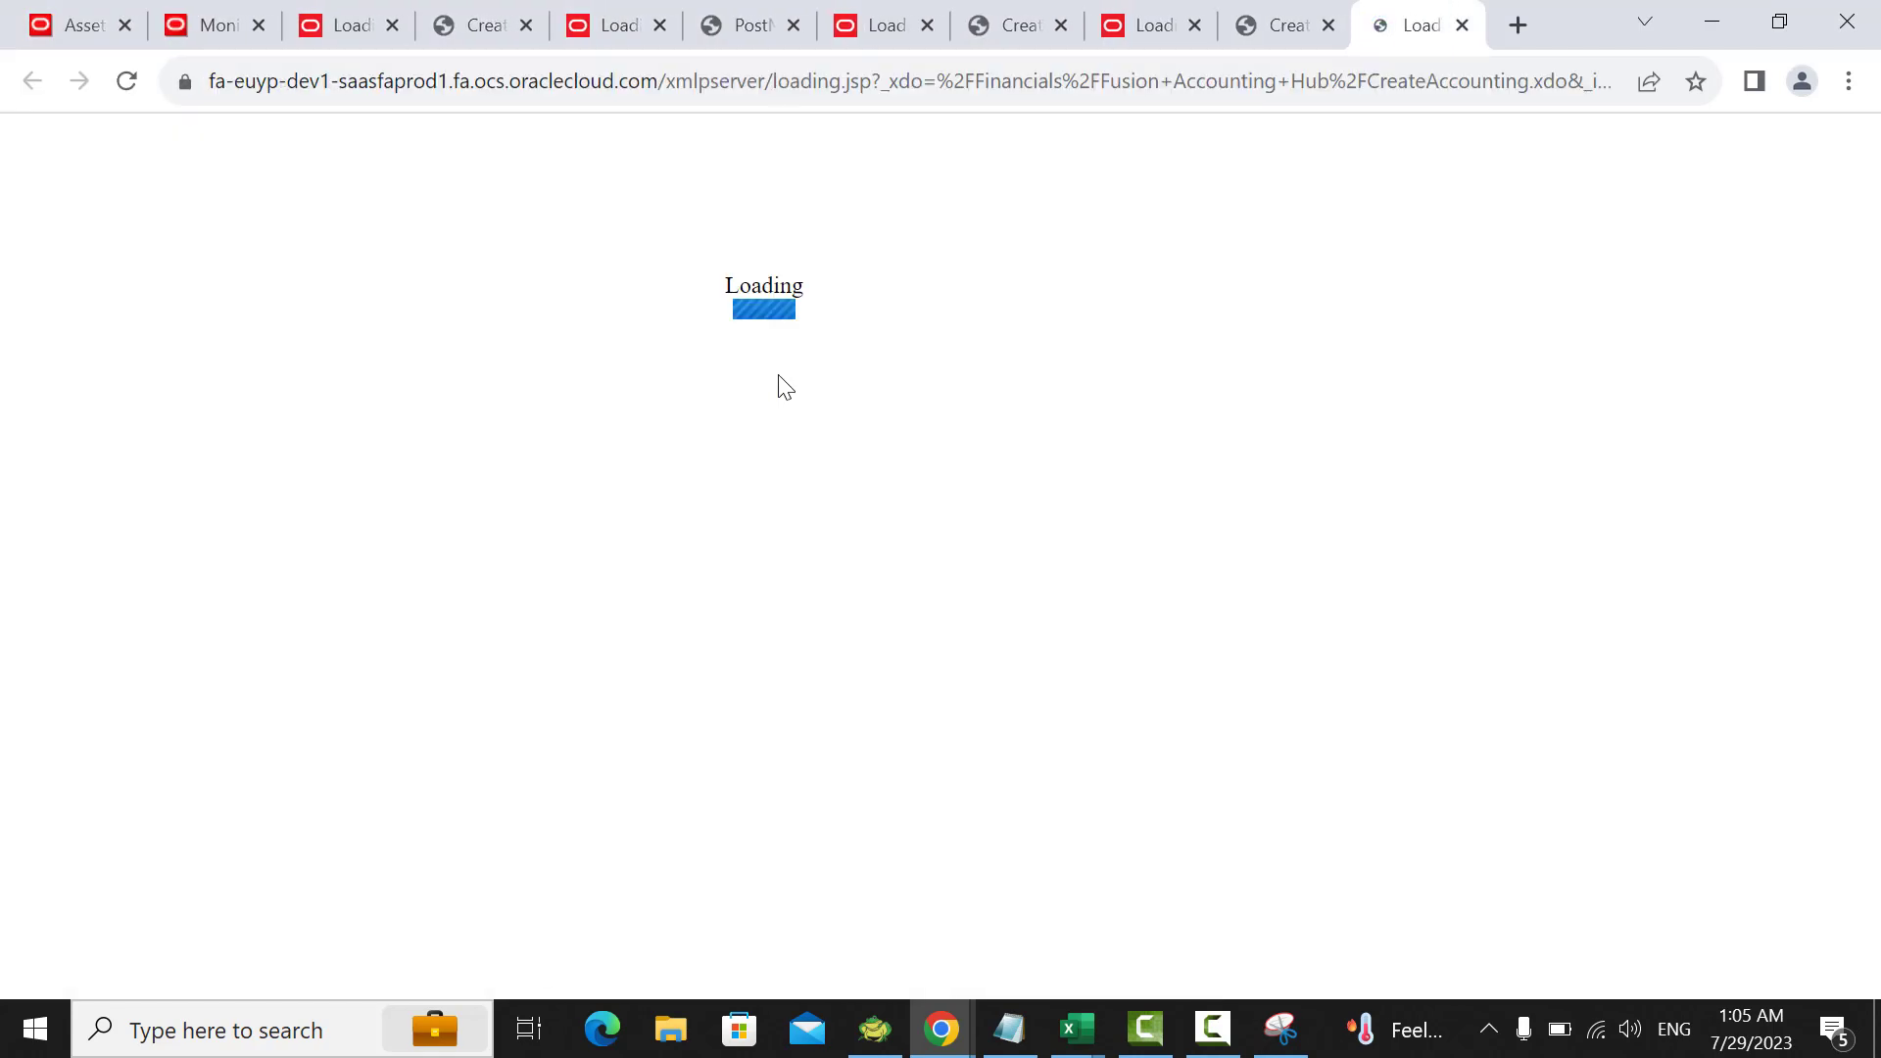
Step: Capture the Journal Entries Processed section of the report with Snipping Tool and copy the snip
scroll(1538, 403, down, 5)
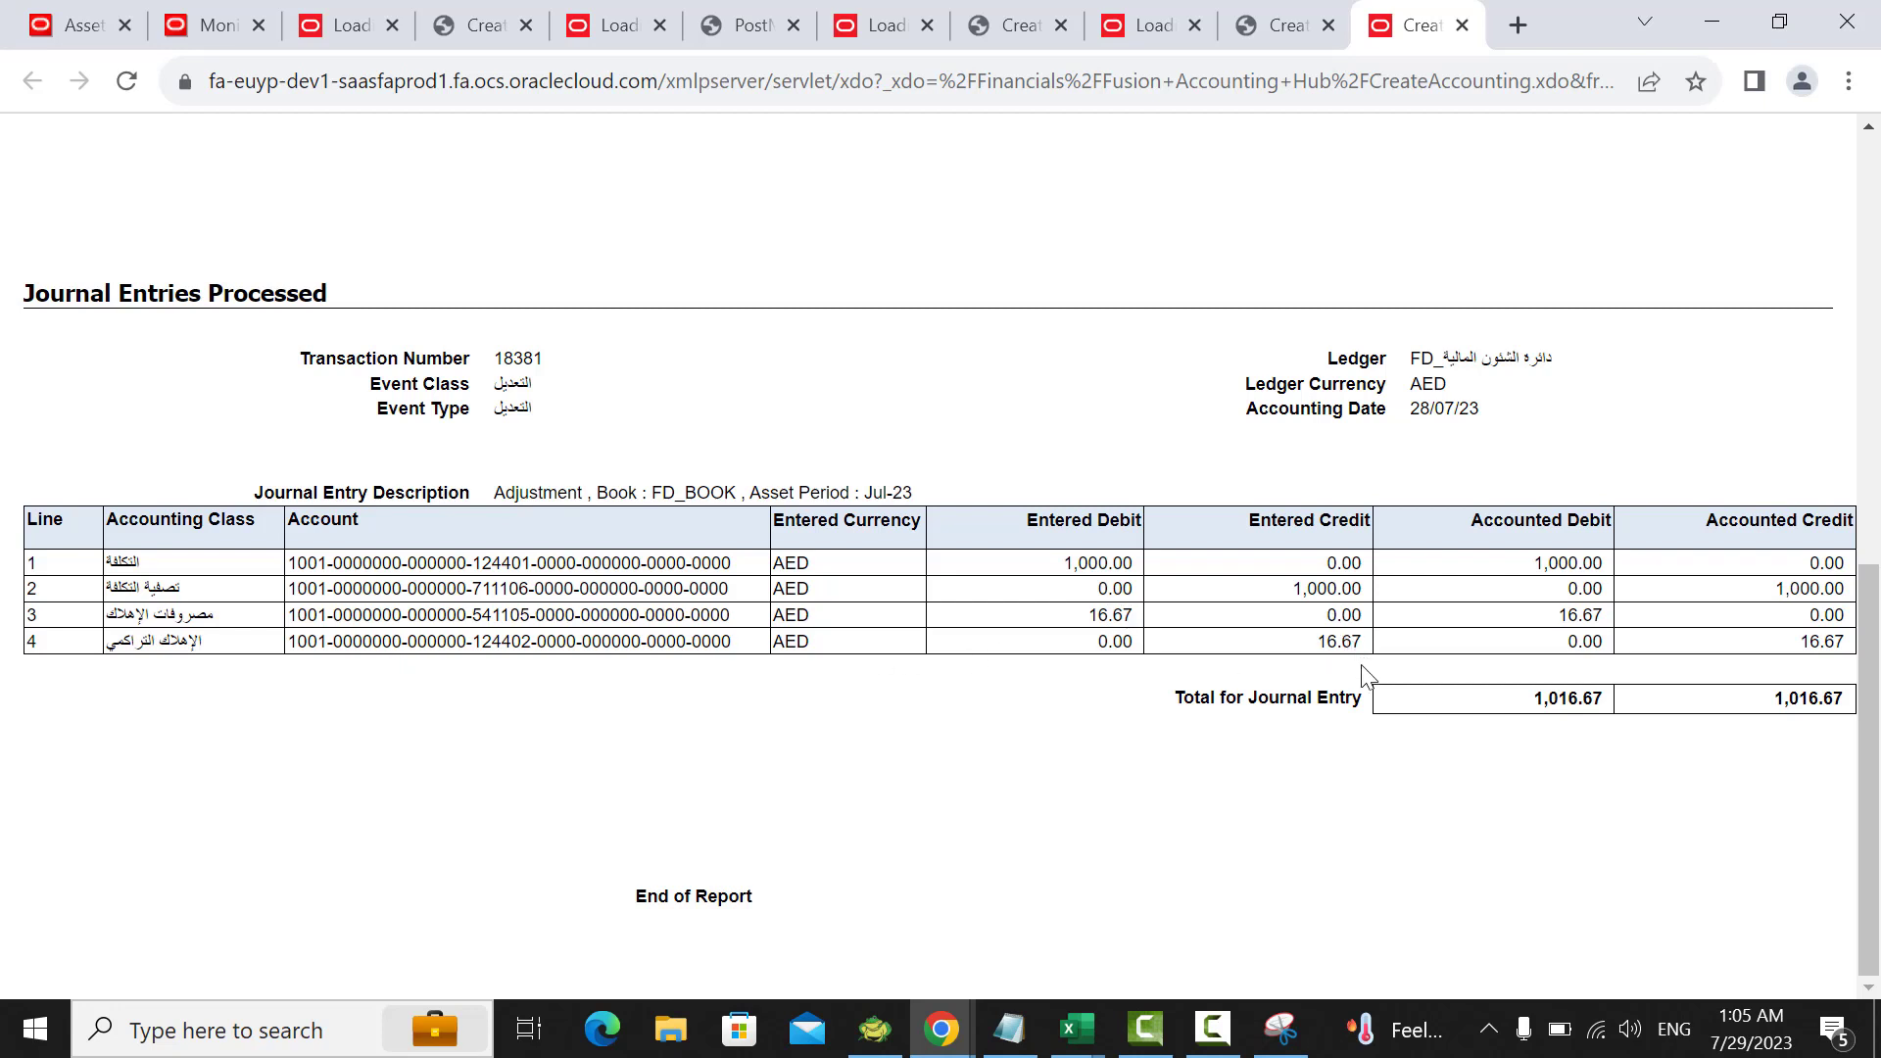
click(1280, 1029)
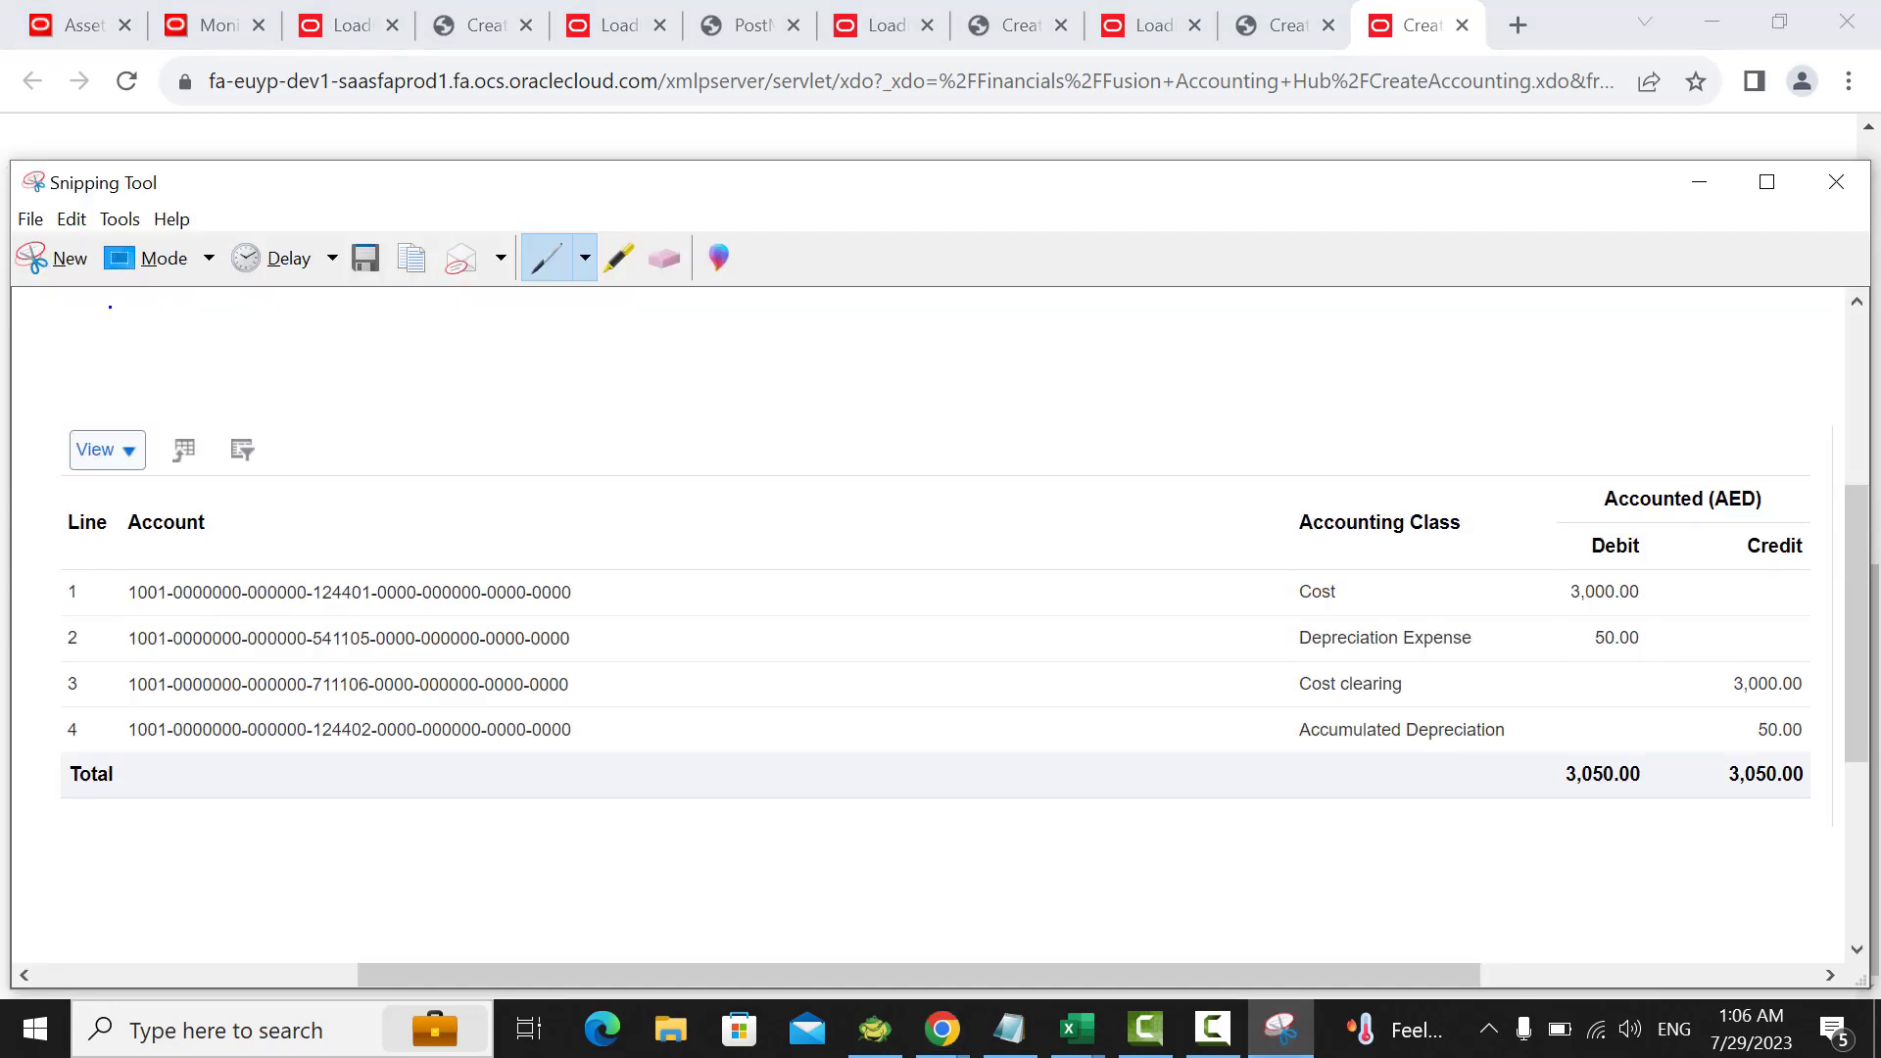
click(44, 263)
drag(11, 262, 1843, 777)
right_click(1062, 498)
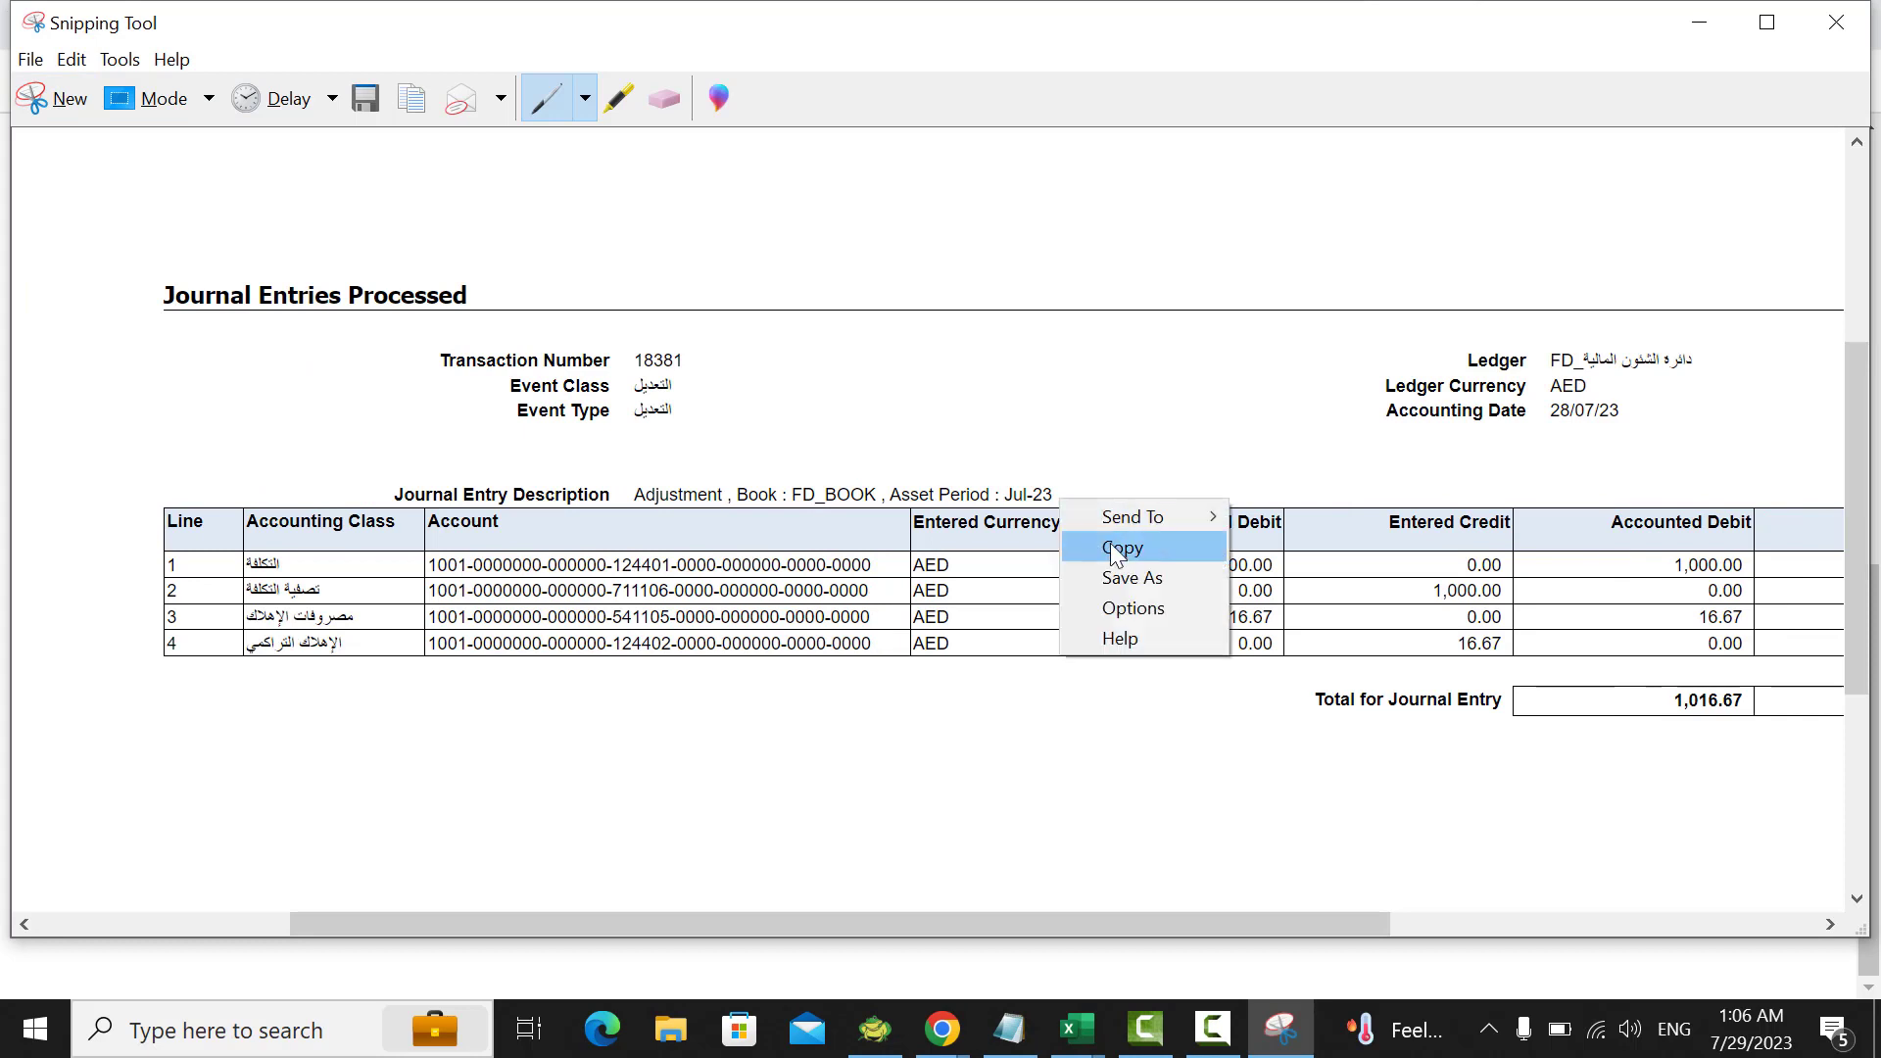
click(1122, 547)
Step: Switch to the Book1 workbook in Excel and enter 3, "asset adjustment" and "increase asset cost" in cells C30 to E30
mouse_move(1077, 1028)
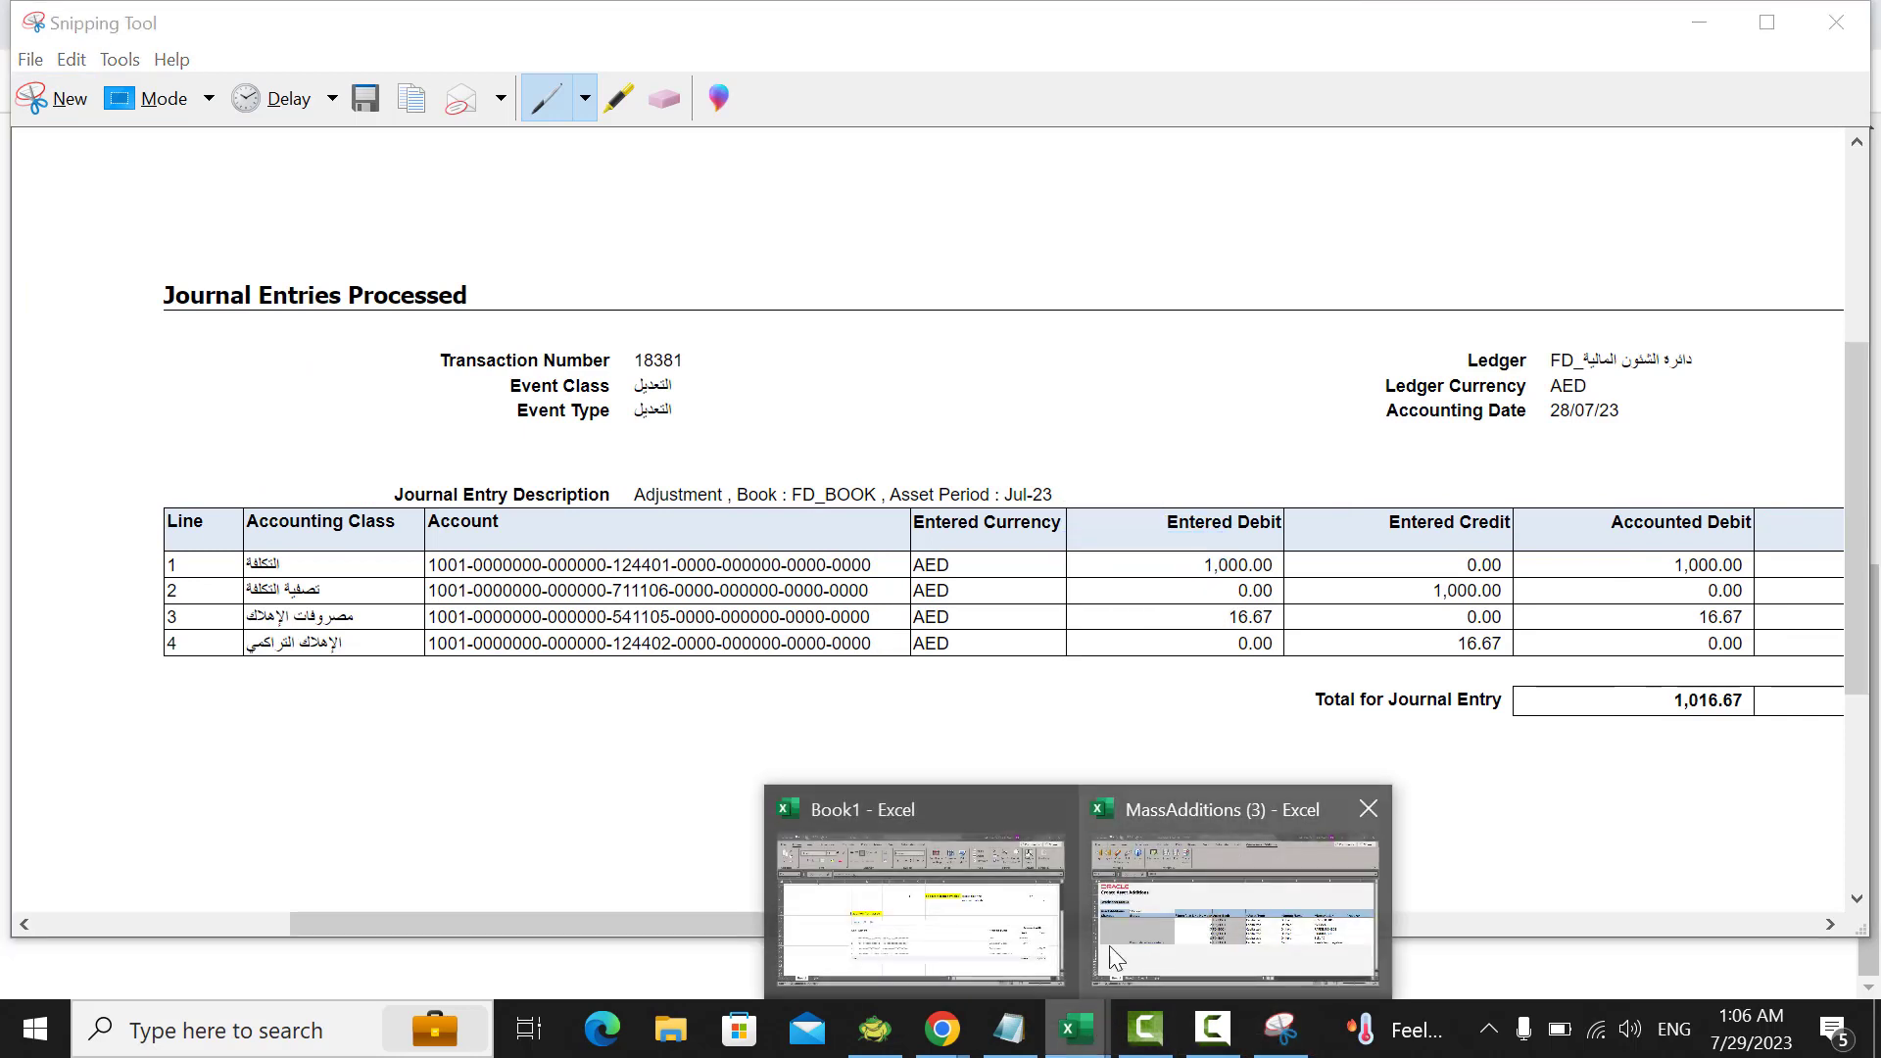
click(948, 955)
scroll(915, 621, down, 2)
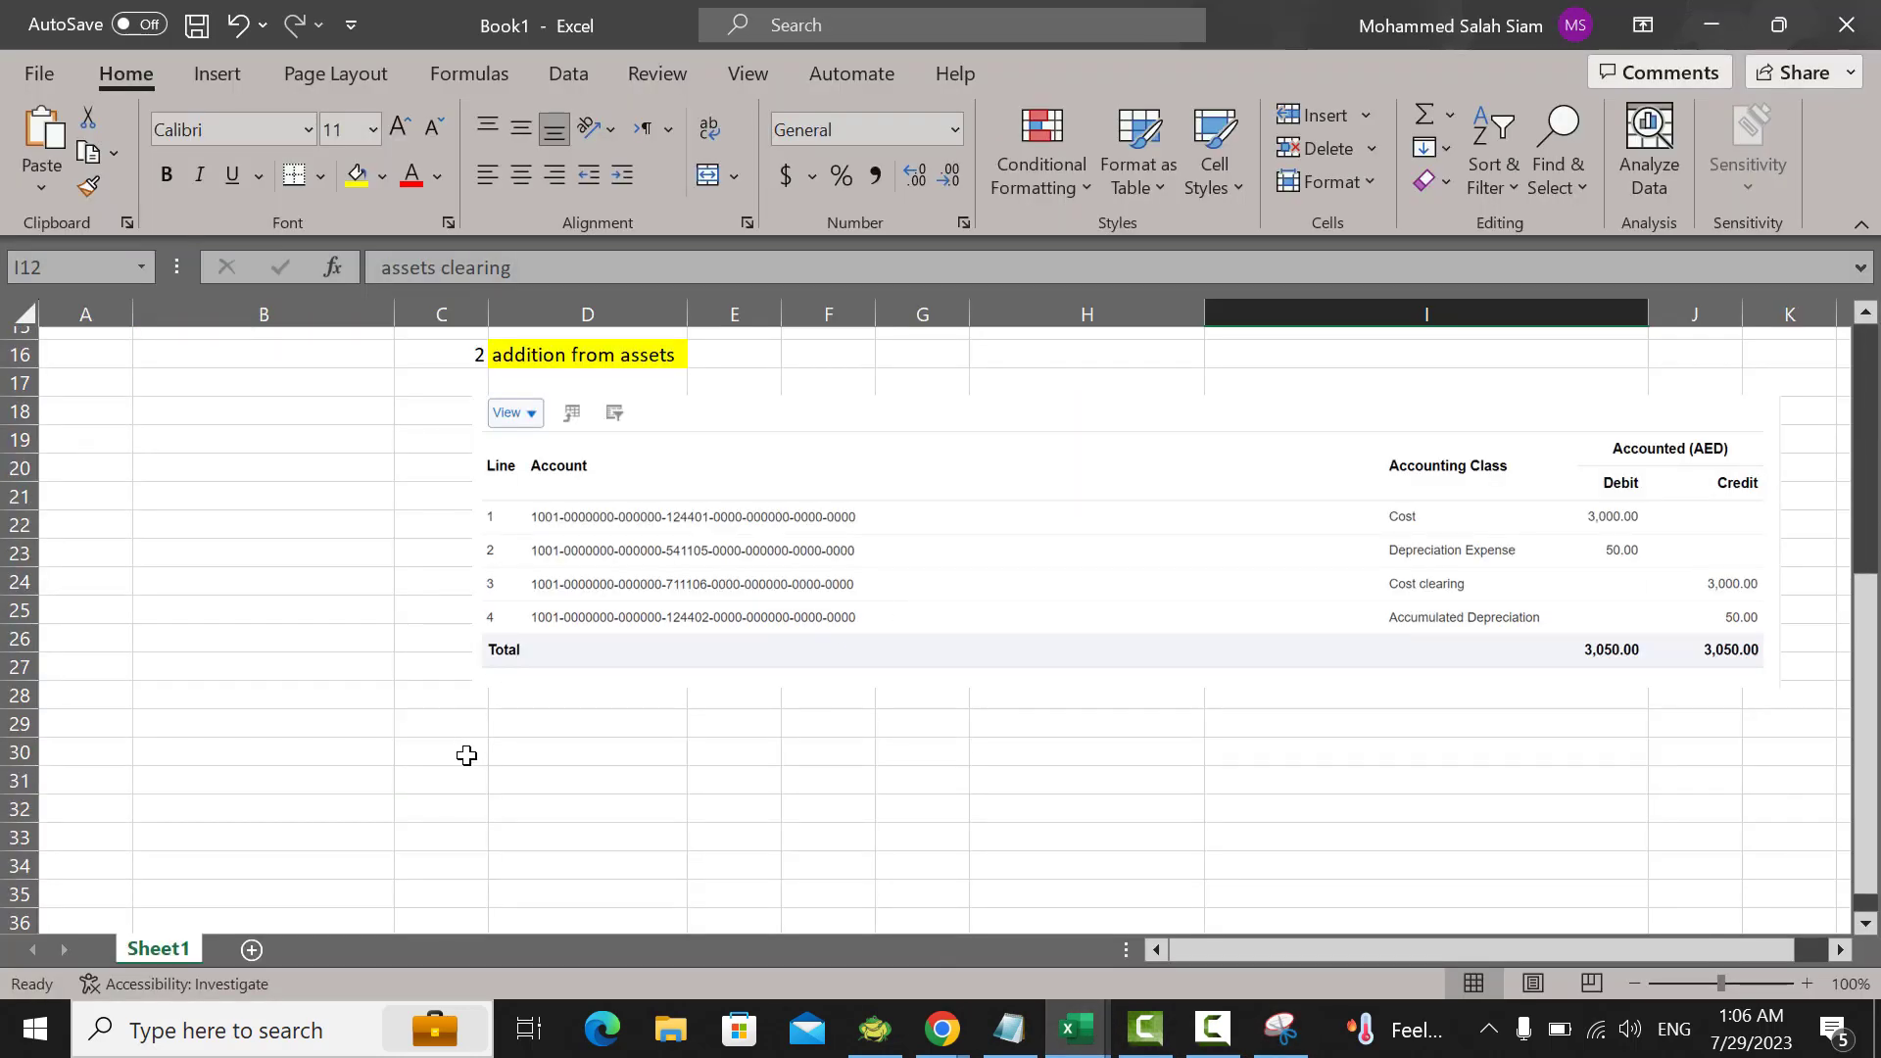
click(466, 755)
text(3)
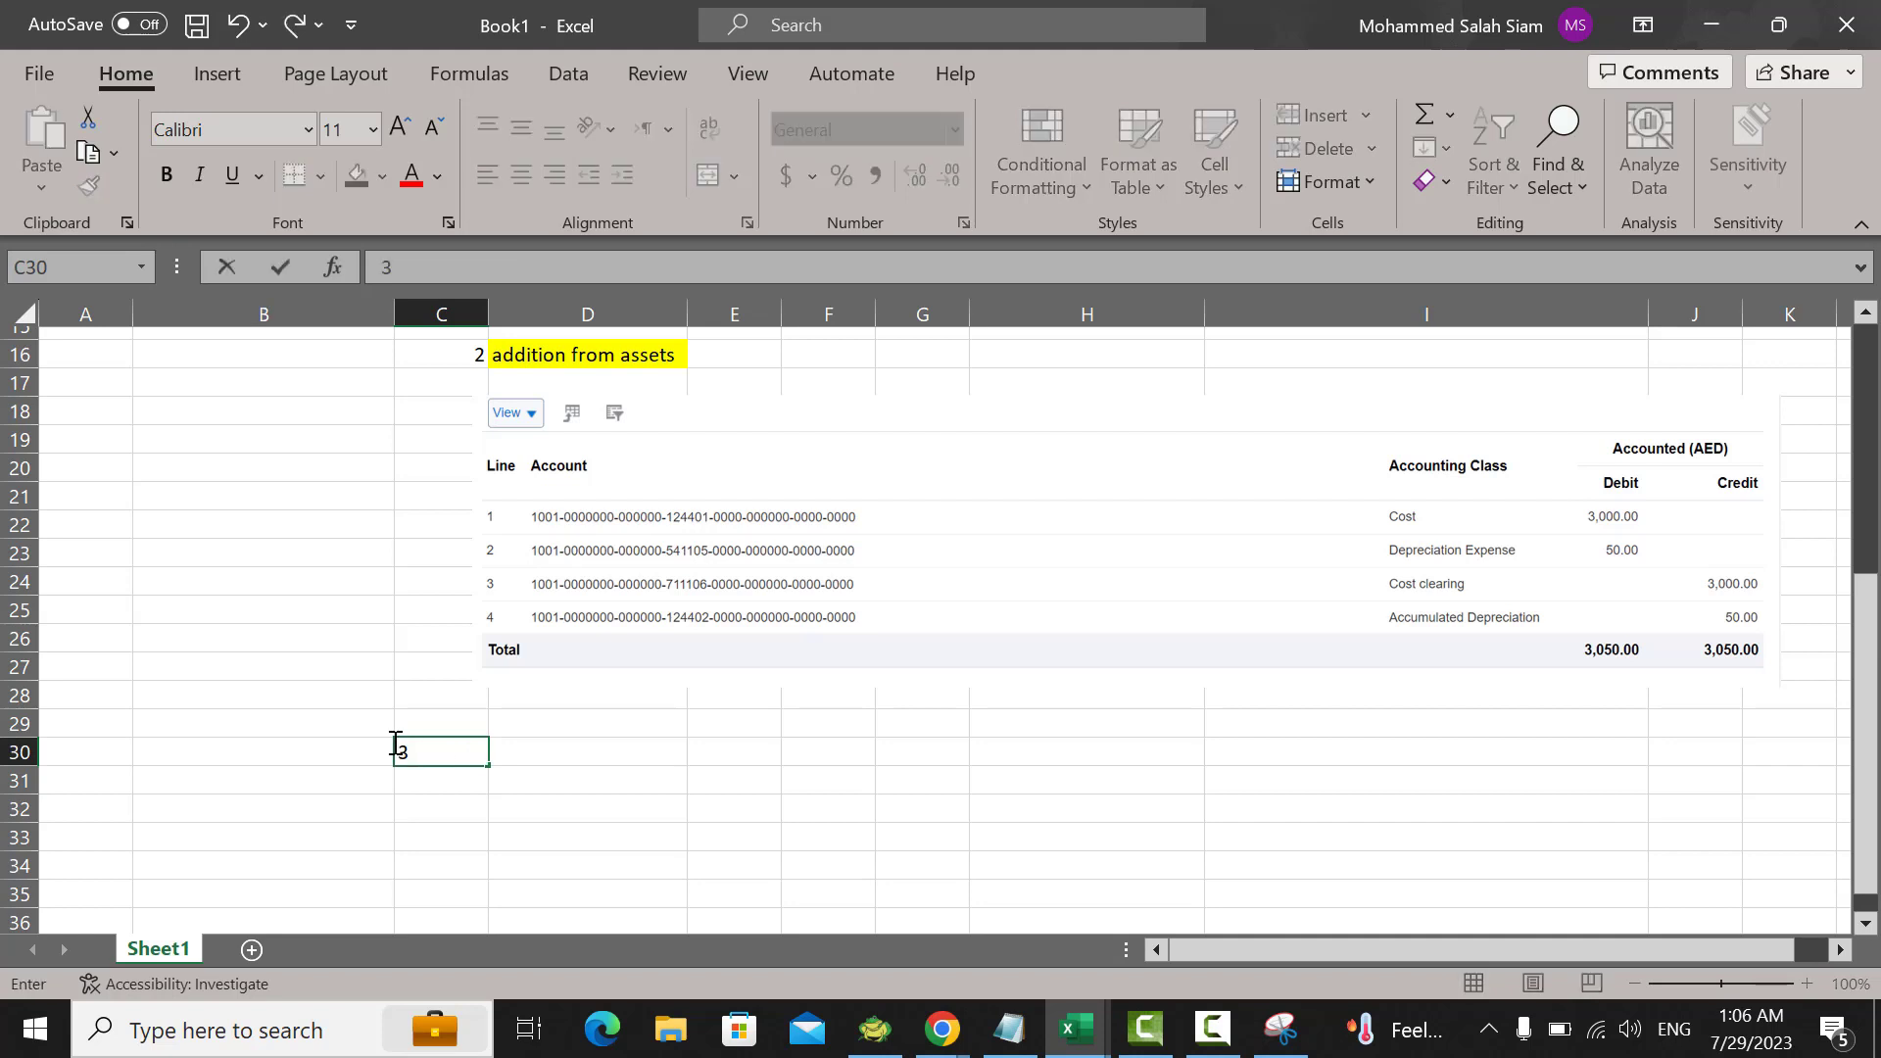
click(579, 752)
text(asset ad)
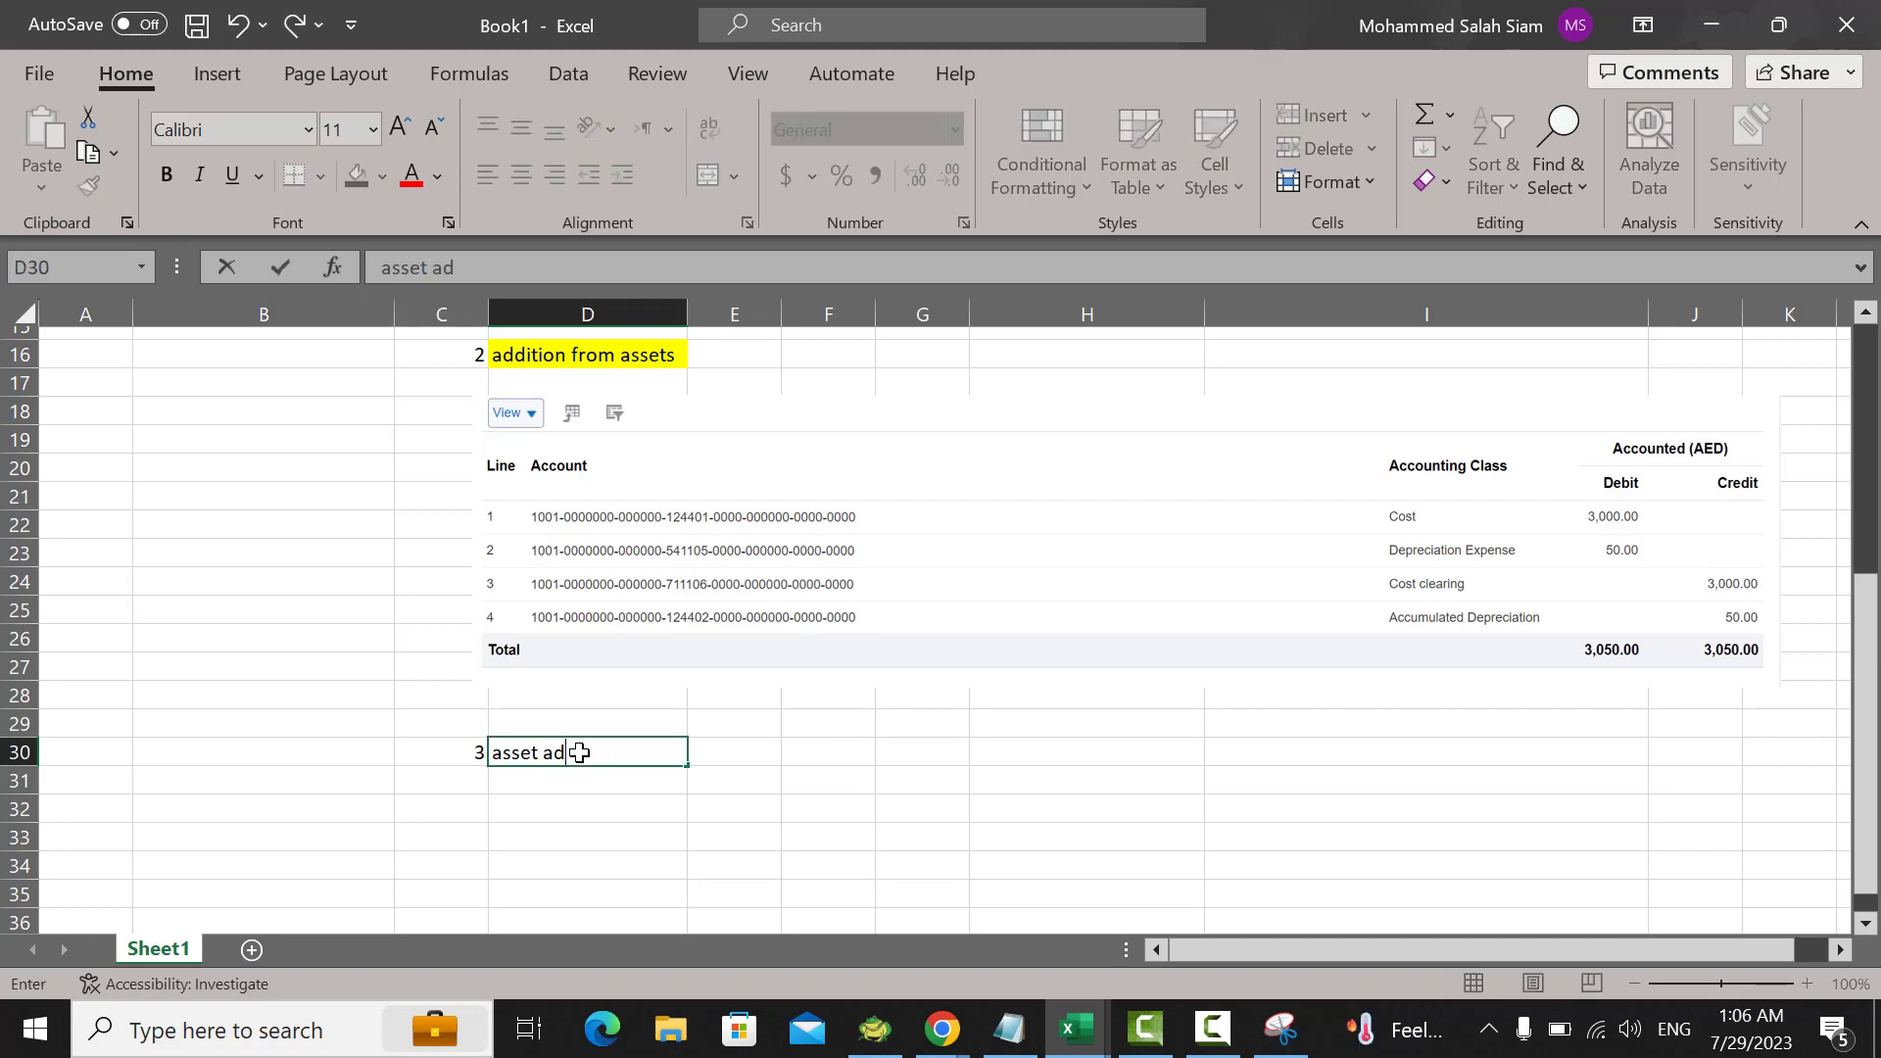
text(justmenr)
click(733, 753)
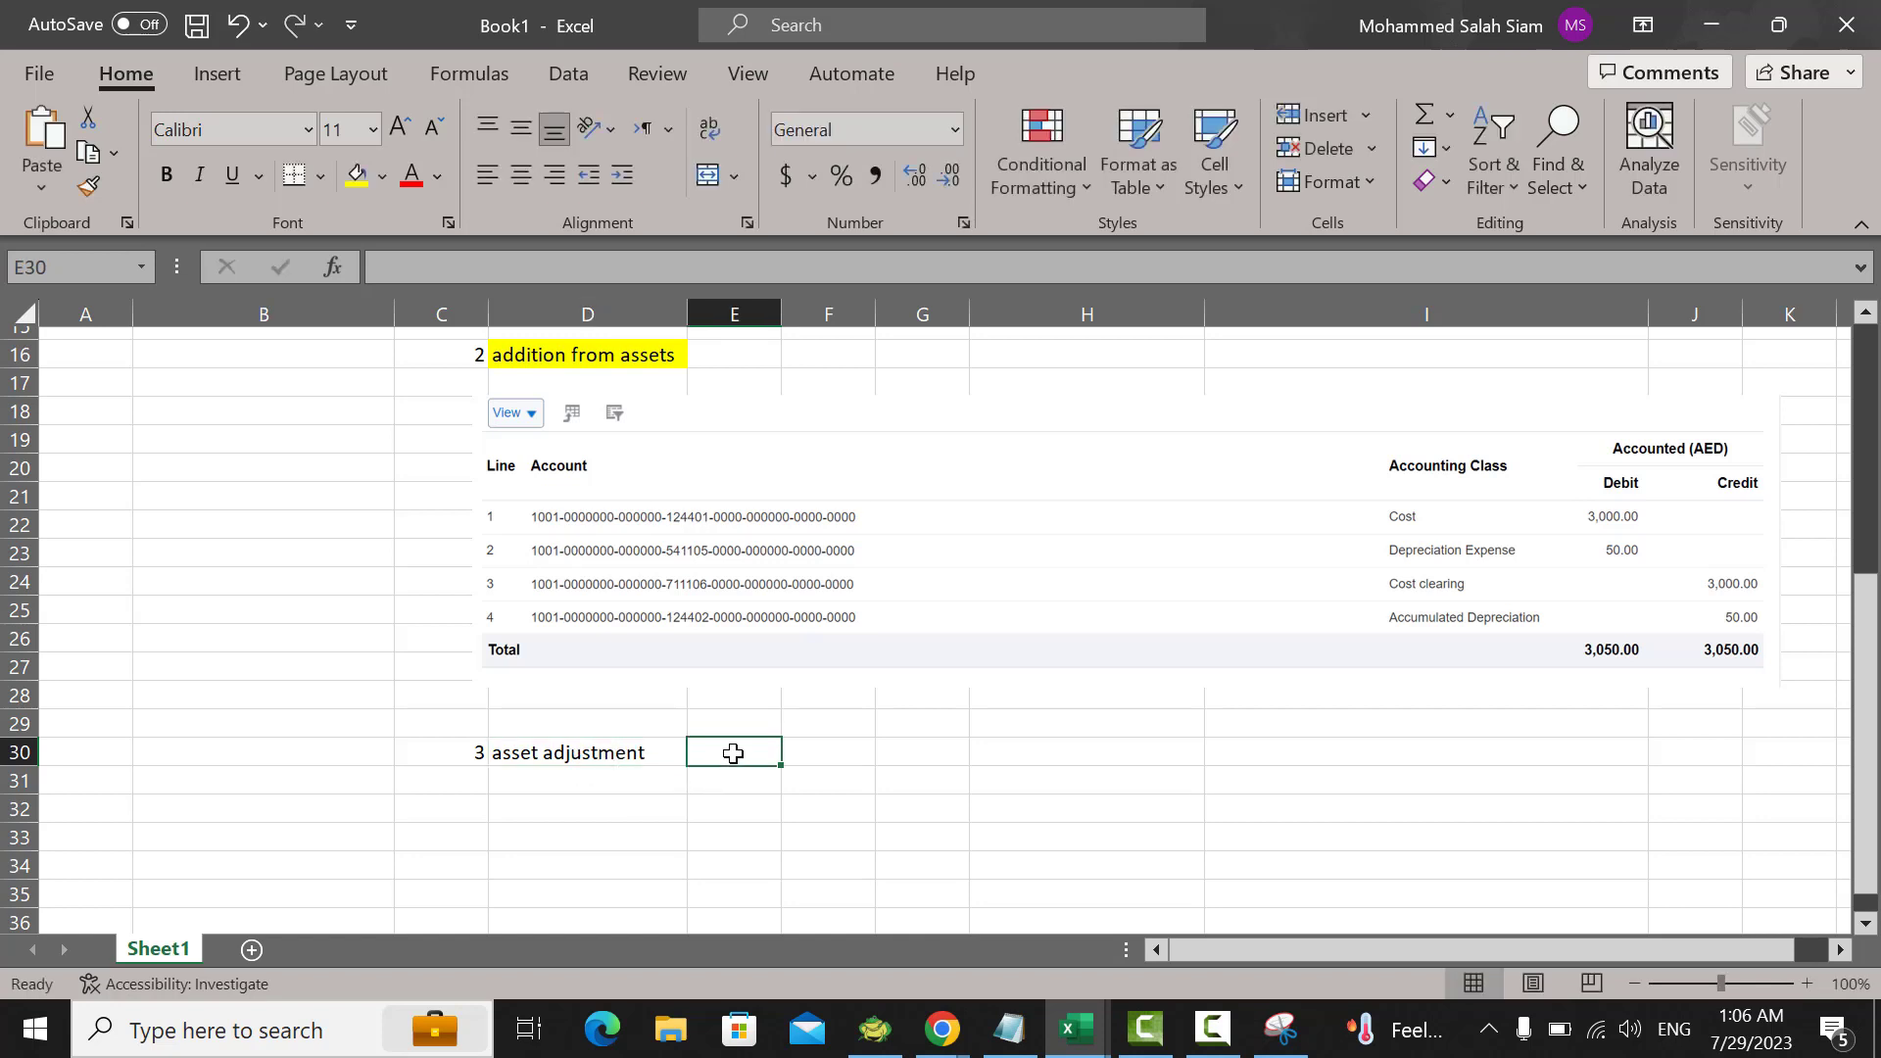
text(incr)
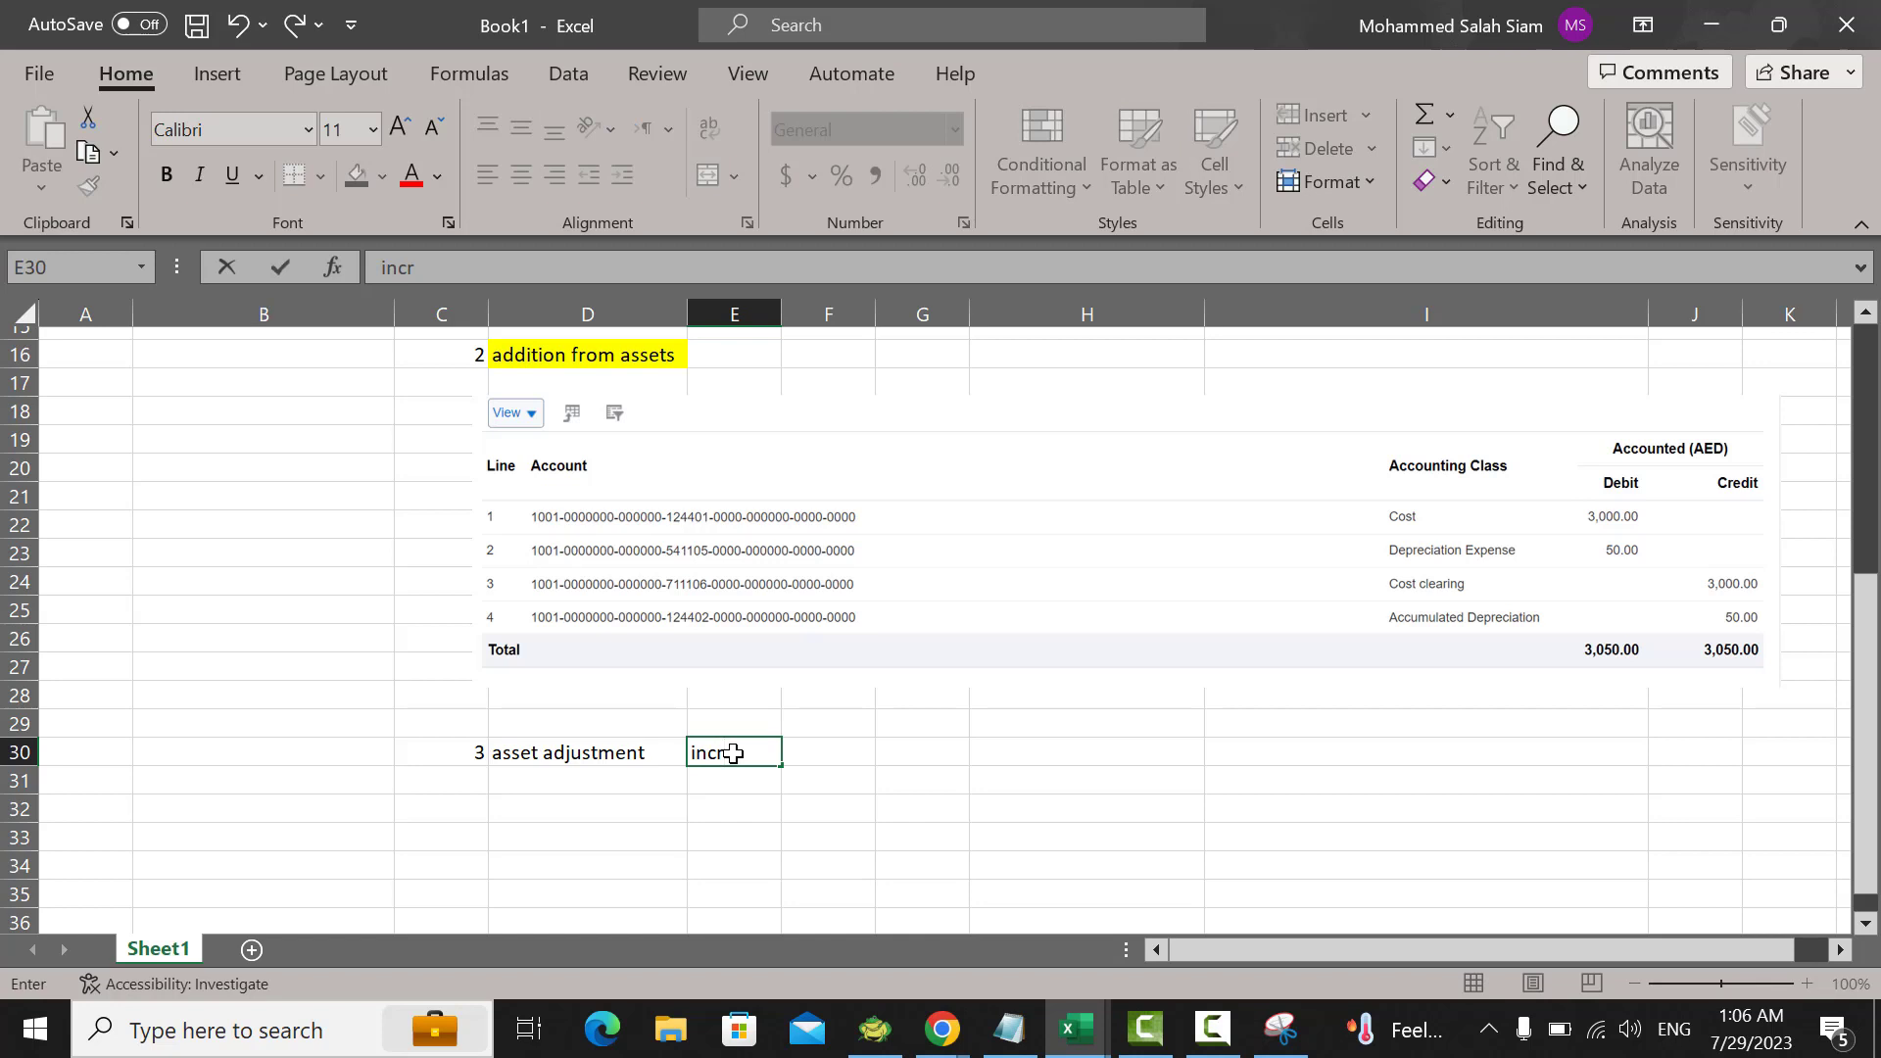
text(ease asset cost)
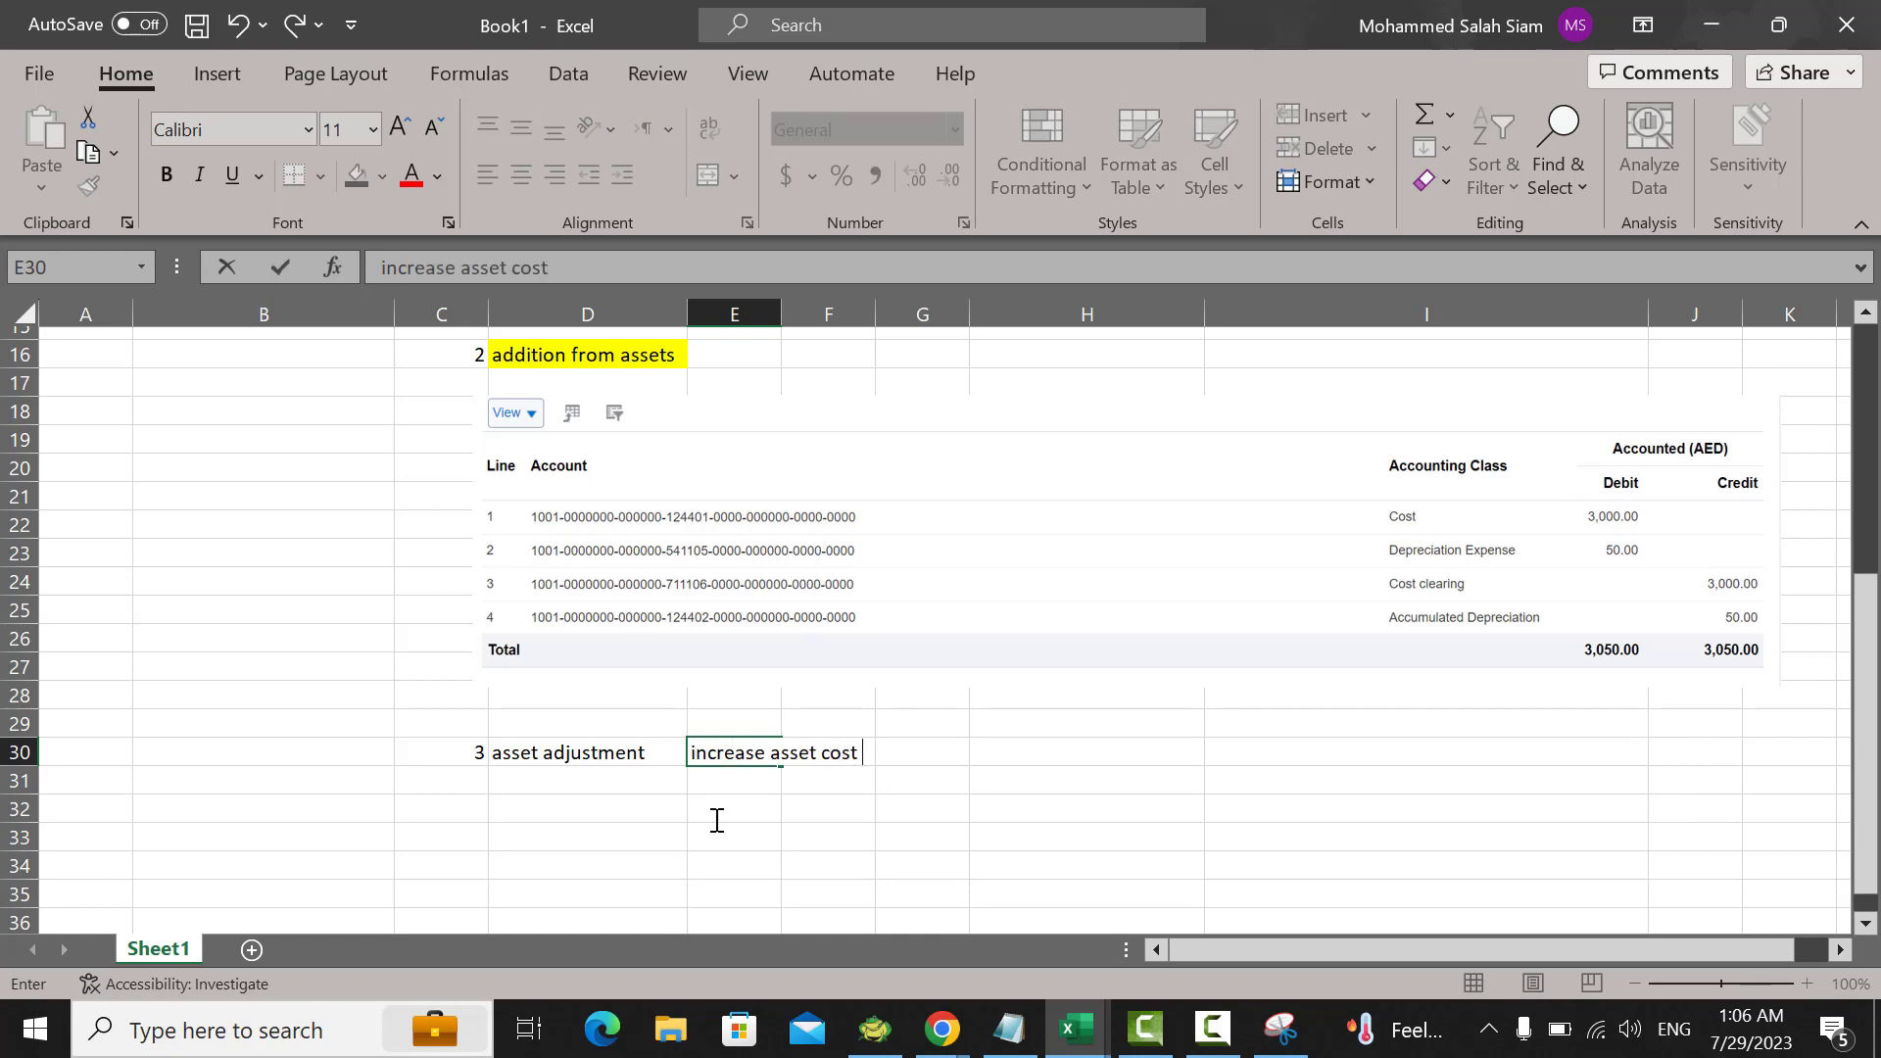
Step: Paste the journal entries snip below row 30, then shrink and move it to sit under the asset adjustment heading
click(715, 852)
key(ctrl+v)
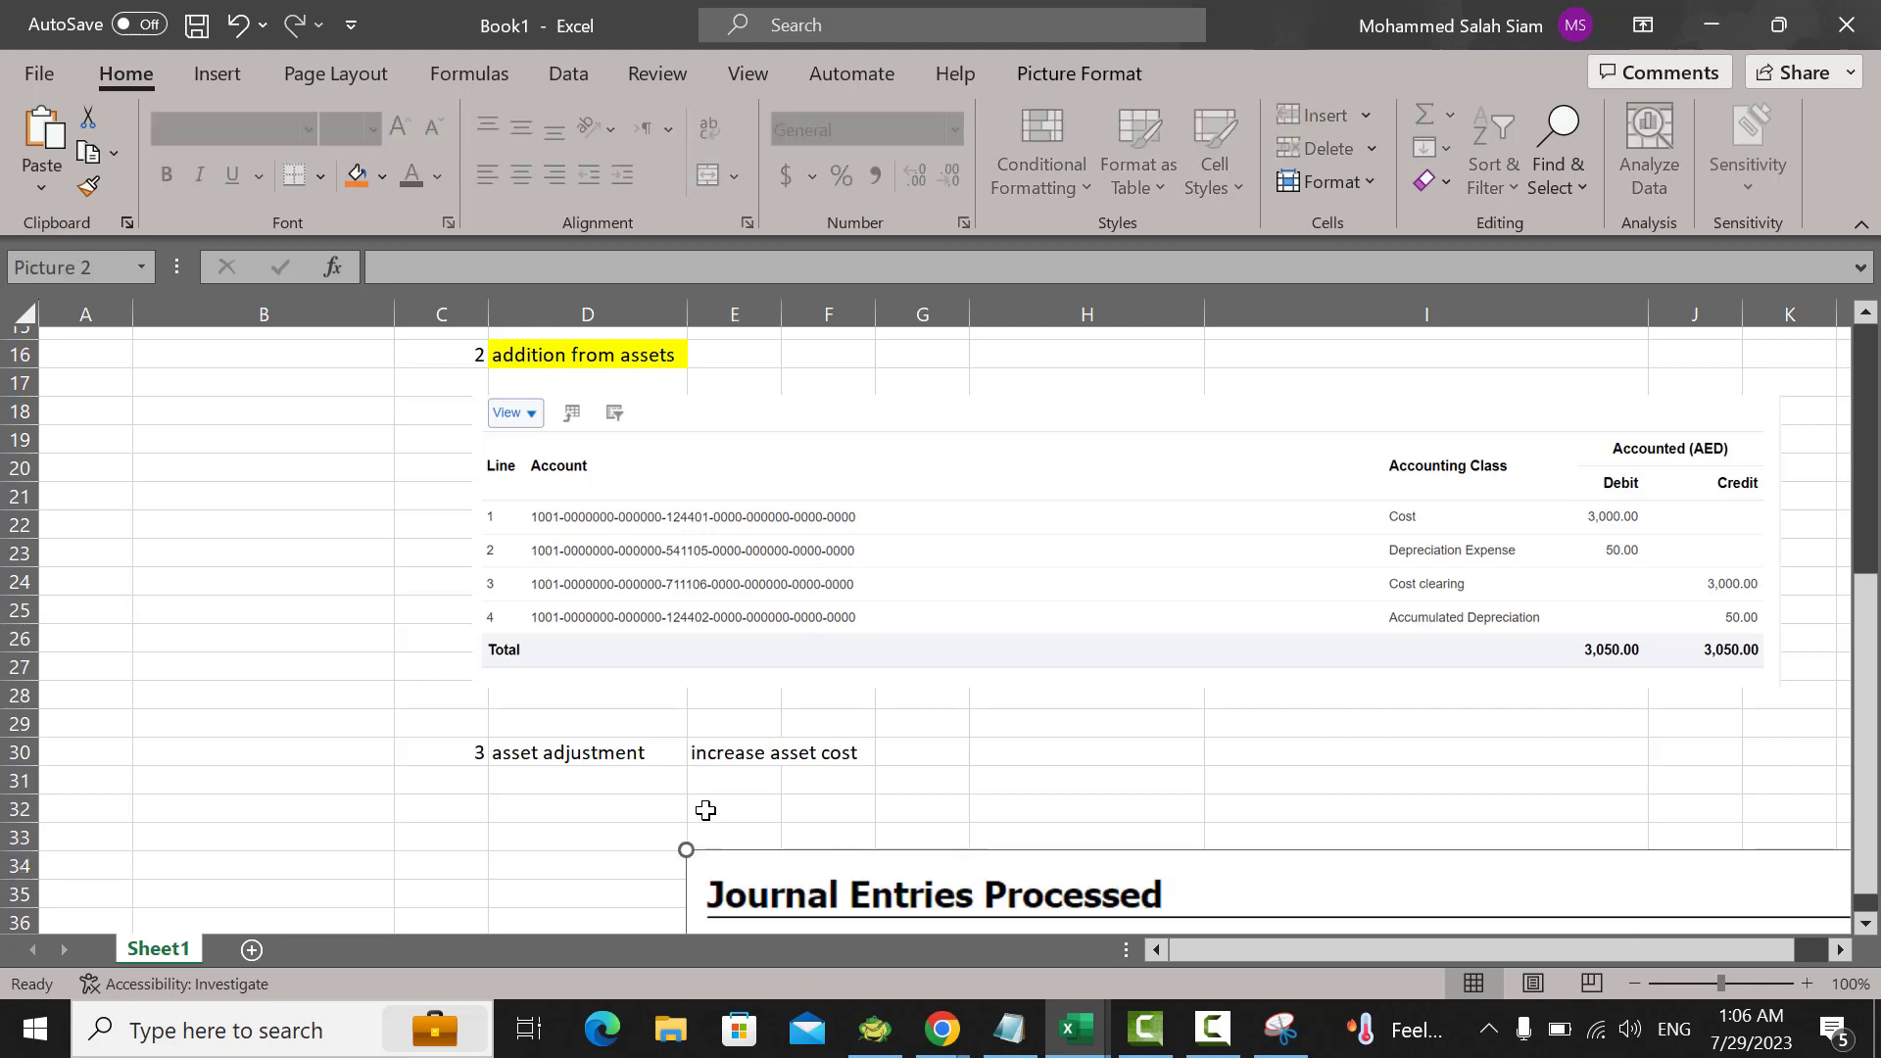
scroll(720, 854, down, 2)
drag(687, 681, 1078, 806)
drag(1342, 835, 715, 675)
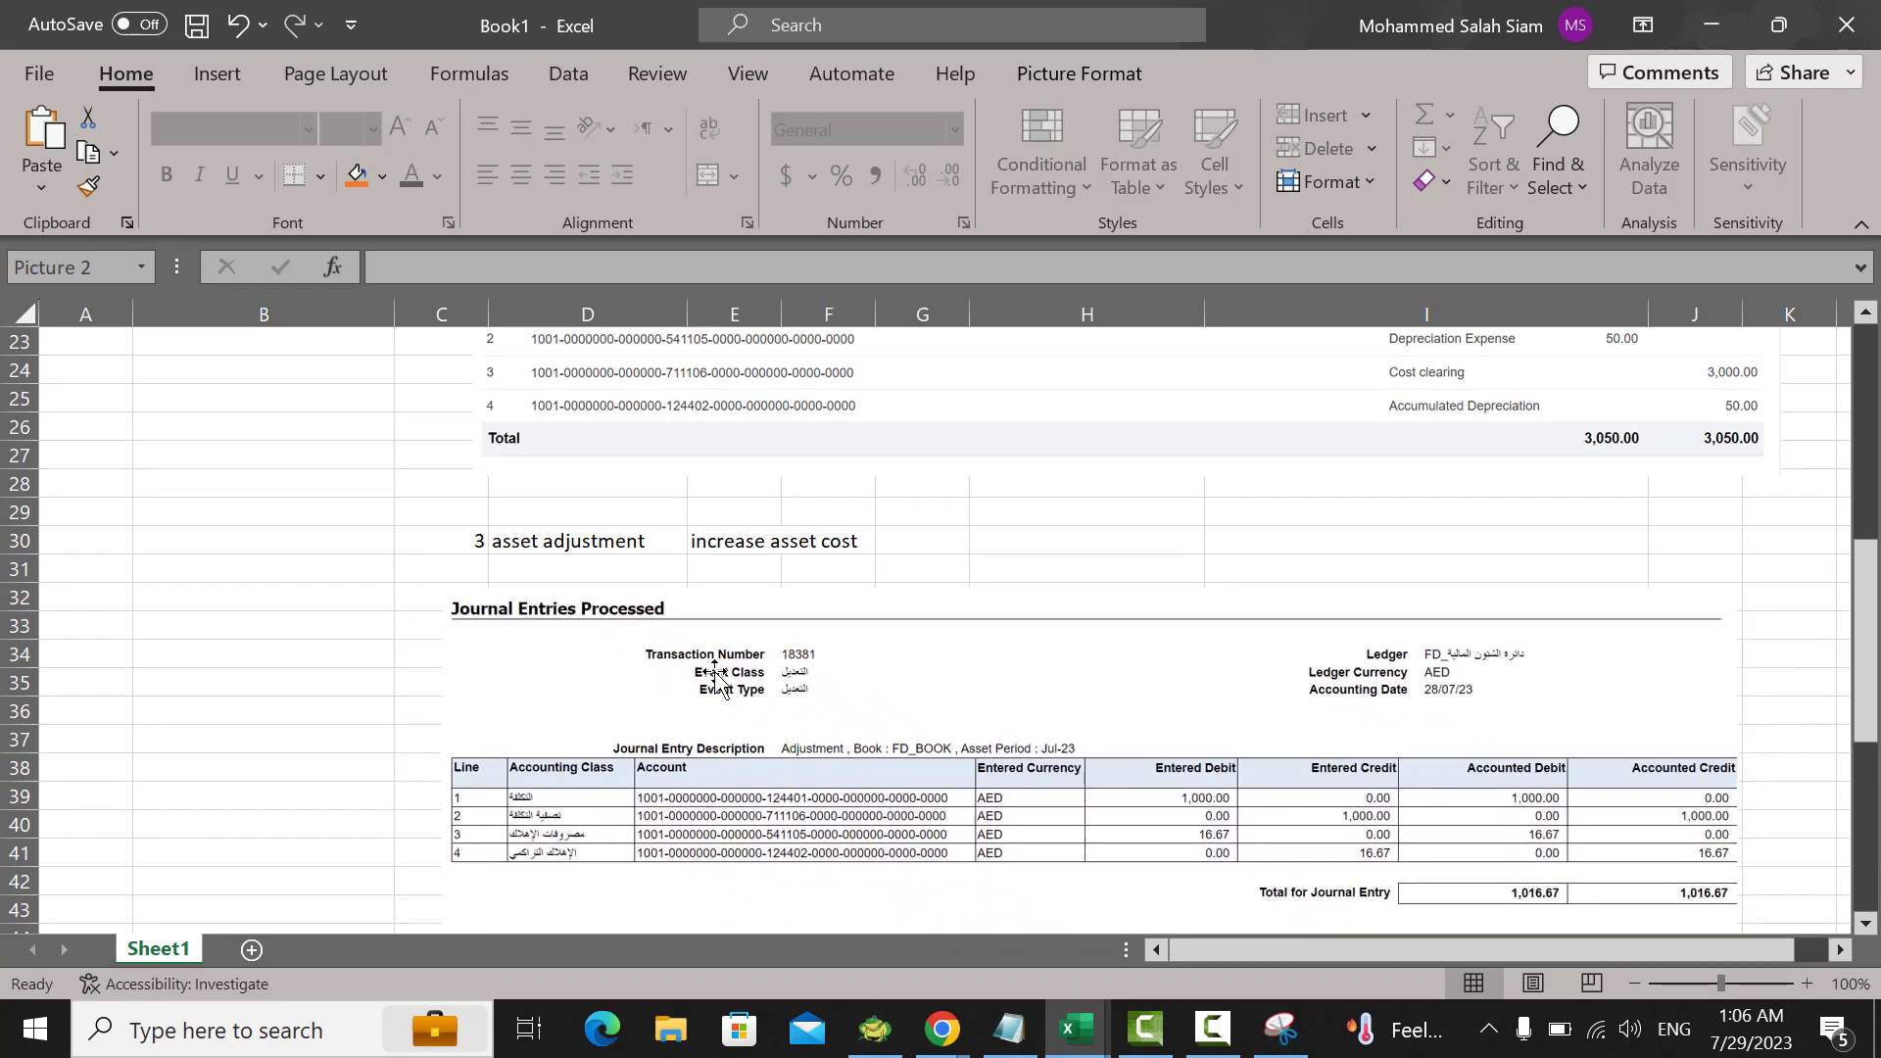
Step: Highlight the asset adjustment label in D30 in yellow and review the accounting entries recorded on the sheet
click(599, 538)
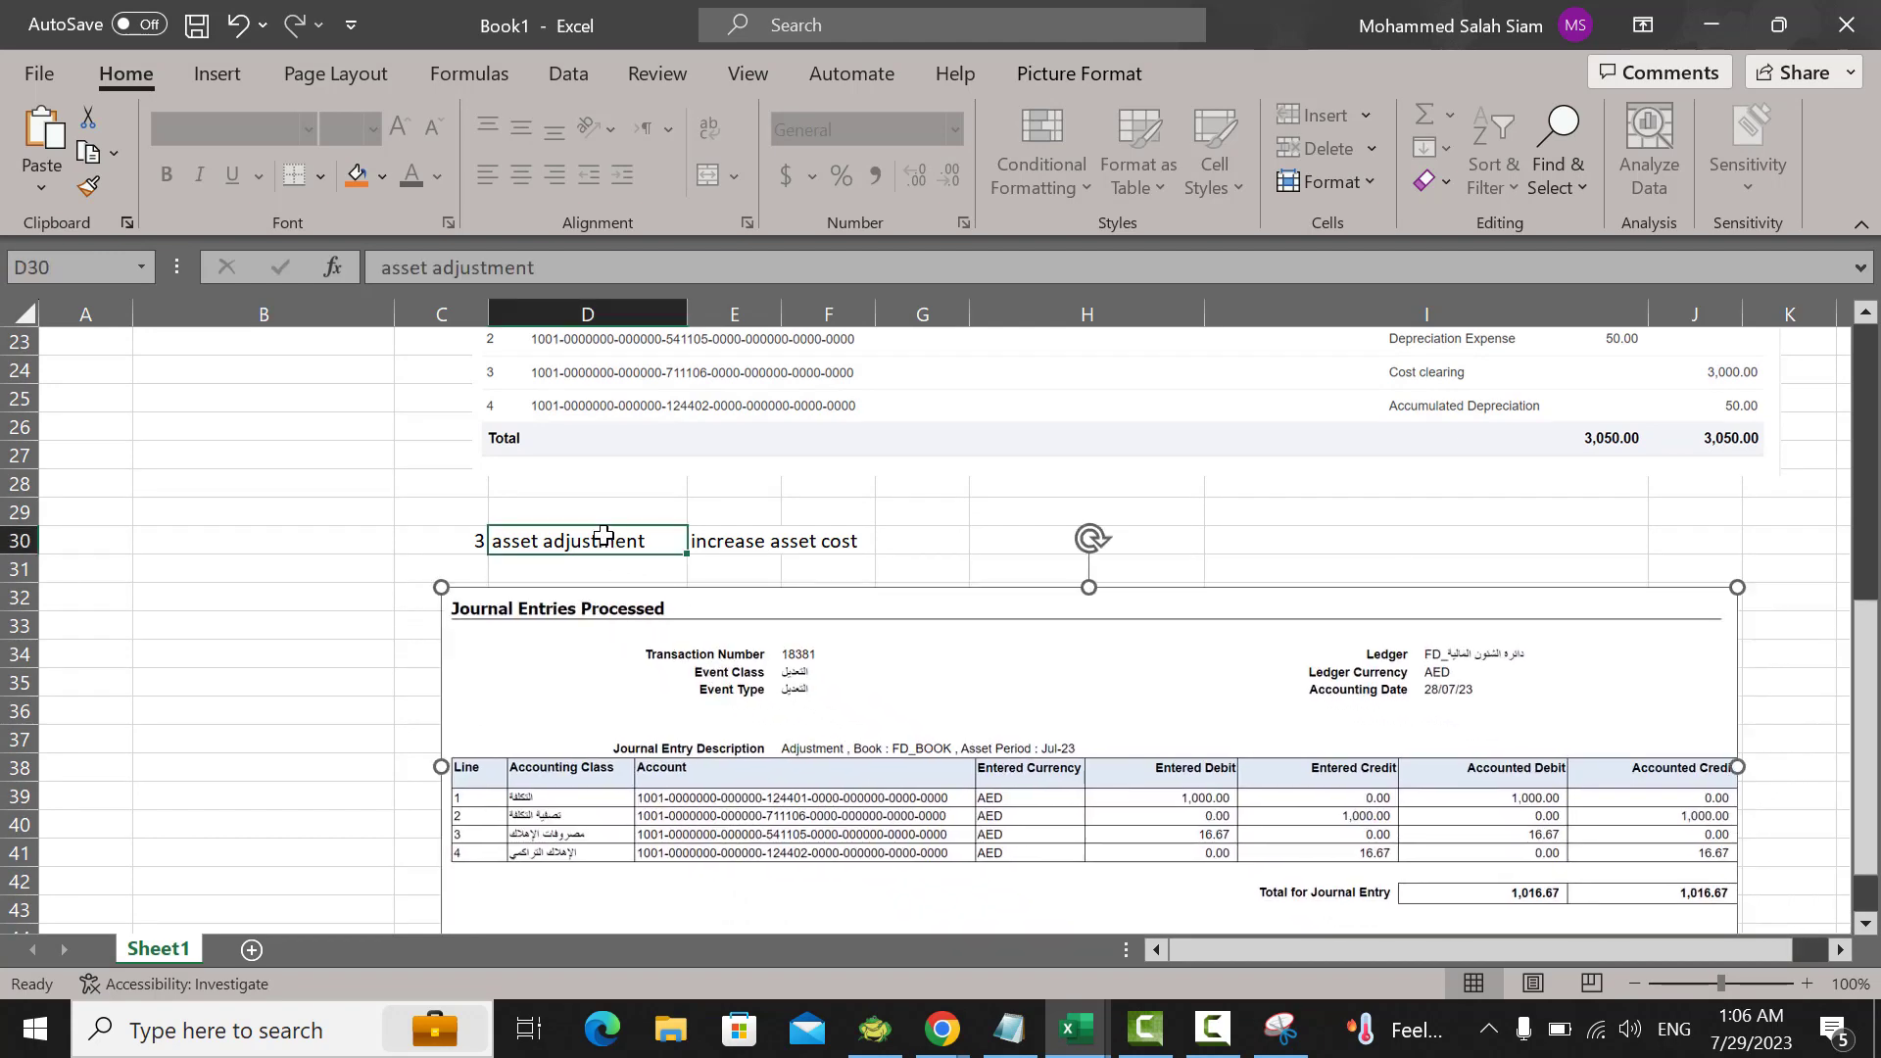
click(356, 176)
scroll(1001, 566, up, 3)
scroll(1001, 567, up, 3)
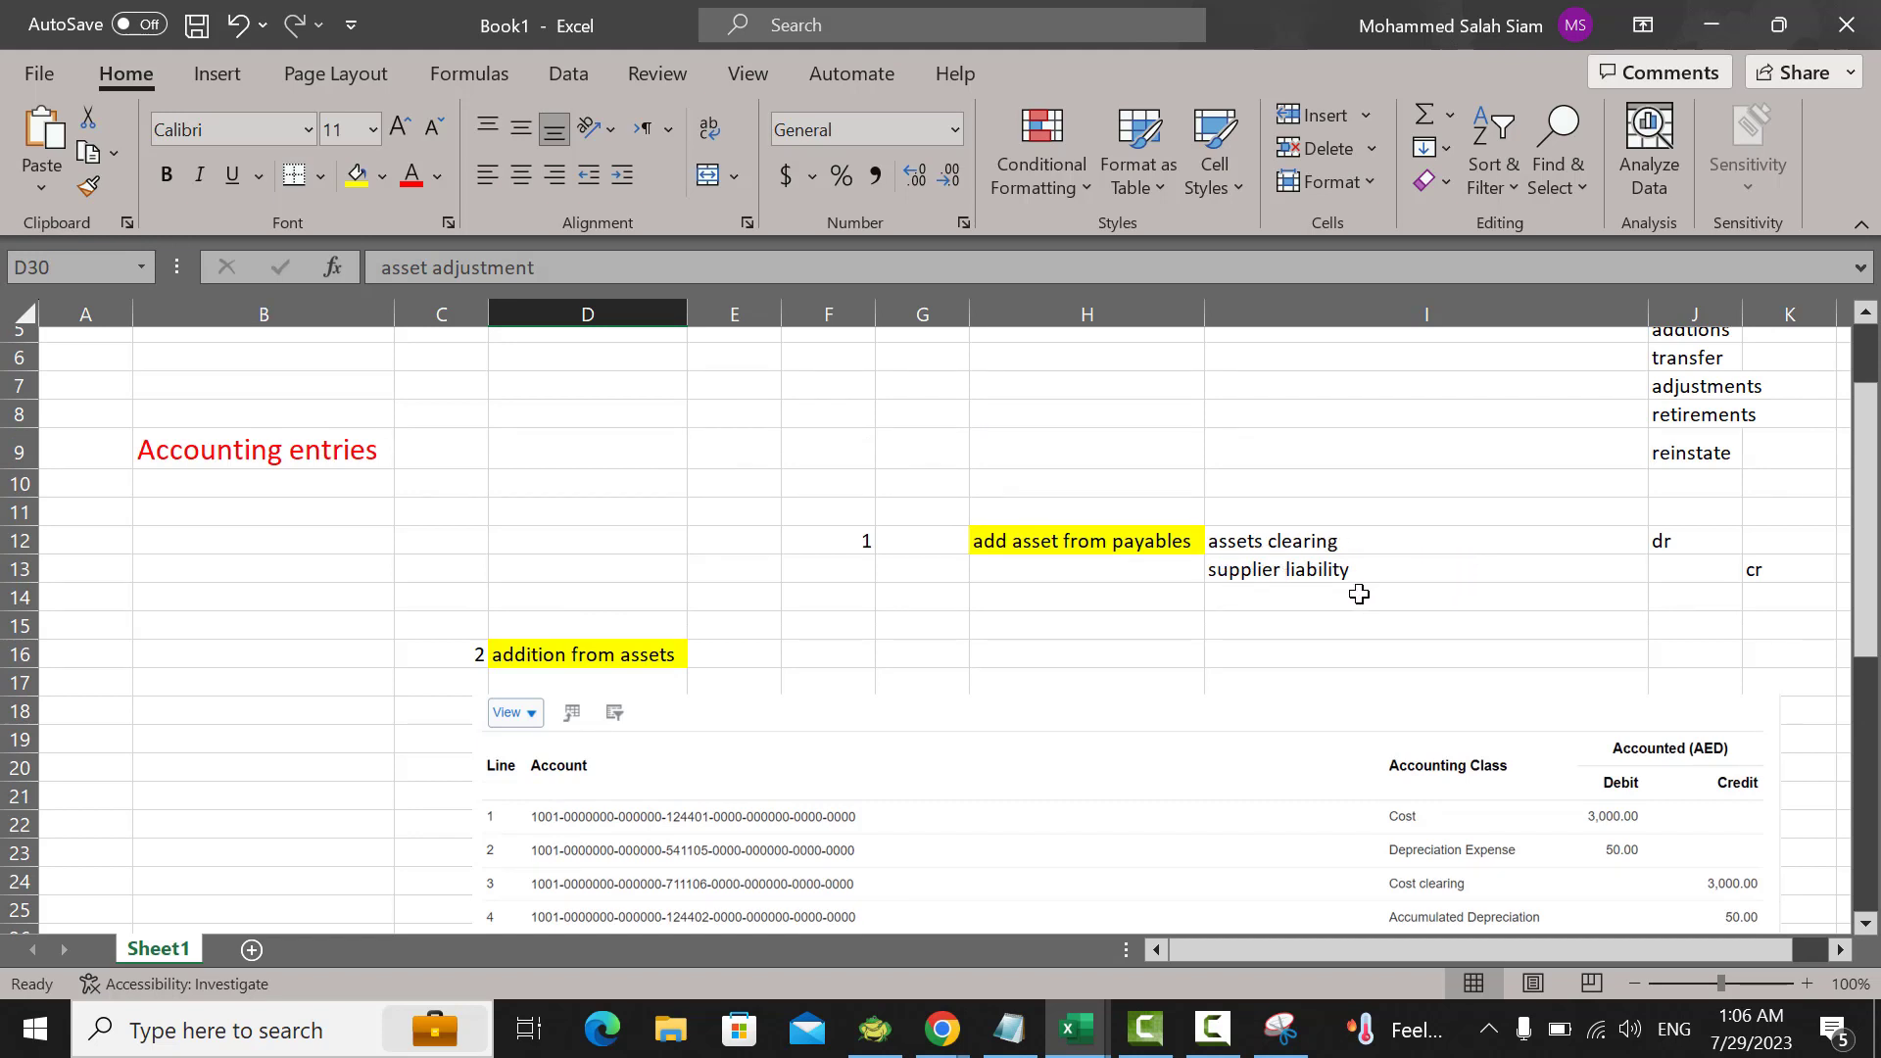
scroll(1411, 578, down, 2)
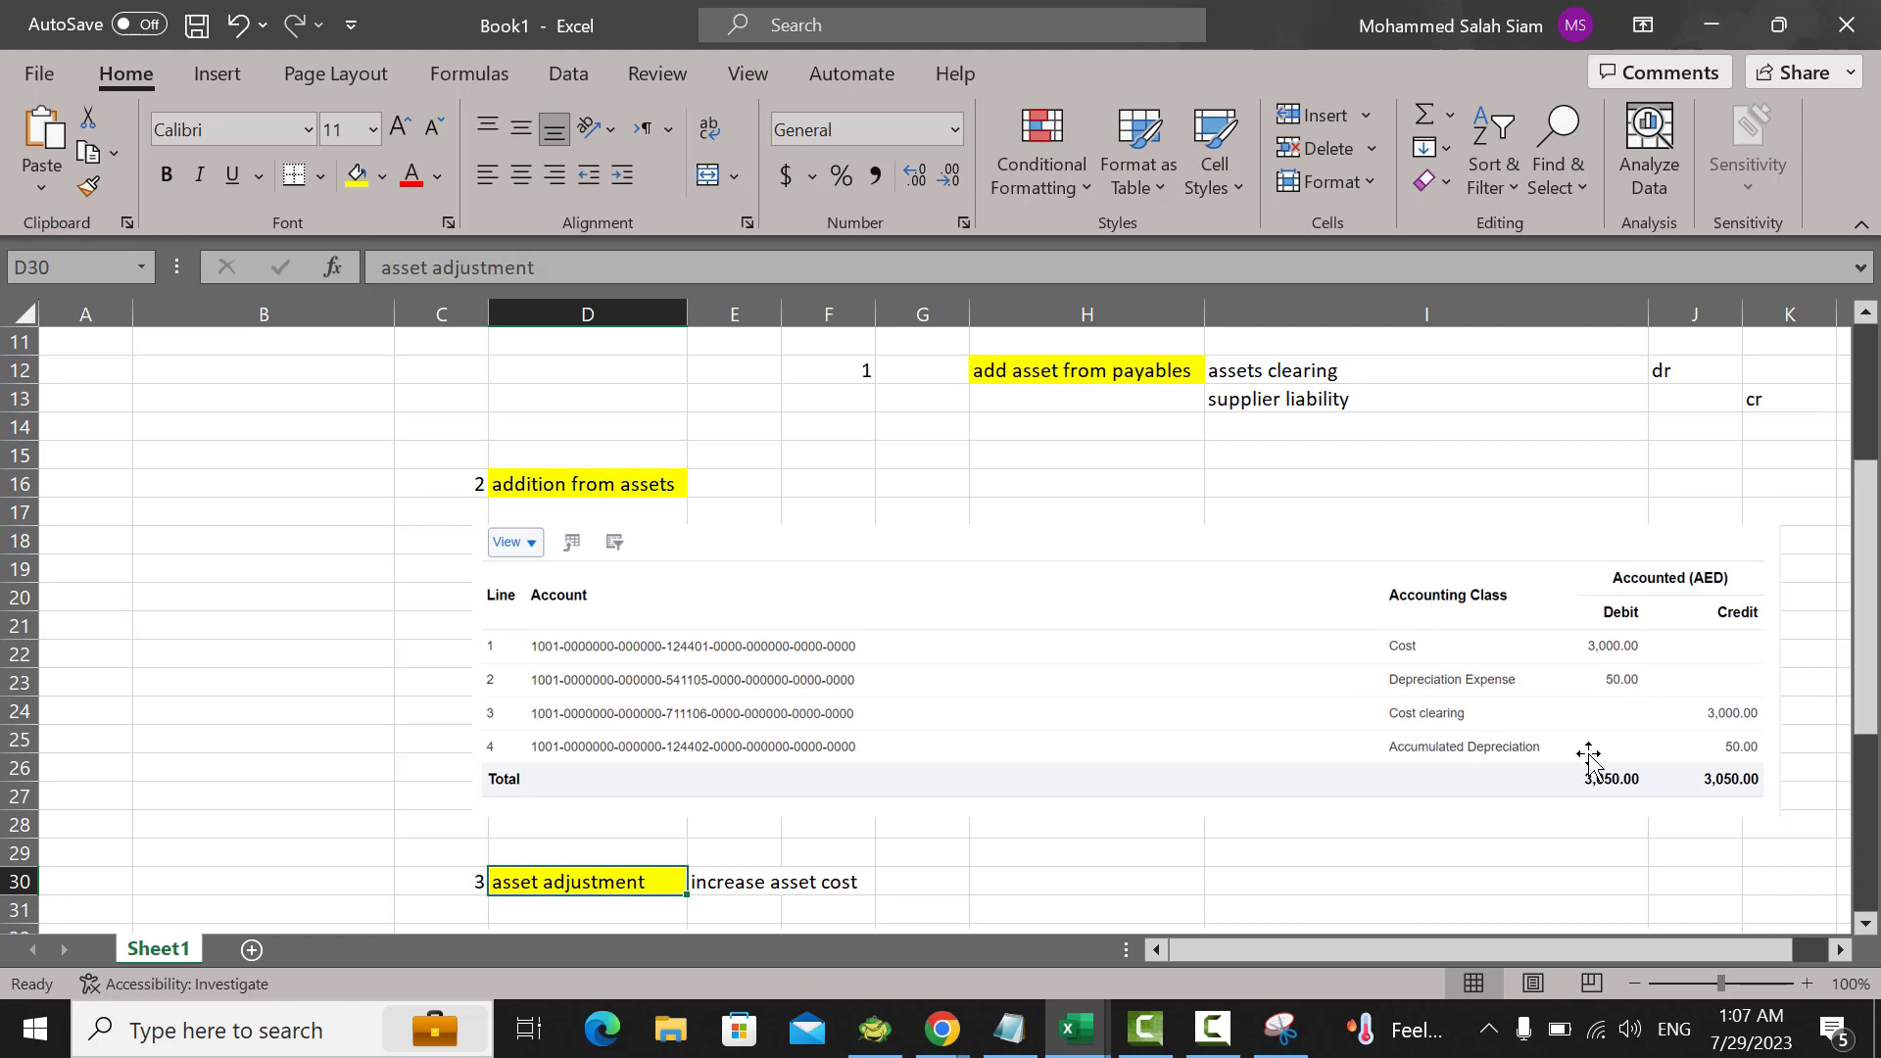
scroll(1372, 697, down, 2)
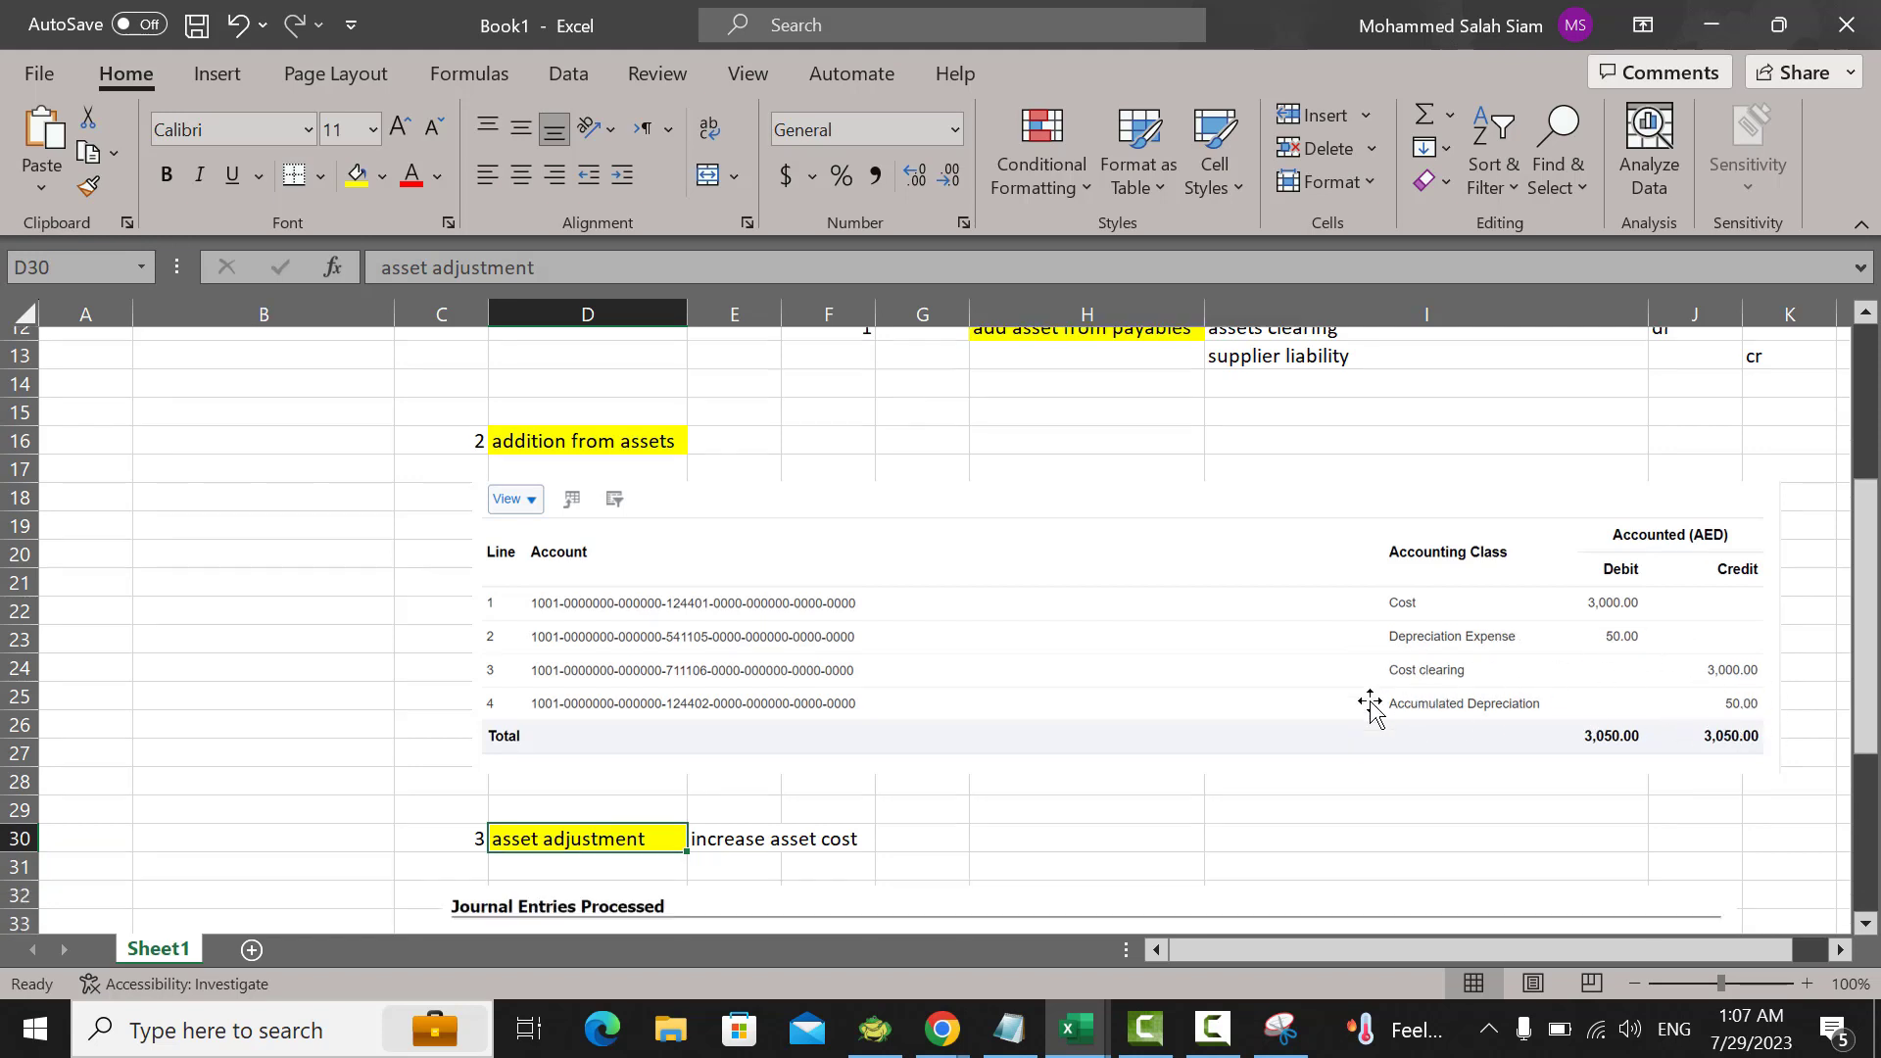
scroll(563, 698, down, 1)
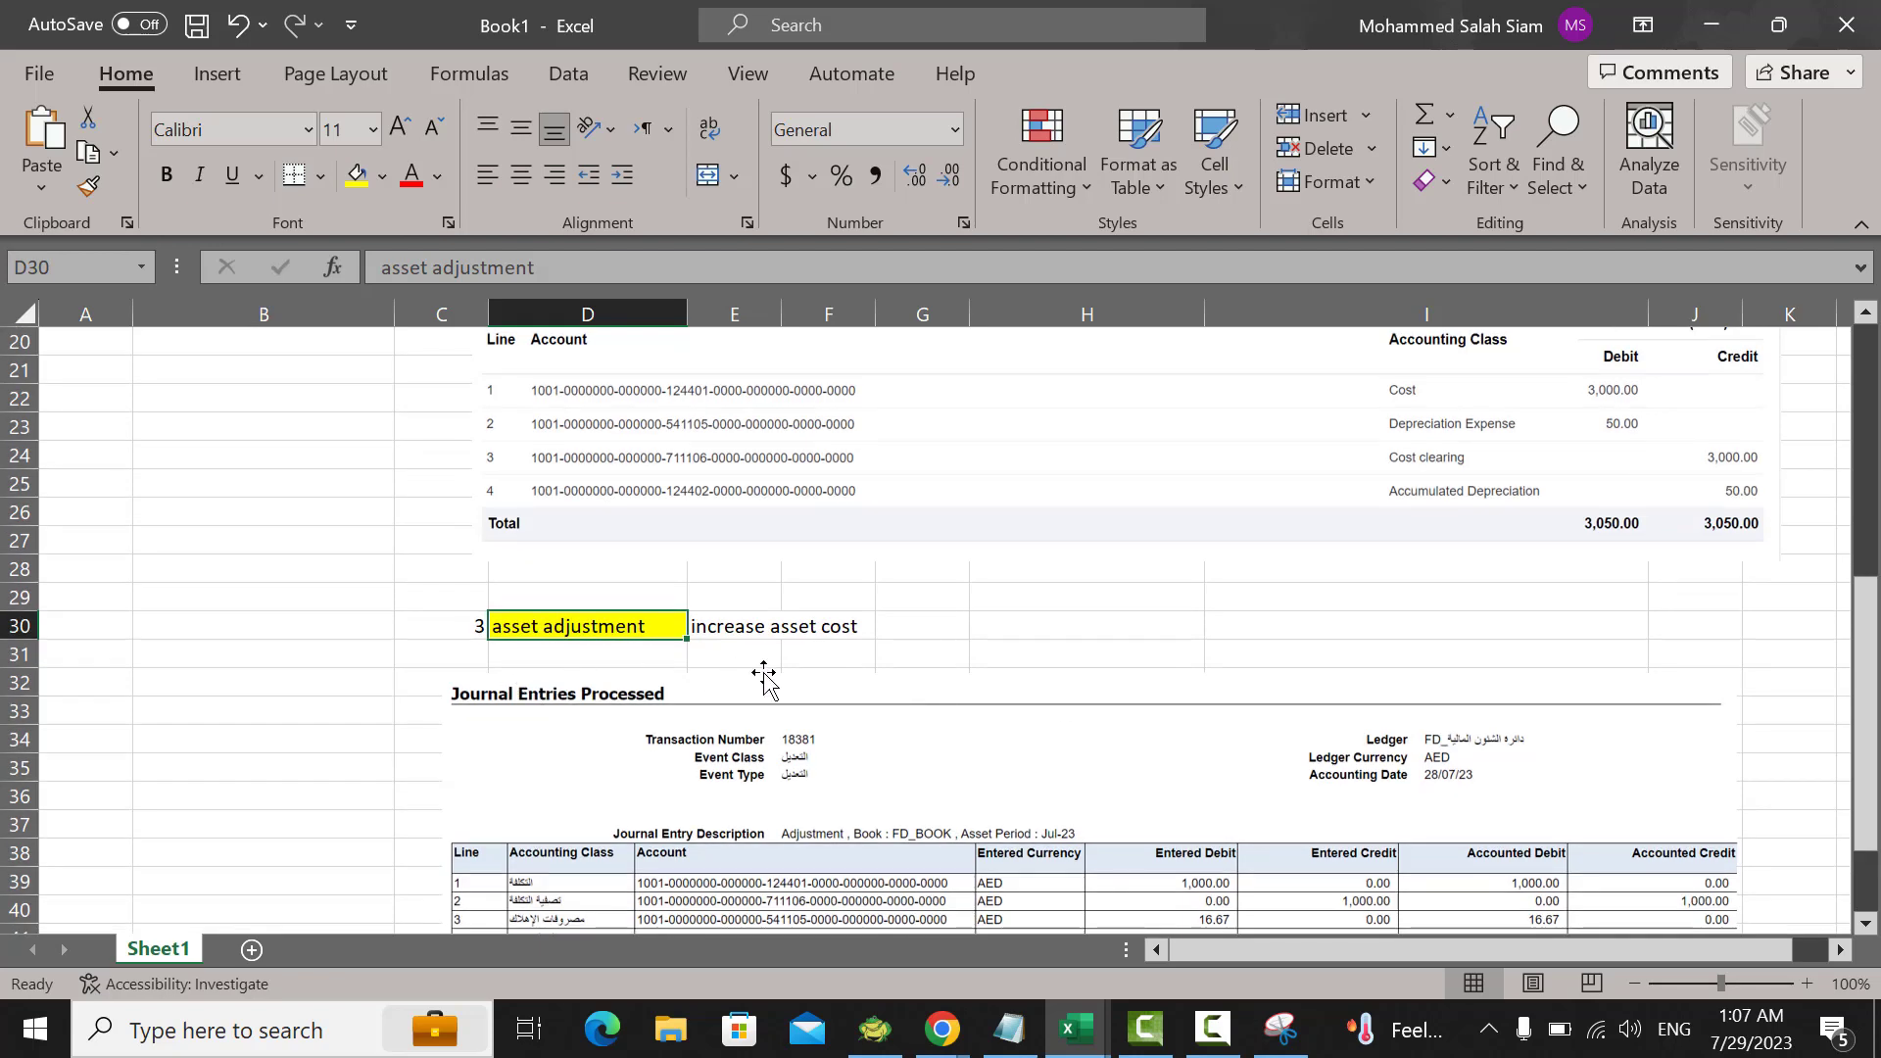
scroll(793, 674, down, 2)
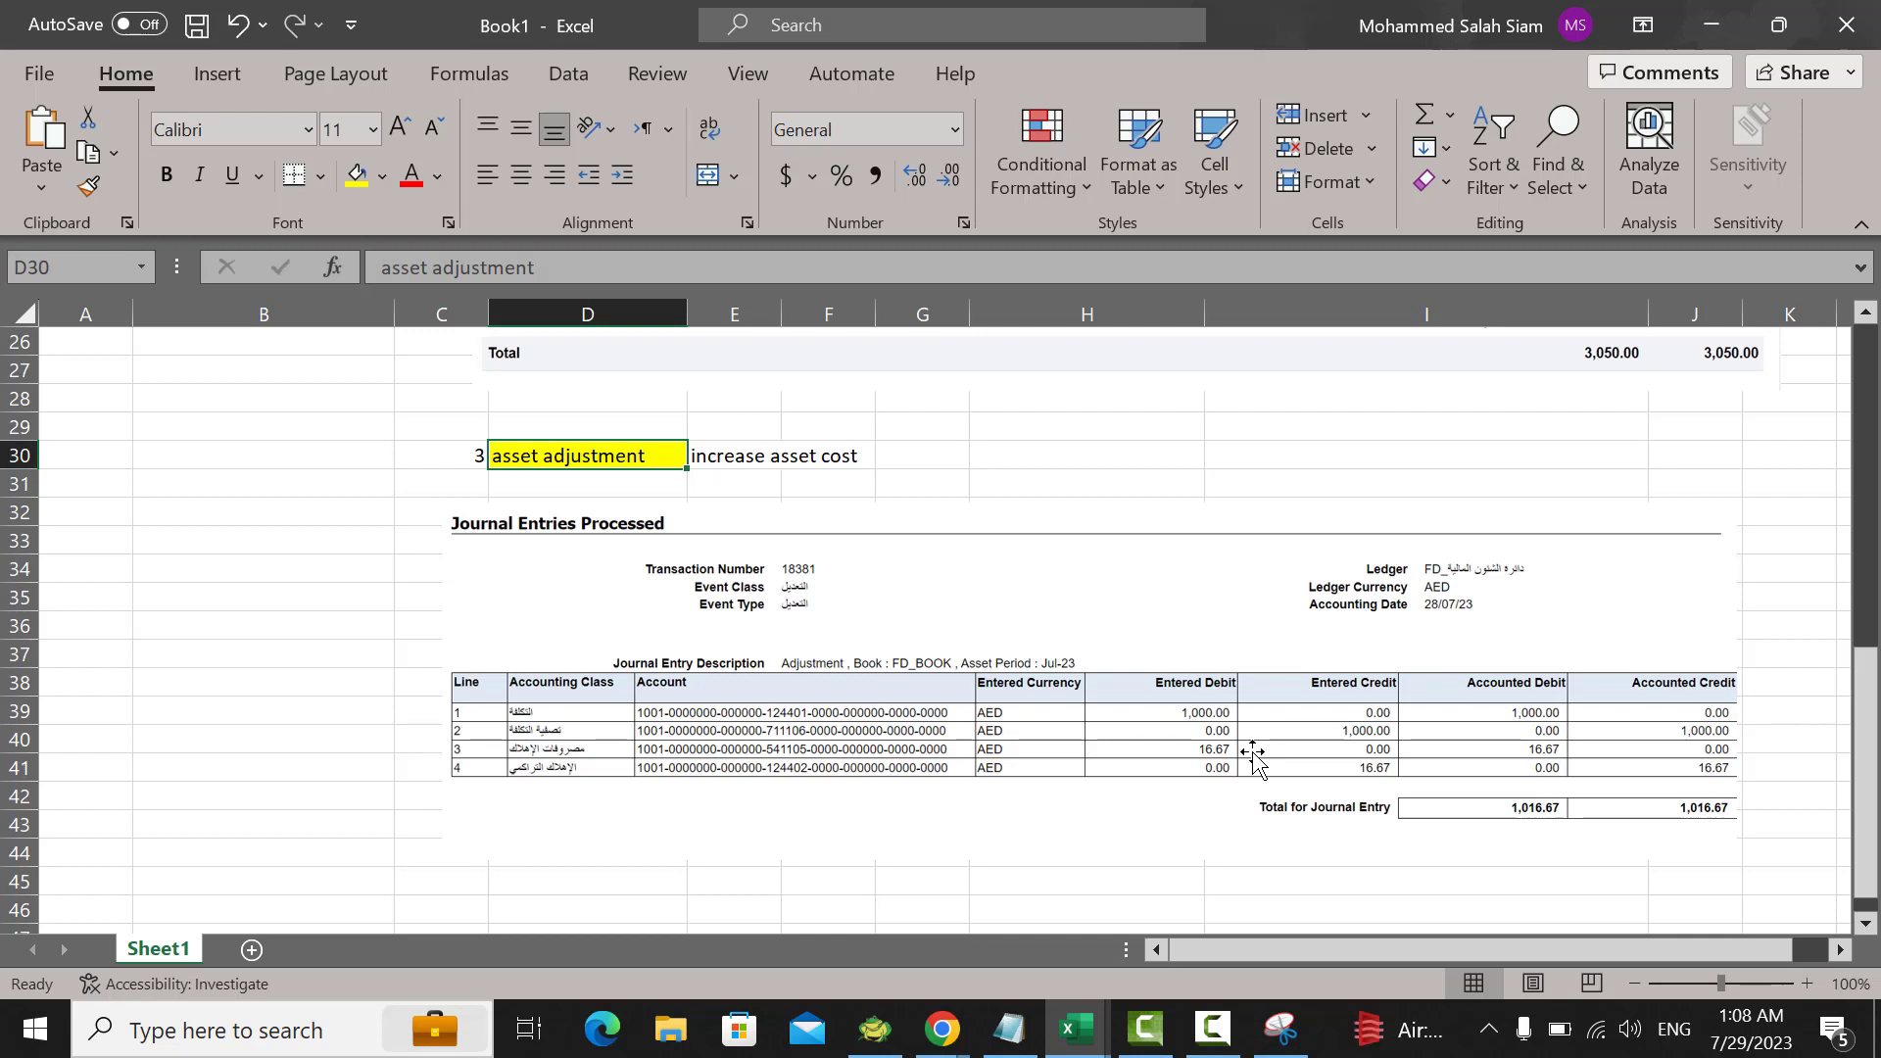
Step: Switch to Oracle Fusion in Chrome and open Asset Inquiry from the Fixed Assets home page
click(940, 1046)
click(921, 965)
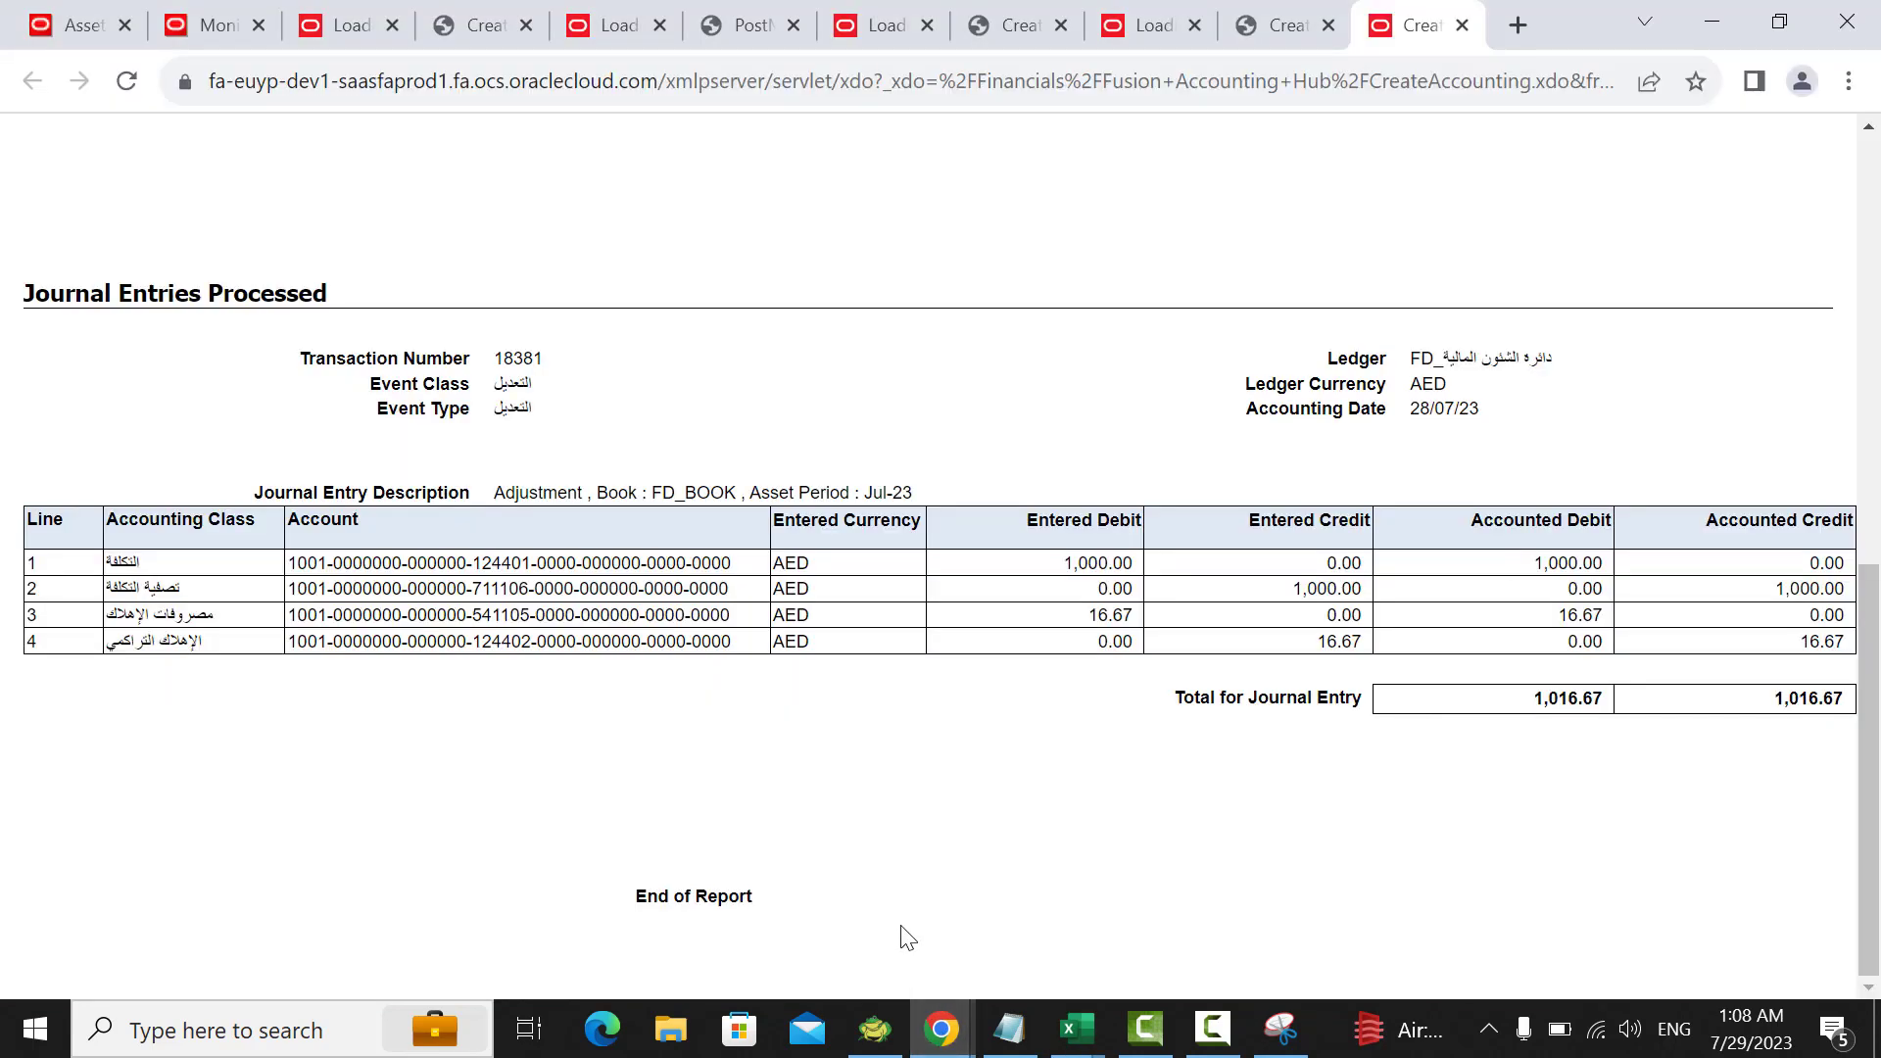
click(71, 14)
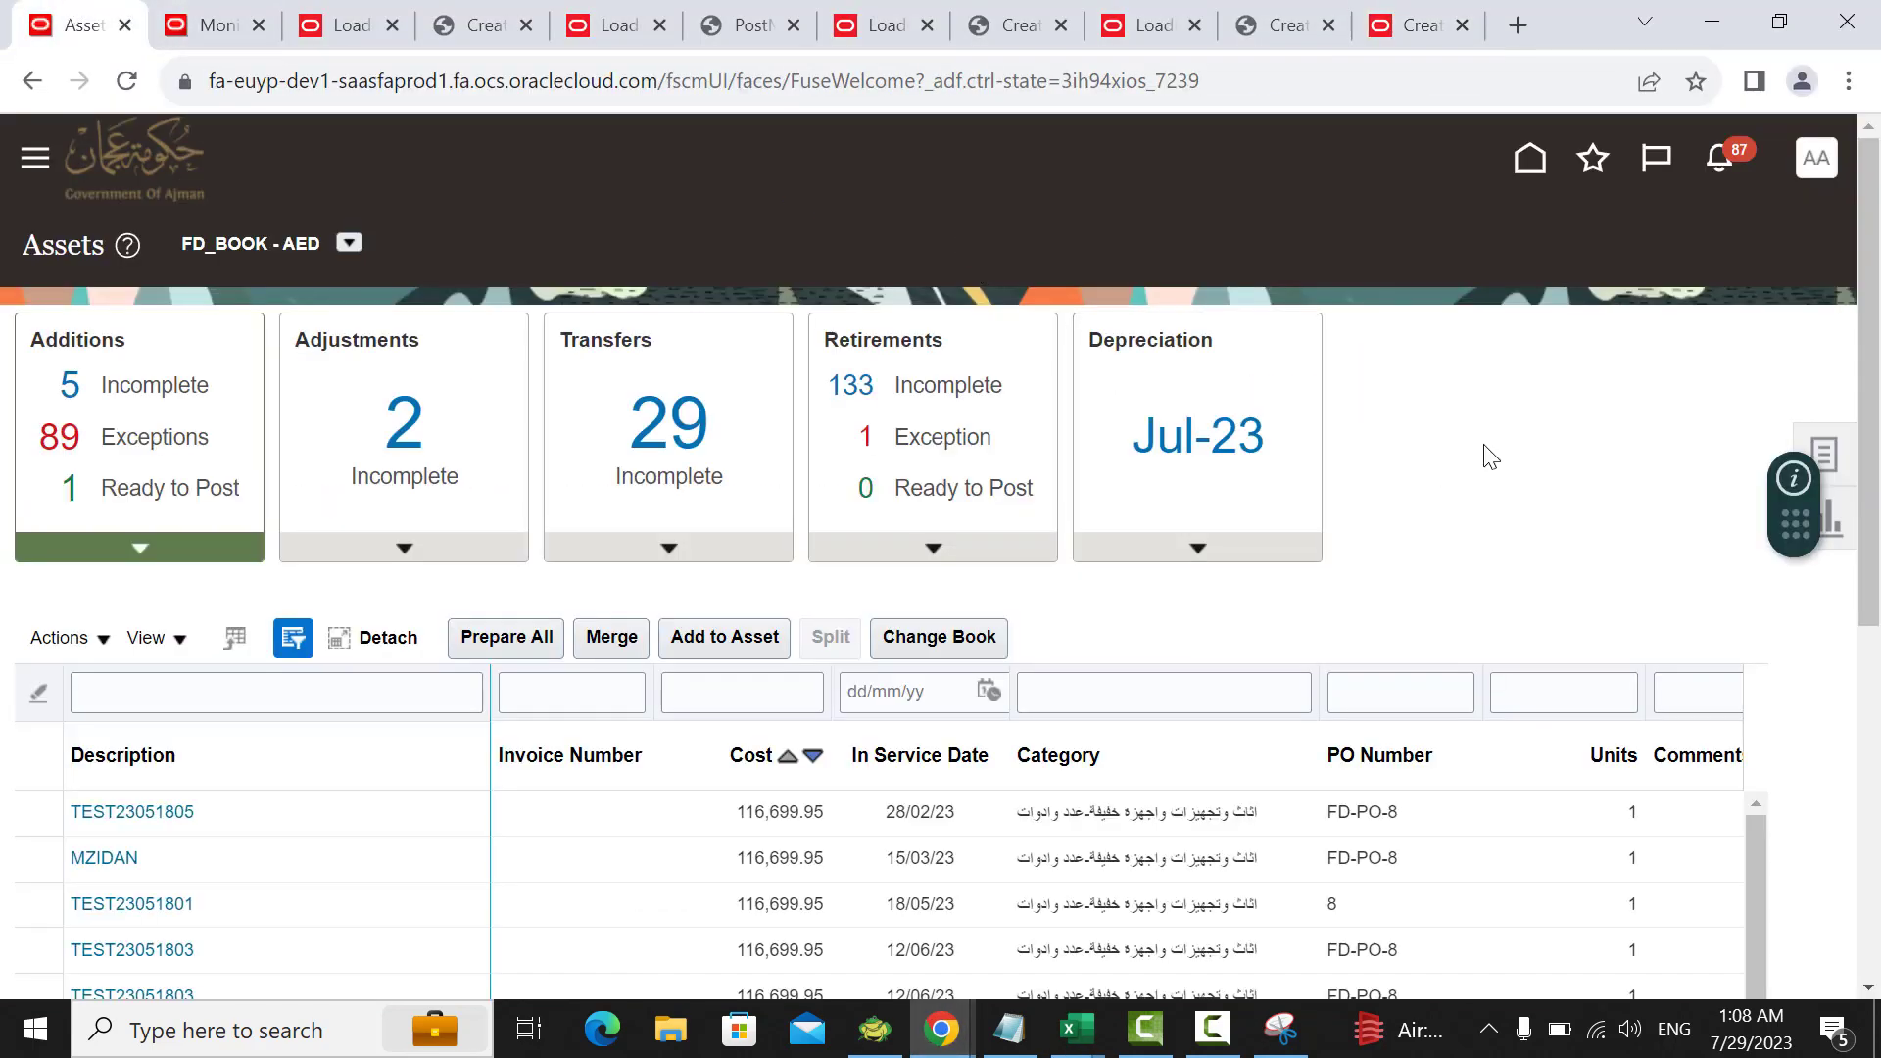
scroll(1499, 449, down, 4)
scroll(1507, 449, up, 2)
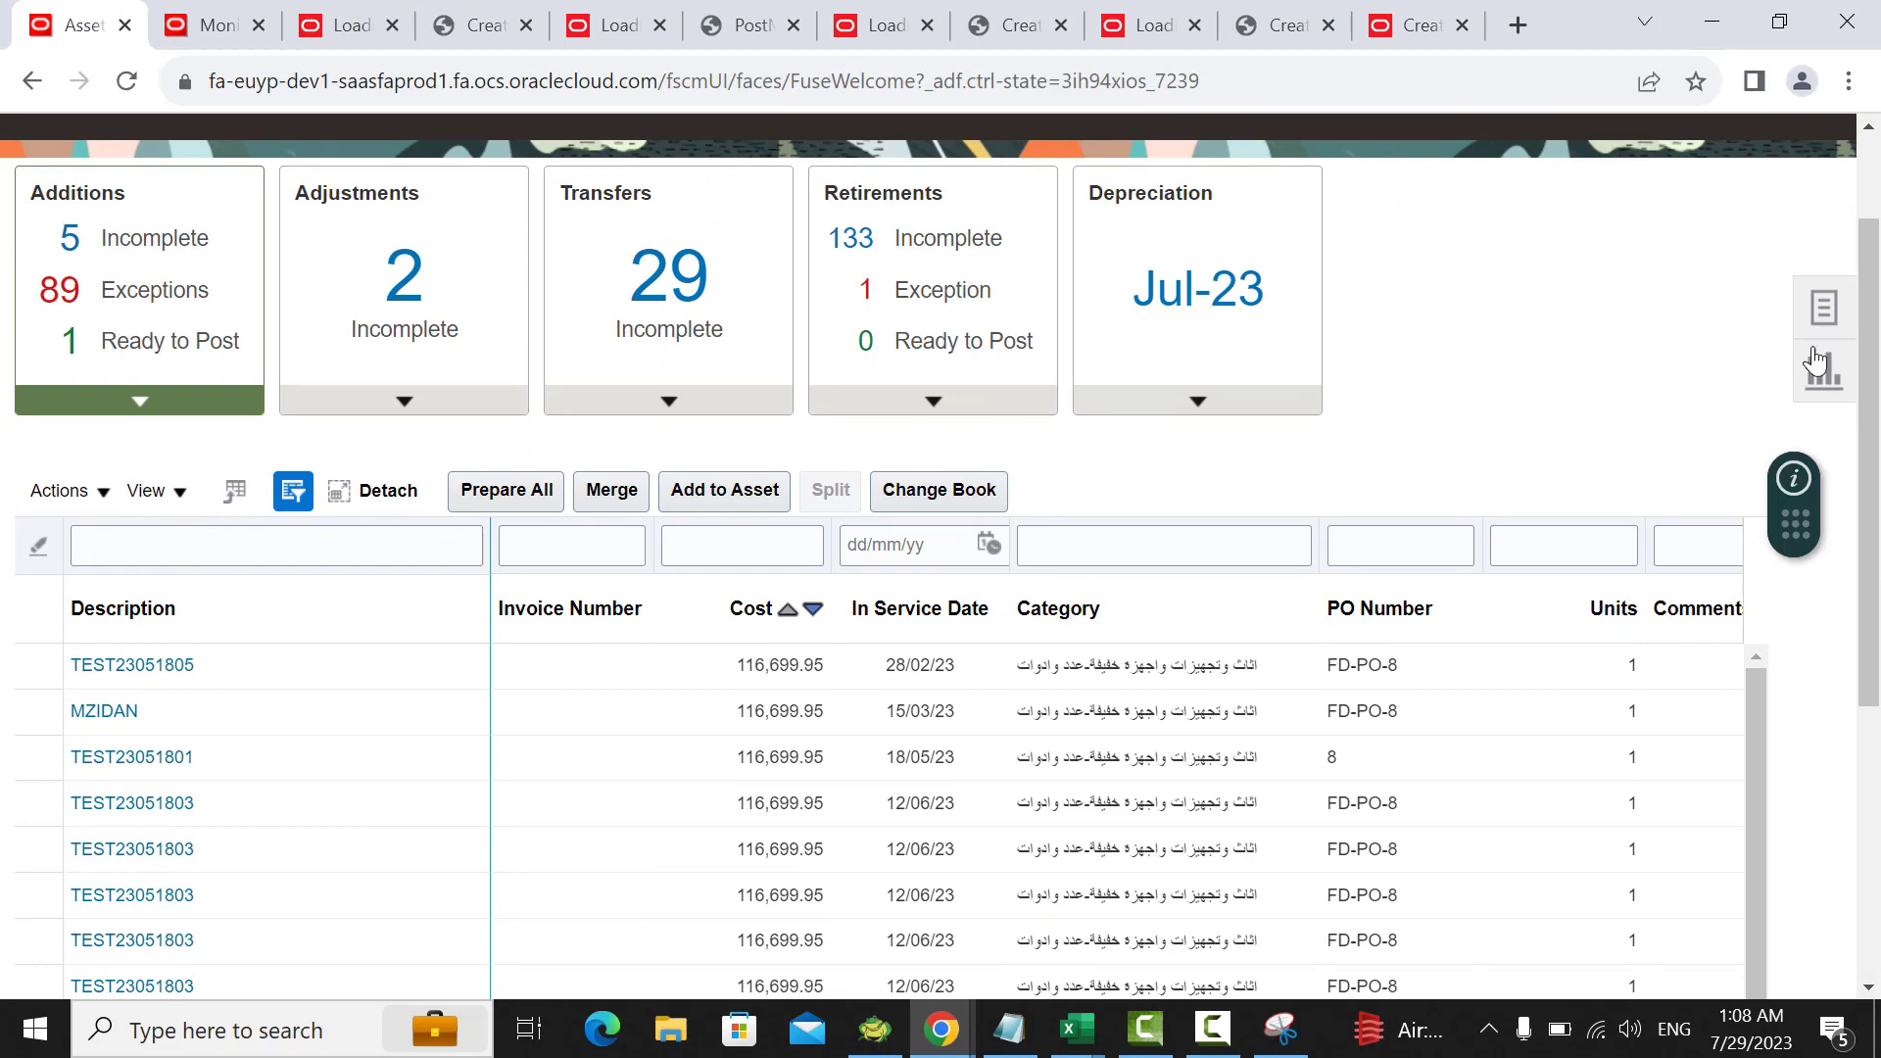
scroll(1549, 355, down, 1)
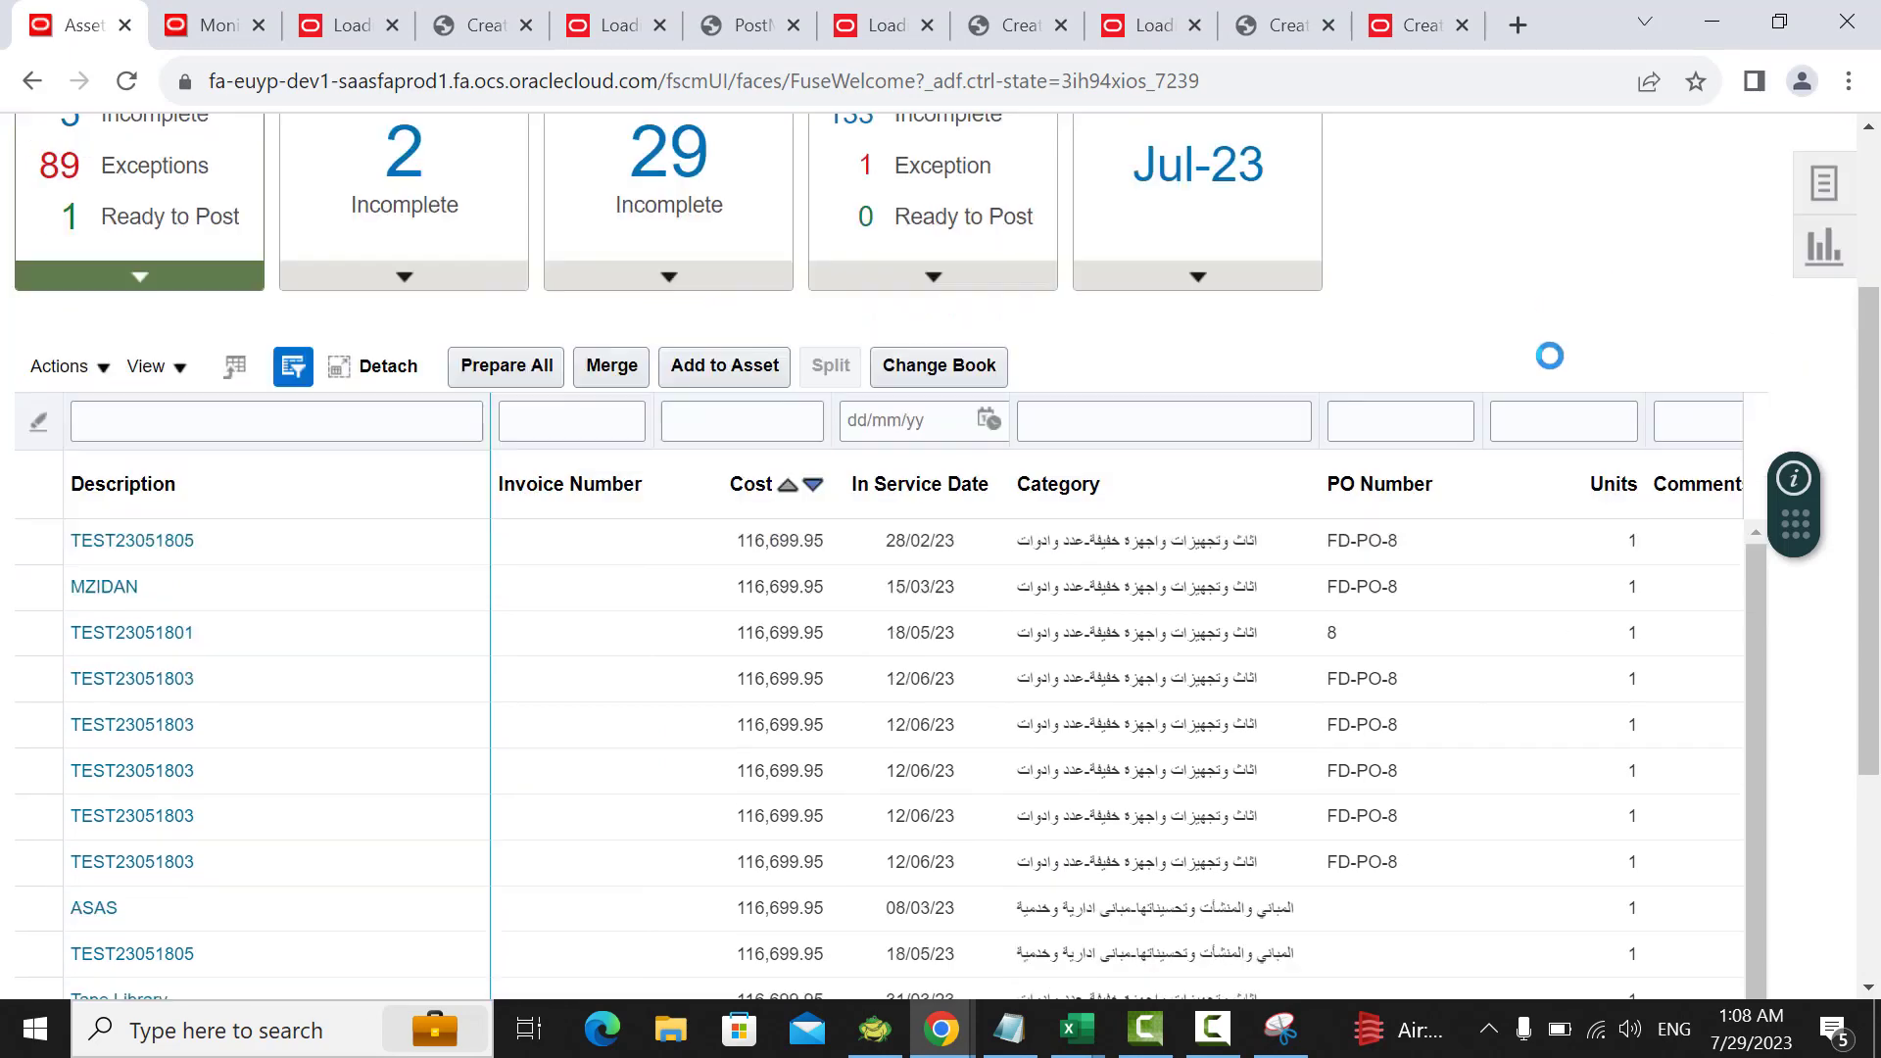
scroll(1549, 356, up, 3)
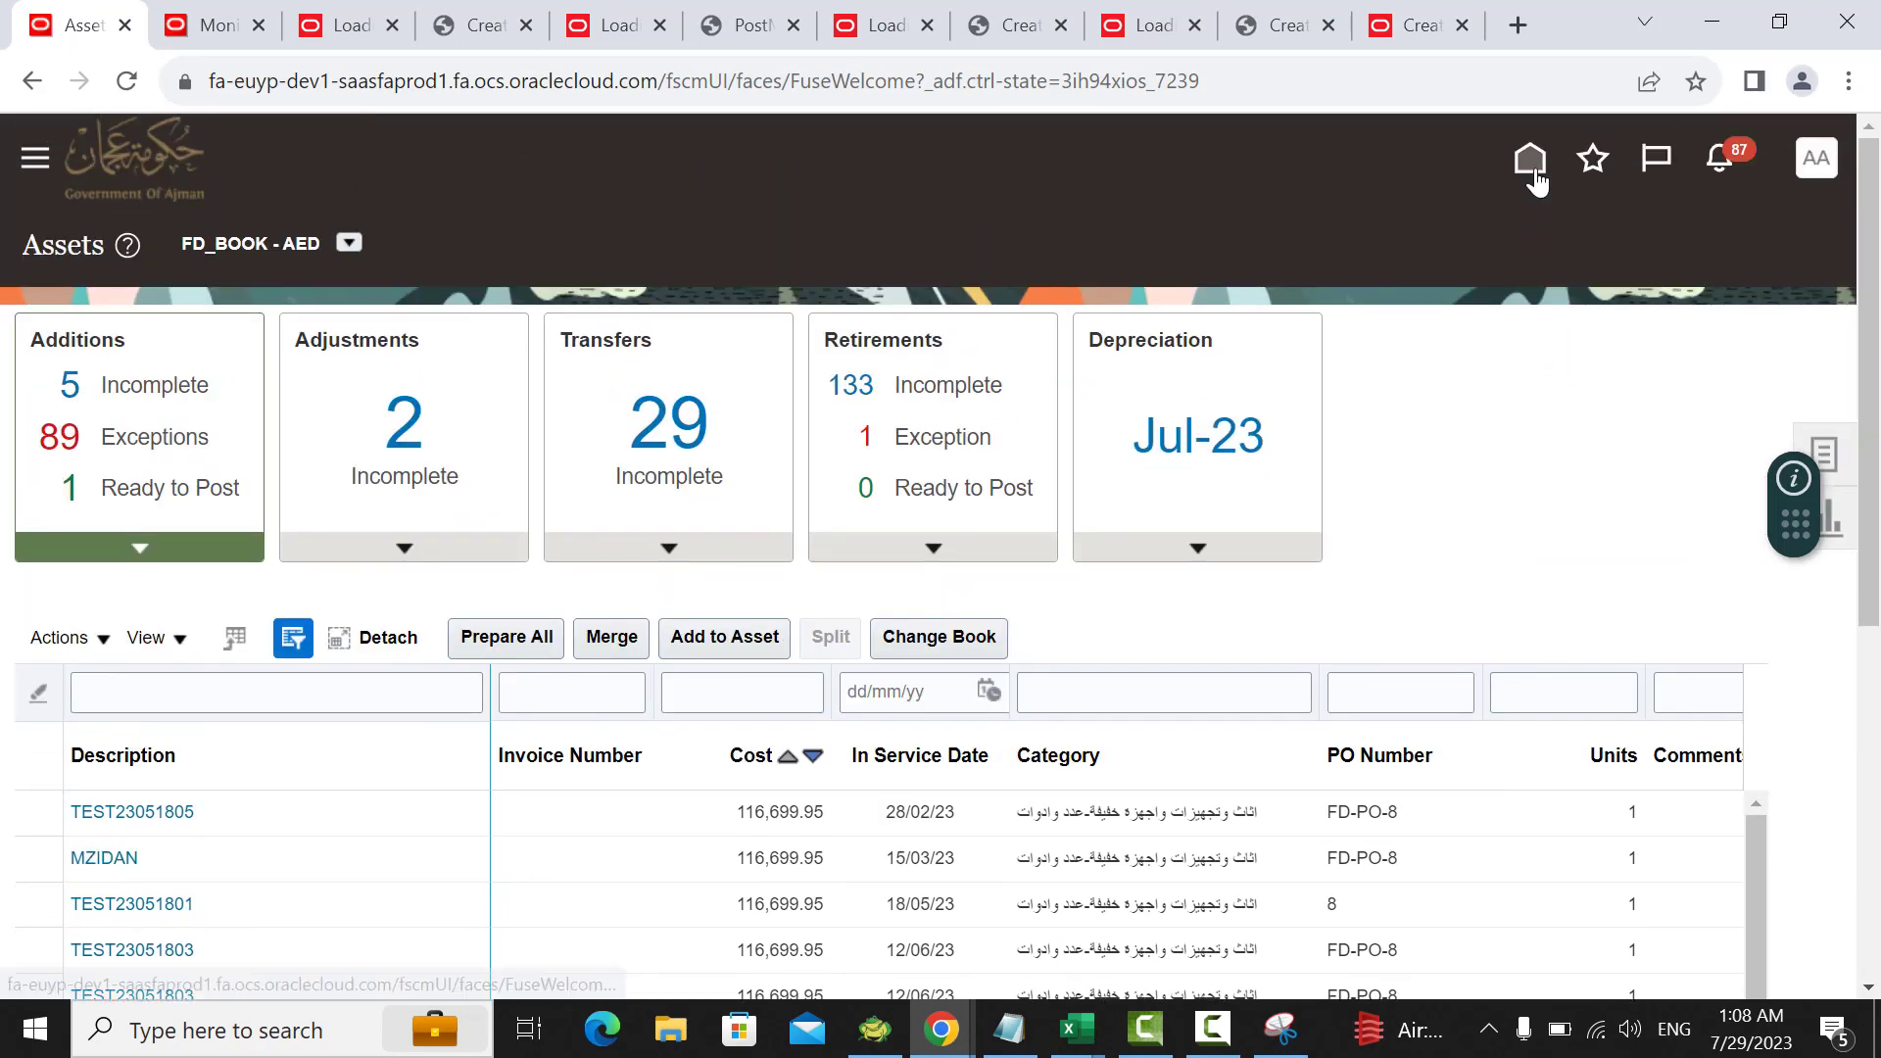
click(1530, 175)
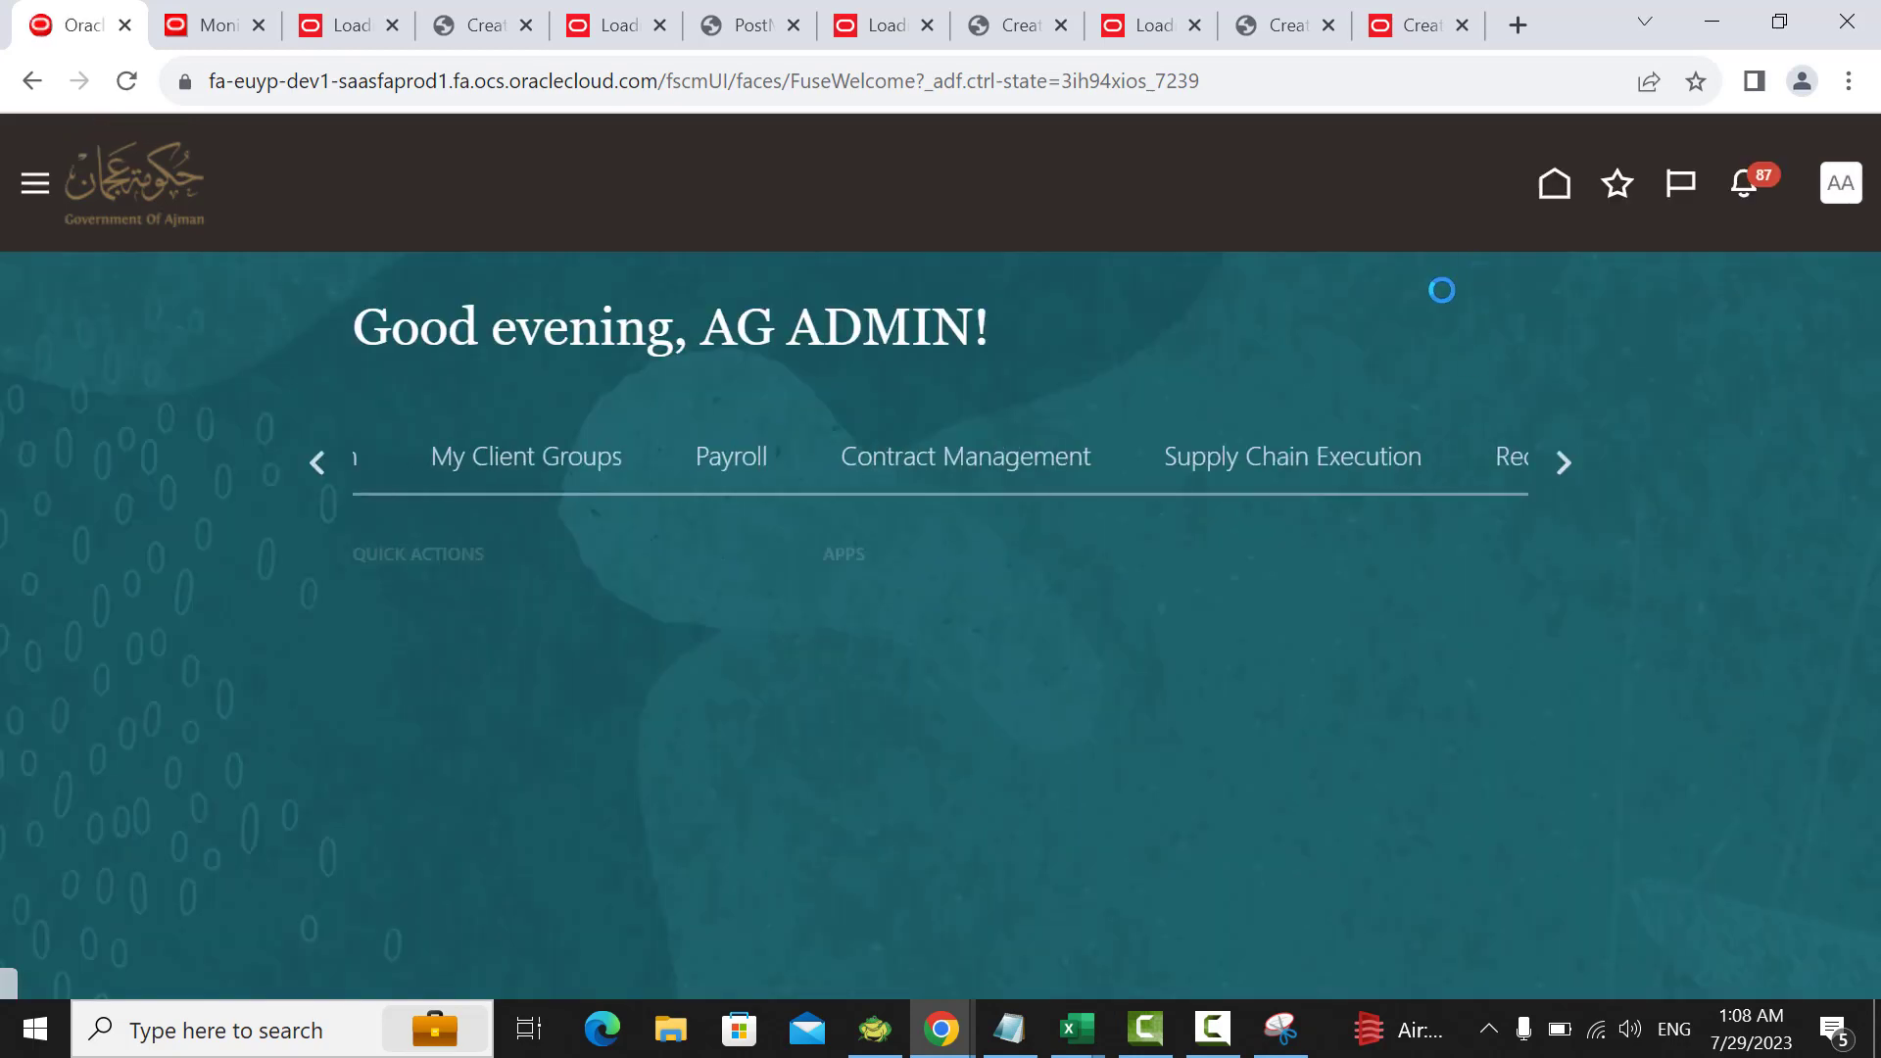
scroll(1201, 499, down, 1)
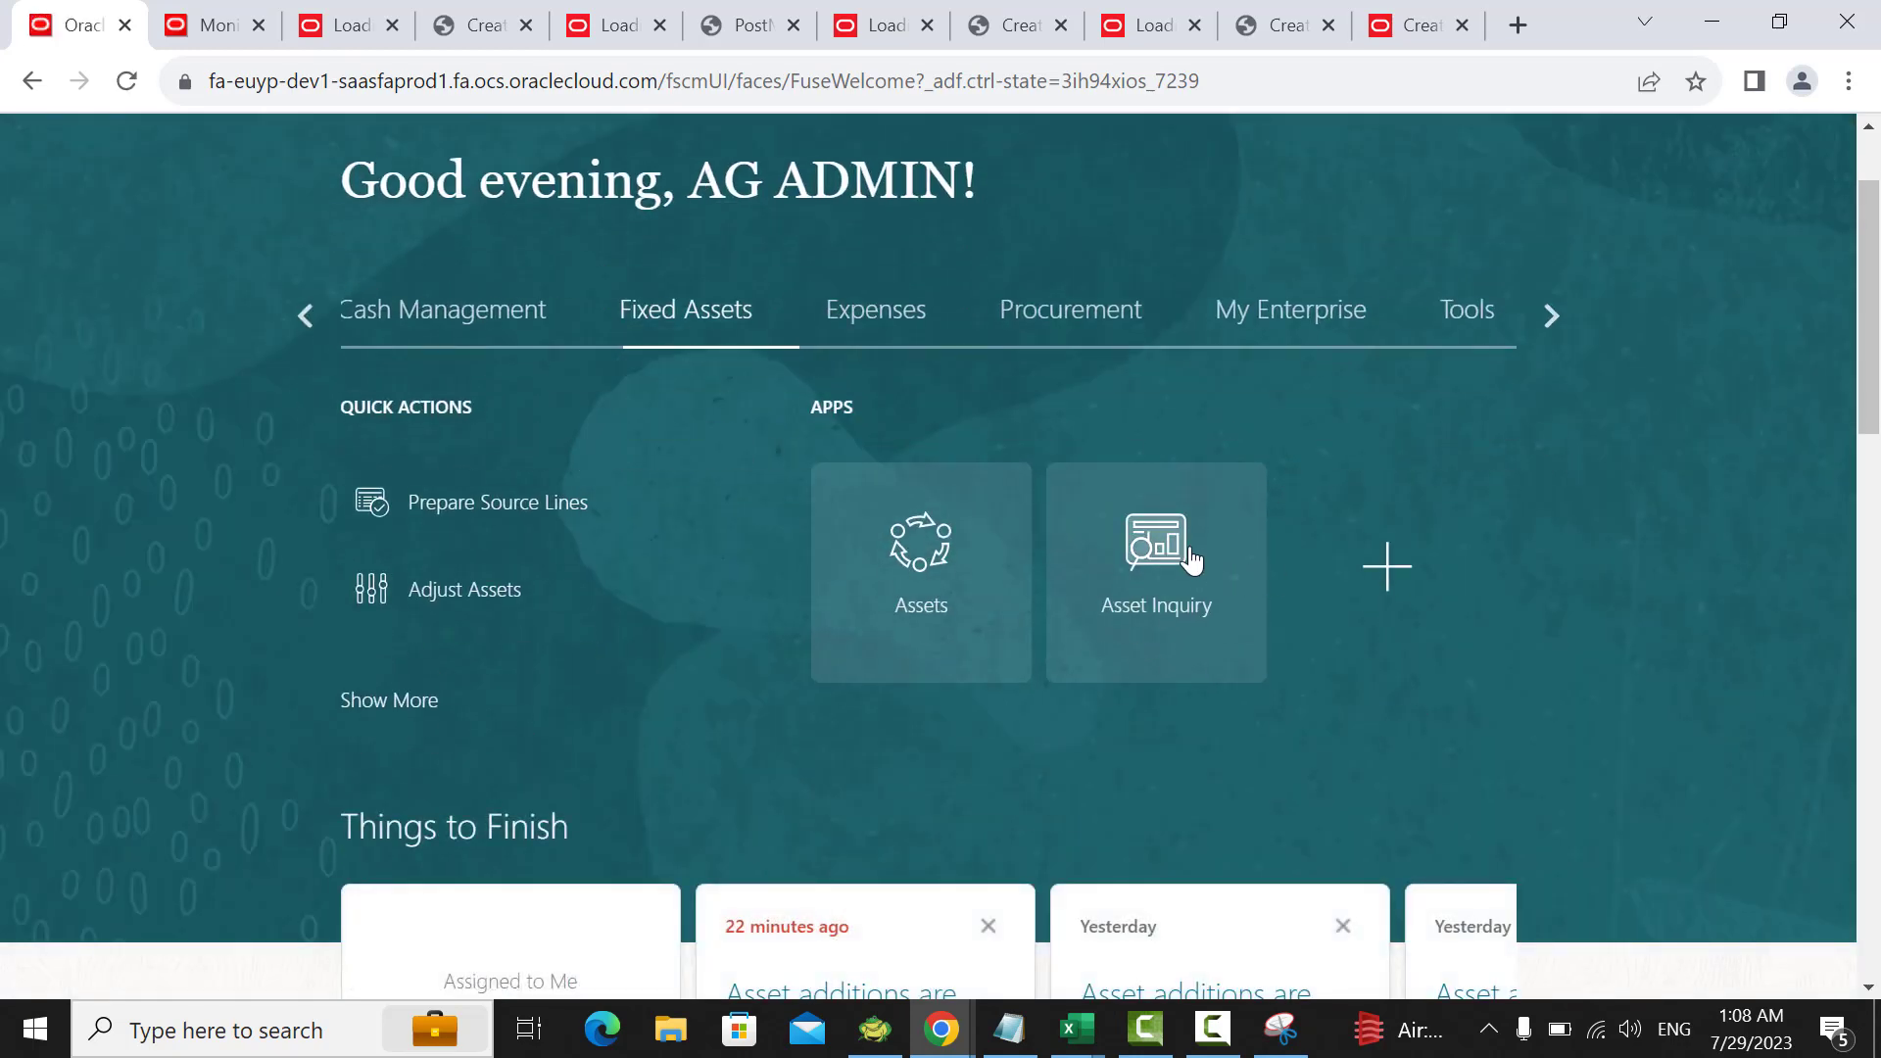
click(1192, 560)
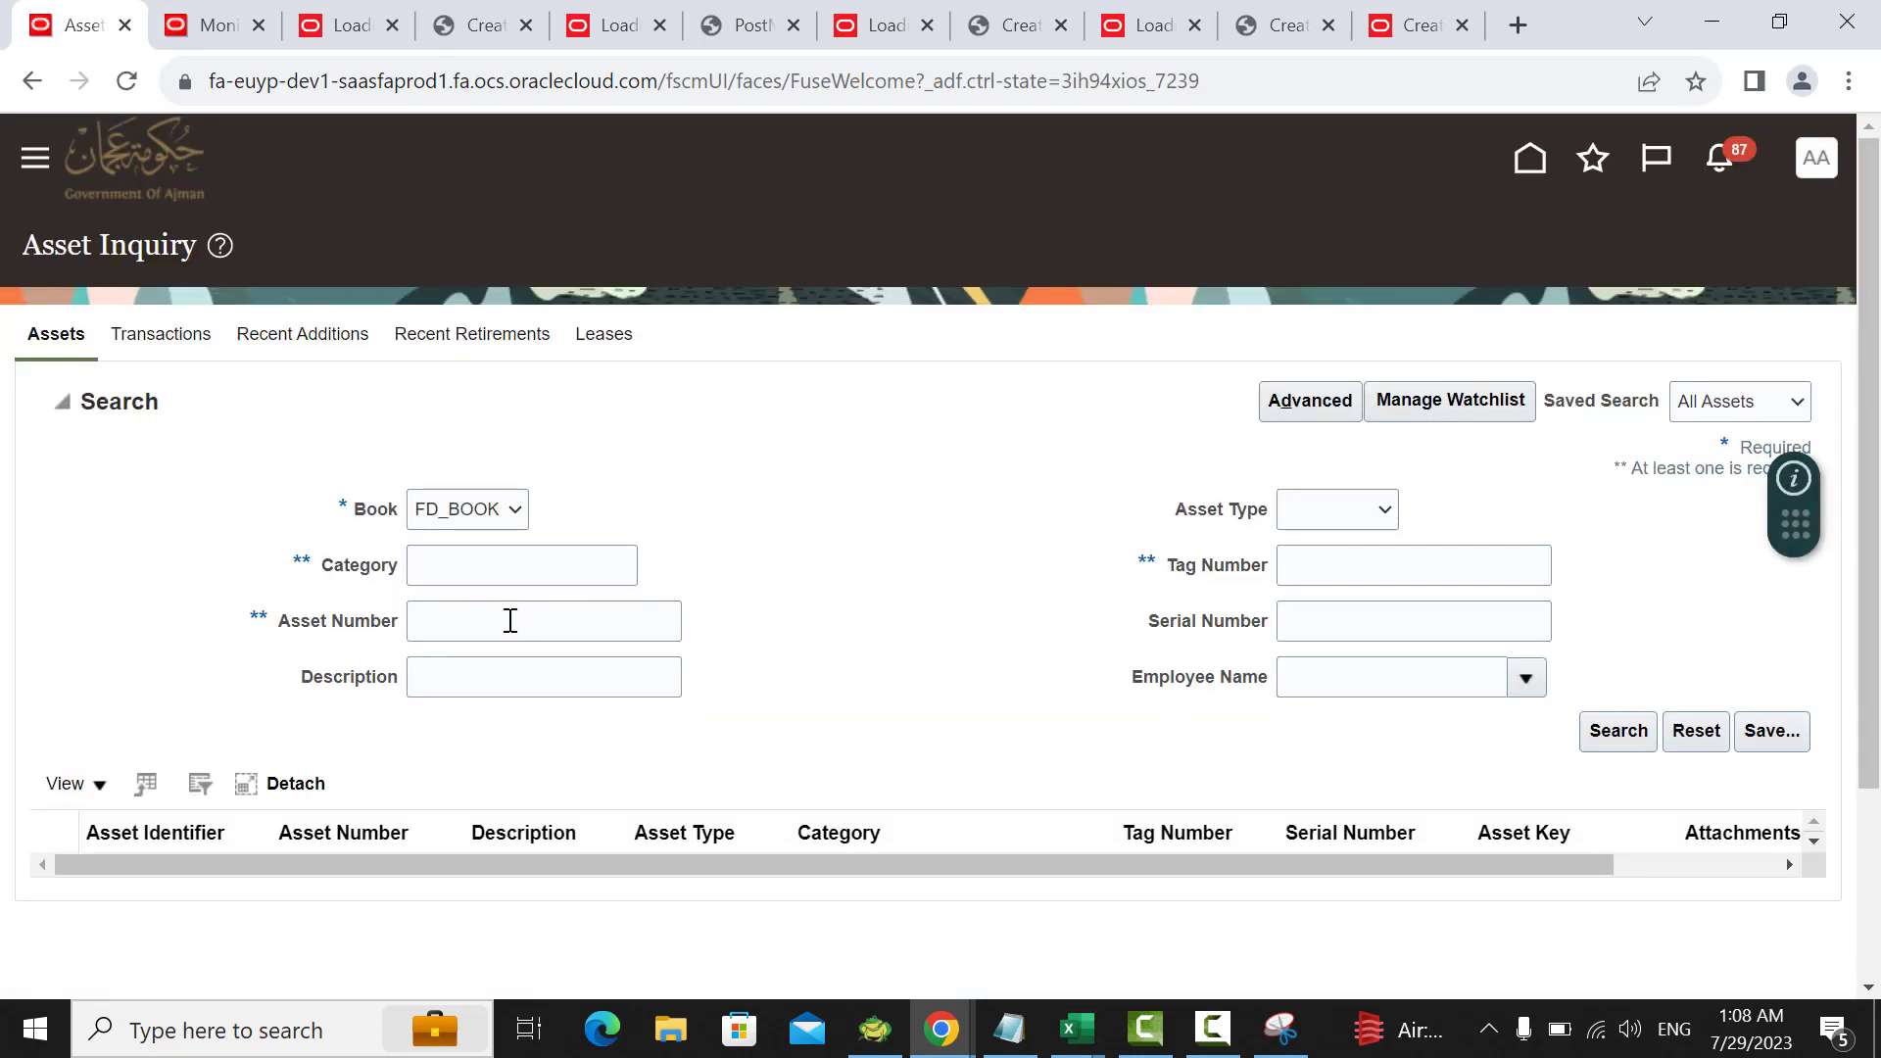
Step: Copy asset number 10232 from the Notepad notes and search for it in FD_BOOK
click(510, 618)
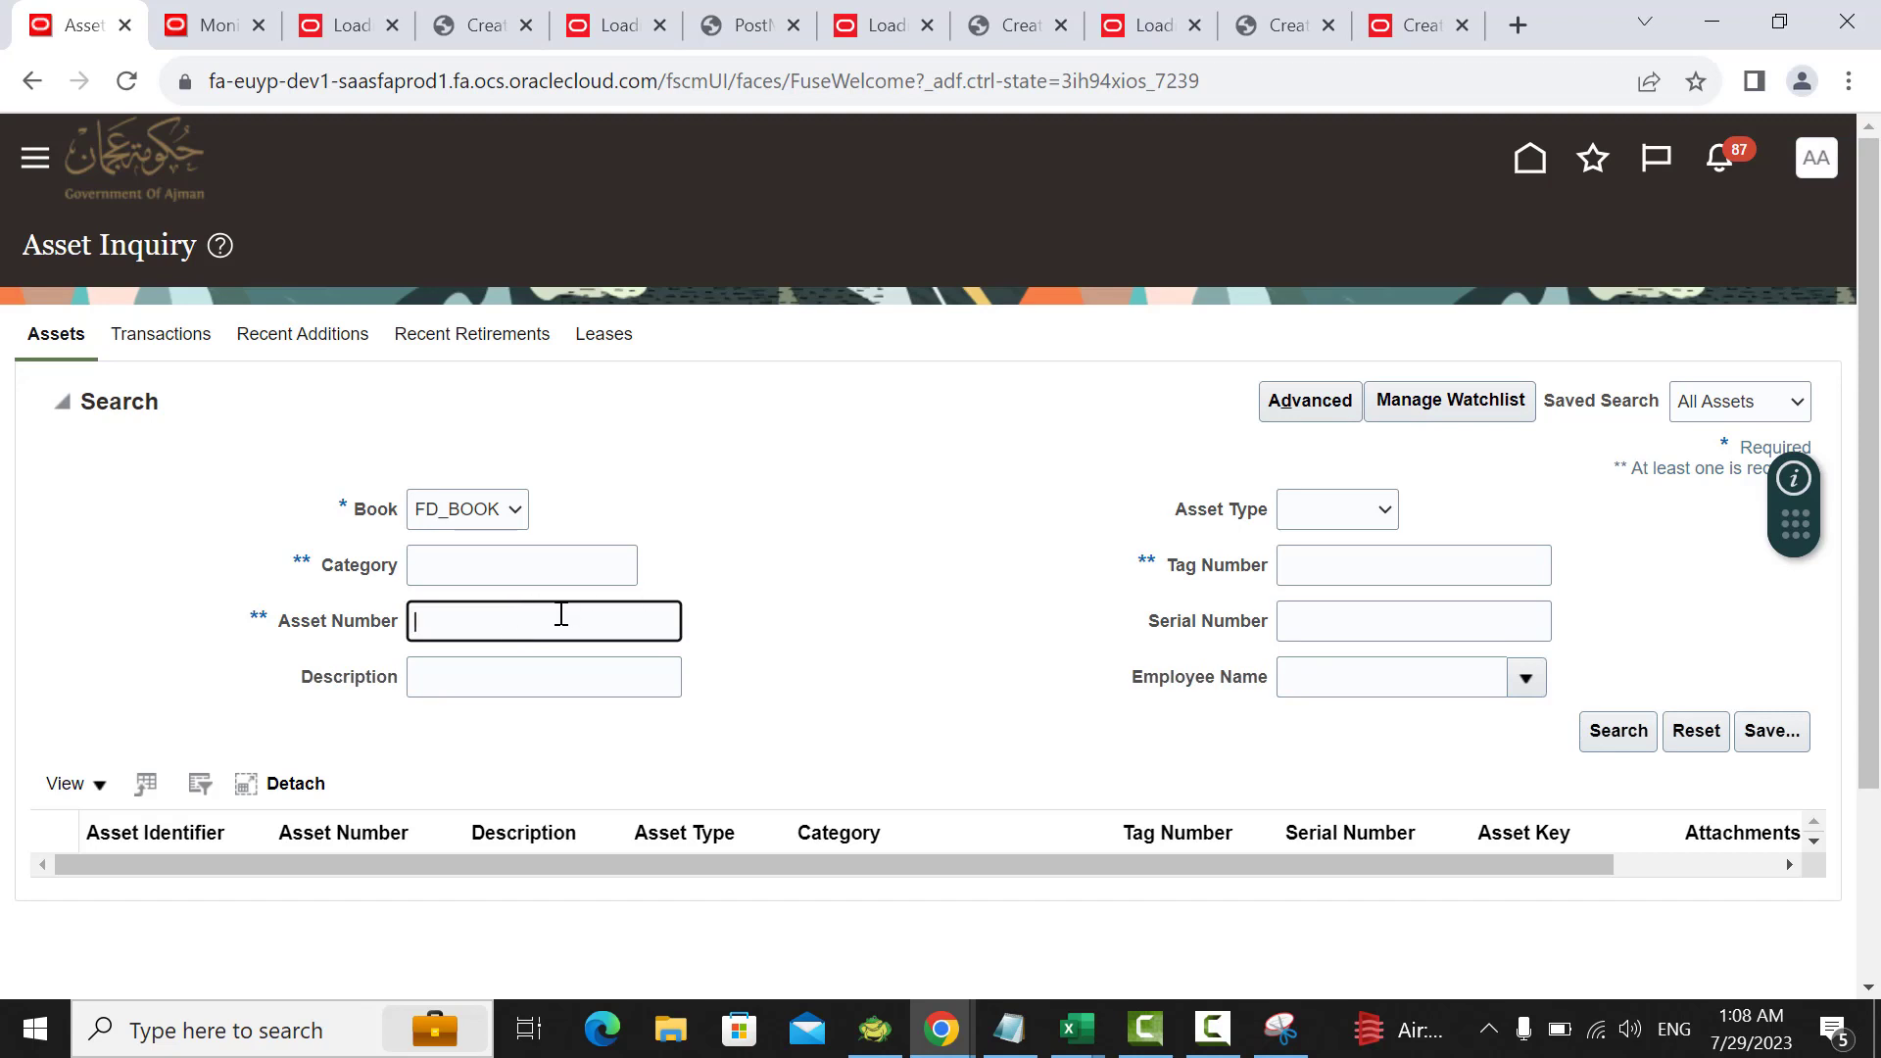
click(1009, 1028)
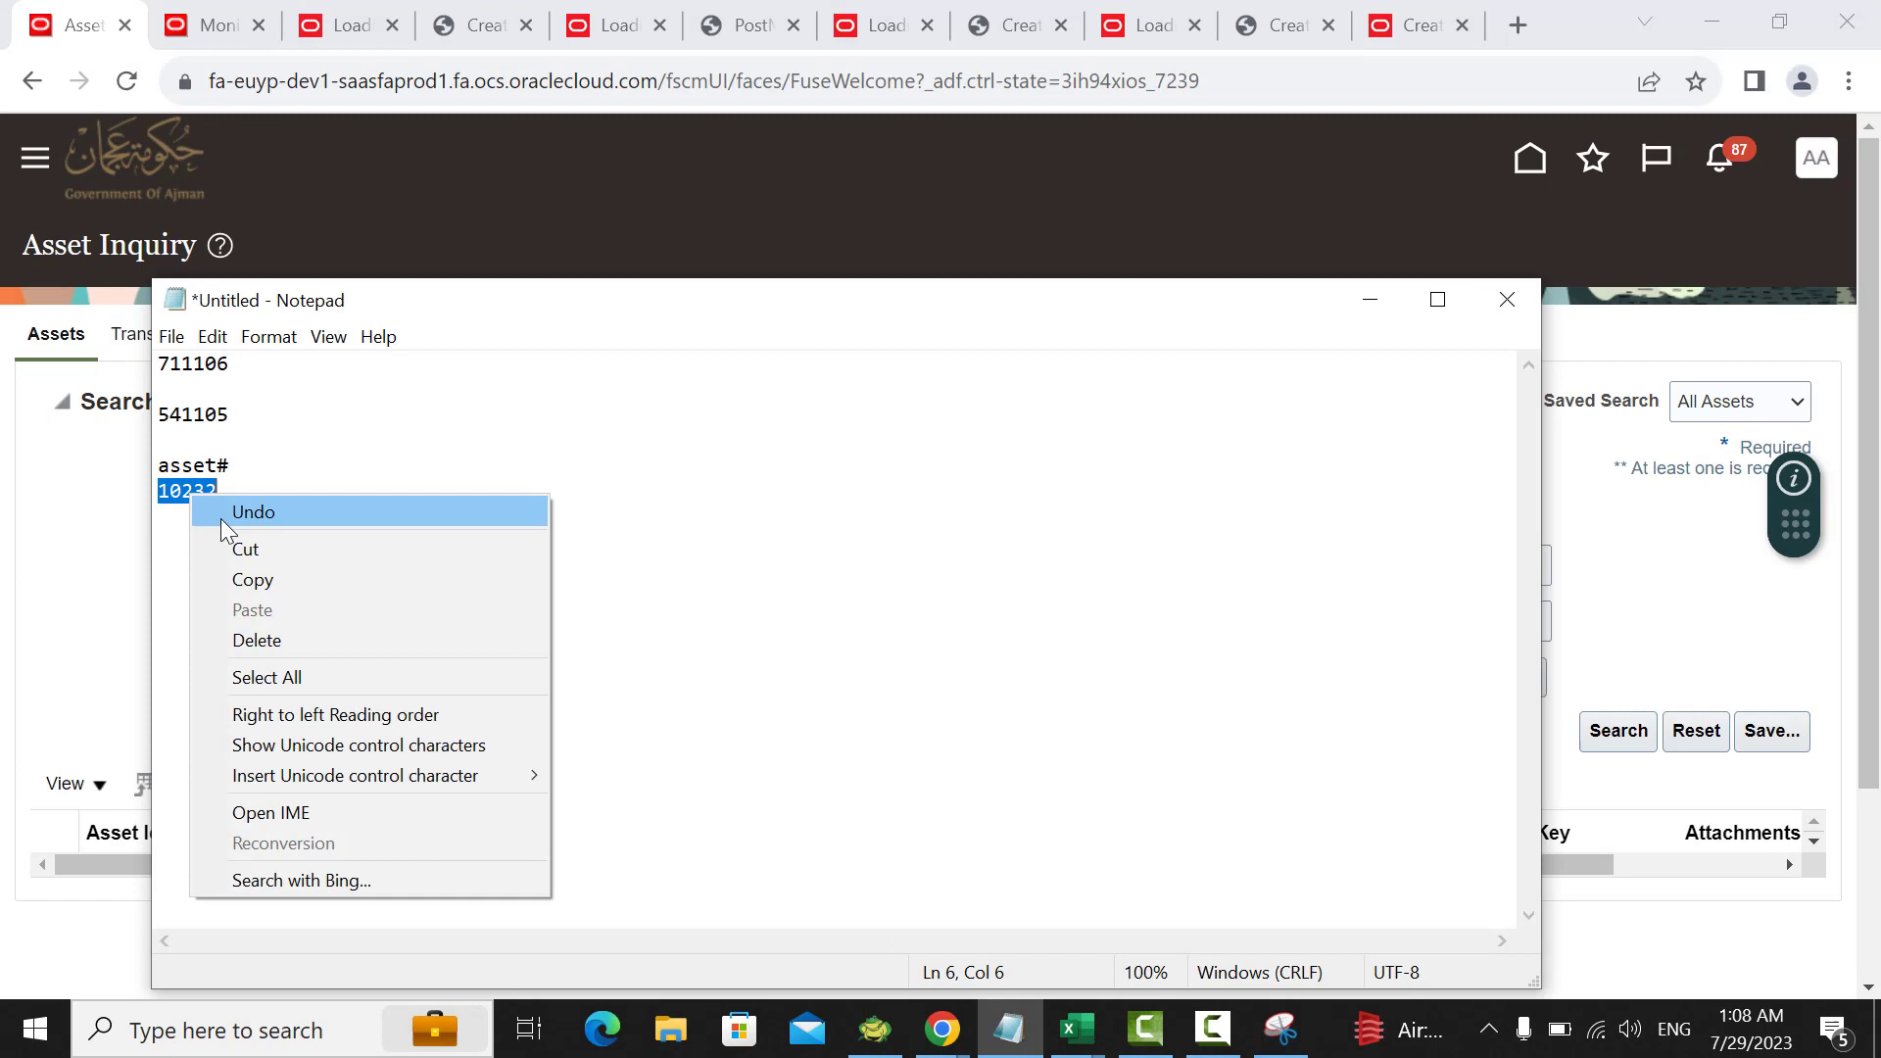
click(247, 579)
click(125, 570)
click(525, 618)
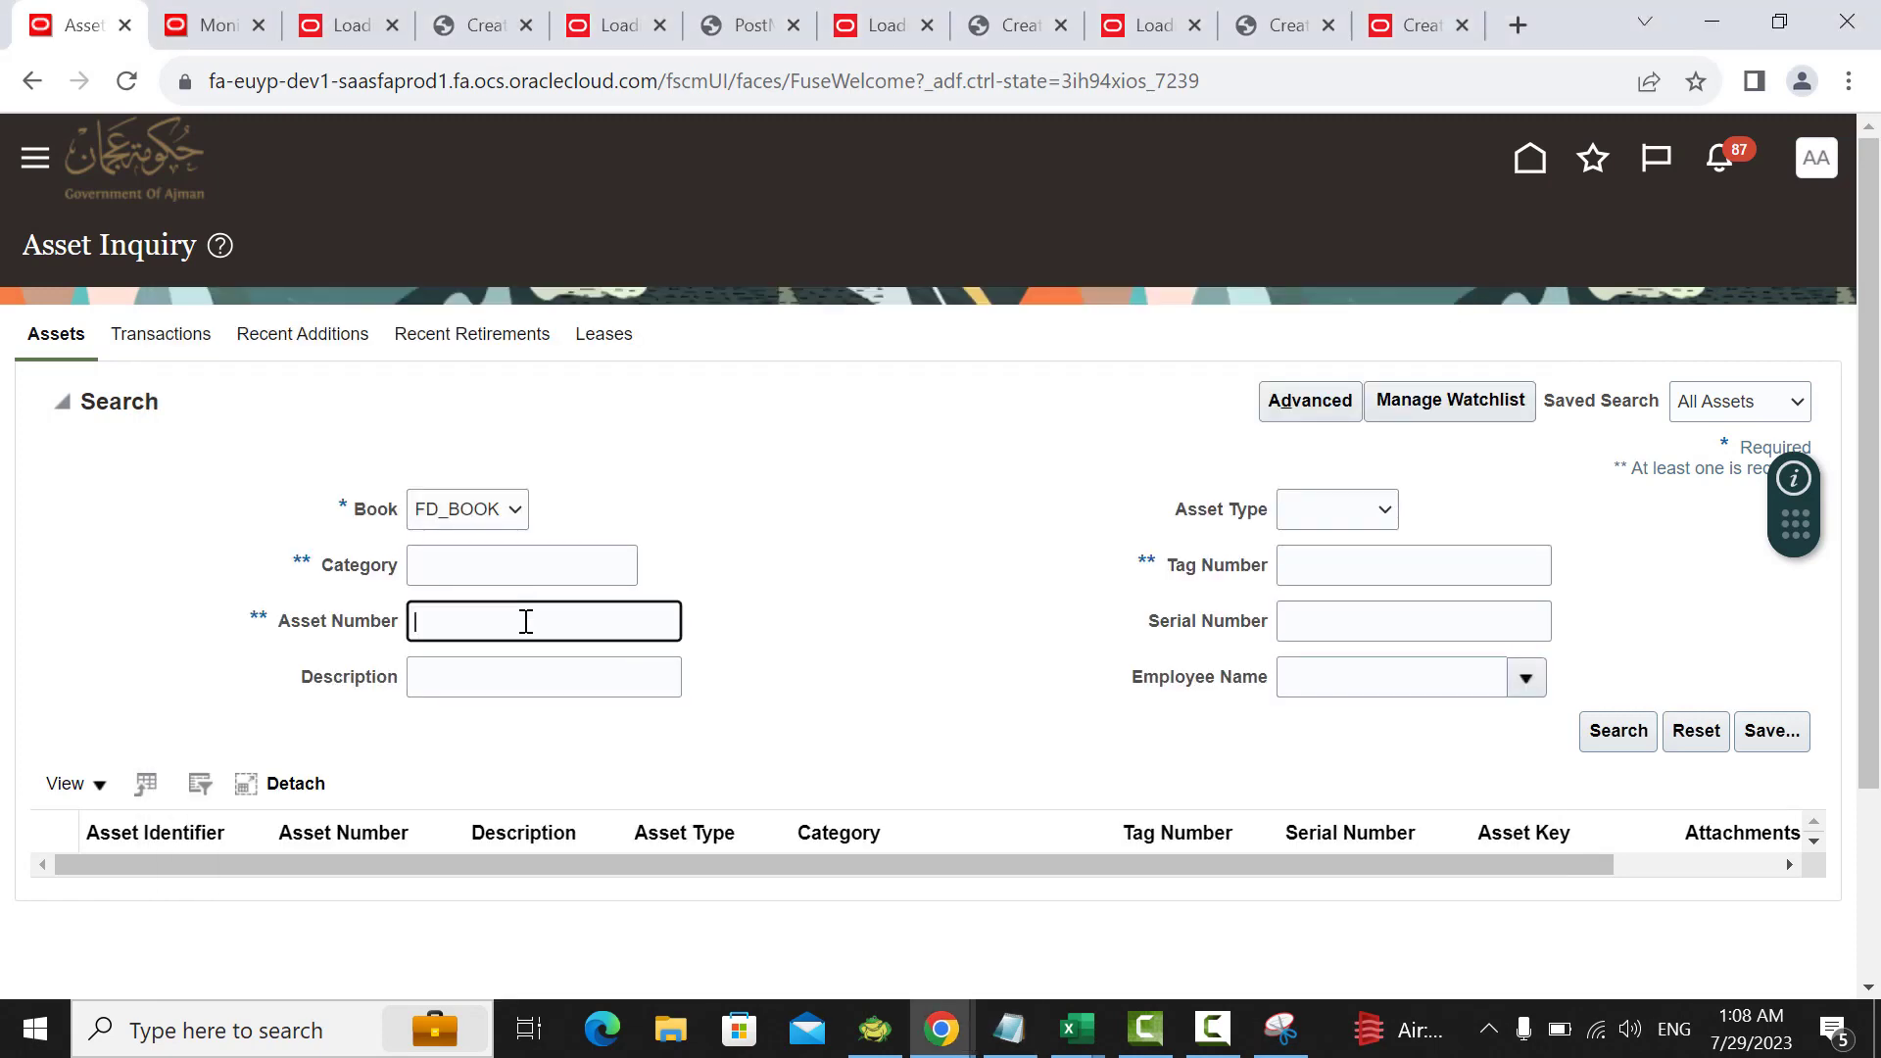
key(ctrl+v)
scroll(957, 474, down, 2)
click(1617, 583)
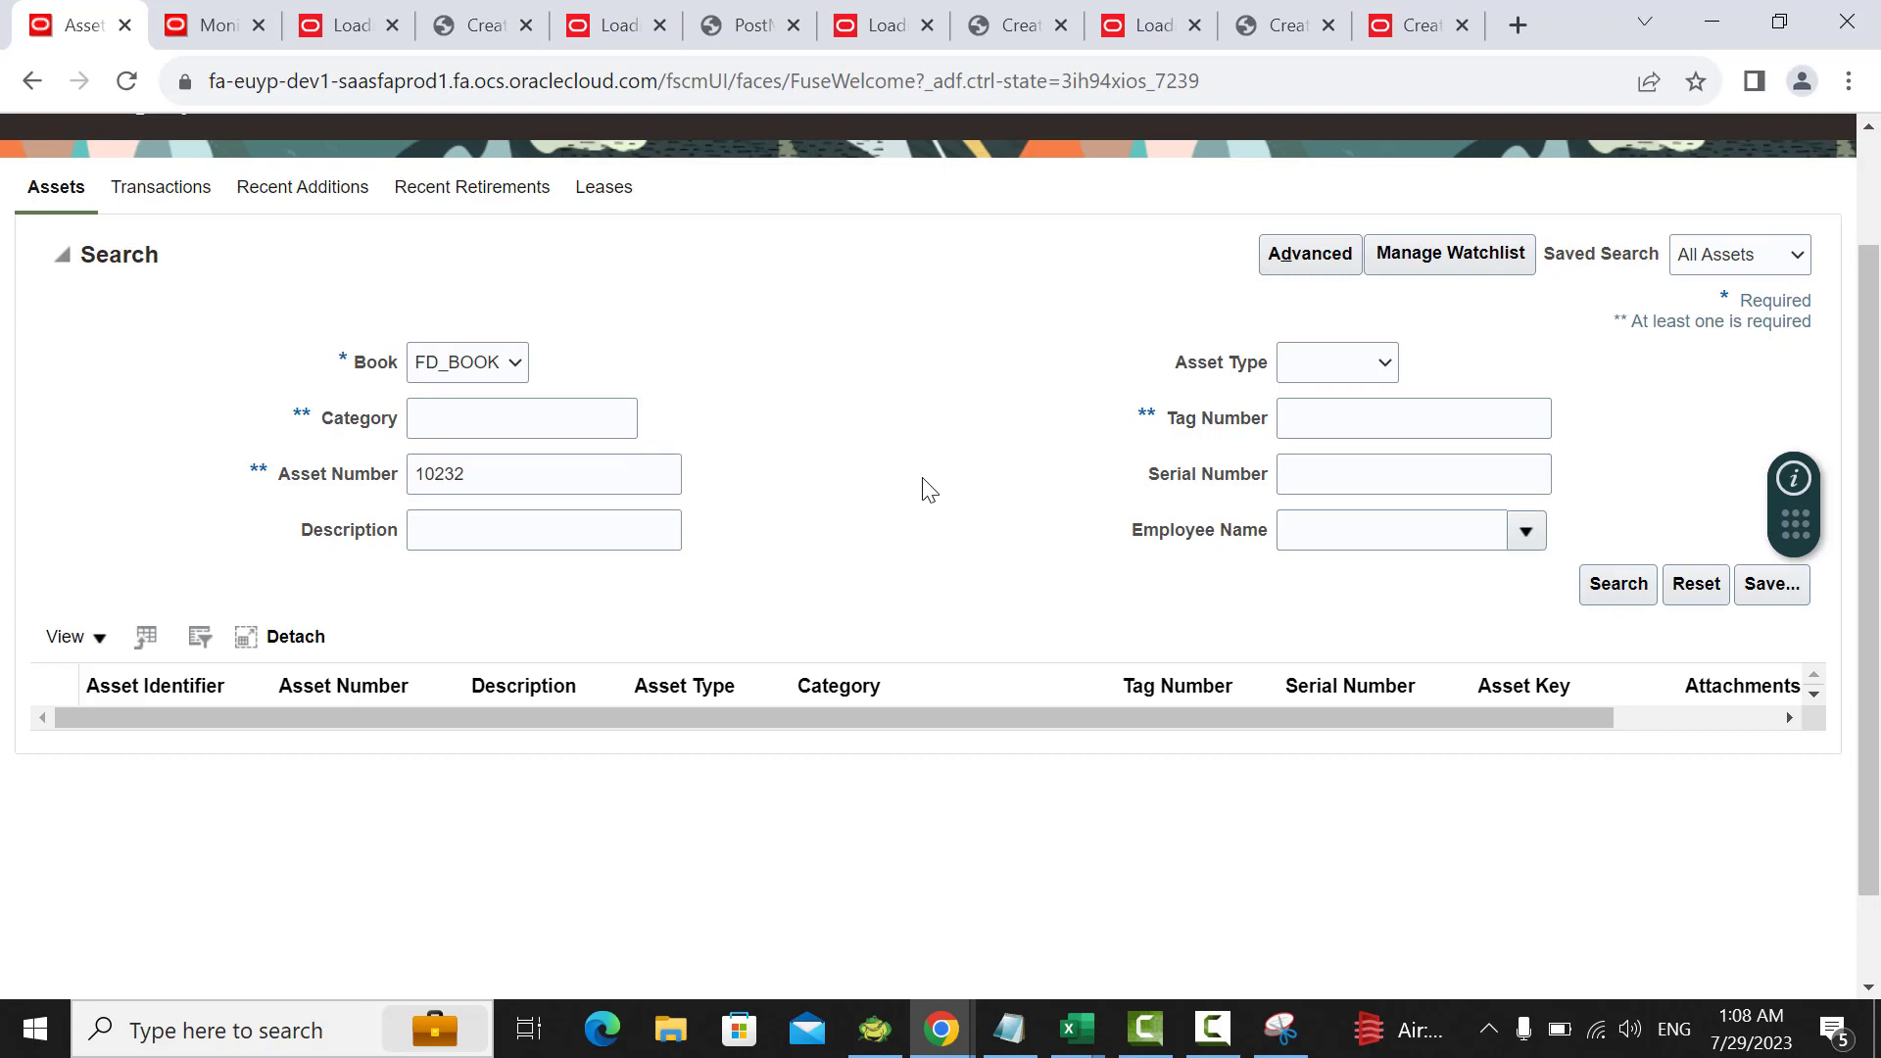
Step: Examine the asset's financial details in FD_BOOK, including current cost, original cost and net book value
scroll(887, 458, down, 3)
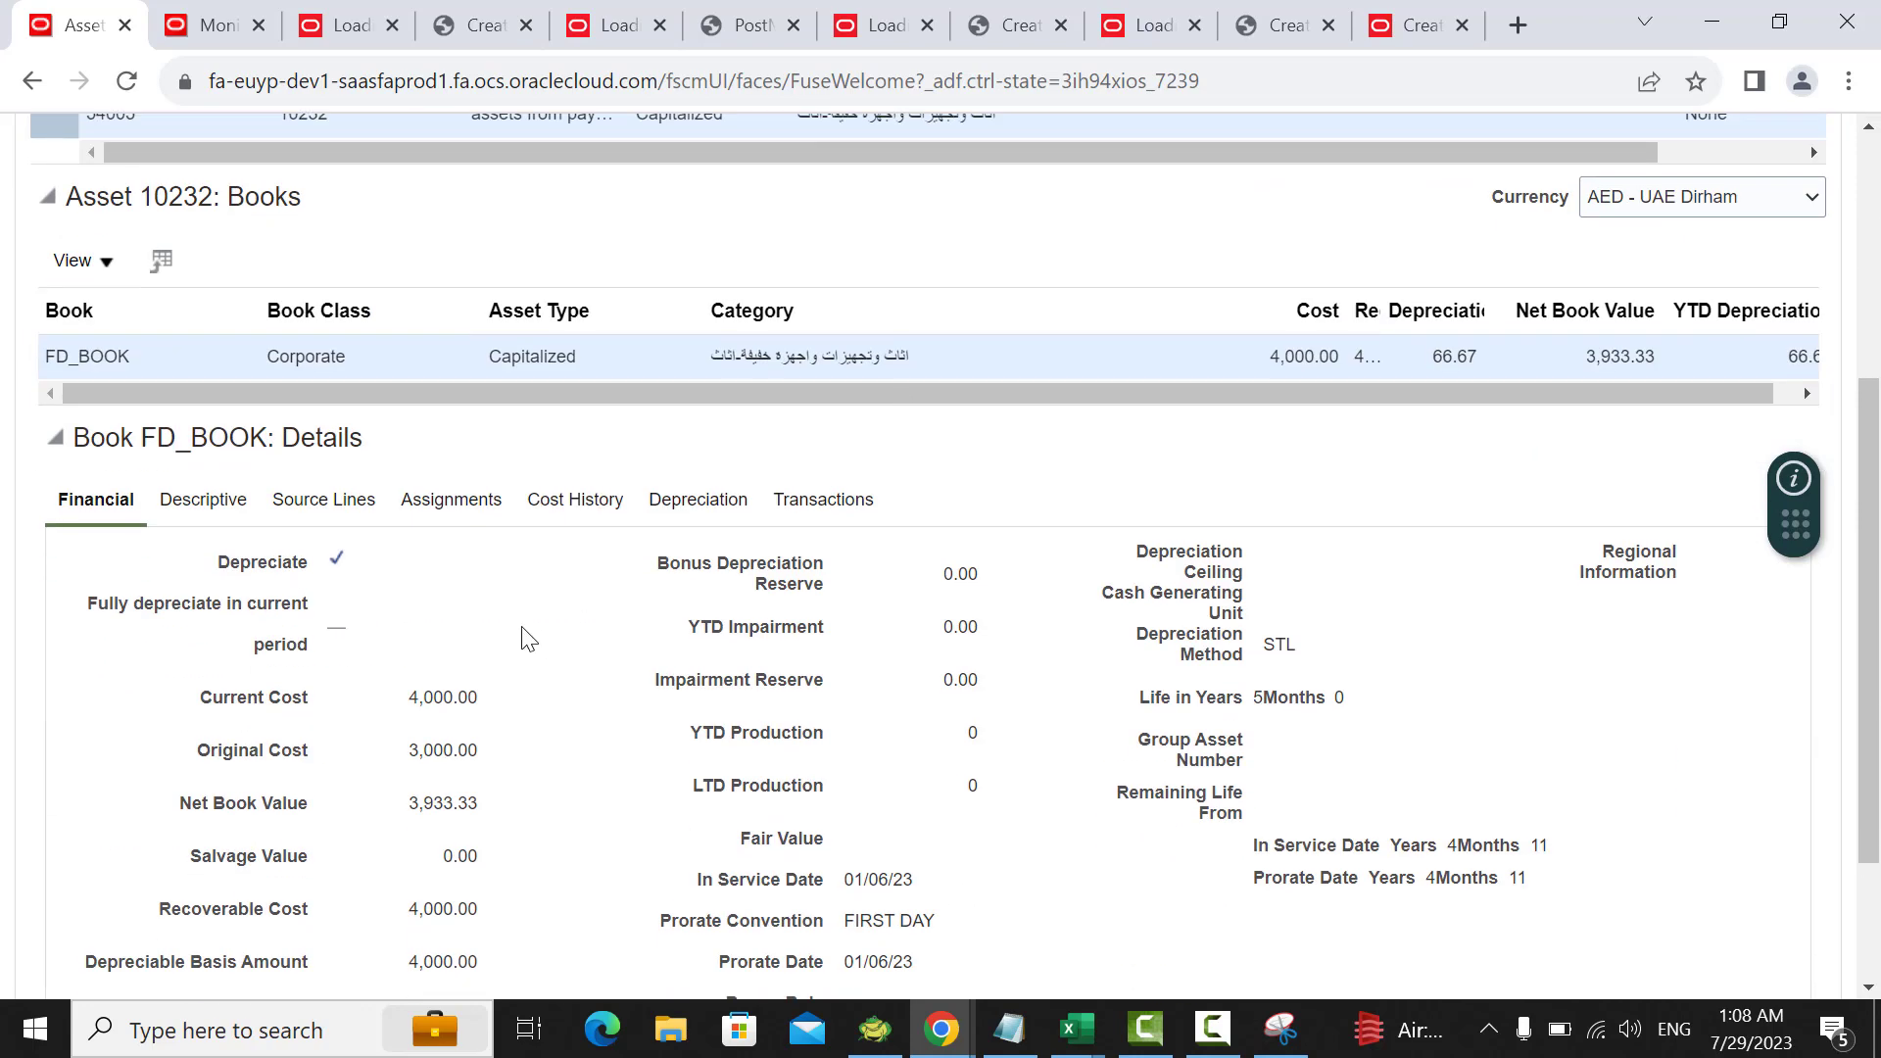
scroll(548, 612, down, 2)
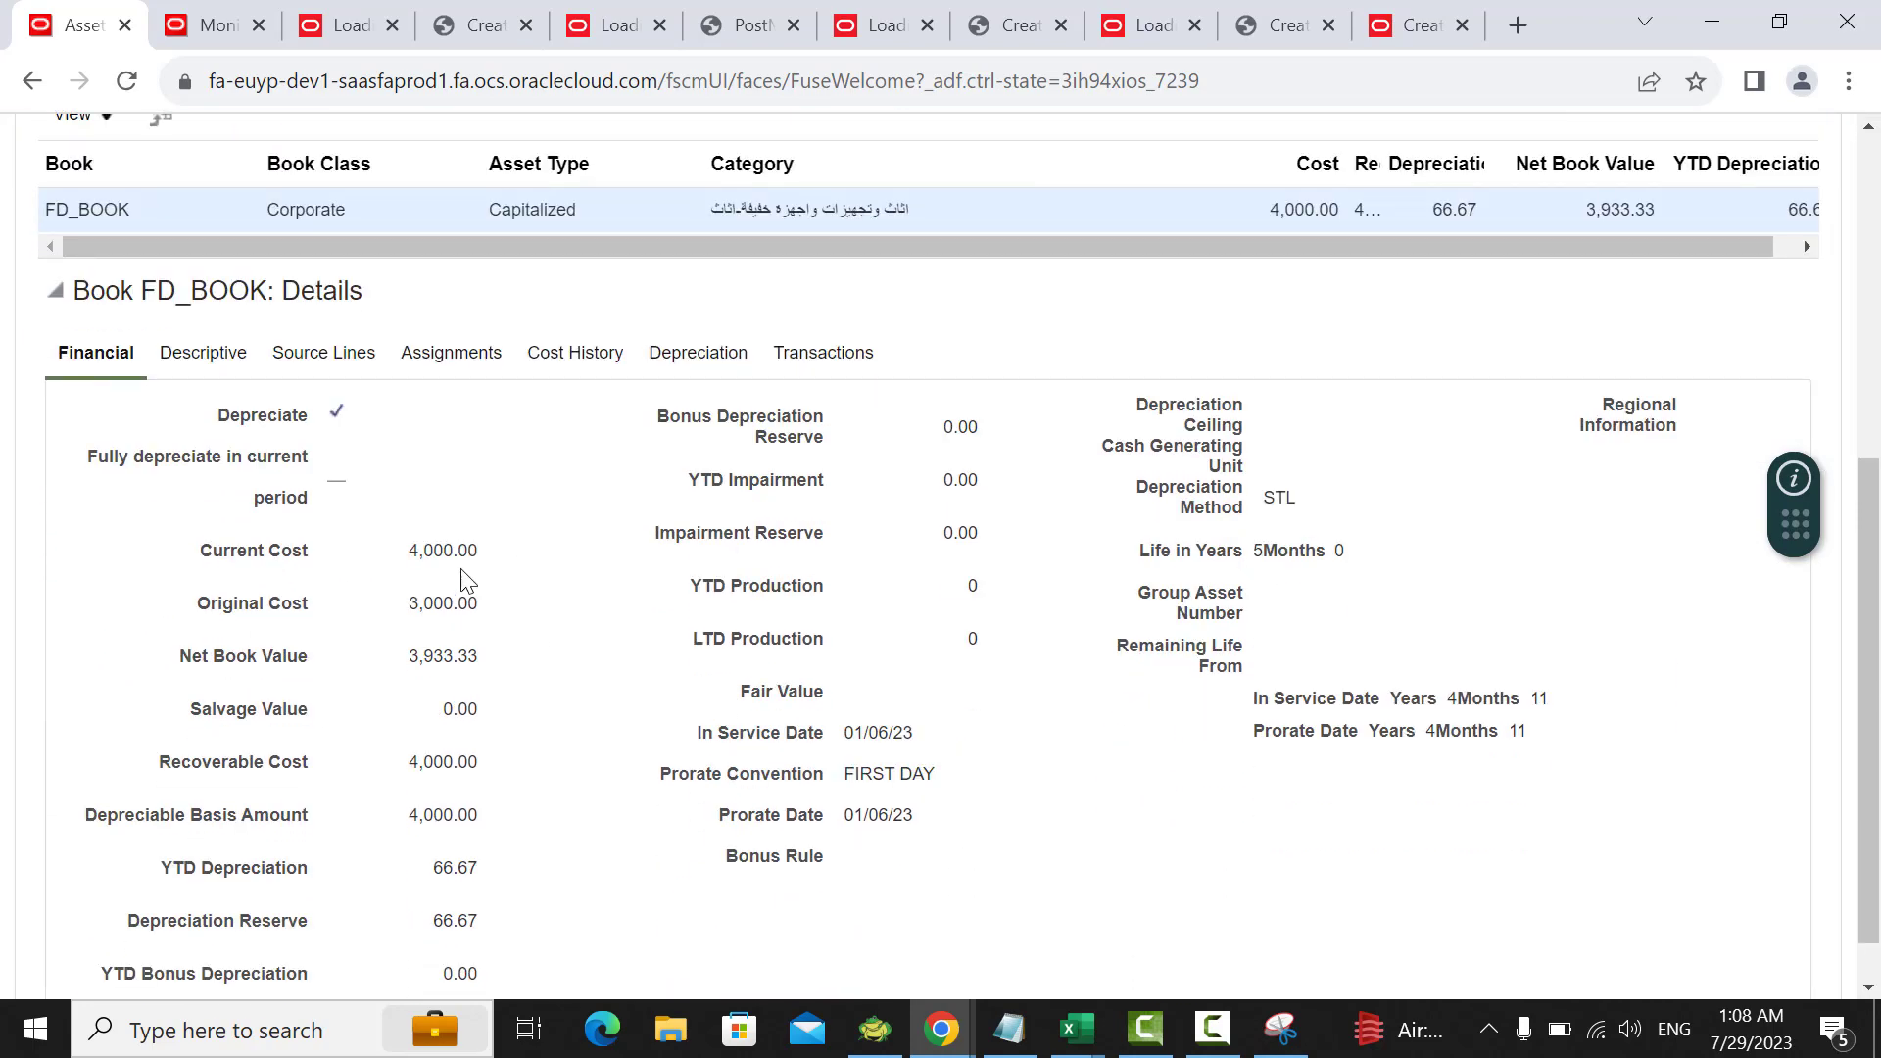
drag(411, 550, 536, 562)
drag(420, 612, 482, 627)
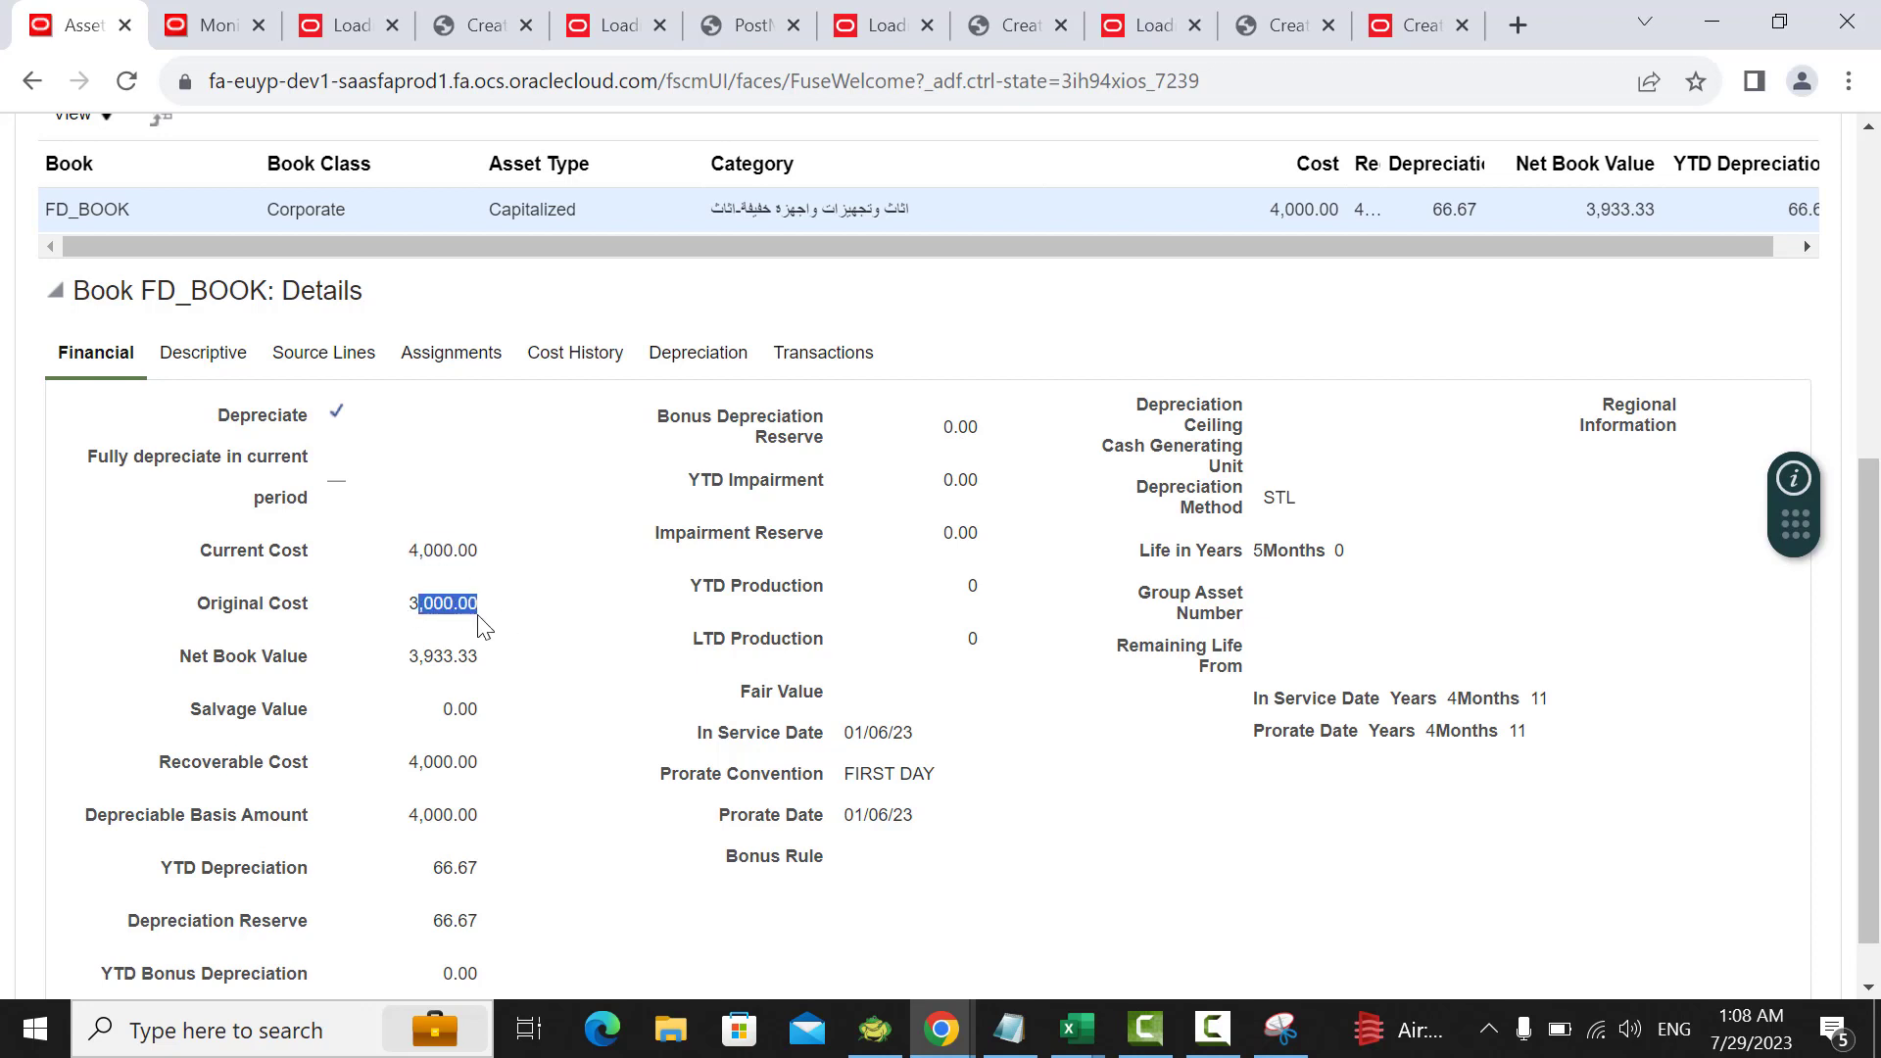
double_click(441, 656)
scroll(672, 592, down, 1)
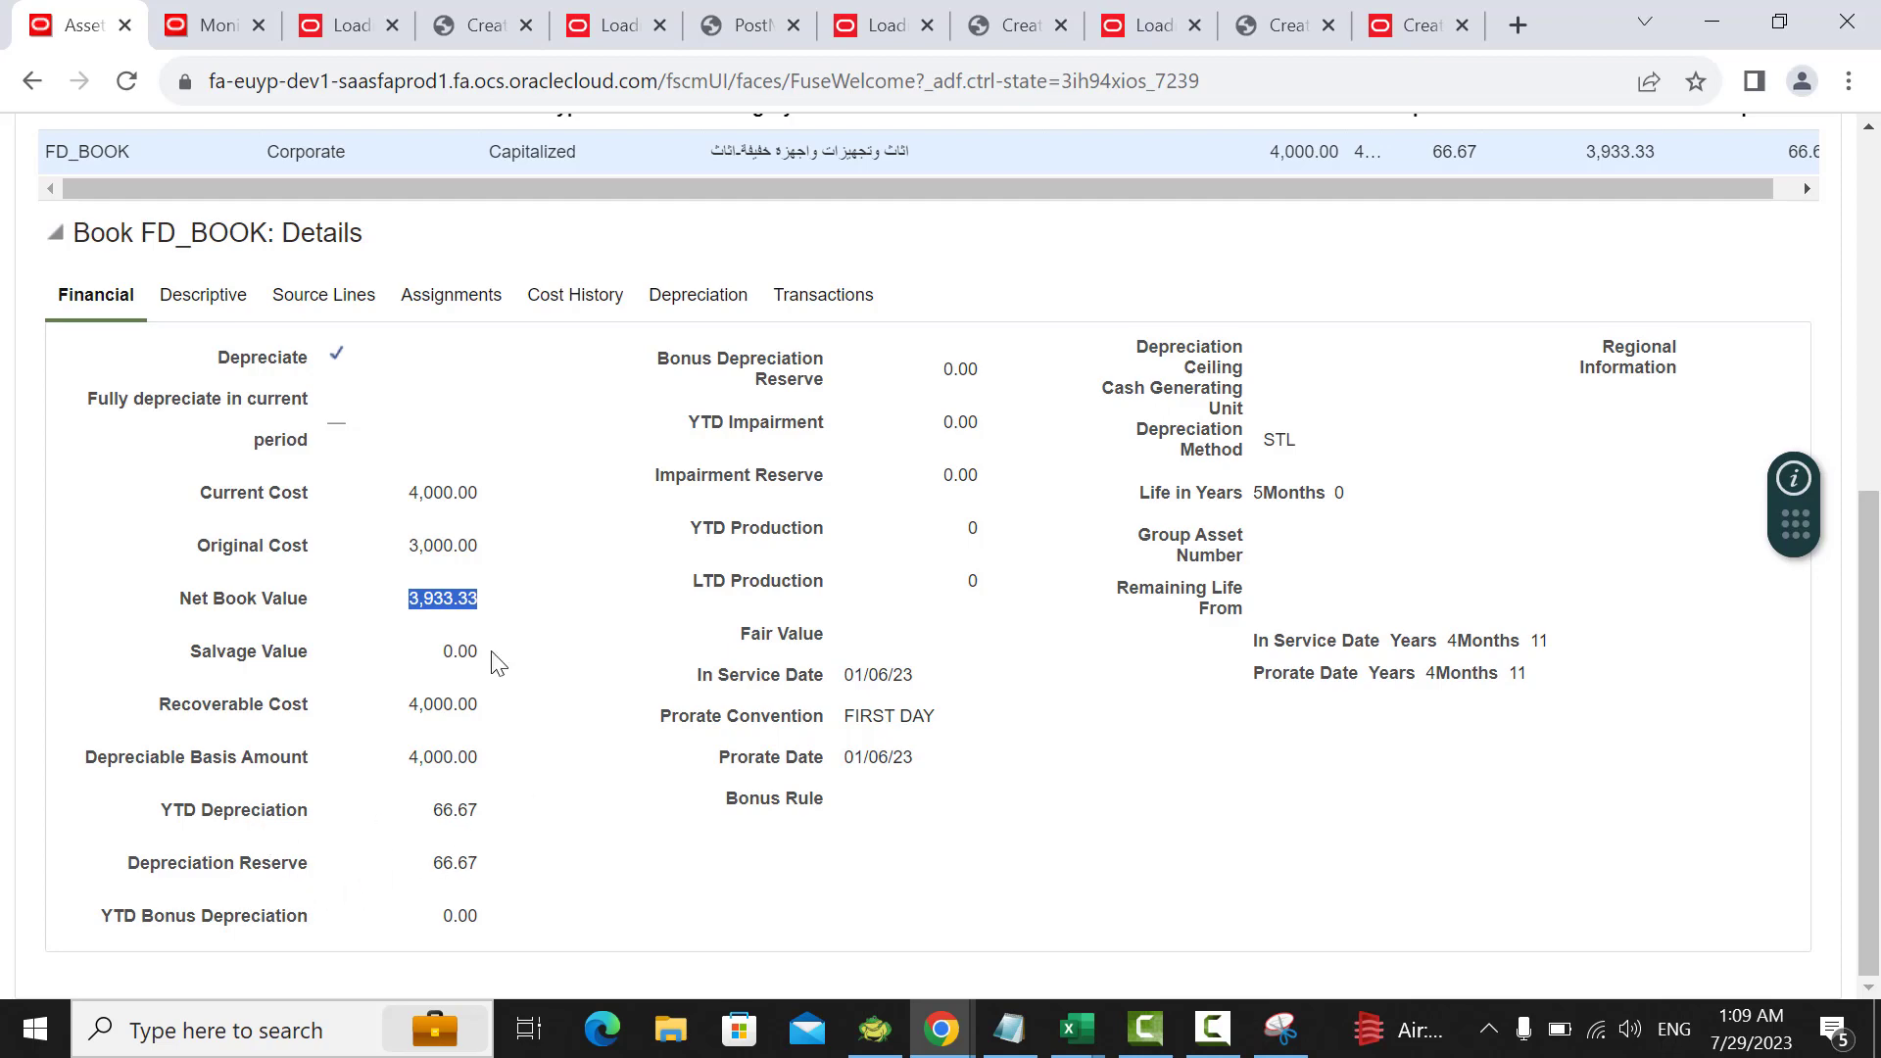
Step: Examine the asset's source lines, assignments, cost history and depreciation in the FD_BOOK details
click(308, 298)
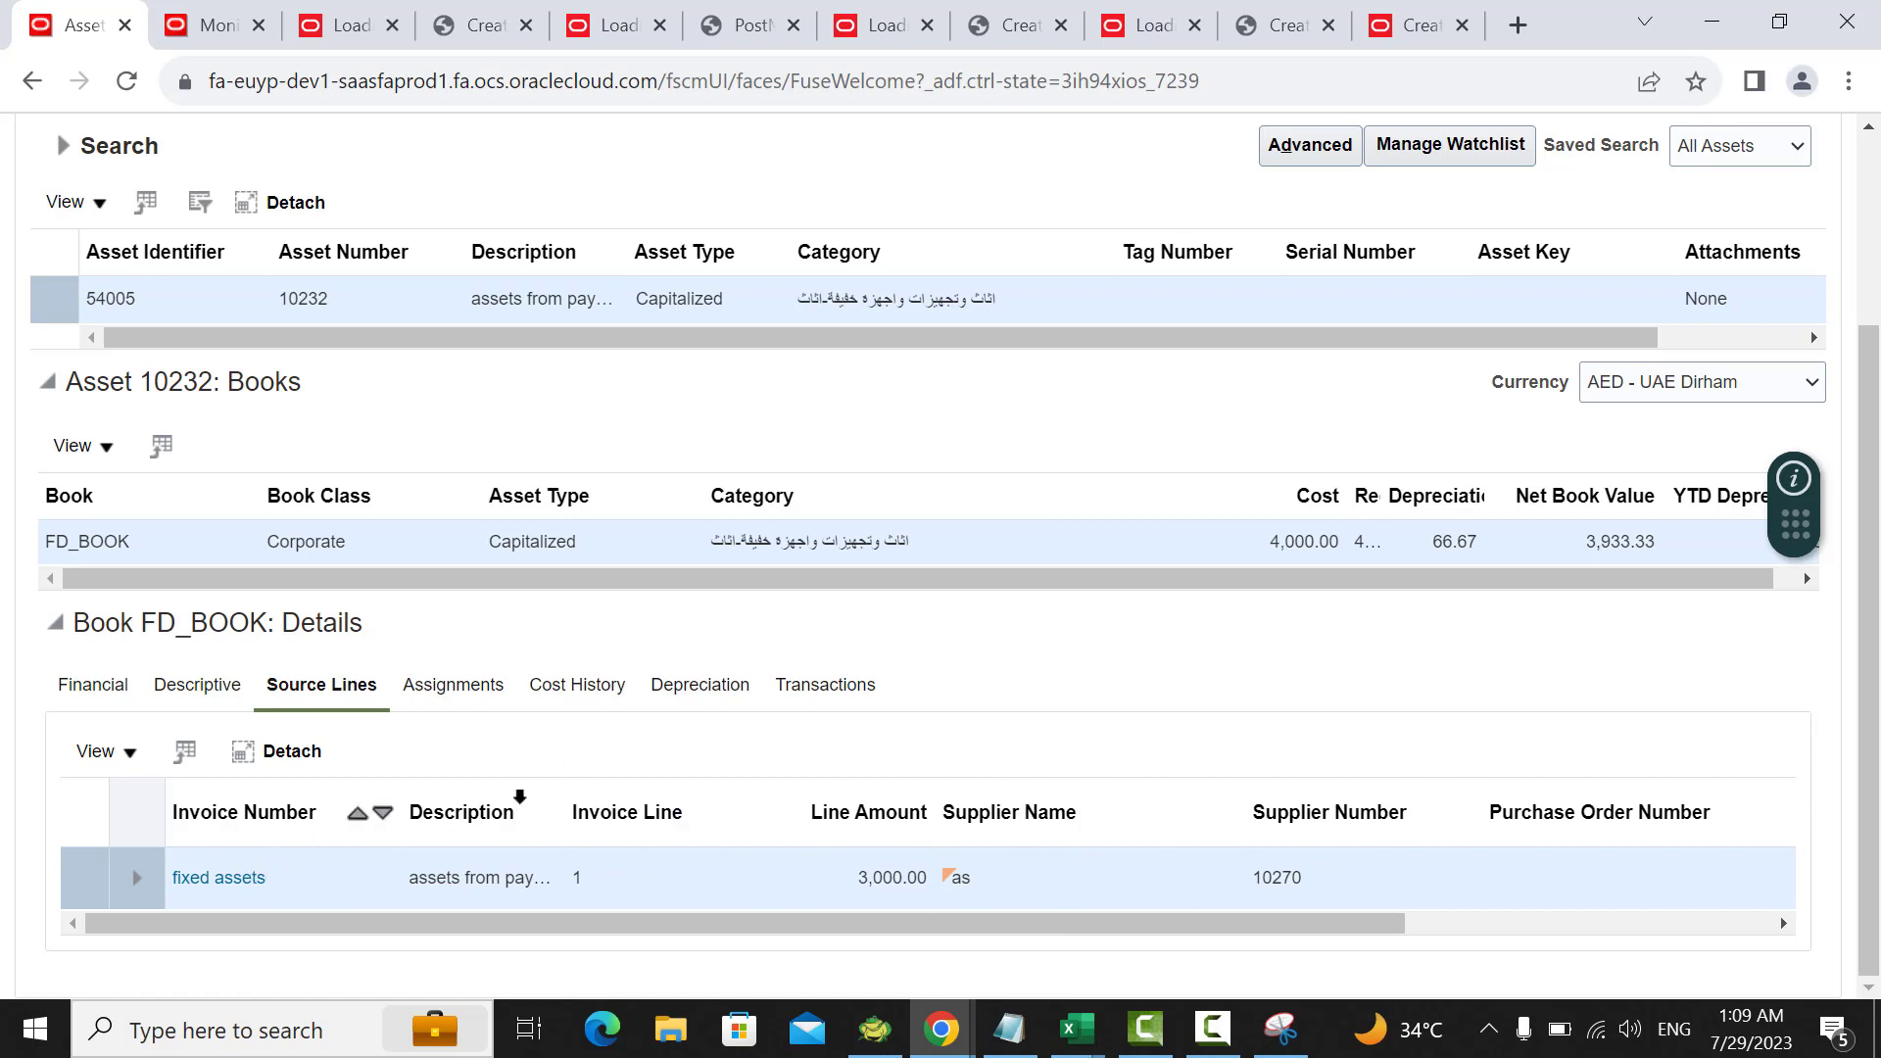
click(460, 688)
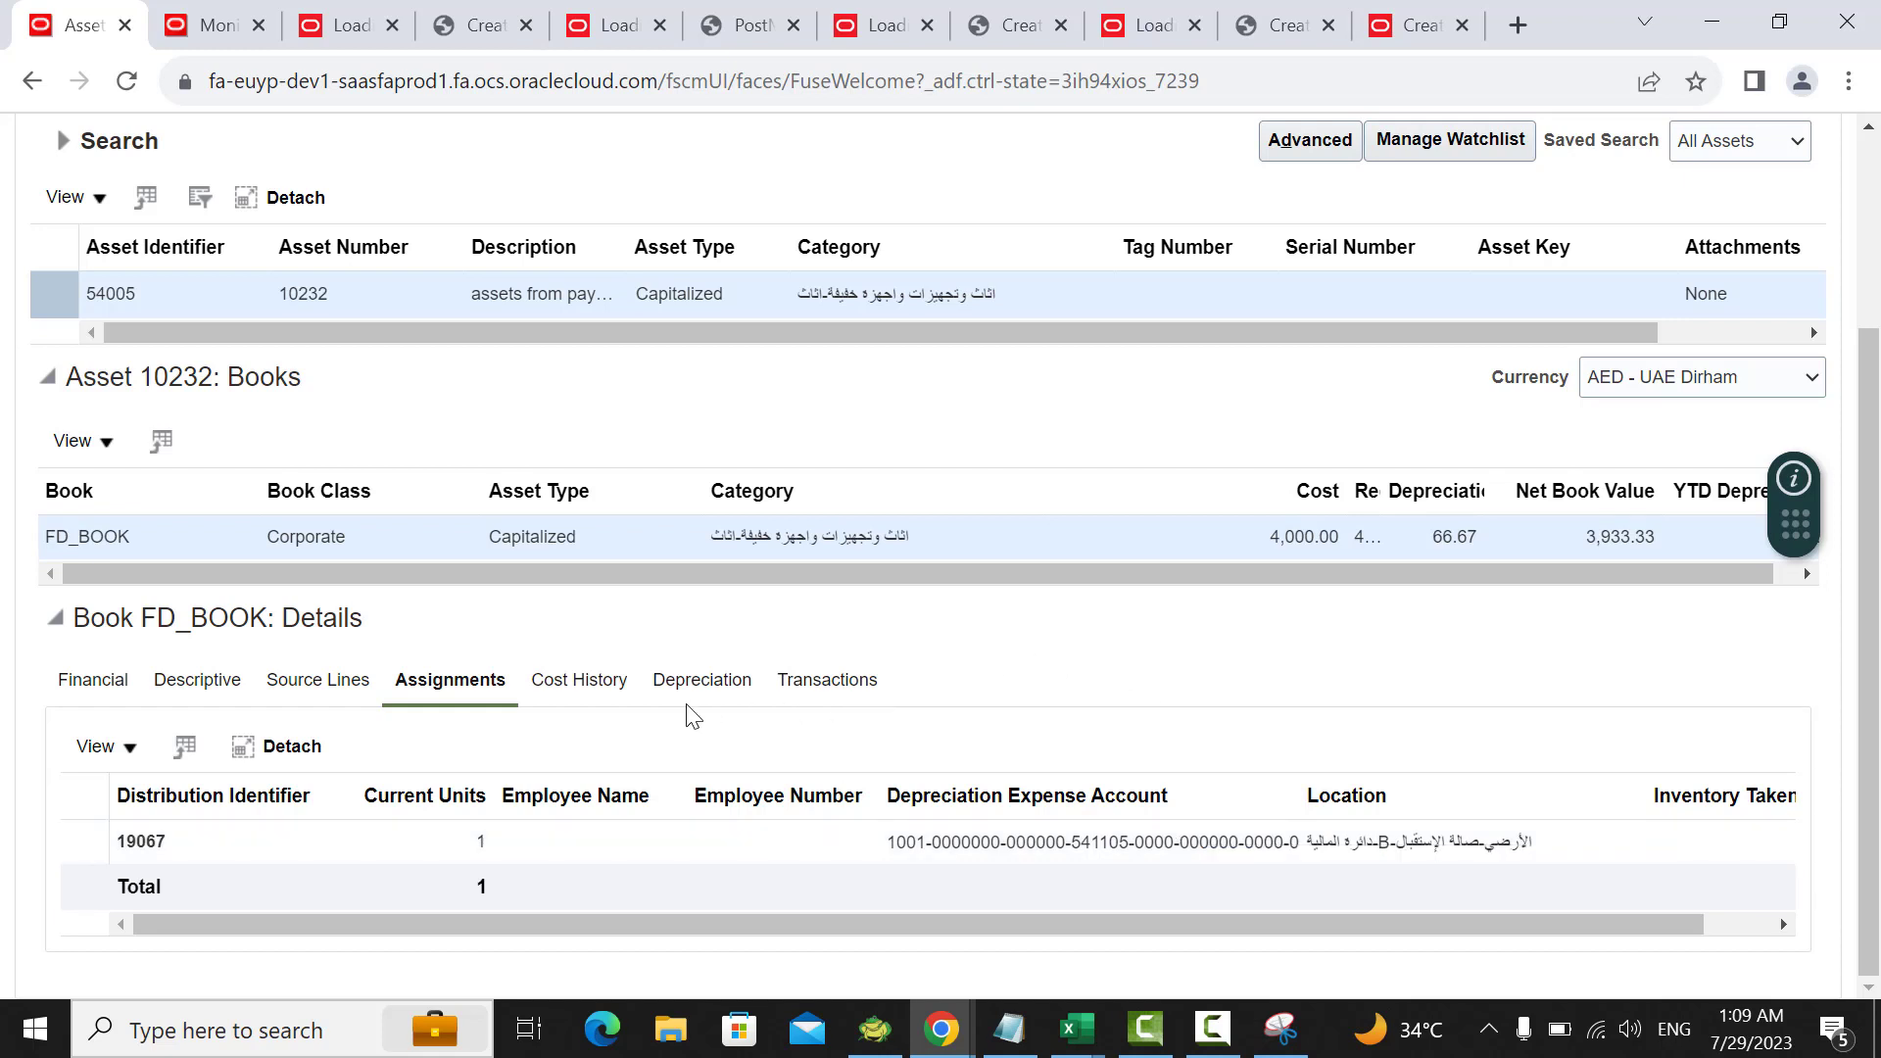
click(579, 684)
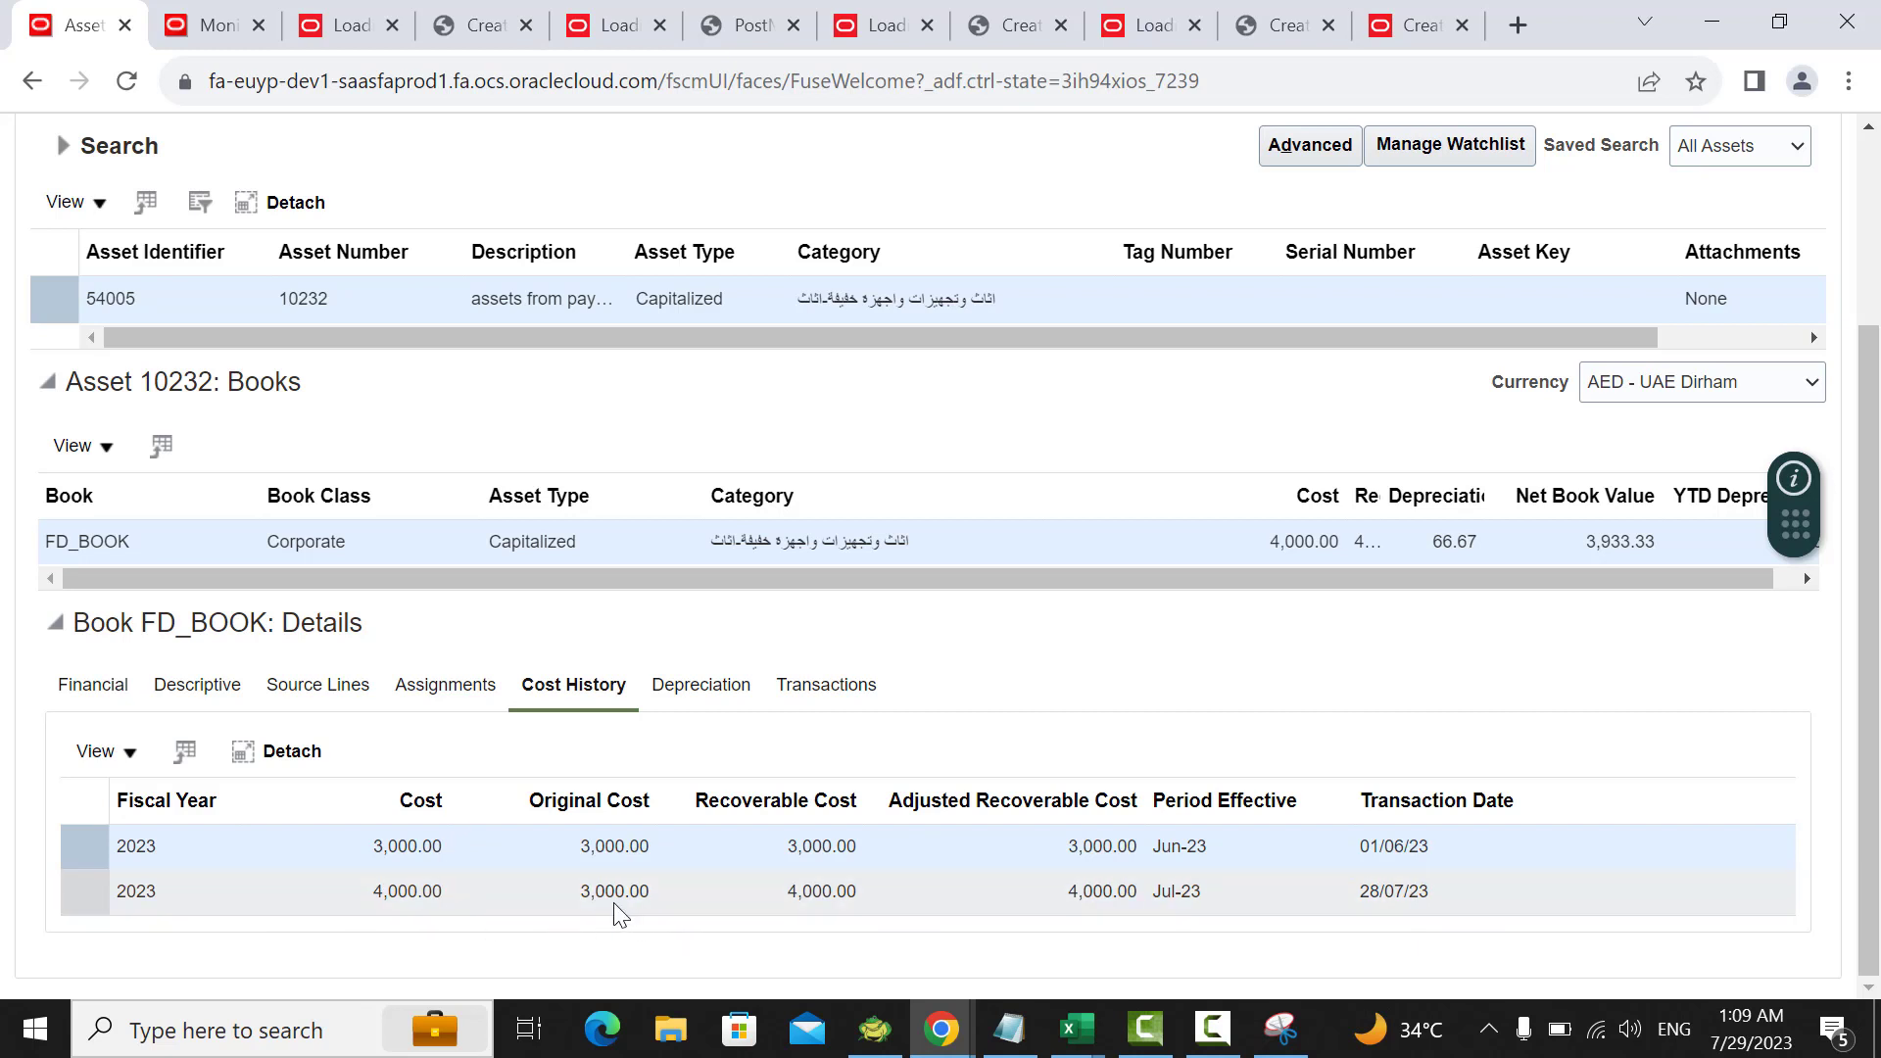
click(696, 706)
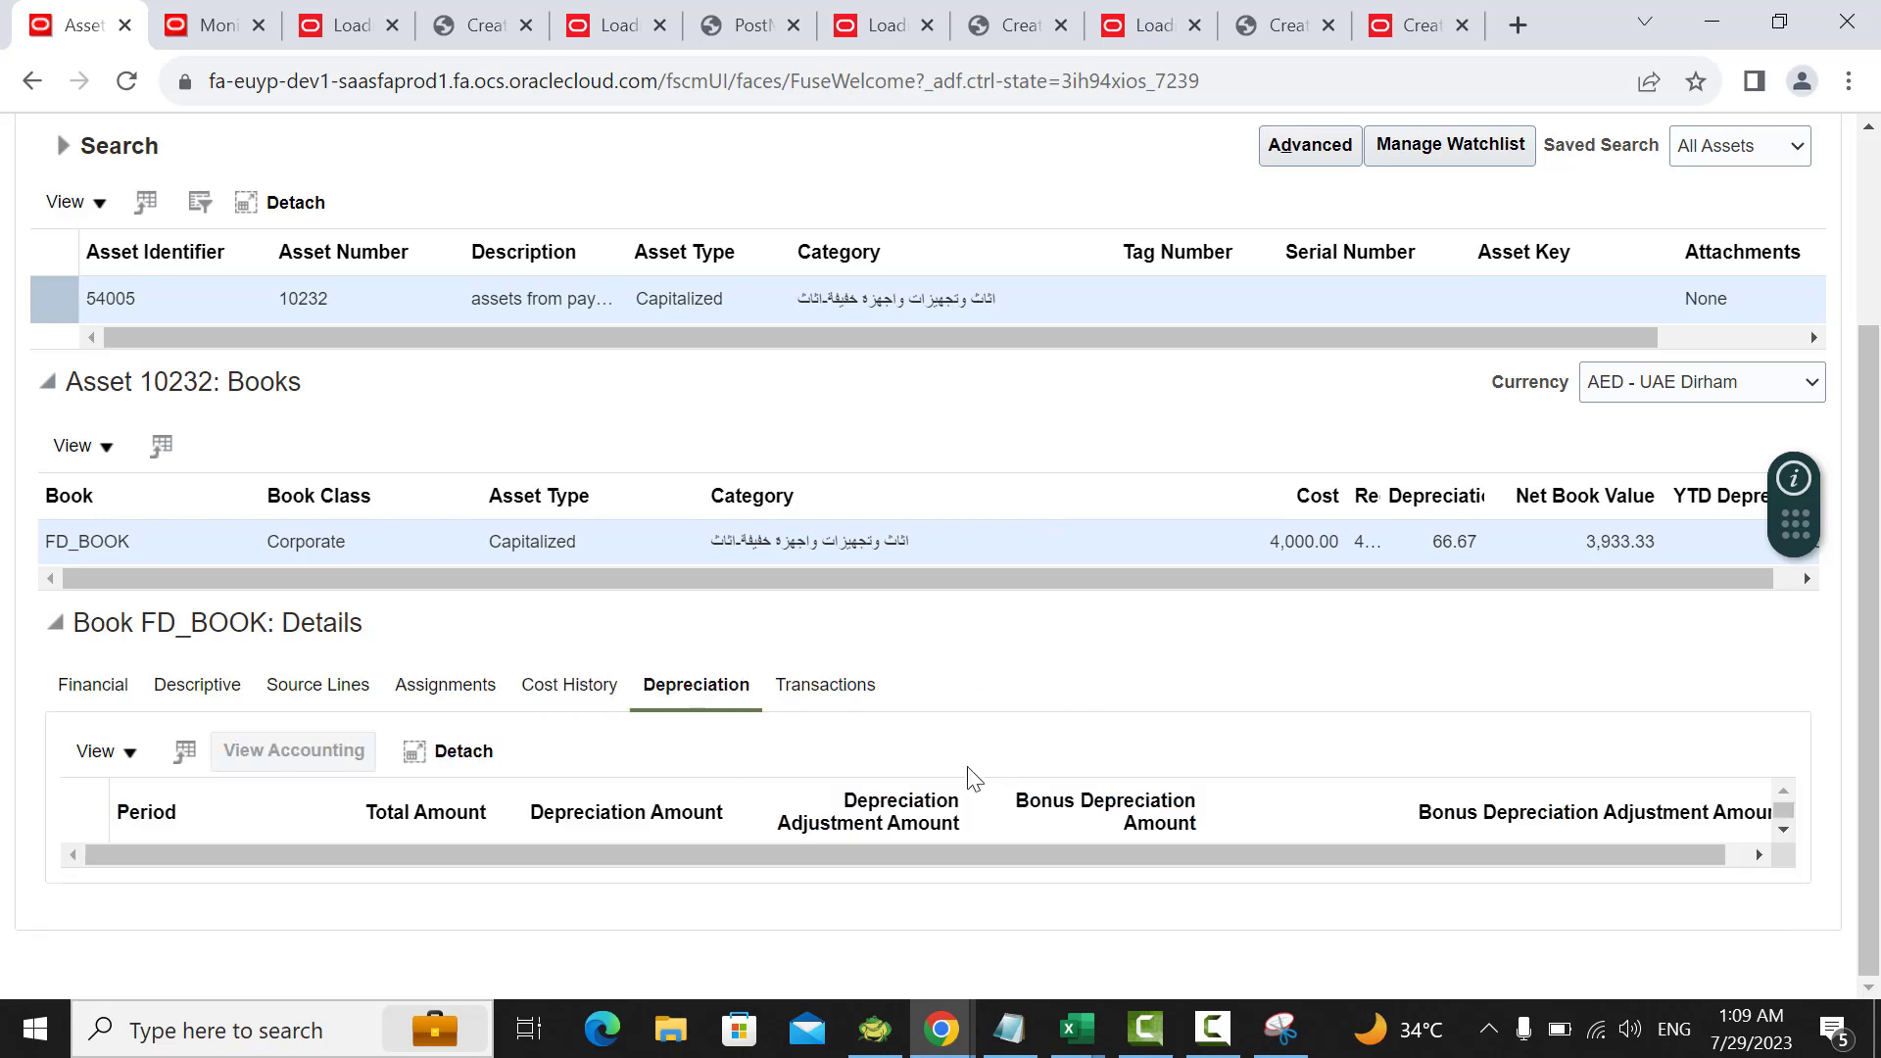
Step: Examine the asset's transaction history in the FD_BOOK details
click(832, 685)
scroll(1041, 666, down, 2)
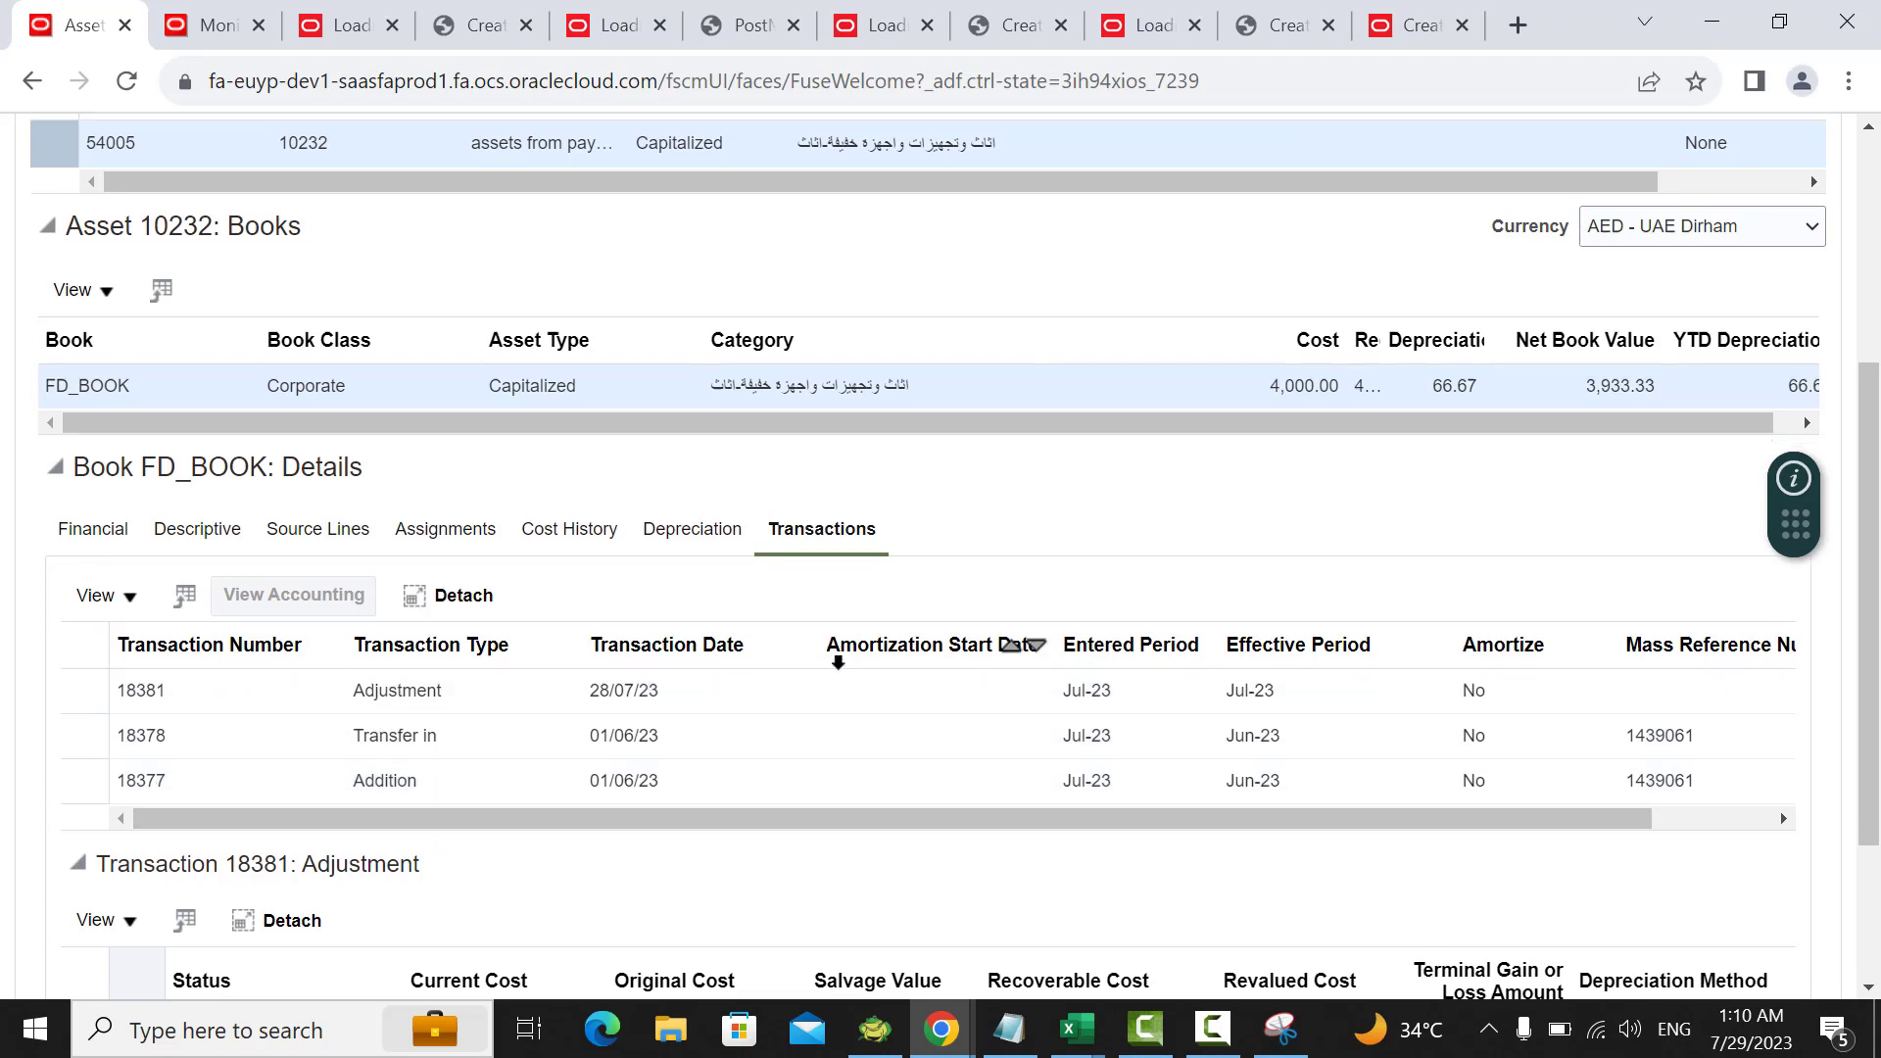
scroll(854, 657, down, 2)
scroll(855, 656, up, 2)
scroll(1163, 566, up, 3)
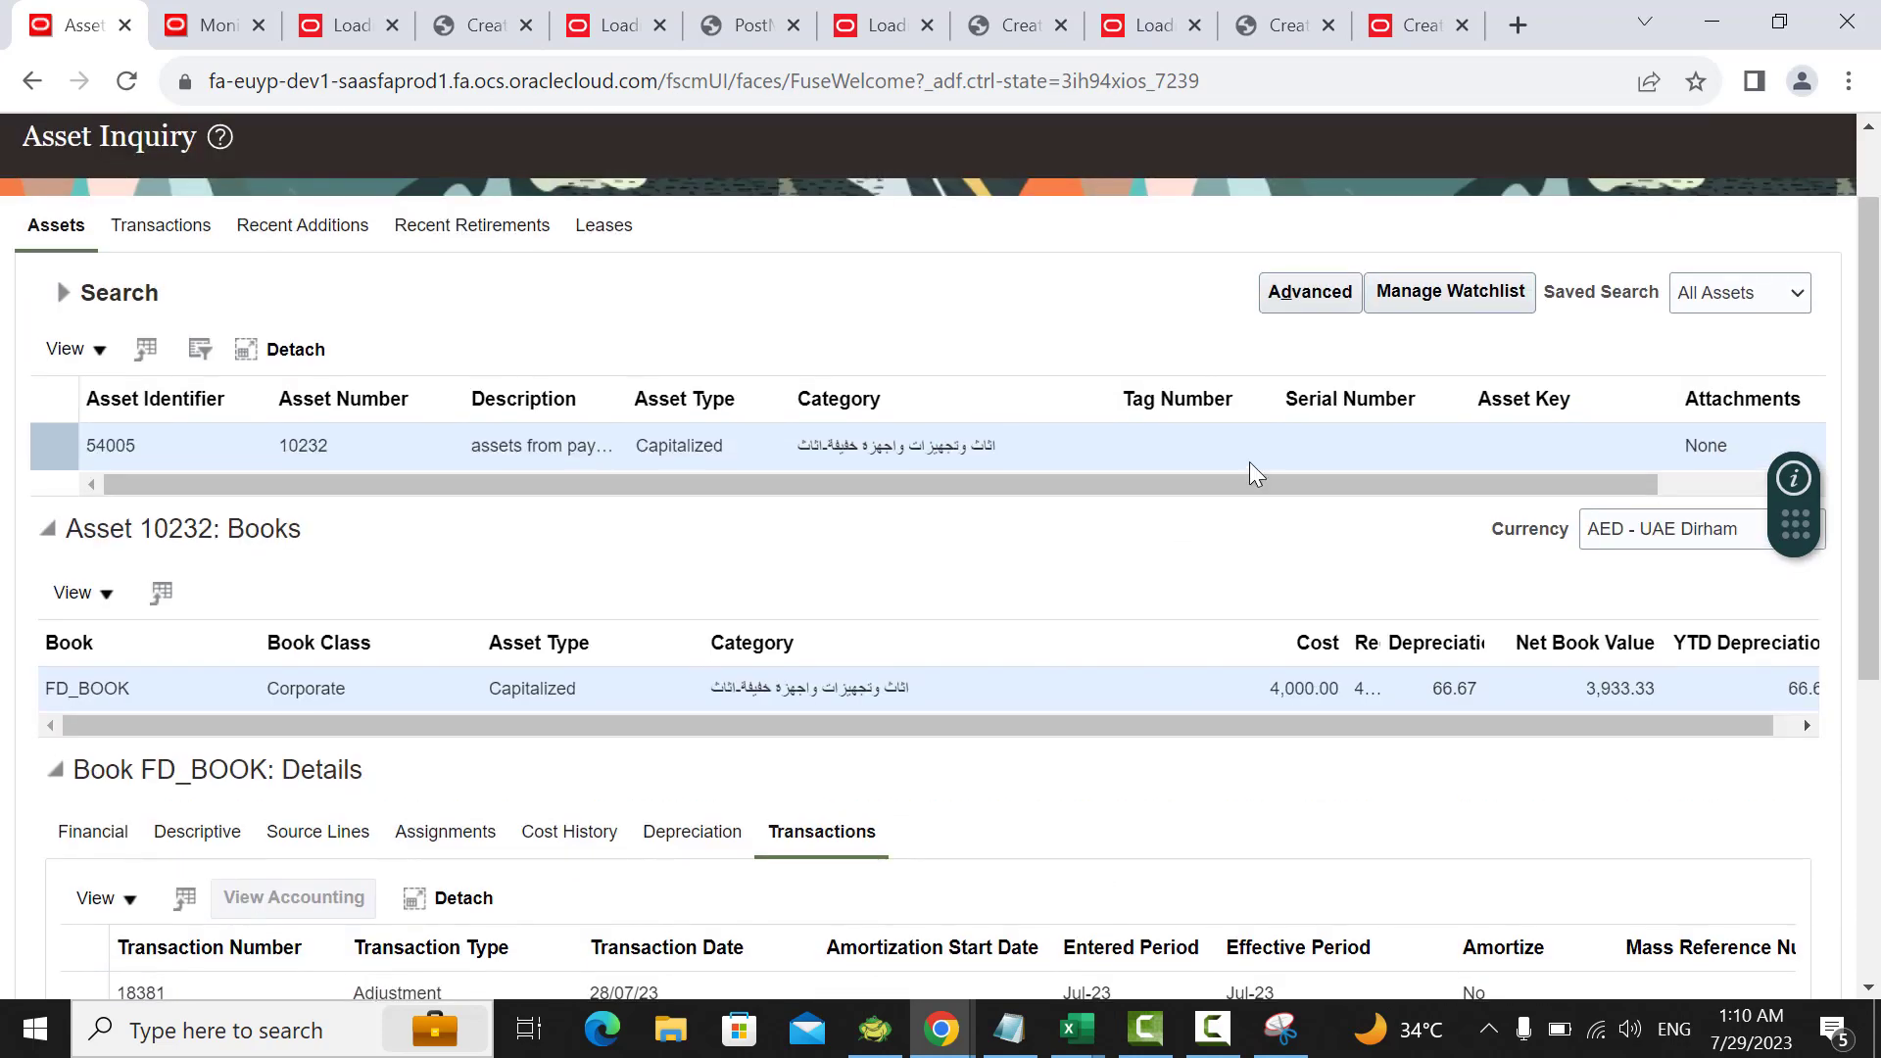
scroll(1230, 444, up, 1)
Step: Leave Asset Inquiry and open the Transfer Assets task from the Assets work area under Fixed Assets
click(1530, 161)
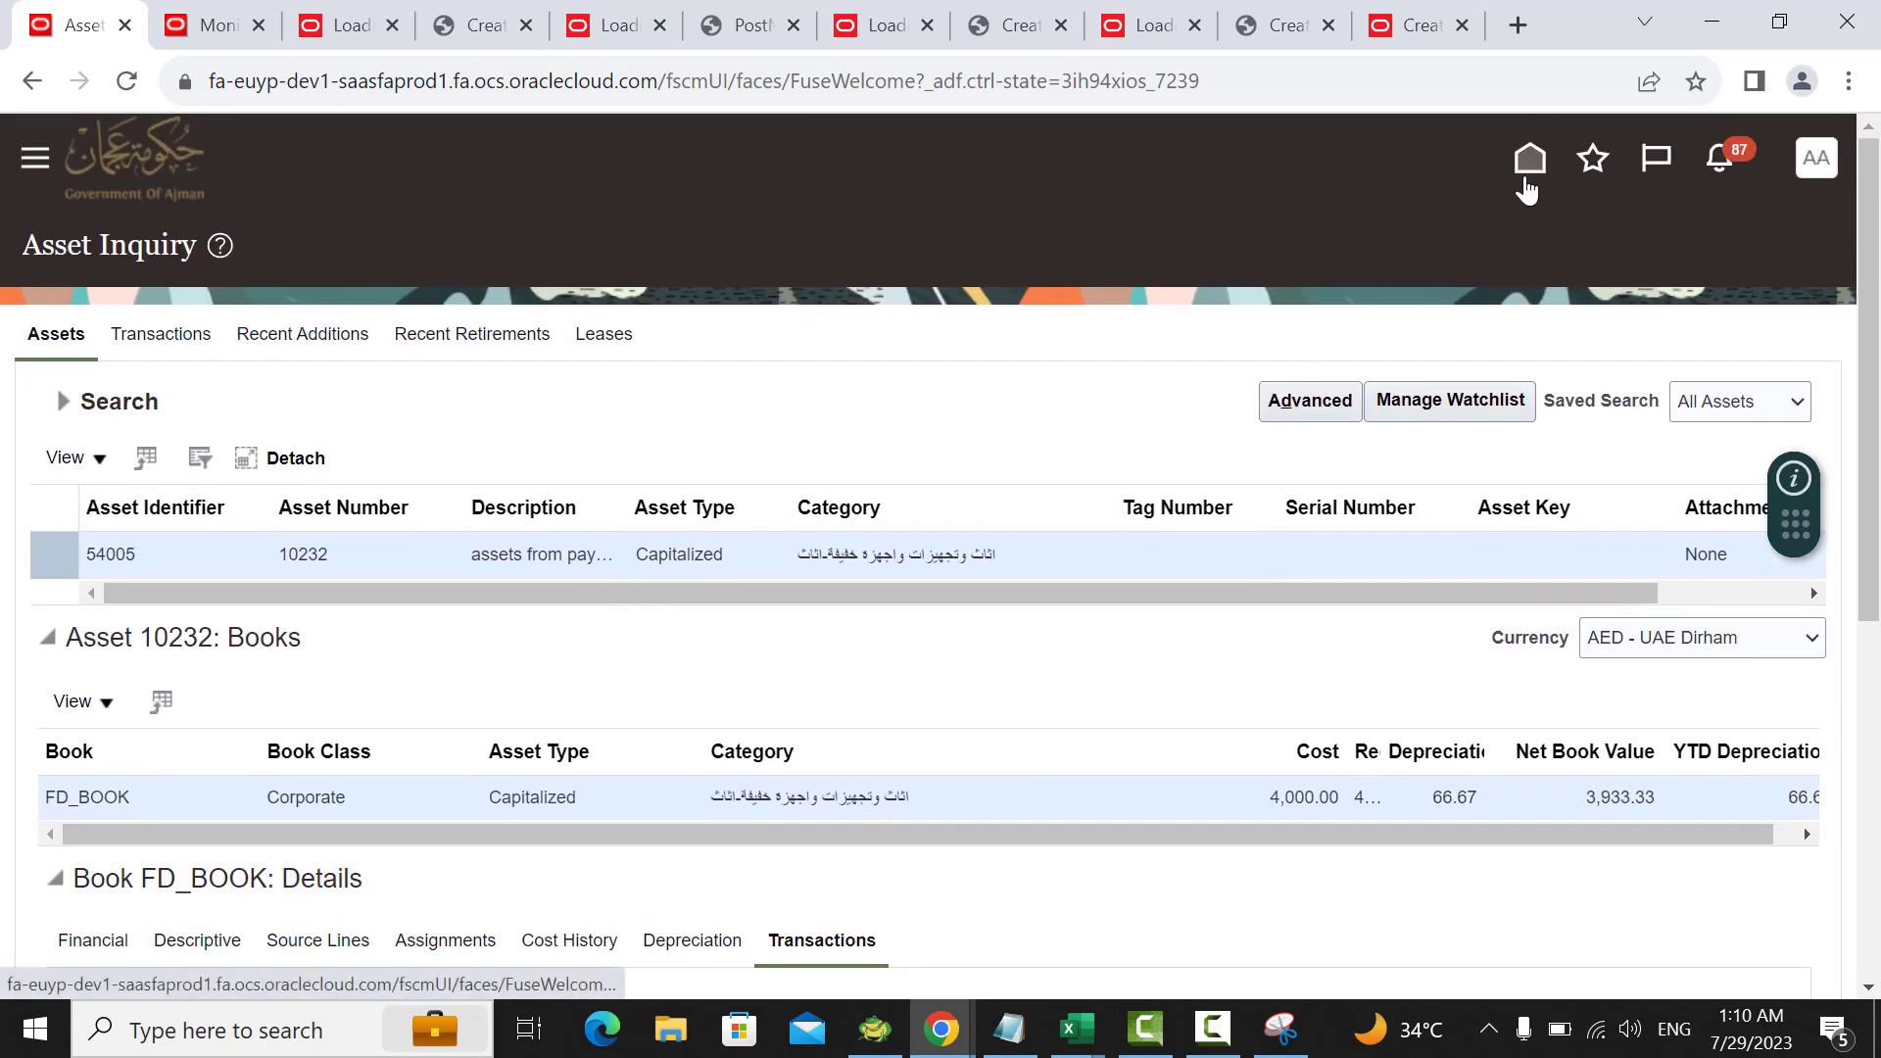
scroll(1079, 454, down, 5)
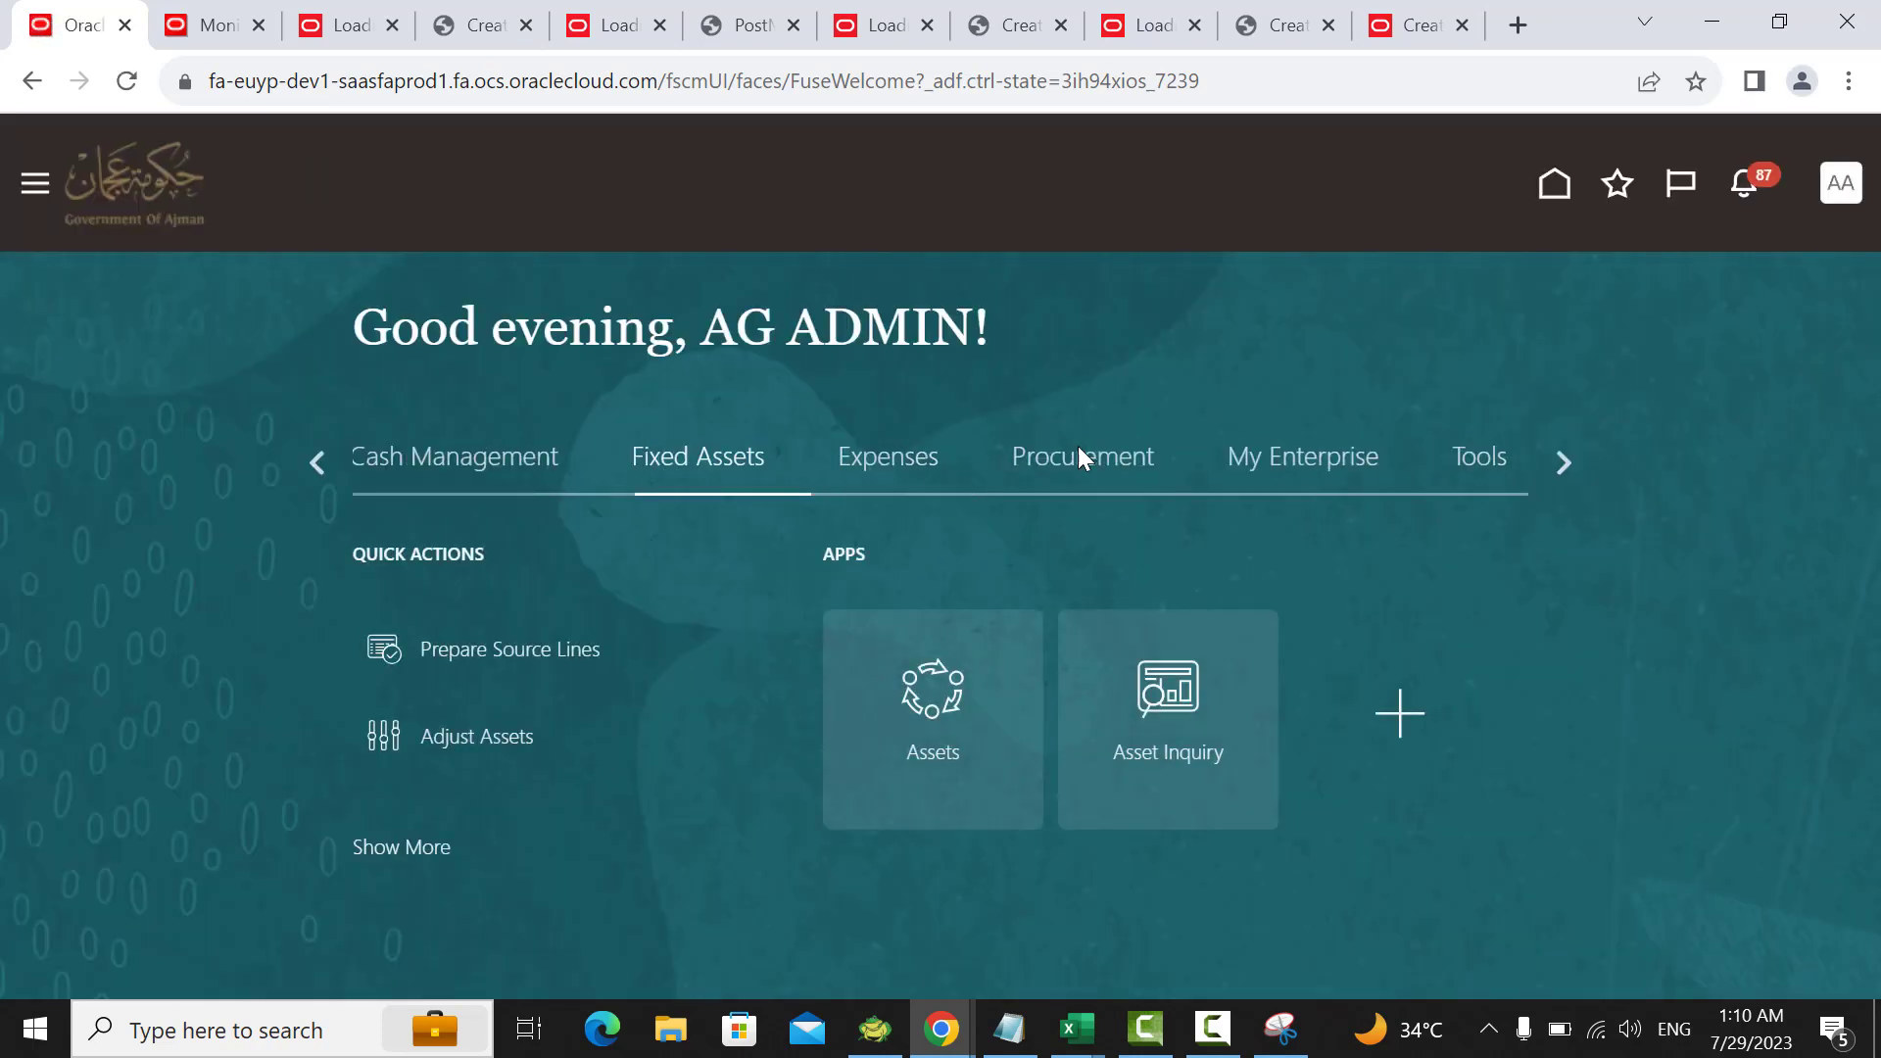
scroll(1547, 543, down, 1)
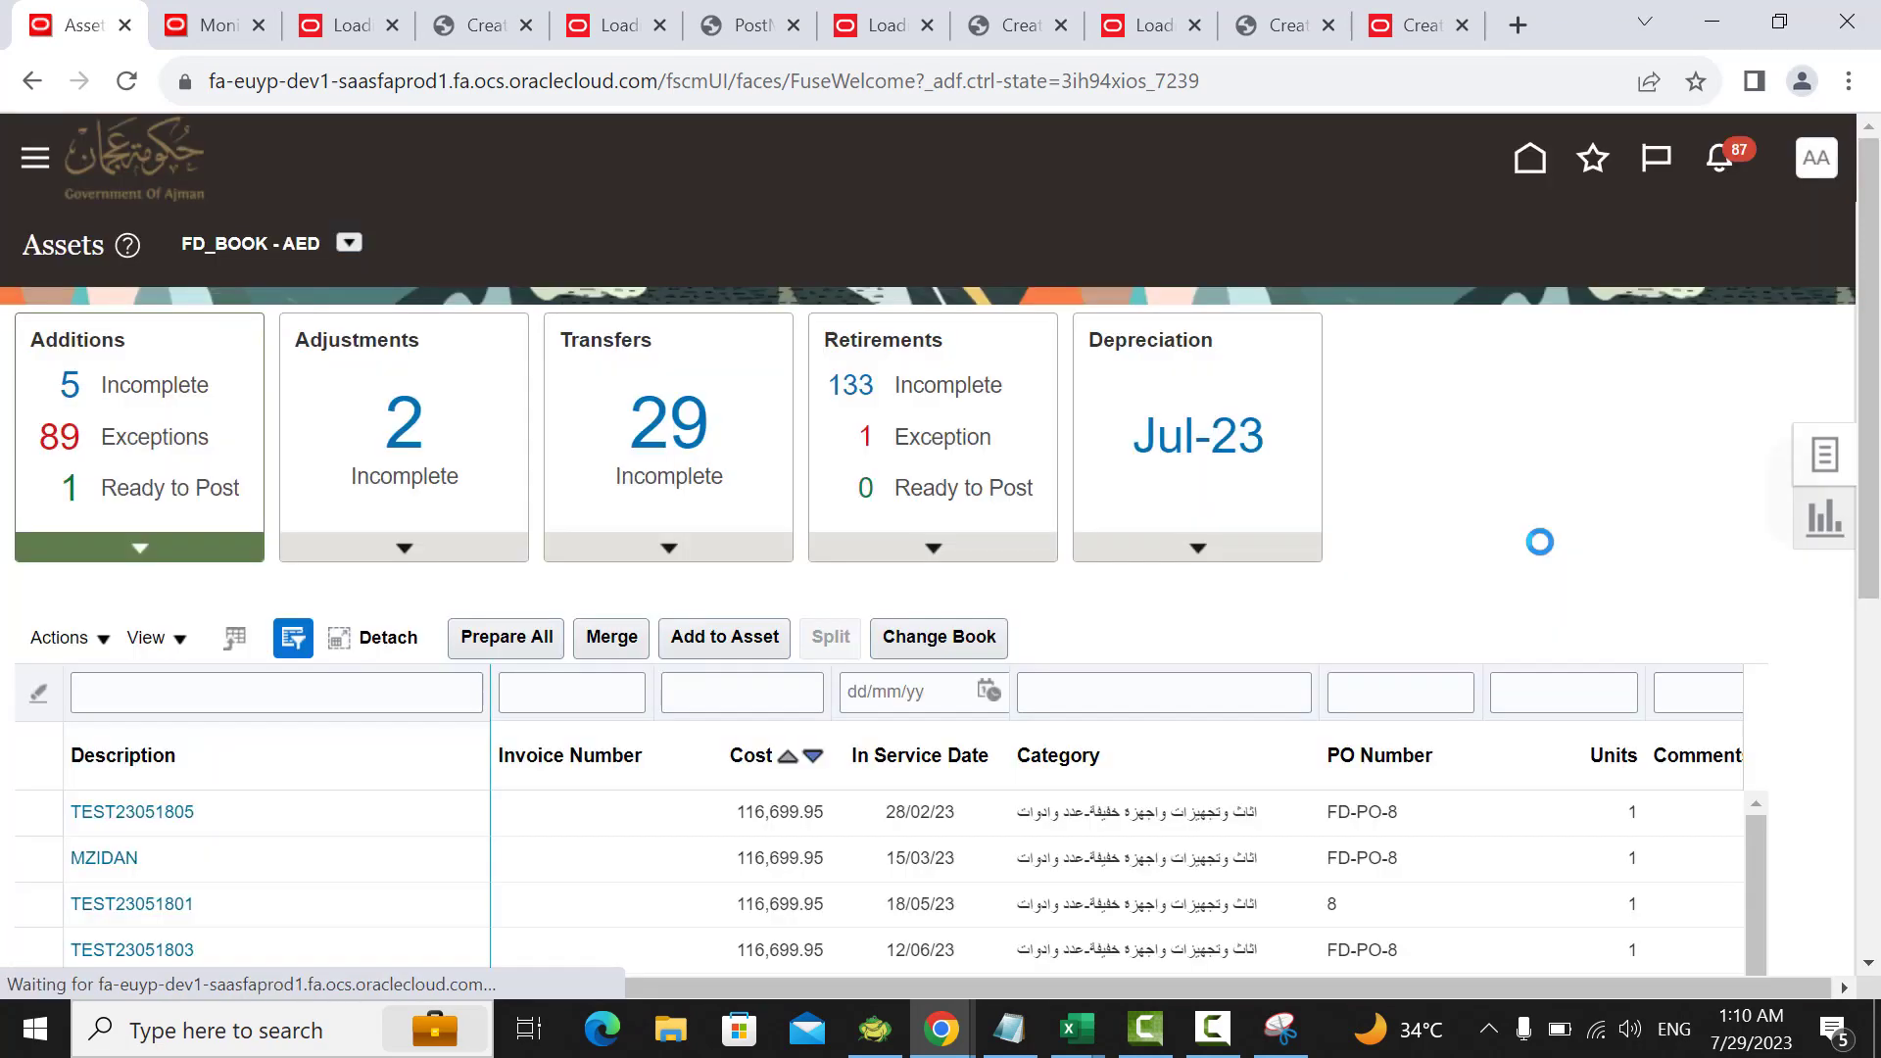
click(1822, 454)
scroll(1544, 553, down, 1)
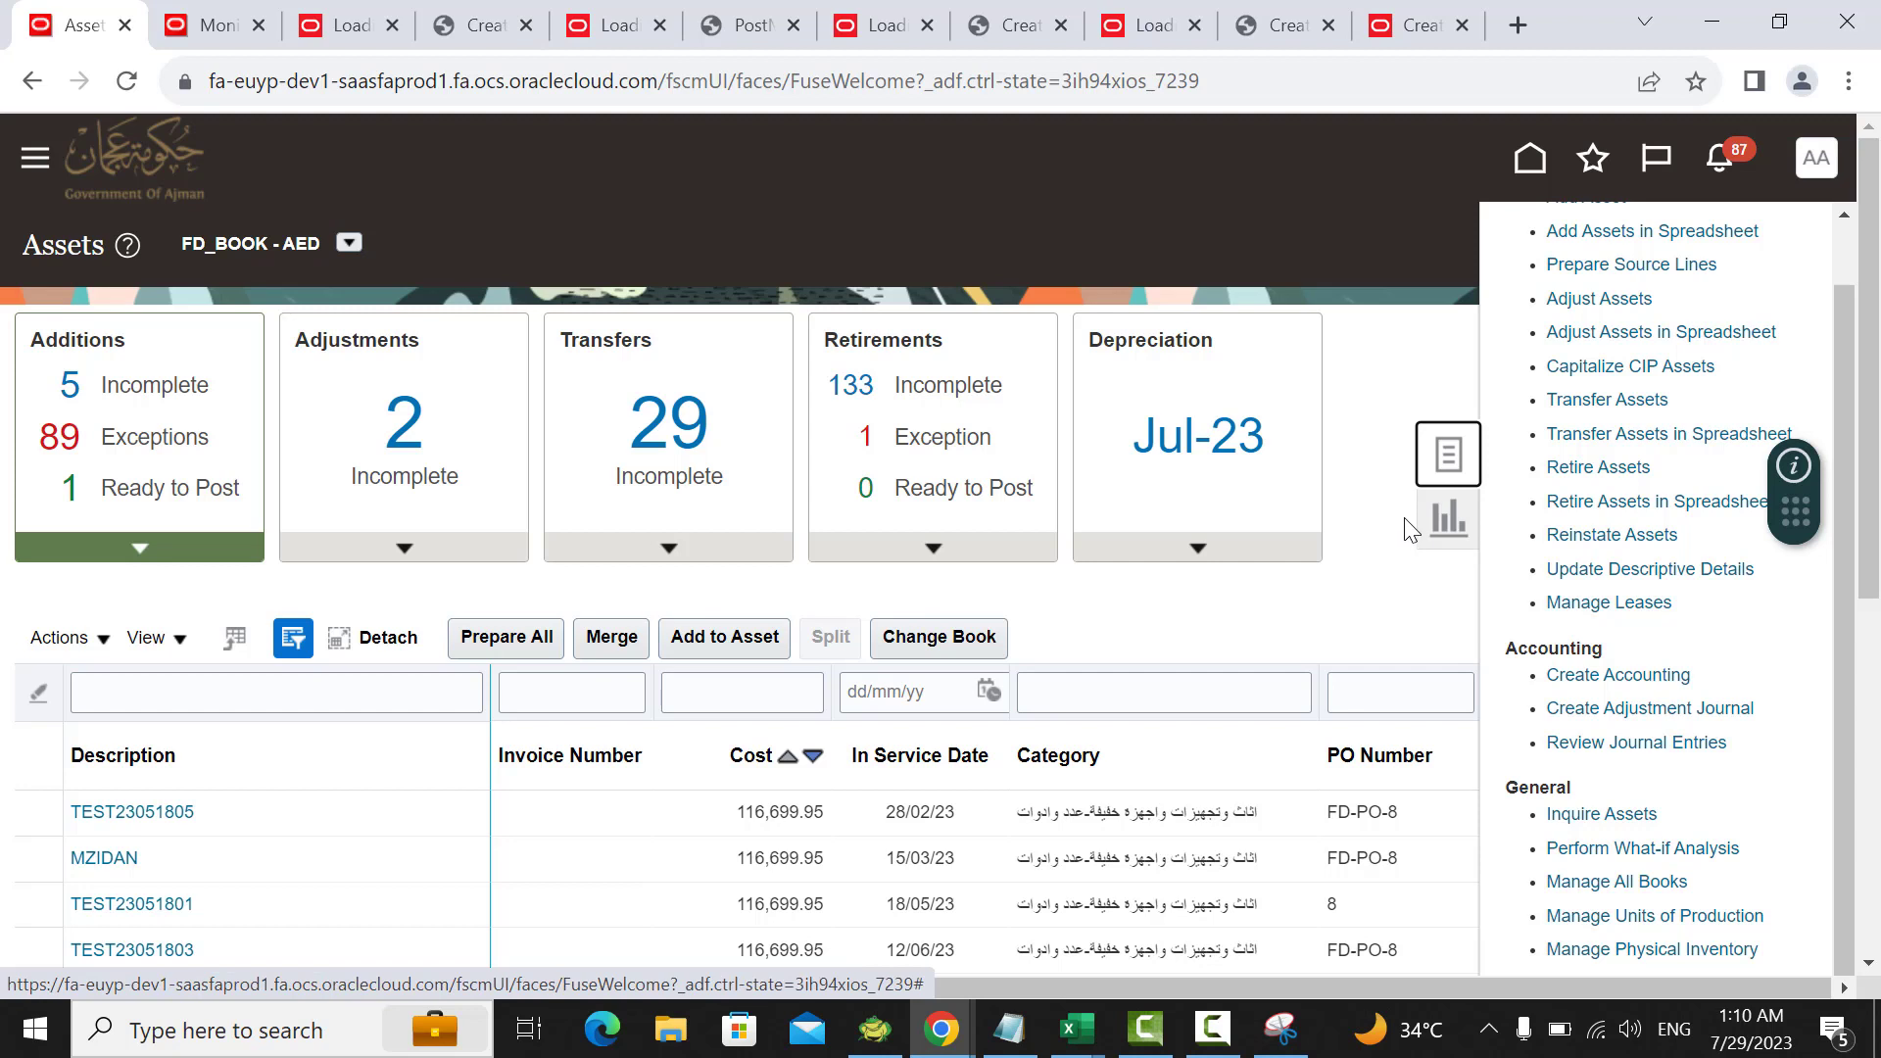
click(1570, 410)
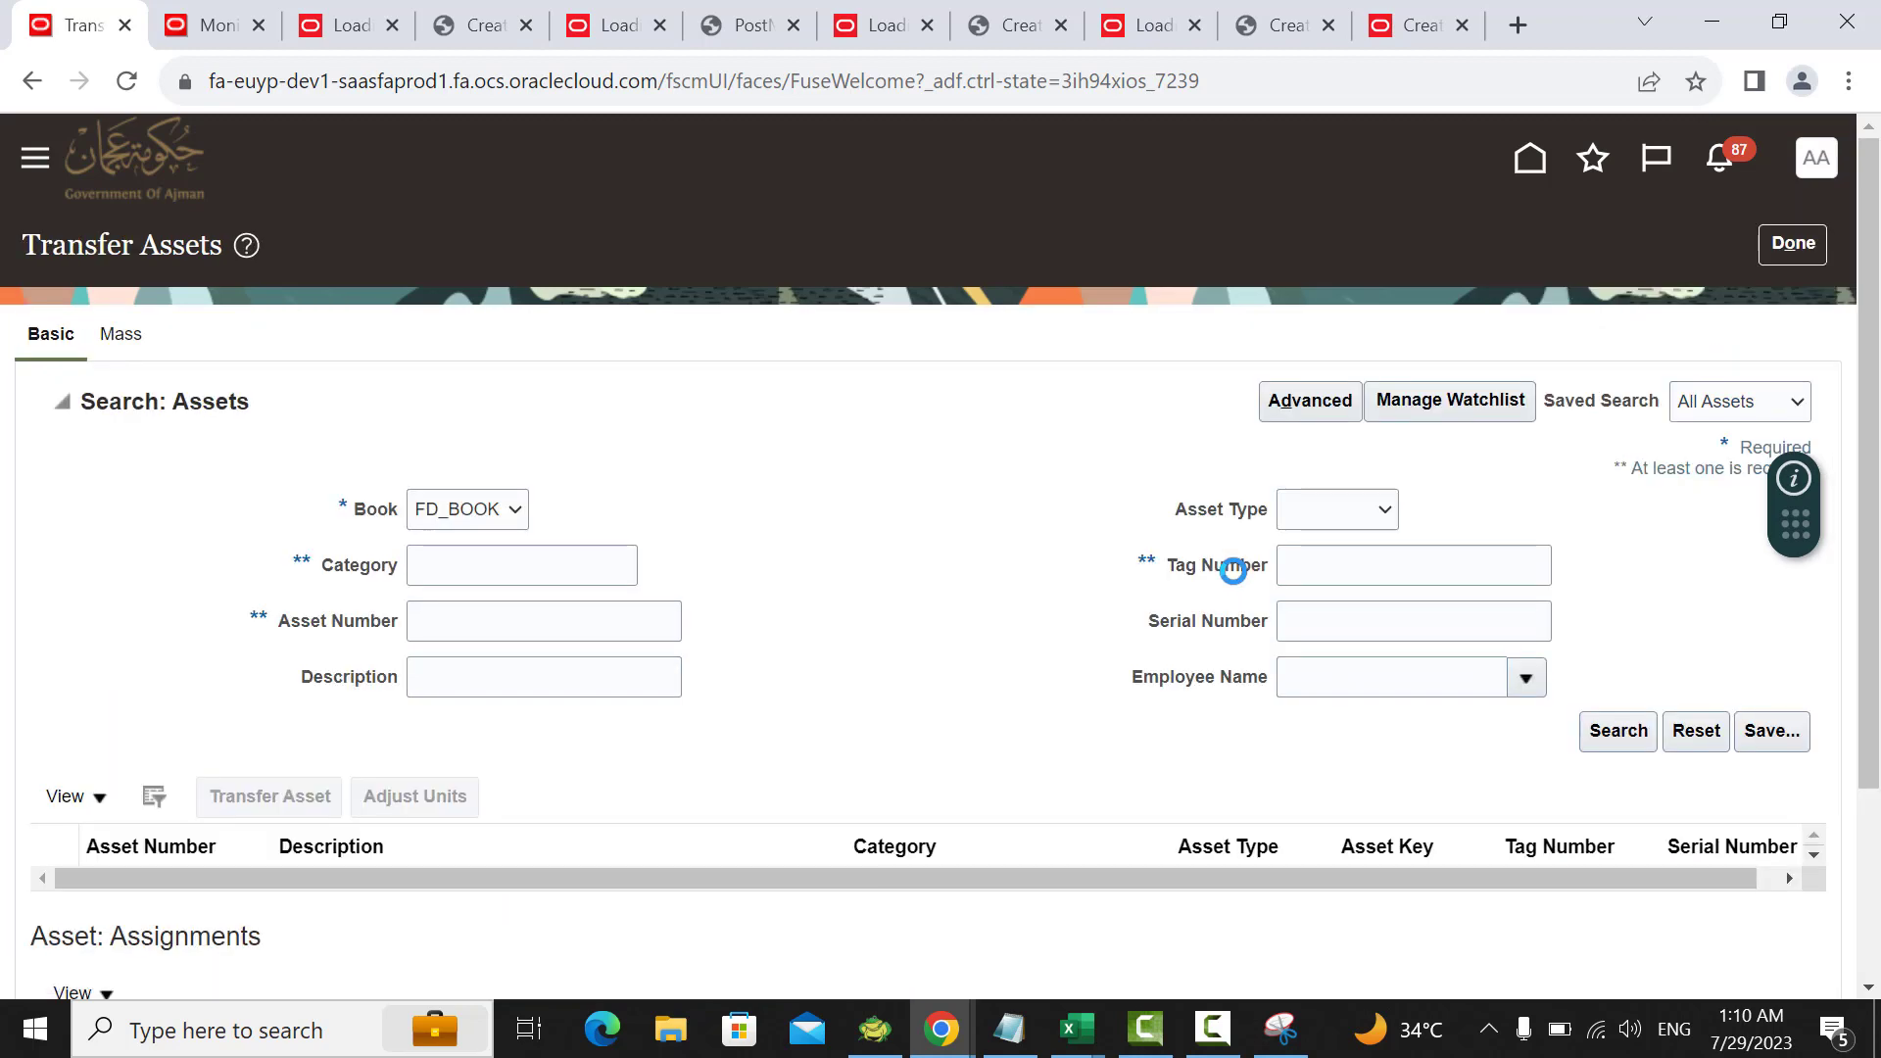
Step: Search for asset number 10232 in FD_BOOK and start a transfer for it
scroll(529, 507, down, 1)
click(516, 488)
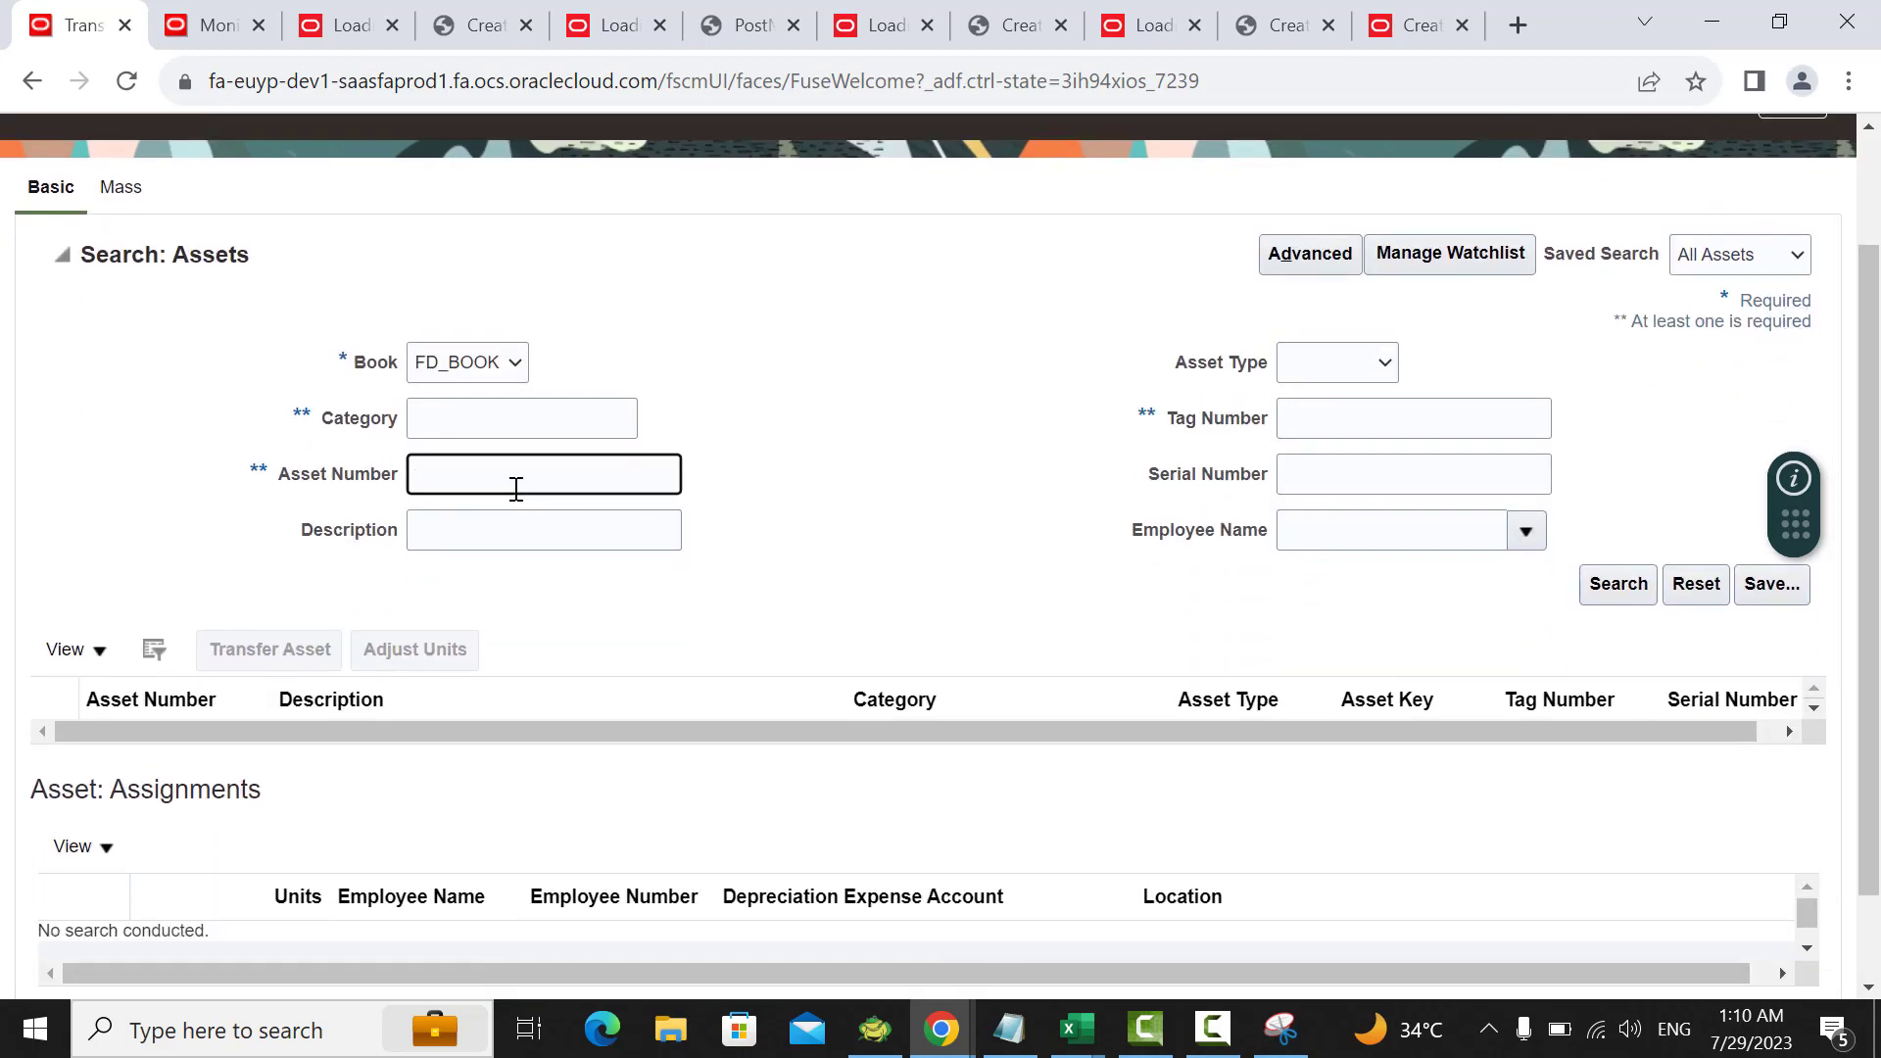
text(10232)
click(1599, 590)
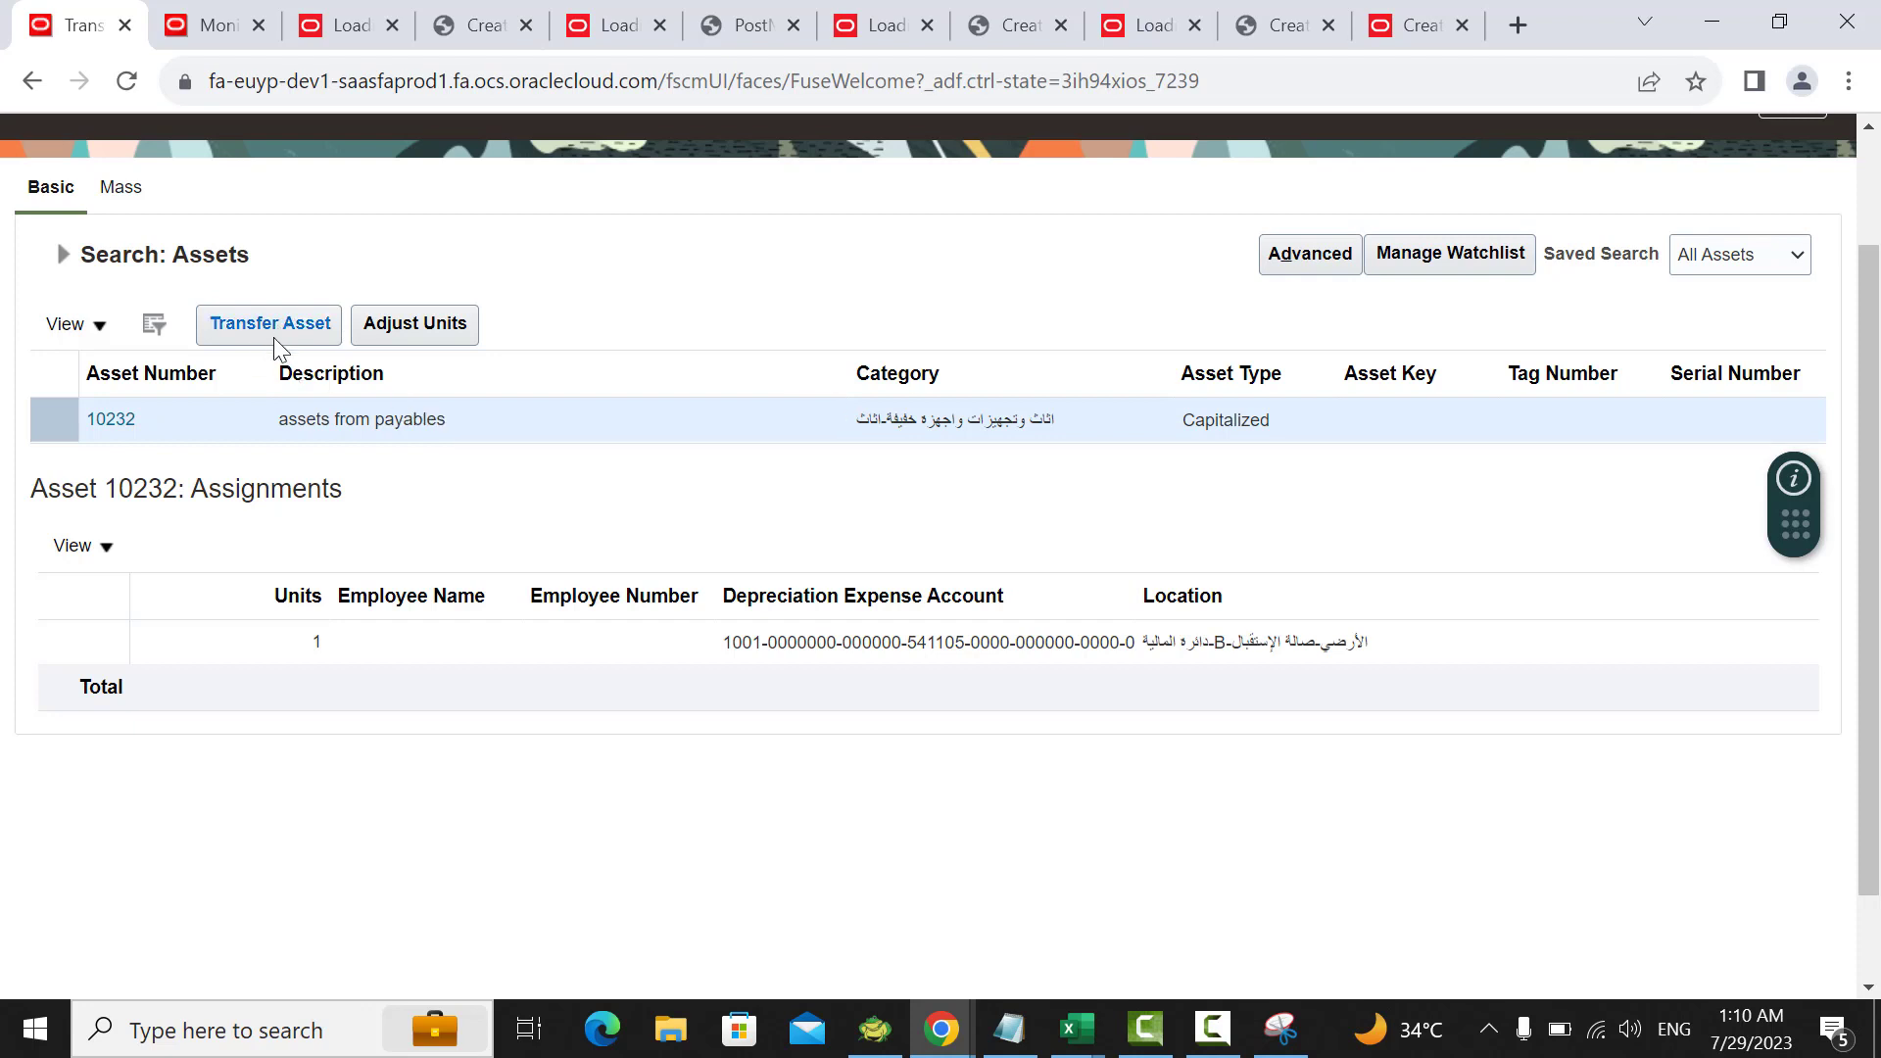
click(245, 331)
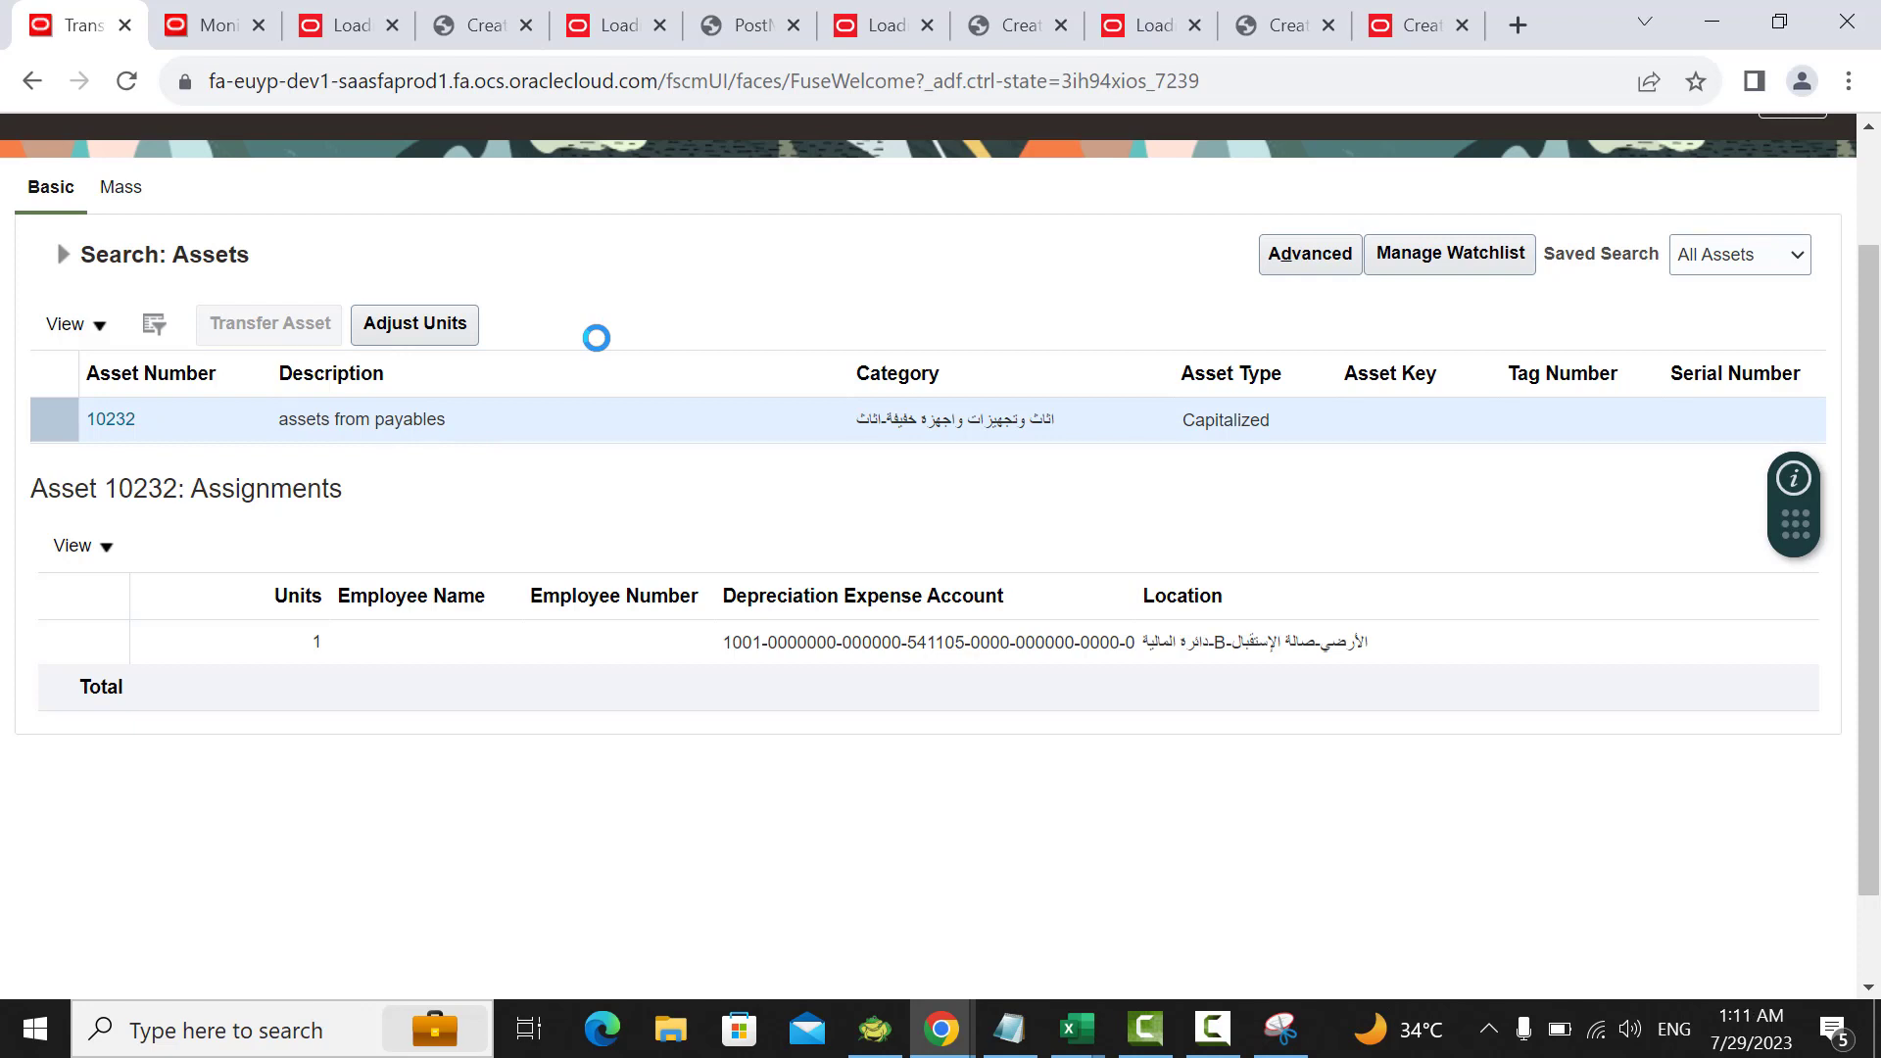
Step: Add an assignment line with 1 new unit and set the existing line's new units to 0
scroll(856, 415, down, 3)
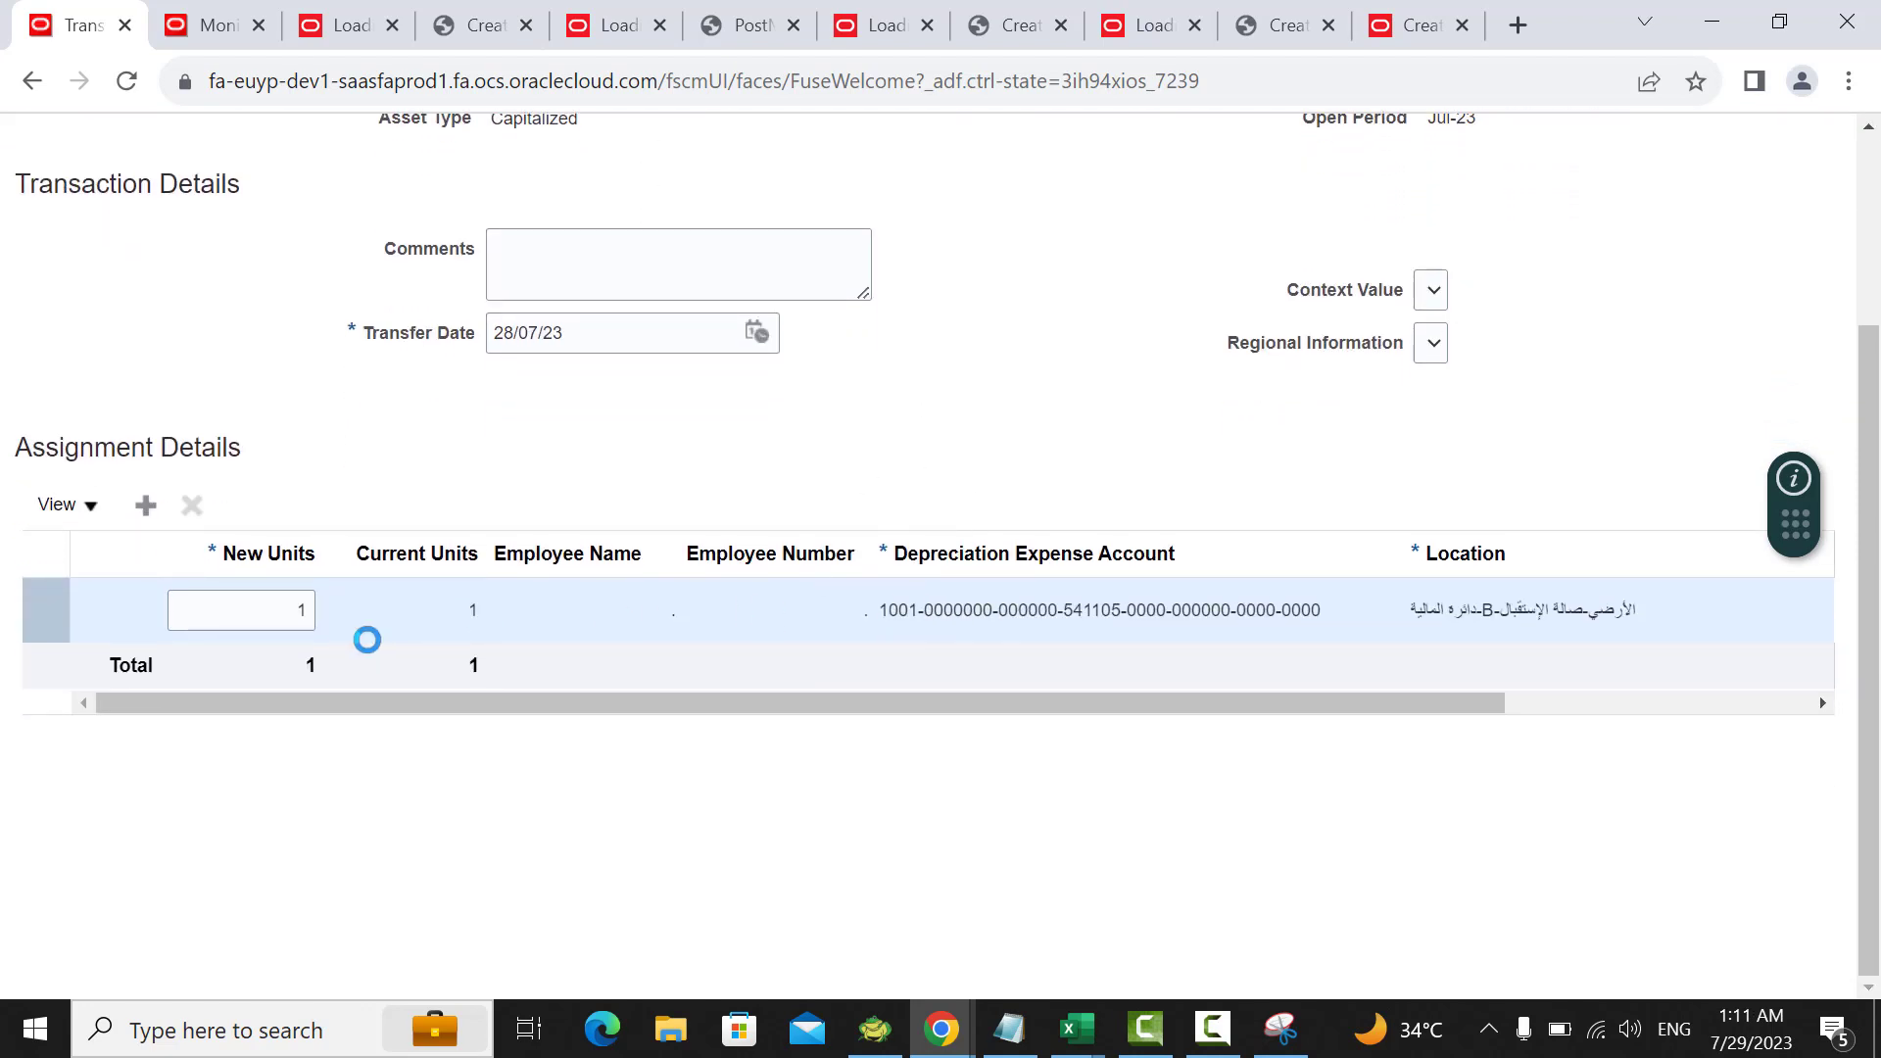
scroll(737, 464, up, 3)
scroll(1068, 486, down, 3)
mouse_move(1110, 621)
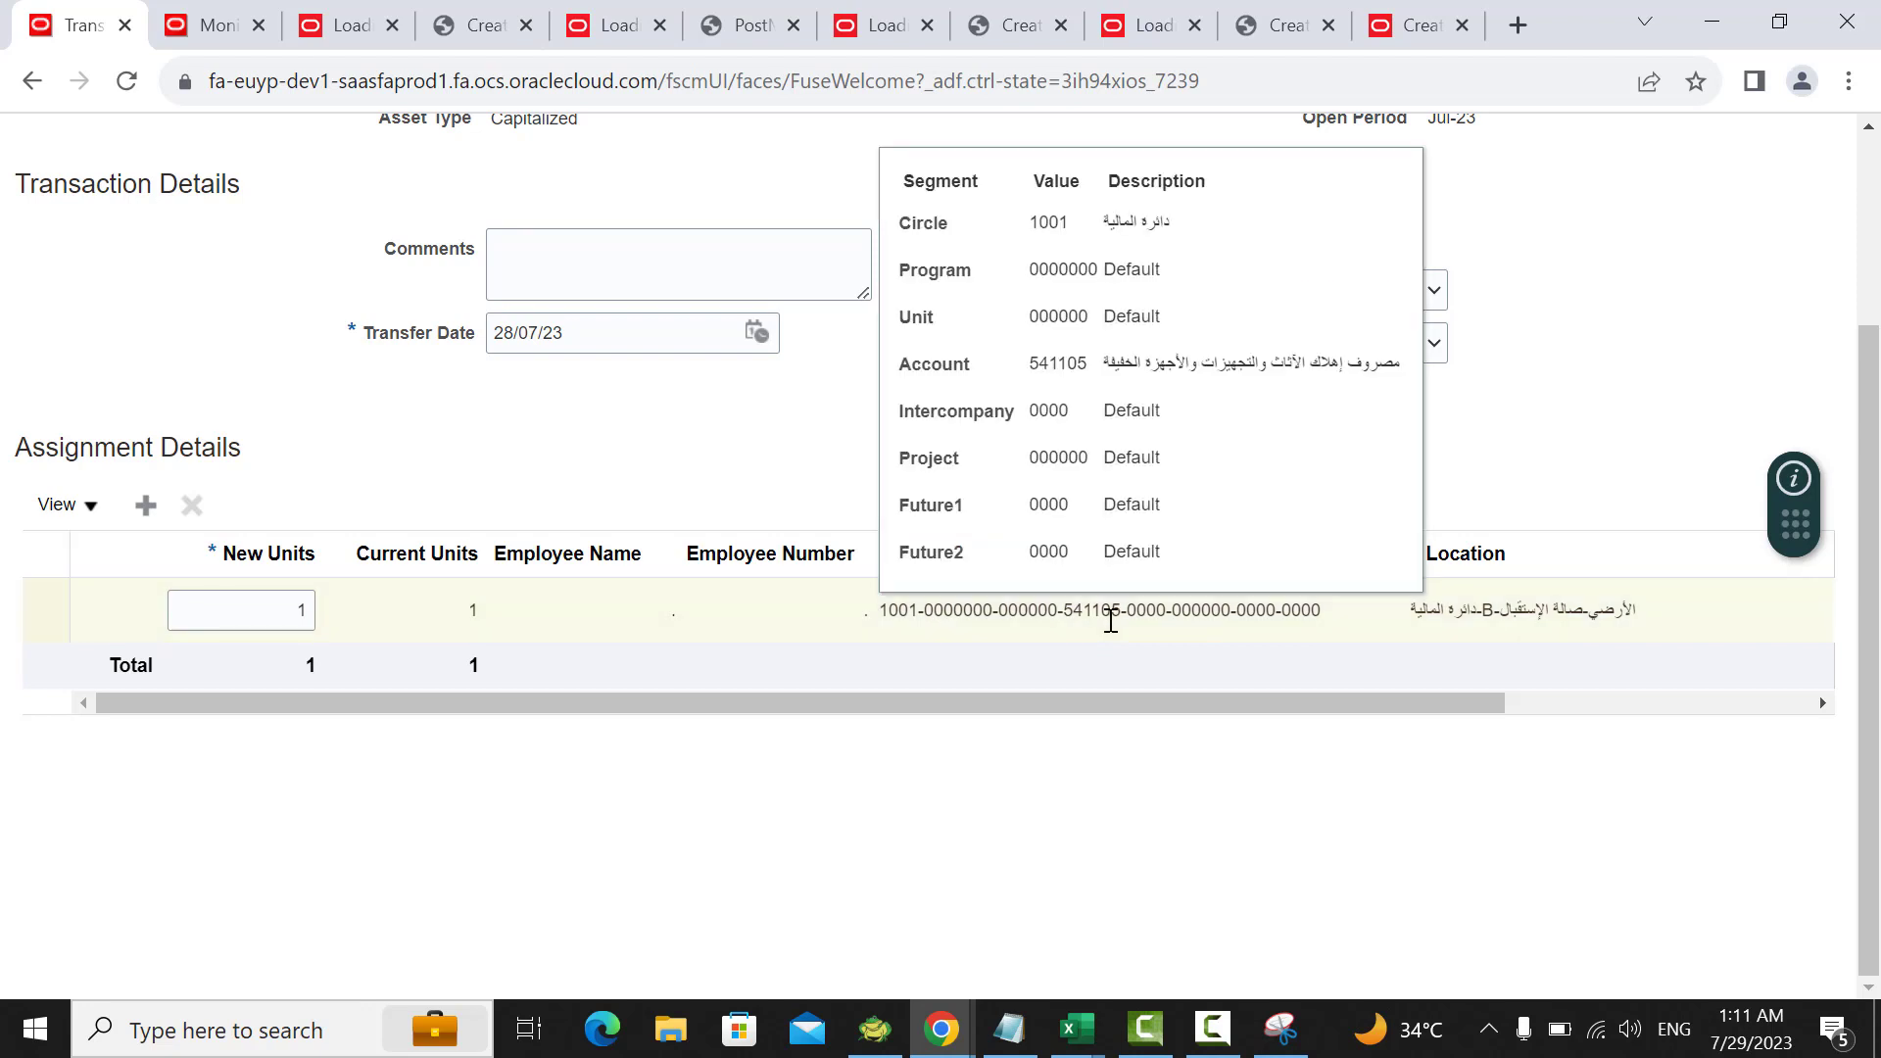
click(845, 445)
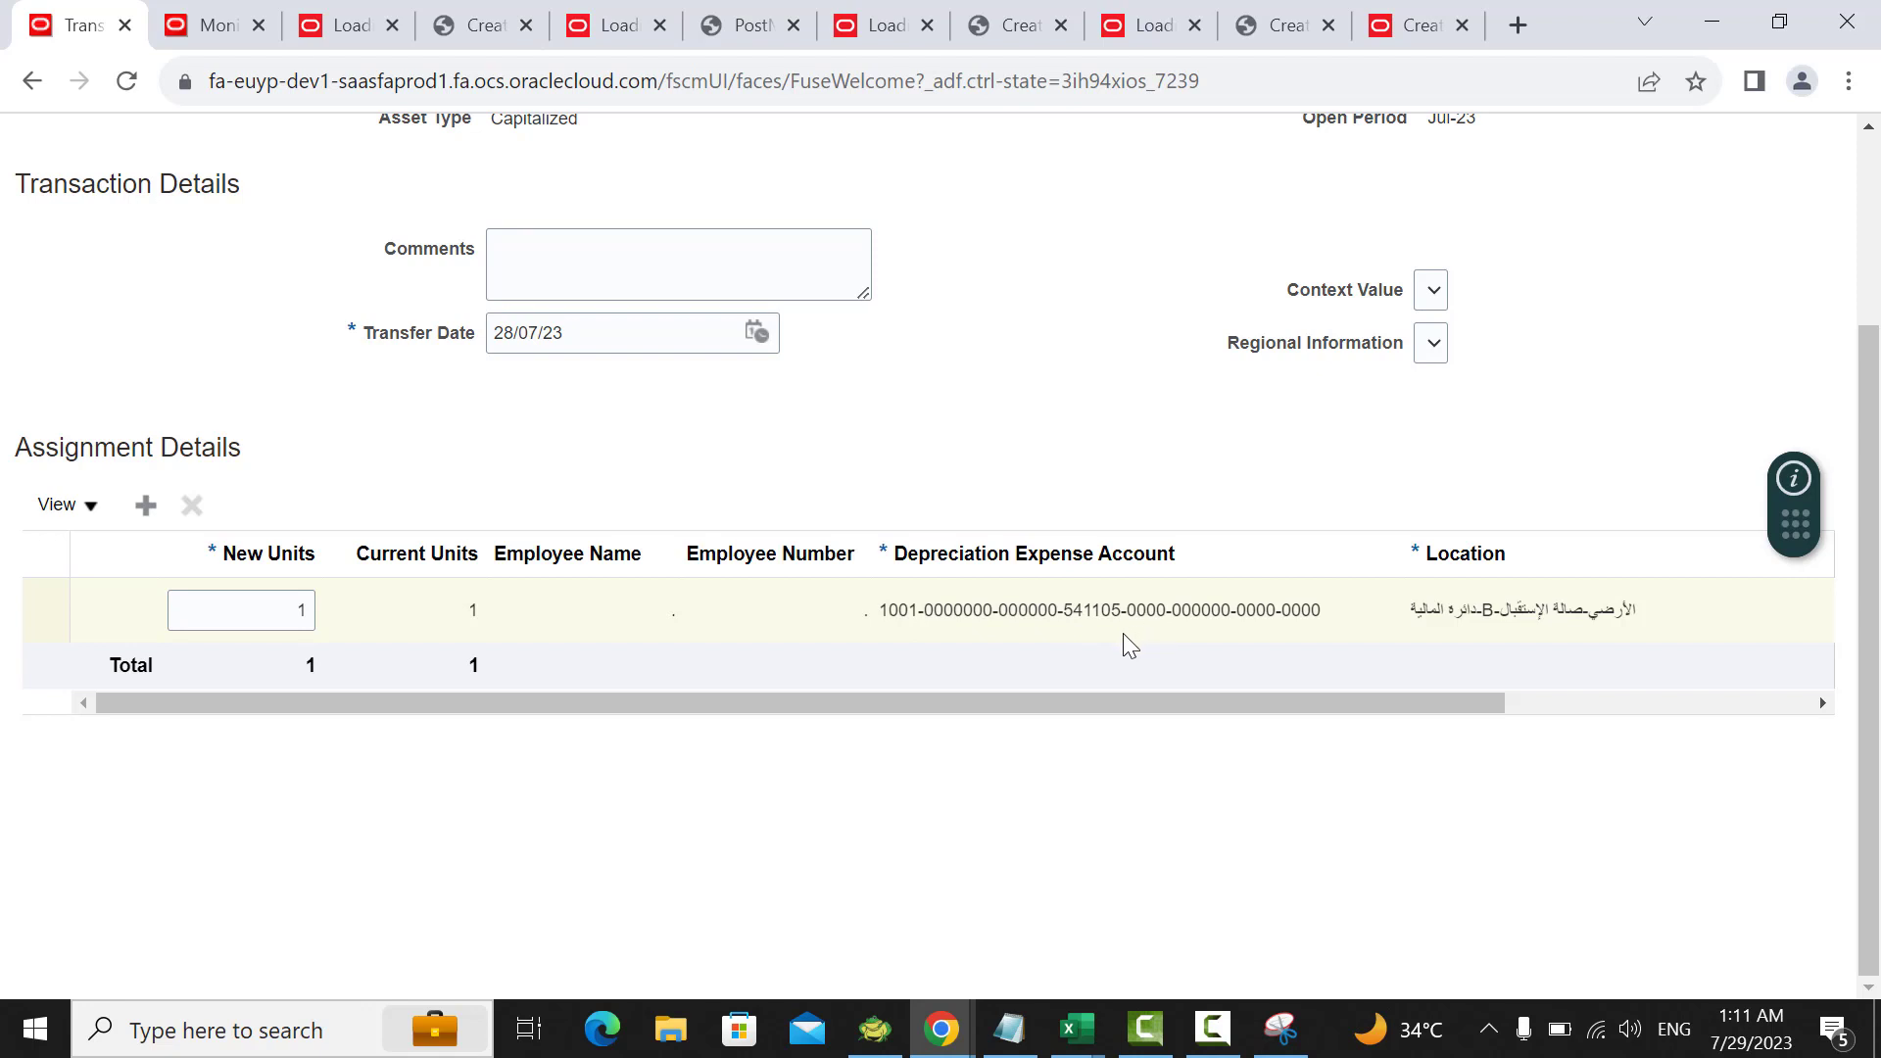
click(1099, 617)
click(155, 519)
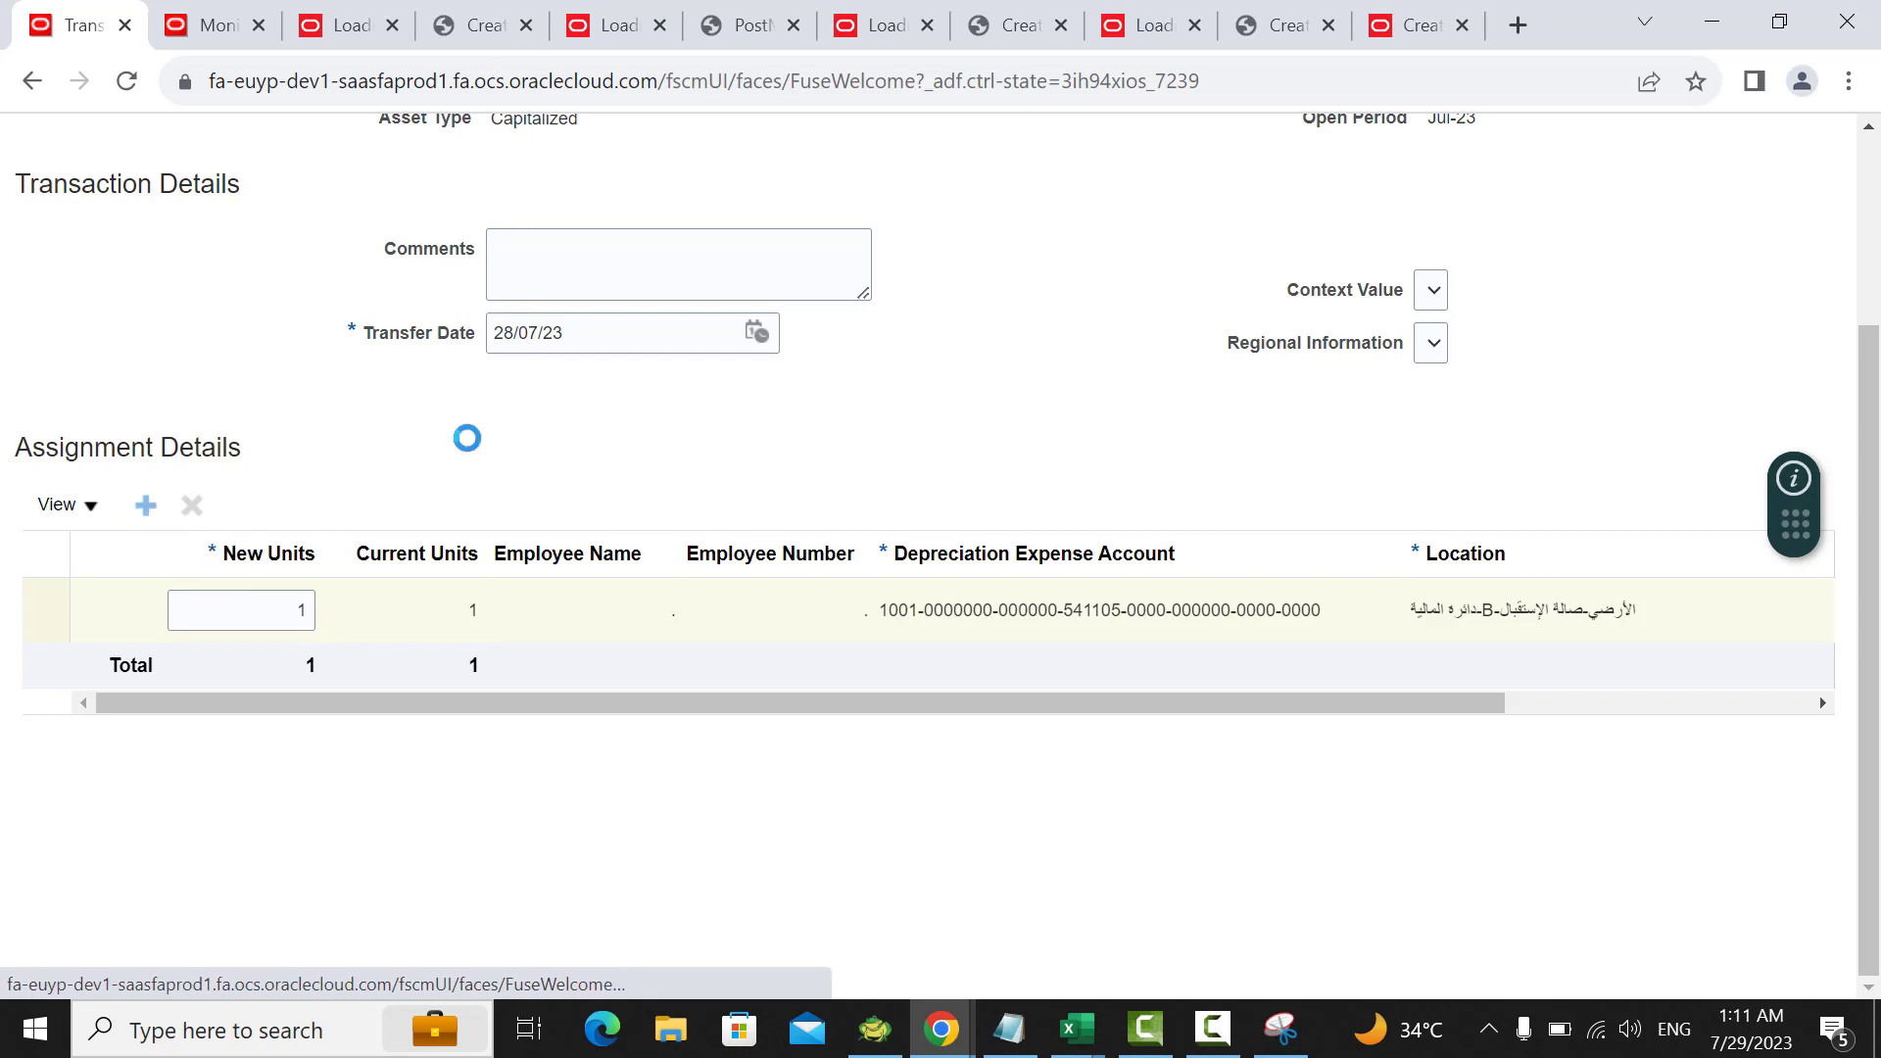
double_click(280, 672)
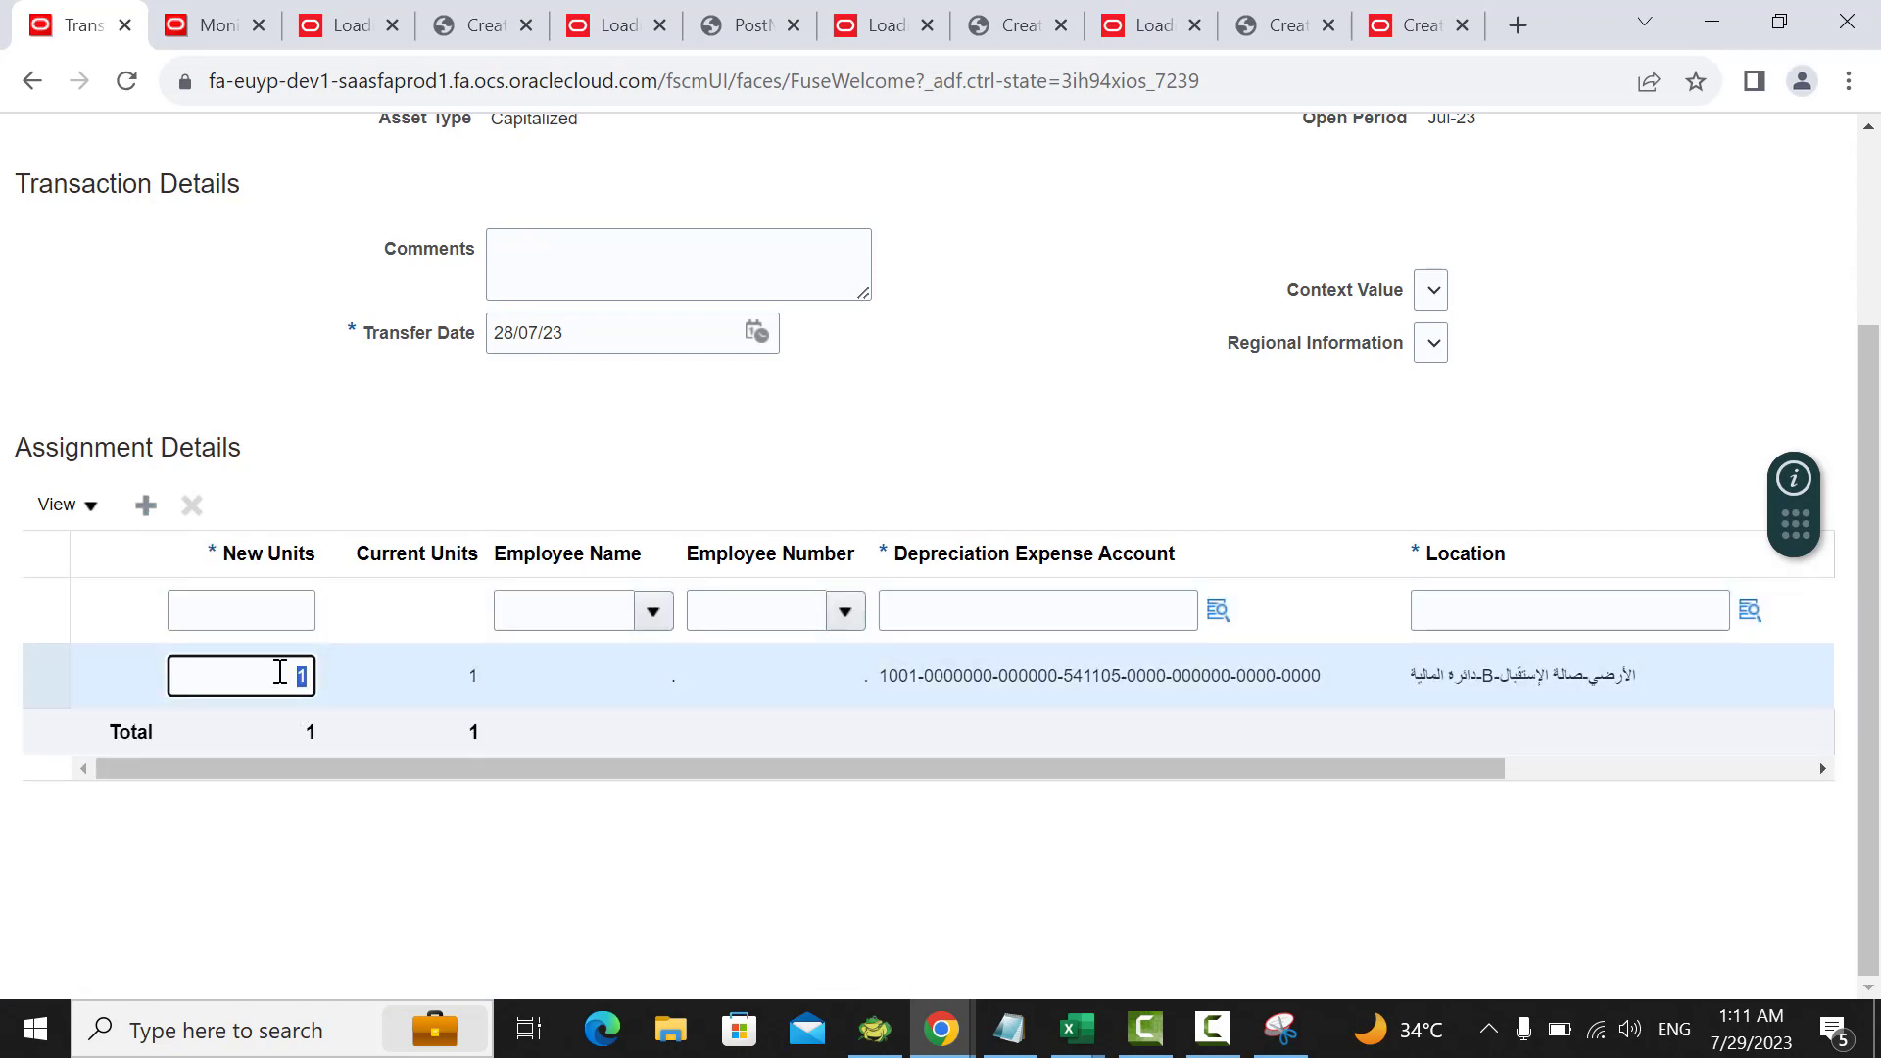
text(0)
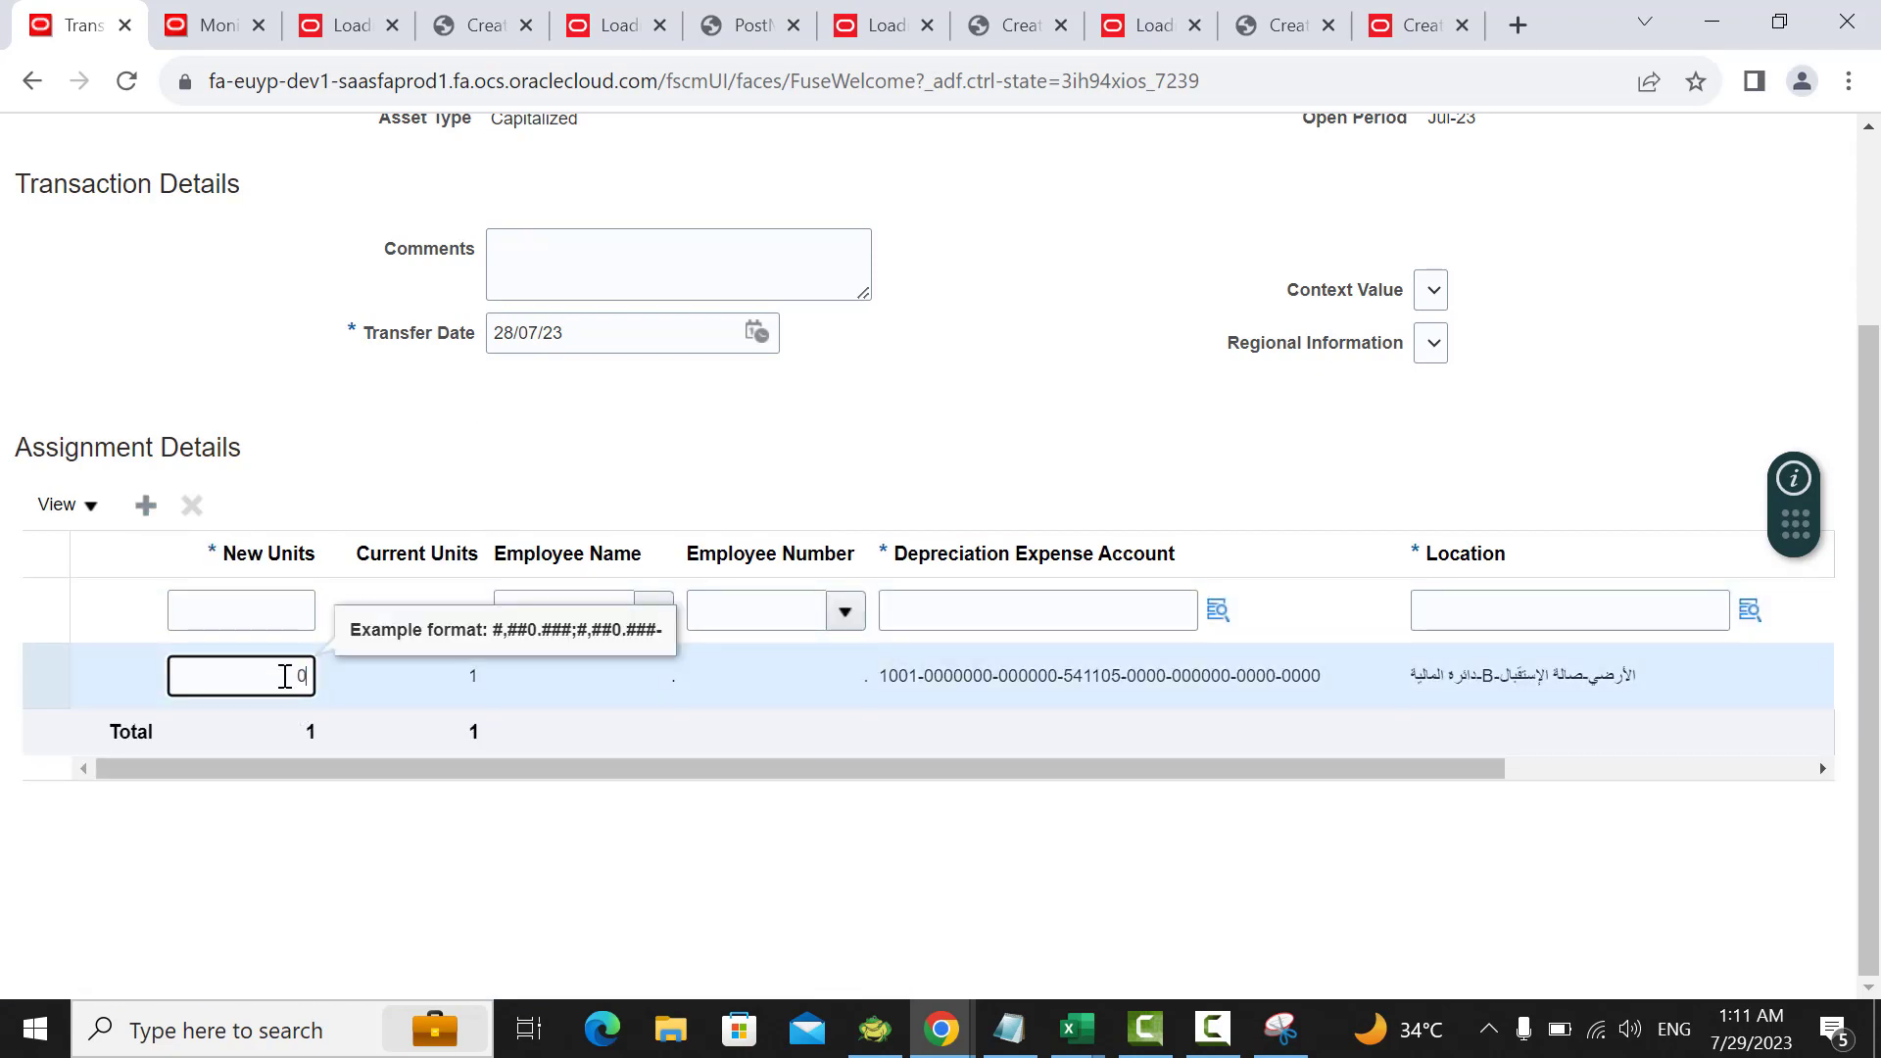
click(293, 612)
text(1)
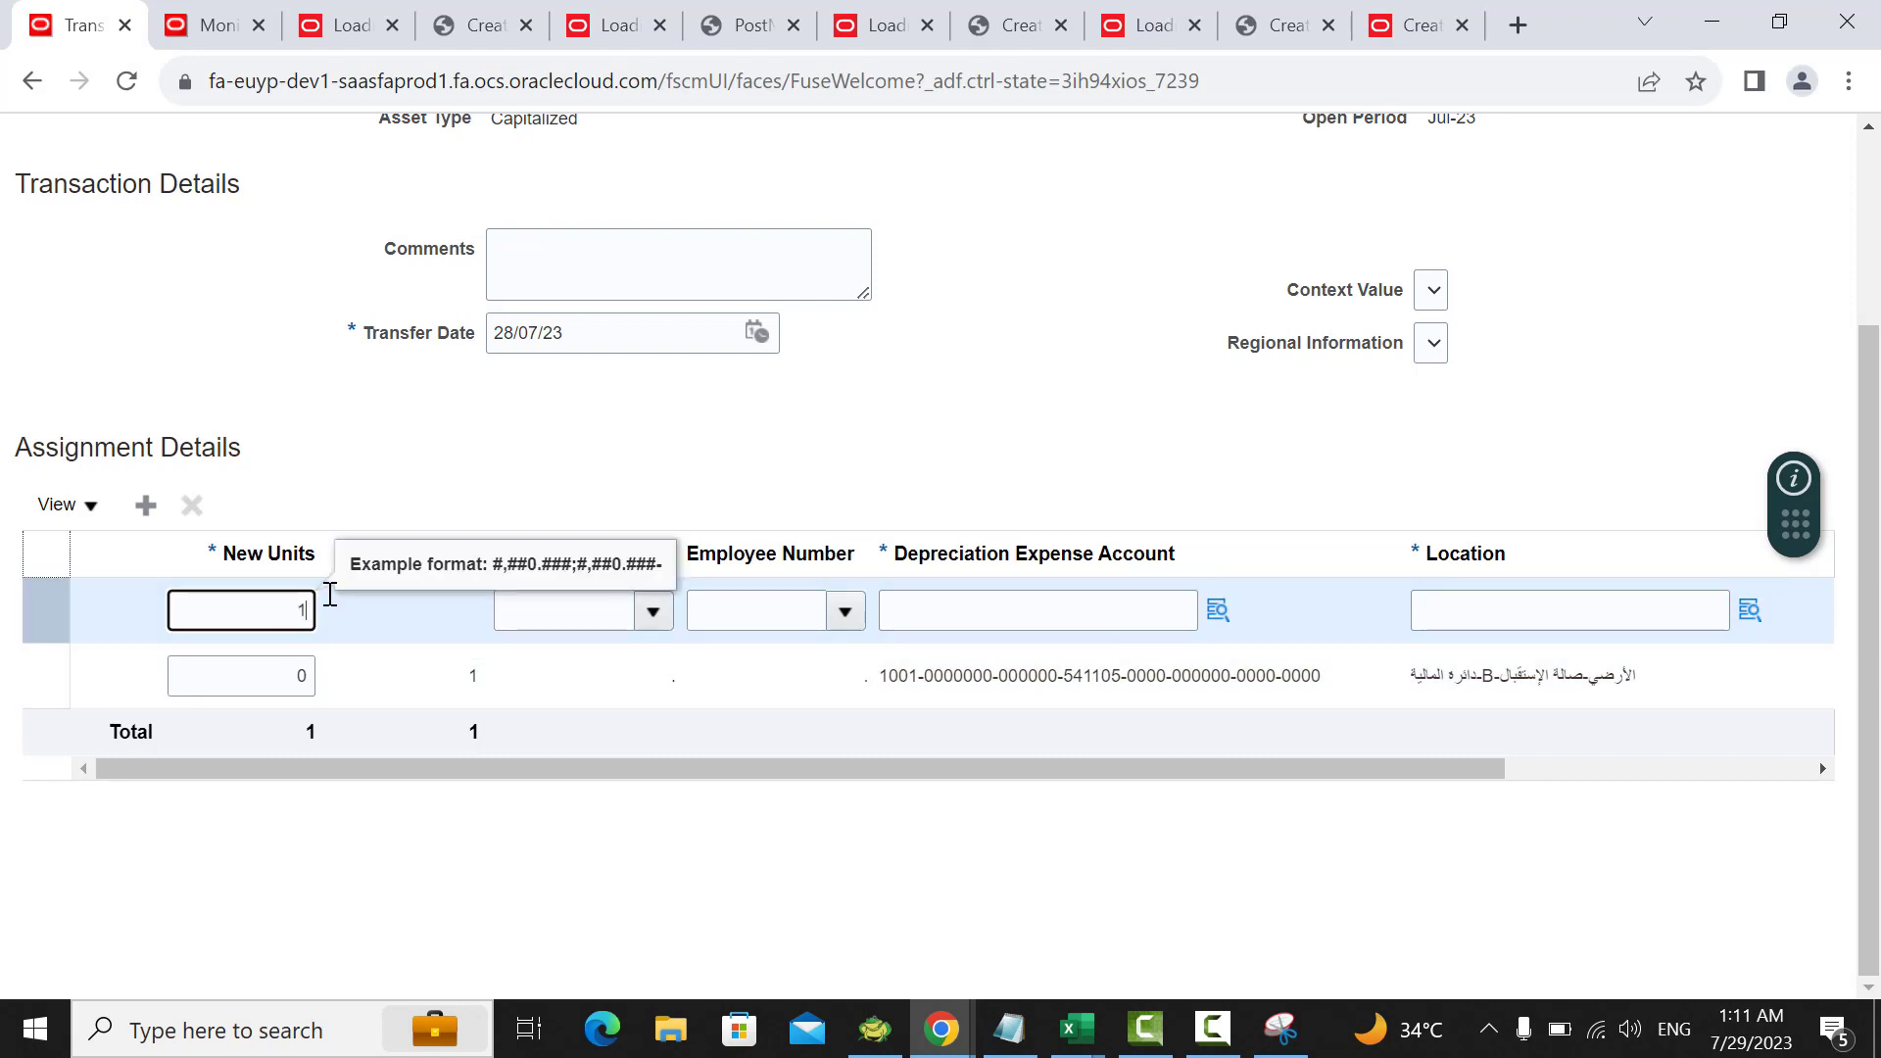
Step: Select the receiving employee's name for the new assignment line
click(585, 466)
click(642, 623)
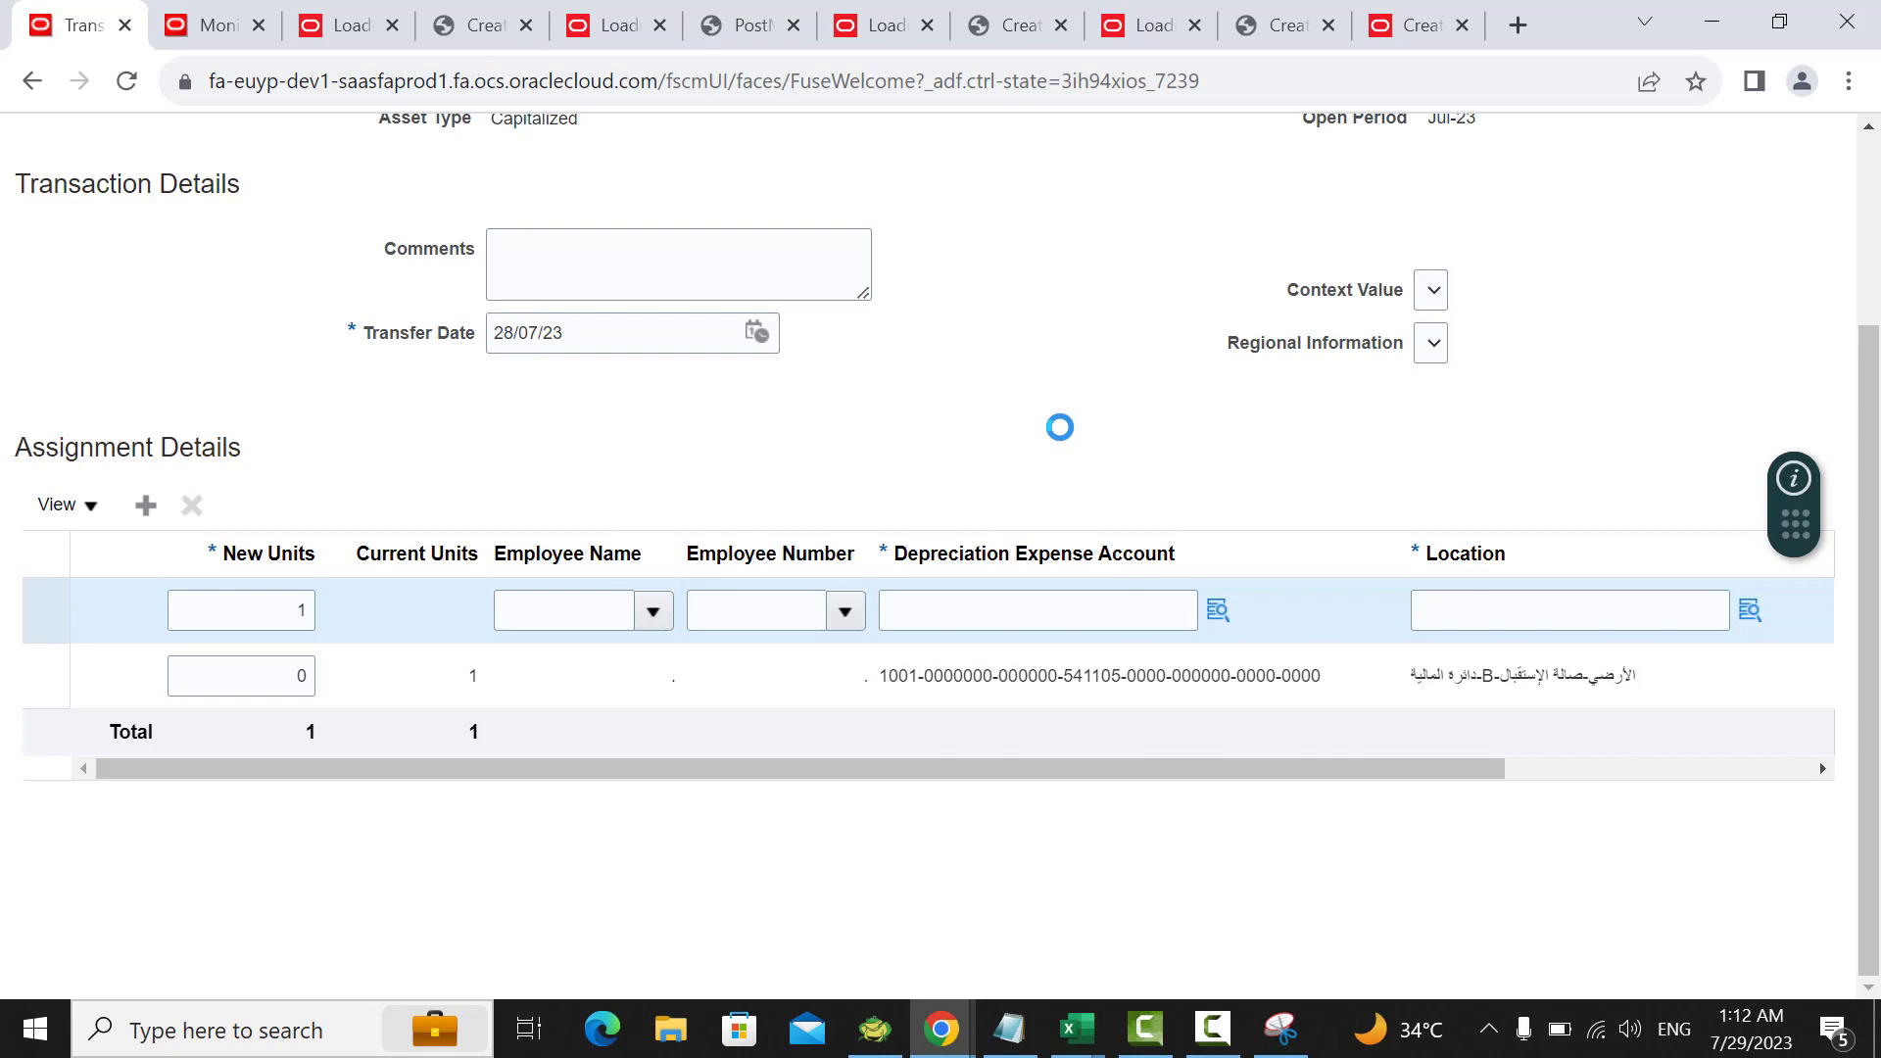
click(621, 581)
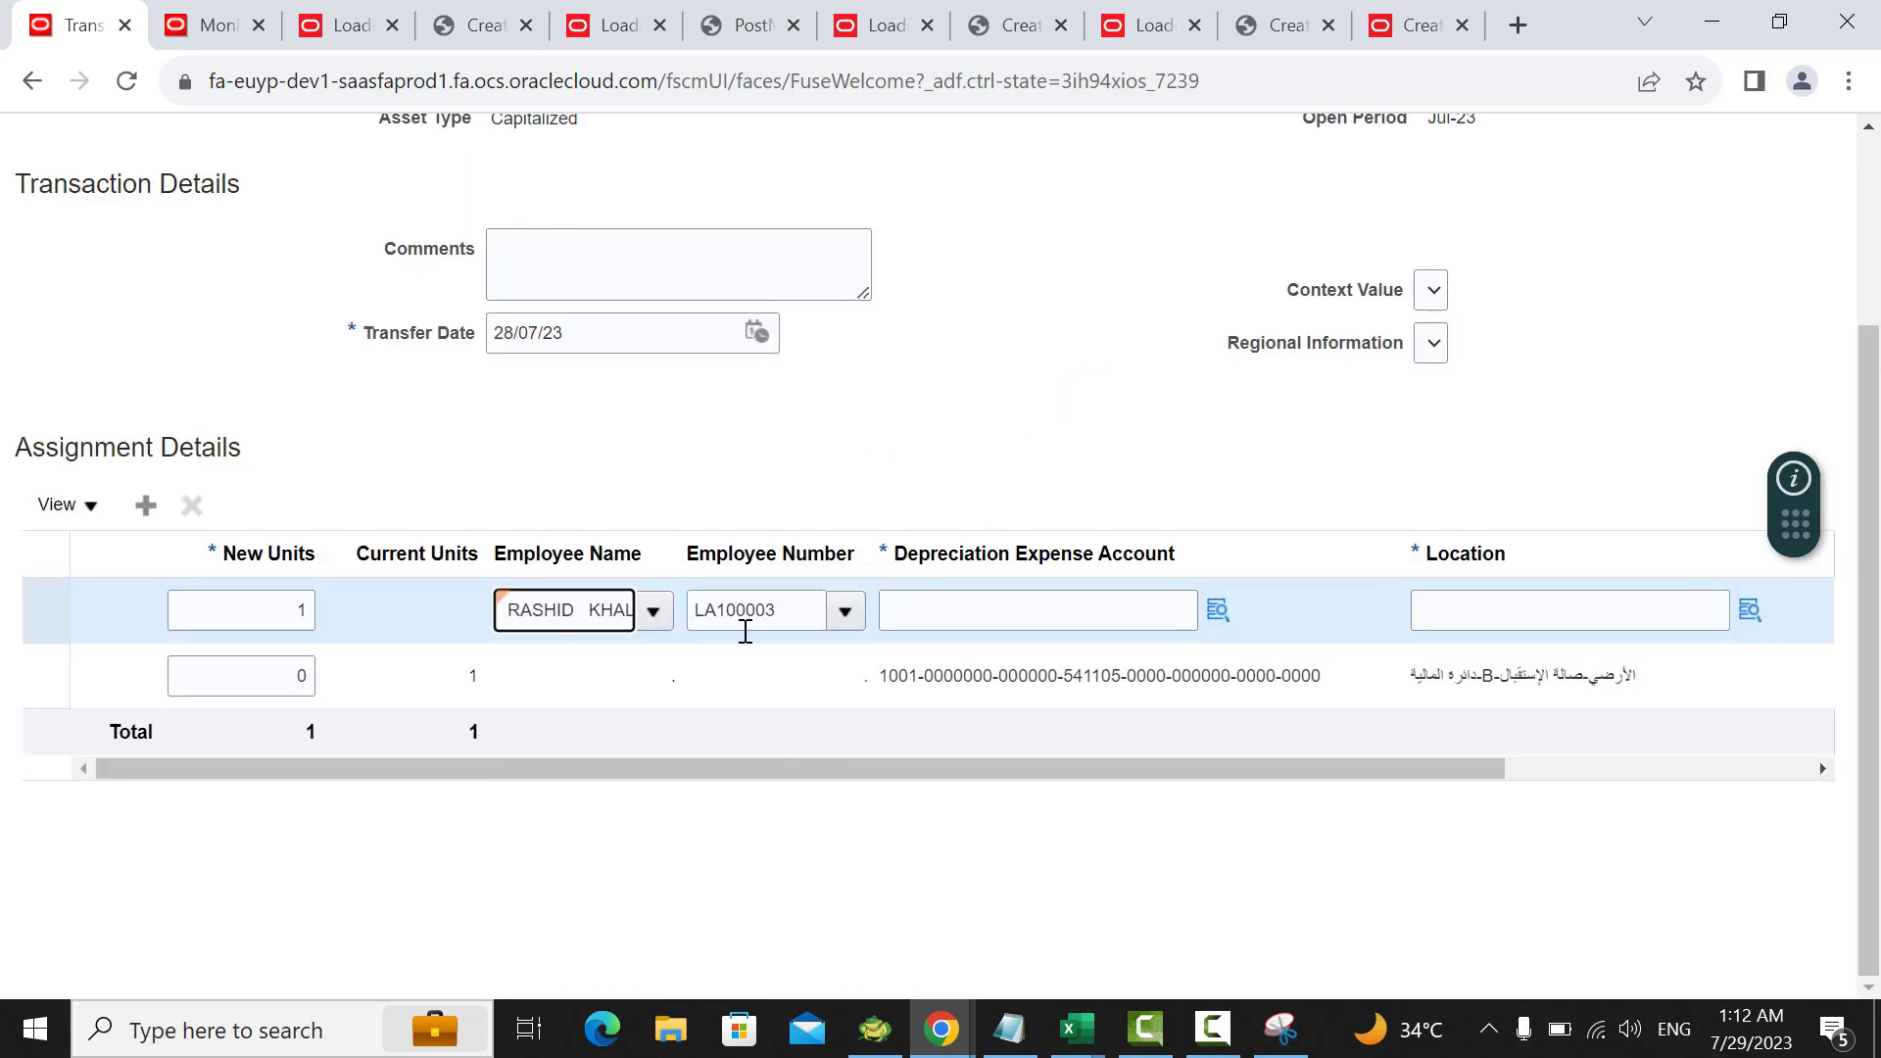
Step: Copy the existing line's depreciation expense account into the new assignment line
triple_click(1099, 676)
key(ctrl+c)
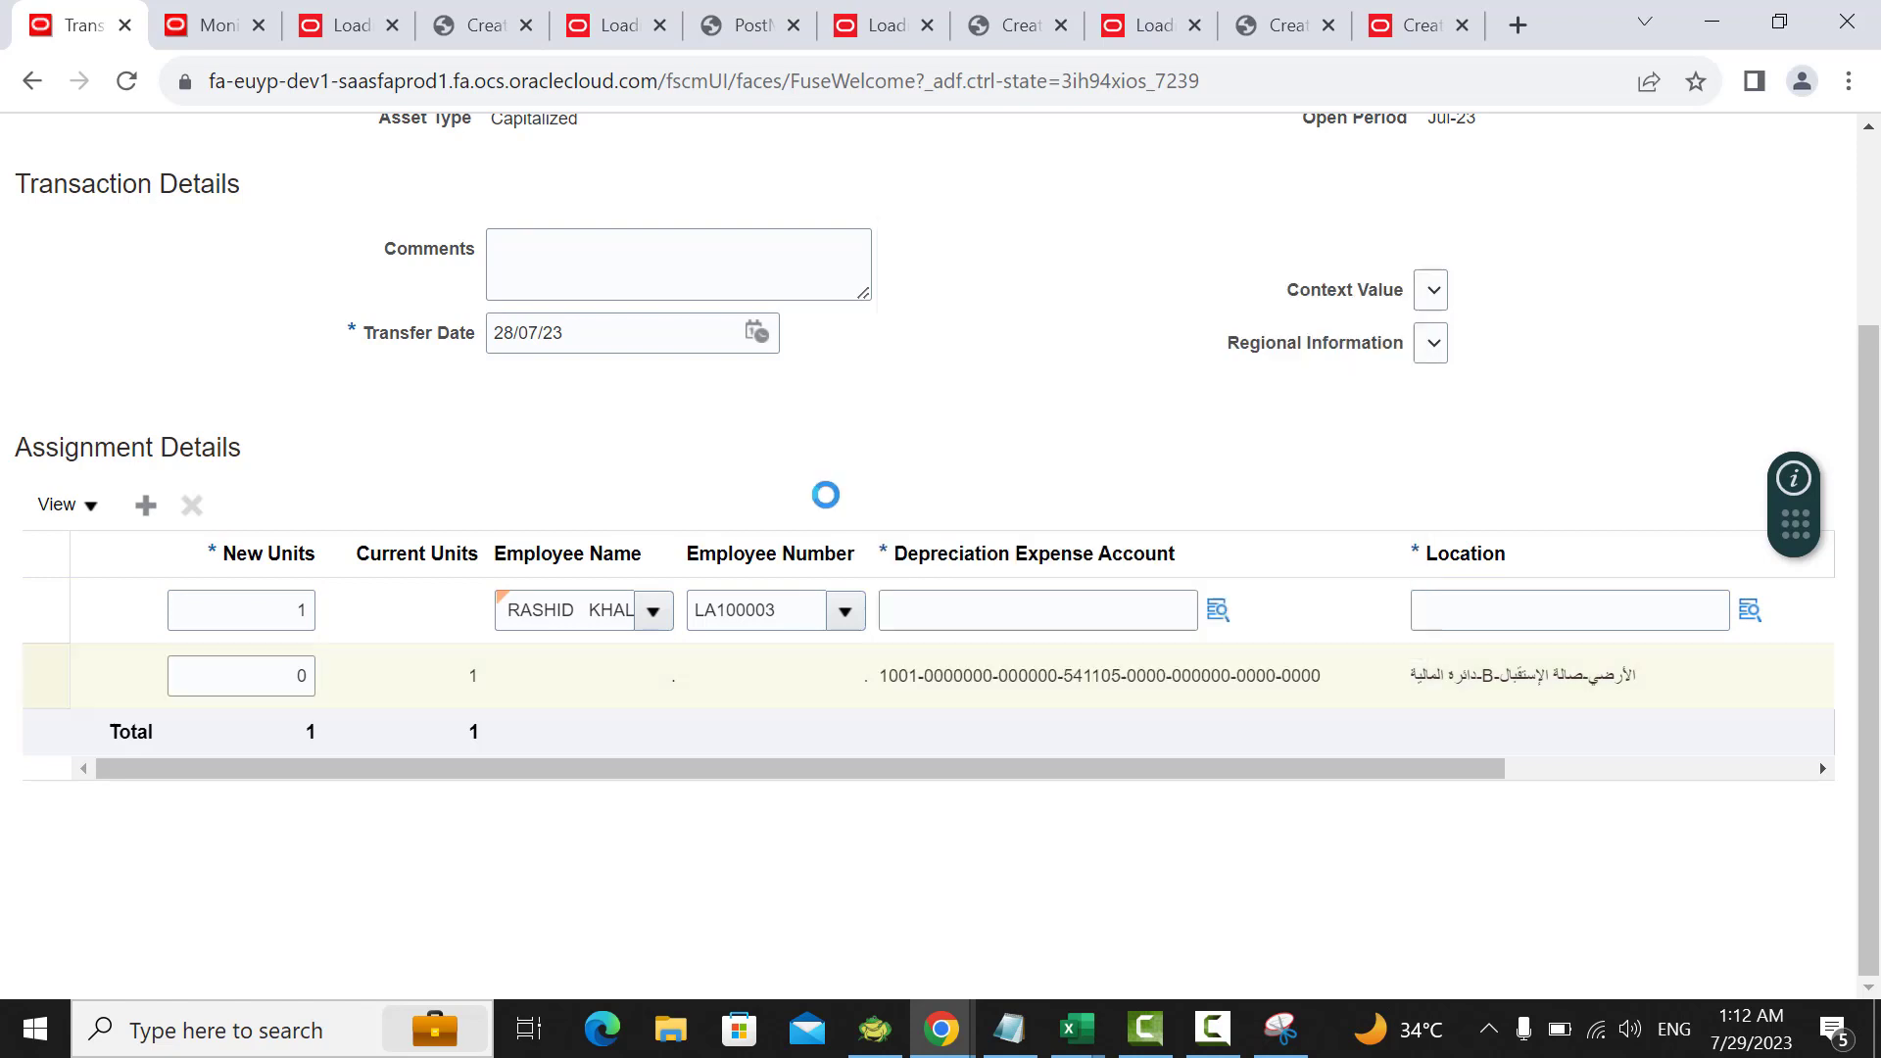
click(1016, 607)
key(ctrl+v)
click(1355, 471)
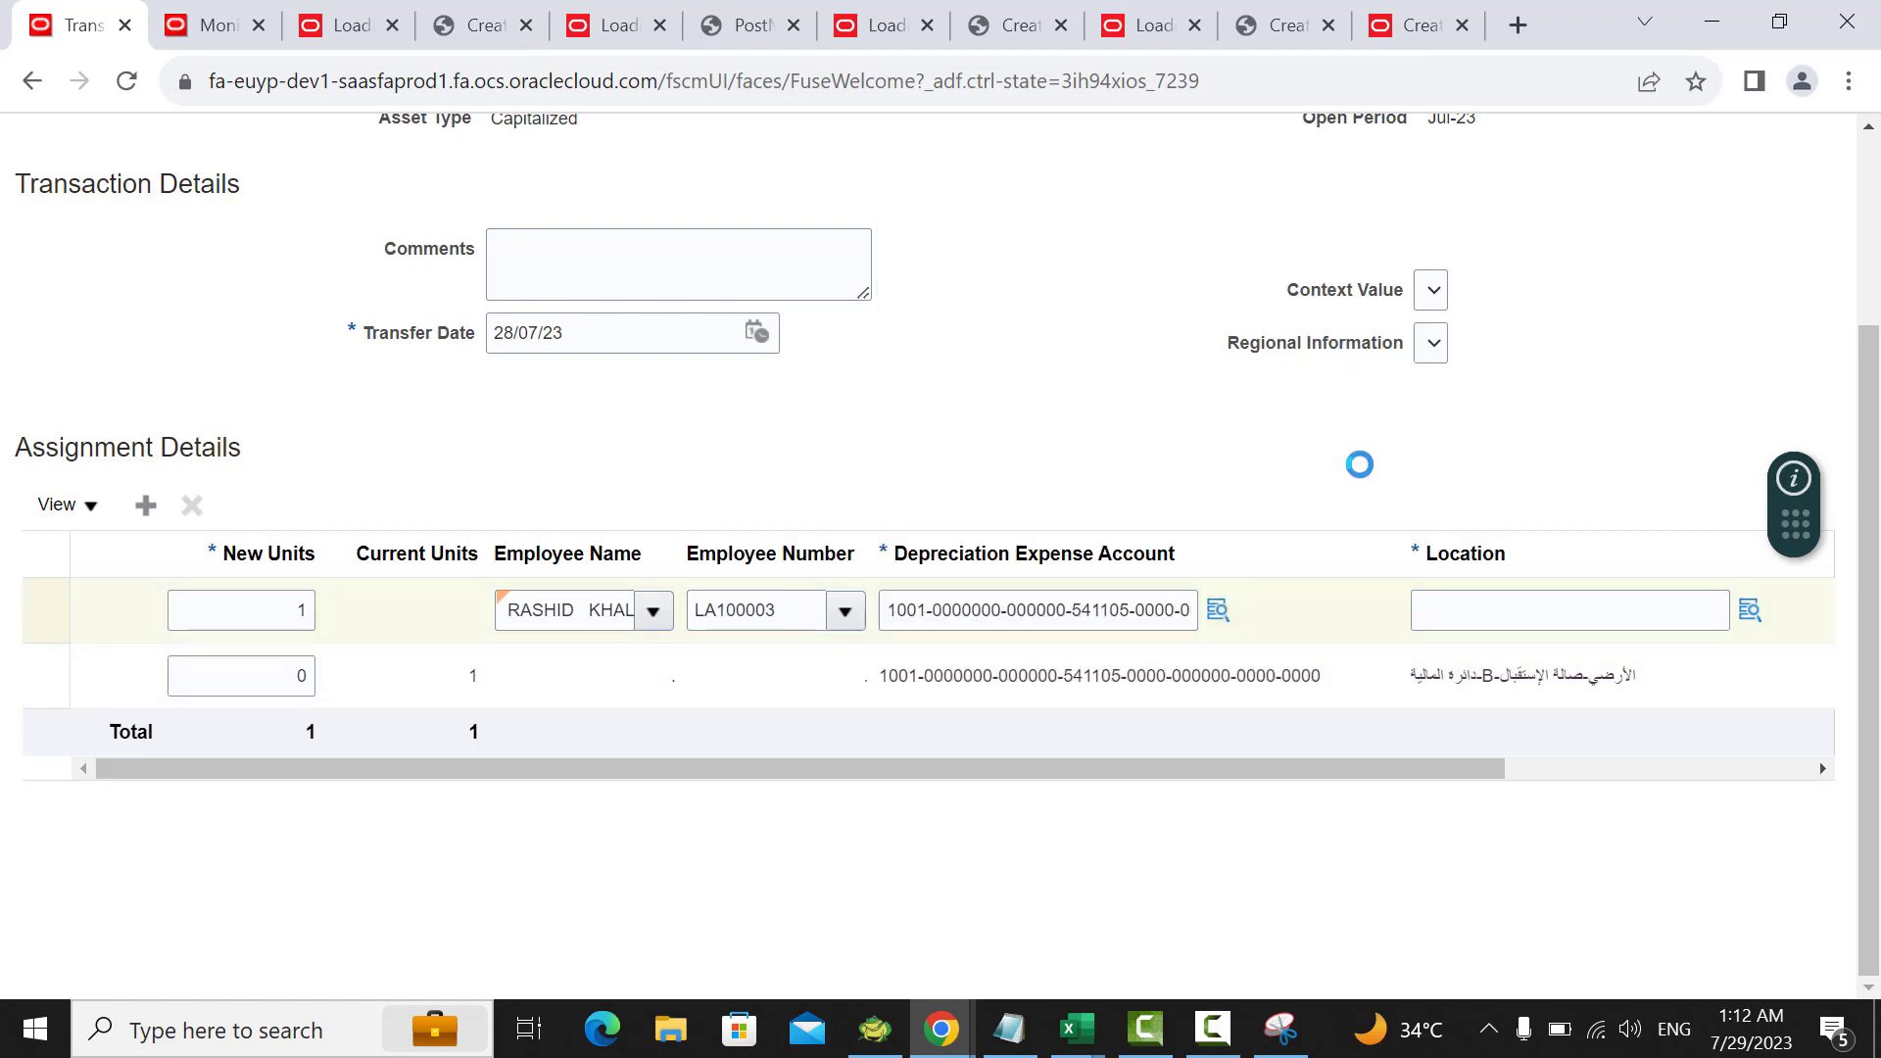
Step: Try to confirm the depreciation expense account's segments for the new assignment line
click(1749, 614)
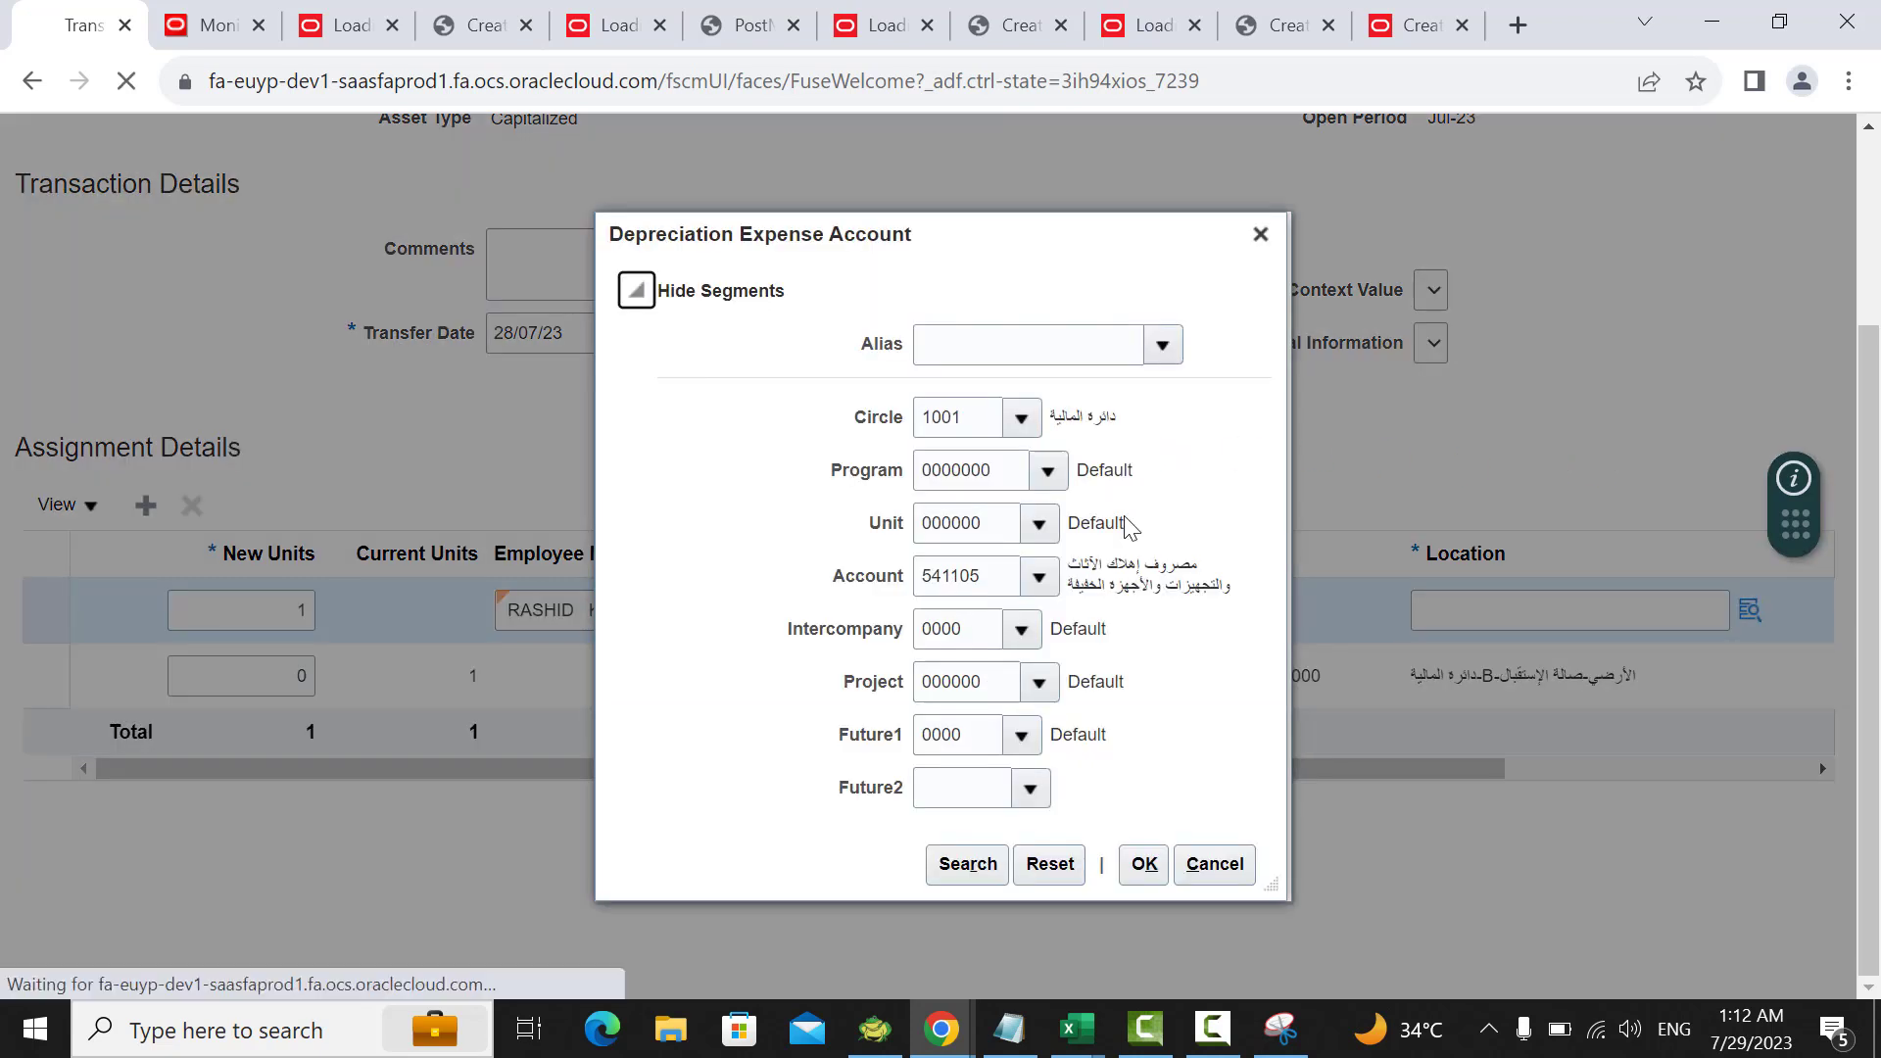
click(1144, 864)
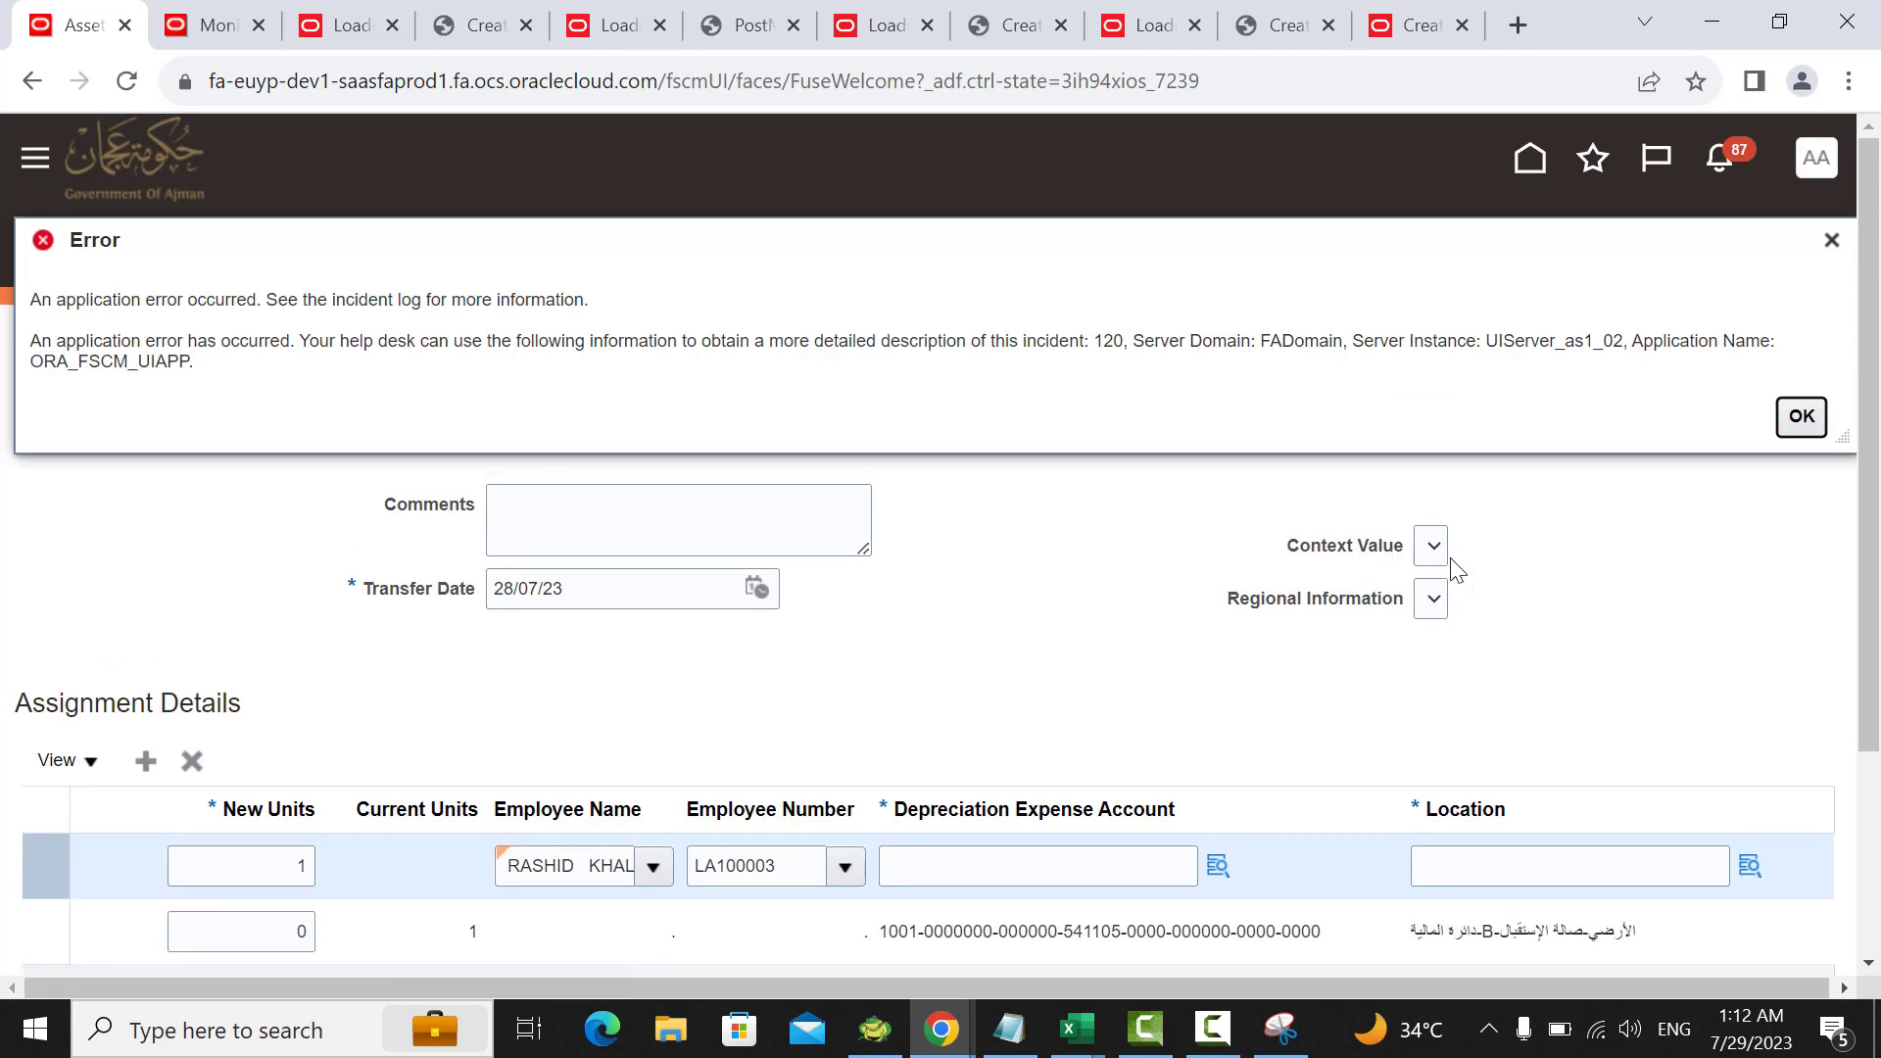
scroll(1766, 277, down, 1)
click(1807, 421)
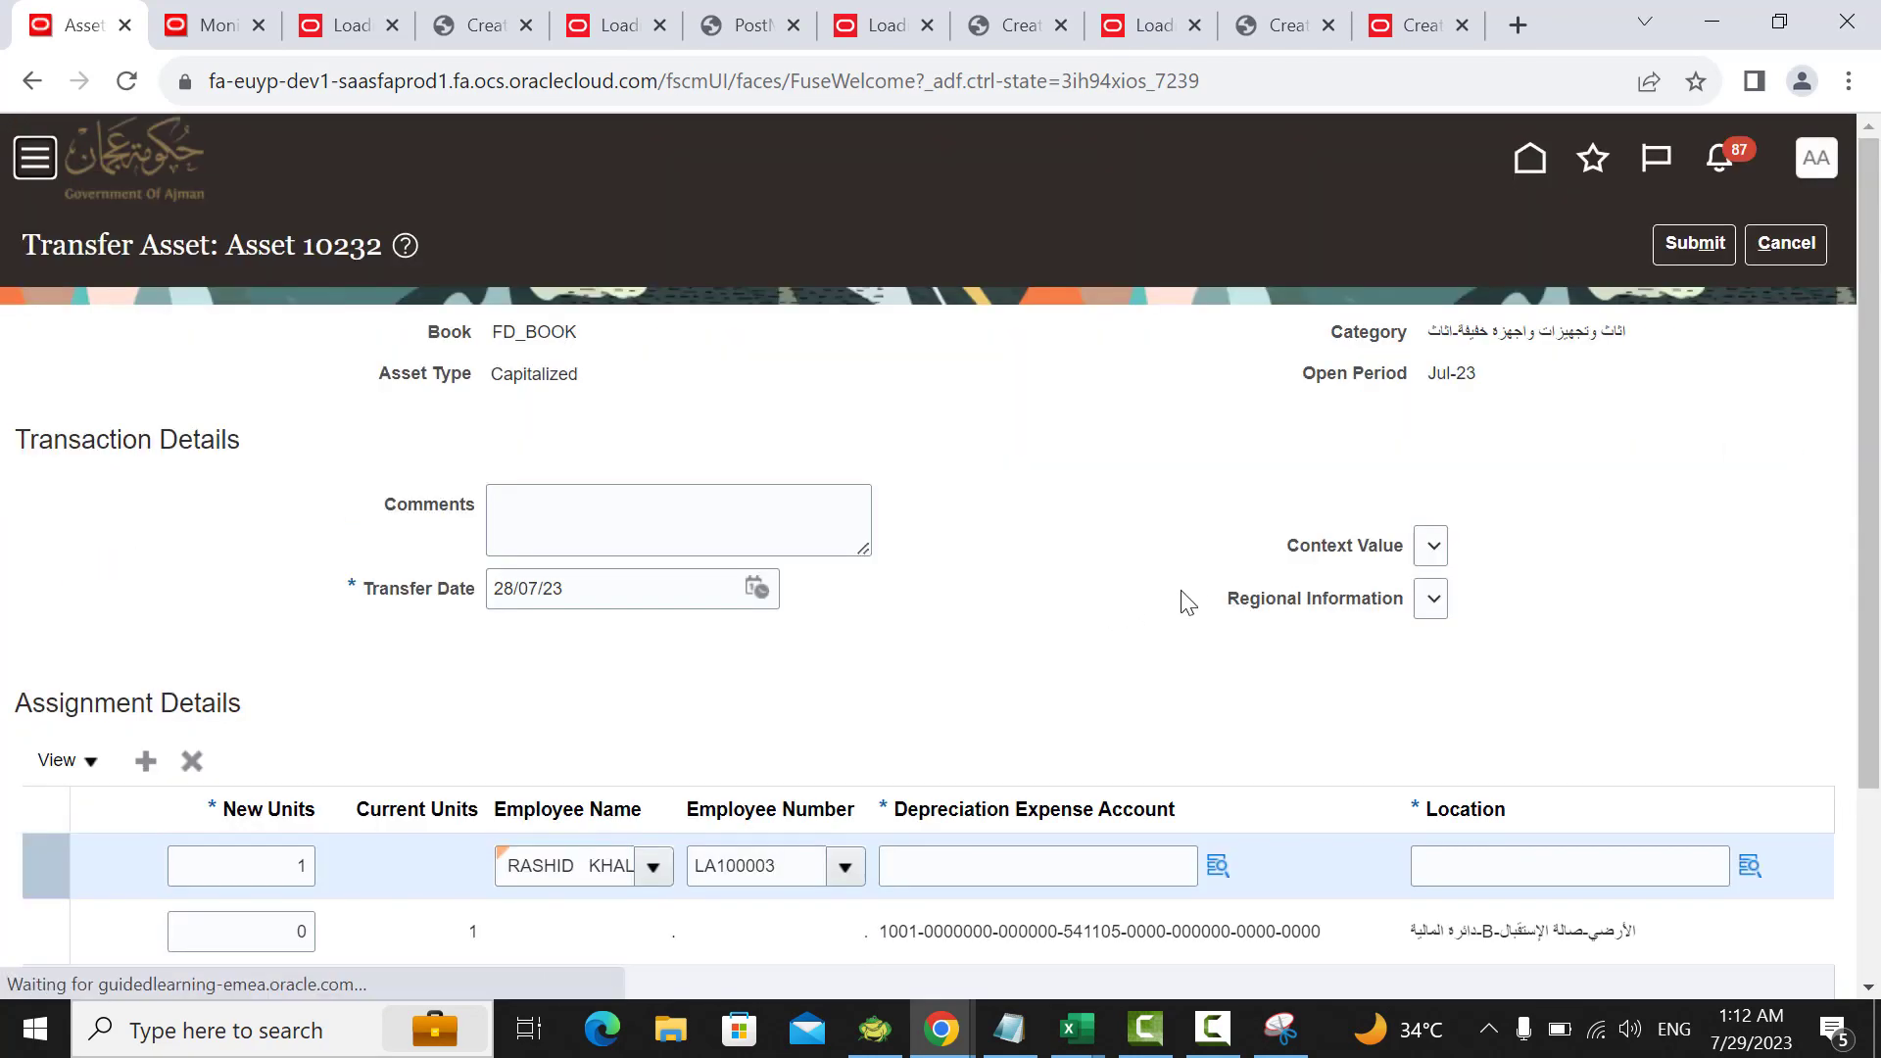
scroll(1190, 601, down, 3)
click(1066, 615)
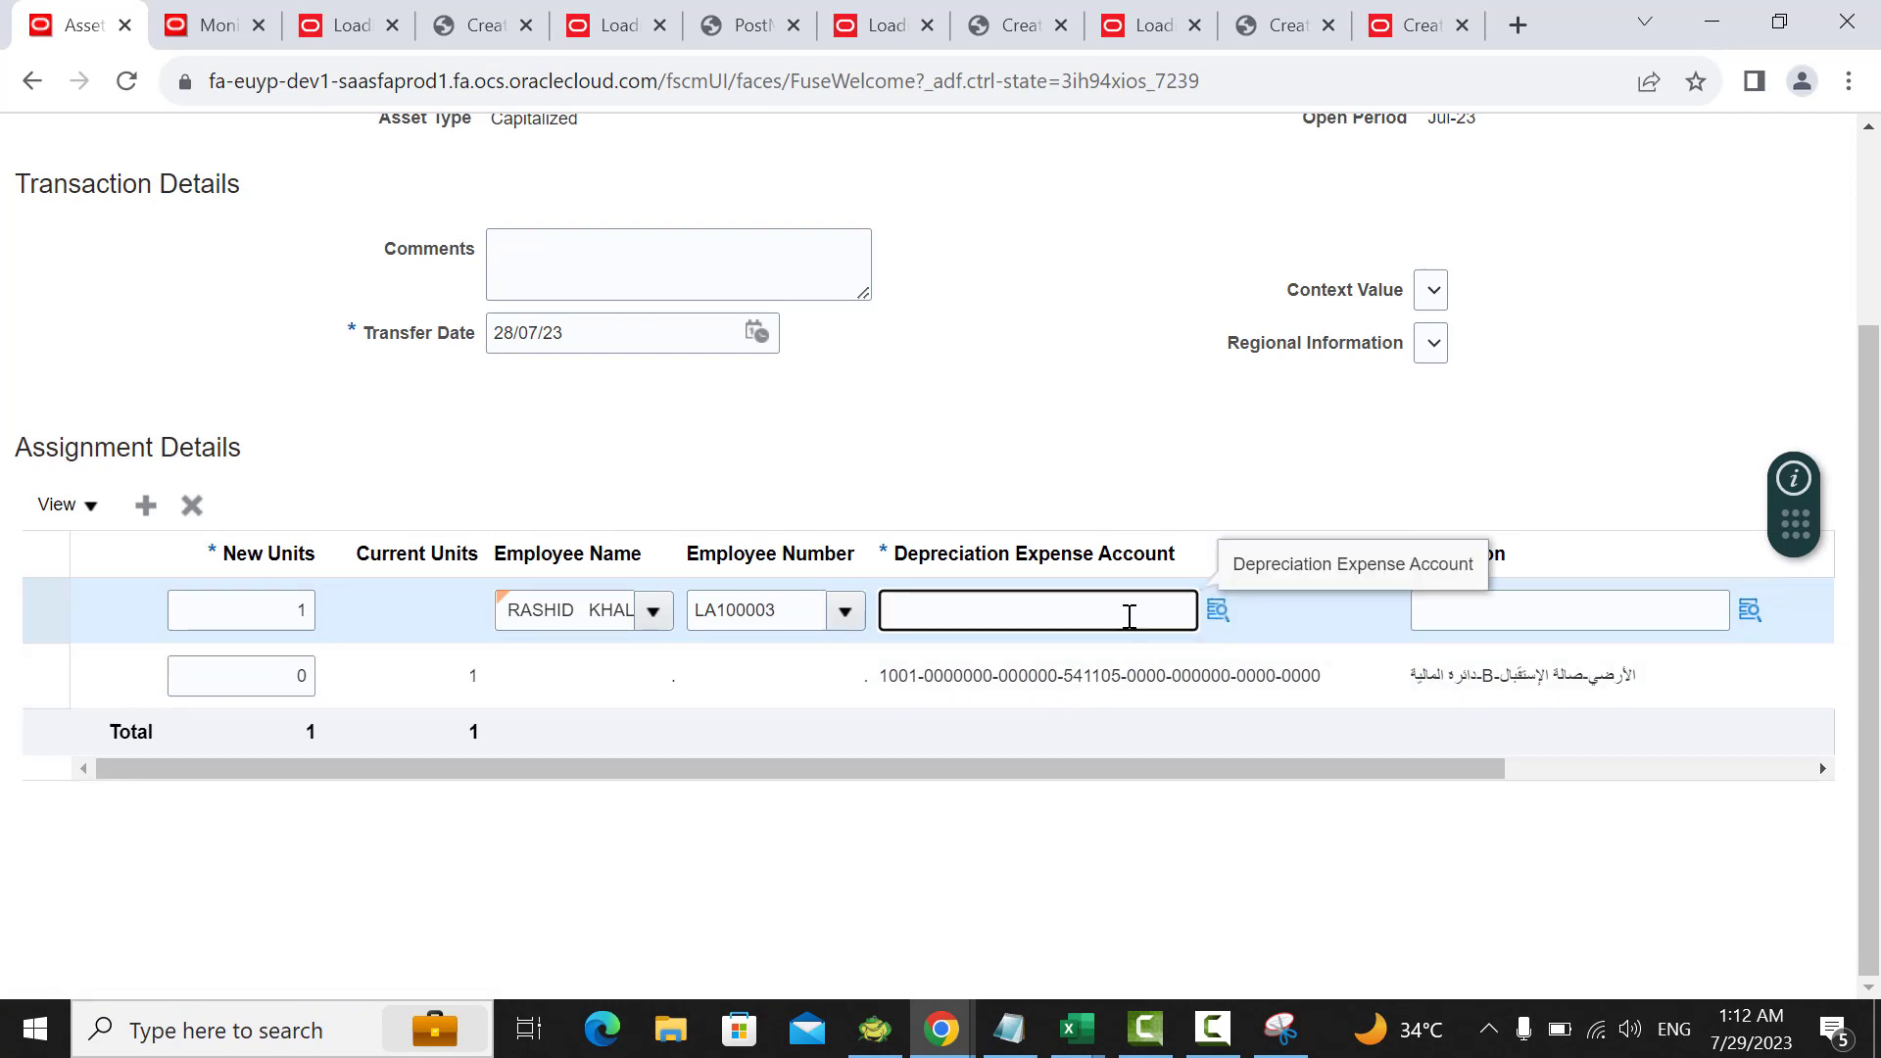
key(ctrl+v)
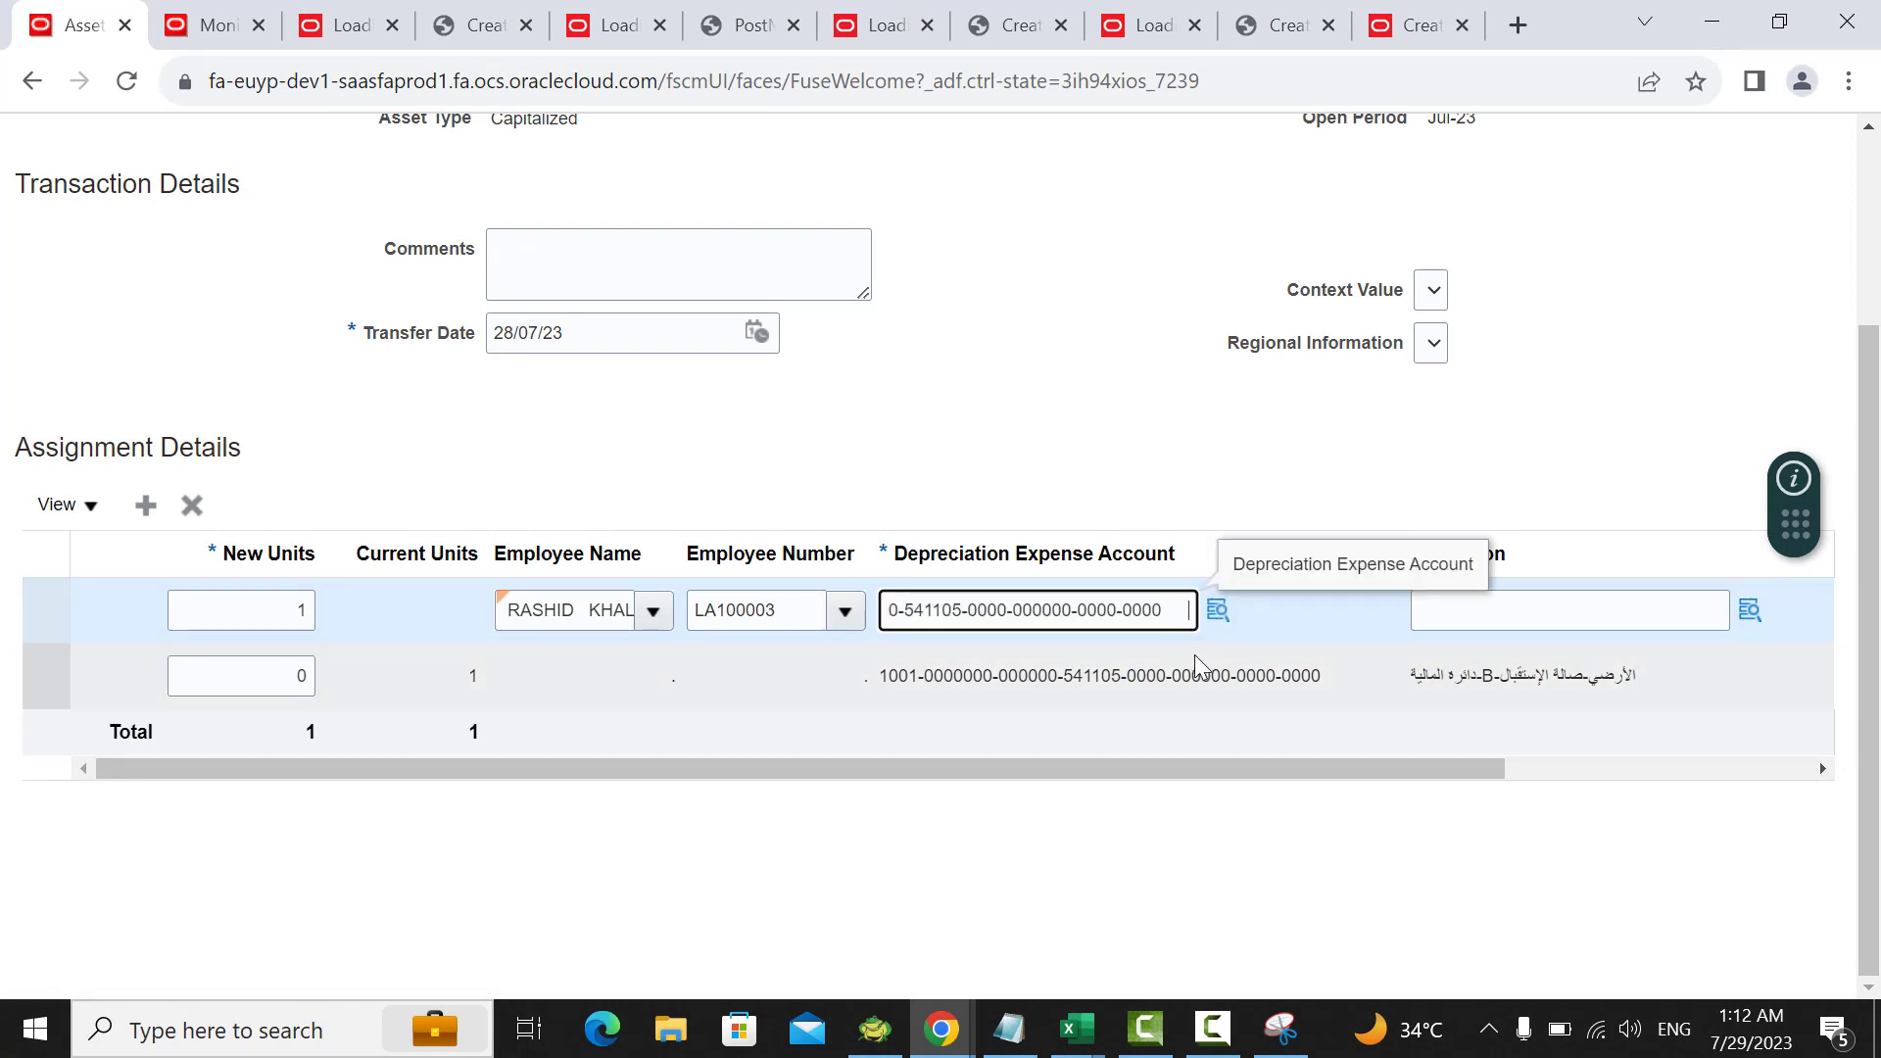
key(Tab)
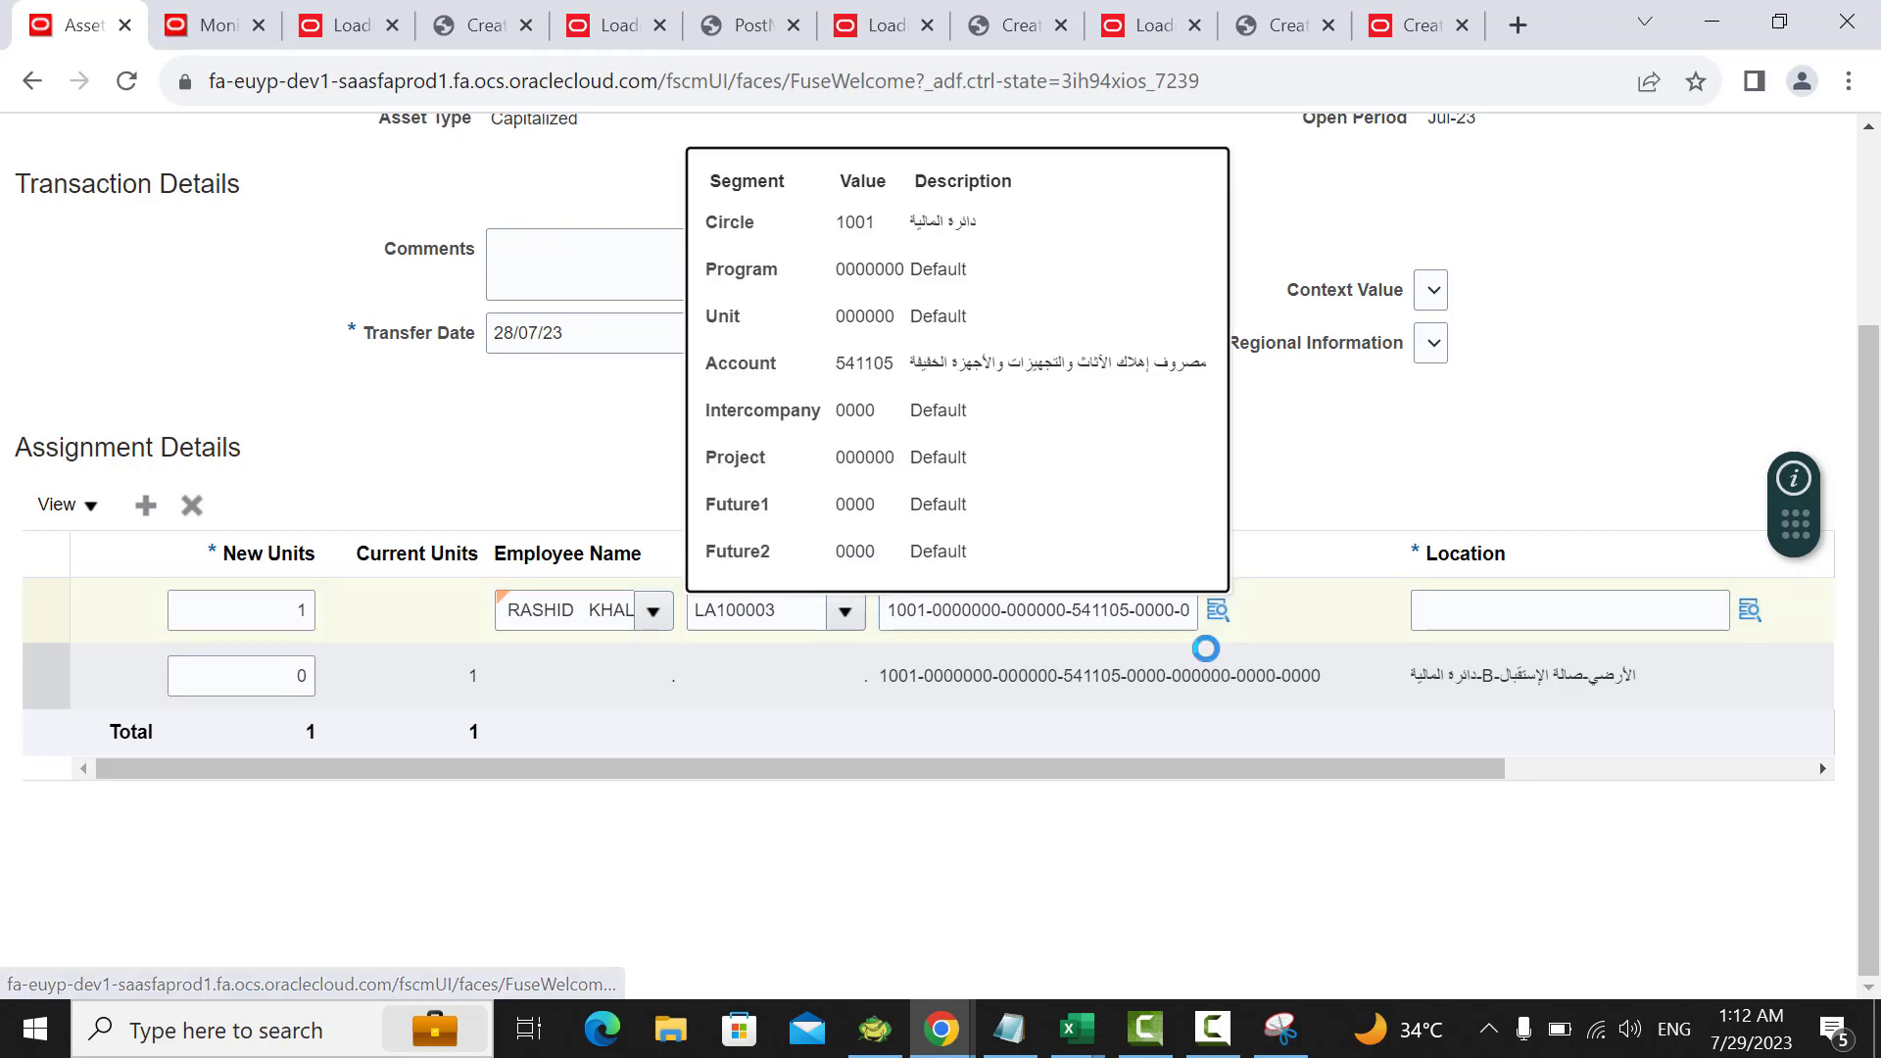
Step: Open the new assignment line's location segments and set Department to دائرة المالية
click(1460, 620)
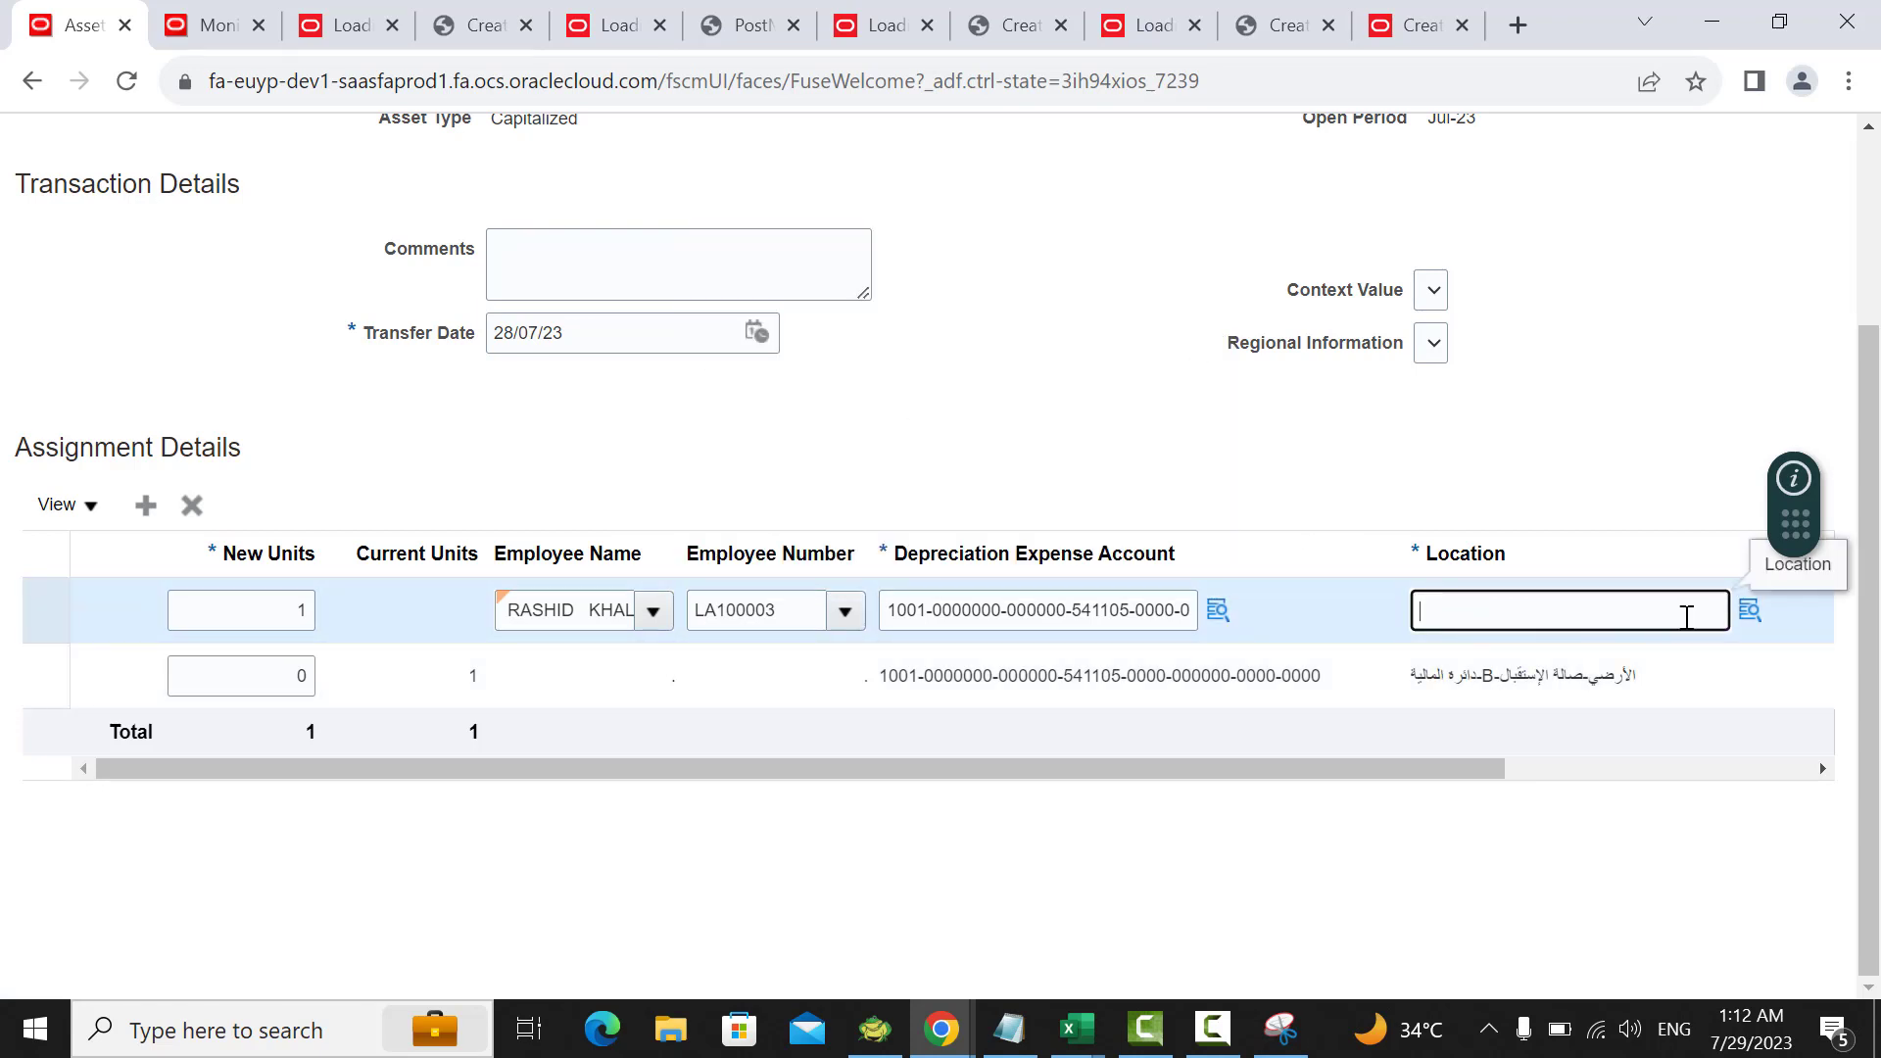
click(1747, 611)
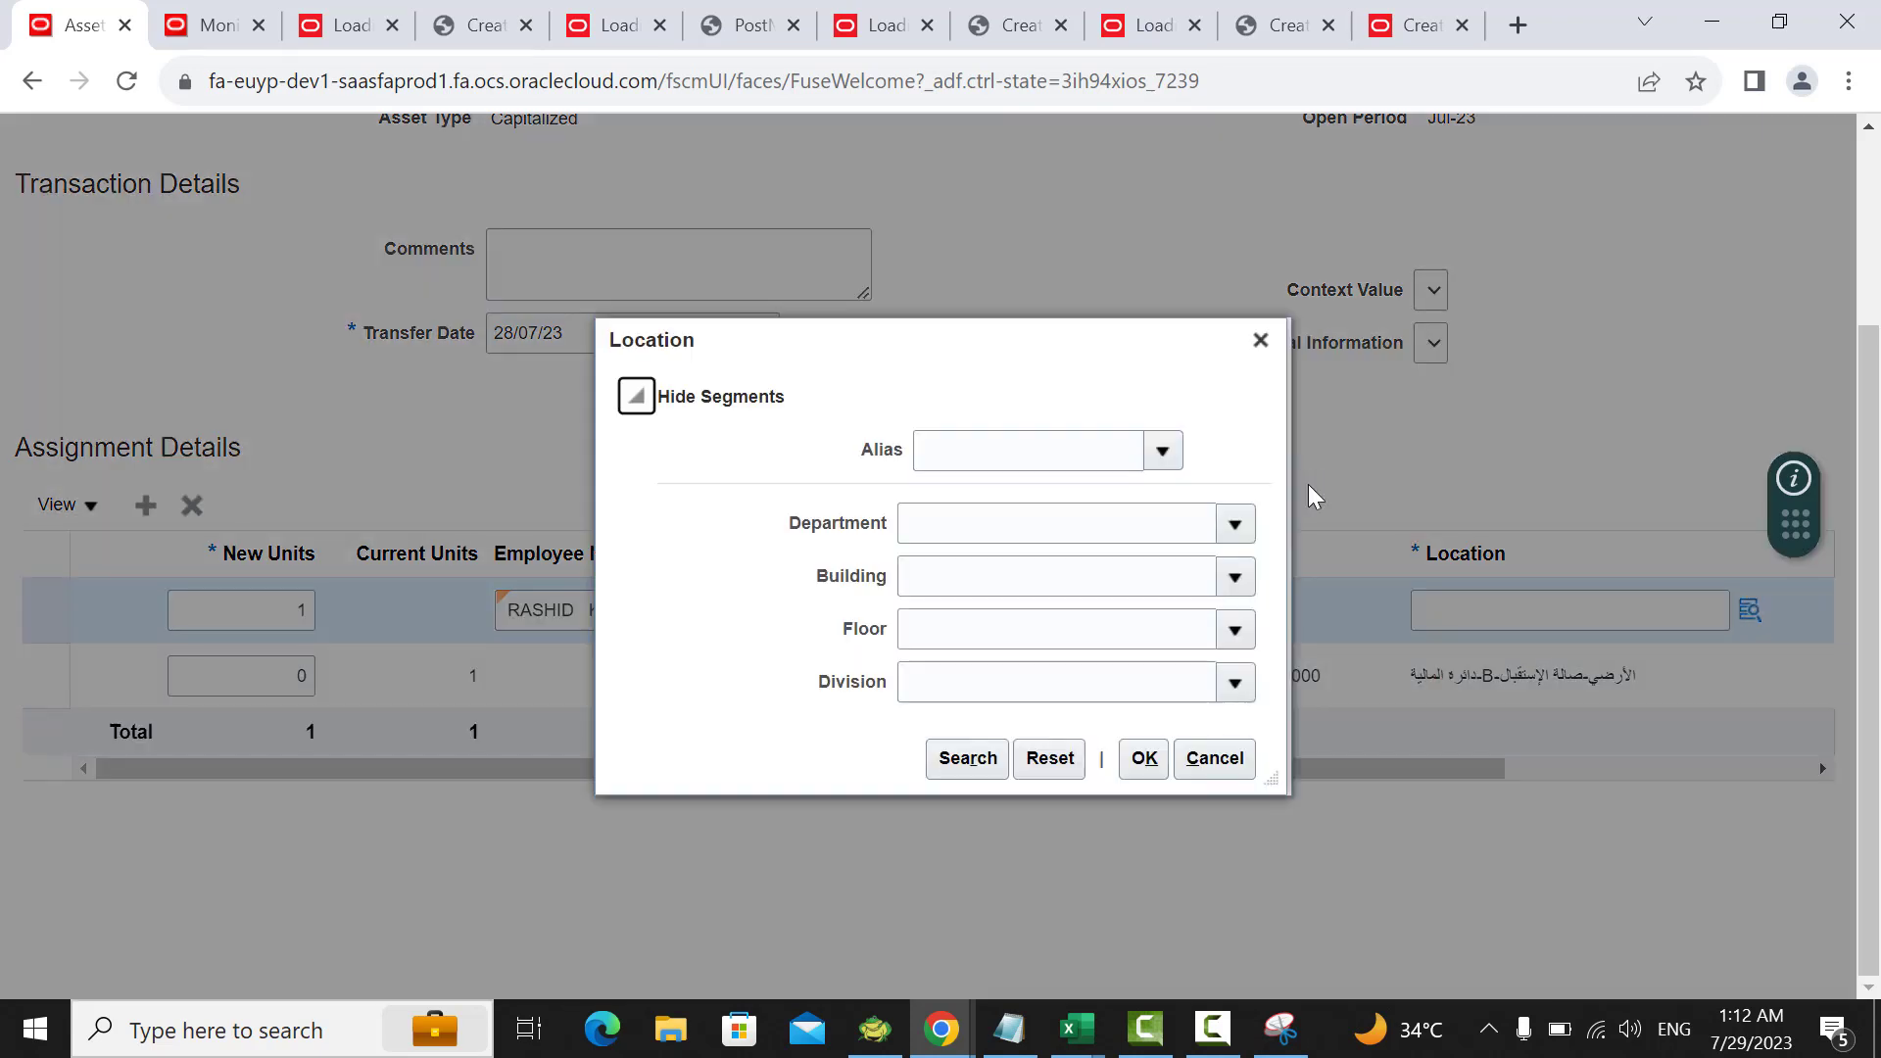
click(1242, 528)
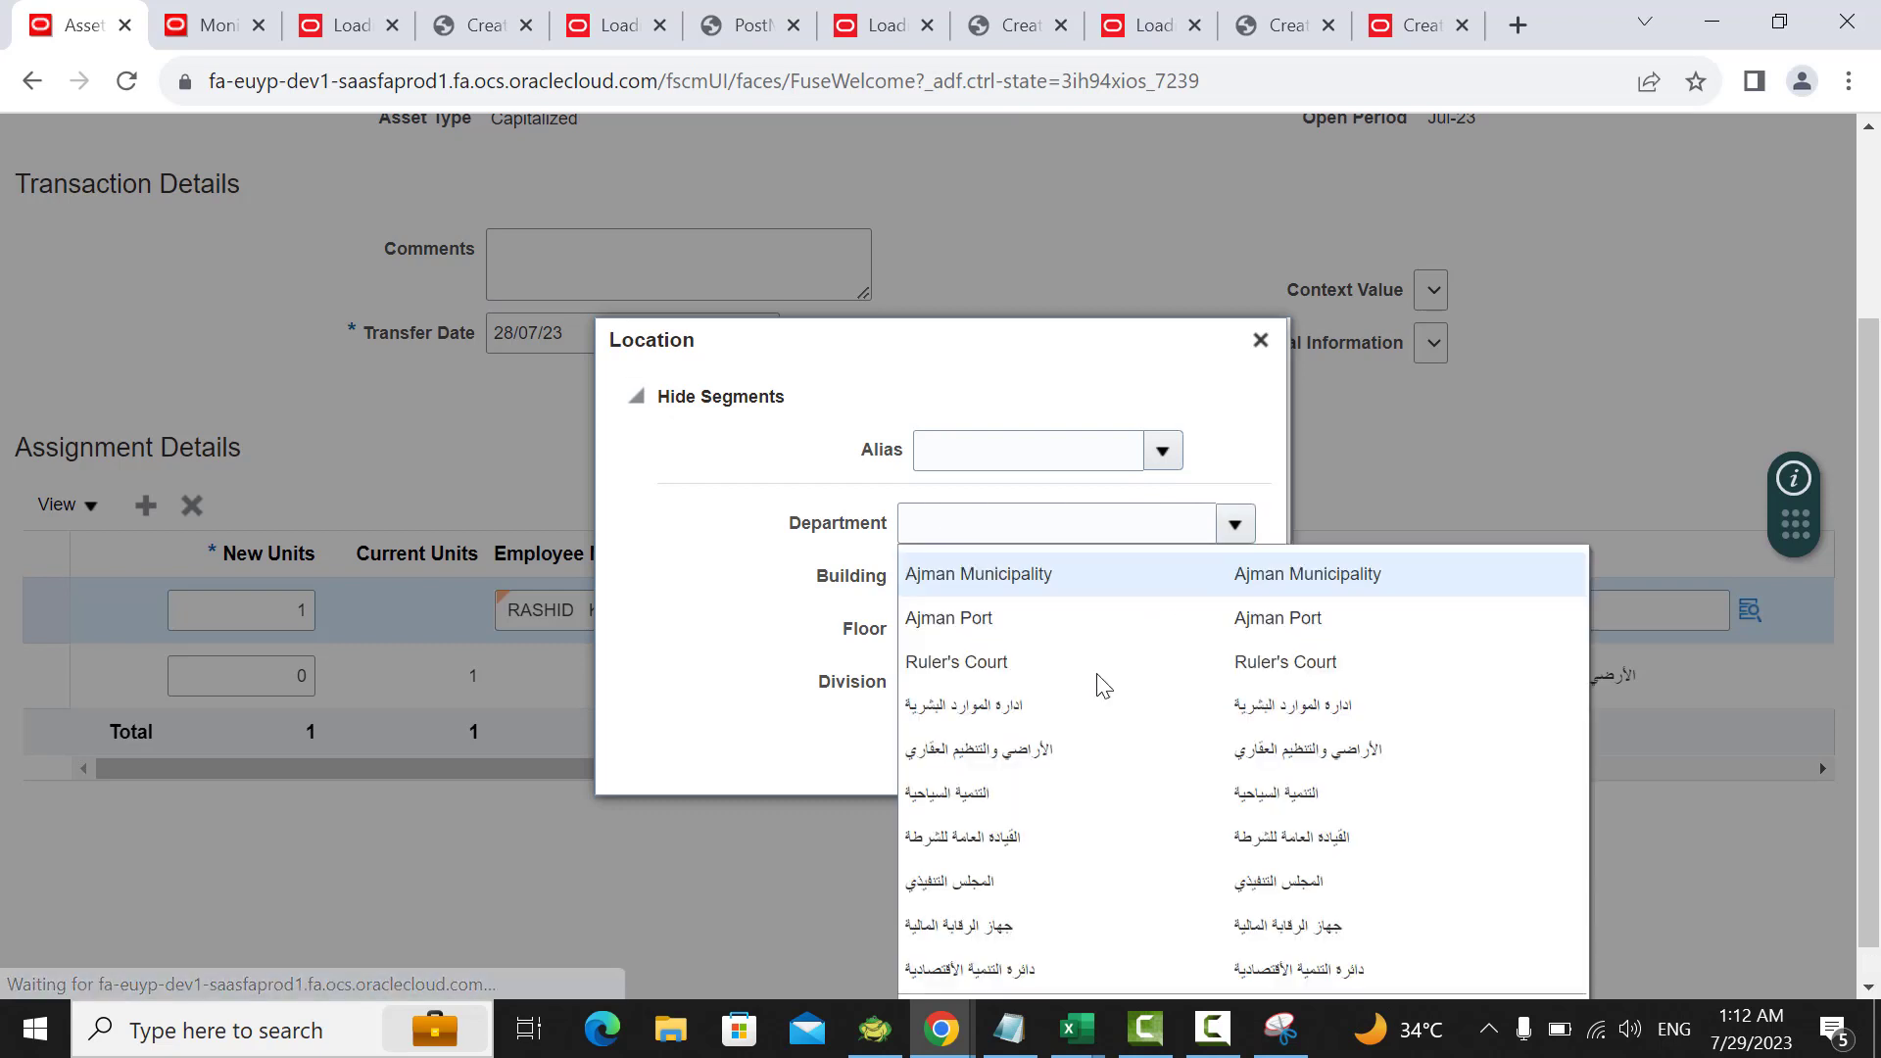
click(966, 970)
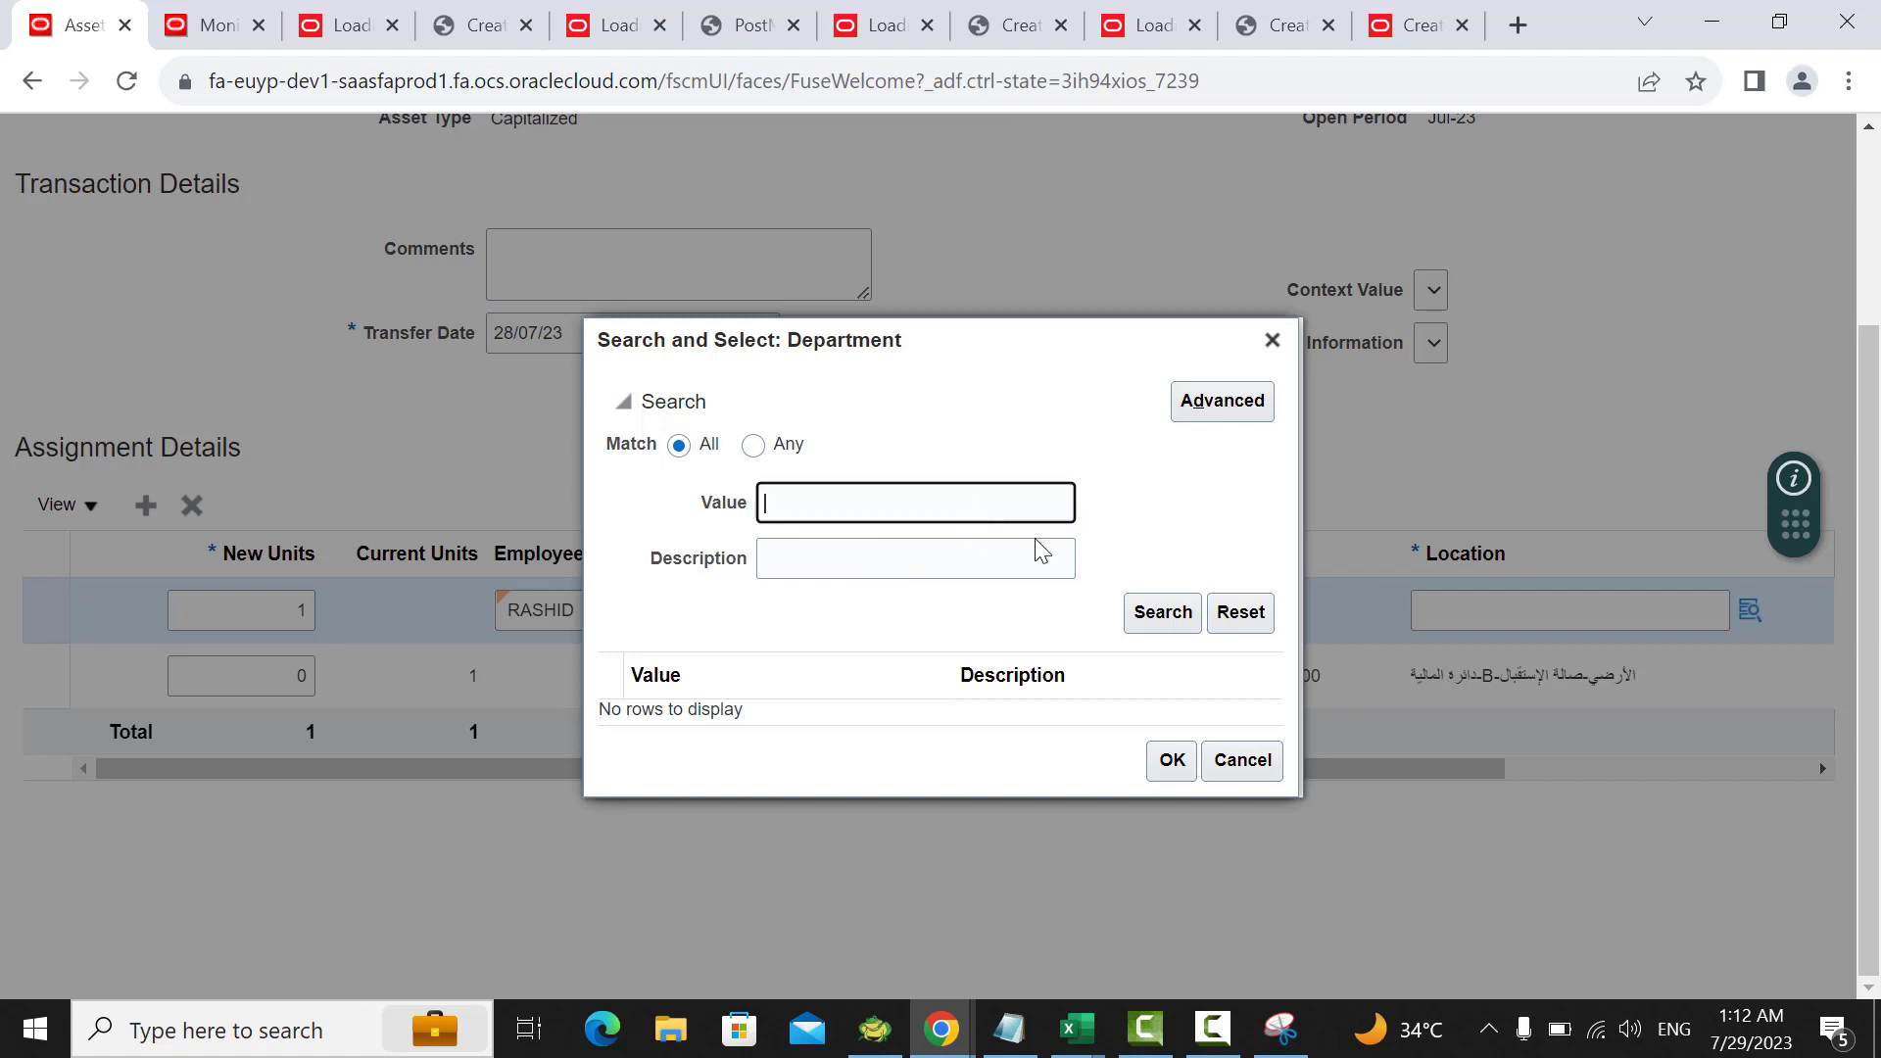
click(1146, 610)
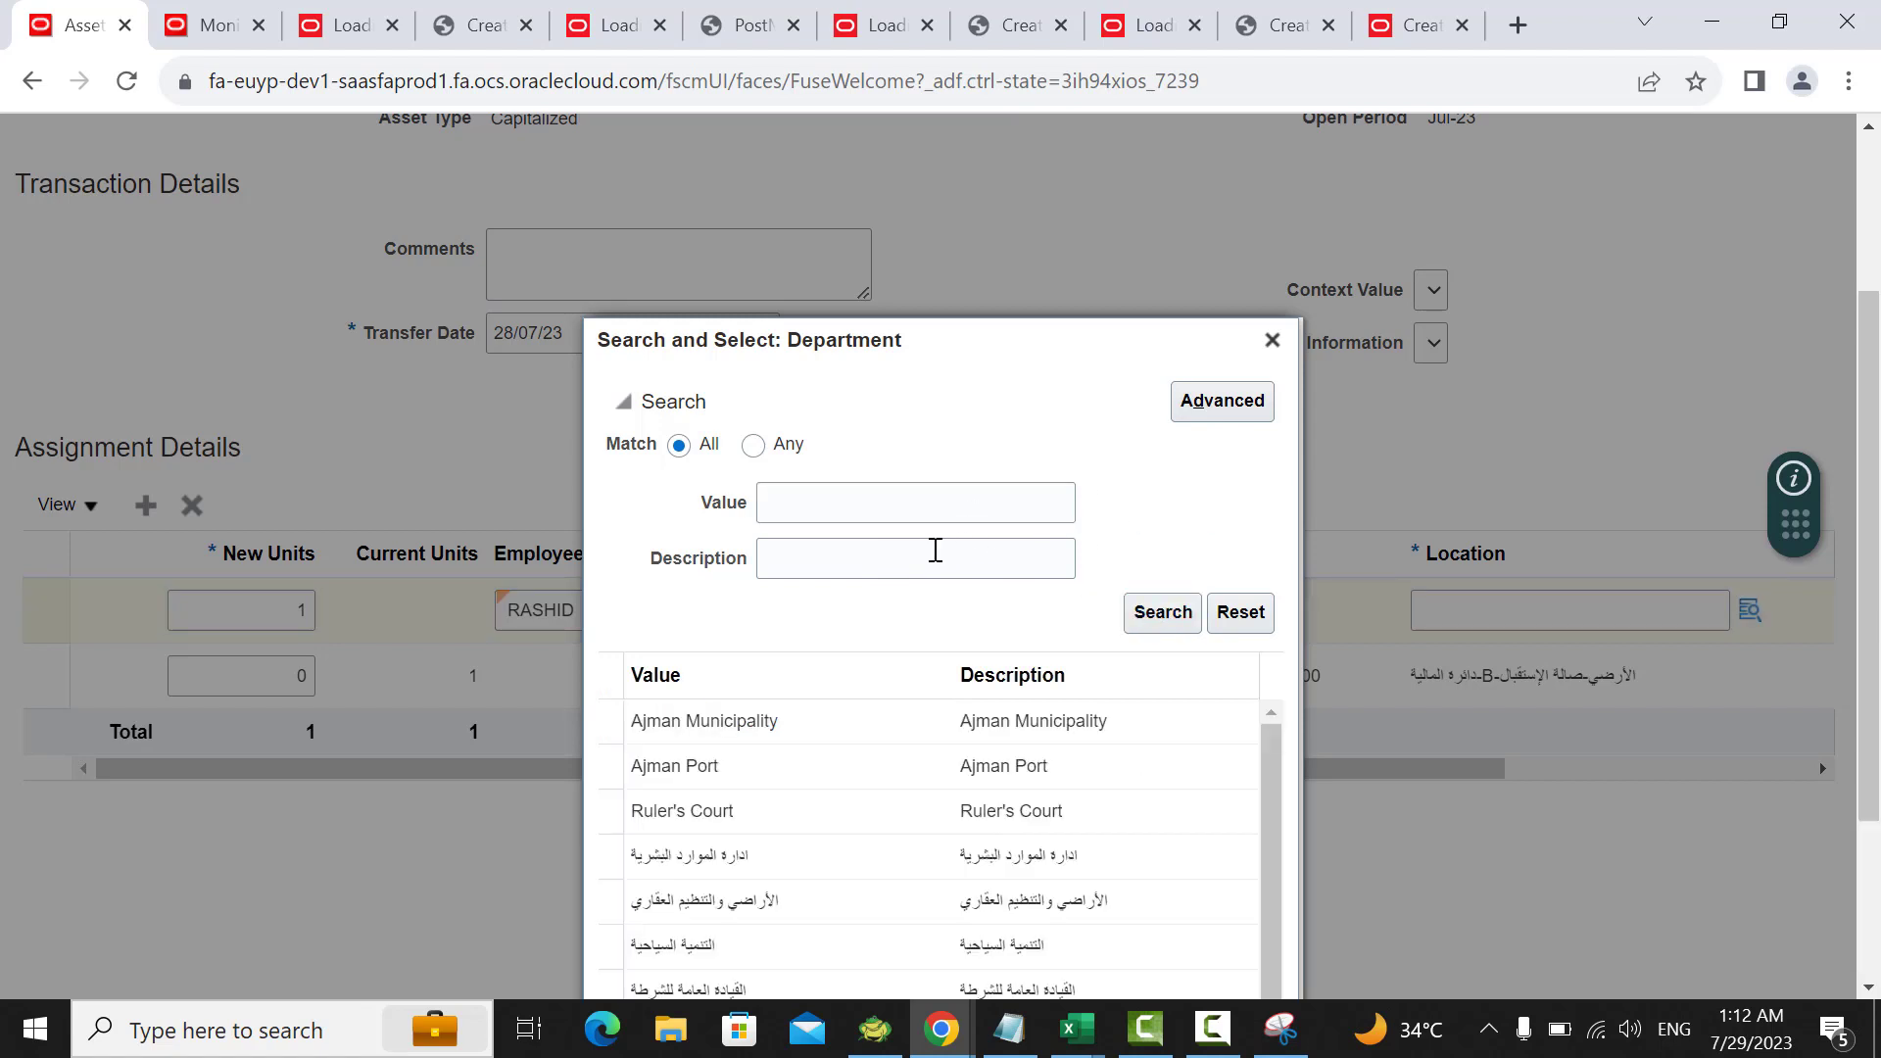
scroll(882, 671, down, 5)
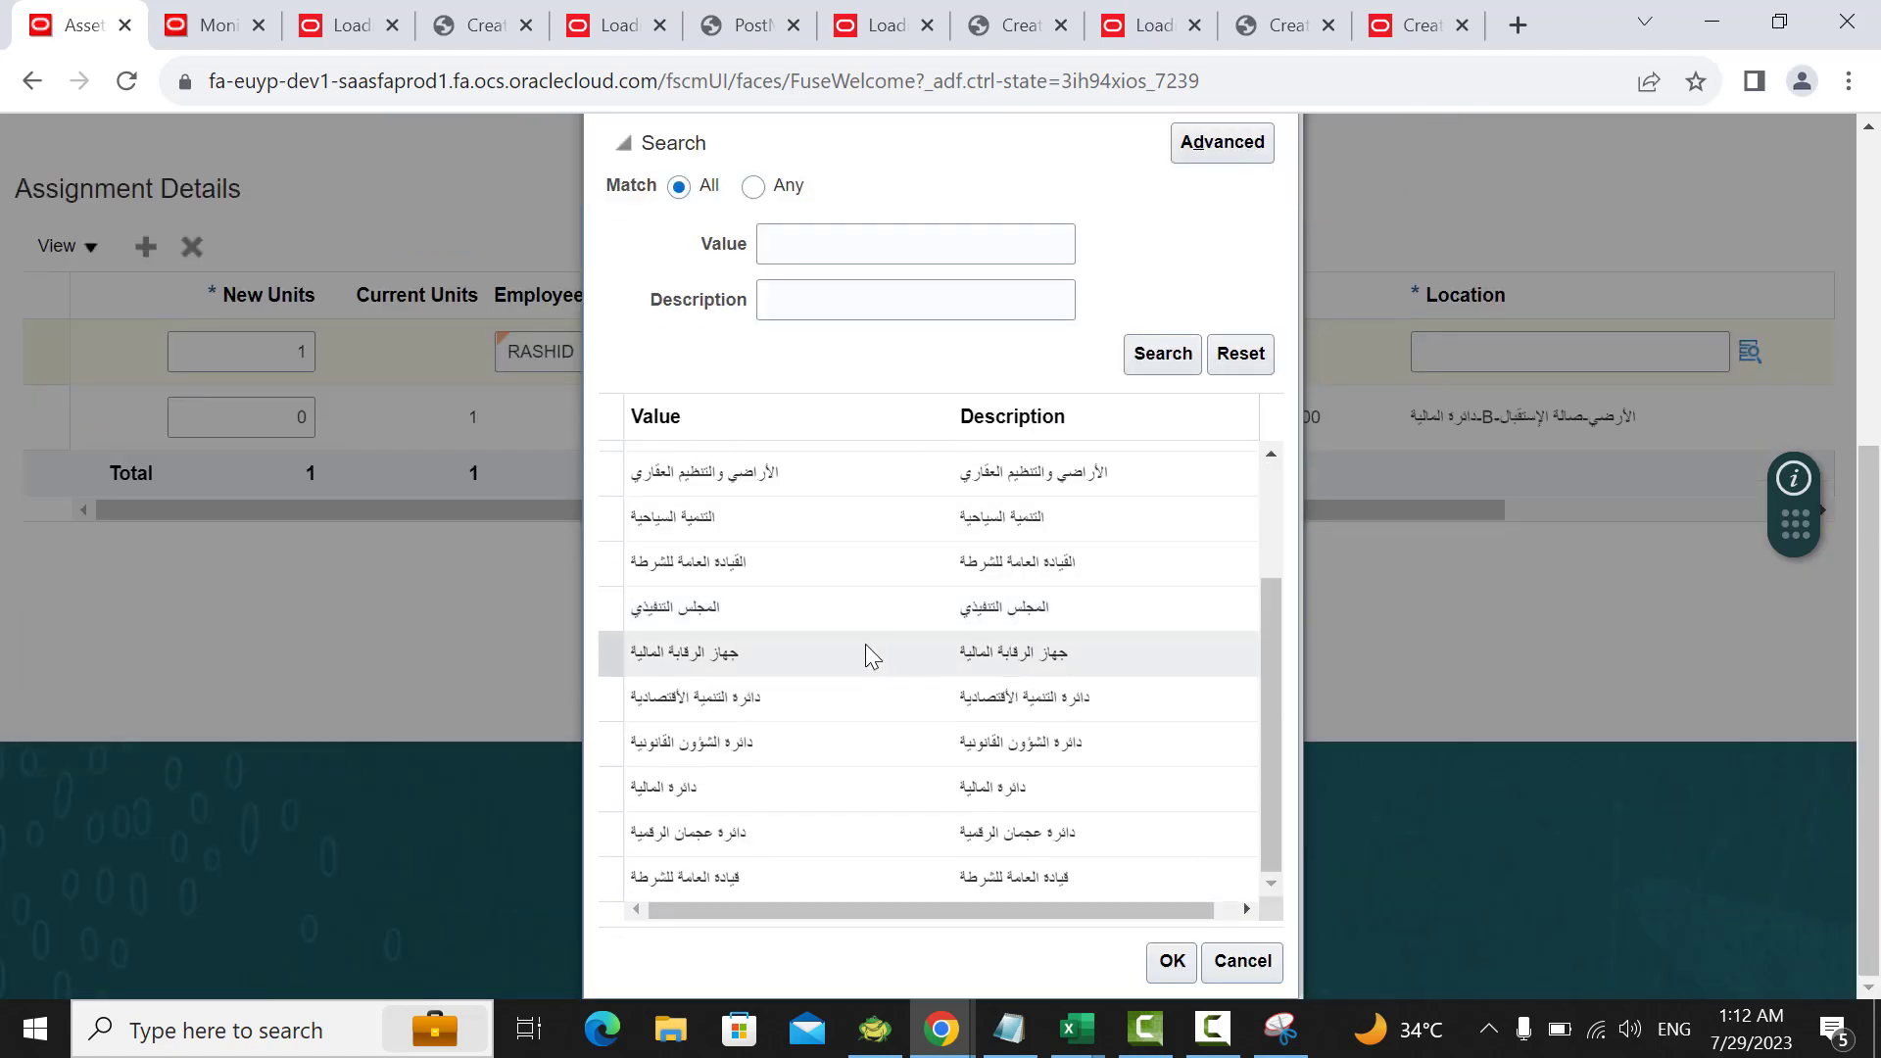
click(755, 787)
click(1170, 961)
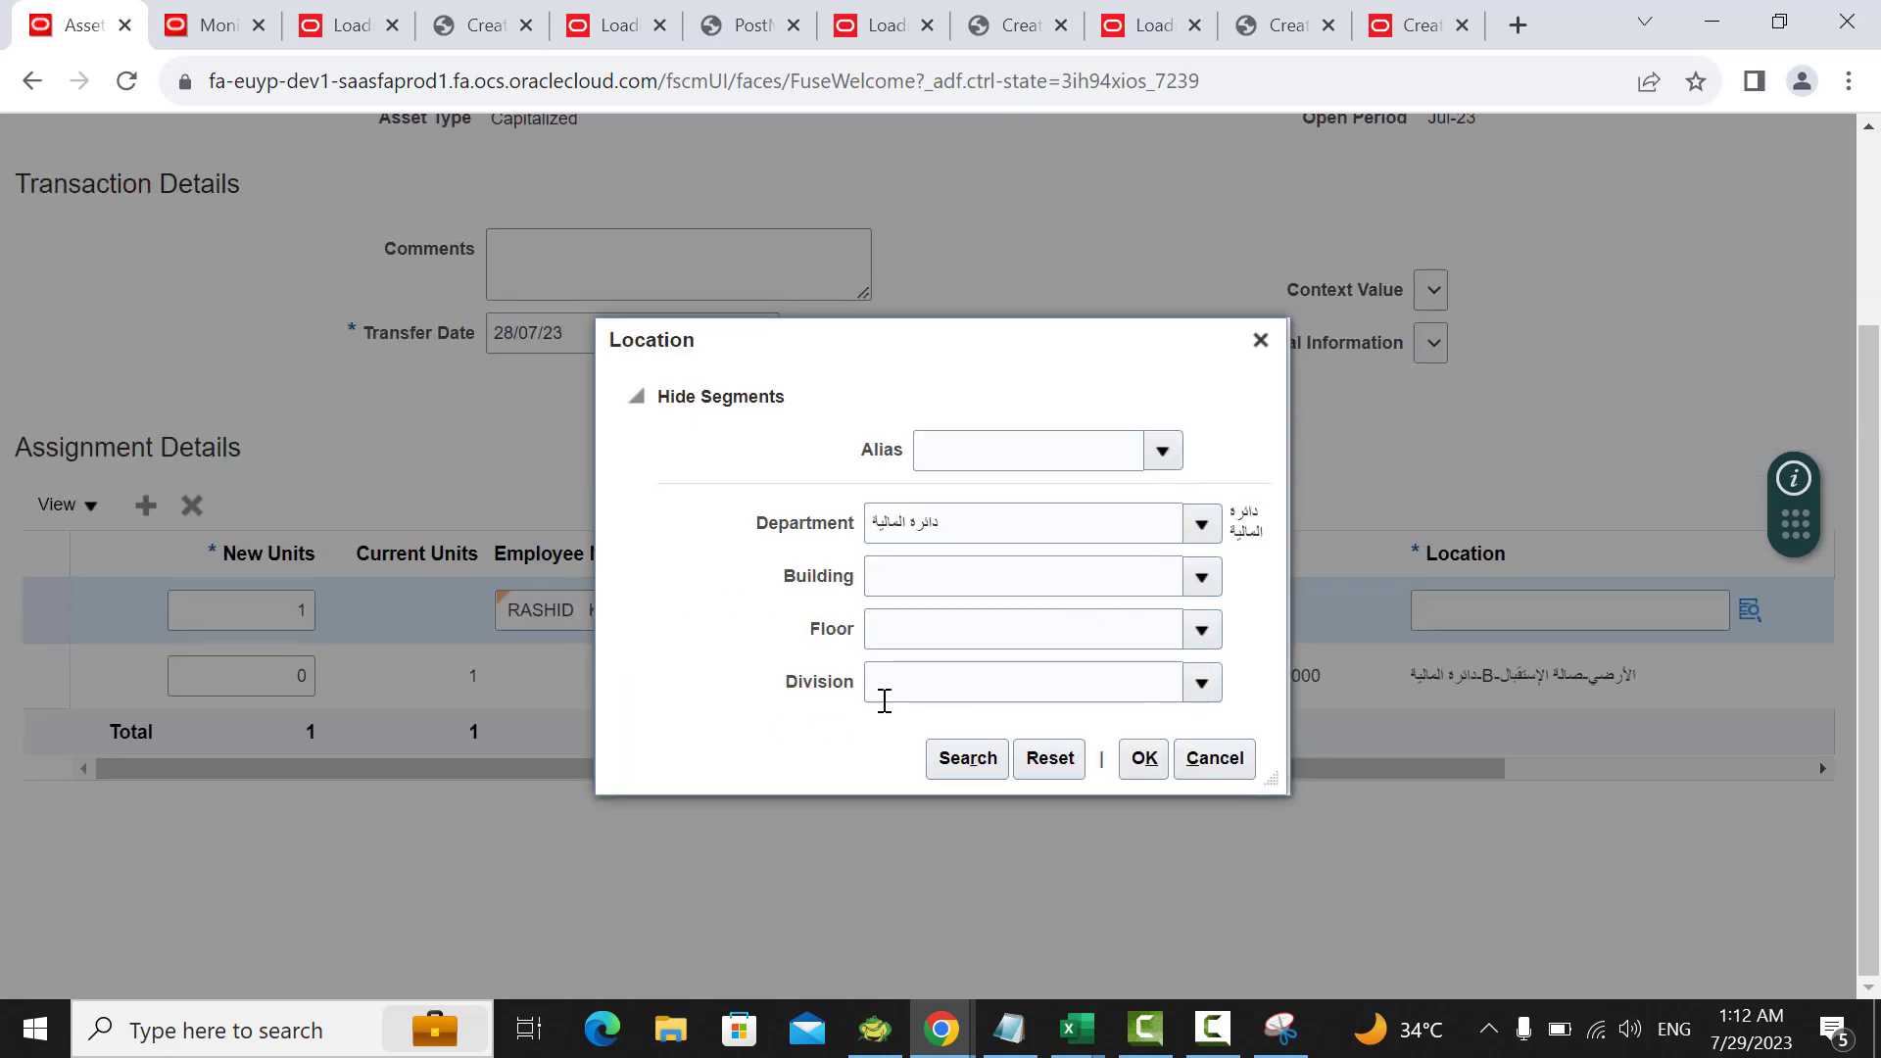
Step: Complete the new location with Building C, Floor الأول and the السياسات والتميز division, and apply it to the assignment line
click(983, 733)
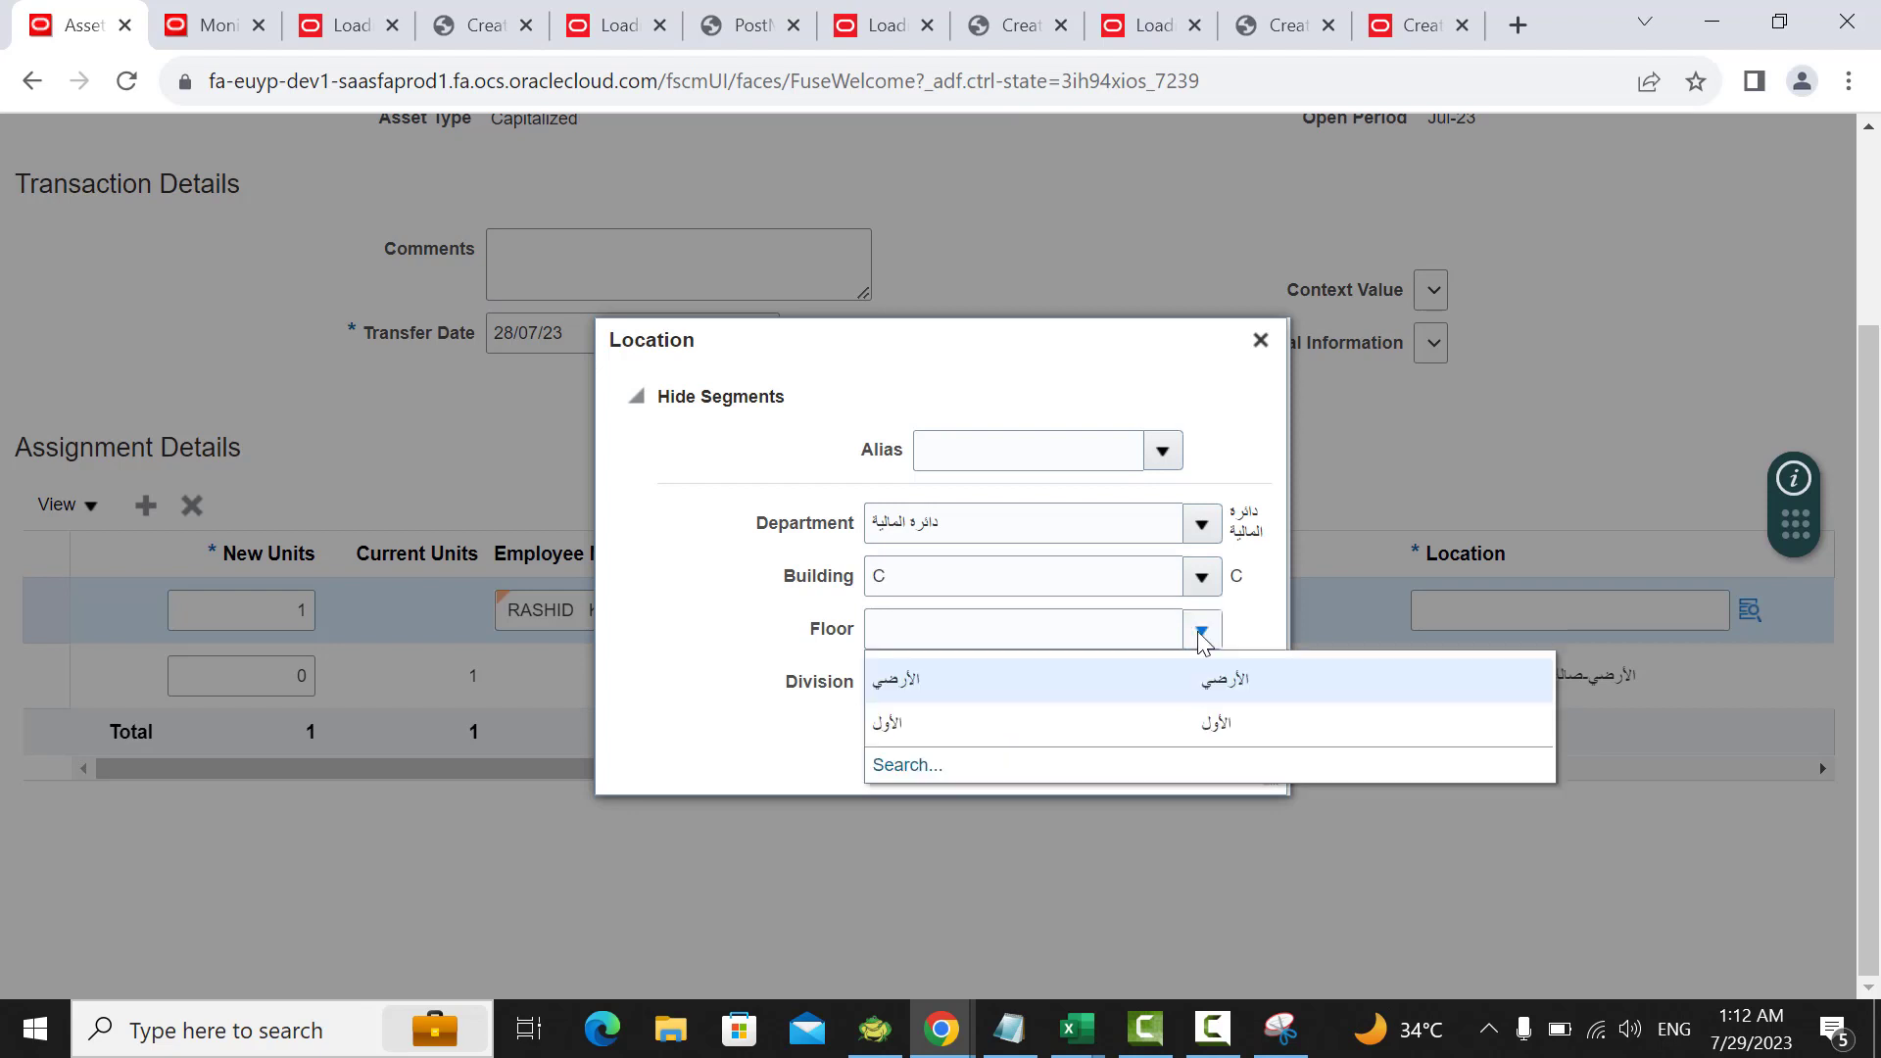
click(1107, 719)
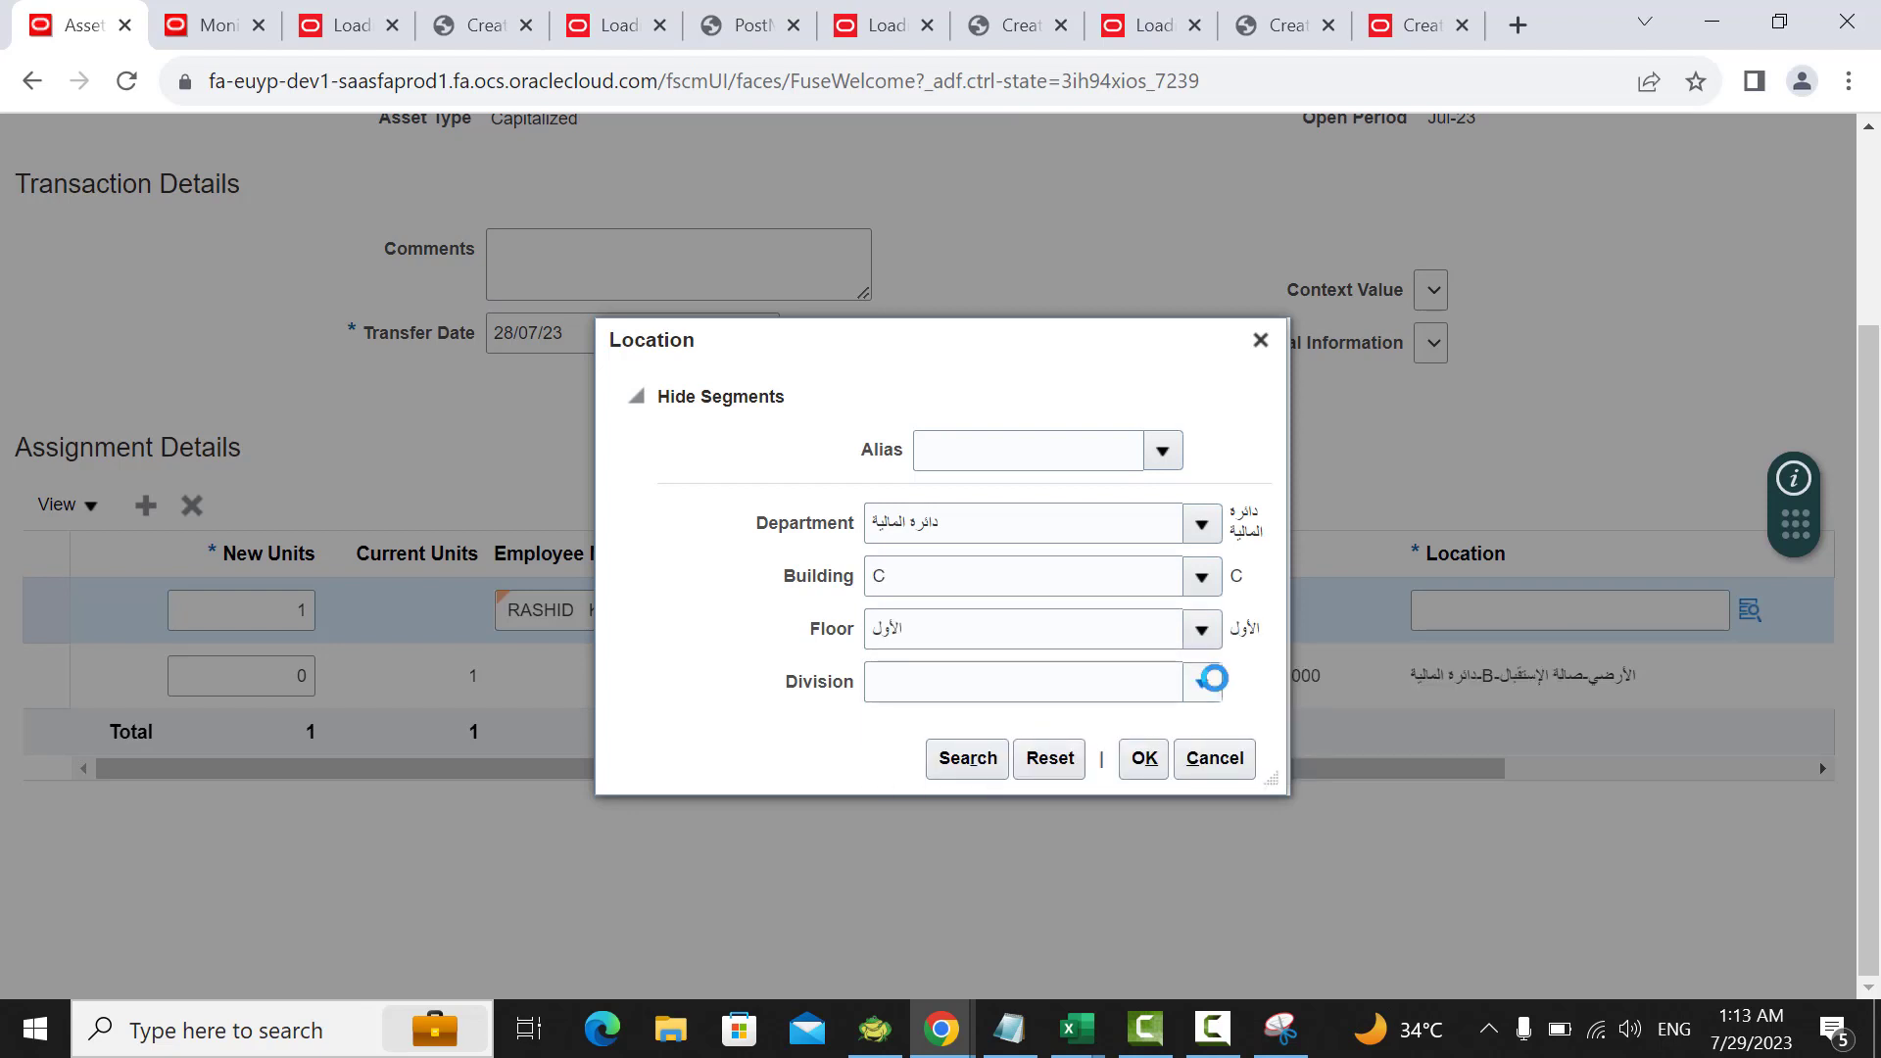
click(1008, 605)
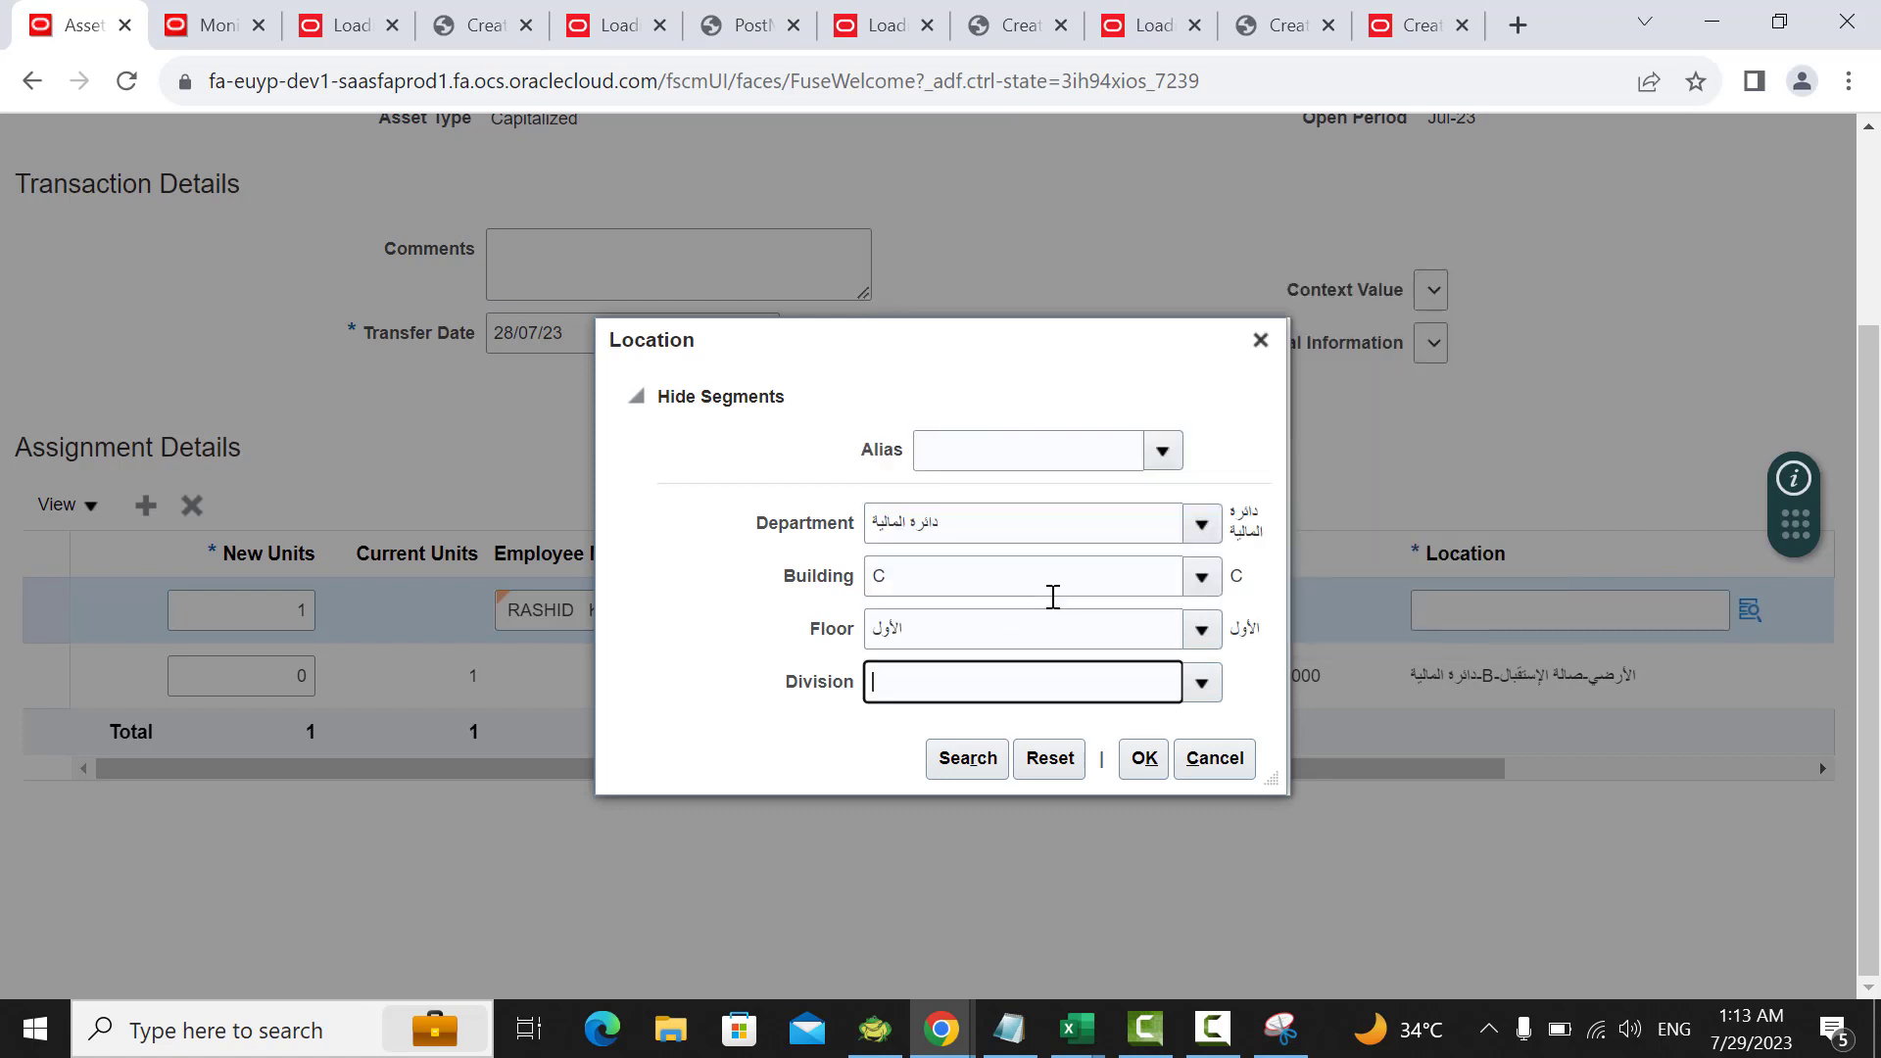
click(1158, 764)
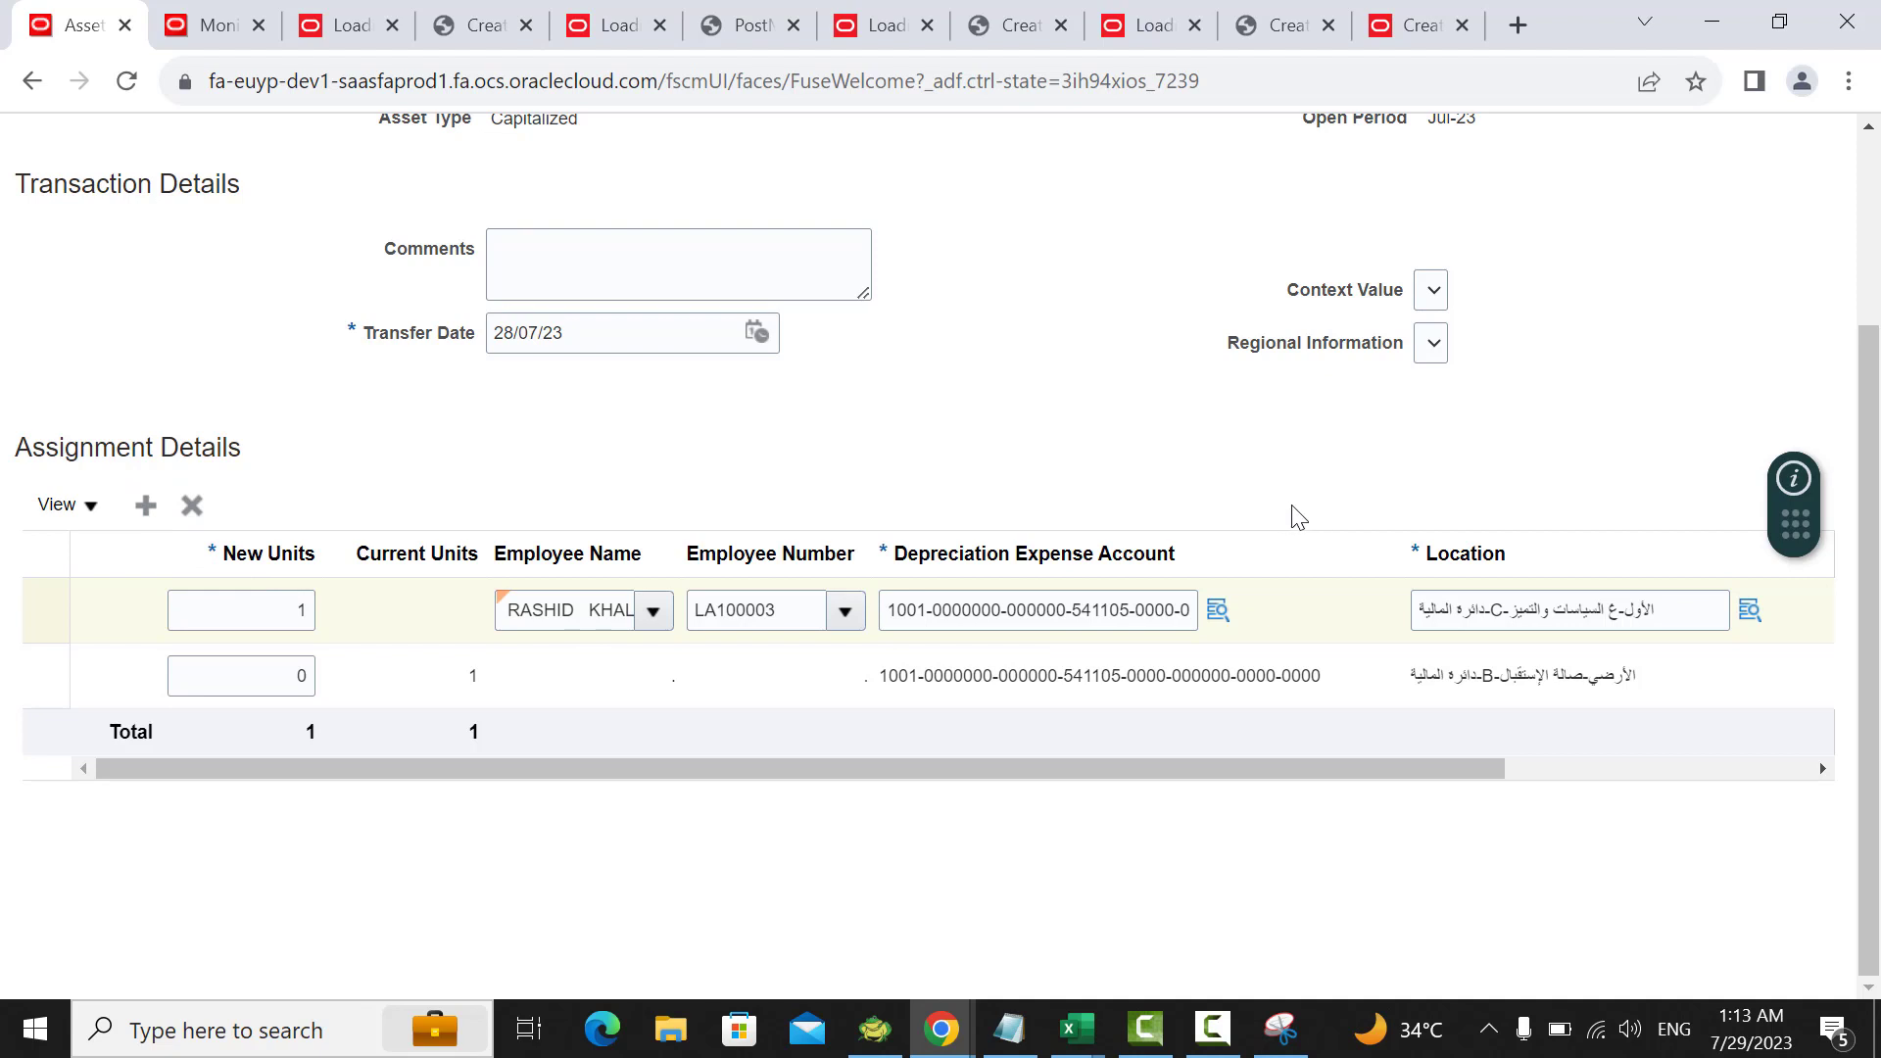
Step: Submit the transfer of asset 10232
scroll(1063, 477, up, 2)
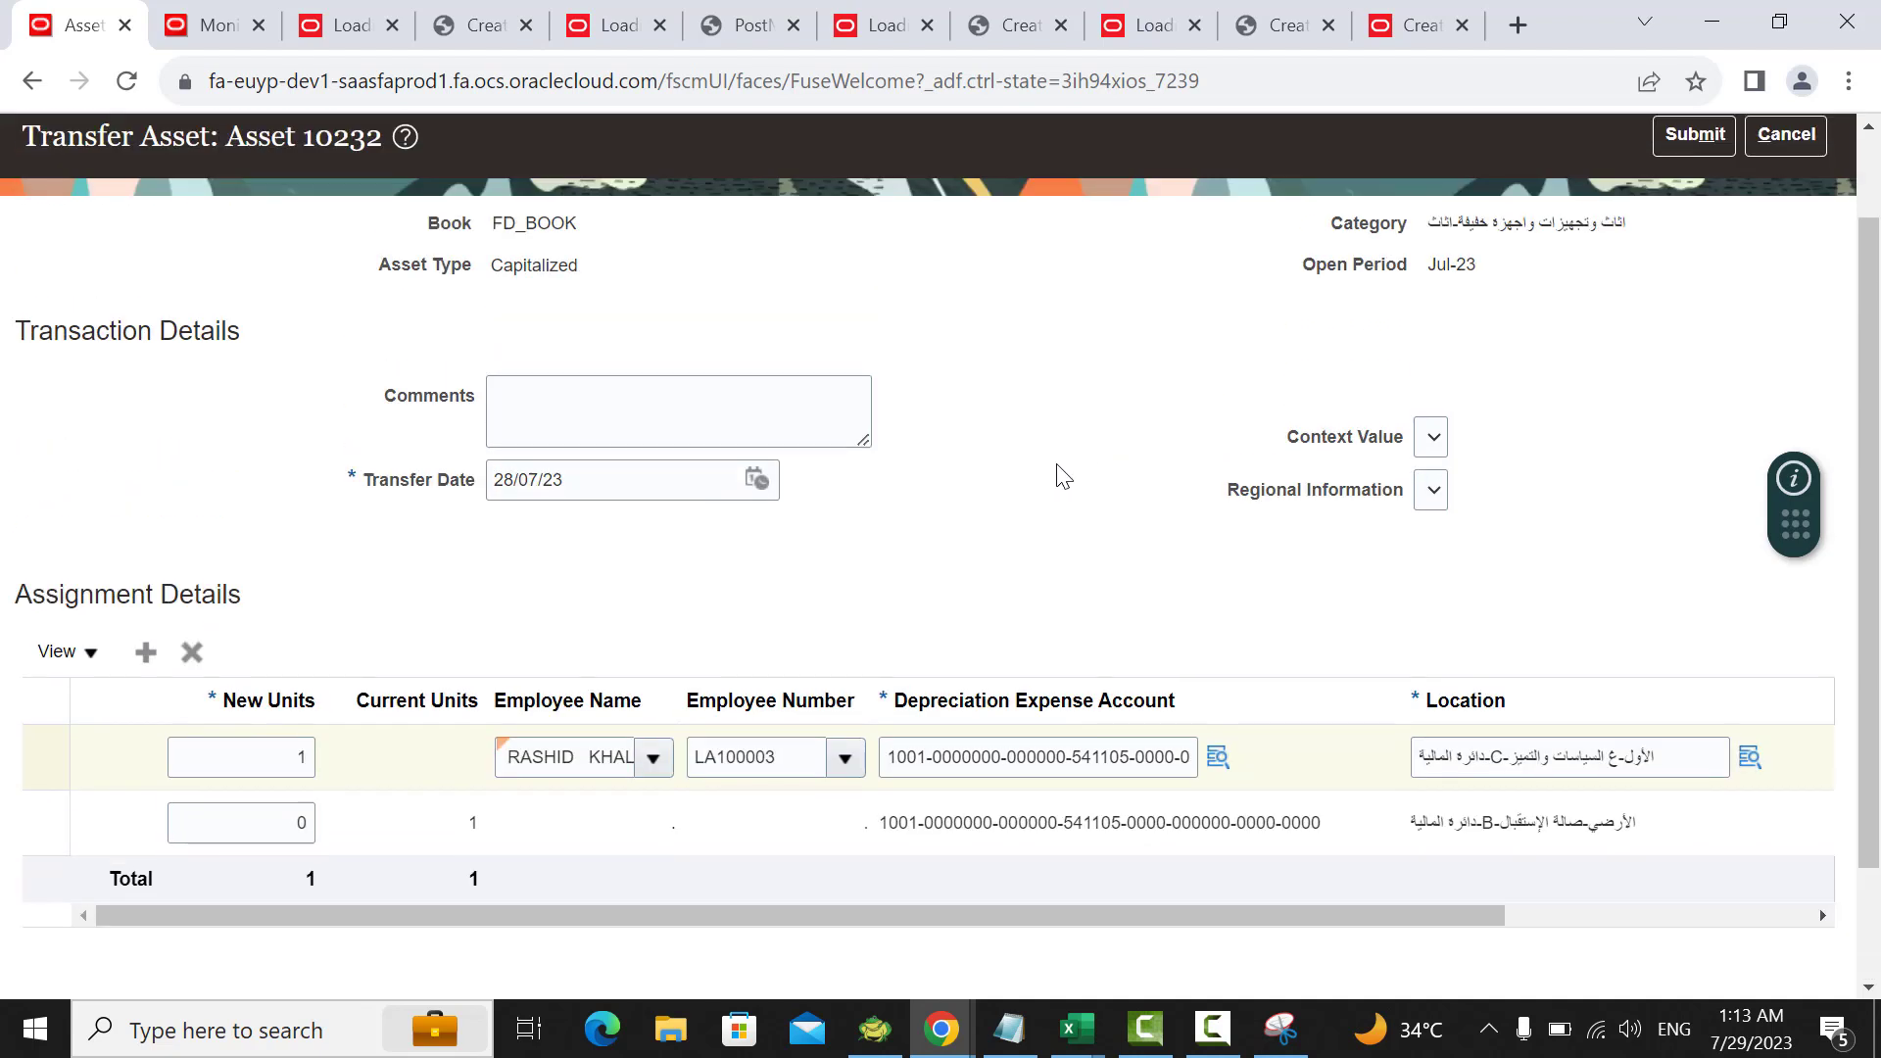
click(1693, 136)
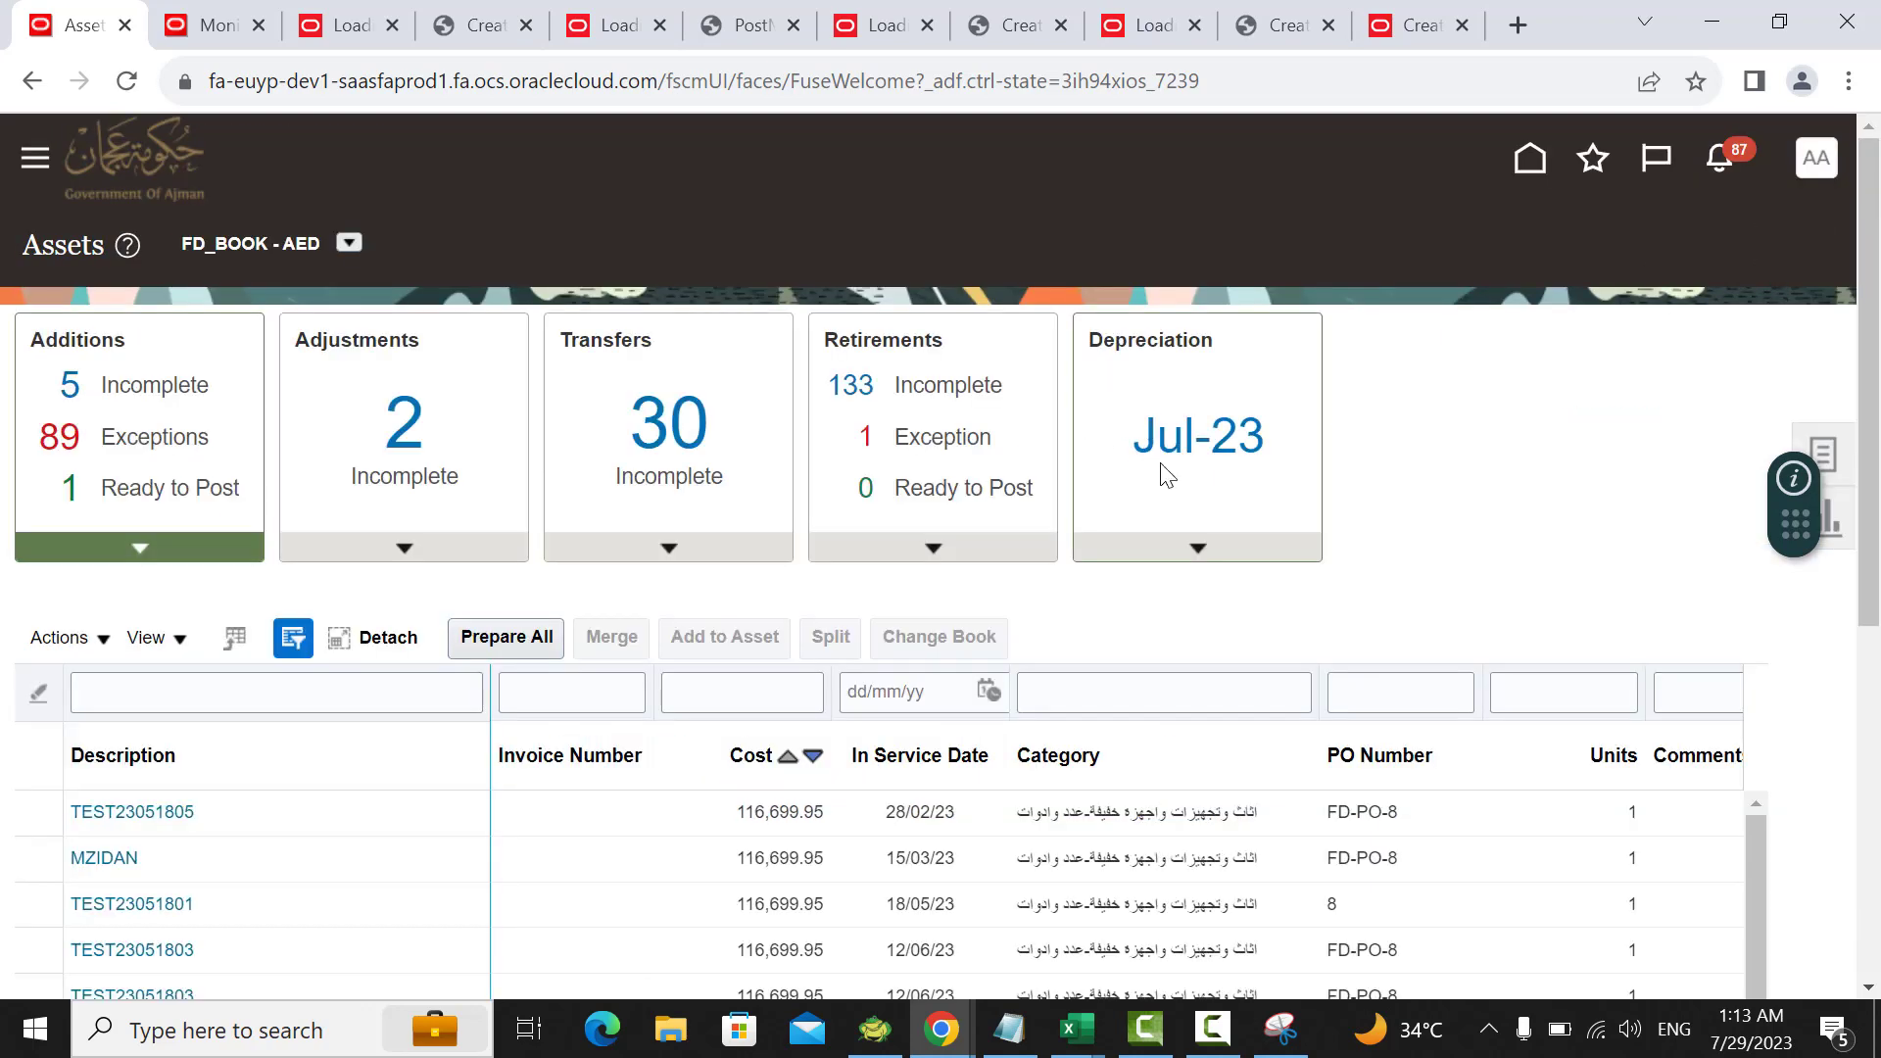
scroll(1210, 482, down, 3)
scroll(1210, 482, down, 1)
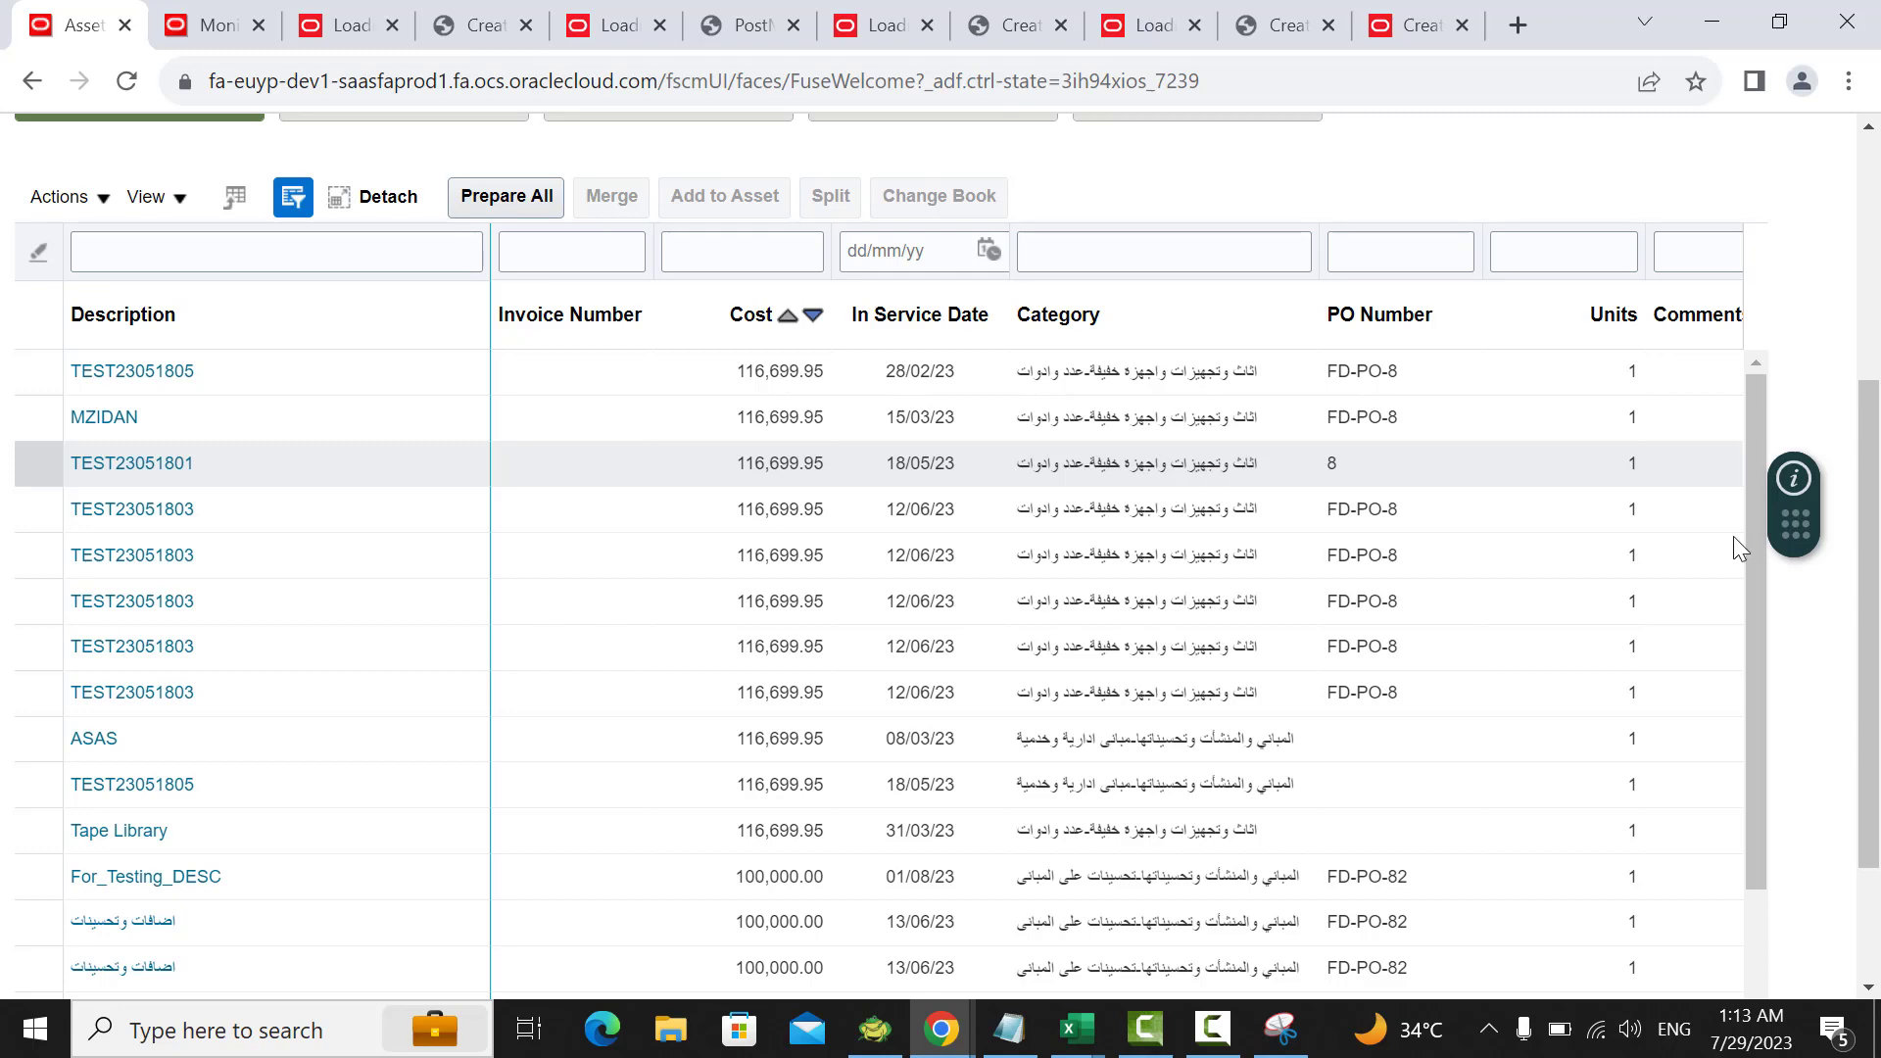
scroll(1697, 491, up, 3)
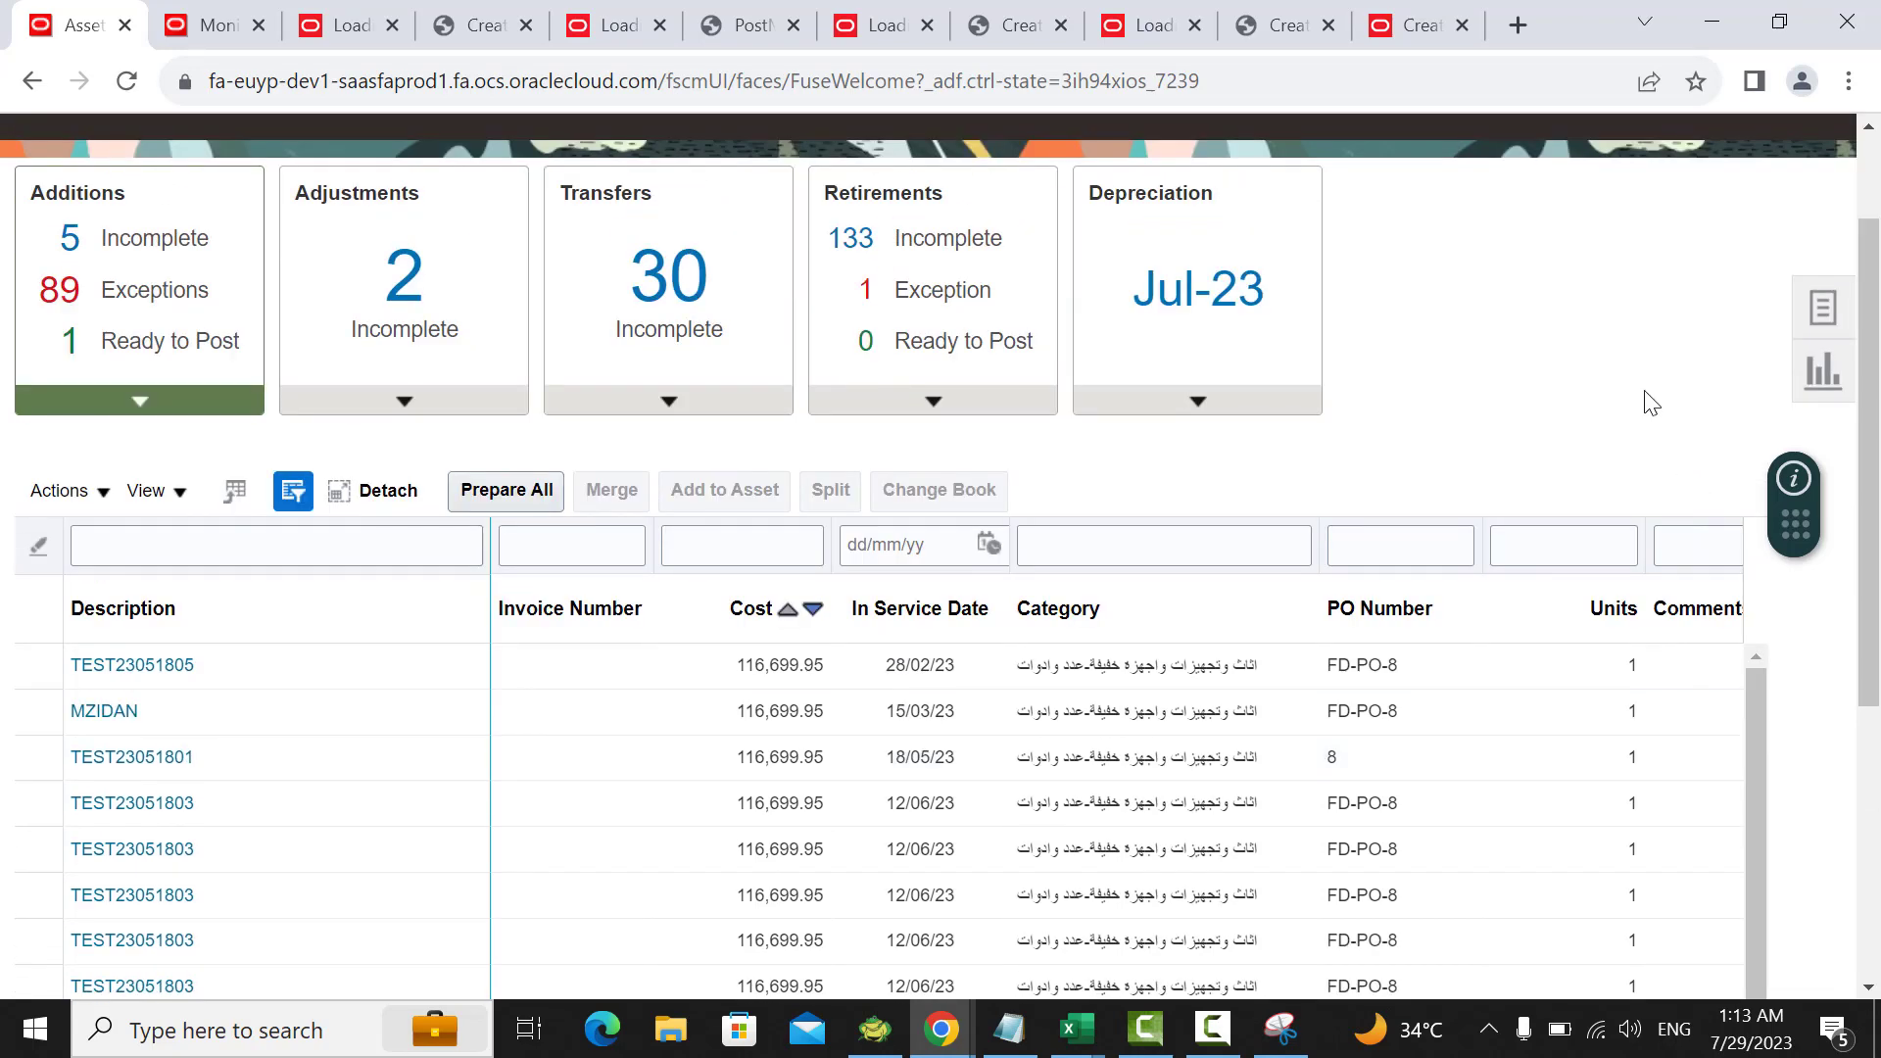
Step: Open the Retire Assets task from the Assets transactions
click(1820, 311)
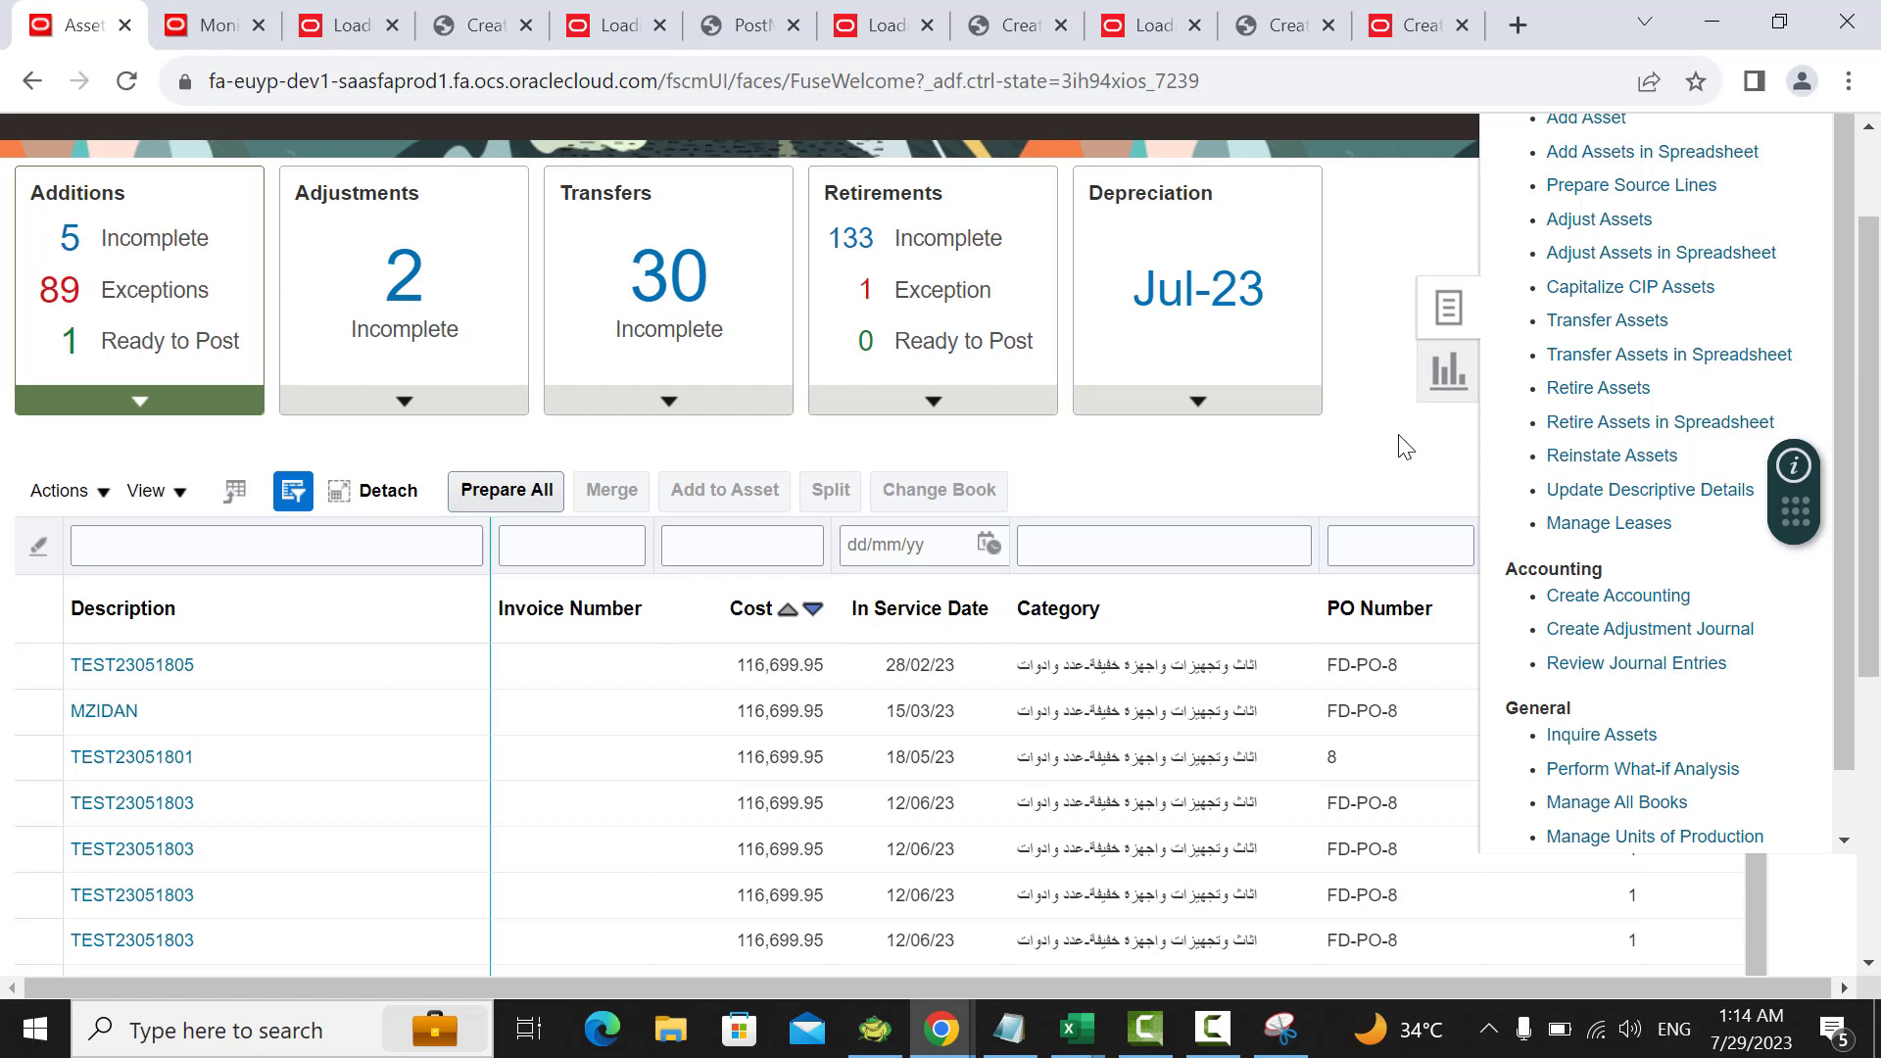
click(1612, 388)
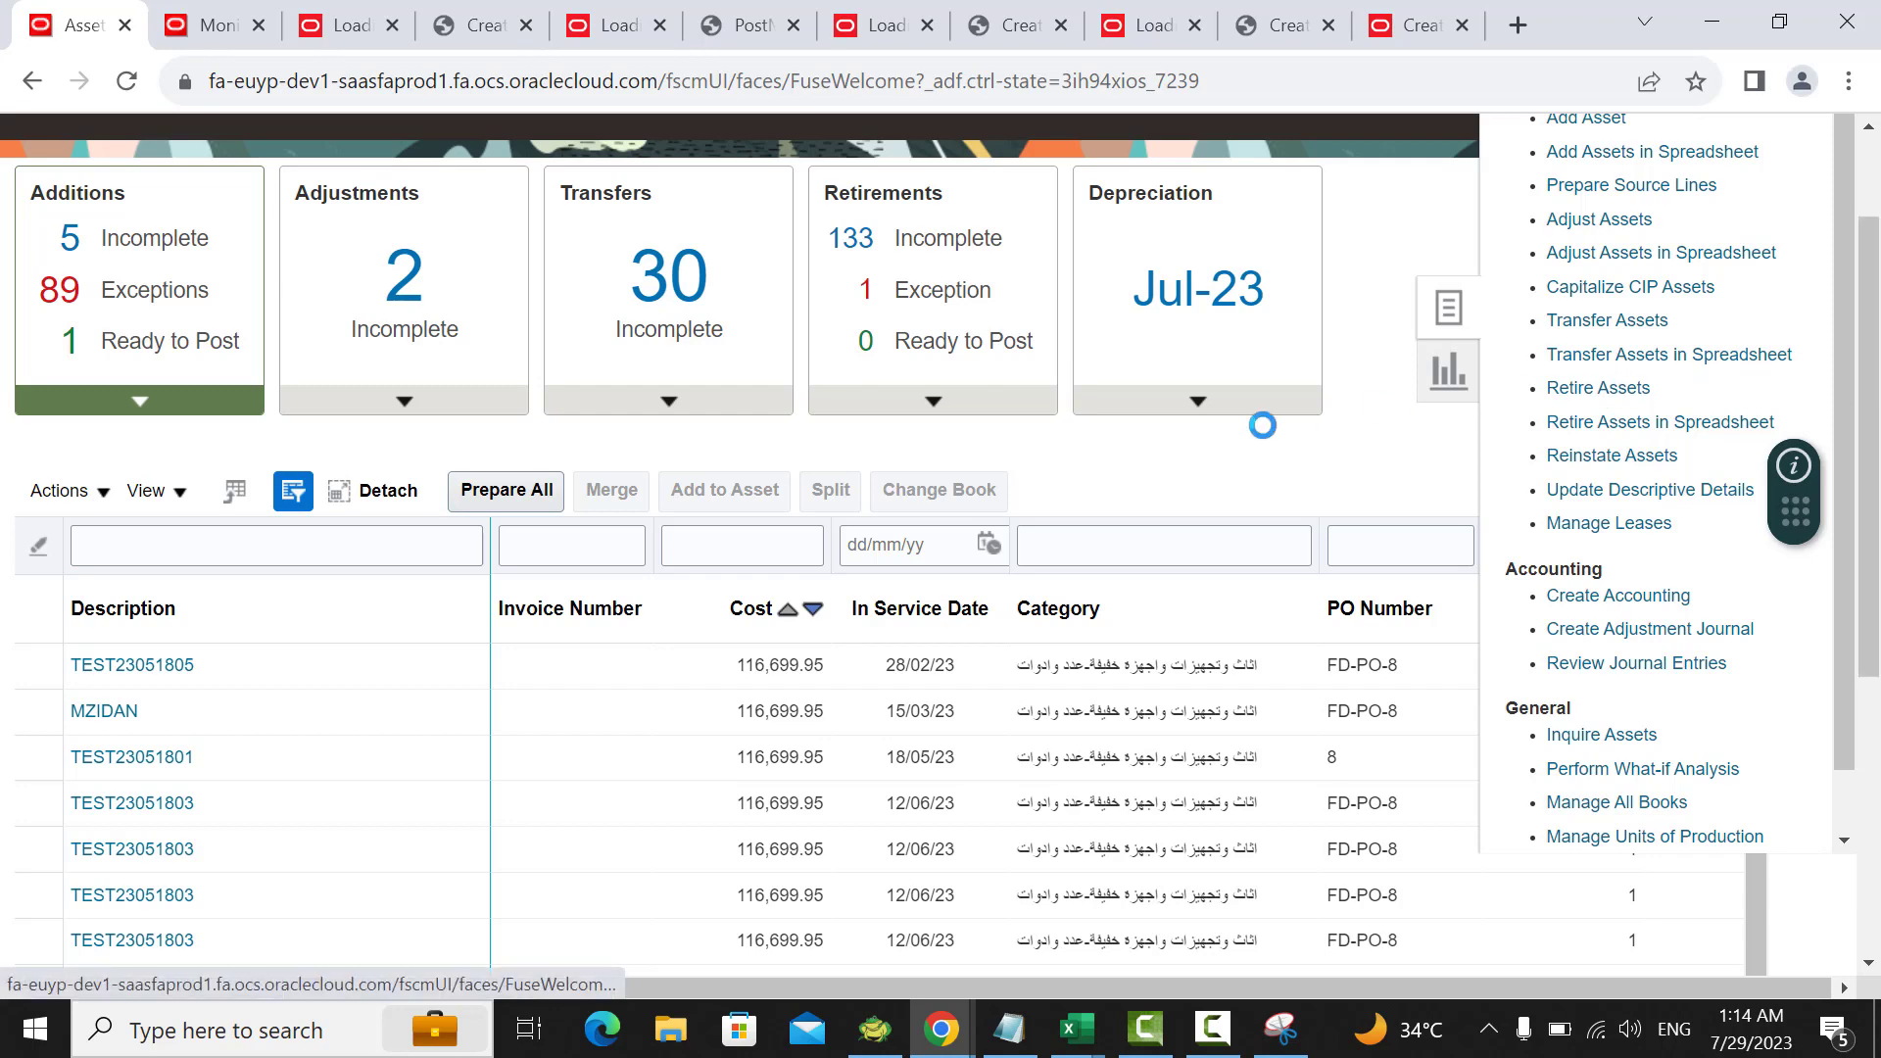
scroll(450, 420, down, 3)
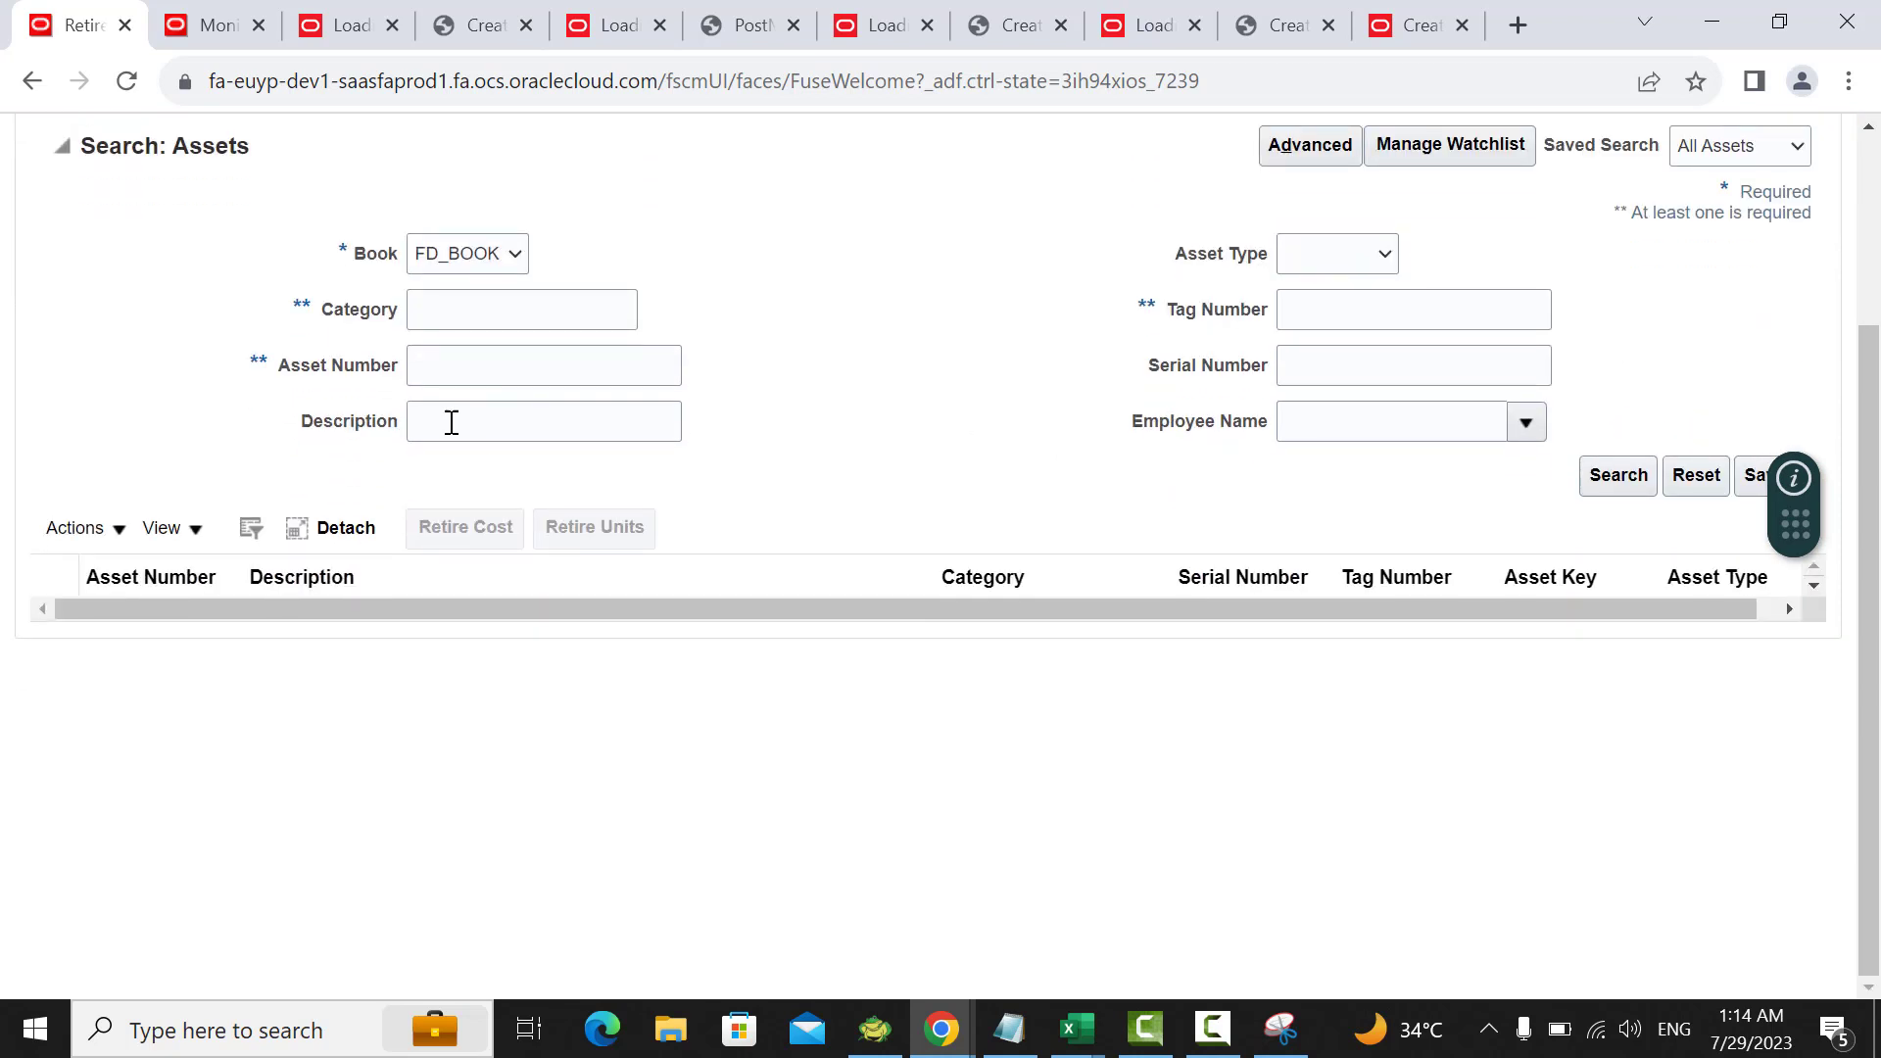
click(451, 375)
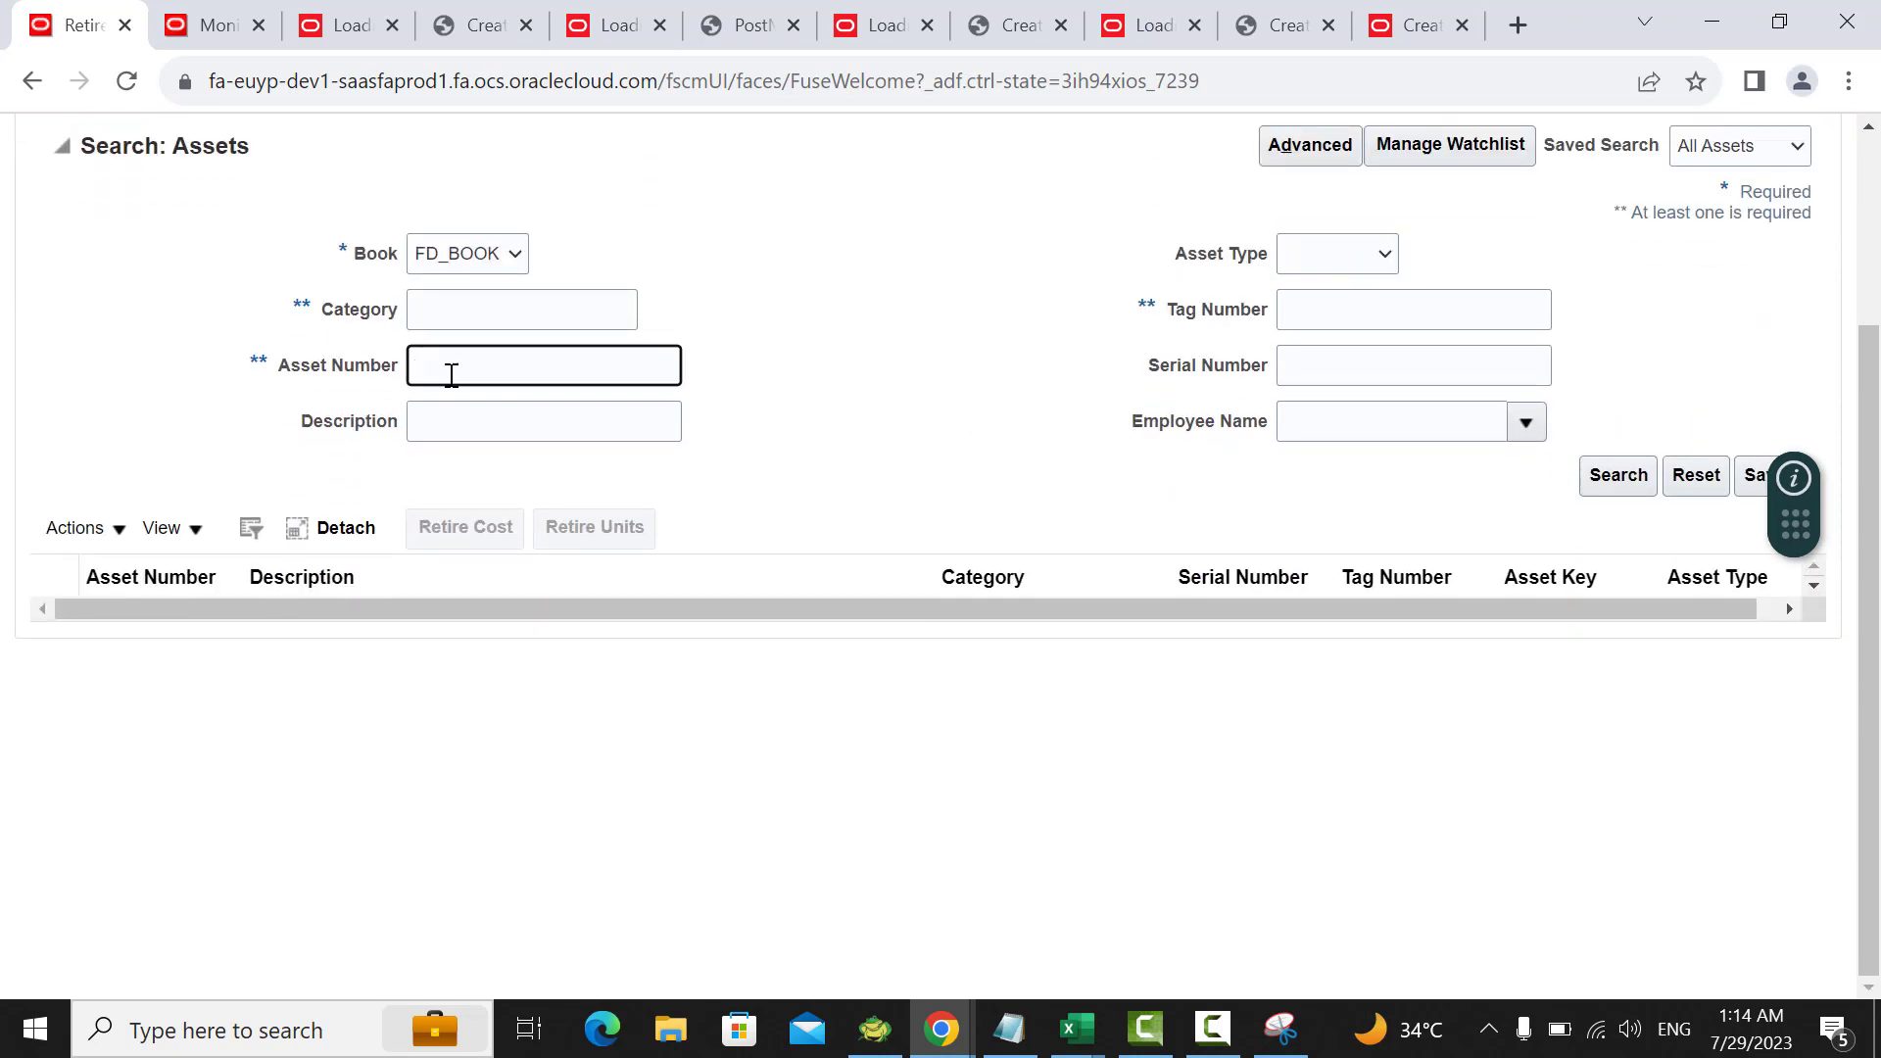
key(ctrl+v)
triple_click(621, 373)
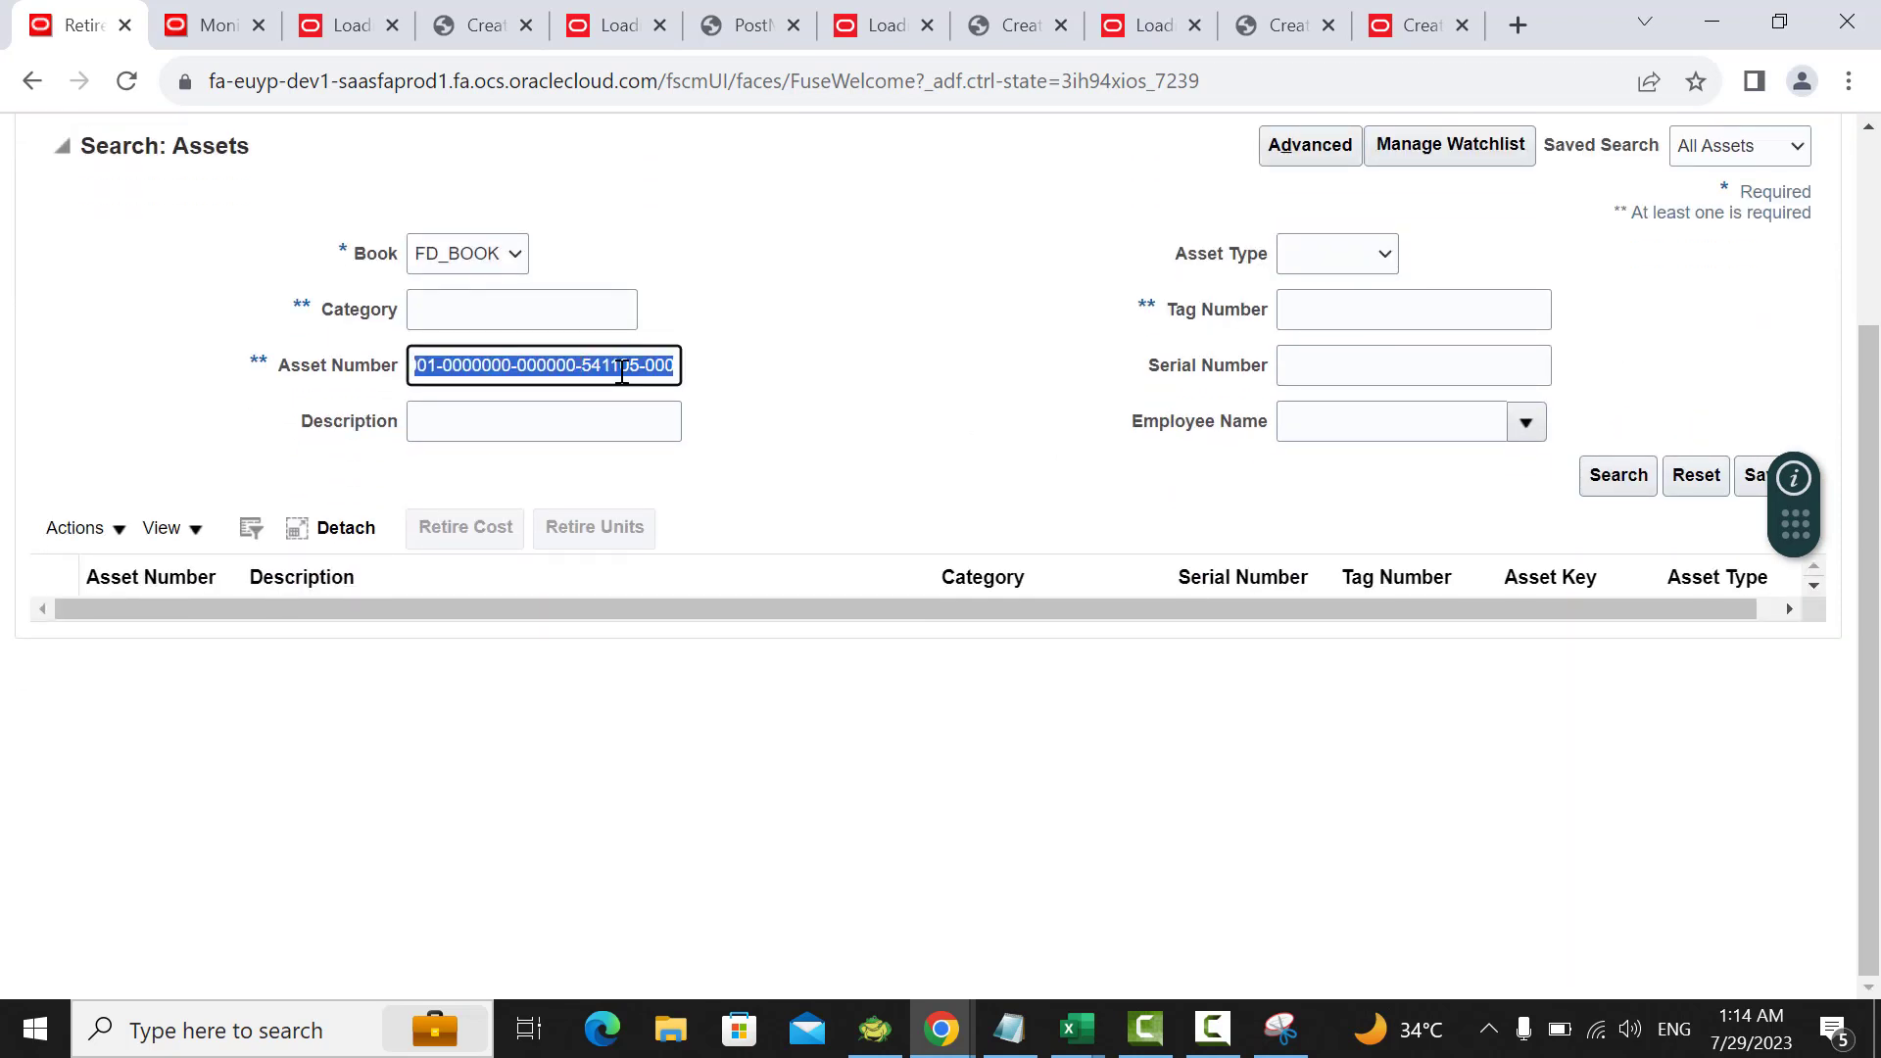
key(BackSpace)
Step: Copy asset number 10232 from the Notepad notes and search for that asset in FD_BOOK
click(1009, 1028)
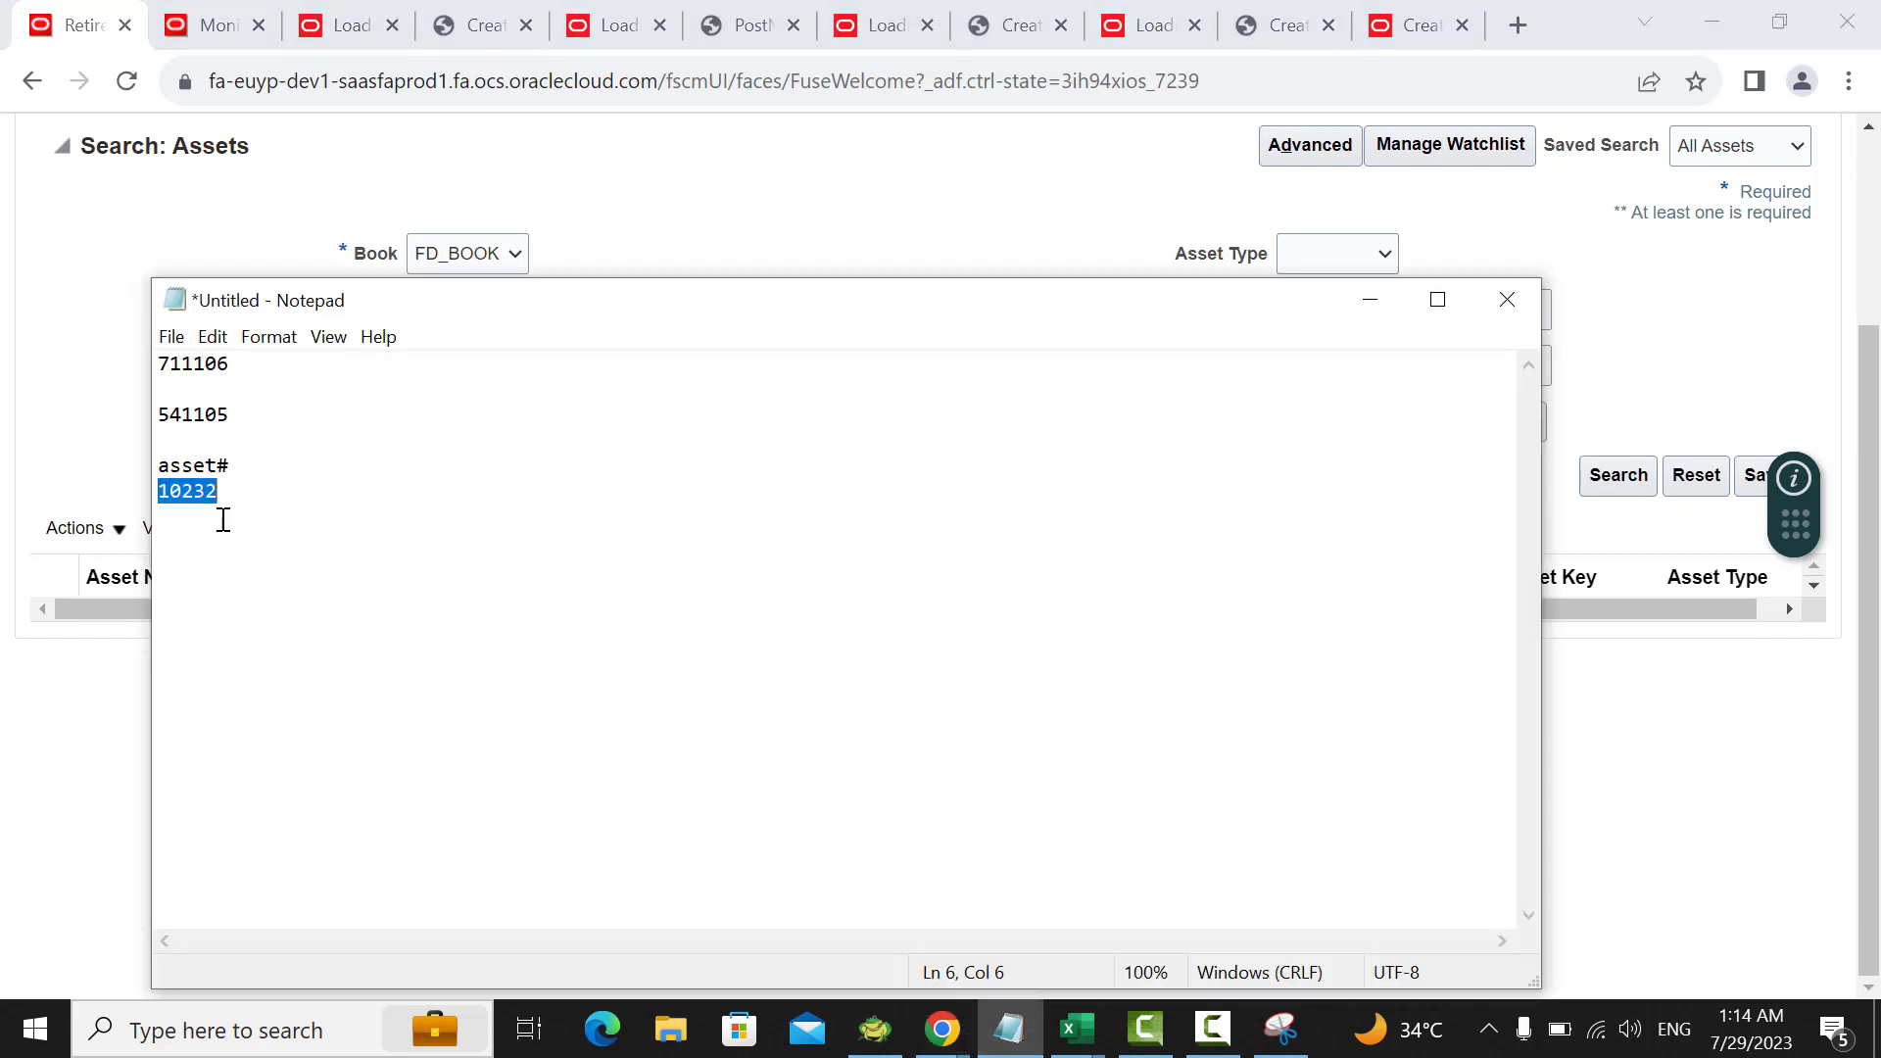
key(ctrl+c)
click(97, 407)
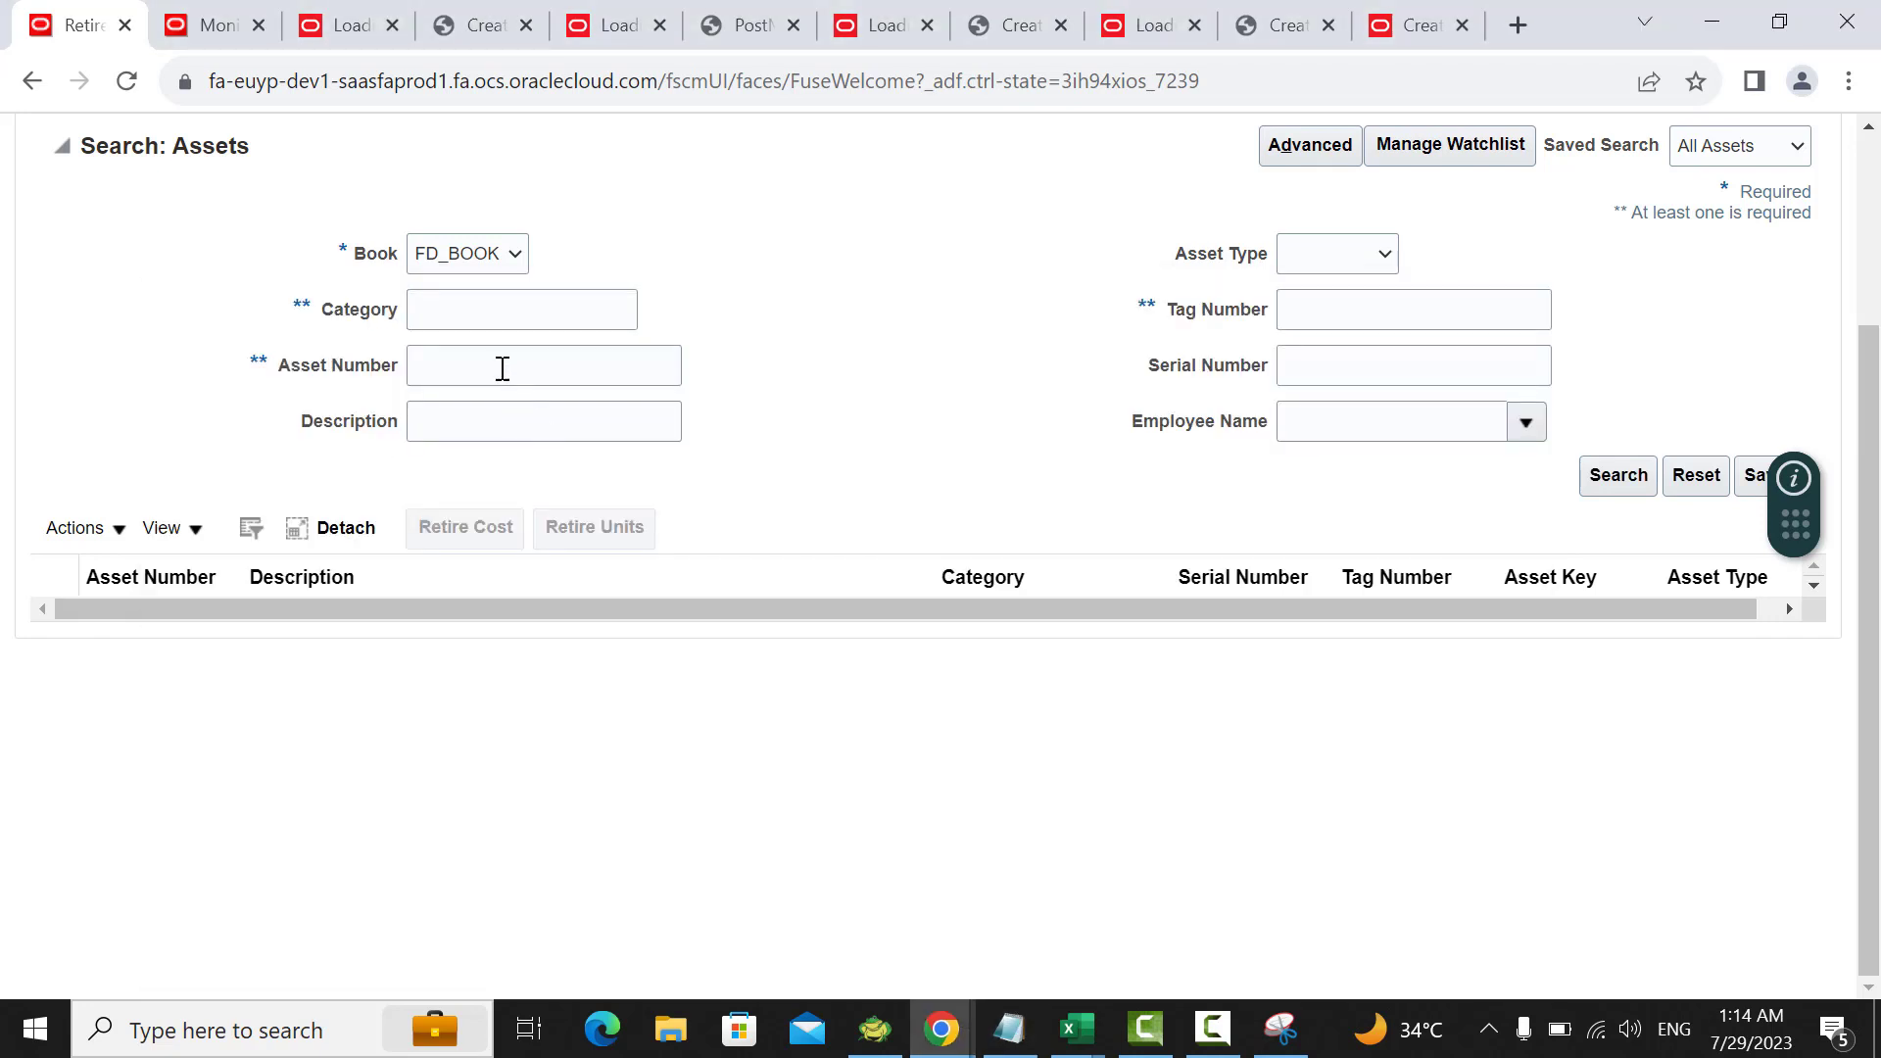
click(500, 366)
key(ctrl+v)
click(1617, 475)
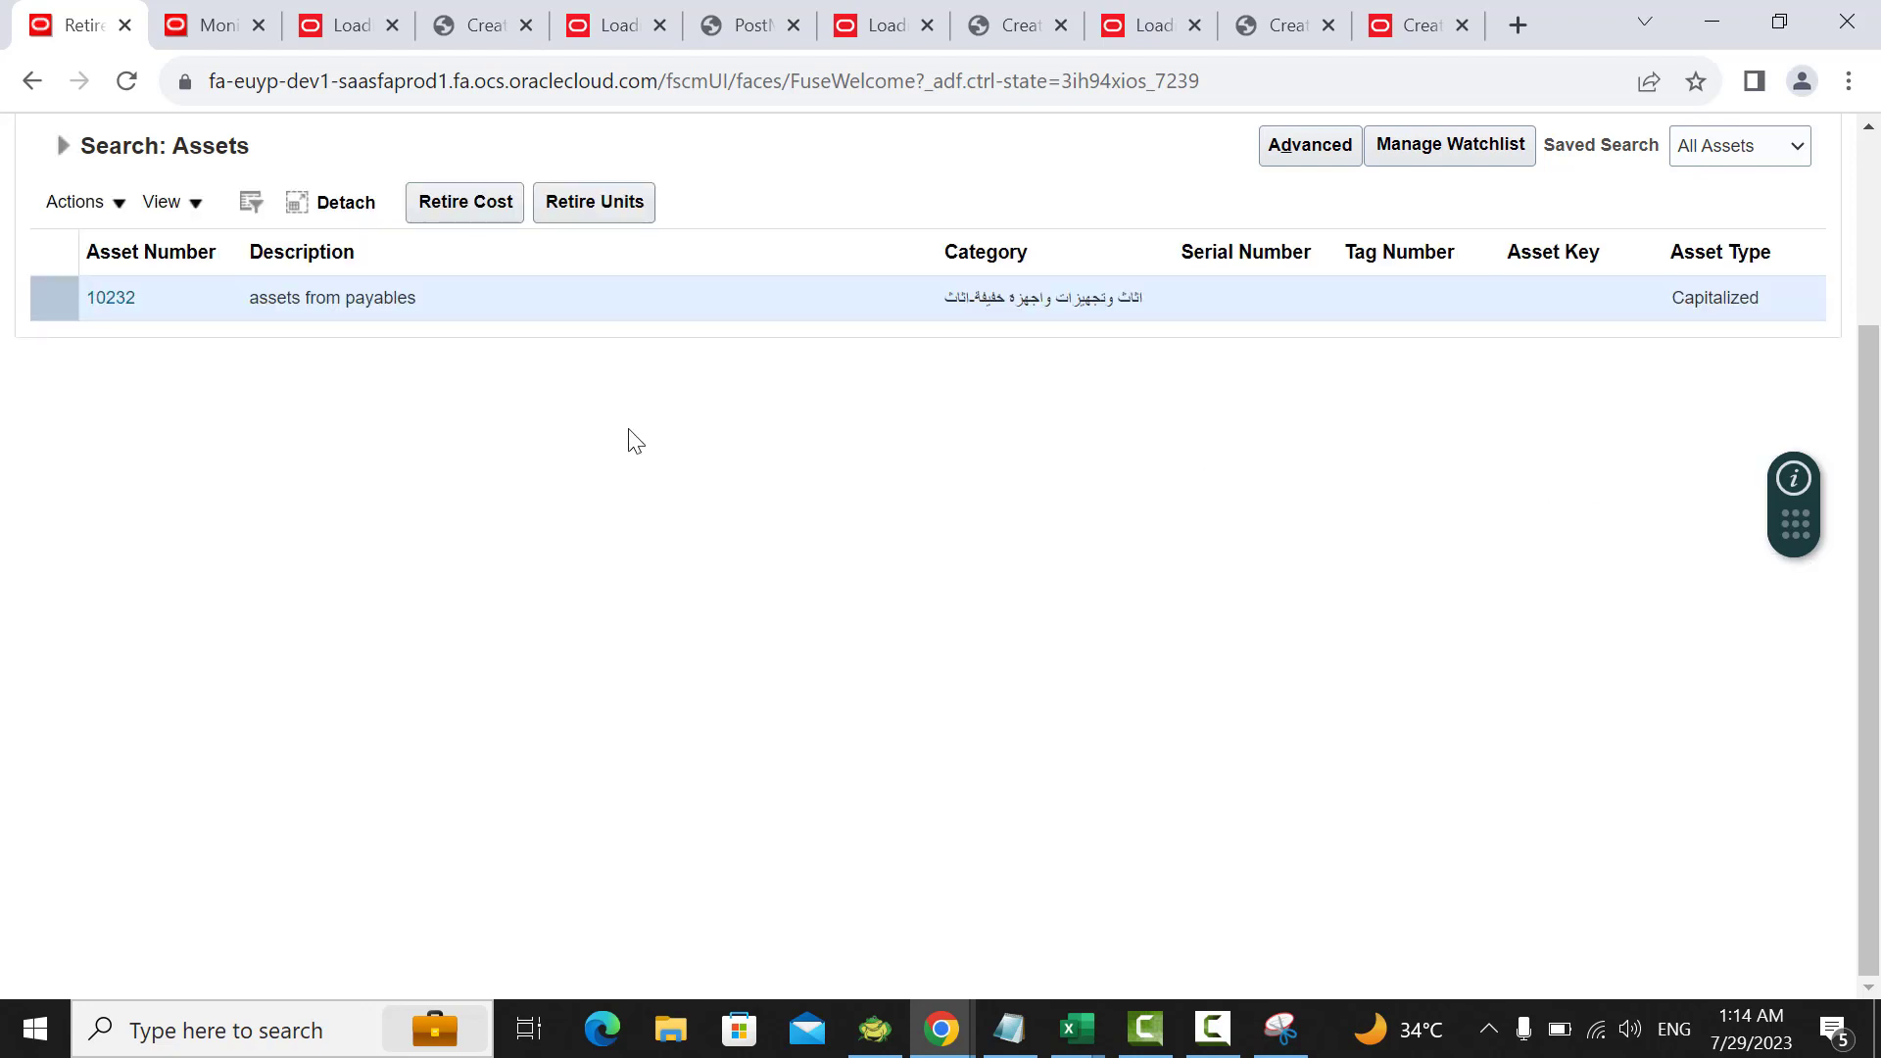
Step: Start a cost retirement for asset 10232
scroll(623, 436, up, 2)
scroll(596, 507, down, 1)
click(470, 221)
click(598, 211)
click(469, 208)
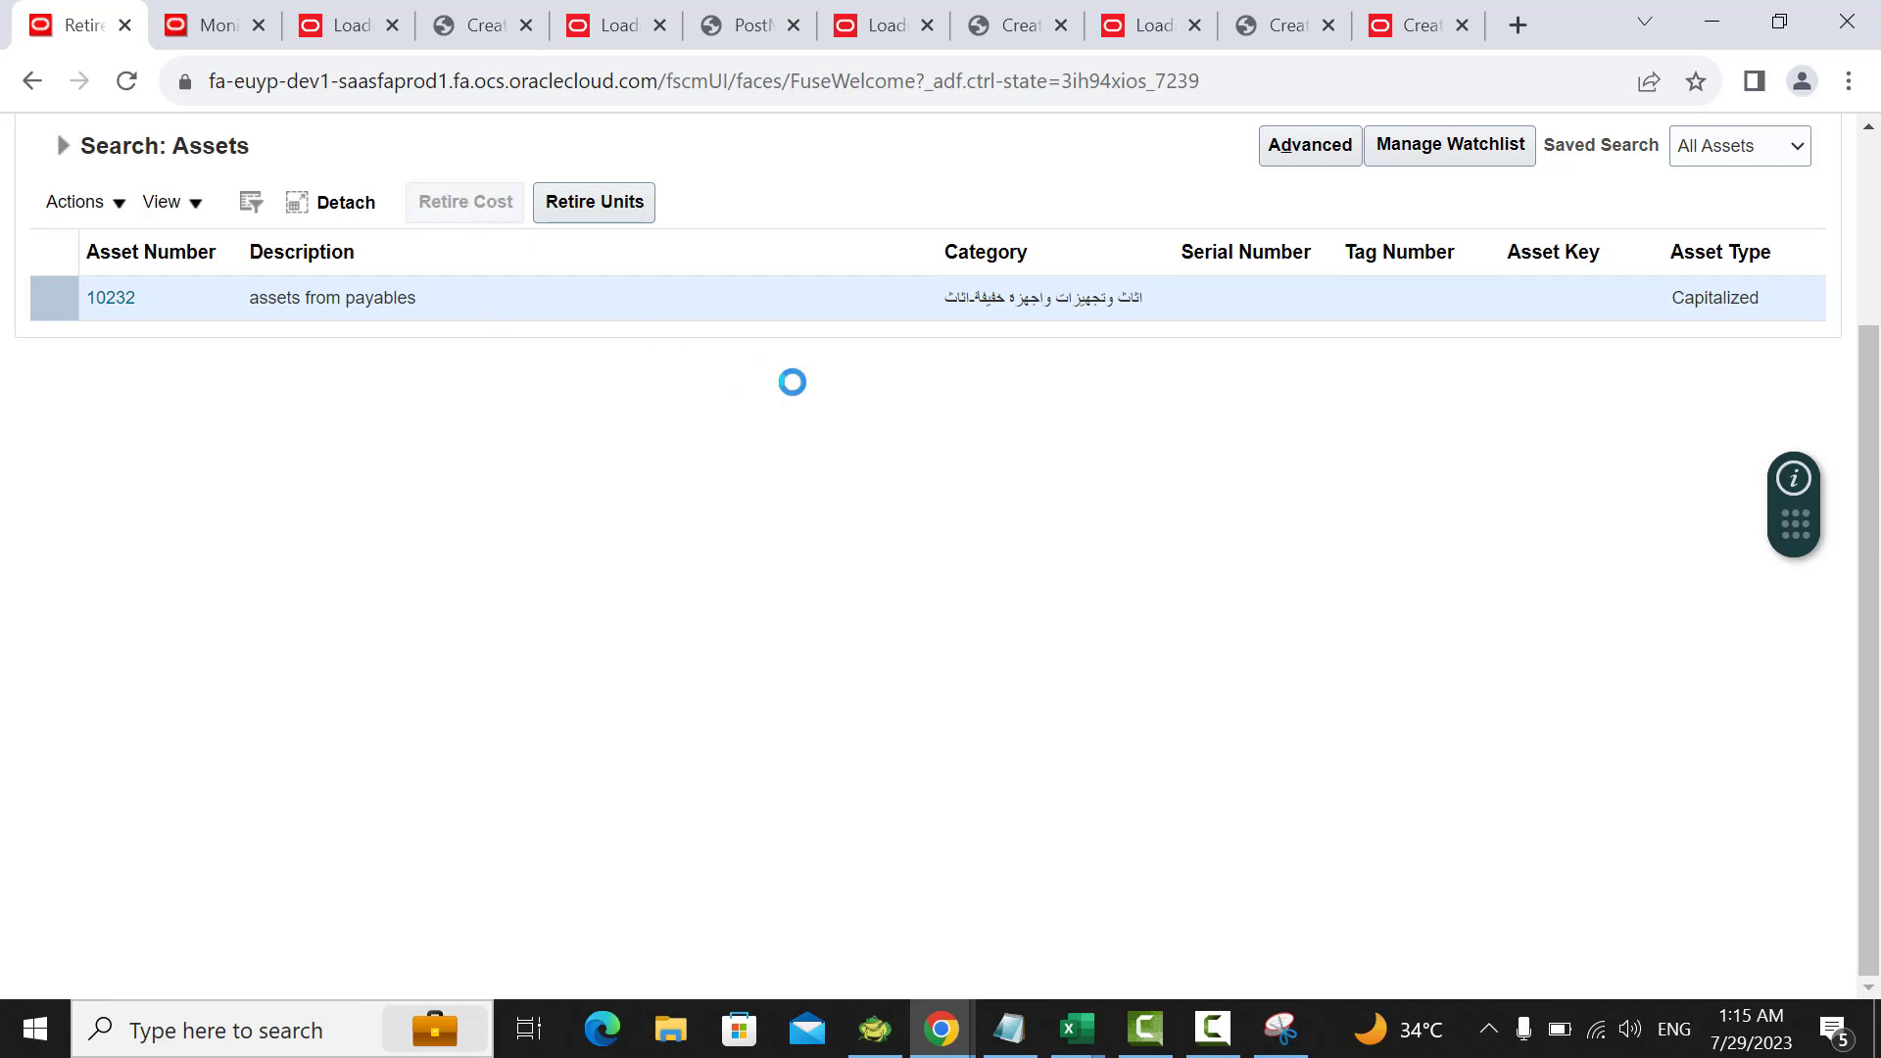
scroll(1084, 512, down, 3)
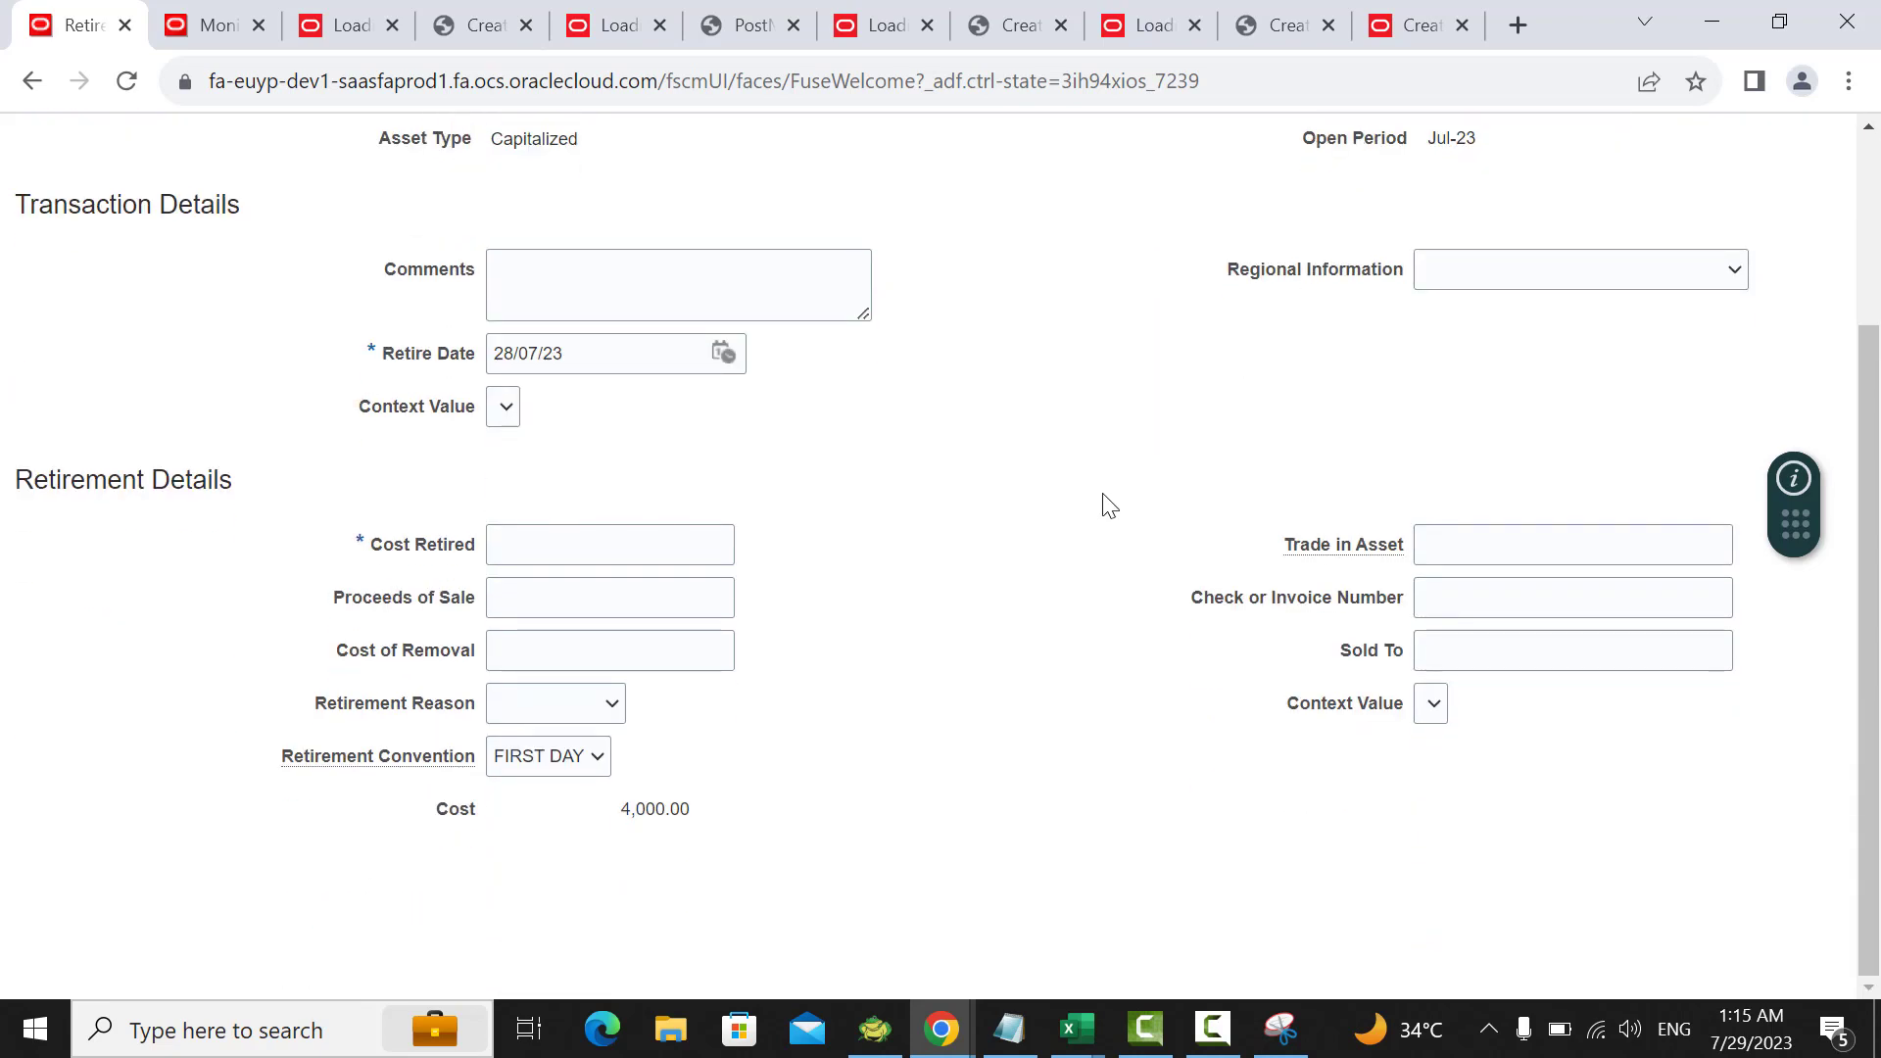
Step: Enter the comment "retire" and set the cost retired to 2000
click(572, 294)
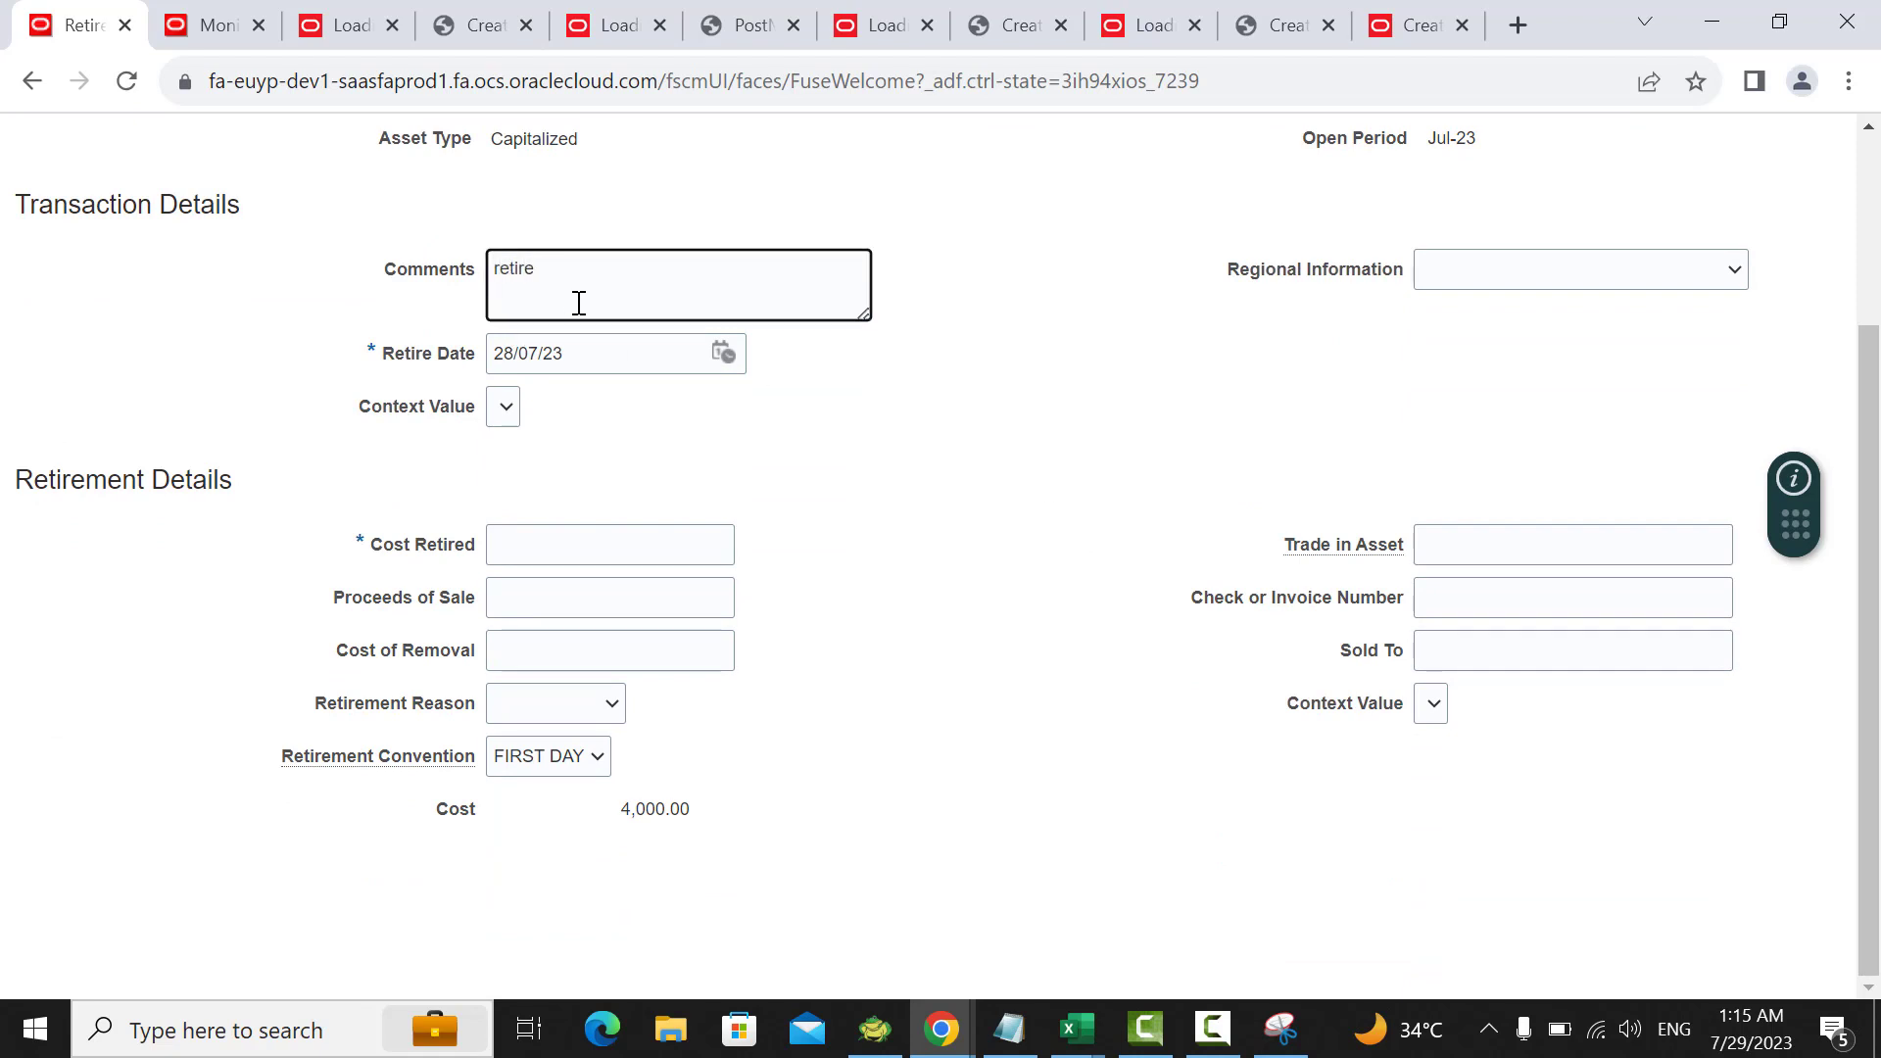
click(642, 549)
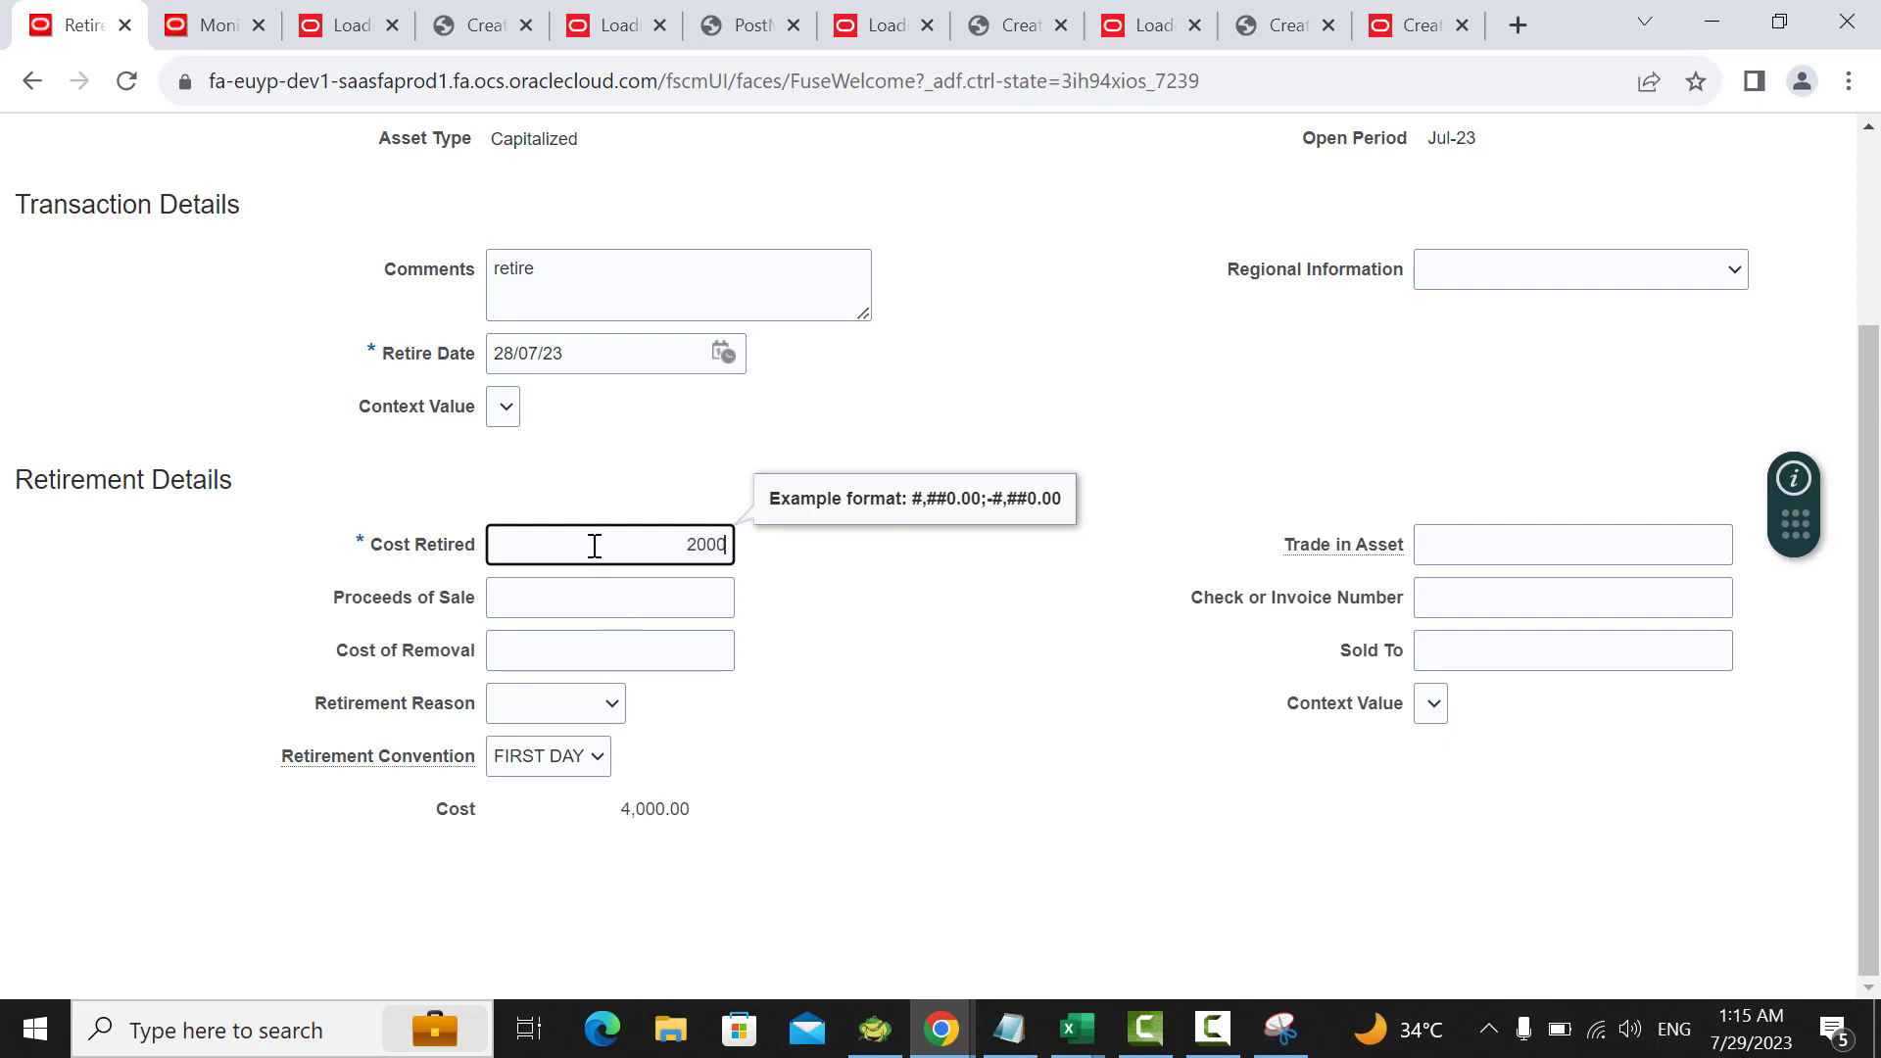
key(Tab)
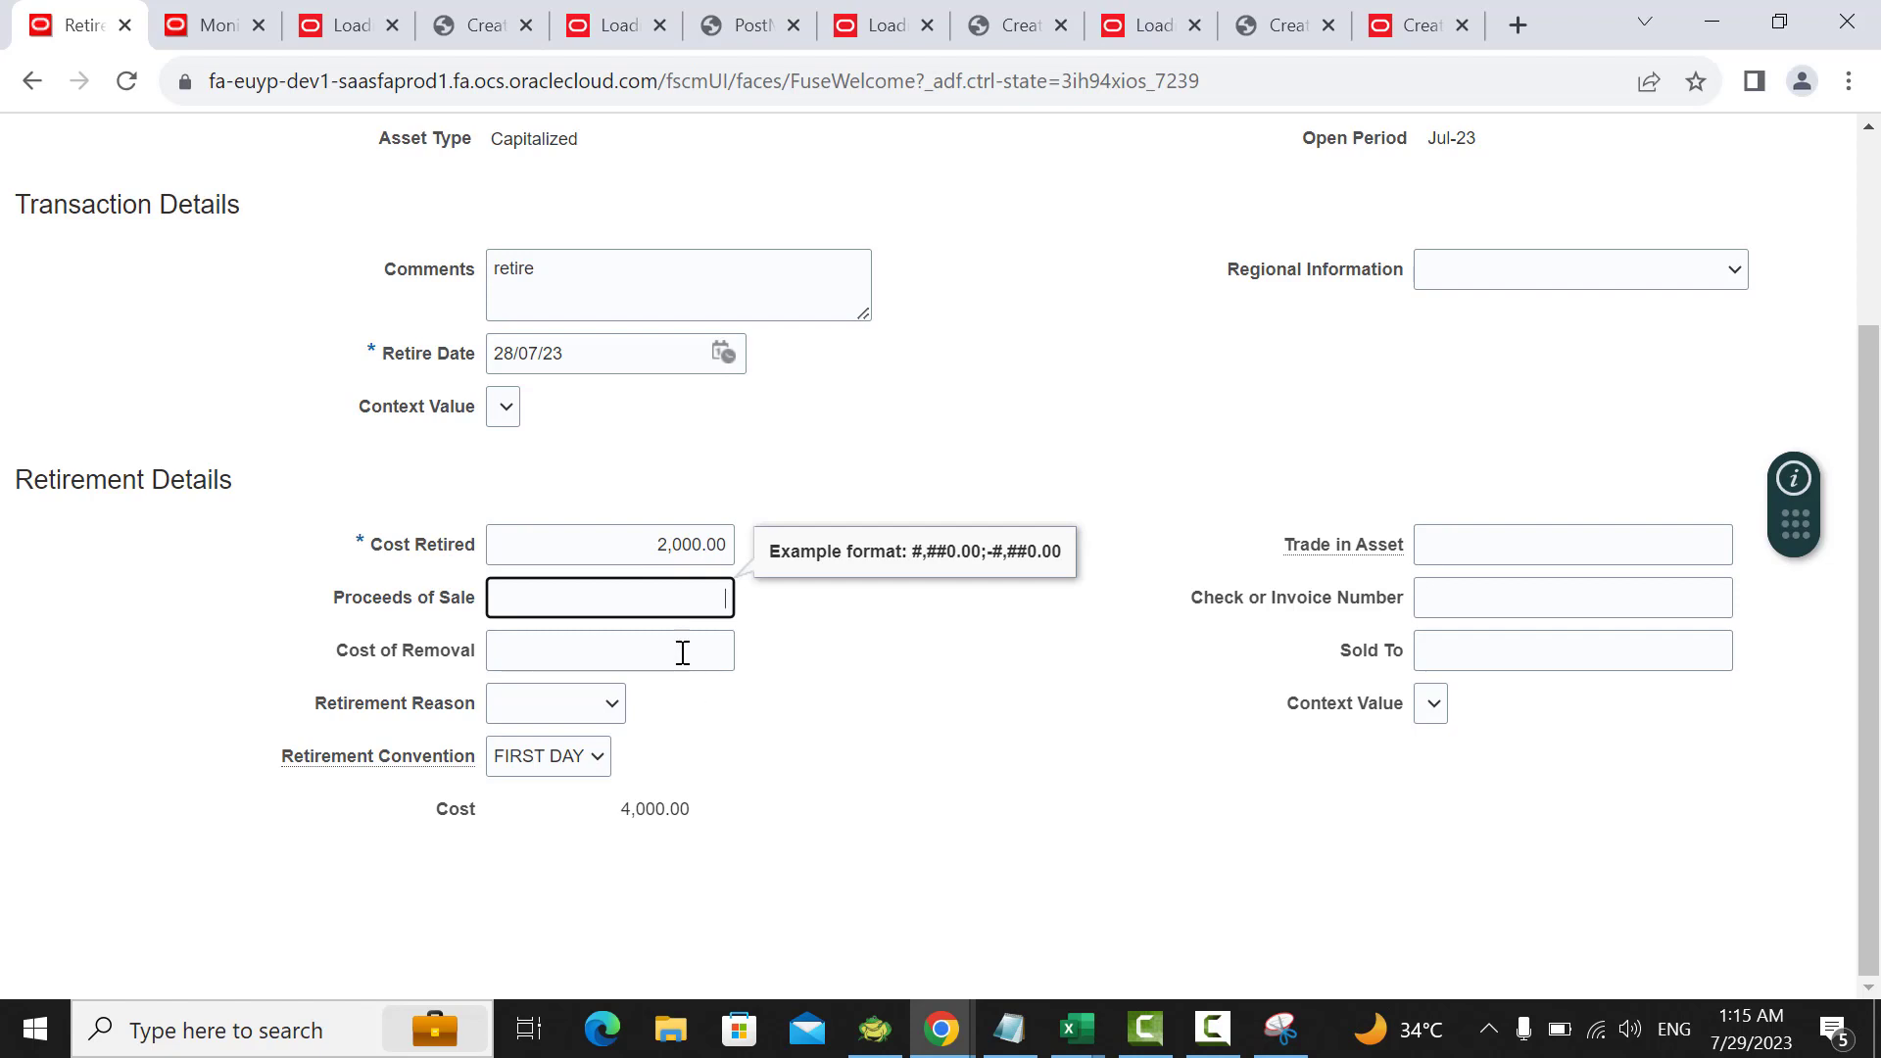
Step: Submit the cost retirement without removal cost and finish the Retire Assets task
click(646, 655)
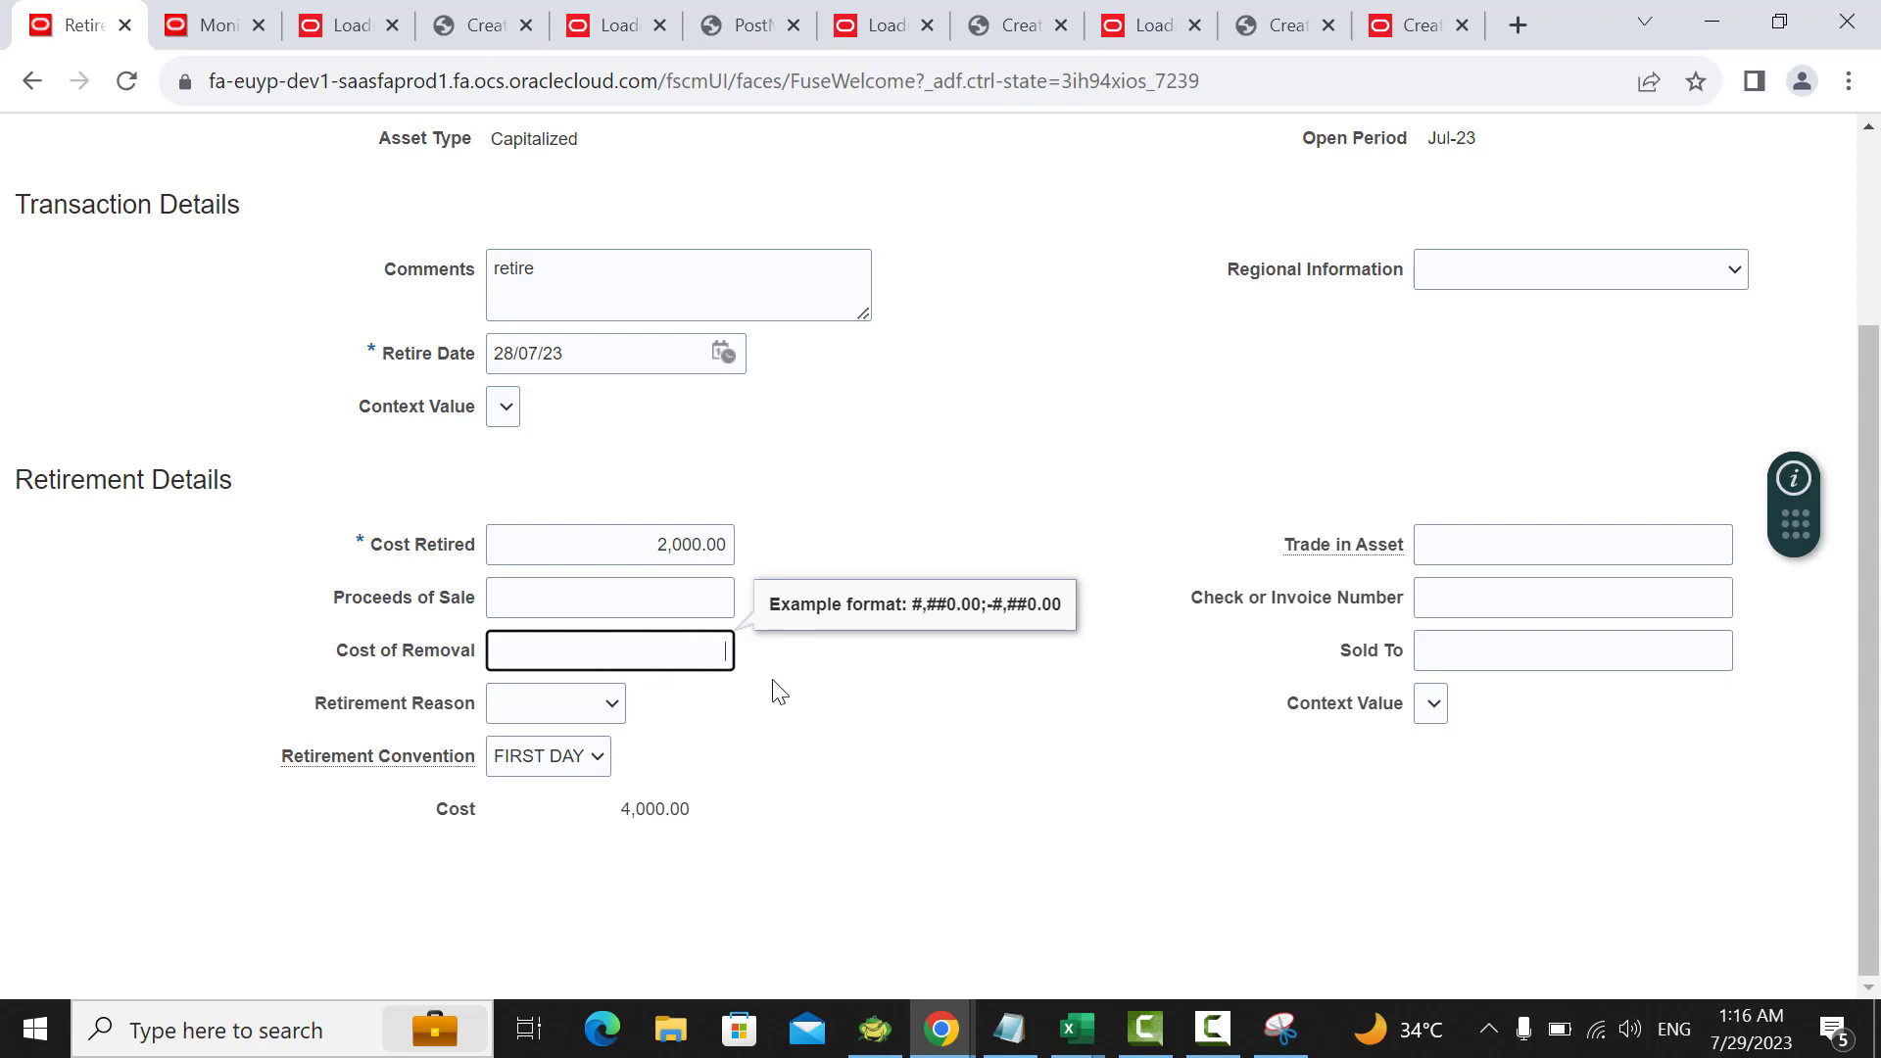
scroll(1166, 495, up, 3)
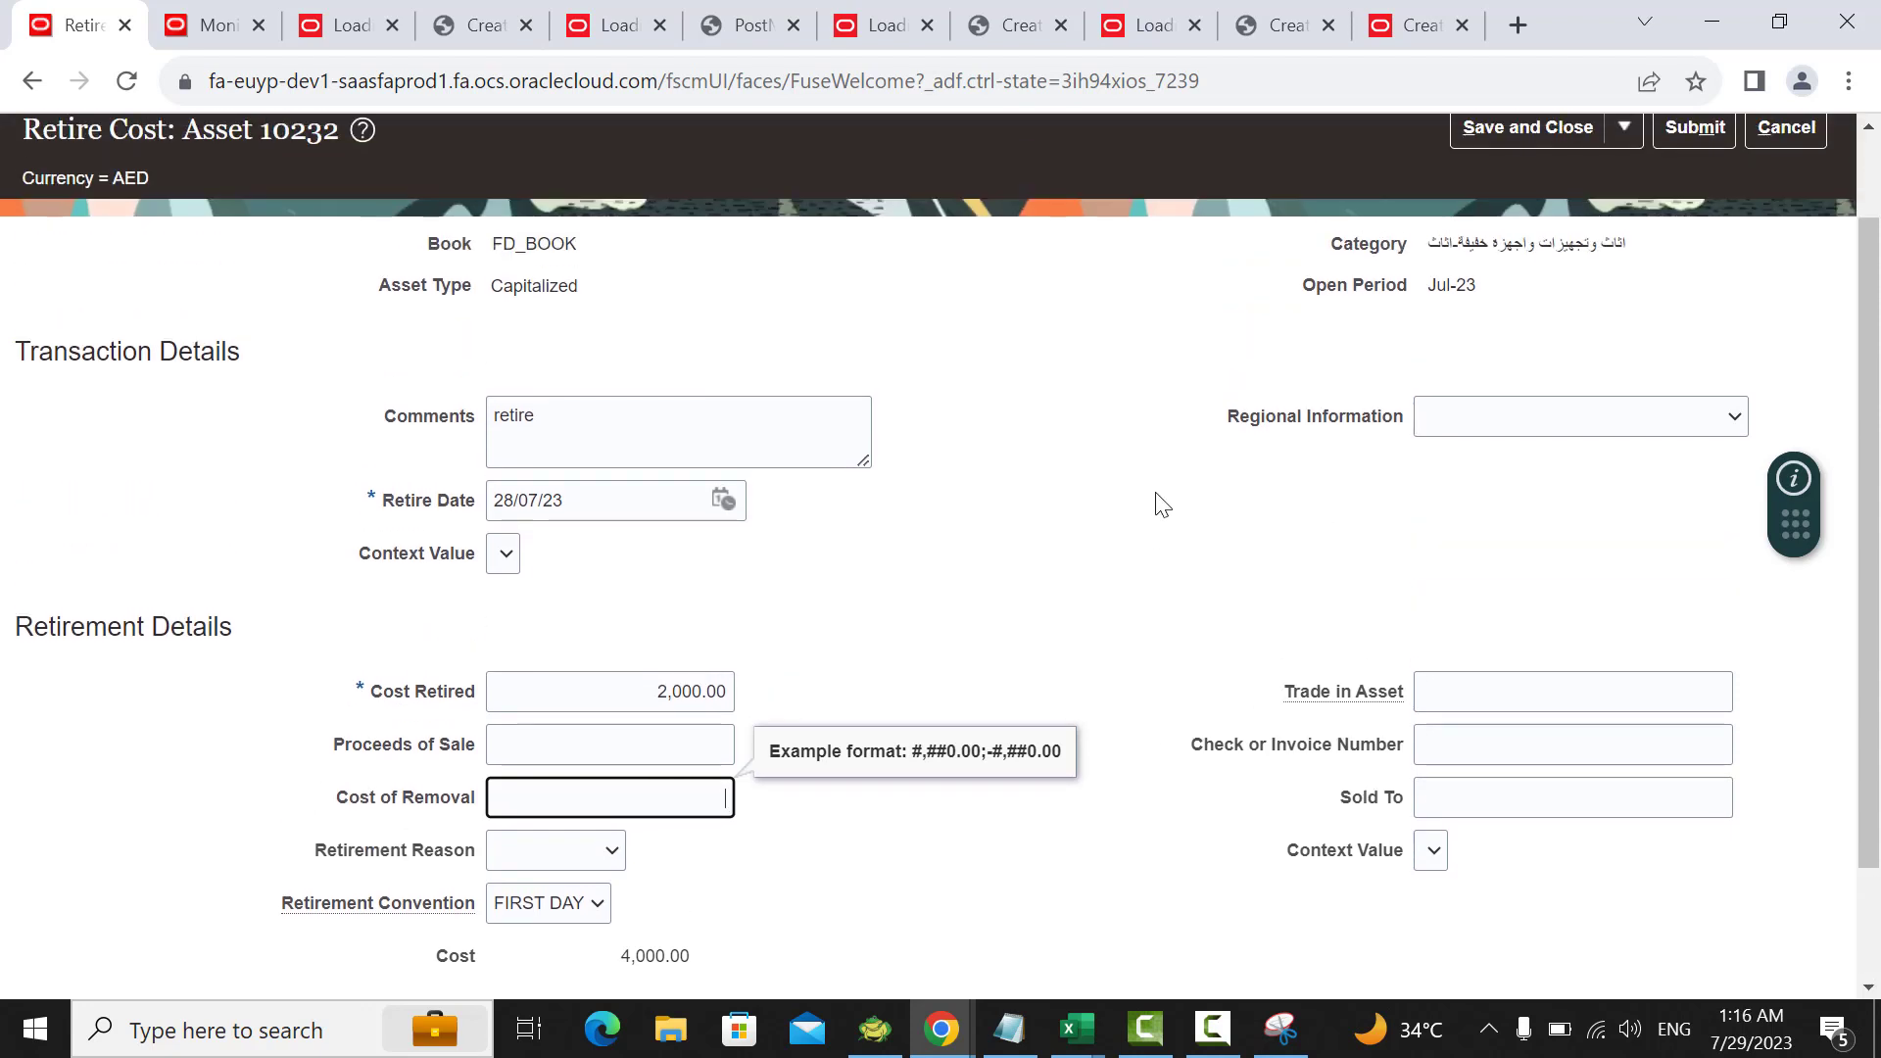
click(1683, 237)
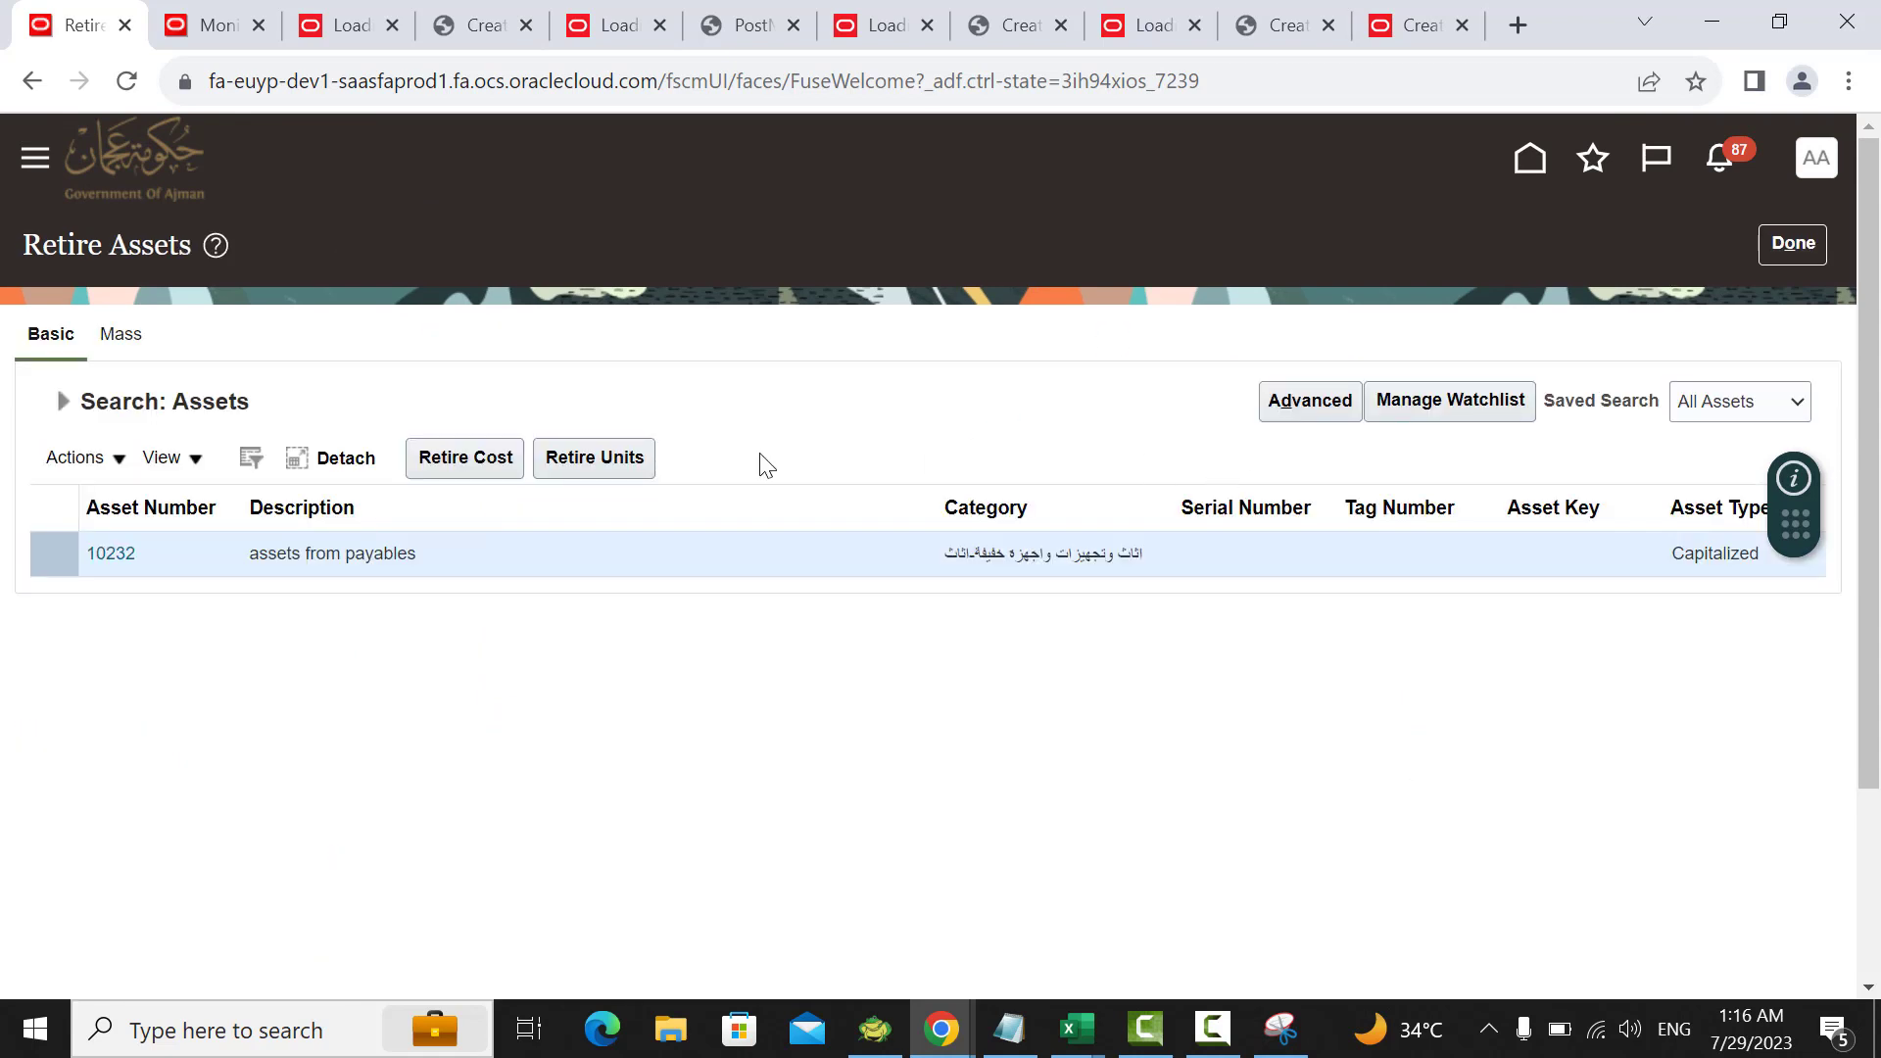
click(1763, 253)
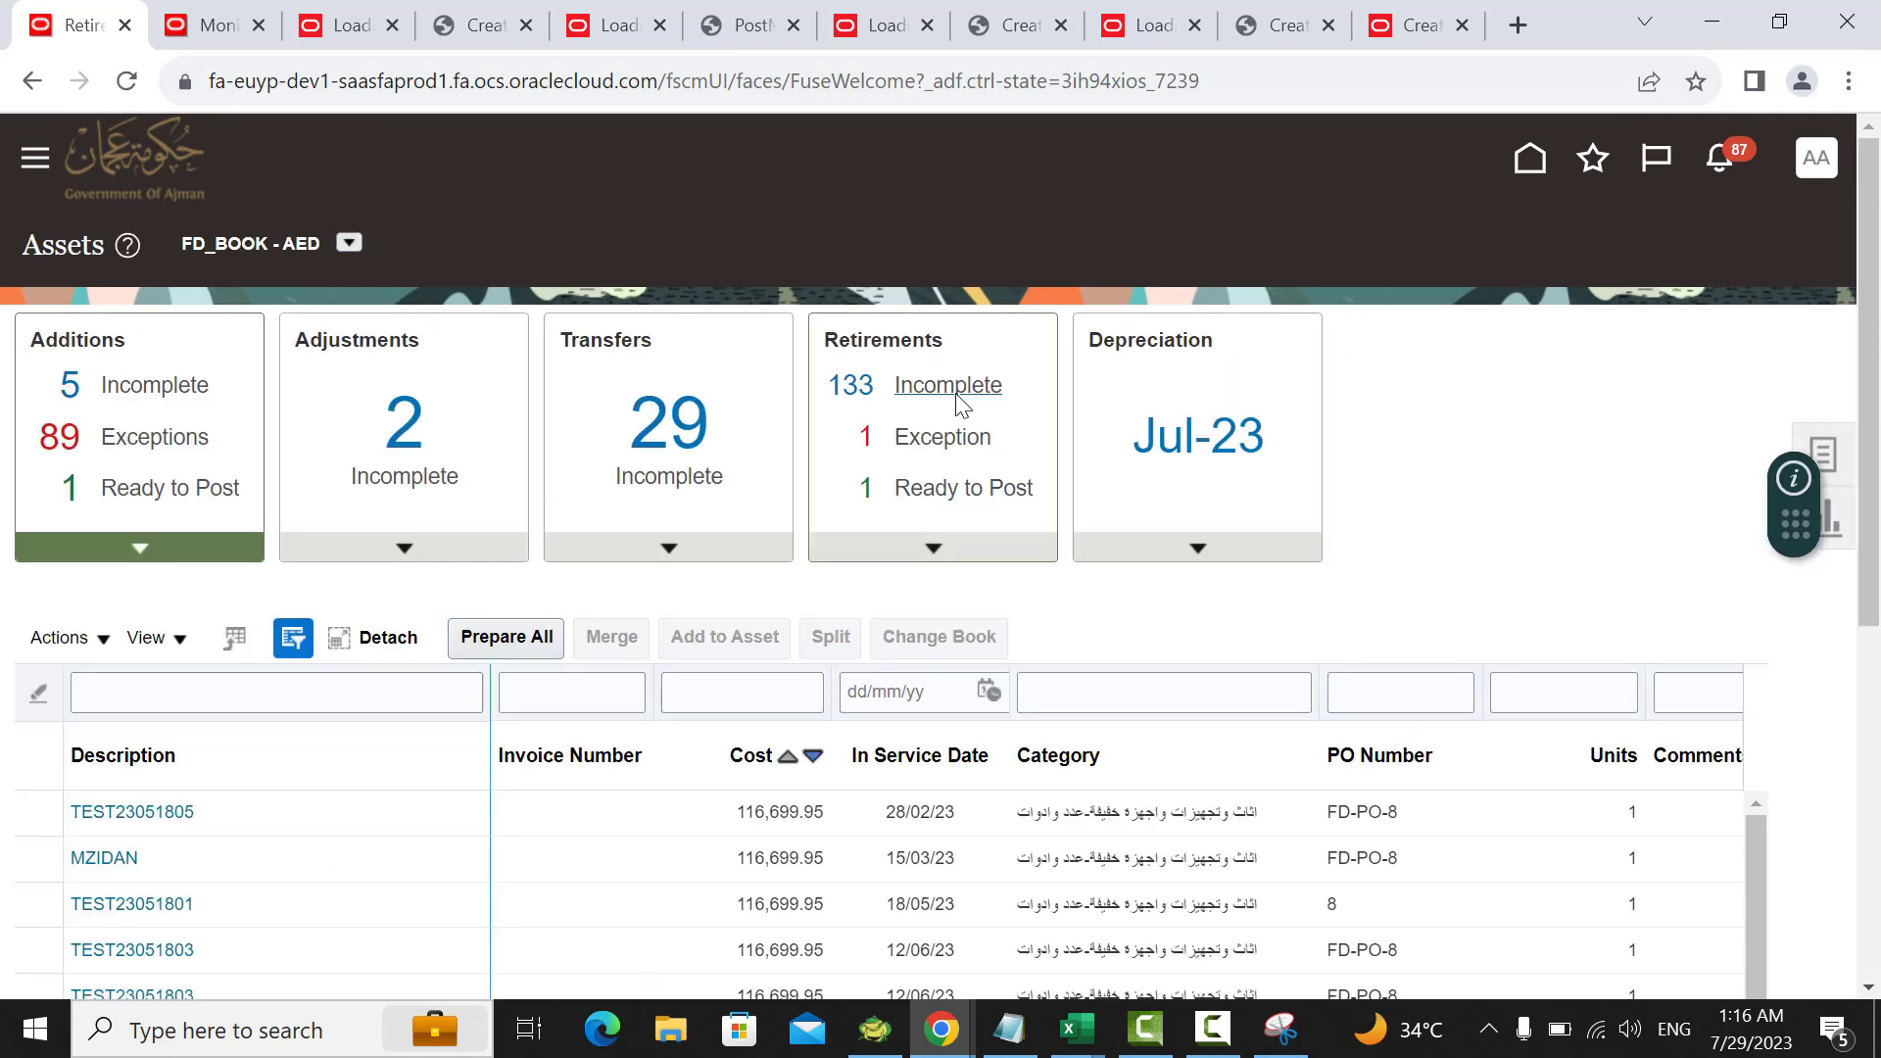
Step: Open the Create Accounting process from the Assets tasks and set the book to FD_BOOK and the process category to Retirement
scroll(1074, 442, down, 3)
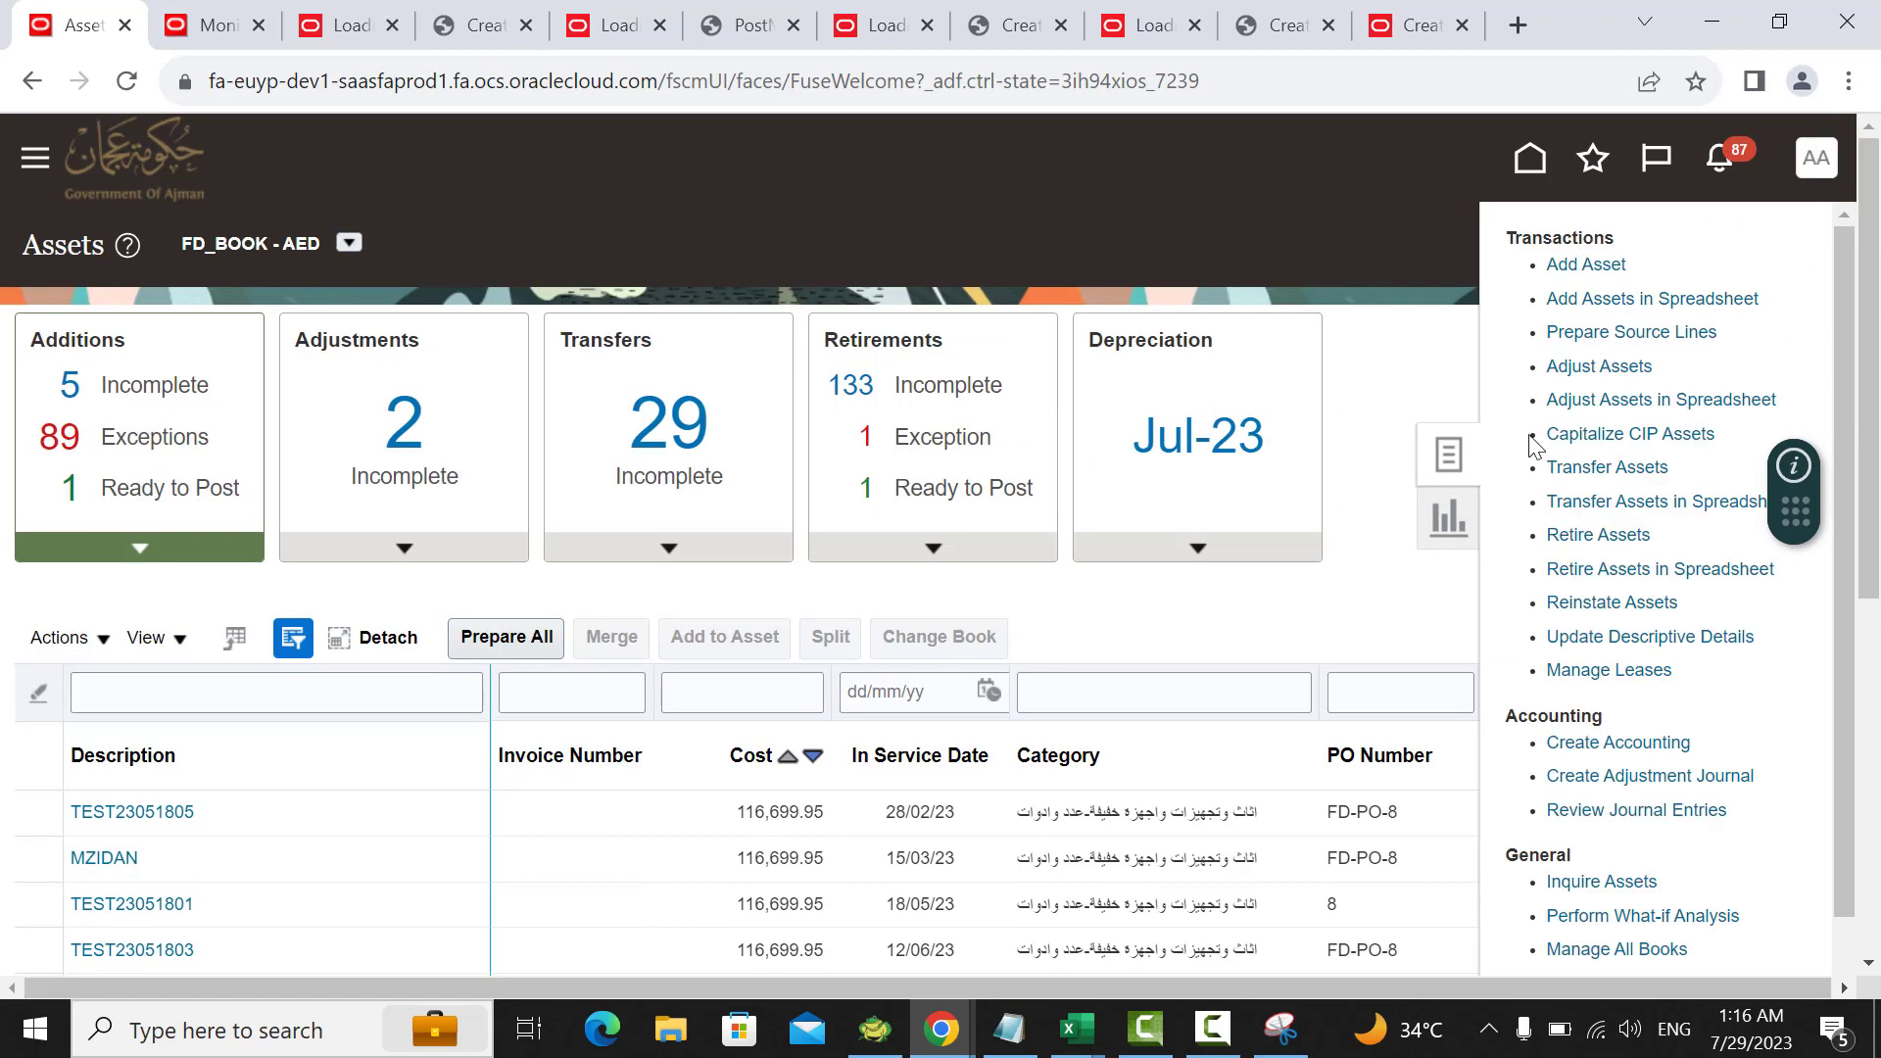
scroll(1656, 617, down, 1)
scroll(1301, 609, down, 3)
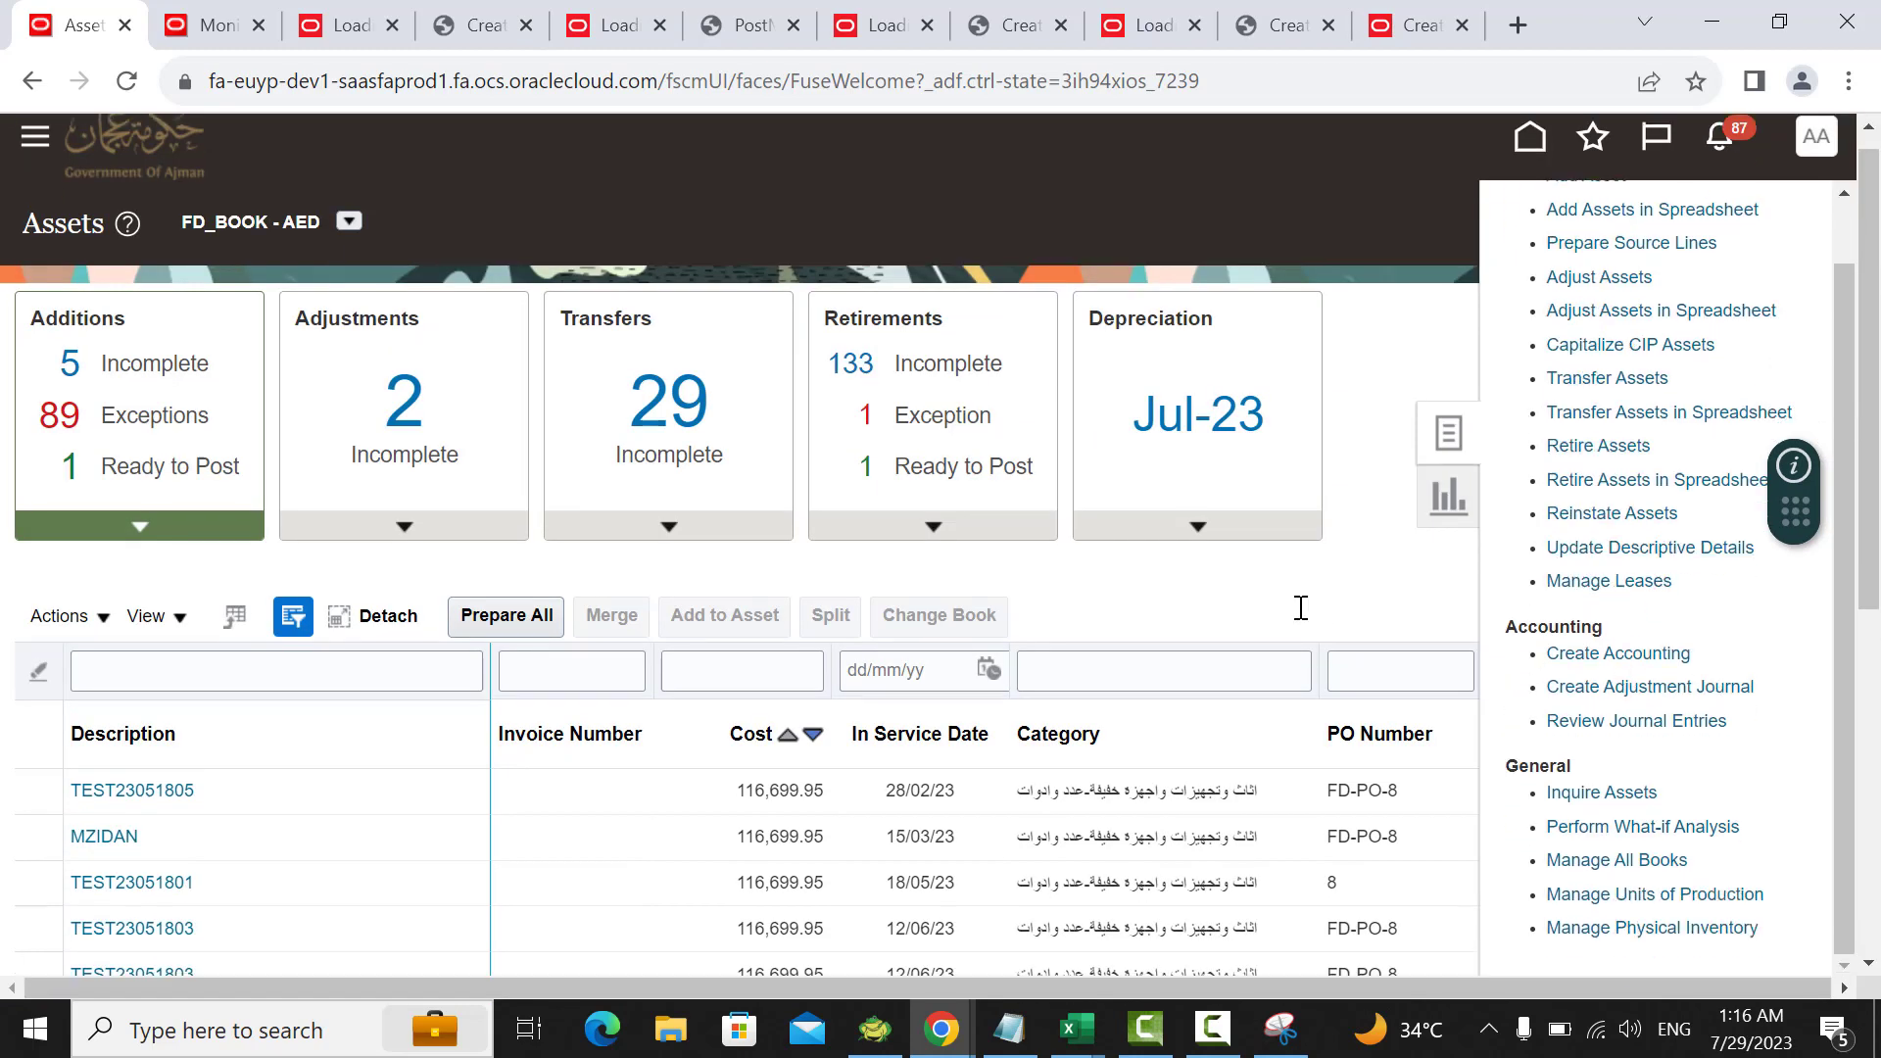
click(1580, 383)
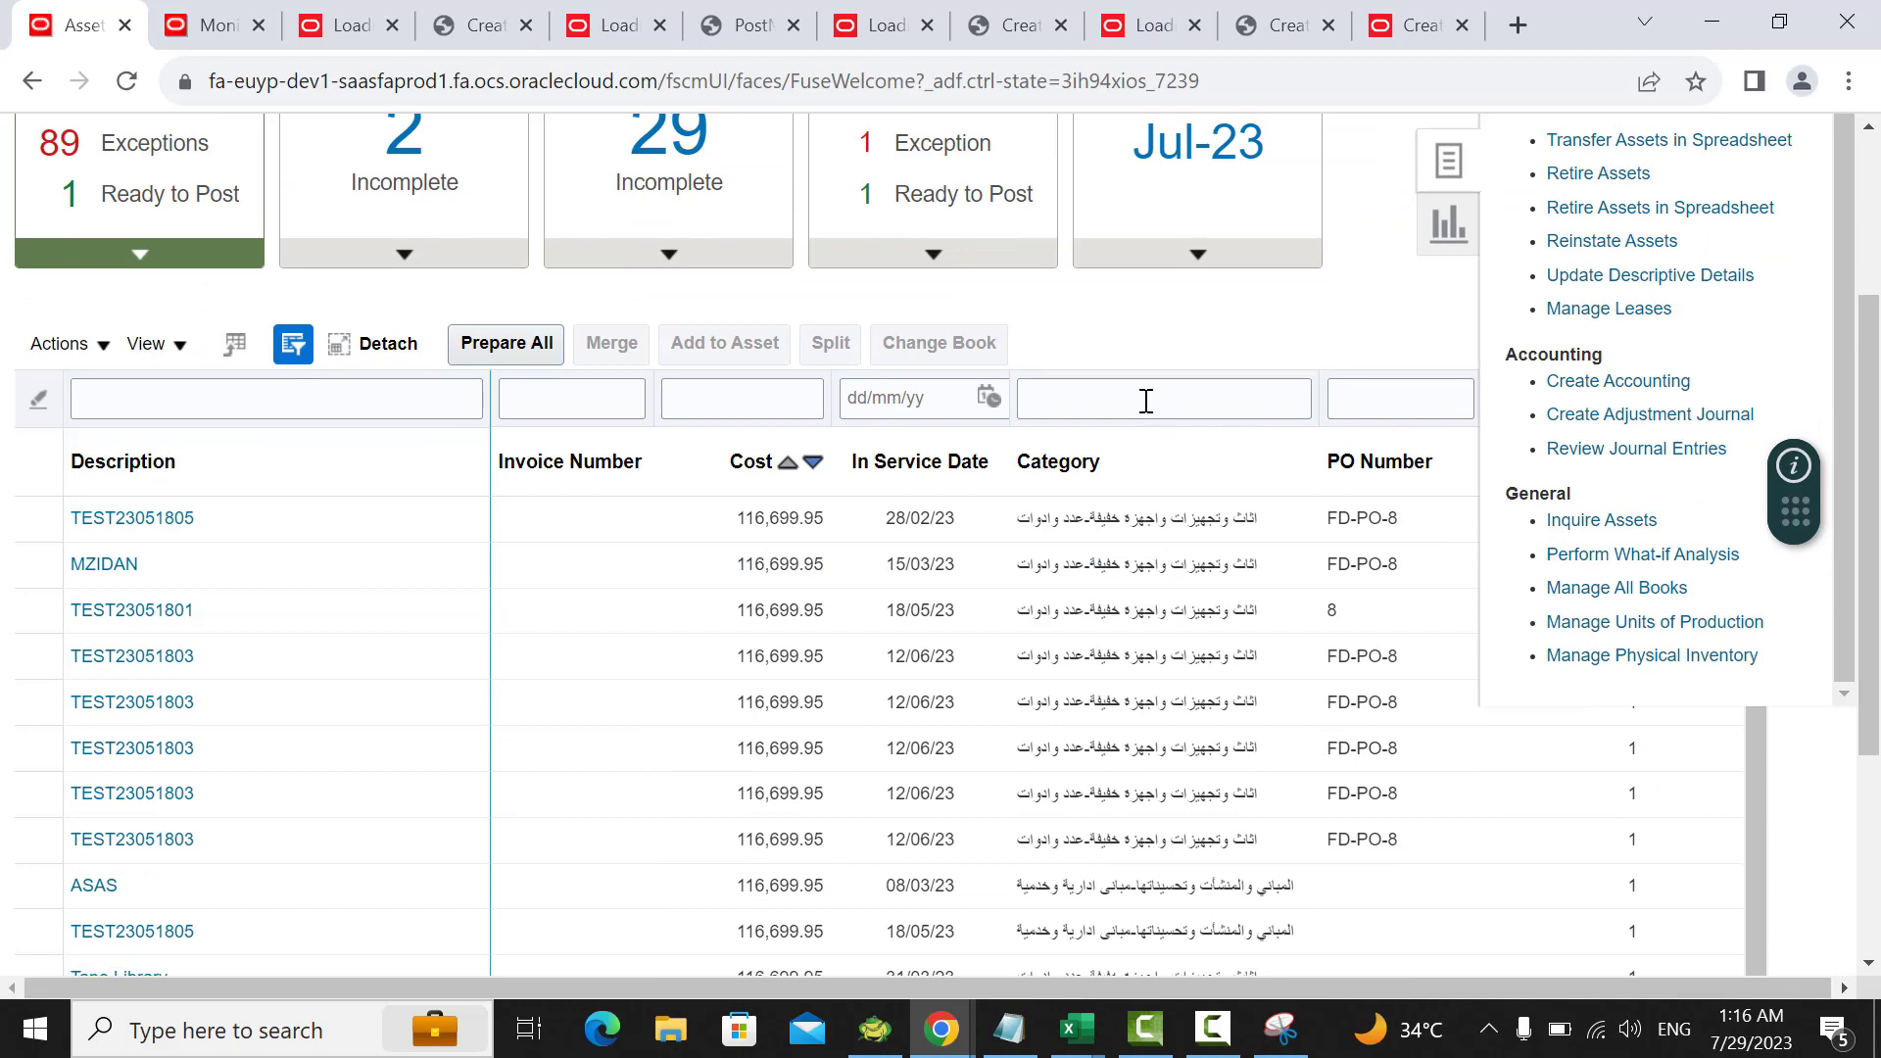
click(642, 355)
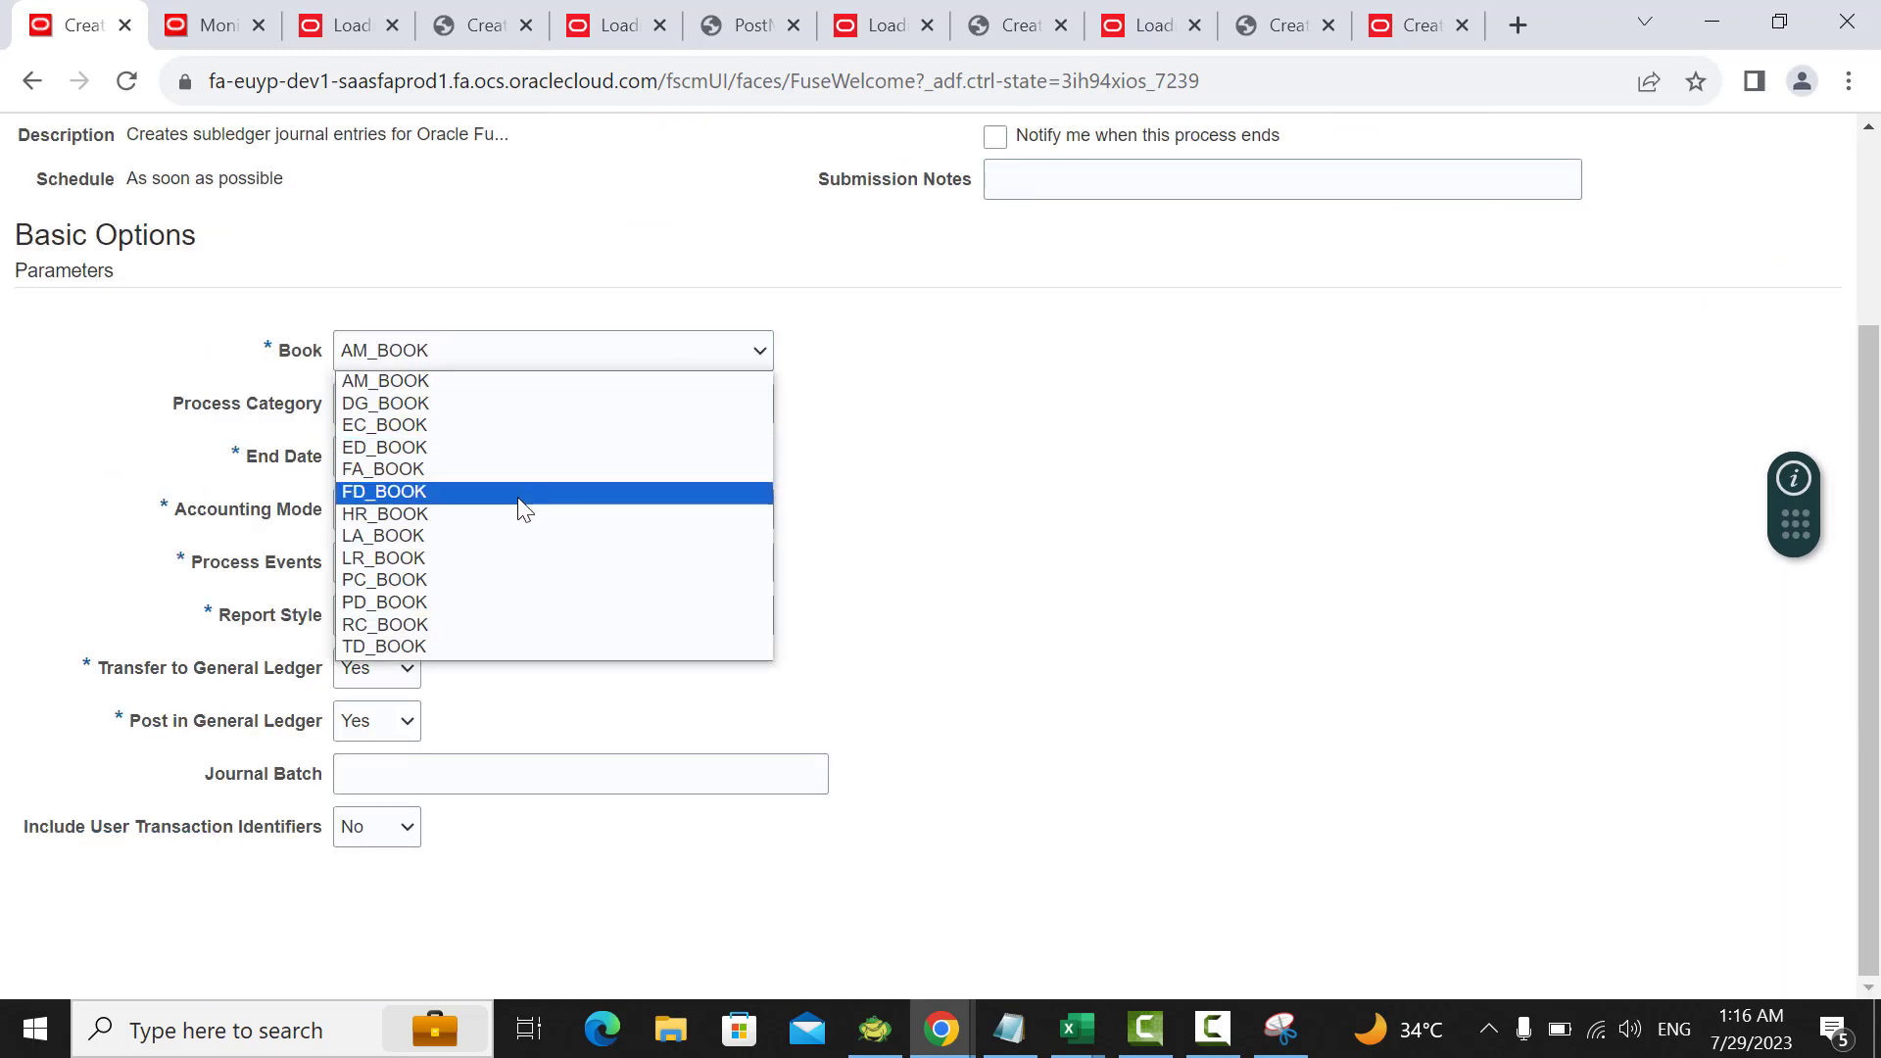
click(549, 487)
click(741, 414)
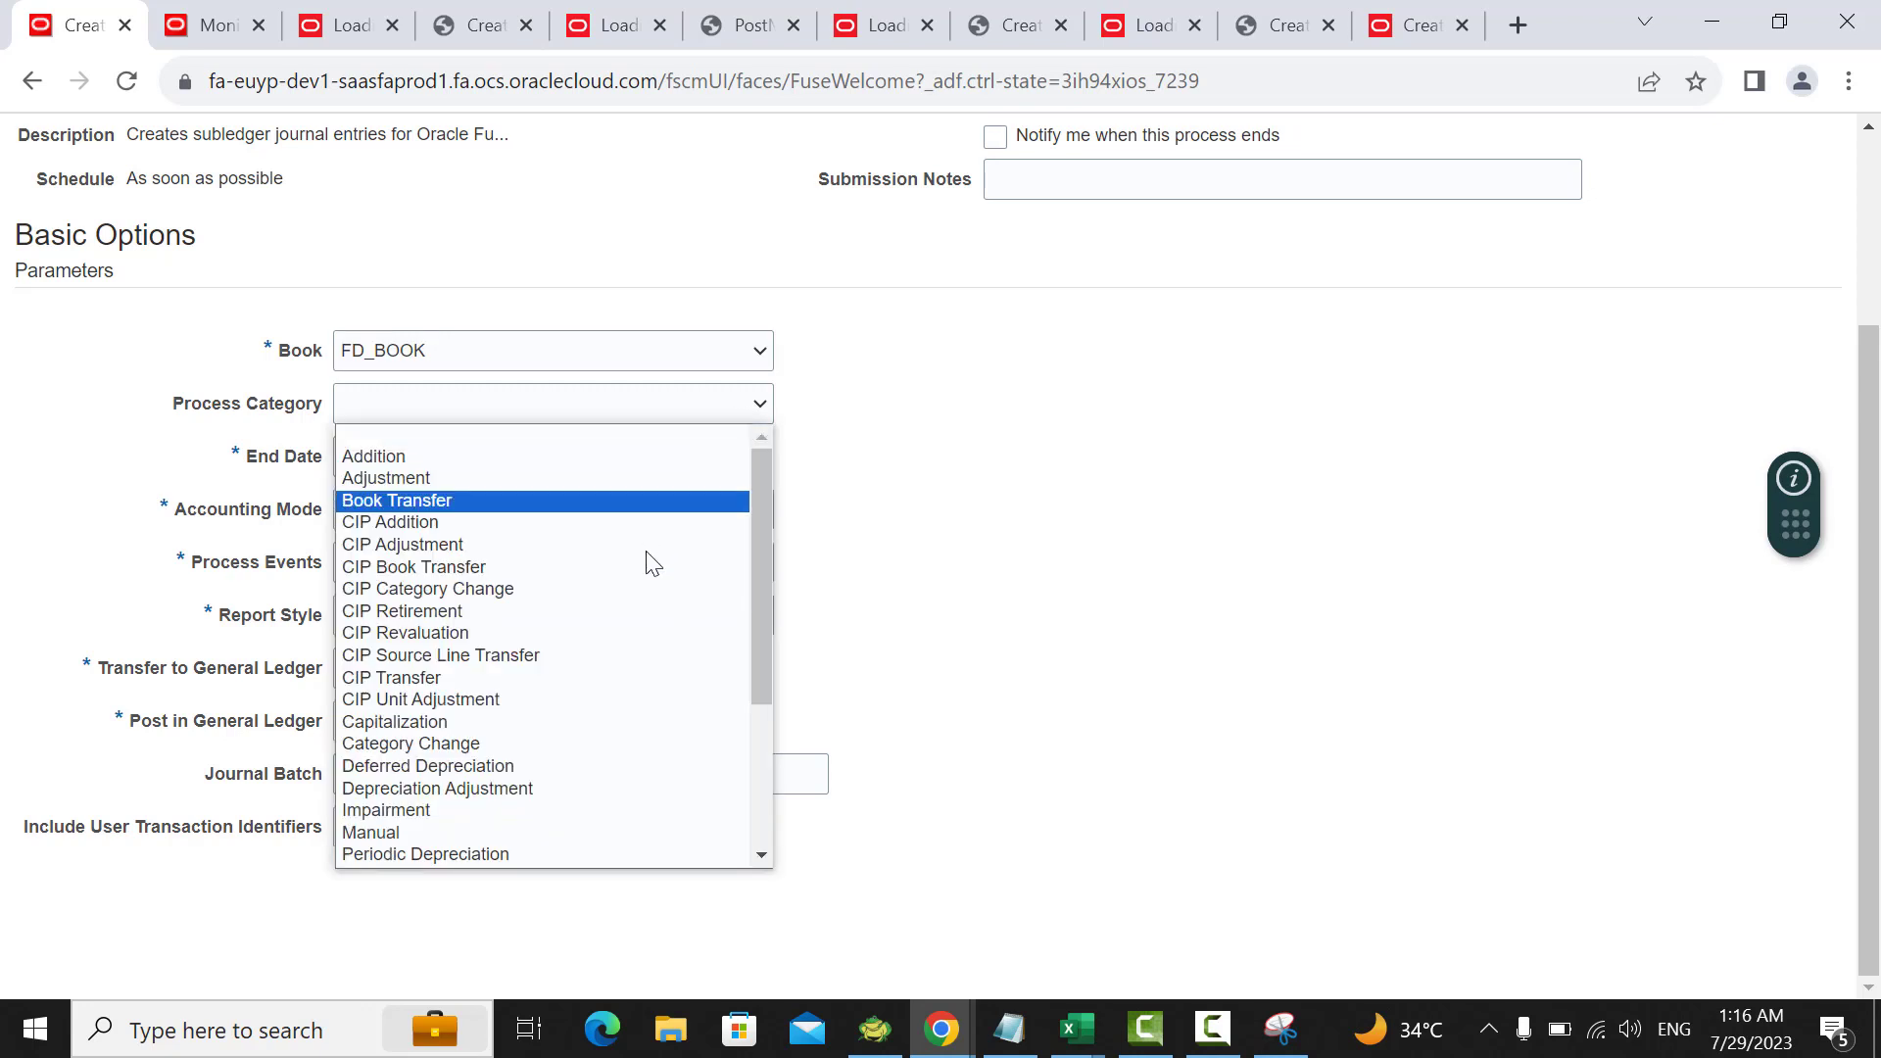
scroll(646, 636, down, 3)
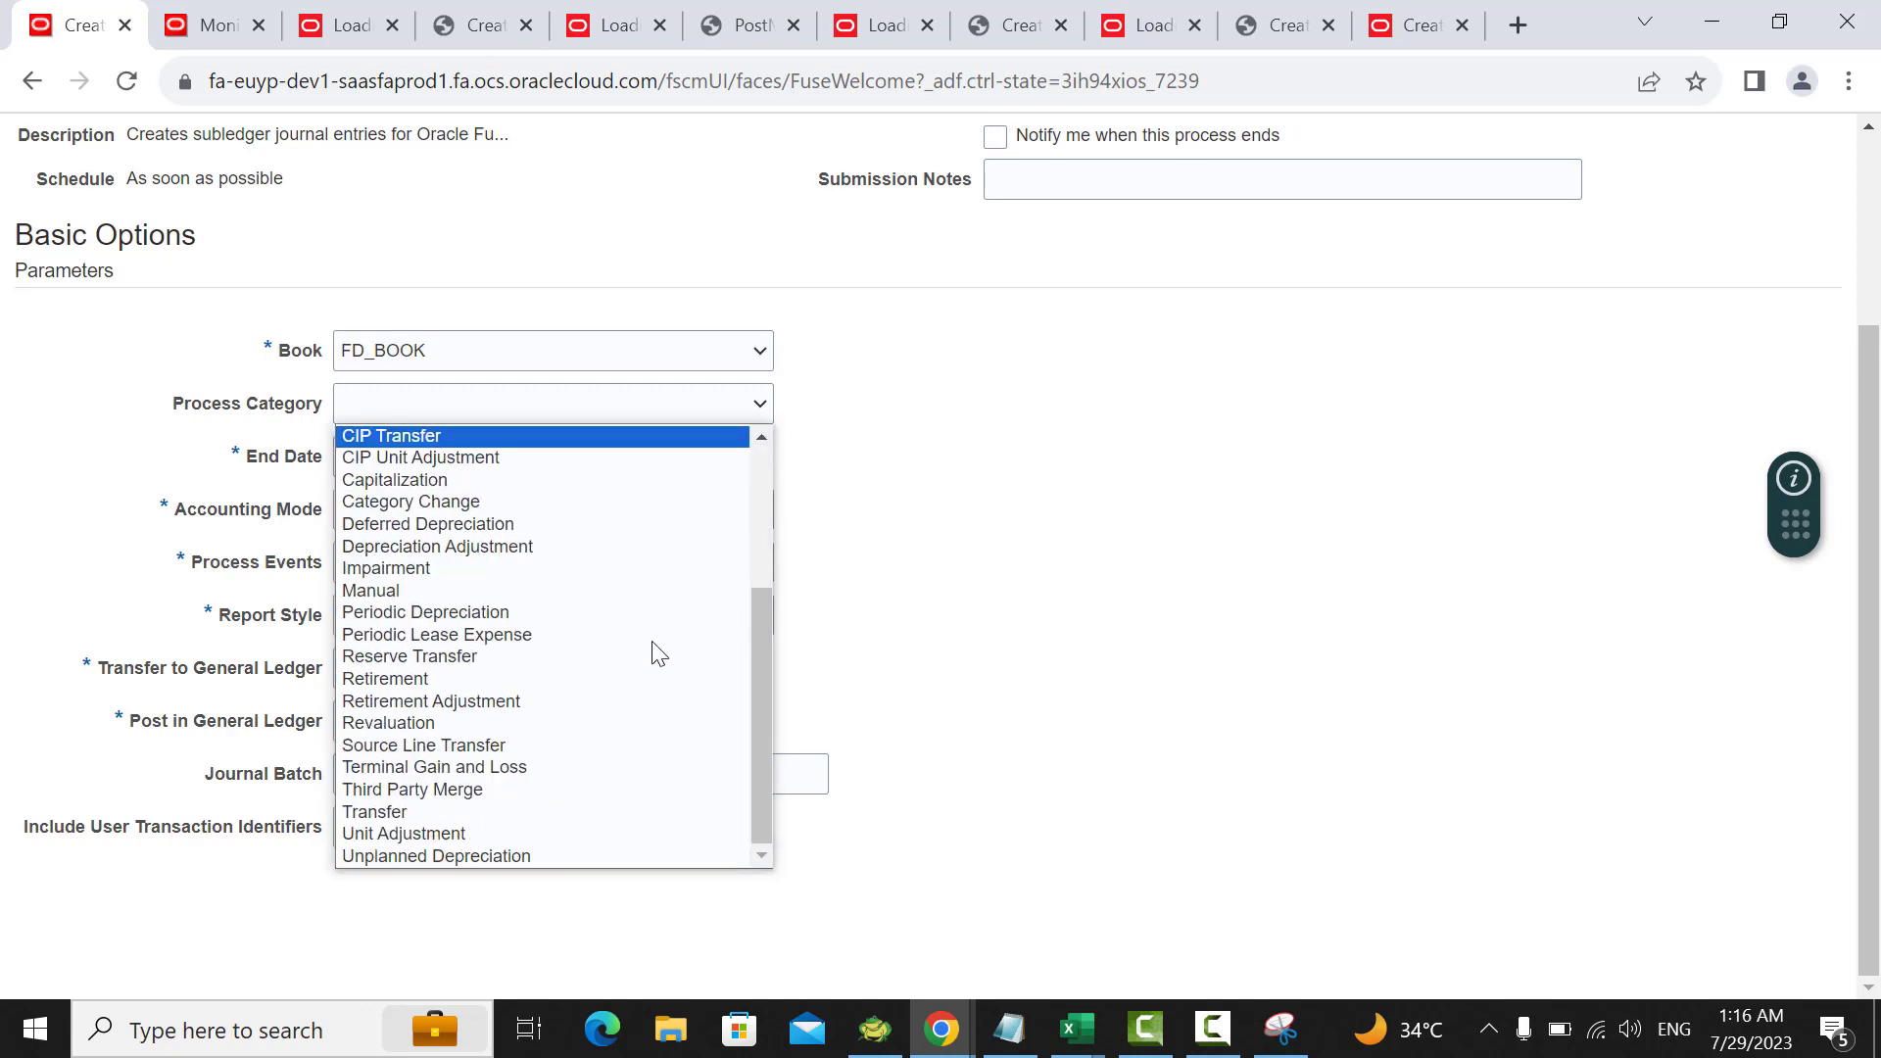
click(573, 679)
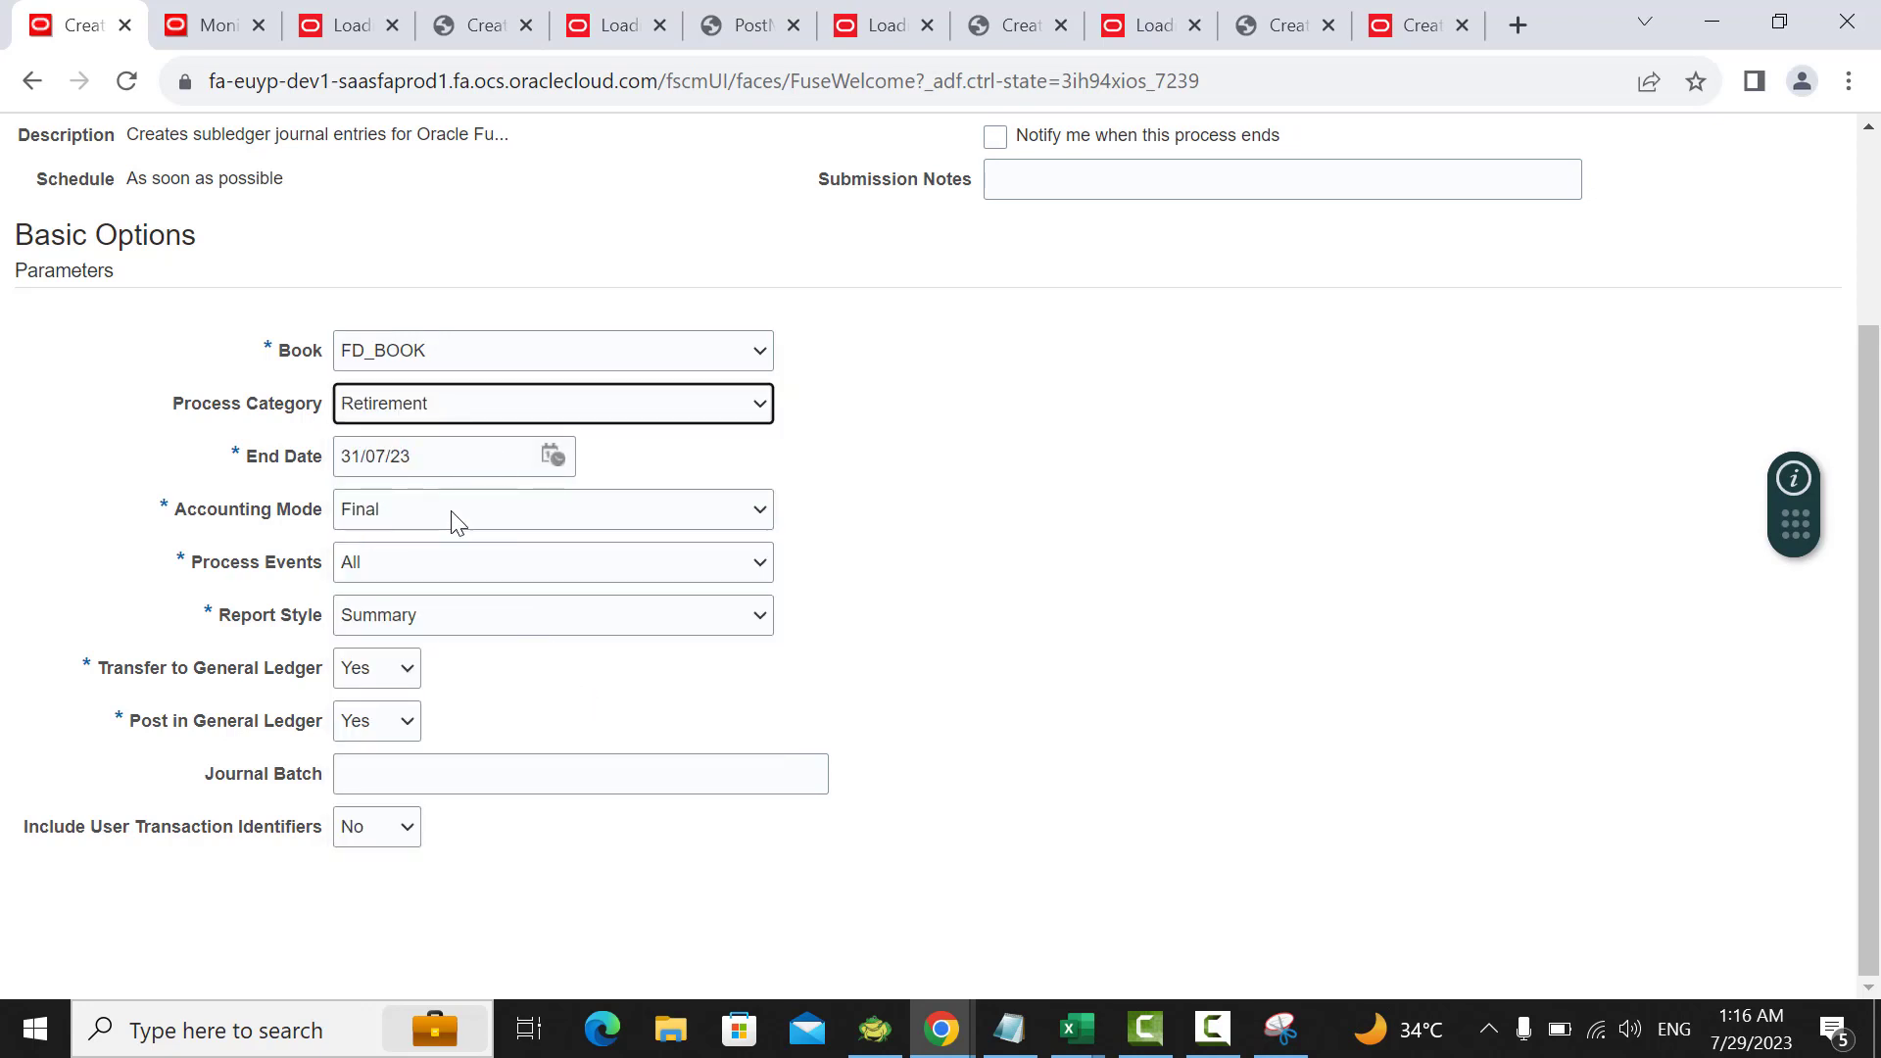
Step: Set the report style to Detail and transfer to general ledger to No, and submit the retirement accounting process
click(426, 613)
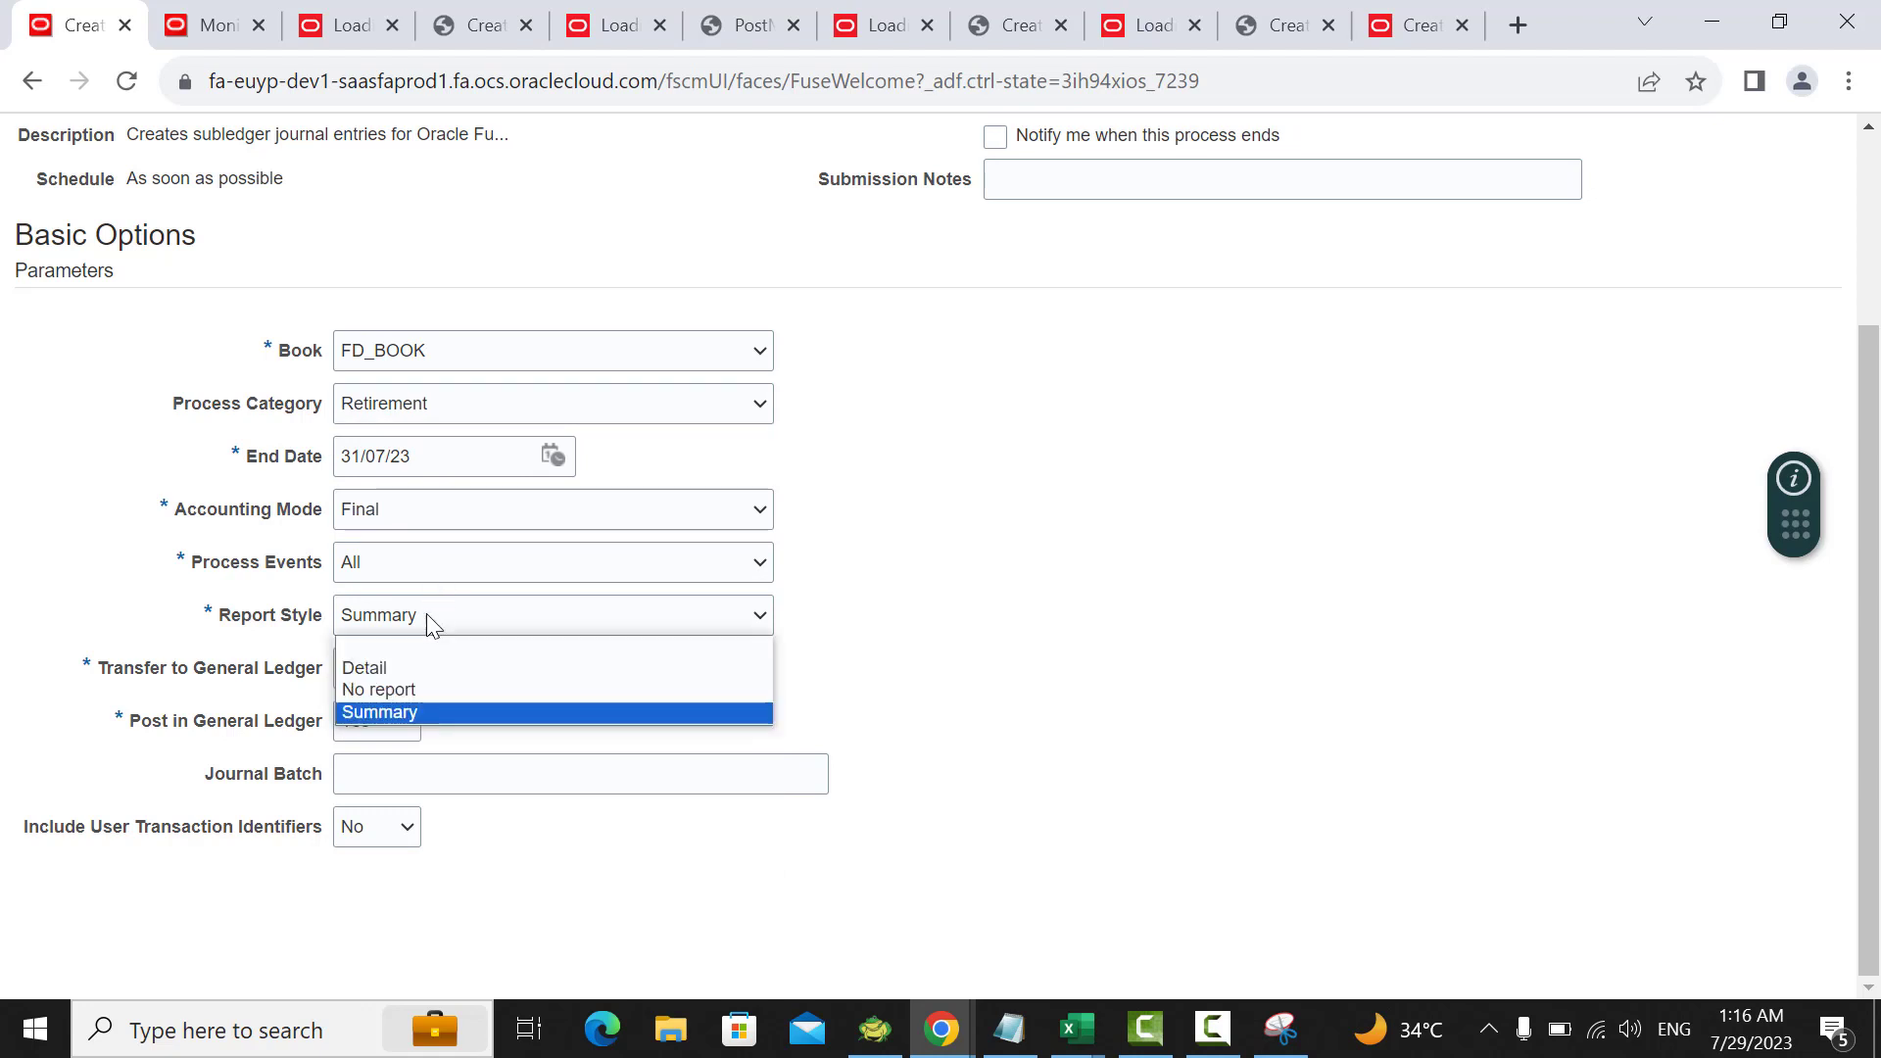
click(405, 661)
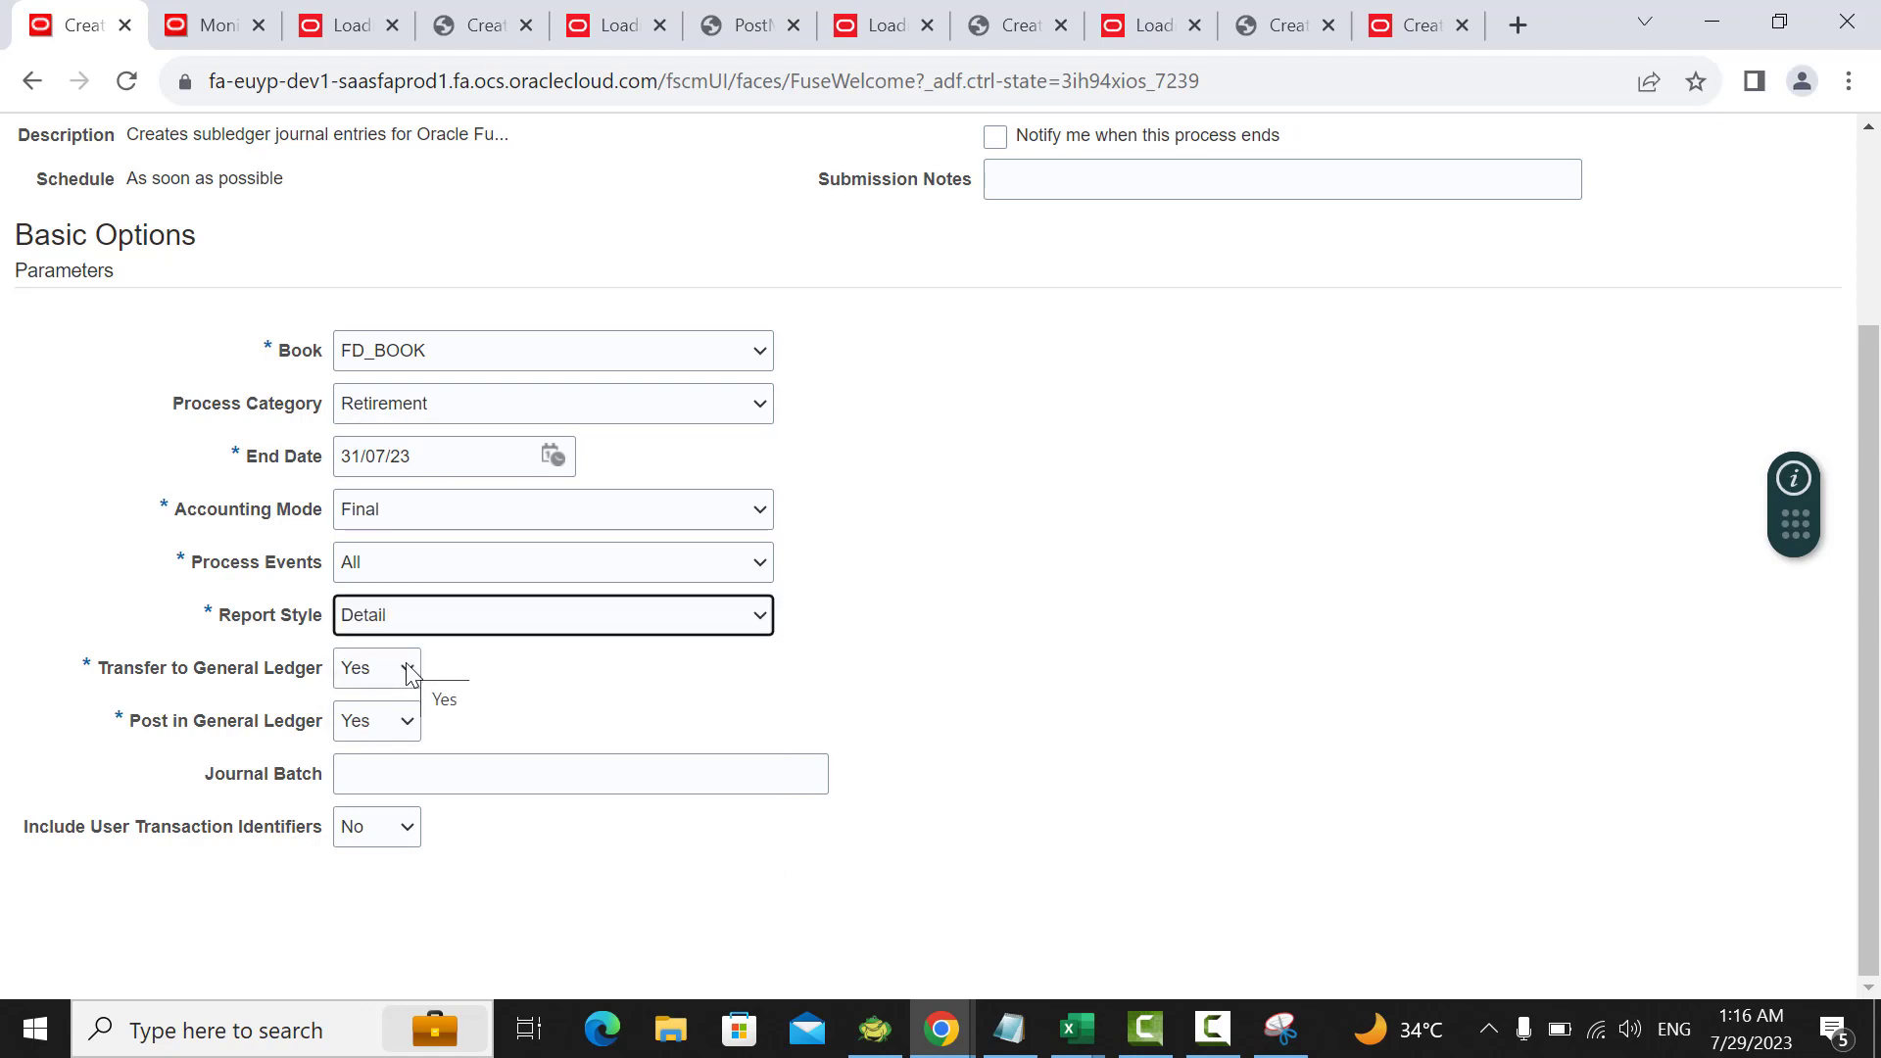
click(407, 674)
click(372, 696)
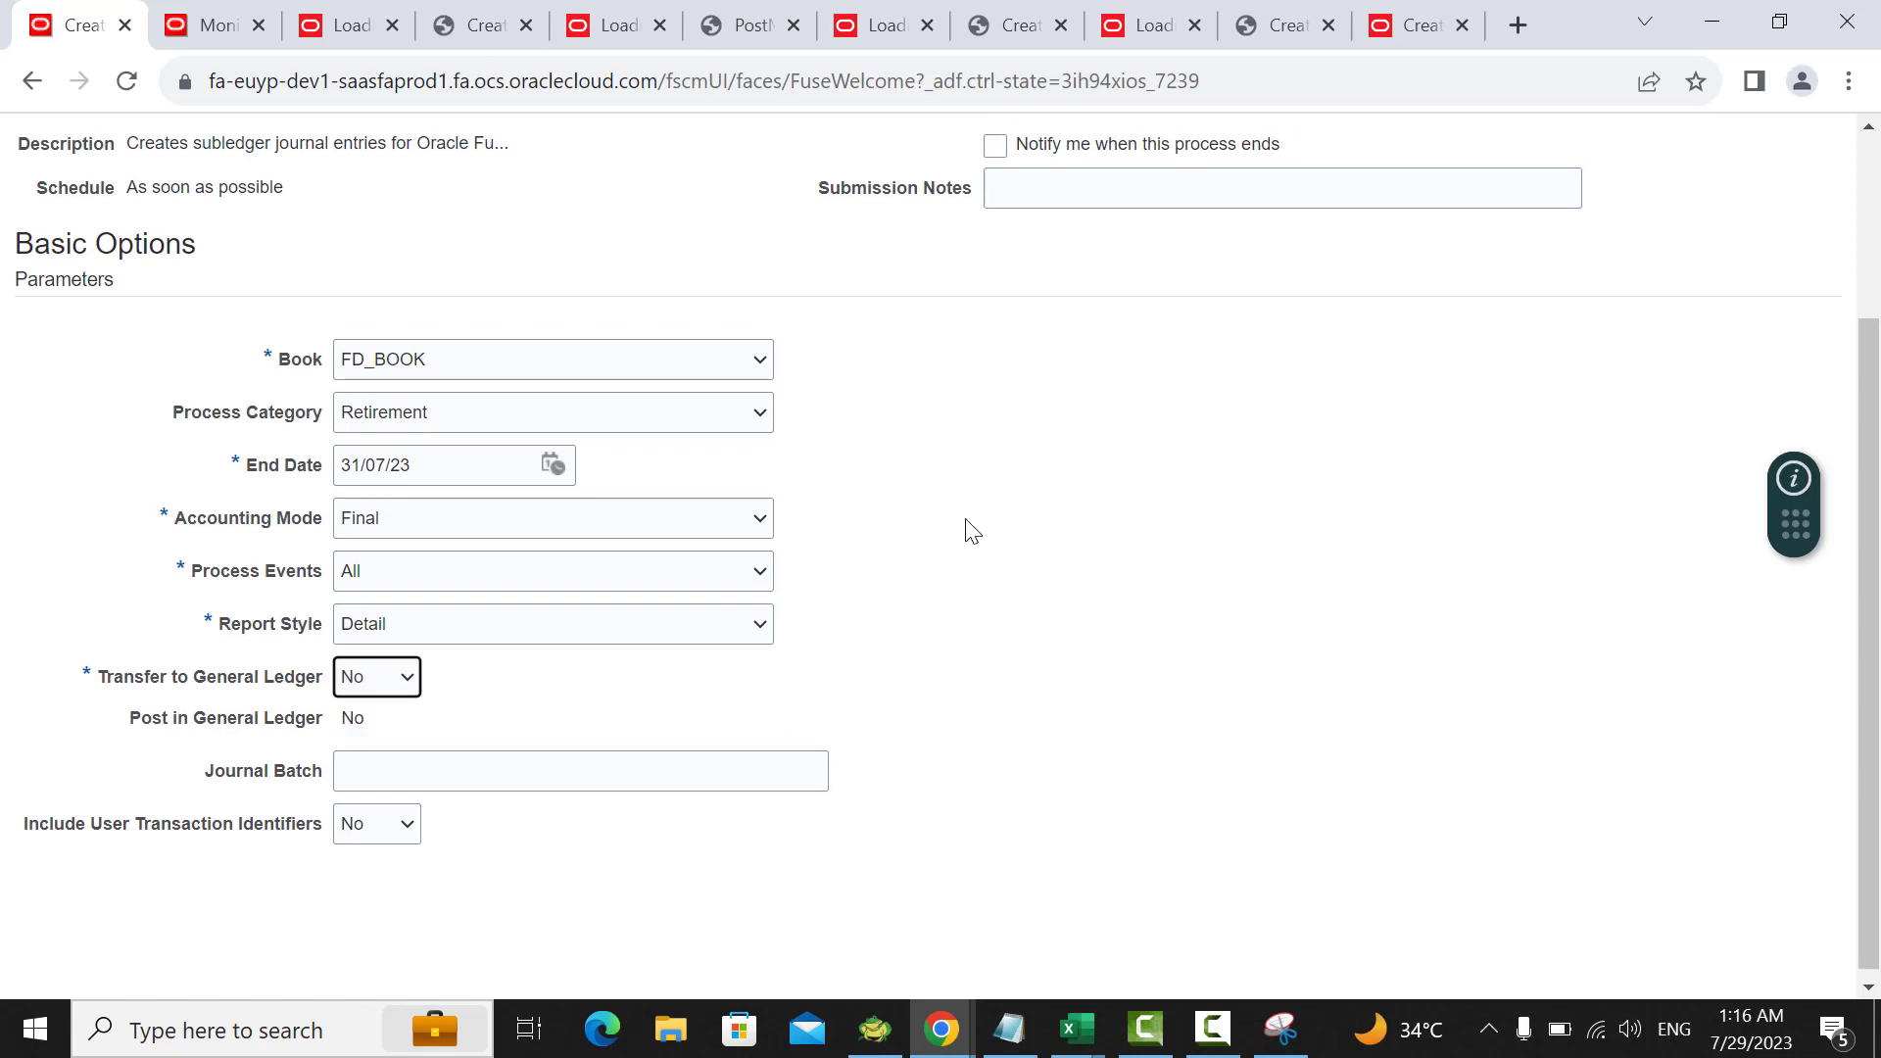
scroll(971, 530, up, 2)
click(1672, 159)
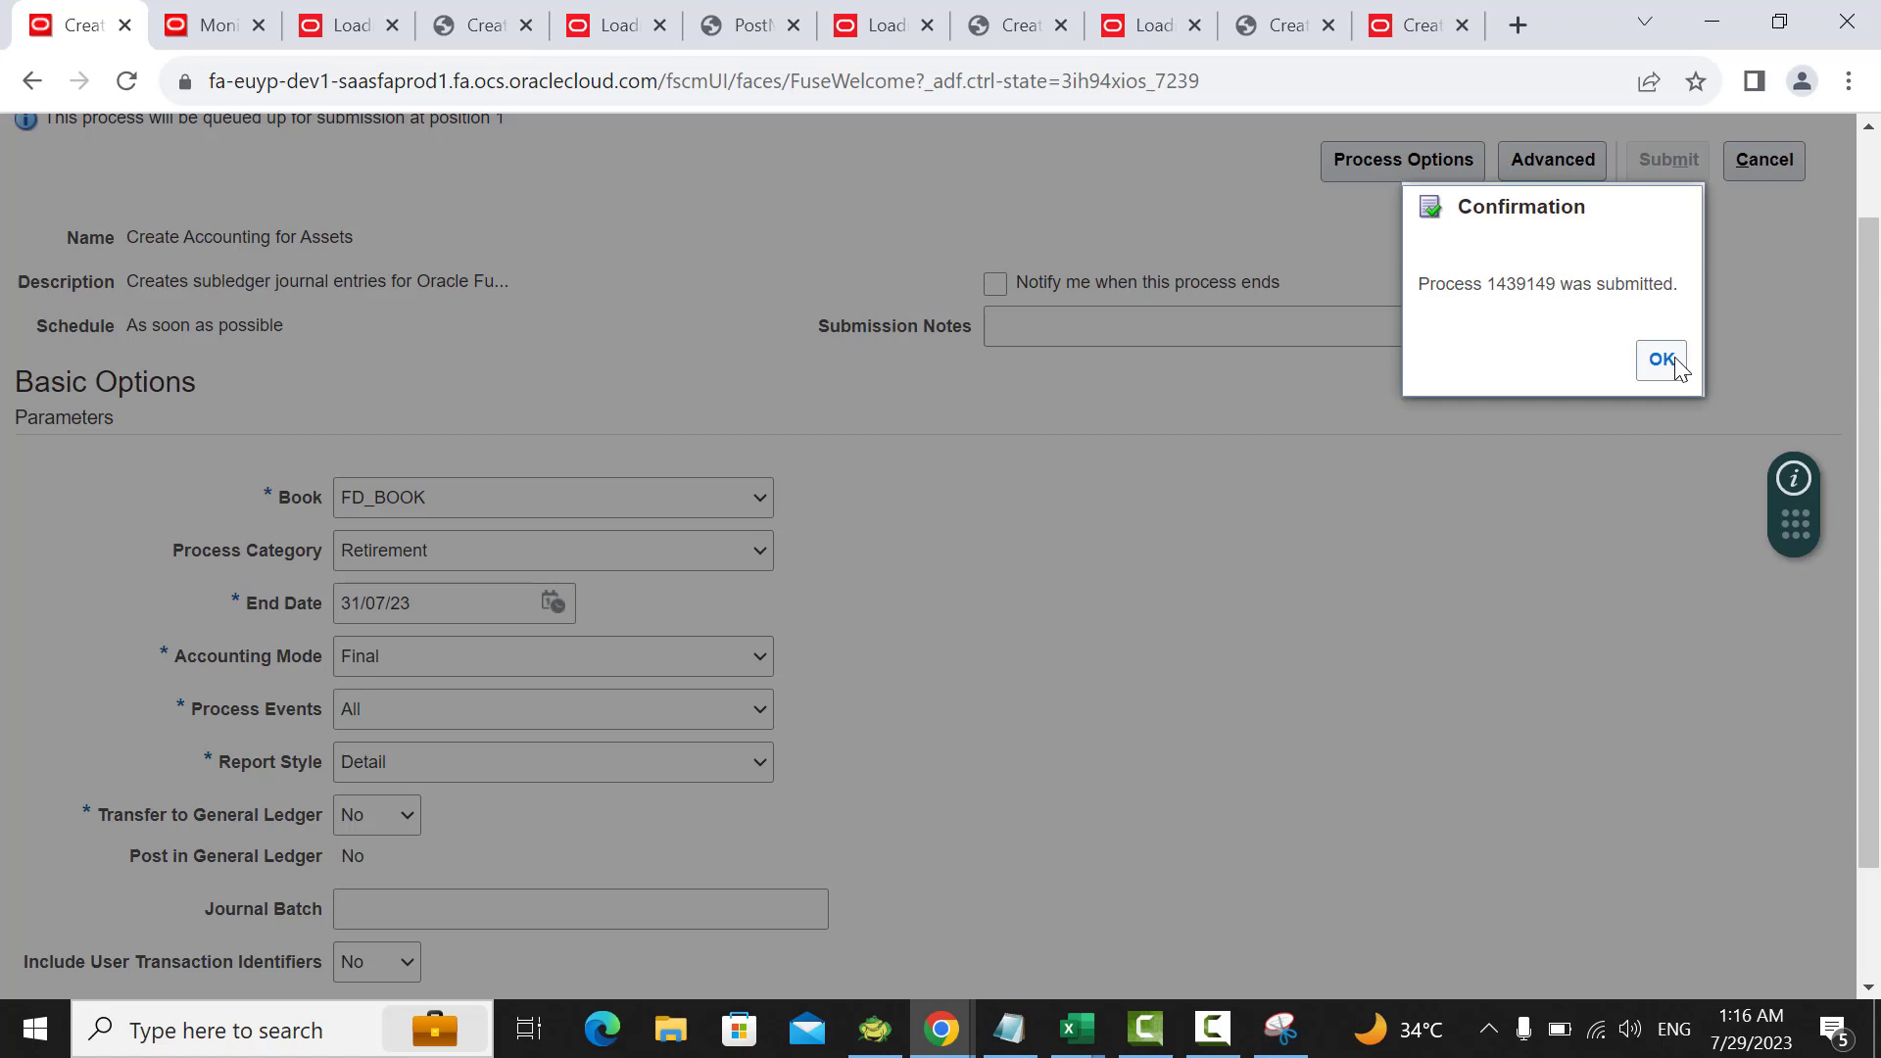
click(1663, 360)
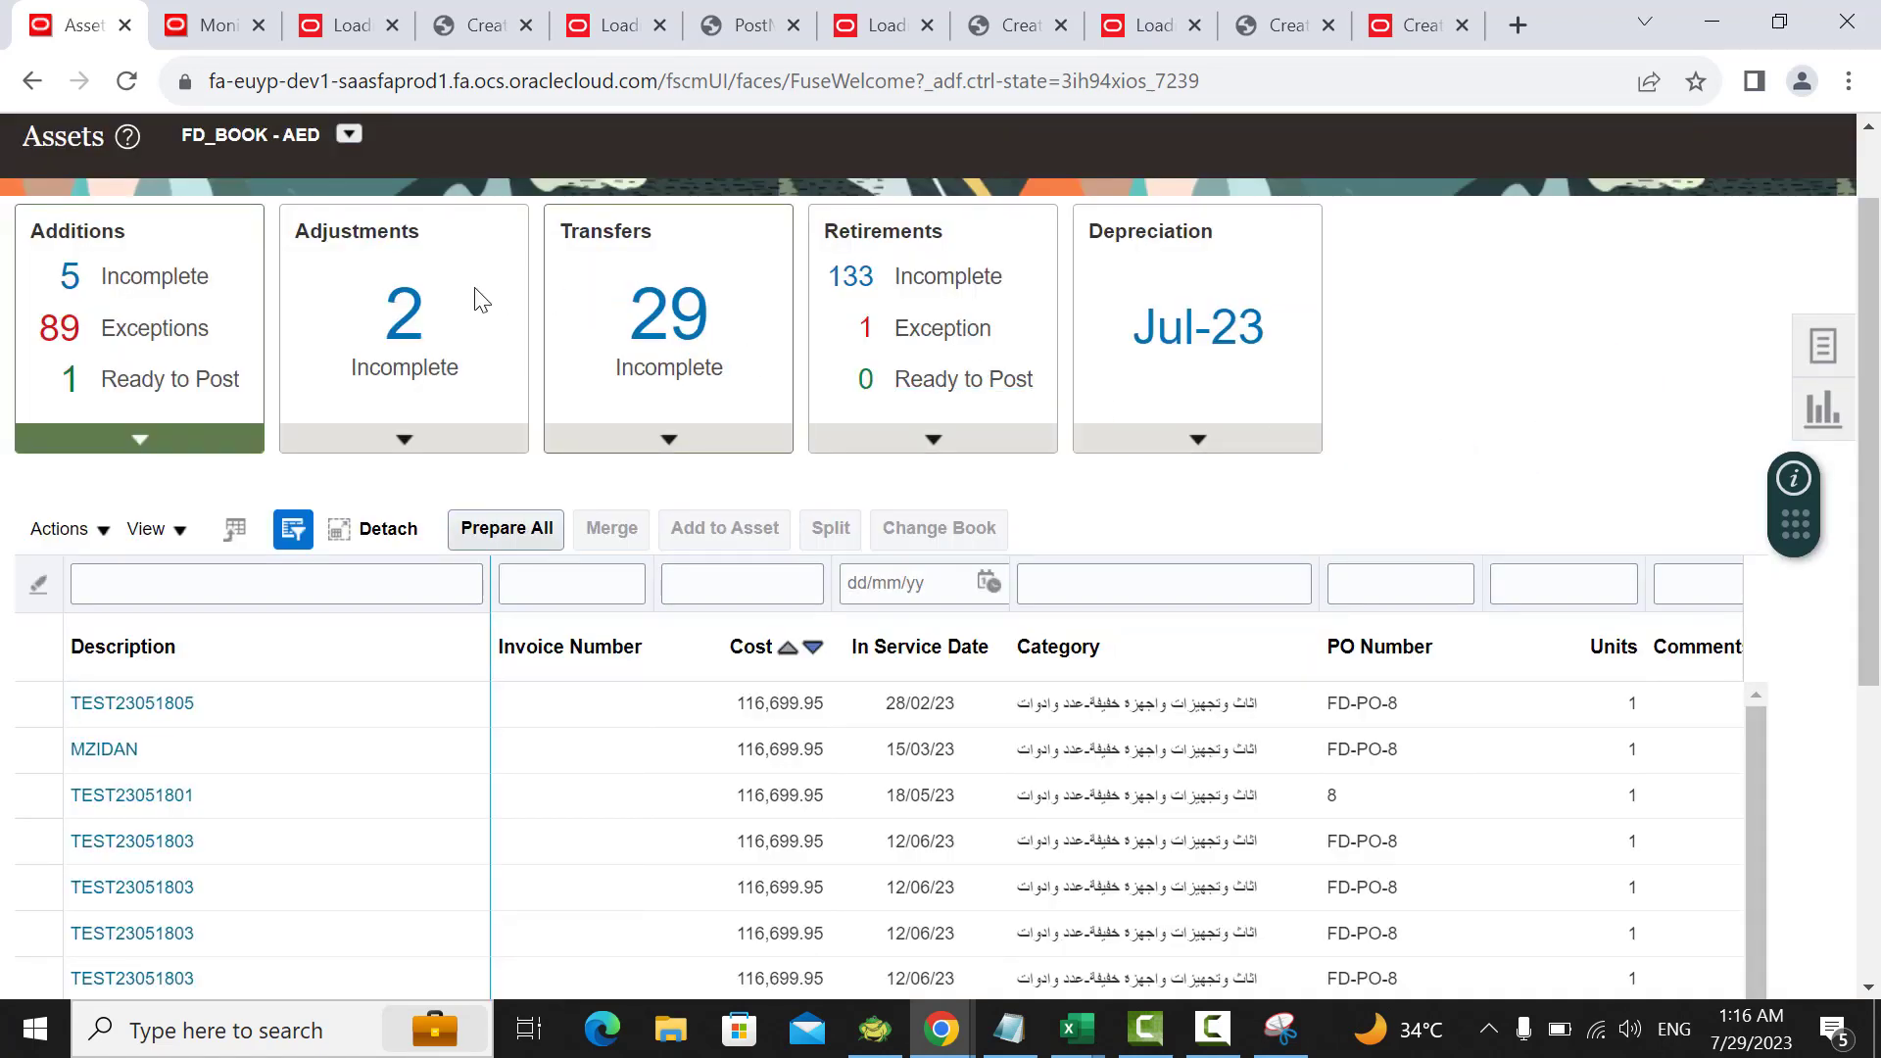
Step: Monitor the scheduled processes, refreshing the list until the retirement accounting and its execution report are finished
click(271, 12)
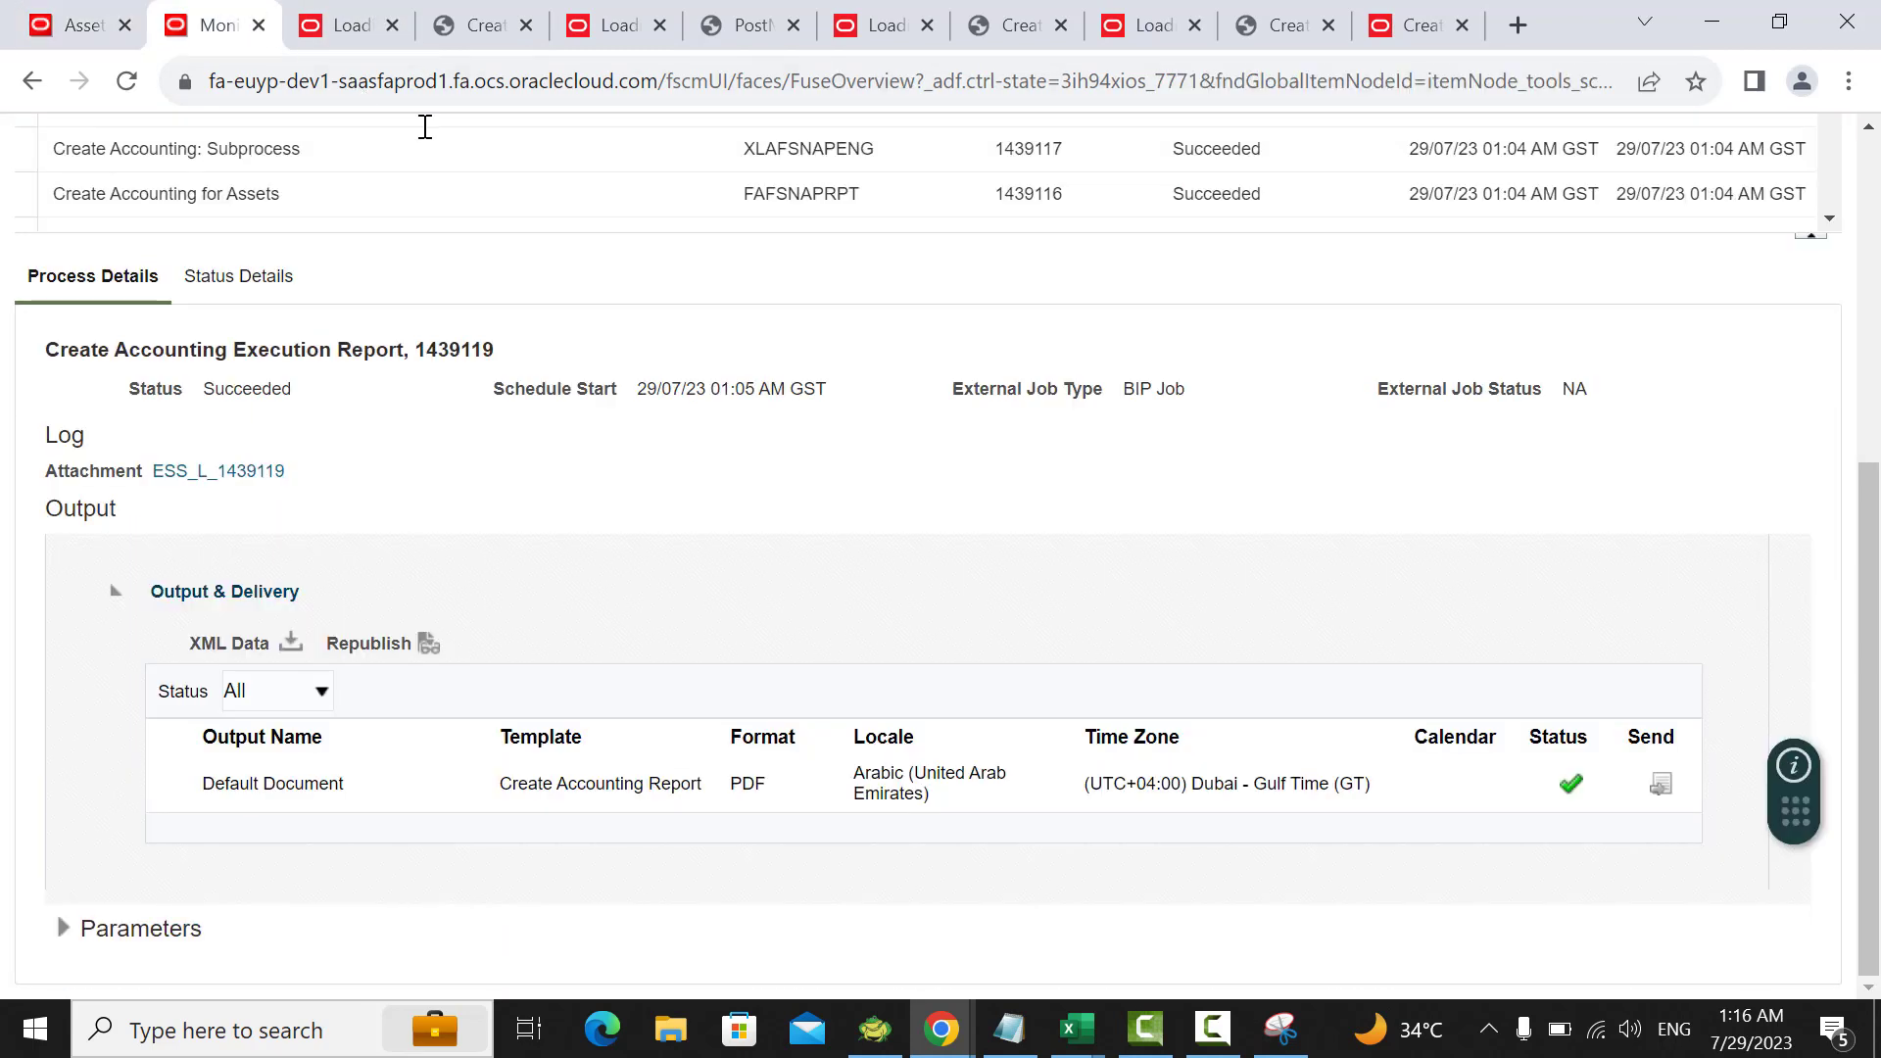
scroll(873, 353, up, 3)
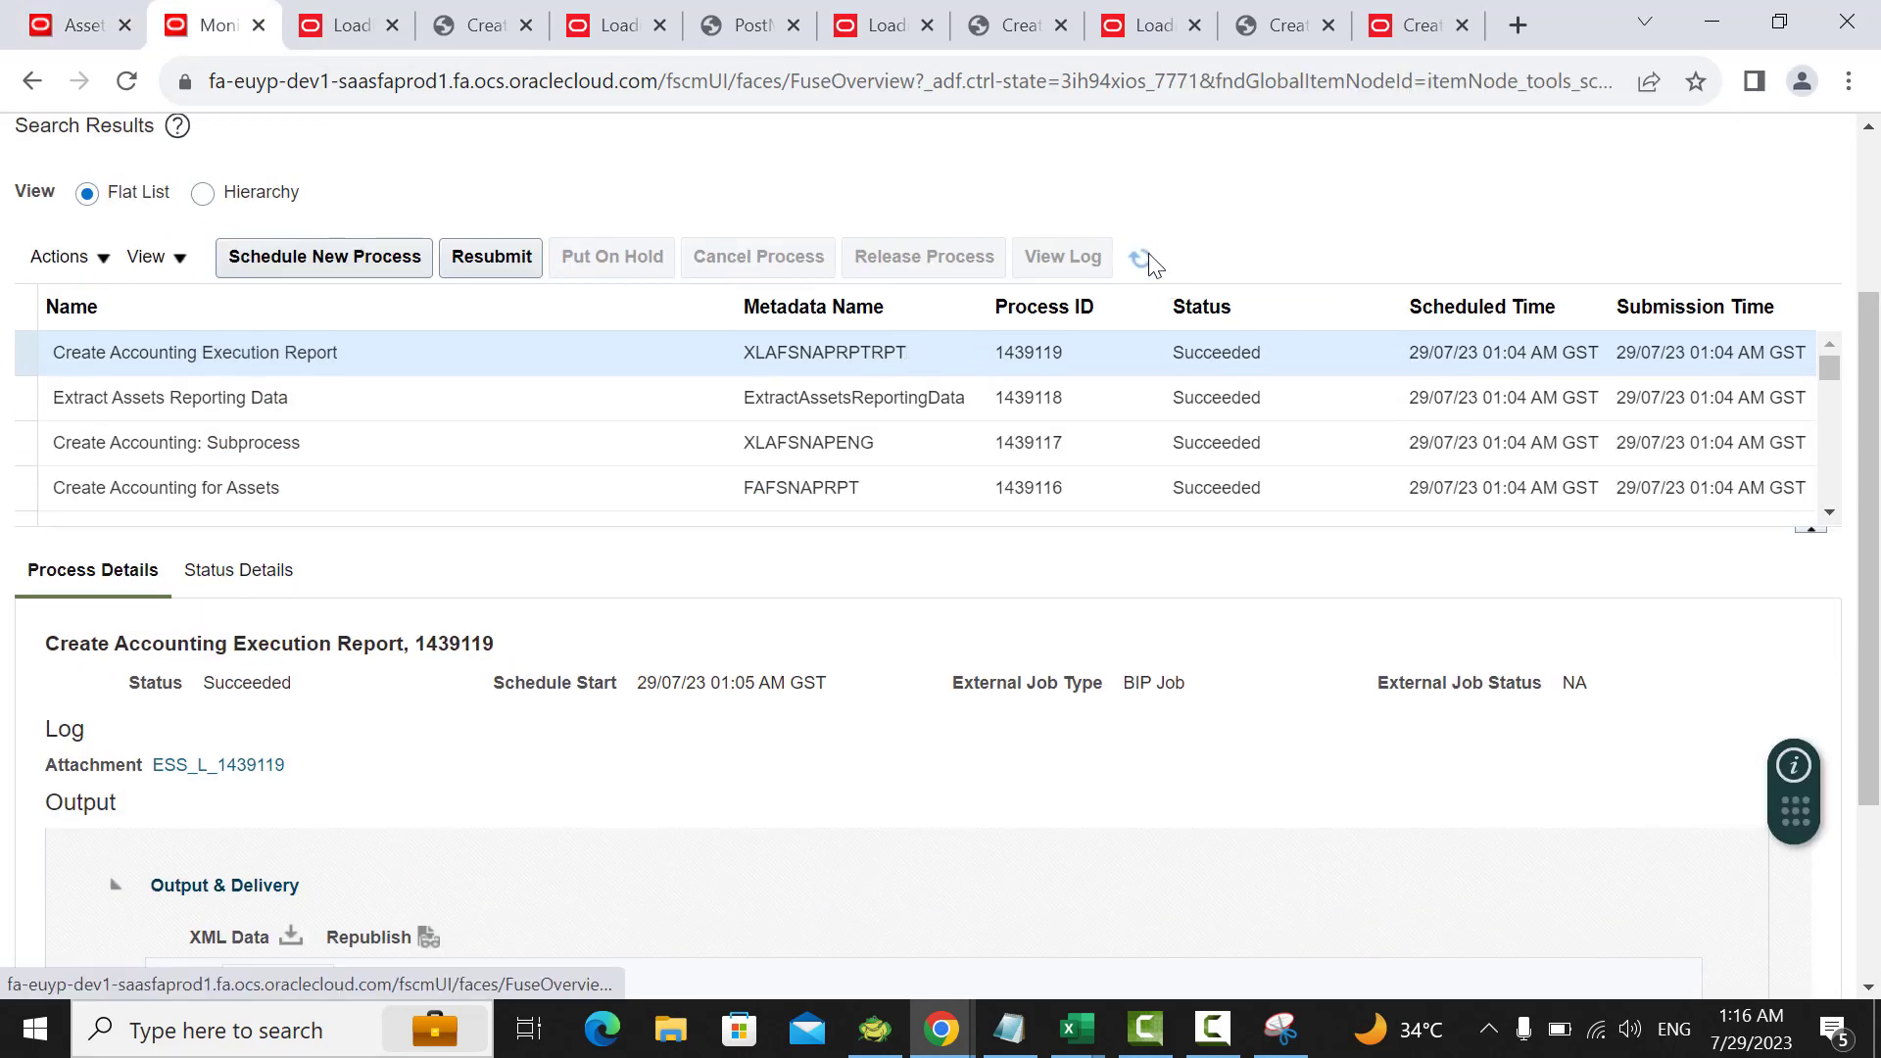
click(1139, 258)
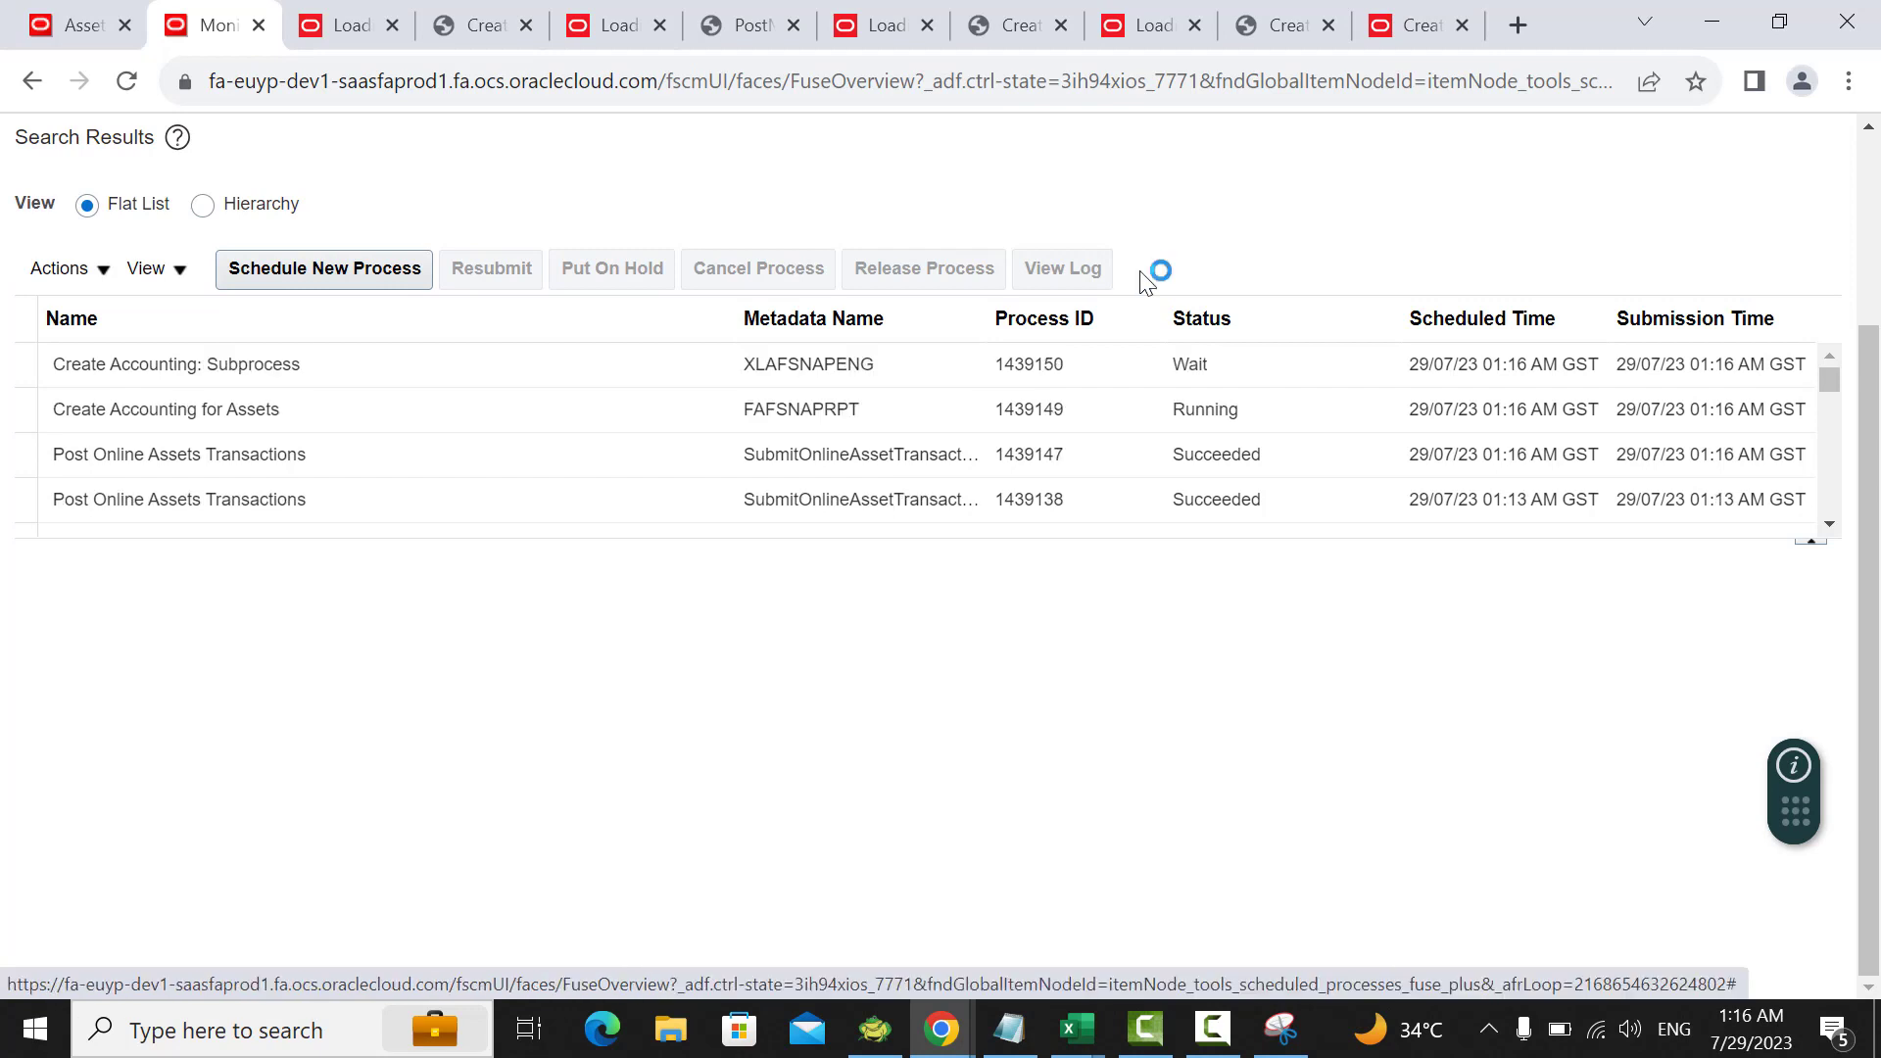
click(1147, 282)
click(1140, 272)
click(1139, 272)
click(1139, 272)
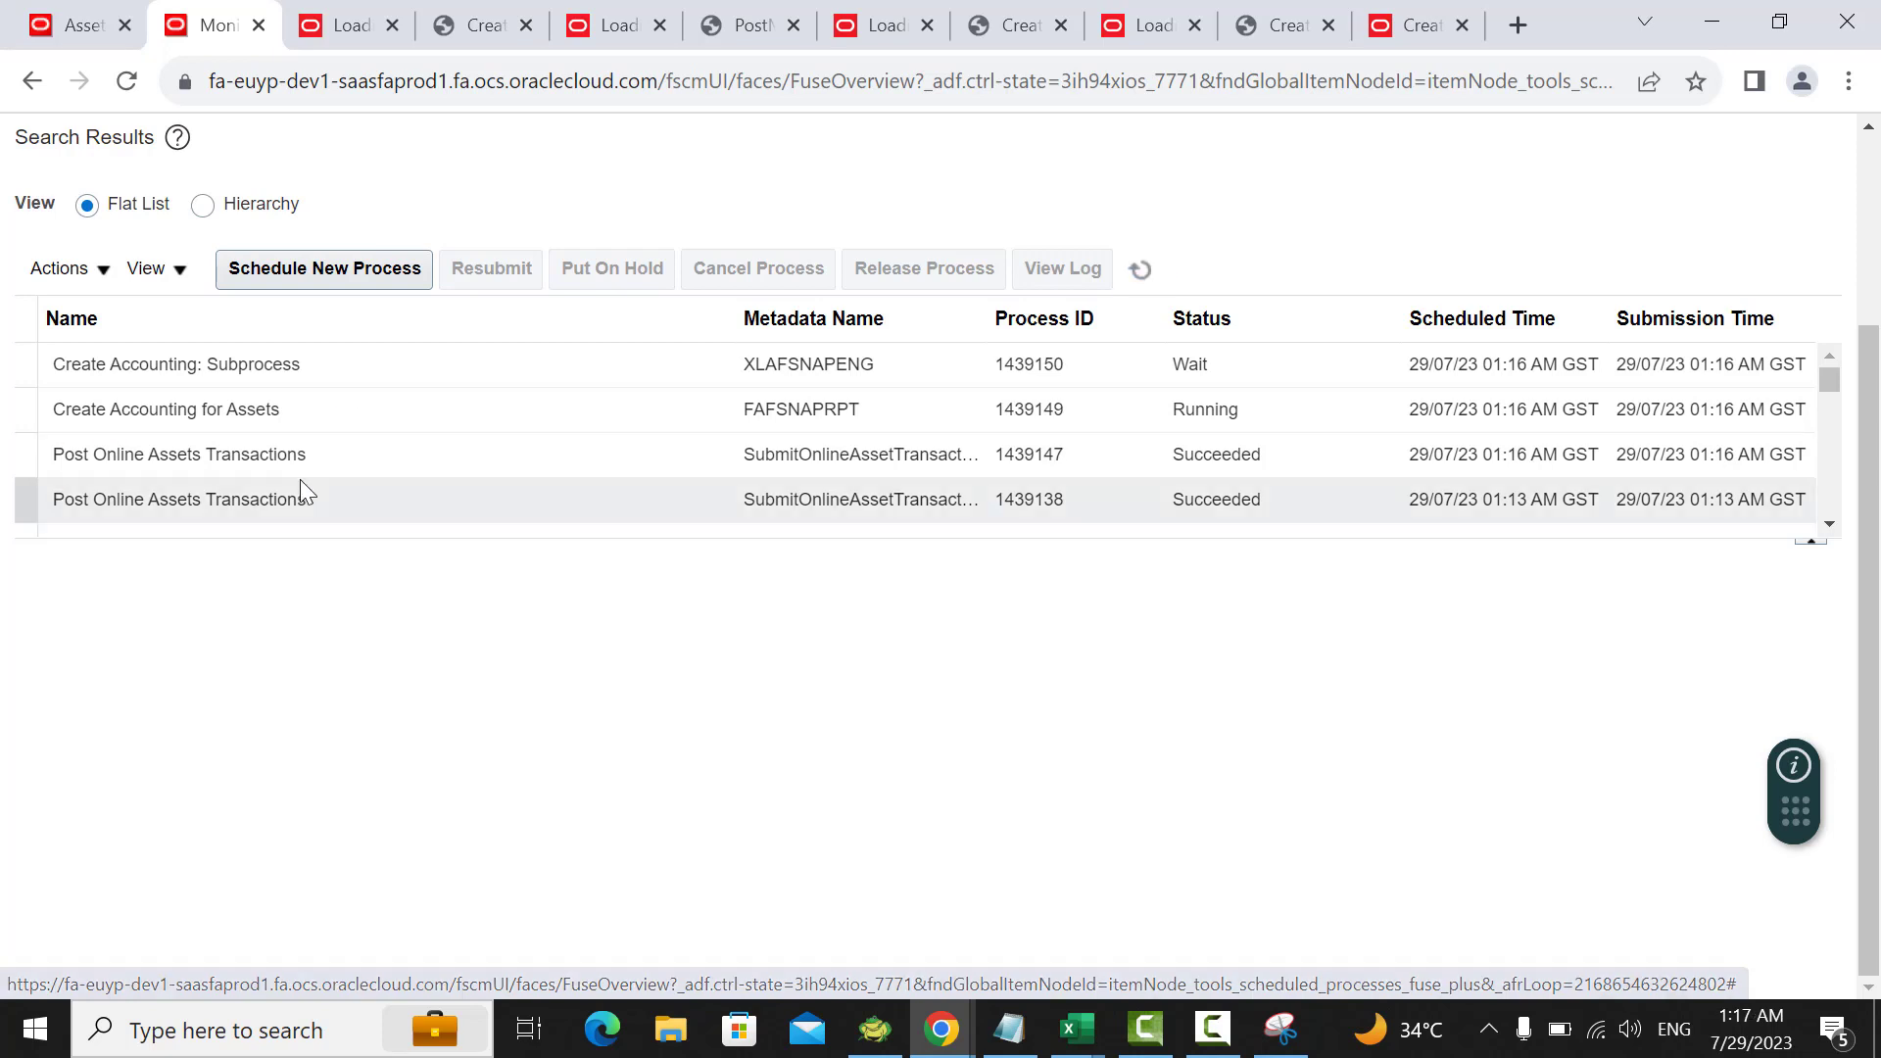
click(1144, 274)
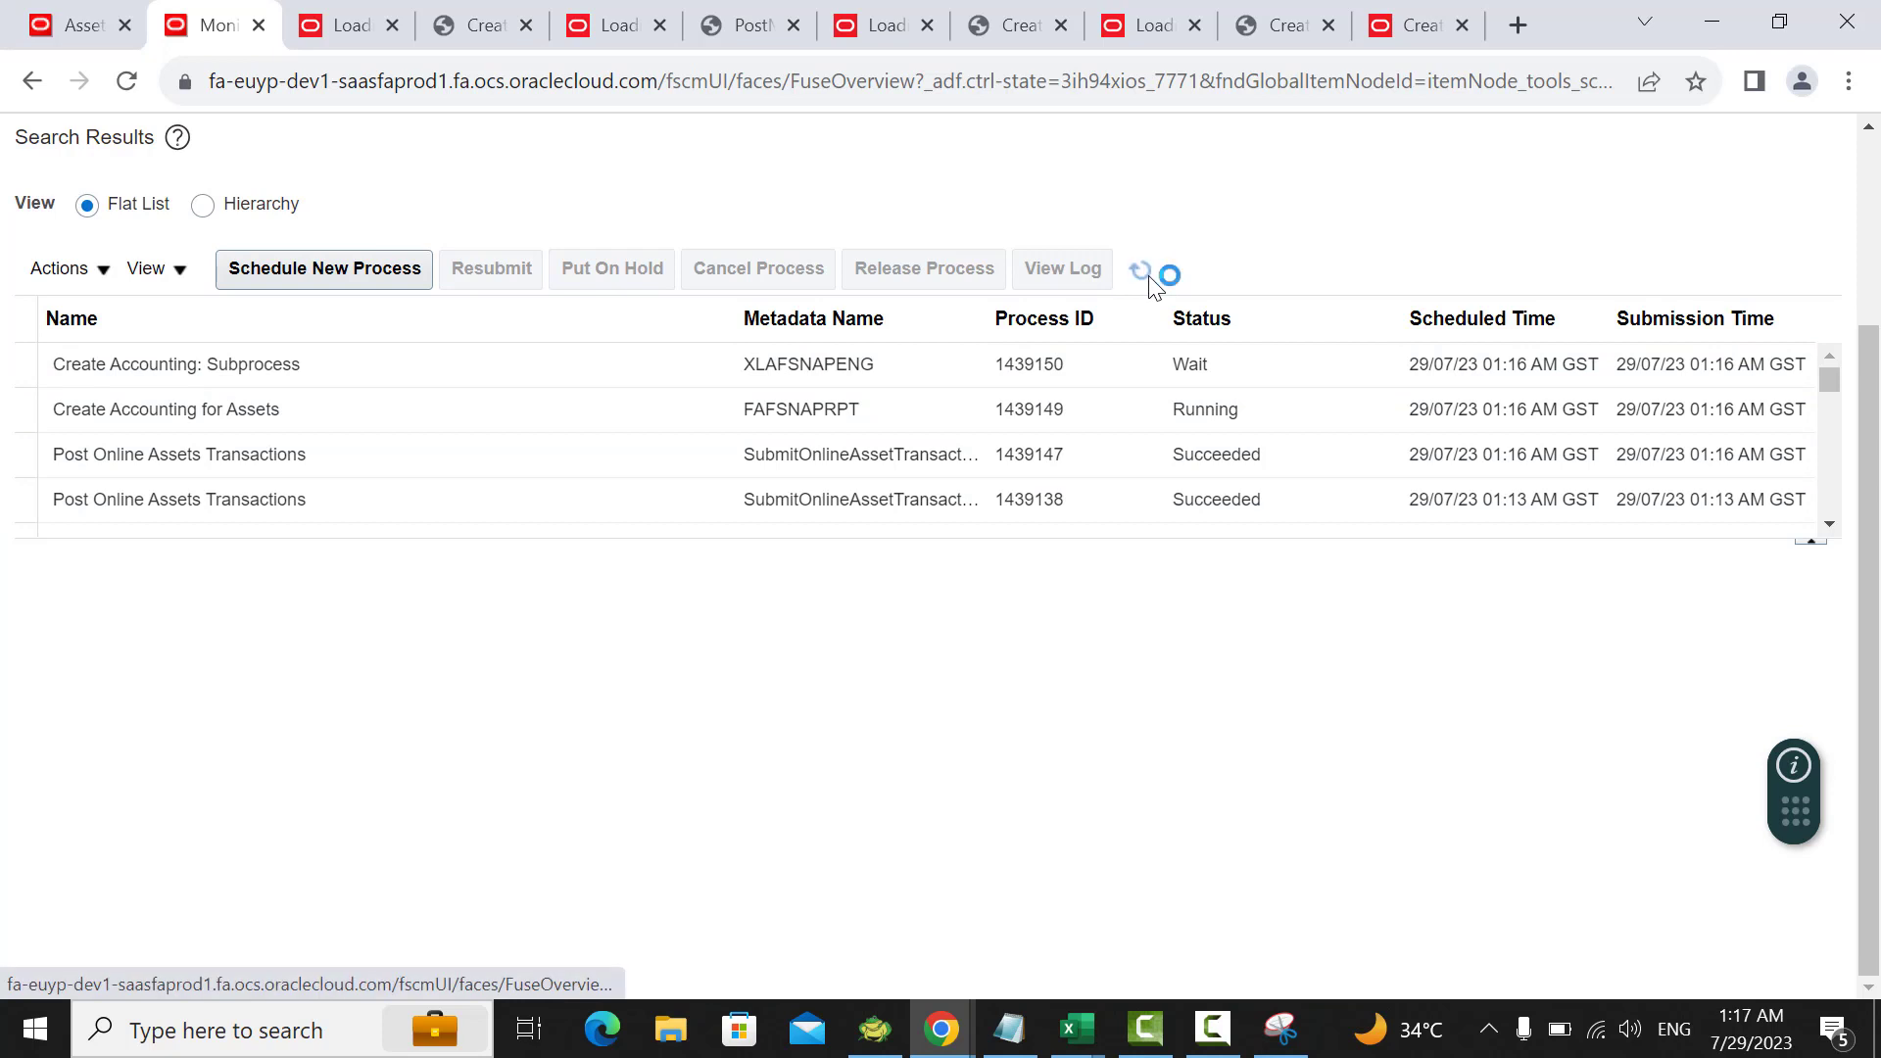
click(1152, 279)
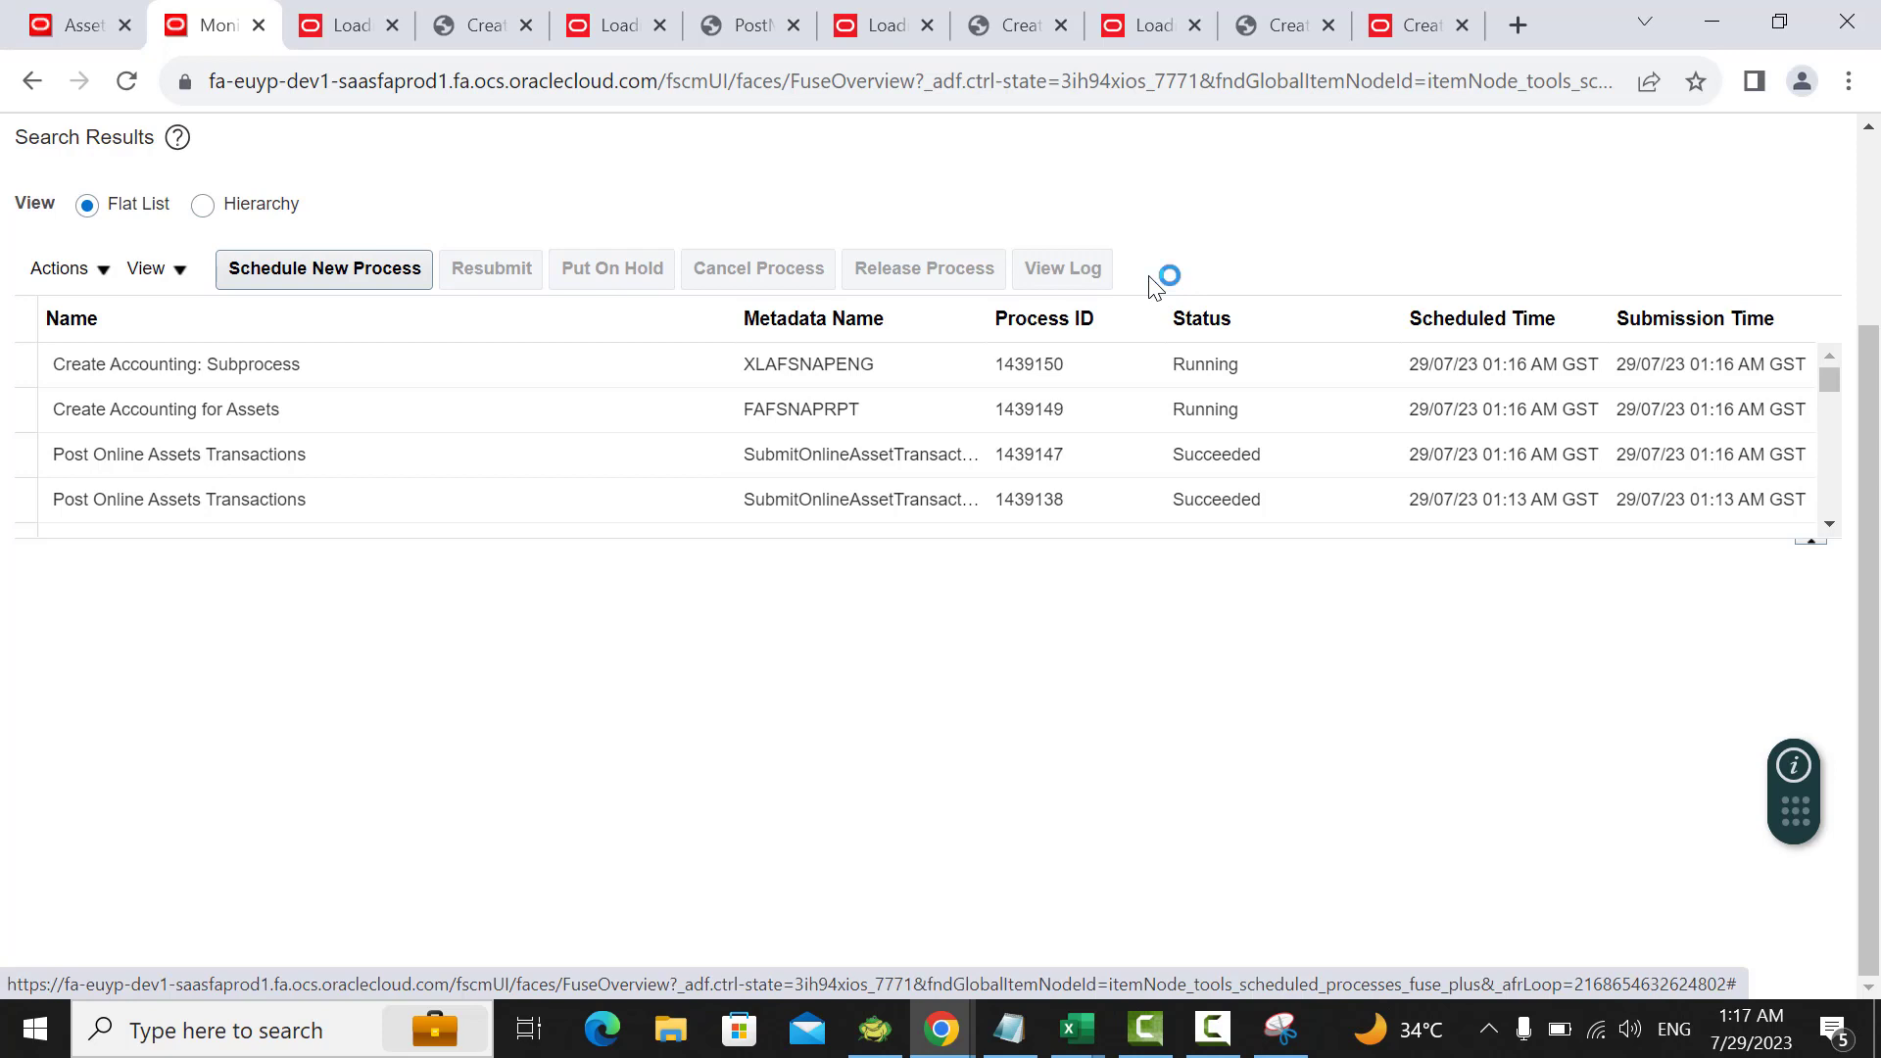
click(1152, 279)
click(1152, 279)
click(1152, 280)
click(1152, 279)
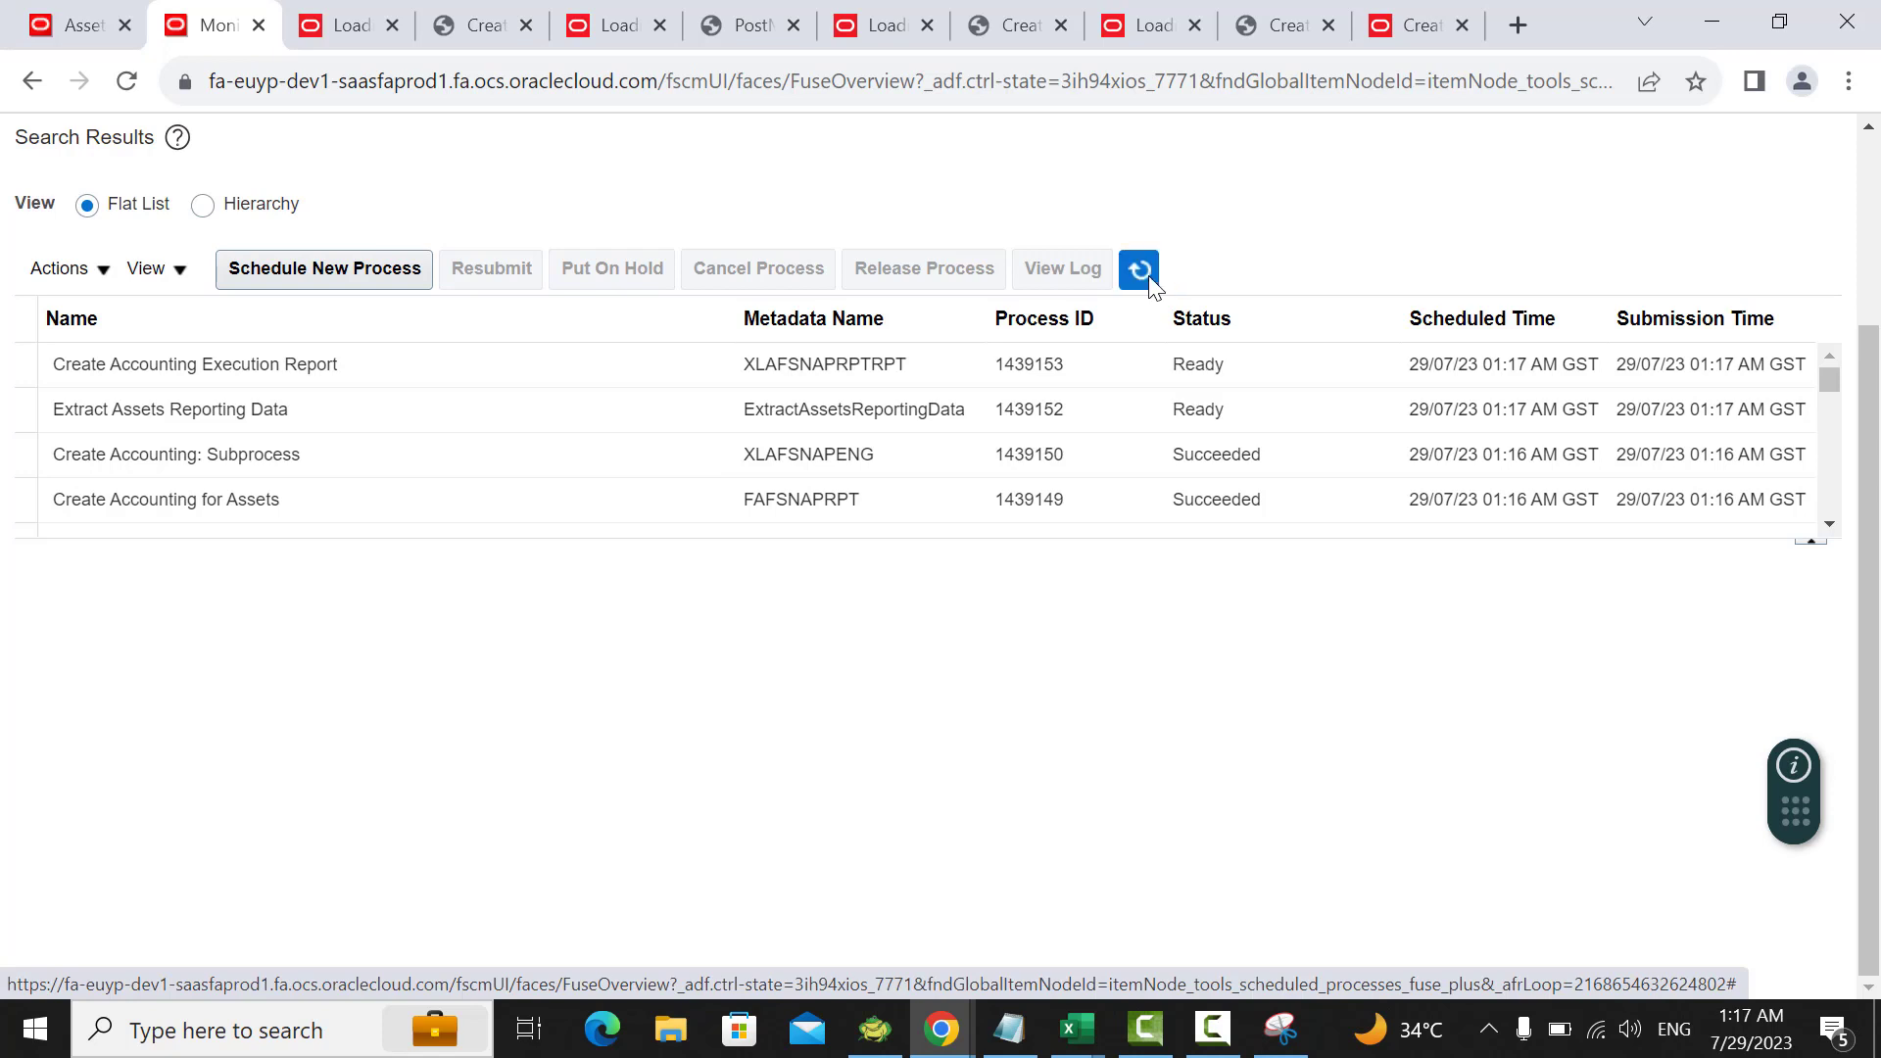
click(1152, 279)
click(1152, 280)
click(1152, 281)
click(1152, 281)
click(1152, 281)
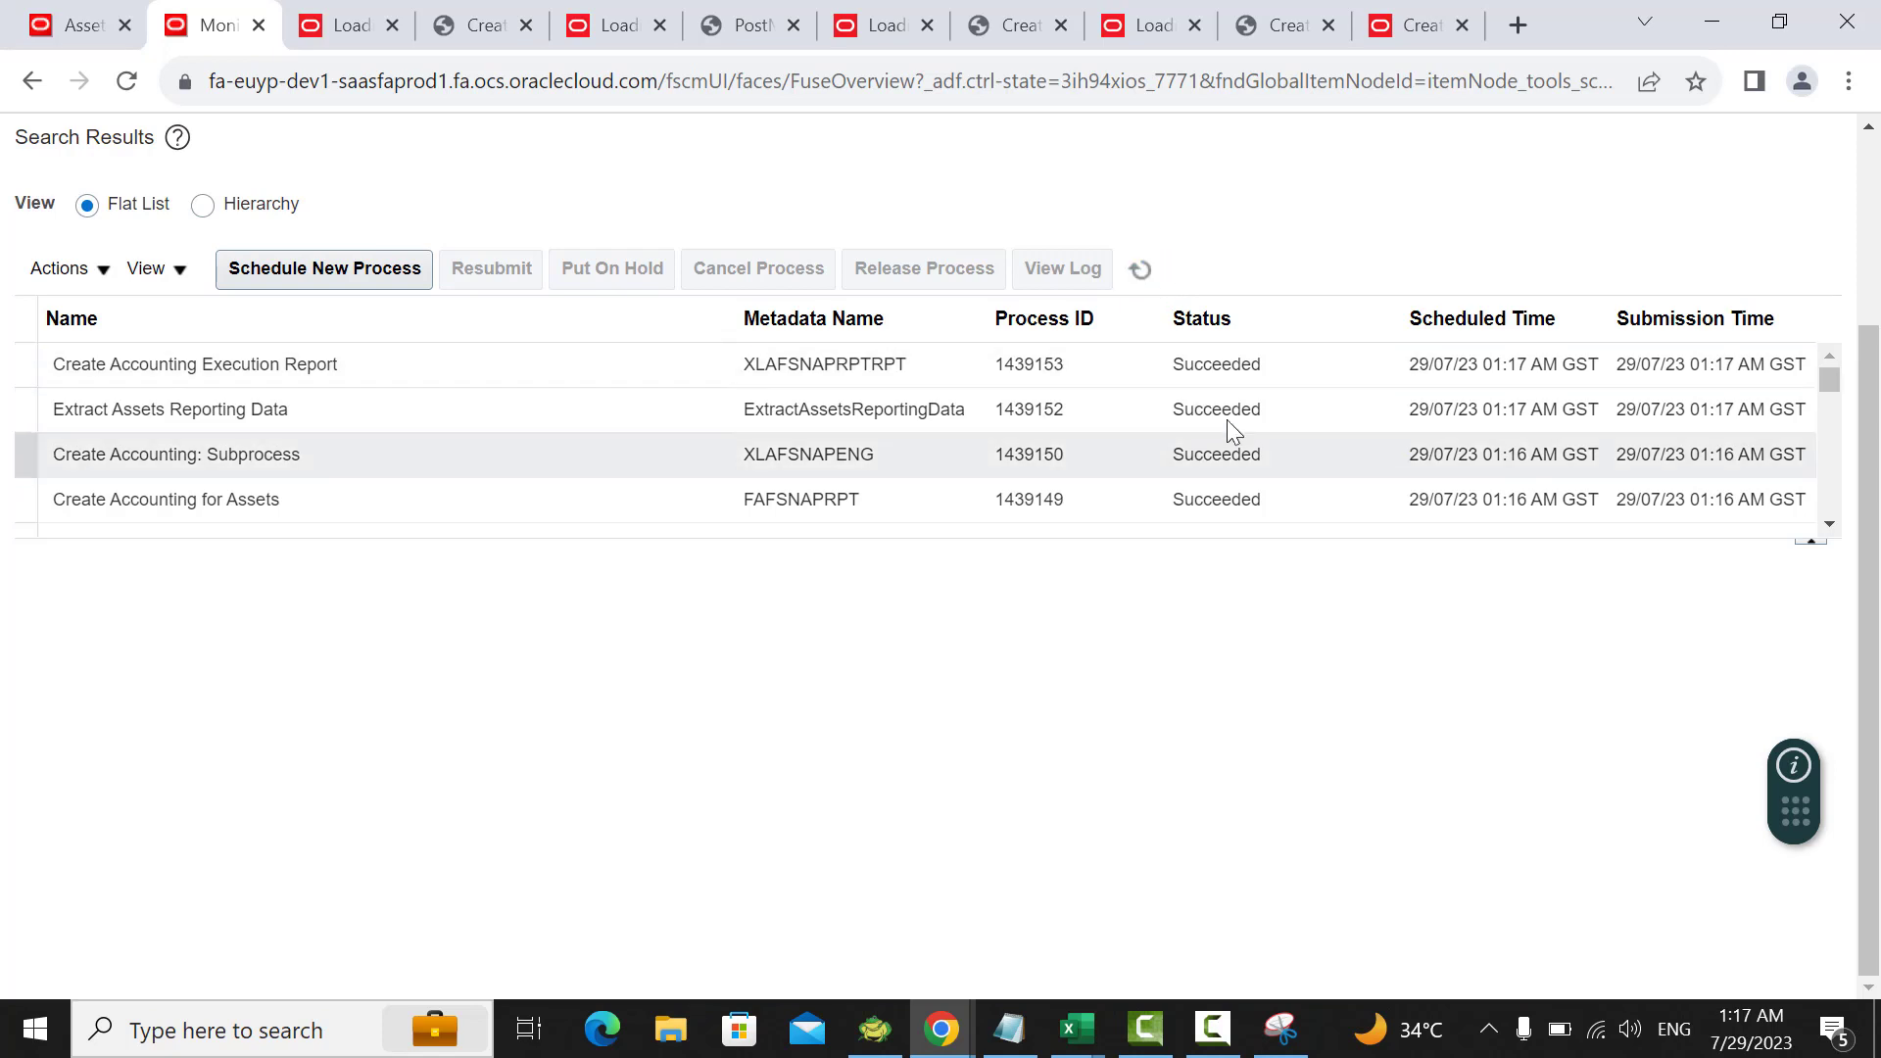
Step: Republish the latest Create Accounting Execution Report, export it as a PDF and open the downloaded file
click(374, 361)
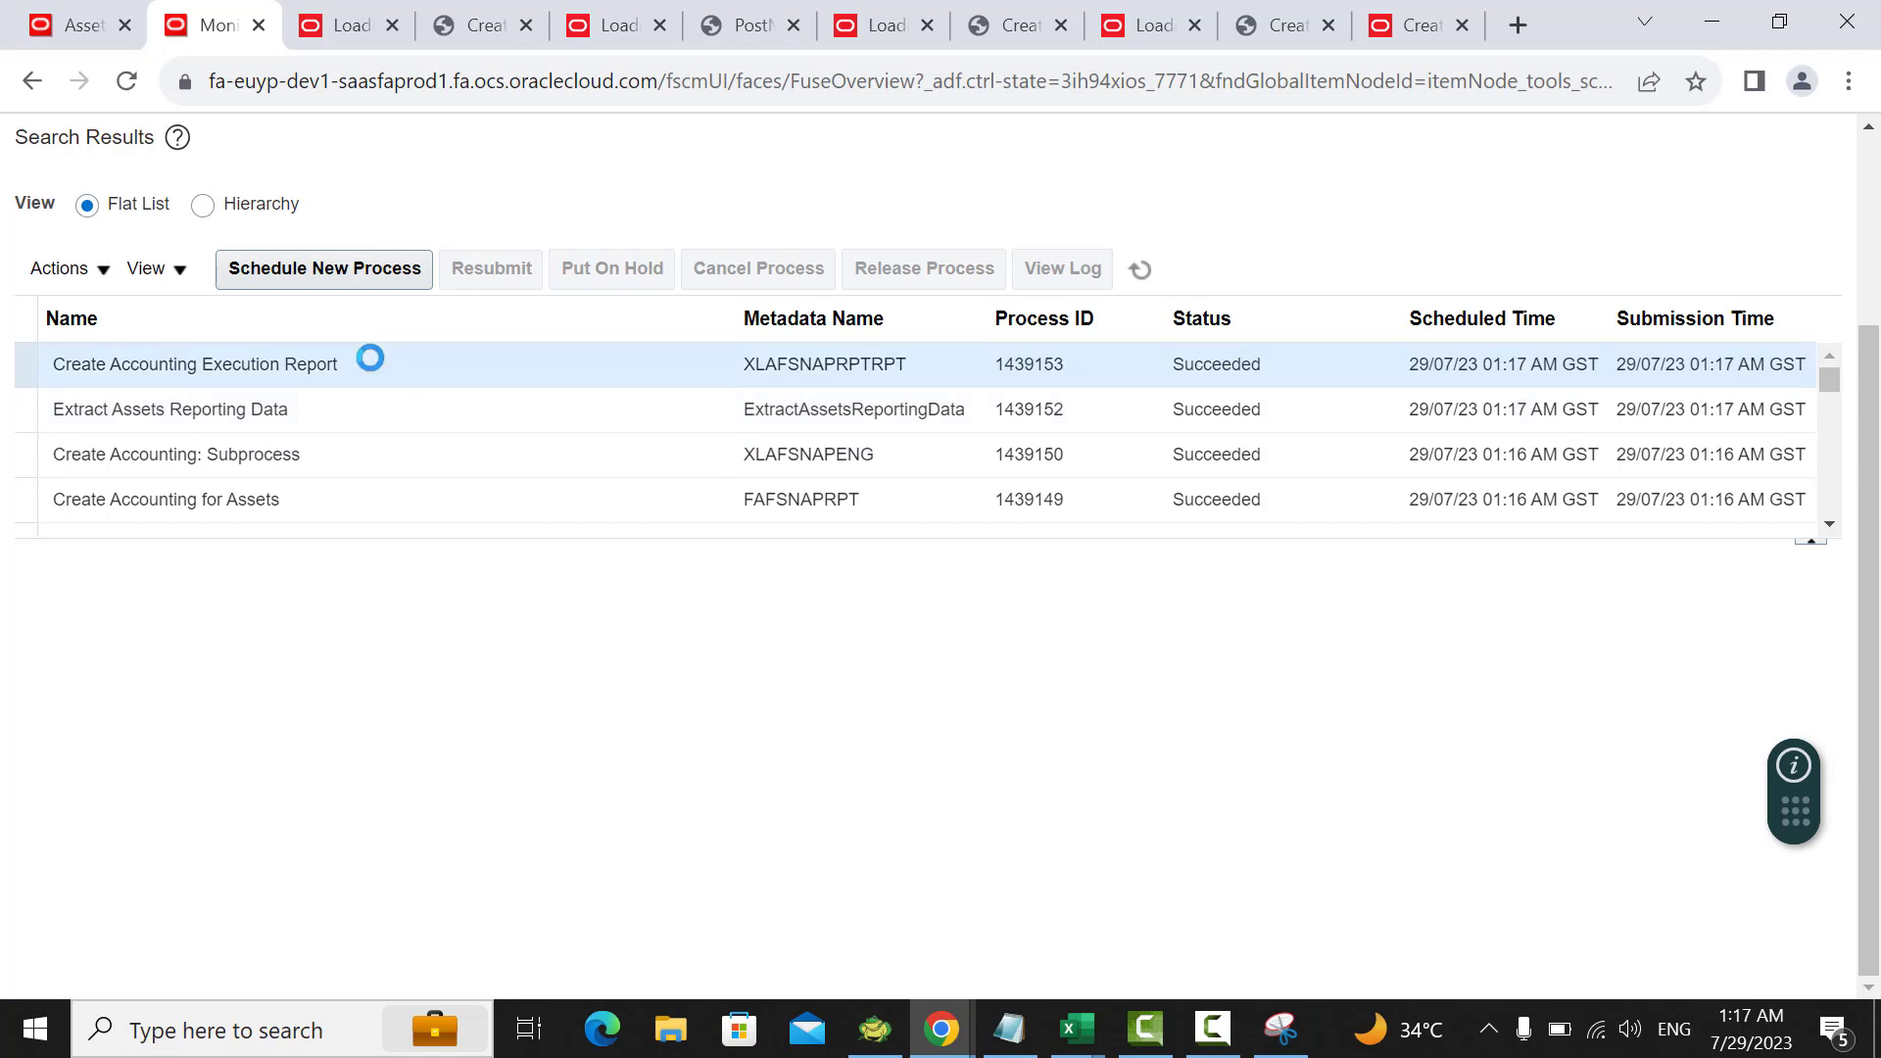
scroll(563, 576, down, 1)
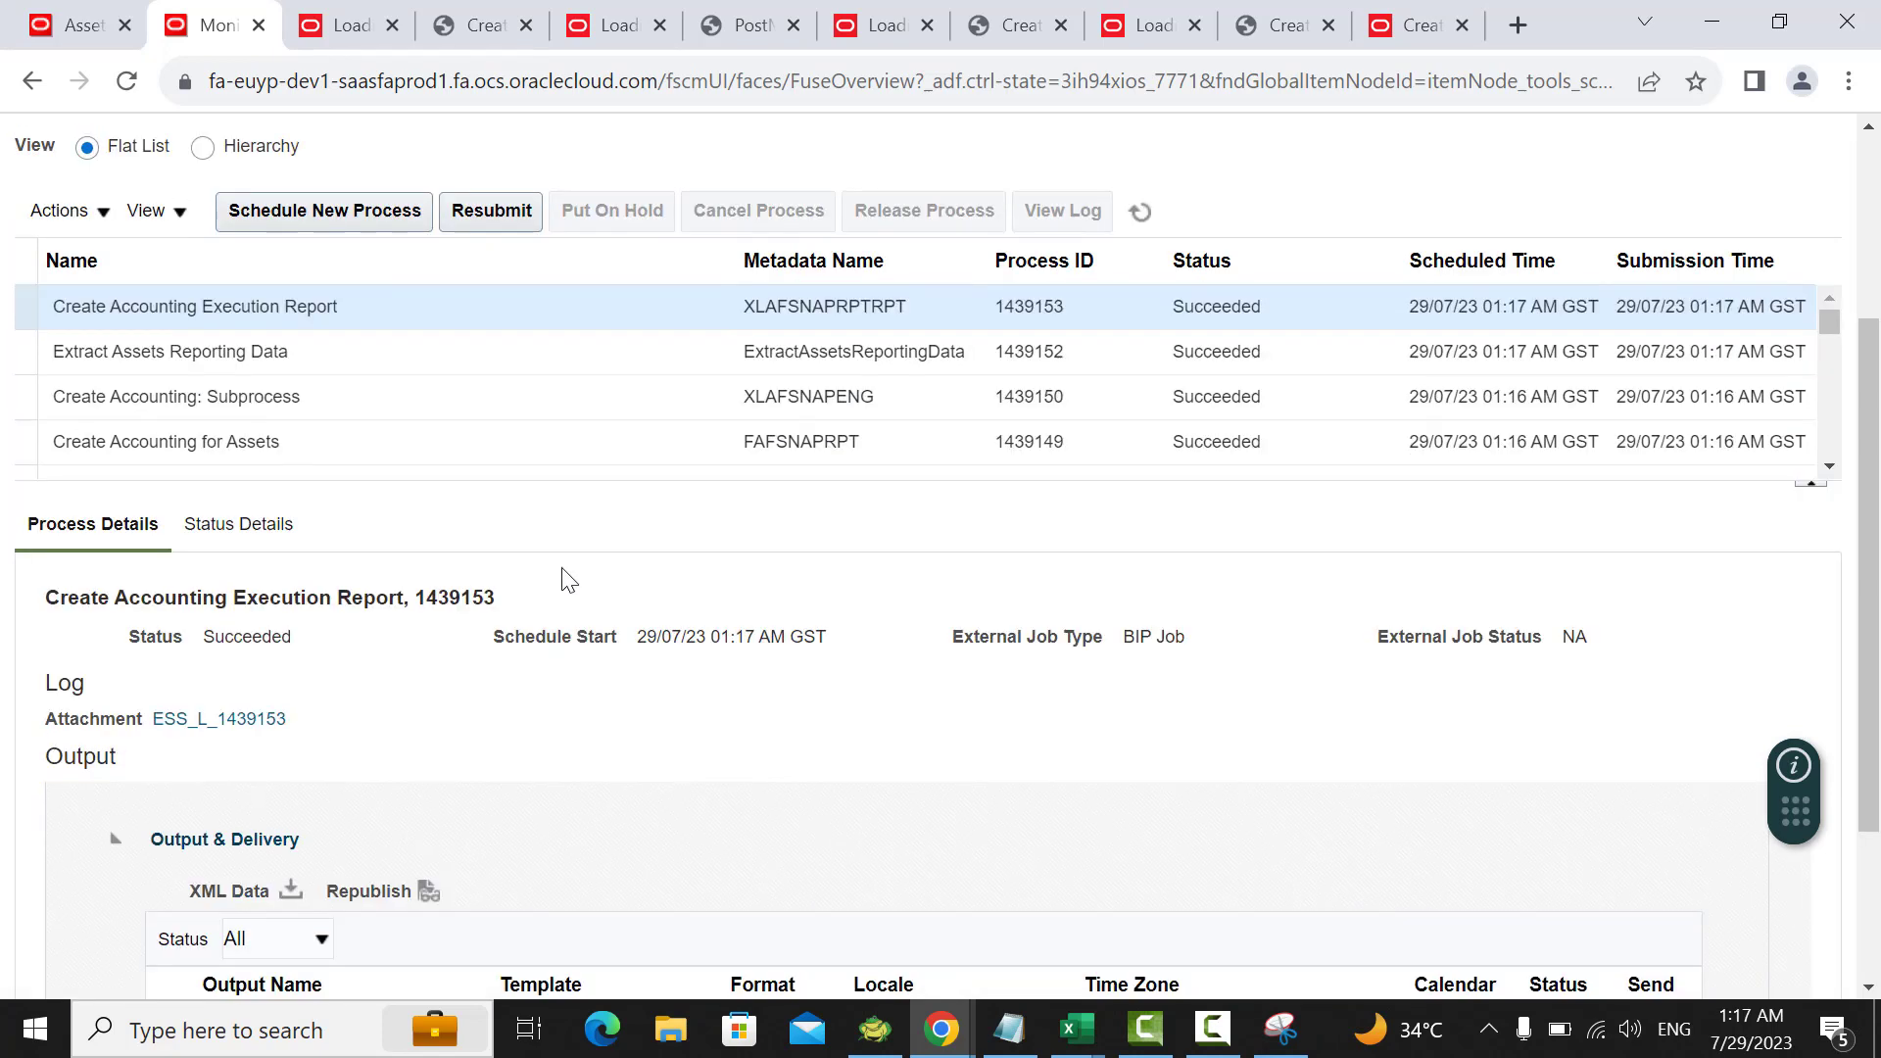
scroll(568, 580, down, 3)
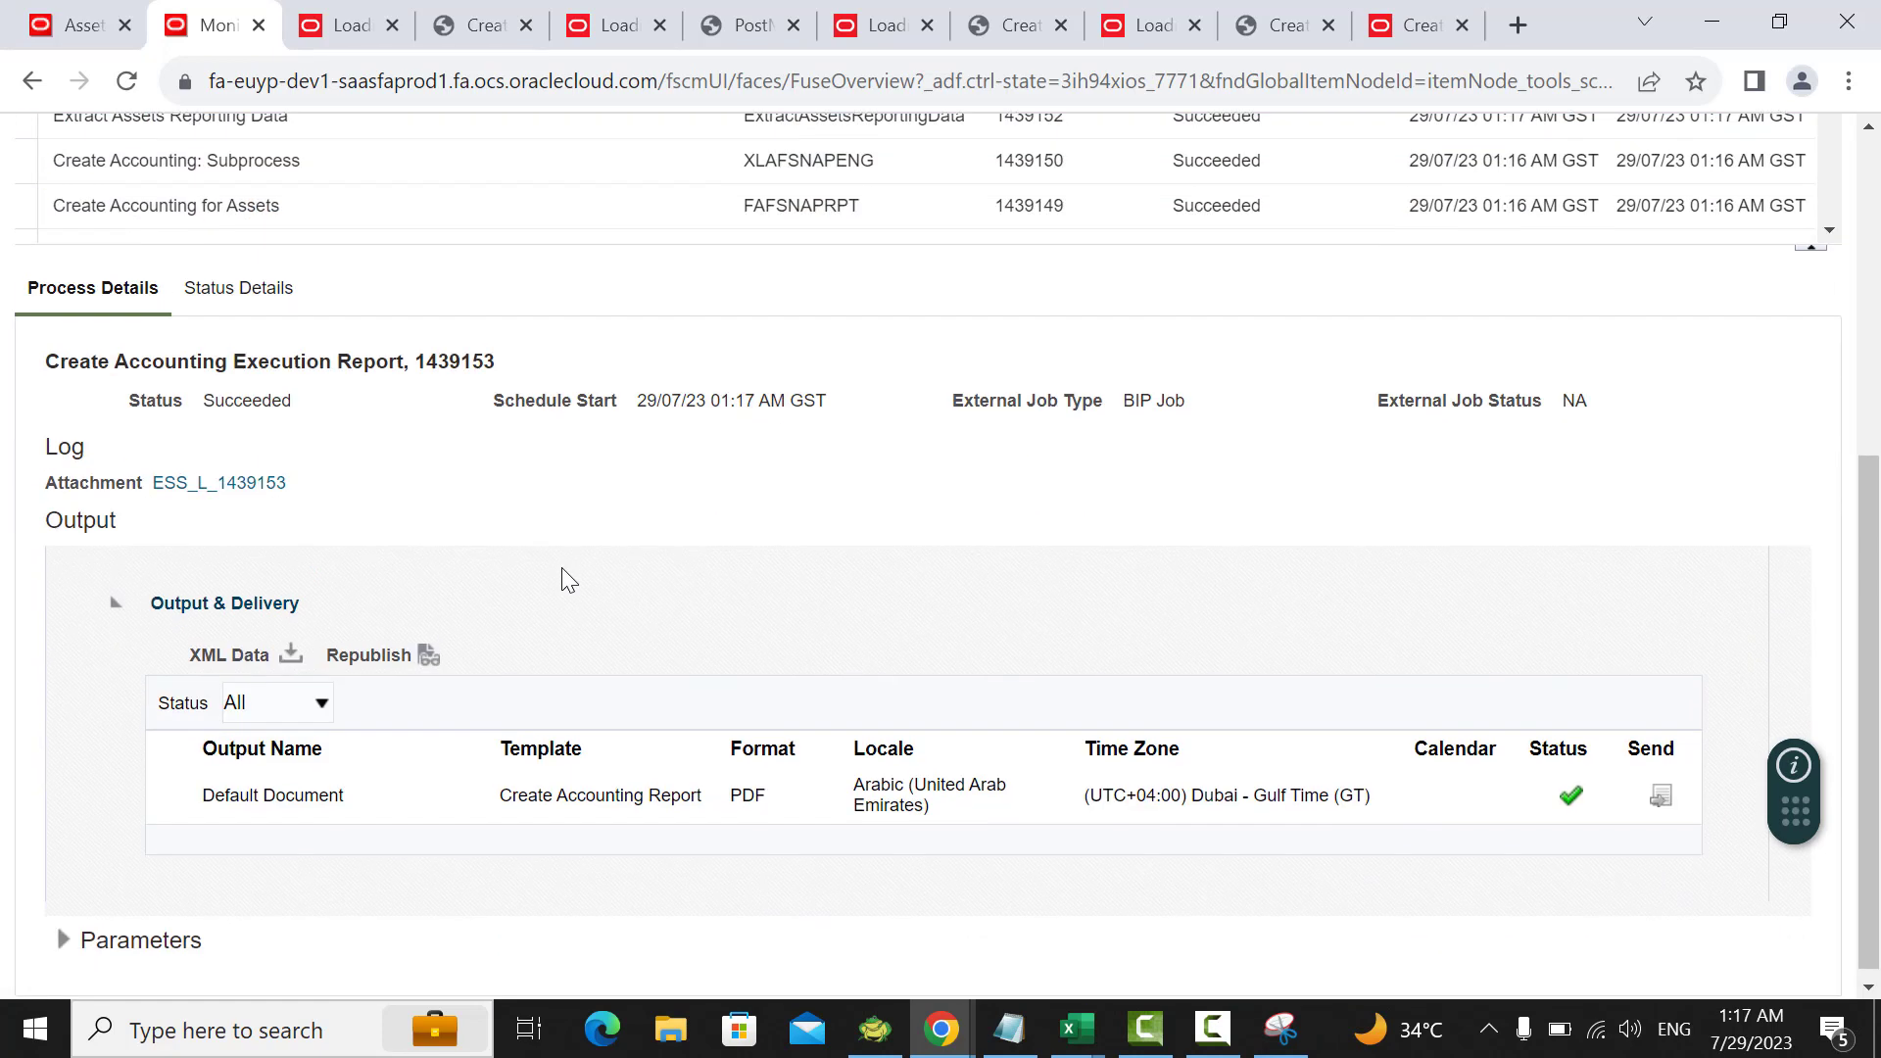
click(427, 657)
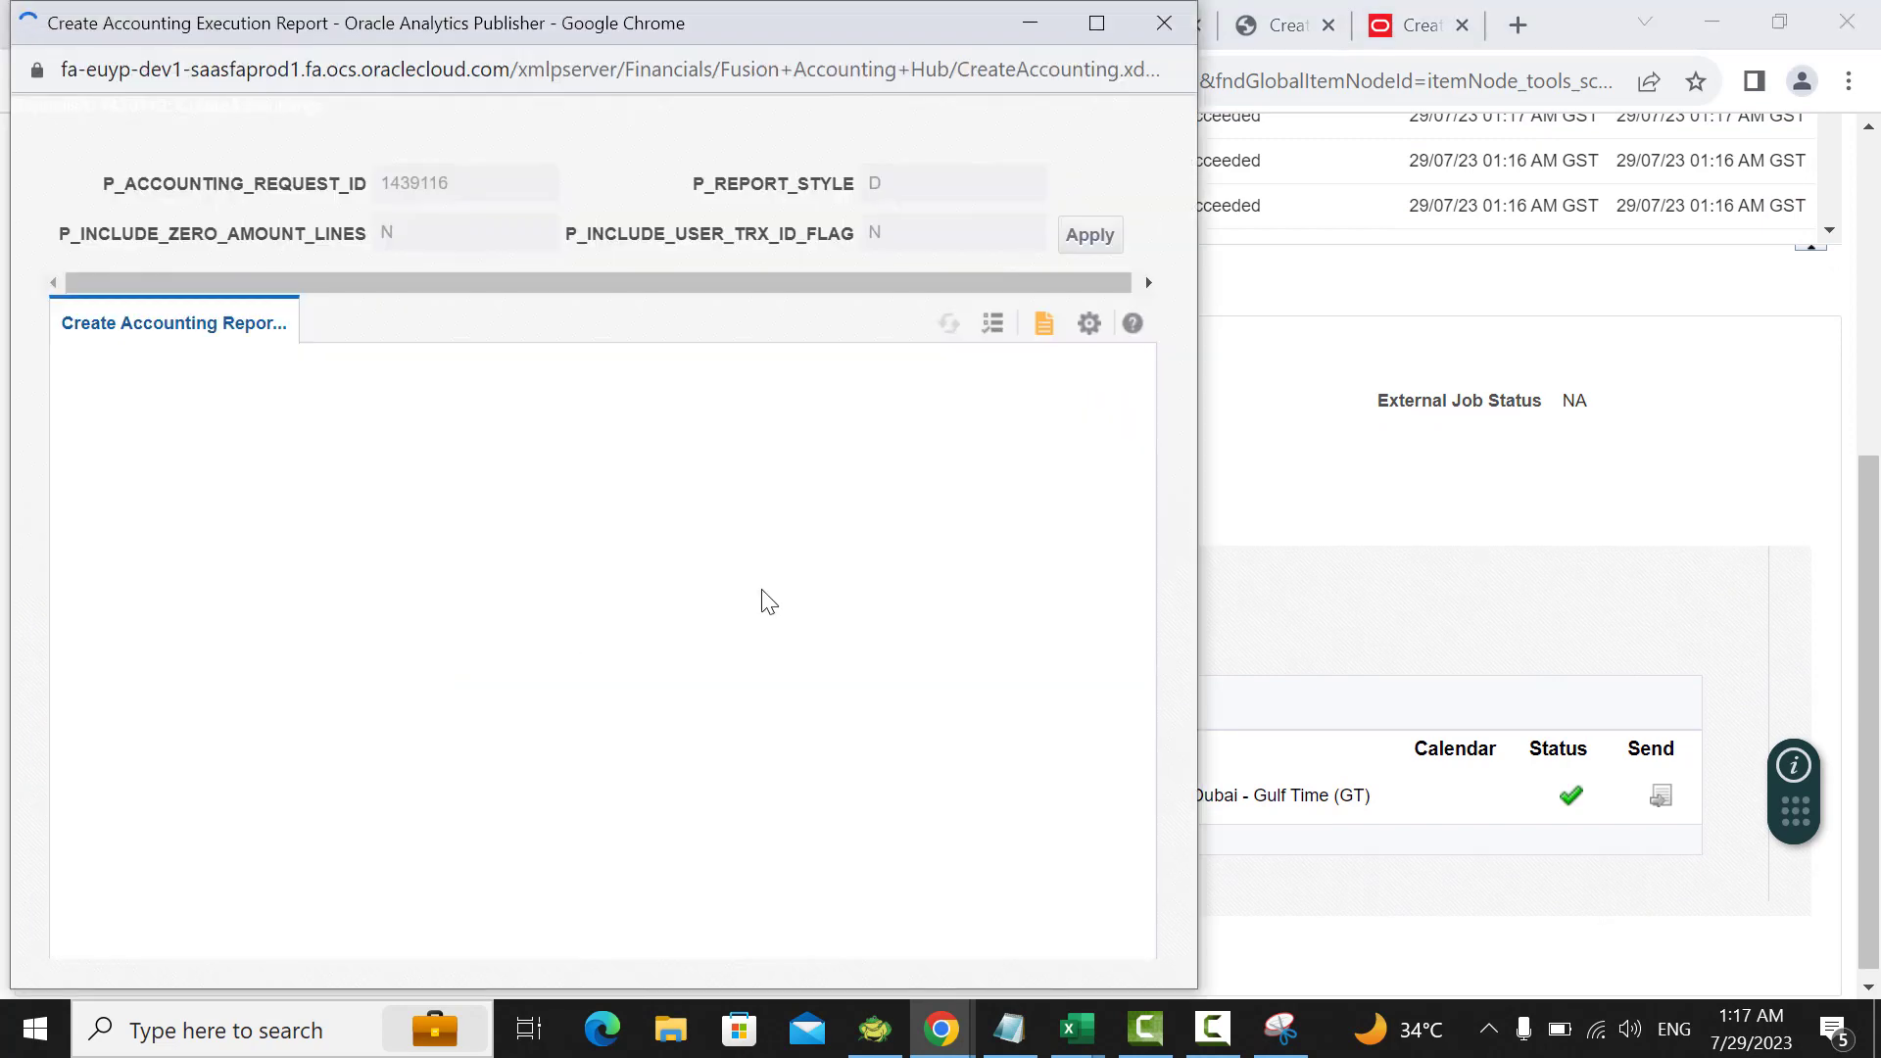
click(1089, 323)
mouse_move(1016, 361)
click(813, 413)
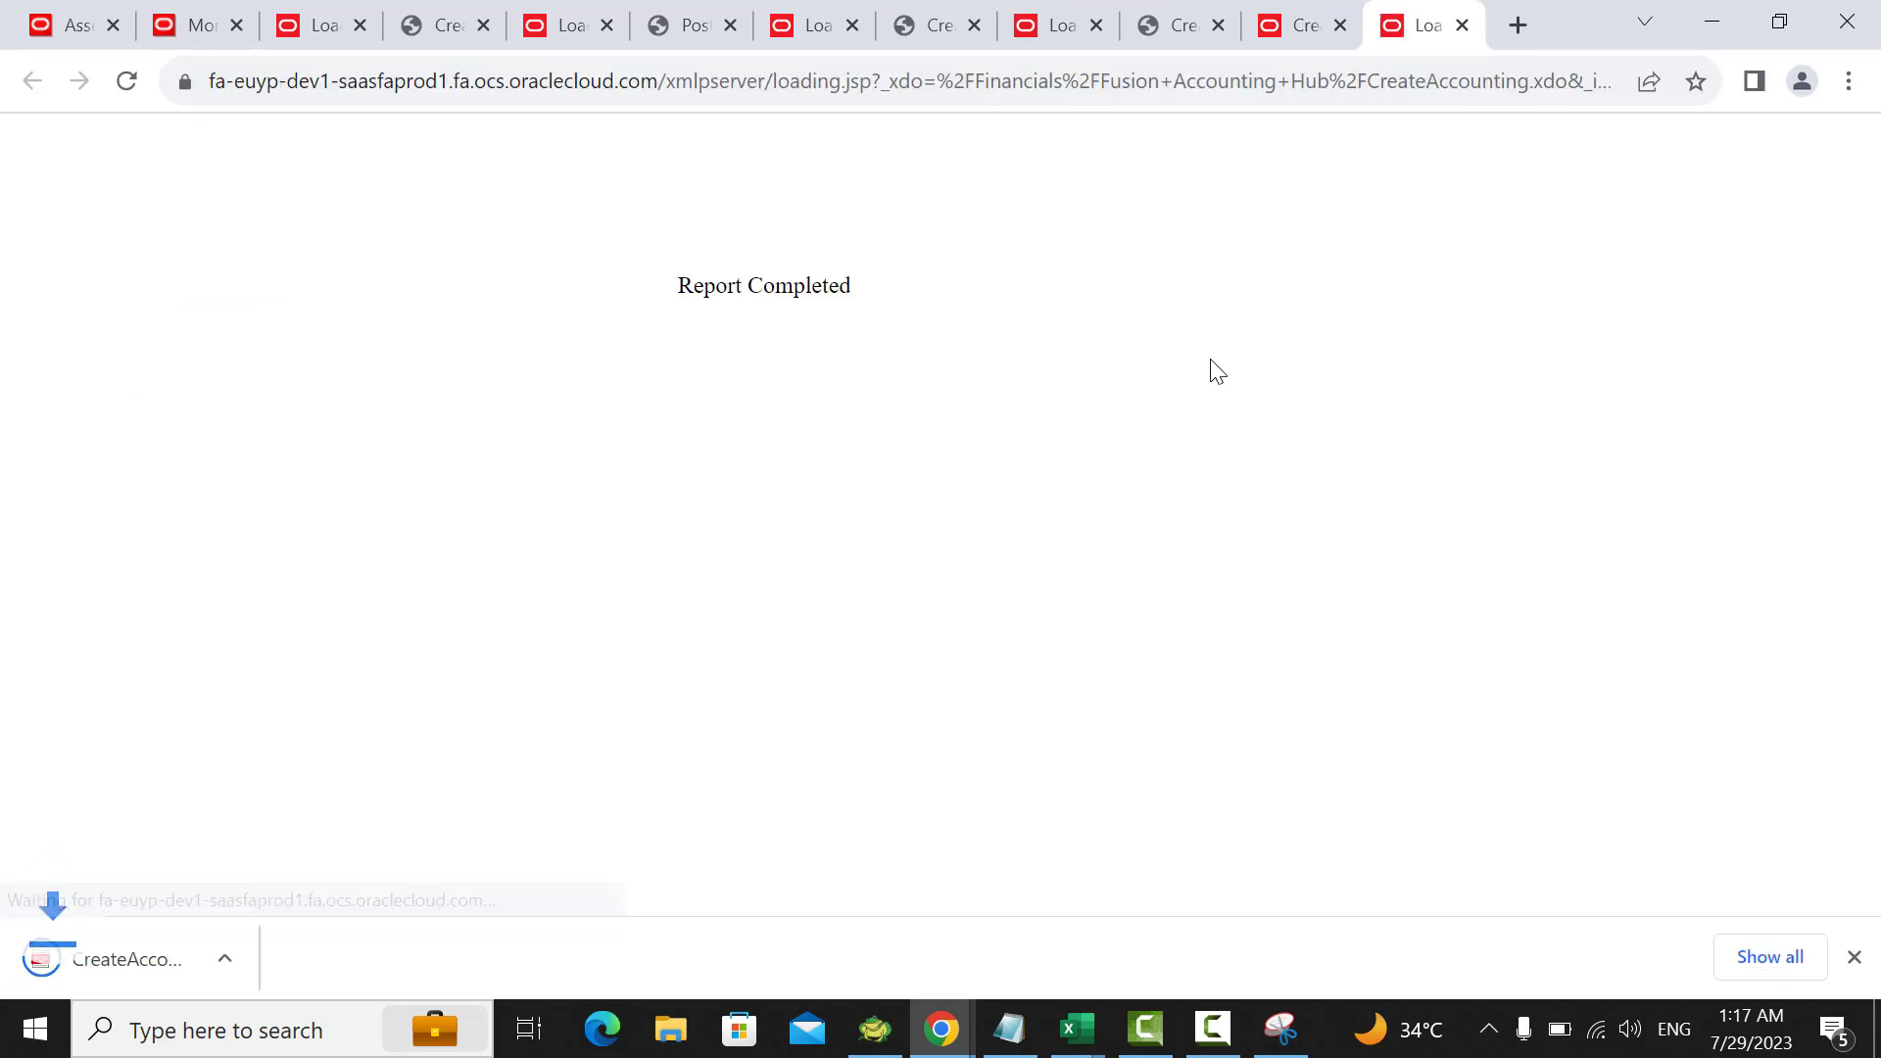
click(171, 955)
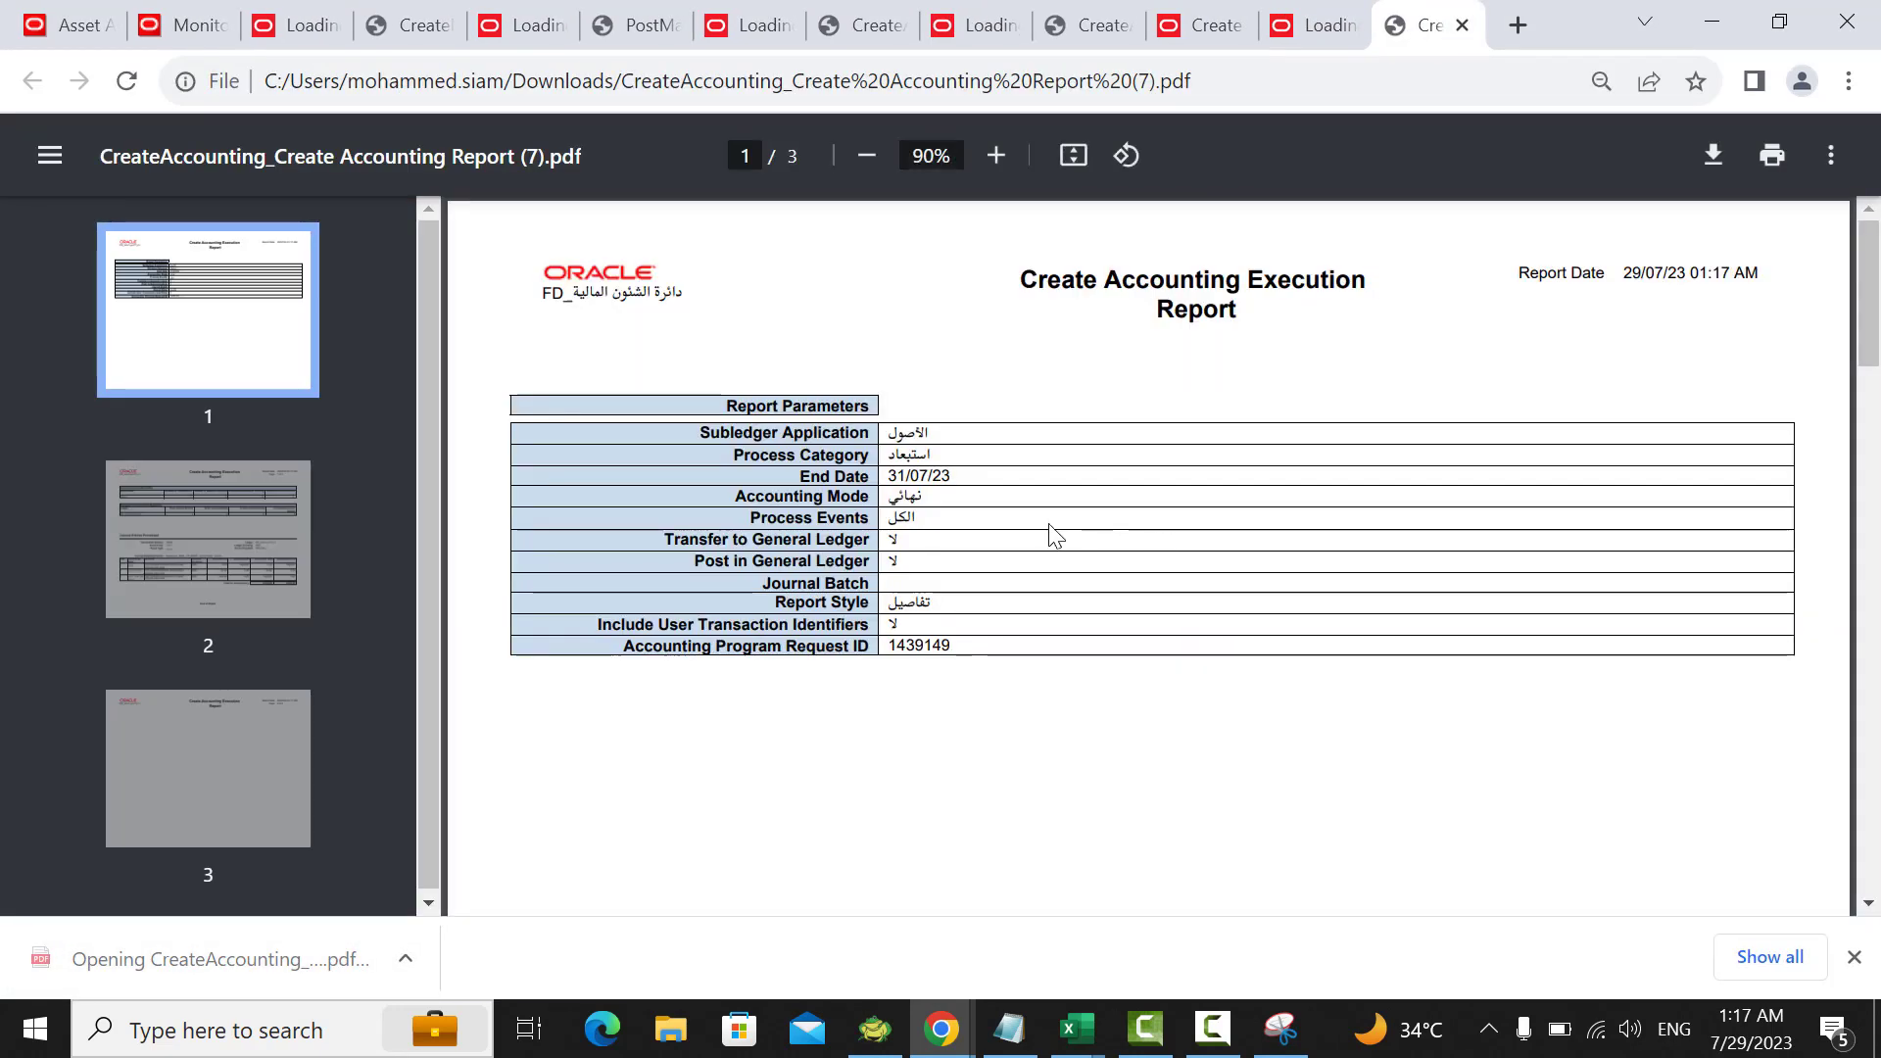
Step: Examine the processed retirement journal entry on page 2 of the accounting report
click(243, 554)
scroll(1136, 500, down, 5)
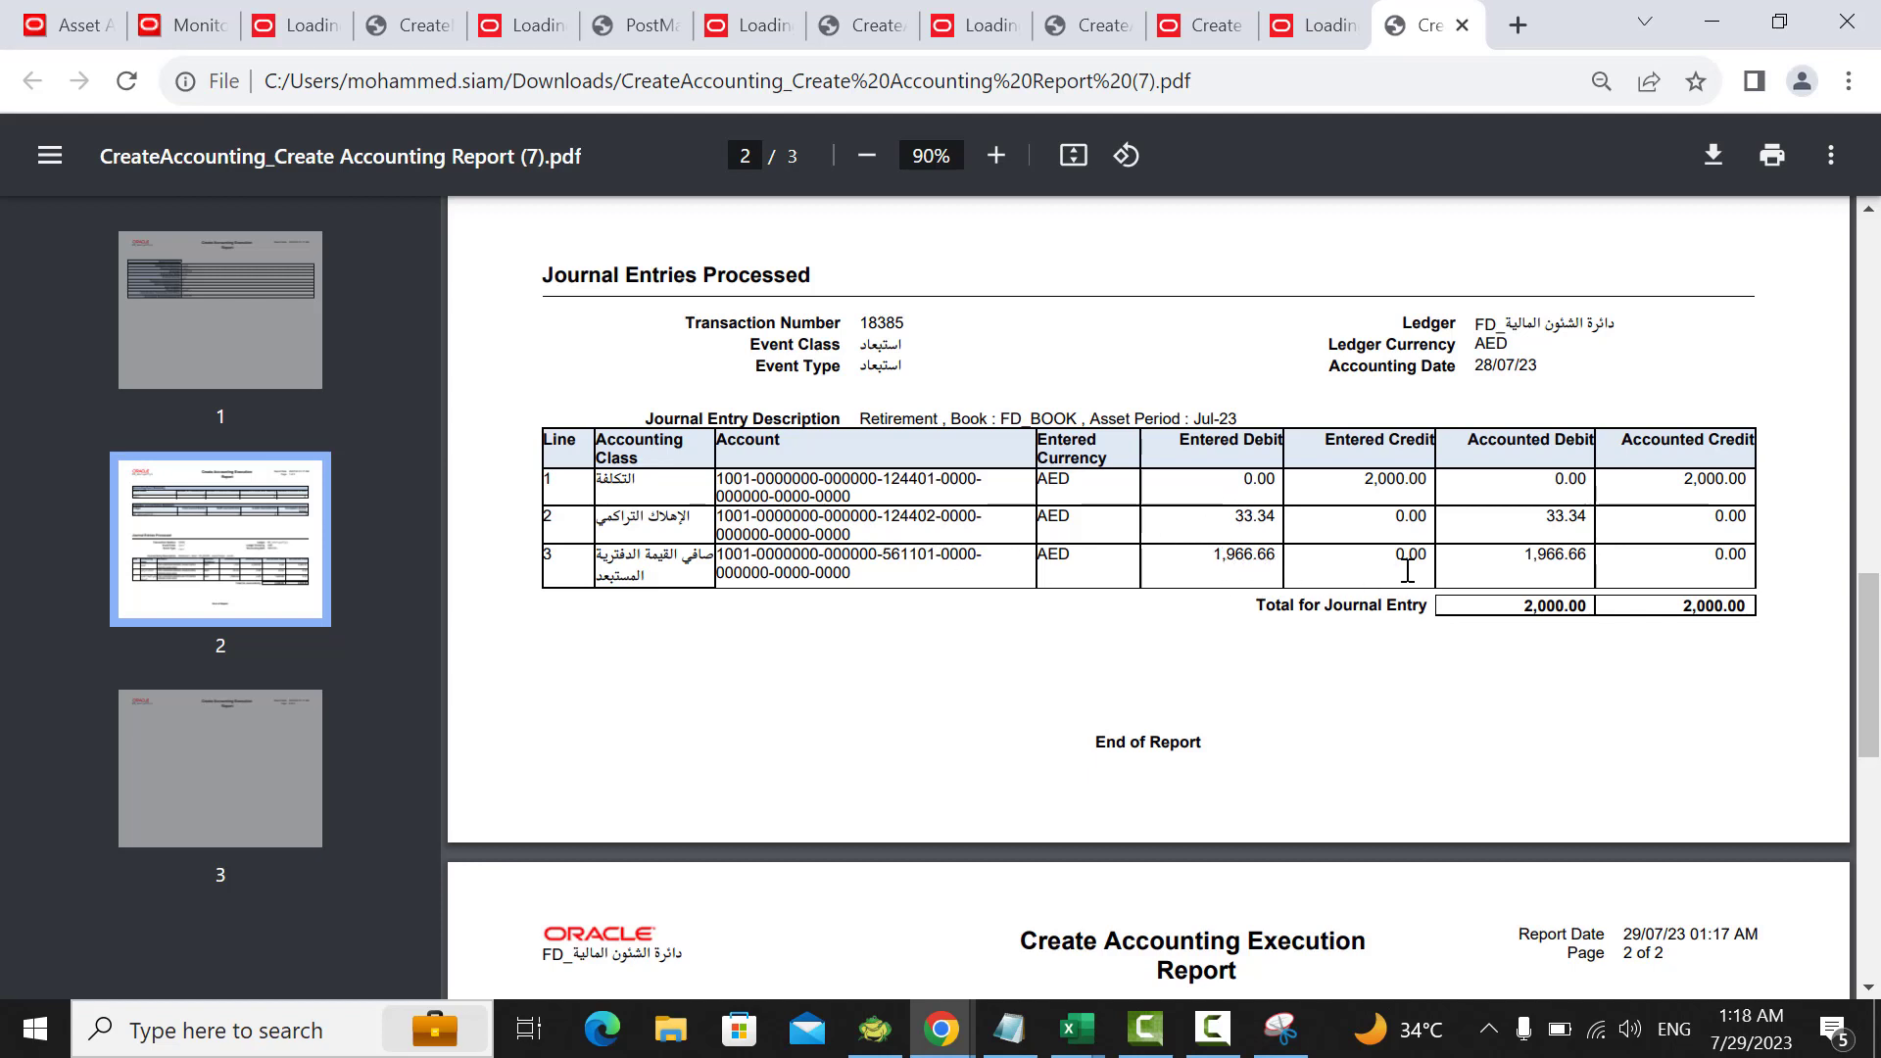
scroll(1302, 569, down, 5)
scroll(590, 215, up, 6)
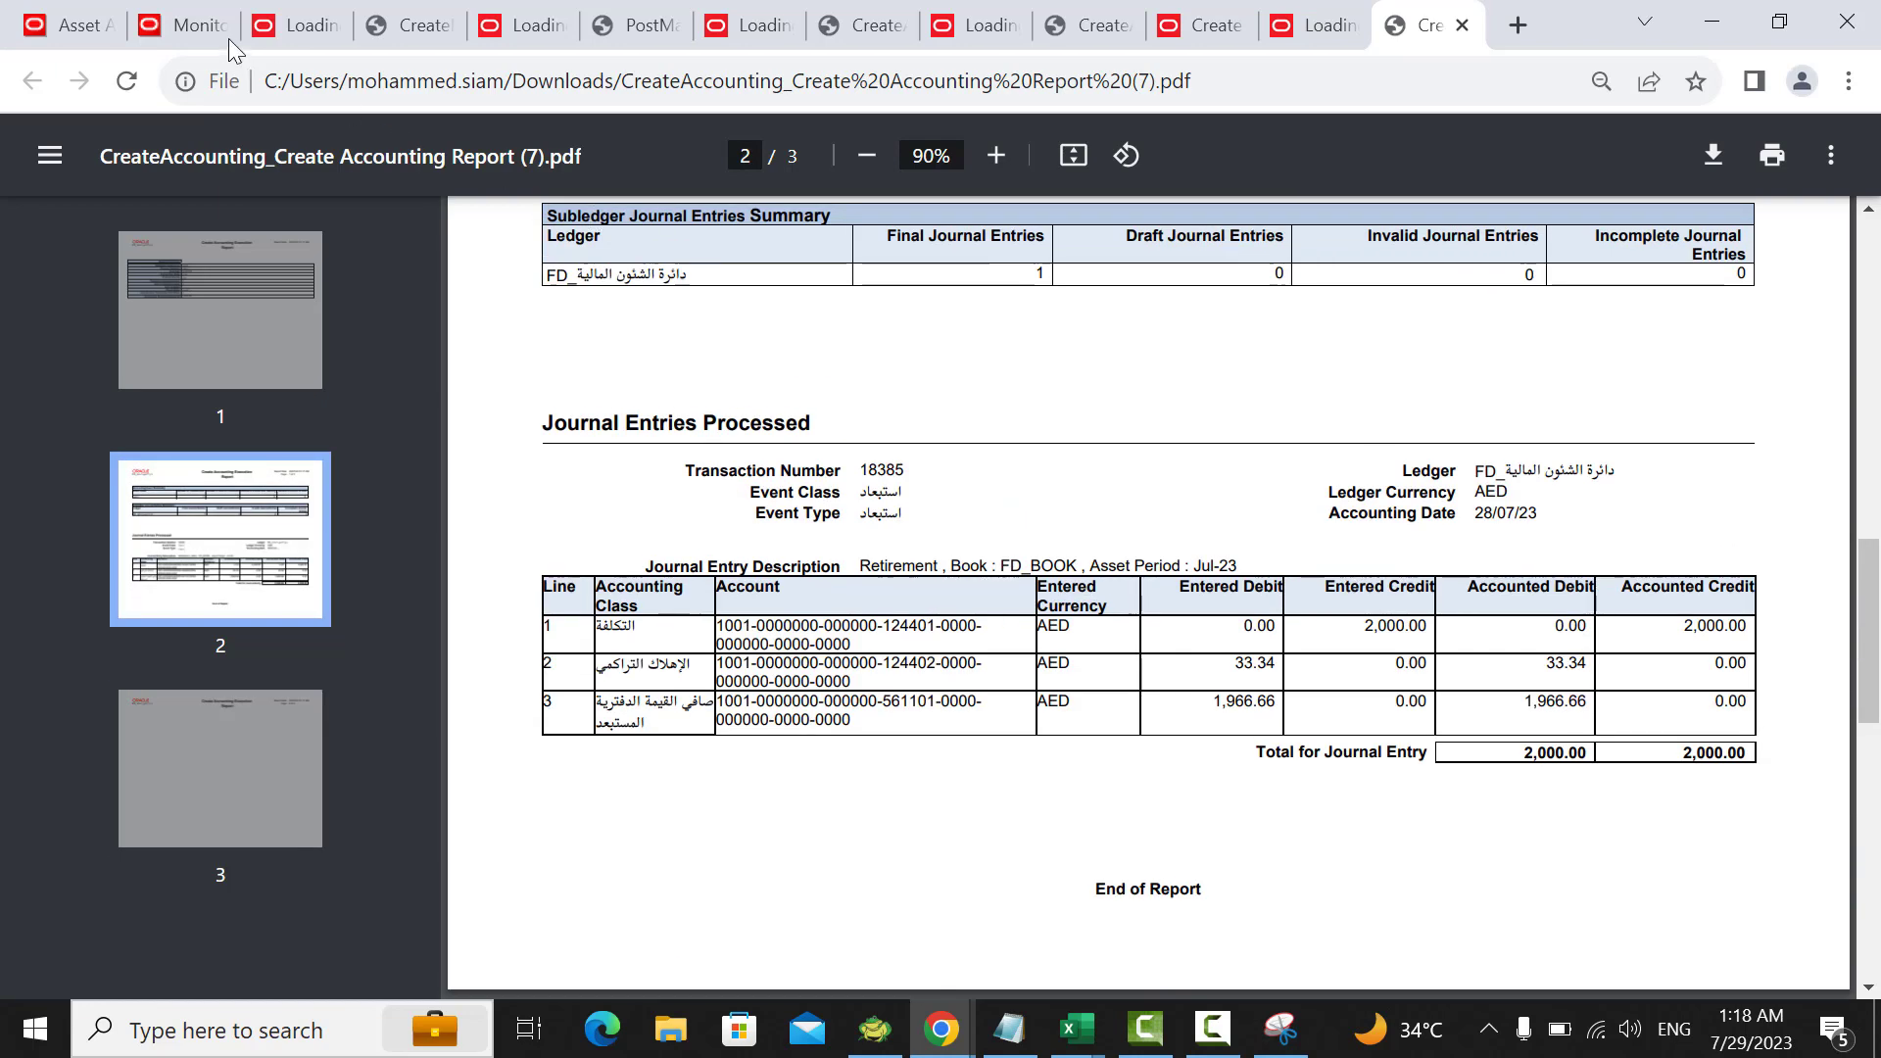
Step: Return to the Assets work area and open the Review Journal Entries task at the journal entry lines search
click(64, 24)
scroll(1695, 539, down, 3)
scroll(1695, 527, up, 3)
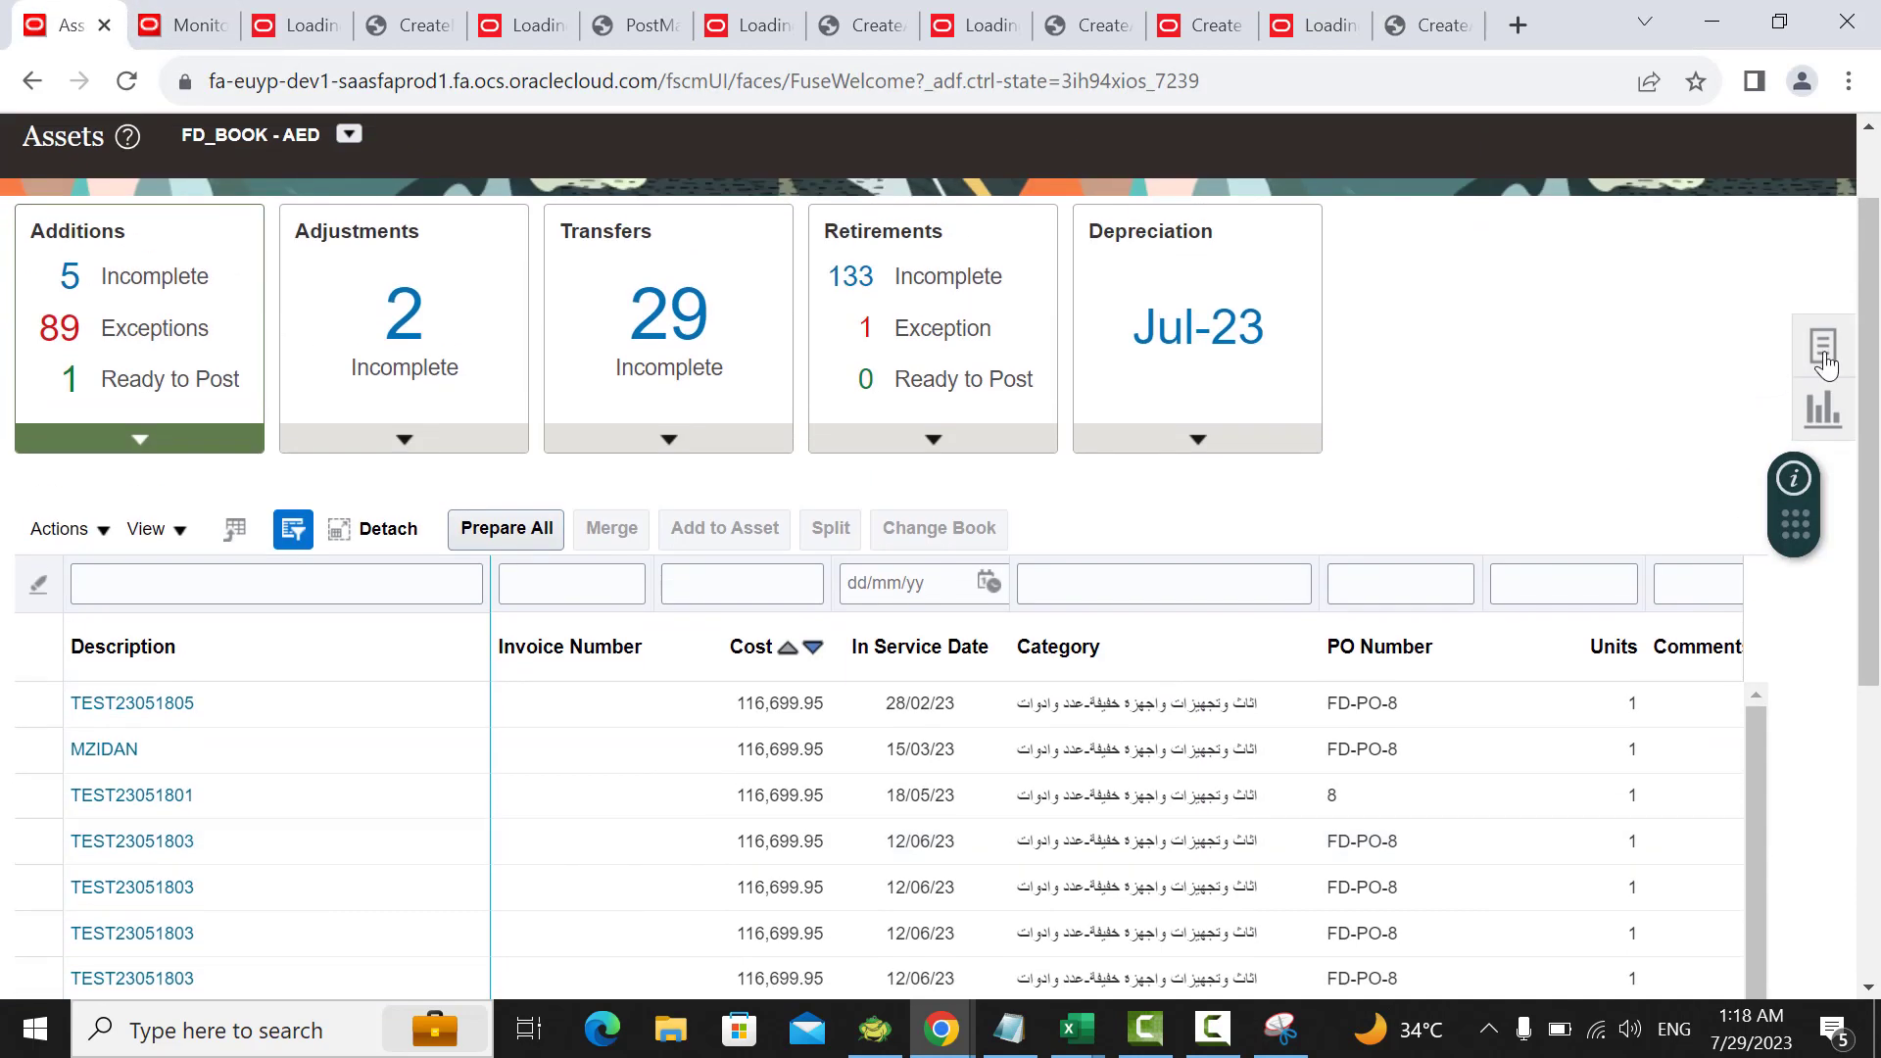
click(1823, 370)
scroll(1314, 437, down, 5)
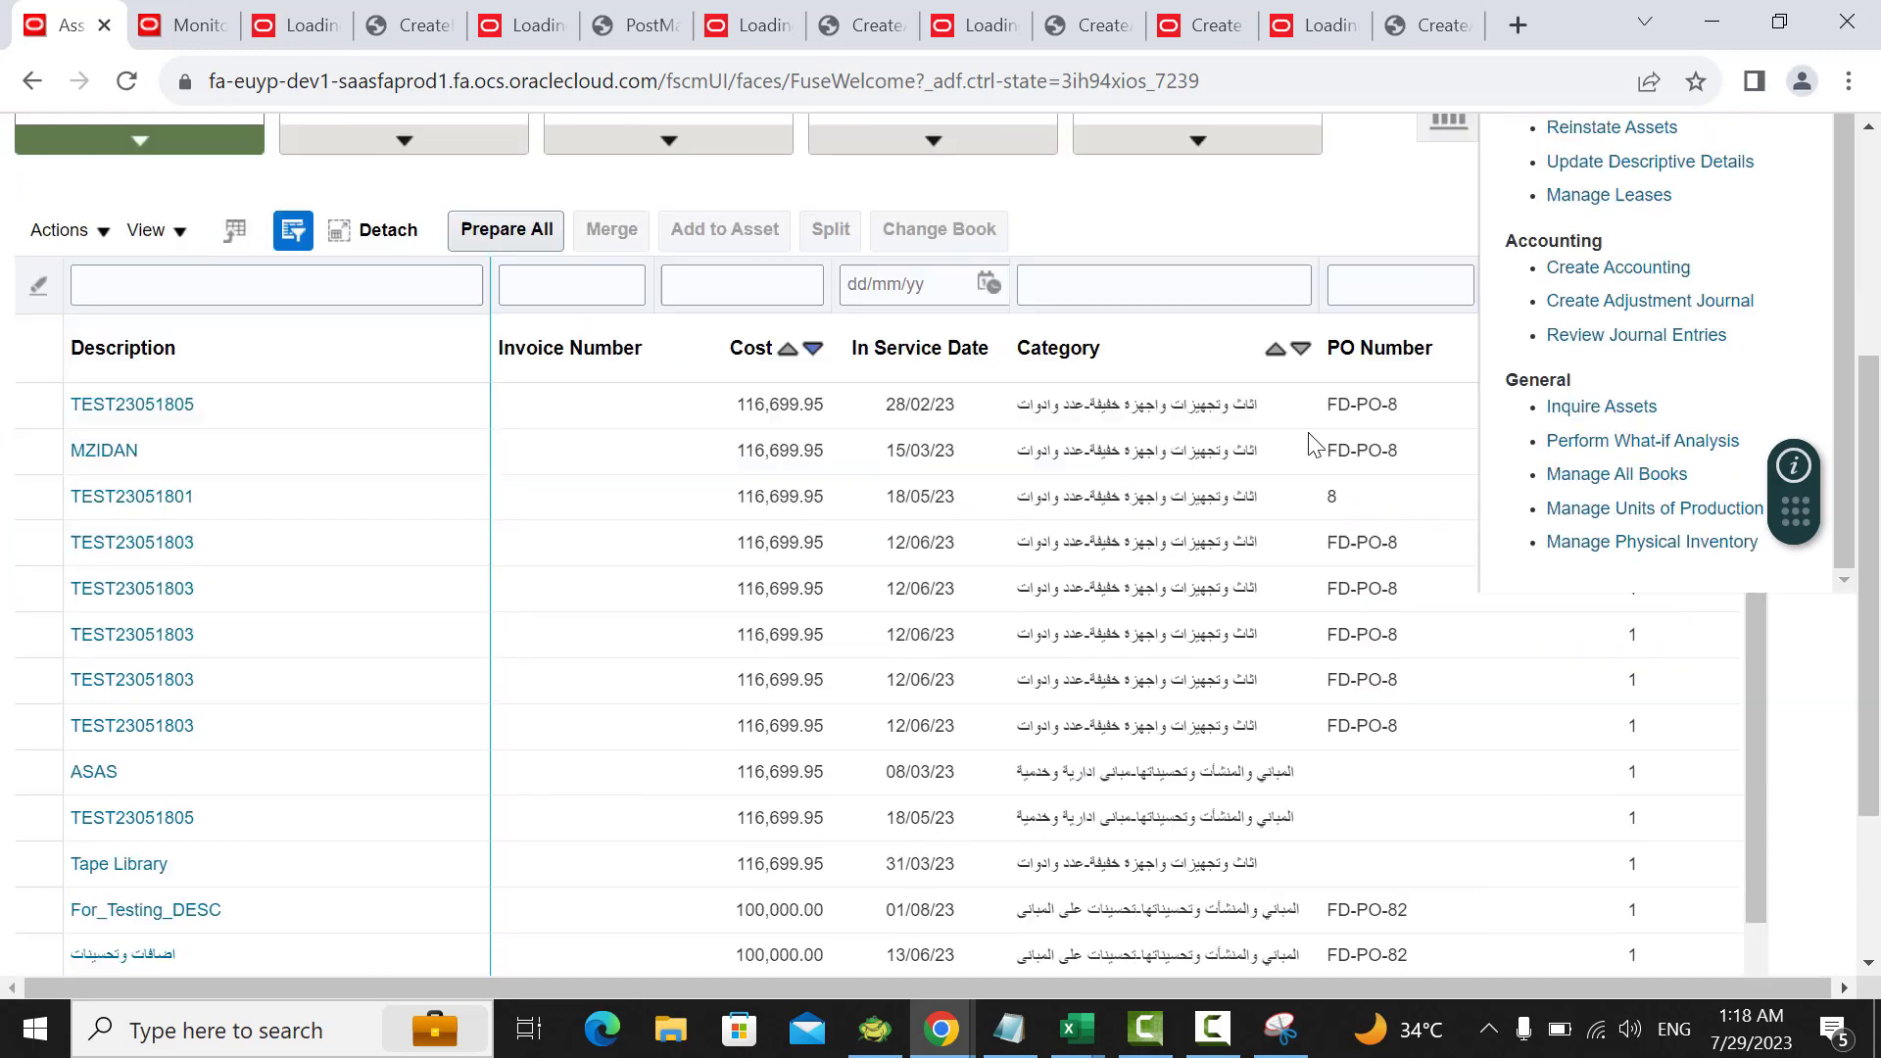
scroll(1505, 378, up, 1)
click(1601, 227)
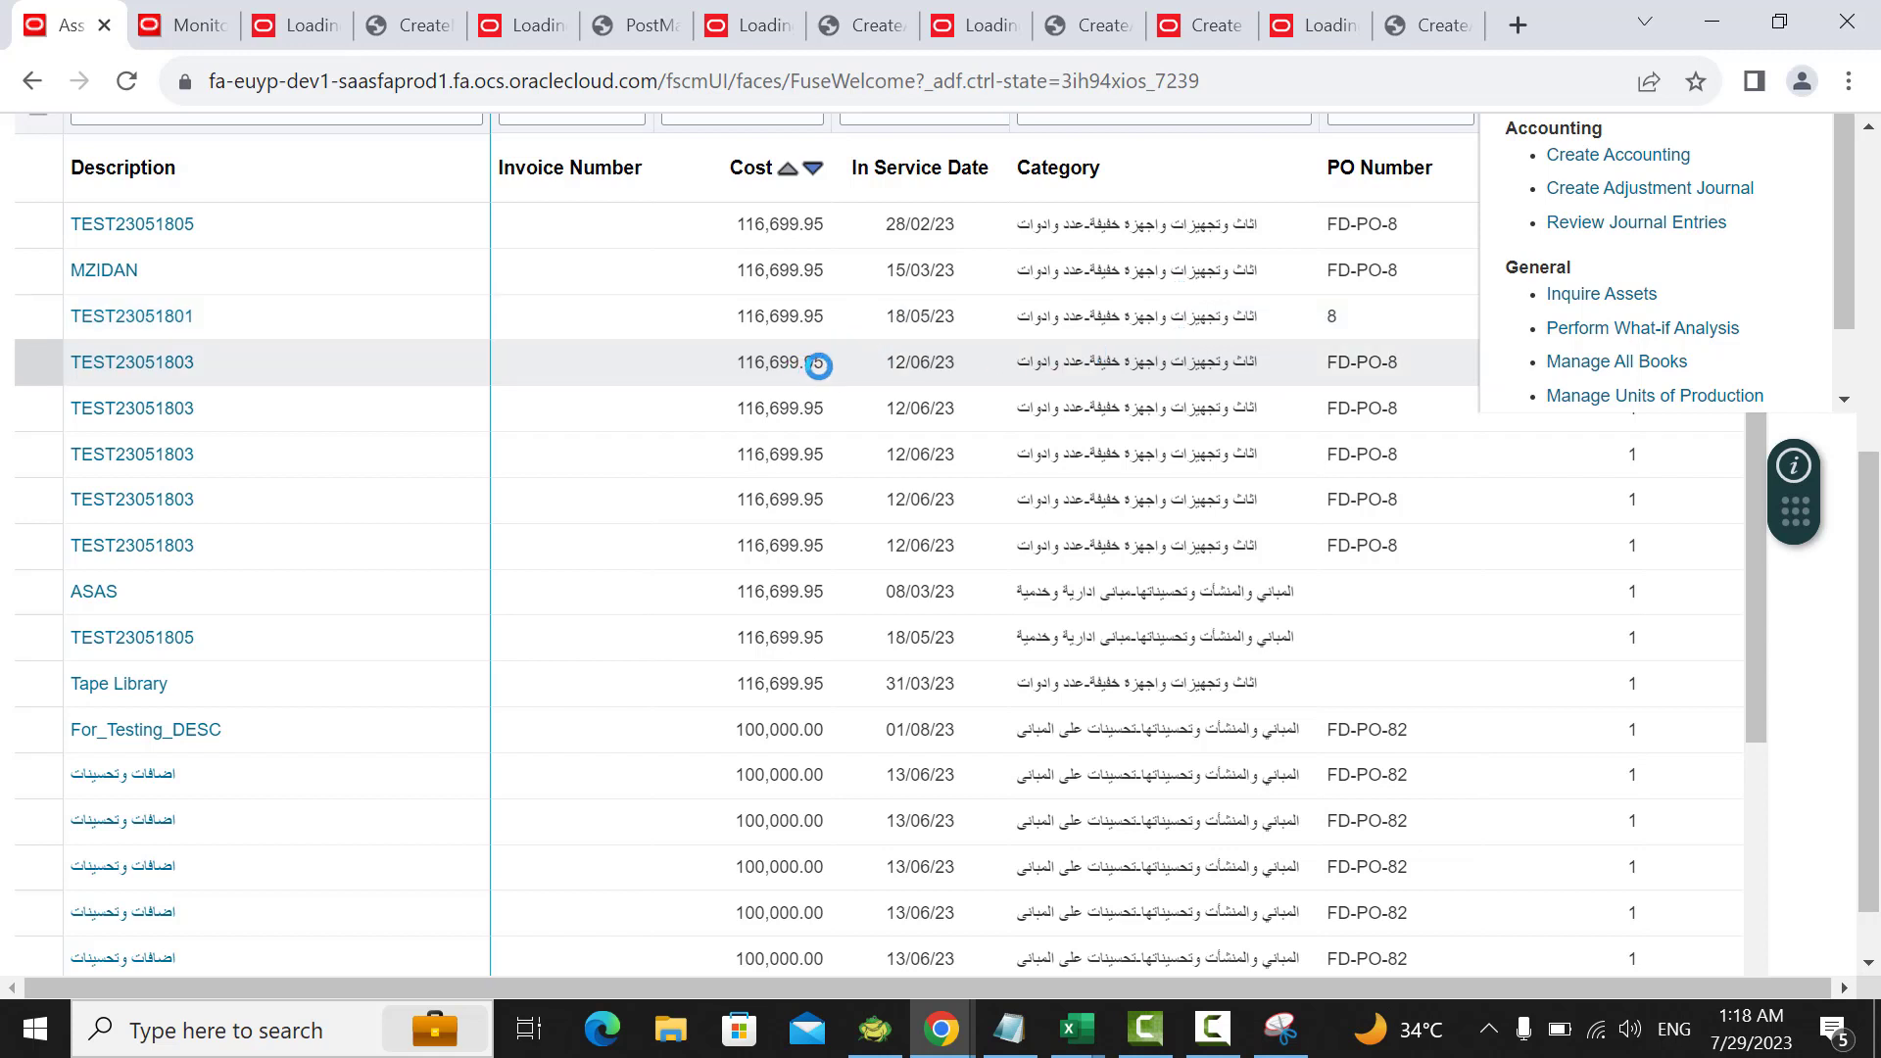
scroll(548, 372, down, 2)
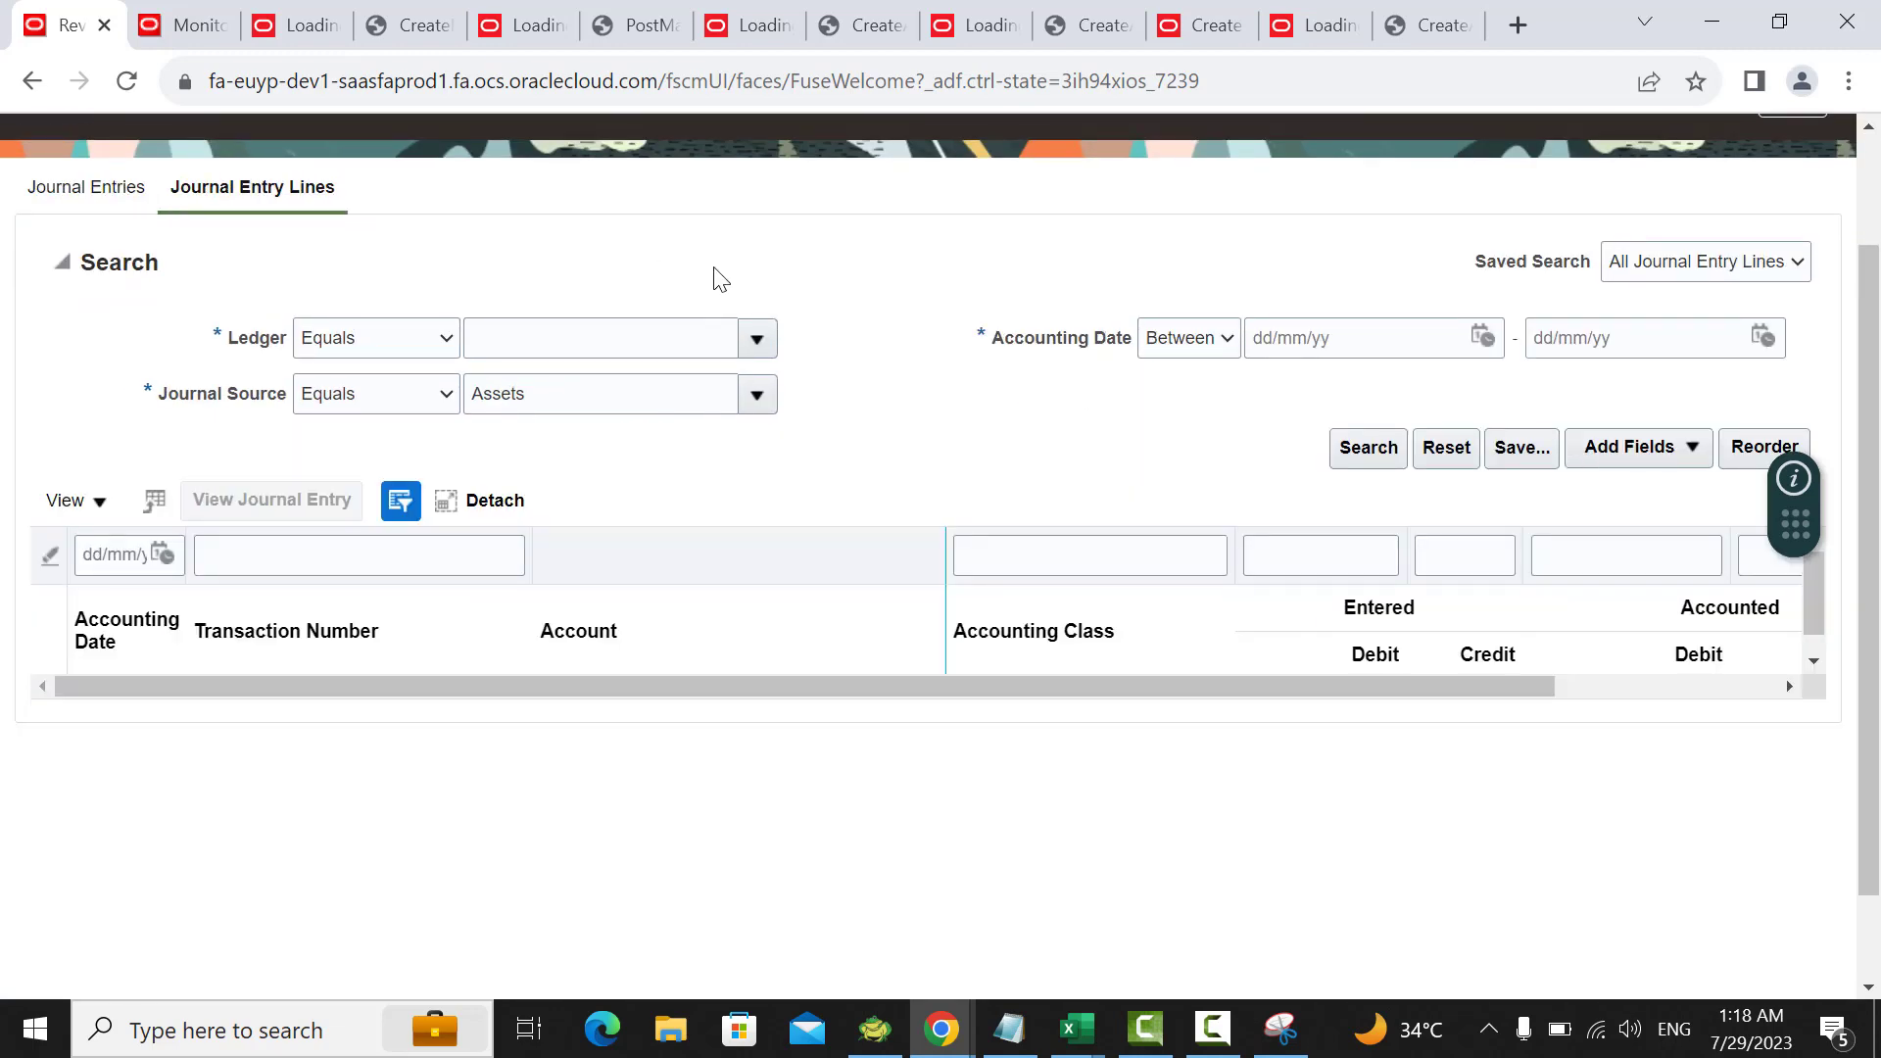
Step: Search the journal entry lines of the FD_دائرة الشئون المالية primary ledger with accounting dates from 01/07/23 to 31/07/23
click(758, 338)
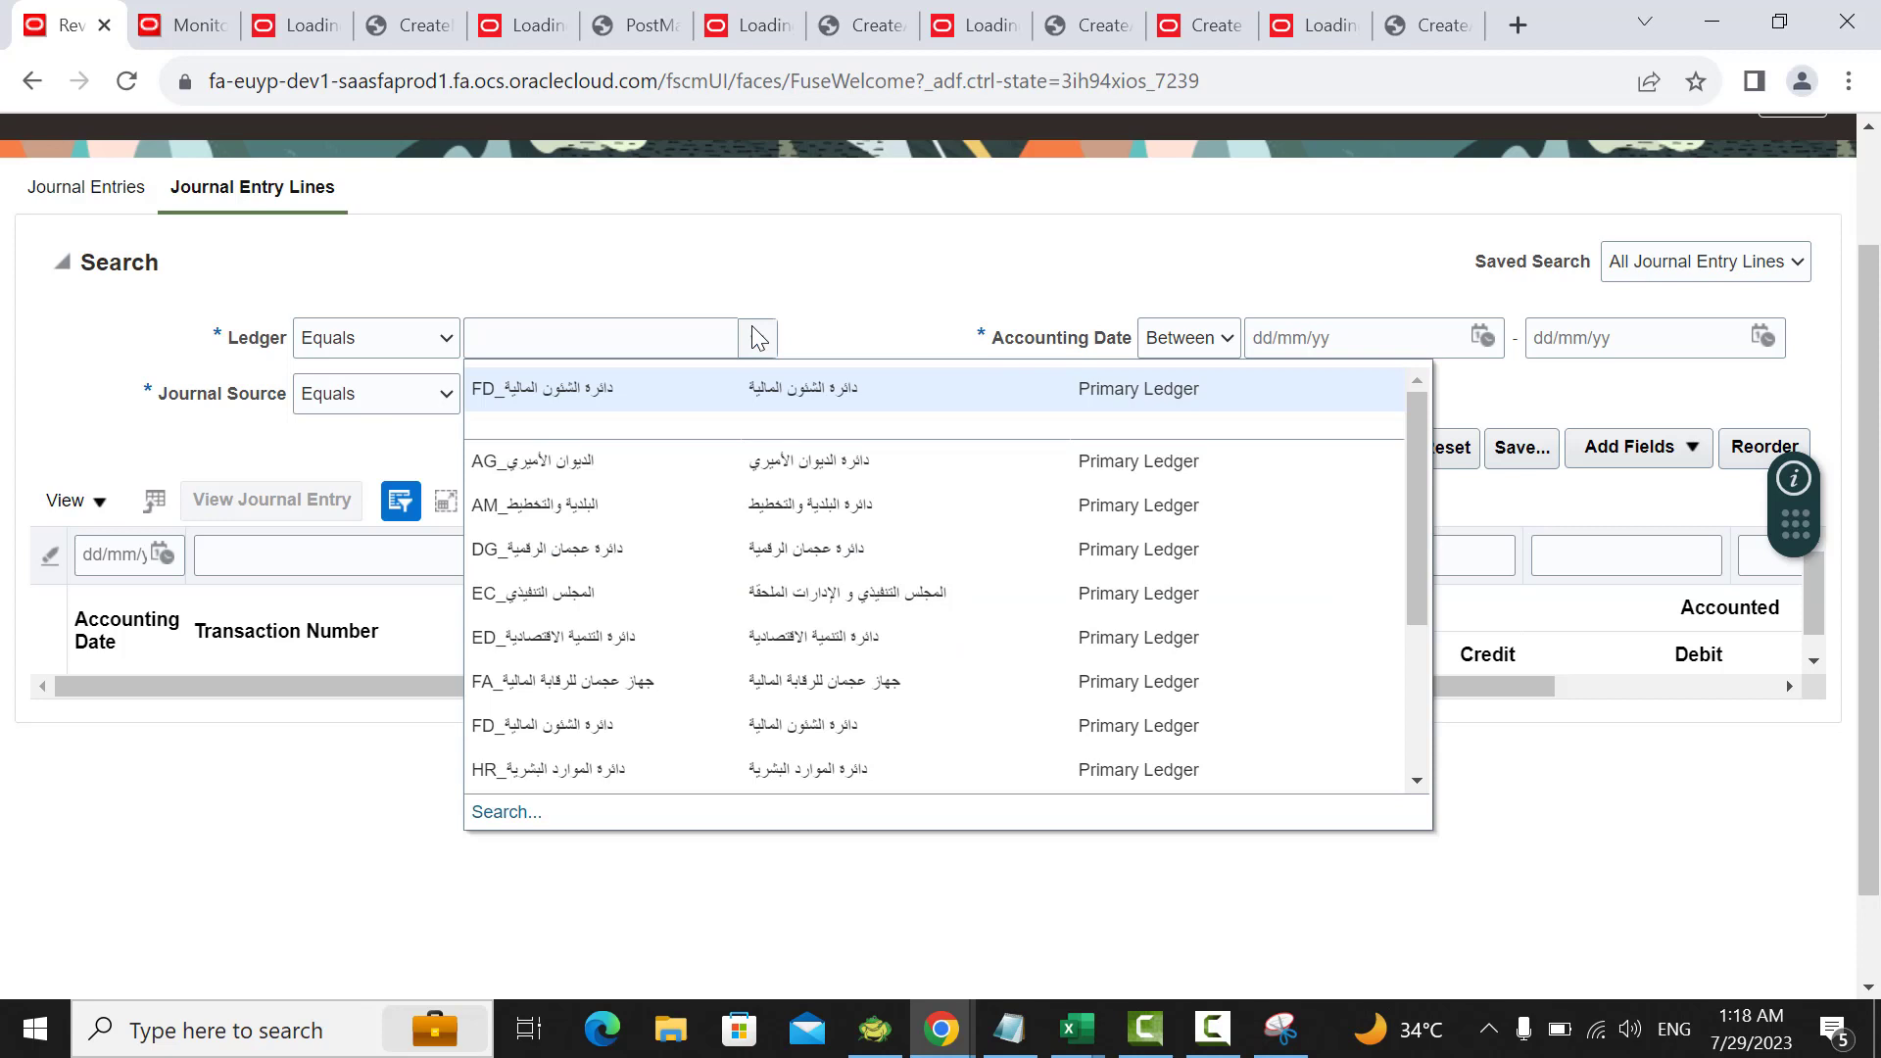
click(742, 419)
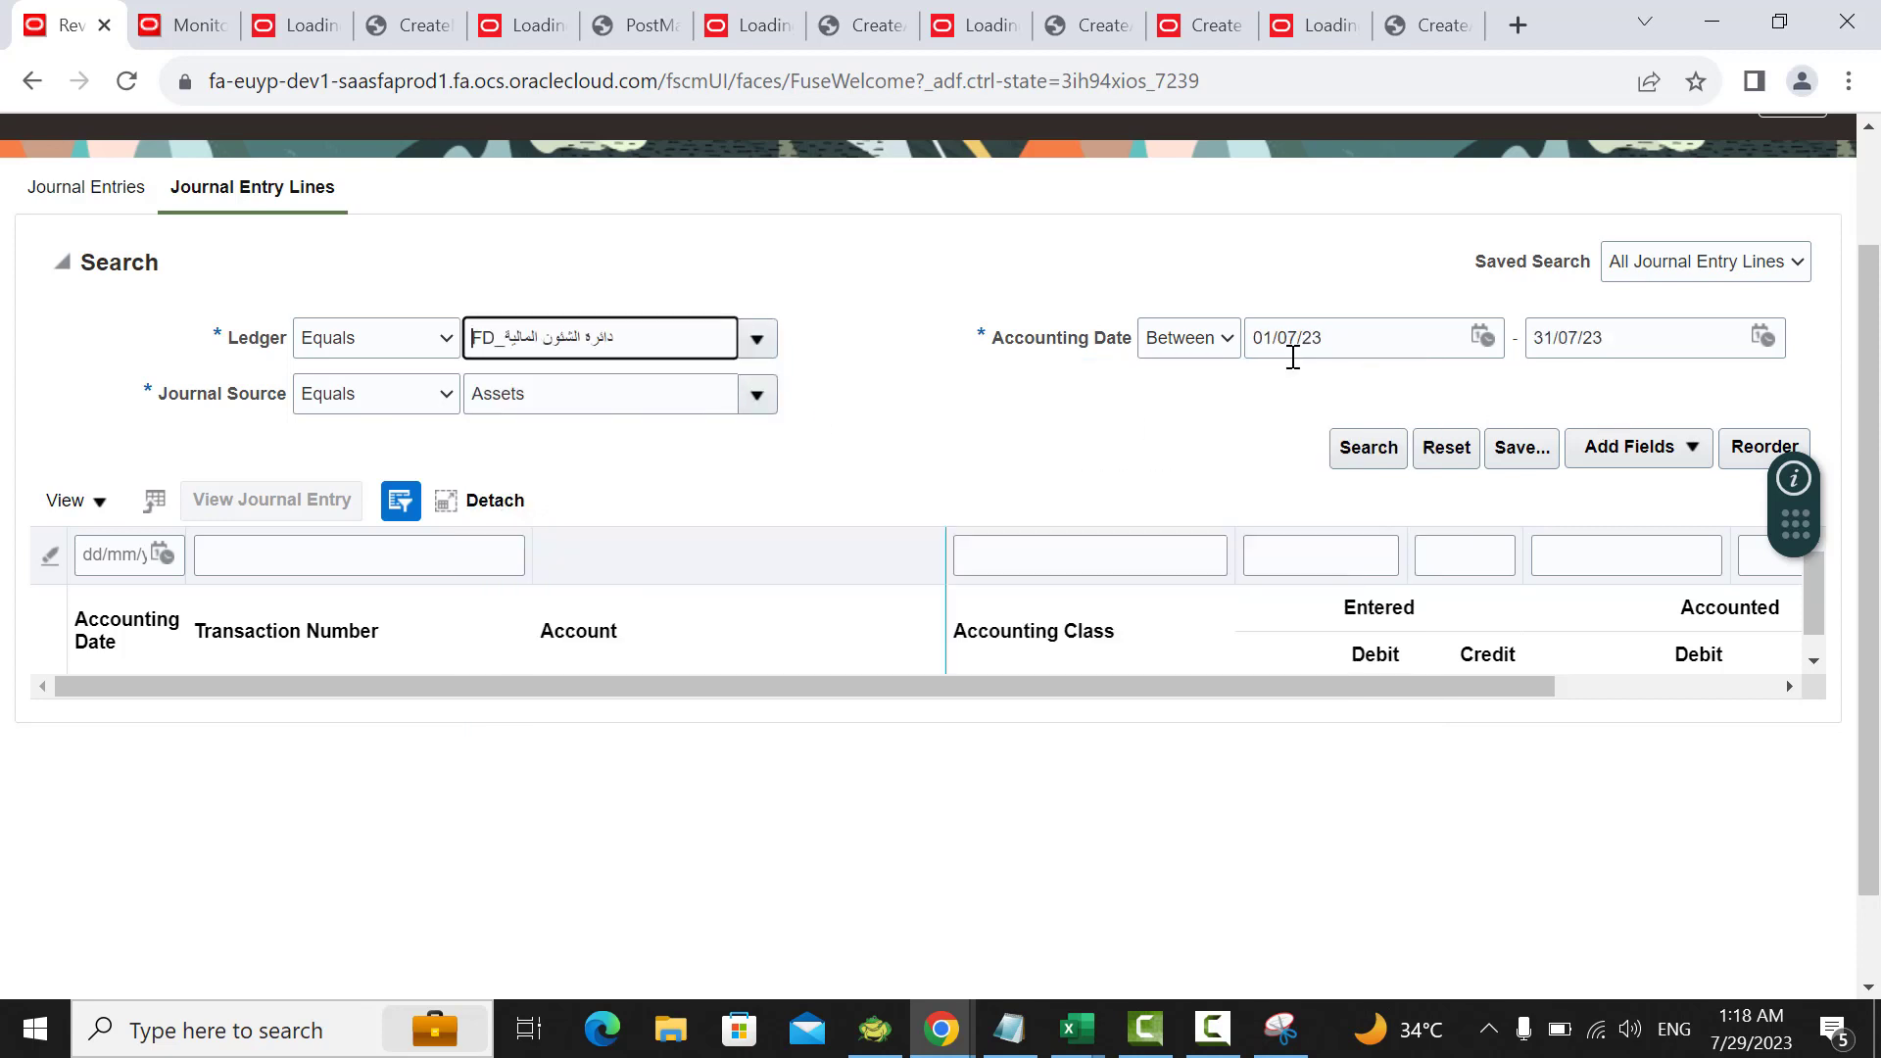
click(1368, 450)
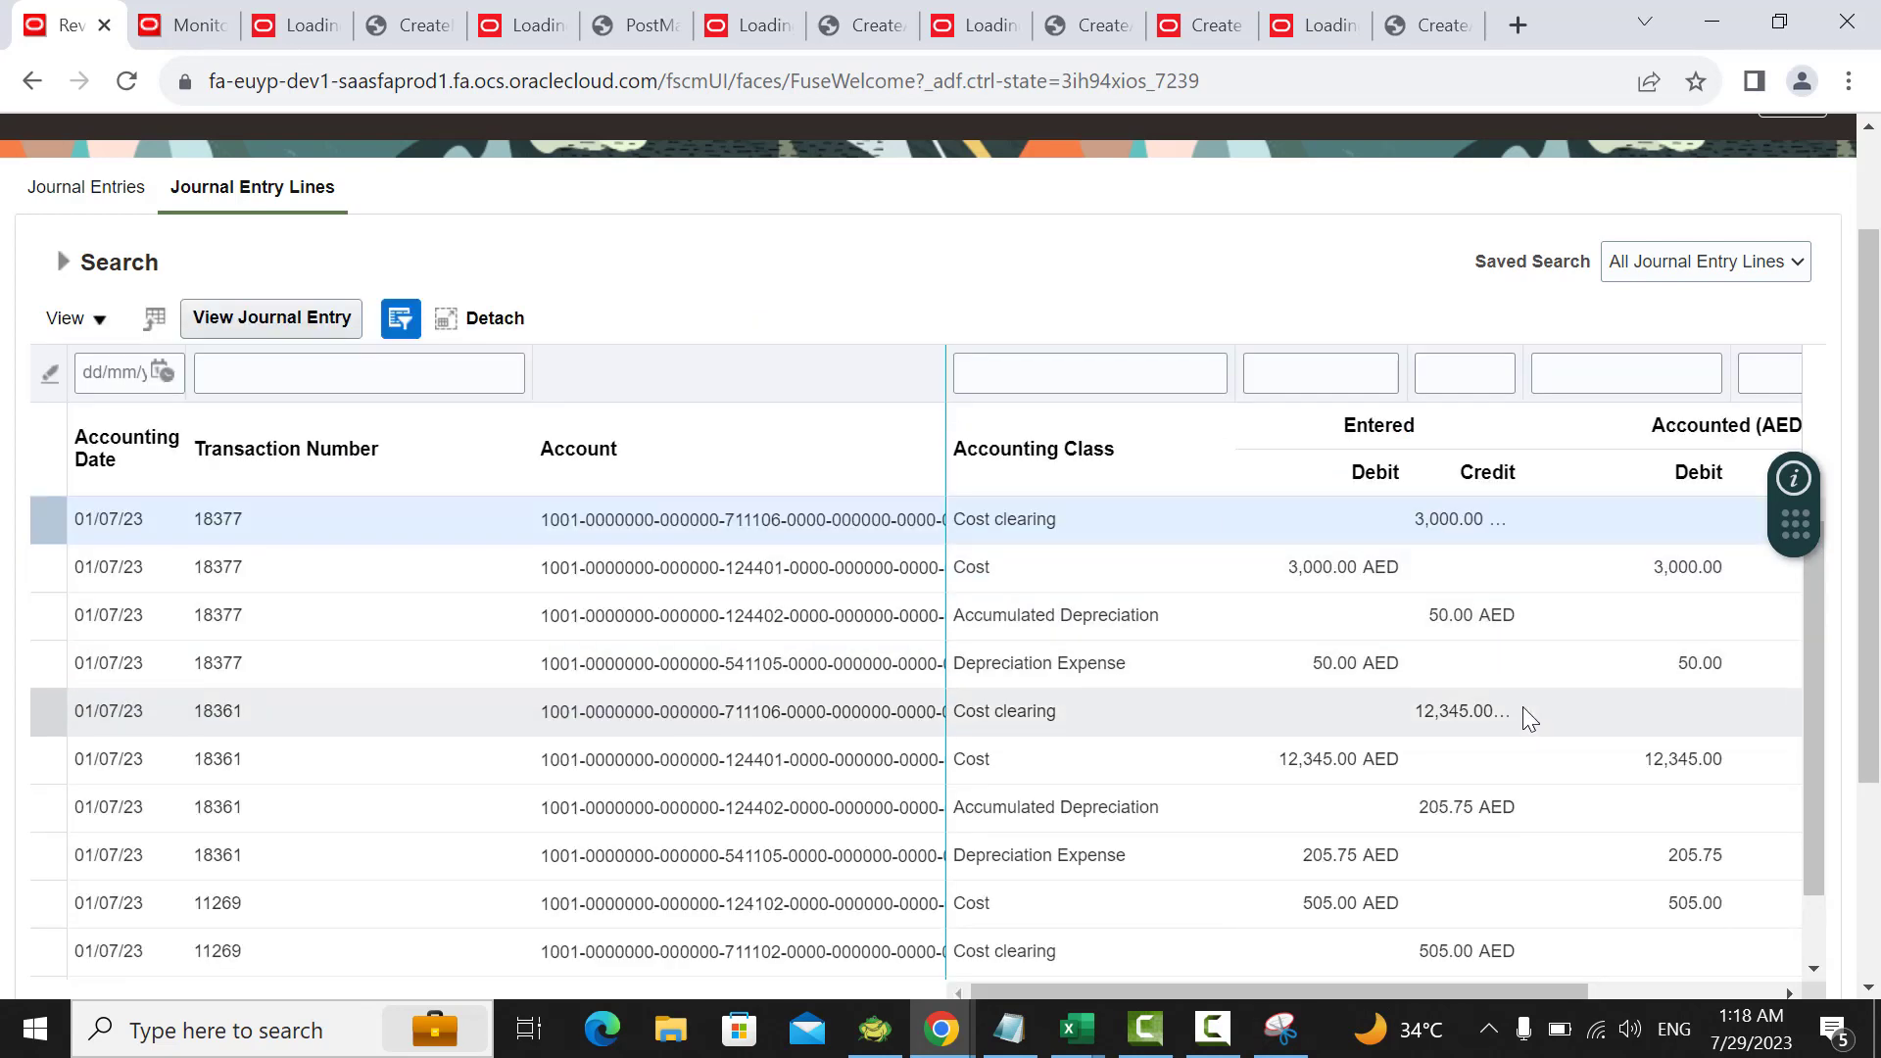
Step: Filter the journal entry lines by an entered credit of 2000, examine the matching lines and clear the filter value
scroll(1549, 666, down, 5)
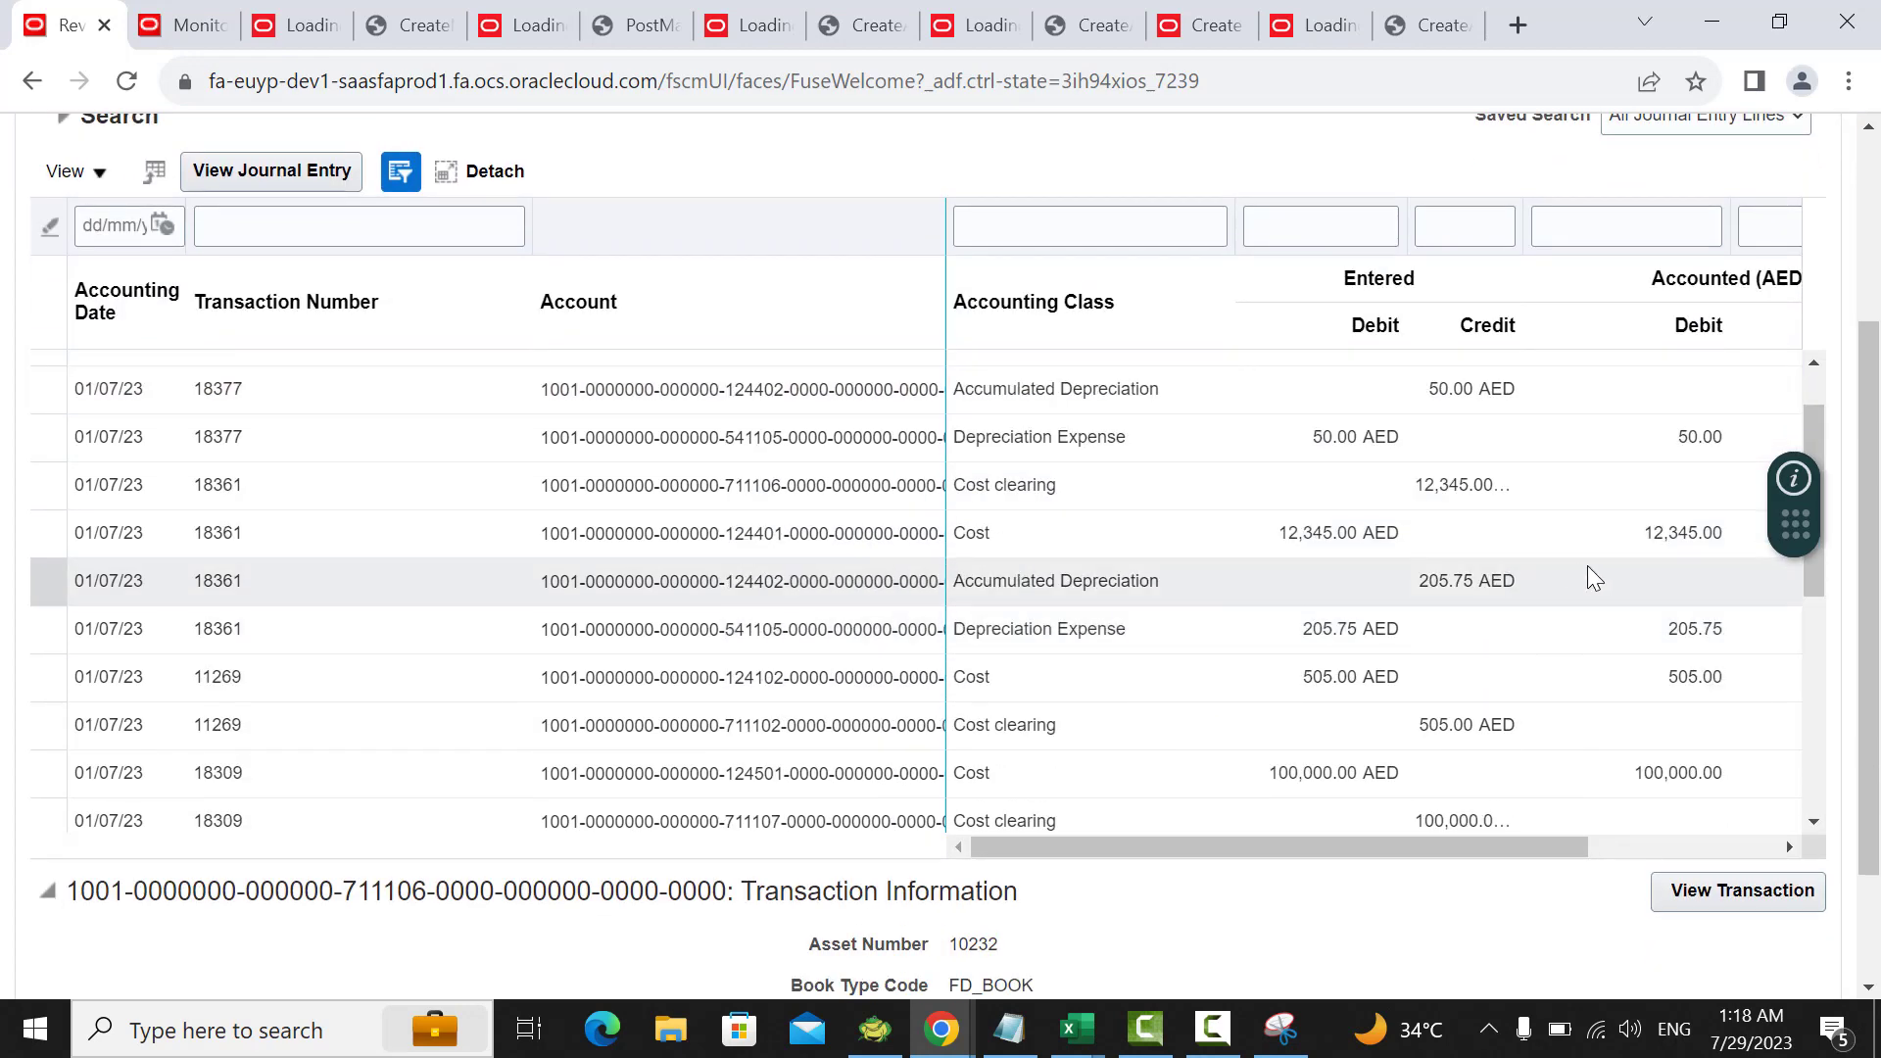
scroll(1588, 579, down, 3)
scroll(1588, 579, up, 8)
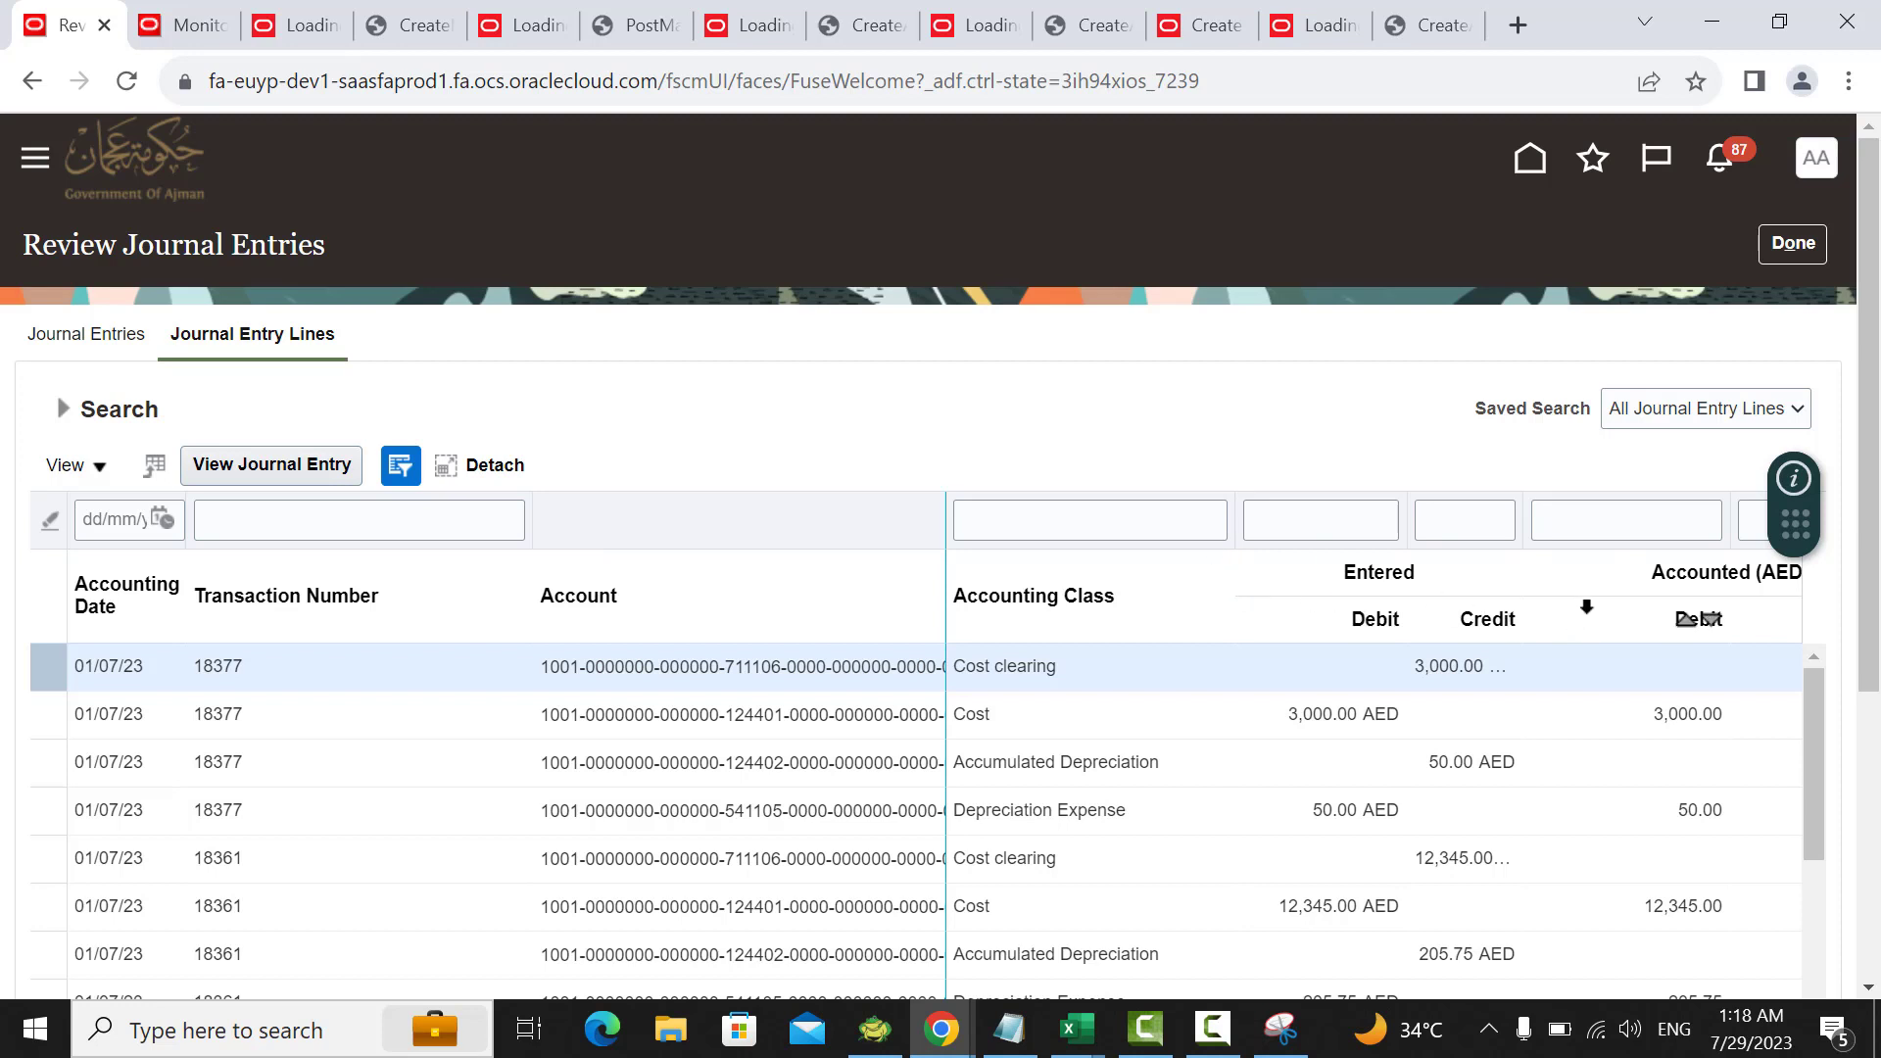
click(1469, 521)
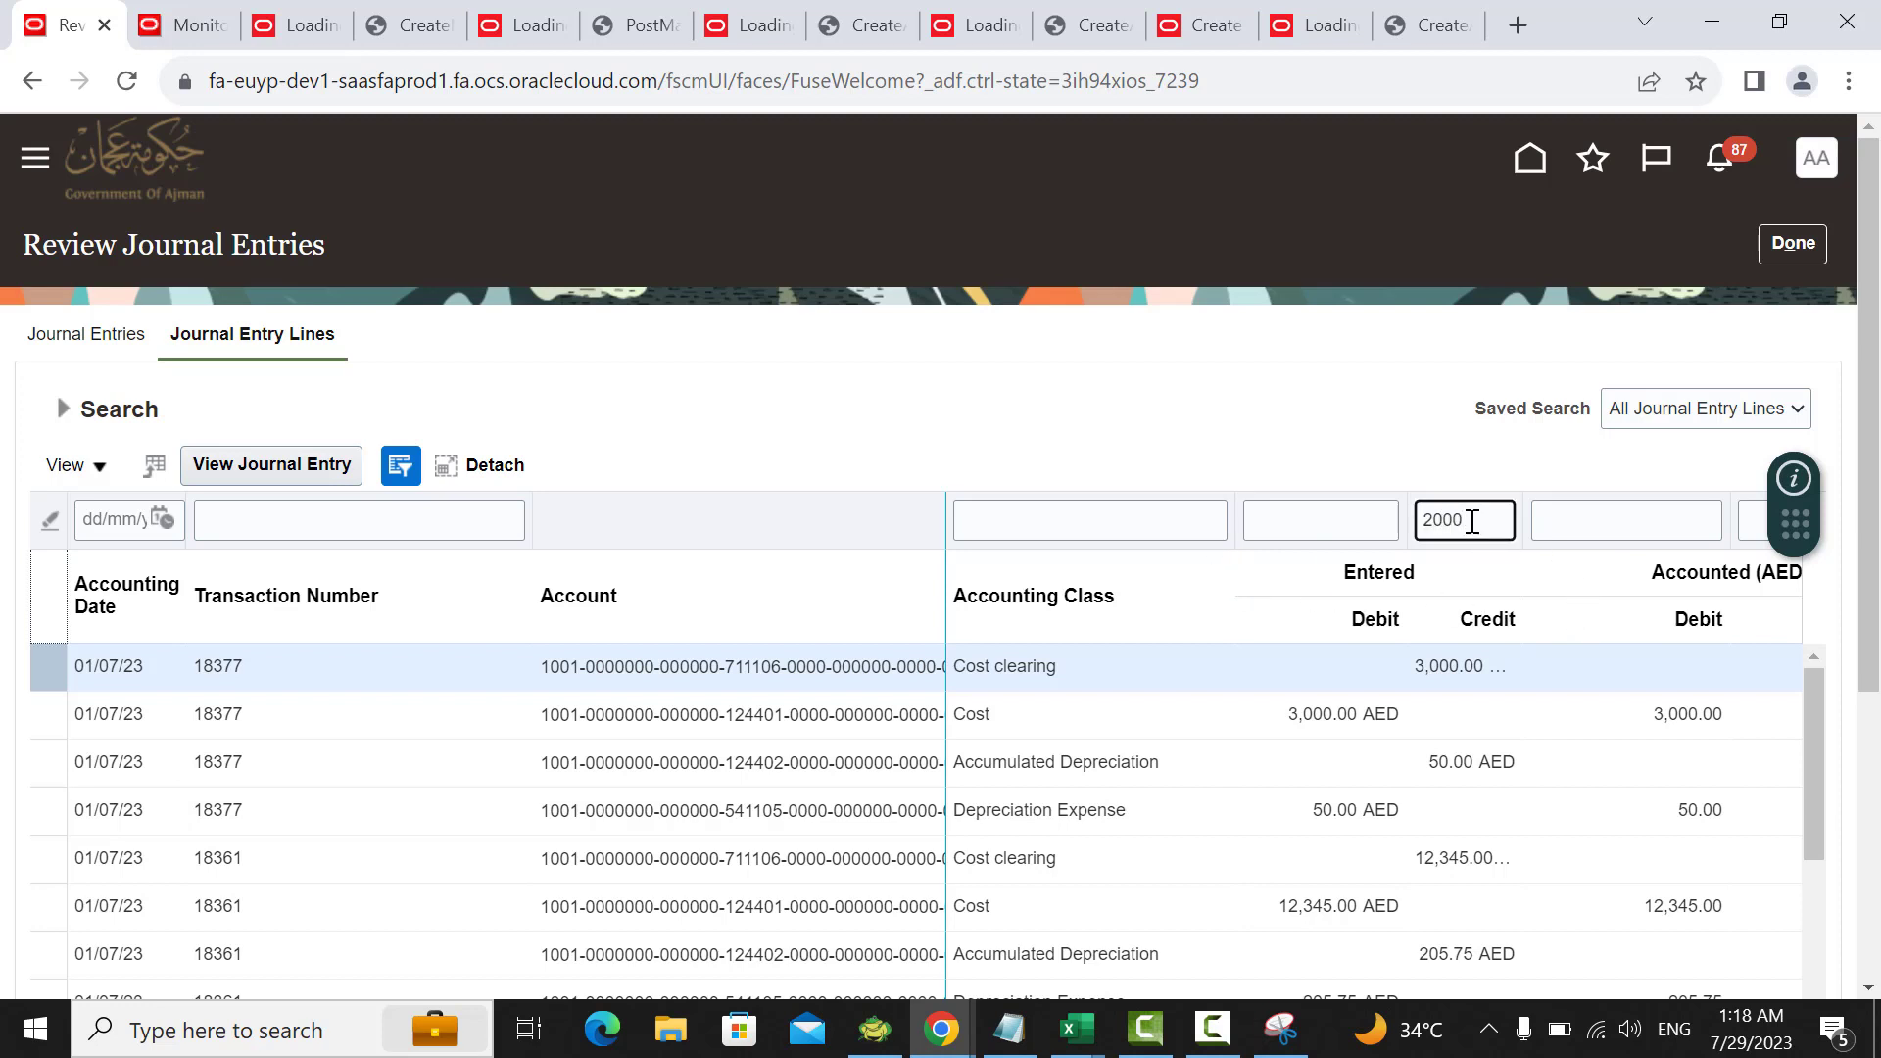
key(Return)
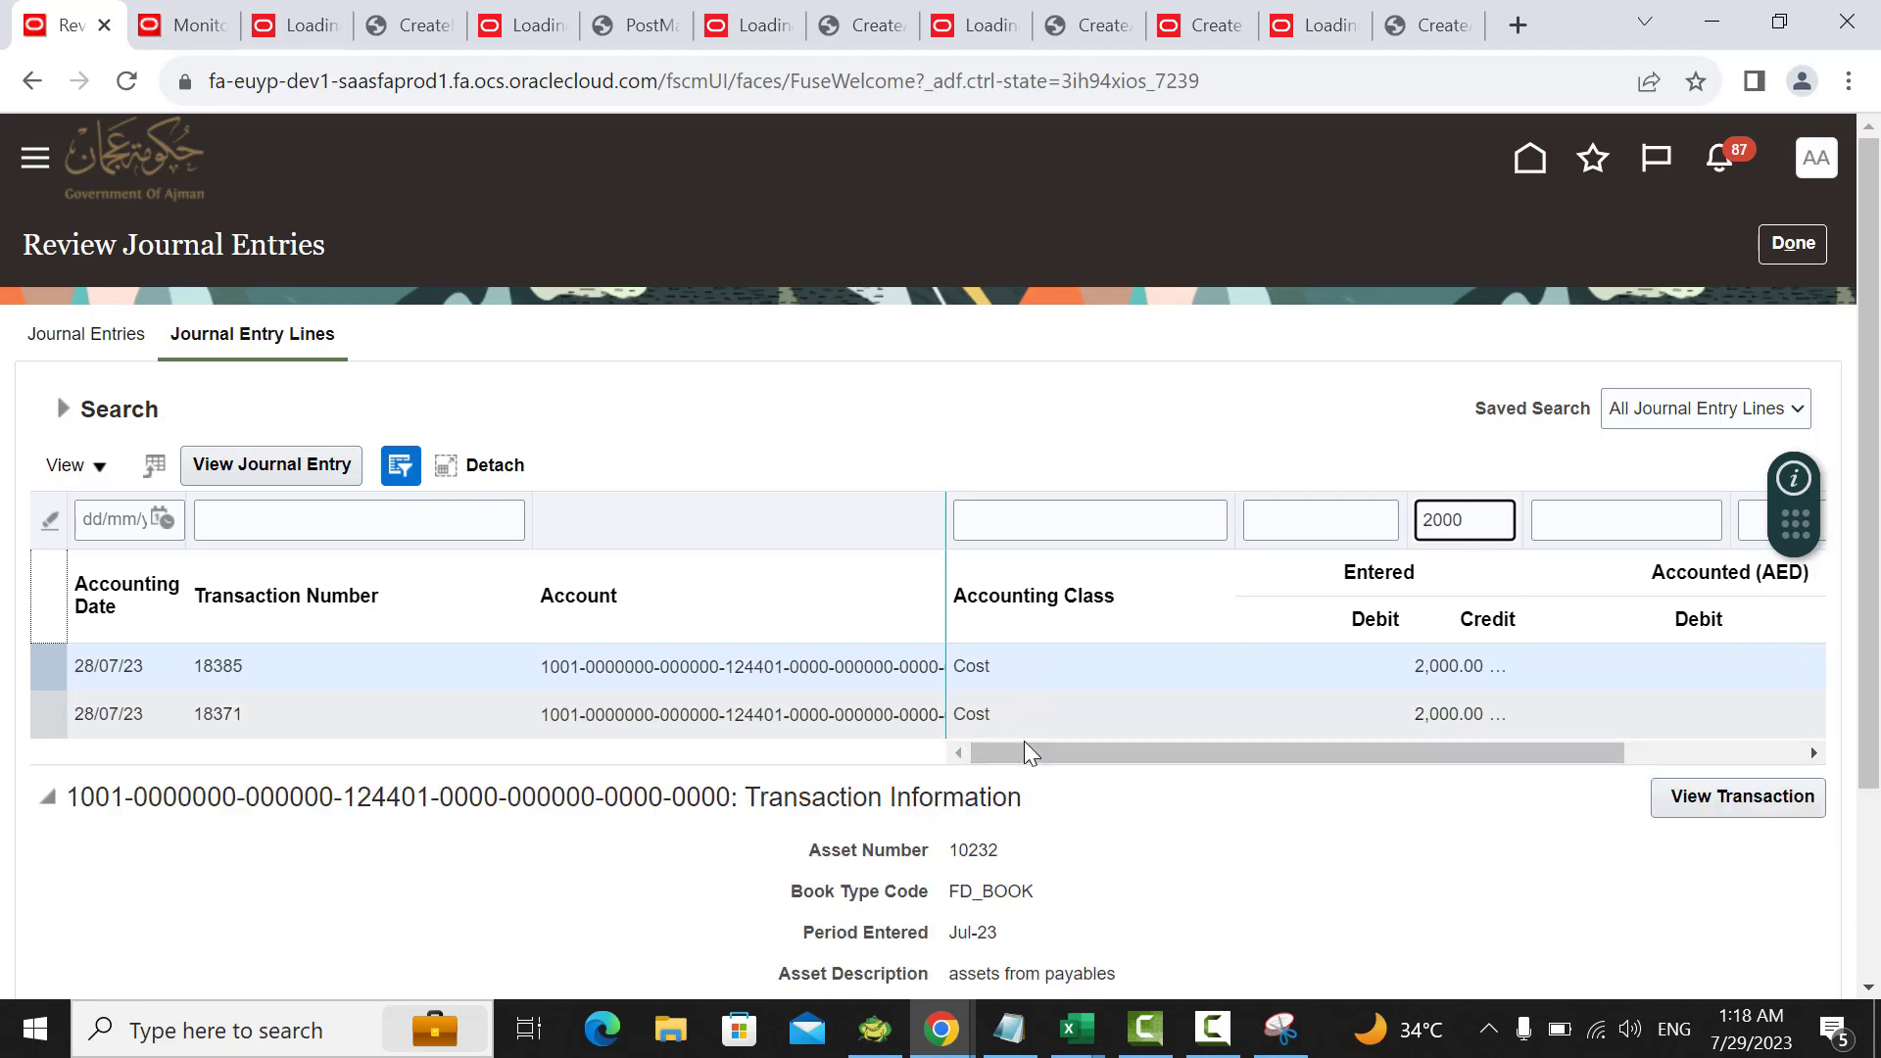
scroll(1028, 784, down, 3)
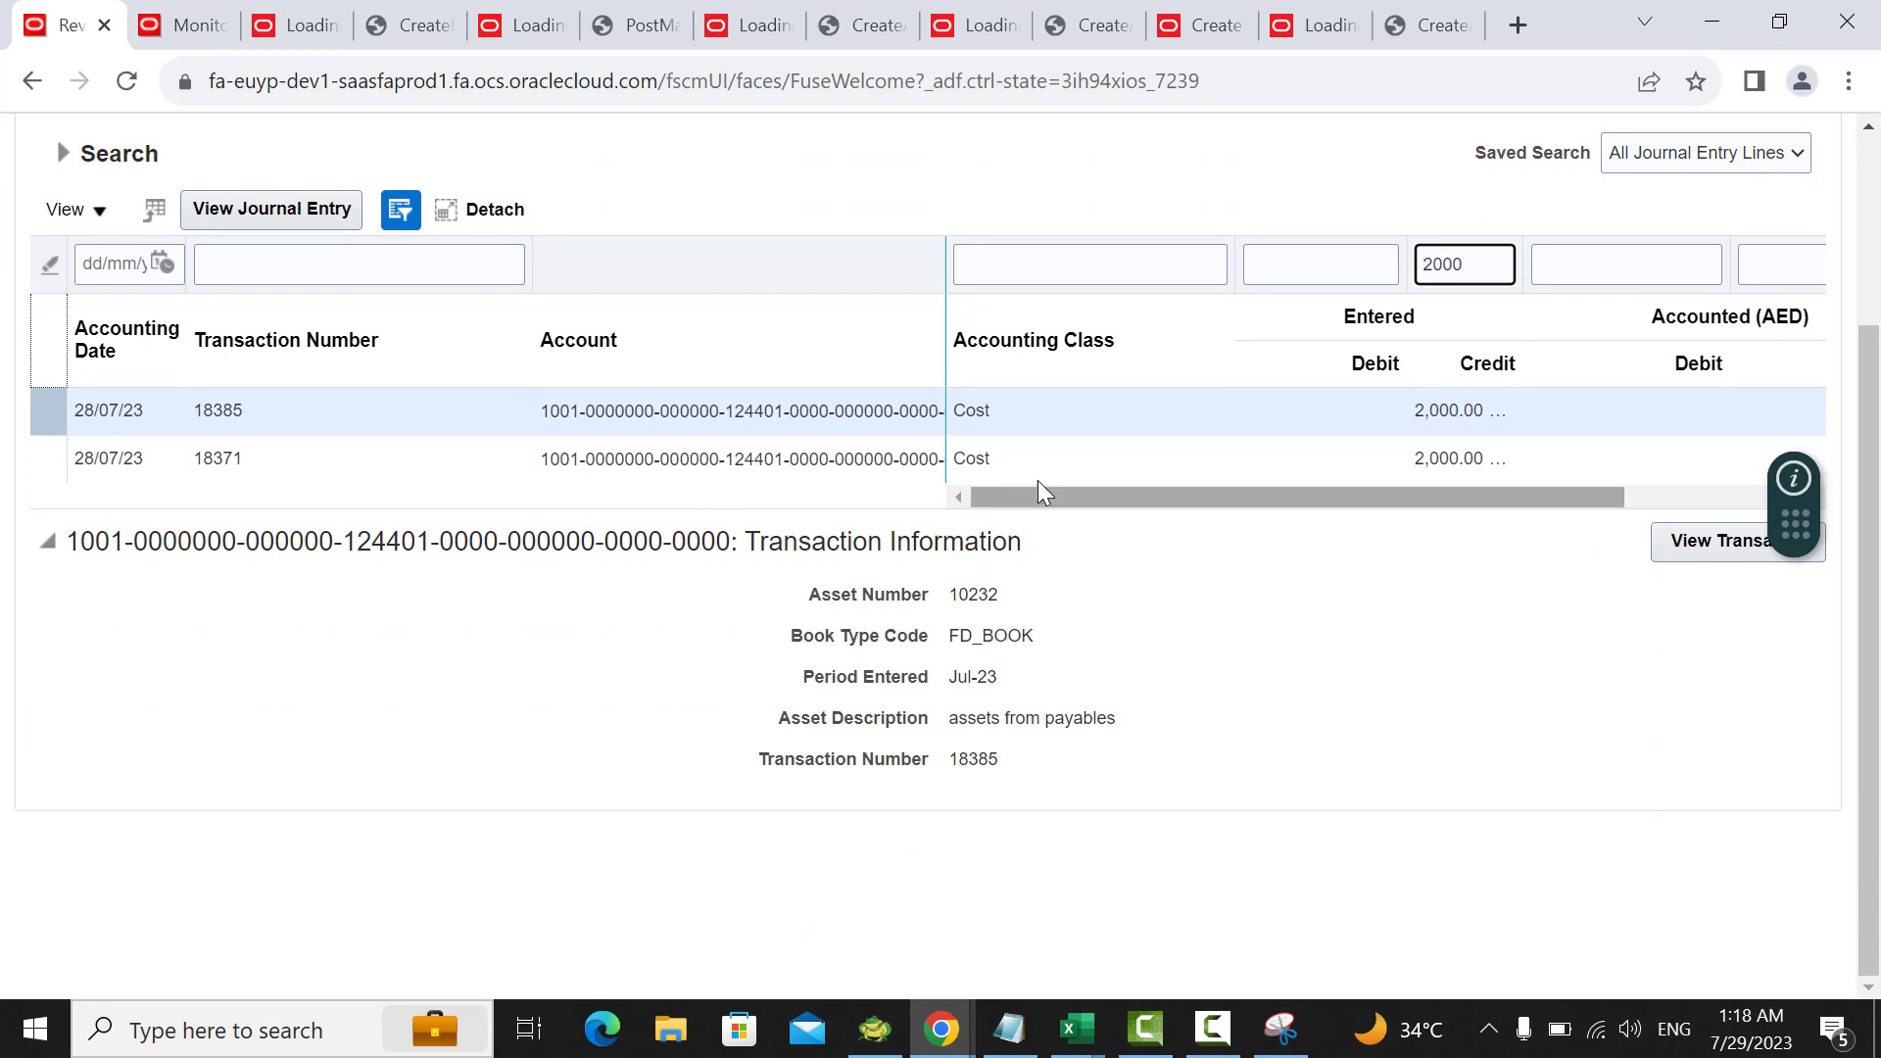
double_click(1443, 275)
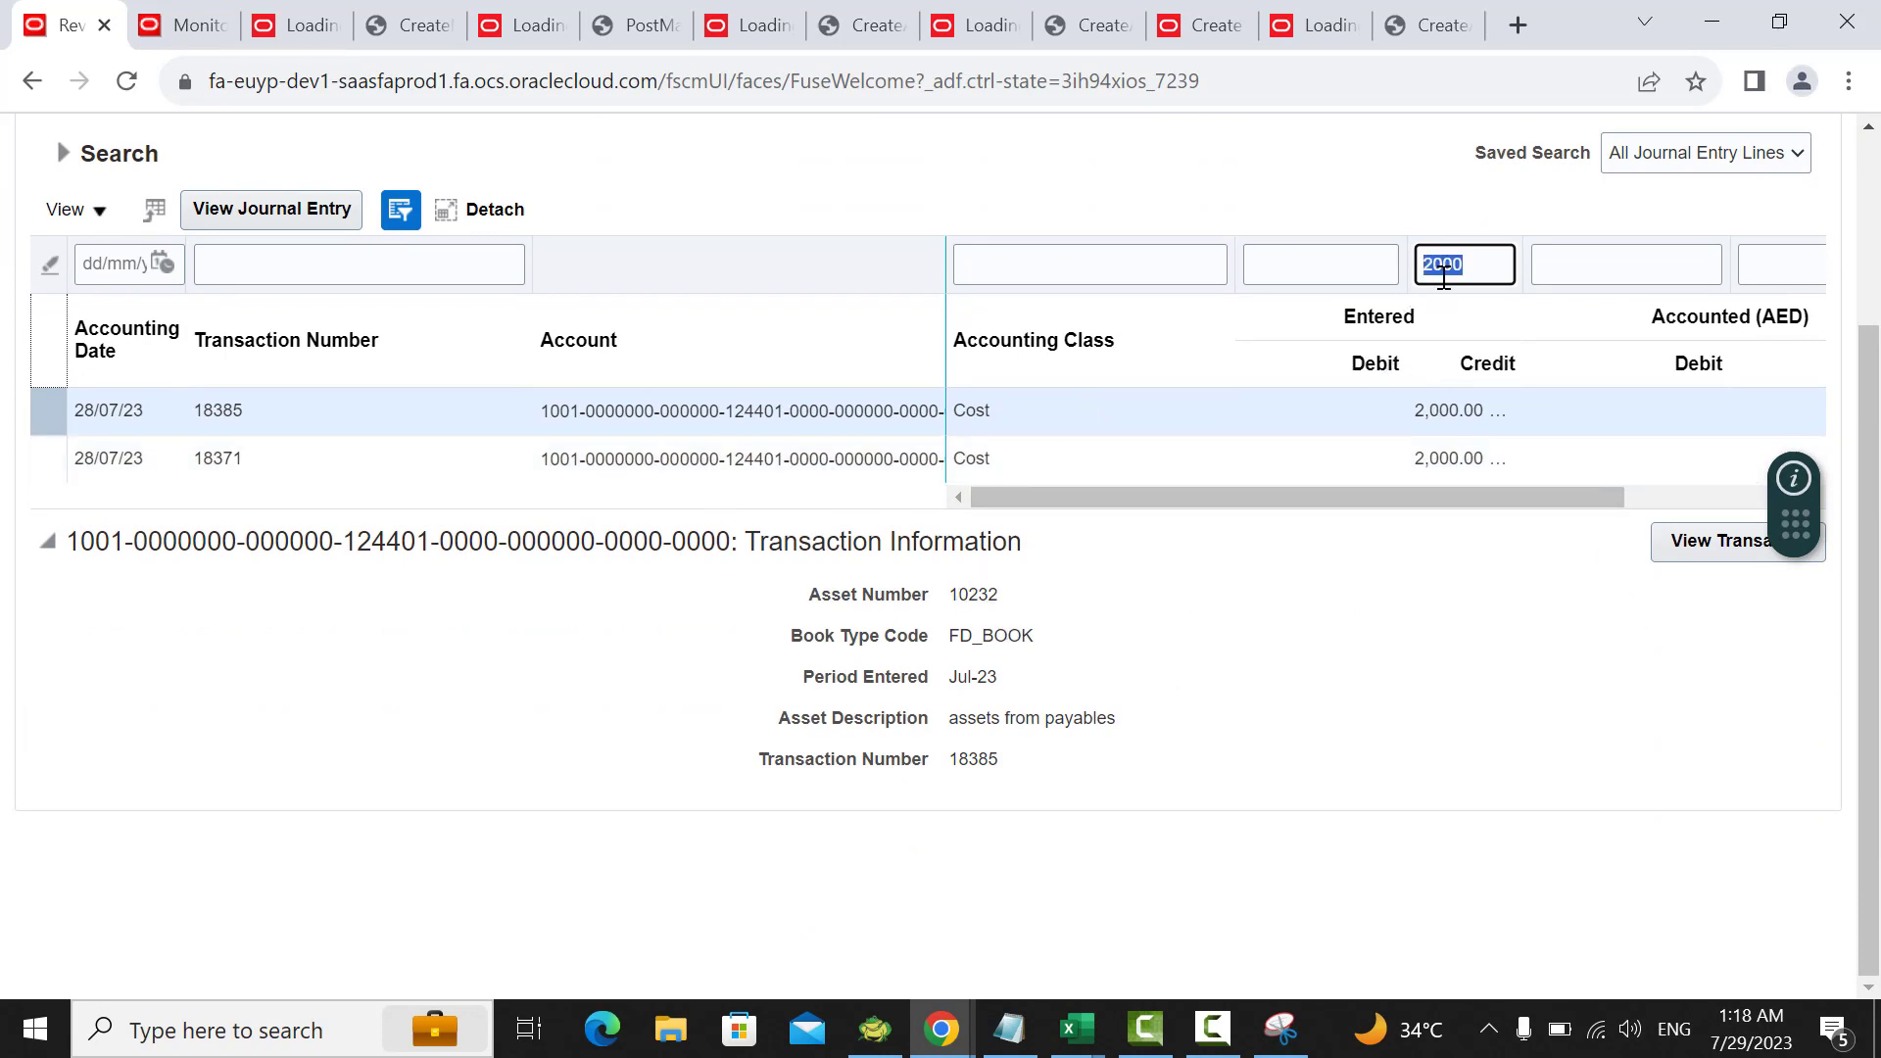
key(BackSpace)
scroll(961, 407, up, 3)
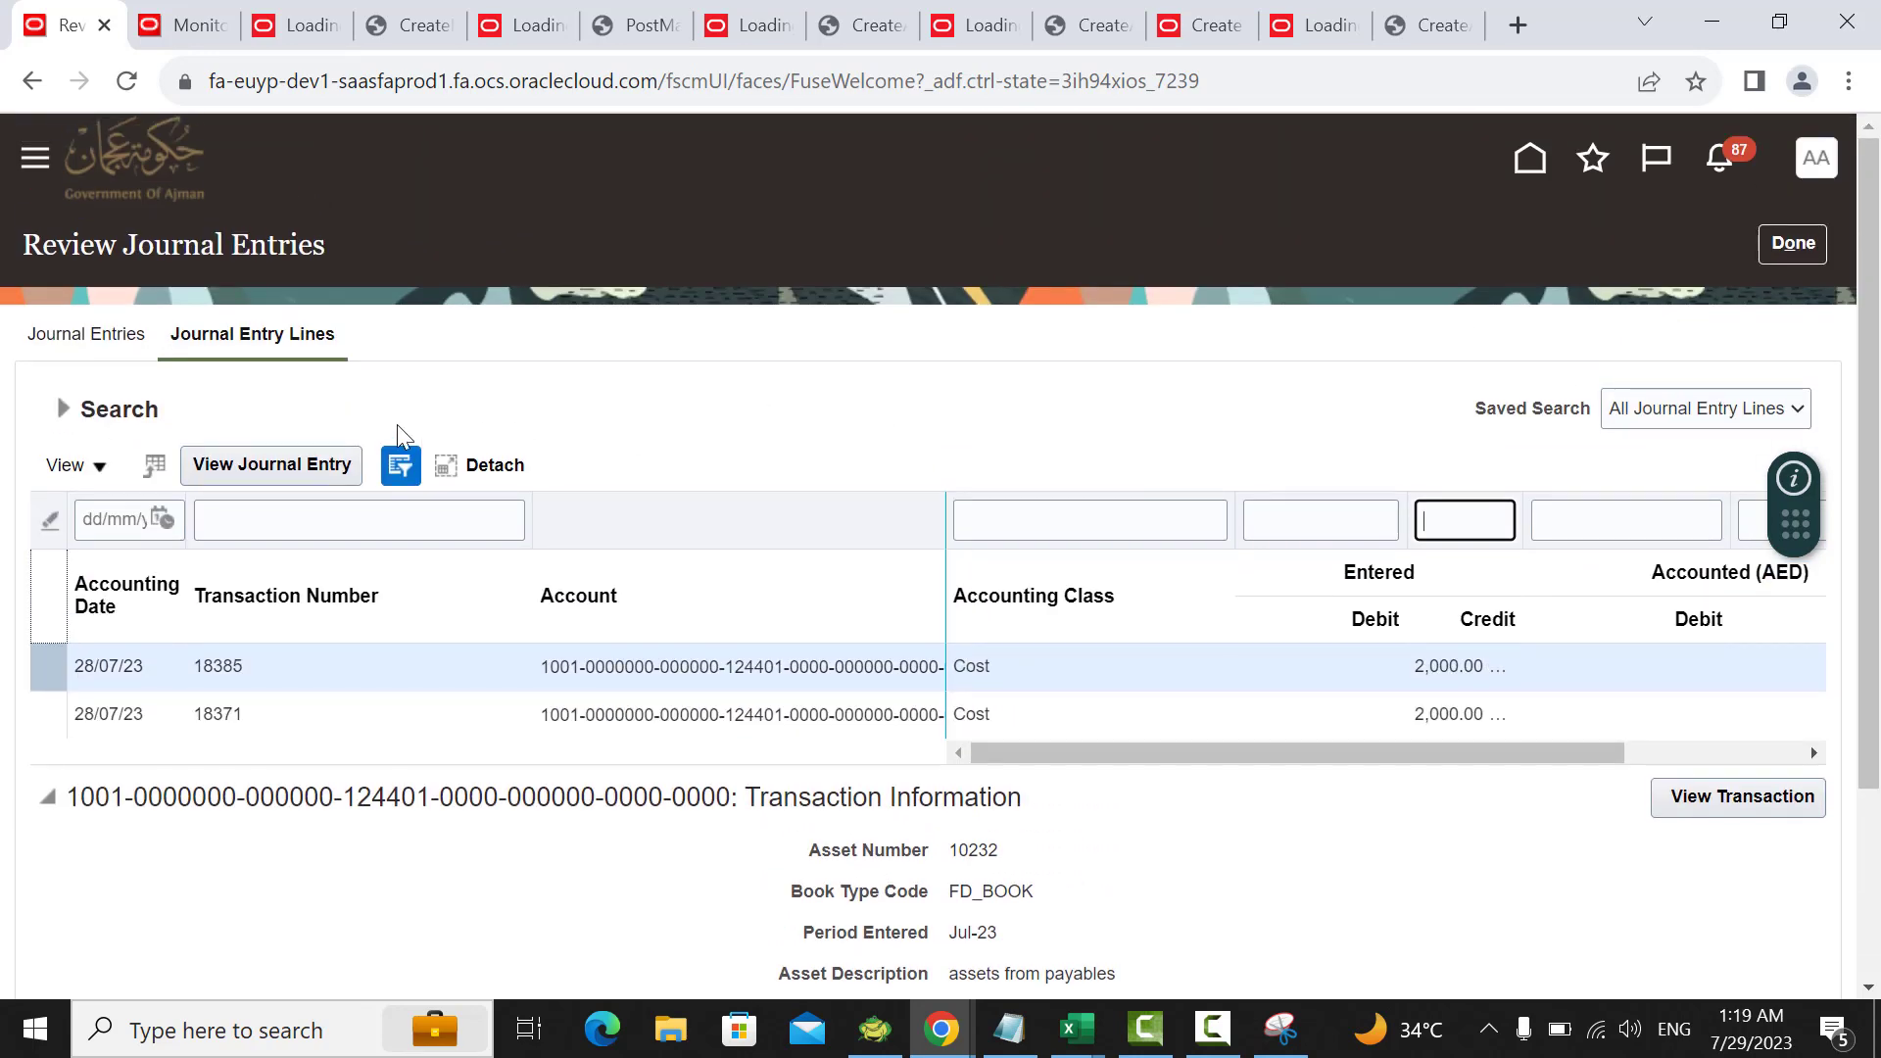
Step: Search journal entries of the FD_دائرة الشئون المالية ledger dated 01/07/23 to 31/07/23 with the Retirement event class
click(90, 343)
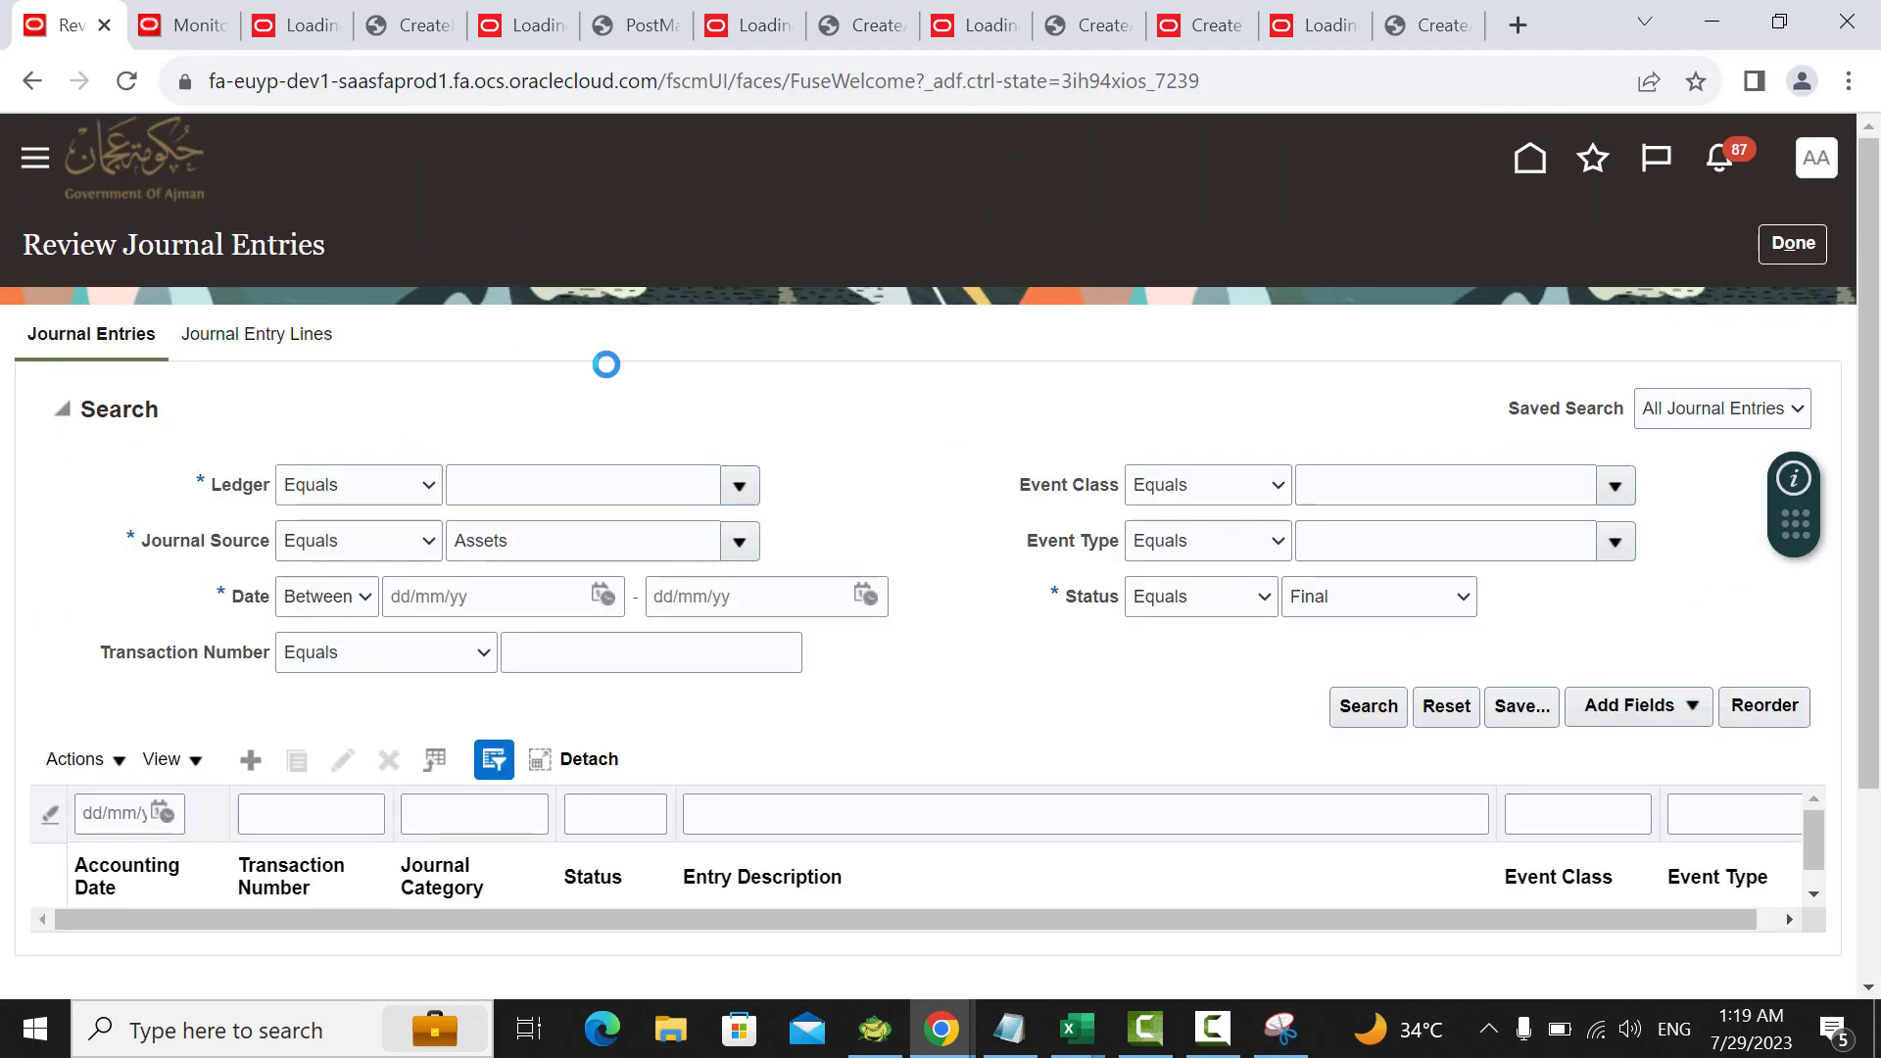
scroll(725, 411, down, 3)
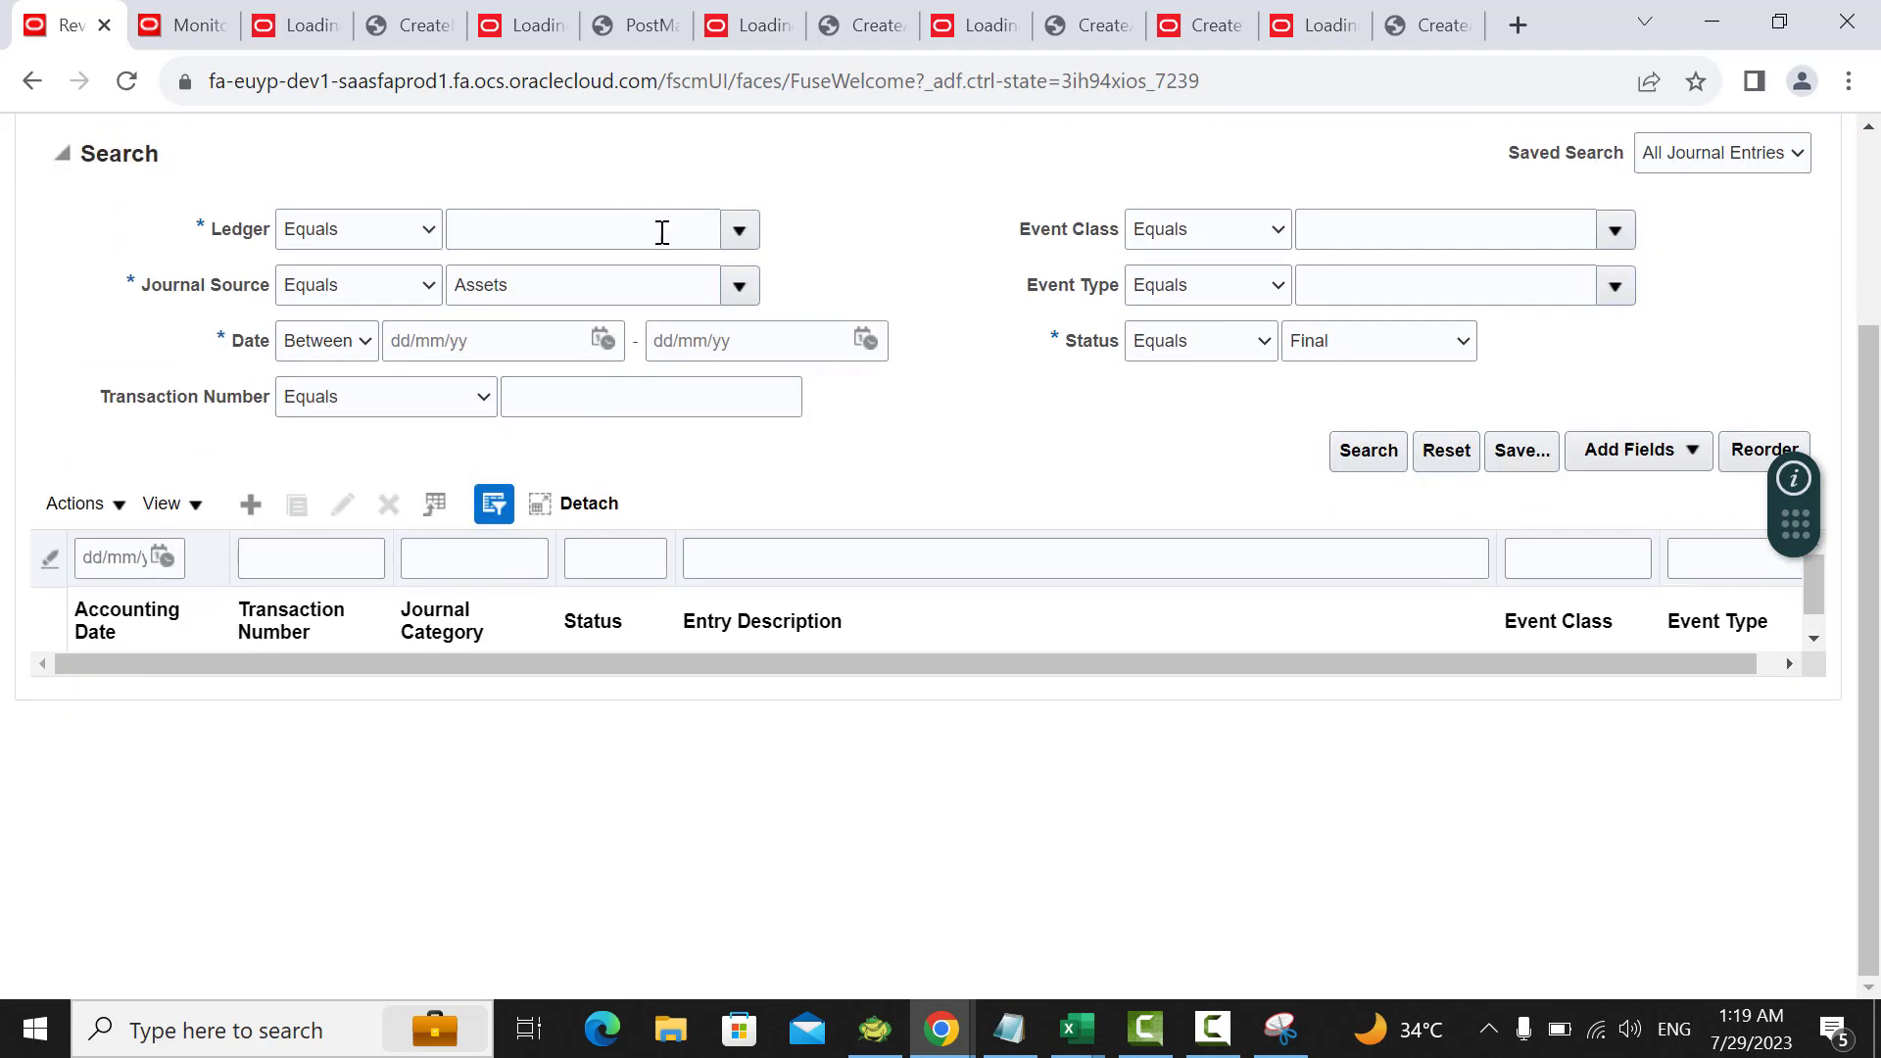
click(740, 231)
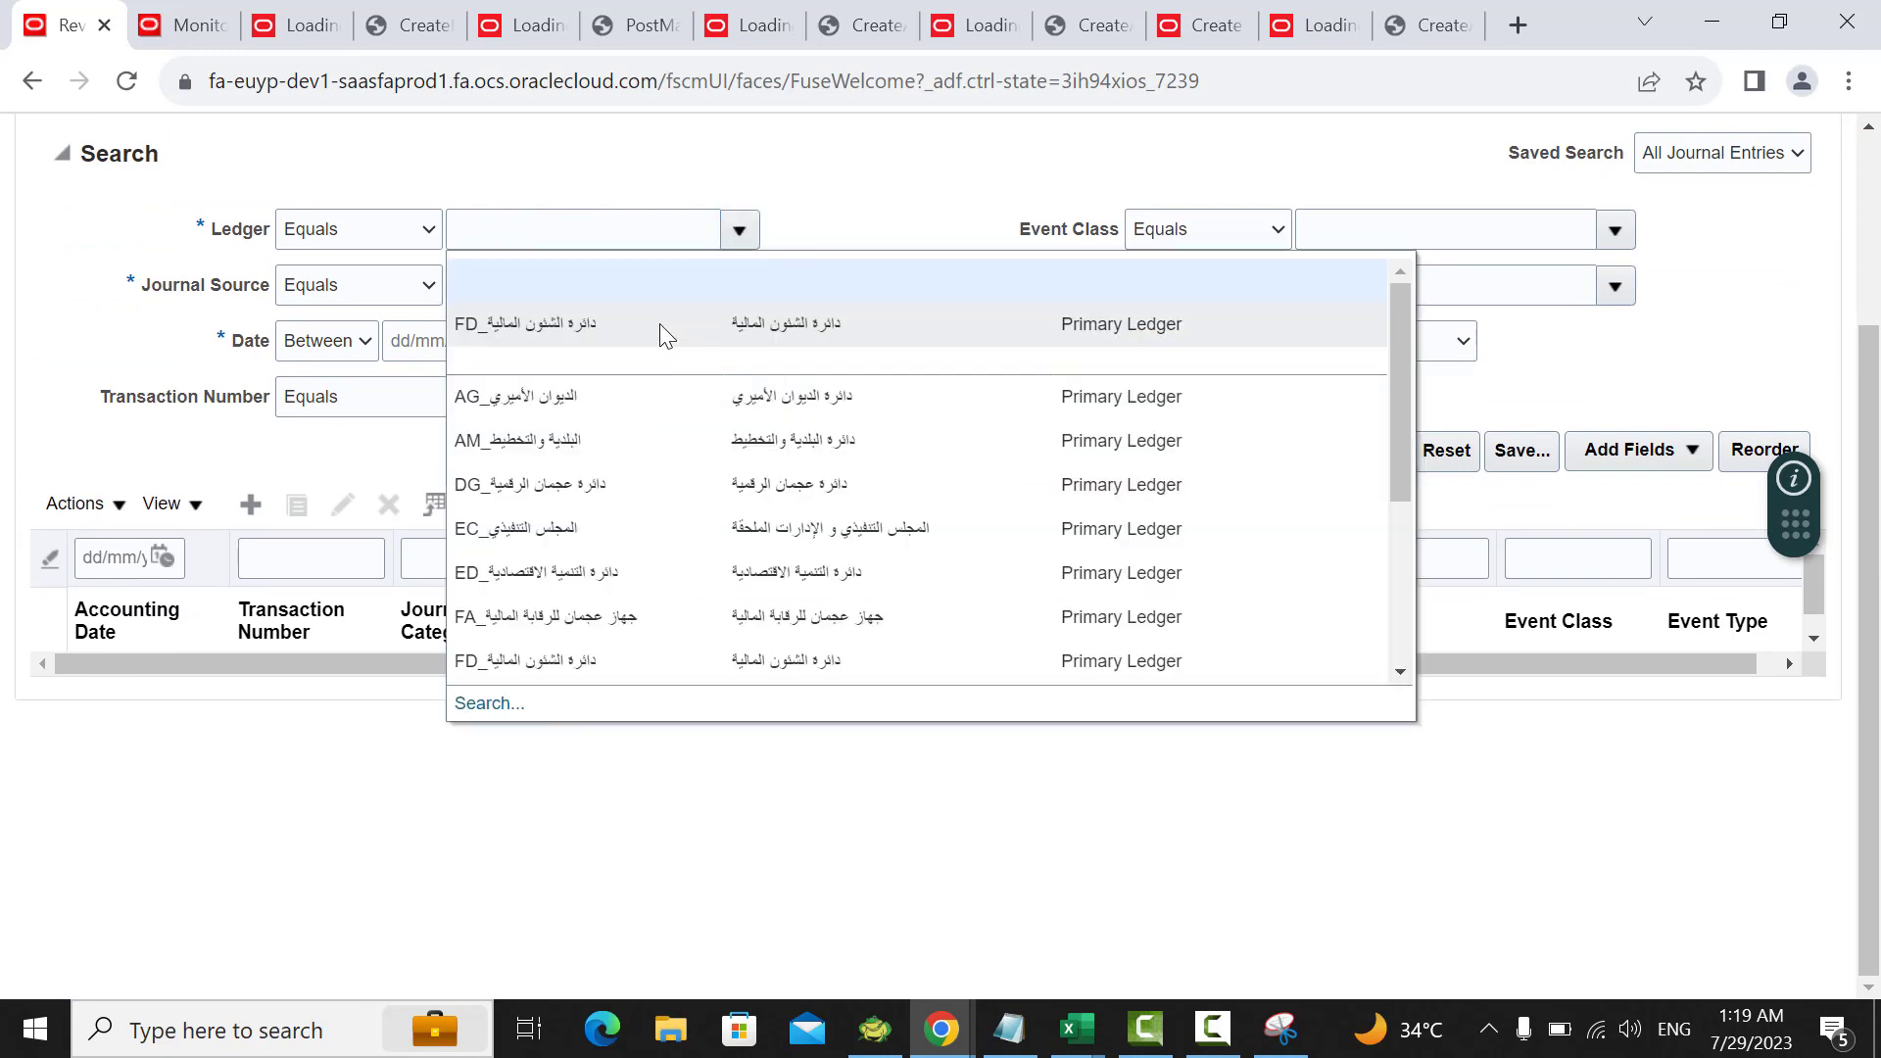
key(Escape)
click(1614, 230)
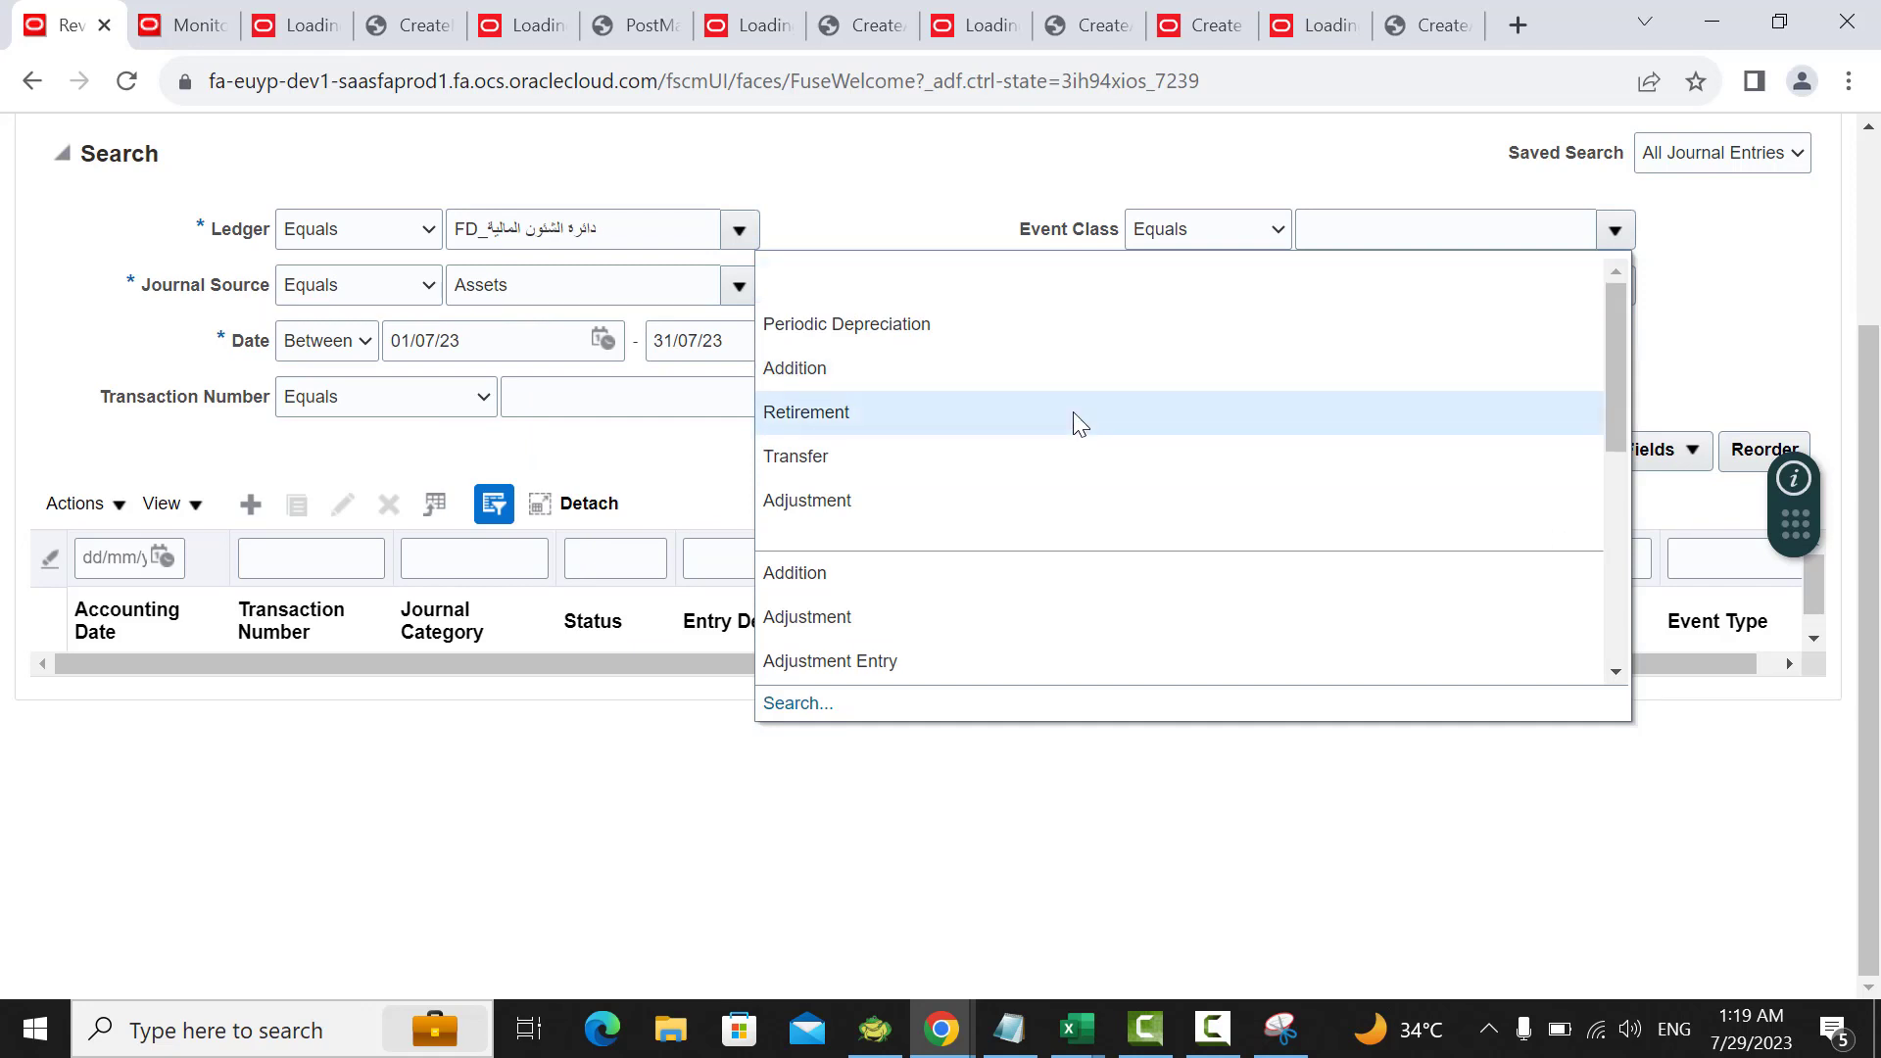
click(1078, 413)
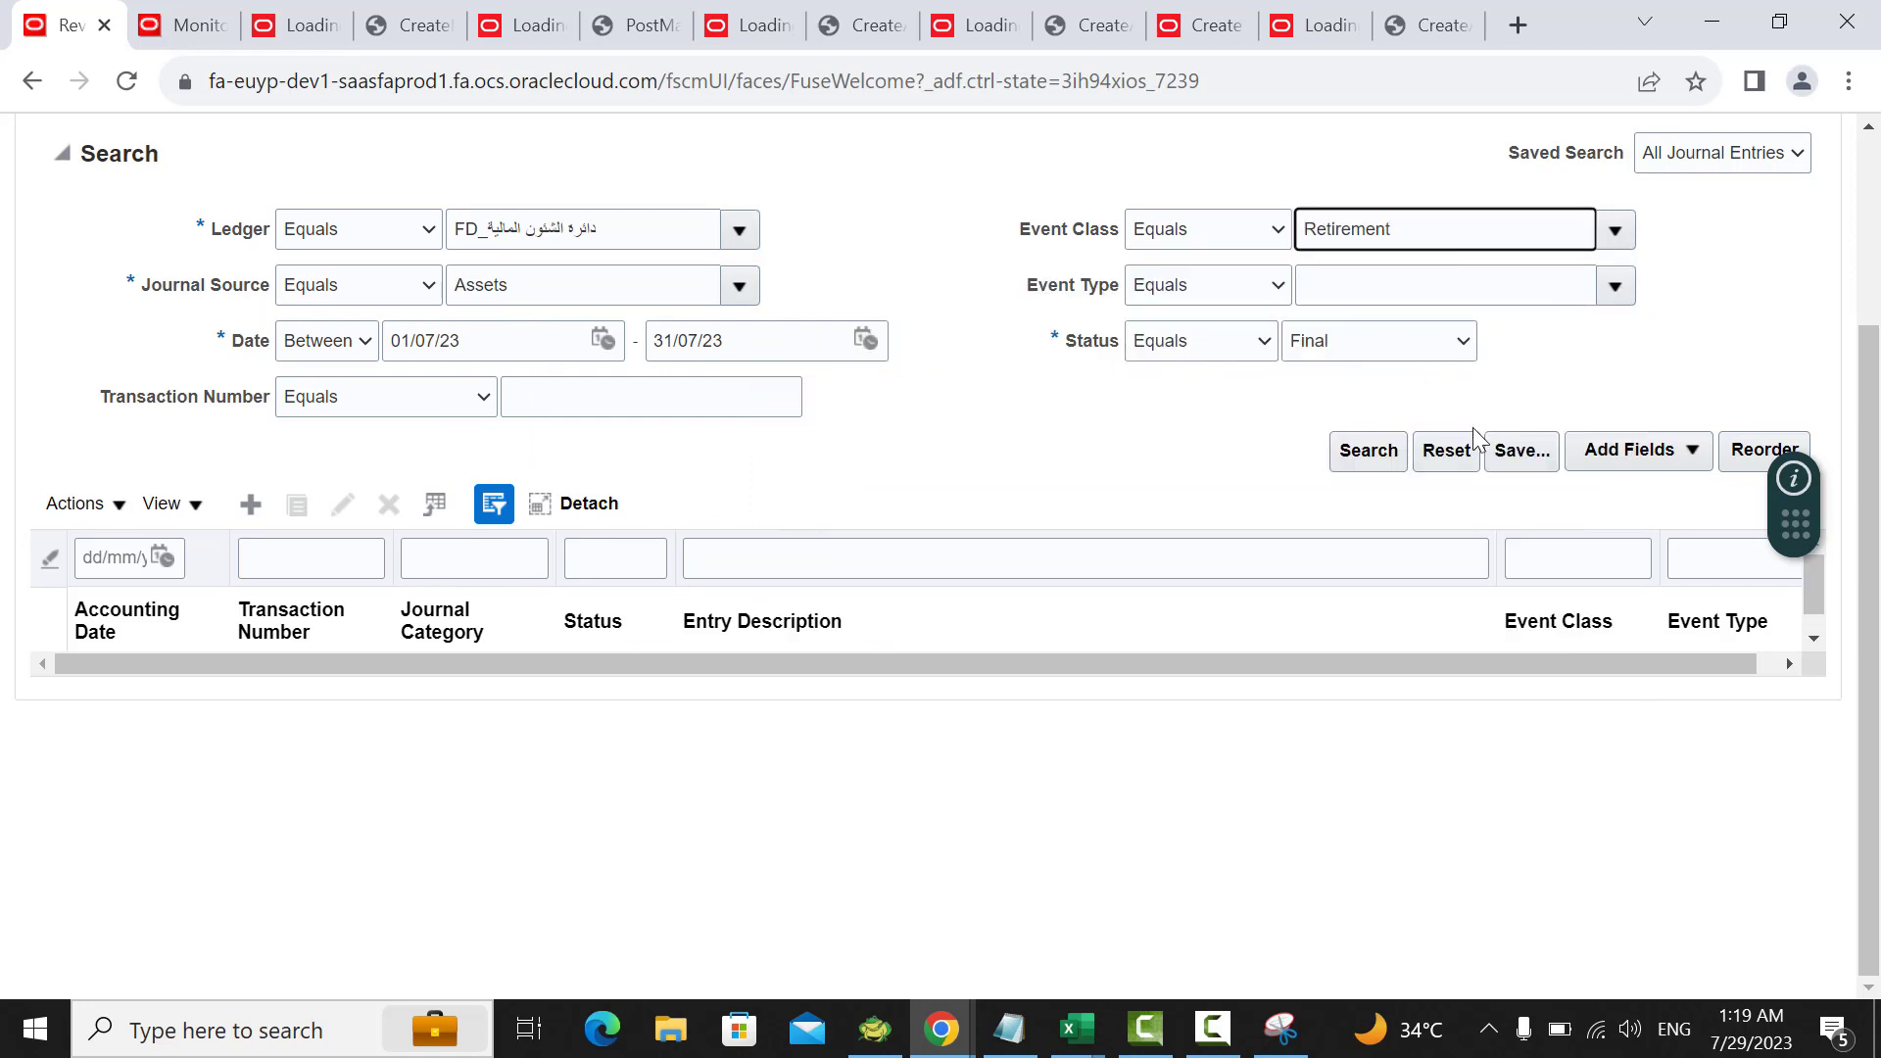
click(1367, 451)
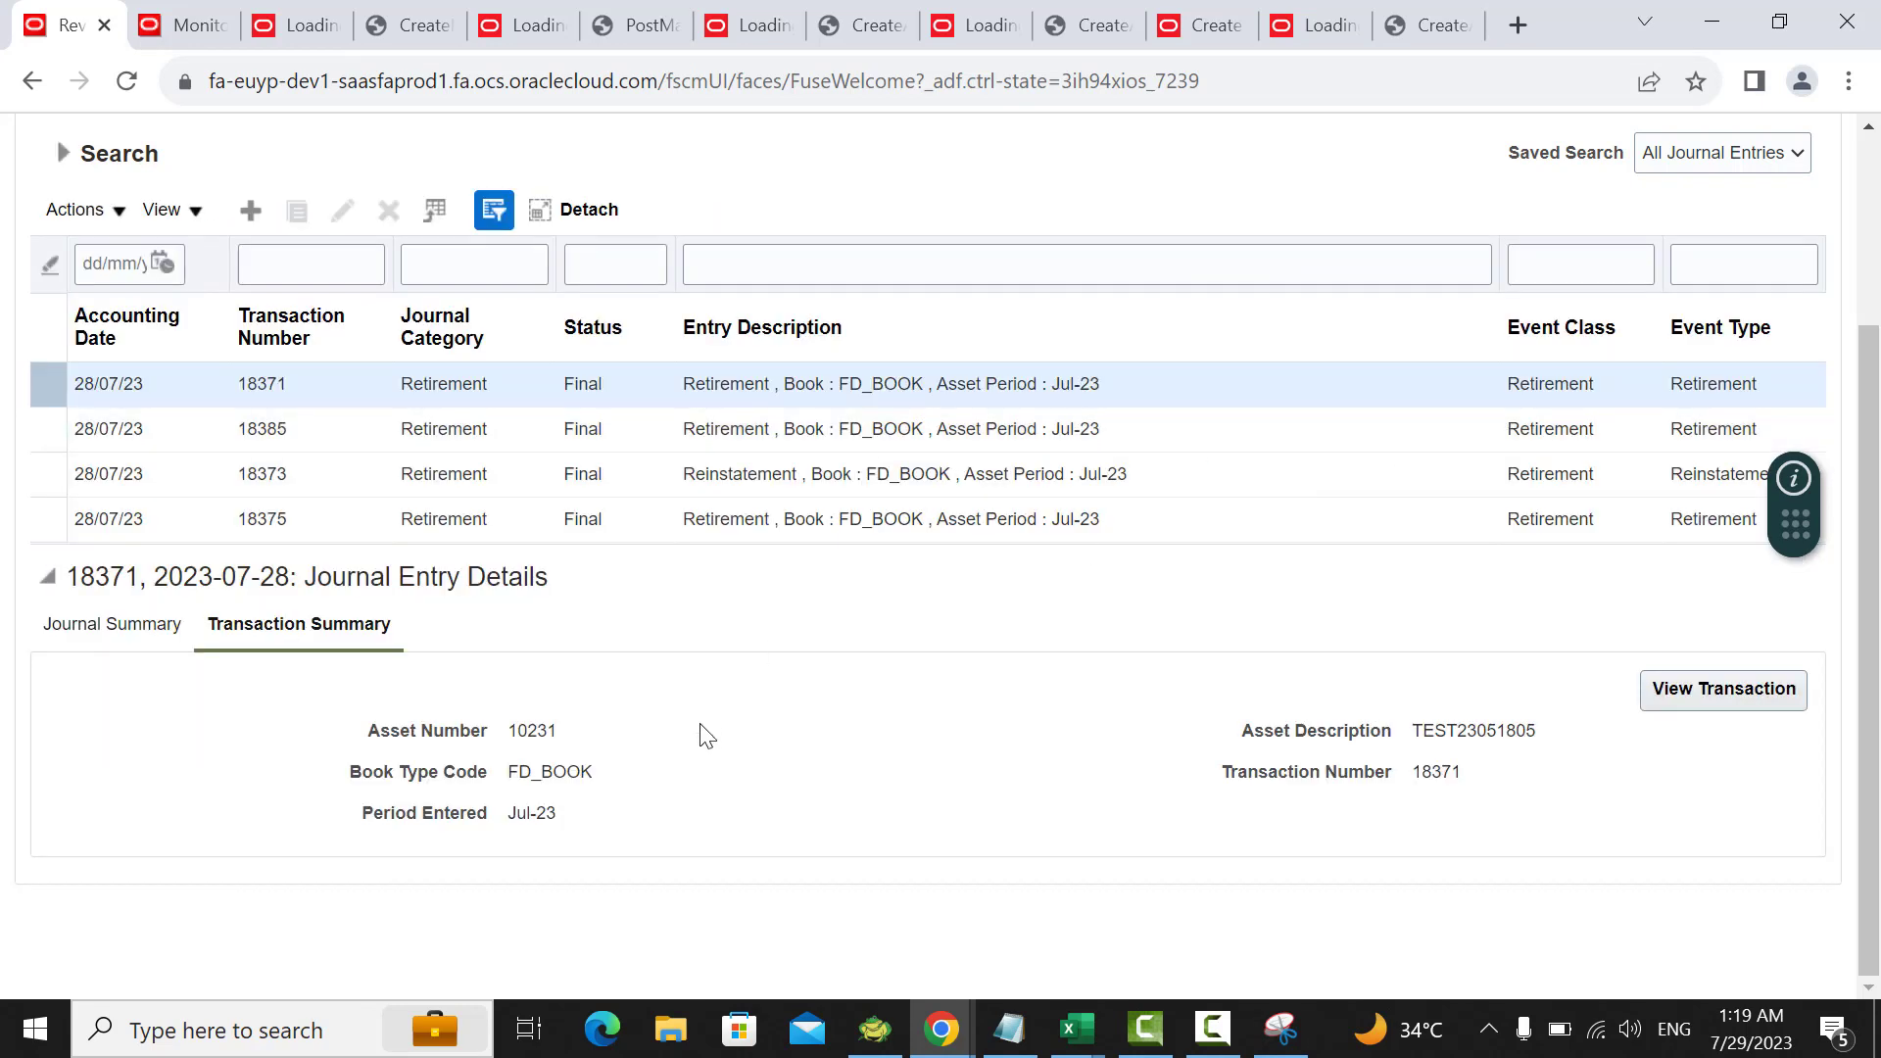
Step: Check the transaction summaries of the retirement entries to identify the transaction number belonging to asset 10232
click(348, 430)
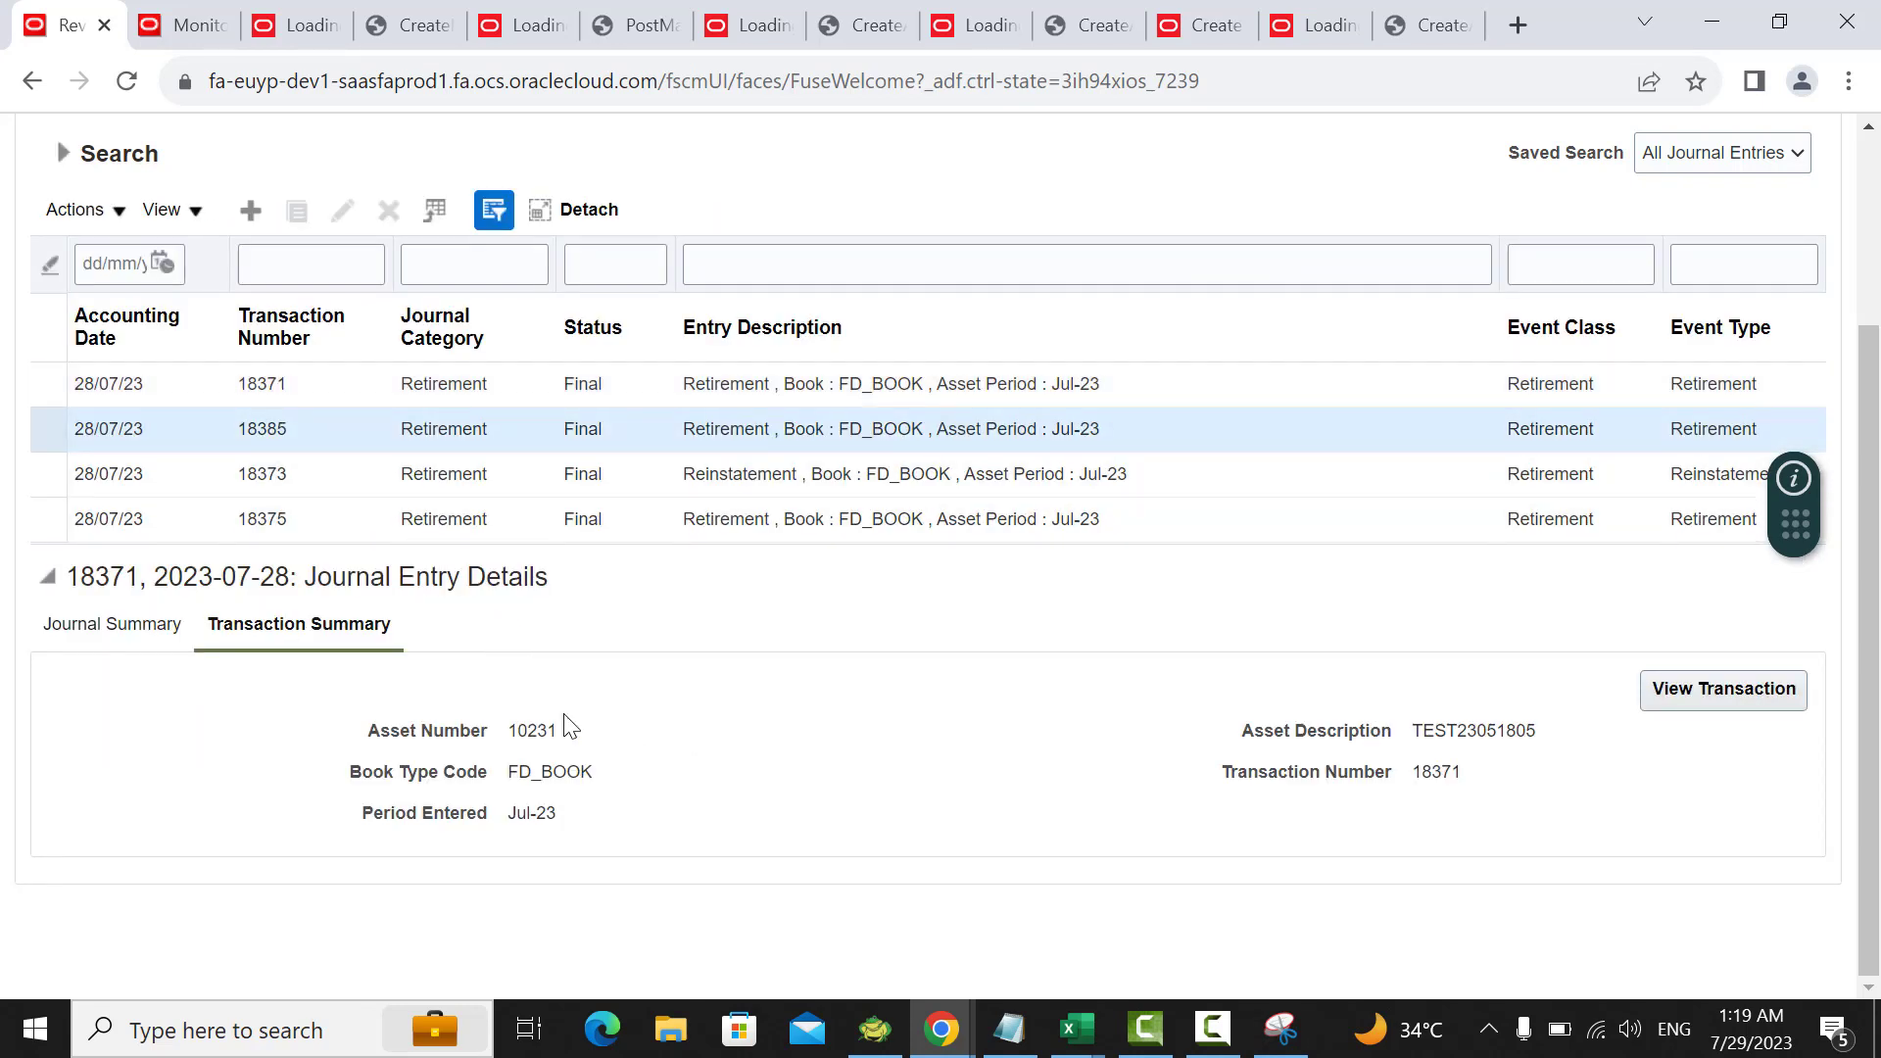
double_click(539, 730)
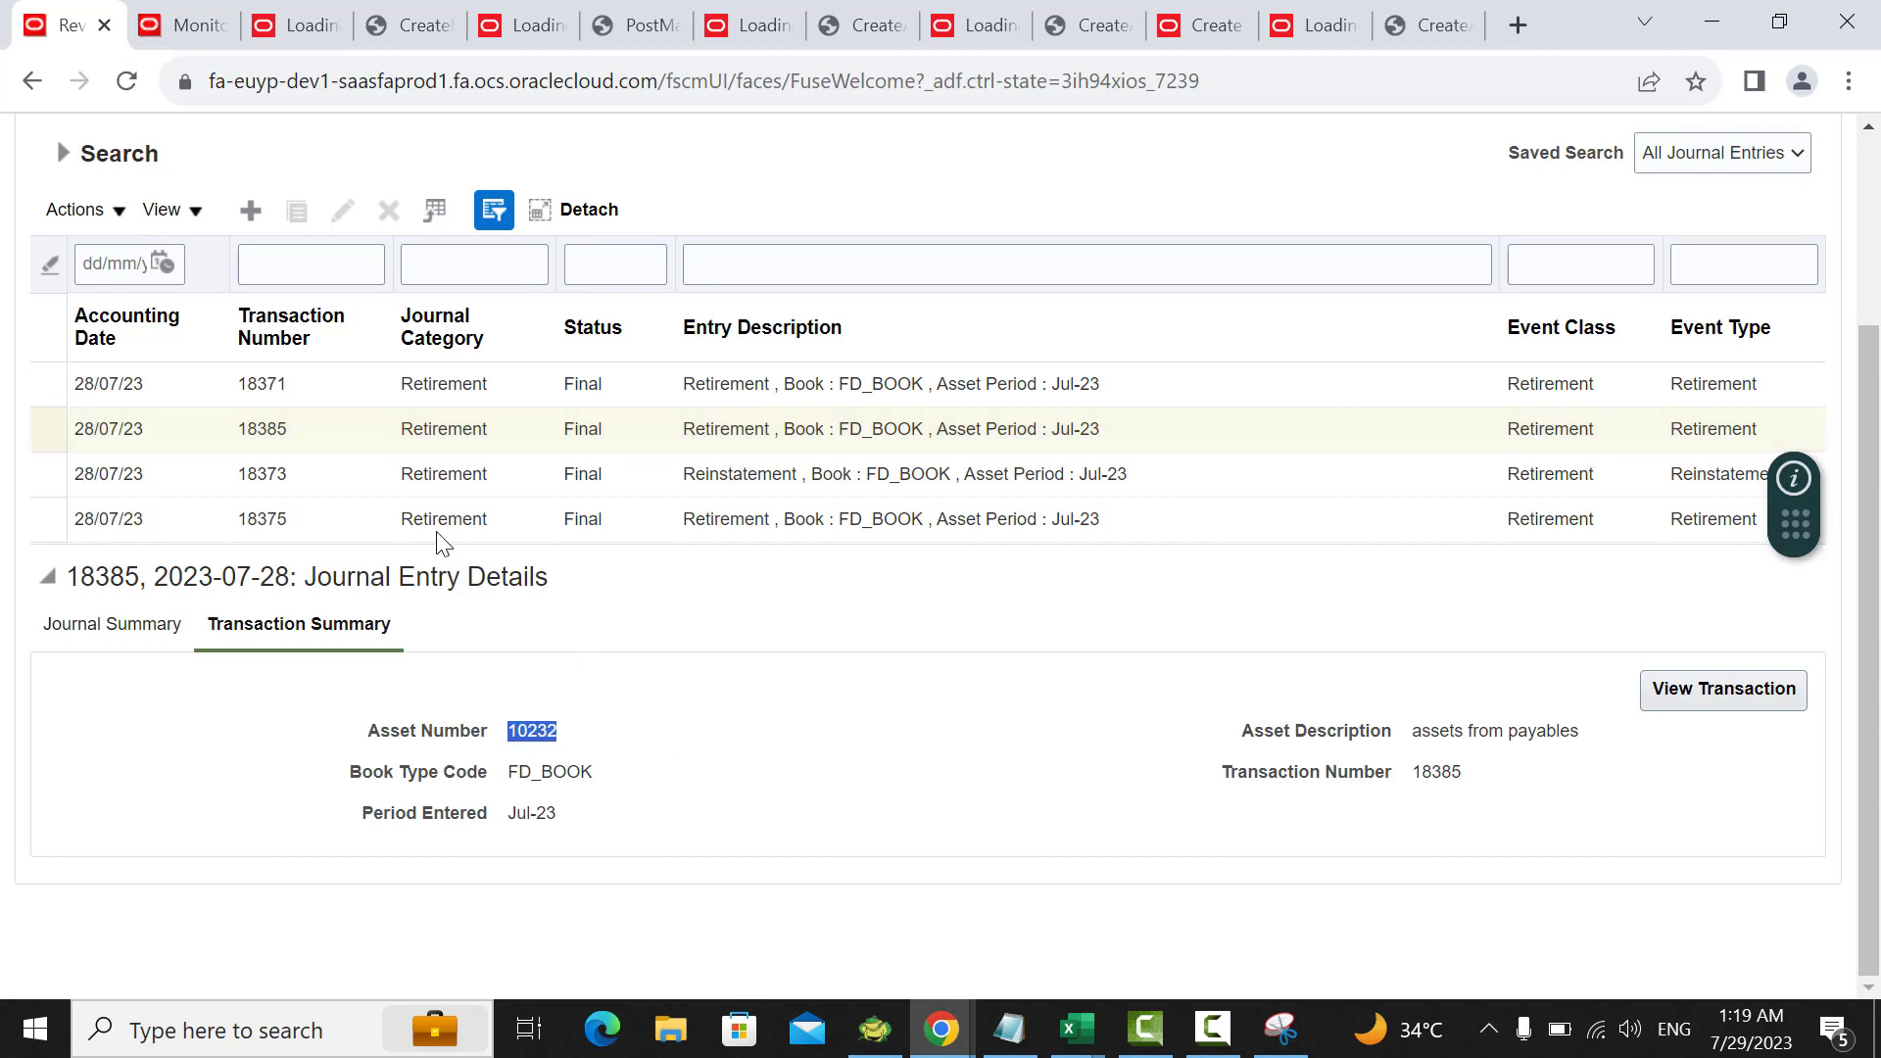
click(324, 472)
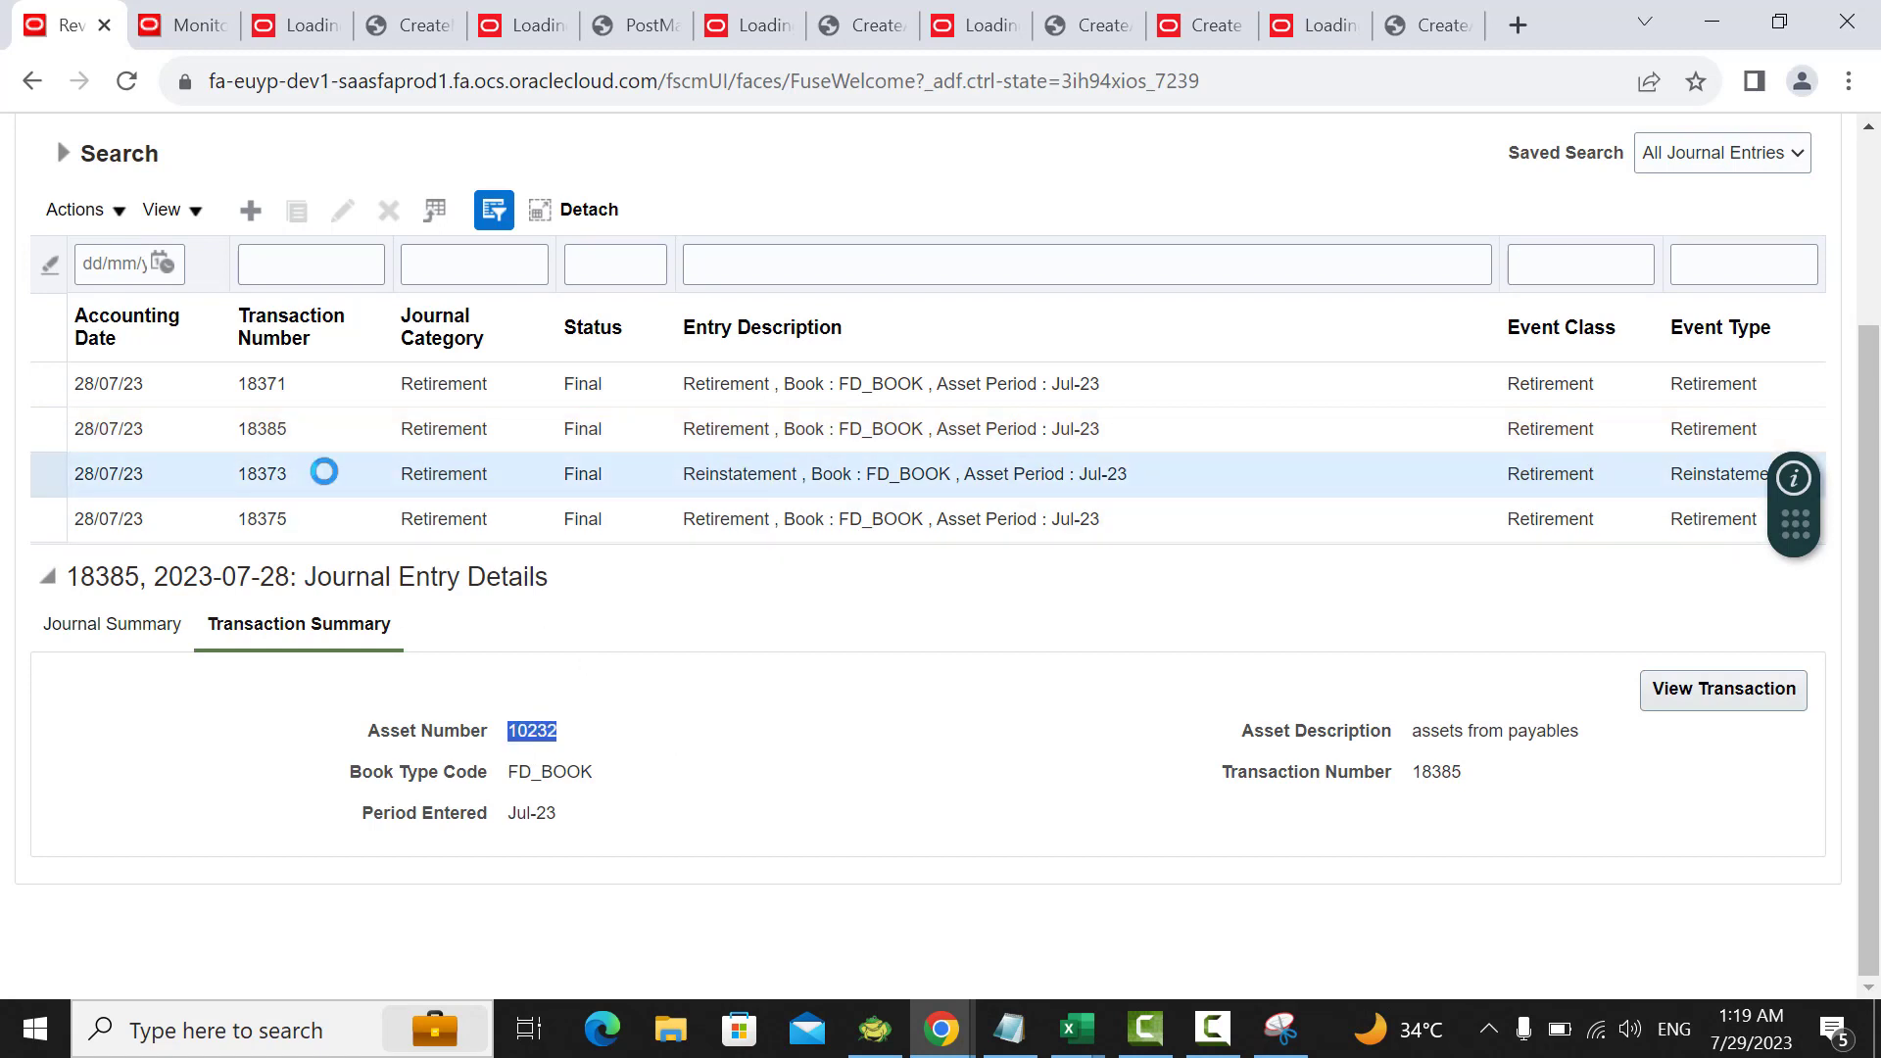
click(297, 429)
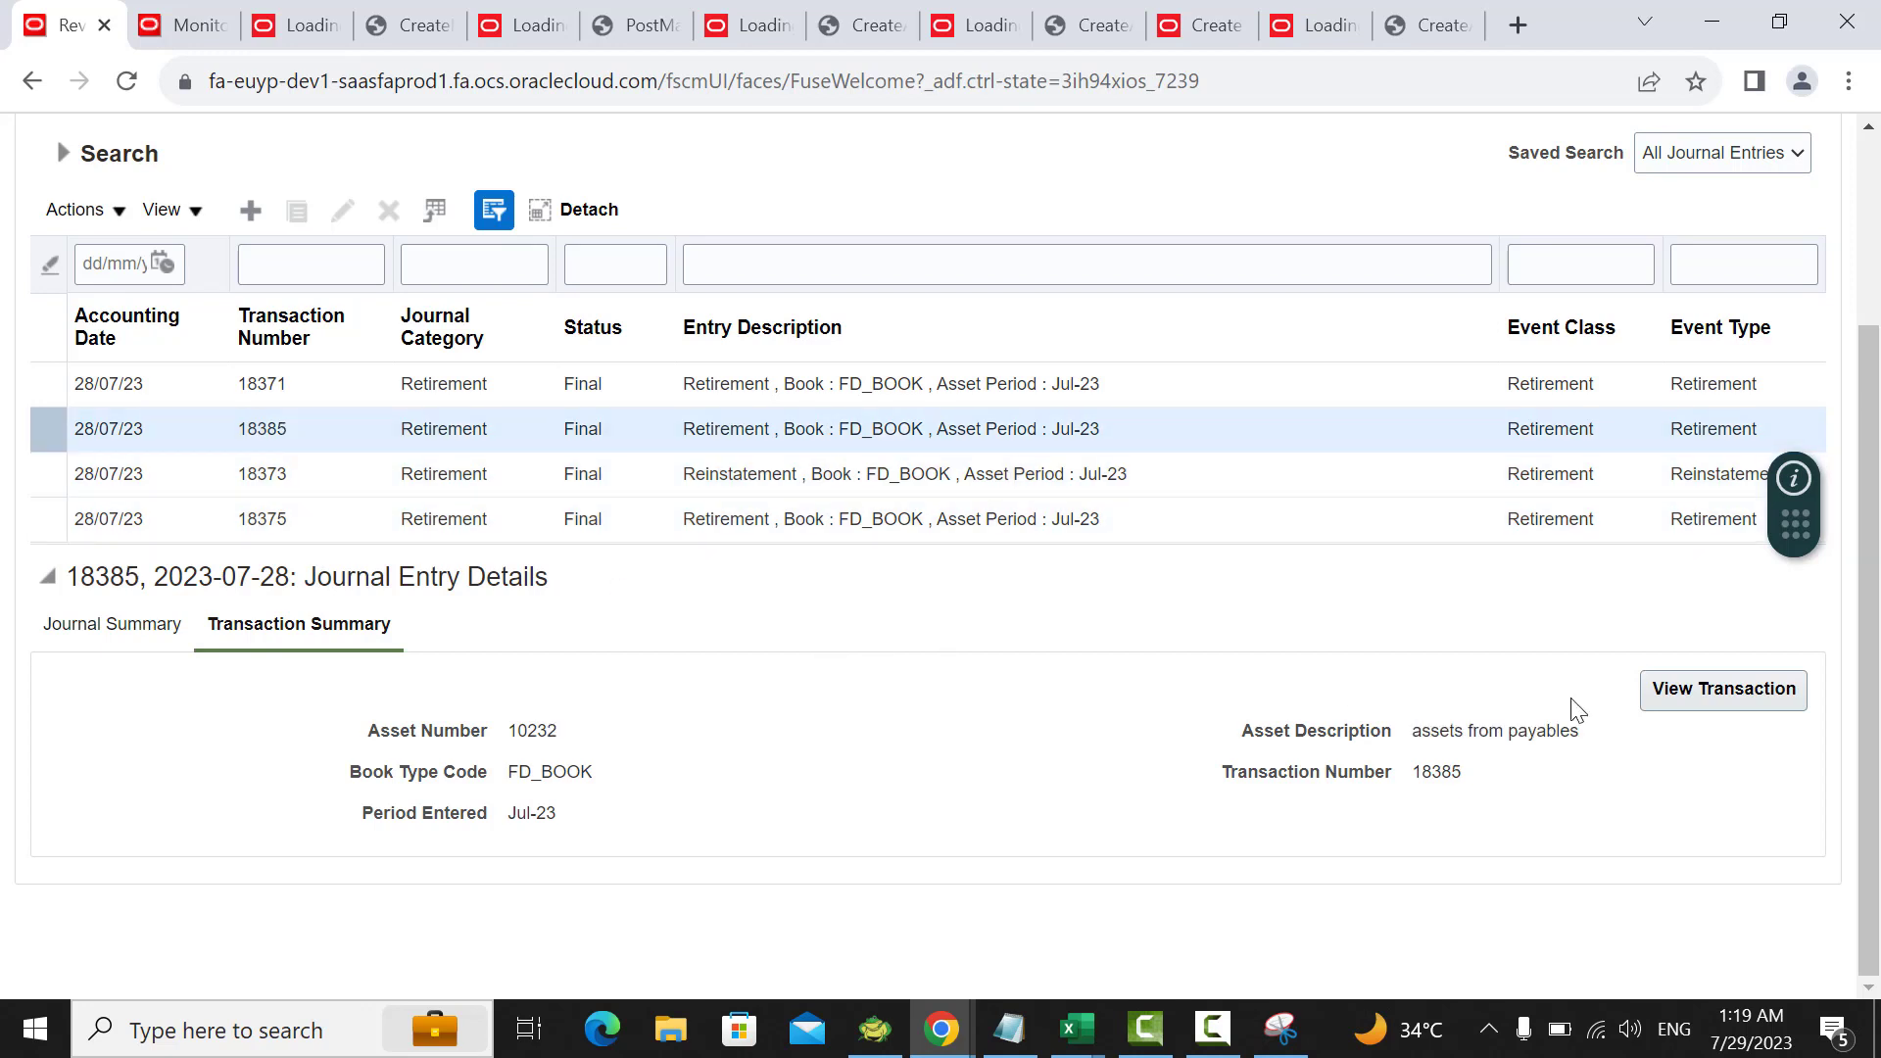
double_click(275, 423)
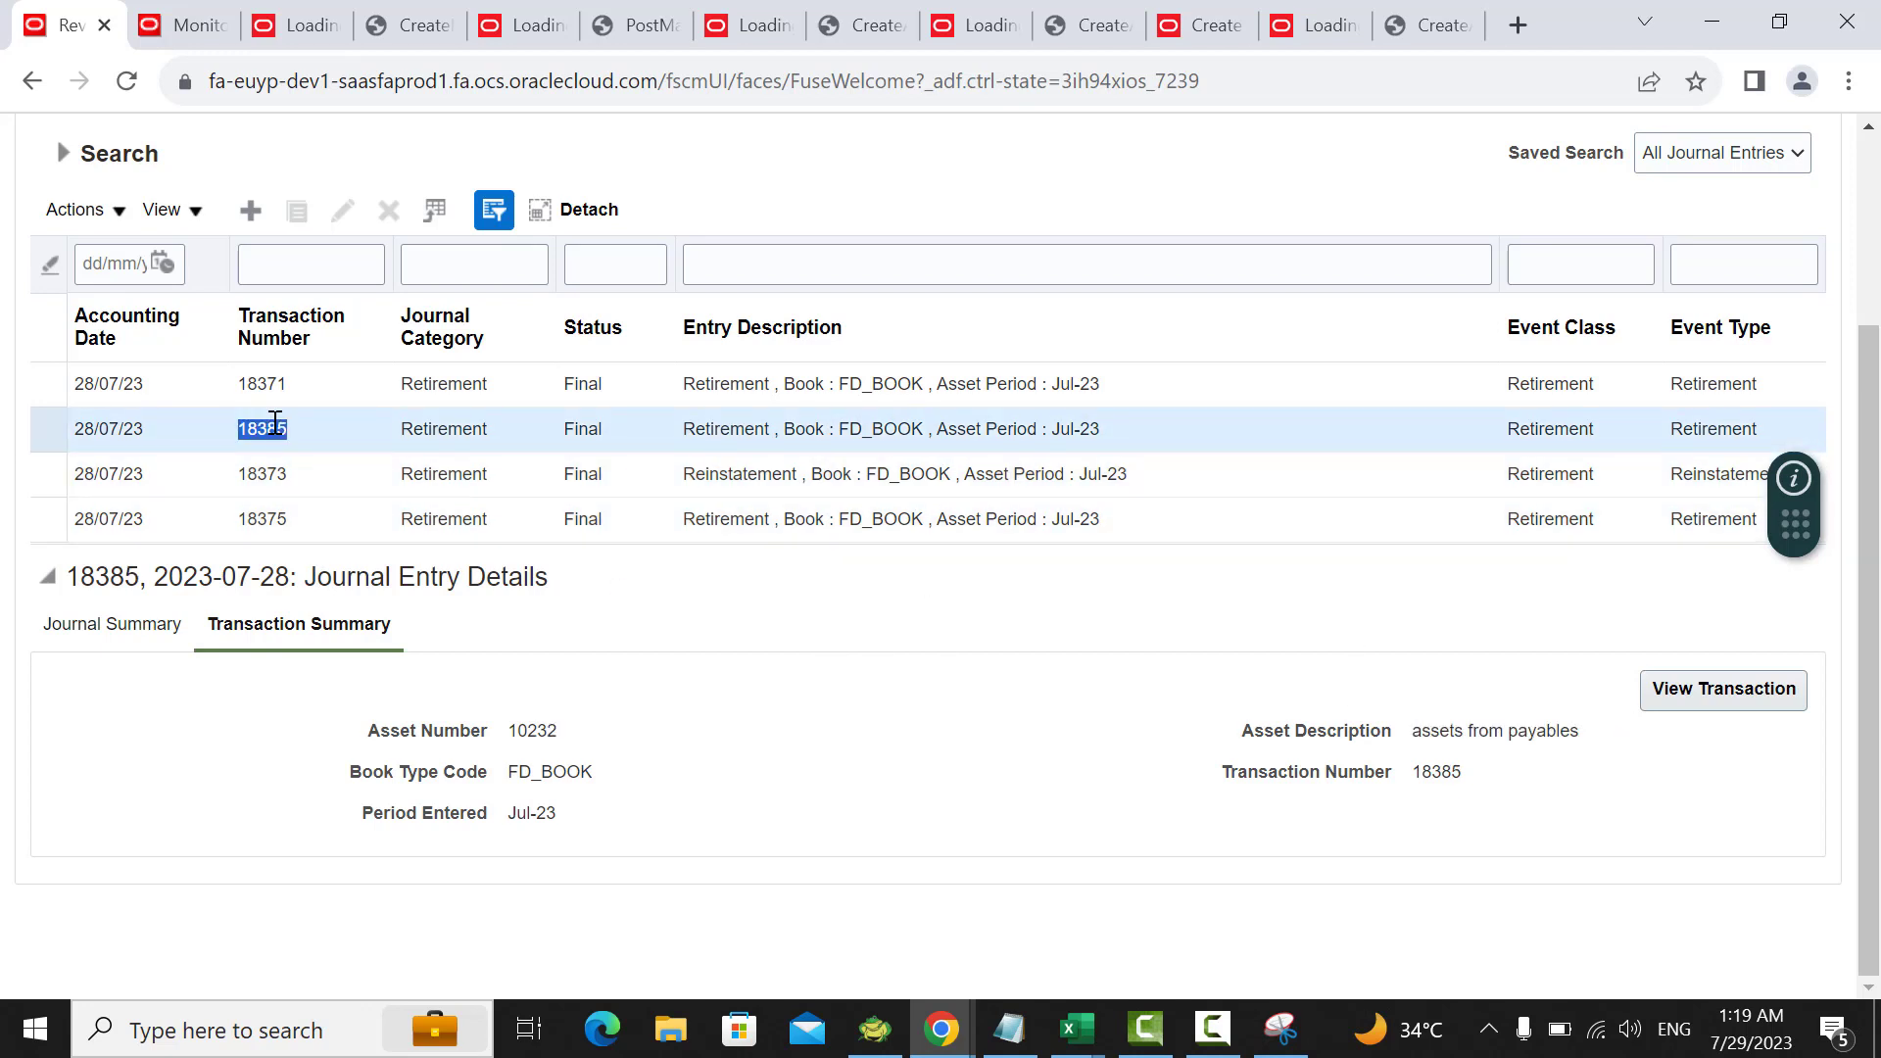
Step: Filter the journal entry lines by transaction number 18385 and examine their debit and credit amounts
scroll(325, 448, up, 3)
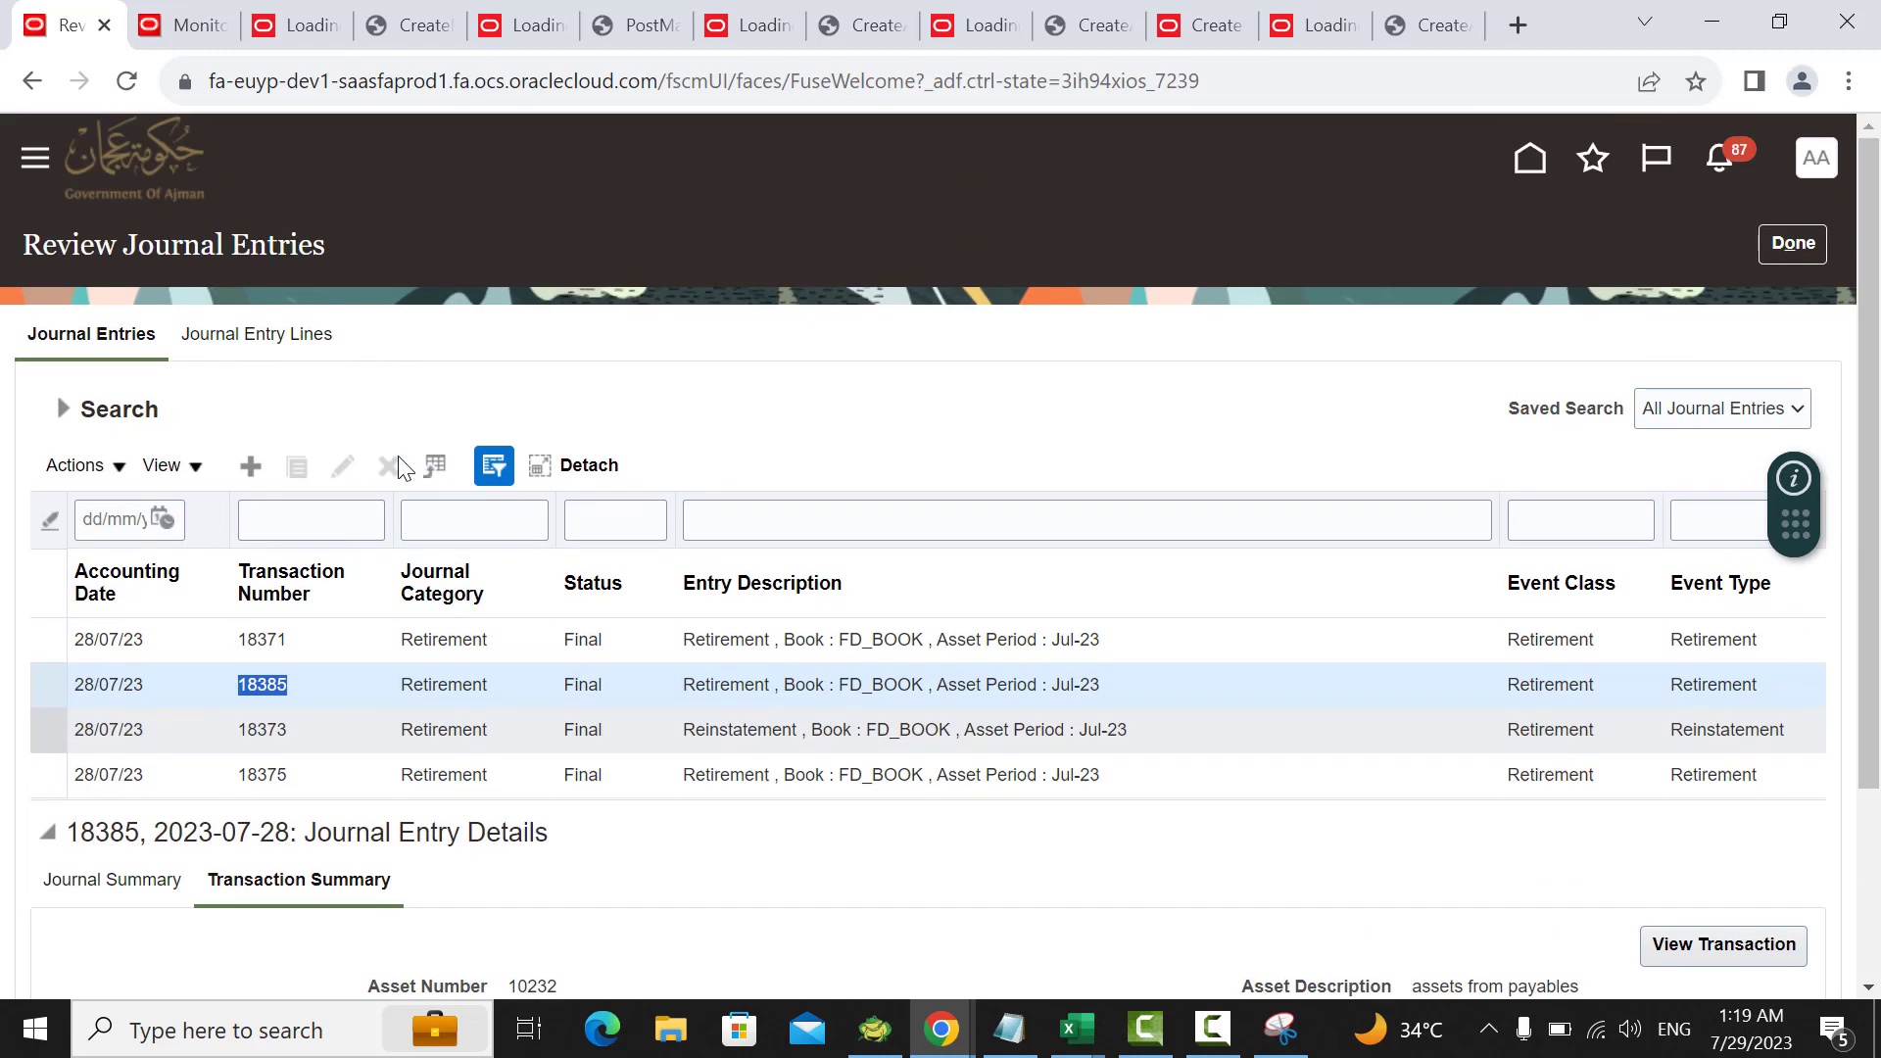
click(272, 343)
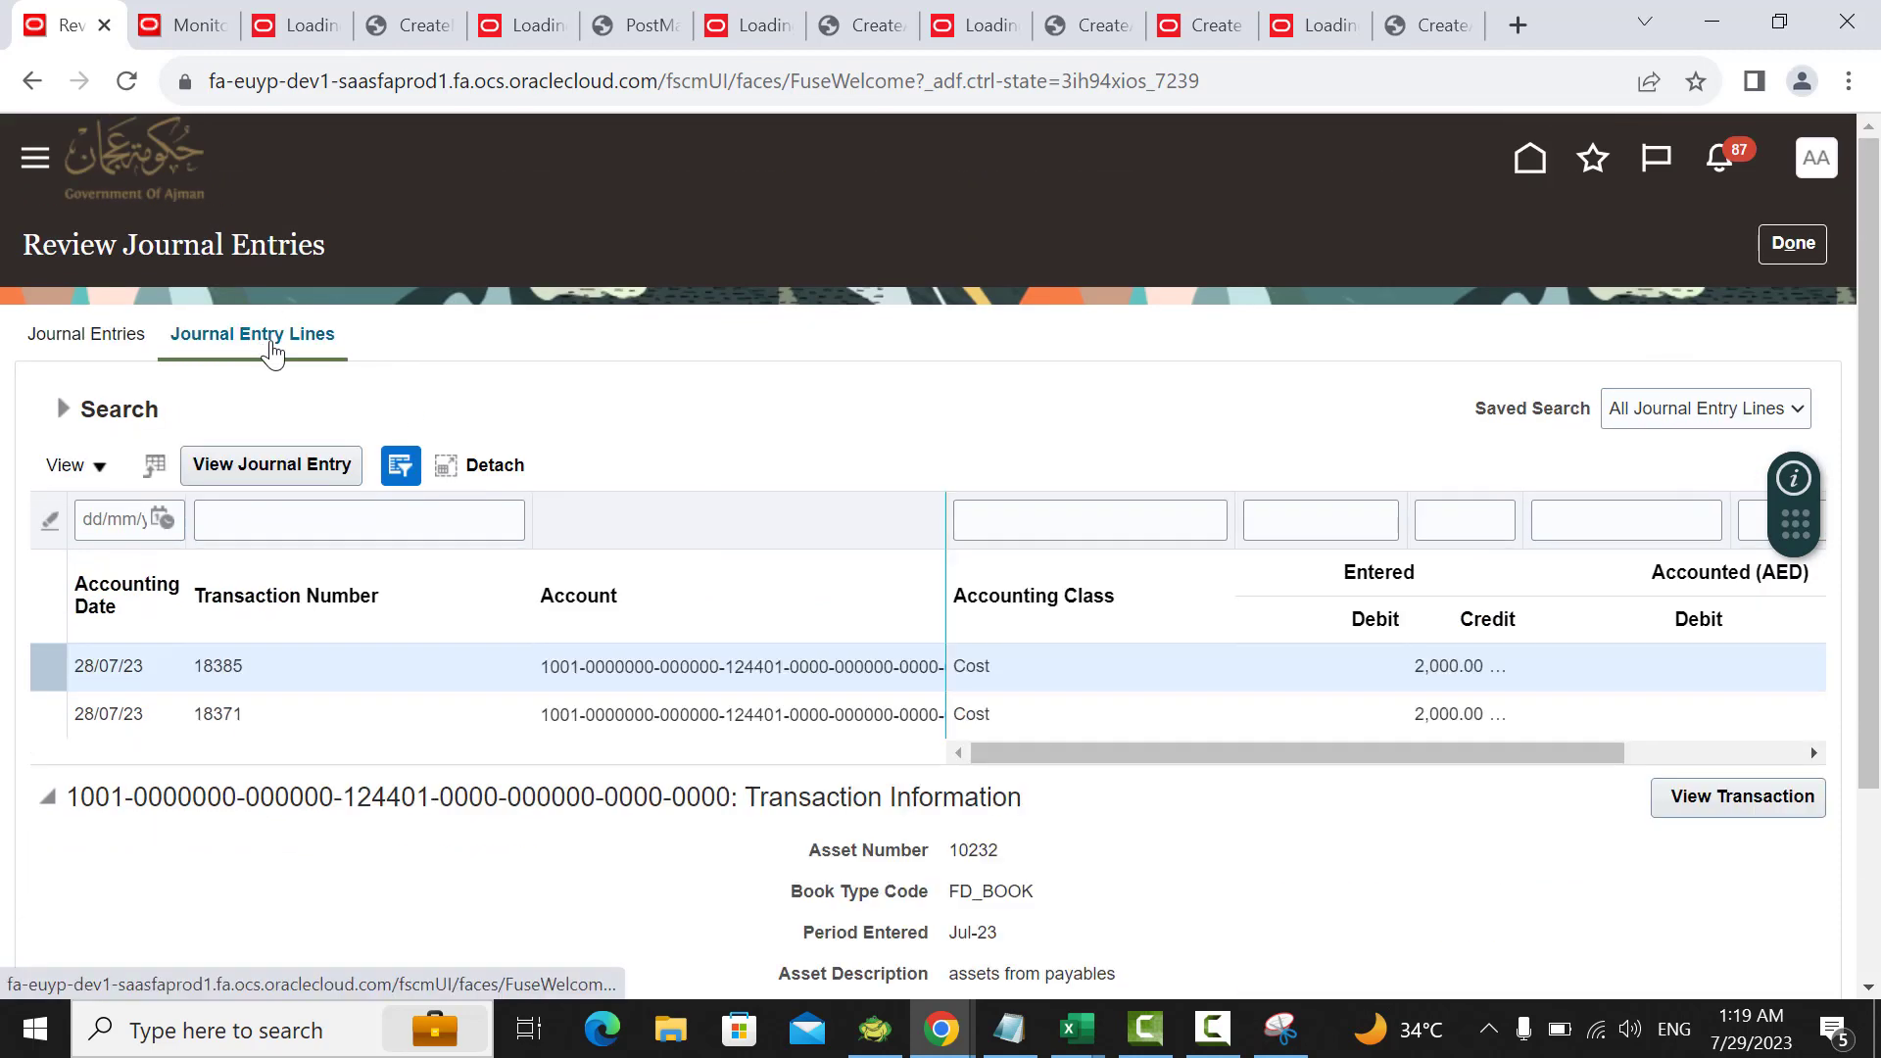
click(348, 515)
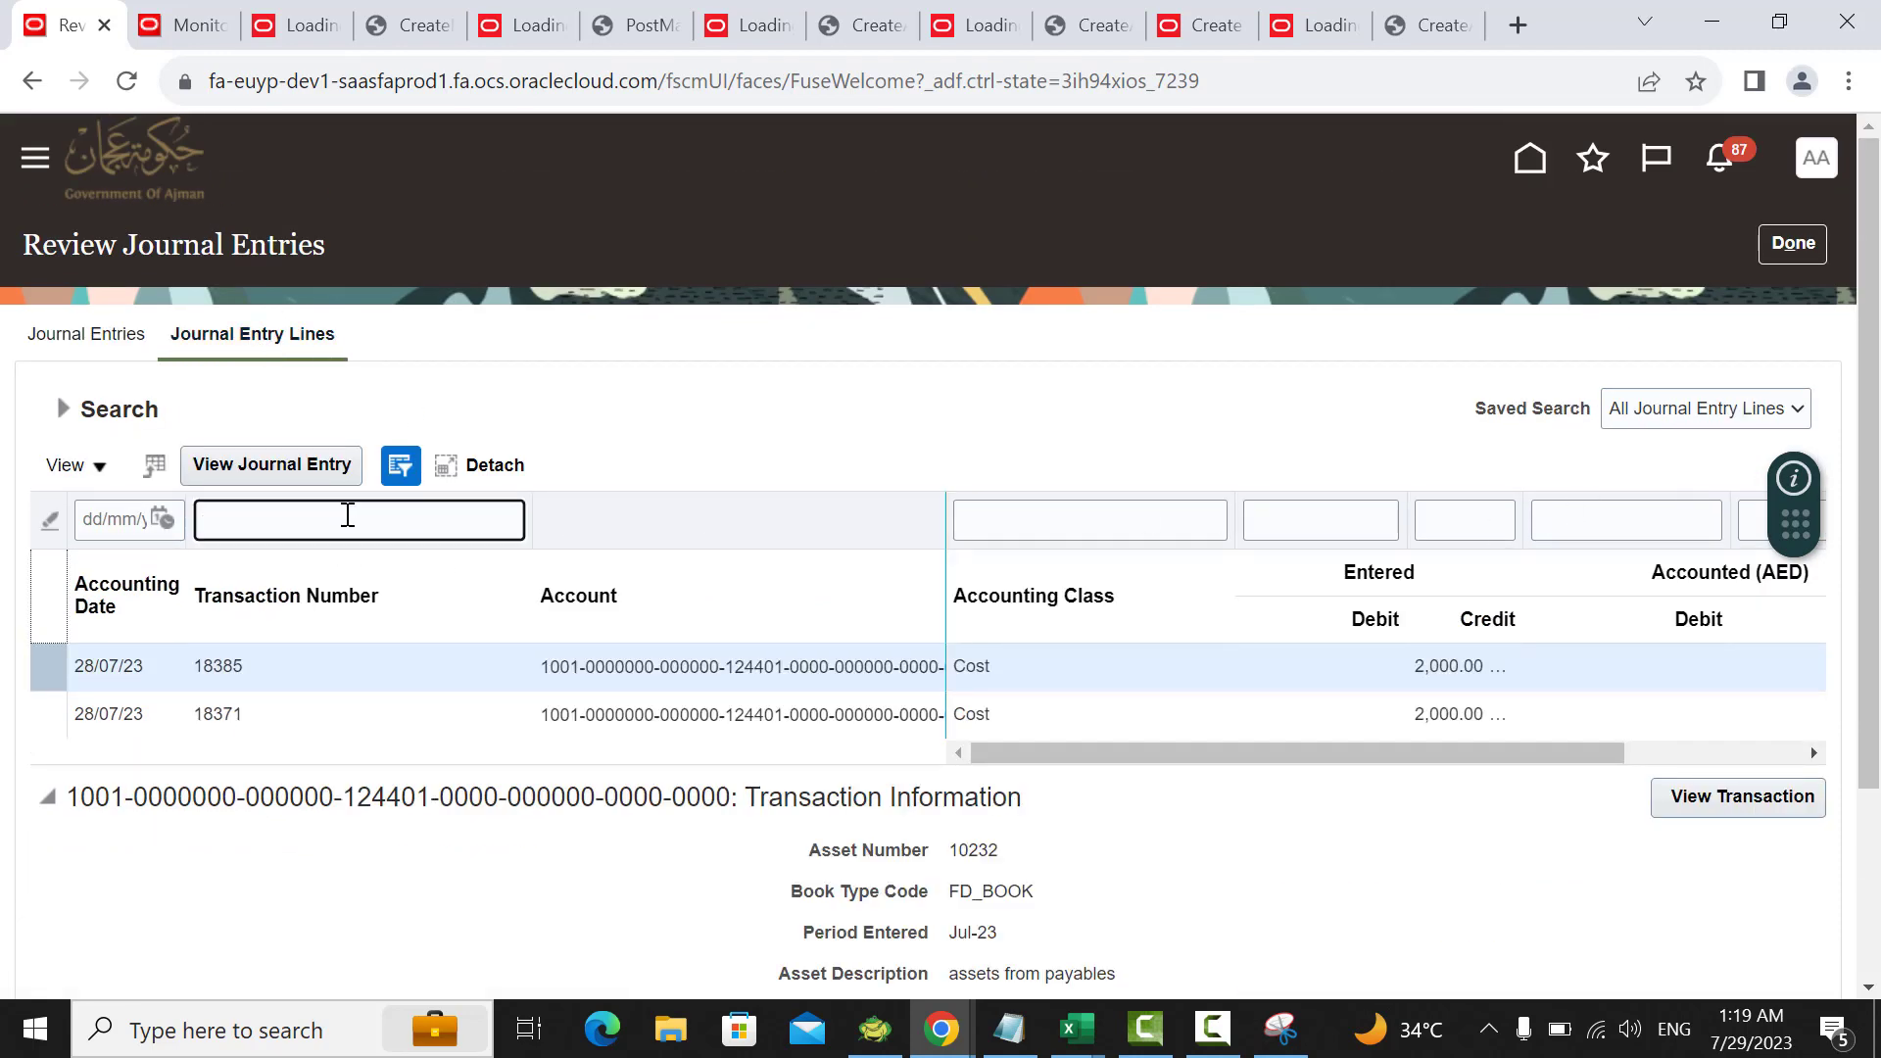
text(18385)
key(Return)
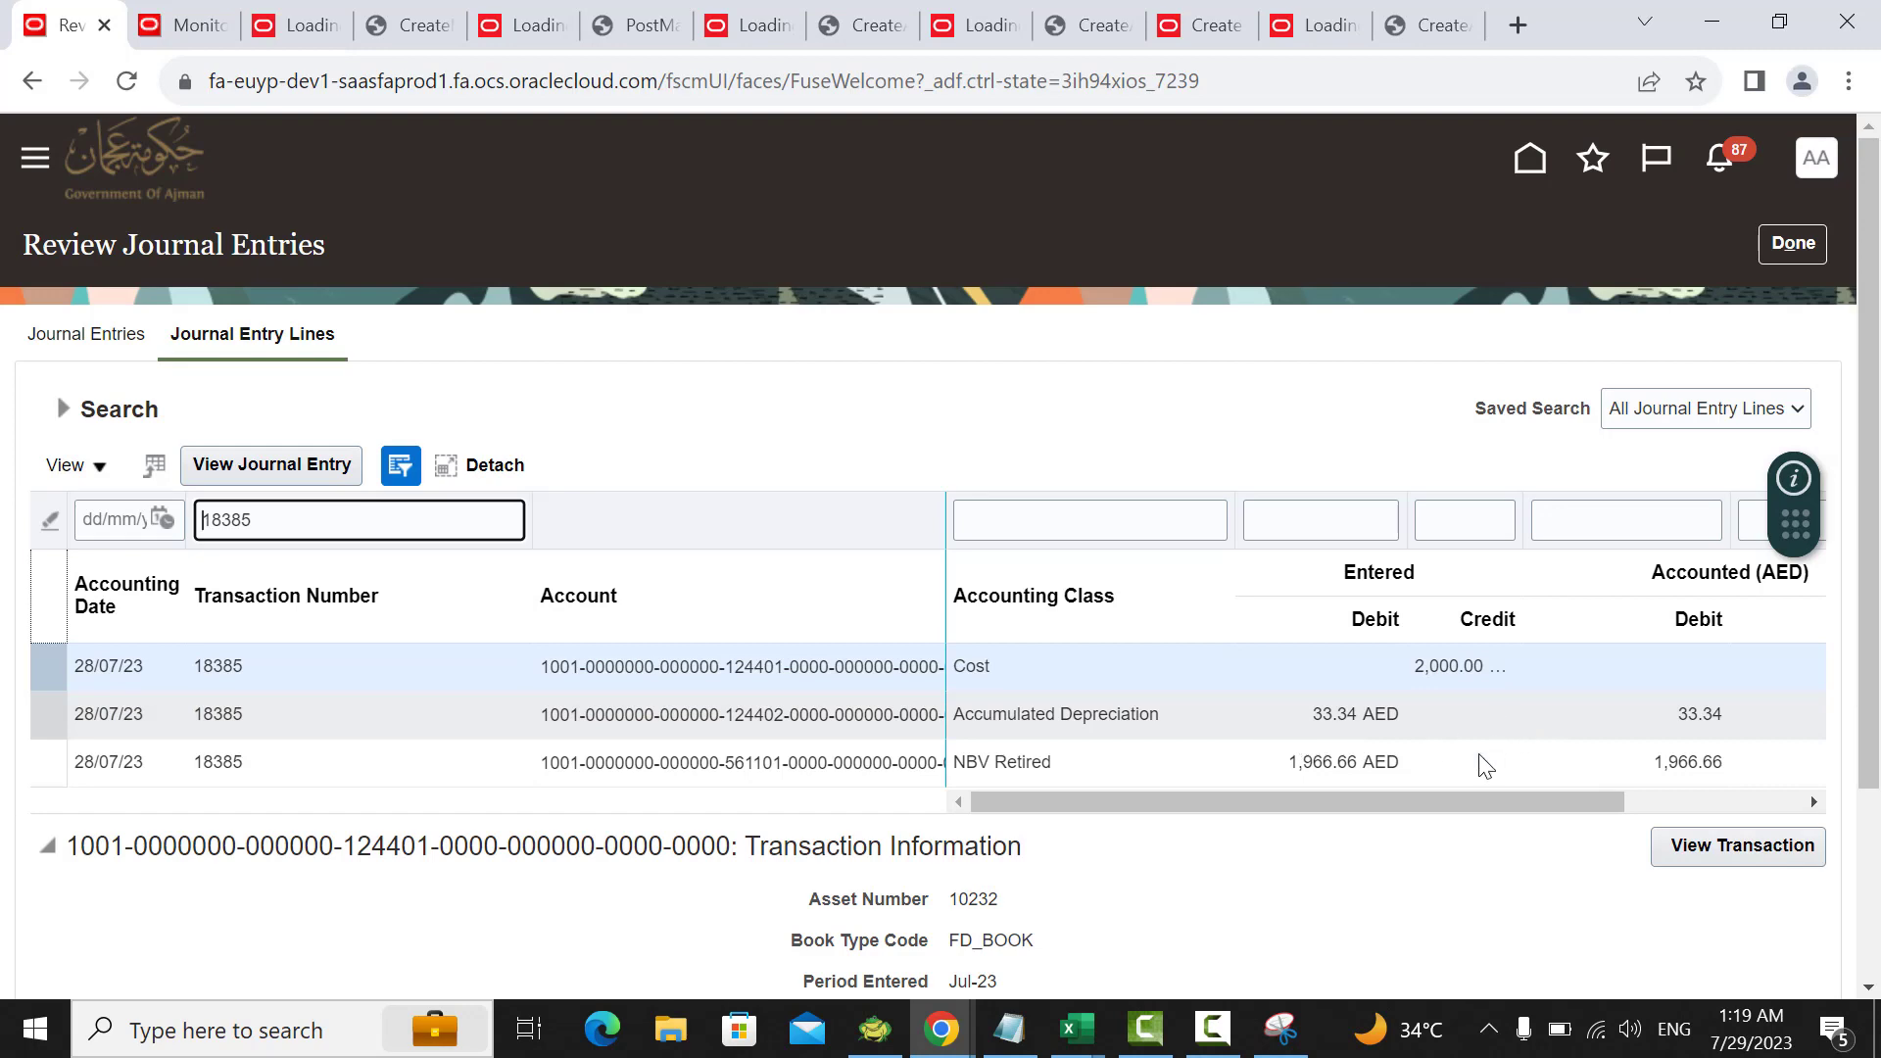
scroll(1273, 666, down, 3)
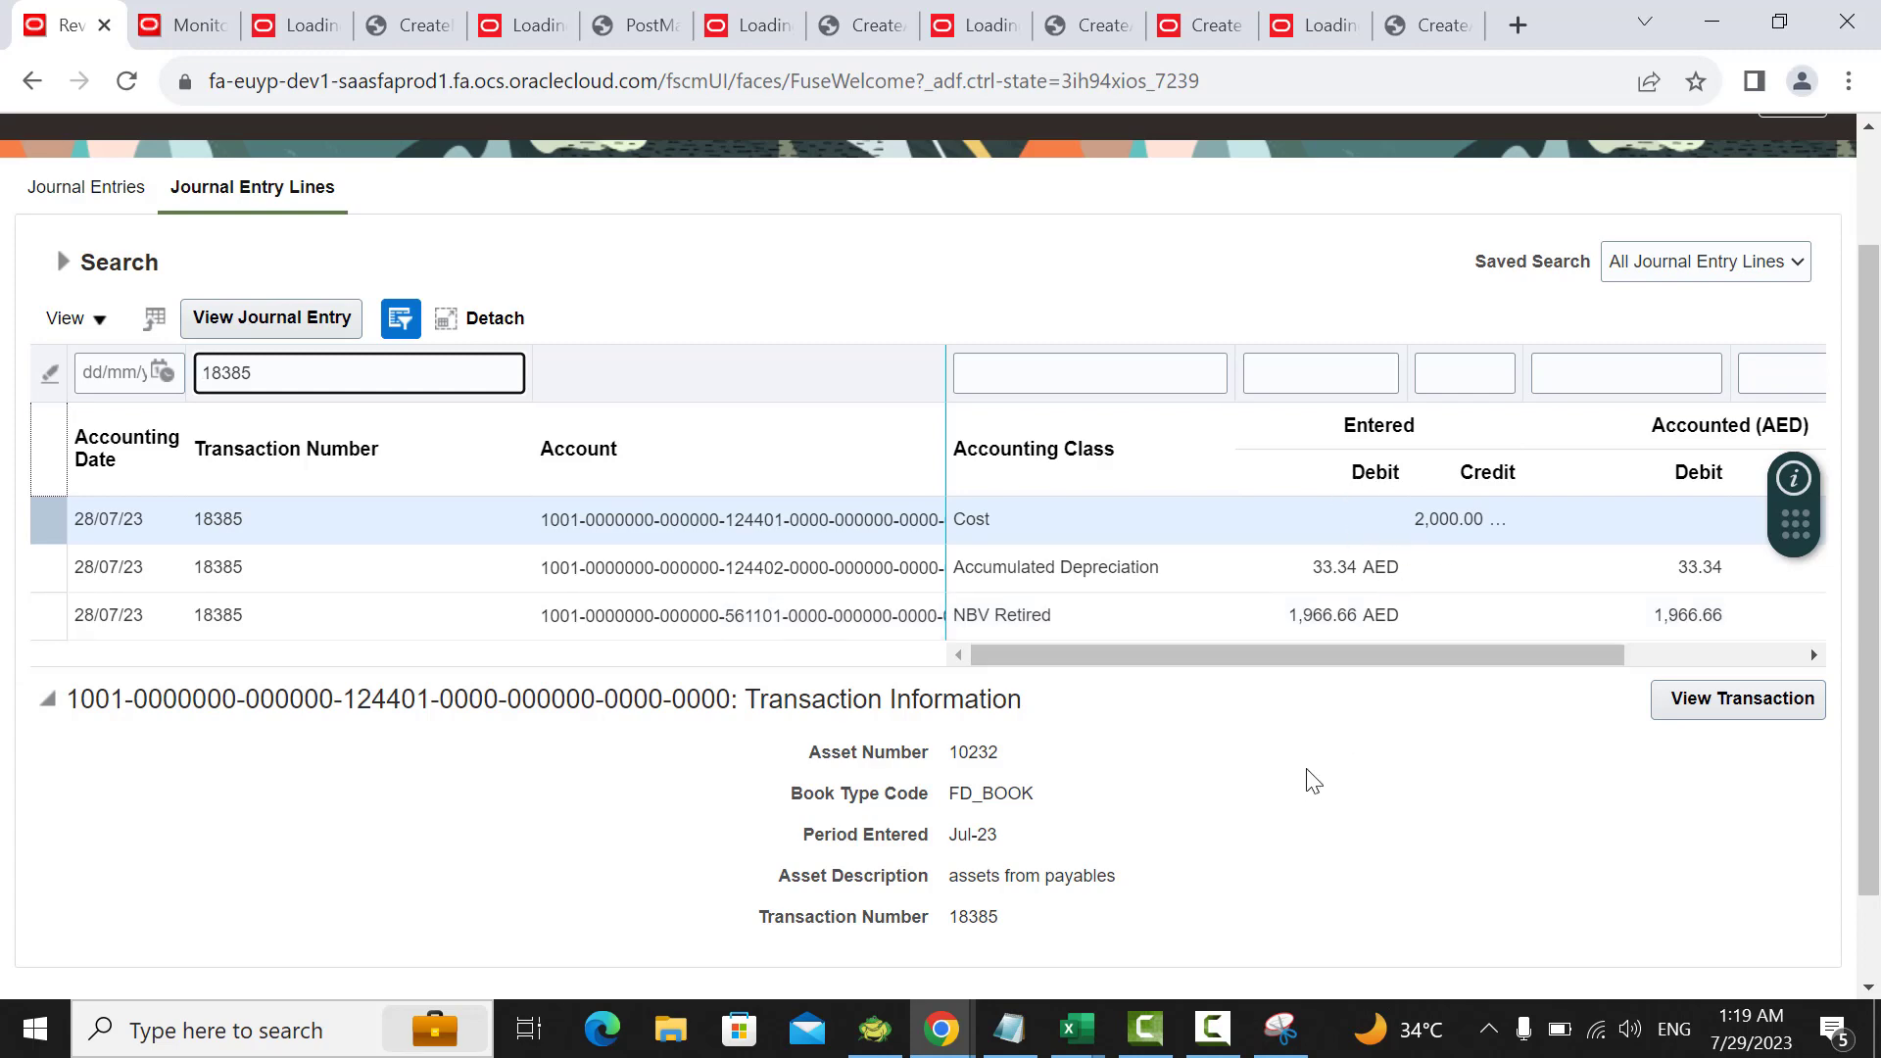
scroll(1312, 781, down, 2)
scroll(1311, 775, up, 2)
scroll(1308, 769, down, 2)
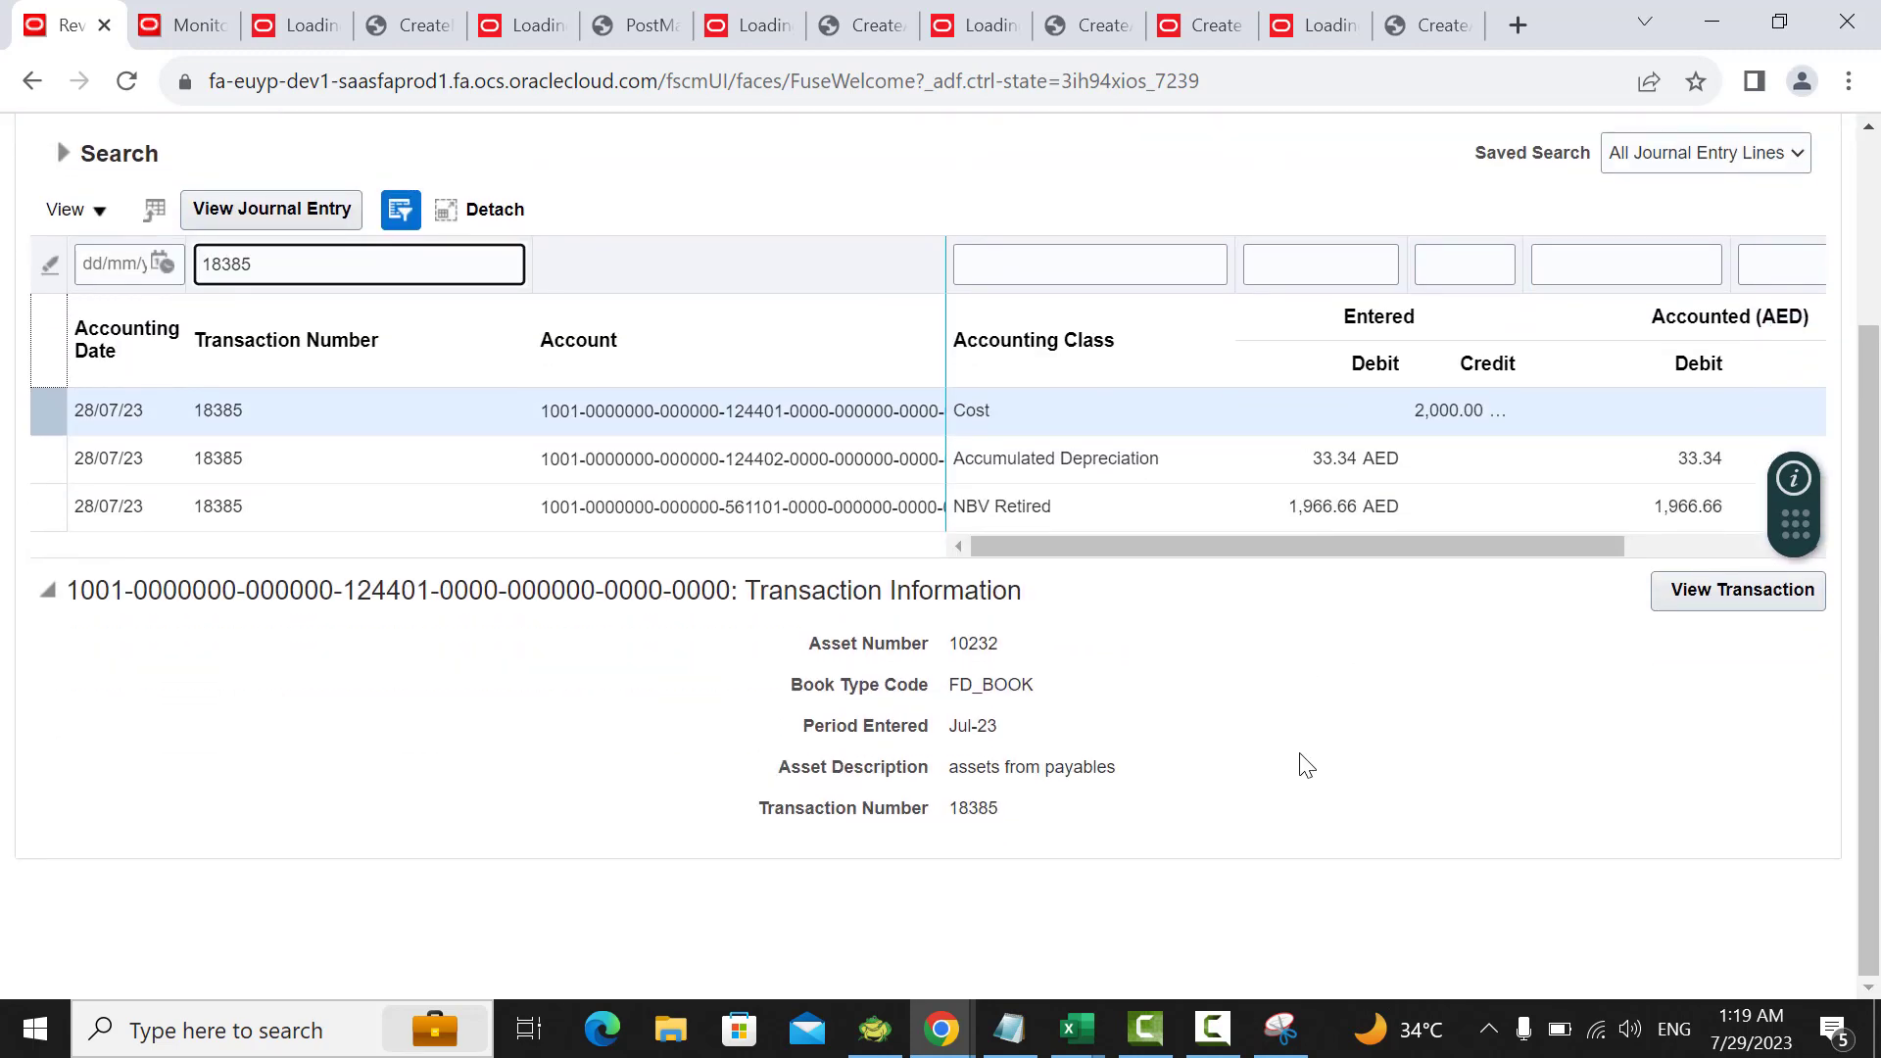
Step: Switch to Snipping Tool and copy a new snip of the transaction 18385 journal lines with their column headings
click(1285, 1019)
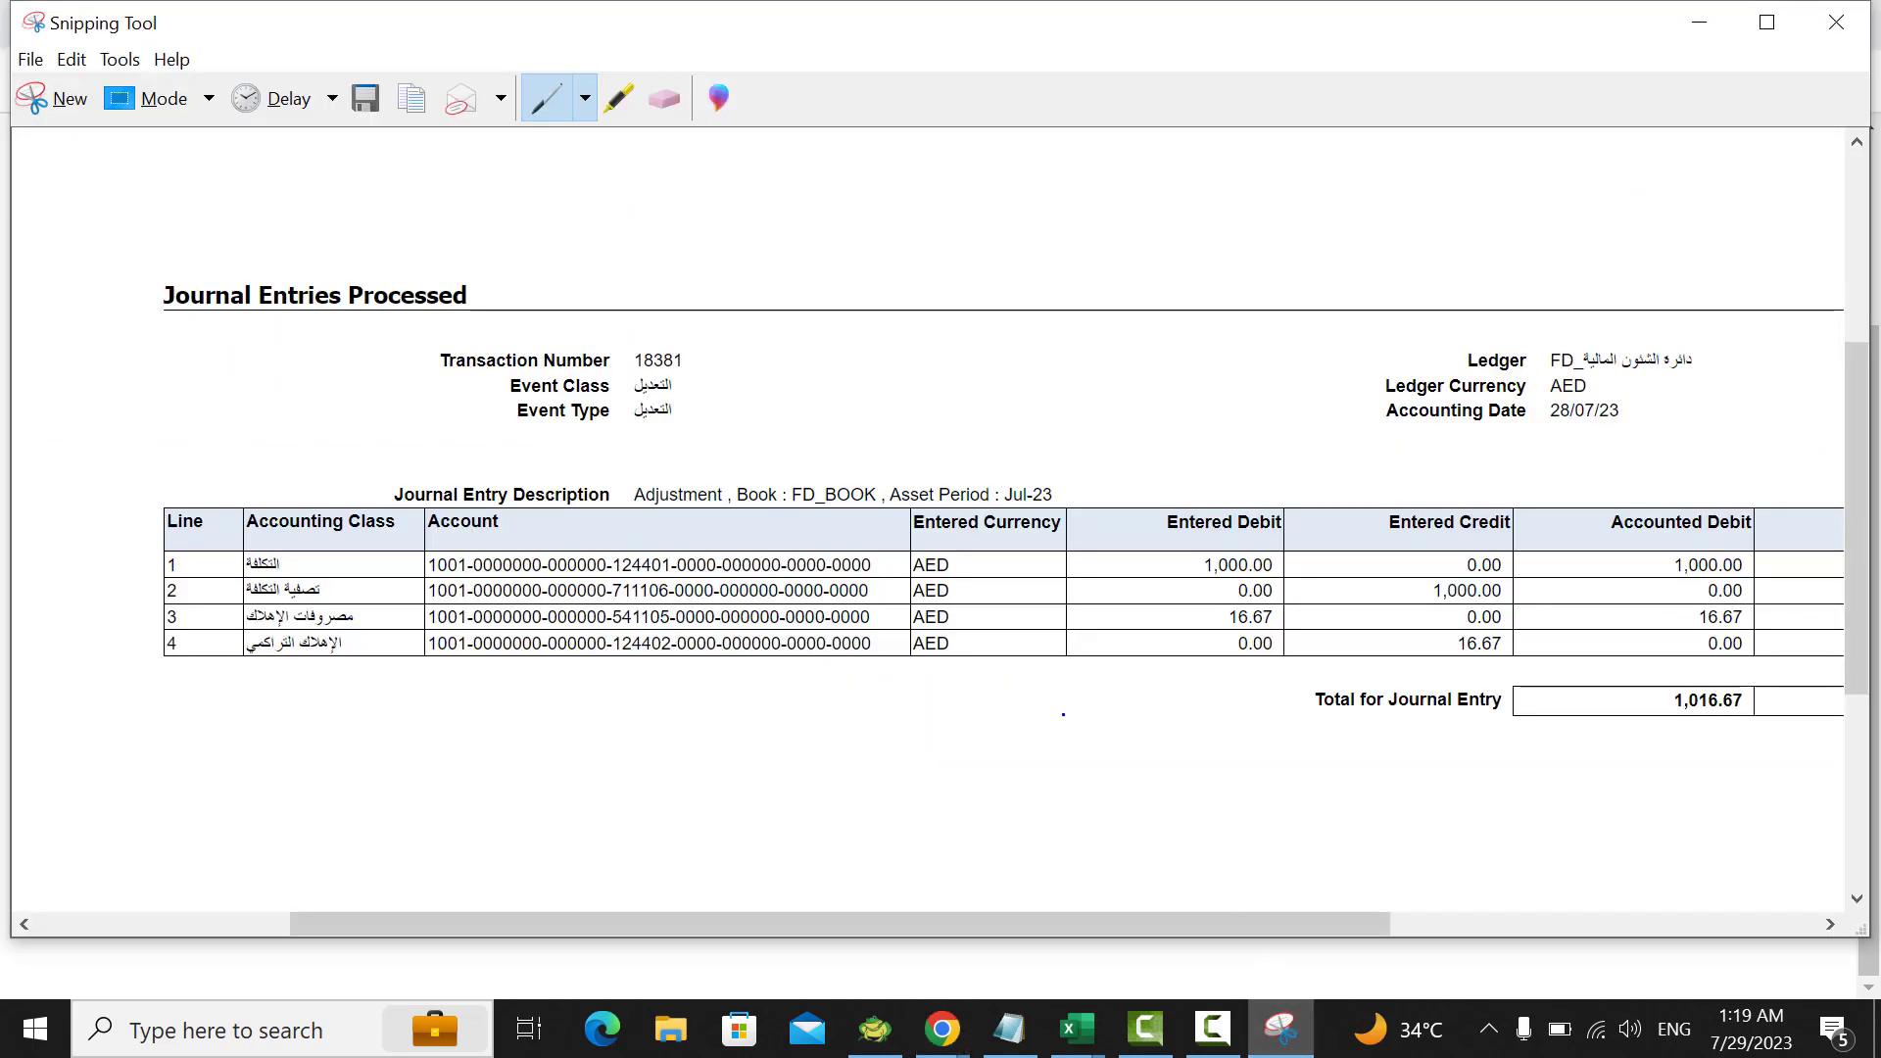
click(53, 108)
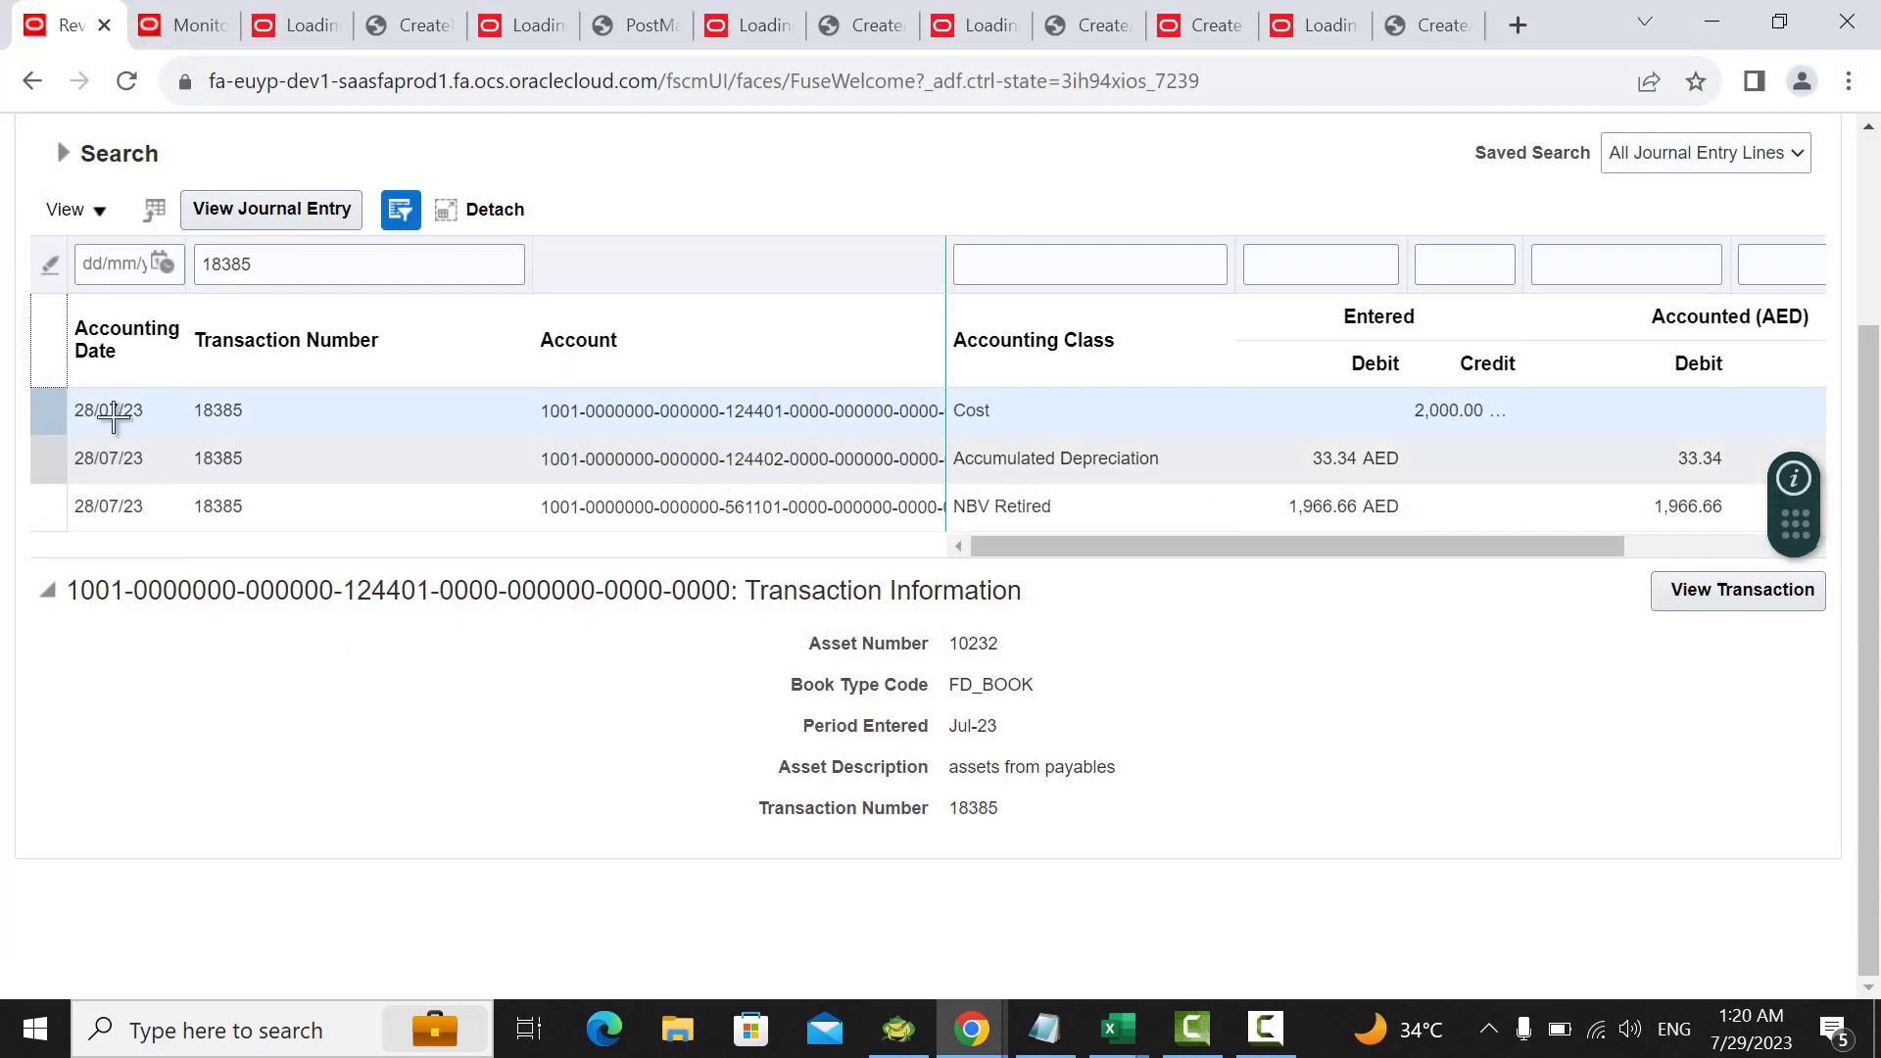
drag(58, 302, 1774, 556)
right_click(1158, 473)
click(1158, 473)
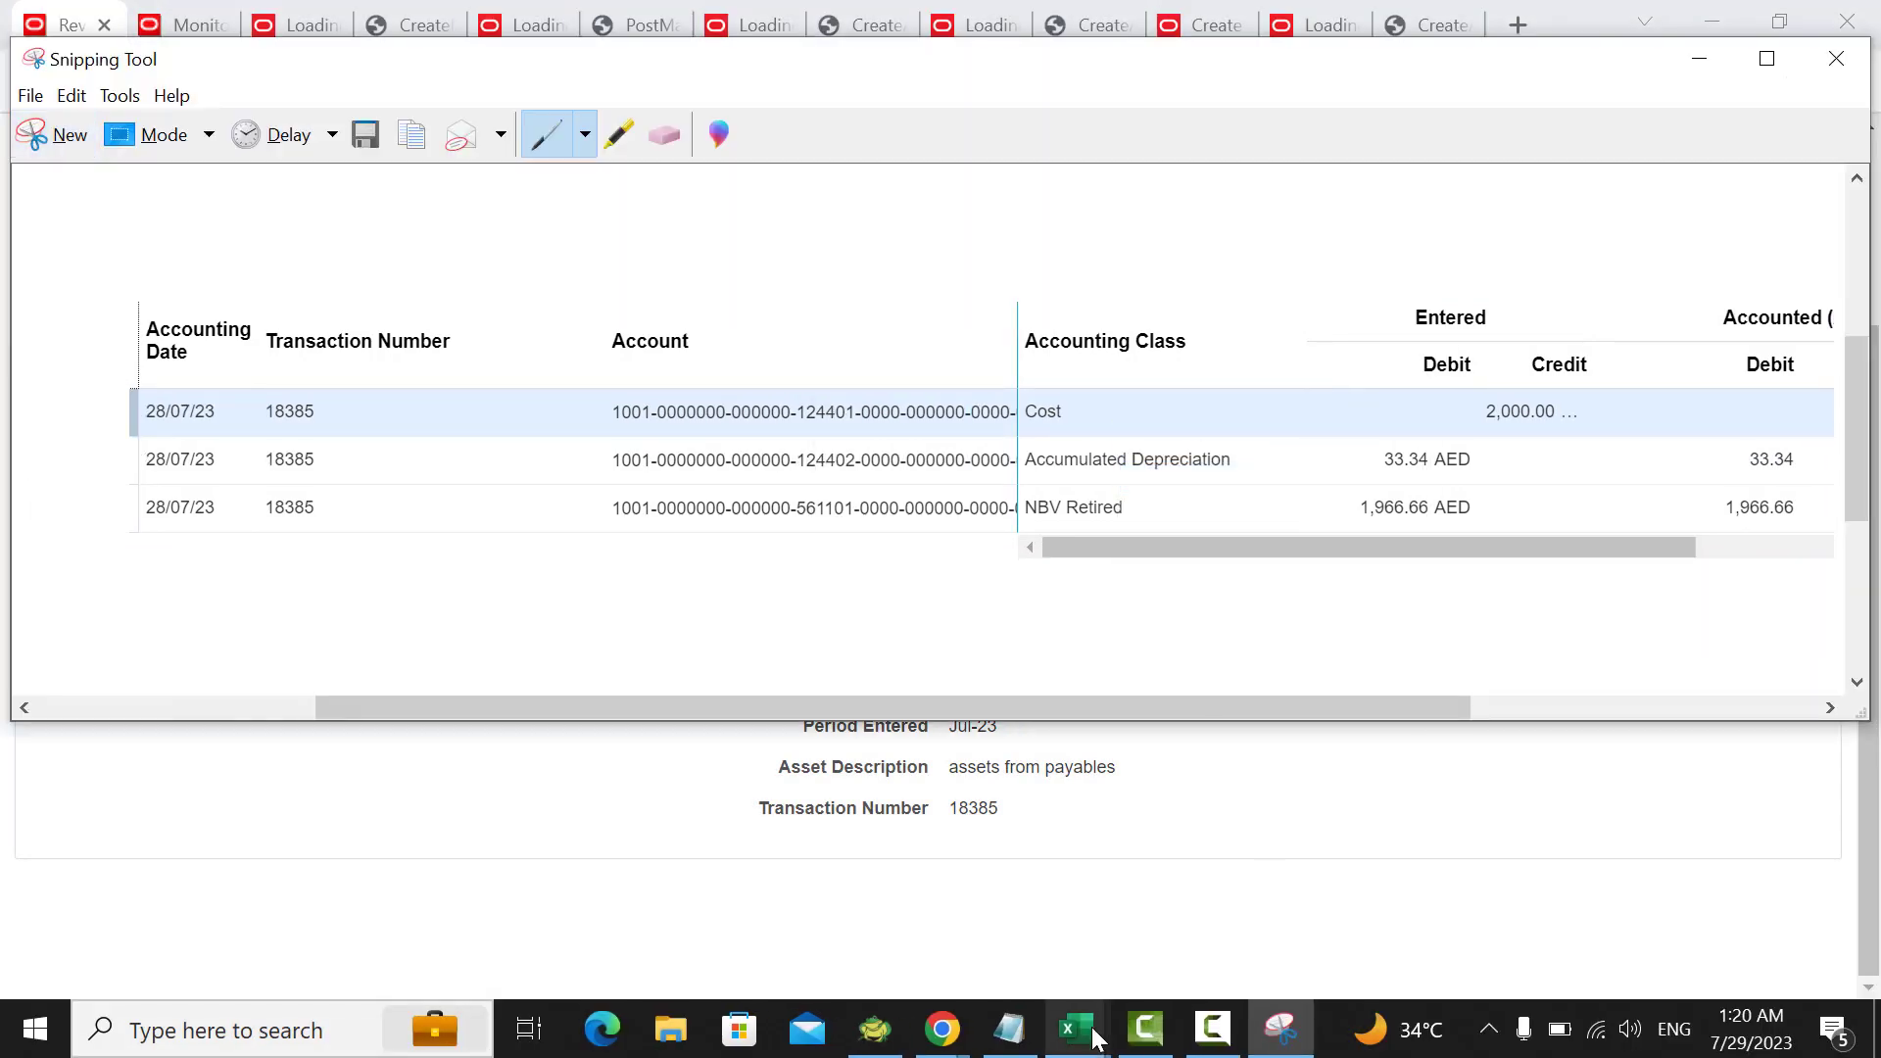
Step: Switch to the Book1 workbook in Excel and enter 4 in C47 and "retire partial cost amount" in D47
mouse_move(1094, 1036)
click(1184, 901)
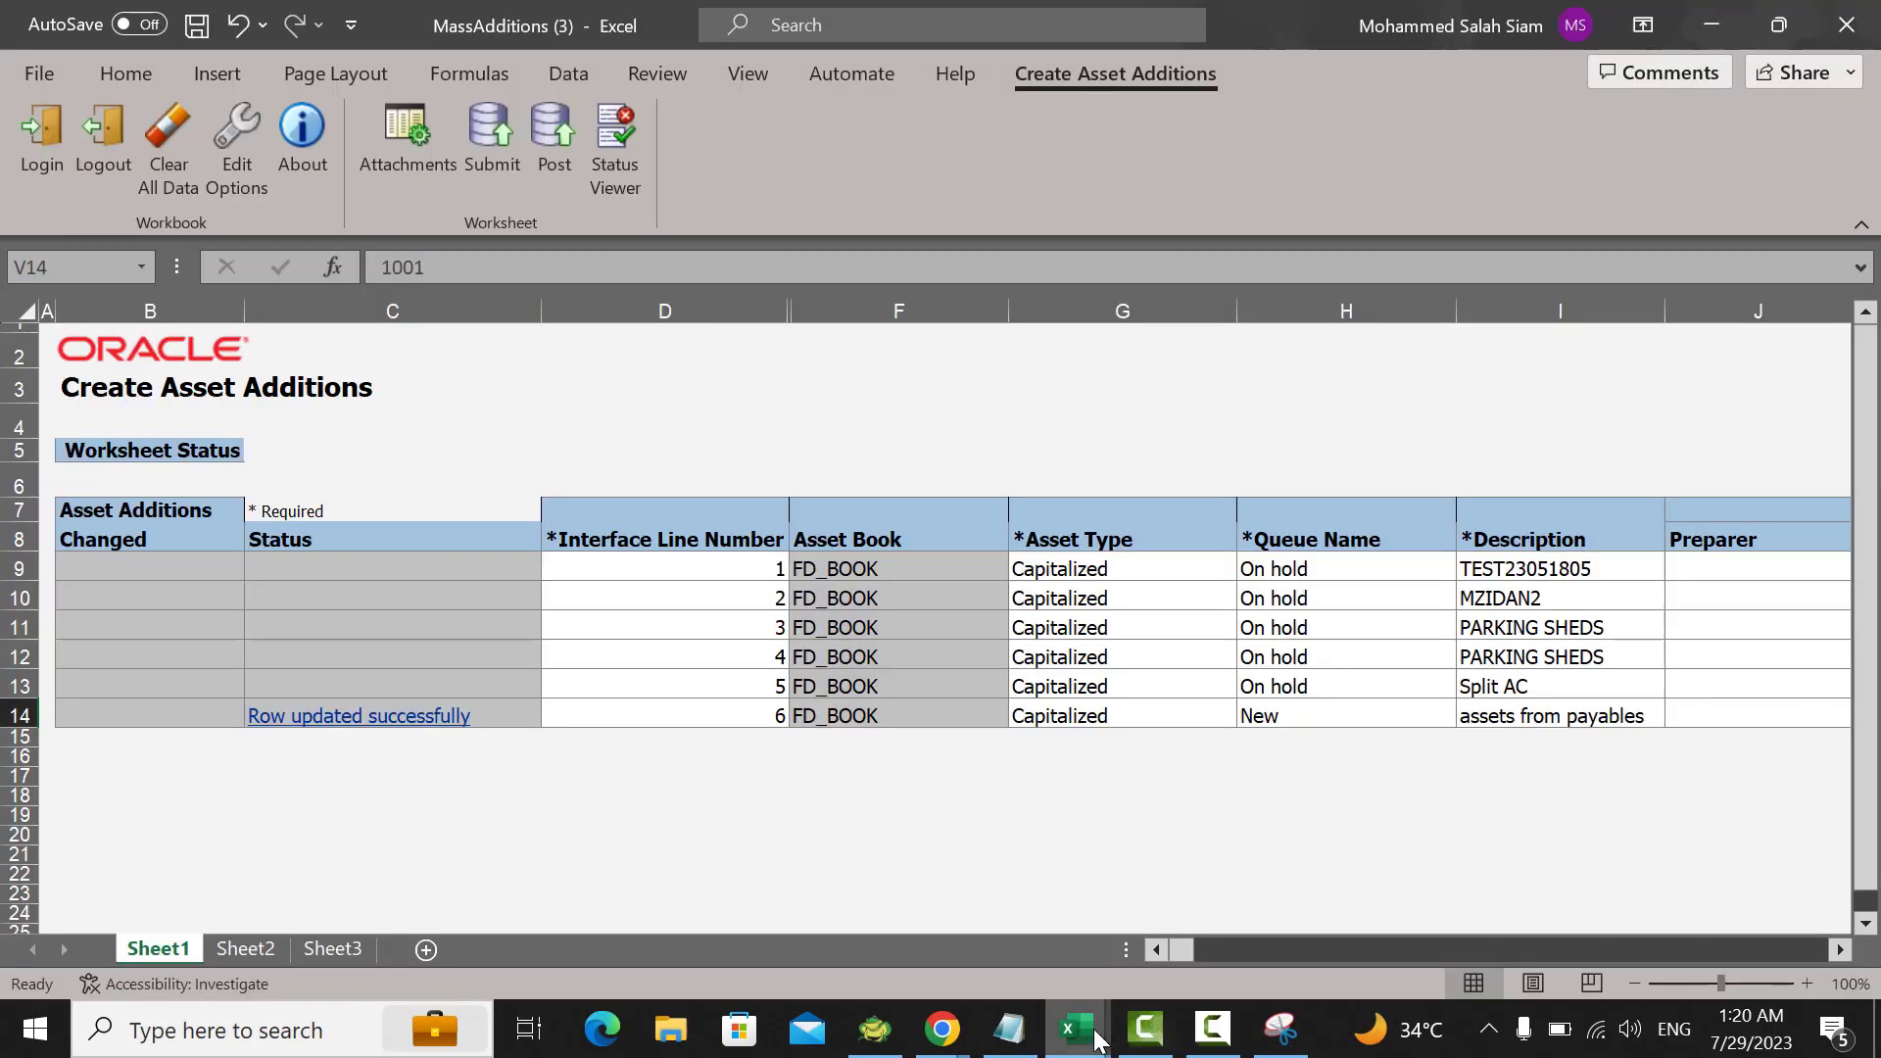
click(920, 882)
scroll(819, 722, down, 3)
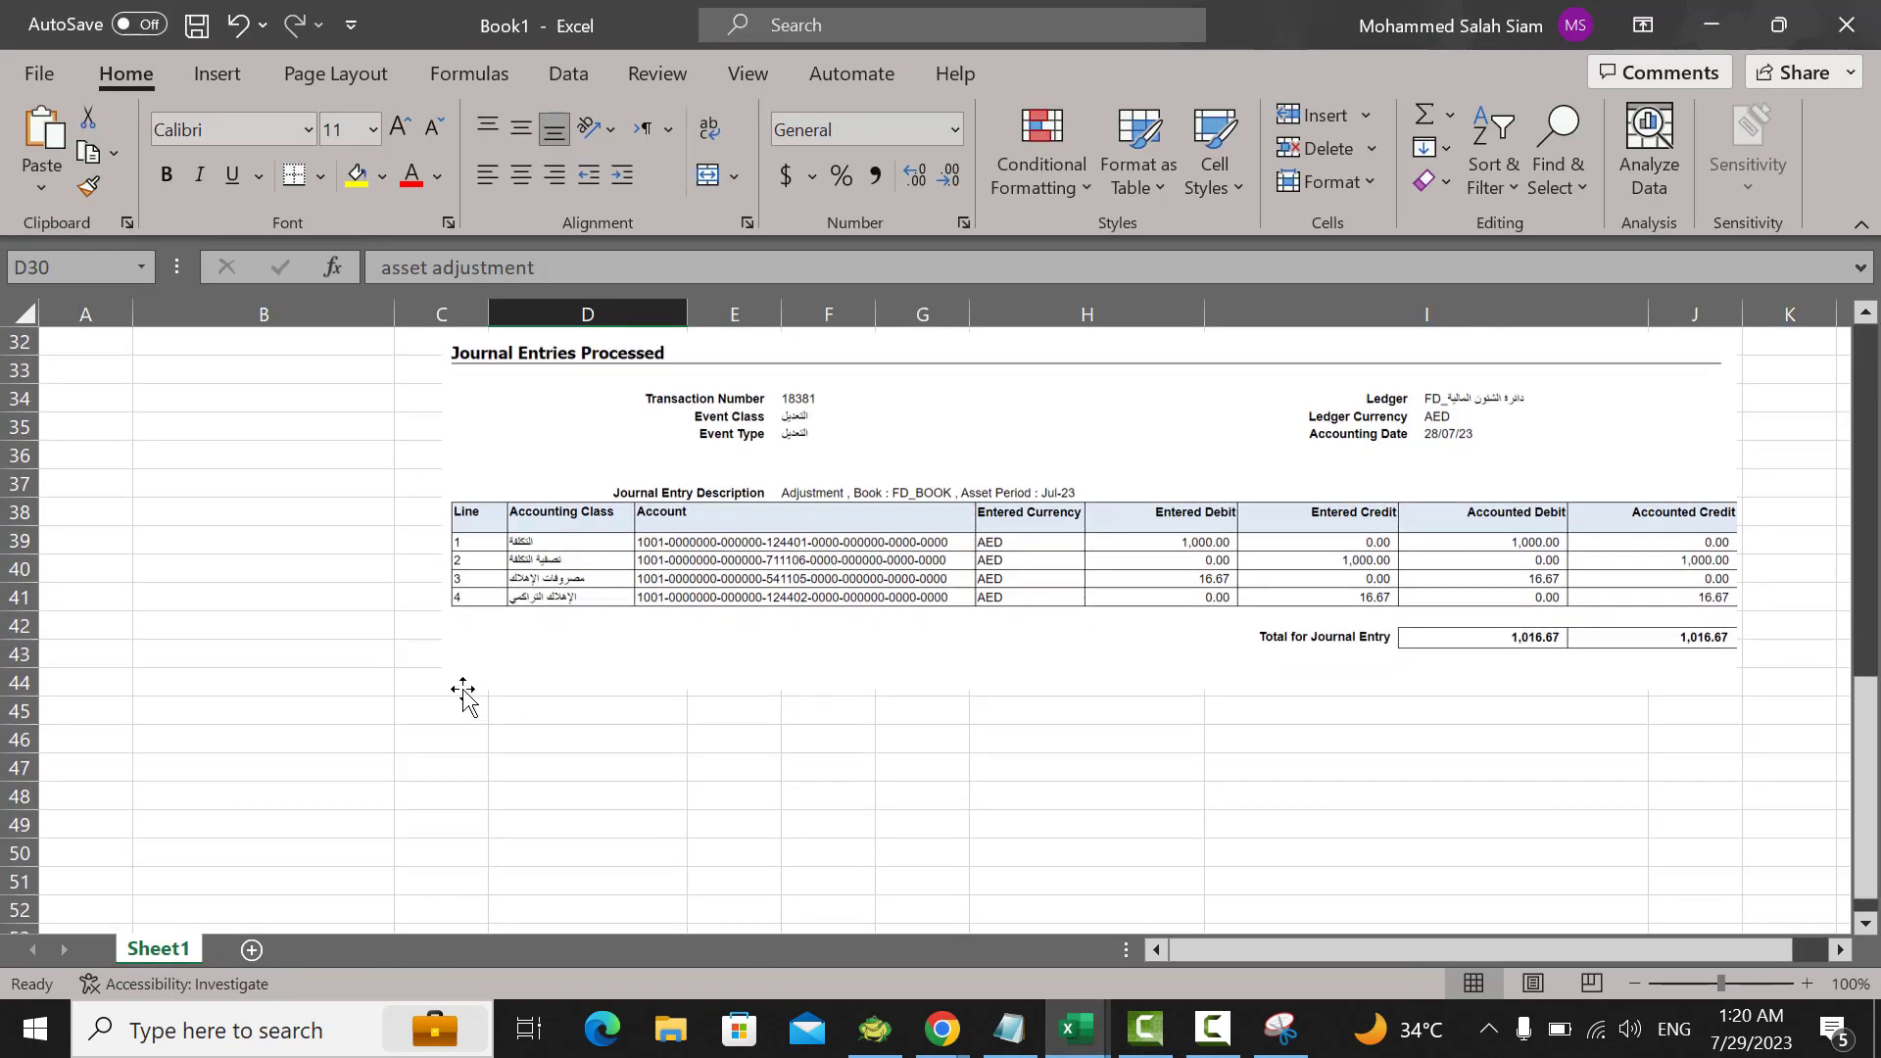
click(457, 763)
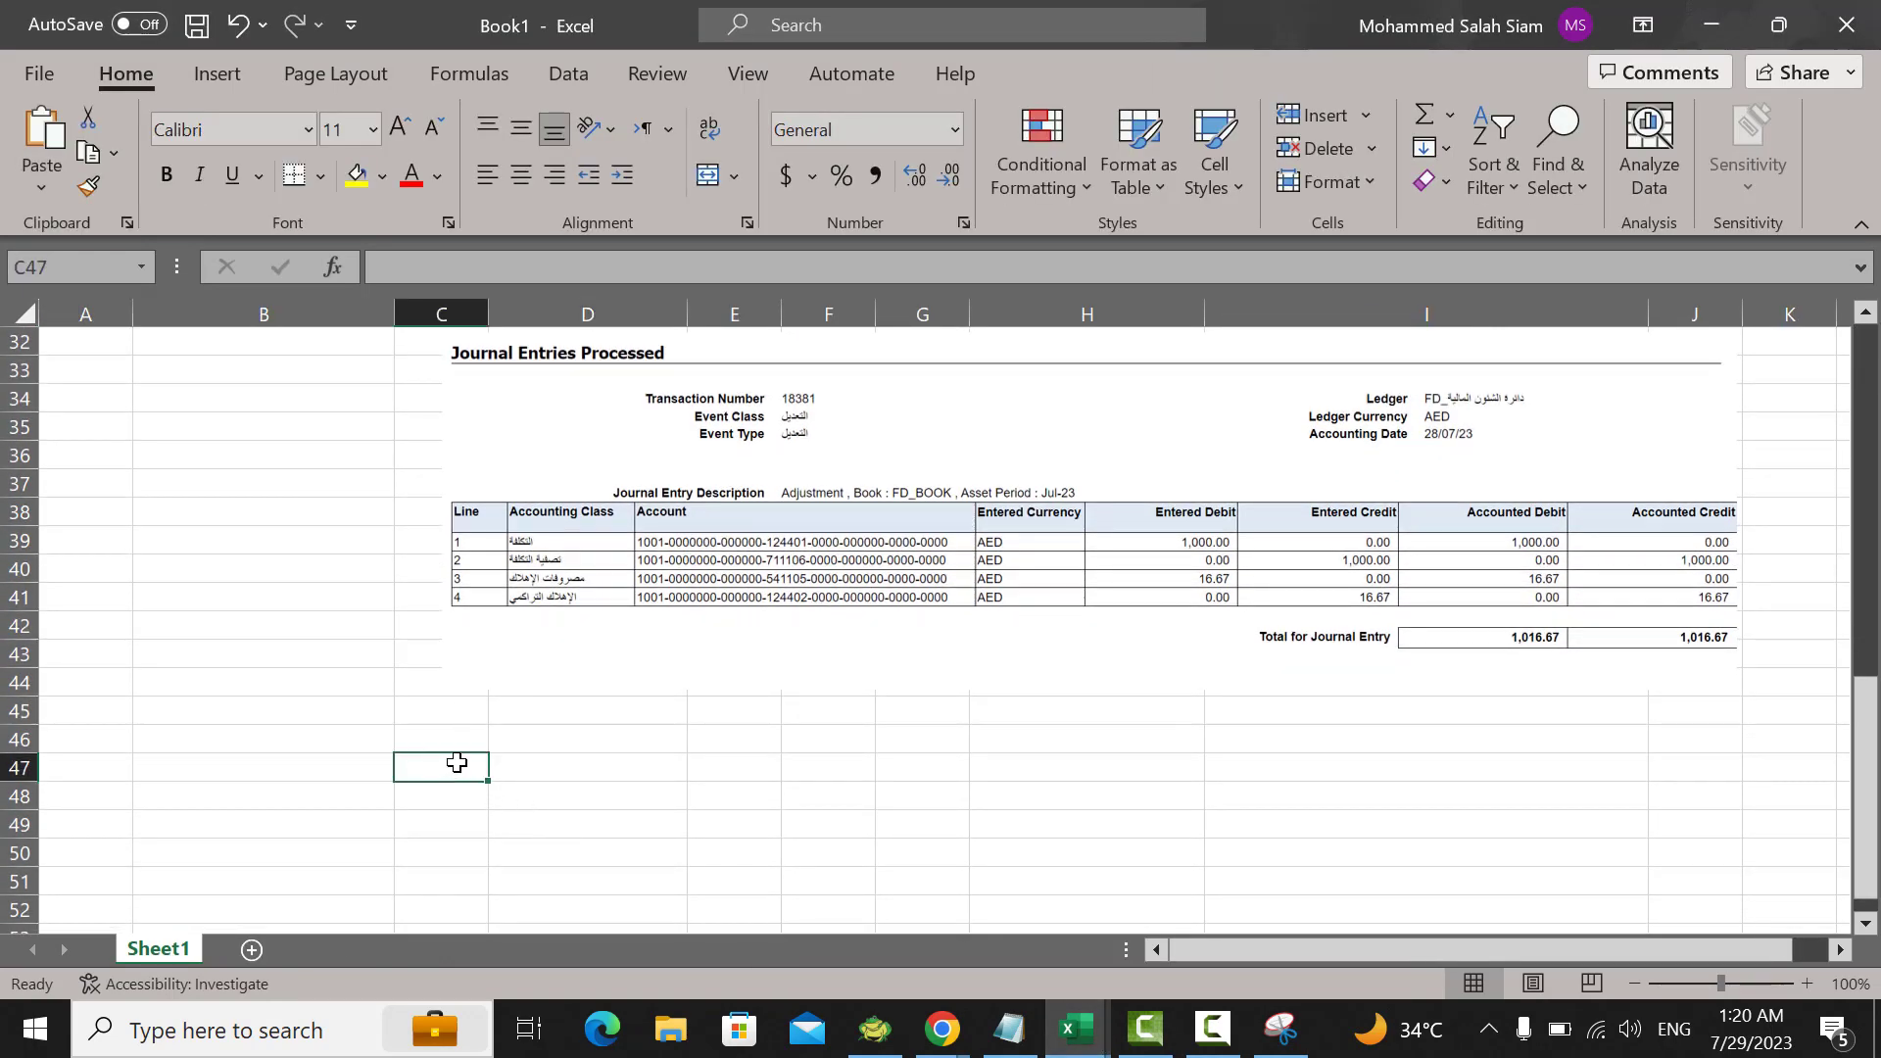
text(4)
key(Tab)
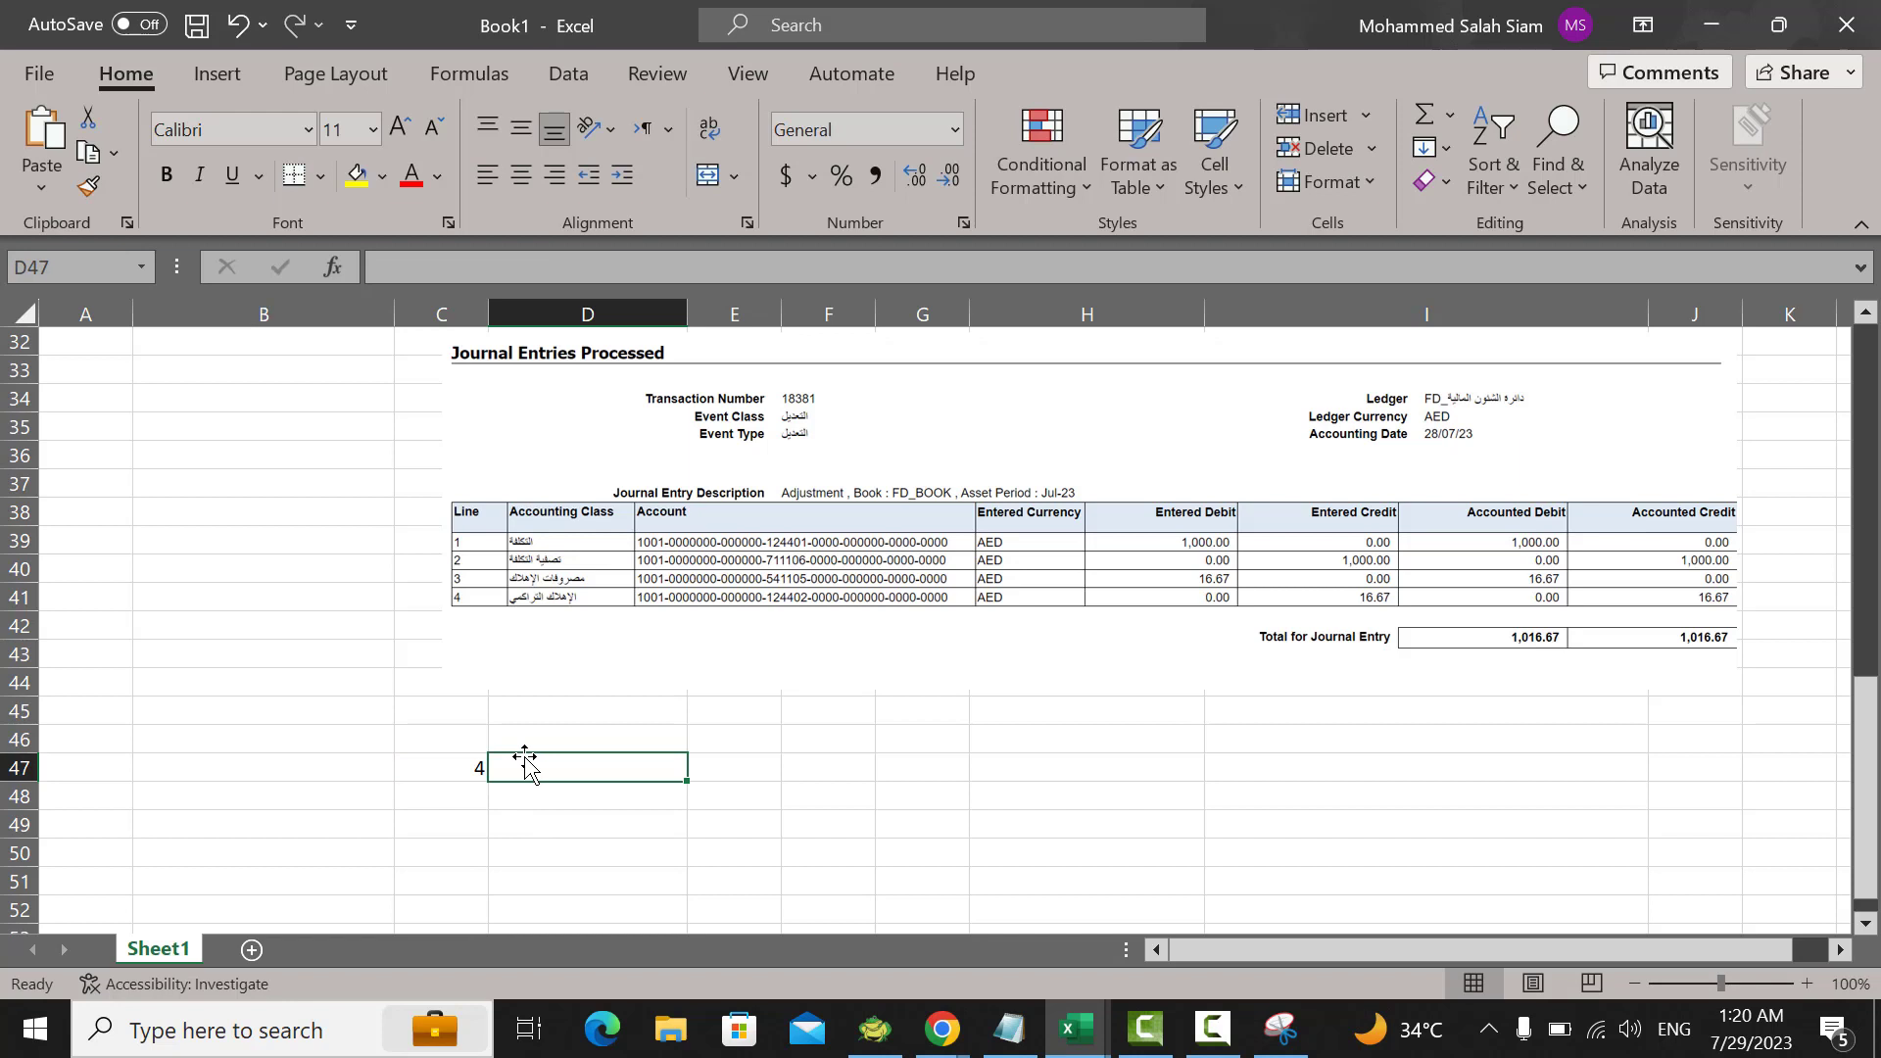
text(retire)
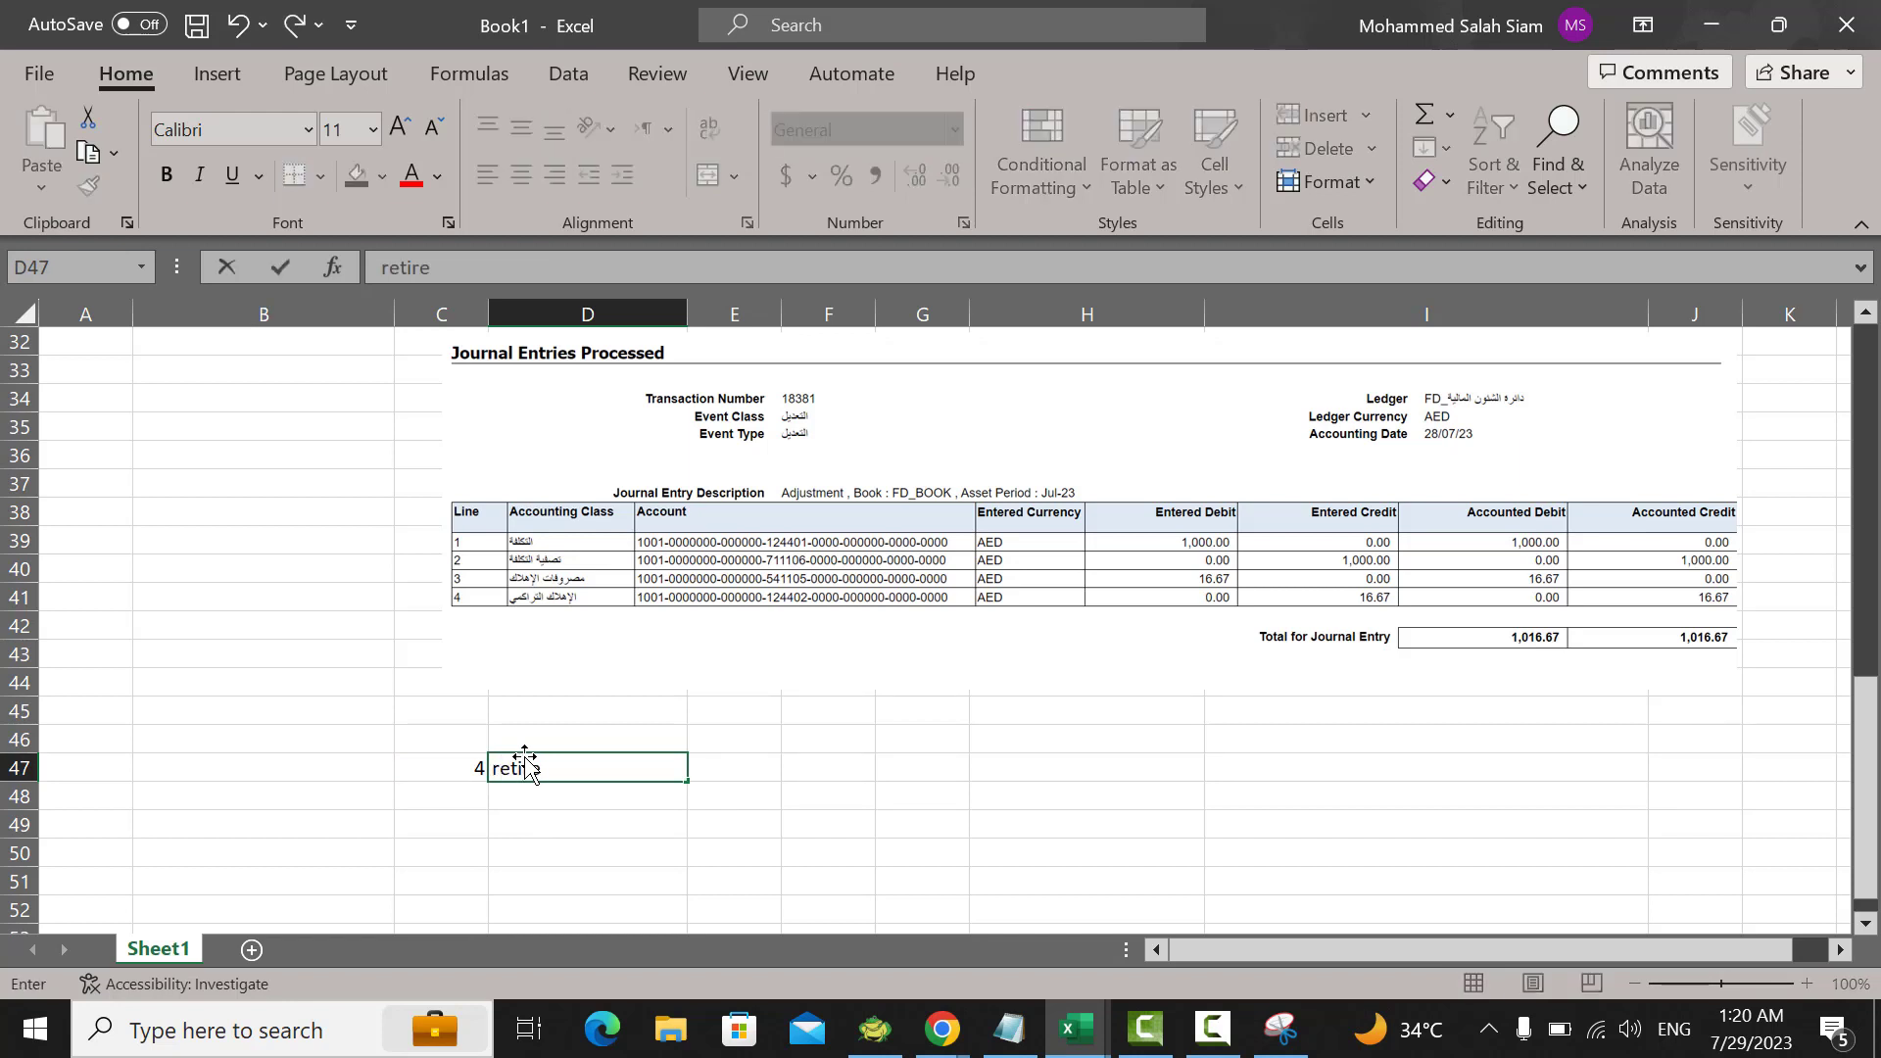
text( partial cost)
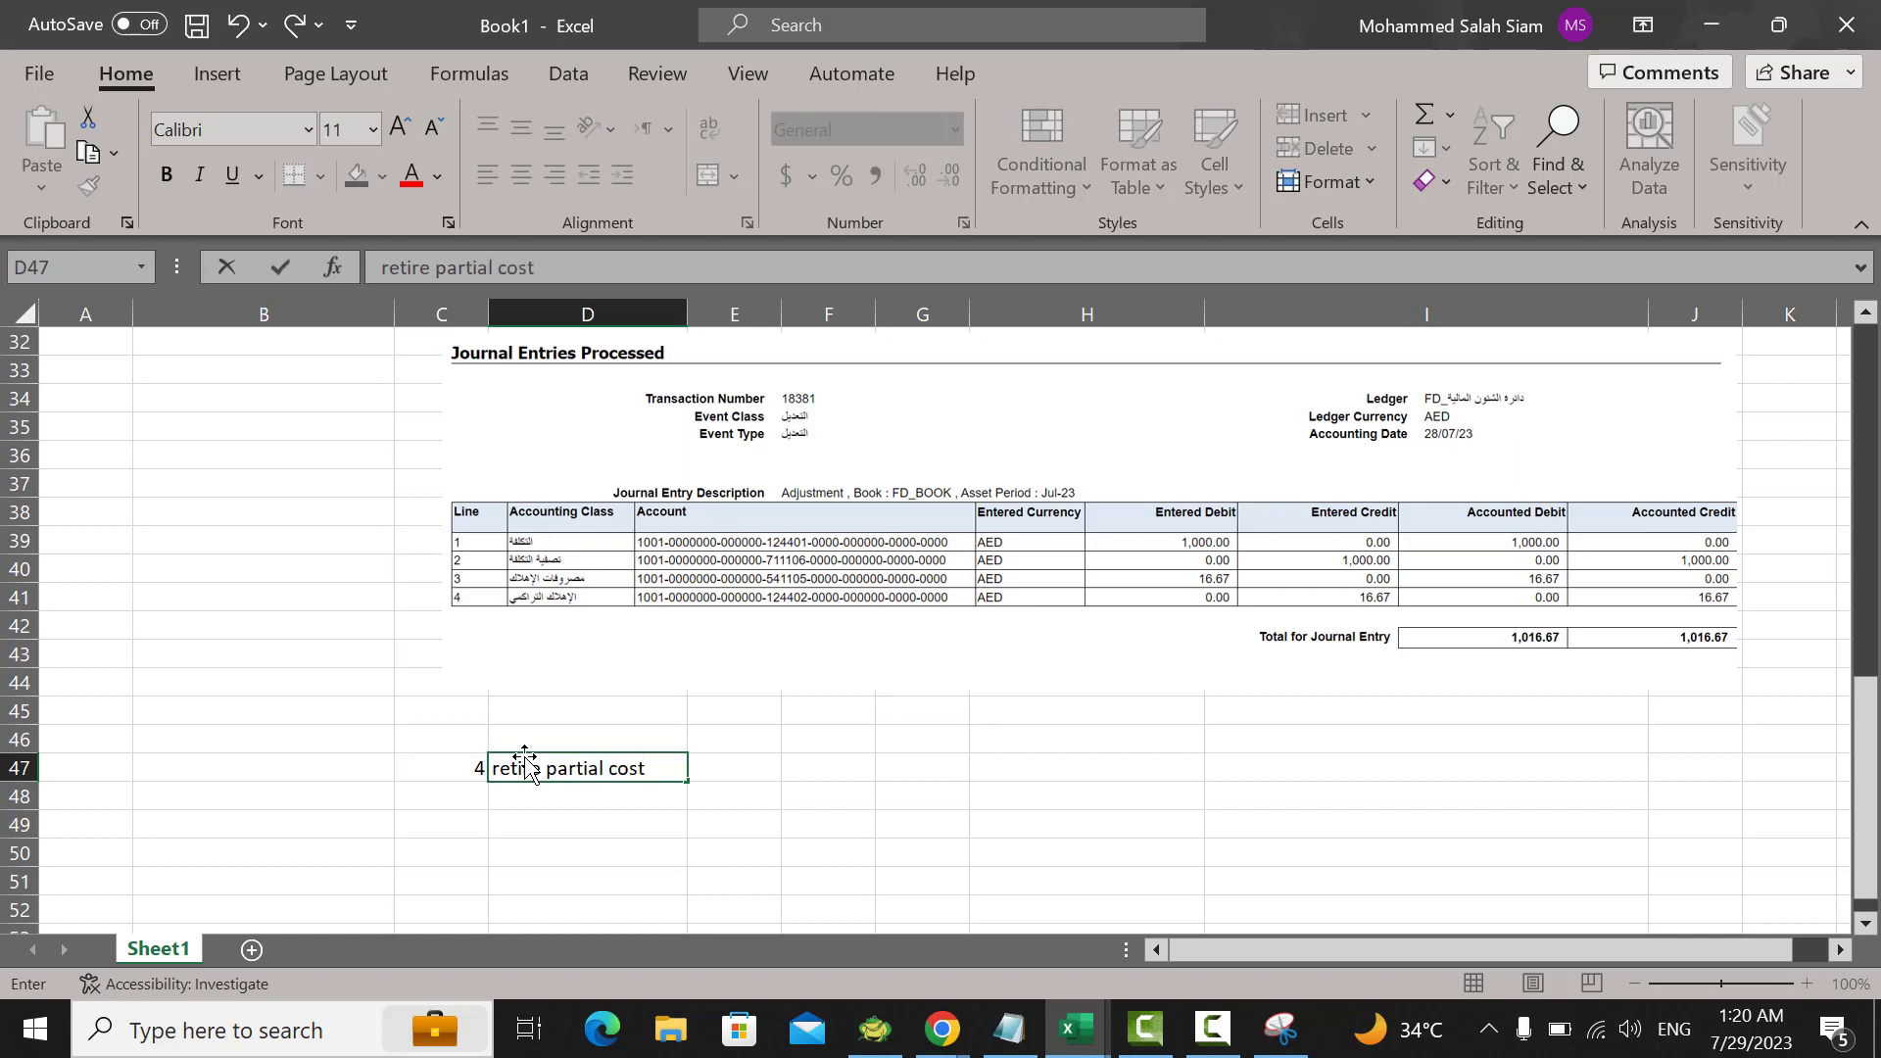
text( amount)
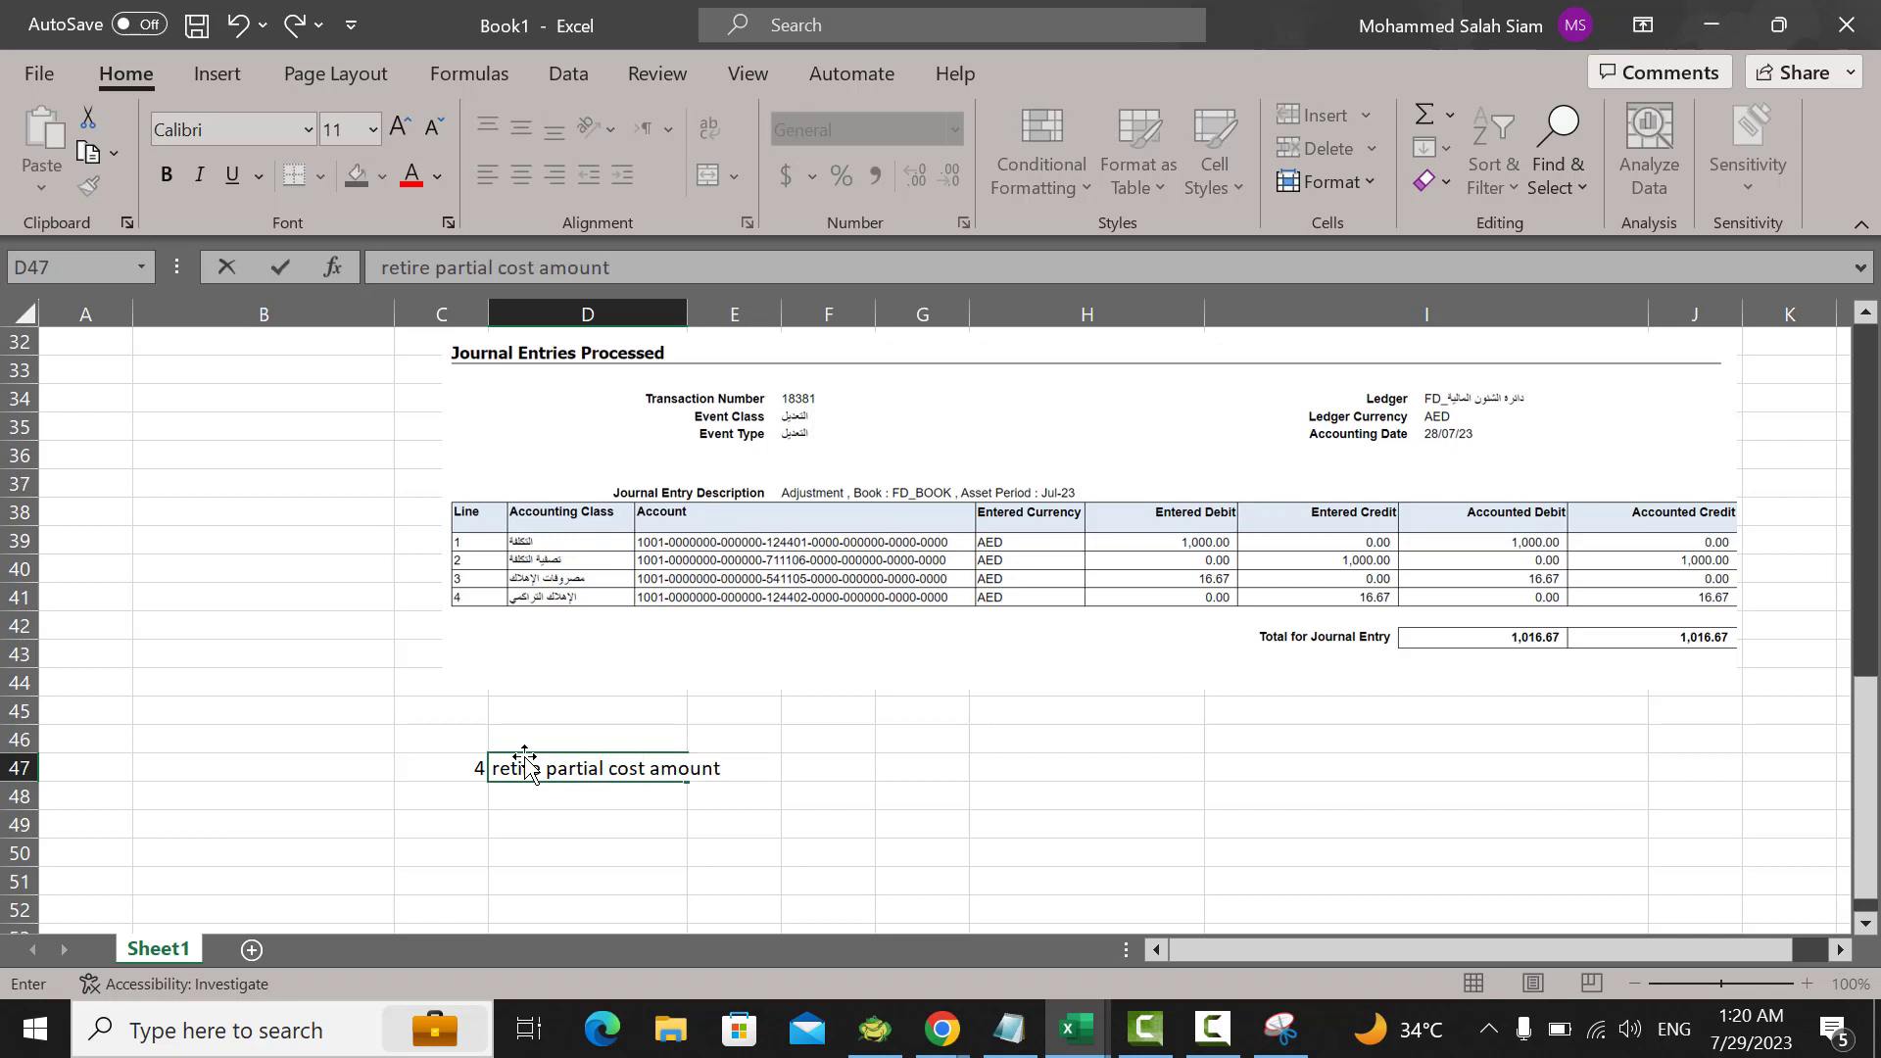
Step: Paste the snip of the retirement journal lines at cell D51, below the new heading
click(587, 888)
key(ctrl+v)
scroll(869, 625, down, 4)
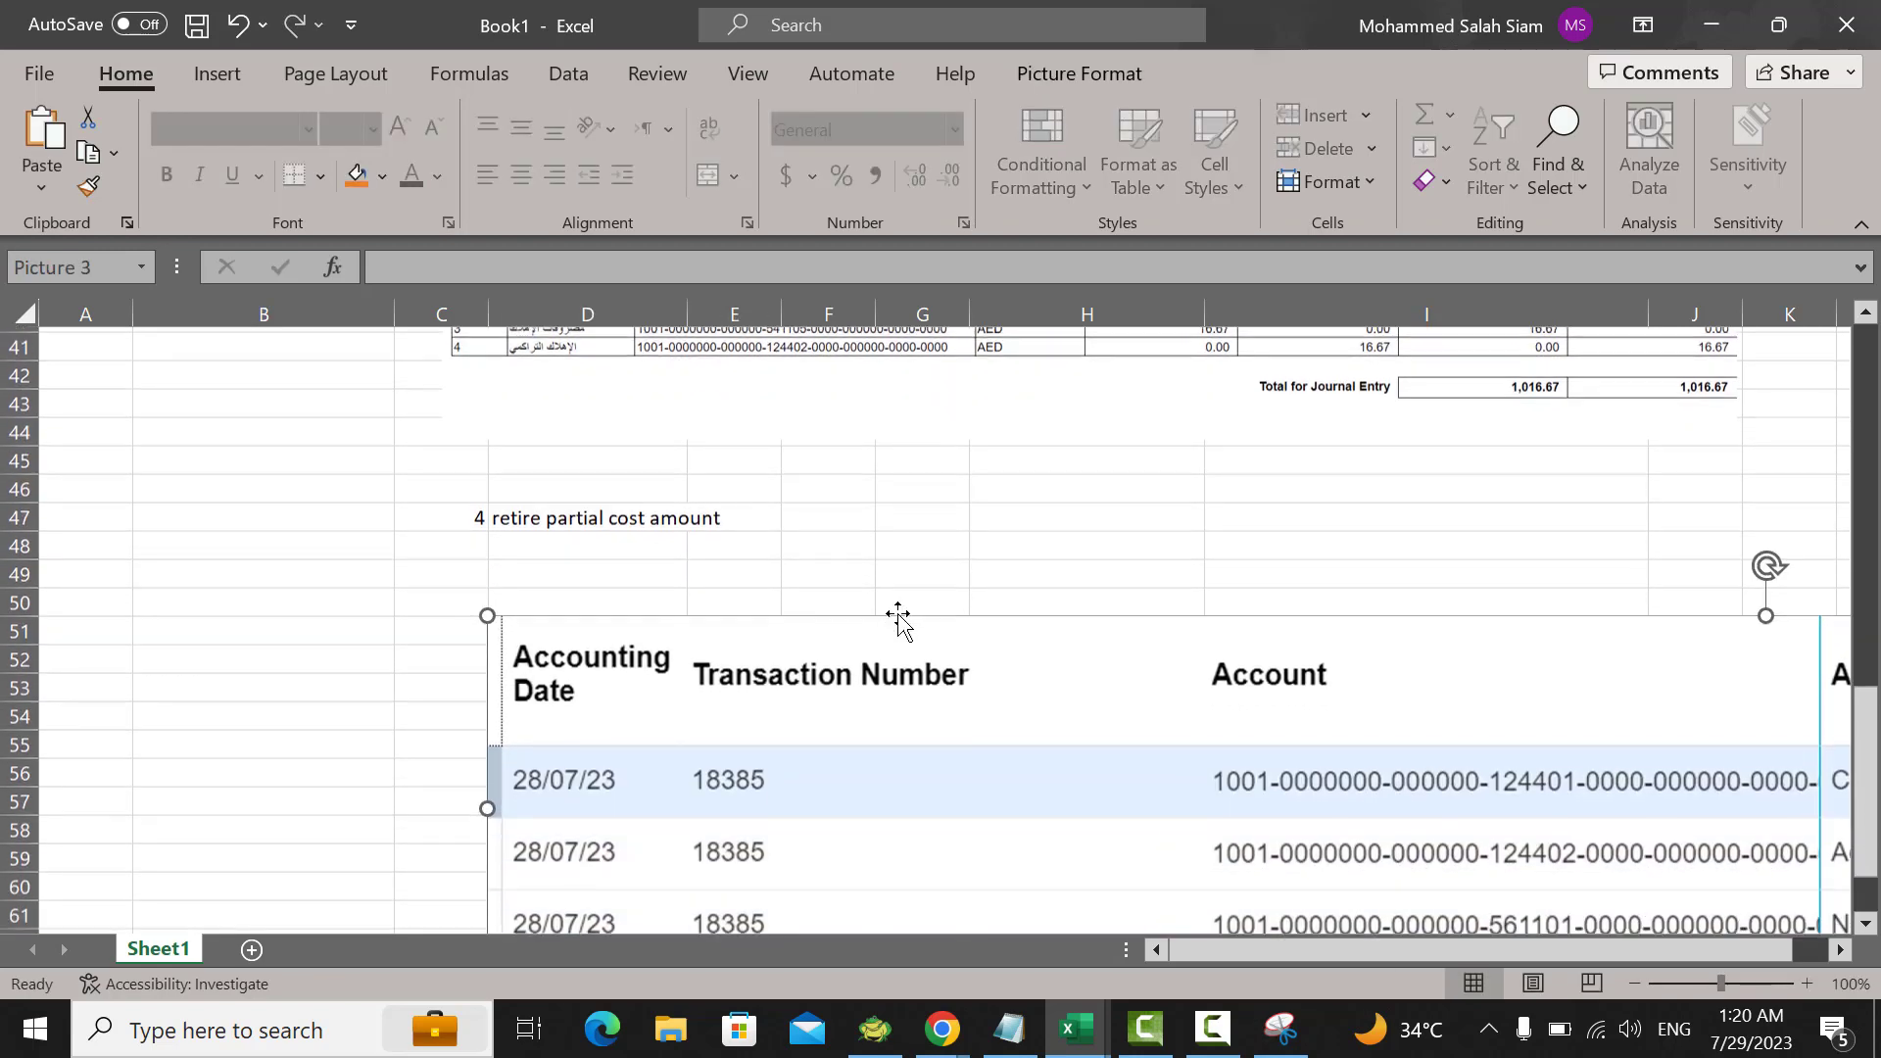
Step: Shrink the retirement journal picture to fit below its heading, and fill the heading cell D47 with yellow
drag(488, 525, 443, 609)
click(548, 427)
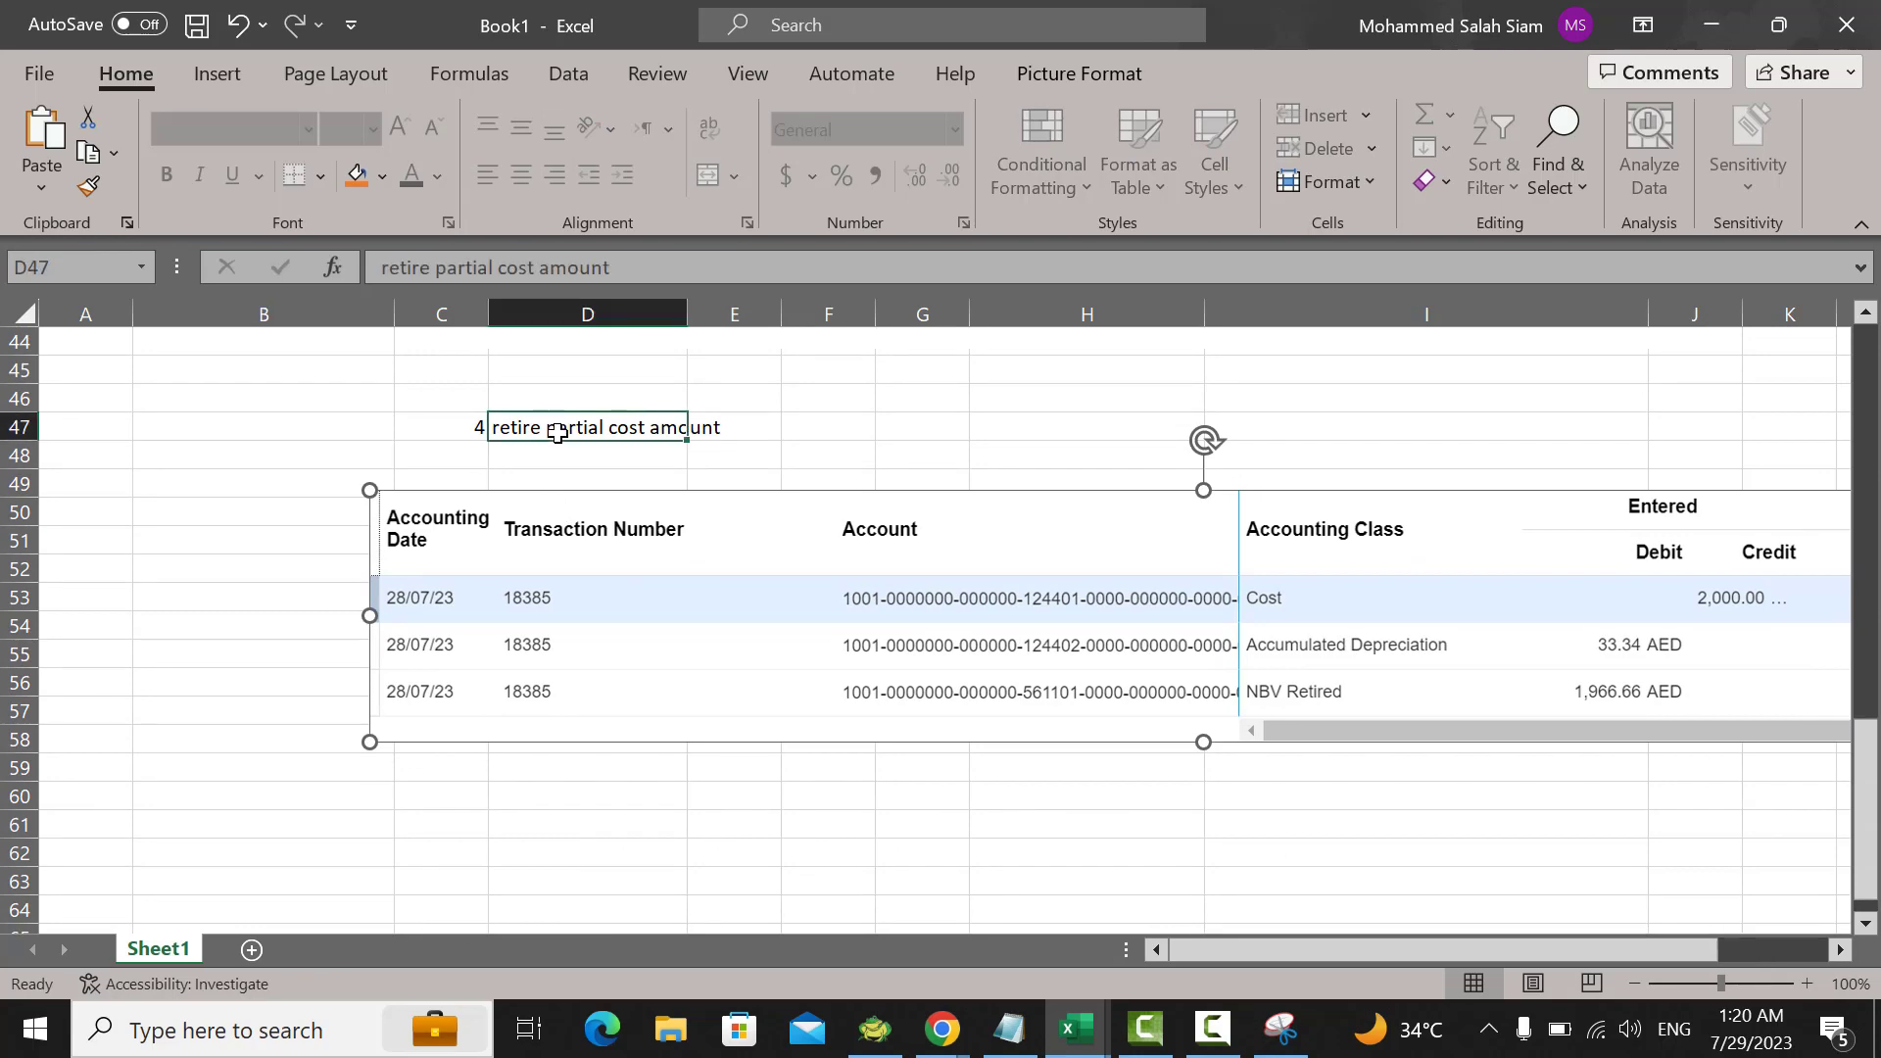
click(356, 175)
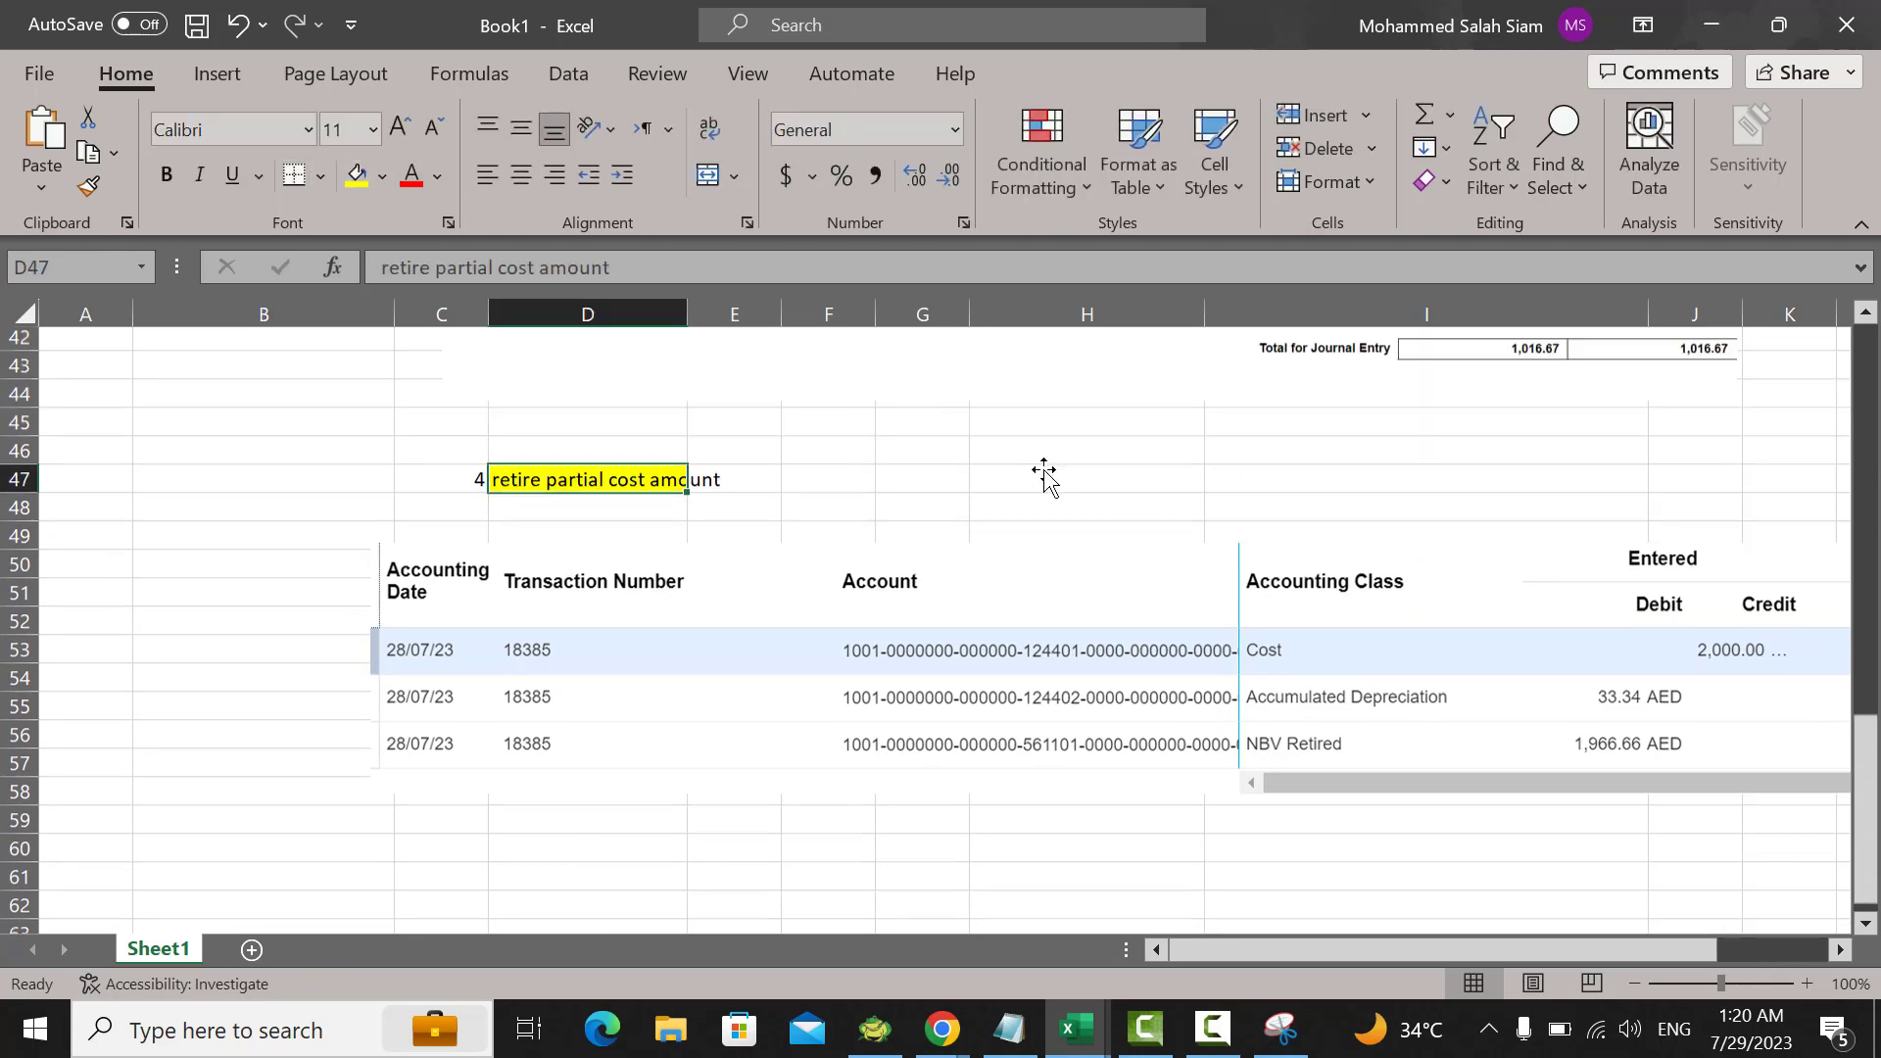
scroll(1035, 460, up, 7)
scroll(1035, 461, up, 7)
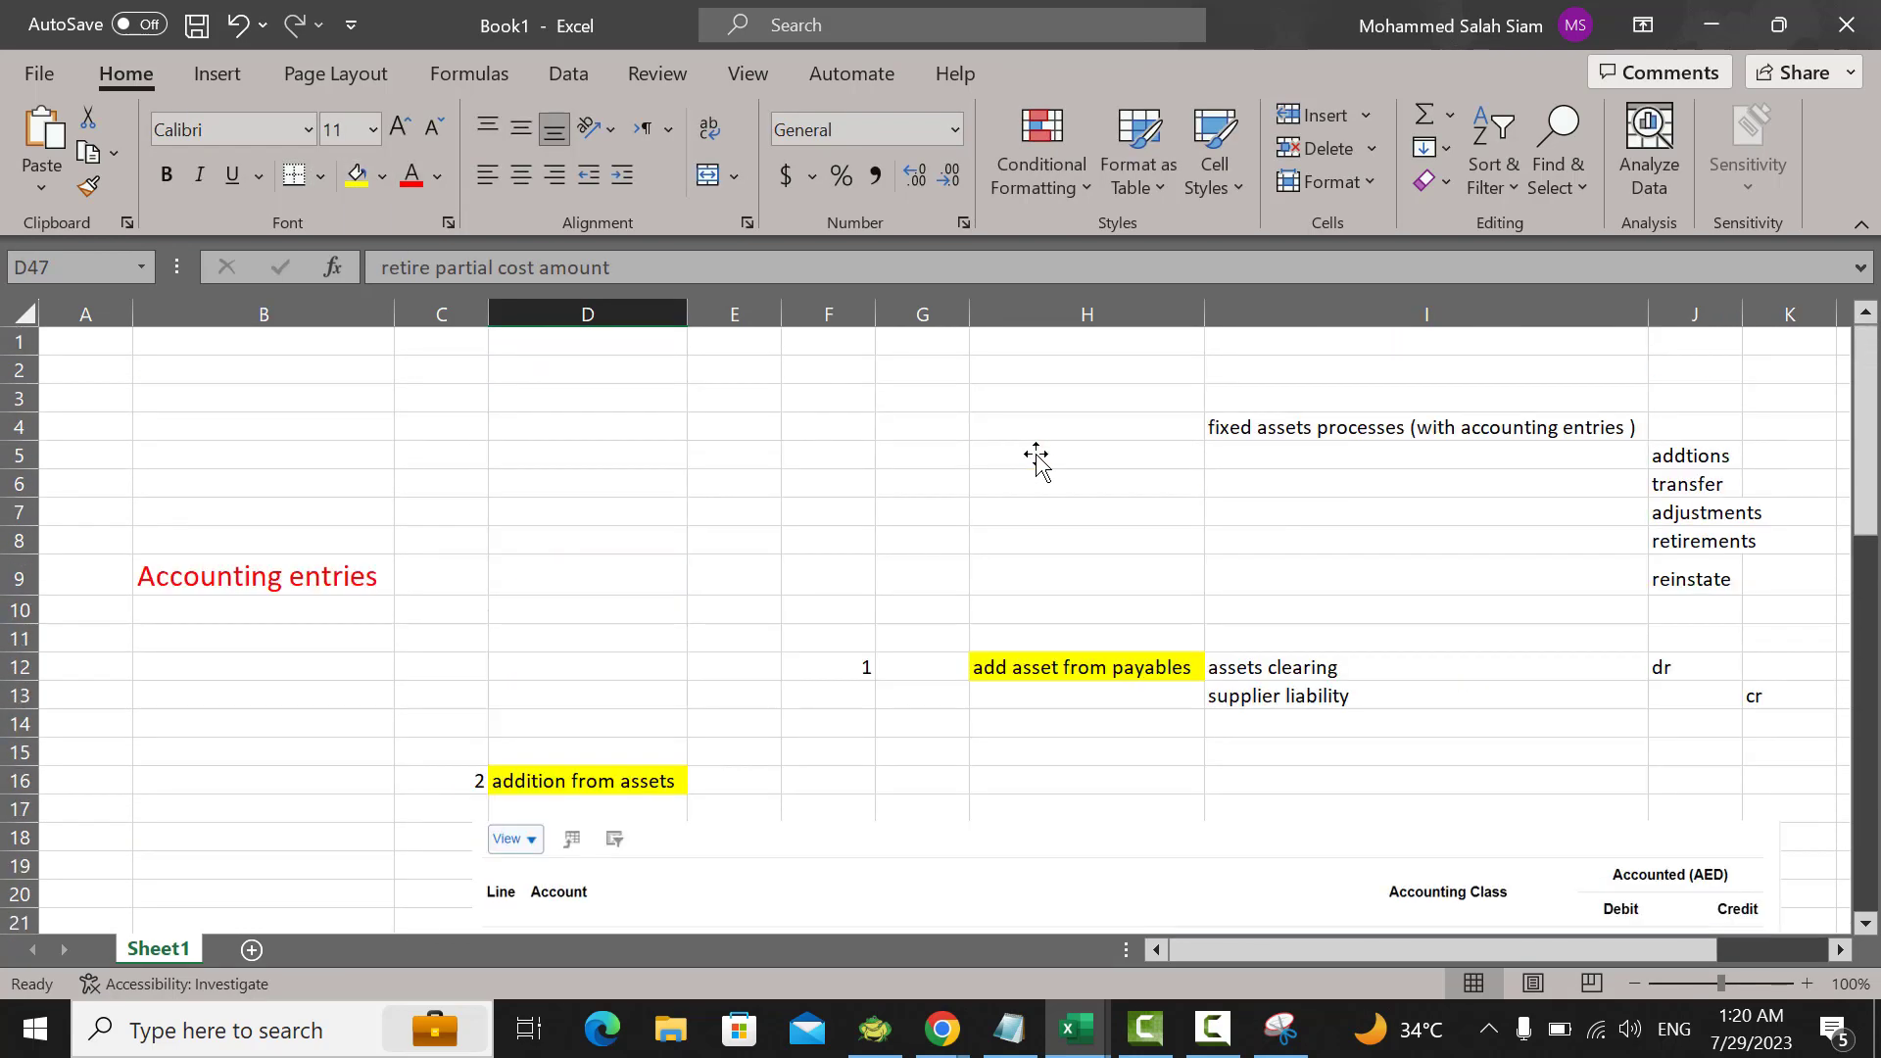
Step: Switch back to Oracle Fusion in Chrome and leave the journal entry review for the Assets page
click(1712, 29)
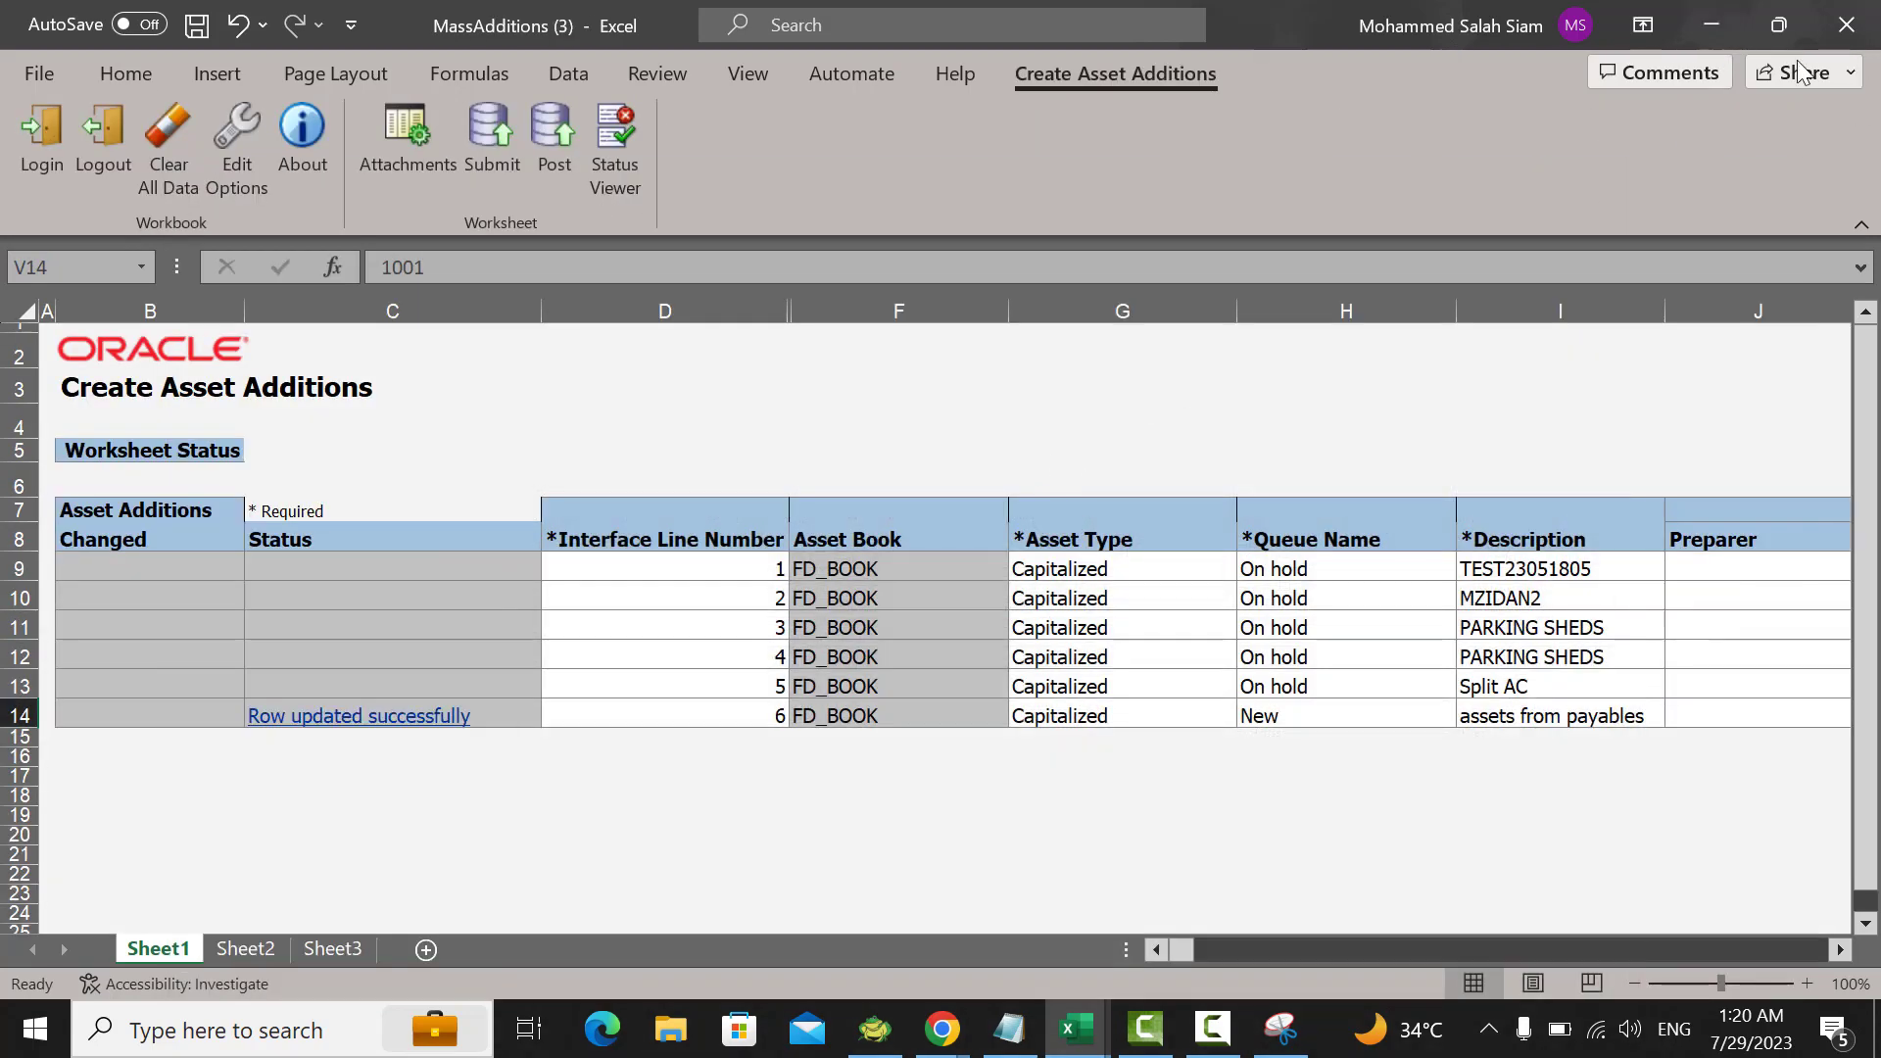
click(1719, 15)
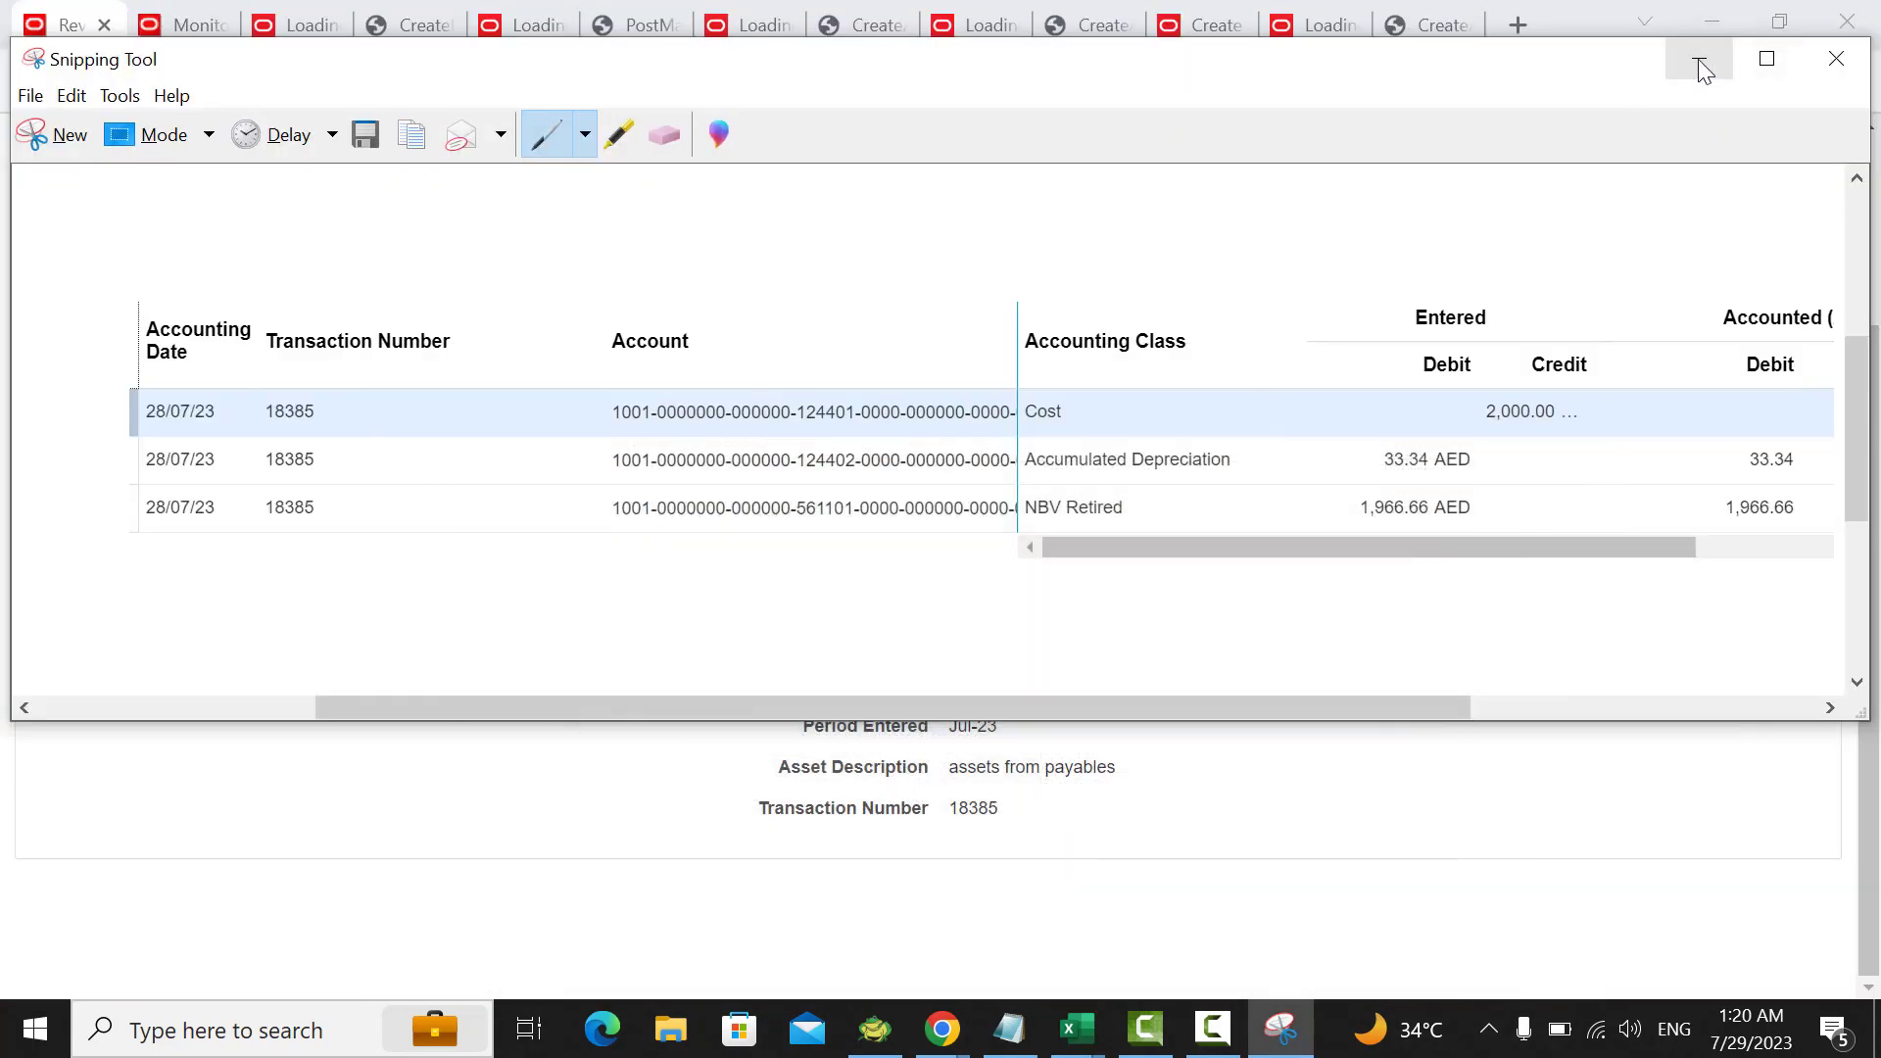
click(1705, 22)
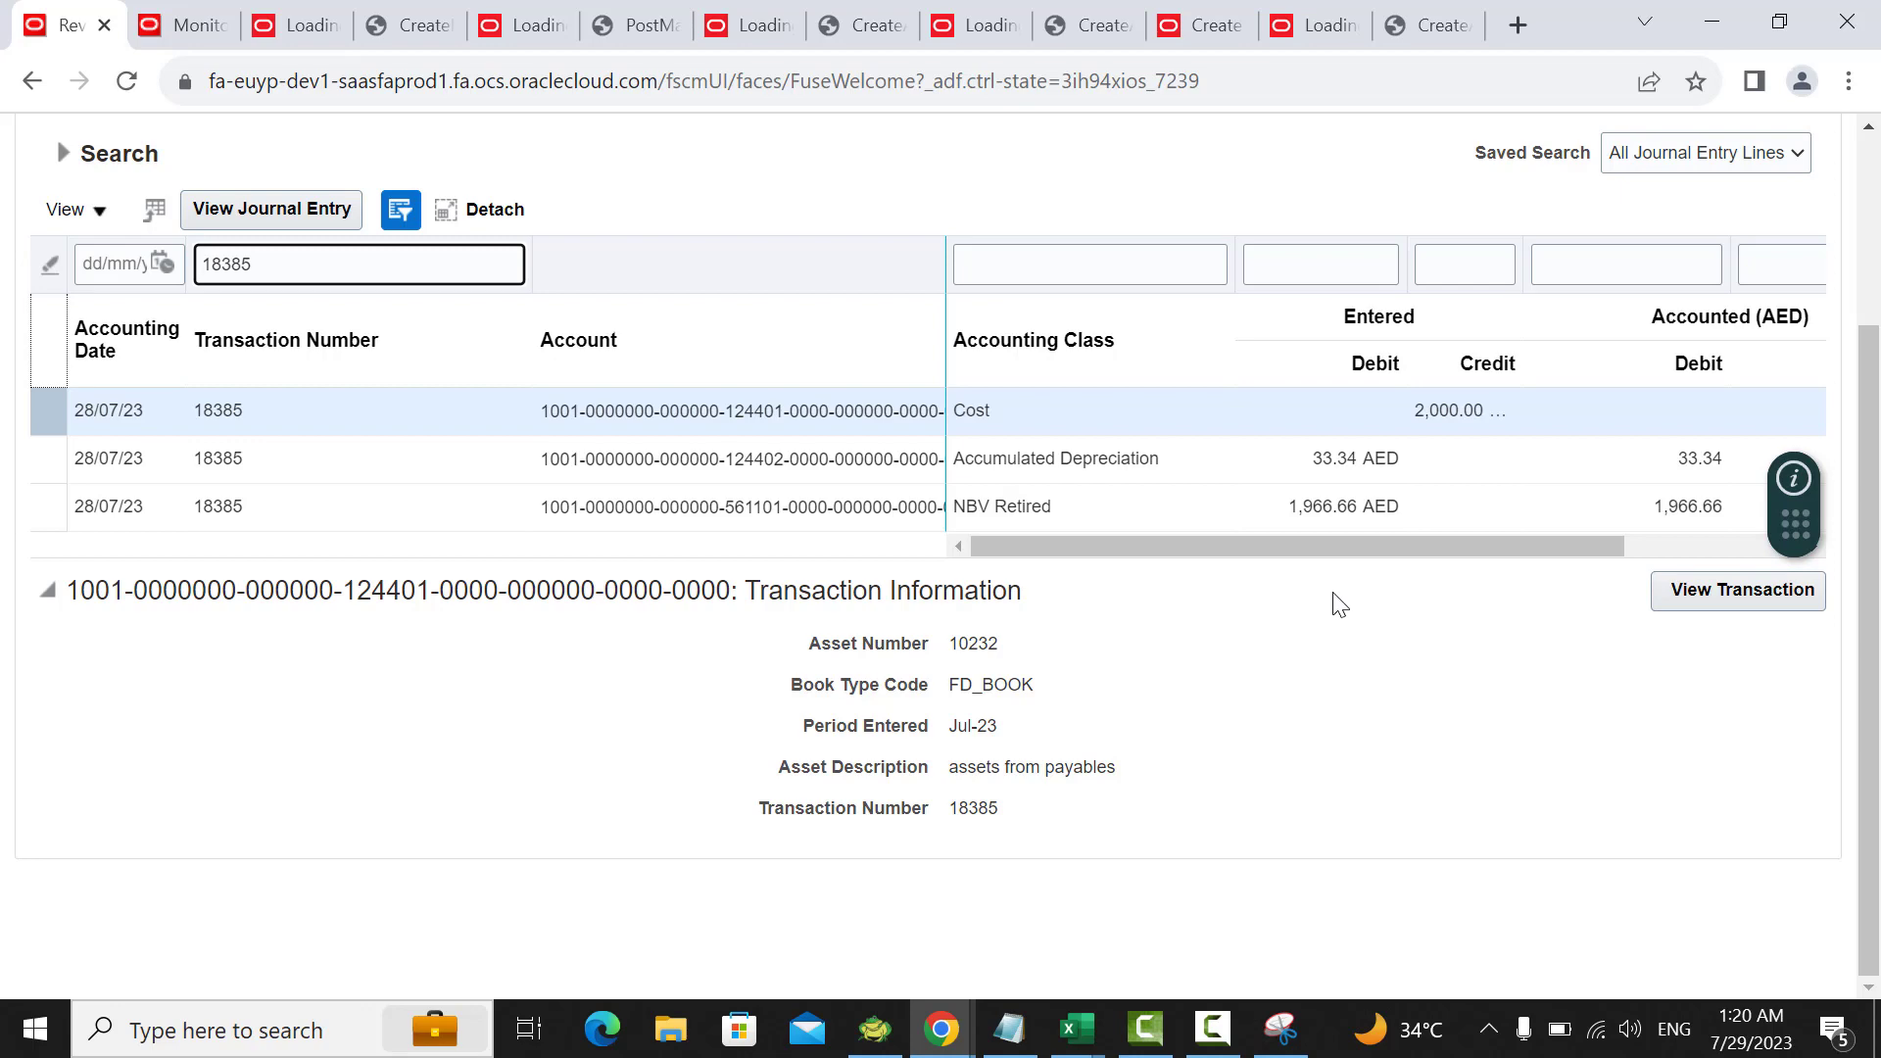
scroll(1340, 605, up, 3)
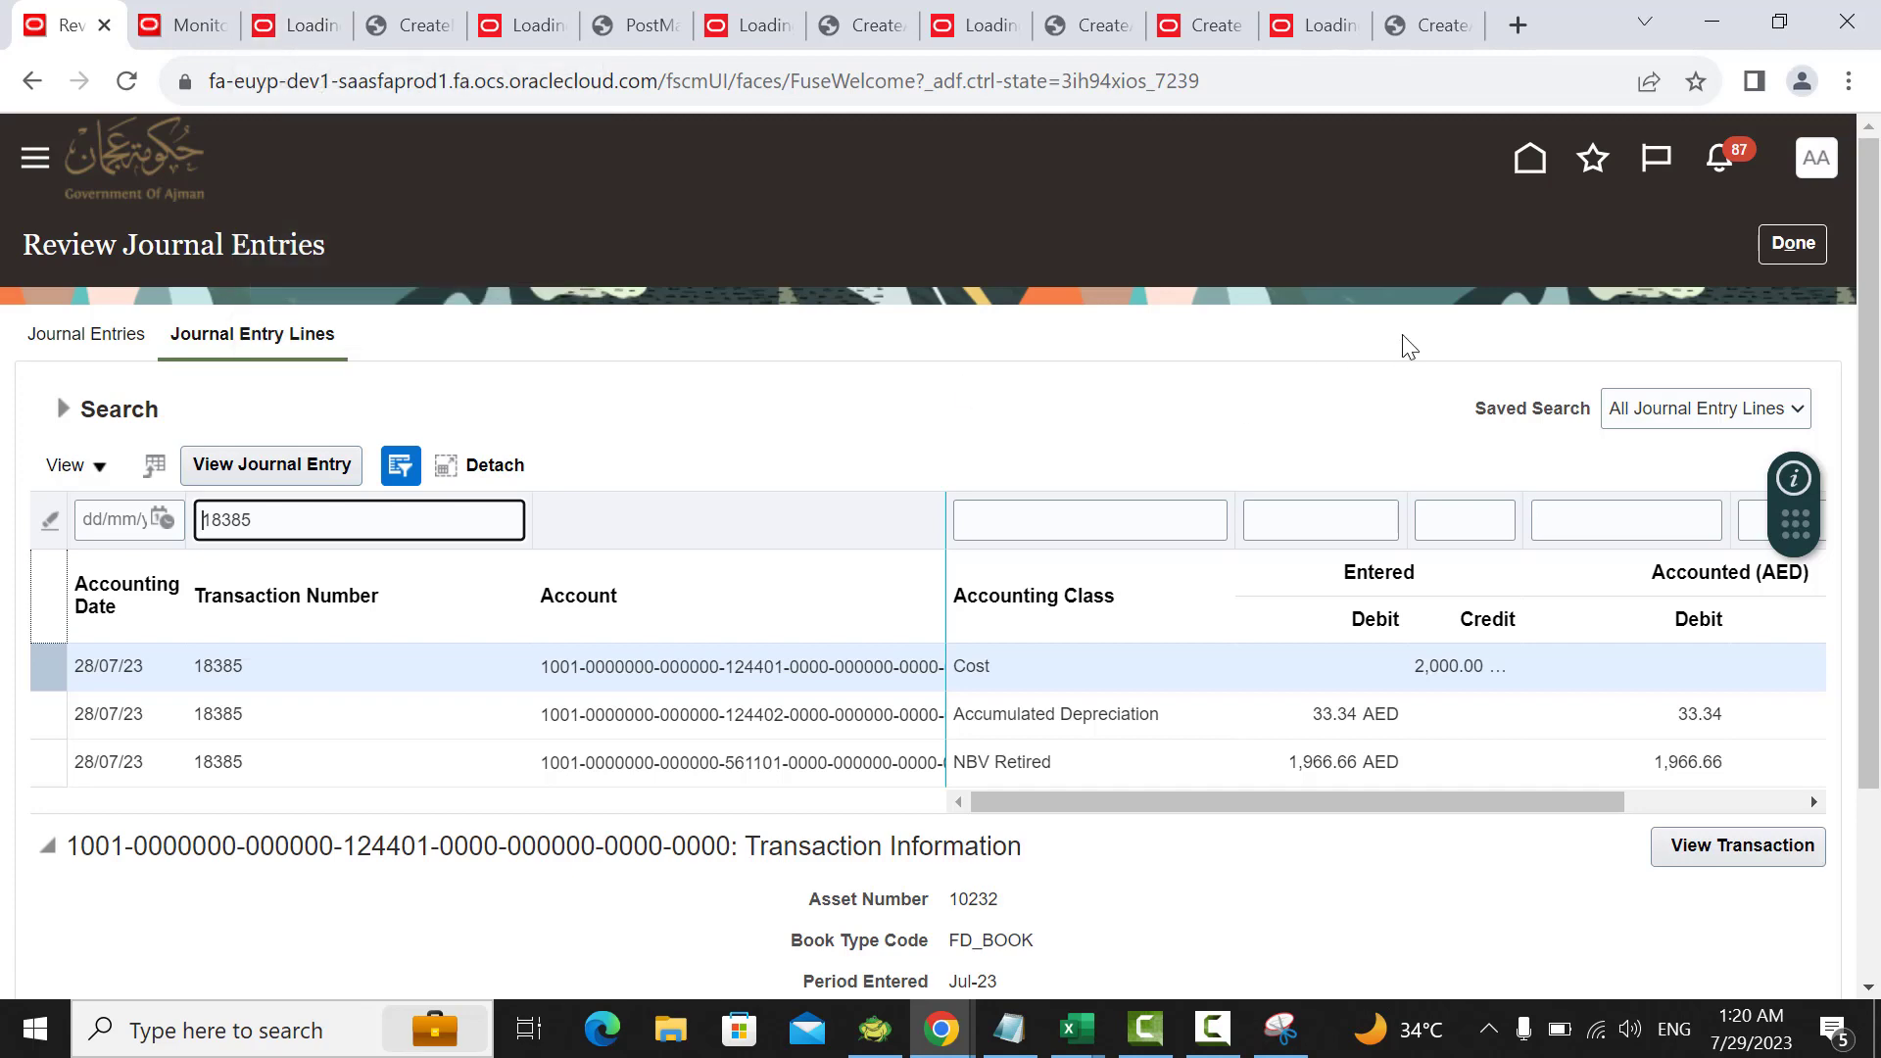
click(1530, 156)
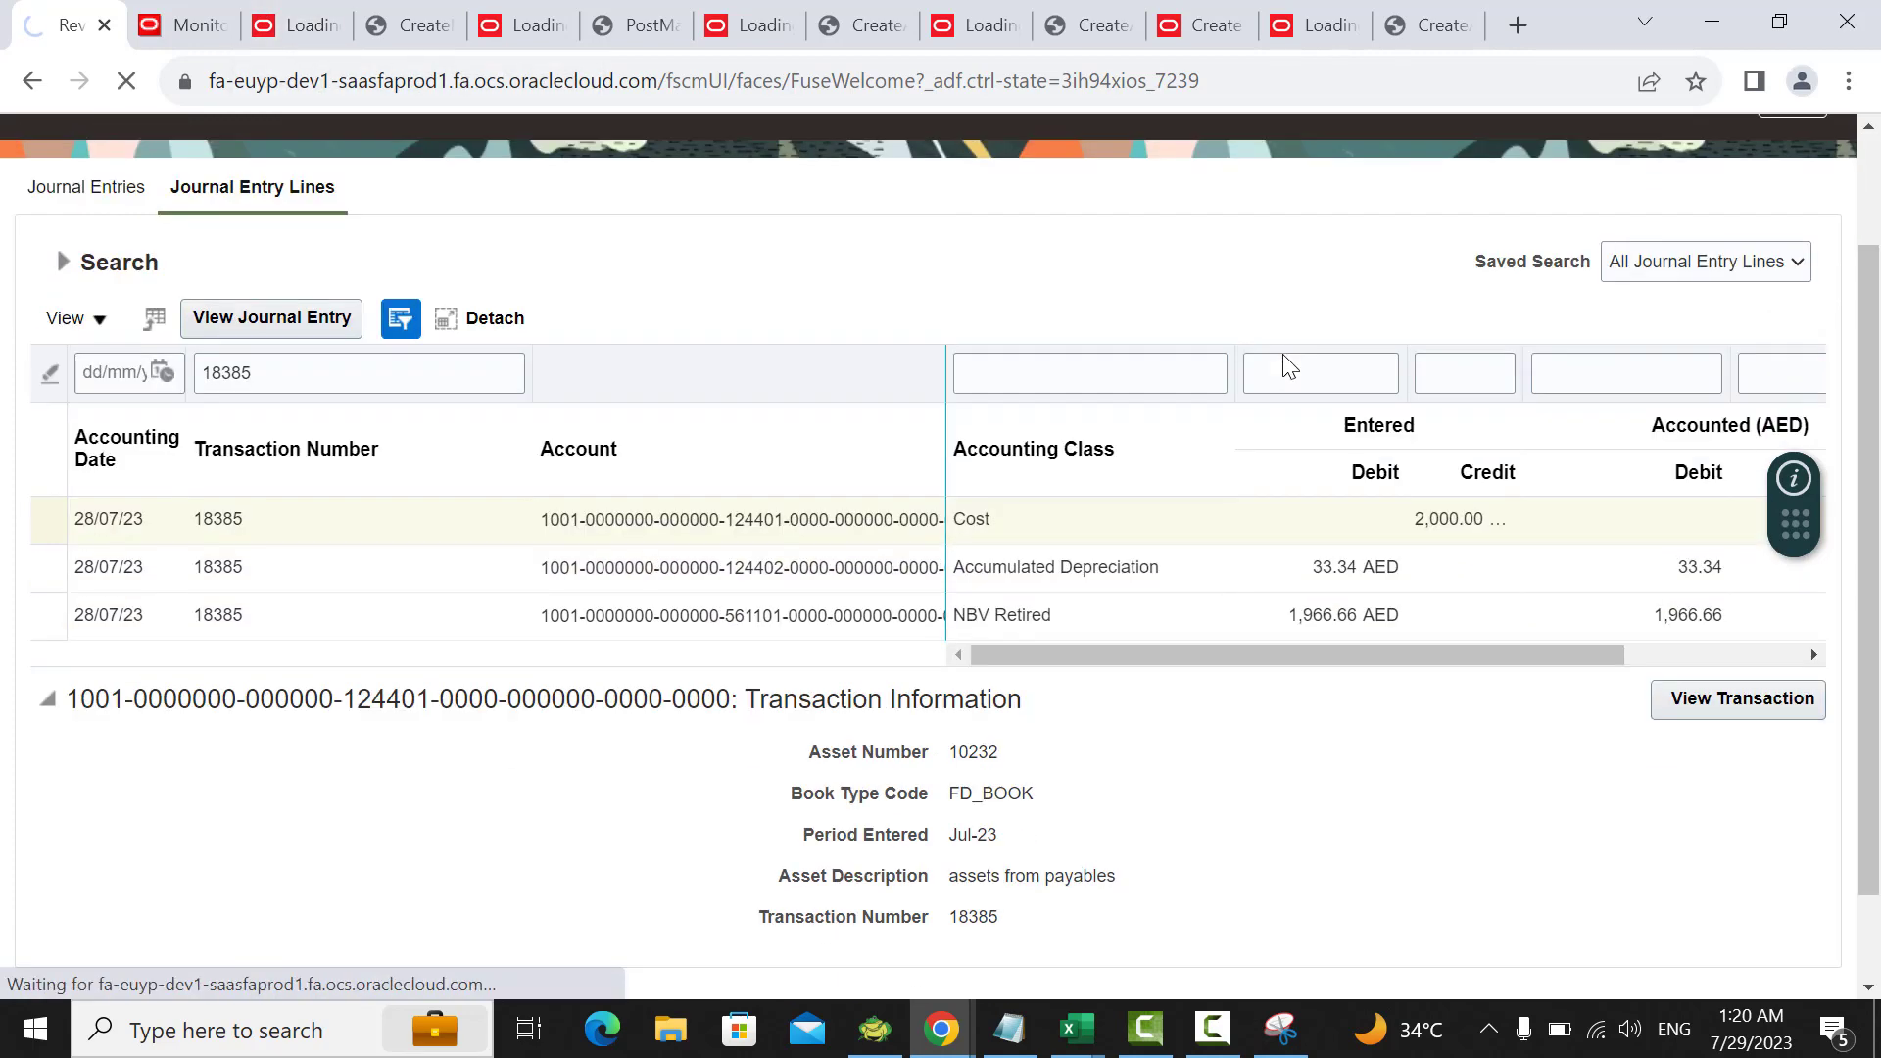
scroll(1283, 353, down, 3)
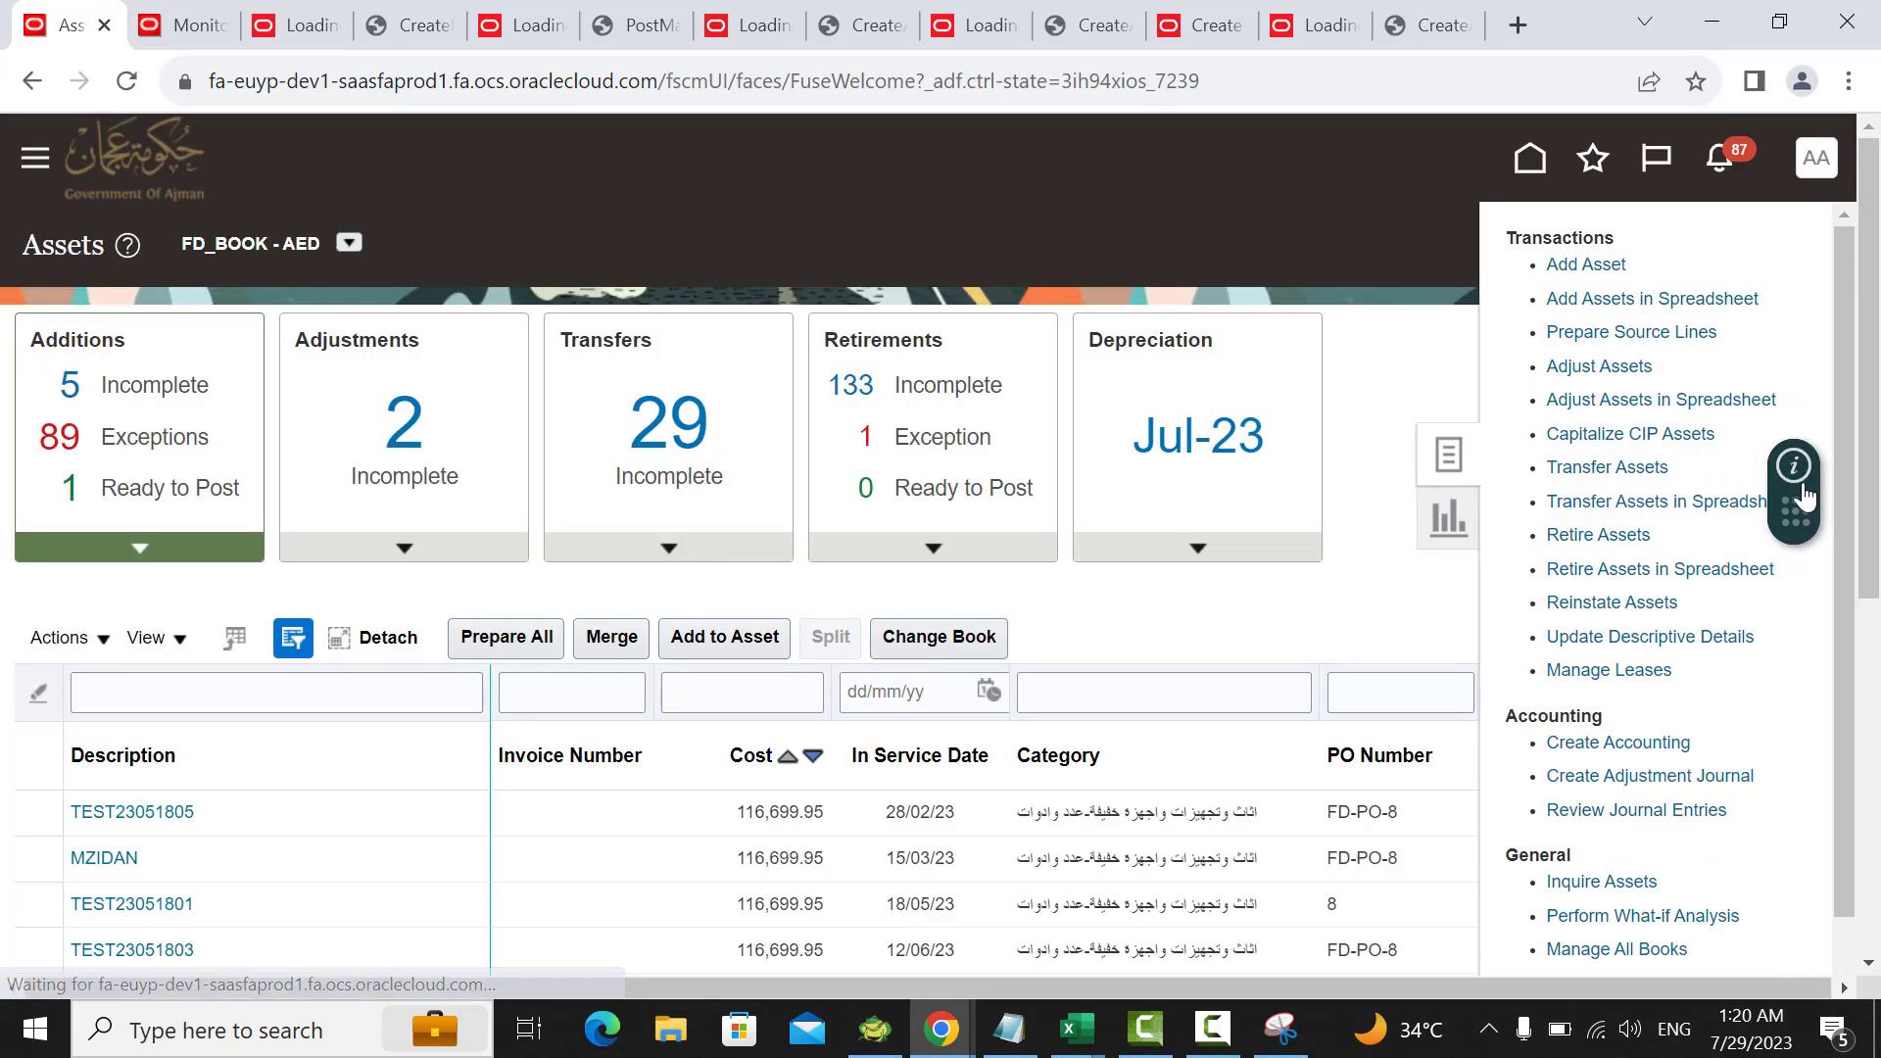
Step: Open Reinstate Assets and search the FD_BOOK retirements from 28/07/23 for asset number 10232
click(1609, 603)
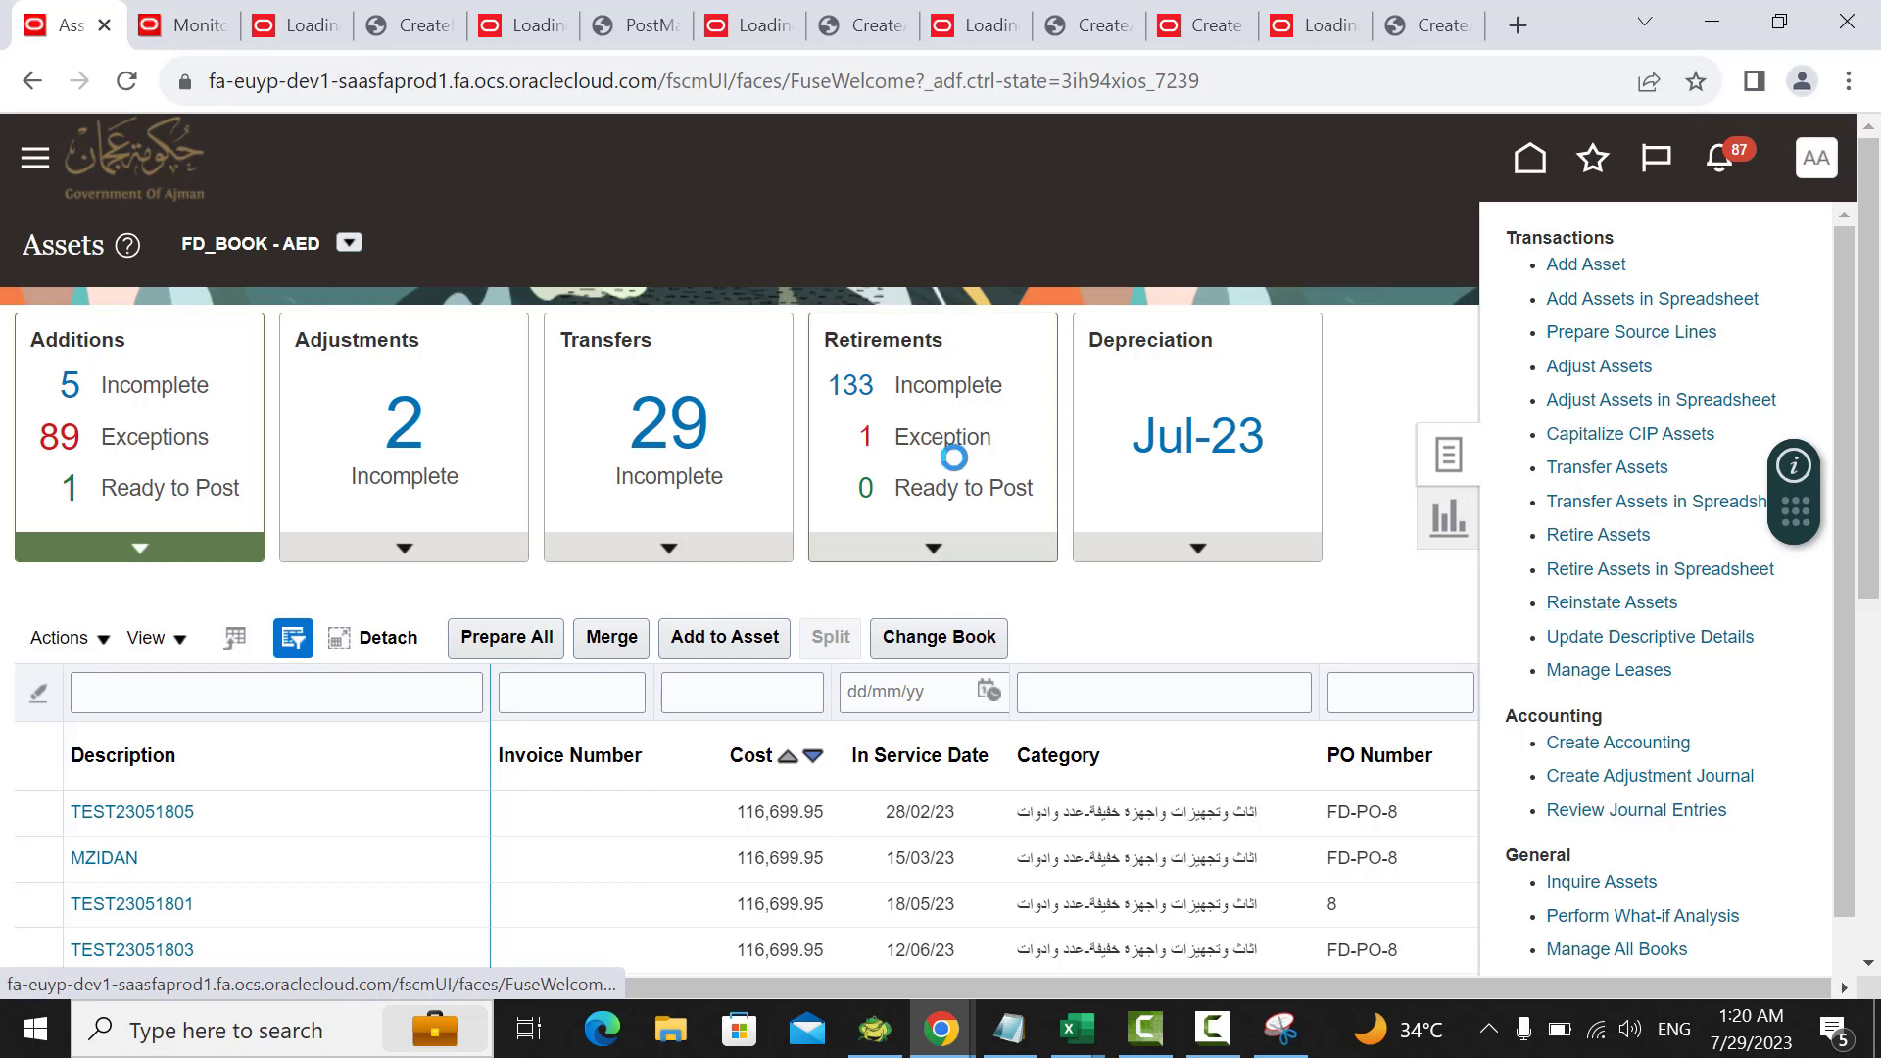
scroll(927, 465, down, 2)
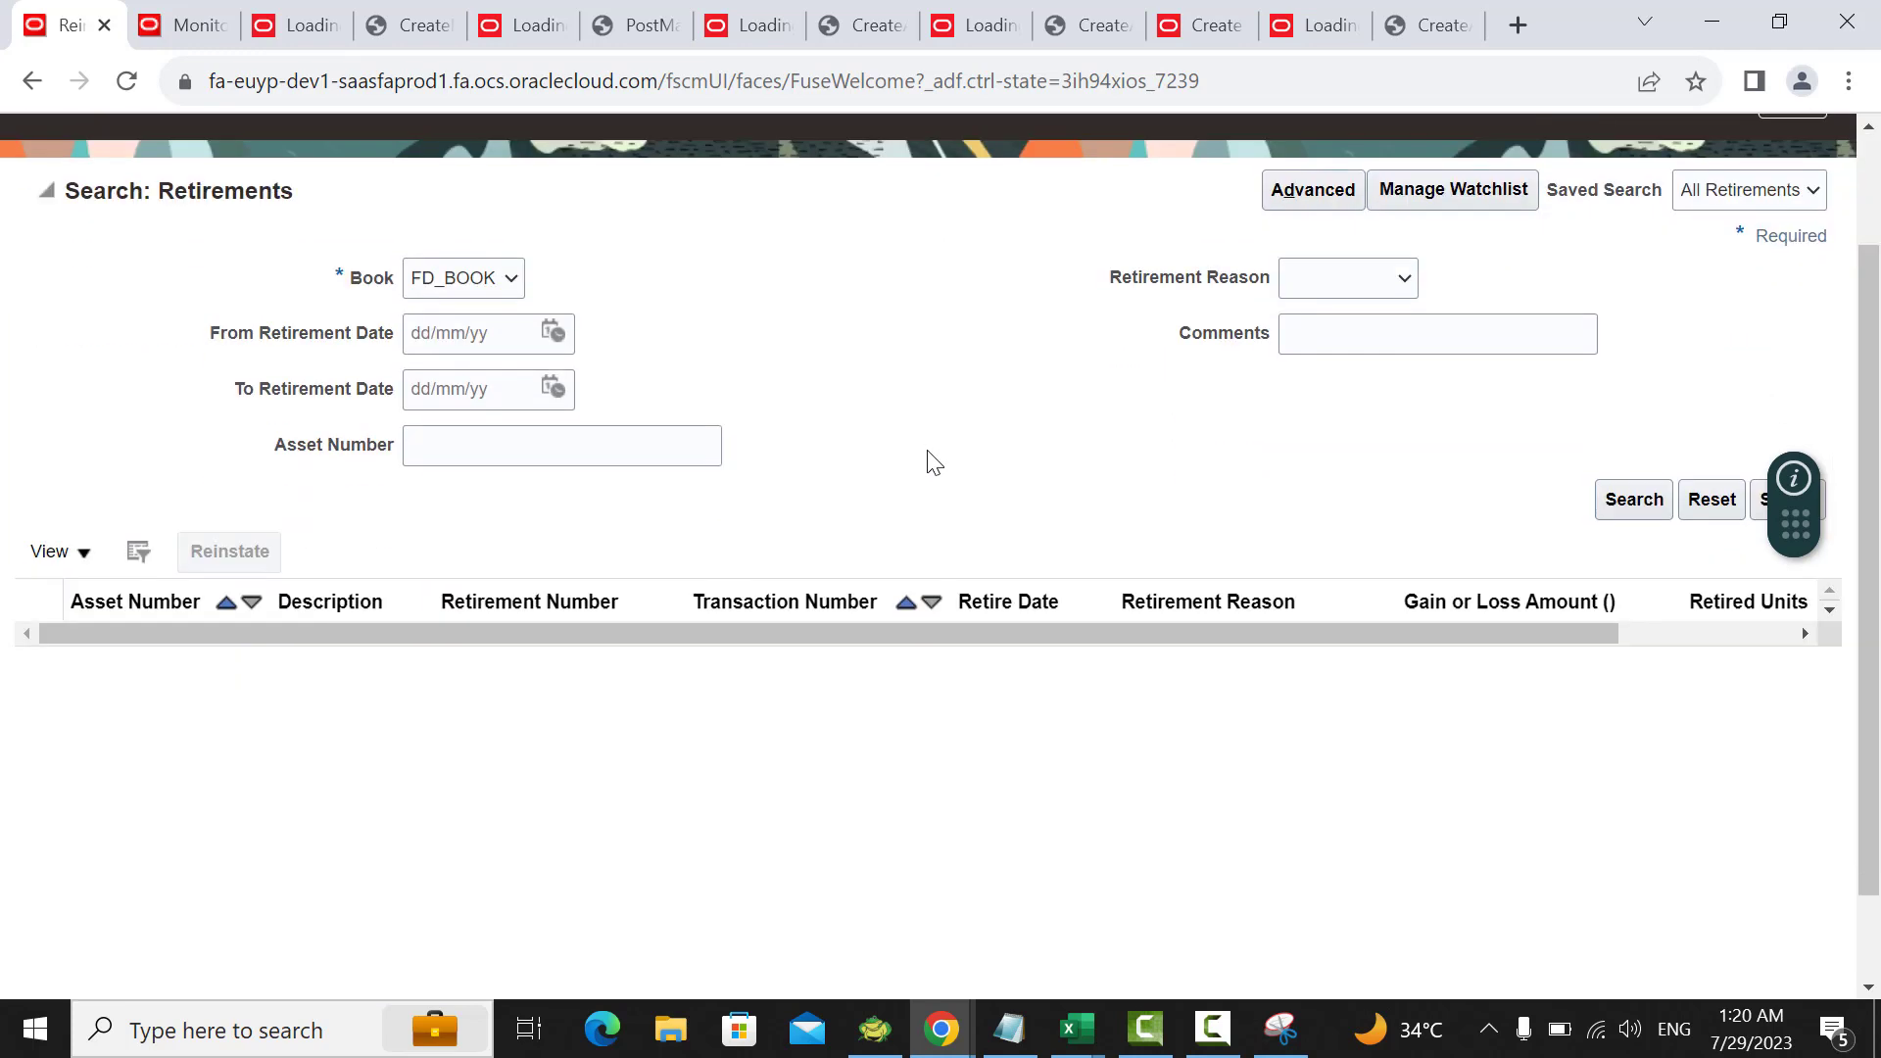
click(558, 338)
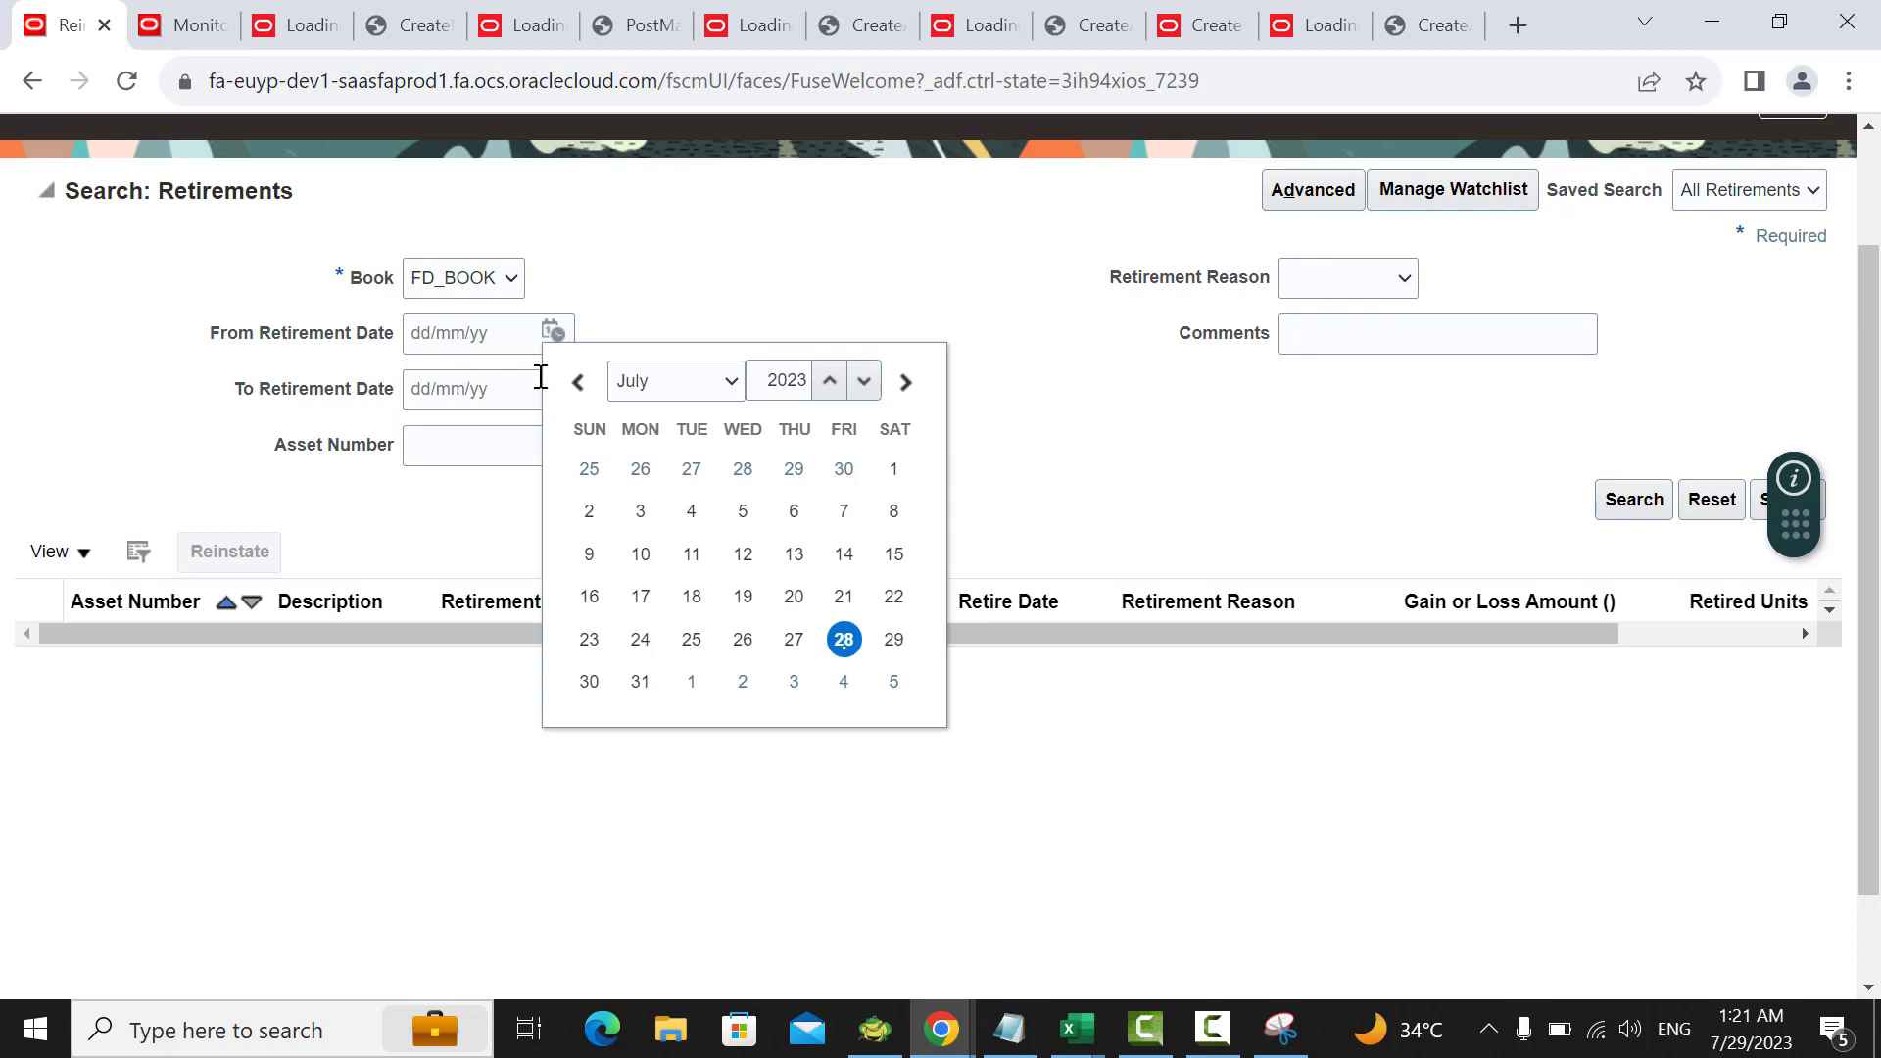
click(841, 638)
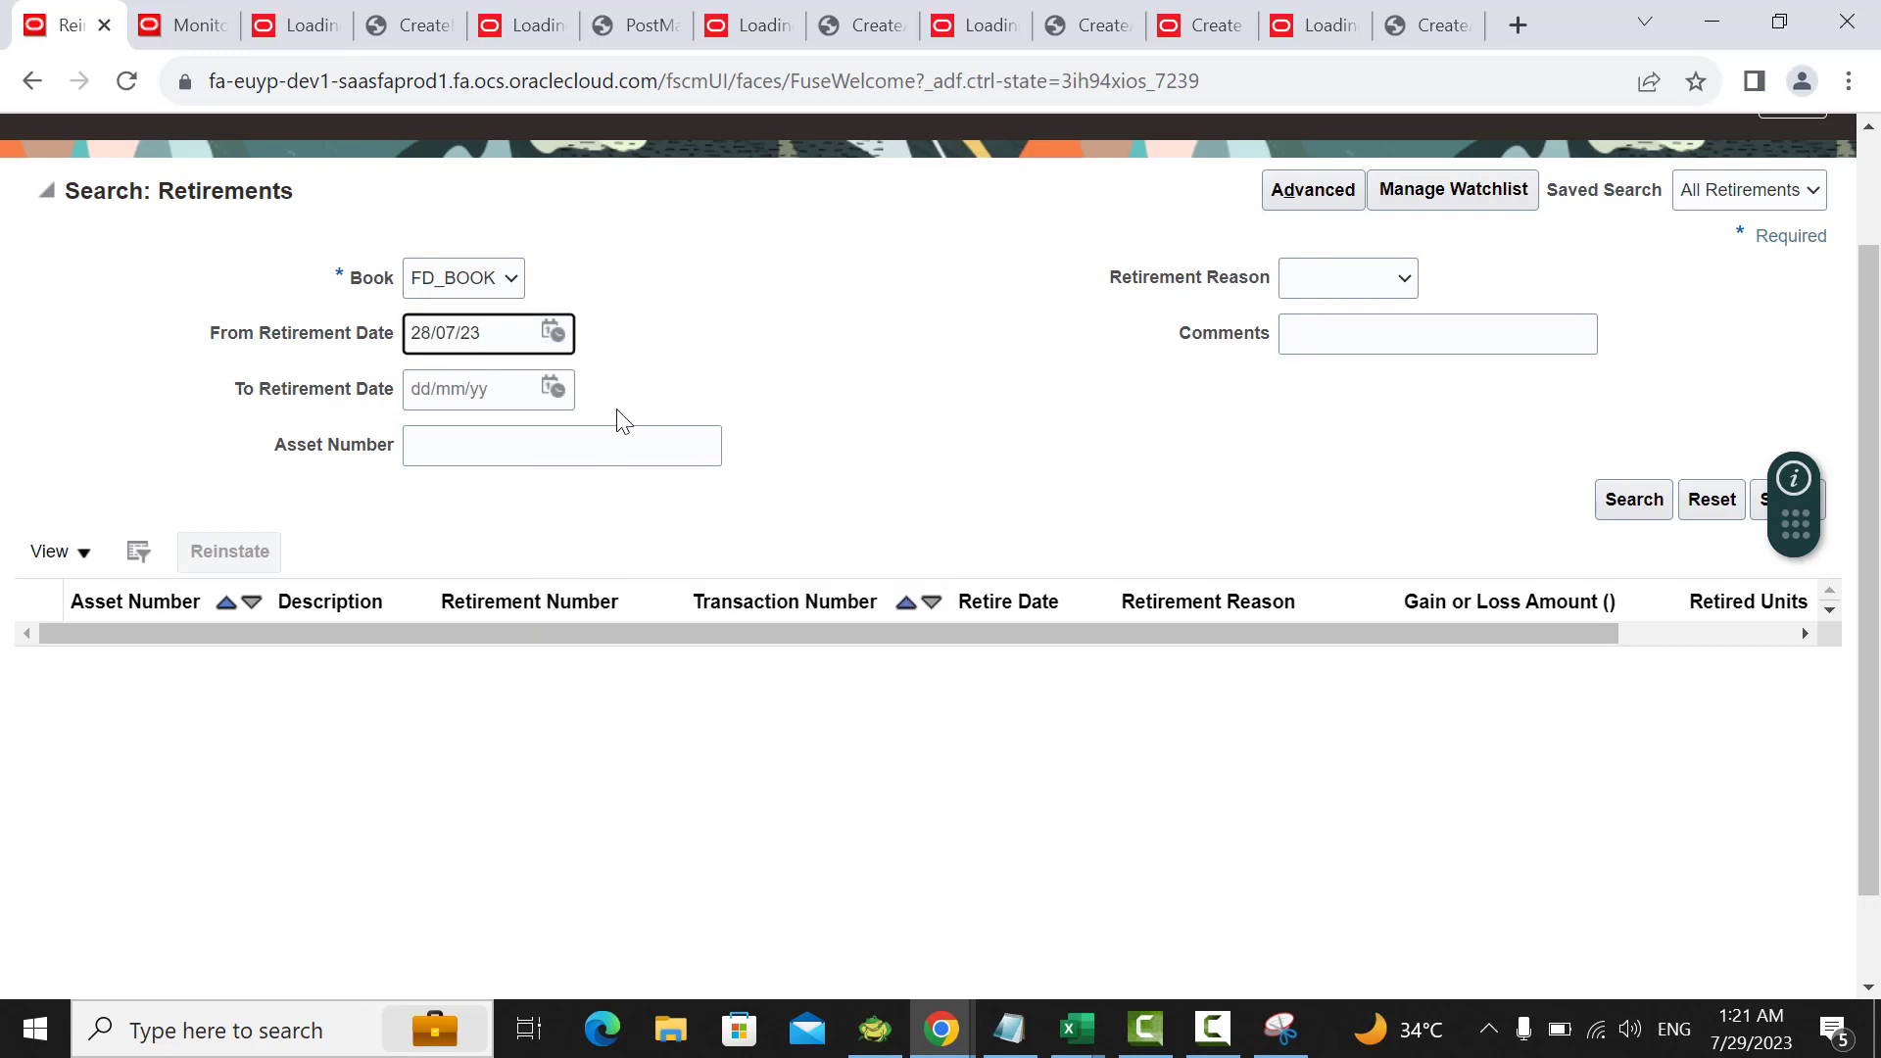
click(495, 400)
click(541, 446)
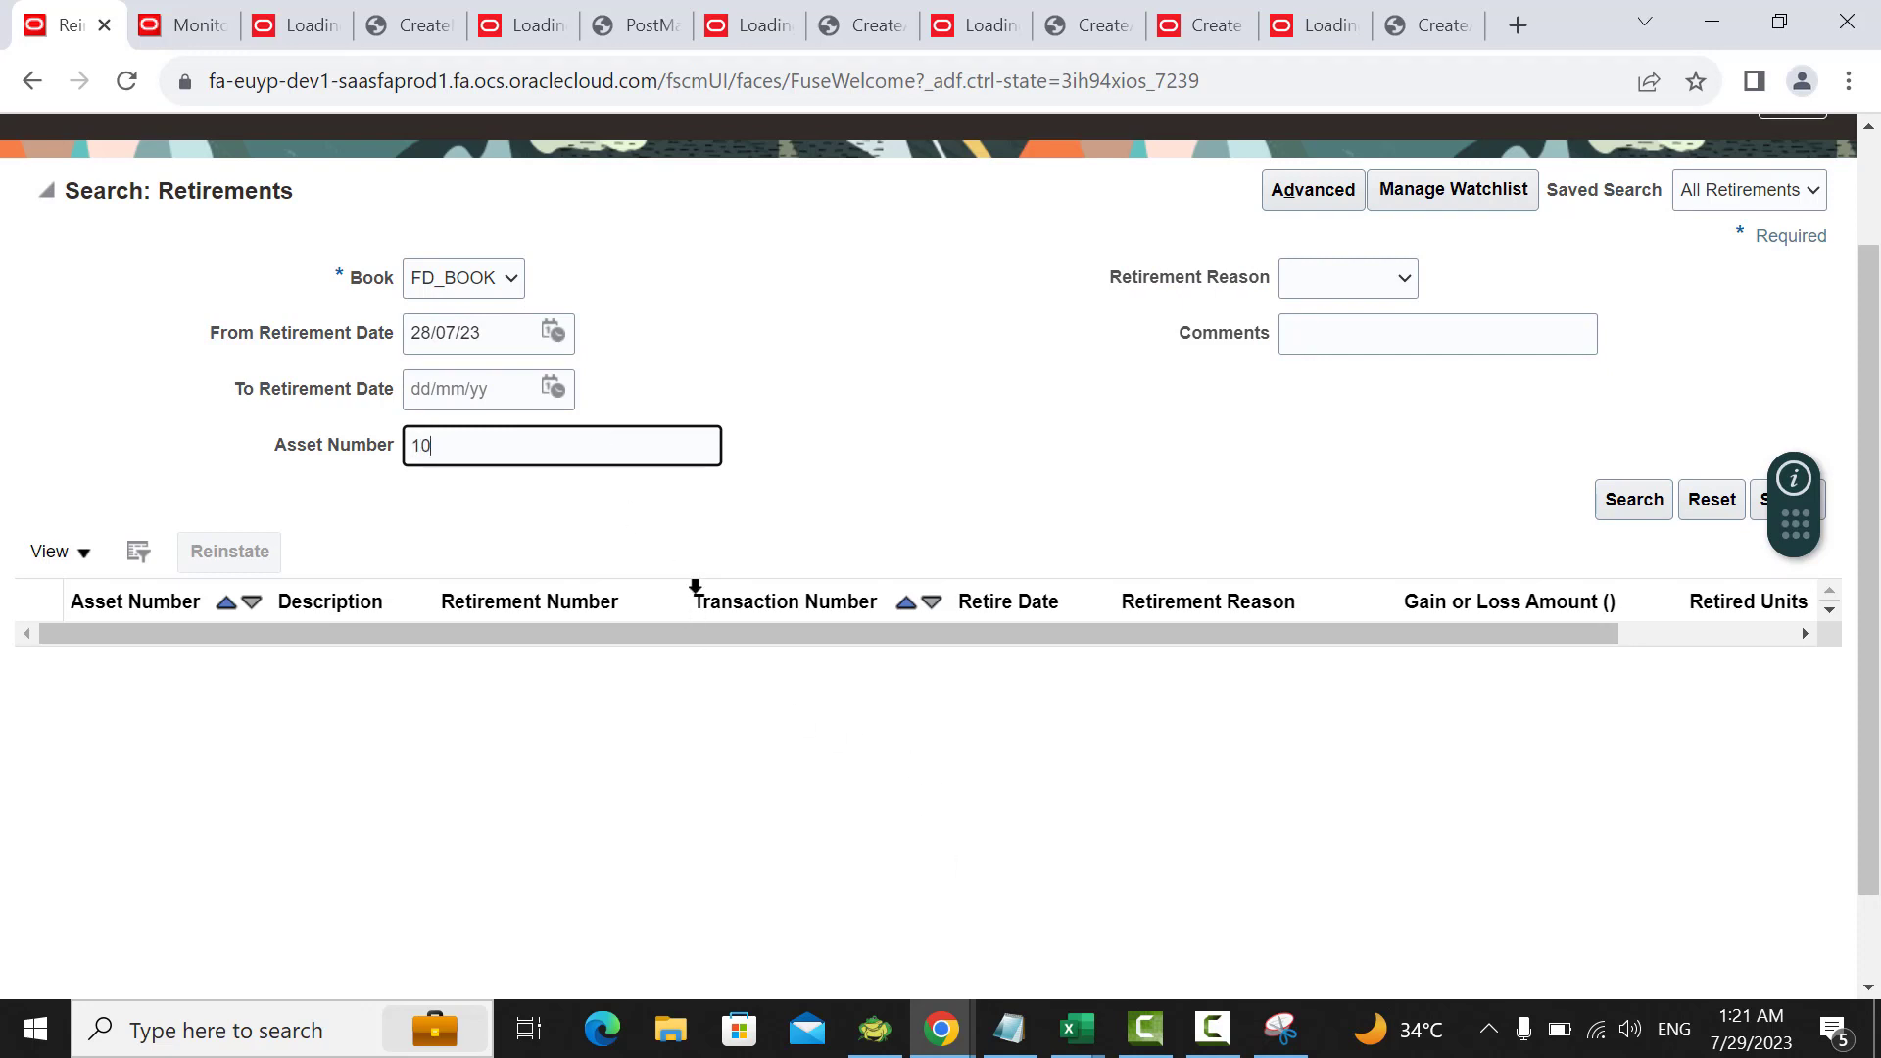
click(1631, 499)
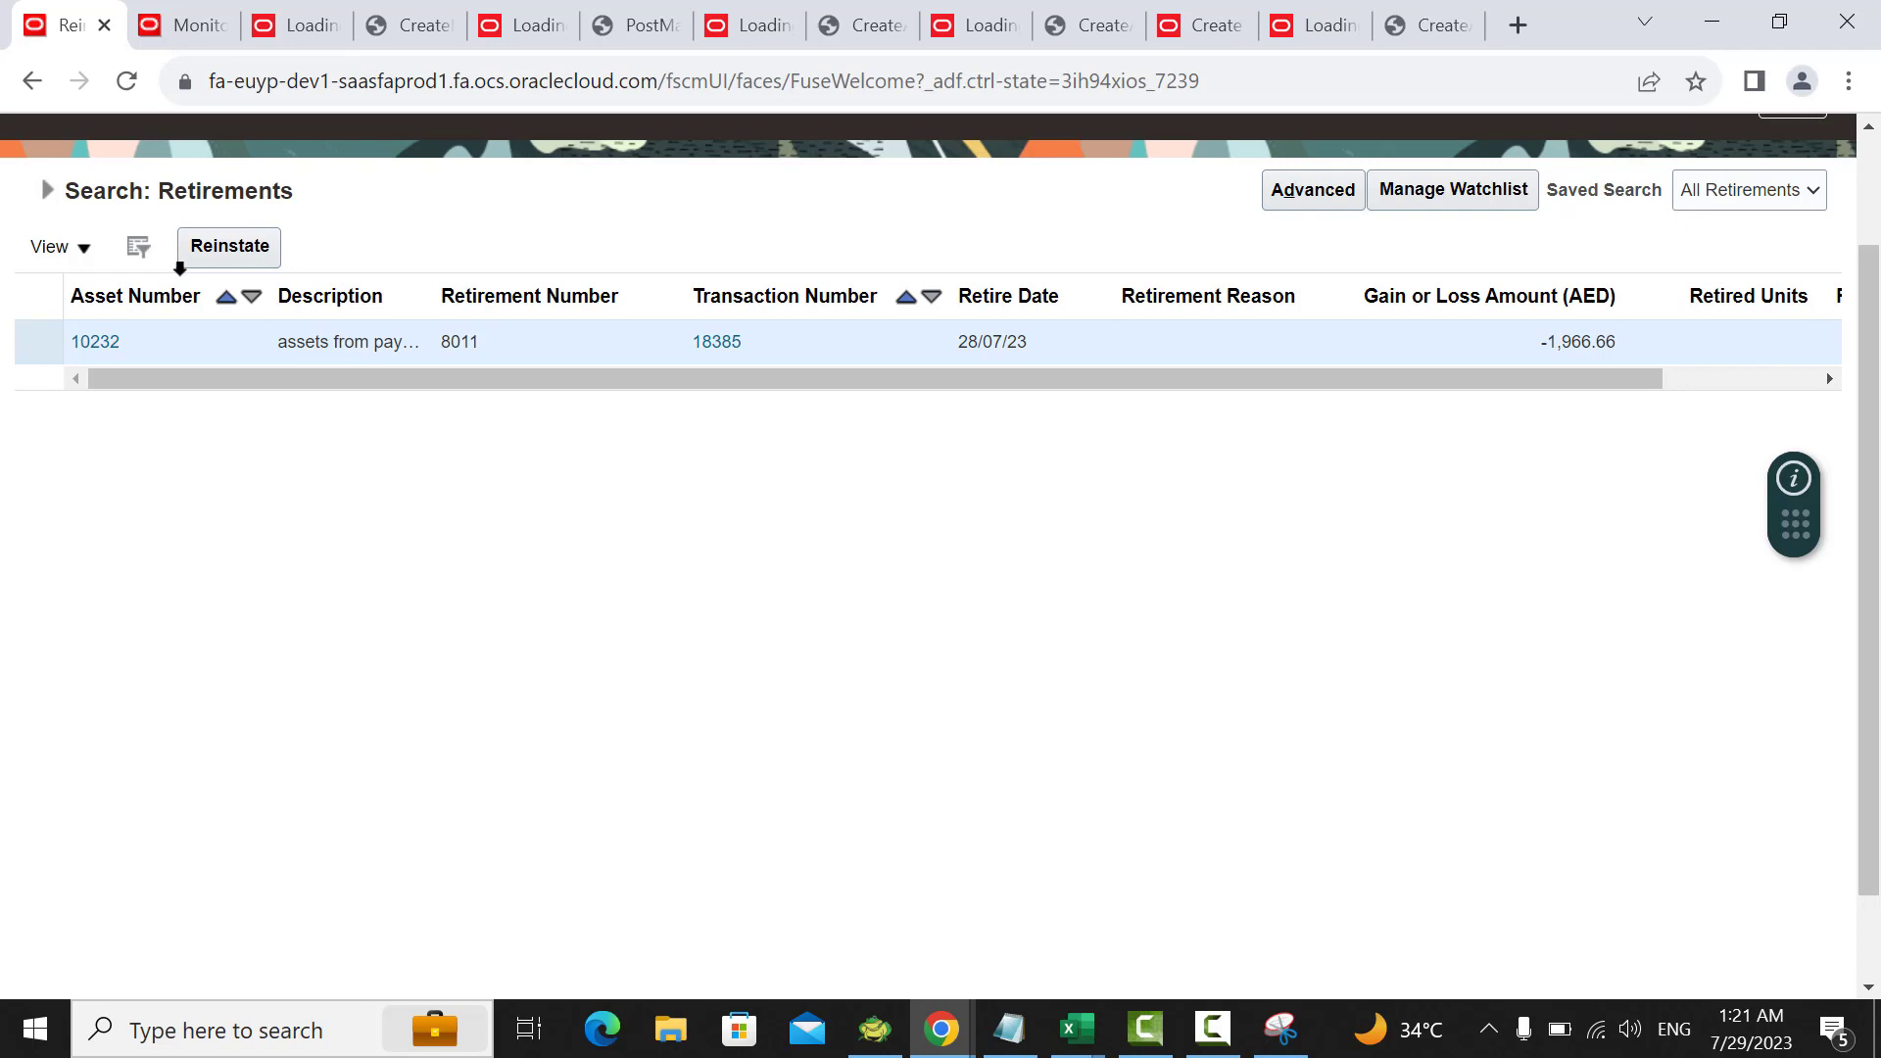
Step: Reinstate the 28/07/23 retirement of asset 10232 and finish the reinstatement
click(223, 251)
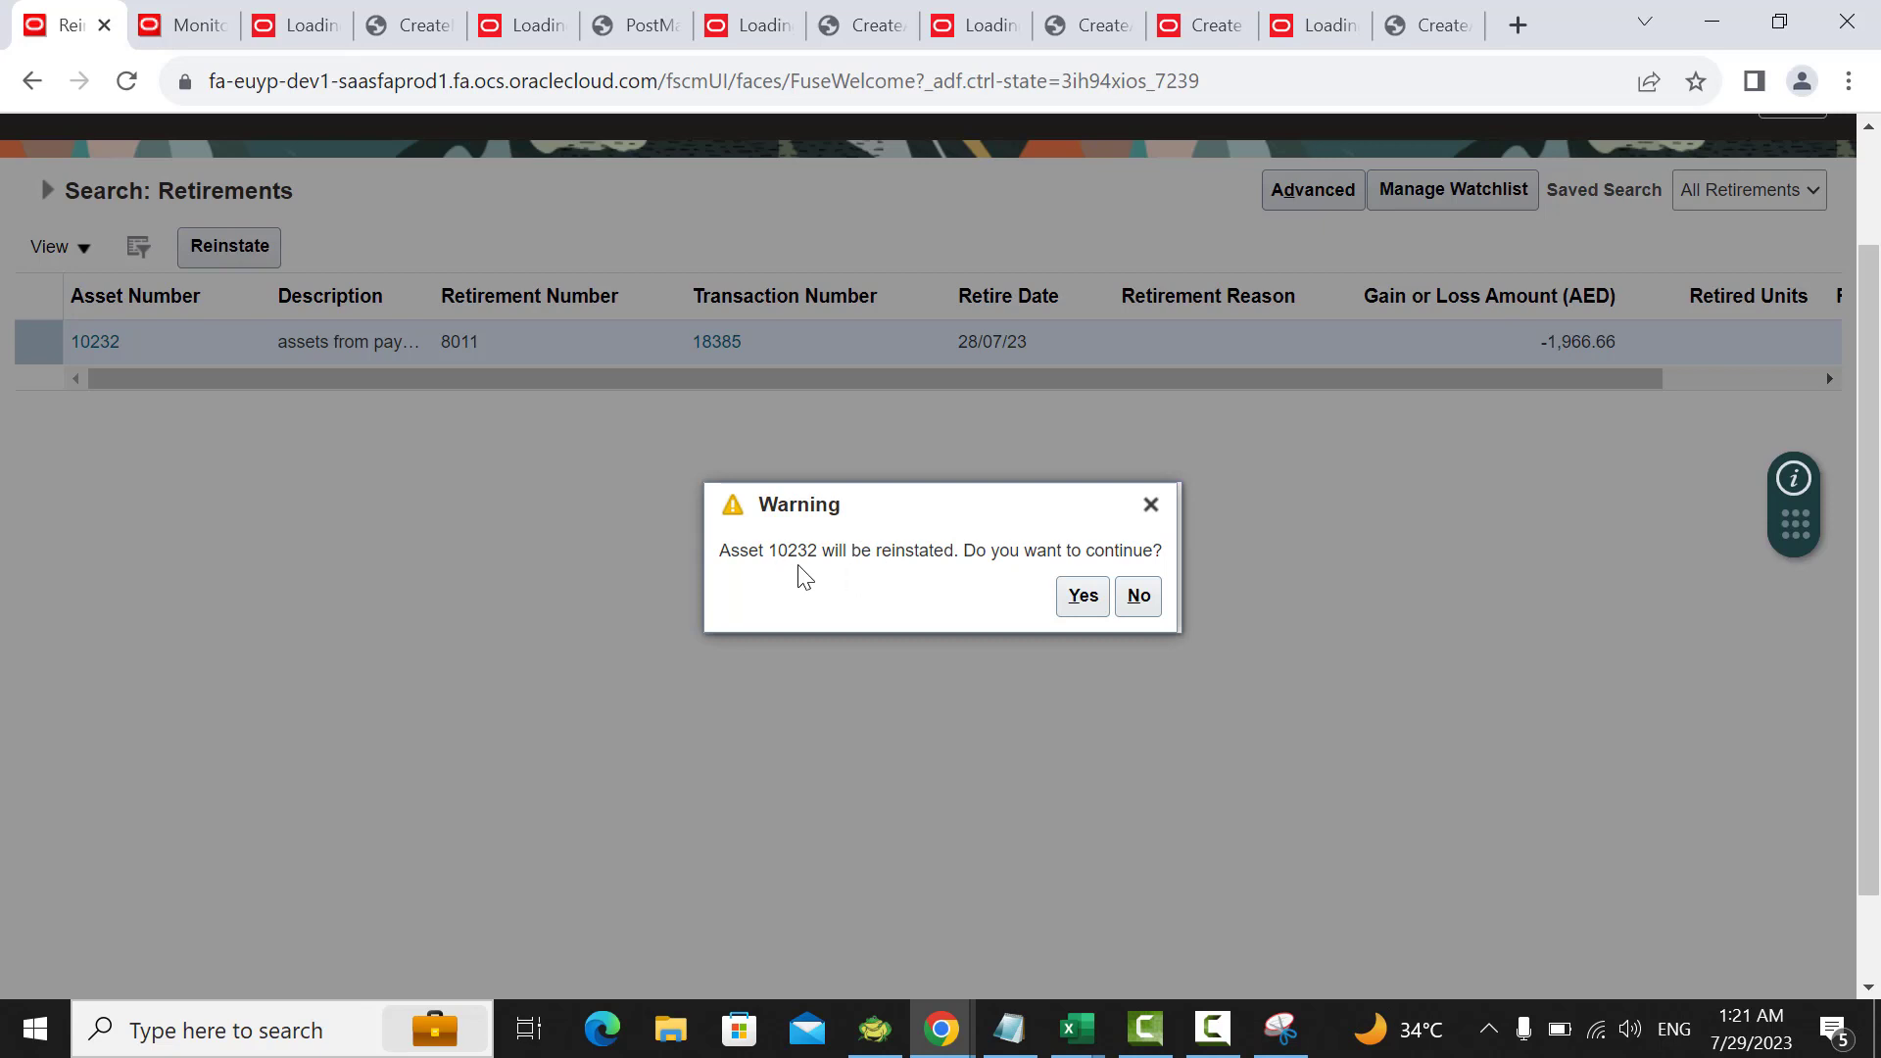
click(1078, 619)
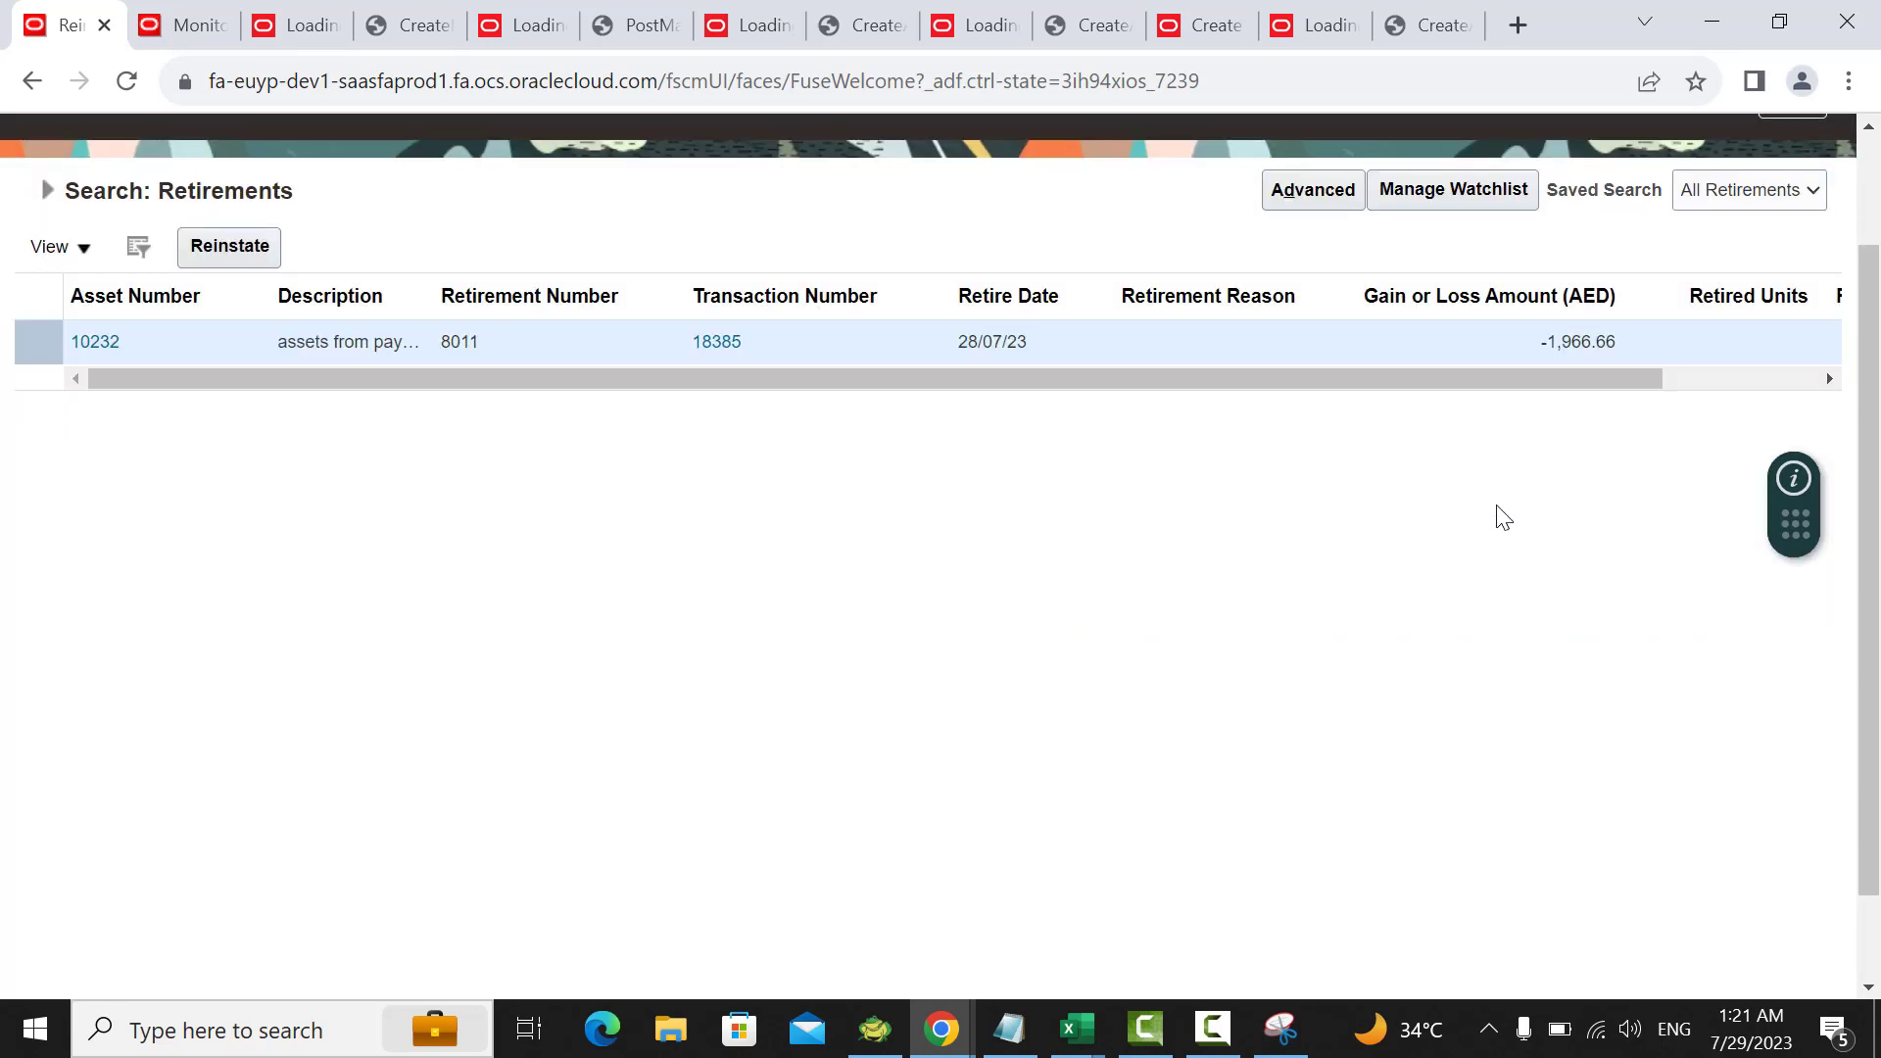
click(1793, 243)
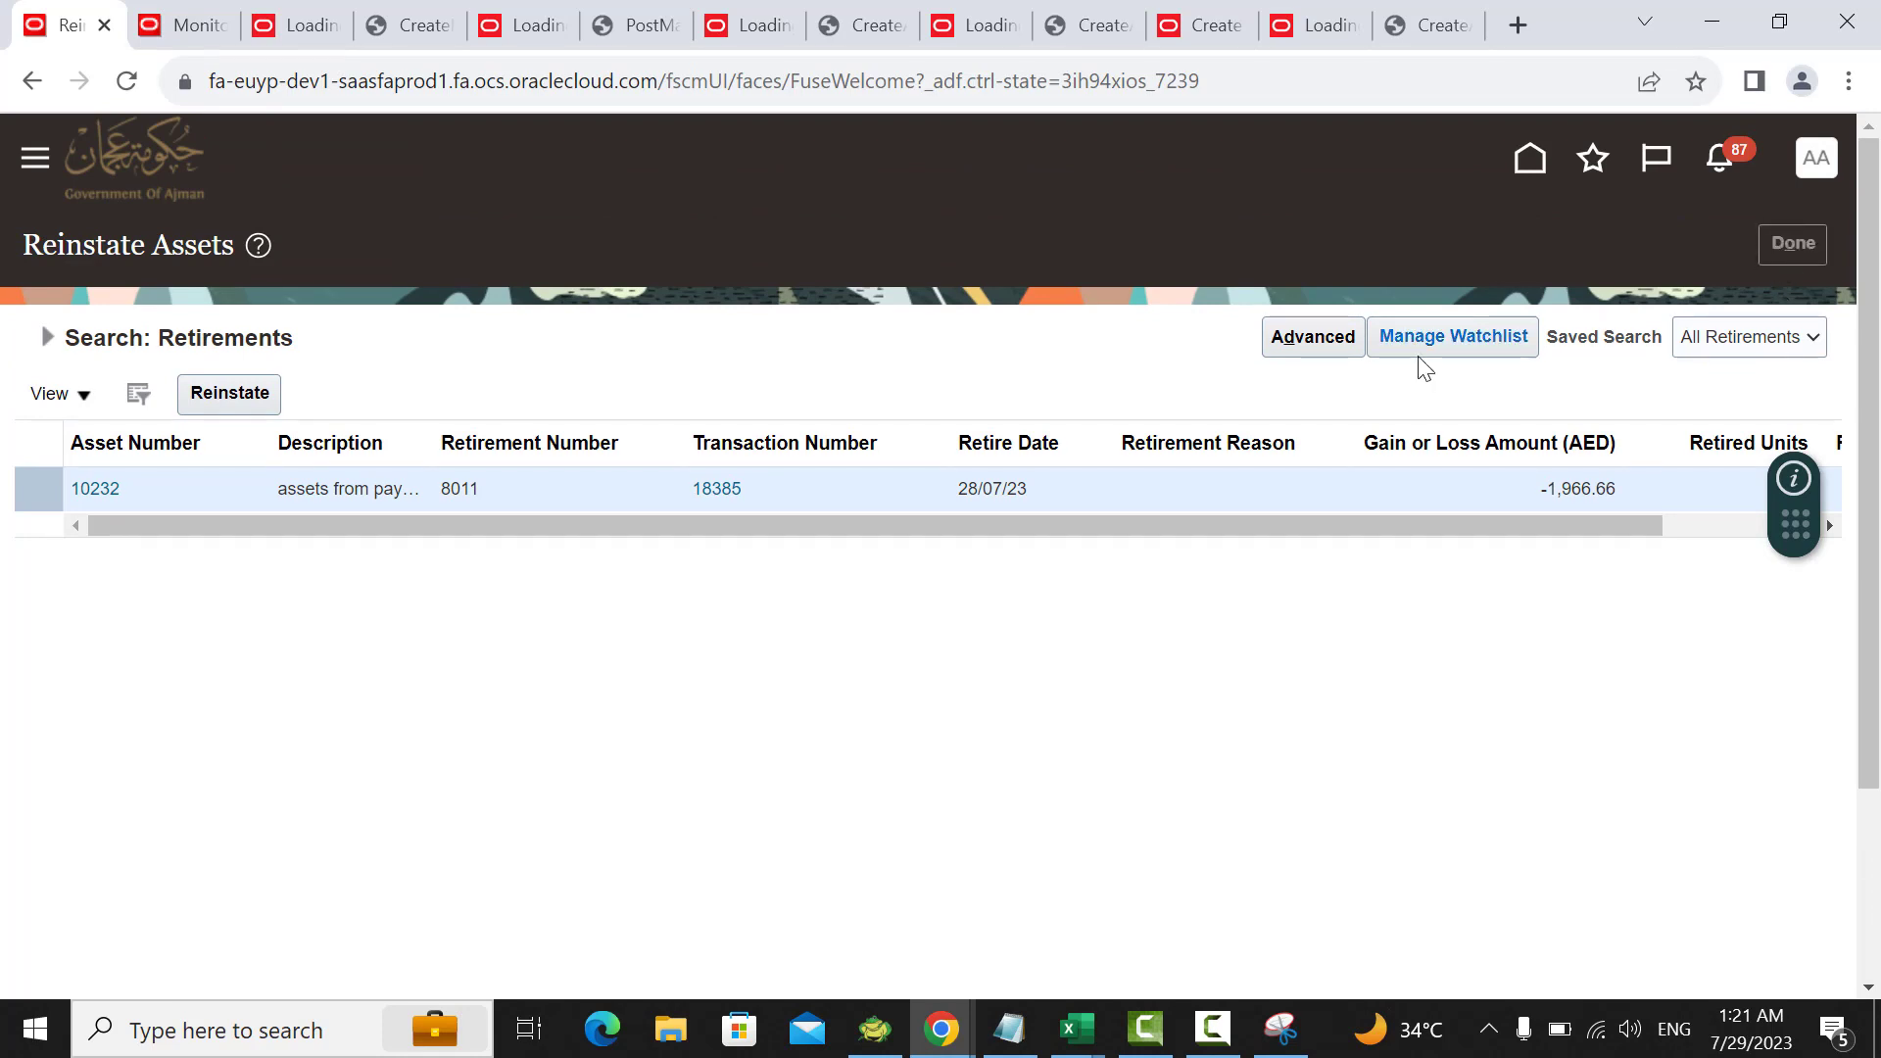
Step: Refresh the scheduled processes list and check the status of the Post Online Assets Transactions process
click(201, 25)
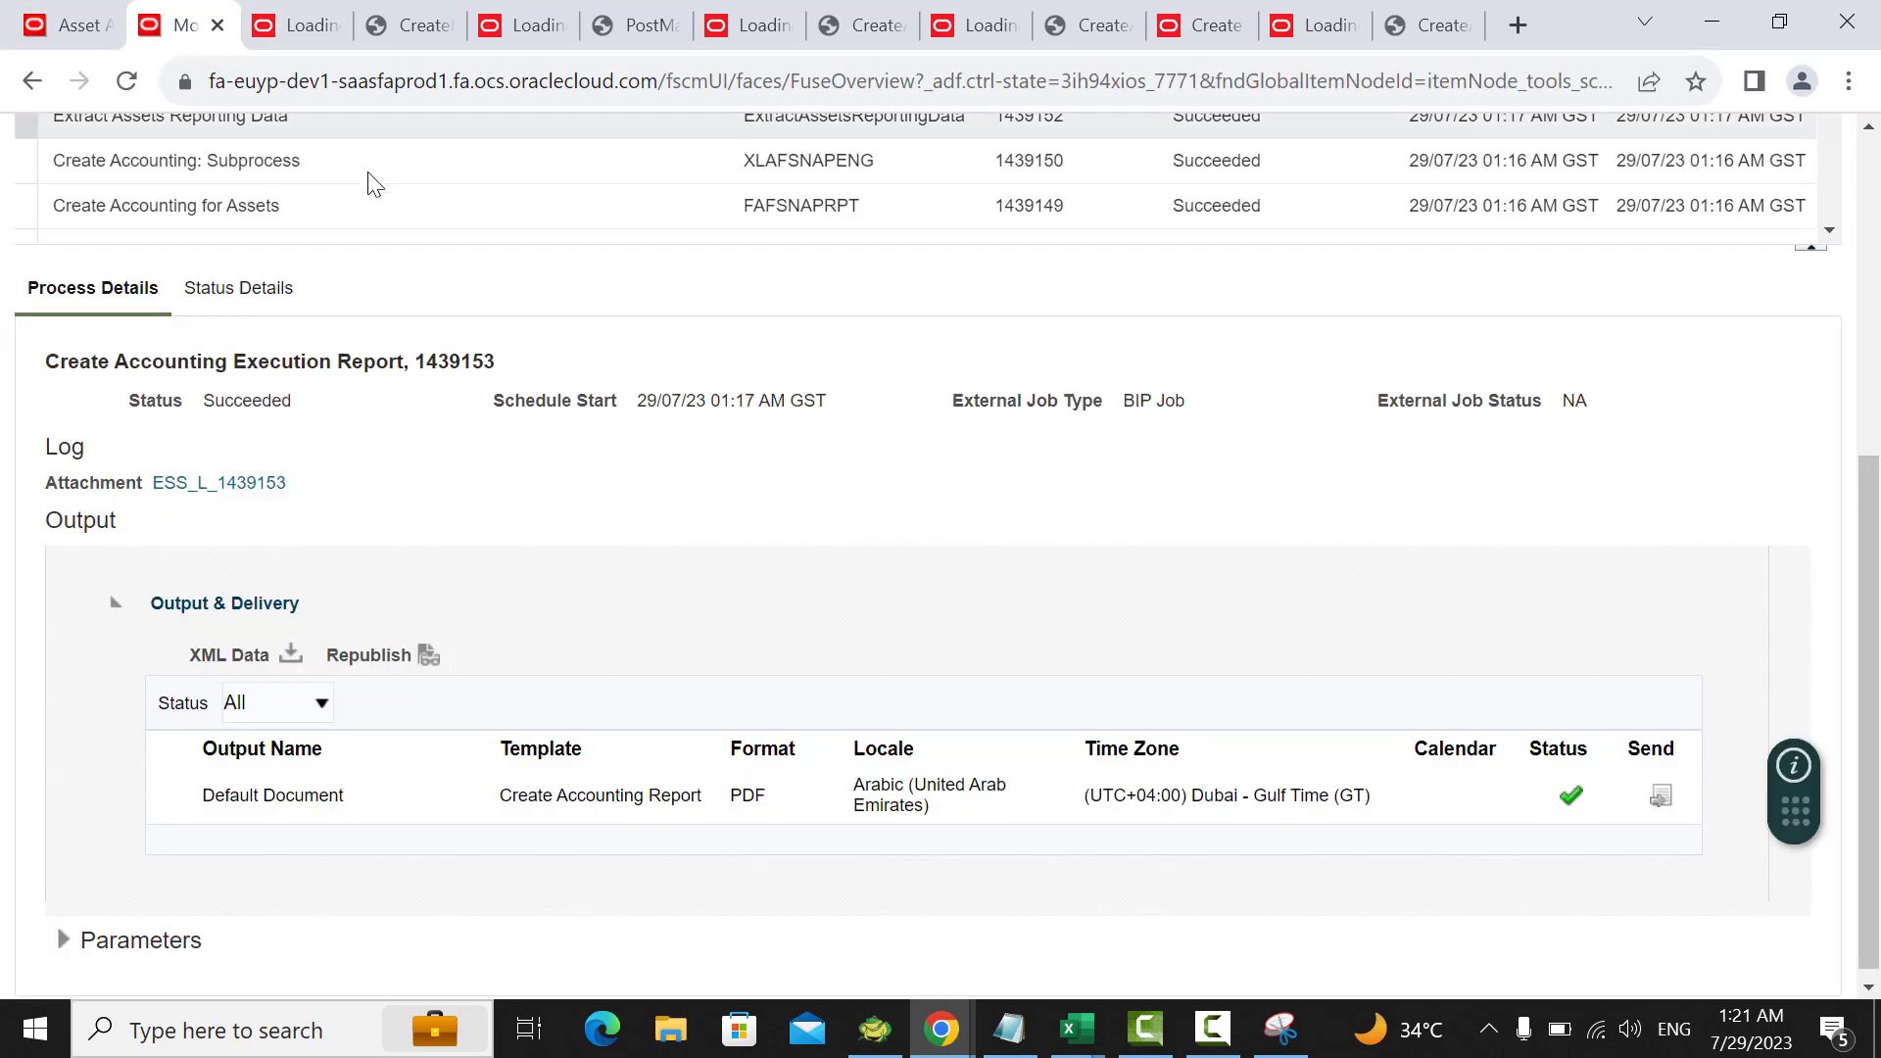
scroll(1079, 448, up, 3)
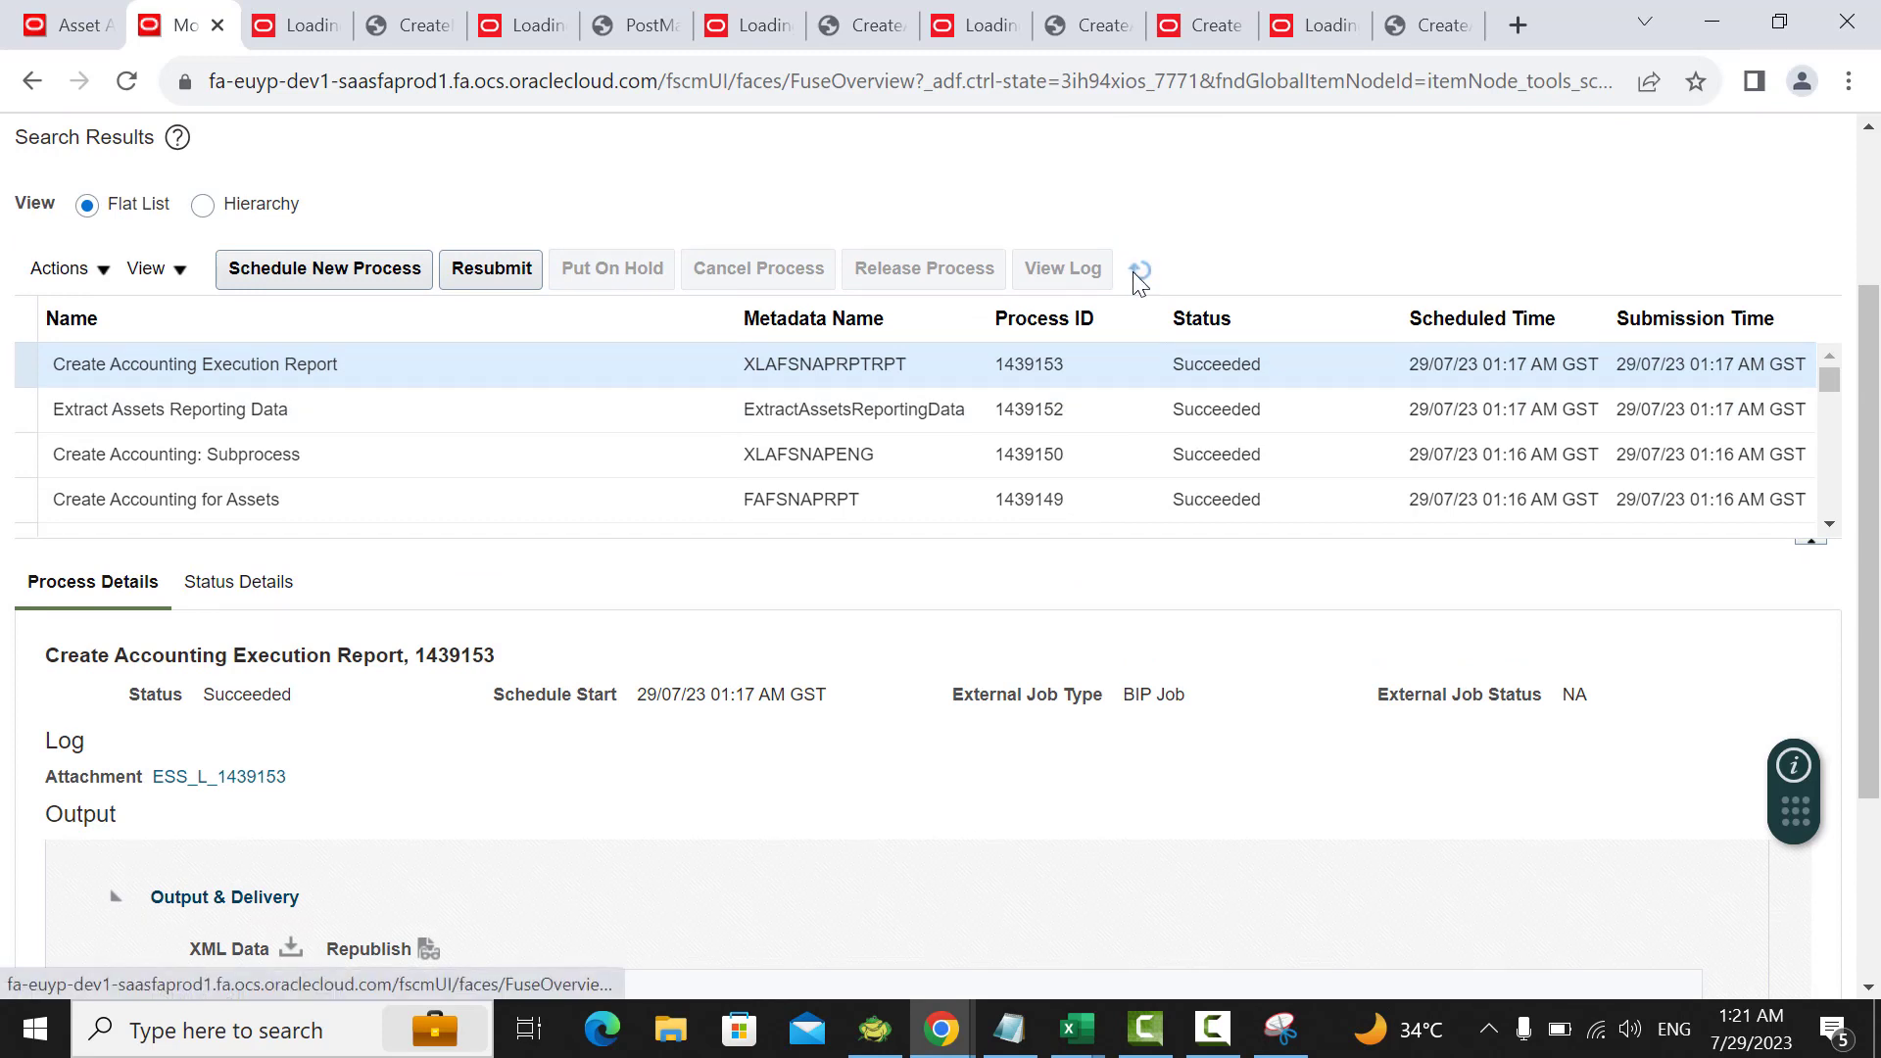
click(1139, 274)
click(1139, 275)
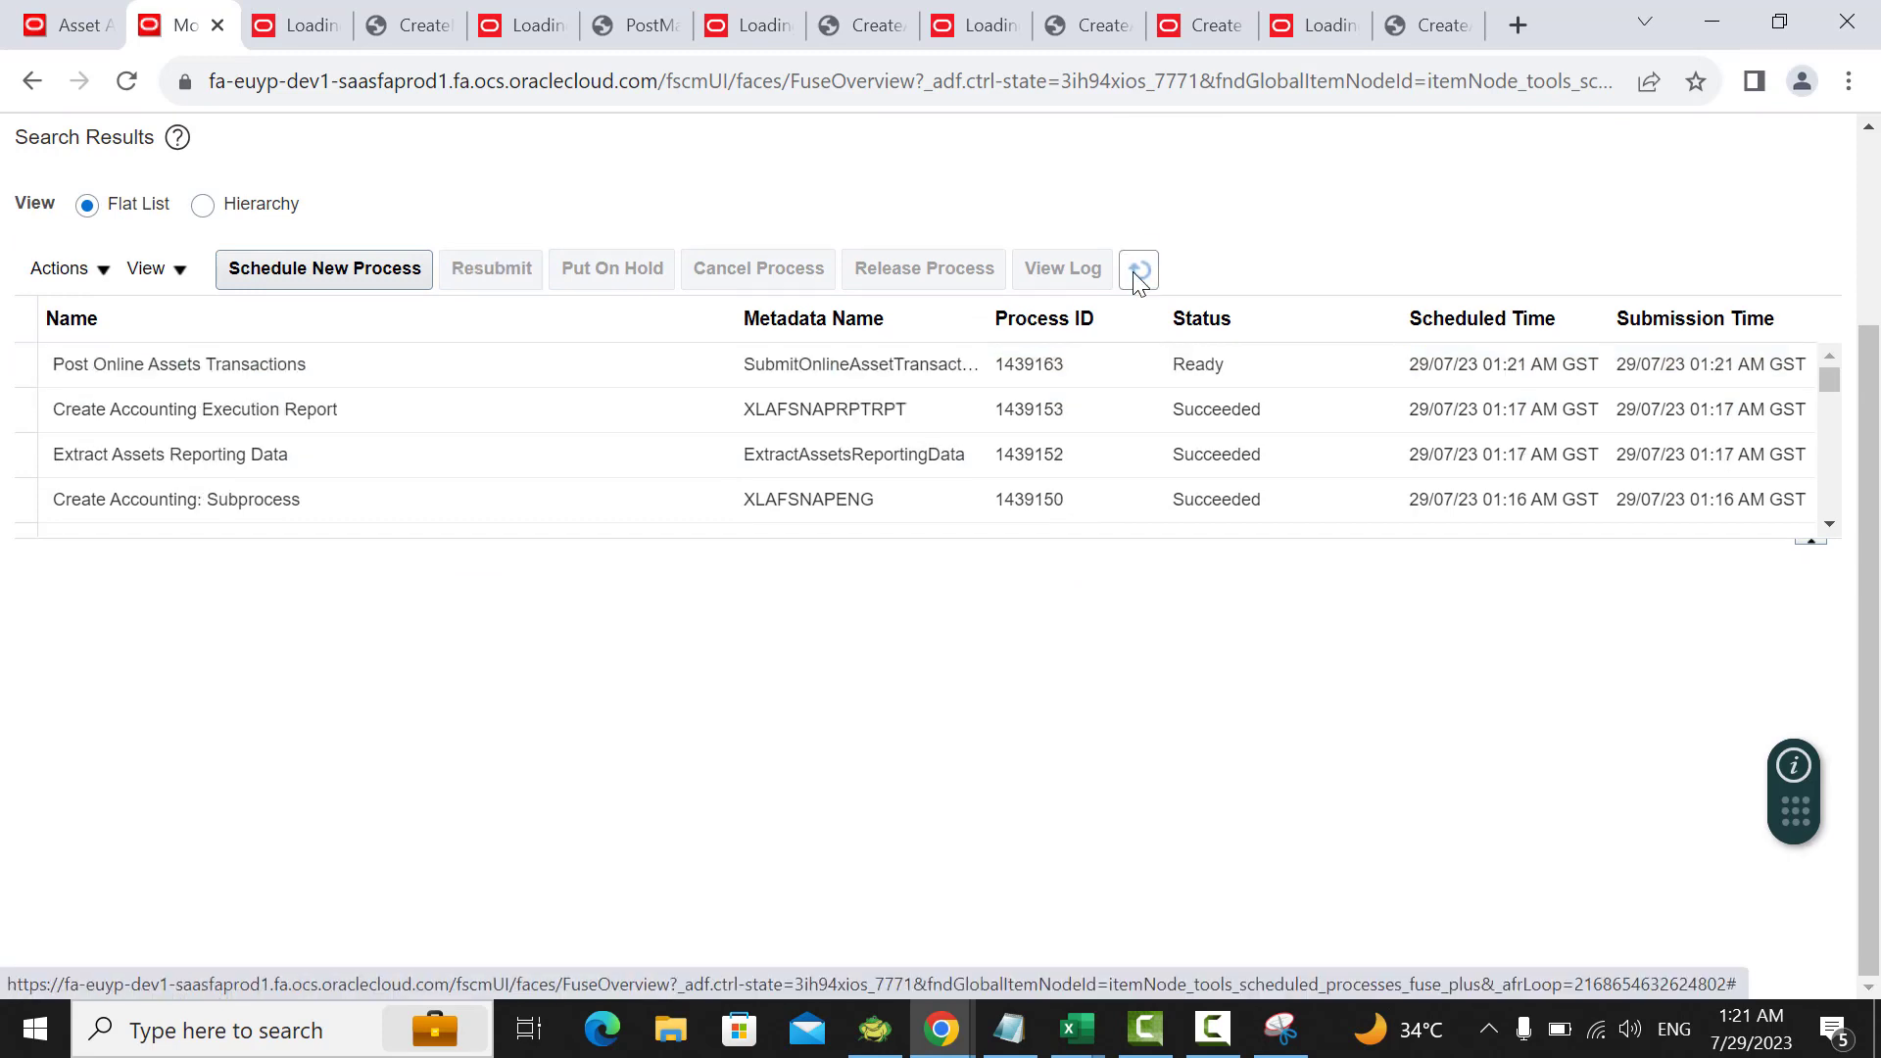
click(1136, 274)
click(1138, 272)
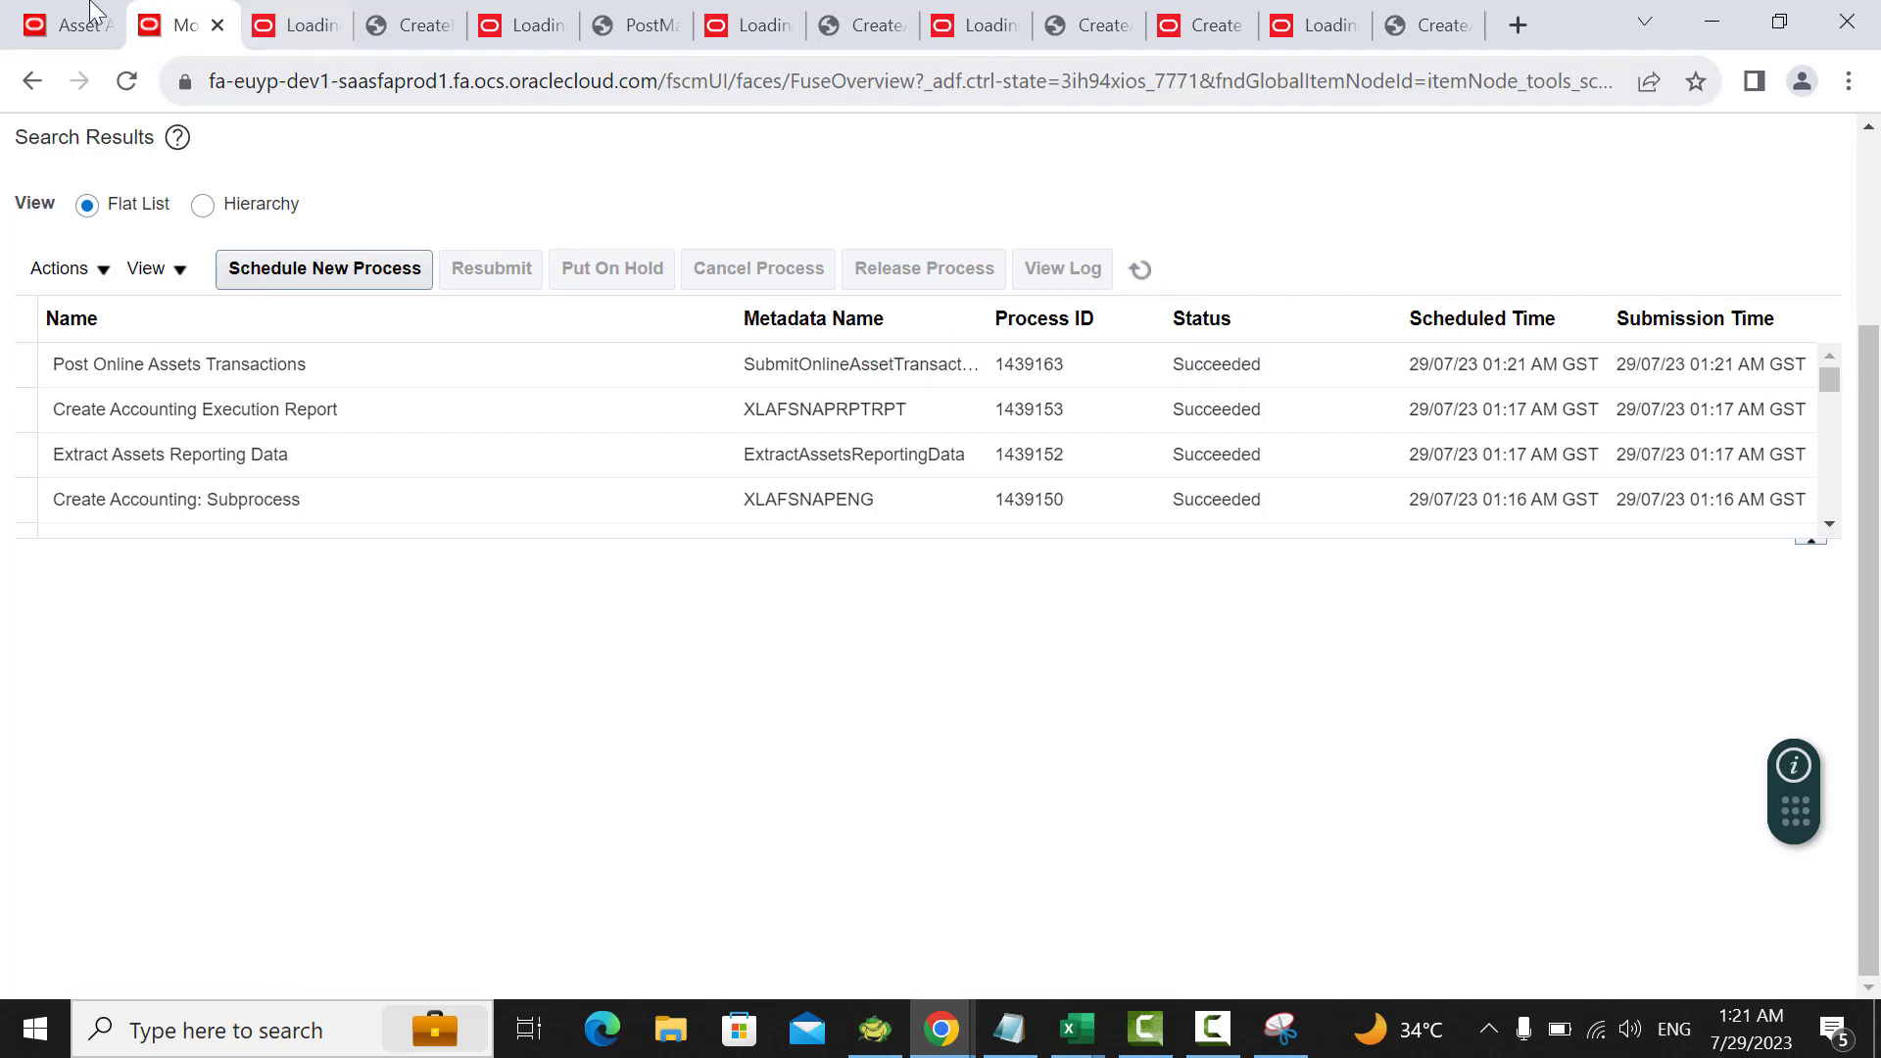
Step: Return to the Assets page and start Create Accounting for Assets with FD_BOOK as the book
click(69, 25)
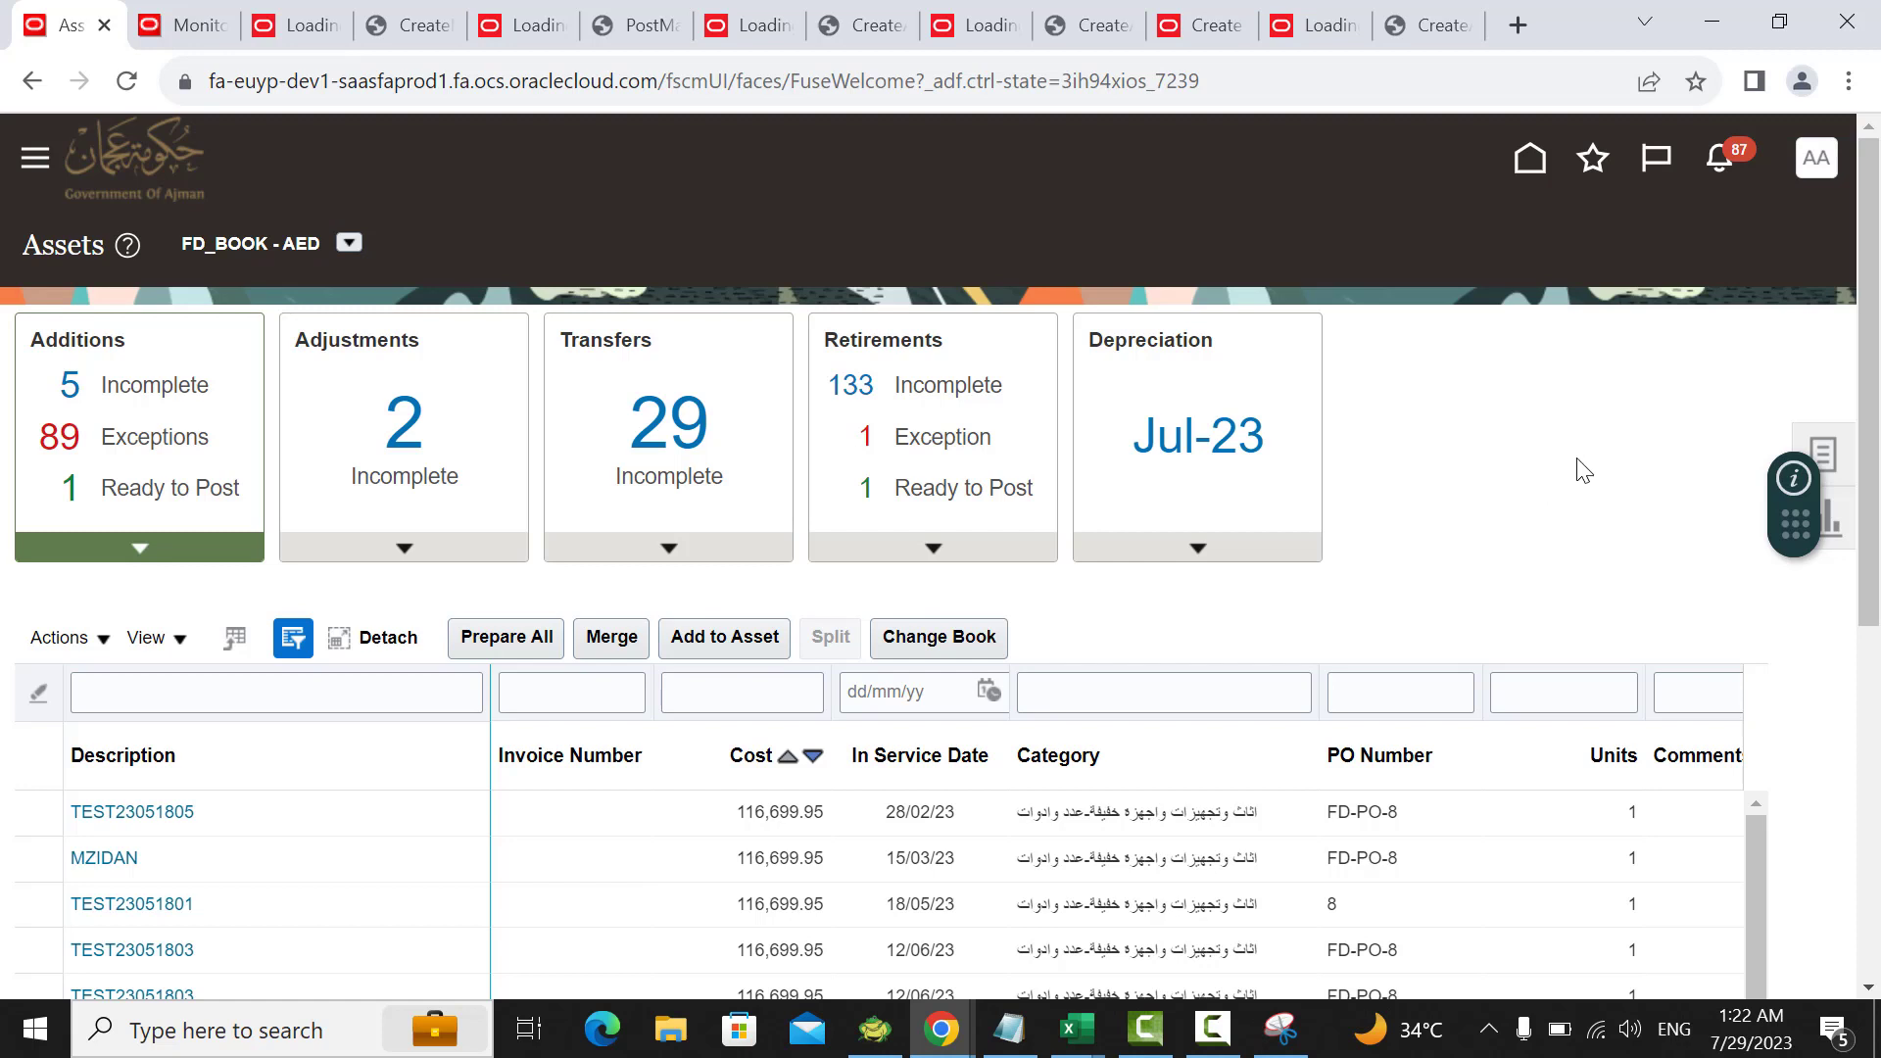
click(1826, 460)
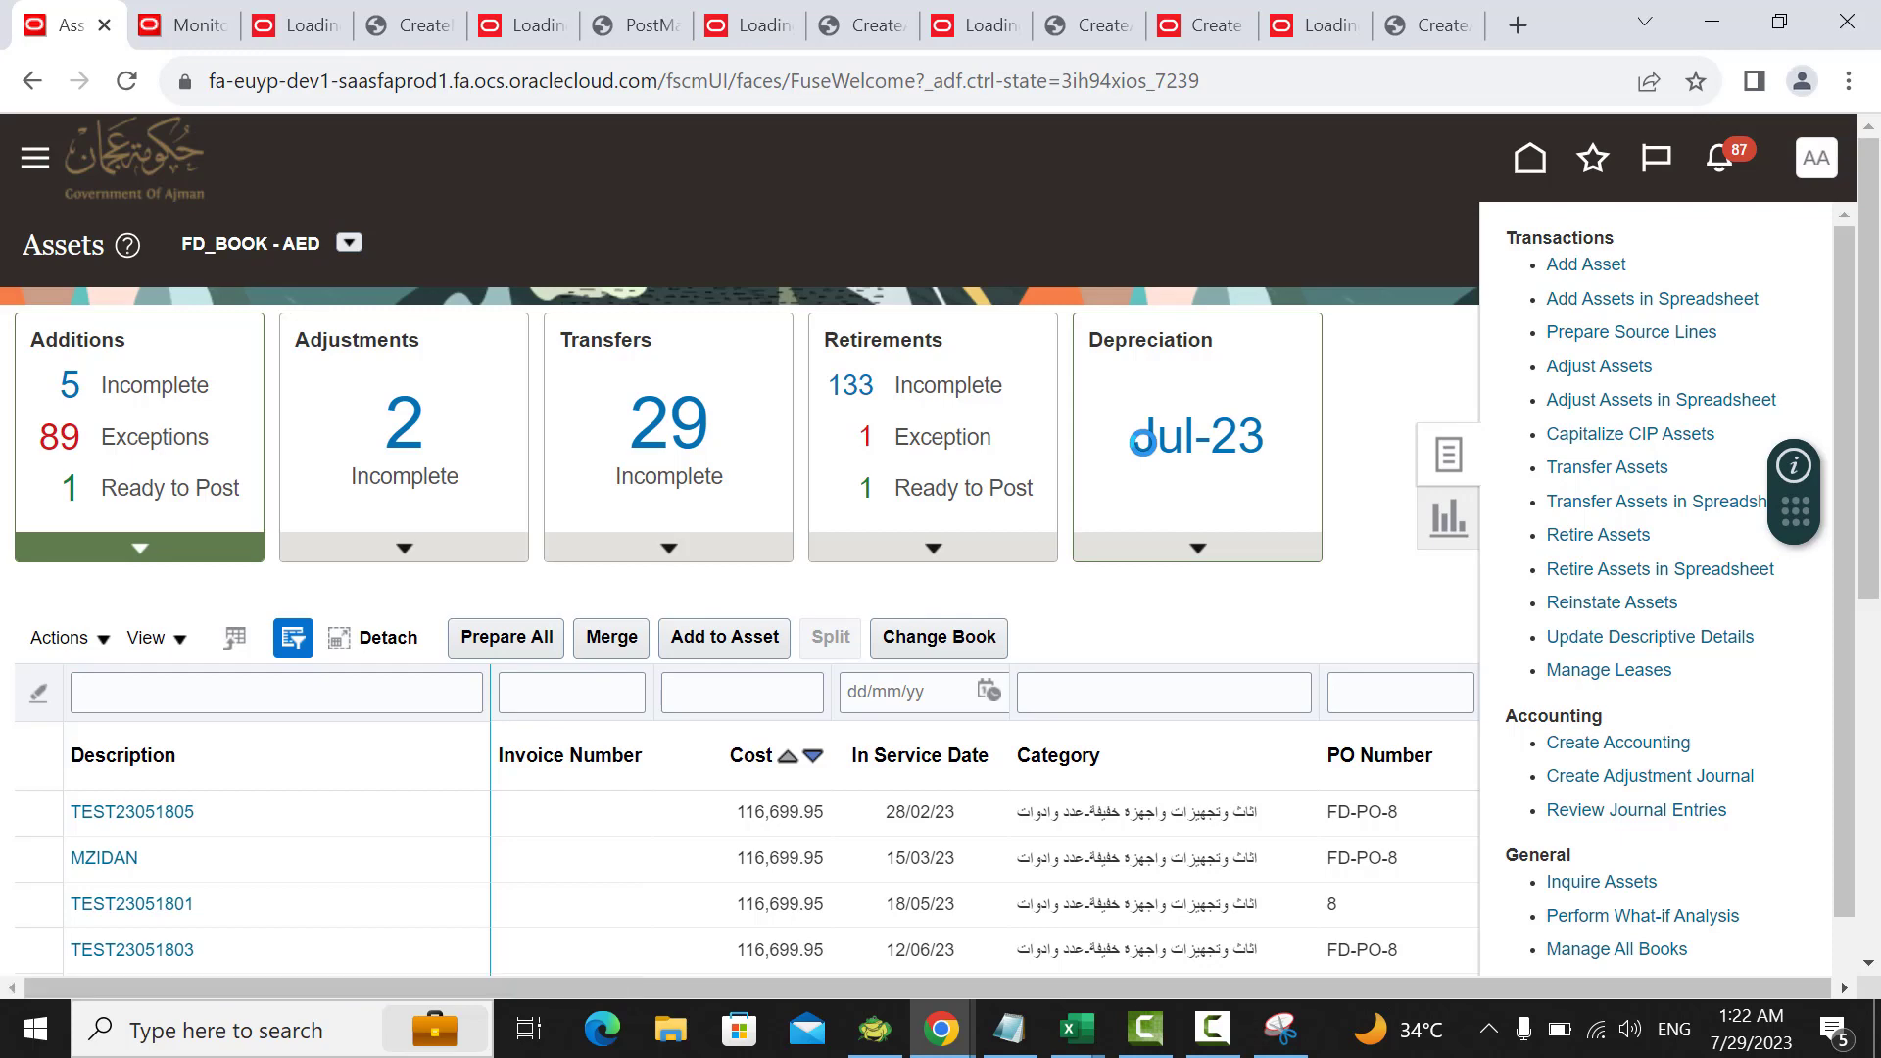
scroll(558, 431, down, 2)
click(689, 458)
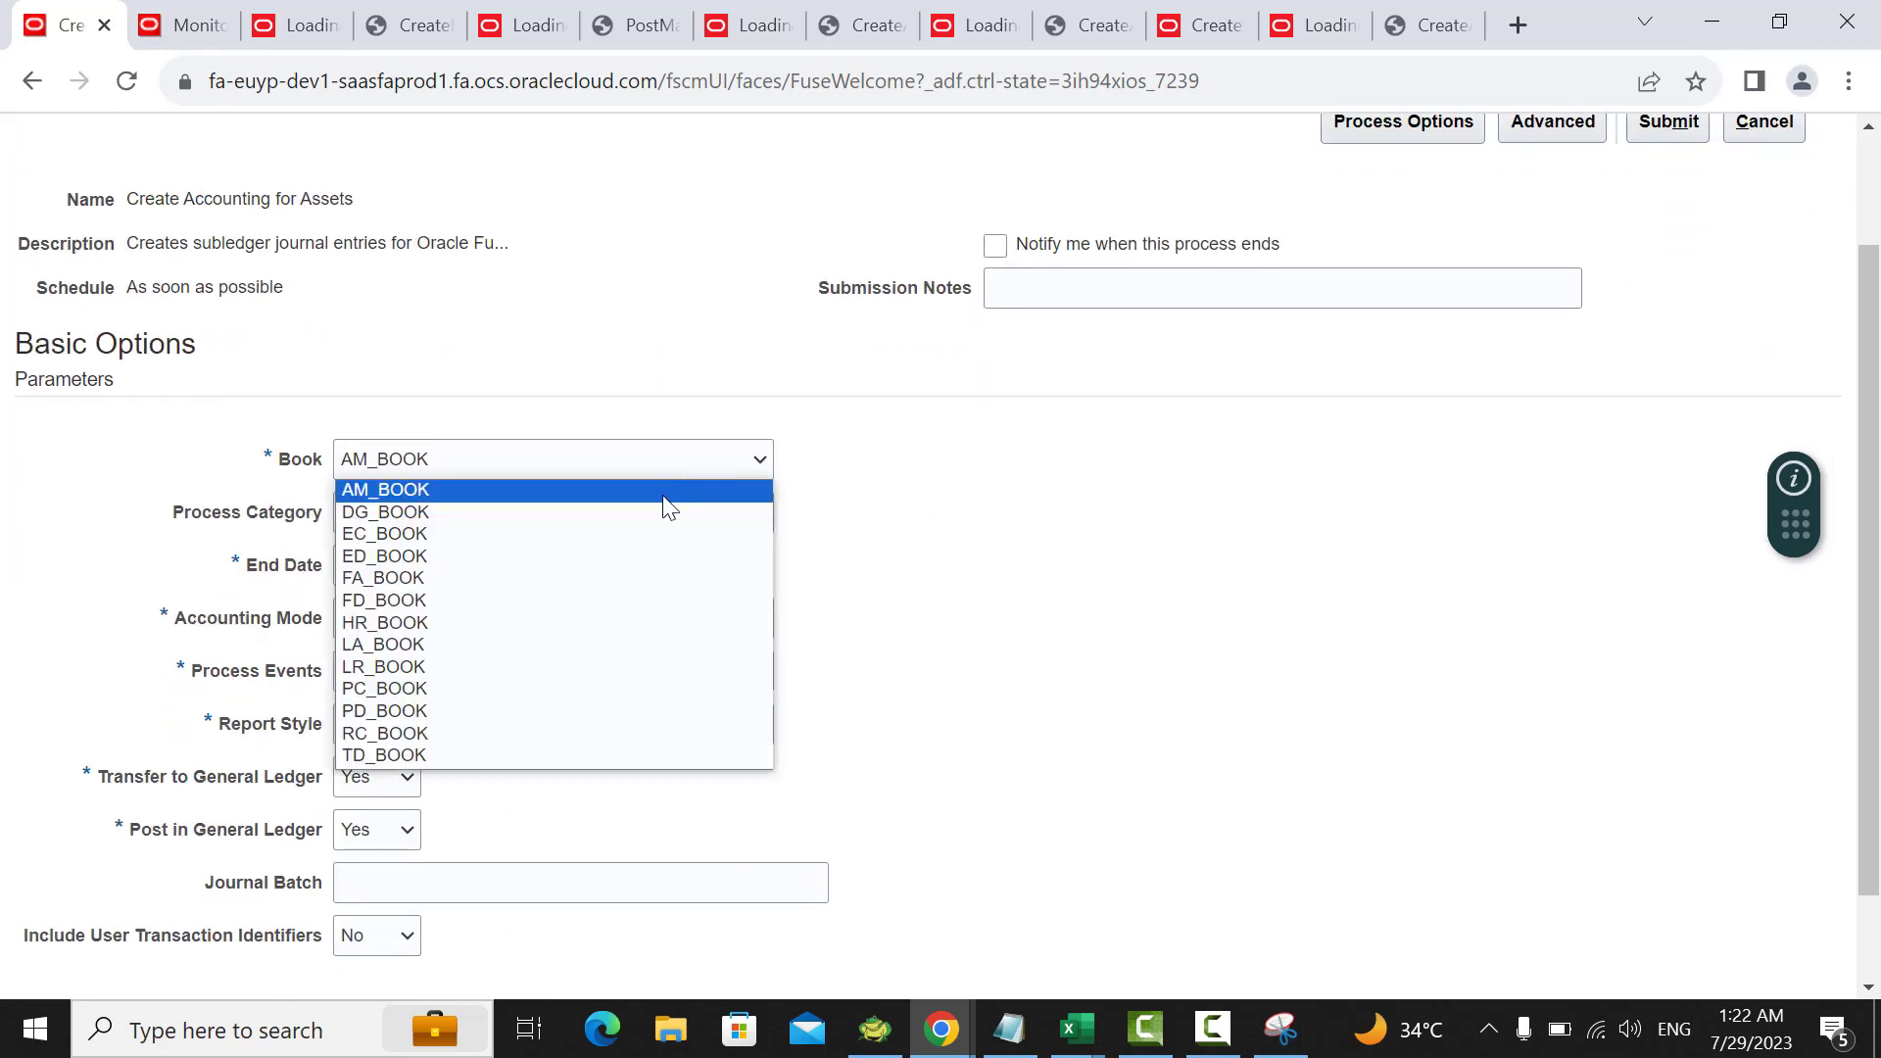
click(635, 600)
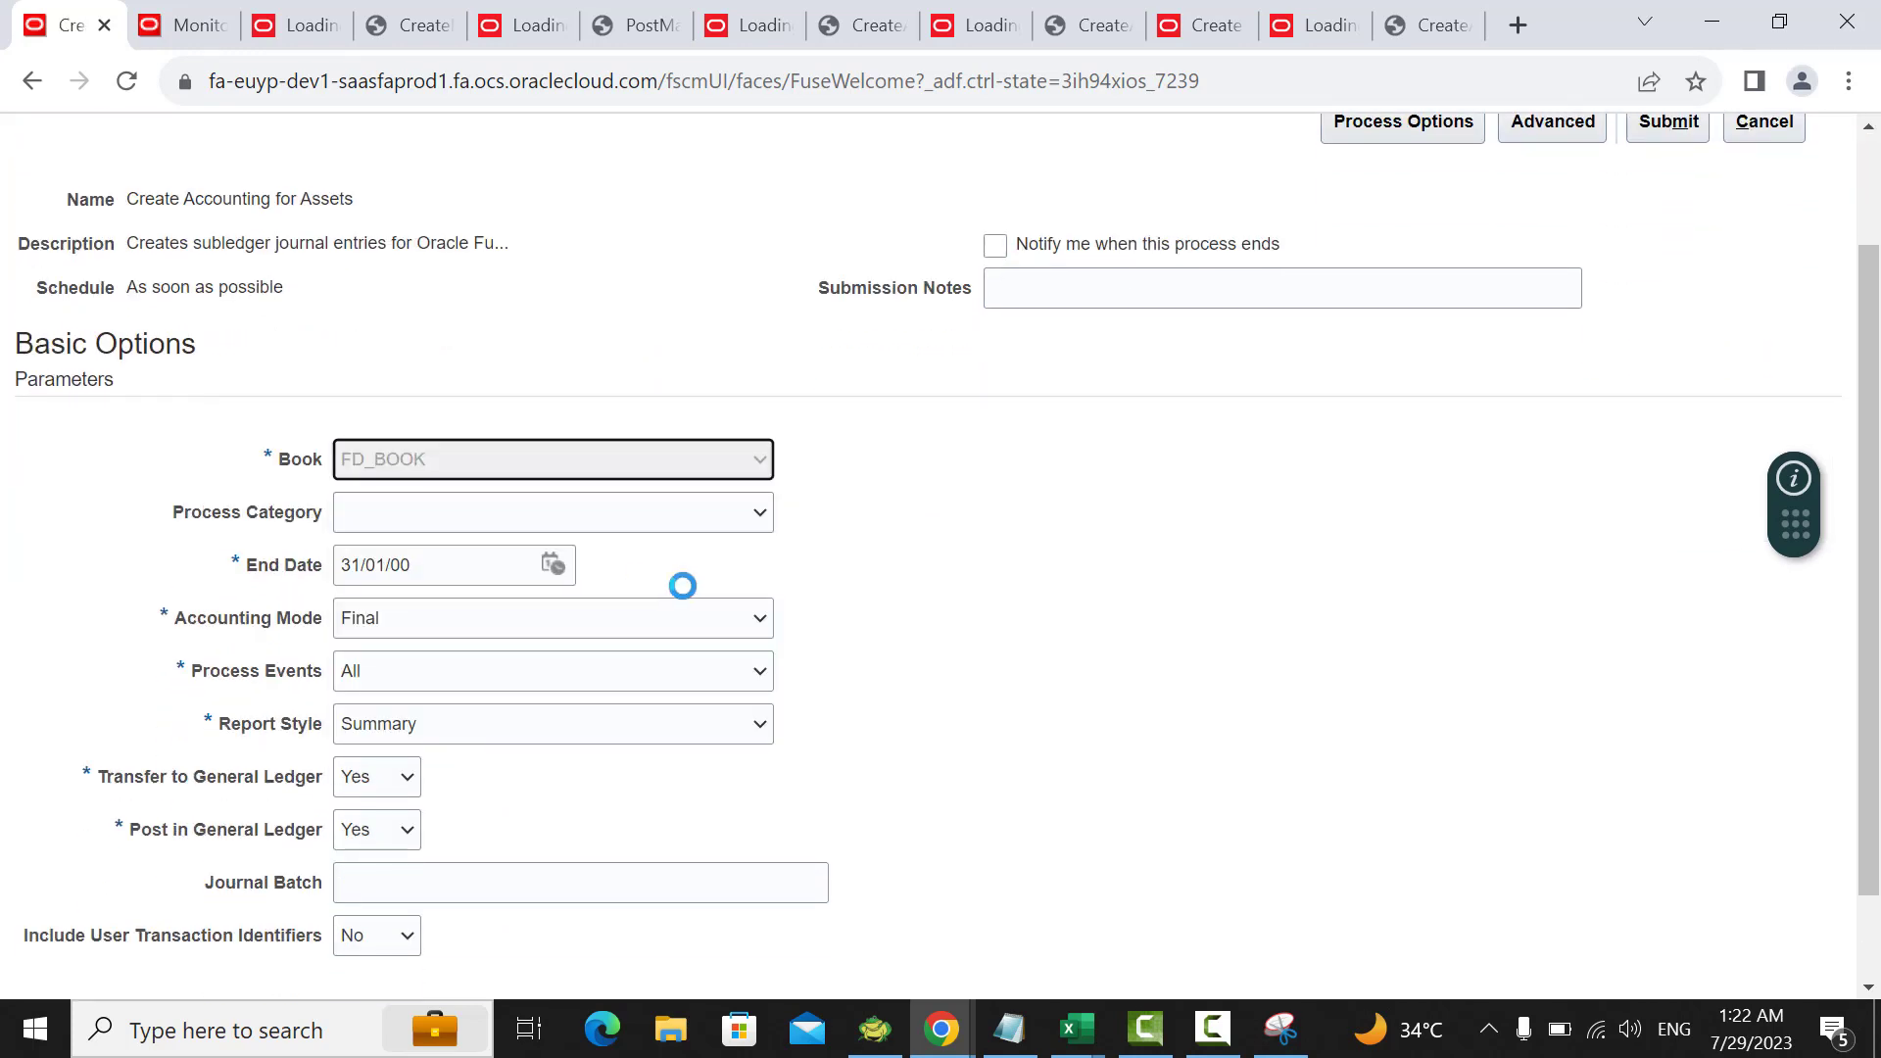
click(761, 514)
scroll(657, 651, down, 4)
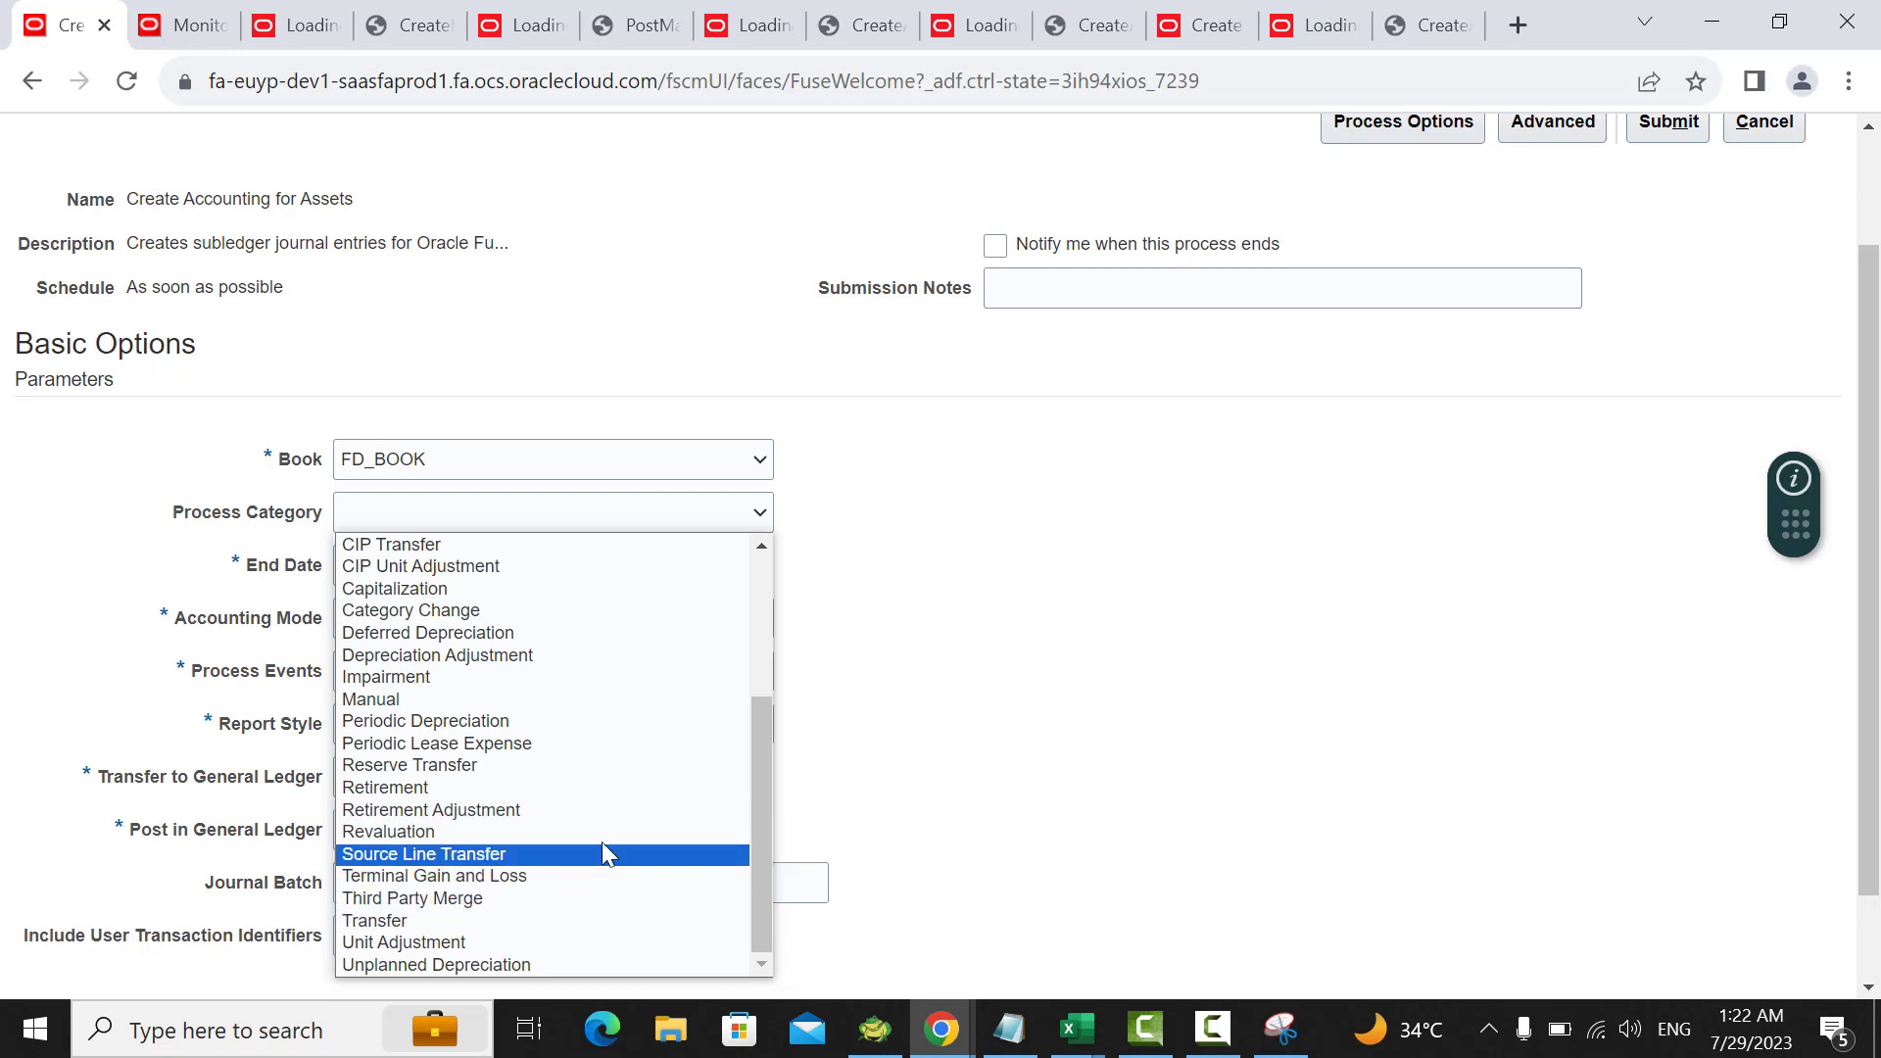
scroll(599, 837, up, 4)
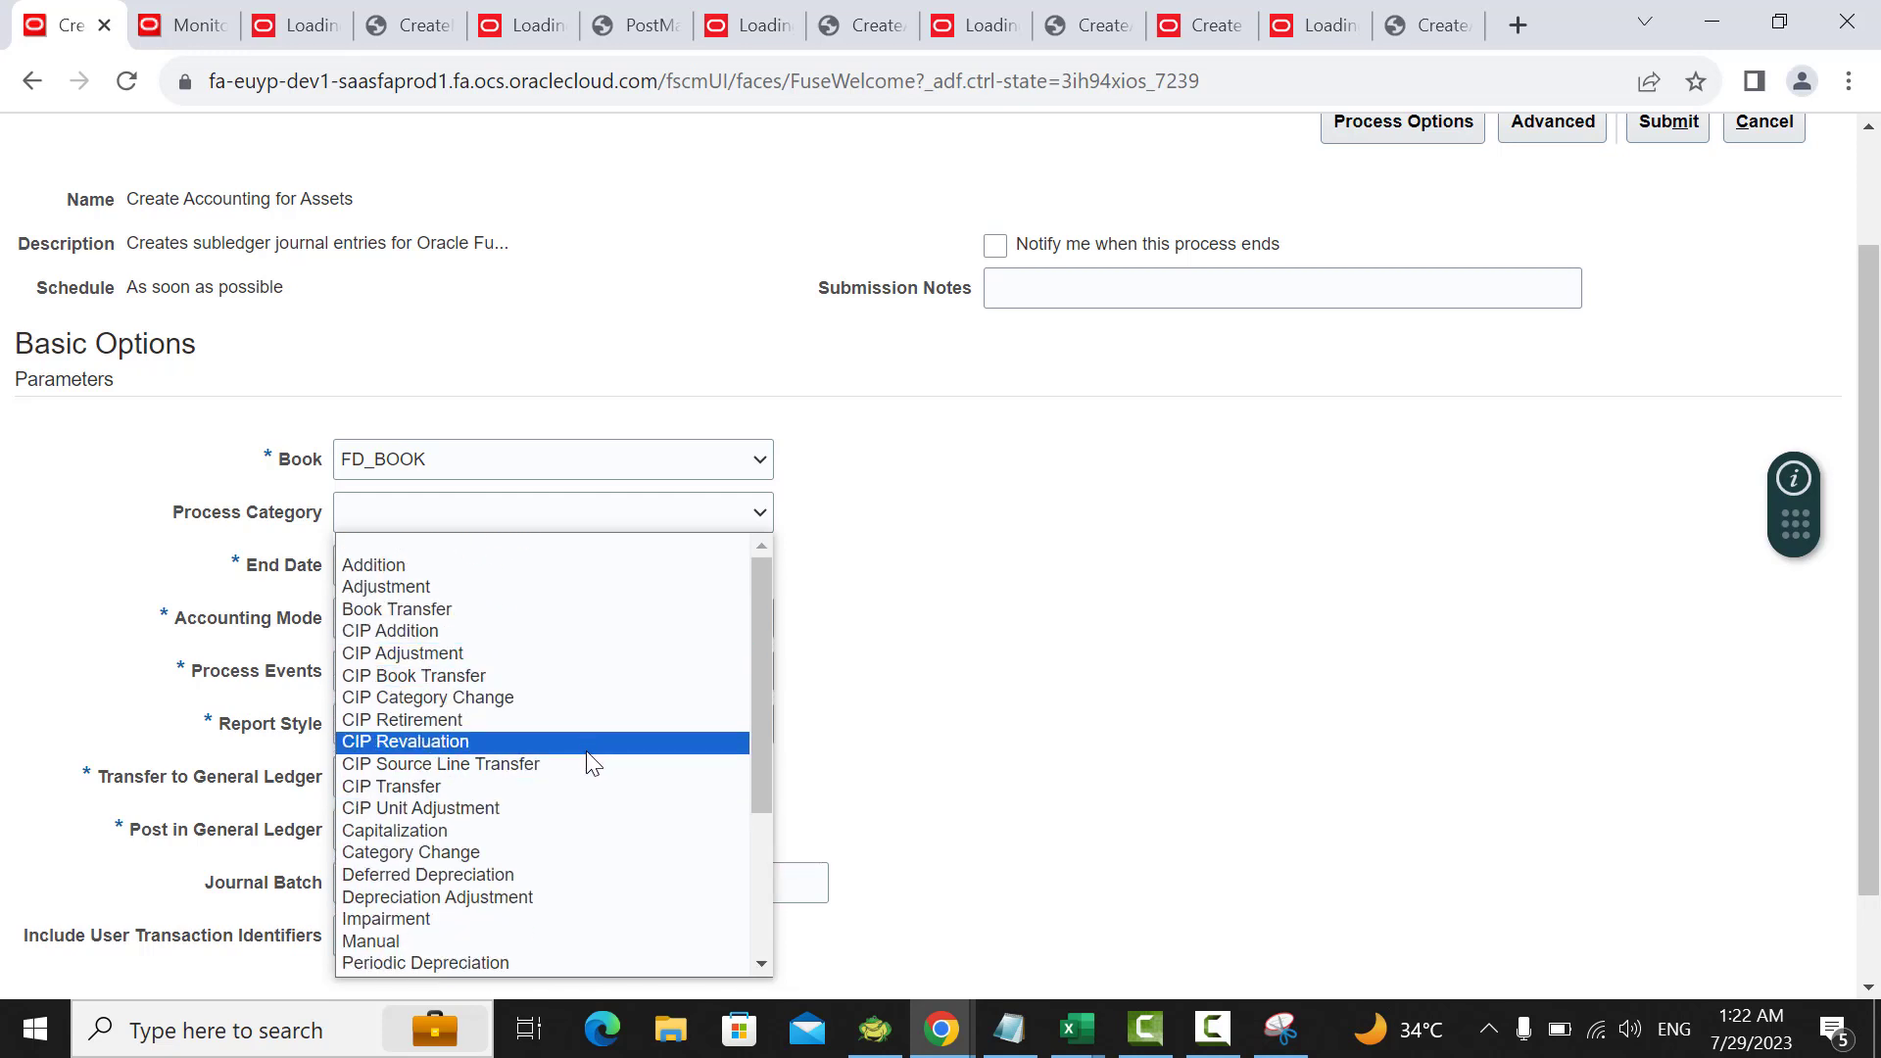
scroll(596, 789, down, 3)
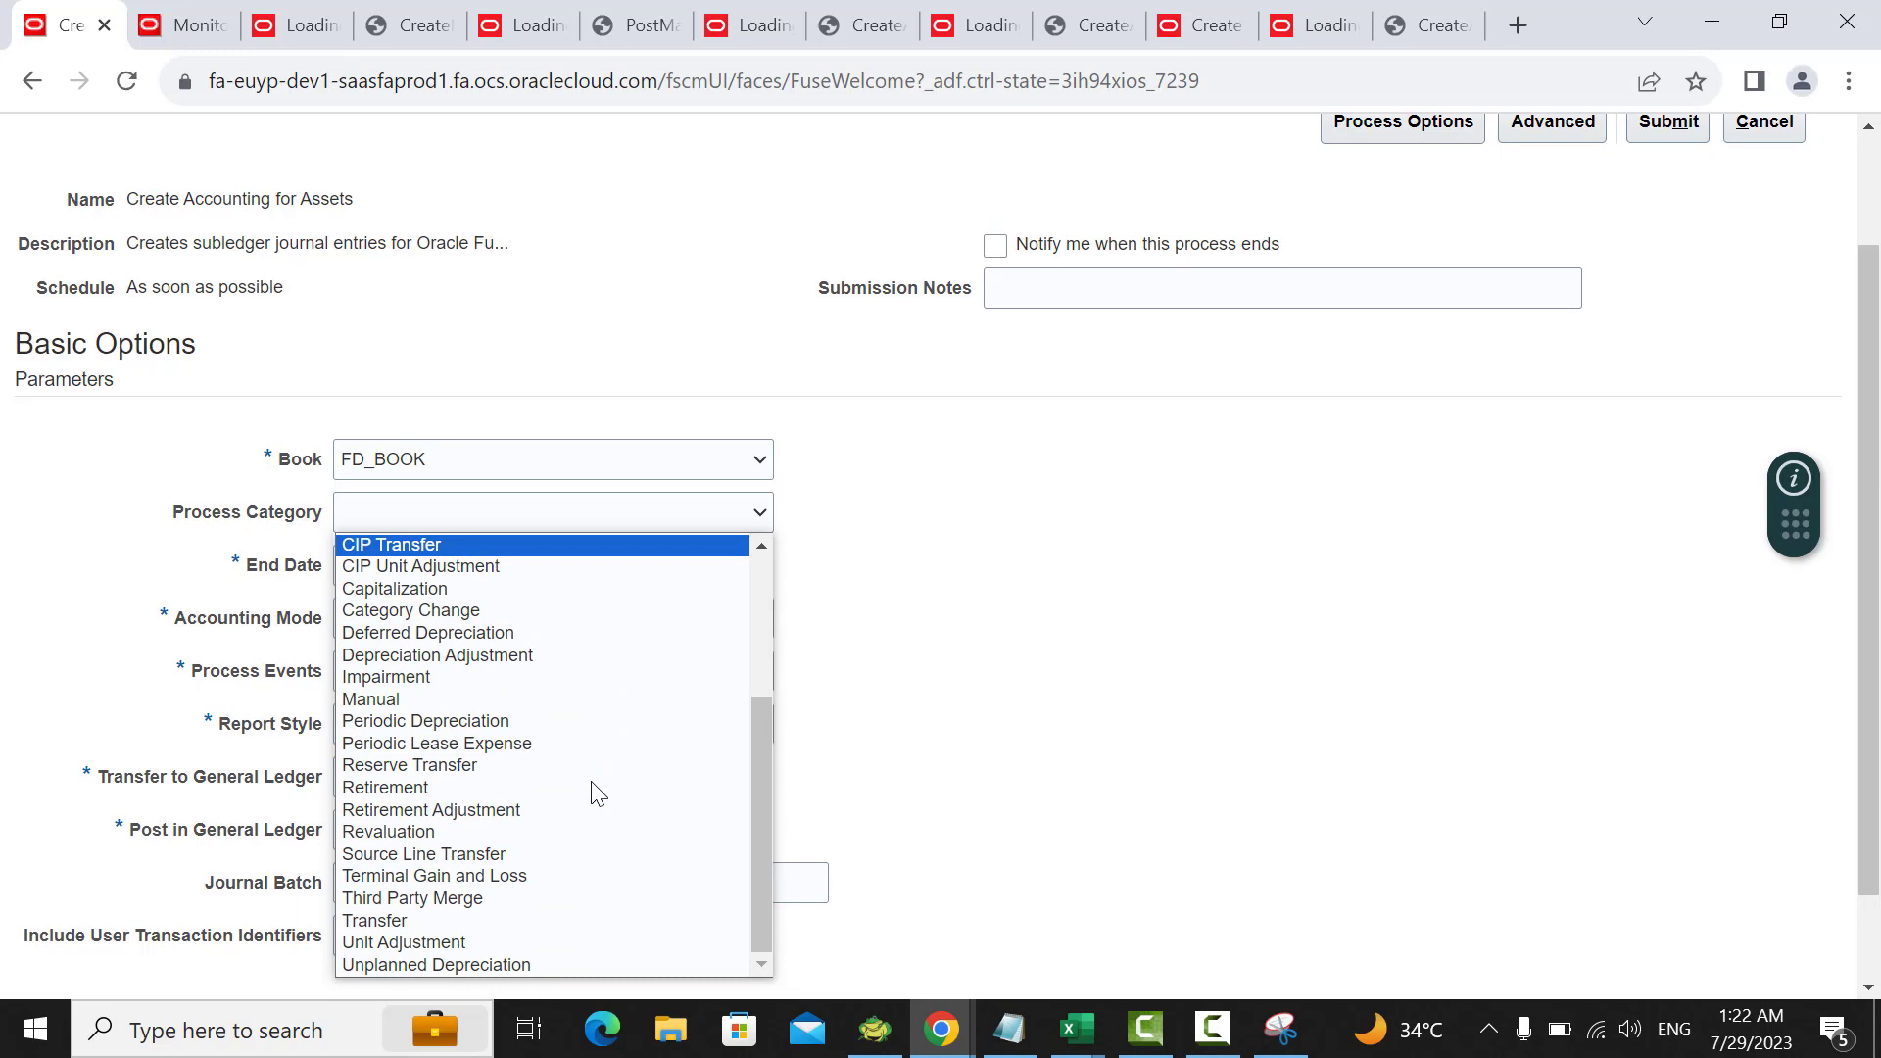
click(973, 592)
Step: Set the accounting report style to Detail and Transfer to General Ledger to No
scroll(579, 588, down, 1)
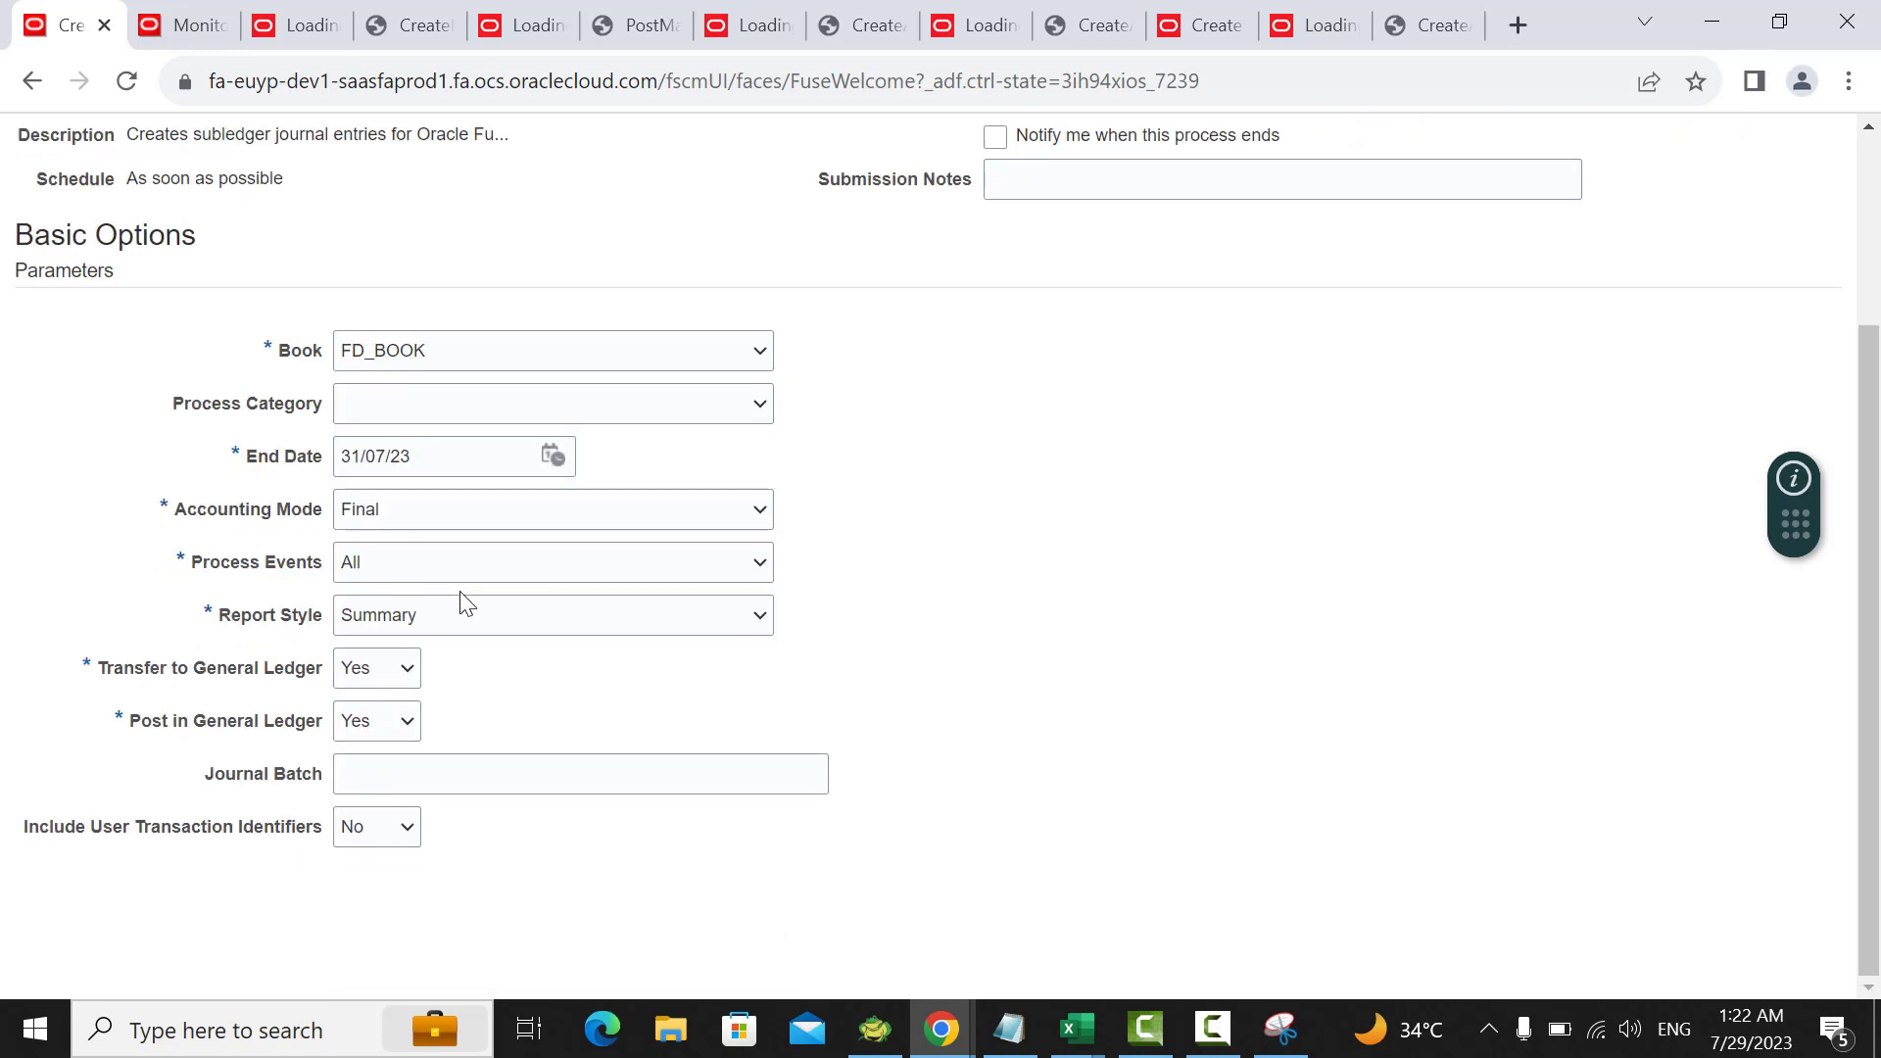
click(466, 609)
click(445, 667)
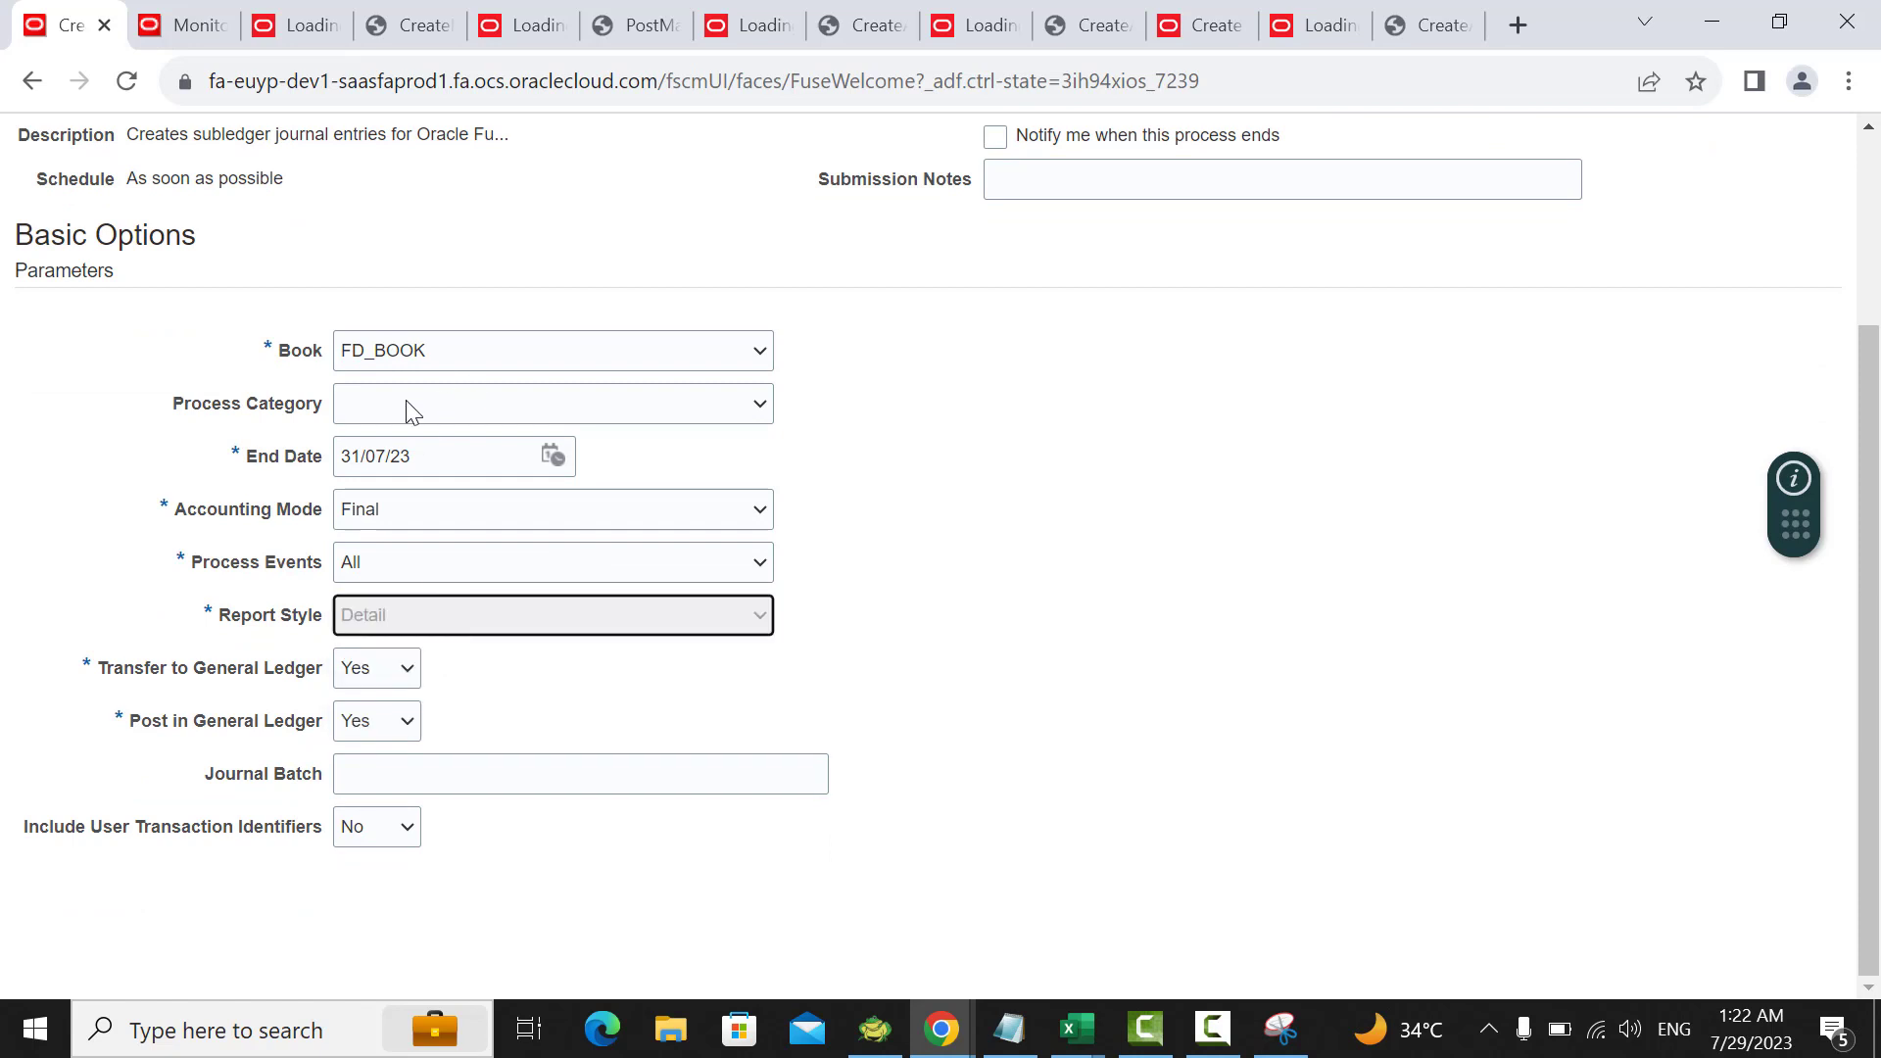
click(392, 680)
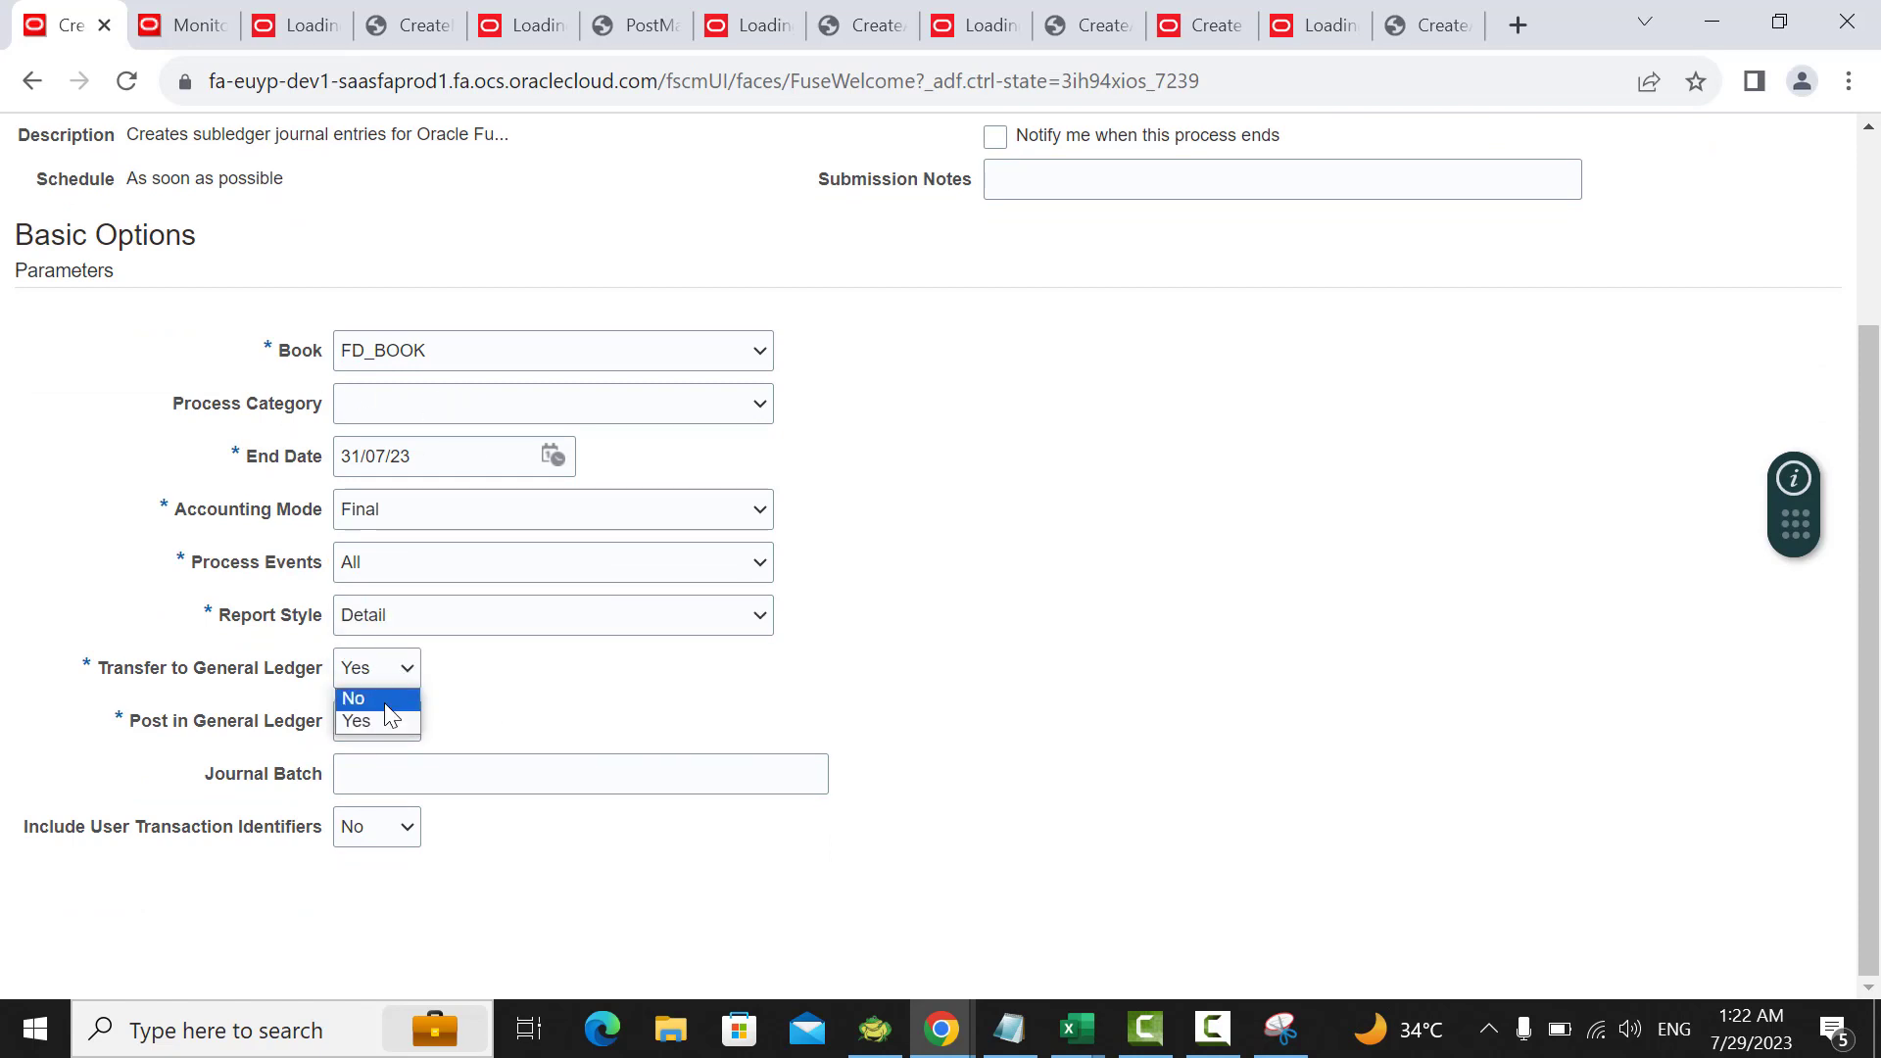
click(385, 699)
Step: Submit the Create Accounting for Assets process and return to the Assets overview
click(1664, 278)
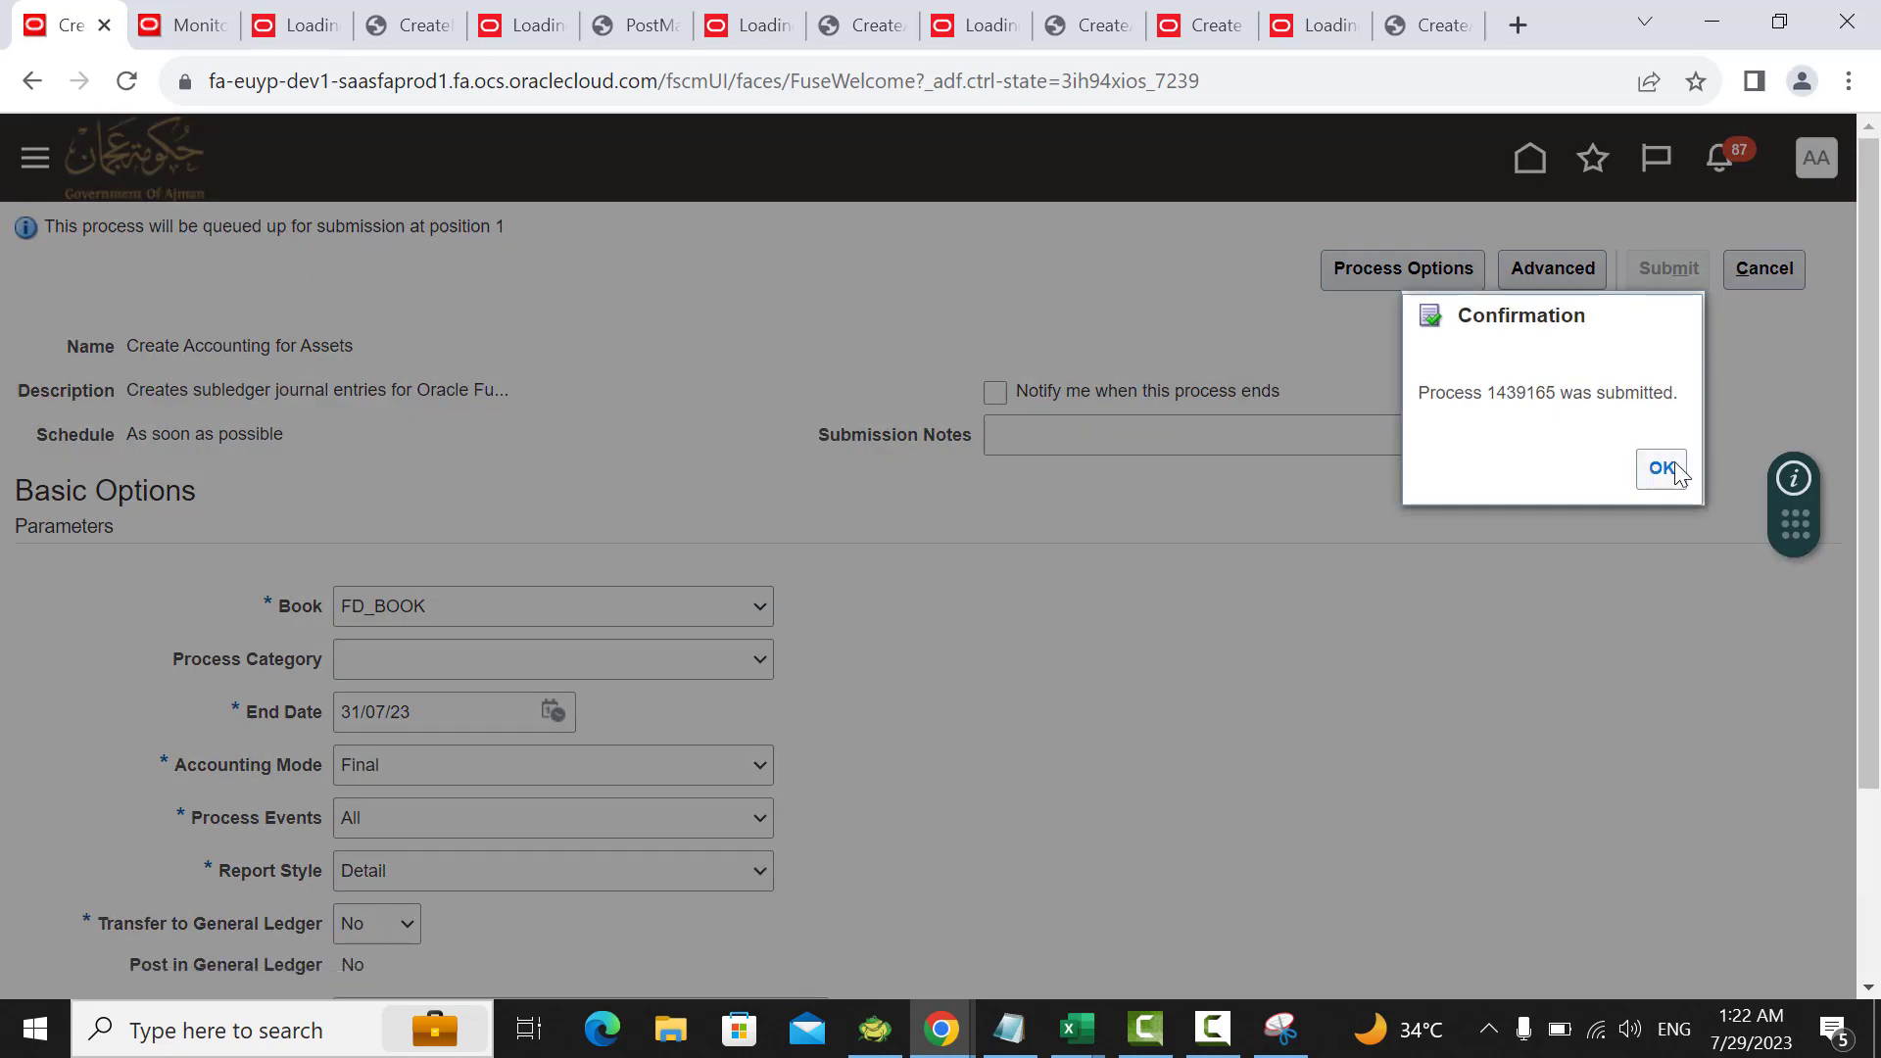
click(1663, 468)
scroll(1617, 411, down, 3)
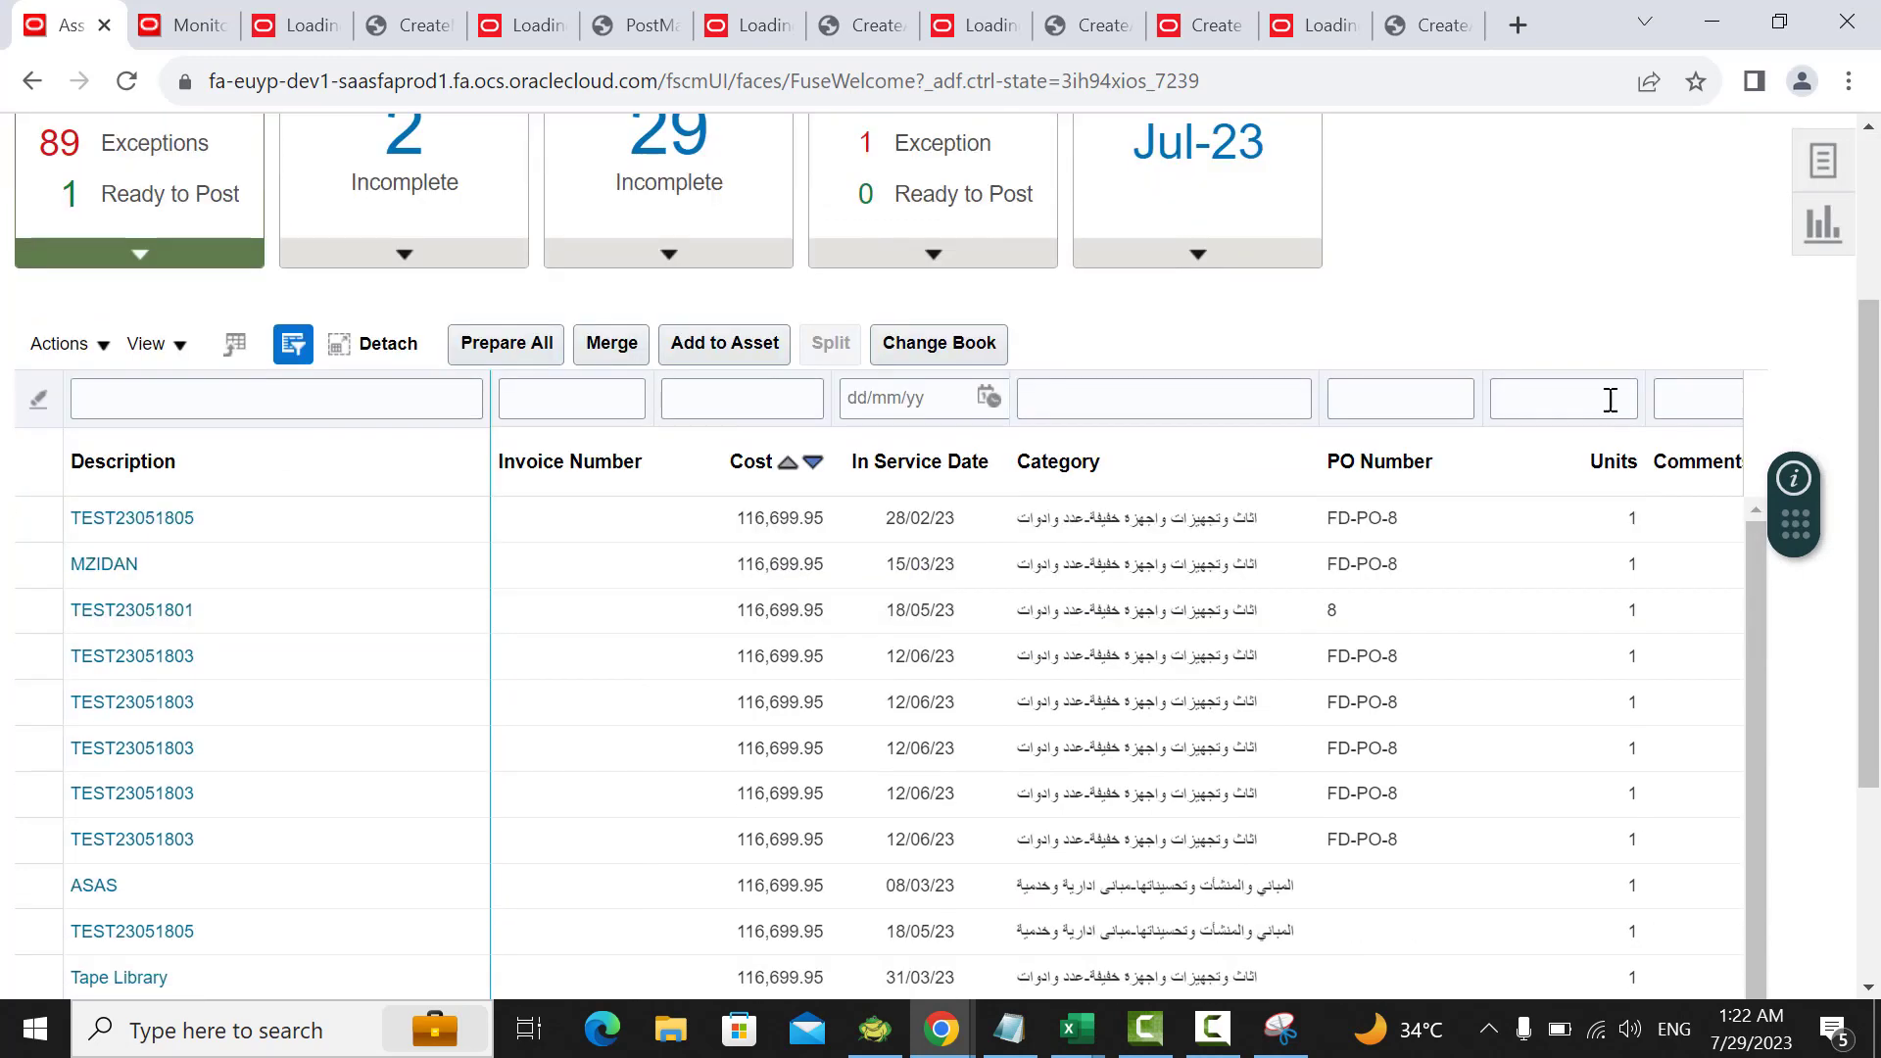
scroll(1502, 378, up, 3)
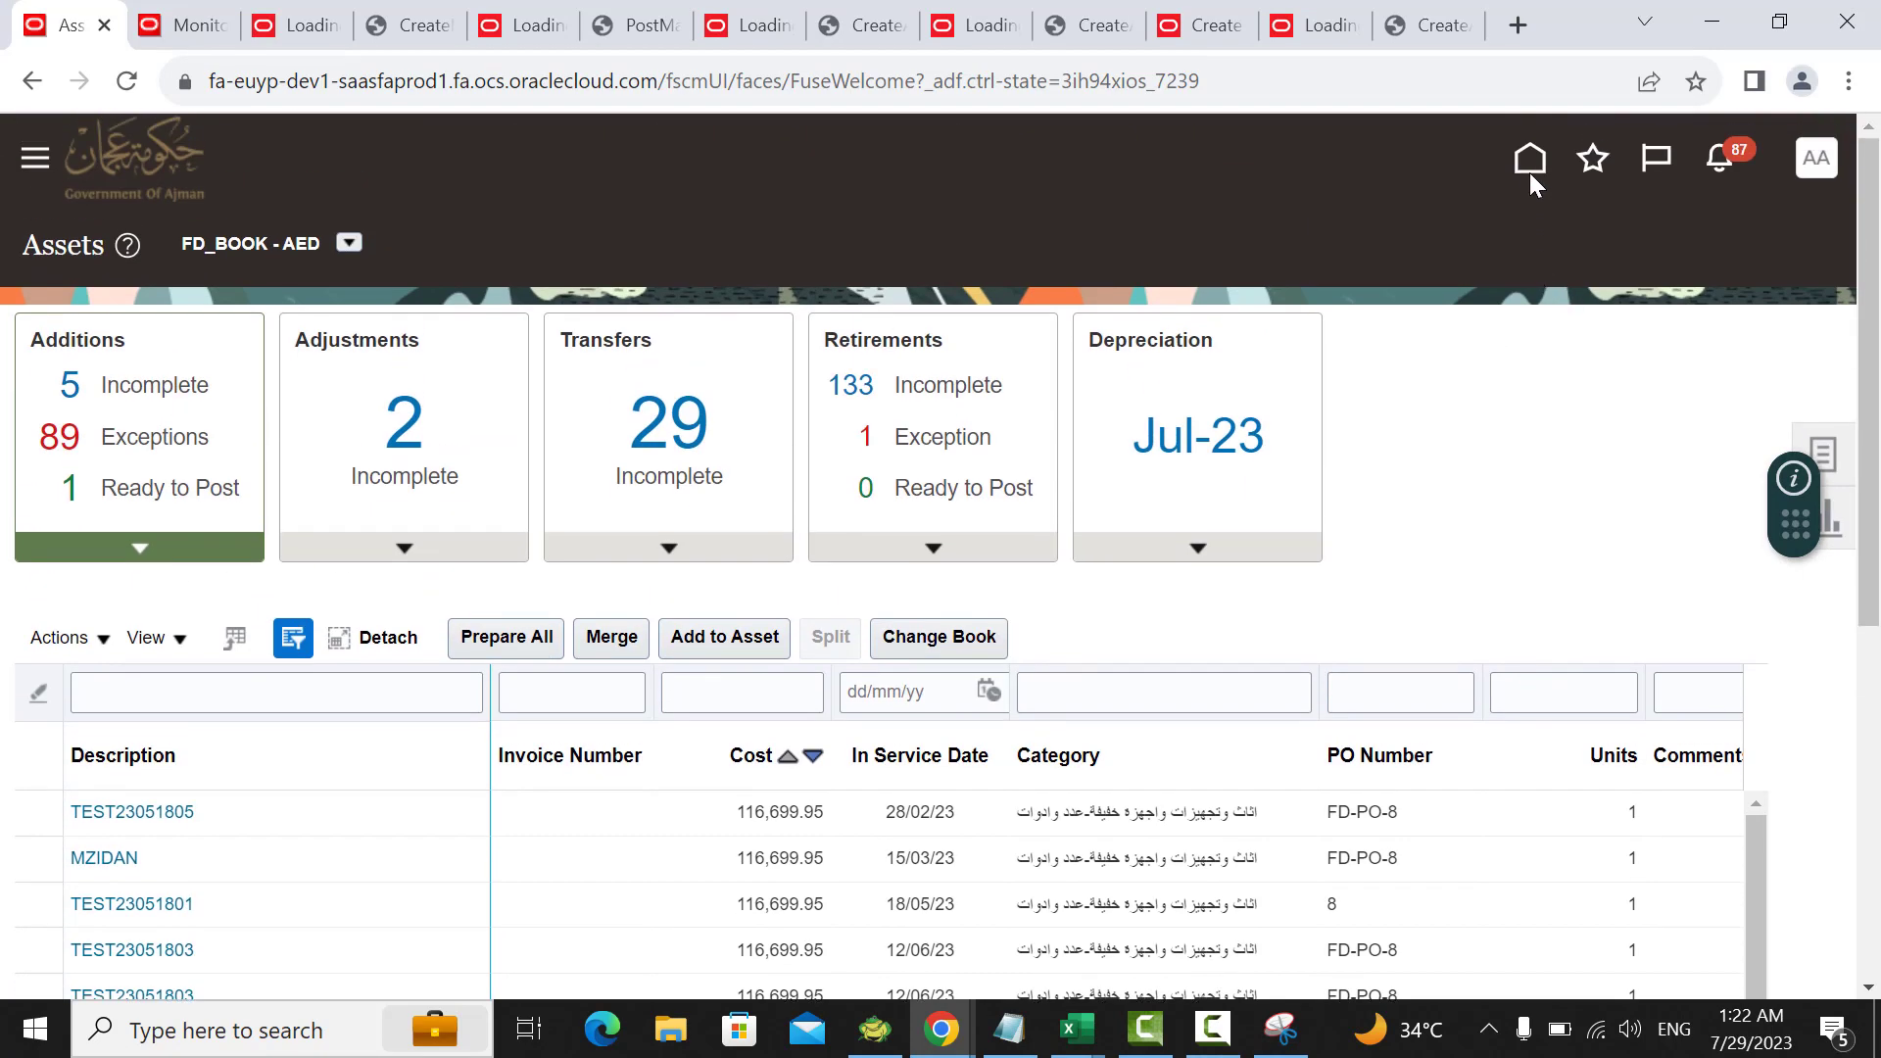
Step: Open Asset Inquiry from the home page and search FD_BOOK for asset number 10232
click(1530, 173)
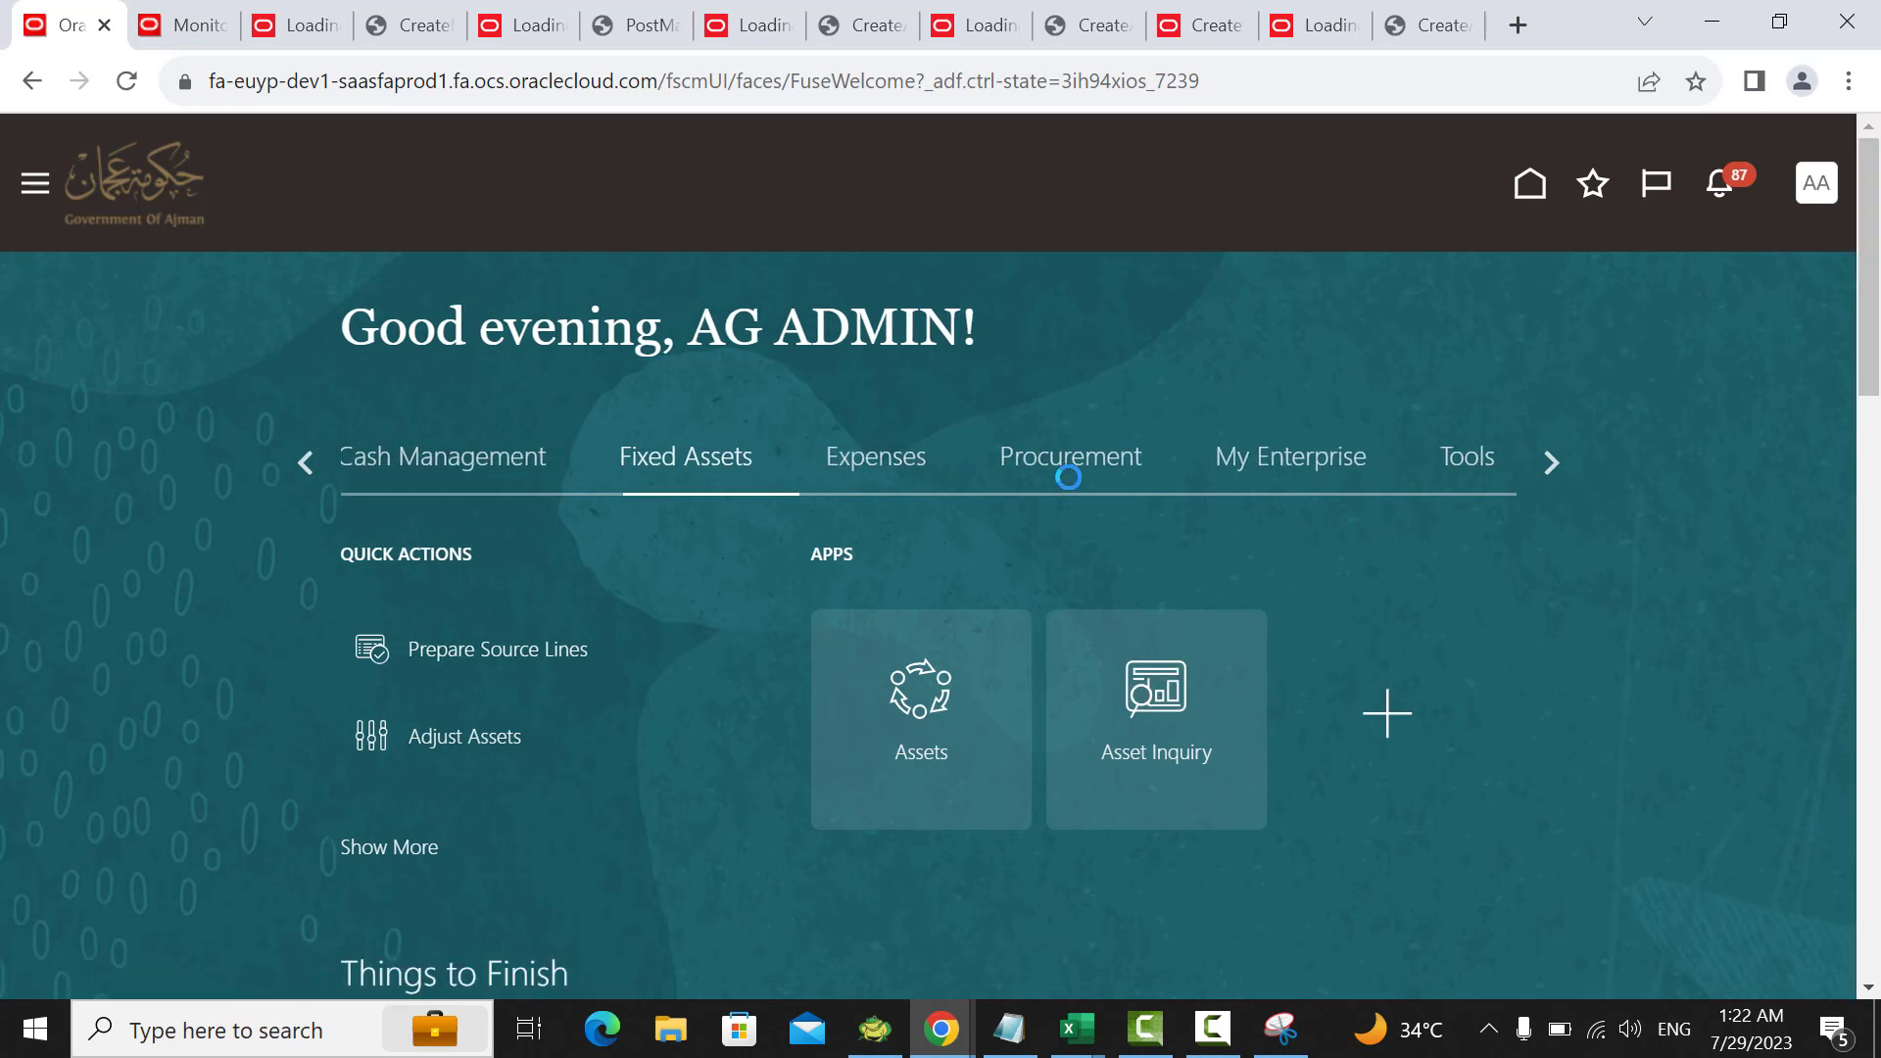
scroll(926, 542, down, 1)
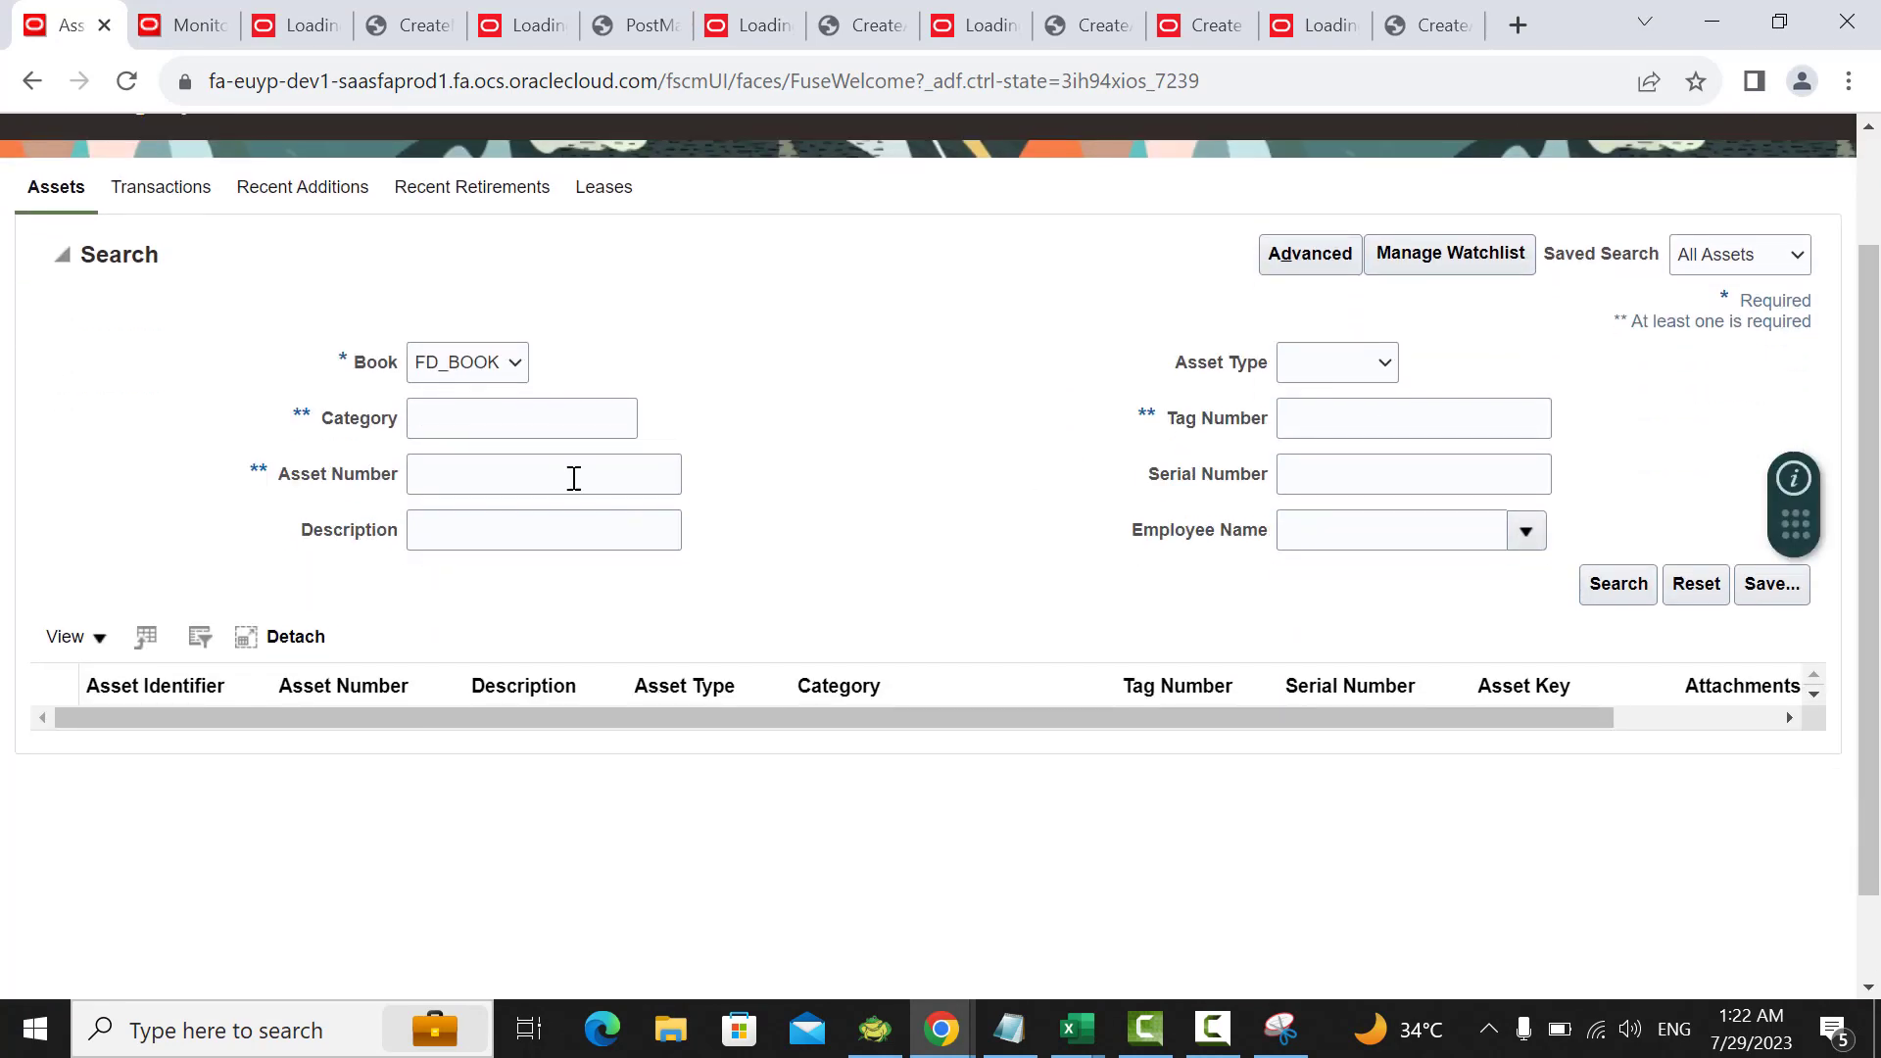
click(505, 465)
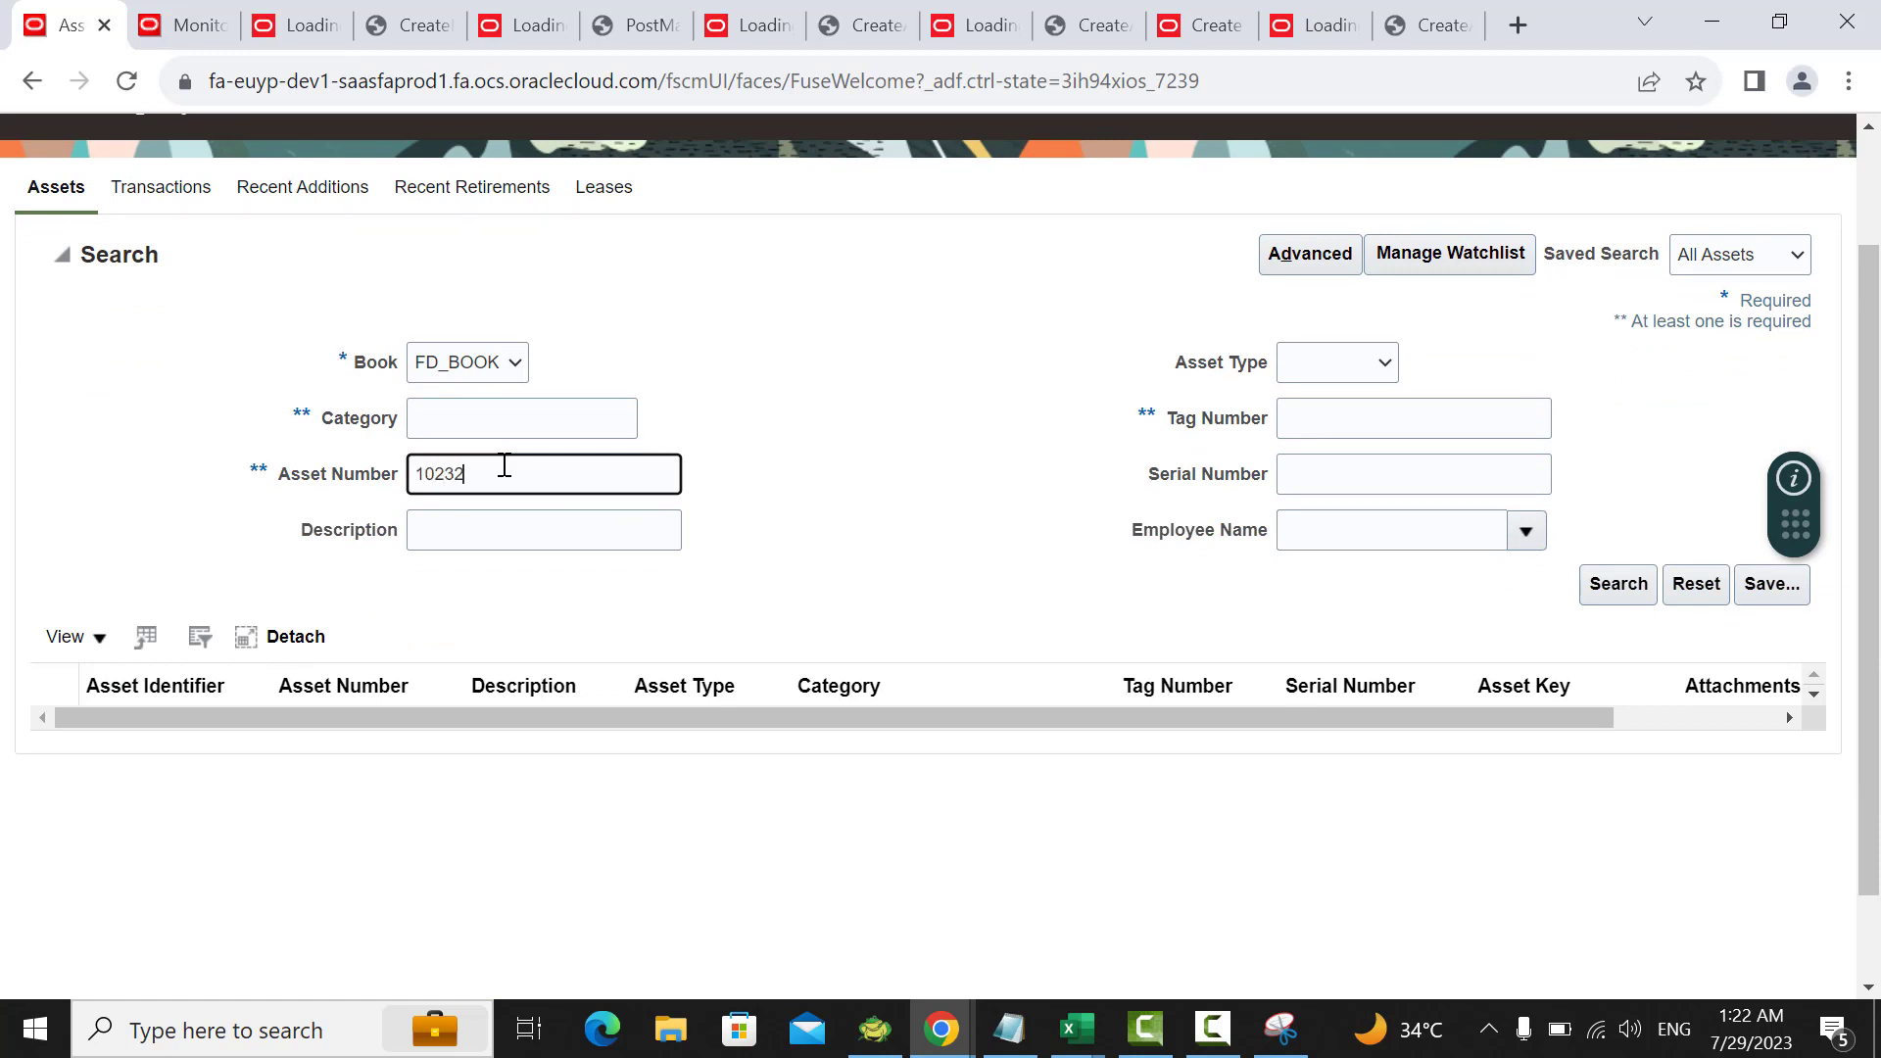
click(1602, 597)
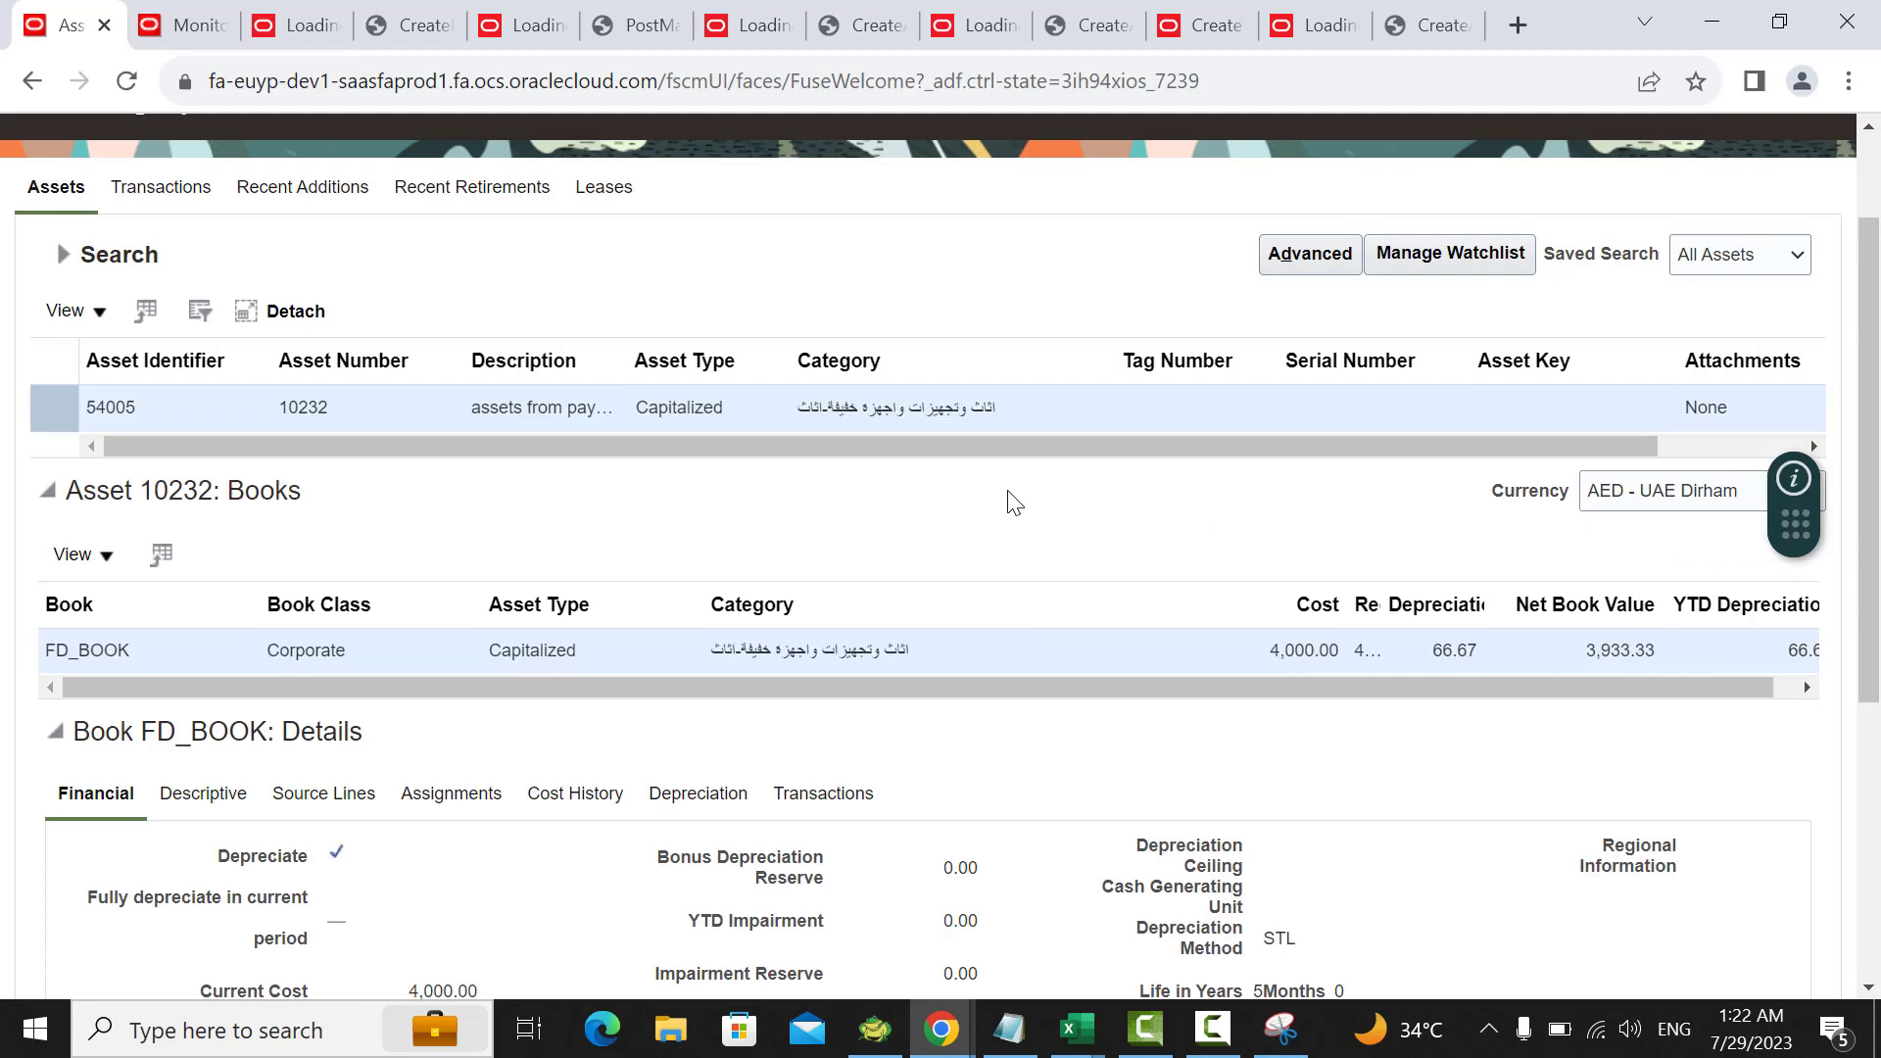
Step: Review the transactions, cost history and financial details of asset 10232 in FD_BOOK
scroll(970, 505, down, 3)
click(823, 502)
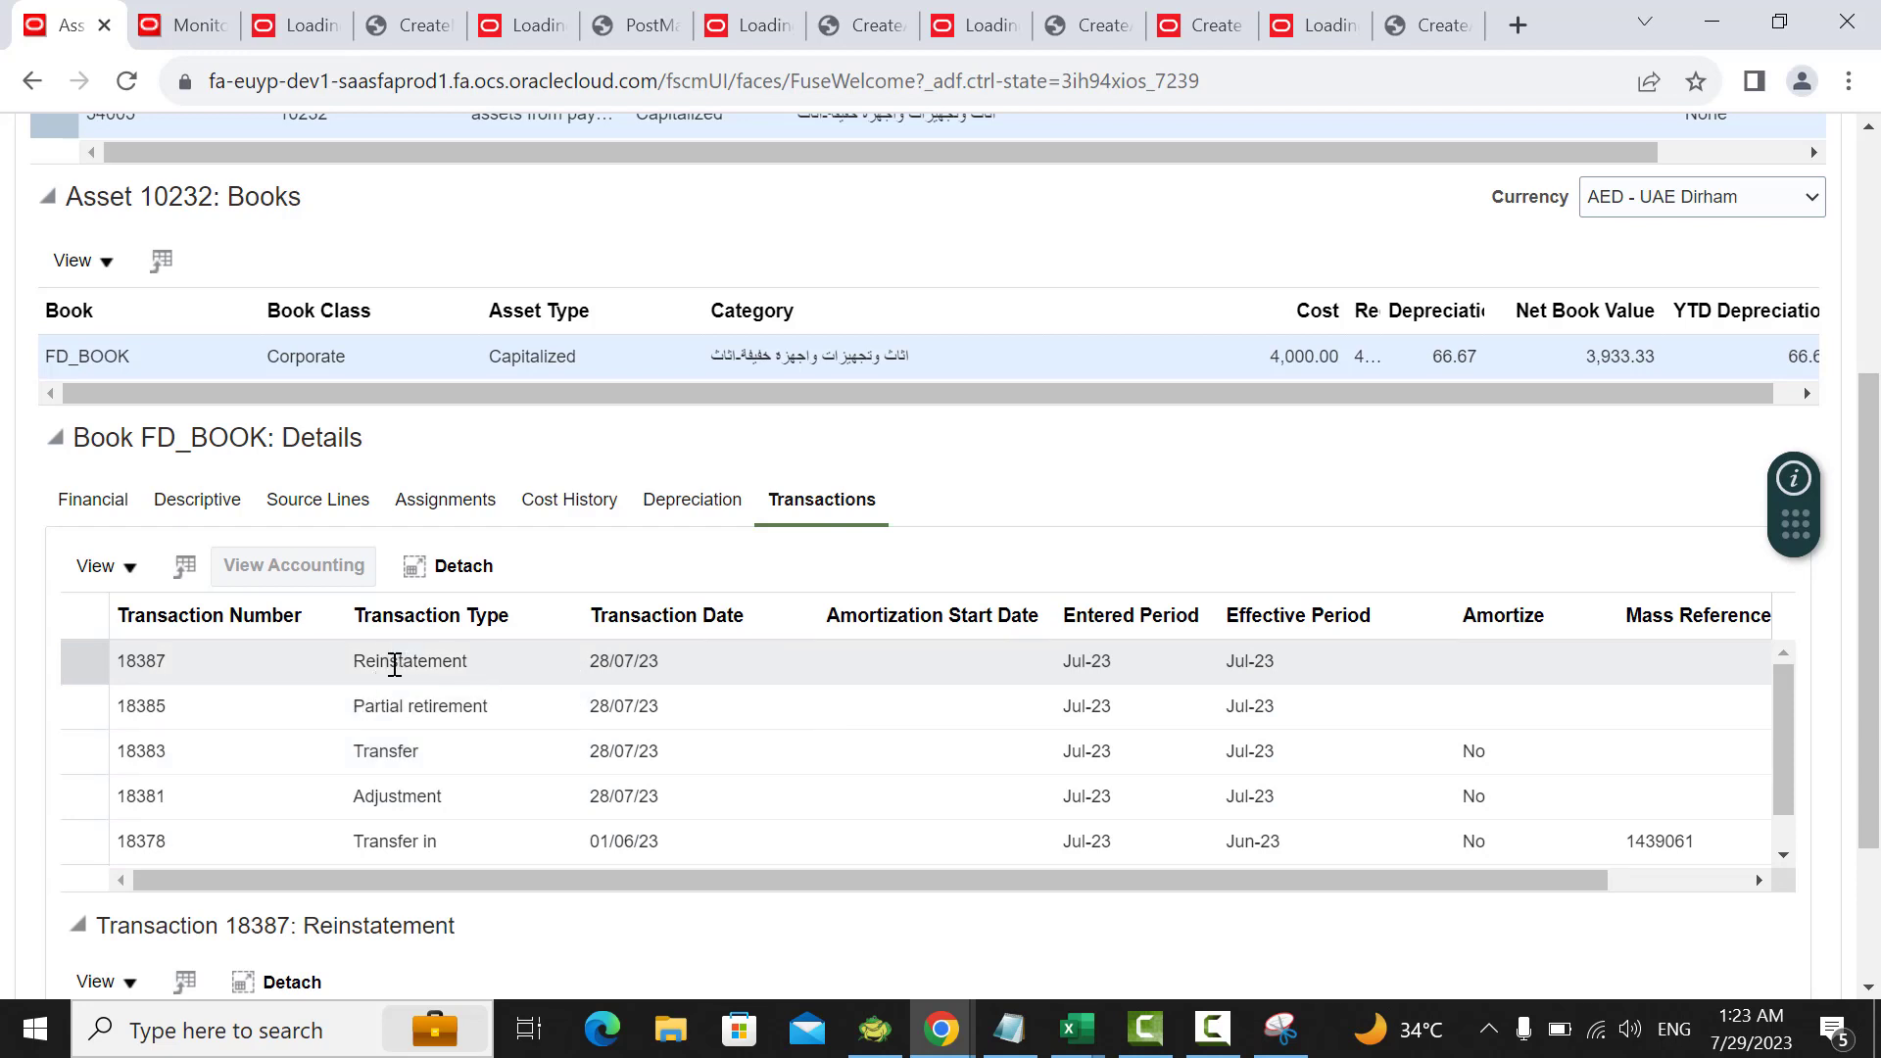
click(569, 500)
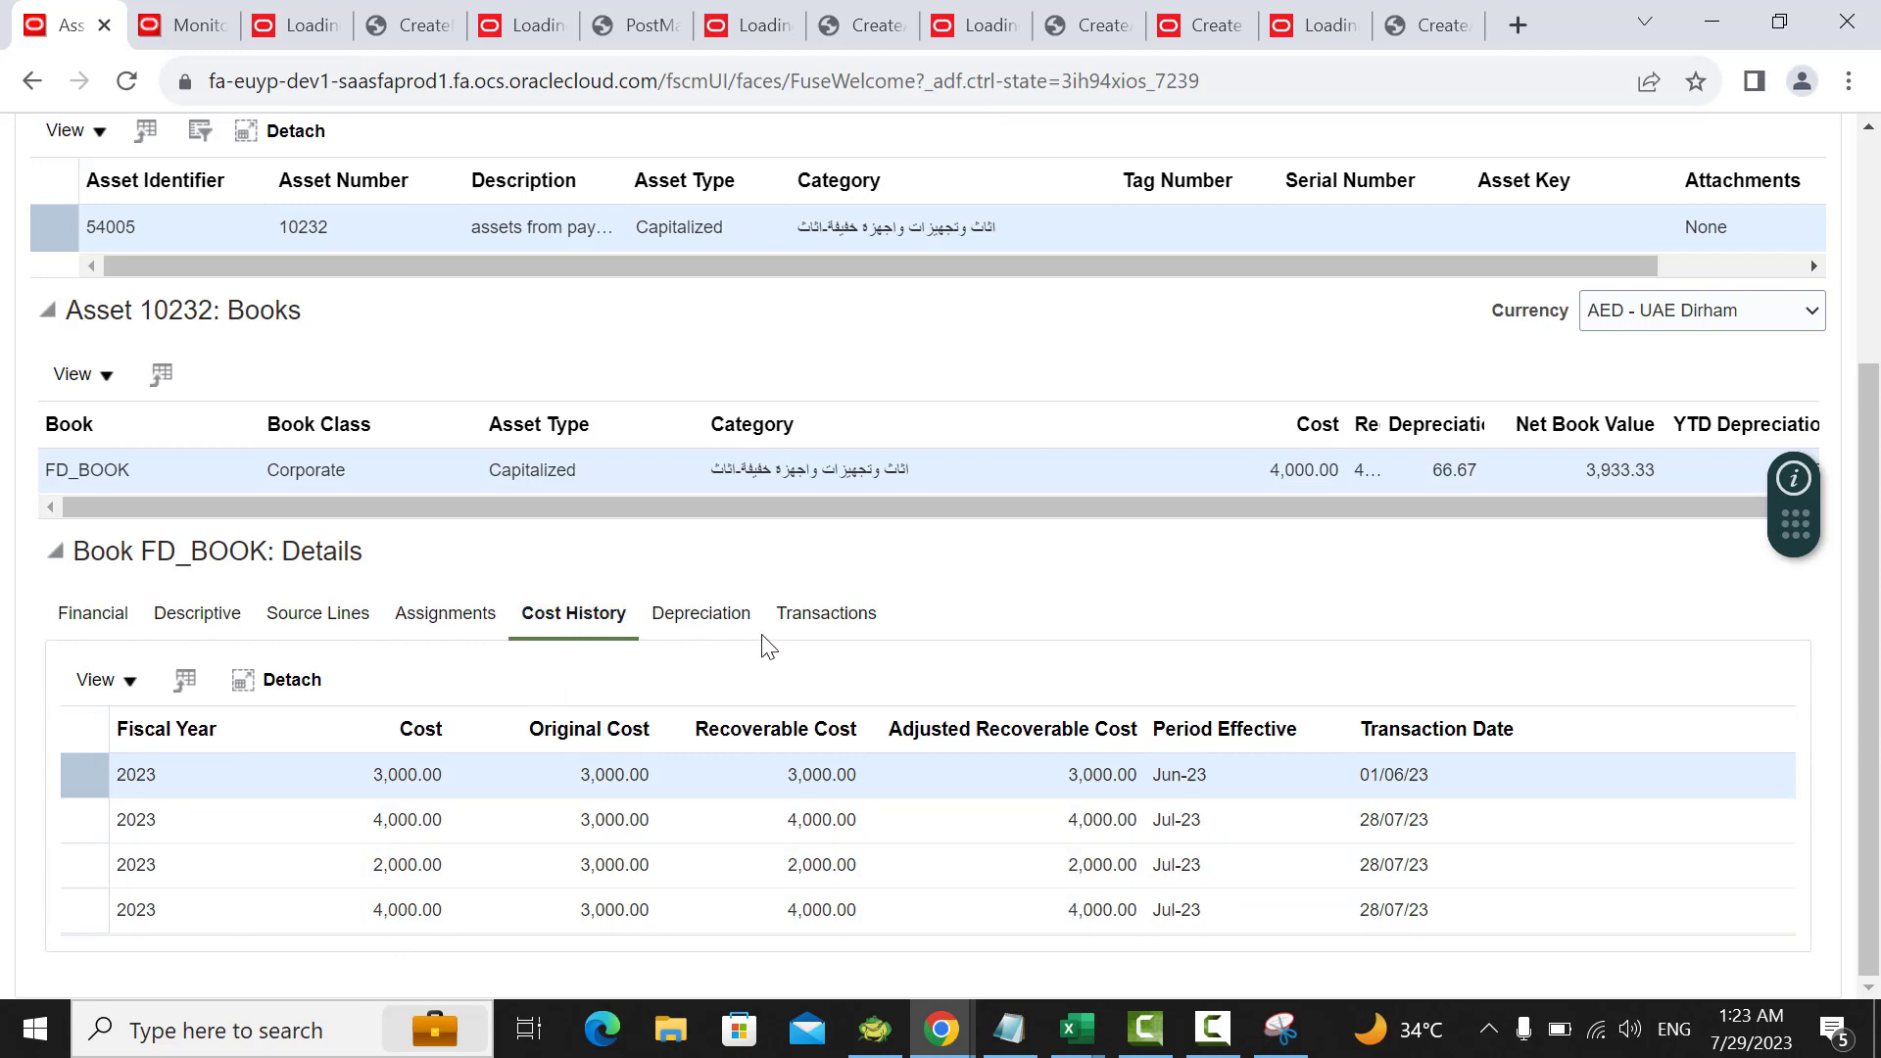
click(842, 621)
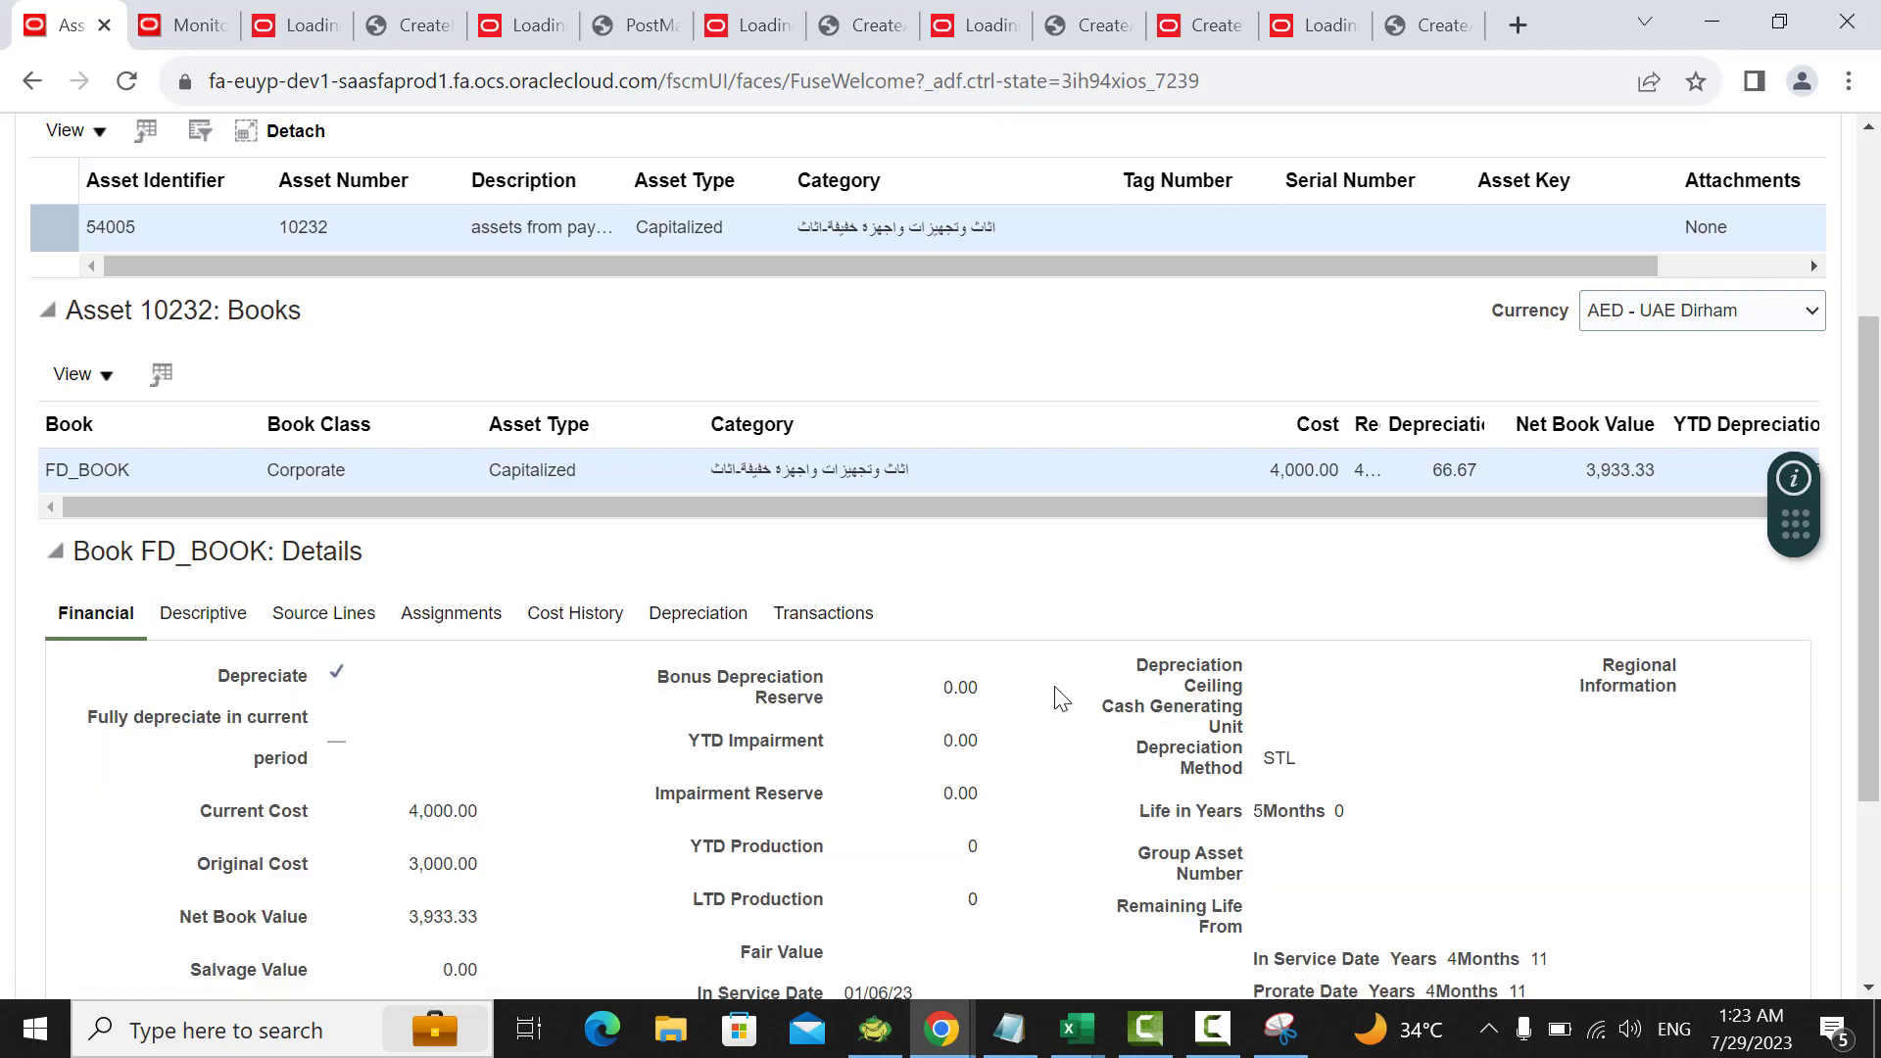
scroll(1007, 689, down, 3)
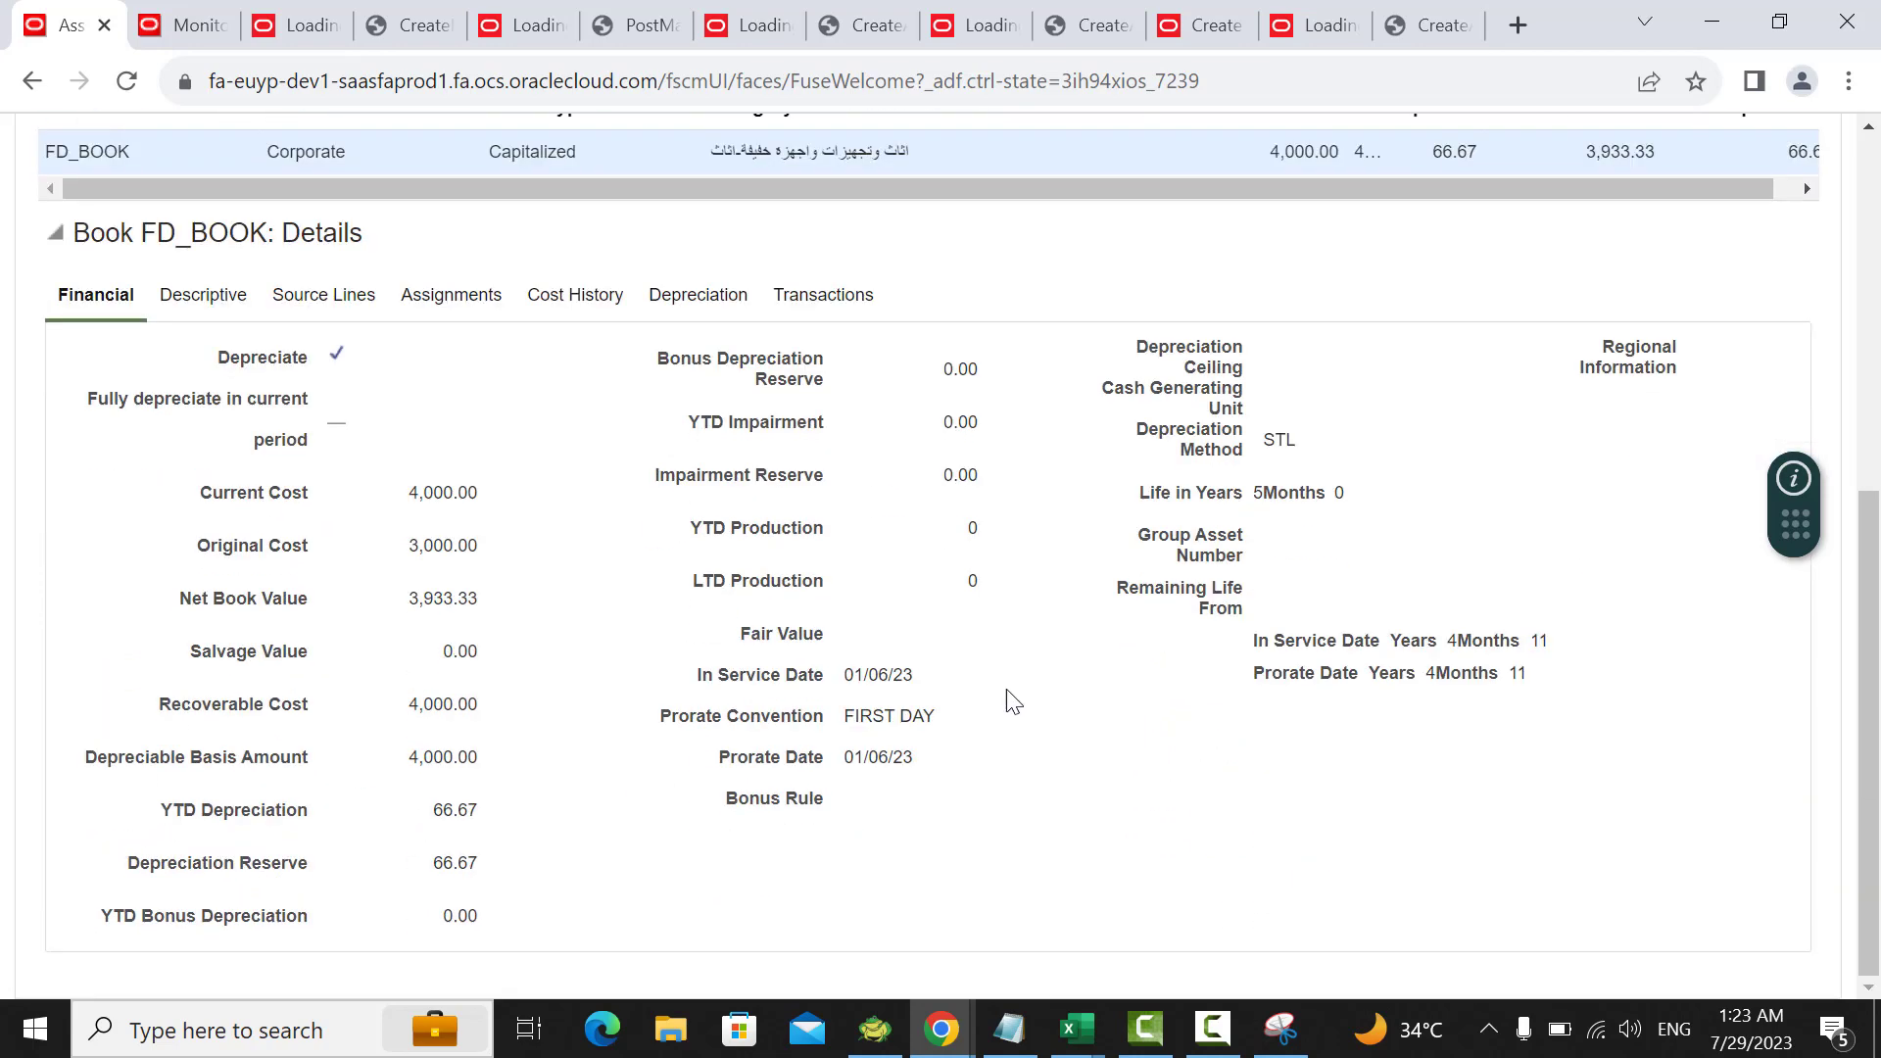
double_click(419, 495)
scroll(906, 637, up, 2)
Step: Refresh the scheduled processes list and show the output details of the latest Create Accounting Execution Report
click(195, 12)
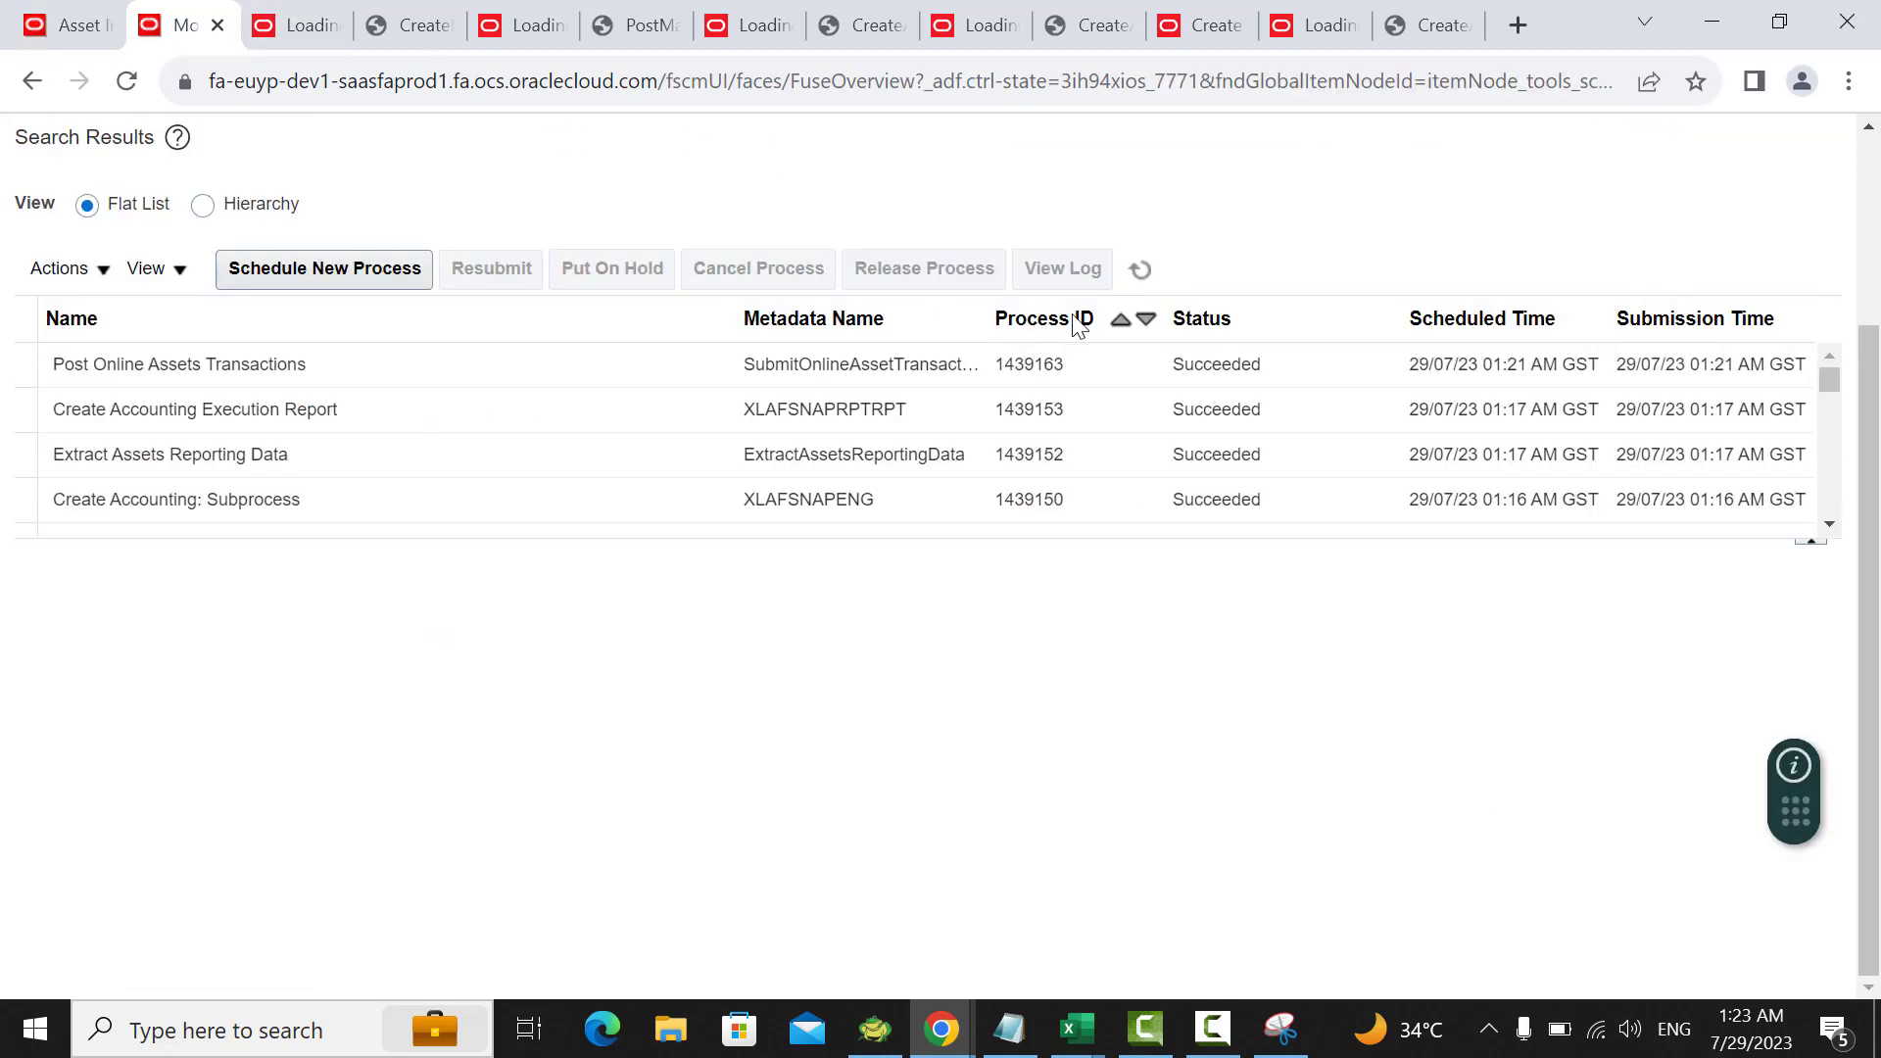
click(1138, 273)
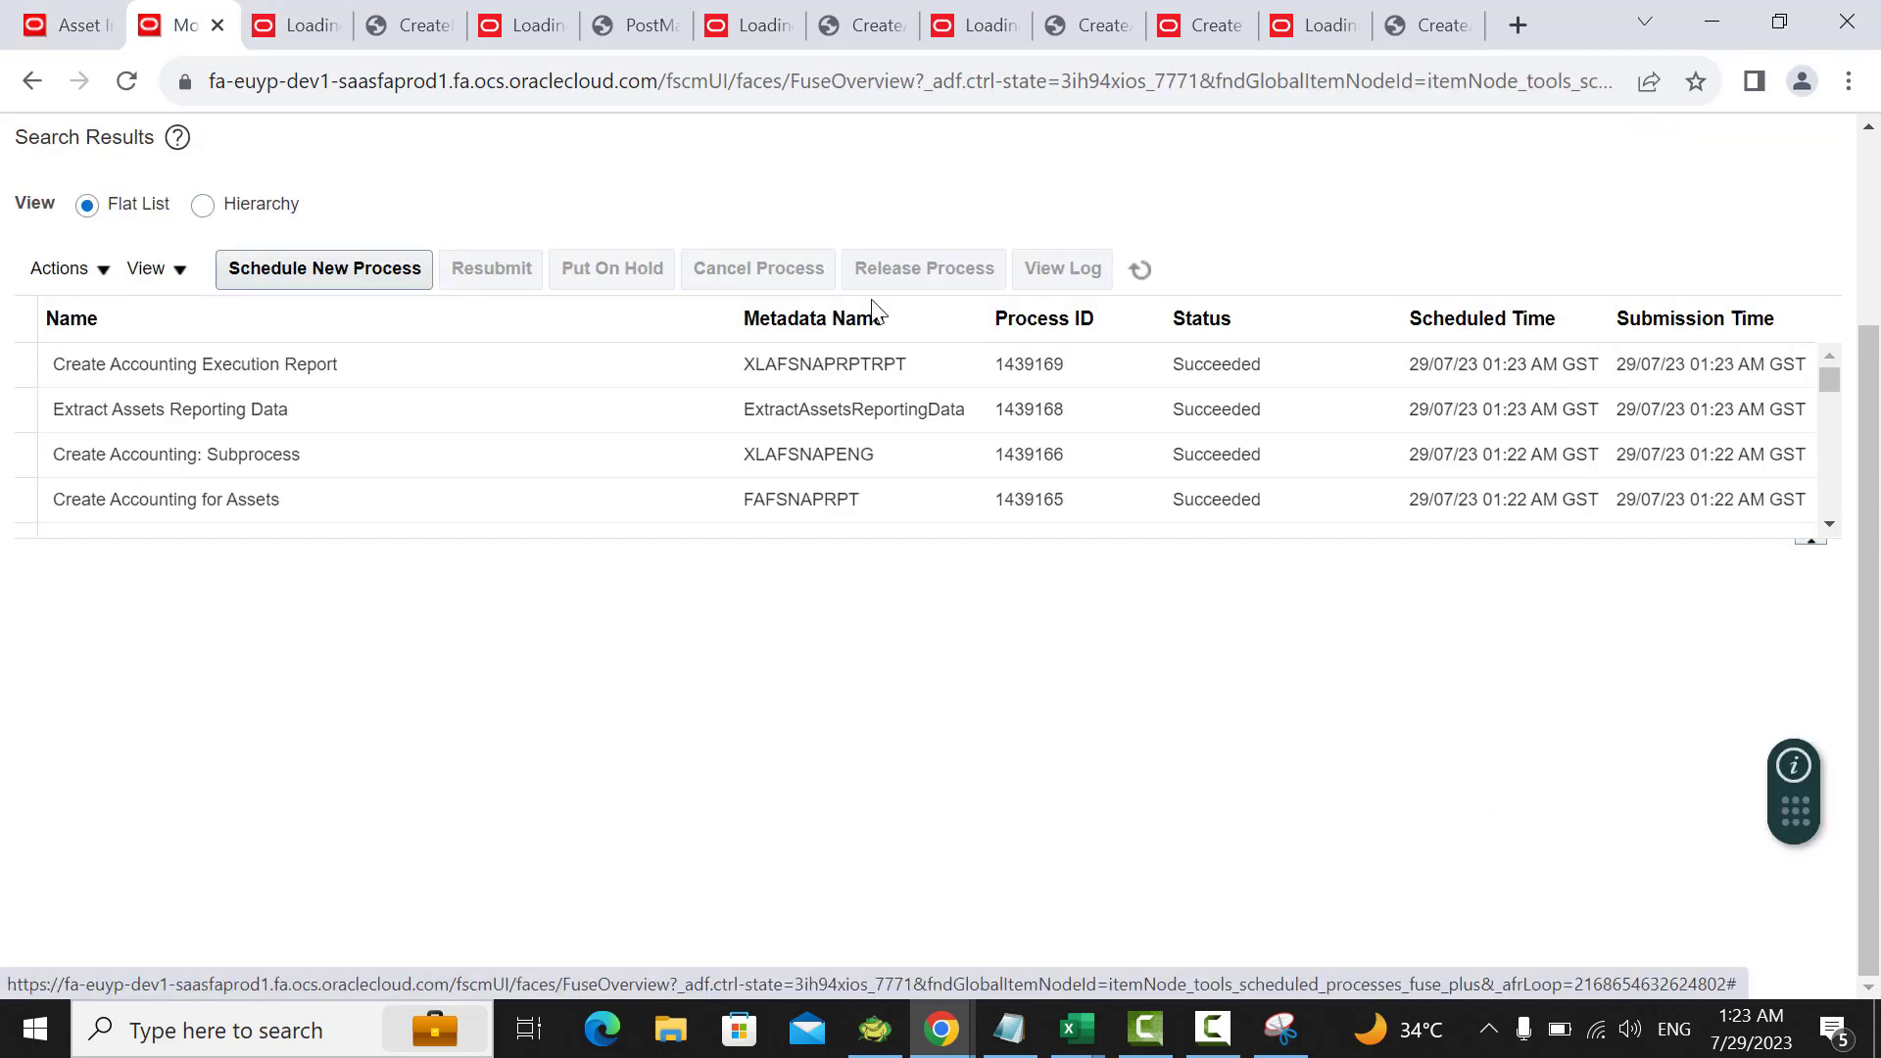
click(508, 365)
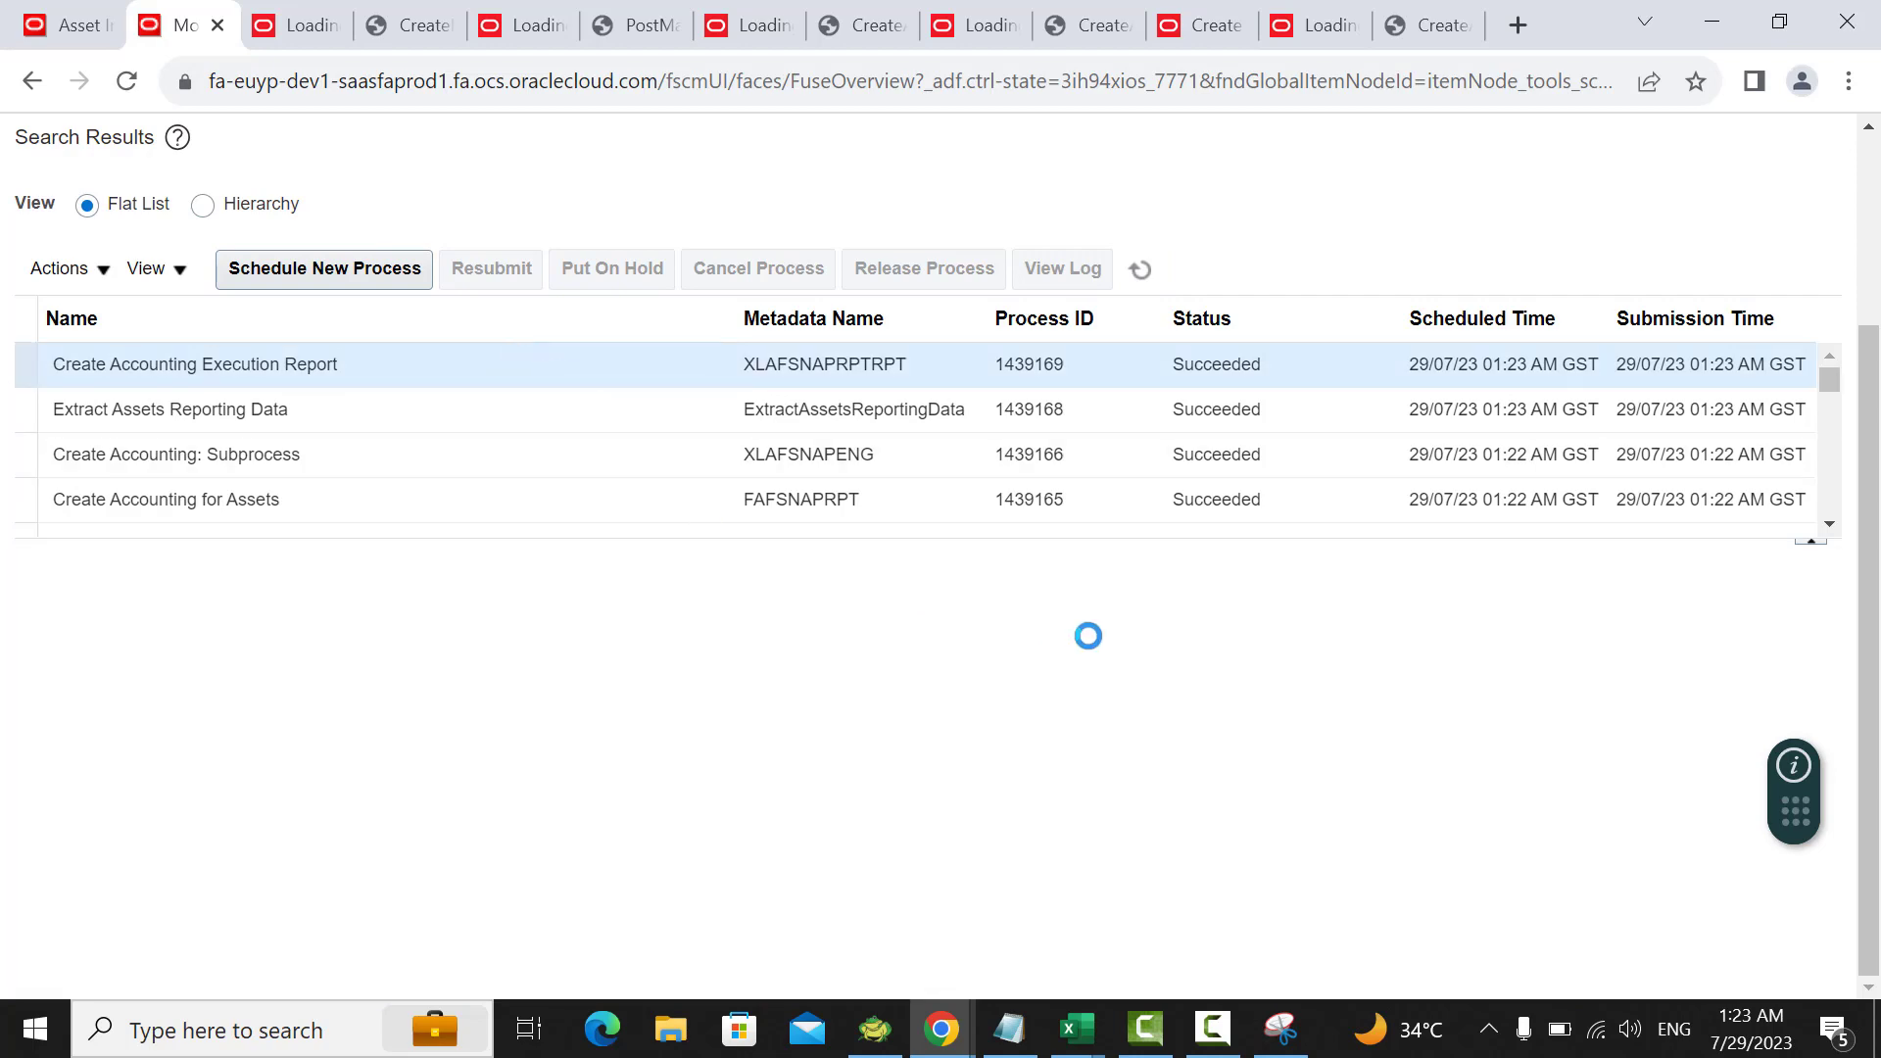
scroll(1087, 636, down, 3)
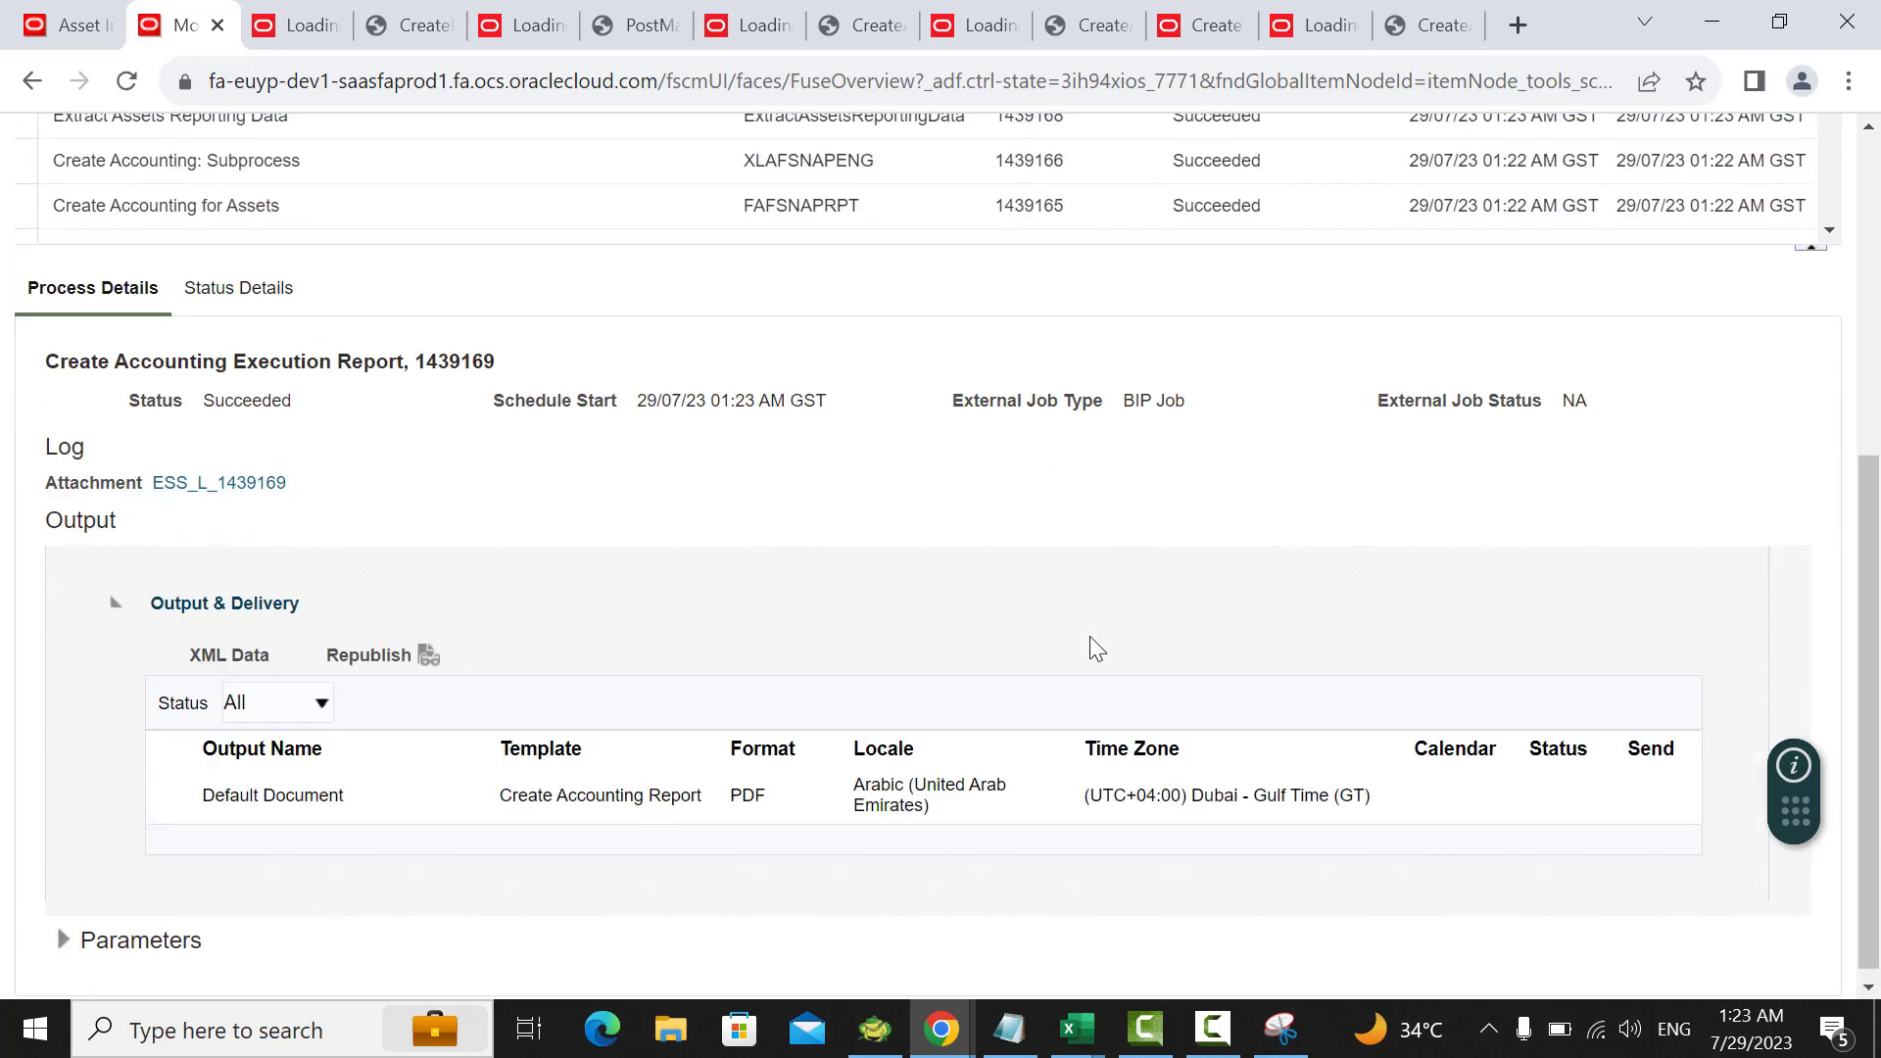
Step: Republish the Create Accounting Execution Report, export it as PDF and open the downloaded file
click(428, 653)
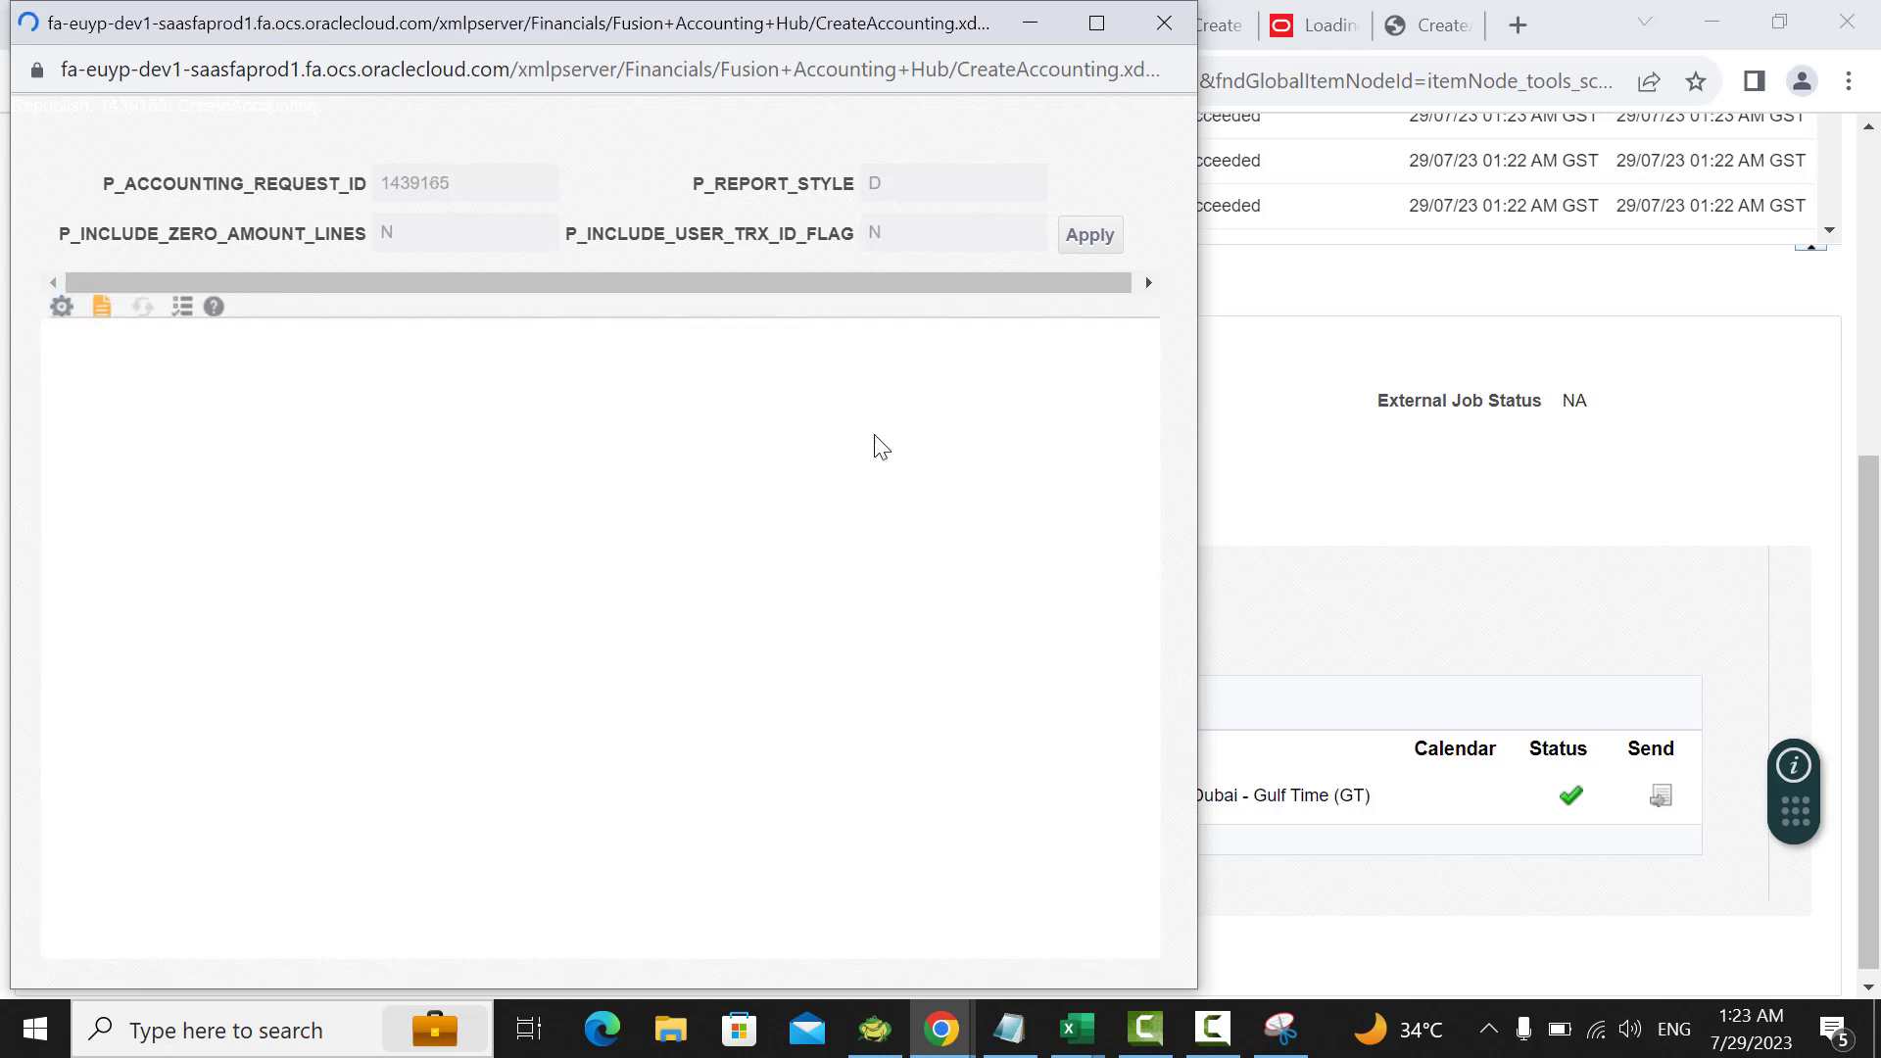
click(1089, 324)
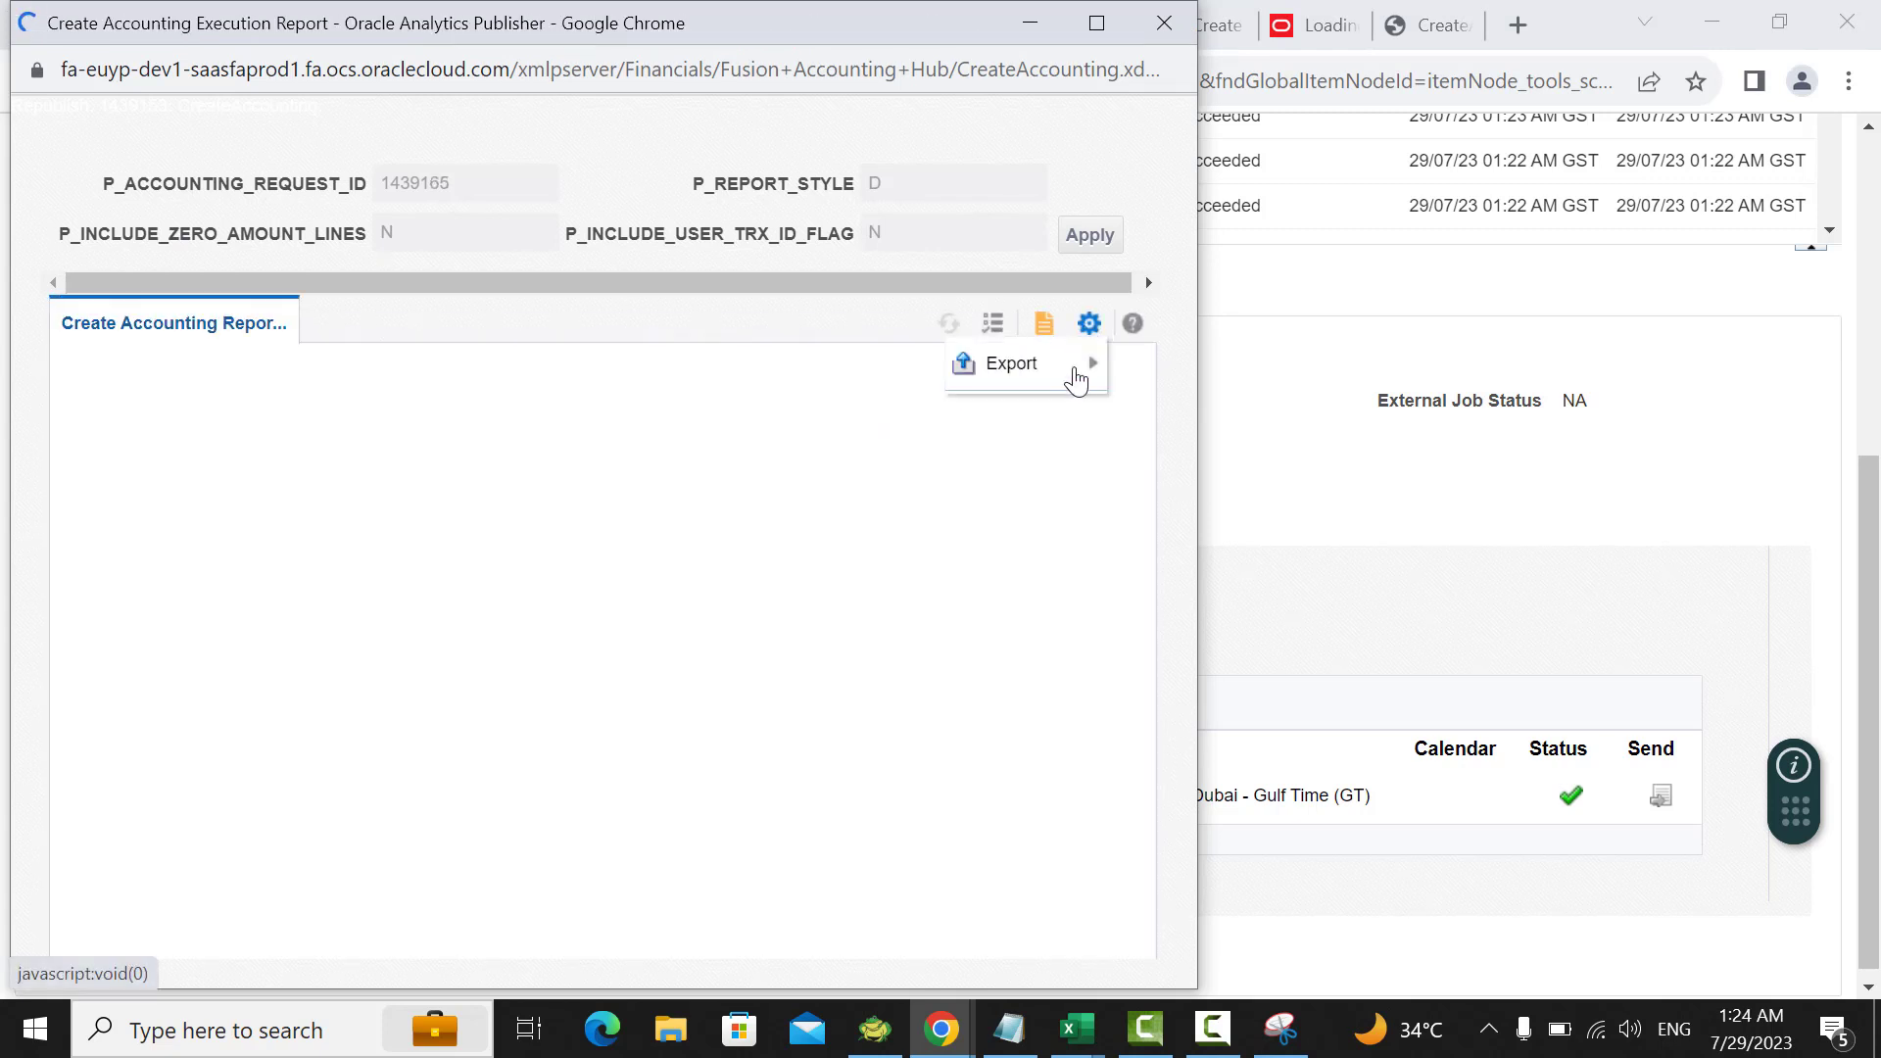
mouse_move(1077, 380)
click(739, 415)
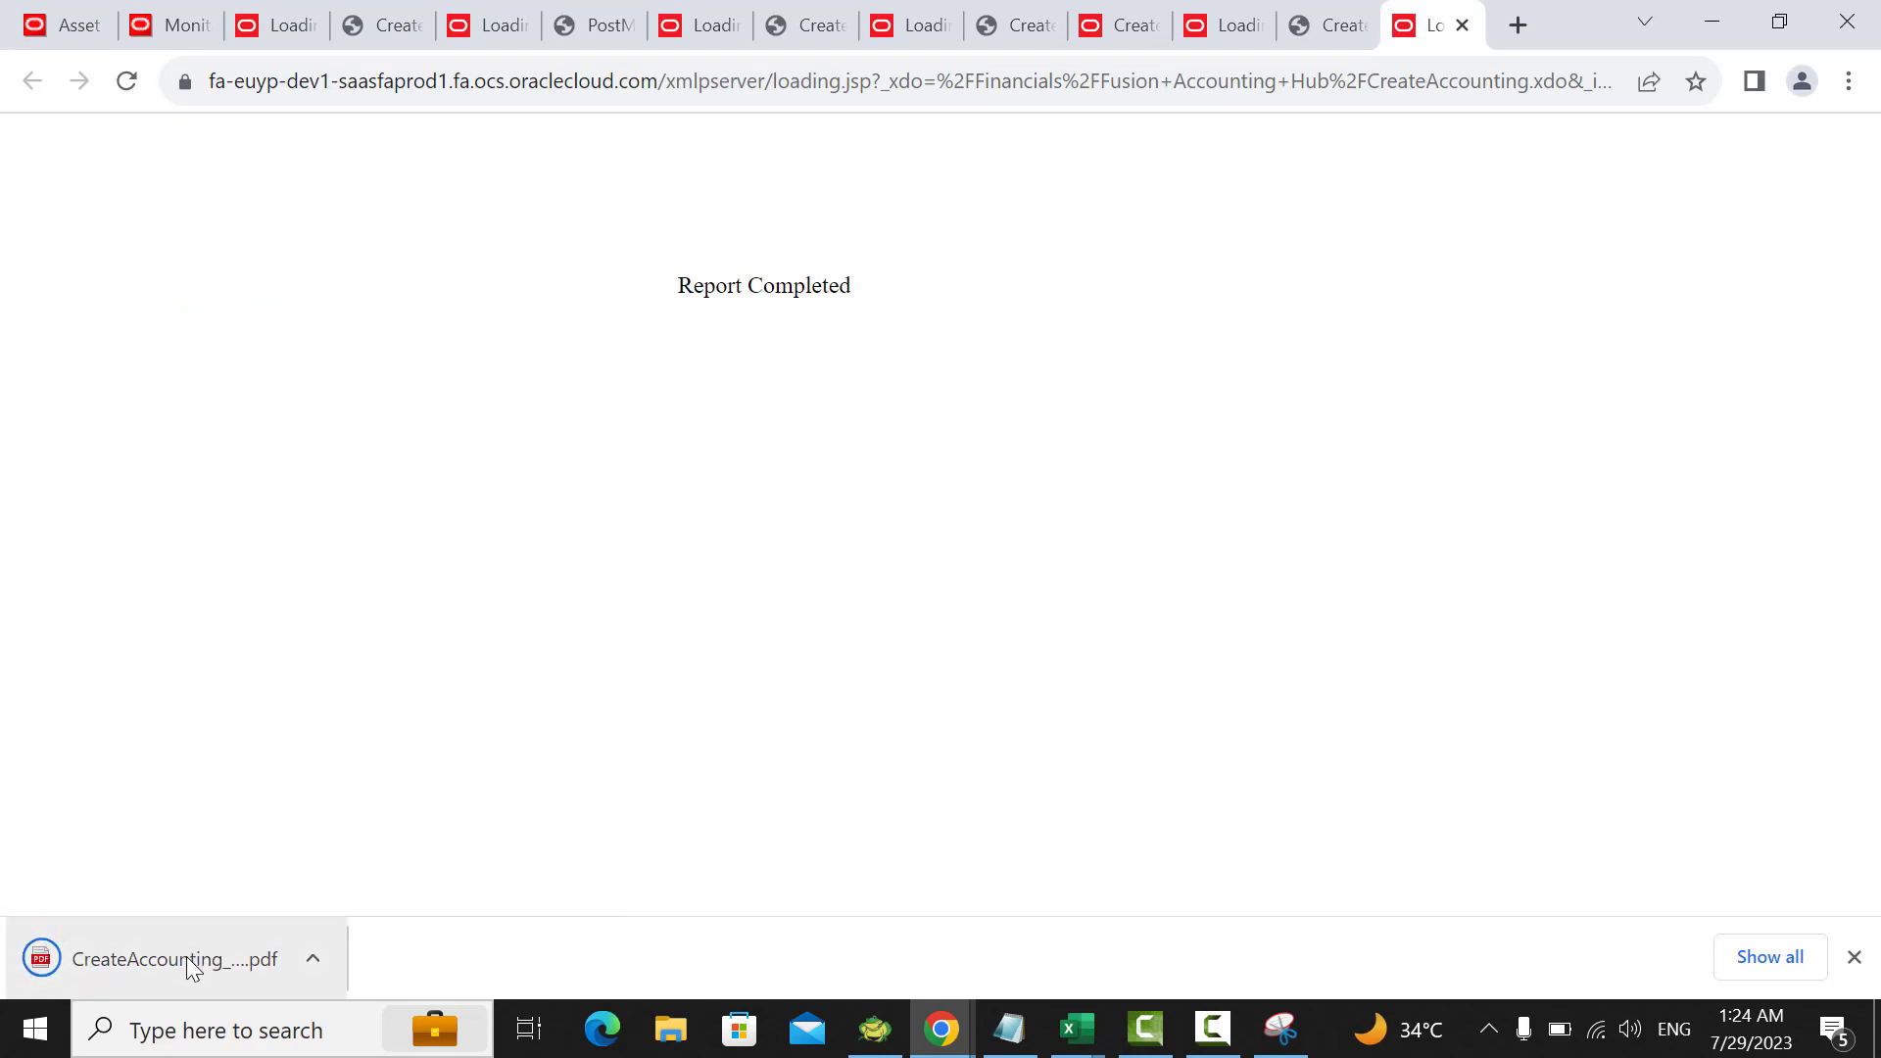
click(192, 968)
Step: Examine the accounting event summary and the transfer, reinstatement and depreciation reversal journal entries in the report
click(180, 572)
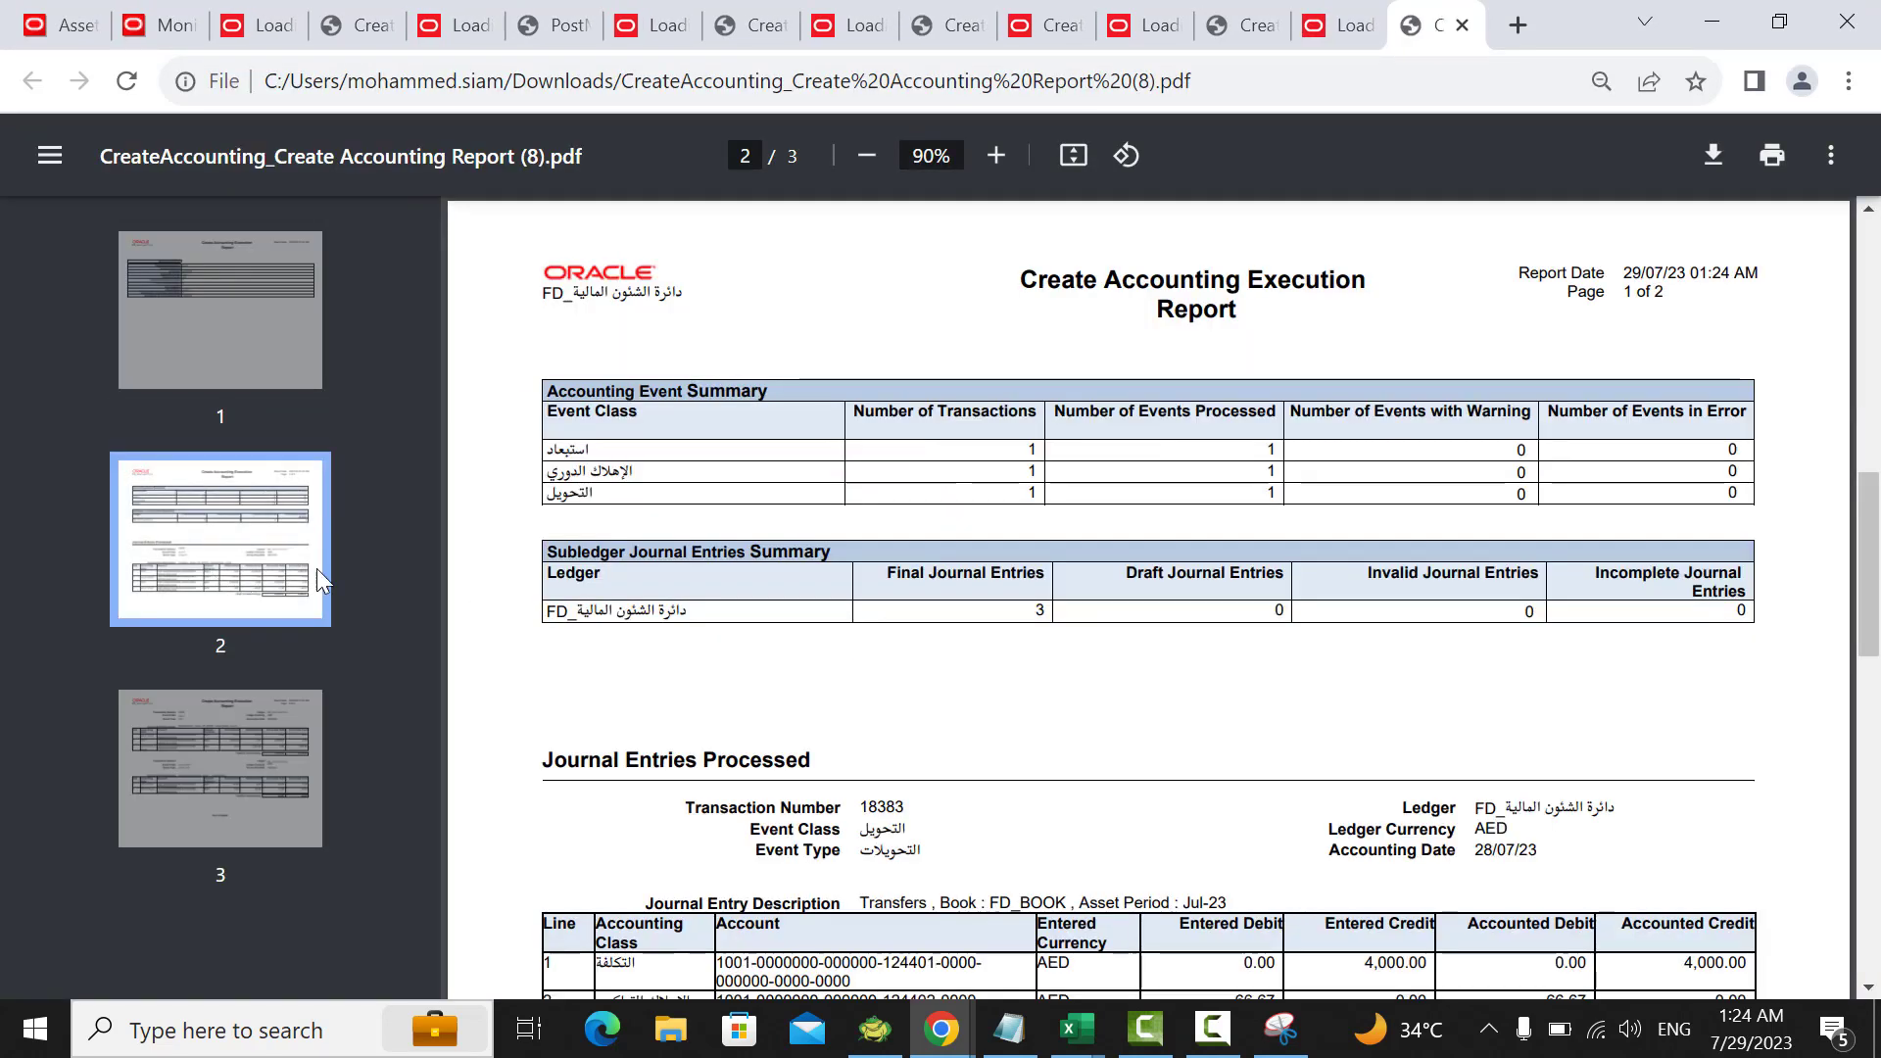
scroll(1058, 515, down, 5)
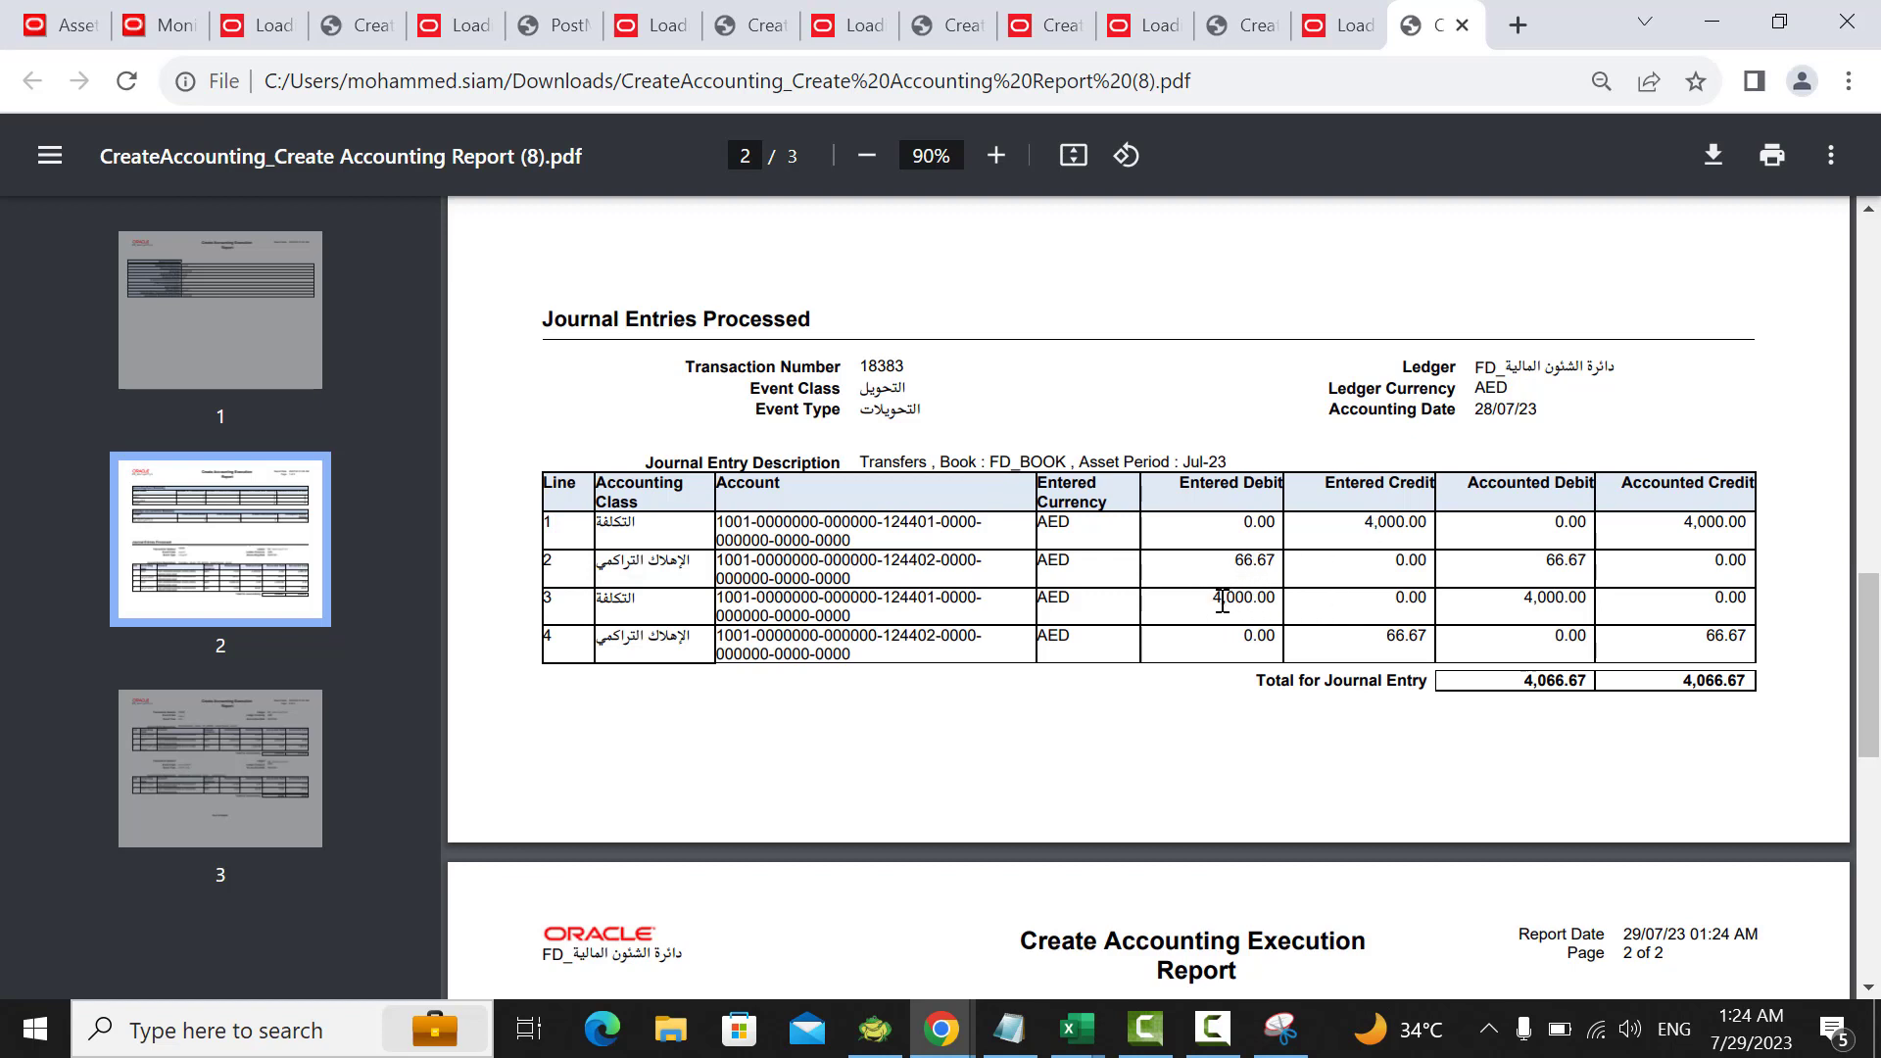
scroll(1387, 637, down, 8)
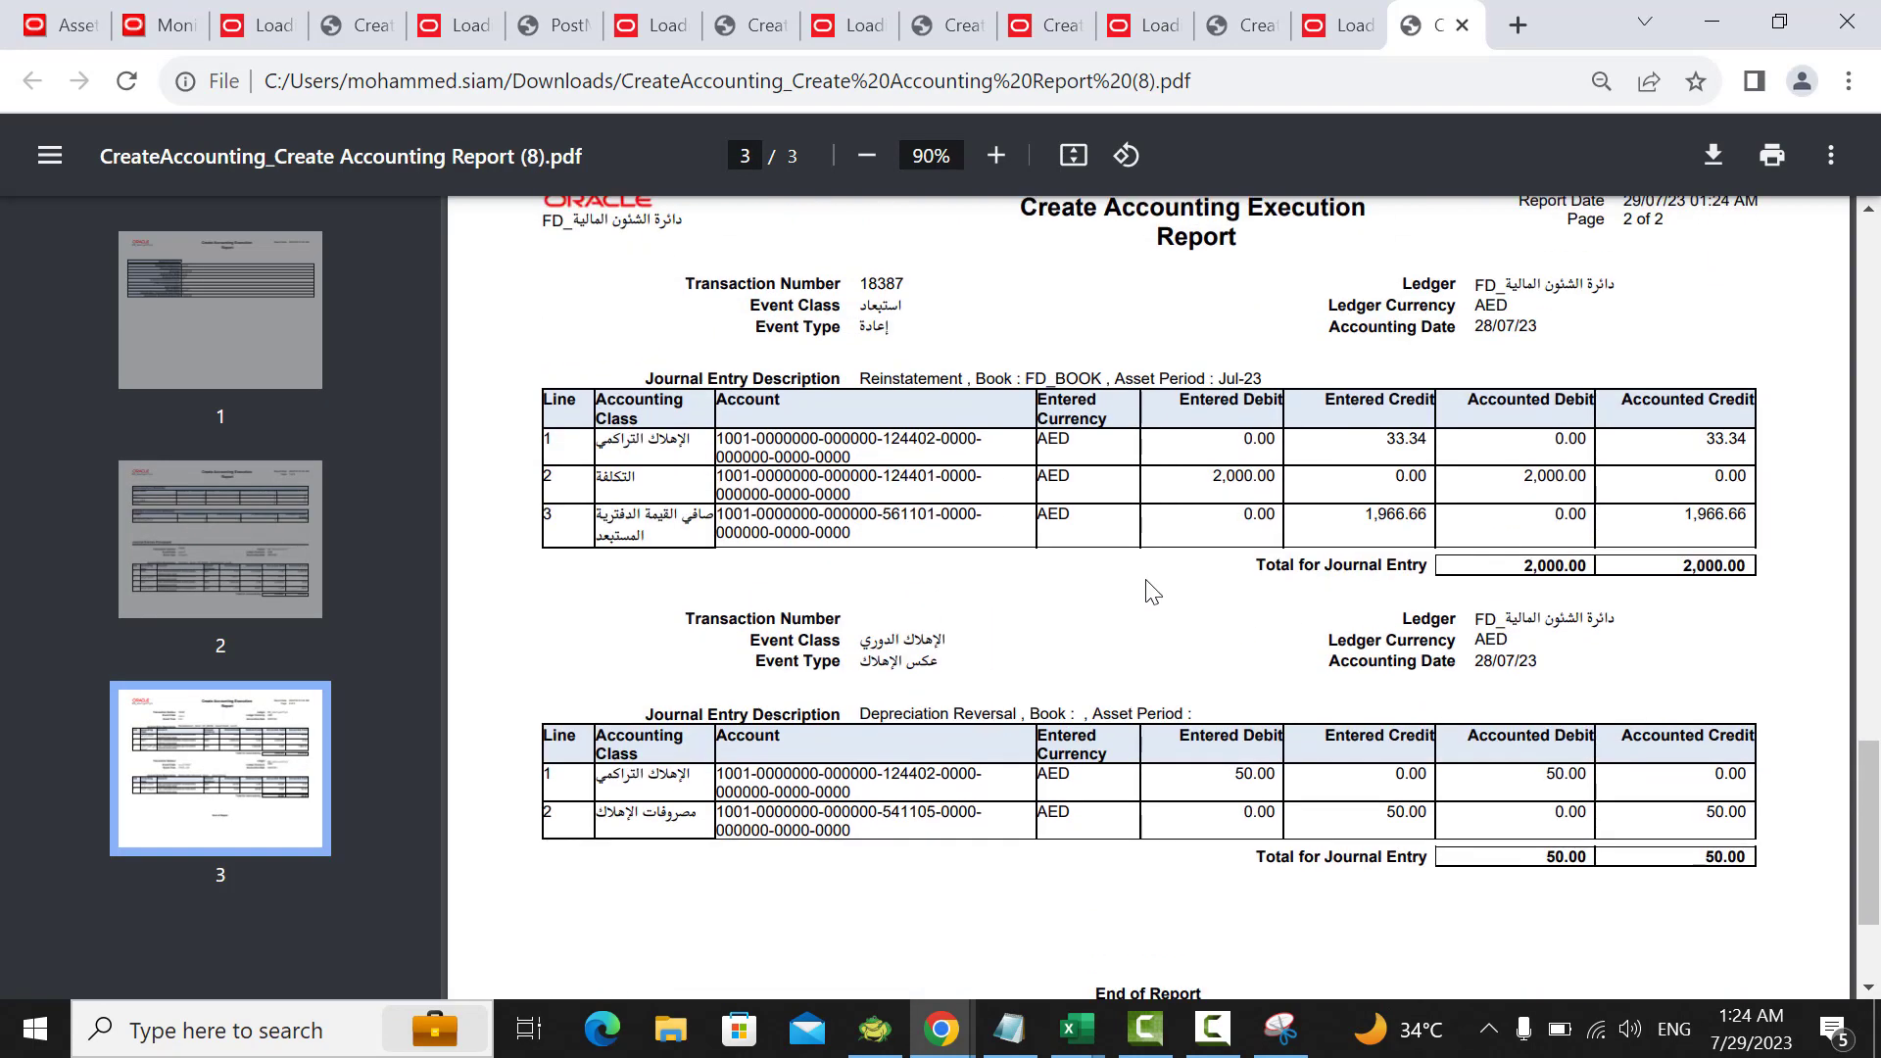
triple_click(907, 380)
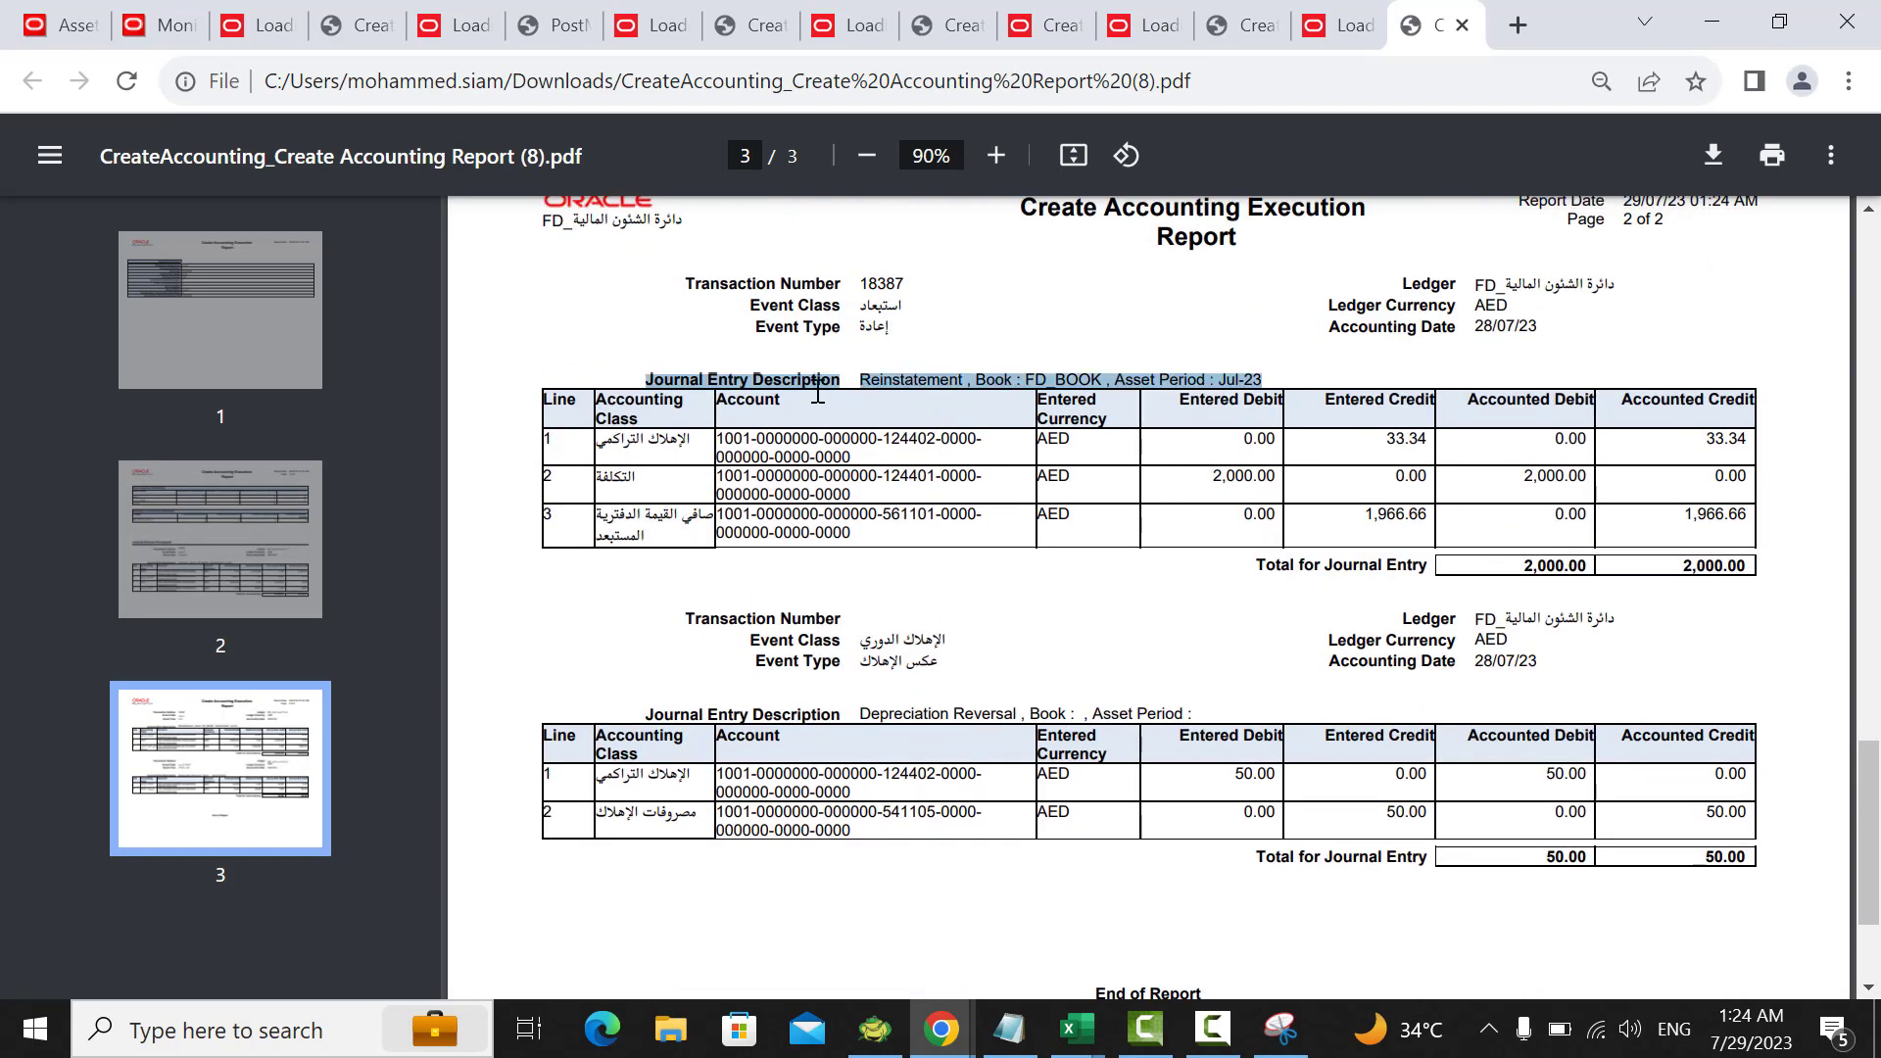
double_click(929, 380)
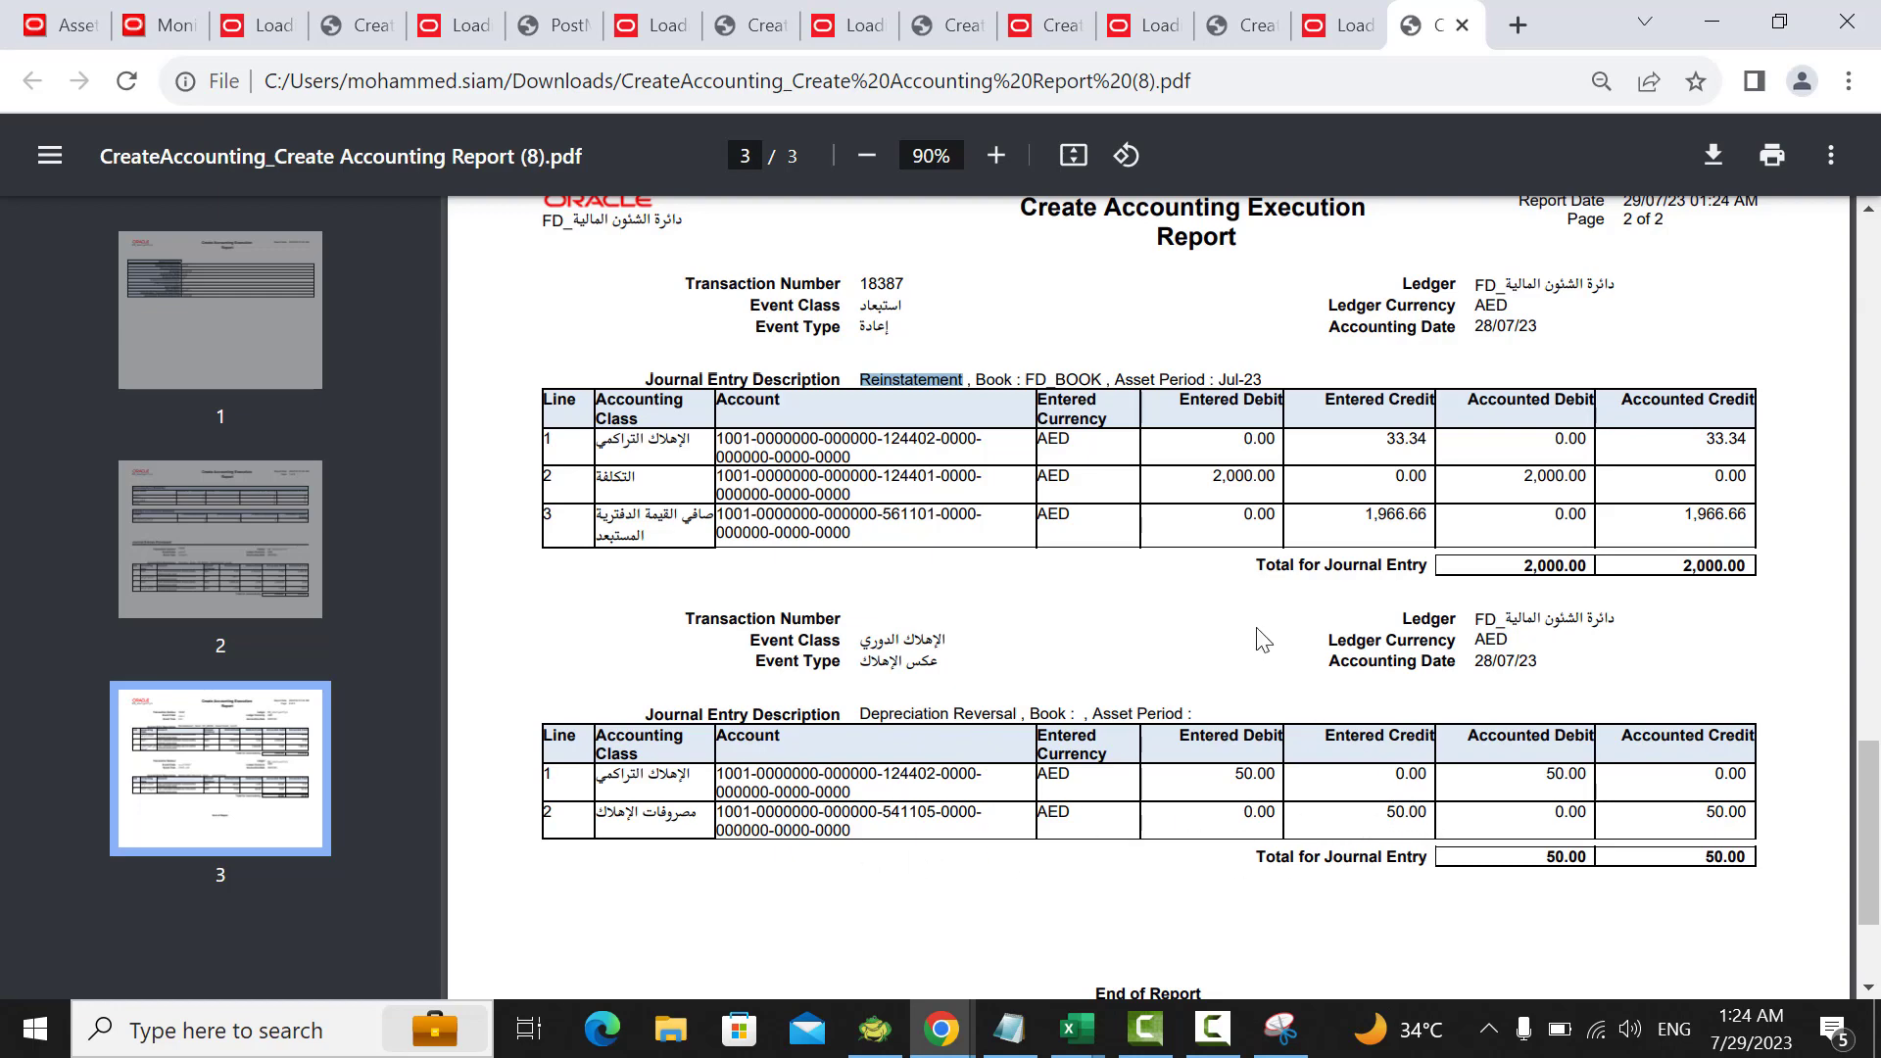
scroll(1260, 638, up, 8)
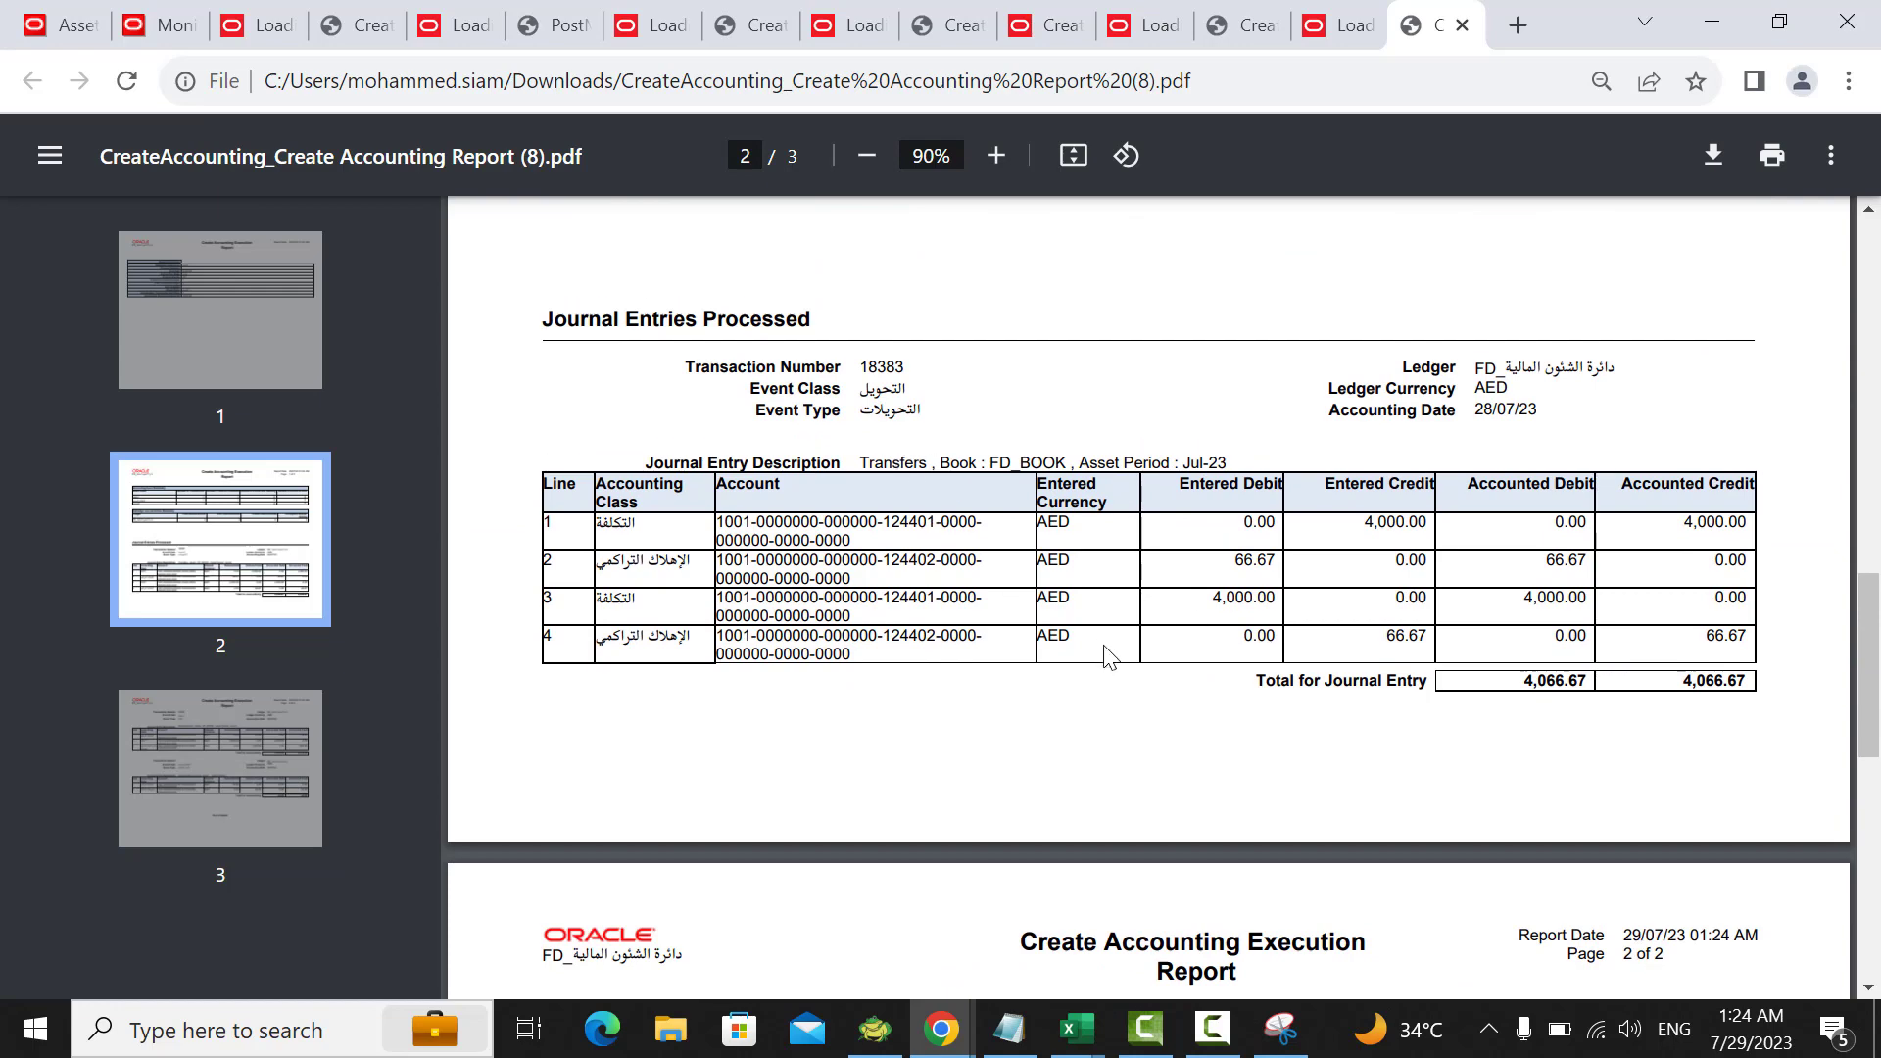
scroll(1117, 676, up, 3)
scroll(1113, 672, down, 8)
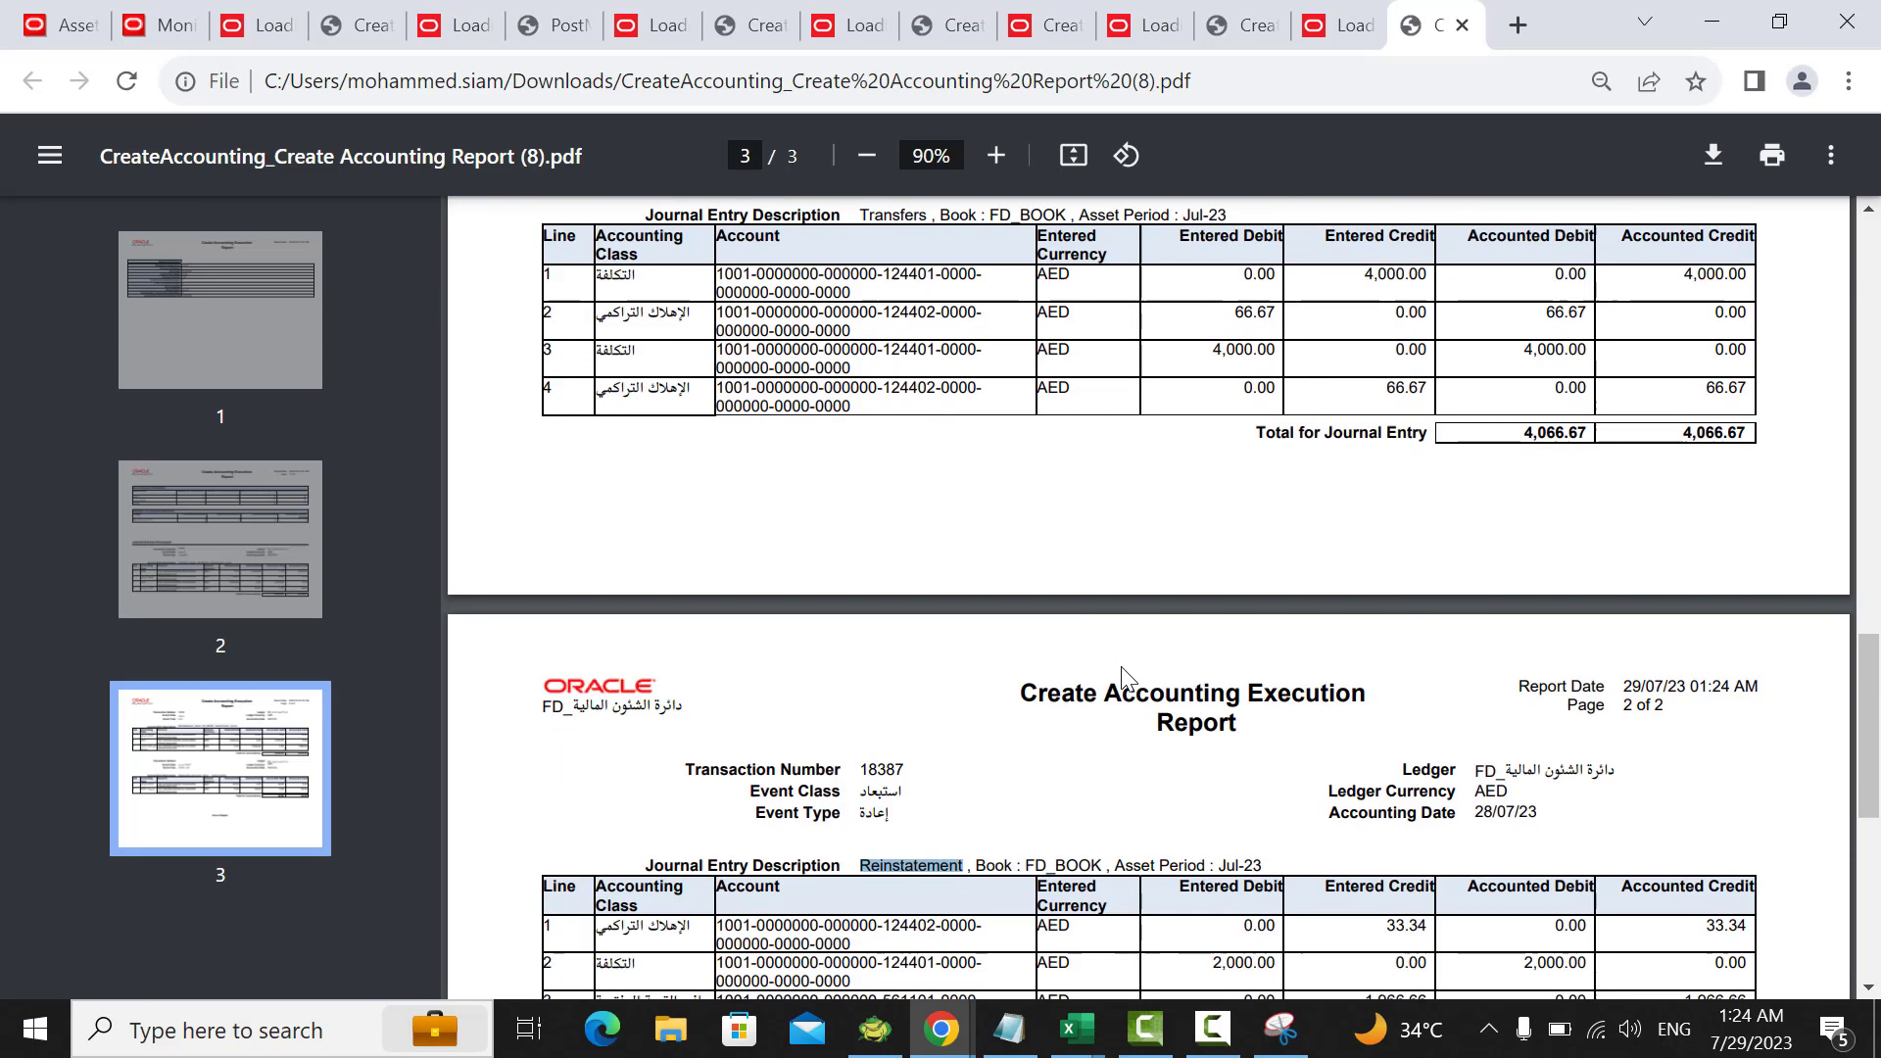
scroll(1125, 676, down, 3)
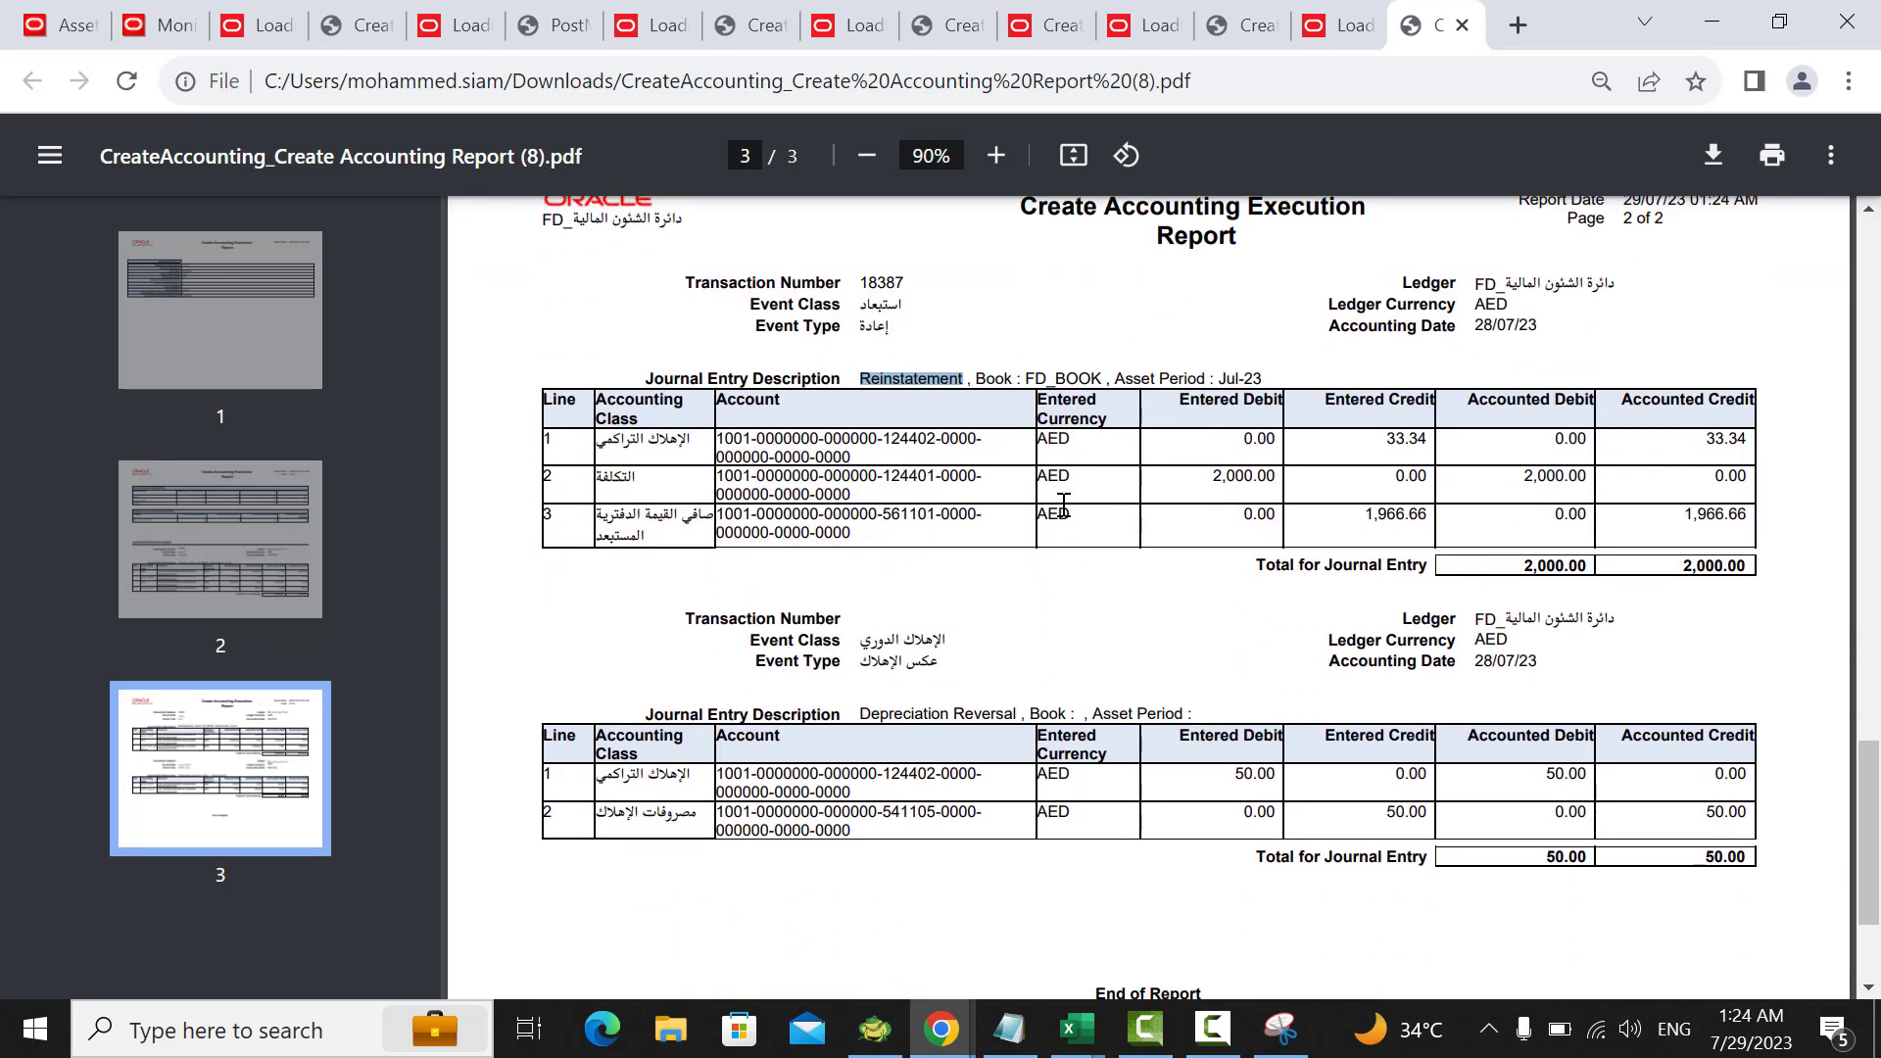
Step: Capture the reinstatement and depreciation reversal journal entries with the Snipping Tool and copy the snip
click(1279, 1028)
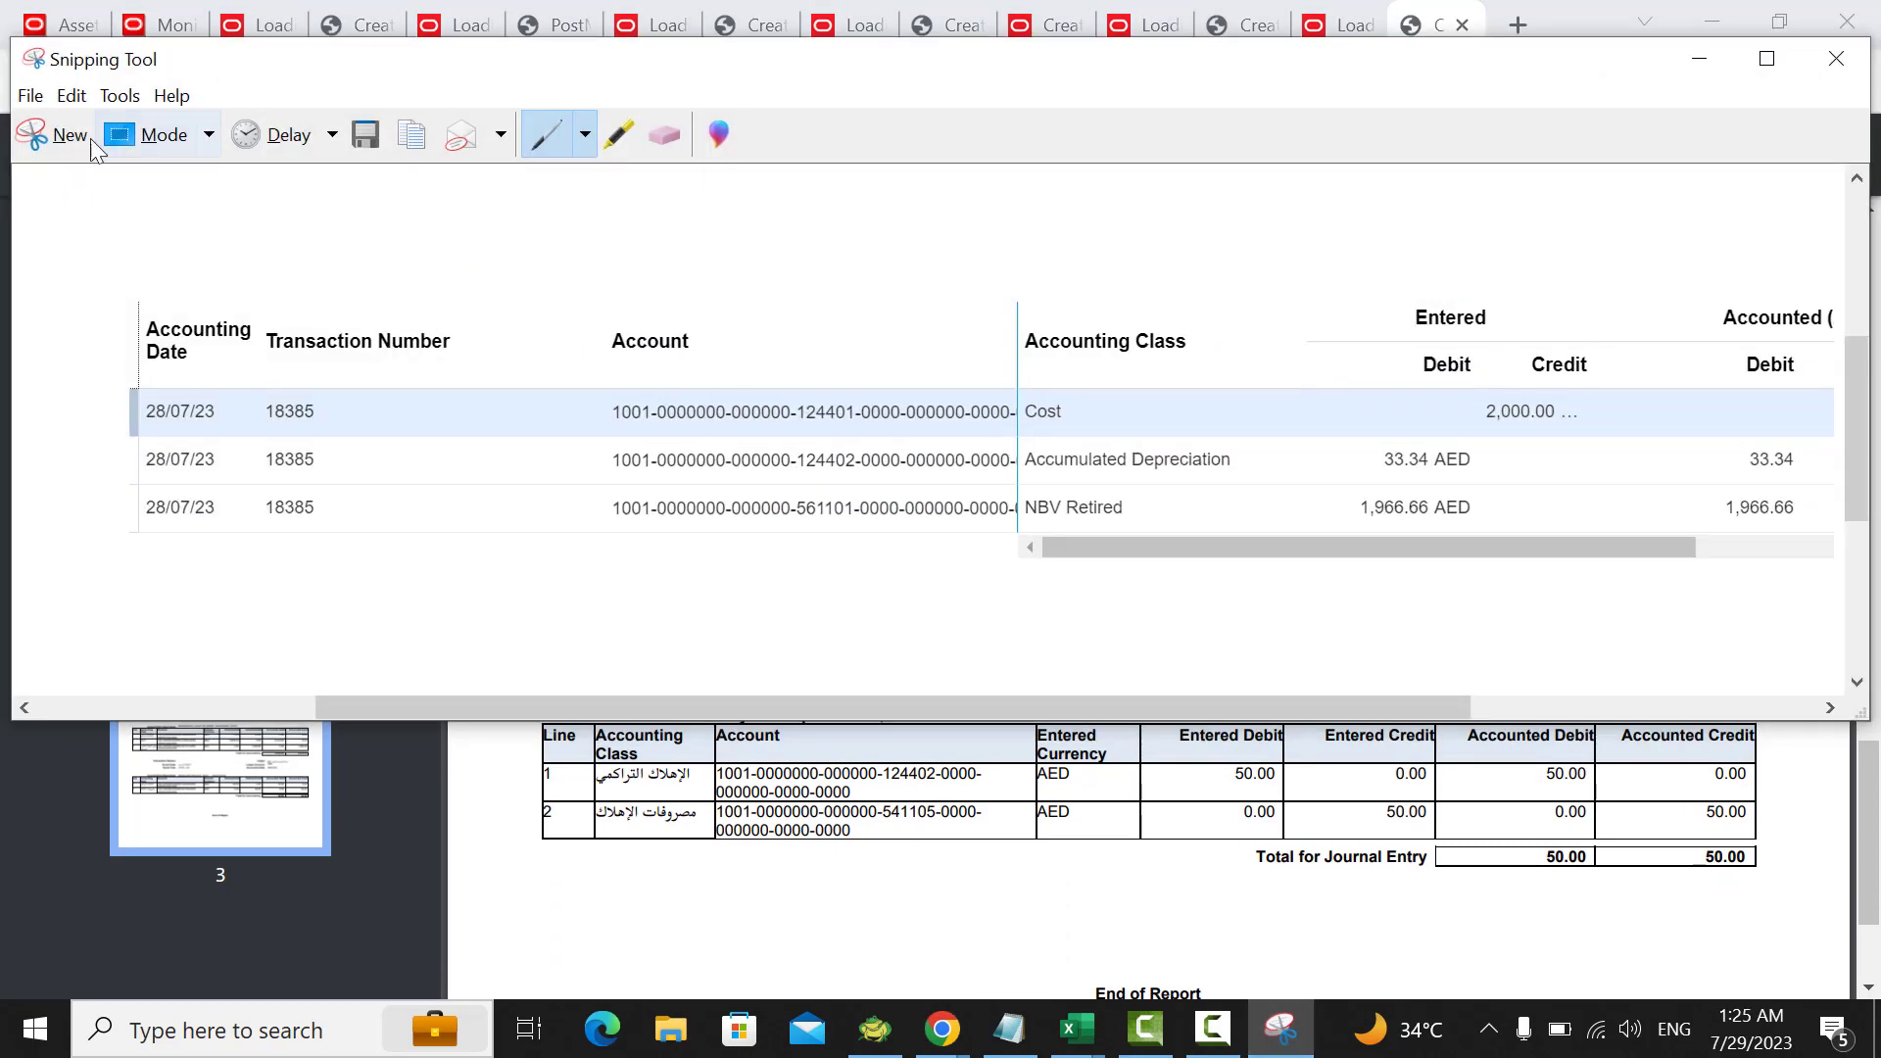
click(59, 135)
drag(512, 343, 1802, 895)
right_click(1141, 451)
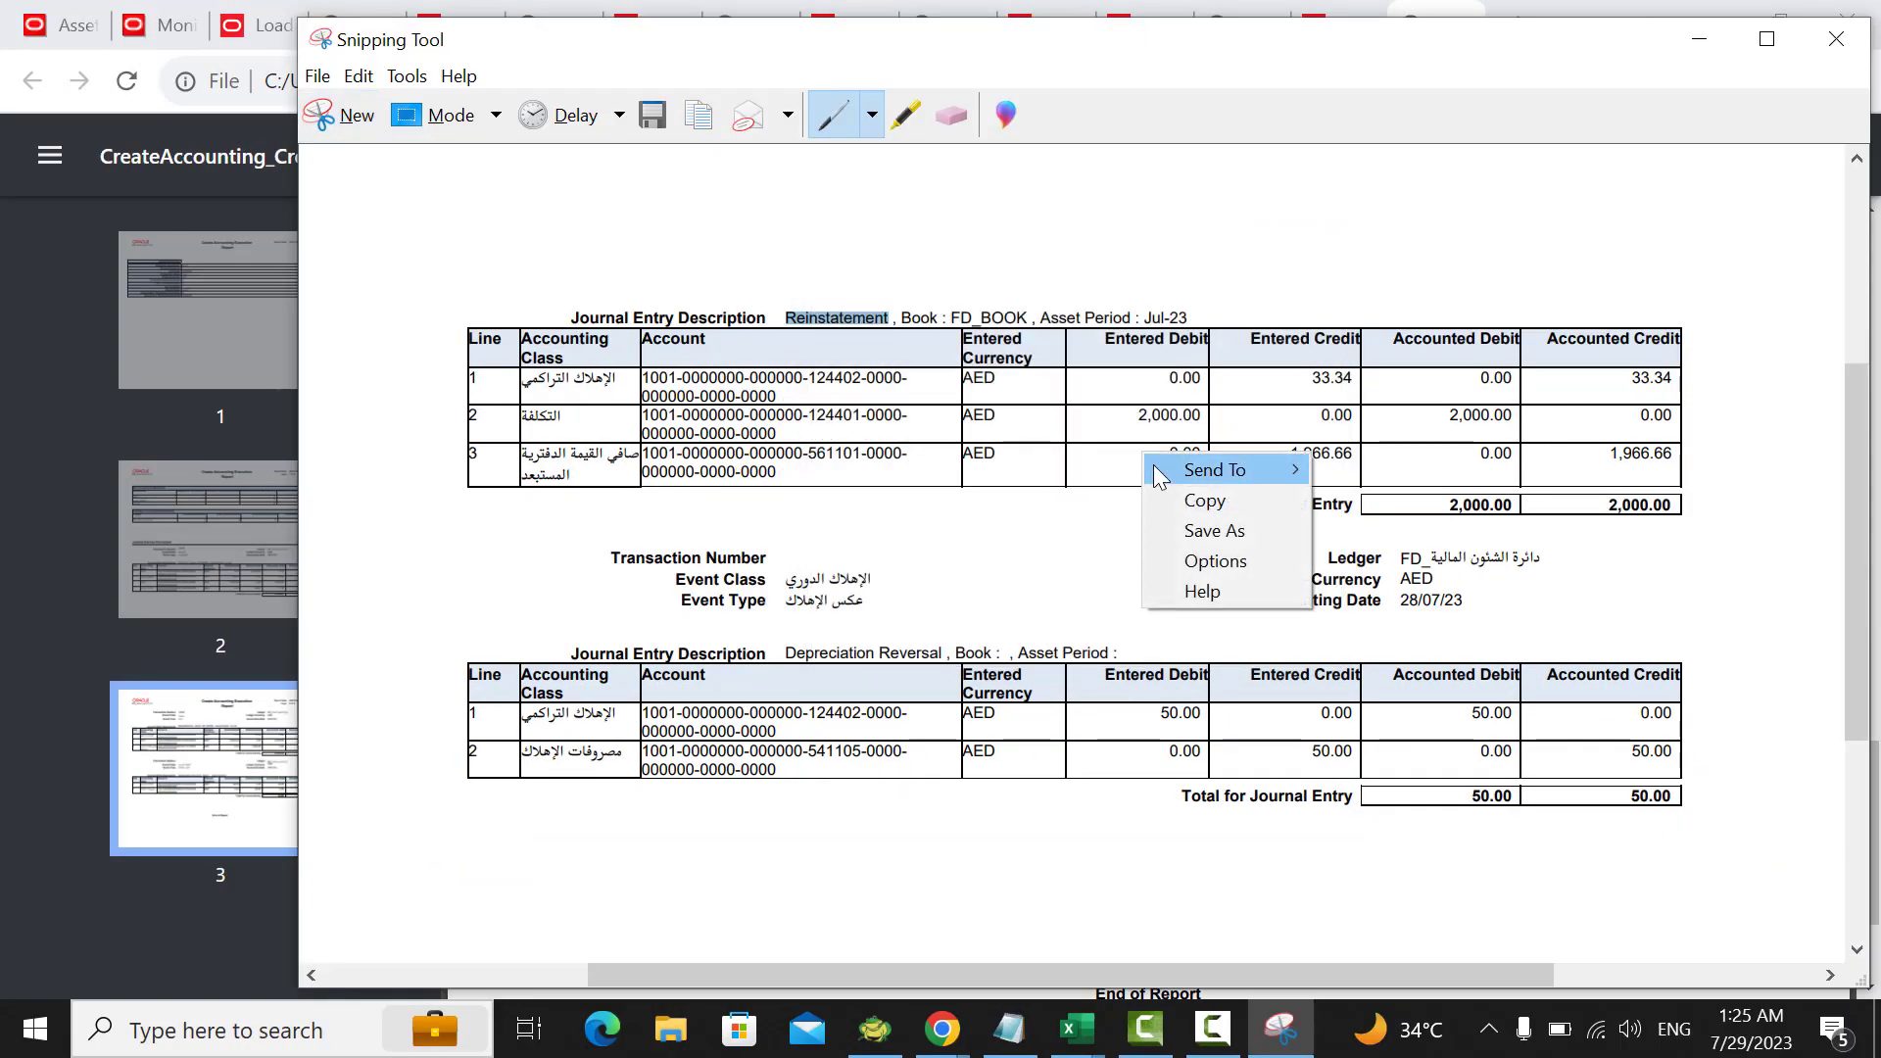
click(1190, 500)
click(1699, 44)
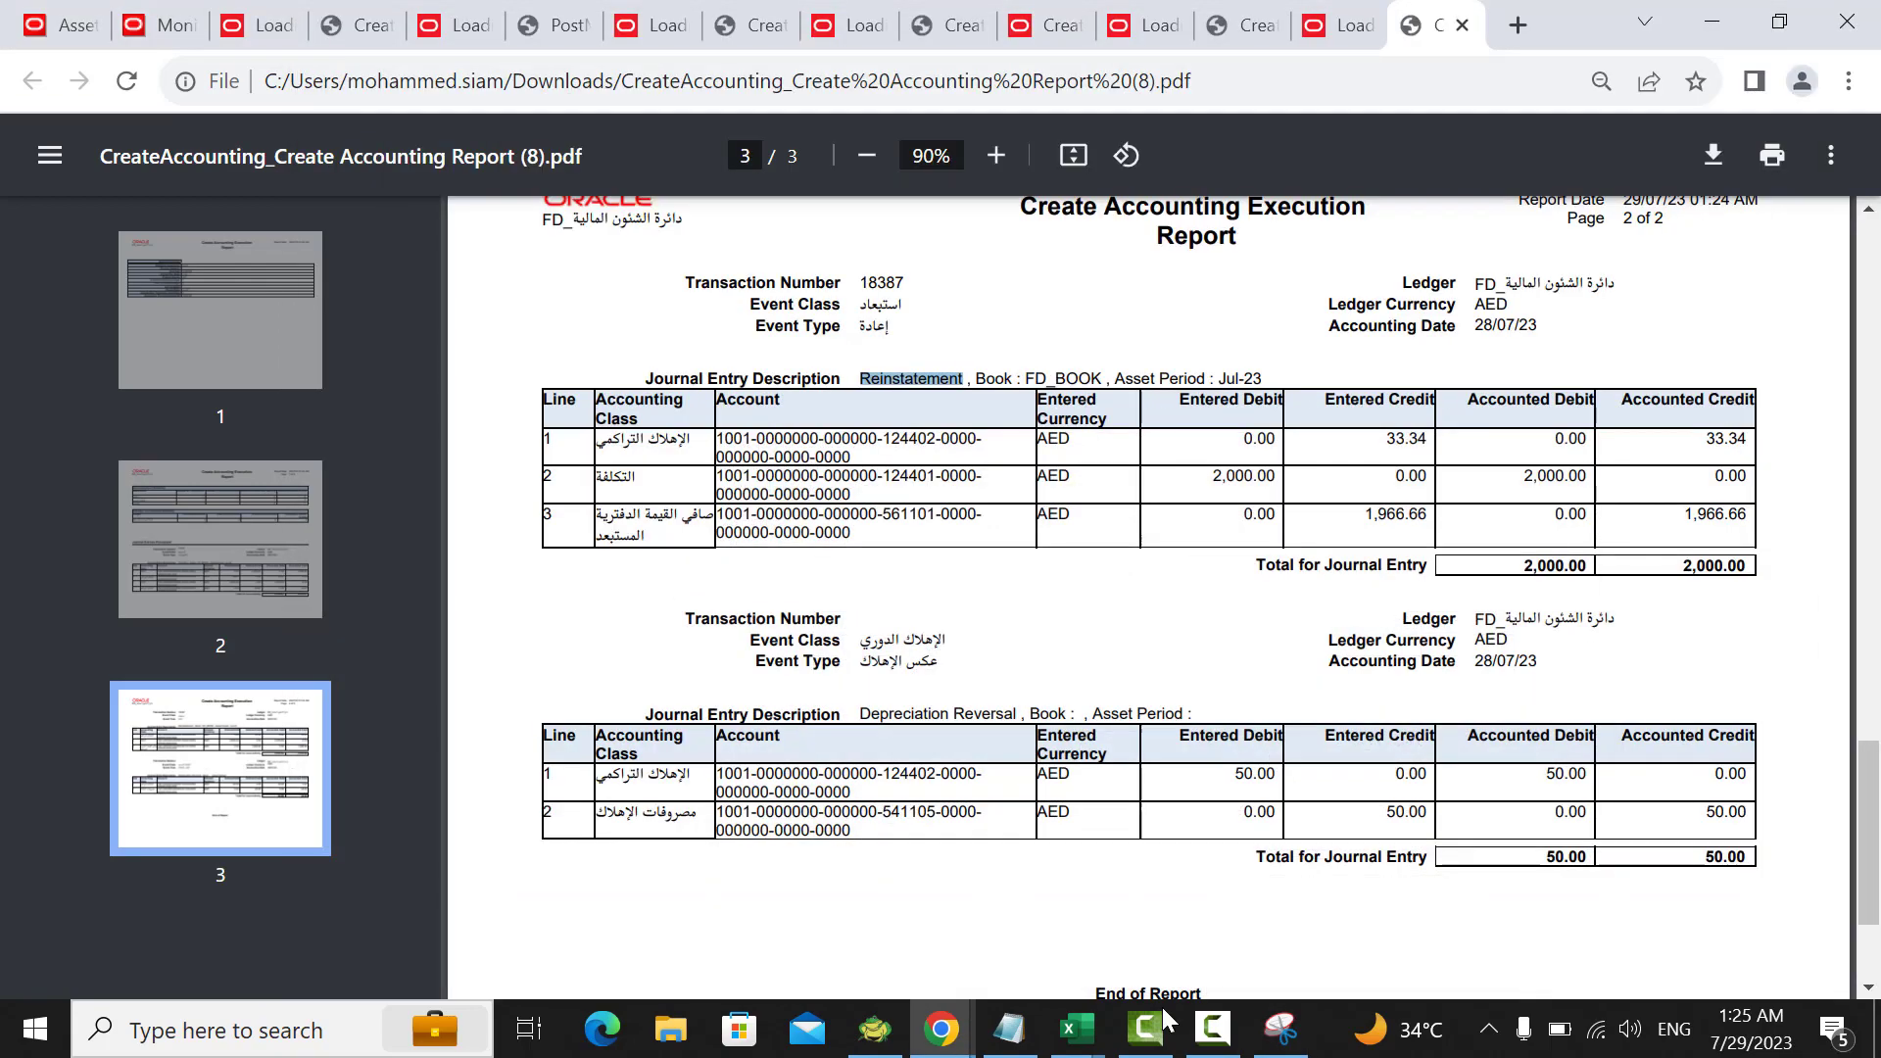
Step: Switch to the Excel workbook and enter "5-" in C60 and "reinstate the asset" in D60
mouse_move(1075, 1028)
click(911, 911)
scroll(672, 621, down, 15)
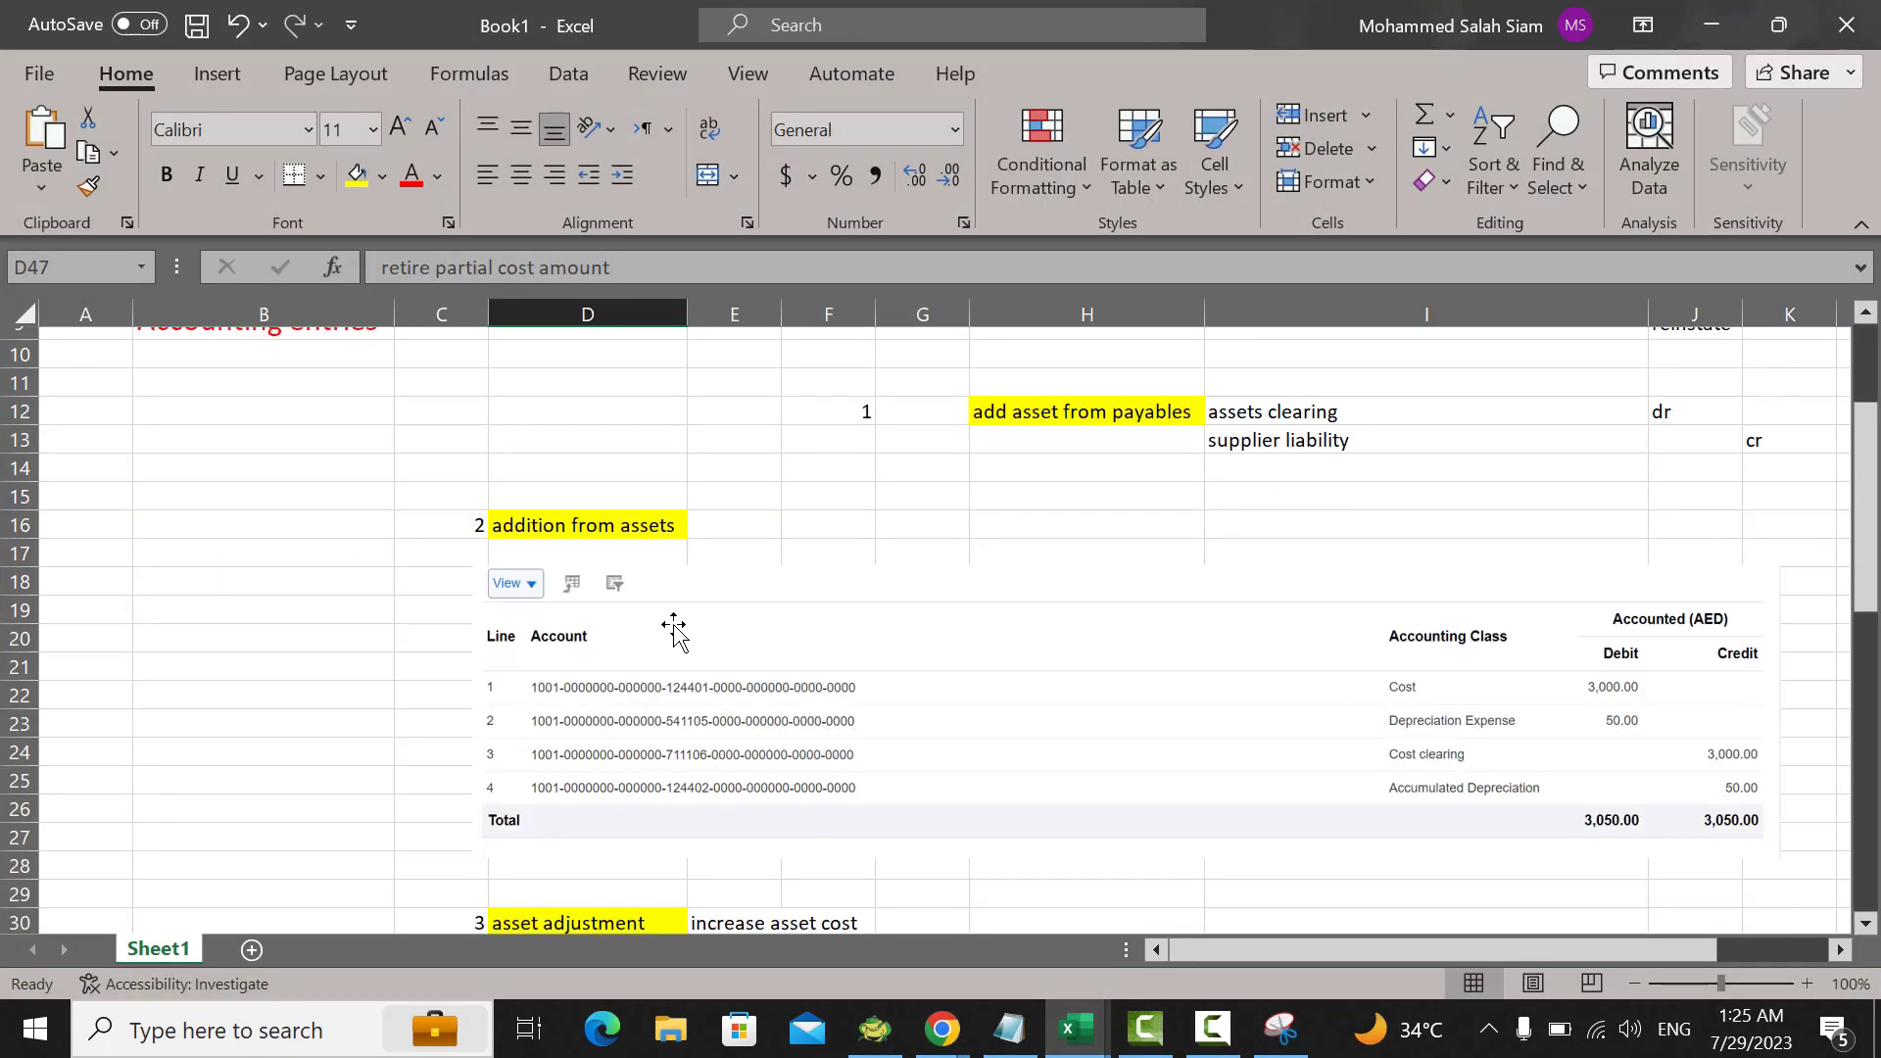
click(457, 680)
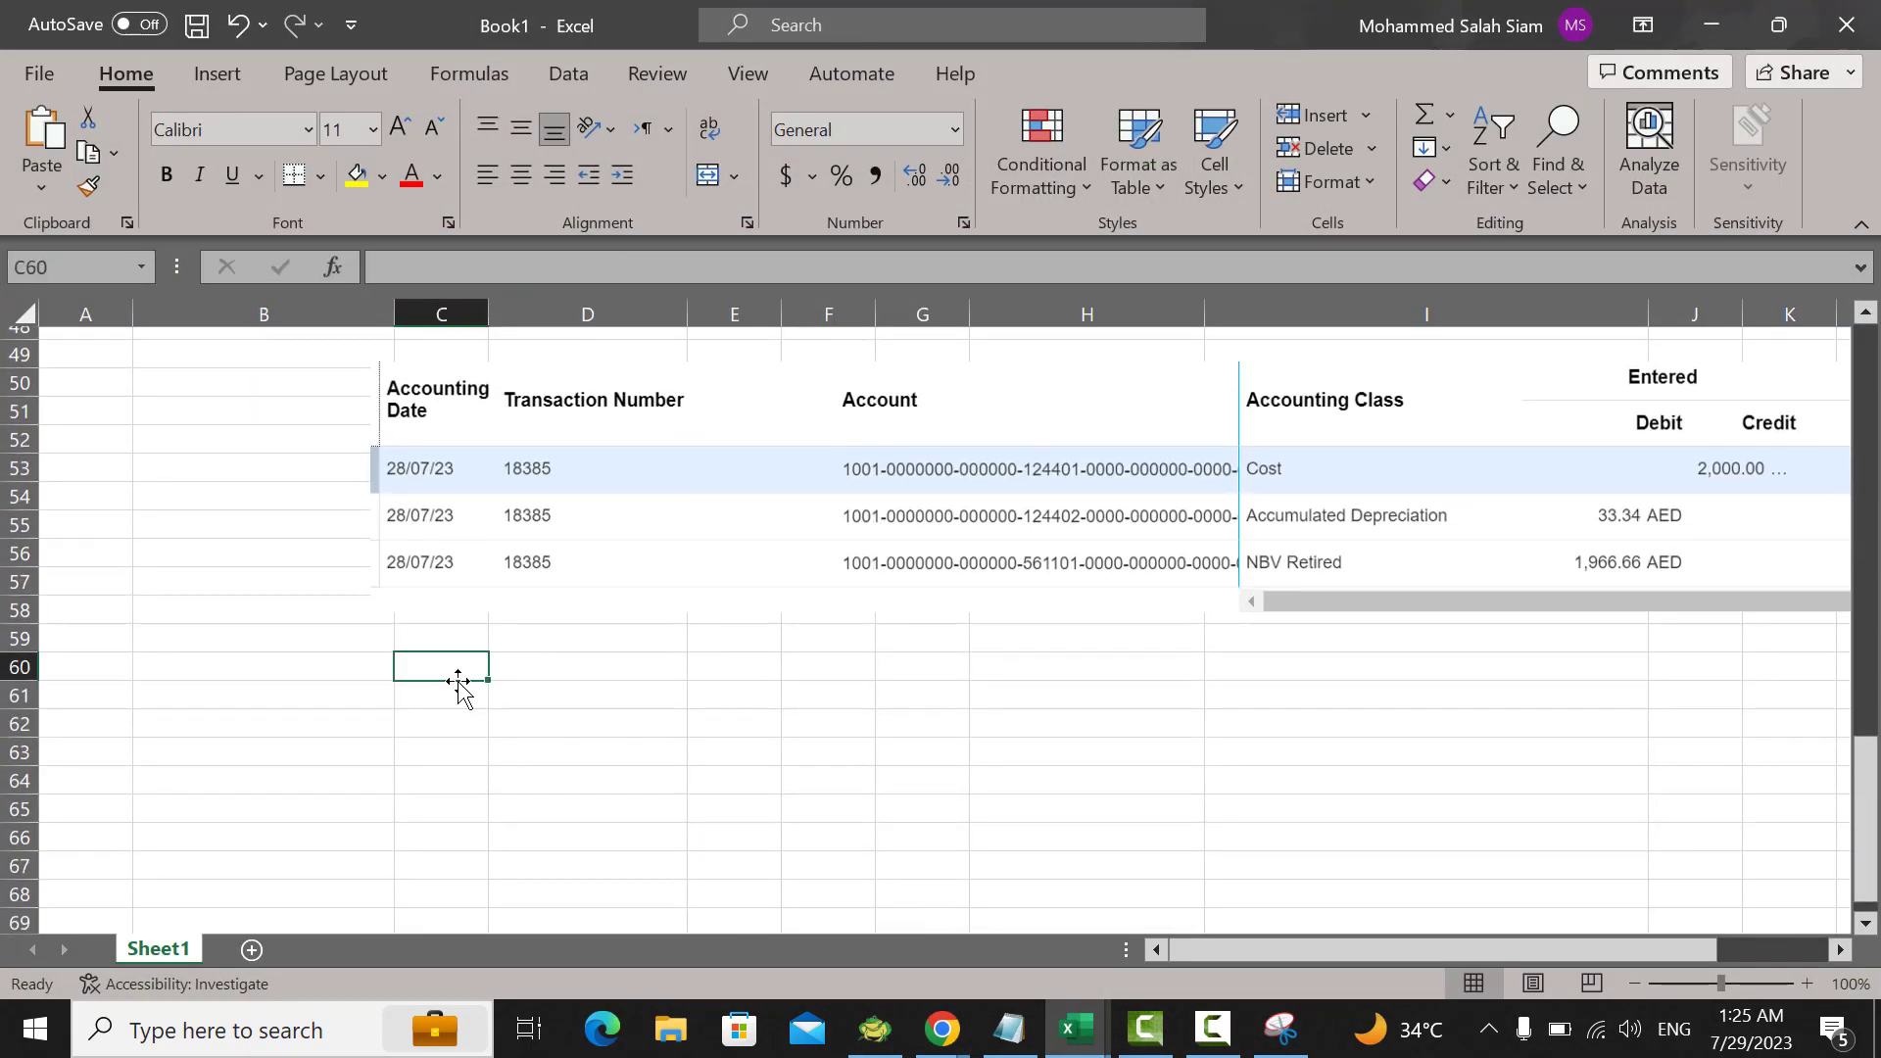
text(5-)
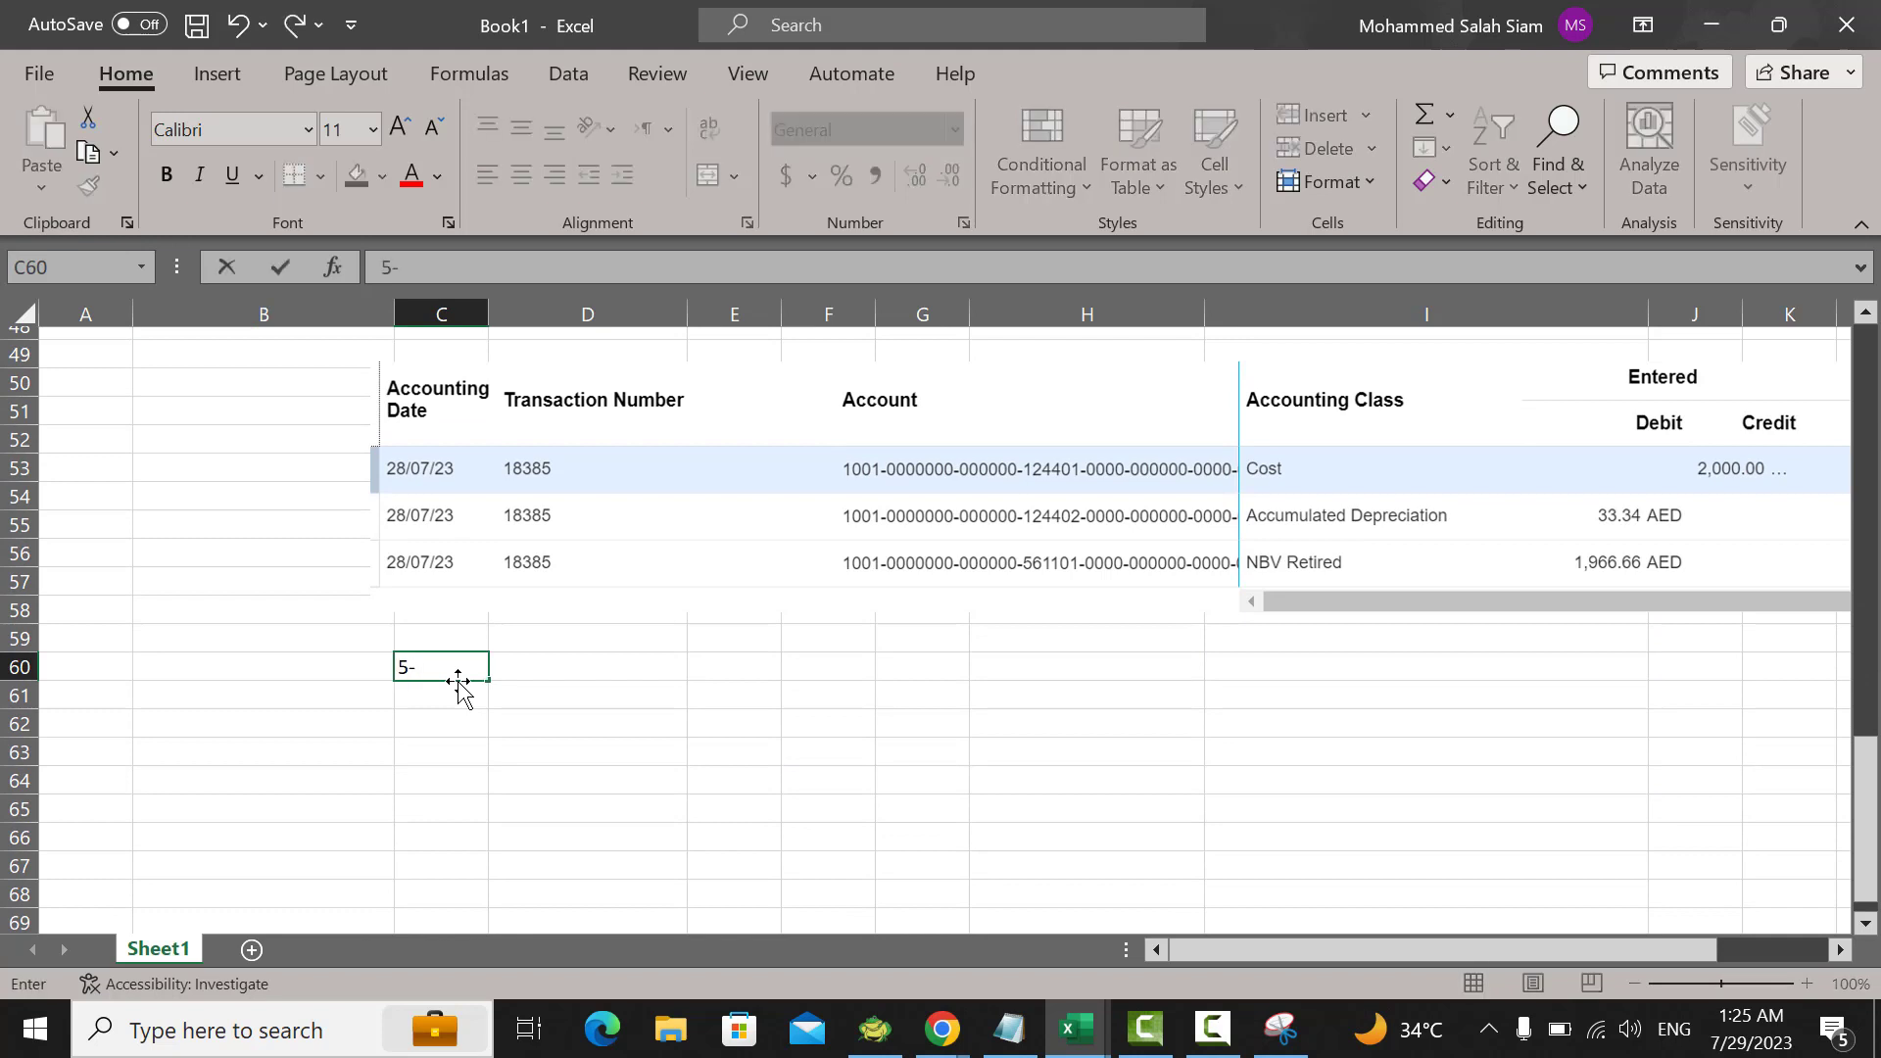
click(525, 666)
text(reinstate the asset)
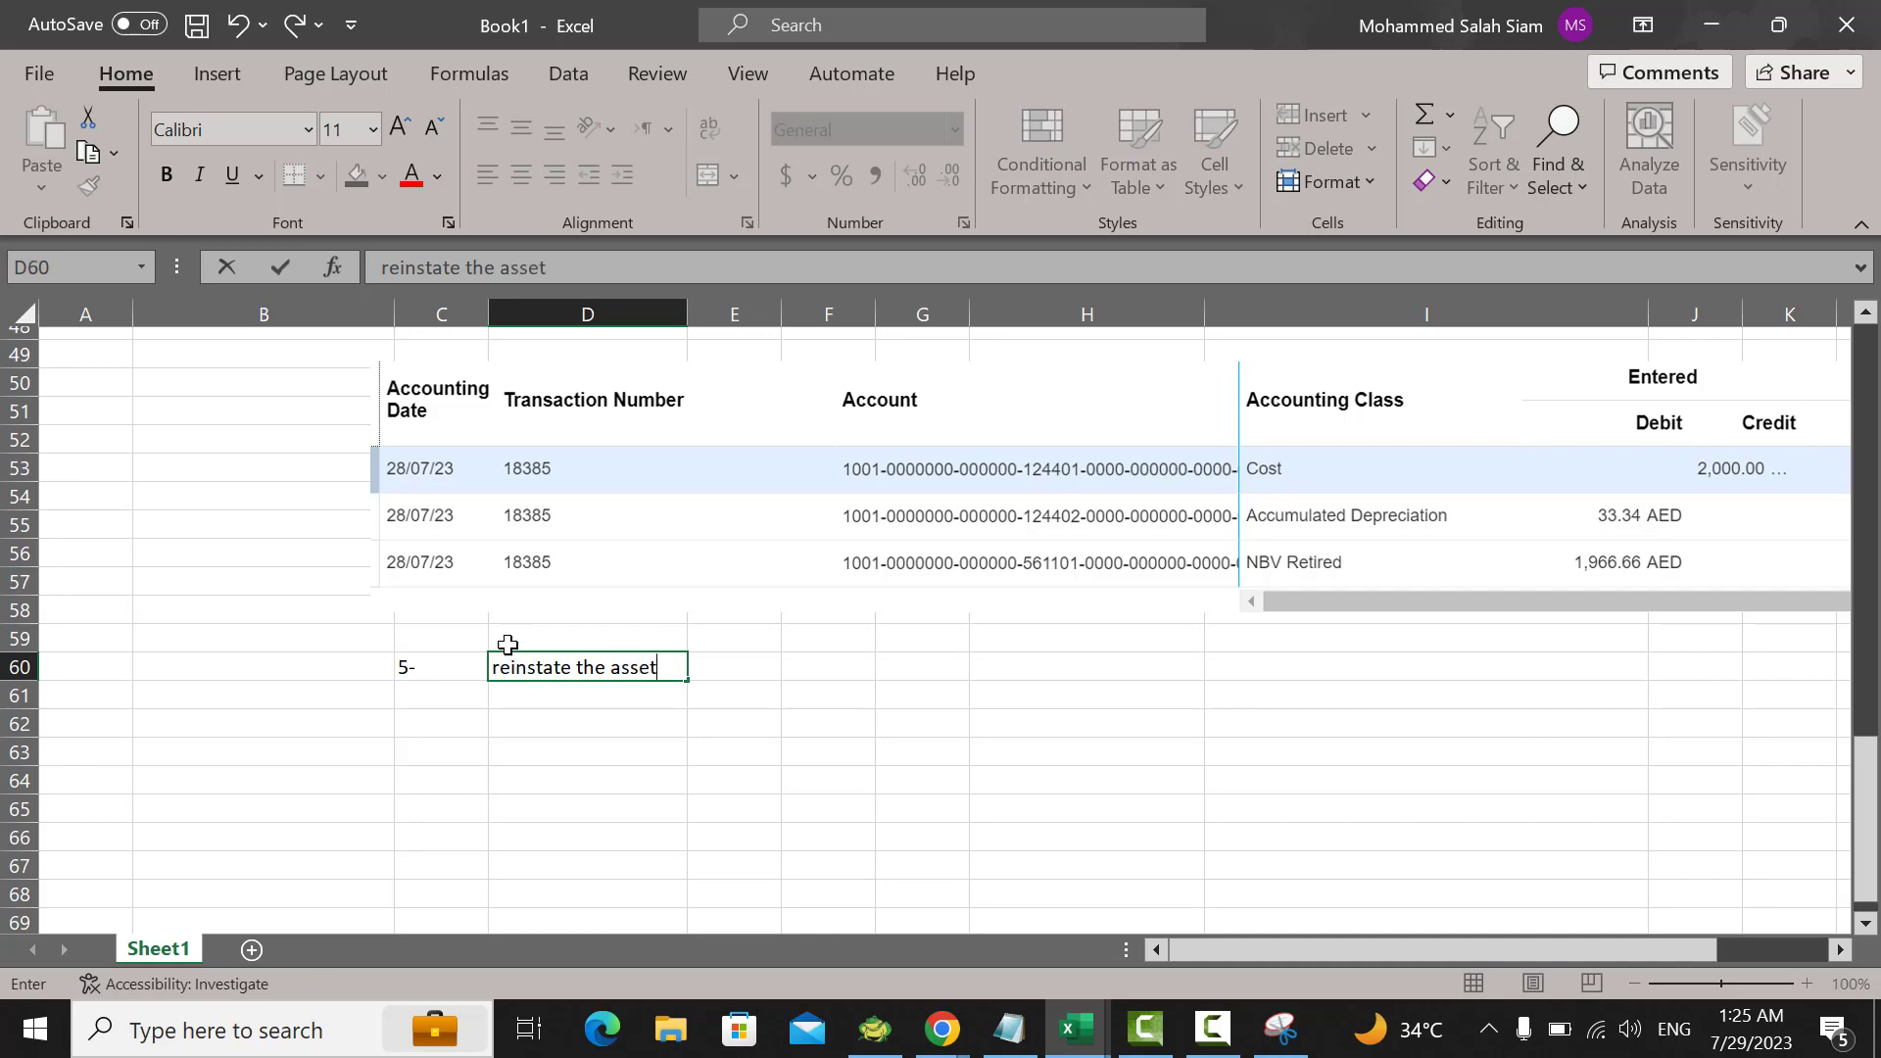
Step: Paste the journal entries snip at D63, shrink it and position it directly below the "reinstate the asset" heading
click(573, 764)
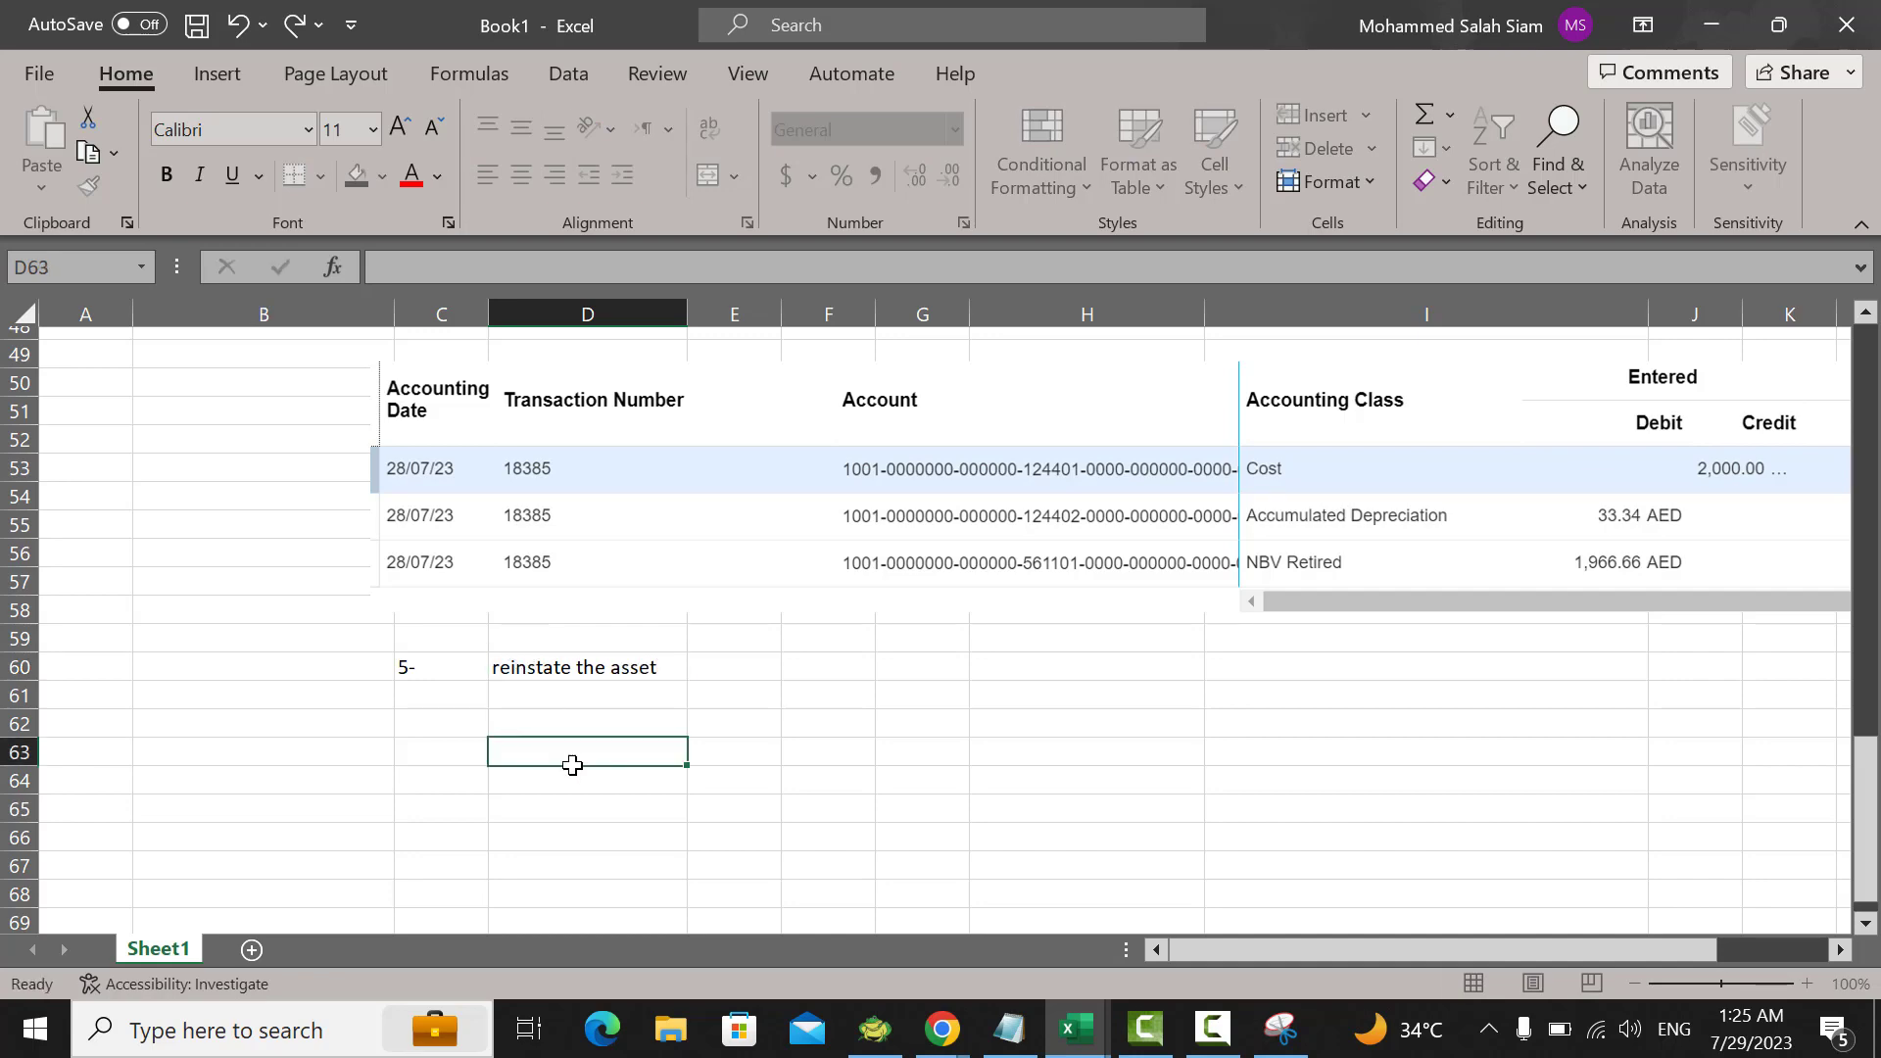
key(ctrl+v)
scroll(683, 752, down, 3)
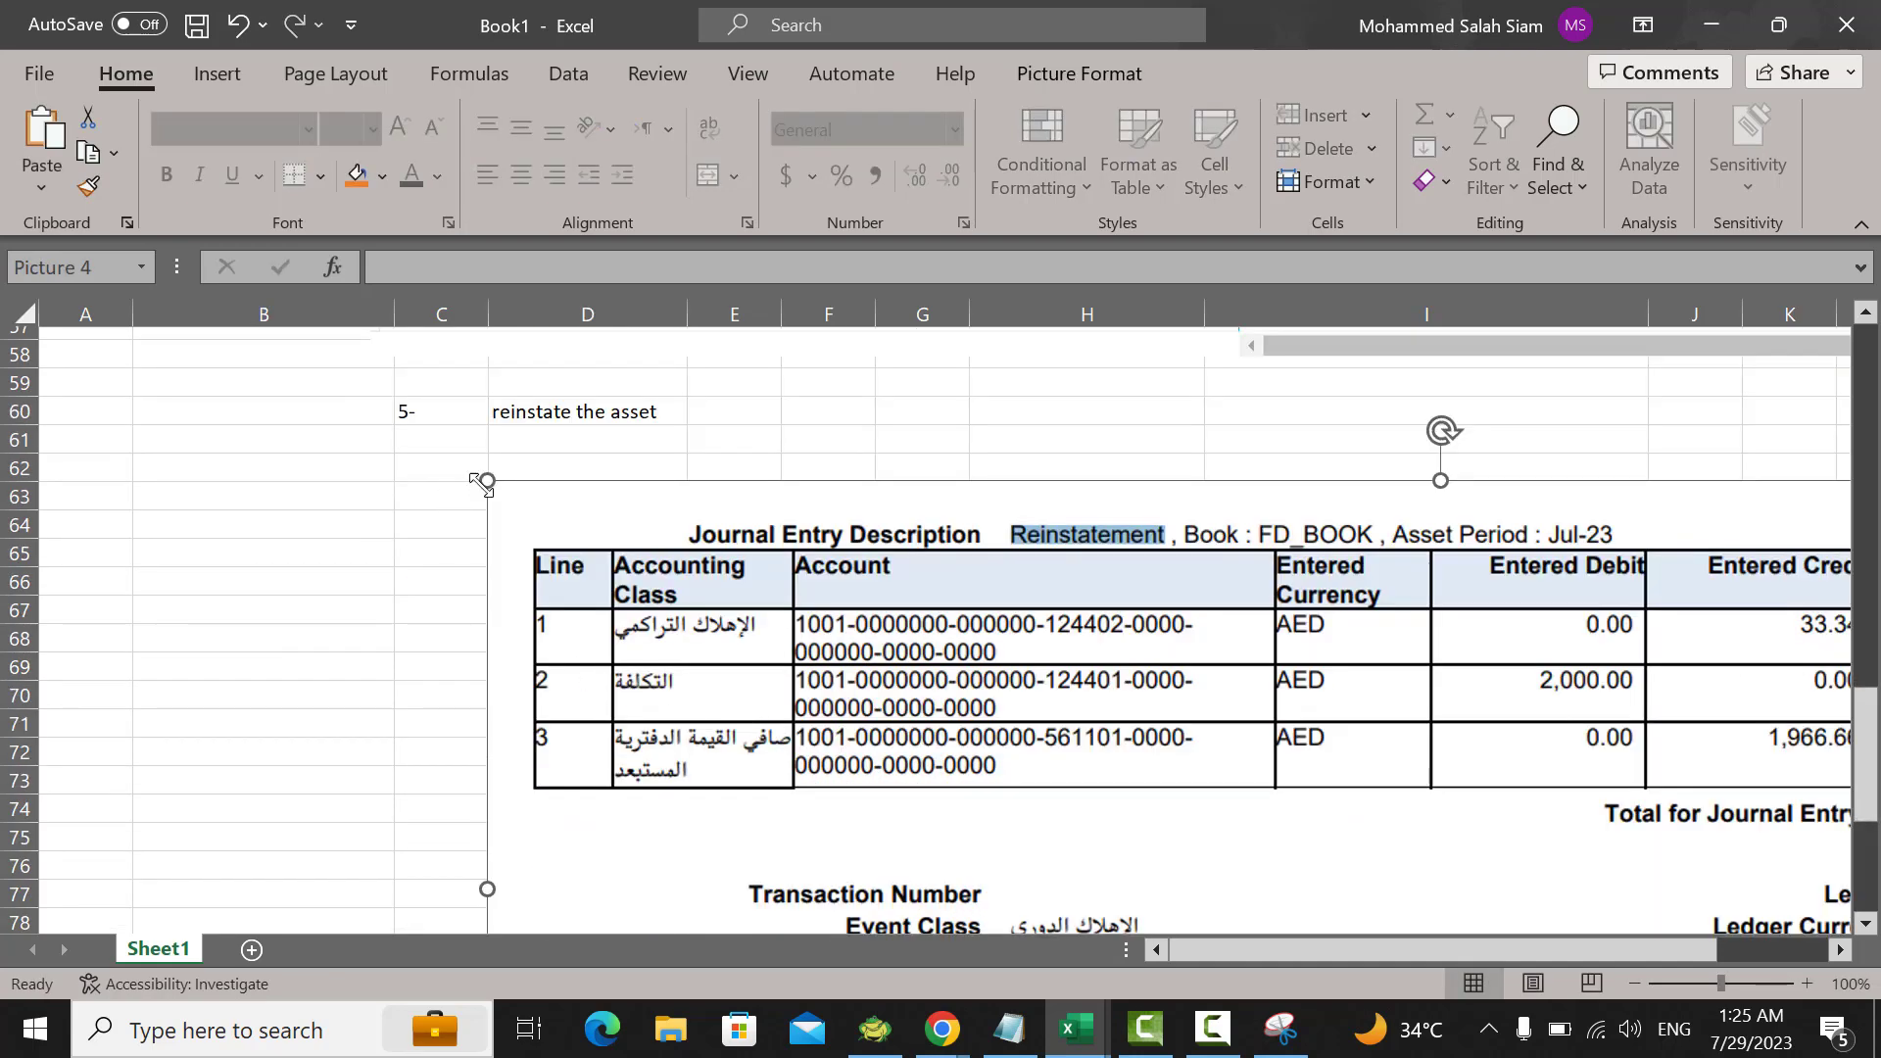
drag(487, 482, 1478, 837)
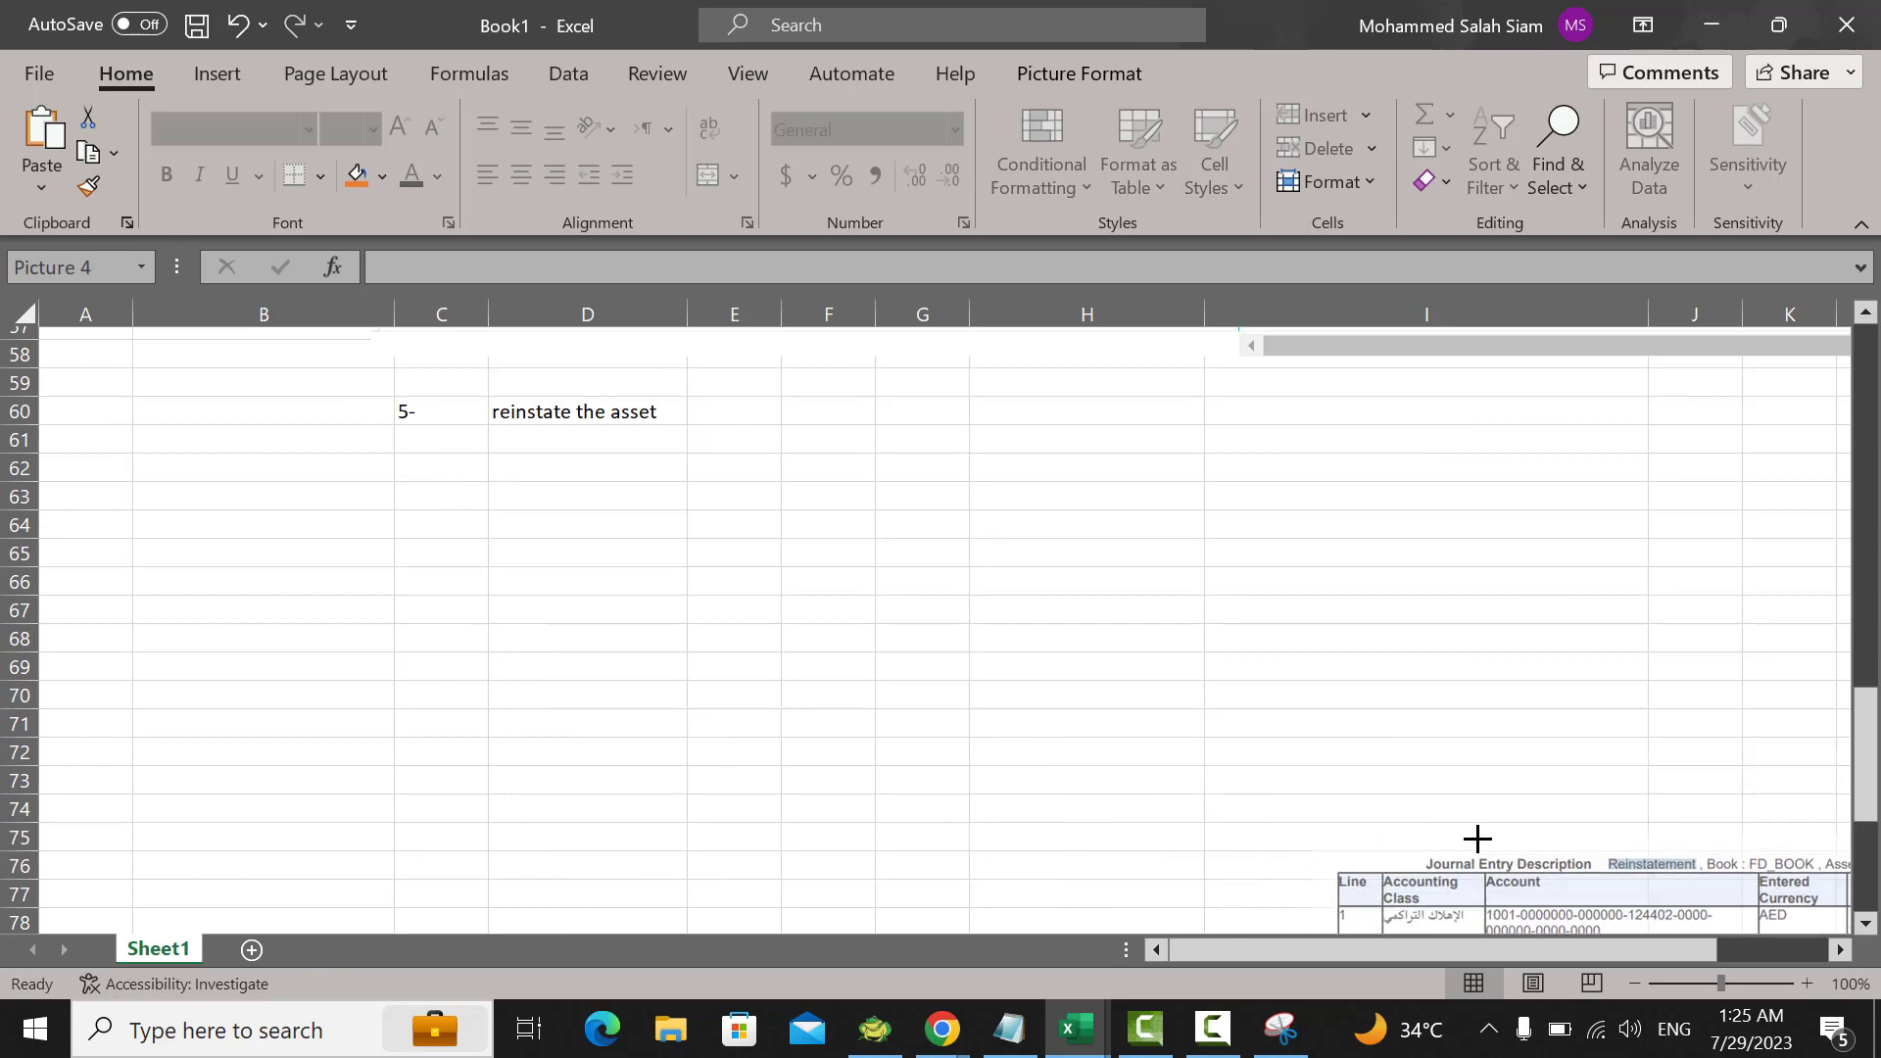
drag(1547, 890, 574, 522)
Step: Highlight the "reinstate the asset" heading in D60 with yellow fill and minimize the workbook
click(540, 413)
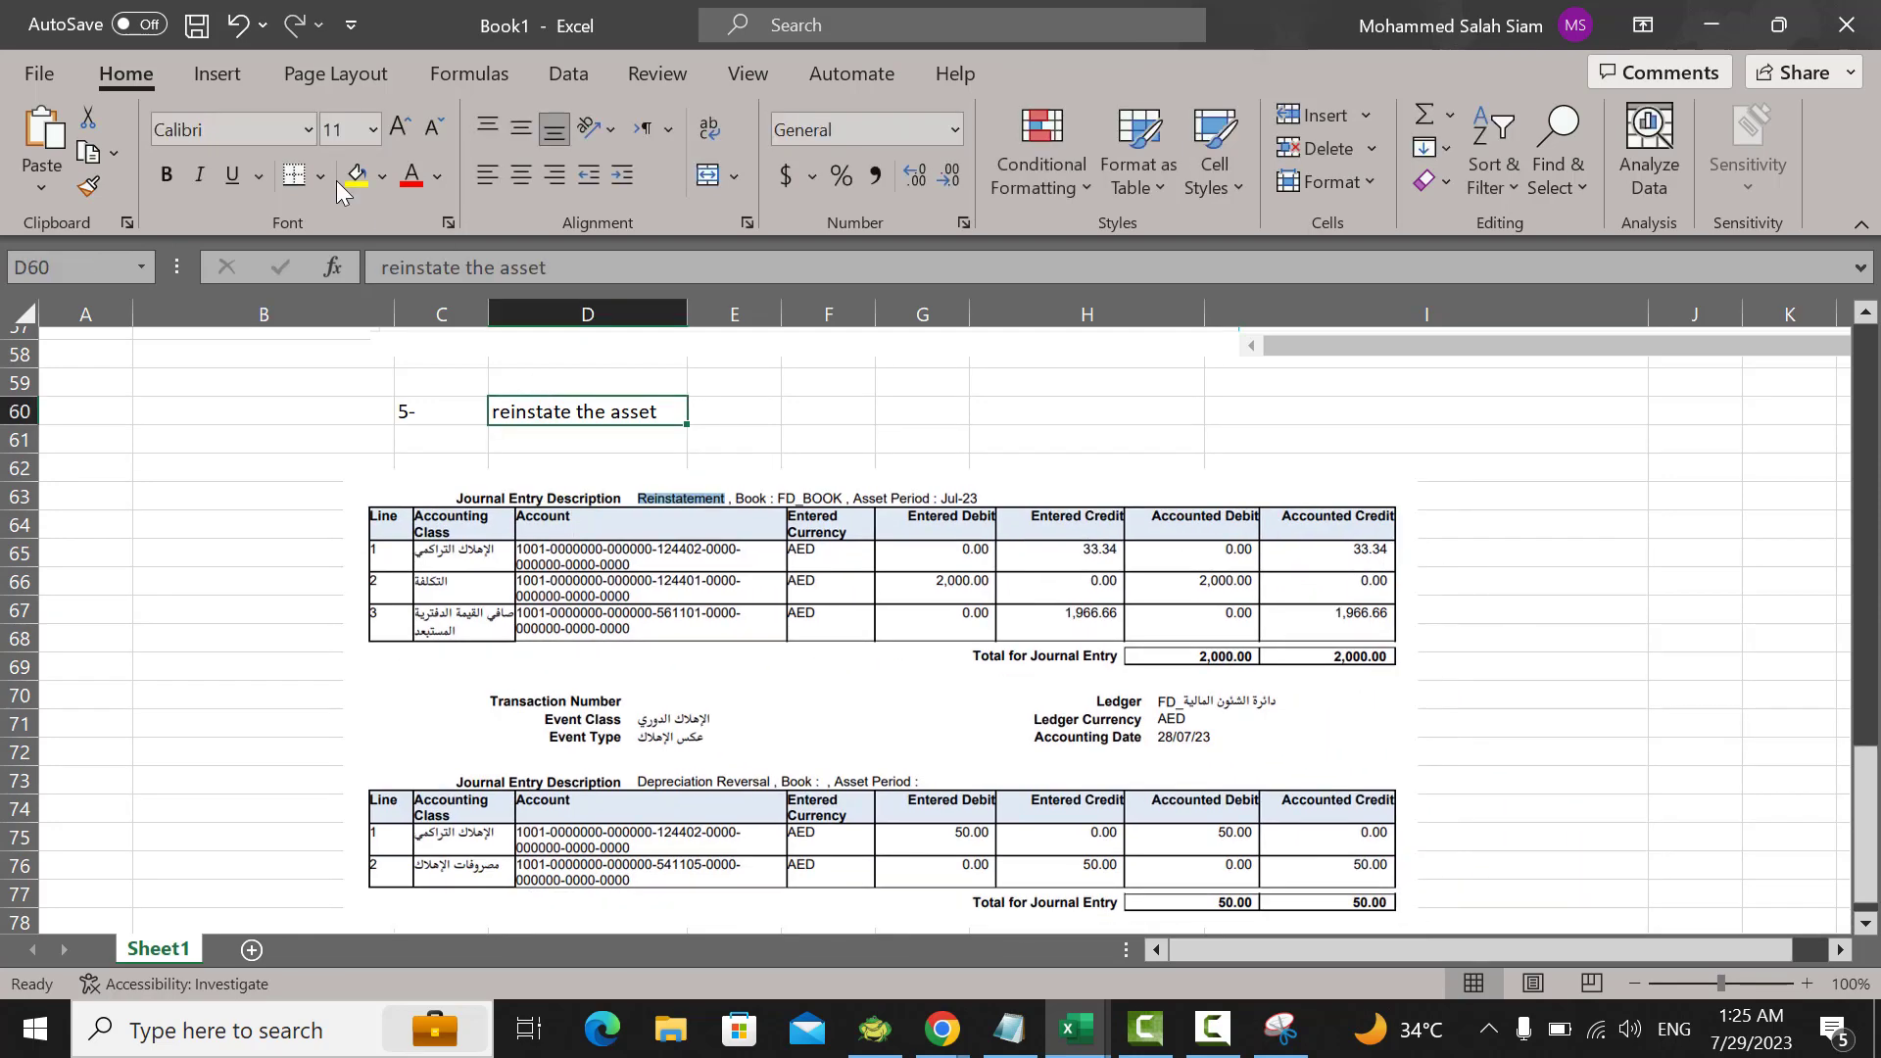
click(356, 175)
click(1714, 28)
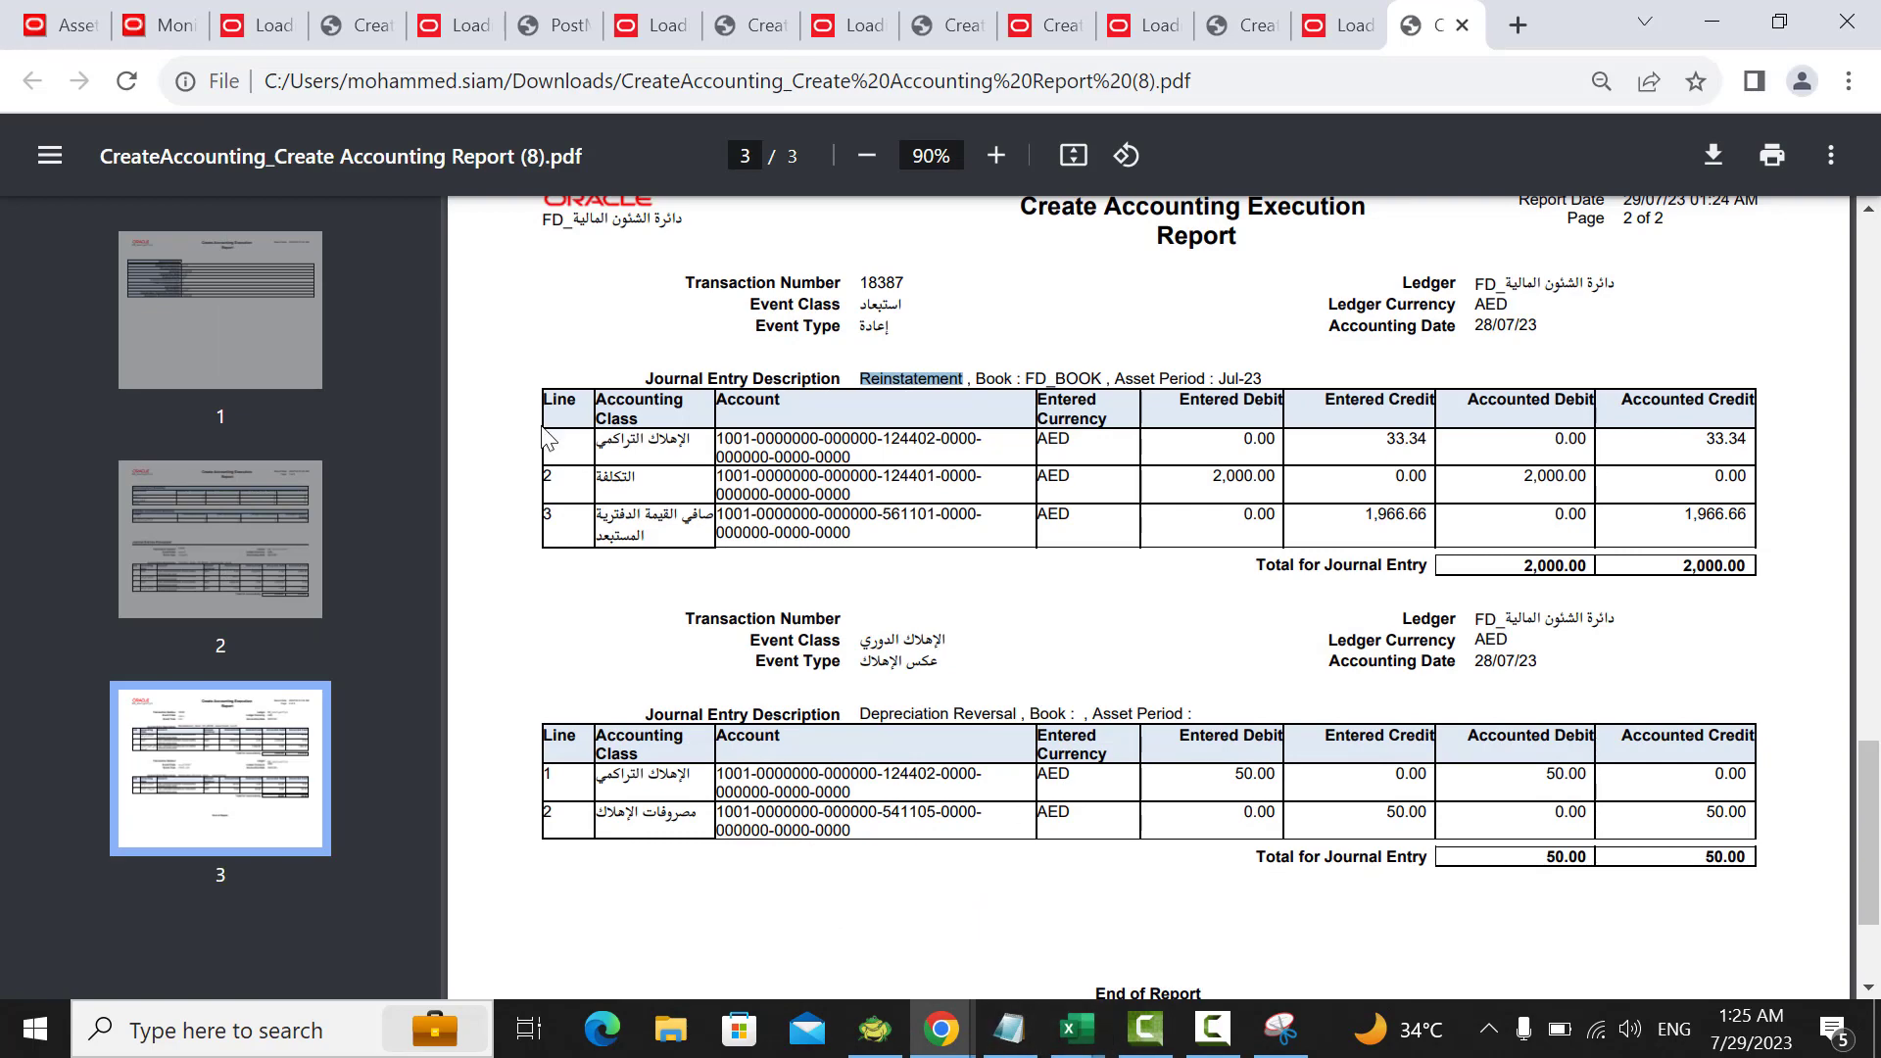
Step: Return to the Assets page through the home page and show its task list
click(73, 24)
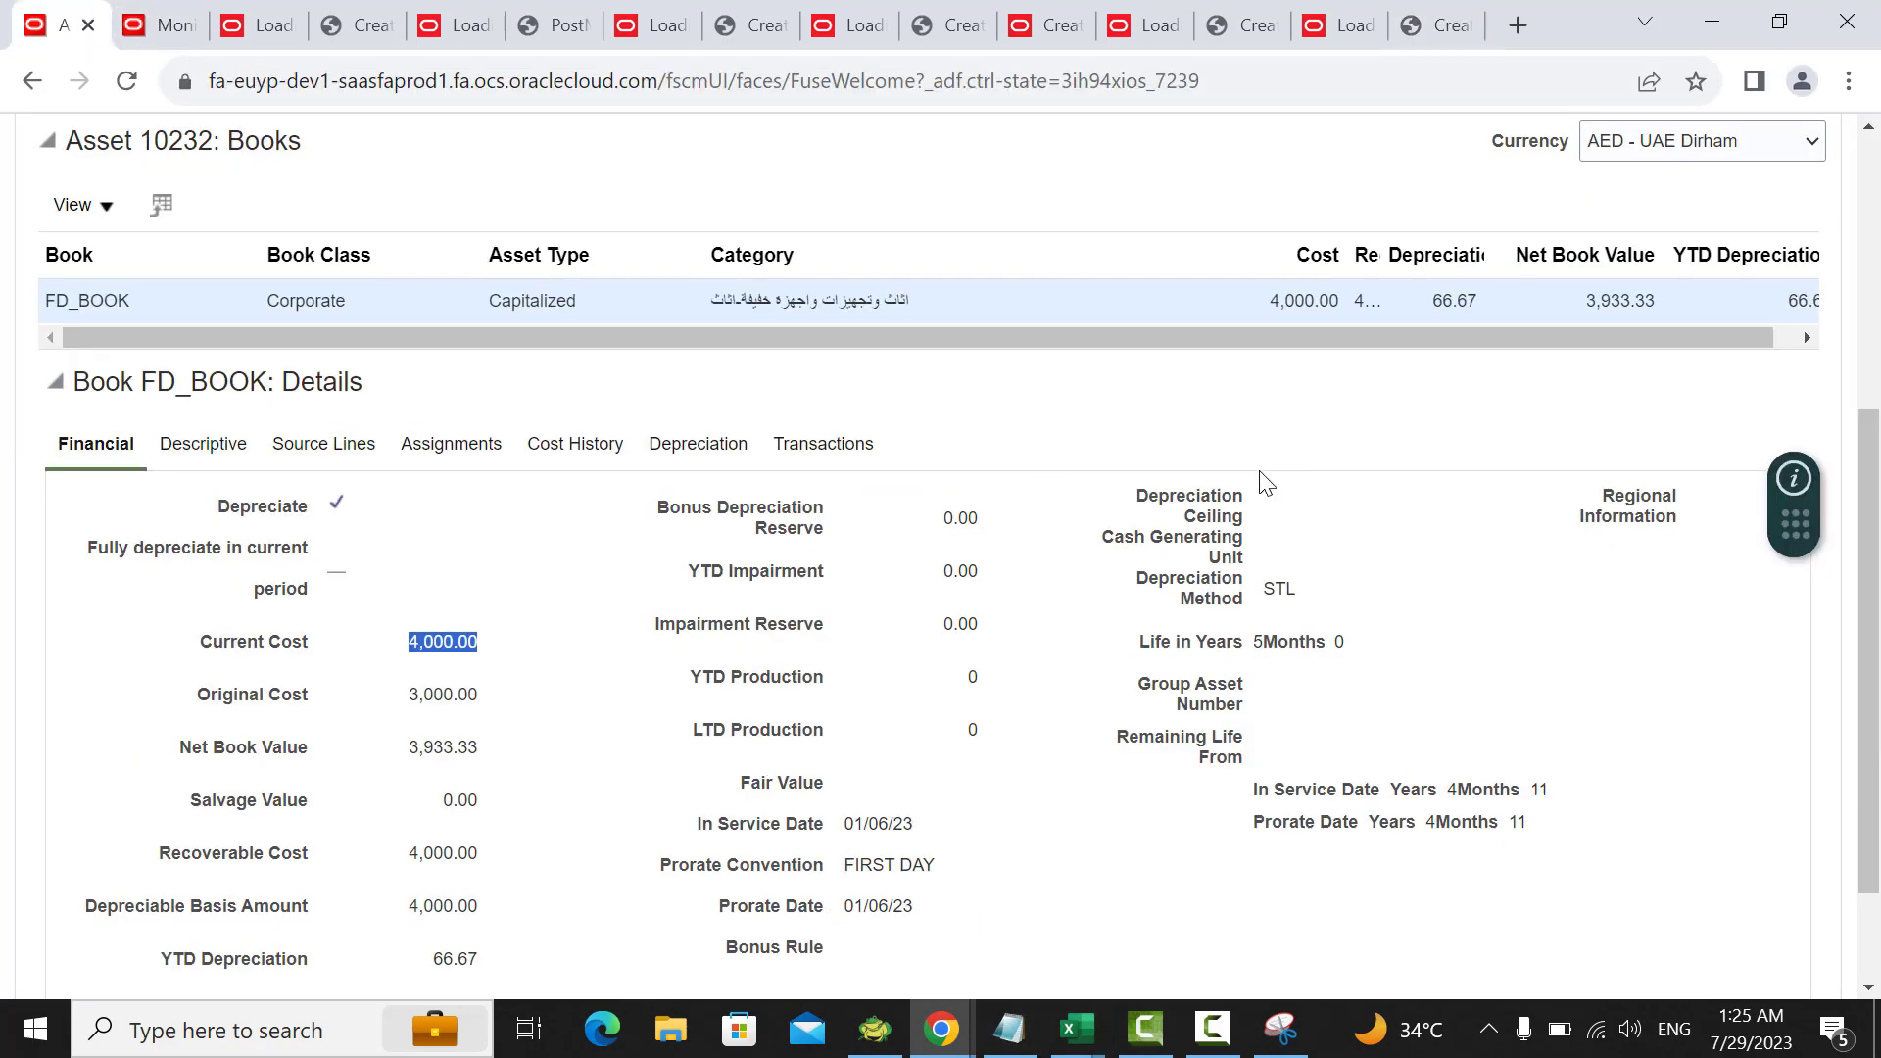
scroll(1259, 473, up, 5)
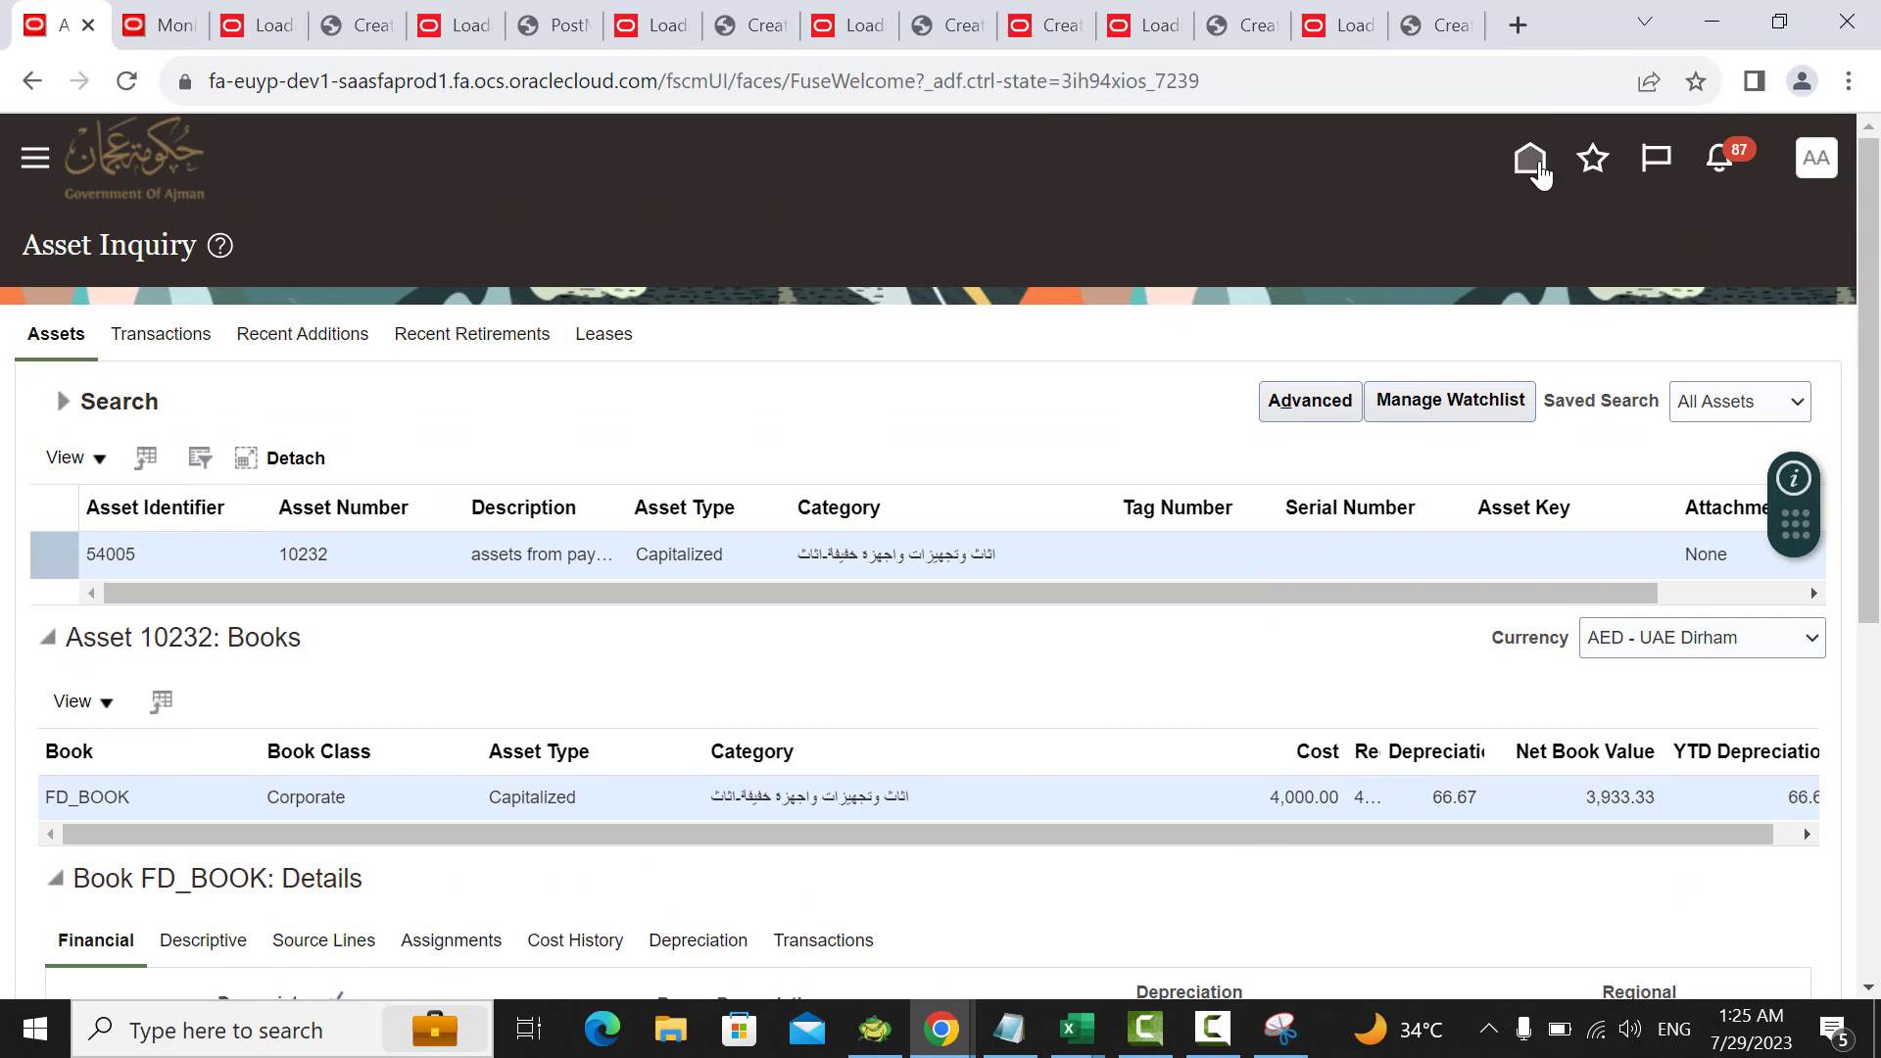
click(1534, 167)
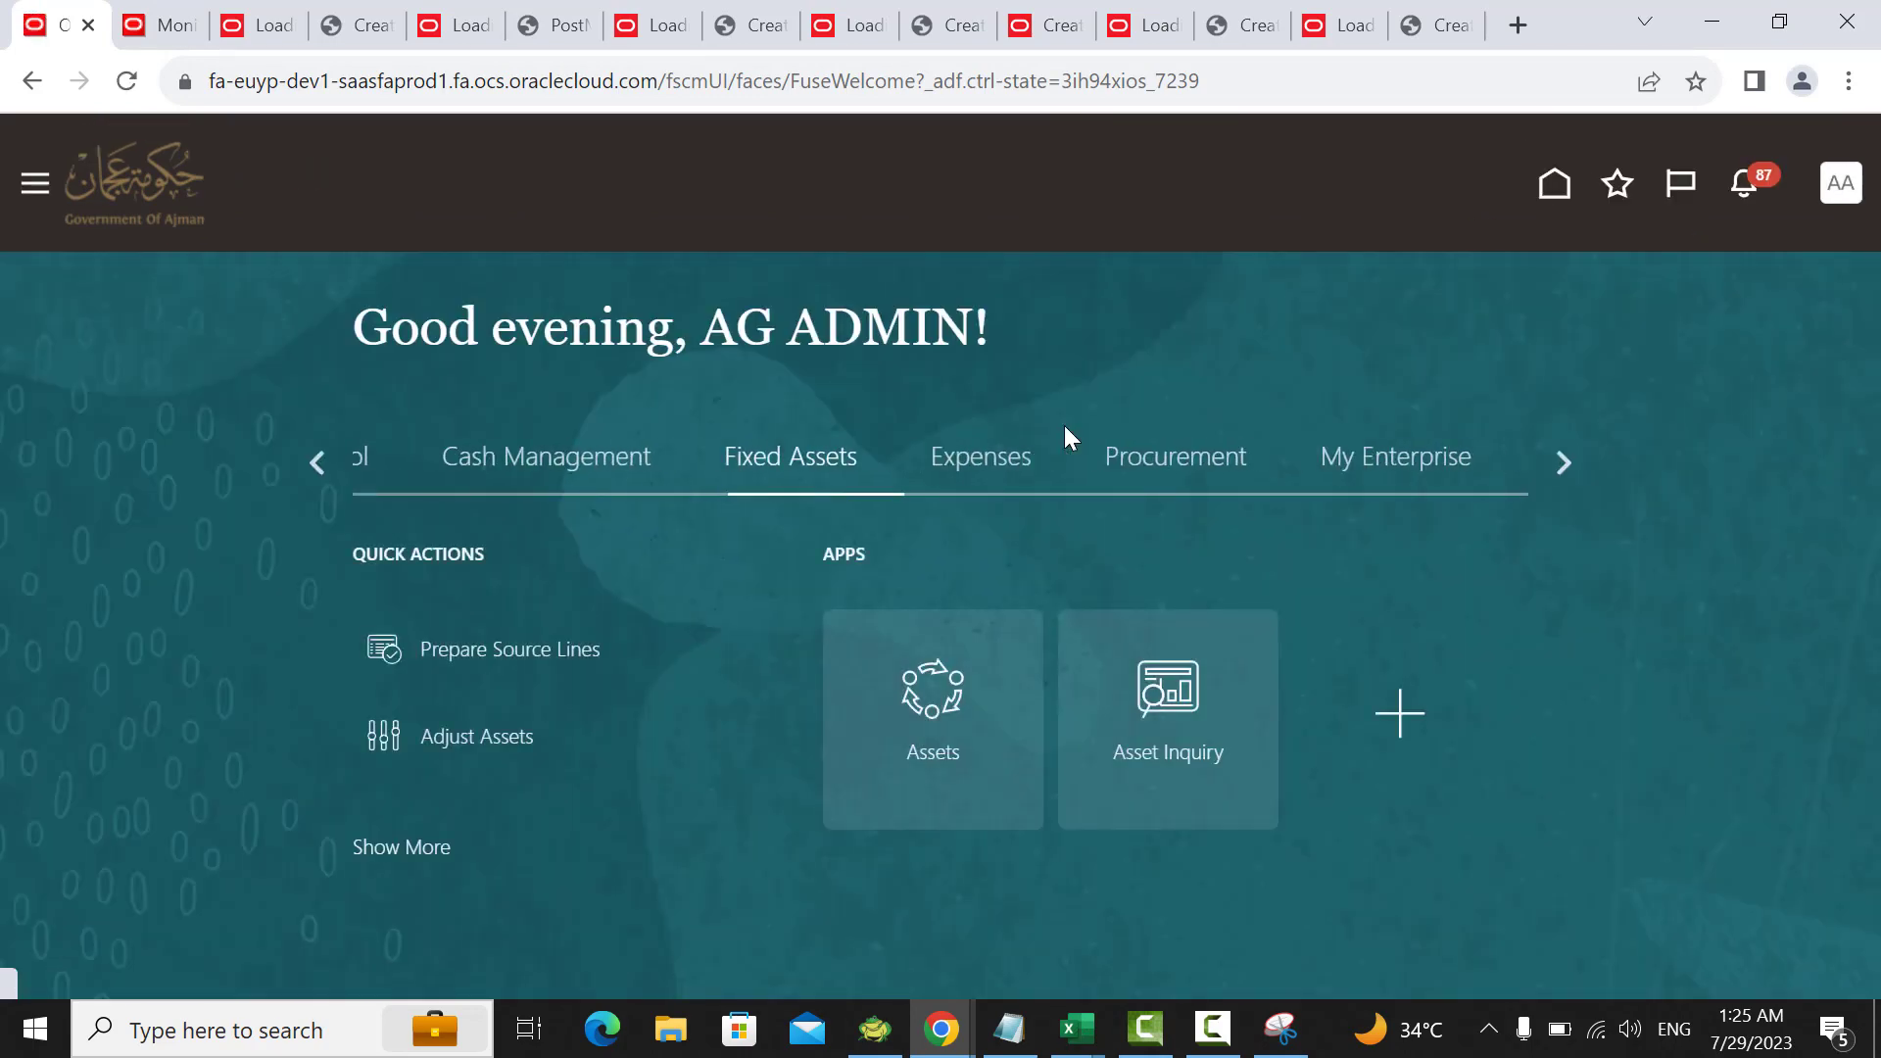
scroll(1379, 554, down, 3)
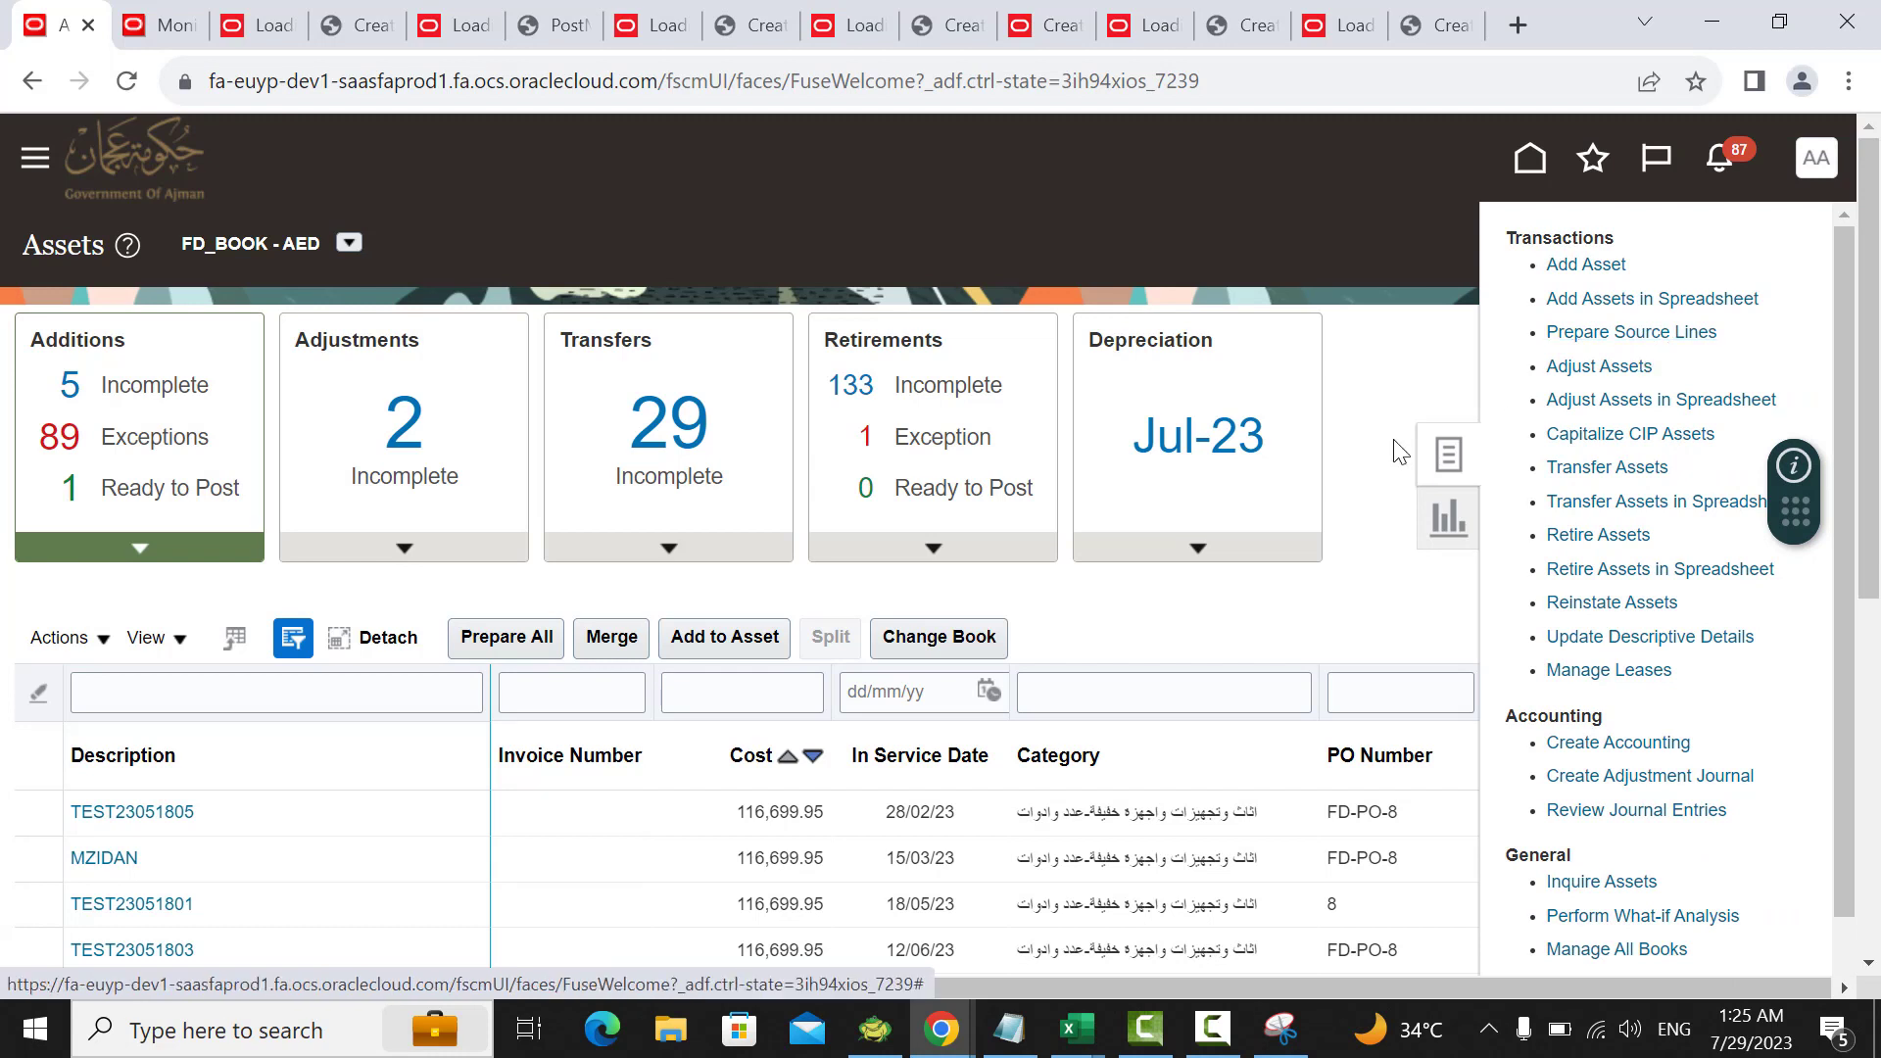
scroll(1386, 461, down, 2)
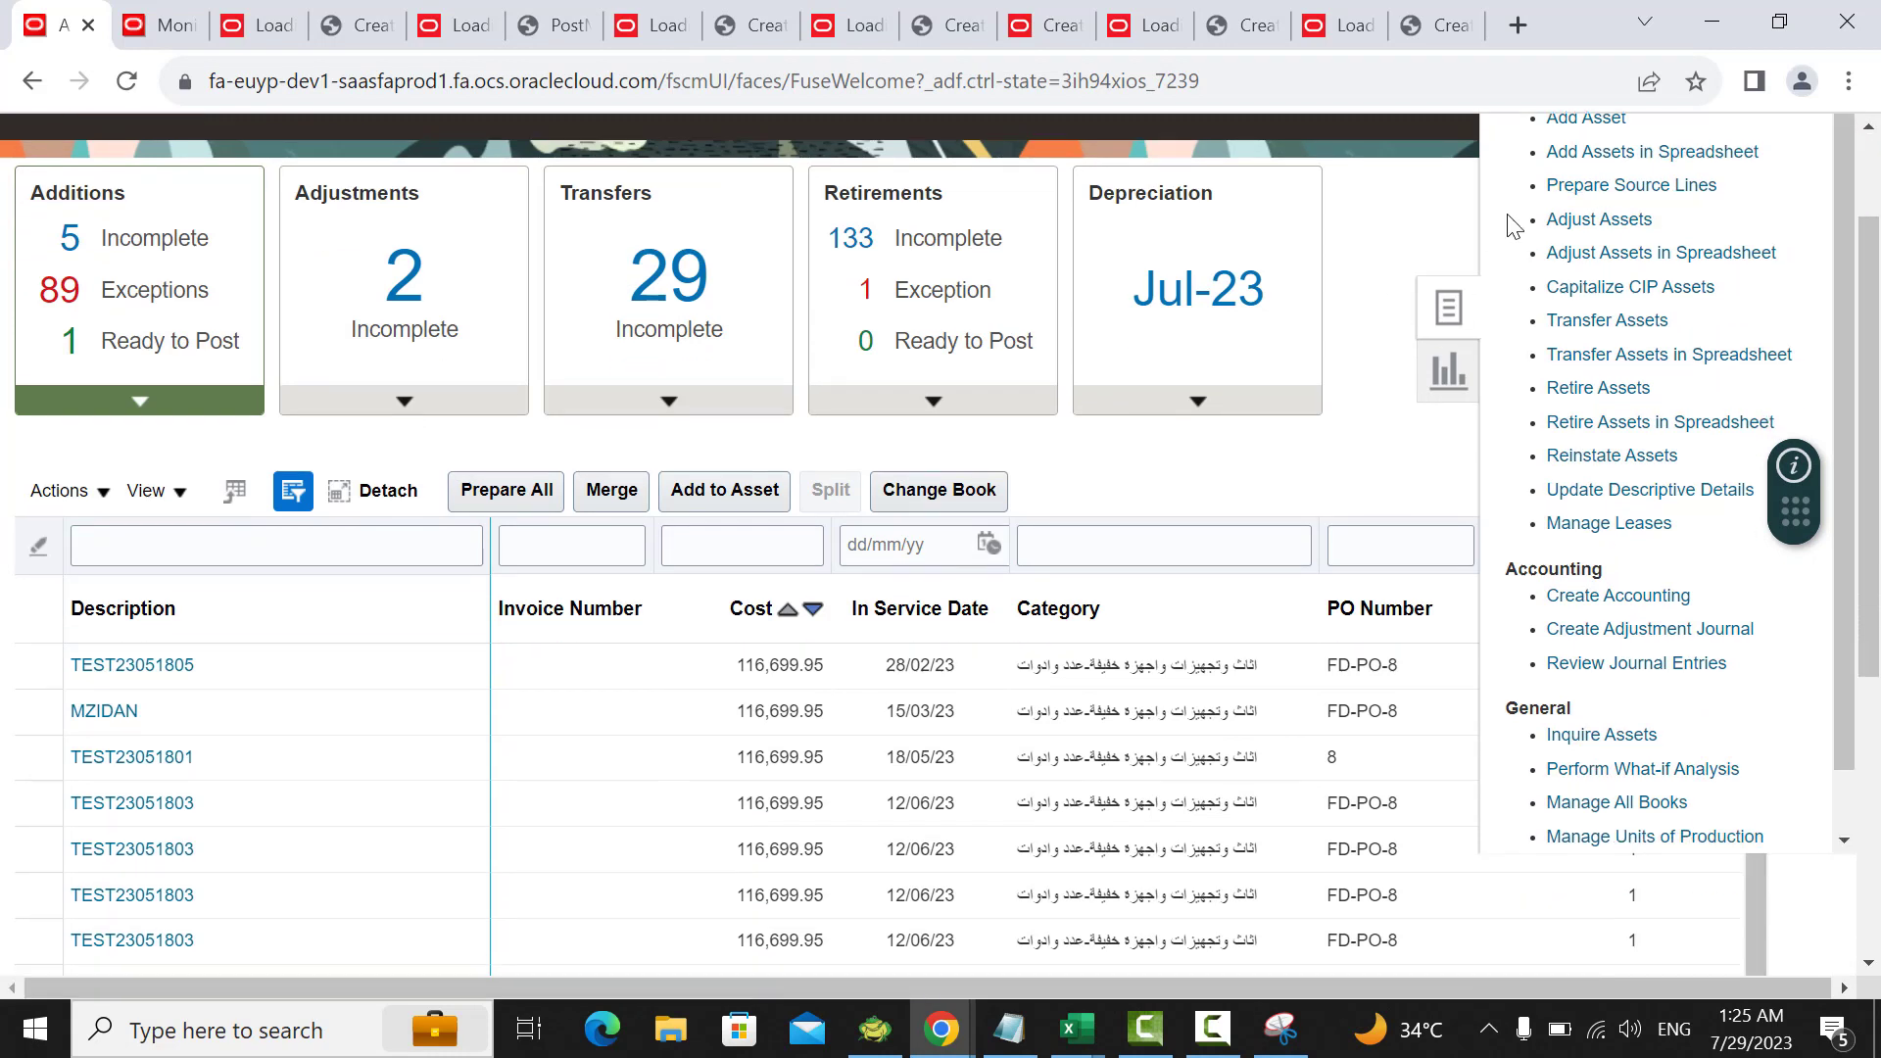